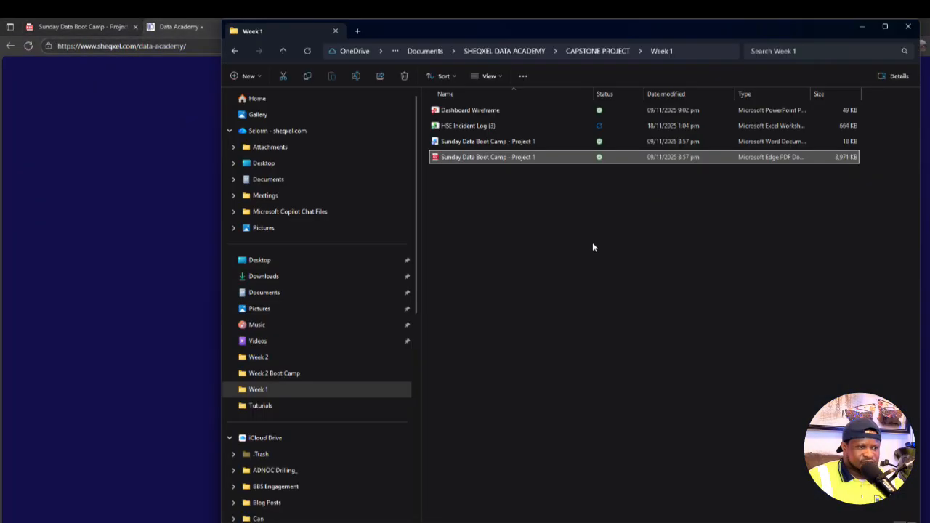
- Open the HSE Incident Log (2) workbook from the Tuturials folder inside CAPSTONE PROJECT
{"action": "left_click", "coordinate": [597, 49]}
{"action": "left_click", "coordinate": [465, 269]}
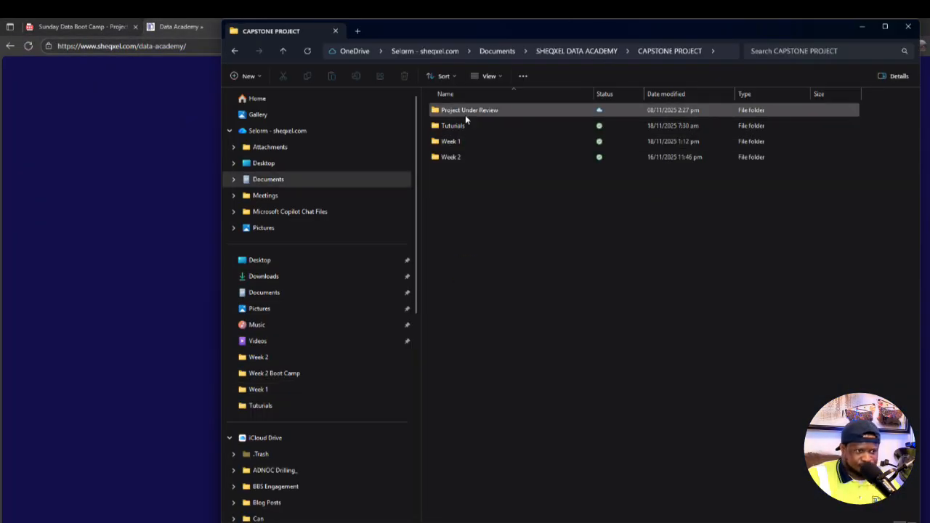
{"action": "left_click", "coordinate": [465, 125]}
{"action": "double_click", "coordinate": [466, 126]}
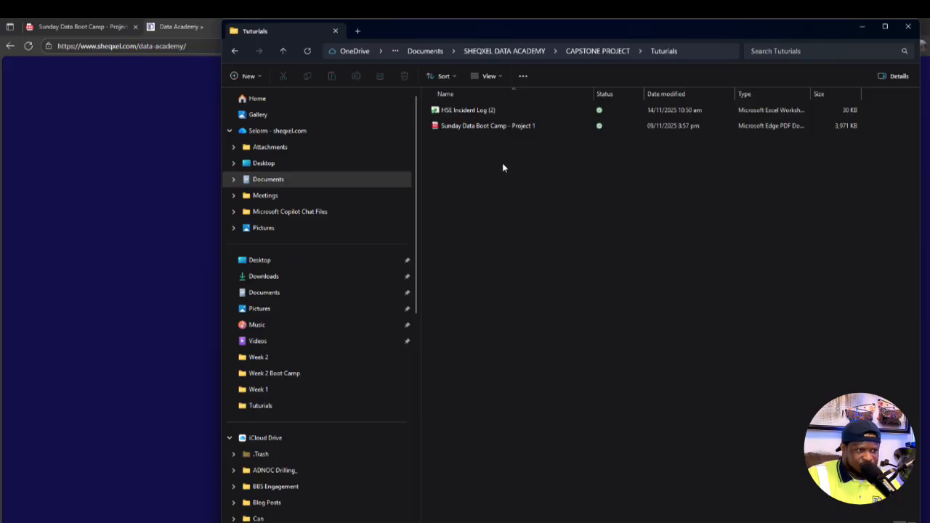
{"action": "double_click", "coordinate": [482, 110]}
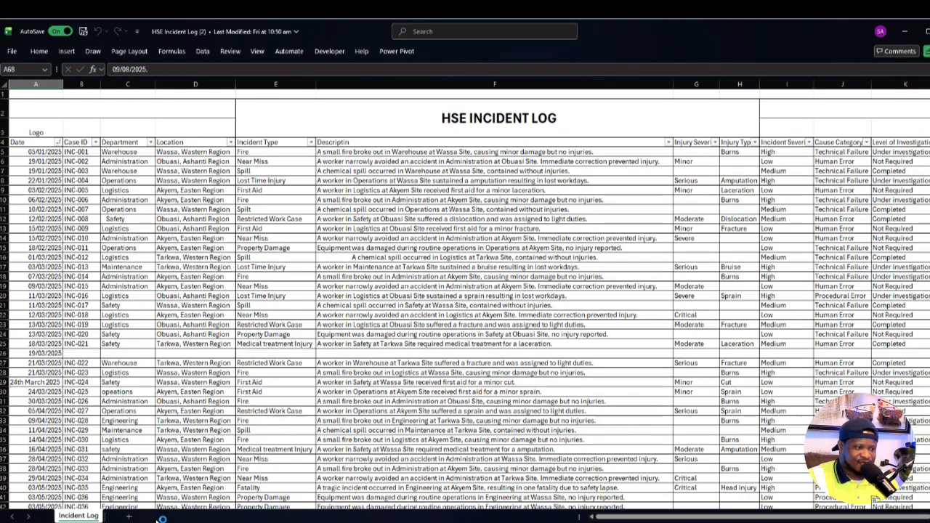
- Look over the incident log's layout, going through the Date and Case ID columns
{"action": "scroll", "coordinate": [251, 396], "scroll_direction": "down", "scroll_amount": 3}
{"action": "scroll", "coordinate": [251, 396], "scroll_direction": "up", "scroll_amount": 3}
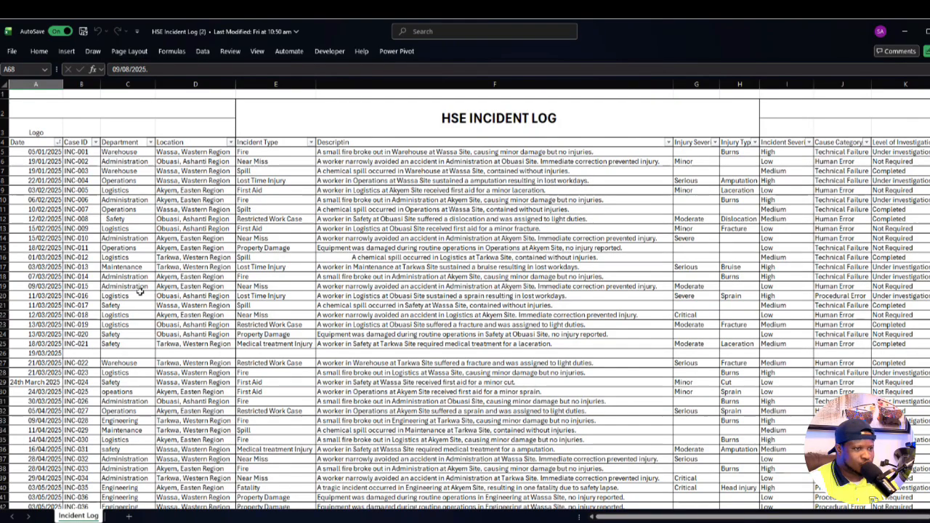
{"action": "left_click", "coordinate": [166, 313]}
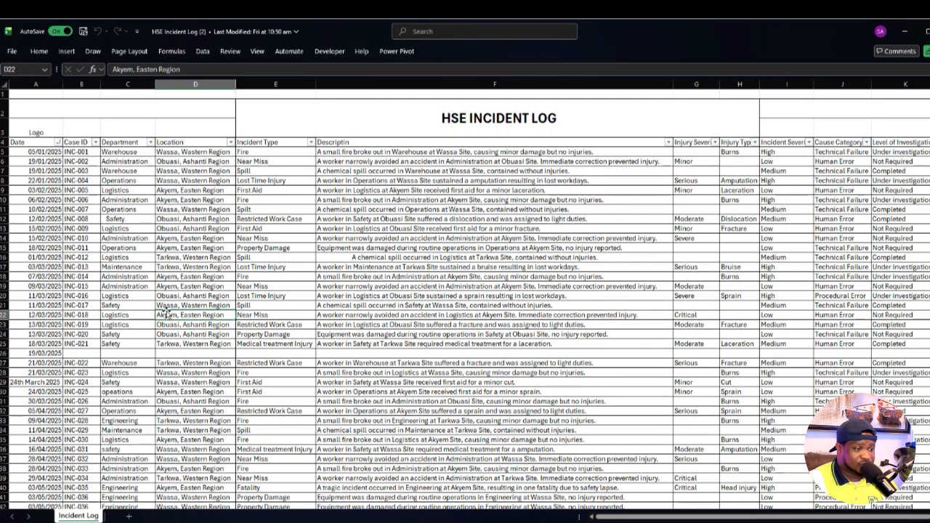
{"action": "left_click_drag", "start_coordinate": [29, 142], "coordinate": [45, 289]}
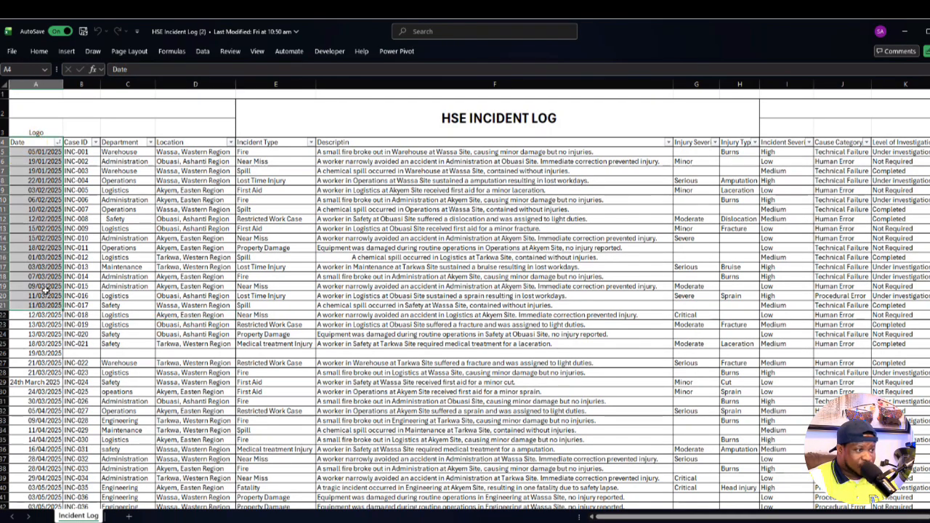
{"action": "left_click_drag", "start_coordinate": [85, 141], "coordinate": [82, 267]}
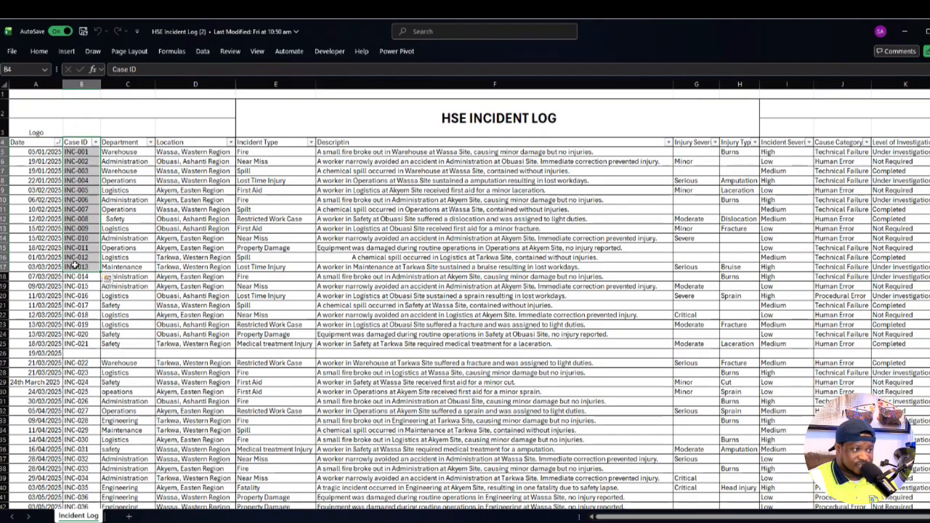
{"action": "left_click", "coordinate": [165, 259]}
- View the months and text entries offered by the Date column's filter, leaving the filter unapplied
{"action": "left_click", "coordinate": [34, 140]}
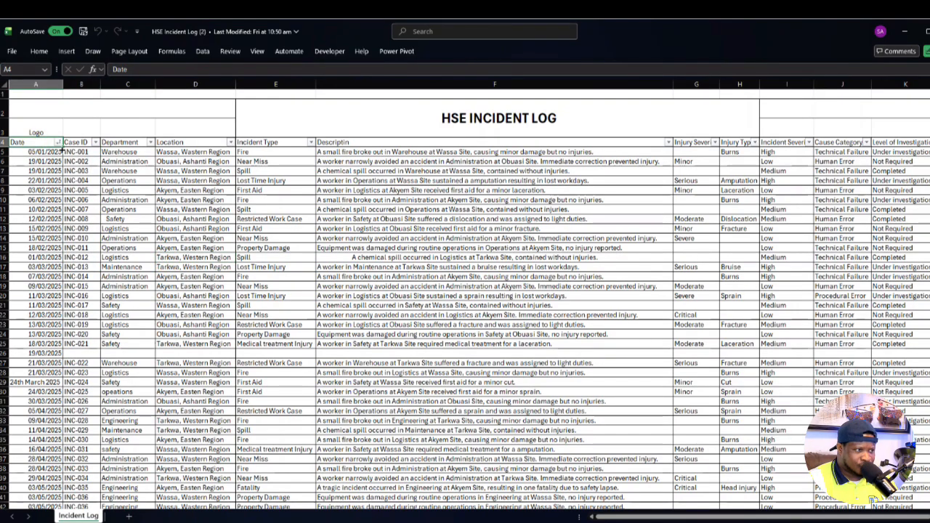
{"action": "left_click", "coordinate": [58, 144]}
{"action": "left_click", "coordinate": [60, 143]}
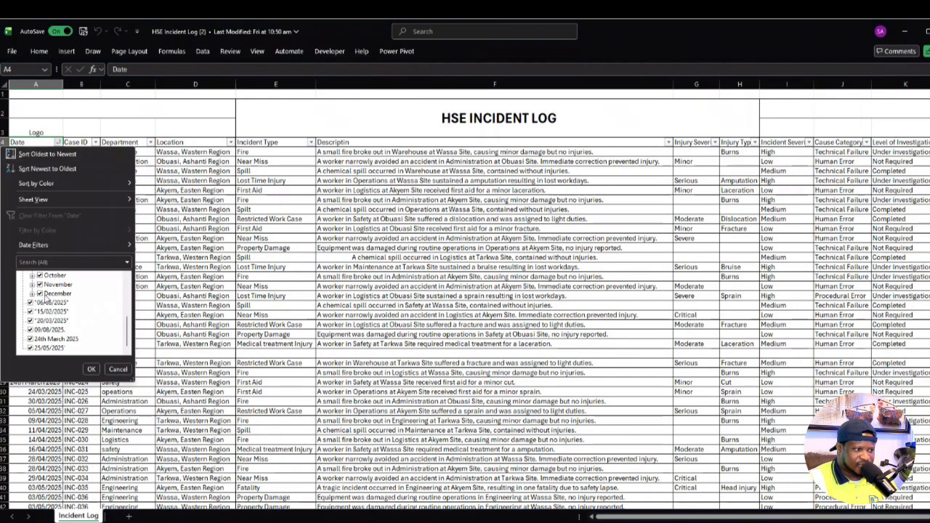
{"action": "scroll", "coordinate": [51, 304], "scroll_direction": "up", "scroll_amount": 5}
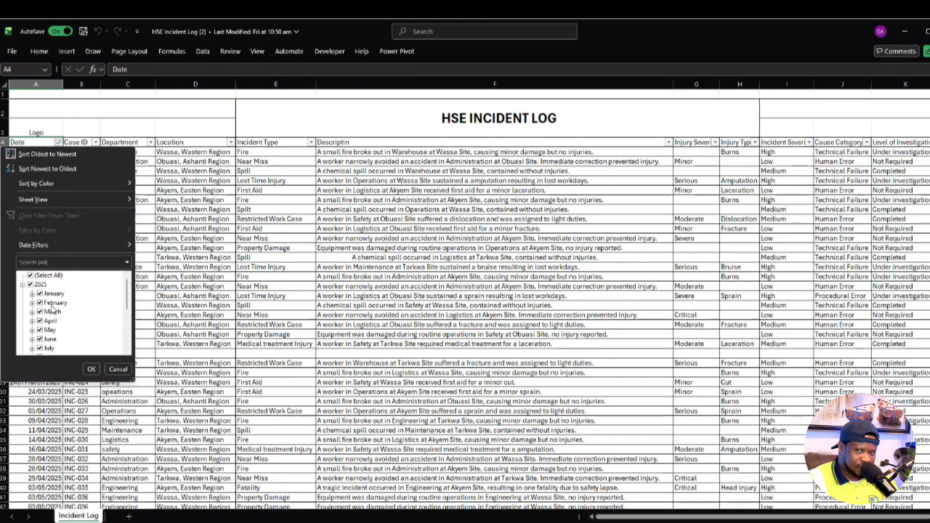
{"action": "left_click", "coordinate": [84, 104]}
- Remove the existing filter and reapply it across the full header row from Date to Status
{"action": "left_click_drag", "start_coordinate": [33, 142], "coordinate": [523, 143]}
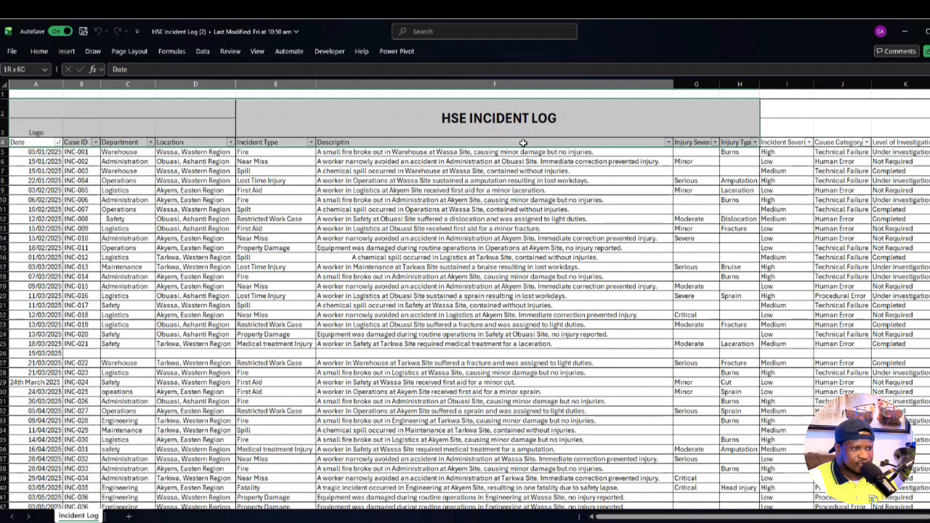
{"action": "left_click", "coordinate": [202, 50]}
{"action": "left_click", "coordinate": [479, 80]}
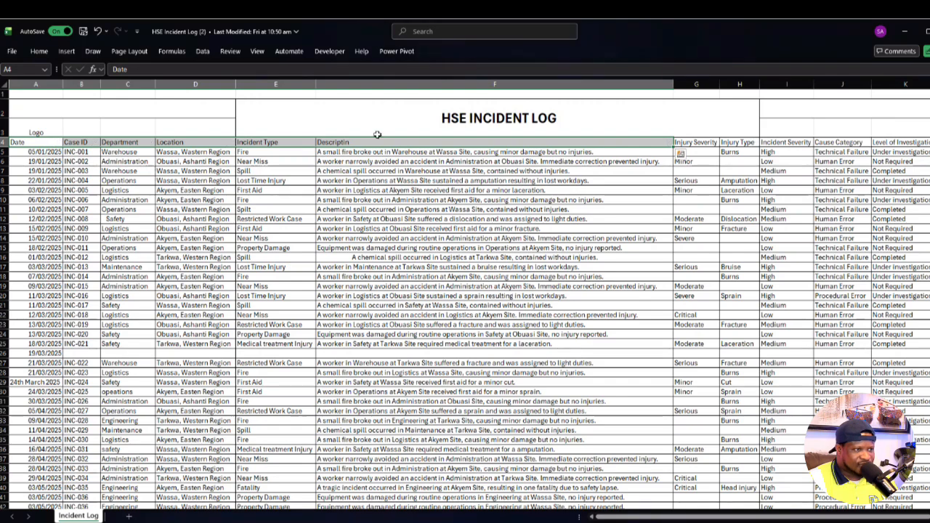
{"action": "left_click", "coordinate": [174, 268]}
{"action": "left_click_drag", "start_coordinate": [27, 142], "coordinate": [803, 143]}
{"action": "left_click", "coordinate": [202, 51]}
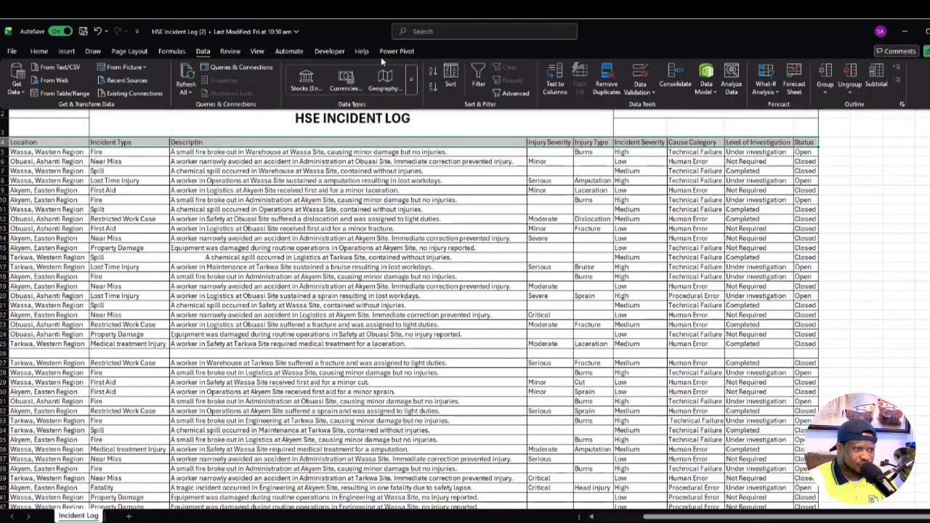
{"action": "left_click", "coordinate": [478, 76]}
{"action": "left_click", "coordinate": [509, 430]}
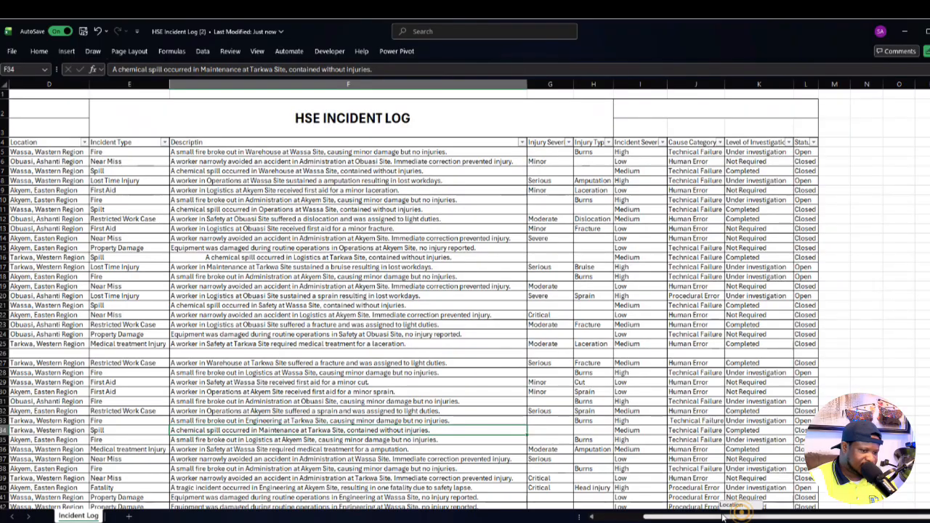
- Check the Date column's filter list for dates stored as text or in inconsistent formats, without filtering
{"action": "scroll", "coordinate": [741, 516], "scroll_direction": "left", "scroll_amount": 3}
{"action": "left_click", "coordinate": [58, 141]}
{"action": "scroll", "coordinate": [61, 315], "scroll_direction": "down", "scroll_amount": 4}
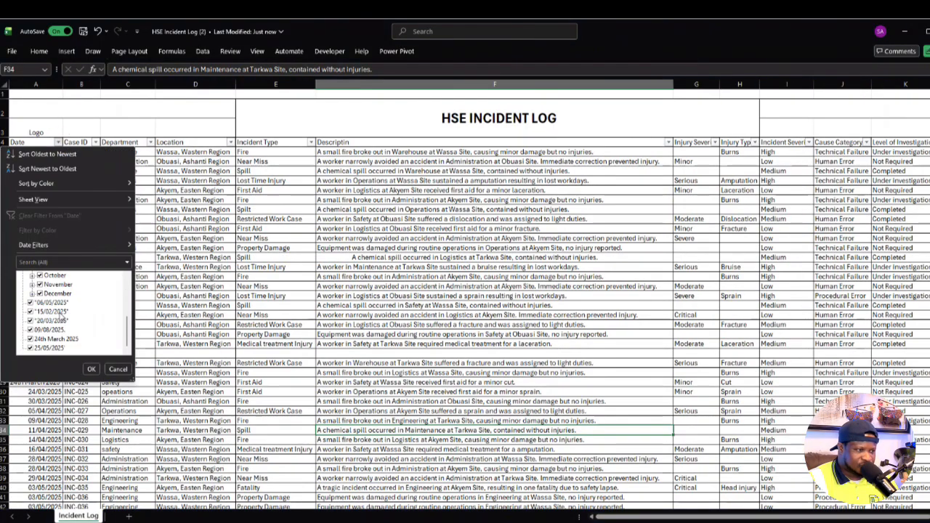
{"action": "scroll", "coordinate": [61, 315], "scroll_direction": "up", "scroll_amount": 4}
{"action": "scroll", "coordinate": [61, 312], "scroll_direction": "down", "scroll_amount": 4}
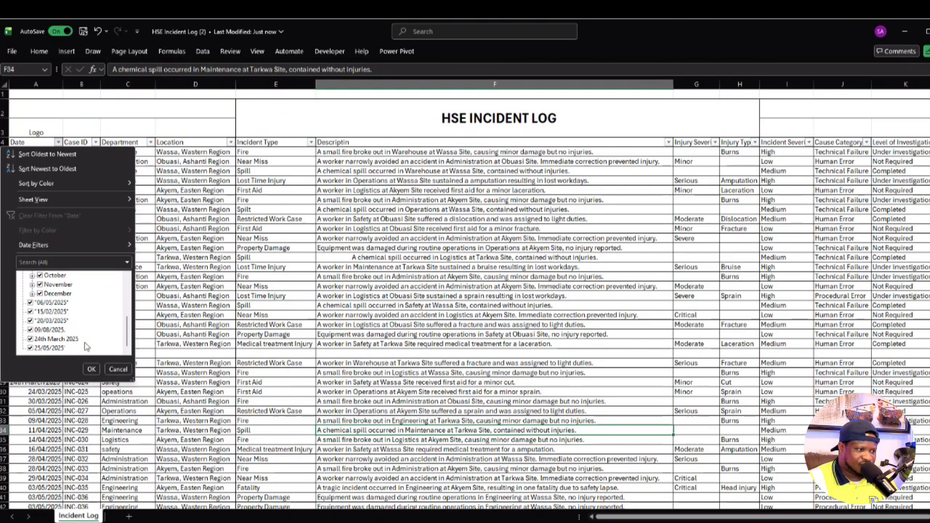
{"action": "left_click", "coordinate": [120, 369]}
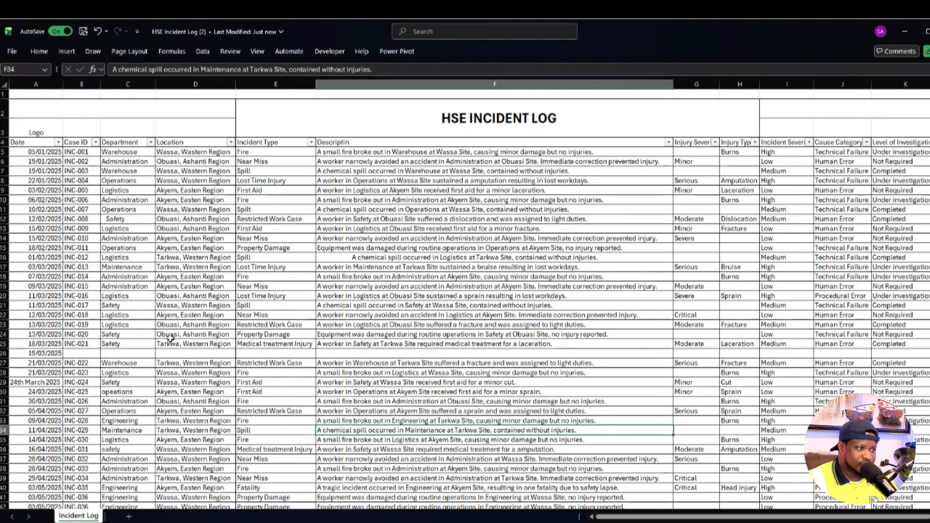
- Check the Case ID and Department filter lists for inconsistent or misspelled entries, without filtering
{"action": "left_click", "coordinate": [96, 142]}
{"action": "left_click", "coordinate": [230, 286]}
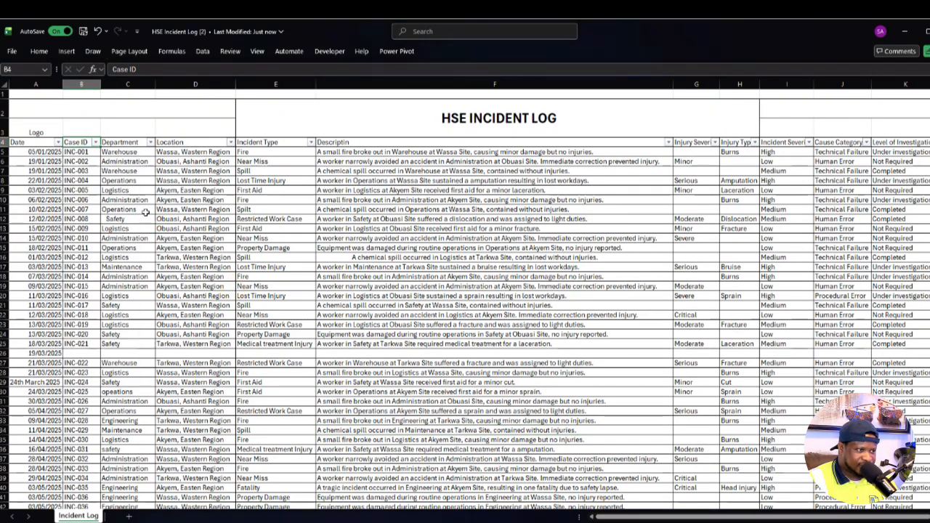
{"action": "left_click", "coordinate": [95, 143]}
{"action": "scroll", "coordinate": [101, 291], "scroll_direction": "down", "scroll_amount": 15}
{"action": "left_click", "coordinate": [229, 281]}
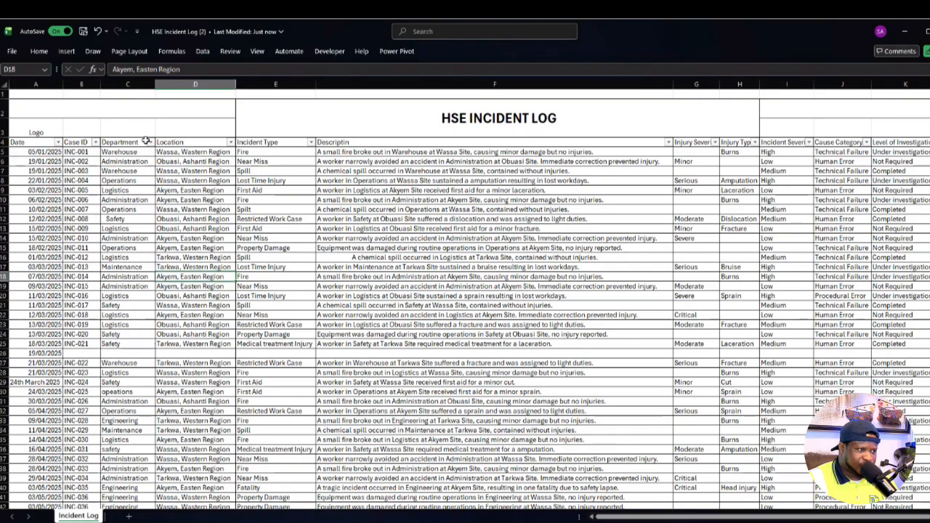
{"action": "left_click", "coordinate": [150, 143]}
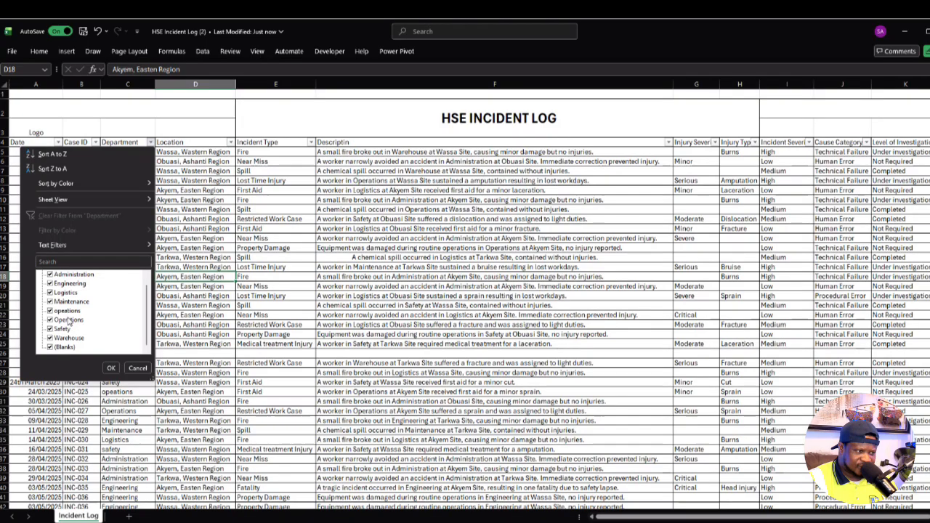
{"action": "key", "text": "Escape"}
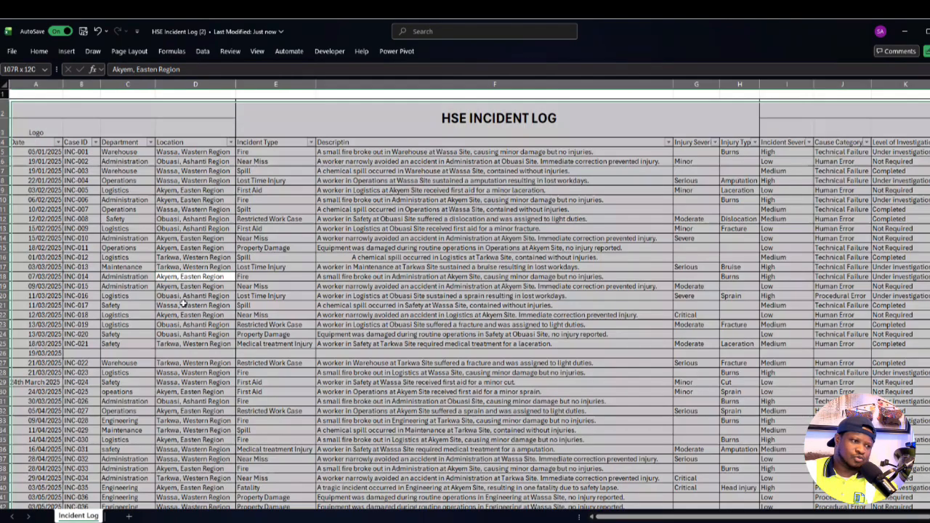
- Highlight duplicate values across the whole incident log with a conditional formatting rule
{"action": "left_click", "coordinate": [38, 51]}
{"action": "left_click", "coordinate": [465, 80]}
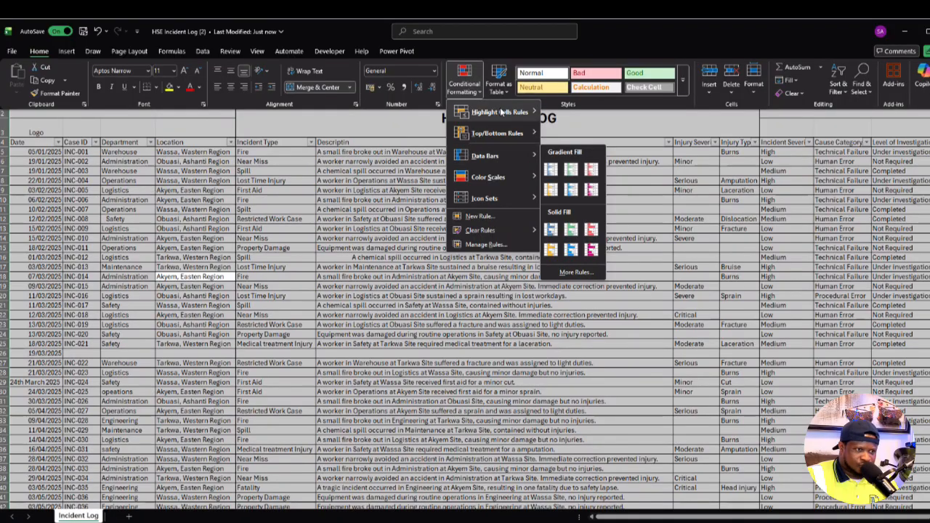
{"action": "mouse_move", "coordinate": [516, 110]}
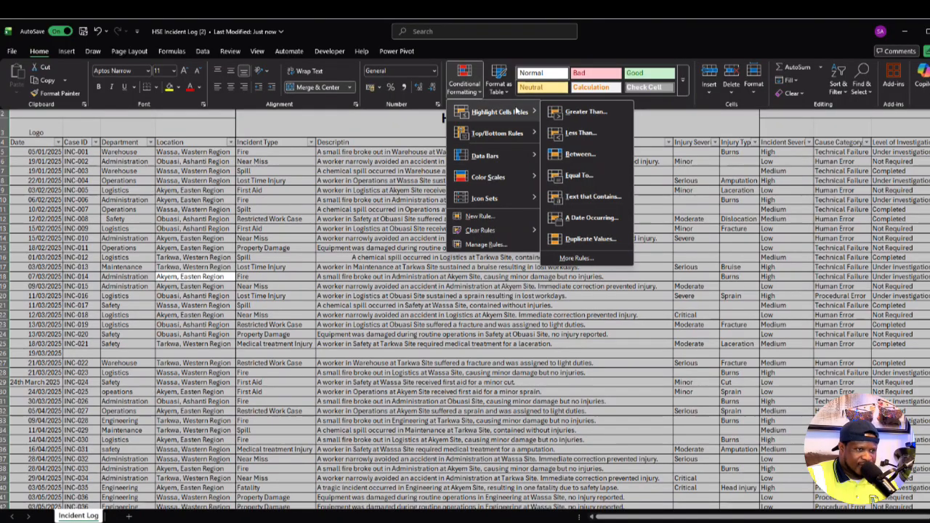
{"action": "left_click", "coordinate": [585, 239]}
{"action": "left_click", "coordinate": [263, 319]}
{"action": "left_click", "coordinate": [311, 333]}
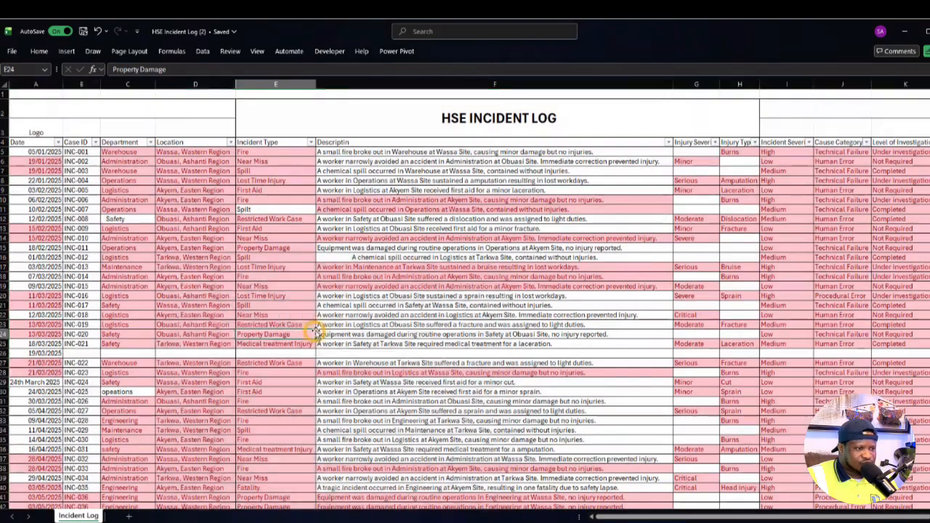
- Compare the highlighted and unhighlighted Department entries to spot spelling and spacing errors in the Safety and Operations names
{"action": "scroll", "coordinate": [324, 300], "scroll_direction": "down", "scroll_amount": 5}
{"action": "scroll", "coordinate": [323, 300], "scroll_direction": "up", "scroll_amount": 5}
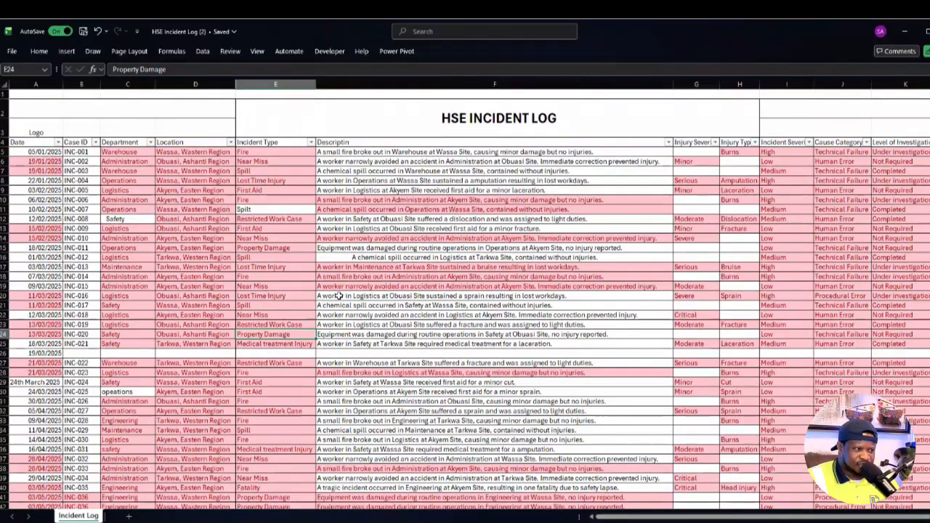
{"action": "left_click", "coordinate": [130, 218]}
{"action": "left_click", "coordinate": [135, 392]}
{"action": "scroll", "coordinate": [137, 384], "scroll_direction": "down", "scroll_amount": 2}
{"action": "scroll", "coordinate": [139, 384], "scroll_direction": "down", "scroll_amount": 3}
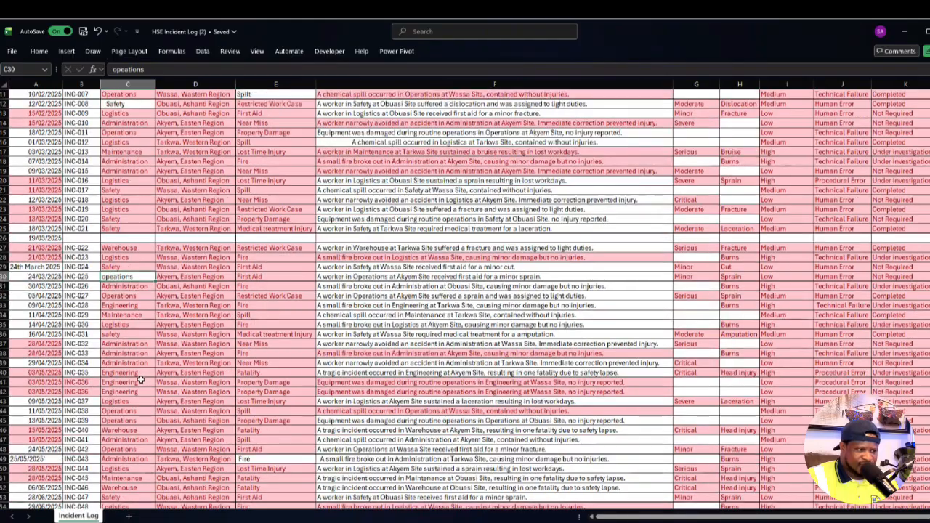
{"action": "scroll", "coordinate": [143, 371], "scroll_direction": "down", "scroll_amount": 3}
{"action": "scroll", "coordinate": [147, 347], "scroll_direction": "up", "scroll_amount": 7}
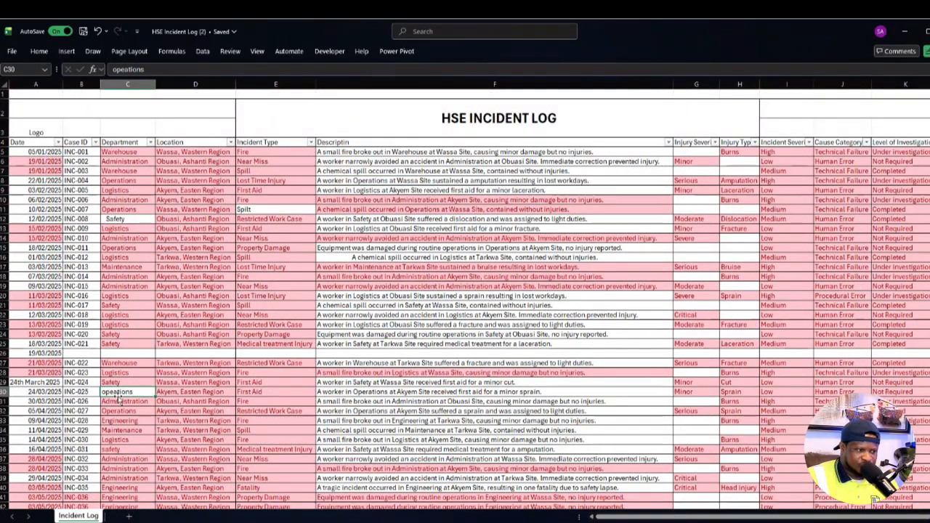
{"action": "left_click", "coordinate": [119, 411]}
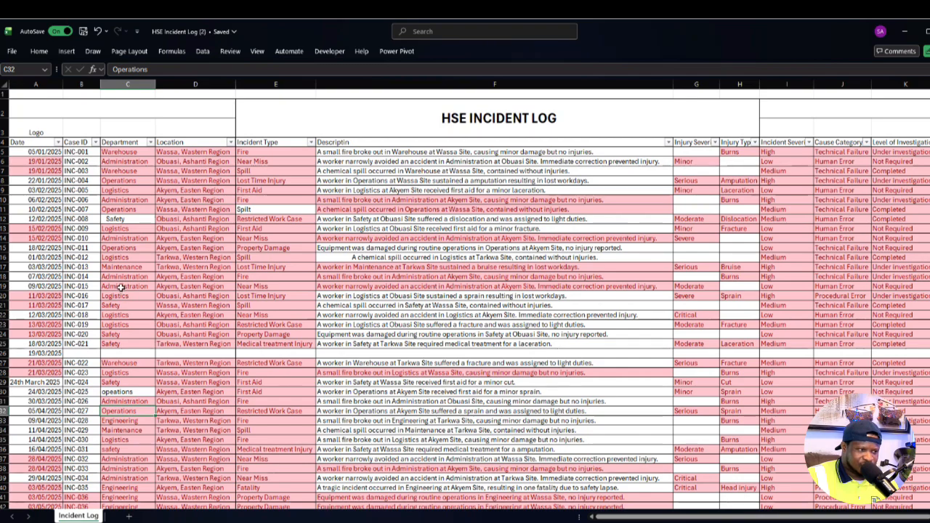
{"action": "left_click", "coordinate": [129, 247]}
{"action": "left_click", "coordinate": [134, 384]}
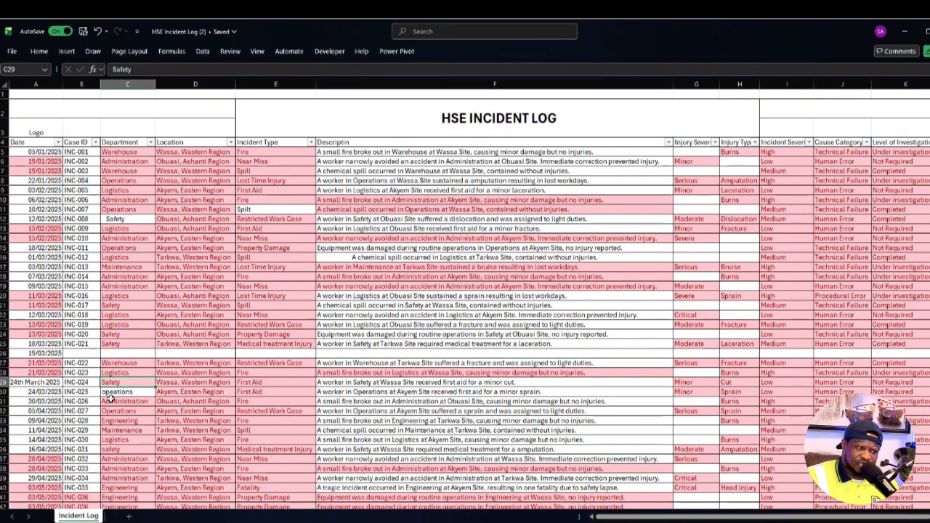
{"action": "scroll", "coordinate": [145, 377], "scroll_direction": "down", "scroll_amount": 2}
{"action": "scroll", "coordinate": [136, 355], "scroll_direction": "up", "scroll_amount": 2}
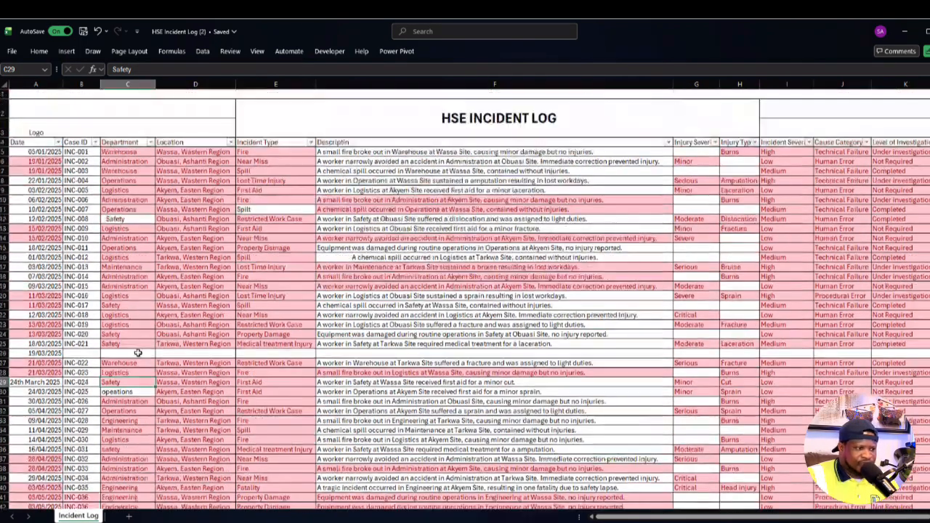
- Examine the Case ID column for highlighted repeated IDs, comparing the INC-035 row and both INC-036 entries
{"action": "left_click_drag", "start_coordinate": [78, 144], "coordinate": [80, 360]}
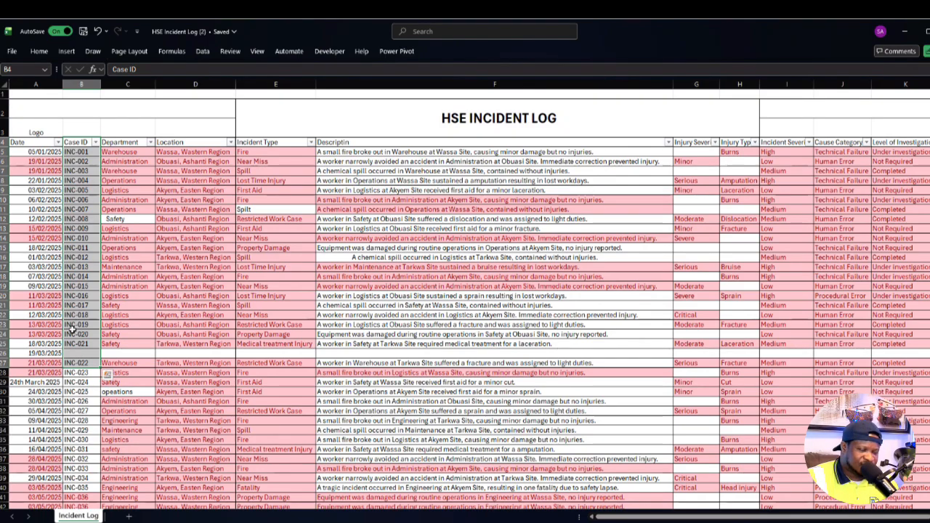
{"action": "scroll", "coordinate": [71, 328], "scroll_direction": "down", "scroll_amount": 6}
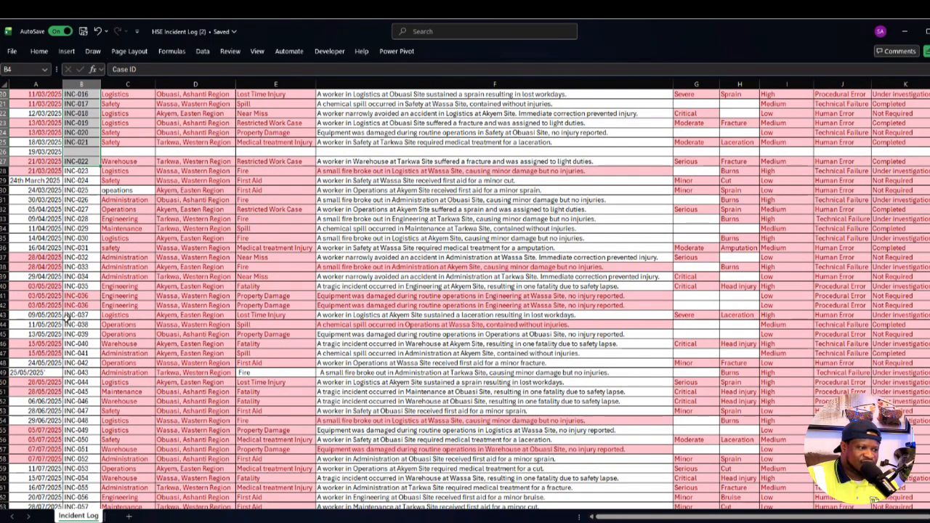
{"action": "left_click_drag", "start_coordinate": [36, 286], "coordinate": [657, 286]}
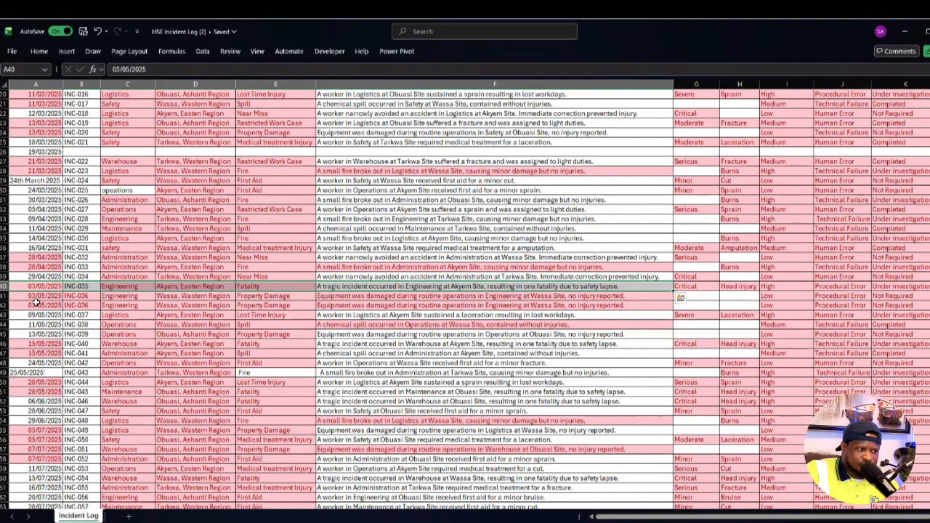
{"action": "left_click_drag", "start_coordinate": [81, 296], "coordinate": [84, 306]}
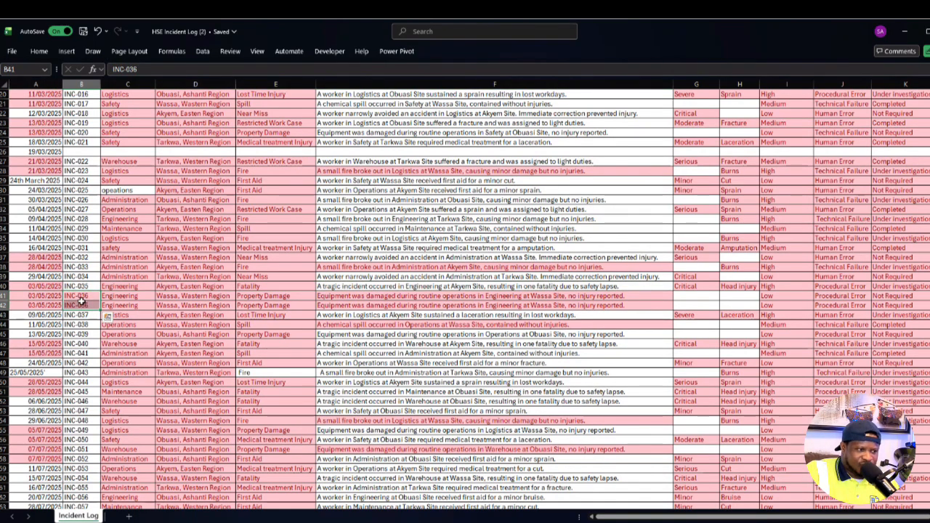
{"action": "scroll", "coordinate": [81, 298], "scroll_direction": "down", "scroll_amount": 10}
{"action": "scroll", "coordinate": [82, 291], "scroll_direction": "down", "scroll_amount": 5}
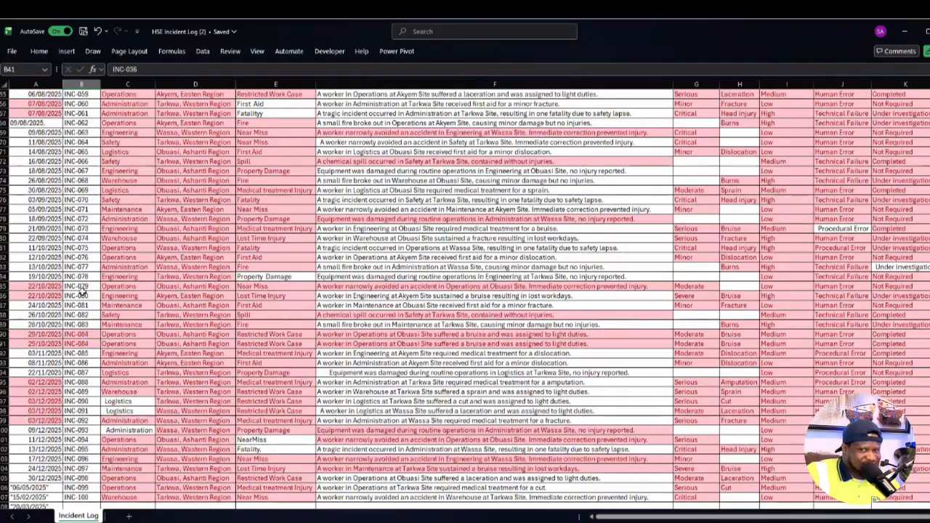
- Compare the two highlighted INC-084 rows for duplication and review the highlighting across the incident log
{"action": "left_click_drag", "start_coordinate": [81, 334], "coordinate": [554, 341]}
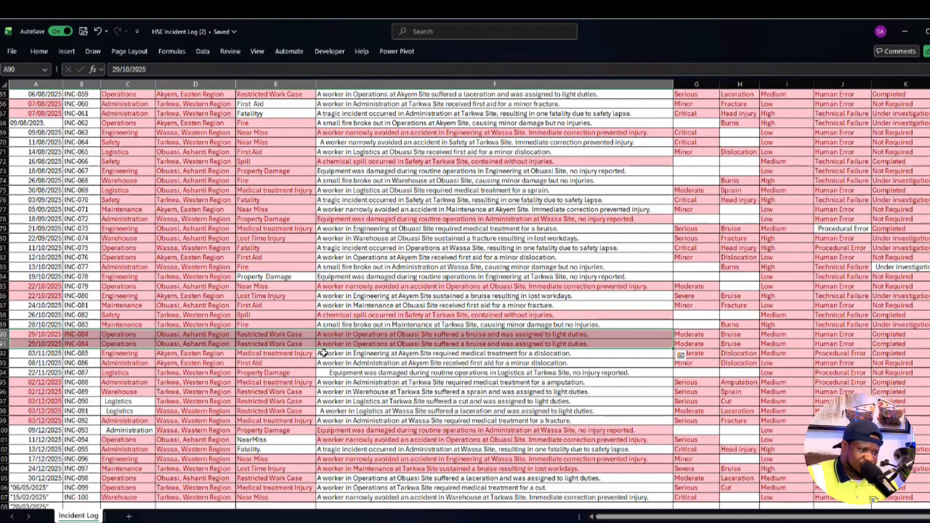
{"action": "scroll", "coordinate": [224, 343], "scroll_direction": "up", "scroll_amount": 20}
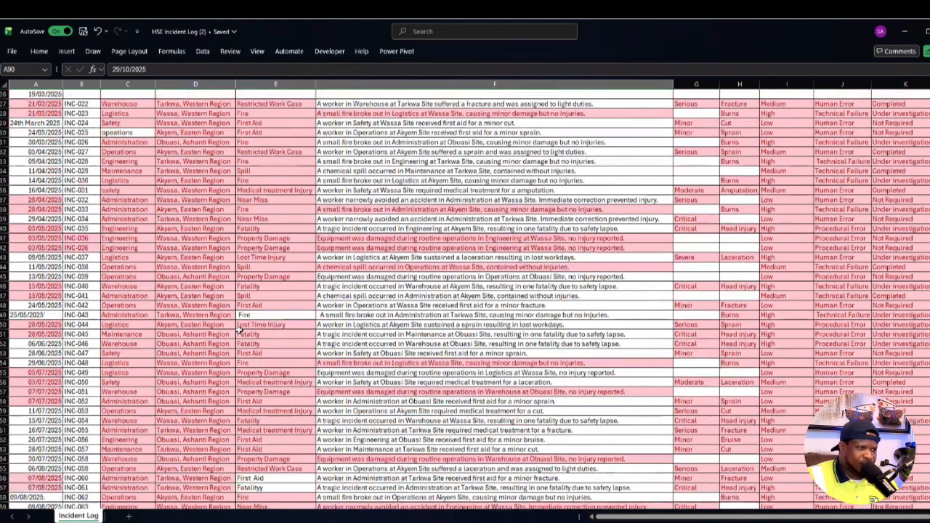
{"action": "scroll", "coordinate": [406, 283], "scroll_direction": "down", "scroll_amount": 7}
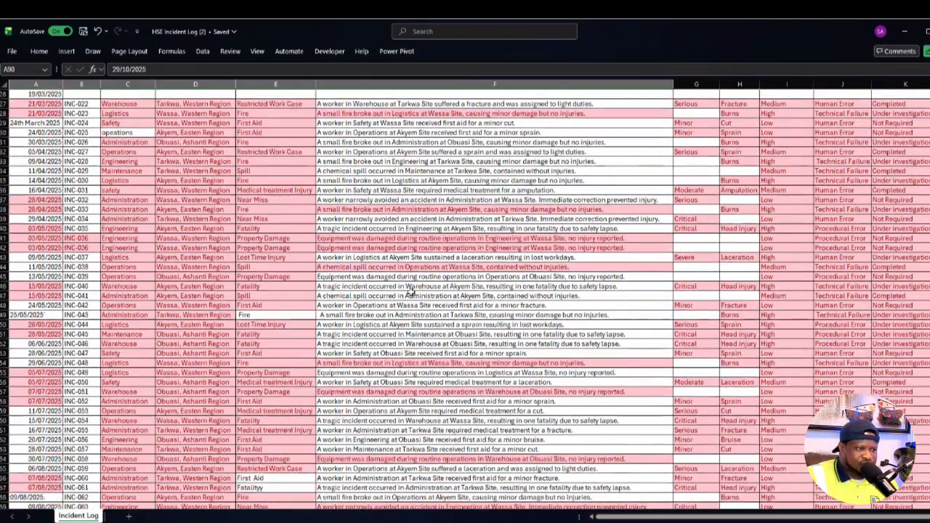
{"action": "scroll", "coordinate": [410, 292], "scroll_direction": "up", "scroll_amount": 7}
{"action": "scroll", "coordinate": [429, 276], "scroll_direction": "right", "scroll_amount": 2}
{"action": "scroll", "coordinate": [429, 276], "scroll_direction": "down", "scroll_amount": 5}
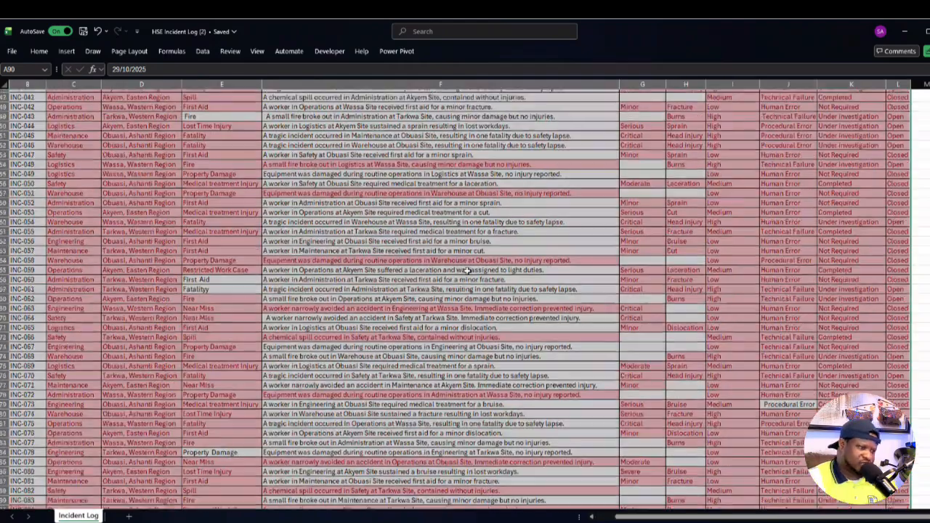
{"action": "scroll", "coordinate": [460, 240], "scroll_direction": "up", "scroll_amount": 5}
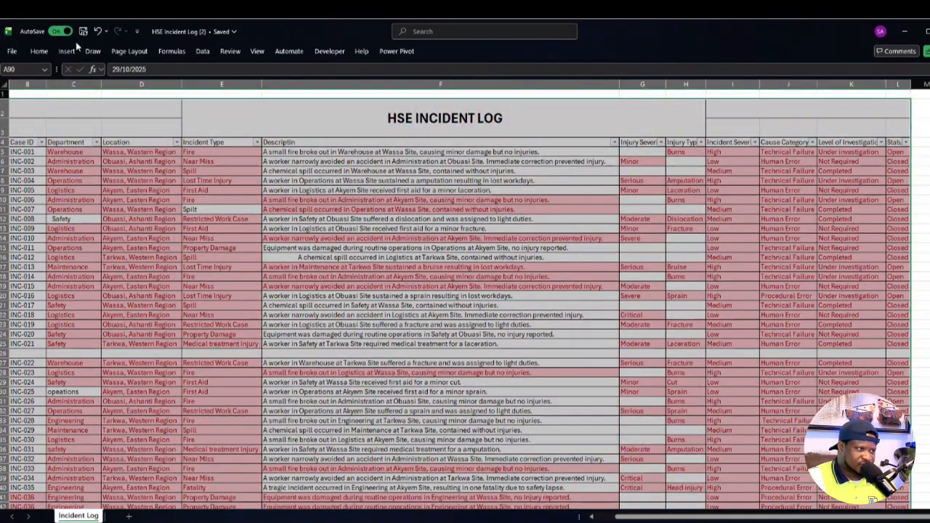
- Undo the duplicate-value highlighting on the incident log
{"action": "left_click", "coordinate": [100, 32]}
{"action": "scroll", "coordinate": [436, 363], "scroll_direction": "up", "scroll_amount": 12}
{"action": "left_click", "coordinate": [554, 459]}
{"action": "scroll", "coordinate": [556, 417], "scroll_direction": "up", "scroll_amount": 4}
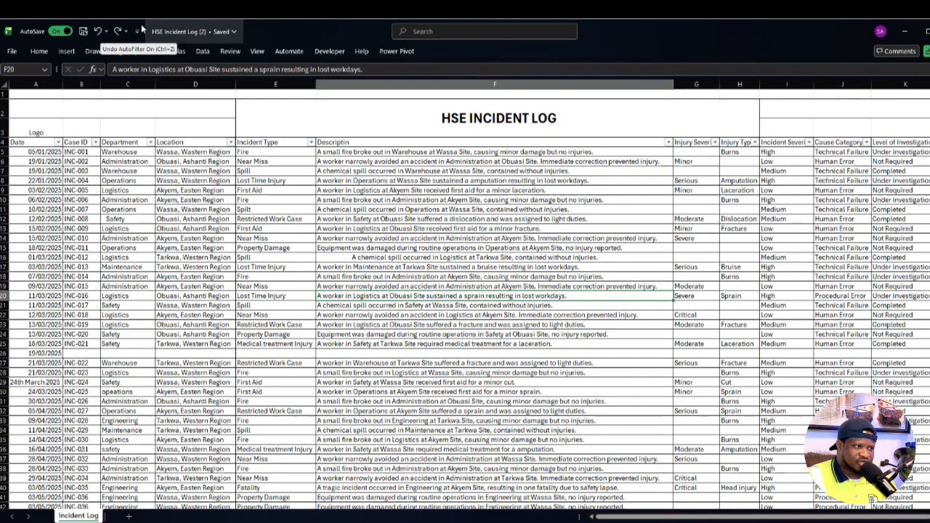
- Load the incident log range into Power Query as a table with headers
{"action": "left_click", "coordinate": [360, 345]}
{"action": "left_click", "coordinate": [378, 259]}
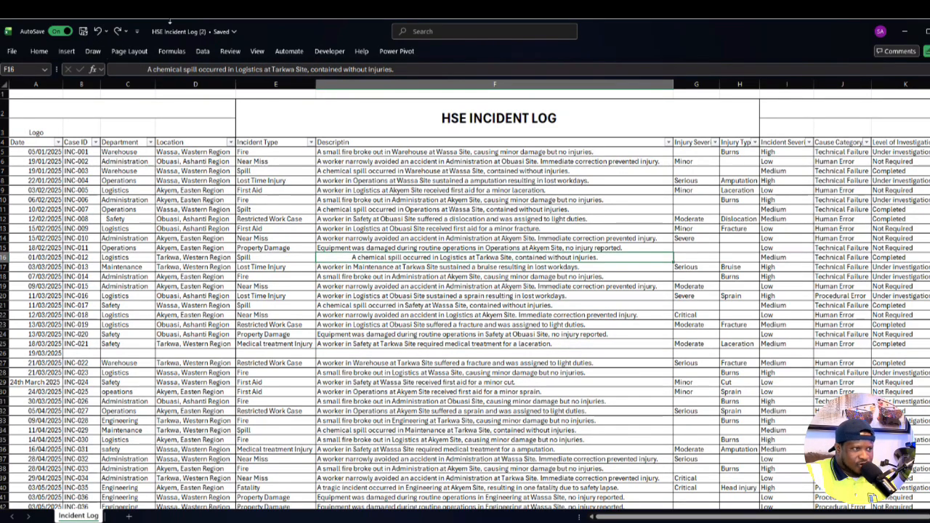
{"action": "left_click", "coordinate": [204, 51]}
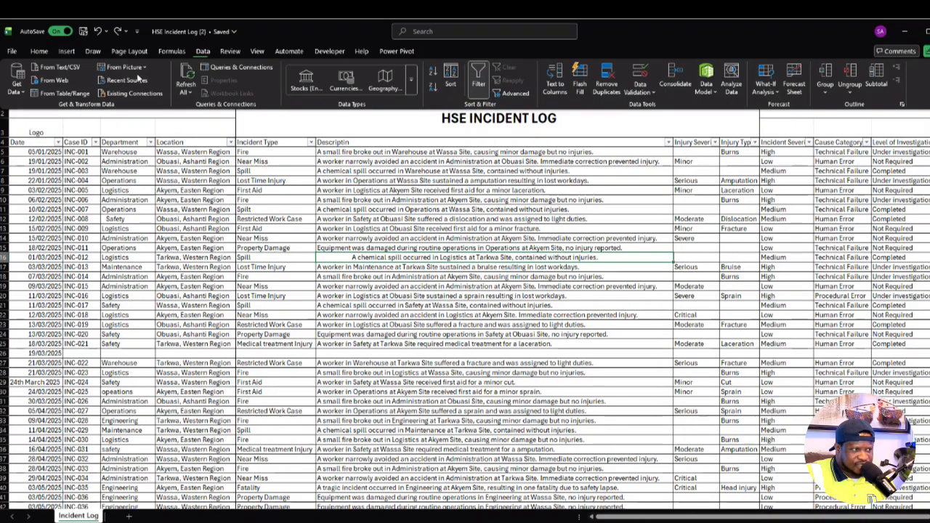
{"action": "left_click", "coordinate": [72, 95]}
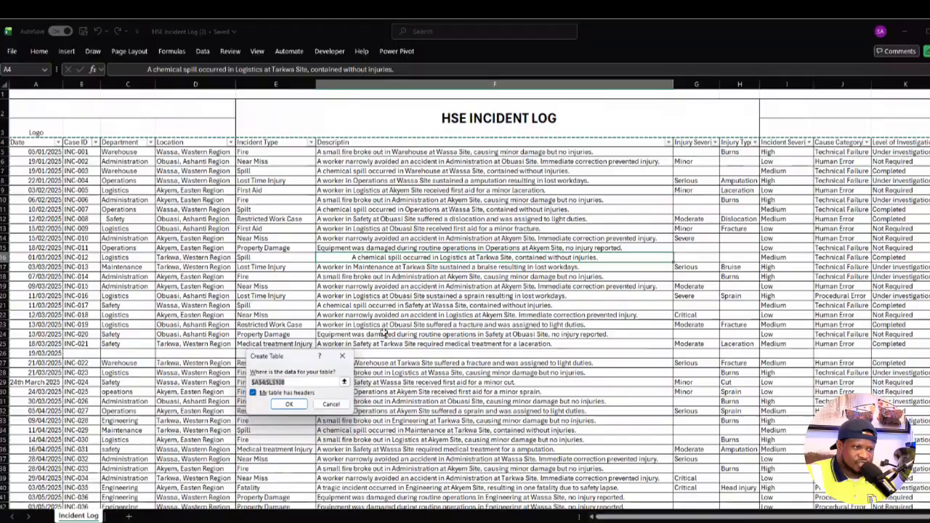
{"action": "left_click", "coordinate": [283, 404]}
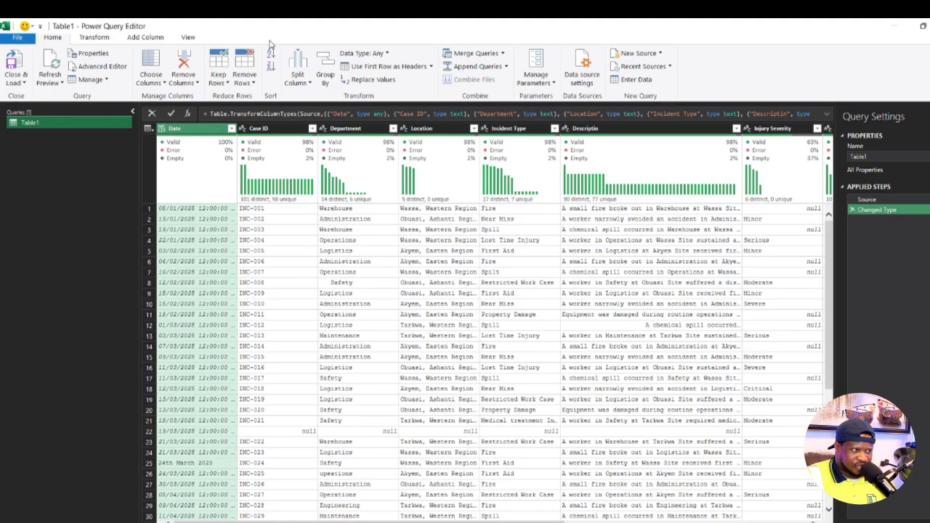
{"action": "left_click", "coordinate": [94, 37]}
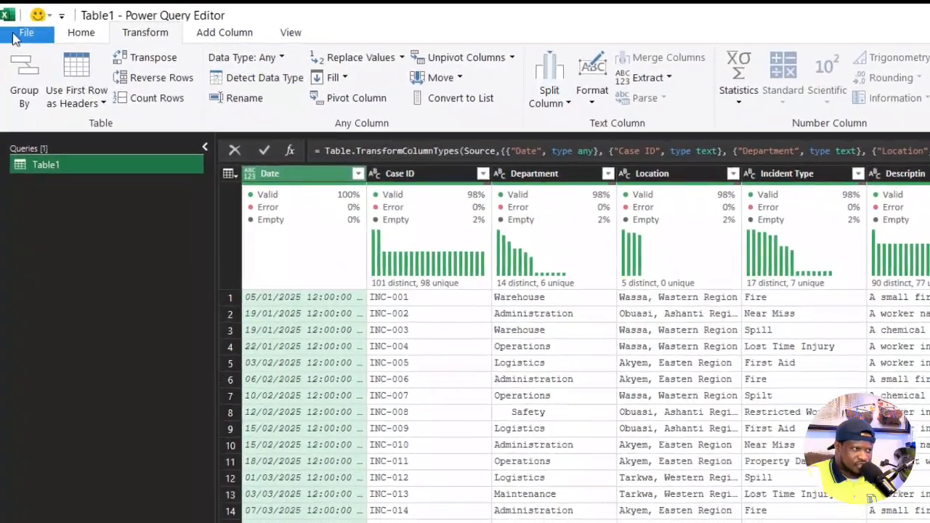
{"action": "left_click", "coordinate": [74, 33]}
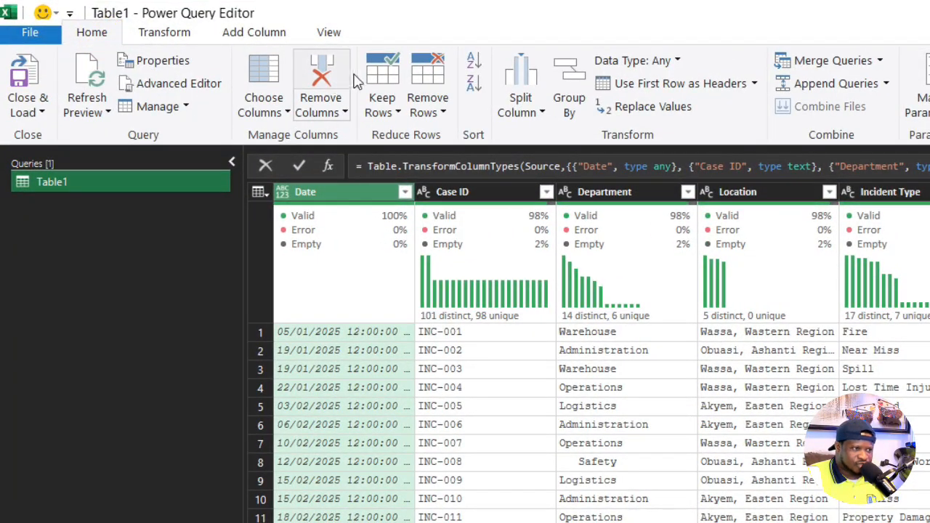
{"action": "left_click", "coordinate": [166, 31]}
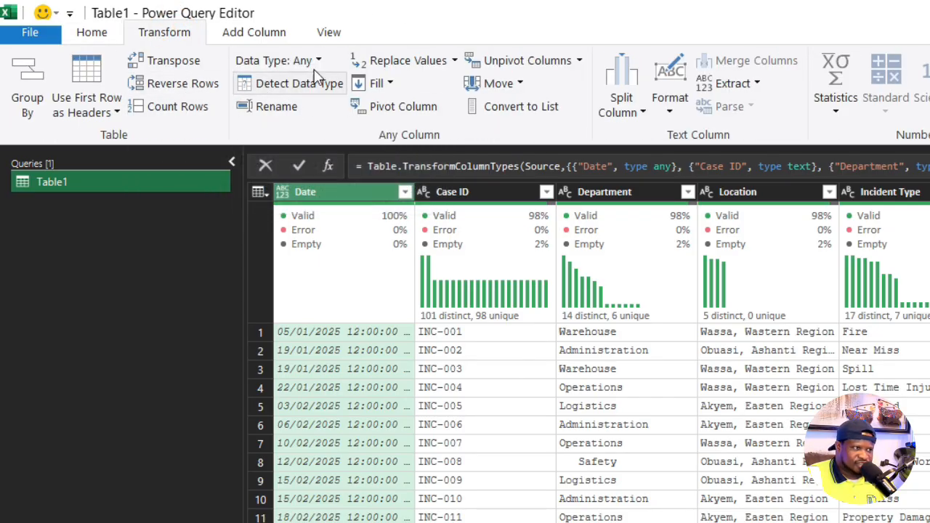
{"action": "left_click", "coordinate": [255, 34]}
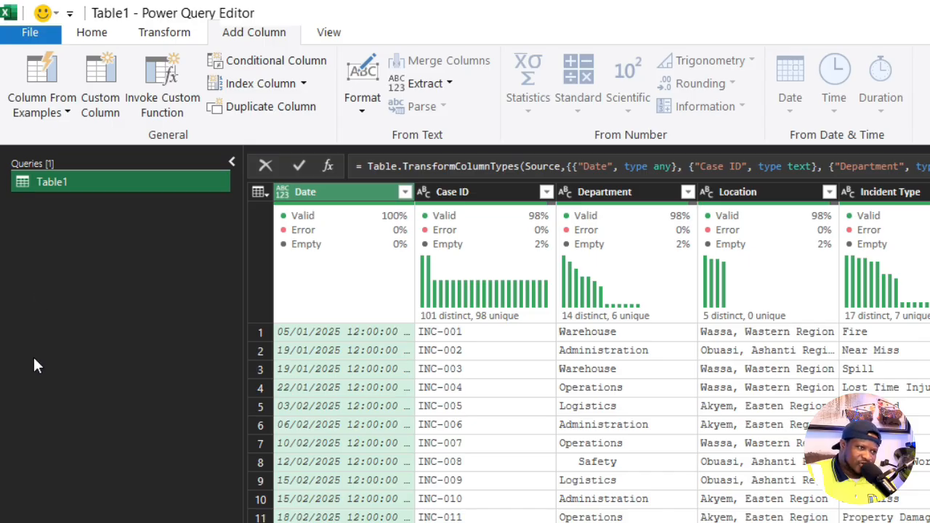
- Rename the Table1 query as SourceData
{"action": "double_click", "coordinate": [64, 181]}
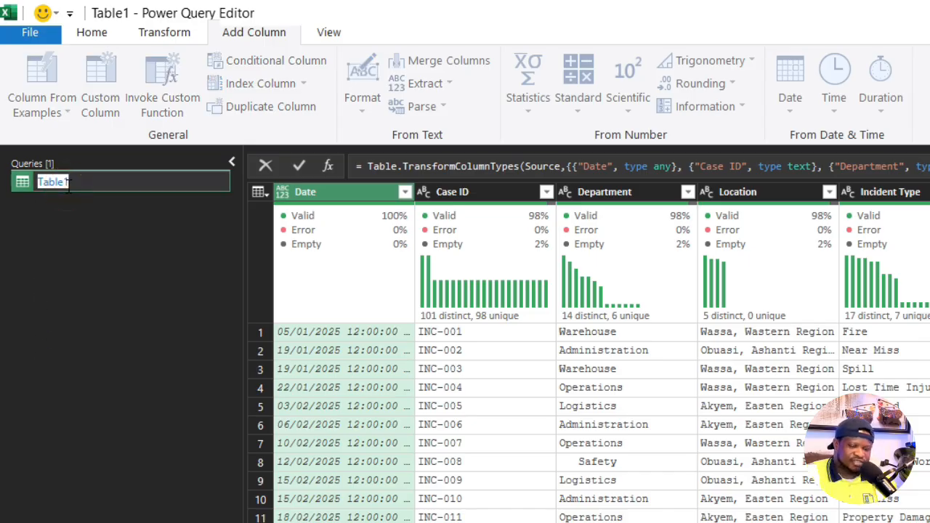
{"action": "type", "text": "SourceDat"}
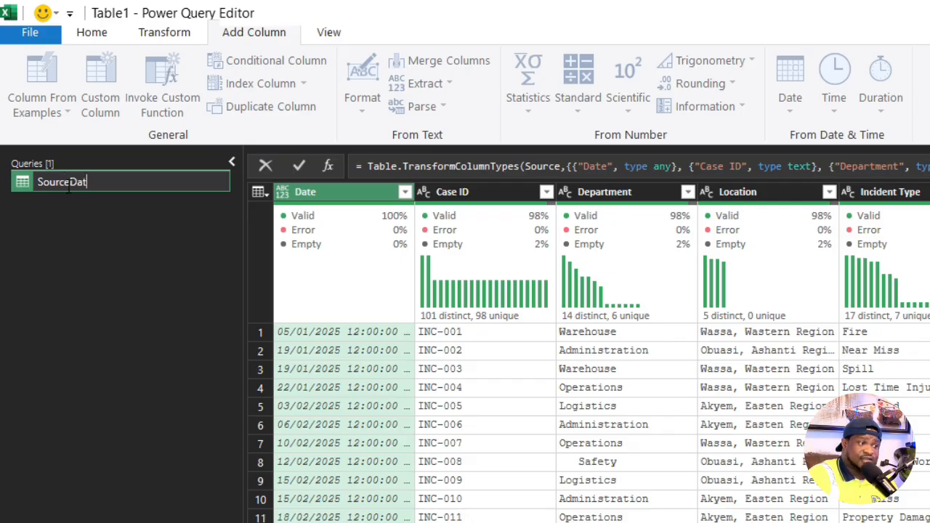
{"action": "type", "text": "a"}
{"action": "left_click", "coordinate": [225, 352]}
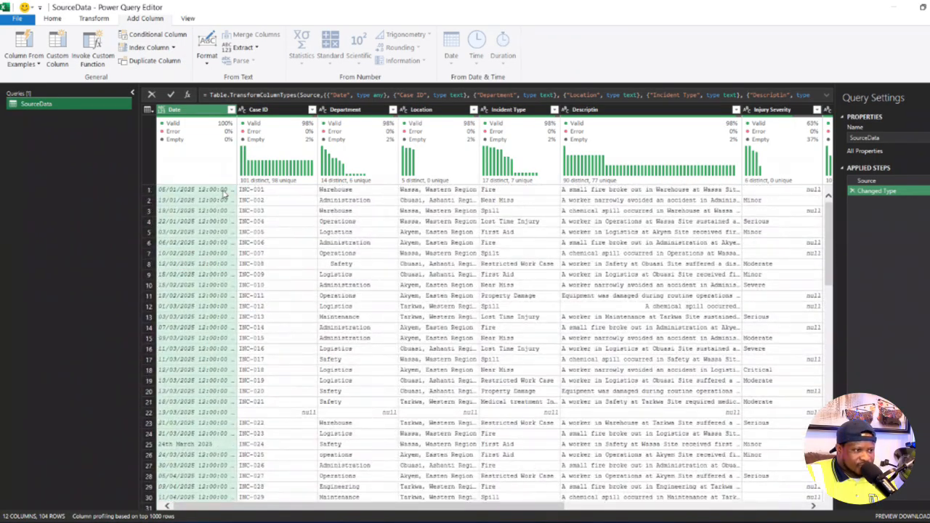
- Turn off the monospaced font, whitespace, column quality, column distribution and column profile options in the data preview
{"action": "left_click", "coordinate": [187, 18]}
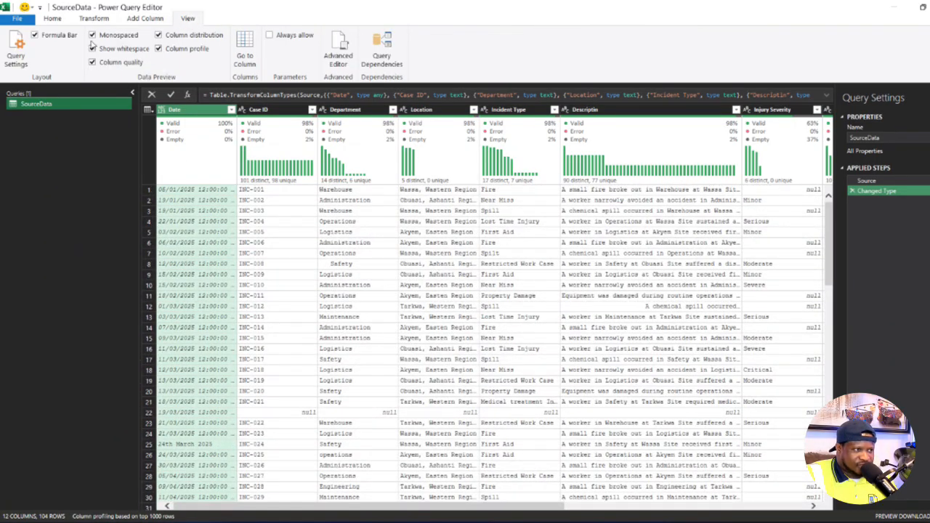
{"action": "left_click", "coordinate": [92, 35]}
{"action": "left_click", "coordinate": [93, 63]}
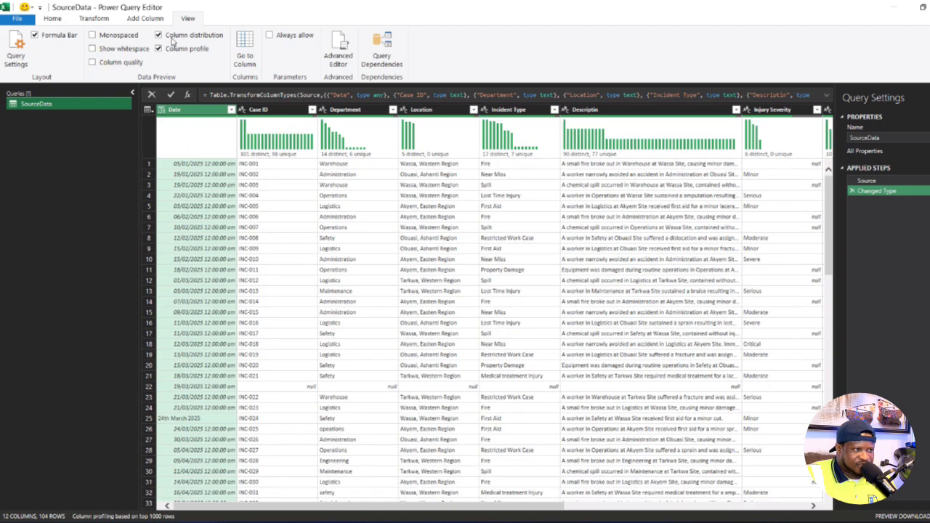
{"action": "left_click", "coordinate": [158, 48]}
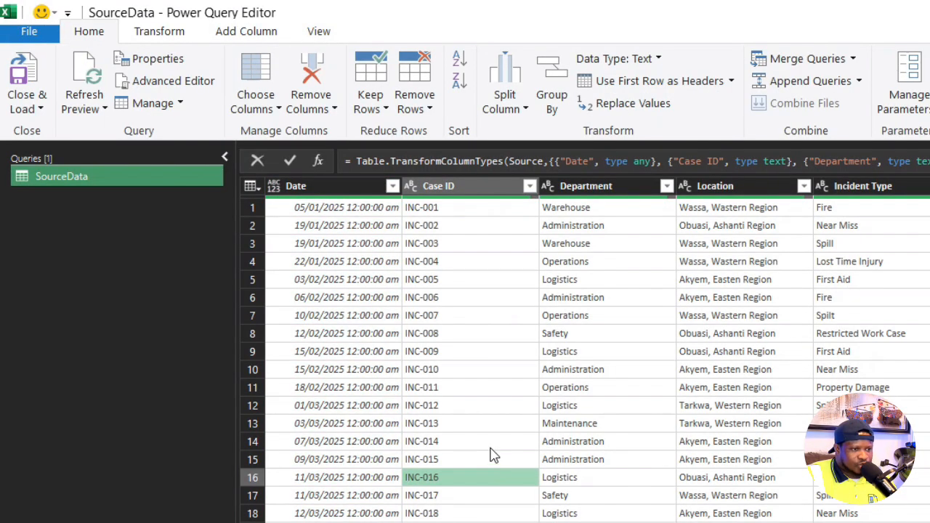
- Show the column distribution and check the distinct and unique values of the Case ID and Department columns
{"action": "left_click", "coordinate": [319, 33]}
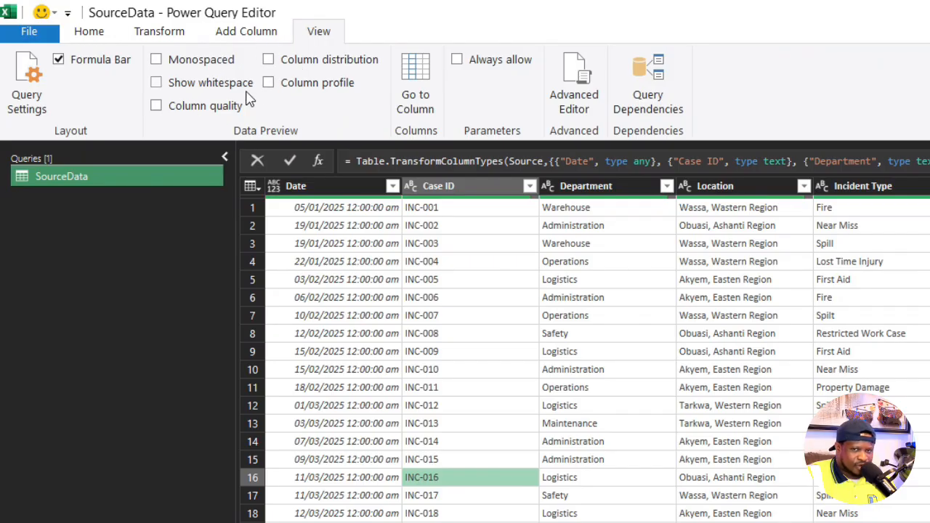
{"action": "left_click", "coordinate": [268, 59]}
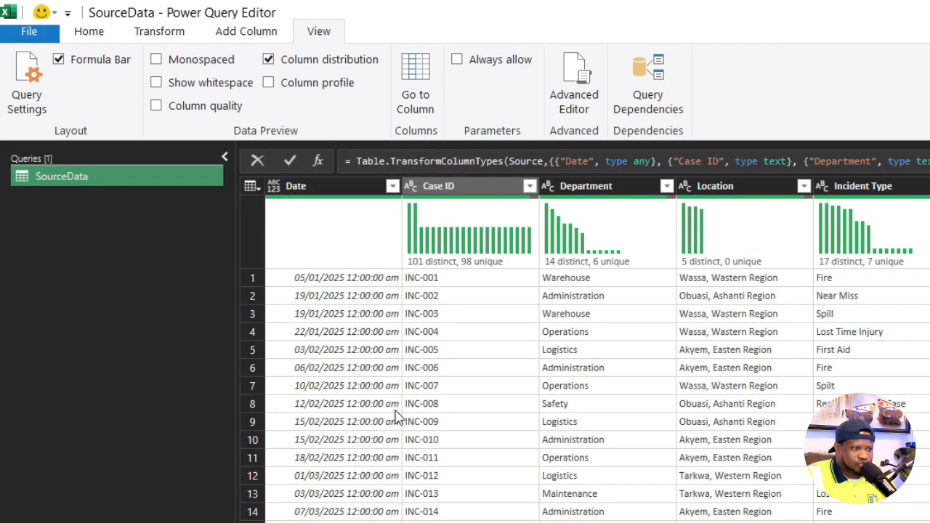
{"action": "mouse_move", "coordinate": [453, 253]}
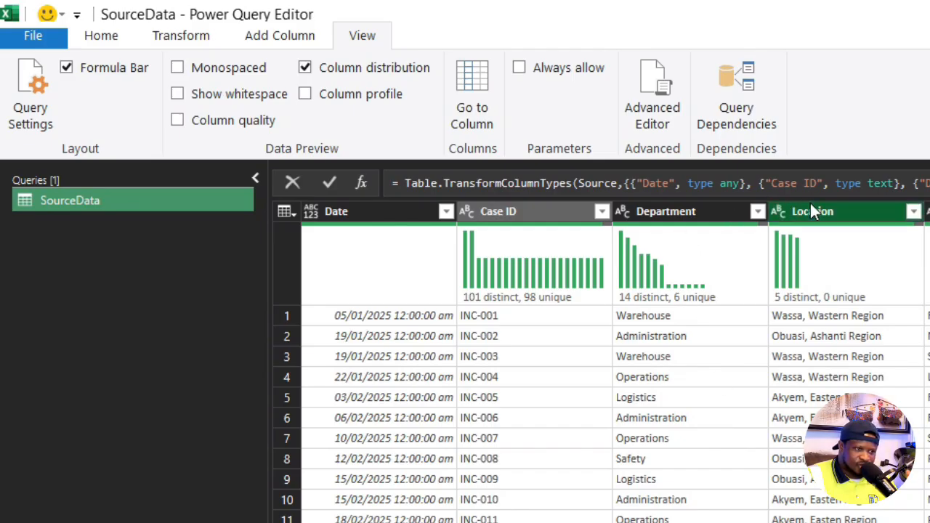
{"action": "mouse_move", "coordinate": [694, 305]}
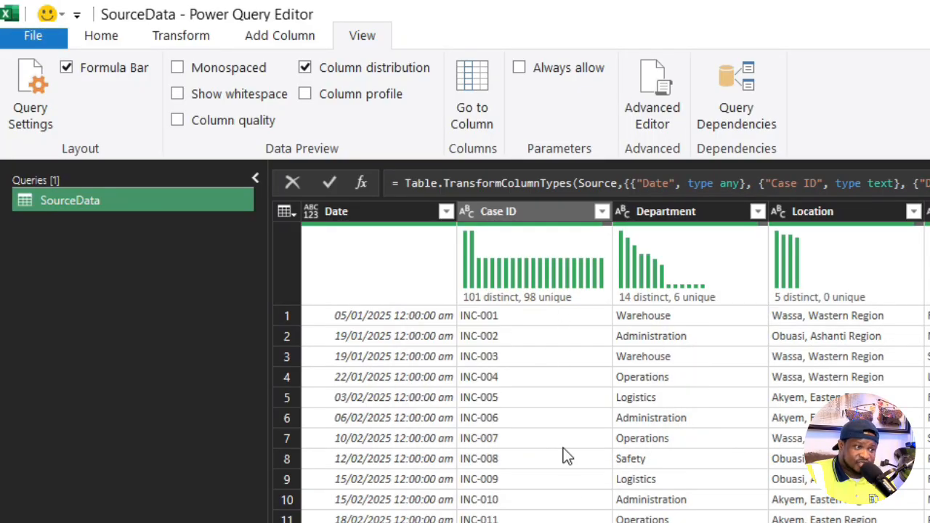
{"action": "mouse_move", "coordinate": [528, 304]}
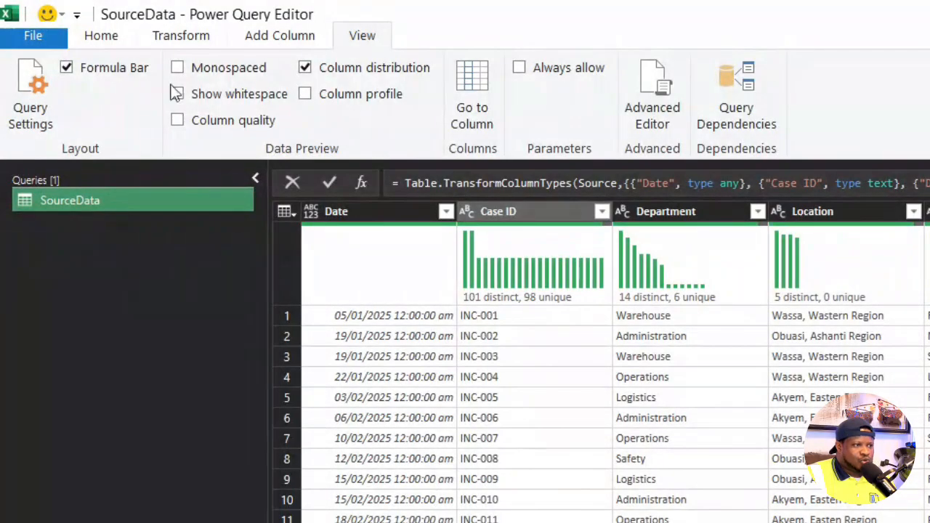
- Show the column profile for the Case ID column to inspect its statistics and value distribution
{"action": "left_click", "coordinate": [306, 96]}
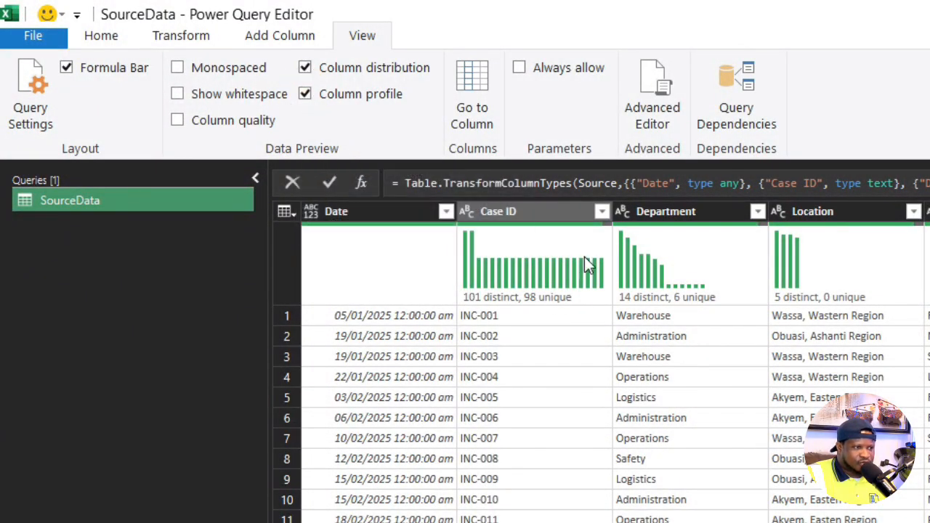
{"action": "left_click", "coordinate": [561, 197]}
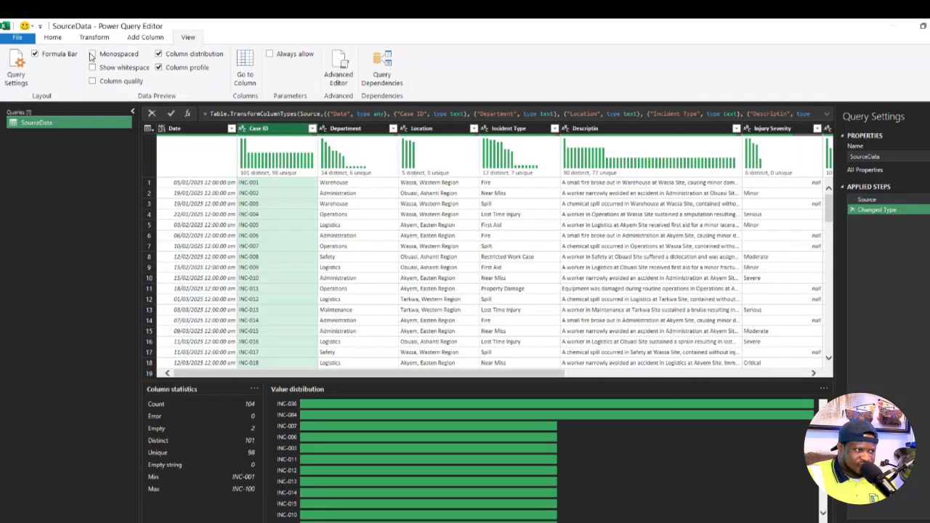
- Turn on the monospaced font, whitespace and column quality options for the data preview
{"action": "left_click", "coordinate": [89, 56]}
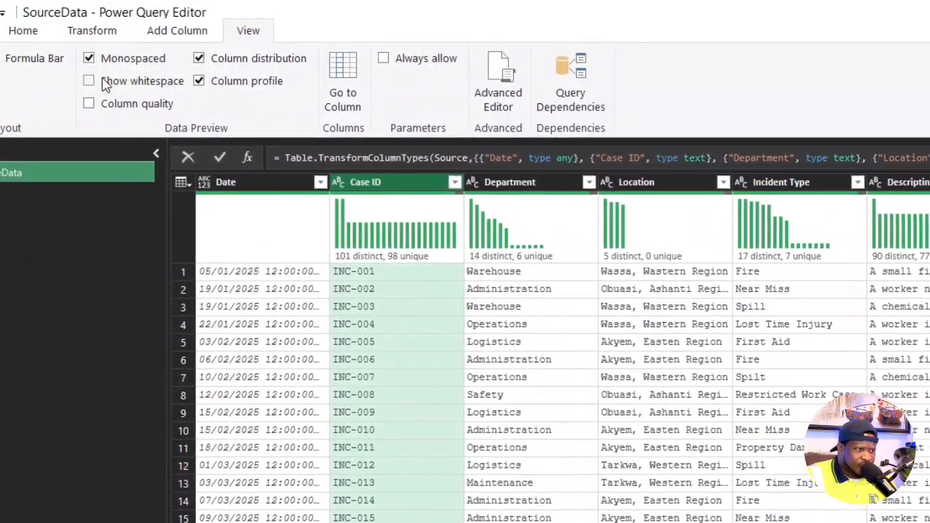
{"action": "left_click", "coordinate": [90, 81]}
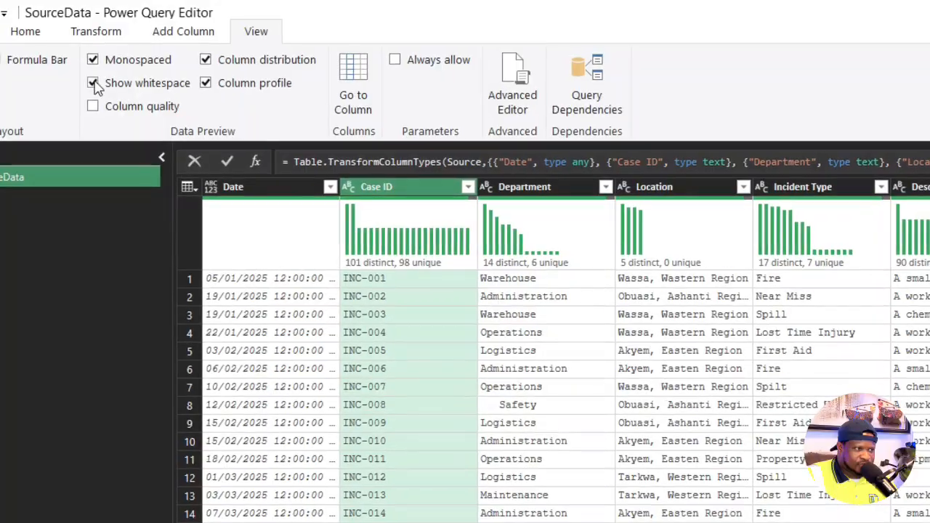
{"action": "left_click", "coordinate": [96, 84]}
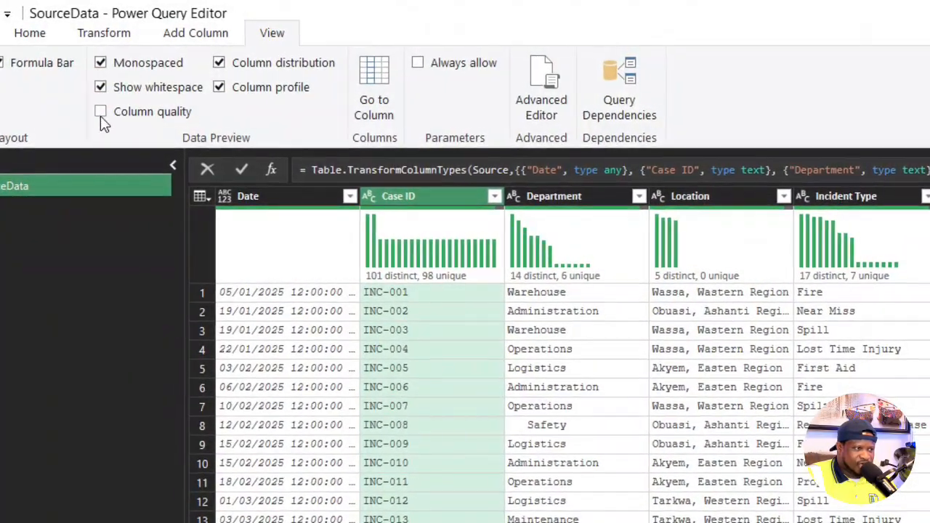
{"action": "left_click", "coordinate": [102, 114]}
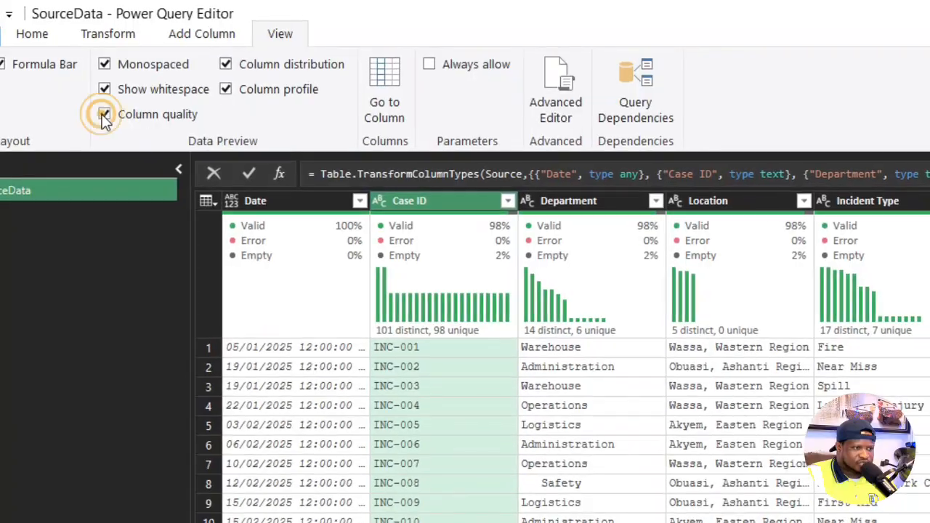
- Examine the Case ID column's quality and distribution details and look through its rows for empty entries
{"action": "mouse_move", "coordinate": [468, 301]}
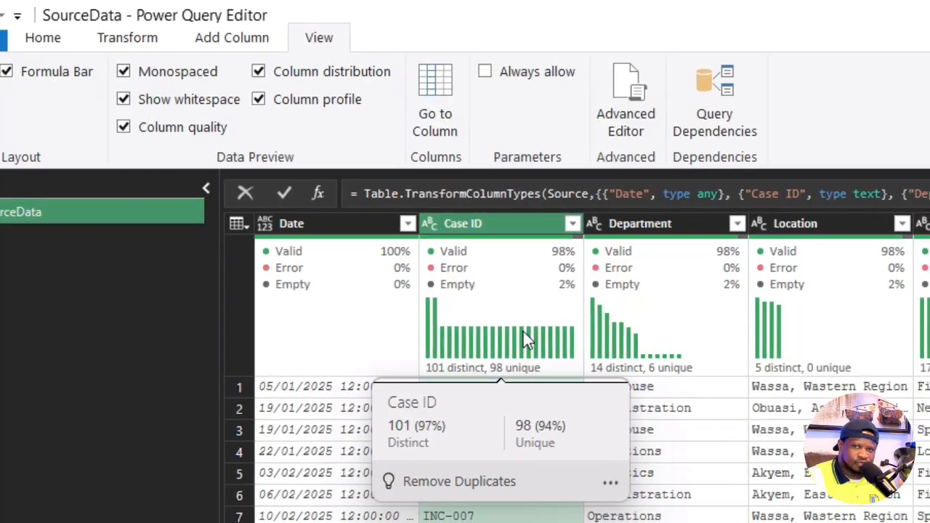
{"action": "mouse_move", "coordinate": [593, 251]}
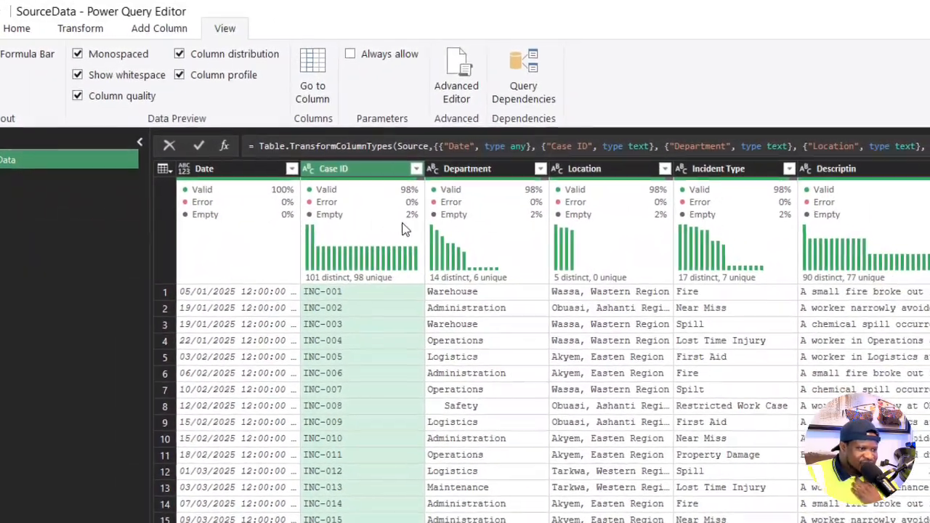
{"action": "scroll", "coordinate": [376, 362], "scroll_direction": "down", "scroll_amount": 6}
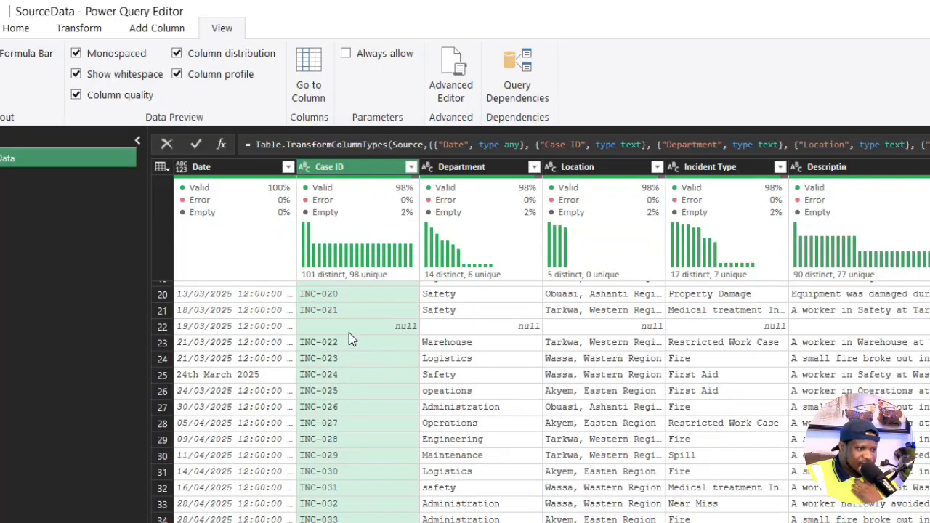
{"action": "scroll", "coordinate": [384, 374], "scroll_direction": "down", "scroll_amount": 7}
{"action": "scroll", "coordinate": [377, 377], "scroll_direction": "up", "scroll_amount": 9}
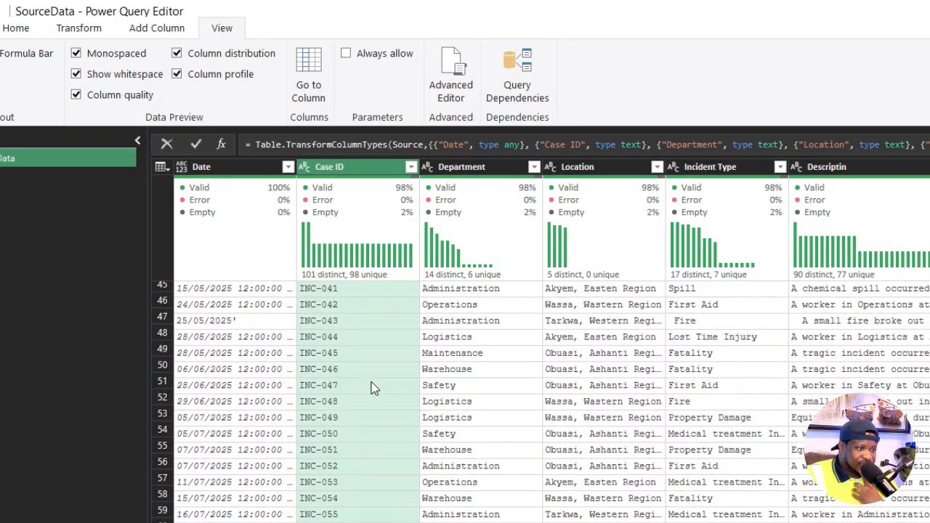
- Look through the Date column's filter list of values for inconsistently formatted dates, and leave the filter unapplied
{"action": "scroll", "coordinate": [377, 374], "scroll_direction": "up", "scroll_amount": 5}
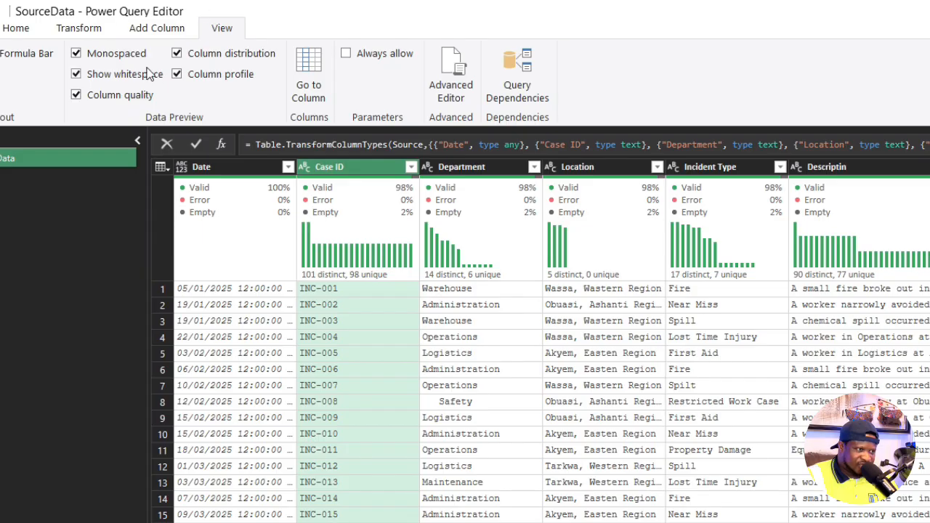
{"action": "left_click", "coordinate": [17, 29]}
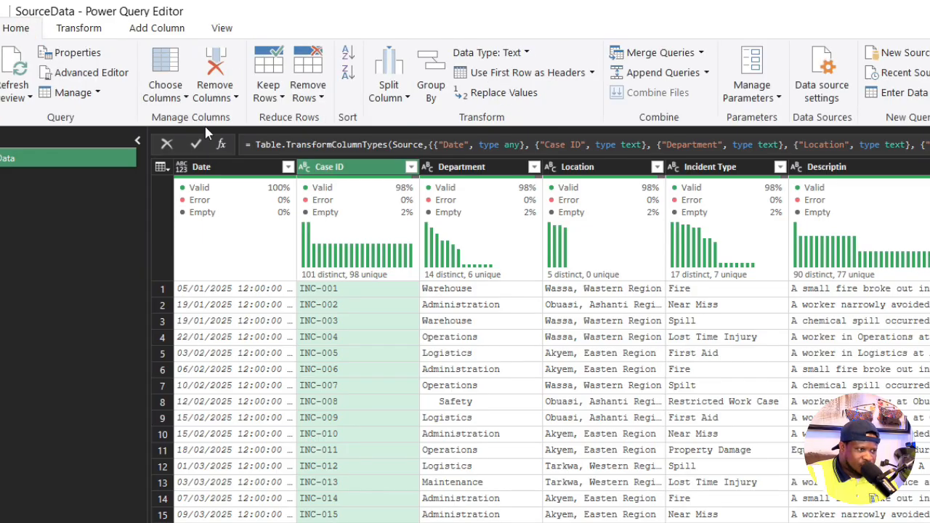
{"action": "left_click", "coordinate": [181, 167]}
{"action": "left_click", "coordinate": [661, 480]}
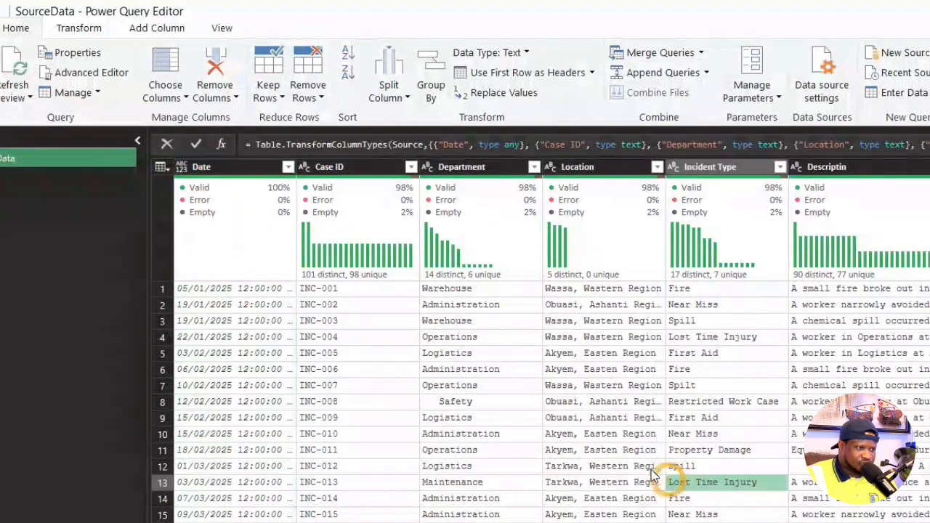
{"action": "left_click", "coordinate": [281, 167]}
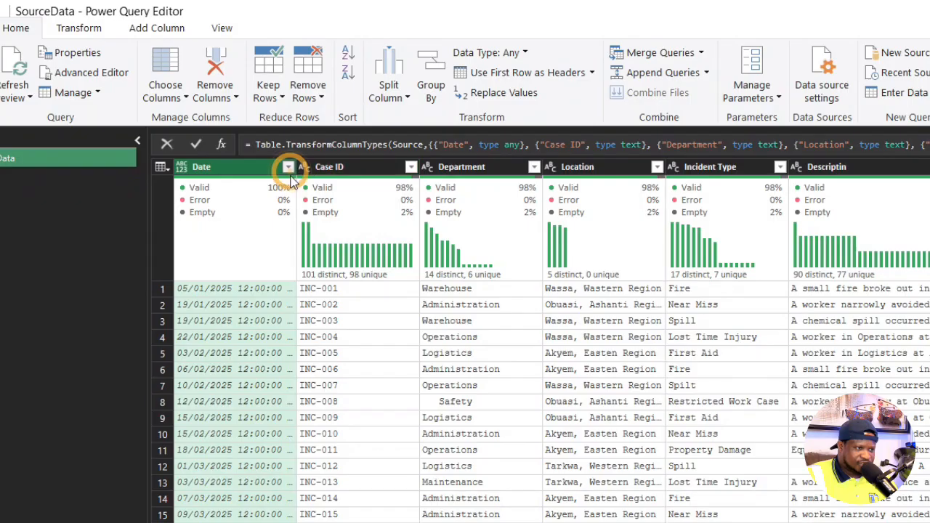
{"action": "left_click", "coordinate": [288, 167]}
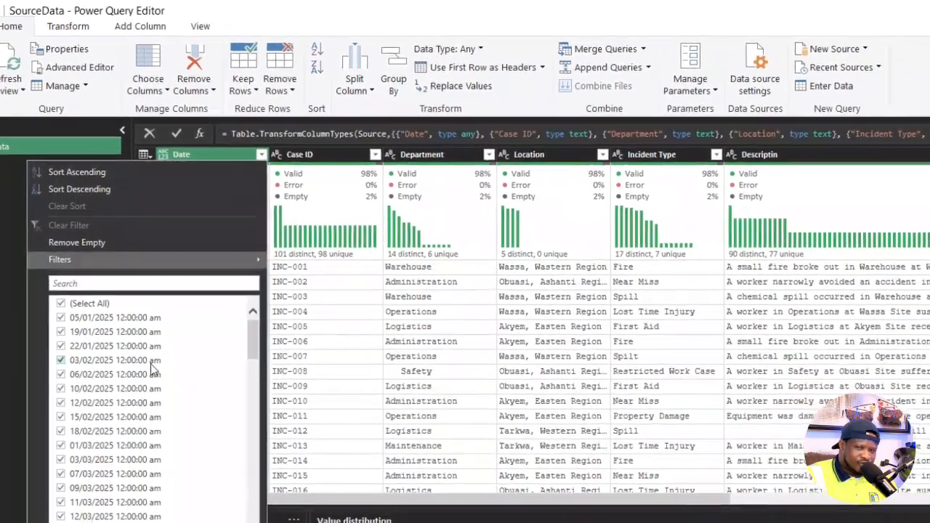
{"action": "scroll", "coordinate": [145, 356], "scroll_direction": "down", "scroll_amount": 20}
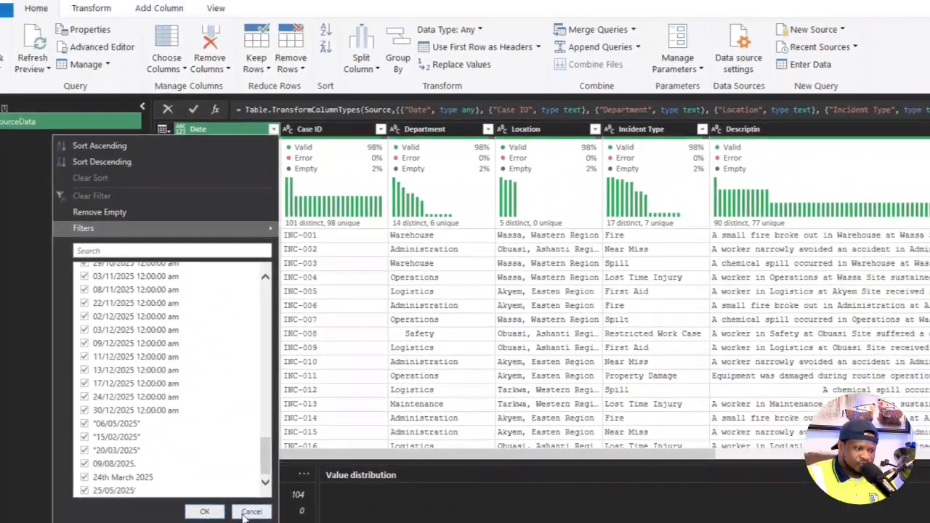
{"action": "left_click", "coordinate": [278, 512]}
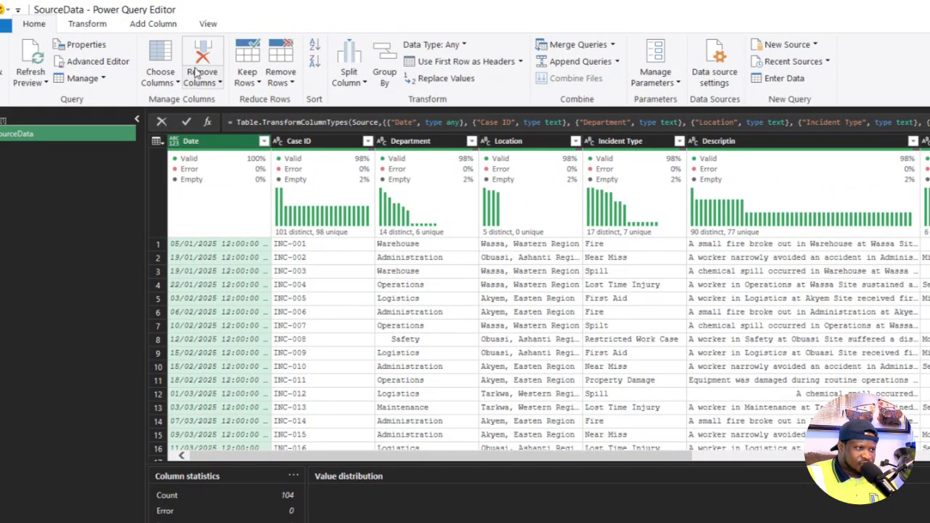
- Try to remove the double quotation marks from the Date column by replacing them with nothing, and review the dates
{"action": "right_click", "coordinate": [206, 147]}
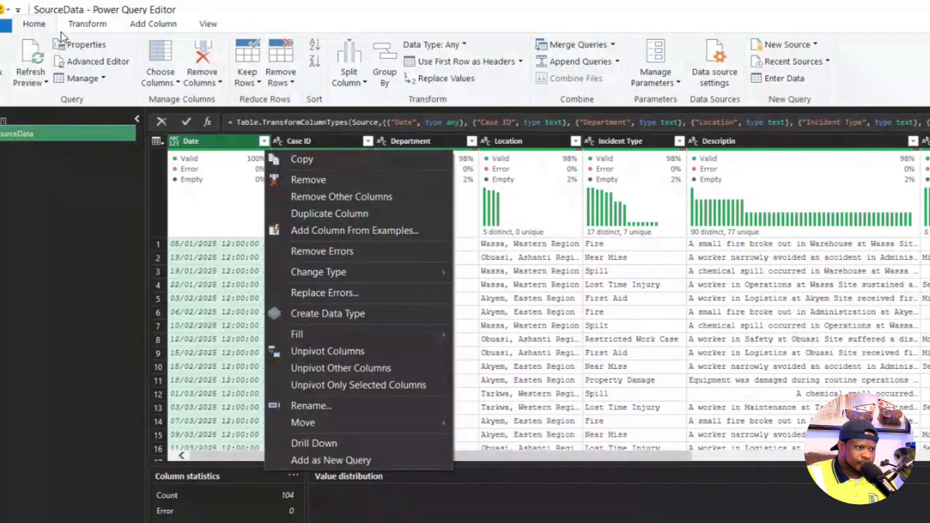
{"action": "left_click", "coordinate": [85, 24]}
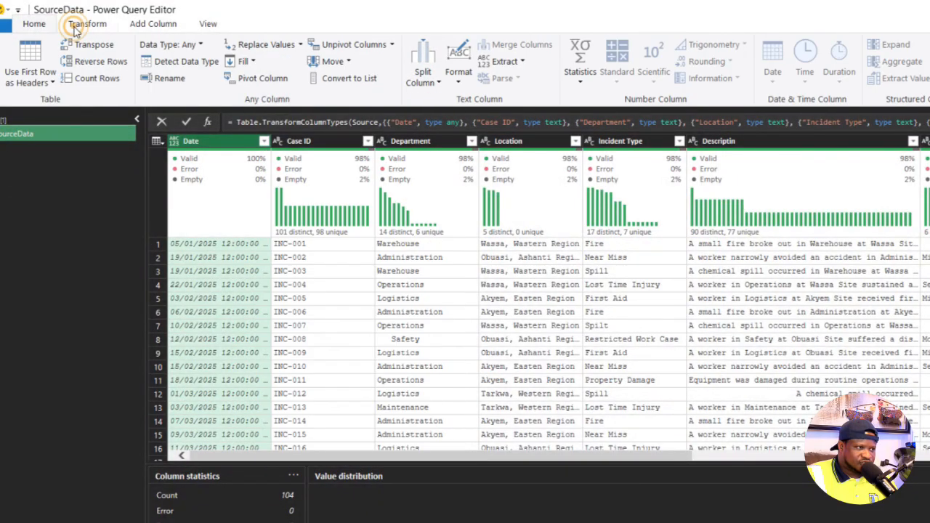
{"action": "left_click", "coordinate": [266, 45]}
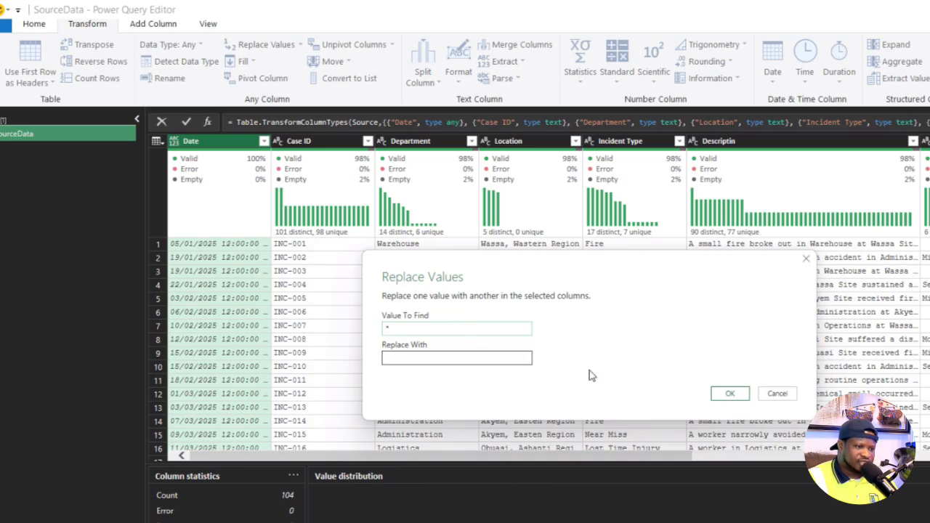
{"action": "left_click", "coordinate": [729, 393]}
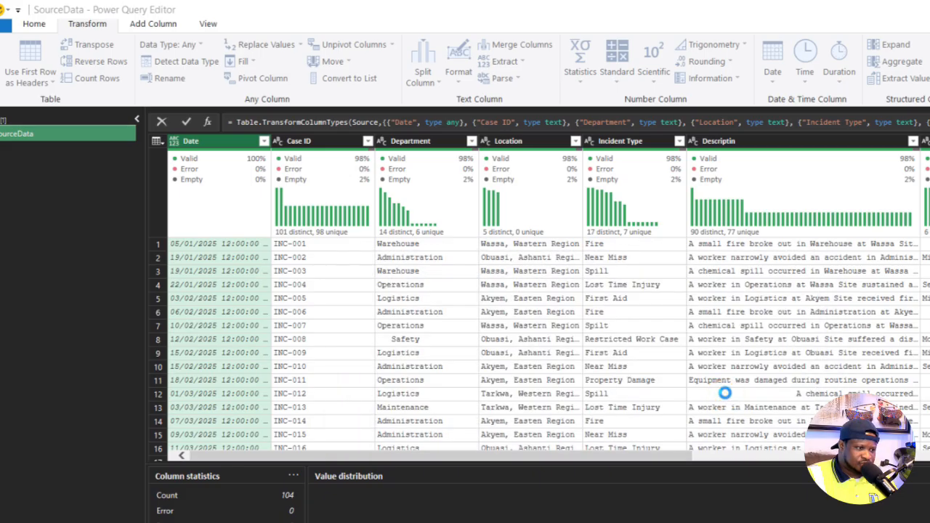
{"action": "scroll", "coordinate": [224, 334], "scroll_direction": "down", "scroll_amount": 10}
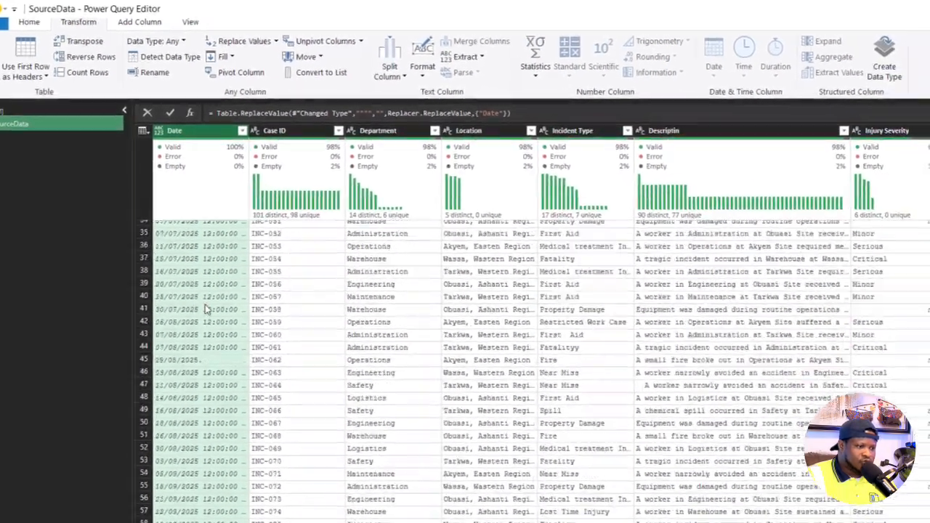
{"action": "scroll", "coordinate": [206, 309], "scroll_direction": "down", "scroll_amount": 13}
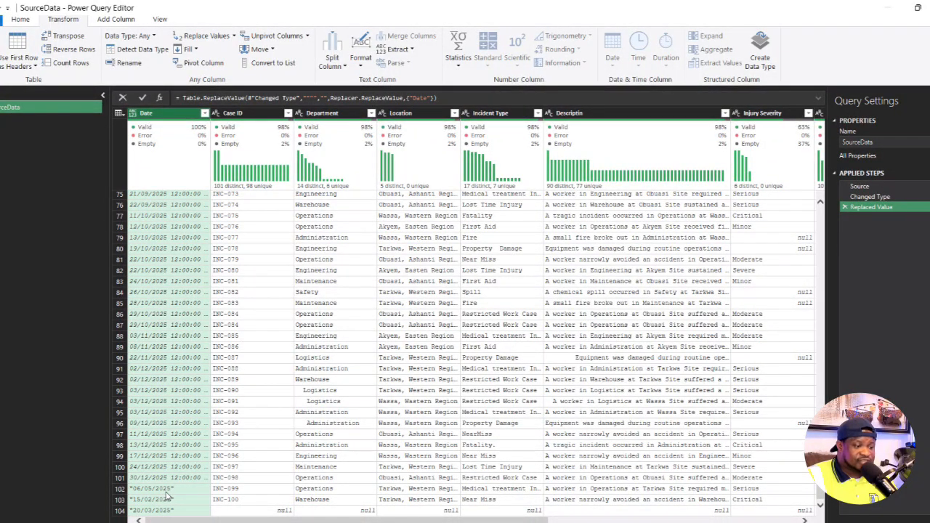
{"action": "scroll", "coordinate": [173, 494], "scroll_direction": "up", "scroll_amount": 20}
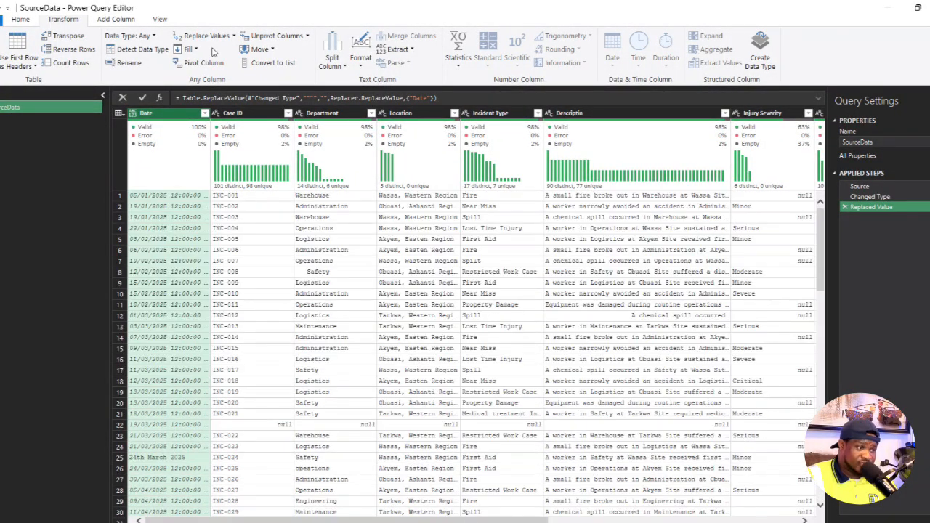
{"action": "left_click", "coordinate": [171, 114]}
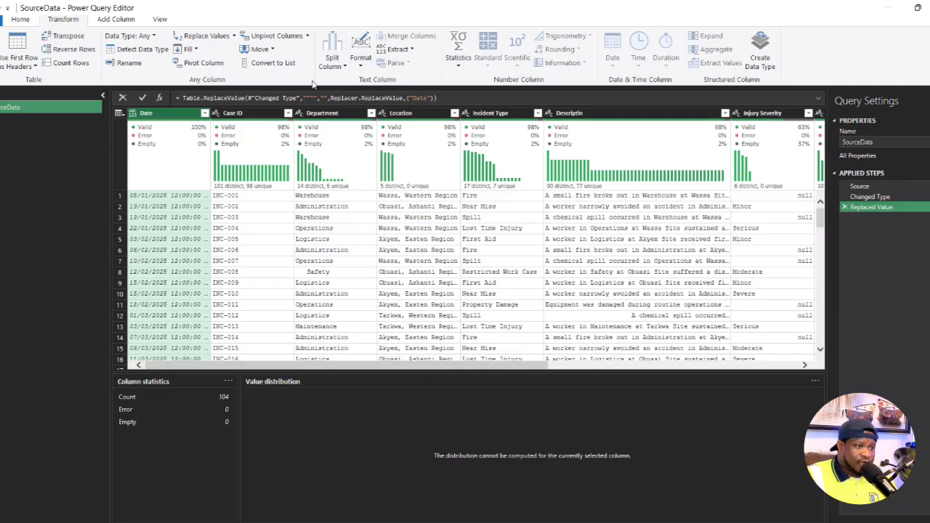
{"action": "left_click", "coordinate": [400, 50]}
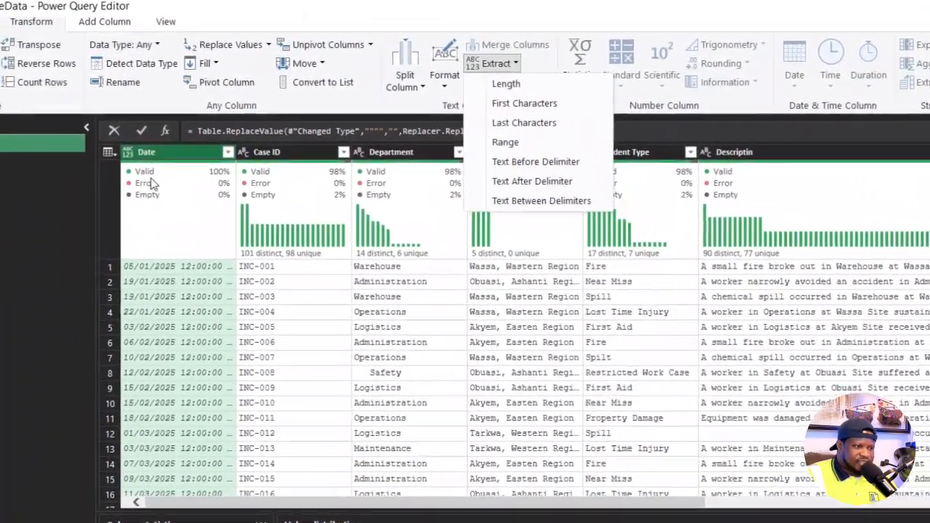
{"action": "left_click", "coordinate": [183, 277]}
- Replace the value 24th March 2025 in the Date column with 24/03/2025
{"action": "scroll", "coordinate": [173, 296], "scroll_direction": "down", "scroll_amount": 8}
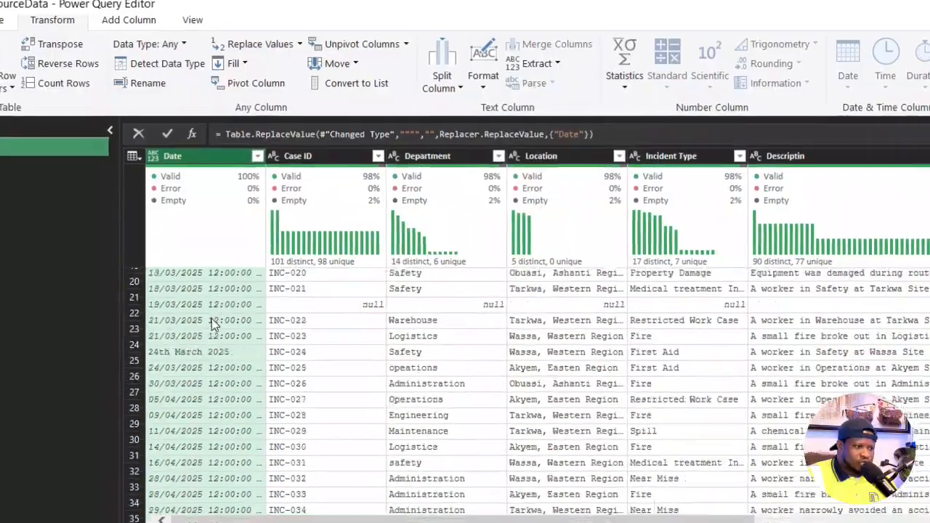
{"action": "scroll", "coordinate": [226, 323], "scroll_direction": "up", "scroll_amount": 2}
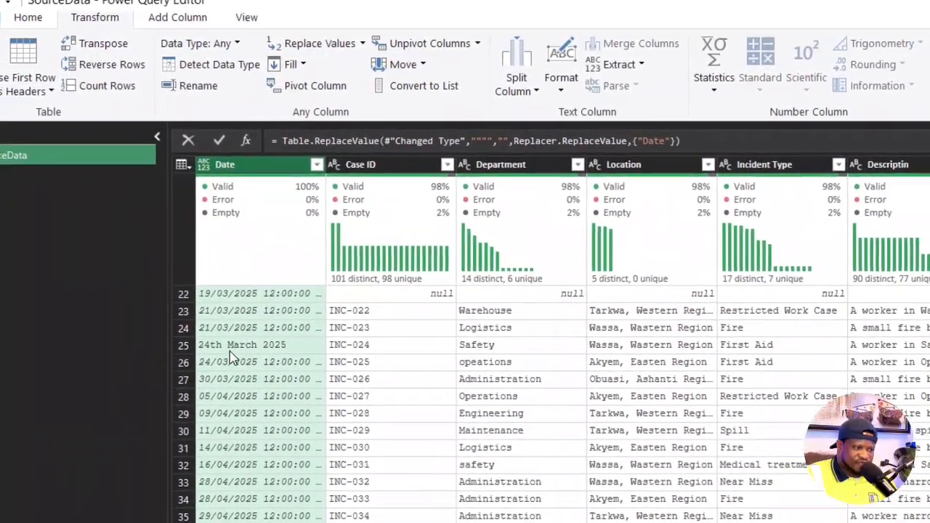
{"action": "left_click", "coordinate": [191, 341]}
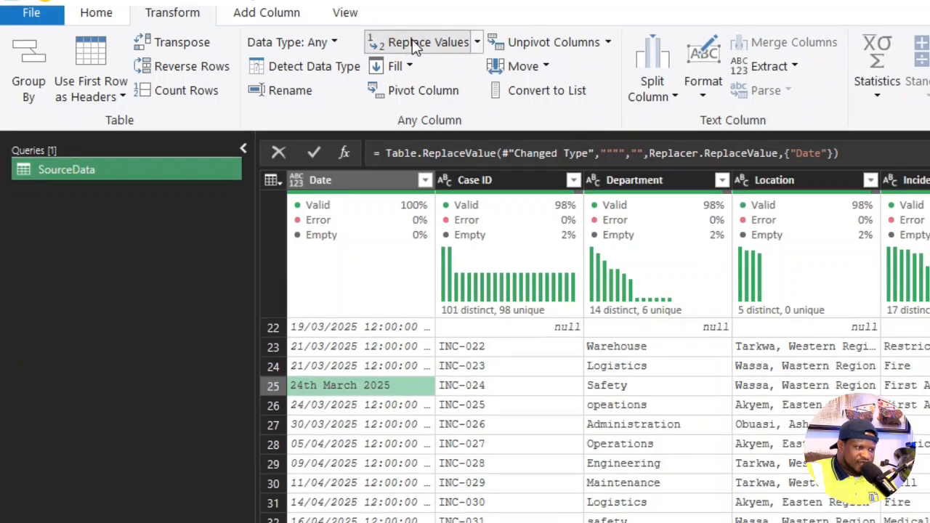
{"action": "left_click", "coordinate": [385, 42]}
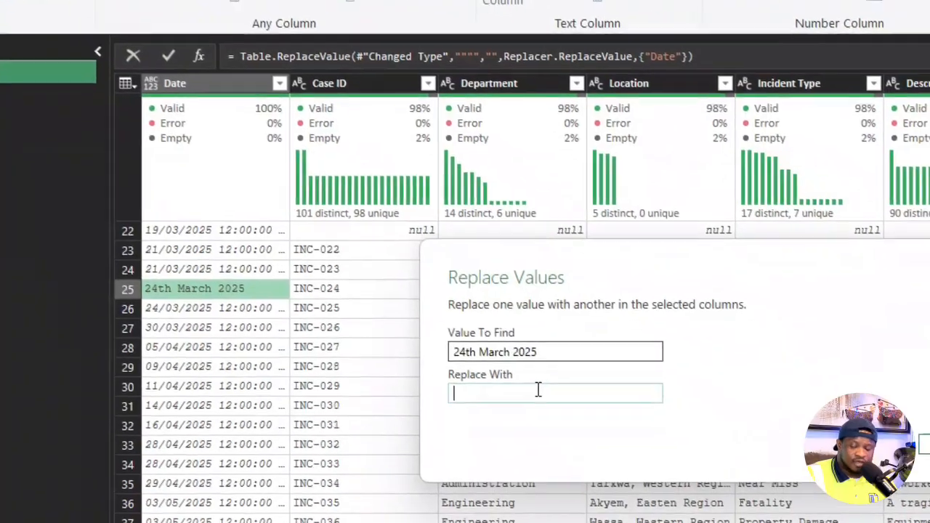
{"action": "type", "text": "24/03/2025"}
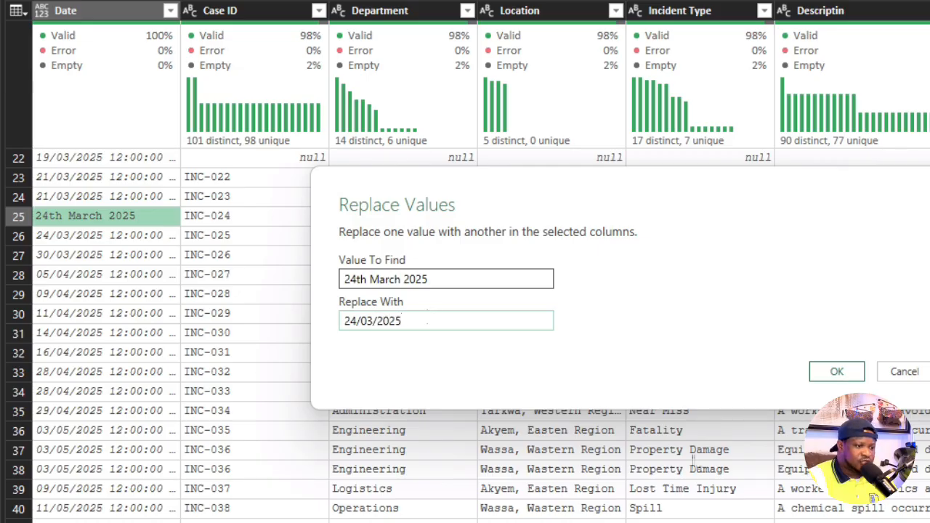
{"action": "left_click", "coordinate": [830, 374]}
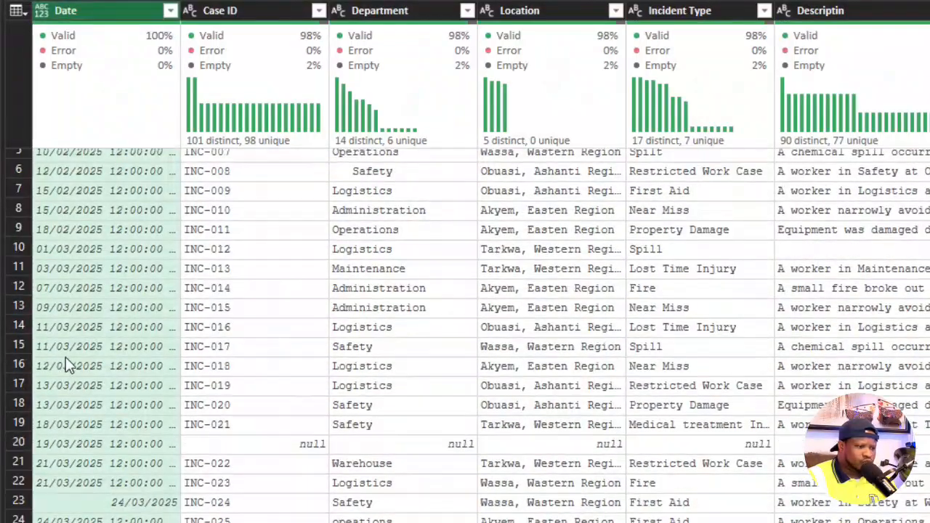
- Try to remove the trailing apostrophe from the row 45 date by replacing apostrophes in the Date column with nothing
{"action": "scroll", "coordinate": [138, 433], "scroll_direction": "down", "scroll_amount": 5}
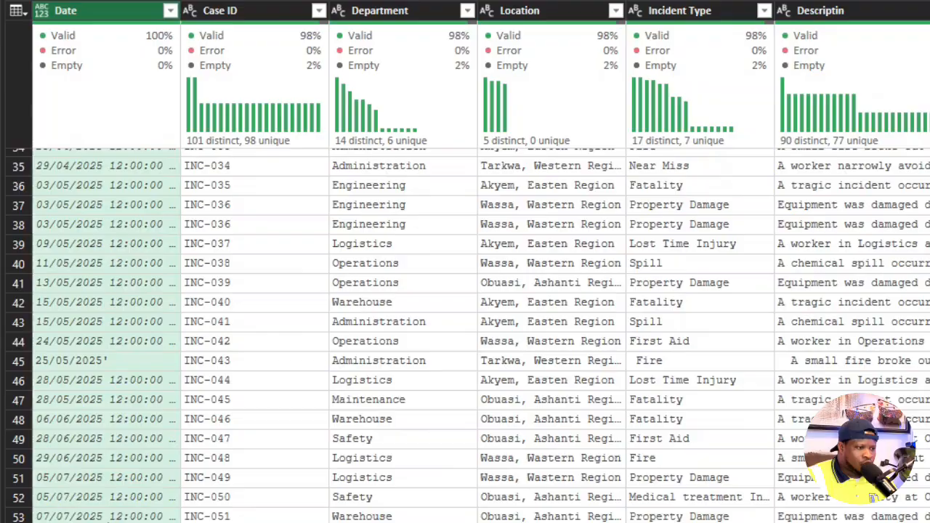
{"action": "left_click", "coordinate": [113, 364]}
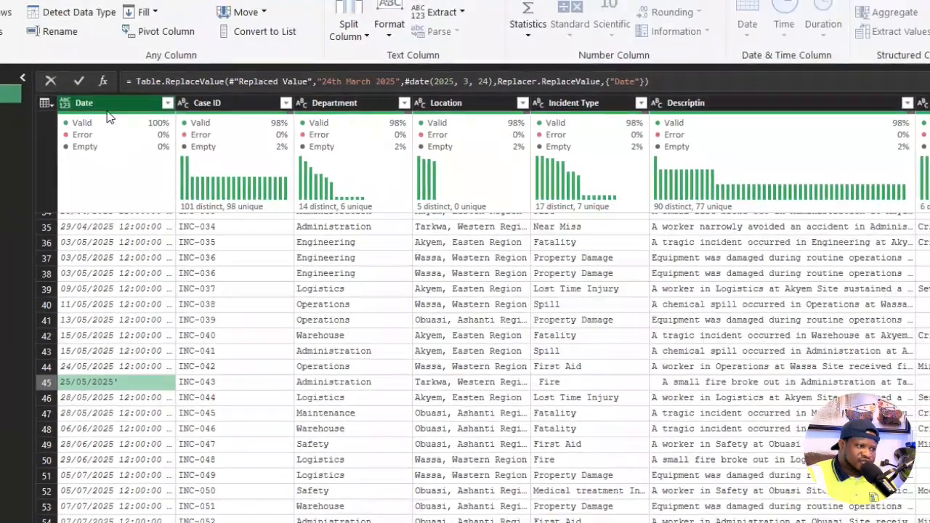
{"action": "left_click", "coordinate": [106, 104]}
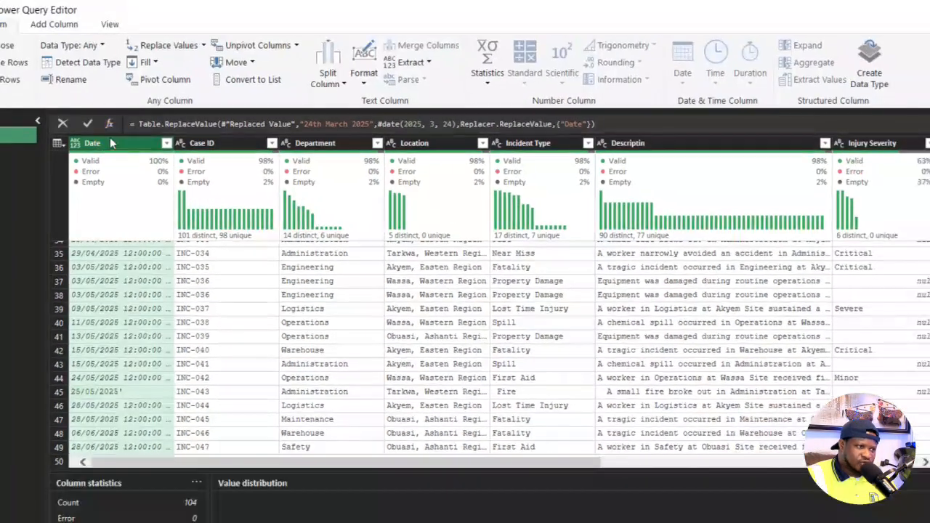
{"action": "left_click", "coordinate": [179, 52]}
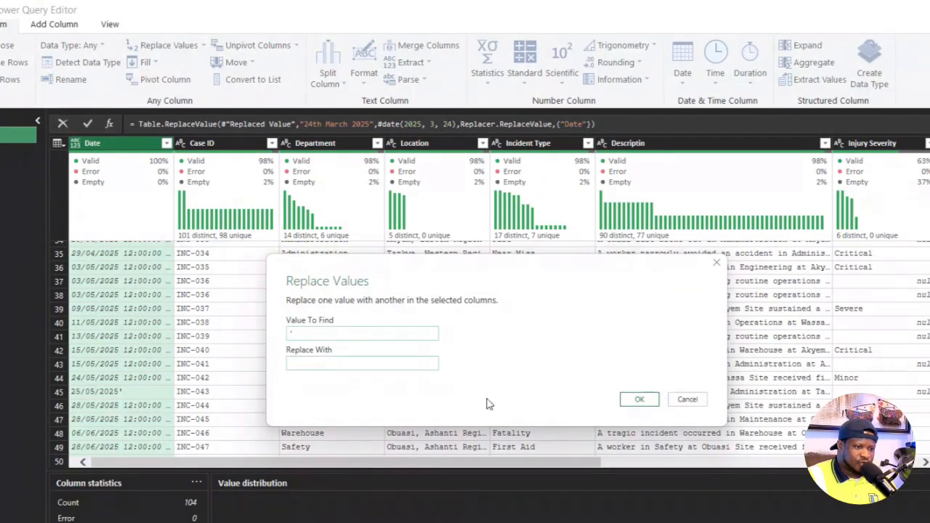
{"action": "left_click", "coordinate": [636, 399]}
{"action": "scroll", "coordinate": [187, 501], "scroll_direction": "down", "scroll_amount": 10}
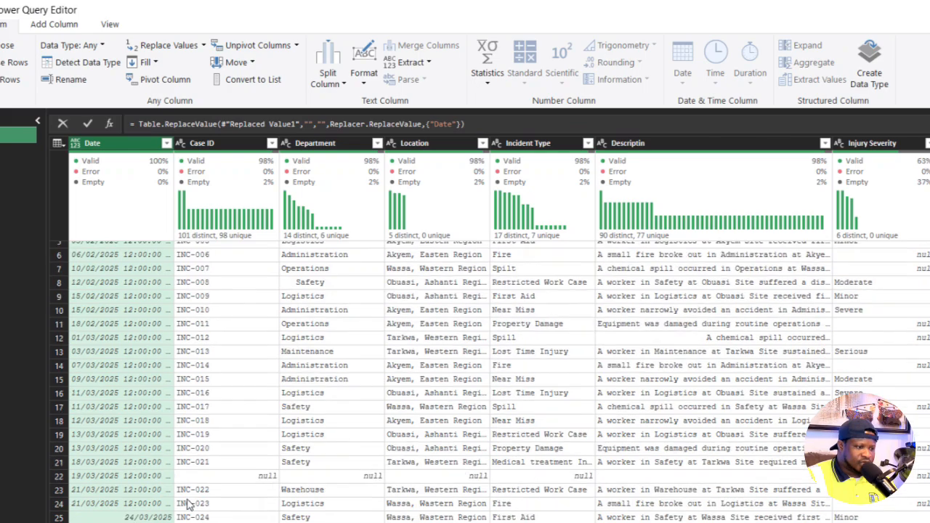
{"action": "left_click", "coordinate": [134, 393]}
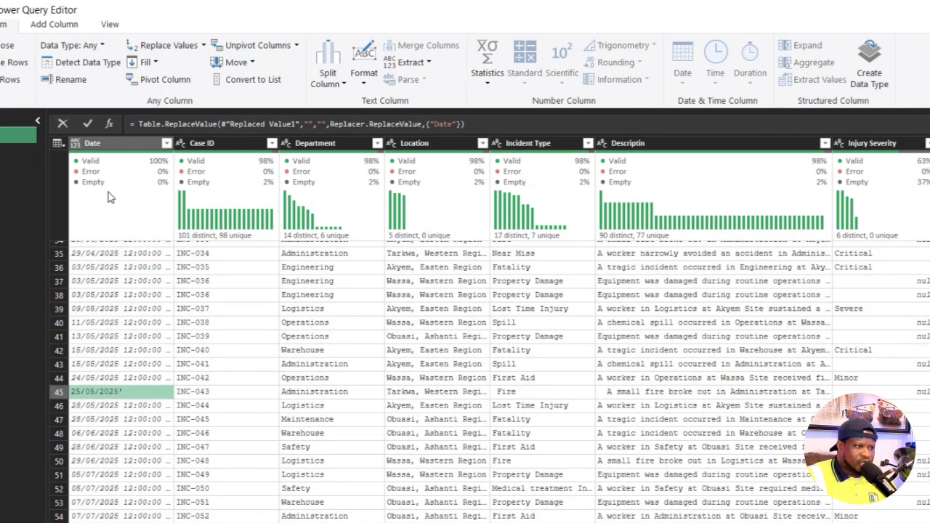
- Extract the text before the apostrophe delimiter in the Date column and check the dates in rows 25 and 45
{"action": "left_click", "coordinate": [120, 143]}
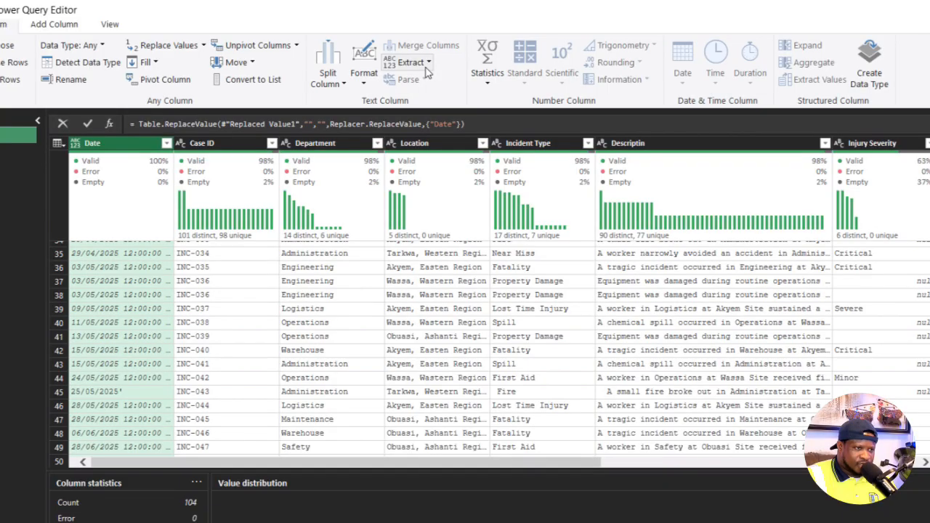
{"action": "left_click", "coordinate": [426, 64]}
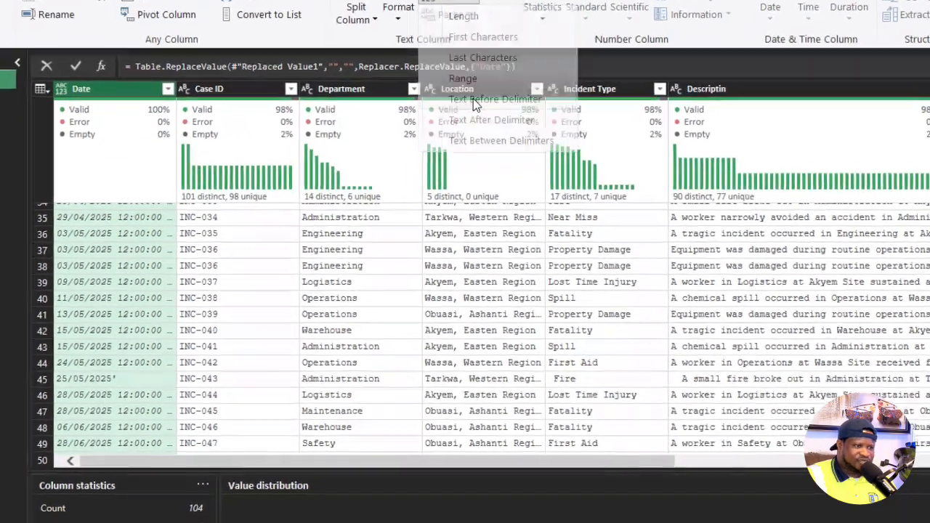
{"action": "left_click", "coordinate": [473, 98]}
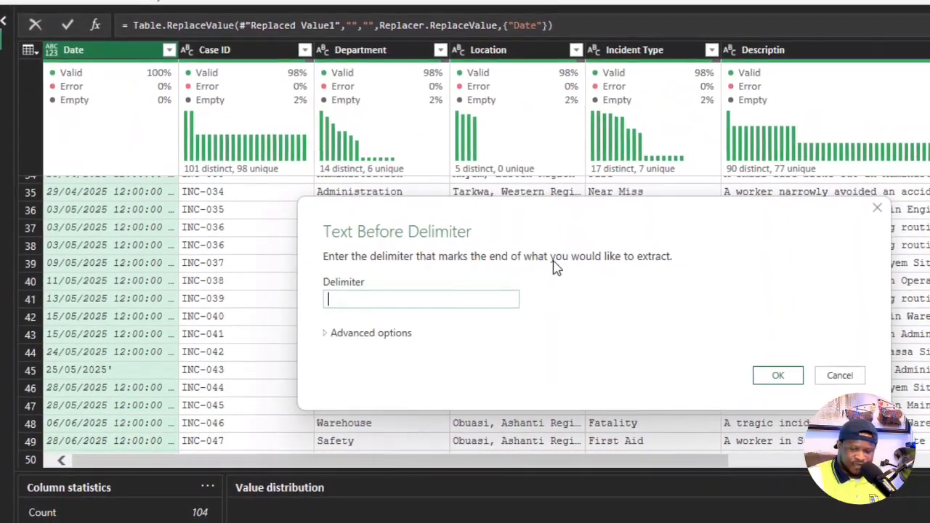
{"action": "type", "text": "'"}
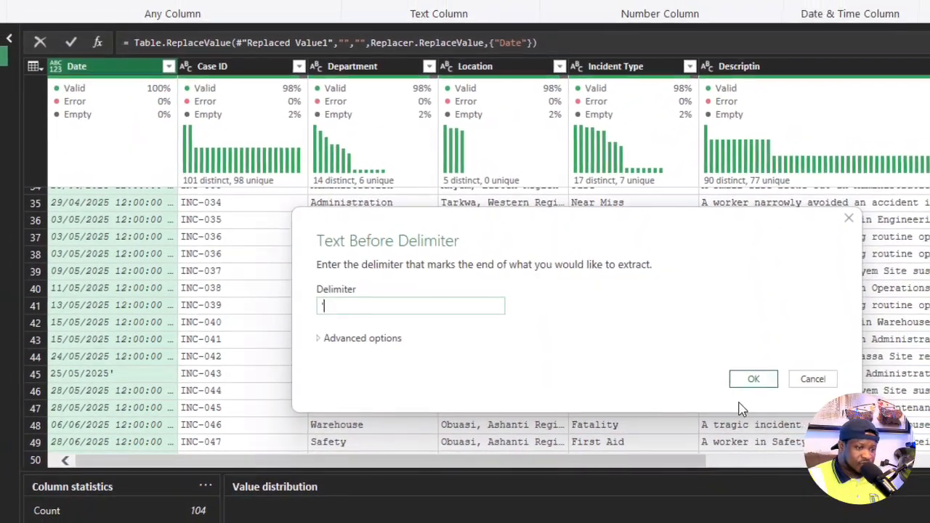
{"action": "left_click", "coordinate": [751, 381]}
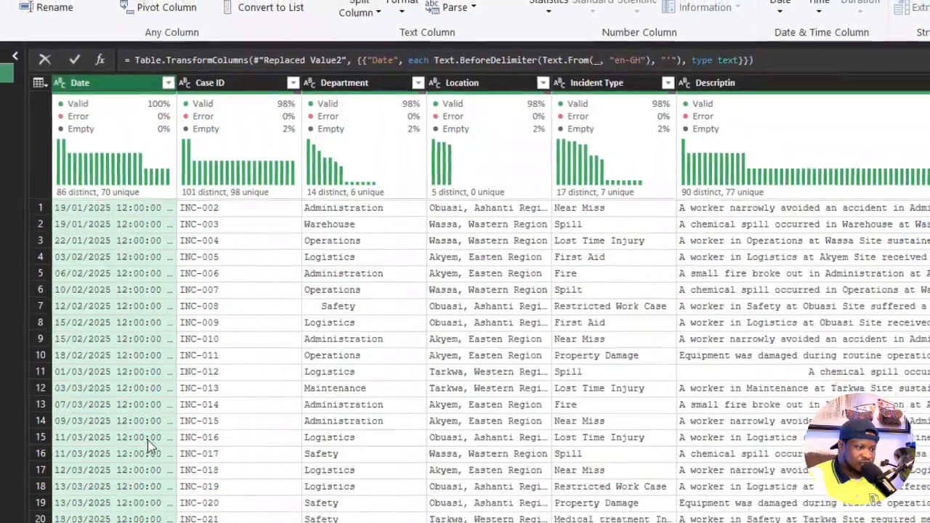
{"action": "scroll", "coordinate": [145, 439], "scroll_direction": "down", "scroll_amount": 5}
{"action": "scroll", "coordinate": [136, 432], "scroll_direction": "up", "scroll_amount": 1}
{"action": "left_click", "coordinate": [105, 350]}
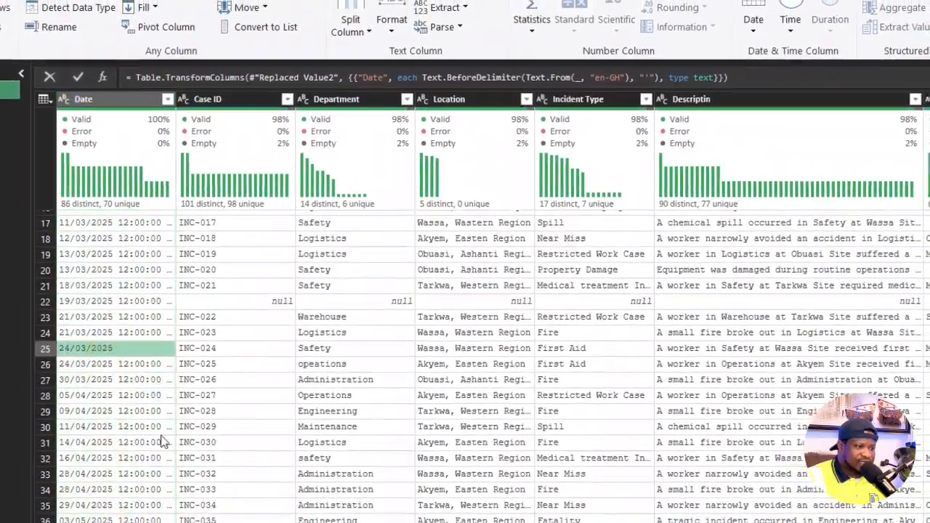
{"action": "scroll", "coordinate": [167, 443], "scroll_direction": "down", "scroll_amount": 7}
{"action": "left_click", "coordinate": [95, 325]}
- Extract the text before the period delimiter in the Date column to clean the date in row 64
{"action": "scroll", "coordinate": [127, 376], "scroll_direction": "down", "scroll_amount": 1}
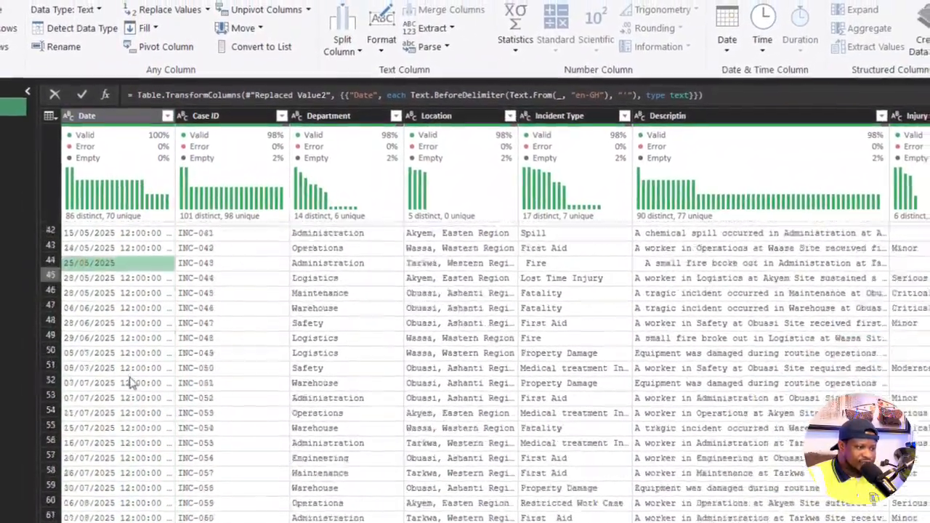
{"action": "scroll", "coordinate": [133, 384], "scroll_direction": "down", "scroll_amount": 2}
{"action": "left_click", "coordinate": [119, 449]}
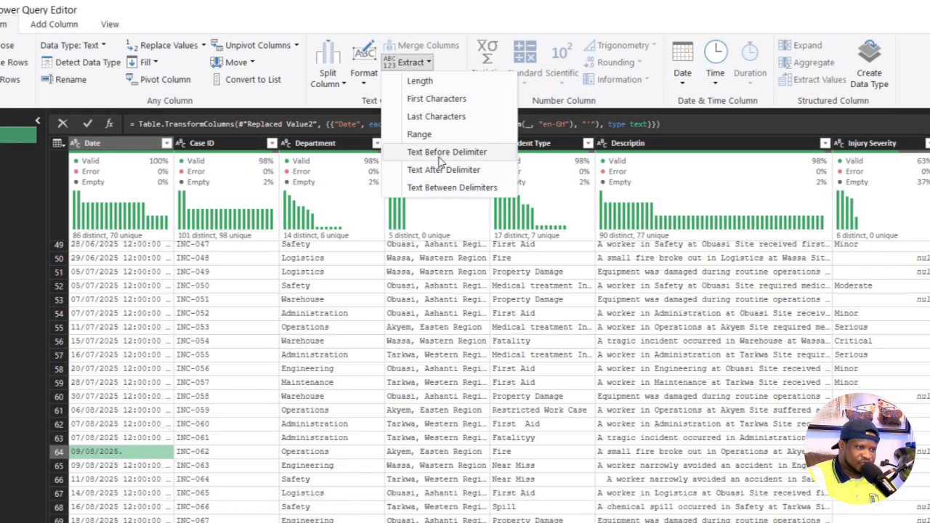
{"action": "left_click", "coordinate": [439, 155]}
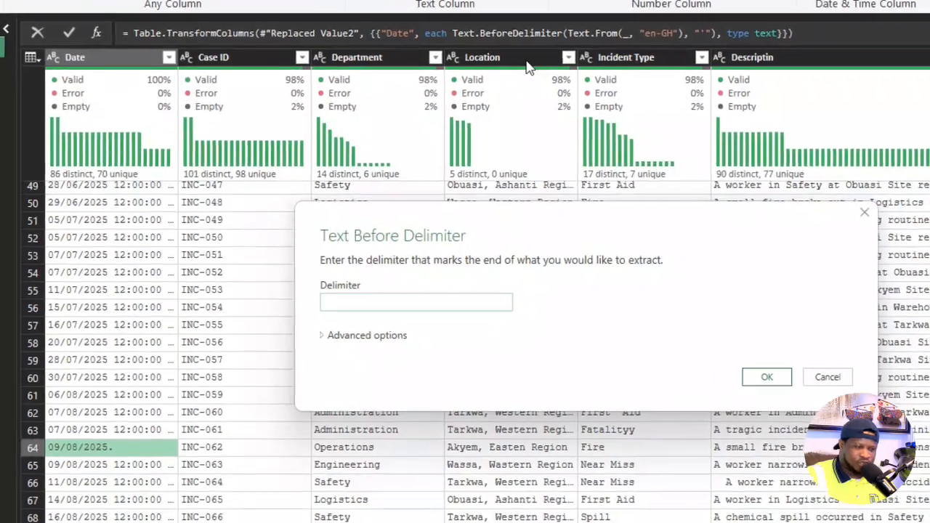
{"action": "type", "text": "."}
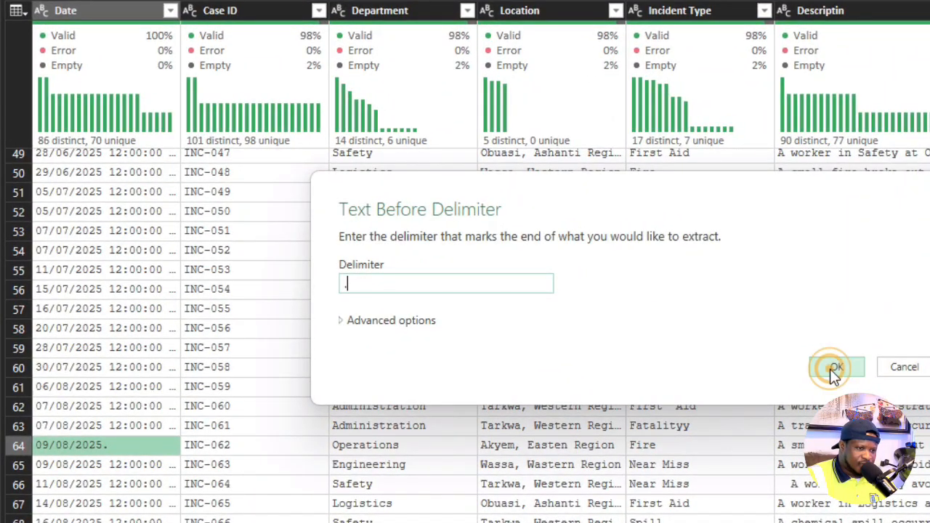
{"action": "left_click", "coordinate": [834, 367]}
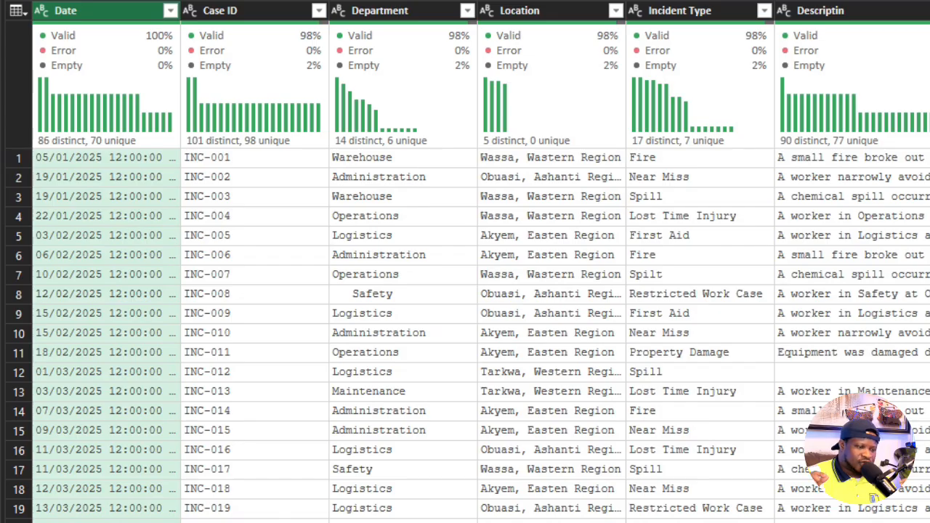
- Replace the double quotation marks in the Date column with nothing and review the dates down the column
{"action": "scroll", "coordinate": [213, 473], "scroll_direction": "down", "scroll_amount": 19}
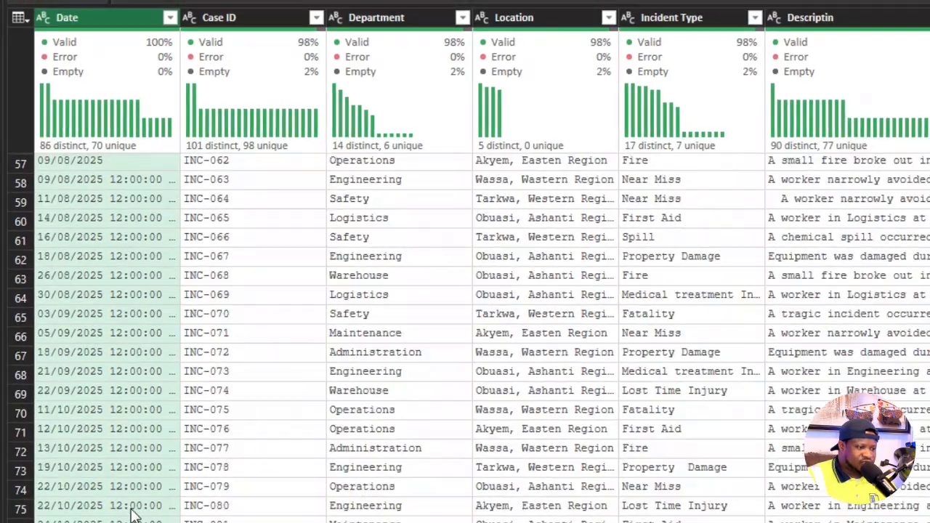
{"action": "scroll", "coordinate": [133, 514], "scroll_direction": "down", "scroll_amount": 6}
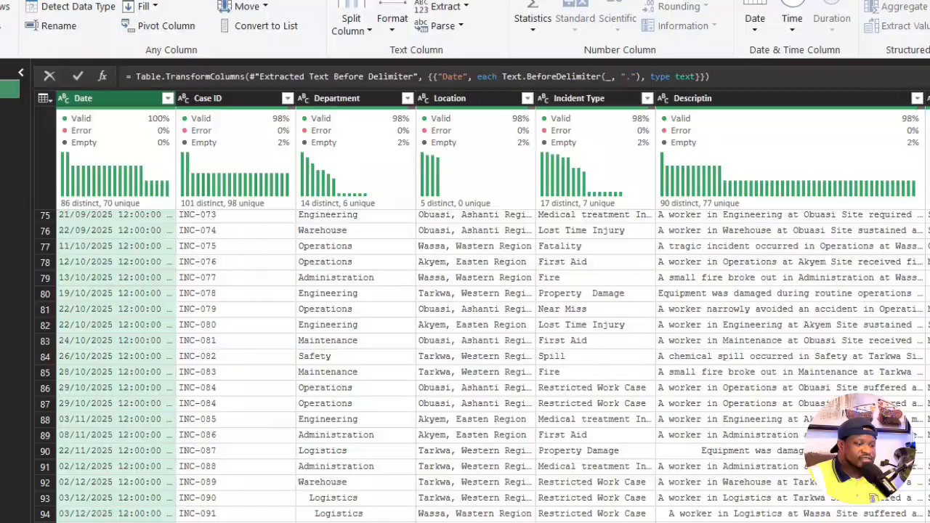
{"action": "scroll", "coordinate": [133, 514], "scroll_direction": "down", "scroll_amount": 2}
{"action": "left_click", "coordinate": [166, 518]}
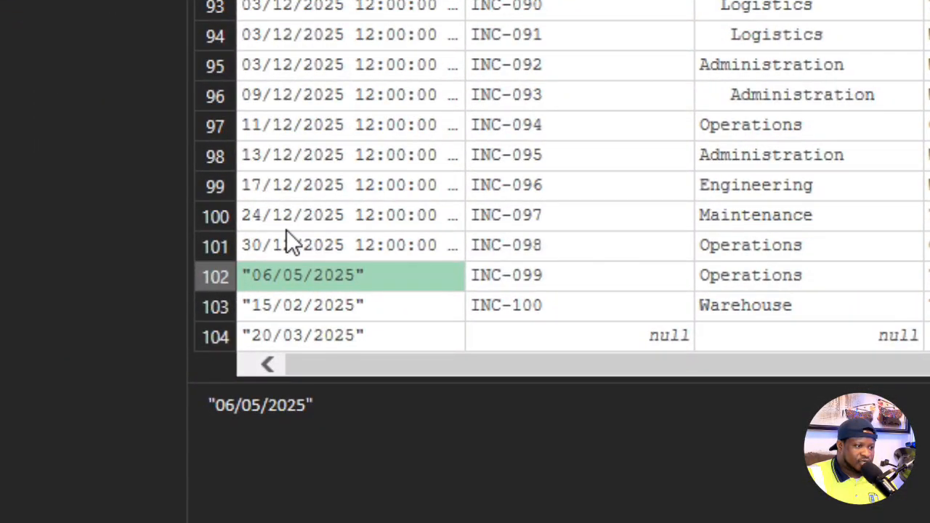
{"action": "left_click", "coordinate": [94, 143]}
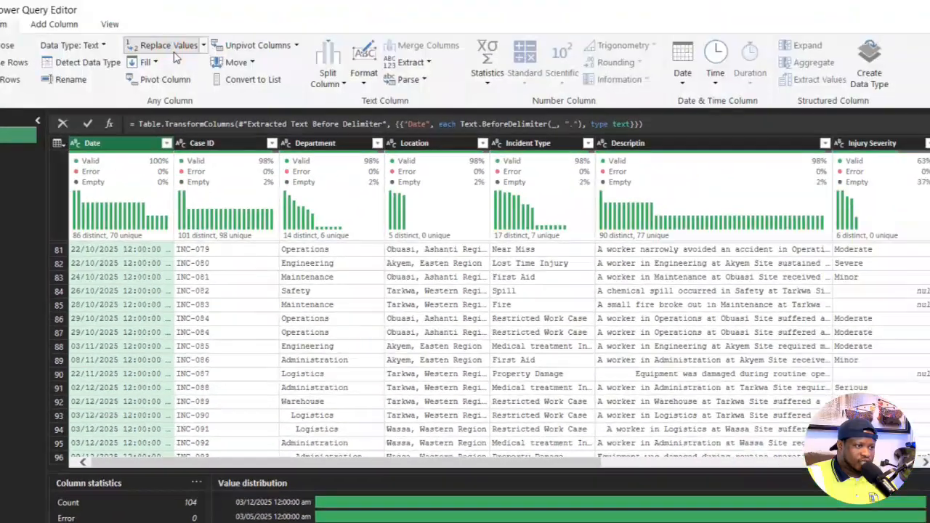
{"action": "left_click", "coordinate": [173, 49]}
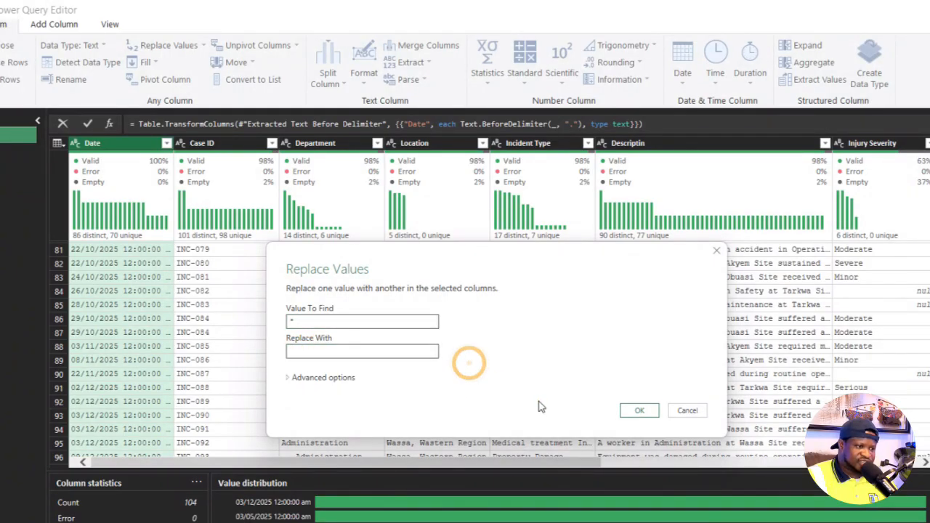
{"action": "left_click", "coordinate": [638, 411]}
{"action": "scroll", "coordinate": [218, 363], "scroll_direction": "down", "scroll_amount": 15}
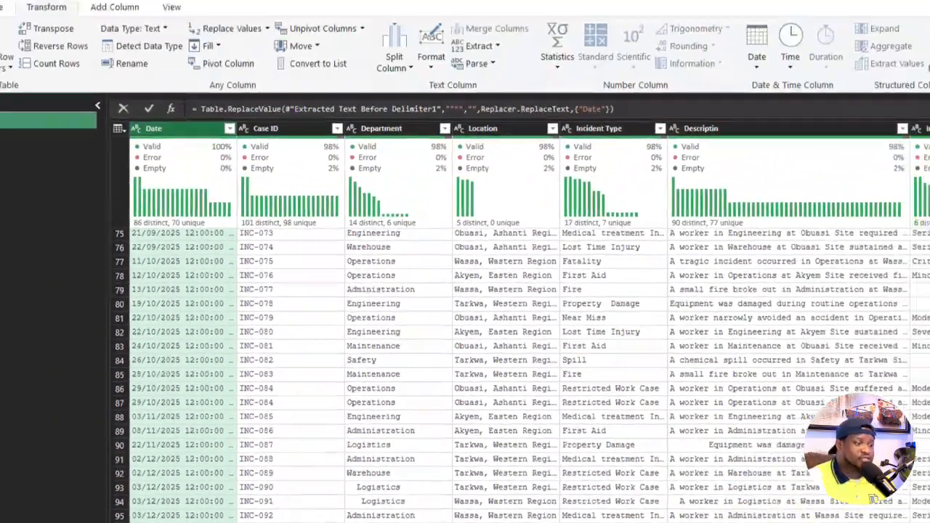
{"action": "scroll", "coordinate": [501, 381], "scroll_direction": "up", "scroll_amount": 20}
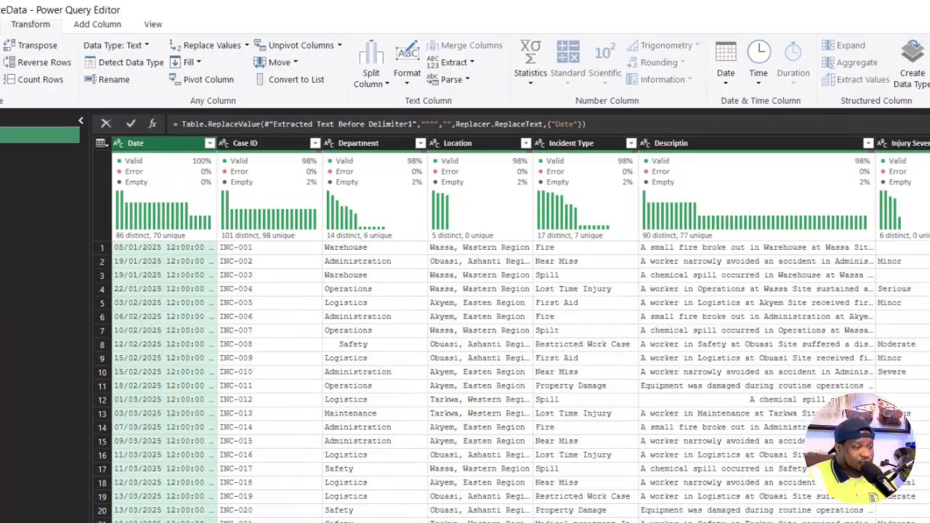
{"action": "scroll", "coordinate": [163, 484], "scroll_direction": "down", "scroll_amount": 20}
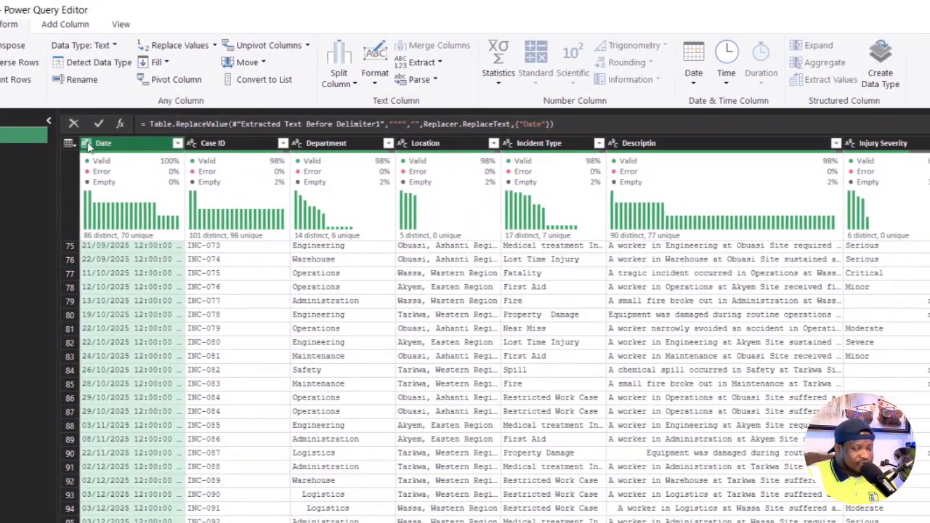
- Try to convert the Date column to the Date data type, check the rows, and delete that type change
{"action": "left_click", "coordinate": [95, 145]}
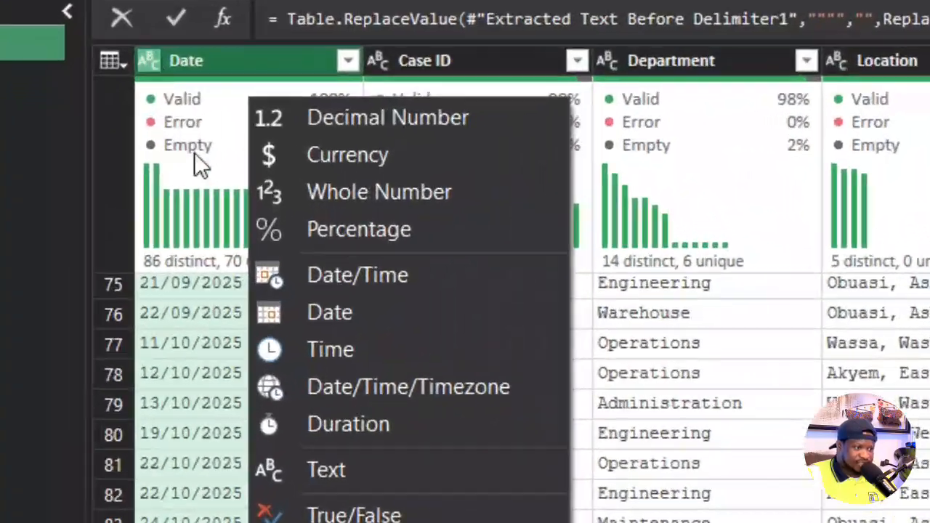
{"action": "left_click", "coordinate": [206, 272]}
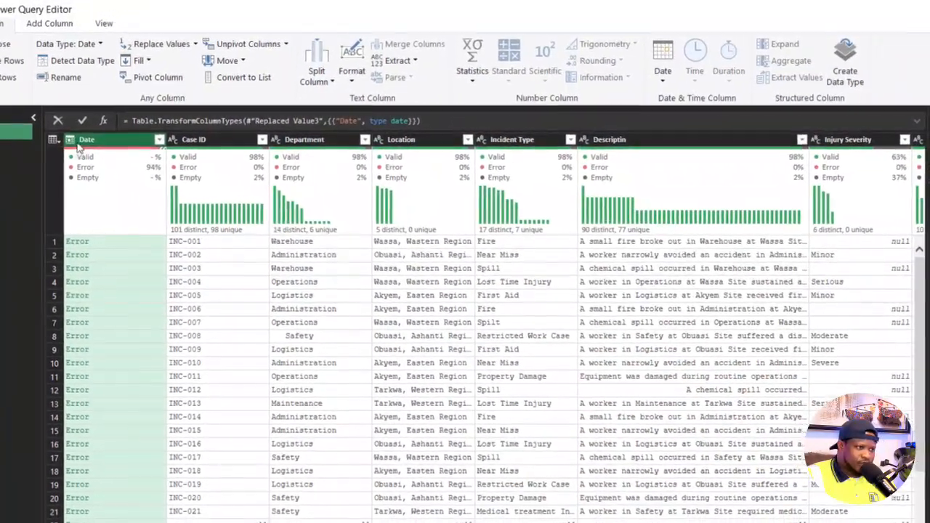
{"action": "left_click", "coordinate": [79, 138]}
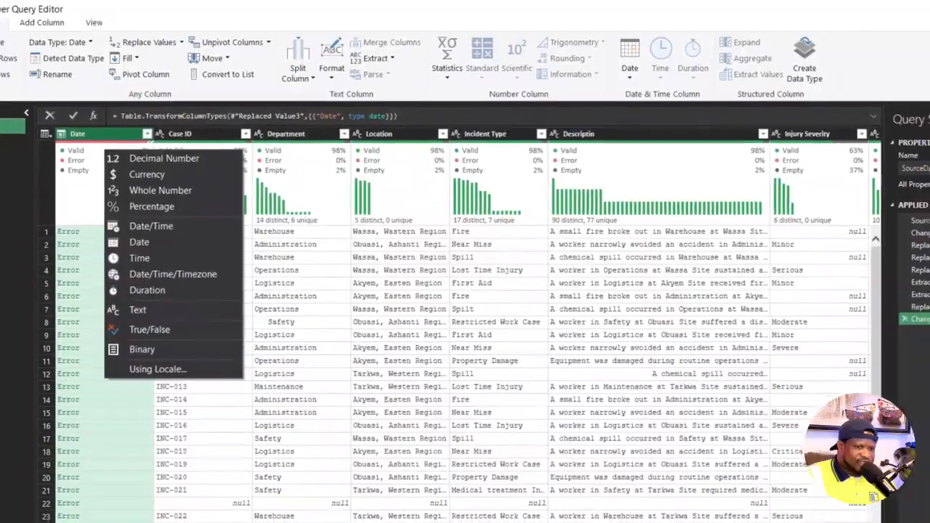
{"action": "left_click", "coordinate": [327, 309]}
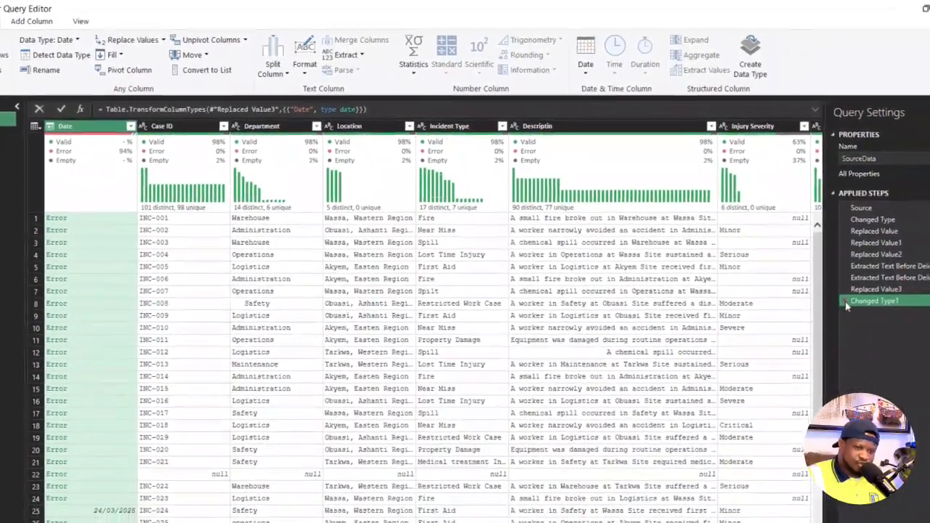
{"action": "scroll", "coordinate": [58, 320], "scroll_direction": "down", "scroll_amount": 15}
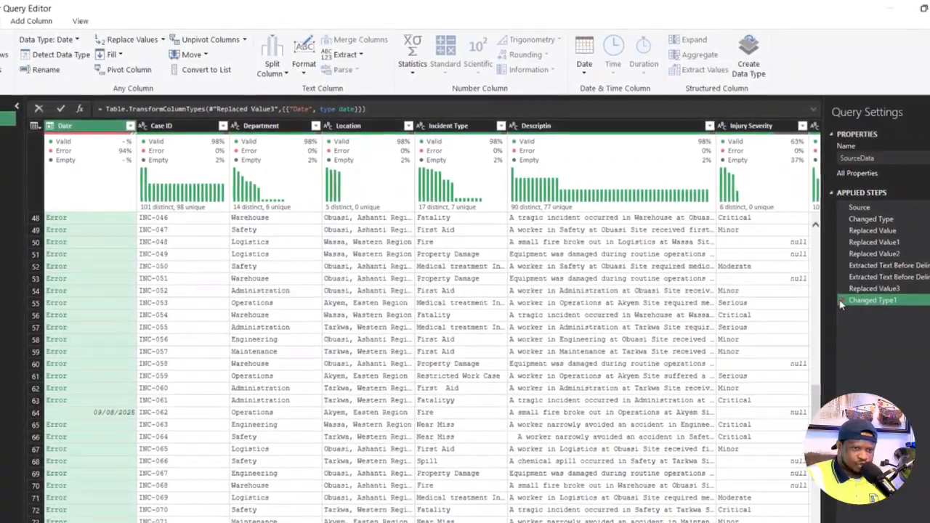
{"action": "left_click", "coordinate": [841, 301]}
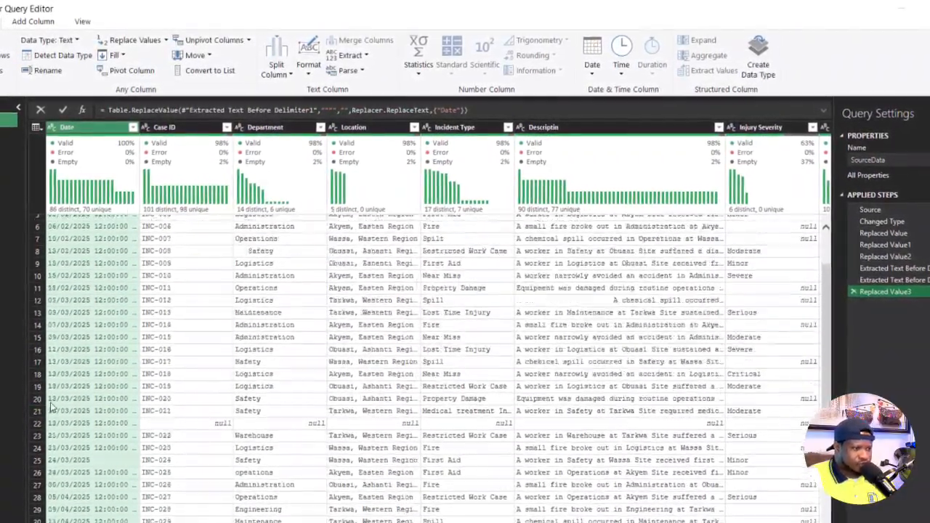
- Review the Date column's entries, try to convert it to the Whole Number data type, and delete that type change
{"action": "scroll", "coordinate": [44, 407], "scroll_direction": "up", "scroll_amount": 2}
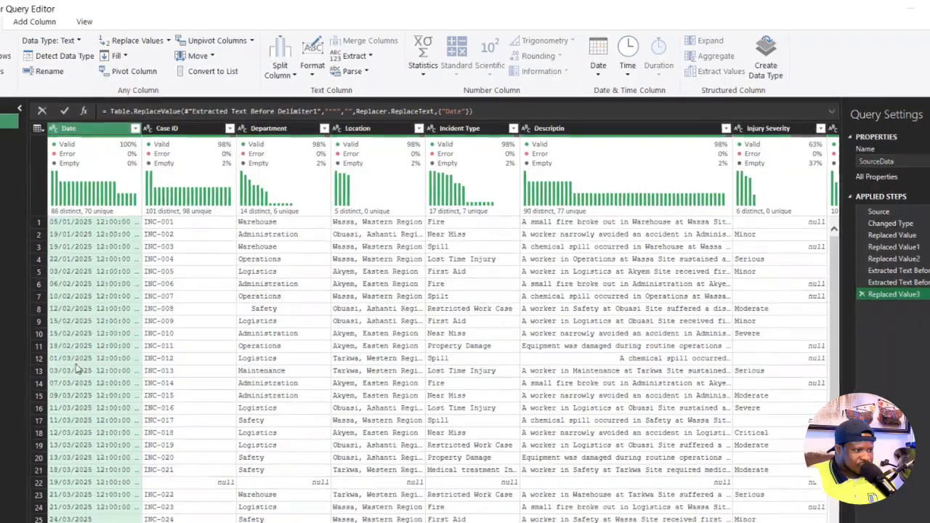
{"action": "scroll", "coordinate": [75, 359], "scroll_direction": "down", "scroll_amount": 5}
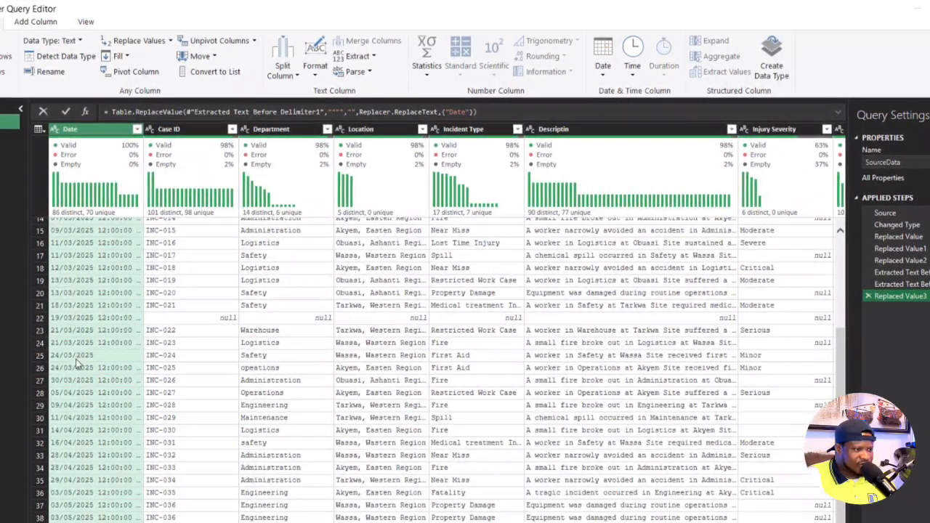
{"action": "scroll", "coordinate": [75, 359], "scroll_direction": "up", "scroll_amount": 5}
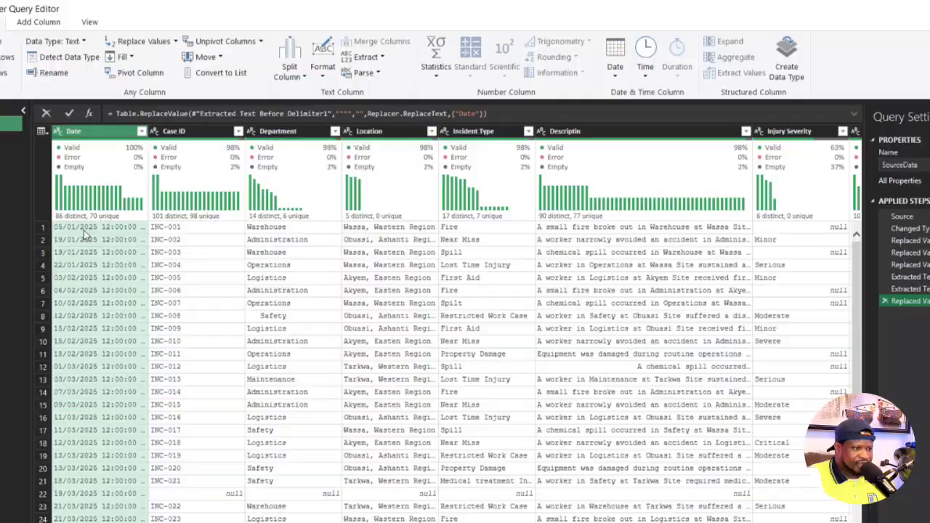
{"action": "scroll", "coordinate": [84, 233], "scroll_direction": "down", "scroll_amount": 20}
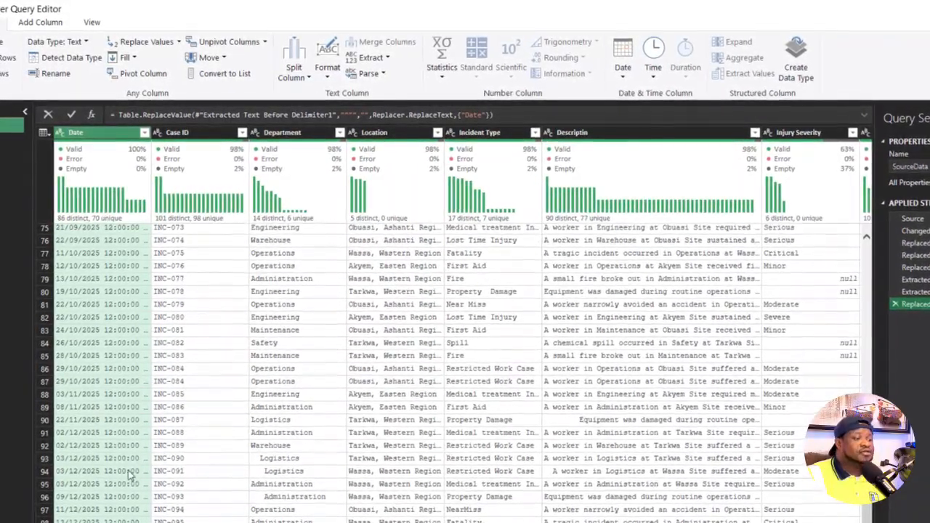
{"action": "scroll", "coordinate": [125, 470], "scroll_direction": "up", "scroll_amount": 20}
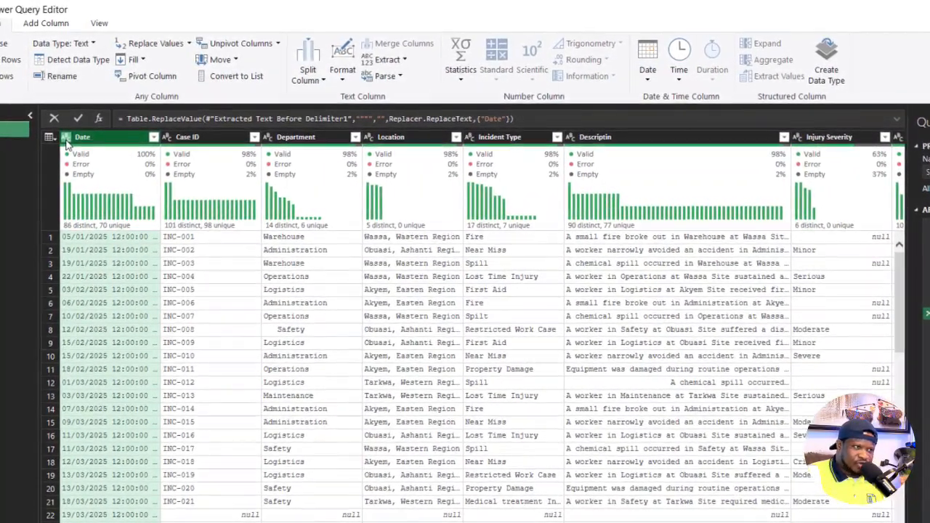
{"action": "left_click", "coordinate": [66, 141]}
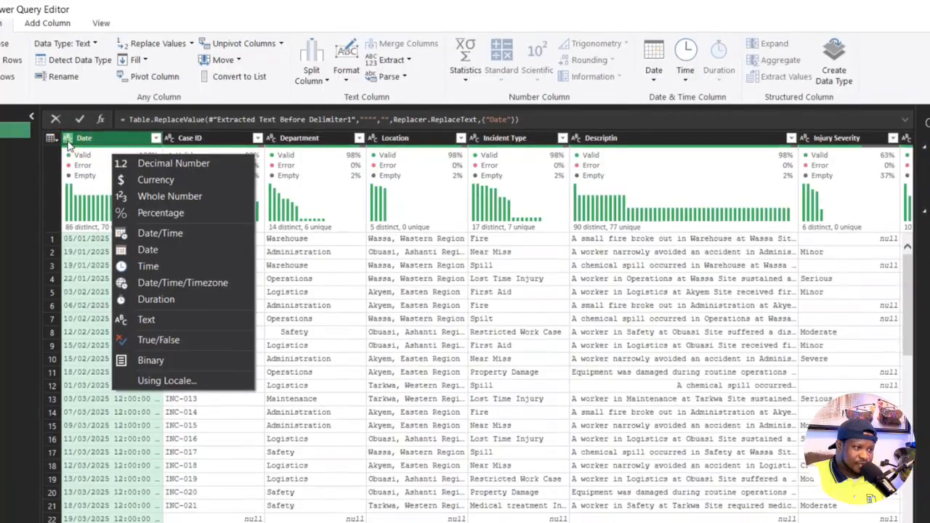
{"action": "left_click", "coordinate": [159, 199]}
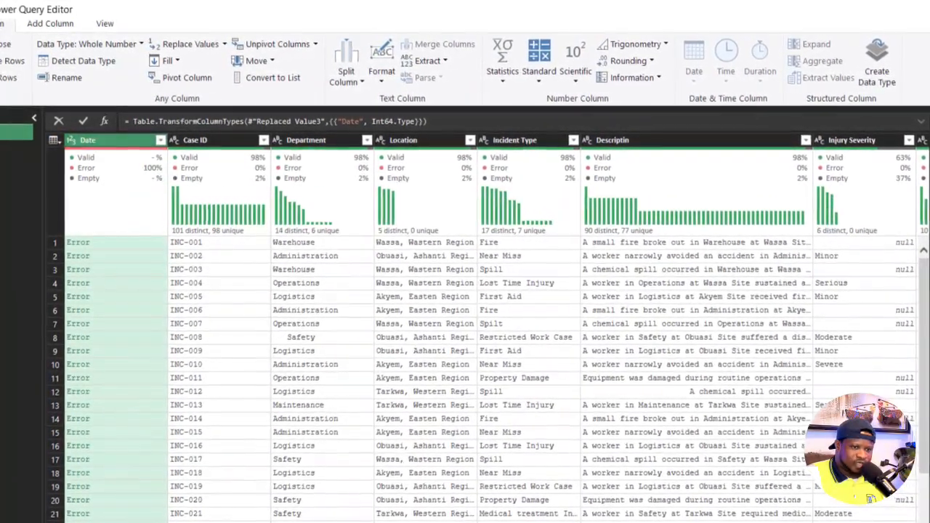
{"action": "left_click", "coordinate": [929, 407]}
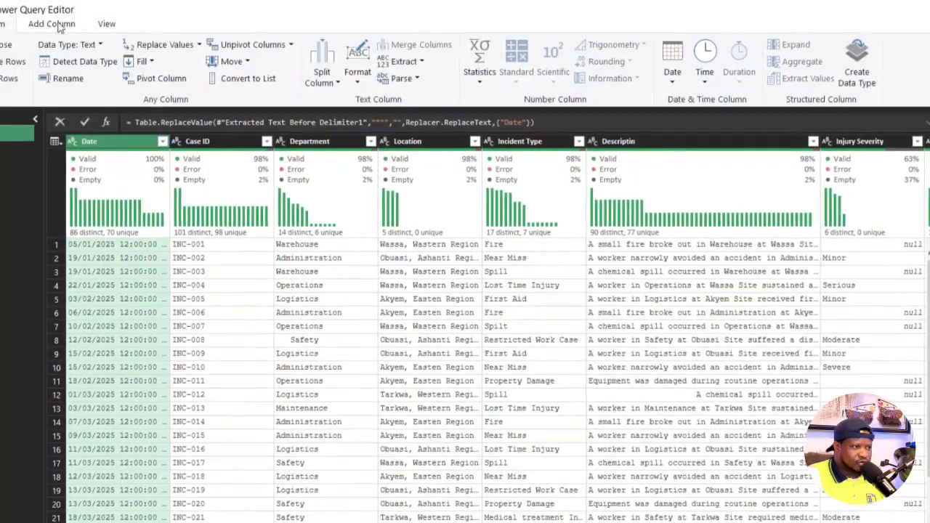
- Select the Date column and turn off the column profile display
{"action": "left_click", "coordinate": [51, 24]}
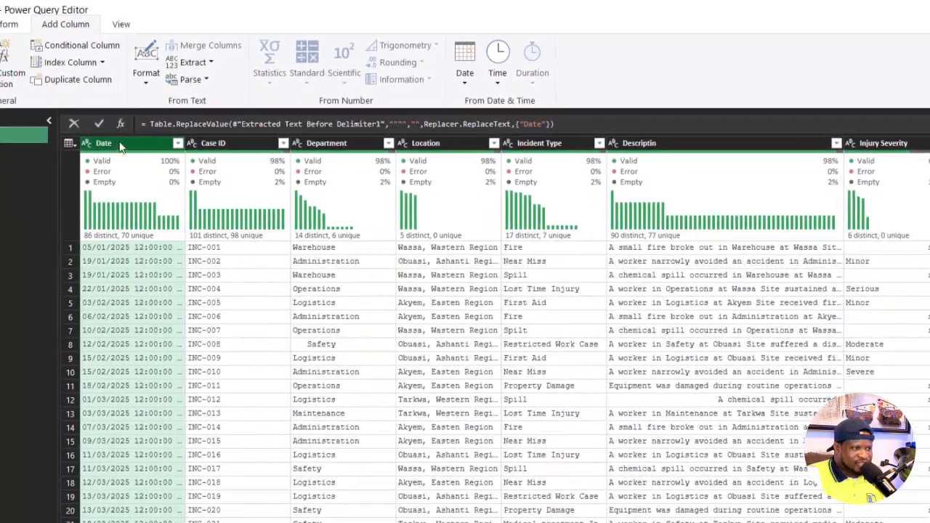
{"action": "left_click", "coordinate": [120, 145]}
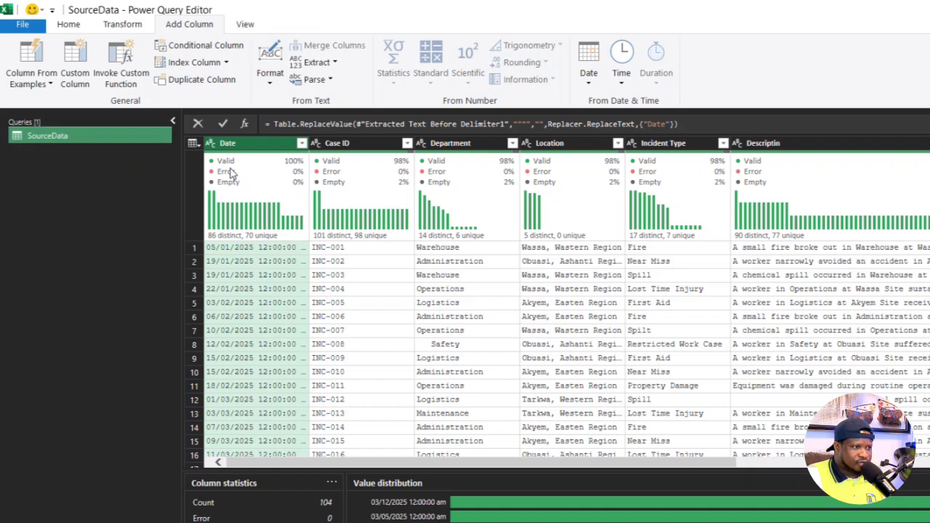
{"action": "left_click", "coordinate": [244, 24]}
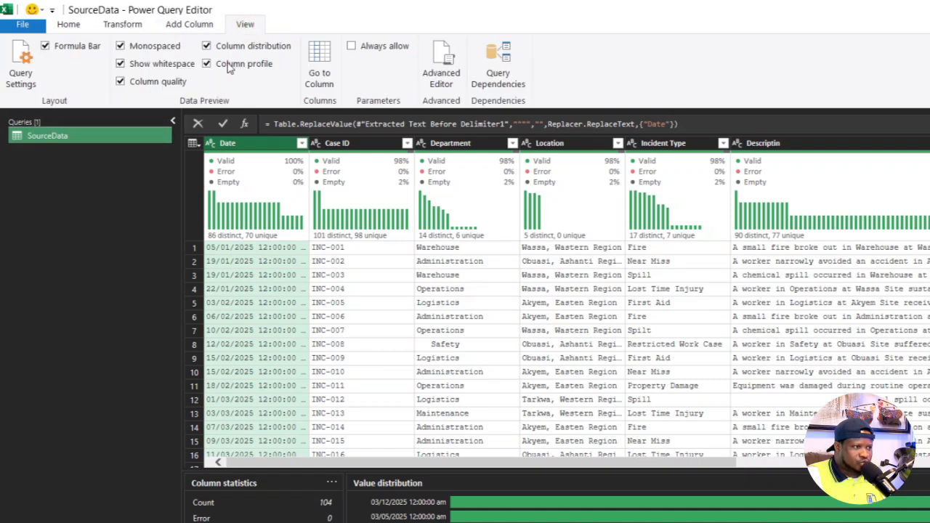
{"action": "left_click", "coordinate": [207, 64]}
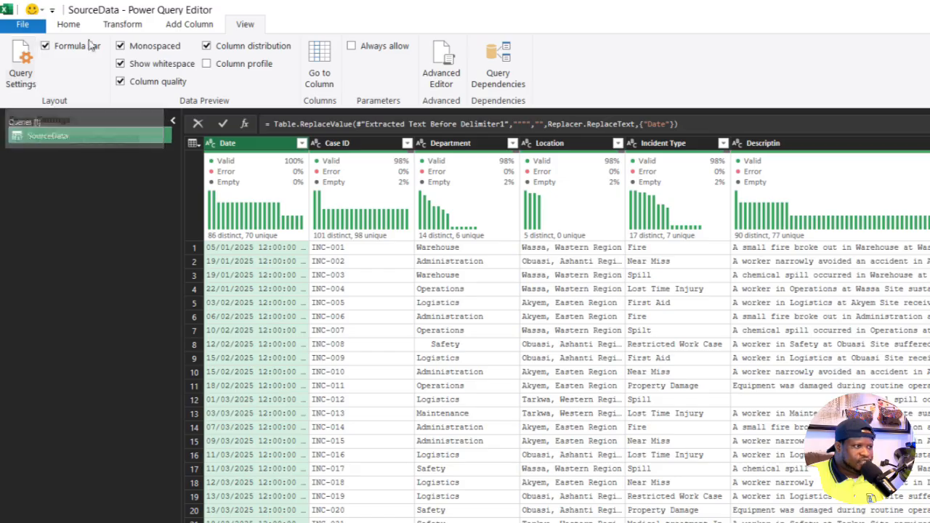
- Add a column from examples based on the selected Date column, with 05/01/2025 as the sample value for row 1
{"action": "left_click", "coordinate": [191, 25]}
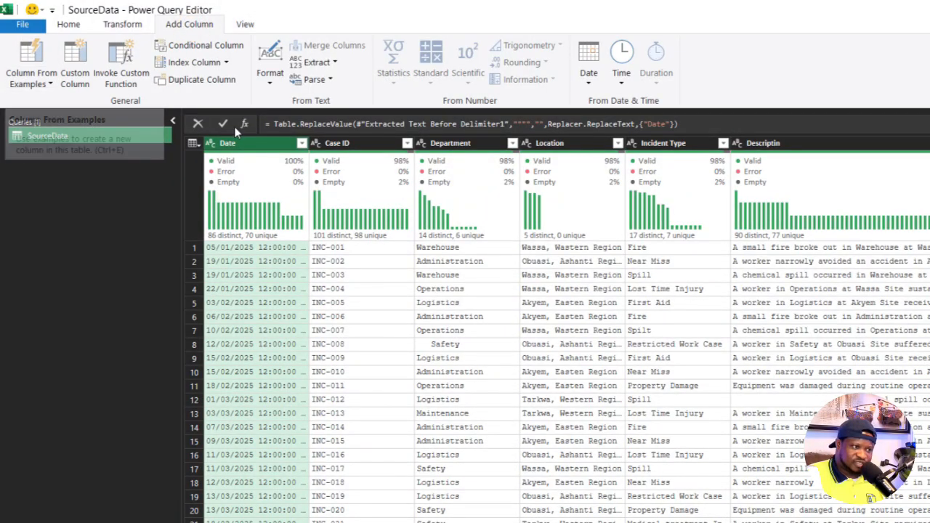
{"action": "left_click", "coordinate": [32, 85]}
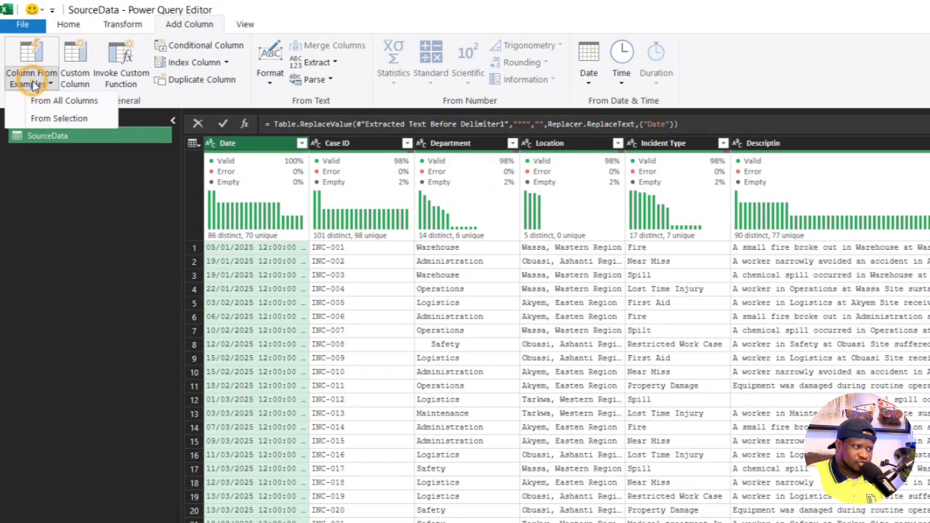
{"action": "left_click", "coordinate": [59, 119]}
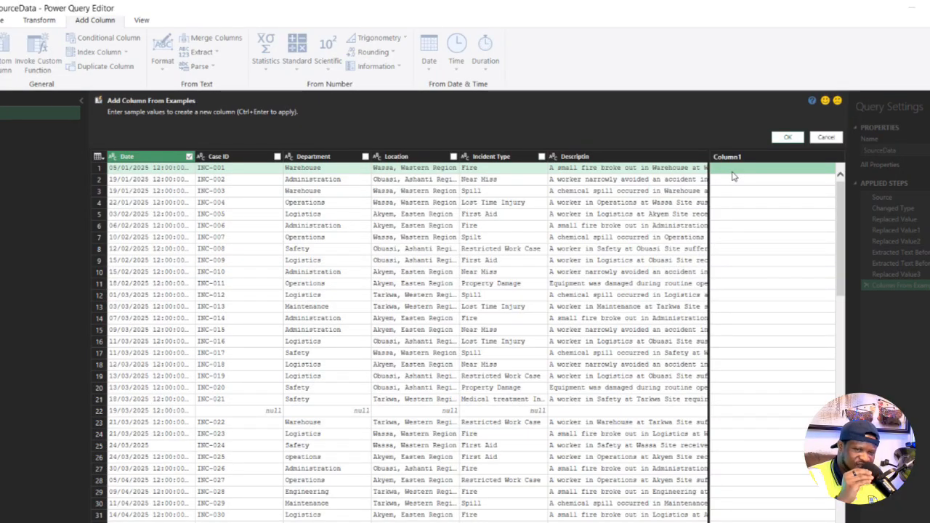
{"action": "type", "text": "05/01/2025"}
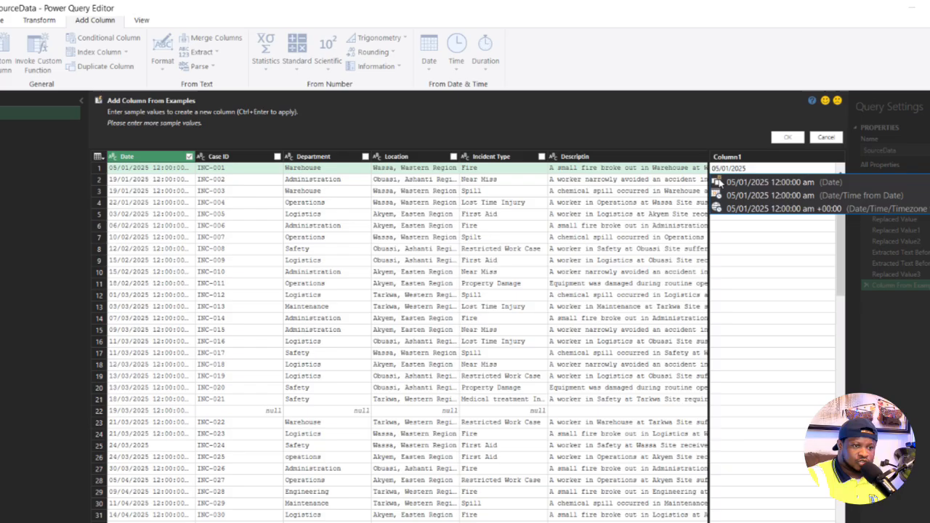
{"action": "key", "text": "Return"}
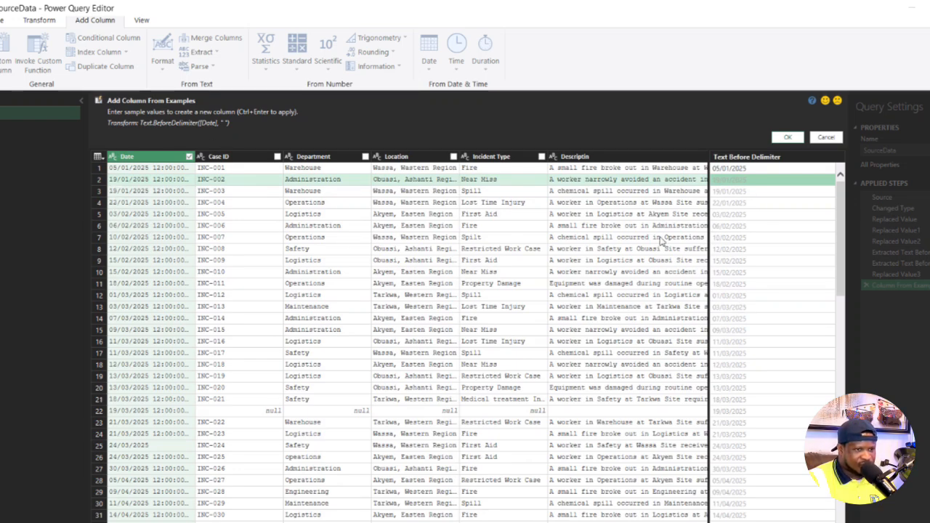
{"action": "left_click", "coordinate": [788, 139]}
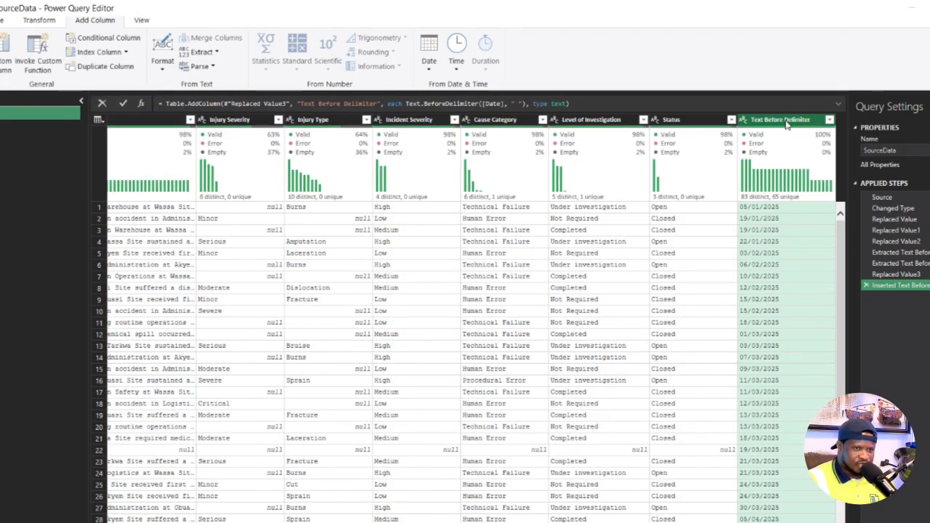
- Move the Text Before Delimiter column to the beginning of the table
{"action": "left_click_drag", "start_coordinate": [787, 125], "coordinate": [146, 129]}
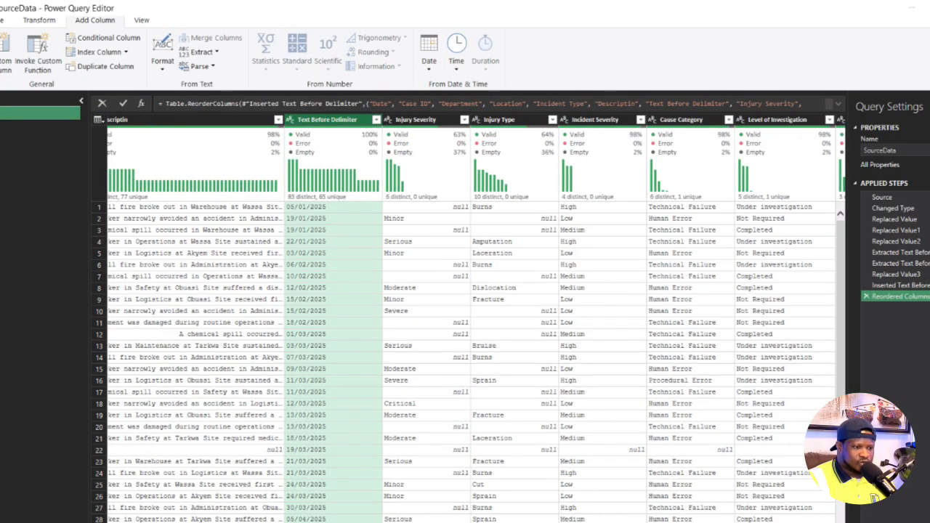
{"action": "scroll", "coordinate": [520, 158], "scroll_direction": "left", "scroll_amount": 8}
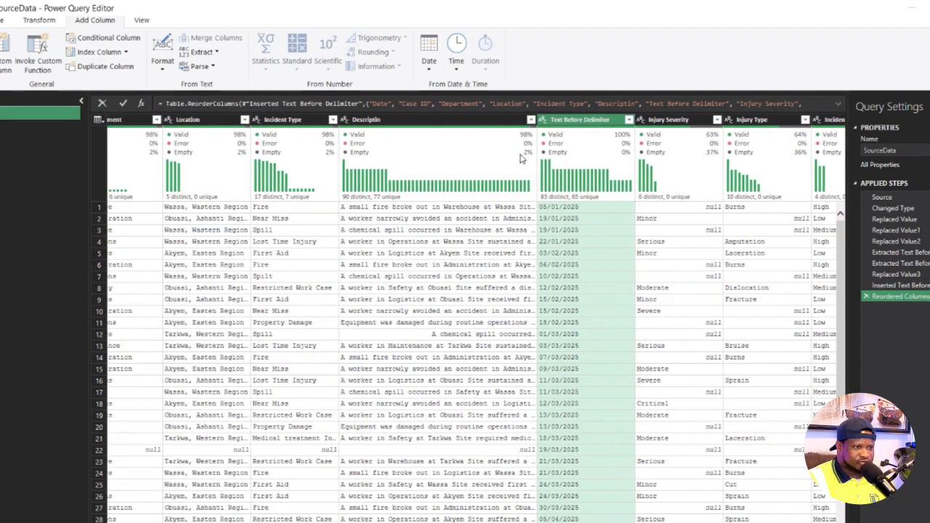
{"action": "right_click", "coordinate": [419, 123]}
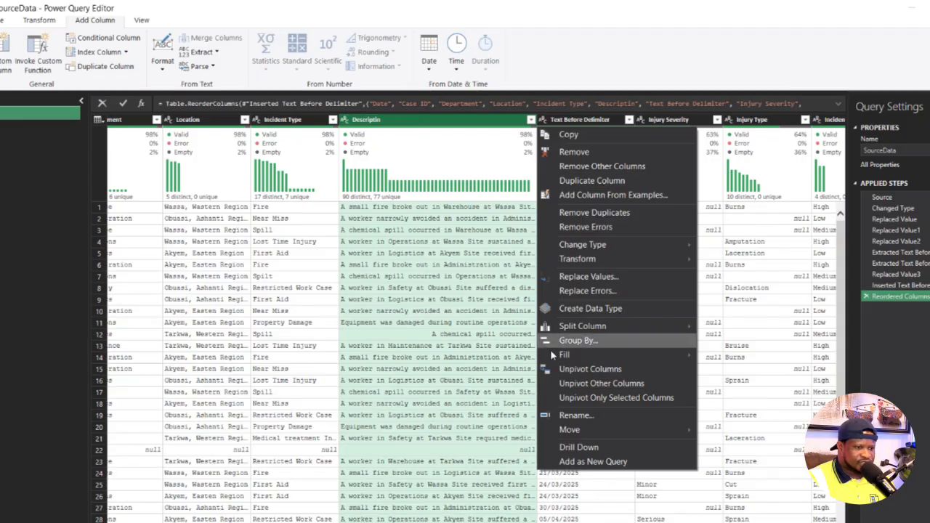
{"action": "left_click", "coordinate": [257, 171]}
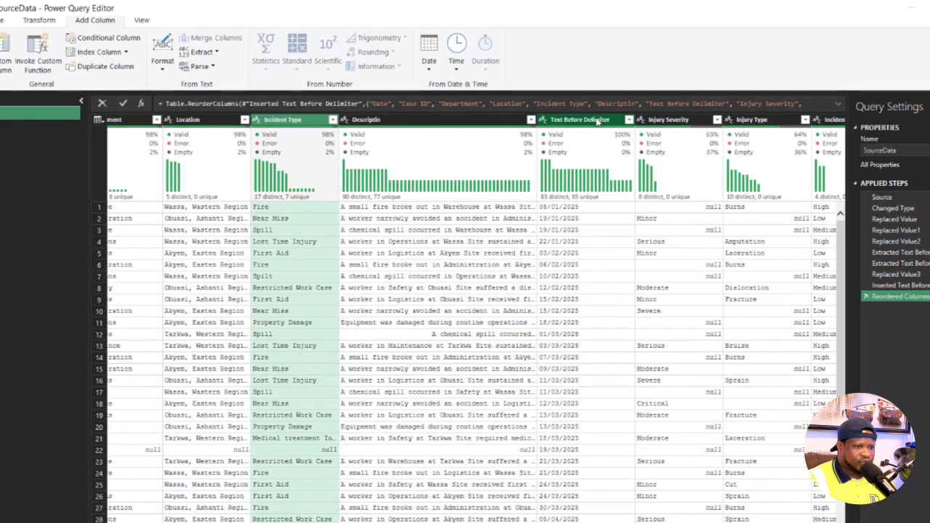
{"action": "left_click", "coordinate": [569, 125]}
{"action": "right_click", "coordinate": [569, 125]}
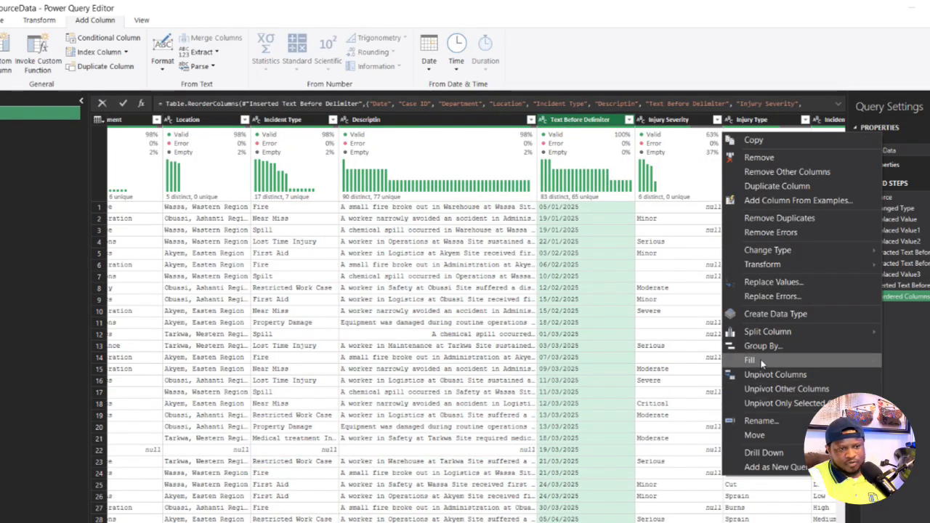
{"action": "left_click", "coordinate": [920, 463]}
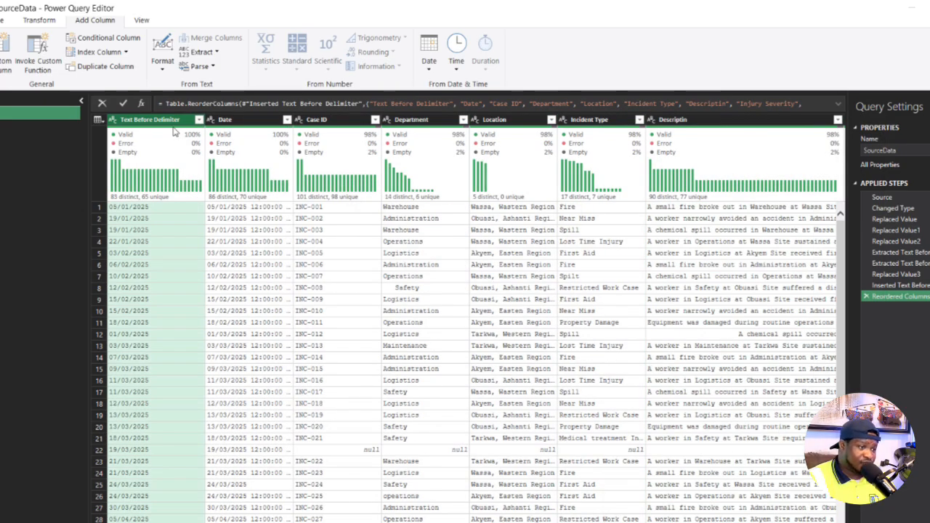
- Change the Text Before Delimiter column's data type to Date
{"action": "left_click", "coordinate": [246, 122]}
{"action": "right_click", "coordinate": [245, 122]}
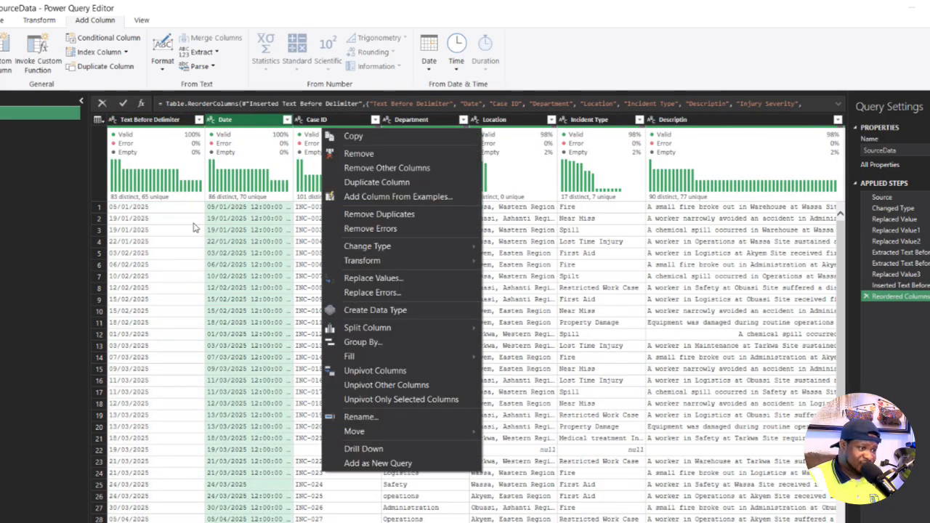
{"action": "left_click", "coordinate": [113, 119]}
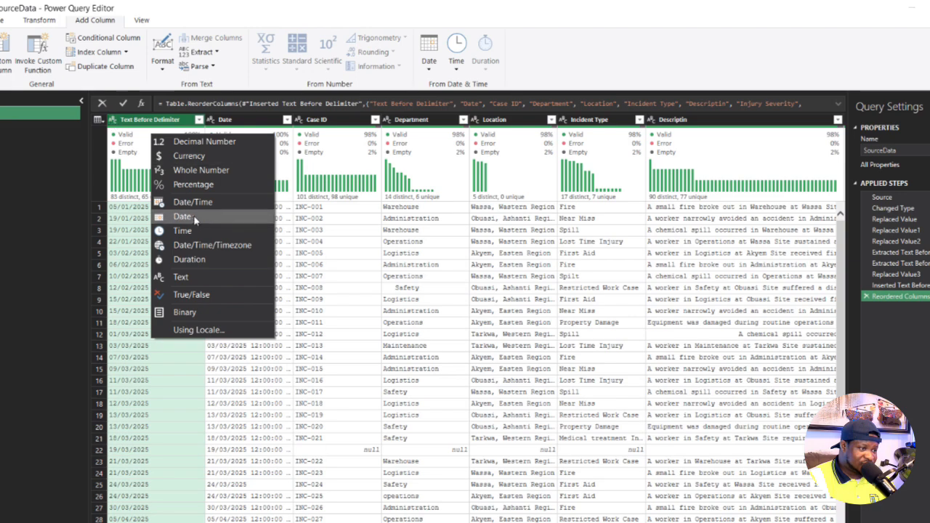
{"action": "left_click", "coordinate": [185, 216]}
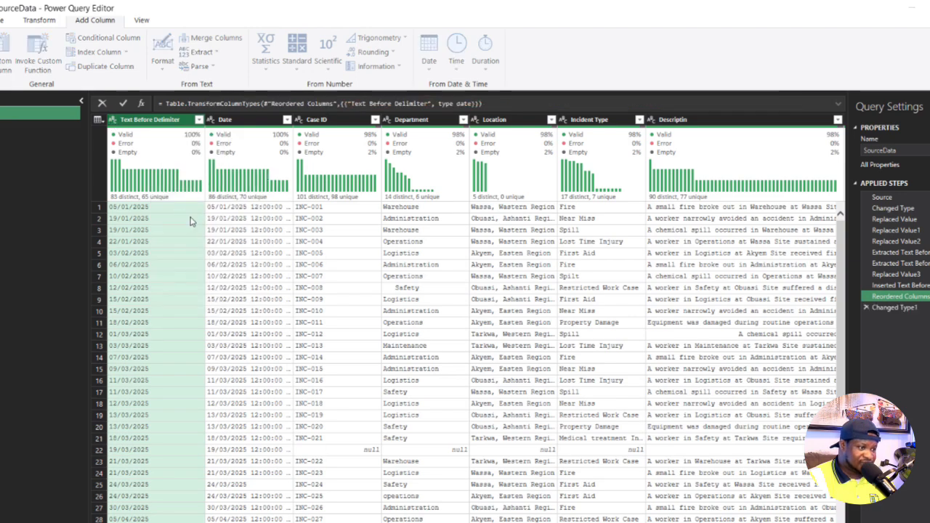
- Try to convert the original Date column to the Date data type
{"action": "left_click", "coordinate": [244, 120]}
{"action": "right_click", "coordinate": [280, 121]}
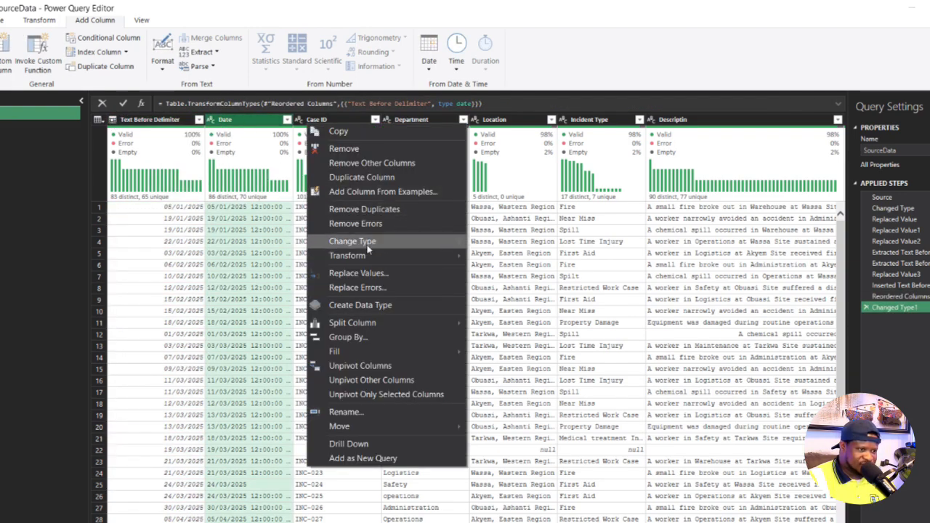
{"action": "left_click", "coordinate": [257, 181]}
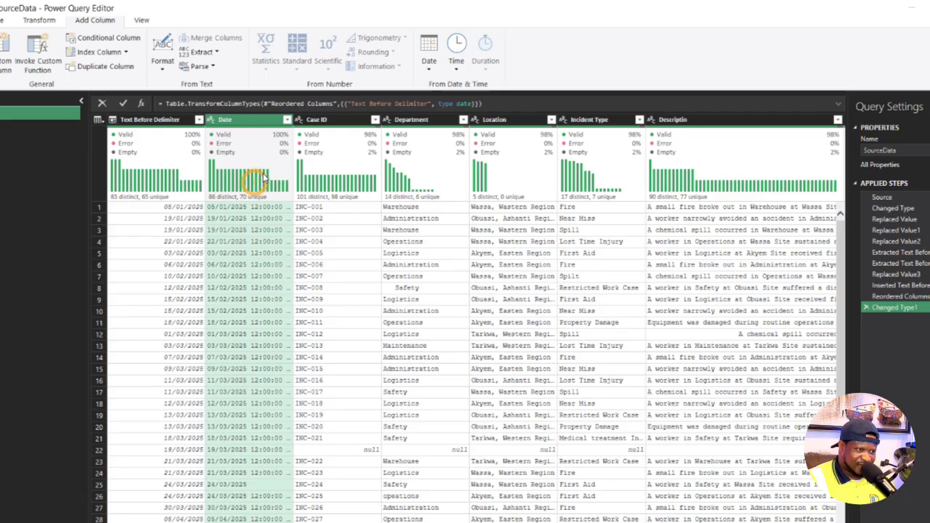
{"action": "left_click", "coordinate": [211, 121]}
{"action": "left_click", "coordinate": [301, 216]}
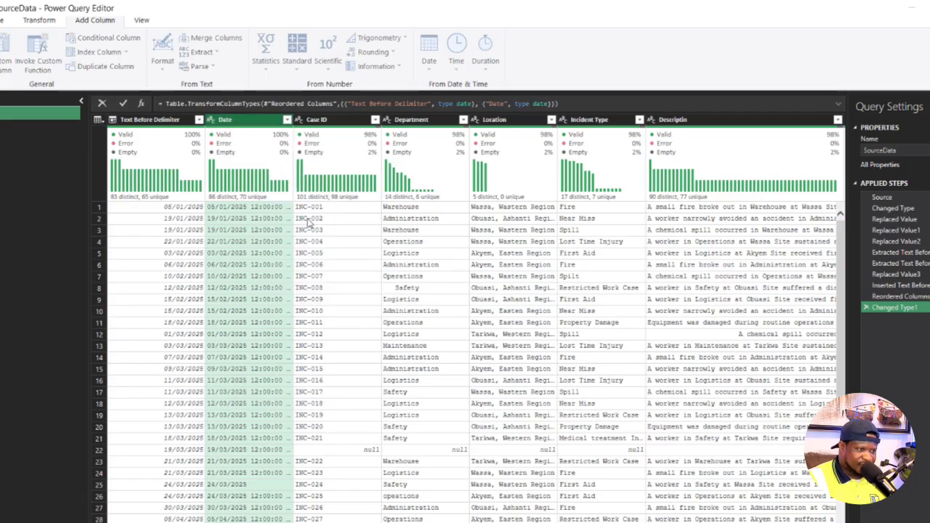
- Remove the original Date column from the table and check the remaining rows
{"action": "right_click", "coordinate": [290, 122]}
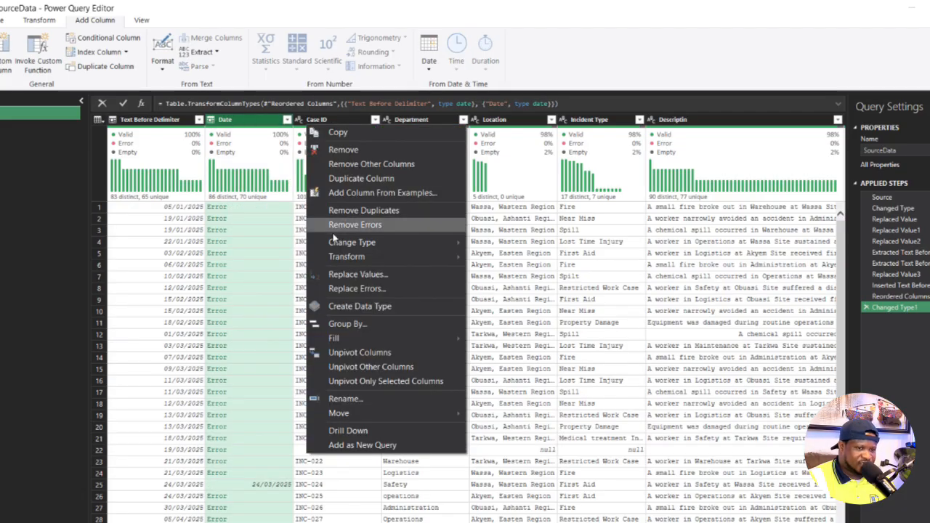
{"action": "left_click", "coordinate": [354, 150]}
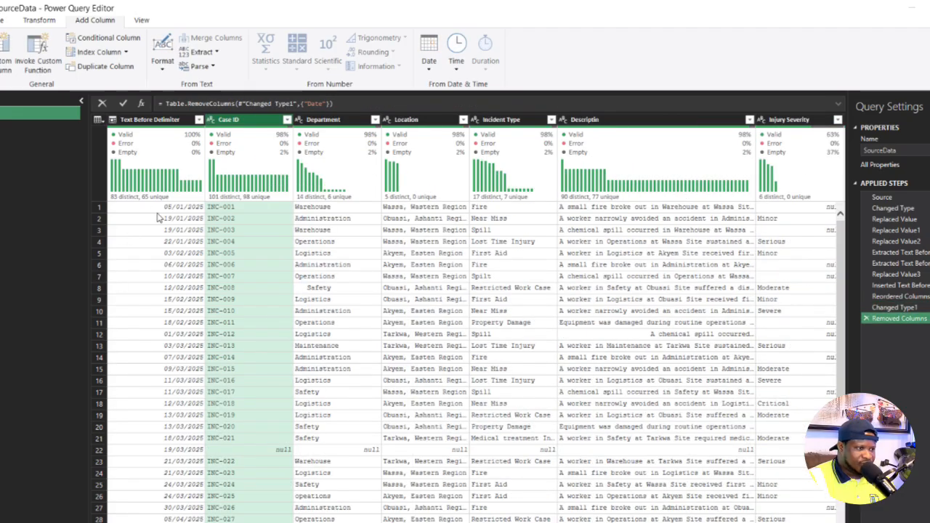
{"action": "scroll", "coordinate": [167, 214], "scroll_direction": "down", "scroll_amount": 8}
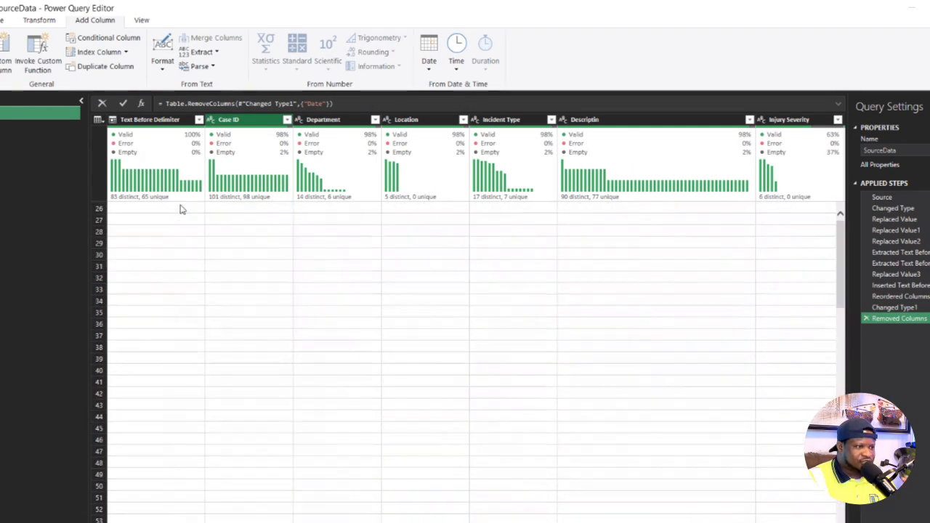
{"action": "scroll", "coordinate": [182, 209], "scroll_direction": "up", "scroll_amount": 8}
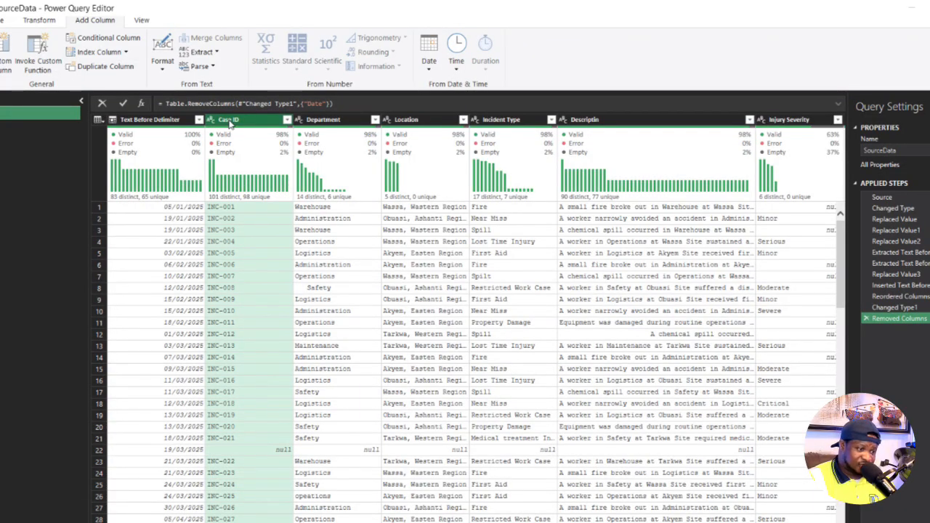
- Examine the Case ID column for null entries and check row 22 across the other columns
{"action": "scroll", "coordinate": [269, 322], "scroll_direction": "down", "scroll_amount": 2}
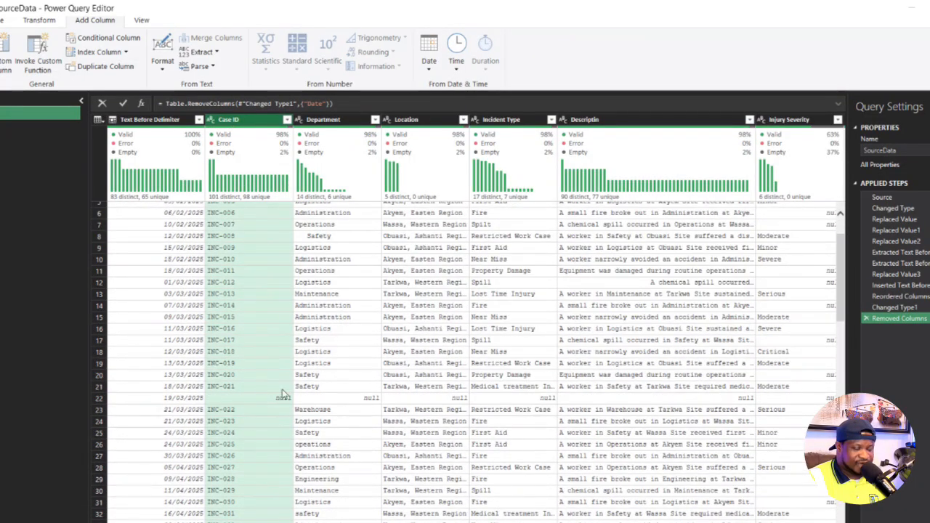
{"action": "scroll", "coordinate": [251, 315], "scroll_direction": "down", "scroll_amount": 4}
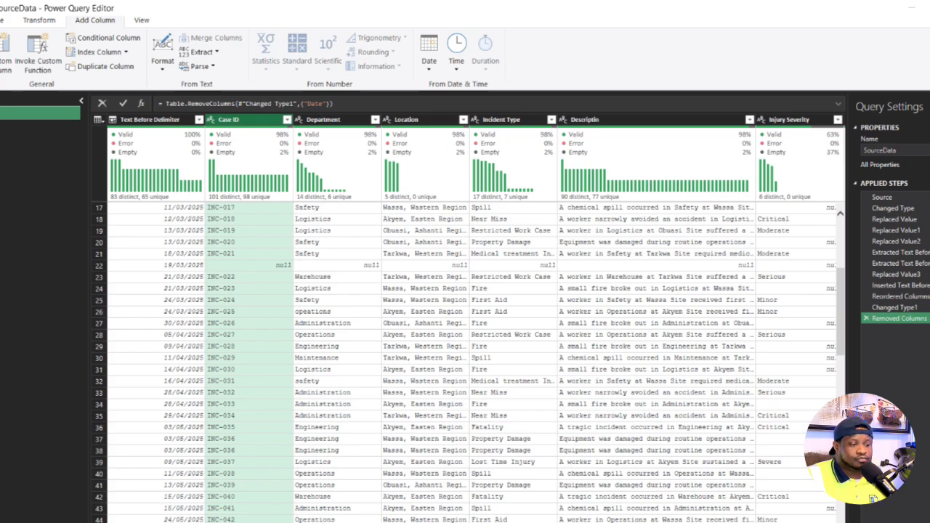
{"action": "left_click", "coordinate": [253, 266]}
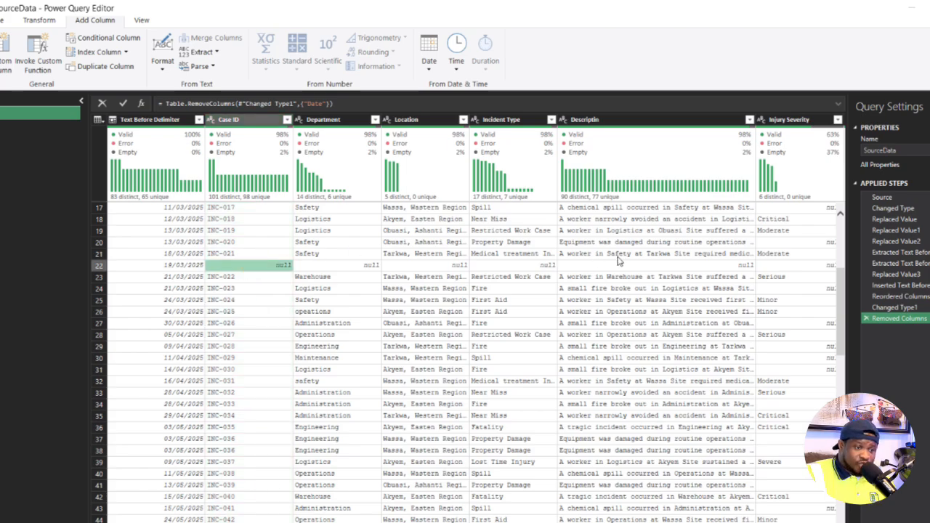
{"action": "scroll", "coordinate": [476, 320], "scroll_direction": "right", "scroll_amount": 6}
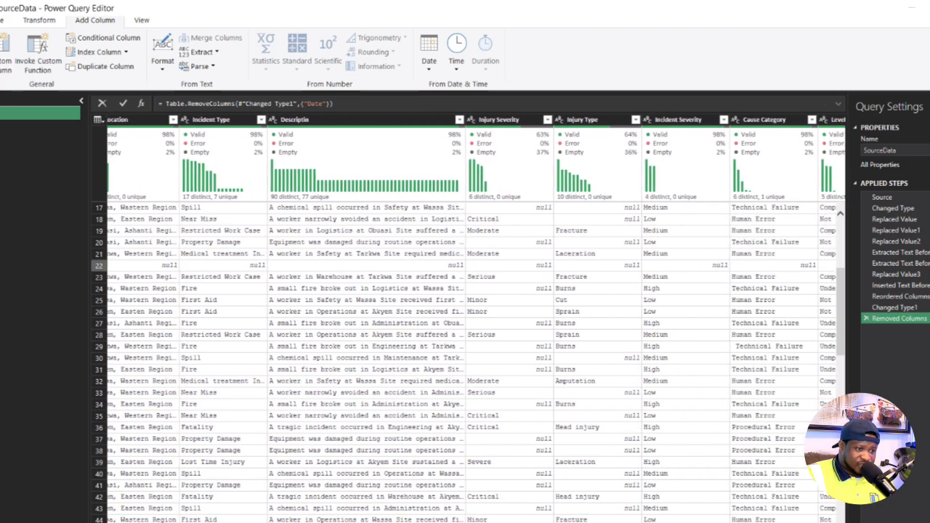
{"action": "scroll", "coordinate": [475, 319], "scroll_direction": "left", "scroll_amount": 6}
{"action": "scroll", "coordinate": [258, 270], "scroll_direction": "up", "scroll_amount": 6}
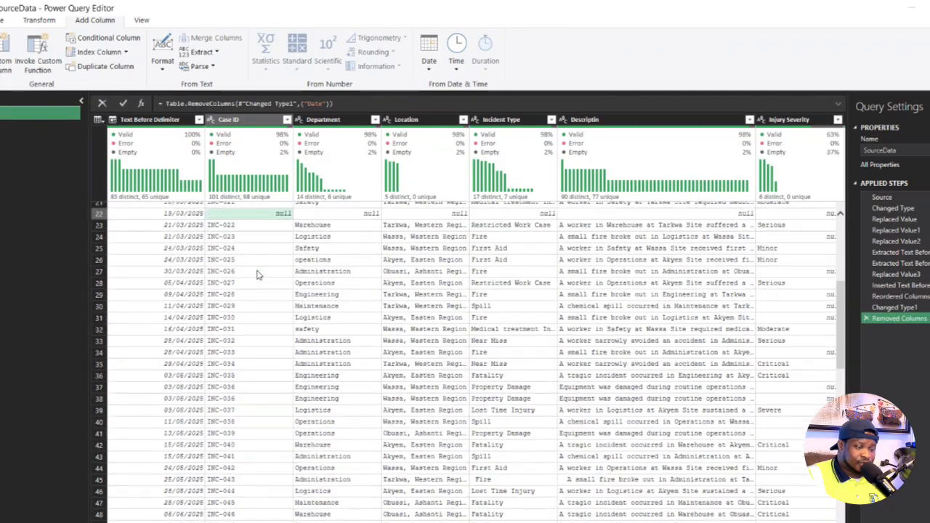
{"action": "left_click", "coordinate": [287, 119]}
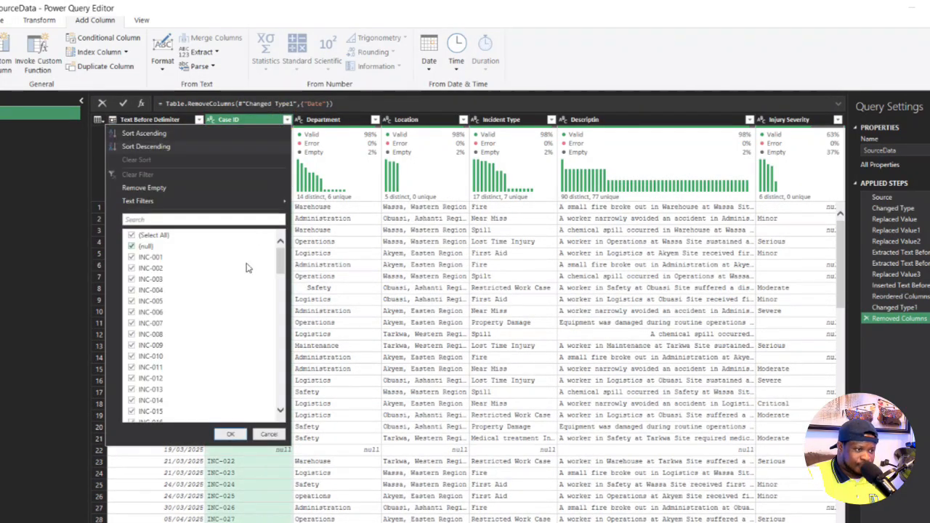
{"action": "left_click", "coordinate": [131, 246]}
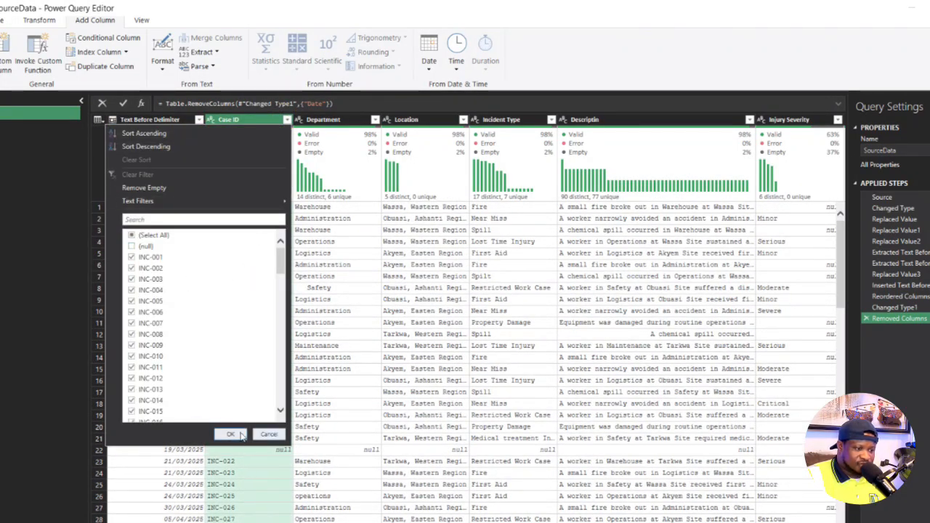
{"action": "left_click", "coordinate": [280, 434]}
{"action": "scroll", "coordinate": [286, 388], "scroll_direction": "down", "scroll_amount": 20}
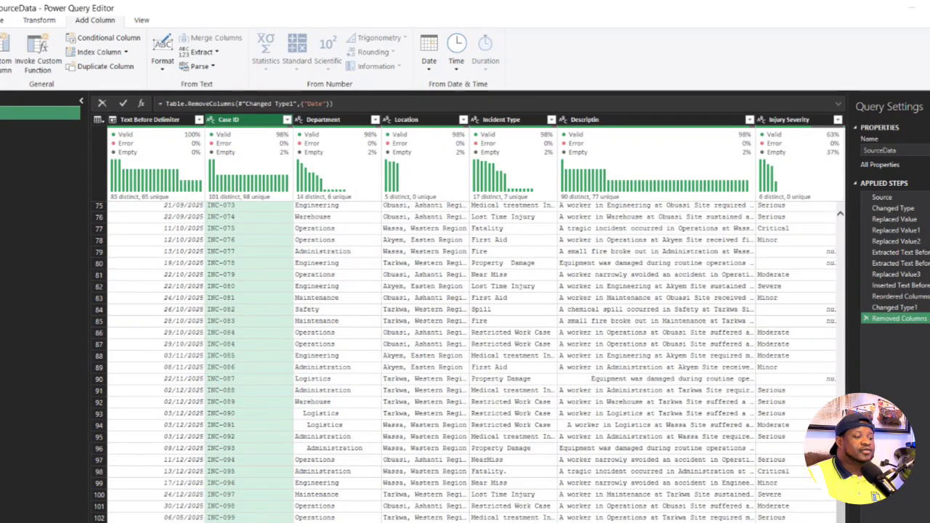
- Filter the Case ID column to exclude null values and look through the remaining rows
{"action": "left_click", "coordinate": [287, 119]}
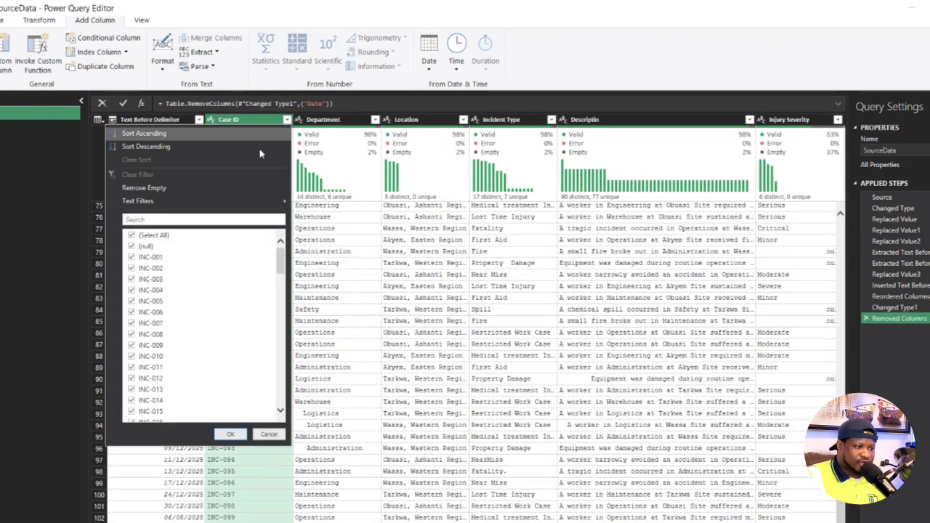
{"action": "left_click", "coordinate": [132, 246]}
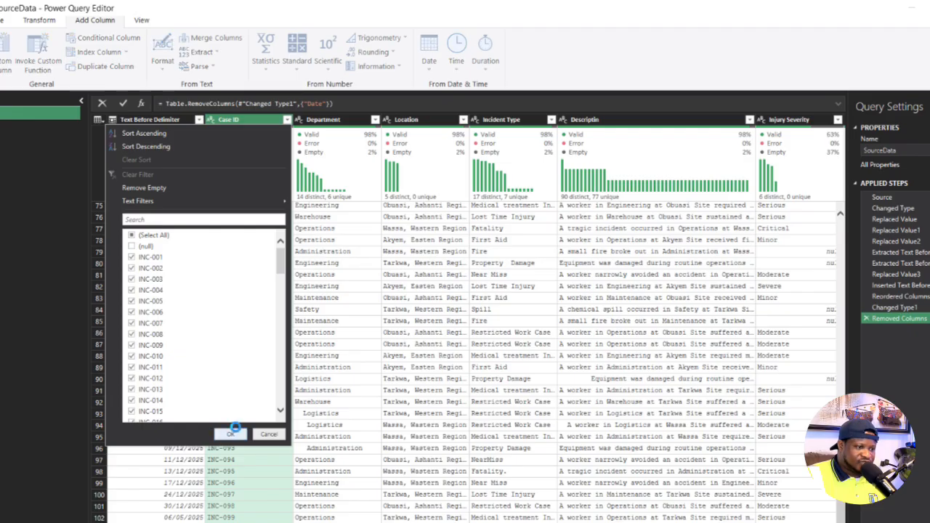
{"action": "left_click", "coordinate": [230, 434]}
{"action": "scroll", "coordinate": [249, 374], "scroll_direction": "down", "scroll_amount": 15}
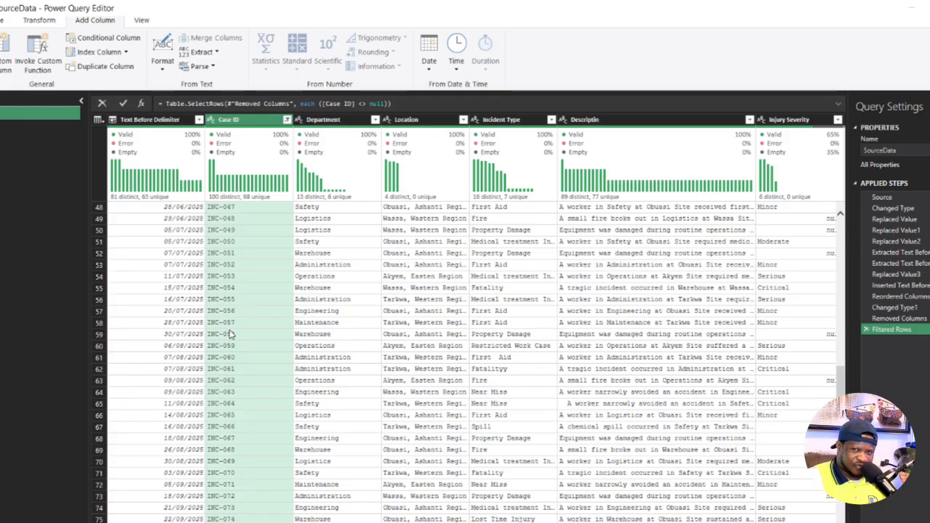
{"action": "scroll", "coordinate": [255, 318], "scroll_direction": "up", "scroll_amount": 15}
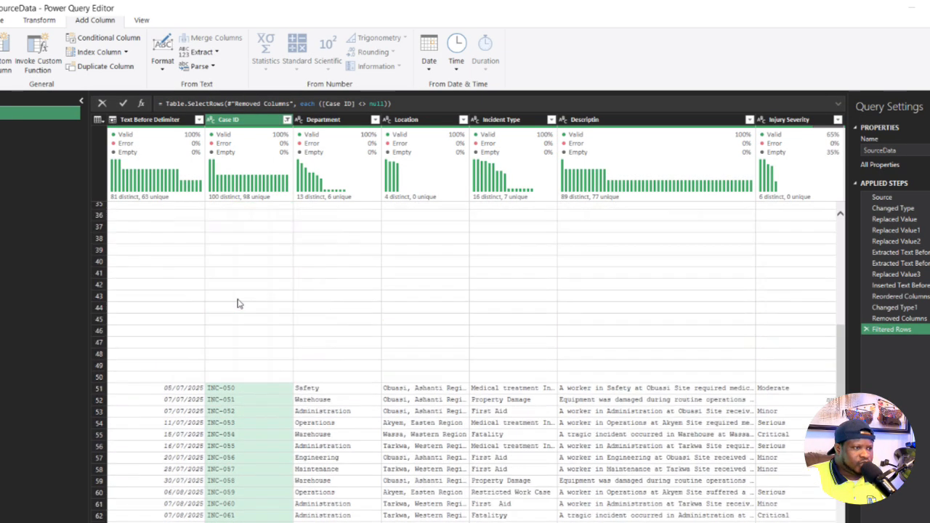
- Apply Keep Duplicates to the whole table, review the rows across all columns, and delete that applied step
{"action": "mouse_move", "coordinate": [239, 187]}
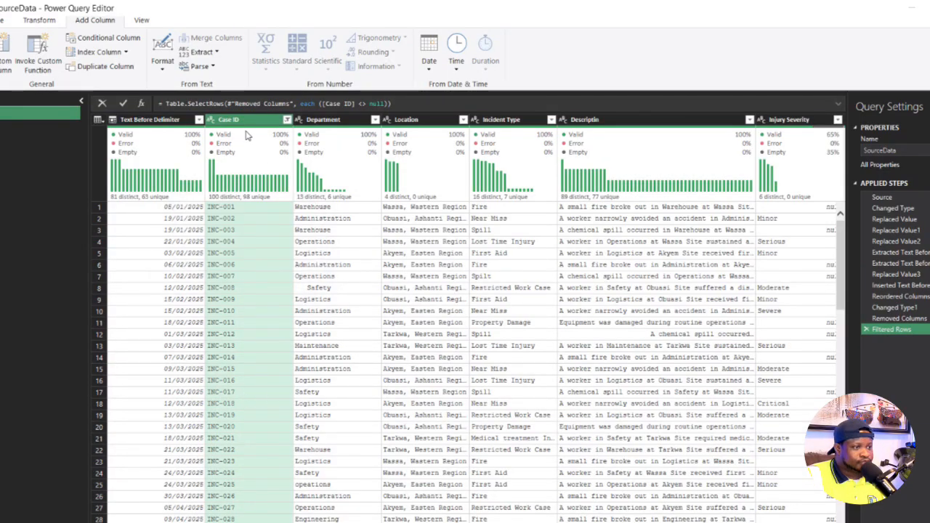
{"action": "left_click", "coordinate": [98, 120]}
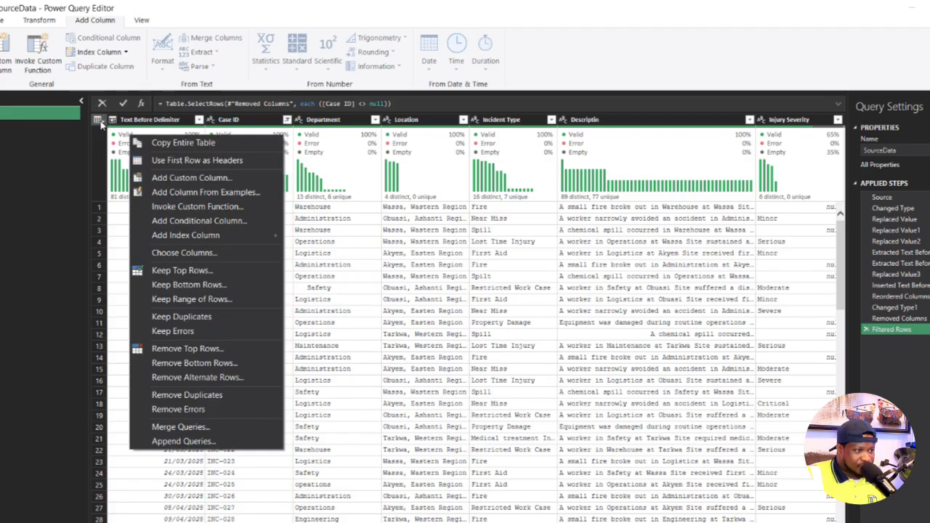
{"action": "left_click", "coordinate": [182, 316]}
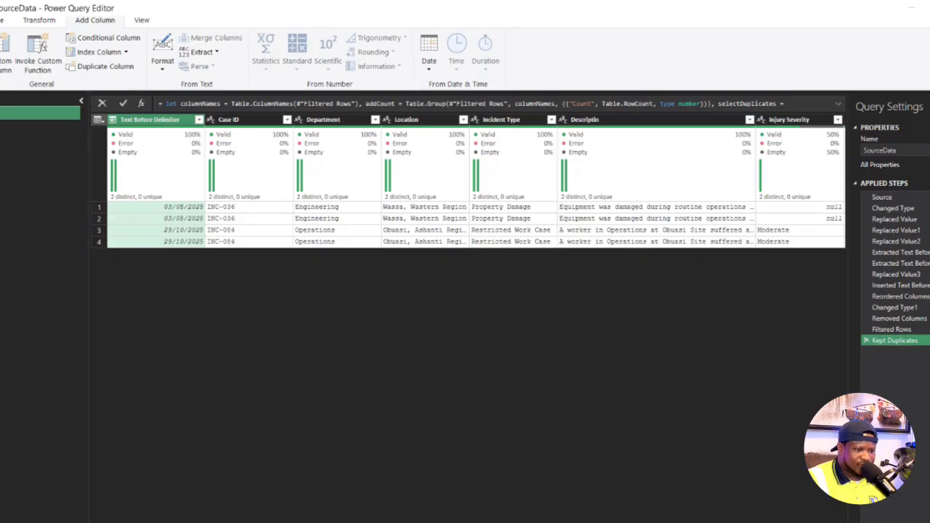
{"action": "scroll", "coordinate": [414, 373], "scroll_direction": "right", "scroll_amount": 3}
{"action": "scroll", "coordinate": [409, 258], "scroll_direction": "left", "scroll_amount": 2}
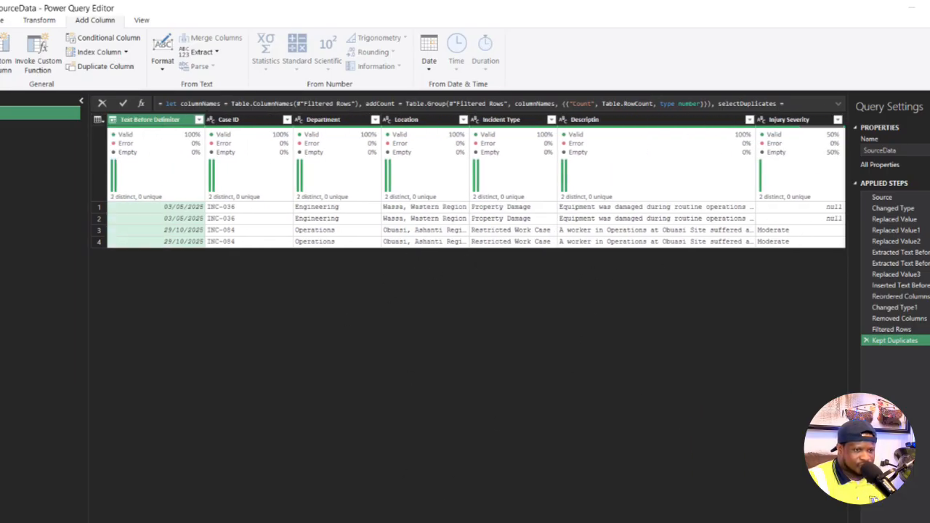
{"action": "scroll", "coordinate": [141, 217], "scroll_direction": "right", "scroll_amount": 5}
{"action": "scroll", "coordinate": [142, 216], "scroll_direction": "left", "scroll_amount": 5}
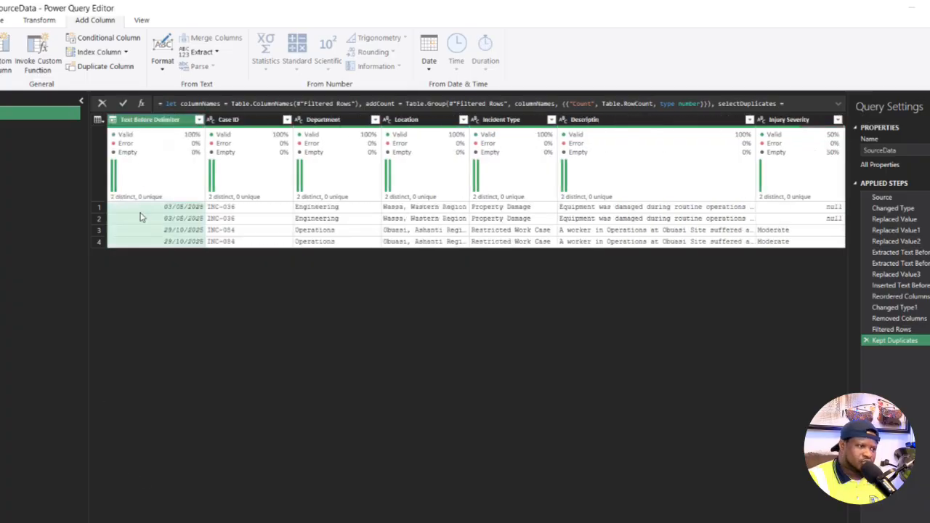
{"action": "left_click", "coordinate": [866, 341]}
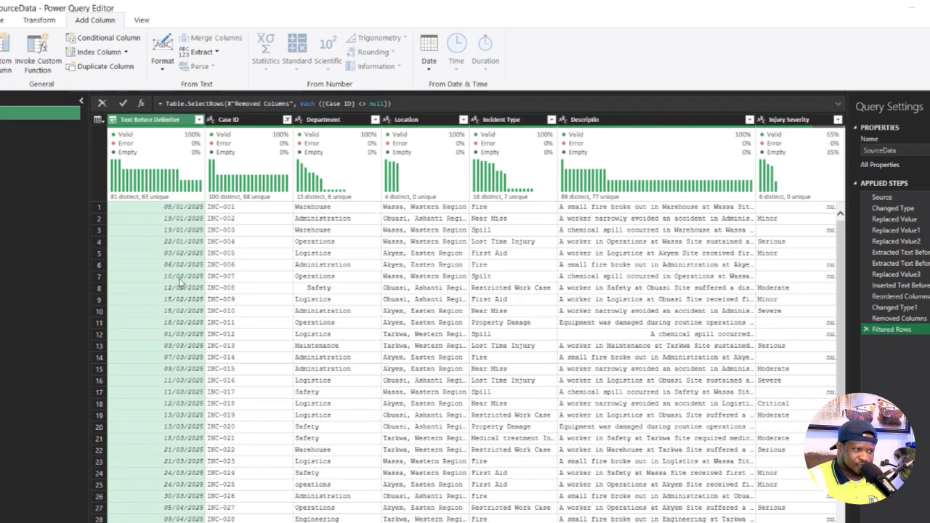
- Remove duplicate rows based on Case ID, checking the result with a temporary Keep Duplicates step on the whole table that is deleted again
{"action": "right_click", "coordinate": [236, 122]}
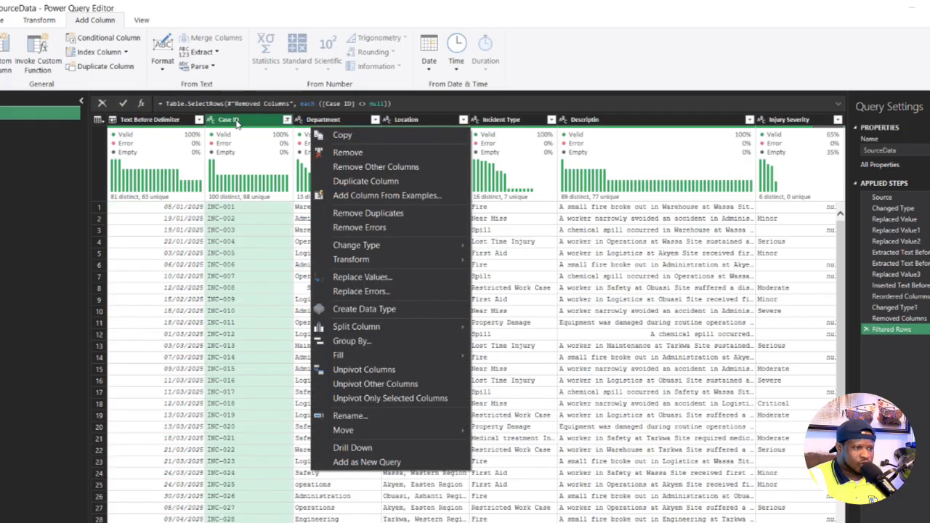
{"action": "left_click", "coordinate": [354, 214]}
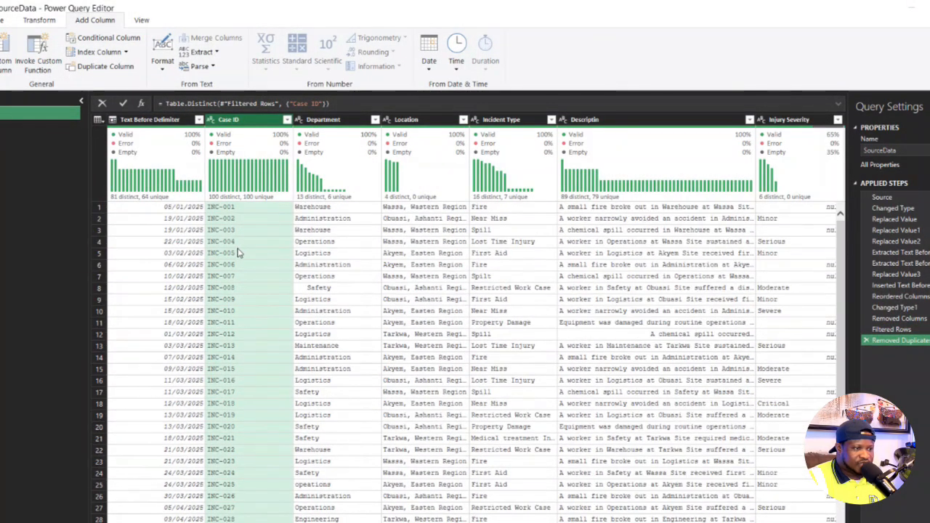
{"action": "left_click", "coordinate": [96, 120]}
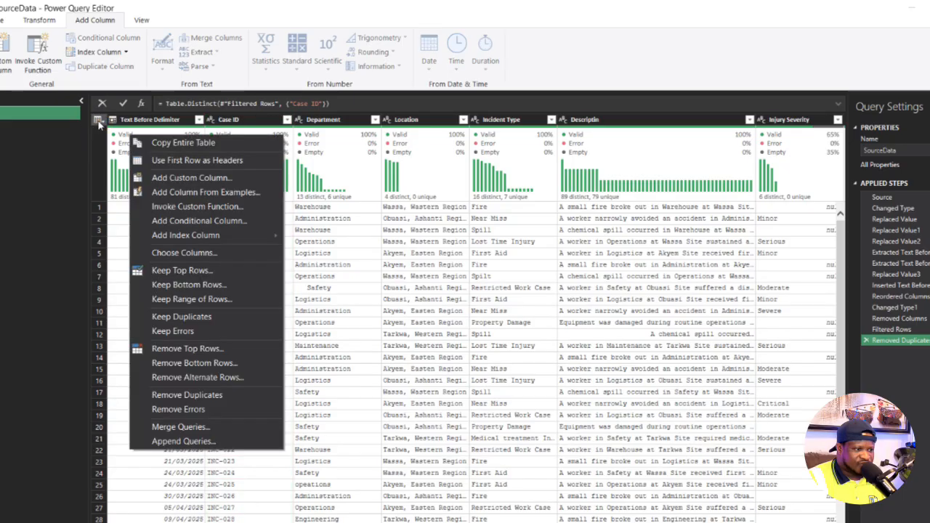
{"action": "left_click", "coordinate": [182, 316]}
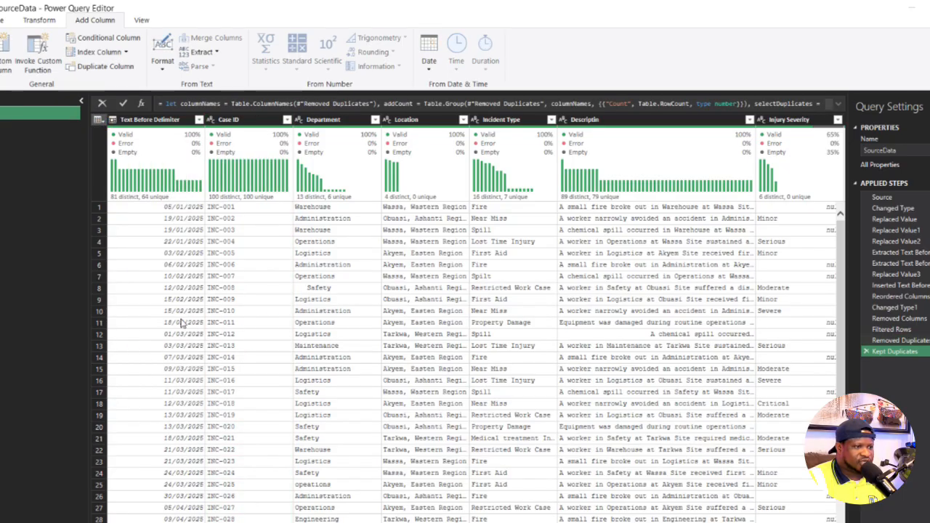
{"action": "left_click", "coordinate": [866, 351]}
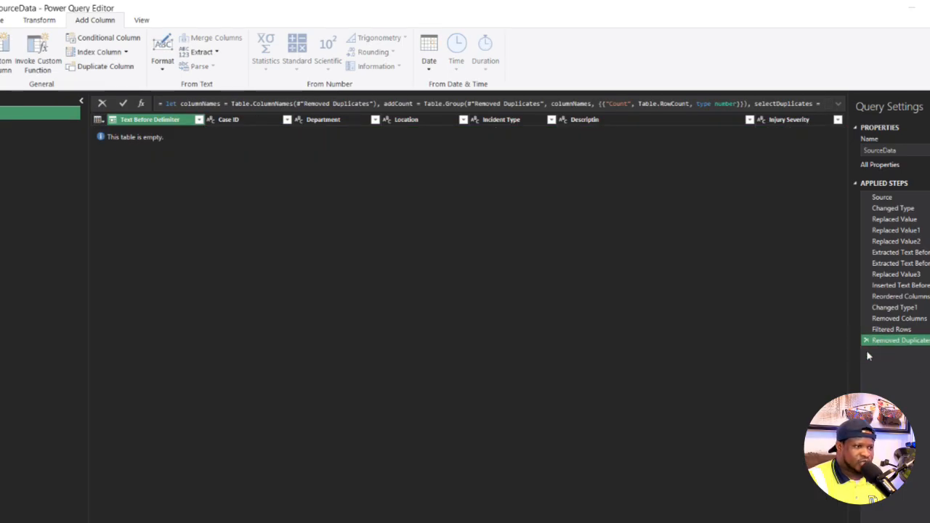
- Examine the Case ID column's statistics and value distribution with Column profile shown, and hide the profile again
{"action": "left_click", "coordinate": [247, 120]}
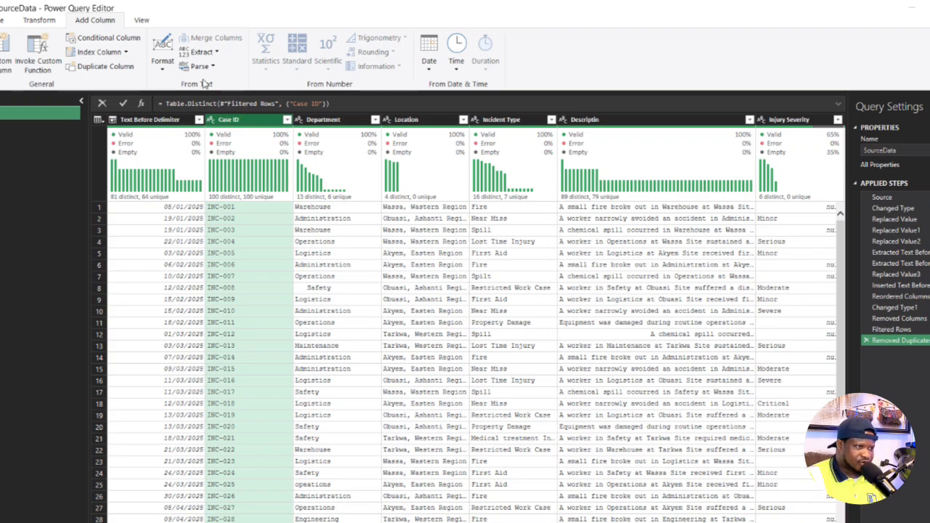
{"action": "left_click", "coordinate": [143, 16]}
{"action": "left_click", "coordinate": [110, 54]}
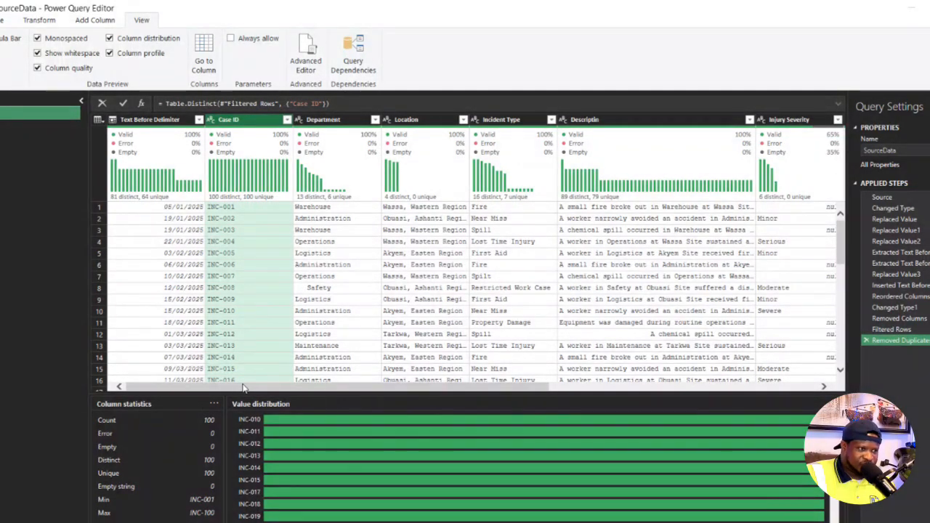
{"action": "mouse_move", "coordinate": [222, 142]}
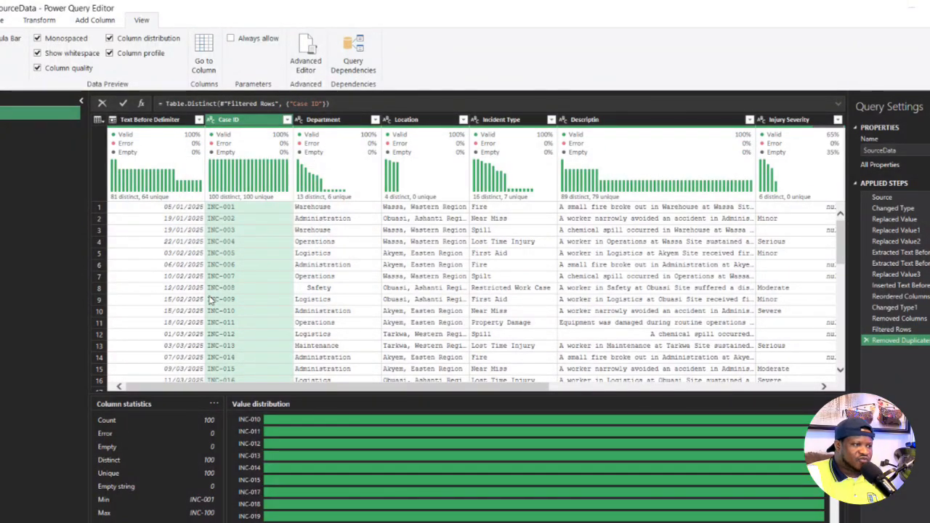
{"action": "left_click", "coordinate": [110, 53]}
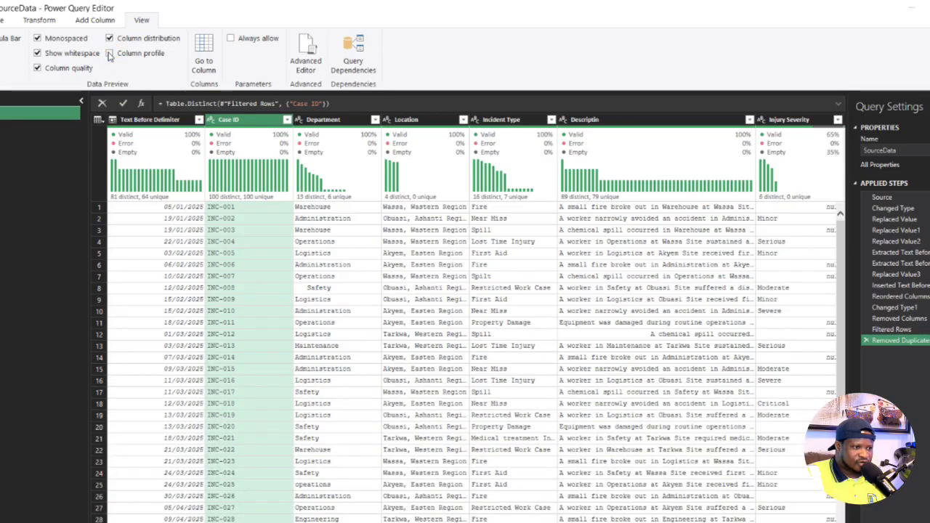
- Trim the extra spaces from the Department column's text and check its rows
{"action": "left_click", "coordinate": [323, 120]}
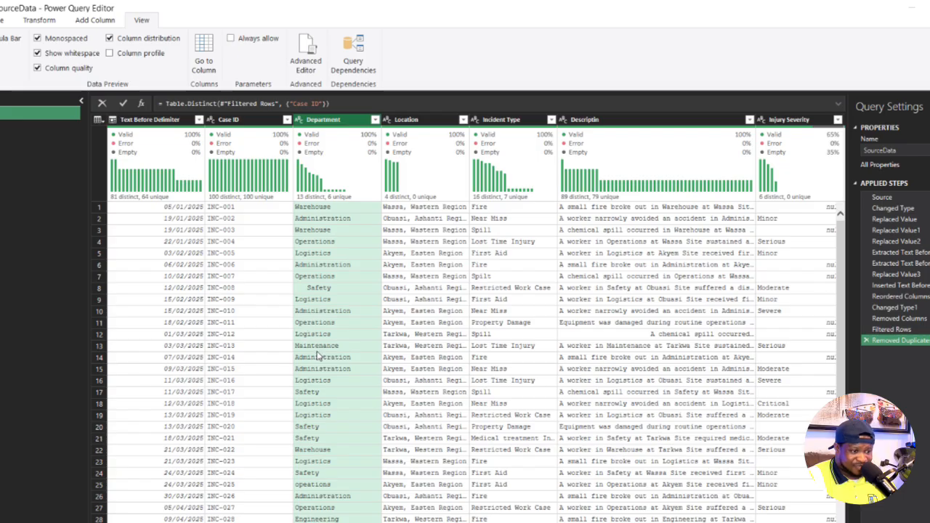
{"action": "scroll", "coordinate": [356, 396], "scroll_direction": "down", "scroll_amount": 6}
{"action": "scroll", "coordinate": [354, 382], "scroll_direction": "up", "scroll_amount": 6}
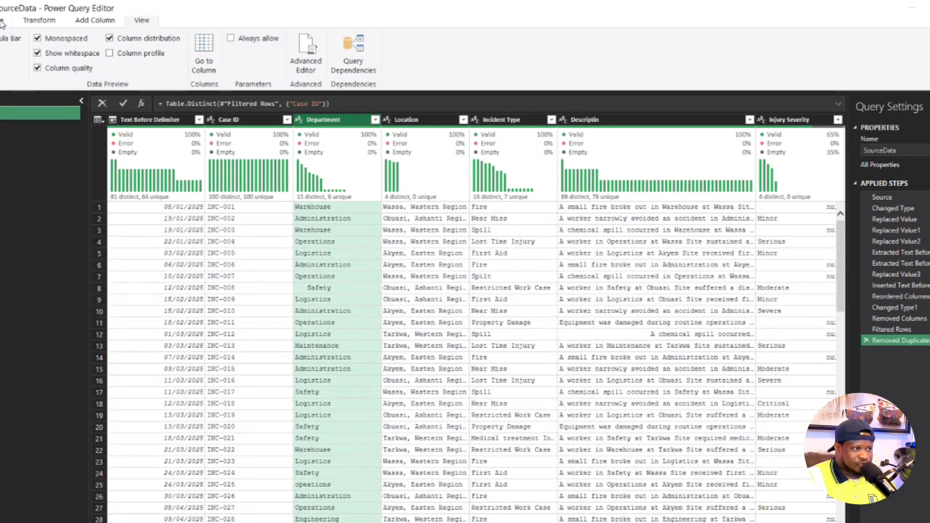
{"action": "left_click", "coordinate": [48, 25]}
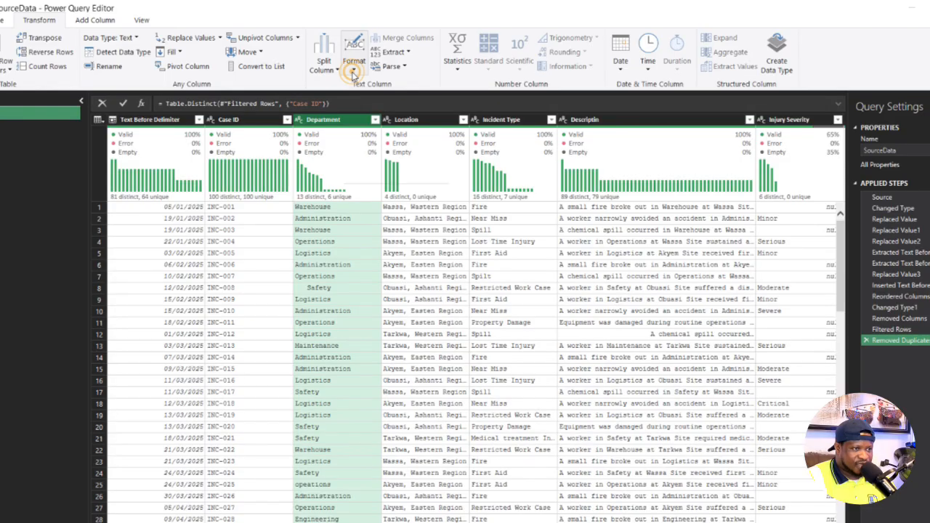
{"action": "left_click", "coordinate": [353, 61]}
{"action": "left_click", "coordinate": [377, 132]}
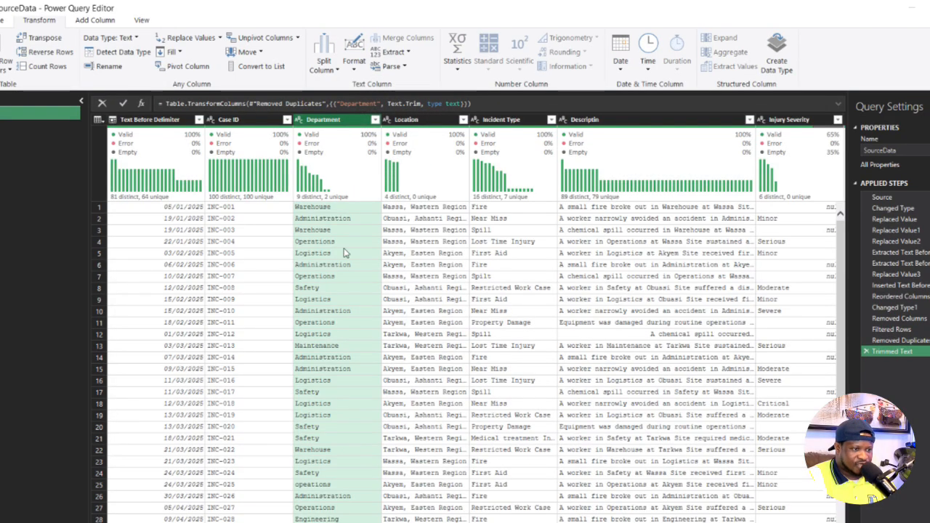
{"action": "scroll", "coordinate": [345, 320], "scroll_direction": "down", "scroll_amount": 15}
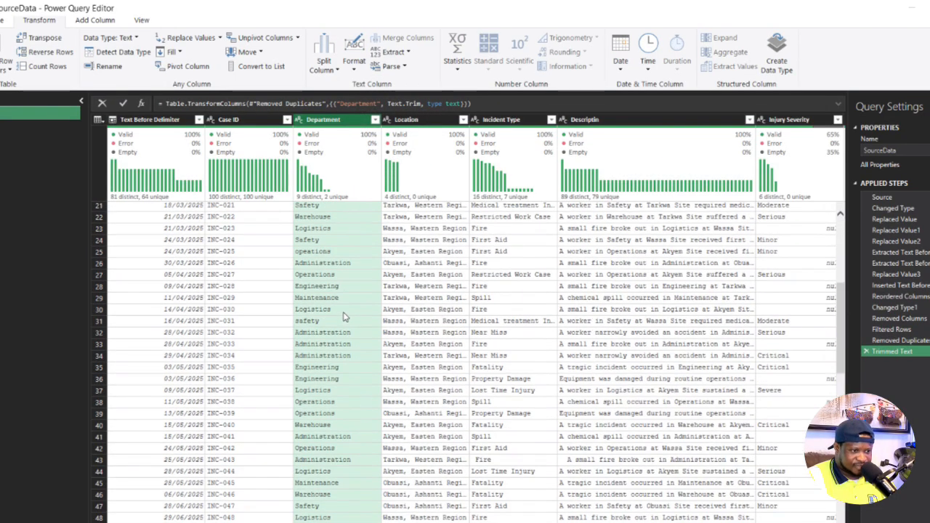
{"action": "scroll", "coordinate": [344, 318], "scroll_direction": "up", "scroll_amount": 15}
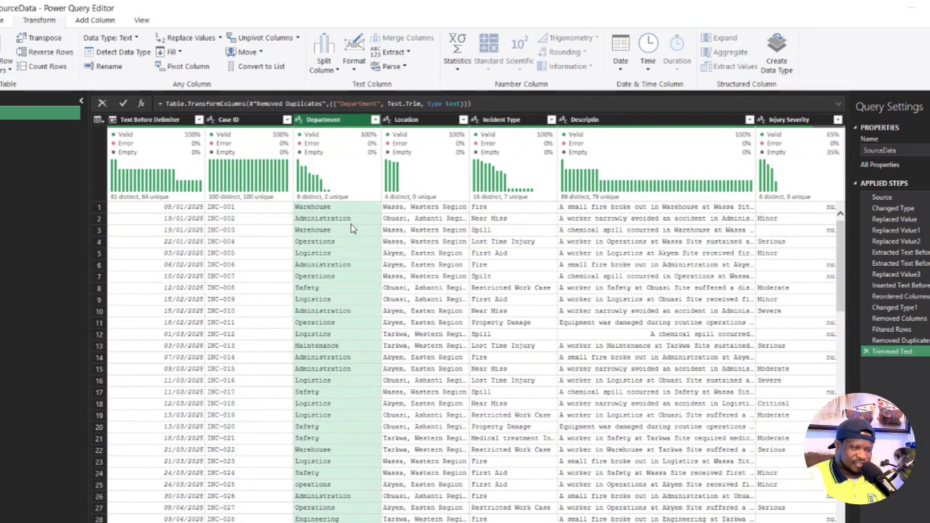
- Check the Department column's distinct values for inconsistent entries and replace "safety" with "Safety"
{"action": "left_click", "coordinate": [374, 121]}
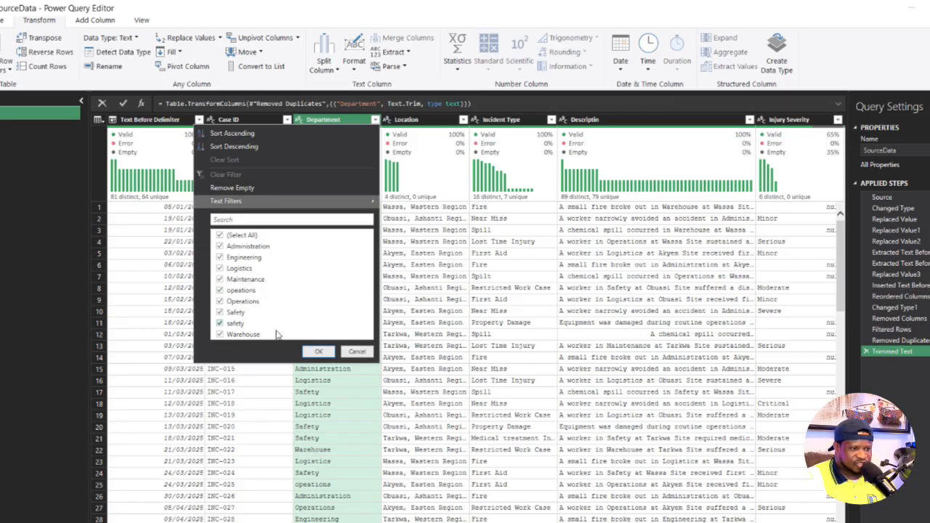
{"action": "left_click", "coordinate": [356, 352]}
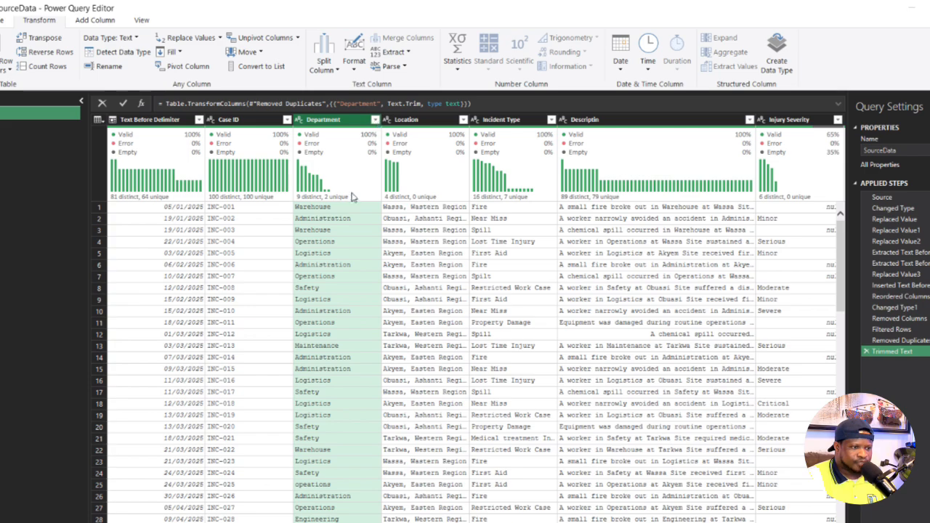
{"action": "mouse_move", "coordinate": [368, 137]}
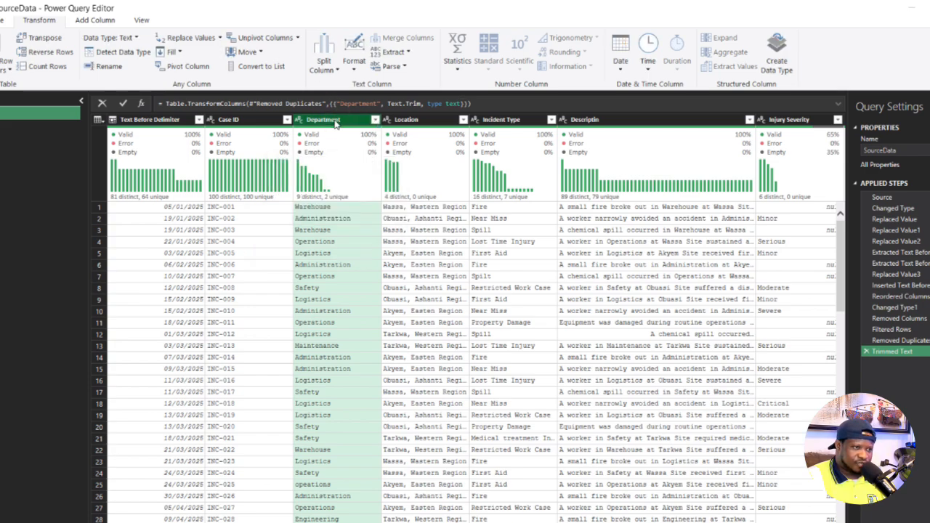
{"action": "left_click", "coordinate": [188, 38]}
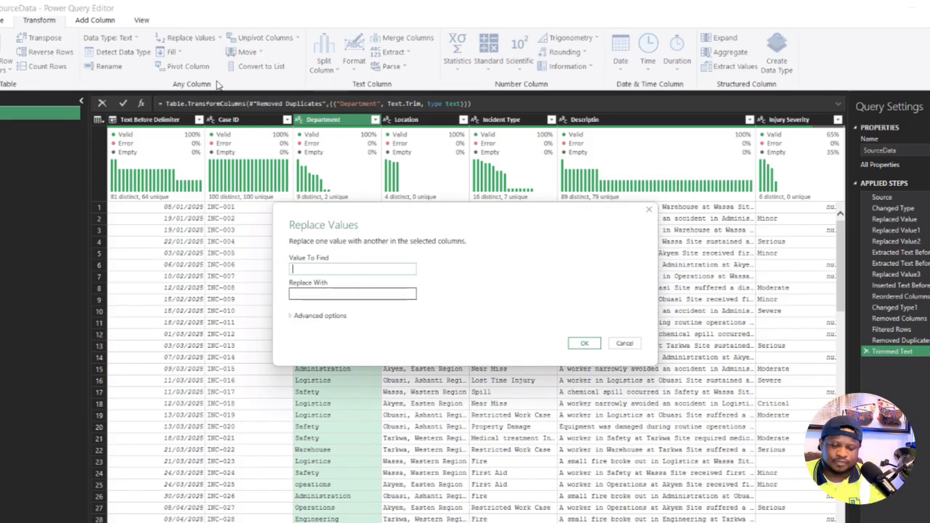
{"action": "type", "text": "safety"}
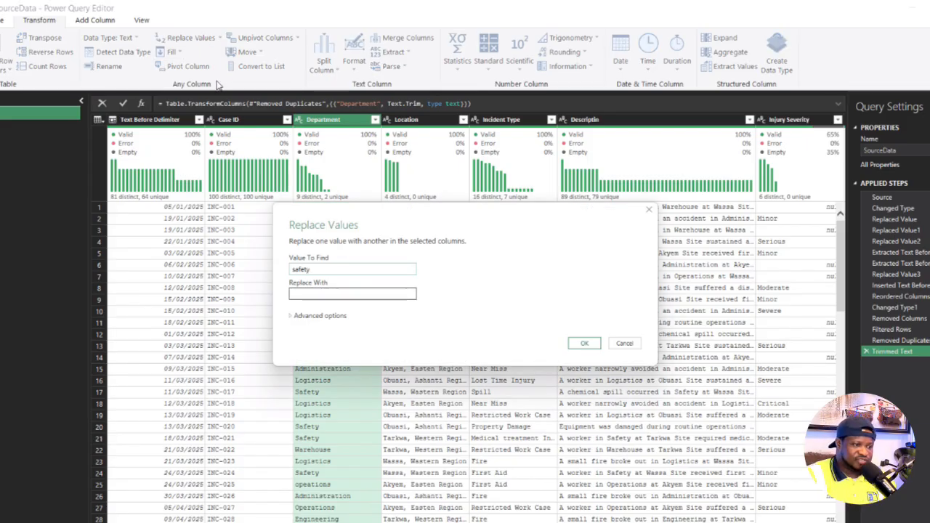
{"action": "left_click", "coordinate": [326, 294]}
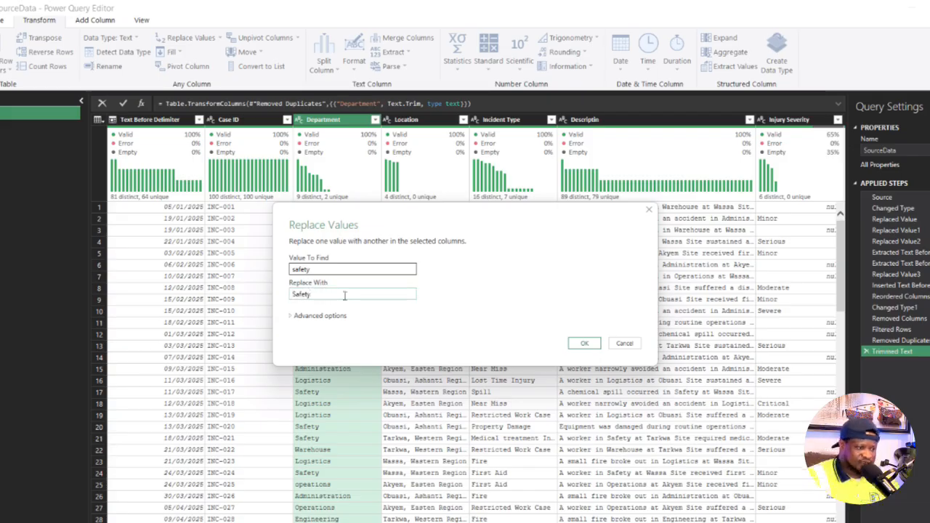
{"action": "type", "text": "Safety"}
{"action": "left_click", "coordinate": [584, 343]}
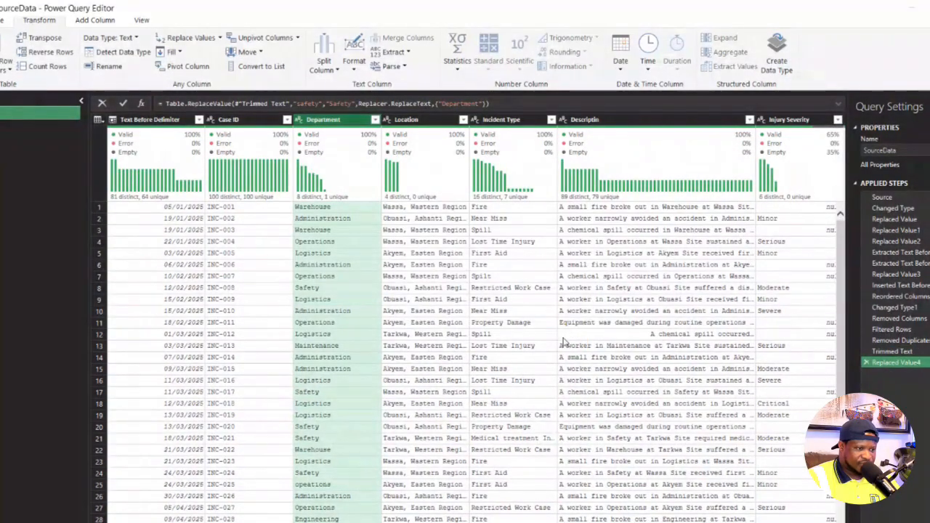
- Review the distinct values in the Department column and look through its rows for misspelled entries
{"action": "left_click", "coordinate": [374, 120]}
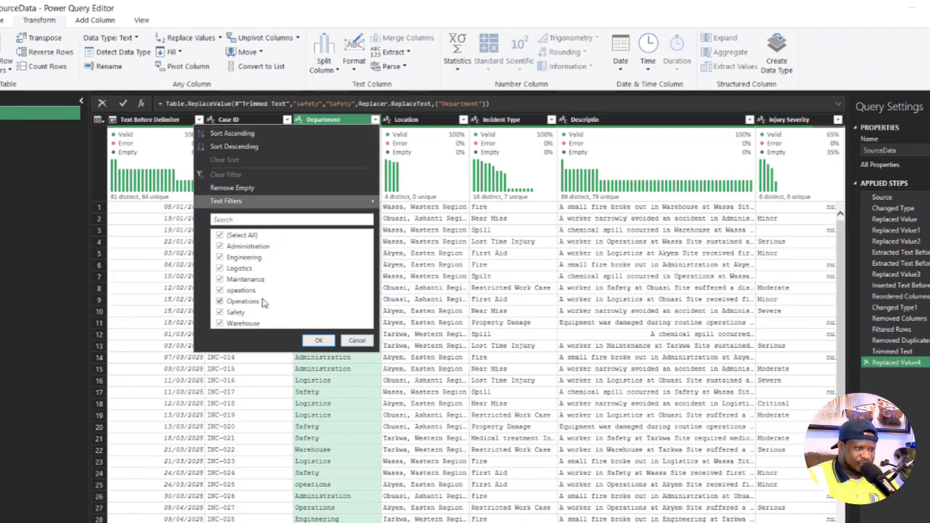
{"action": "left_click", "coordinate": [356, 340]}
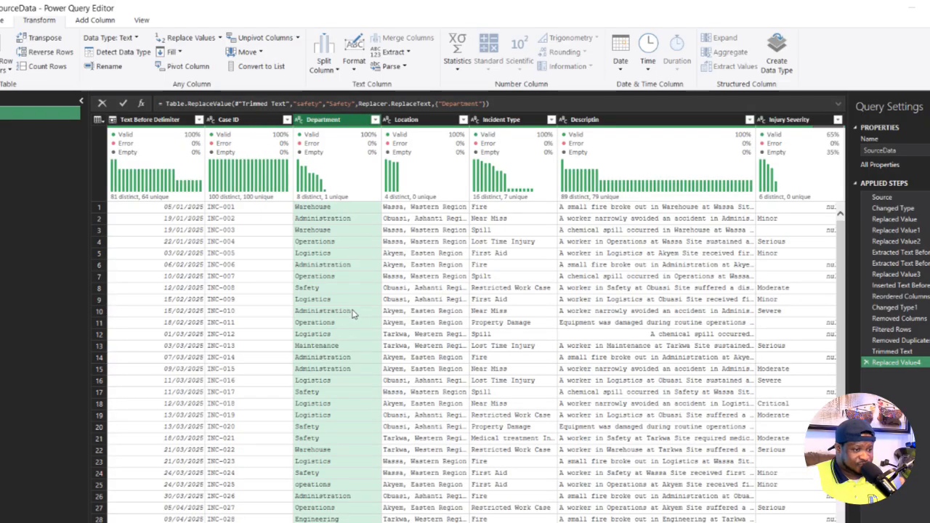
{"action": "scroll", "coordinate": [353, 309], "scroll_direction": "down", "scroll_amount": 20}
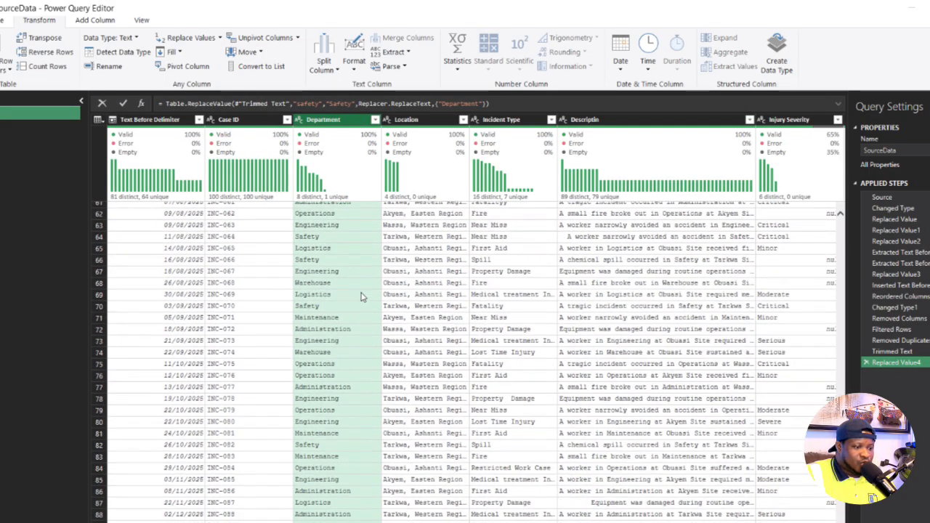
{"action": "scroll", "coordinate": [361, 295], "scroll_direction": "up", "scroll_amount": 7}
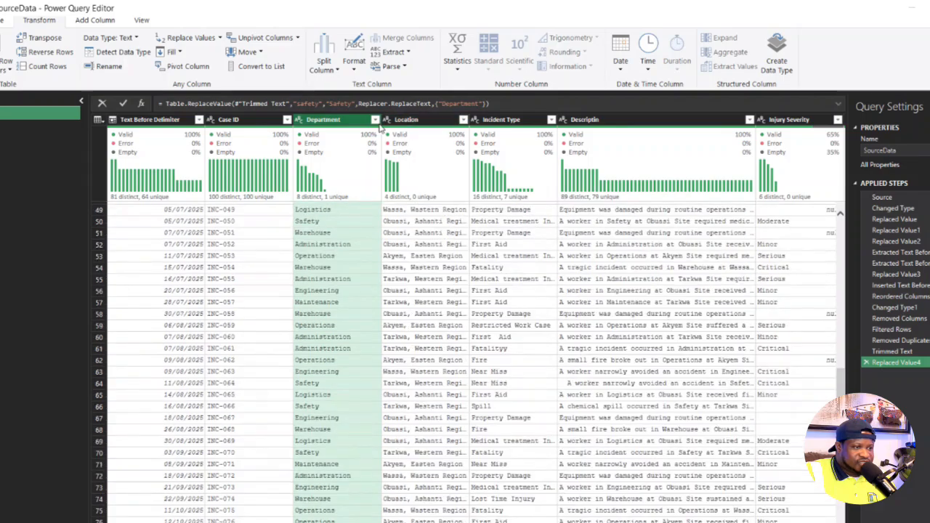
- Filter the Department column to "opeations", select the misspelled text in the cell preview, and delete the filter step
{"action": "left_click", "coordinate": [374, 119]}
{"action": "left_click", "coordinate": [220, 235]}
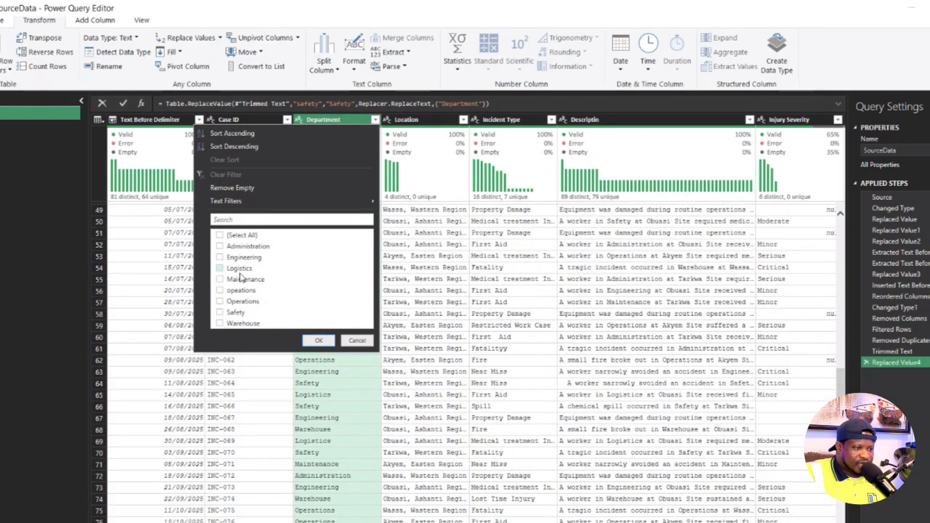
{"action": "left_click", "coordinate": [221, 290]}
{"action": "left_click", "coordinate": [317, 340]}
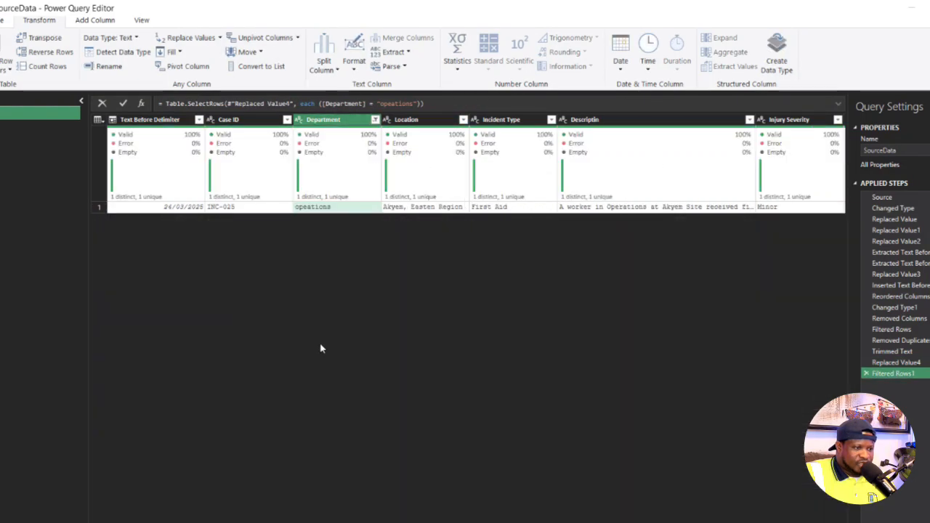
{"action": "left_click", "coordinate": [327, 209]}
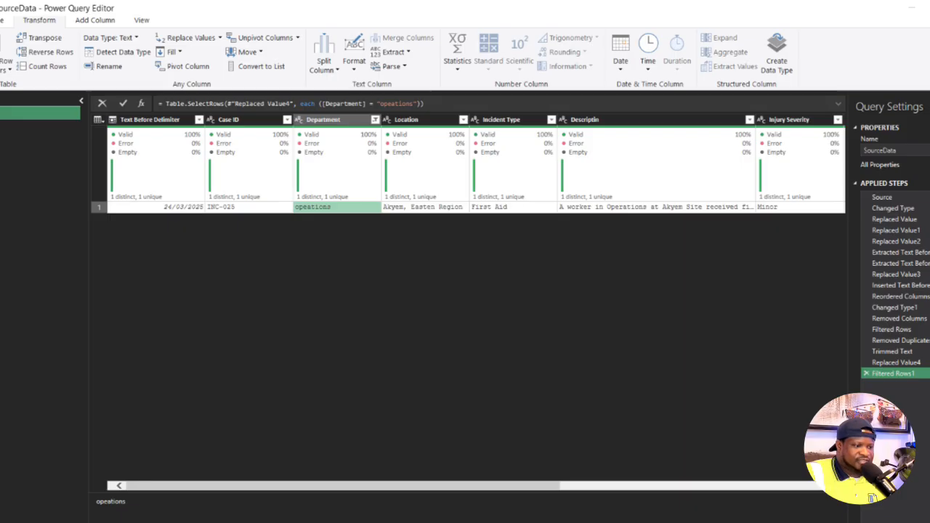
{"action": "left_click_drag", "start_coordinate": [135, 513], "coordinate": [75, 506]}
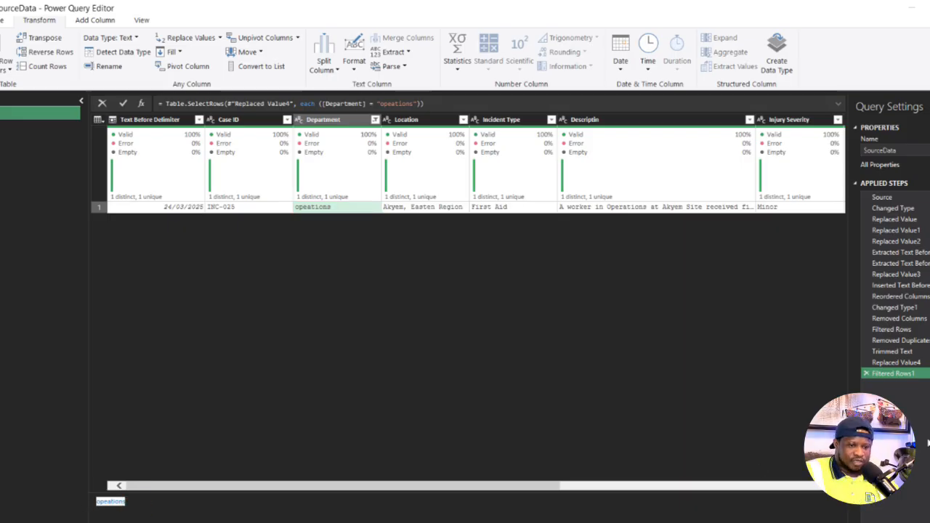
{"action": "left_click", "coordinate": [865, 373]}
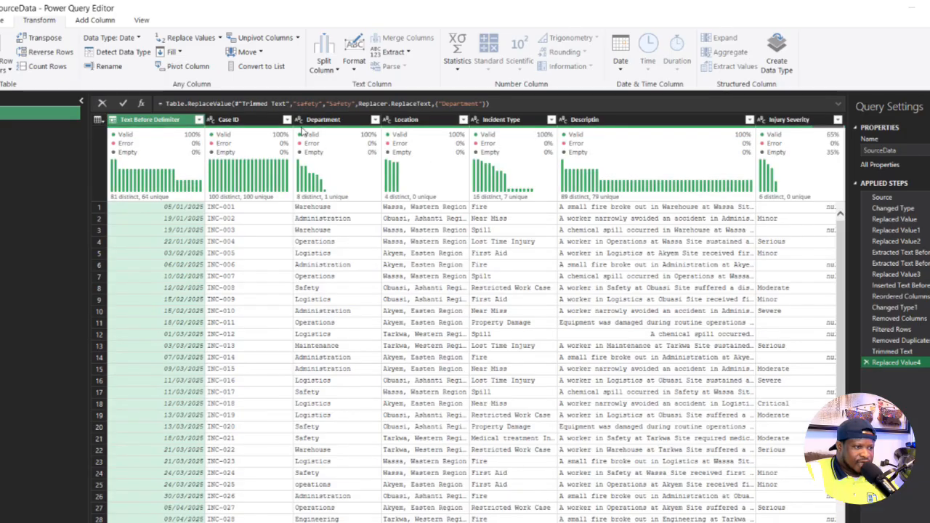
- Replace "opeations" with "Operations" in the Department column and check the column's distinct values
{"action": "right_click", "coordinate": [331, 122]}
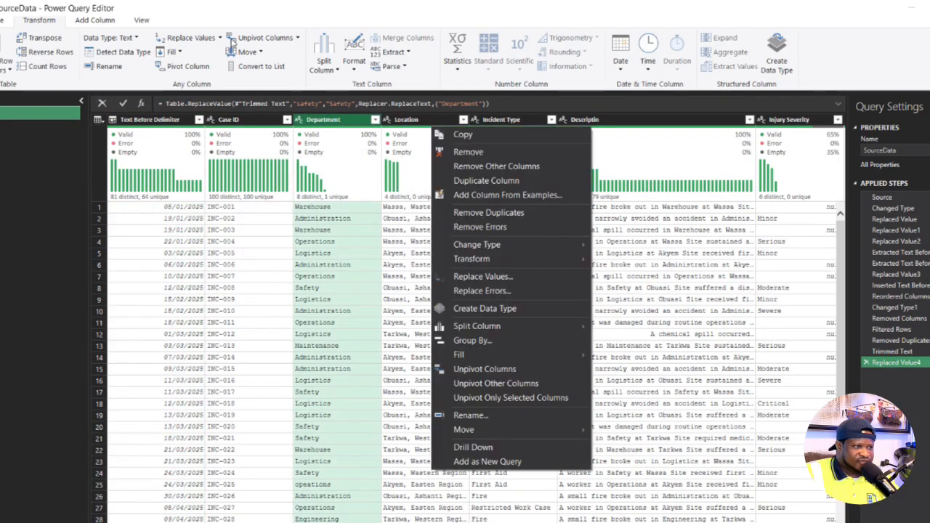
{"action": "left_click", "coordinate": [188, 38]}
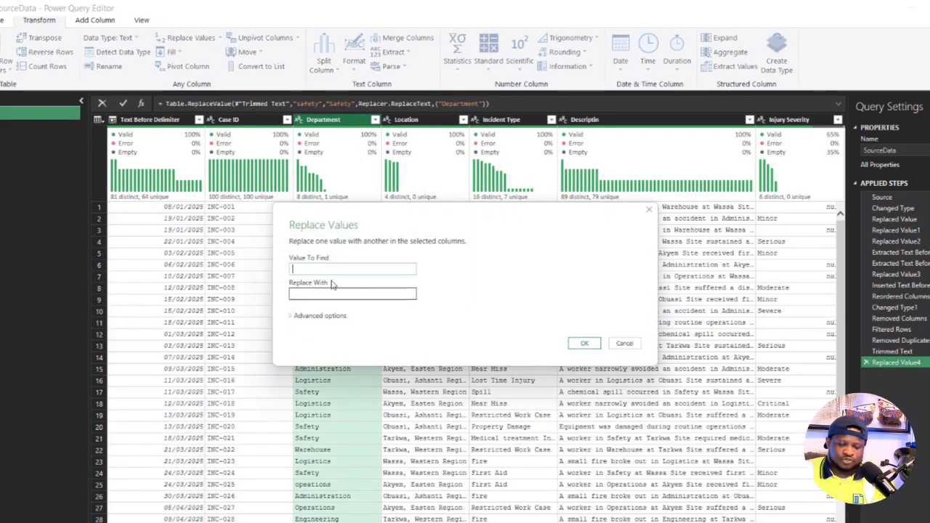
{"action": "type", "text": "opeations"}
{"action": "left_click", "coordinate": [338, 294]}
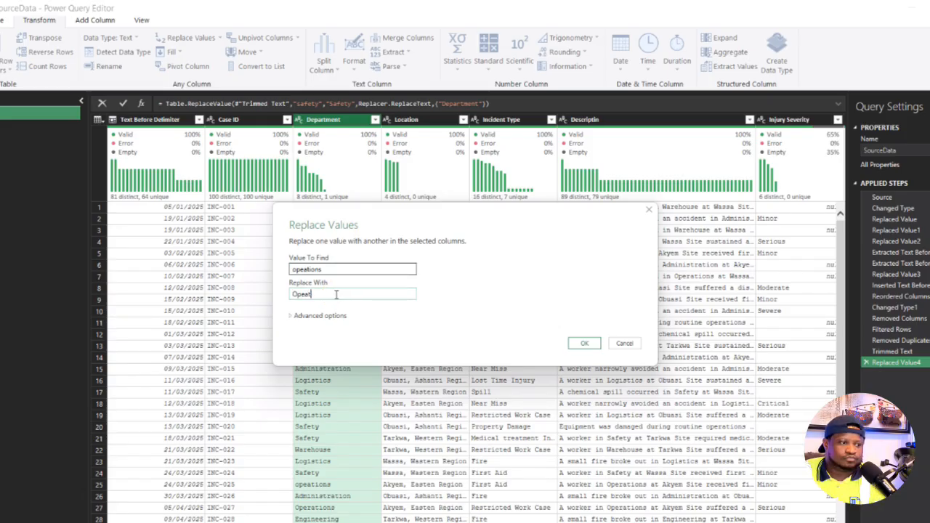
{"action": "type", "text": "Operations"}
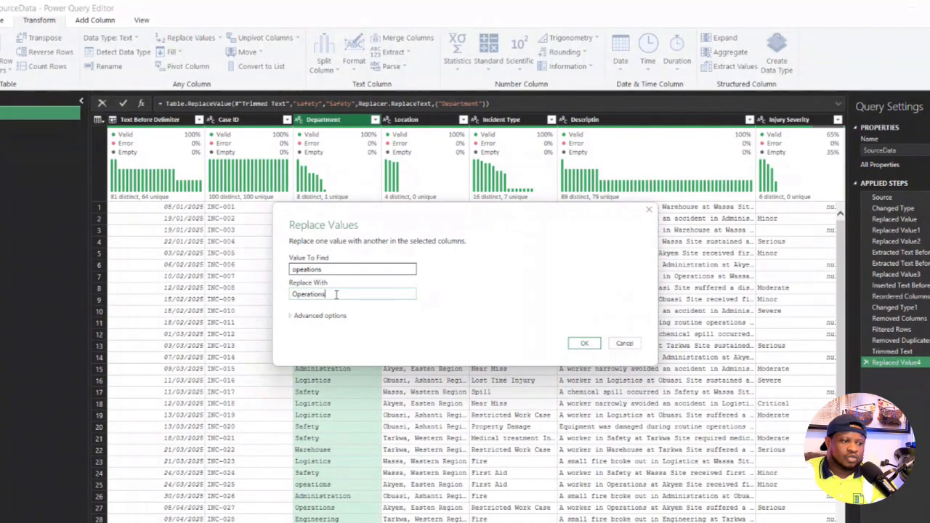
{"action": "left_click", "coordinate": [584, 343]}
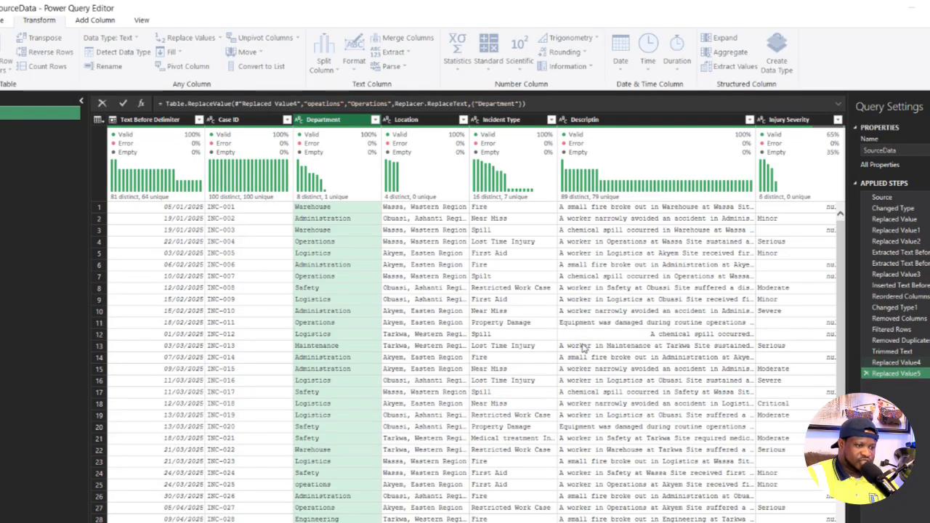
{"action": "left_click", "coordinate": [374, 120]}
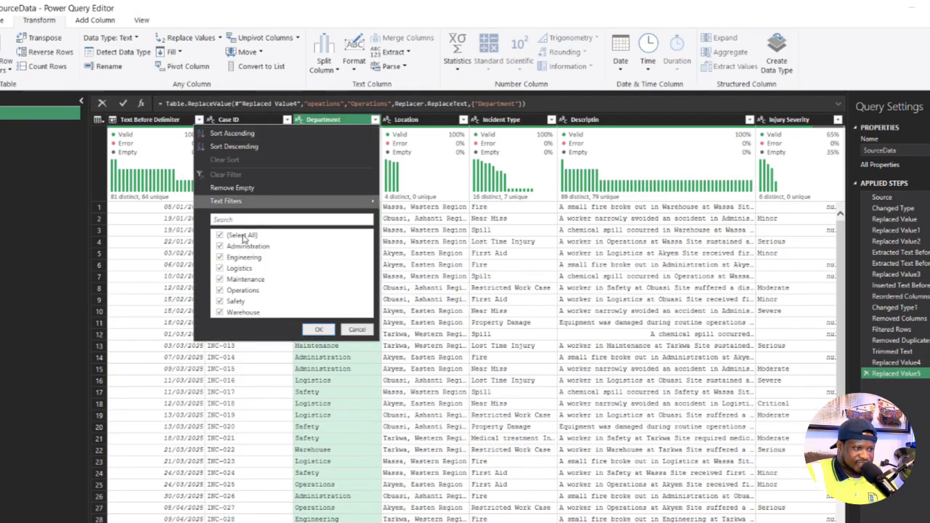
{"action": "left_click", "coordinate": [356, 330]}
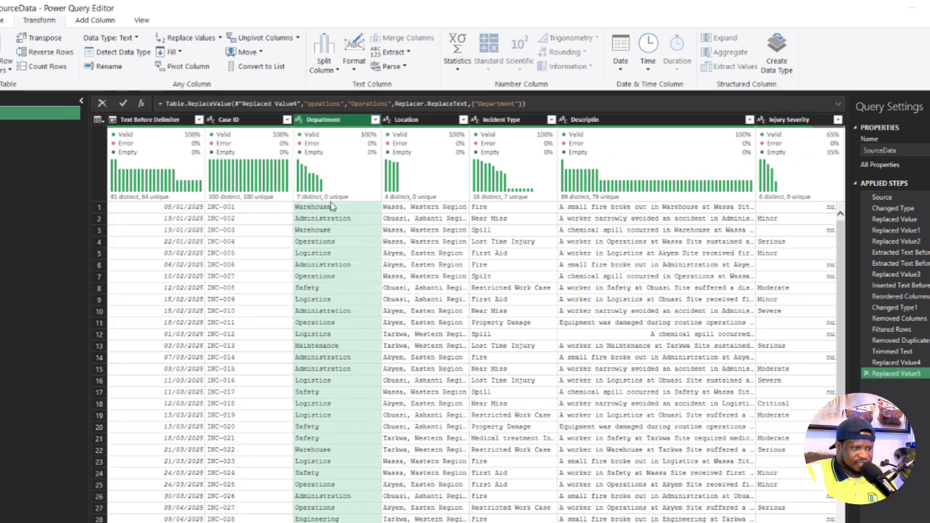
{"action": "left_click", "coordinate": [353, 357]}
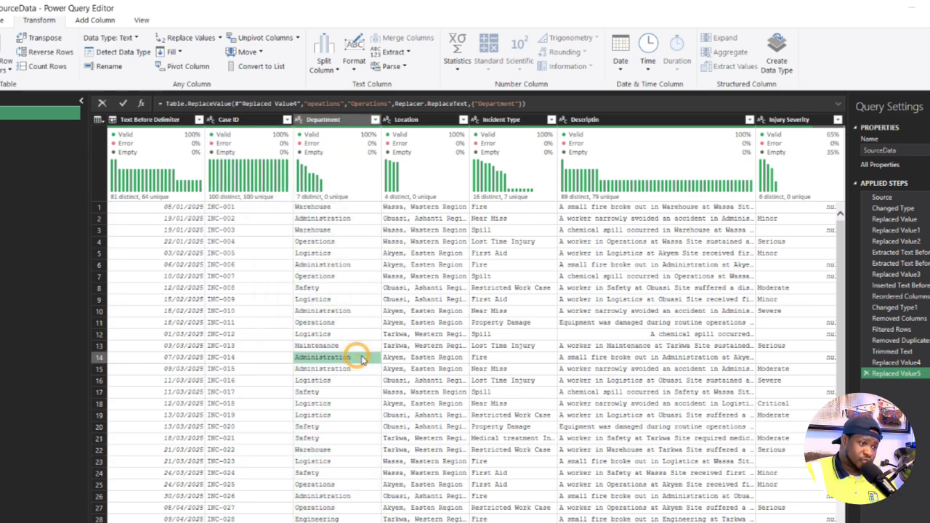
- Add a new column that extracts the text before the comma delimiter from the Location column
{"action": "left_click", "coordinate": [439, 121]}
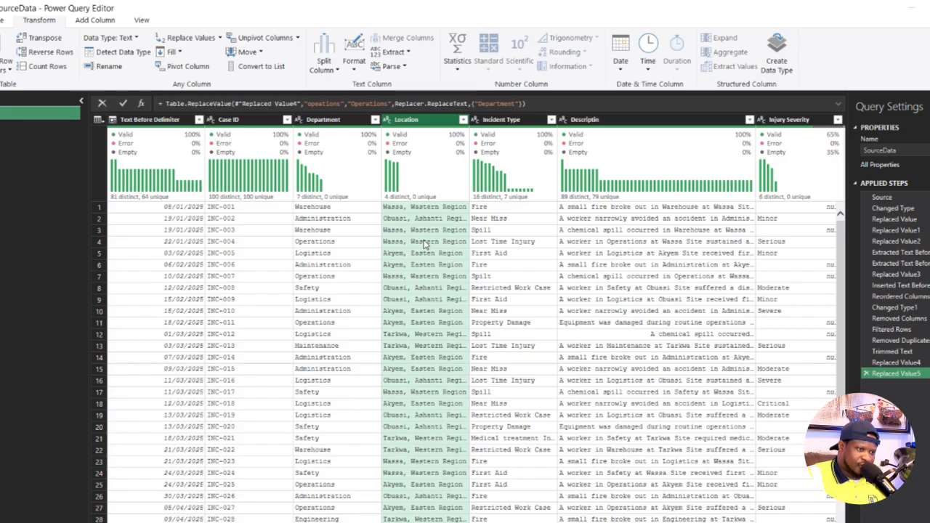
{"action": "left_click", "coordinate": [93, 19]}
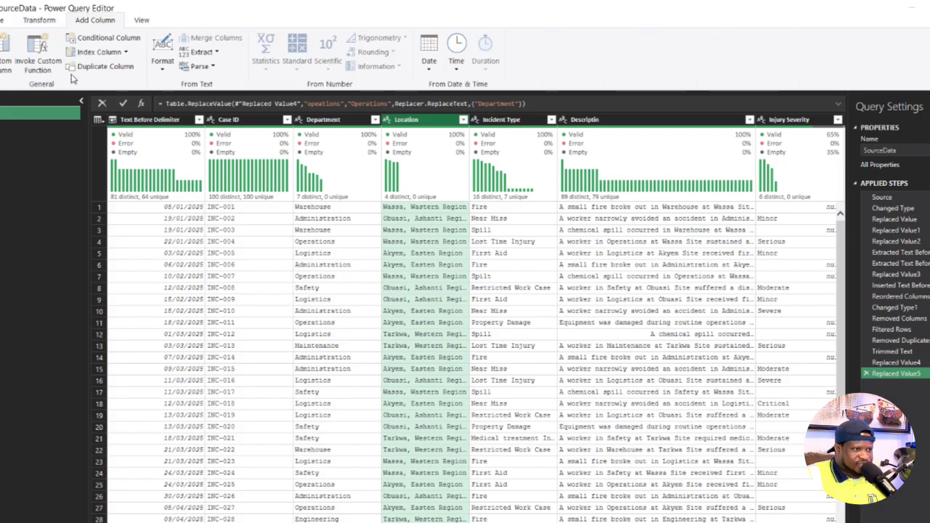
{"action": "left_click", "coordinate": [202, 51]}
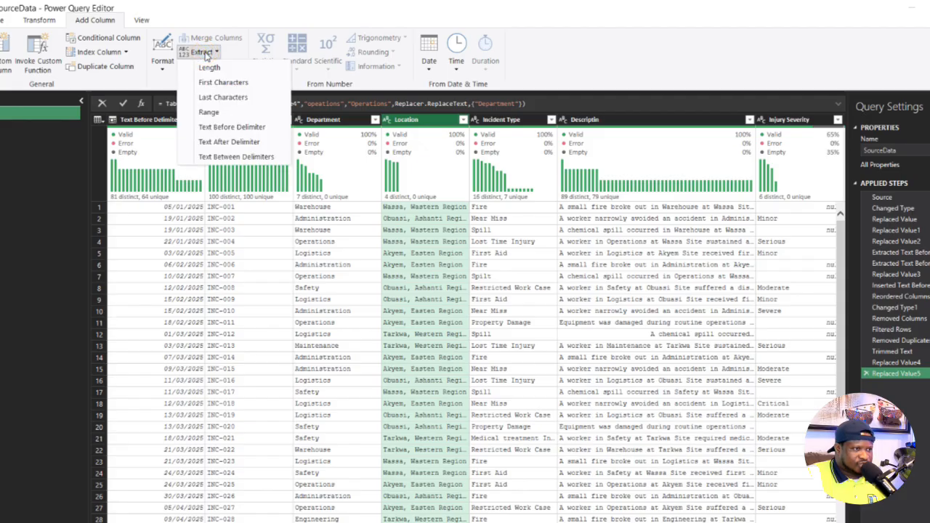
{"action": "left_click", "coordinate": [216, 128]}
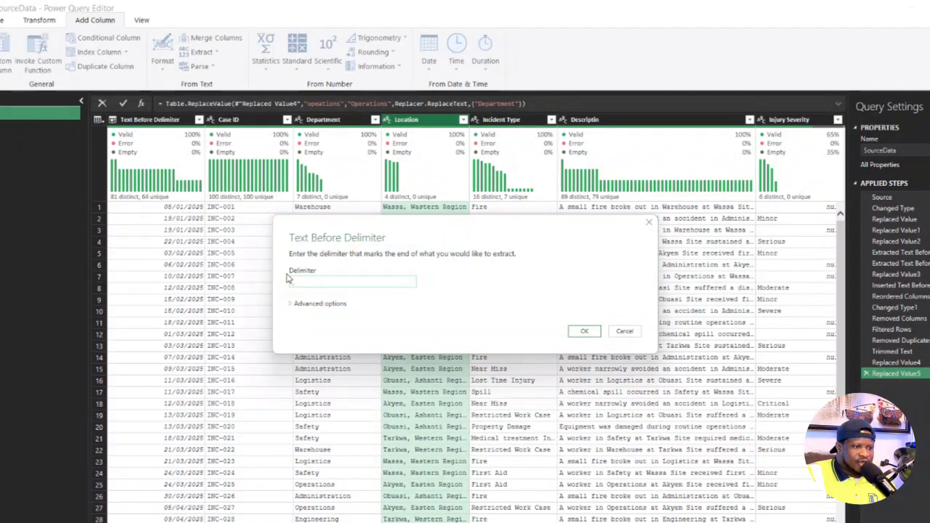
{"action": "left_click", "coordinate": [586, 330]}
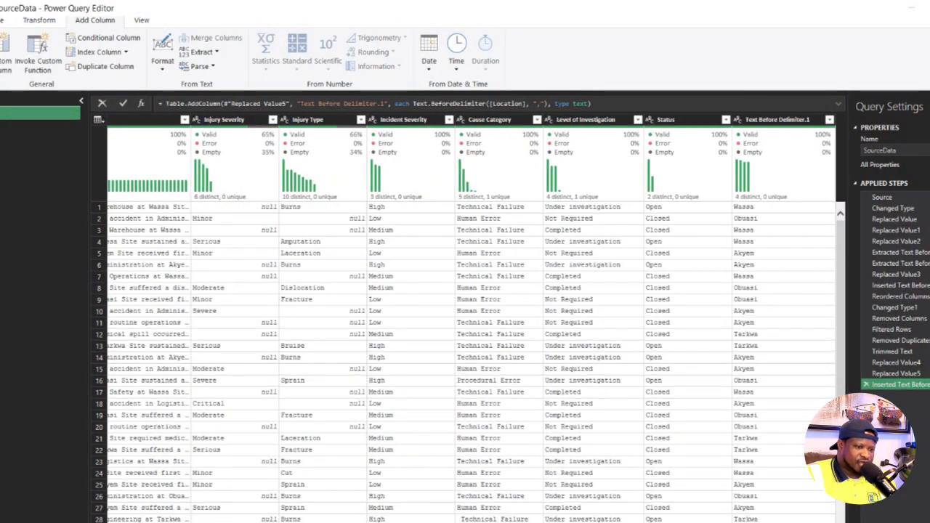
- Add a new column that extracts the text after the comma delimiter from the Location column
{"action": "scroll", "coordinate": [476, 320], "scroll_direction": "left", "scroll_amount": 8}
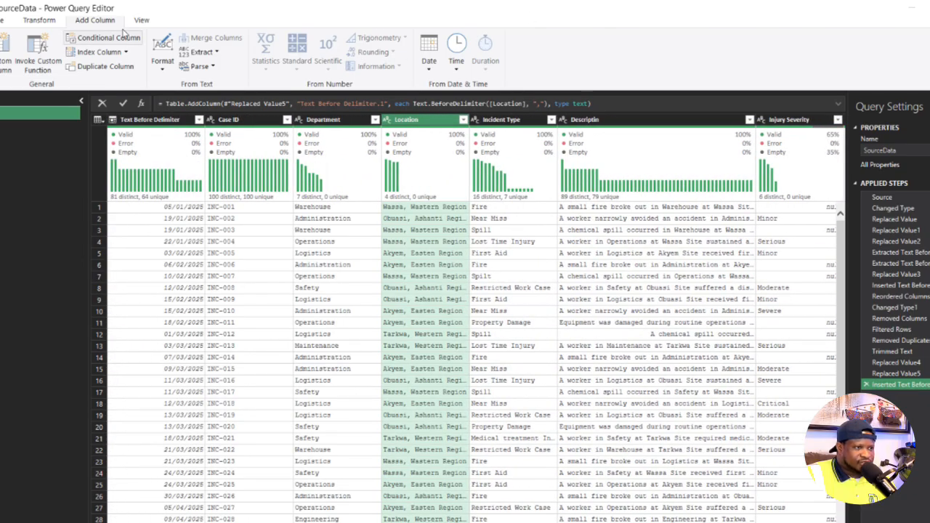
{"action": "left_click", "coordinate": [216, 52]}
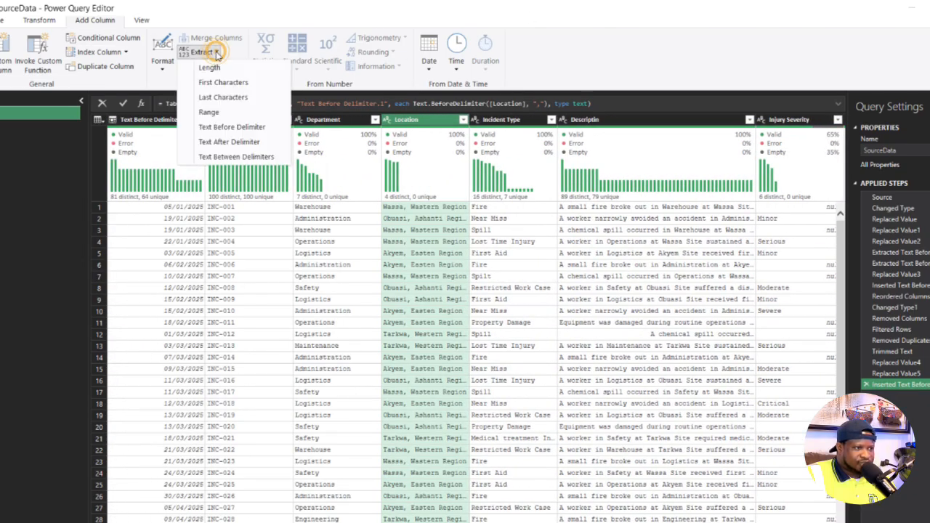
{"action": "left_click", "coordinate": [229, 141]}
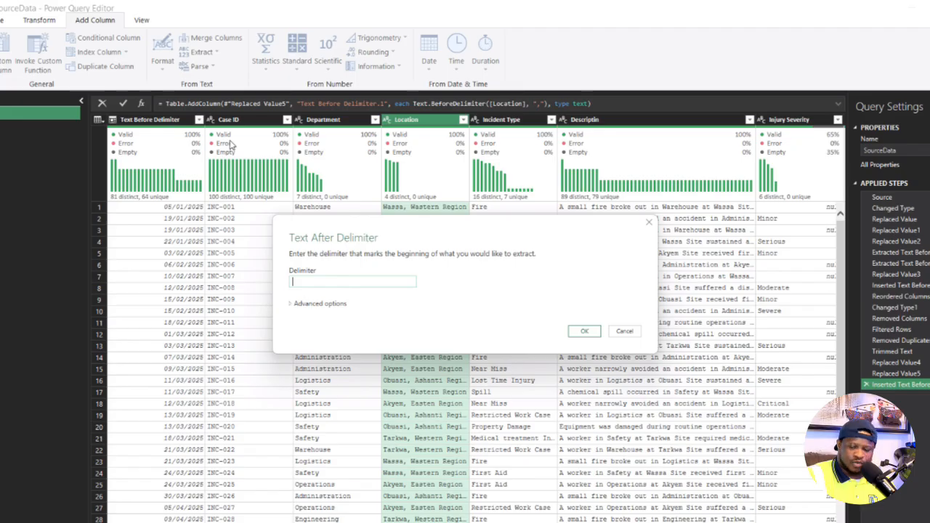
{"action": "type", "text": ","}
{"action": "left_click", "coordinate": [584, 331]}
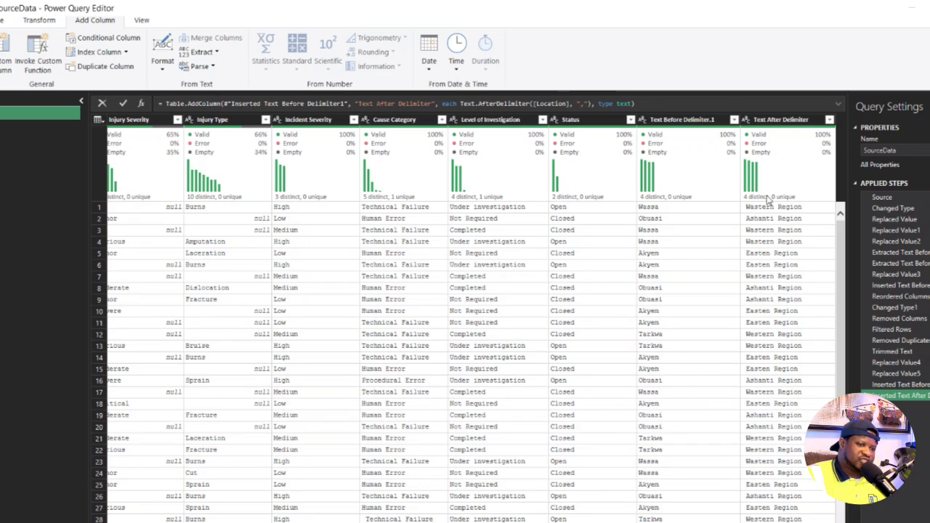
{"action": "mouse_move", "coordinate": [768, 199]}
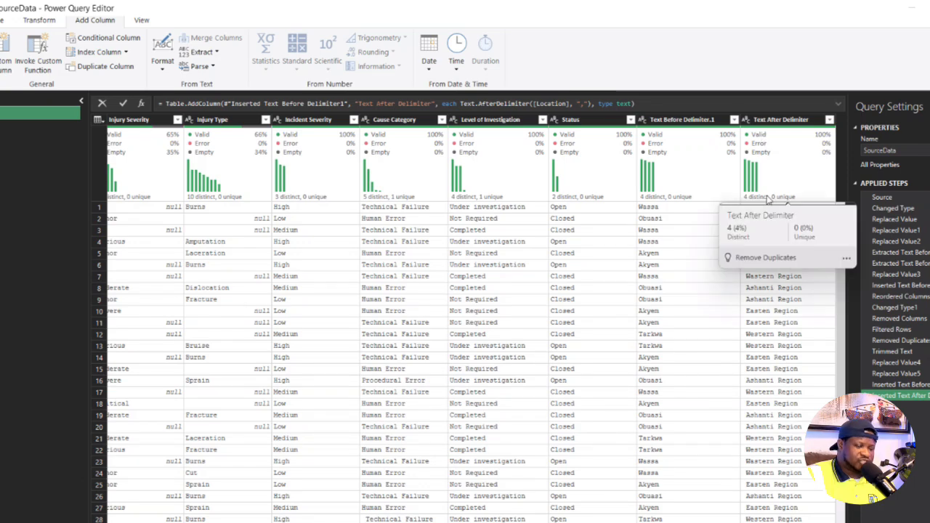
{"action": "left_click", "coordinate": [683, 120]}
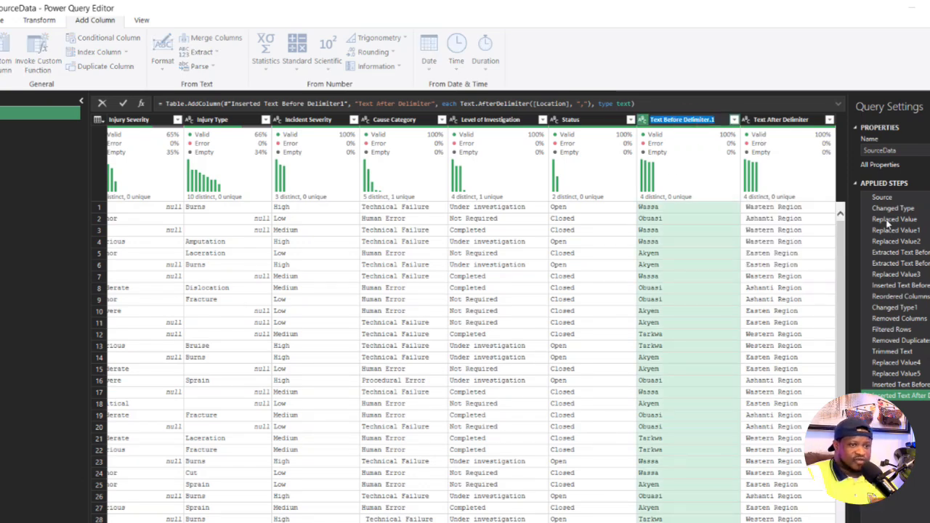
{"action": "key", "text": "BackSpace"}
{"action": "key", "text": "Escape"}
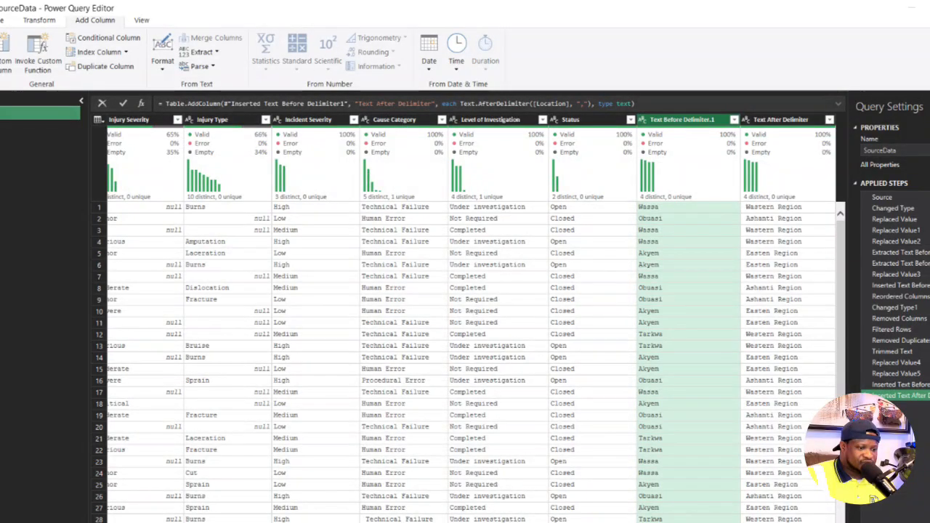
- Remove the original Location column that combines site and region
{"action": "scroll", "coordinate": [471, 320], "scroll_direction": "left", "scroll_amount": 10}
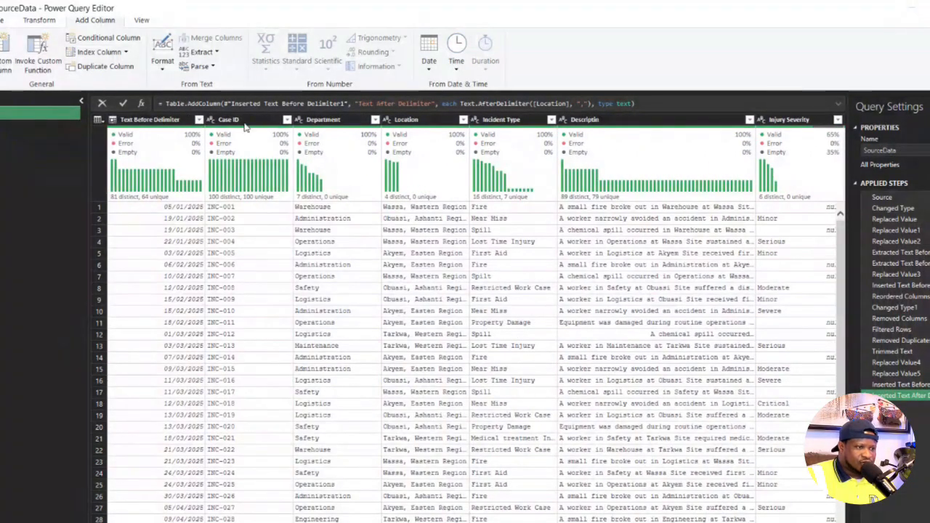
{"action": "left_click", "coordinate": [436, 119]}
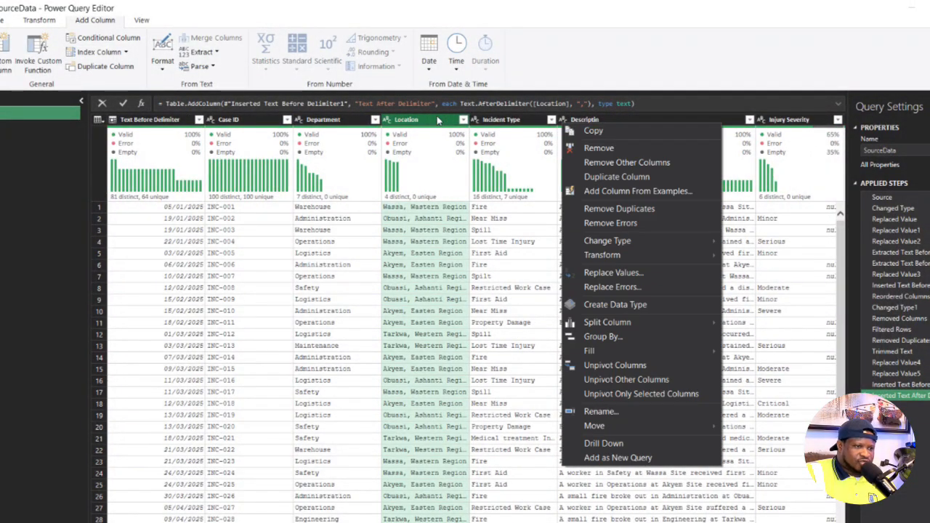
{"action": "right_click", "coordinate": [563, 124]}
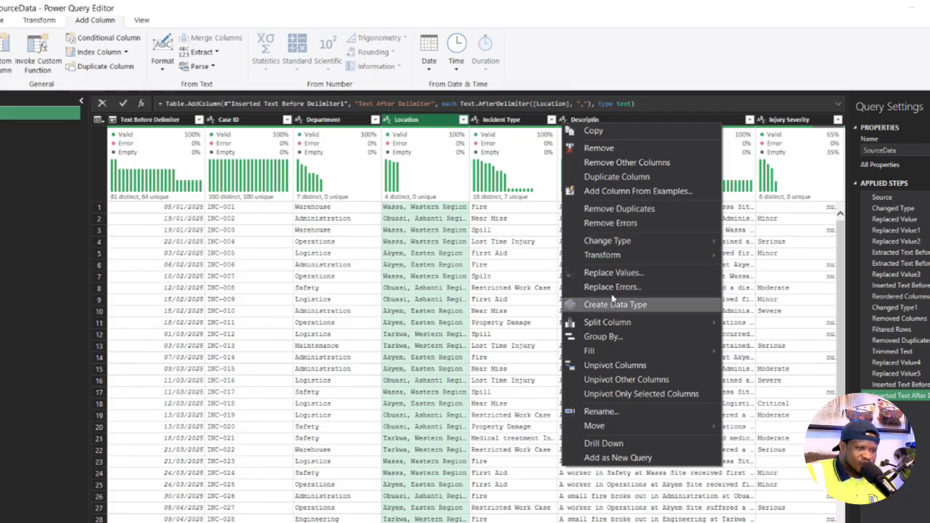
{"action": "left_click", "coordinate": [606, 148]}
- Rename the Text Before Delimiter.1 column as Location and the Text After Delimiter column as Region
{"action": "scroll", "coordinate": [552, 460], "scroll_direction": "right", "scroll_amount": 10}
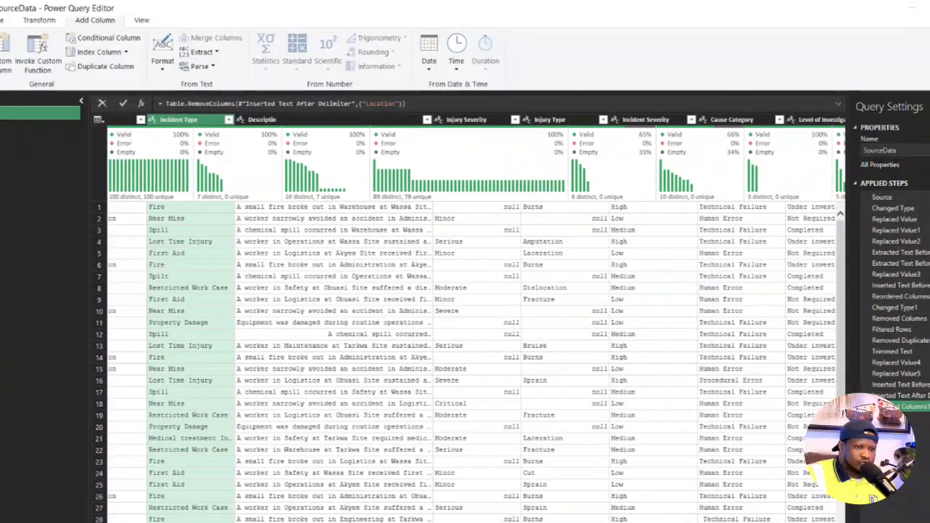
{"action": "double_click", "coordinate": [682, 120]}
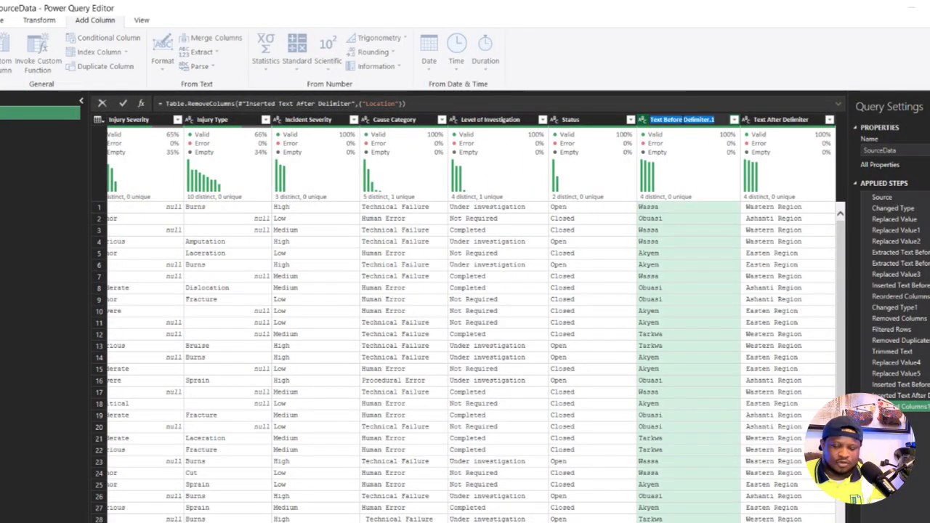
{"action": "key", "text": "BackSpace"}
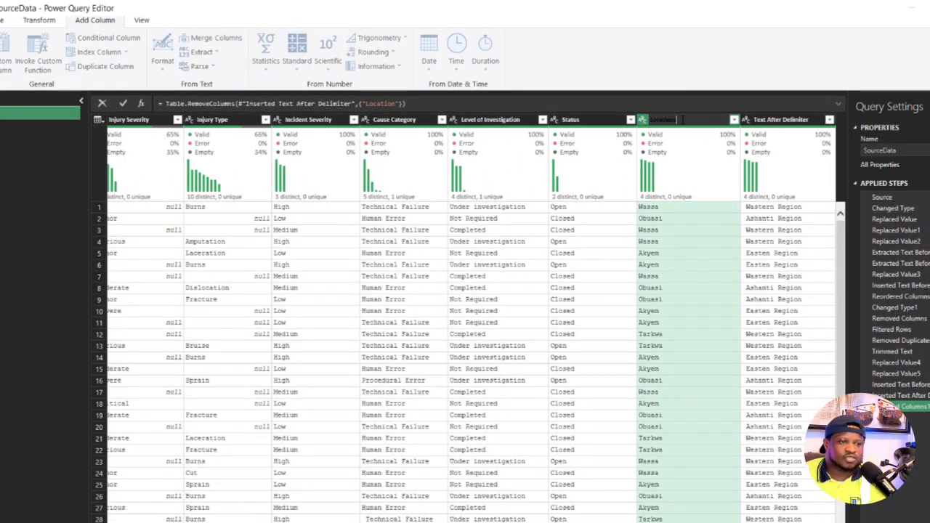
{"action": "type", "text": "Location"}
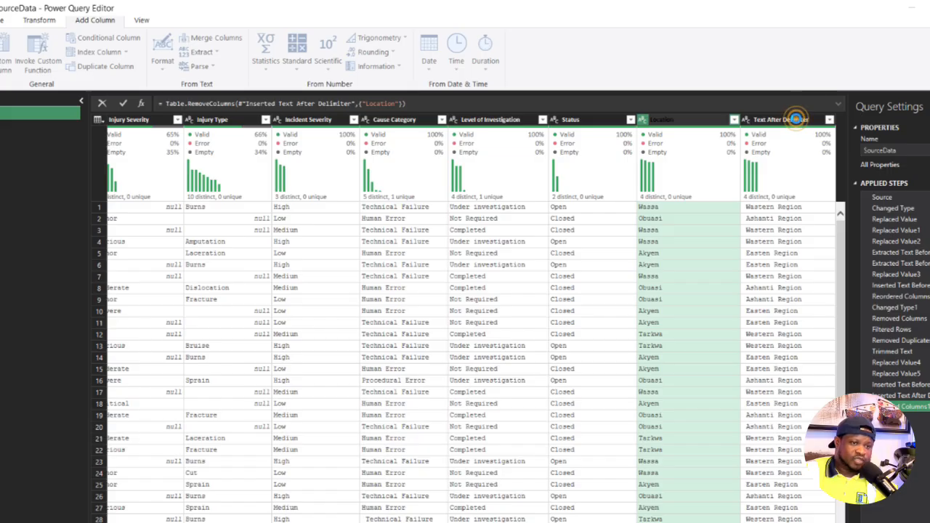
{"action": "double_click", "coordinate": [799, 120]}
{"action": "key", "text": "BackSpace"}
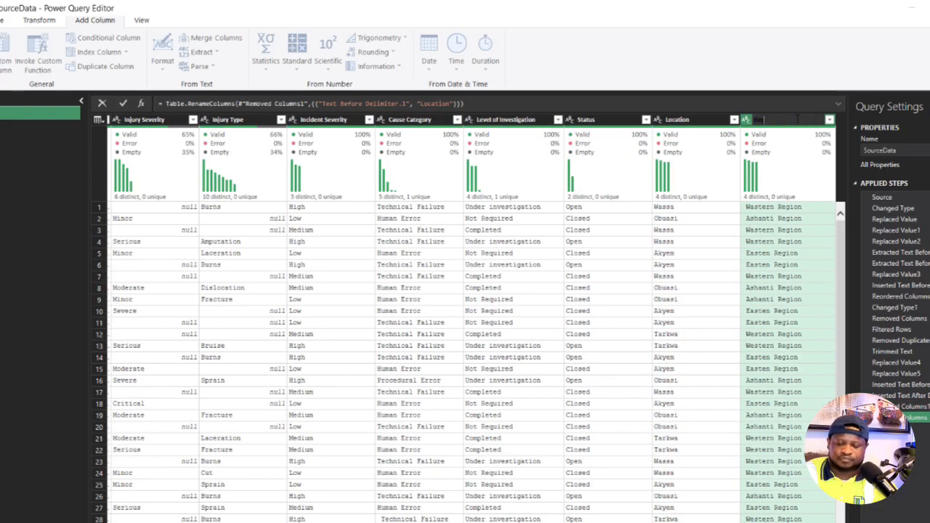
{"action": "key", "text": "Return"}
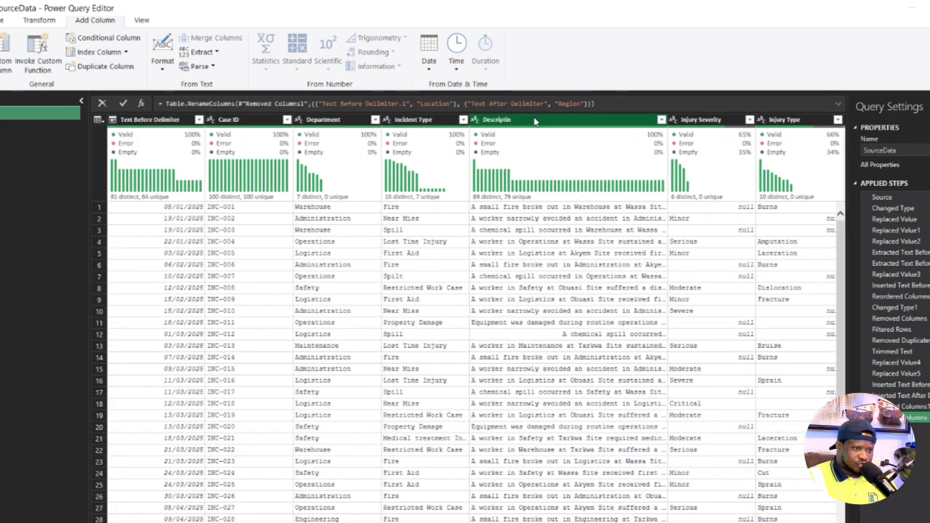
- Examine the distinct values in the Incident Type column for duplicate or misspelled entries
{"action": "left_click", "coordinate": [534, 120]}
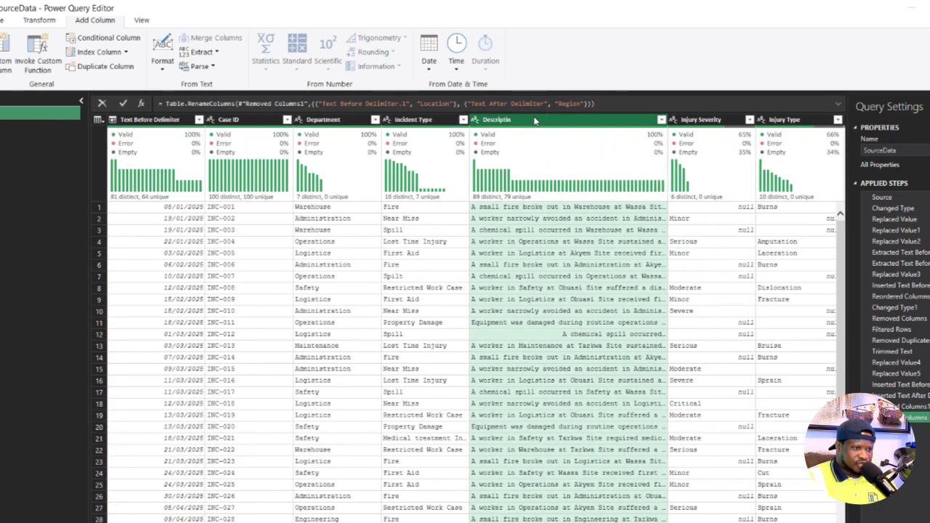
{"action": "left_click", "coordinate": [403, 121]}
{"action": "left_click", "coordinate": [463, 120]}
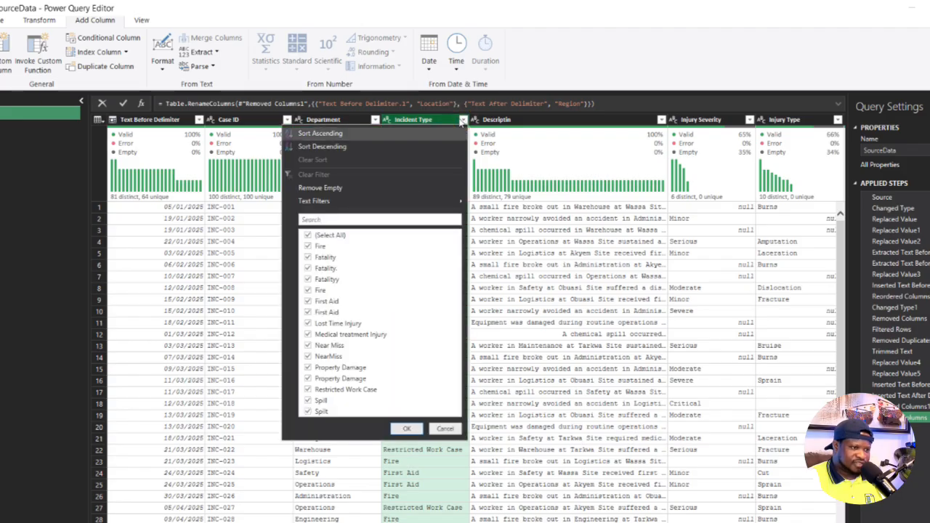
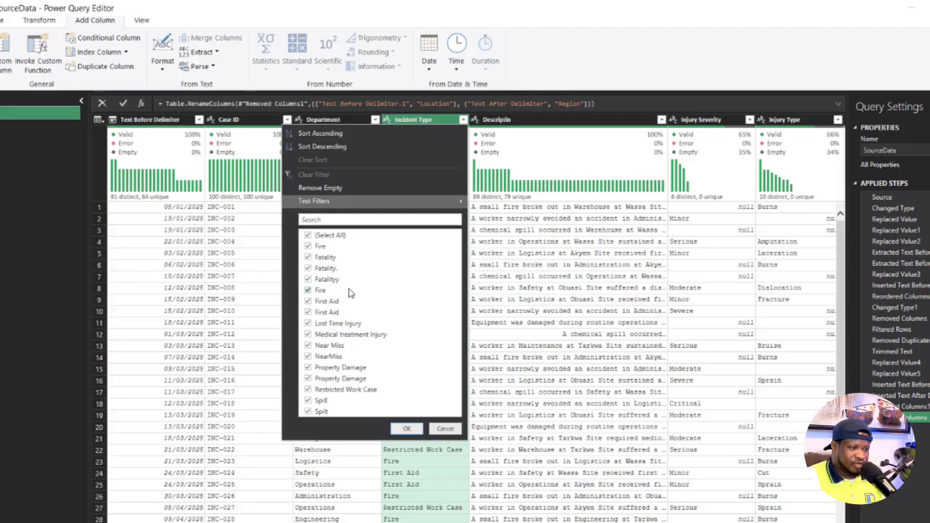
- Trim the Incident Type values in place to the text before the "." delimiter
{"action": "left_click", "coordinate": [445, 428]}
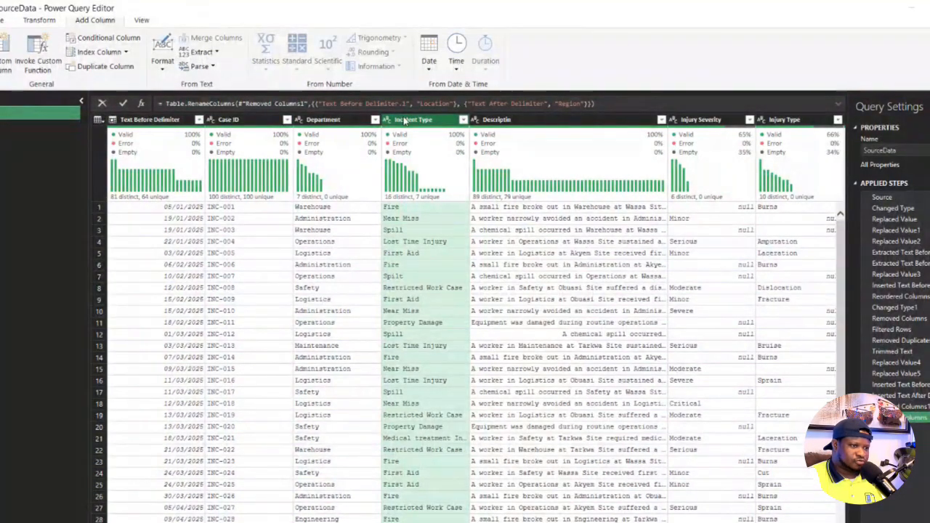
{"action": "scroll", "coordinate": [395, 224], "scroll_direction": "down", "scroll_amount": 5}
{"action": "scroll", "coordinate": [394, 224], "scroll_direction": "down", "scroll_amount": 12}
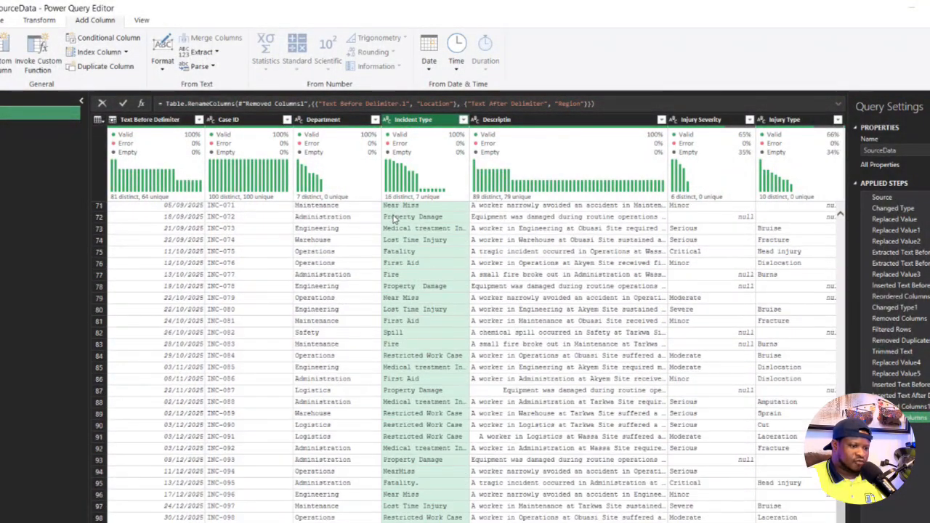
{"action": "scroll", "coordinate": [429, 59], "scroll_direction": "up", "scroll_amount": 2}
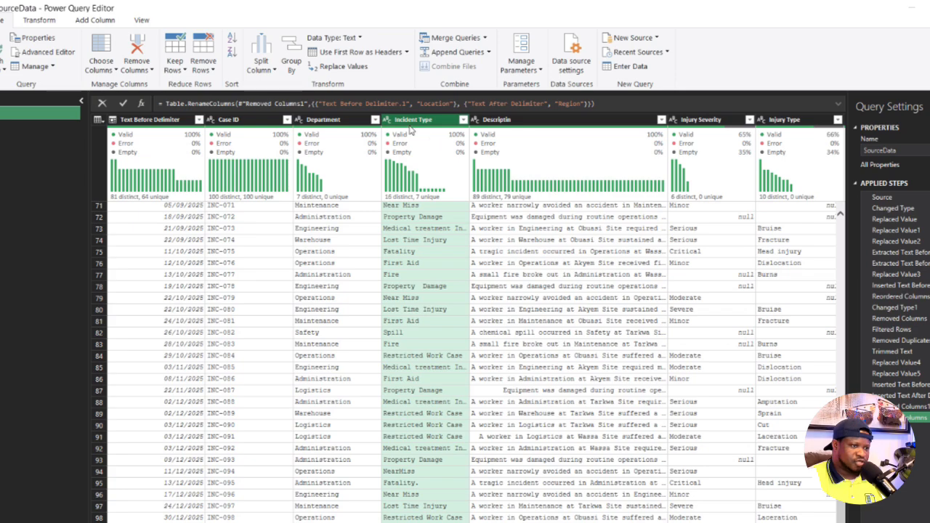
{"action": "right_click", "coordinate": [416, 122]}
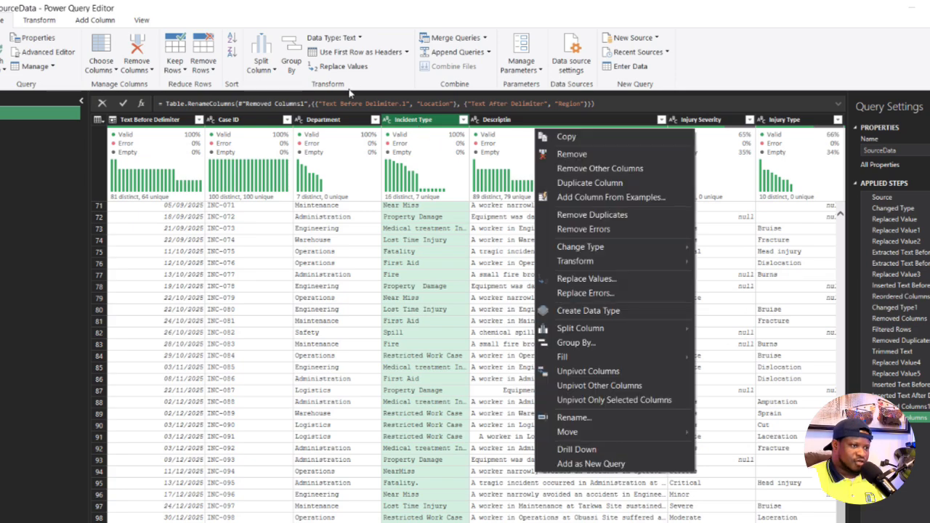
{"action": "left_click", "coordinate": [40, 20]}
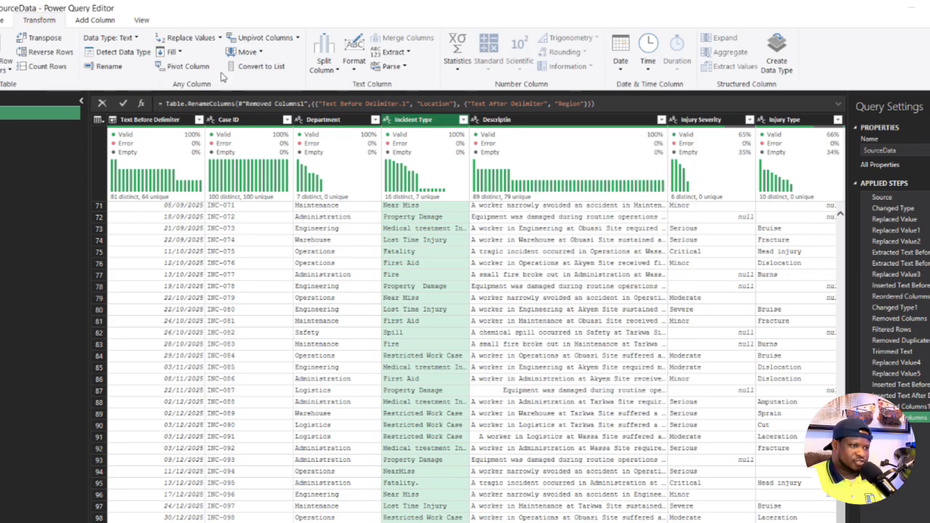
{"action": "left_click", "coordinate": [354, 67]}
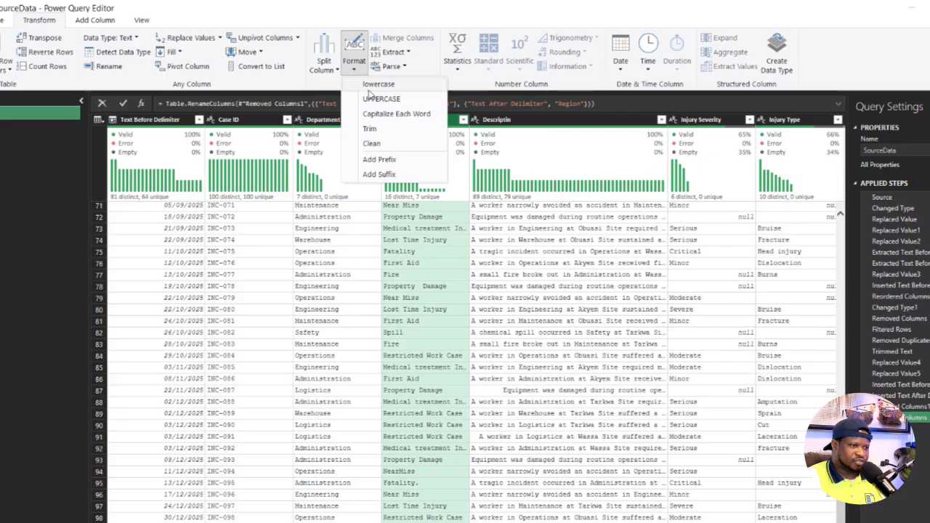
{"action": "left_click", "coordinate": [396, 52]}
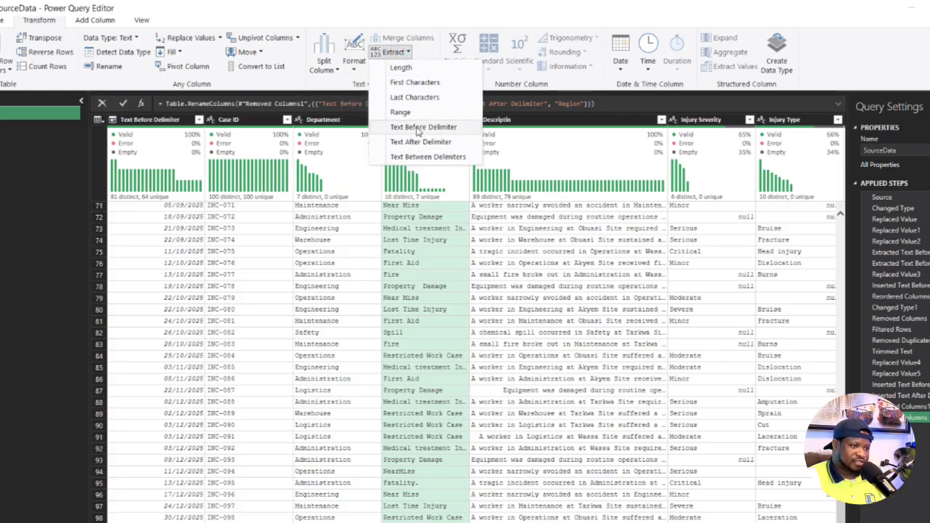
{"action": "left_click", "coordinate": [417, 129]}
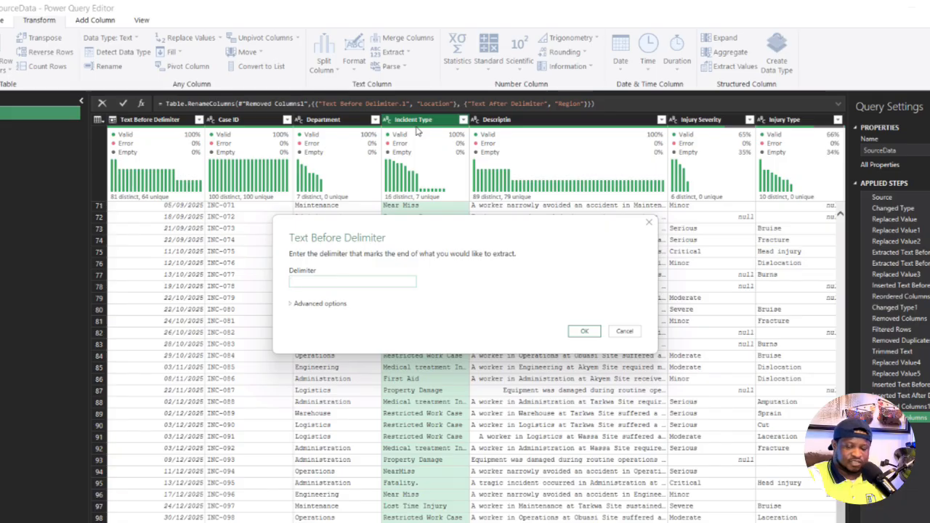
{"action": "type", "text": "-"}
{"action": "left_click", "coordinate": [585, 332]}
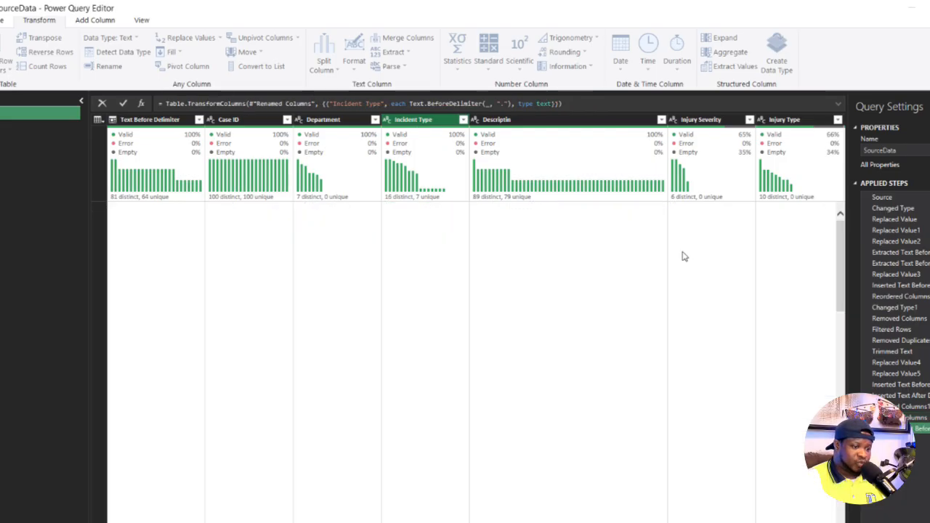
- Check the distinct Incident Type values and replace the misspelled "Fatalityy" with "Fatality" in that column
{"action": "left_click", "coordinate": [462, 119]}
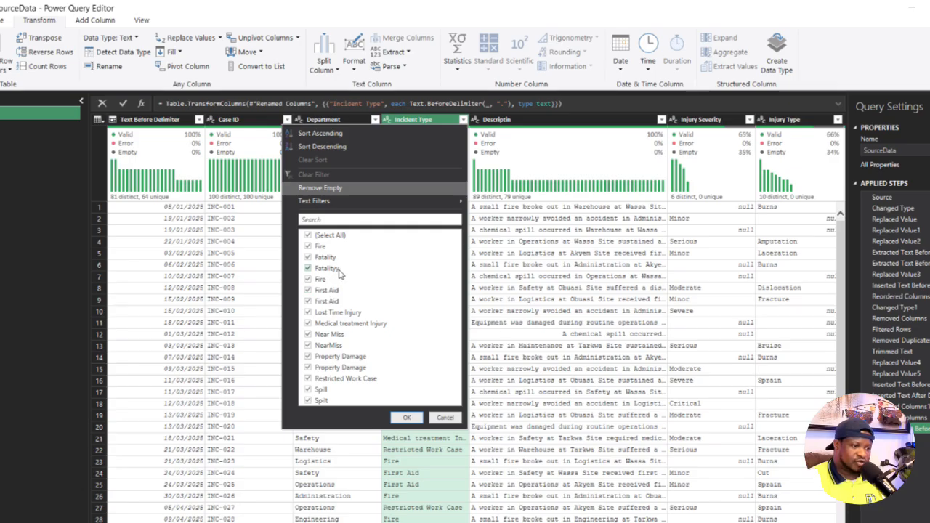
{"action": "left_click", "coordinate": [416, 417]}
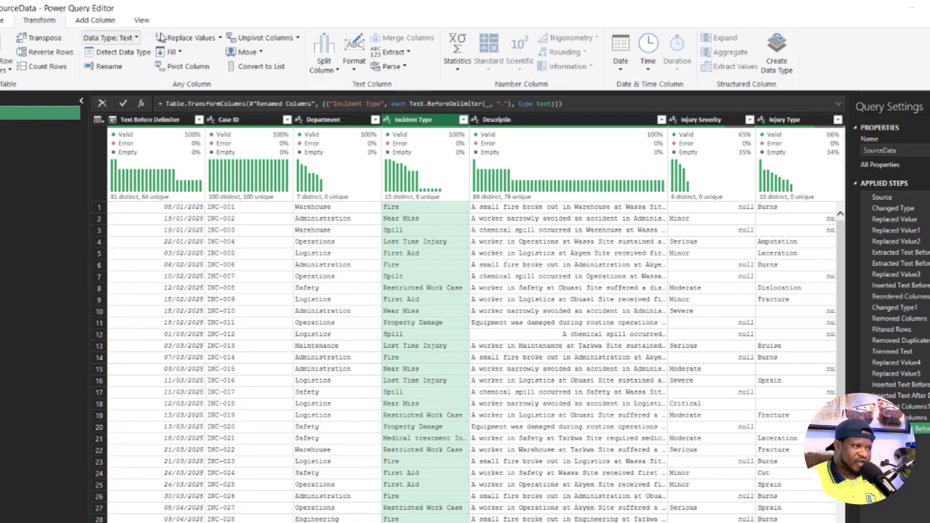
{"action": "left_click", "coordinate": [209, 38]}
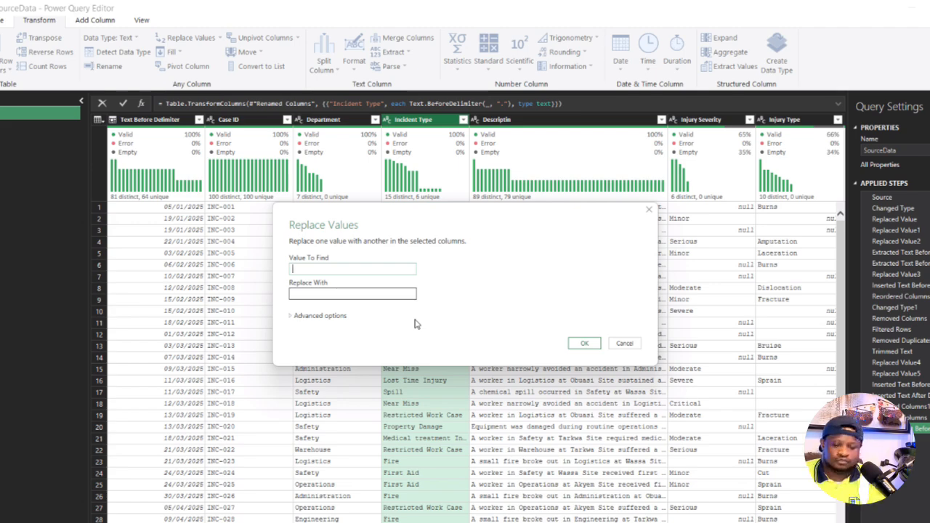
{"action": "type", "text": "Fata"}
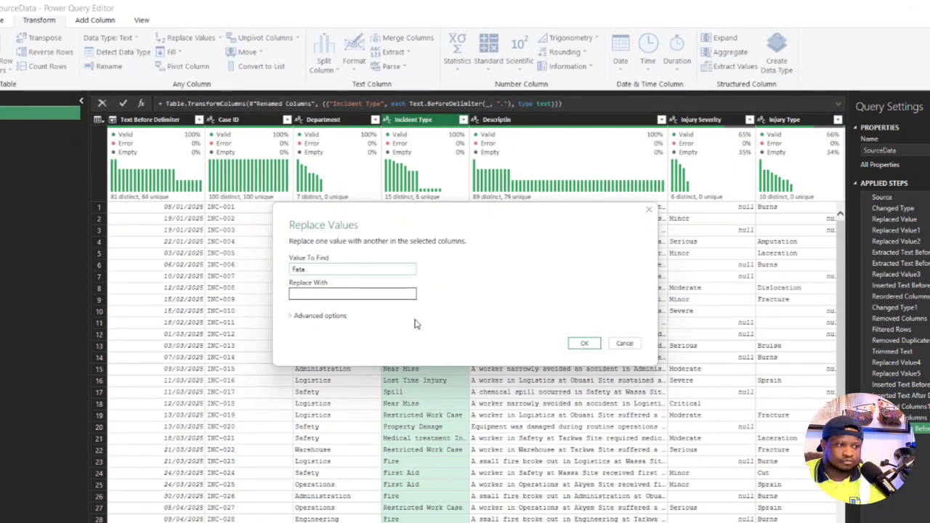
{"action": "type", "text": "li"}
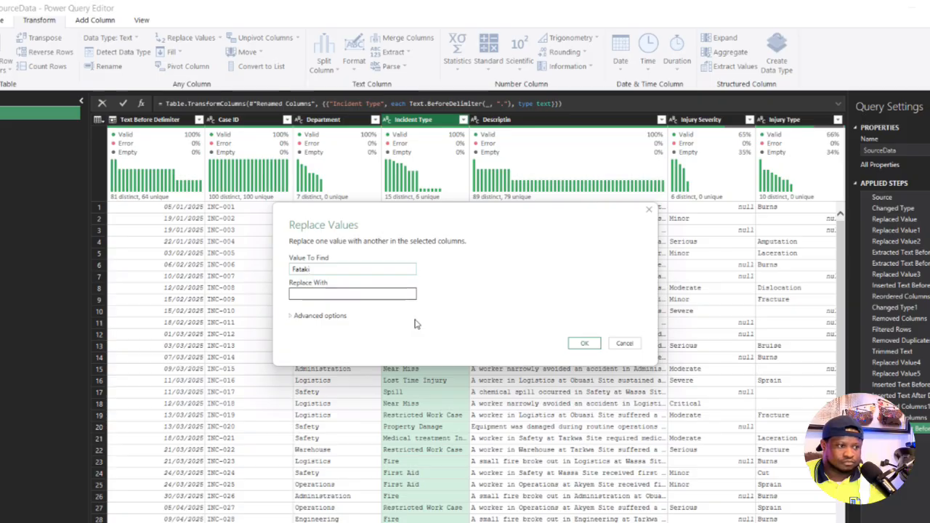
{"action": "type", "text": "lityy"}
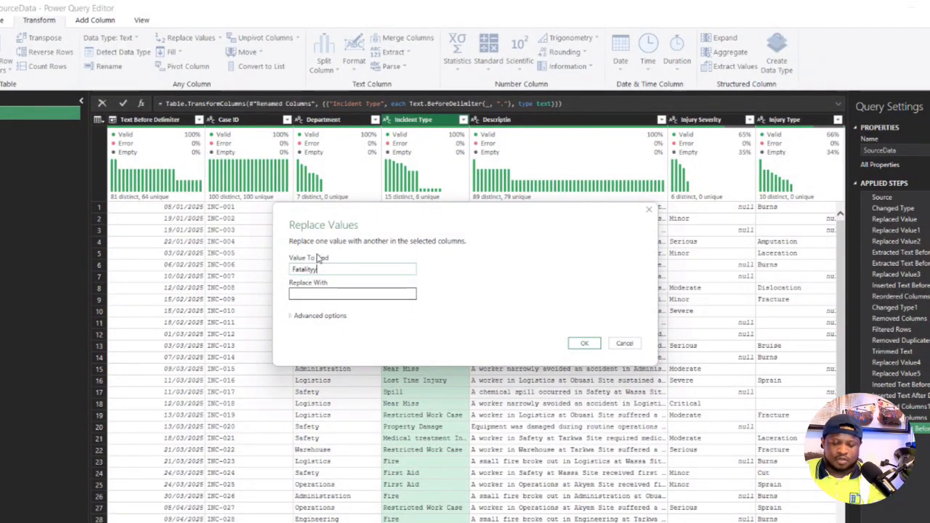
{"action": "key", "text": "ctrl+a"}
{"action": "key", "text": "ctrl+c"}
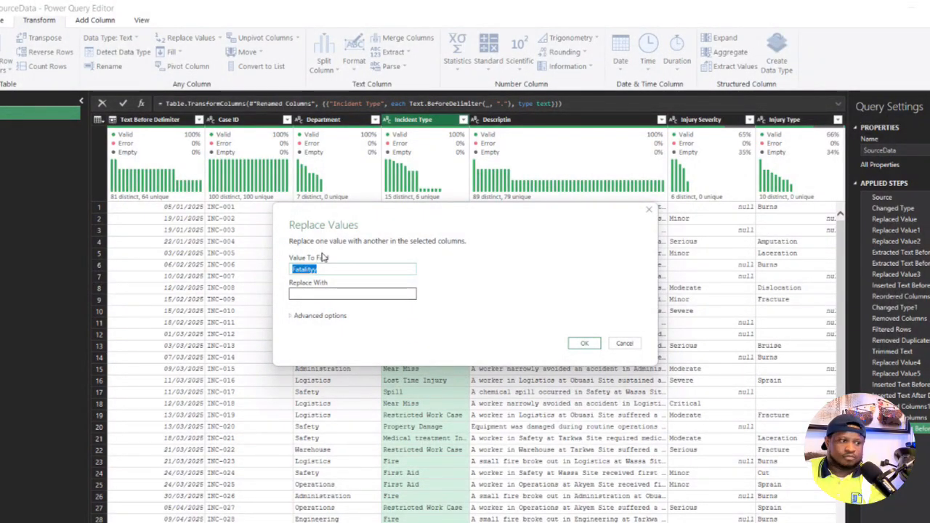
{"action": "left_click", "coordinate": [337, 294]}
{"action": "key", "text": "ctrl+v"}
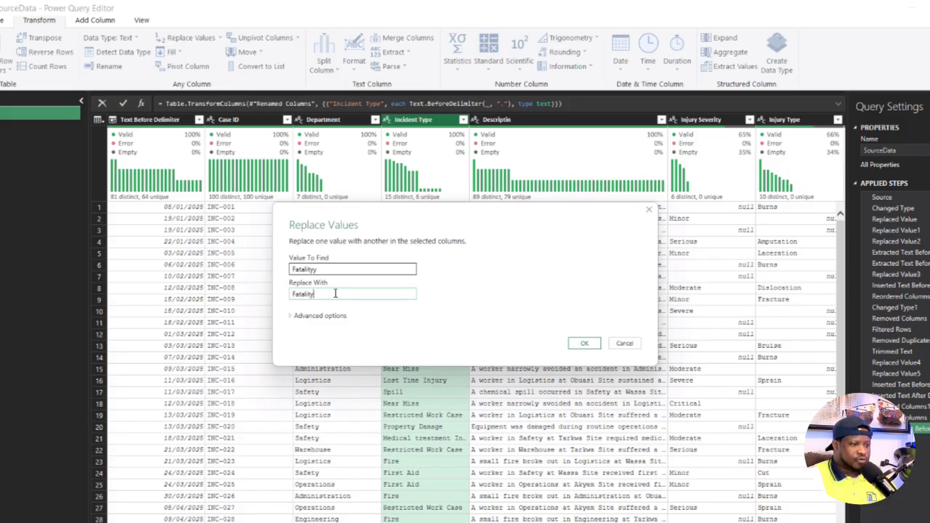
{"action": "left_click", "coordinate": [585, 343]}
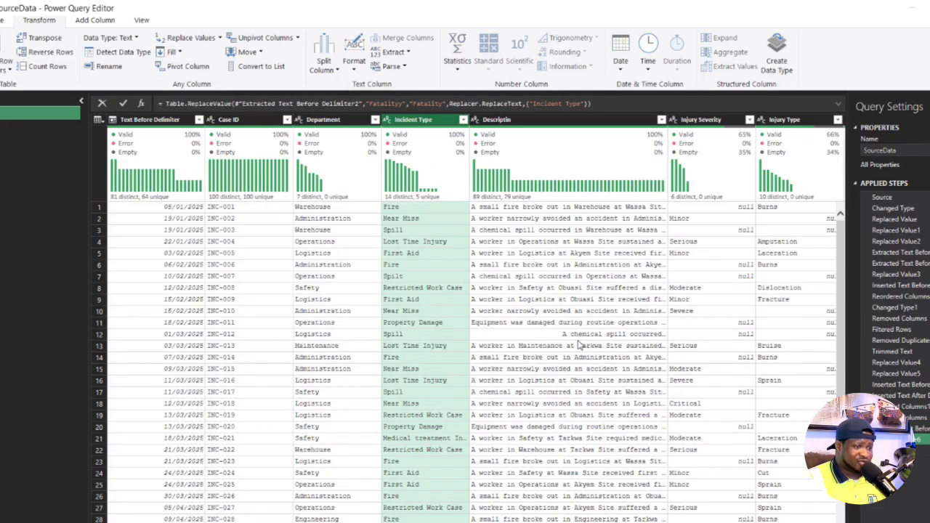
- Filter Incident Type to only the two First Aid entries to compare them, and delete that filter step
{"action": "left_click", "coordinate": [462, 119]}
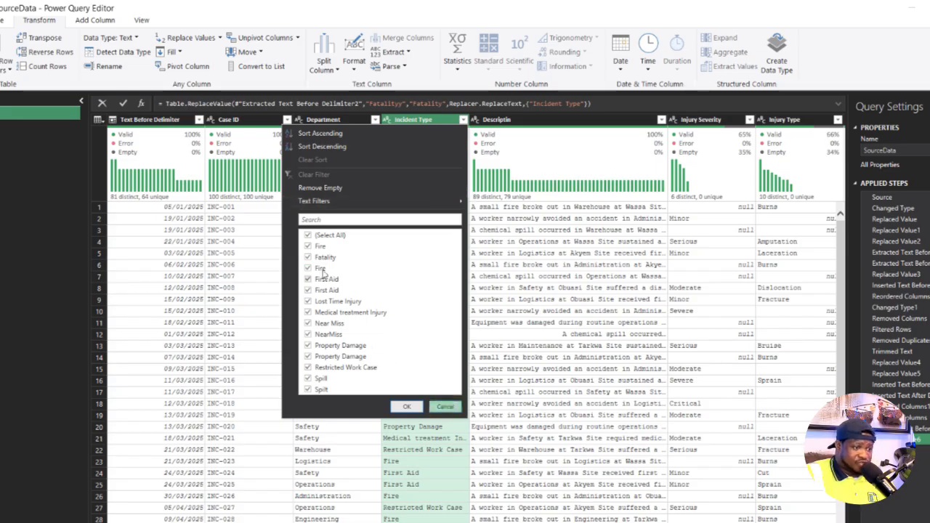
{"action": "left_click", "coordinate": [308, 235]}
{"action": "left_click", "coordinate": [307, 279]}
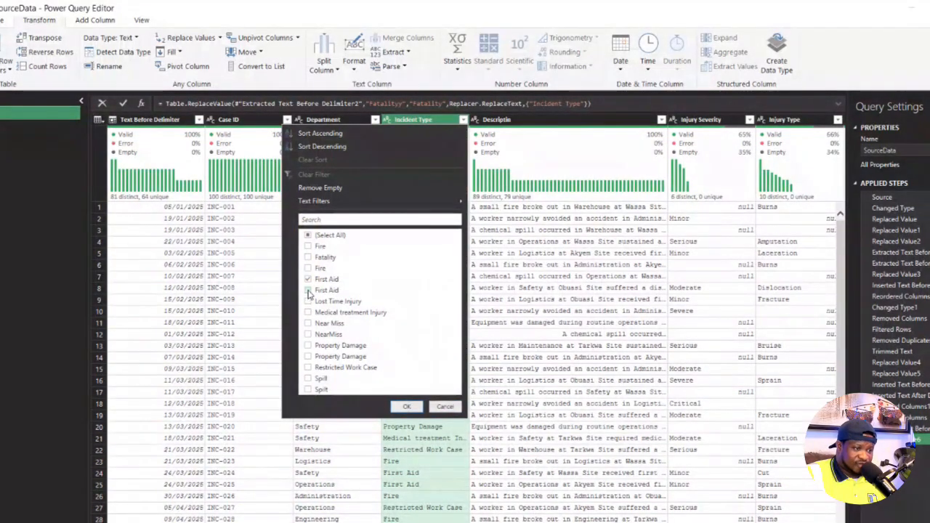
{"action": "left_click", "coordinate": [308, 290]}
{"action": "left_click", "coordinate": [407, 406]}
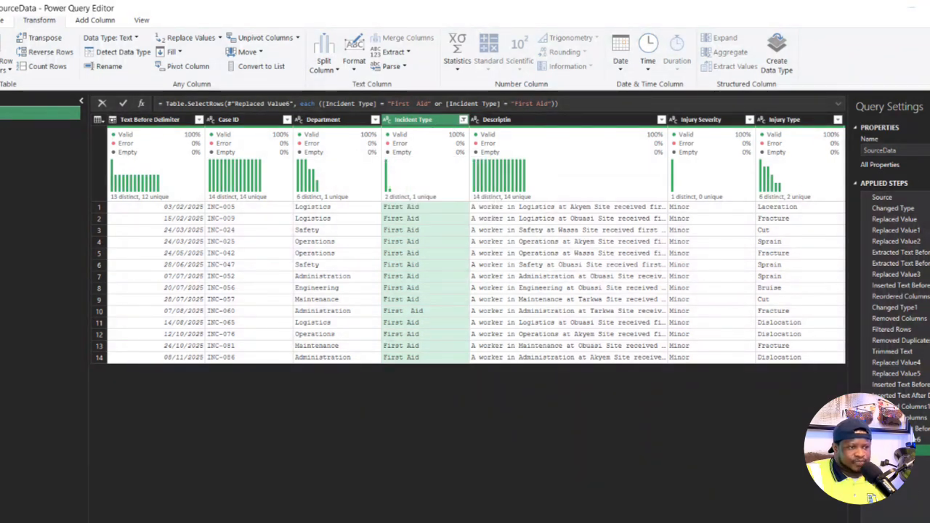
{"action": "left_click", "coordinate": [865, 450]}
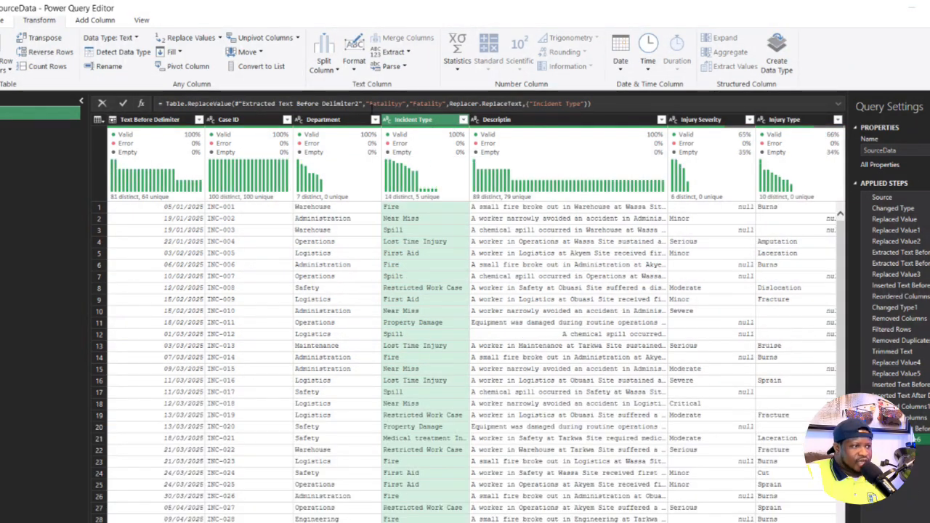
- Replace double spaces with a single space in the Incident Type column
{"action": "right_click", "coordinate": [436, 121]}
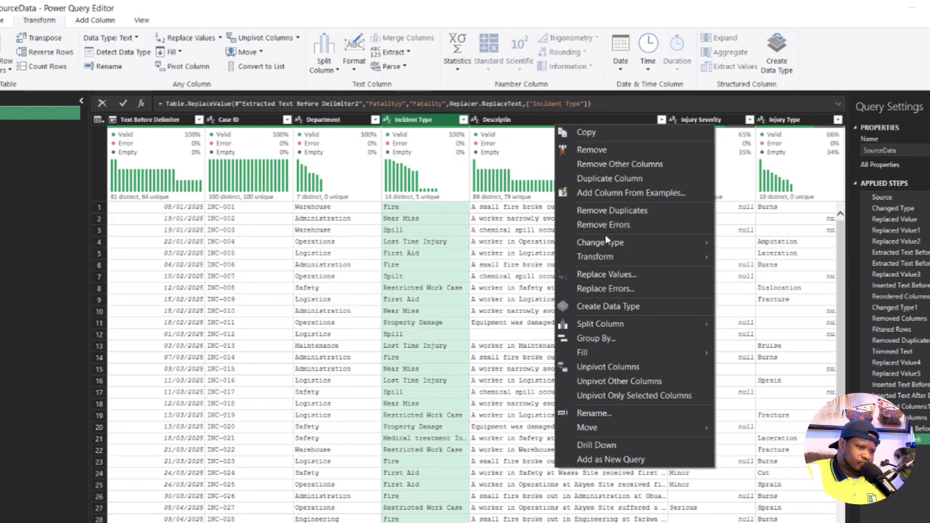
{"action": "key", "text": "Escape"}
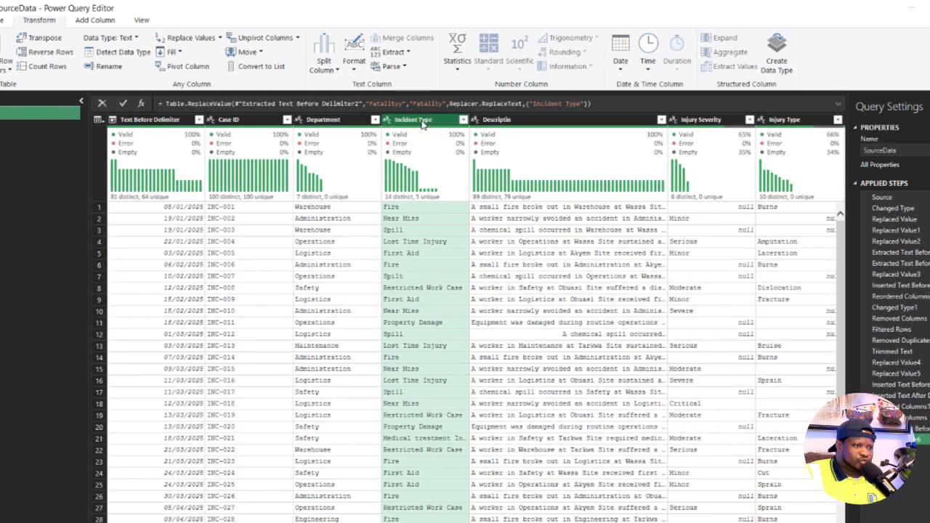
{"action": "left_click", "coordinate": [183, 40]}
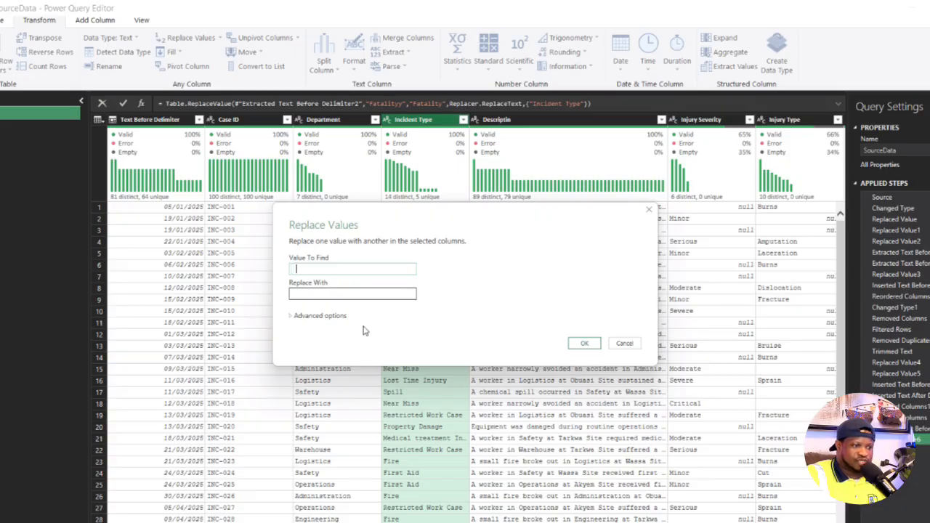
{"action": "left_click", "coordinate": [307, 296]}
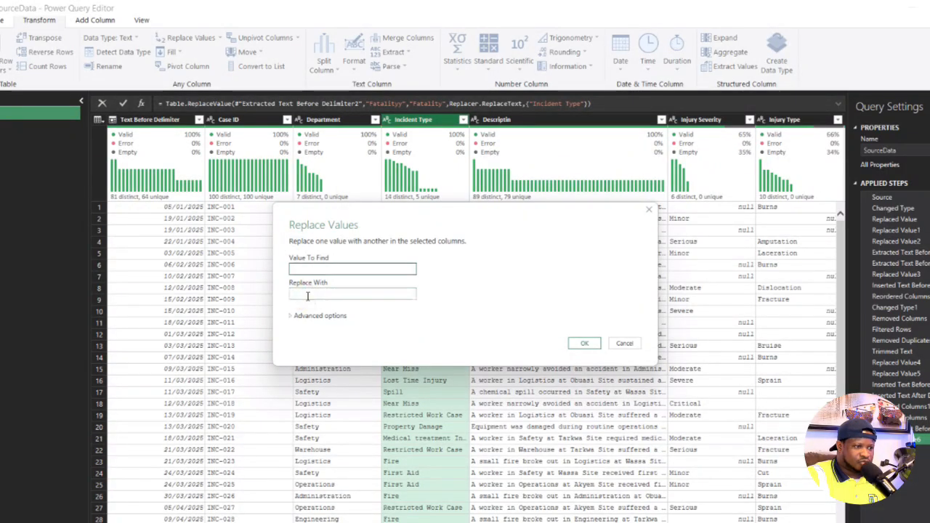
{"action": "left_click", "coordinate": [584, 342]}
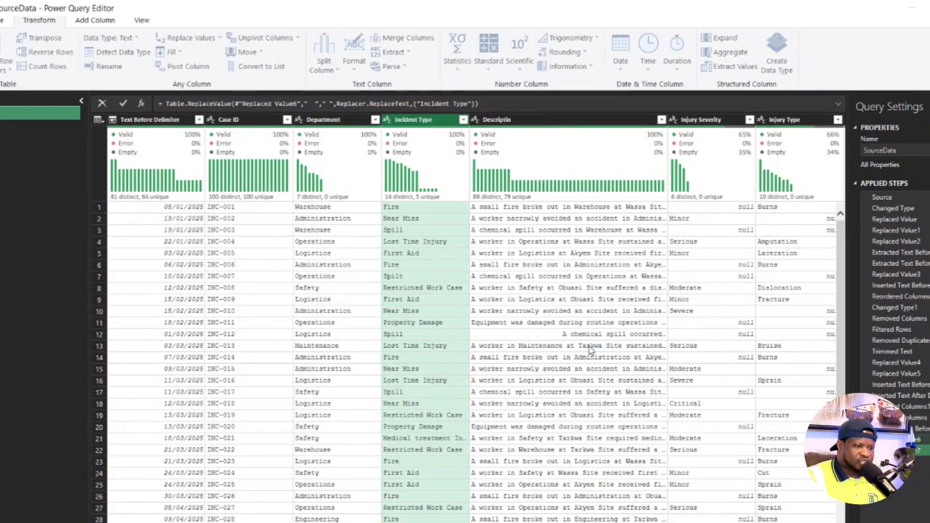
- Check the distinct Incident Type values and replace "NearMiss" with "Near Miss" in that column
{"action": "left_click", "coordinate": [463, 119]}
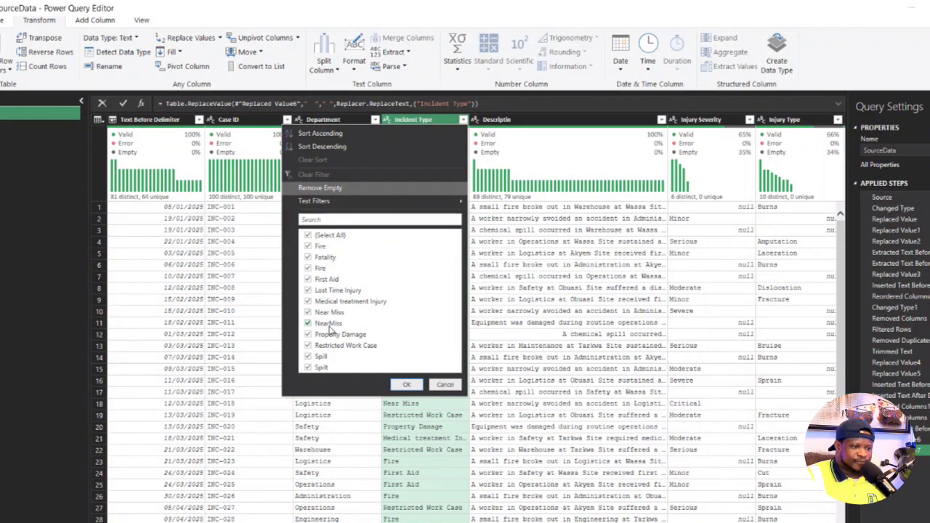
{"action": "left_click", "coordinate": [449, 386]}
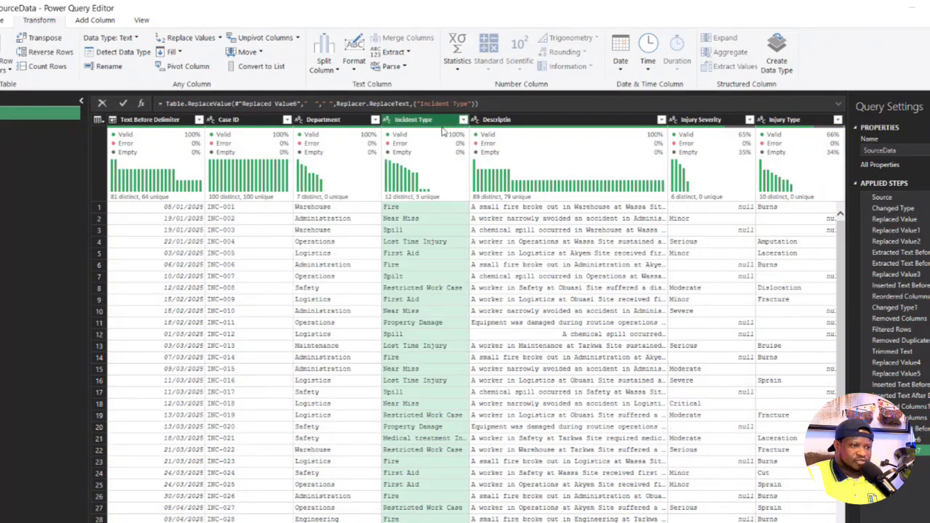
{"action": "left_click", "coordinate": [185, 37]}
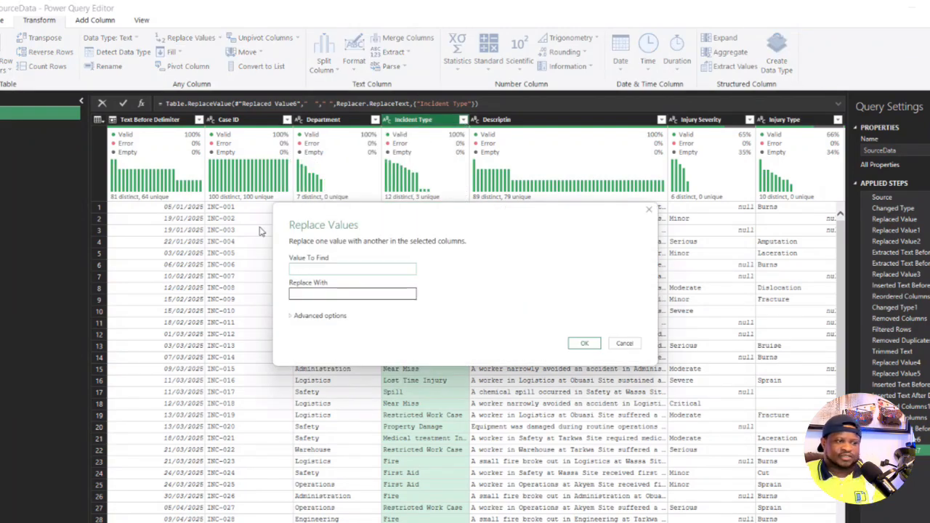
{"action": "type", "text": "NearM"}
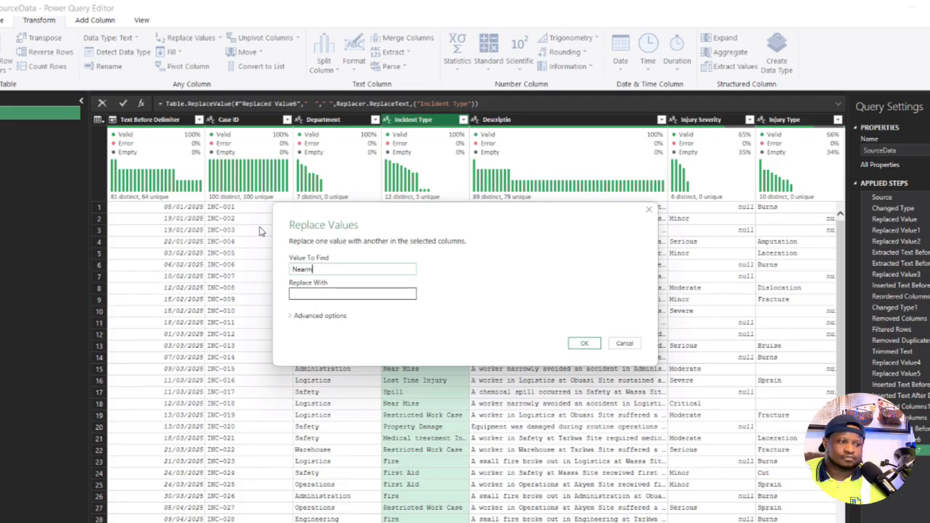
{"action": "type", "text": "iss"}
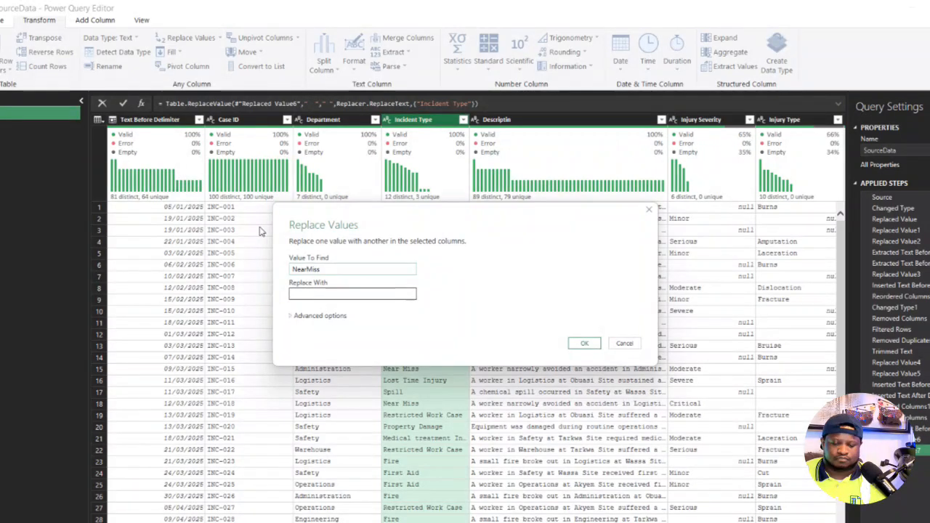
{"action": "key", "text": "ctrl+a"}
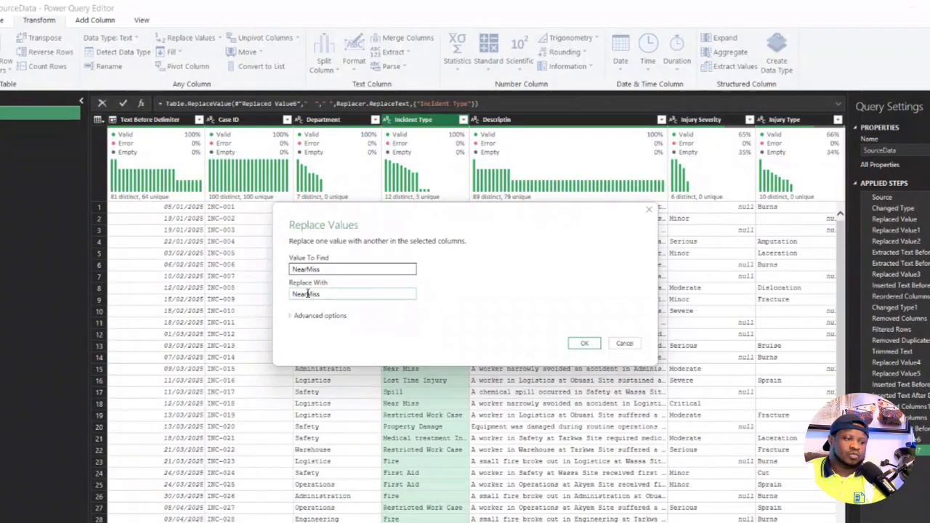
{"action": "left_click", "coordinate": [306, 294]}
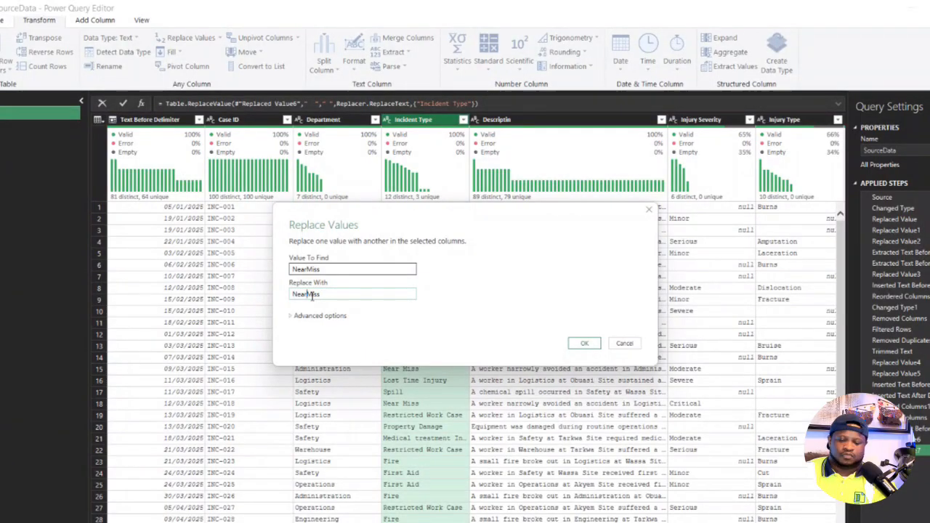
{"action": "left_click", "coordinate": [584, 345]}
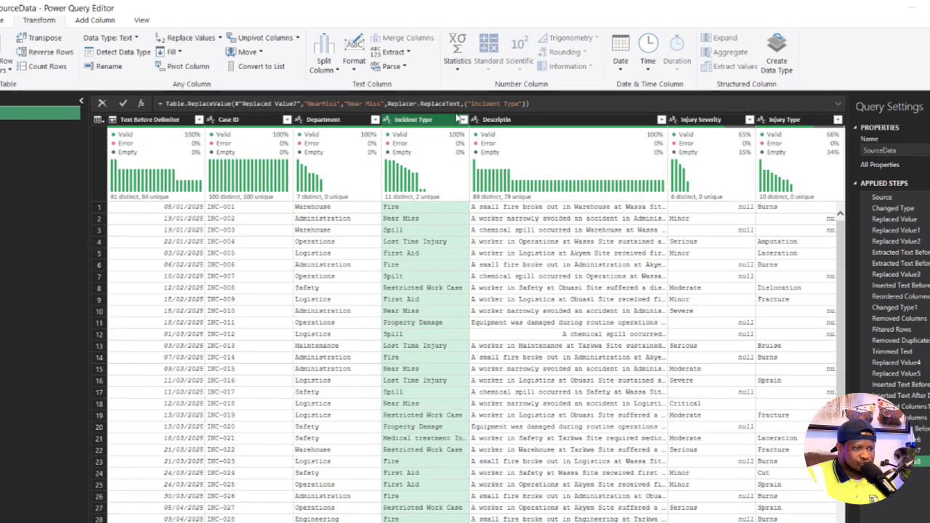
- Replace "Spilt" with "Spill" in the Incident Type column and check its distinct values before and after the replacement
{"action": "left_click", "coordinate": [463, 119]}
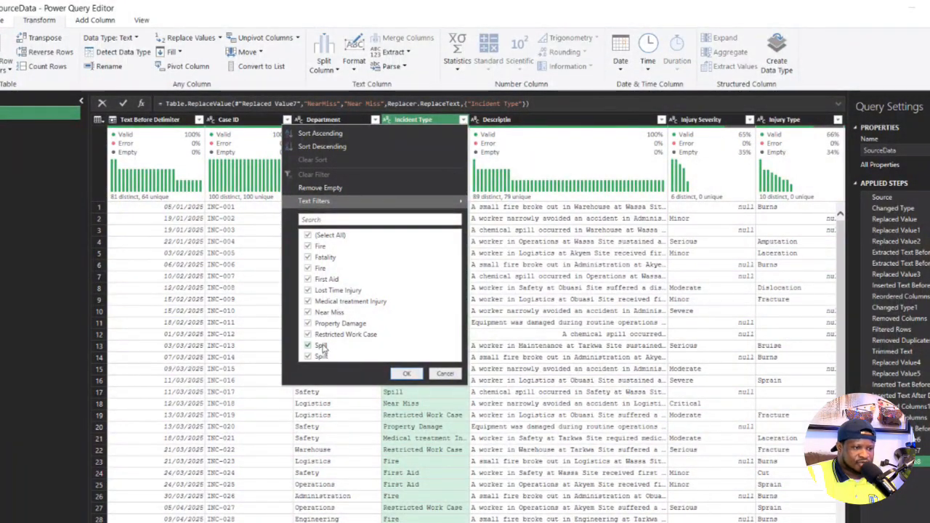
{"action": "left_click", "coordinate": [444, 374]}
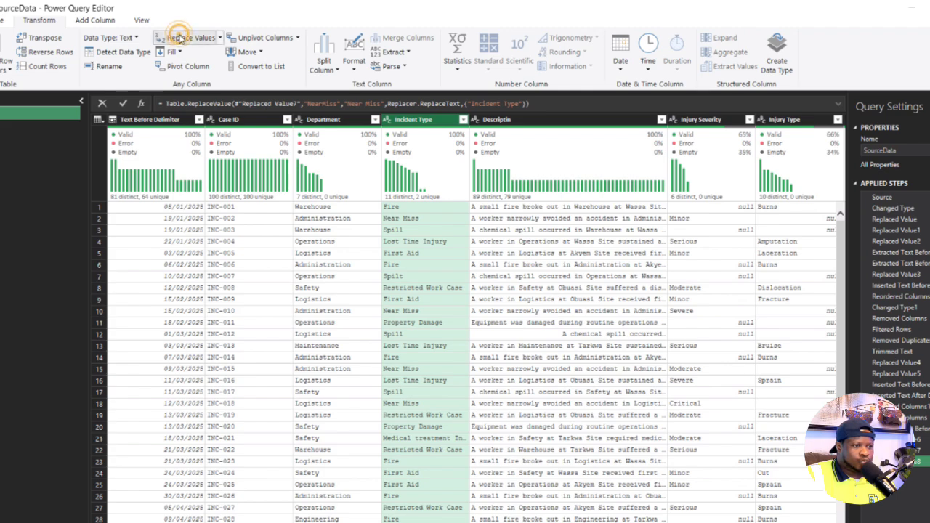
{"action": "left_click", "coordinate": [180, 37]}
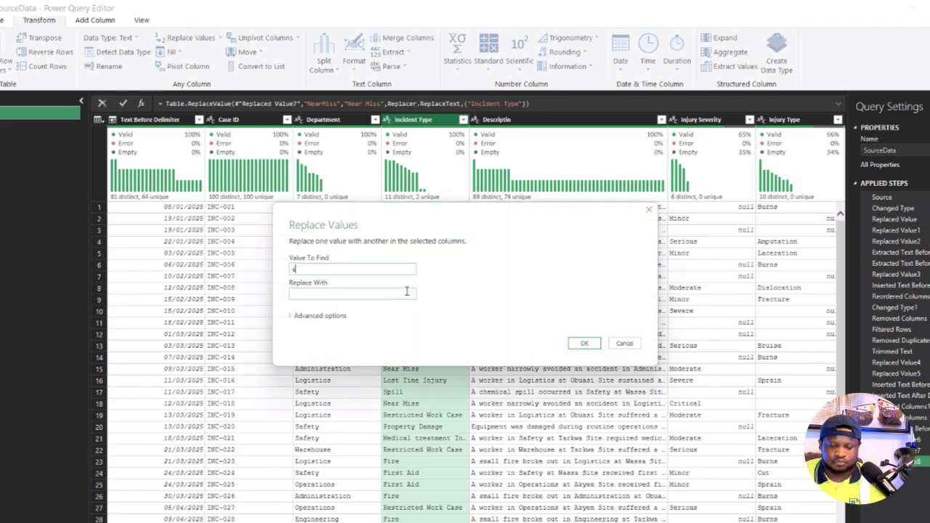
{"action": "type", "text": "Sp"}
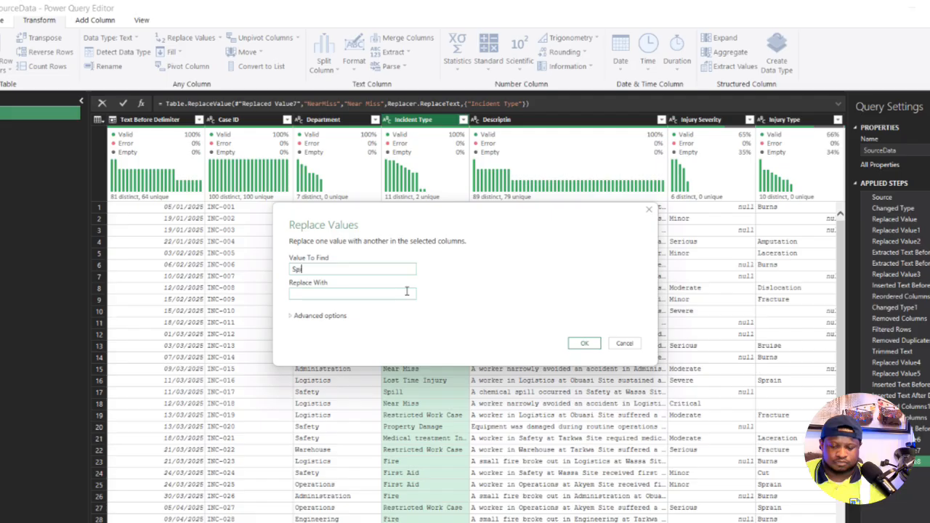
{"action": "type", "text": "ill"}
{"action": "left_click", "coordinate": [368, 293]}
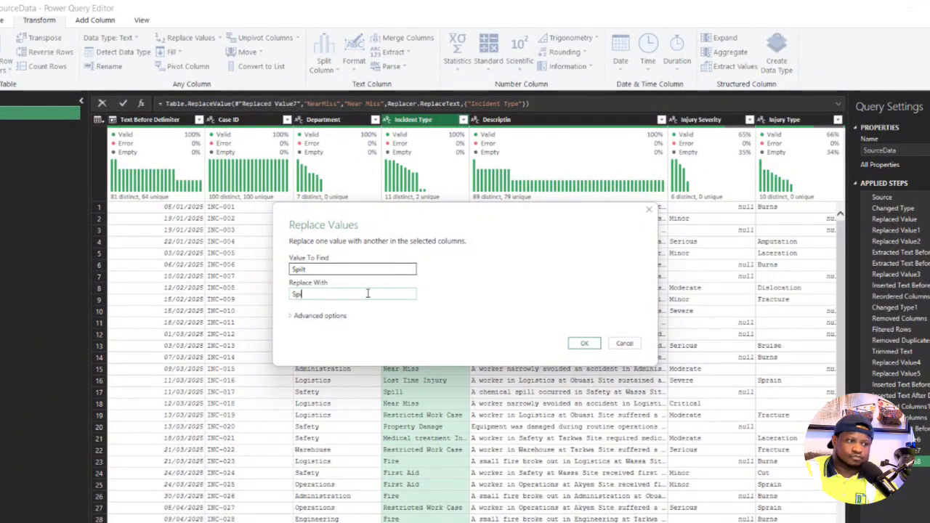
{"action": "type", "text": "Spill"}
{"action": "left_click", "coordinate": [584, 343]}
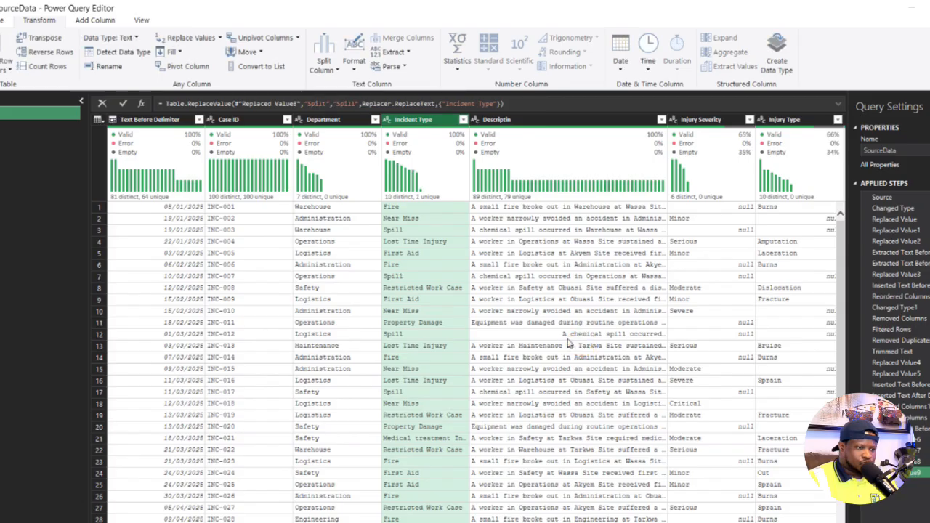
{"action": "left_click", "coordinate": [462, 119]}
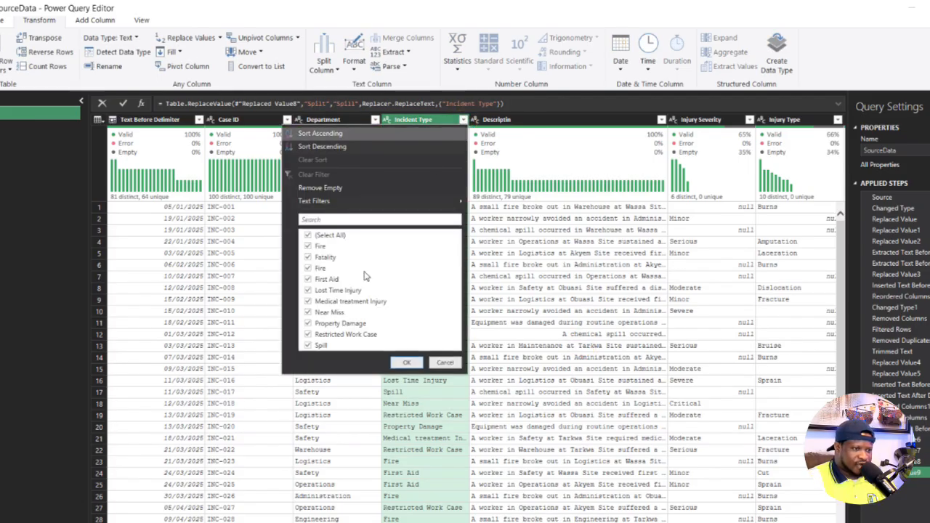
{"action": "left_click", "coordinate": [446, 363]}
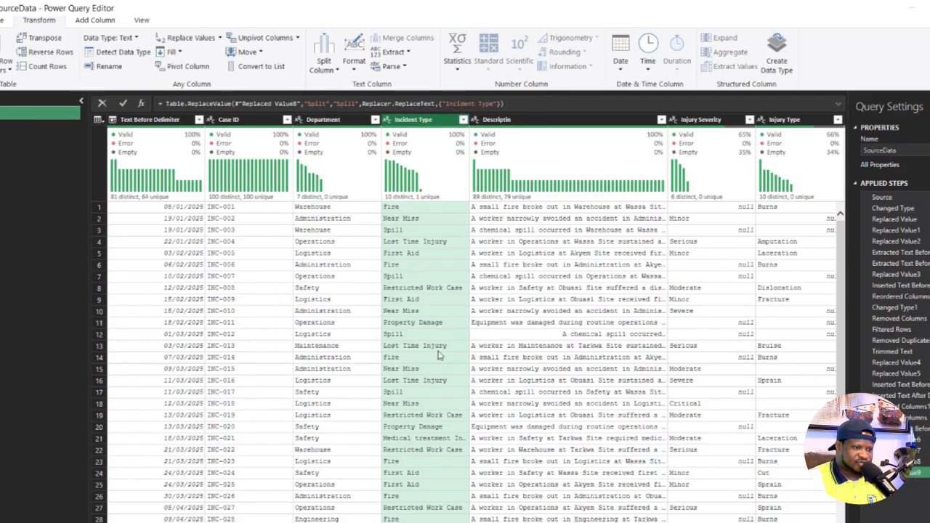
- Trim the text in the Descriptin column and look through its distinct values
{"action": "left_click_drag", "start_coordinate": [412, 522], "coordinate": [457, 522]}
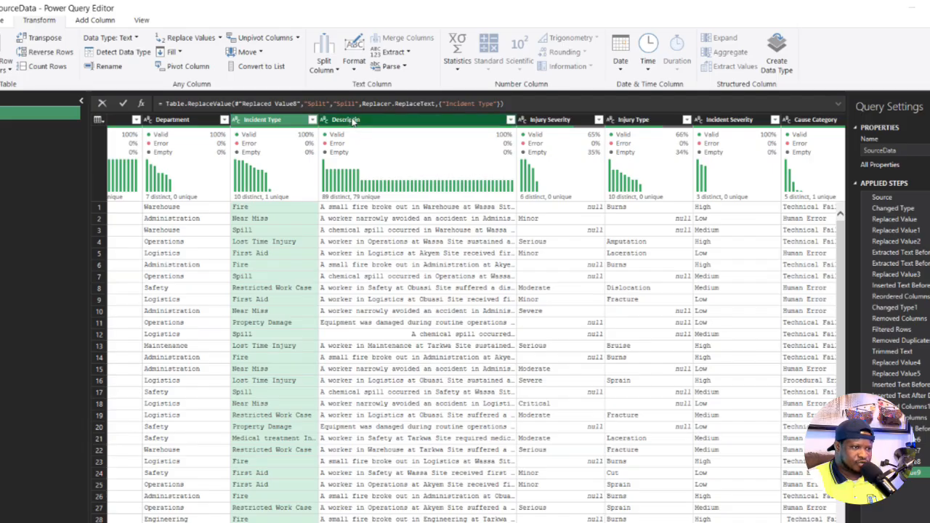
{"action": "left_click", "coordinate": [353, 120]}
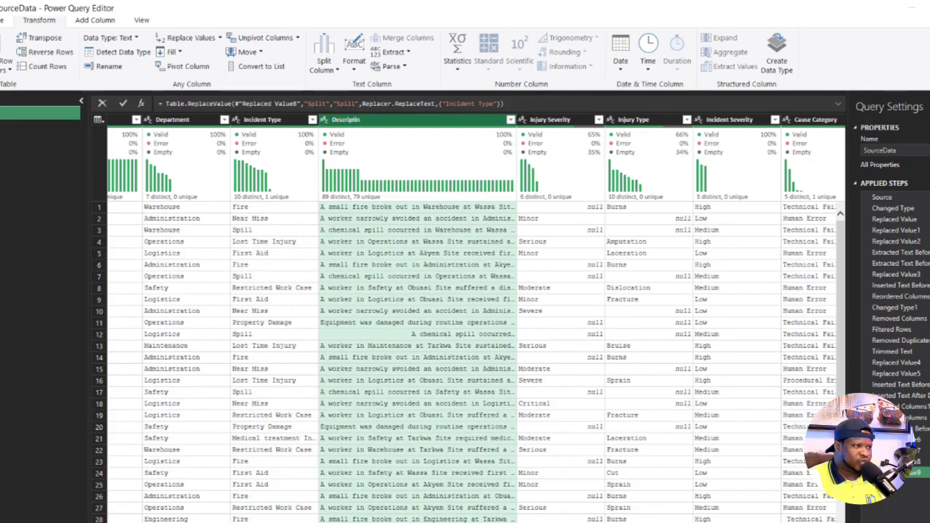
{"action": "left_click", "coordinate": [352, 67]}
{"action": "left_click", "coordinate": [376, 131]}
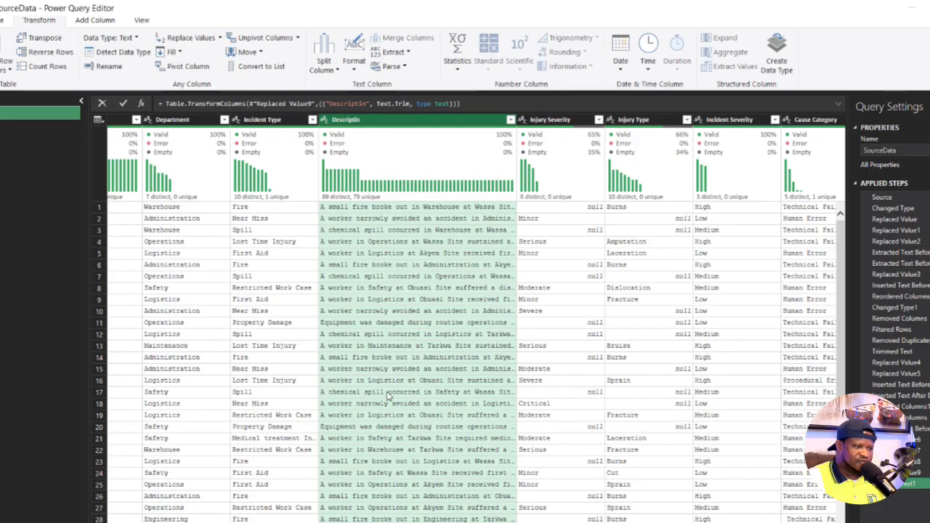
{"action": "scroll", "coordinate": [390, 378], "scroll_direction": "down", "scroll_amount": 15}
{"action": "scroll", "coordinate": [390, 378], "scroll_direction": "up", "scroll_amount": 15}
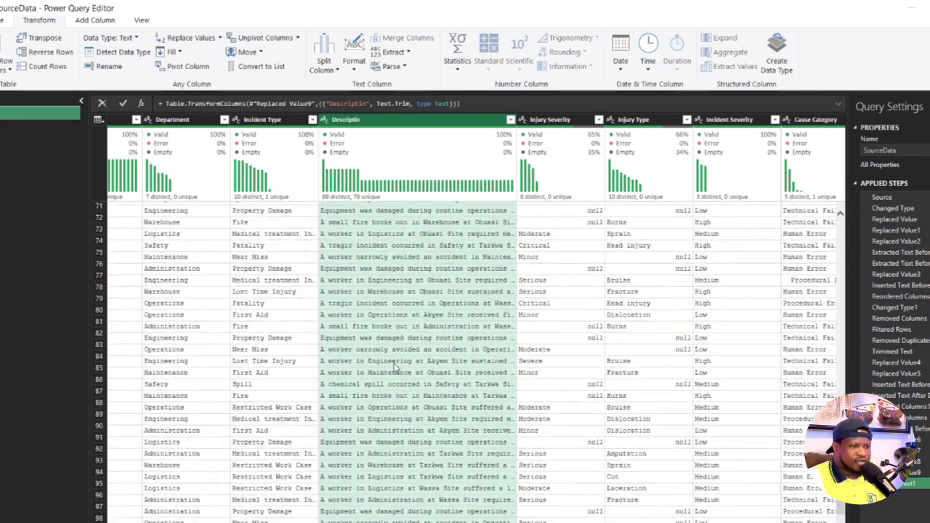
{"action": "left_click", "coordinate": [511, 120]}
{"action": "scroll", "coordinate": [472, 349], "scroll_direction": "down", "scroll_amount": 10}
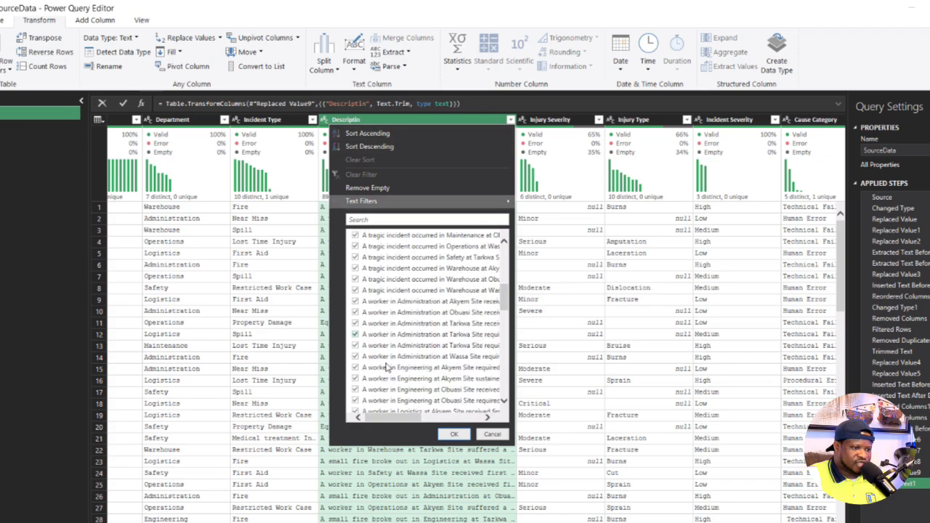
{"action": "left_click", "coordinate": [493, 434]}
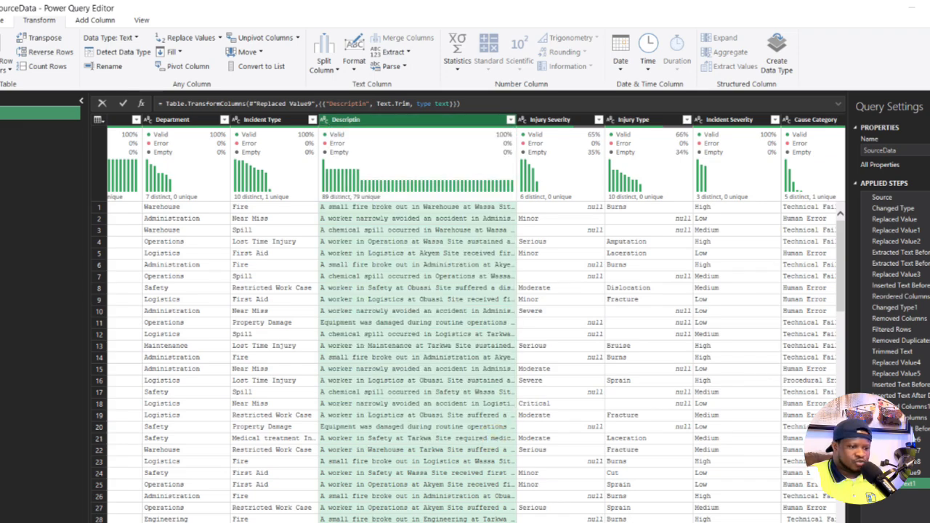
- Examine the distinct values of the Injury Severity column and inspect its null cells
{"action": "scroll", "coordinate": [304, 120], "scroll_direction": "right", "scroll_amount": 5}
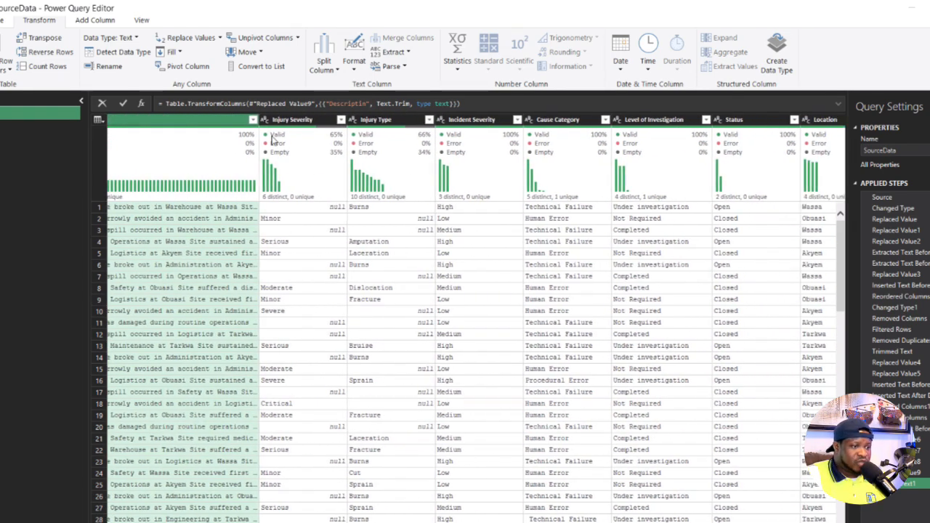
{"action": "left_click", "coordinate": [303, 121]}
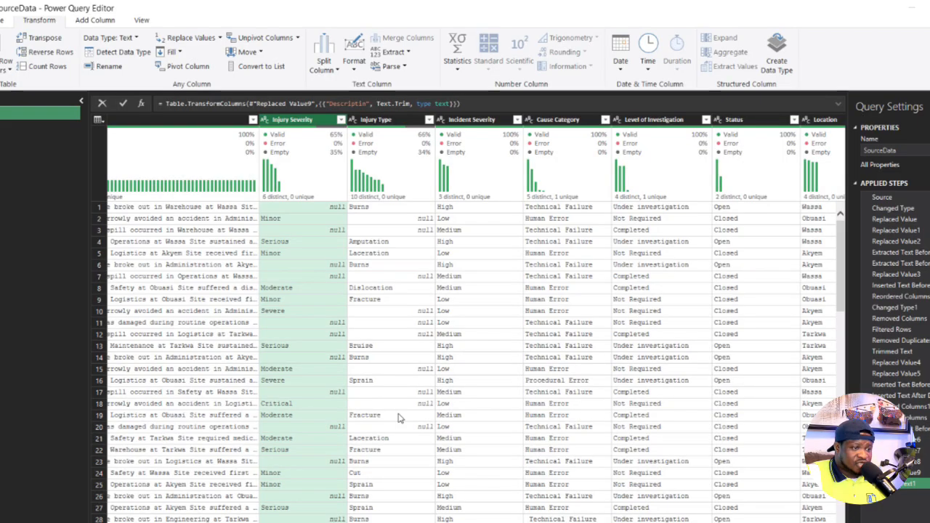
{"action": "scroll", "coordinate": [507, 121], "scroll_direction": "left", "scroll_amount": 4}
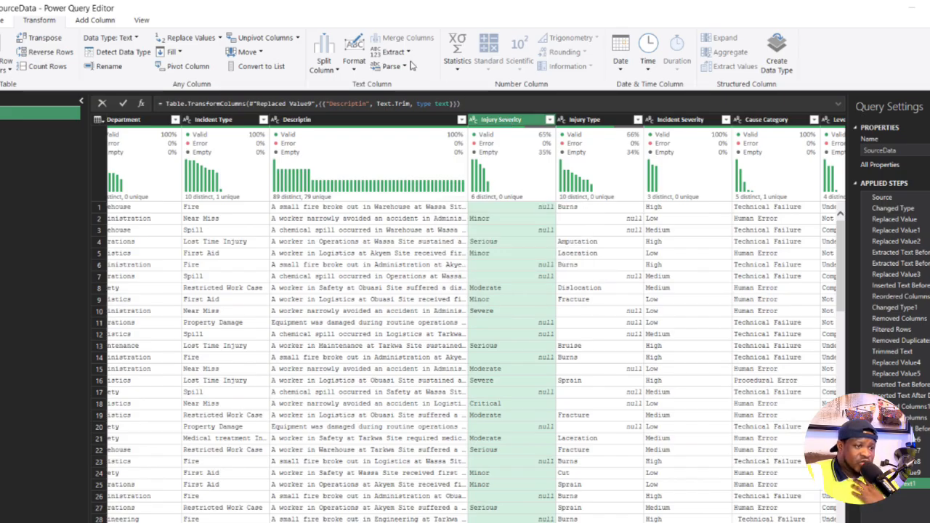
{"action": "left_click", "coordinate": [550, 120]}
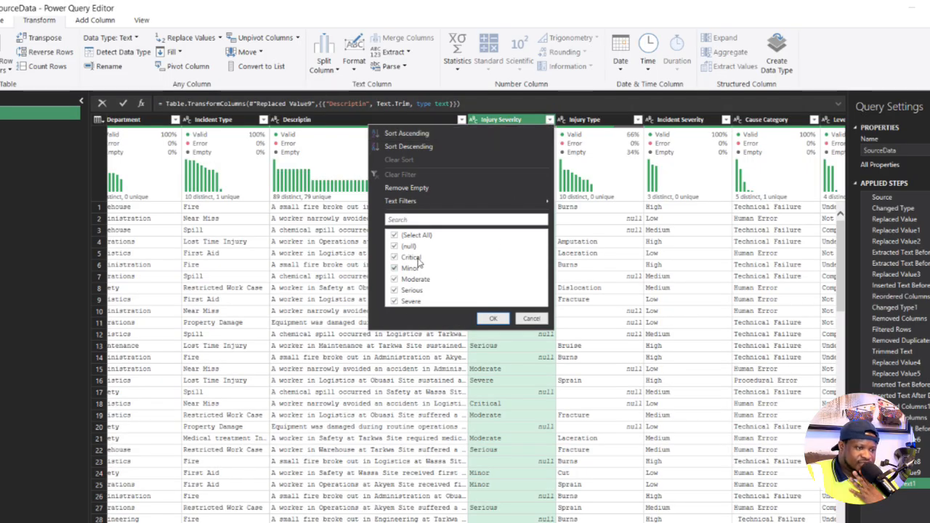
{"action": "left_click", "coordinate": [533, 319]}
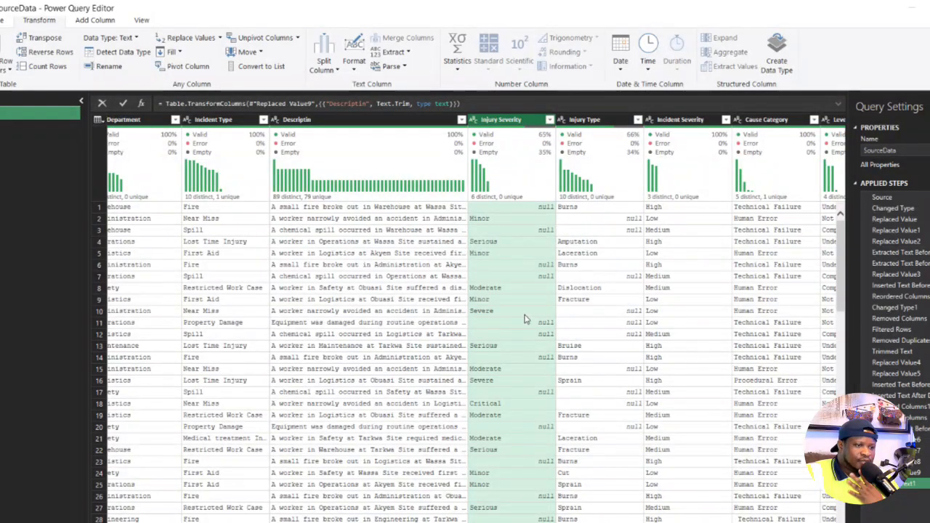
{"action": "left_click", "coordinate": [550, 122]}
{"action": "left_click", "coordinate": [508, 438]}
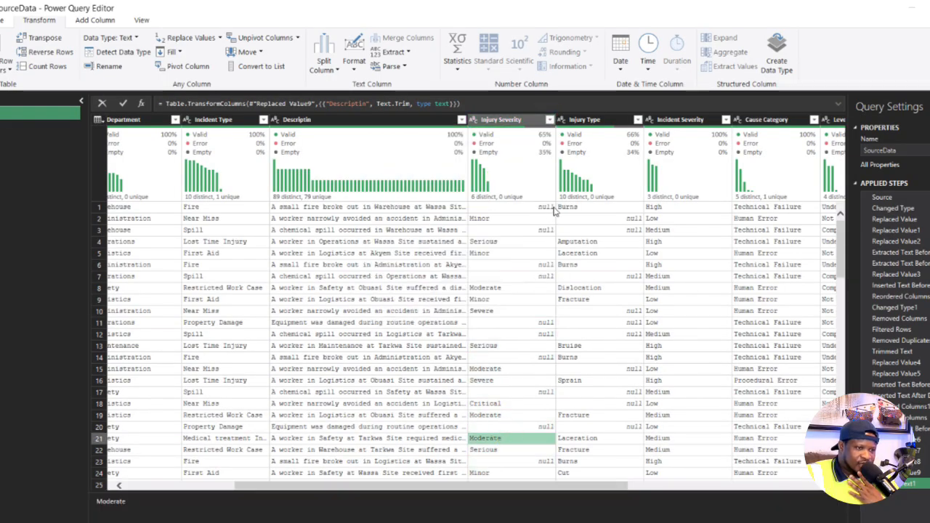
{"action": "left_click", "coordinate": [549, 208]}
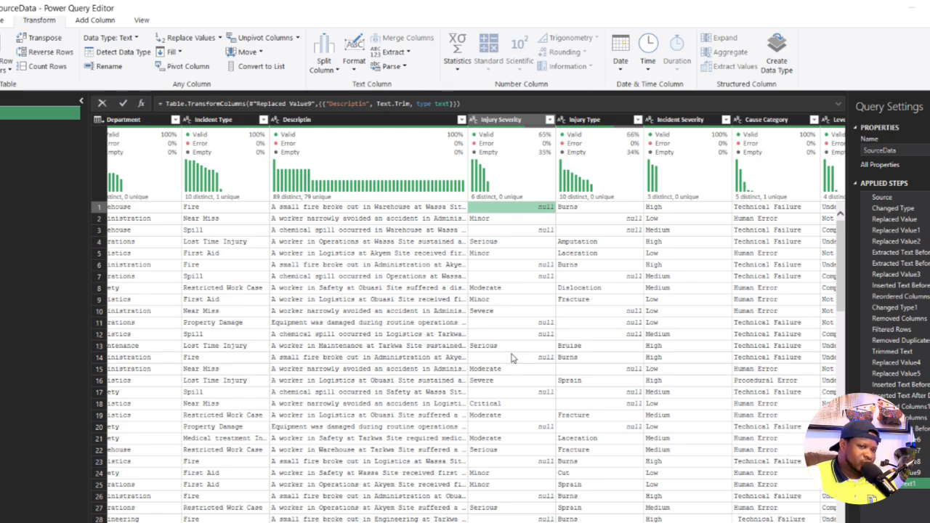
- Replace null with "N/A" in the Injury Severity column
{"action": "left_click", "coordinate": [506, 121]}
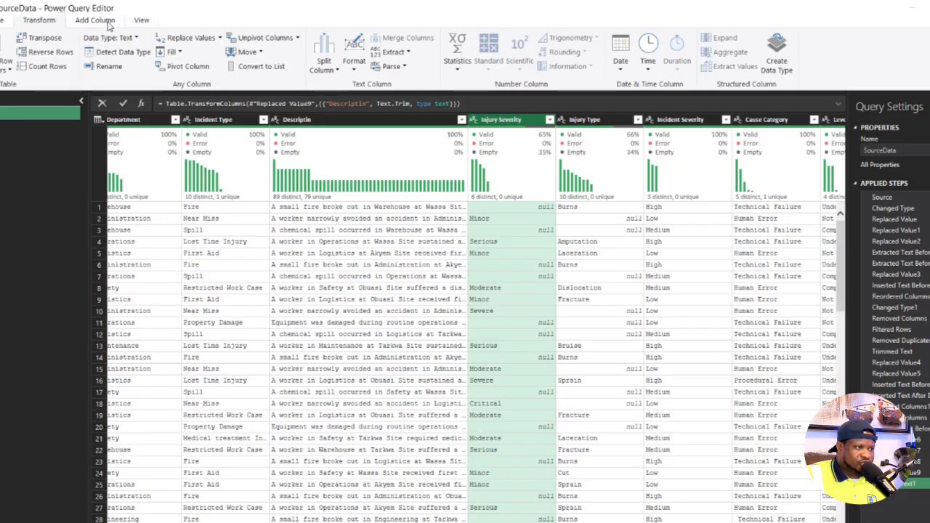
{"action": "left_click", "coordinate": [192, 39]}
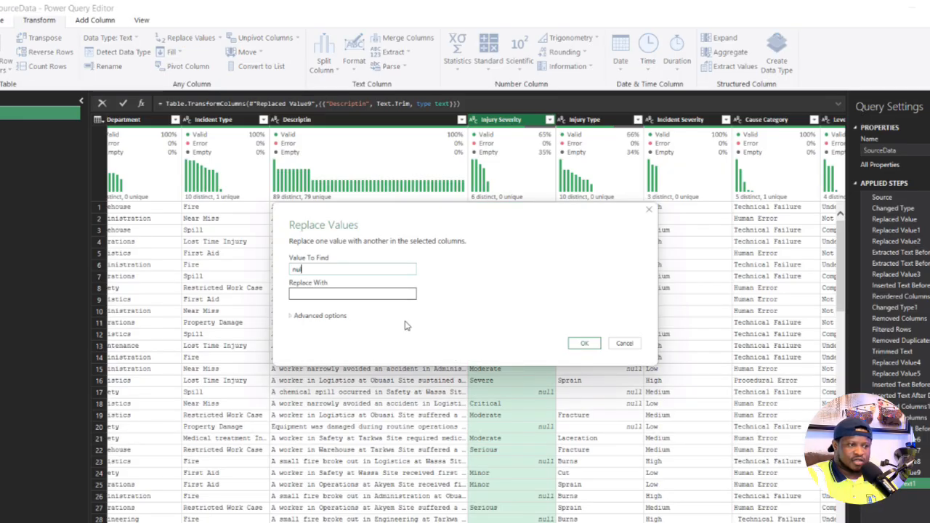
{"action": "left_click", "coordinate": [386, 294]}
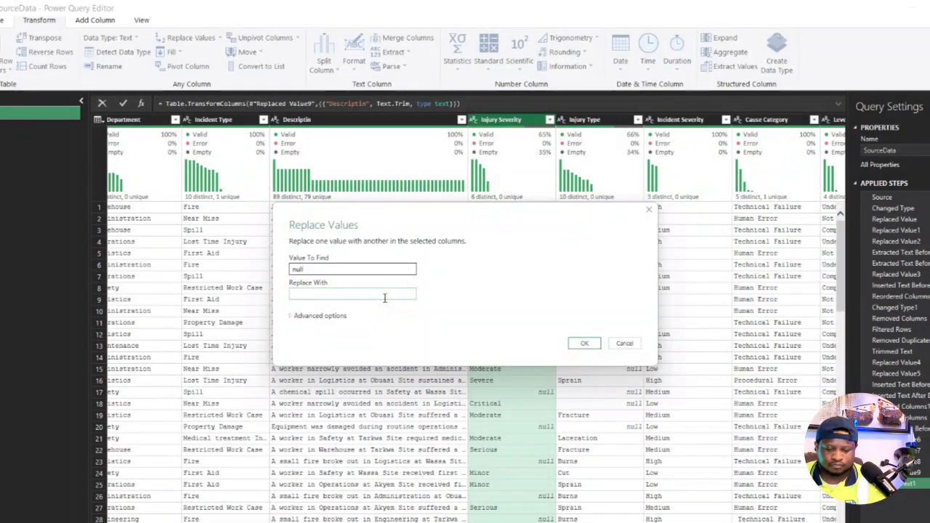
{"action": "type", "text": "N/A"}
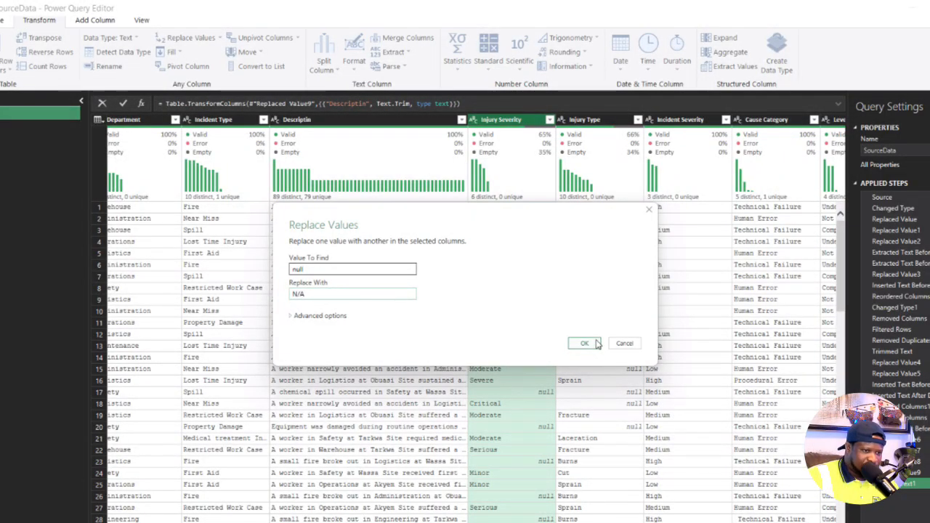
{"action": "left_click", "coordinate": [584, 343]}
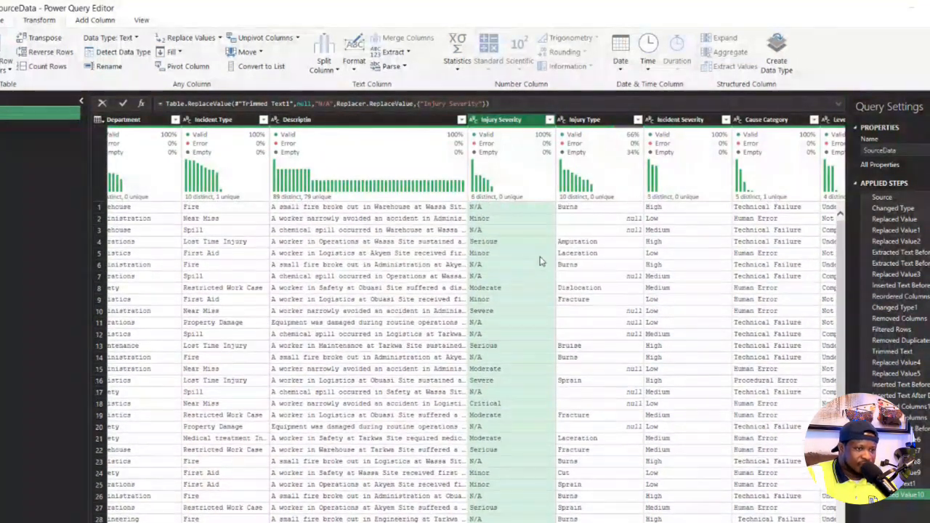
- Check the distinct Injury Type values and replace null with "N/A" in that column
{"action": "left_click", "coordinate": [595, 119]}
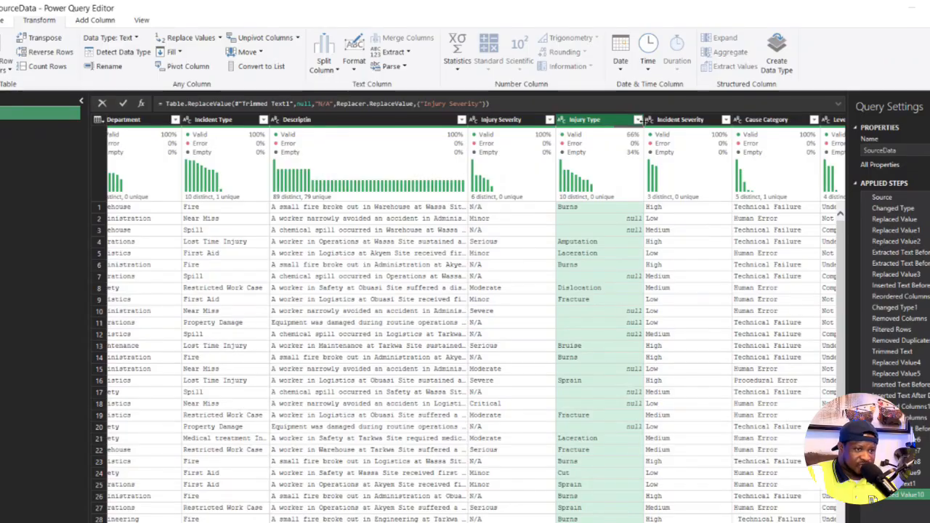
{"action": "left_click", "coordinate": [637, 119]}
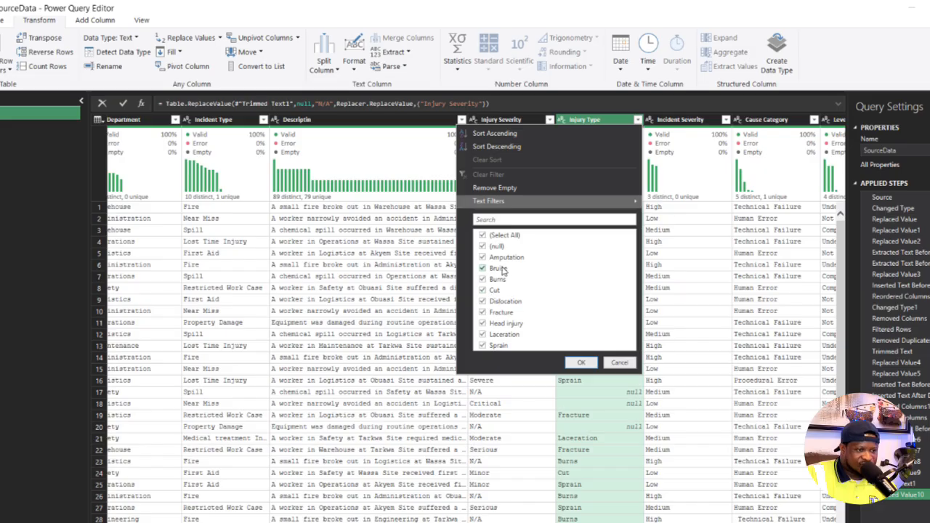
{"action": "left_click", "coordinate": [619, 363]}
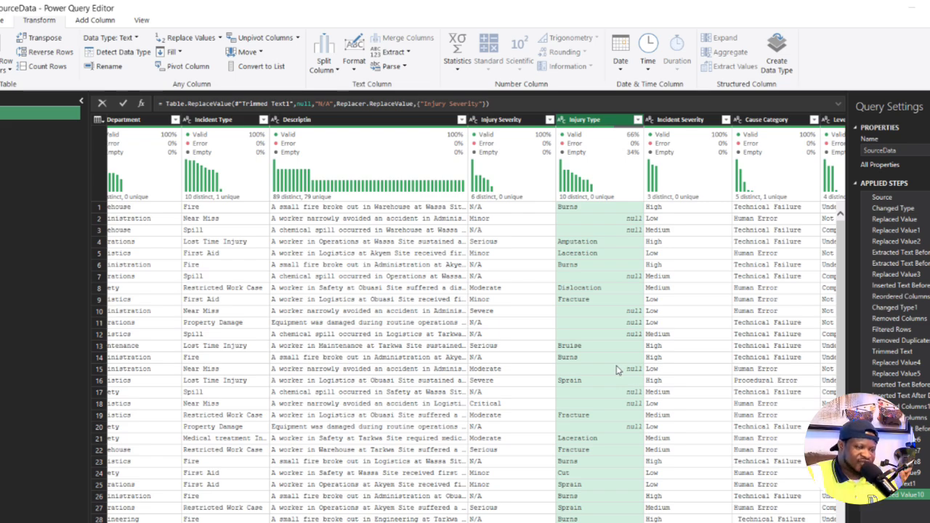
{"action": "right_click", "coordinate": [589, 120]}
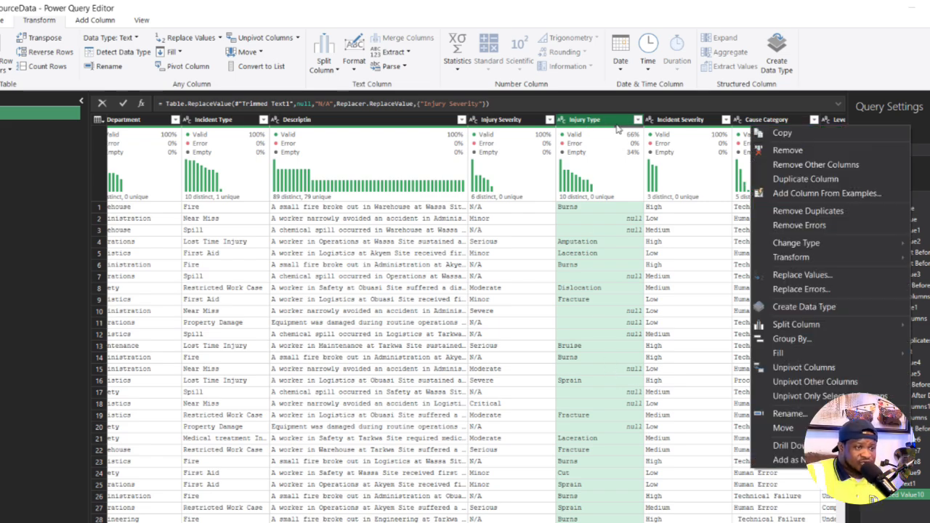
{"action": "left_click", "coordinate": [185, 38]}
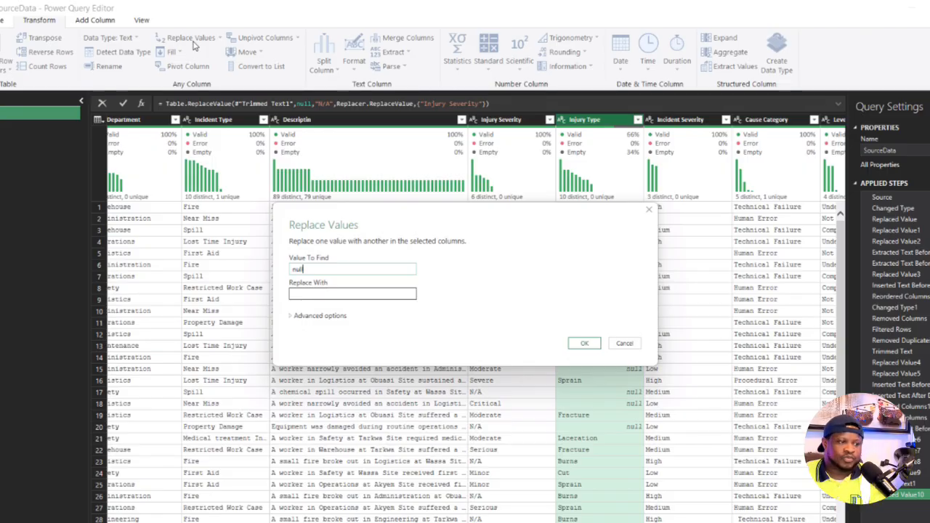
{"action": "left_click", "coordinate": [304, 293]}
{"action": "type", "text": "N"}
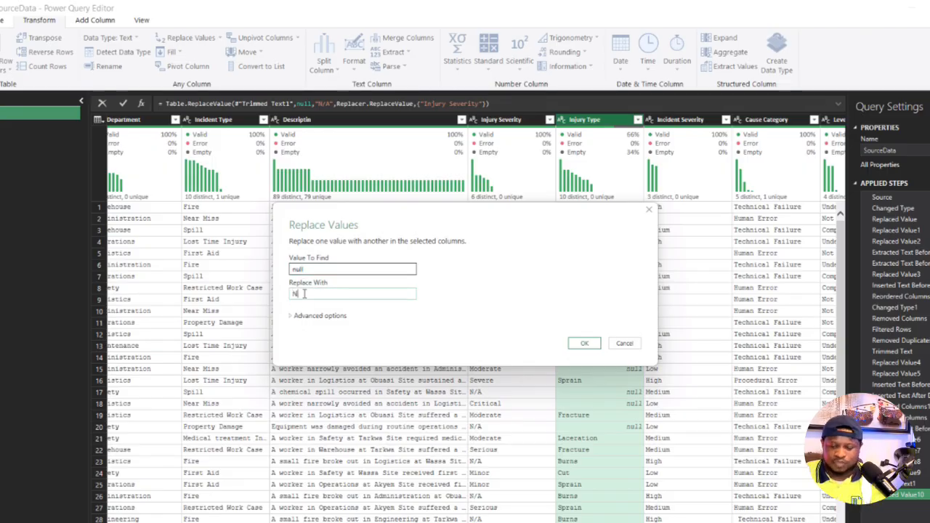
{"action": "type", "text": "/A"}
{"action": "left_click", "coordinate": [583, 343]}
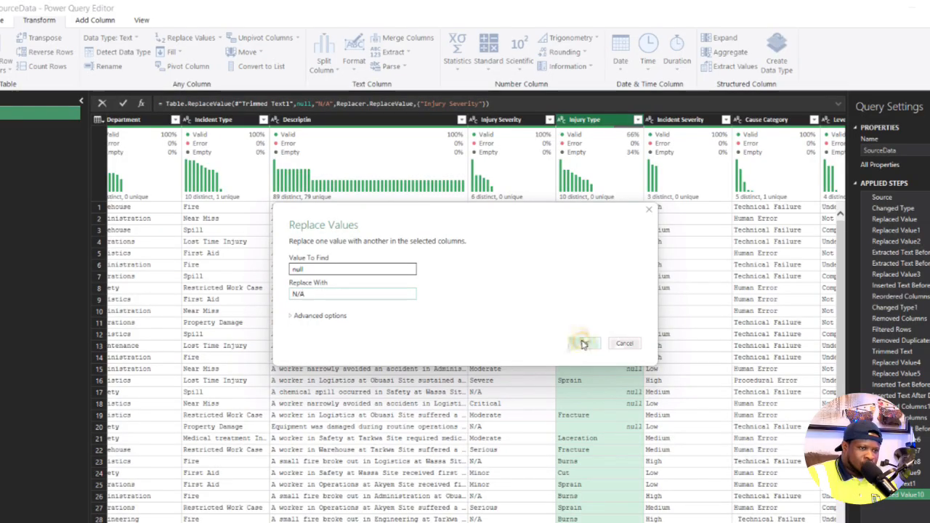
{"action": "scroll", "coordinate": [475, 319], "scroll_direction": "right", "scroll_amount": 3}
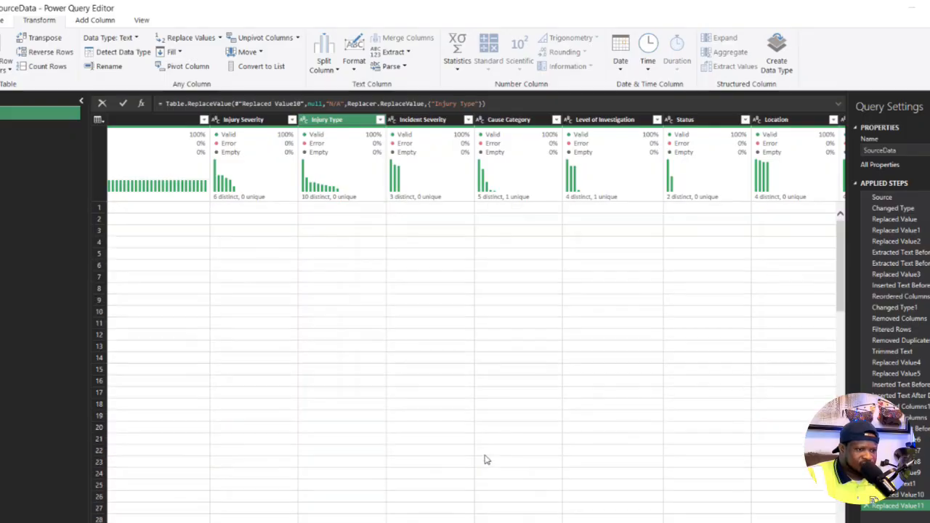
{"action": "scroll", "coordinate": [485, 459], "scroll_direction": "right", "scroll_amount": 2}
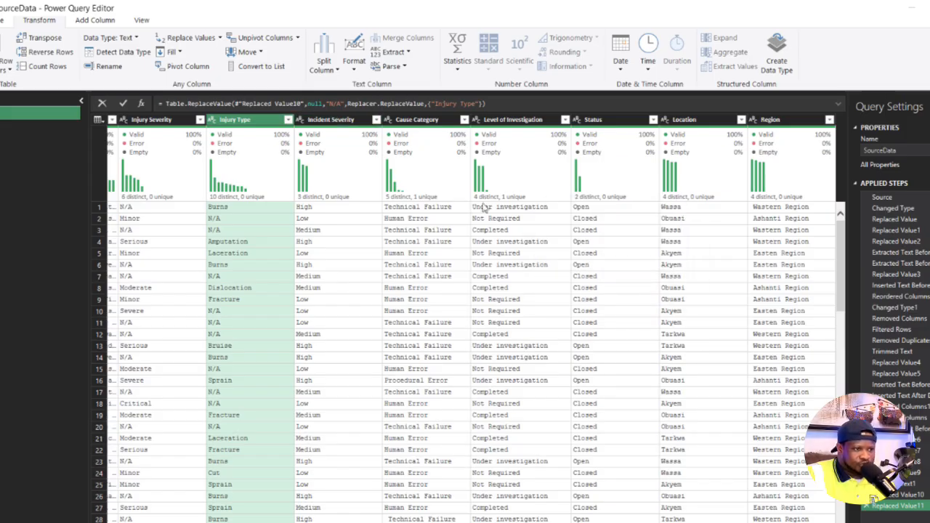
- Inspect the Cause Category column for values with extra leading spaces and trim the column's text
{"action": "mouse_move", "coordinate": [509, 197]}
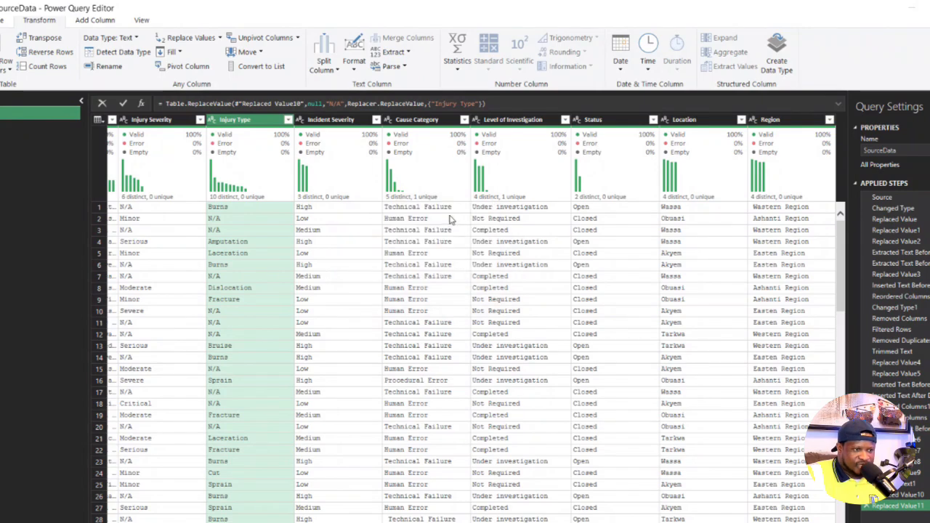
{"action": "left_click", "coordinate": [463, 119]}
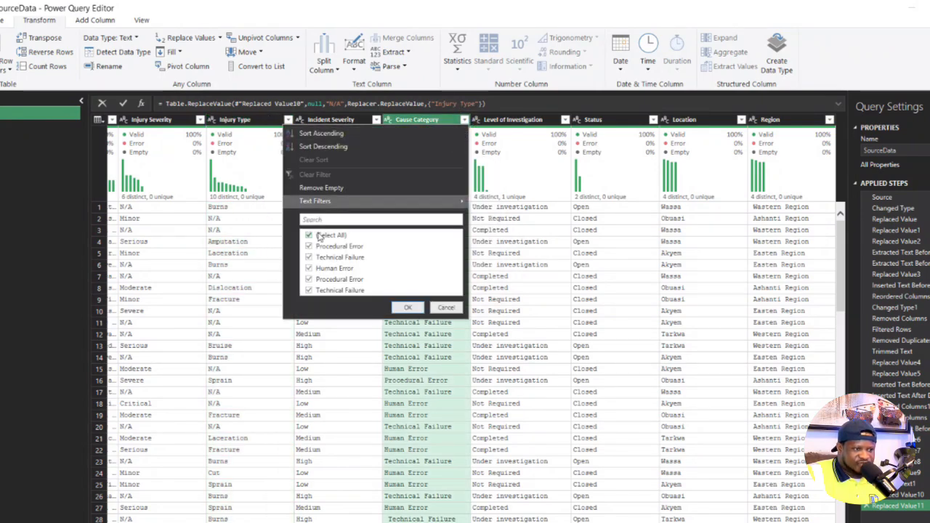
{"action": "left_click", "coordinate": [446, 308]}
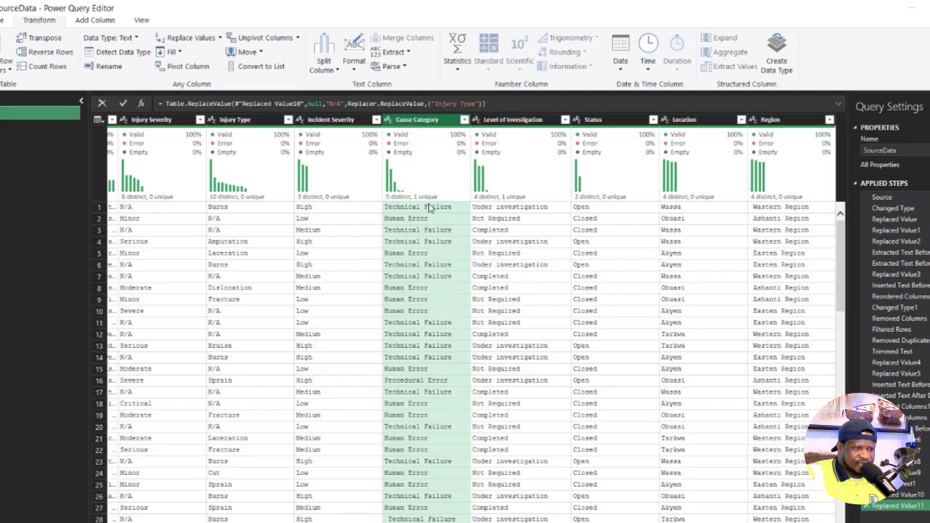
{"action": "scroll", "coordinate": [407, 291], "scroll_direction": "down", "scroll_amount": 15}
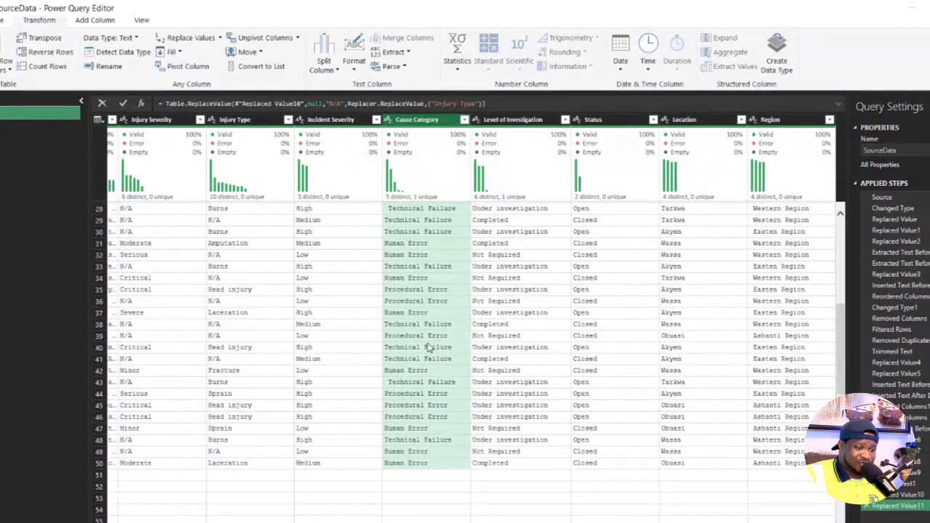
{"action": "scroll", "coordinate": [430, 349], "scroll_direction": "down", "scroll_amount": 2}
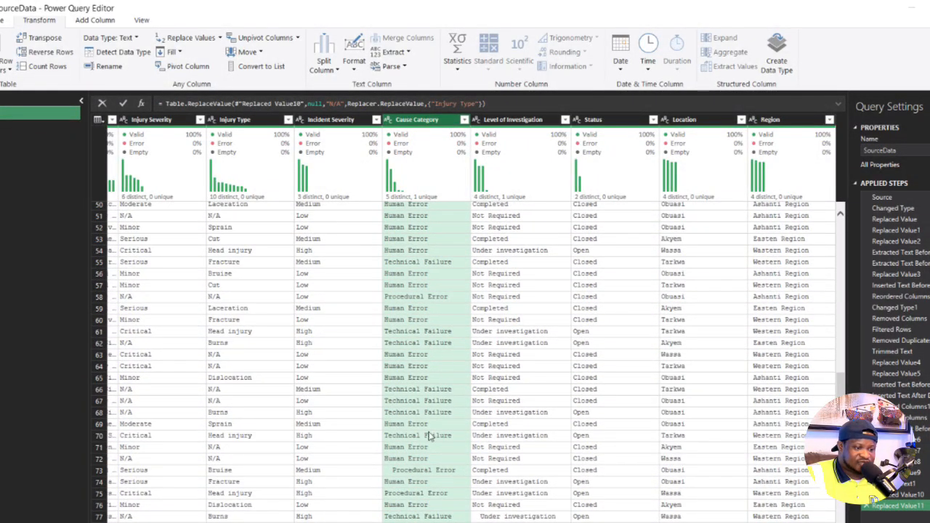
{"action": "left_click", "coordinate": [415, 472]}
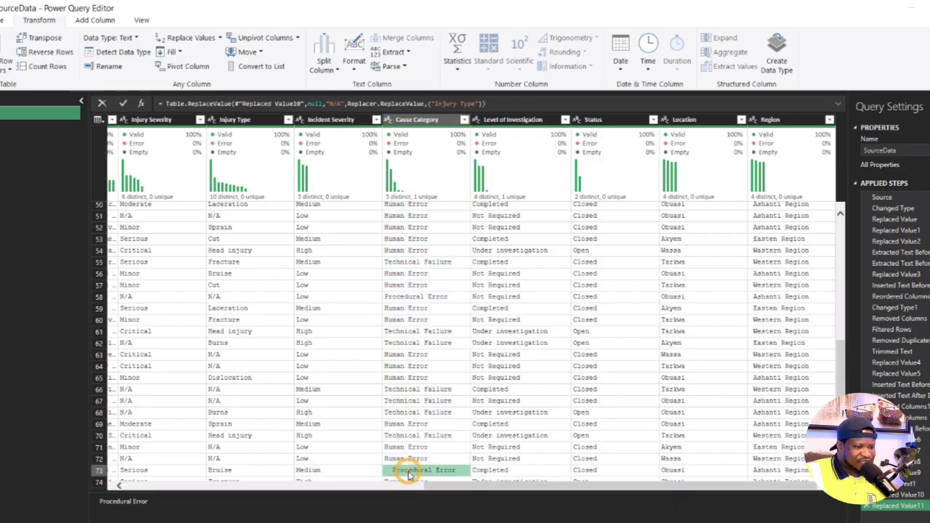
{"action": "scroll", "coordinate": [419, 443], "scroll_direction": "down", "scroll_amount": 5}
{"action": "scroll", "coordinate": [436, 400], "scroll_direction": "down", "scroll_amount": 3}
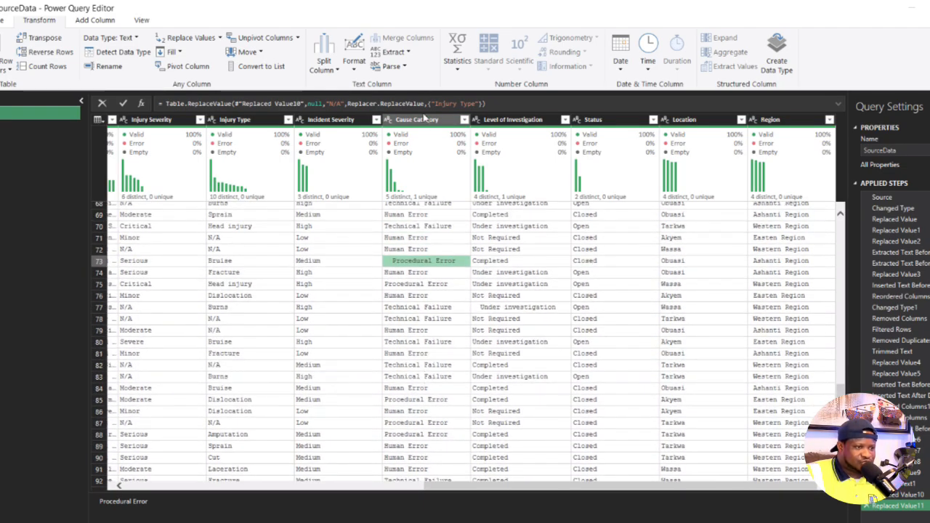
{"action": "left_click", "coordinate": [425, 120]}
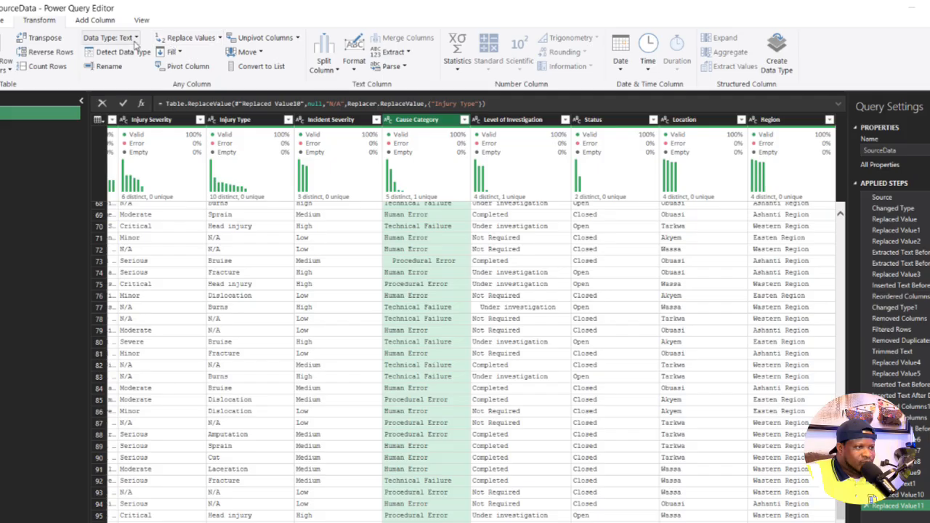
{"action": "left_click", "coordinate": [354, 64]}
{"action": "left_click", "coordinate": [370, 129]}
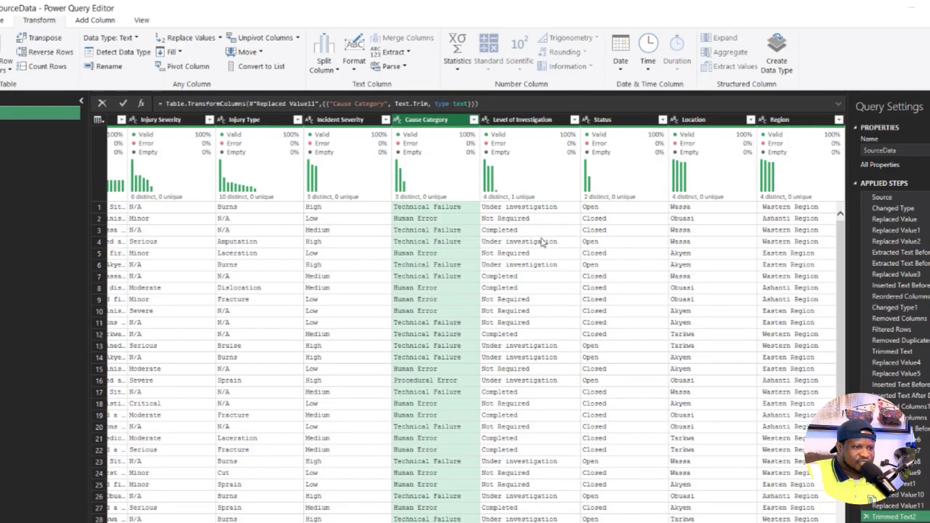
- Trim the text in the Level of Investigation column
{"action": "left_click", "coordinate": [527, 121]}
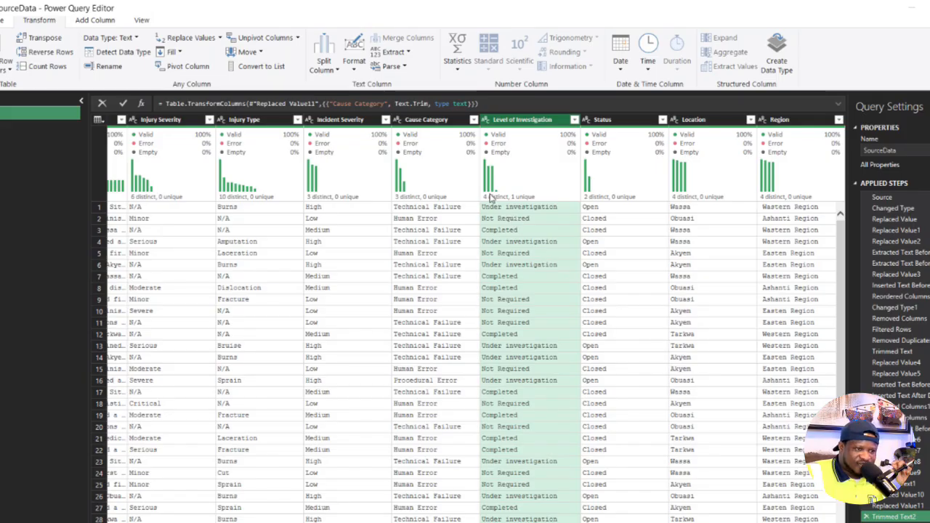
{"action": "mouse_move", "coordinate": [492, 202]}
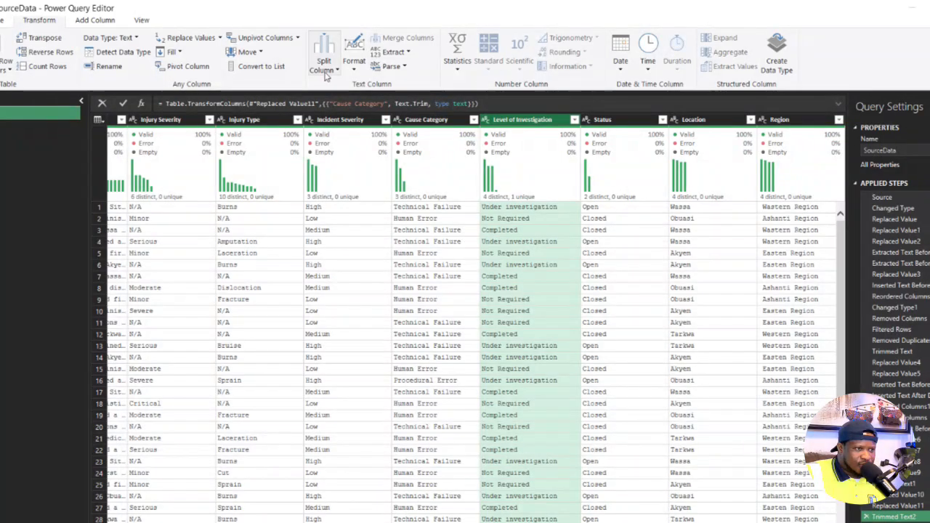
{"action": "left_click", "coordinate": [353, 69]}
{"action": "left_click", "coordinate": [370, 128]}
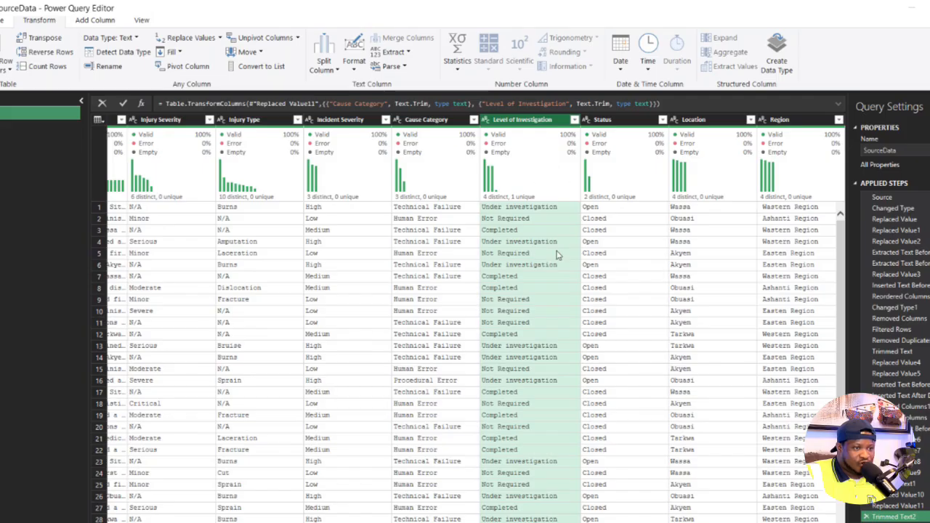
{"action": "left_click", "coordinate": [354, 71]}
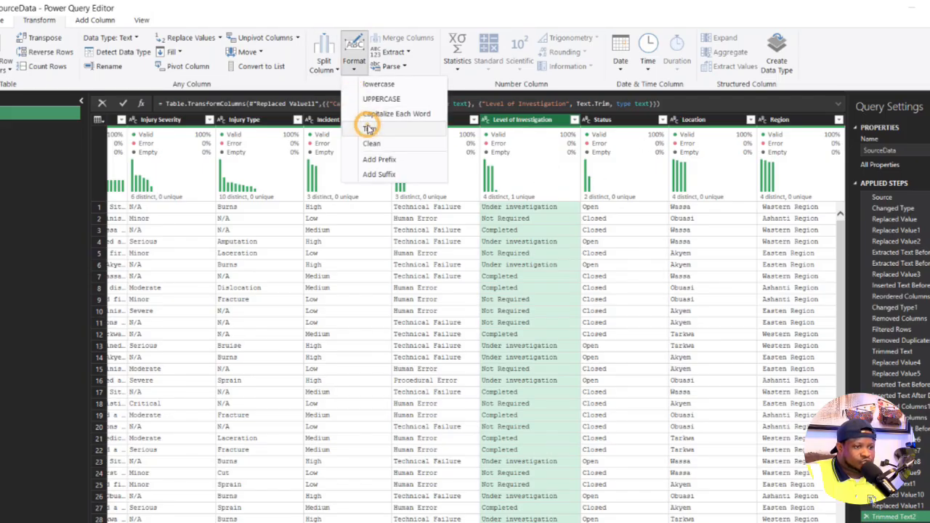
{"action": "left_click", "coordinate": [370, 129]}
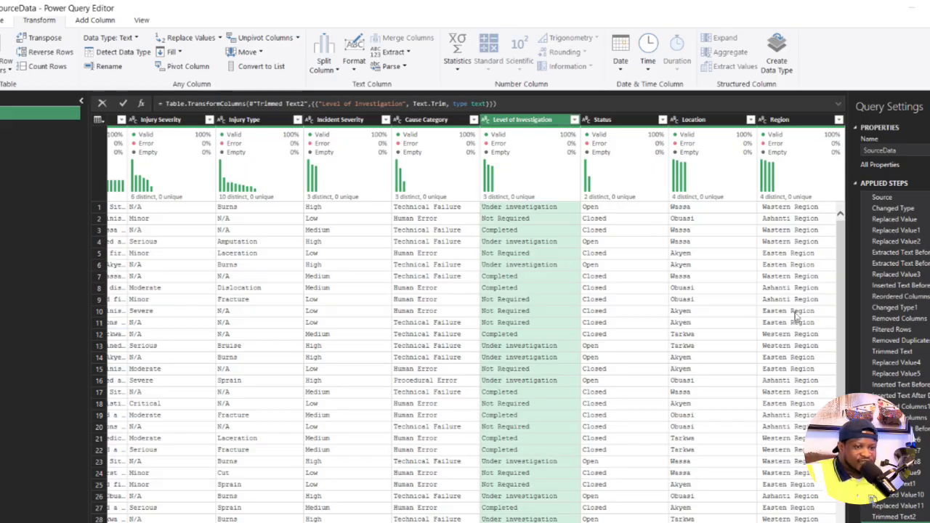
- Review the Location and Region columns and trim the text in the Incident Type column
{"action": "mouse_move", "coordinate": [798, 200]}
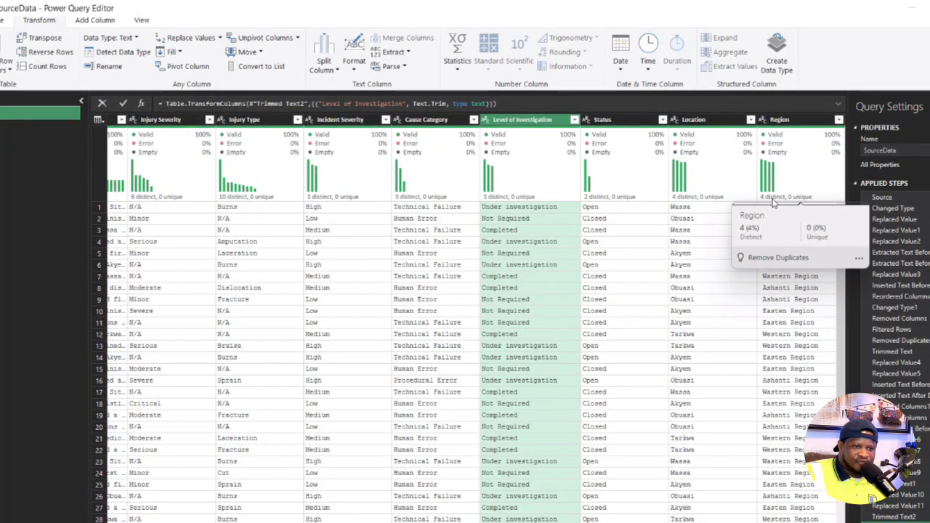
{"action": "mouse_move", "coordinate": [682, 207]}
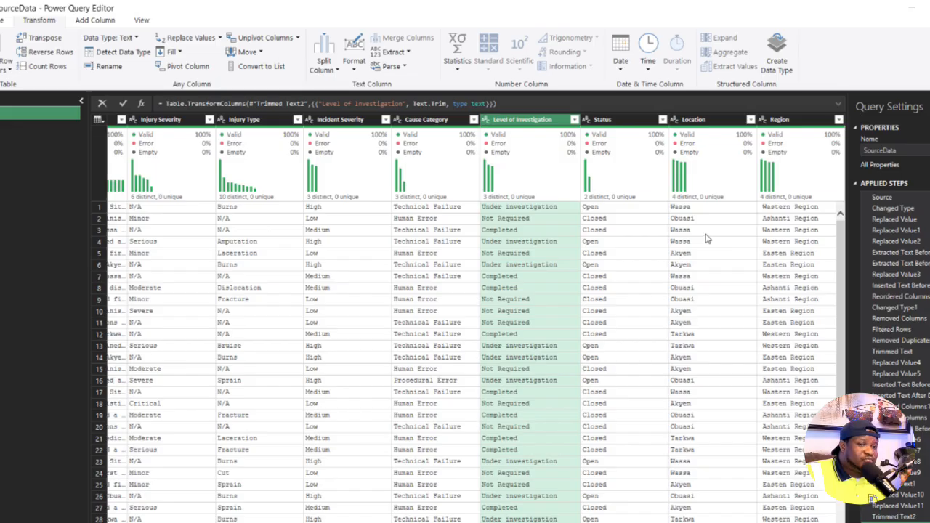
{"action": "scroll", "coordinate": [690, 240], "scroll_direction": "down", "scroll_amount": 2}
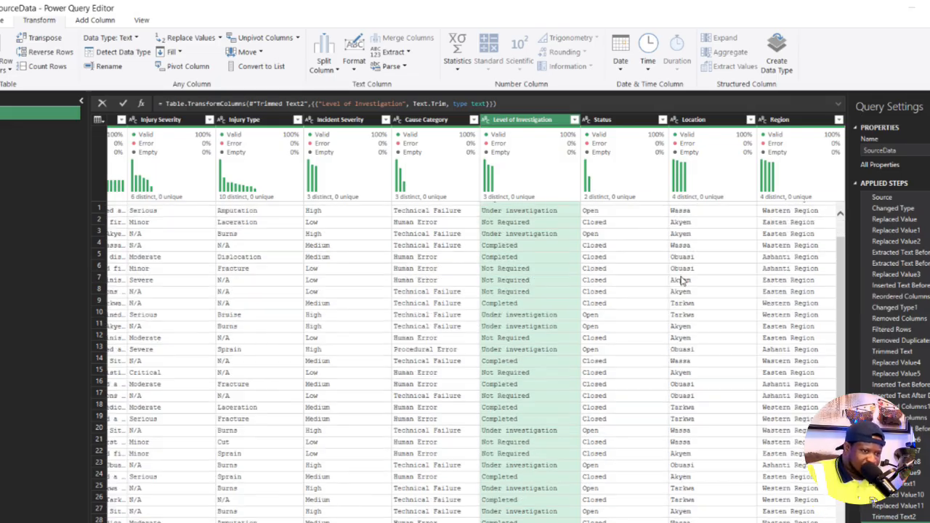
{"action": "scroll", "coordinate": [683, 218], "scroll_direction": "up", "scroll_amount": 2}
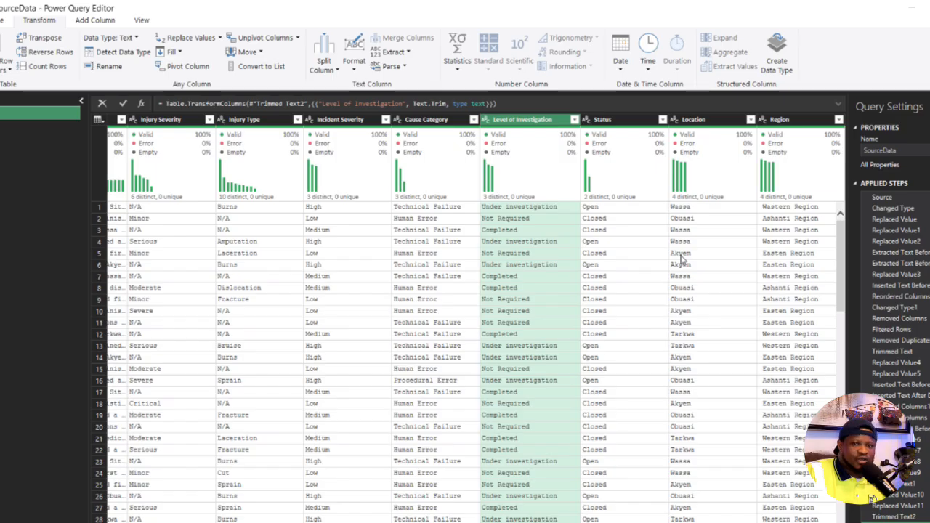
{"action": "scroll", "coordinate": [472, 327], "scroll_direction": "left", "scroll_amount": 6}
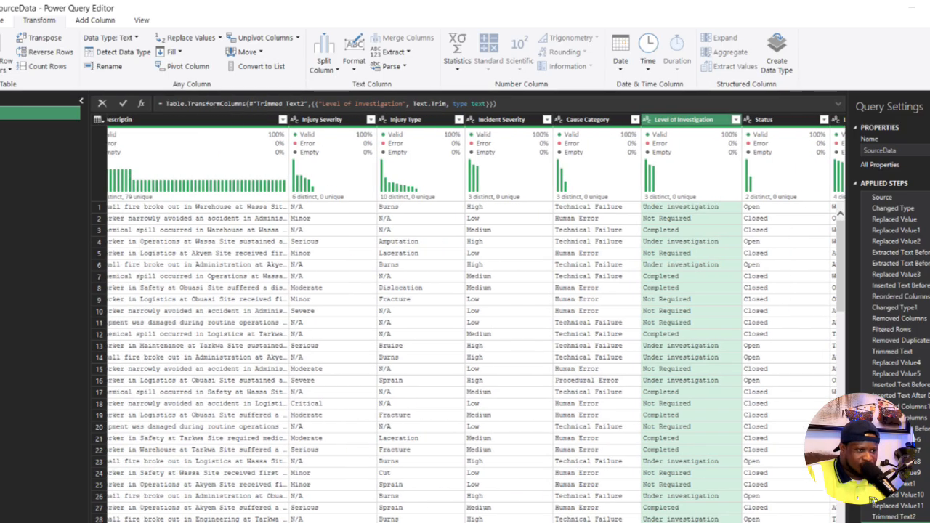
{"action": "scroll", "coordinate": [472, 327], "scroll_direction": "left", "scroll_amount": 8}
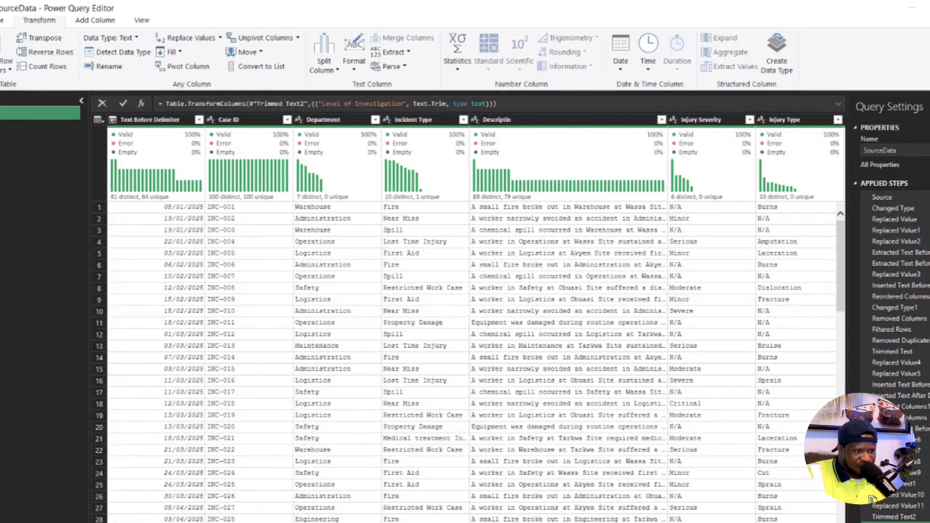
{"action": "mouse_move", "coordinate": [420, 204]}
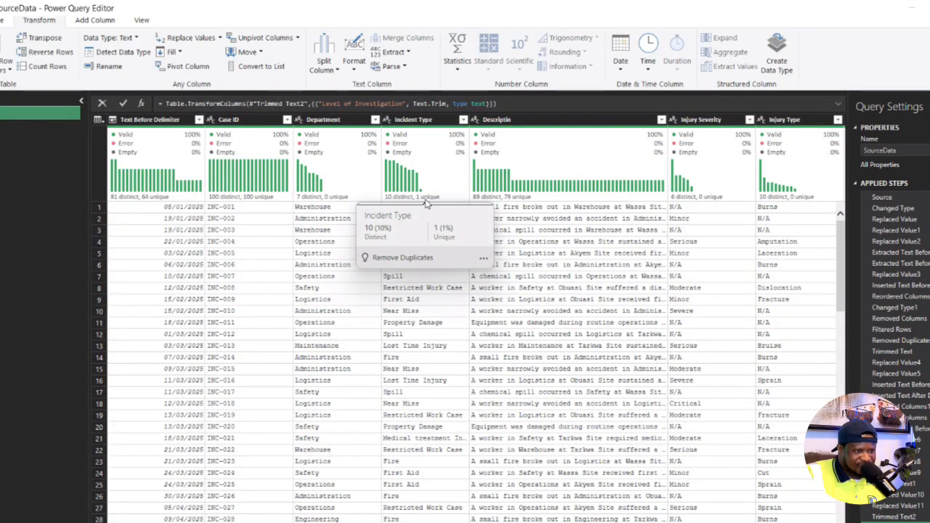
{"action": "left_click", "coordinate": [418, 131]}
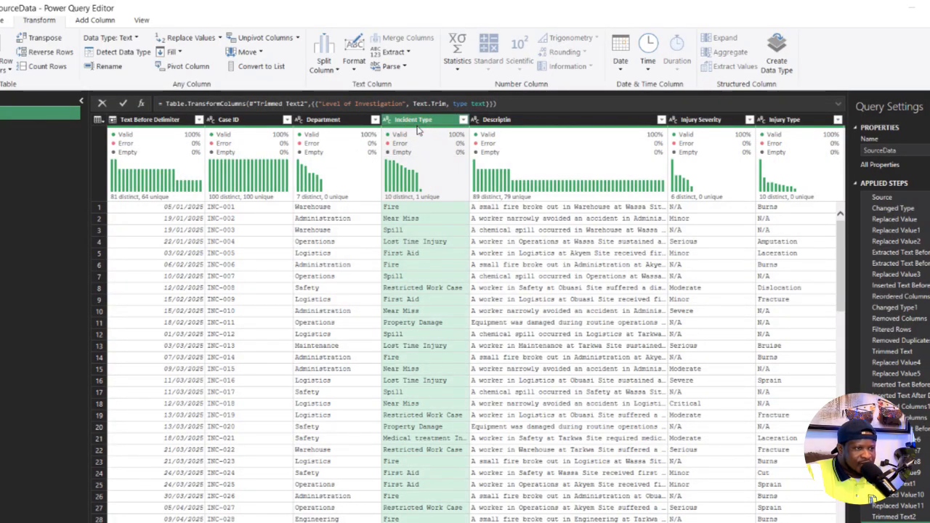
{"action": "left_click", "coordinate": [353, 64]}
{"action": "left_click", "coordinate": [367, 125]}
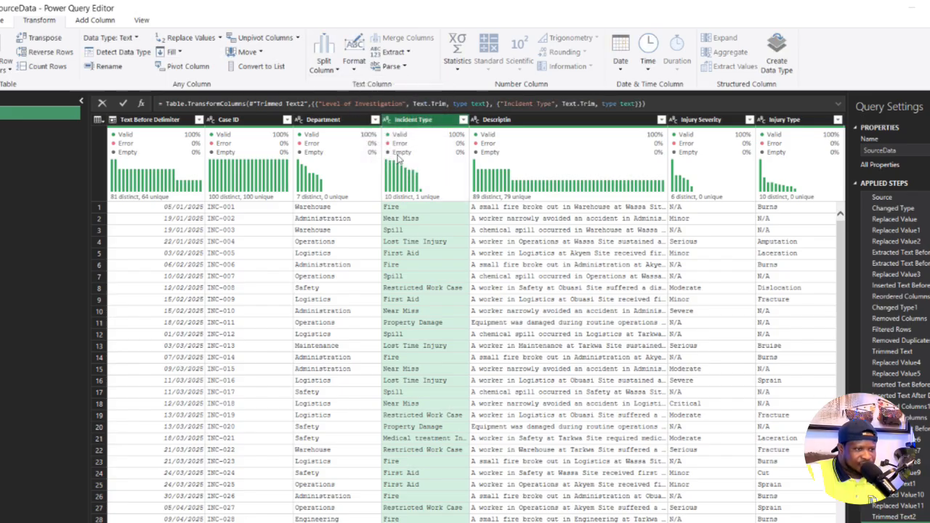
- Look through the distinct values of the Incident Type column and turn on the column profile
{"action": "scroll", "coordinate": [430, 247], "scroll_direction": "down", "scroll_amount": 3}
{"action": "scroll", "coordinate": [439, 189], "scroll_direction": "up", "scroll_amount": 3}
{"action": "scroll", "coordinate": [438, 228], "scroll_direction": "down", "scroll_amount": 3}
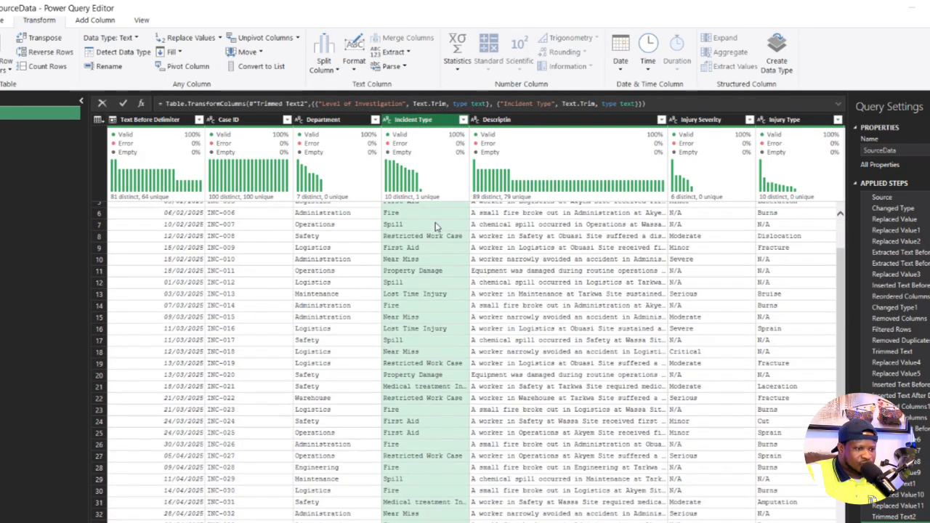
{"action": "scroll", "coordinate": [438, 228], "scroll_direction": "down", "scroll_amount": 20}
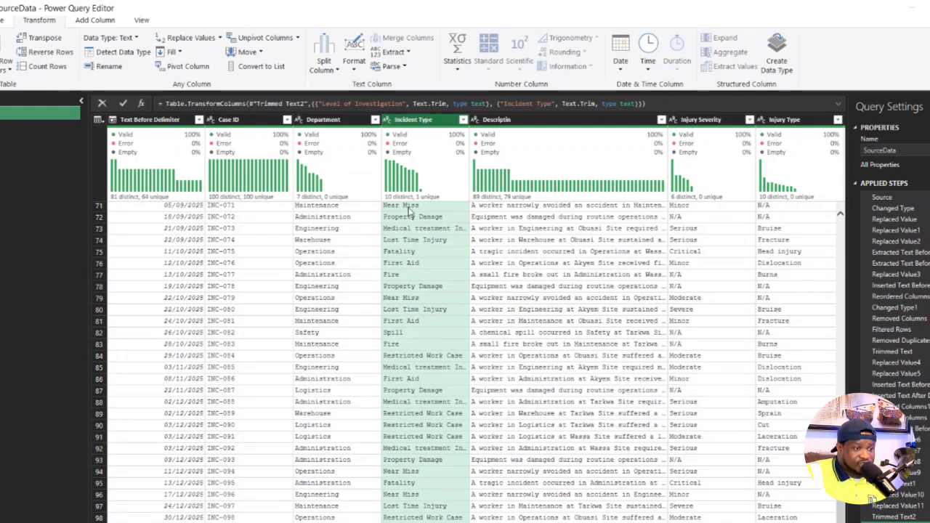
{"action": "left_click", "coordinate": [463, 120]}
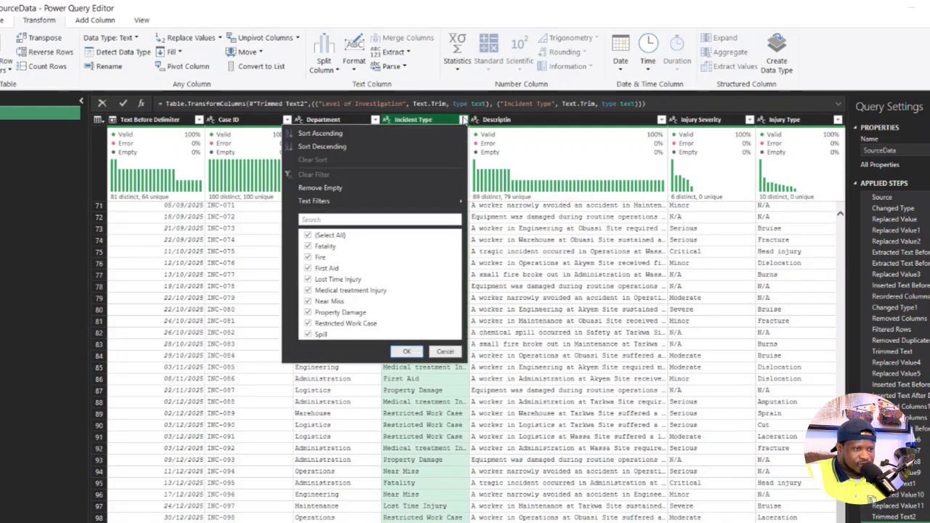
{"action": "left_click", "coordinate": [424, 412]}
{"action": "left_click", "coordinate": [425, 120]}
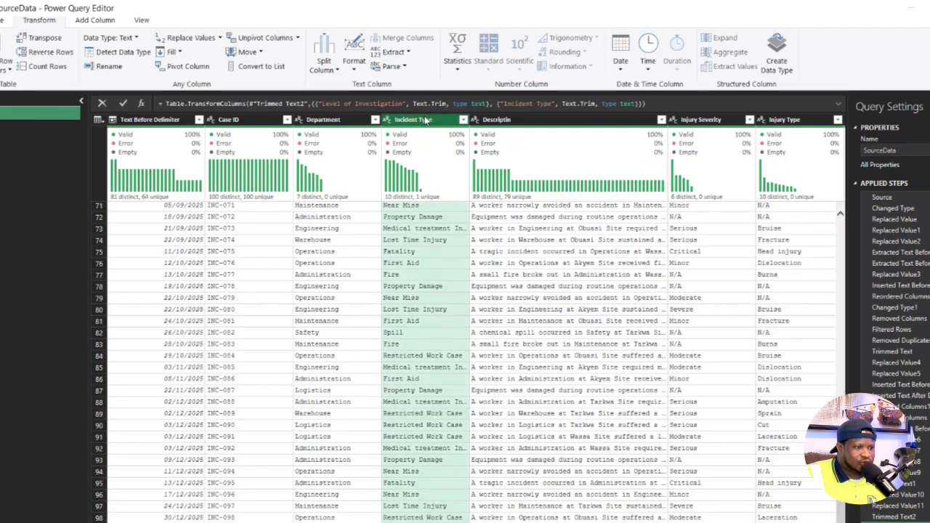
{"action": "left_click", "coordinate": [141, 20]}
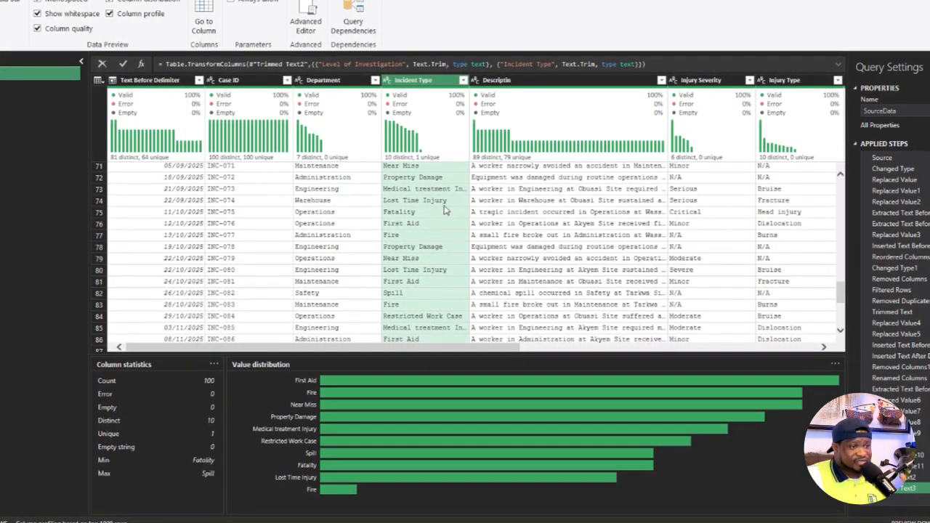
- Filter the Incident Type column to only the Fire rows to inspect them, and remove the filter step
{"action": "left_click", "coordinate": [463, 79]}
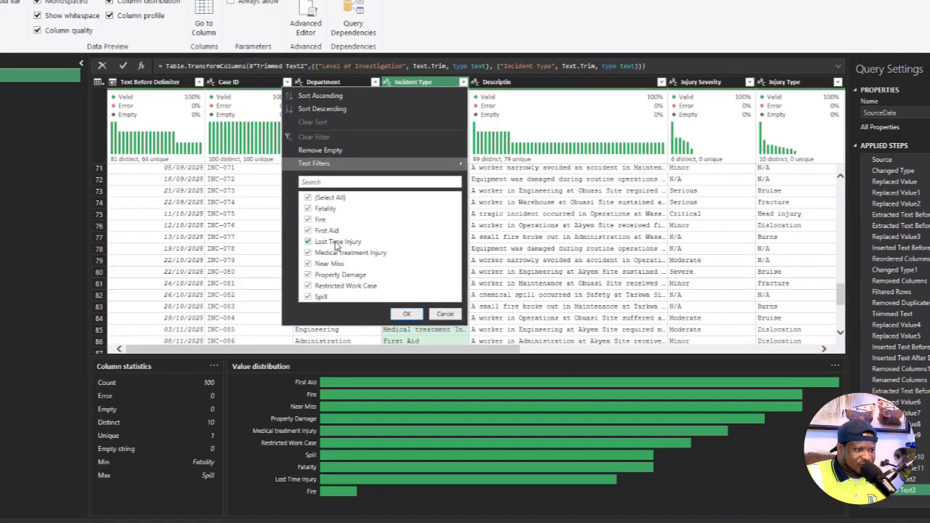
{"action": "left_click", "coordinate": [308, 197]}
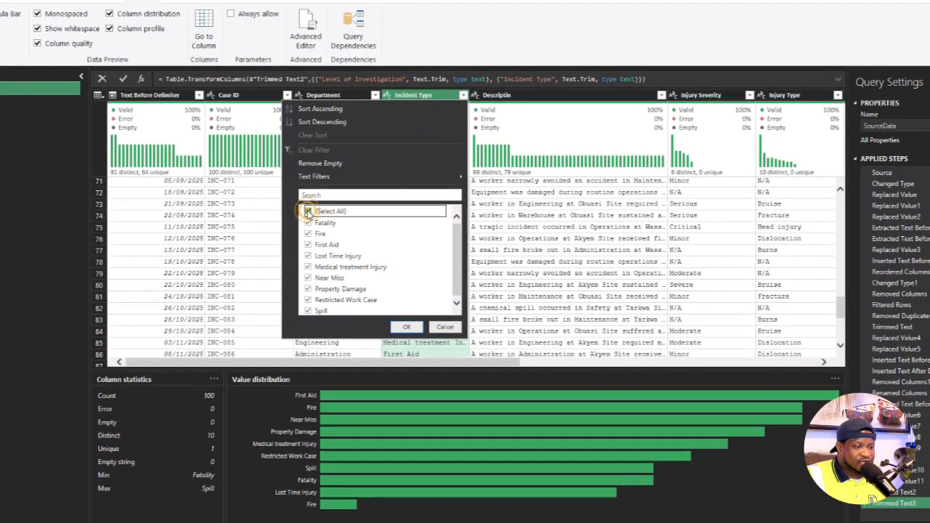
{"action": "left_click", "coordinate": [404, 329]}
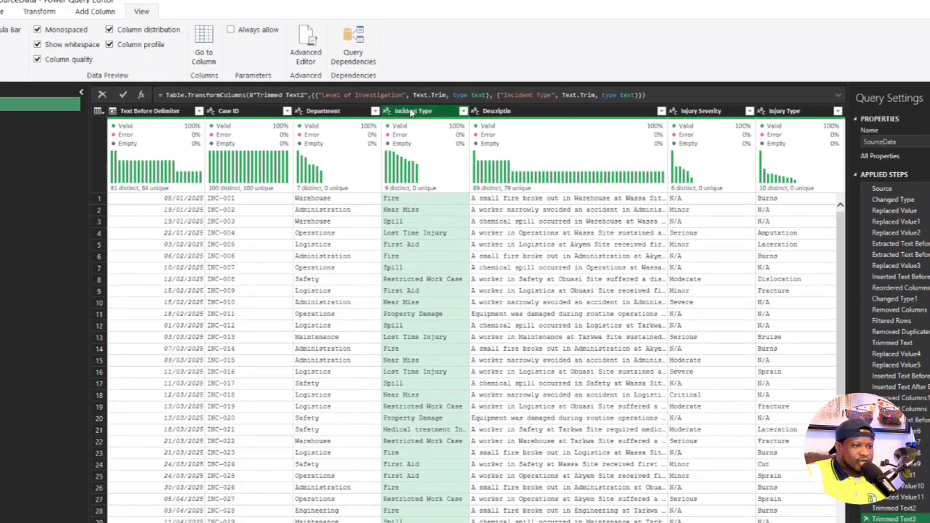
- Replace the value Fire with Firer in the Incident Type column
{"action": "right_click", "coordinate": [418, 114]}
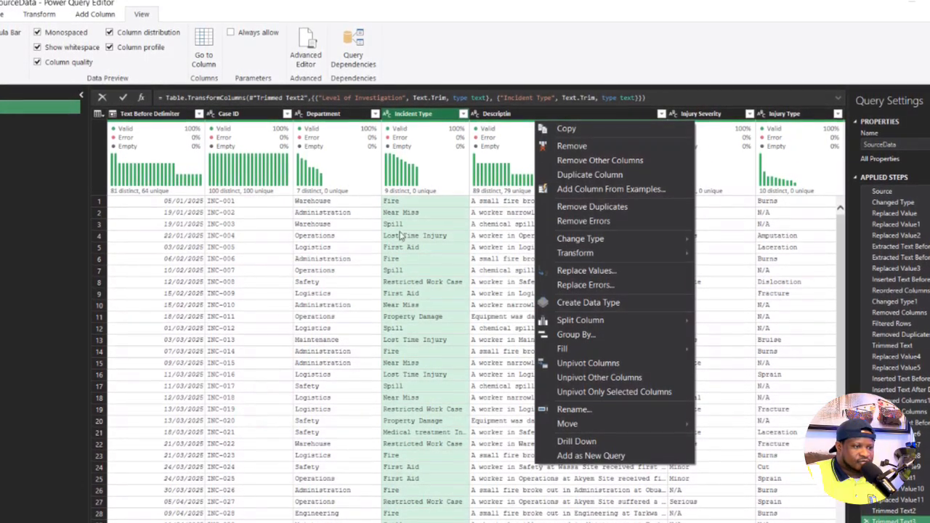
{"action": "left_click", "coordinate": [408, 204]}
{"action": "left_click", "coordinate": [414, 115]}
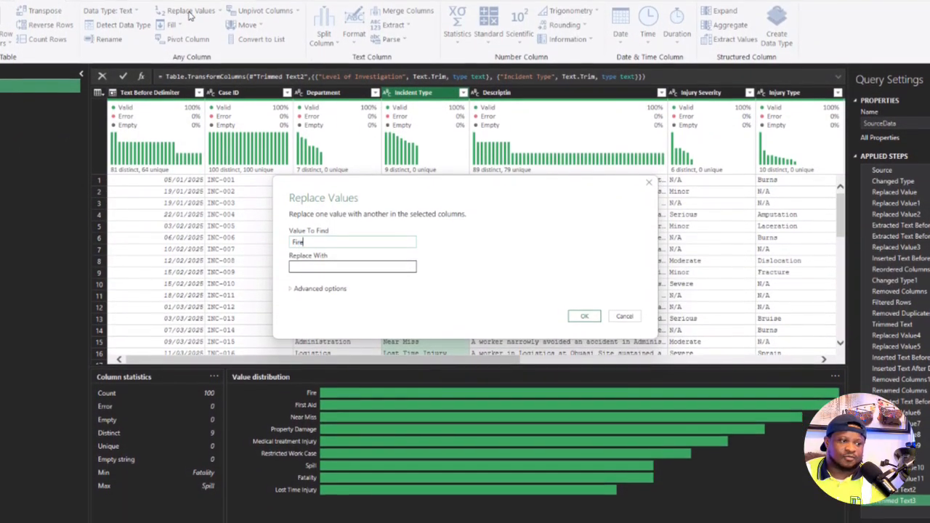
{"action": "left_click", "coordinate": [322, 252]}
{"action": "type", "text": "Fire"}
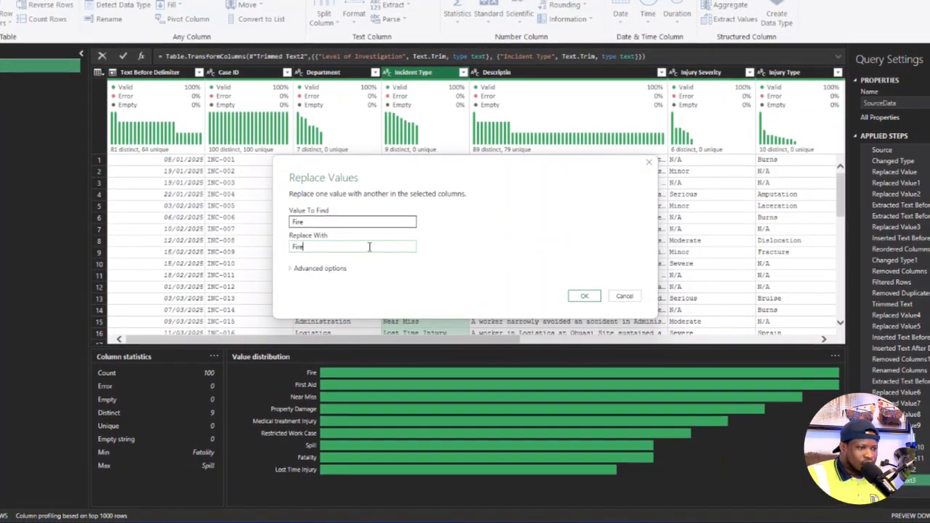
{"action": "left_click", "coordinate": [314, 224]}
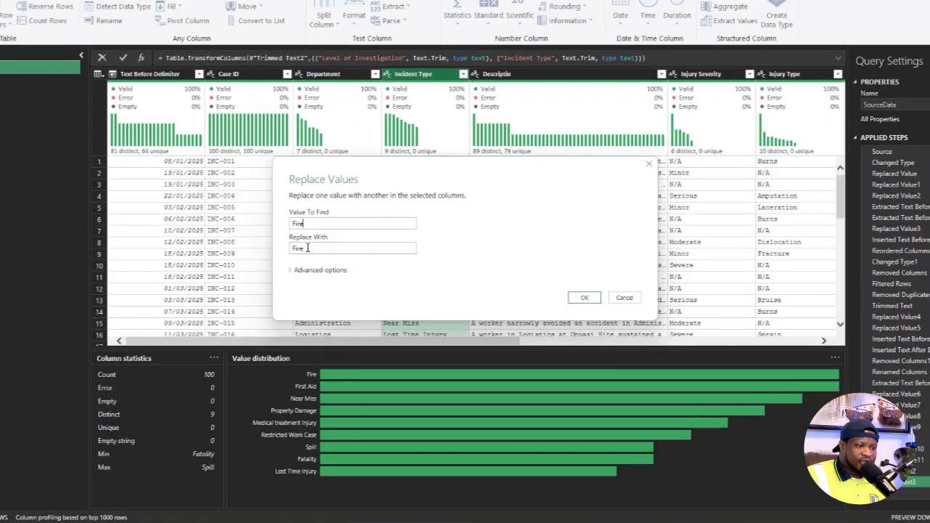
{"action": "left_click", "coordinate": [307, 248]}
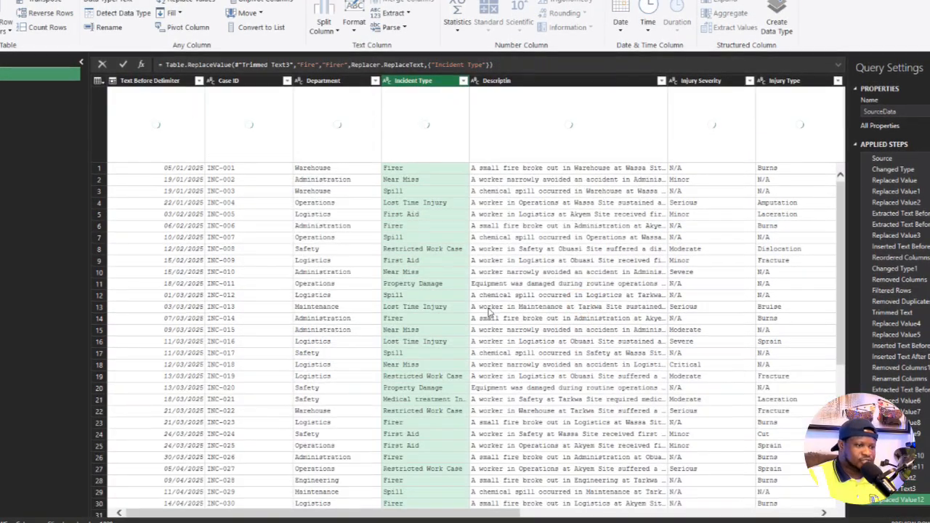
- Check the Incident Type column's profile and replace the value Firer with Fire in that column
{"action": "scroll", "coordinate": [428, 323], "scroll_direction": "down", "scroll_amount": 20}
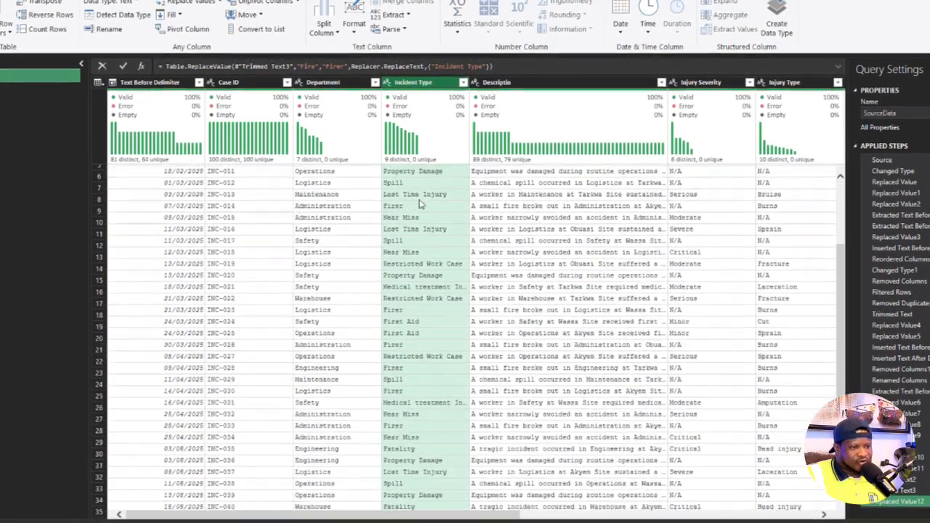
{"action": "left_click", "coordinate": [407, 85]}
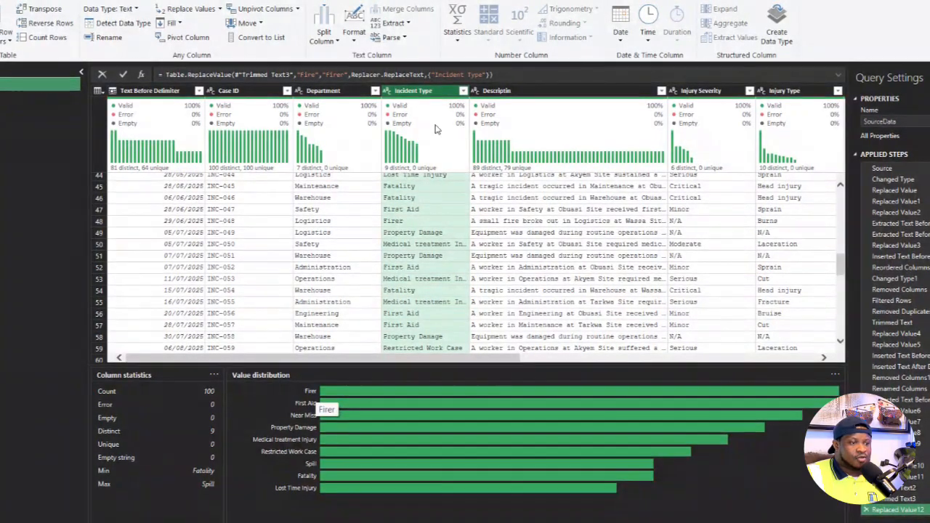
{"action": "left_click", "coordinate": [429, 94]}
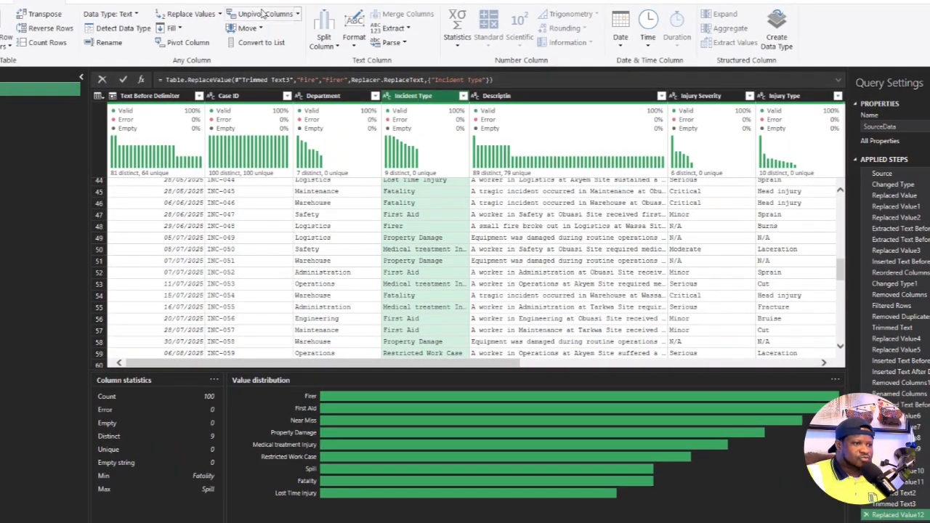
{"action": "right_click", "coordinate": [420, 94]}
{"action": "left_click", "coordinate": [392, 228]}
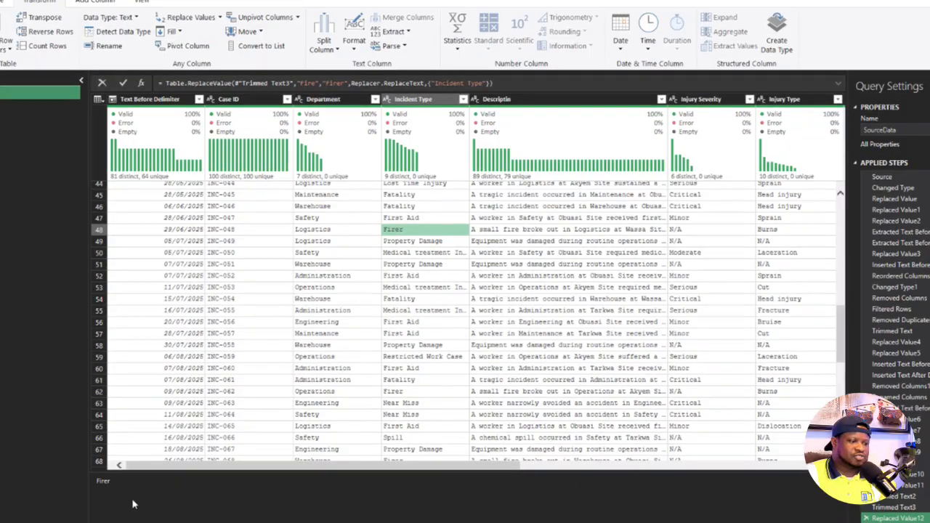
{"action": "left_click", "coordinate": [407, 101]}
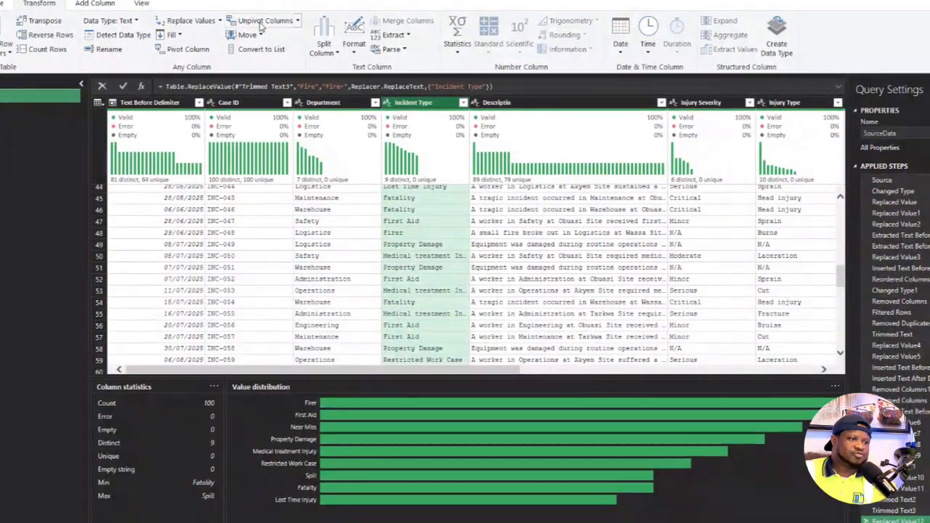
{"action": "left_click", "coordinate": [187, 20]}
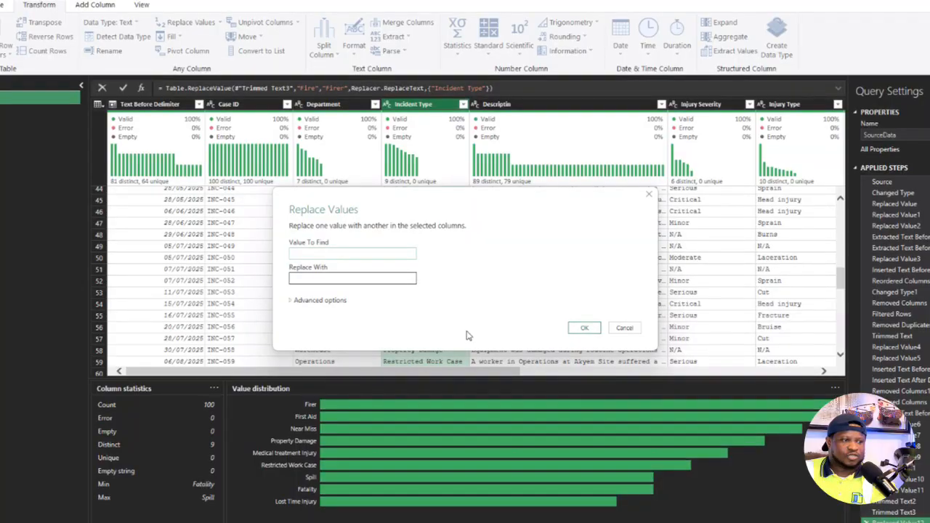
{"action": "left_click", "coordinate": [352, 280]}
{"action": "type", "text": "Fire"}
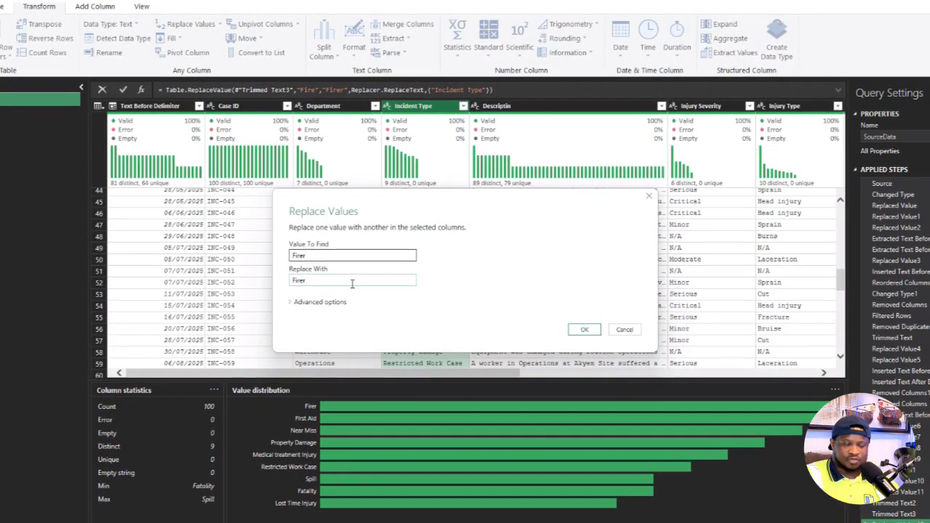
{"action": "left_click", "coordinate": [584, 330]}
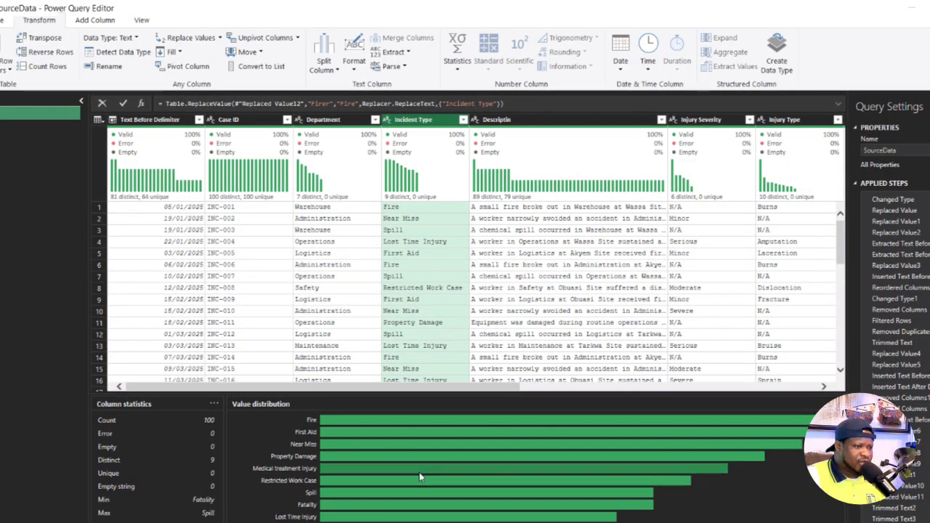
- Review the distinct-value distributions of the remaining columns and the profile of the Text Before Delimiter date column
{"action": "left_click_drag", "start_coordinate": [398, 392], "coordinate": [573, 400]}
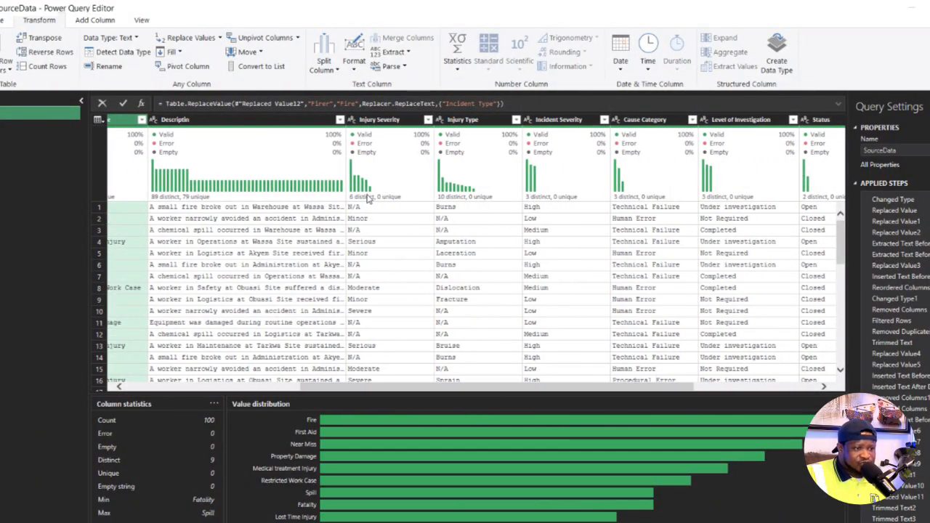
{"action": "mouse_move", "coordinate": [368, 200]}
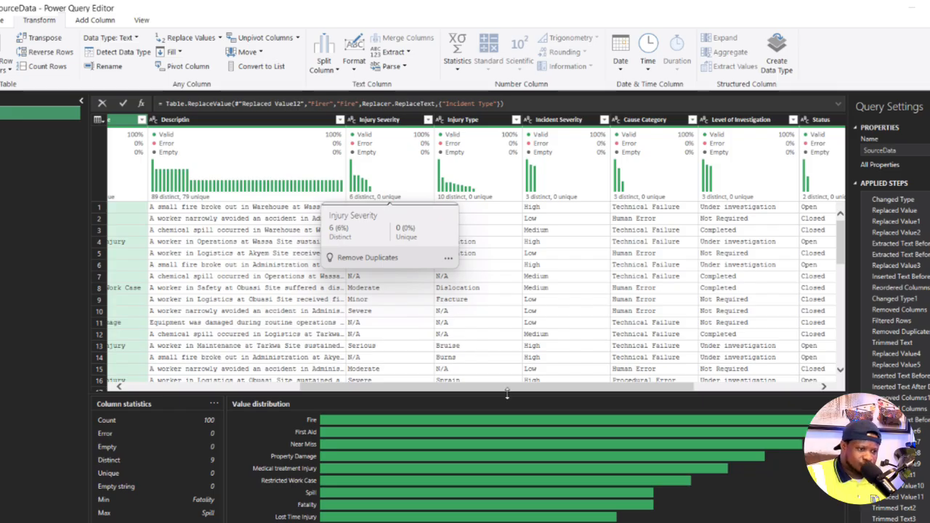
{"action": "left_click_drag", "start_coordinate": [501, 391], "coordinate": [302, 401]}
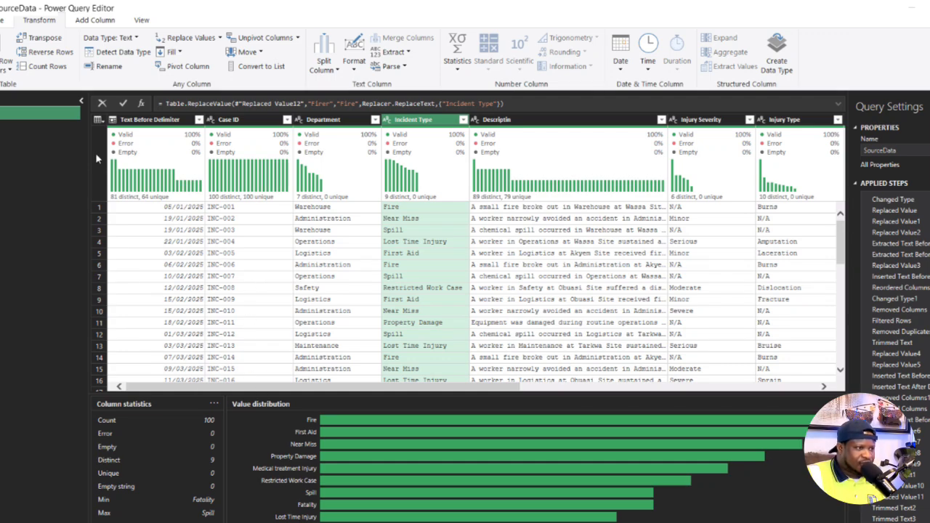
{"action": "left_click", "coordinate": [150, 119]}
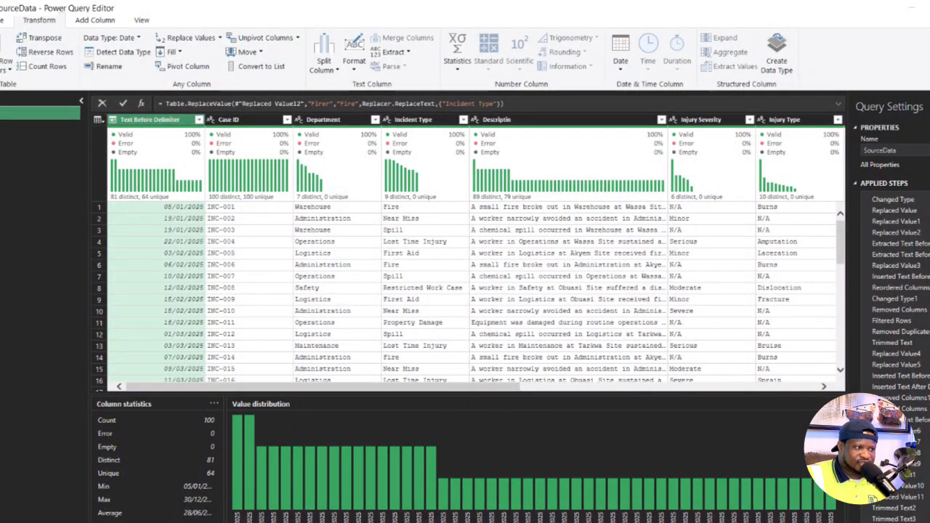
{"action": "right_click", "coordinate": [4, 114]}
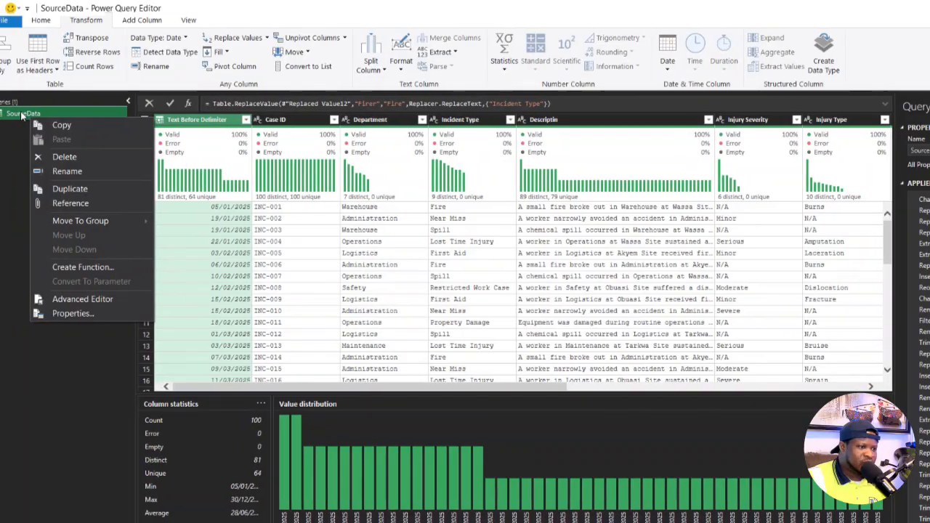
{"action": "left_click", "coordinate": [58, 363]}
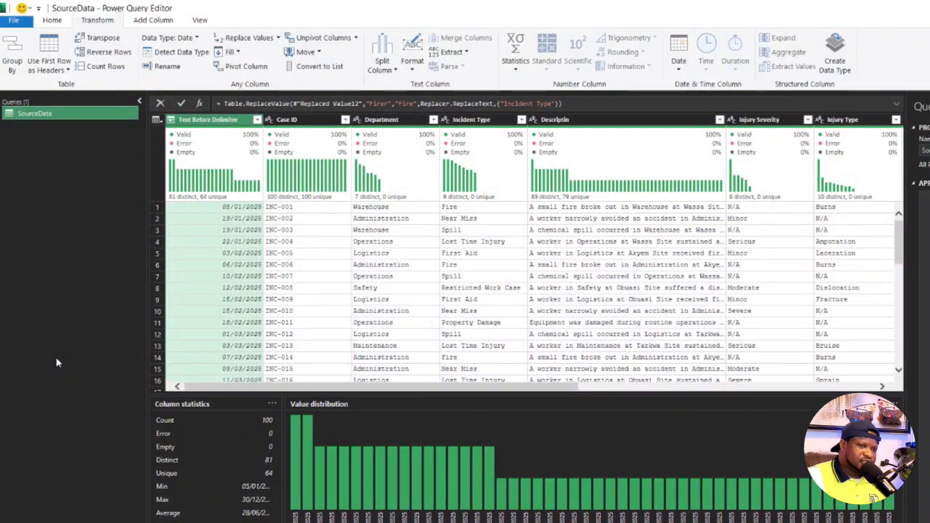
{"action": "mouse_move", "coordinate": [273, 207]}
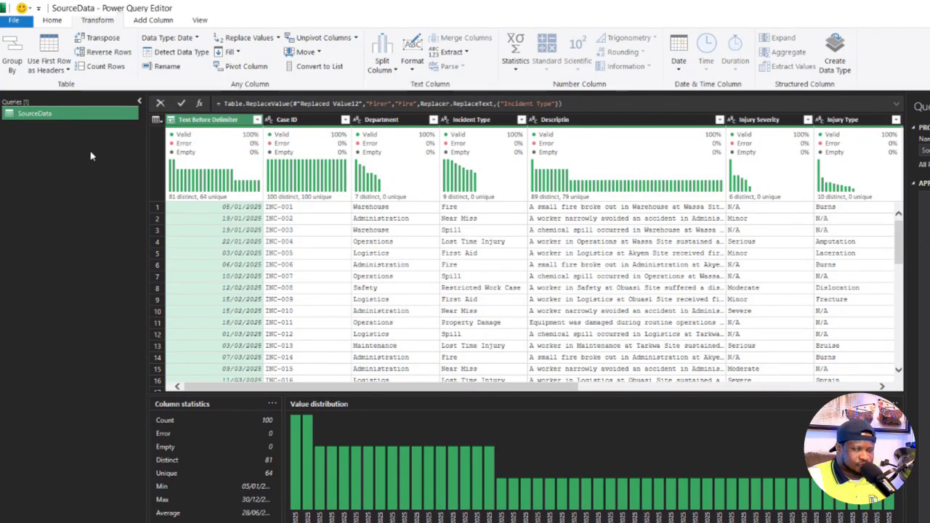
- Create three reference queries from the SourceData query
{"action": "right_click", "coordinate": [64, 117]}
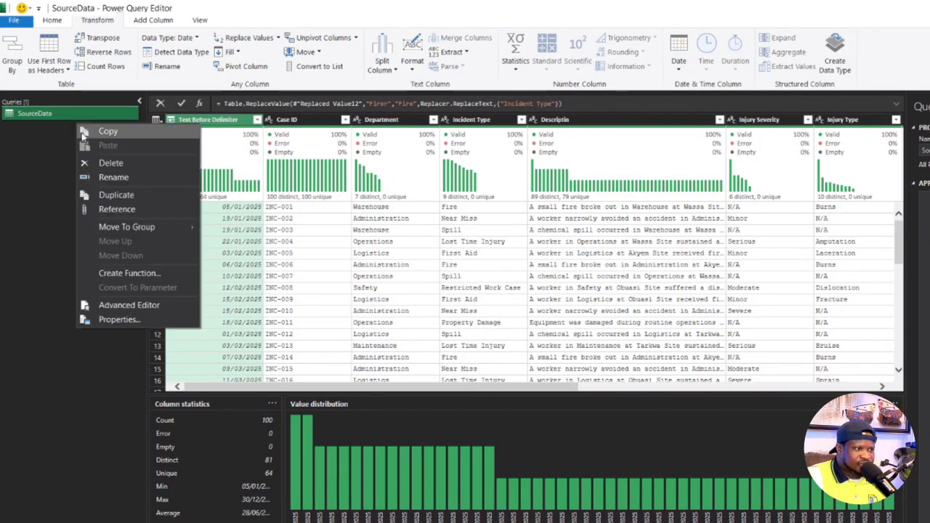
{"action": "left_click", "coordinate": [112, 210]}
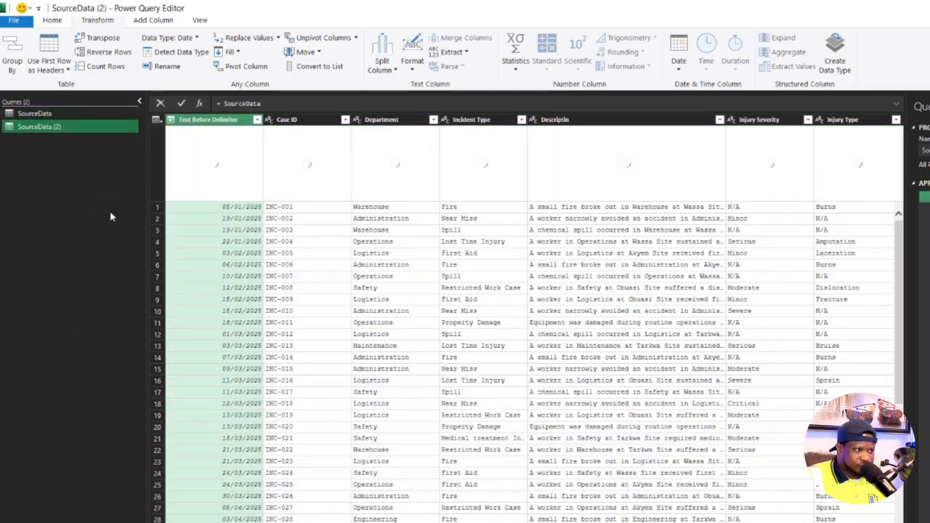
{"action": "left_click", "coordinate": [43, 114]}
{"action": "right_click", "coordinate": [44, 115]}
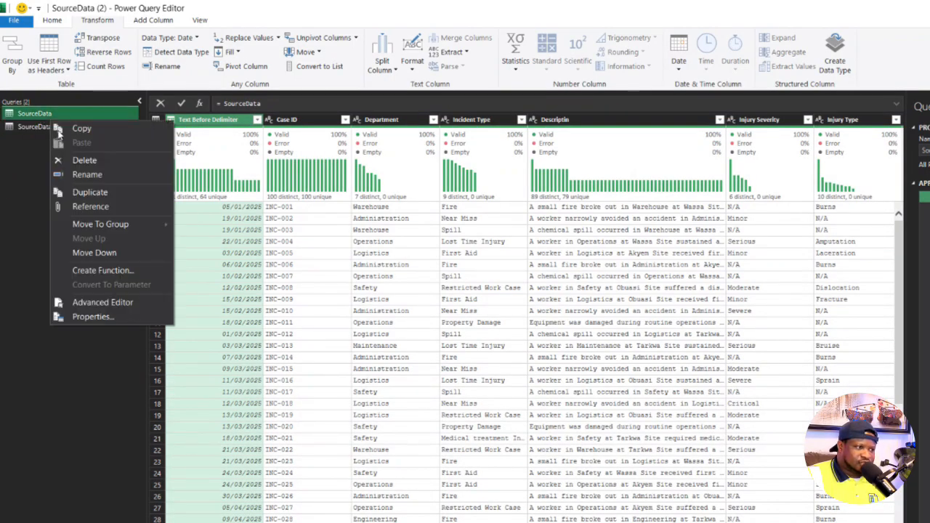
{"action": "left_click", "coordinate": [87, 208]}
{"action": "left_click", "coordinate": [42, 116]}
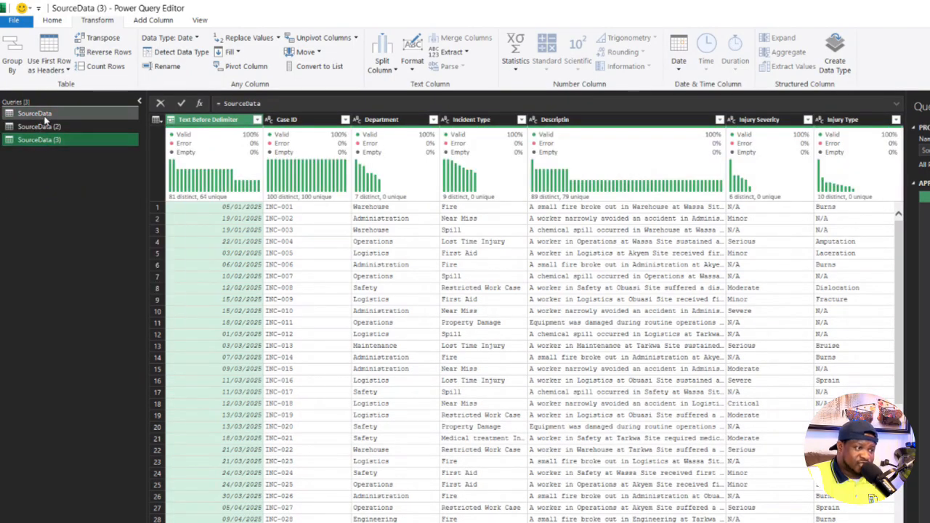
{"action": "right_click", "coordinate": [45, 118]}
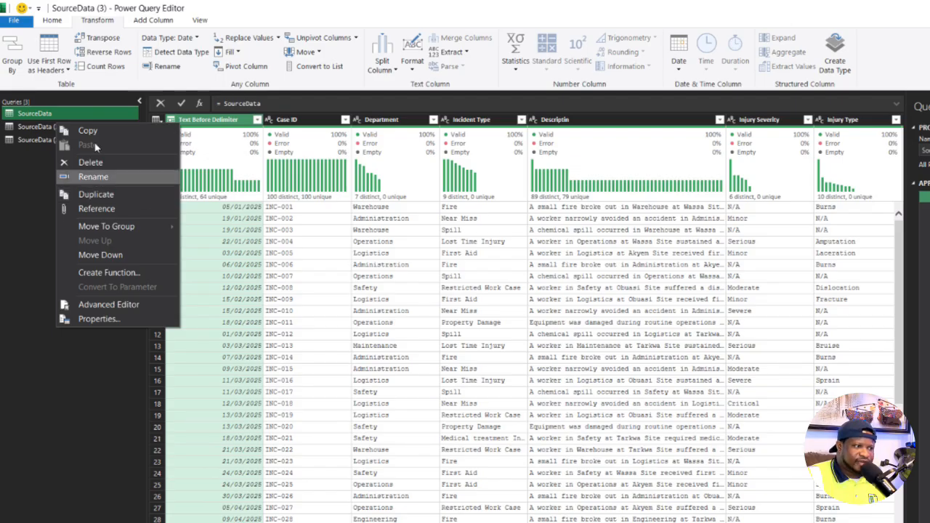
{"action": "left_click", "coordinate": [93, 211]}
- Keep only the Department column in the SourceData (2) query and rename the query Department
{"action": "left_click", "coordinate": [40, 127]}
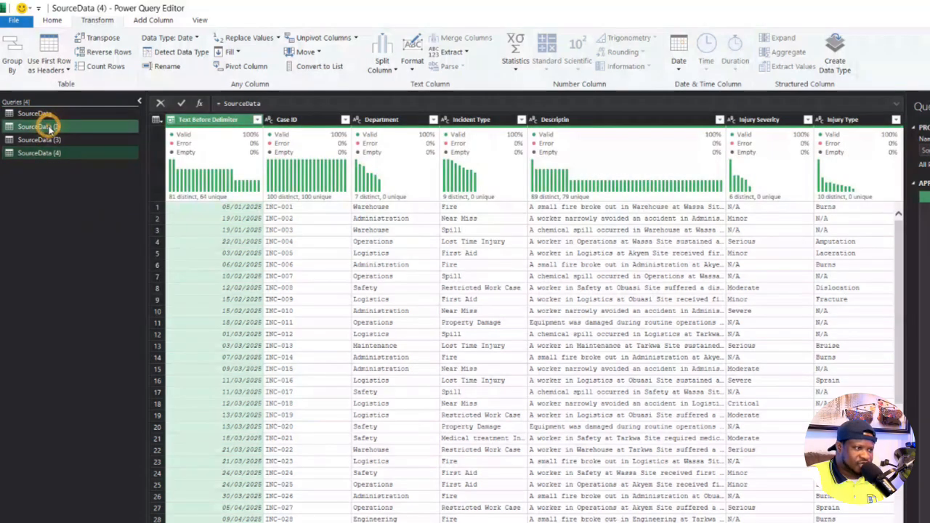
{"action": "left_click", "coordinate": [383, 121]}
{"action": "right_click", "coordinate": [384, 121]}
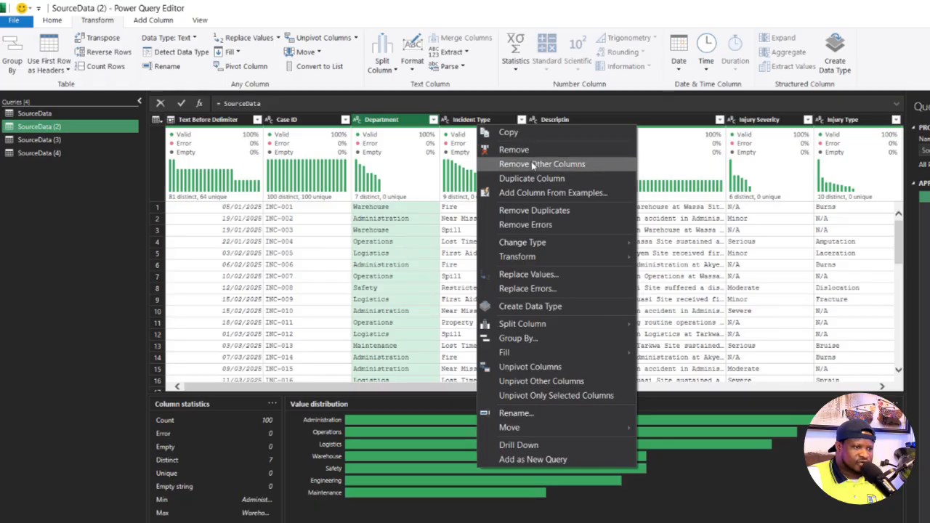
{"action": "left_click", "coordinate": [530, 164]}
{"action": "right_click", "coordinate": [73, 128]}
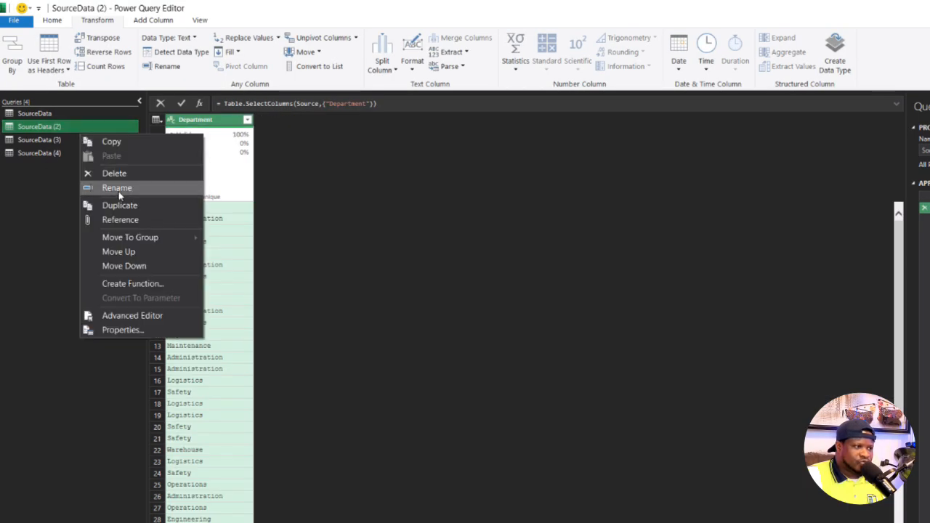
{"action": "left_click", "coordinate": [123, 187]}
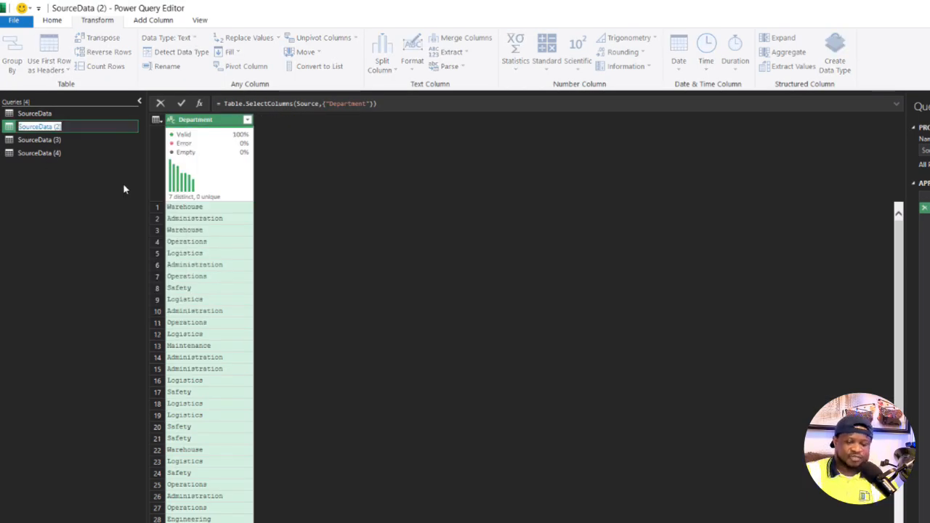
{"action": "type", "text": "Departm"}
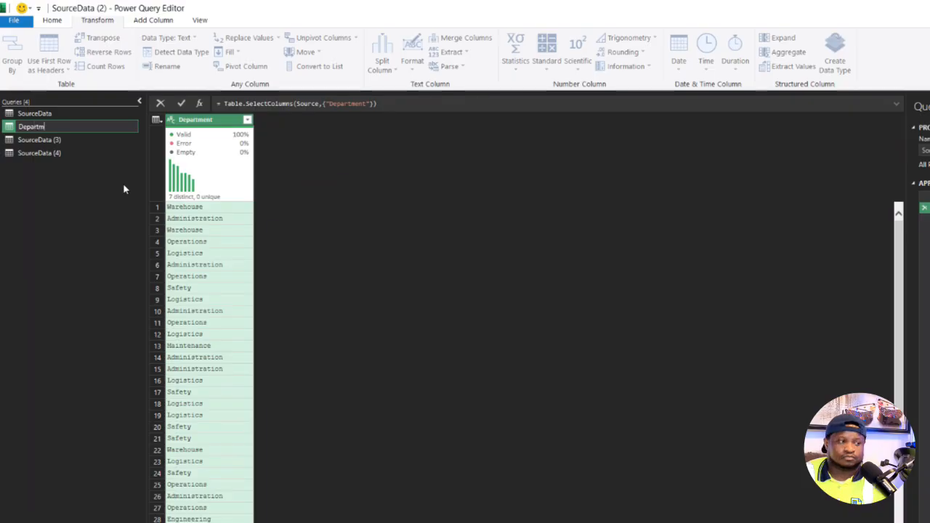
{"action": "type", "text": "ent"}
{"action": "key", "text": "Return"}
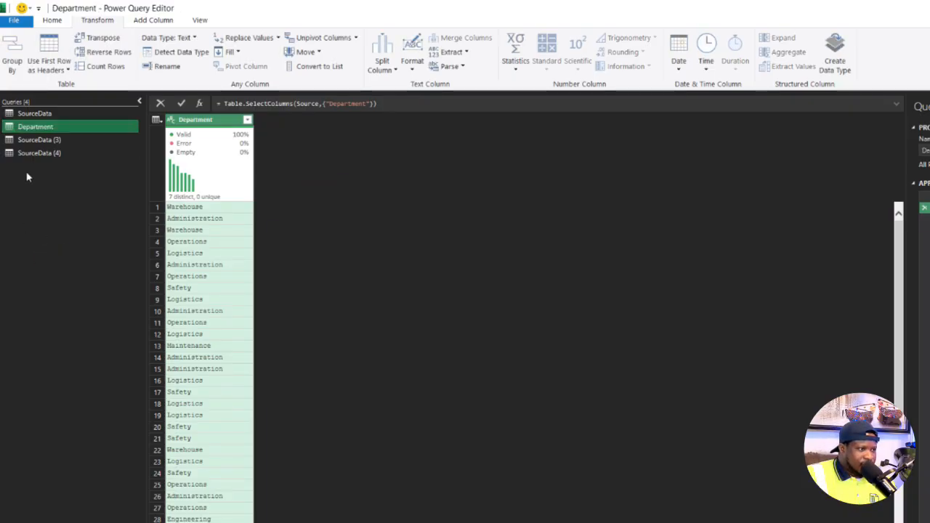
- Keep only the Incident Type column in the SourceData (3) query and rename the query Incident Types
{"action": "left_click", "coordinate": [33, 140]}
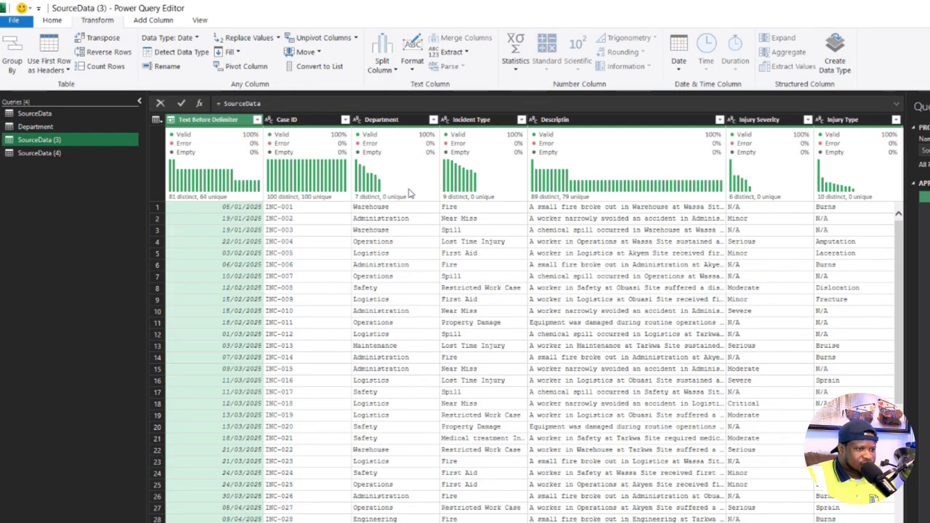
{"action": "right_click", "coordinate": [474, 121]}
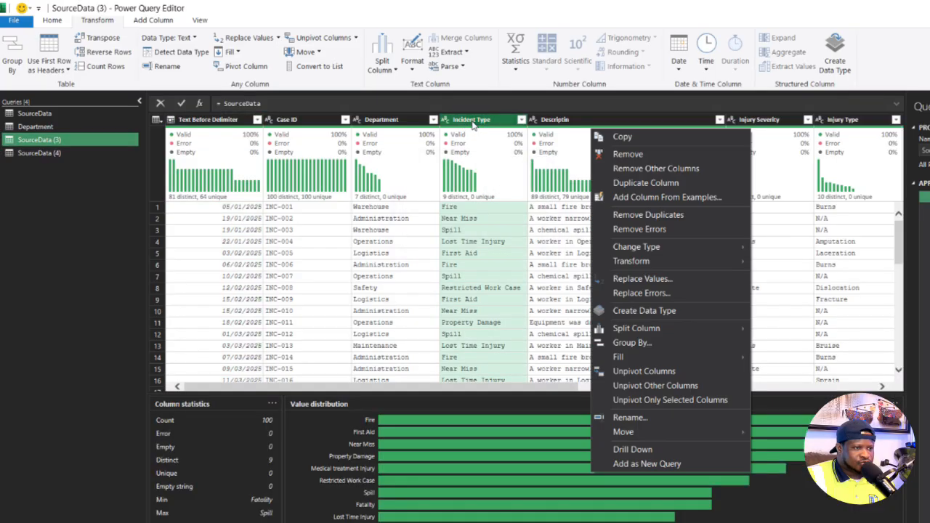
{"action": "left_click", "coordinate": [641, 169]}
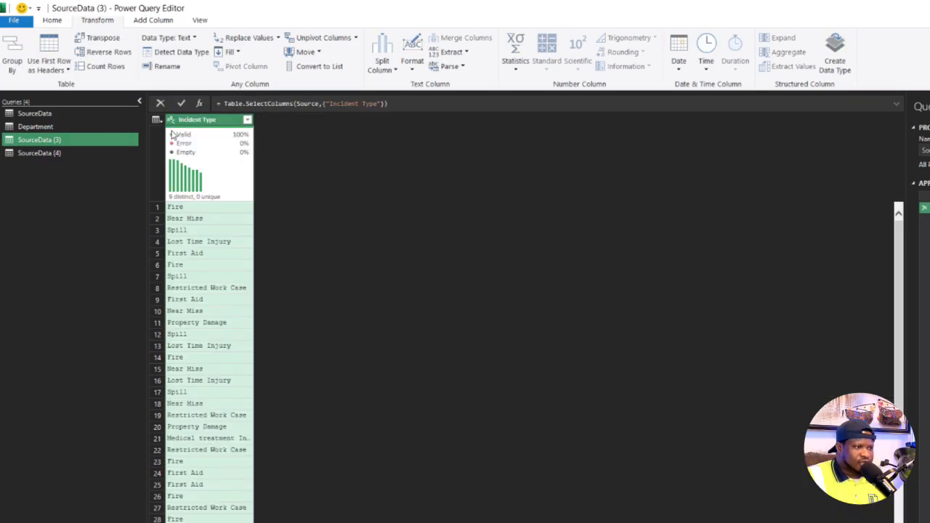
{"action": "double_click", "coordinate": [63, 138]}
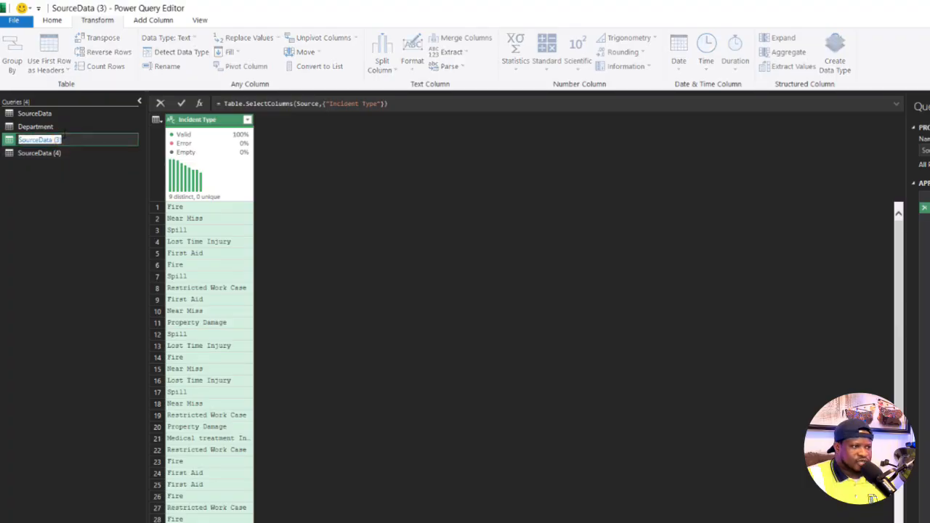
{"action": "type", "text": "Incident Type"}
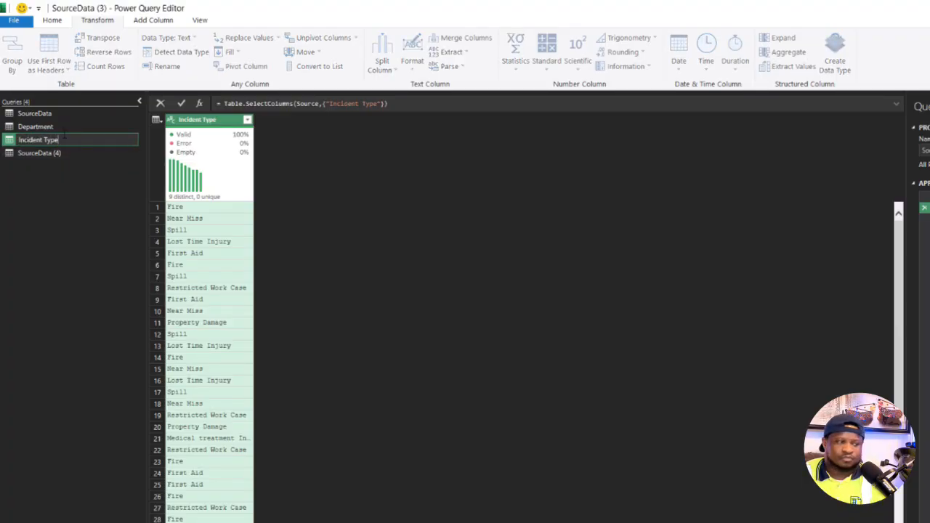
{"action": "type", "text": "s"}
{"action": "key", "text": "Return"}
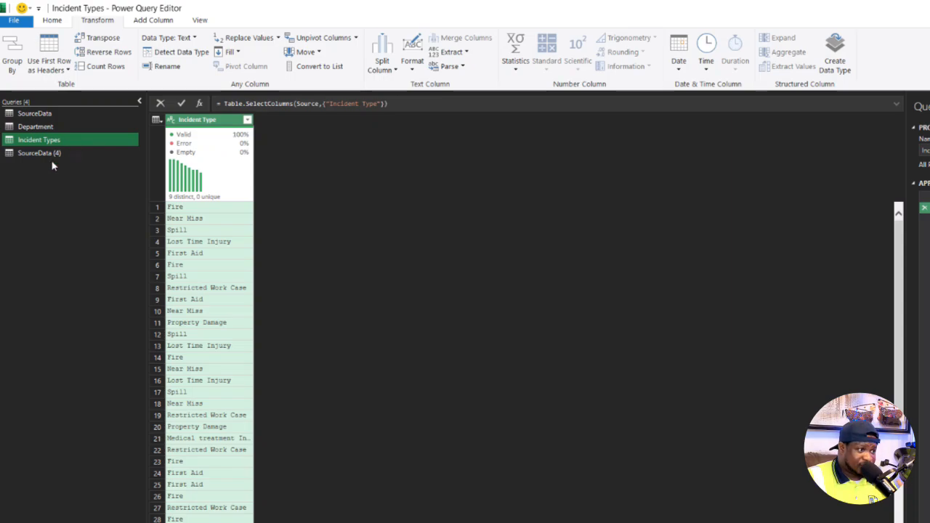
- Keep only the Location column in the SourceData (4) query and rename the query Location
{"action": "left_click", "coordinate": [49, 154]}
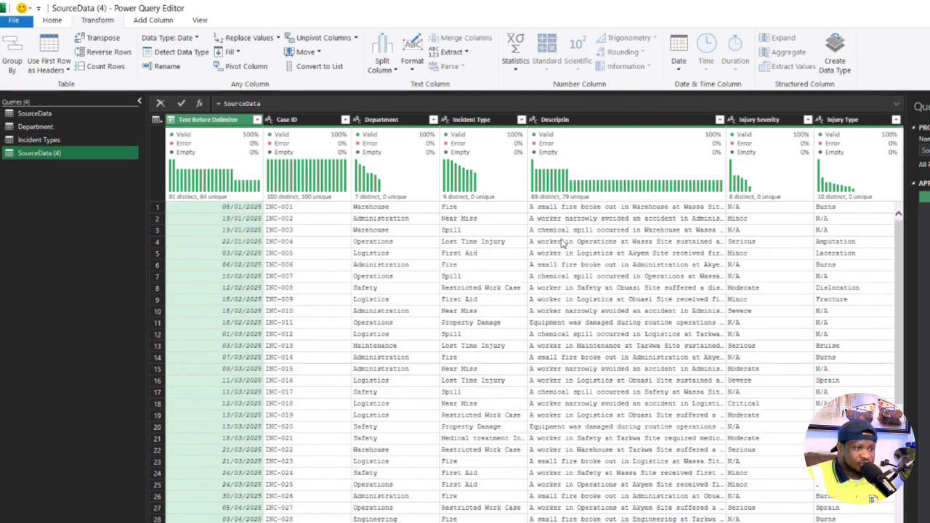
{"action": "scroll", "coordinate": [720, 206], "scroll_direction": "right", "scroll_amount": 5}
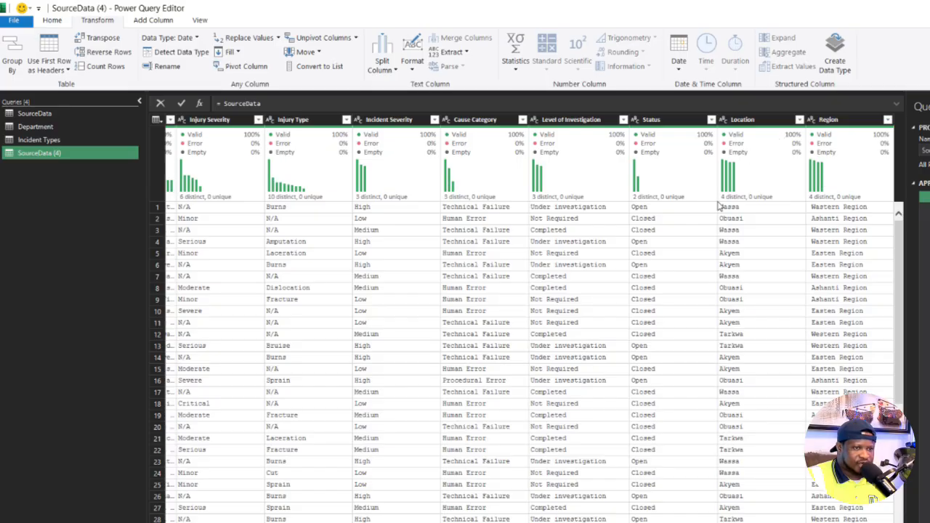
{"action": "right_click", "coordinate": [749, 124]}
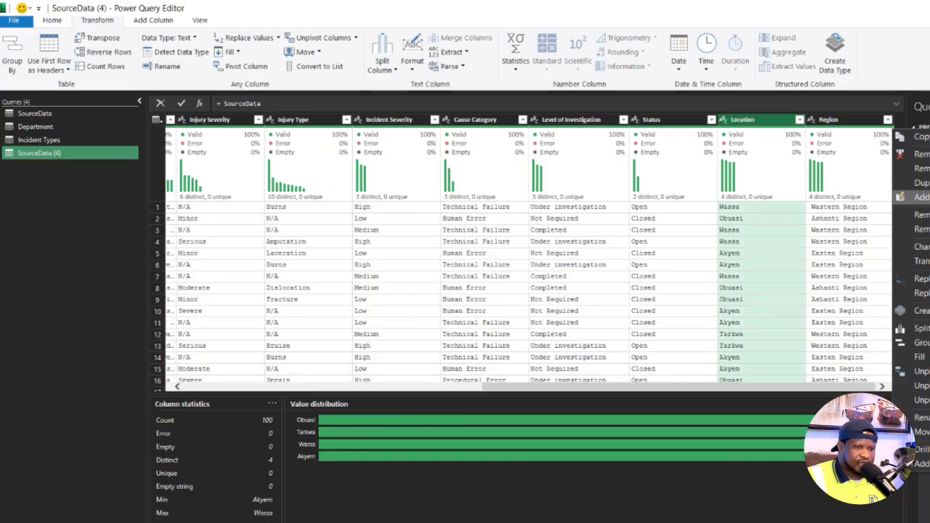
{"action": "left_click", "coordinate": [917, 168]}
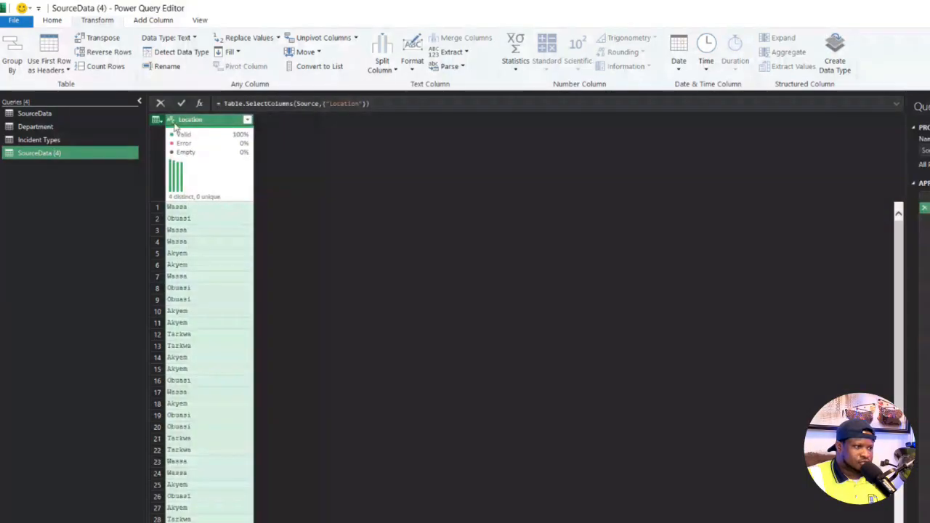
{"action": "double_click", "coordinate": [42, 153]}
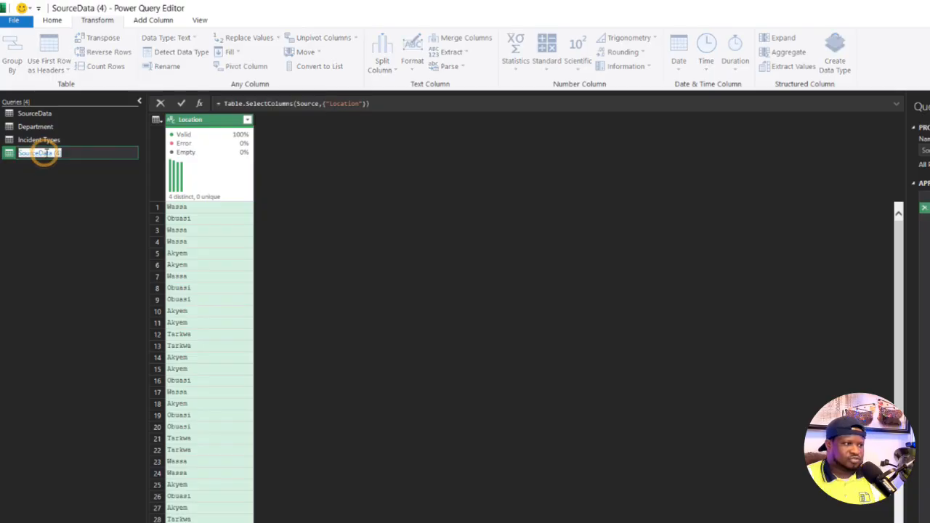
{"action": "type", "text": "Location"}
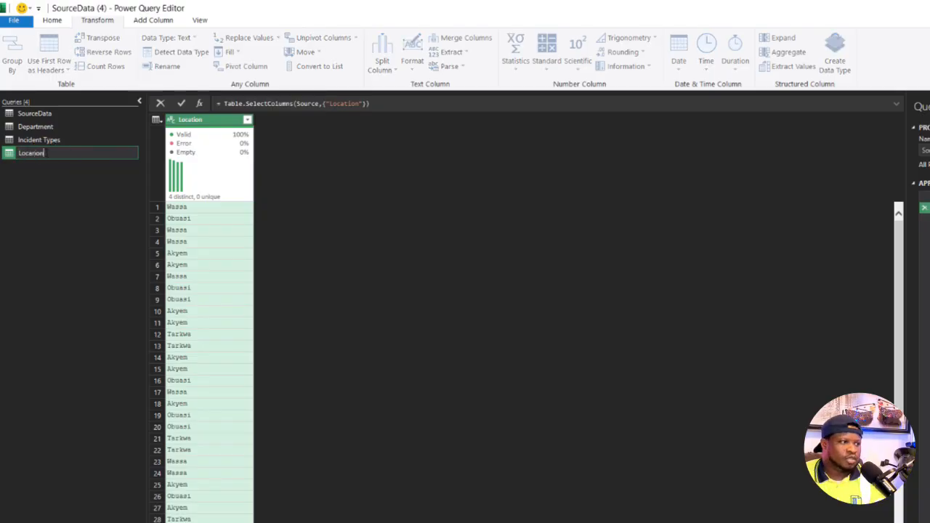
{"action": "key", "text": "BackSpace"}
{"action": "key", "text": "BackSpace"}
{"action": "key", "text": "BackSpace"}
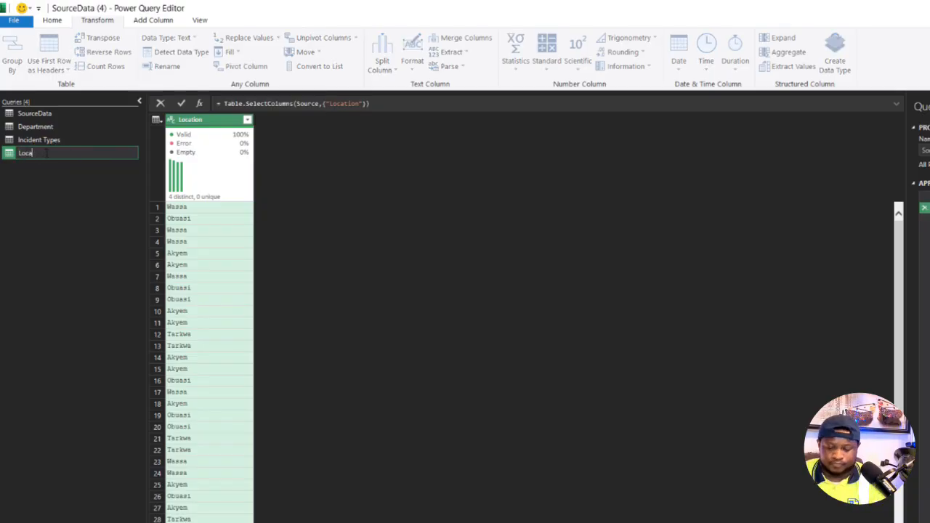
{"action": "left_click", "coordinate": [31, 240]}
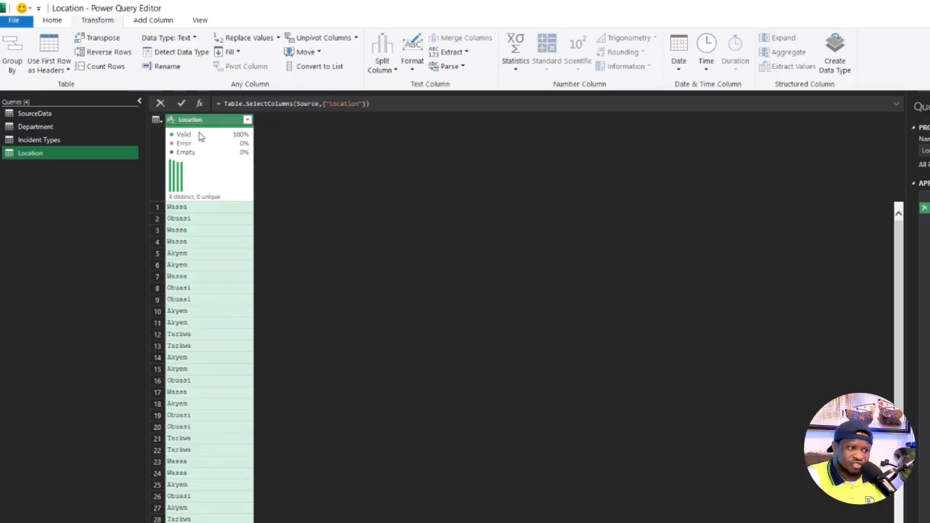
- Remove duplicates from the single column in each of the Location, Incident Types and Department queries
{"action": "right_click", "coordinate": [242, 129]}
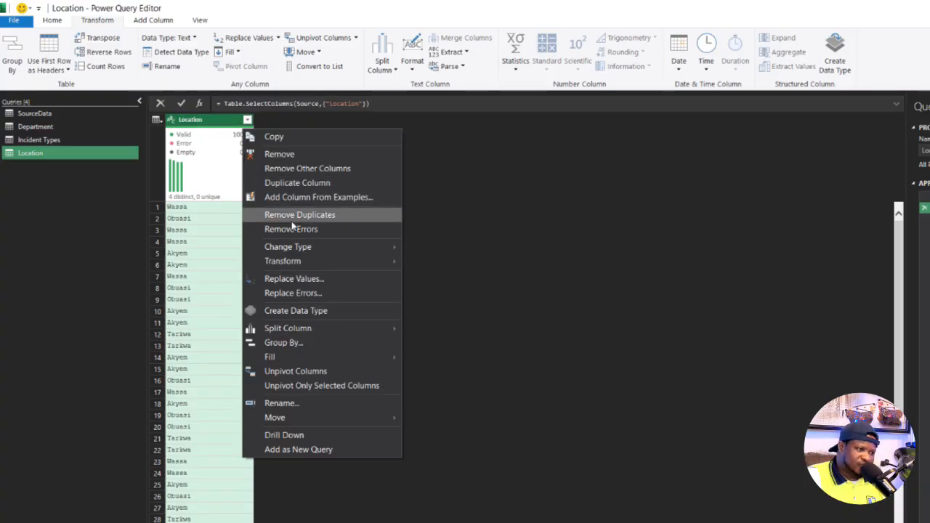
{"action": "left_click", "coordinate": [291, 220]}
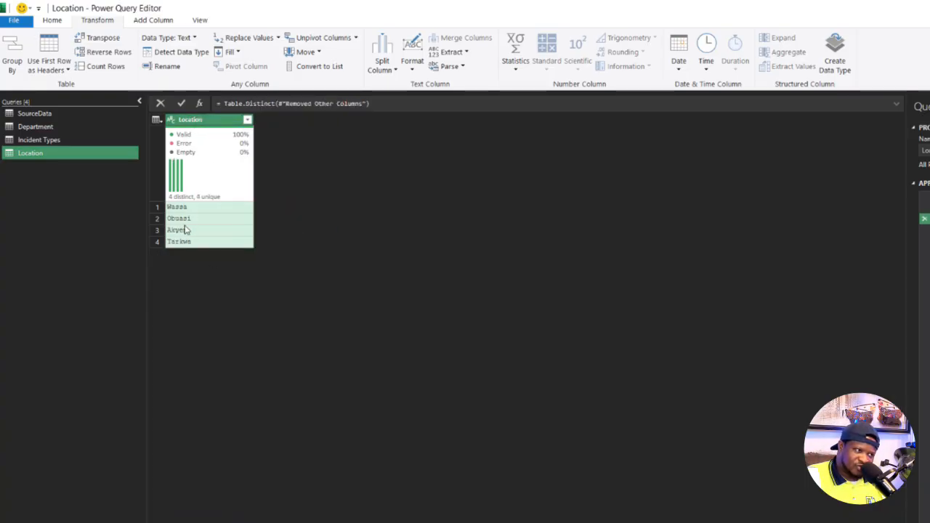
{"action": "left_click", "coordinate": [39, 140]}
{"action": "right_click", "coordinate": [218, 120]}
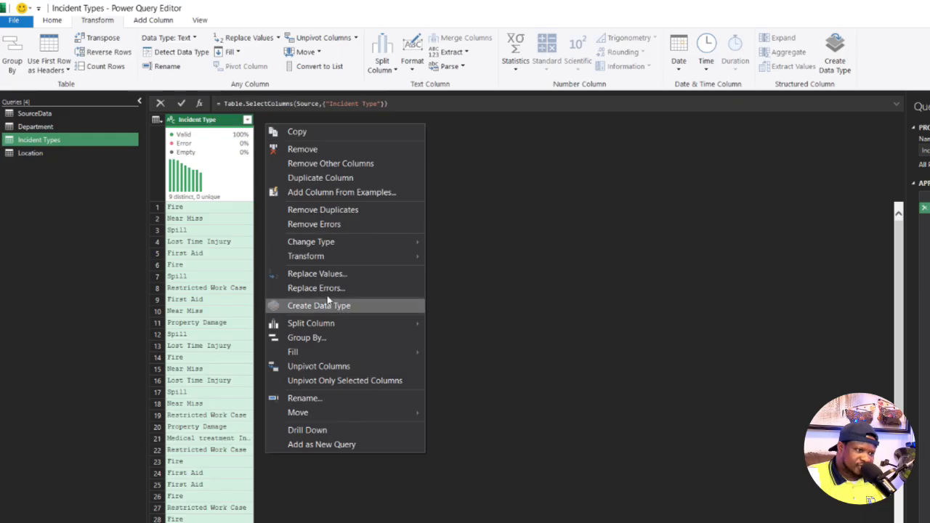
{"action": "left_click", "coordinate": [318, 211]}
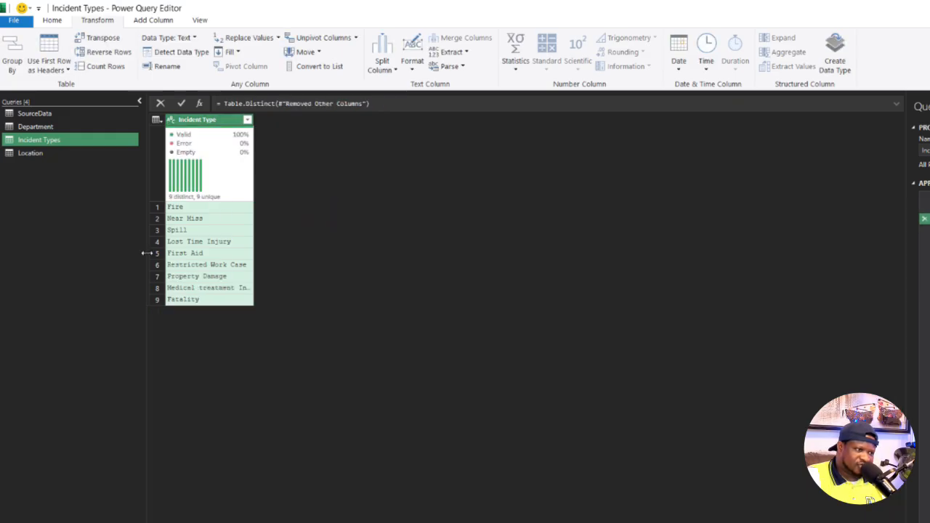
{"action": "left_click_drag", "start_coordinate": [38, 127], "coordinate": [37, 130]}
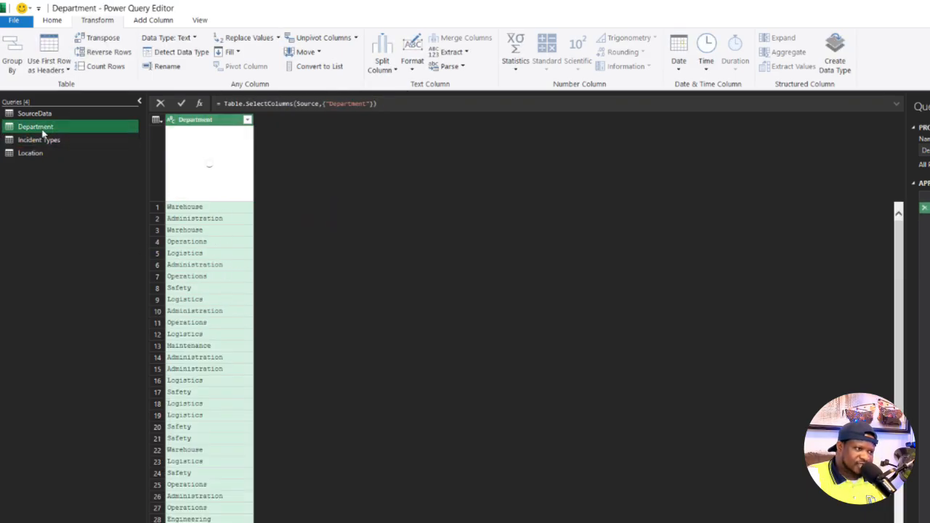
{"action": "right_click", "coordinate": [195, 120]}
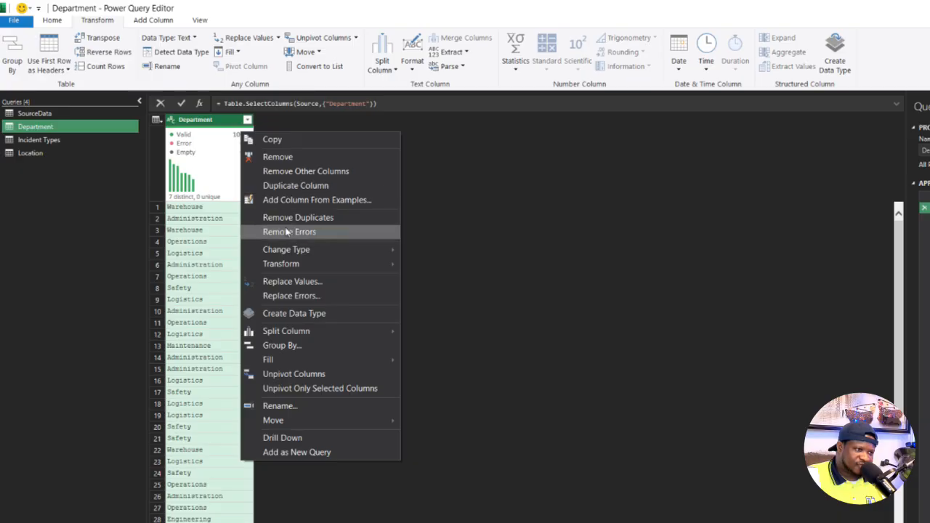
{"action": "left_click", "coordinate": [298, 217]}
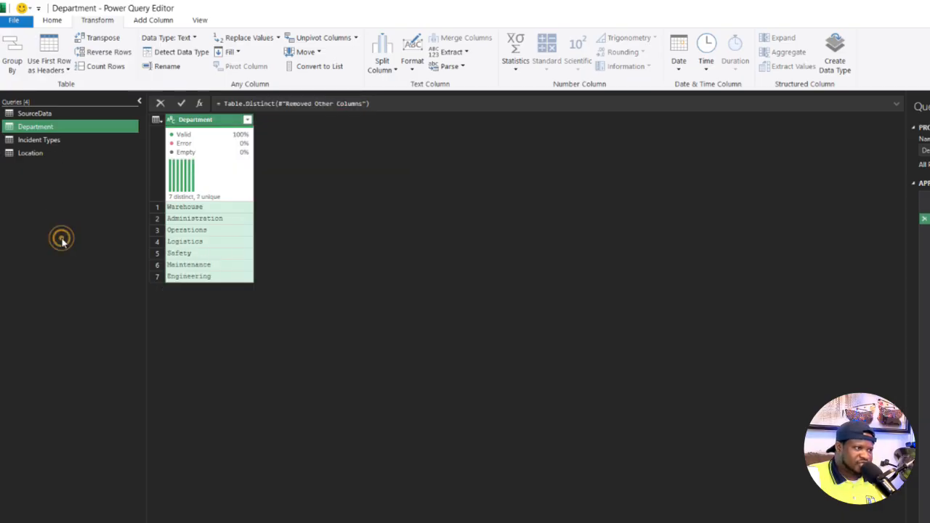
- Close the query editor and load the queries as tables on new worksheets, adding the data to the Data Model
{"action": "left_click", "coordinate": [51, 21]}
{"action": "left_click", "coordinate": [11, 67]}
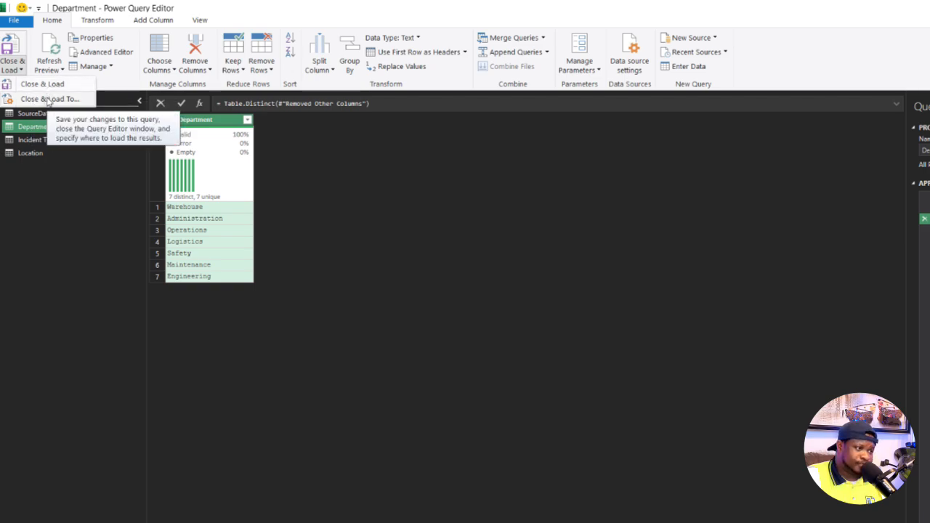
{"action": "left_click", "coordinate": [53, 212]}
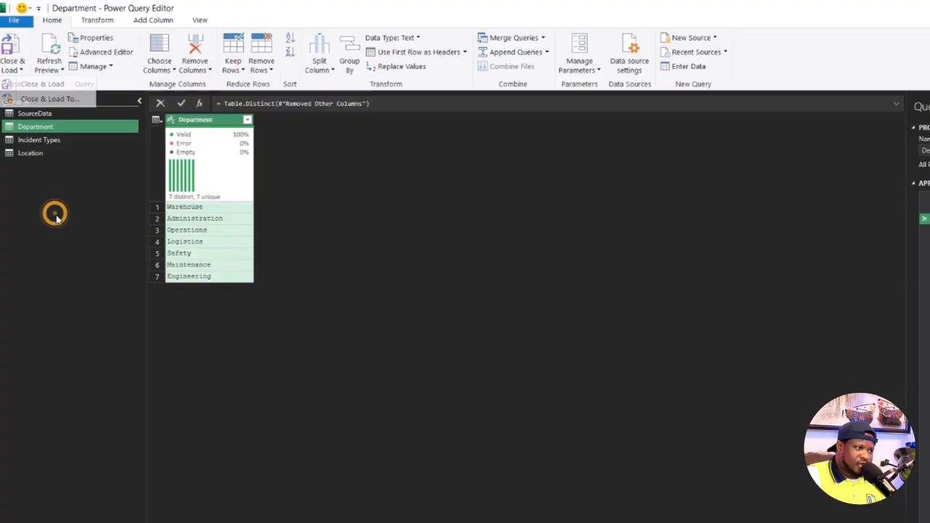
{"action": "left_click", "coordinate": [40, 115]}
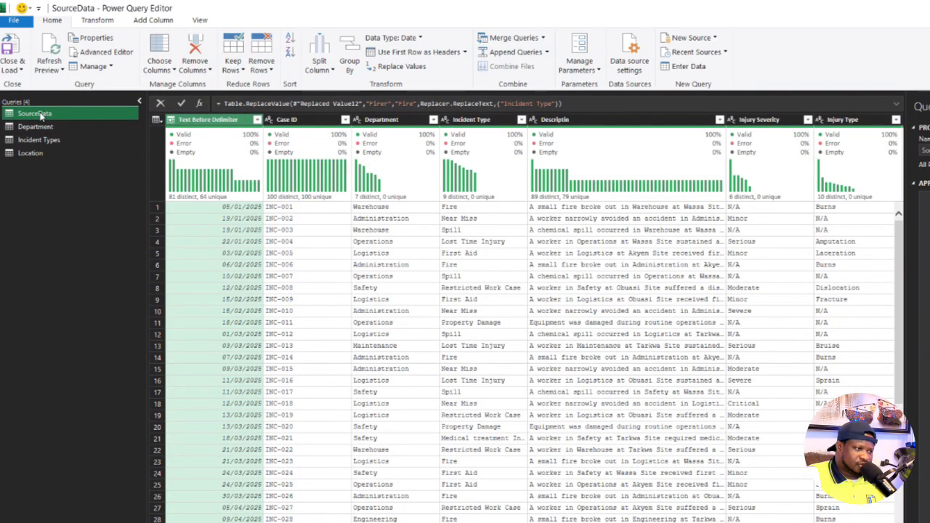
{"action": "left_click", "coordinate": [16, 75]}
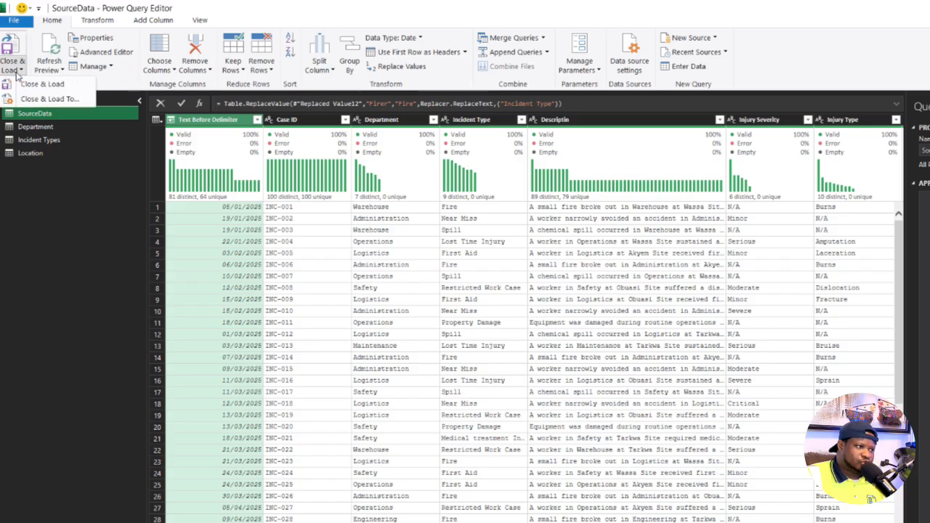
{"action": "left_click", "coordinate": [42, 84]}
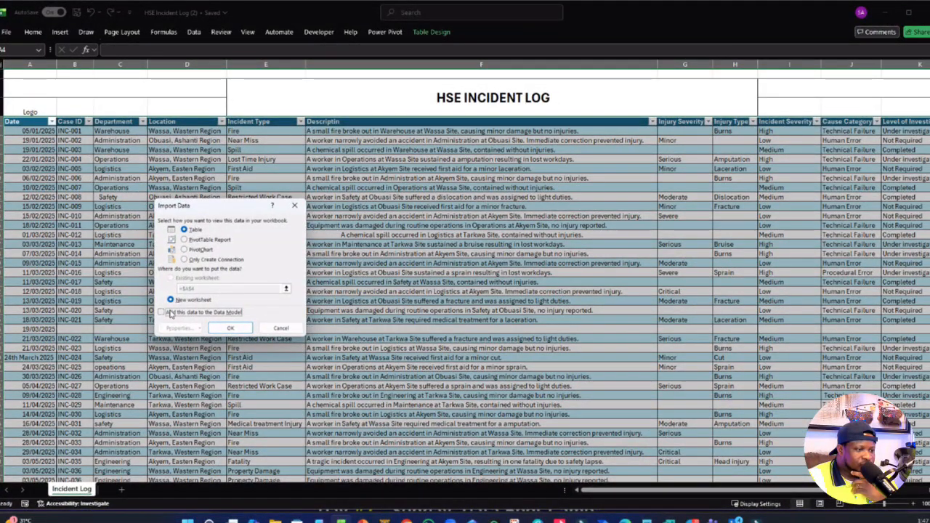
{"action": "left_click", "coordinate": [185, 260]}
{"action": "left_click", "coordinate": [185, 230]}
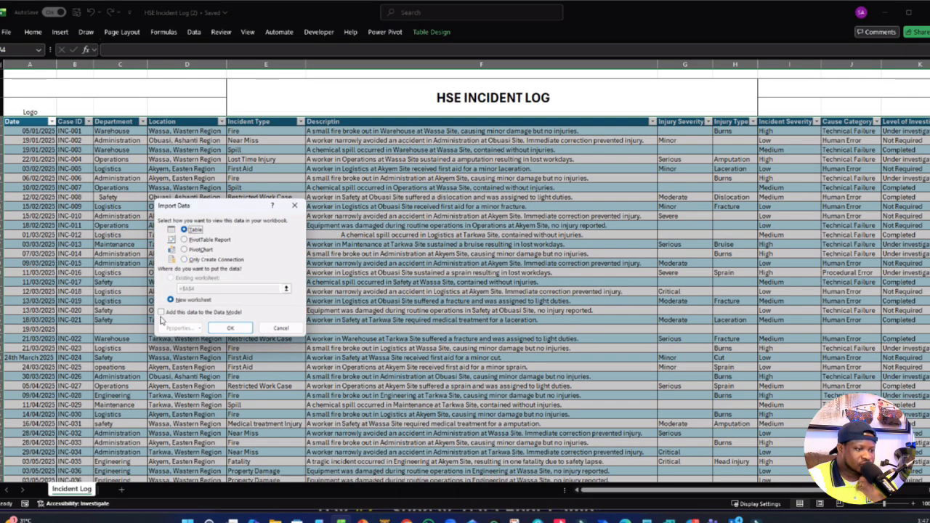
{"action": "left_click", "coordinate": [161, 312]}
{"action": "left_click", "coordinate": [230, 328]}
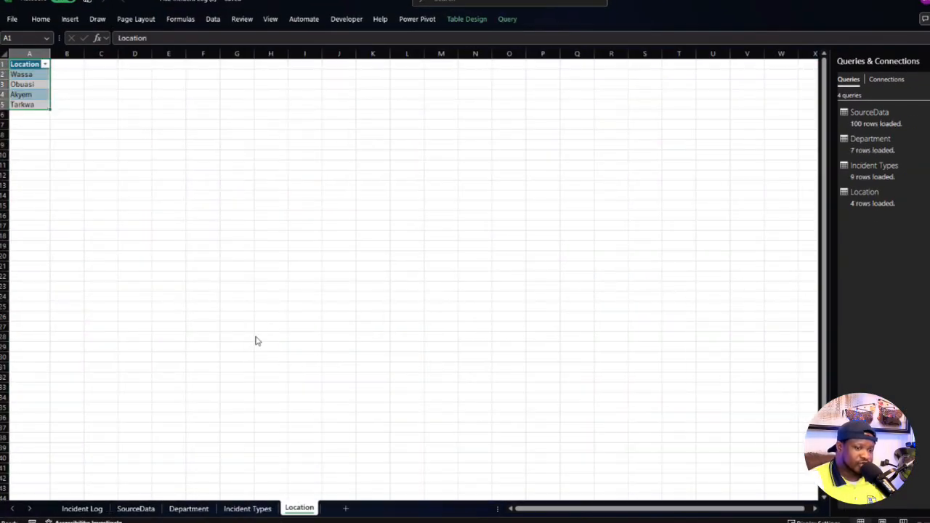
- Check the loaded lists on the Incident Types, Location and Department sheets
{"action": "left_click", "coordinate": [252, 509]}
{"action": "left_click", "coordinate": [287, 511]}
{"action": "left_click", "coordinate": [185, 510]}
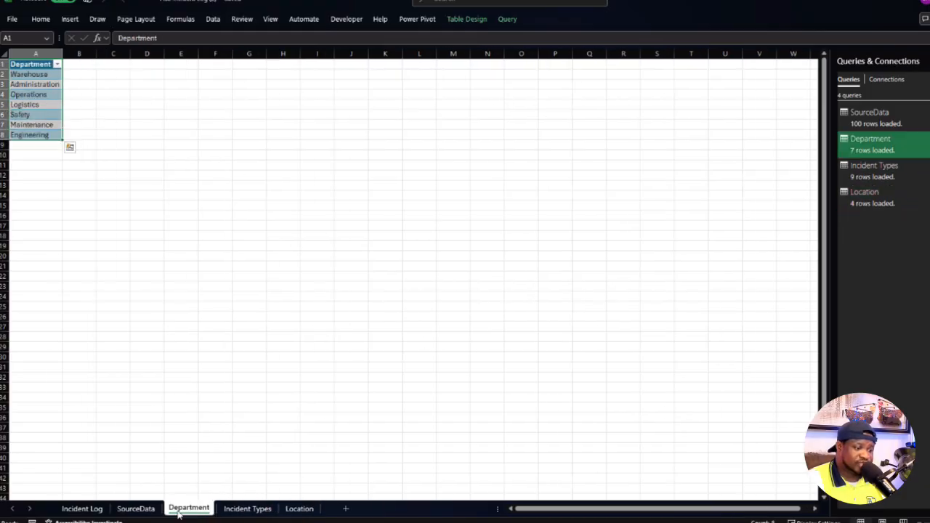
- Compare the cleaned SourceData table with the original Incident Log, including its Injury Severity entries, and return to the Department sheet
{"action": "left_click", "coordinate": [138, 510]}
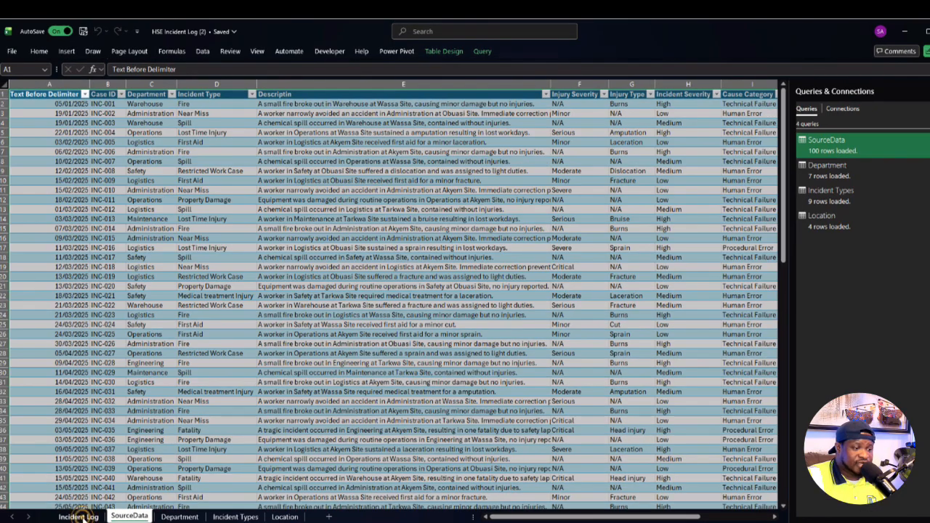
{"action": "left_click", "coordinate": [73, 499]}
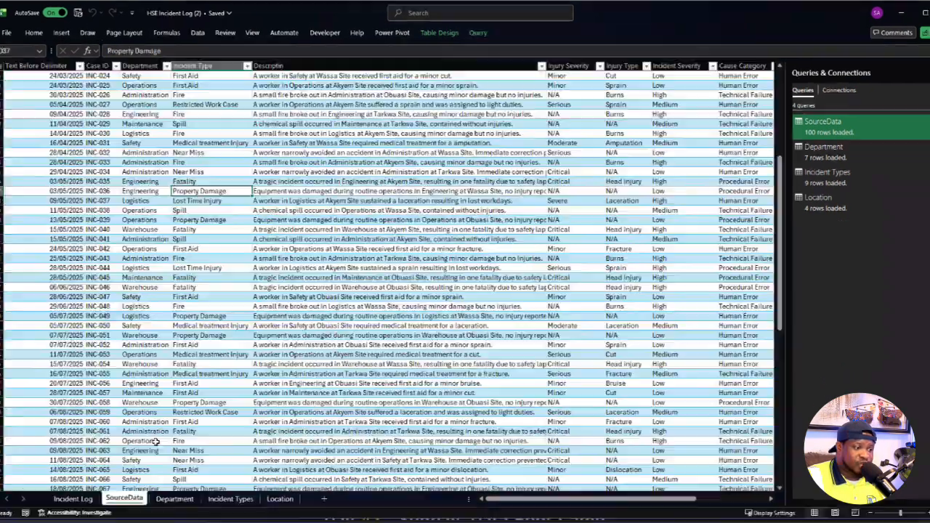
{"action": "scroll", "coordinate": [155, 441], "scroll_direction": "up", "scroll_amount": 8}
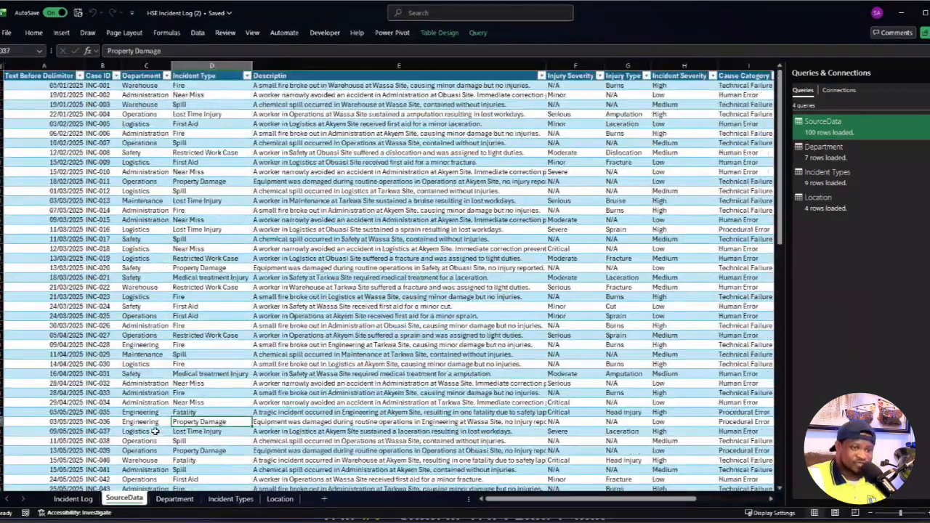
{"action": "scroll", "coordinate": [168, 476], "scroll_direction": "down", "scroll_amount": 8}
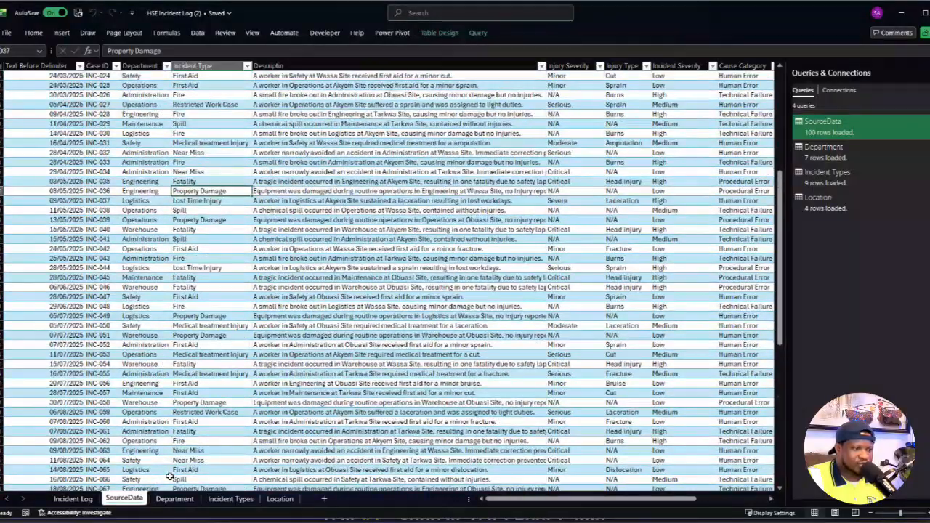
{"action": "left_click", "coordinate": [561, 306]}
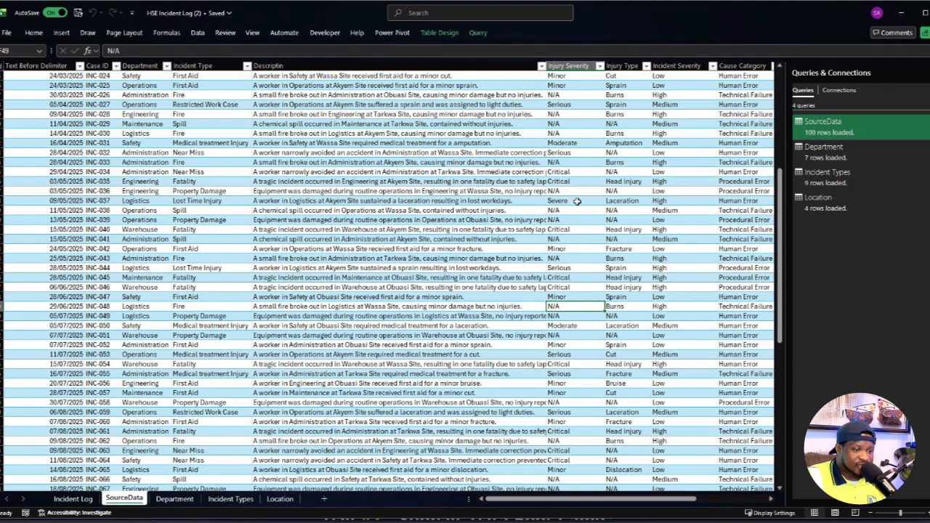
{"action": "left_click", "coordinate": [178, 498]}
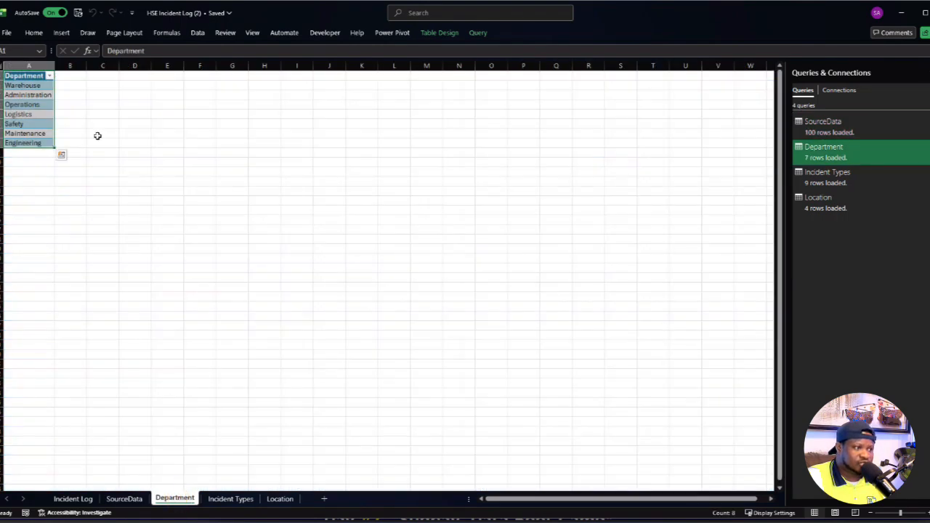
- Change the Department query's load destination to Only Create Connection, keeping it in the Data Model and accepting the table's removal
{"action": "right_click", "coordinate": [840, 152]}
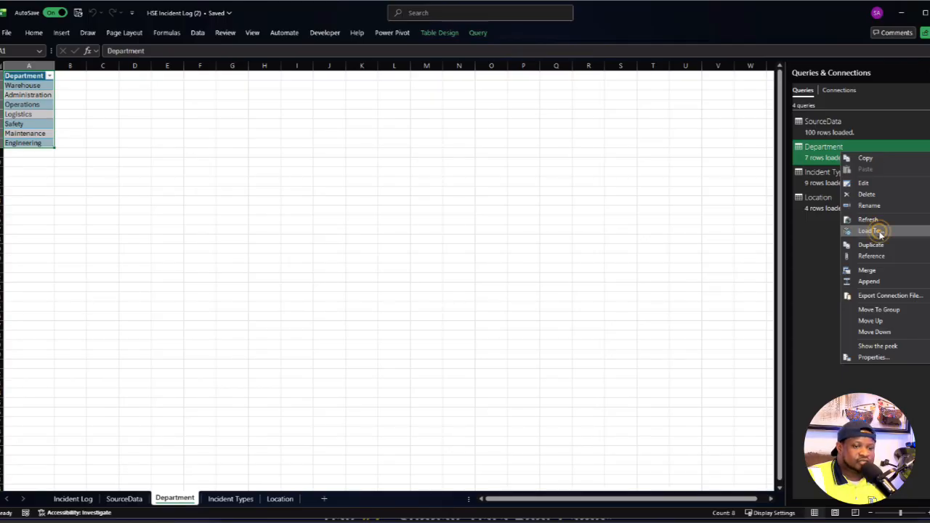
{"action": "left_click", "coordinate": [879, 231]}
{"action": "left_click", "coordinate": [194, 264]}
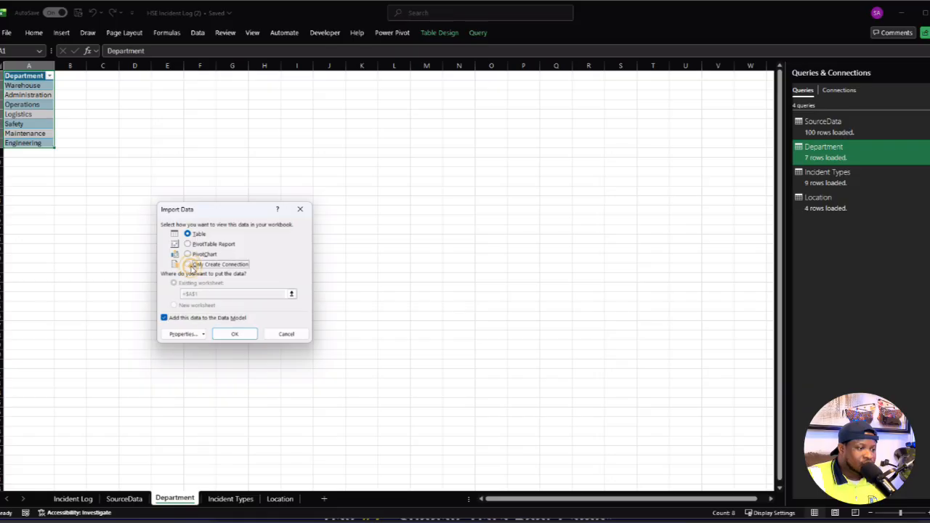
{"action": "left_click", "coordinate": [234, 333]}
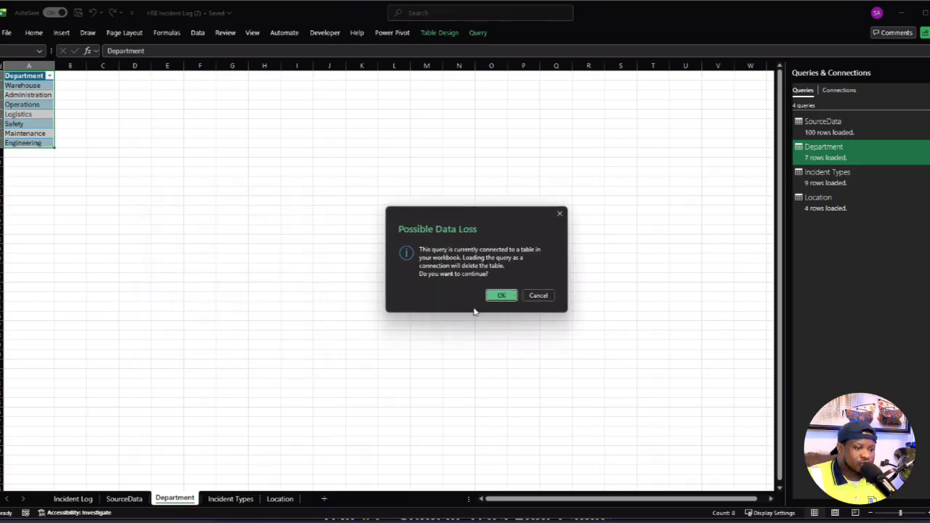
{"action": "left_click", "coordinate": [500, 295]}
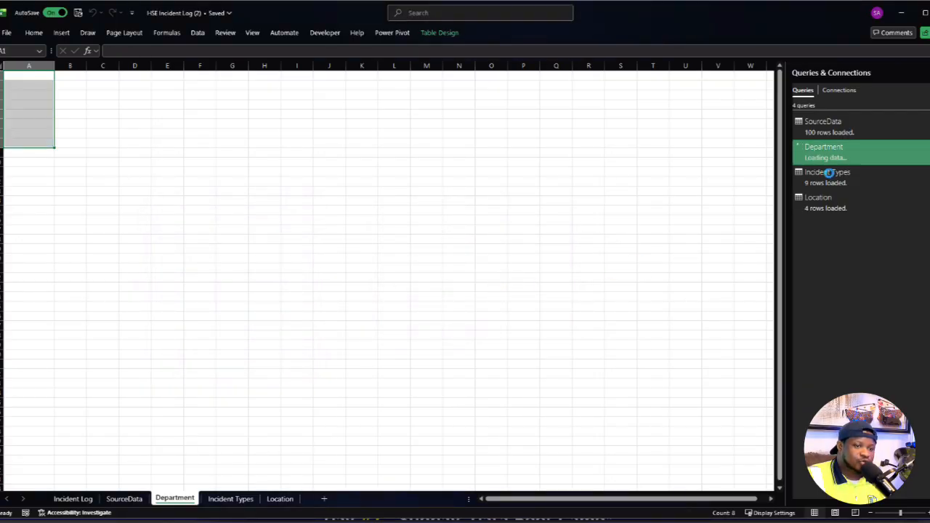
- Change the Incident Types query's load destination to Only Create Connection and accept the removal of its worksheet table
{"action": "mouse_move", "coordinate": [829, 177]}
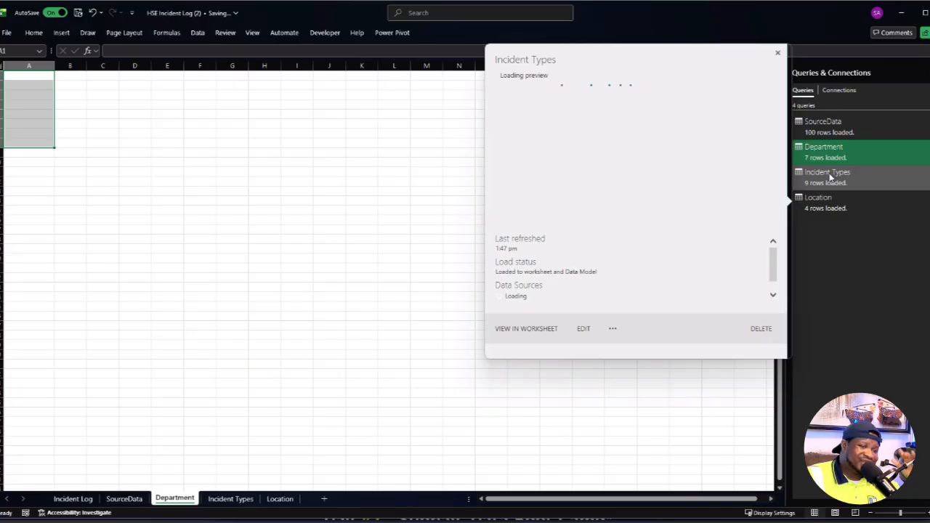
{"action": "left_click", "coordinate": [833, 182]}
{"action": "right_click", "coordinate": [833, 182]}
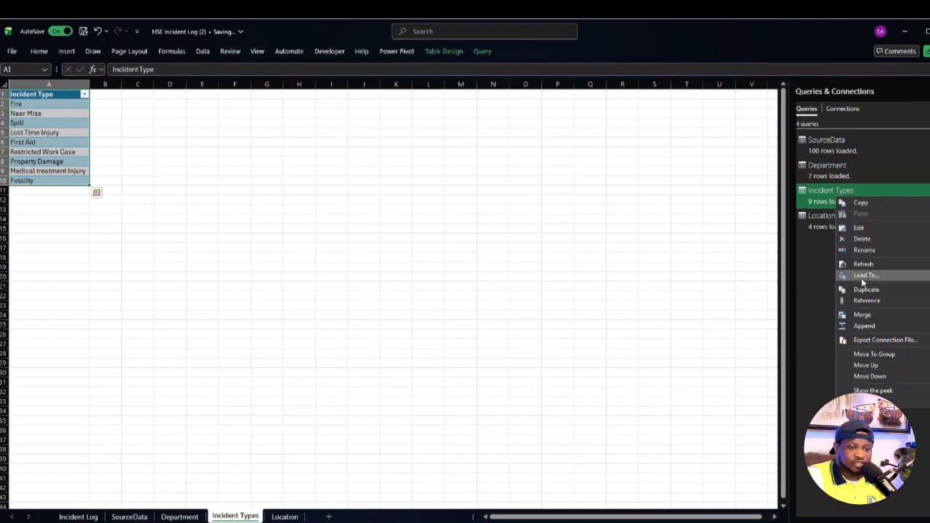
{"action": "left_click", "coordinate": [863, 276]}
{"action": "left_click", "coordinate": [210, 282]}
{"action": "left_click", "coordinate": [247, 354]}
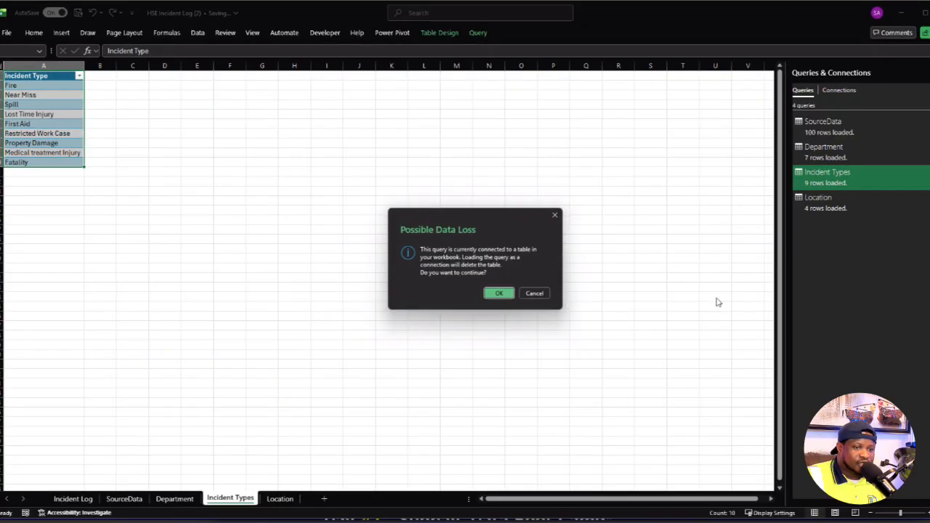
{"action": "left_click", "coordinate": [501, 292]}
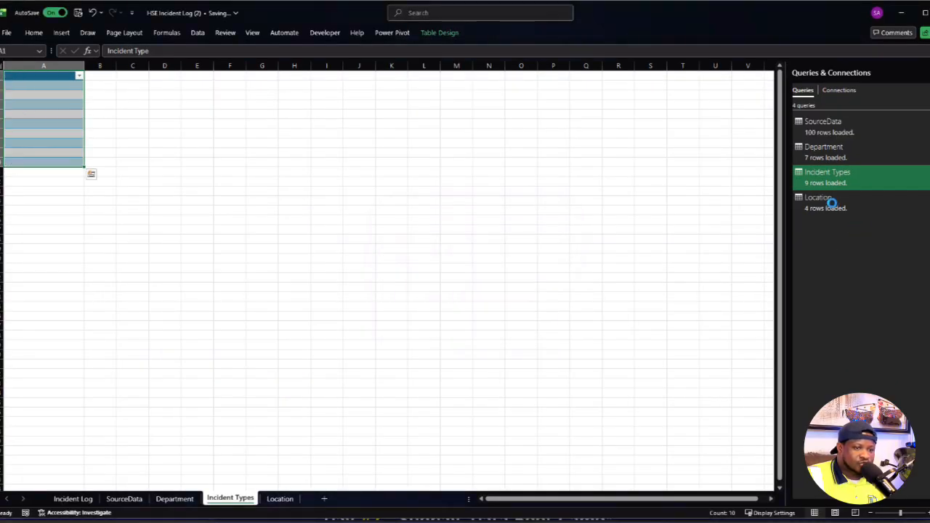
- Change the Location query's load destination to Only Create Connection and accept the removal of its worksheet table
{"action": "mouse_move", "coordinate": [834, 208]}
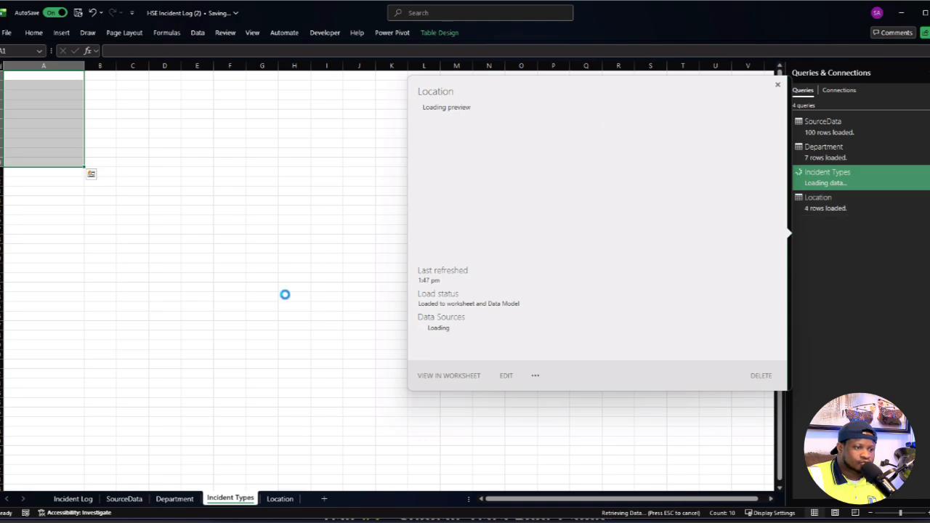
{"action": "left_click", "coordinate": [838, 209]}
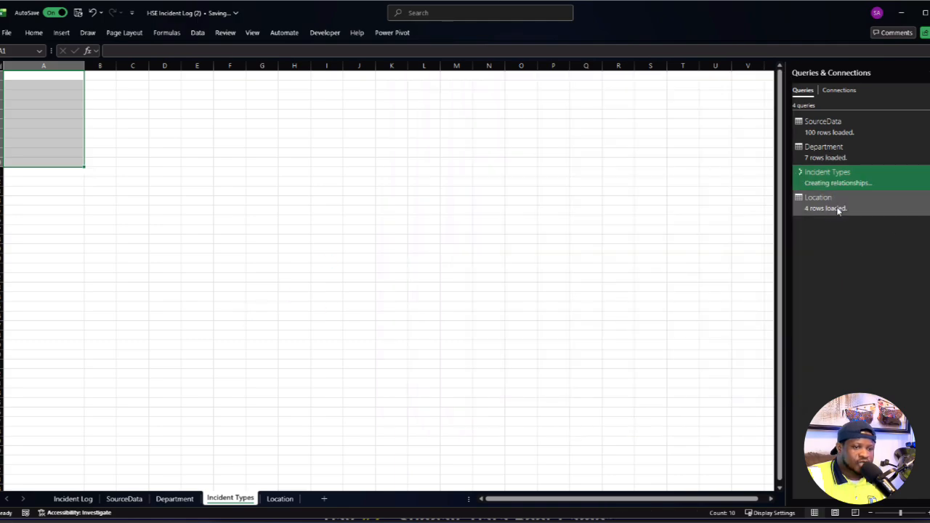
{"action": "right_click", "coordinate": [838, 210]}
{"action": "left_click", "coordinate": [859, 288]}
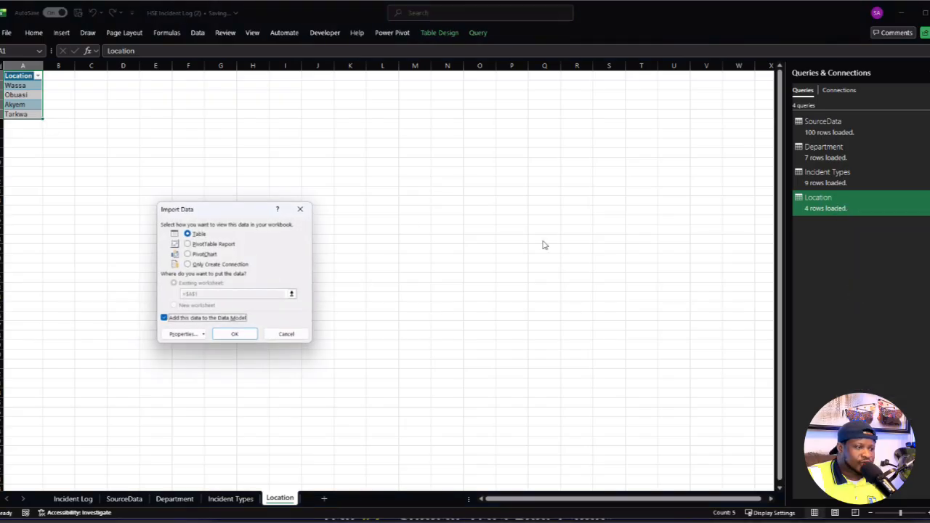
{"action": "left_click", "coordinate": [190, 264]}
{"action": "left_click", "coordinate": [235, 333]}
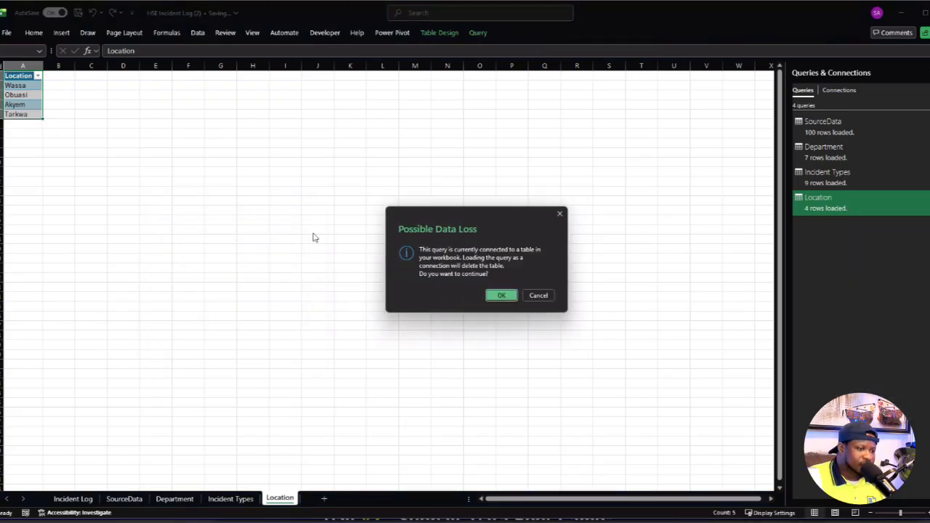
{"action": "left_click", "coordinate": [502, 294]}
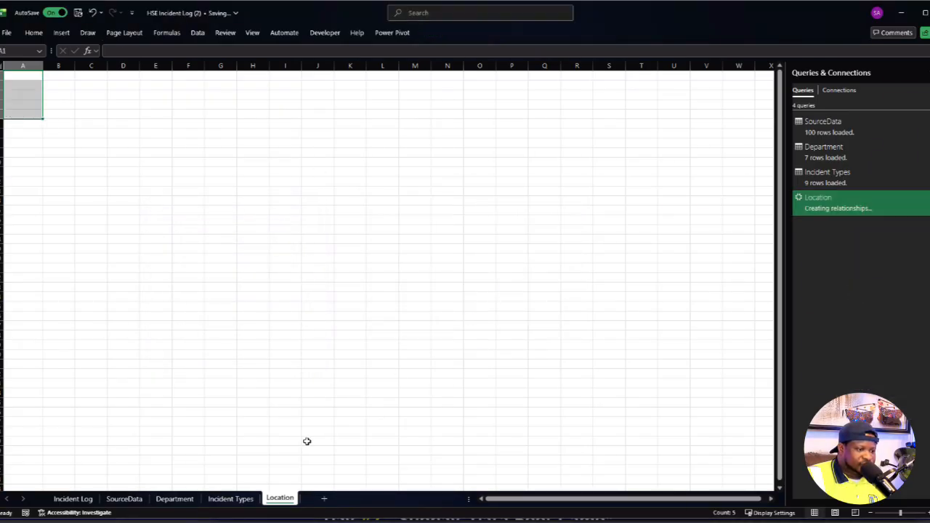
- Delete the emptied Location, Incident Types and Department worksheets
{"action": "right_click", "coordinate": [282, 506]}
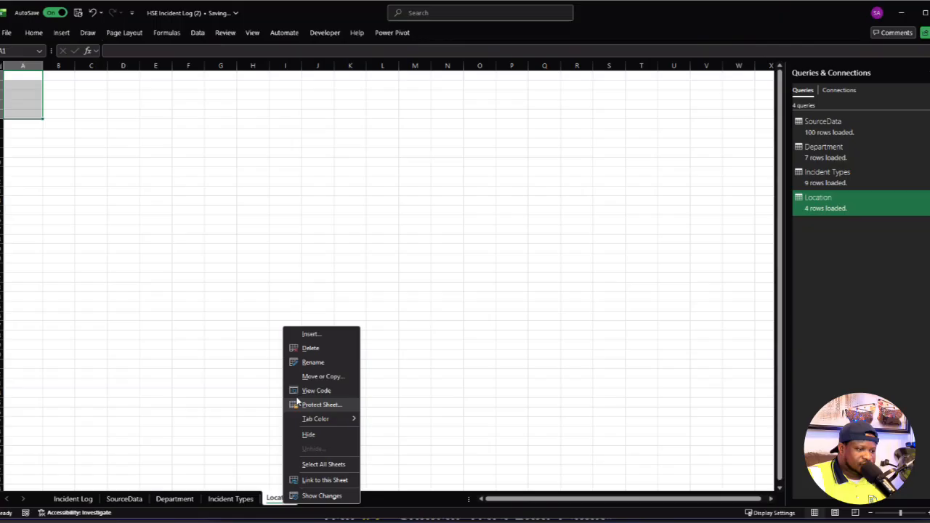
{"action": "left_click", "coordinate": [306, 347]}
{"action": "right_click", "coordinate": [227, 498]}
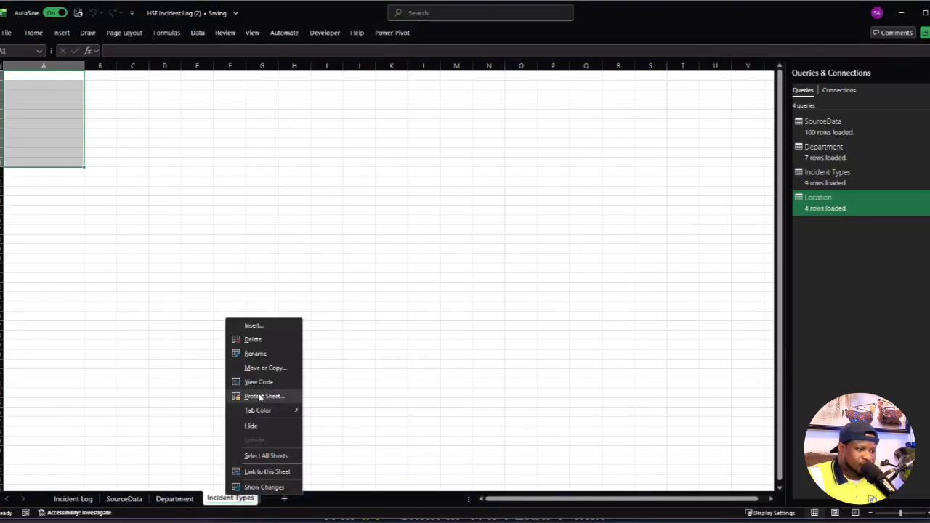
{"action": "left_click", "coordinate": [250, 339]}
{"action": "right_click", "coordinate": [177, 501]}
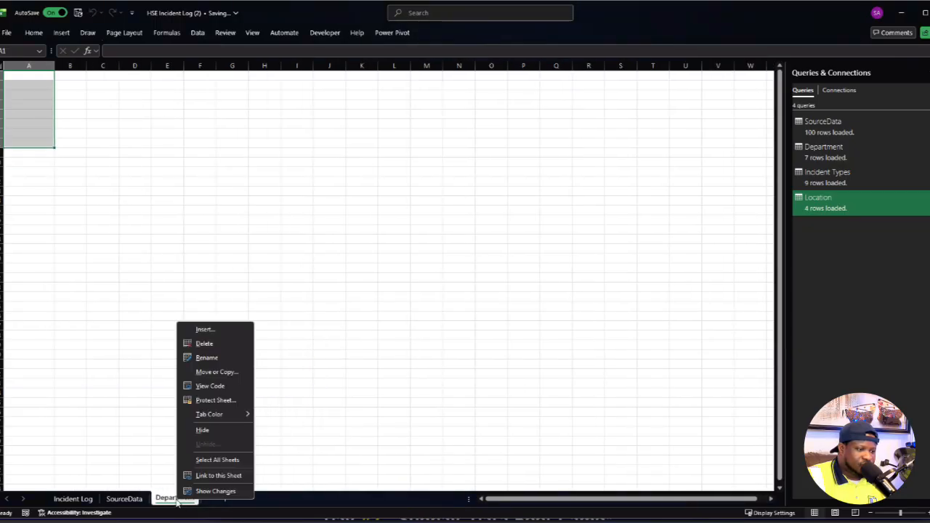
{"action": "left_click", "coordinate": [207, 343]}
{"action": "left_click", "coordinate": [299, 376]}
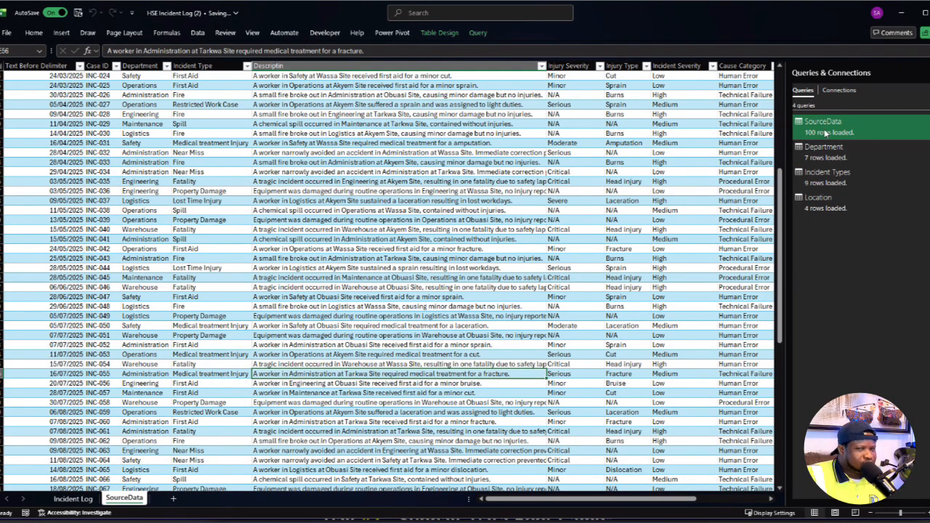
- Hide the SourceData worksheet and unhide it again
{"action": "mouse_move", "coordinate": [826, 132]}
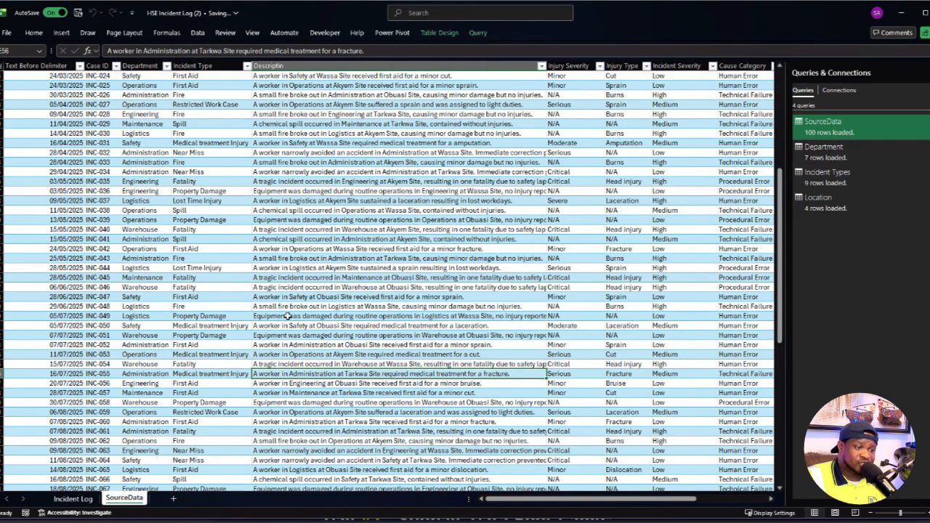
{"action": "right_click", "coordinate": [124, 498]}
{"action": "left_click", "coordinate": [155, 430]}
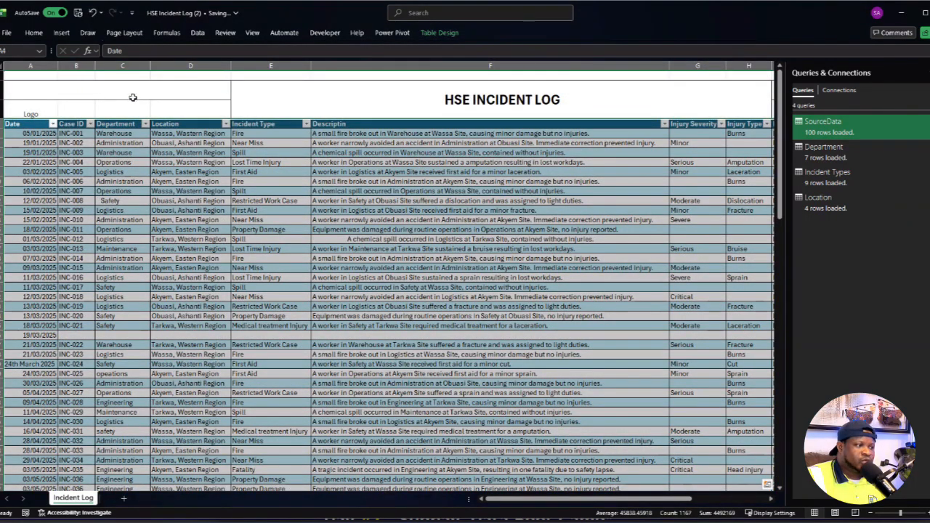
{"action": "left_click", "coordinate": [249, 430]}
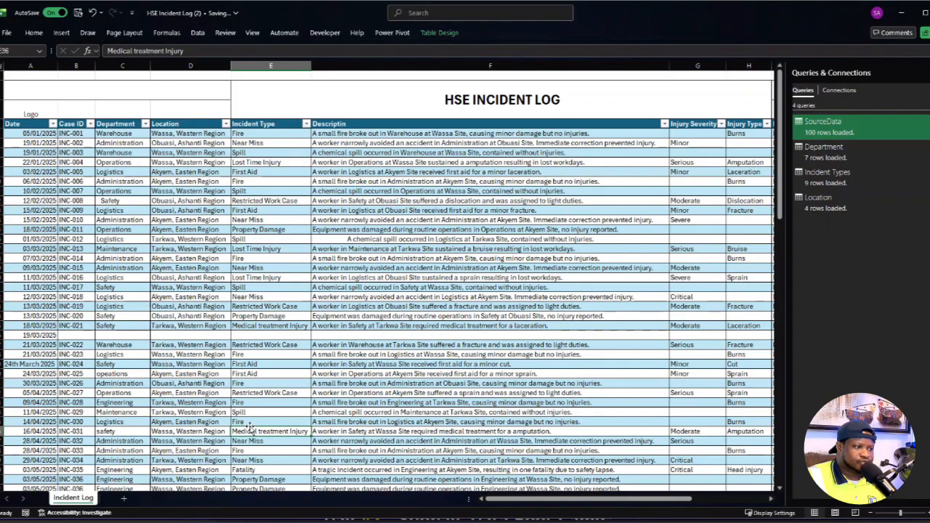
{"action": "left_click", "coordinate": [417, 353]}
{"action": "right_click", "coordinate": [88, 499]}
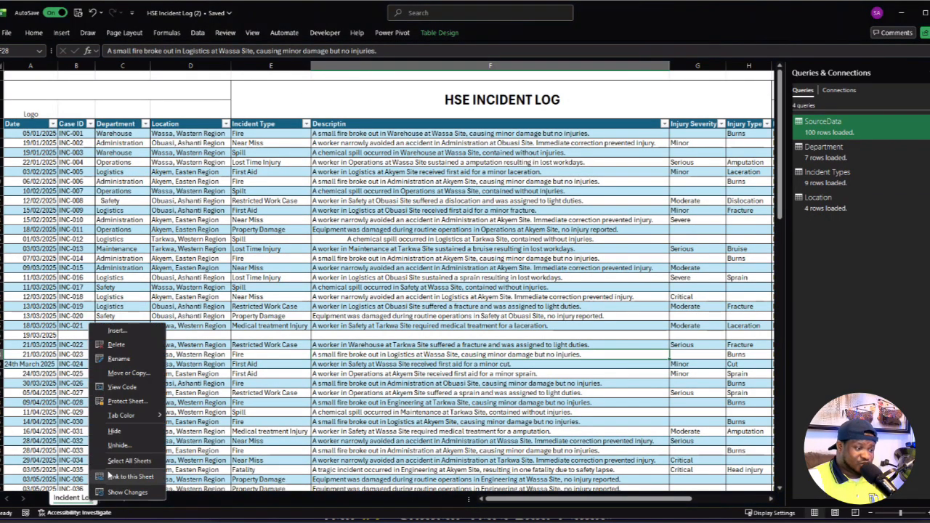
{"action": "left_click", "coordinate": [118, 444]}
{"action": "left_click", "coordinate": [112, 393]}
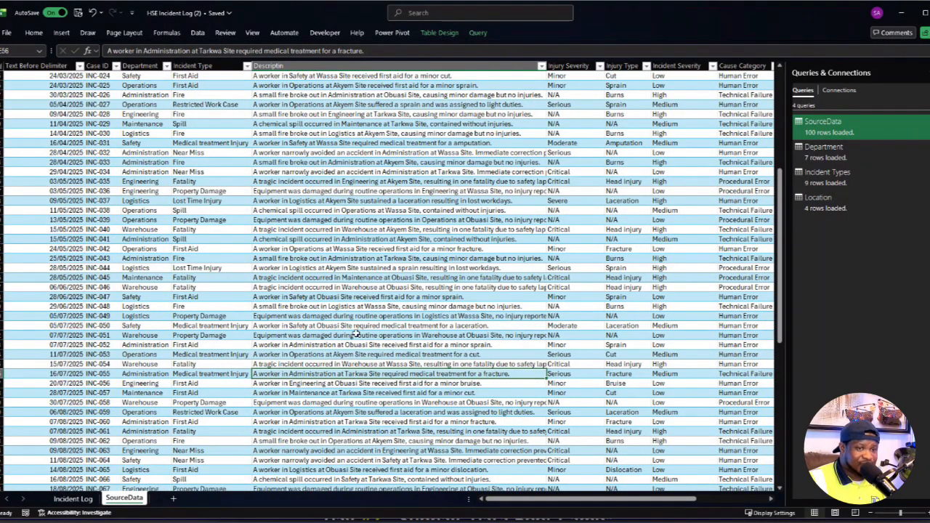
- Close the Queries & Connections pane and insert a PivotTable from the Data Model on a new worksheet
{"action": "left_click", "coordinate": [928, 72]}
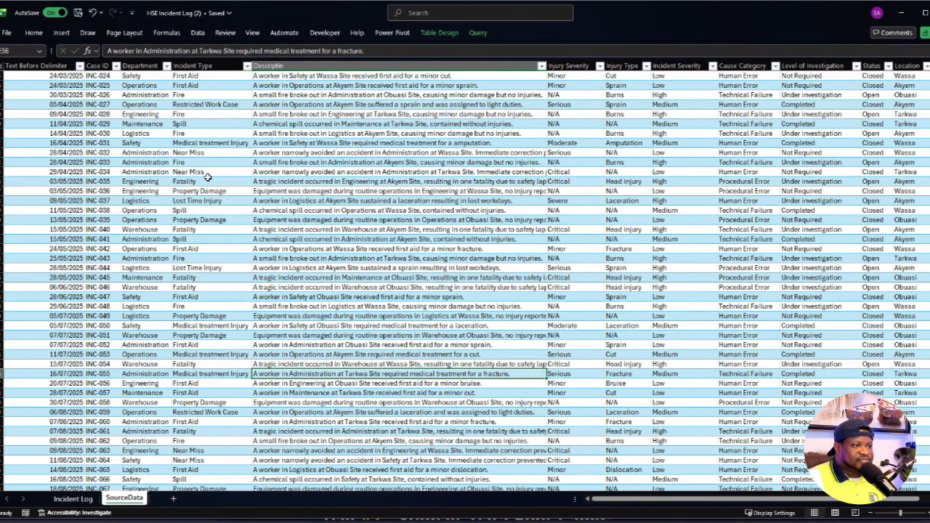
{"action": "left_click", "coordinate": [63, 35]}
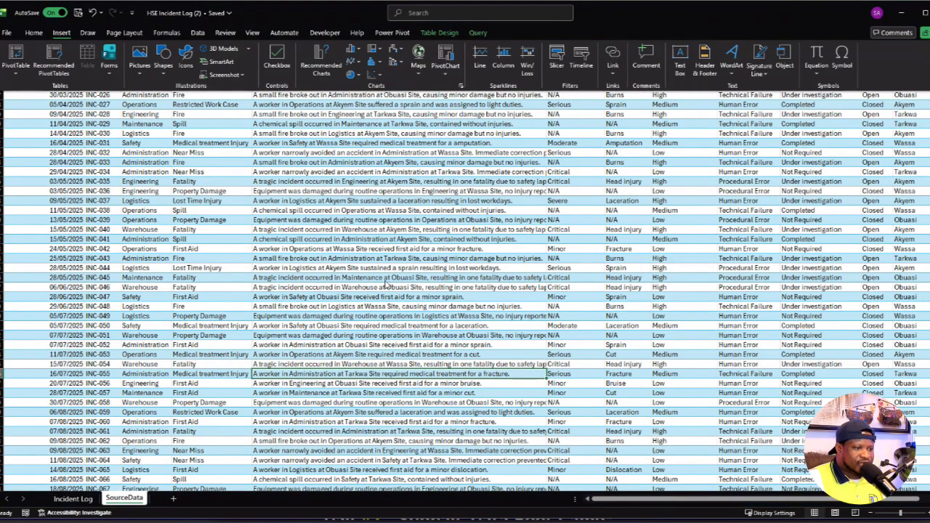
{"action": "left_click", "coordinate": [9, 75]}
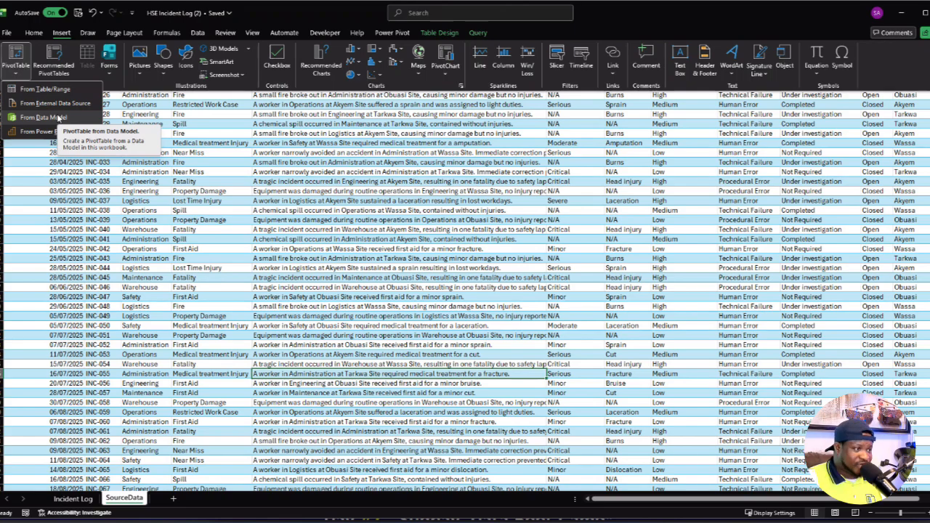
{"action": "left_click", "coordinate": [45, 117]}
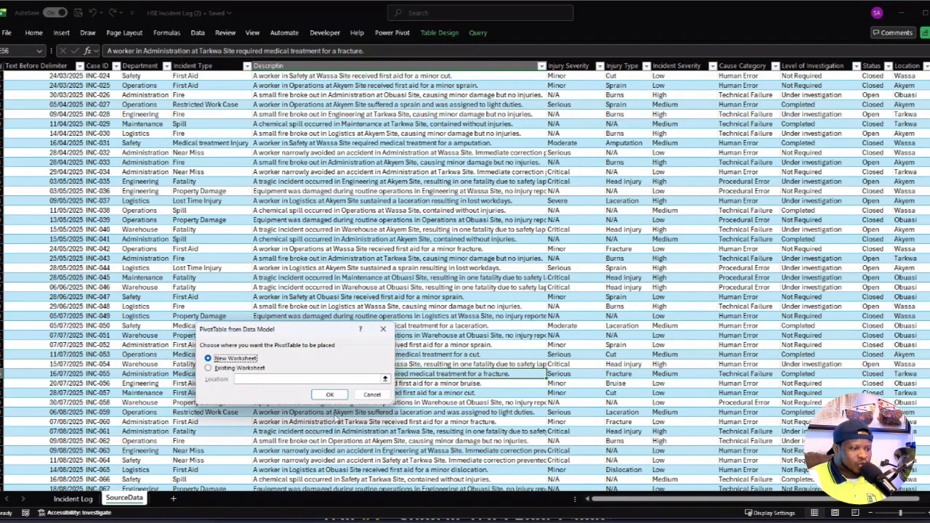
{"action": "left_click", "coordinate": [330, 394]}
- Move the new PivotTable worksheet after SourceData and rename it Calculation
{"action": "left_click", "coordinate": [108, 499]}
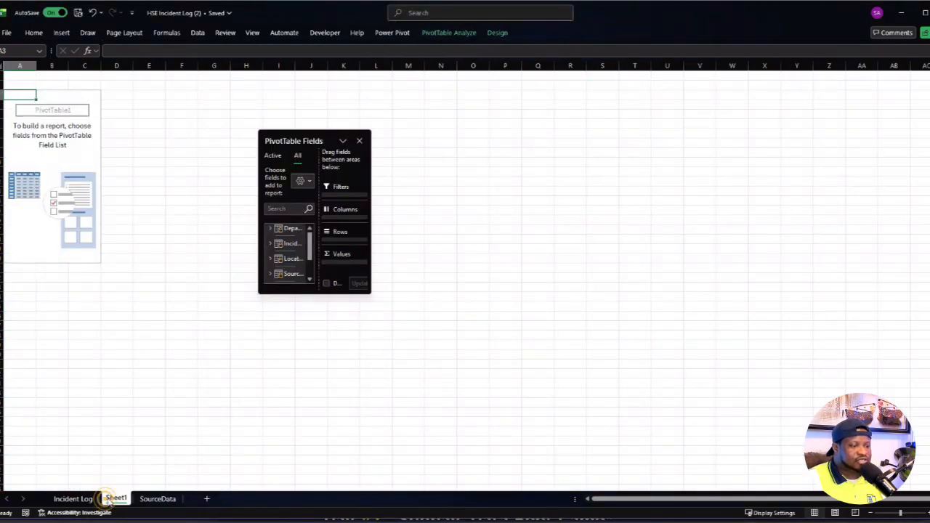
{"action": "left_click_drag", "start_coordinate": [107, 498], "coordinate": [182, 499]}
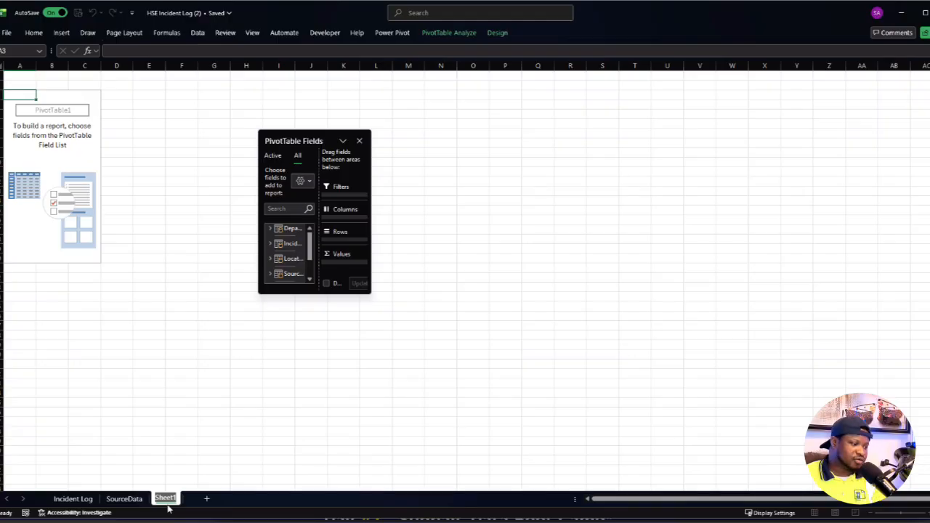
{"action": "type", "text": "Calculation"}
{"action": "left_click", "coordinate": [311, 335]}
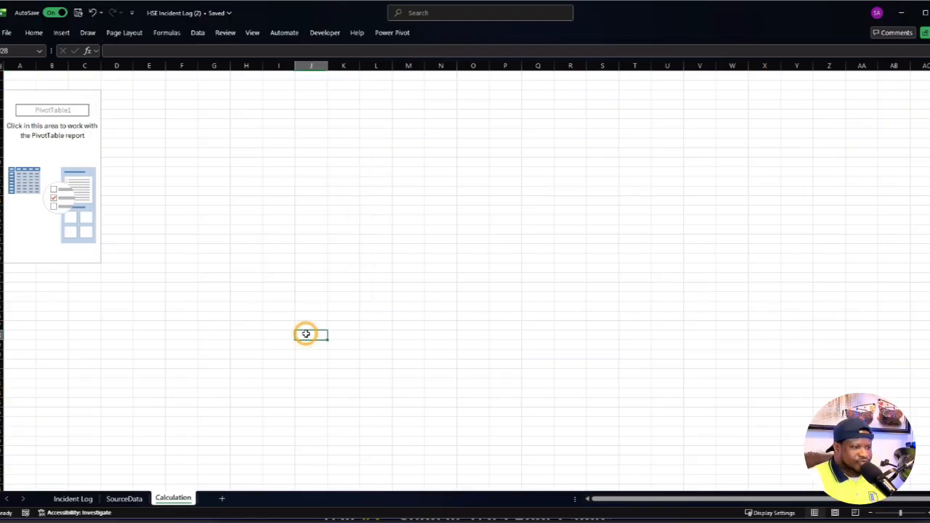
- Enlarge the floating PivotTable Fields pane so that the table names and area boxes are fully readable
{"action": "left_click", "coordinate": [59, 128]}
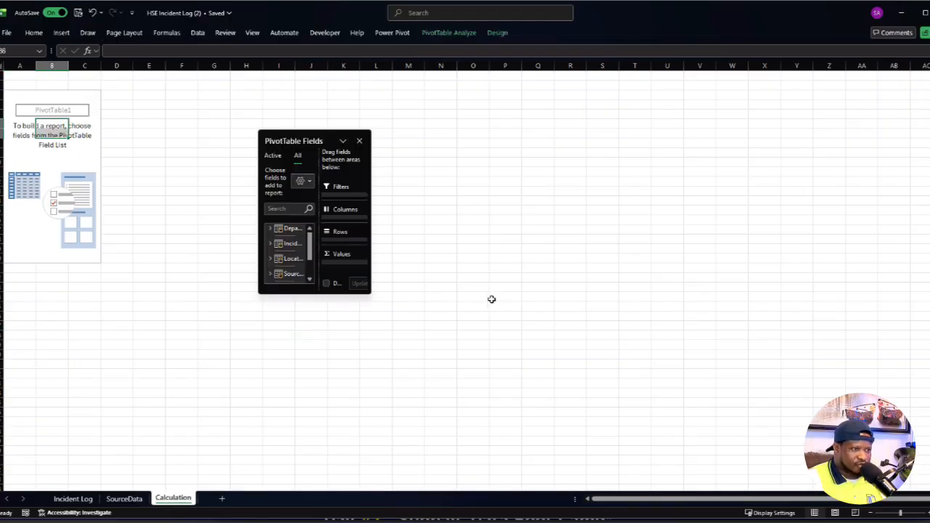
{"action": "left_click_drag", "start_coordinate": [369, 288], "coordinate": [728, 419]}
{"action": "left_click", "coordinate": [86, 257]}
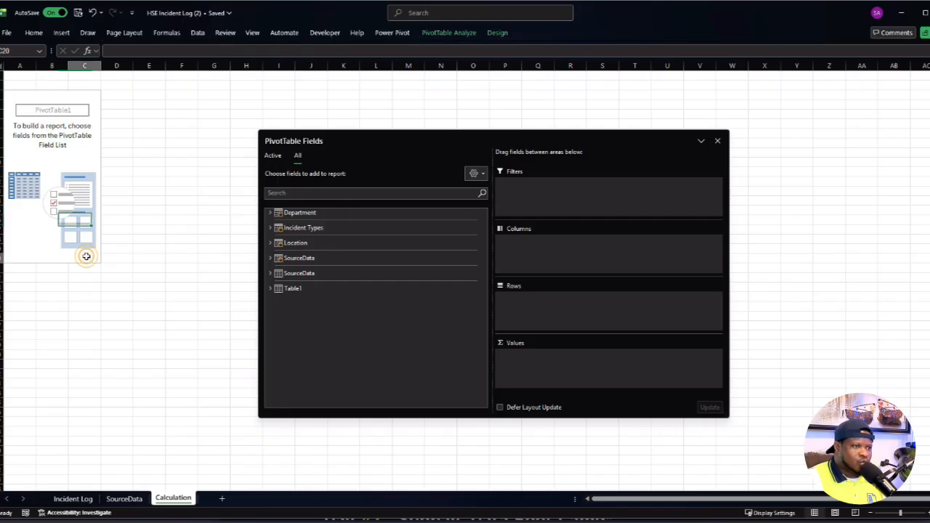
- Open the workbook's Data Model in the Power Pivot window
{"action": "left_click", "coordinate": [149, 277]}
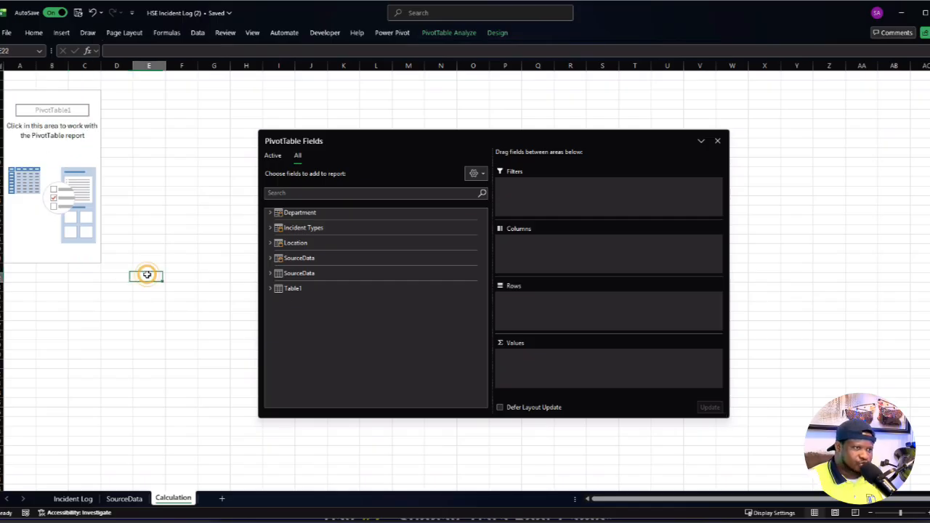
{"action": "left_click", "coordinate": [401, 33]}
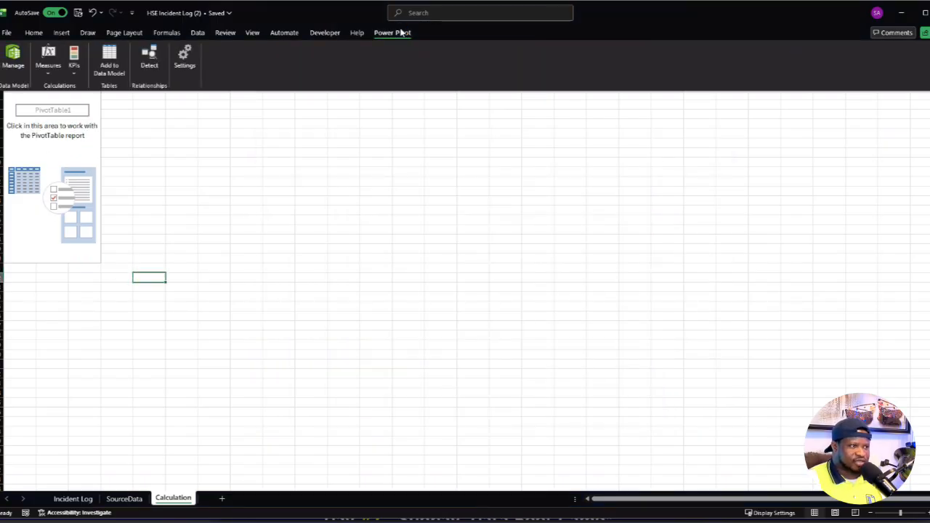
{"action": "left_click", "coordinate": [17, 64]}
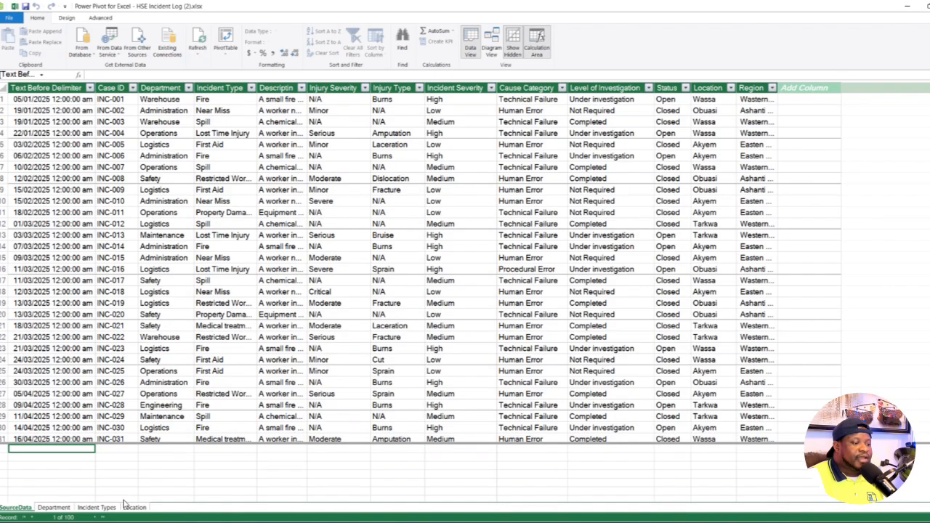
- Check the Department, Incident Types and Location tables and add a new date table to the Data Model
{"action": "left_click", "coordinate": [54, 508]}
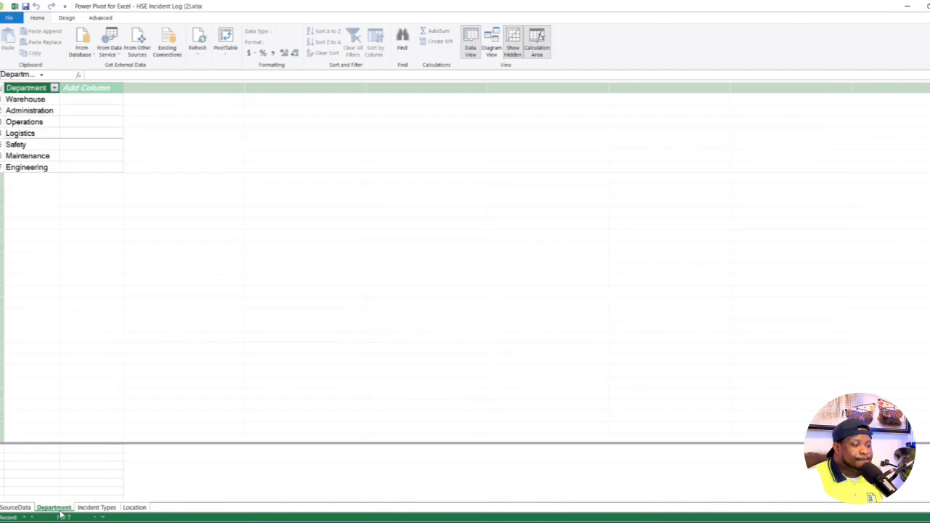
{"action": "left_click", "coordinate": [98, 508]}
{"action": "left_click", "coordinate": [131, 508]}
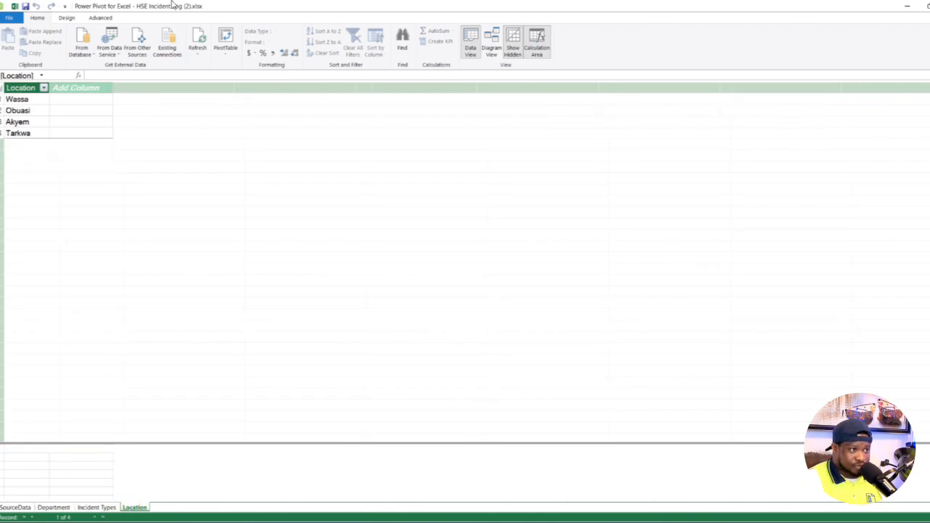
{"action": "left_click", "coordinate": [67, 18]}
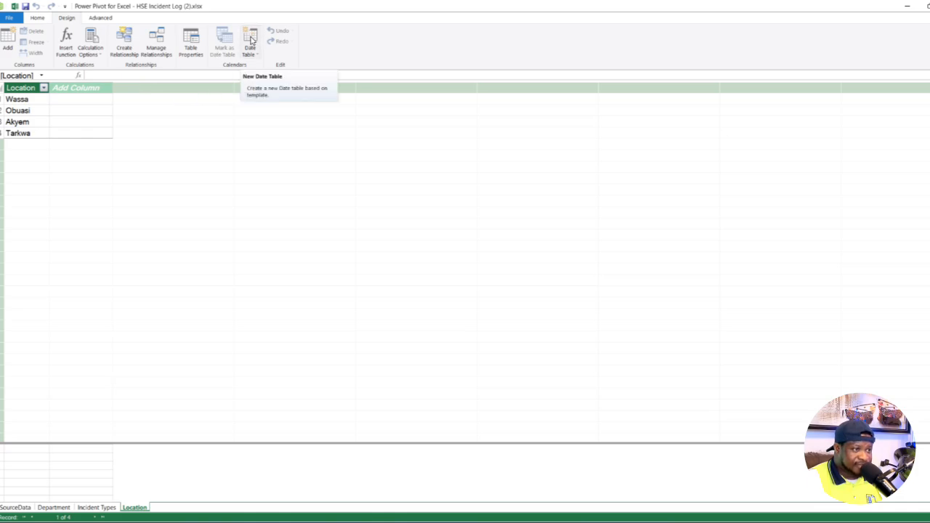
{"action": "left_click", "coordinate": [248, 42]}
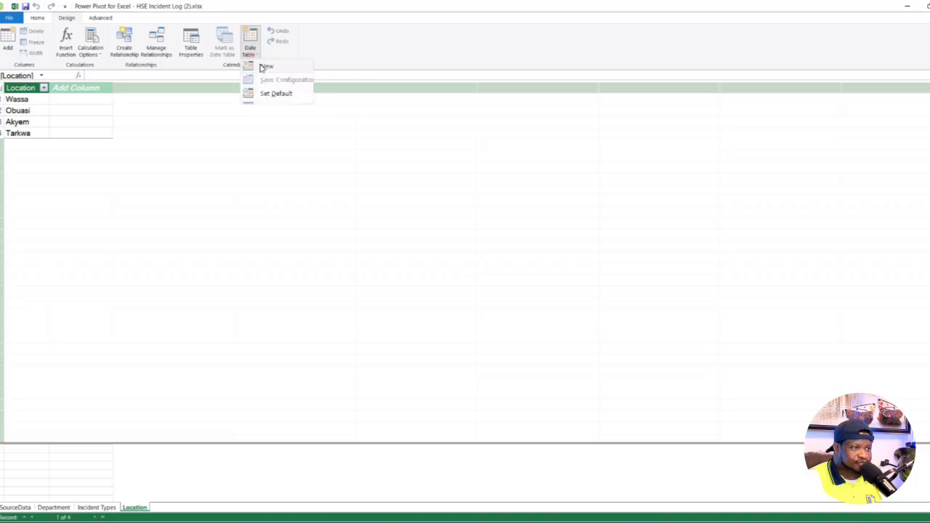
{"action": "left_click", "coordinate": [260, 67]}
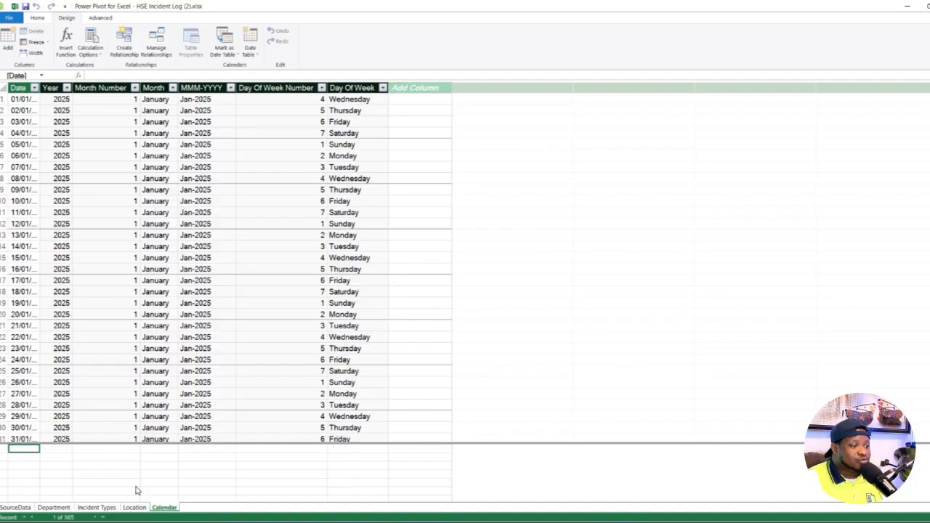
- Show the model as a diagram, place SourceData below the lookup tables and enlarge it until all its fields fit
{"action": "left_click", "coordinate": [37, 18]}
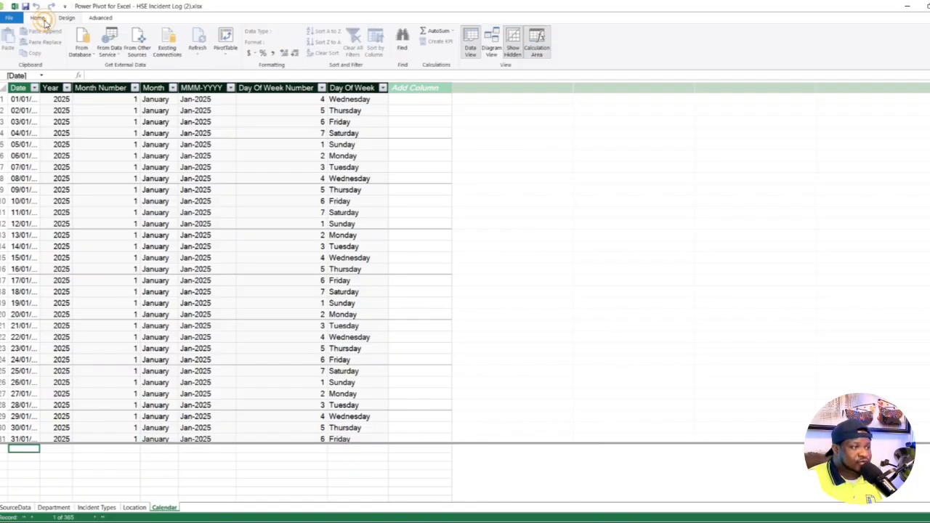
{"action": "left_click", "coordinate": [494, 37]}
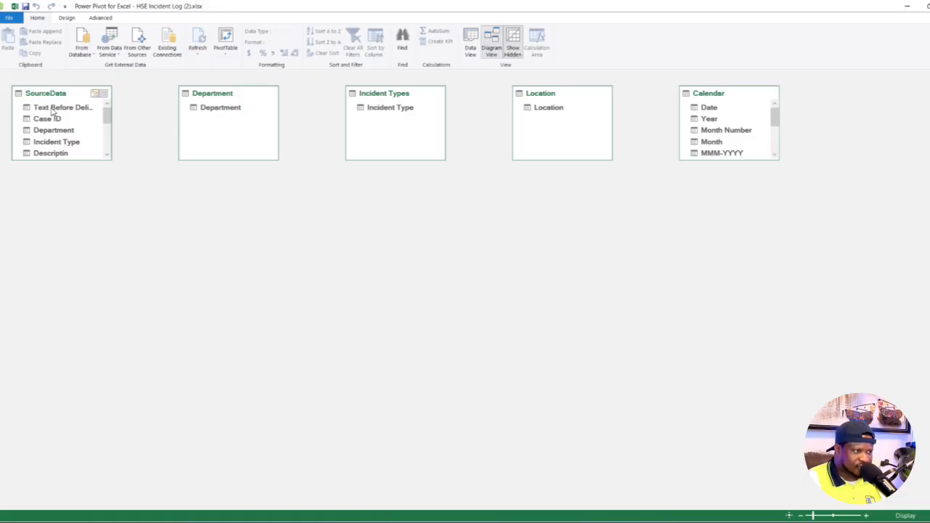
{"action": "left_click_drag", "start_coordinate": [57, 97], "coordinate": [409, 265]}
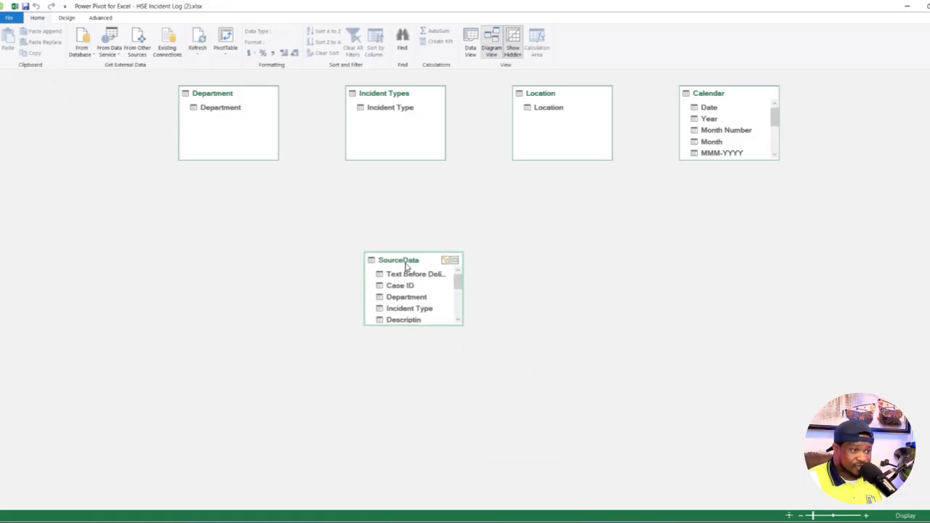
{"action": "left_click", "coordinate": [235, 124]}
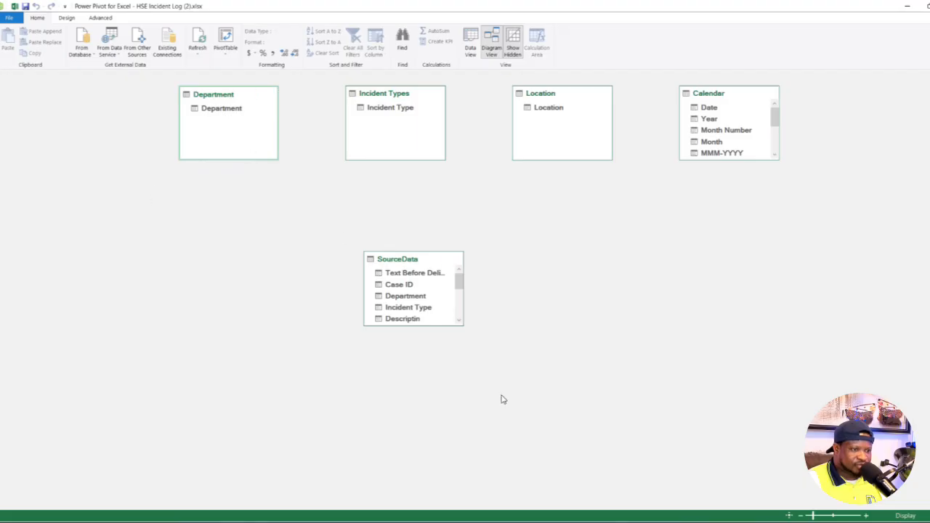
{"action": "left_click_drag", "start_coordinate": [432, 325], "coordinate": [434, 512]}
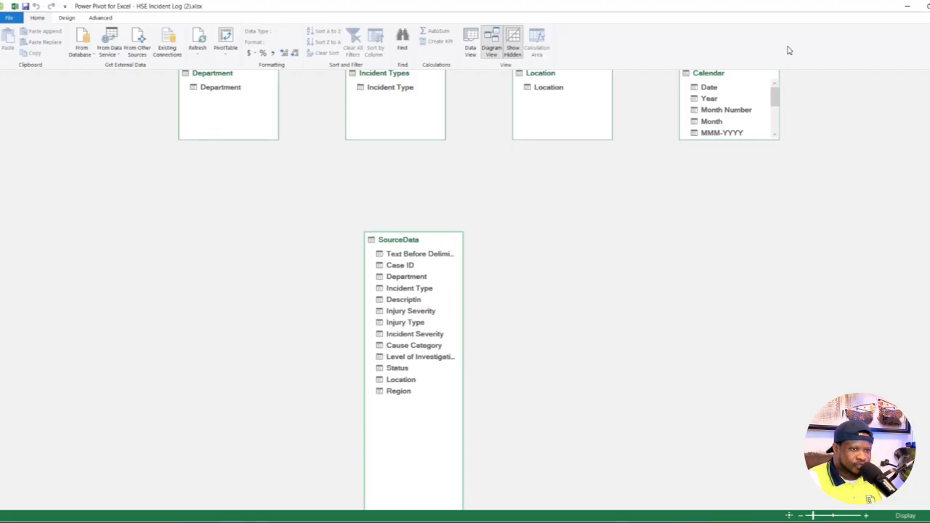
{"action": "left_click_drag", "start_coordinate": [715, 88], "coordinate": [720, 125]}
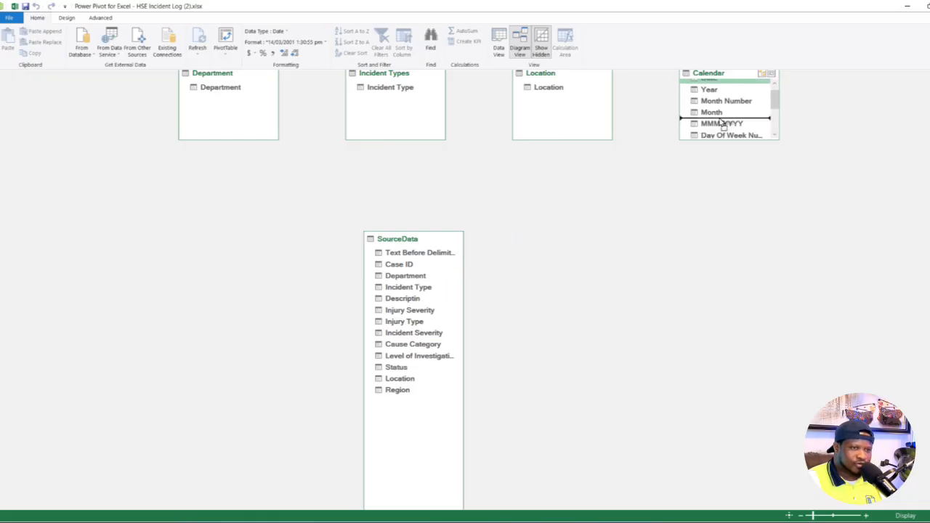
{"action": "scroll", "coordinate": [593, 324], "scroll_direction": "up", "scroll_amount": 1}
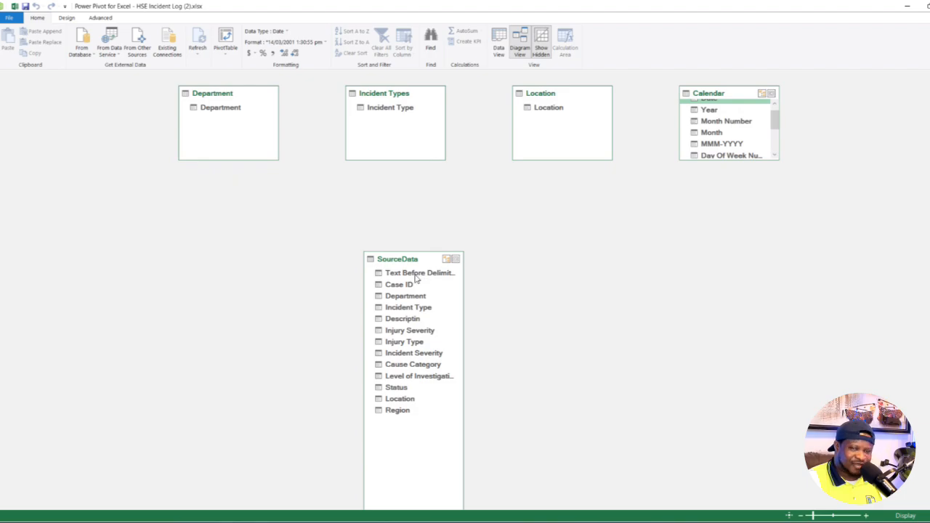
- Return to the Excel workbook and open the SourceData query for editing in Power Query, accepting the external data source
{"action": "left_click", "coordinate": [14, 8]}
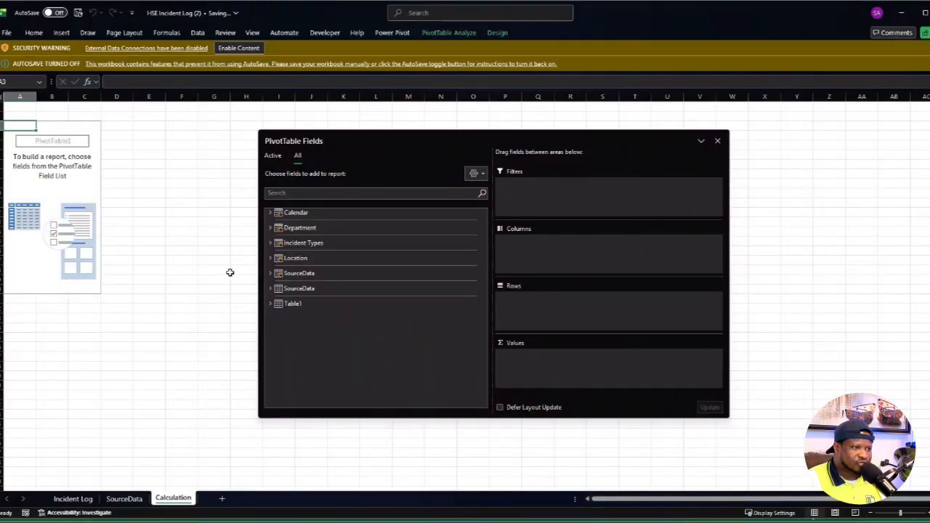
{"action": "left_click", "coordinate": [230, 273]}
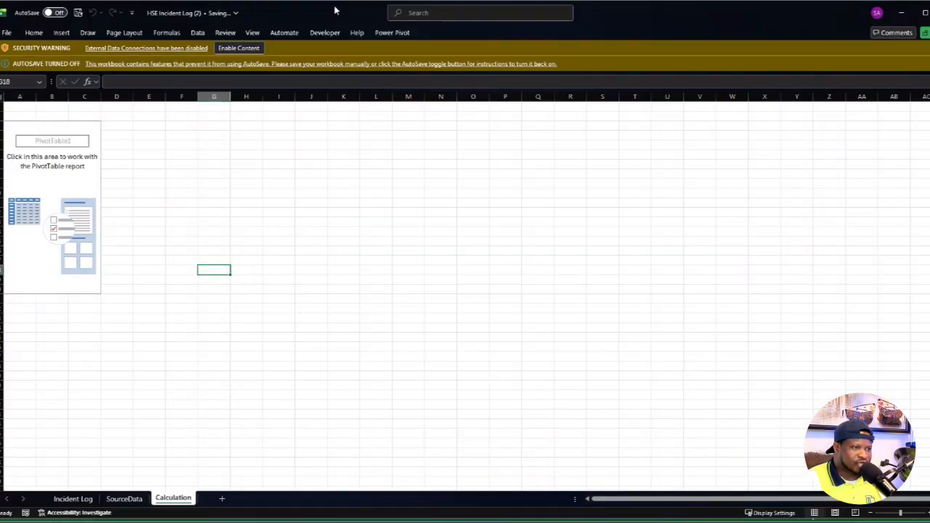
{"action": "left_click", "coordinate": [197, 32]}
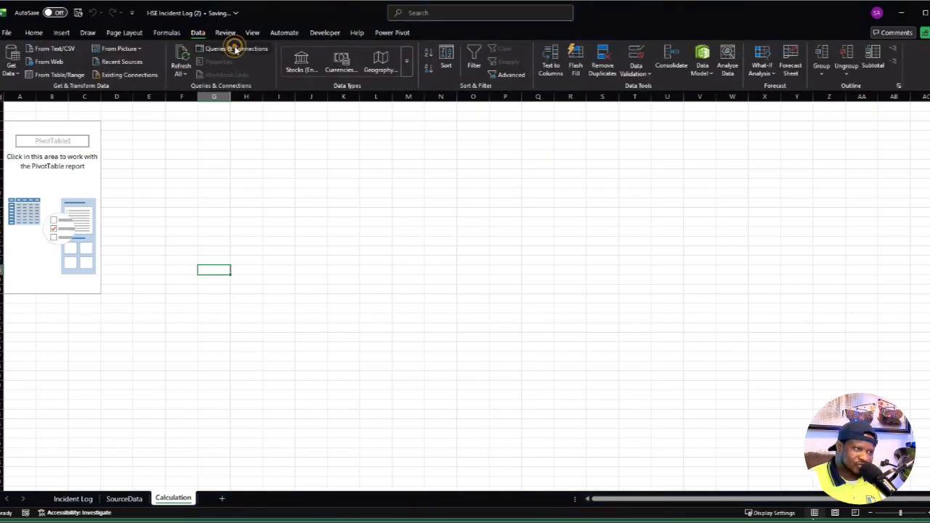
{"action": "left_click", "coordinate": [233, 47]}
{"action": "right_click", "coordinate": [827, 161]}
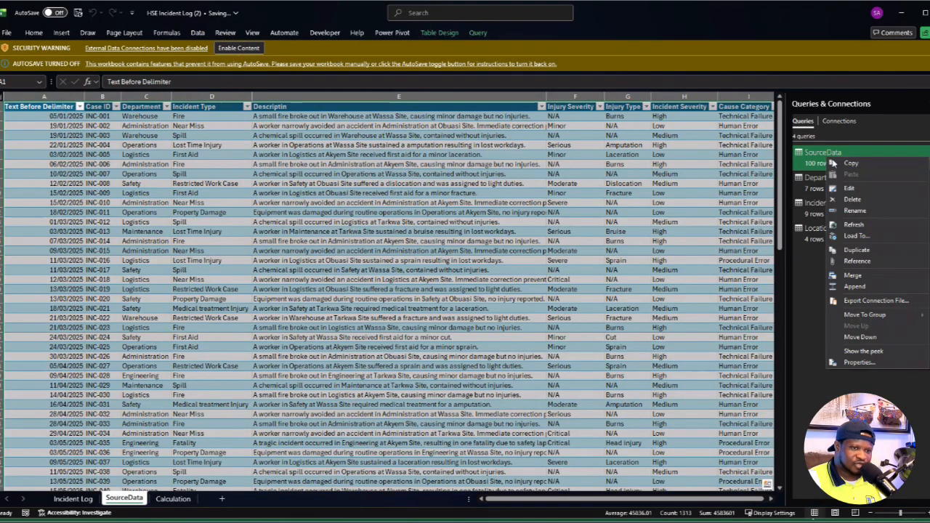
{"action": "left_click", "coordinate": [849, 190]}
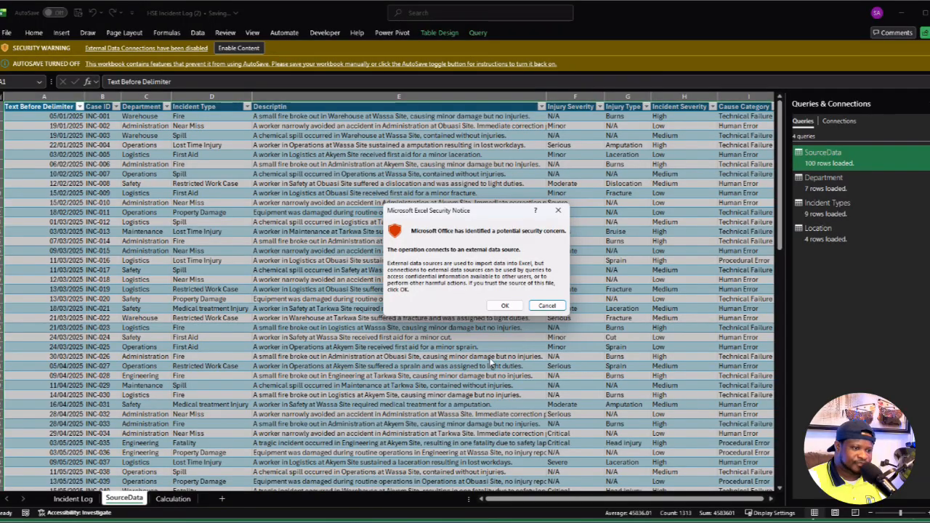
{"action": "left_click", "coordinate": [502, 306]}
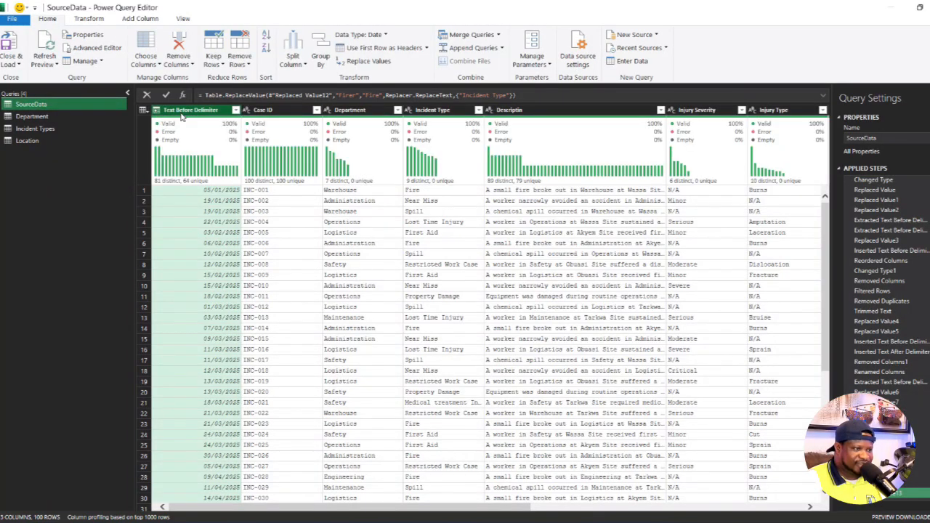
- Rename the Text Before Delimiter column of the SourceData query to Date
{"action": "left_click", "coordinate": [187, 110]}
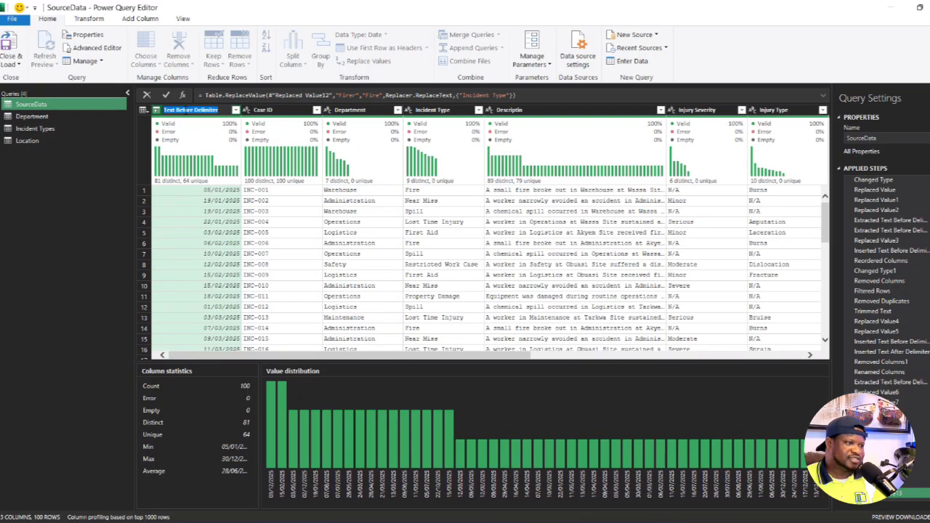
{"action": "key", "text": "BackSpace"}
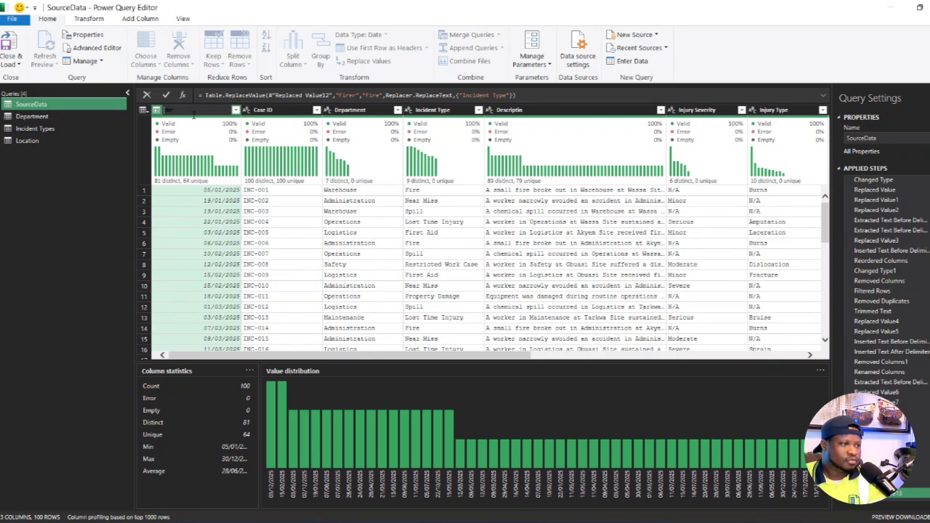
{"action": "left_click", "coordinate": [188, 234]}
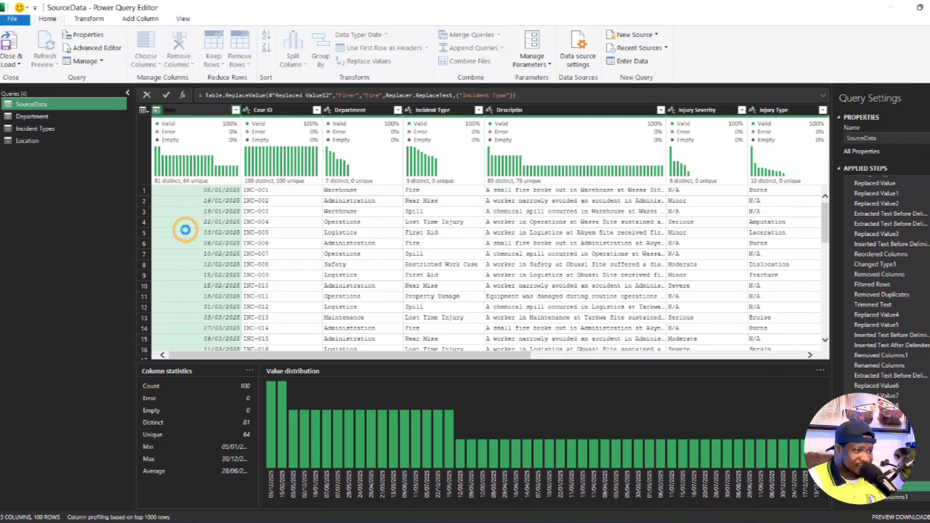
- Correct the misspelled Descriptin column name to Description in the SourceData query
{"action": "left_click", "coordinate": [522, 109]}
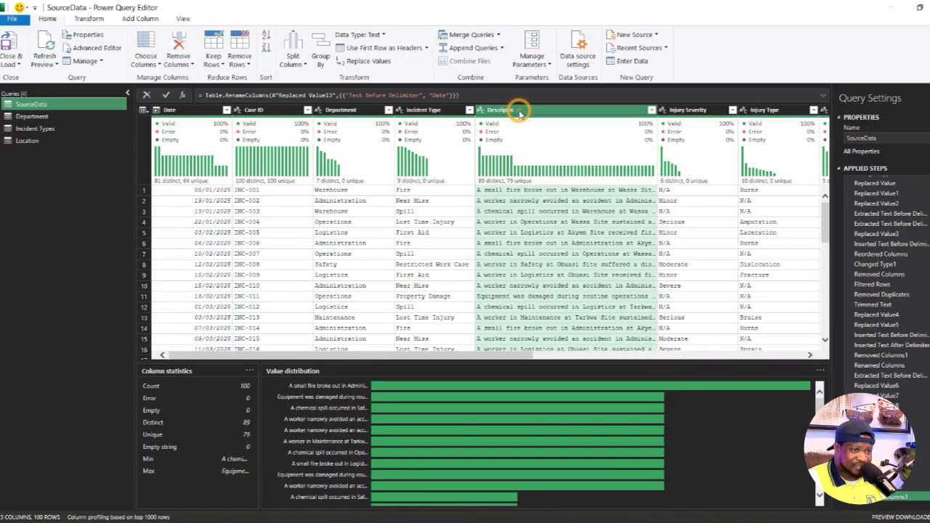
{"action": "double_click", "coordinate": [512, 110]}
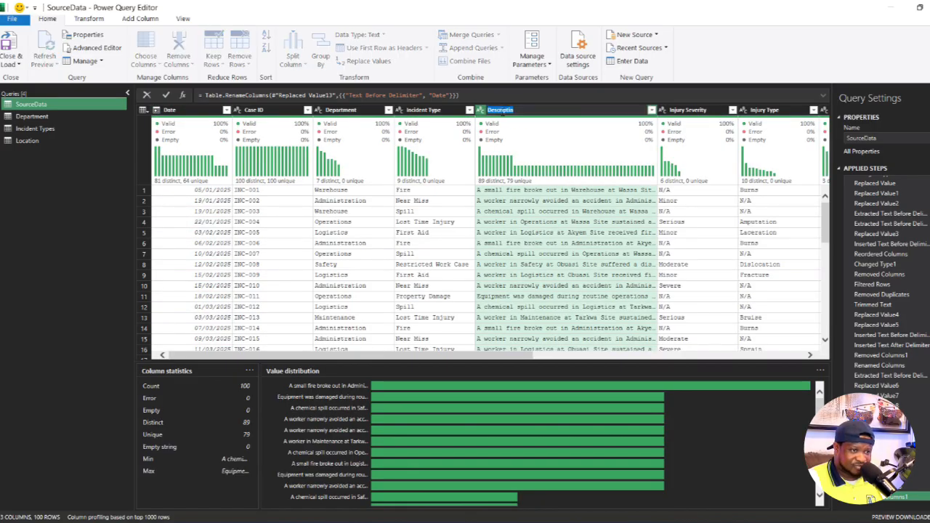
{"action": "left_click", "coordinate": [510, 110]}
{"action": "type", "text": "o"}
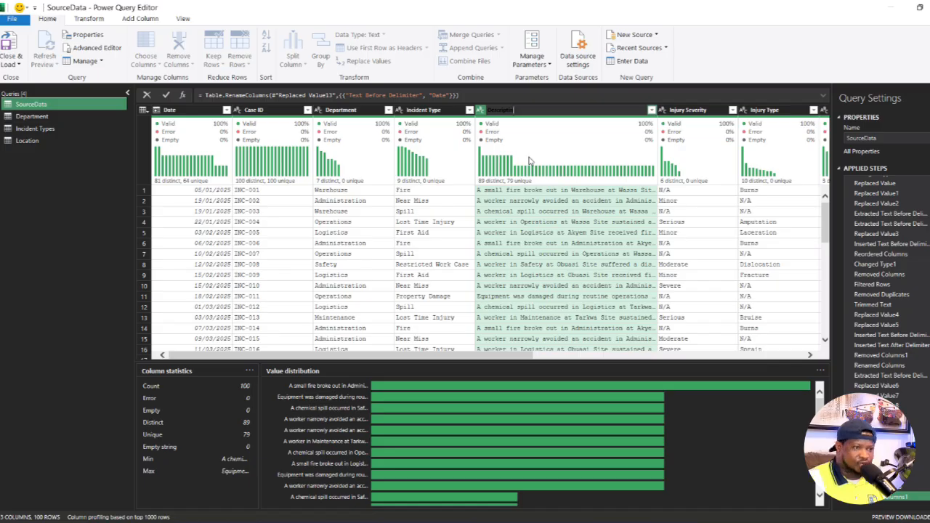
{"action": "type", "text": "n"}
{"action": "key", "text": "Return"}
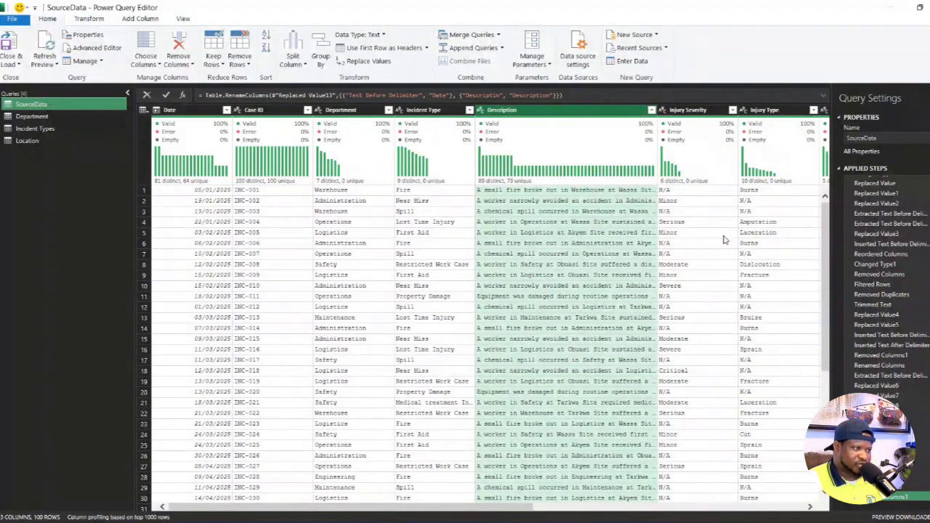
- Close and load the renamed columns into the workbook and reopen the Data Model in the Power Pivot window
{"action": "left_click", "coordinate": [12, 64]}
{"action": "left_click", "coordinate": [28, 81]}
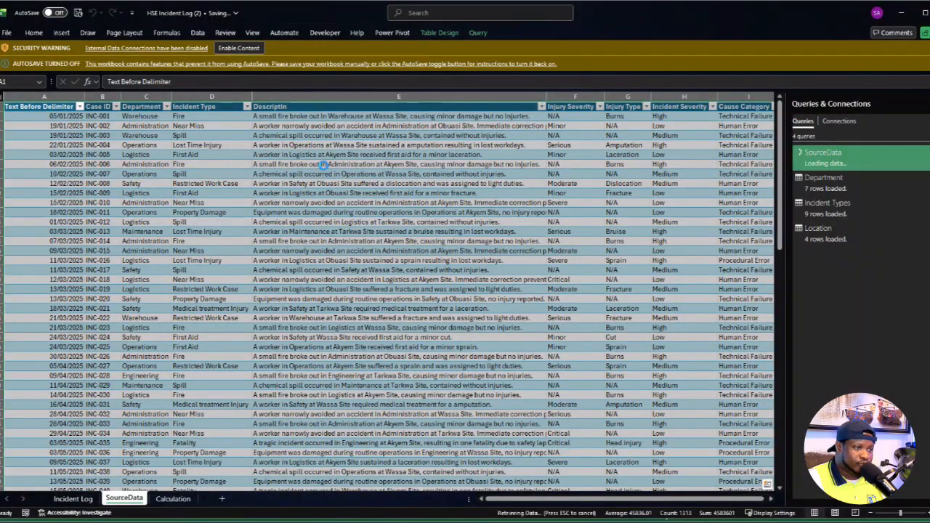
{"action": "left_click", "coordinate": [323, 166]}
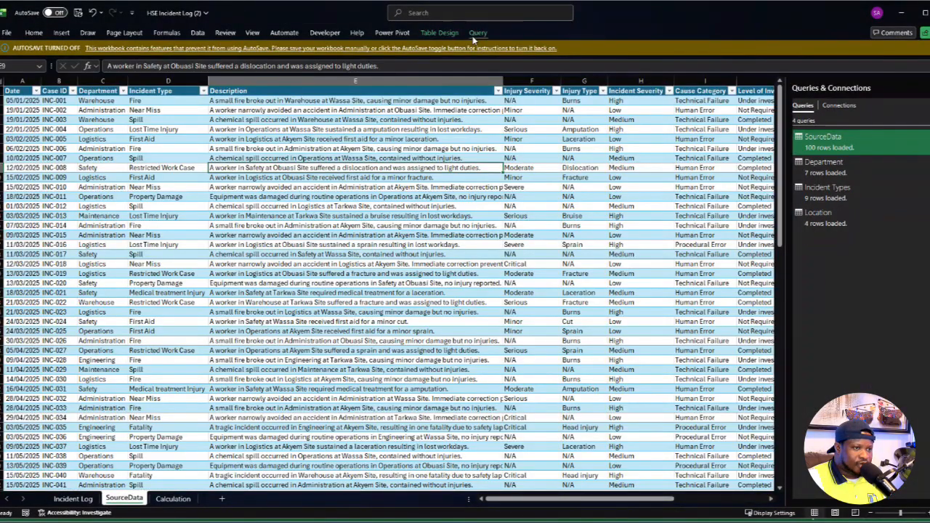
{"action": "left_click", "coordinate": [392, 33]}
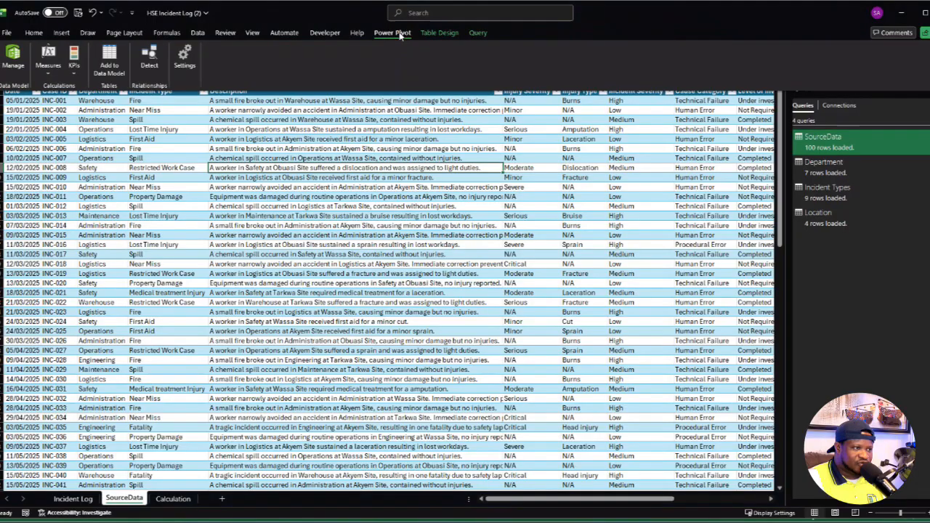
{"action": "left_click", "coordinate": [15, 62]}
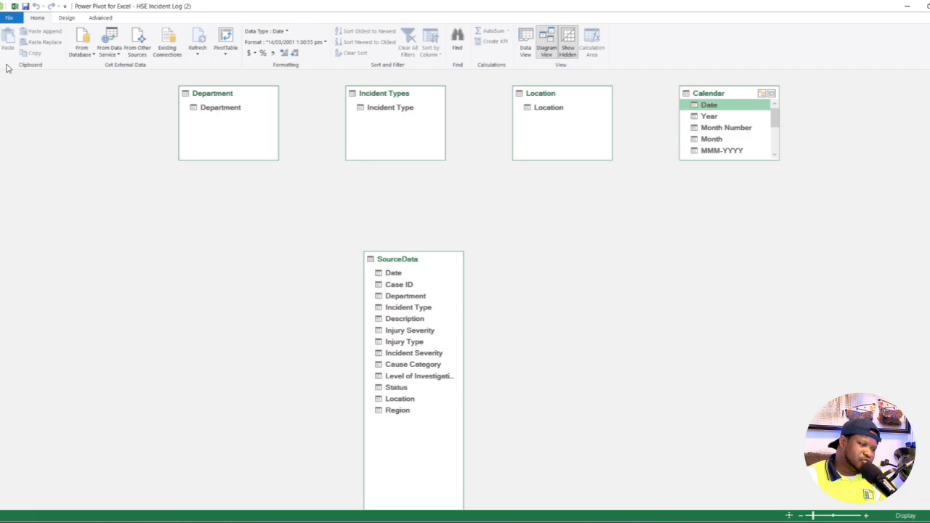
- Switch back to the Excel workbook and check in the COM Add-ins list that Microsoft Power Pivot for Excel is enabled
{"action": "left_click", "coordinate": [14, 5]}
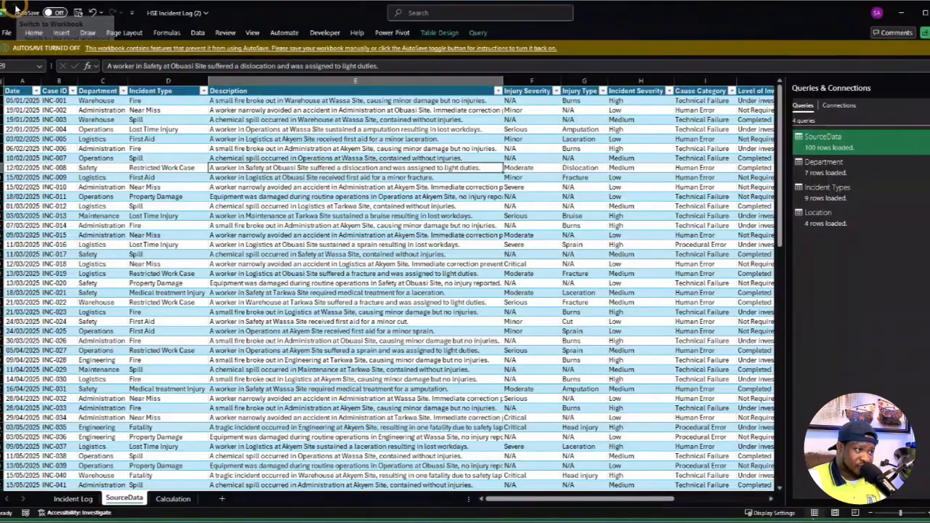
{"action": "left_click", "coordinate": [9, 31]}
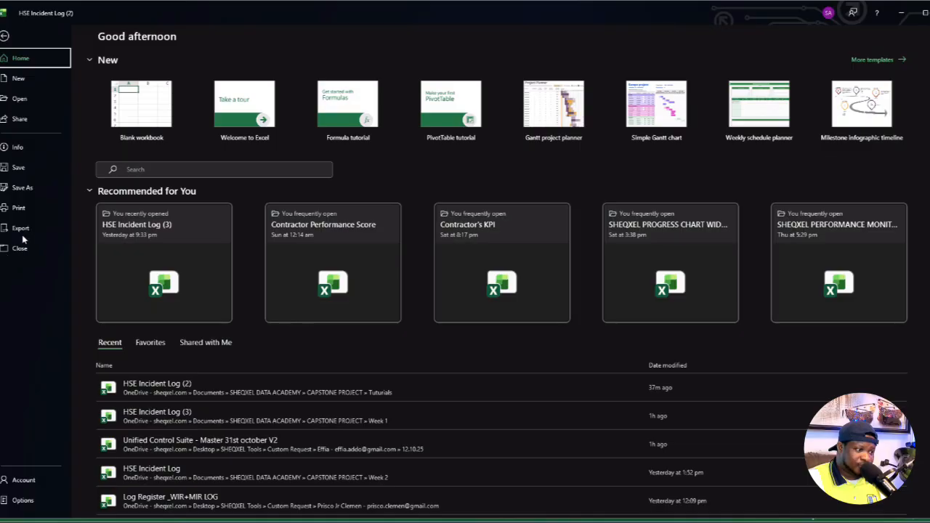
{"action": "left_click", "coordinate": [25, 503]}
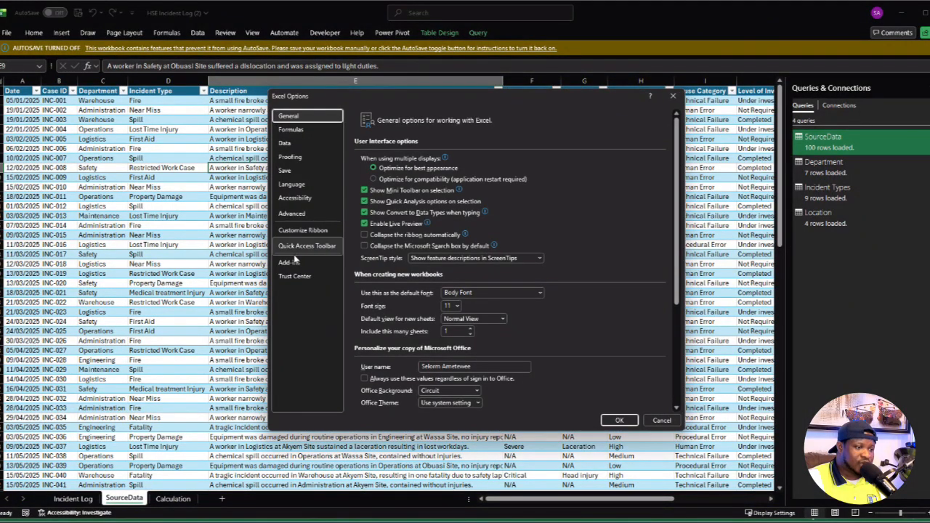
{"action": "left_click", "coordinate": [289, 262]}
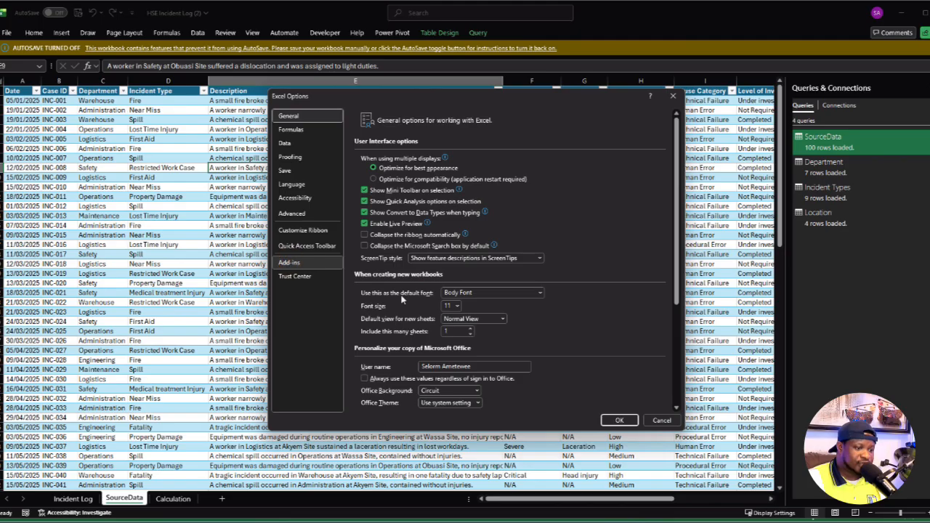
{"action": "left_click", "coordinate": [293, 266]}
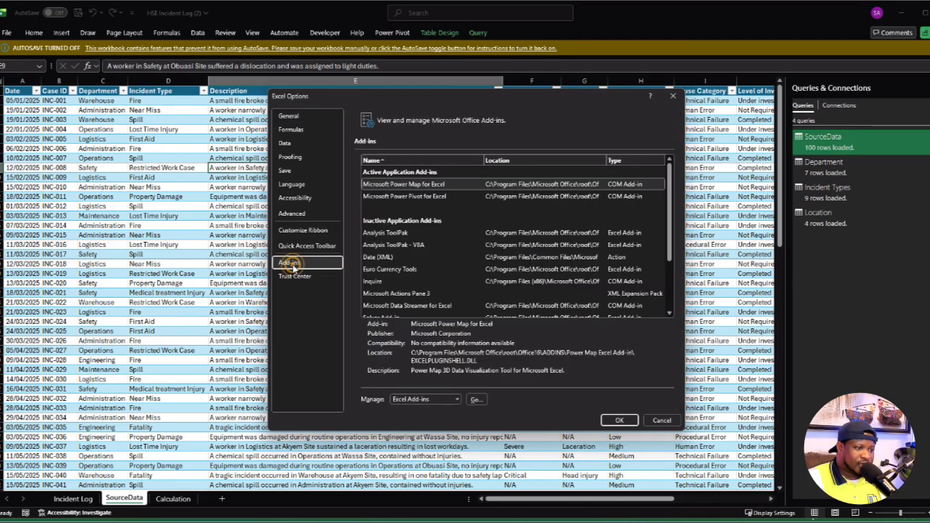
{"action": "left_click", "coordinate": [456, 399]}
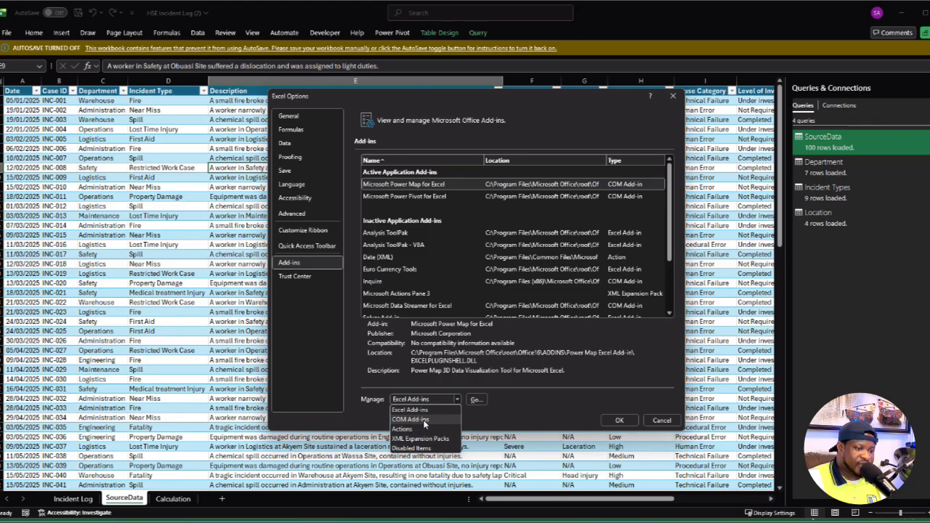
{"action": "left_click", "coordinate": [425, 421]}
{"action": "left_click", "coordinate": [475, 400]}
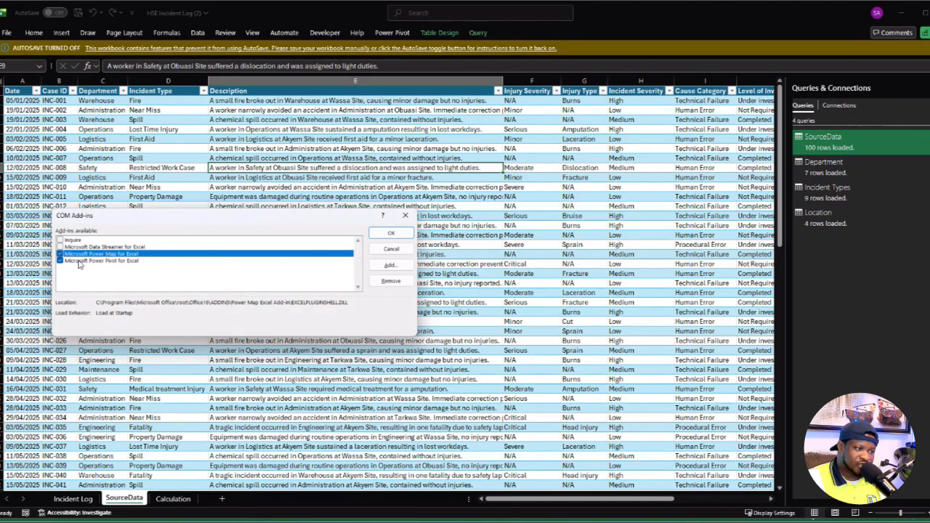
{"action": "left_click", "coordinate": [391, 233]}
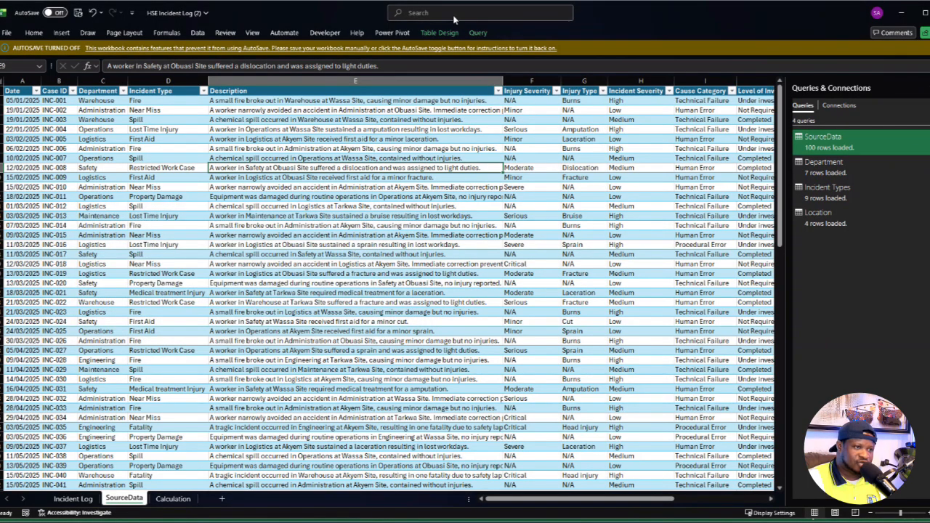
- Reopen the Data Model in Power Pivot and relate Calendar Date and Location to the matching Date and Location columns of SourceData
{"action": "left_click", "coordinate": [392, 32]}
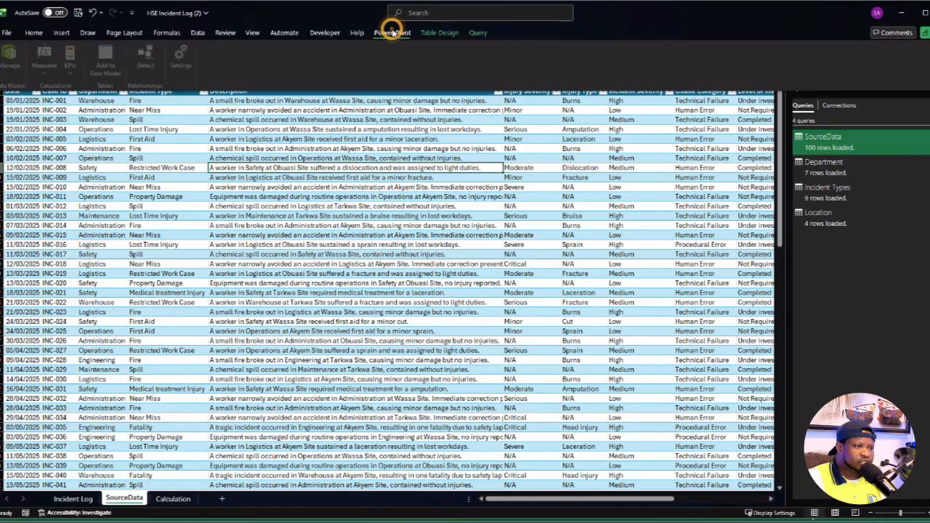
{"action": "left_click", "coordinate": [13, 61]}
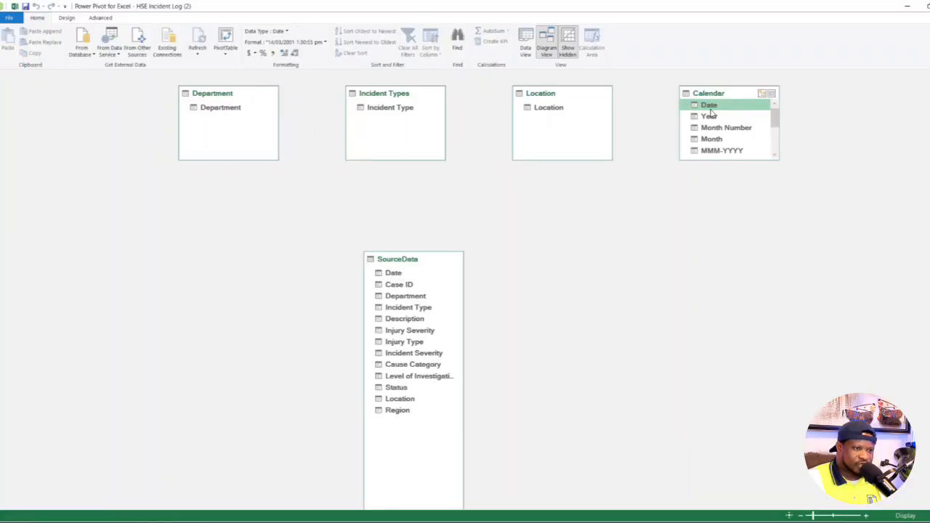
{"action": "left_click_drag", "start_coordinate": [710, 112], "coordinate": [400, 275]}
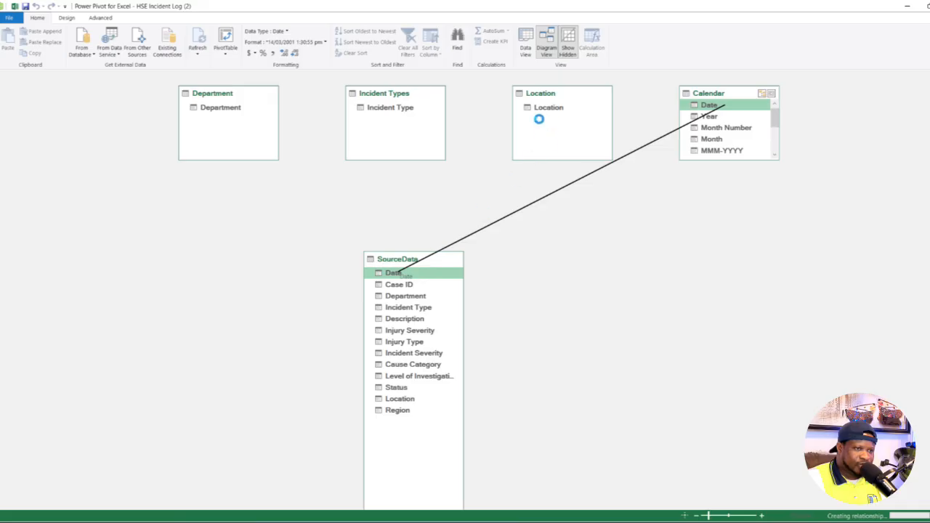
{"action": "left_click_drag", "start_coordinate": [534, 109], "coordinate": [403, 398]}
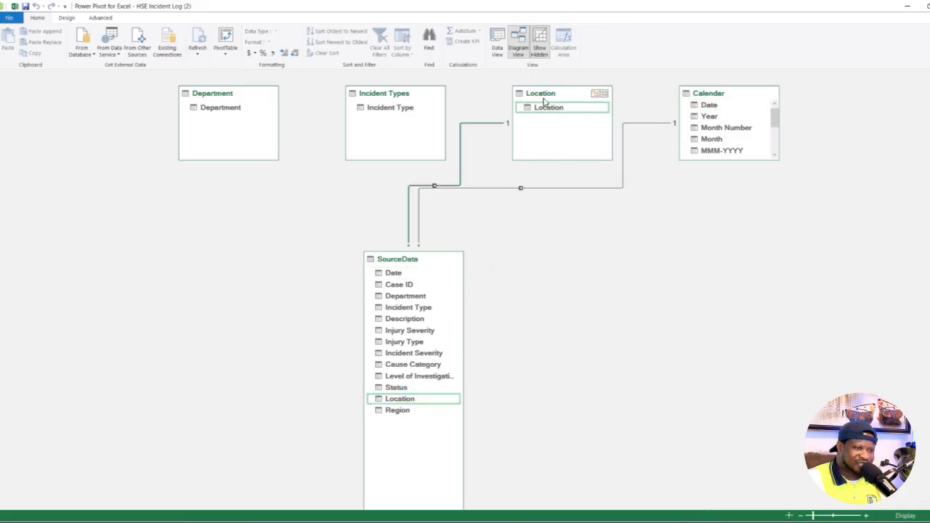
- Spread the Location, Department and Incident Types tables around SourceData and relate Department and Incident Type to their matching SourceData columns
{"action": "left_click_drag", "start_coordinate": [543, 102], "coordinate": [689, 404]}
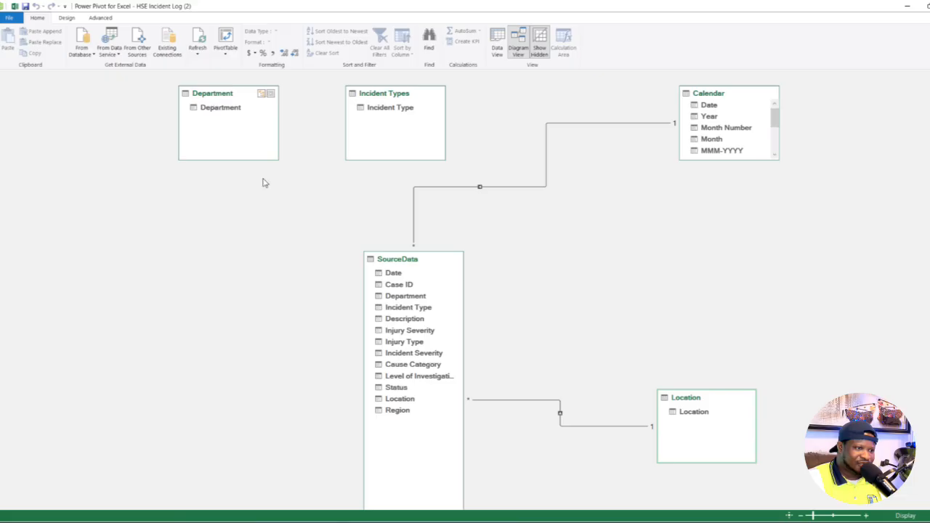
{"action": "left_click_drag", "start_coordinate": [217, 95], "coordinate": [379, 290]}
{"action": "left_click", "coordinate": [199, 172]}
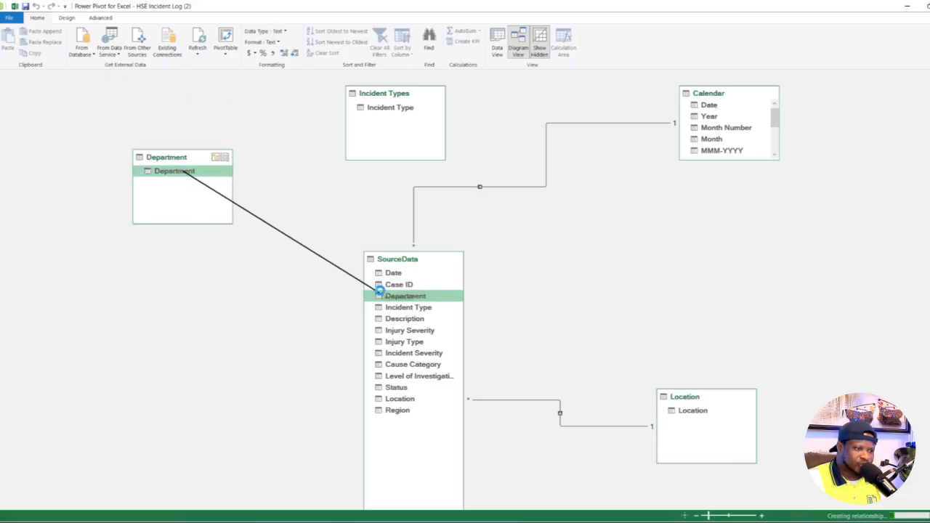
{"action": "left_click_drag", "start_coordinate": [382, 98], "coordinate": [385, 307]}
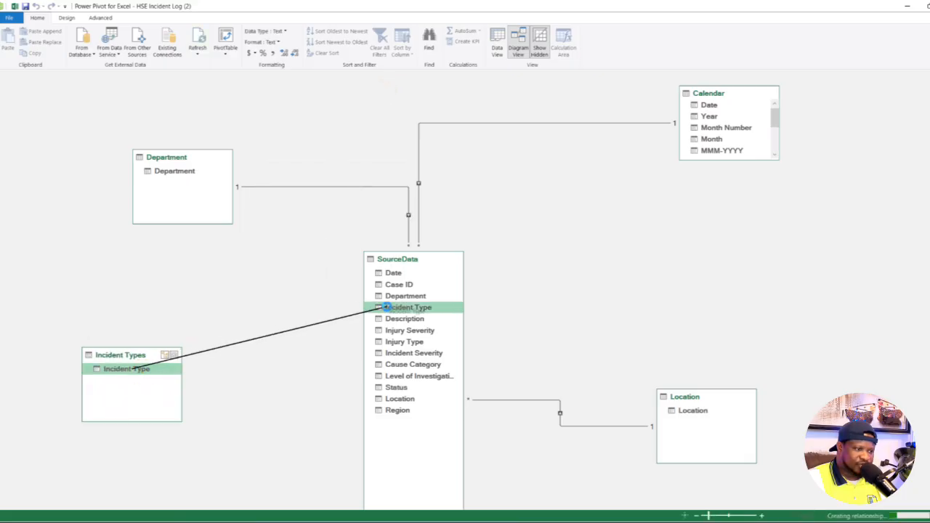
- Rearrange the Department, Calendar, Location and Incident Types tables in the diagram, spacing them evenly on both sides of SourceData
{"action": "left_click_drag", "start_coordinate": [206, 157], "coordinate": [205, 91]}
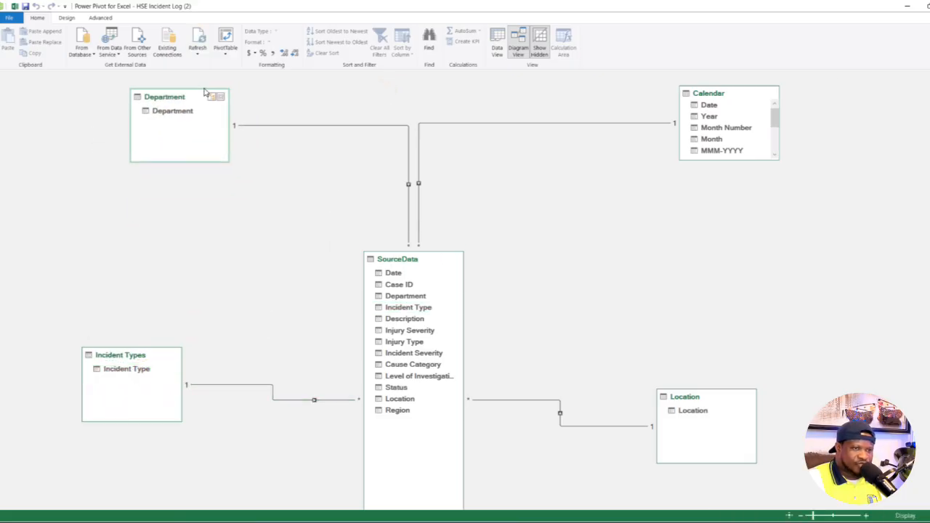
{"action": "left_click_drag", "start_coordinate": [731, 92], "coordinate": [756, 121]}
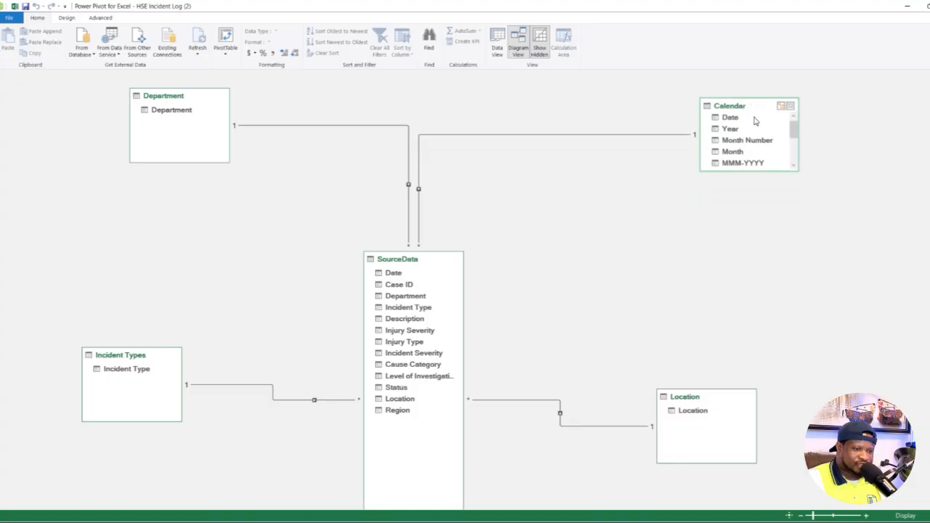
{"action": "left_click_drag", "start_coordinate": [675, 396], "coordinate": [694, 322]}
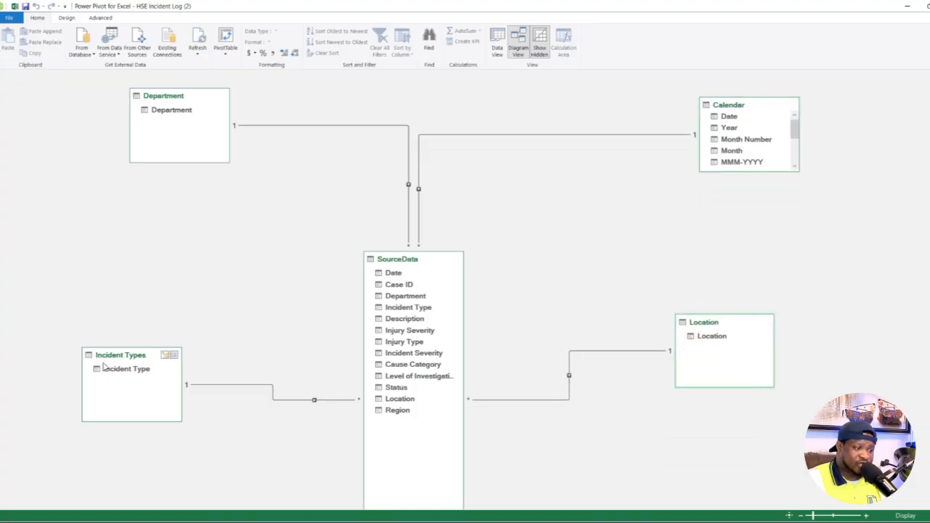
{"action": "left_click_drag", "start_coordinate": [109, 360], "coordinate": [109, 288]}
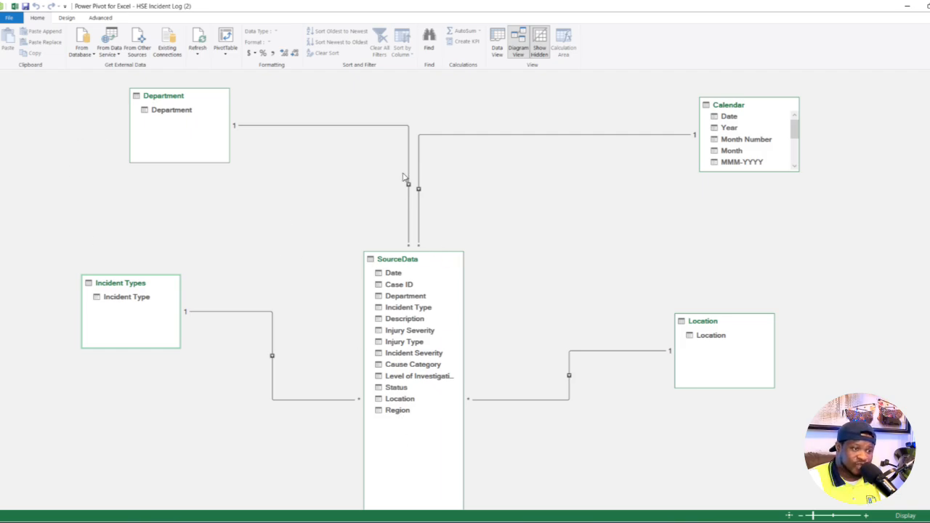
{"action": "left_click", "coordinate": [409, 186]}
{"action": "left_click", "coordinate": [253, 130]}
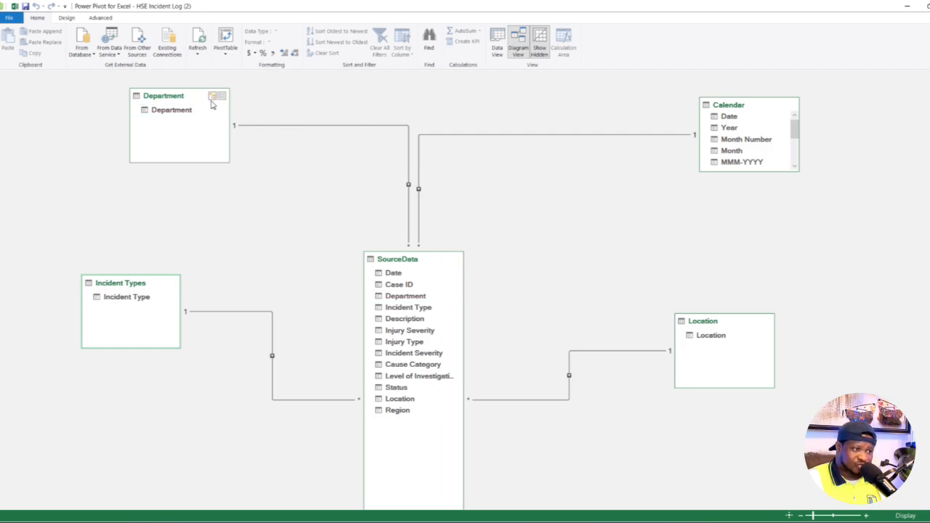
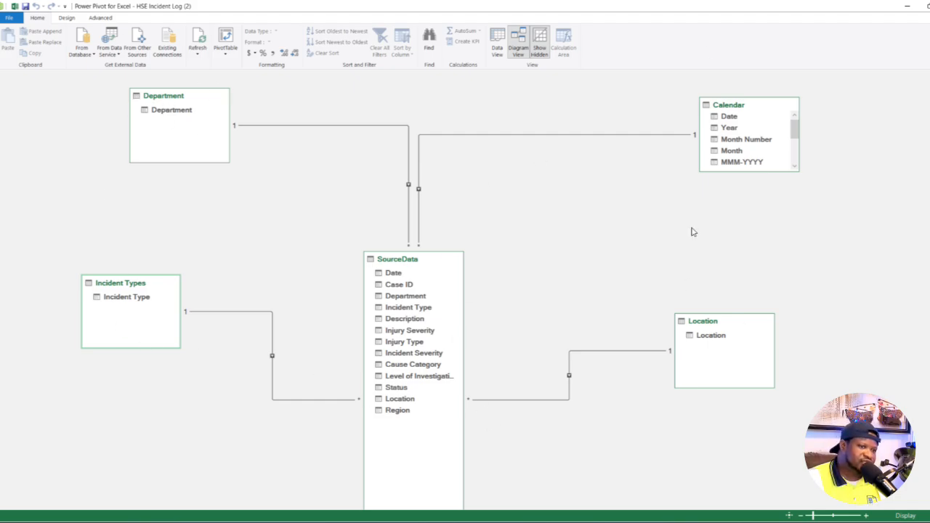
- Switch back to the Excel workbook, select the PivotTable on the Calculation sheet and refresh all data connections
{"action": "left_click", "coordinate": [15, 7]}
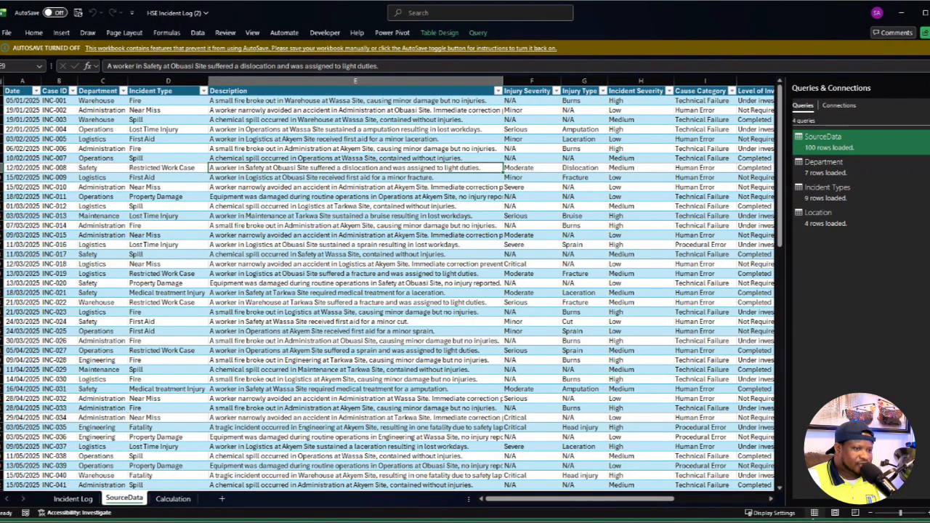
{"action": "left_click", "coordinate": [169, 498]}
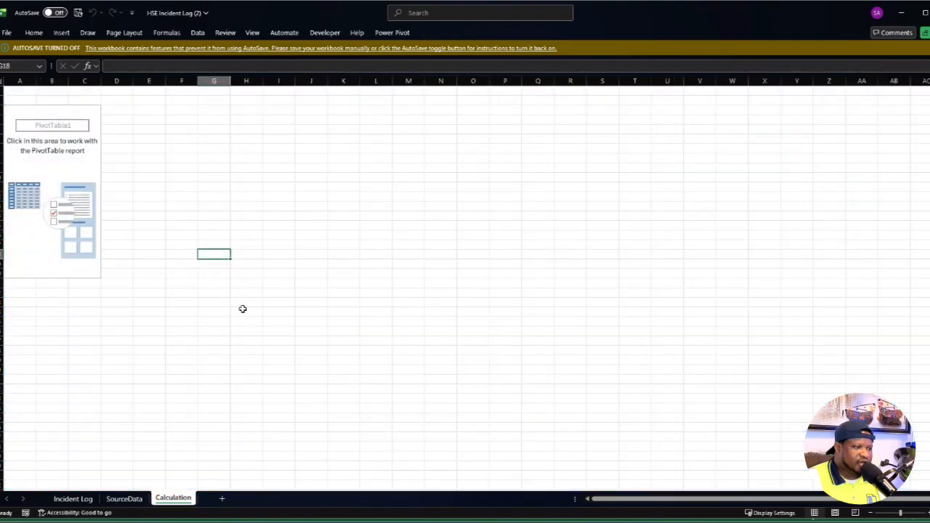
{"action": "left_click", "coordinate": [60, 128]}
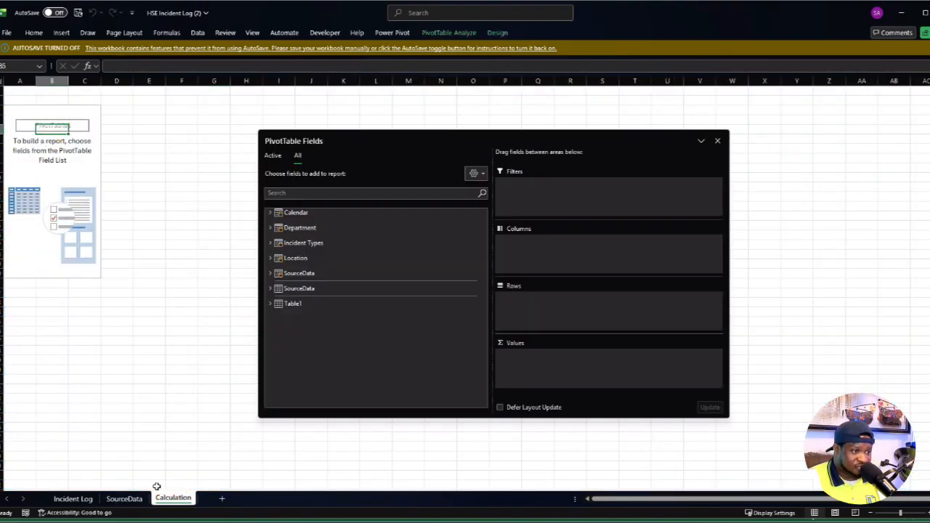
{"action": "left_click", "coordinate": [198, 33]}
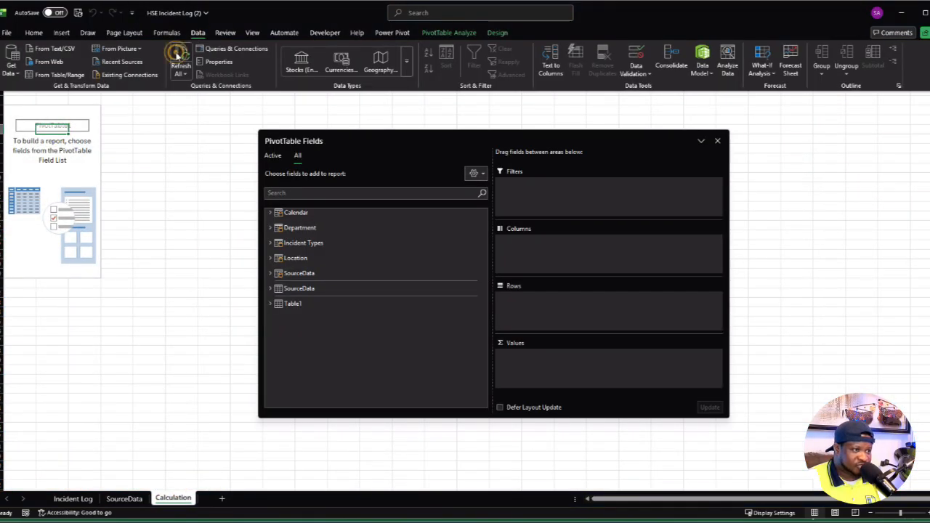
{"action": "left_click", "coordinate": [176, 52]}
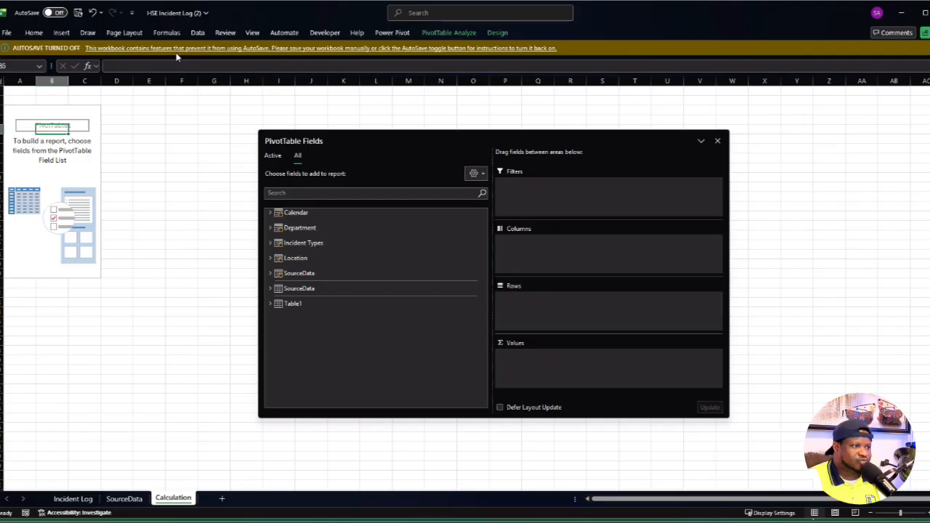
{"action": "left_click", "coordinate": [47, 161]}
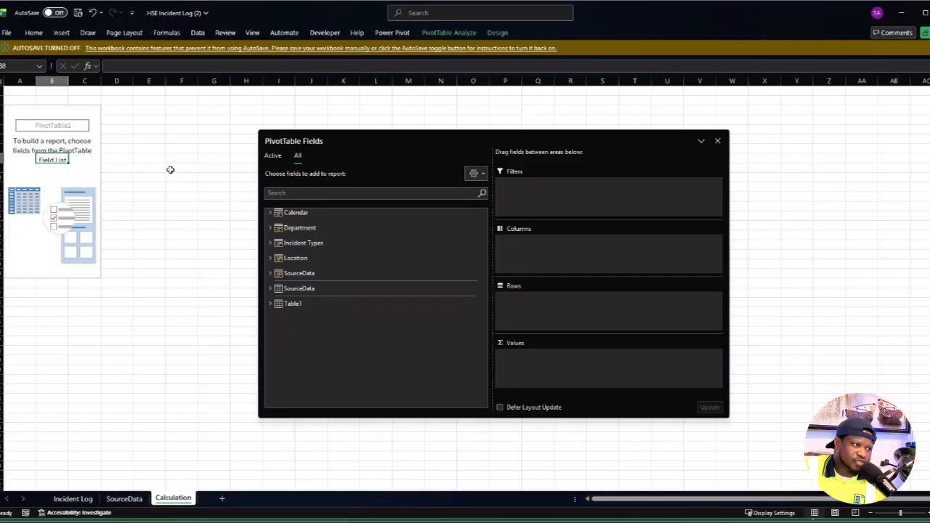
- Open the Power Pivot measure manager and start a new measure in the SourceData table named Total Incidents
{"action": "left_click", "coordinate": [182, 129]}
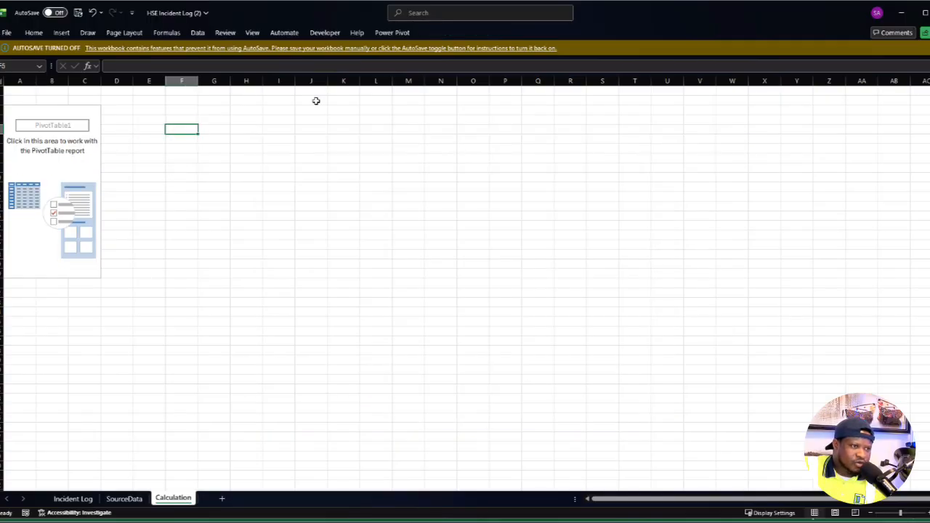
{"action": "left_click", "coordinate": [368, 209]}
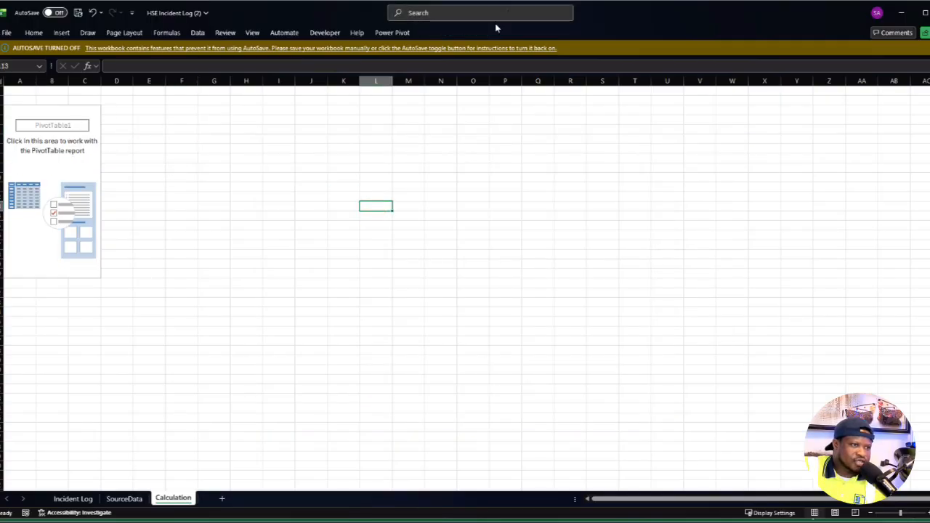
{"action": "left_click", "coordinate": [398, 34]}
{"action": "left_click", "coordinate": [48, 69]}
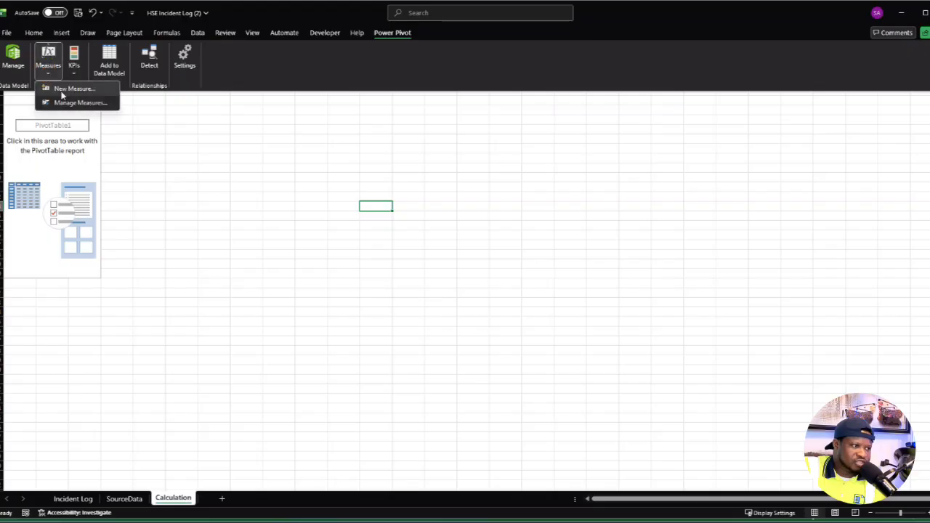
{"action": "left_click", "coordinate": [77, 102]}
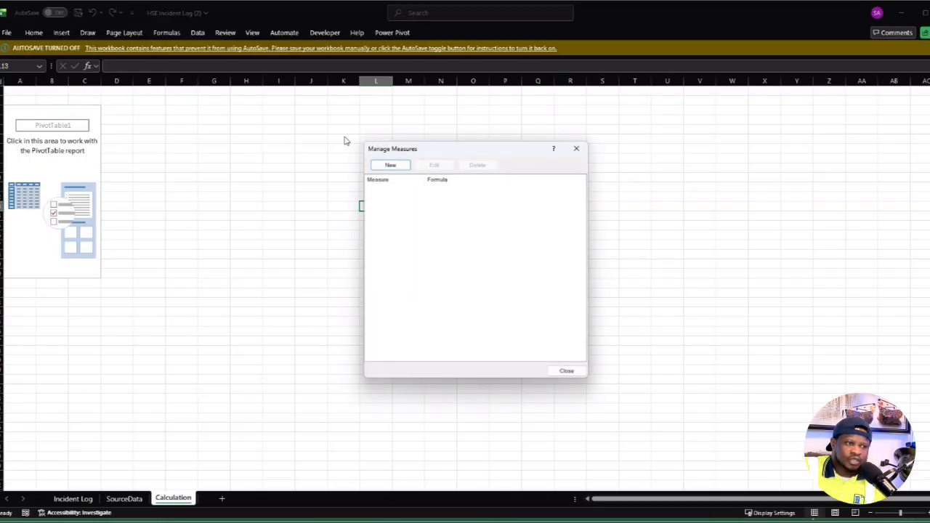
{"action": "left_click_drag", "start_coordinate": [488, 154], "coordinate": [548, 158]}
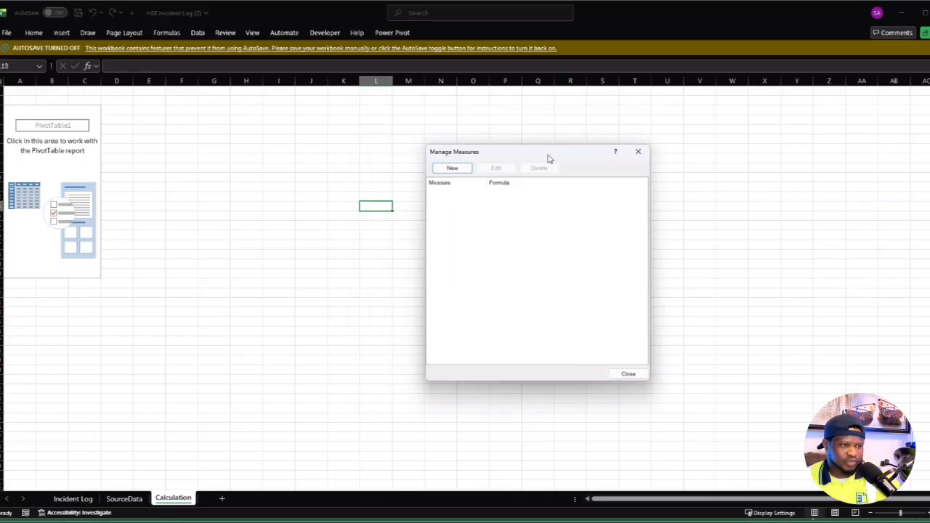
{"action": "left_click", "coordinate": [452, 168]}
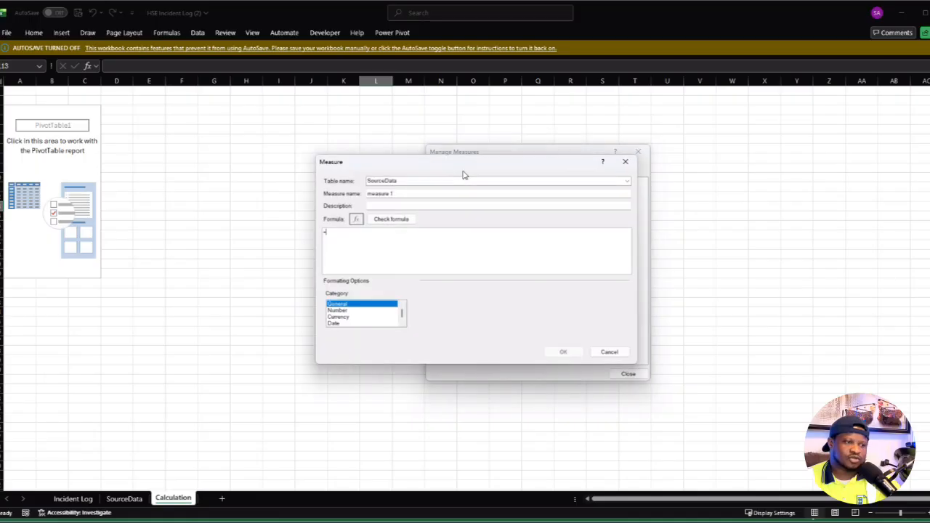
{"action": "left_click", "coordinate": [627, 180]}
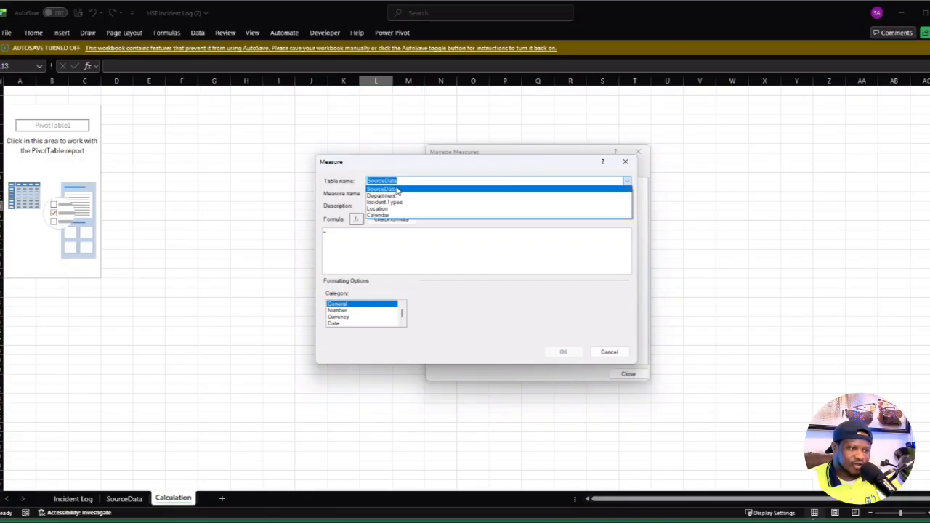
{"action": "left_click", "coordinate": [397, 190]}
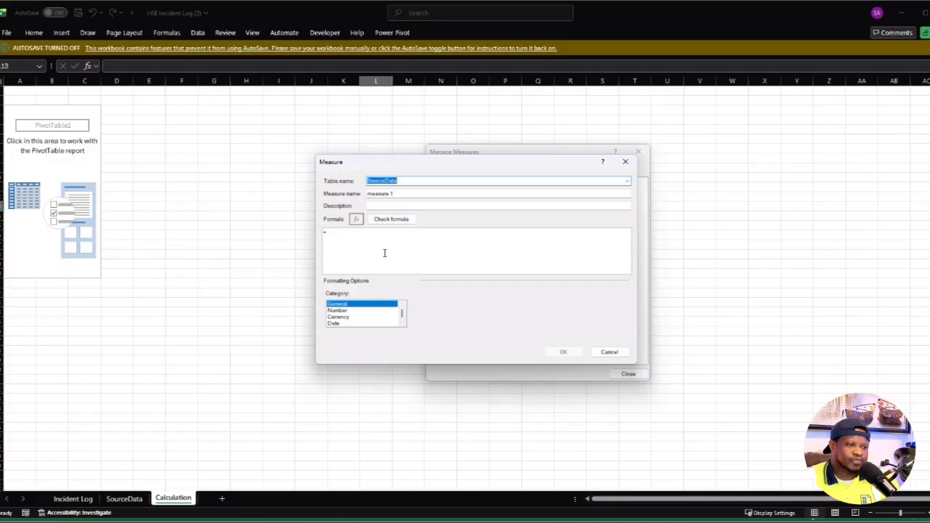
{"action": "key", "text": "Tab"}
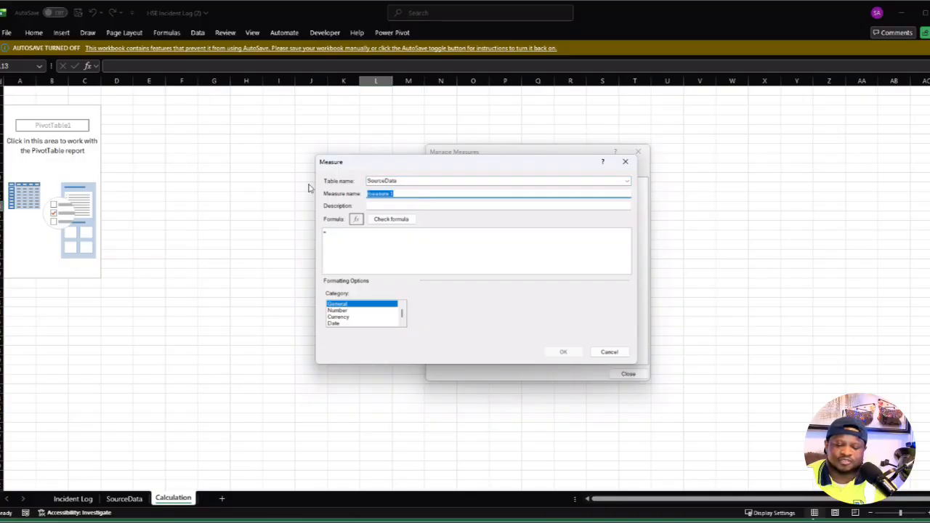
{"action": "type", "text": "Total Incidents"}
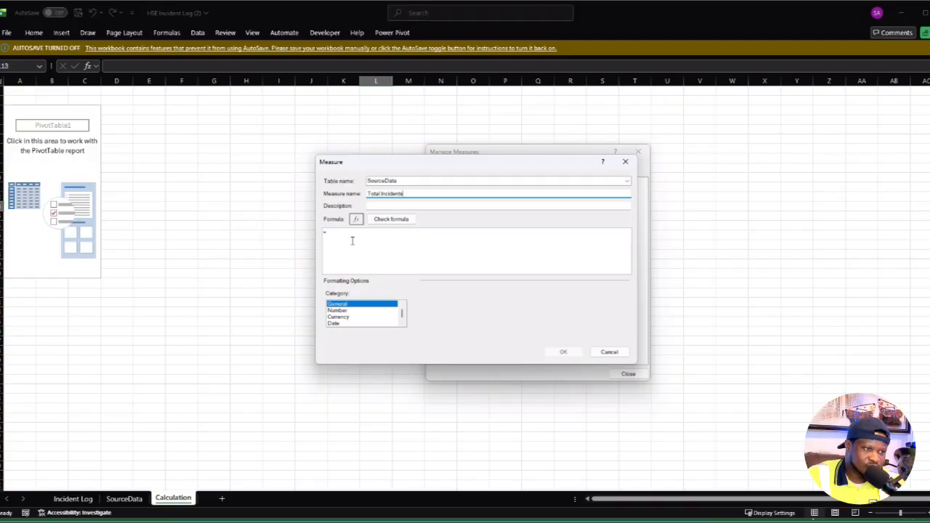
- Enter the Total Incidents measure formula =COUNTROWS(SourceData)
{"action": "left_click", "coordinate": [377, 236]}
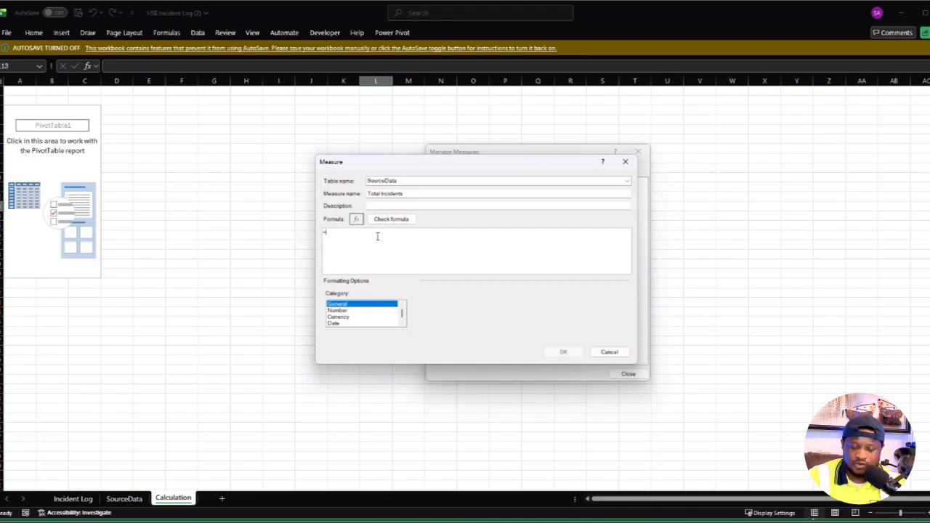
{"action": "type", "text": "countd"}
{"action": "key", "text": "BackSpace"}
{"action": "key", "text": "BackSpace"}
{"action": "key", "text": "BackSpace"}
{"action": "key", "text": "BackSpace"}
{"action": "key", "text": "BackSpace"}
{"action": "key", "text": "BackSpace"}
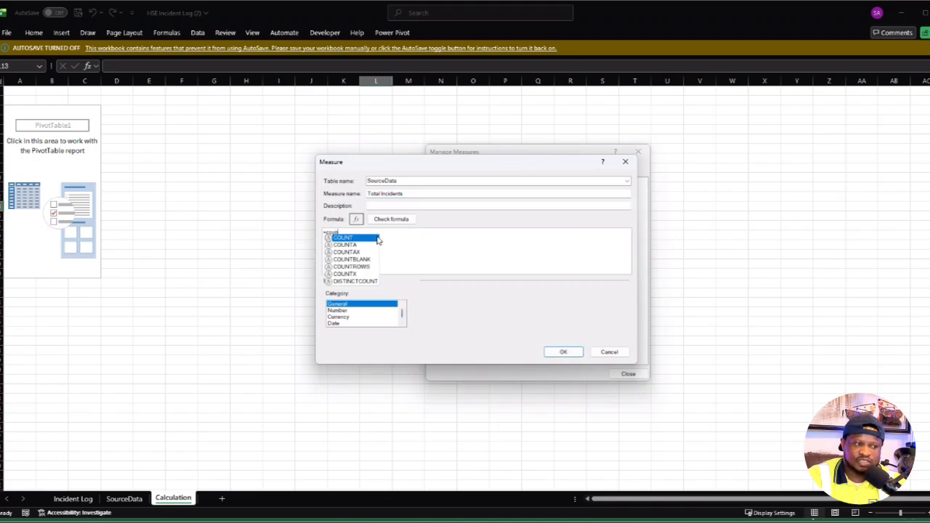
{"action": "type", "text": "COUNTROW"}
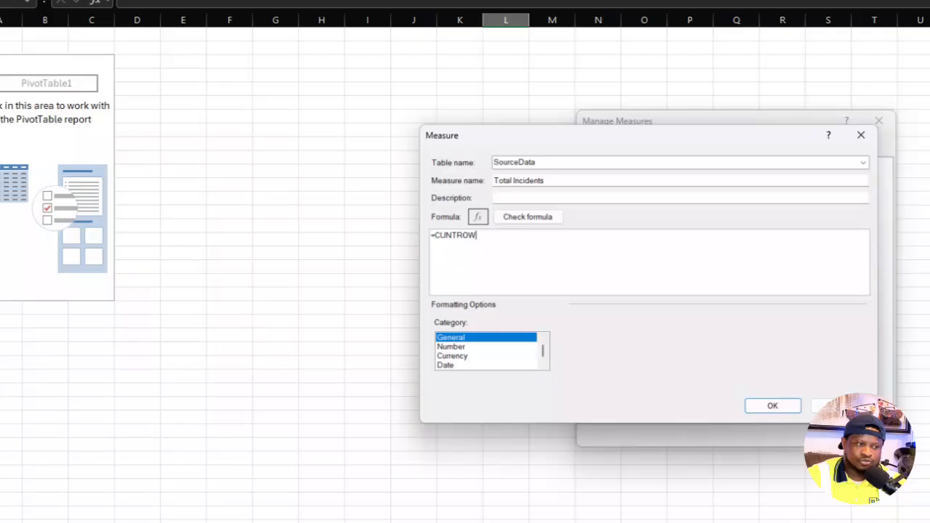
{"action": "key", "text": "BackSpace"}
{"action": "key", "text": "BackSpace"}
{"action": "key", "text": "BackSpace"}
{"action": "key", "text": "BackSpace"}
{"action": "key", "text": "BackSpace"}
{"action": "key", "text": "BackSpace"}
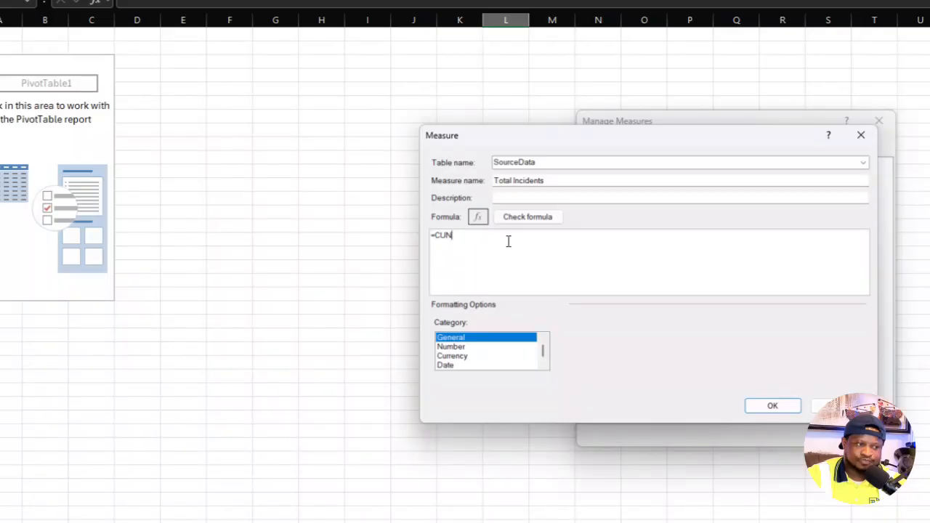
{"action": "type", "text": "OUNT"}
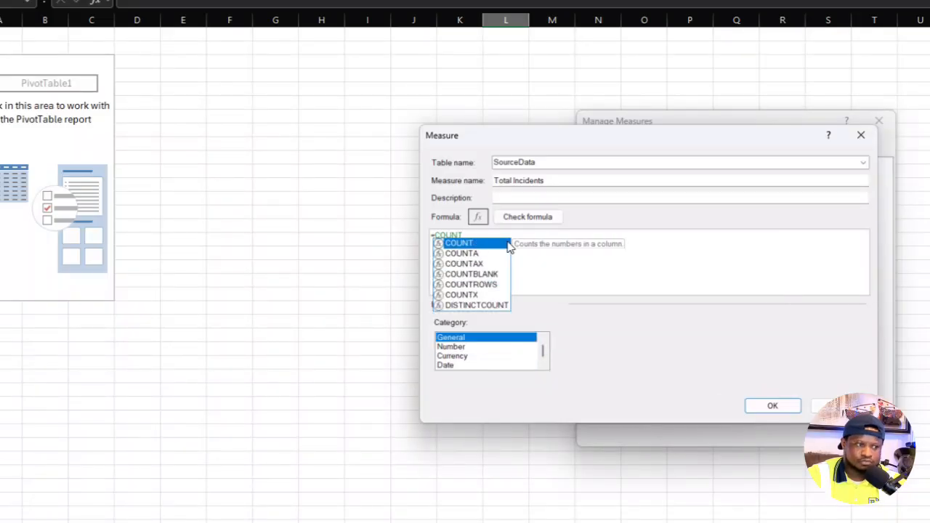
{"action": "type", "text": "ROWS("}
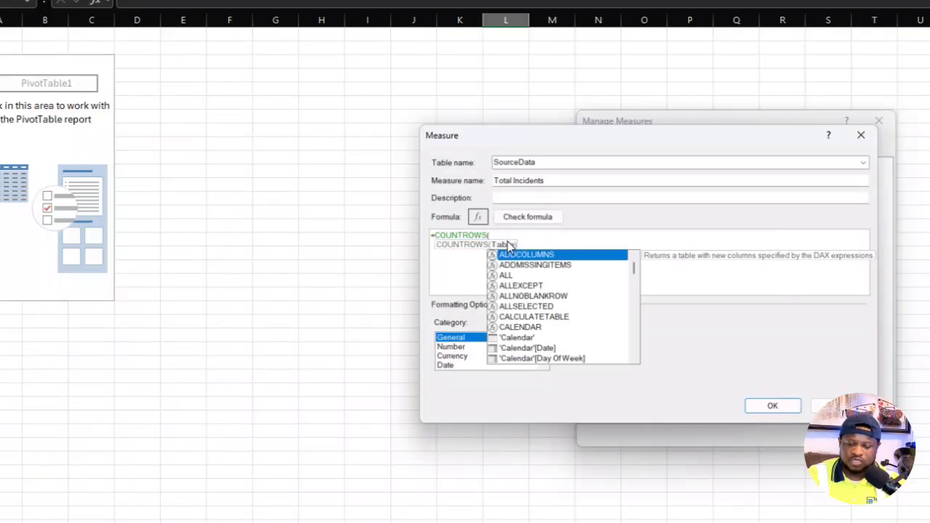
{"action": "type", "text": "SOU"}
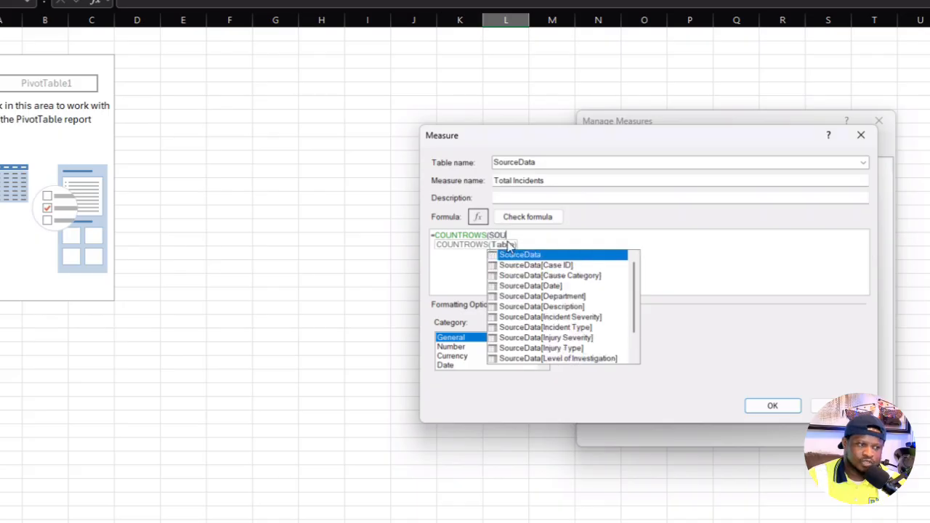
{"action": "left_click", "coordinate": [532, 255]}
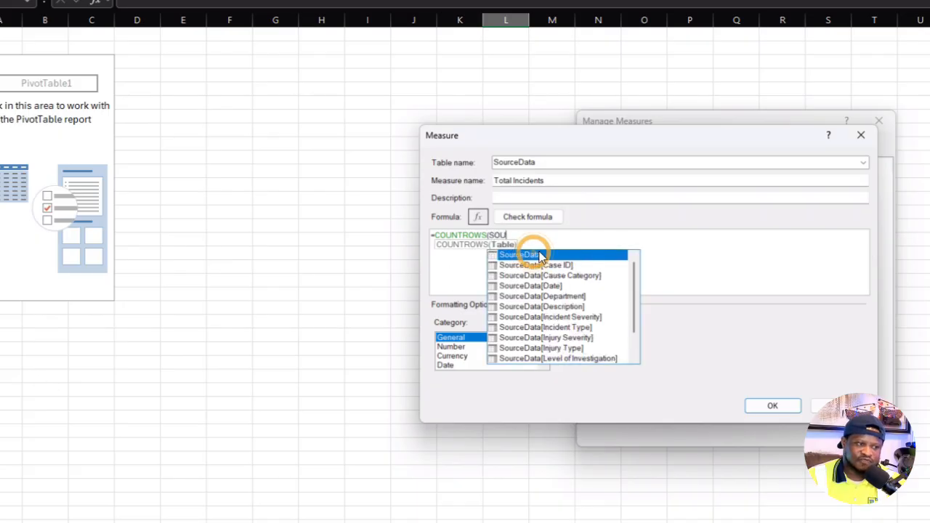
{"action": "left_click", "coordinate": [540, 257]}
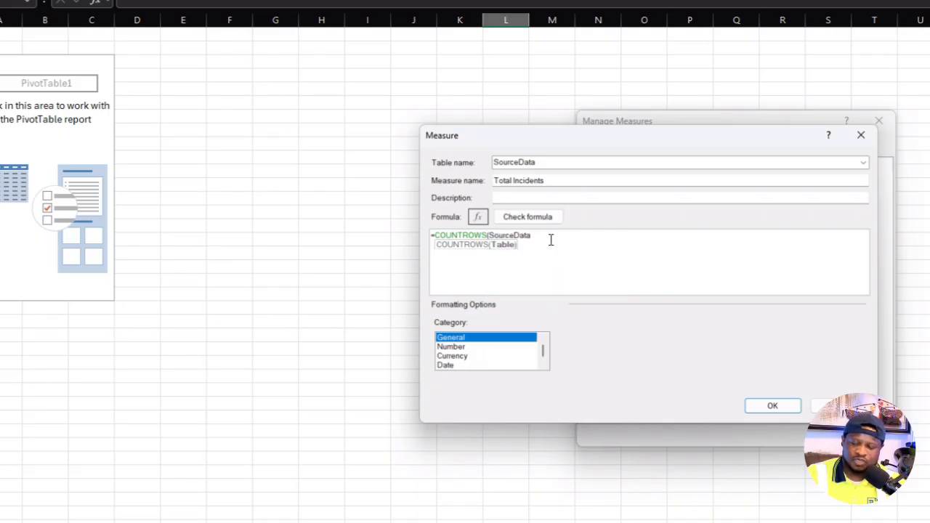
{"action": "type", "text": ")"}
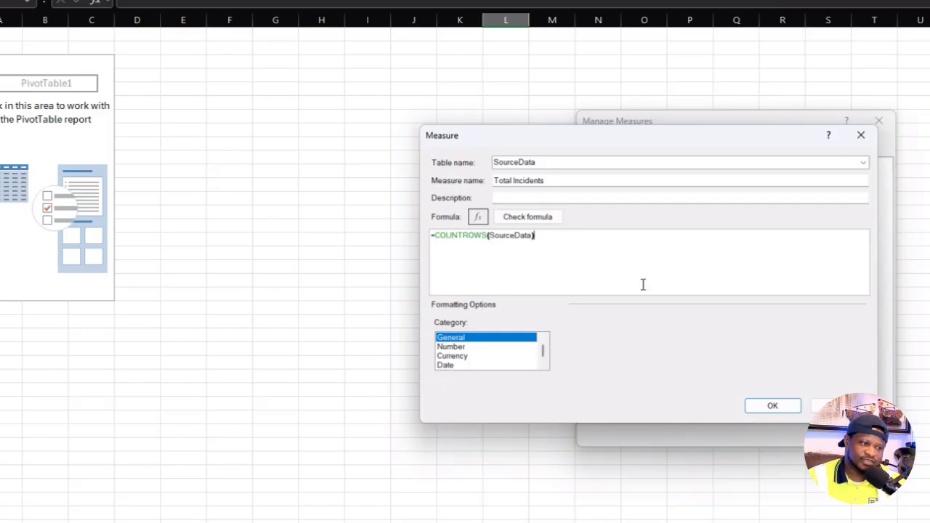
- Check the Total Incidents formula for errors, set its category to Number with the Decimal Number format, and save the measure
{"action": "left_click", "coordinate": [536, 217]}
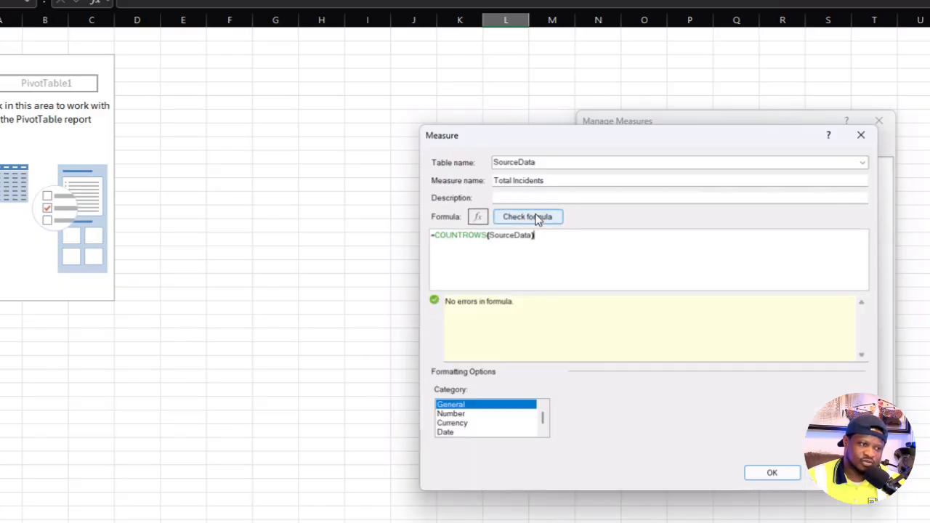
{"action": "left_click", "coordinate": [451, 414]}
{"action": "left_click", "coordinate": [748, 405]}
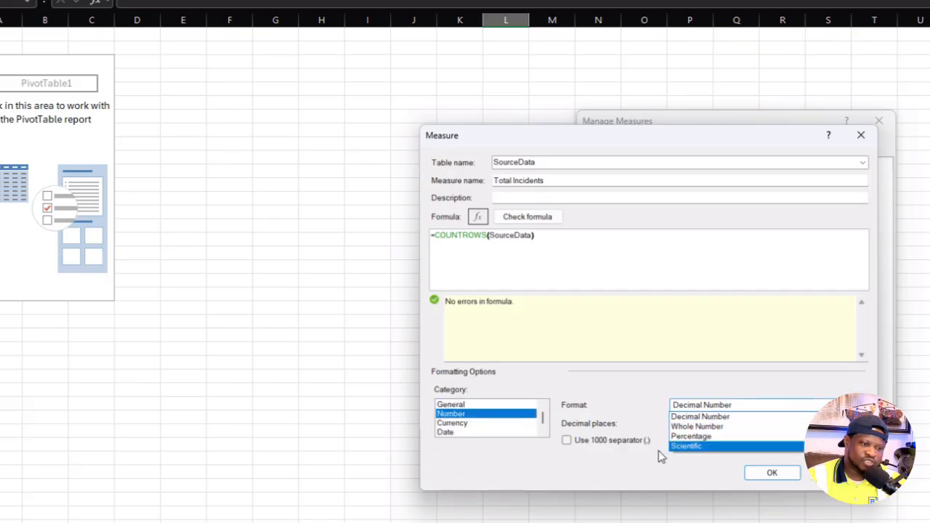
{"action": "left_click", "coordinate": [726, 415]}
{"action": "left_click", "coordinate": [773, 474]}
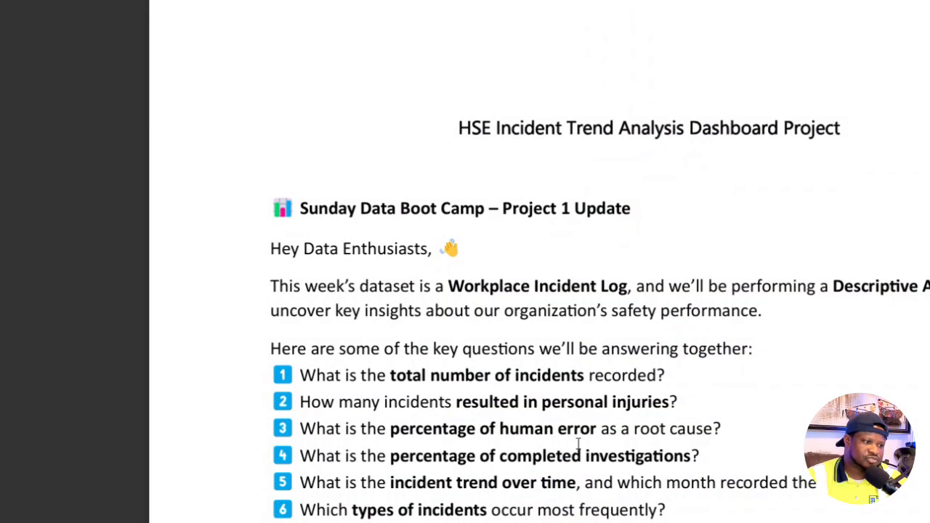
- Check the project questions, then start a new measure in the SourceData table and name it Fatatalities
{"action": "scroll", "coordinate": [450, 283], "scroll_direction": "down", "scroll_amount": 3}
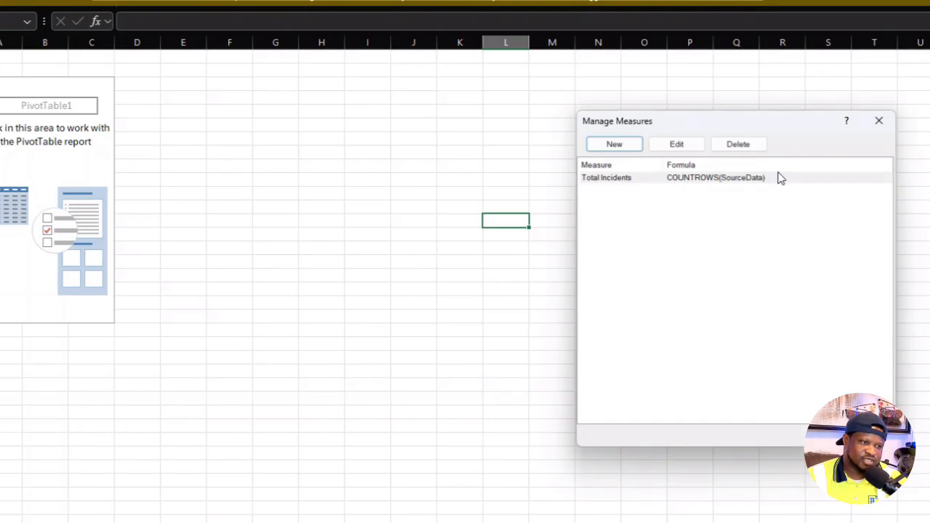
{"action": "left_click", "coordinate": [614, 145]}
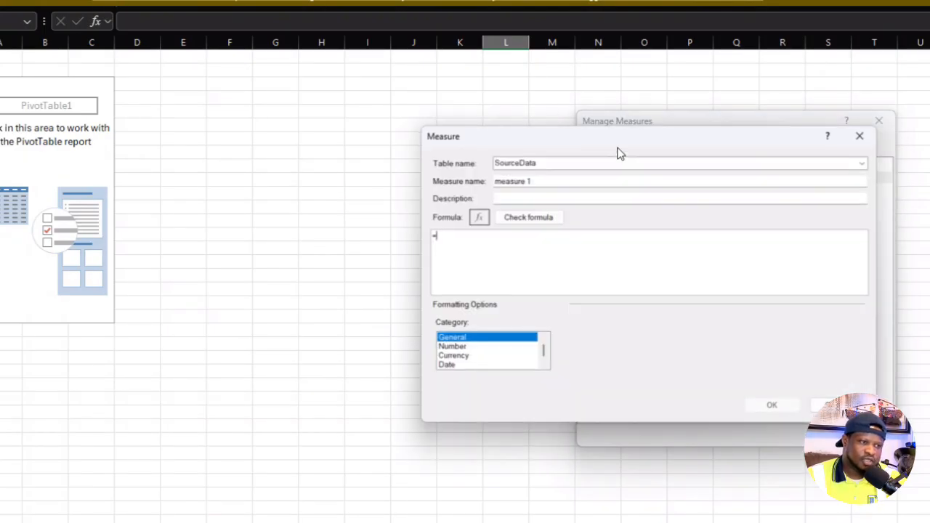
{"action": "left_click", "coordinate": [559, 182]}
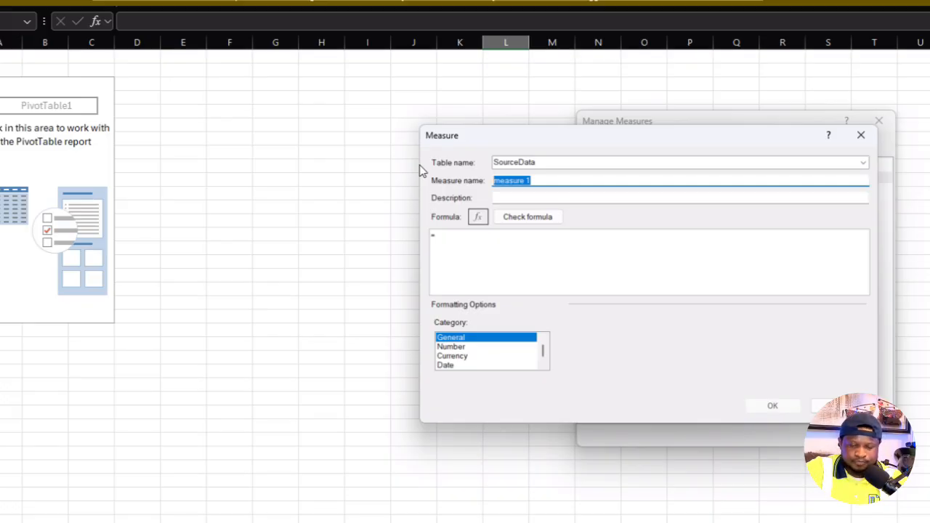
{"action": "type", "text": "c"}
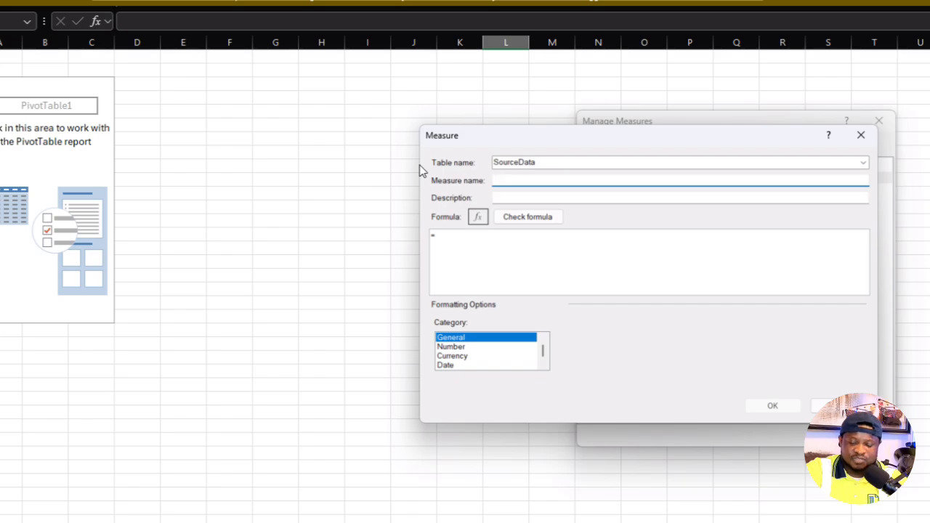
{"action": "type", "text": "R"}
{"action": "key", "text": "BackSpace"}
{"action": "key", "text": "BackSpace"}
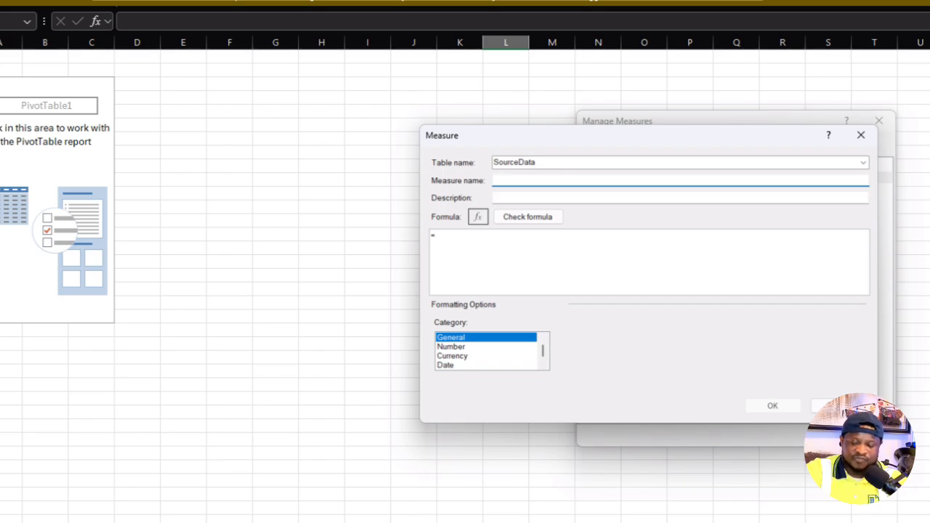
{"action": "type", "text": "Fatat"}
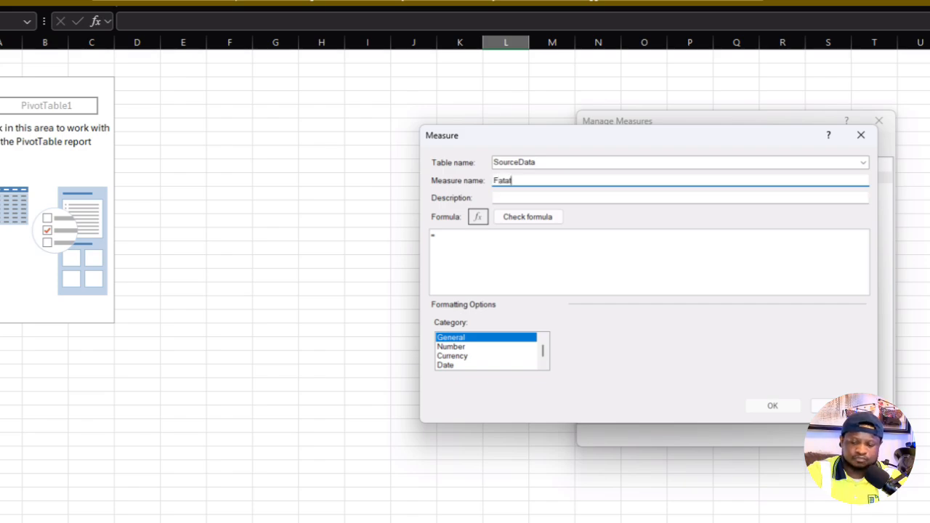
{"action": "type", "text": "ality"}
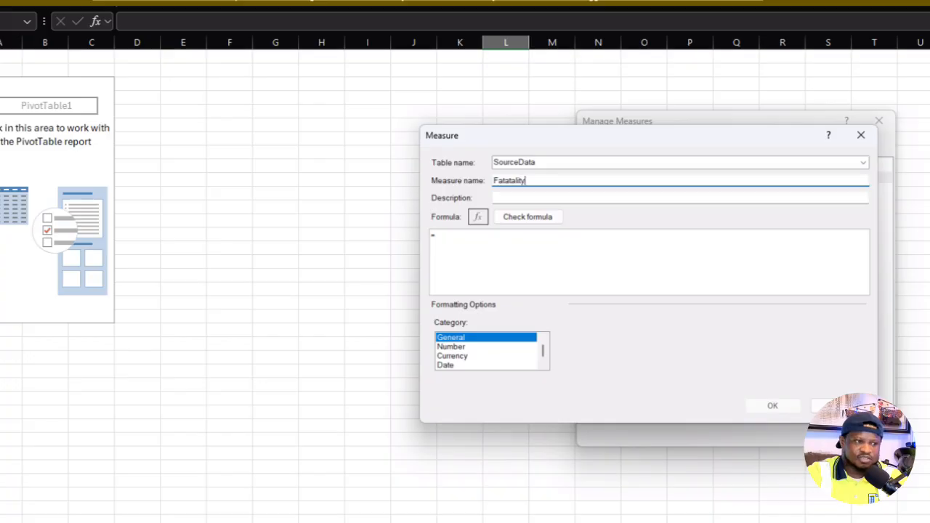
{"action": "key", "text": "BackSpace"}
{"action": "type", "text": "ies"}
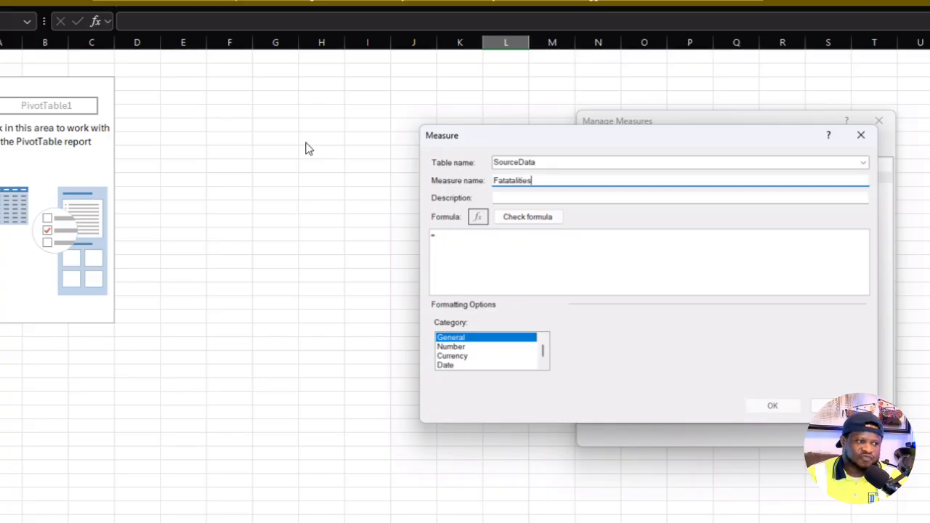
- Begin the Fatatalities formula with =CALCULATE(COUNT(SourceData[Incident Type]), as the expression to evaluate
{"action": "left_click", "coordinate": [544, 253]}
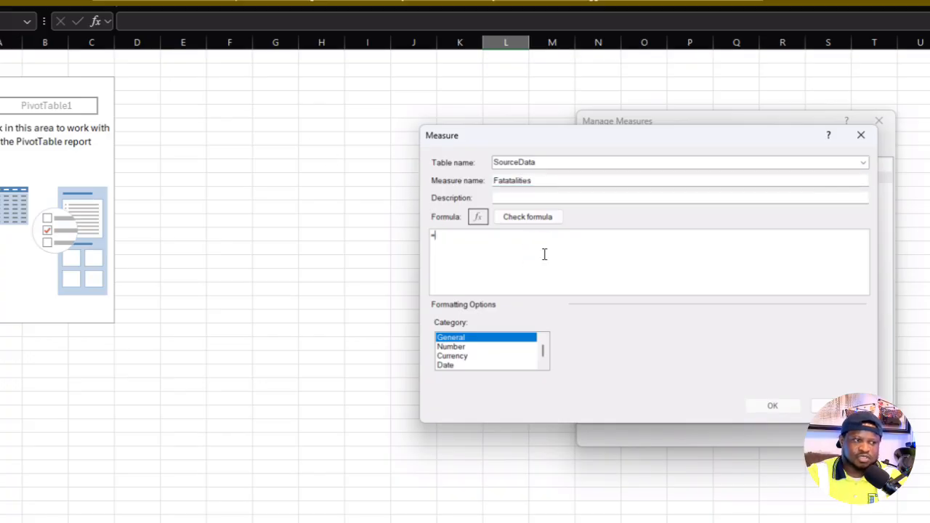
{"action": "type", "text": "CALCULAT"}
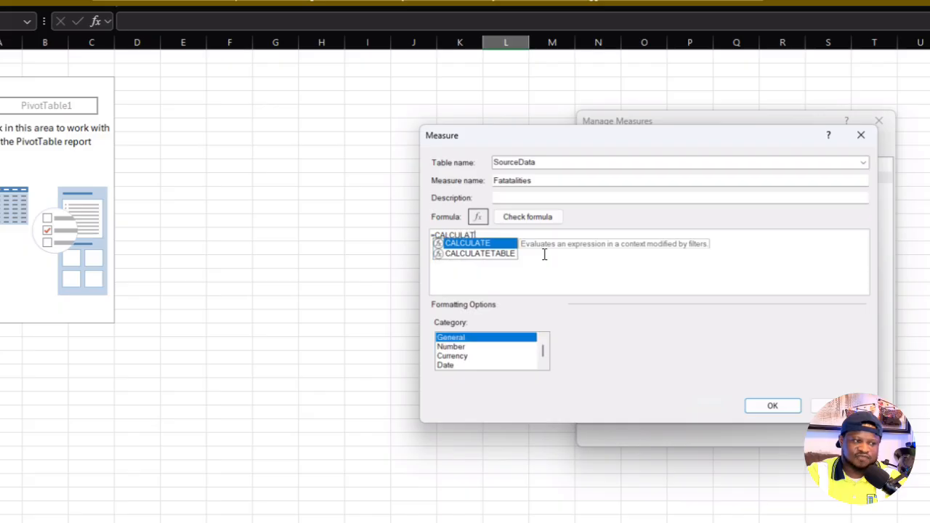
{"action": "type", "text": "E(COUNT"}
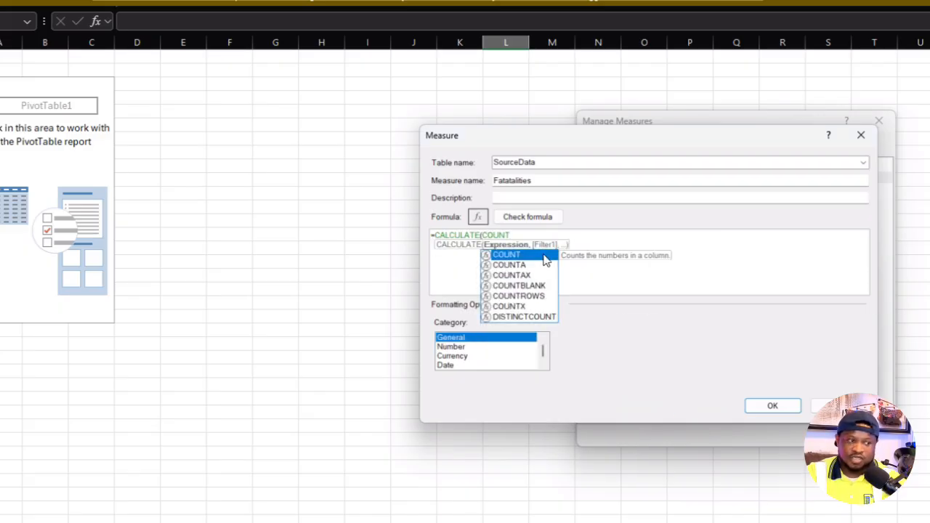
{"action": "type", "text": "("}
{"action": "type", "text": "SORUCE"}
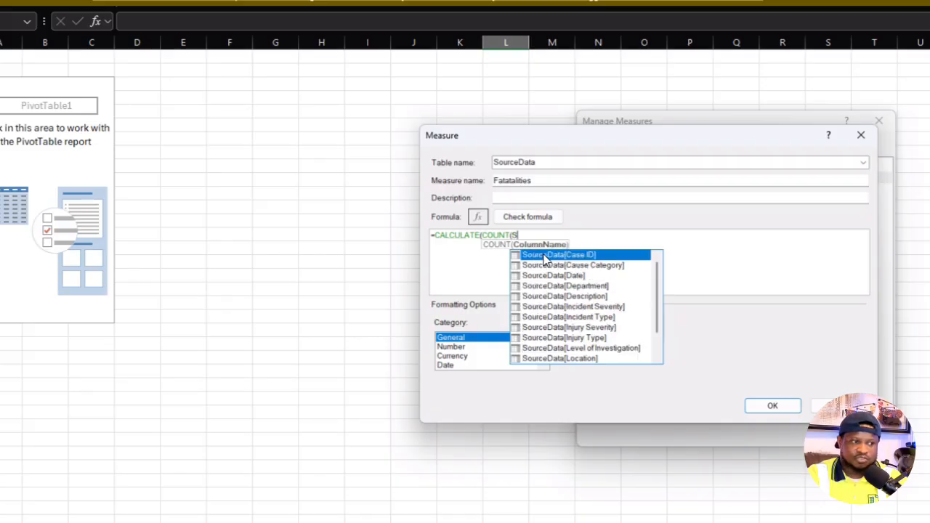
{"action": "key", "text": "BackSpace"}
{"action": "key", "text": "BackSpace"}
{"action": "key", "text": "BackSpace"}
{"action": "key", "text": "BackSpace"}
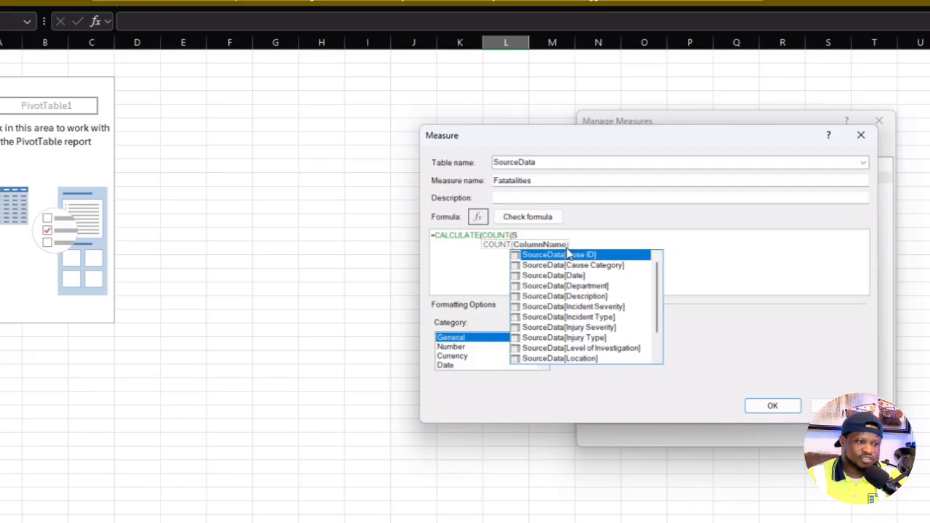
{"action": "scroll", "coordinate": [586, 287], "scroll_direction": "down", "scroll_amount": 1}
{"action": "scroll", "coordinate": [603, 309], "scroll_direction": "up", "scroll_amount": 1}
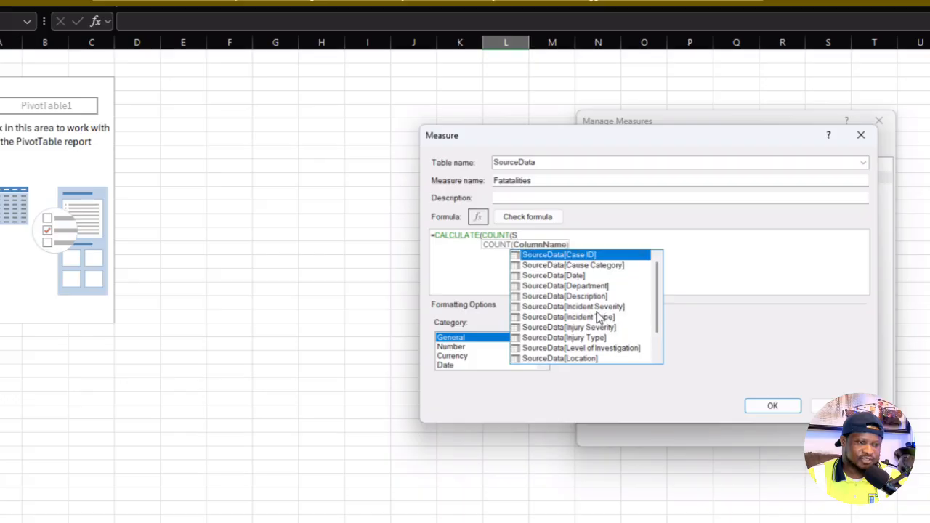
{"action": "double_click", "coordinate": [600, 316]}
{"action": "left_click", "coordinate": [618, 235]}
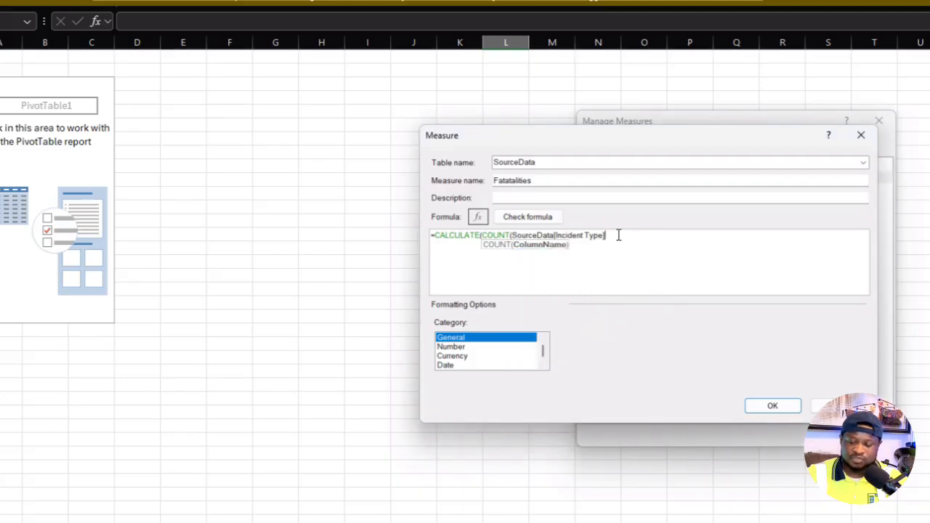
{"action": "type", "text": "),"}
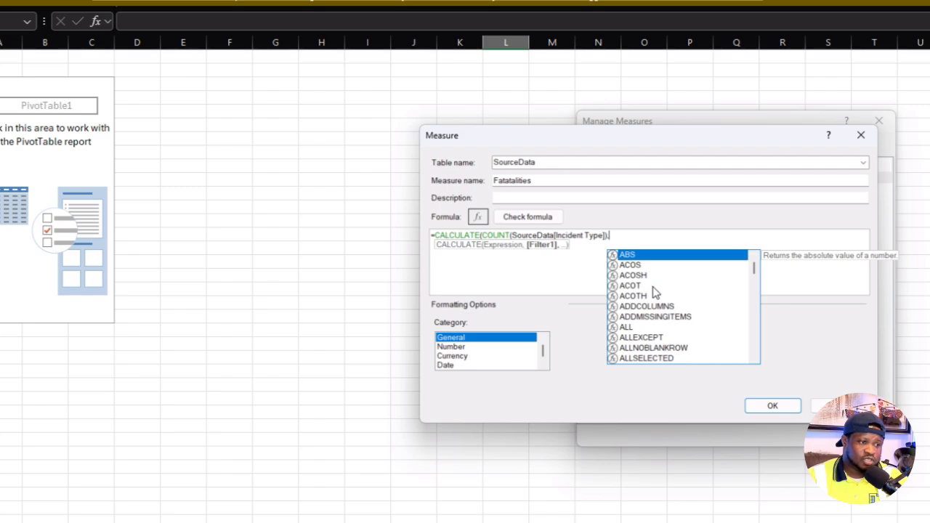
{"action": "type", "text": "S"}
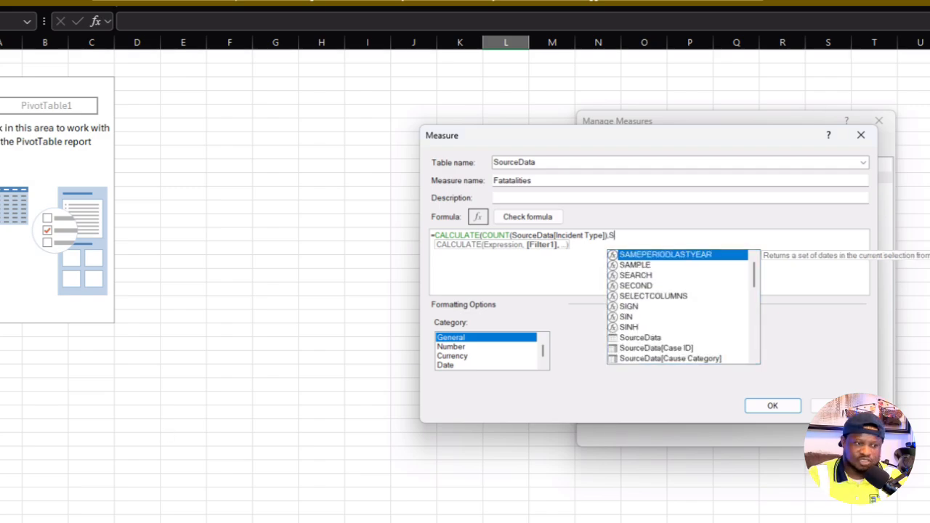
{"action": "type", "text": "OU"}
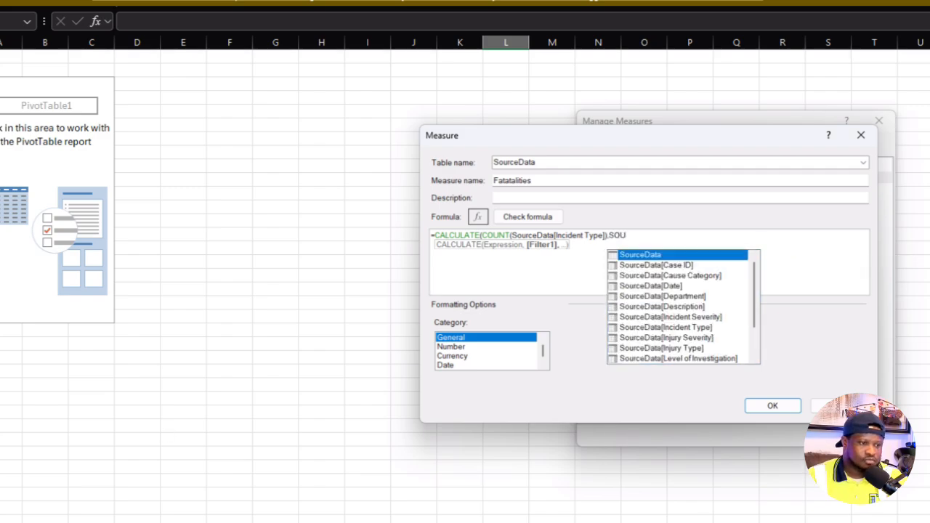
- Complete the Fatatalities formula with the filter SourceData[Incident Type]="Fatality" and close the CALCULATE function
{"action": "double_click", "coordinate": [686, 327]}
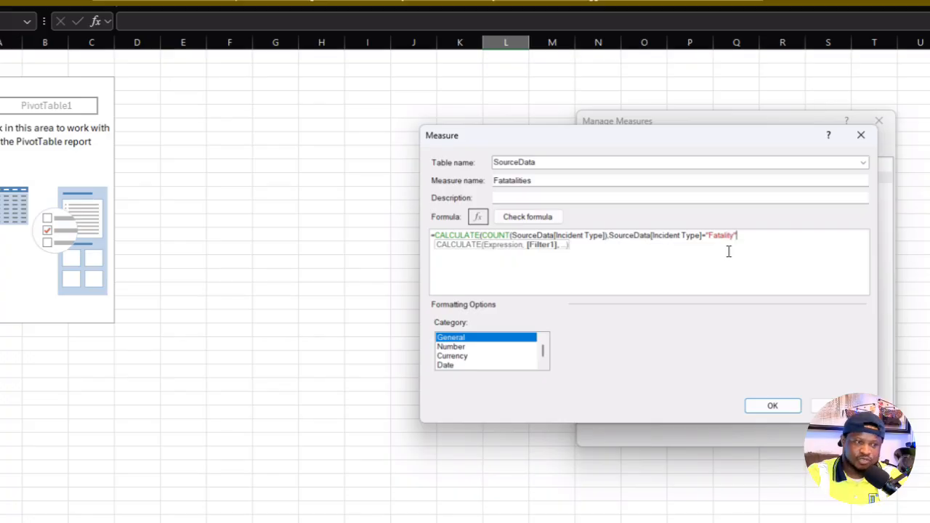
{"action": "type", "text": ")"}
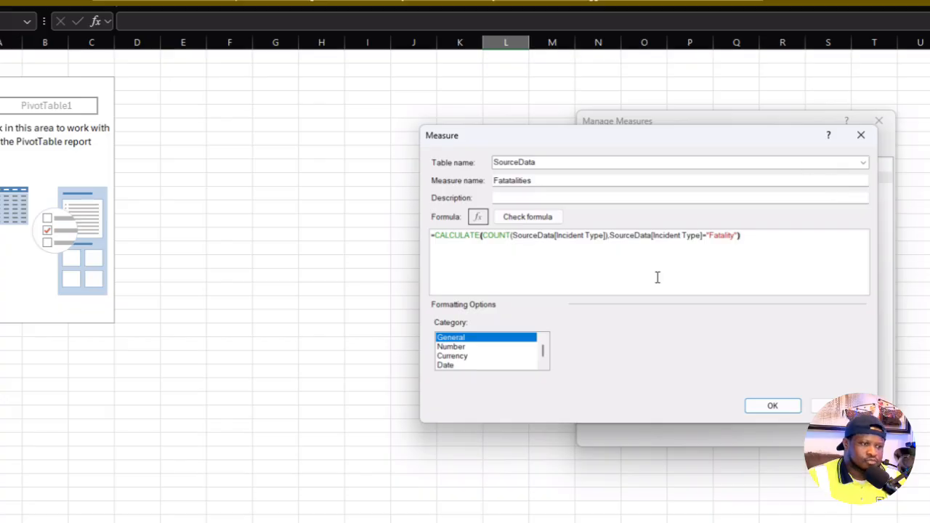
- Check the Fatatalities formula for errors, format it as a Whole Number in the Number category, copy the formula text and save the measure
{"action": "left_click", "coordinate": [541, 217]}
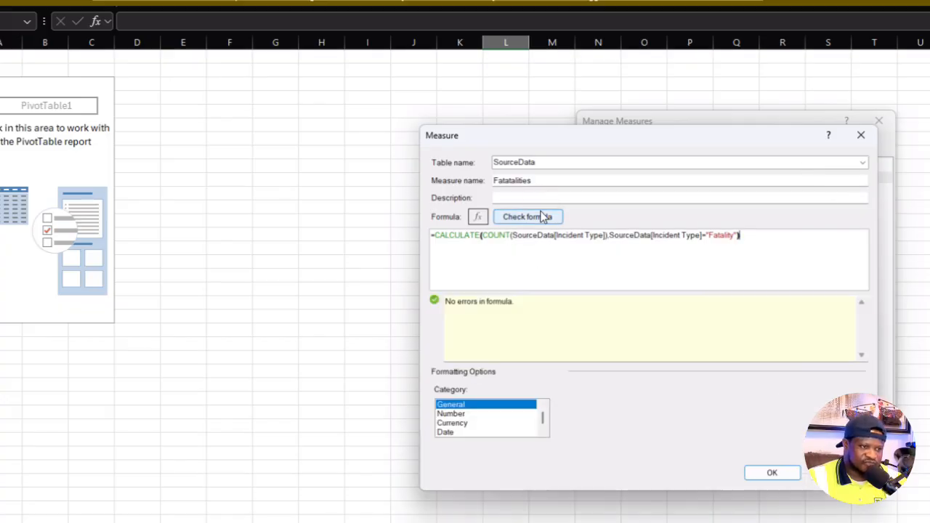
{"action": "left_click", "coordinate": [459, 414]}
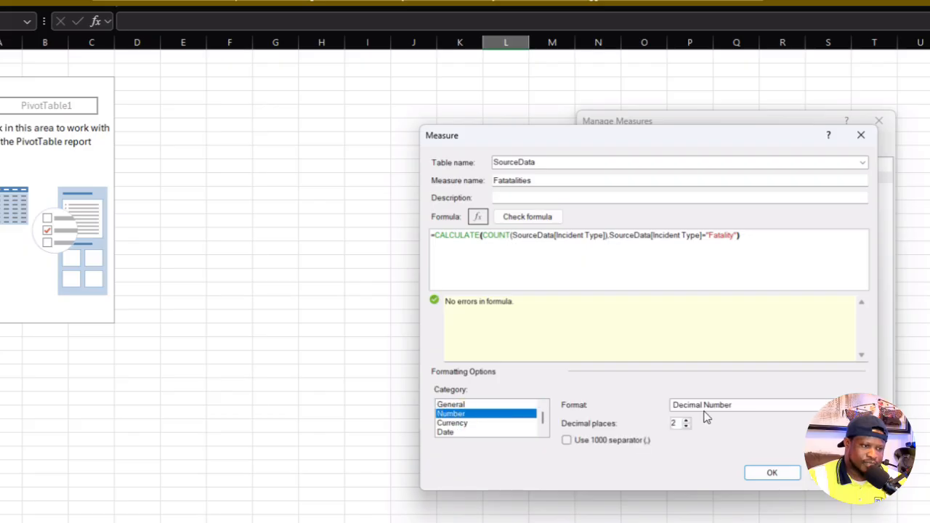
{"action": "left_click", "coordinate": [748, 405]}
{"action": "left_click", "coordinate": [715, 427]}
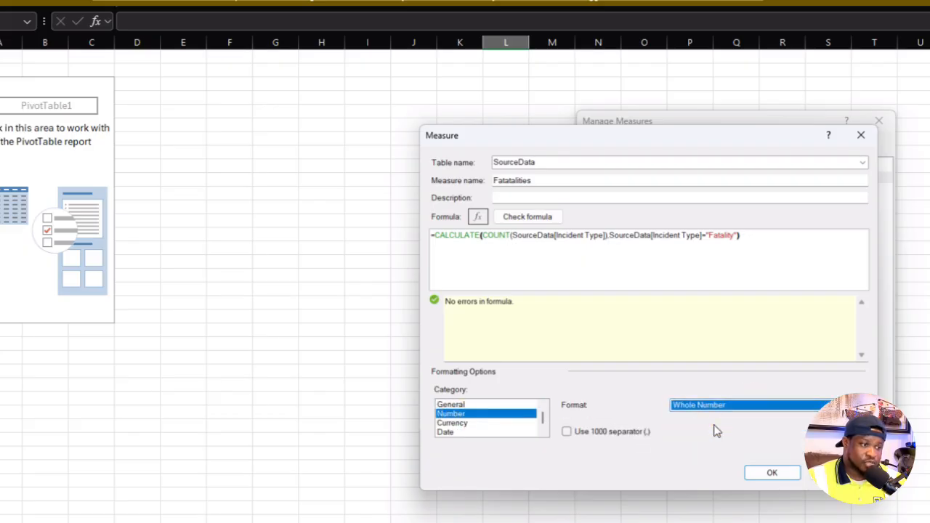
{"action": "left_click_drag", "start_coordinate": [784, 237], "coordinate": [342, 240]}
{"action": "key", "text": "ctrl+c"}
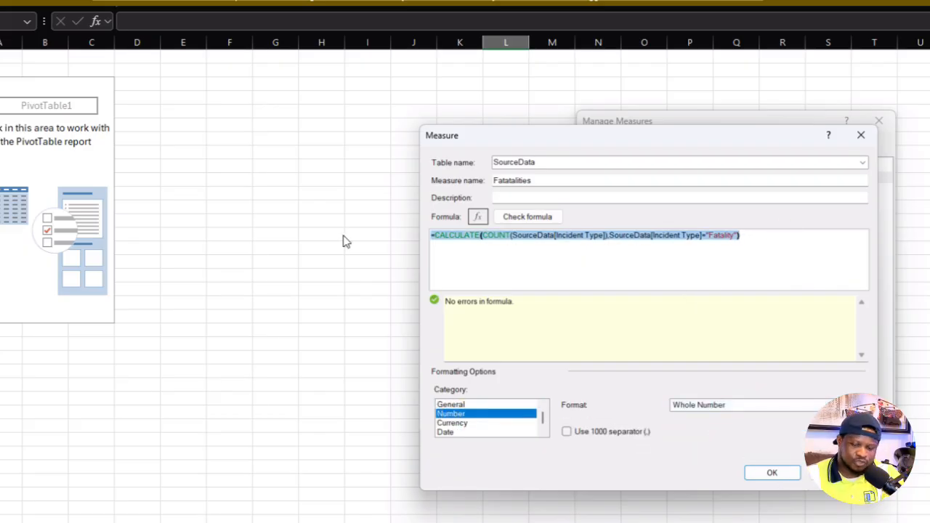
{"action": "left_click", "coordinate": [773, 472]}
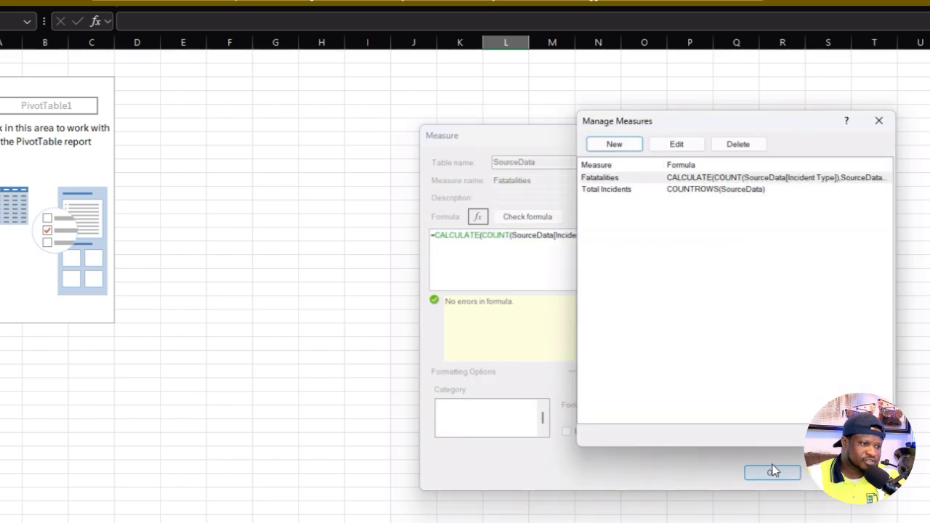
- Start another new measure in the SourceData table and name it Lost Time Injuries
{"action": "left_click", "coordinate": [612, 143]}
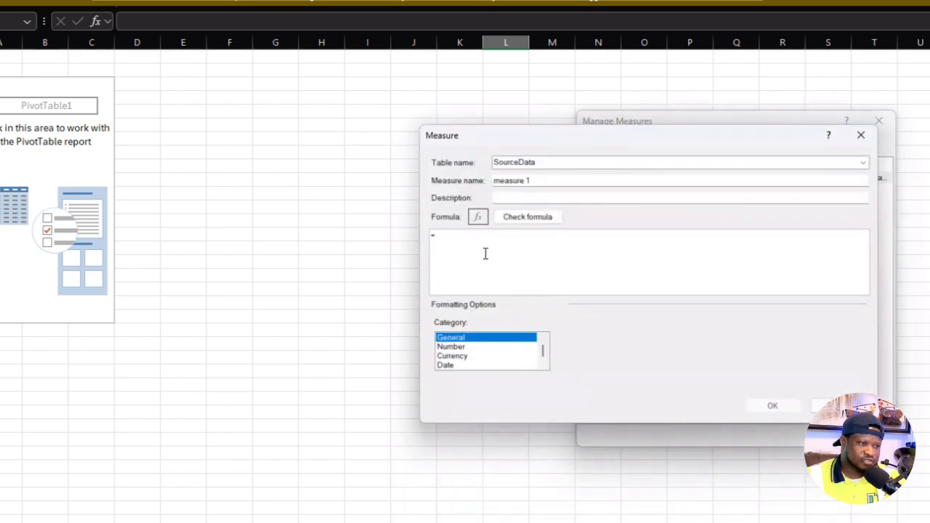
{"action": "left_click_drag", "start_coordinate": [557, 182], "coordinate": [411, 172]}
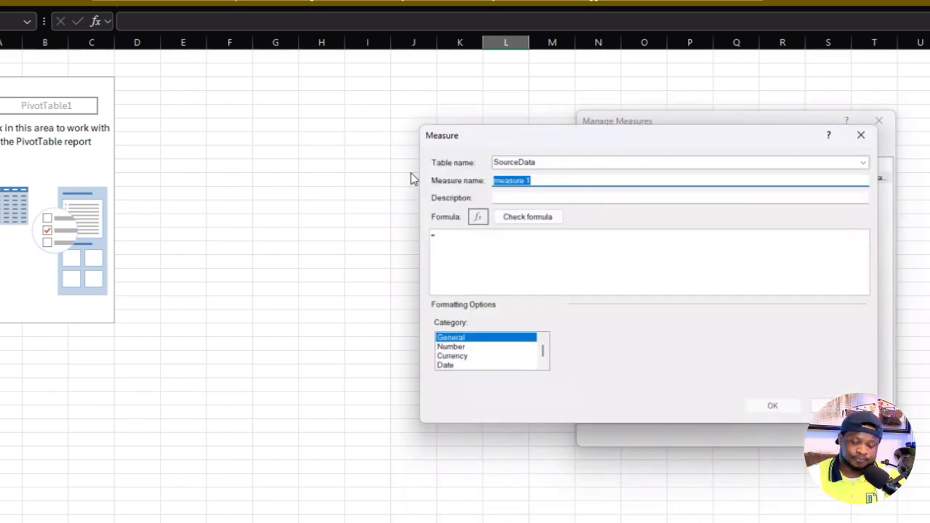
{"action": "type", "text": "Lost"}
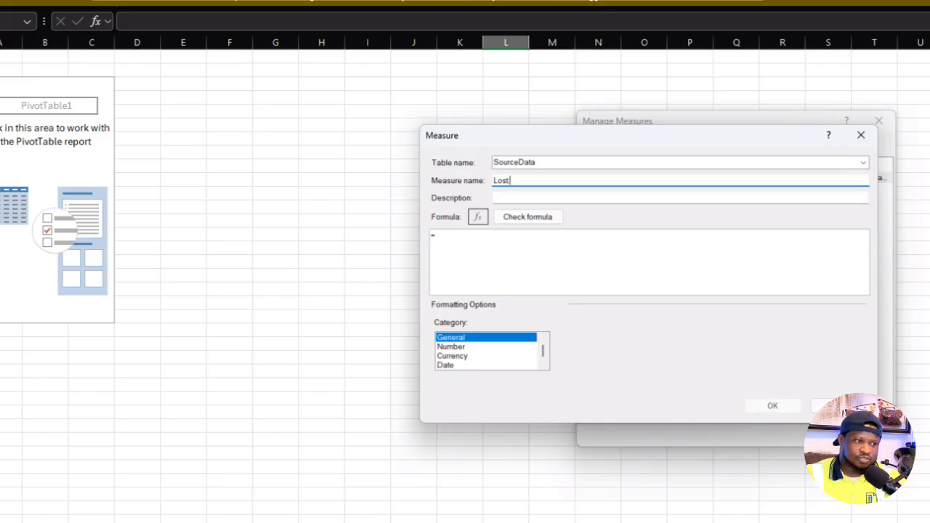
{"action": "type", "text": " Time INjuries"}
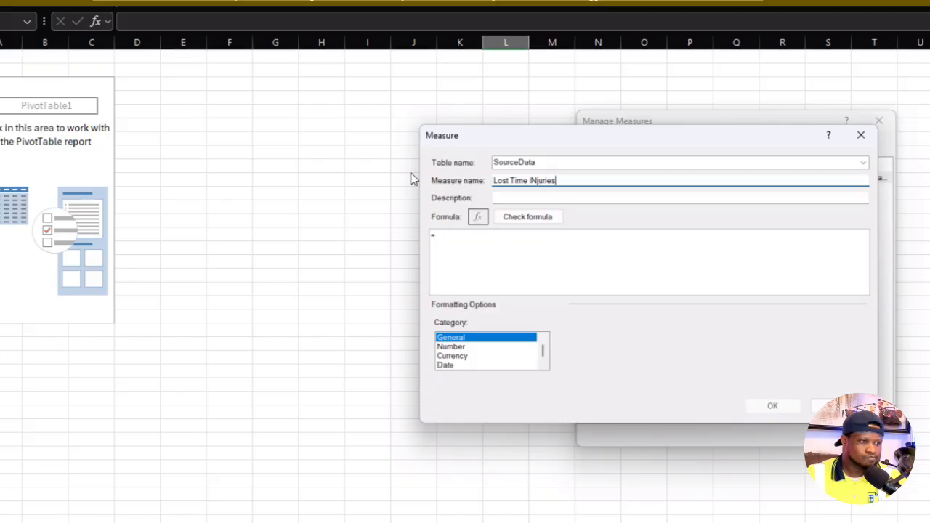
{"action": "left_click", "coordinate": [530, 181]}
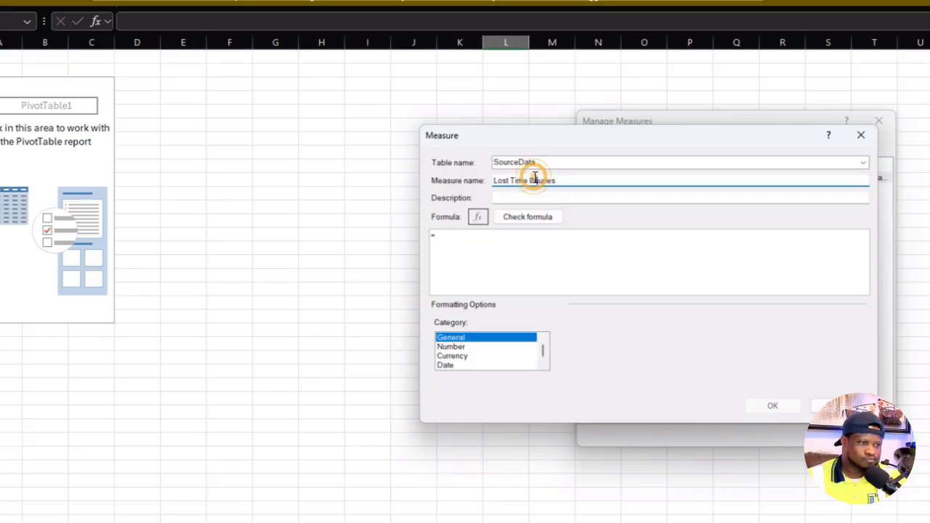
{"action": "key", "text": "BackSpace"}
{"action": "type", "text": "n"}
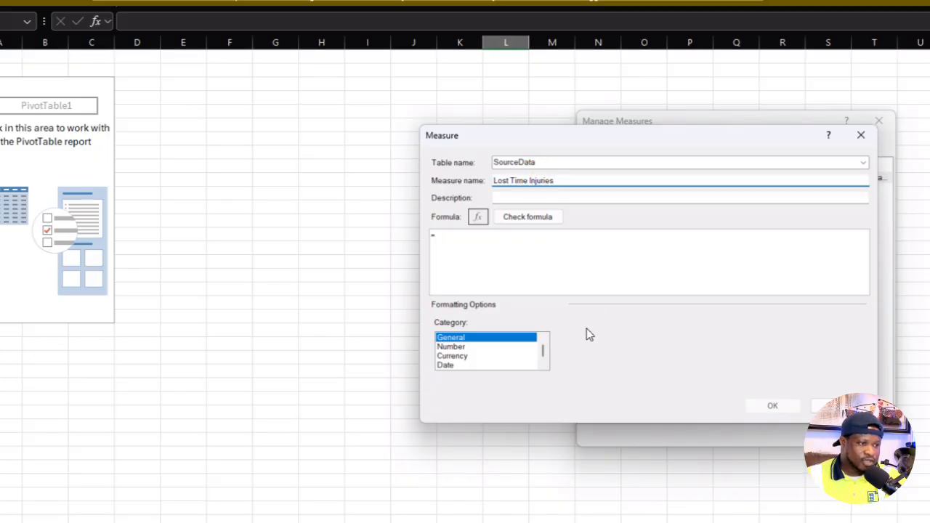
- Paste the copied CALCULATE formula from the fatalities measure as the formula of the Lost Time Injuries measure
{"action": "left_click", "coordinate": [544, 255]}
{"action": "key", "text": "ctrl+a"}
{"action": "key", "text": "ctrl+v"}
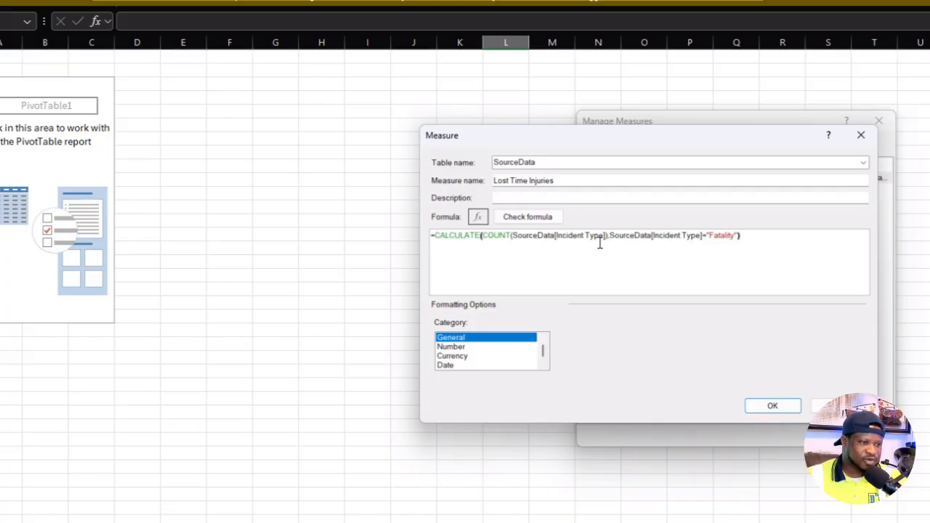
- Change the formula's filter value to "Lost Time Injury", save the Lost Time Injuries measure and close Manage Measures
{"action": "left_click", "coordinate": [736, 236]}
{"action": "key", "text": "BackSpace"}
{"action": "key", "text": "BackSpace"}
{"action": "key", "text": "BackSpace"}
{"action": "key", "text": "BackSpace"}
{"action": "key", "text": "BackSpace"}
{"action": "key", "text": "BackSpace"}
{"action": "key", "text": "BackSpace"}
{"action": "key", "text": "BackSpace"}
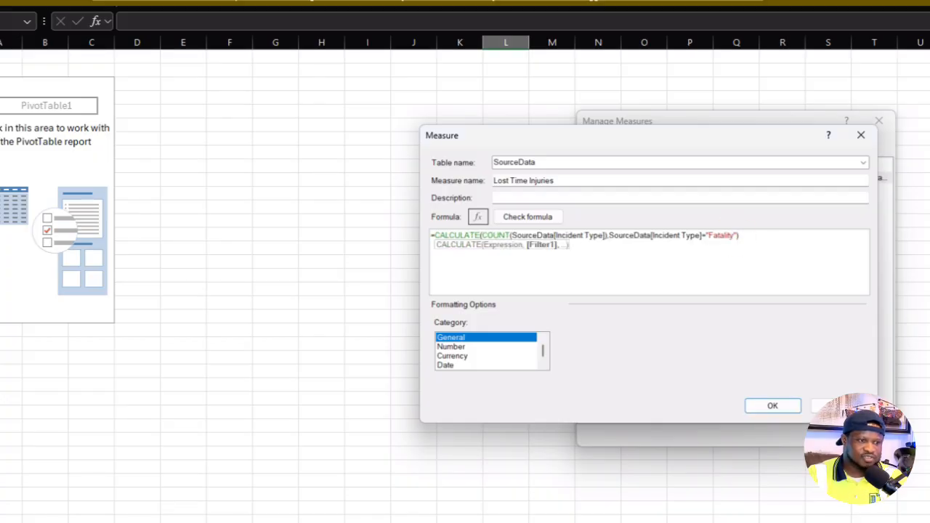
{"action": "type", "text": "L"}
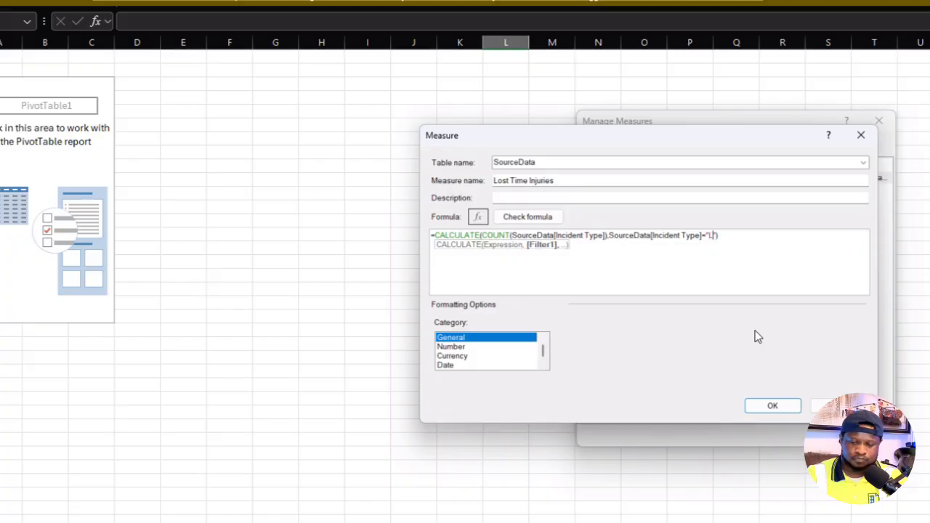
{"action": "type", "text": "ost Time"}
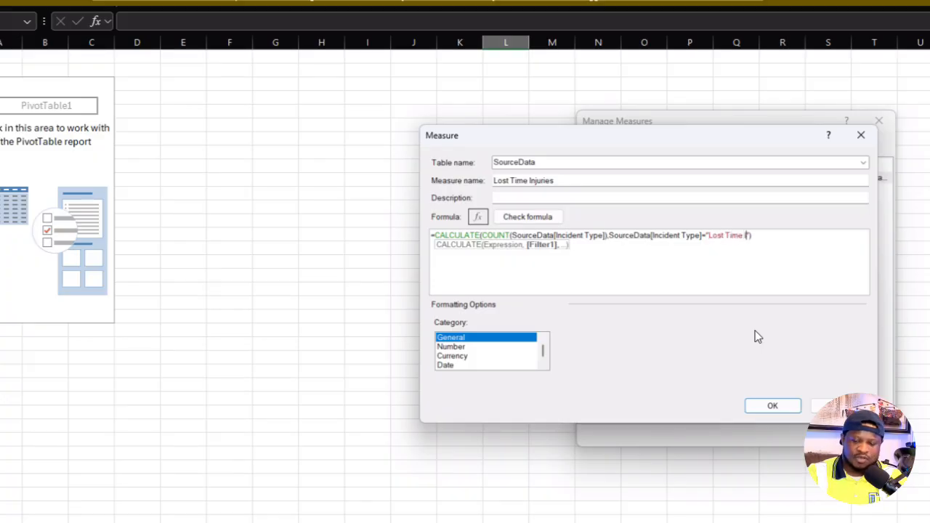
{"action": "type", "text": " Injury"}
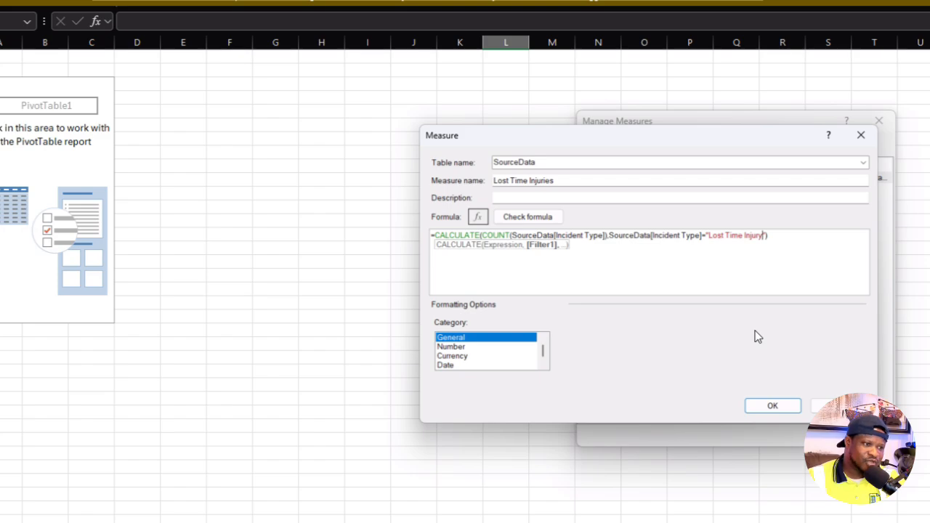
{"action": "left_click", "coordinate": [772, 406]}
{"action": "left_click", "coordinate": [853, 434]}
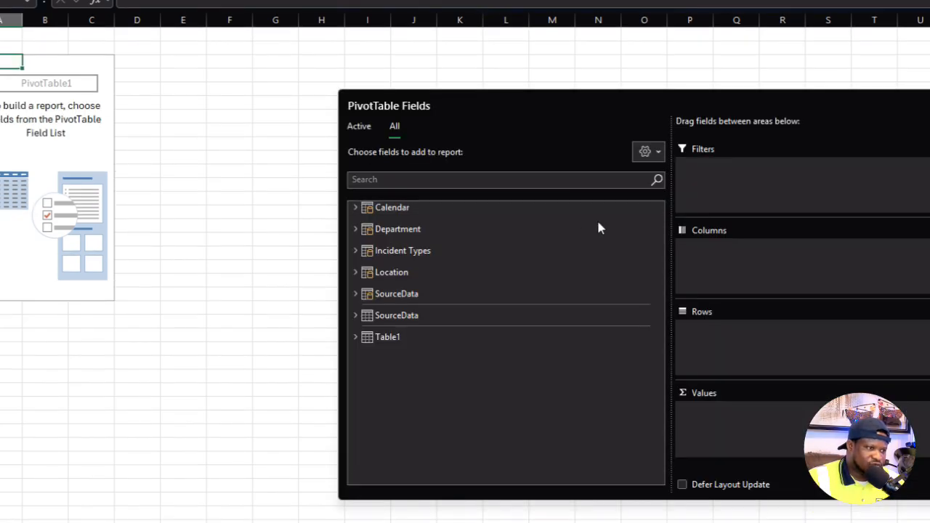
- Examine the measures listed in the Data Model's SourceData table in the PivotTable field list
{"action": "left_click", "coordinate": [354, 315]}
{"action": "scroll", "coordinate": [418, 313], "scroll_direction": "down", "scroll_amount": 1}
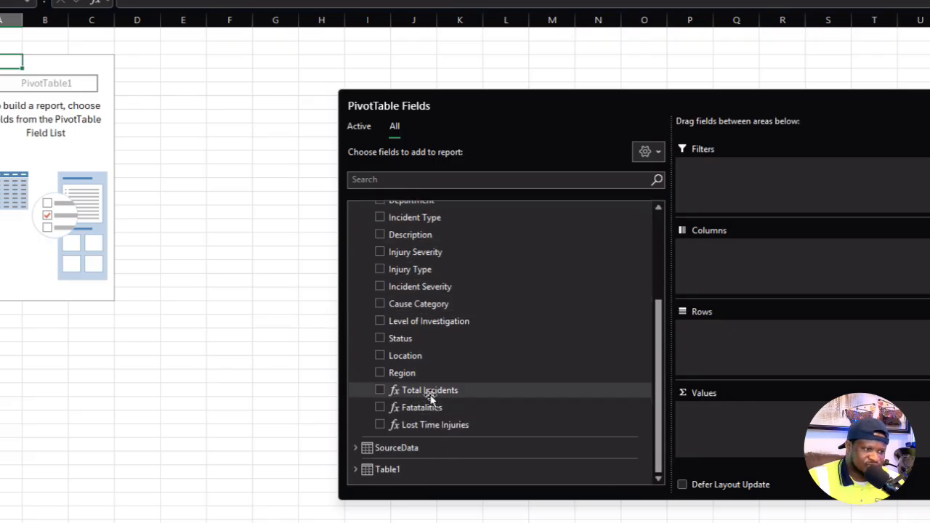
{"action": "scroll", "coordinate": [438, 392], "scroll_direction": "up", "scroll_amount": 3}
{"action": "left_click", "coordinate": [355, 294]}
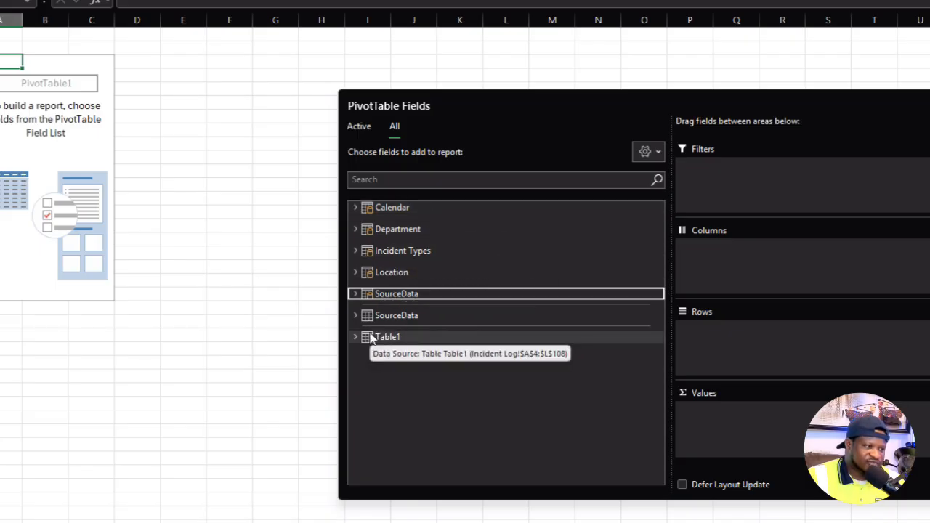
- Add the Data Model tables Calendar, Department, Incident Types, Location and SourceData to the PivotTable's active field list
{"action": "right_click", "coordinate": [404, 210]}
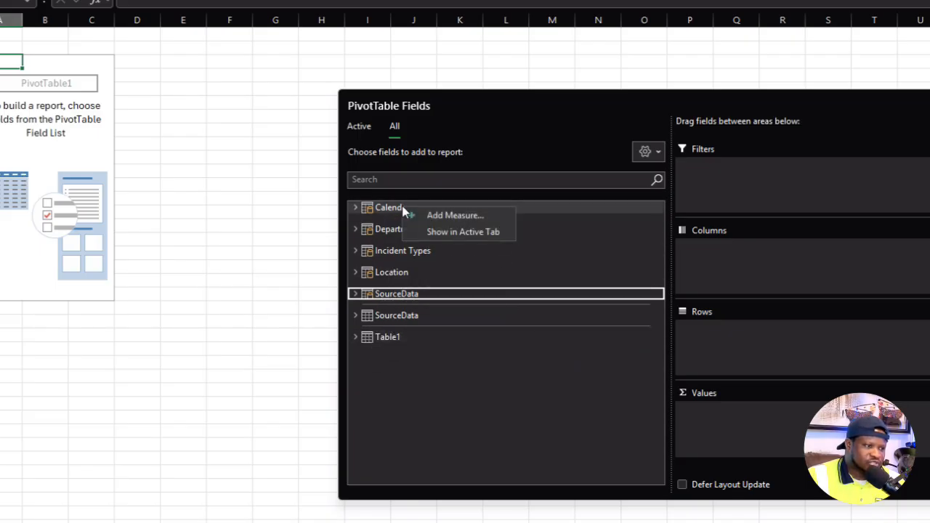
{"action": "left_click", "coordinate": [454, 231]}
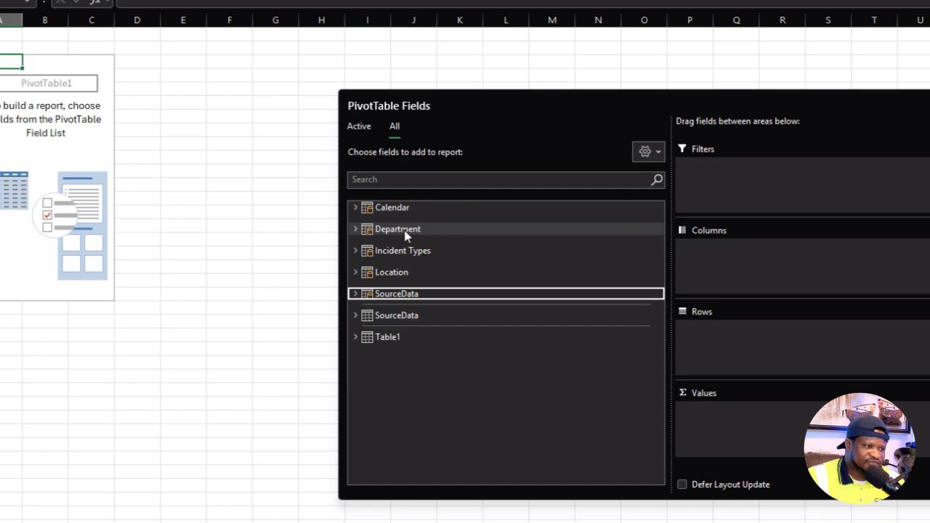
{"action": "right_click", "coordinate": [406, 232]}
{"action": "left_click", "coordinate": [446, 257]}
{"action": "right_click", "coordinate": [384, 255]}
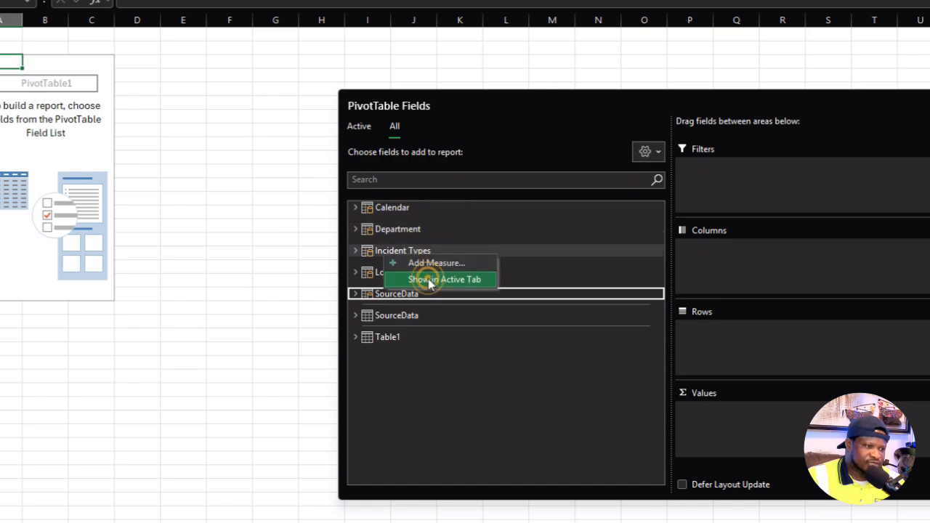
{"action": "left_click", "coordinate": [428, 282]}
{"action": "right_click", "coordinate": [395, 271]}
{"action": "left_click", "coordinate": [432, 296]}
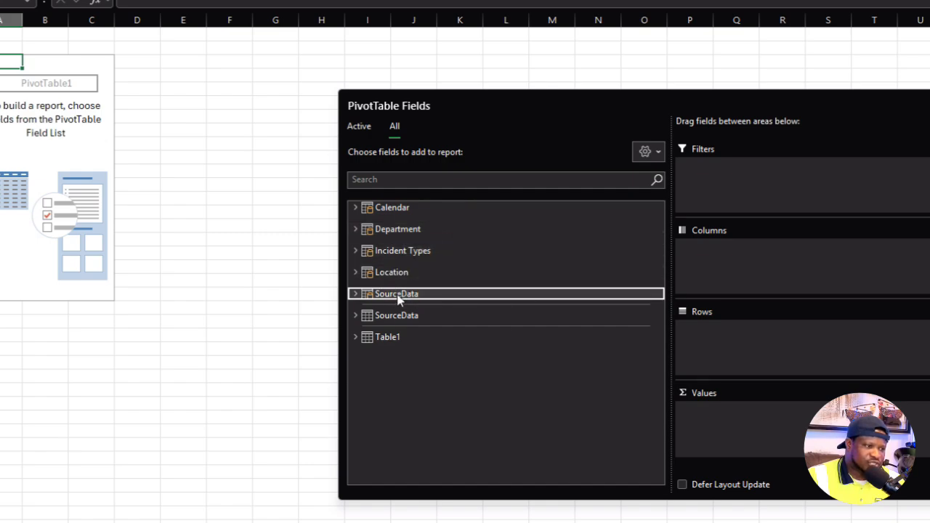
{"action": "right_click", "coordinate": [397, 297]}
{"action": "left_click", "coordinate": [440, 321]}
- Collapse the Calendar, Department, Incident Types, Location and SourceData tables in the active field list, and compare it with the full list
{"action": "left_click", "coordinate": [358, 126]}
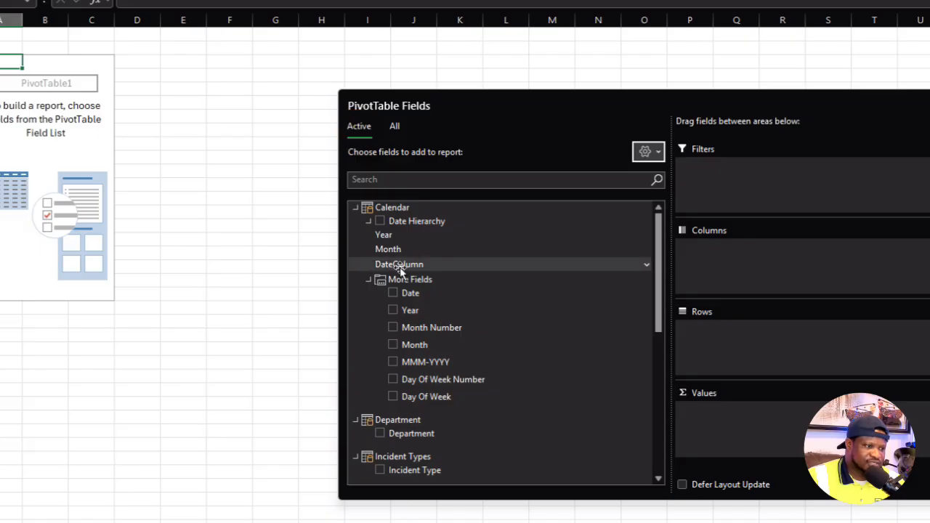
{"action": "scroll", "coordinate": [396, 250], "scroll_direction": "down", "scroll_amount": 5}
{"action": "scroll", "coordinate": [394, 247], "scroll_direction": "up", "scroll_amount": 5}
{"action": "left_click", "coordinate": [357, 209]}
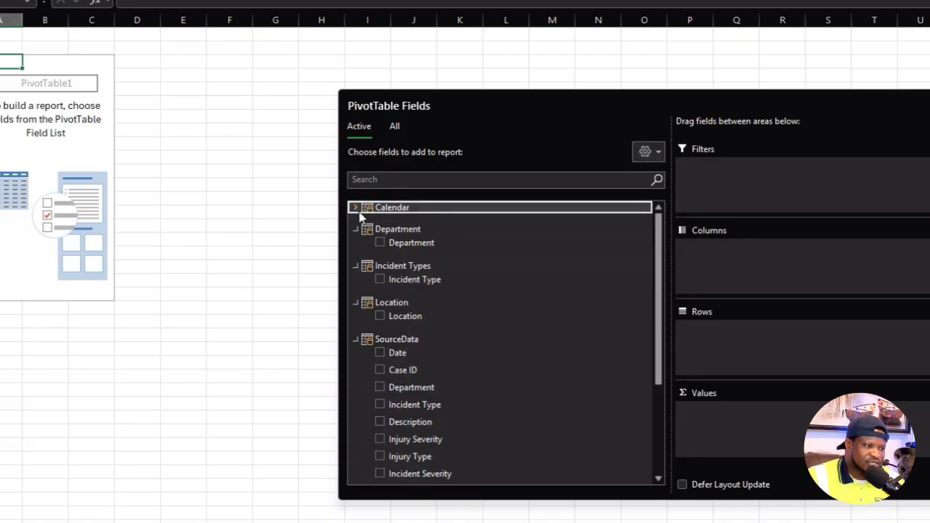
{"action": "left_click", "coordinate": [356, 229]}
{"action": "left_click", "coordinate": [355, 251]}
{"action": "left_click", "coordinate": [356, 272]}
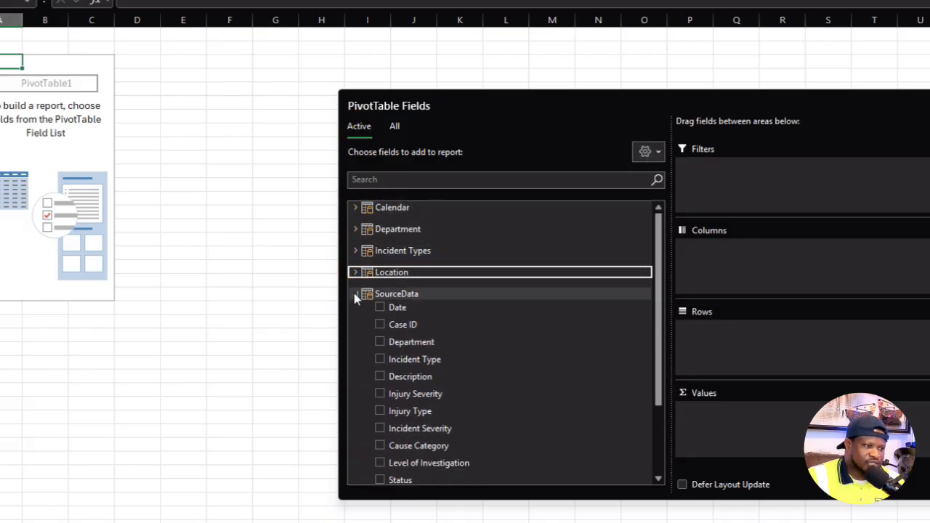
{"action": "left_click", "coordinate": [356, 294]}
{"action": "left_click", "coordinate": [393, 127]}
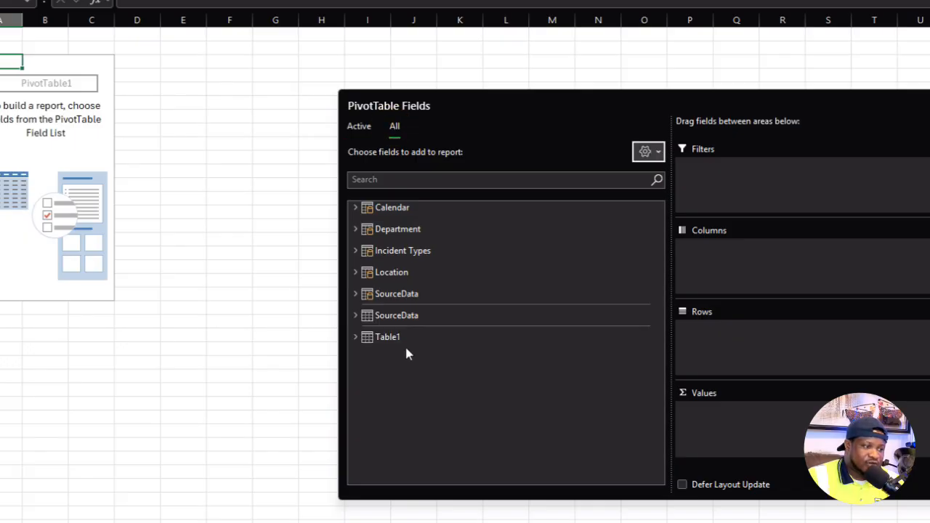
{"action": "left_click", "coordinate": [361, 128]}
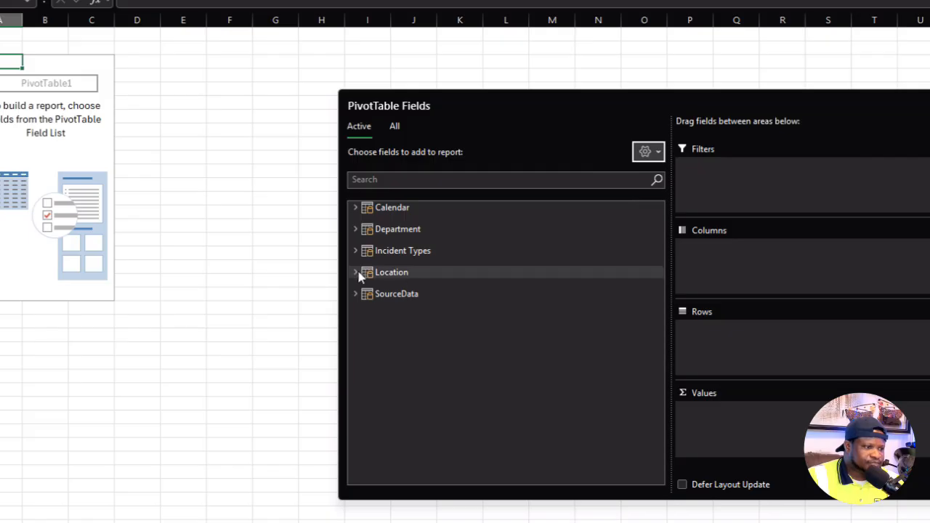
- Add the SourceData measures Total Incidents, Fatatalities and Lost Time Injuries as values in the PivotTable
{"action": "left_click", "coordinate": [355, 295]}
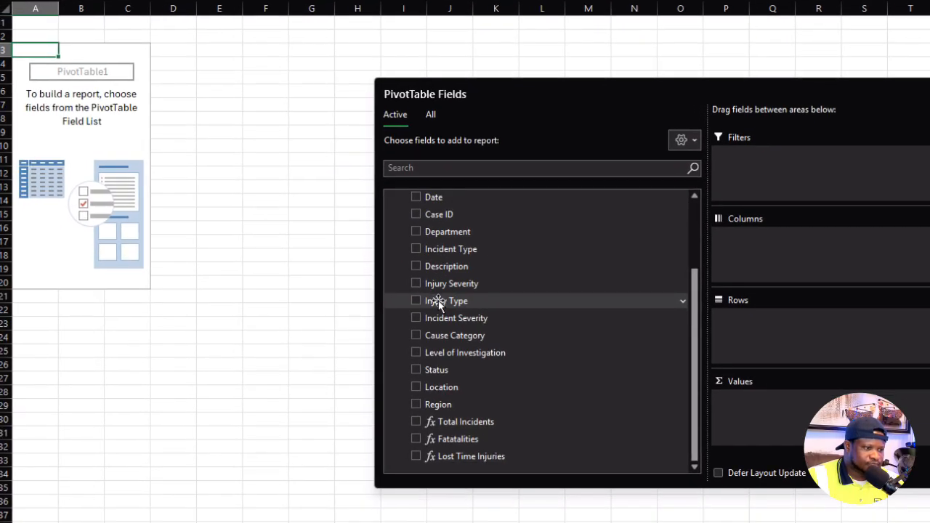
{"action": "left_click", "coordinate": [414, 422]}
{"action": "left_click", "coordinate": [416, 439]}
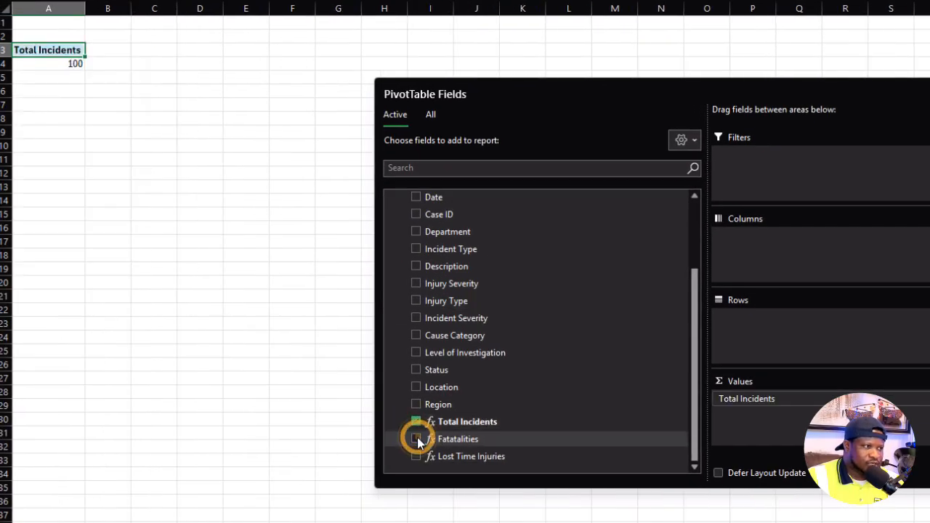
{"action": "left_click", "coordinate": [417, 455]}
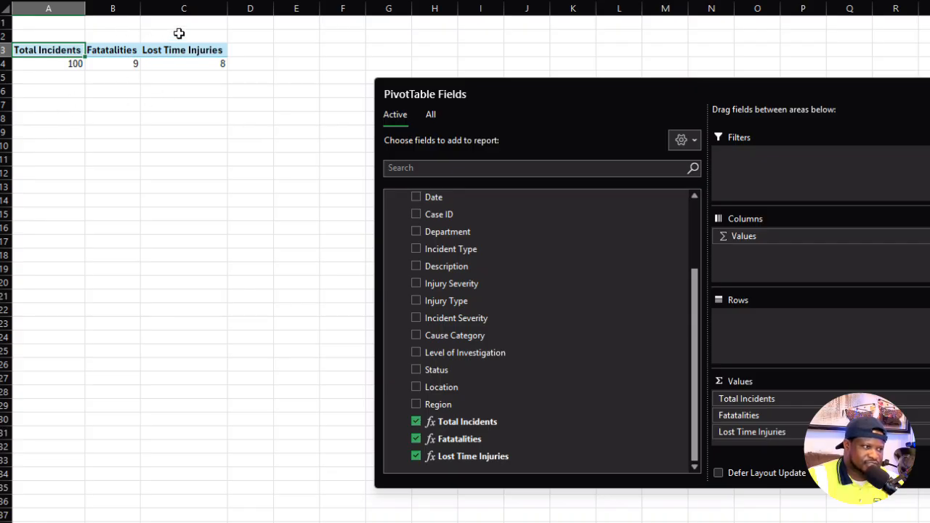
{"action": "scroll", "coordinate": [500, 253], "scroll_direction": "up", "scroll_amount": 3}
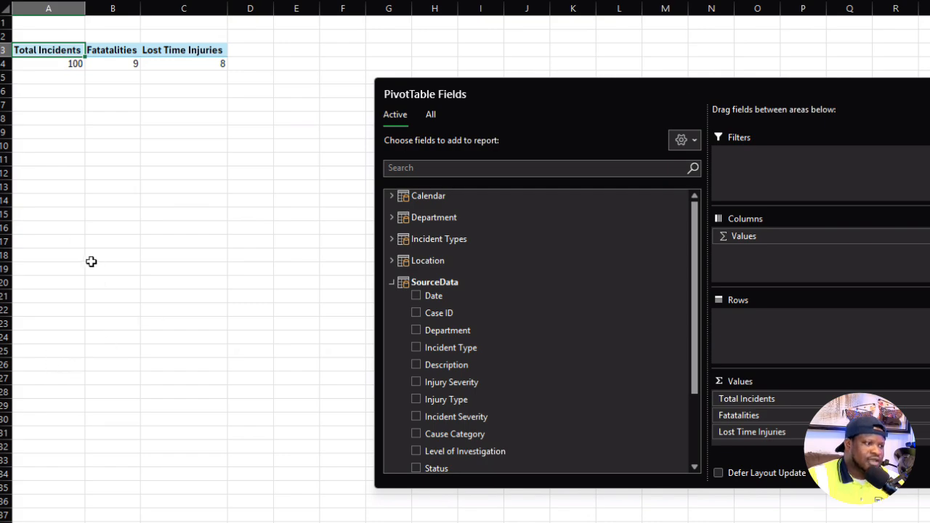
- Insert a second PivotTable from the Data Model at cell A16 of the existing Calculation sheet
{"action": "left_click", "coordinate": [70, 224]}
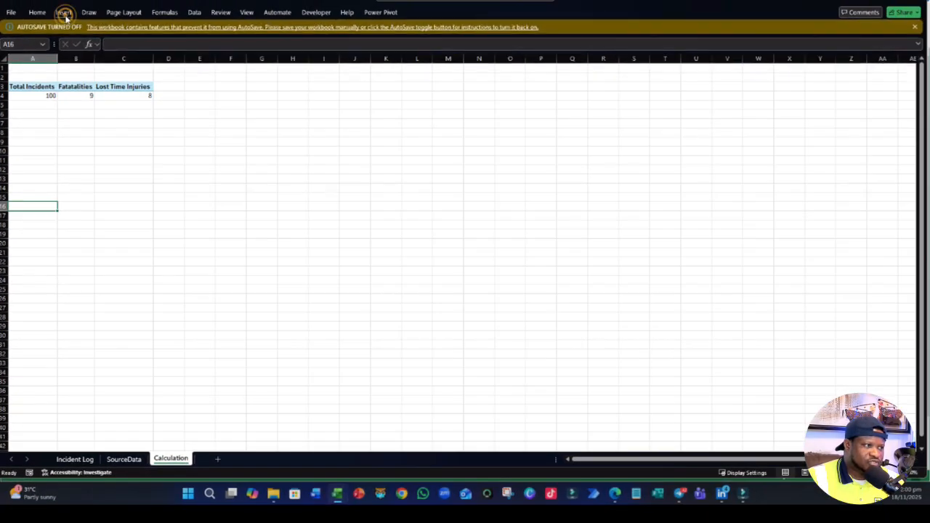
{"action": "left_click", "coordinate": [63, 11]}
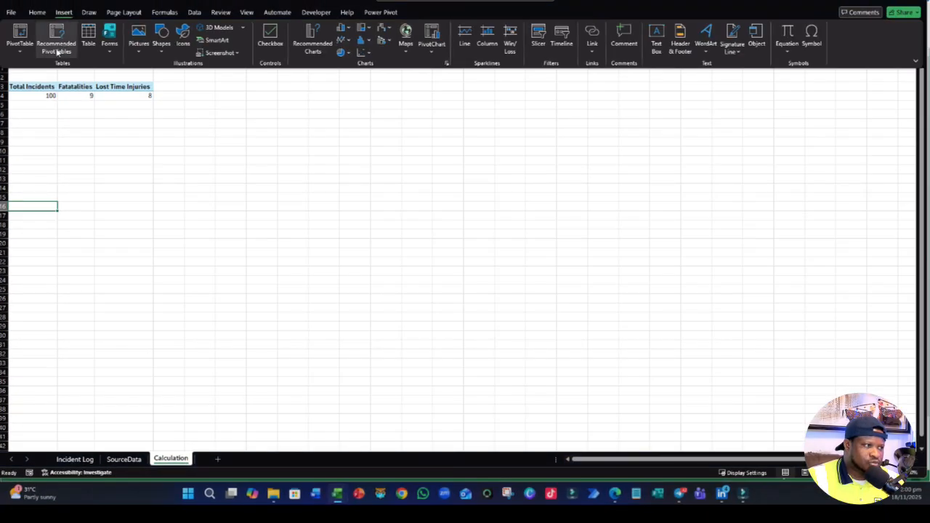
{"action": "left_click", "coordinate": [21, 55]}
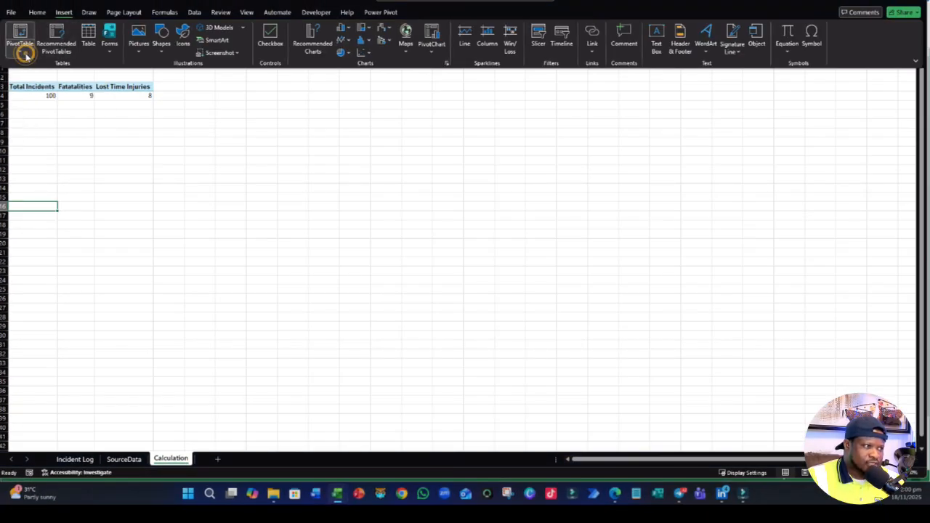
{"action": "left_click", "coordinate": [45, 98]}
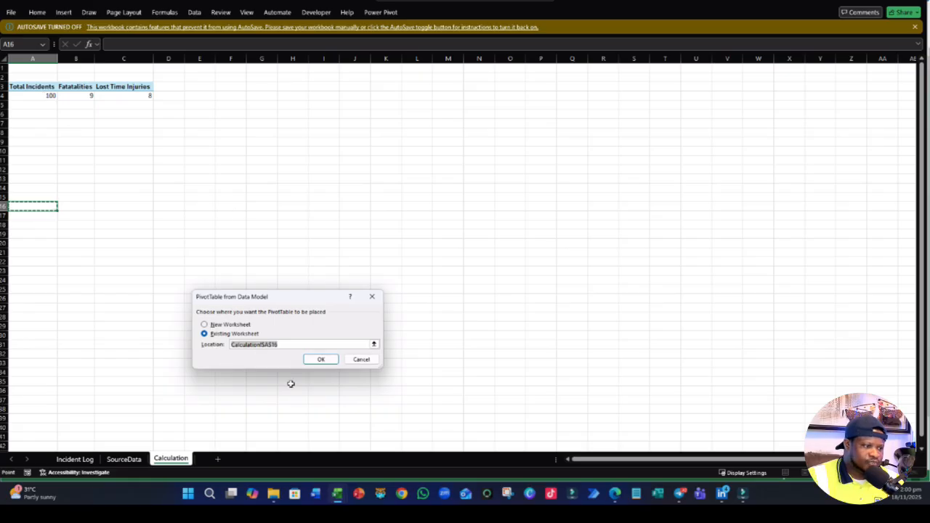
{"action": "left_click", "coordinate": [320, 359]}
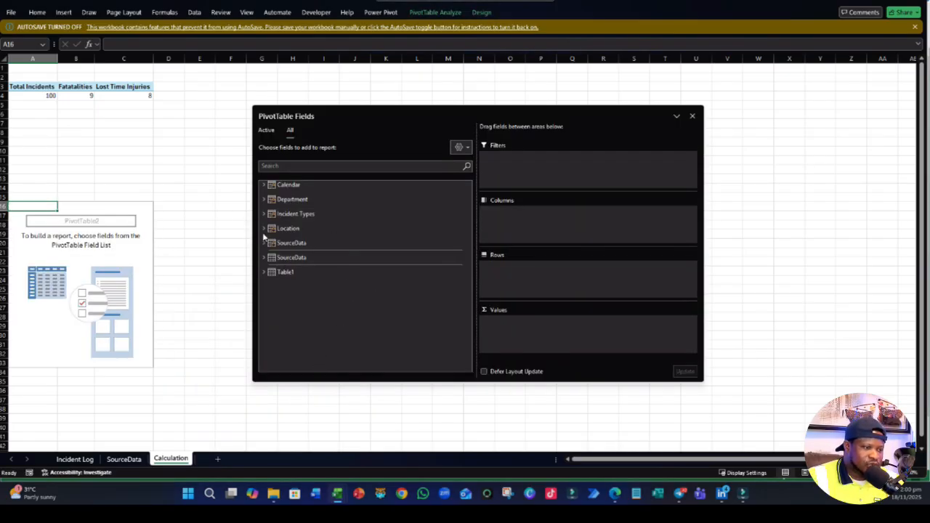
- Set the Total Incidents measure as values and Incident Type from the Incident Types table as rows in the second PivotTable
{"action": "left_click", "coordinate": [264, 243]}
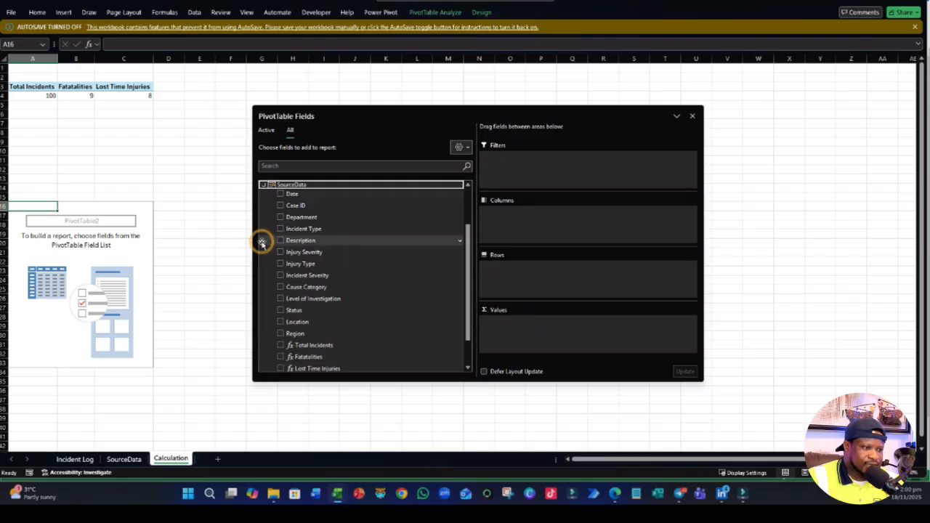
{"action": "scroll", "coordinate": [332, 293], "scroll_direction": "down", "scroll_amount": 5}
{"action": "left_click_drag", "start_coordinate": [305, 308], "coordinate": [564, 327]}
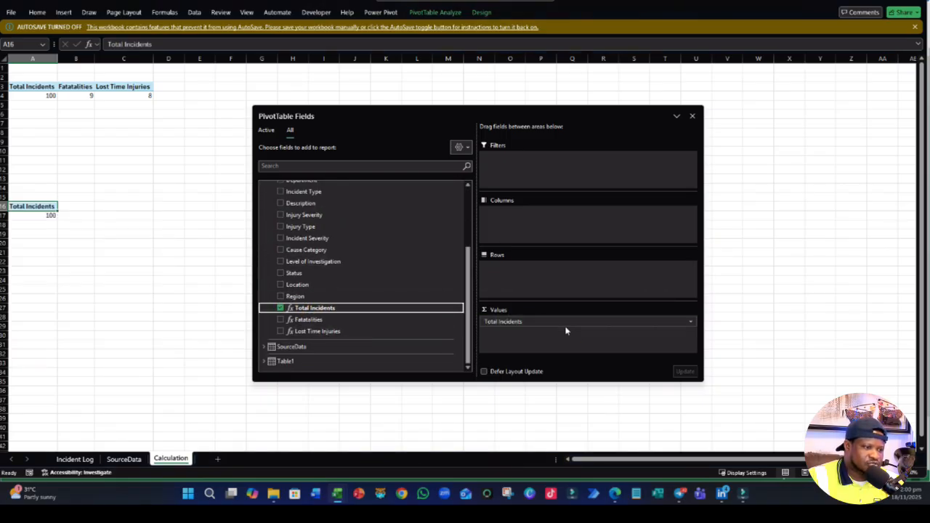
{"action": "scroll", "coordinate": [326, 259], "scroll_direction": "up", "scroll_amount": 3}
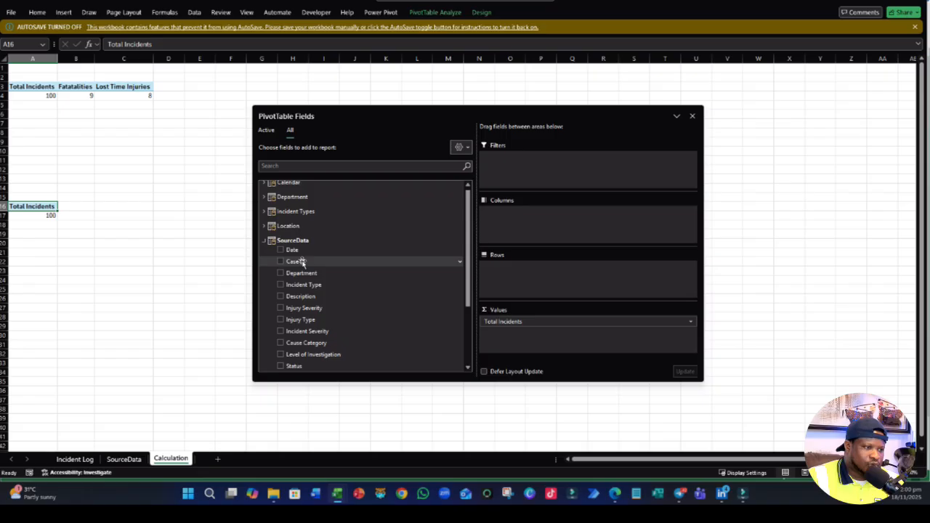
{"action": "left_click", "coordinate": [264, 241]}
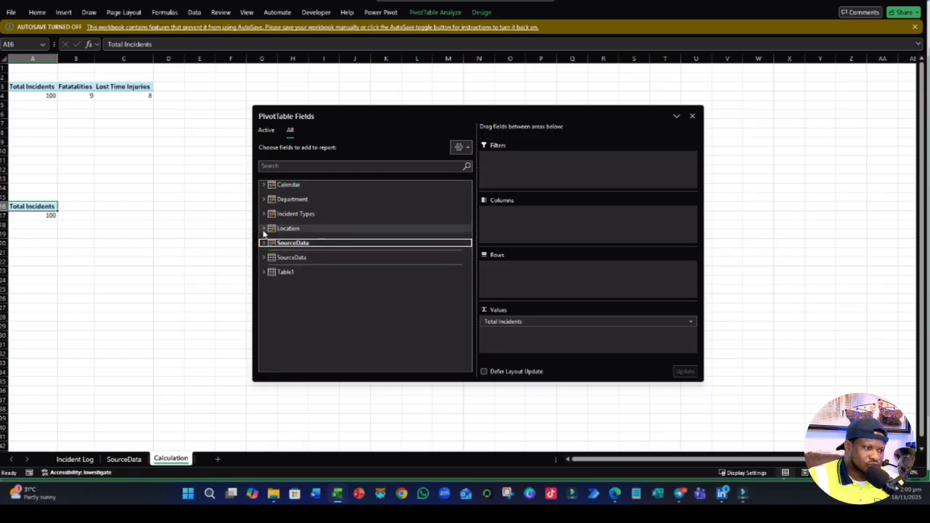
{"action": "left_click", "coordinate": [264, 215]}
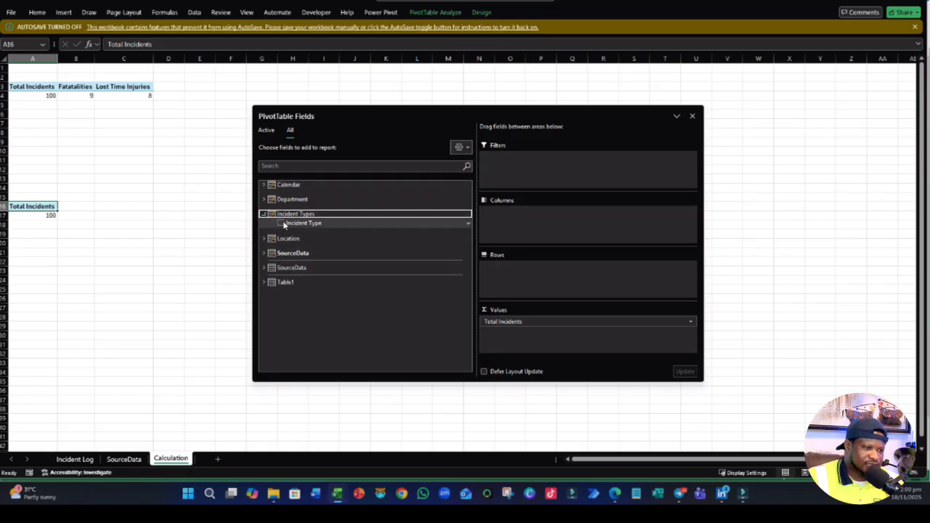
{"action": "left_click_drag", "start_coordinate": [280, 226], "coordinate": [532, 280]}
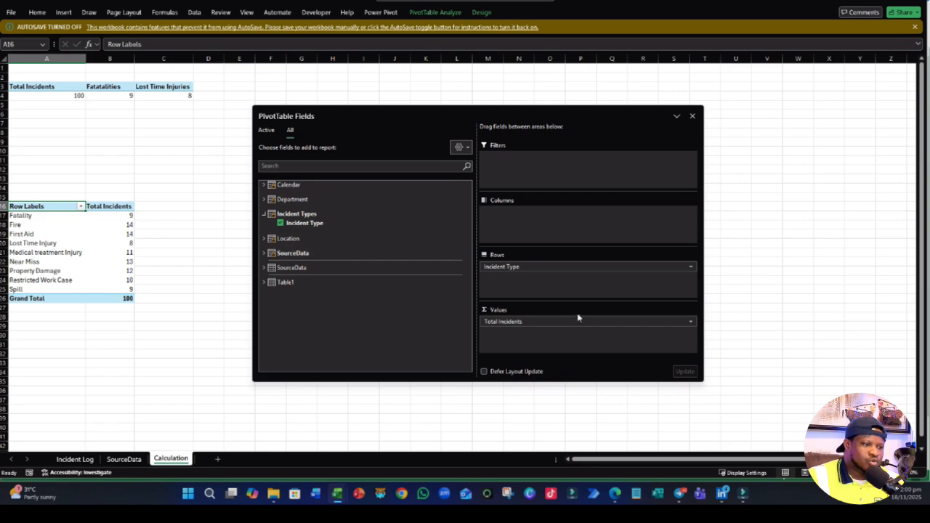
- Replace the row field from the Incident Types table with the Incident Type field from the SourceData table
{"action": "left_click", "coordinate": [264, 252]}
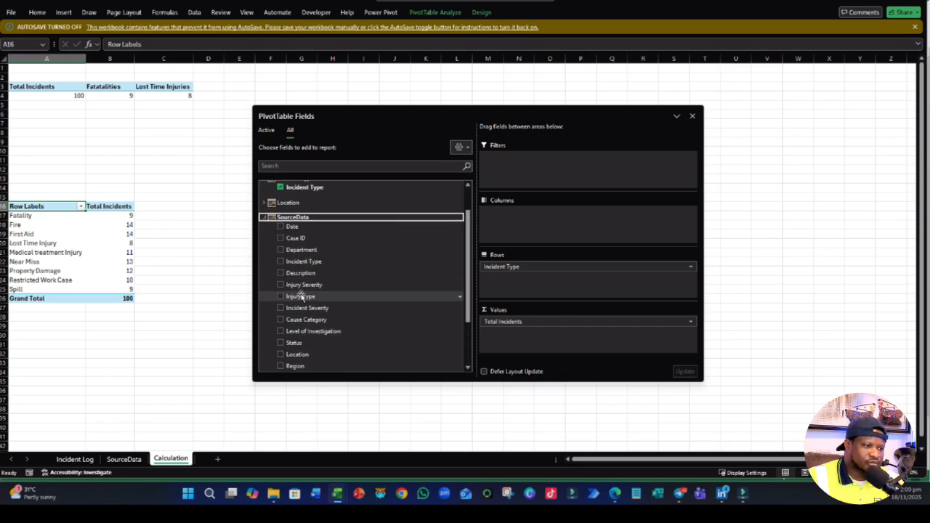
{"action": "left_click", "coordinate": [281, 261]}
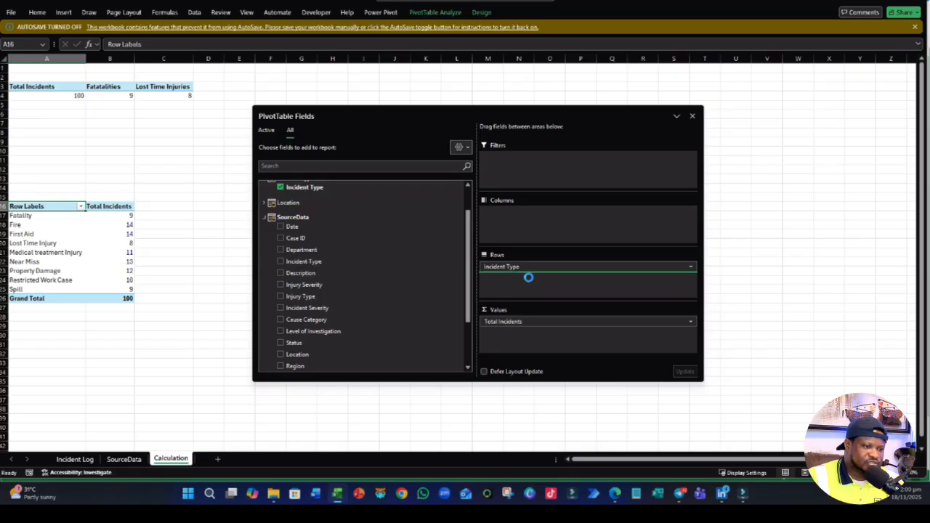
{"action": "left_click", "coordinate": [510, 266]}
{"action": "left_click", "coordinate": [513, 368]}
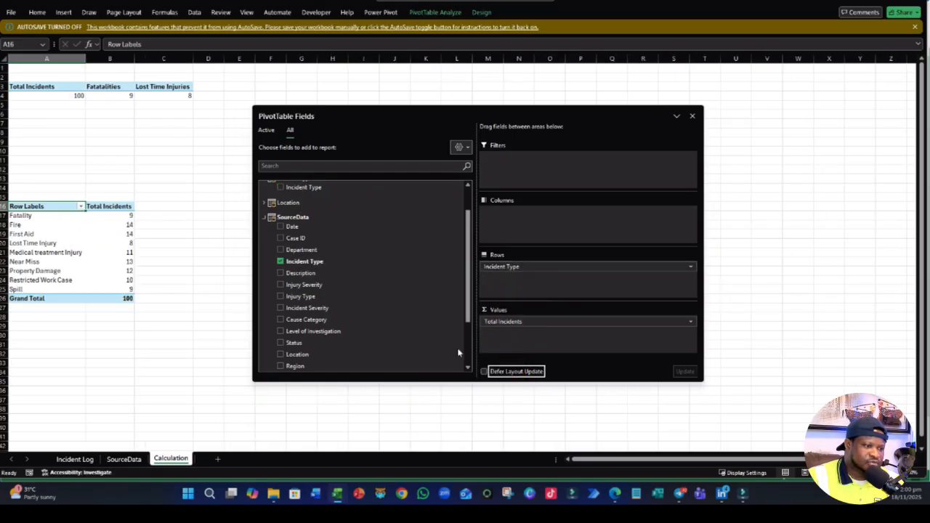
{"action": "scroll", "coordinate": [290, 251], "scroll_direction": "up", "scroll_amount": 1}
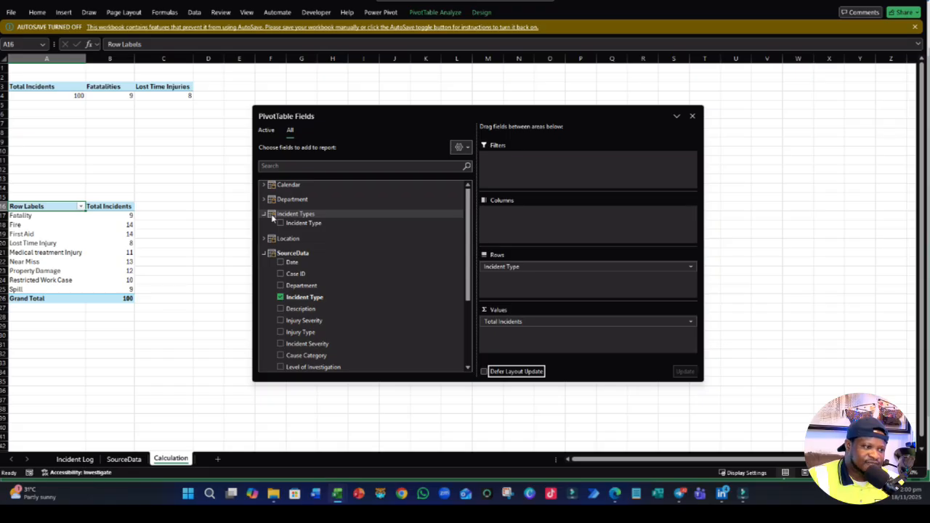
- Replace the Total Incidents measure in the second PivotTable's values with a count of SourceData's Incident Type field
{"action": "scroll", "coordinate": [284, 319], "scroll_direction": "down", "scroll_amount": 3}
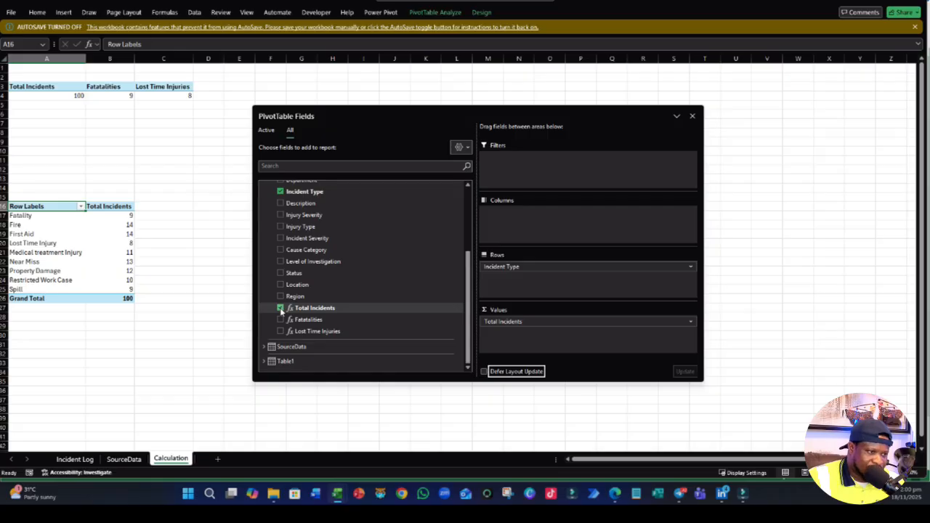
{"action": "left_click", "coordinate": [281, 309]}
{"action": "left_click", "coordinate": [281, 308]}
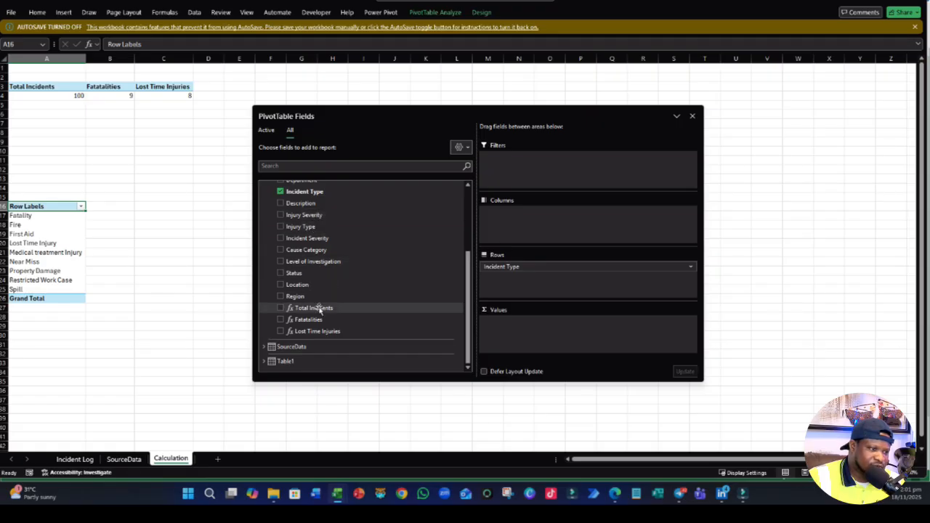
{"action": "scroll", "coordinate": [322, 302], "scroll_direction": "up", "scroll_amount": 2}
{"action": "left_click_drag", "start_coordinate": [324, 237], "coordinate": [569, 334]}
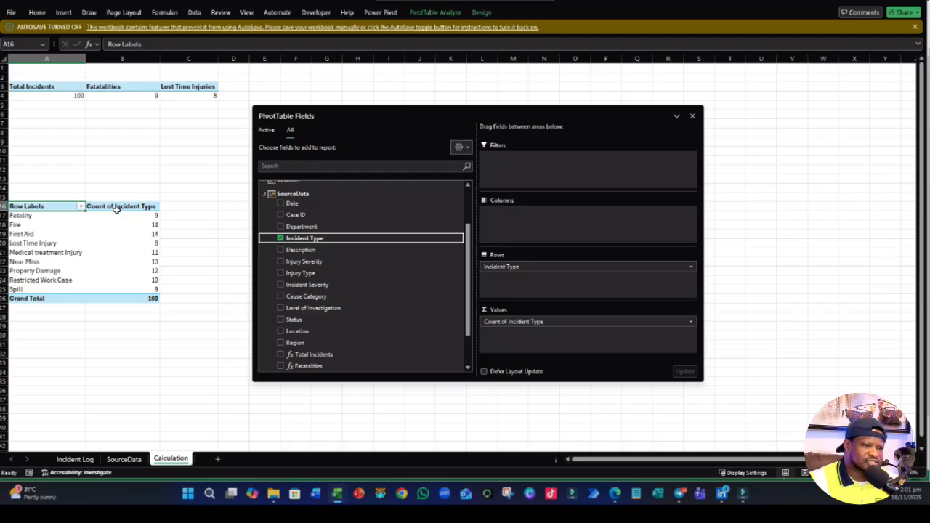
- Rebuild the second PivotTable with the Total Incidents measure as values and SourceData's Incident Type as rows
{"action": "scroll", "coordinate": [150, 249], "scroll_direction": "down", "scroll_amount": 1}
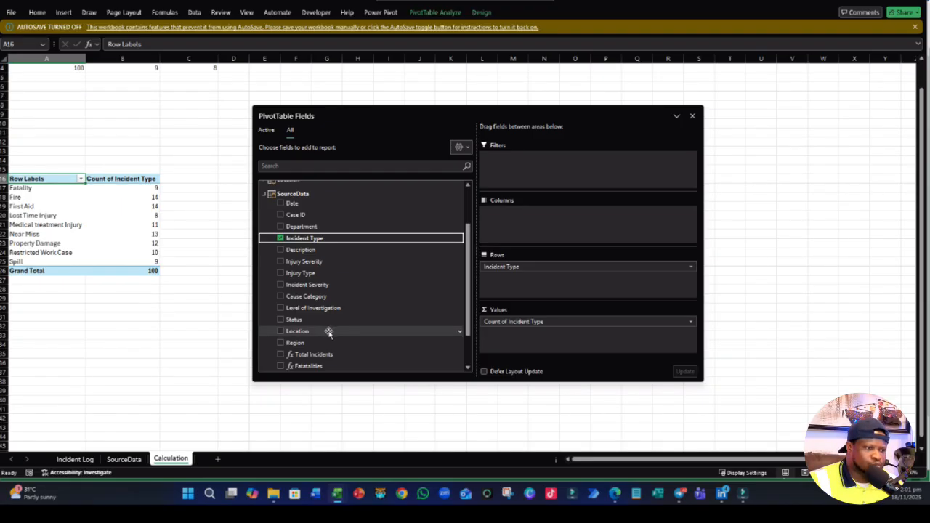
{"action": "scroll", "coordinate": [327, 329], "scroll_direction": "up", "scroll_amount": 1}
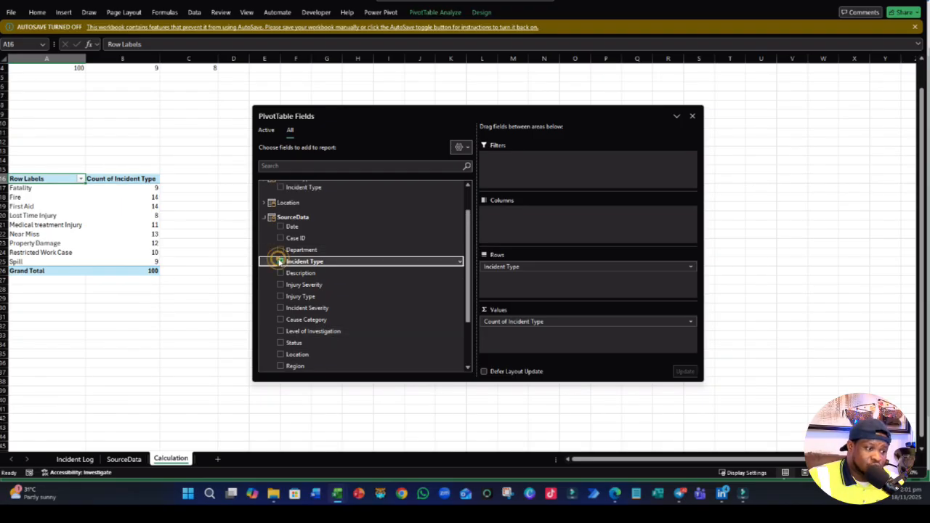
{"action": "left_click", "coordinate": [281, 262]}
{"action": "left_click", "coordinate": [280, 308]}
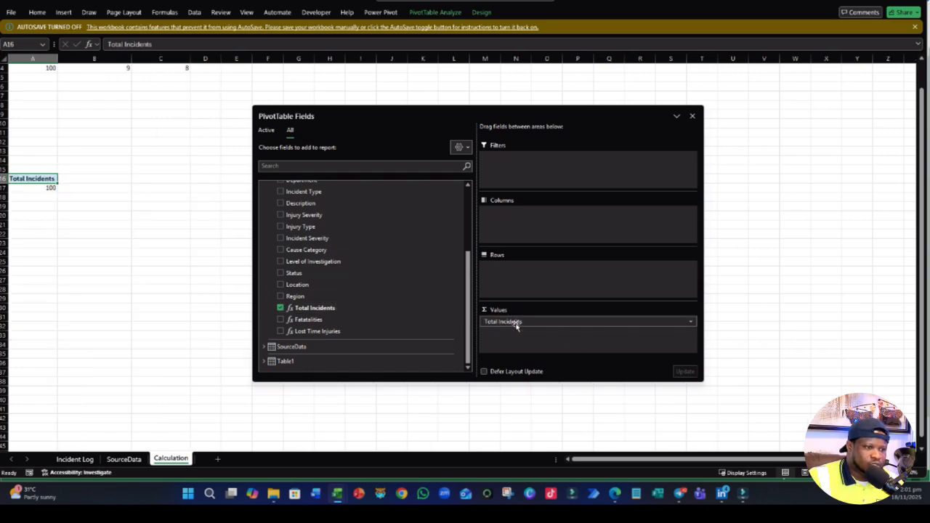
{"action": "scroll", "coordinate": [324, 275], "scroll_direction": "up", "scroll_amount": 2}
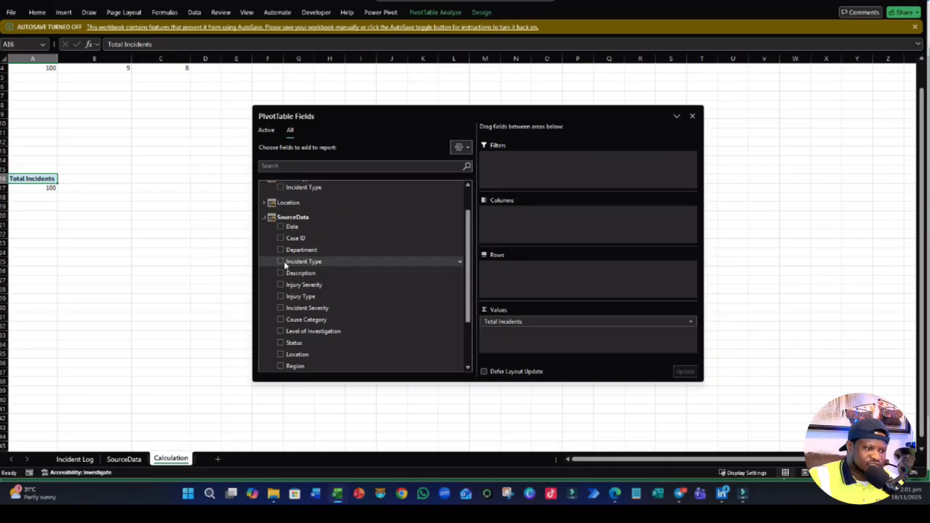
{"action": "left_click_drag", "start_coordinate": [284, 266], "coordinate": [522, 268]}
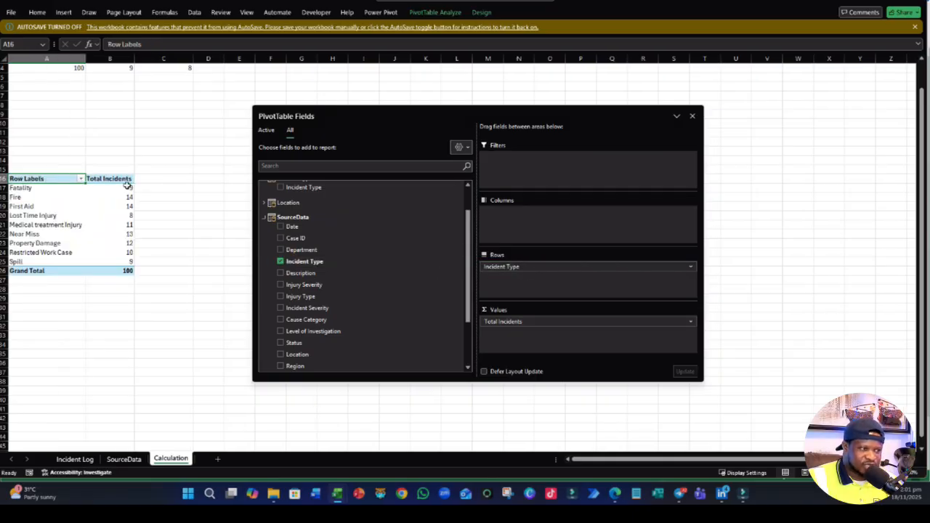
{"action": "scroll", "coordinate": [178, 244], "scroll_direction": "up", "scroll_amount": 1}
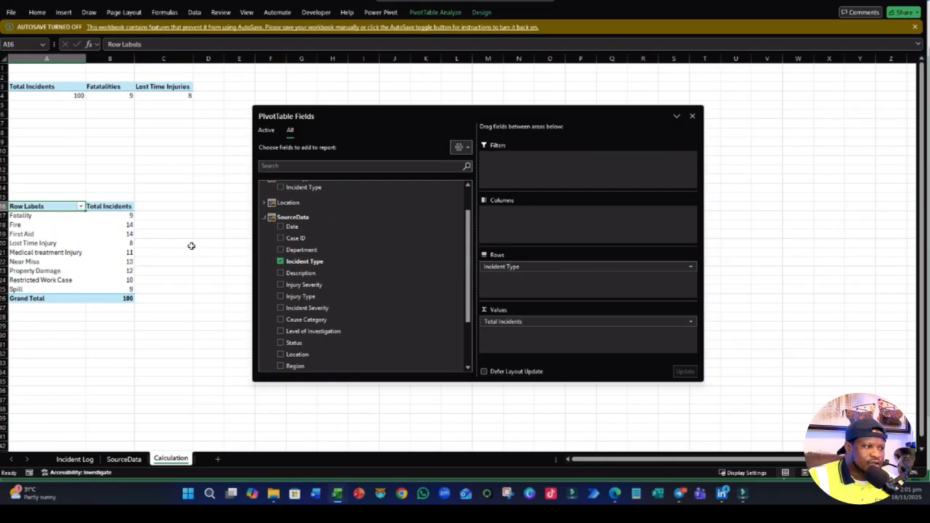
- Copy the DAX formula of the existing Lost Time Injuries measure and leave that measure unedited
{"action": "left_click", "coordinate": [191, 245]}
{"action": "left_click", "coordinate": [145, 95]}
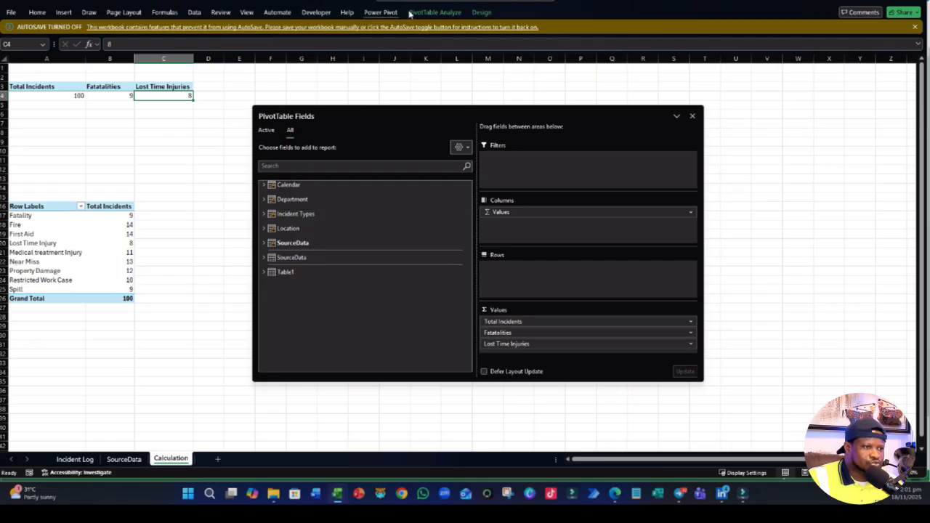
{"action": "left_click", "coordinate": [383, 13]}
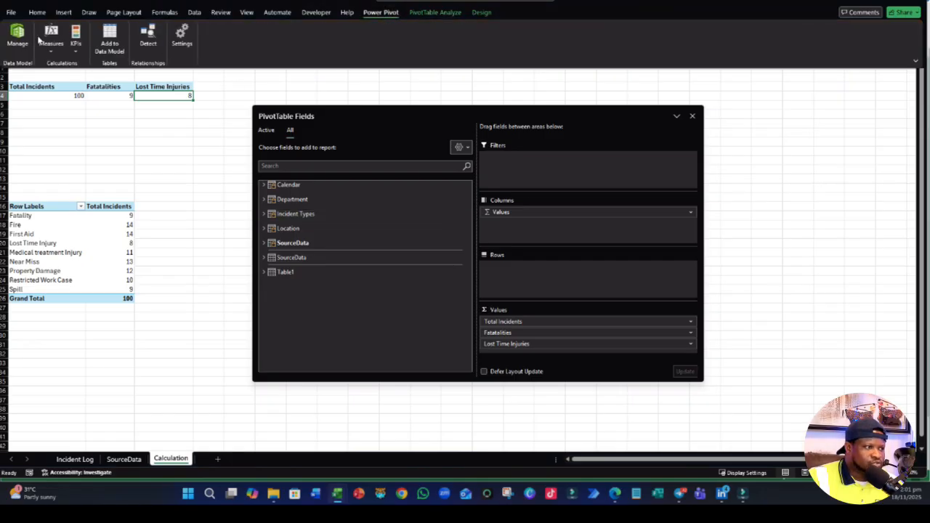
{"action": "left_click", "coordinate": [51, 43]}
{"action": "left_click", "coordinate": [69, 79]}
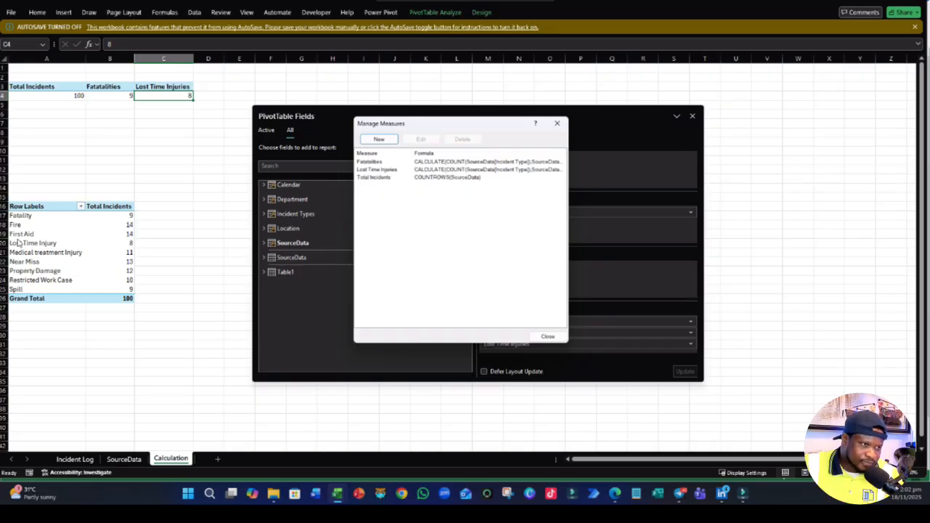
{"action": "left_click", "coordinate": [374, 177]}
{"action": "left_click", "coordinate": [376, 169]}
{"action": "left_click", "coordinate": [421, 139]}
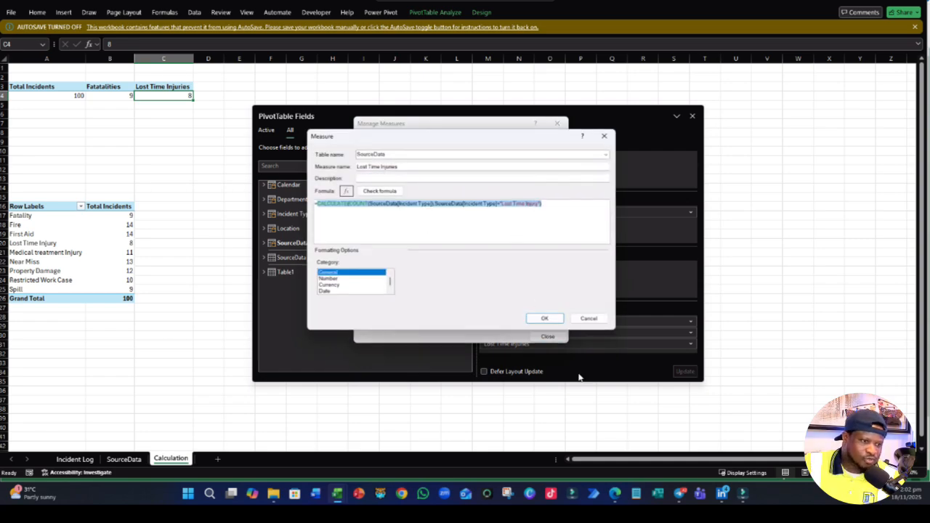
{"action": "left_click", "coordinate": [589, 319]}
- Create a SourceData measure named First Aid Cases from the copied formula, changing the Incident Type filter to "First Aid"
{"action": "left_click", "coordinate": [372, 138]}
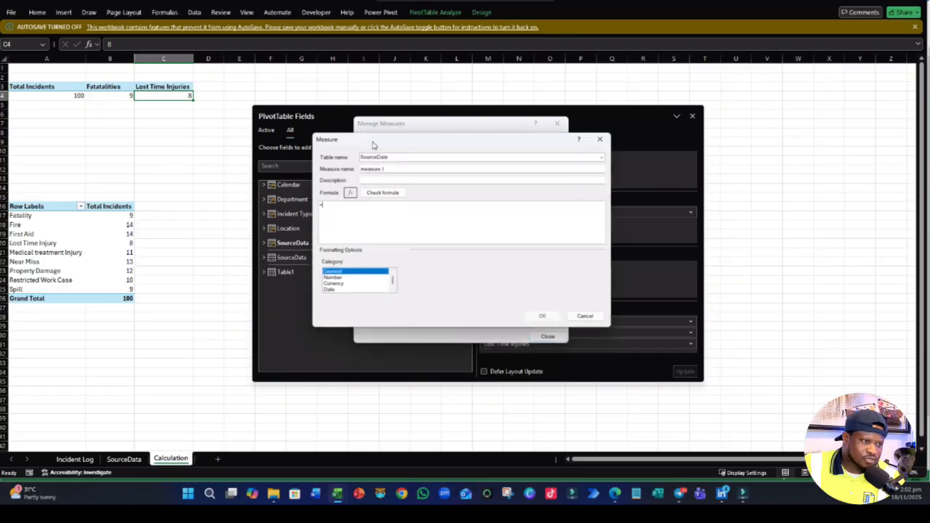
{"action": "type", "text": "CALCULATE(COUNT(SourceData[Incident Type]),SourceData[Incident Type]=\"Lost Time Injury\")"}
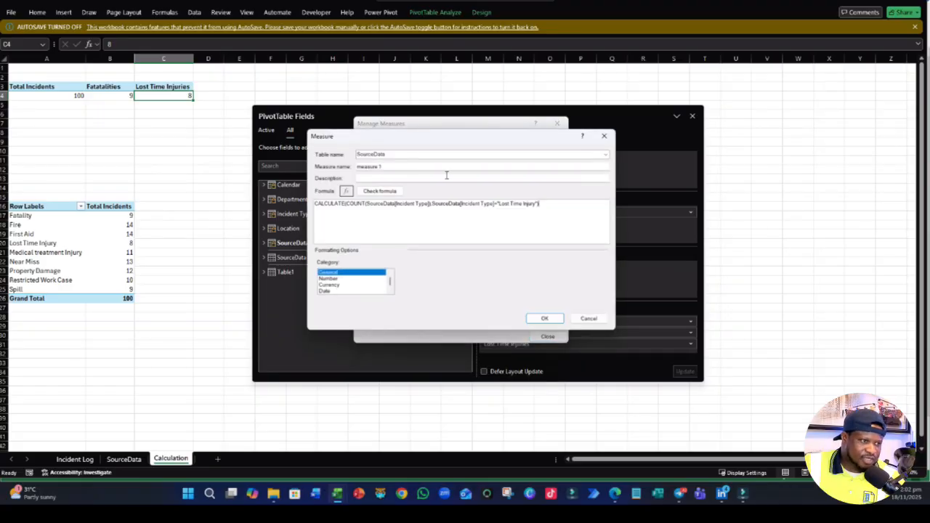
{"action": "double_click", "coordinate": [392, 166]}
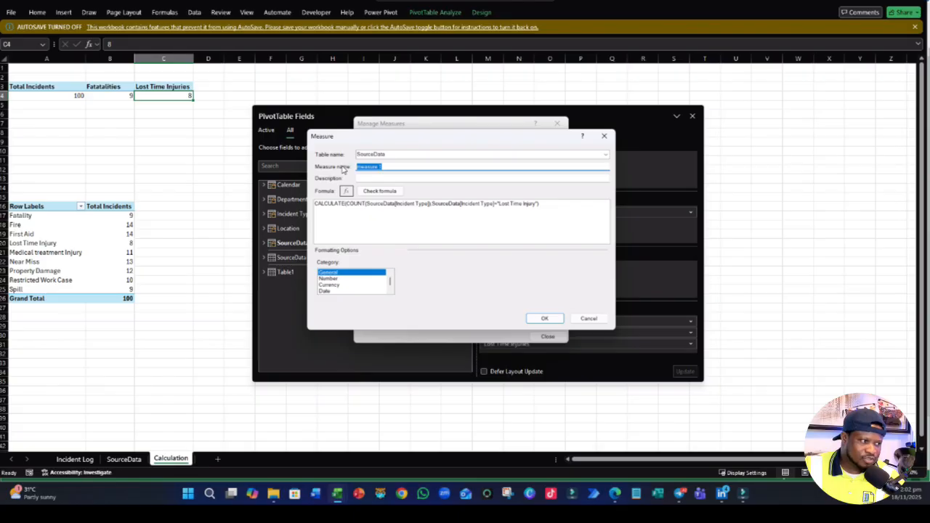
{"action": "type", "text": "First Aid Cases"}
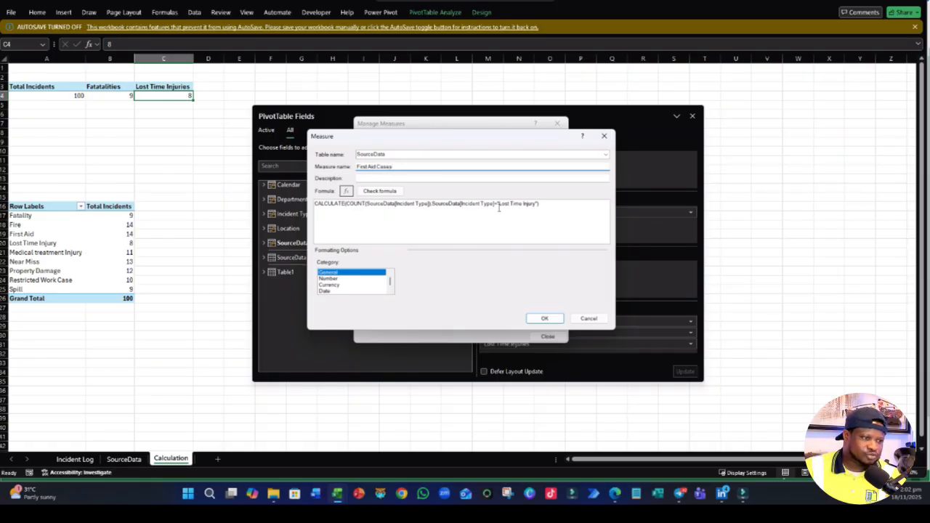
{"action": "left_click_drag", "start_coordinate": [498, 204], "coordinate": [535, 210]}
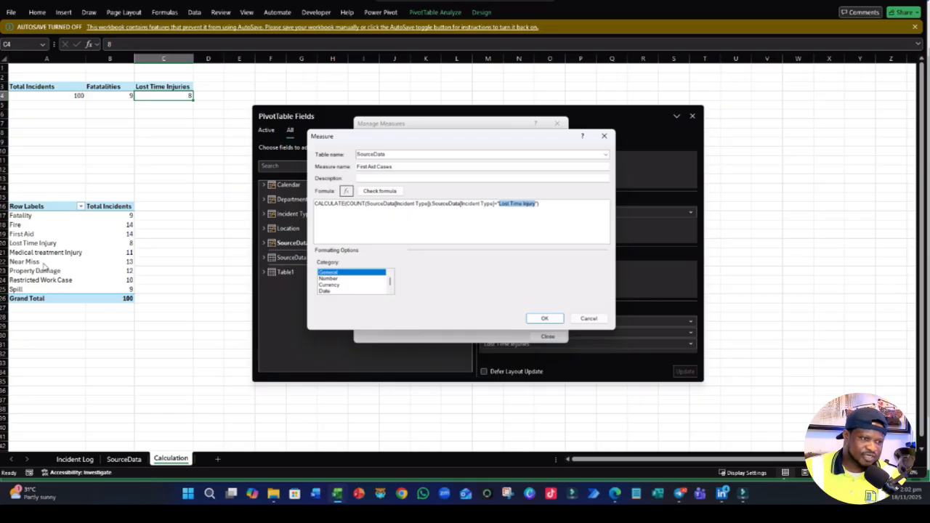
{"action": "type", "text": "Fir"}
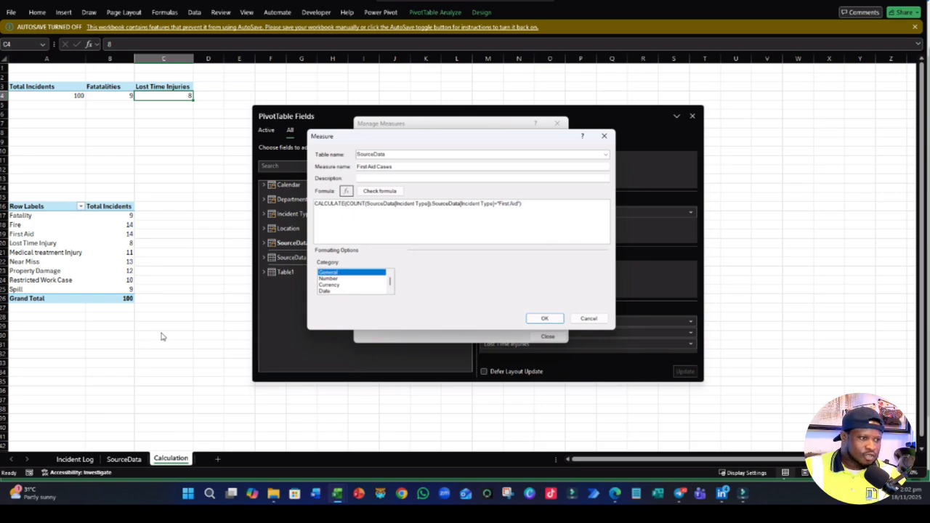
- Add the leading equals sign to the First Aid Cases formula and check it for errors
{"action": "key", "text": "ctrl+a"}
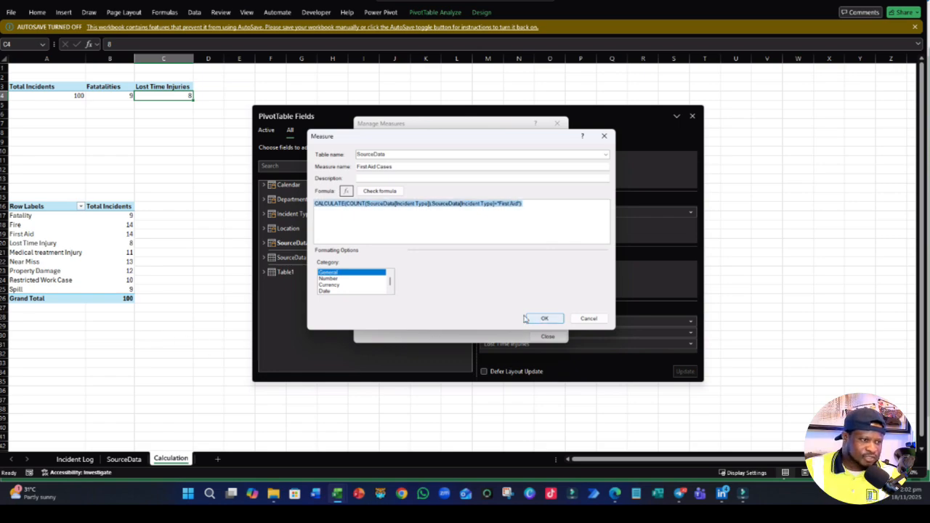
{"action": "left_click", "coordinate": [380, 192]}
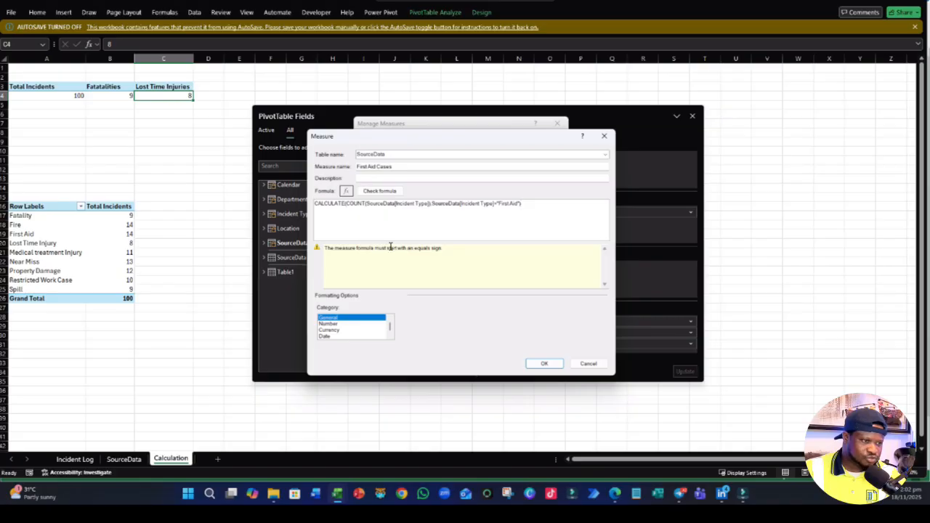
{"action": "left_click", "coordinate": [483, 205]}
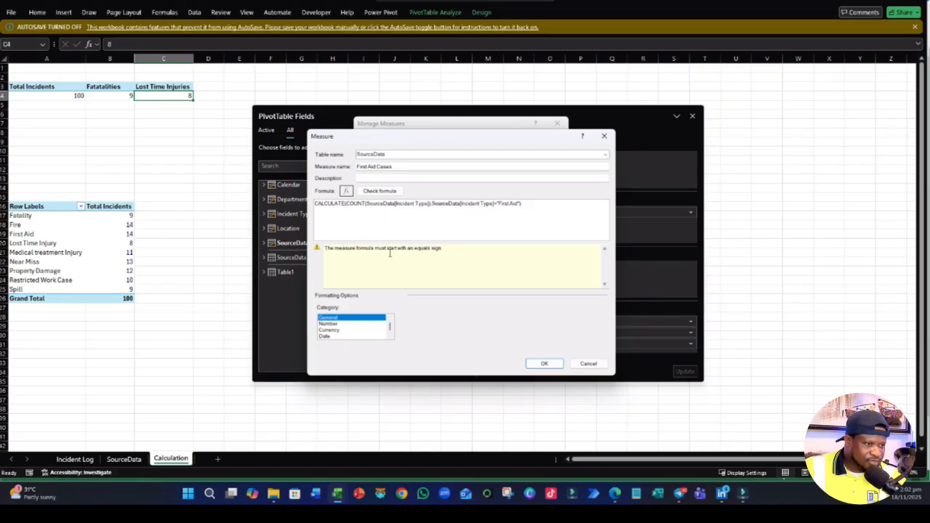
{"action": "left_click", "coordinate": [317, 204]}
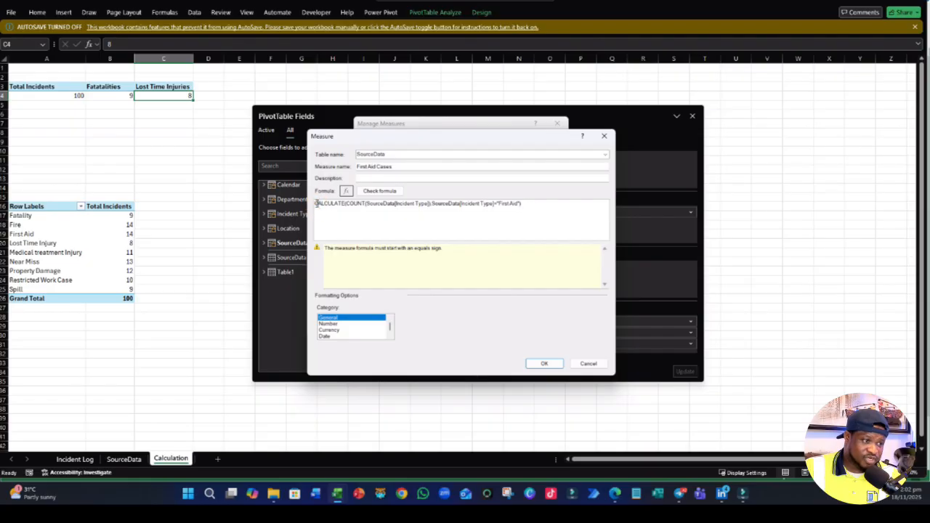
{"action": "type", "text": "="}
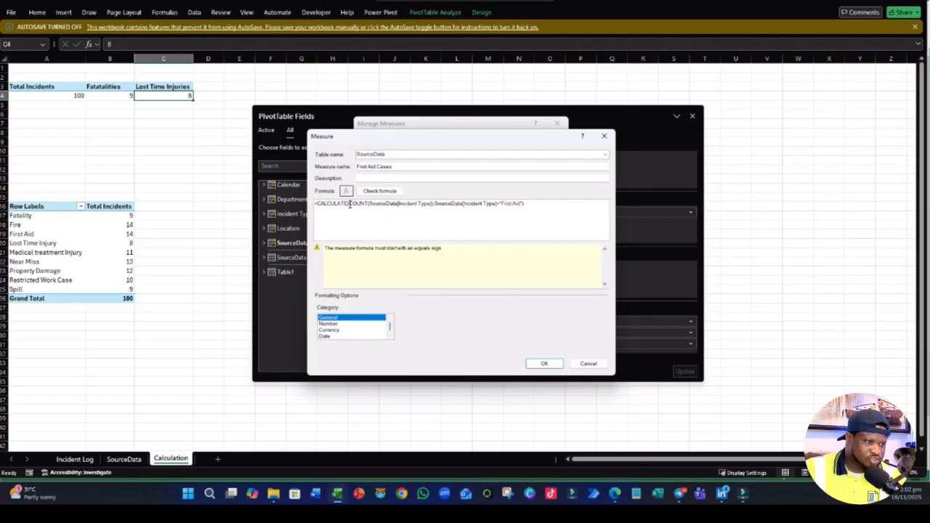
{"action": "left_click", "coordinate": [386, 190]}
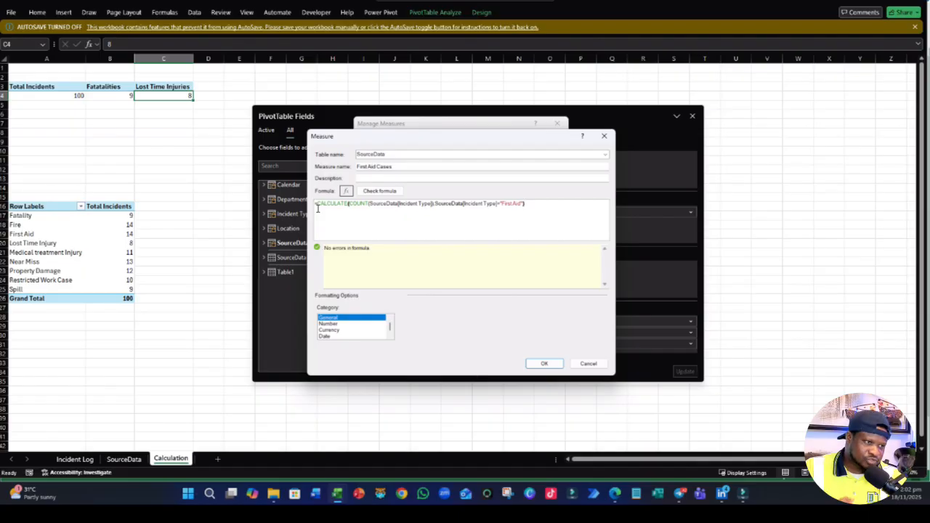
- Format the First Aid Cases measure as a Number with the Whole Number format and save it
{"action": "left_click", "coordinate": [338, 324]}
{"action": "left_click", "coordinate": [500, 320]}
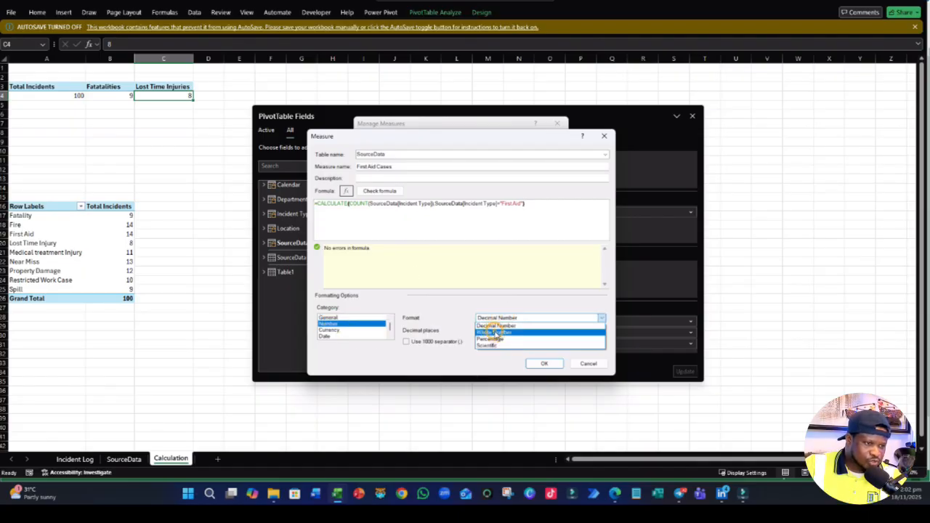
{"action": "left_click", "coordinate": [494, 331]}
{"action": "left_click", "coordinate": [541, 363]}
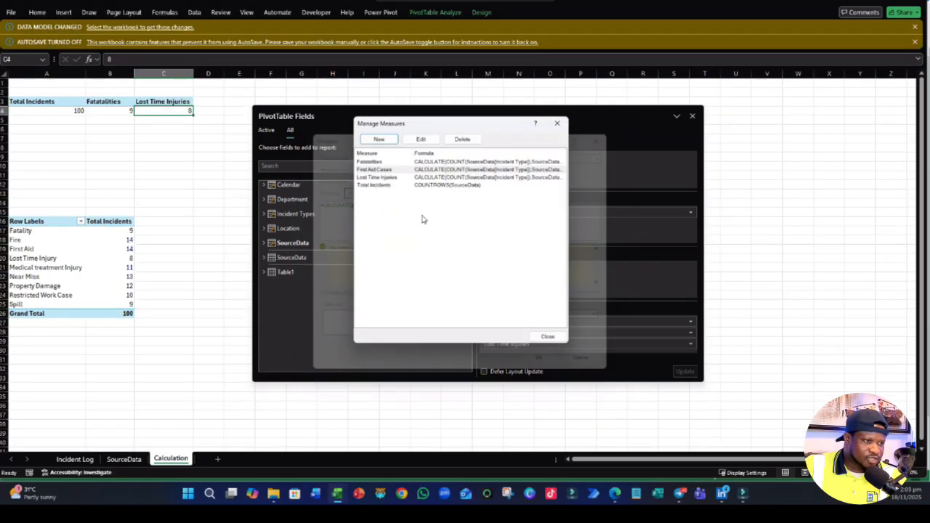
- Start a new SourceData measure from the copied formula, changing the Incident Type filter to "Medical treatment Injury"
{"action": "left_click", "coordinate": [377, 139]}
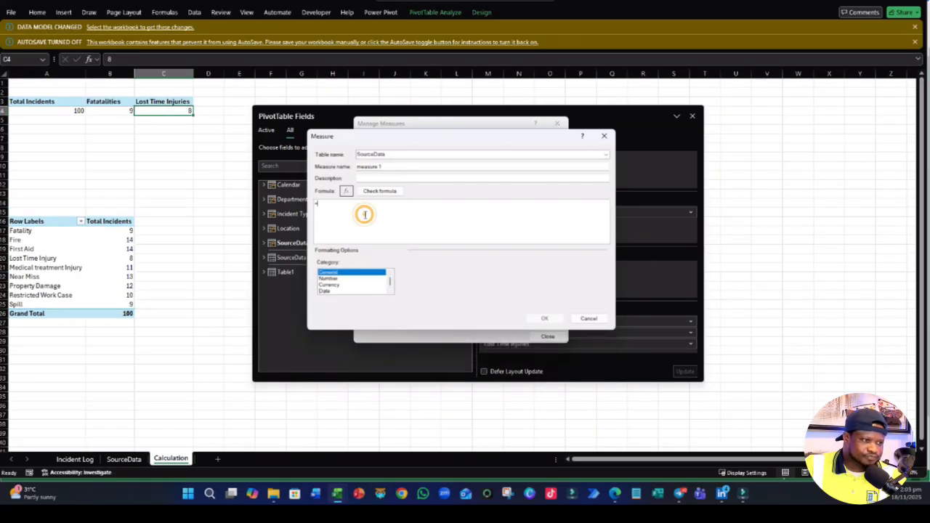
{"action": "left_click_drag", "start_coordinate": [365, 213], "coordinate": [313, 208]}
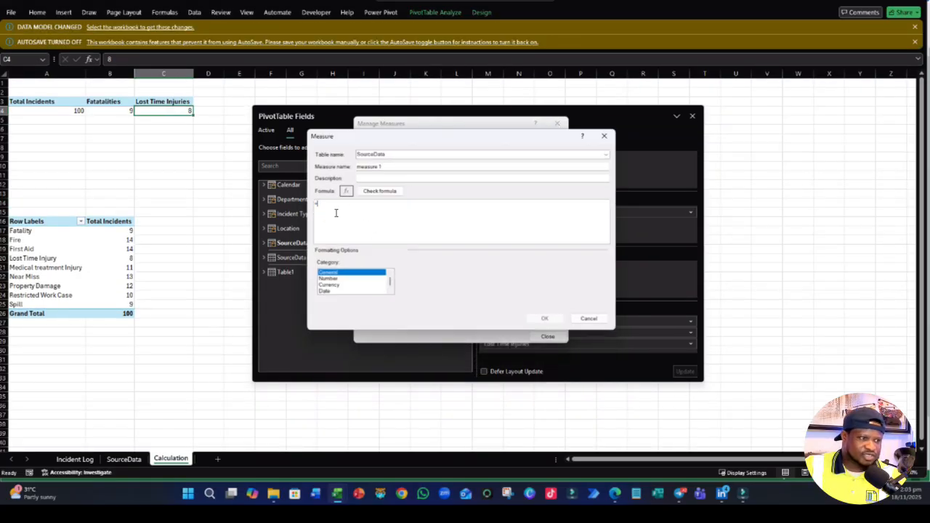
{"action": "type", "text": "=CALCULATE(COUNT(SourceData[Incident Type]),SourceData[Incident Type]=\"First Aid\")"}
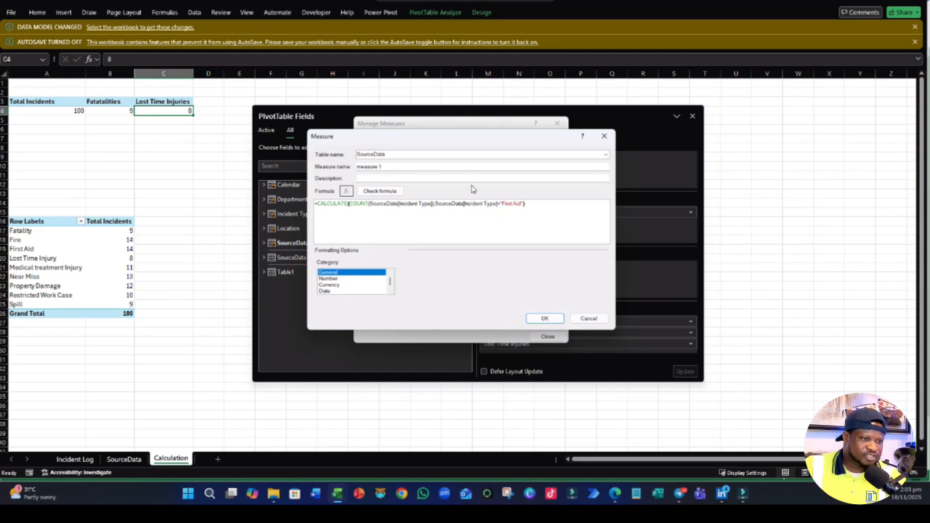
{"action": "left_click", "coordinate": [521, 204]}
{"action": "key", "text": "BackSpace"}
{"action": "key", "text": "BackSpace"}
{"action": "key", "text": "BackSpace"}
{"action": "key", "text": "BackSpace"}
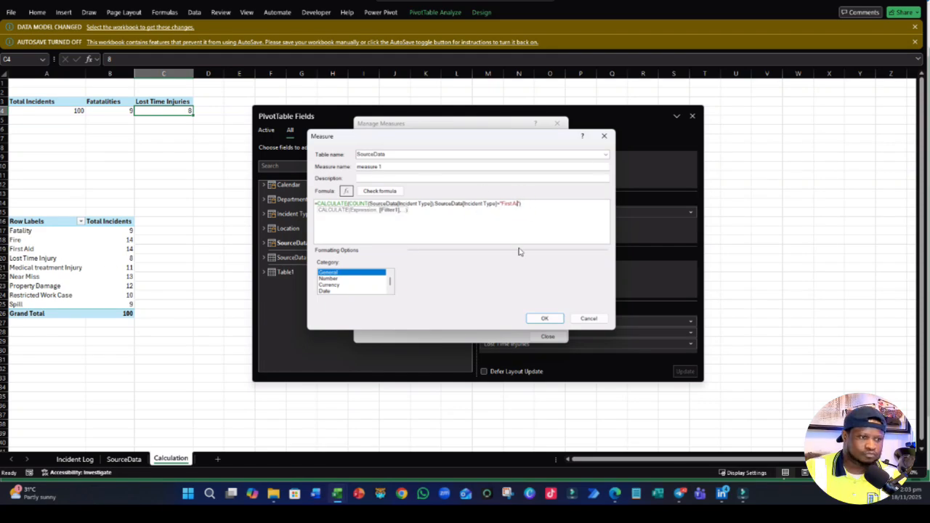
{"action": "type", "text": "Medic"}
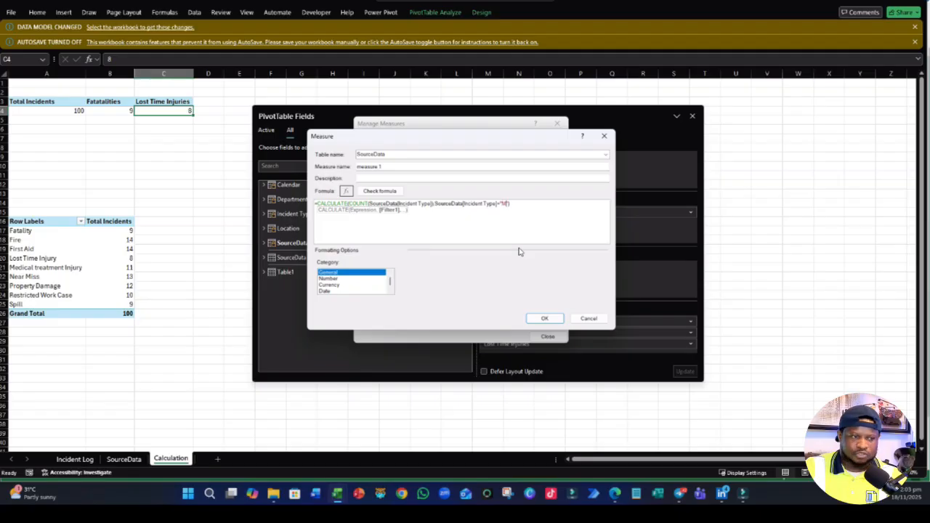
{"action": "type", "text": "al"}
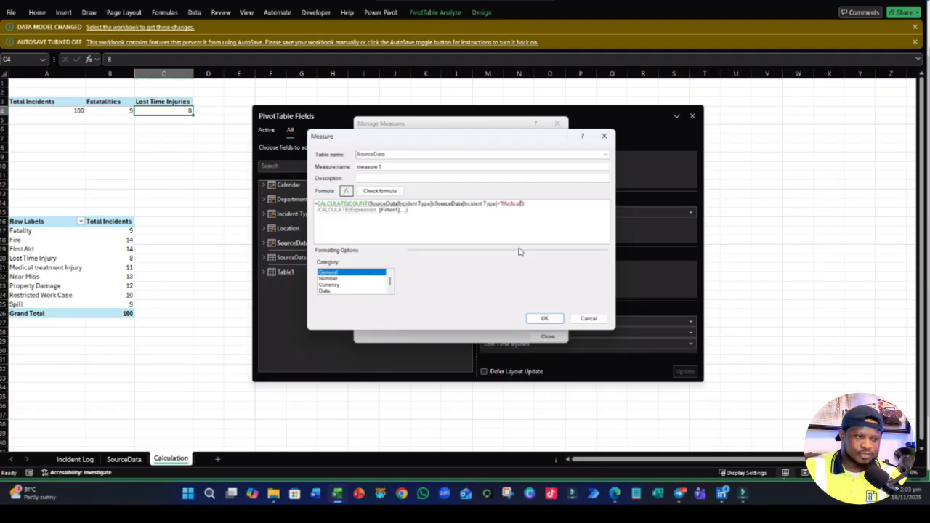
{"action": "type", "text": " treat"}
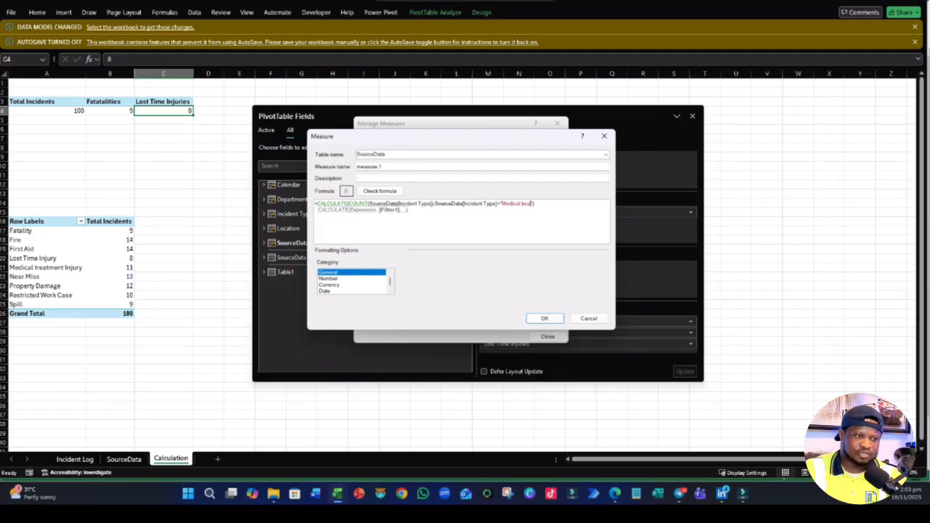
{"action": "type", "text": "m"}
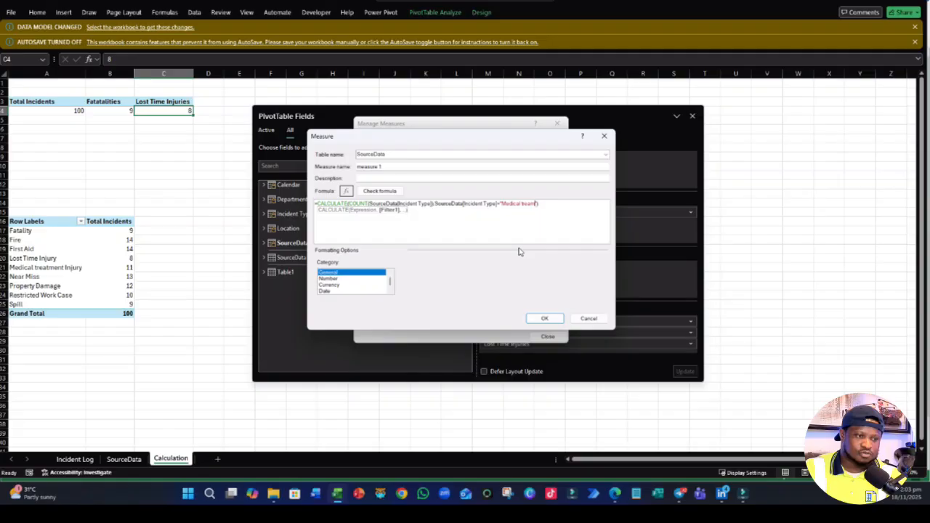
{"action": "type", "text": "ent"}
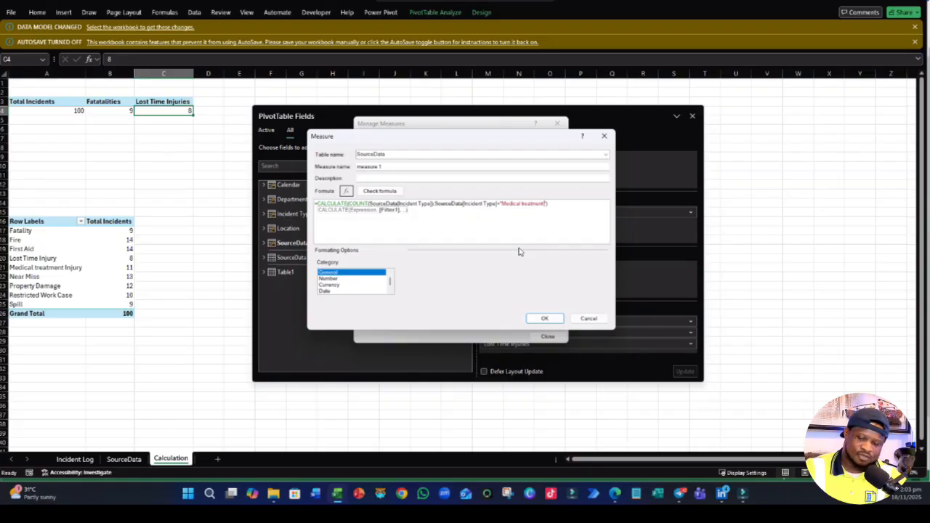
{"action": "type", "text": " Injury"}
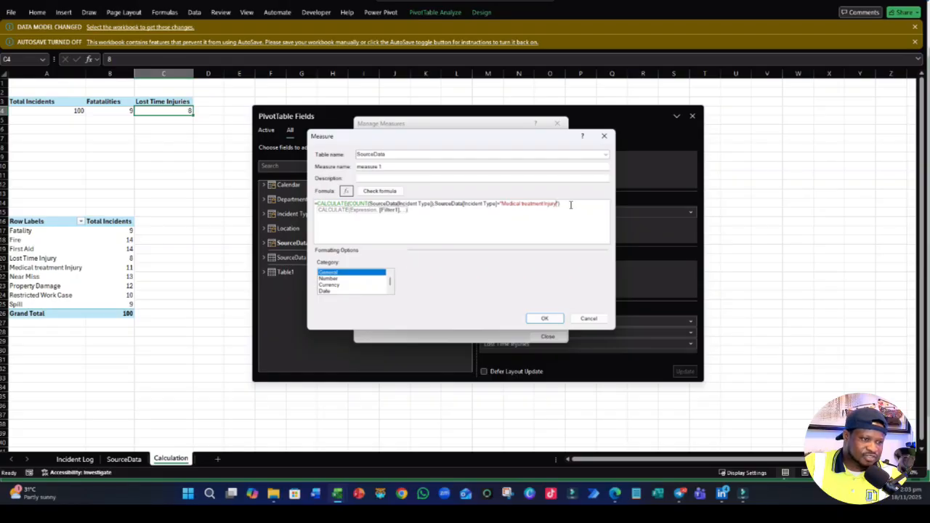
- Name the new measure Medical Treatment Injuries
{"action": "left_click_drag", "start_coordinate": [393, 166], "coordinate": [326, 157]}
{"action": "left_click", "coordinate": [361, 154]}
{"action": "type", "text": "M"}
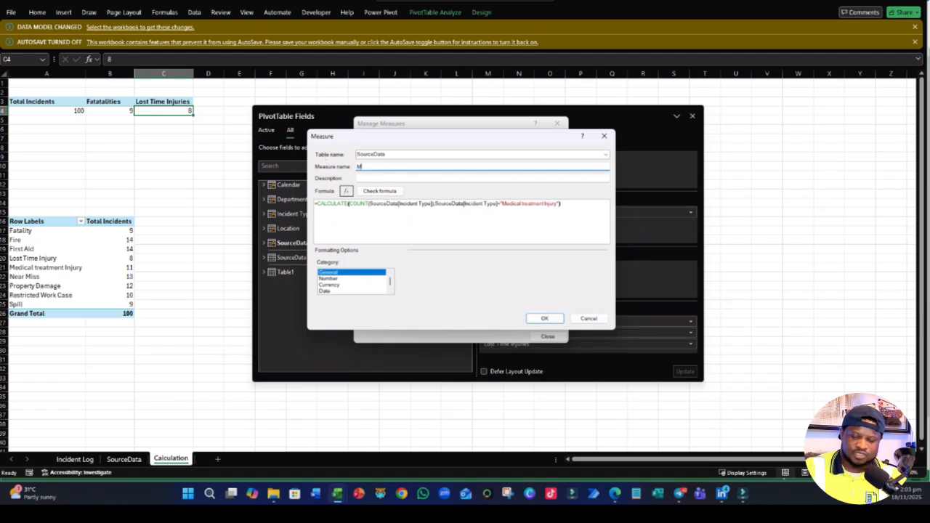
{"action": "key", "text": "BackSpace"}
{"action": "key", "text": "BackSpace"}
{"action": "key", "text": "BackSpace"}
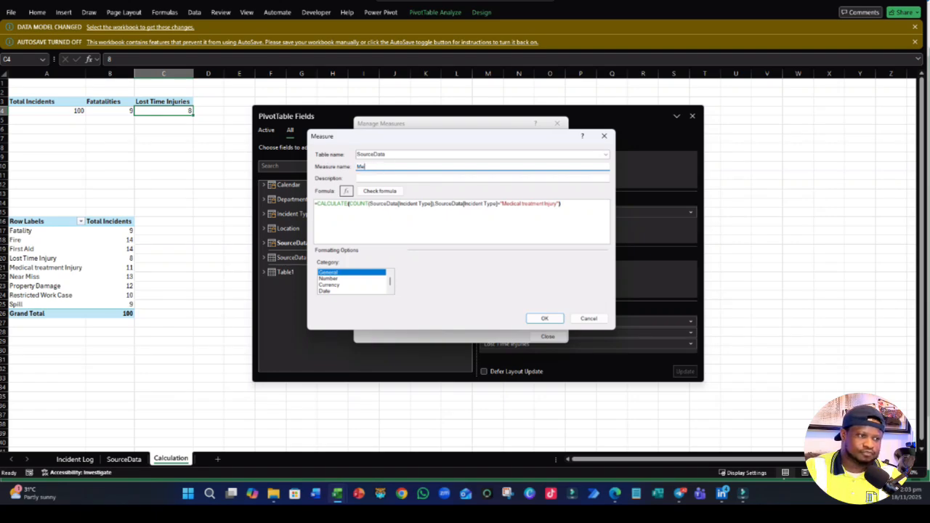
{"action": "type", "text": "dical Tre"}
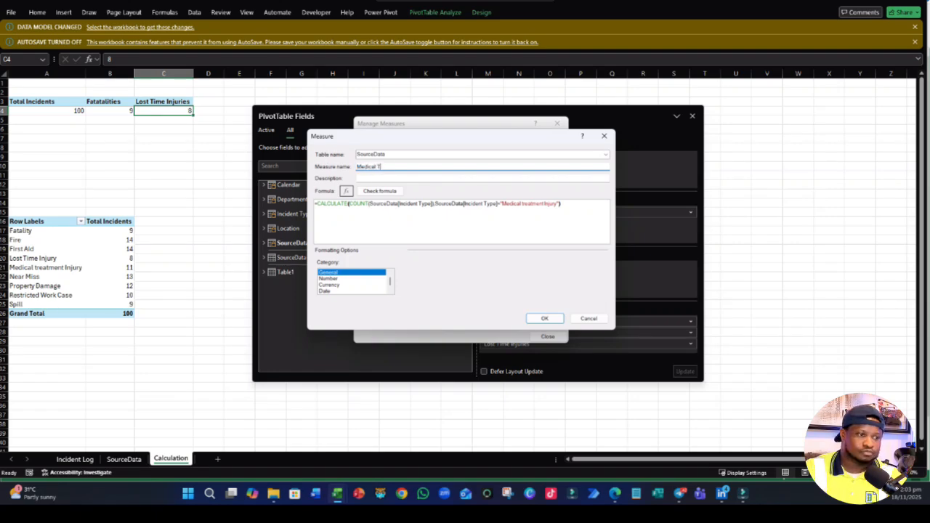
{"action": "type", "text": "atment"}
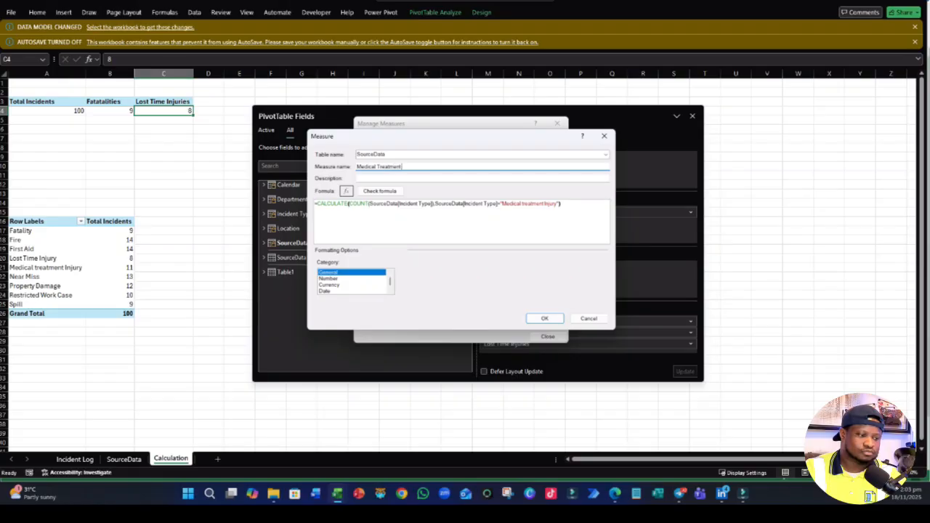
{"action": "type", "text": " Injury"}
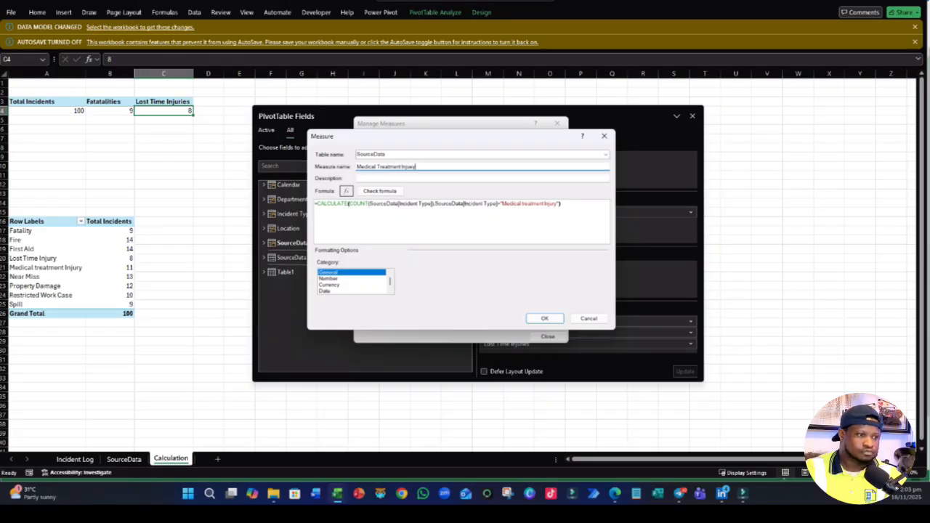
{"action": "key", "text": "BackSpace"}
{"action": "key", "text": "BackSpace"}
{"action": "key", "text": "BackSpace"}
{"action": "type", "text": "ury"}
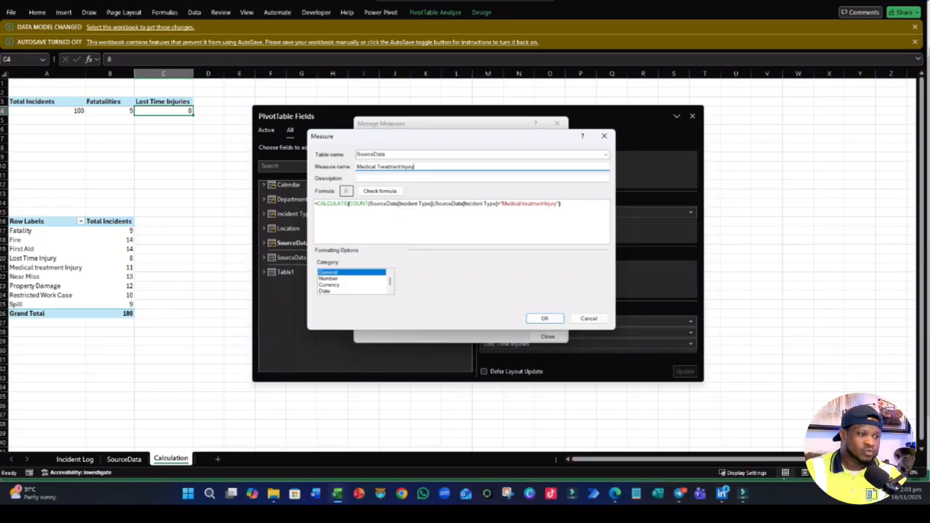
{"action": "key", "text": "ctrl+a"}
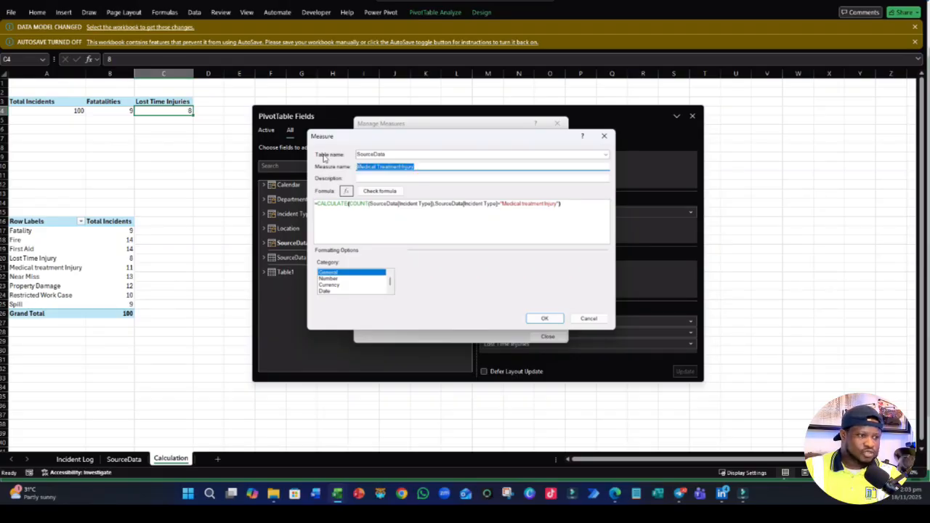
{"action": "left_click", "coordinate": [423, 168]}
{"action": "key", "text": "BackSpace"}
{"action": "type", "text": "ies"}
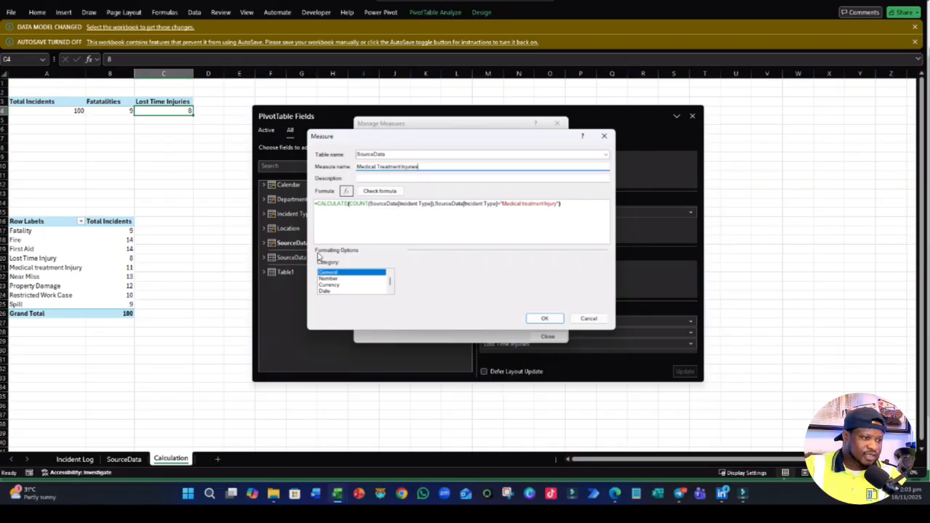
- Check the Medical Treatment Injuries formula for errors, then save the measure as a Number in Whole Number format
{"action": "left_click", "coordinate": [380, 190]}
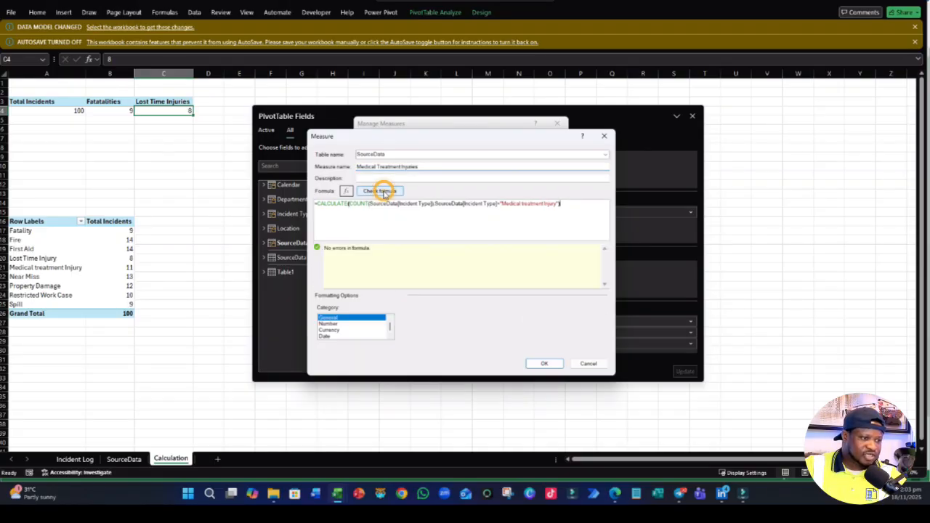
{"action": "left_click", "coordinate": [338, 324]}
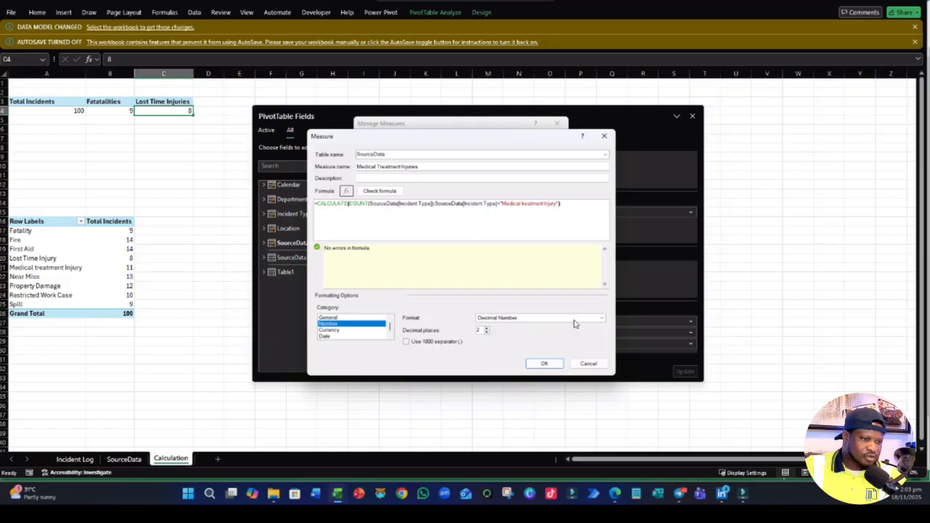
{"action": "left_click", "coordinate": [531, 319]}
{"action": "left_click", "coordinate": [494, 333]}
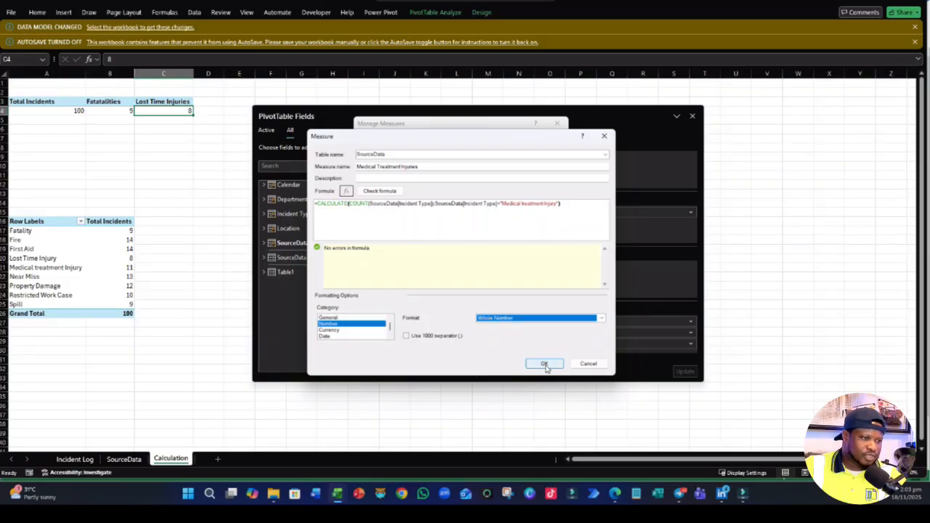
{"action": "left_click", "coordinate": [544, 364]}
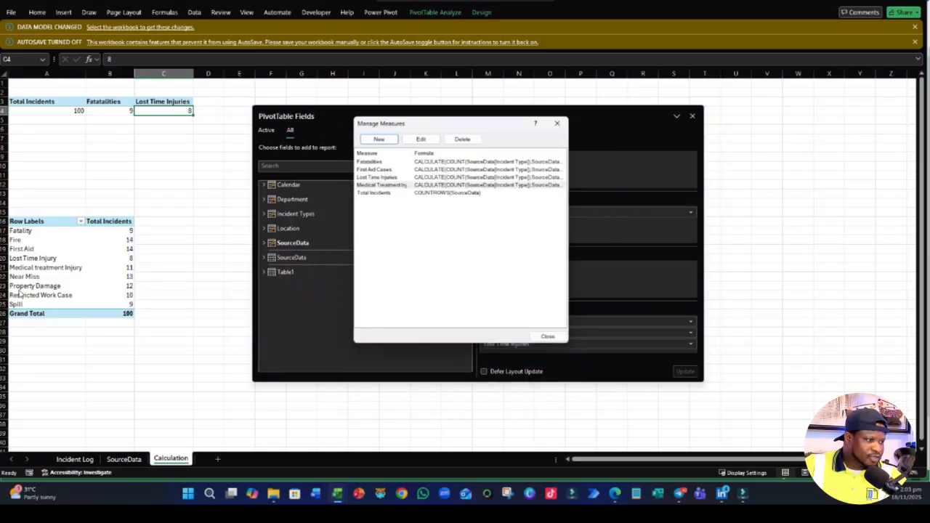
- Open the Medical Treatment Injuries measure for editing and draft its formula with the Incident Type filter set to "Restricted Work Cases"
{"action": "left_click", "coordinate": [408, 185]}
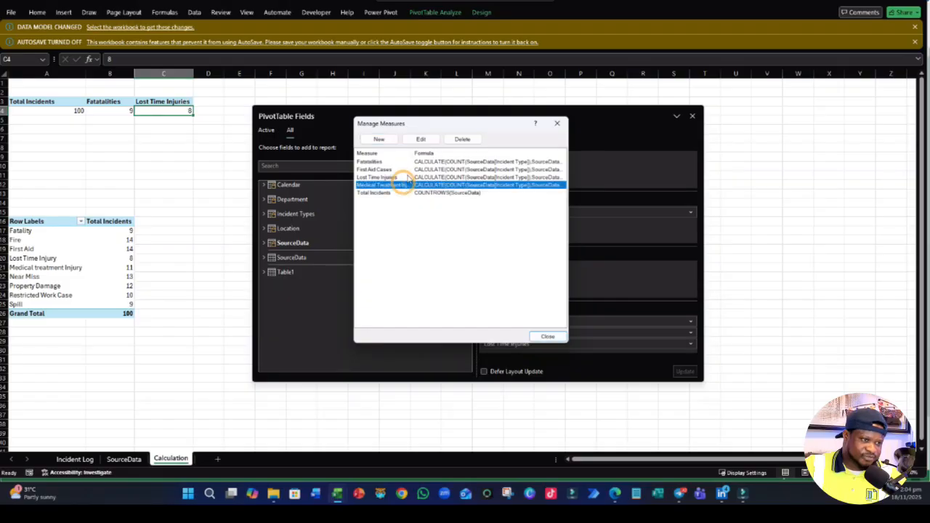
{"action": "left_click", "coordinate": [421, 140]}
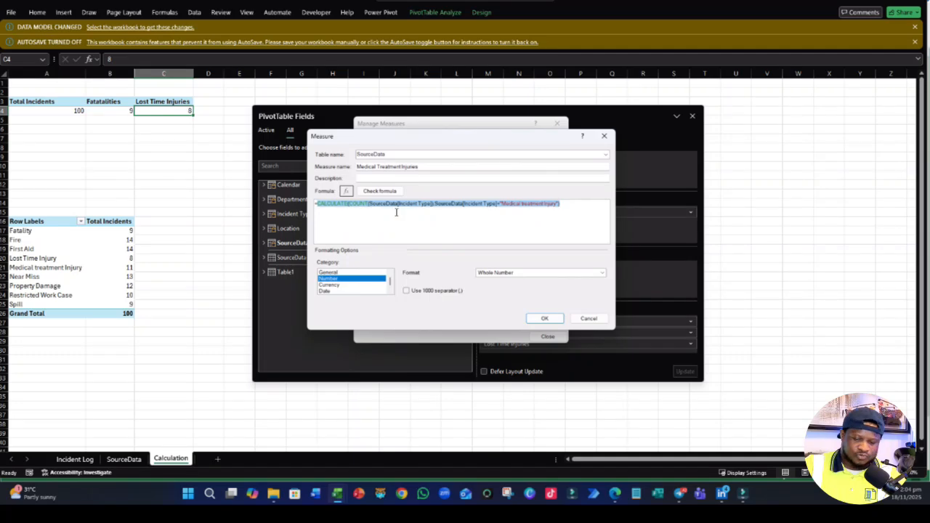
{"action": "type", "text": "CALCULATE(COUNT(SourceData[Incident Type]),SourceData[Incident Type]=\"First Aid\")"}
{"action": "left_click", "coordinate": [520, 202]}
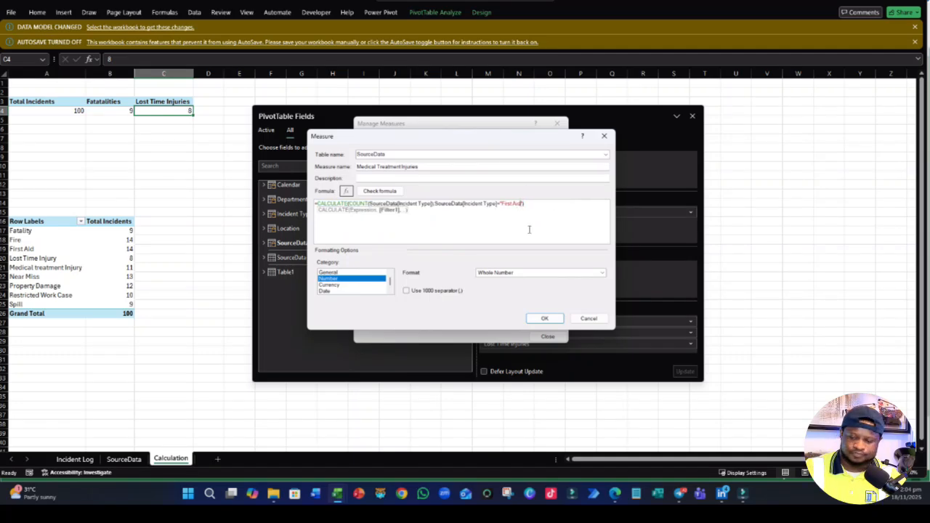
{"action": "key", "text": "BackSpace"}
{"action": "key", "text": "BackSpace"}
{"action": "key", "text": "BackSpace"}
{"action": "key", "text": "BackSpace"}
{"action": "key", "text": "BackSpace"}
{"action": "key", "text": "BackSpace"}
{"action": "key", "text": "BackSpace"}
{"action": "key", "text": "BackSpace"}
{"action": "key", "text": "BackSpace"}
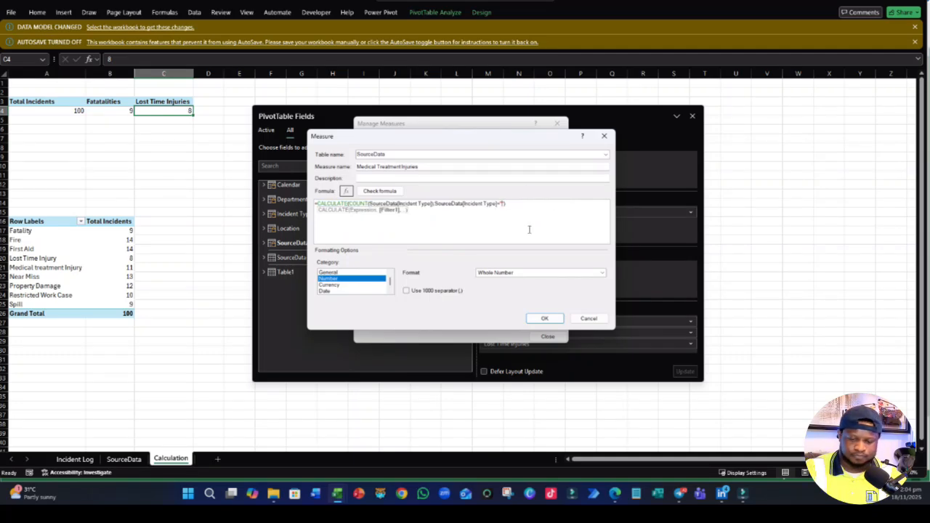
{"action": "key", "text": "BackSpace"}
{"action": "type", "text": "M"}
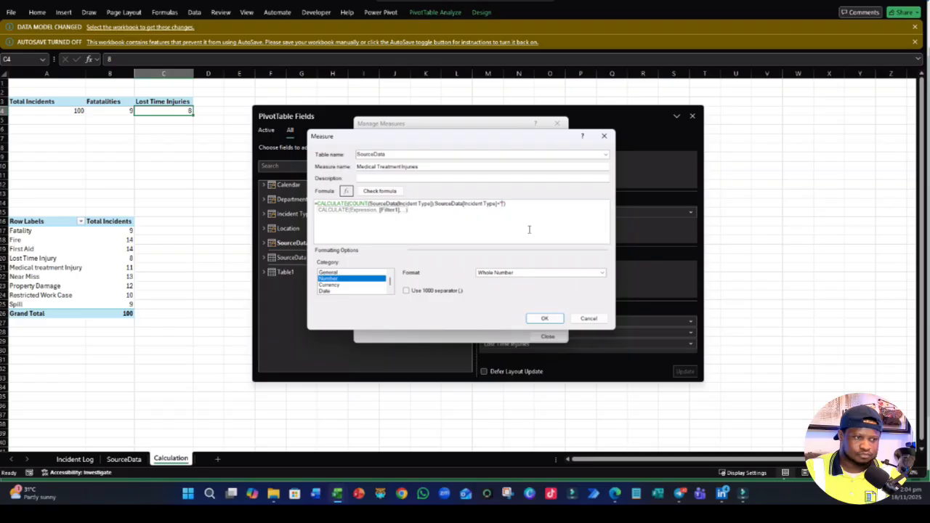
{"action": "type", "text": "edtricted W"}
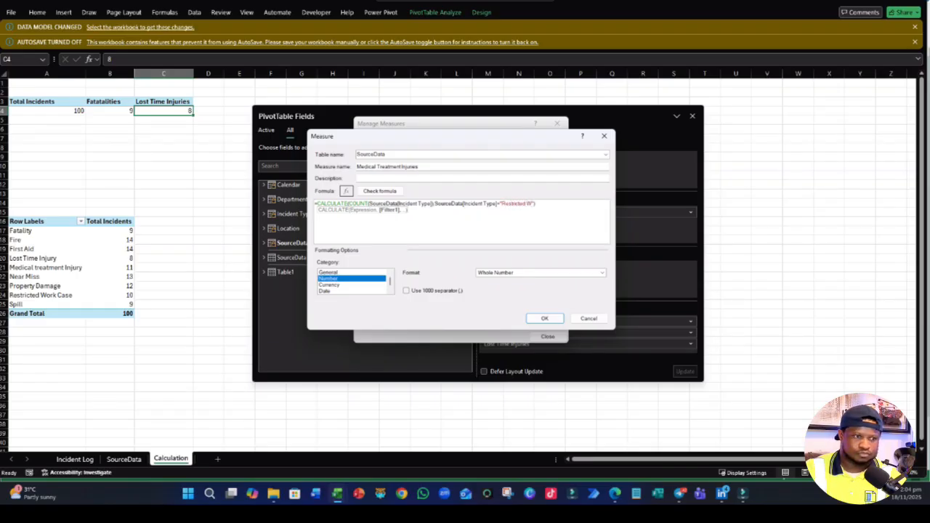
{"action": "type", "text": "ork Case"}
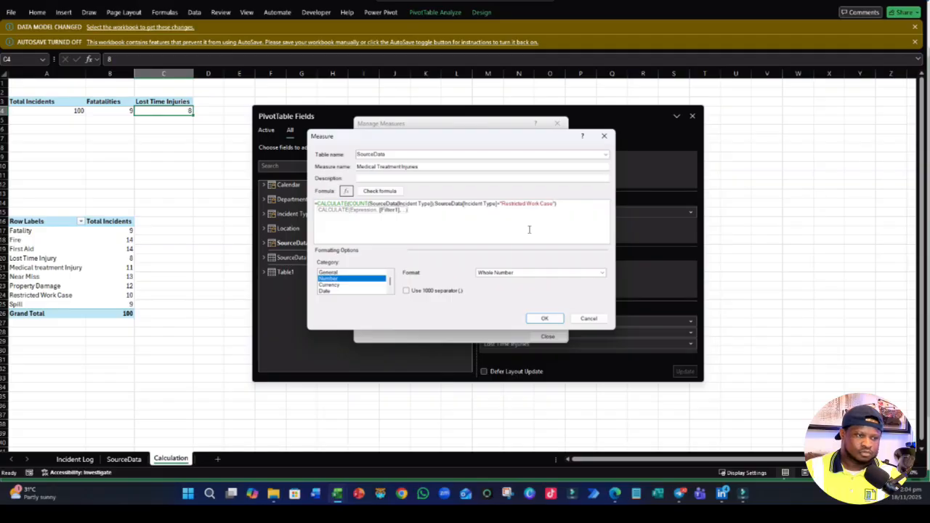
- Copy the entire "Restricted Work Cases" formula and discard the edit to the Medical Treatment Injuries measure
{"action": "left_click_drag", "start_coordinate": [501, 205], "coordinate": [558, 205]}
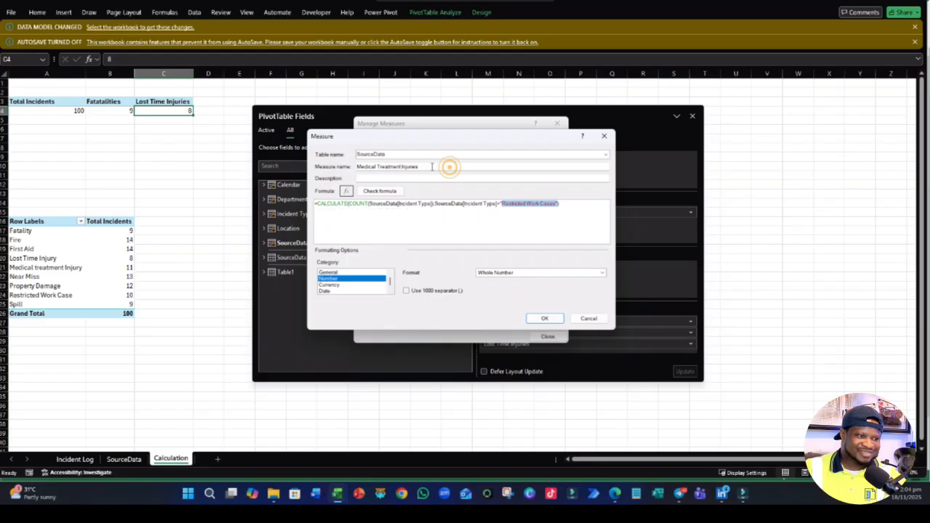
{"action": "left_click_drag", "start_coordinate": [446, 167], "coordinate": [336, 170]}
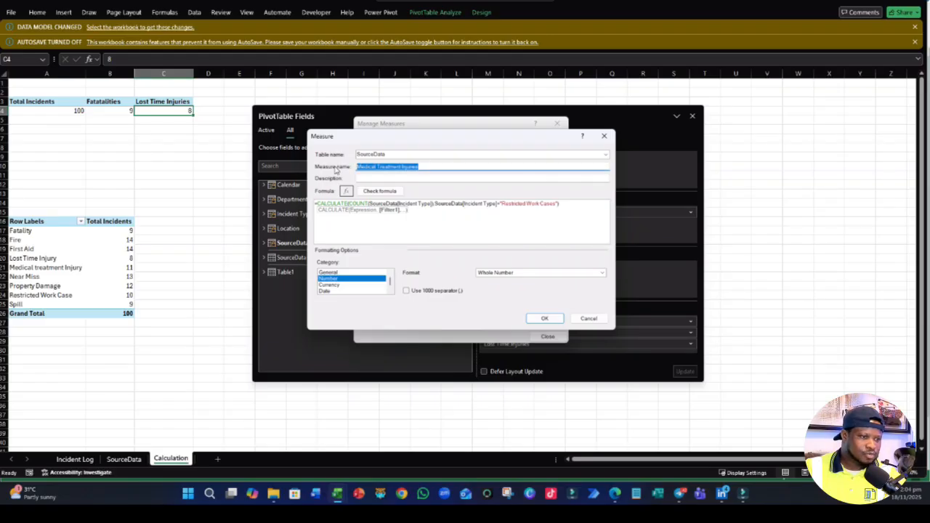
{"action": "left_click", "coordinate": [478, 218]}
{"action": "key", "text": "ctrl+a"}
{"action": "key", "text": "ctrl+c"}
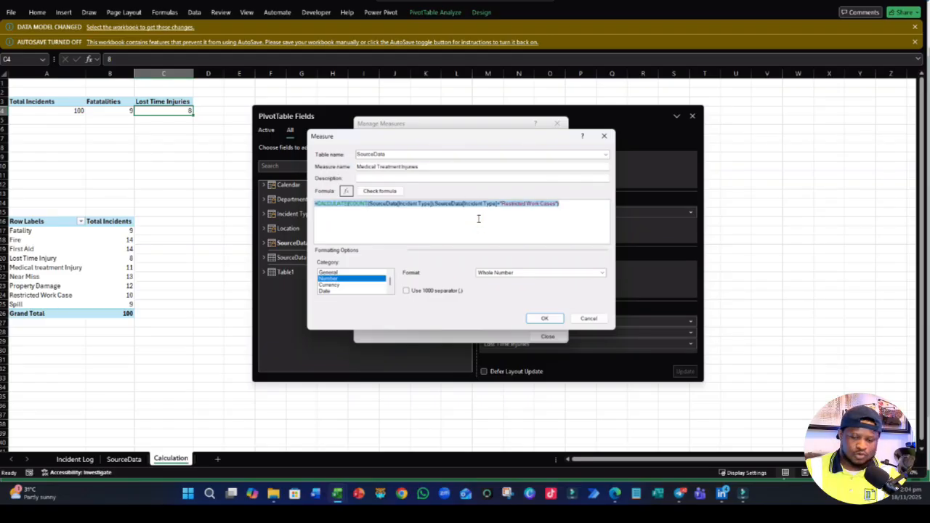
{"action": "left_click", "coordinate": [597, 320]}
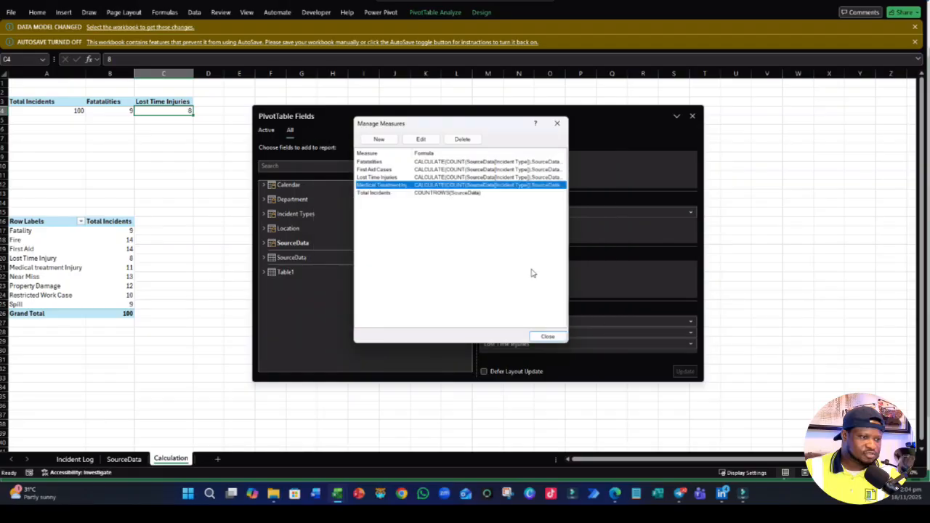
- Create a new measure named Restricted Work Cases from the copied formula, with its Incident Type filter set to "Restricted Work Case"
{"action": "left_click", "coordinate": [378, 139]}
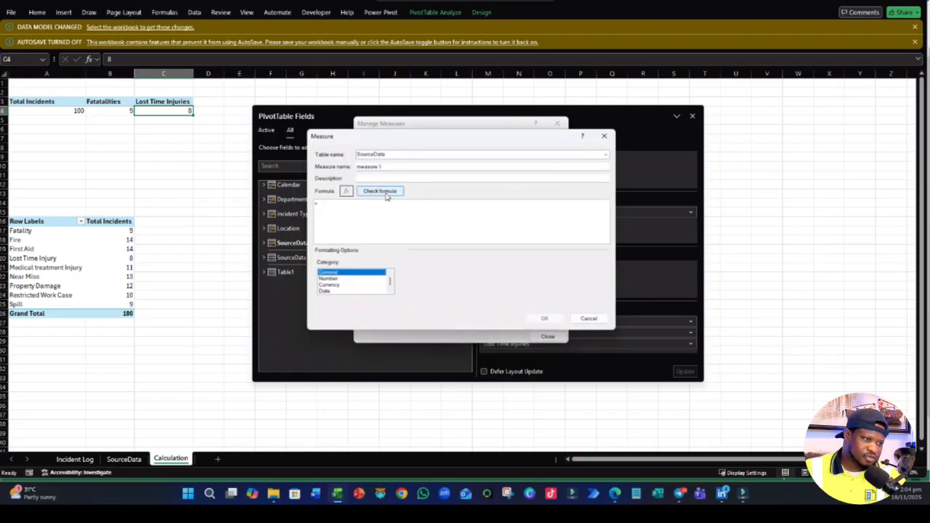
{"action": "left_click", "coordinate": [348, 213]}
{"action": "key", "text": "ctrl+v"}
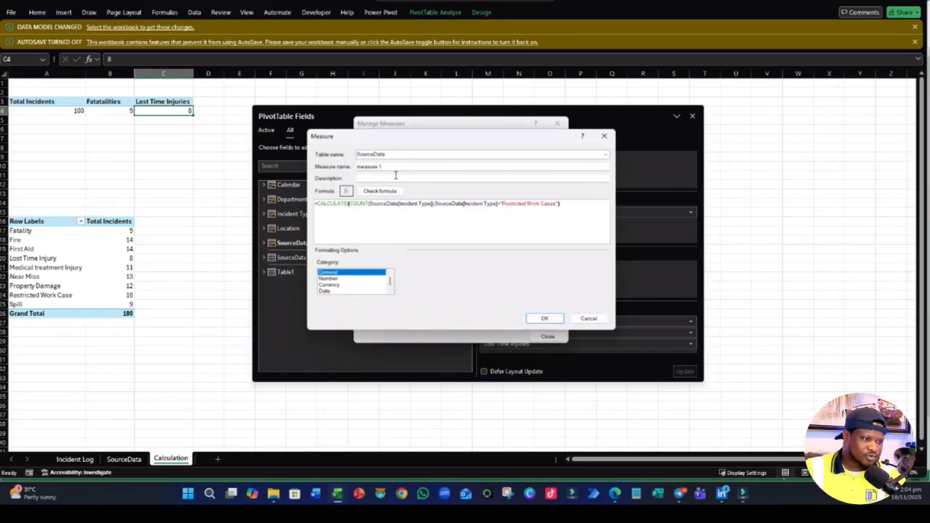
{"action": "left_click_drag", "start_coordinate": [502, 204], "coordinate": [555, 210]}
{"action": "key", "text": "ctrl+c"}
{"action": "left_click_drag", "start_coordinate": [385, 168], "coordinate": [326, 173]}
{"action": "key", "text": "ctrl+v"}
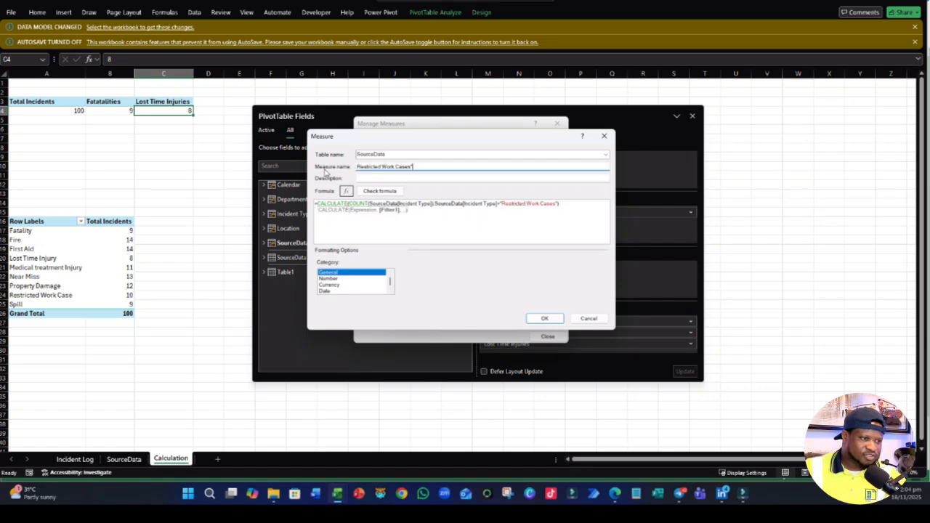
{"action": "left_click", "coordinate": [555, 206]}
{"action": "key", "text": "BackSpace"}
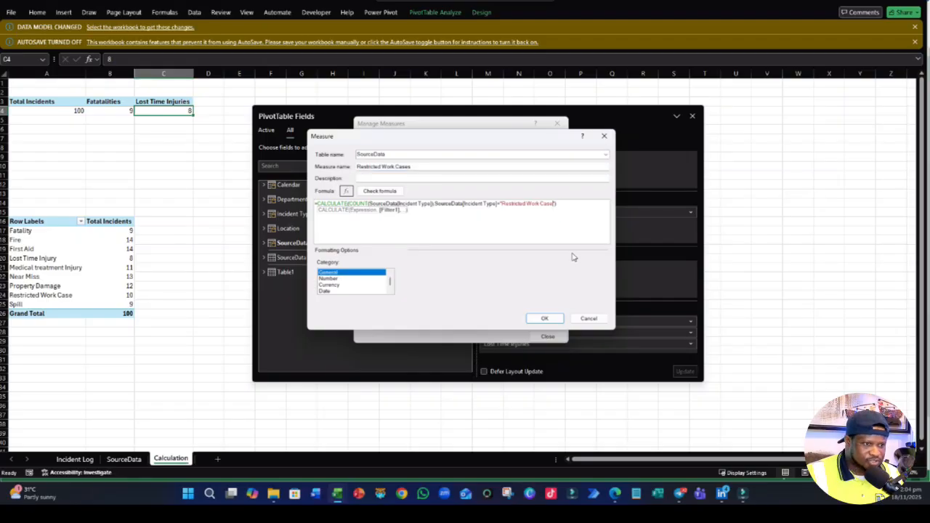
- Check the Restricted Work Cases formula for errors, then save the measure as a Number in Whole Number format
{"action": "left_click", "coordinate": [377, 191]}
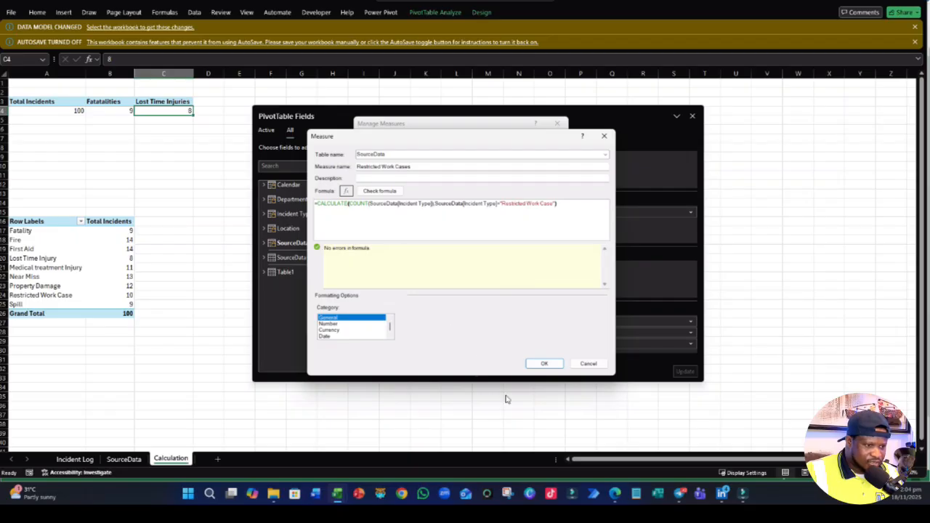
{"action": "left_click", "coordinate": [338, 324]}
{"action": "left_click", "coordinate": [553, 319]}
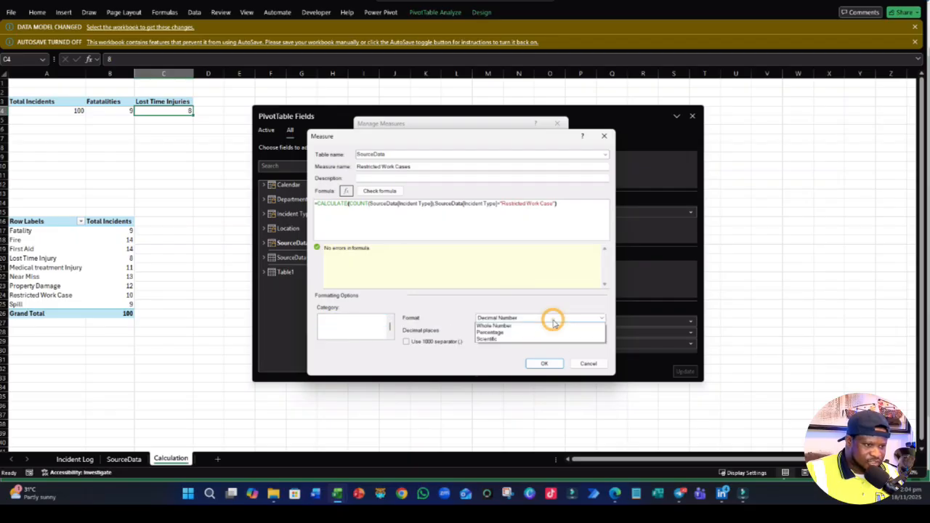
{"action": "left_click", "coordinate": [494, 325]}
{"action": "left_click", "coordinate": [541, 363]}
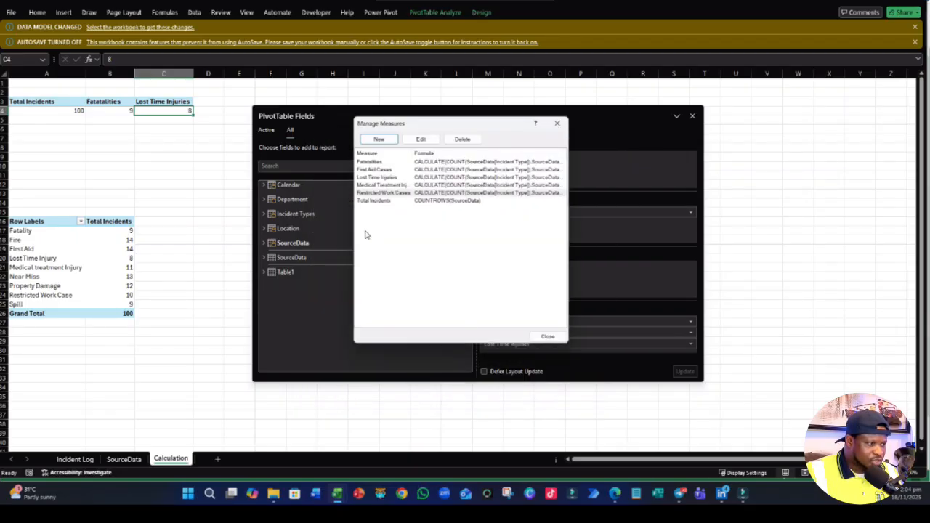
- Correct the spelling of the misspelled fatality measure's name to Fatalities and save it
{"action": "left_click", "coordinate": [381, 162]}
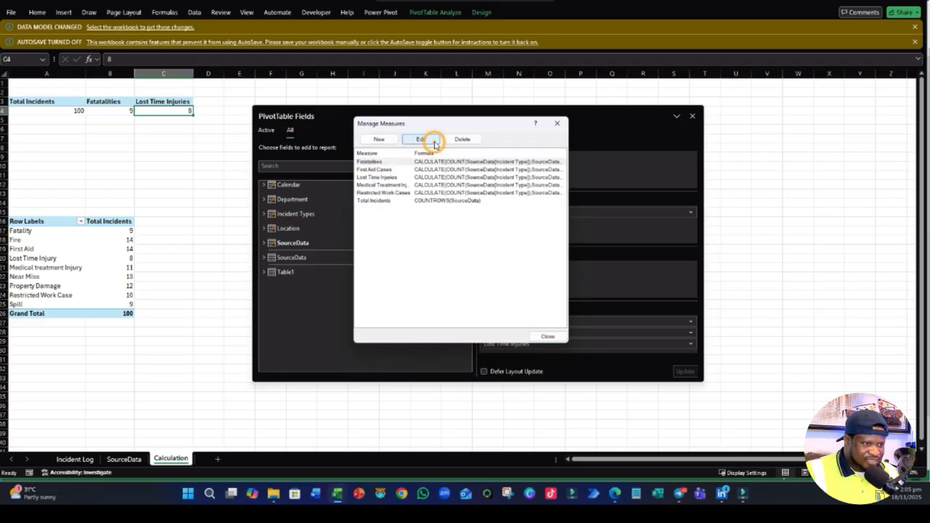
{"action": "left_click", "coordinate": [427, 140]}
{"action": "left_click", "coordinate": [377, 167]}
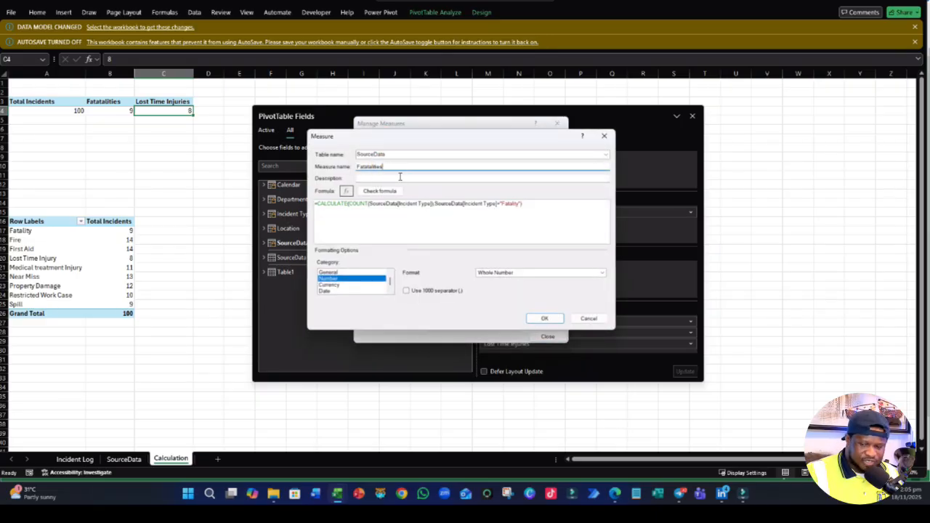
{"action": "key", "text": "BackSpace"}
{"action": "key", "text": "BackSpace"}
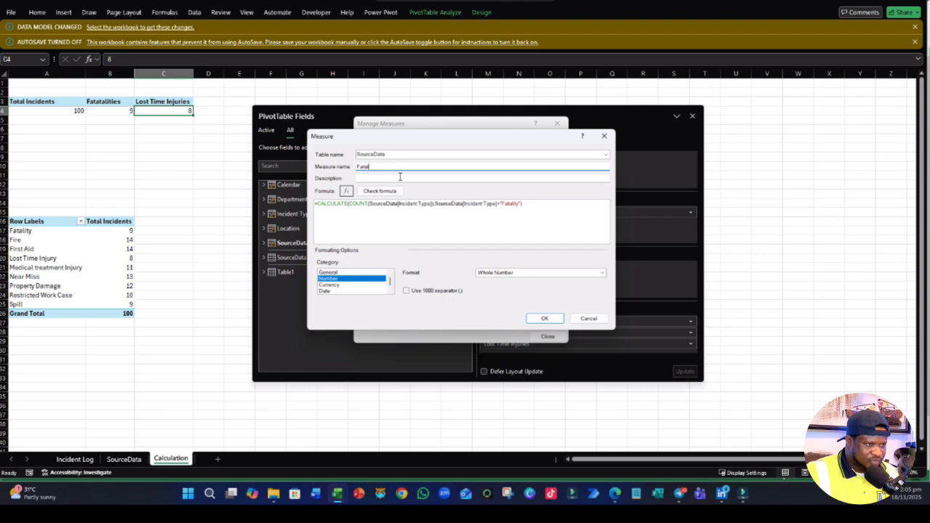
{"action": "type", "text": "l"}
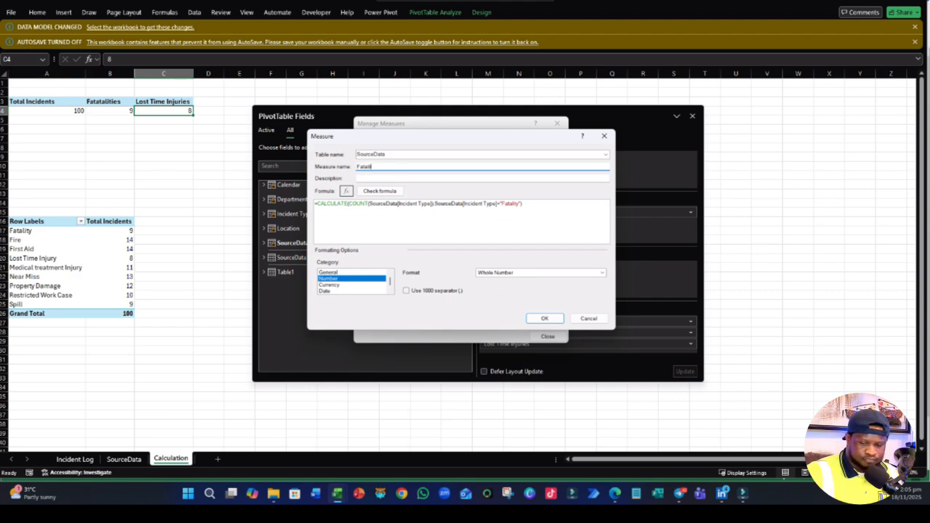
{"action": "type", "text": "itie"}
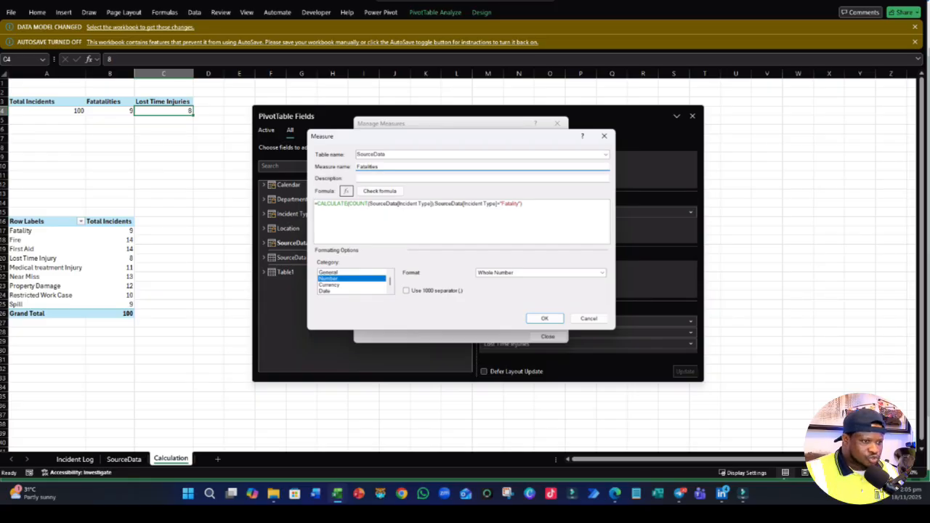
{"action": "type", "text": "s"}
{"action": "left_click", "coordinate": [544, 319]}
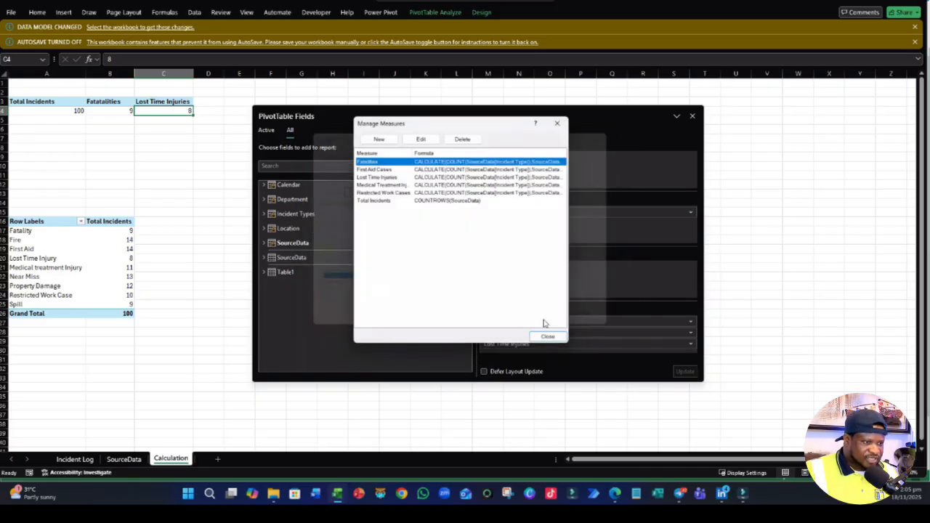
- Start a new measure in the SourceData table and name it Personal Injuries
{"action": "left_click", "coordinate": [376, 139]}
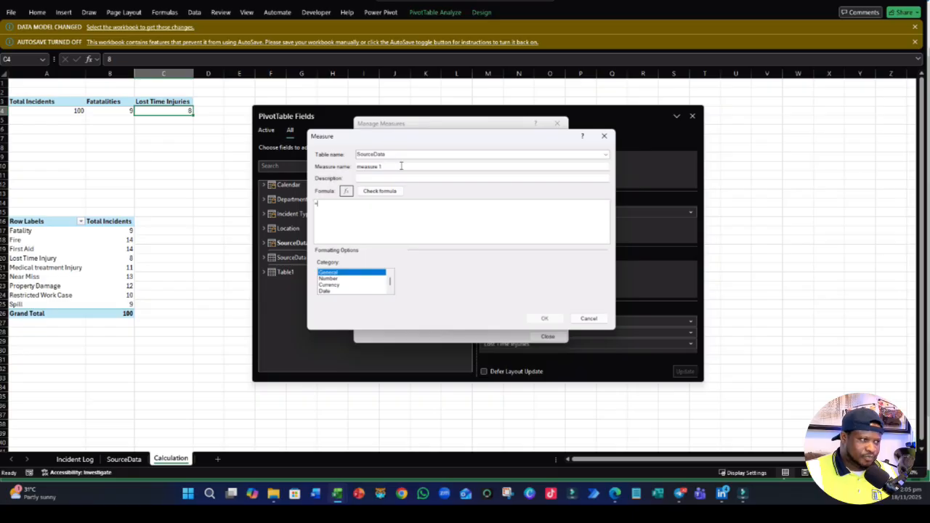
{"action": "left_click_drag", "start_coordinate": [401, 166], "coordinate": [334, 149]}
{"action": "type", "text": "Personal In"}
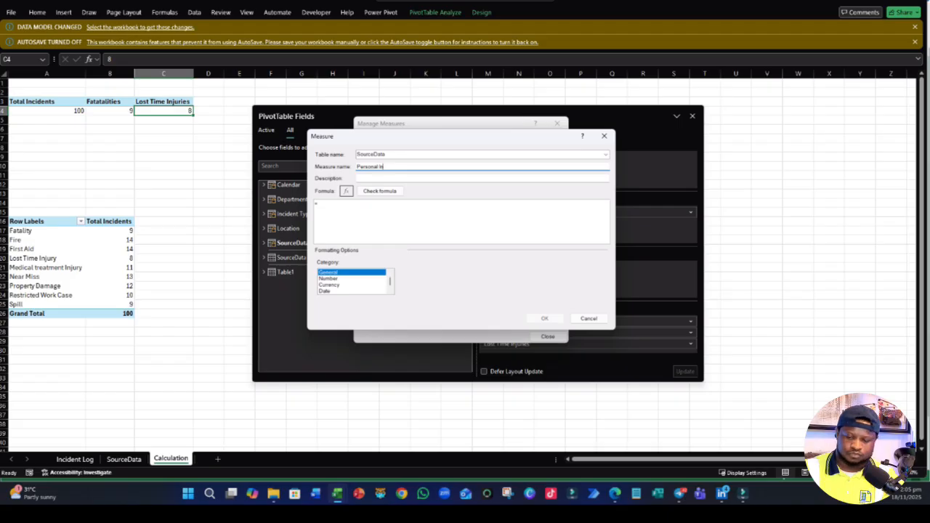
{"action": "type", "text": "juries"}
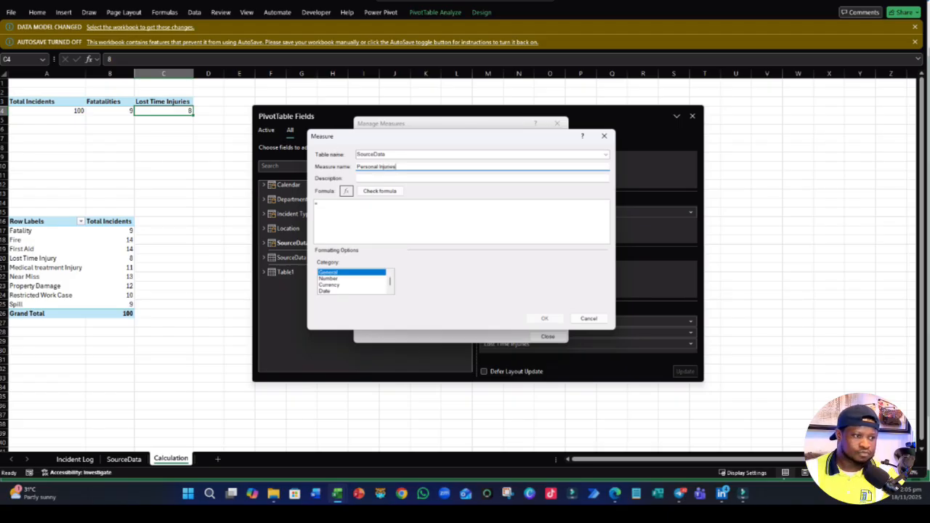
{"action": "left_click", "coordinate": [361, 207]}
{"action": "type", "text": "SUM"}
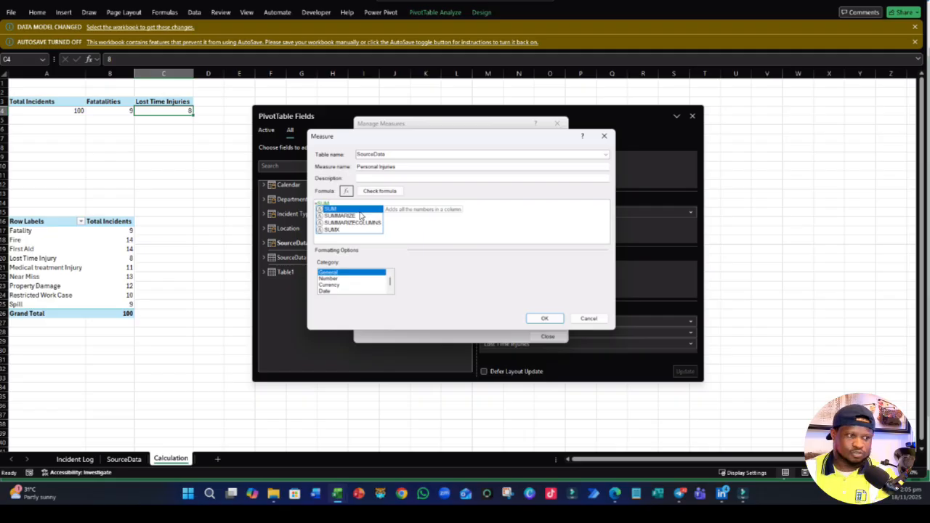
{"action": "key", "text": "BackSpace"}
{"action": "key", "text": "BackSpace"}
{"action": "key", "text": "BackSpace"}
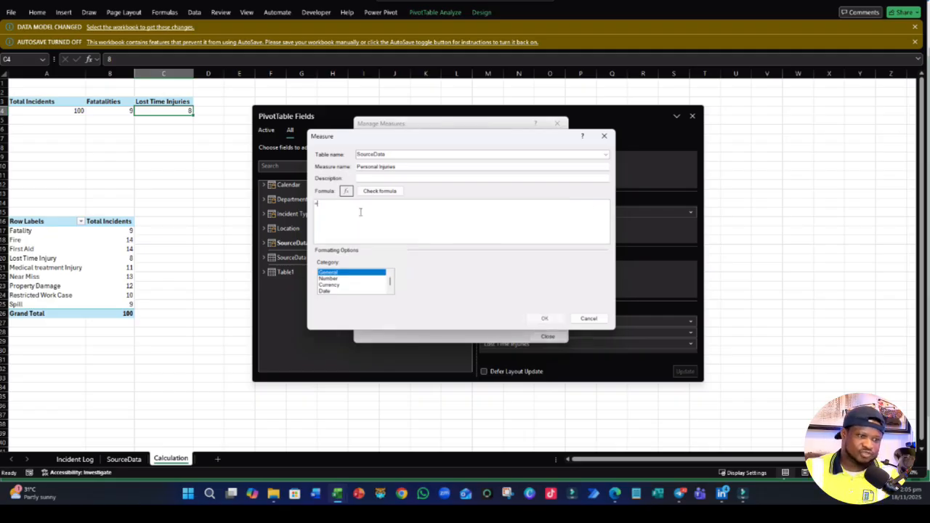
- Begin the Personal Injuries formula by adding together the measures [Fatalities], [First Aid Cases] and [Lost Time Injuries]
{"action": "type", "text": "["}
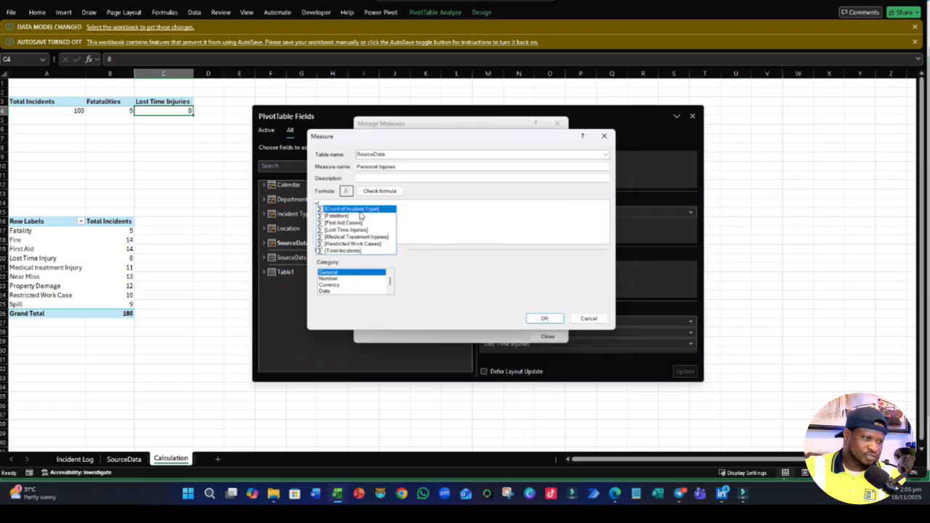
{"action": "left_click", "coordinate": [342, 215]}
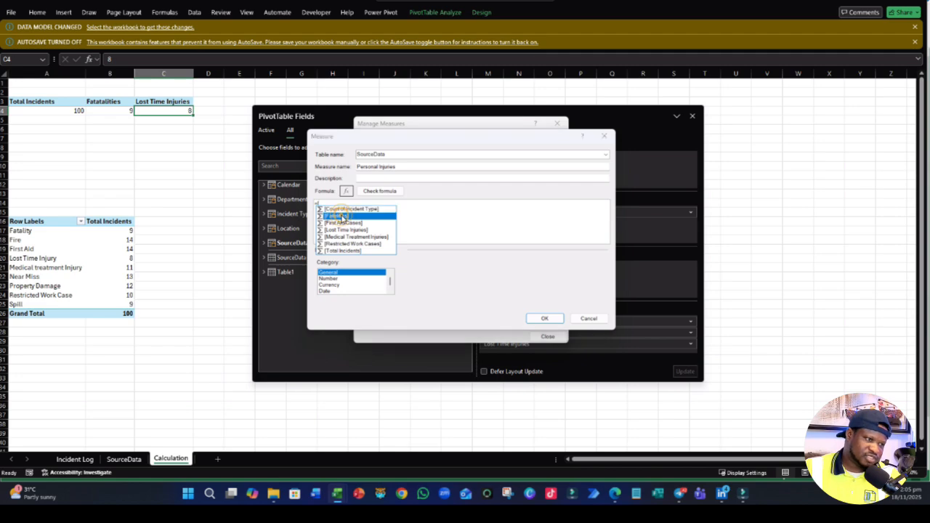
{"action": "double_click", "coordinate": [341, 215]}
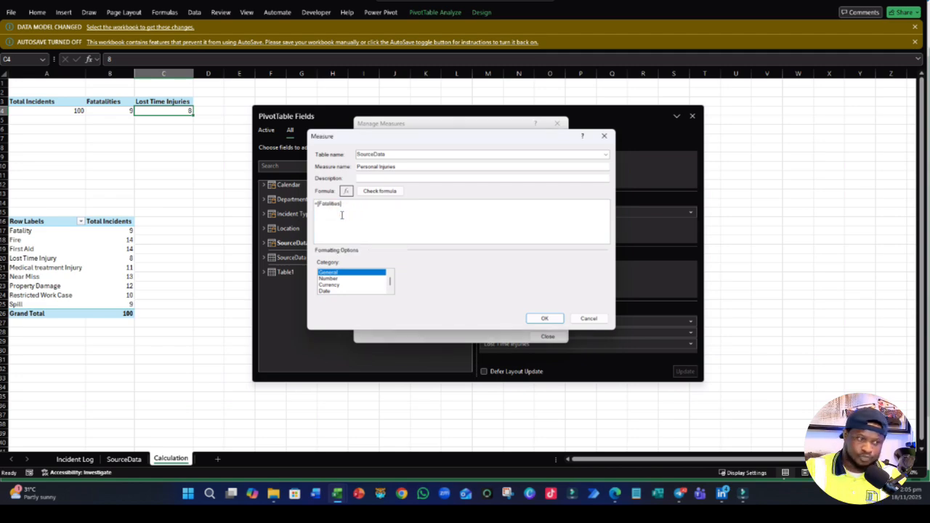
{"action": "type", "text": "+["}
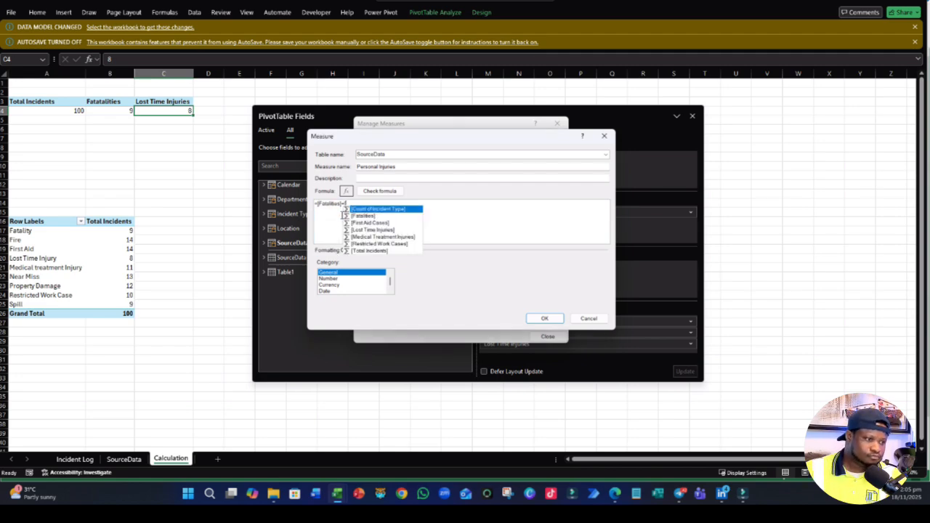
{"action": "double_click", "coordinate": [387, 223]}
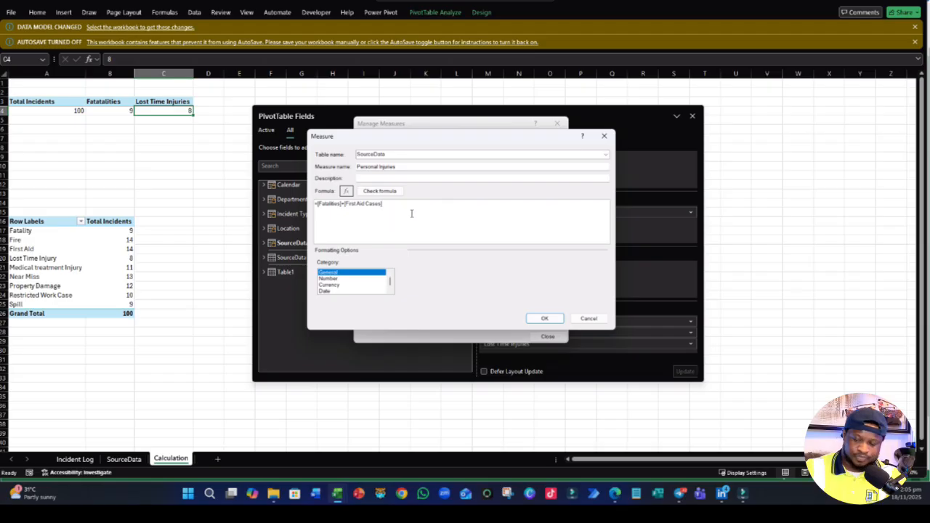
{"action": "type", "text": "+"}
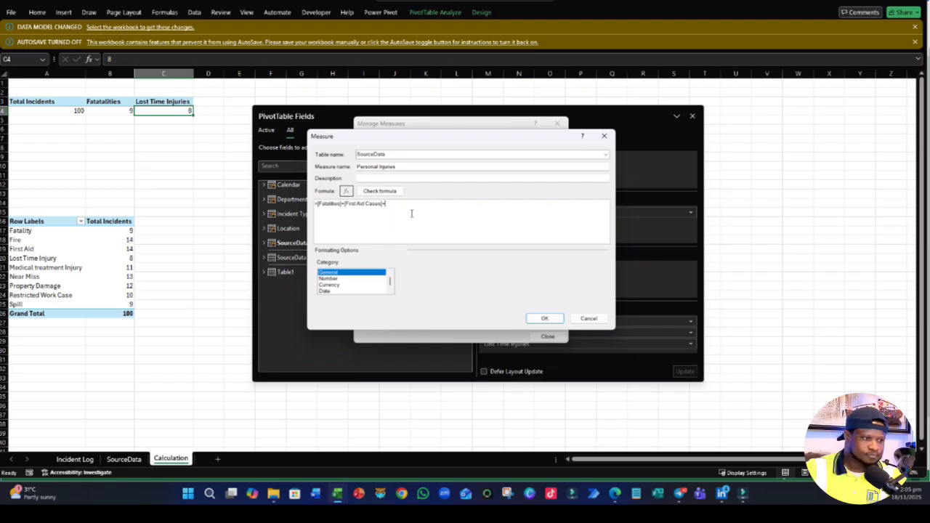
{"action": "type", "text": "["}
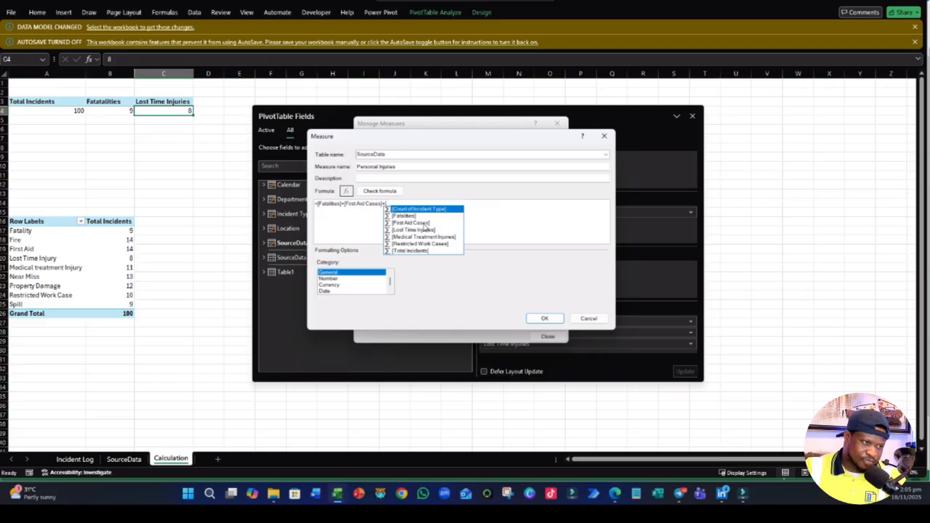
{"action": "double_click", "coordinate": [417, 230]}
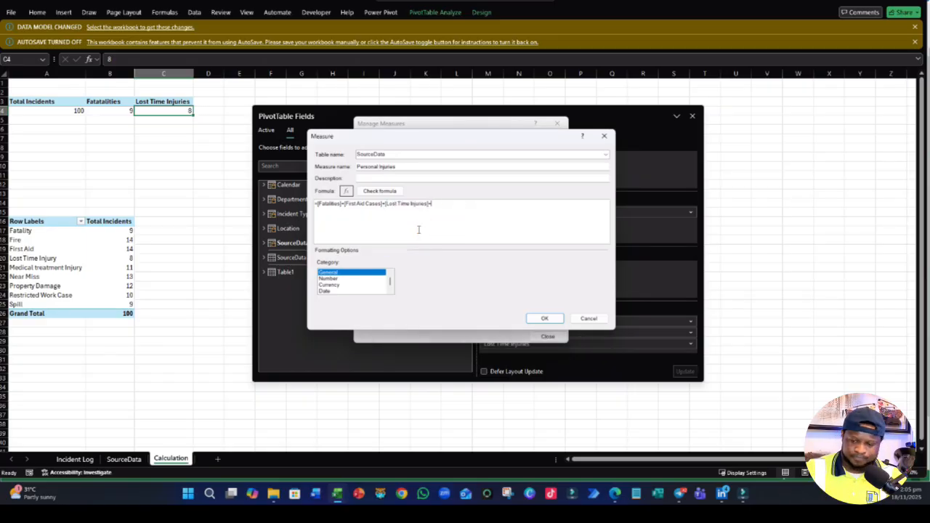
{"action": "type", "text": "+["}
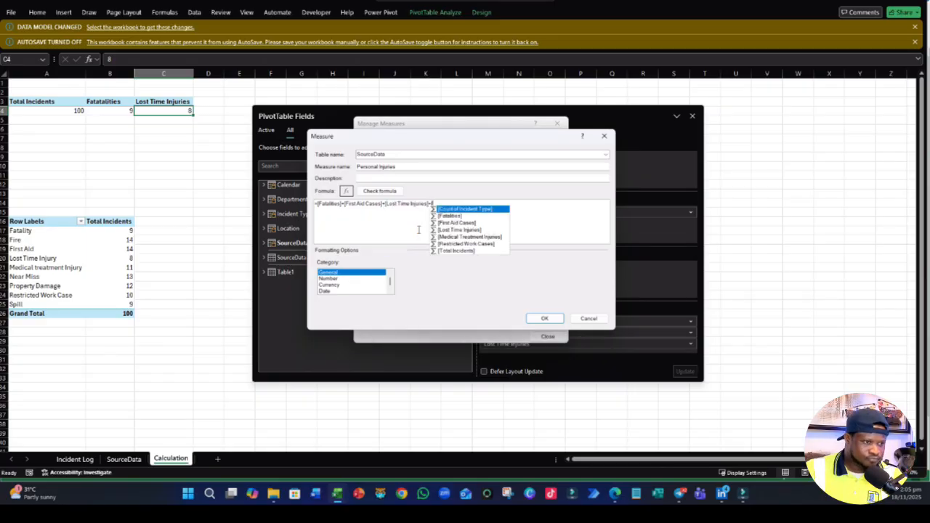
{"action": "double_click", "coordinate": [474, 234]}
{"action": "key", "text": "BackSpace"}
{"action": "key", "text": "BackSpace"}
{"action": "key", "text": "BackSpace"}
{"action": "key", "text": "BackSpace"}
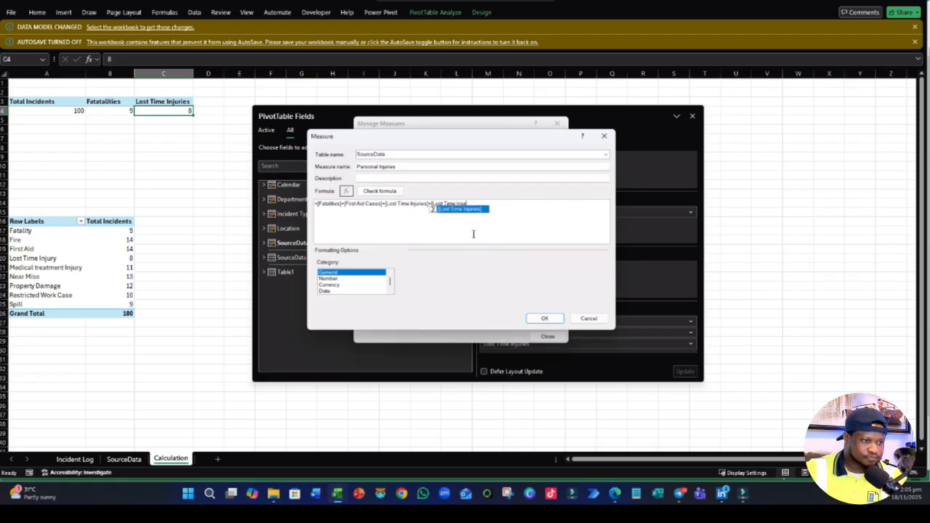
{"action": "key", "text": "BackSpace"}
{"action": "key", "text": "BackSpace"}
{"action": "key", "text": "BackSpace"}
{"action": "key", "text": "BackSpace"}
{"action": "key", "text": "BackSpace"}
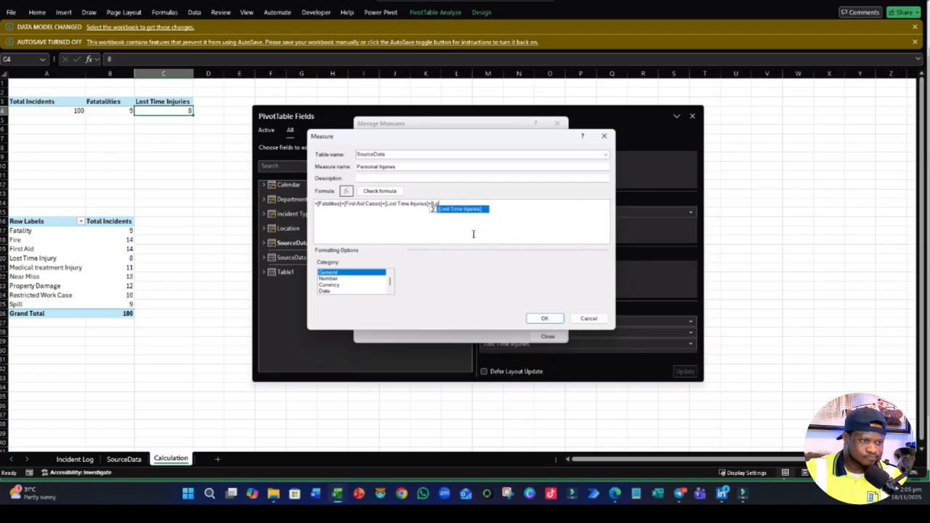
{"action": "key", "text": "BackSpace"}
{"action": "key", "text": "BackSpace"}
- Complete the Personal Injuries sum by adding the measures [Medical Treatment Injuries] and [Restricted Work Cases]
{"action": "type", "text": "Medical Treatment Injuries]"}
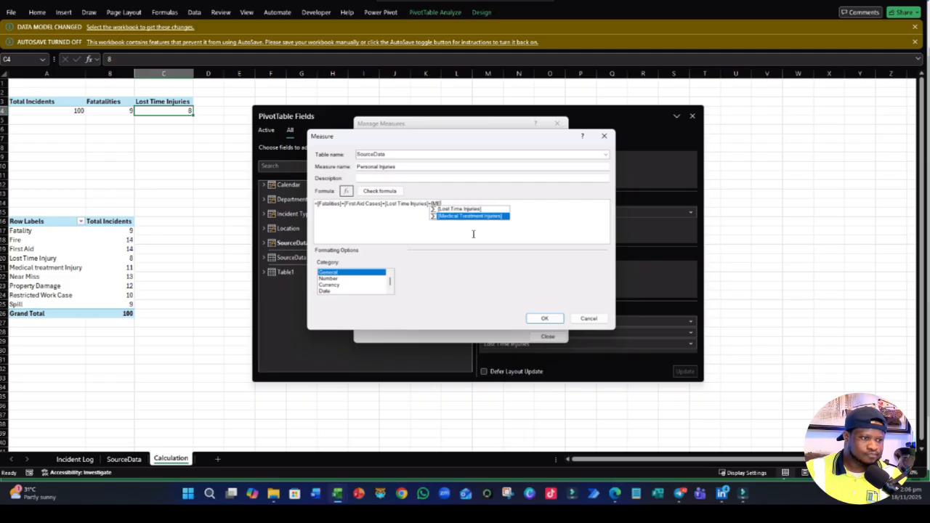
{"action": "key", "text": "Tab"}
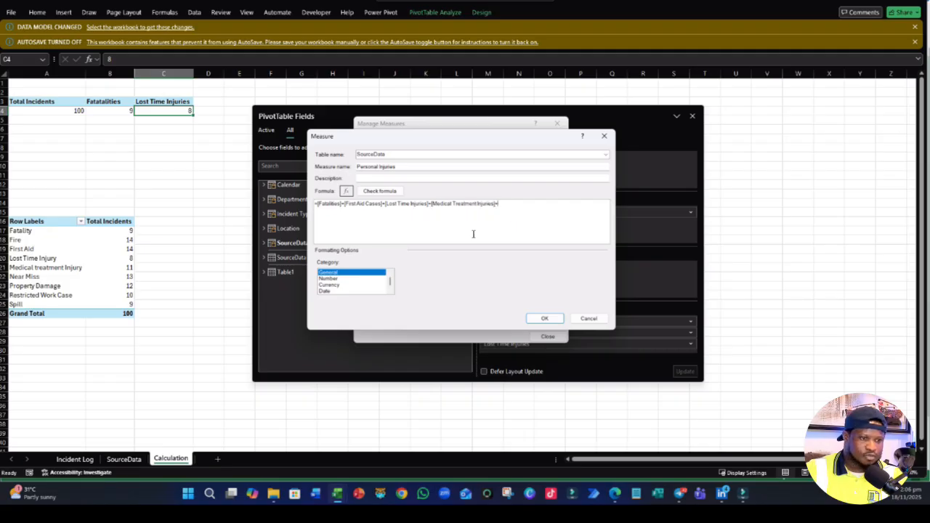
{"action": "type", "text": "+["}
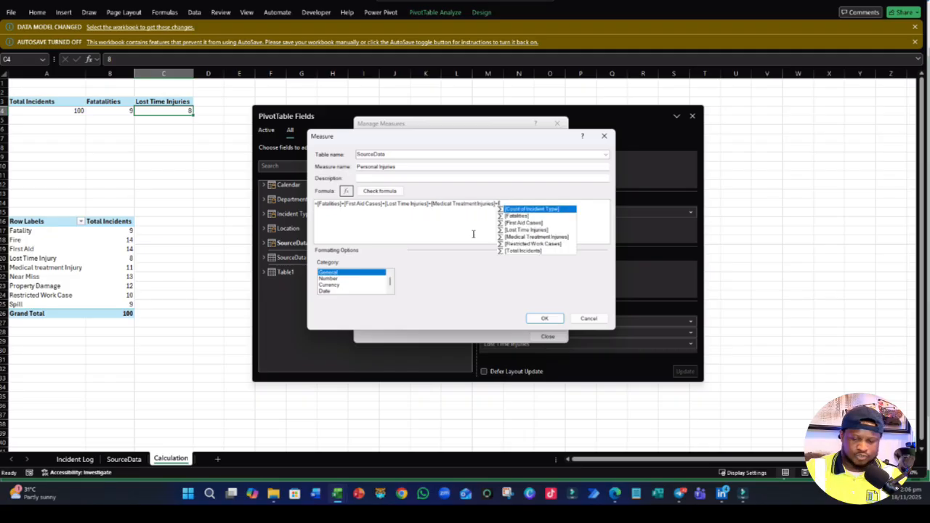
{"action": "type", "text": "Restricted Work Cases]"}
{"action": "key", "text": "Tab"}
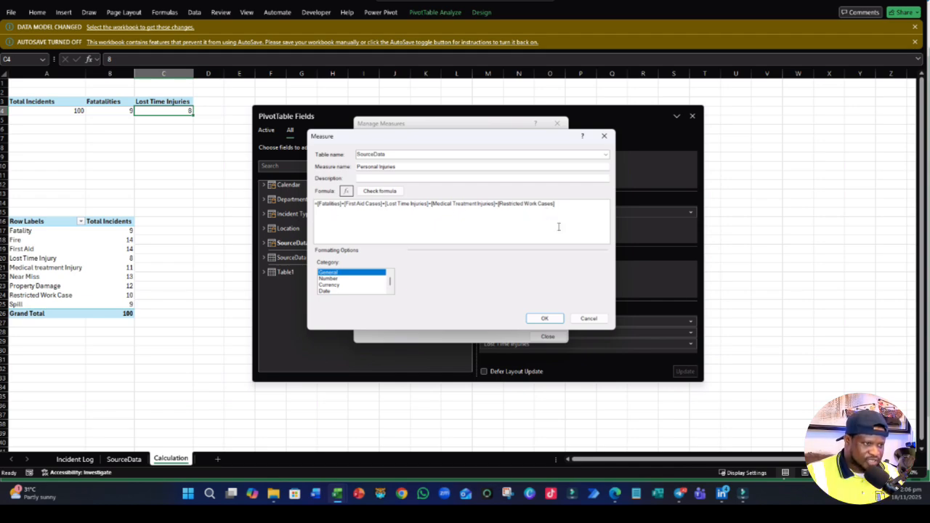
- Check the Personal Injuries formula, set its format to Whole Number and save the measure
{"action": "left_click", "coordinate": [380, 192]}
{"action": "left_click", "coordinate": [327, 323]}
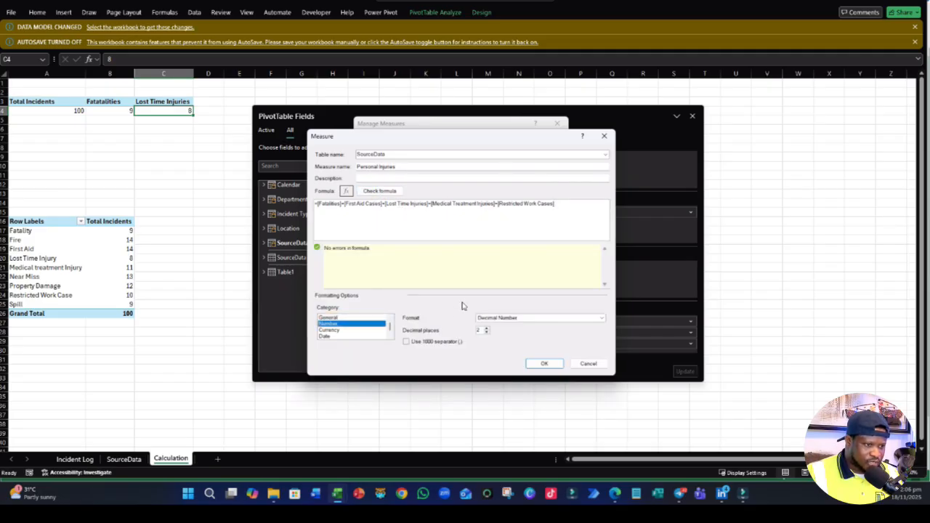
{"action": "left_click", "coordinate": [512, 318]}
{"action": "left_click", "coordinate": [494, 332]}
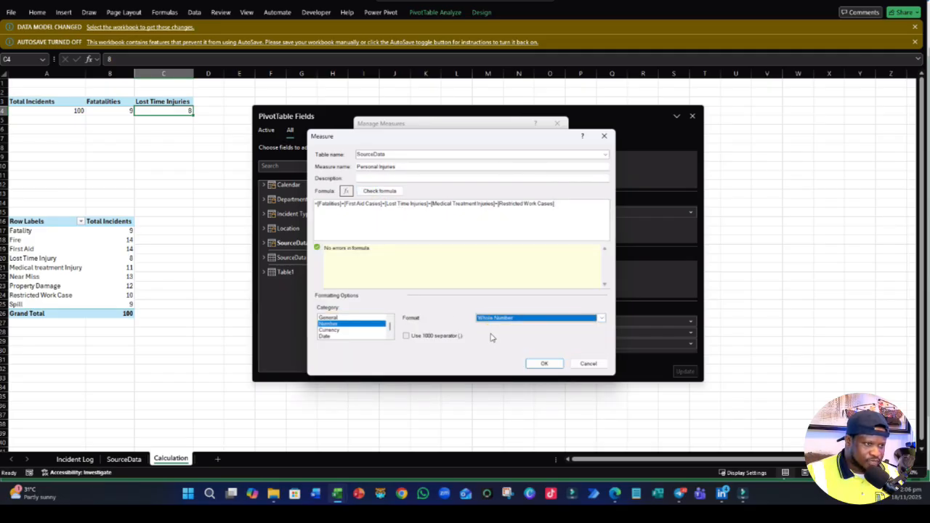
{"action": "left_click", "coordinate": [546, 364]}
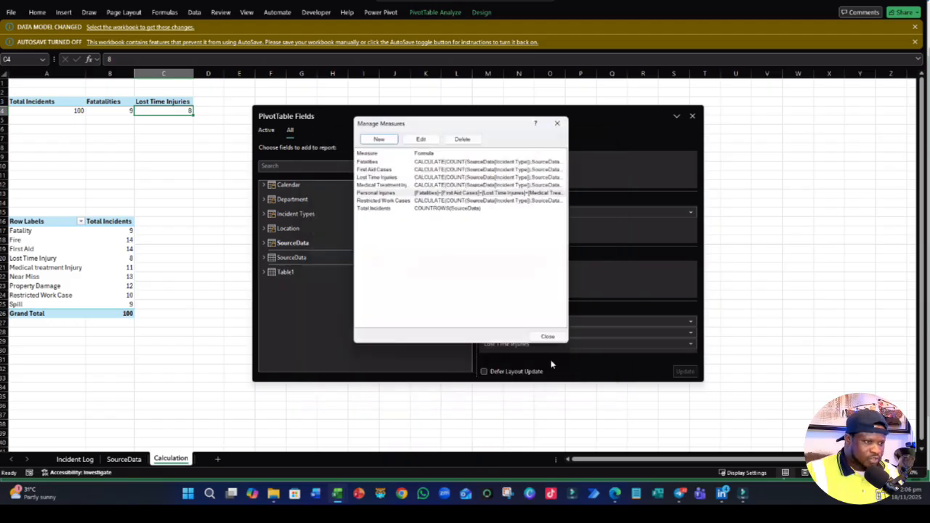
- Start a new measure in the SourceData table and name it Human Errors
{"action": "left_click", "coordinate": [382, 142]}
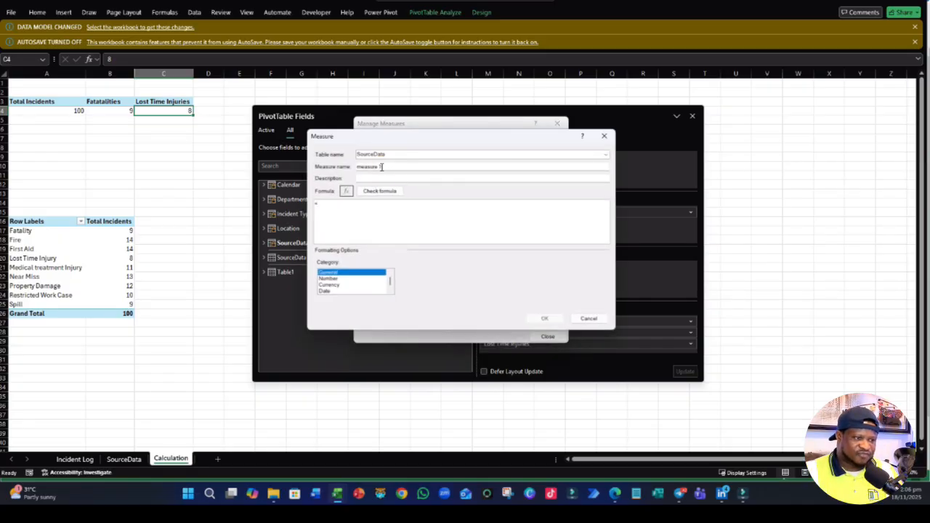
{"action": "left_click_drag", "start_coordinate": [383, 167], "coordinate": [313, 165]}
{"action": "type", "text": "medi"}
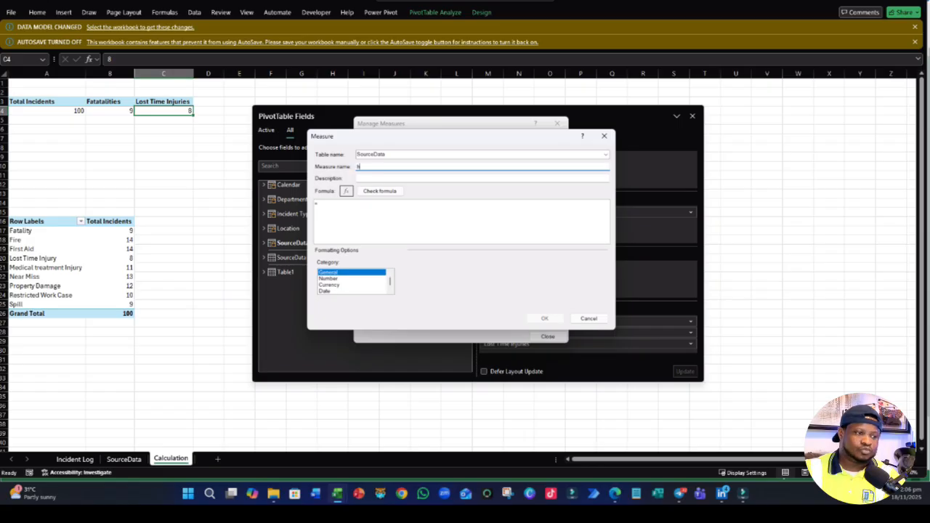
{"action": "key", "text": "BackSpace"}
{"action": "key", "text": "BackSpace"}
{"action": "key", "text": "BackSpace"}
{"action": "key", "text": "BackSpace"}
{"action": "type", "text": "Hu"}
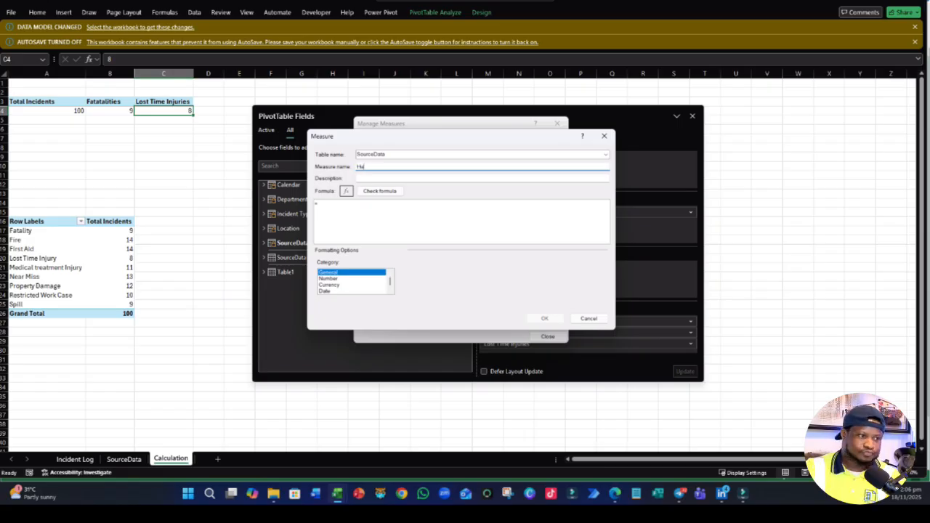
{"action": "type", "text": "man Errors"}
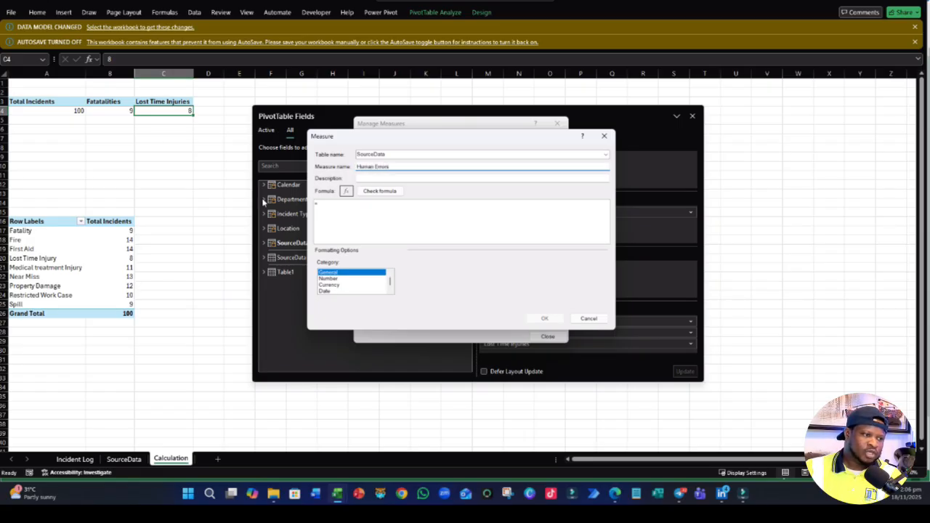
- Begin the Human Errors formula with CALCULATE and a COUNT of SourceData[Cause Category]
{"action": "left_click", "coordinate": [335, 213]}
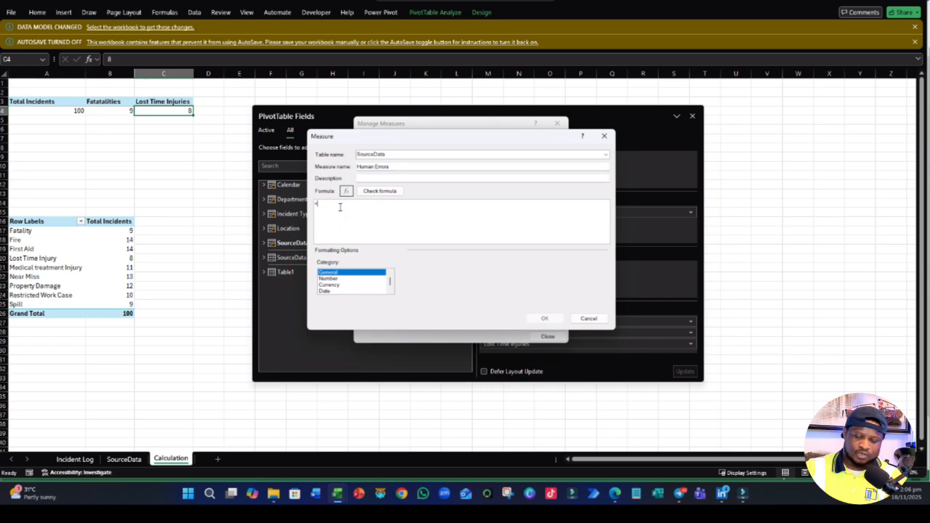
{"action": "type", "text": "CAL"}
{"action": "double_click", "coordinate": [339, 210]}
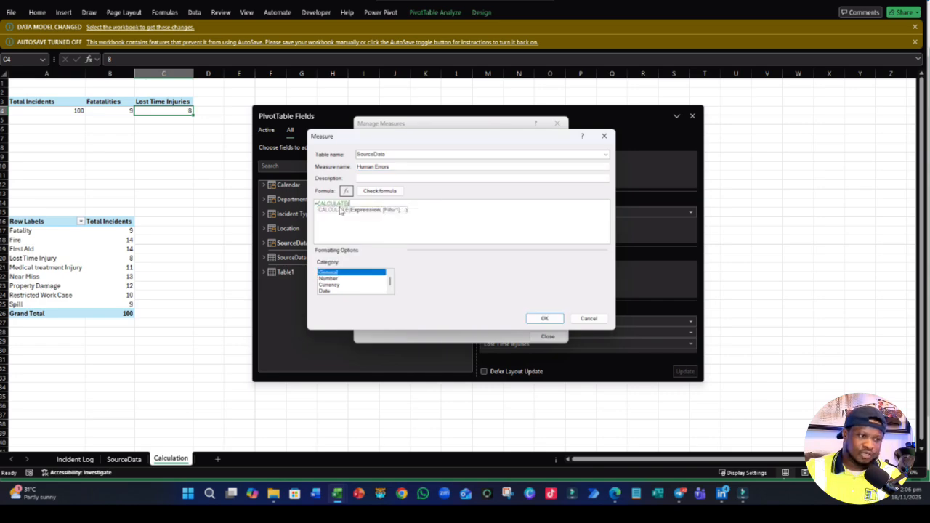
{"action": "type", "text": "COUNT"}
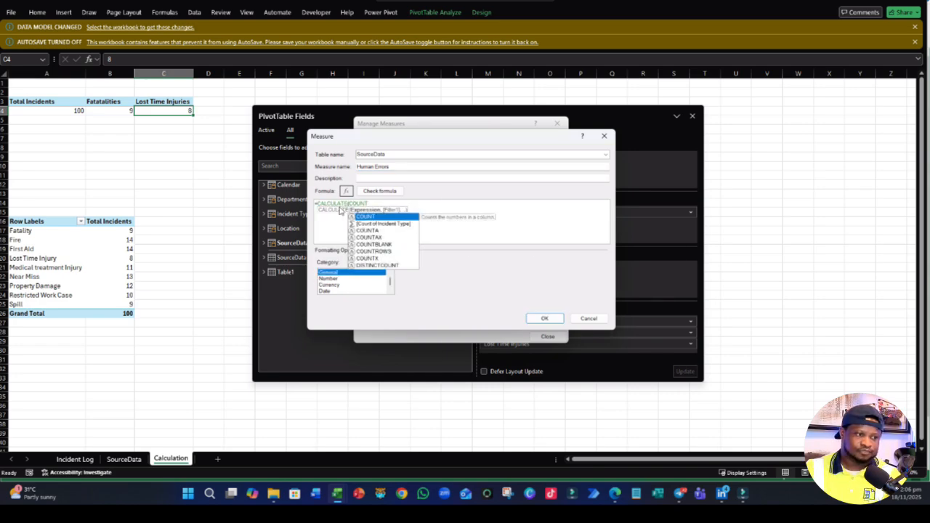
{"action": "type", "text": "(SU"}
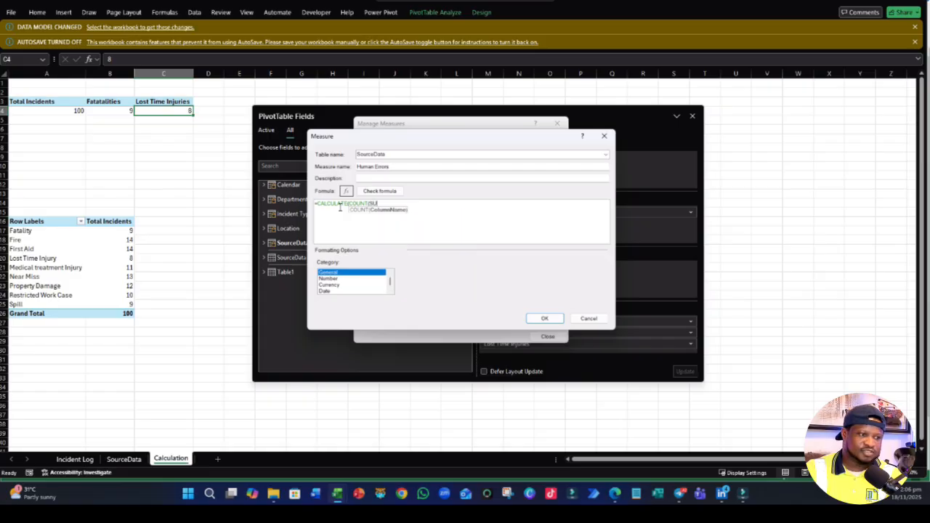
{"action": "key", "text": "BackSpace"}
{"action": "key", "text": "BackSpace"}
{"action": "type", "text": "sour"}
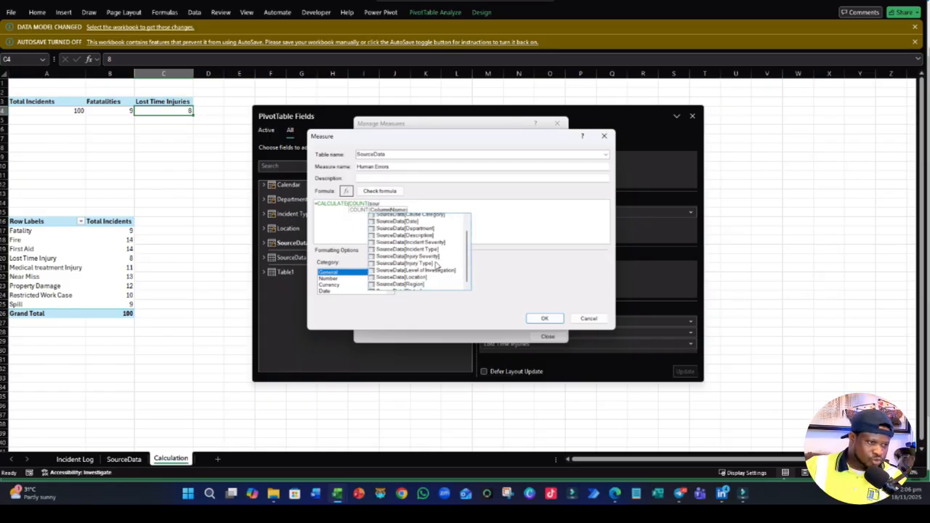
{"action": "scroll", "coordinate": [433, 259], "scroll_direction": "down", "scroll_amount": 2}
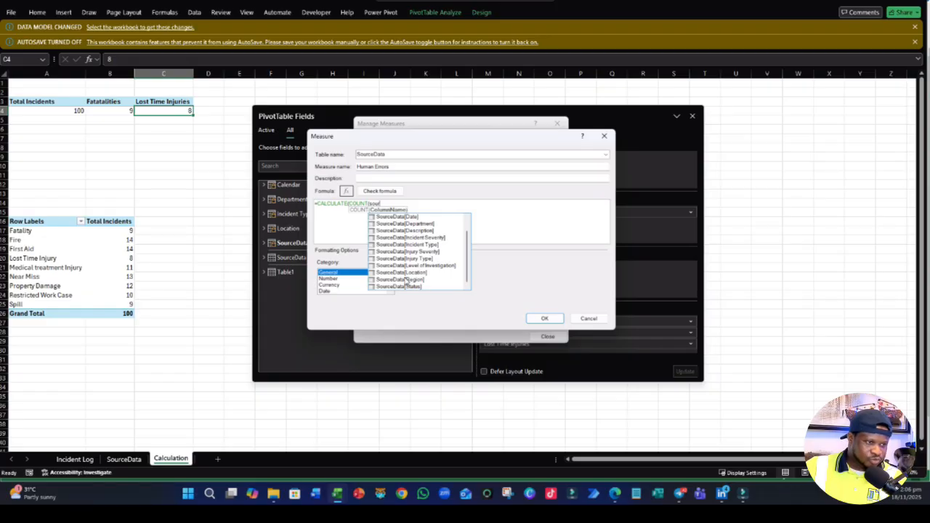
{"action": "scroll", "coordinate": [451, 274], "scroll_direction": "up", "scroll_amount": 2}
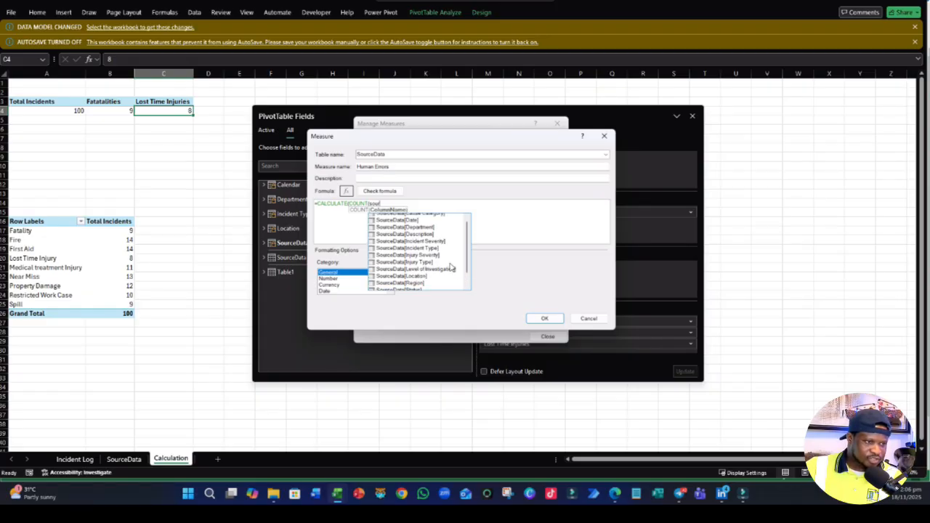
{"action": "left_click", "coordinate": [428, 224]}
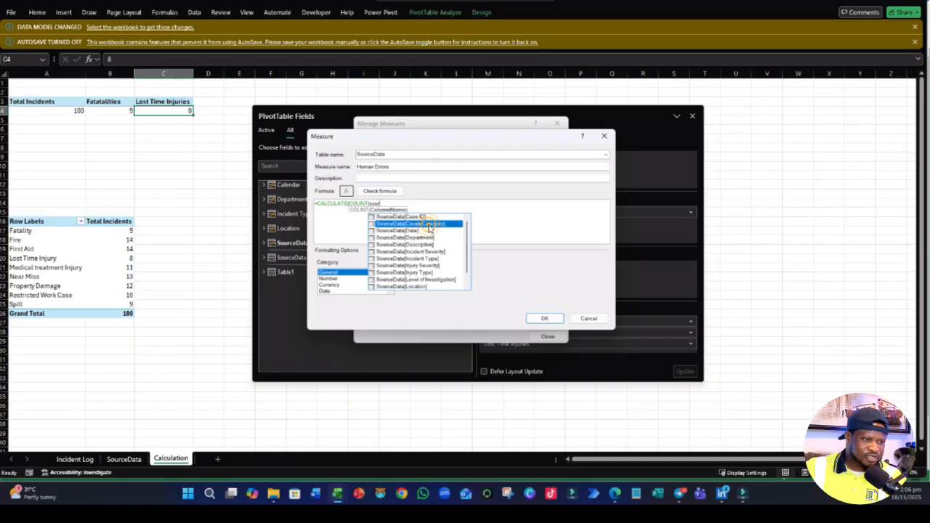
{"action": "double_click", "coordinate": [429, 225]}
{"action": "type", "text": ")"}
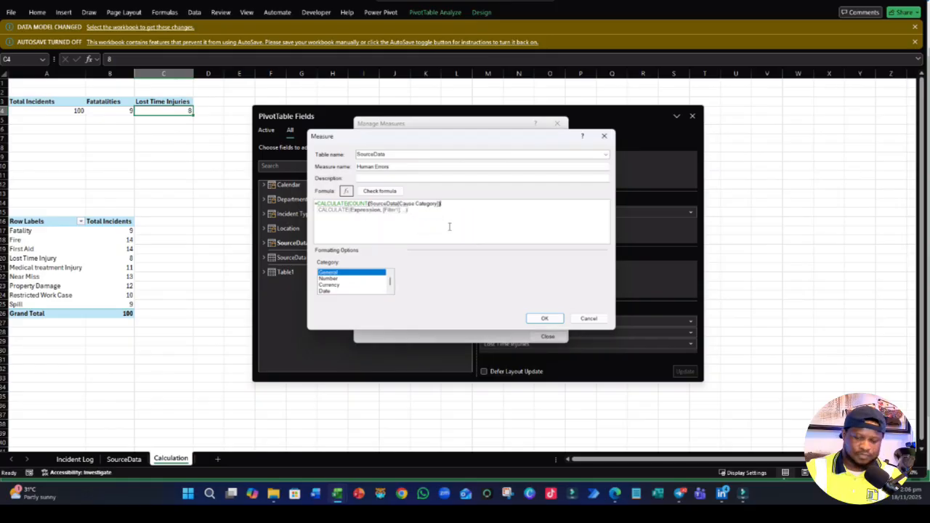
{"action": "type", "text": ","}
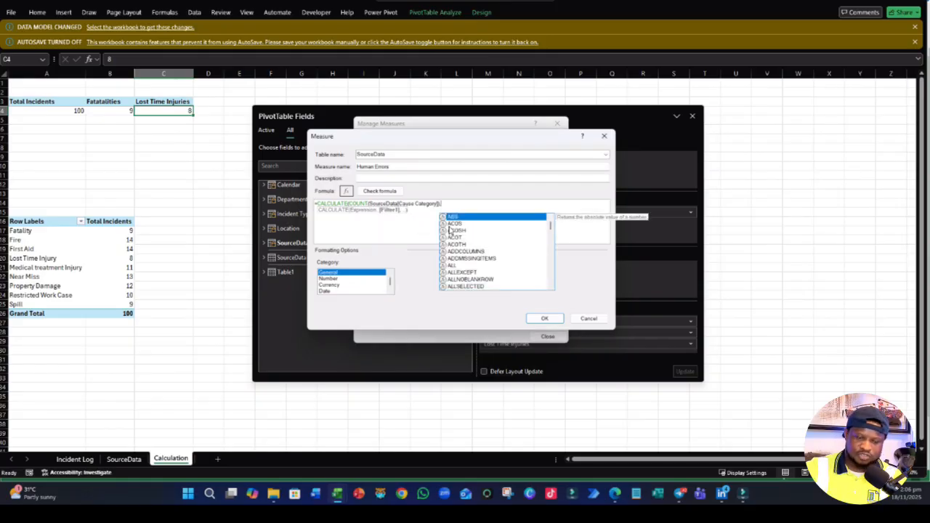
{"action": "type", "text": "sour"}
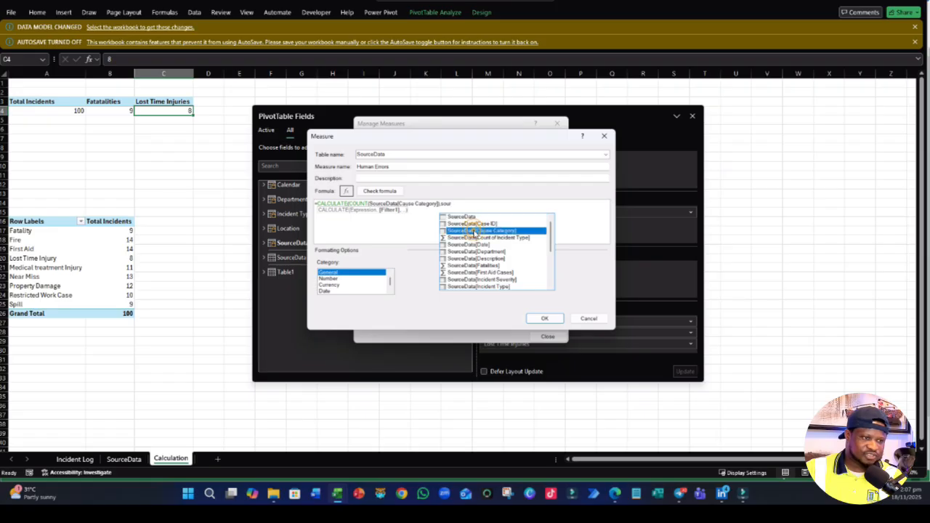
- Complete the Human Errors formula with the filter SourceData[Cause Category]="Human Error"
{"action": "double_click", "coordinate": [470, 230]}
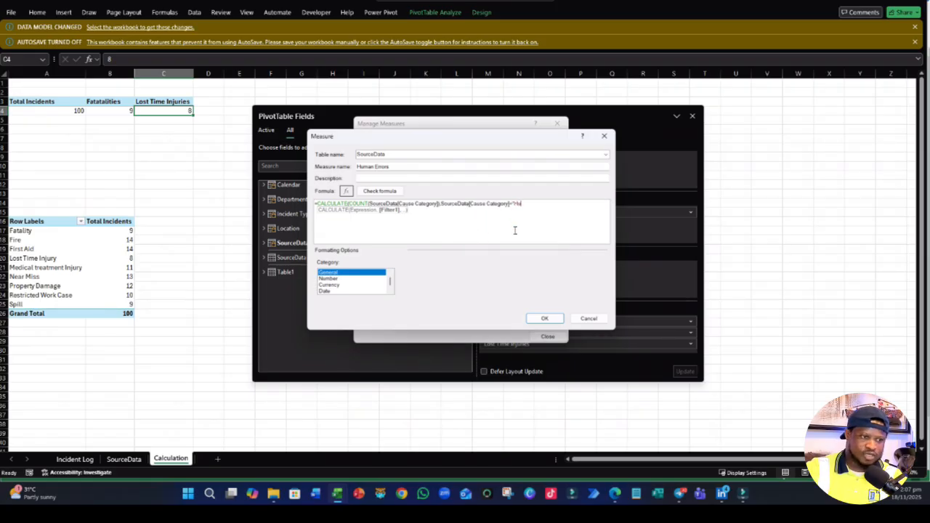
{"action": "type", "text": "=\"Human Erro"}
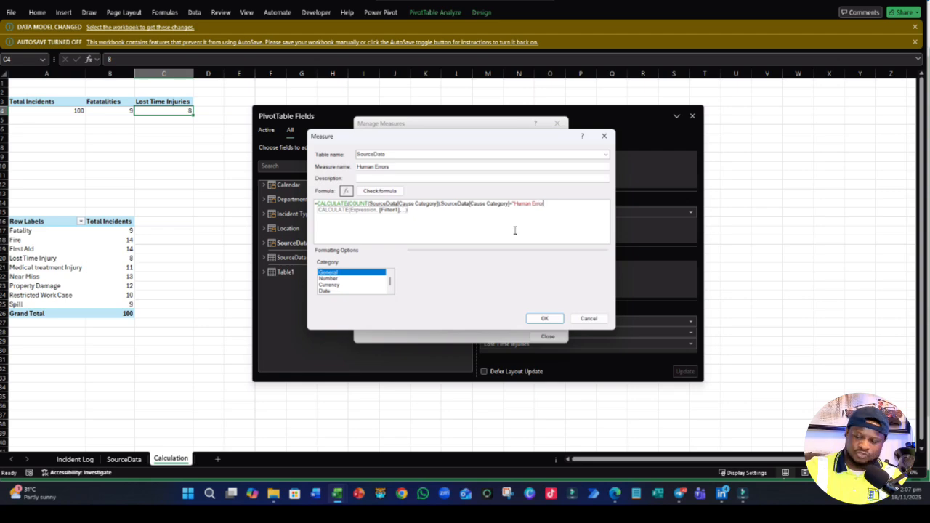
{"action": "type", "text": "r\")"}
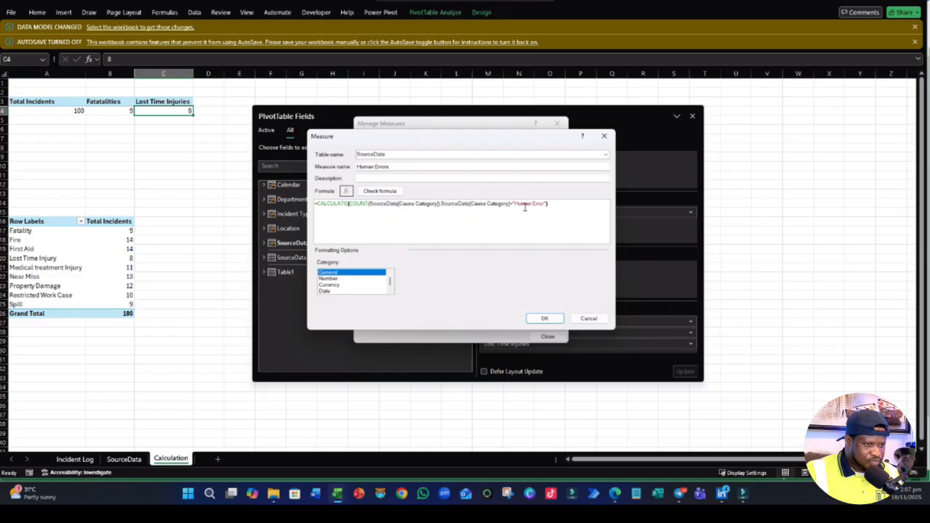
- Check the Human Errors formula, set its format to Whole Number and save the measure
{"action": "left_click", "coordinate": [379, 191]}
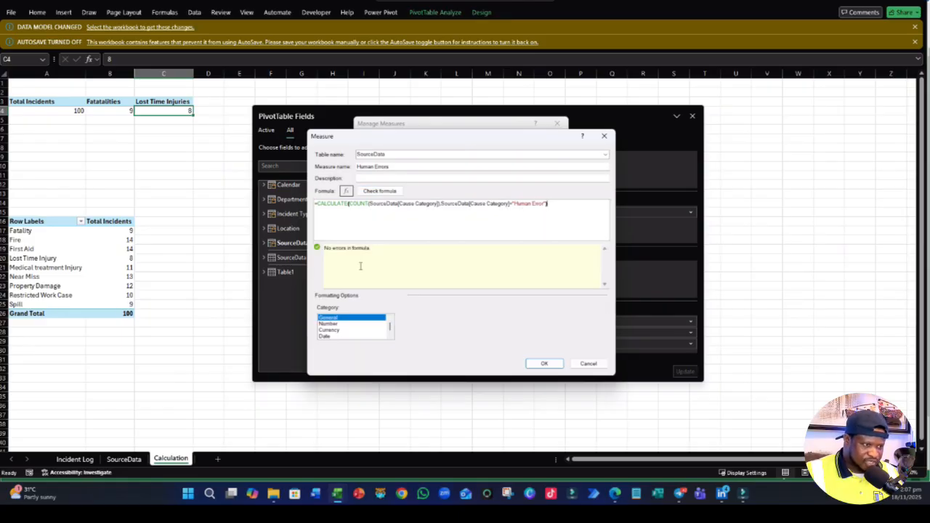
{"action": "left_click", "coordinate": [334, 324]}
{"action": "left_click", "coordinate": [543, 317]}
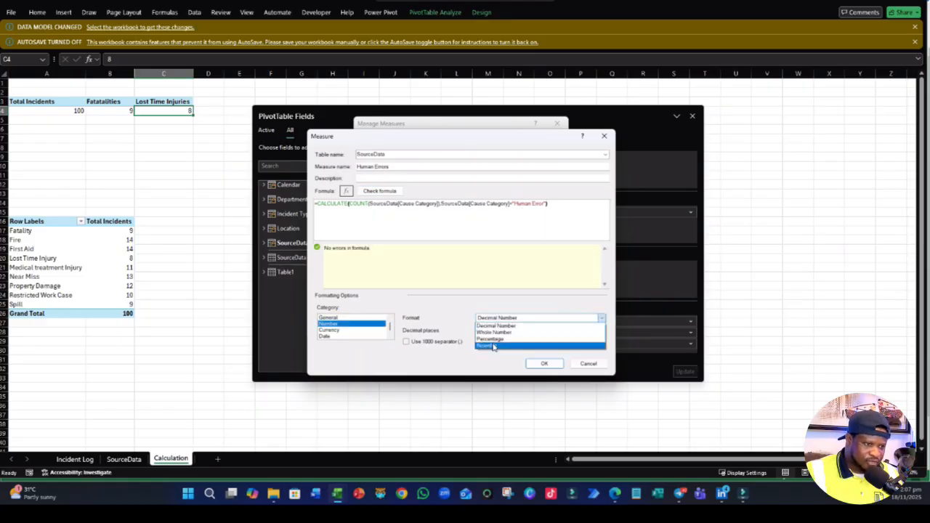
{"action": "left_click", "coordinate": [500, 337]}
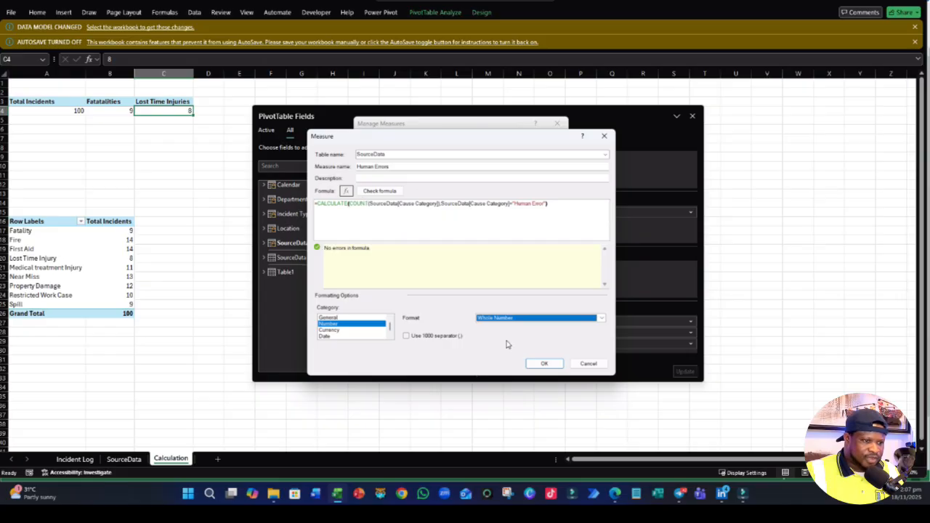
{"action": "left_click", "coordinate": [541, 364]}
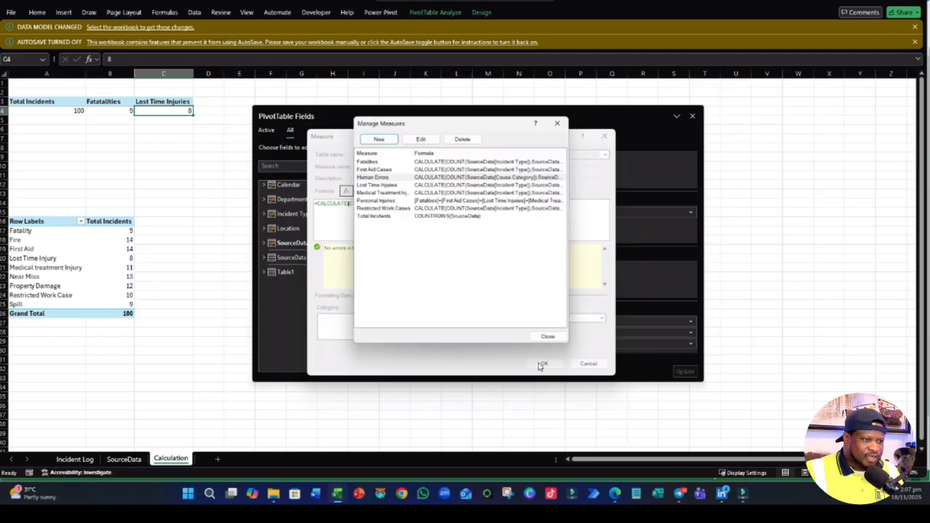
- Start another measure in the SourceData table and name it % Human Error
{"action": "left_click", "coordinate": [380, 139]}
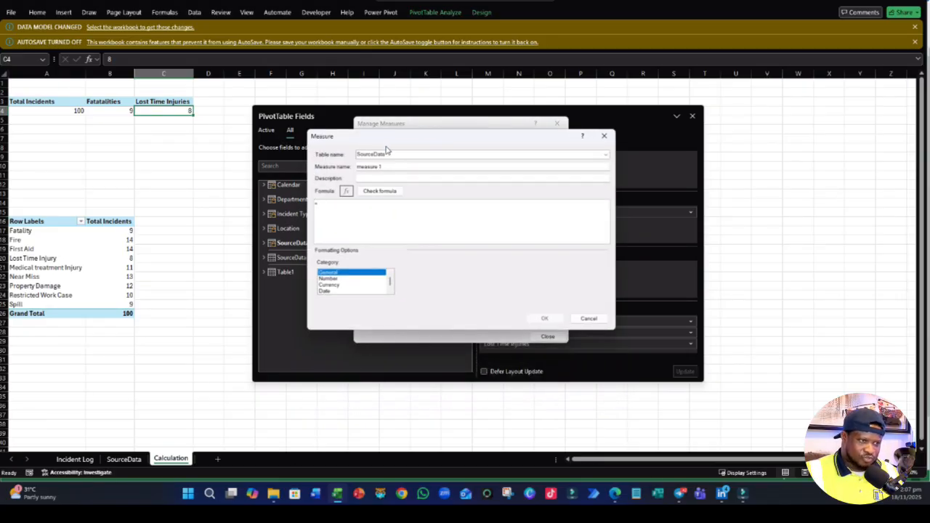
{"action": "double_click", "coordinate": [401, 166]}
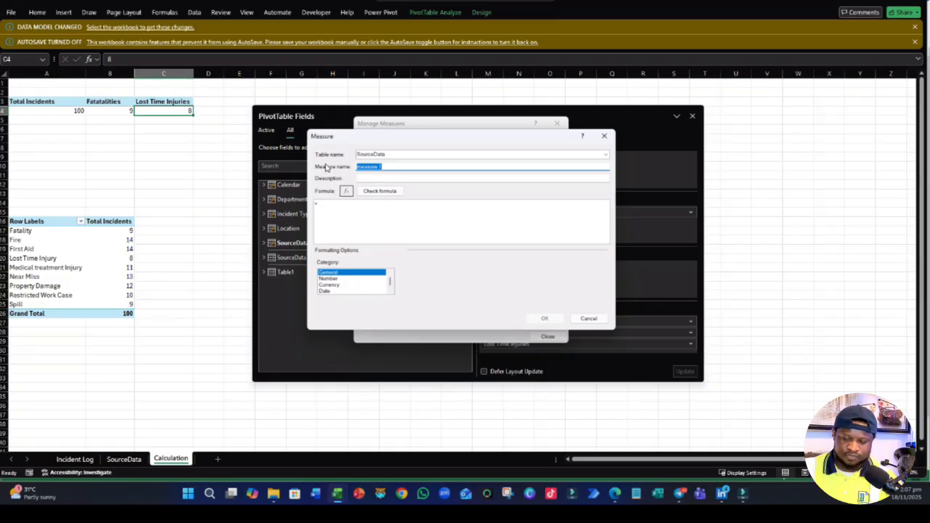
{"action": "type", "text": "% Human Error"}
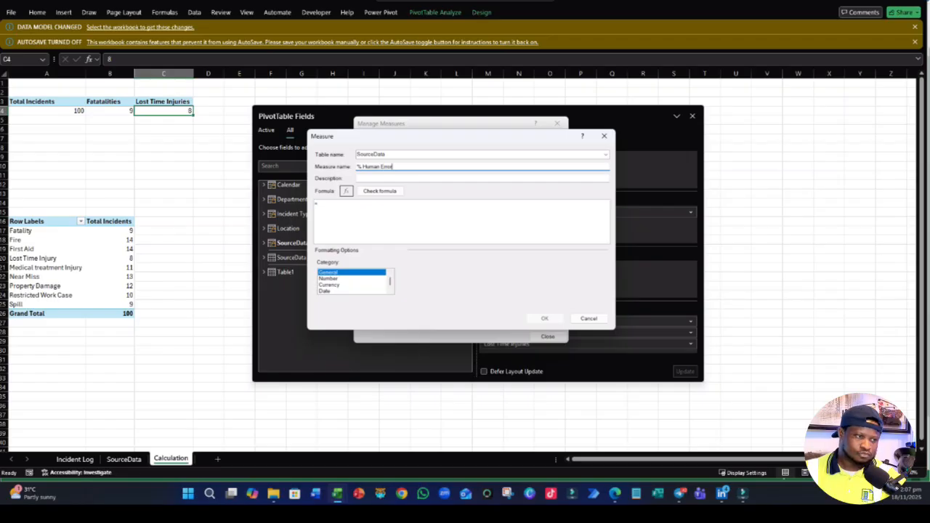
- Enter the % Human Error formula as DIVIDE of [Human Errors] by [Total Incidents], with 0 as the alternate result
{"action": "left_click", "coordinate": [338, 204]}
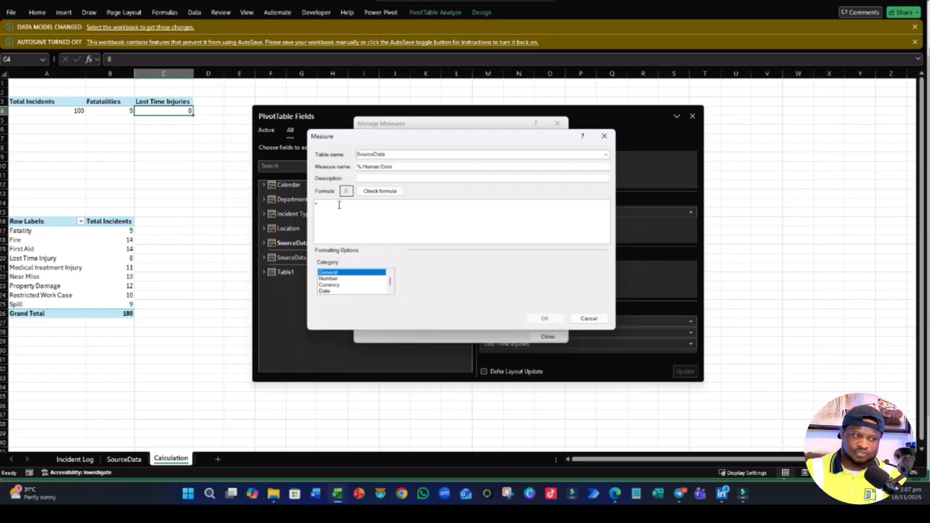
{"action": "type", "text": "DIVIDE"}
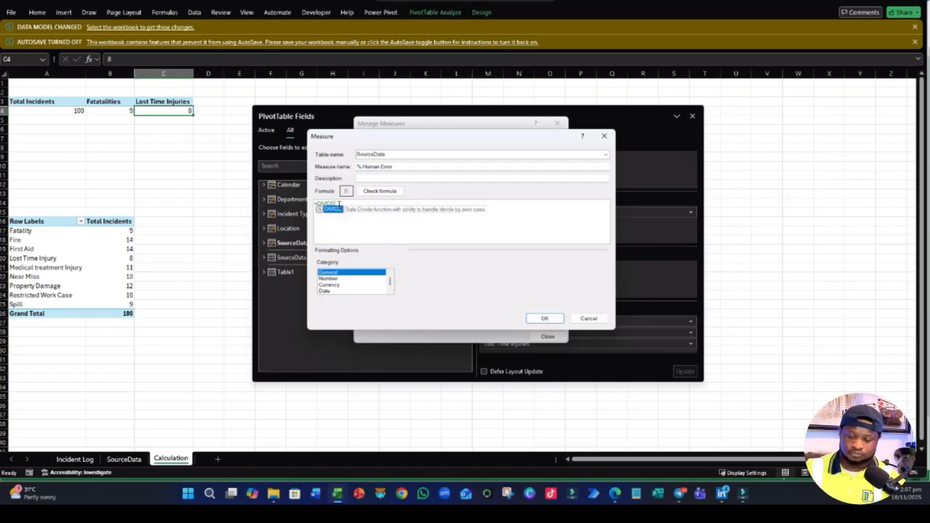
{"action": "type", "text": "("}
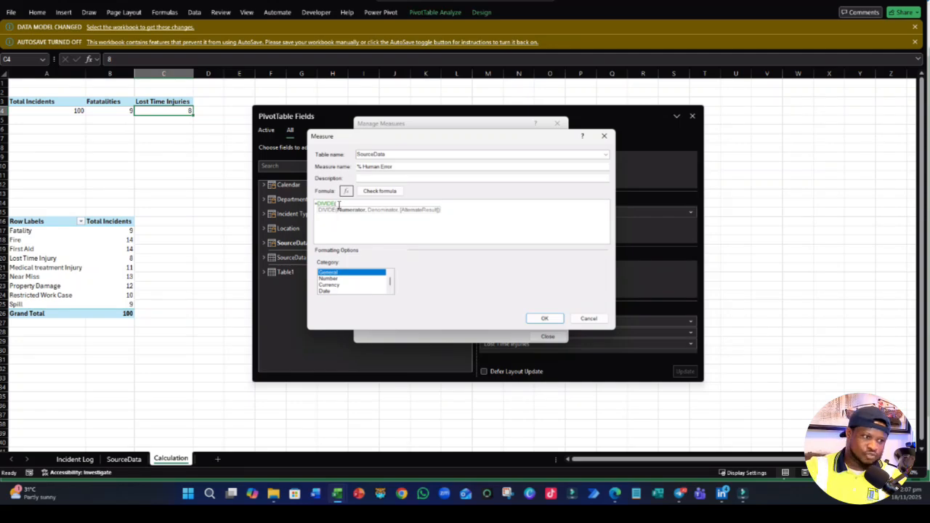
{"action": "type", "text": "[Hu"}
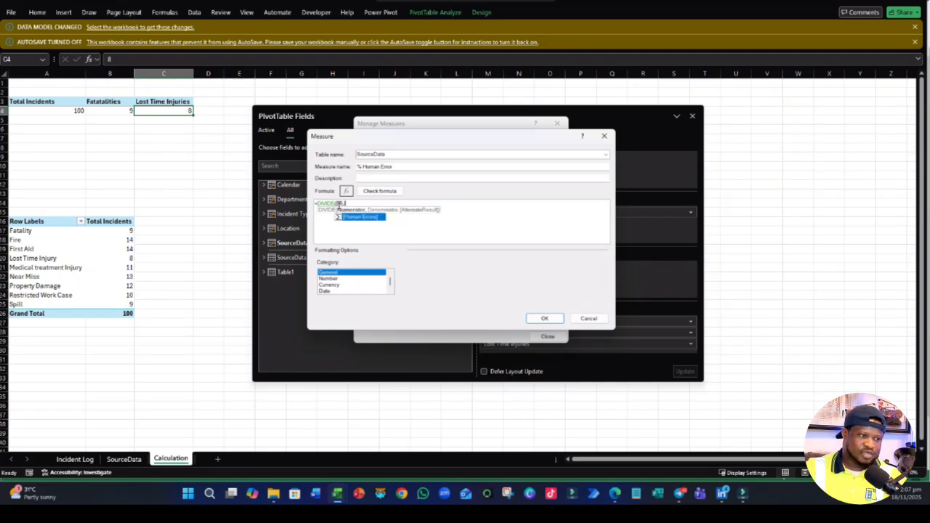
{"action": "key", "text": "Tab"}
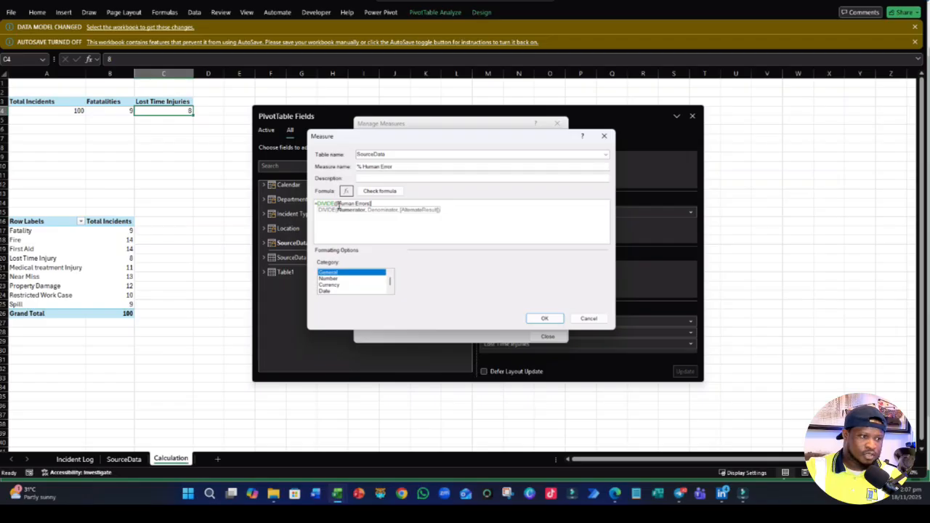
{"action": "type", "text": ","}
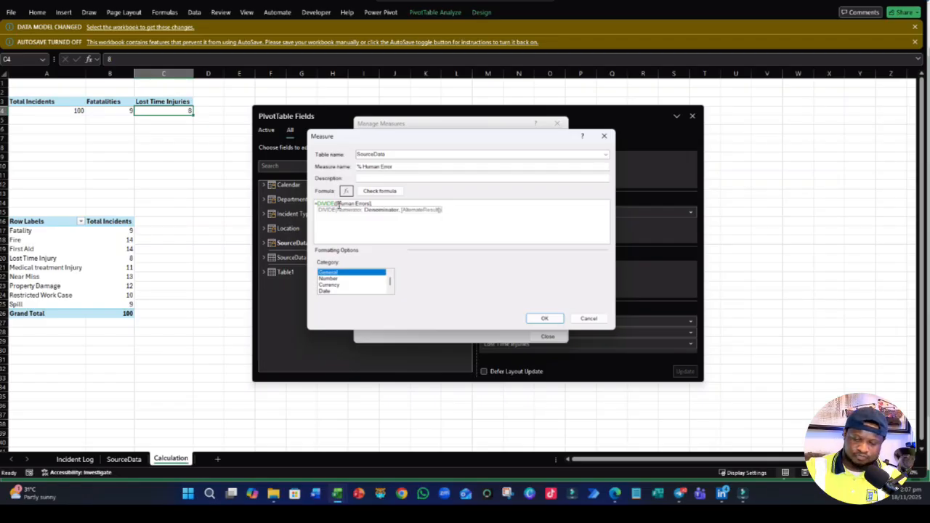
{"action": "type", "text": "[To"}
{"action": "key", "text": "Tab"}
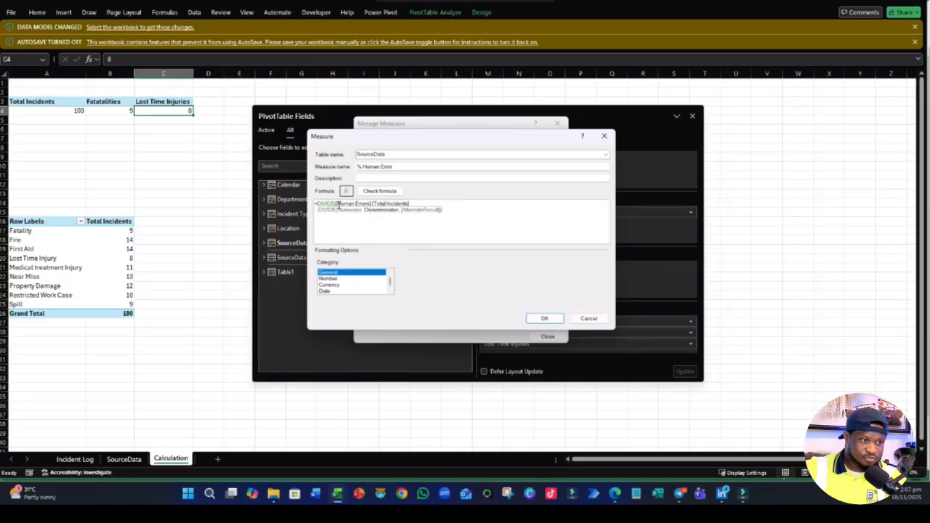
{"action": "type", "text": ","}
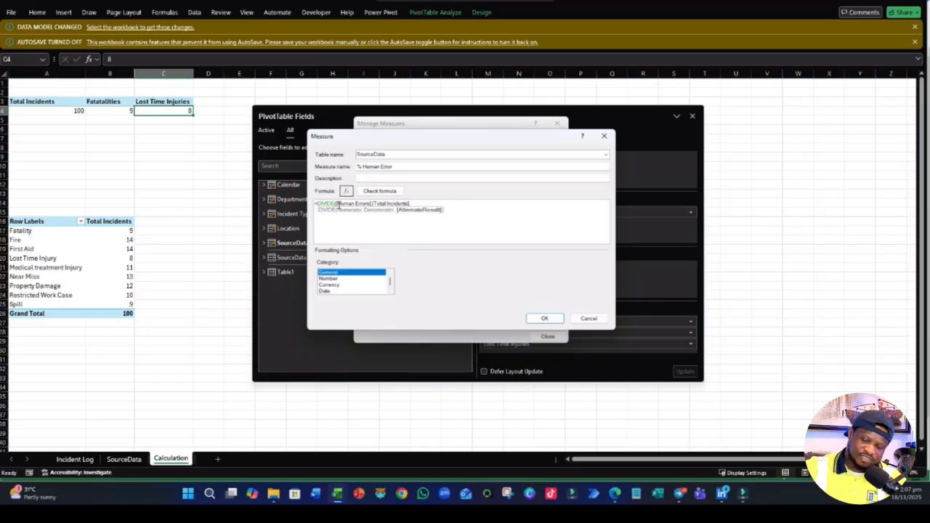
{"action": "type", "text": "0)"}
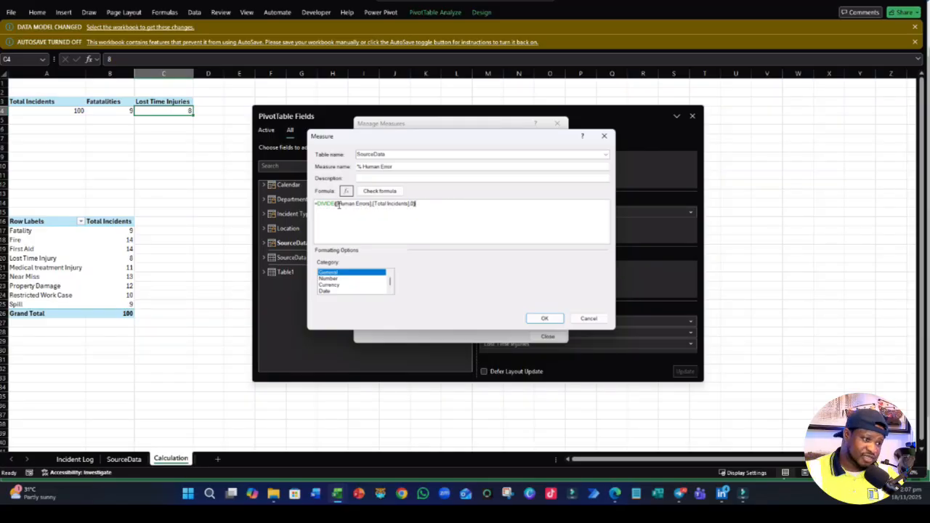
- Check the % Human Error formula, format it as a Percentage with fewer decimal places, then save it and start another measure
{"action": "left_click", "coordinate": [393, 192]}
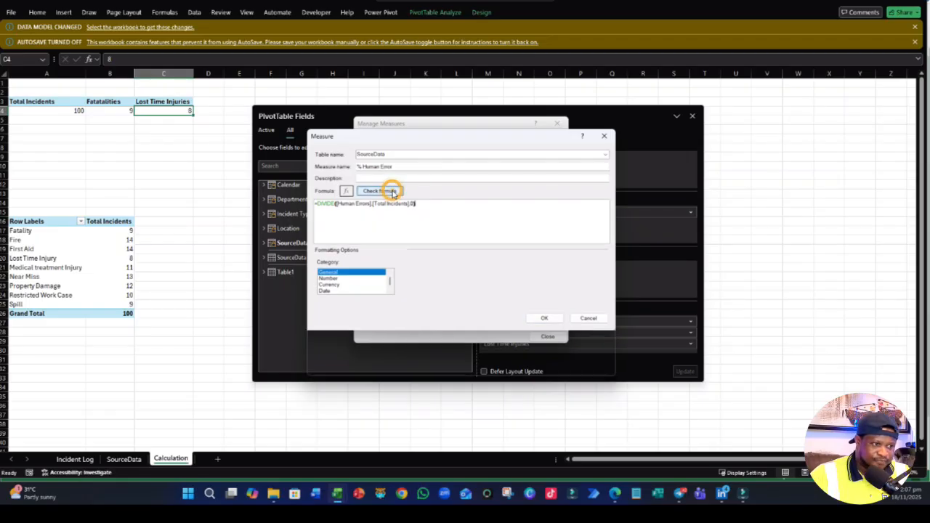
{"action": "left_click", "coordinate": [334, 329]}
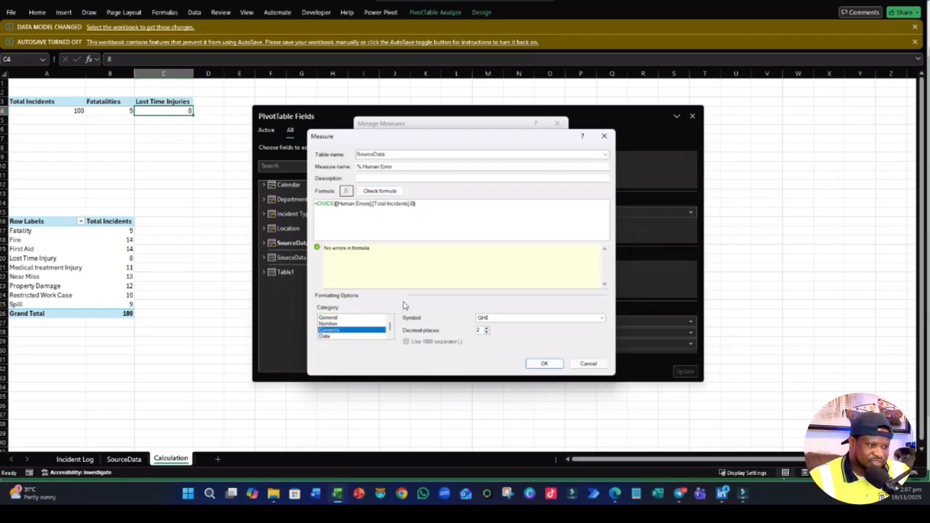
{"action": "left_click", "coordinate": [333, 324]}
{"action": "left_click", "coordinate": [501, 321]}
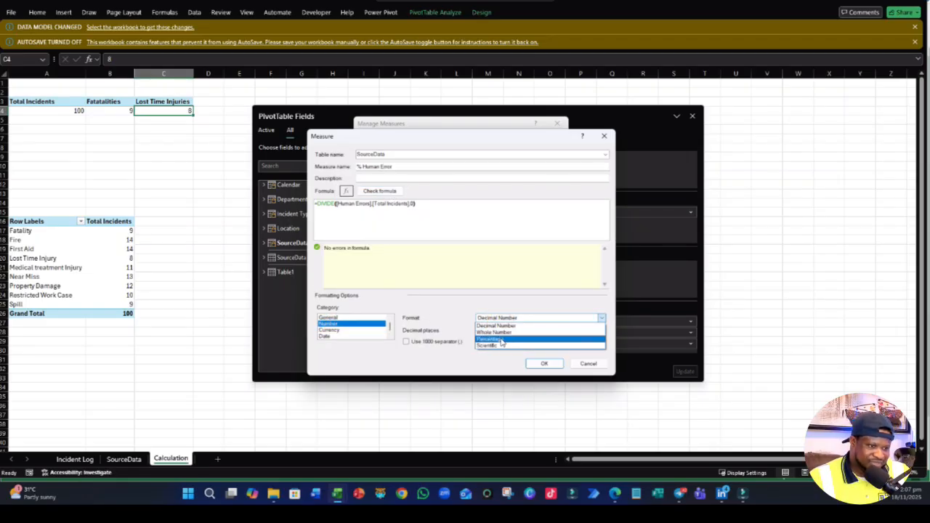
{"action": "left_click", "coordinate": [501, 341]}
{"action": "left_click", "coordinate": [486, 332]}
{"action": "left_click", "coordinate": [486, 332]}
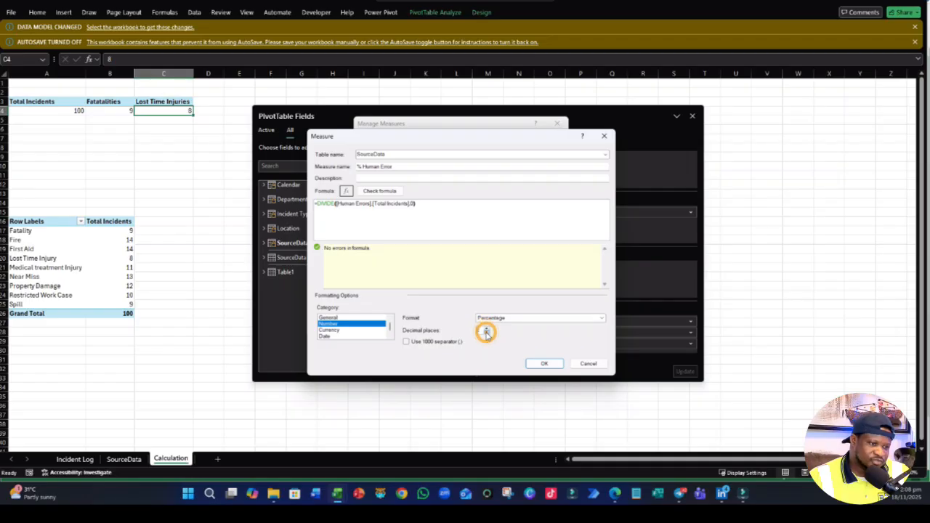
{"action": "left_click", "coordinate": [543, 363]}
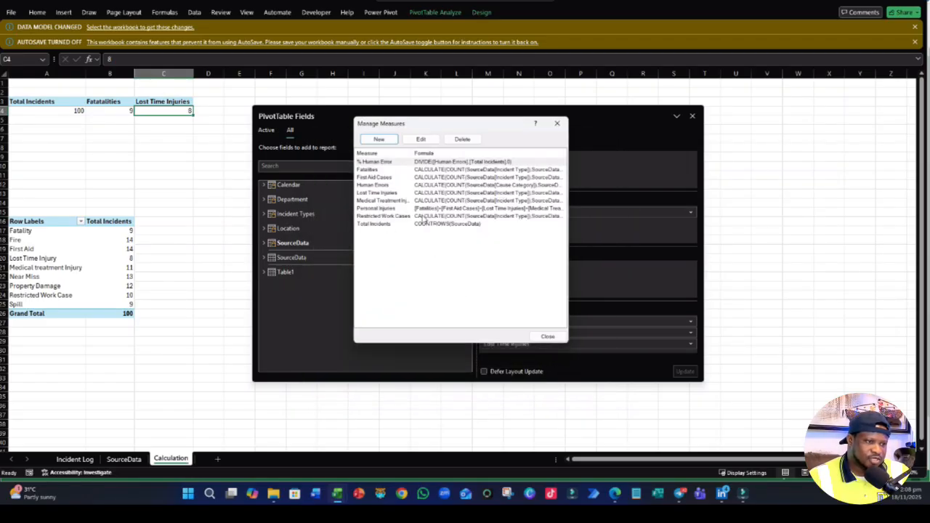
{"action": "left_click", "coordinate": [384, 141]}
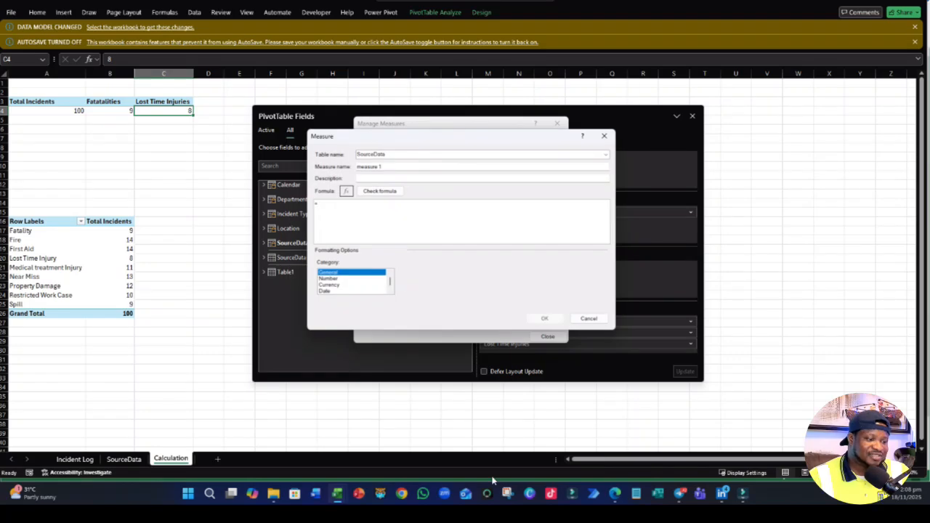
- Switch to the Project 1 PDF in Microsoft Edge, examine the key question on completed investigations, and return to the Excel workbook
{"action": "left_click", "coordinate": [616, 497]}
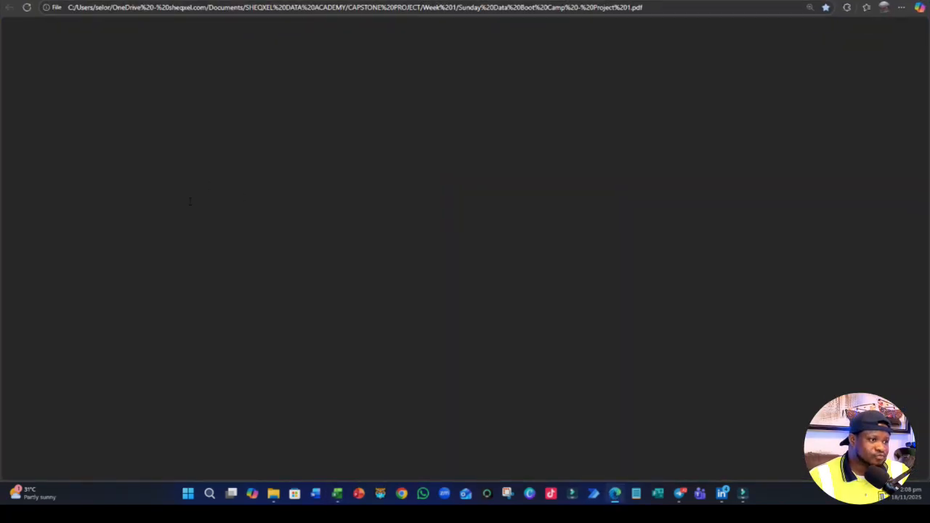
{"action": "left_click", "coordinate": [114, 3]}
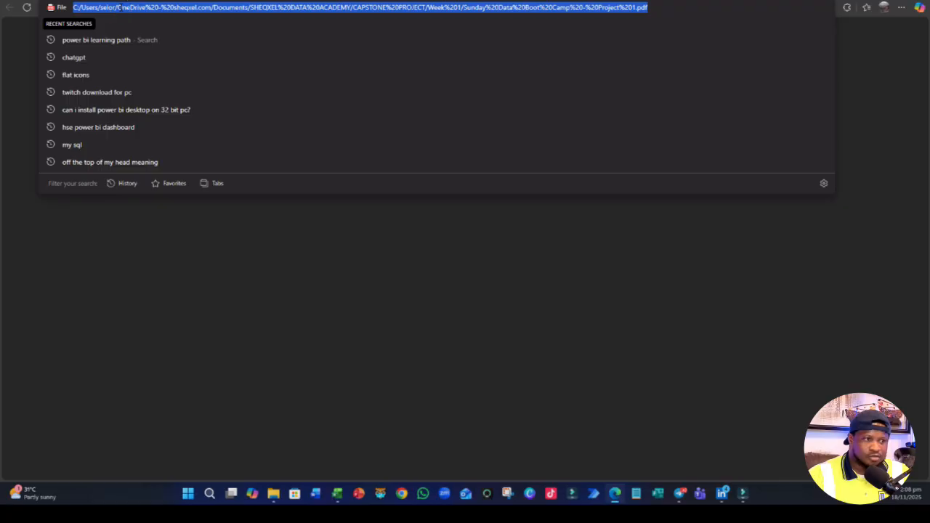
{"action": "key", "text": "Return"}
{"action": "scroll", "coordinate": [443, 289], "scroll_direction": "down", "scroll_amount": 1}
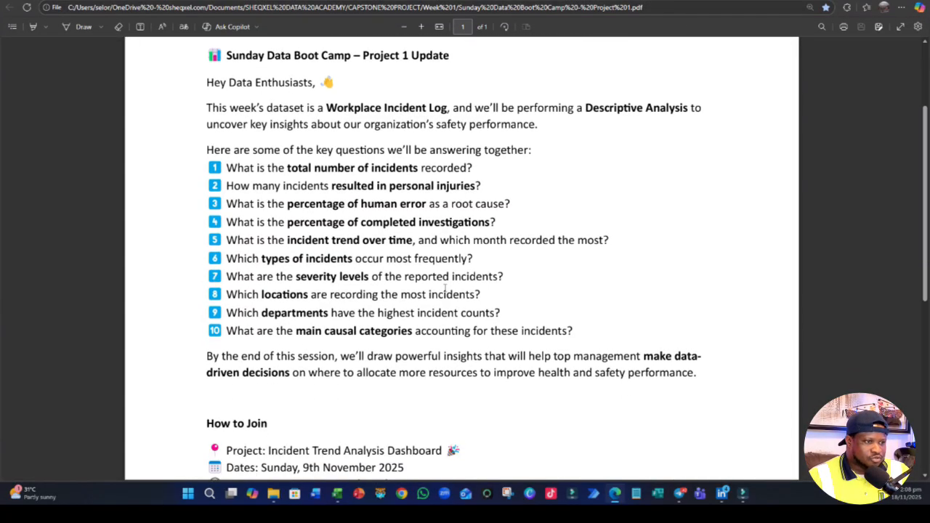
{"action": "scroll", "coordinate": [435, 286], "scroll_direction": "up", "scroll_amount": 2}
{"action": "scroll", "coordinate": [412, 309], "scroll_direction": "down", "scroll_amount": 1}
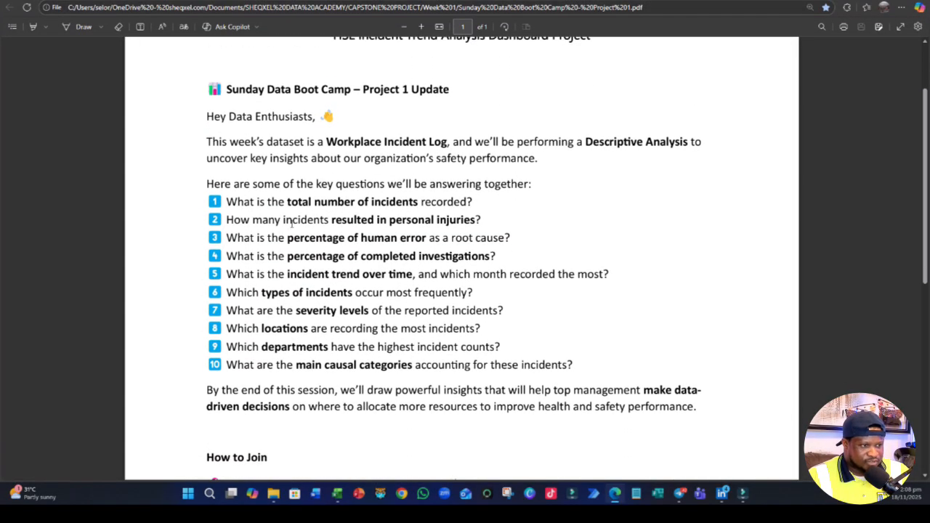
{"action": "left_click_drag", "start_coordinate": [361, 238], "coordinate": [424, 239]}
{"action": "left_click", "coordinate": [361, 256]}
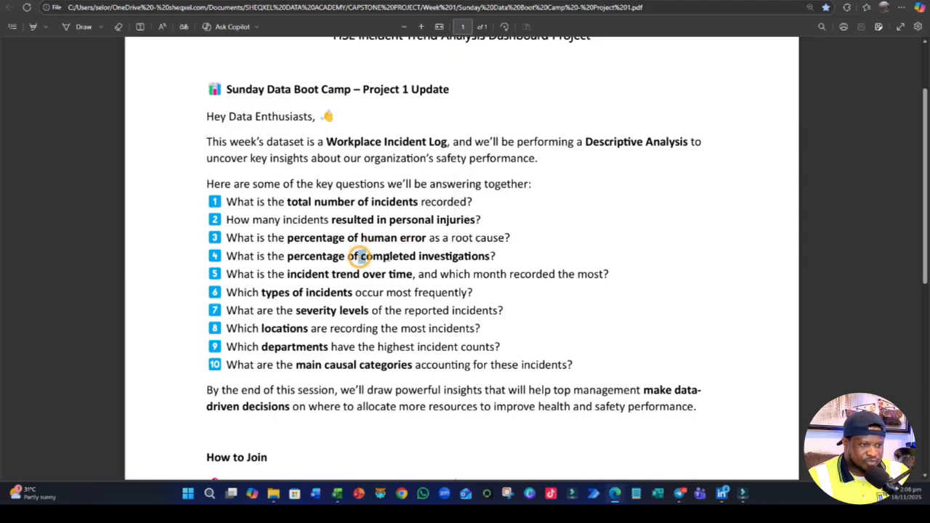
{"action": "left_click_drag", "start_coordinate": [361, 256], "coordinate": [497, 257]}
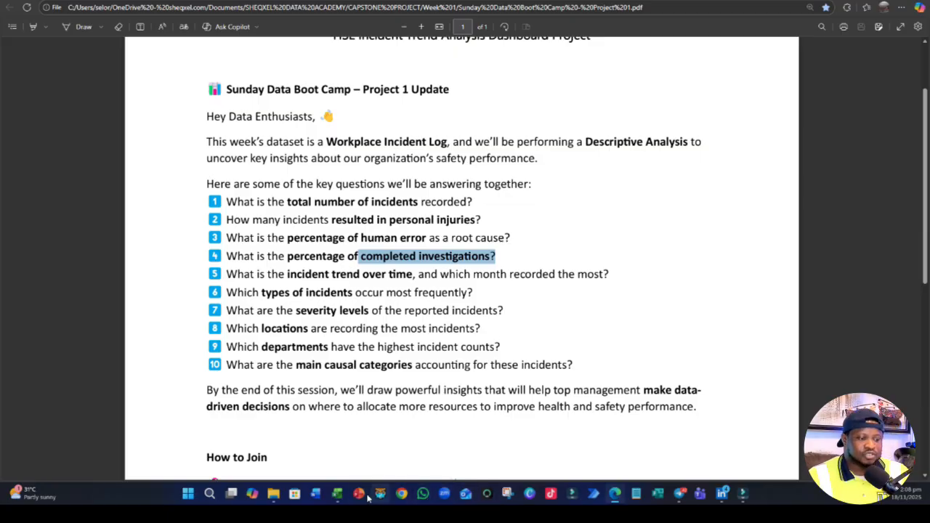
{"action": "mouse_move", "coordinate": [337, 494]}
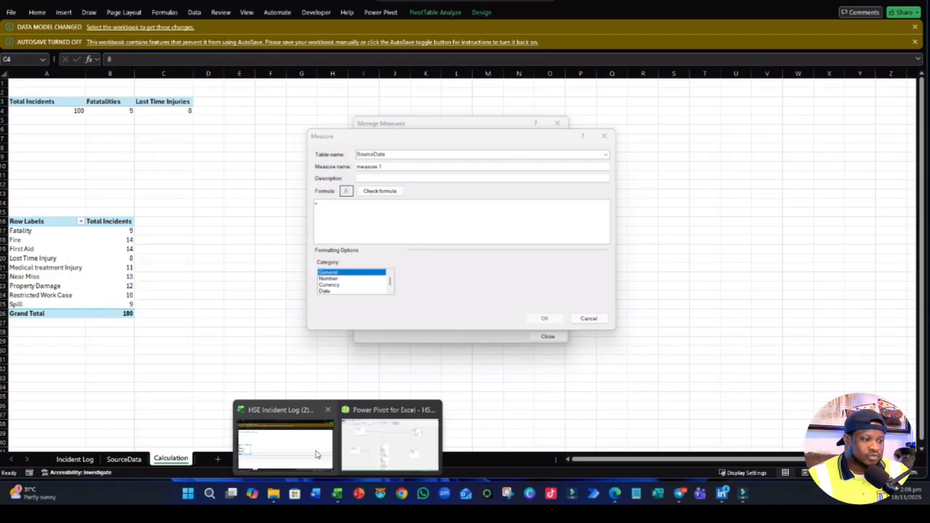
{"action": "left_click", "coordinate": [317, 455]}
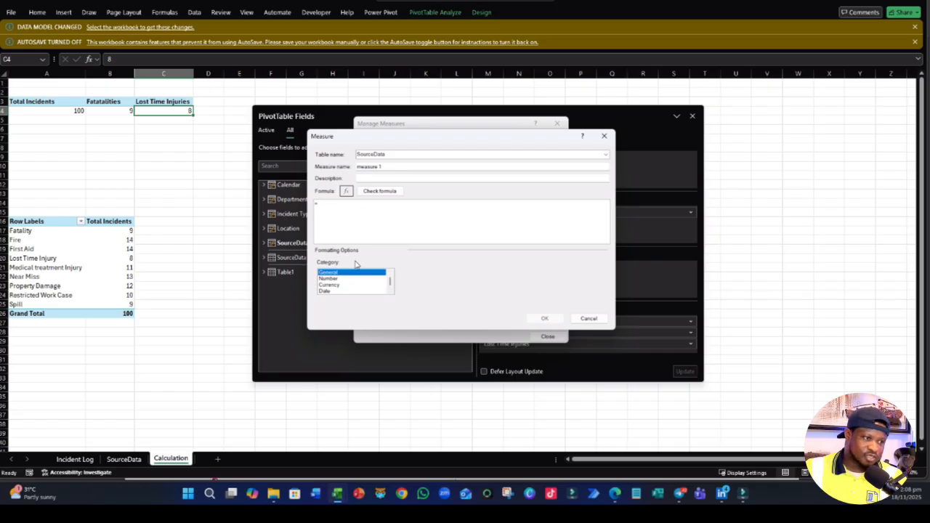
- Name the new SourceData measure Investigation Completed
{"action": "left_click_drag", "start_coordinate": [401, 164], "coordinate": [319, 164]}
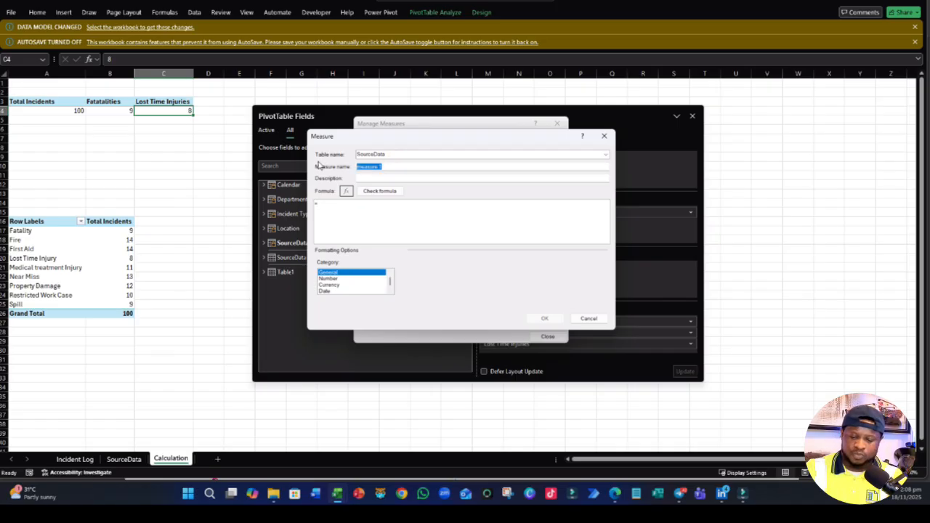
{"action": "type", "text": "LTvestigation"}
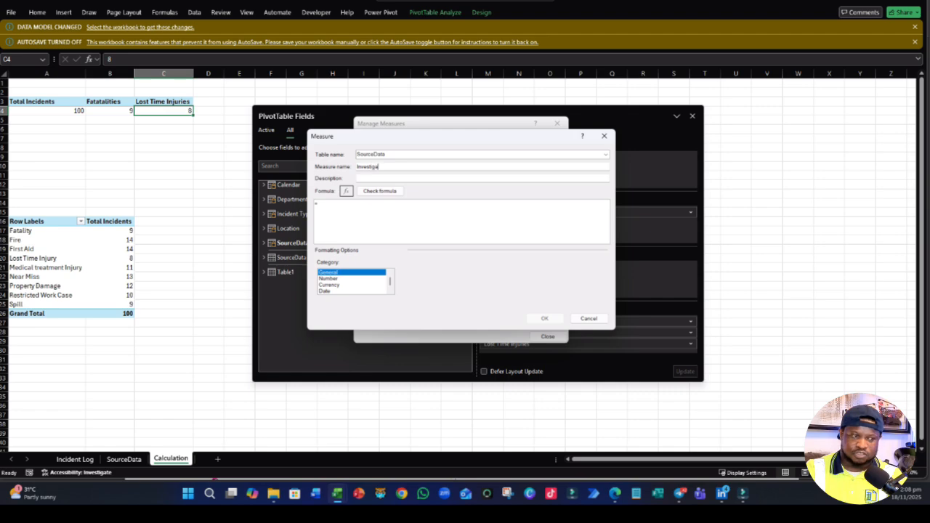
{"action": "type", "text": " Comple"}
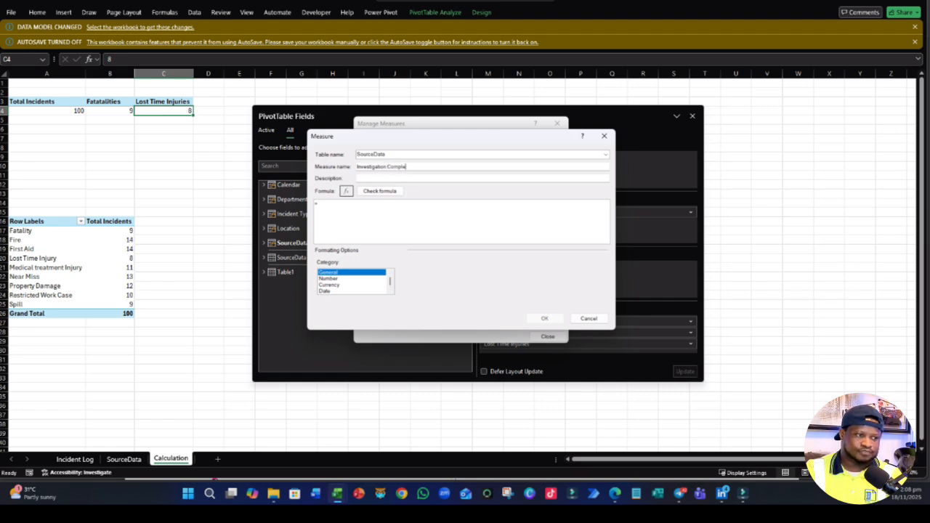
{"action": "type", "text": "ted"}
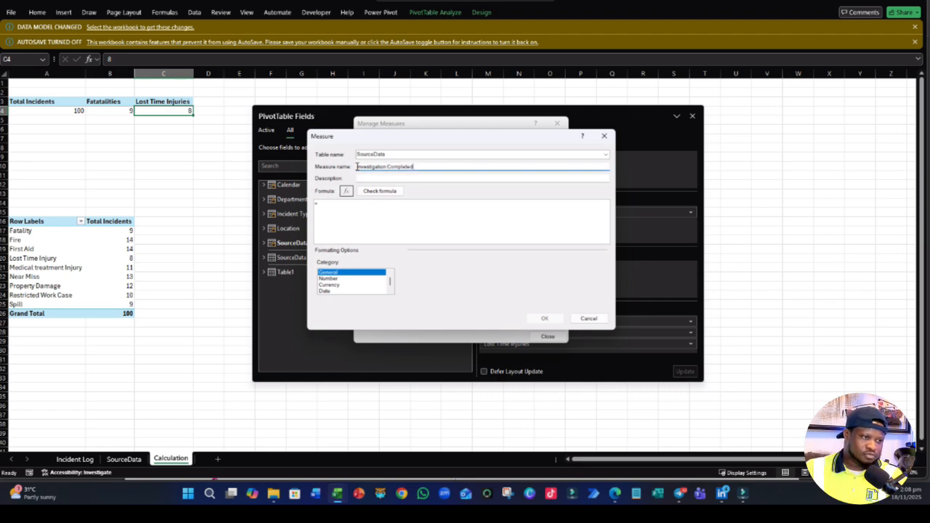
- Begin the Investigation Completed formula with CALCULATE and a COUNT of SourceData[Level of Investigation]
{"action": "left_click", "coordinate": [327, 205]}
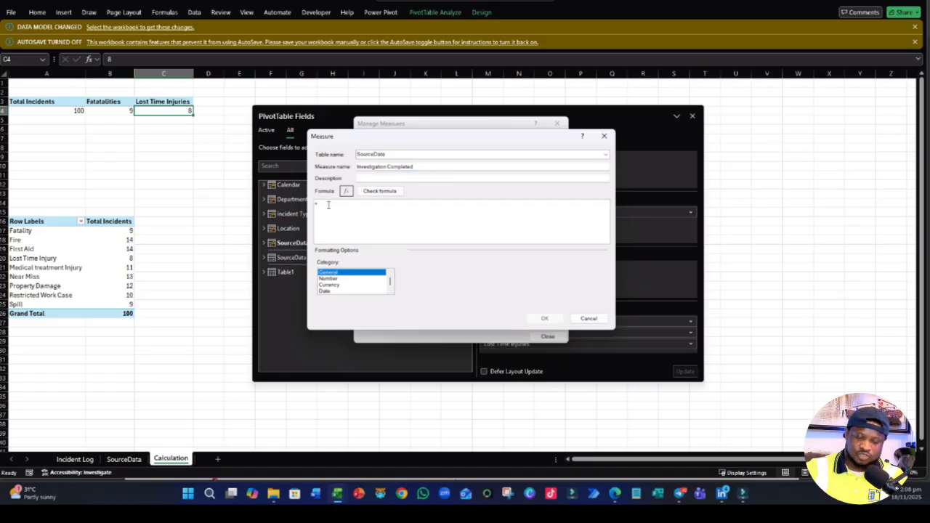
{"action": "type", "text": "CALCULATE("}
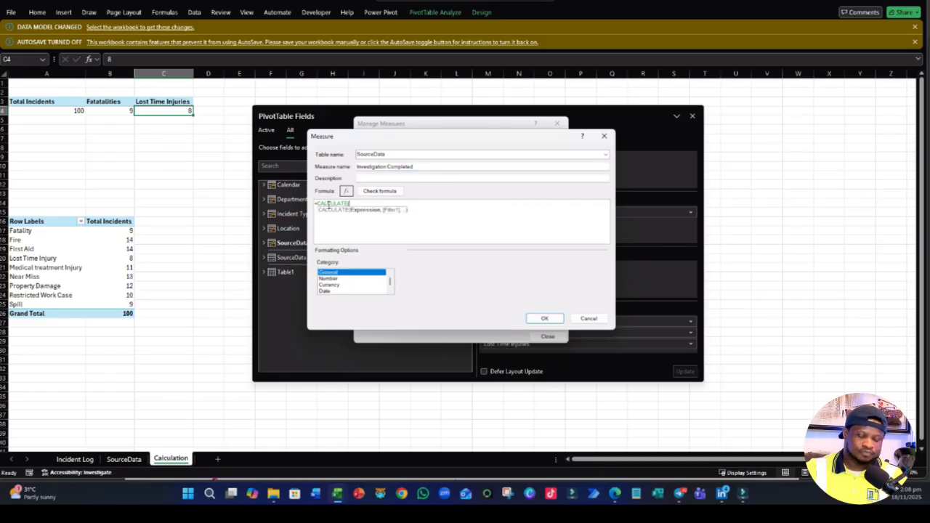
{"action": "type", "text": "COUNT("}
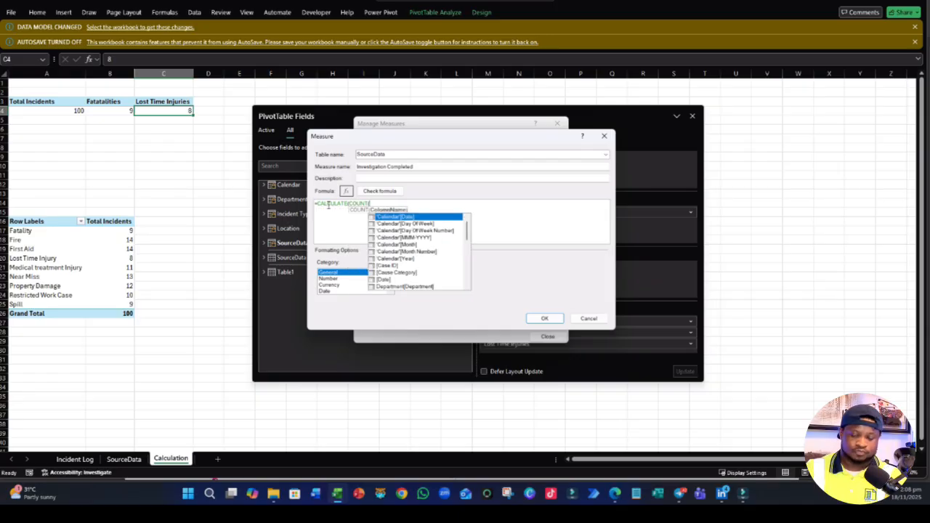
{"action": "type", "text": "SOUR"}
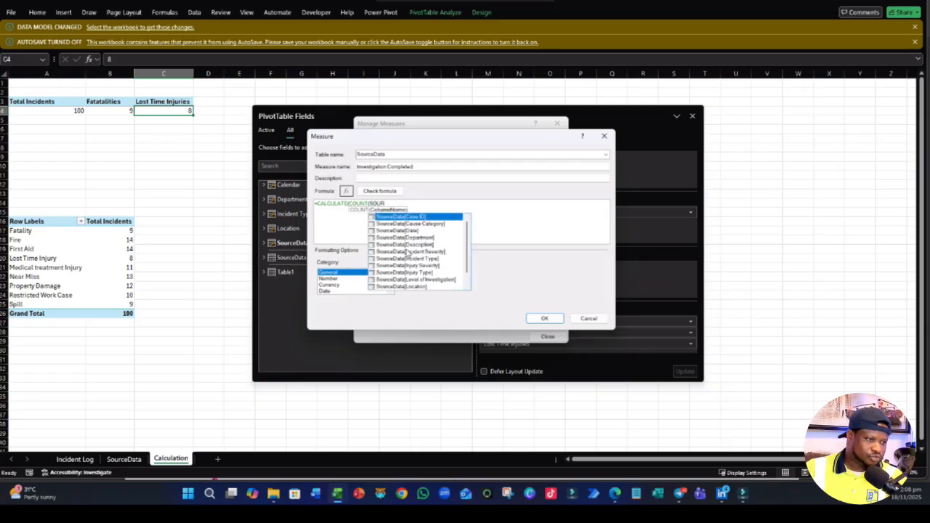
{"action": "scroll", "coordinate": [422, 269], "scroll_direction": "down", "scroll_amount": 2}
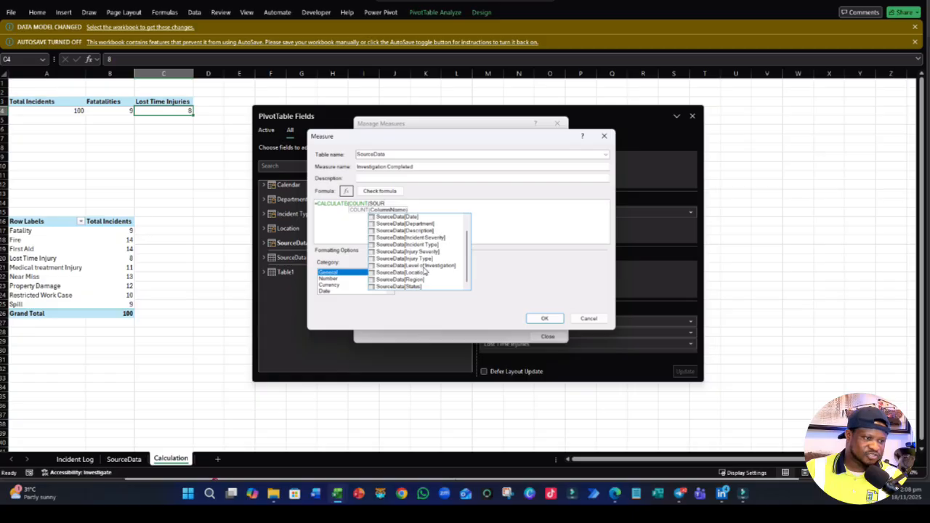
{"action": "double_click", "coordinate": [425, 266]}
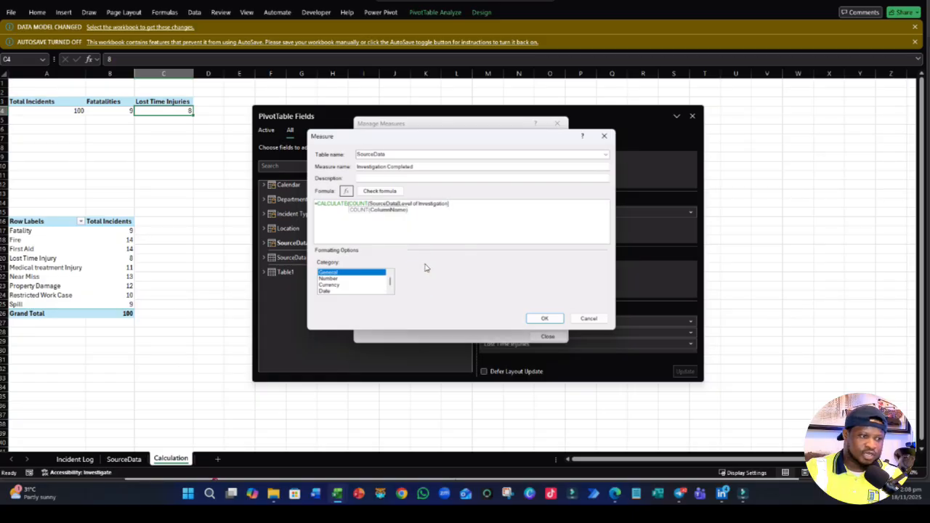
{"action": "type", "text": ")"}
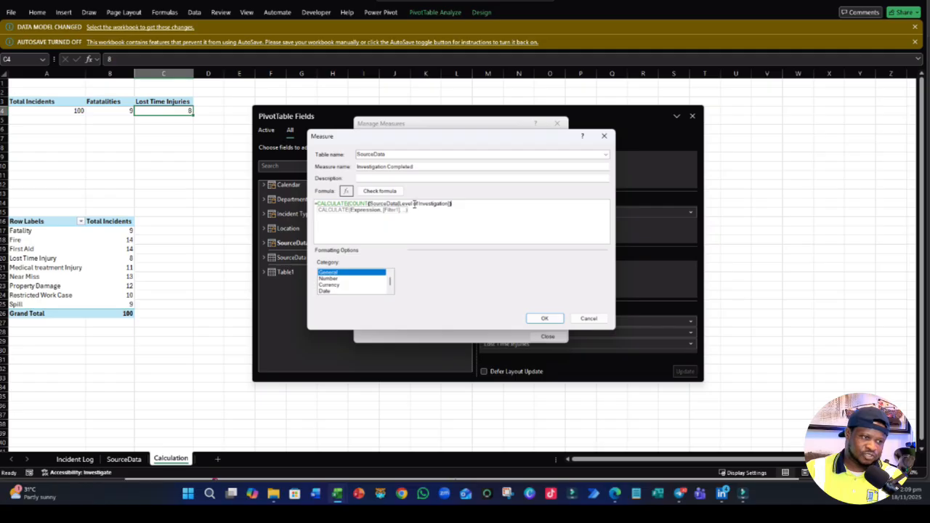
{"action": "type", "text": ","}
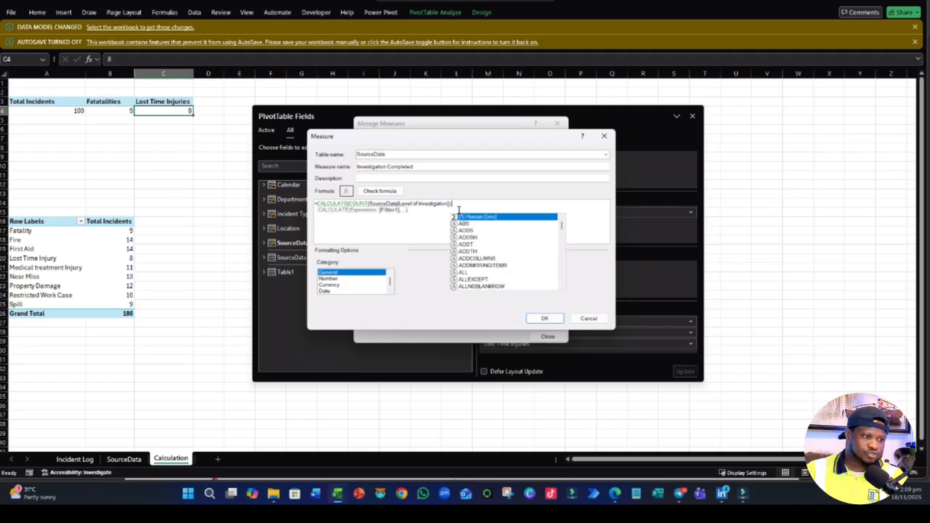
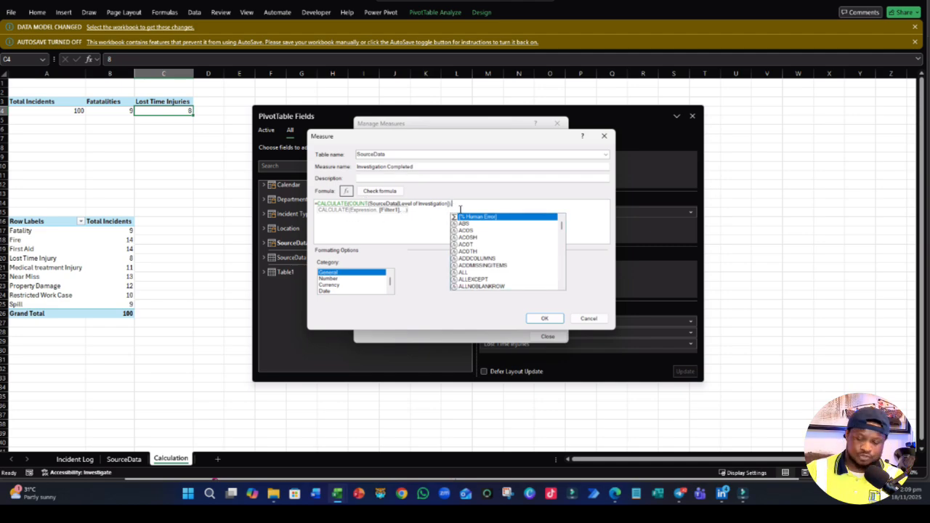
- Complete the Investigation Completed formula with the filter SourceData[Level of Investigation]="Completed" and close the CALCULATE function
{"action": "type", "text": "SOUR"}
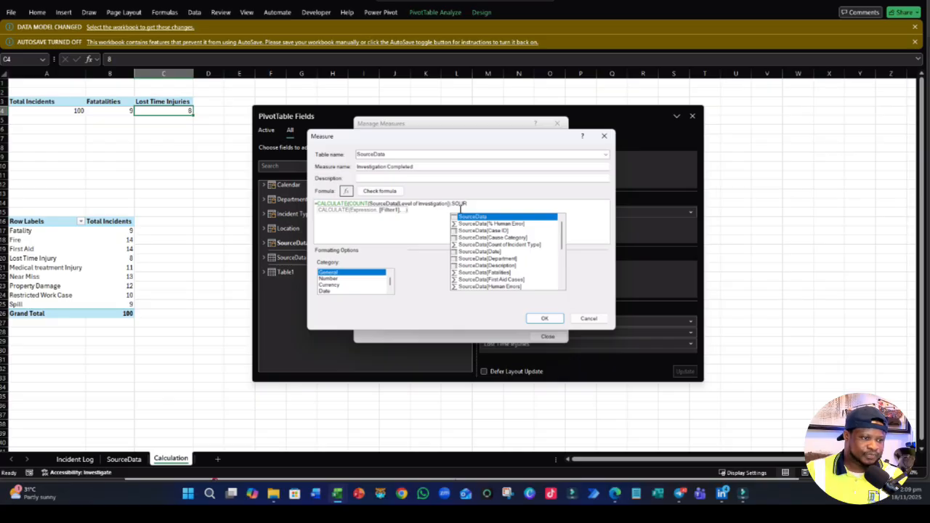
{"action": "scroll", "coordinate": [520, 252], "scroll_direction": "down", "scroll_amount": 5}
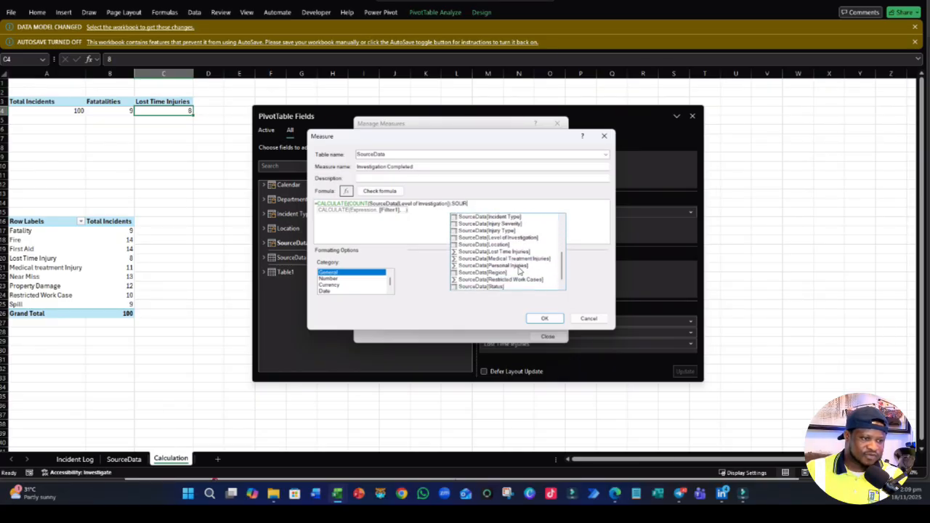
{"action": "scroll", "coordinate": [517, 280], "scroll_direction": "down", "scroll_amount": 1}
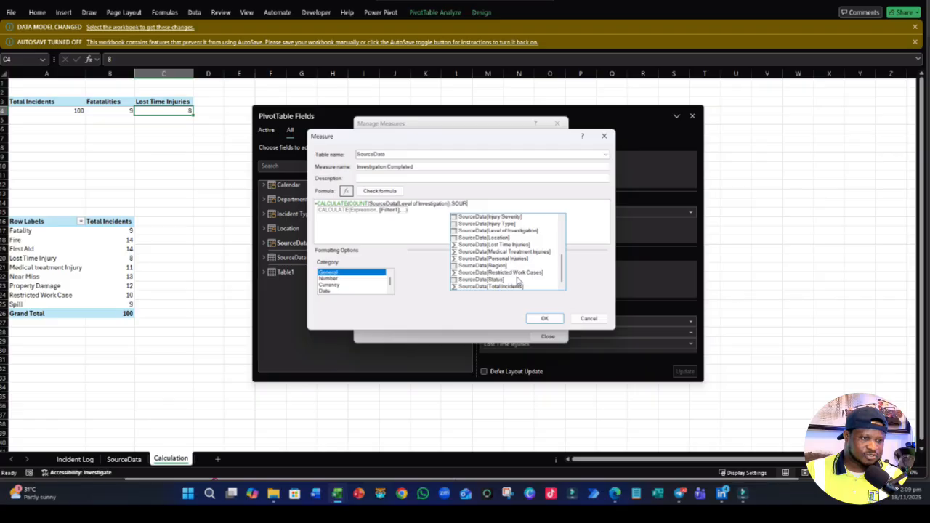
{"action": "scroll", "coordinate": [518, 281], "scroll_direction": "up", "scroll_amount": 3}
{"action": "double_click", "coordinate": [510, 255]}
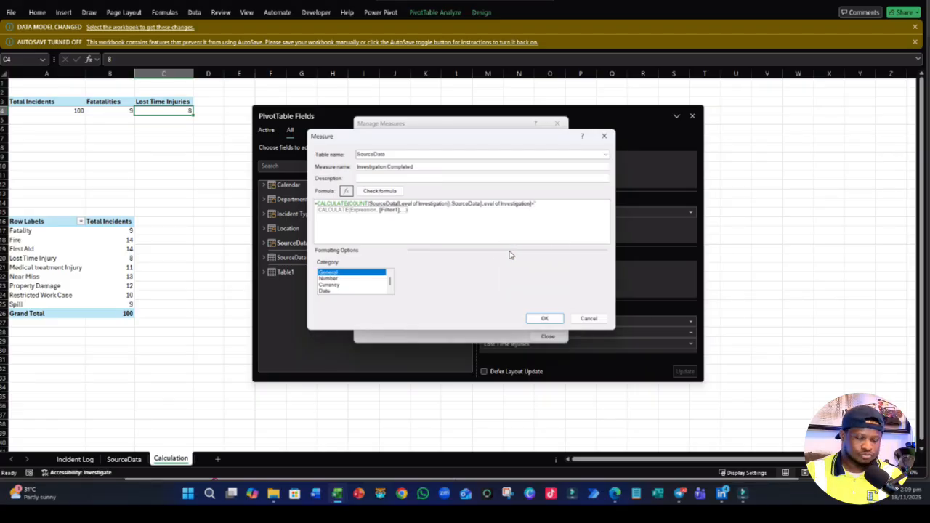
{"action": "type", "text": "ompl"}
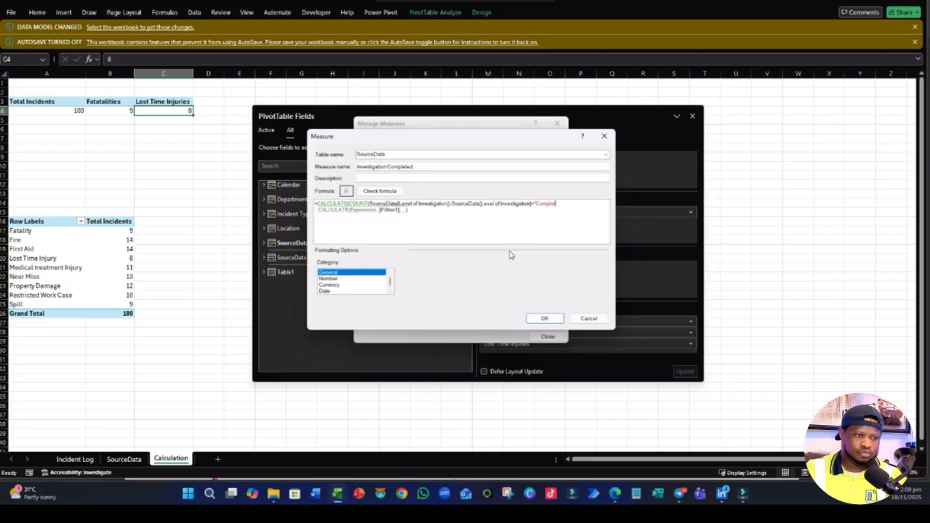
{"action": "type", "text": "eted\""}
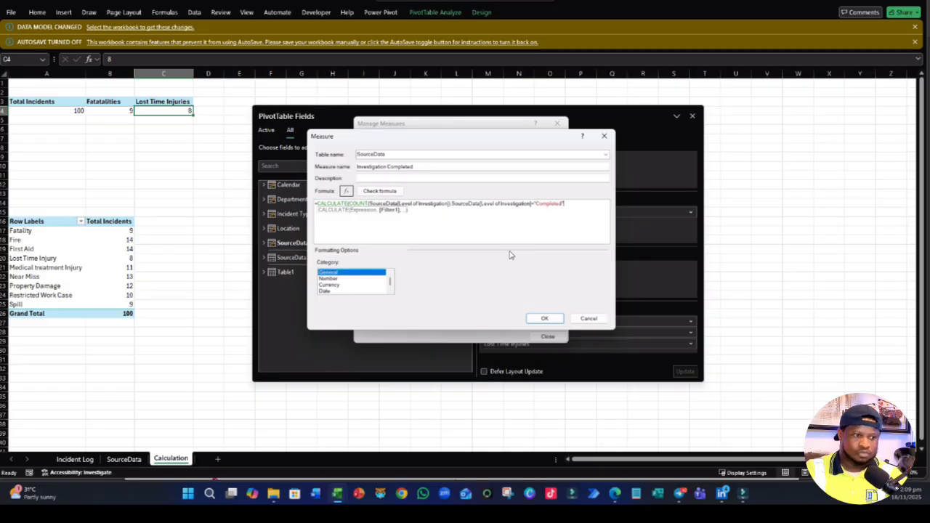
{"action": "type", "text": ")"}
- Check the Investigation Completed formula, format it as a Whole Number in the Number category, and save the measure
{"action": "left_click", "coordinate": [383, 191]}
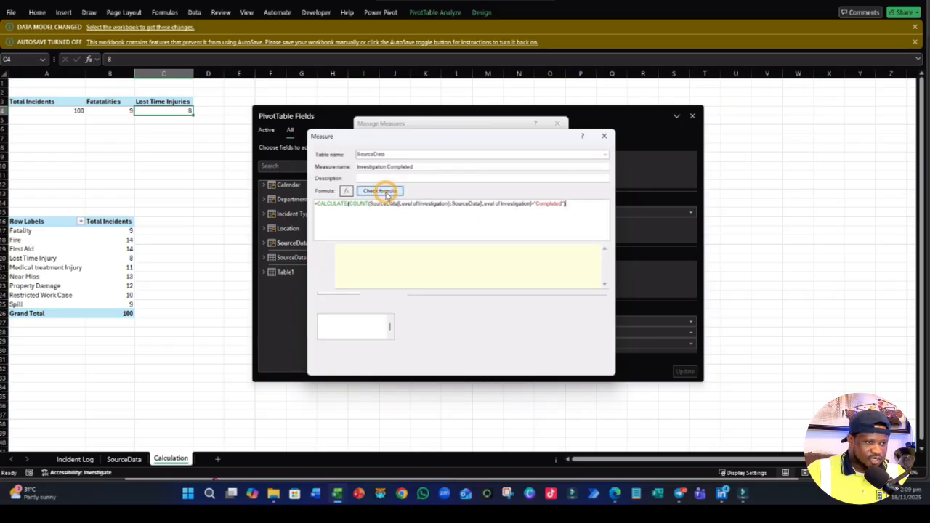
{"action": "left_click", "coordinate": [332, 324]}
{"action": "left_click", "coordinate": [528, 320]}
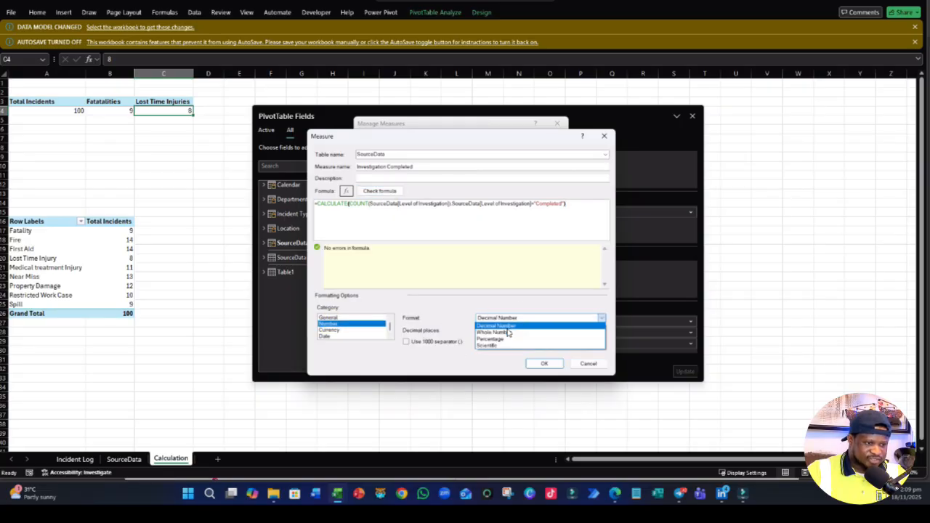
{"action": "left_click", "coordinate": [504, 332]}
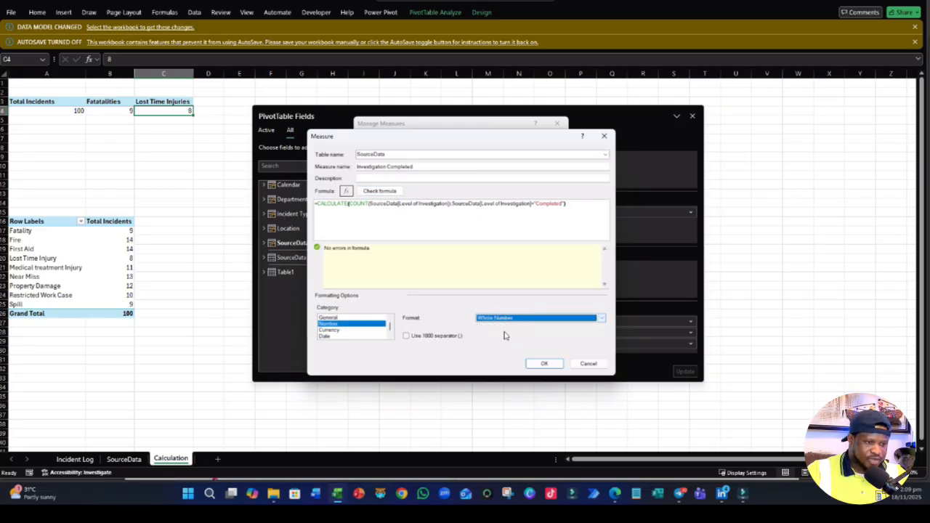
{"action": "left_click", "coordinate": [543, 364]}
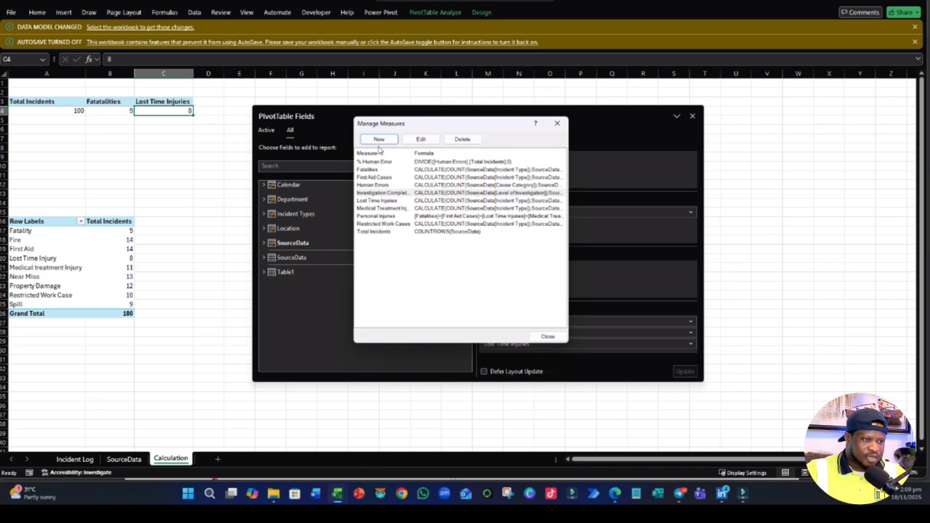
- Create another SourceData measure named % Investigation Completed
{"action": "left_click", "coordinate": [379, 140]}
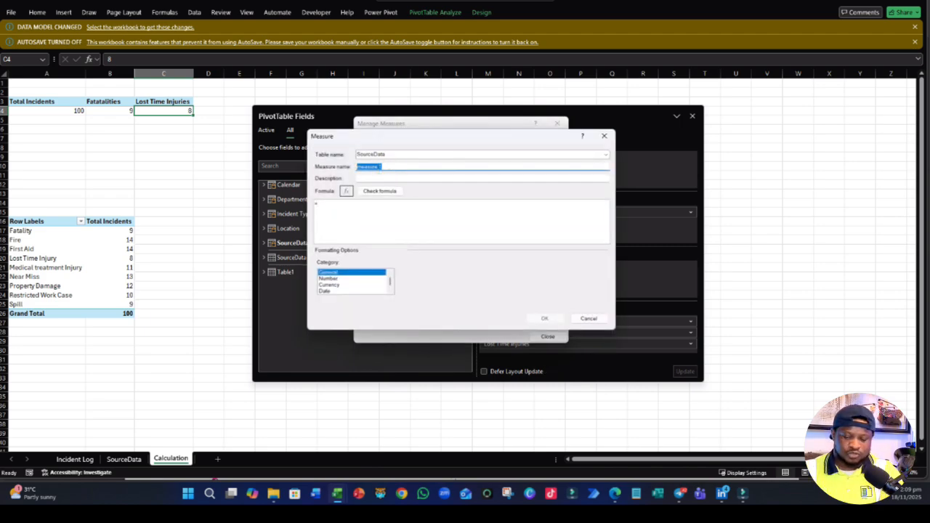
{"action": "type", "text": "% In"}
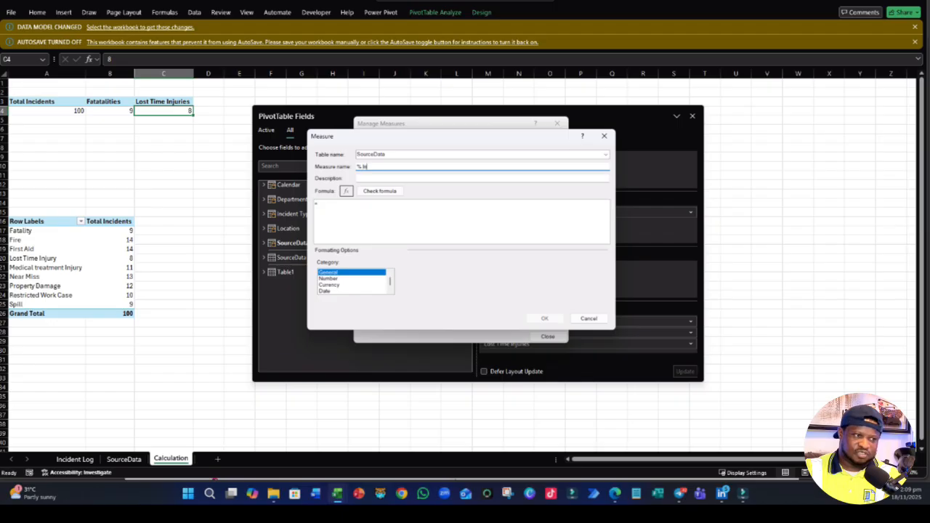
{"action": "type", "text": "vestiga"}
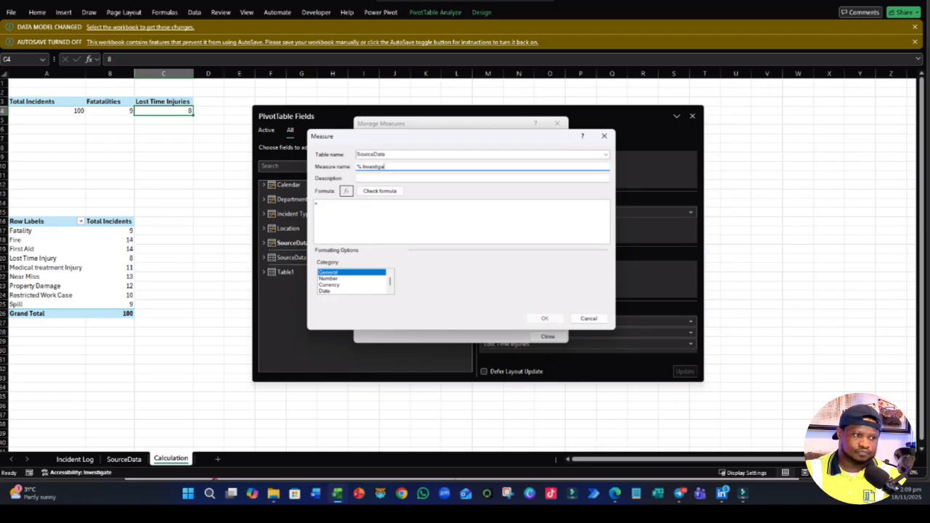
{"action": "type", "text": "tion Completed"}
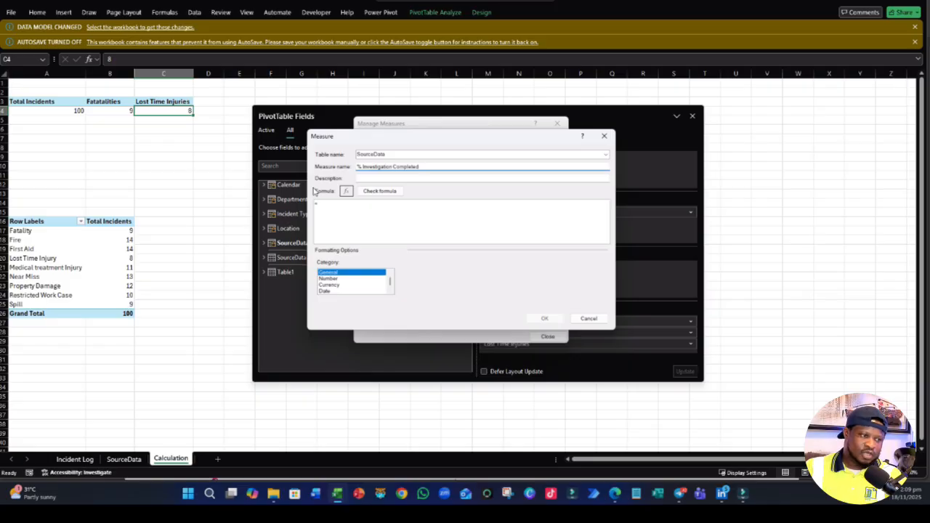
- Begin the % Investigation Completed formula with the DIVIDE function and an opening square bracket for its numerator
{"action": "left_click", "coordinate": [322, 203]}
{"action": "type", "text": "=D"}
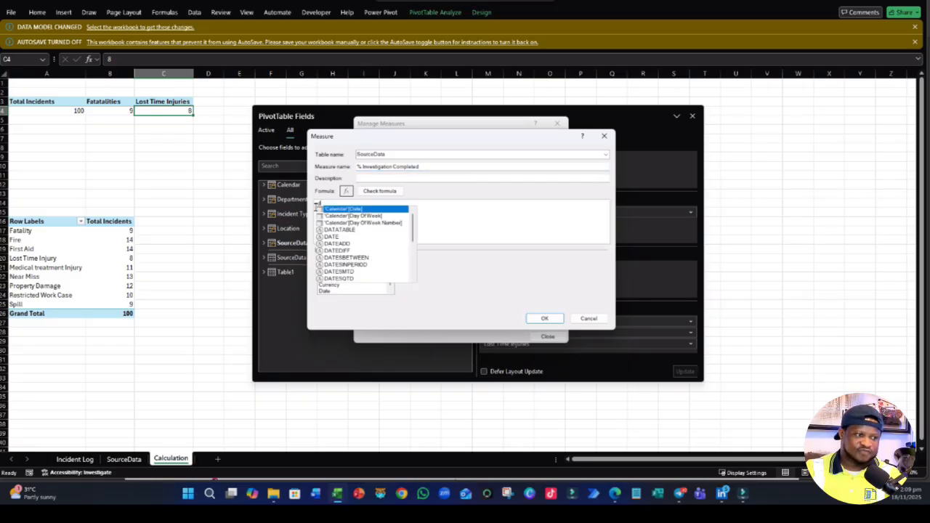
{"action": "type", "text": "IV"}
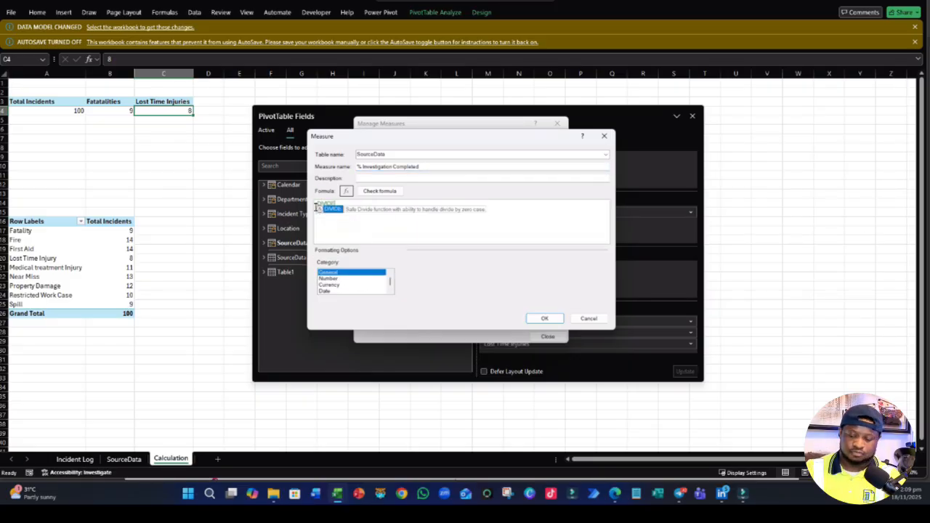
{"action": "key", "text": "Tab"}
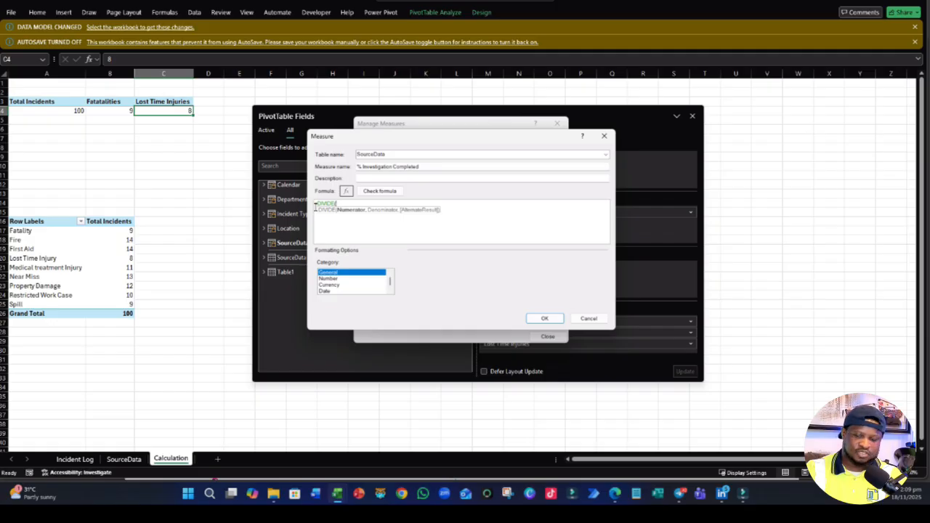
{"action": "type", "text": "["}
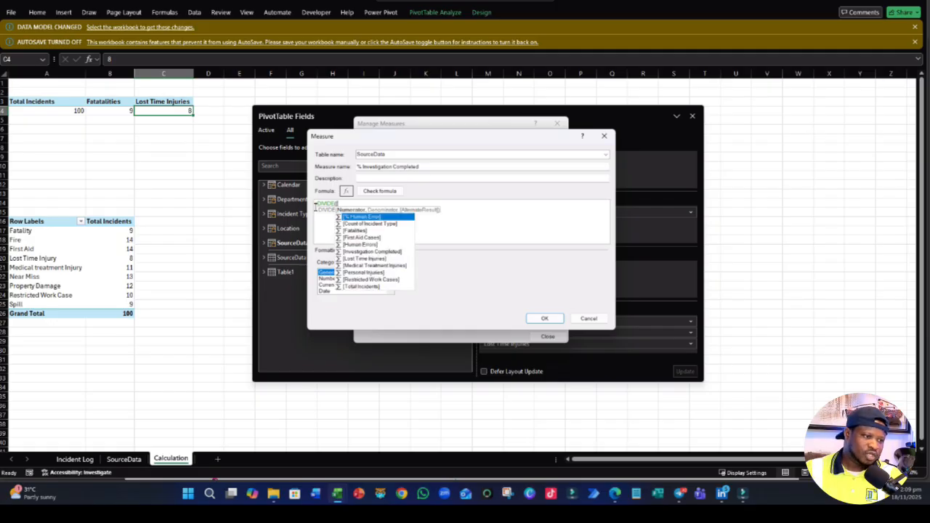
{"action": "key", "text": "Down"}
{"action": "key", "text": "Down"}
{"action": "key", "text": "Down"}
{"action": "key", "text": "Down"}
{"action": "key", "text": "Tab"}
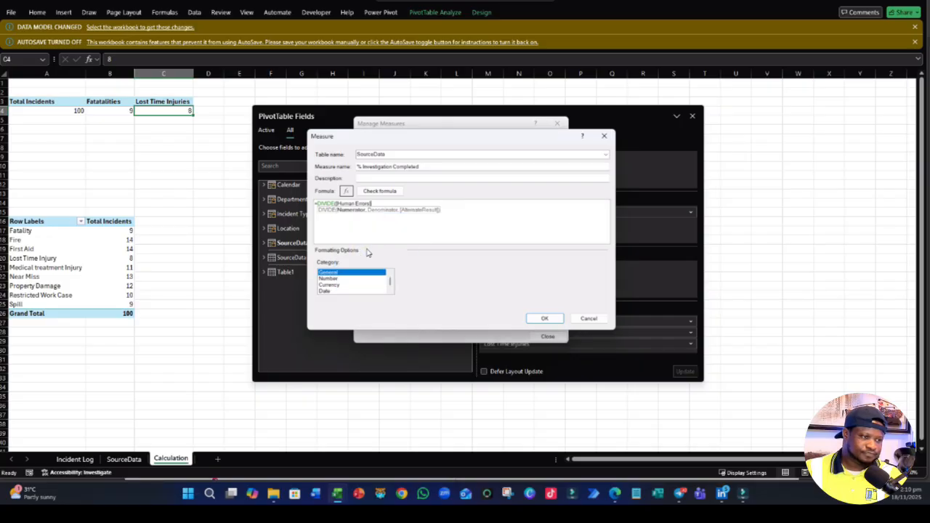
{"action": "key", "text": "BackSpace"}
{"action": "key", "text": "BackSpace"}
{"action": "key", "text": "BackSpace"}
{"action": "key", "text": "BackSpace"}
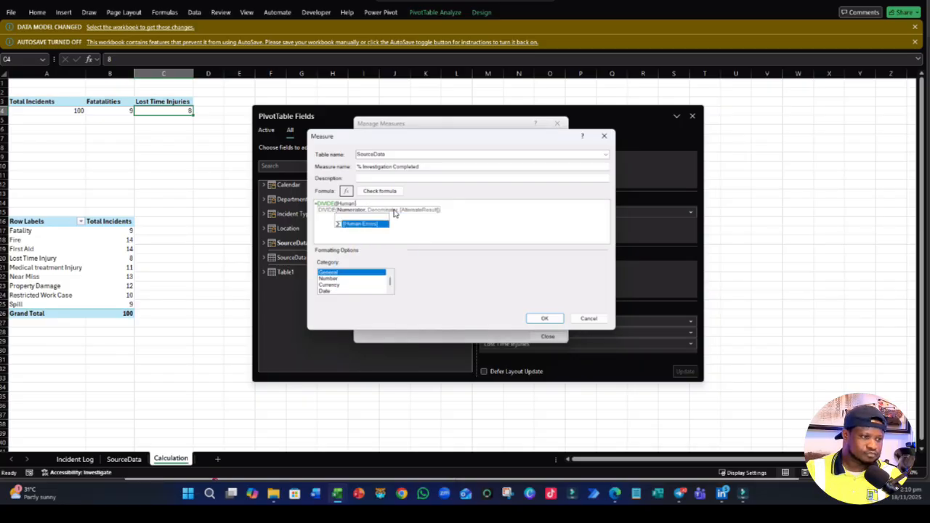
{"action": "key", "text": "BackSpace"}
{"action": "key", "text": "BackSpace"}
{"action": "key", "text": "BackSpace"}
- Complete the DIVIDE formula with [Investigation Completed] as numerator, [Total Incidents] as denominator and 0 as alternate result
{"action": "type", "text": "In"}
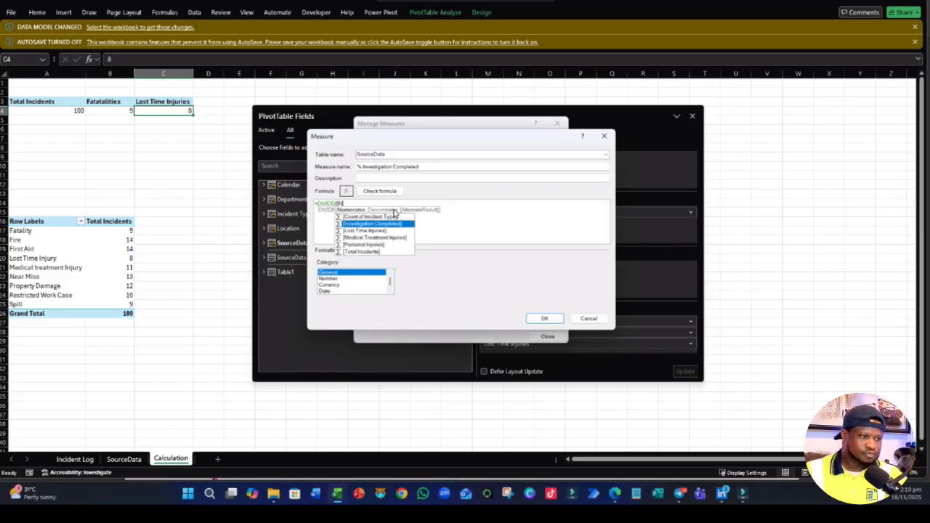
{"action": "double_click", "coordinate": [400, 224]}
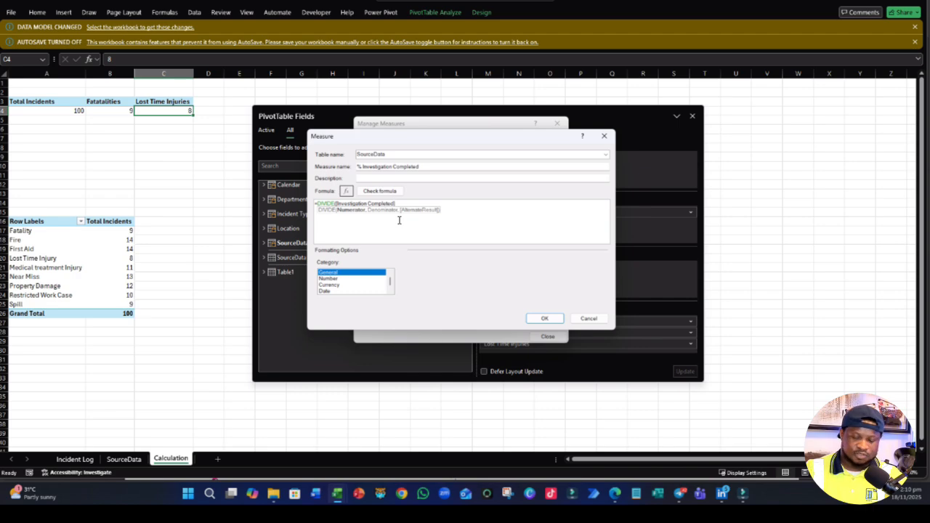
{"action": "type", "text": ","}
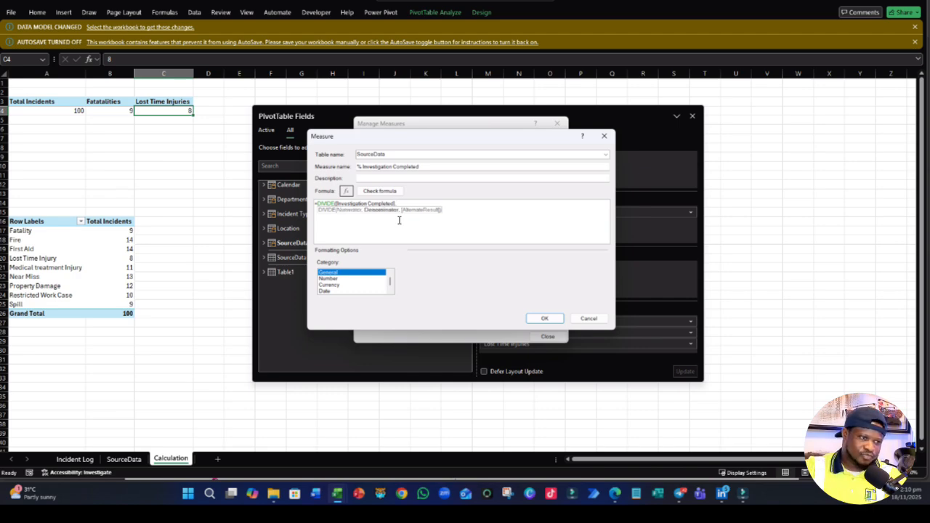
{"action": "type", "text": "[Total Incidents]"}
{"action": "key", "text": "Tab"}
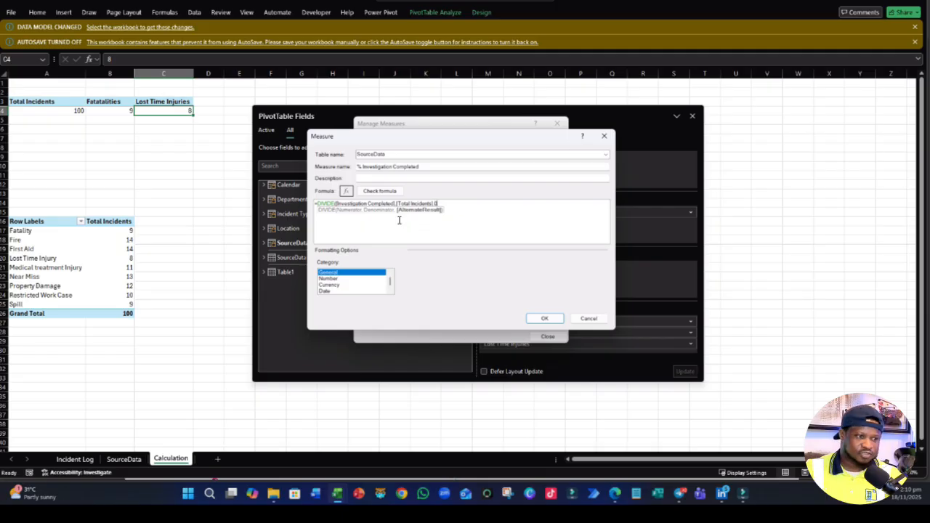
{"action": "type", "text": ",0)"}
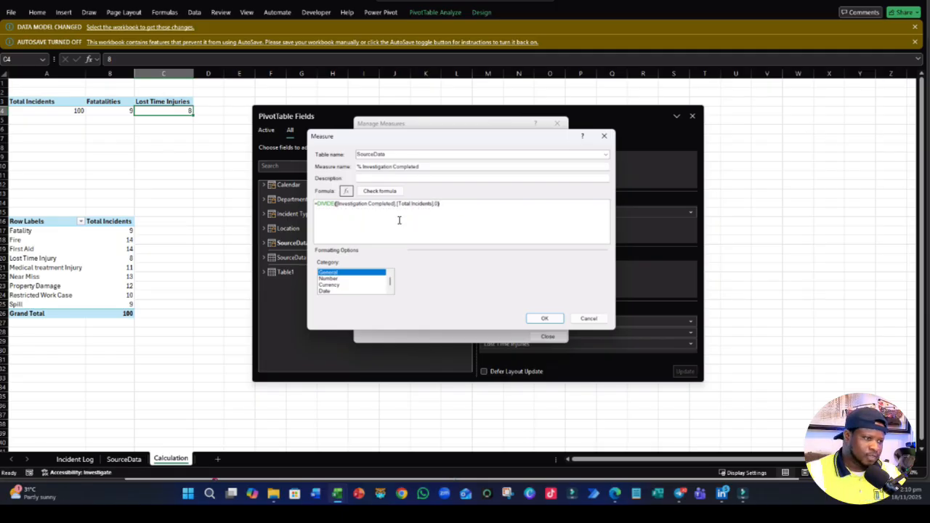
- Check the % Investigation Completed formula, format it as a Percentage, save the measure and leave measure management
{"action": "left_click", "coordinate": [379, 190]}
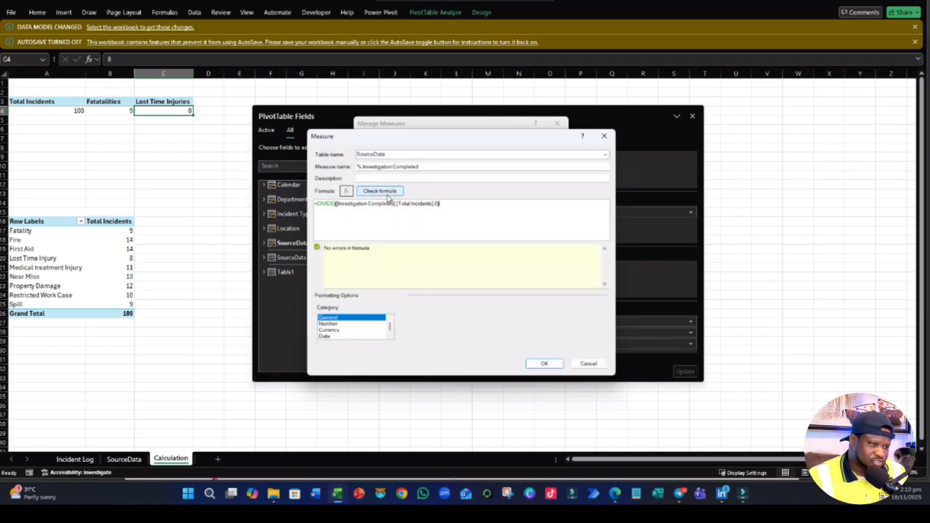
{"action": "left_click", "coordinate": [333, 323]}
{"action": "left_click", "coordinate": [524, 318]}
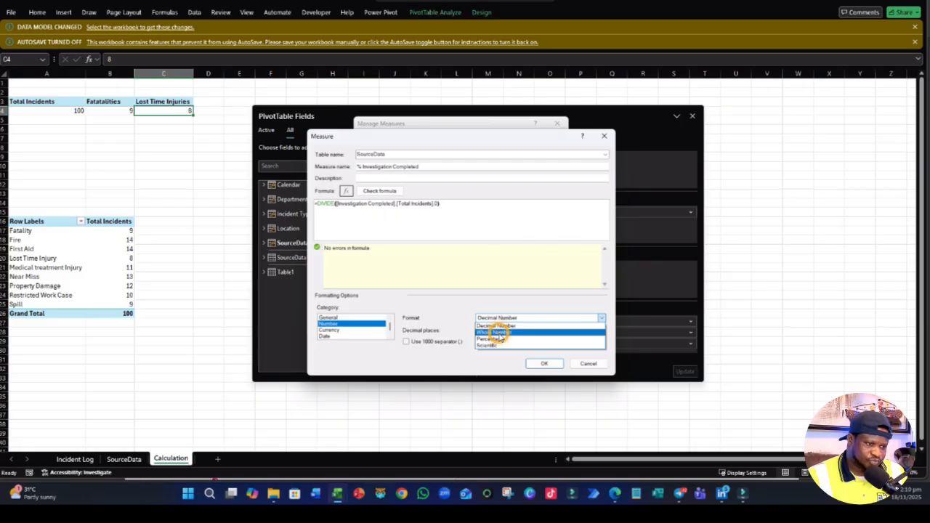
{"action": "left_click", "coordinate": [492, 339]}
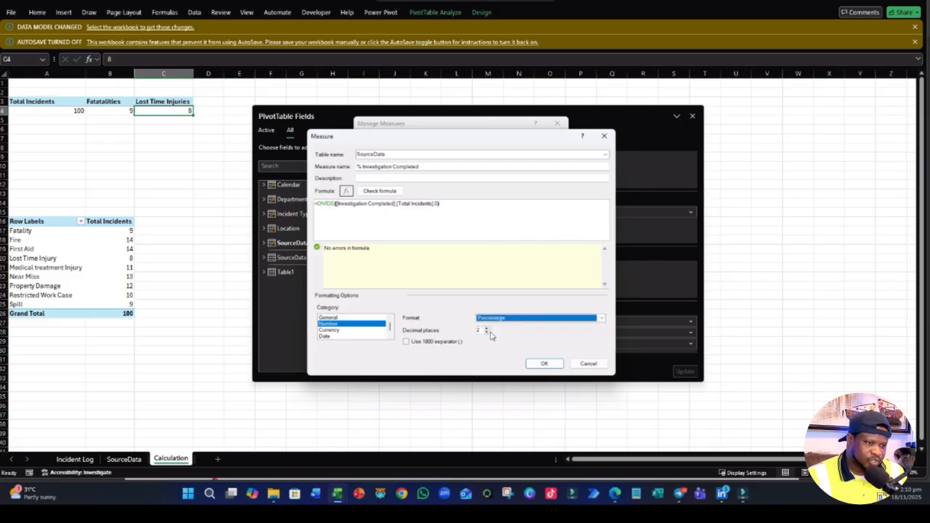
{"action": "left_click", "coordinate": [541, 363]}
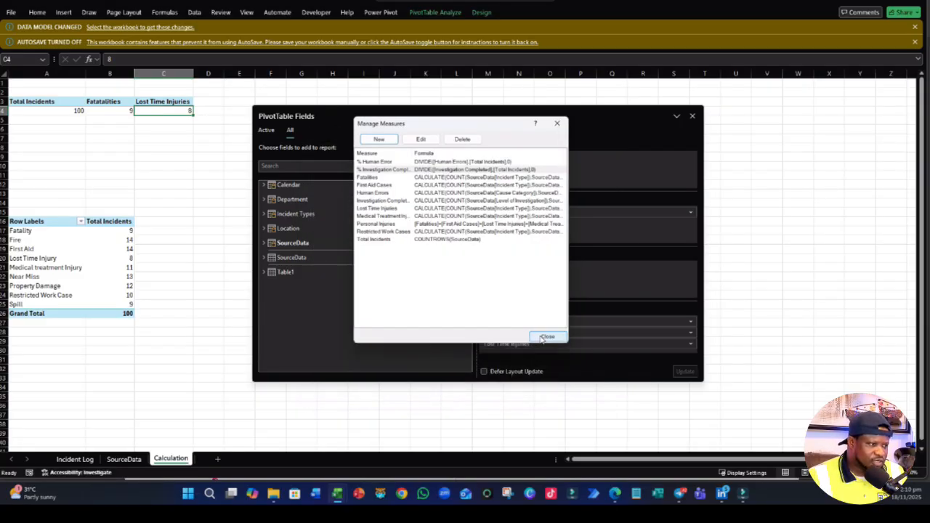
{"action": "left_click", "coordinate": [545, 337]}
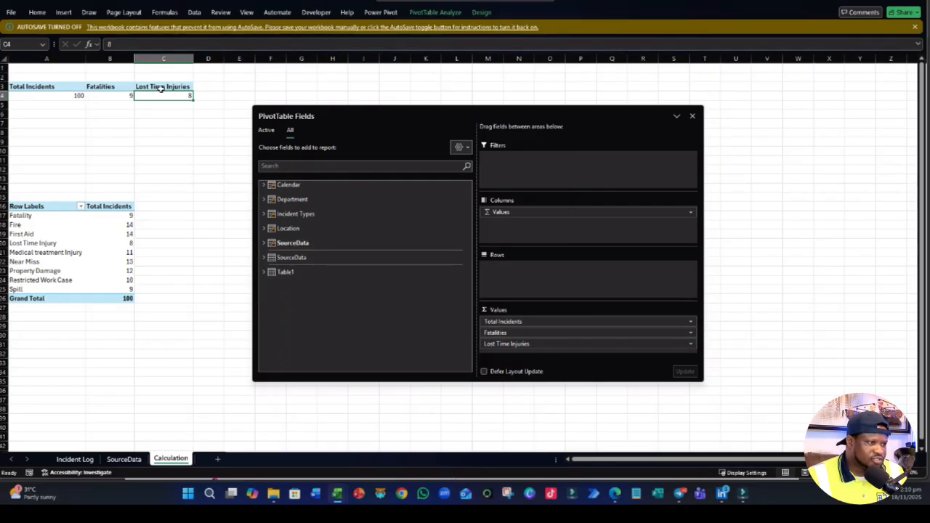
- Replace the Fatalities and Lost Time Injuries values with the Personal Injuries measure in the PivotTable starting at A3
{"action": "left_click", "coordinate": [161, 88]}
{"action": "left_click", "coordinate": [264, 242]}
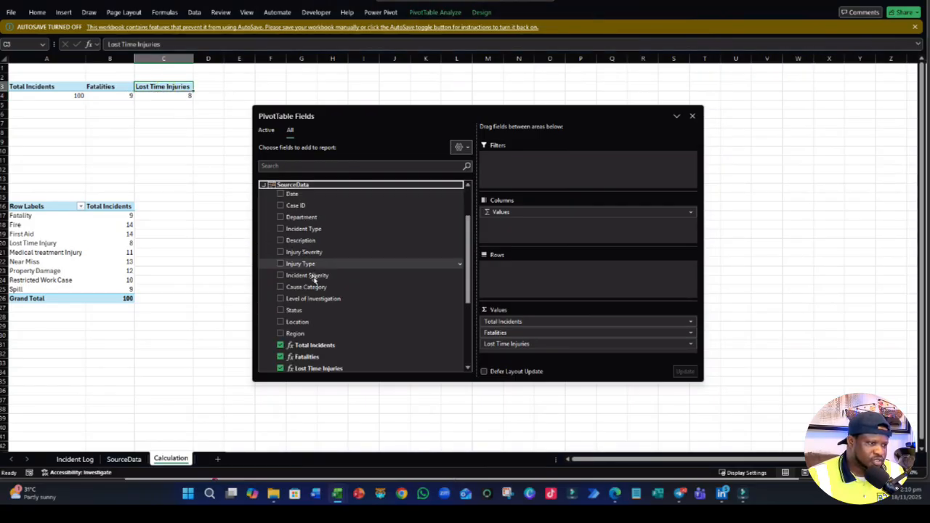
{"action": "left_click", "coordinate": [266, 130]}
{"action": "scroll", "coordinate": [299, 298], "scroll_direction": "down", "scroll_amount": 8}
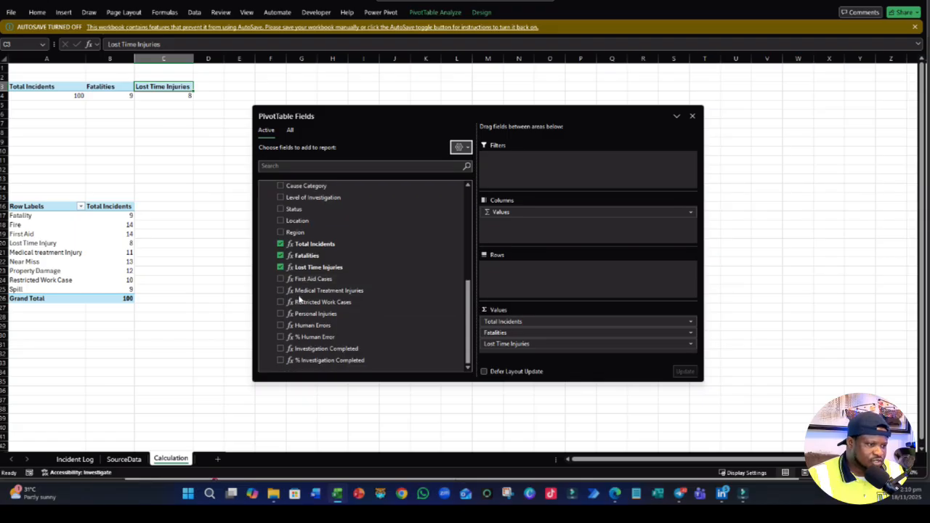
{"action": "left_click", "coordinate": [281, 255]}
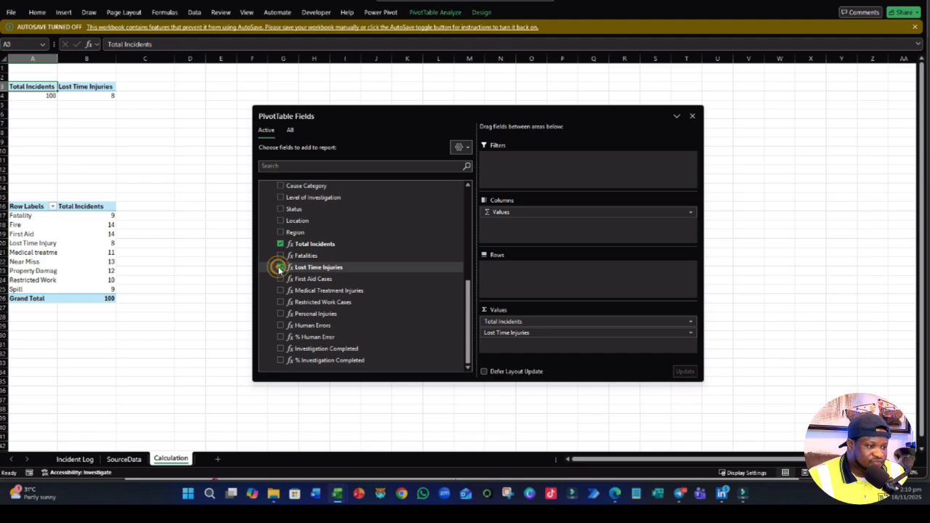
{"action": "left_click", "coordinate": [280, 267]}
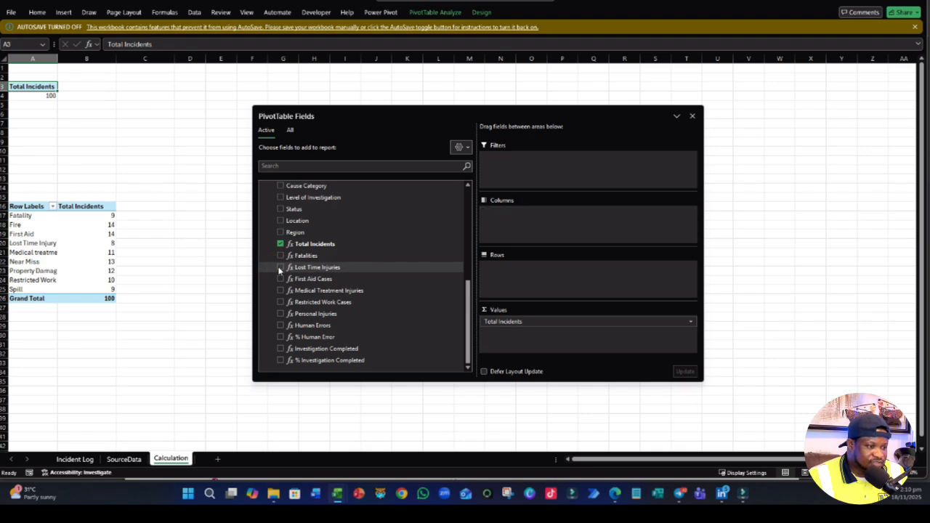
{"action": "left_click", "coordinate": [281, 313]}
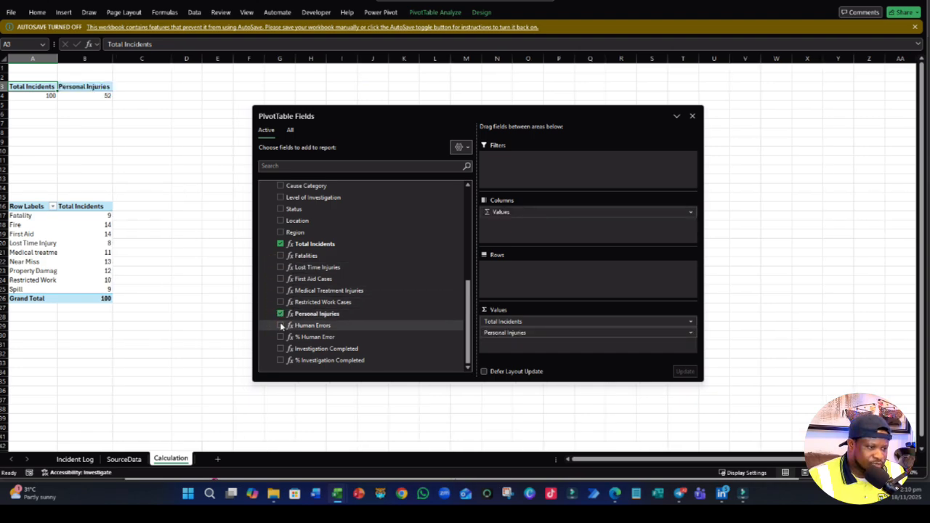
- Add the % Human Error and % Investigation Completed measures to the PivotTable starting at A3
{"action": "left_click", "coordinate": [281, 337]}
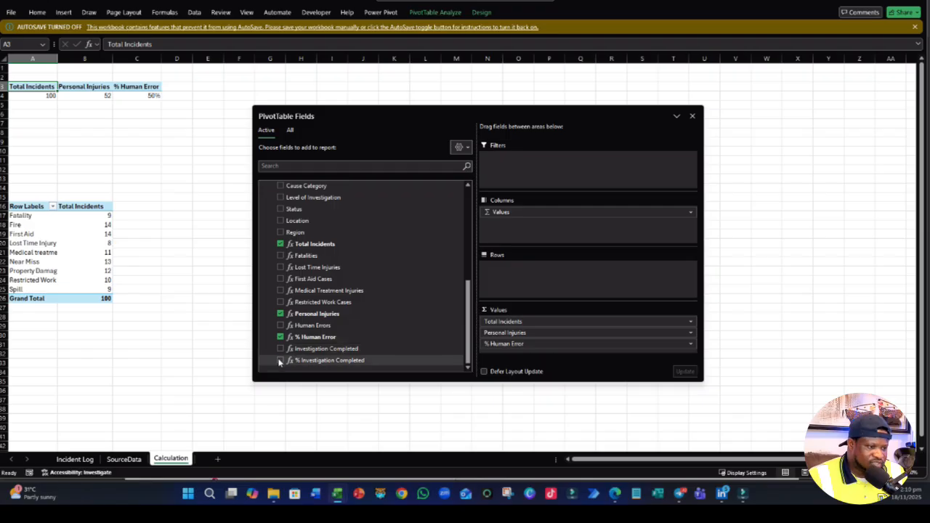
{"action": "left_click", "coordinate": [280, 360]}
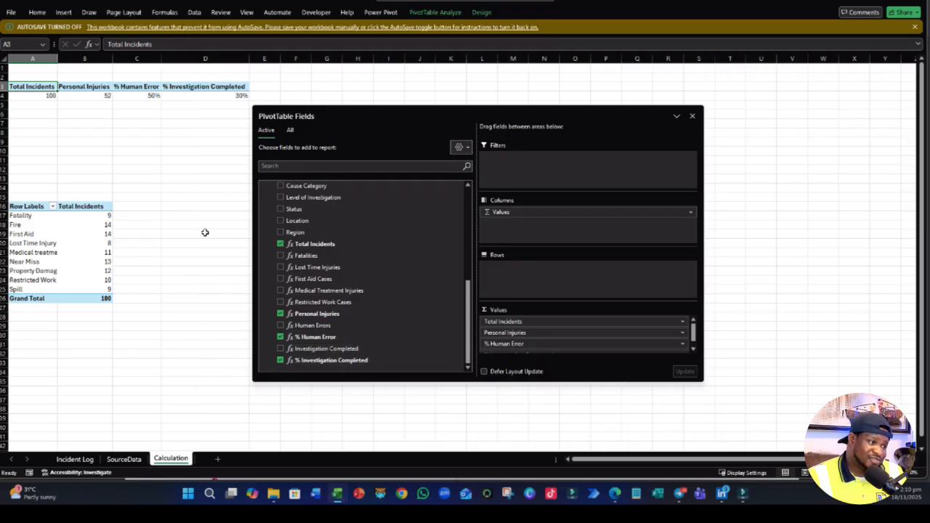
{"action": "left_click", "coordinate": [190, 168]}
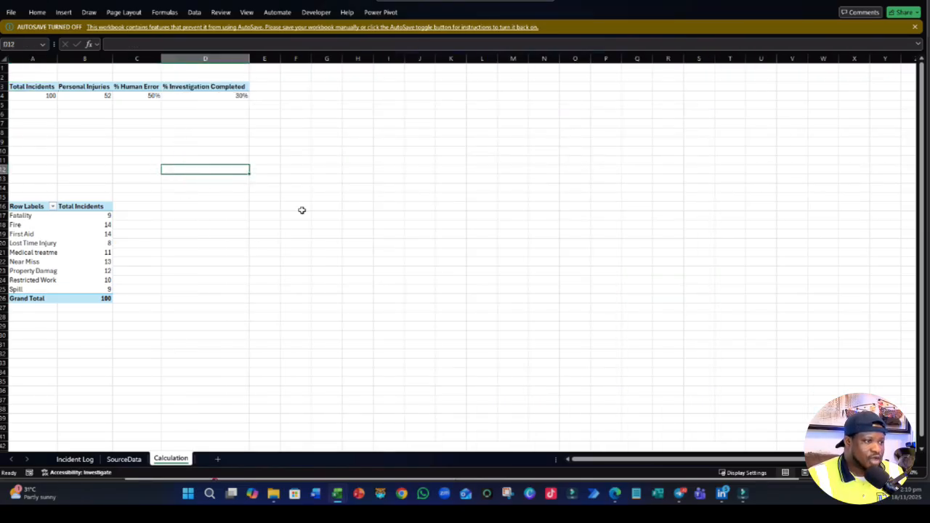
{"action": "left_click", "coordinate": [149, 88]}
{"action": "left_click", "coordinate": [184, 167]}
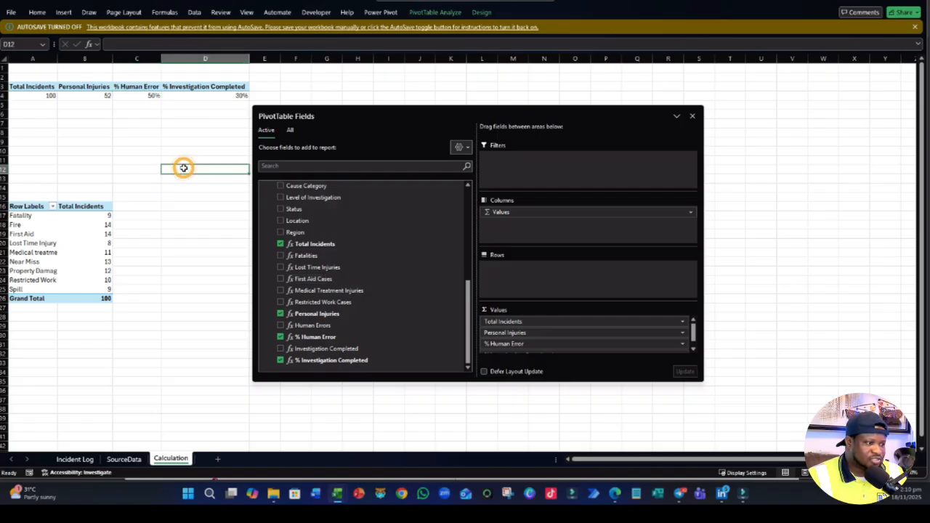
- Switch to the project brief PDF in Edge and review questions 6 to 10 on incident types, severity levels, locations, departments and causal categories
{"action": "left_click", "coordinate": [52, 237]}
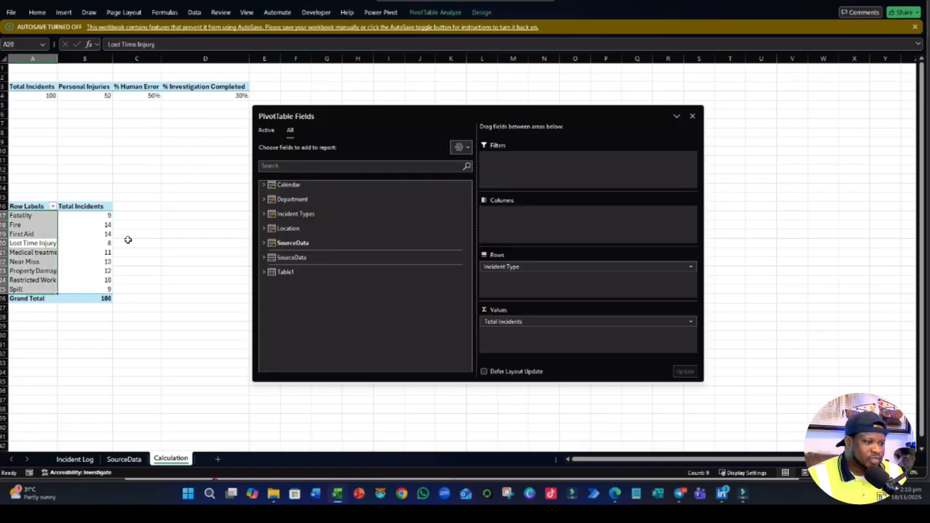
{"action": "left_click", "coordinate": [616, 494]}
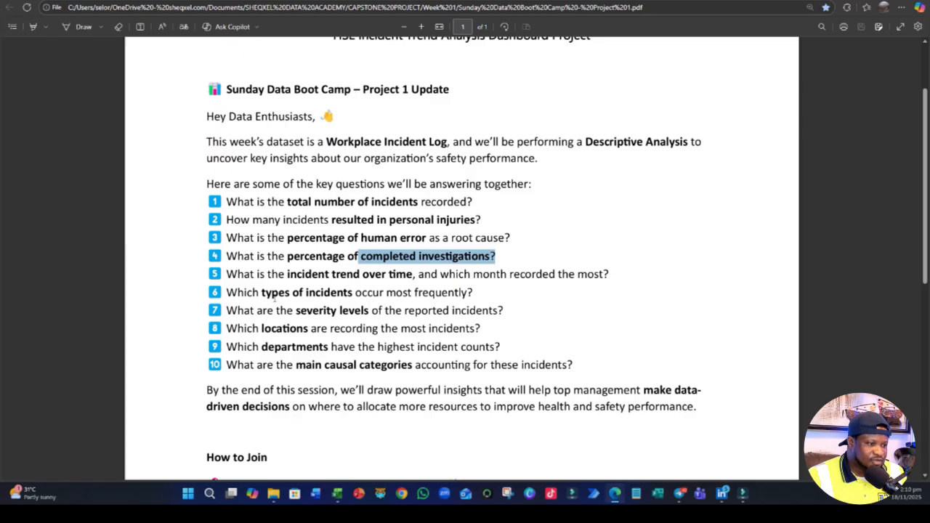
{"action": "left_click_drag", "start_coordinate": [261, 292], "coordinate": [412, 293]}
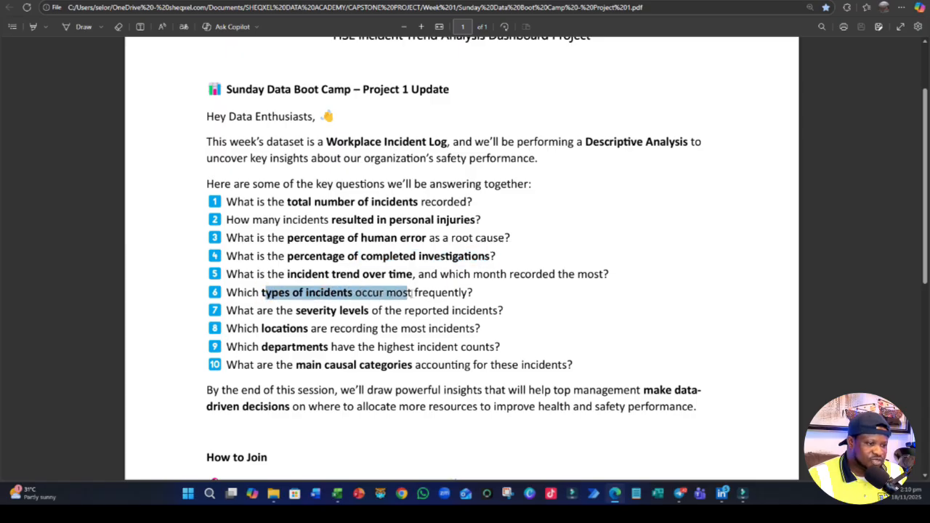
{"action": "left_click_drag", "start_coordinate": [296, 310], "coordinate": [389, 310]}
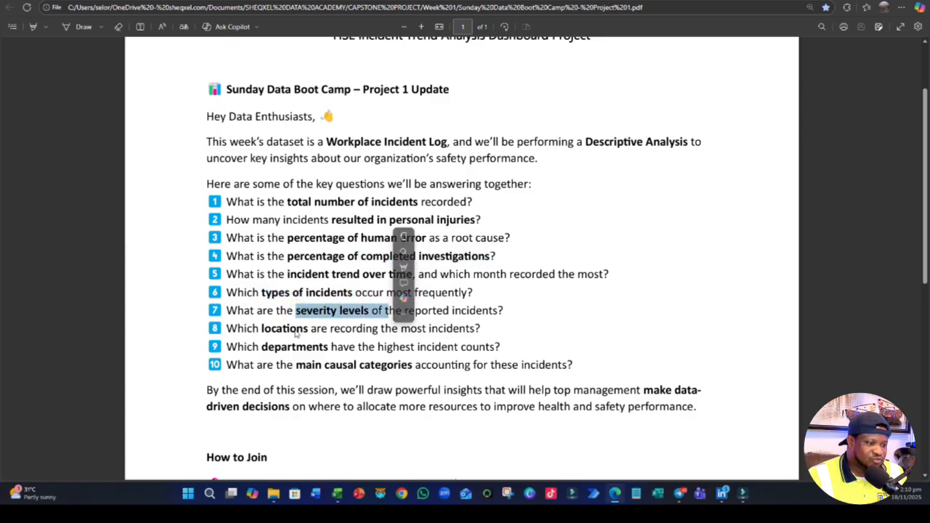
{"action": "left_click_drag", "start_coordinate": [262, 329], "coordinate": [373, 329]}
{"action": "left_click_drag", "start_coordinate": [261, 346], "coordinate": [357, 366]}
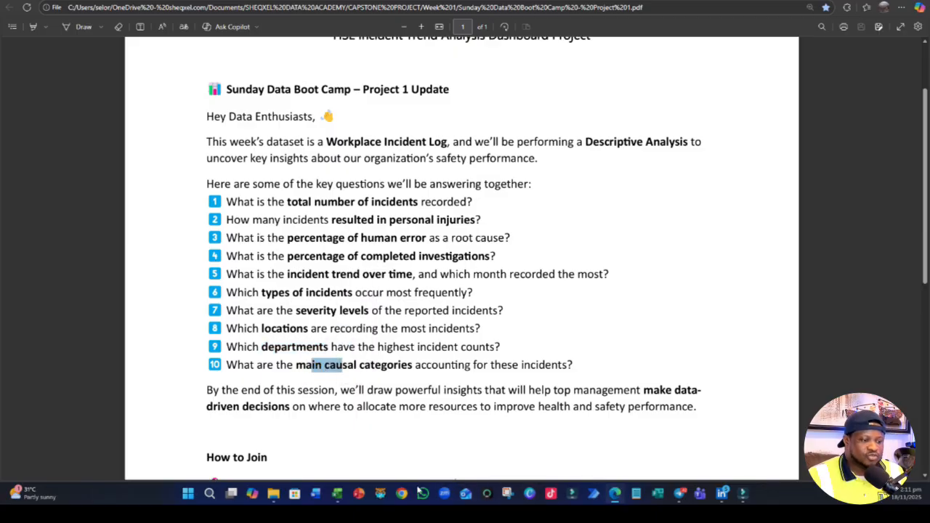
- Switch back to the Excel workbook and copy the incident type PivotTable to A31 on the Calculation sheet
{"action": "left_click", "coordinate": [332, 491]}
{"action": "left_click", "coordinate": [298, 445]}
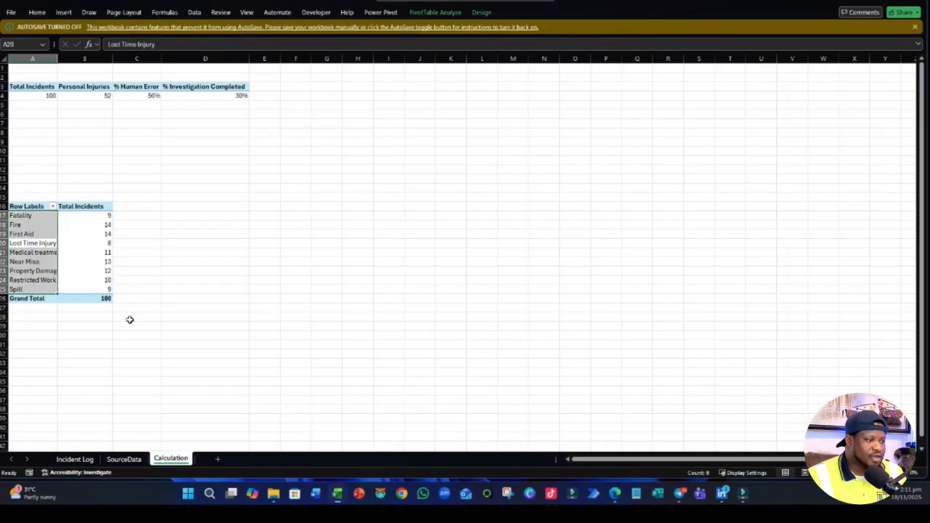
{"action": "left_click", "coordinate": [106, 326]}
{"action": "left_click_drag", "start_coordinate": [29, 207], "coordinate": [108, 308]}
{"action": "key", "text": "ctrl+c"}
{"action": "left_click", "coordinate": [29, 342]}
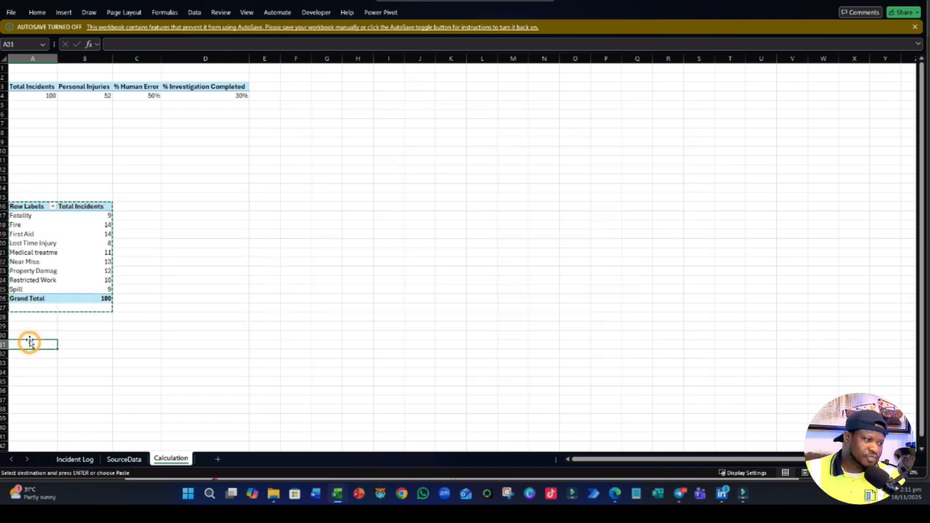
{"action": "key", "text": "ctrl+v"}
- Replace Incident Type with Department as the row field of the PivotTable starting at A31
{"action": "left_click", "coordinate": [51, 356]}
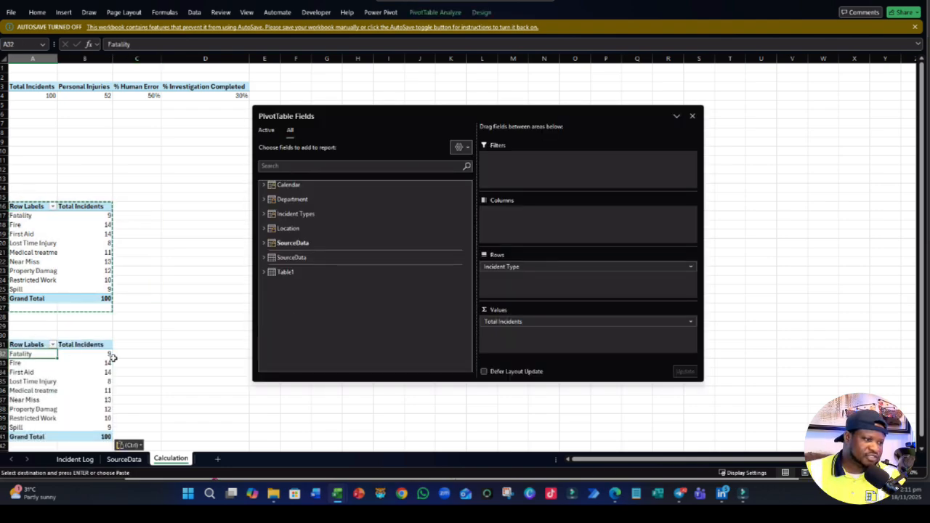
{"action": "left_click", "coordinate": [266, 130]}
{"action": "scroll", "coordinate": [327, 293], "scroll_direction": "up", "scroll_amount": 5}
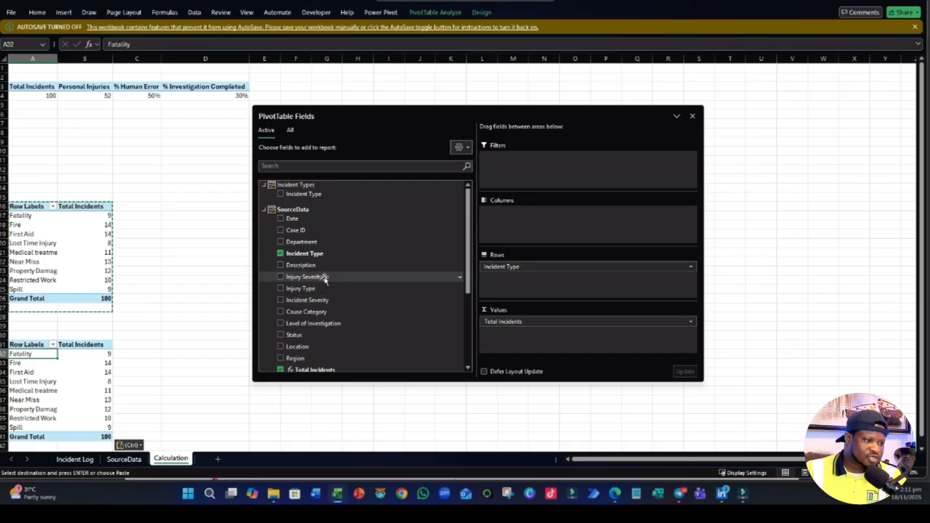
{"action": "left_click", "coordinate": [280, 254]}
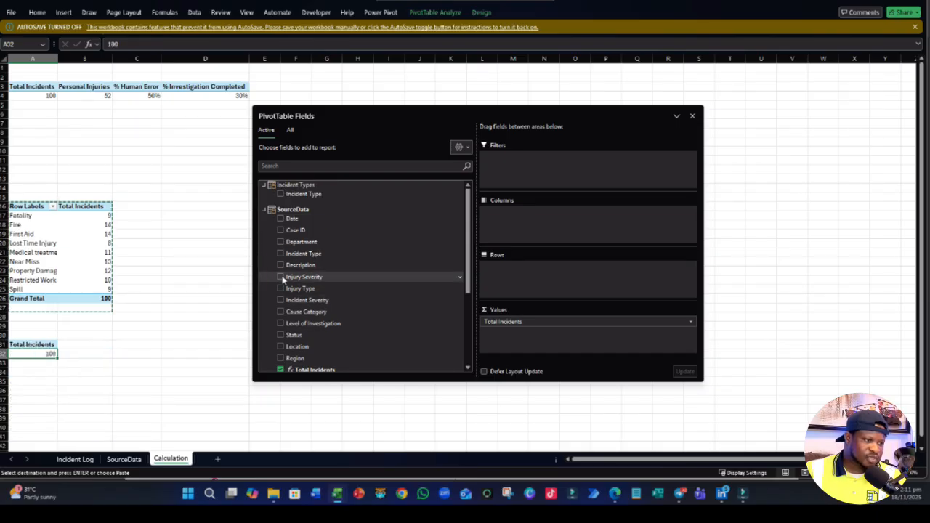
{"action": "left_click", "coordinate": [280, 241]}
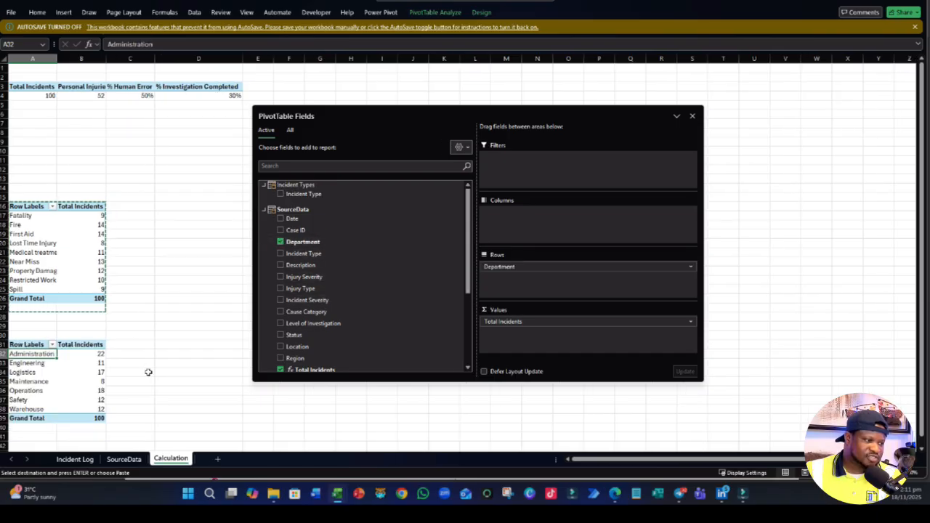
- Paste another copy of the incident type PivotTable at A45 and replace its row field with Cause Category
{"action": "scroll", "coordinate": [130, 367], "scroll_direction": "down", "scroll_amount": 3}
{"action": "left_click", "coordinate": [114, 355]}
{"action": "left_click", "coordinate": [33, 388]}
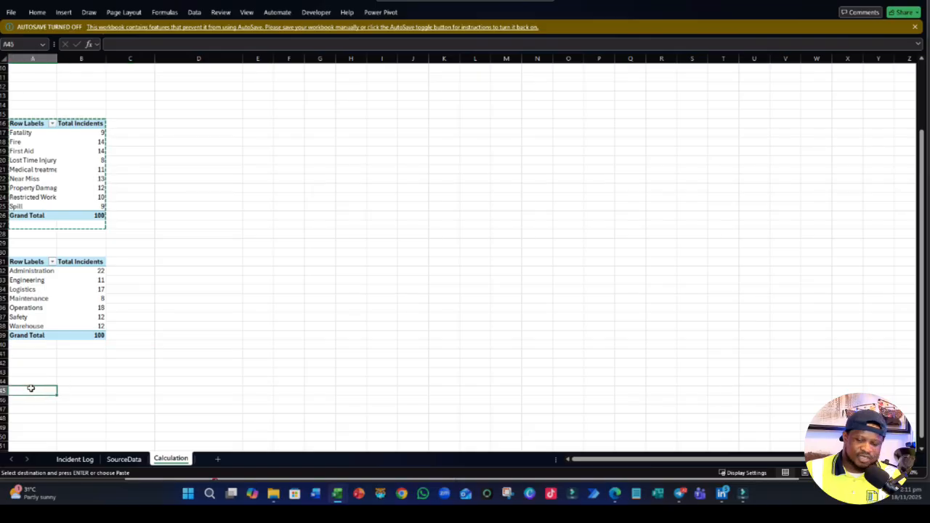
{"action": "key", "text": "ctrl+v"}
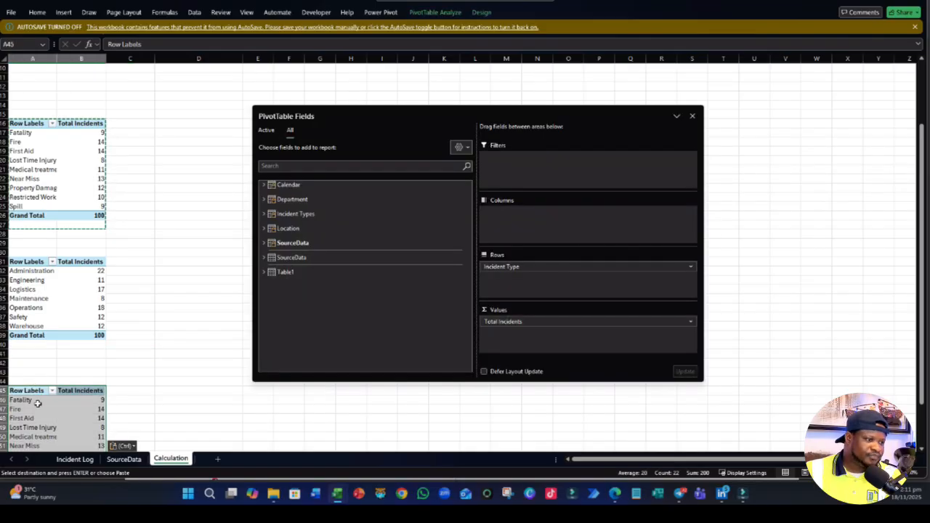
{"action": "left_click", "coordinate": [264, 242]}
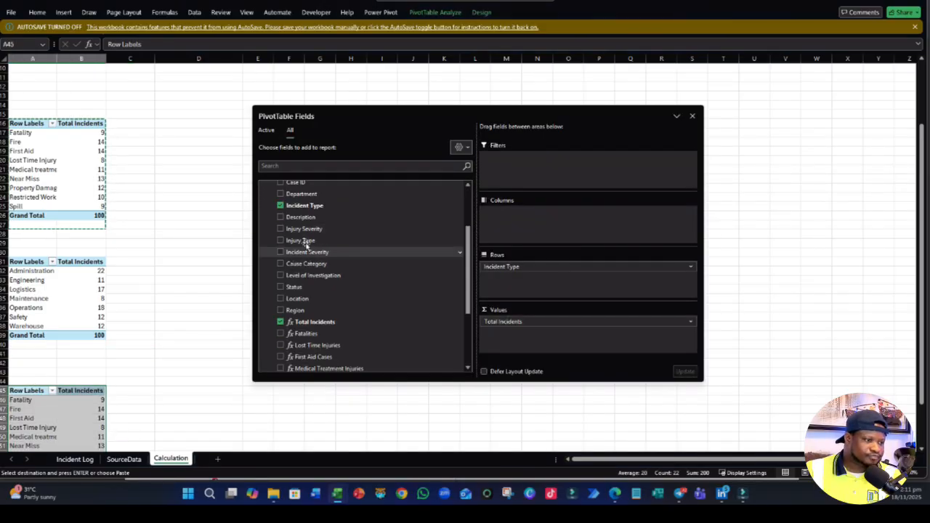
{"action": "left_click", "coordinate": [282, 207]}
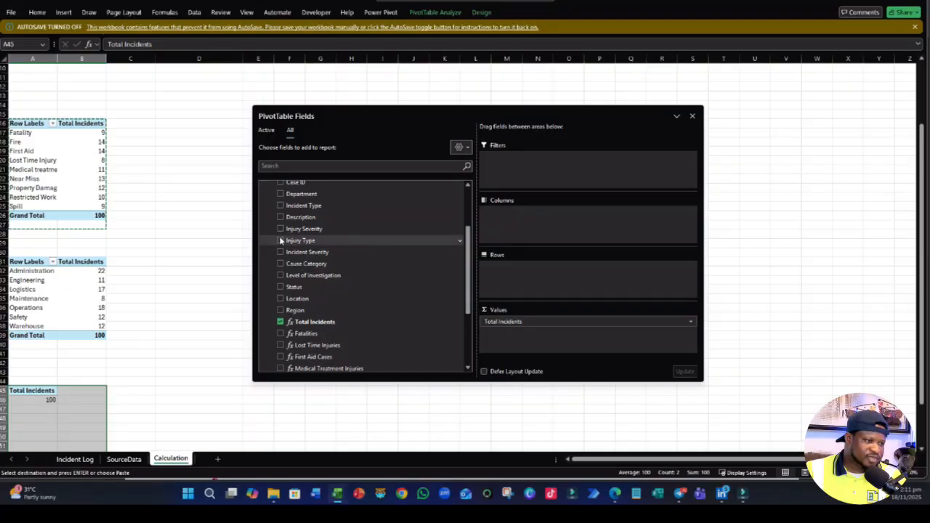
{"action": "left_click", "coordinate": [280, 264]}
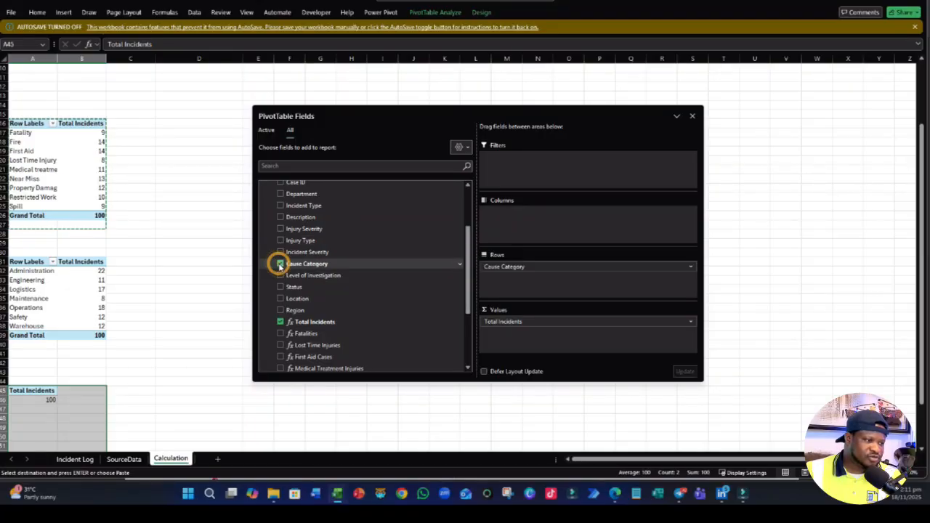
{"action": "scroll", "coordinate": [191, 307], "scroll_direction": "down", "scroll_amount": 3}
{"action": "left_click", "coordinate": [116, 375]}
- Copy the cause category PivotTable starting at A45 and paste it at A57
{"action": "left_click_drag", "start_coordinate": [27, 307], "coordinate": [105, 346]}
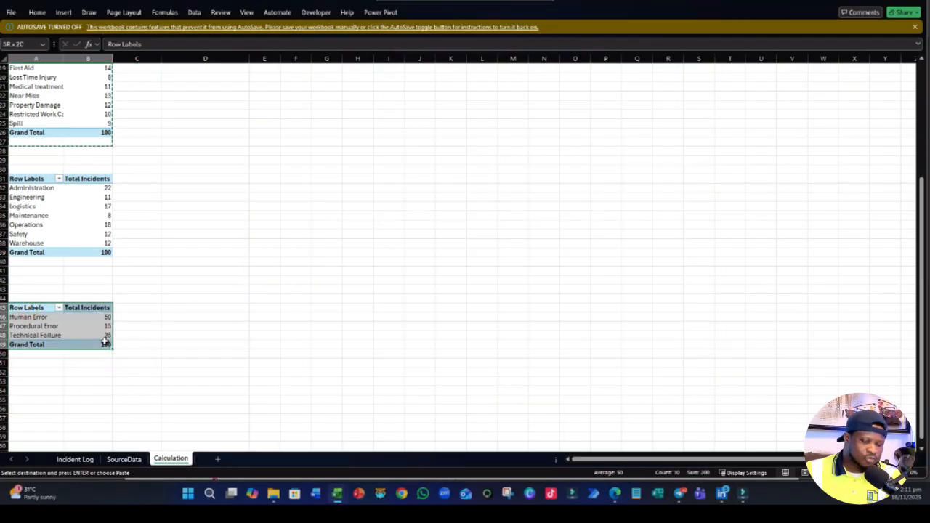
{"action": "key", "text": "ctrl+c"}
{"action": "left_click", "coordinate": [29, 416]}
{"action": "key", "text": "ctrl+v"}
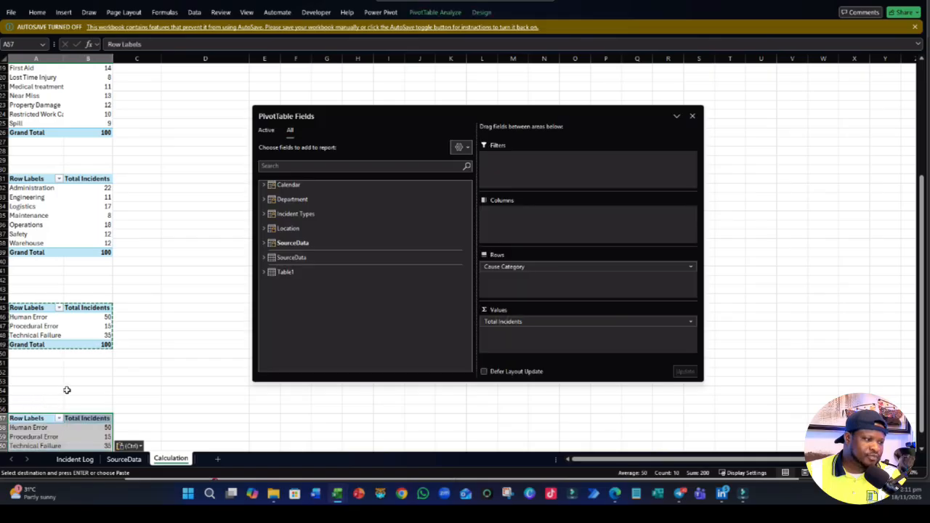
- Examine the existing PivotTables and the SourceData field list for the breakdowns that are still missing
{"action": "scroll", "coordinate": [91, 189], "scroll_direction": "up", "scroll_amount": 6}
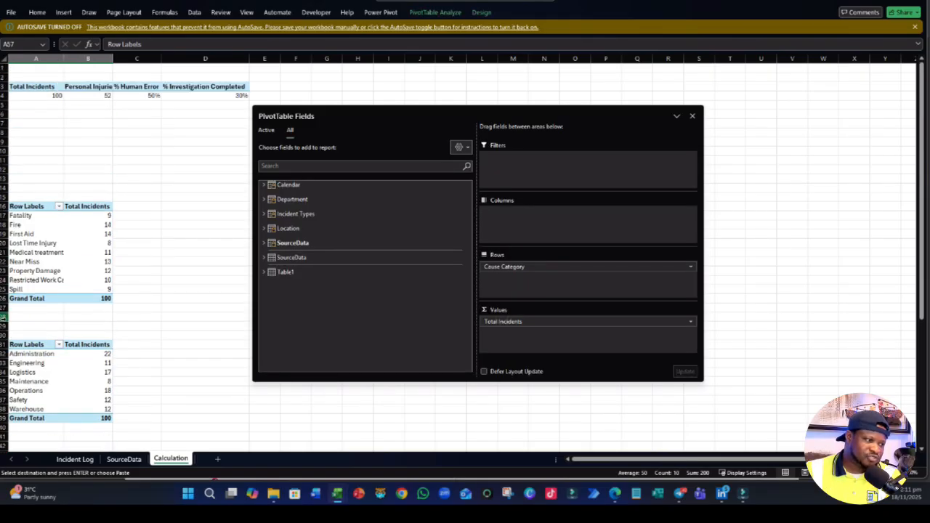
{"action": "scroll", "coordinate": [73, 276], "scroll_direction": "down", "scroll_amount": 5}
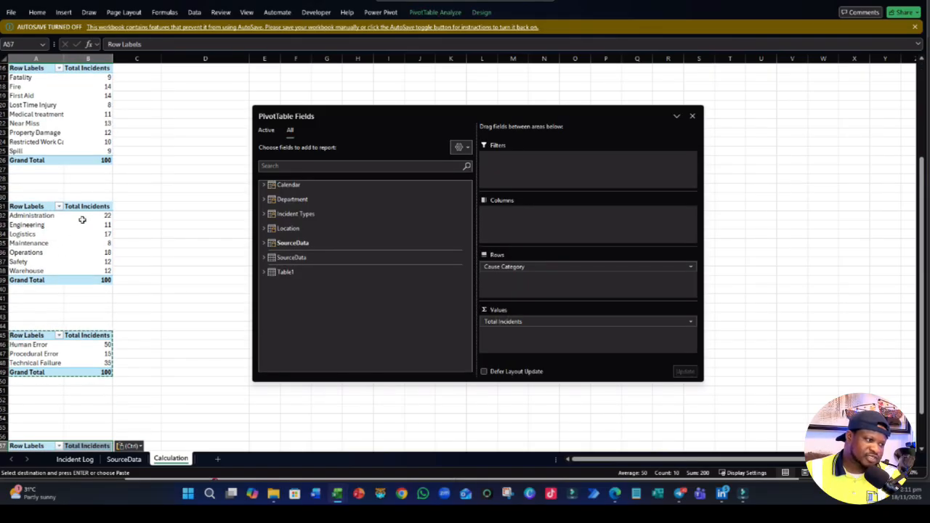
{"action": "scroll", "coordinate": [82, 219], "scroll_direction": "down", "scroll_amount": 2}
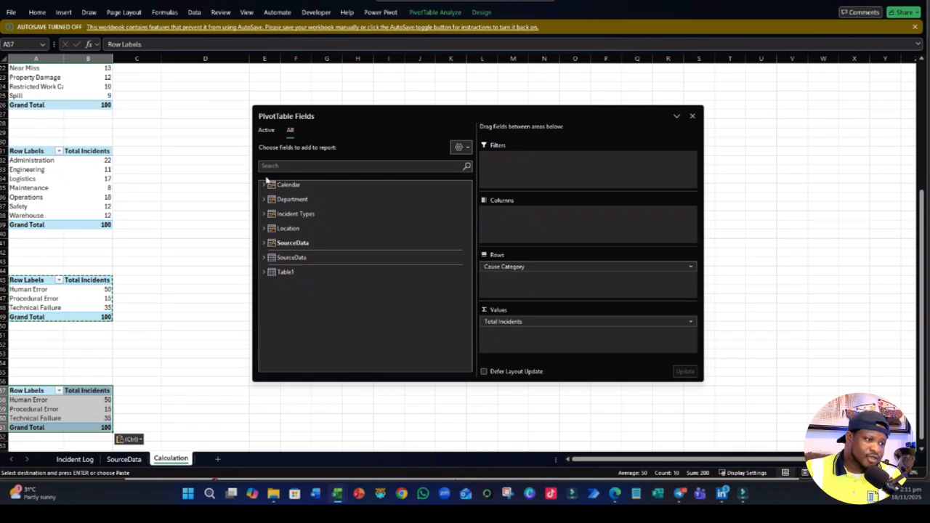
{"action": "left_click", "coordinate": [267, 131]}
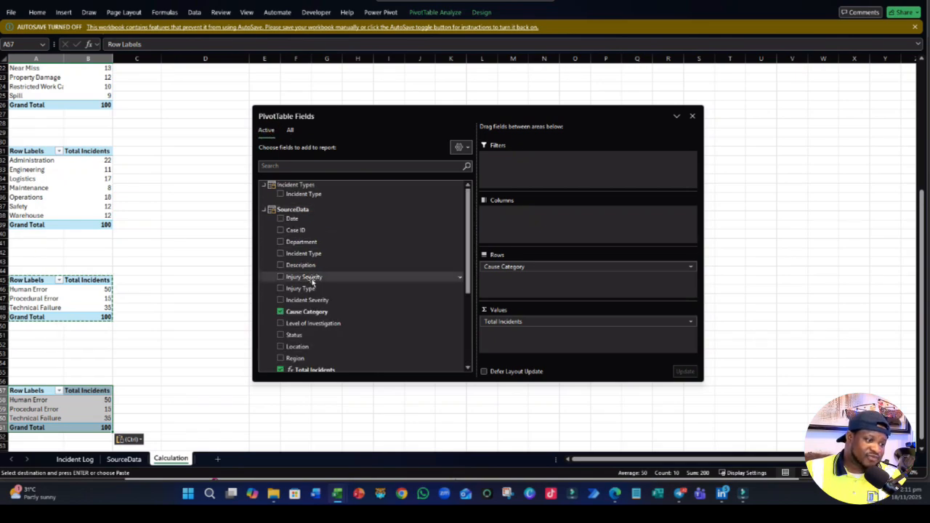
{"action": "scroll", "coordinate": [298, 281], "scroll_direction": "down", "scroll_amount": 1}
{"action": "scroll", "coordinate": [294, 285], "scroll_direction": "down", "scroll_amount": 1}
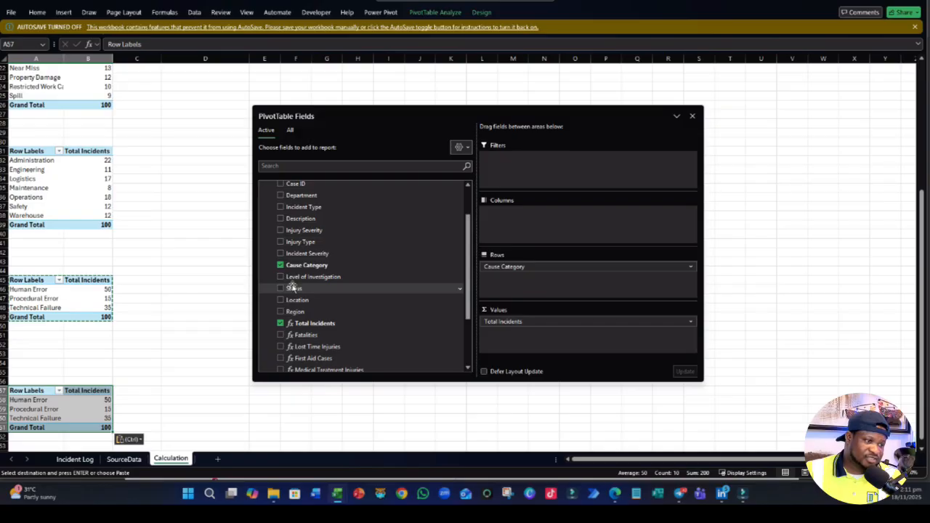
{"action": "scroll", "coordinate": [292, 288], "scroll_direction": "up", "scroll_amount": 1}
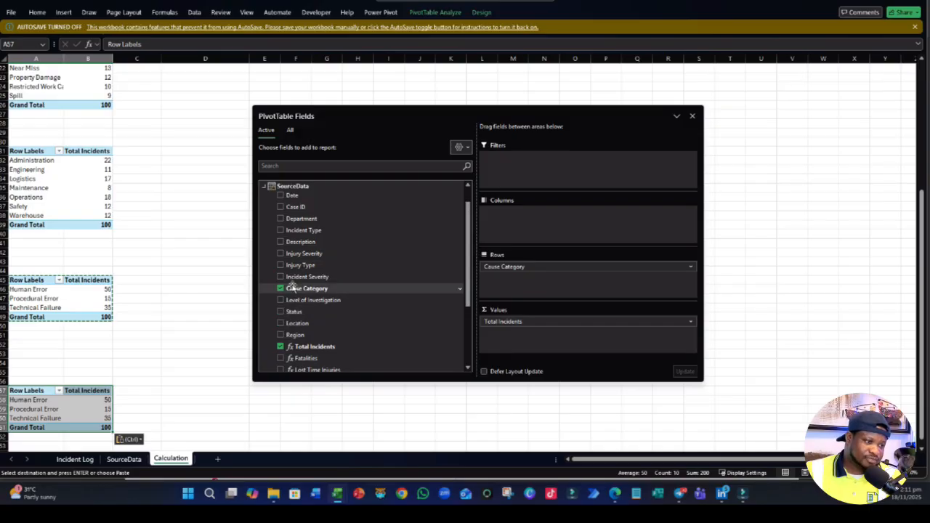
{"action": "scroll", "coordinate": [292, 286], "scroll_direction": "down", "scroll_amount": 1}
{"action": "scroll", "coordinate": [292, 286], "scroll_direction": "up", "scroll_amount": 2}
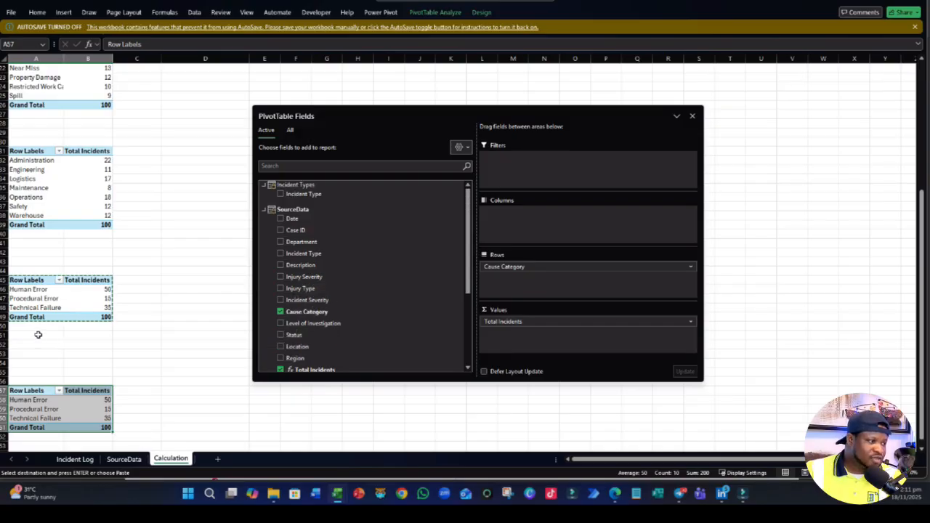
{"action": "scroll", "coordinate": [27, 225], "scroll_direction": "up", "scroll_amount": 2}
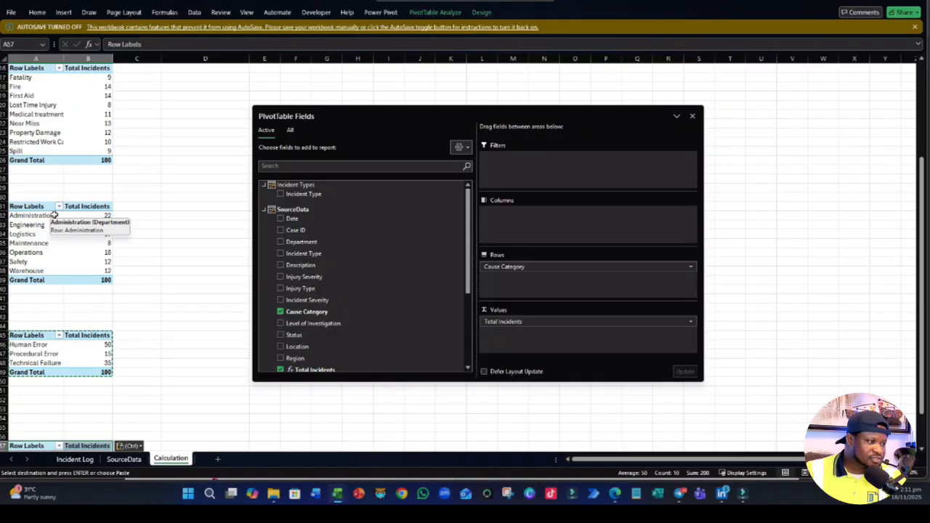
{"action": "scroll", "coordinate": [41, 225], "scroll_direction": "up", "scroll_amount": 1}
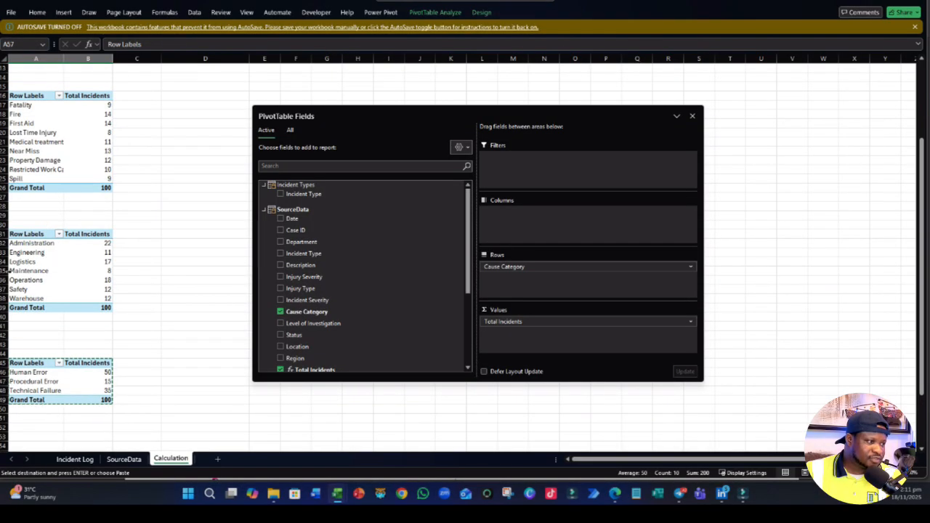
{"action": "scroll", "coordinate": [23, 261], "scroll_direction": "down", "scroll_amount": 2}
{"action": "scroll", "coordinate": [22, 262], "scroll_direction": "down", "scroll_amount": 1}
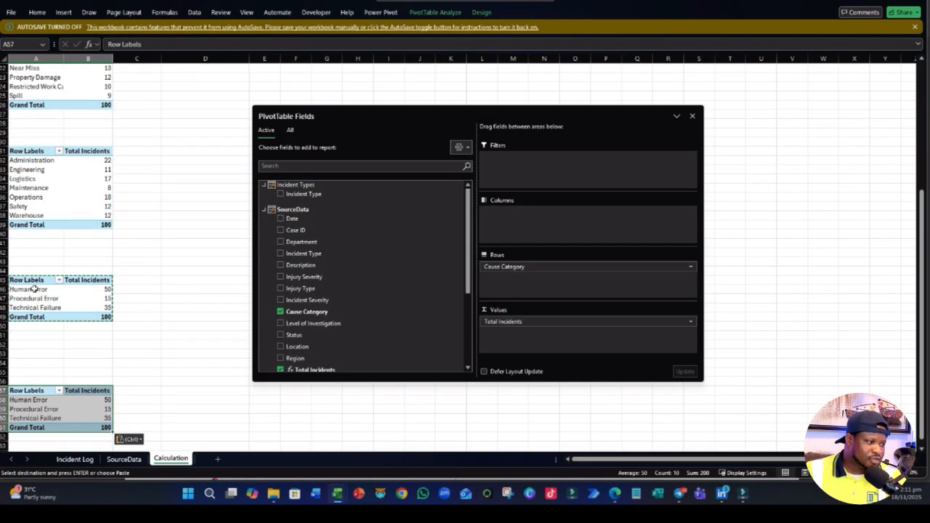
{"action": "scroll", "coordinate": [32, 292], "scroll_direction": "down", "scroll_amount": 2}
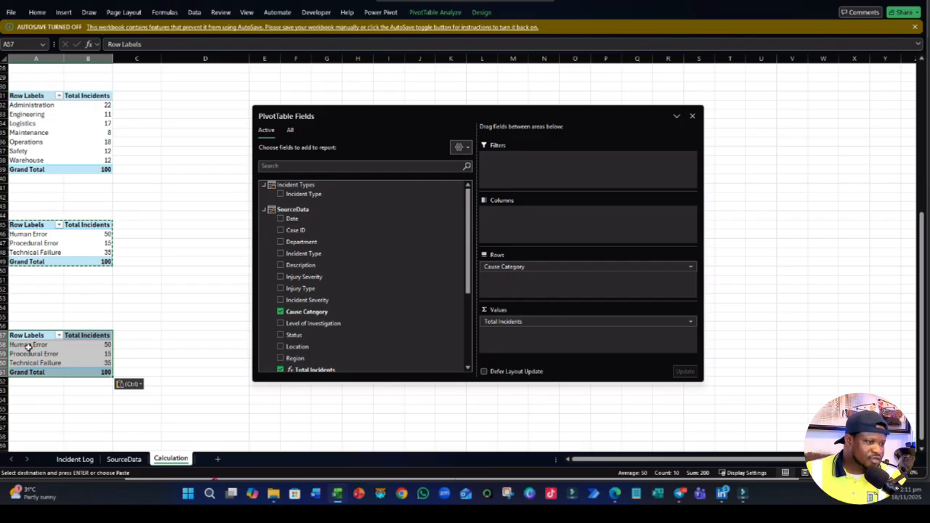
- Replace Cause Category with Injury Severity as the row field of the PivotTable starting at A57
{"action": "scroll", "coordinate": [297, 301], "scroll_direction": "down", "scroll_amount": 1}
{"action": "left_click", "coordinate": [280, 289]}
{"action": "scroll", "coordinate": [291, 309], "scroll_direction": "down", "scroll_amount": 1}
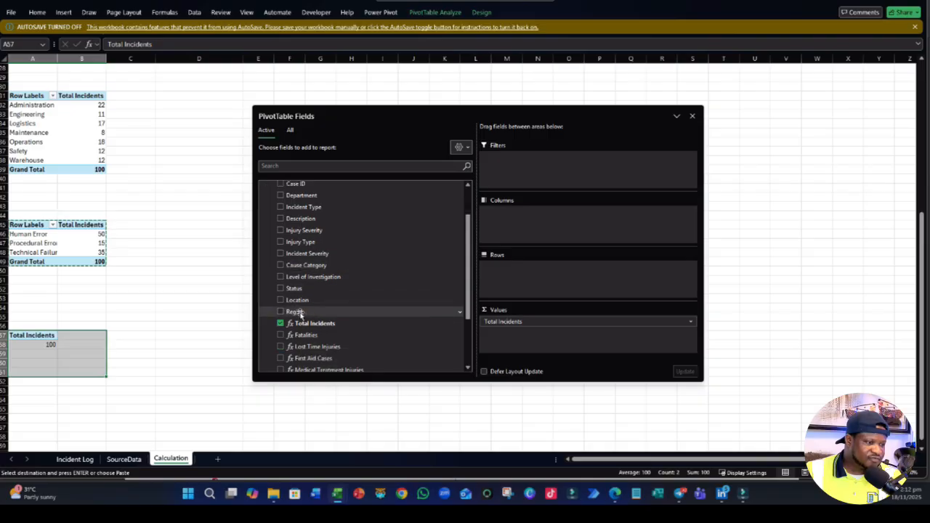
{"action": "left_click", "coordinate": [280, 230]}
{"action": "left_click", "coordinate": [196, 293]}
{"action": "scroll", "coordinate": [197, 294], "scroll_direction": "up", "scroll_amount": 9}
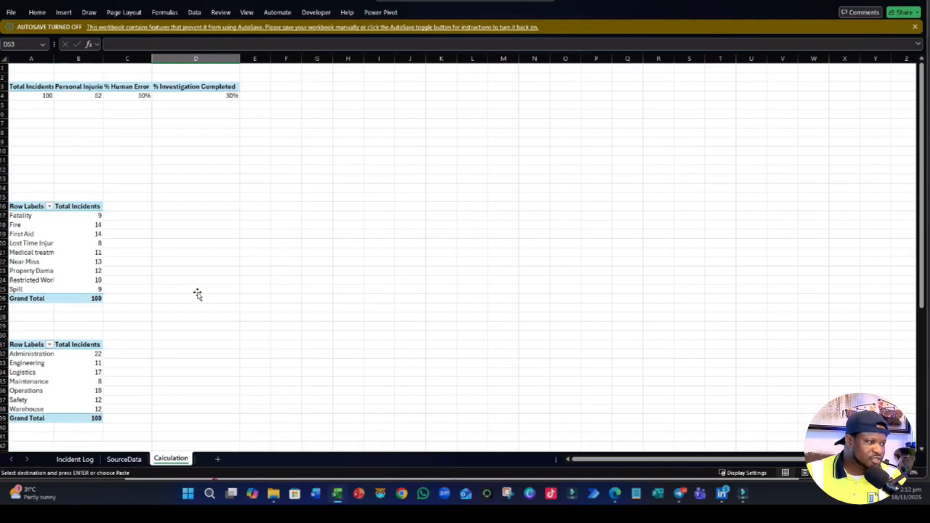
- Check the row fields of the incident type, department, cause category and injury severity PivotTables on the Calculation sheet
{"action": "left_click", "coordinate": [40, 249]}
{"action": "scroll", "coordinate": [58, 290], "scroll_direction": "down", "scroll_amount": 3}
{"action": "left_click", "coordinate": [63, 297]}
{"action": "scroll", "coordinate": [73, 287], "scroll_direction": "down", "scroll_amount": 3}
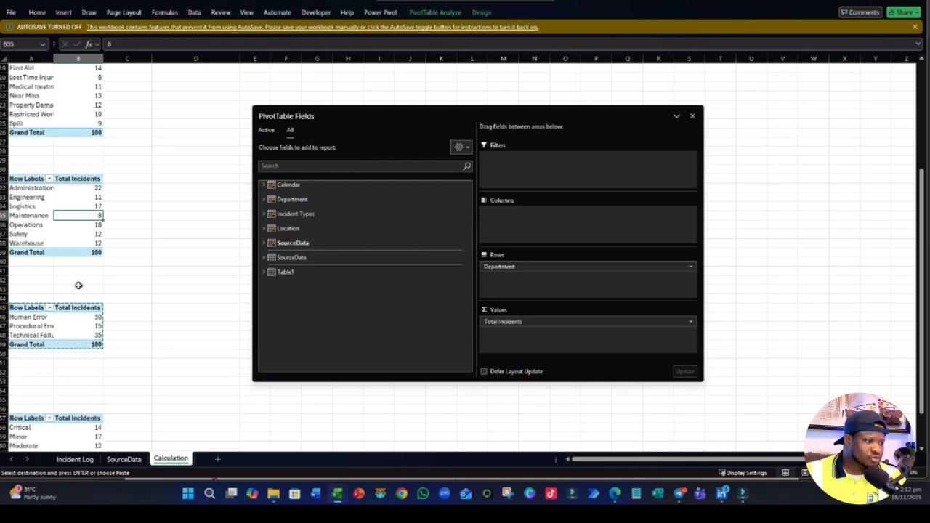
{"action": "left_click", "coordinate": [56, 325]}
{"action": "scroll", "coordinate": [61, 326], "scroll_direction": "down", "scroll_amount": 3}
{"action": "left_click", "coordinate": [59, 362]}
{"action": "scroll", "coordinate": [66, 349], "scroll_direction": "down", "scroll_amount": 4}
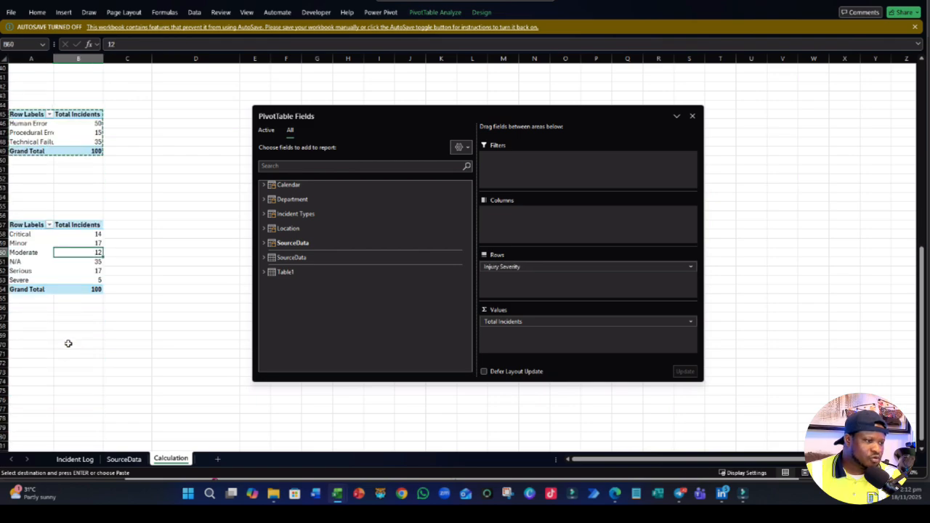
{"action": "scroll", "coordinate": [69, 341], "scroll_direction": "up", "scroll_amount": 8}
{"action": "scroll", "coordinate": [155, 305], "scroll_direction": "up", "scroll_amount": 5}
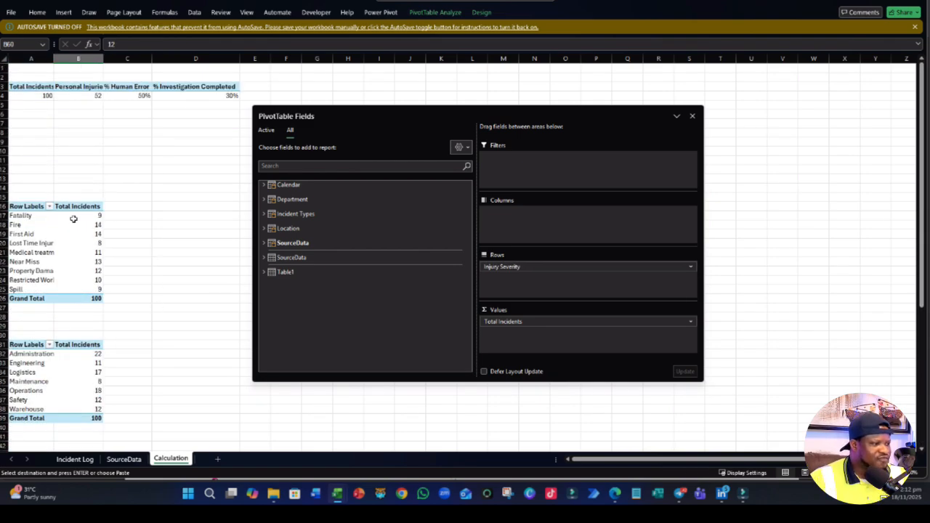
{"action": "left_click", "coordinate": [50, 224]}
{"action": "scroll", "coordinate": [72, 305], "scroll_direction": "down", "scroll_amount": 2}
{"action": "left_click", "coordinate": [76, 345]}
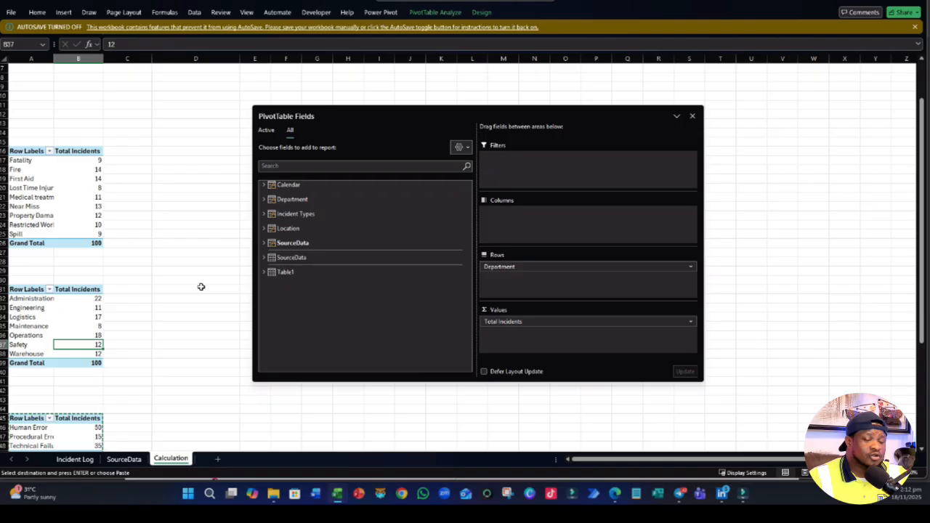
{"action": "scroll", "coordinate": [167, 263], "scroll_direction": "up", "scroll_amount": 2}
{"action": "left_click", "coordinate": [168, 269]}
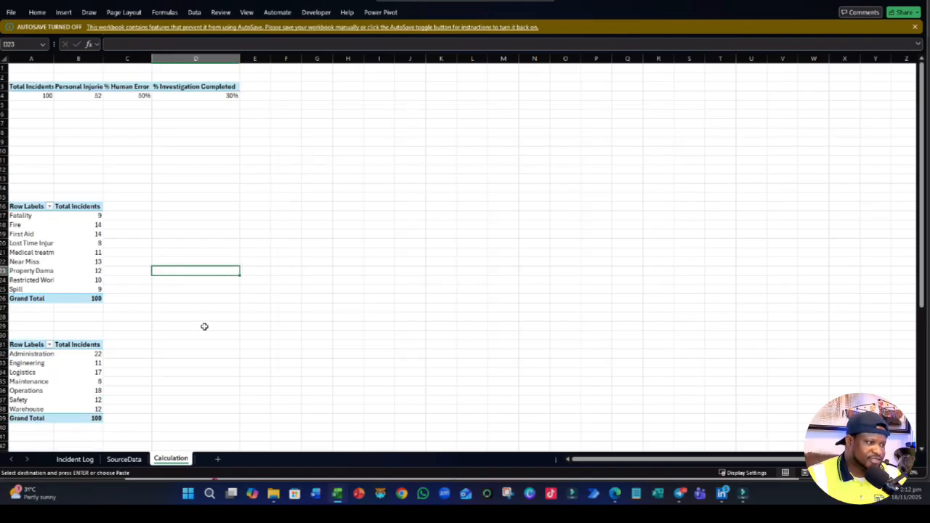
{"action": "left_click", "coordinate": [52, 262]}
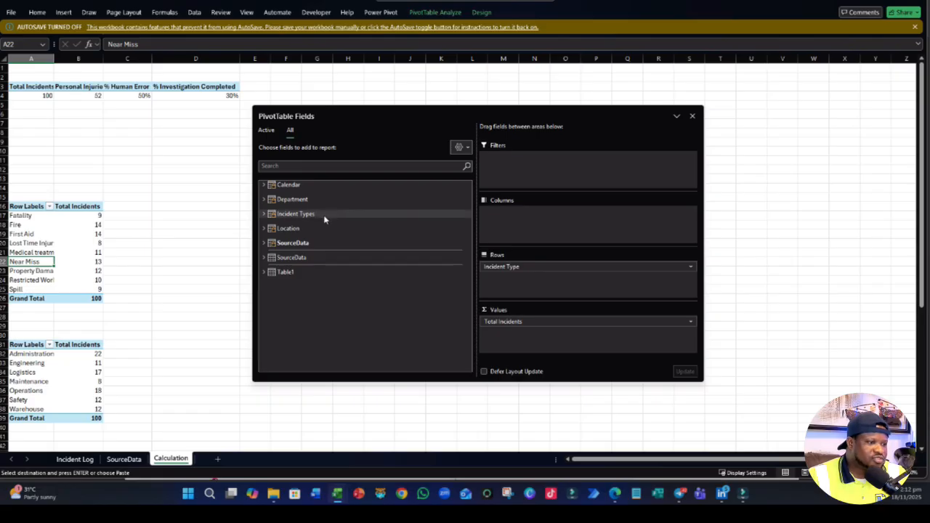
{"action": "left_click", "coordinate": [232, 253]}
{"action": "left_click", "coordinate": [355, 224]}
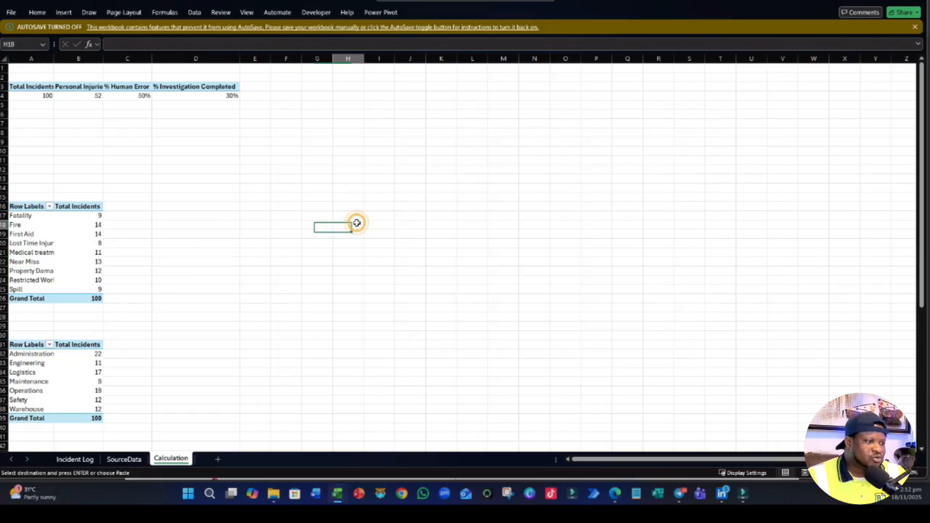
- Copy the incident type PivotTable starting at A16 and paste it at F16
{"action": "left_click_drag", "start_coordinate": [15, 209], "coordinate": [89, 289]}
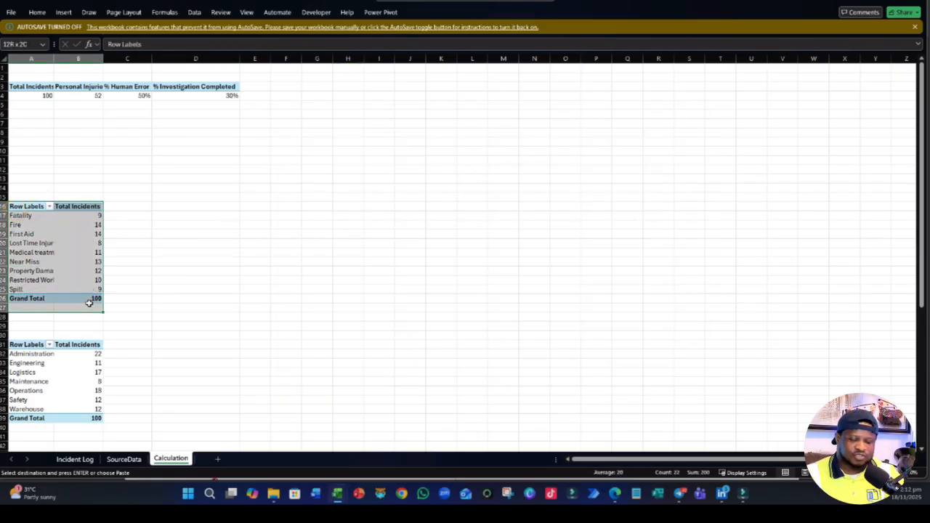
{"action": "left_click", "coordinate": [198, 261]}
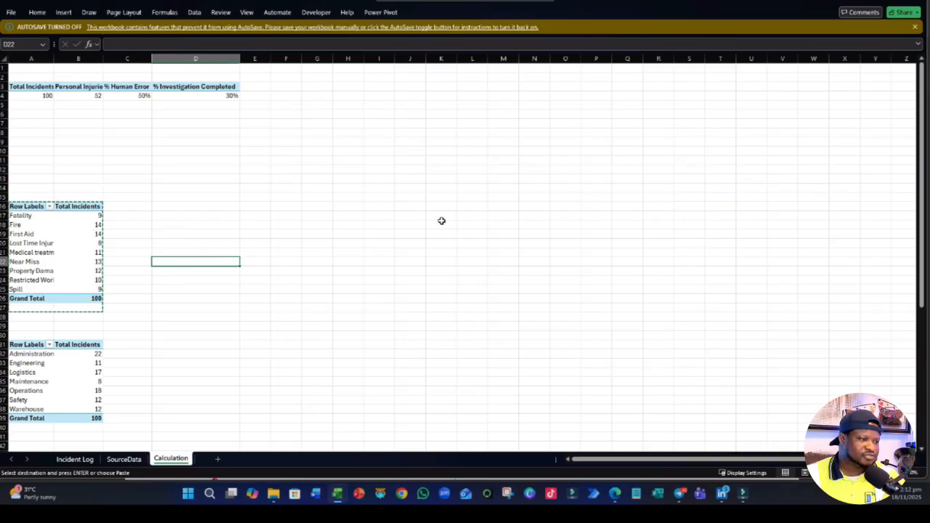
{"action": "left_click", "coordinate": [359, 206]}
{"action": "left_click", "coordinate": [279, 210]}
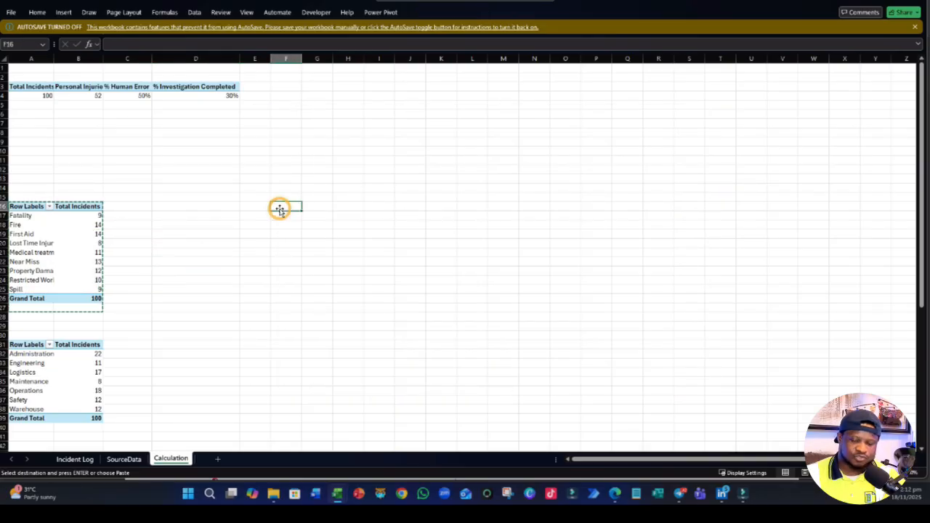
{"action": "key", "text": "ctrl+v"}
{"action": "left_click", "coordinate": [161, 307]}
- Remove Incident Type from the rows of the PivotTable at F16
{"action": "left_click", "coordinate": [315, 252]}
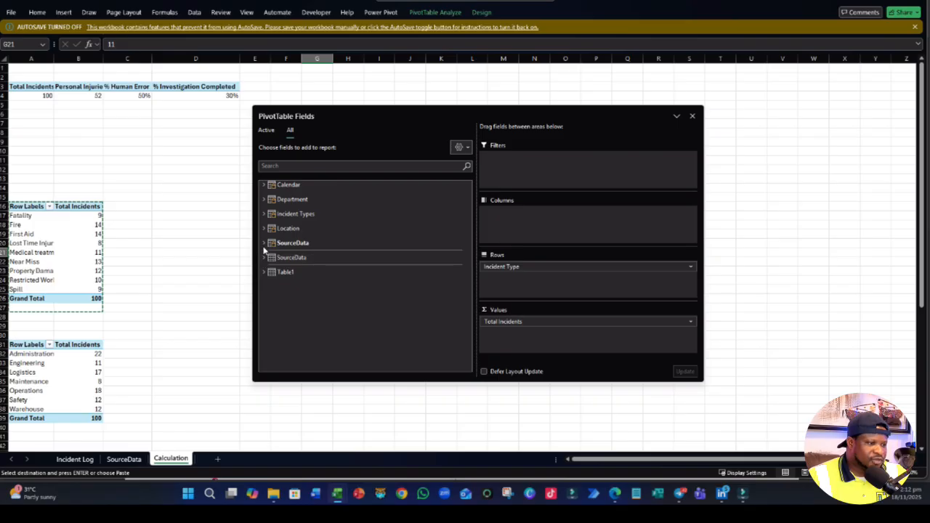
{"action": "left_click", "coordinate": [262, 242]}
{"action": "left_click", "coordinate": [280, 228]}
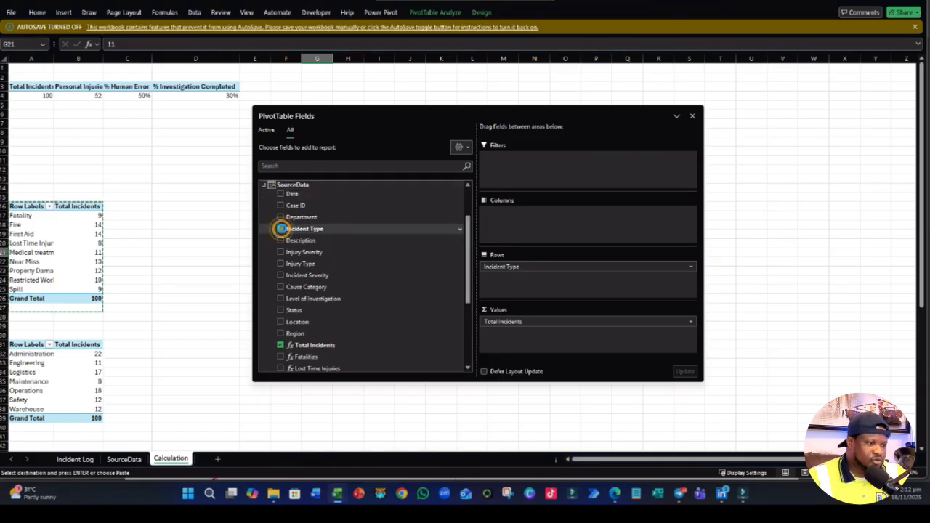
- Try the Calendar table's Date Hierarchy as the row field of the PivotTable at F16
{"action": "left_click", "coordinate": [262, 185]}
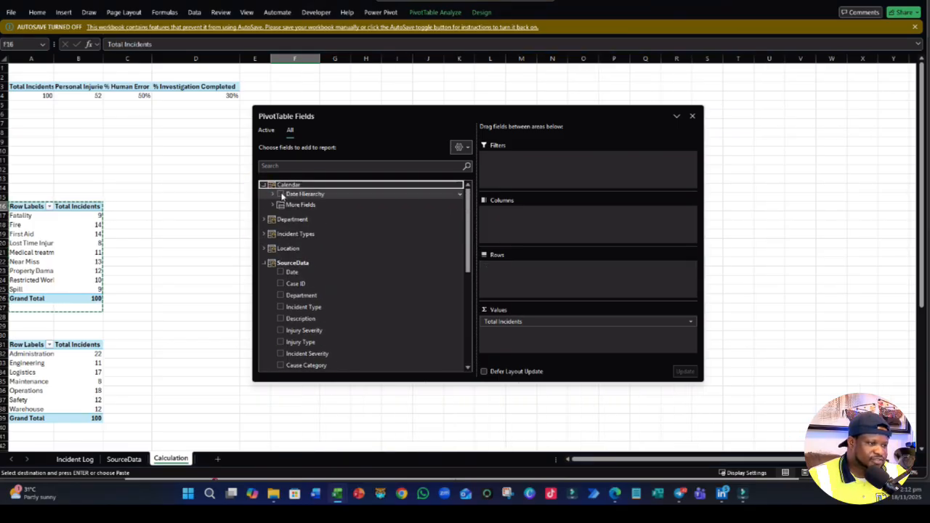
{"action": "left_click", "coordinate": [273, 194]}
{"action": "left_click", "coordinate": [273, 194]}
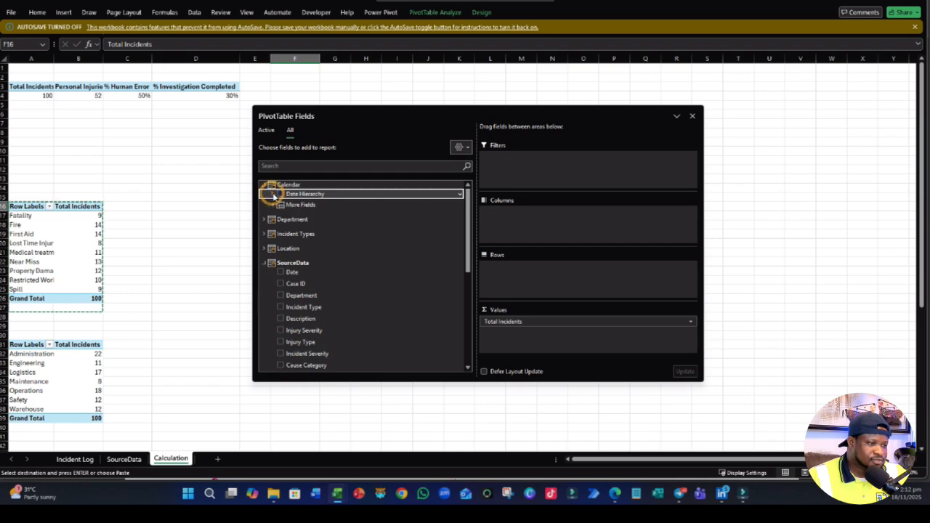
{"action": "left_click", "coordinate": [274, 194]}
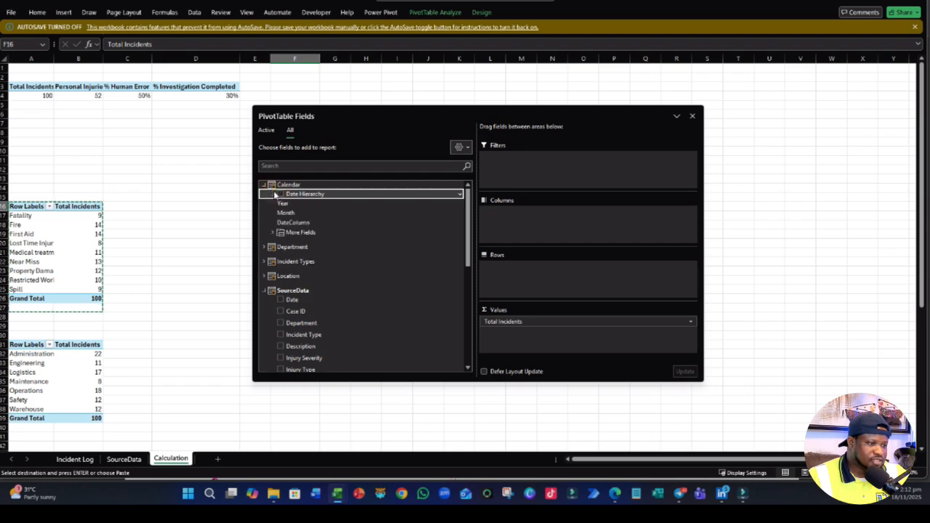
{"action": "left_click", "coordinate": [281, 194]}
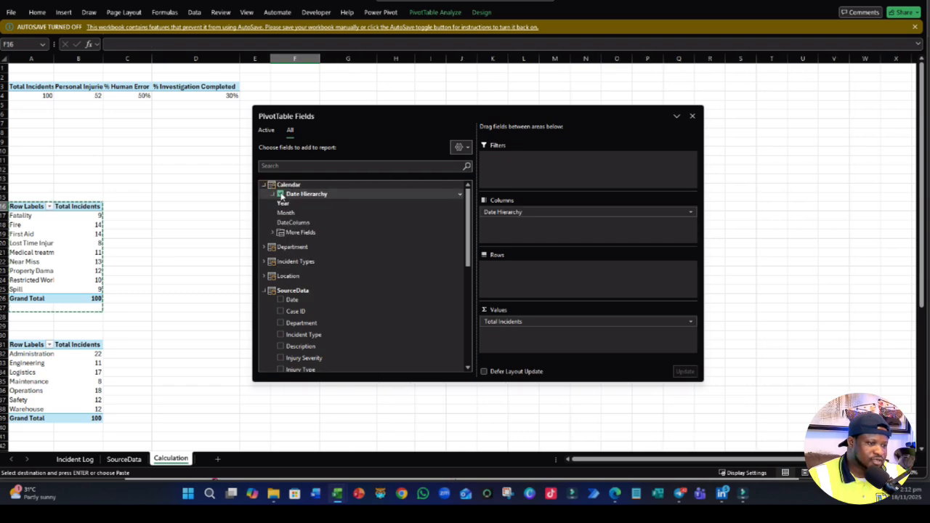
{"action": "left_click_drag", "start_coordinate": [530, 212], "coordinate": [514, 280]}
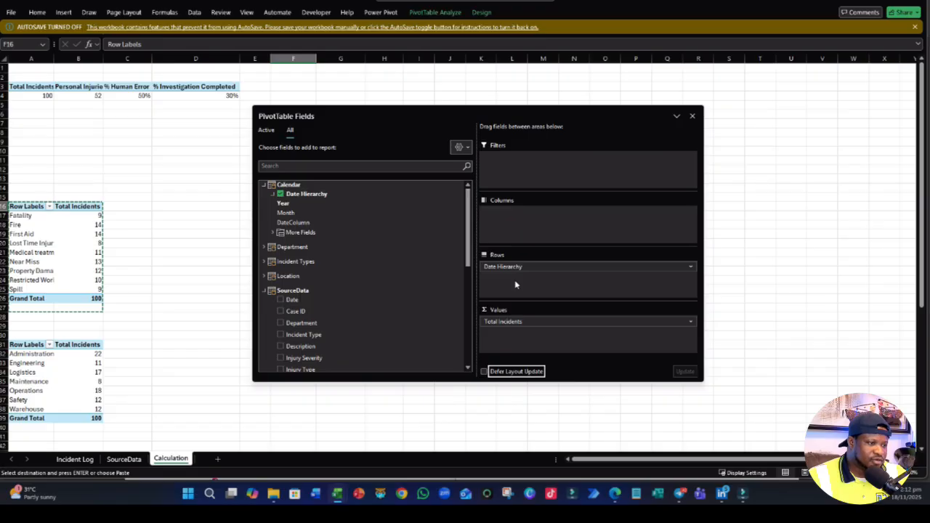
- Replace Date Hierarchy with the Calendar table's Month field as the row field of the PivotTable at F16
{"action": "left_click", "coordinate": [274, 194]}
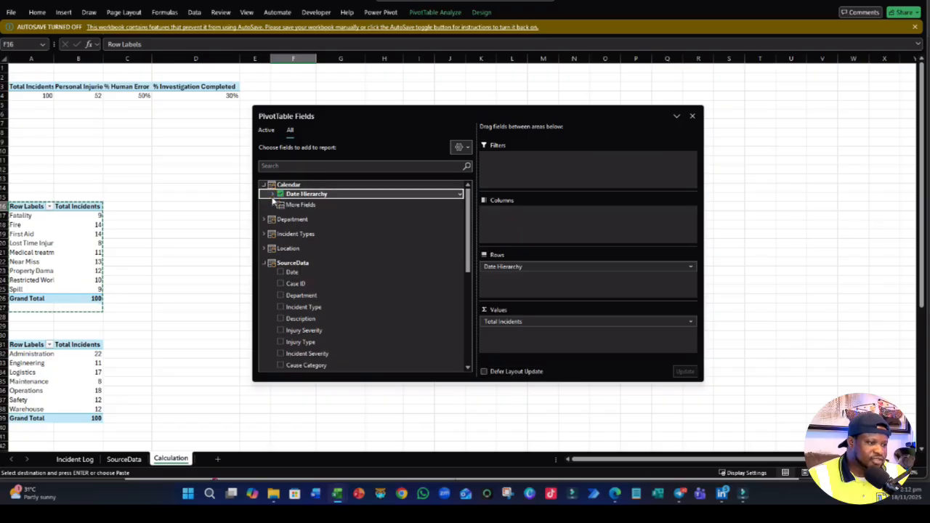
{"action": "left_click", "coordinate": [272, 197]}
{"action": "left_click", "coordinate": [272, 233]}
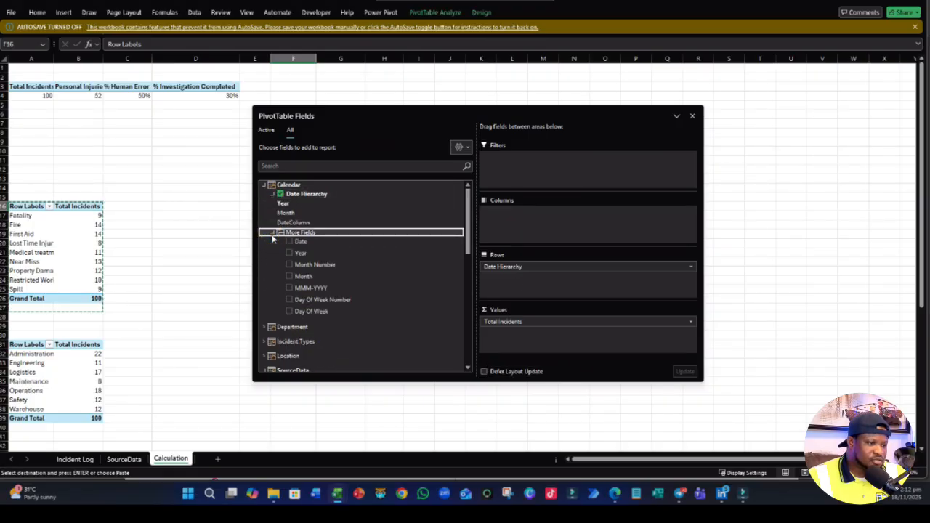
{"action": "left_click", "coordinate": [288, 277]}
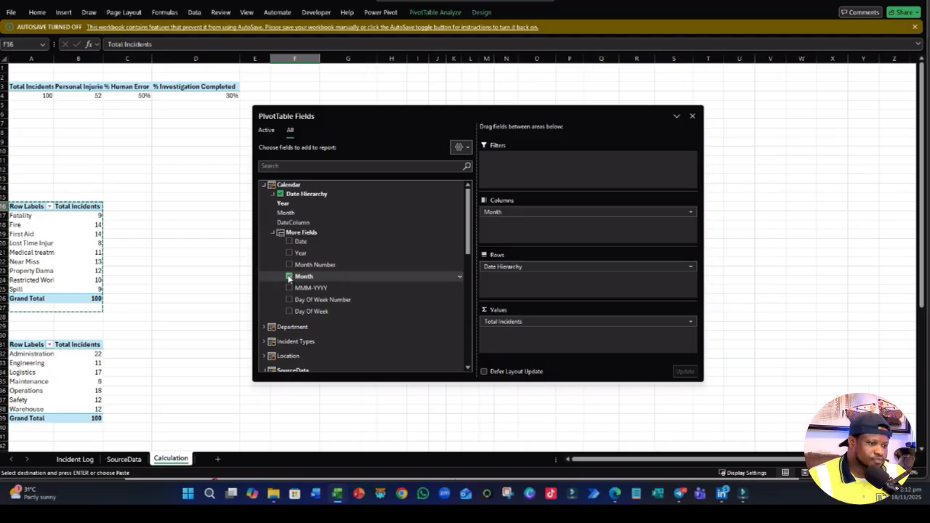
{"action": "left_click", "coordinate": [586, 266]}
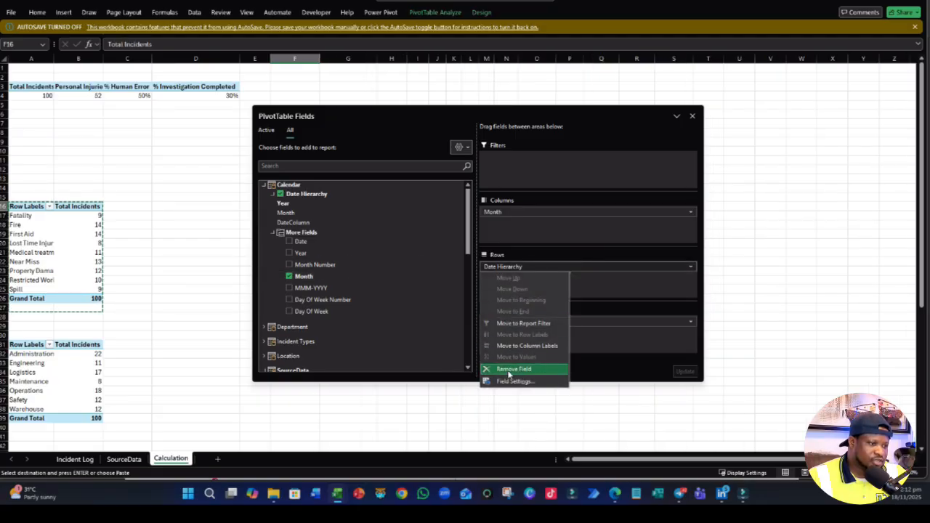
{"action": "left_click", "coordinate": [513, 368]}
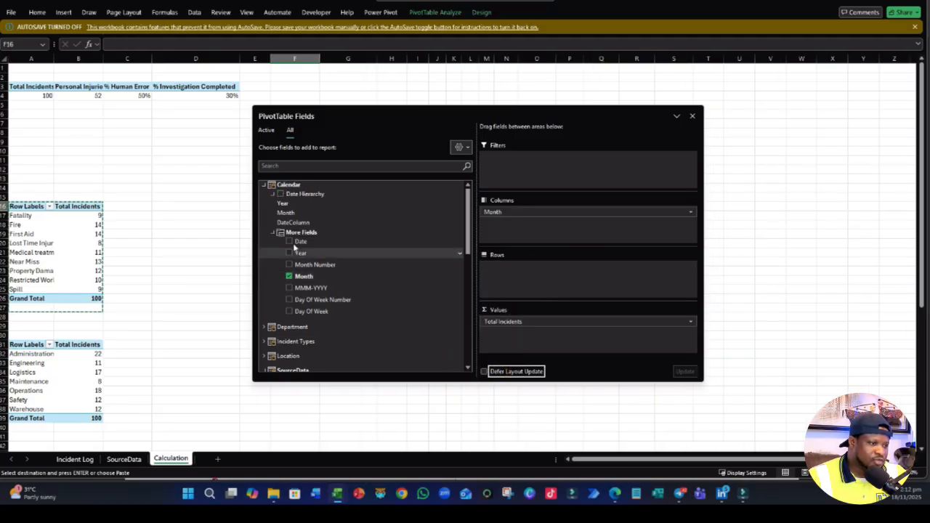
{"action": "left_click", "coordinate": [272, 194]}
{"action": "left_click", "coordinate": [264, 186]}
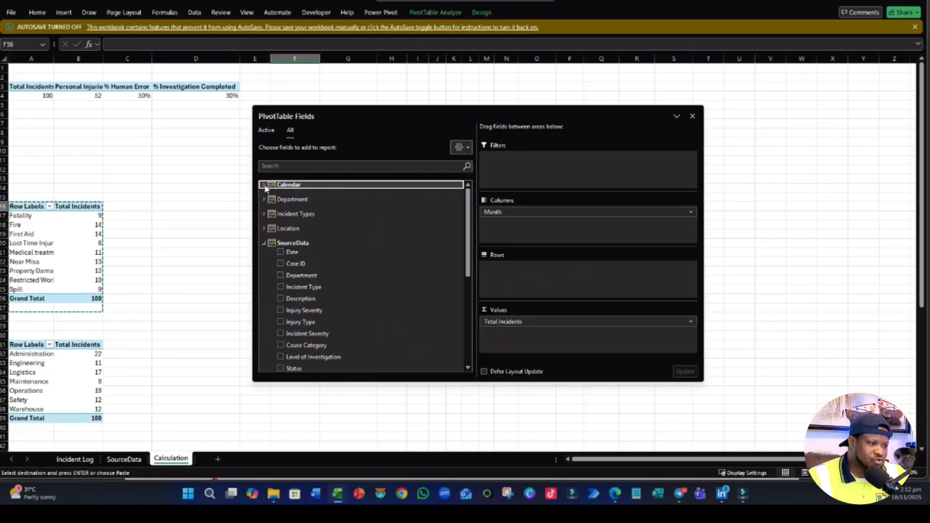
{"action": "left_click", "coordinate": [263, 185]}
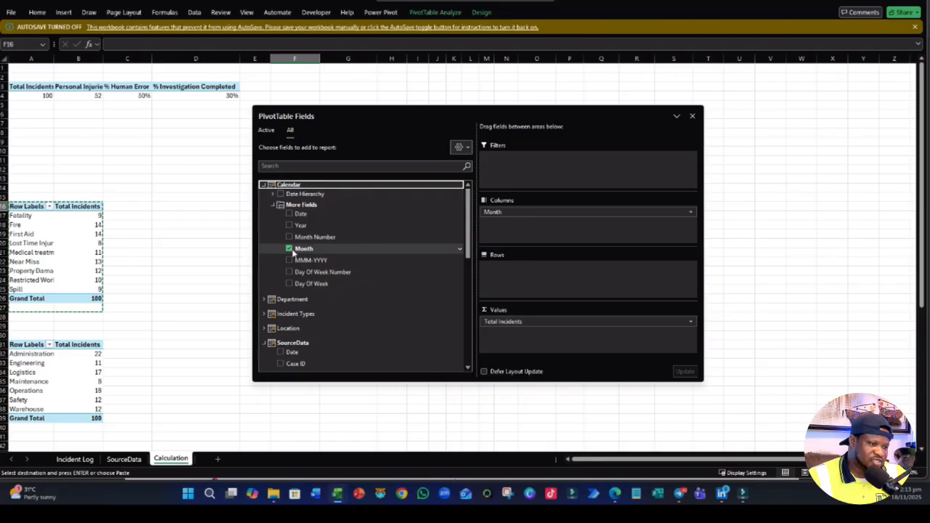
{"action": "left_click_drag", "start_coordinate": [550, 212], "coordinate": [505, 273]}
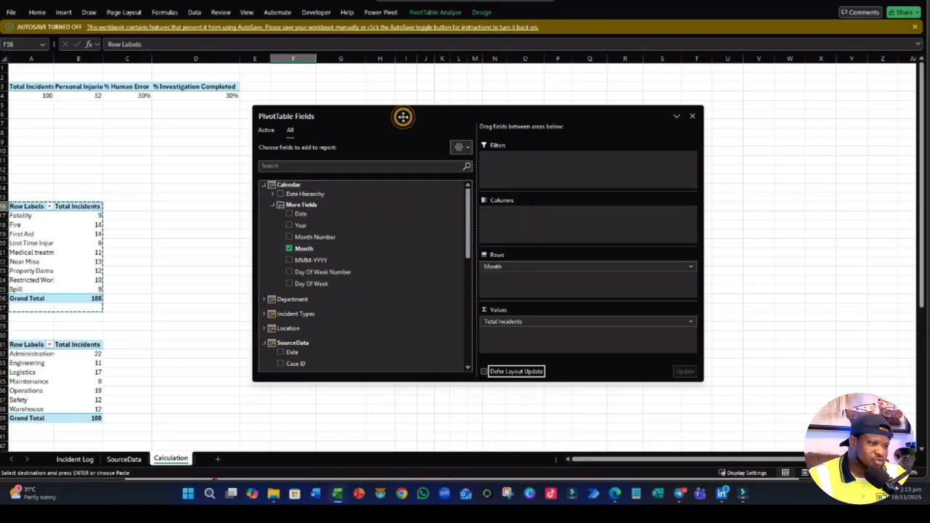
- Move the PivotTable Fields pane clear of the monthly PivotTable at F16 and review its incident counts
{"action": "left_click_drag", "start_coordinate": [403, 116], "coordinate": [649, 155]}
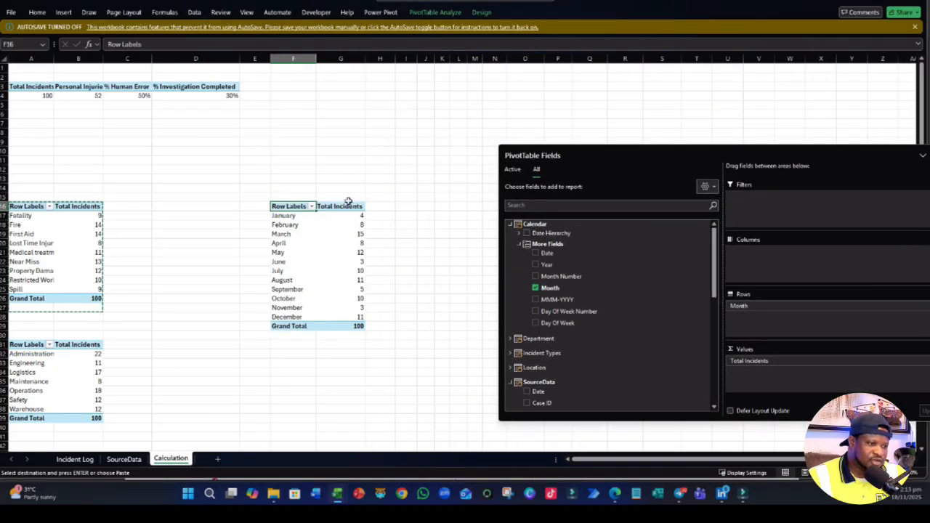
{"action": "left_click_drag", "start_coordinate": [706, 153], "coordinate": [439, 112]}
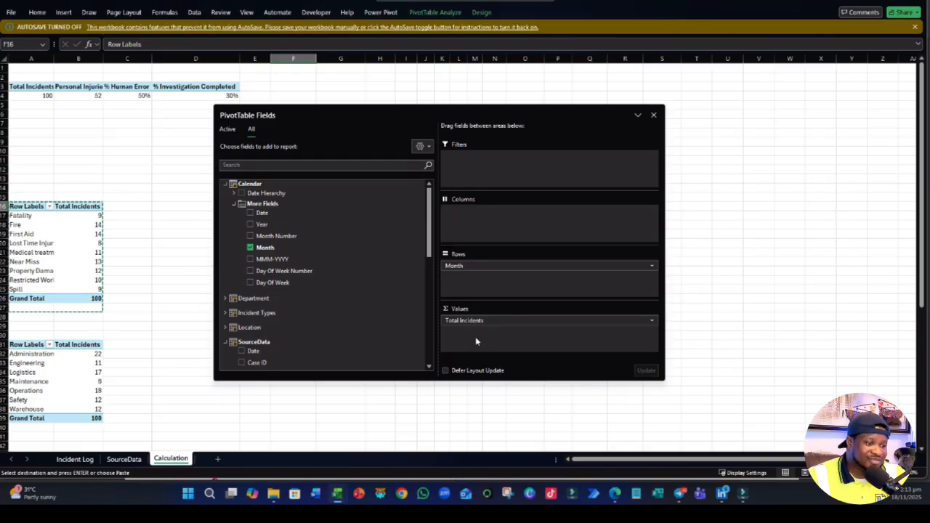
{"action": "left_click_drag", "start_coordinate": [356, 104], "coordinate": [728, 114]}
{"action": "left_click", "coordinate": [387, 375]}
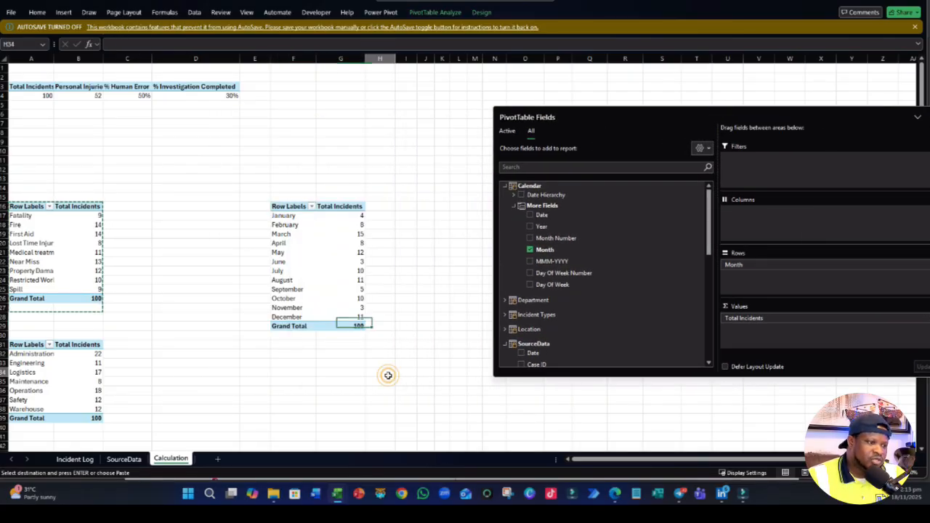
{"action": "left_click", "coordinate": [289, 230]}
{"action": "left_click", "coordinate": [426, 307]}
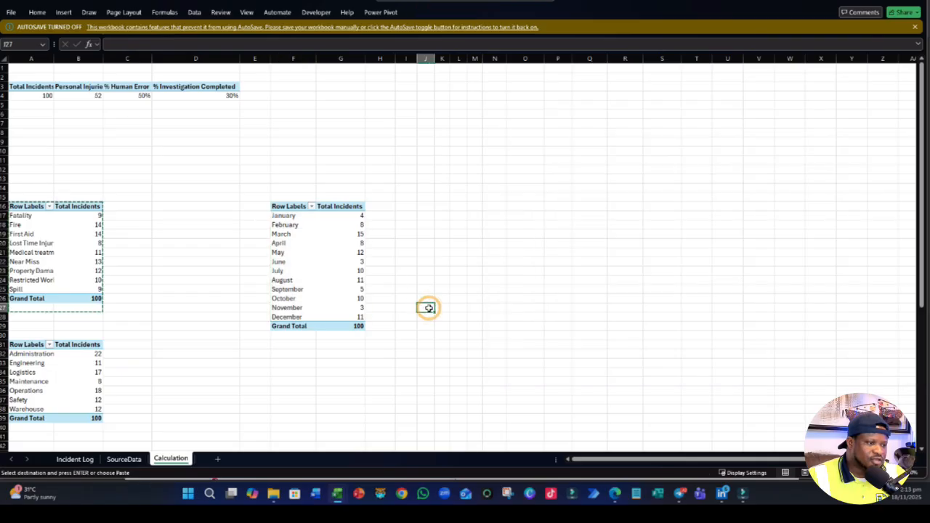
- Review the incident type, monthly, department, cause category and injury severity PivotTables against each other
{"action": "scroll", "coordinate": [383, 328], "scroll_direction": "down", "scroll_amount": 7}
{"action": "scroll", "coordinate": [382, 326], "scroll_direction": "up", "scroll_amount": 6}
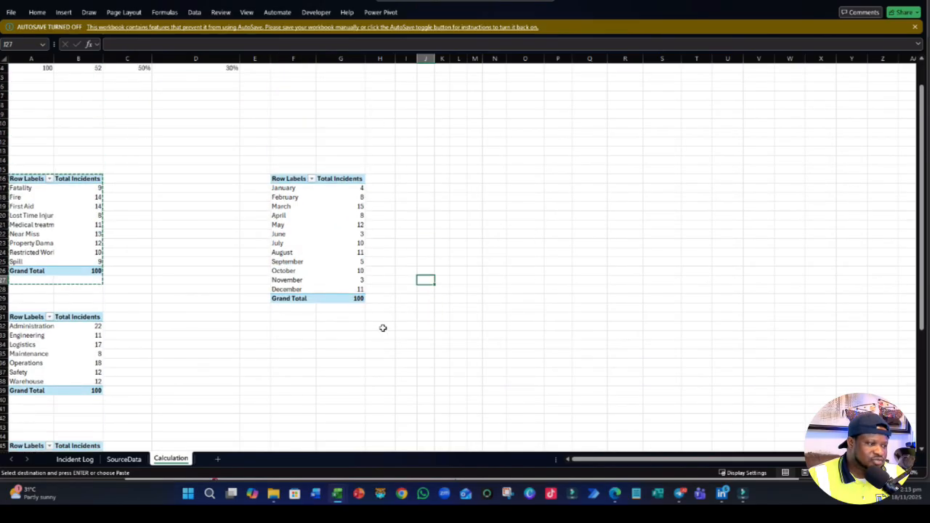
{"action": "left_click", "coordinate": [67, 233]}
{"action": "left_click", "coordinate": [317, 240]}
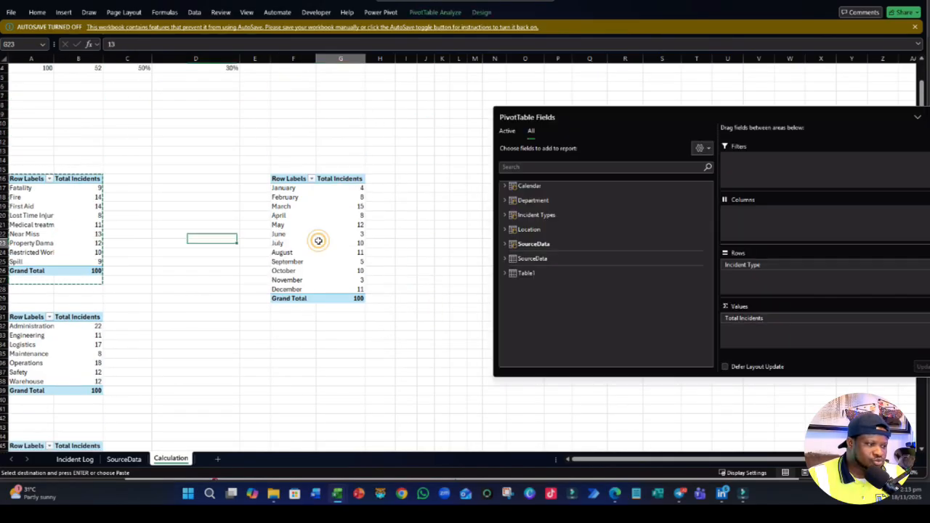
{"action": "left_click", "coordinate": [35, 354]}
{"action": "scroll", "coordinate": [84, 336], "scroll_direction": "down", "scroll_amount": 5}
{"action": "left_click", "coordinate": [66, 313]}
{"action": "scroll", "coordinate": [67, 315], "scroll_direction": "down", "scroll_amount": 3}
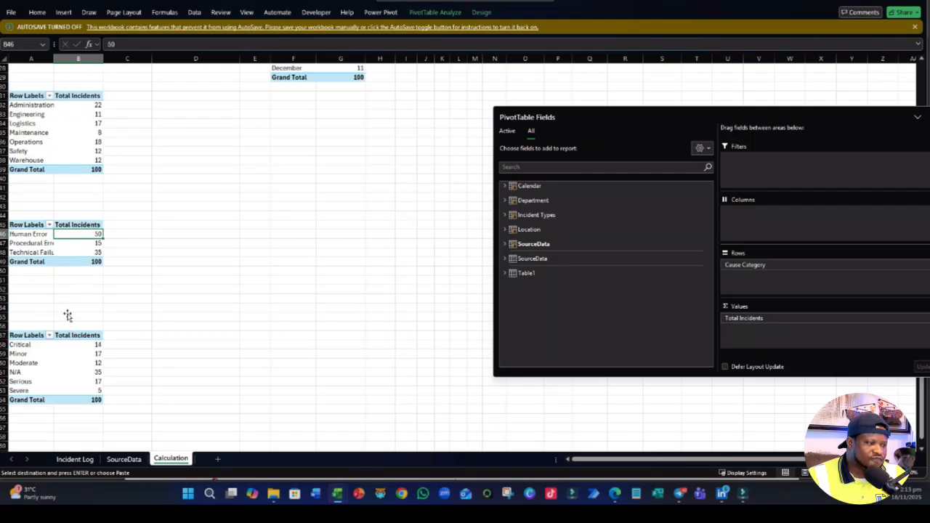
{"action": "left_click_drag", "start_coordinate": [60, 361], "coordinate": [70, 355]}
{"action": "left_click", "coordinate": [299, 299]}
{"action": "scroll", "coordinate": [301, 297], "scroll_direction": "up", "scroll_amount": 9}
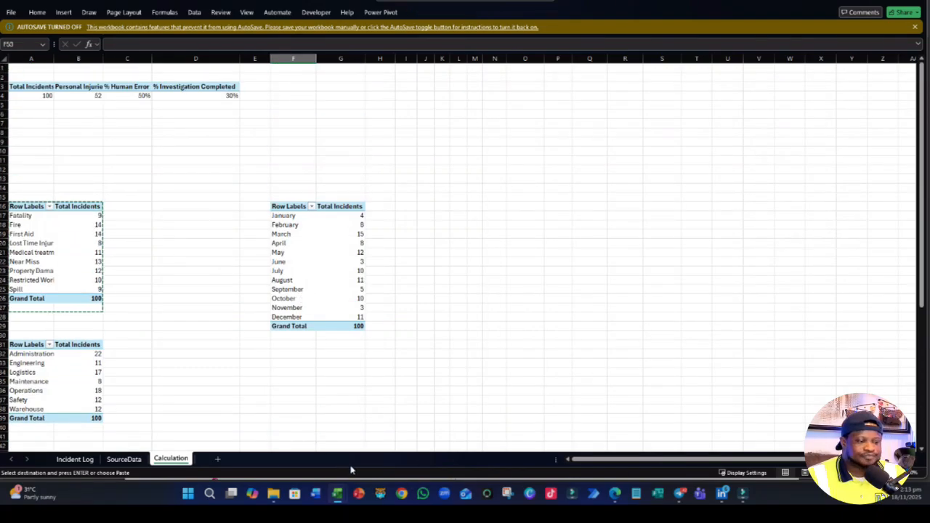
- Switch to the project brief PDF in the browser and select the question about incident trend over time and the peak month
{"action": "left_click", "coordinate": [615, 493]}
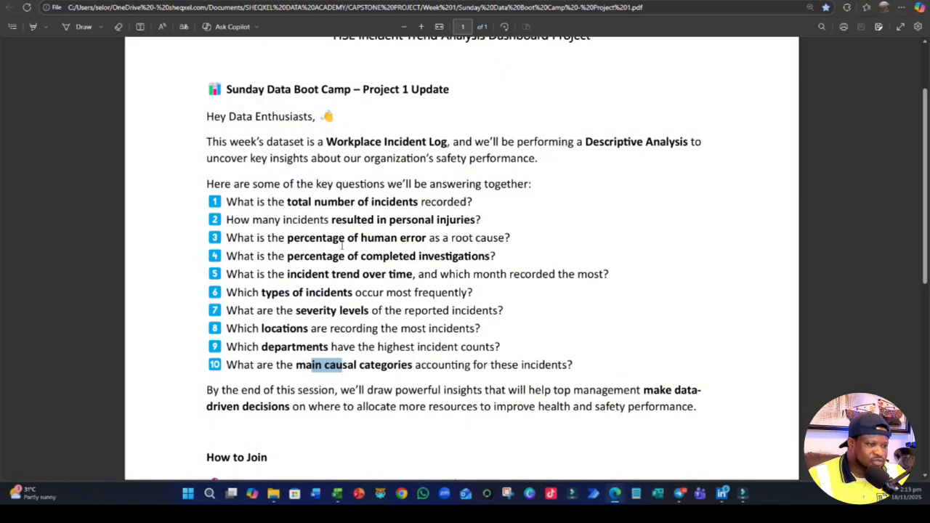
{"action": "left_click_drag", "start_coordinate": [286, 274], "coordinate": [587, 274]}
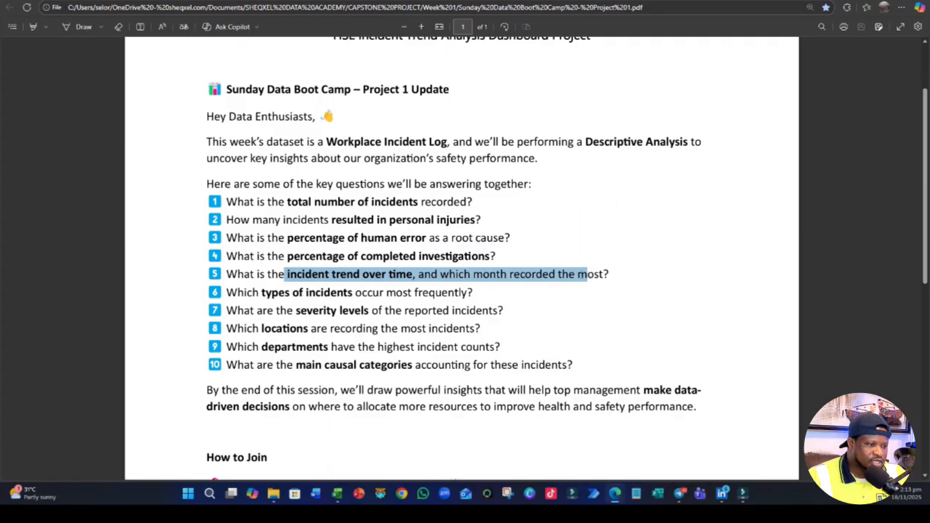
- Select the brief's questions on incident types, severity levels and locations one after another to check what remains to answer
{"action": "left_click_drag", "start_coordinate": [262, 292], "coordinate": [354, 293]}
{"action": "left_click_drag", "start_coordinate": [295, 311], "coordinate": [384, 311]}
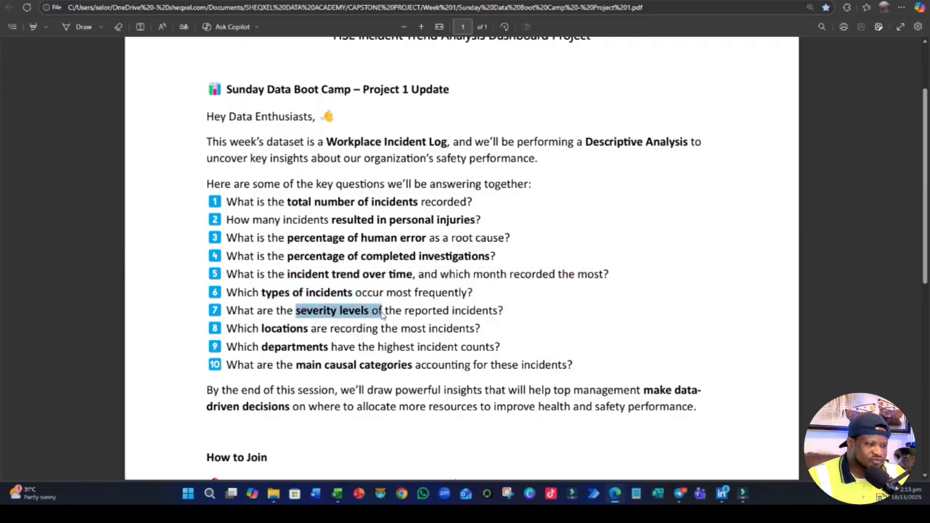
{"action": "left_click_drag", "start_coordinate": [253, 328], "coordinate": [332, 330]}
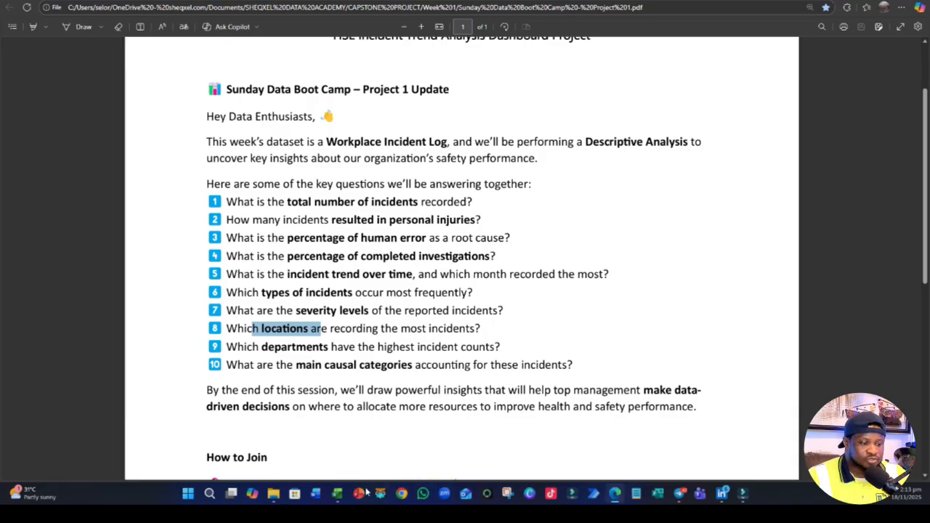
- Switch to the Excel workbook and copy the injury severity PivotTable at A57 to A72 on the Calculation sheet
{"action": "mouse_move", "coordinate": [337, 493]}
{"action": "left_click", "coordinate": [283, 443]}
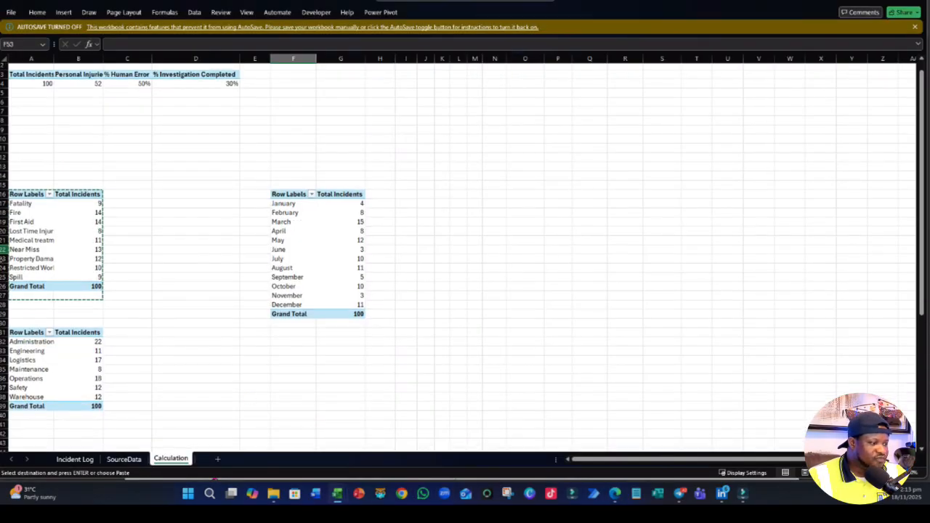
{"action": "scroll", "coordinate": [6, 255], "scroll_direction": "down", "scroll_amount": 13}
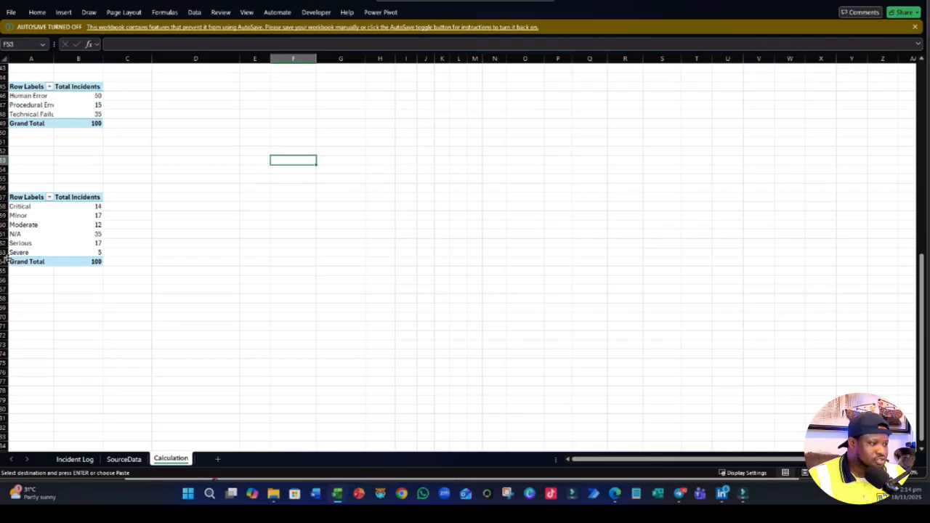
{"action": "left_click_drag", "start_coordinate": [22, 201], "coordinate": [87, 273]}
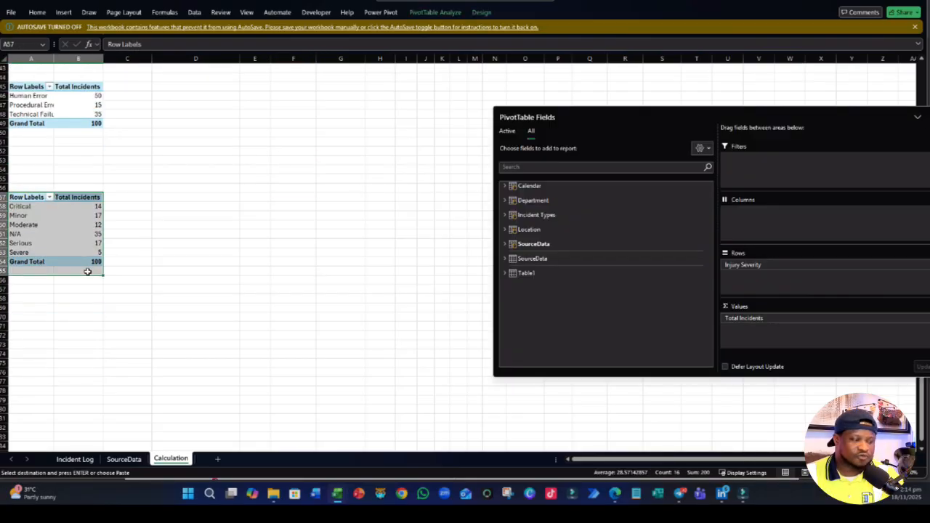
{"action": "key", "text": "ctrl+c"}
{"action": "left_click", "coordinate": [20, 334]}
{"action": "key", "text": "ctrl+v"}
{"action": "left_click_drag", "start_coordinate": [80, 363], "coordinate": [52, 362]}
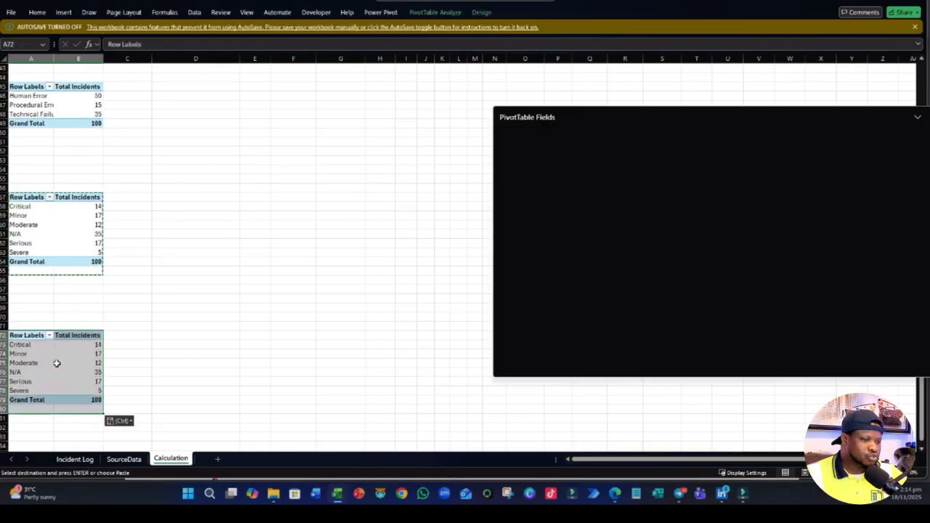
- Replace Injury Severity with Location as the row field of the PivotTable at A72
{"action": "left_click", "coordinate": [506, 131]}
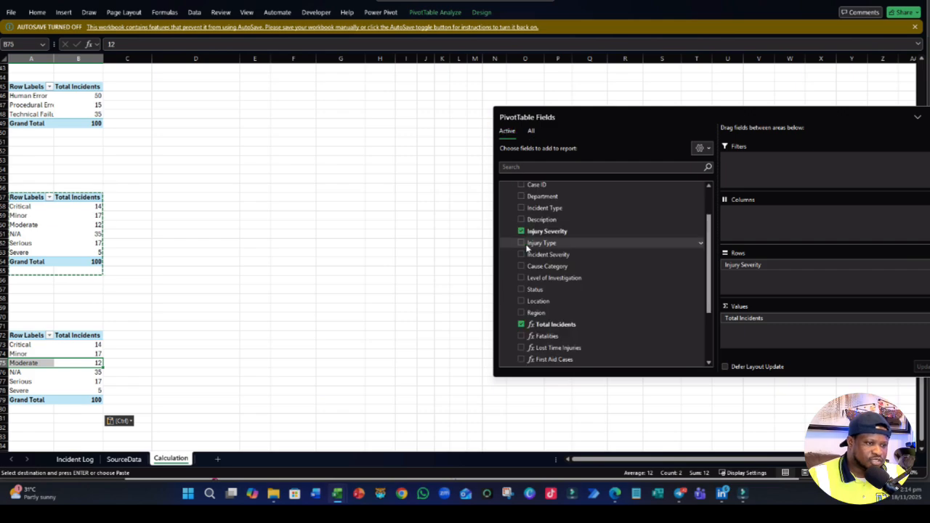
{"action": "left_click", "coordinate": [521, 232]}
{"action": "left_click", "coordinate": [521, 301]}
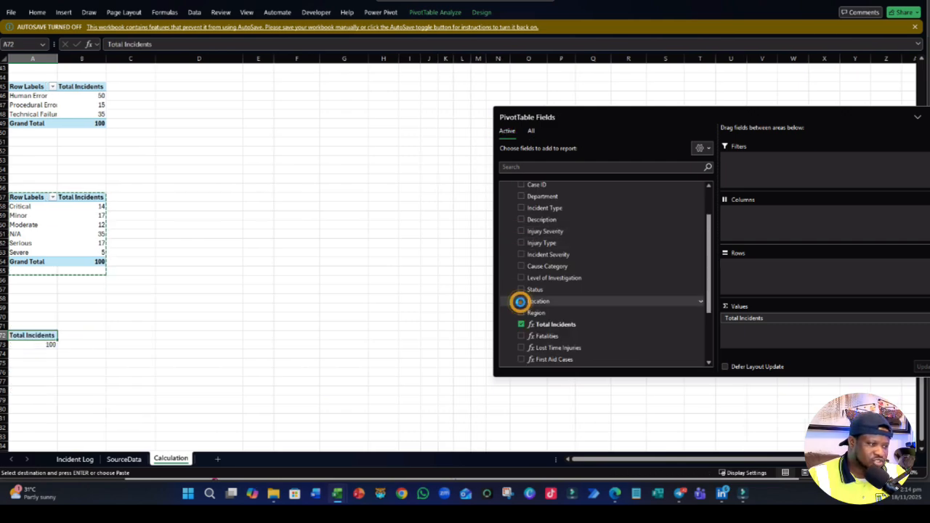
{"action": "left_click", "coordinate": [142, 381]}
- Insert three blank columns at column E to widen the gap before the monthly PivotTable
{"action": "scroll", "coordinate": [152, 367], "scroll_direction": "up", "scroll_amount": 12}
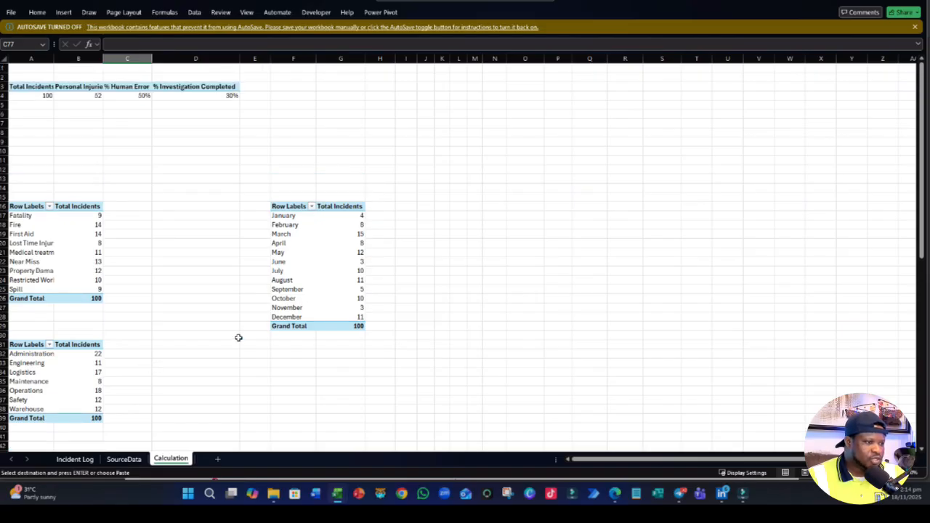
{"action": "left_click", "coordinate": [255, 58]}
{"action": "left_click", "coordinate": [37, 12]}
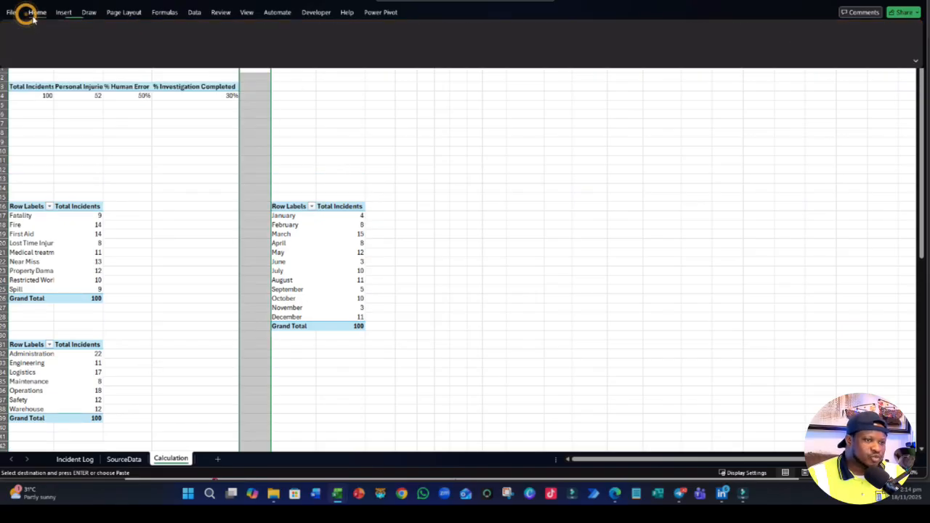
{"action": "left_click", "coordinate": [695, 40]}
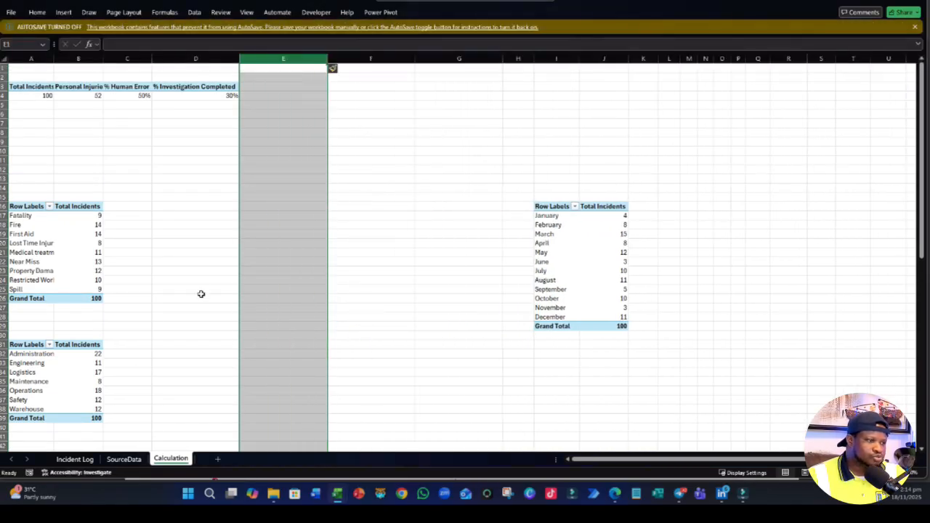
{"action": "left_click", "coordinate": [204, 289]}
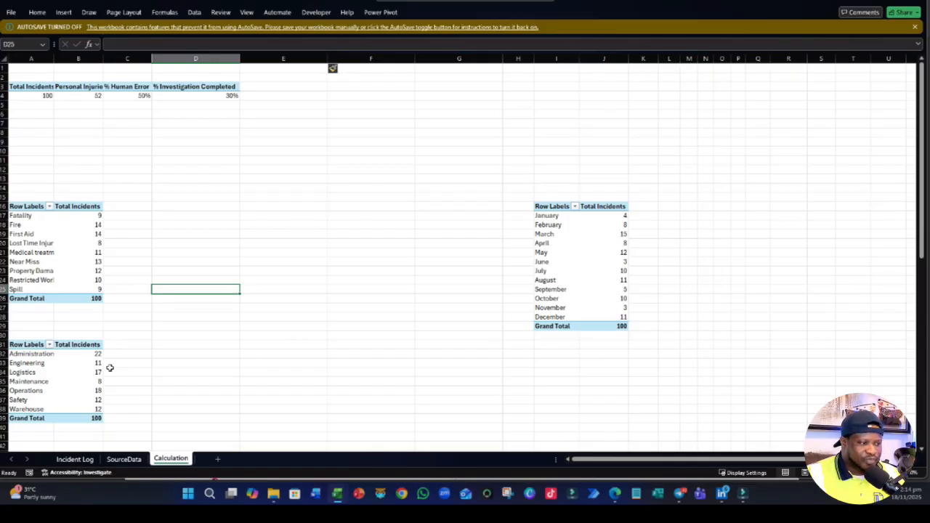
- Insert a horizontal bar PivotChart from the incident type PivotTable and place it beside the table
{"action": "left_click", "coordinate": [31, 354]}
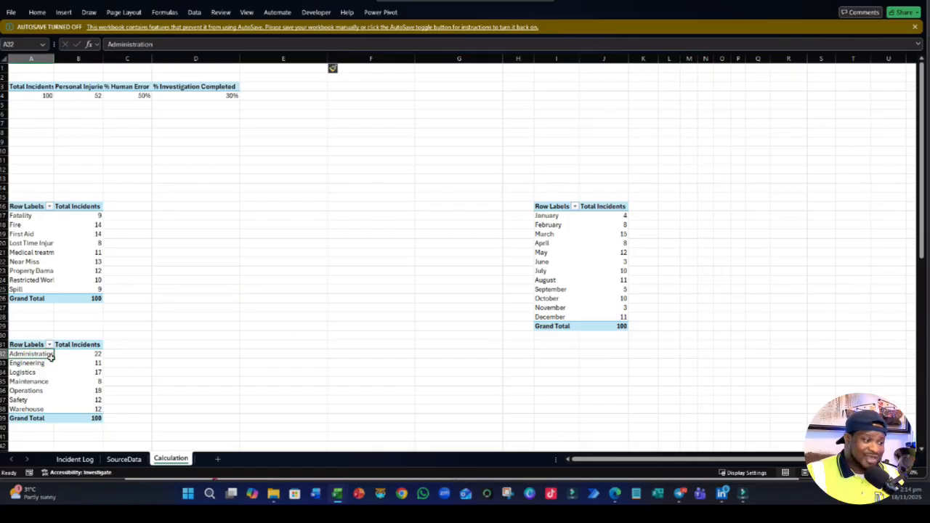
{"action": "left_click", "coordinate": [197, 362]}
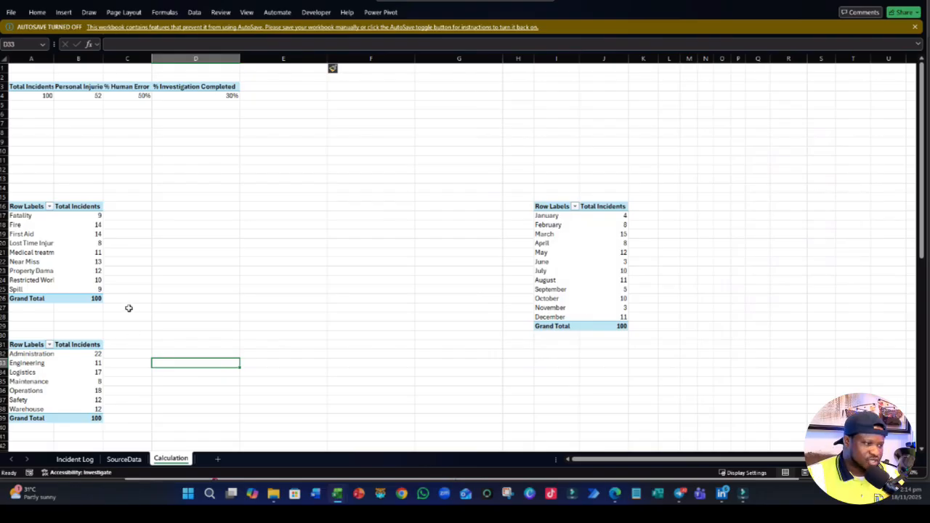
{"action": "left_click", "coordinate": [65, 252]}
{"action": "left_click", "coordinate": [63, 13]}
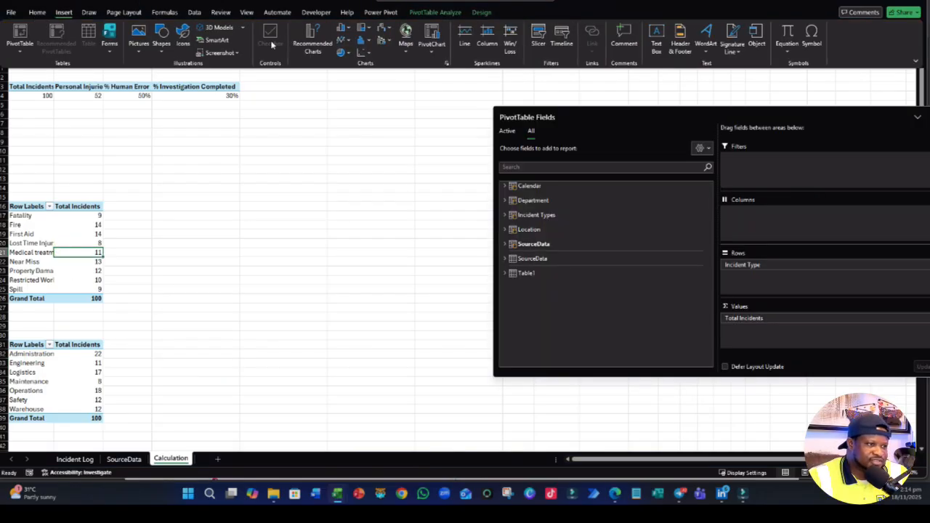
{"action": "left_click", "coordinate": [341, 28]}
{"action": "left_click", "coordinate": [348, 154]}
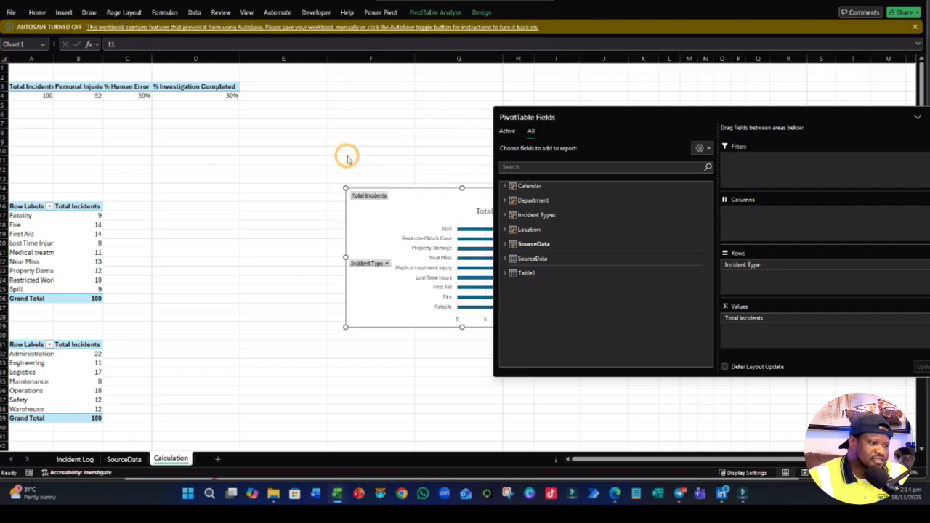
{"action": "left_click_drag", "start_coordinate": [419, 329], "coordinate": [259, 295]}
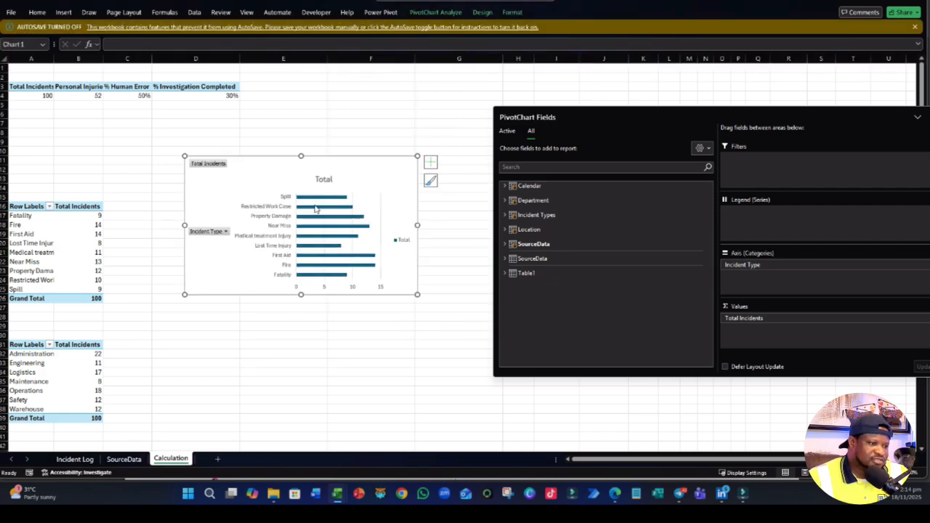
- Sort the incident type PivotTable by Total Incidents from smallest to largest
{"action": "right_click", "coordinate": [88, 216]}
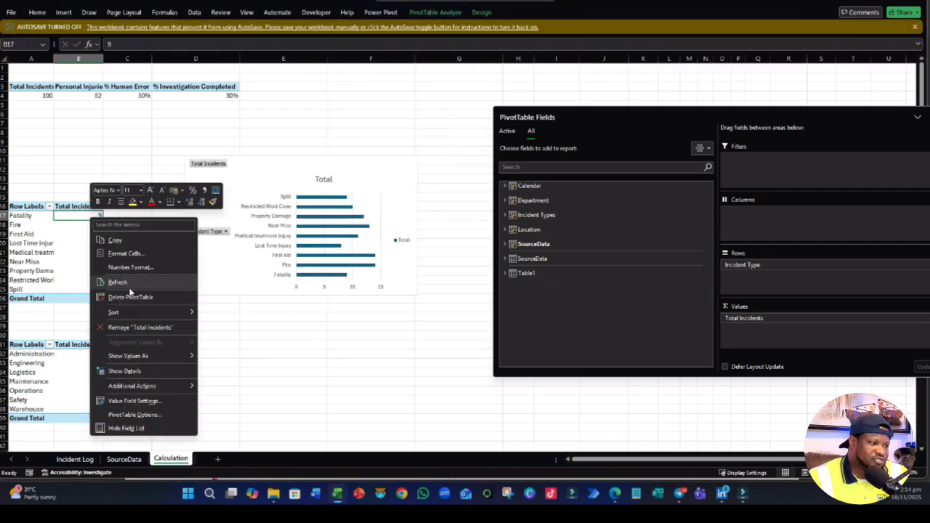
{"action": "mouse_move", "coordinate": [130, 312]}
{"action": "left_click", "coordinate": [245, 314]}
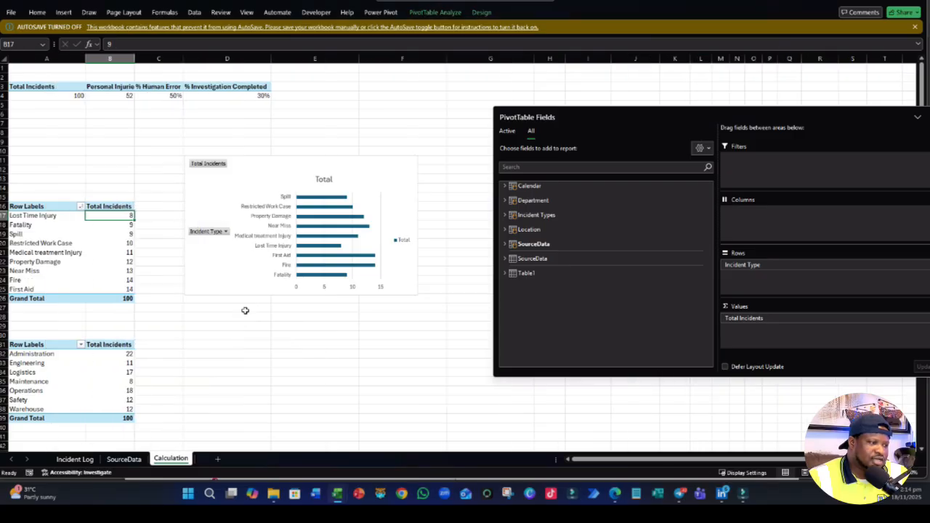
{"action": "left_click", "coordinate": [366, 346]}
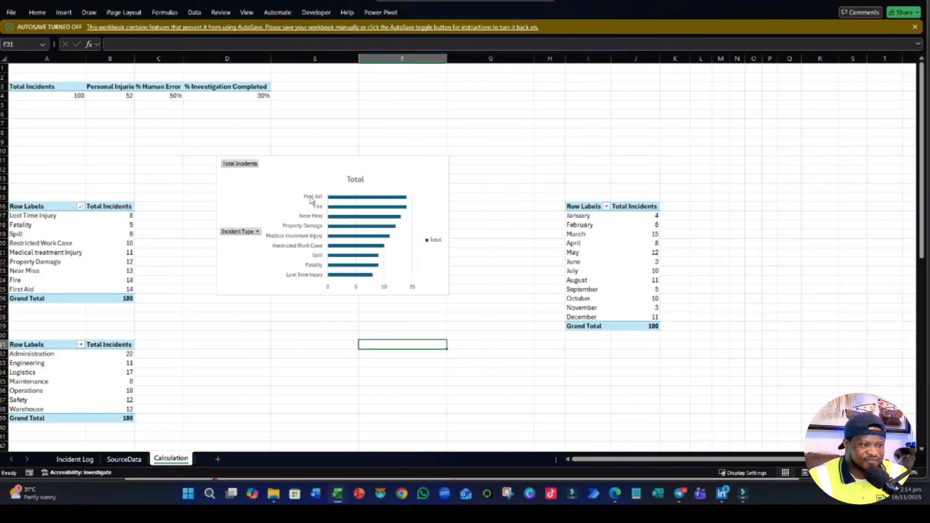
- Delete the incident type bar chart from the Calculation sheet
{"action": "left_click", "coordinate": [409, 294]}
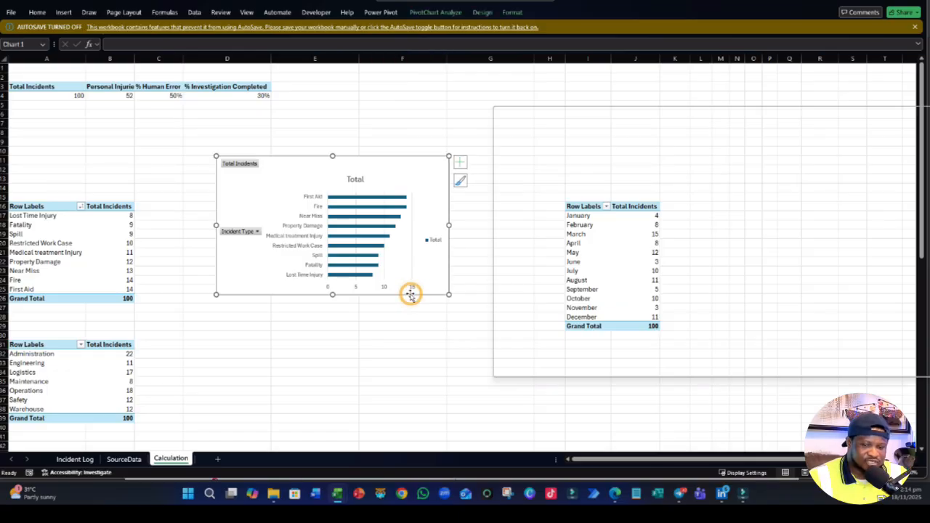
{"action": "key", "text": "Delete"}
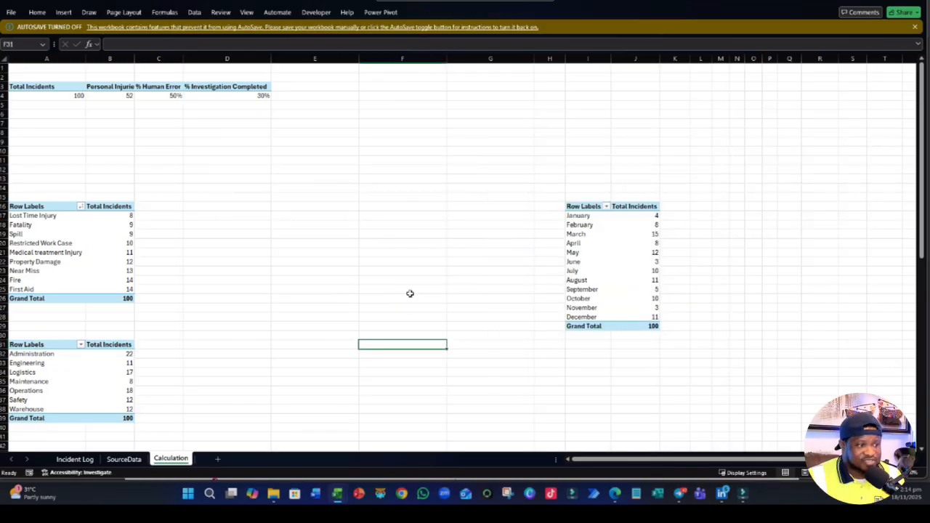
{"action": "left_click", "coordinate": [211, 337]}
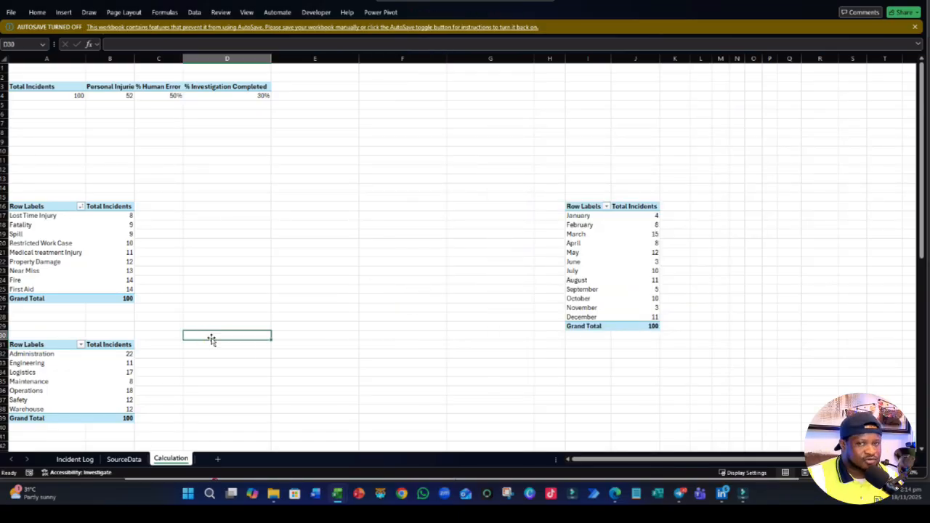
{"action": "left_click", "coordinate": [173, 209]}
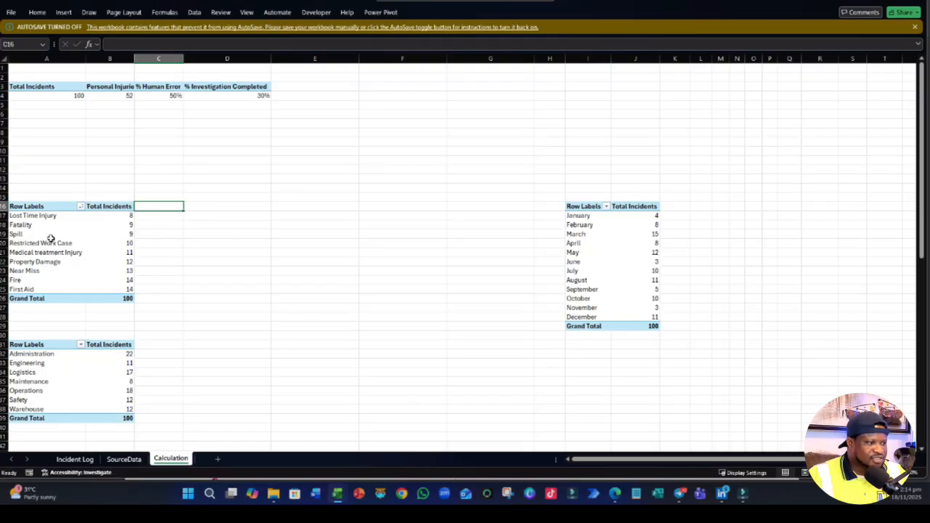
- Set the incident type PivotTable's report layout to tabular form
{"action": "left_click", "coordinate": [109, 233]}
{"action": "left_click", "coordinate": [480, 16]}
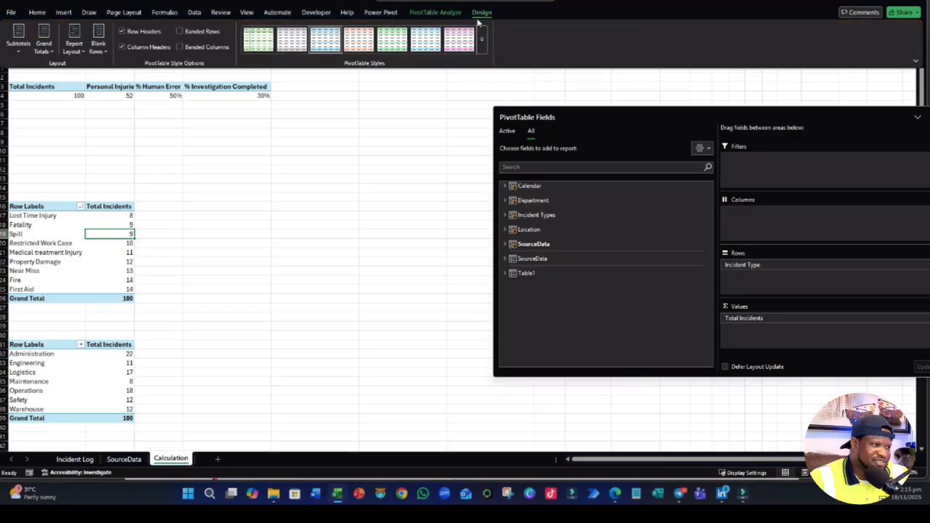
{"action": "left_click", "coordinate": [250, 301]}
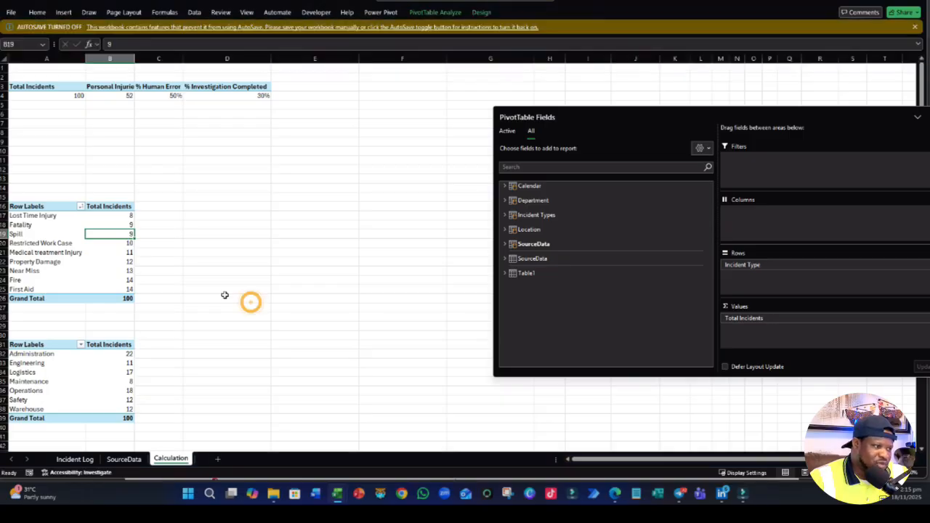
{"action": "left_click", "coordinate": [77, 252]}
{"action": "left_click", "coordinate": [480, 12]}
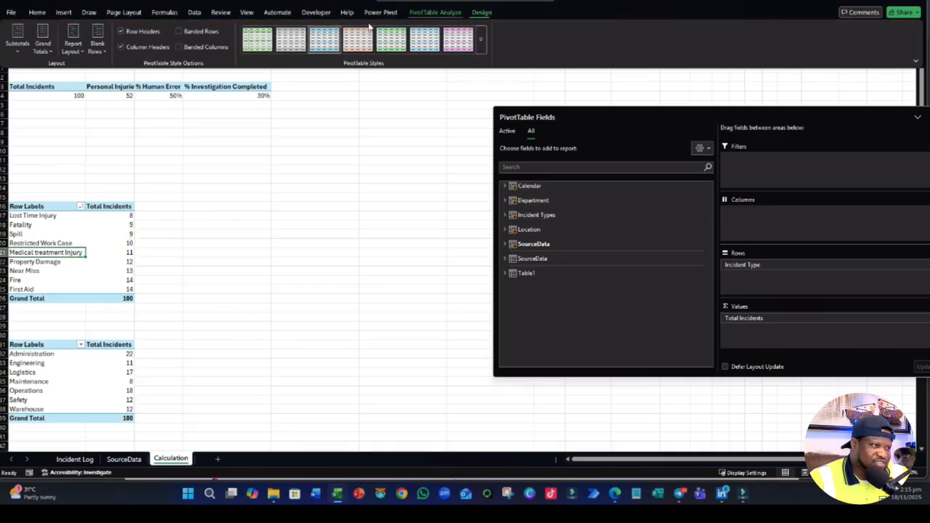
{"action": "left_click", "coordinate": [74, 51]}
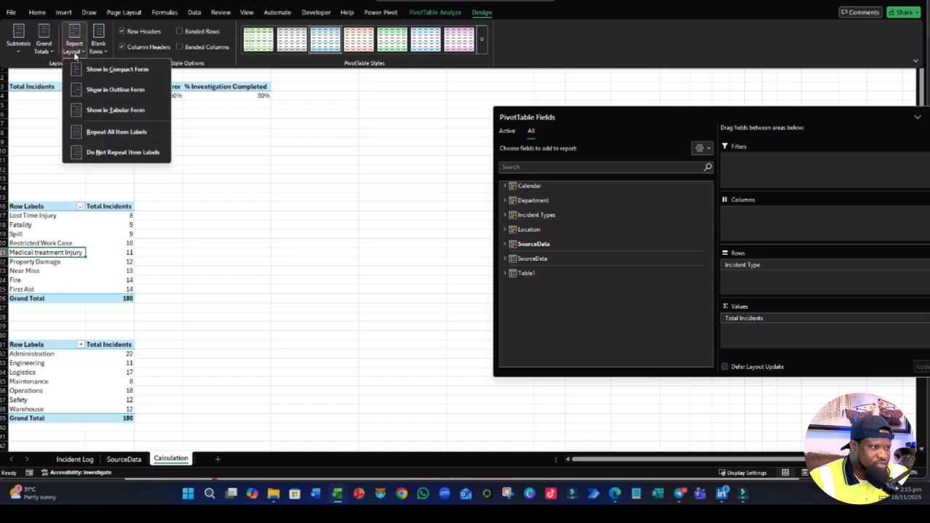
{"action": "left_click", "coordinate": [115, 110]}
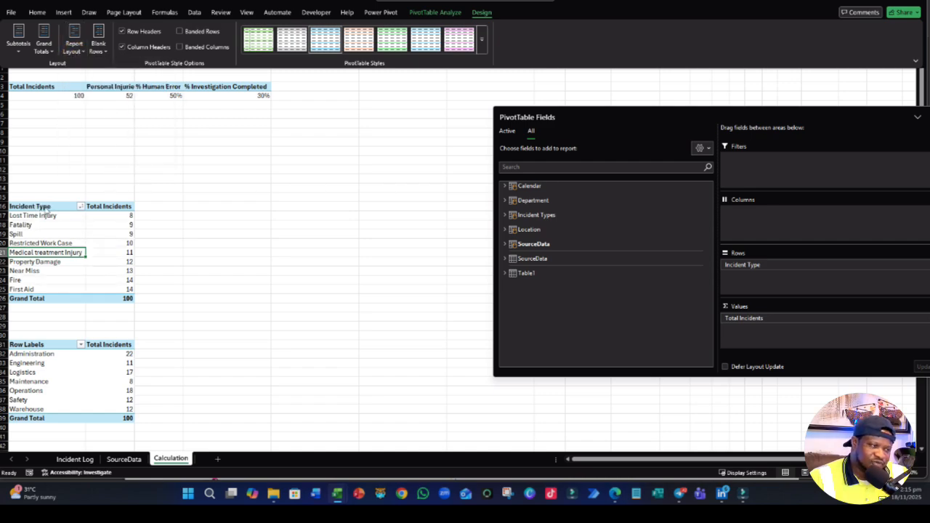
- Set the department PivotTable's report layout to tabular form
{"action": "scroll", "coordinate": [65, 279], "scroll_direction": "down", "scroll_amount": 2}
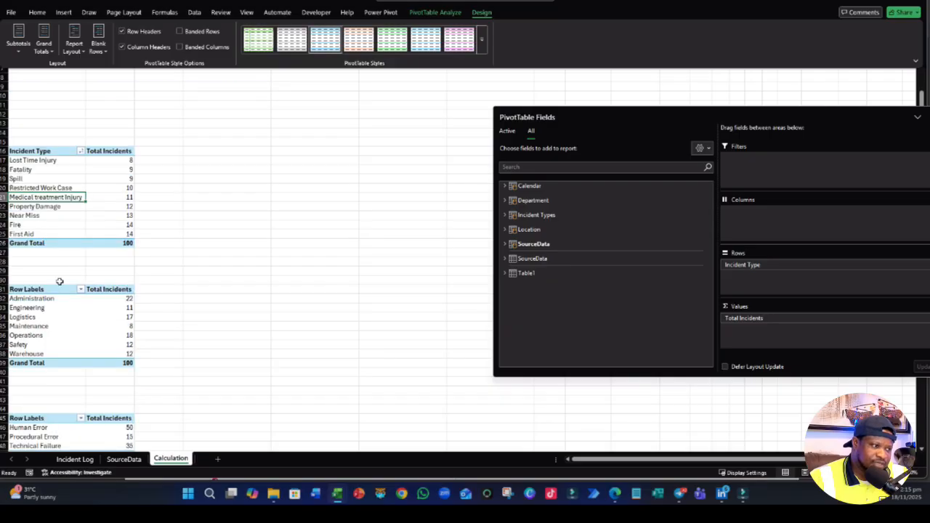
{"action": "left_click", "coordinate": [37, 313]}
{"action": "left_click", "coordinate": [482, 13]}
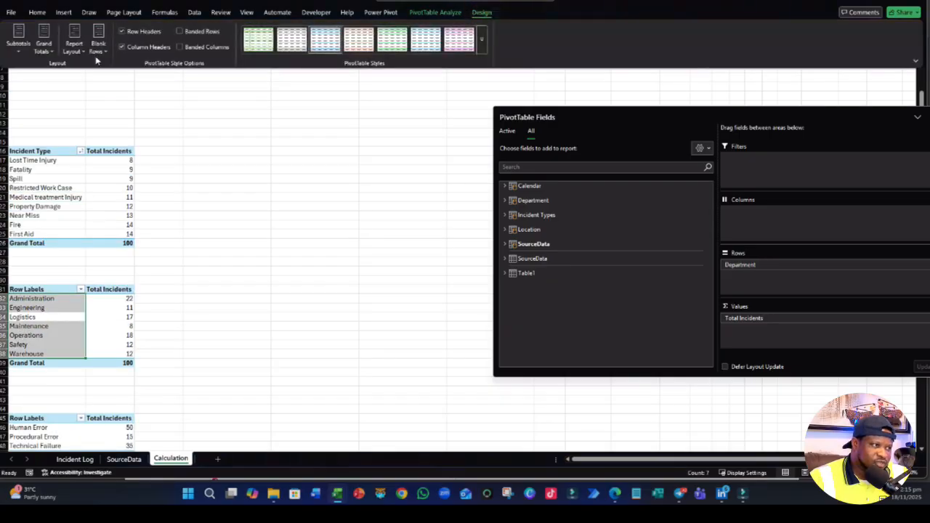
{"action": "left_click", "coordinate": [74, 45]}
{"action": "left_click", "coordinate": [114, 110]}
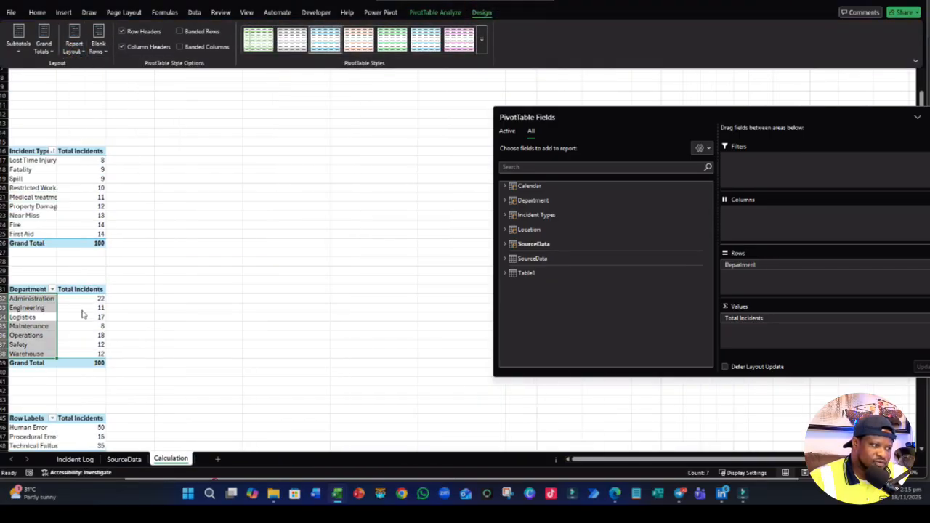
- Set the cause category PivotTable's report layout to tabular form
{"action": "scroll", "coordinate": [33, 297], "scroll_direction": "down", "scroll_amount": 4}
{"action": "left_click", "coordinate": [30, 318]}
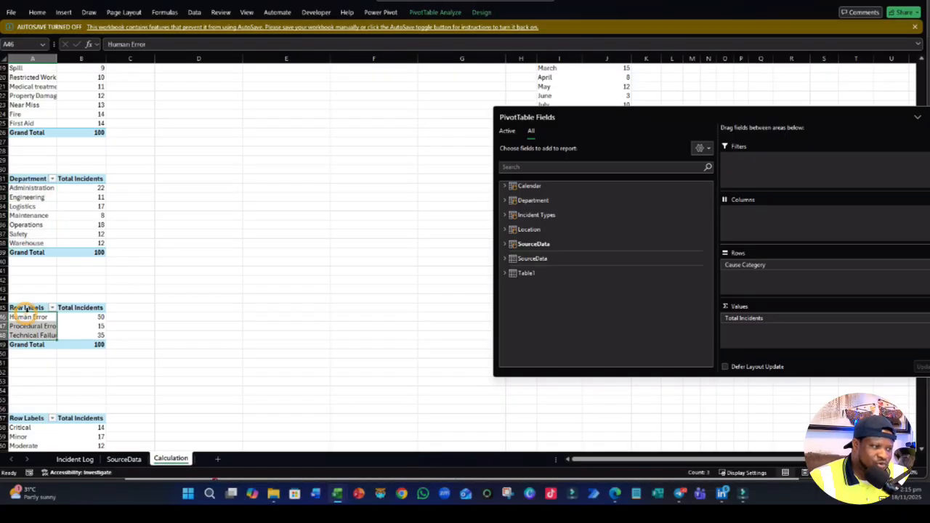
{"action": "left_click", "coordinate": [482, 12]}
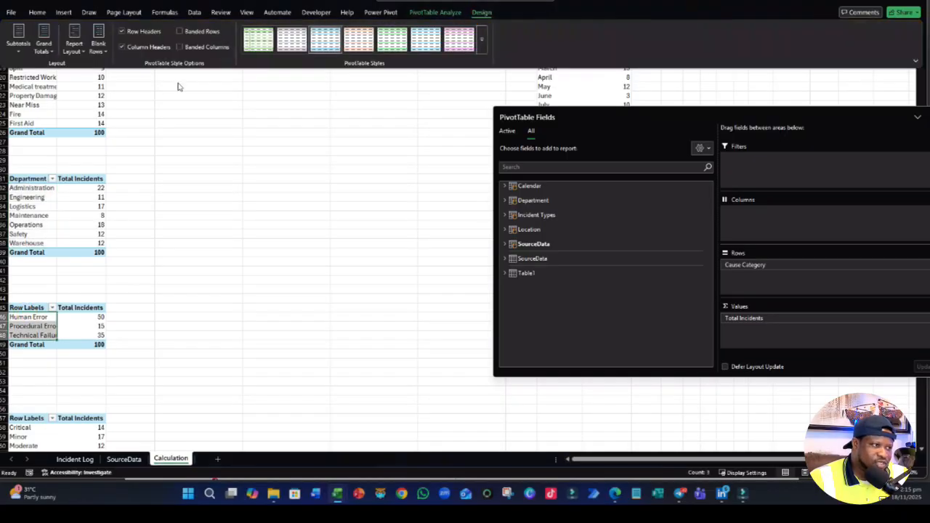
{"action": "left_click", "coordinate": [74, 50]}
{"action": "left_click", "coordinate": [118, 111]}
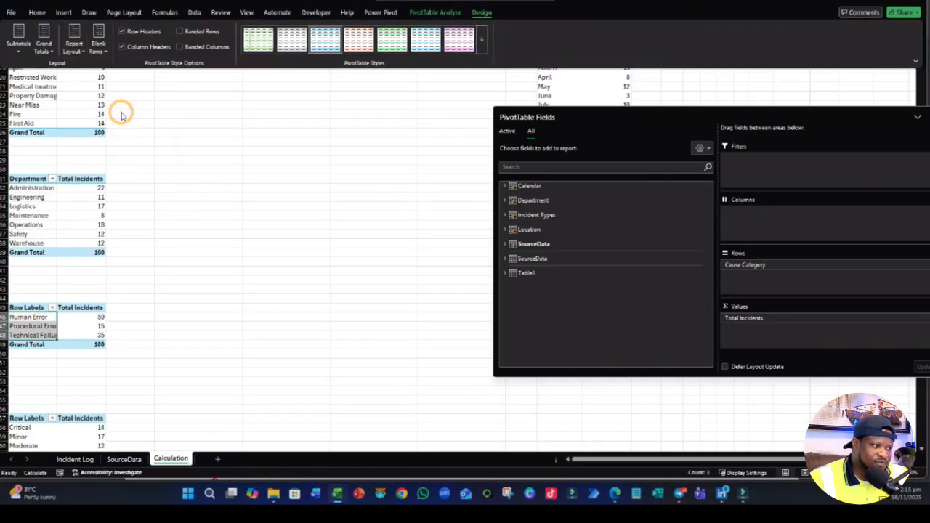
- Set the injury severity PivotTable's report layout to tabular form
{"action": "scroll", "coordinate": [96, 369], "scroll_direction": "down", "scroll_amount": 4}
{"action": "scroll", "coordinate": [46, 266], "scroll_direction": "down", "scroll_amount": 3}
{"action": "left_click", "coordinate": [46, 266]}
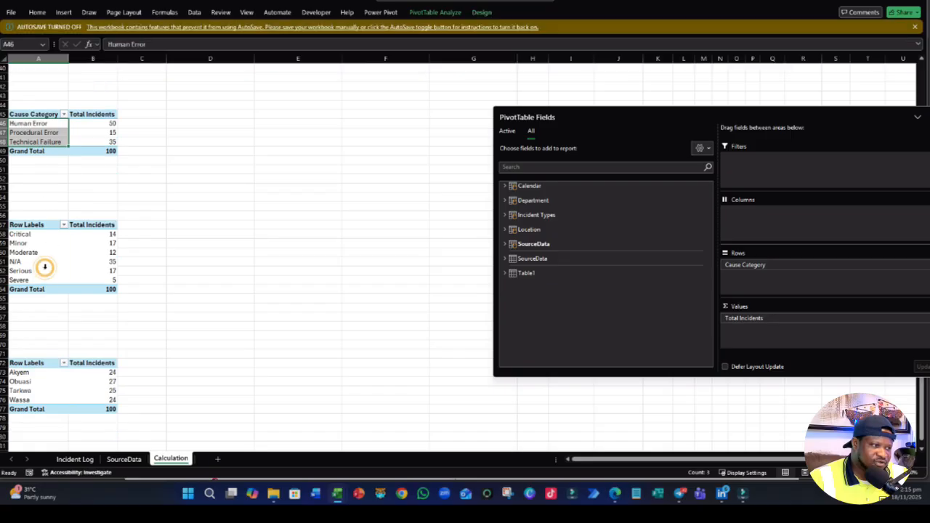
{"action": "left_click", "coordinate": [482, 12]}
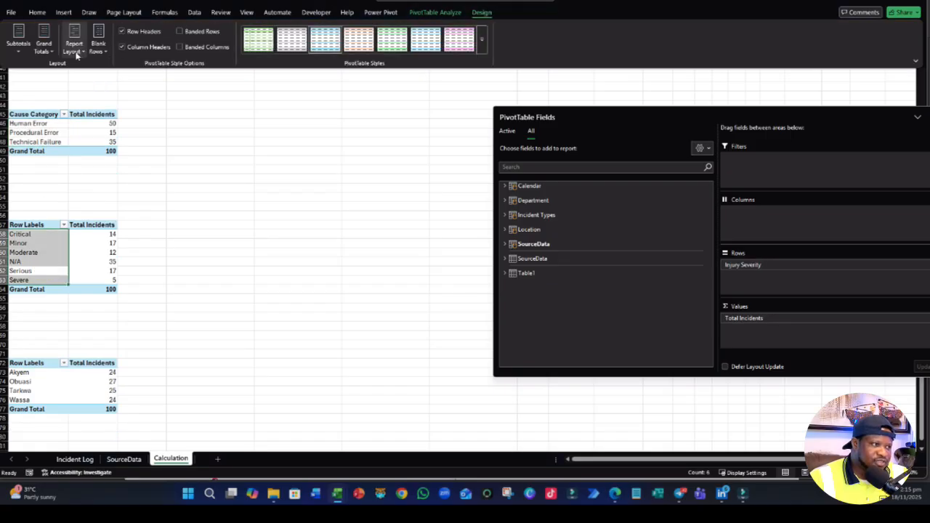
{"action": "left_click", "coordinate": [74, 49]}
{"action": "left_click", "coordinate": [129, 111]}
- Set the location PivotTable's report layout to tabular form
{"action": "scroll", "coordinate": [156, 232], "scroll_direction": "down", "scroll_amount": 2}
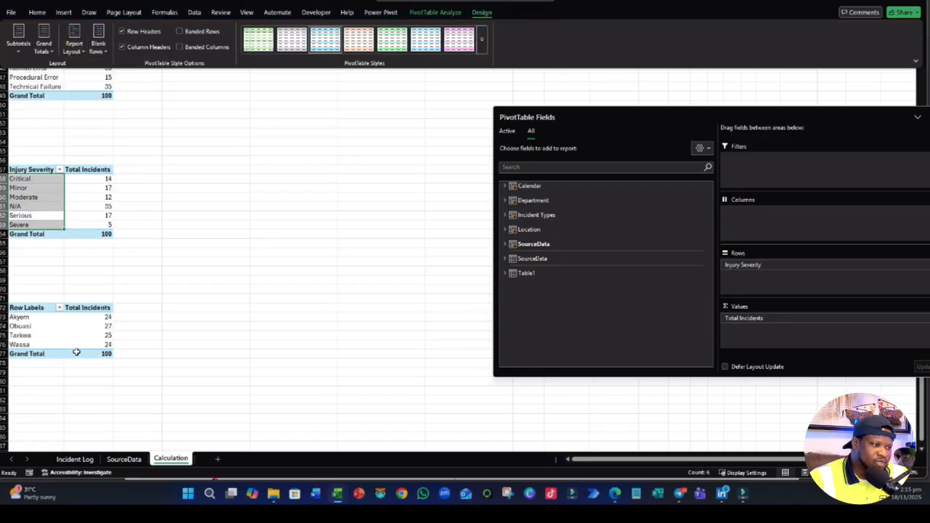
{"action": "left_click", "coordinate": [36, 335]}
{"action": "left_click", "coordinate": [491, 12]}
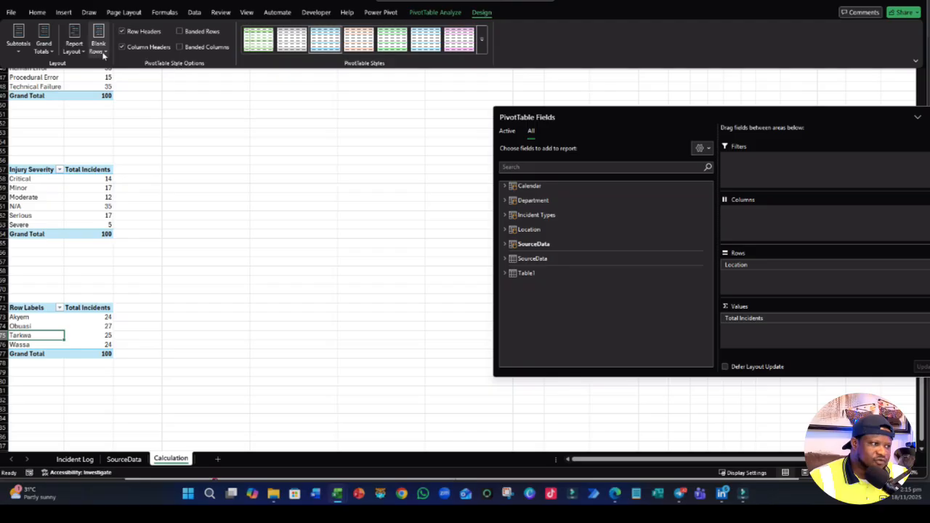
{"action": "left_click", "coordinate": [74, 45]}
{"action": "left_click", "coordinate": [104, 131]}
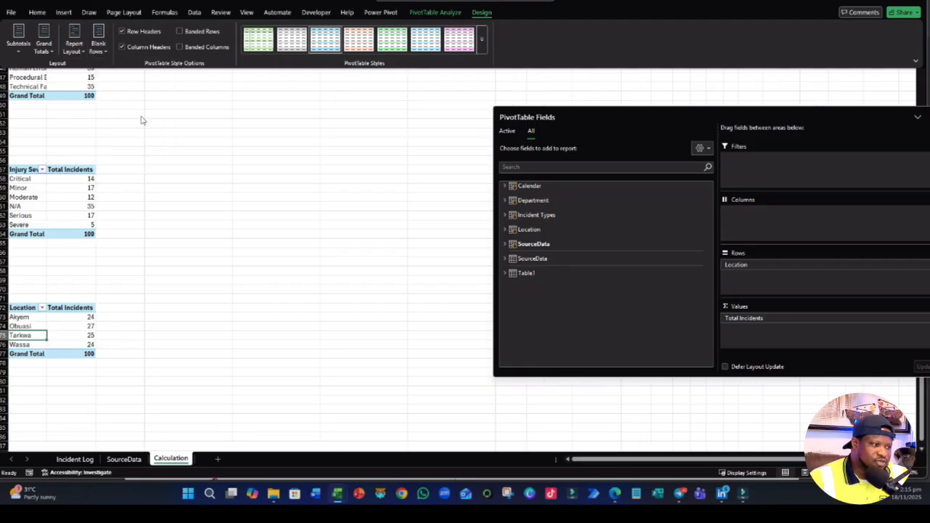
- Hide the PivotTable field list by moving the selection to empty cell D23 outside the PivotTables
{"action": "scroll", "coordinate": [233, 247], "scroll_direction": "up", "scroll_amount": 13}
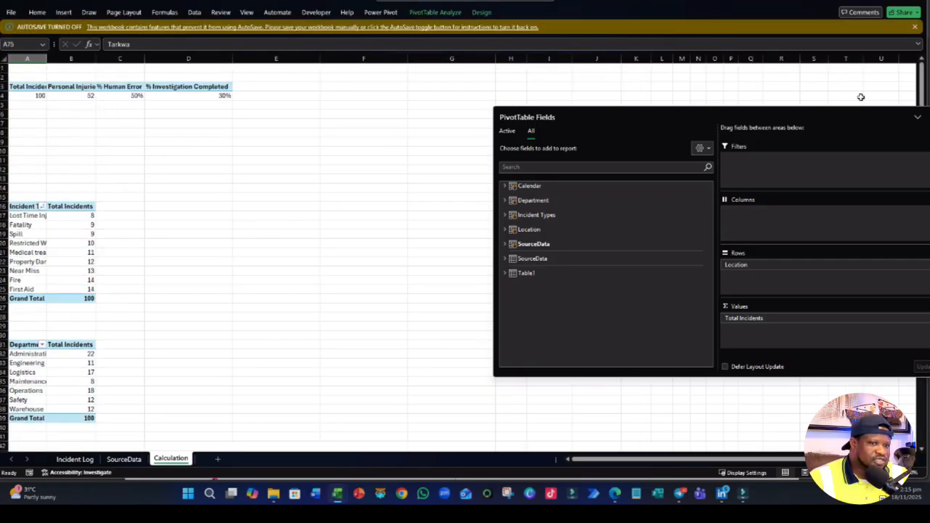
{"action": "left_click", "coordinate": [917, 117]}
{"action": "left_click", "coordinate": [249, 258]}
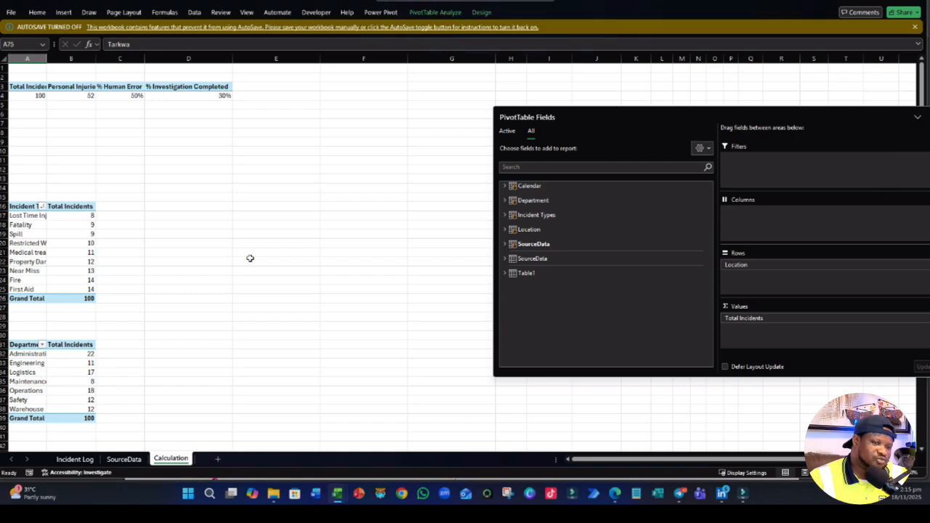
{"action": "left_click", "coordinate": [917, 117]}
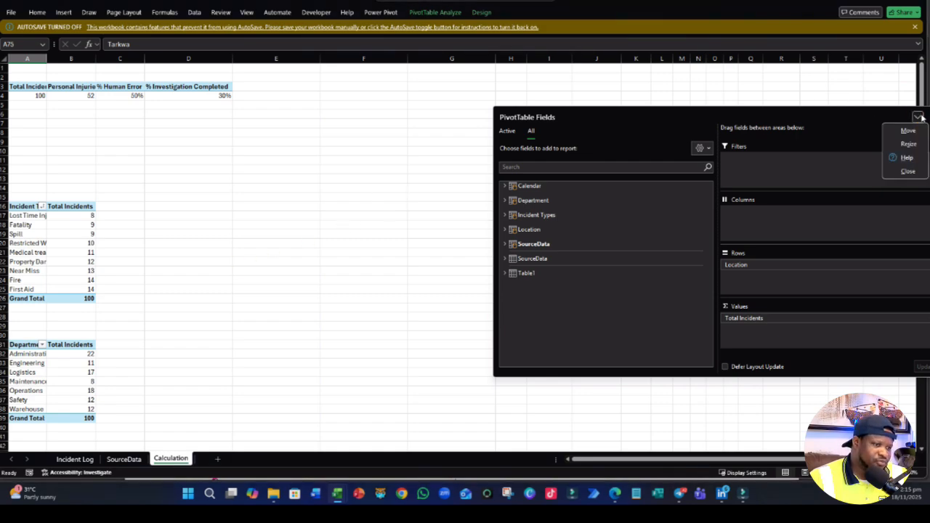
{"action": "left_click", "coordinate": [282, 237]}
{"action": "left_click", "coordinate": [190, 270]}
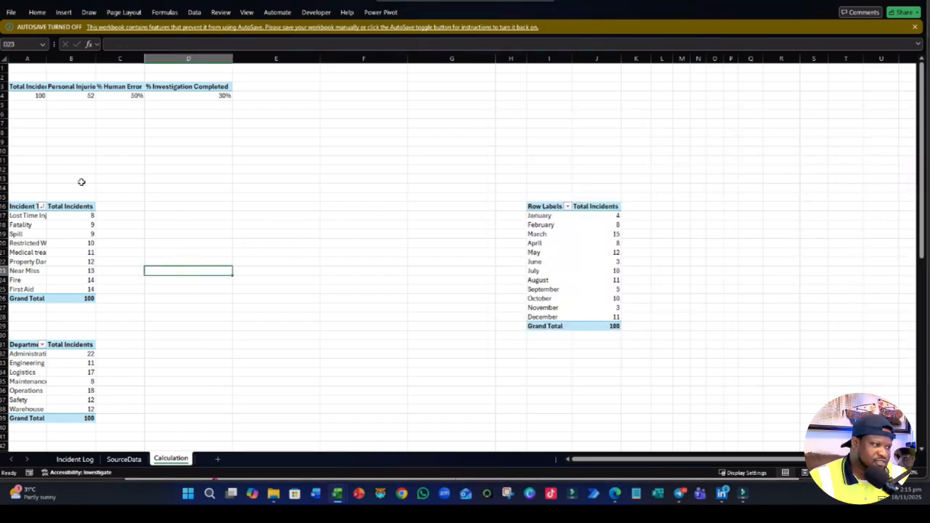
- Delete blank rows 8 to 13 above the incident type PivotTable
{"action": "left_click_drag", "start_coordinate": [7, 135], "coordinate": [3, 183]}
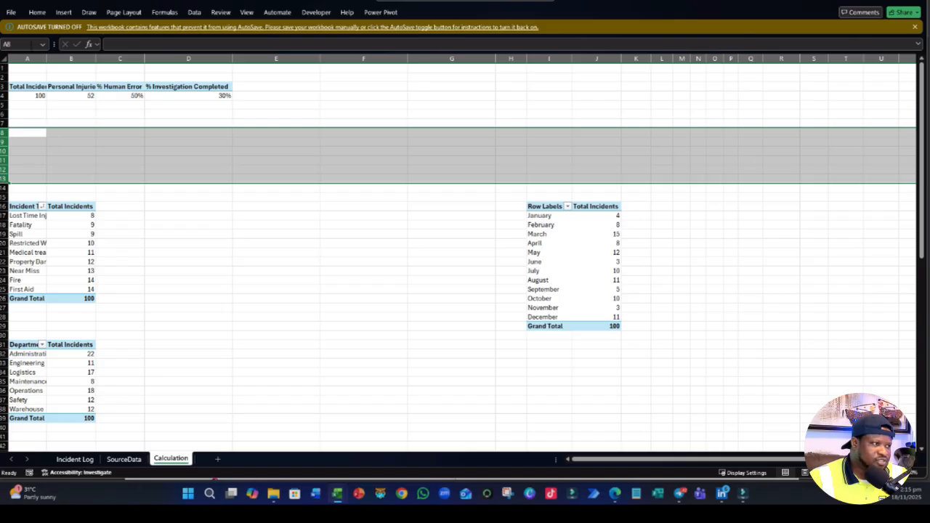
{"action": "left_click", "coordinate": [37, 13]}
{"action": "left_click", "coordinate": [703, 34]}
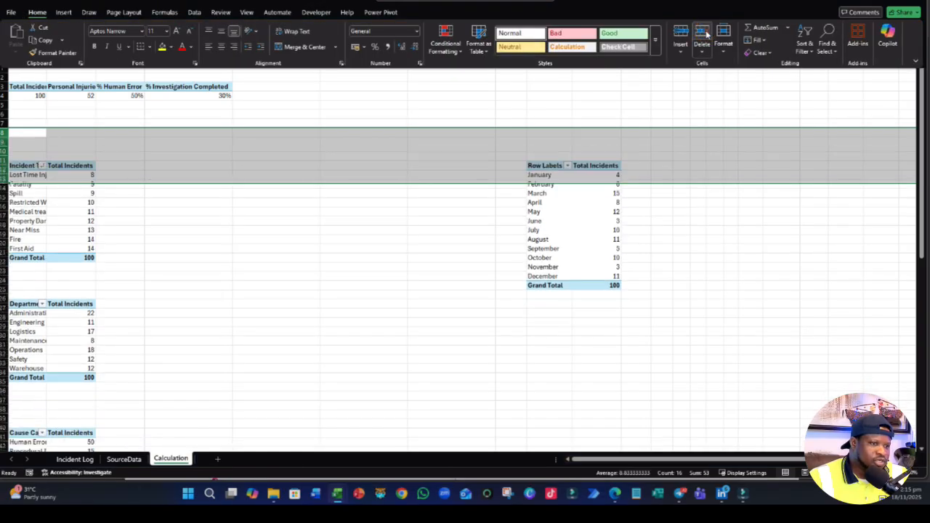
{"action": "left_click", "coordinate": [153, 231]}
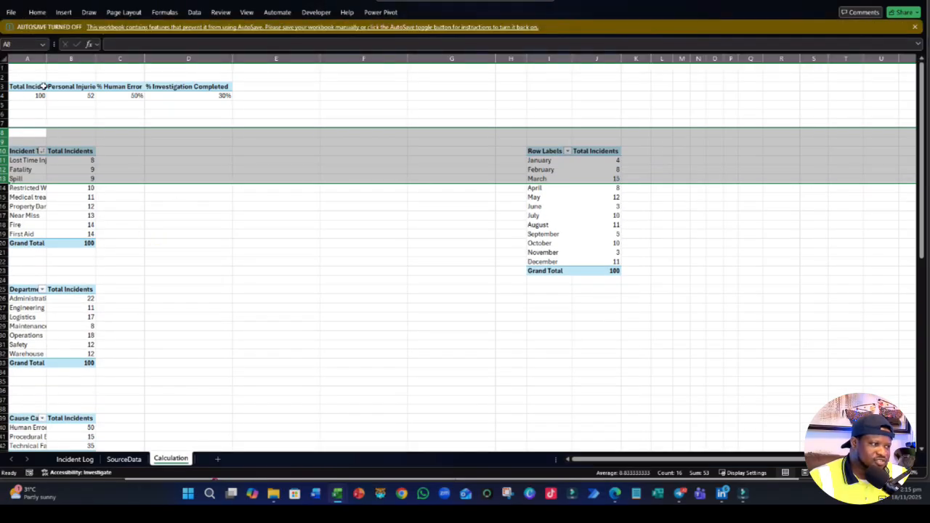
- Delete two more blank rows, starting at row 6, between the KPI PivotTable and the incident type PivotTable
{"action": "left_click_drag", "start_coordinate": [39, 95], "coordinate": [5, 123]}
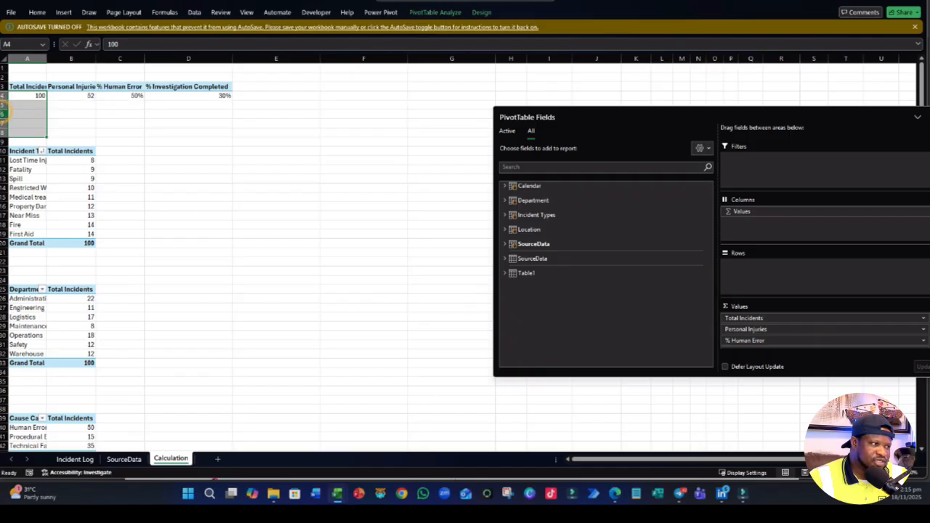
{"action": "left_click", "coordinate": [3, 113]}
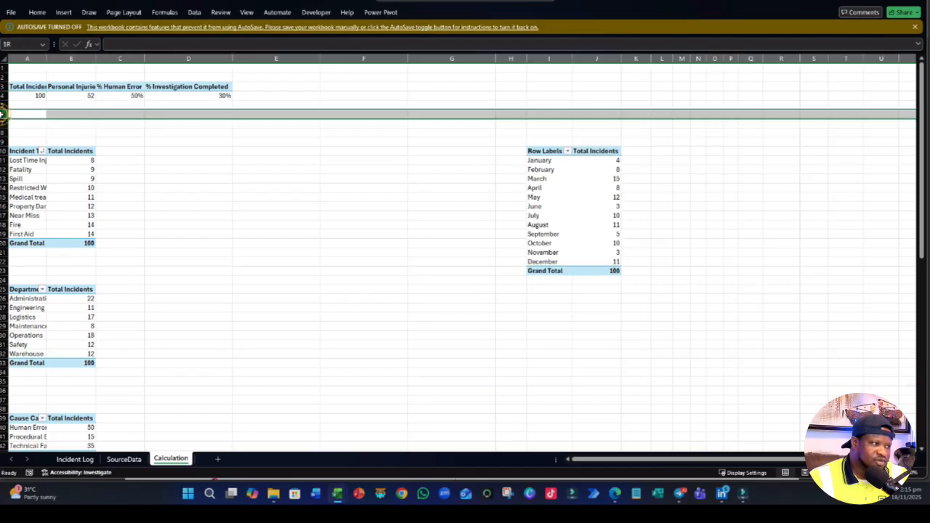
{"action": "left_click", "coordinate": [38, 13]}
{"action": "left_click", "coordinate": [702, 33]}
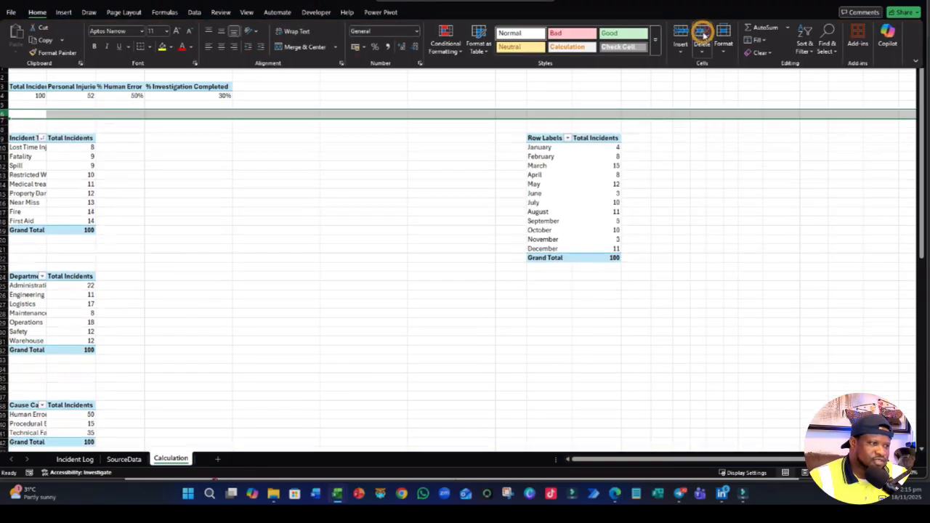
{"action": "left_click", "coordinate": [459, 241]}
{"action": "left_click", "coordinate": [285, 242]}
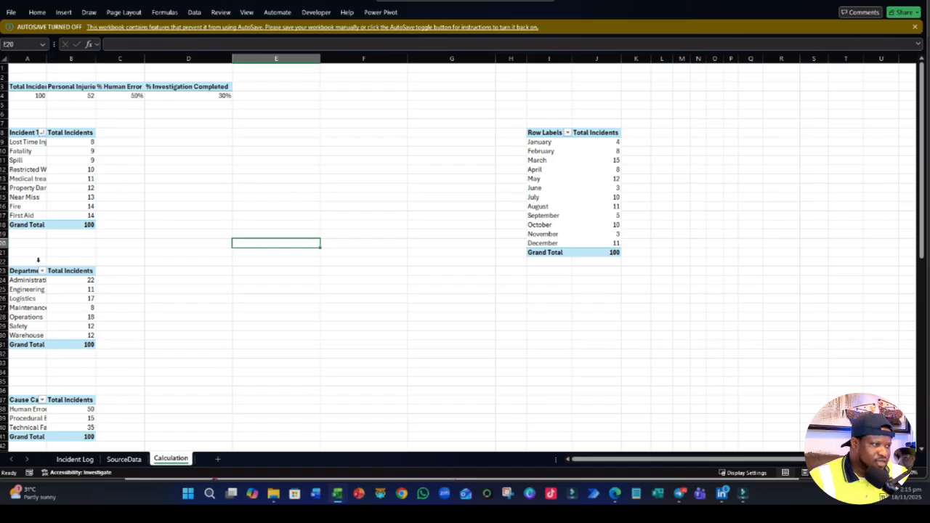
- Autofit column A so the incident type, department and cause category labels fit fully
{"action": "double_click", "coordinate": [46, 58]}
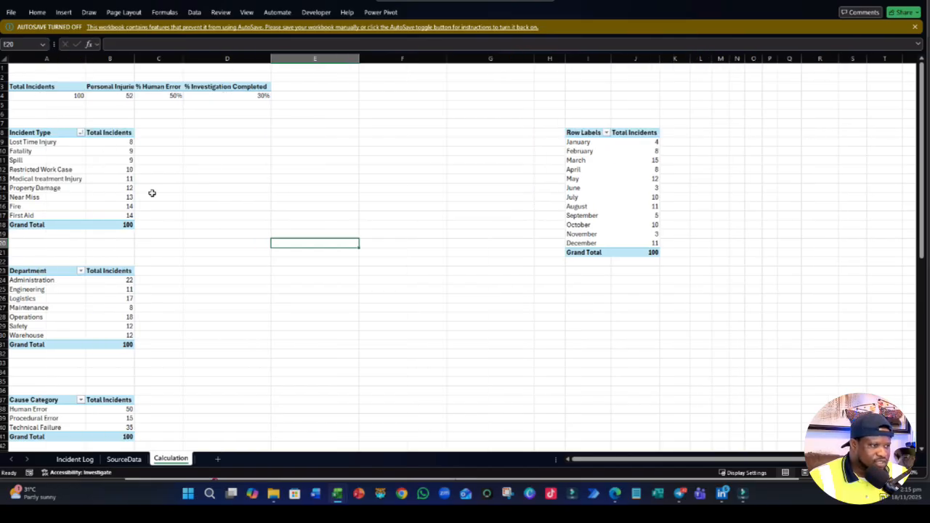
{"action": "left_click_drag", "start_coordinate": [170, 138], "coordinate": [356, 247]}
{"action": "left_click_drag", "start_coordinate": [159, 271], "coordinate": [277, 344]}
{"action": "scroll", "coordinate": [311, 401], "scroll_direction": "down", "scroll_amount": 6}
{"action": "scroll", "coordinate": [311, 397], "scroll_direction": "up", "scroll_amount": 6}
{"action": "left_click", "coordinate": [302, 171]}
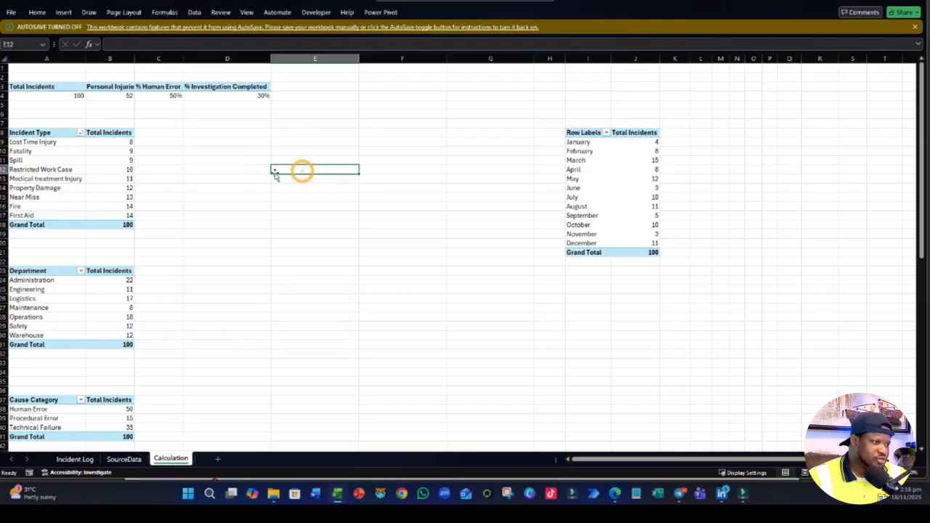
- Enter a TRIMRANGE formula over A8:B18 in C8 to copy the incident type PivotTable beside it, and check the spilled range
{"action": "left_click", "coordinate": [169, 133]}
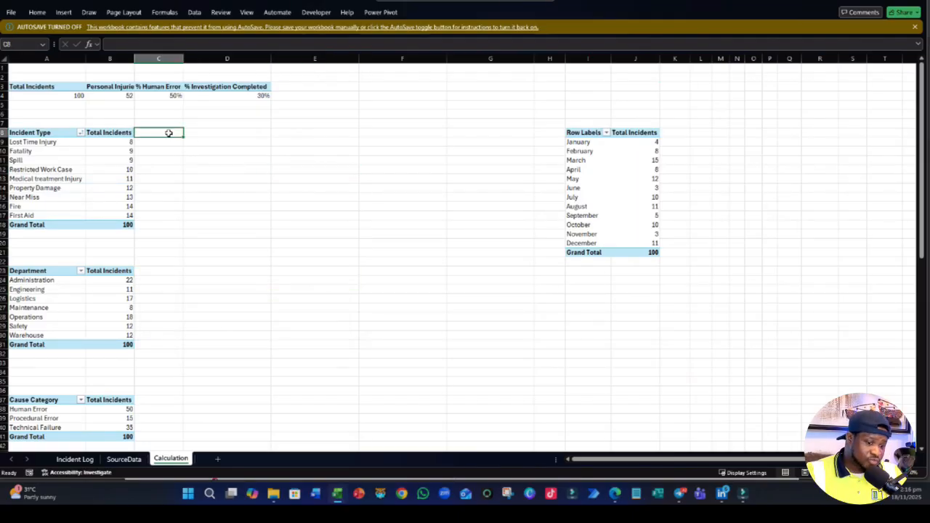
{"action": "type", "text": "=T"}
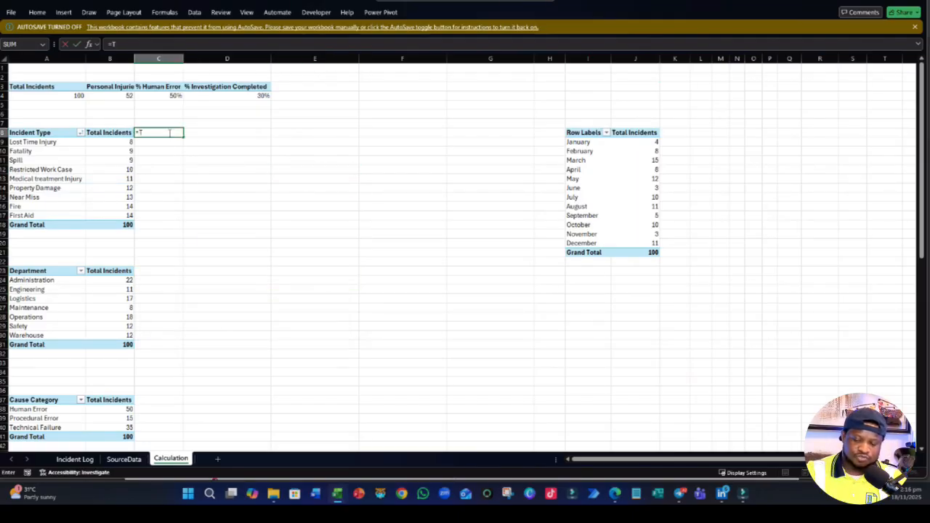
{"action": "type", "text": "RIMR"}
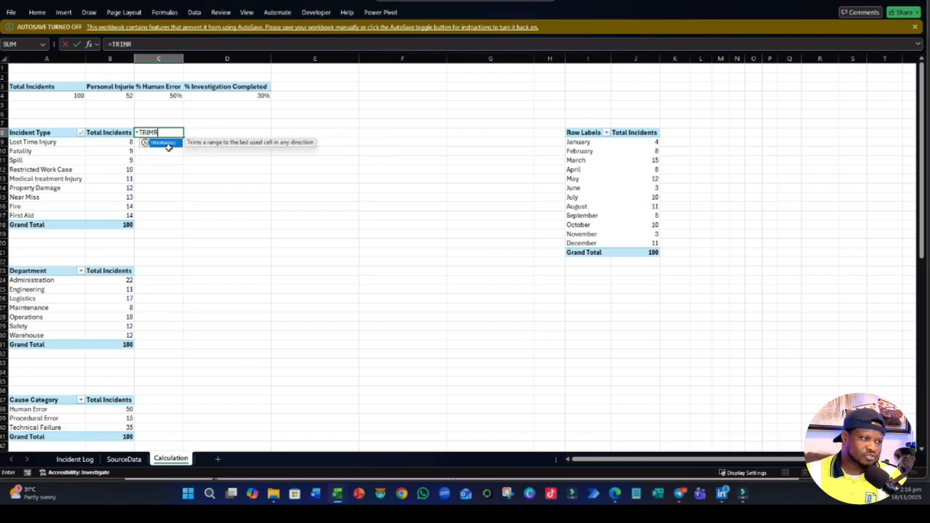
{"action": "double_click", "coordinate": [169, 143]}
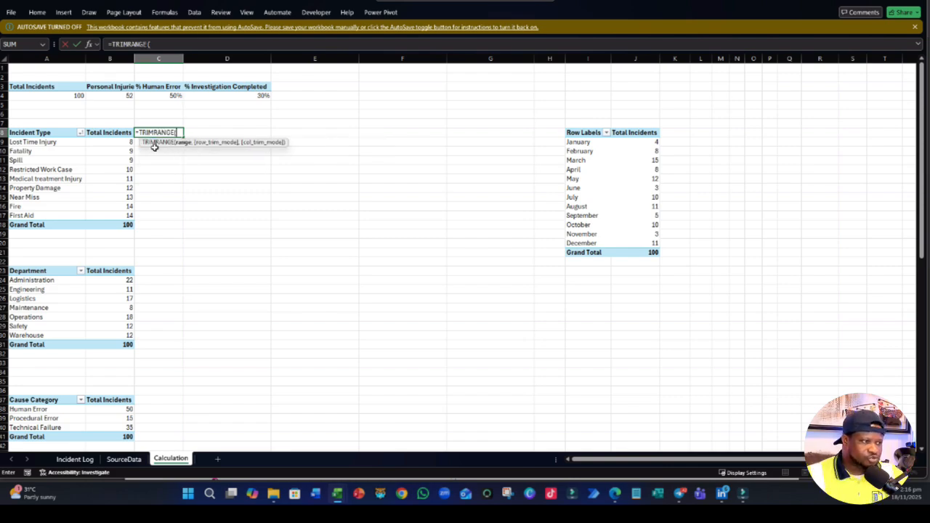
{"action": "left_click_drag", "start_coordinate": [32, 132], "coordinate": [116, 225]}
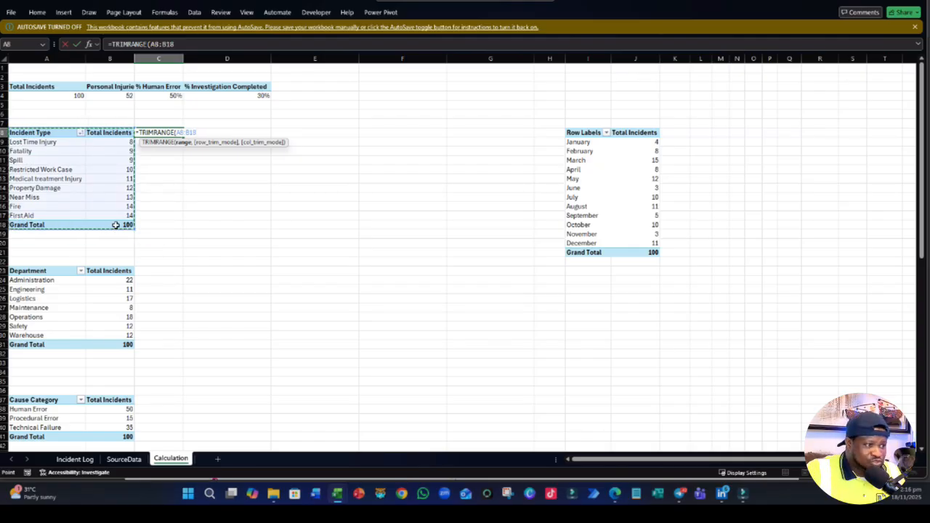
{"action": "key", "text": "Return"}
{"action": "left_click", "coordinate": [277, 334]}
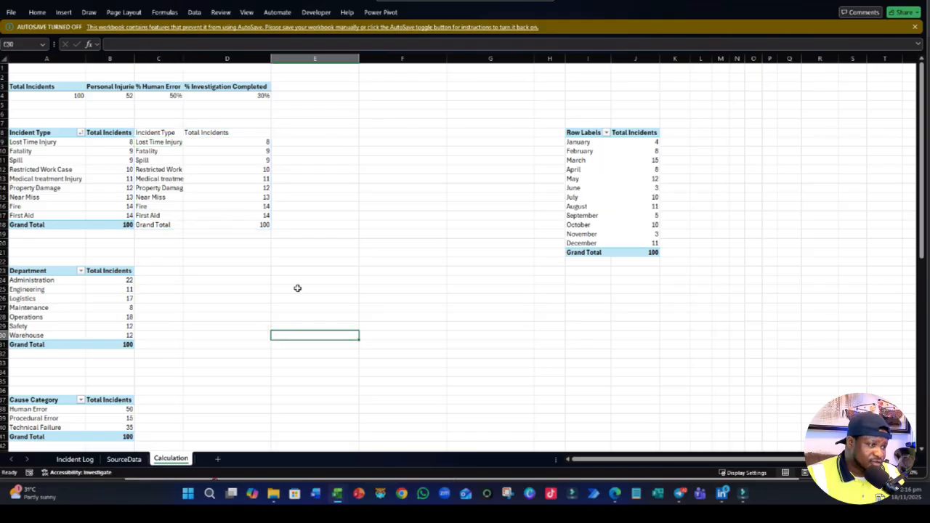
{"action": "left_click_drag", "start_coordinate": [148, 137], "coordinate": [244, 222]}
{"action": "left_click", "coordinate": [328, 283]}
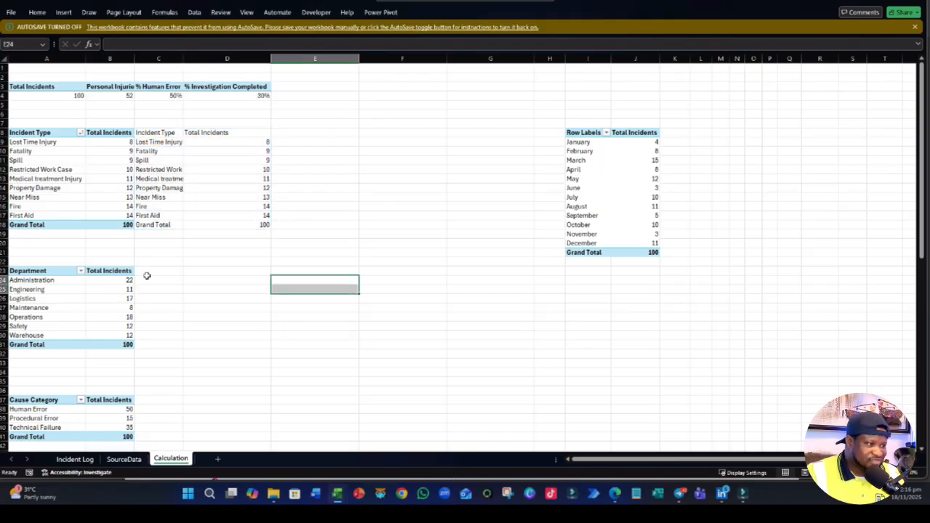
{"action": "left_click", "coordinate": [162, 134]}
{"action": "left_click", "coordinate": [202, 293]}
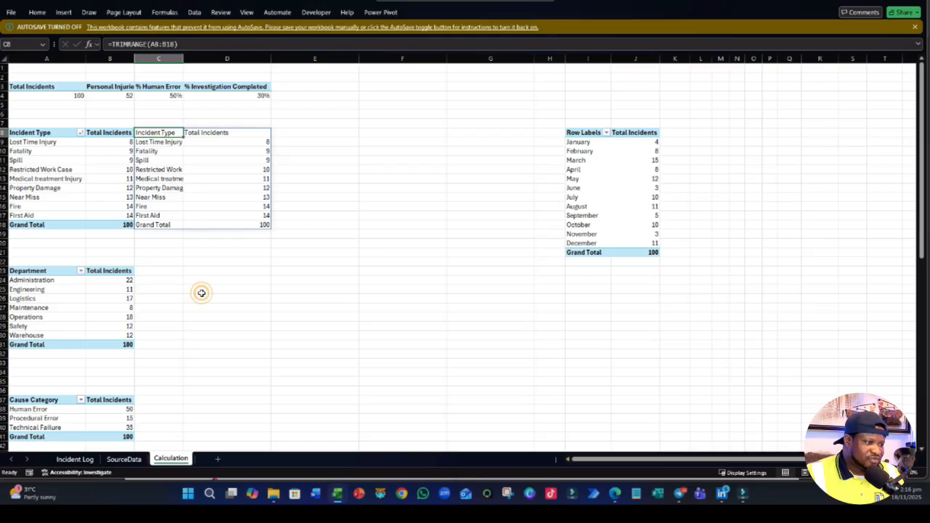
- Enter a TRIMRANGE formula over A23:B31 in C23 to copy the department PivotTable beside it
{"action": "left_click", "coordinate": [165, 266]}
{"action": "left_click", "coordinate": [163, 270]}
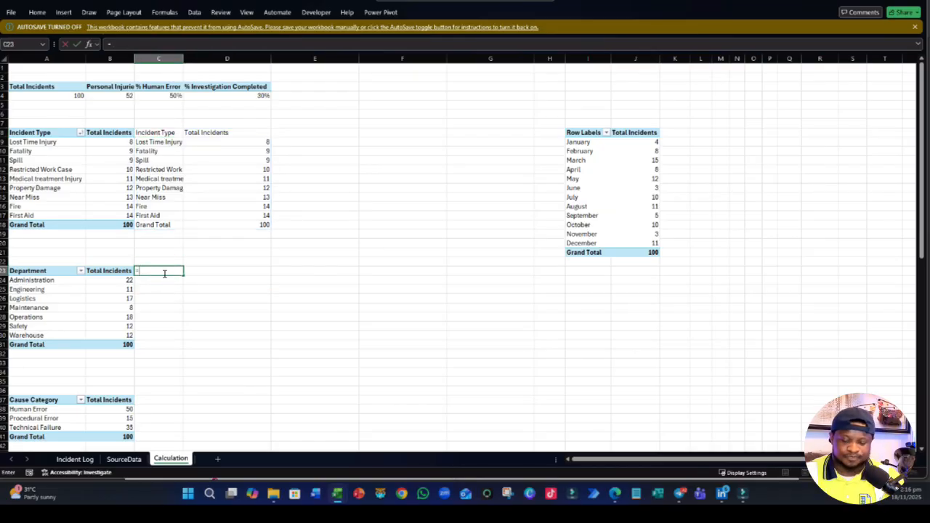
{"action": "type", "text": "=TR"}
{"action": "key", "text": "Tab"}
{"action": "key", "text": "BackSpace"}
{"action": "key", "text": "BackSpace"}
{"action": "key", "text": "BackSpace"}
{"action": "key", "text": "BackSpace"}
{"action": "key", "text": "BackSpace"}
{"action": "key", "text": "BackSpace"}
{"action": "key", "text": "BackSpace"}
{"action": "key", "text": "BackSpace"}
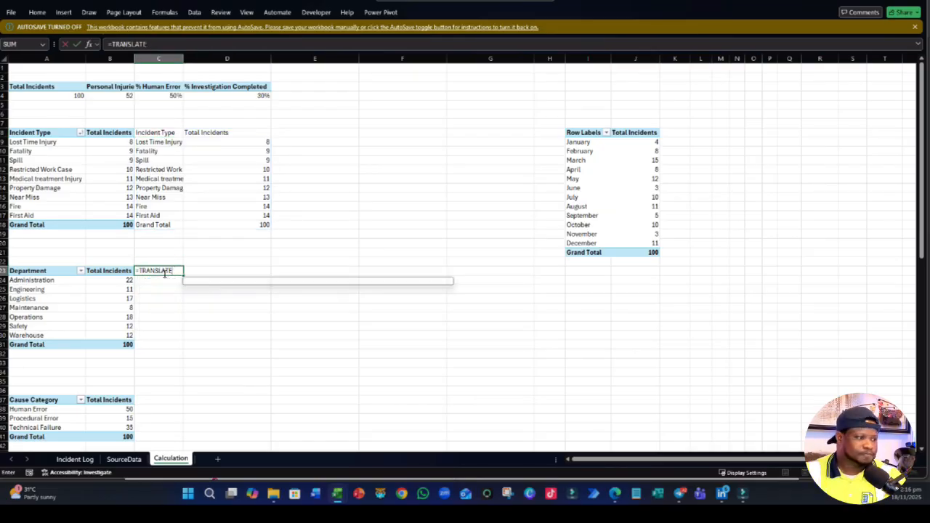
{"action": "type", "text": "IMR"}
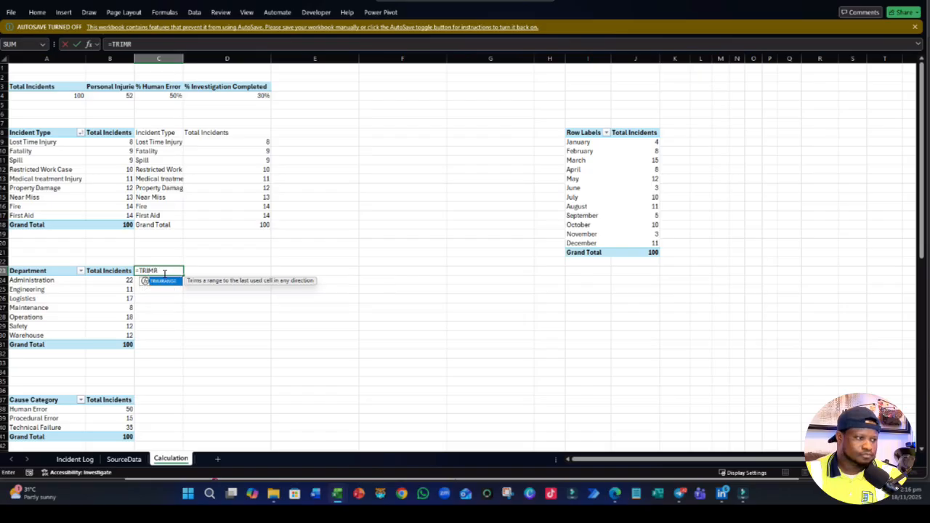
{"action": "key", "text": "Tab"}
{"action": "left_click_drag", "start_coordinate": [19, 270], "coordinate": [109, 343]}
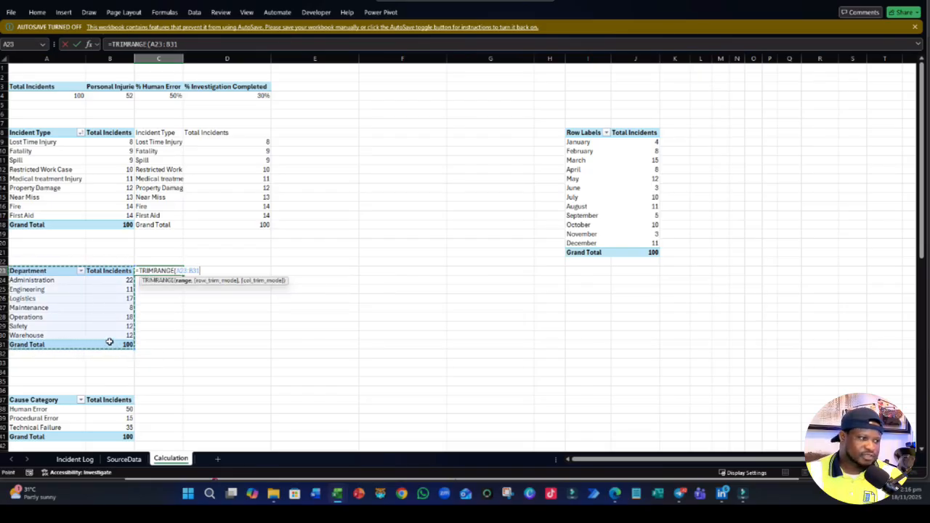
{"action": "key", "text": "Return"}
{"action": "left_click", "coordinate": [255, 424]}
- Try a TRIMMEAN formula over A37:B41 in C37, beside the cause category PivotTable
{"action": "scroll", "coordinate": [216, 363], "scroll_direction": "down", "scroll_amount": 4}
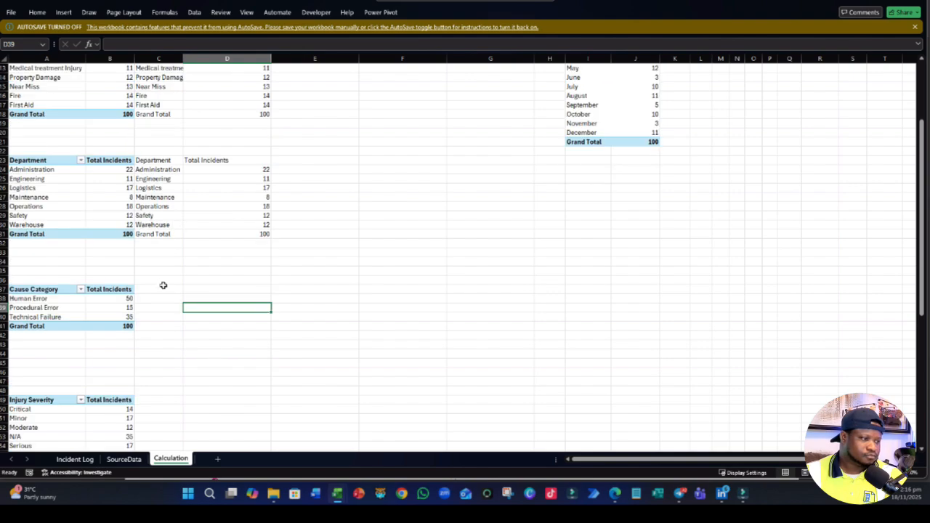
{"action": "left_click", "coordinate": [158, 293]}
{"action": "type", "text": "=t"}
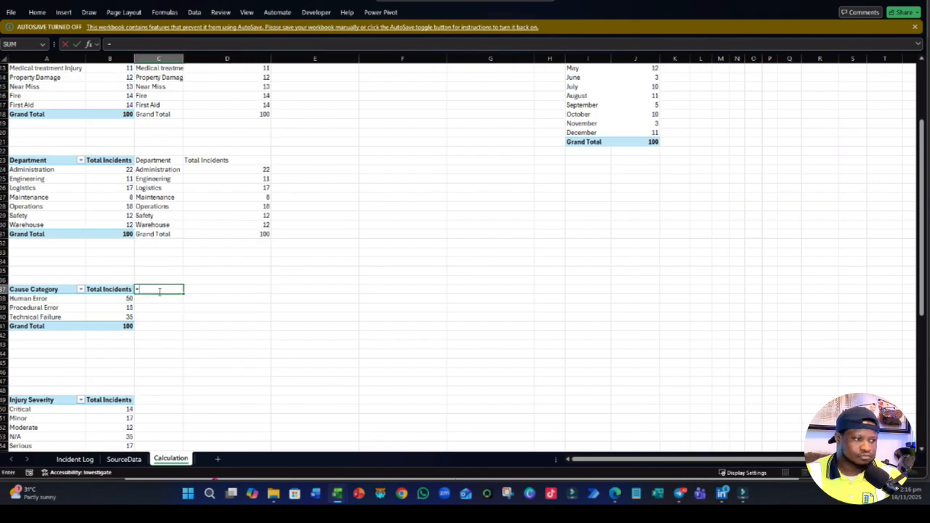
{"action": "key", "text": "BackSpace"}
{"action": "type", "text": "trimr"}
{"action": "key", "text": "Tab"}
{"action": "type", "text": "TI"}
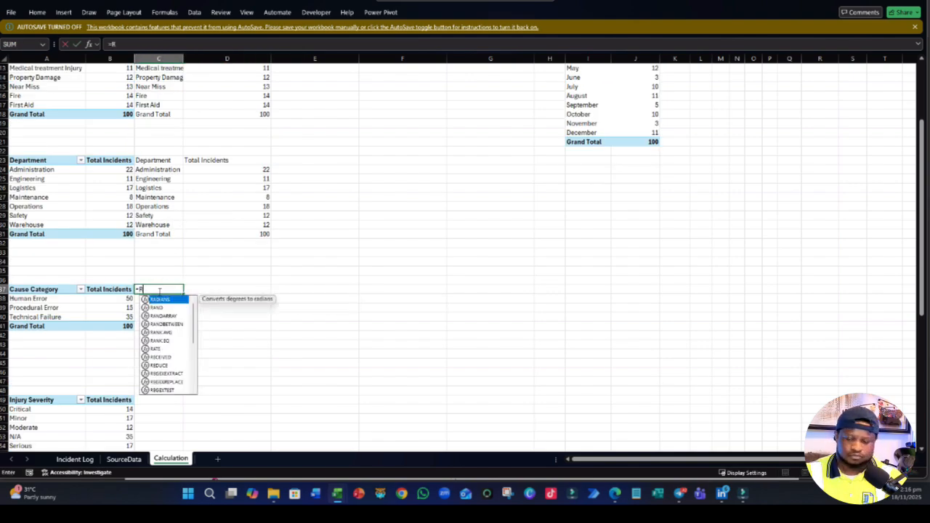
{"action": "key", "text": "BackSpace"}
{"action": "type", "text": "RI"}
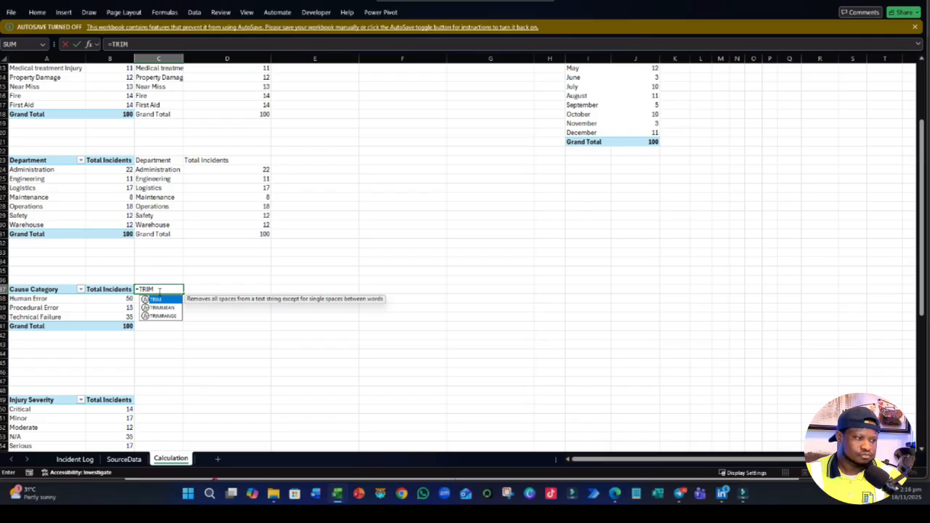
{"action": "type", "text": "M"}
{"action": "double_click", "coordinate": [164, 307]}
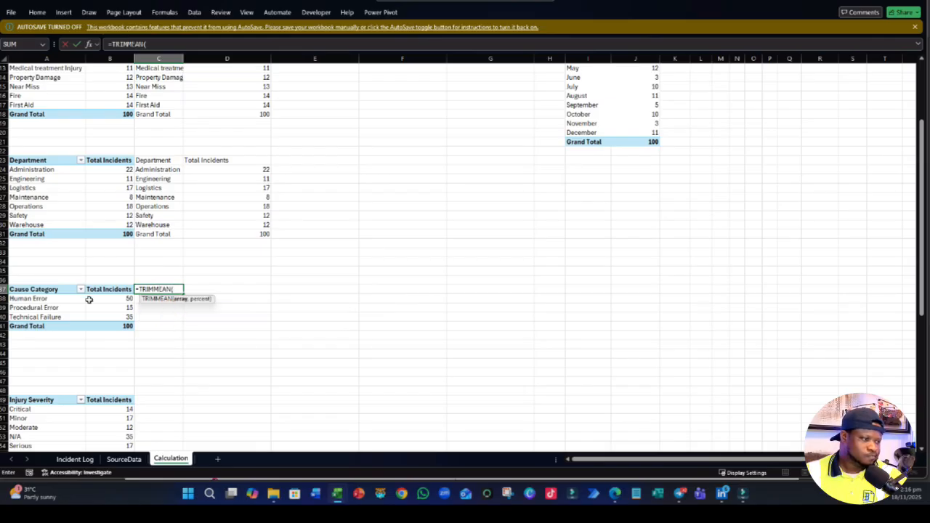
{"action": "left_click_drag", "start_coordinate": [35, 292], "coordinate": [129, 326]}
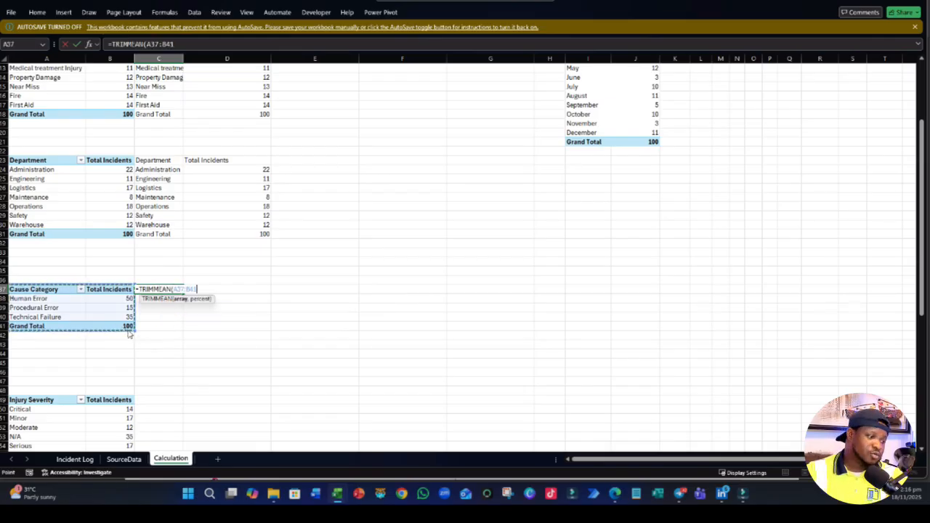
{"action": "key", "text": "Return"}
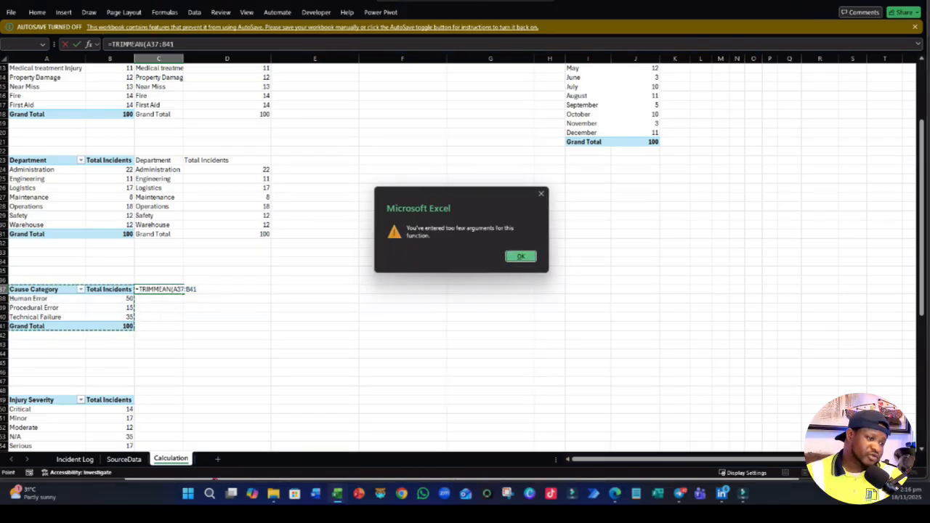
{"action": "left_click", "coordinate": [528, 256]}
- Change the function in C37 to TRIMRANGE over A37:B41 to copy the cause category PivotTable beside it
{"action": "left_click", "coordinate": [167, 288]}
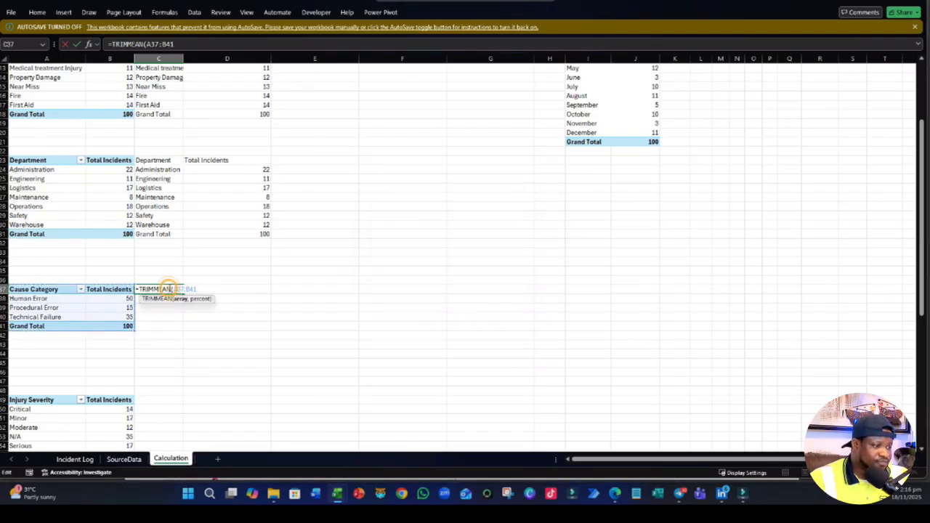
{"action": "key", "text": "BackSpace"}
{"action": "key", "text": "BackSpace"}
{"action": "key", "text": "BackSpace"}
{"action": "key", "text": "BackSpace"}
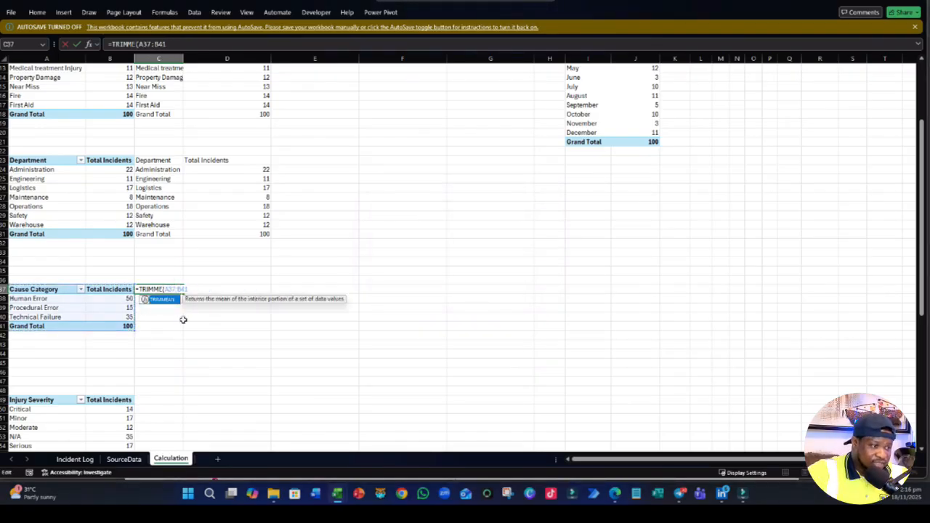
{"action": "type", "text": "R"}
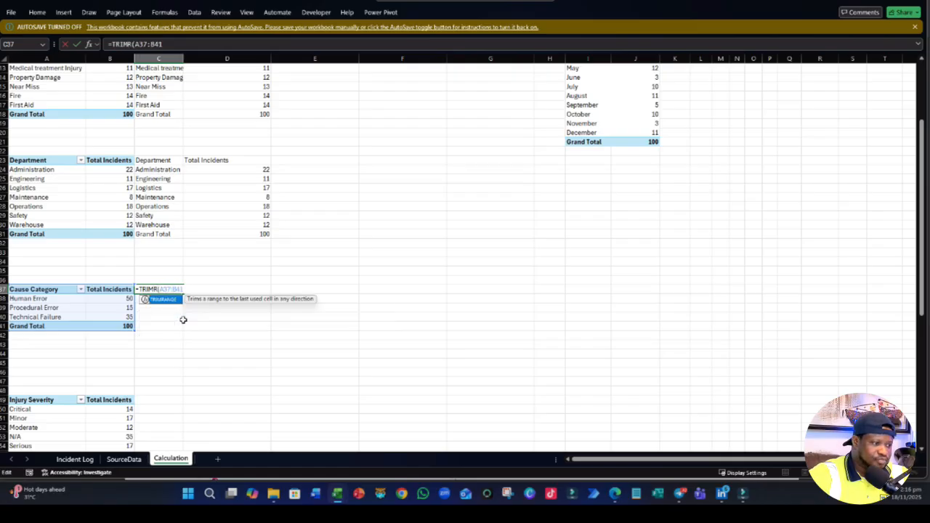
{"action": "type", "text": "AN"}
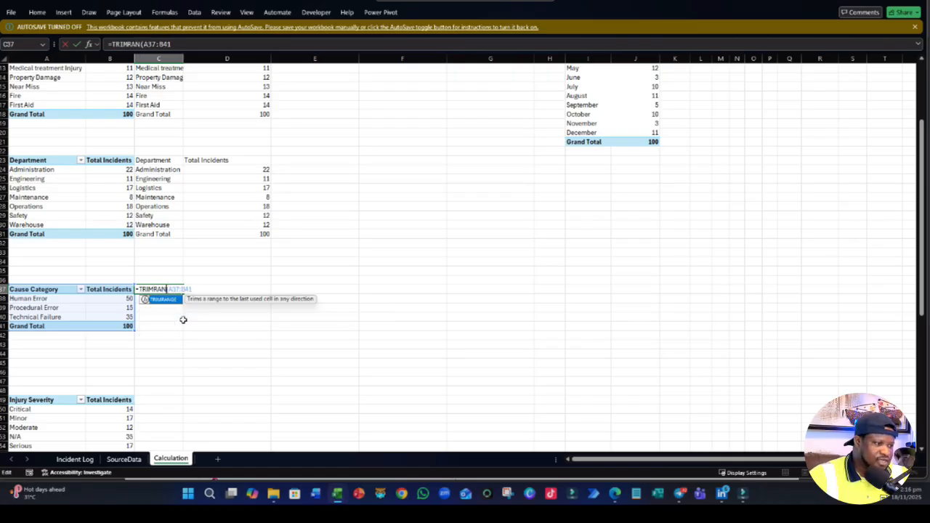
{"action": "type", "text": "GE("}
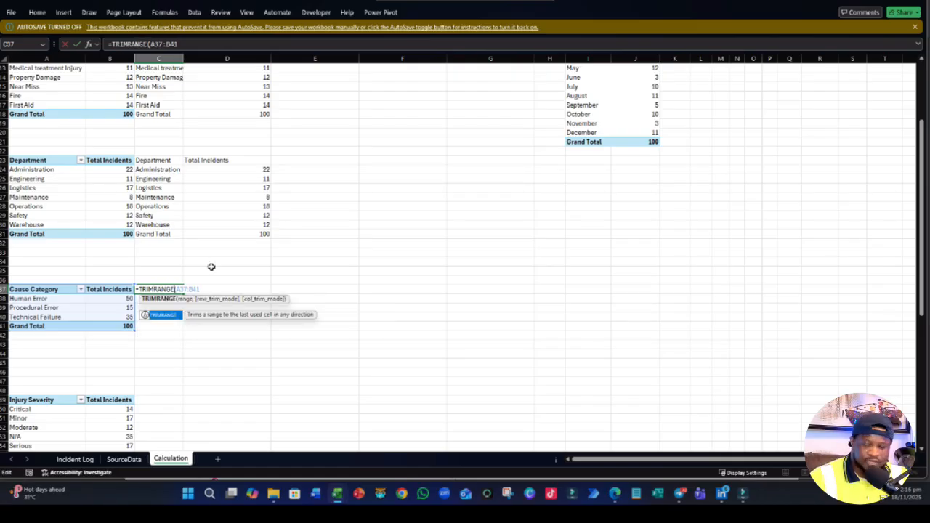
{"action": "key", "text": "Return"}
- Enter a TRIMRANGE formula over A49:B56 in C49 to copy the injury severity PivotTable beside it
{"action": "scroll", "coordinate": [236, 410], "scroll_direction": "down", "scroll_amount": 5}
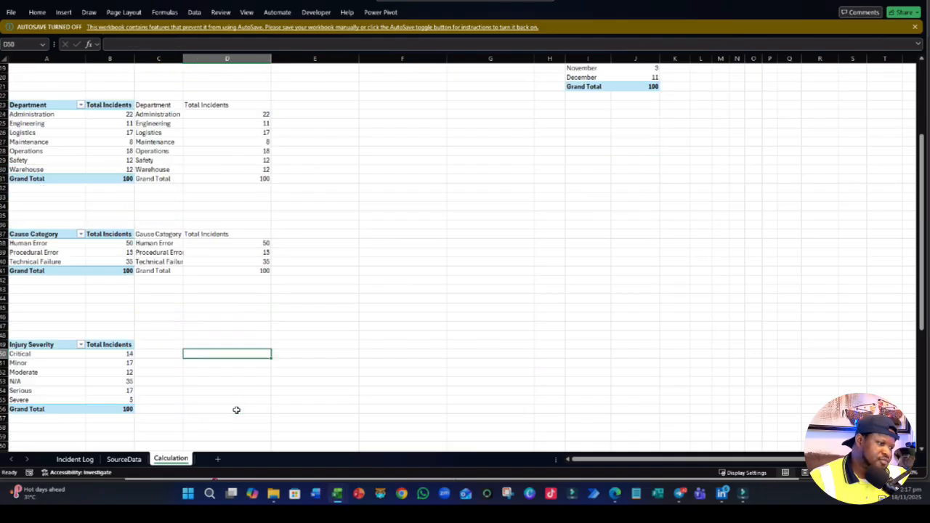
{"action": "left_click", "coordinate": [162, 261]}
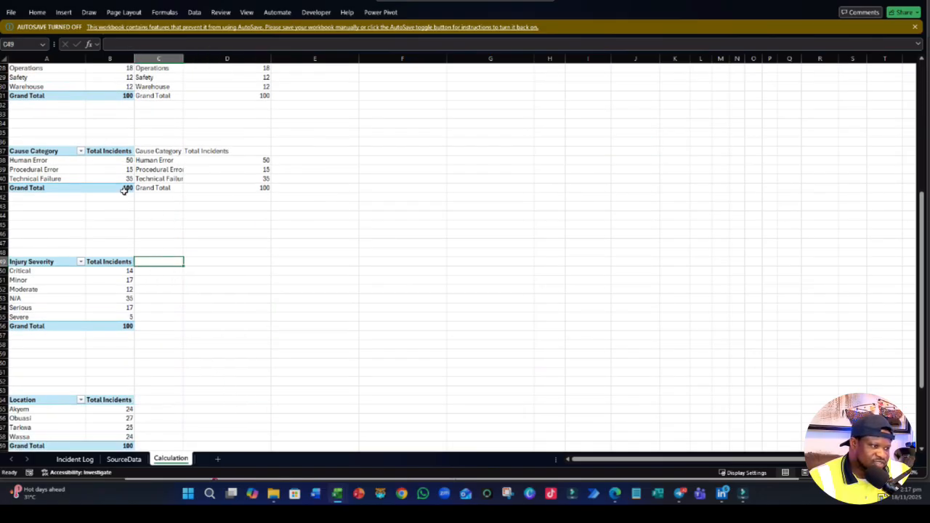
{"action": "type", "text": "="}
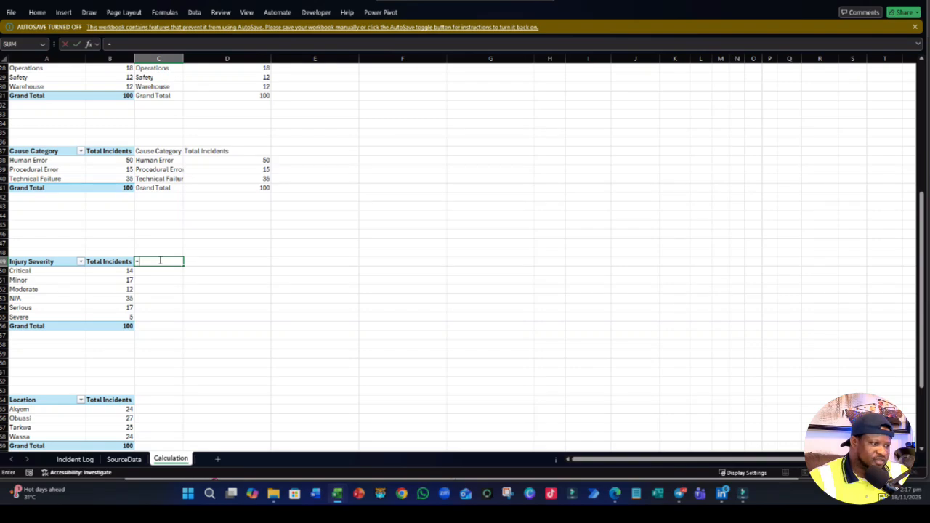
{"action": "type", "text": "TRI"}
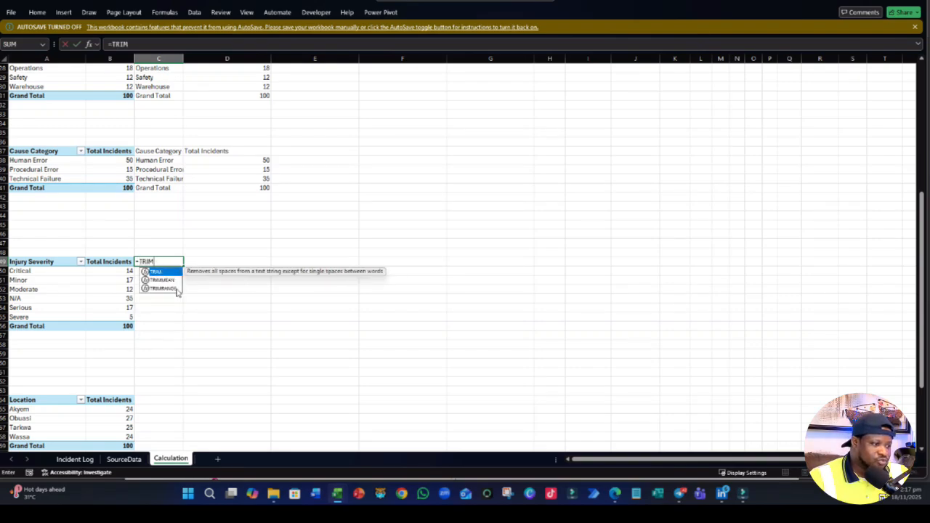
{"action": "type", "text": "M"}
{"action": "double_click", "coordinate": [166, 288]}
{"action": "left_click_drag", "start_coordinate": [33, 263], "coordinate": [120, 331]}
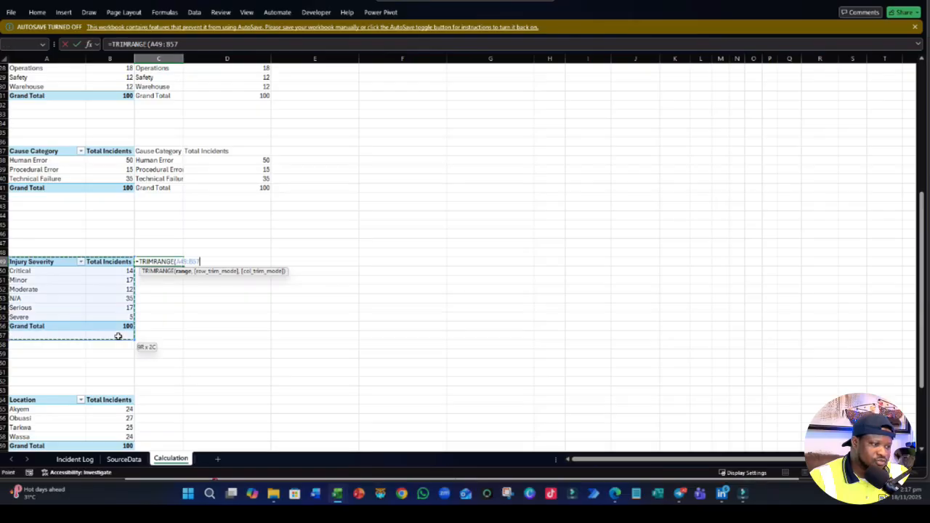
{"action": "key", "text": "Return"}
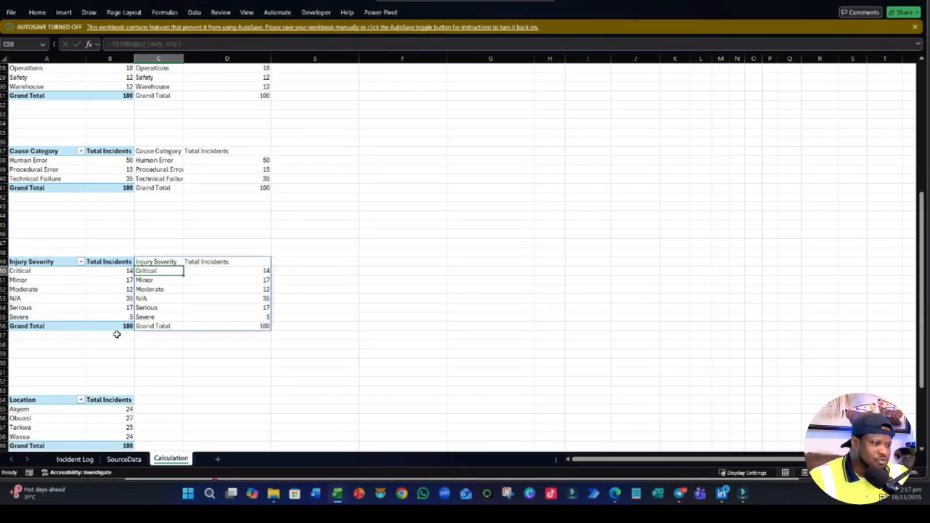
- Enter a TRIMRANGE formula over A64:B69 in C64 to copy the location PivotTable beside it
{"action": "scroll", "coordinate": [155, 301], "scroll_direction": "down", "scroll_amount": 4}
{"action": "left_click", "coordinate": [156, 289]}
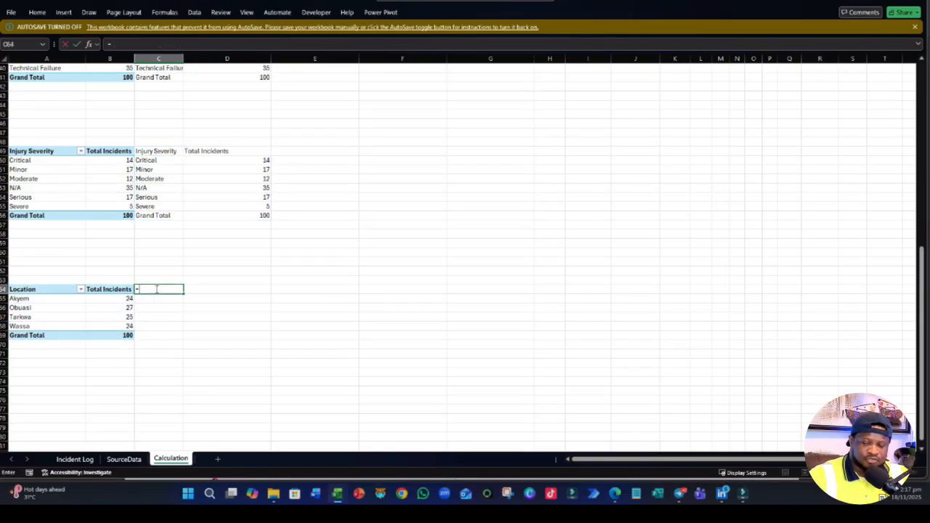
{"action": "type", "text": "=TRIM"}
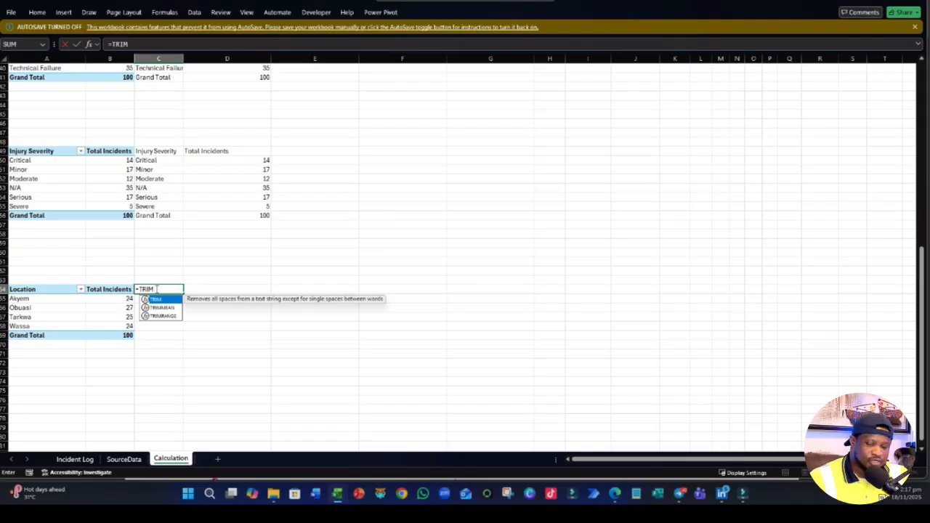
{"action": "type", "text": "R"}
{"action": "left_click", "coordinate": [163, 308]}
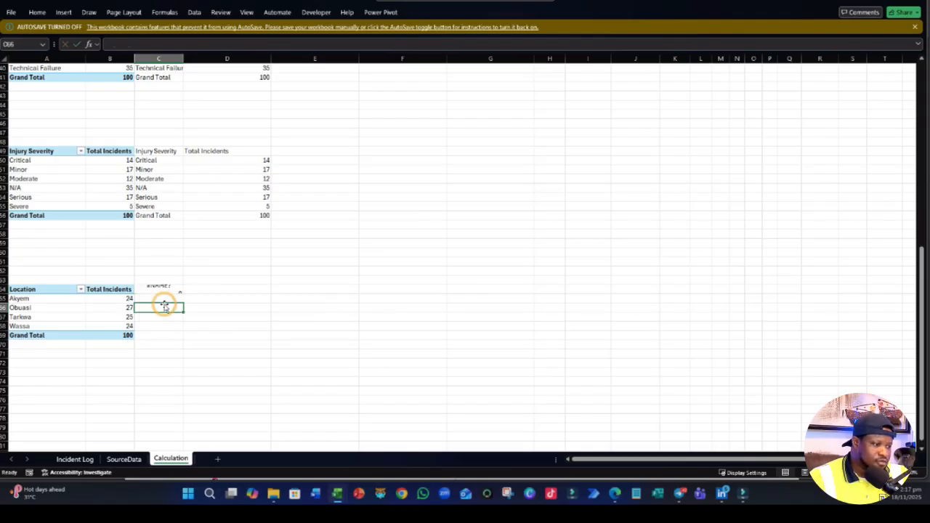
{"action": "double_click", "coordinate": [168, 289]}
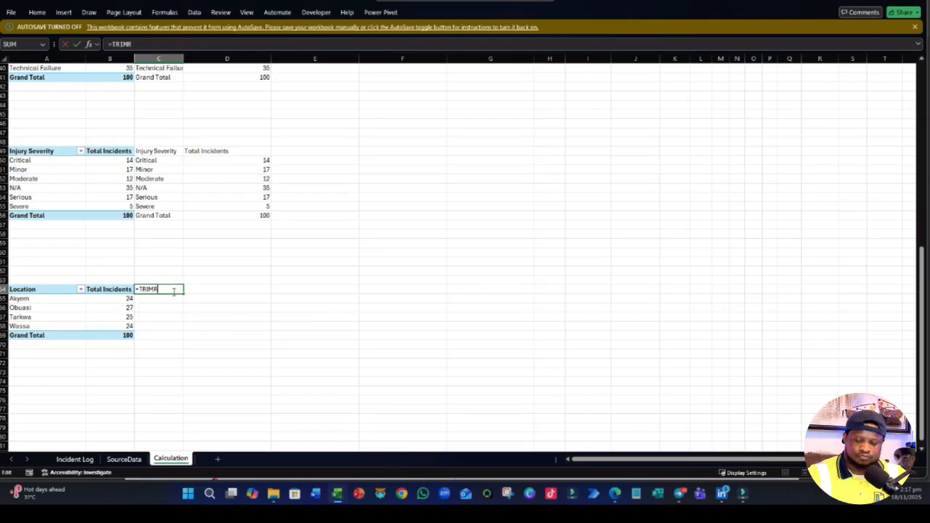
{"action": "type", "text": "A"}
{"action": "key", "text": "Tab"}
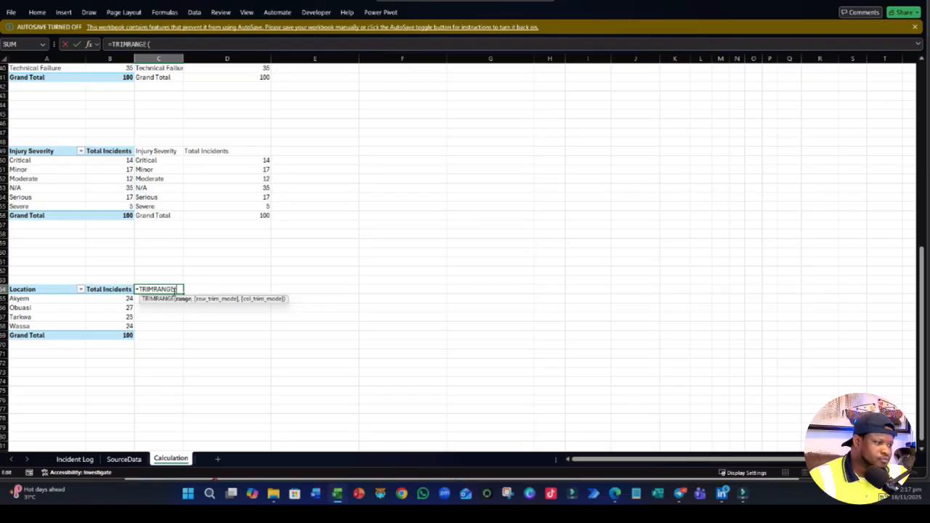
{"action": "left_click_drag", "start_coordinate": [46, 289], "coordinate": [116, 336]}
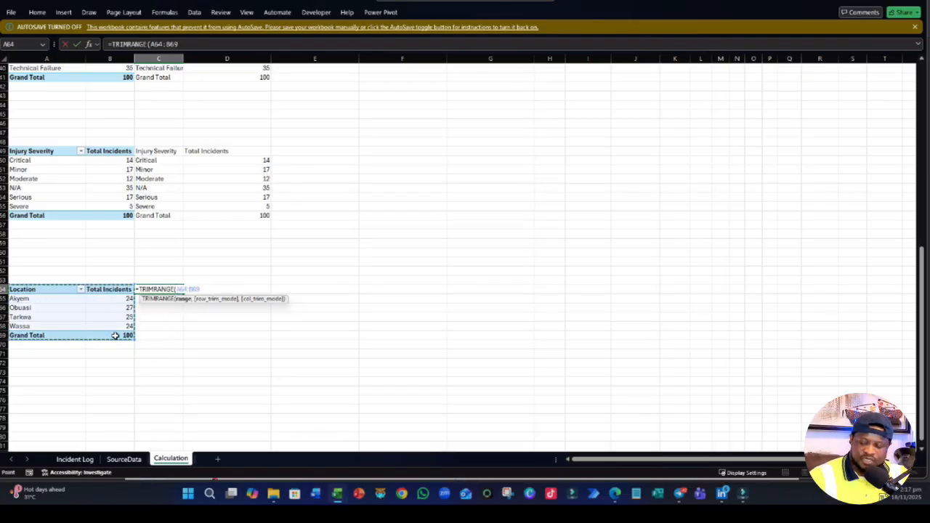
{"action": "key", "text": "Return"}
{"action": "left_click", "coordinate": [153, 380]}
- Turn off grand totals for rows and columns in the incident type PivotTable
{"action": "scroll", "coordinate": [154, 374], "scroll_direction": "up", "scroll_amount": 13}
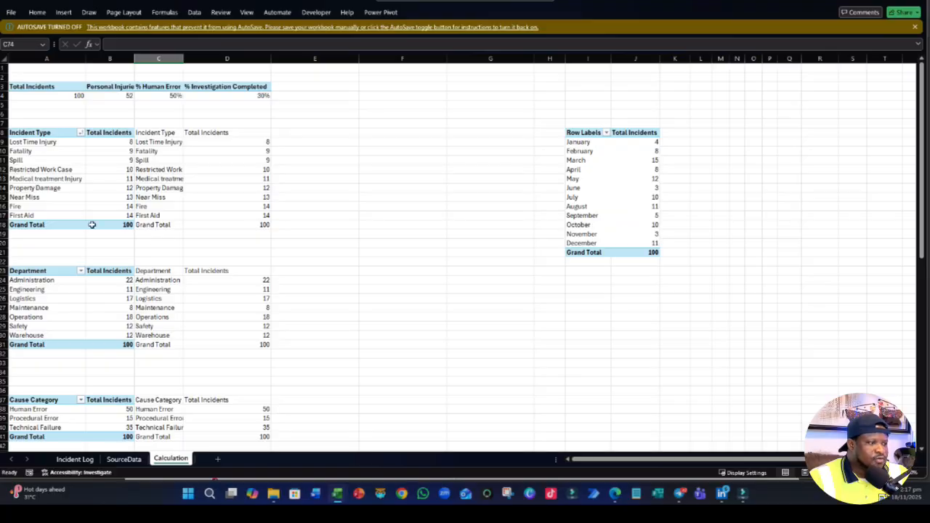
{"action": "left_click", "coordinate": [75, 219]}
{"action": "left_click", "coordinate": [484, 10]}
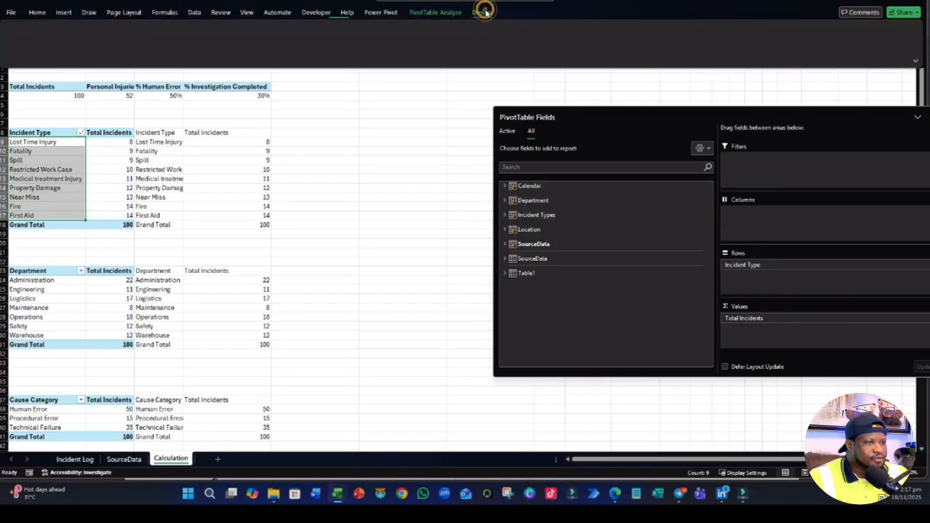
{"action": "left_click", "coordinate": [73, 52]}
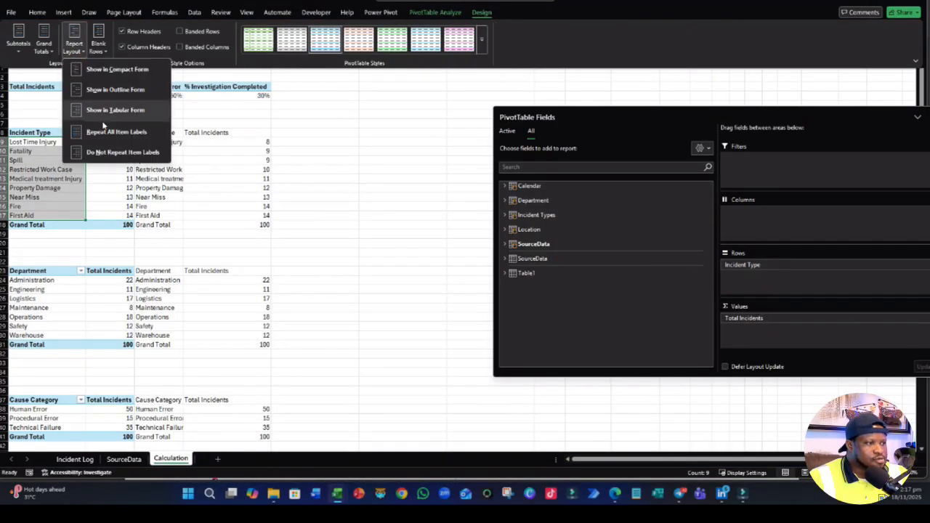
{"action": "left_click", "coordinate": [44, 49]}
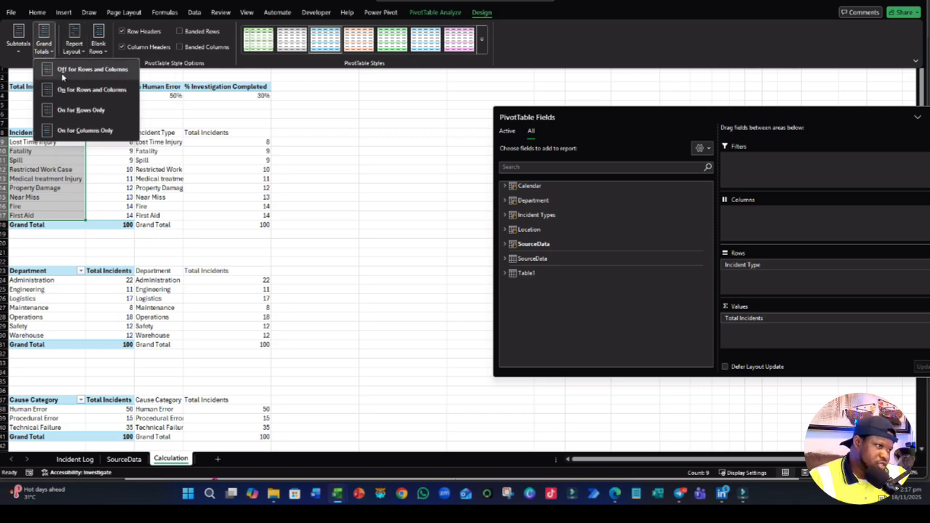
{"action": "left_click", "coordinate": [64, 70]}
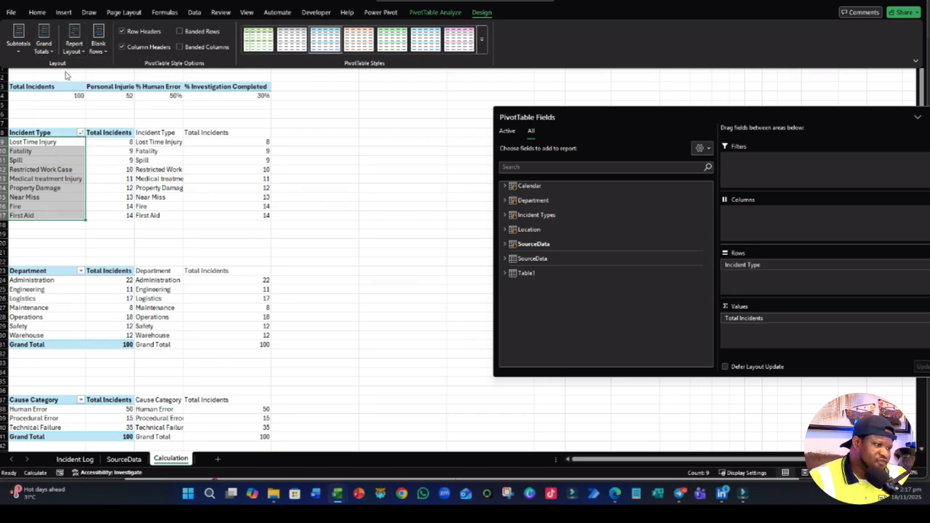
- Turn off grand totals for rows and columns in the department PivotTable
{"action": "scroll", "coordinate": [55, 291], "scroll_direction": "down", "scroll_amount": 1}
{"action": "left_click", "coordinate": [55, 292]}
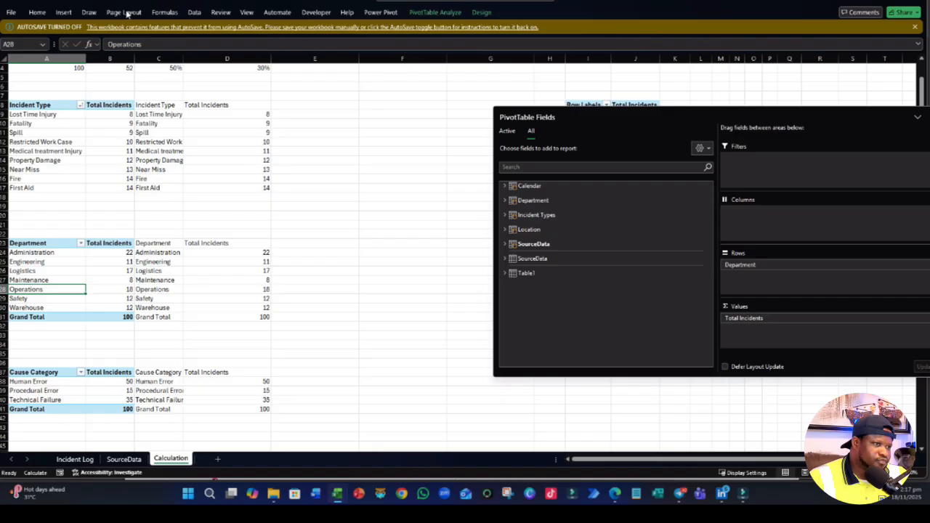
{"action": "left_click", "coordinate": [481, 13]}
{"action": "left_click", "coordinate": [43, 49]}
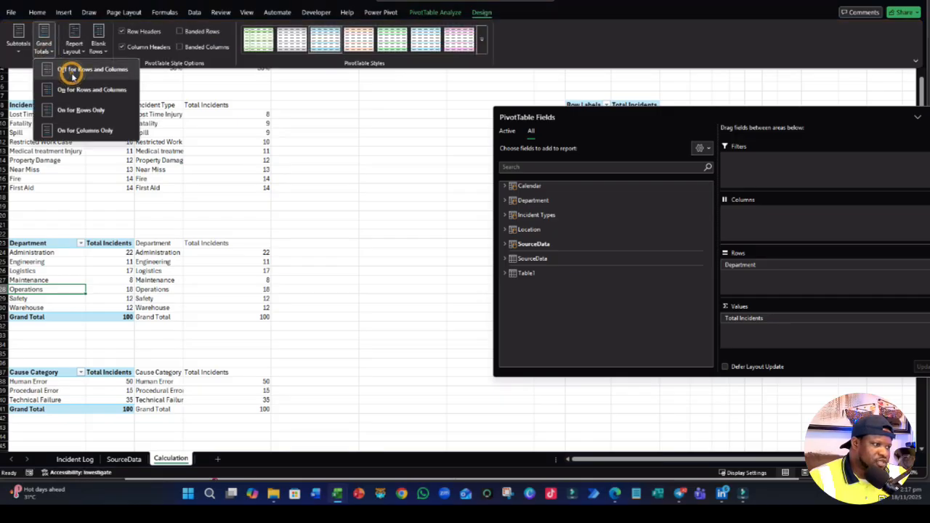
{"action": "left_click", "coordinate": [73, 67]}
- Turn off grand totals for rows and columns in the cause category PivotTable
{"action": "scroll", "coordinate": [54, 215], "scroll_direction": "up", "scroll_amount": 1}
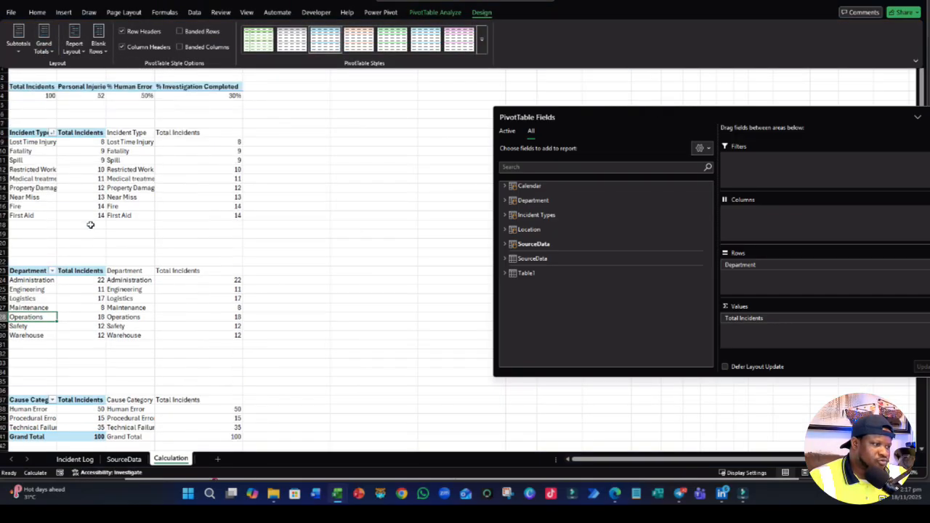
{"action": "scroll", "coordinate": [90, 224], "scroll_direction": "down", "scroll_amount": 4}
{"action": "left_click", "coordinate": [43, 309]}
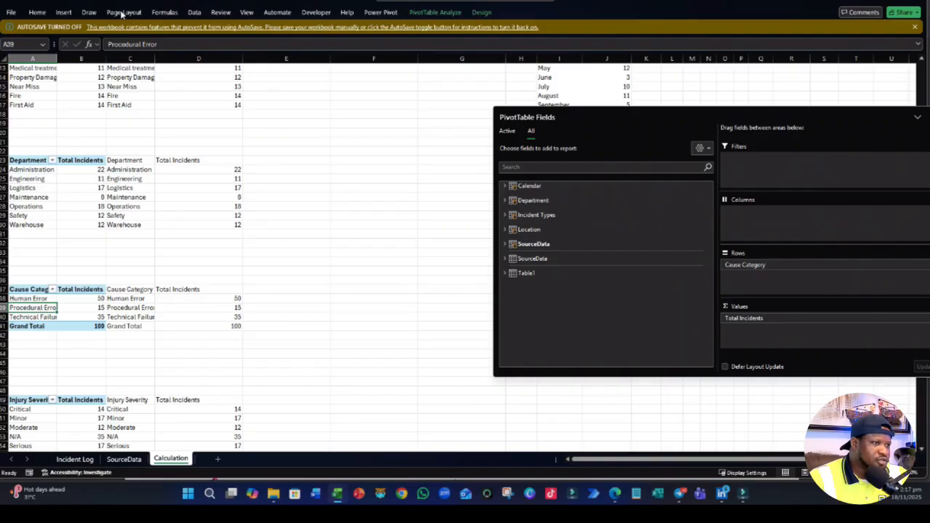
{"action": "left_click", "coordinate": [481, 12]}
{"action": "left_click", "coordinate": [41, 51]}
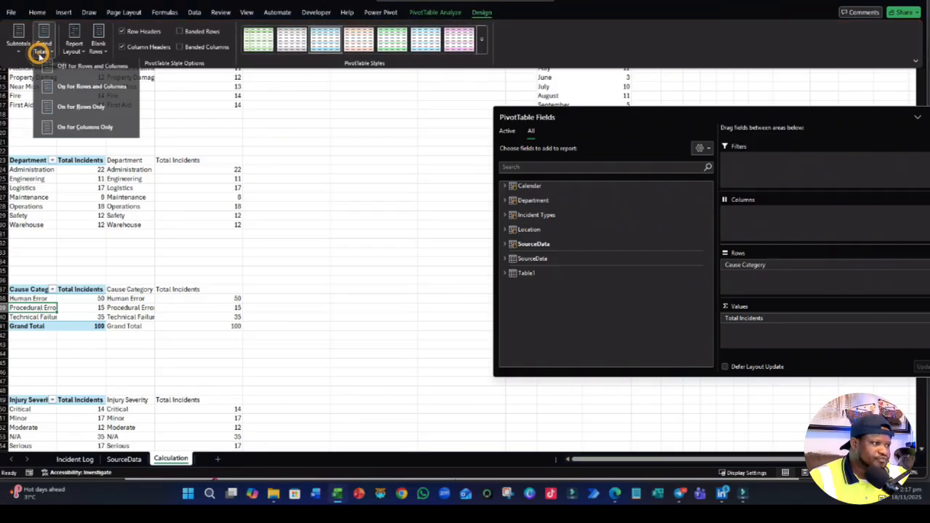
{"action": "left_click", "coordinate": [81, 66]}
{"action": "scroll", "coordinate": [94, 318], "scroll_direction": "down", "scroll_amount": 4}
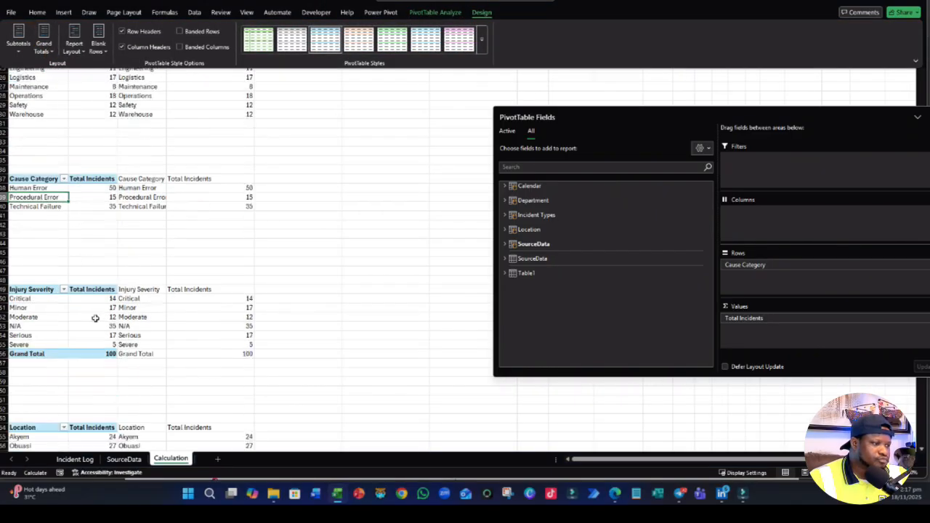
- Turn off grand totals for rows and columns in the injury severity PivotTable
{"action": "left_click", "coordinate": [95, 335]}
{"action": "left_click", "coordinate": [487, 12]}
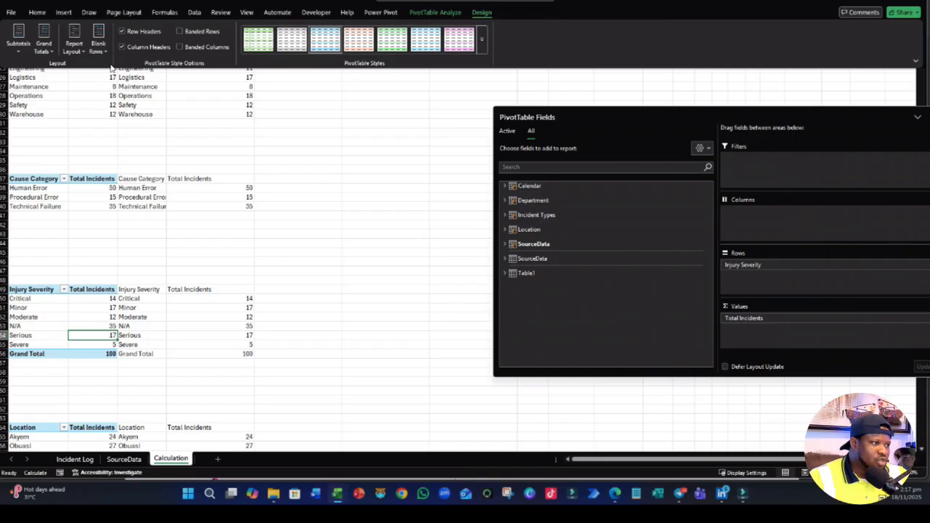
{"action": "left_click", "coordinate": [43, 45]}
{"action": "left_click", "coordinate": [60, 69]}
- Turn off grand totals for rows and columns in the location PivotTable
{"action": "scroll", "coordinate": [189, 268], "scroll_direction": "down", "scroll_amount": 6}
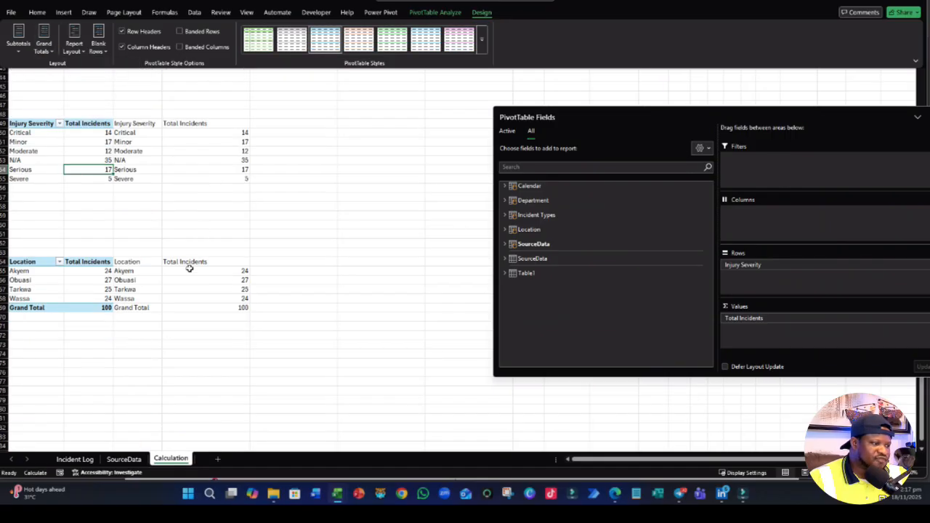
{"action": "left_click", "coordinate": [69, 268]}
{"action": "left_click", "coordinate": [489, 12]}
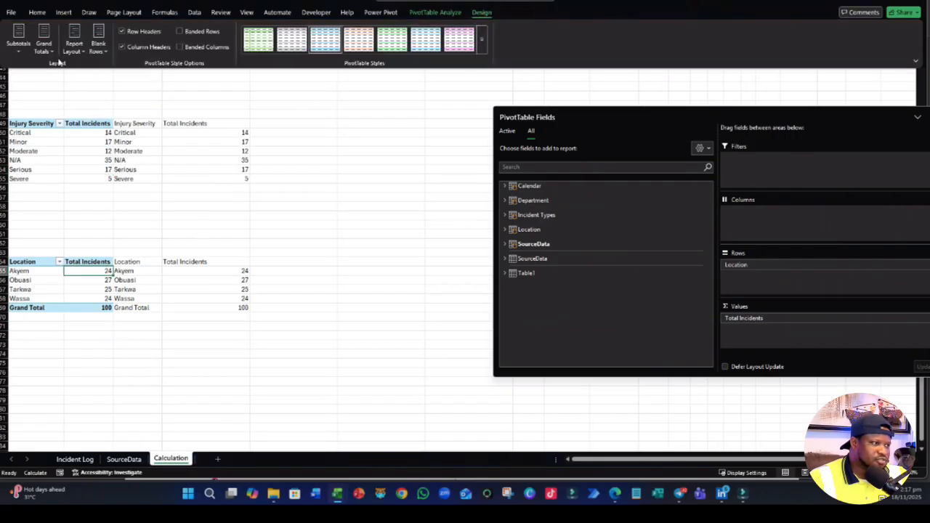
{"action": "left_click", "coordinate": [44, 45]}
{"action": "left_click", "coordinate": [79, 69]}
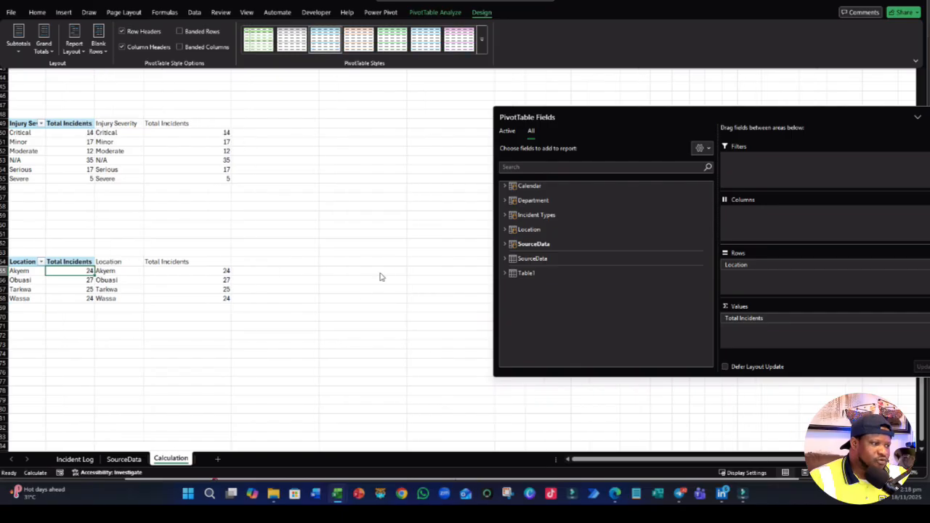
- Examine the TRIMRANGE copies of the incident type and department PivotTables and the spare rows below the department table
{"action": "scroll", "coordinate": [378, 247], "scroll_direction": "up", "scroll_amount": 15}
{"action": "left_click", "coordinate": [349, 179]}
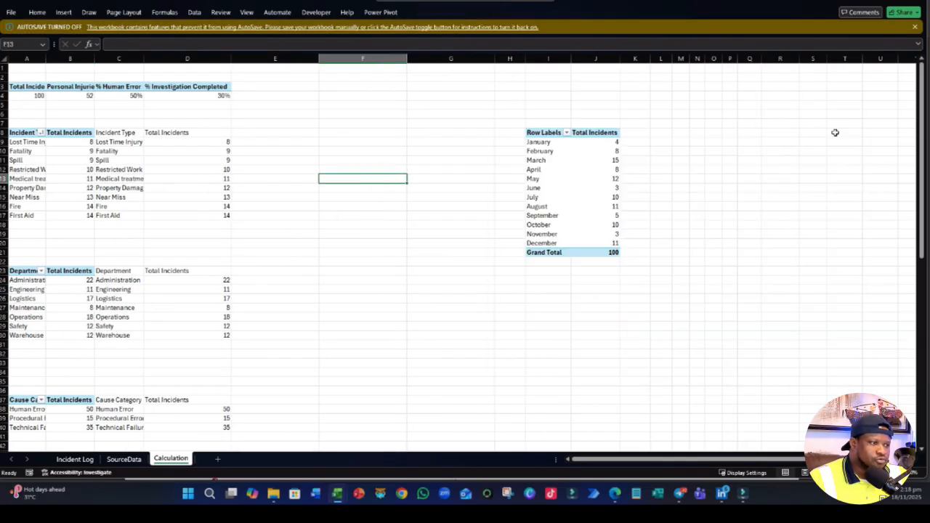
{"action": "left_click", "coordinate": [214, 228]}
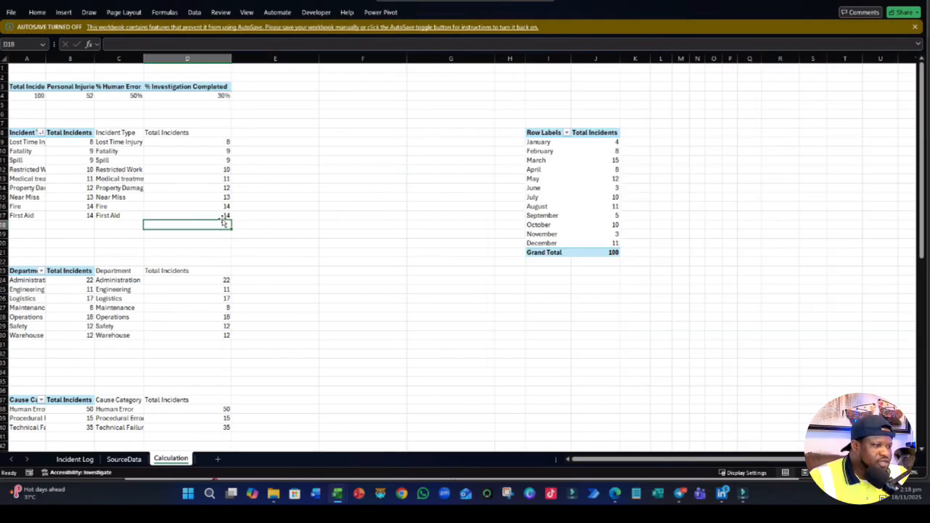
{"action": "left_click", "coordinate": [215, 148]}
{"action": "key", "text": "Up"}
{"action": "key", "text": "Up"}
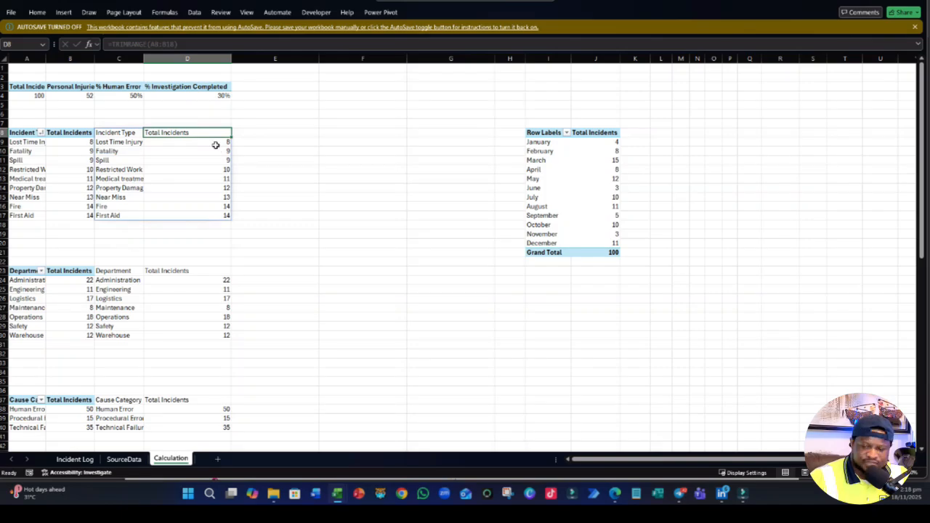
{"action": "left_click", "coordinate": [251, 242]}
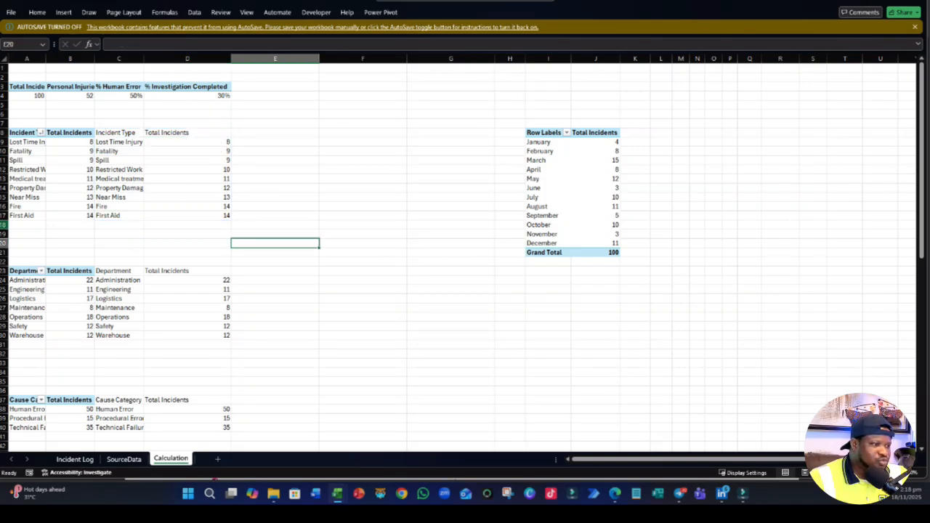
{"action": "left_click", "coordinate": [135, 133]}
{"action": "left_click", "coordinate": [127, 271]}
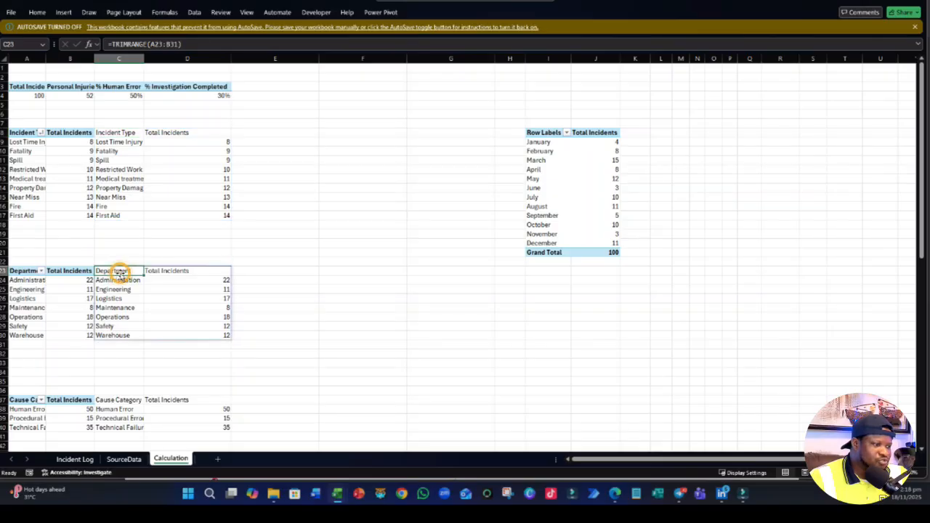
{"action": "left_click_drag", "start_coordinate": [35, 345], "coordinate": [38, 361]}
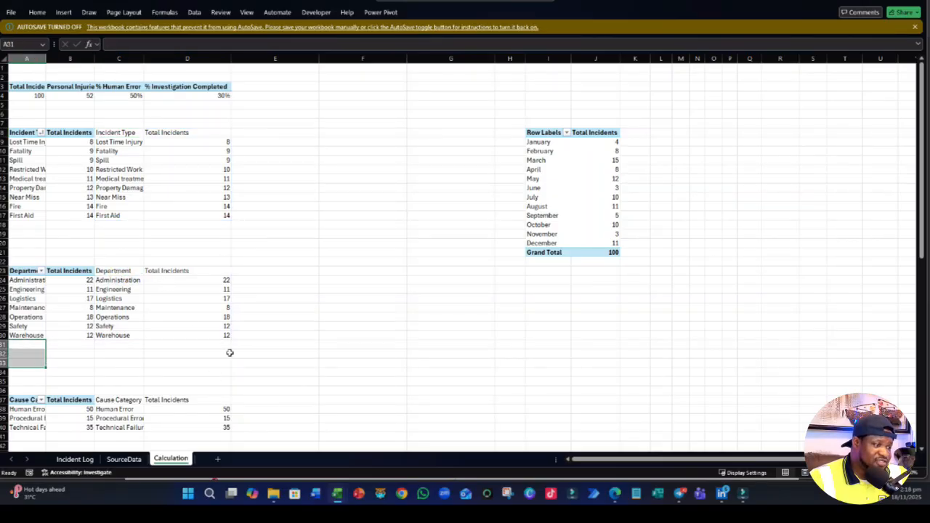
{"action": "left_click", "coordinate": [410, 383]}
{"action": "scroll", "coordinate": [375, 335], "scroll_direction": "down", "scroll_amount": 6}
{"action": "scroll", "coordinate": [361, 288], "scroll_direction": "up", "scroll_amount": 6}
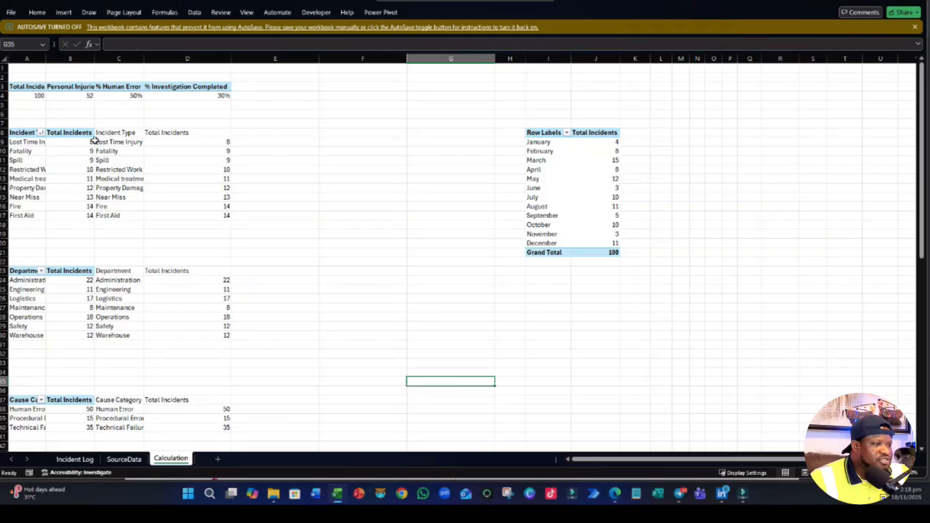
- AutoFit columns C and D to the contents of the TRIMRANGE copies
{"action": "left_click", "coordinate": [114, 133]}
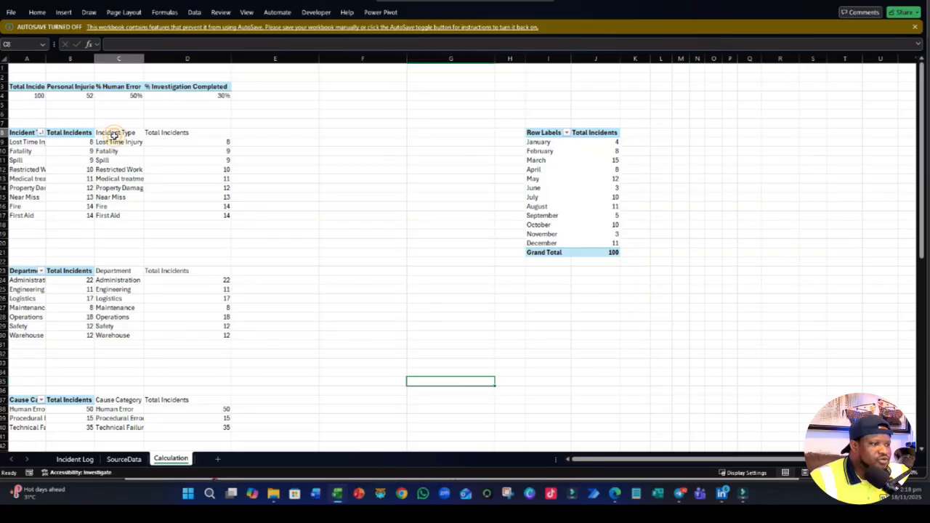
{"action": "left_click_drag", "start_coordinate": [118, 58], "coordinate": [188, 58]}
{"action": "double_click", "coordinate": [144, 58]}
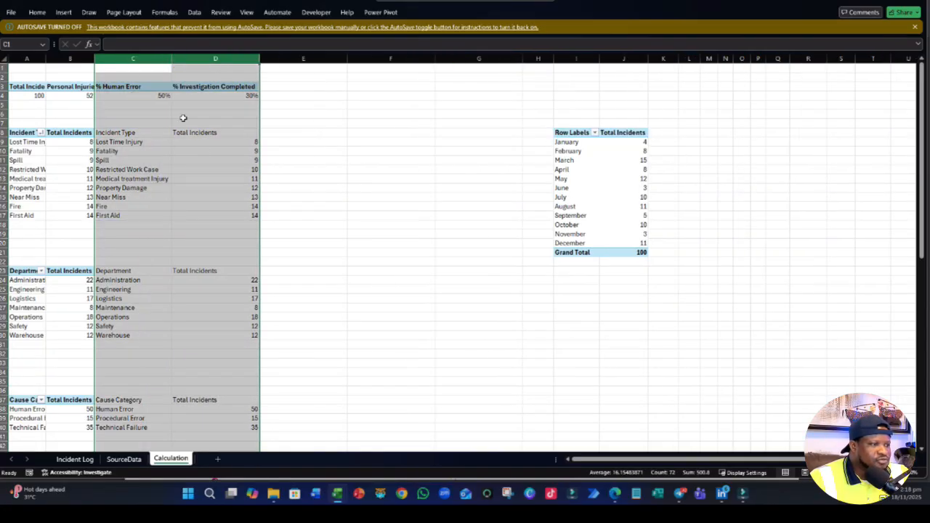
{"action": "scroll", "coordinate": [269, 252], "scroll_direction": "down", "scroll_amount": 14}
{"action": "left_click", "coordinate": [323, 271]}
{"action": "scroll", "coordinate": [326, 272], "scroll_direction": "up", "scroll_amount": 2}
{"action": "scroll", "coordinate": [326, 271], "scroll_direction": "up", "scroll_amount": 12}
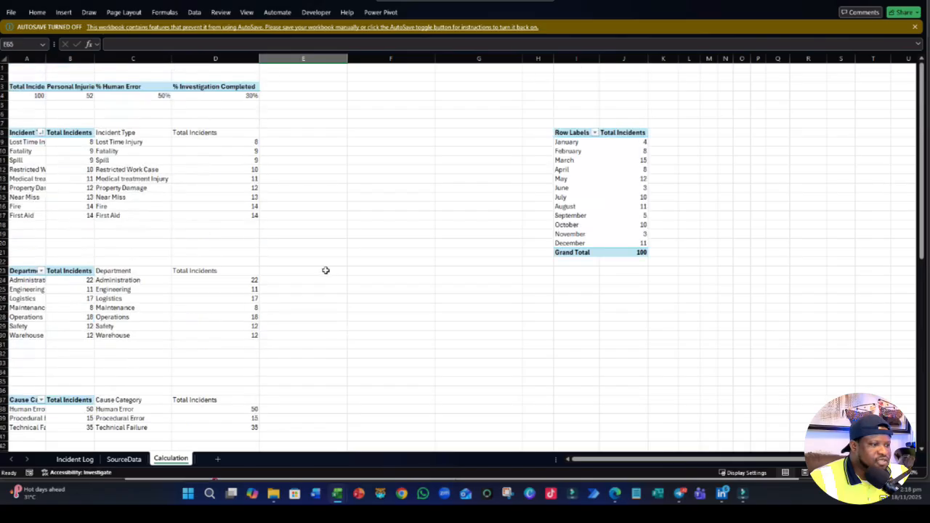
{"action": "left_click_drag", "start_coordinate": [113, 136], "coordinate": [218, 211]}
{"action": "left_click", "coordinate": [337, 278]}
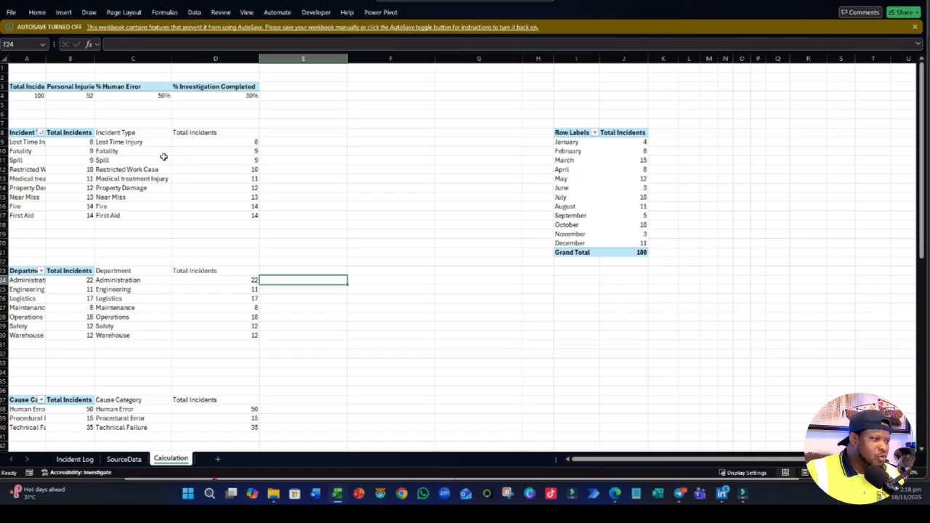
- Enter =MAX(B9:B17) in B7 to get the highest incident count among the incident types
{"action": "left_click", "coordinate": [77, 124]}
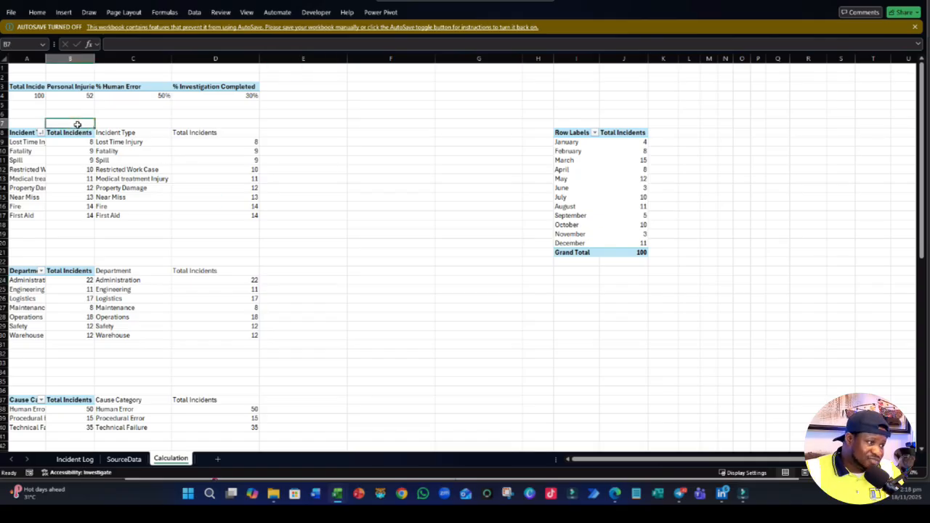
{"action": "type", "text": "="}
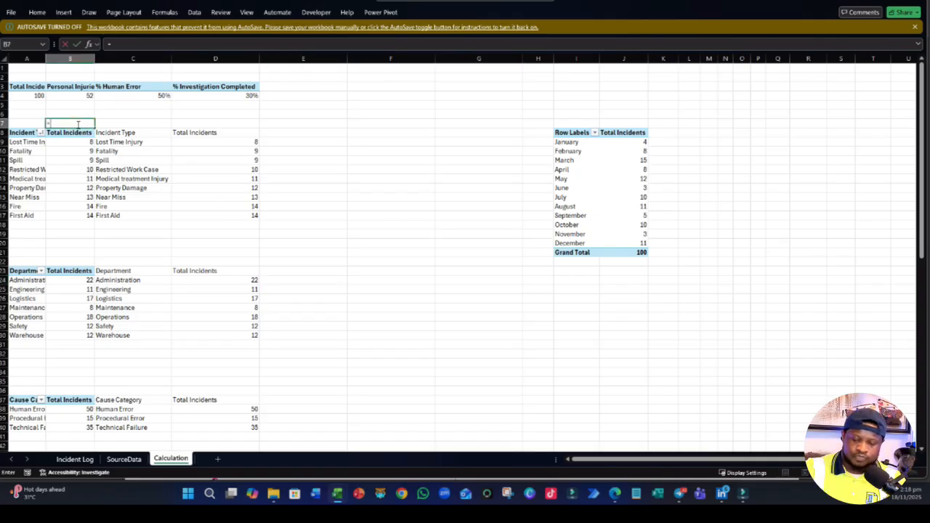
{"action": "type", "text": "MAX*"}
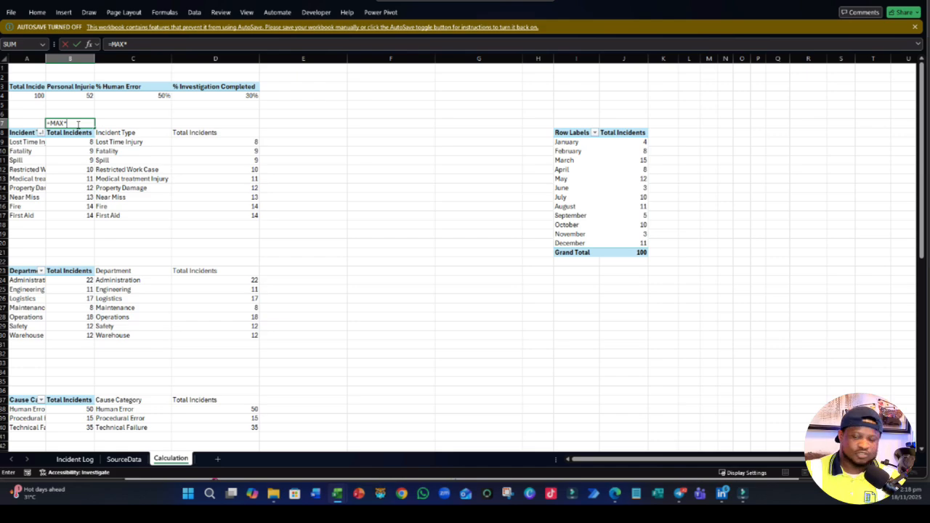
{"action": "key", "text": "BackSpace"}
{"action": "type", "text": "("}
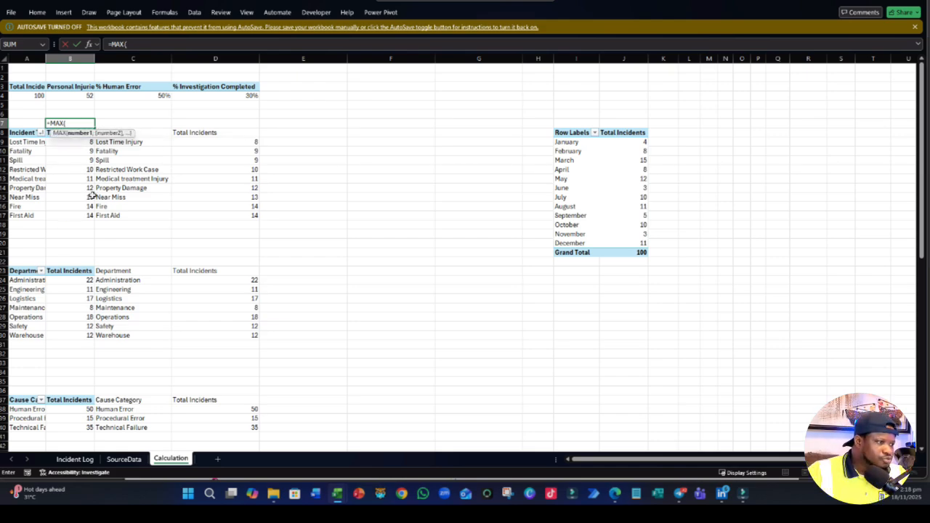
{"action": "left_click_drag", "start_coordinate": [84, 147], "coordinate": [81, 216]}
{"action": "key", "text": "Return"}
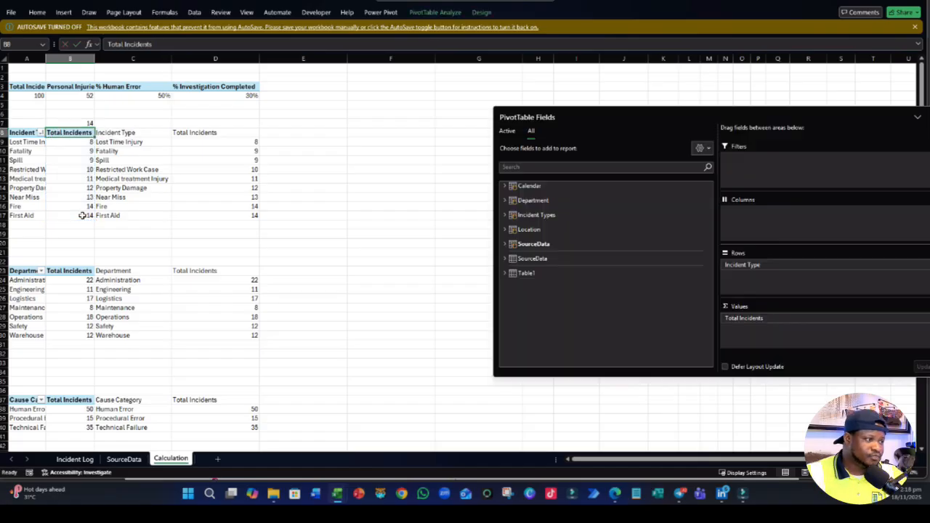
{"action": "left_click", "coordinate": [132, 249]}
{"action": "left_click", "coordinate": [72, 124]}
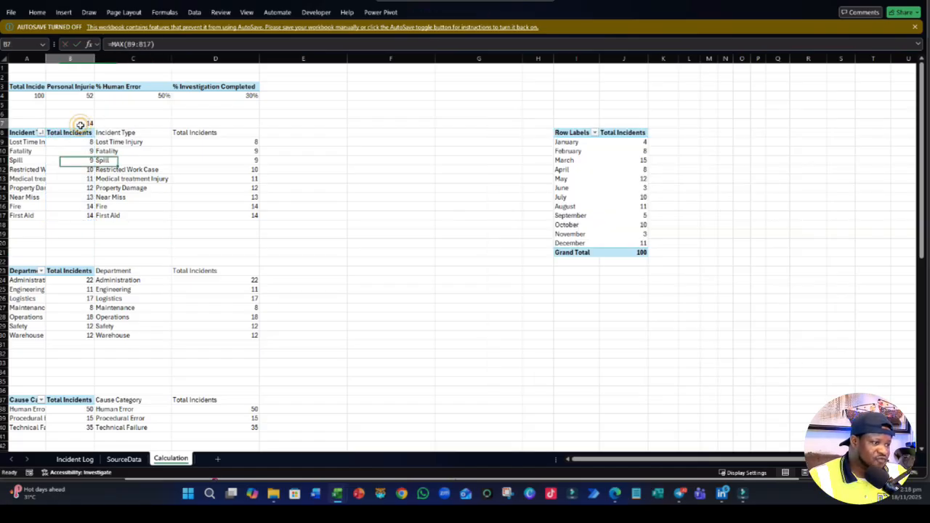
- Add the header Highlight in E8 beside the incident type copy
{"action": "left_click", "coordinate": [301, 161]}
{"action": "left_click", "coordinate": [312, 133]}
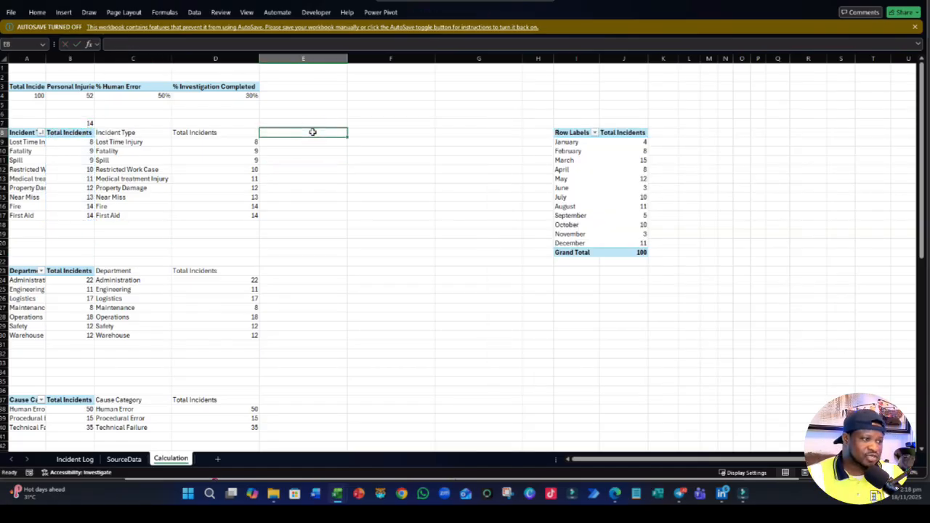
{"action": "type", "text": "Highlight"}
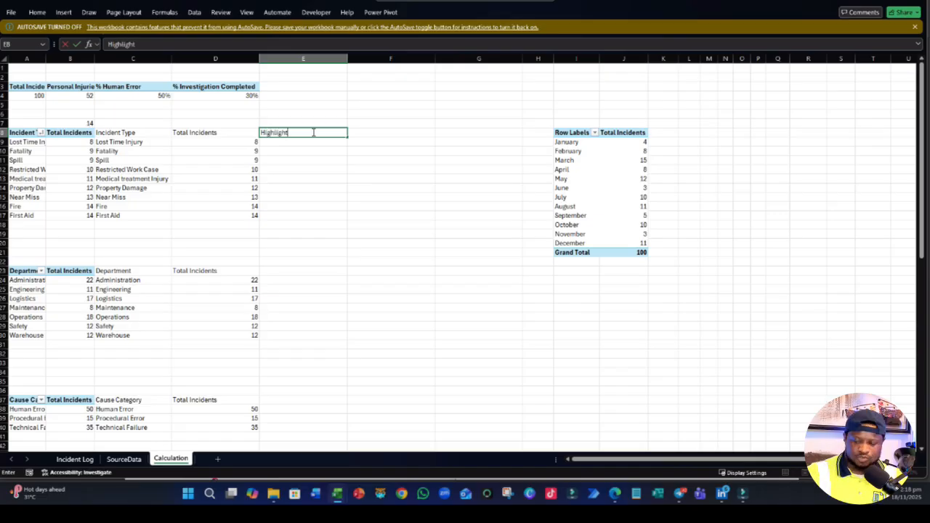
{"action": "key", "text": "Return"}
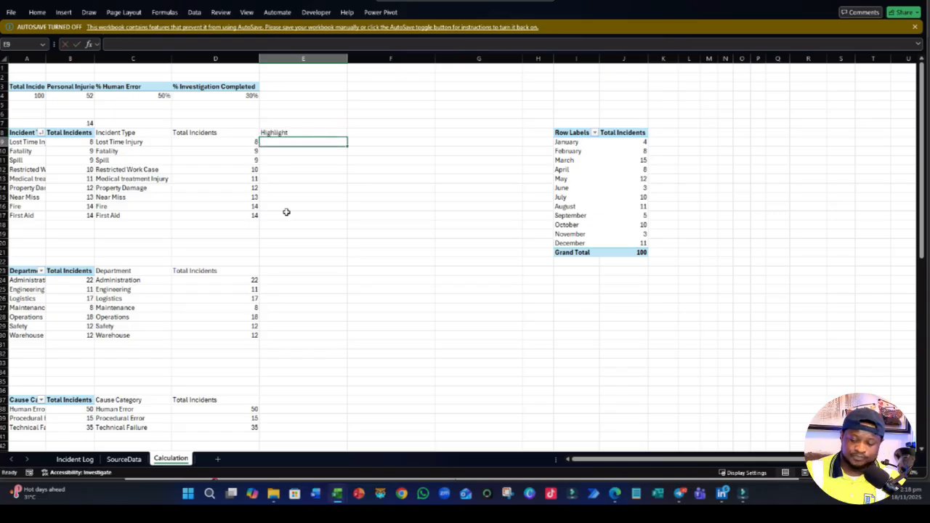
- Enter =IF(D9=B7,D9,NA()) in E9 to return only the count that equals the maximum
{"action": "type", "text": "=IF"}
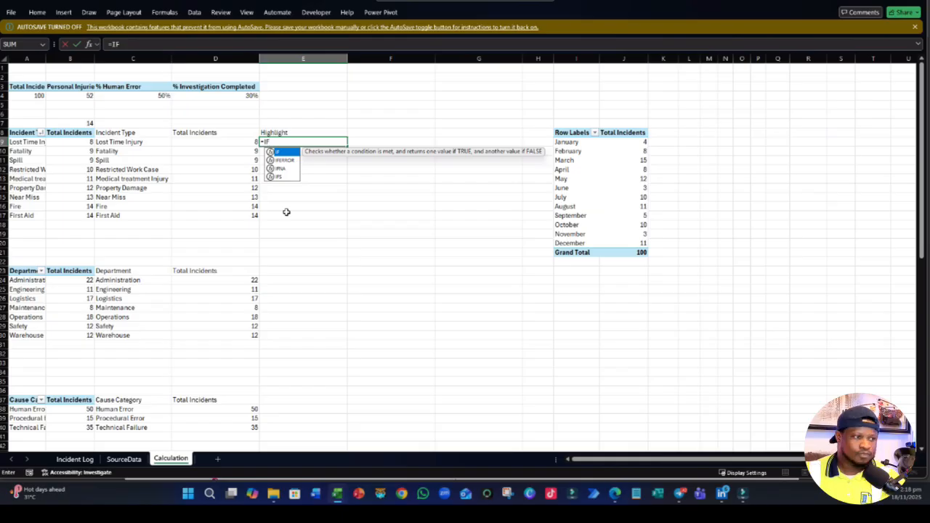
{"action": "type", "text": "("}
{"action": "left_click", "coordinate": [253, 141]}
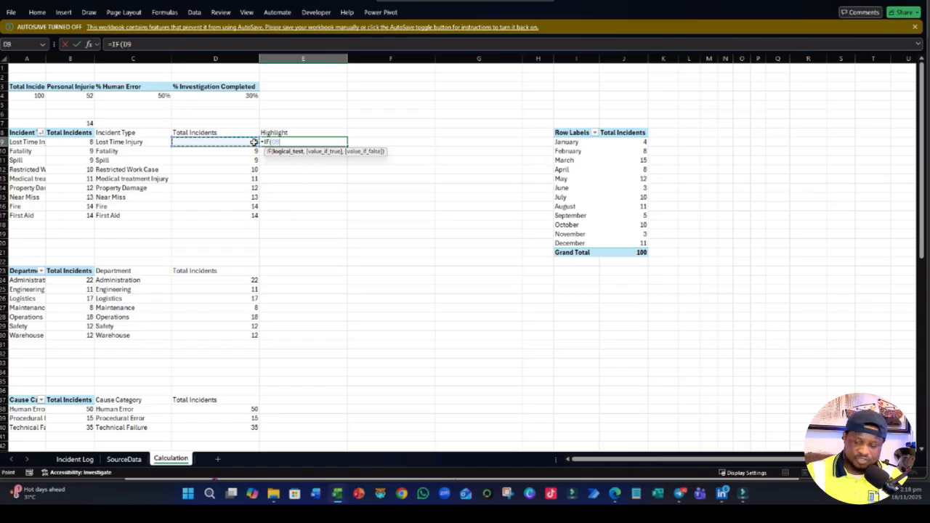
{"action": "type", "text": "="}
{"action": "left_click", "coordinate": [86, 122]}
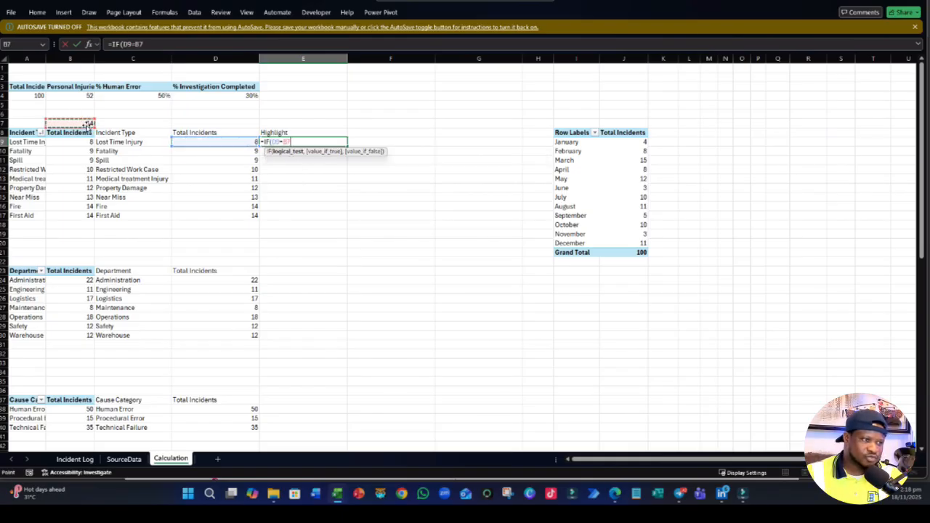
{"action": "type", "text": ","}
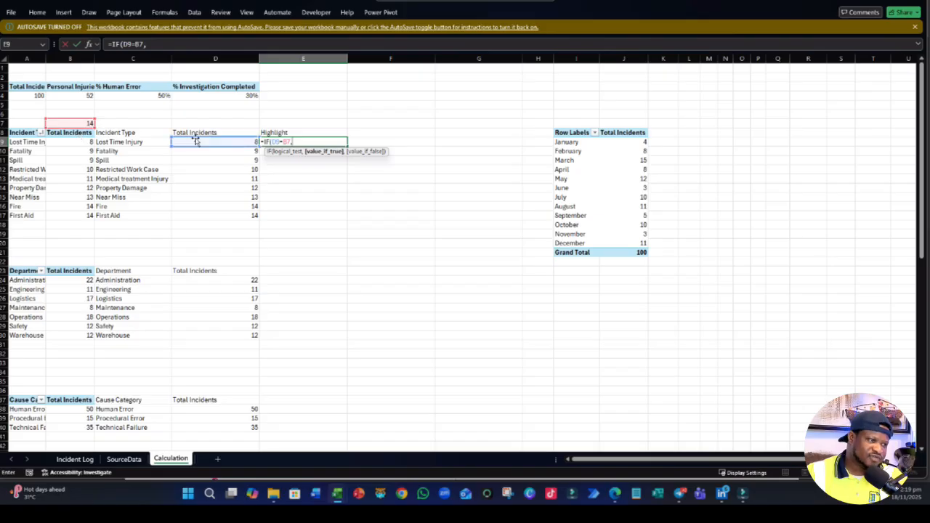
{"action": "left_click", "coordinate": [222, 142]}
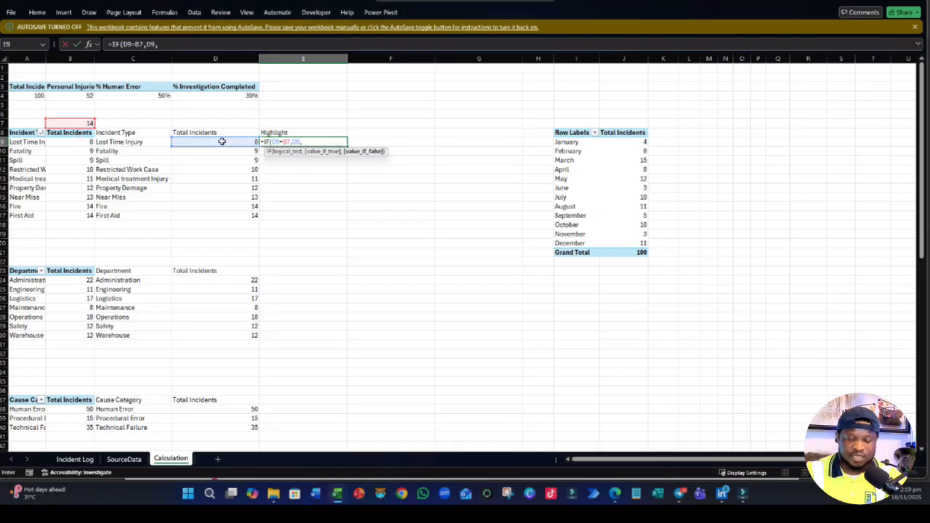
{"action": "type", "text": "NA"}
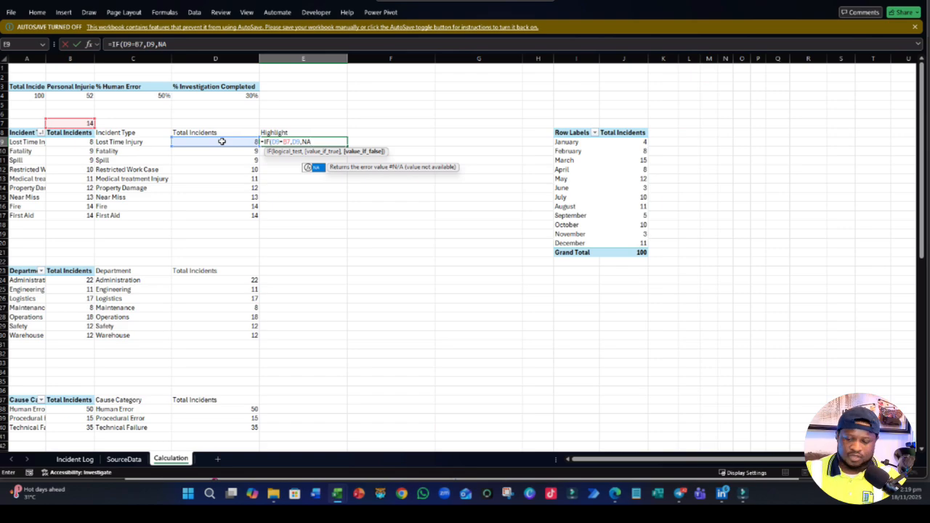
{"action": "type", "text": "())"}
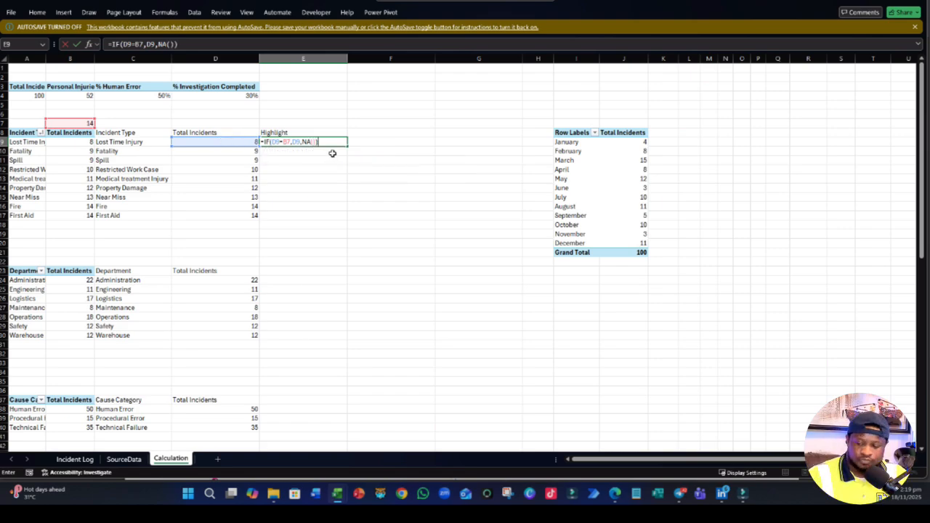
{"action": "key", "text": "Return"}
- Make the B7 reference in E9 absolute, so the formula is =IF(D9=$B$7,D9,NA())
{"action": "left_click", "coordinate": [315, 198]}
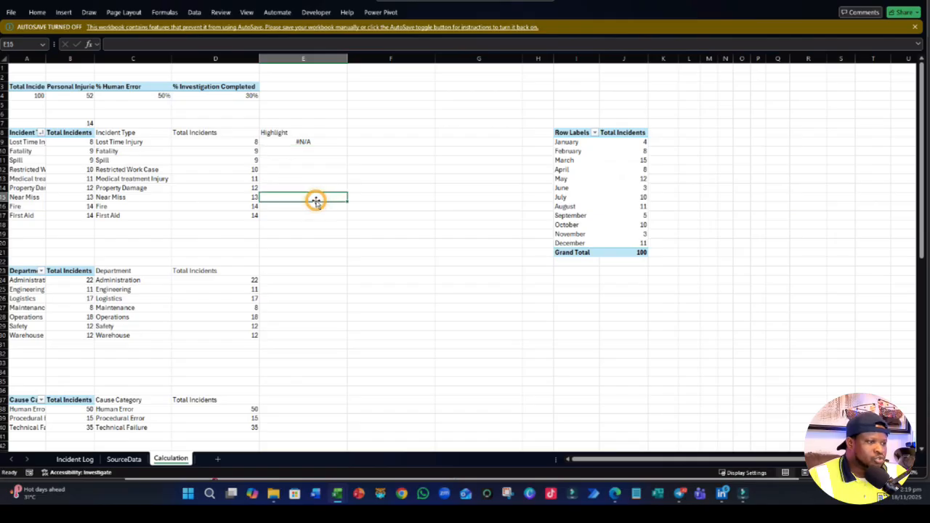
{"action": "double_click", "coordinate": [319, 142]}
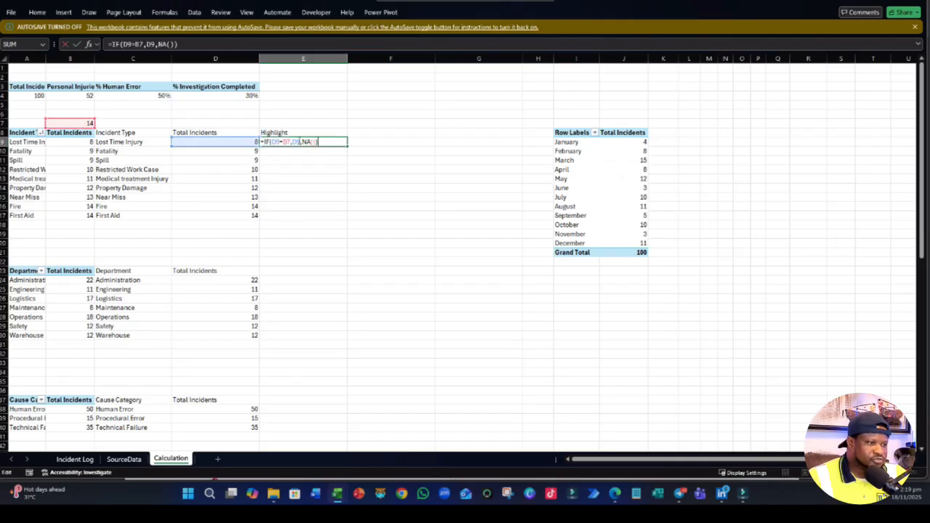
{"action": "left_click", "coordinate": [289, 142]}
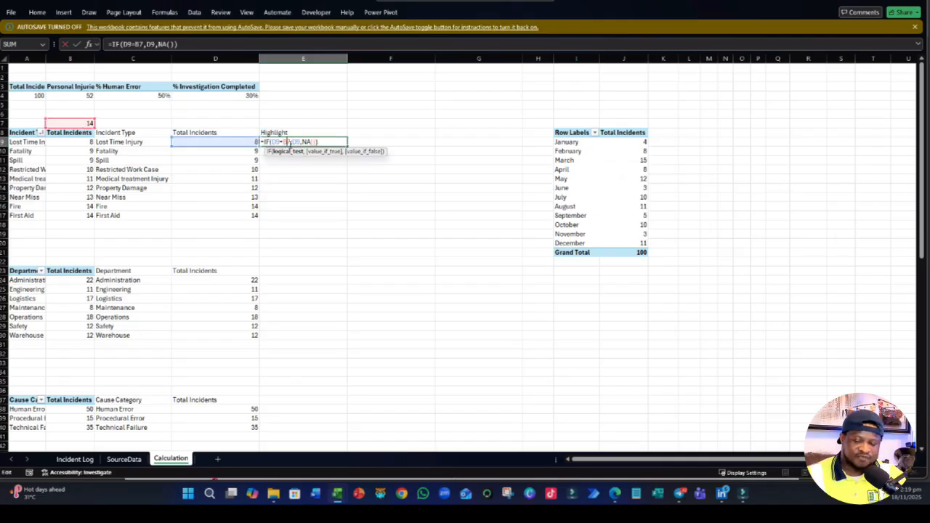
{"action": "key", "text": "F4"}
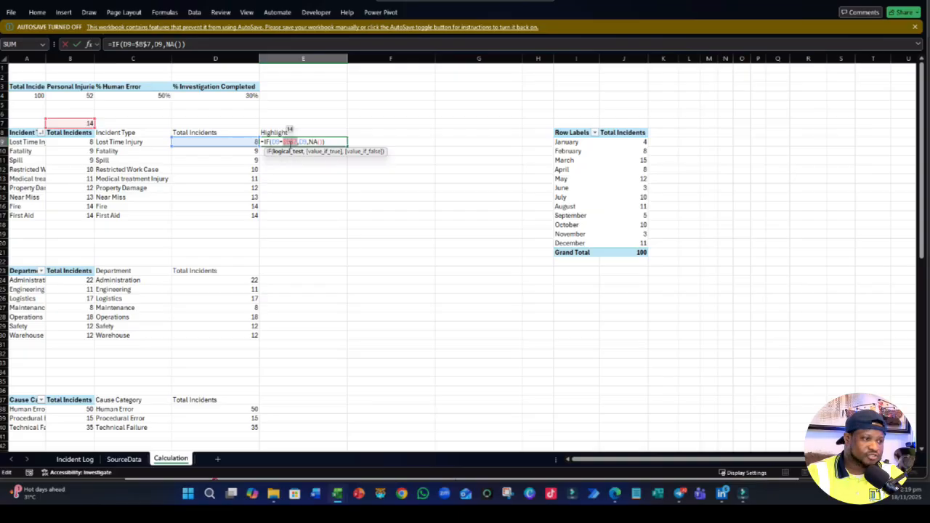
{"action": "key", "text": "Return"}
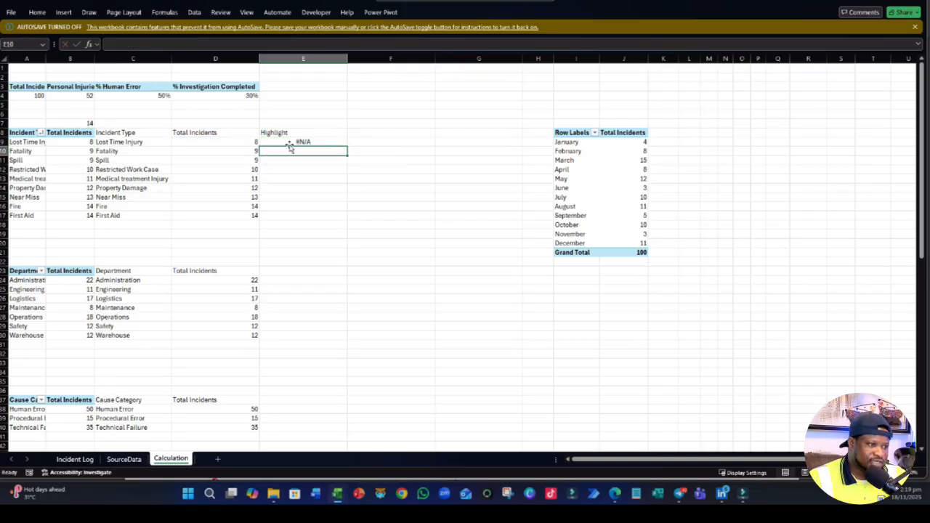
- Fill the Highlight formula from E9 down to E17 for all incident types
{"action": "left_click", "coordinate": [329, 142]}
{"action": "left_click_drag", "start_coordinate": [346, 144], "coordinate": [346, 218]}
{"action": "left_click", "coordinate": [336, 262]}
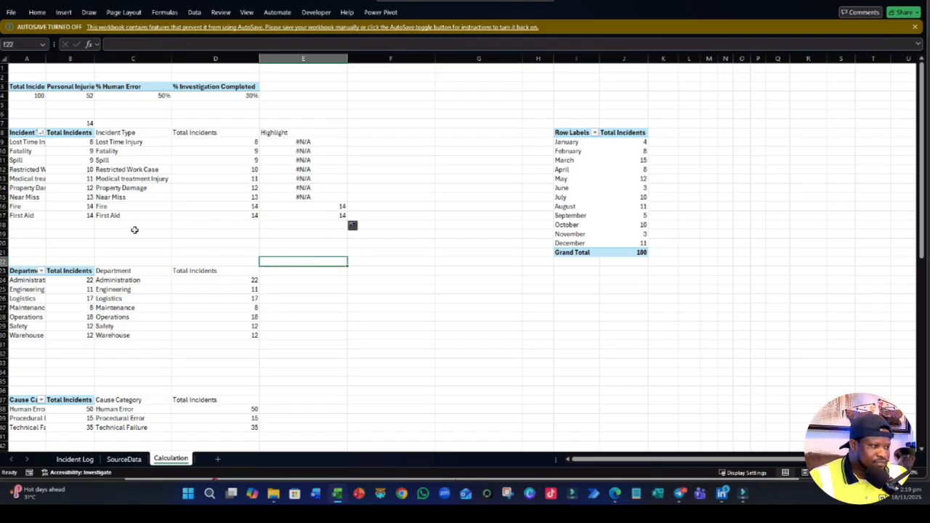
{"action": "left_click_drag", "start_coordinate": [101, 208], "coordinate": [301, 210]}
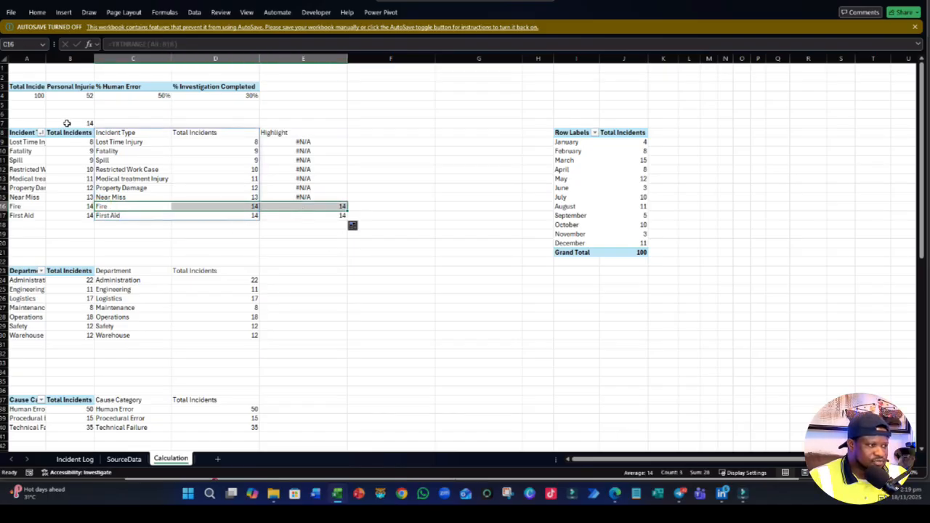
{"action": "left_click", "coordinate": [288, 264]}
- Copy the MAX formula from B7 to B22 and set its range to B24:B30 for the departments
{"action": "left_click", "coordinate": [88, 123]}
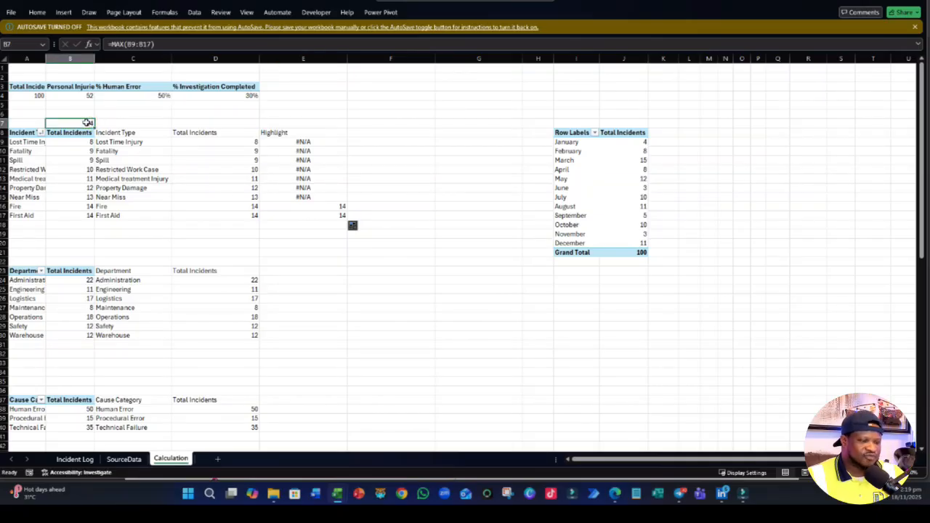
{"action": "key", "text": "ctrl+c"}
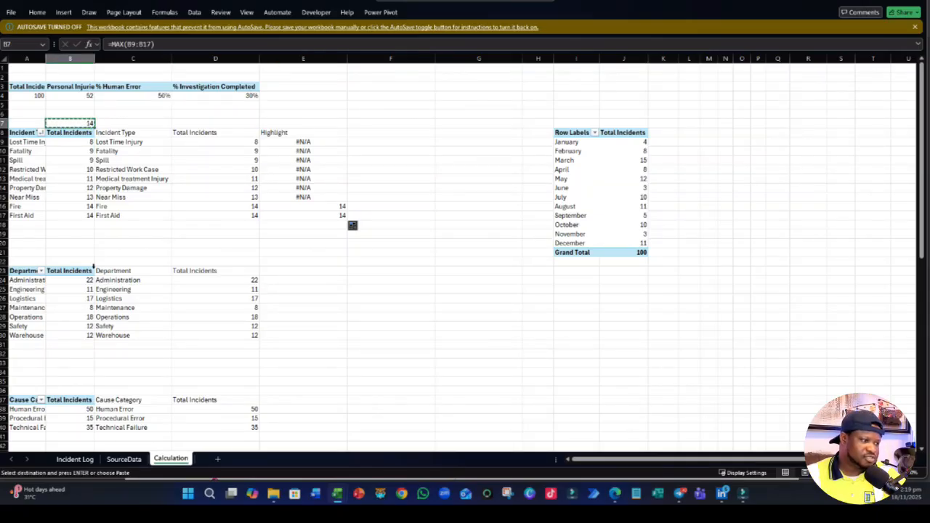
{"action": "left_click", "coordinate": [87, 260]}
{"action": "key", "text": "ctrl+v"}
{"action": "double_click", "coordinate": [87, 260]}
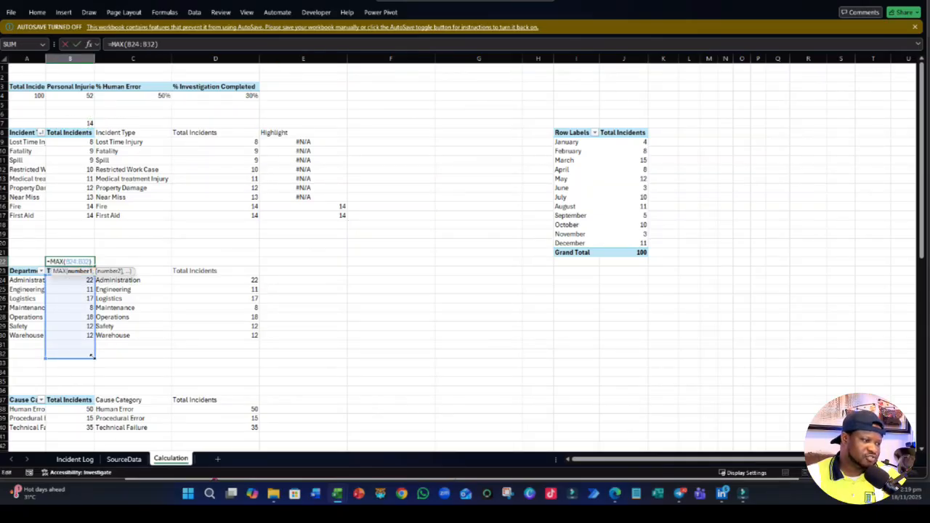
{"action": "left_click_drag", "start_coordinate": [93, 361], "coordinate": [93, 335]}
{"action": "key", "text": "Return"}
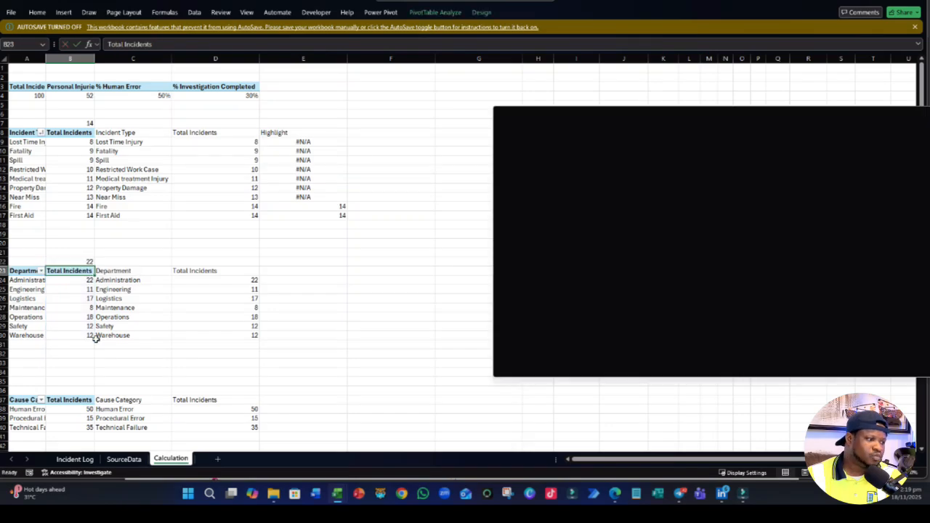
- Copy the department MAX formula to B36 and set its range to B38:B40 for the cause categories
{"action": "left_click", "coordinate": [80, 260]}
{"action": "key", "text": "ctrl+c"}
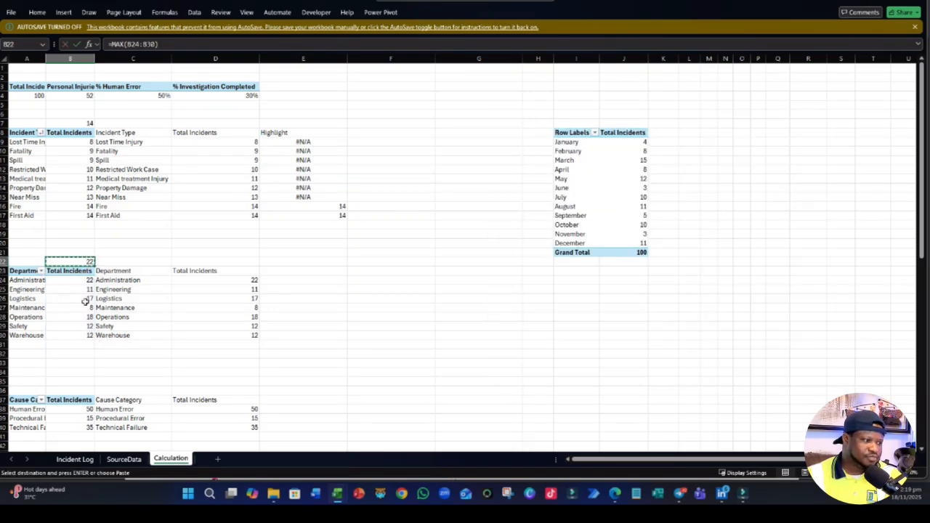
{"action": "scroll", "coordinate": [80, 320], "scroll_direction": "down", "scroll_amount": 2}
{"action": "left_click", "coordinate": [78, 334]}
{"action": "key", "text": "ctrl+v"}
{"action": "double_click", "coordinate": [78, 334]}
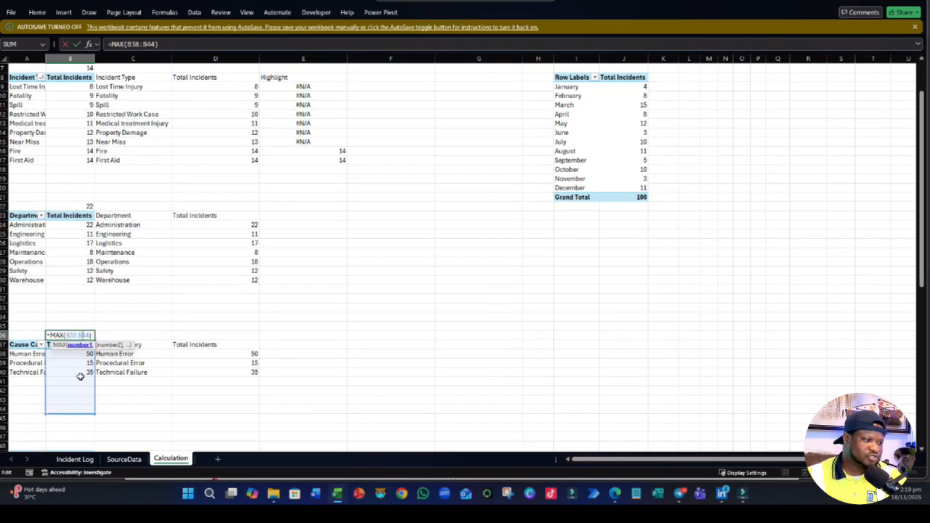
{"action": "left_click_drag", "start_coordinate": [92, 413], "coordinate": [96, 377]}
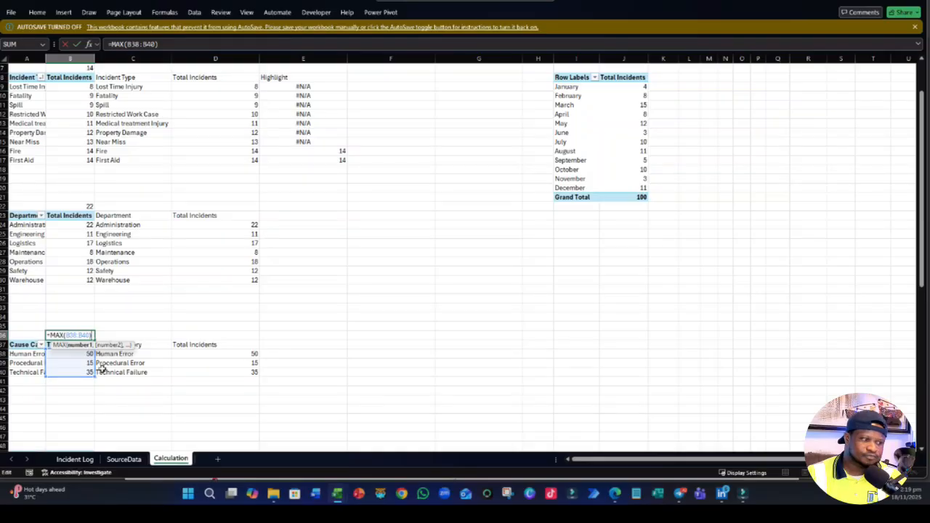
{"action": "key", "text": "Return"}
- Copy the cause category MAX formula to B48 and set its range to B50:B55 for injury severity
{"action": "left_click", "coordinate": [79, 334]}
{"action": "key", "text": "ctrl+c"}
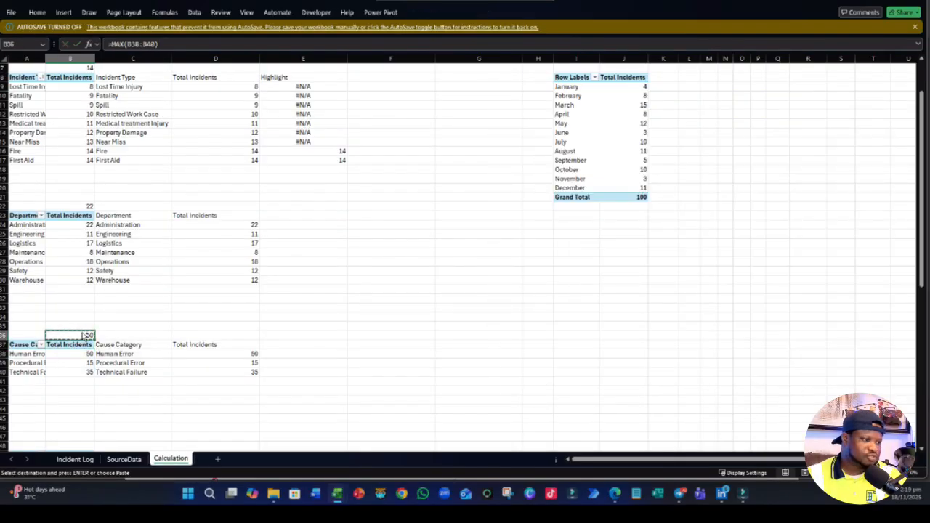
{"action": "scroll", "coordinate": [82, 363], "scroll_direction": "down", "scroll_amount": 4}
{"action": "left_click", "coordinate": [80, 330]}
{"action": "key", "text": "ctrl+v"}
{"action": "double_click", "coordinate": [81, 334]}
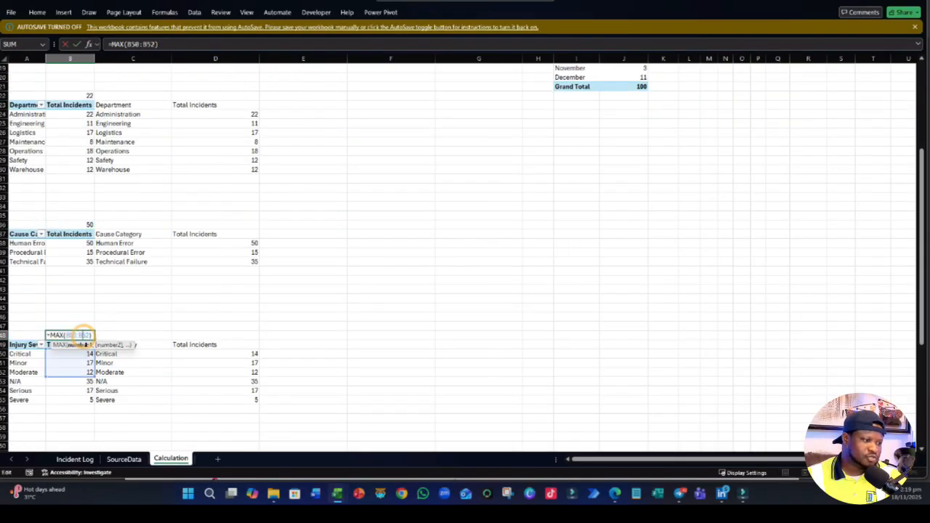
{"action": "left_click_drag", "start_coordinate": [93, 375], "coordinate": [92, 375]}
{"action": "key", "text": "Return"}
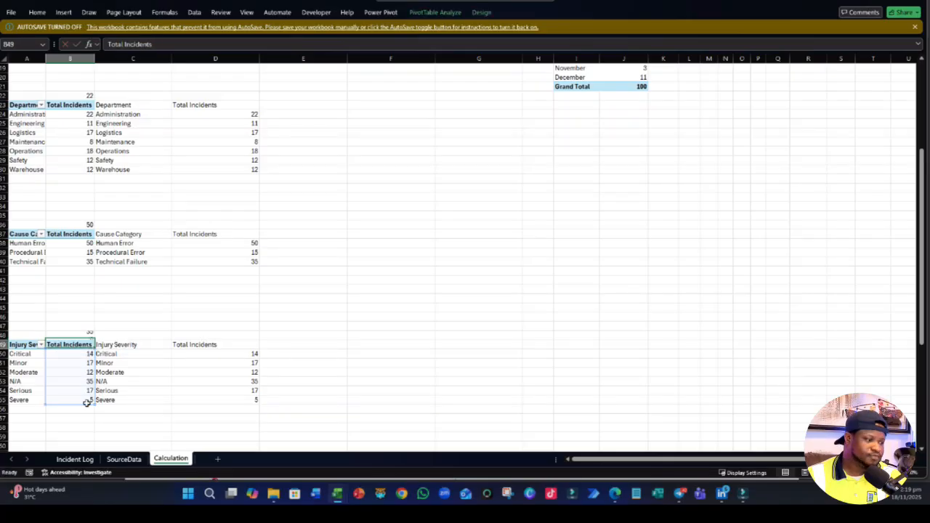
- Copy the injury severity MAX formula to B63 and set its range to B65:B68 for the locations
{"action": "left_click", "coordinate": [89, 332]}
{"action": "key", "text": "ctrl+c"}
{"action": "scroll", "coordinate": [87, 291], "scroll_direction": "down", "scroll_amount": 3}
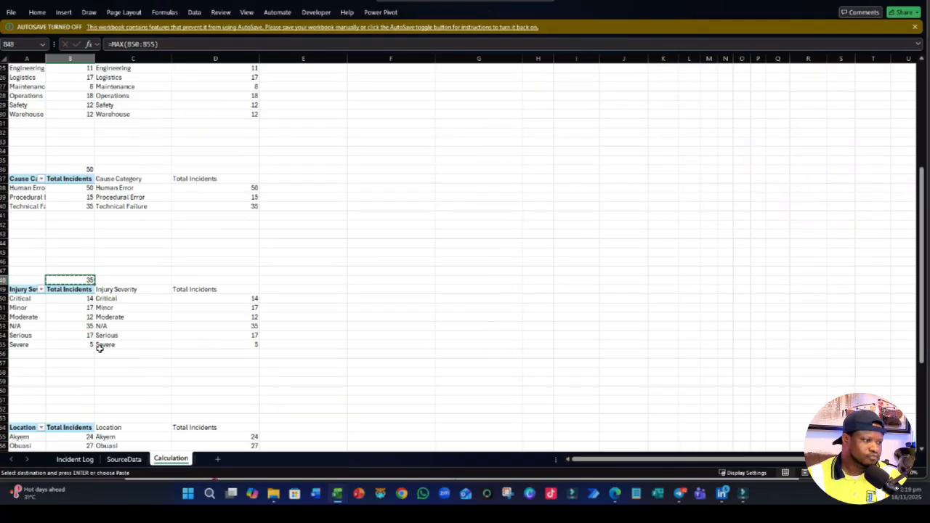
{"action": "left_click", "coordinate": [83, 389]}
{"action": "key", "text": "ctrl+v"}
{"action": "double_click", "coordinate": [82, 389]}
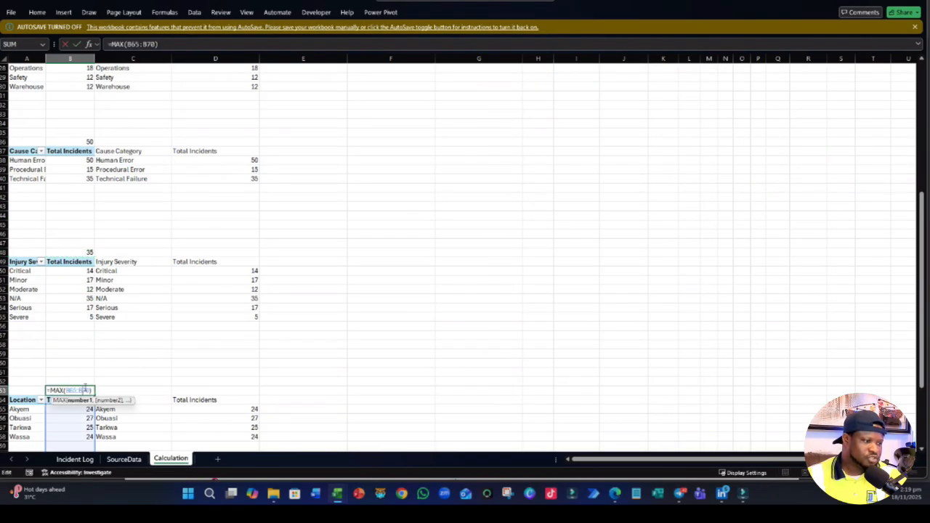
{"action": "scroll", "coordinate": [93, 375], "scroll_direction": "down", "scroll_amount": 3}
{"action": "left_click_drag", "start_coordinate": [91, 374], "coordinate": [92, 357]}
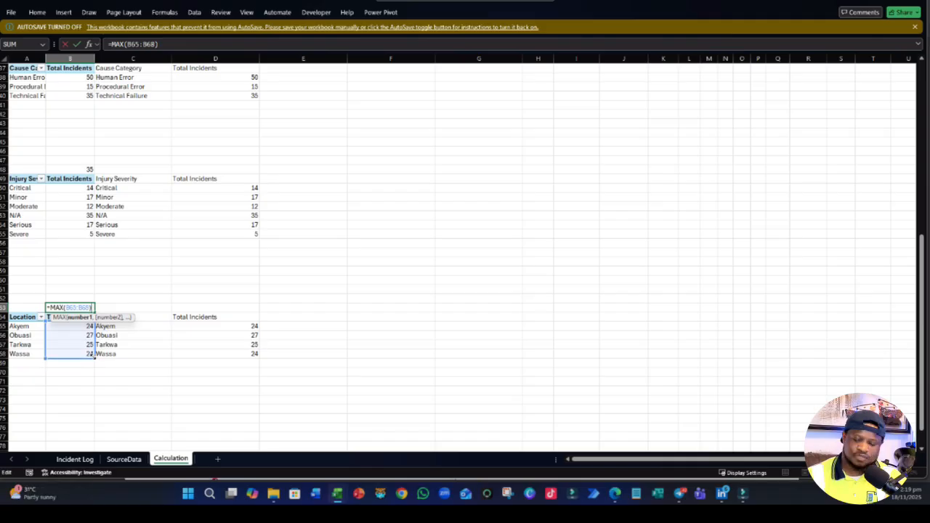
{"action": "key", "text": "Return"}
- Copy the Highlight header and first formula from E8:E9 to E23 and E37, beside the department and cause category copies
{"action": "scroll", "coordinate": [40, 356], "scroll_direction": "up", "scroll_amount": 12}
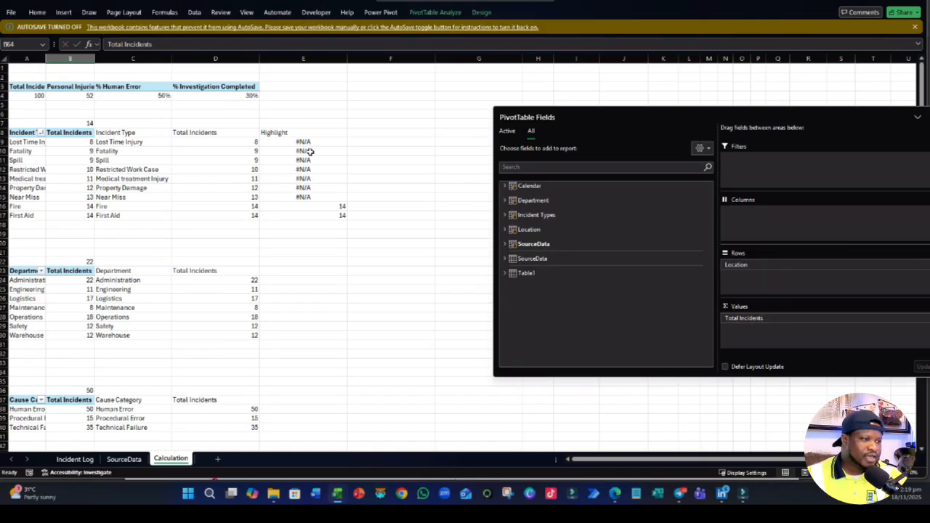
{"action": "left_click", "coordinate": [282, 133]}
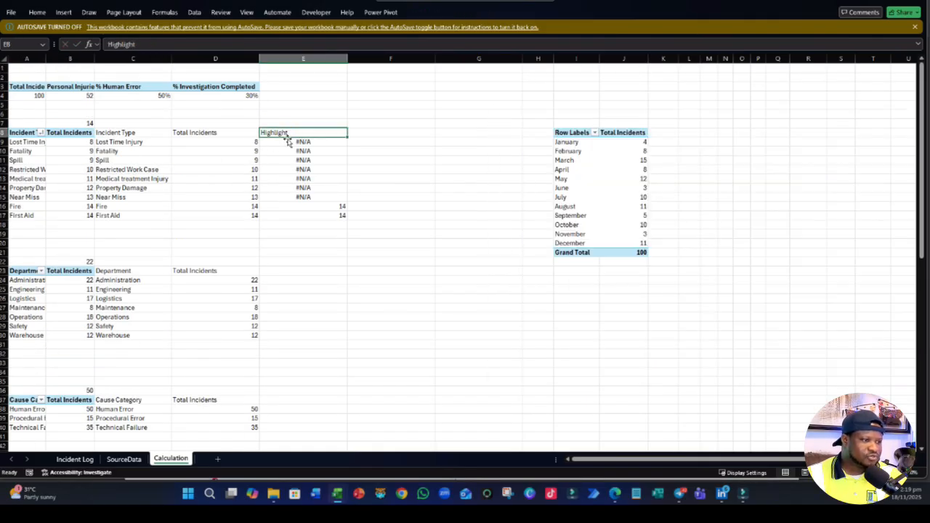
{"action": "left_click_drag", "start_coordinate": [295, 133], "coordinate": [294, 141]}
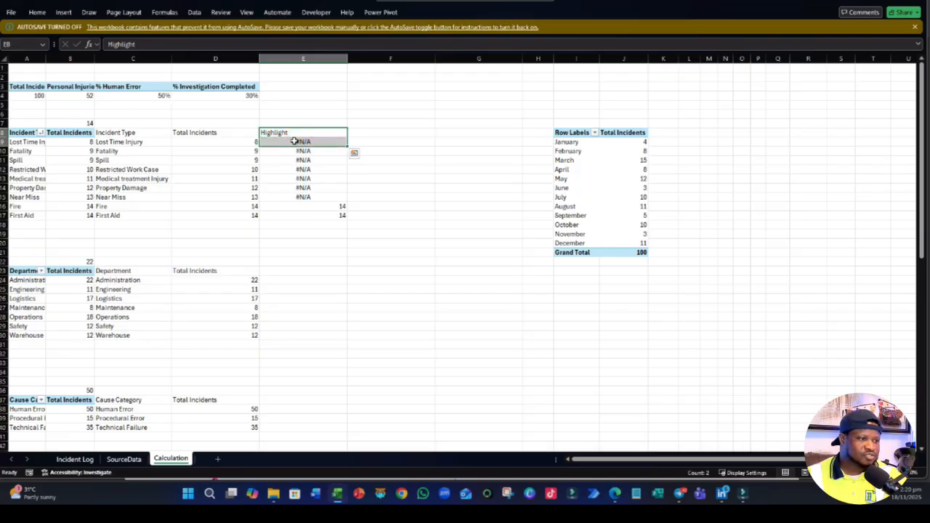
{"action": "key", "text": "ctrl+c"}
{"action": "left_click", "coordinate": [286, 271]}
{"action": "key", "text": "ctrl+v"}
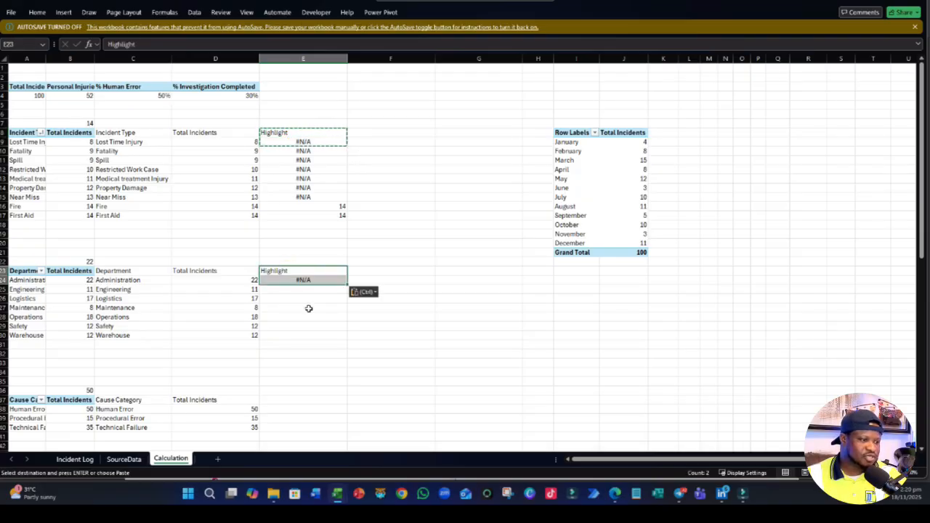
{"action": "scroll", "coordinate": [272, 384], "scroll_direction": "down", "scroll_amount": 1}
{"action": "left_click", "coordinate": [286, 373]}
{"action": "key", "text": "ctrl+v"}
- Paste the Highlight header and formula beside the injury severity copy and move them down to E49:E50
{"action": "scroll", "coordinate": [292, 363], "scroll_direction": "down", "scroll_amount": 3}
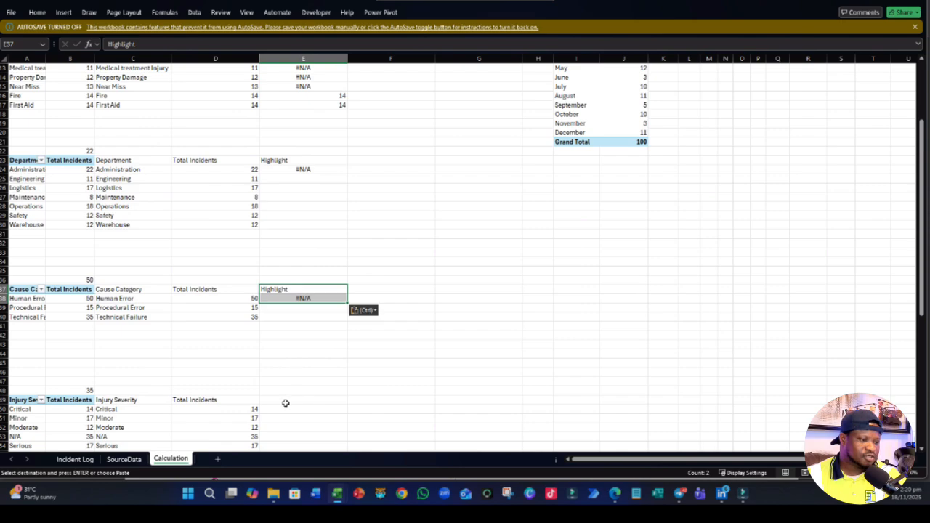
{"action": "left_click", "coordinate": [286, 392]}
{"action": "key", "text": "ctrl+v"}
{"action": "scroll", "coordinate": [297, 380], "scroll_direction": "down", "scroll_amount": 5}
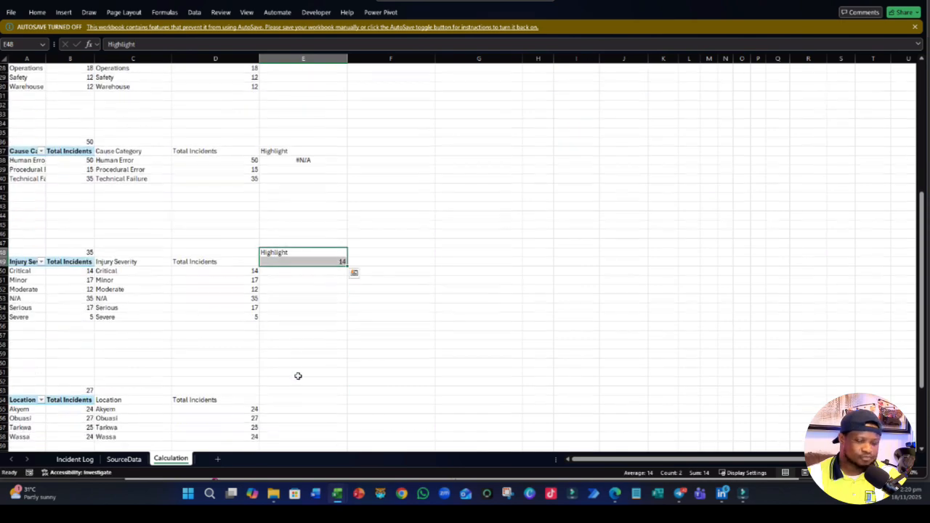
{"action": "key", "text": "ctrl+x"}
{"action": "key", "text": "Down"}
{"action": "key", "text": "ctrl+v"}
- Copy the Highlight header and formula from E49:E50 to E64 beside the location copy
{"action": "scroll", "coordinate": [290, 370], "scroll_direction": "down", "scroll_amount": 2}
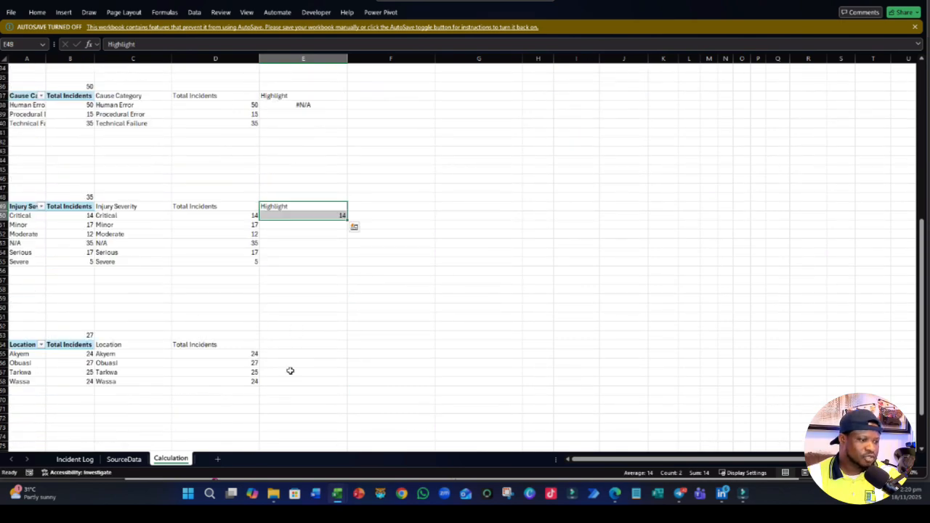
{"action": "left_click", "coordinate": [298, 346]}
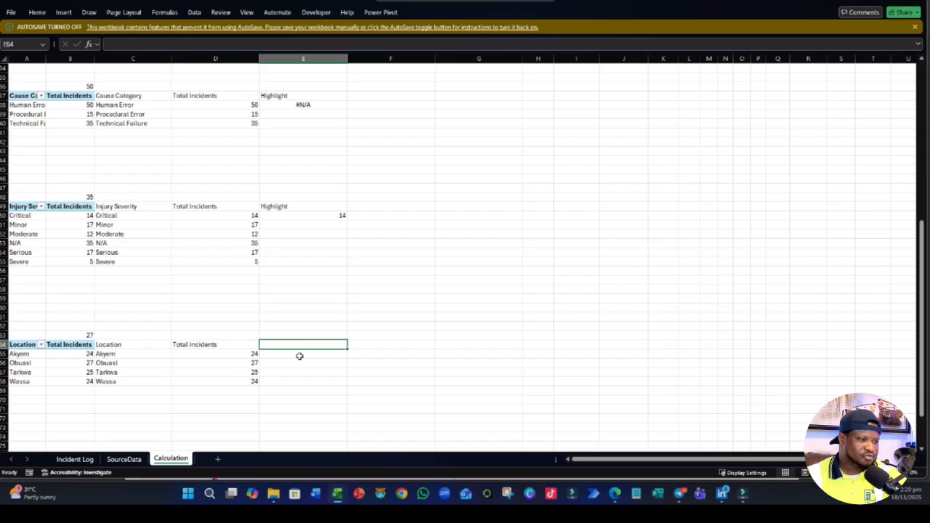
{"action": "left_click_drag", "start_coordinate": [284, 216], "coordinate": [284, 208]}
{"action": "key", "text": "ctrl+x"}
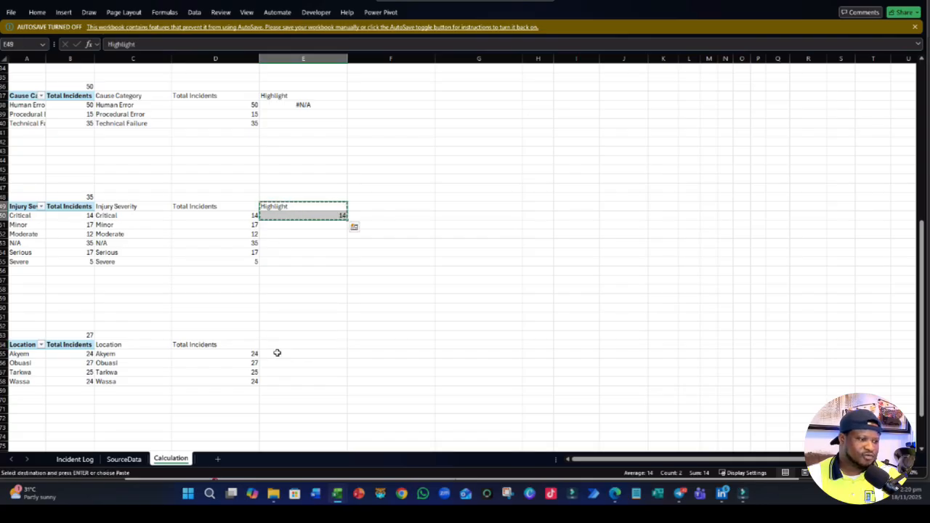
{"action": "left_click", "coordinate": [288, 343]}
{"action": "key", "text": "ctrl+v"}
- Point the E24 Highlight formula to $B$22 instead of $B$7 and fill it down to E30 for all departments
{"action": "scroll", "coordinate": [307, 377], "scroll_direction": "up", "scroll_amount": 10}
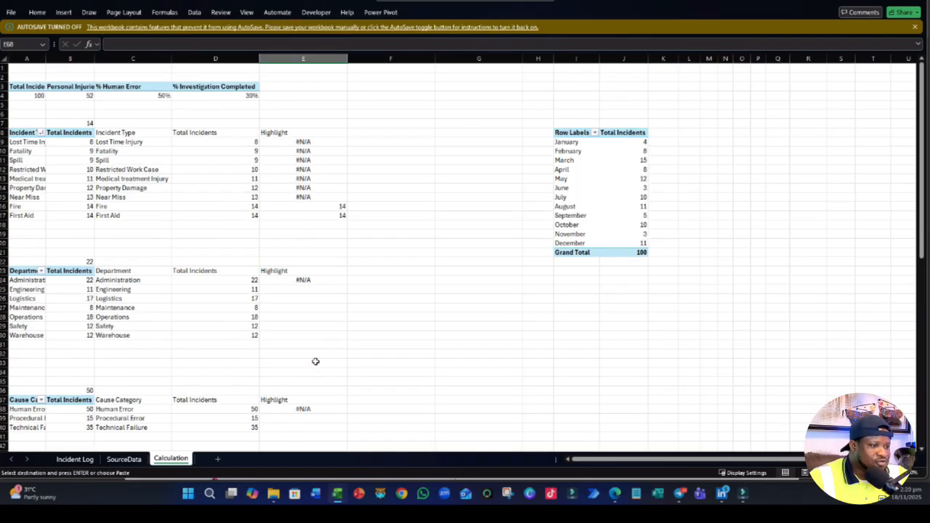
{"action": "double_click", "coordinate": [308, 279]}
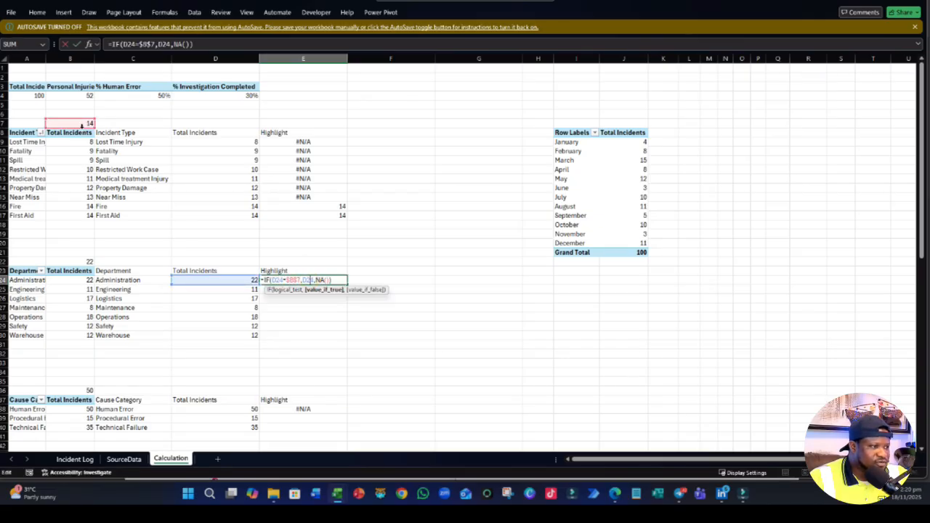
{"action": "left_click_drag", "start_coordinate": [87, 119], "coordinate": [91, 262]}
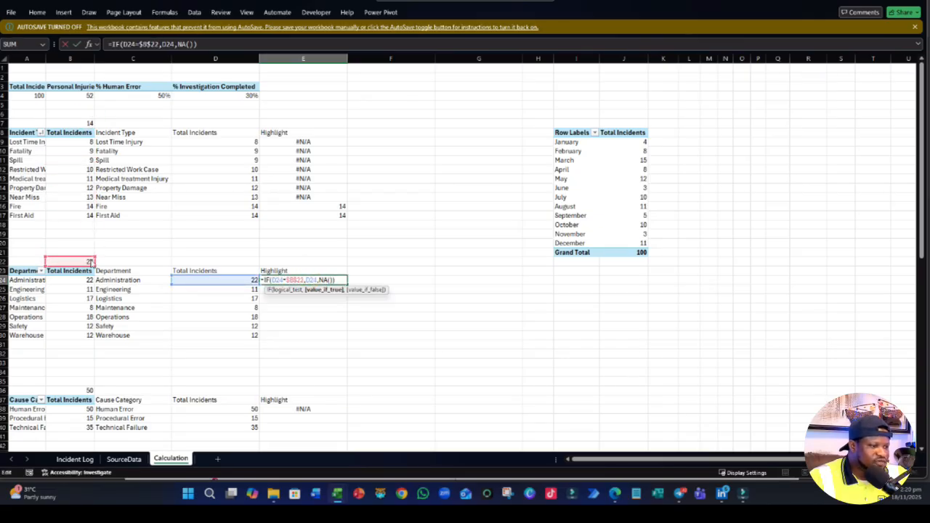
{"action": "key", "text": "Return"}
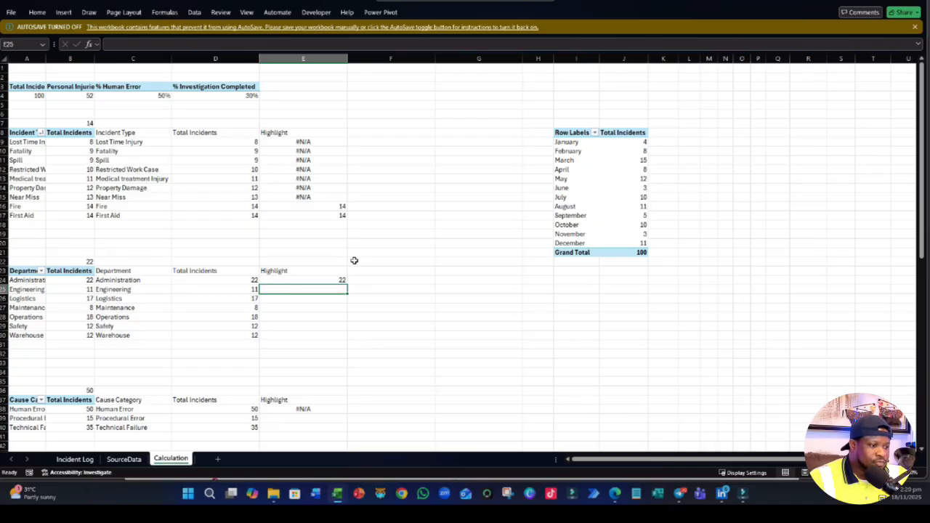
{"action": "left_click", "coordinate": [340, 279]}
{"action": "left_click_drag", "start_coordinate": [346, 284], "coordinate": [347, 338]}
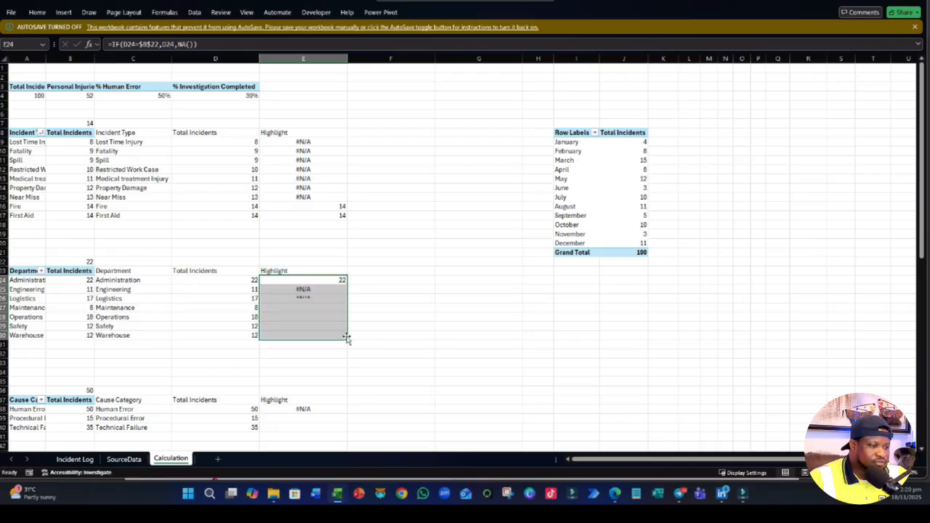
- Try pointing the E38 Highlight formula beside the cause category copy to $B$22 and filling it down to E40
{"action": "scroll", "coordinate": [345, 320], "scroll_direction": "down", "scroll_amount": 4}
{"action": "double_click", "coordinate": [318, 298]}
{"action": "scroll", "coordinate": [242, 253], "scroll_direction": "up", "scroll_amount": 4}
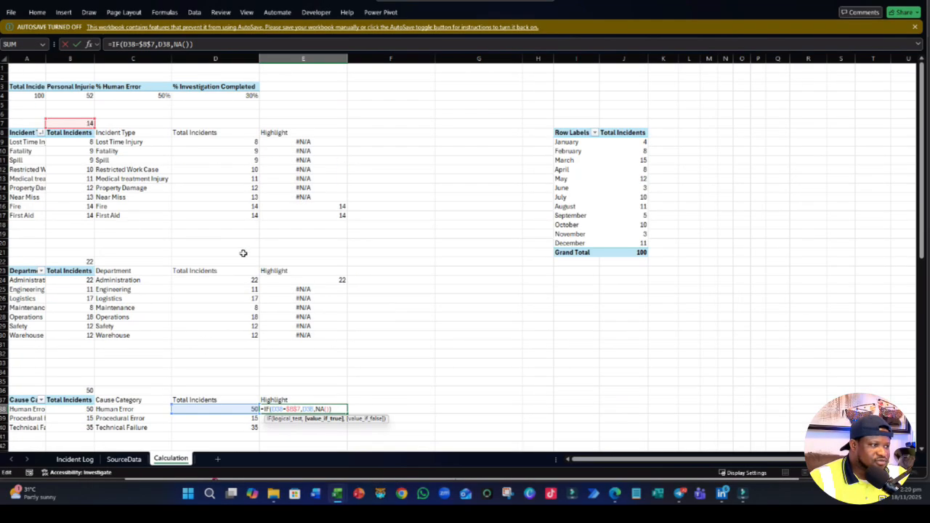
{"action": "left_click", "coordinate": [66, 124]}
{"action": "left_click", "coordinate": [87, 261]}
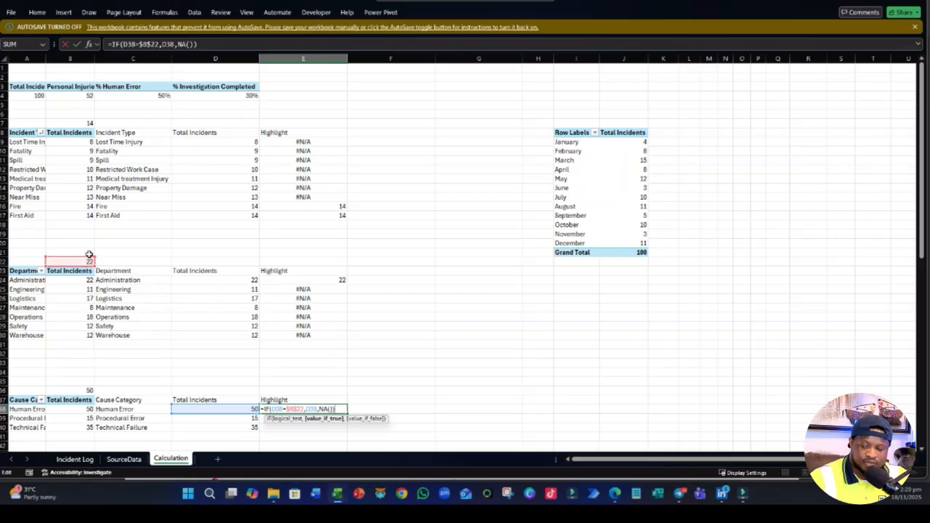
{"action": "key", "text": "Return"}
{"action": "scroll", "coordinate": [287, 282], "scroll_direction": "down", "scroll_amount": 4}
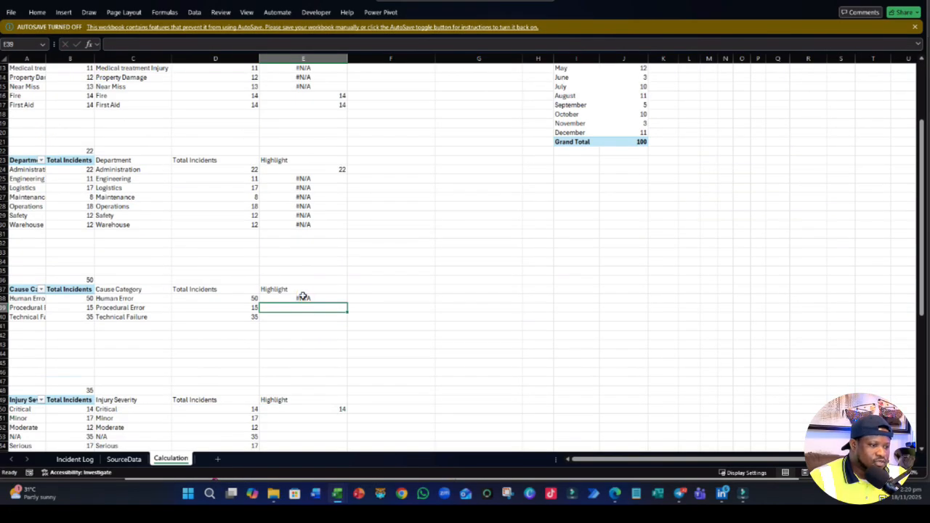
{"action": "left_click", "coordinate": [303, 298]}
{"action": "left_click_drag", "start_coordinate": [345, 302], "coordinate": [343, 319]}
{"action": "scroll", "coordinate": [339, 321], "scroll_direction": "down", "scroll_amount": 4}
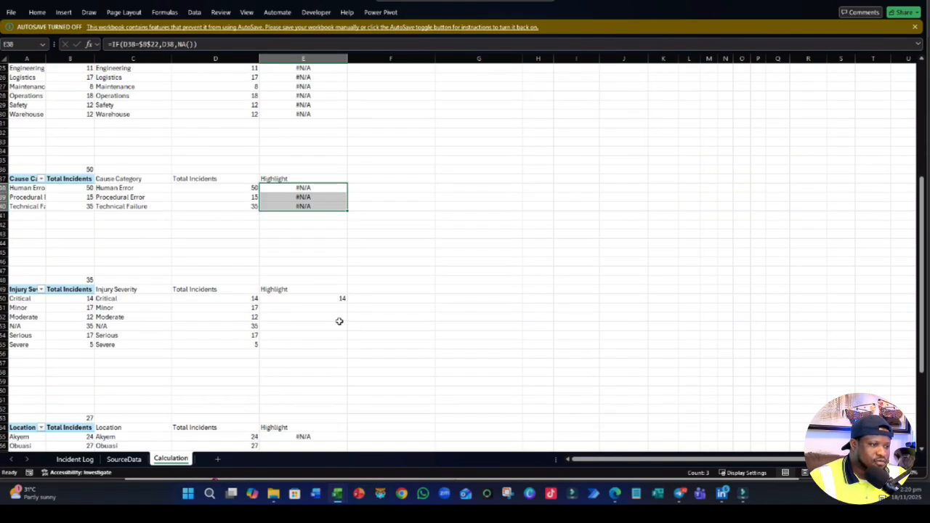
{"action": "left_click", "coordinate": [303, 296]}
{"action": "scroll", "coordinate": [301, 276], "scroll_direction": "up", "scroll_amount": 4}
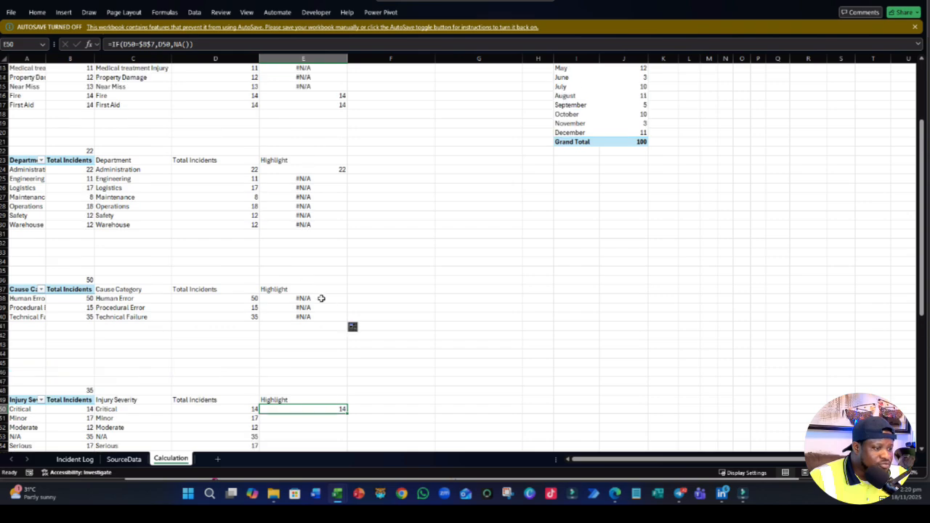
- Point the E38 Highlight formula to $B$36 and fill it down to E40 for all cause categories
{"action": "double_click", "coordinate": [321, 298]}
{"action": "scroll", "coordinate": [277, 262], "scroll_direction": "up", "scroll_amount": 4}
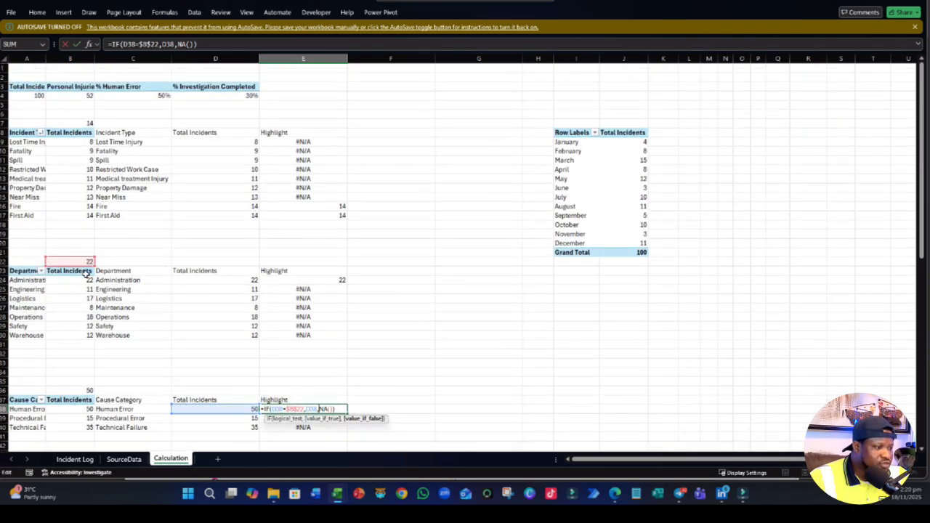
{"action": "left_click_drag", "start_coordinate": [87, 271], "coordinate": [90, 384]}
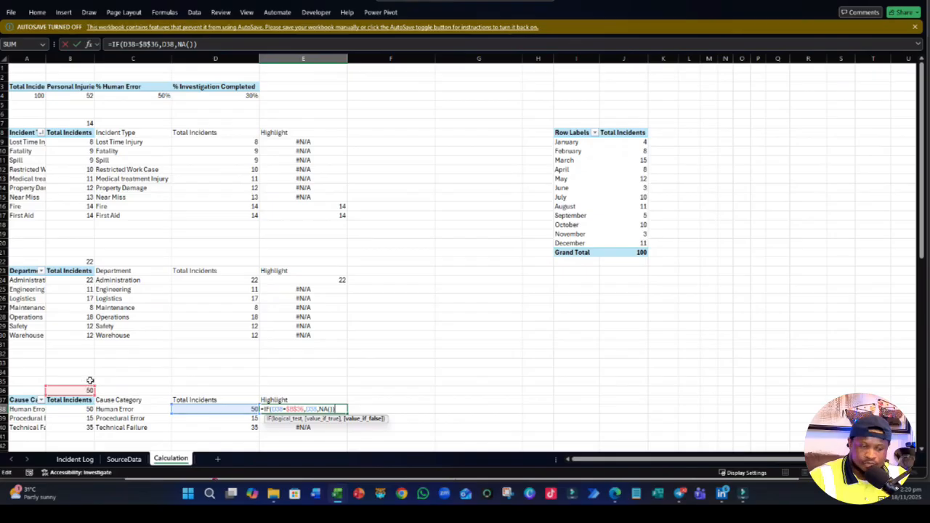
{"action": "key", "text": "Return"}
{"action": "scroll", "coordinate": [280, 344], "scroll_direction": "down", "scroll_amount": 3}
{"action": "left_click", "coordinate": [340, 327]}
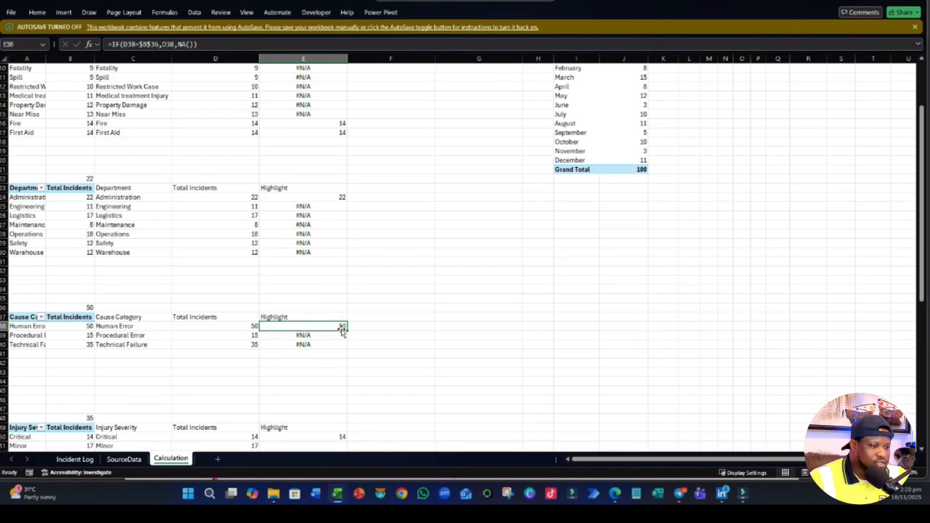
{"action": "left_click_drag", "start_coordinate": [349, 330], "coordinate": [339, 353]}
- Point the E50 Highlight formula to $B$48 and fill it down to E55 for all injury severities
{"action": "scroll", "coordinate": [338, 340], "scroll_direction": "down", "scroll_amount": 5}
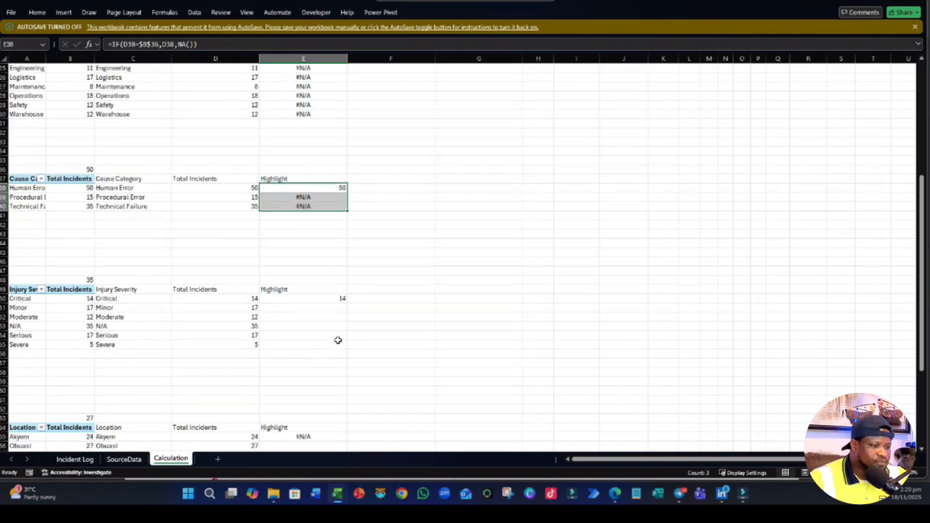
{"action": "double_click", "coordinate": [337, 295]}
{"action": "double_click", "coordinate": [336, 301]}
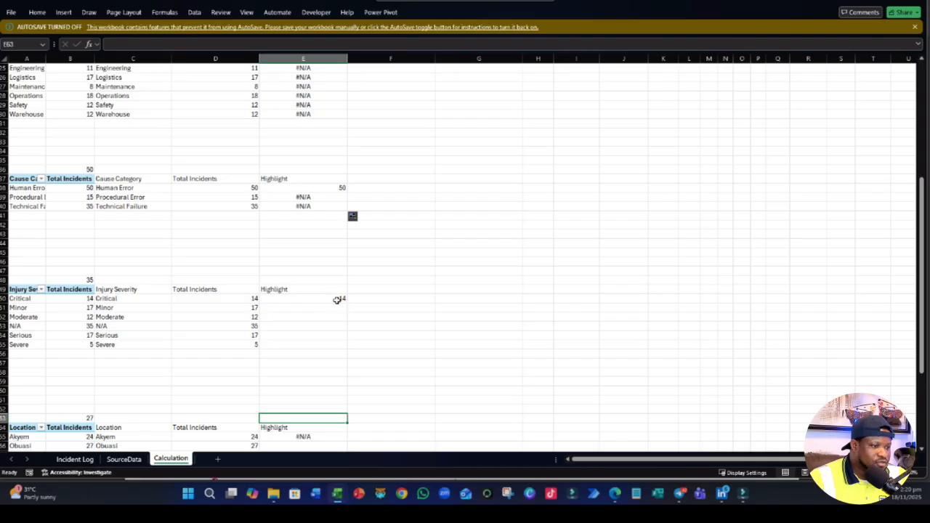
{"action": "double_click", "coordinate": [336, 299]}
{"action": "scroll", "coordinate": [187, 279], "scroll_direction": "up", "scroll_amount": 6}
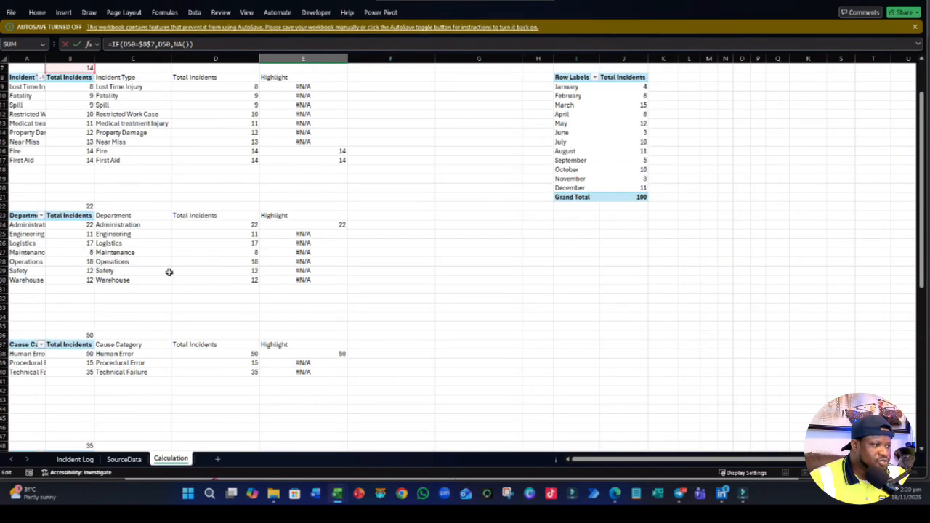
{"action": "scroll", "coordinate": [168, 272], "scroll_direction": "up", "scroll_amount": 2}
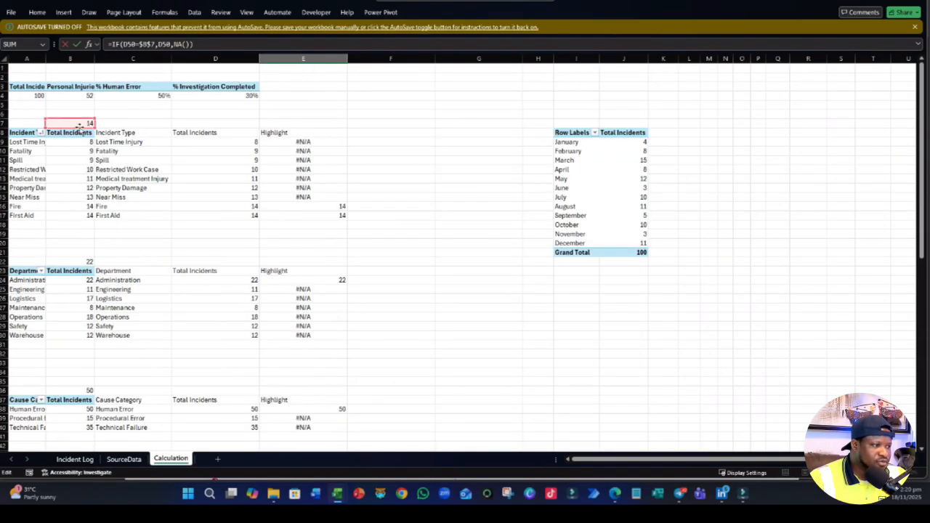
{"action": "left_click_drag", "start_coordinate": [82, 124], "coordinate": [88, 363]}
{"action": "key", "text": "ctrl+Return"}
{"action": "scroll", "coordinate": [195, 353], "scroll_direction": "down", "scroll_amount": 5}
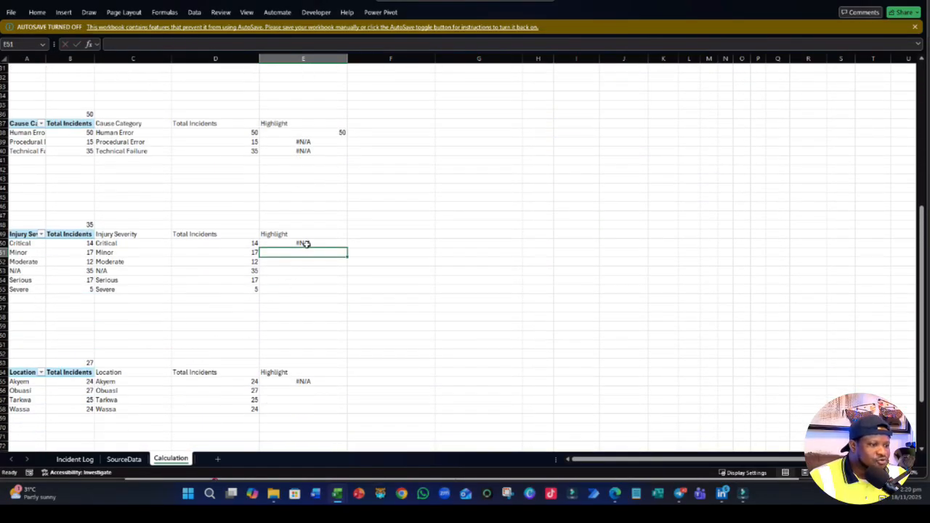
{"action": "left_click_drag", "start_coordinate": [347, 248], "coordinate": [344, 294]}
- Point the maximum-value reference of the E65 Highlight formula beside the location copy to $B$63
{"action": "scroll", "coordinate": [300, 301], "scroll_direction": "down", "scroll_amount": 2}
{"action": "left_click", "coordinate": [304, 321]}
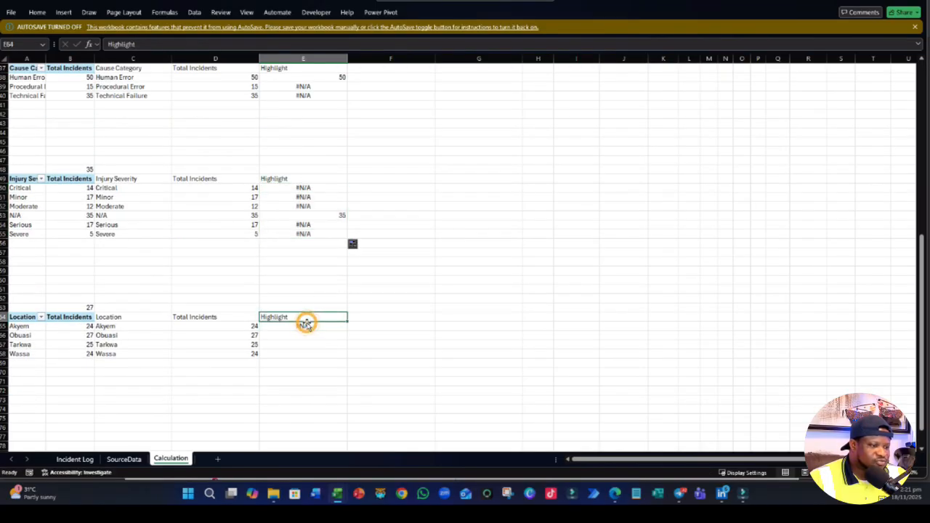
{"action": "double_click", "coordinate": [307, 326]}
{"action": "scroll", "coordinate": [259, 323], "scroll_direction": "up", "scroll_amount": 1}
{"action": "scroll", "coordinate": [259, 323], "scroll_direction": "up", "scroll_amount": 10}
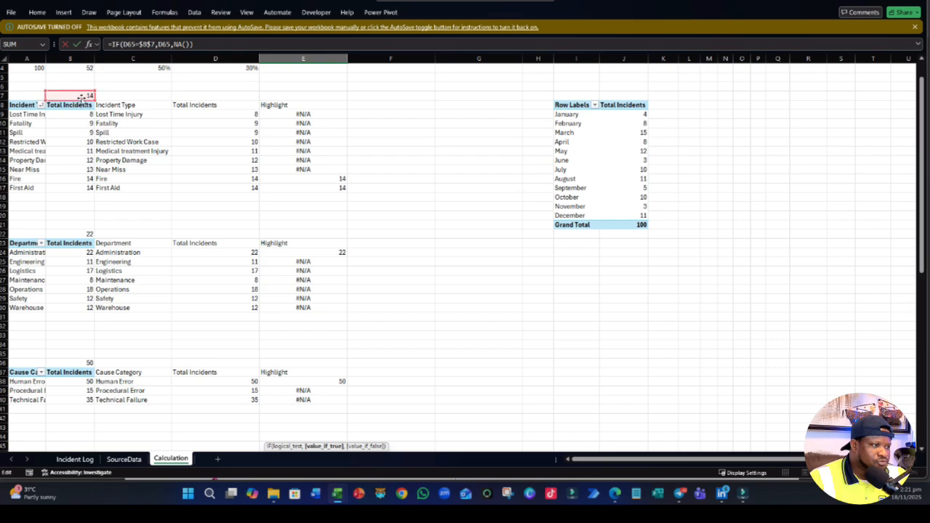
{"action": "left_click_drag", "start_coordinate": [83, 95], "coordinate": [86, 343]}
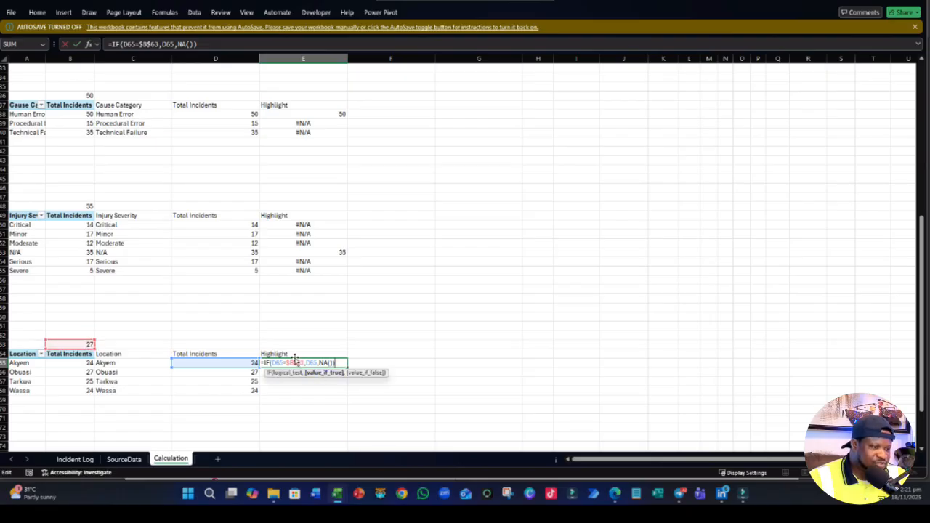
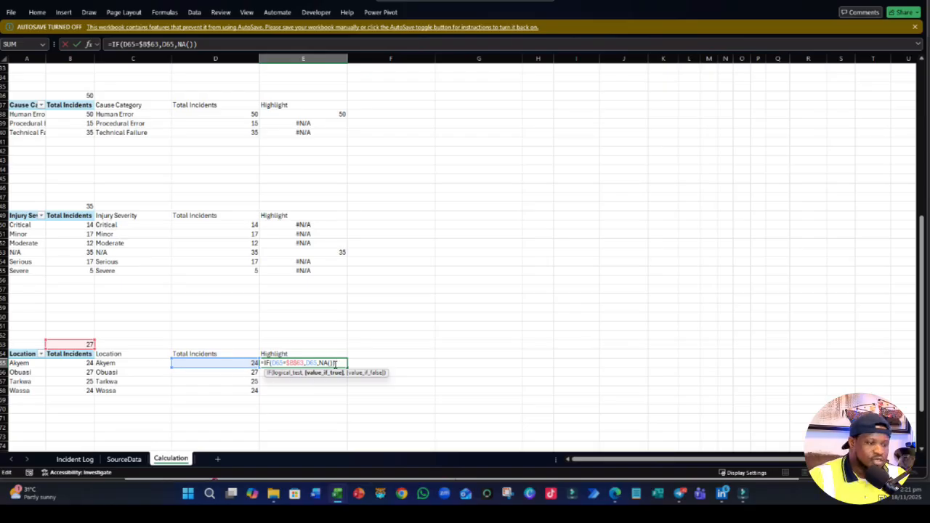
- Confirm the highlight formula =IF(D65=$B$63,D65,NA()) in E65 and fill it down to the last location row
{"action": "key", "text": "Return"}
{"action": "scroll", "coordinate": [303, 341], "scroll_direction": "down", "scroll_amount": 3}
{"action": "left_click", "coordinate": [319, 280]}
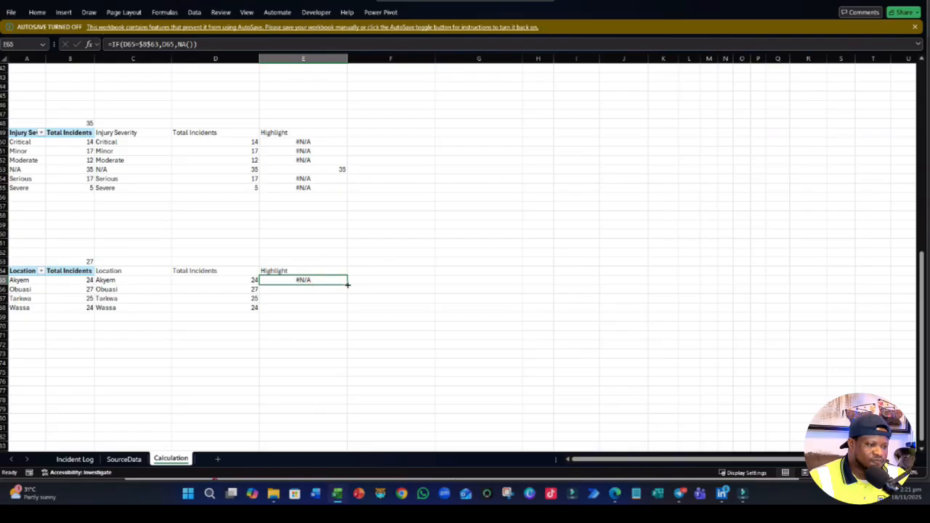
{"action": "left_click_drag", "start_coordinate": [347, 285], "coordinate": [341, 313]}
{"action": "left_click", "coordinate": [256, 389]}
- Insert a 2-D clustered bar chart from the Incident Type table C8:E17 and place it beside that table
{"action": "scroll", "coordinate": [256, 391], "scroll_direction": "up", "scroll_amount": 4}
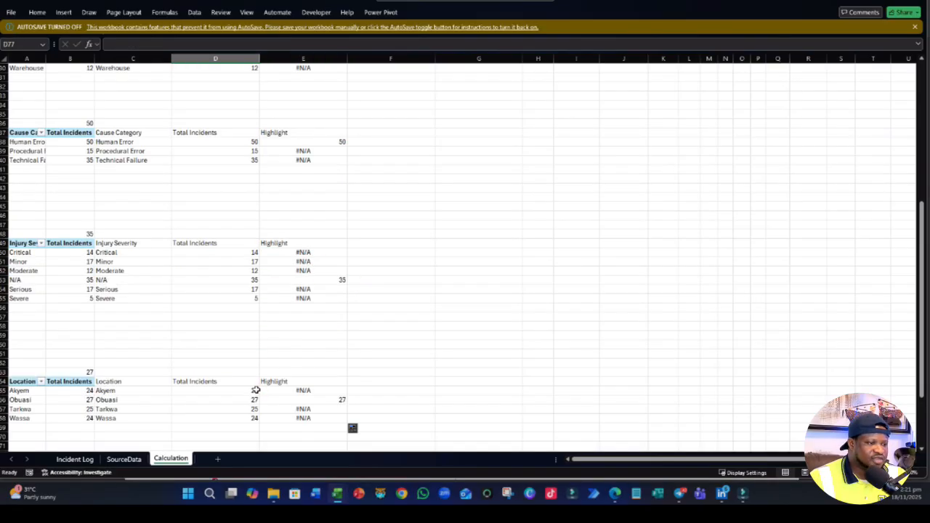
{"action": "scroll", "coordinate": [256, 390], "scroll_direction": "up", "scroll_amount": 10}
{"action": "left_click_drag", "start_coordinate": [138, 133], "coordinate": [281, 211]}
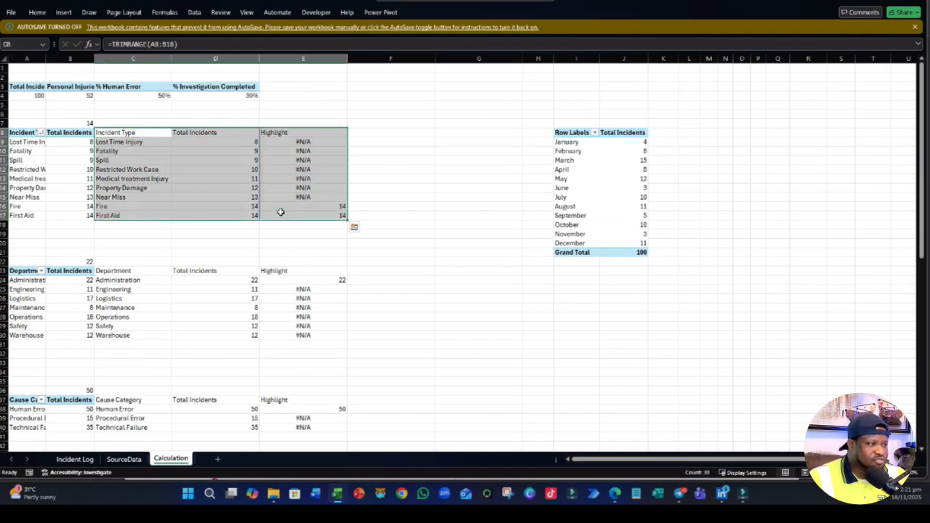
{"action": "left_click", "coordinate": [36, 13]}
{"action": "left_click", "coordinate": [63, 12]}
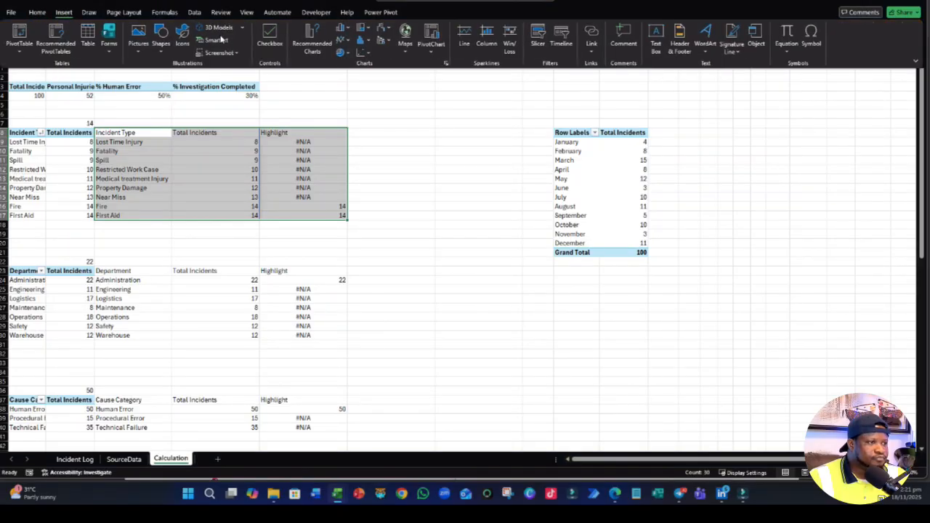
{"action": "left_click", "coordinate": [344, 29]}
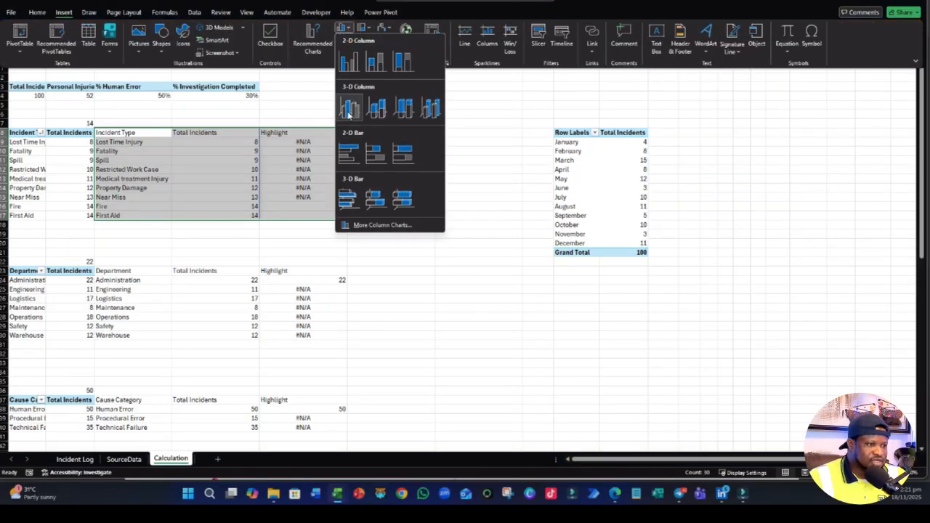
{"action": "left_click", "coordinate": [348, 152]}
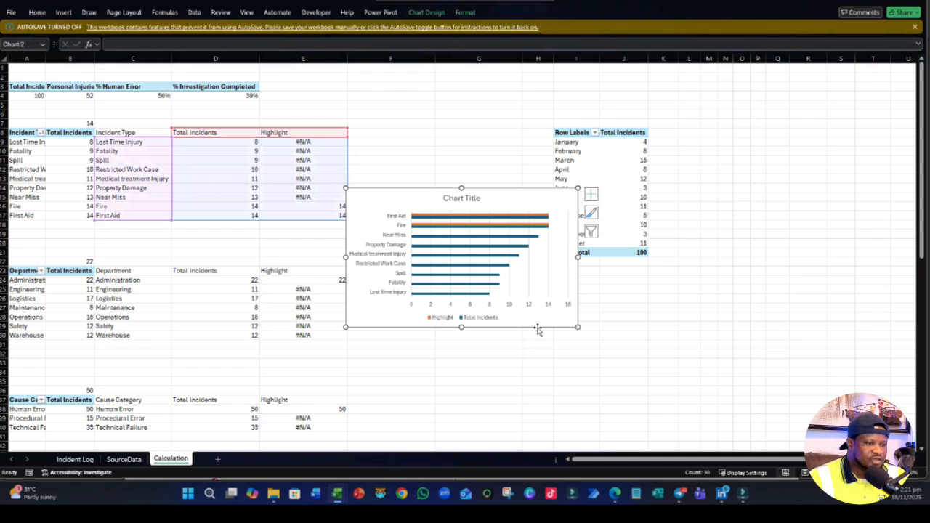
{"action": "left_click_drag", "start_coordinate": [538, 329], "coordinate": [554, 258]}
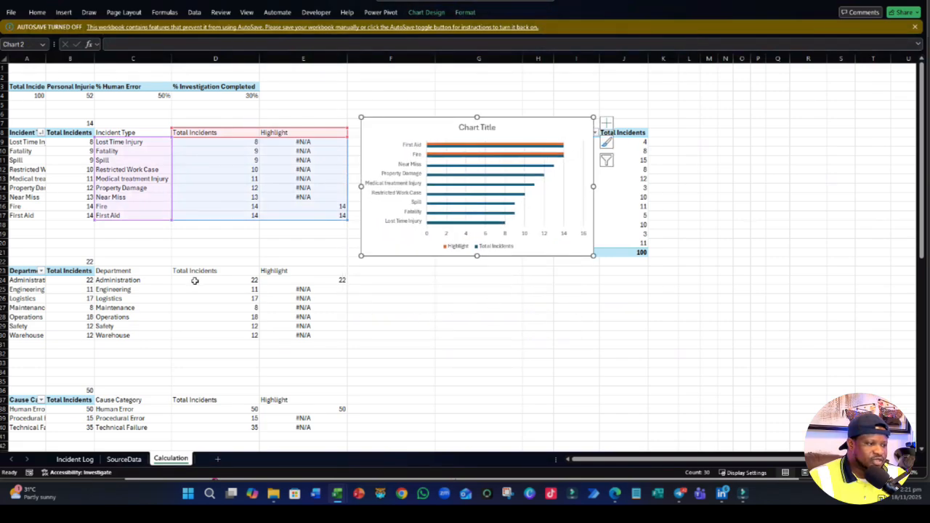
- Insert a 2-D clustered bar chart from the Department table with its Total Incidents and Highlight columns, C23:E30
{"action": "left_click_drag", "start_coordinate": [131, 270], "coordinate": [342, 336]}
{"action": "left_click", "coordinate": [63, 13]}
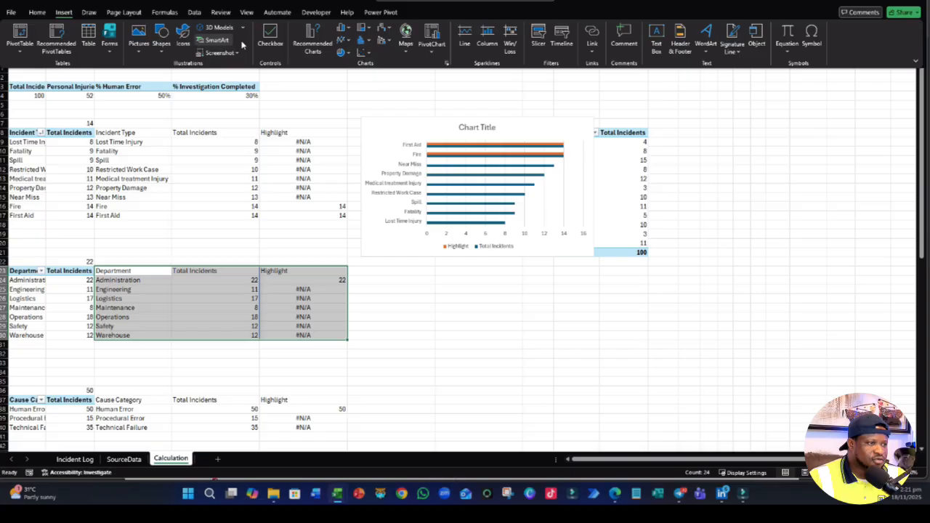
{"action": "left_click", "coordinate": [340, 31]}
{"action": "left_click", "coordinate": [340, 29]}
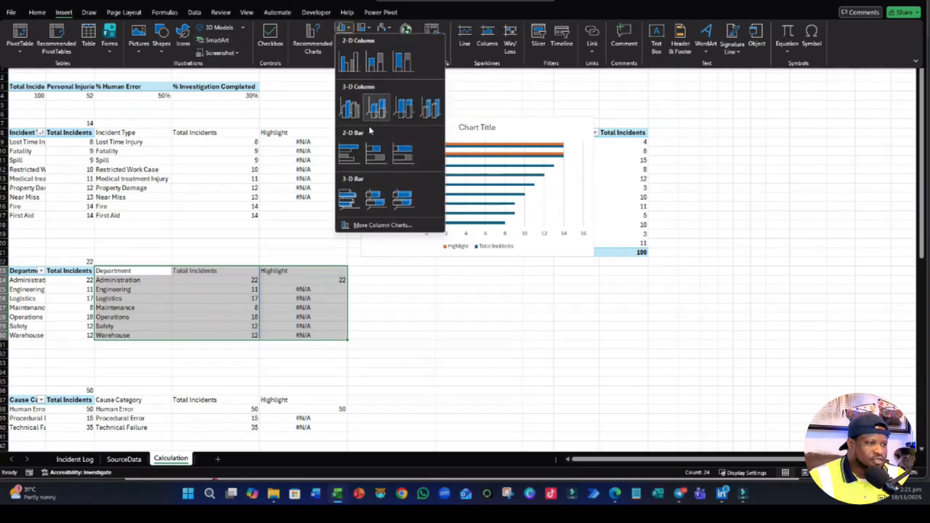
{"action": "left_click", "coordinate": [350, 166]}
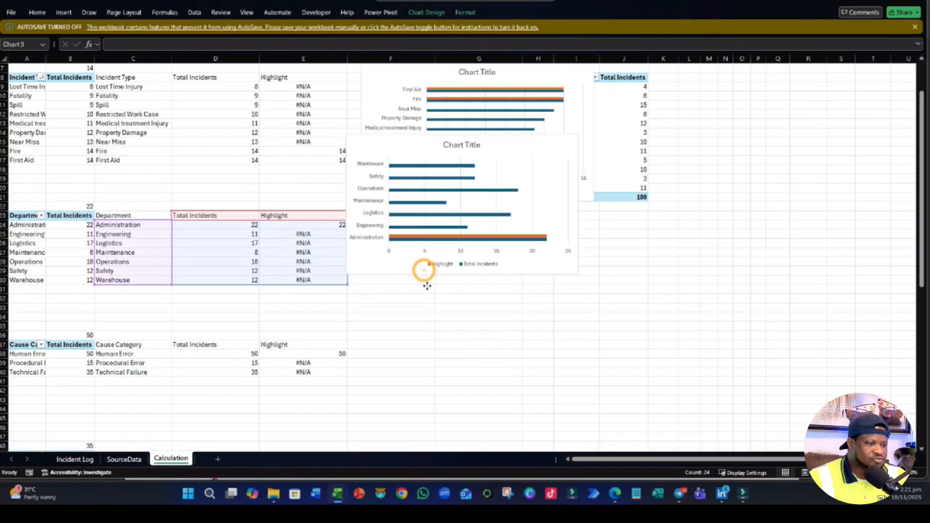
- Move and shrink the Department and Incident Type charts so each sits beside its own table without overlapping
{"action": "left_click_drag", "start_coordinate": [423, 269], "coordinate": [438, 347]}
{"action": "left_click_drag", "start_coordinate": [592, 348], "coordinate": [584, 299]}
{"action": "left_click", "coordinate": [574, 186]}
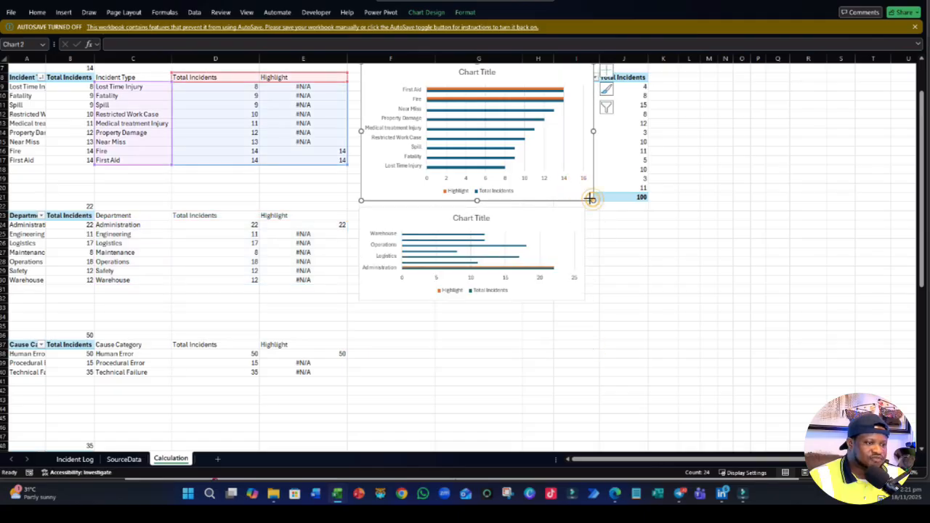
{"action": "left_click_drag", "start_coordinate": [589, 198], "coordinate": [552, 156]}
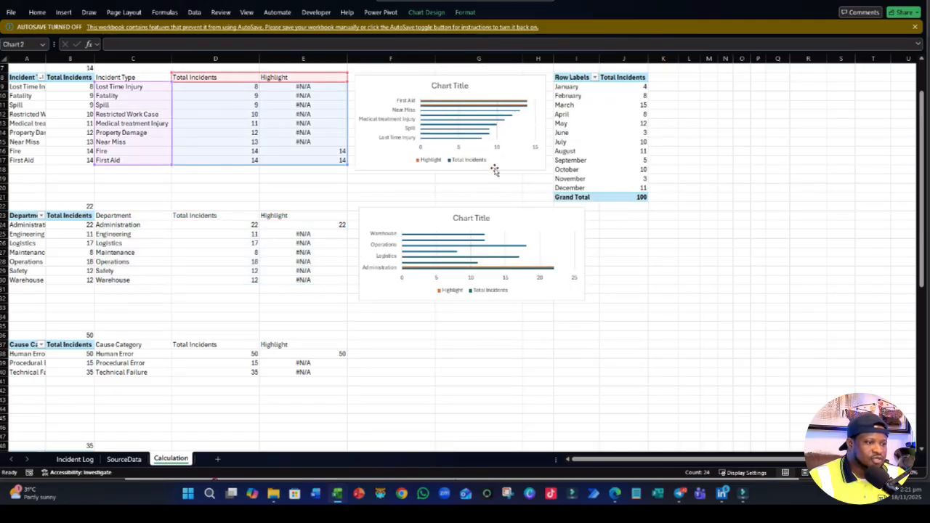
- Insert a 2-D clustered bar chart from the Cause Category table C37:E40, shrink it and place it beside the table
{"action": "scroll", "coordinate": [448, 351], "scroll_direction": "down", "scroll_amount": 5}
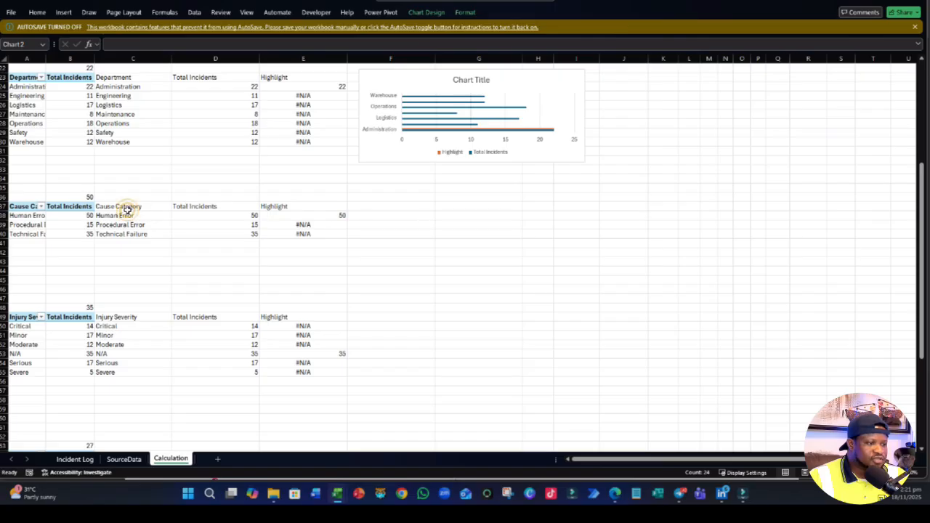
{"action": "left_click_drag", "start_coordinate": [127, 208], "coordinate": [327, 236]}
{"action": "left_click", "coordinate": [64, 12]}
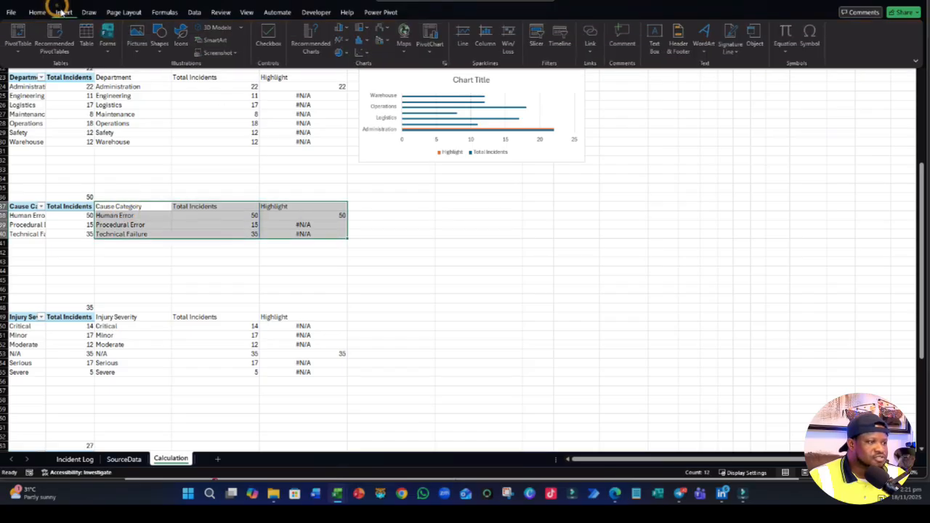
{"action": "left_click", "coordinate": [340, 28]}
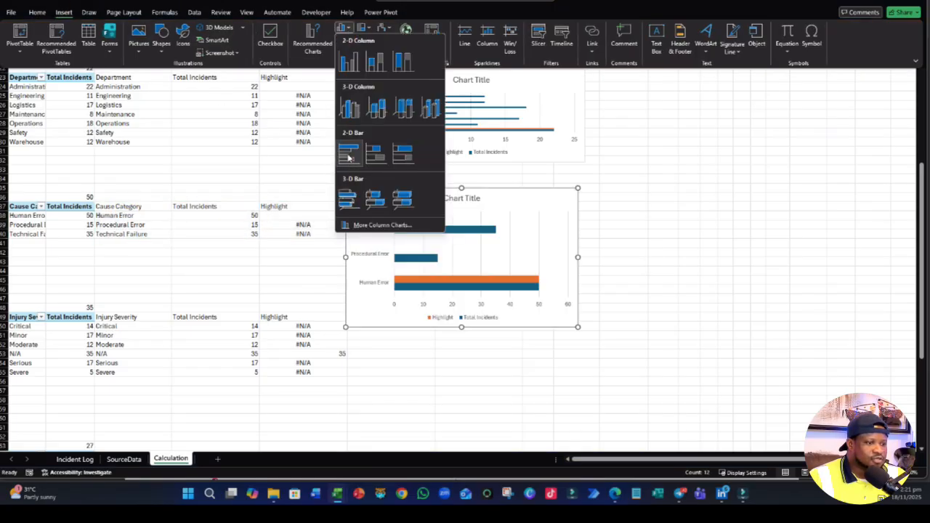
{"action": "left_click", "coordinate": [348, 156]}
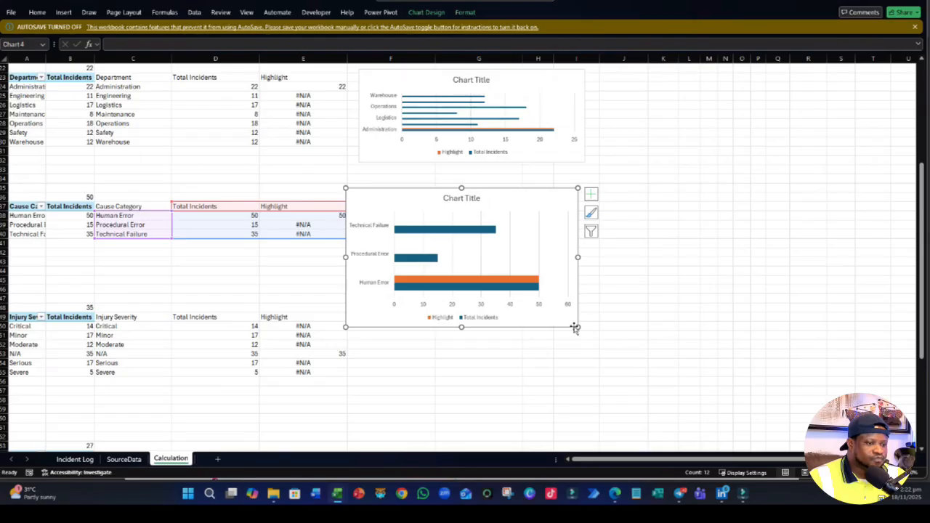
{"action": "left_click_drag", "start_coordinate": [577, 326], "coordinate": [534, 266]}
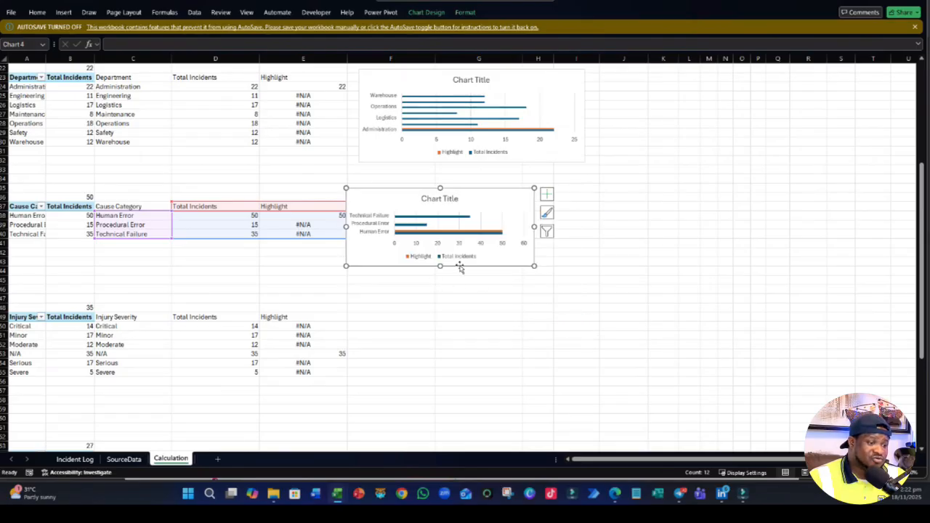
{"action": "left_click_drag", "start_coordinate": [460, 268], "coordinate": [480, 266]}
- Insert a 2-D clustered bar chart from the Injury Severity table including Highlight, then shrink and place it beside the table
{"action": "scroll", "coordinate": [233, 284], "scroll_direction": "down", "scroll_amount": 3}
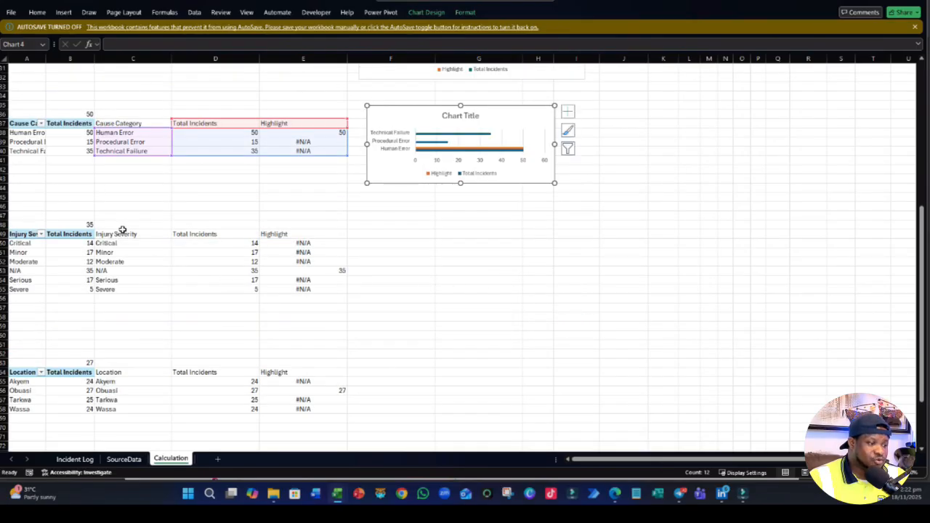
{"action": "left_click_drag", "start_coordinate": [122, 231], "coordinate": [309, 293]}
{"action": "left_click", "coordinate": [62, 12]}
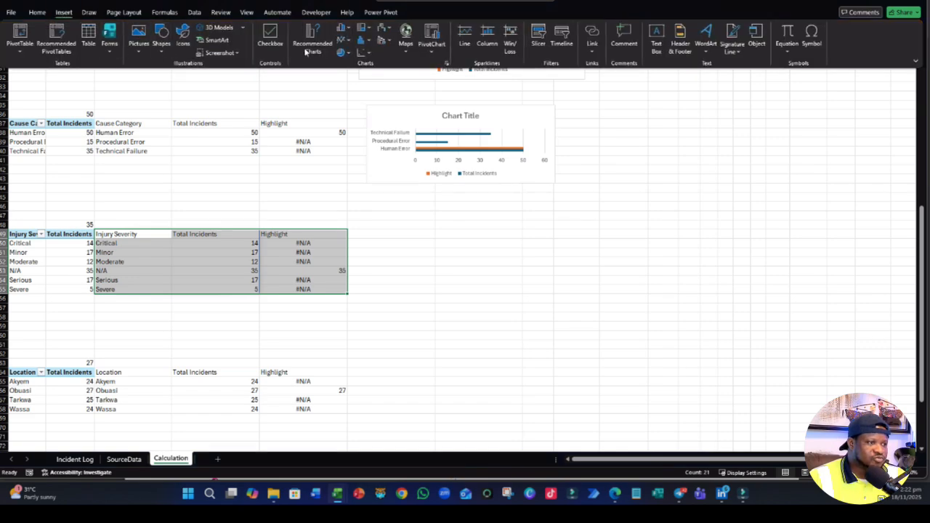
{"action": "left_click", "coordinate": [349, 29]}
{"action": "left_click", "coordinate": [363, 152]}
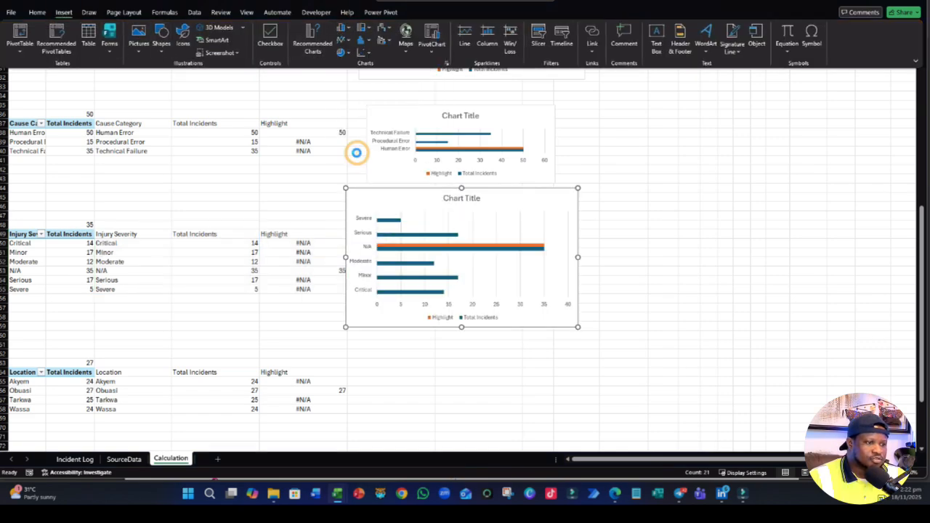
{"action": "left_click_drag", "start_coordinate": [579, 328], "coordinate": [513, 298]}
{"action": "left_click", "coordinate": [451, 343]}
- Insert a 2-D clustered bar chart from the Location table C64:E68, shrink it and place it beside the table
{"action": "scroll", "coordinate": [446, 331], "scroll_direction": "down", "scroll_amount": 4}
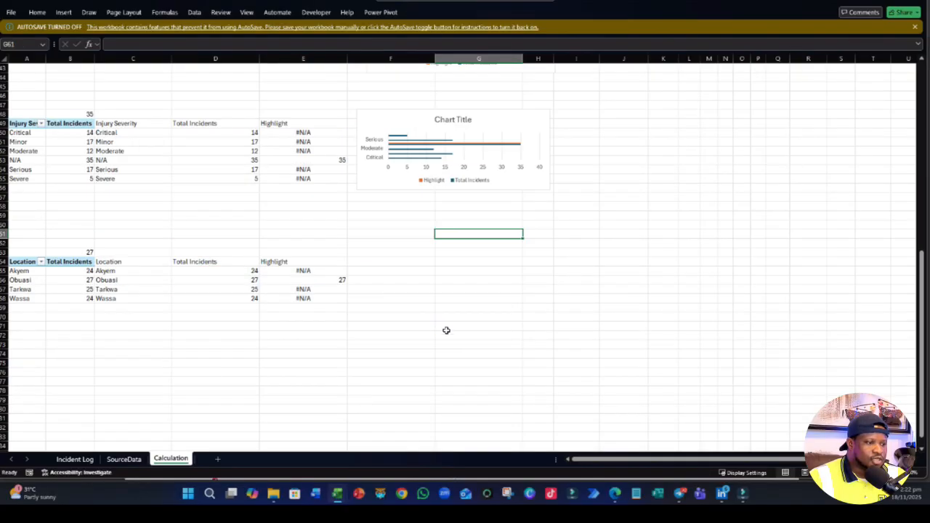
{"action": "left_click_drag", "start_coordinate": [104, 260], "coordinate": [330, 292]}
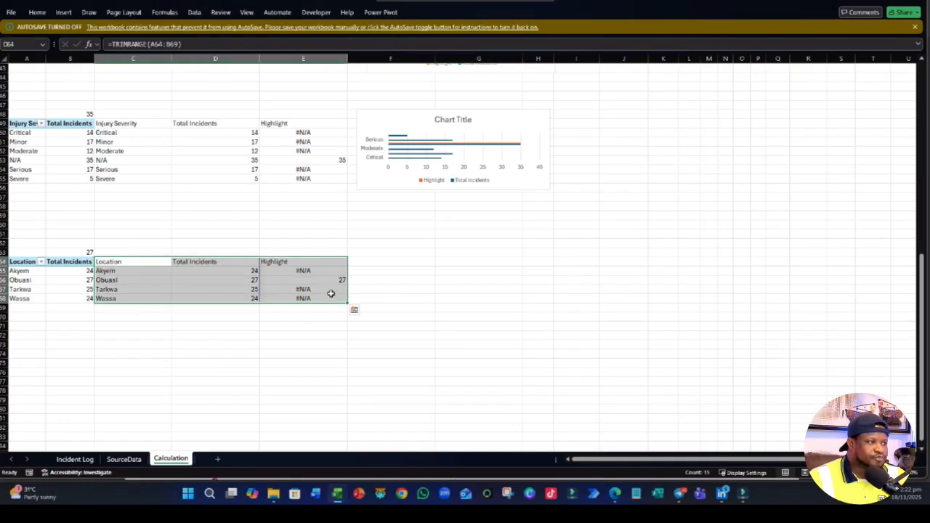
{"action": "left_click", "coordinate": [64, 12]}
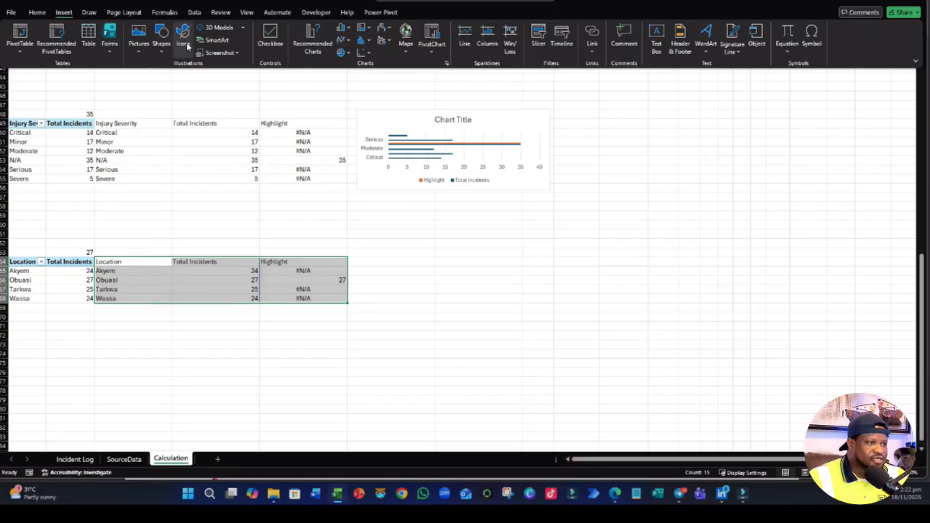
{"action": "left_click", "coordinate": [341, 27]}
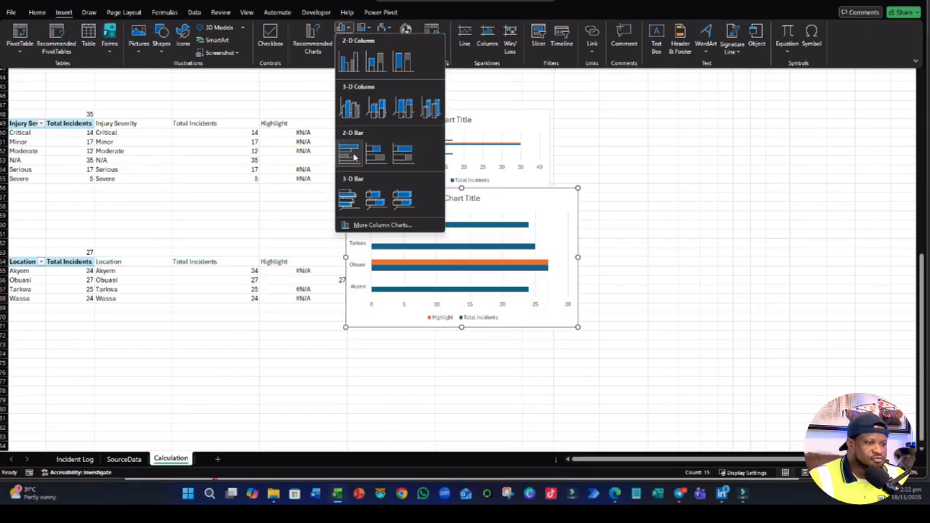
{"action": "left_click", "coordinate": [351, 147]}
{"action": "left_click_drag", "start_coordinate": [517, 327], "coordinate": [578, 333]}
{"action": "left_click", "coordinate": [479, 390]}
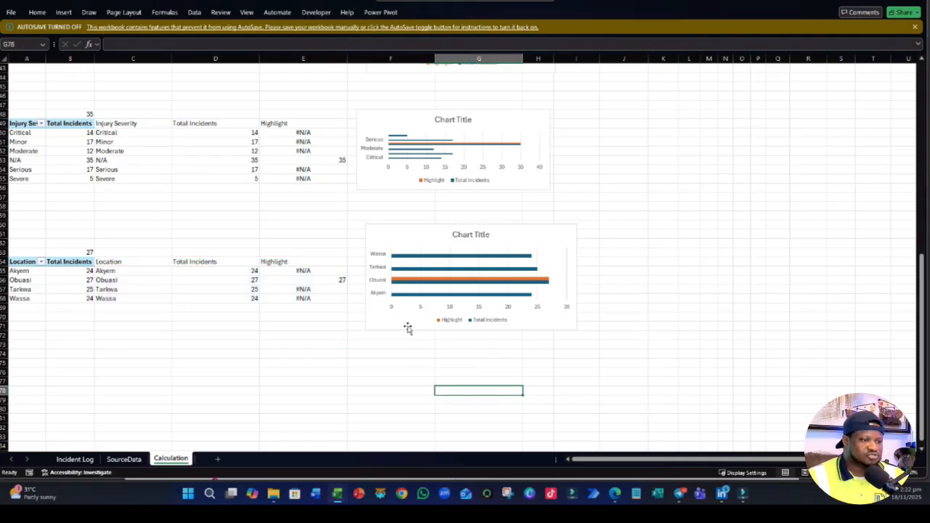
- Review the bar charts beside their tables and the fields of the monthly Total Incidents PivotTable
{"action": "scroll", "coordinate": [434, 262], "scroll_direction": "up", "scroll_amount": 7}
{"action": "scroll", "coordinate": [435, 262], "scroll_direction": "up", "scroll_amount": 7}
{"action": "scroll", "coordinate": [411, 178], "scroll_direction": "down", "scroll_amount": 1}
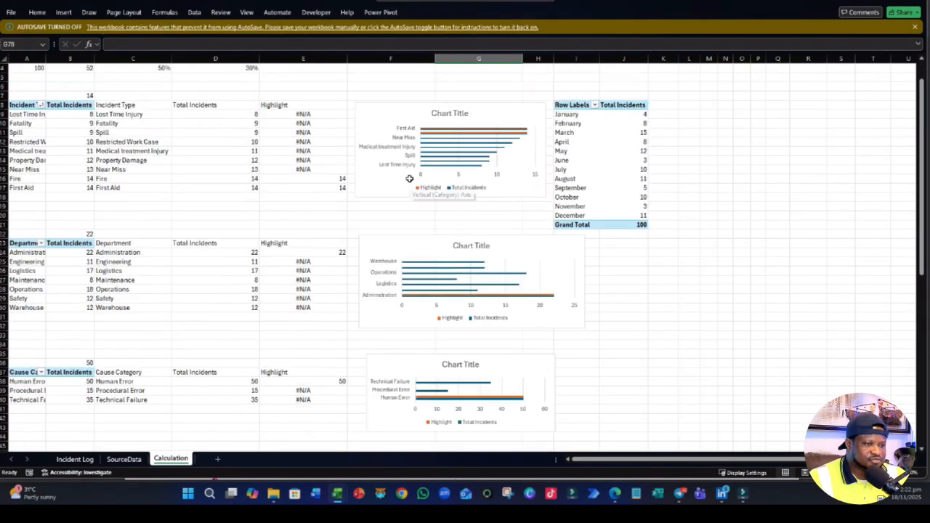
{"action": "scroll", "coordinate": [407, 169], "scroll_direction": "up", "scroll_amount": 1}
{"action": "scroll", "coordinate": [610, 116], "scroll_direction": "down", "scroll_amount": 10}
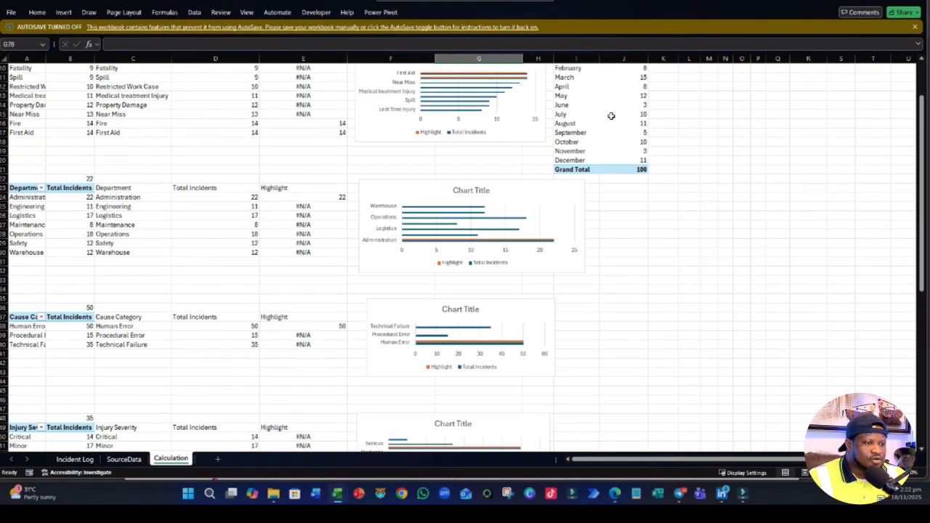
{"action": "scroll", "coordinate": [610, 115], "scroll_direction": "up", "scroll_amount": 10}
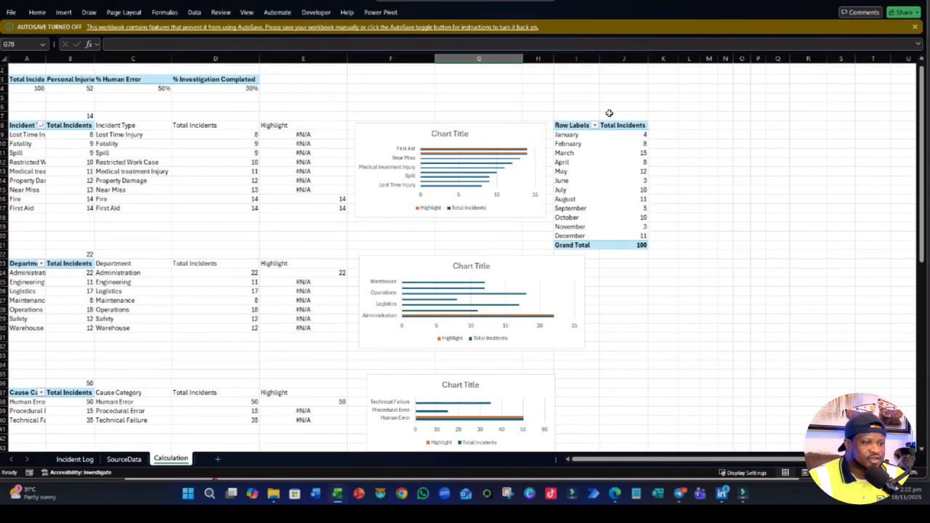
{"action": "left_click", "coordinate": [563, 178]}
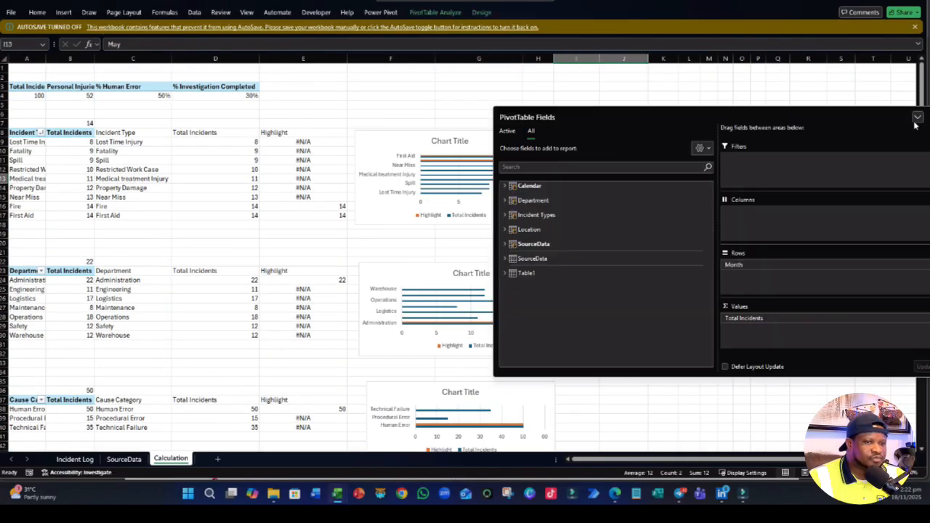
{"action": "left_click", "coordinate": [791, 94]}
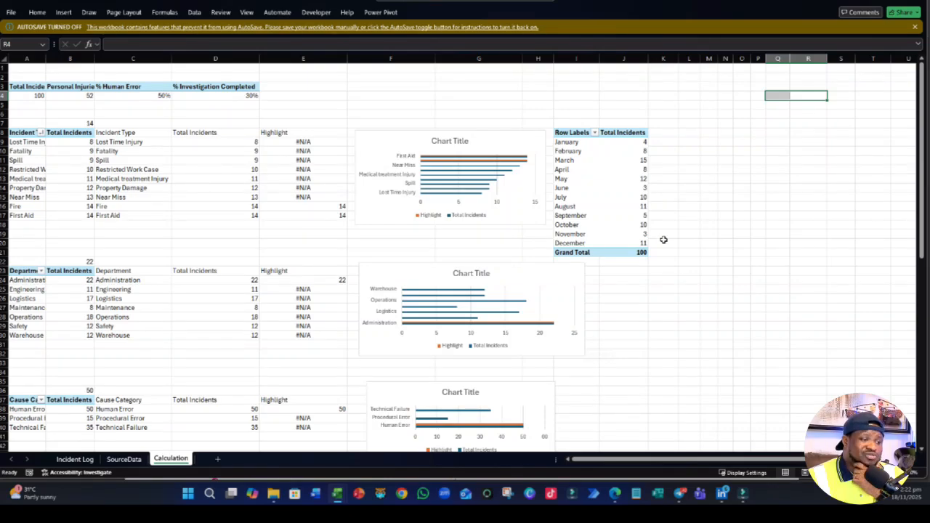
{"action": "left_click", "coordinate": [682, 316]}
- Enter a TRIMRANGE formula in K8 that mirrors the monthly Total Incidents PivotTable, starting from its header row
{"action": "left_click", "coordinate": [662, 141]}
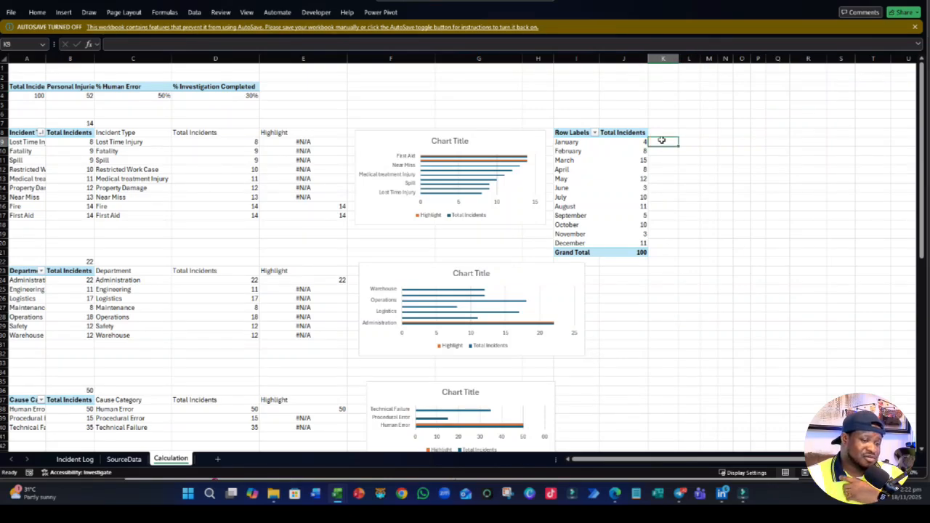
{"action": "left_click", "coordinate": [670, 133]}
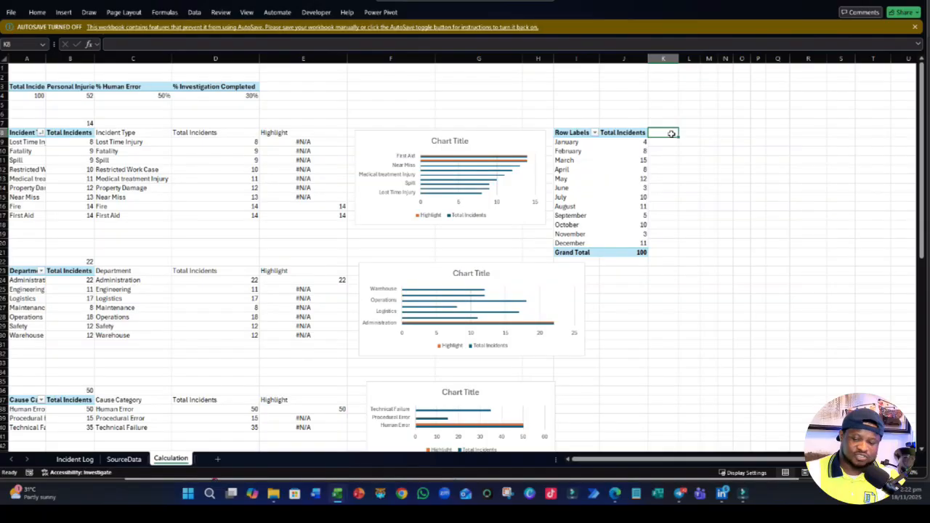
{"action": "type", "text": "="}
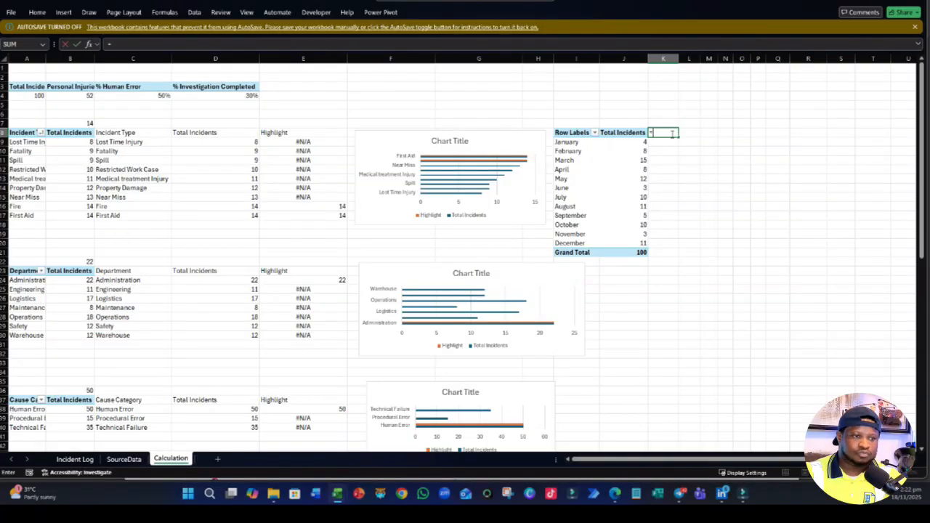
{"action": "type", "text": "TRA"}
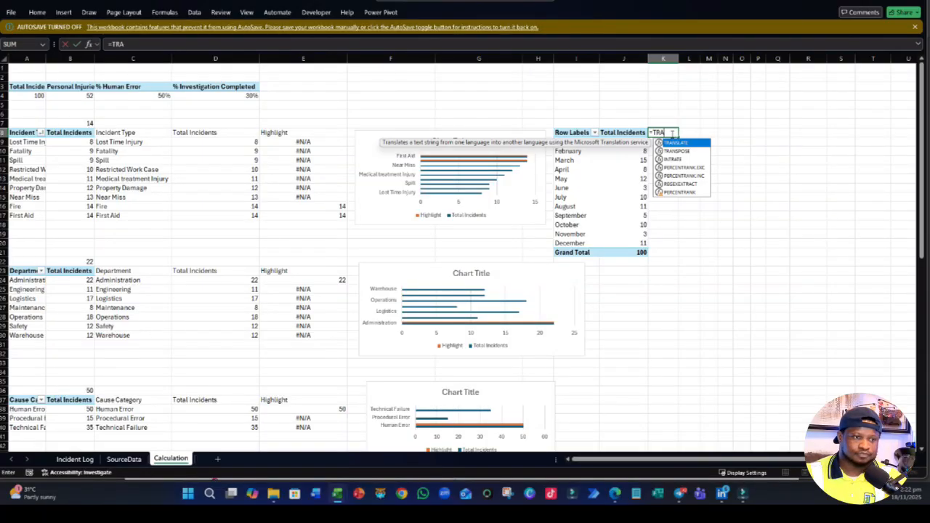
{"action": "key", "text": "BackSpace"}
{"action": "type", "text": "IME"}
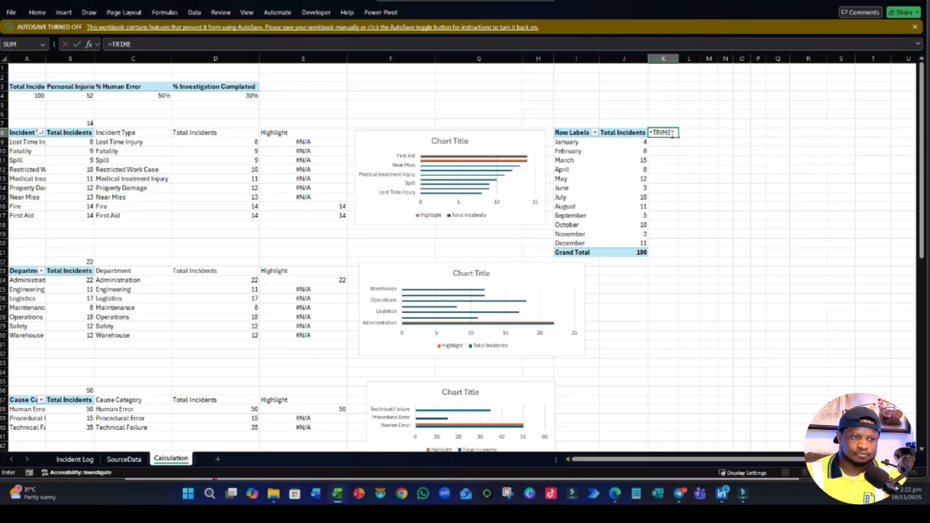
{"action": "key", "text": "BackSpace"}
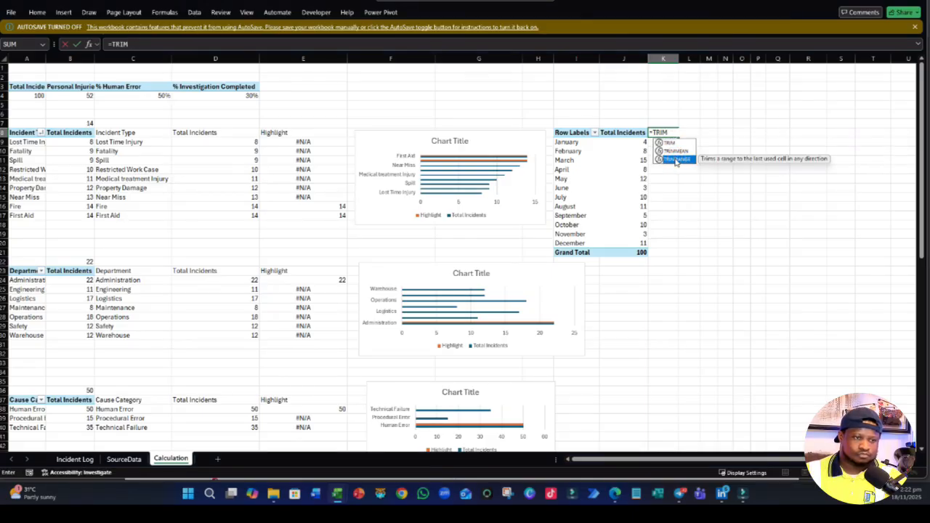
{"action": "double_click", "coordinate": [675, 159]}
{"action": "left_click_drag", "start_coordinate": [571, 133], "coordinate": [639, 252]}
{"action": "key", "text": "Return"}
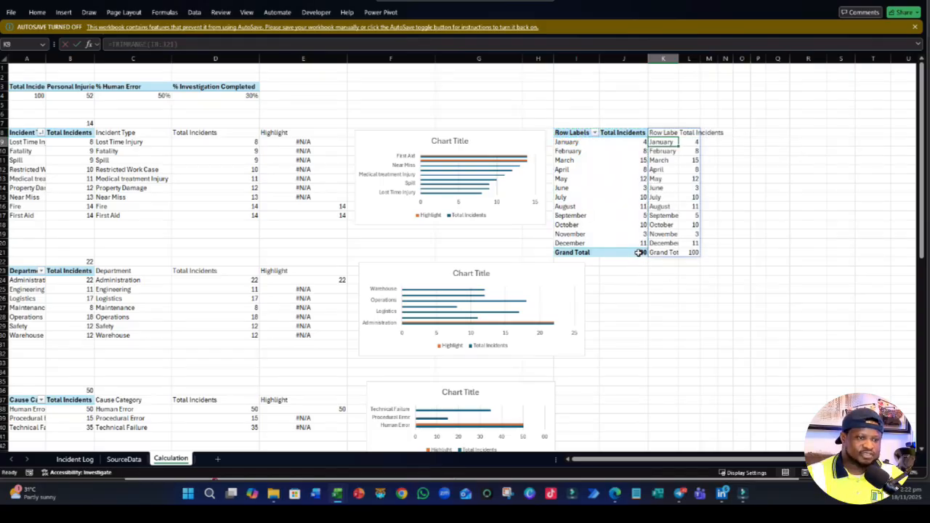
- Turn off grand totals for rows and columns in the monthly Total Incidents PivotTable
{"action": "left_click", "coordinate": [681, 289]}
{"action": "left_click", "coordinate": [606, 252]}
{"action": "left_click", "coordinate": [574, 242]}
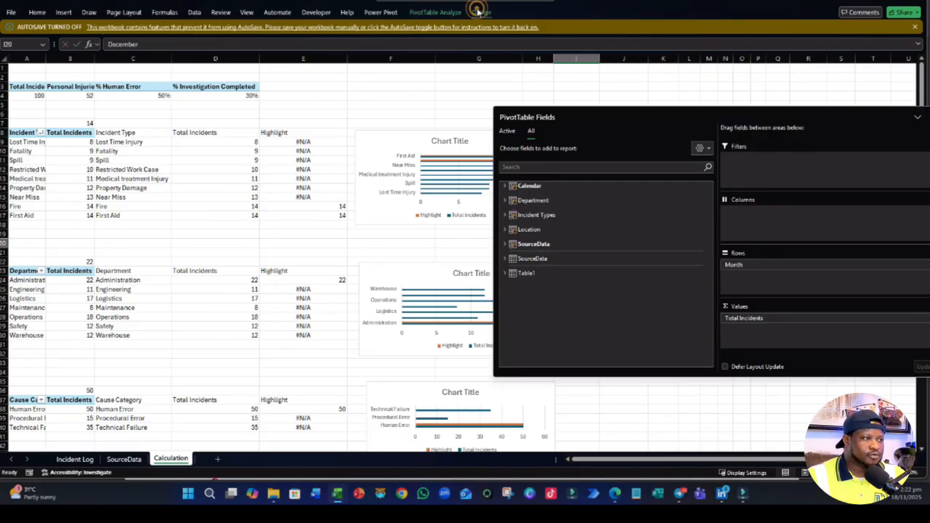
{"action": "left_click", "coordinate": [478, 12]}
{"action": "left_click", "coordinate": [45, 53]}
{"action": "left_click", "coordinate": [61, 71]}
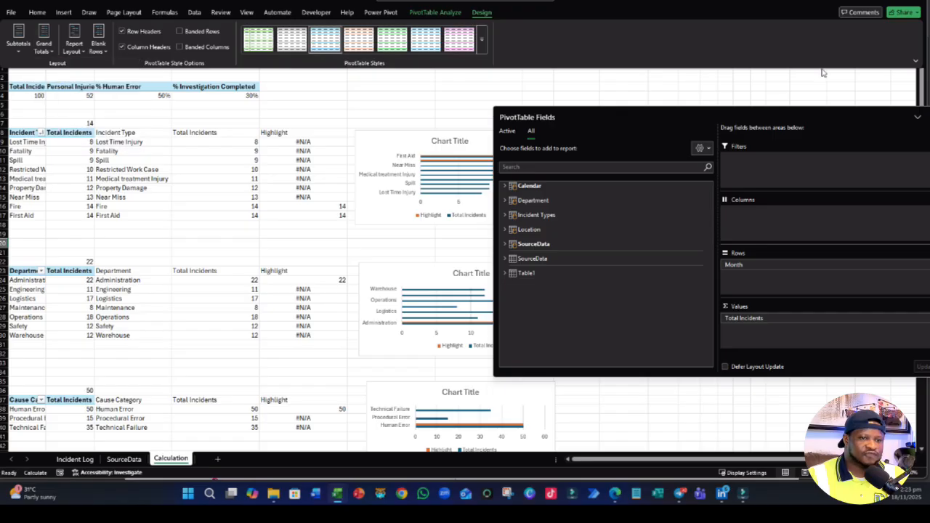
{"action": "left_click", "coordinate": [812, 76]}
{"action": "left_click", "coordinate": [763, 83]}
- Autofit columns K and L to the contents of the mirrored monthly table
{"action": "left_click", "coordinate": [685, 346]}
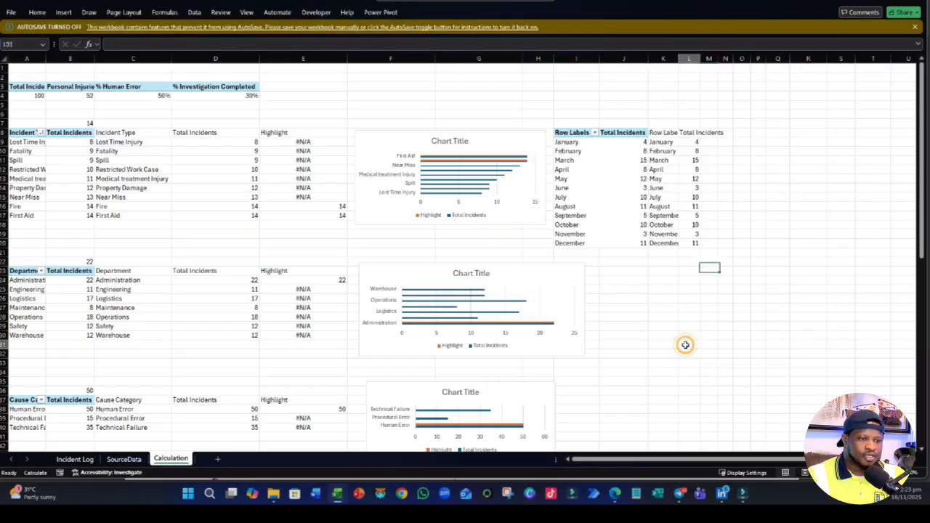
{"action": "double_click", "coordinate": [698, 58]}
{"action": "double_click", "coordinate": [681, 59]}
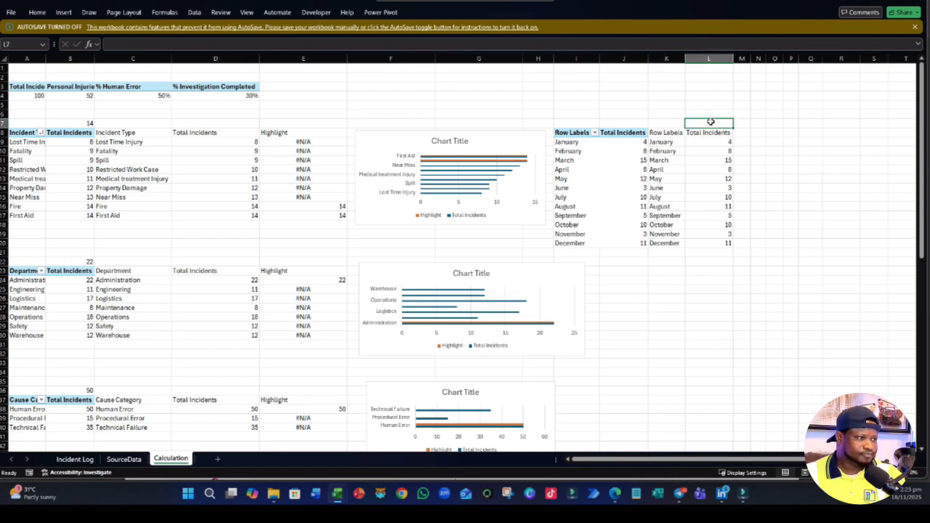
- Enter =MAX(J9:J20) in J7 above the monthly PivotTable to get its highest incident count
{"action": "left_click", "coordinate": [637, 124]}
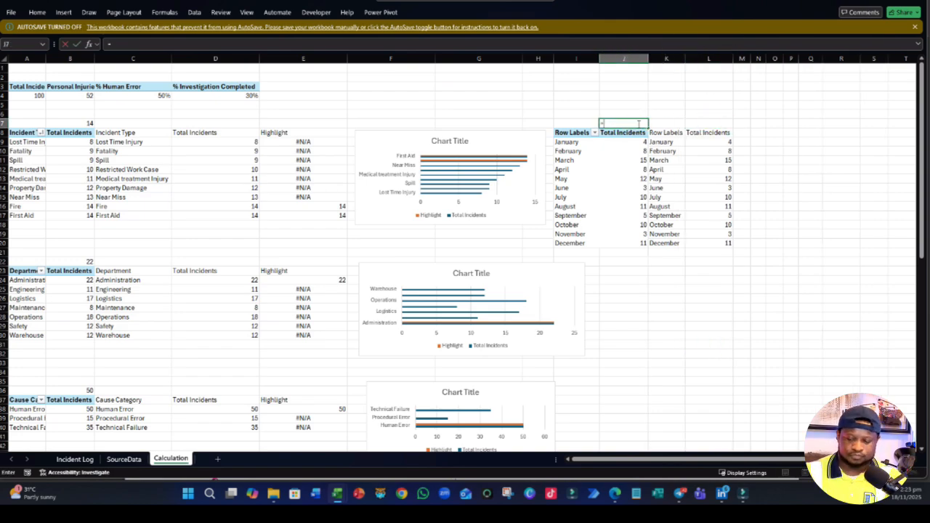
{"action": "type", "text": "=MAX("}
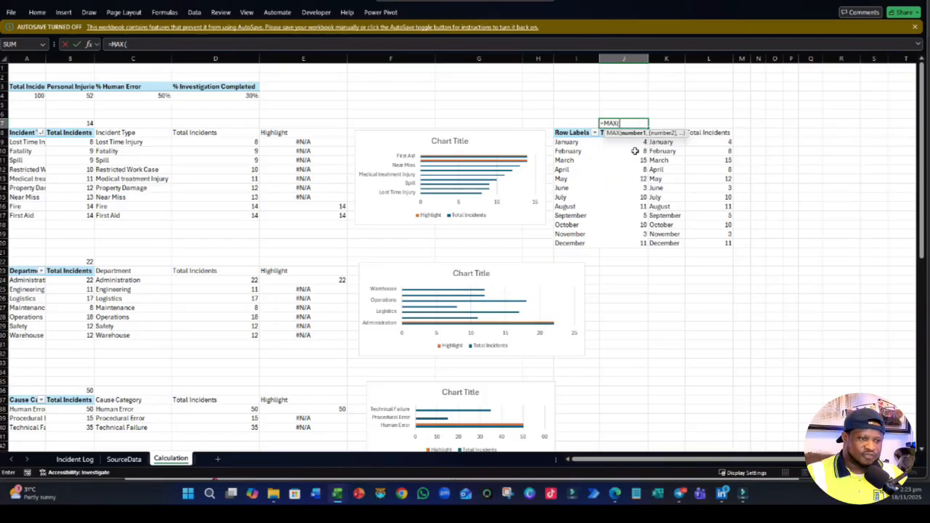
{"action": "left_click_drag", "start_coordinate": [632, 142], "coordinate": [616, 245]}
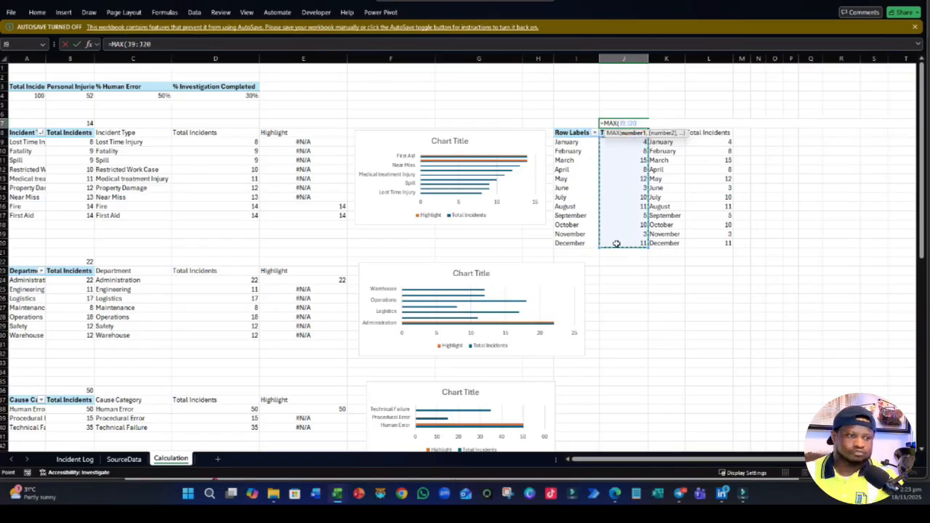
{"action": "key", "text": "Return"}
{"action": "left_click", "coordinate": [755, 99]}
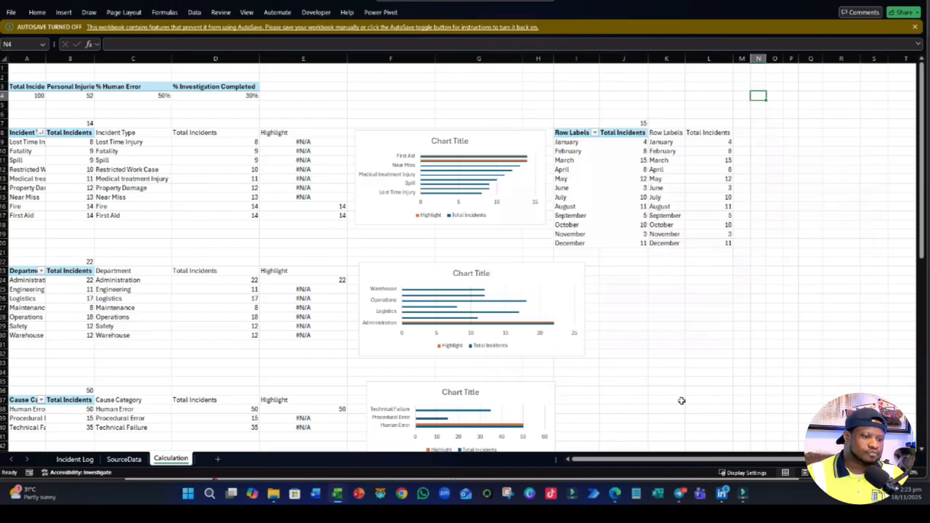
- Add the header Highlight in M8 beside the mirrored monthly table
{"action": "left_click_drag", "start_coordinate": [674, 459], "coordinate": [714, 446]}
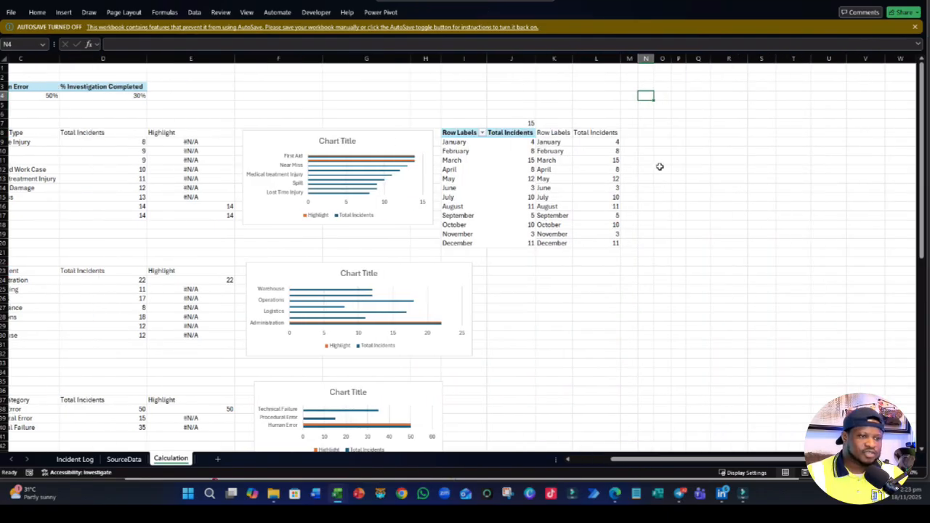
{"action": "left_click", "coordinate": [627, 132]}
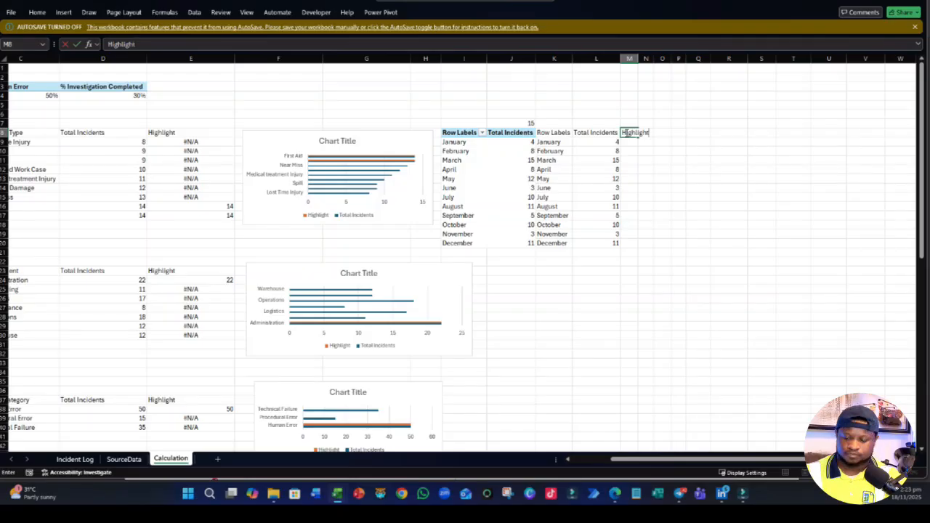
{"action": "type", "text": "Highlight"}
{"action": "key", "text": "Return"}
- Enter the formula =IF(L10=J7,L9,NA()) in M9 for the January row
{"action": "type", "text": "=IF"}
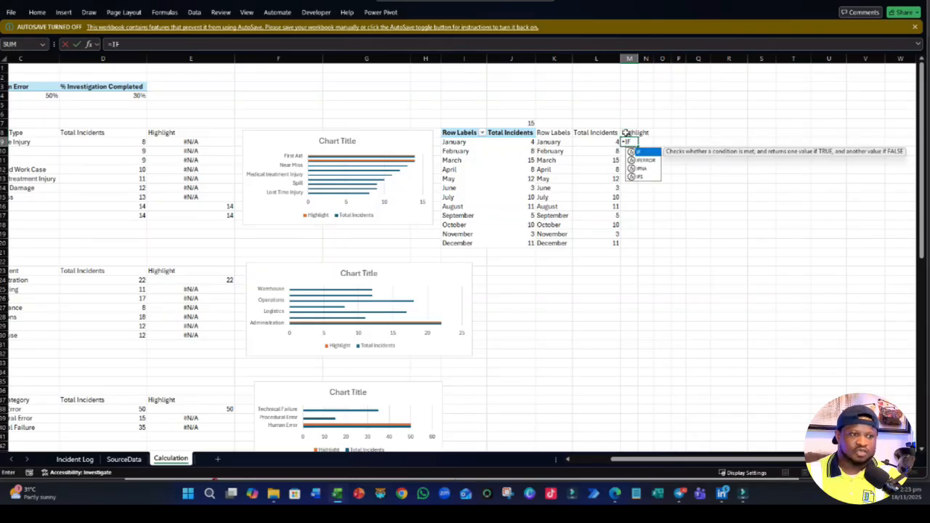
{"action": "type", "text": "("}
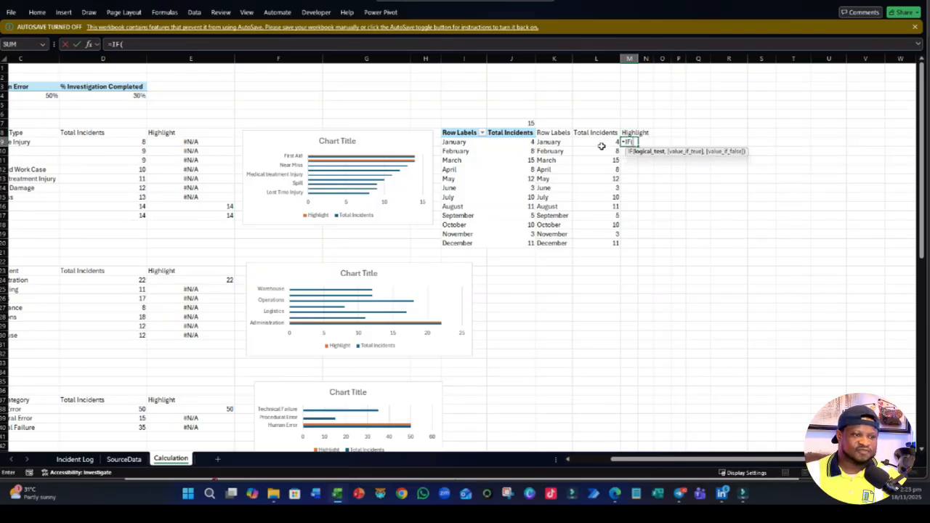
{"action": "left_click", "coordinate": [602, 144]}
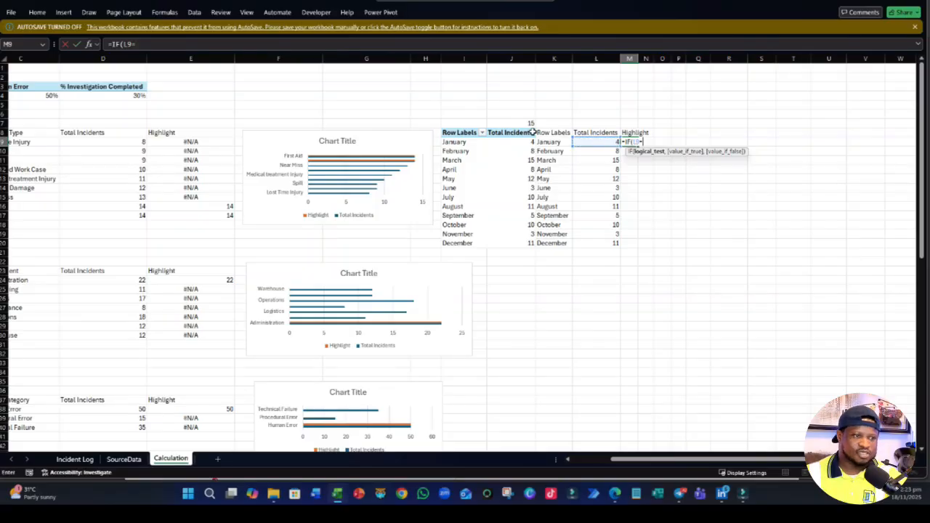
{"action": "type", "text": "="}
{"action": "left_click", "coordinate": [534, 122]}
{"action": "type", "text": ","}
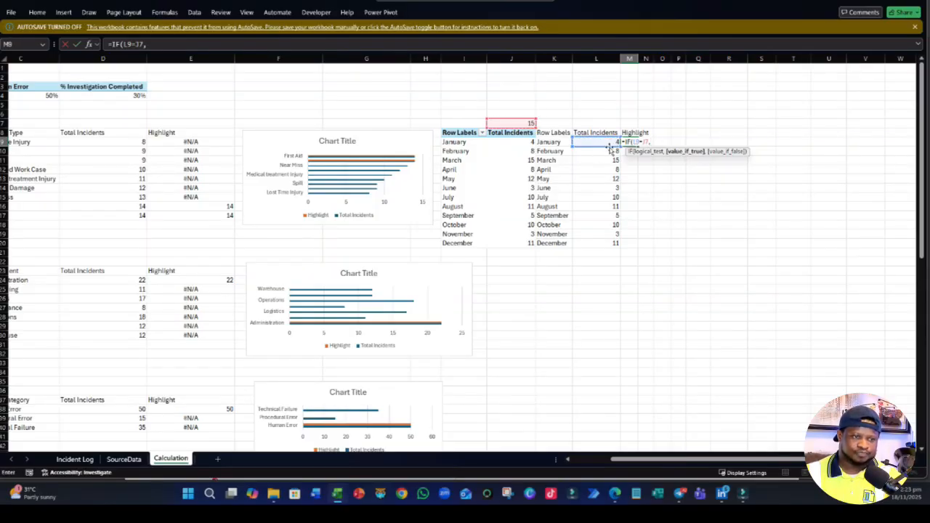
{"action": "left_click_drag", "start_coordinate": [611, 147], "coordinate": [609, 152]}
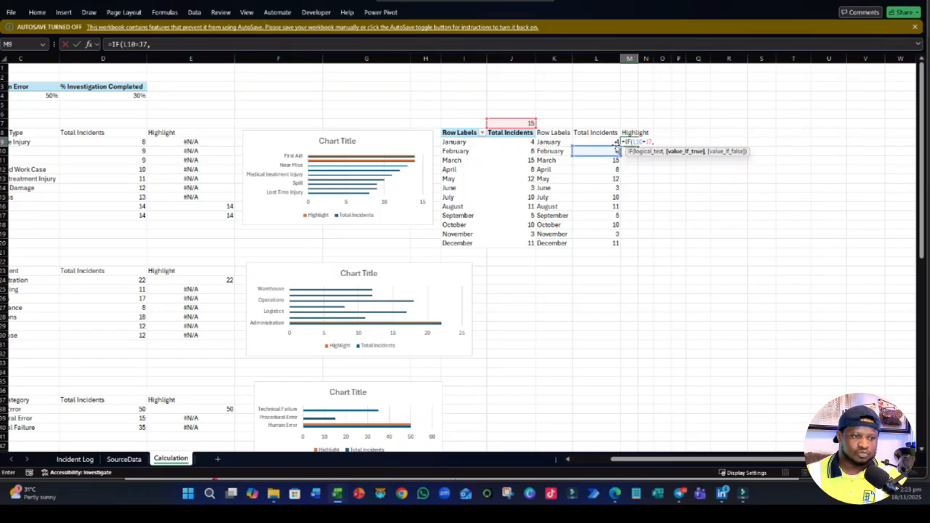
{"action": "left_click", "coordinate": [612, 142]}
{"action": "type", "text": ","}
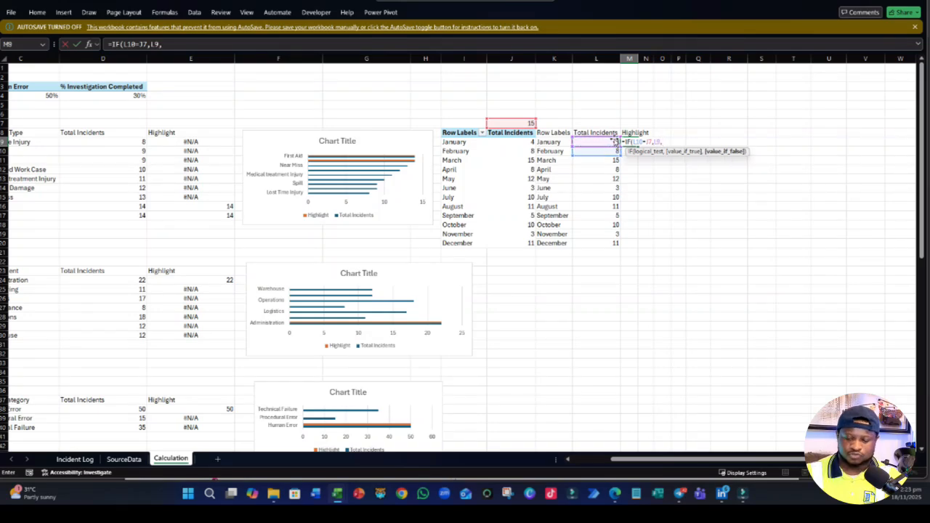
{"action": "type", "text": "NA())"}
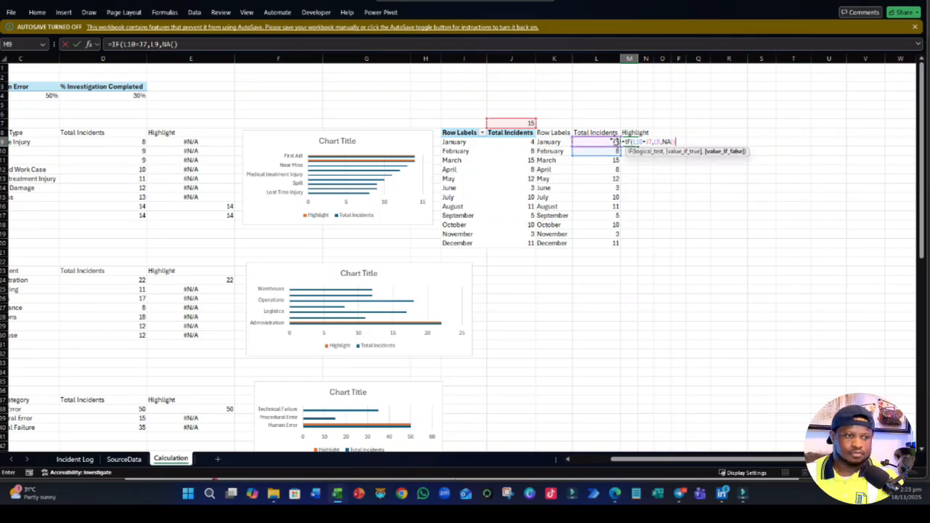
{"action": "key", "text": "Return"}
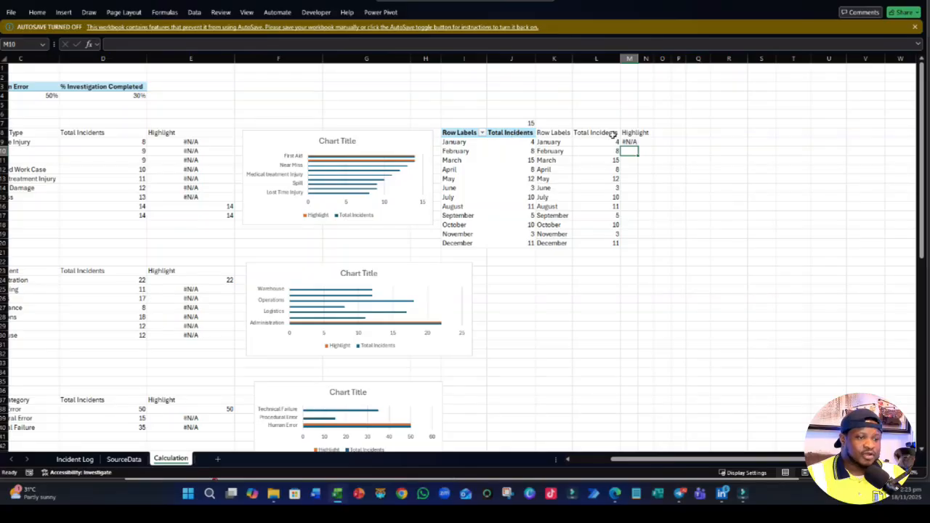
- Correct the M9 formula to =IF(L9=$J$7,L9,NA()), with an absolute reference to the maximum
{"action": "double_click", "coordinate": [629, 141]}
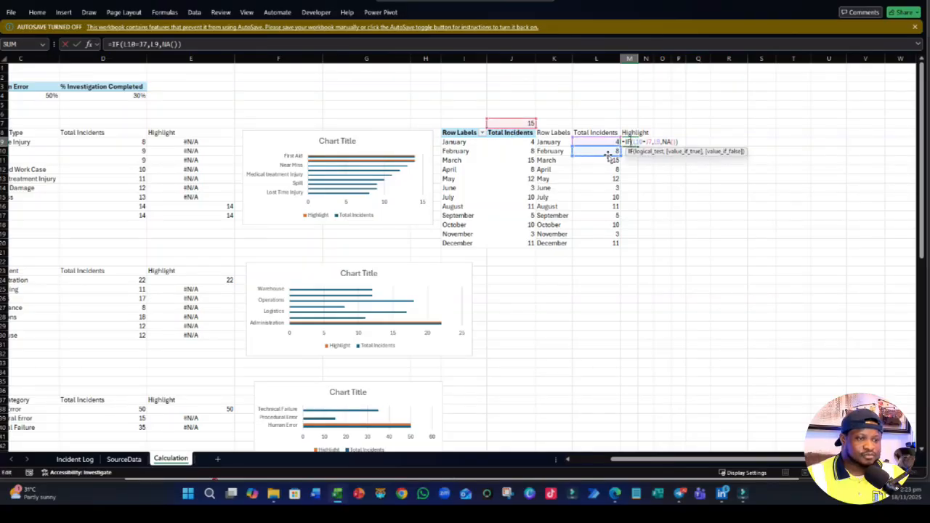
{"action": "left_click_drag", "start_coordinate": [607, 156], "coordinate": [606, 149]}
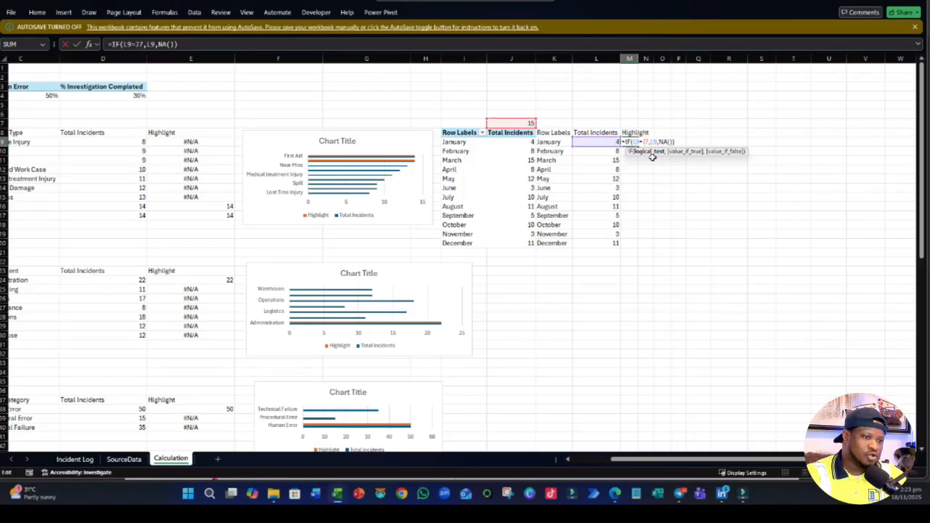
{"action": "key", "text": "F4"}
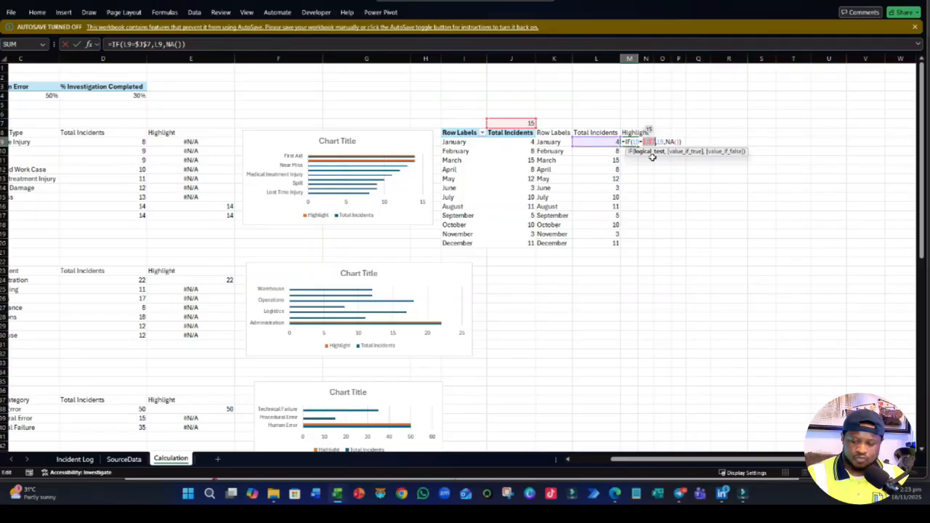
{"action": "key", "text": "Return"}
- Fill the Highlight formula from M9 down to the December row, M20
{"action": "left_click", "coordinate": [631, 142]}
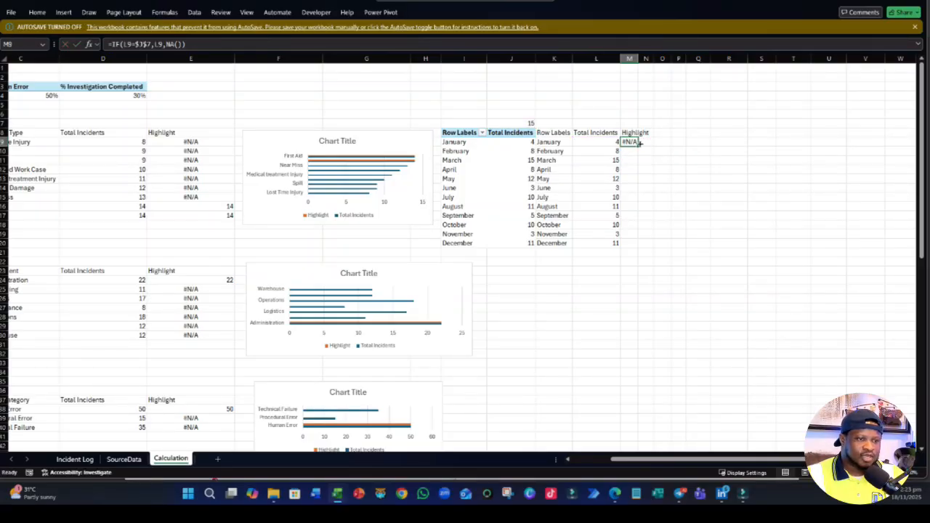
{"action": "left_click_drag", "start_coordinate": [638, 146], "coordinate": [652, 251]}
{"action": "left_click", "coordinate": [689, 268]}
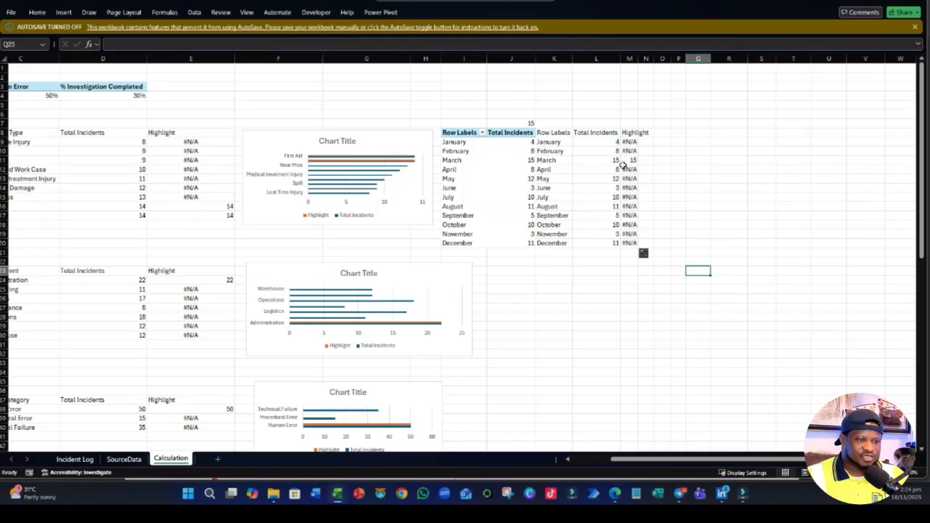
{"action": "left_click", "coordinate": [614, 160]}
{"action": "left_click", "coordinate": [705, 216]}
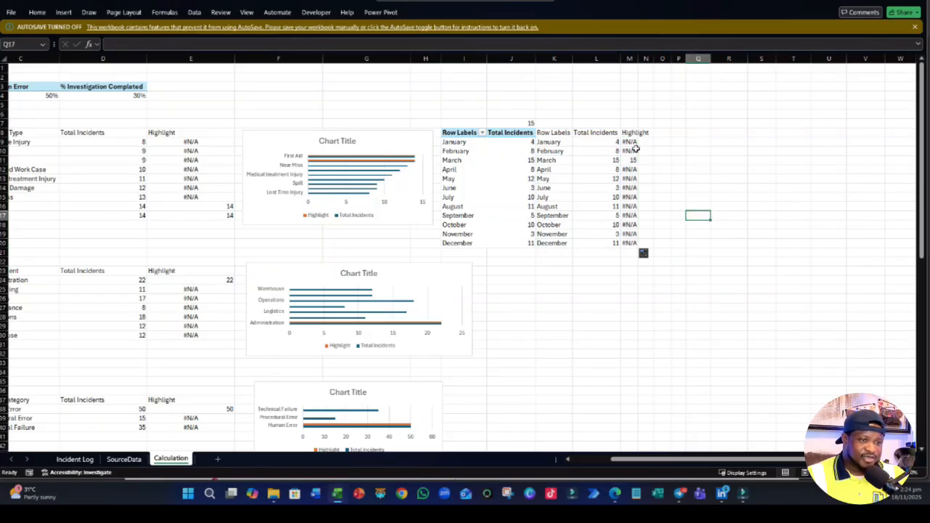
- Autofit column M to the width of the Highlight column's contents
{"action": "left_click", "coordinate": [632, 60]}
{"action": "double_click", "coordinate": [637, 60]}
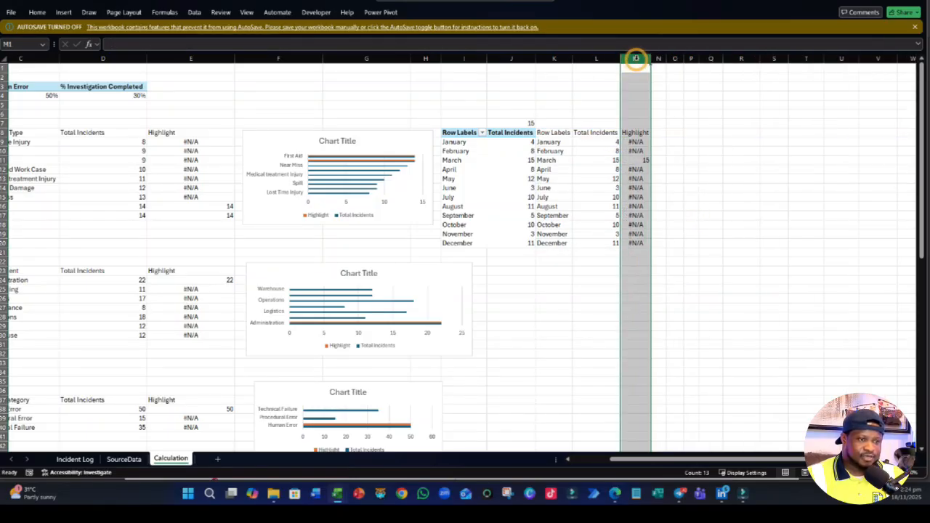
{"action": "left_click", "coordinate": [704, 259]}
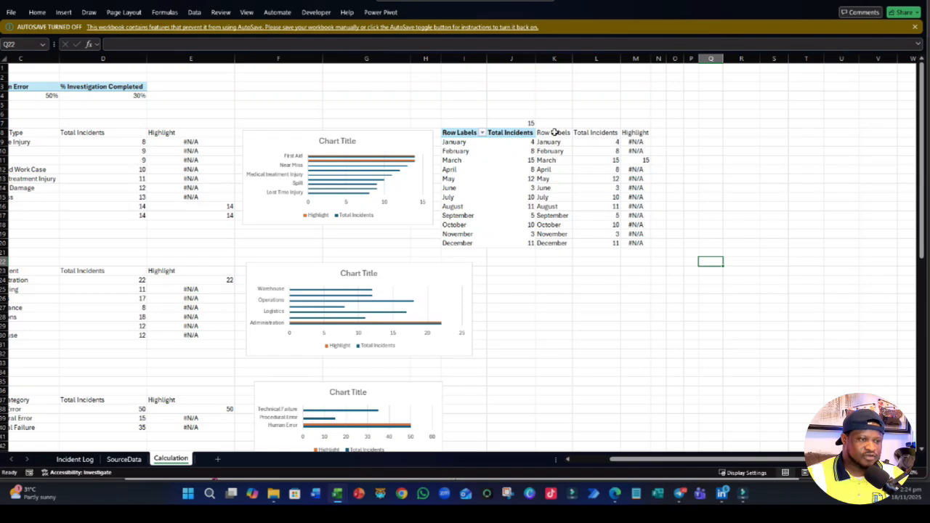
- Show the monthly incidents PivotTable in tabular form
{"action": "left_click", "coordinate": [476, 179]}
{"action": "left_click", "coordinate": [482, 12]}
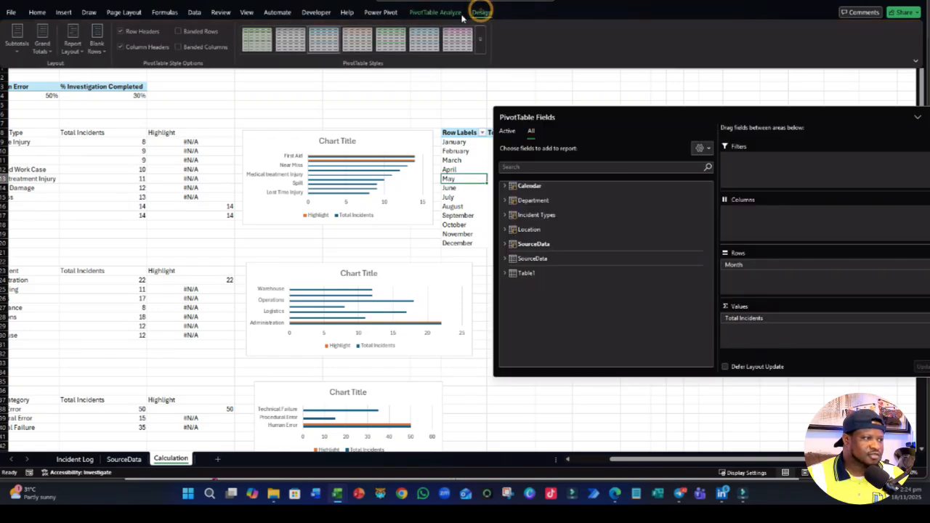
{"action": "left_click", "coordinate": [73, 49]}
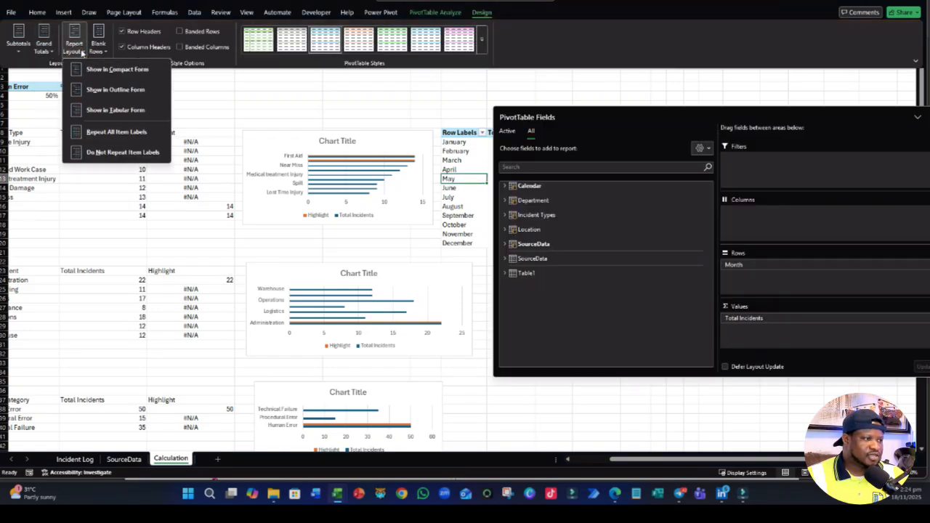
{"action": "left_click", "coordinate": [116, 110]}
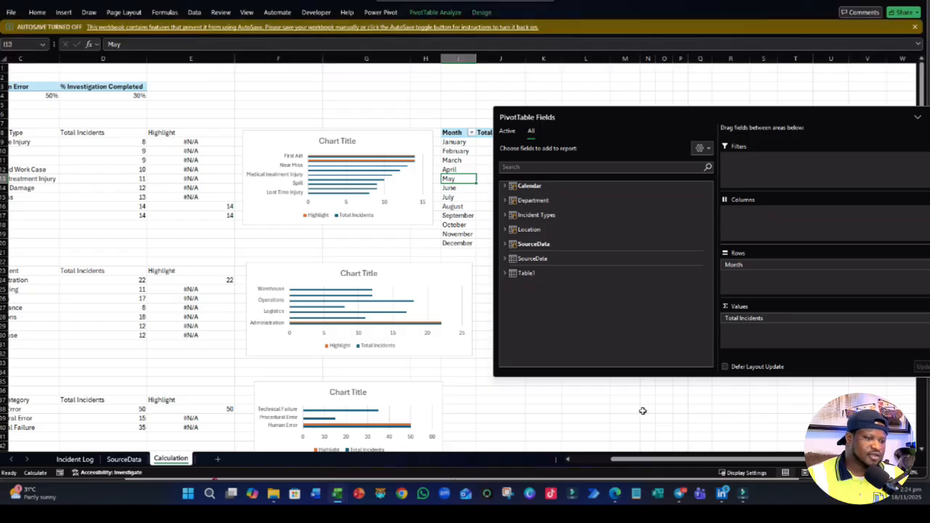
{"action": "left_click", "coordinate": [607, 411]}
- Insert a 2-D line chart from the Month, Total Incidents and Highlight data in K8:M20 and place it below that table
{"action": "left_click", "coordinate": [541, 132]}
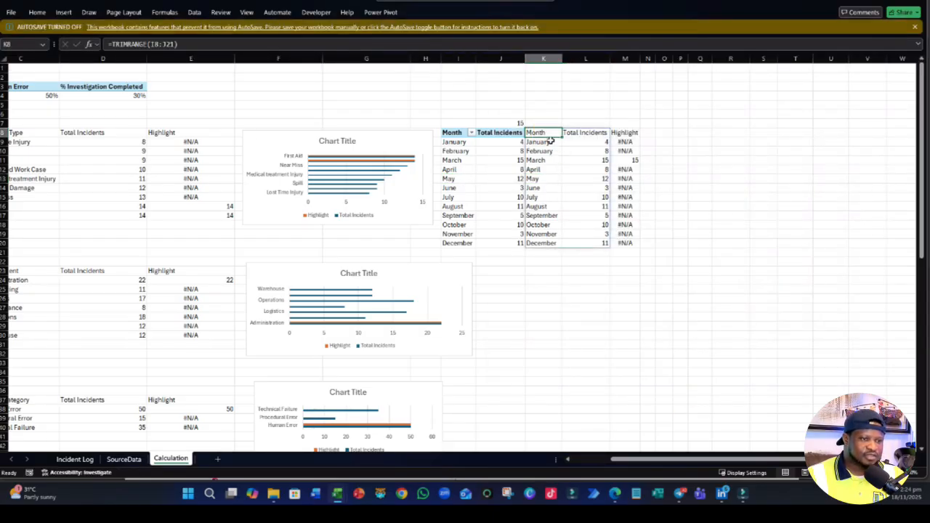
{"action": "left_click", "coordinate": [585, 132]}
{"action": "left_click_drag", "start_coordinate": [542, 134], "coordinate": [635, 252]}
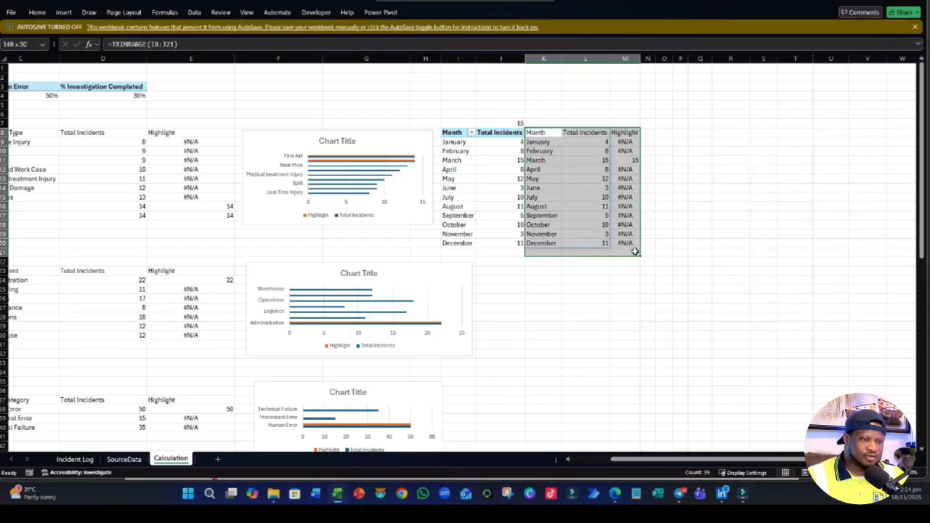
{"action": "left_click", "coordinate": [63, 12]}
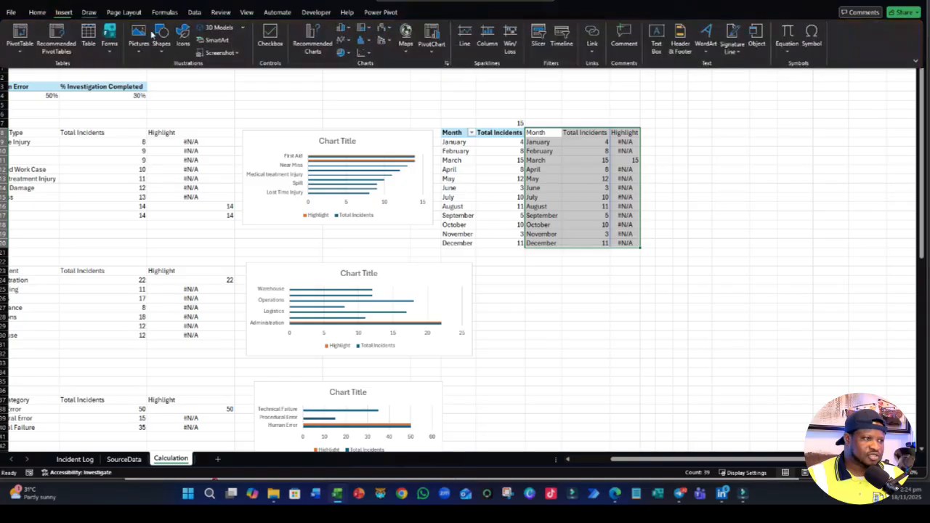
{"action": "left_click", "coordinate": [343, 40]}
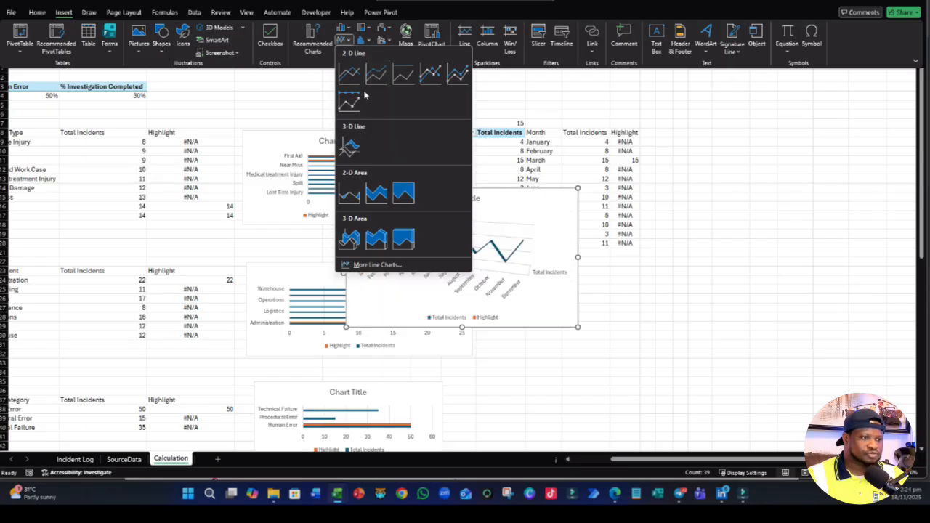
{"action": "left_click", "coordinate": [346, 74]}
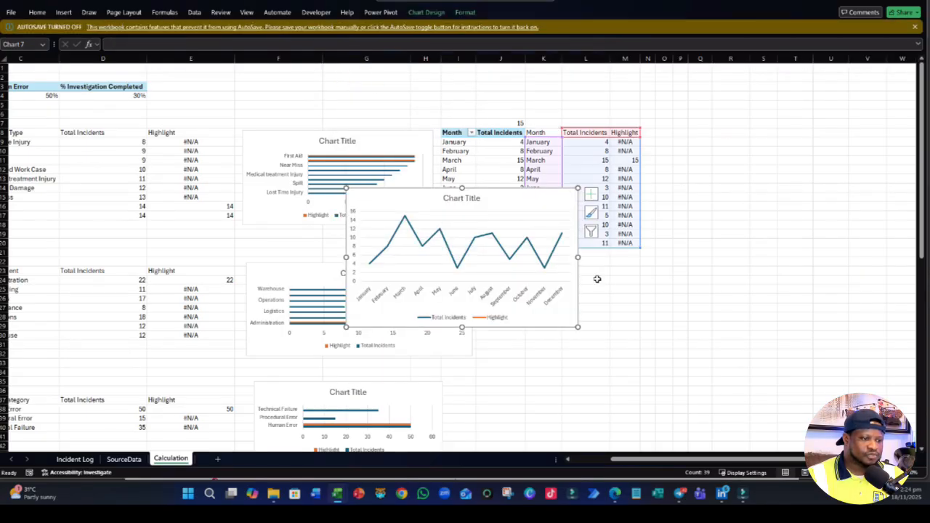
{"action": "left_click_drag", "start_coordinate": [565, 329], "coordinate": [725, 395]}
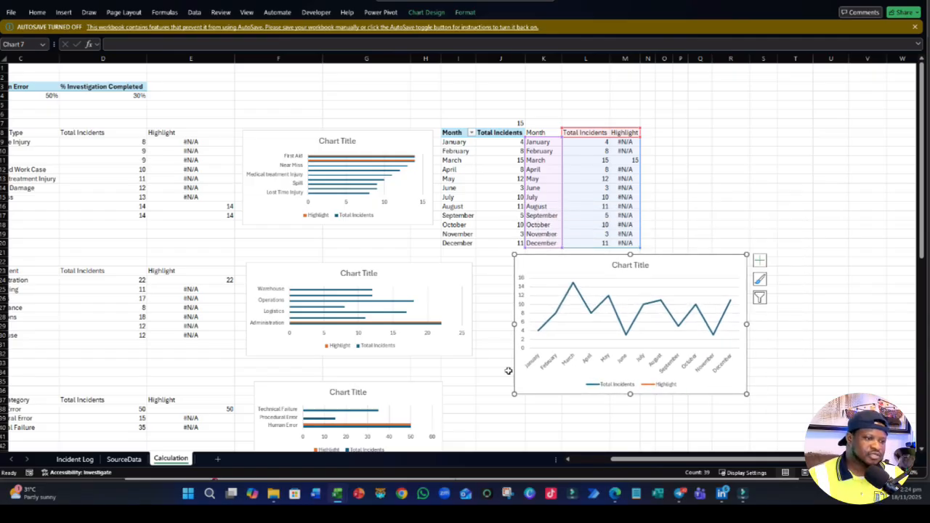
- Select all the charts on the Calculation sheet together, including the monthly line chart, and cut them from the sheet
{"action": "left_click", "coordinate": [358, 206], "text": "ctrl"}
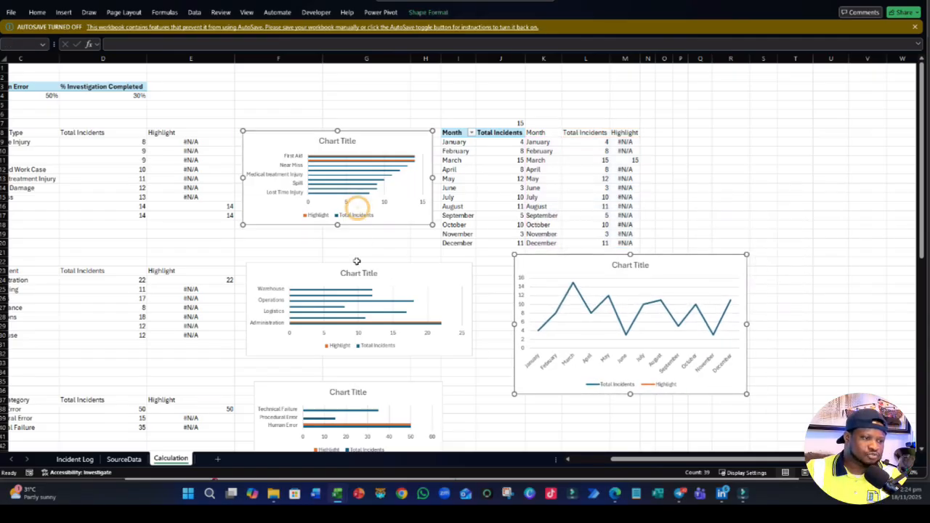
{"action": "left_click", "coordinate": [371, 302], "text": "ctrl"}
{"action": "left_click", "coordinate": [576, 299], "text": "ctrl"}
{"action": "left_click", "coordinate": [523, 334], "text": "ctrl"}
{"action": "scroll", "coordinate": [396, 330], "scroll_direction": "down", "scroll_amount": 4}
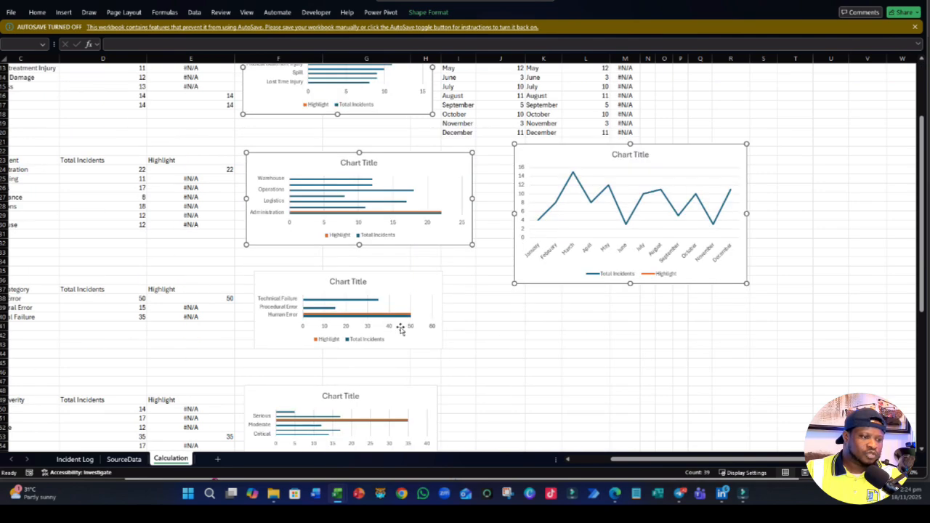
{"action": "left_click", "coordinate": [383, 325], "text": "ctrl"}
{"action": "scroll", "coordinate": [381, 327], "scroll_direction": "down", "scroll_amount": 3}
{"action": "left_click", "coordinate": [390, 341], "text": "ctrl"}
{"action": "scroll", "coordinate": [385, 349], "scroll_direction": "down", "scroll_amount": 3}
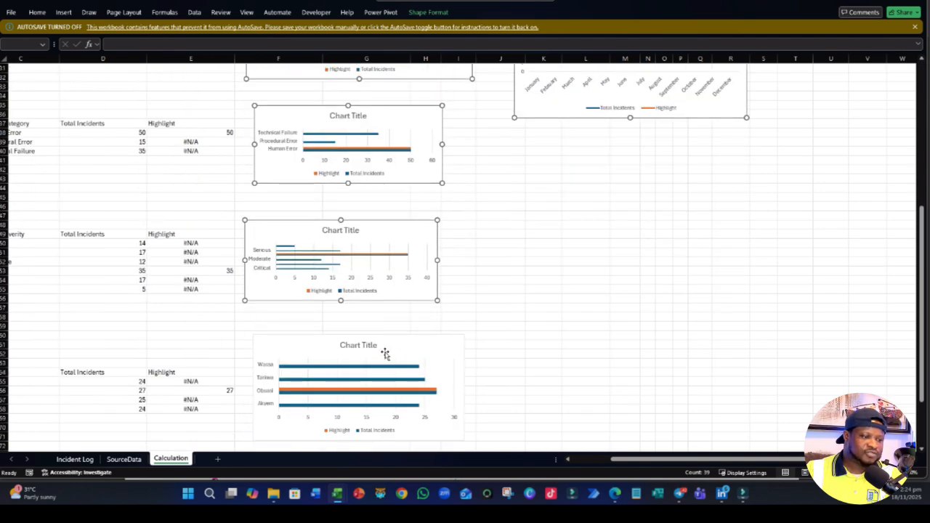
{"action": "left_click", "coordinate": [394, 342], "text": "ctrl"}
{"action": "scroll", "coordinate": [394, 341], "scroll_direction": "down", "scroll_amount": 5}
{"action": "key", "text": "Delete"}
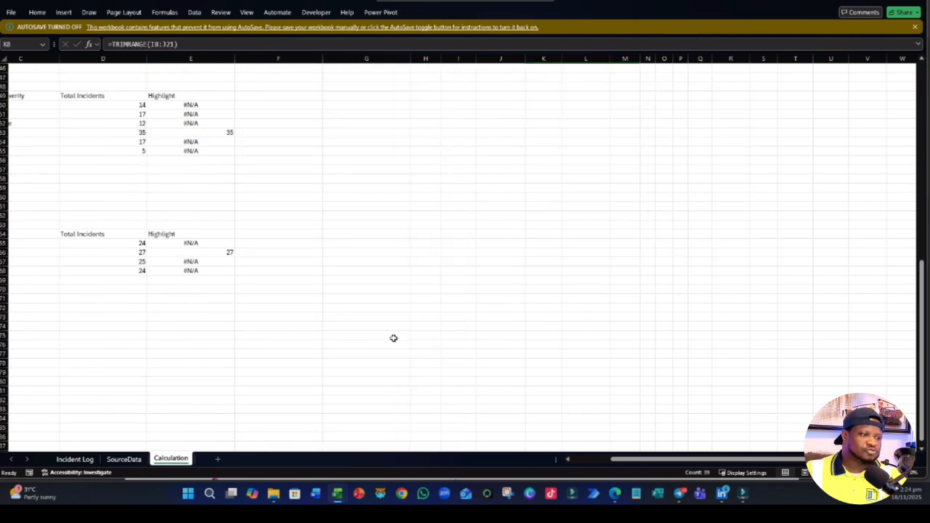
- Add a new worksheet and paste the cut charts into it starting at cell G7
{"action": "scroll", "coordinate": [393, 338], "scroll_direction": "up", "scroll_amount": 15}
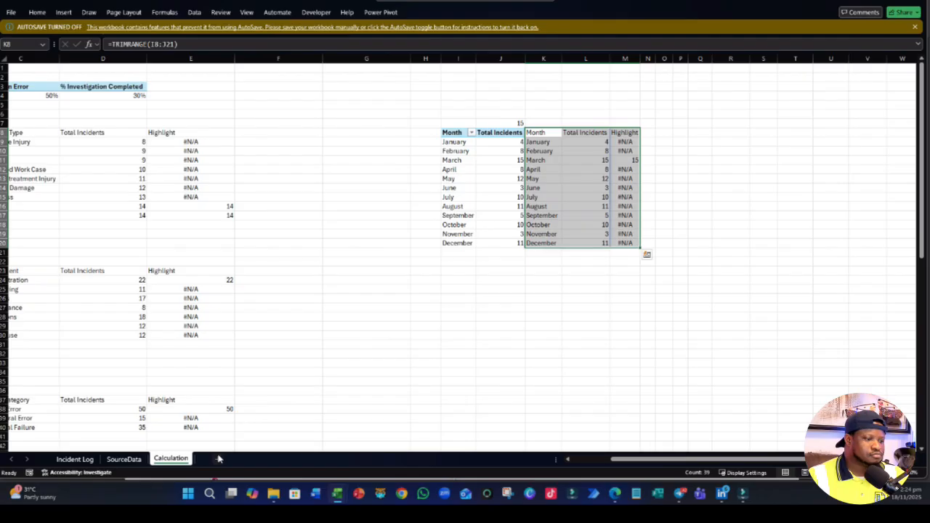
{"action": "left_click", "coordinate": [219, 458]}
{"action": "left_click", "coordinate": [203, 128]}
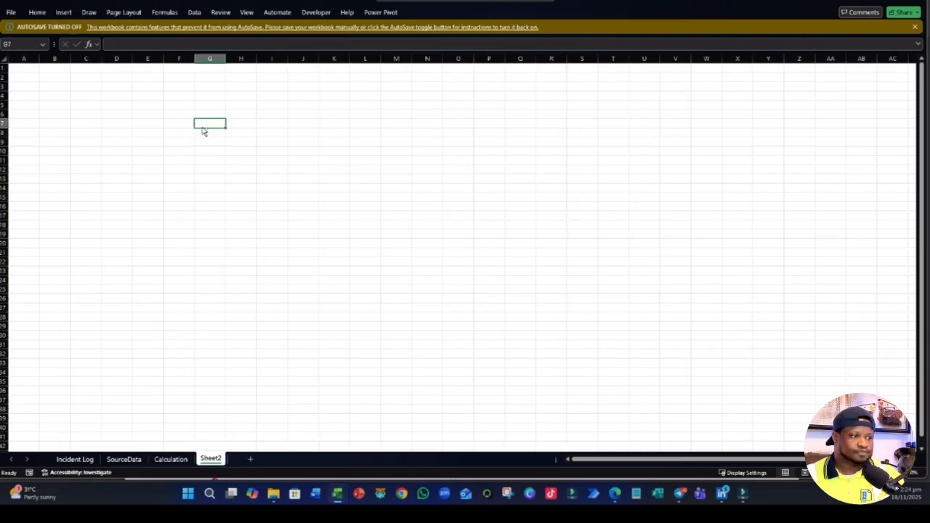
{"action": "key", "text": "ctrl+v"}
{"action": "left_click", "coordinate": [515, 179]}
{"action": "scroll", "coordinate": [515, 178], "scroll_direction": "down", "scroll_amount": 9}
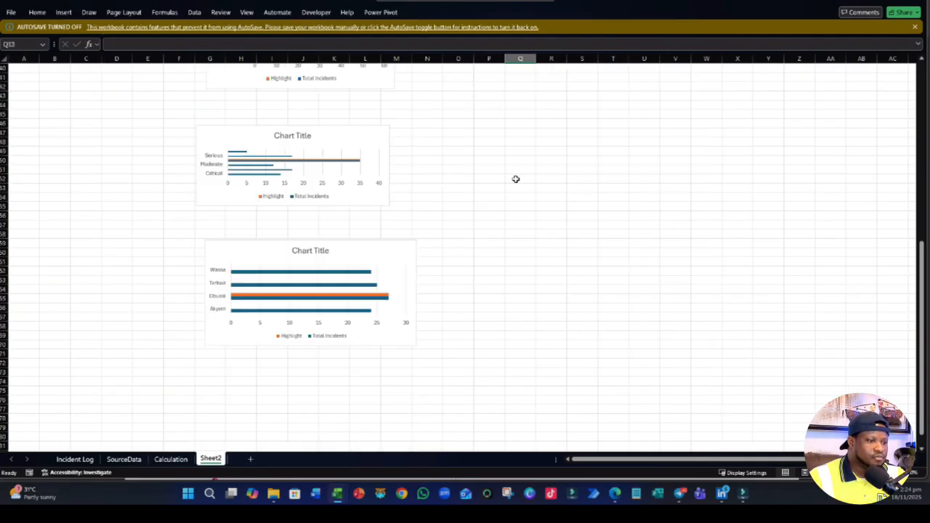
{"action": "scroll", "coordinate": [515, 179], "scroll_direction": "up", "scroll_amount": 9}
{"action": "left_click", "coordinate": [456, 215]}
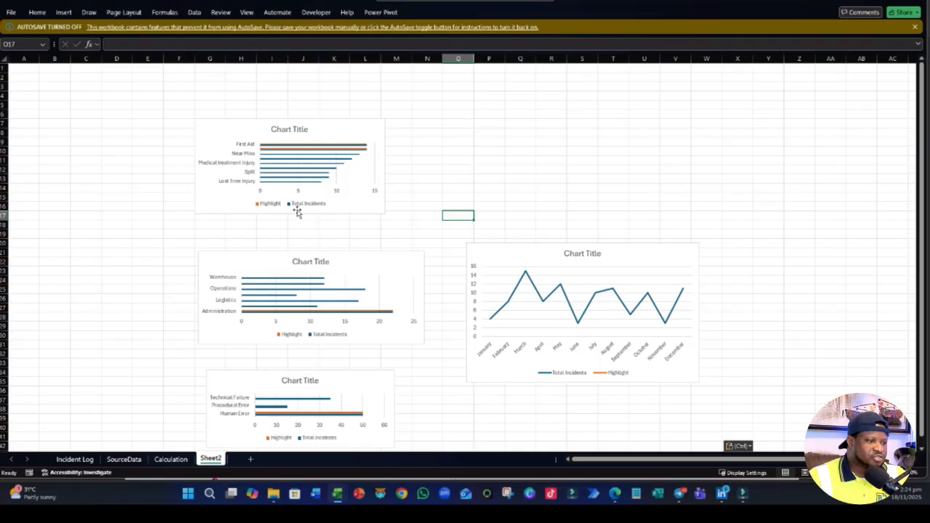
- Move the incident type bar chart so its upper-left corner is near B9 and title it "Incident Typess"
{"action": "left_click_drag", "start_coordinate": [296, 211], "coordinate": [168, 235]}
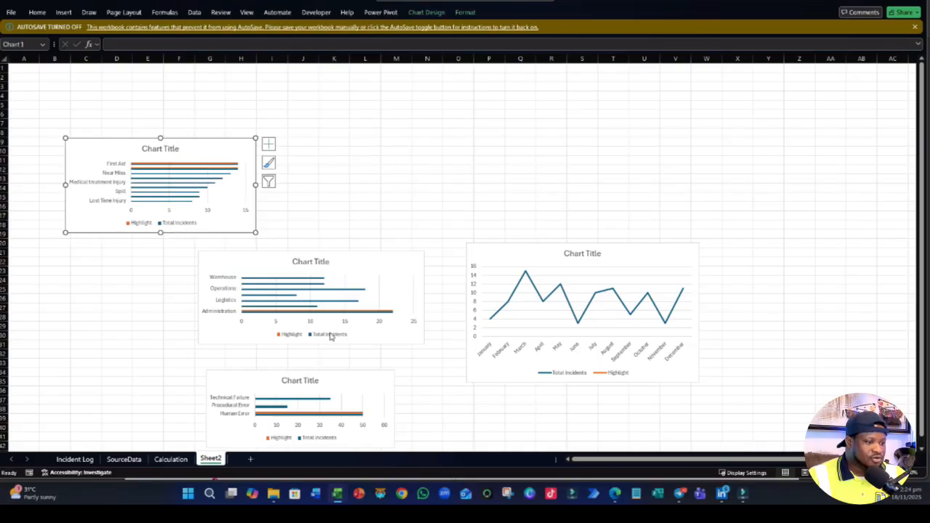
{"action": "left_click", "coordinate": [177, 149]}
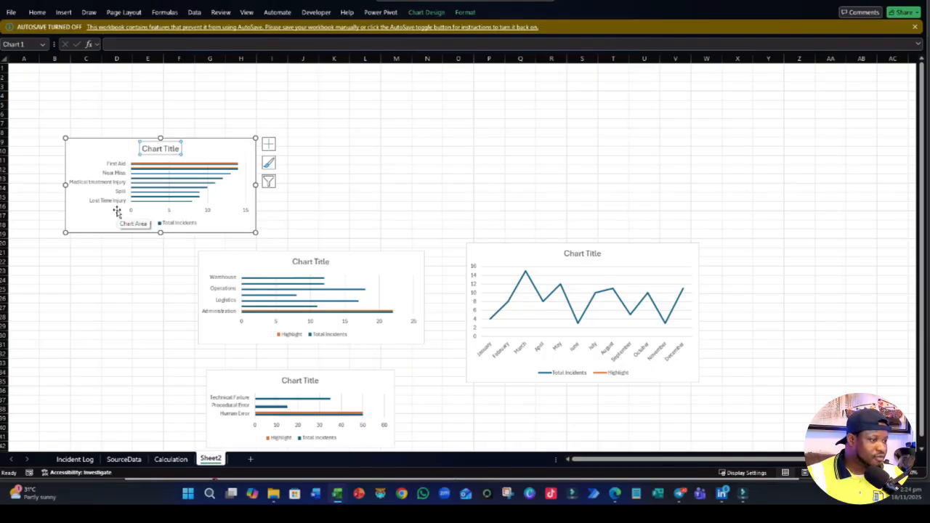
{"action": "triple_click", "coordinate": [167, 149]}
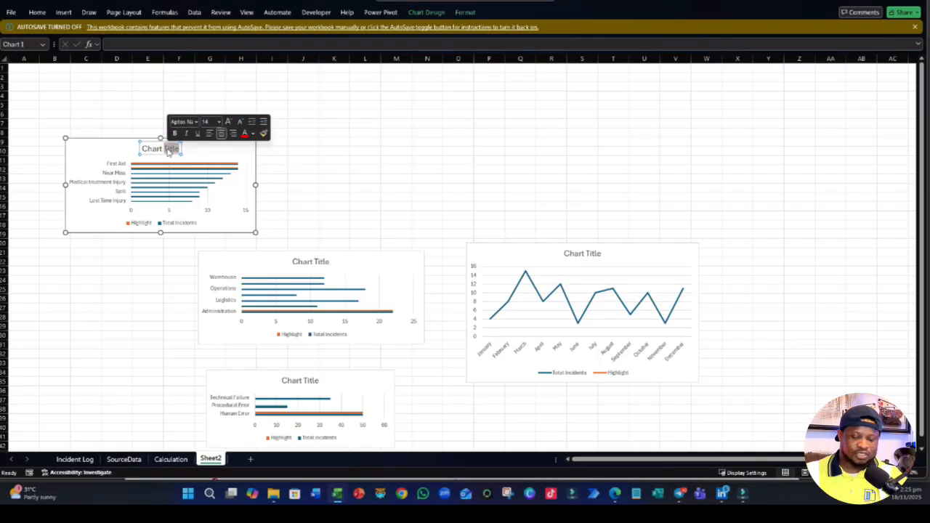
{"action": "key", "text": "BackSpace"}
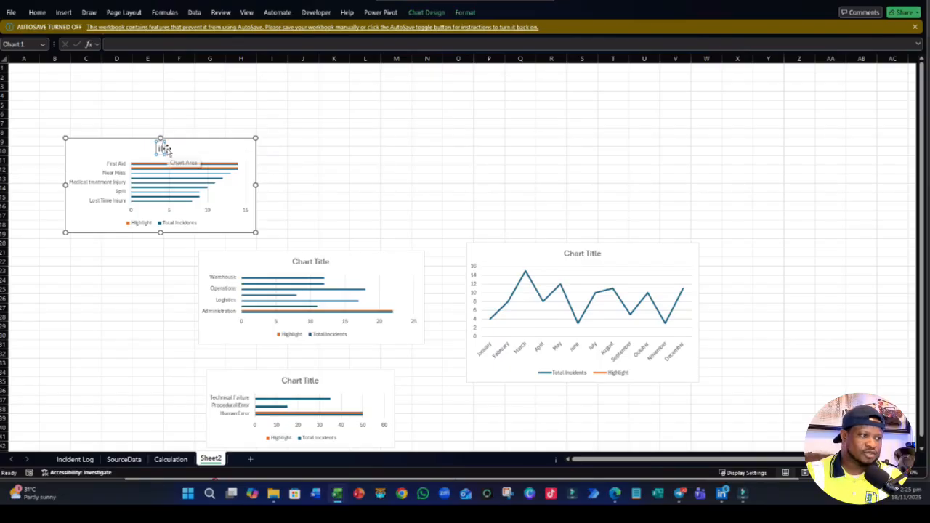
{"action": "type", "text": "Inc"}
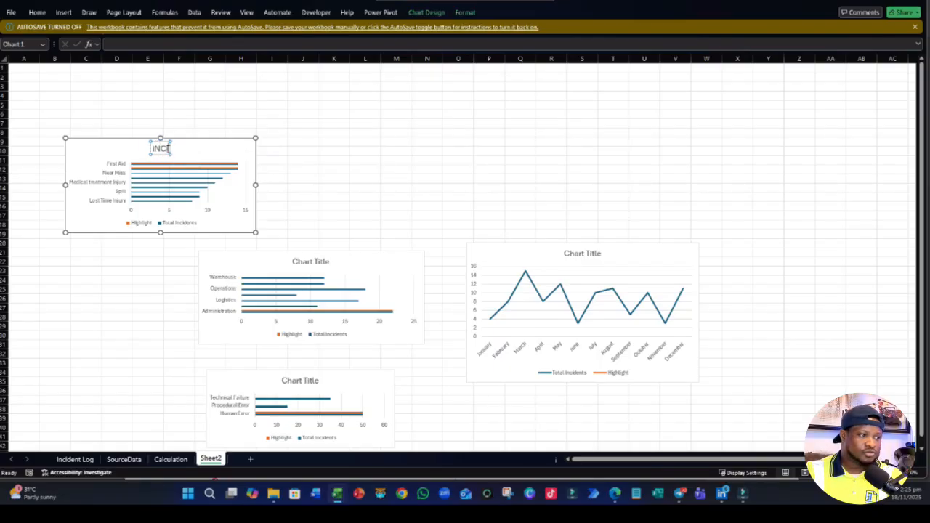
{"action": "type", "text": "ide"}
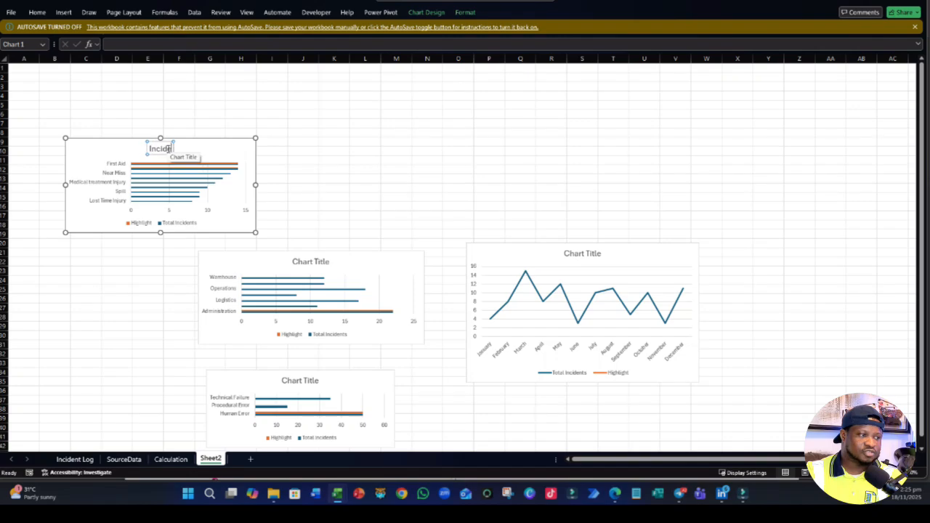
{"action": "type", "text": "nt Typess"}
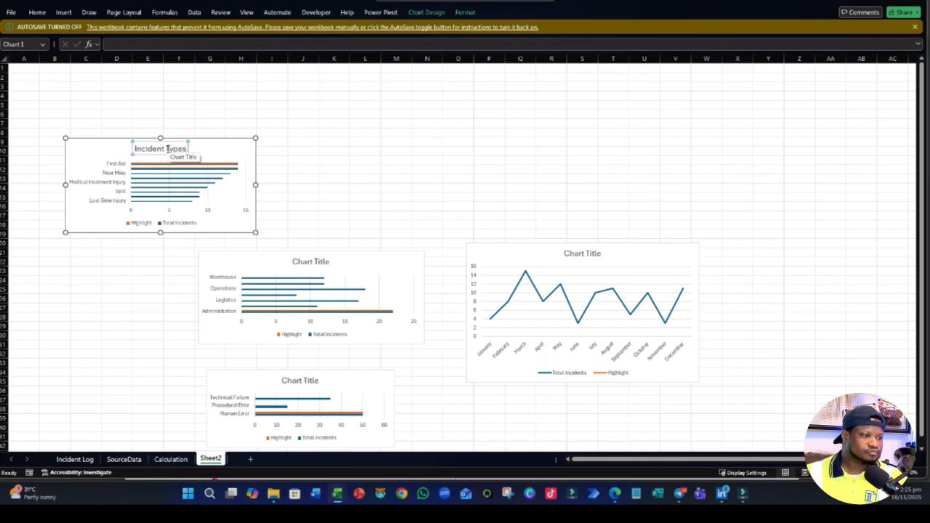
{"action": "left_click", "coordinate": [310, 177]}
- Change the title of the bar chart listing Warehouse, Operations, Logistics and Administration to "Incident by Department"
{"action": "left_click", "coordinate": [311, 267]}
{"action": "left_click", "coordinate": [311, 266]}
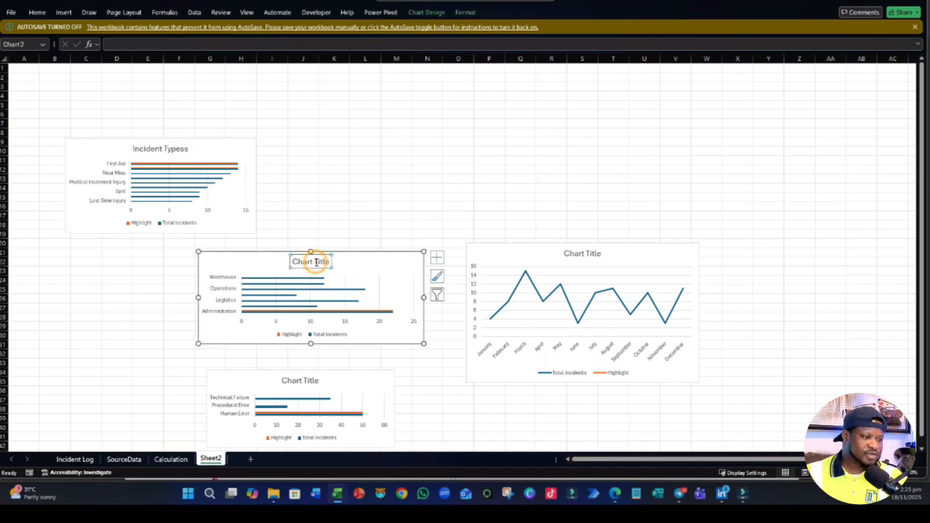
{"action": "double_click", "coordinate": [314, 263]}
{"action": "type", "text": "a"}
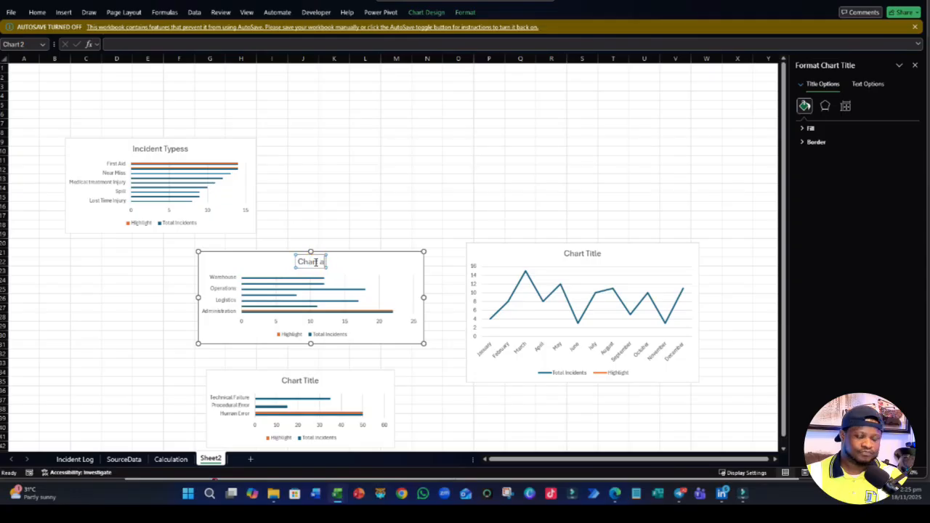
{"action": "key", "text": "ctrl+a"}
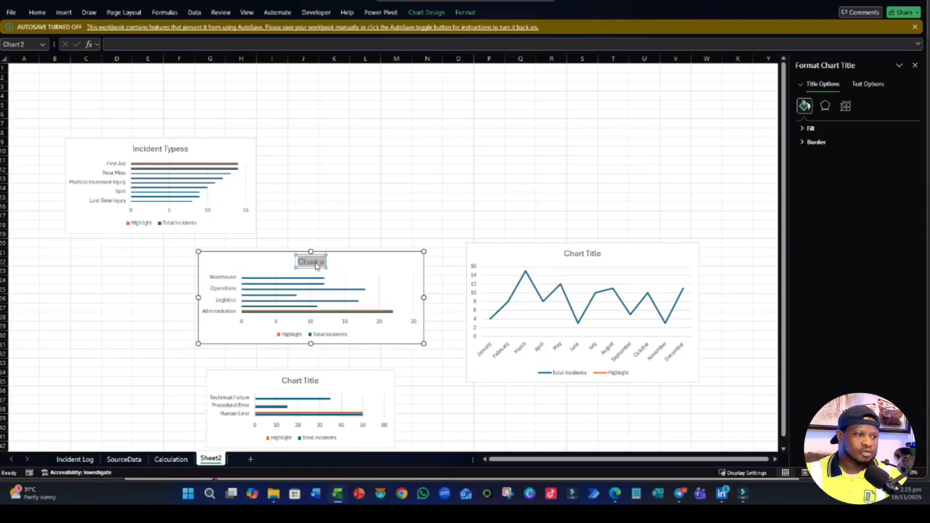
{"action": "key", "text": "BackSpace"}
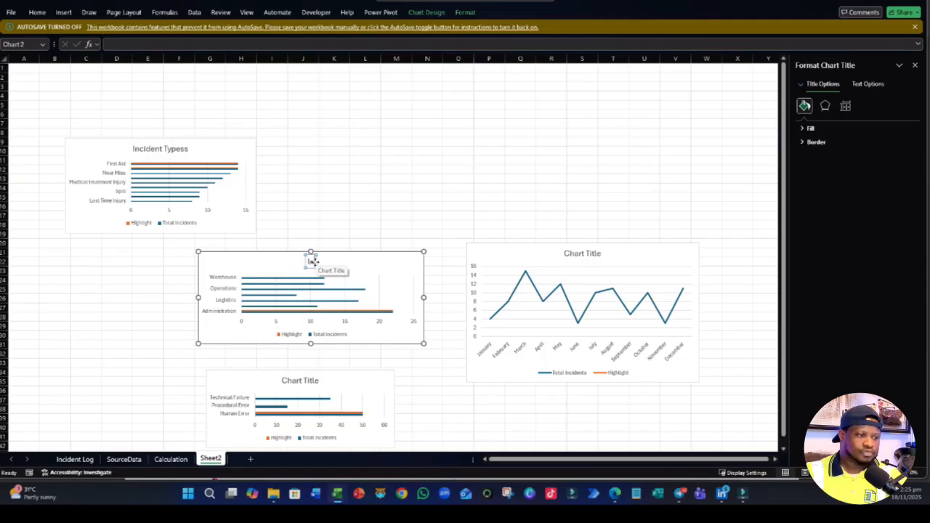
{"action": "type", "text": "Incident"}
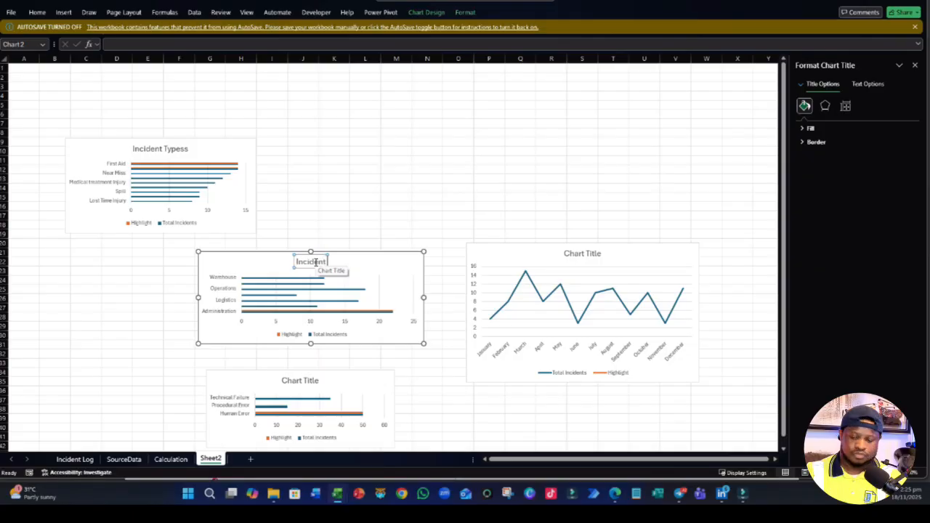
{"action": "type", "text": " by Department"}
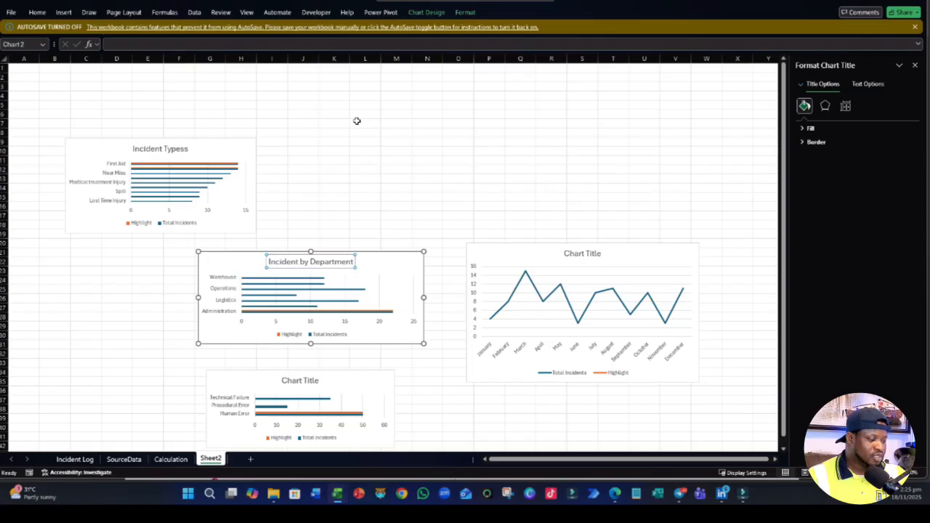
{"action": "left_click", "coordinate": [404, 160]}
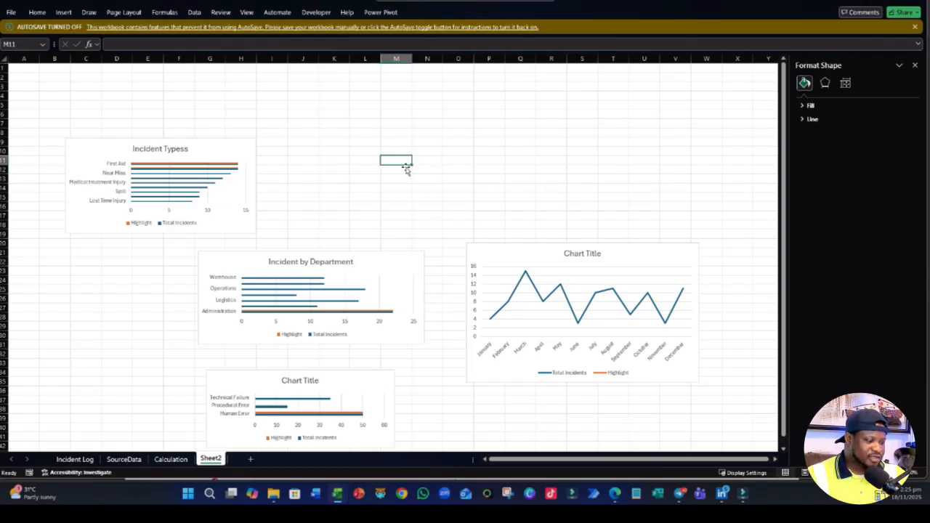
{"action": "left_click", "coordinate": [313, 263]}
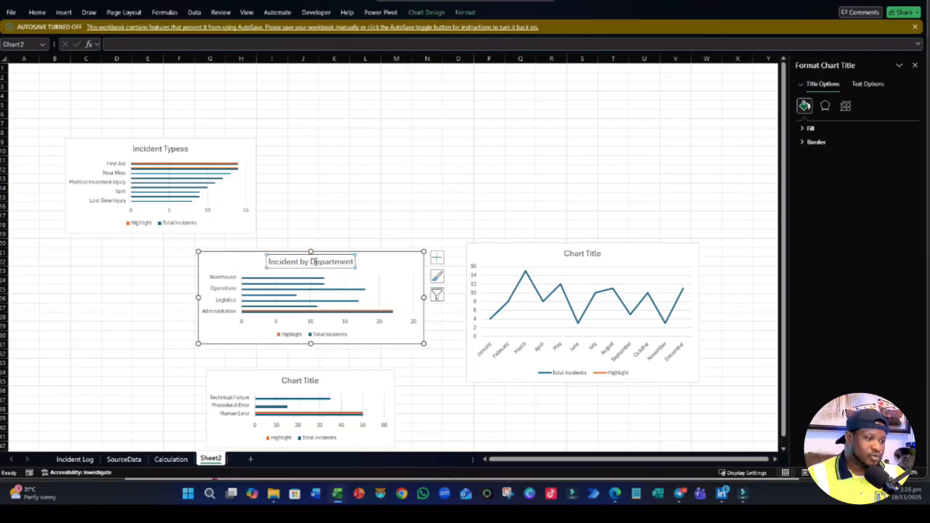
{"action": "left_click", "coordinate": [537, 206]}
- Change the title of the monthly line chart to "Incident Trend"
{"action": "left_click", "coordinate": [586, 253]}
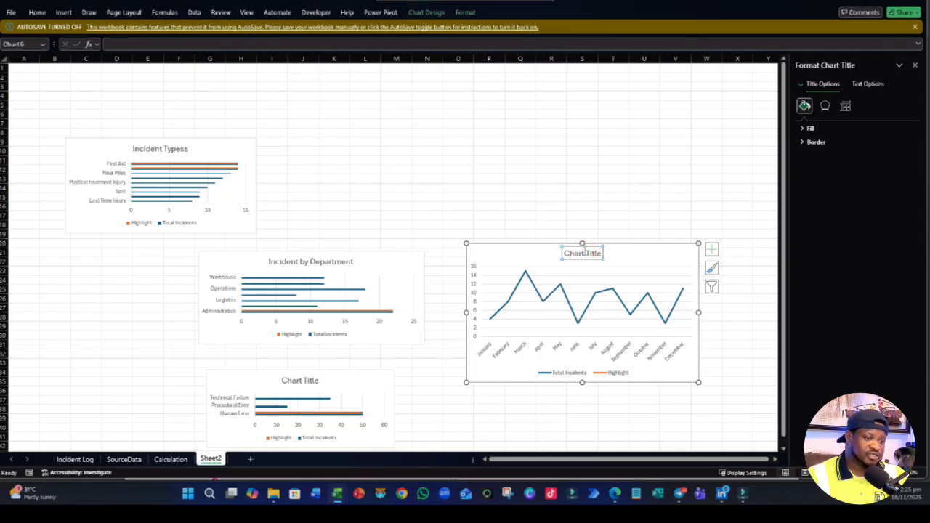
{"action": "double_click", "coordinate": [583, 256]}
{"action": "triple_click", "coordinate": [583, 255]}
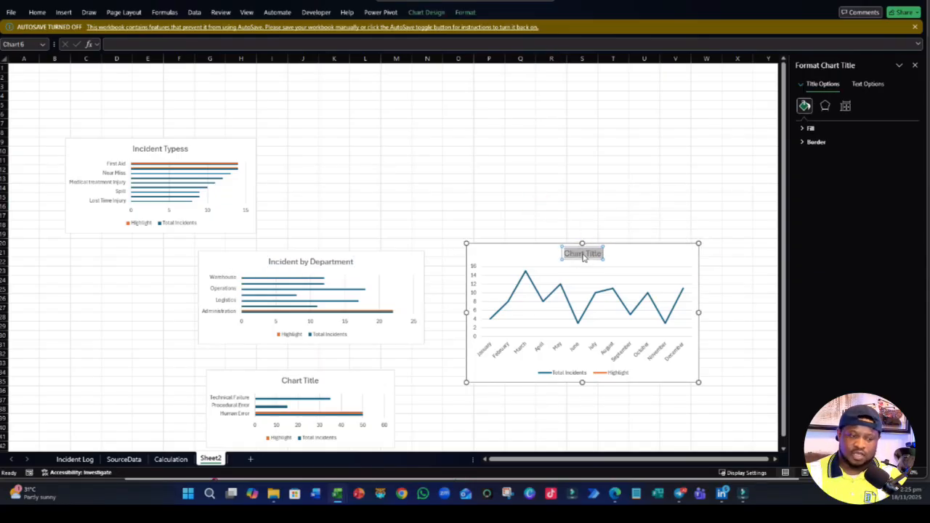
{"action": "type", "text": "Incident"}
{"action": "type", "text": " Tren"}
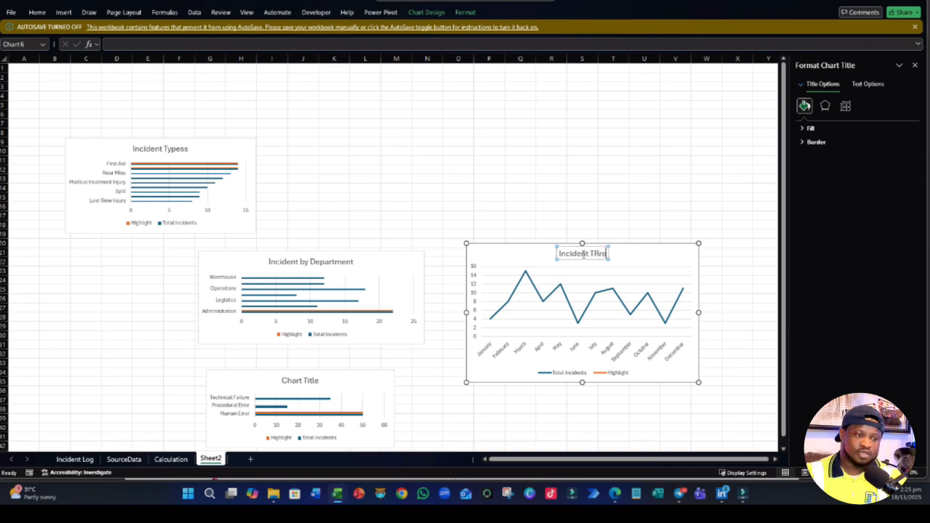
{"action": "type", "text": "d"}
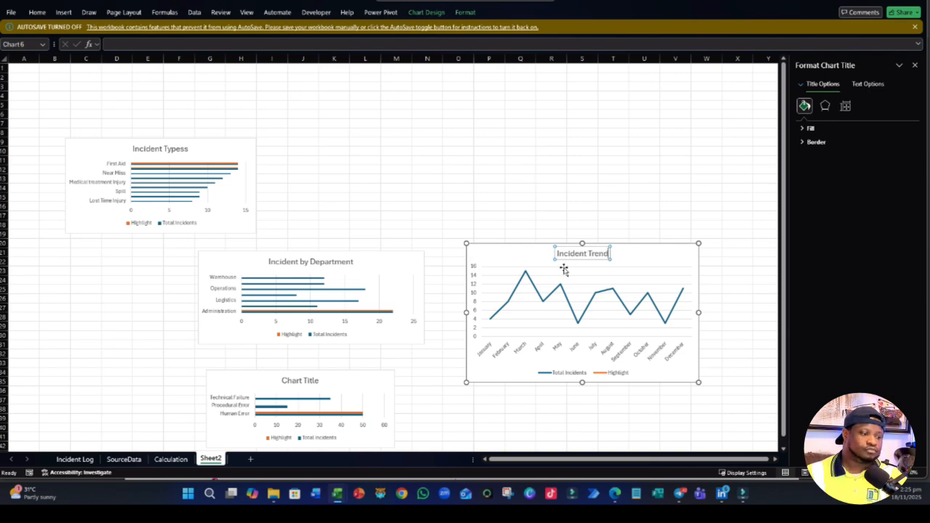
{"action": "left_click", "coordinate": [365, 202]}
- Title the bar chart listing Technical Failure, Procedural Error and Human Error "Causal Caregory"
{"action": "scroll", "coordinate": [366, 233], "scroll_direction": "down", "scroll_amount": 6}
{"action": "left_click", "coordinate": [306, 274]}
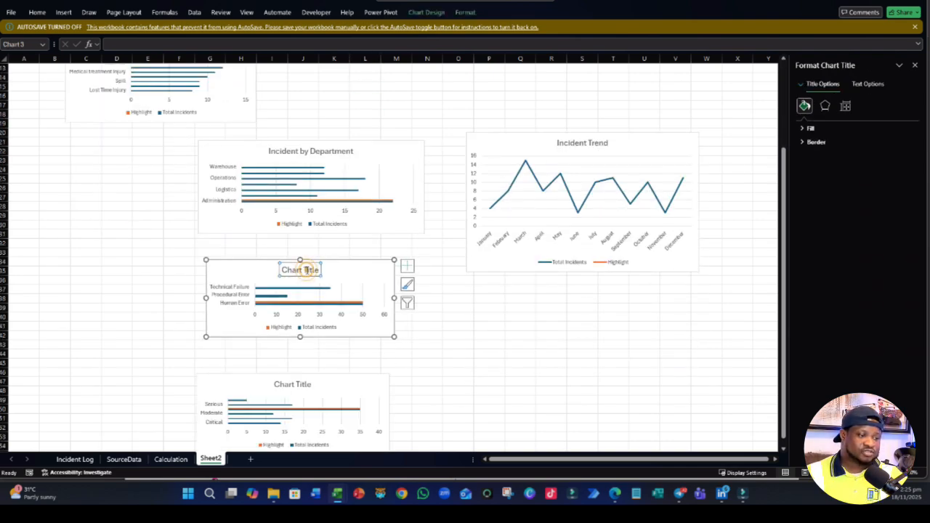
{"action": "triple_click", "coordinate": [306, 270]}
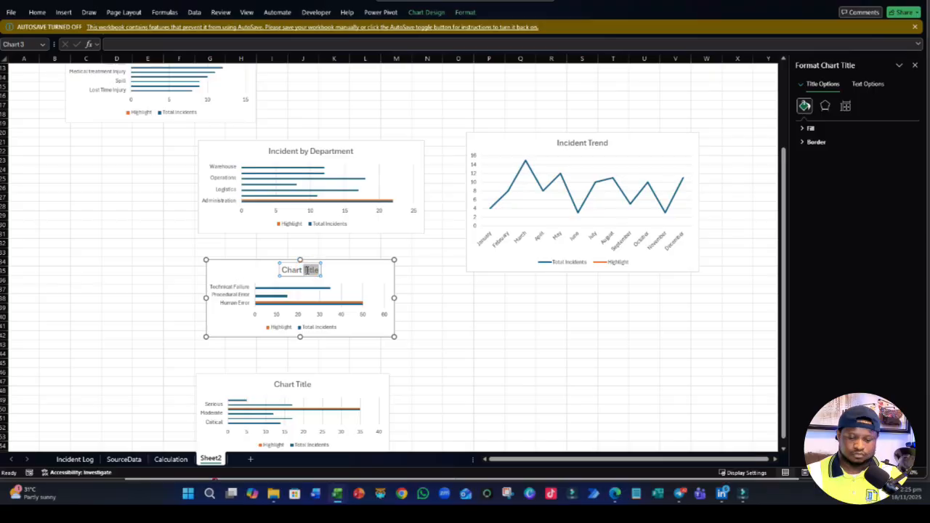
{"action": "type", "text": "c"}
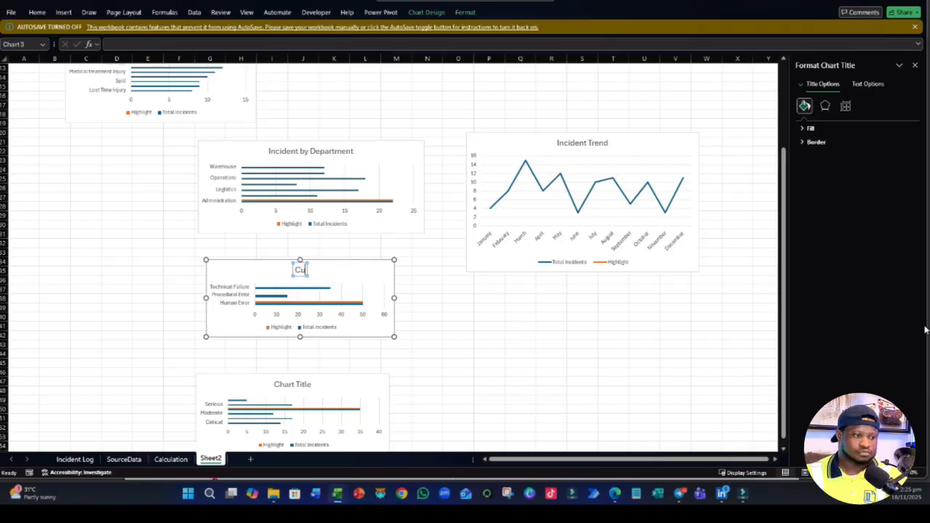
{"action": "type", "text": "ausal"}
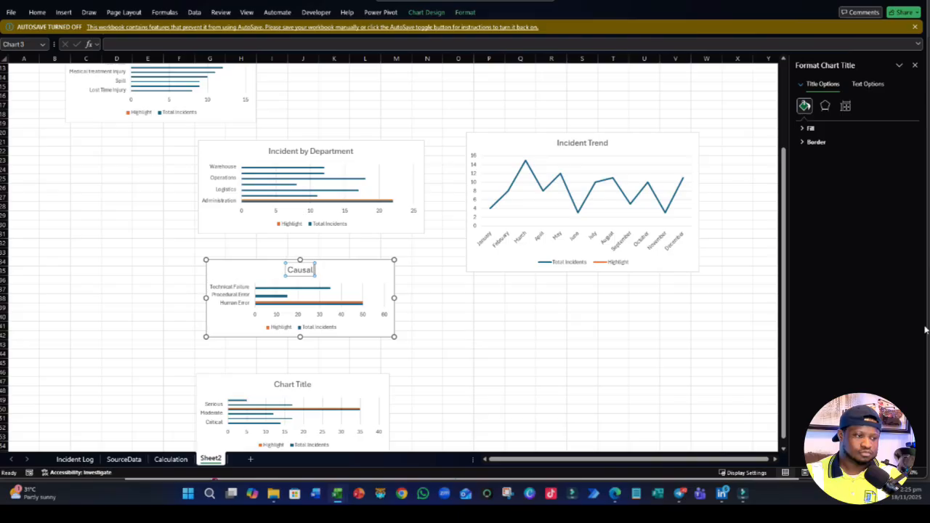
{"action": "type", "text": " Category"}
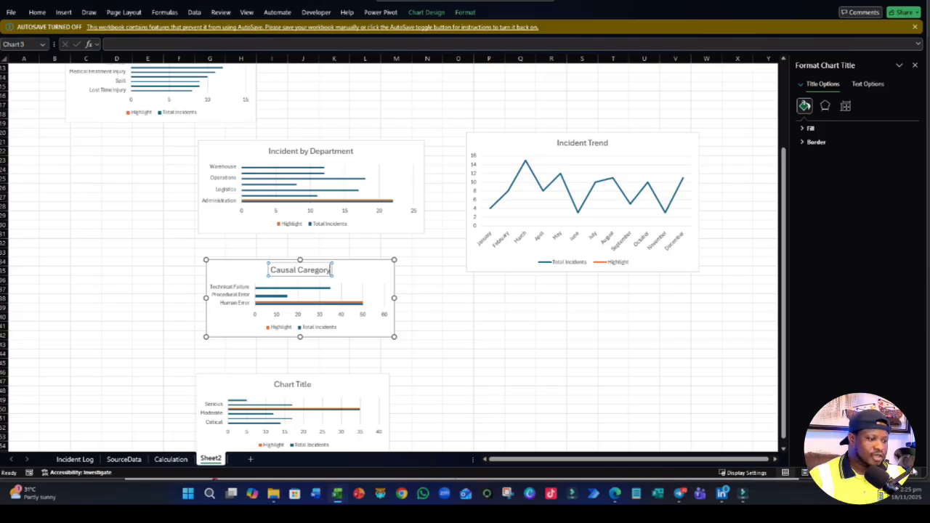
{"action": "left_click", "coordinate": [664, 357]}
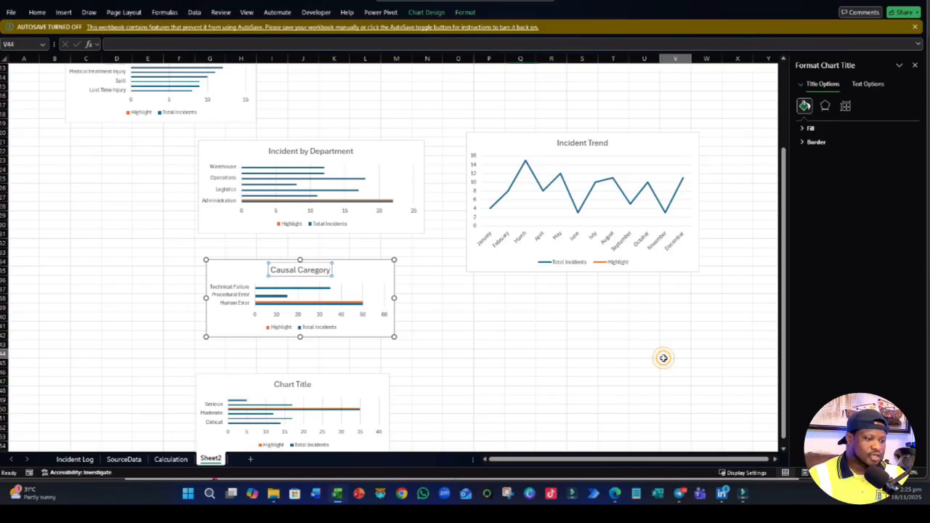
- Change the title of the bar chart listing Serious, Moderate and Critical to "Severity Levels"
{"action": "scroll", "coordinate": [622, 359], "scroll_direction": "down", "scroll_amount": 3}
{"action": "left_click", "coordinate": [280, 305]}
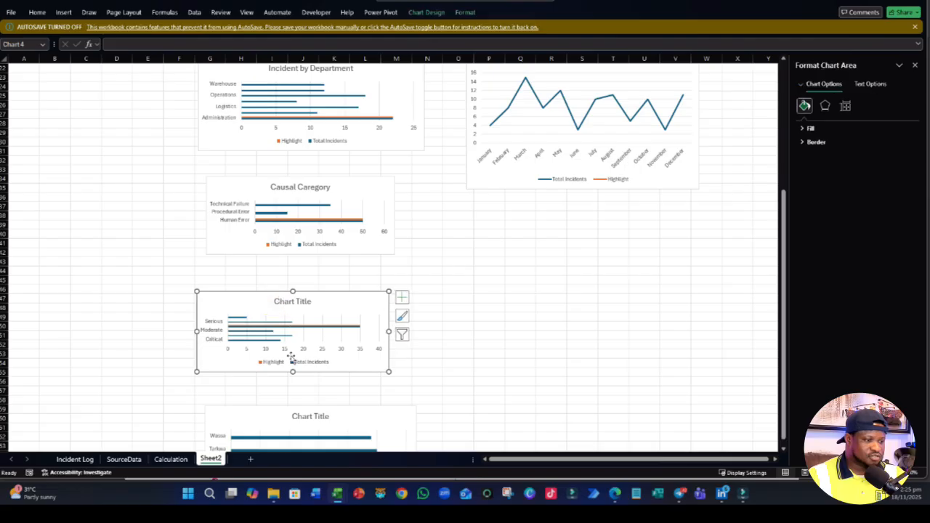
{"action": "left_click", "coordinate": [294, 301]}
{"action": "triple_click", "coordinate": [294, 302]}
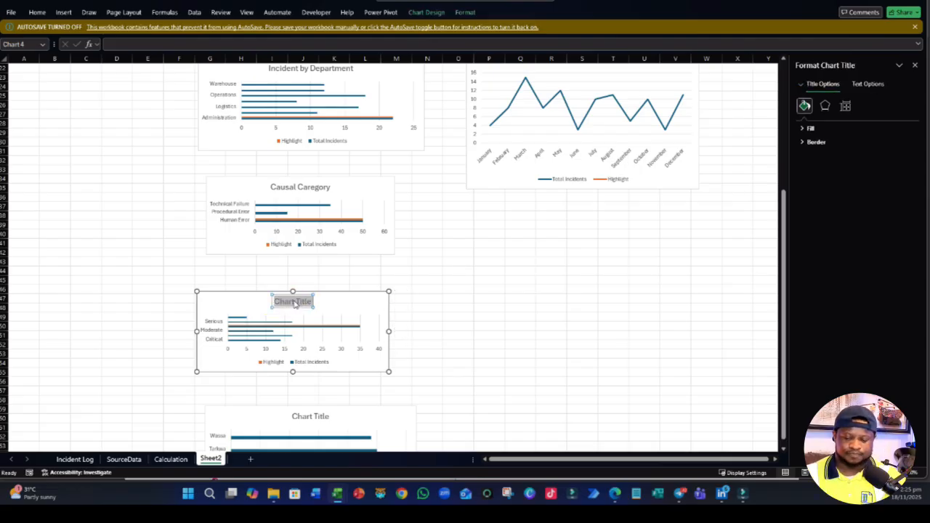
{"action": "type", "text": "Sever"}
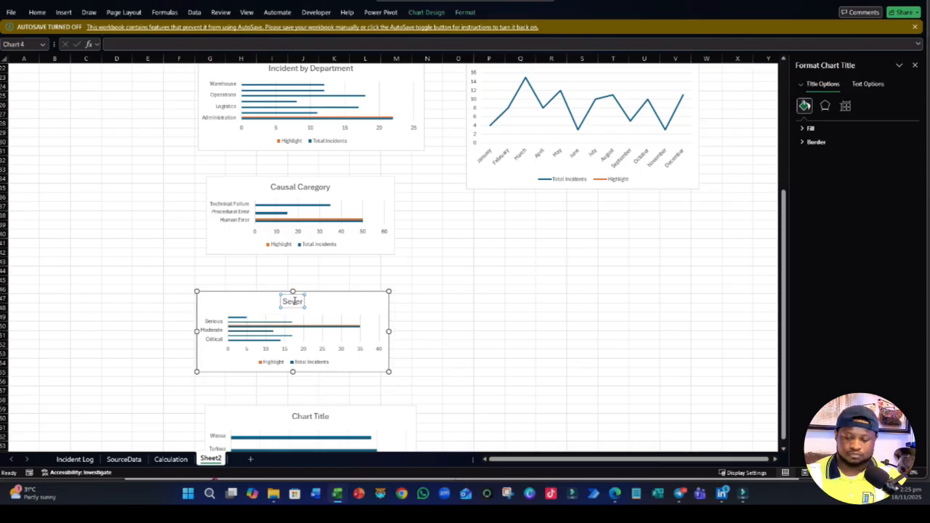
{"action": "type", "text": "ity Levels"}
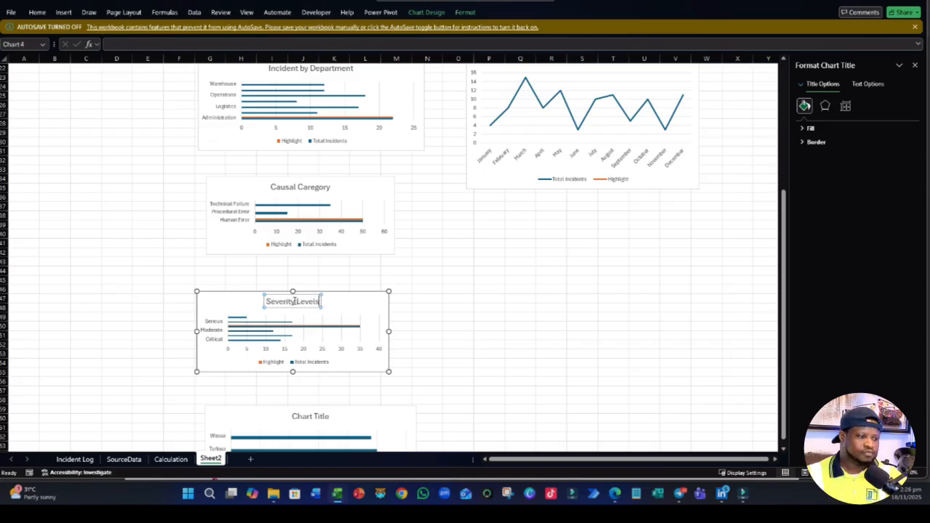
{"action": "left_click", "coordinate": [610, 328]}
- Title the bar chart listing Wassa, Tarkwa, Obuasi and Akyem "Incident by Location"
{"action": "scroll", "coordinate": [521, 297], "scroll_direction": "down", "scroll_amount": 5}
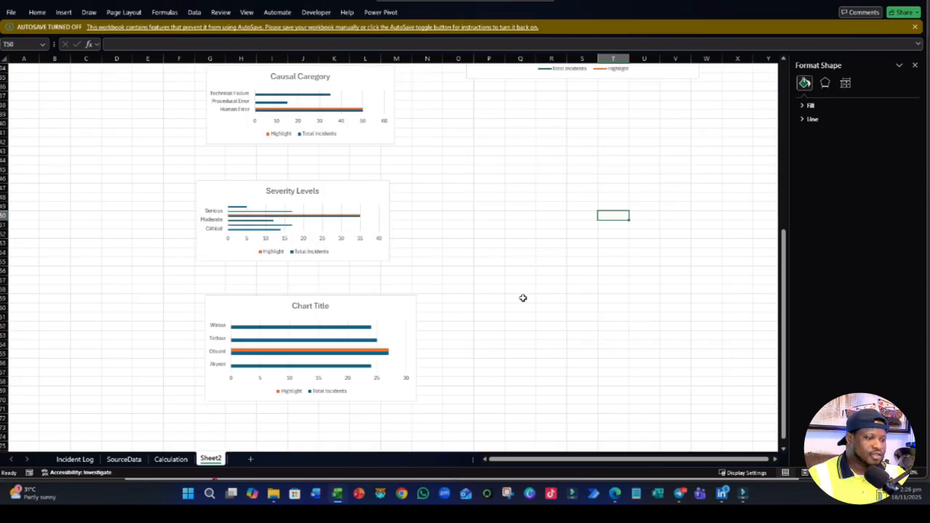
{"action": "left_click", "coordinate": [306, 306]}
{"action": "left_click", "coordinate": [306, 305]}
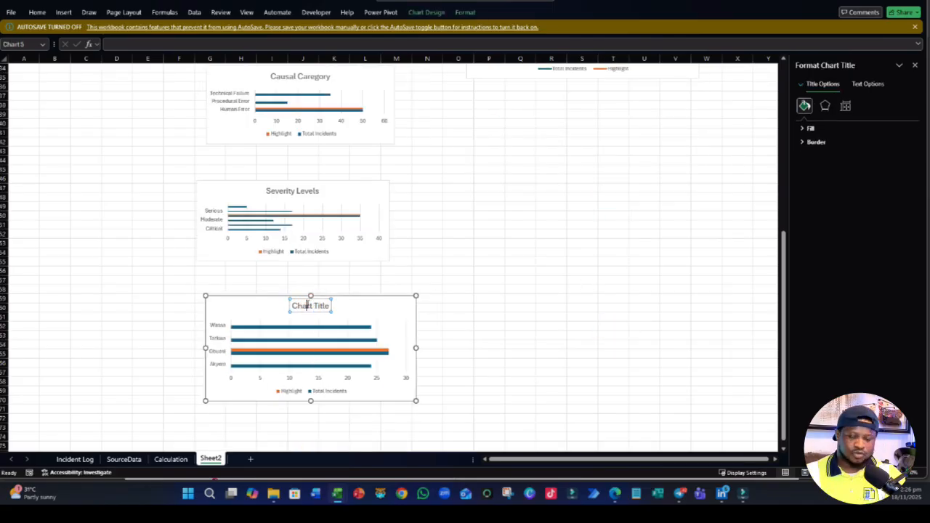
{"action": "key", "text": "ctrl+a"}
{"action": "type", "text": "Incident"}
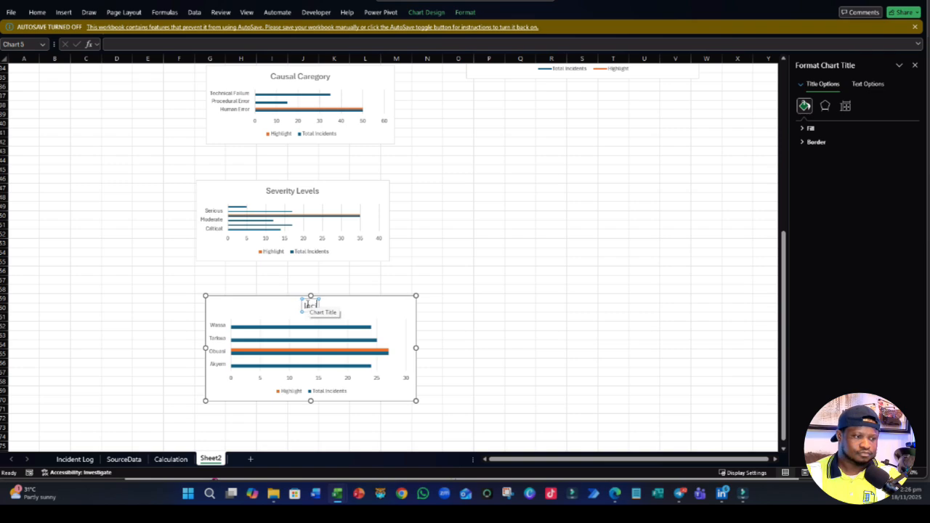
{"action": "type", "text": " by"}
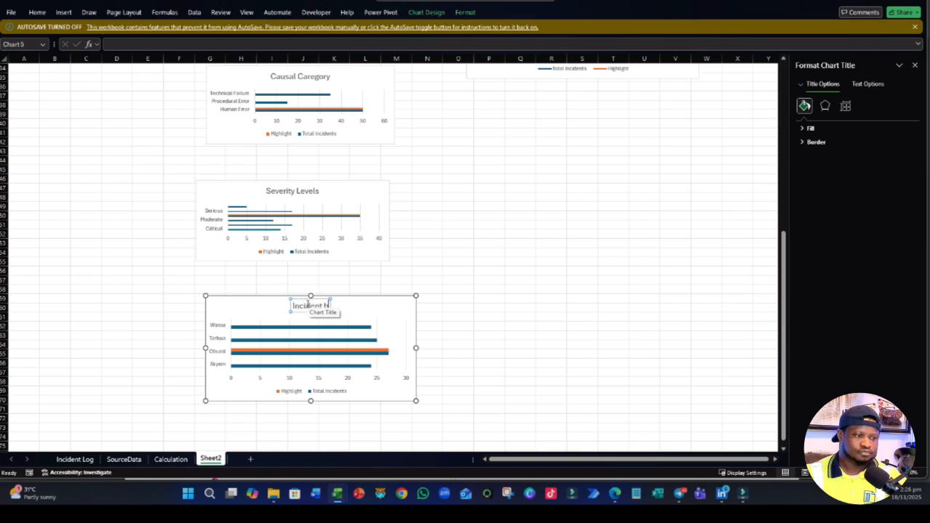
{"action": "type", "text": " Locations"}
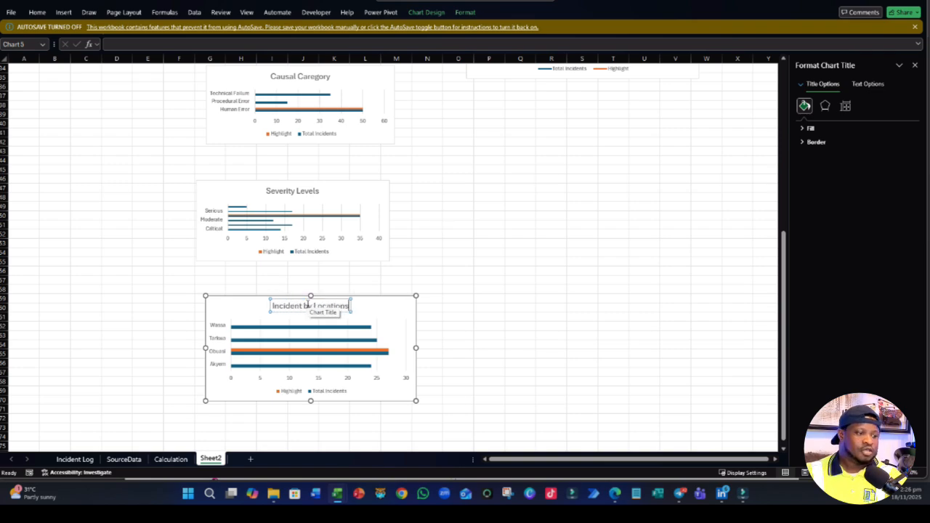
{"action": "key", "text": "BackSpace"}
{"action": "key", "text": "BackSpace"}
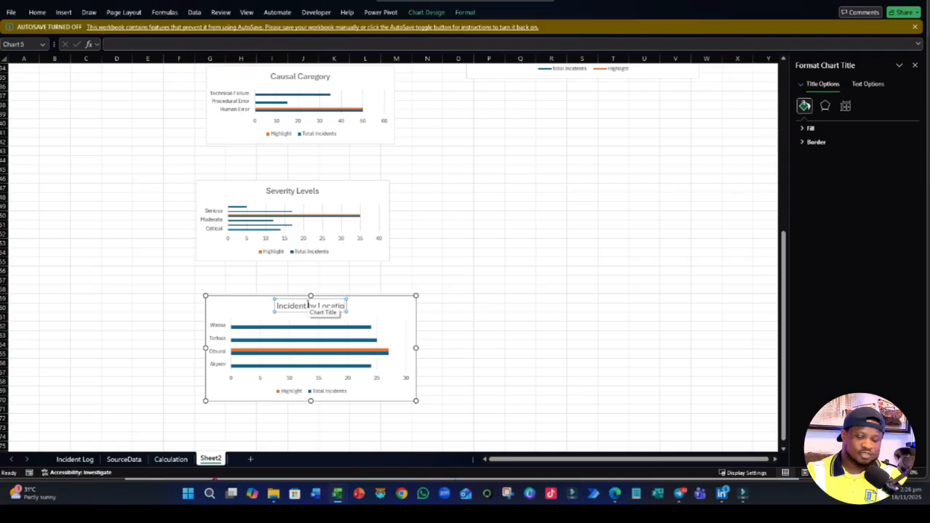
{"action": "type", "text": "n"}
{"action": "left_click", "coordinate": [454, 270]}
- Move the Incident by Location chart directly beneath the Incident Trend chart
{"action": "scroll", "coordinate": [455, 269], "scroll_direction": "up", "scroll_amount": 3}
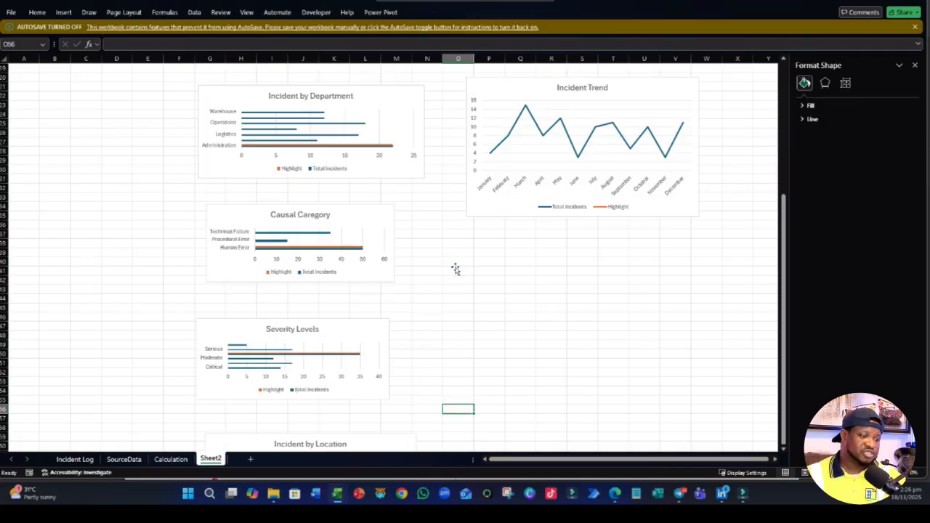
{"action": "left_click", "coordinate": [365, 388]}
{"action": "left_click_drag", "start_coordinate": [366, 388], "coordinate": [607, 178]}
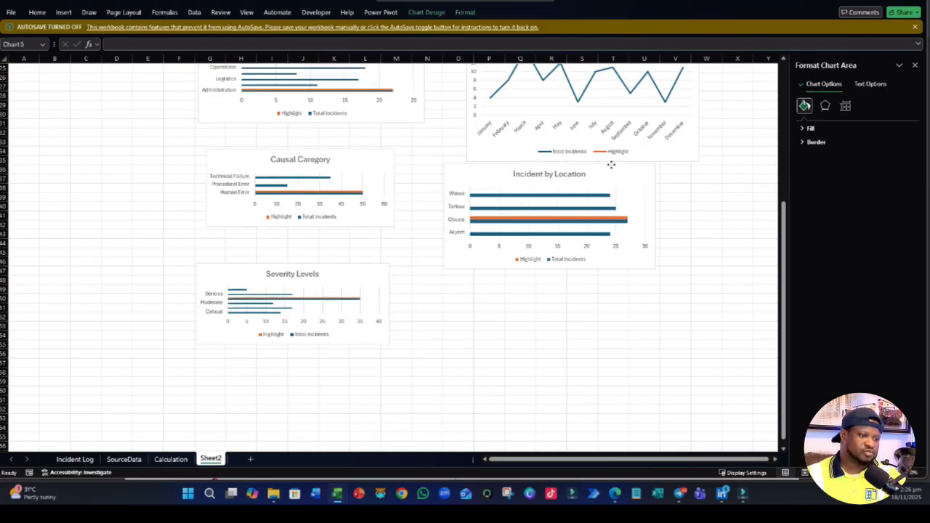
- Move the Incident Typess chart so it starts near I6 and the Incident by Department chart so it starts near I23
{"action": "scroll", "coordinate": [439, 353], "scroll_direction": "up", "scroll_amount": 6}
{"action": "scroll", "coordinate": [391, 325], "scroll_direction": "up", "scroll_amount": 2}
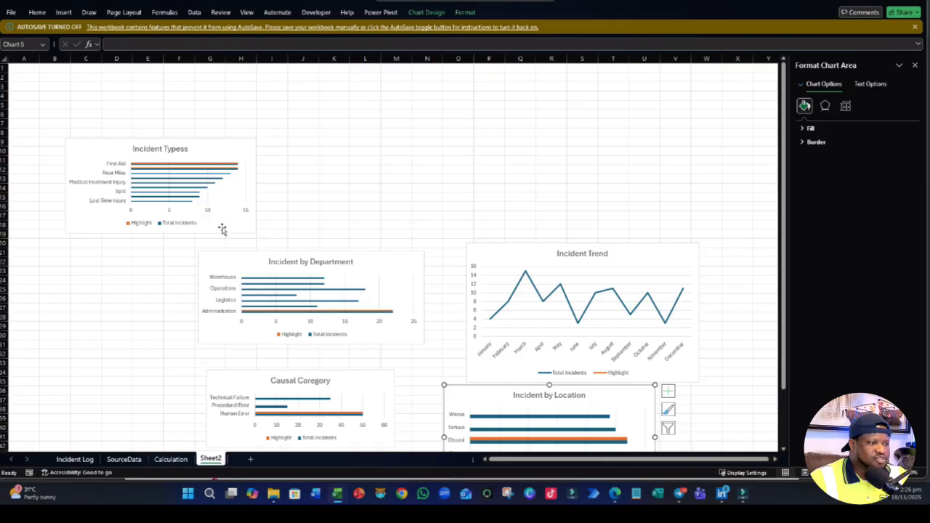
{"action": "left_click", "coordinate": [223, 230]}
{"action": "left_click_drag", "start_coordinate": [222, 230], "coordinate": [459, 241]}
{"action": "scroll", "coordinate": [389, 244], "scroll_direction": "down", "scroll_amount": 1}
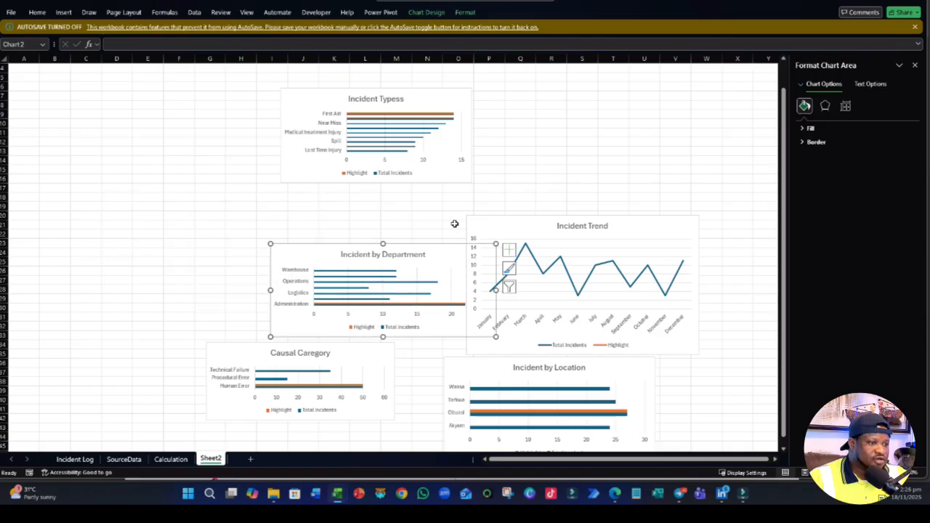
- Line up the Incident Typess, Severity Levels and Incident Trend charts in a row starting near B11, I10 and P10, shrinking the trend chart to end near V20
{"action": "left_click_drag", "start_coordinate": [436, 183], "coordinate": [220, 222]}
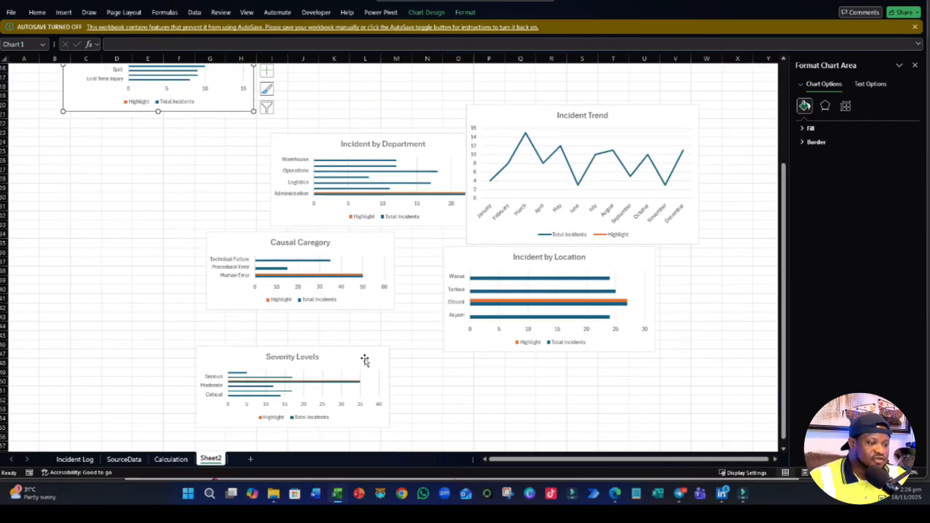
{"action": "left_click_drag", "start_coordinate": [386, 363], "coordinate": [438, 89]}
{"action": "scroll", "coordinate": [398, 356], "scroll_direction": "up", "scroll_amount": 5}
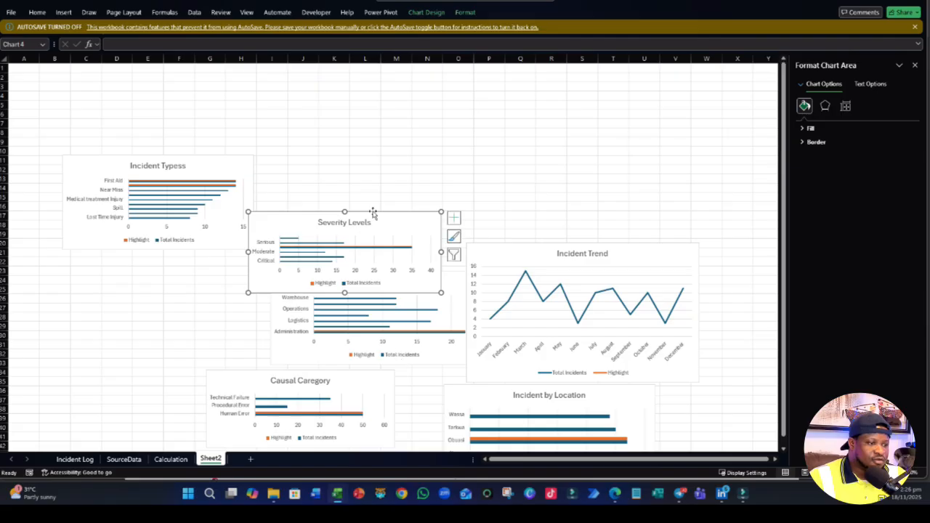
{"action": "left_click_drag", "start_coordinate": [374, 210], "coordinate": [399, 149]}
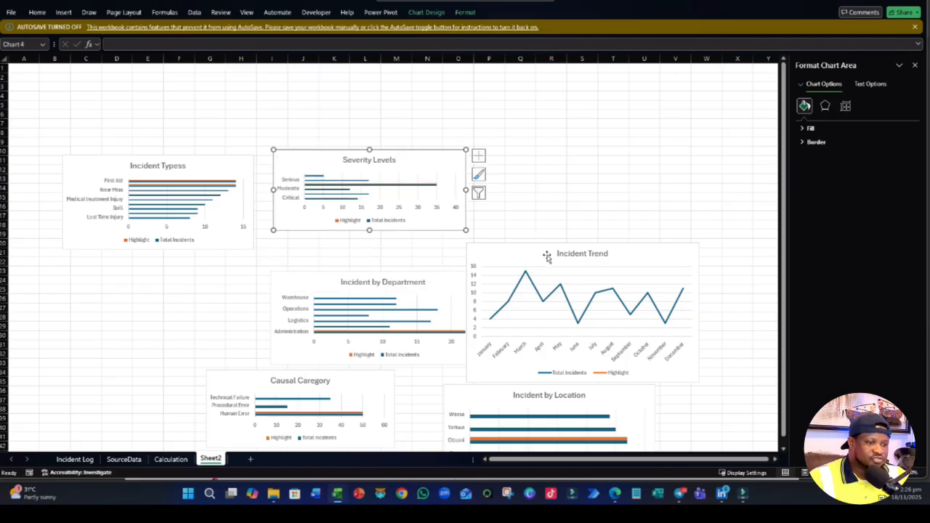
{"action": "left_click_drag", "start_coordinate": [545, 242], "coordinate": [566, 145]}
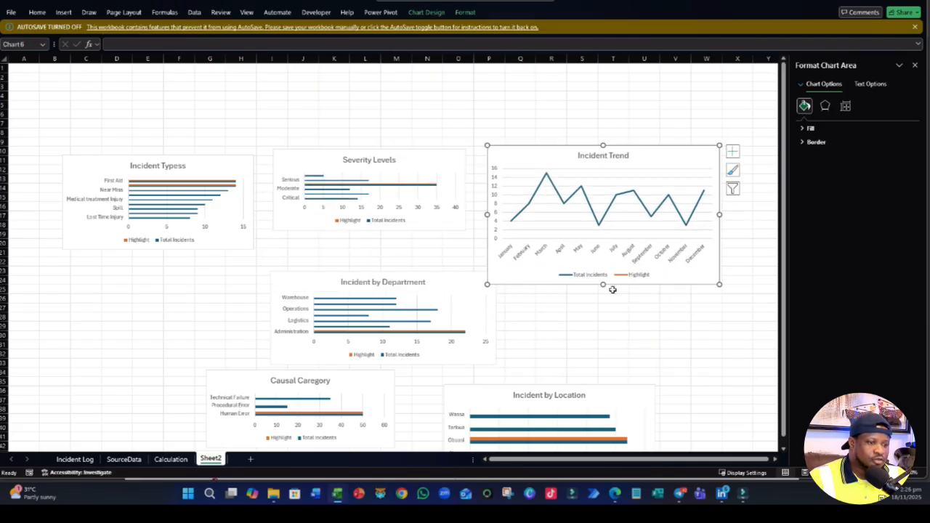
{"action": "left_click_drag", "start_coordinate": [720, 284], "coordinate": [684, 240]}
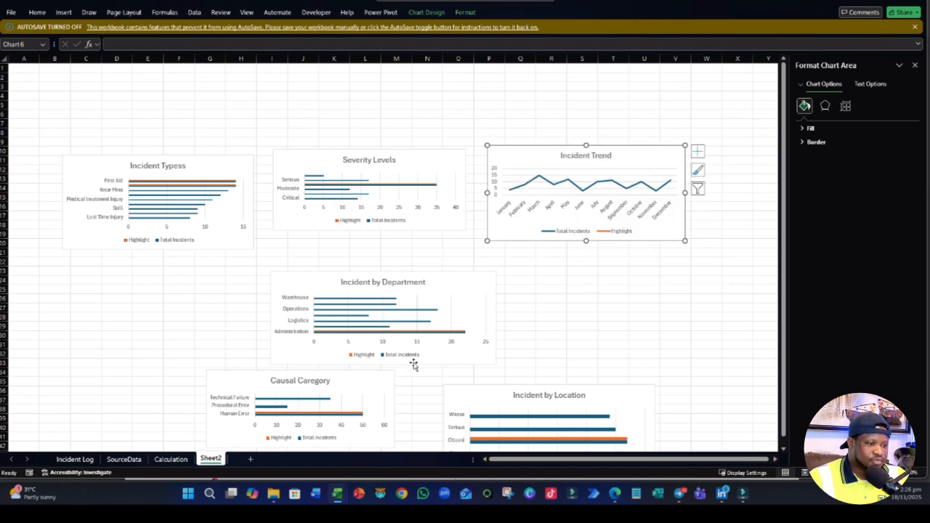
- Arrange the Incident by Department, Incident by Location and Causal Caregory charts in a second row with upper-left corners near B22, J22 and R24
{"action": "left_click_drag", "start_coordinate": [415, 362], "coordinate": [210, 357]}
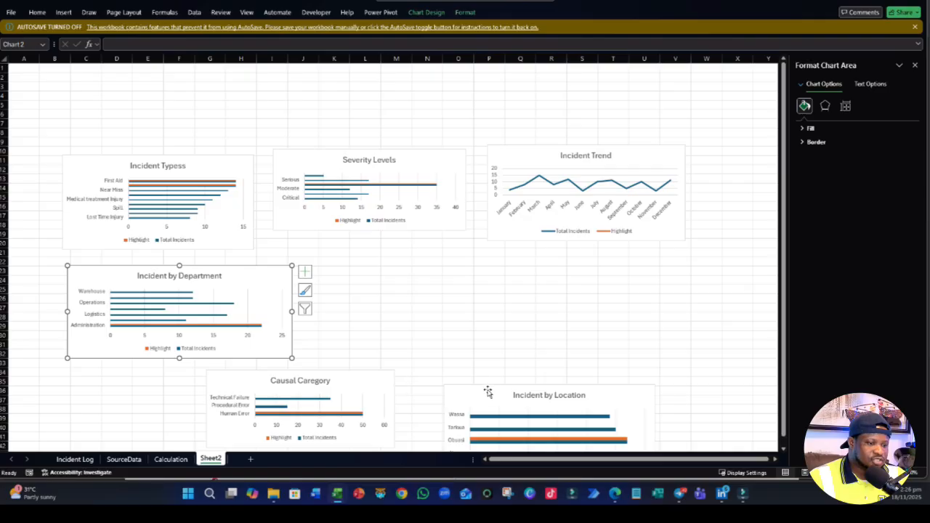
{"action": "left_click_drag", "start_coordinate": [487, 390], "coordinate": [356, 261]}
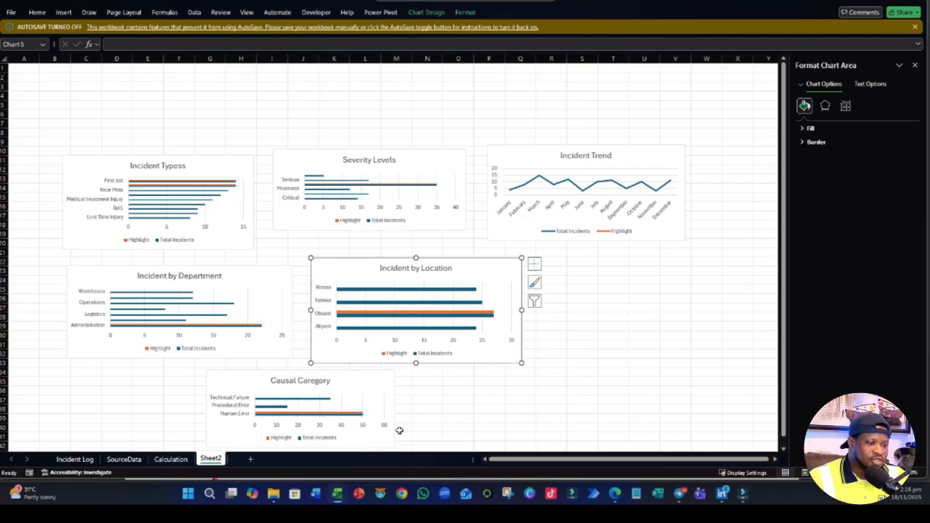
{"action": "left_click_drag", "start_coordinate": [405, 409], "coordinate": [729, 298]}
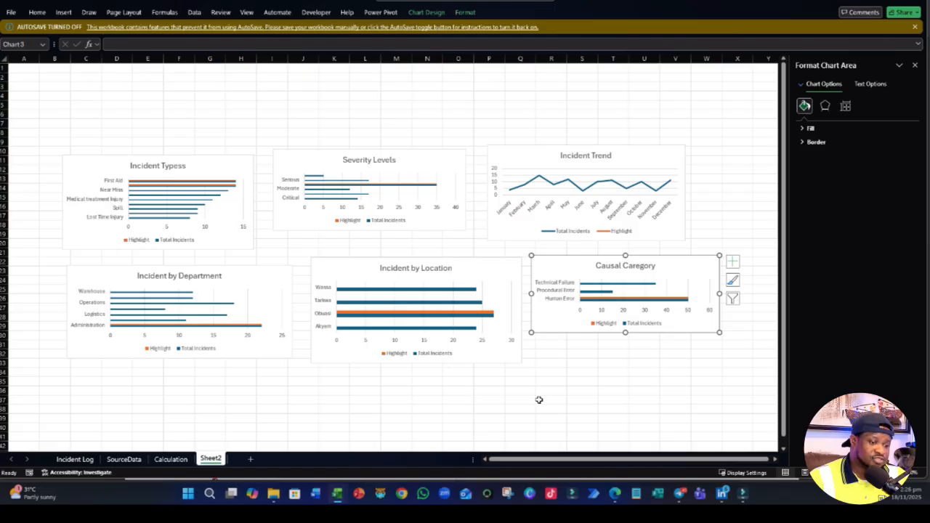
{"action": "left_click_drag", "start_coordinate": [577, 330], "coordinate": [579, 351]}
{"action": "left_click", "coordinate": [459, 422]}
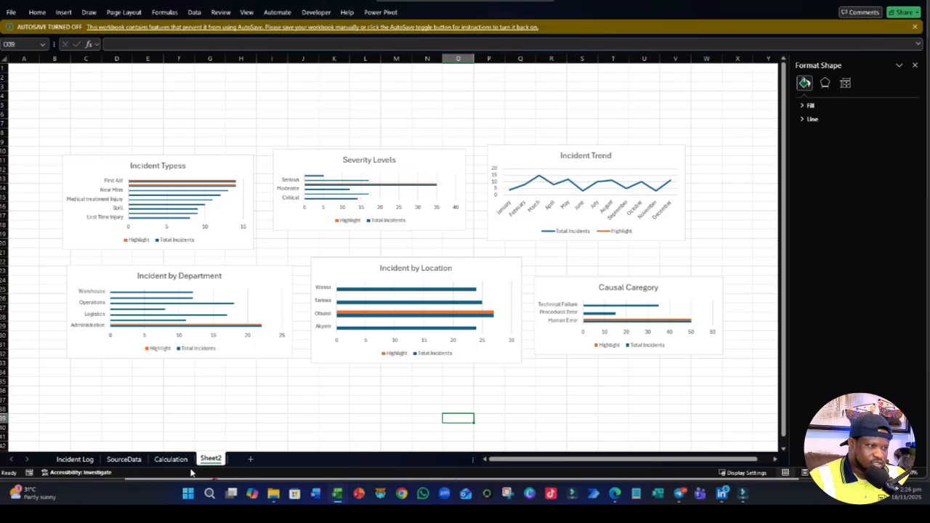
- On the Calculation sheet, name the Total Incidents value cell A4 Incidents
{"action": "left_click", "coordinate": [170, 459]}
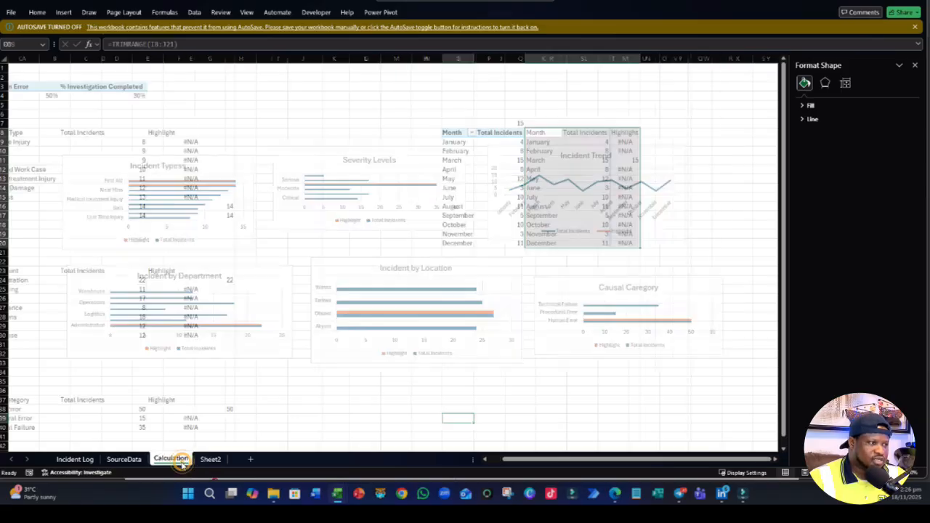
{"action": "left_click_drag", "start_coordinate": [584, 463], "coordinate": [550, 463]}
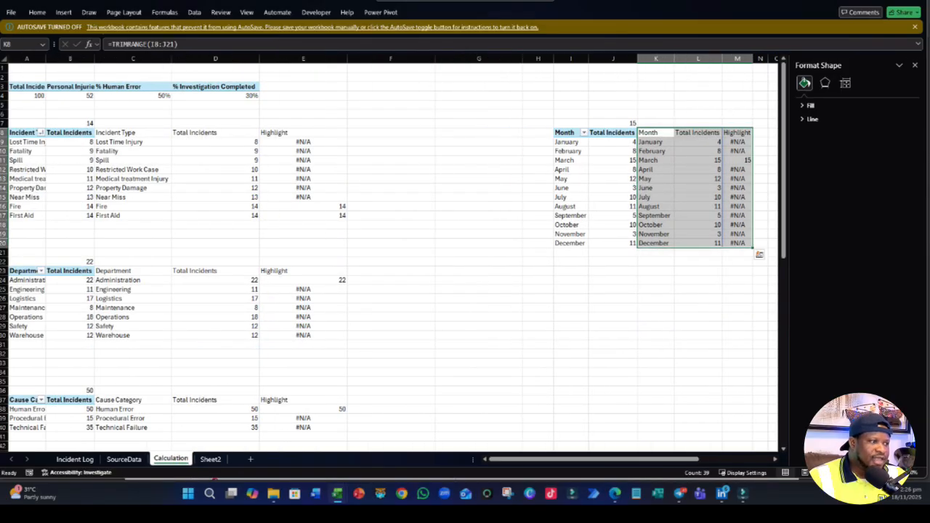
{"action": "left_click", "coordinate": [31, 96]}
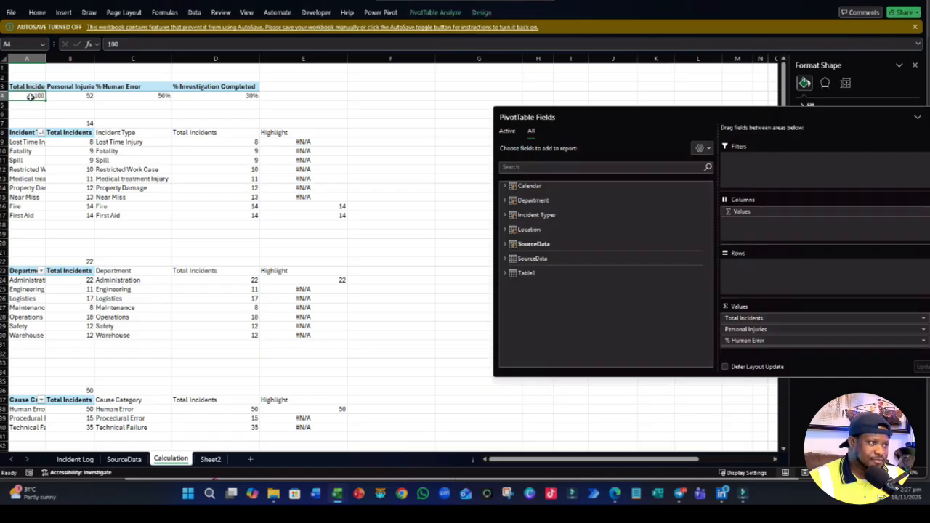
{"action": "left_click", "coordinate": [22, 45]}
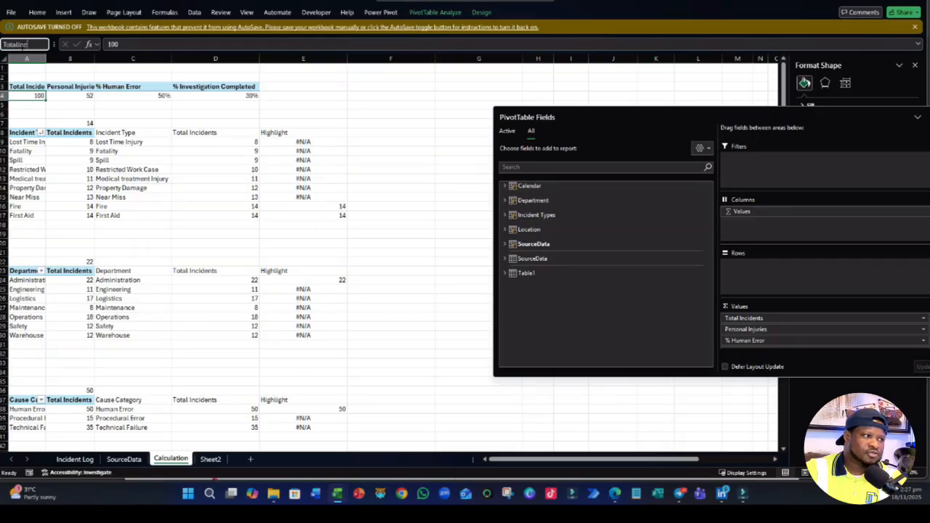
{"action": "key", "text": "BackSpace"}
{"action": "key", "text": "BackSpace"}
{"action": "key", "text": "BackSpace"}
{"action": "key", "text": "BackSpace"}
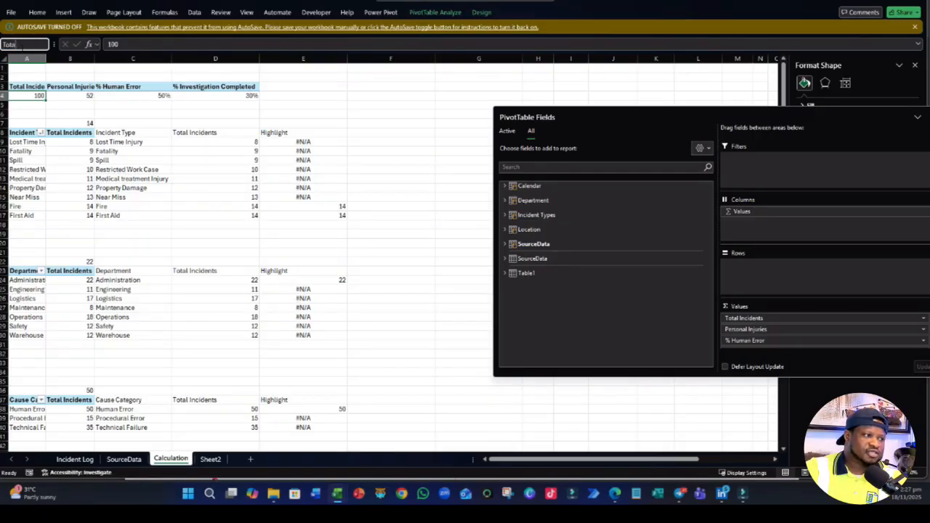
{"action": "type", "text": "Incidents"}
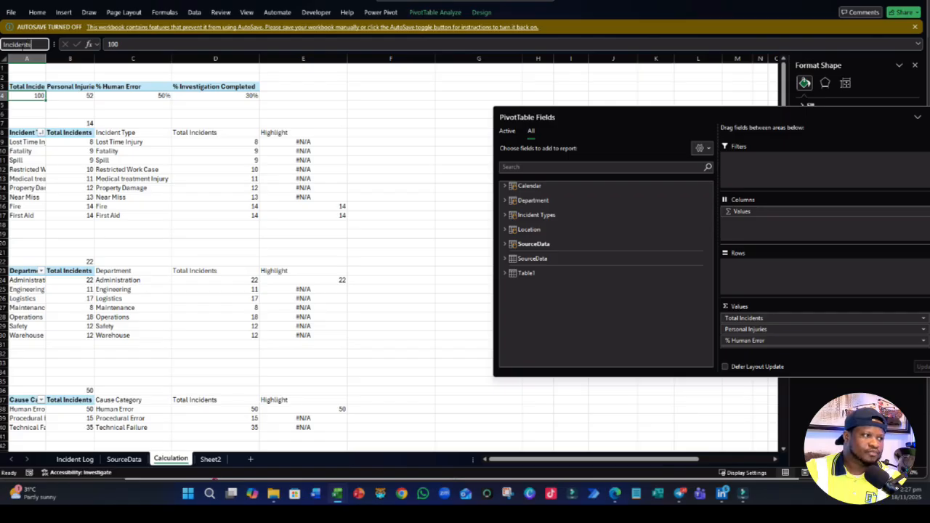
{"action": "key", "text": "Return"}
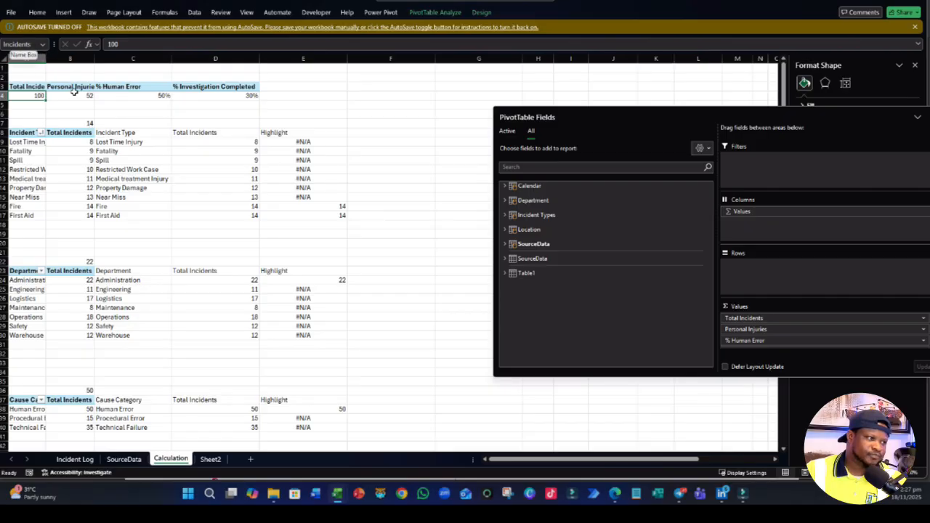
- Name the Personal Injuries value cell B4 Injuries and the % Human Error value cell C4 Humanerrros
{"action": "left_click", "coordinate": [75, 95]}
{"action": "left_click", "coordinate": [22, 44]}
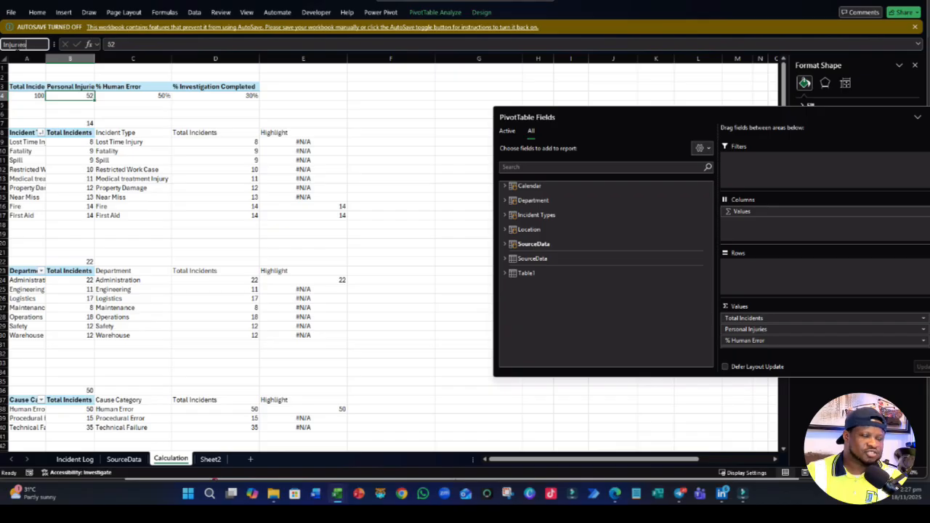
{"action": "key", "text": "Return"}
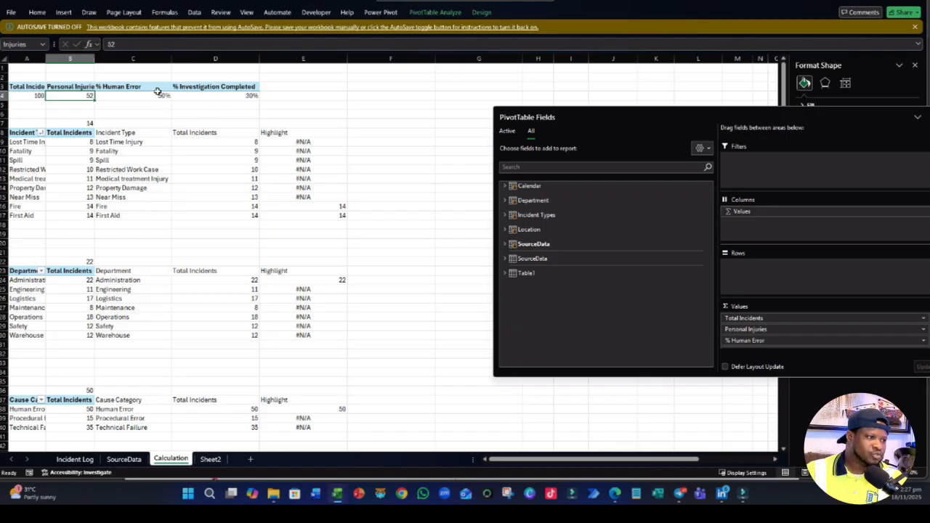
{"action": "key", "text": "Right"}
{"action": "left_click", "coordinate": [26, 44]}
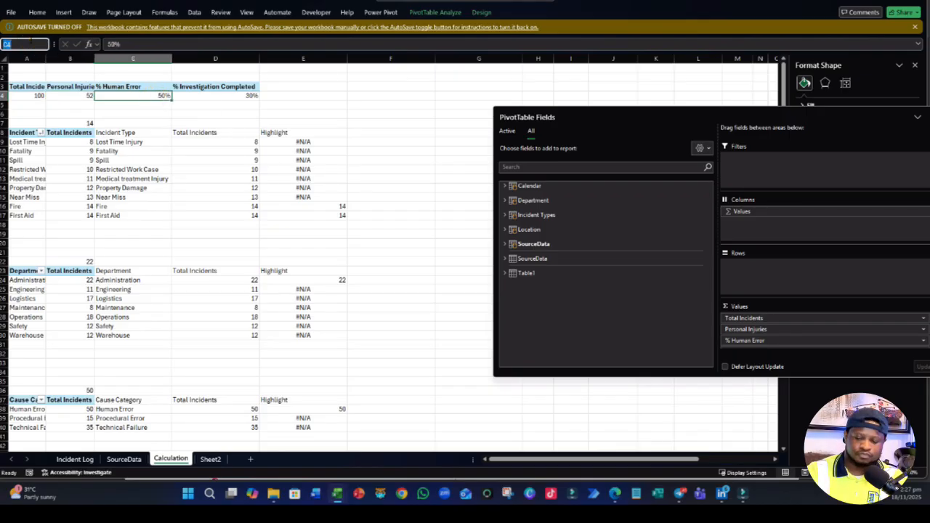
{"action": "type", "text": "Humanerro"}
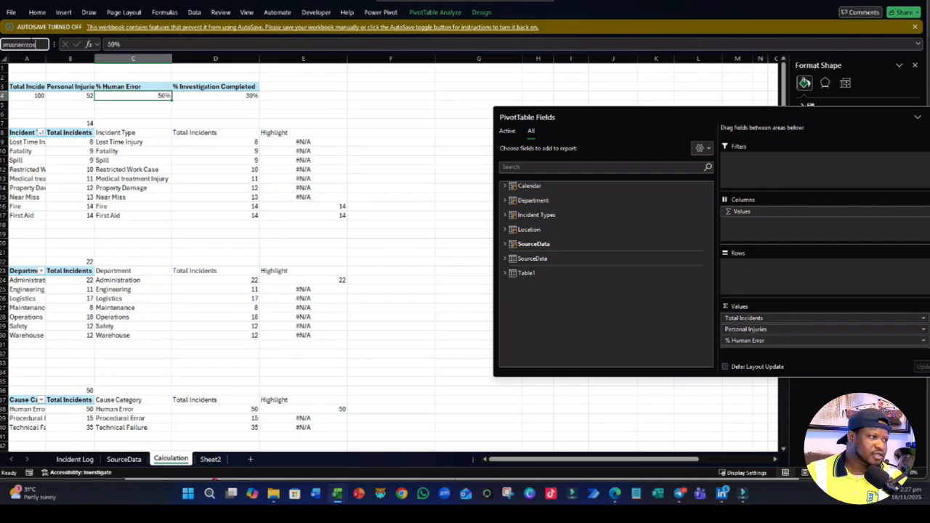
{"action": "key", "text": "Return"}
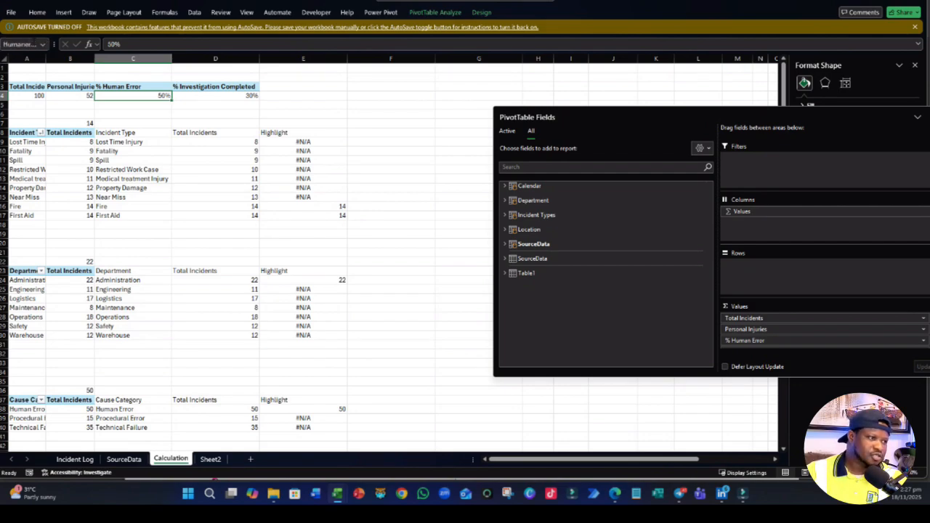
- Name the % Investigation Completed value cell D4 Investigation
{"action": "left_click", "coordinate": [231, 95]}
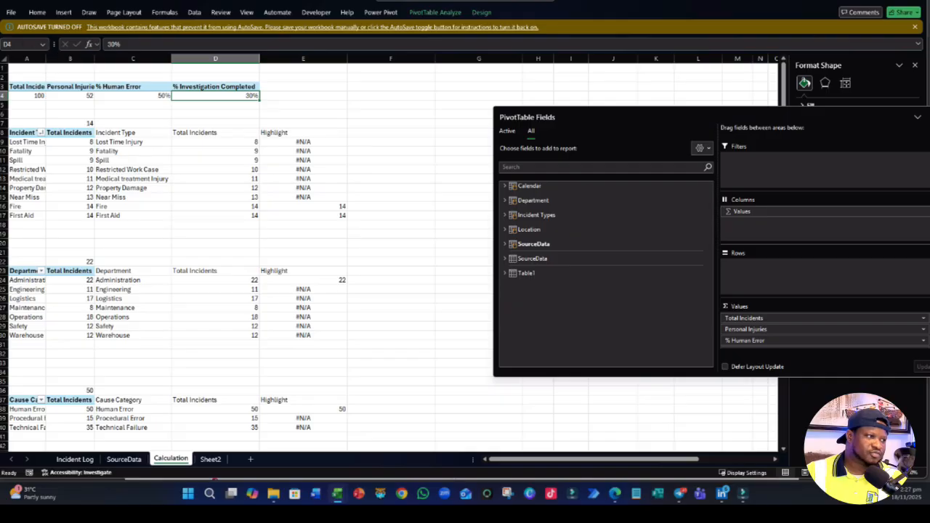
{"action": "left_click", "coordinate": [22, 45]}
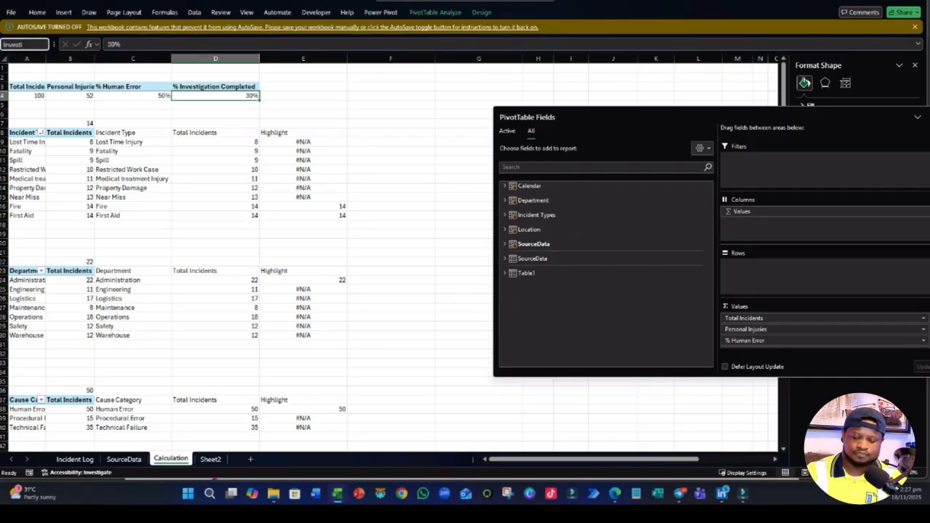
{"action": "type", "text": "Investigation"}
{"action": "key", "text": "BackSpace"}
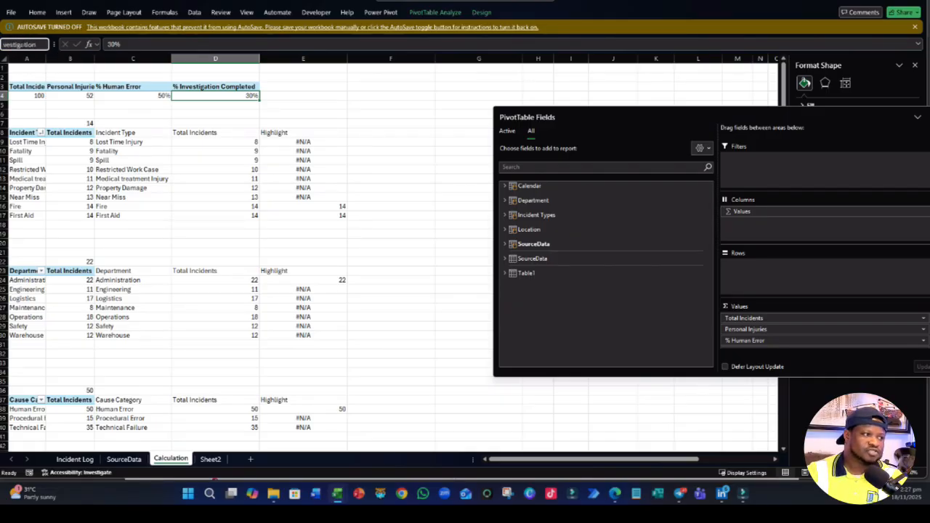
{"action": "key", "text": "Return"}
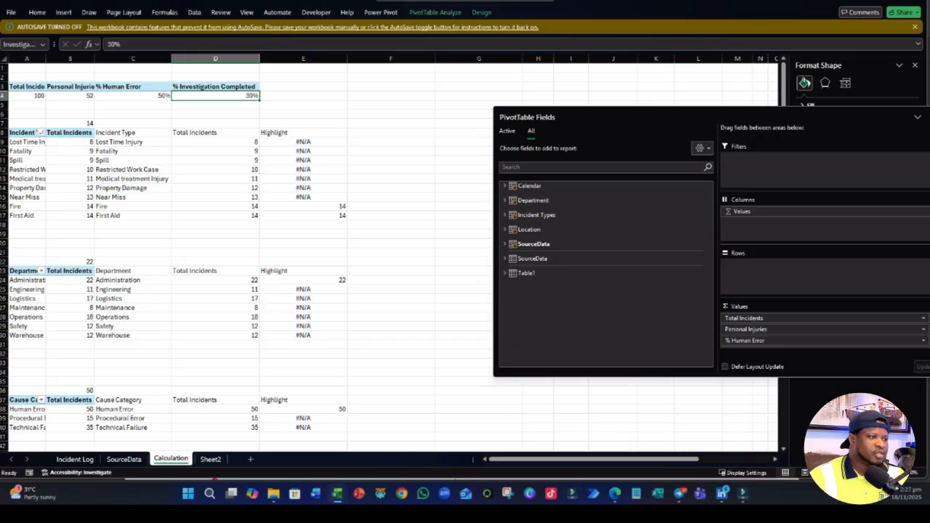
{"action": "left_click", "coordinate": [424, 396]}
- Draw a text box on Sheet2 above the Incident Typess chart, spanning about C4 to F6
{"action": "left_click", "coordinate": [211, 459]}
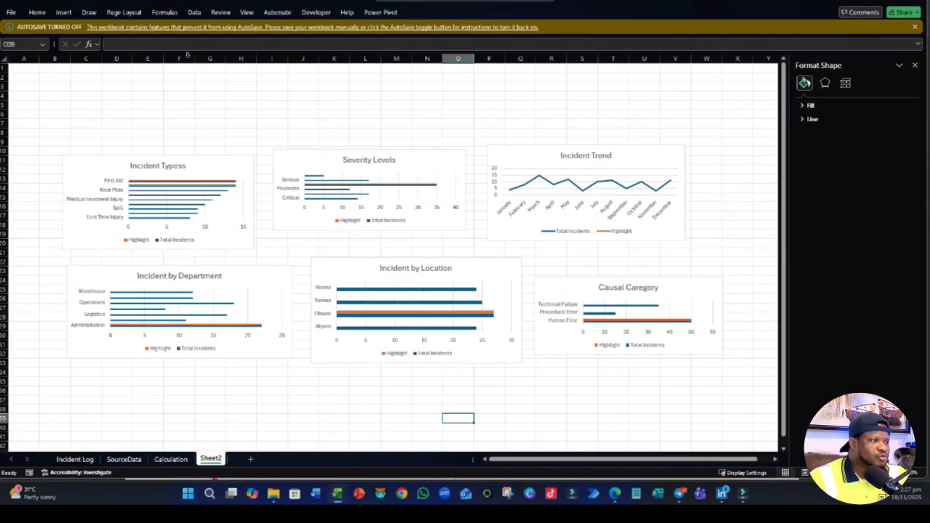
{"action": "left_click", "coordinate": [63, 13]}
{"action": "left_click", "coordinate": [653, 38]}
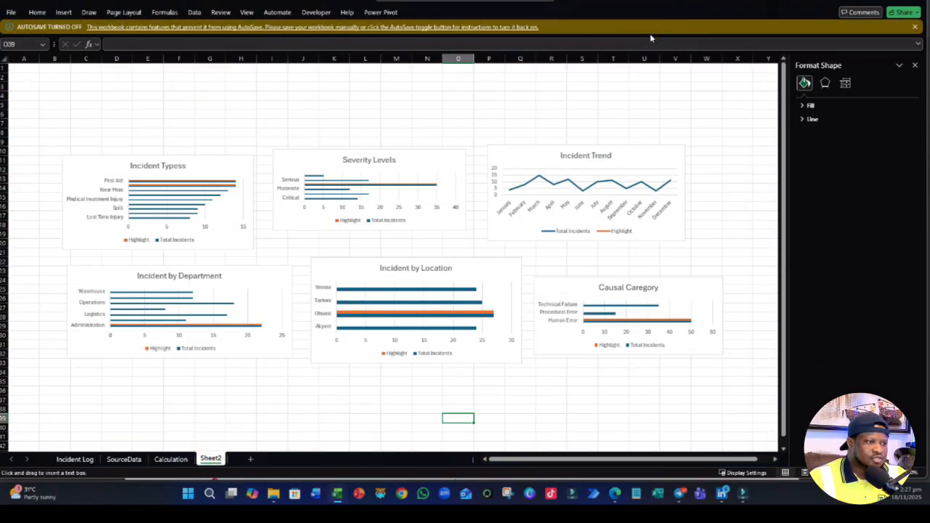
{"action": "left_click_drag", "start_coordinate": [73, 91], "coordinate": [195, 122]}
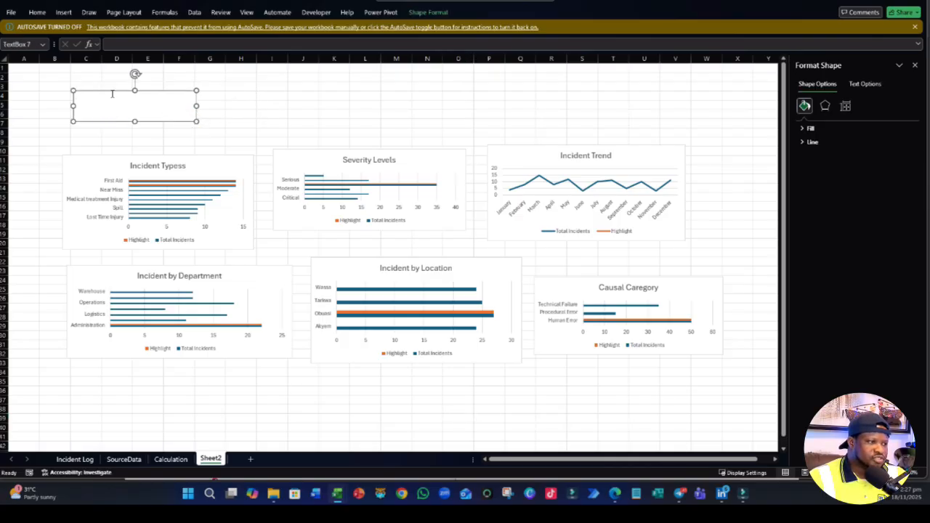
- Link the empty text box above the Incident Typess chart to the named cell with =Incidents
{"action": "left_click", "coordinate": [116, 45]}
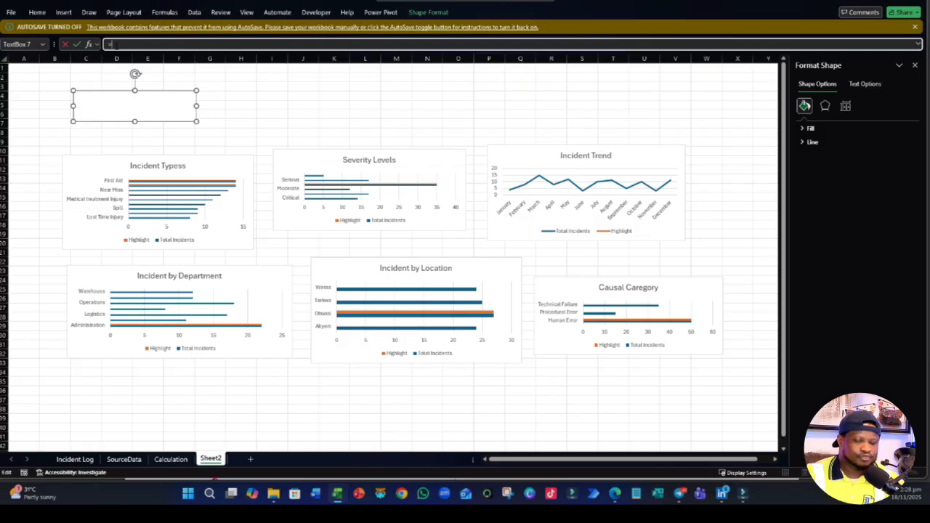
{"action": "type", "text": "=per"}
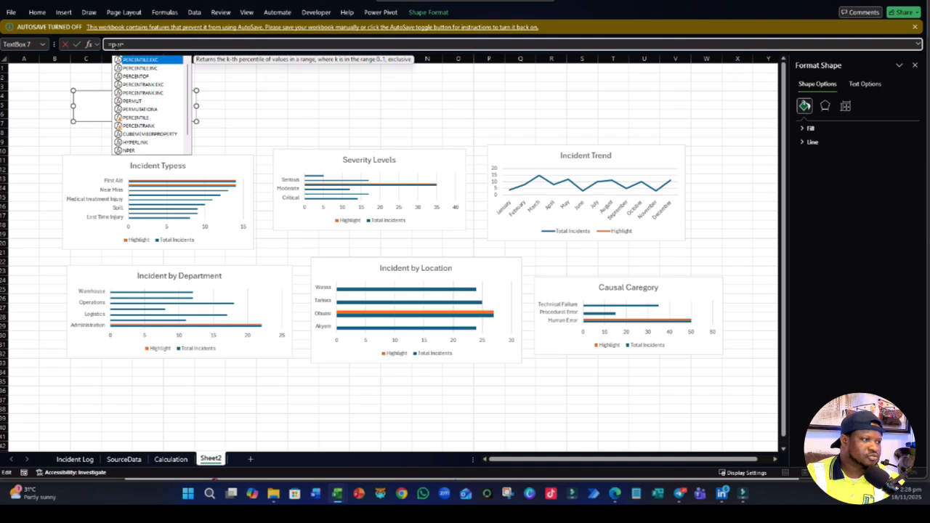
{"action": "key", "text": "Escape"}
{"action": "key", "text": "BackSpace"}
{"action": "key", "text": "BackSpace"}
{"action": "key", "text": "BackSpace"}
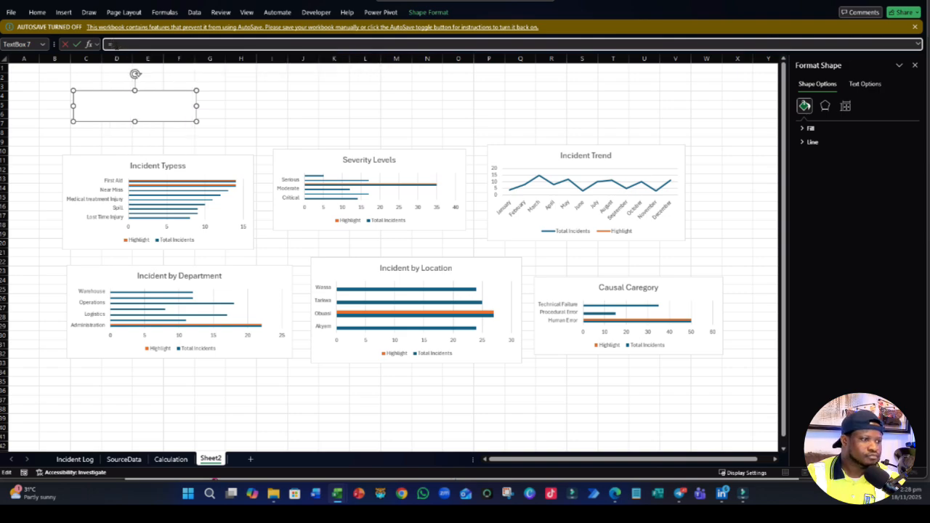
{"action": "type", "text": "inc"}
{"action": "key", "text": "Tab"}
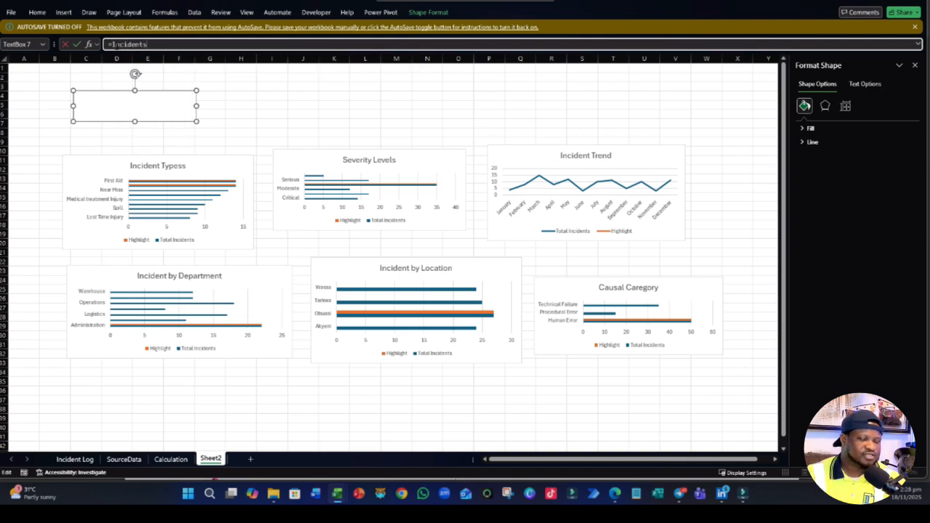
{"action": "key", "text": "Return"}
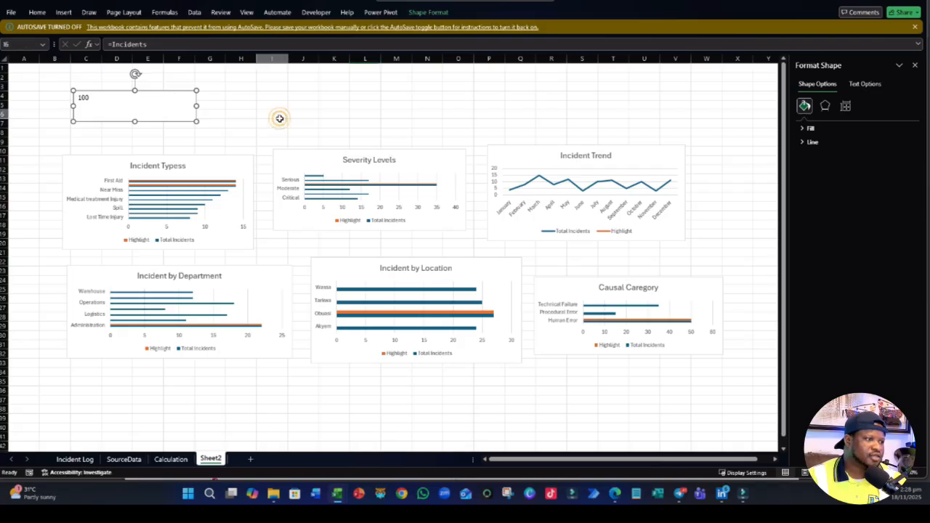
- Duplicate the Incidents text box and place the copy beside it, starting near G4
{"action": "left_click", "coordinate": [276, 116]}
{"action": "left_click", "coordinate": [170, 122]}
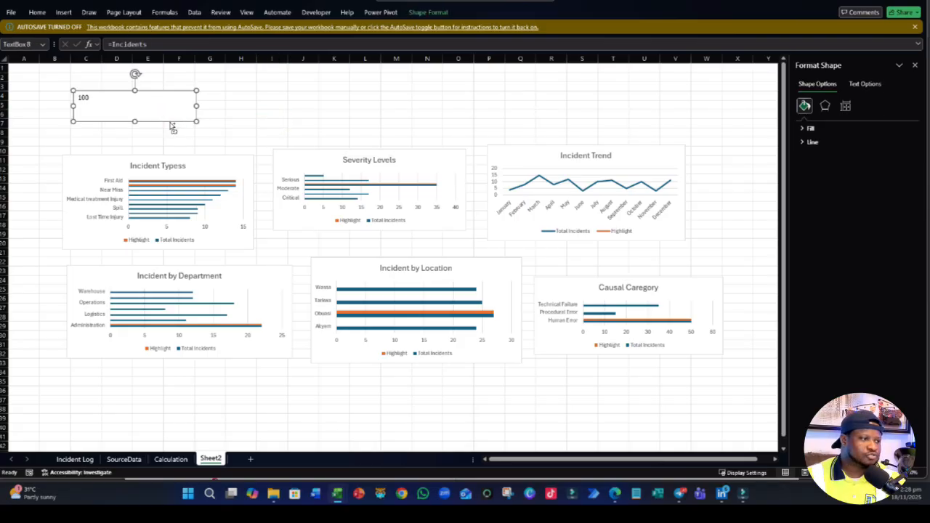
{"action": "left_click_drag", "start_coordinate": [170, 119], "coordinate": [309, 125]}
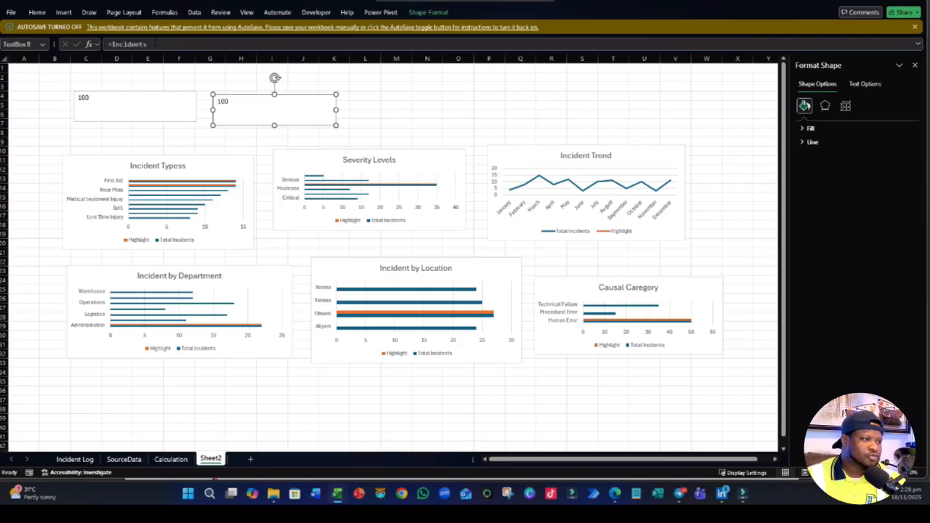
- Link the duplicated text box to the personal injuries value with =Injuries
{"action": "left_click_drag", "start_coordinate": [155, 44], "coordinate": [46, 23]}
{"action": "type", "text": "="}
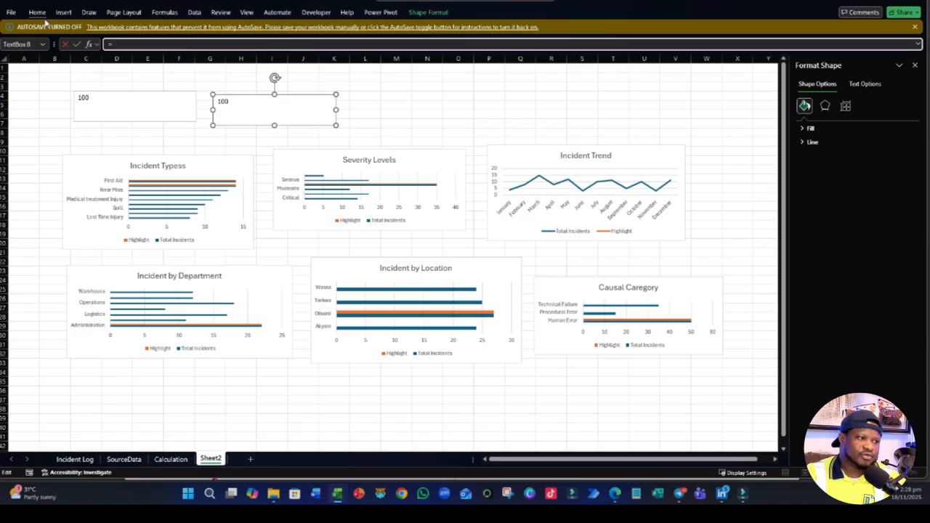
{"action": "type", "text": "per"}
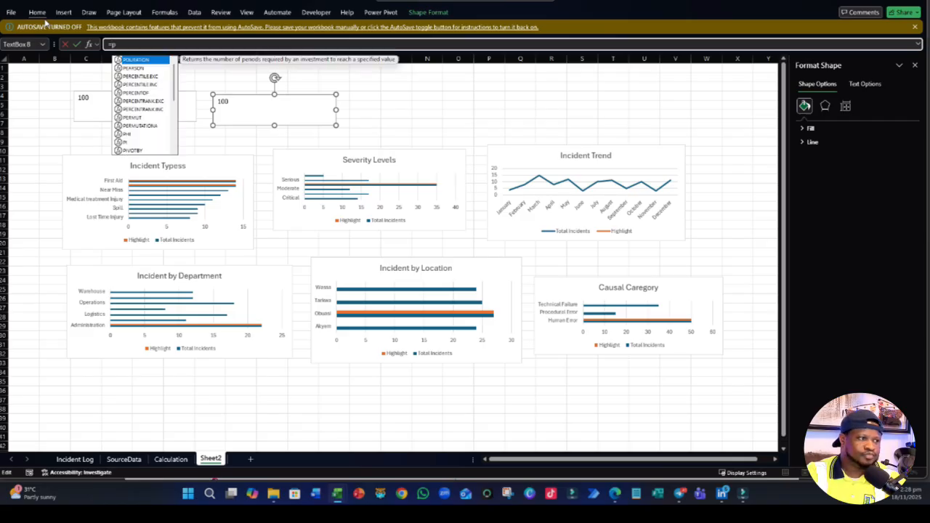
{"action": "key", "text": "BackSpace"}
{"action": "key", "text": "BackSpace"}
{"action": "key", "text": "BackSpace"}
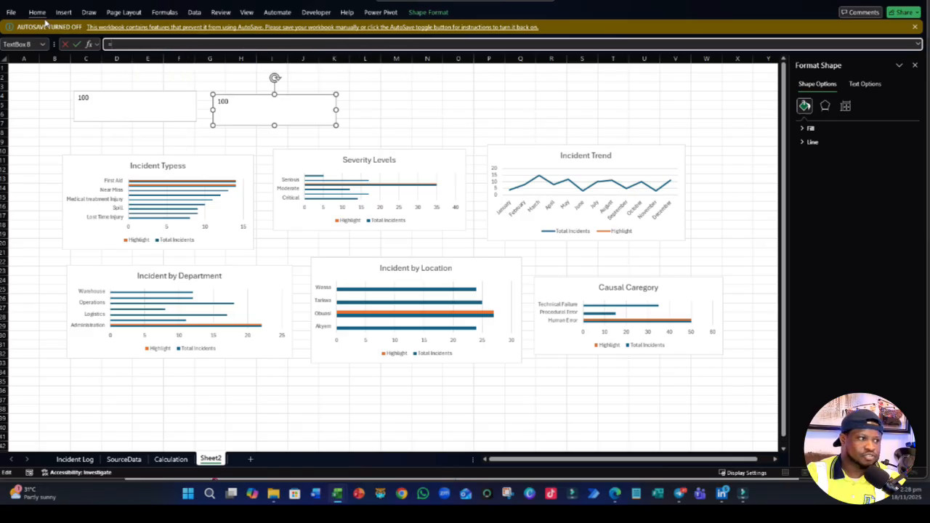
{"action": "type", "text": "Injuries"}
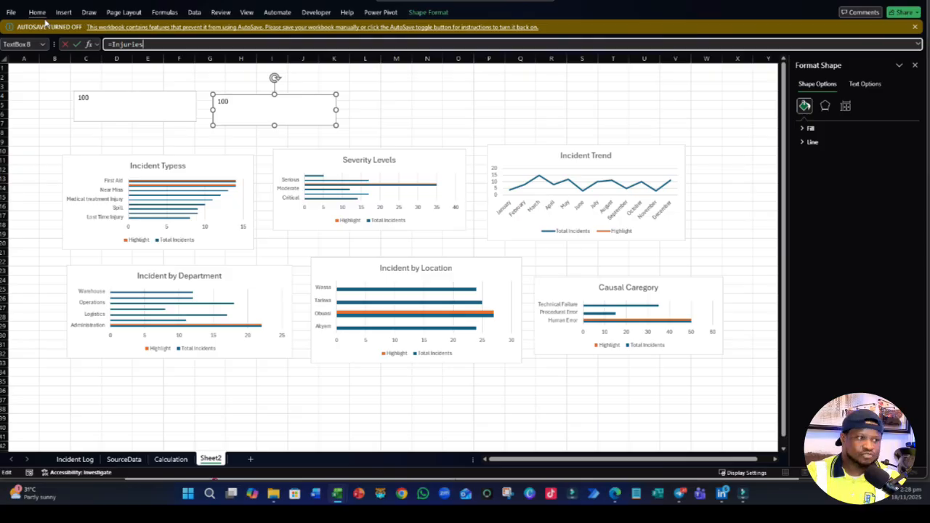
{"action": "key", "text": "Return"}
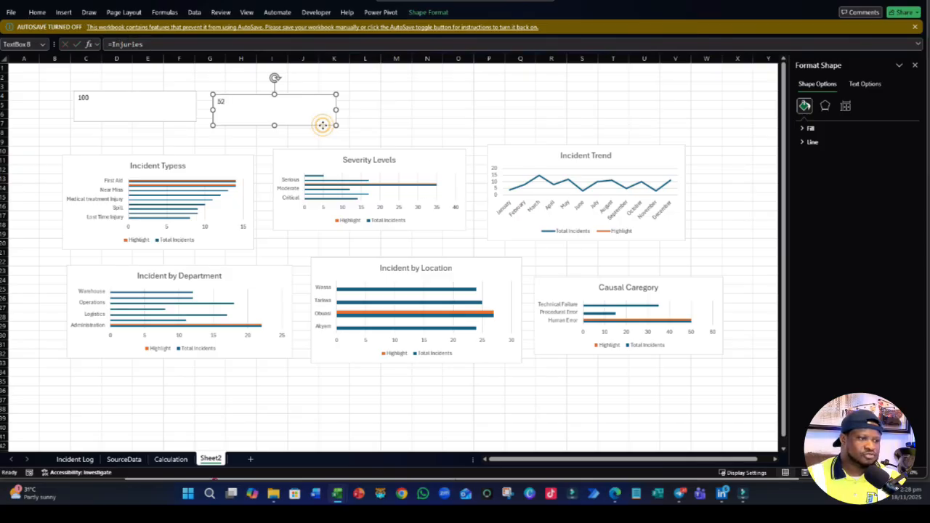
- Duplicate the Injuries text box so the copy starts near K4, and link that copy to =Humanerrros
{"action": "left_click_drag", "start_coordinate": [322, 125], "coordinate": [453, 128]}
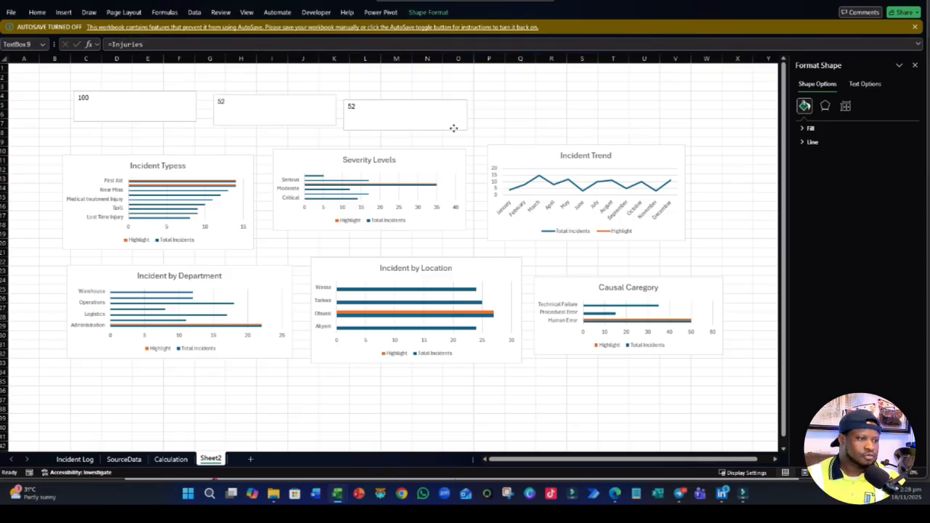
{"action": "left_click", "coordinate": [454, 128]}
{"action": "left_click_drag", "start_coordinate": [156, 44], "coordinate": [73, 45]}
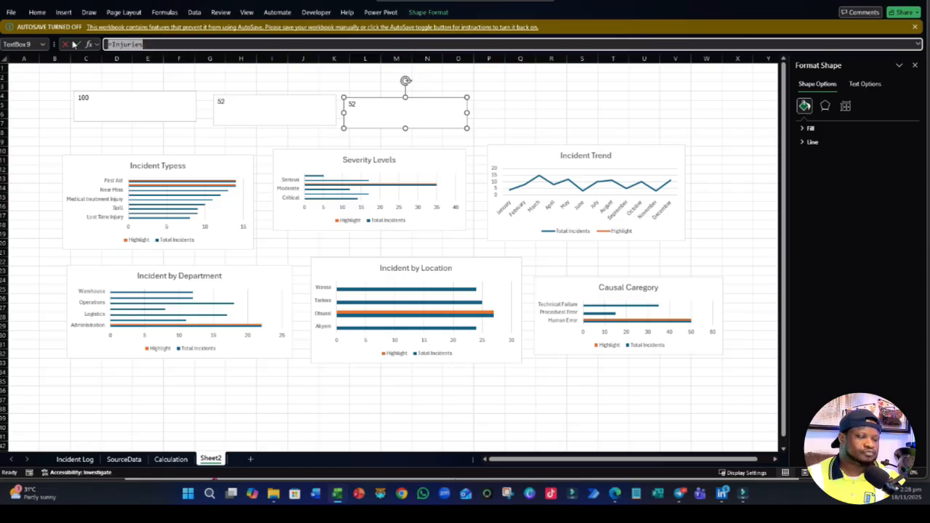
{"action": "type", "text": "="}
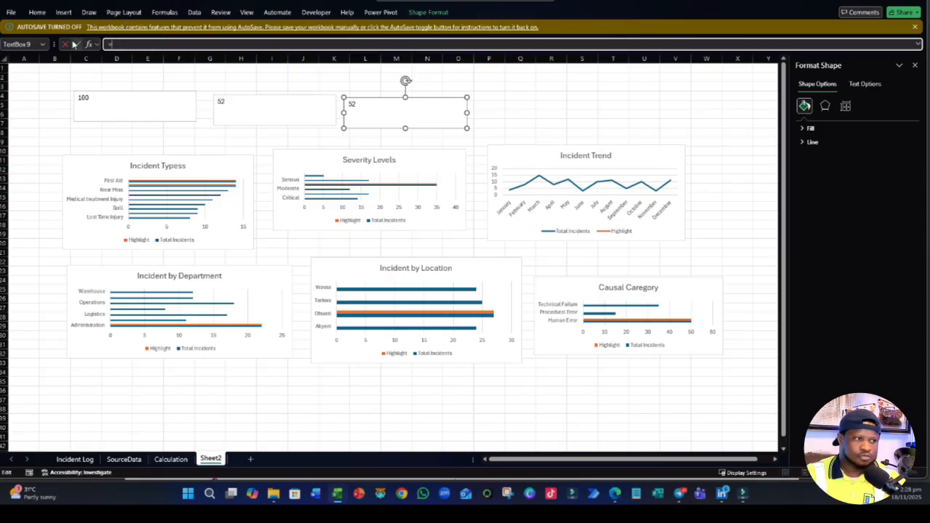
{"action": "type", "text": "hum"}
{"action": "key", "text": "Tab"}
{"action": "key", "text": "Return"}
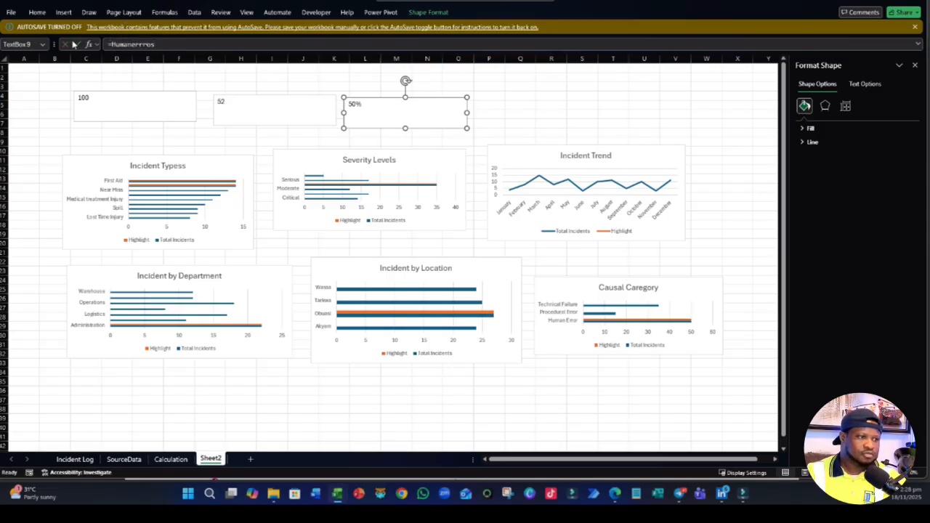
- Duplicate the Humanerrros text box and place the copy beside it, starting near P4
{"action": "left_click", "coordinate": [431, 124]}
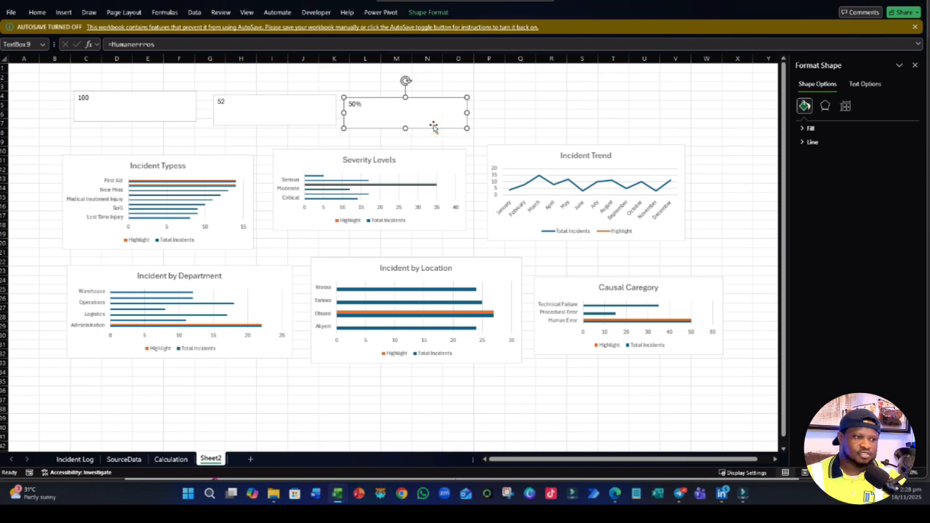
{"action": "left_click", "coordinate": [446, 132]}
{"action": "left_click_drag", "start_coordinate": [447, 131], "coordinate": [578, 130]}
- Link the duplicated text box near P4 to the investigation percentage with =Investigation
{"action": "left_click_drag", "start_coordinate": [160, 46], "coordinate": [83, 31]}
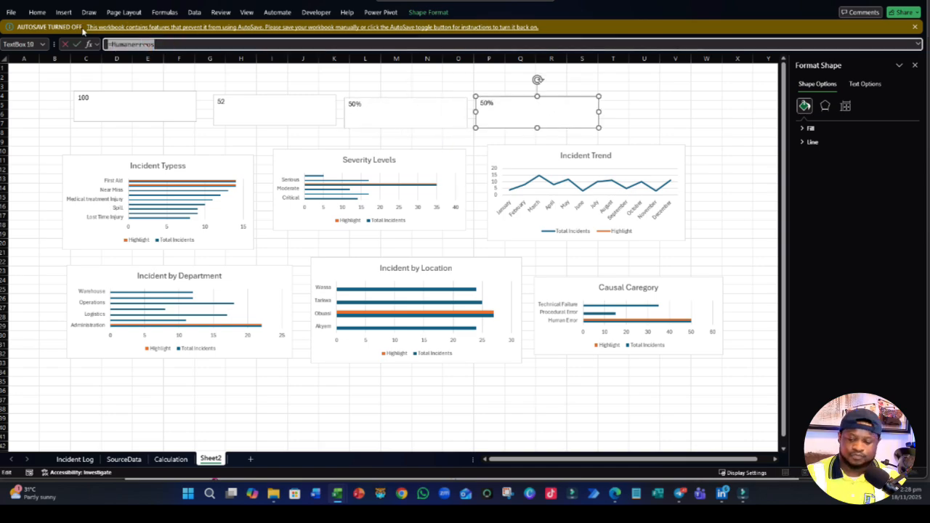
{"action": "type", "text": "="}
{"action": "type", "text": "i"}
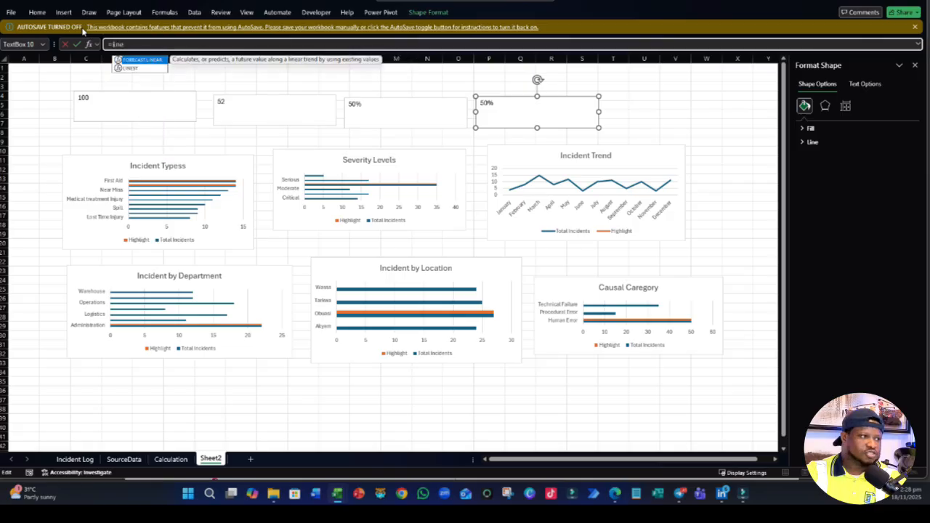
{"action": "type", "text": "n"}
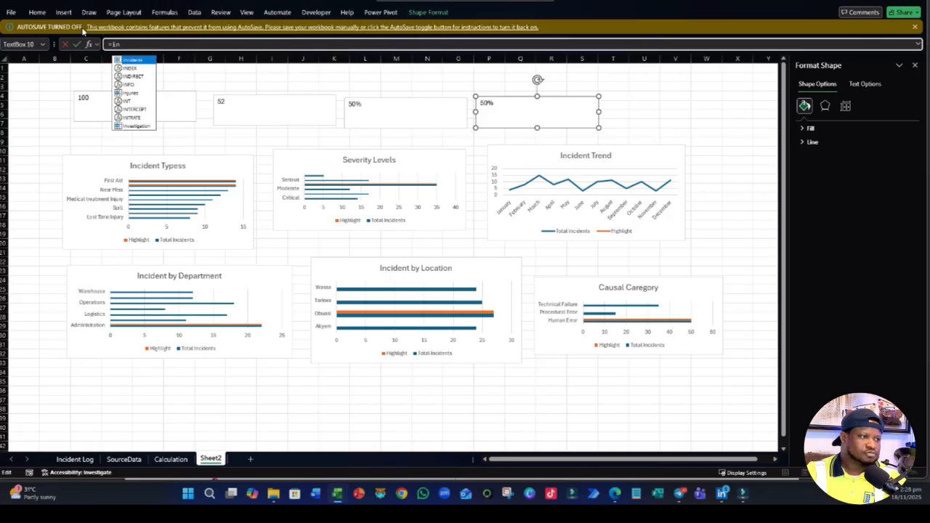
{"action": "type", "text": "v"}
{"action": "key", "text": "Tab"}
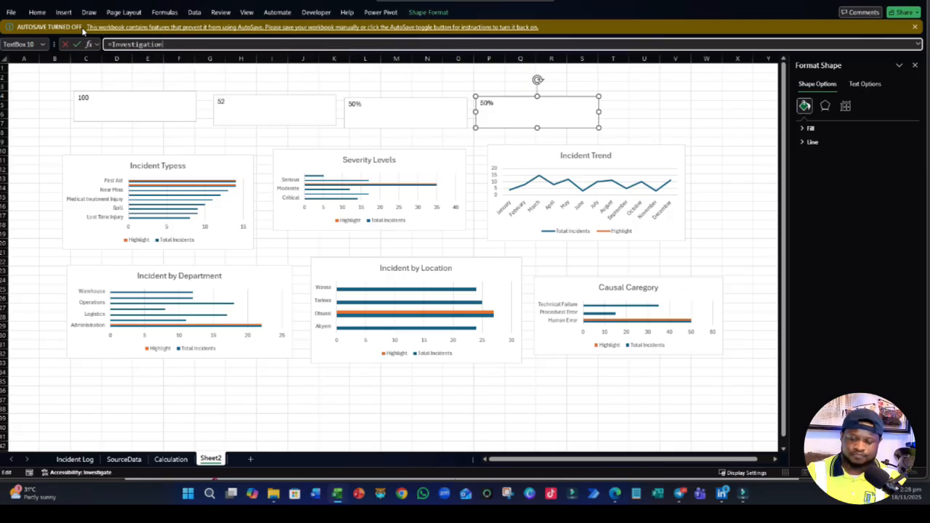
{"action": "key", "text": "Return"}
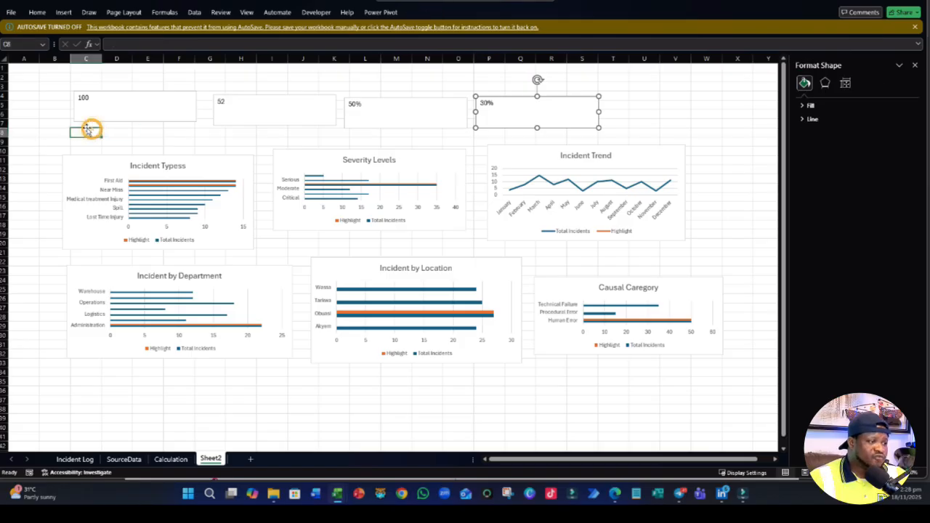
- Shift the Incidents and Injuries text boxes slightly down and to the right within the KPI row, and close the shape formatting options
{"action": "left_click", "coordinate": [145, 119]}
{"action": "left_click_drag", "start_coordinate": [145, 119], "coordinate": [152, 131]}
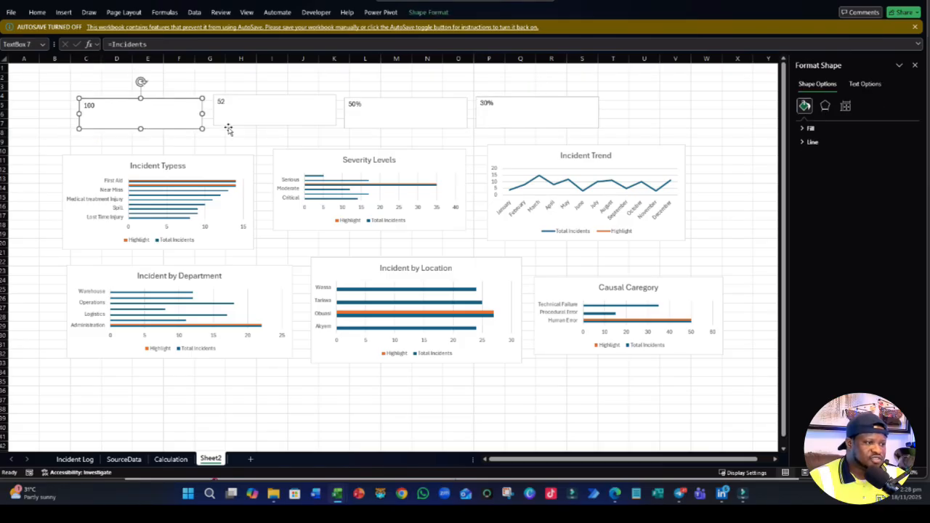
{"action": "left_click_drag", "start_coordinate": [237, 119], "coordinate": [245, 125]}
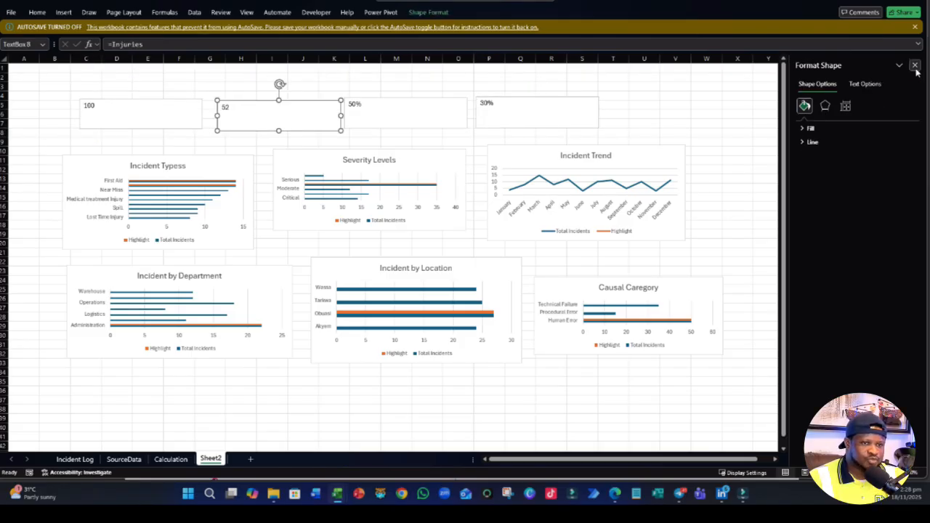
{"action": "left_click", "coordinate": [913, 66]}
{"action": "left_click", "coordinate": [798, 132]}
- On the Calculation sheet, insert an Incident Type slicer from the Incident Types table for the incident type PivotTable and place it around F6
{"action": "left_click", "coordinate": [168, 459]}
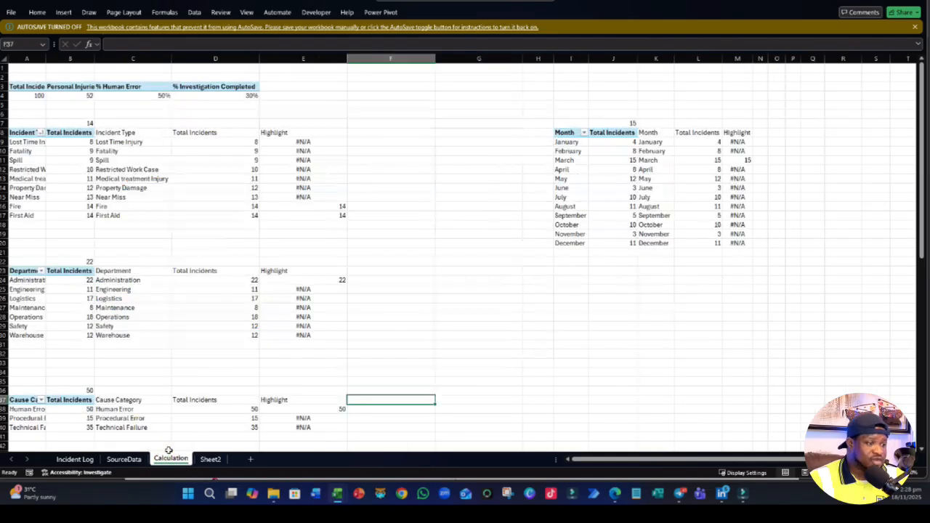
{"action": "left_click", "coordinate": [42, 168]}
{"action": "left_click", "coordinate": [63, 13]}
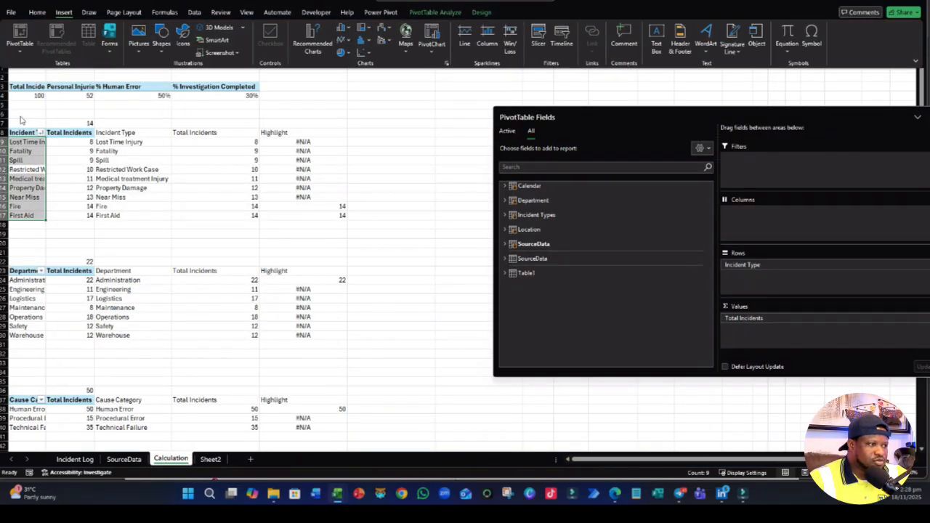
{"action": "left_click", "coordinate": [538, 35]}
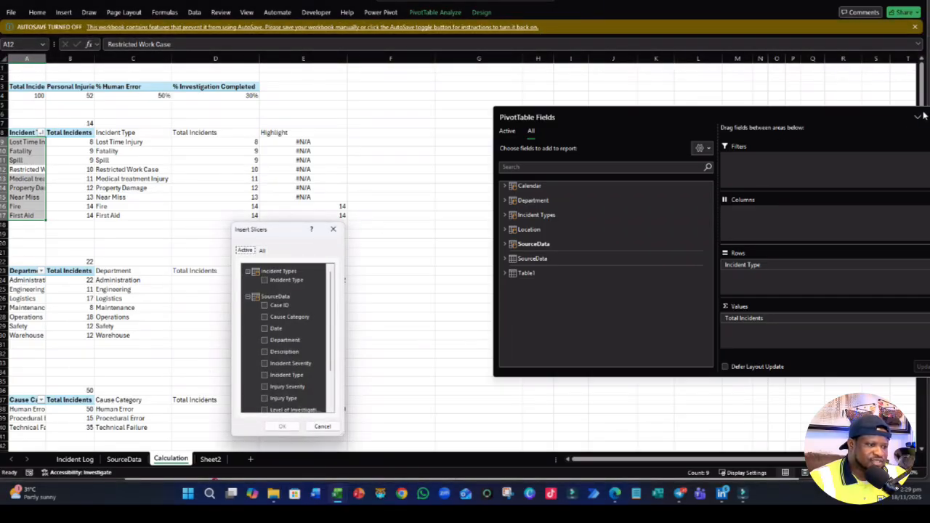
{"action": "left_click_drag", "start_coordinate": [243, 223], "coordinate": [242, 103]}
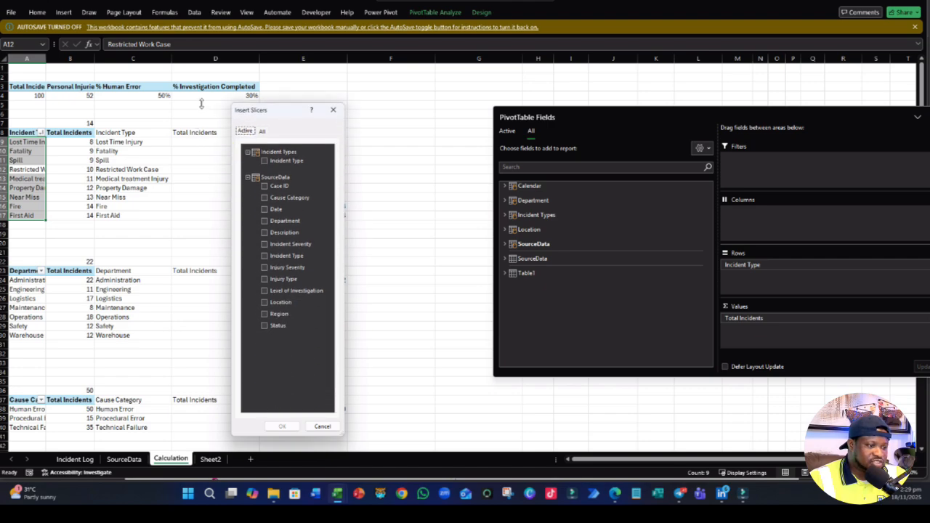
{"action": "left_click_drag", "start_coordinate": [345, 409], "coordinate": [513, 410]}
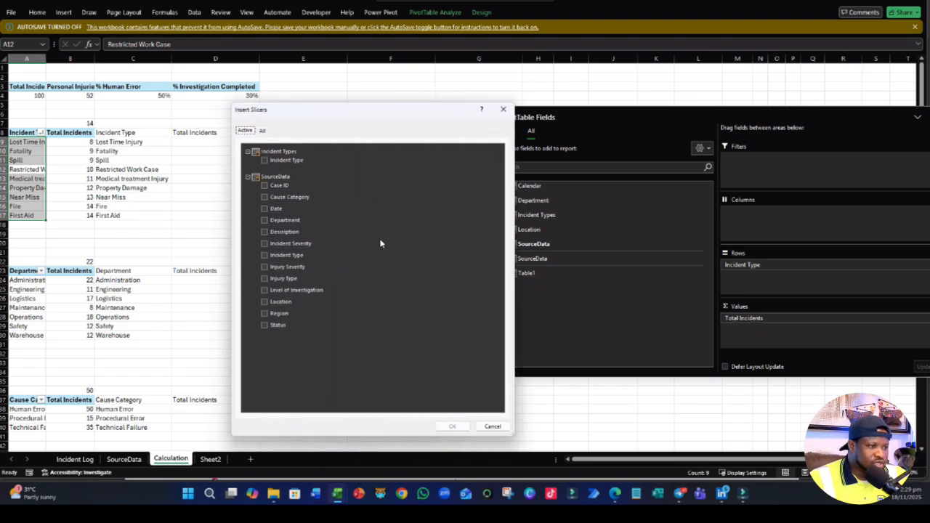
{"action": "left_click", "coordinate": [264, 161]}
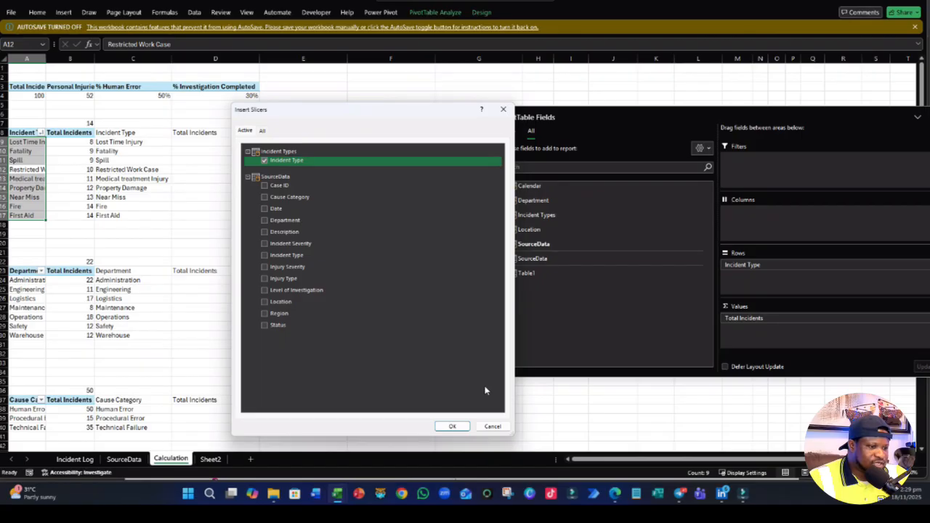
{"action": "left_click", "coordinate": [453, 427]}
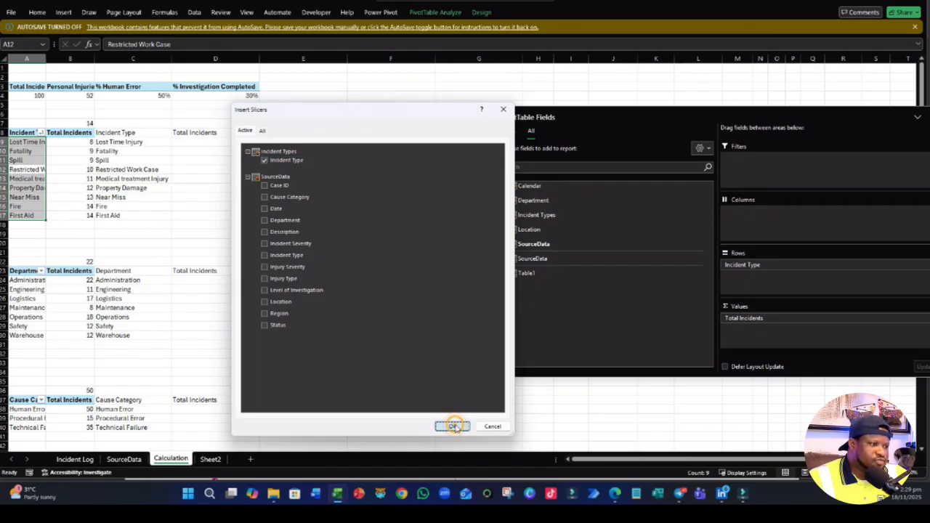
{"action": "left_click", "coordinate": [477, 201]}
{"action": "left_click_drag", "start_coordinate": [475, 165], "coordinate": [450, 113]}
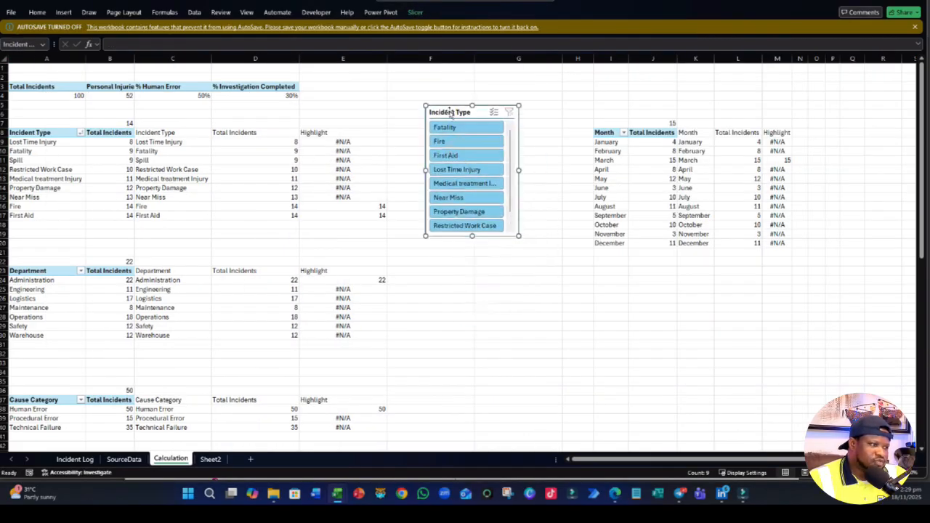
{"action": "left_click", "coordinate": [432, 317]}
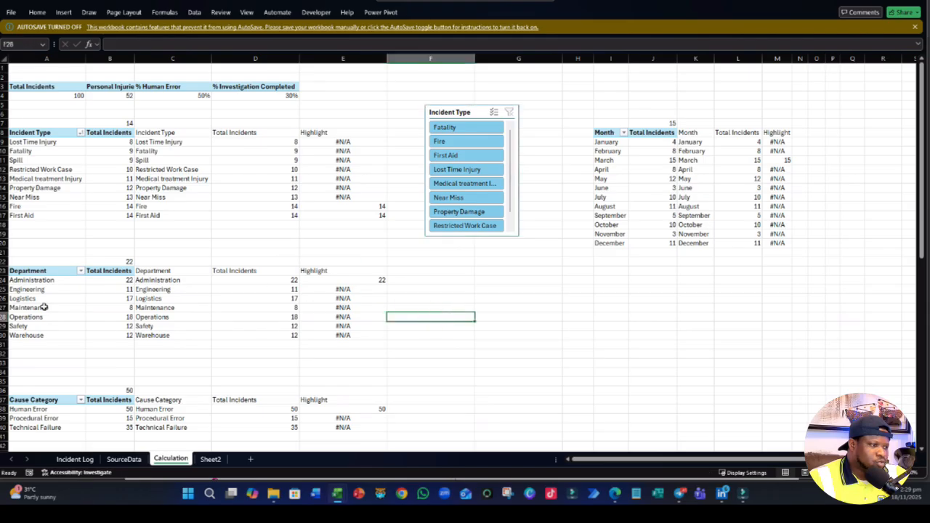
{"action": "left_click", "coordinate": [33, 308]}
{"action": "left_click", "coordinate": [917, 116]}
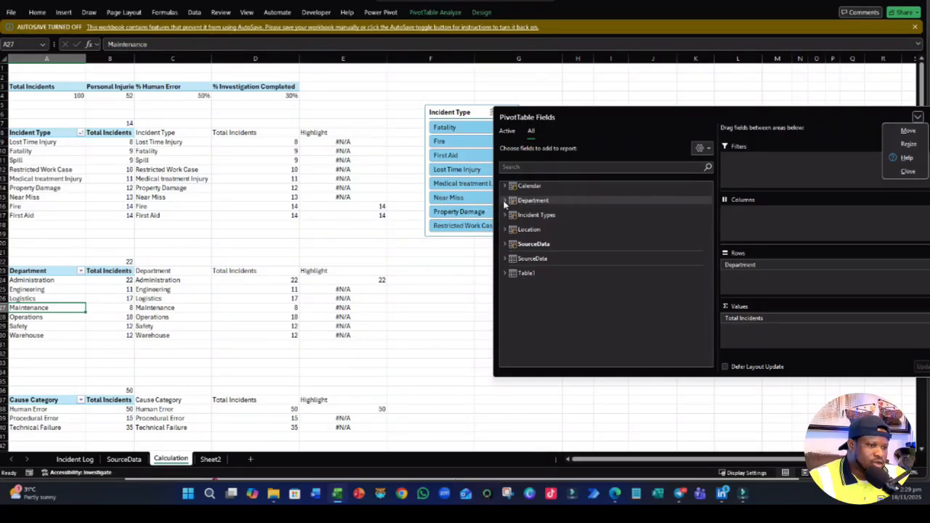
{"action": "left_click", "coordinate": [505, 202]}
{"action": "left_click", "coordinate": [521, 210]}
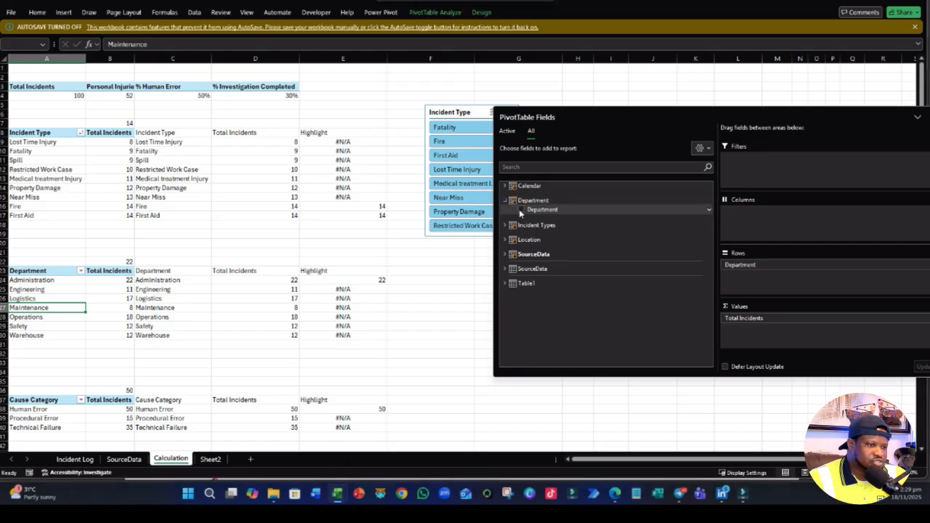
{"action": "left_click", "coordinate": [485, 260]}
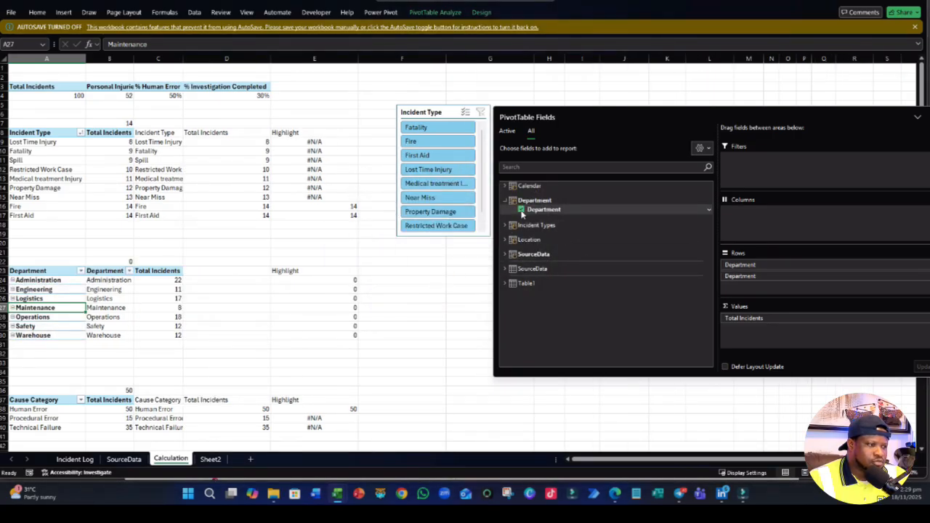
{"action": "left_click", "coordinate": [520, 209]}
{"action": "left_click", "coordinate": [402, 356]}
- Insert a Department slicer from the Department table for the department PivotTable and place it below the Incident Type slicer
{"action": "left_click", "coordinate": [46, 297]}
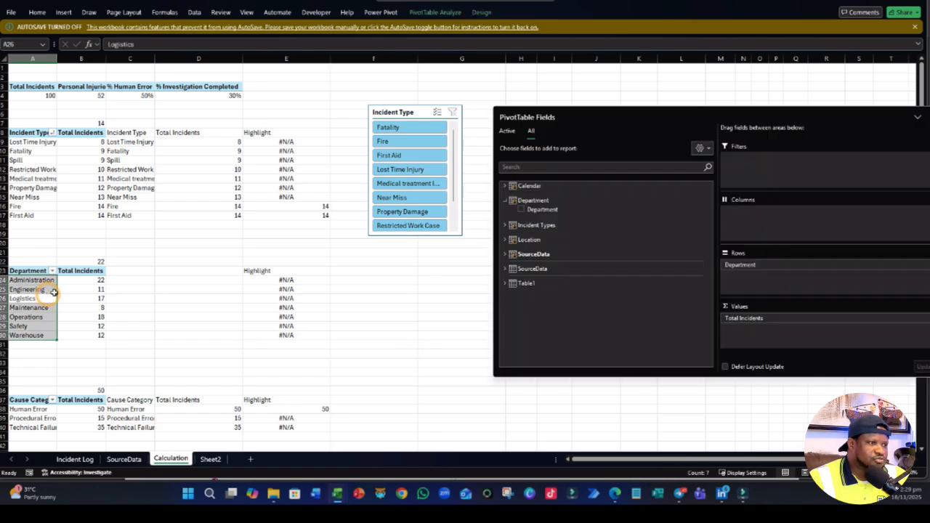
{"action": "left_click", "coordinate": [37, 12]}
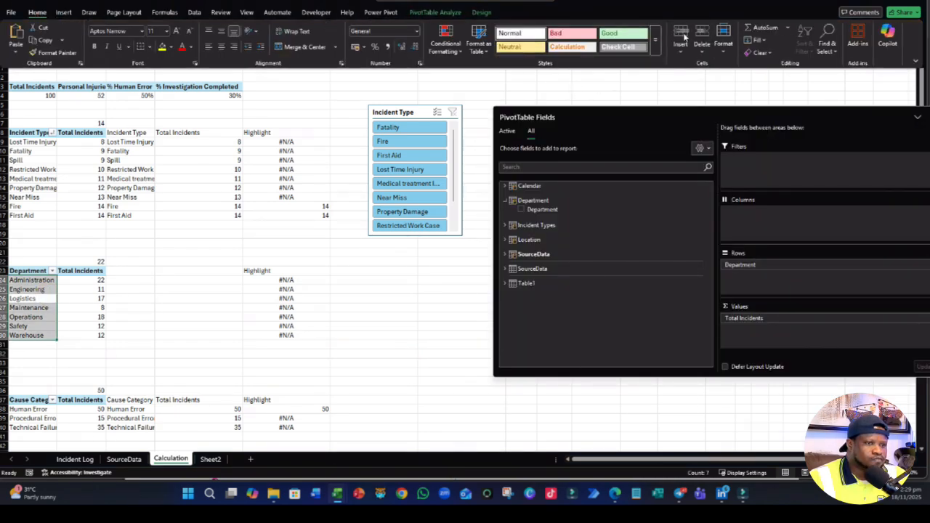
{"action": "left_click", "coordinate": [63, 12]}
{"action": "left_click", "coordinate": [540, 34]}
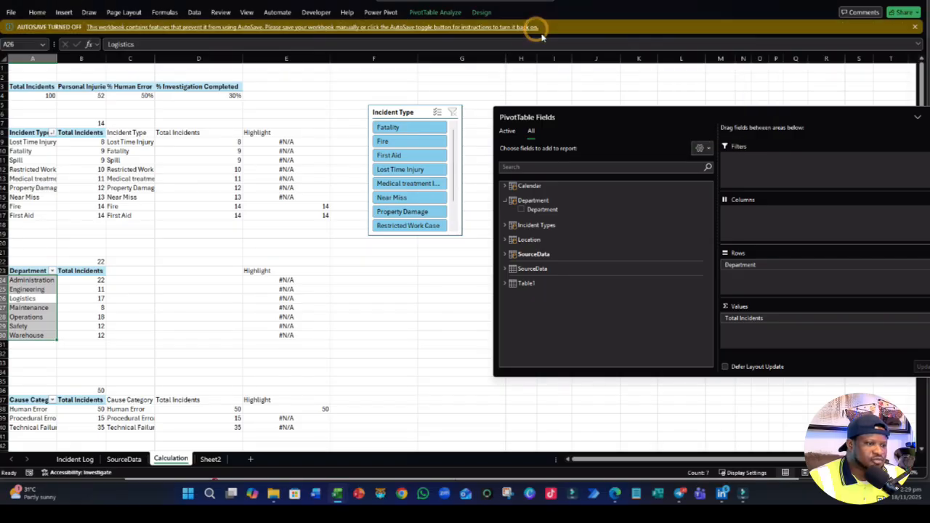
{"action": "scroll", "coordinate": [418, 337], "scroll_direction": "down", "scroll_amount": 1}
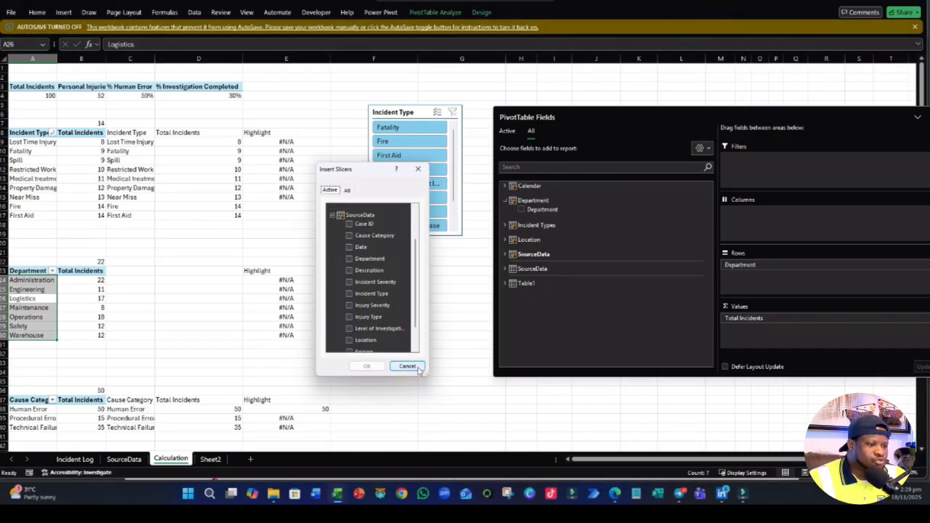
{"action": "left_click_drag", "start_coordinate": [426, 373], "coordinate": [454, 430]}
{"action": "scroll", "coordinate": [418, 342], "scroll_direction": "up", "scroll_amount": 1}
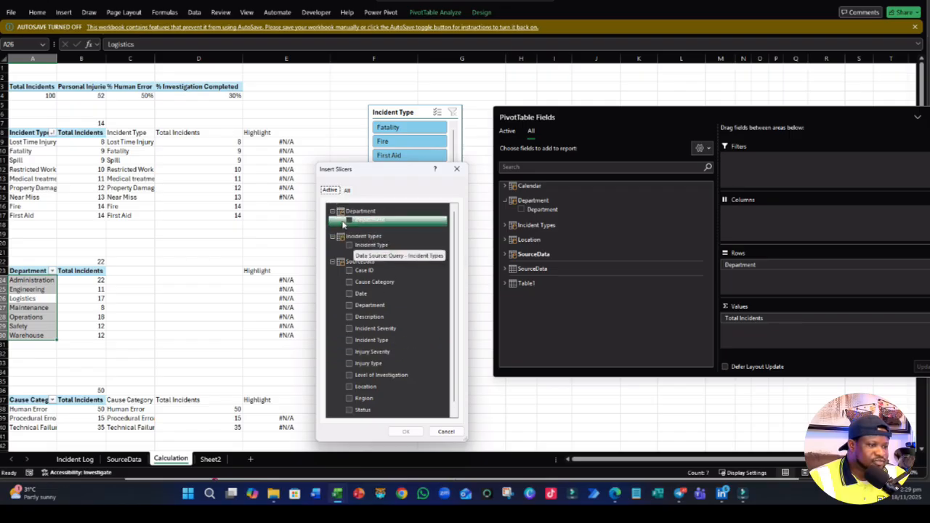
{"action": "left_click", "coordinate": [349, 219]}
{"action": "left_click", "coordinate": [406, 432]}
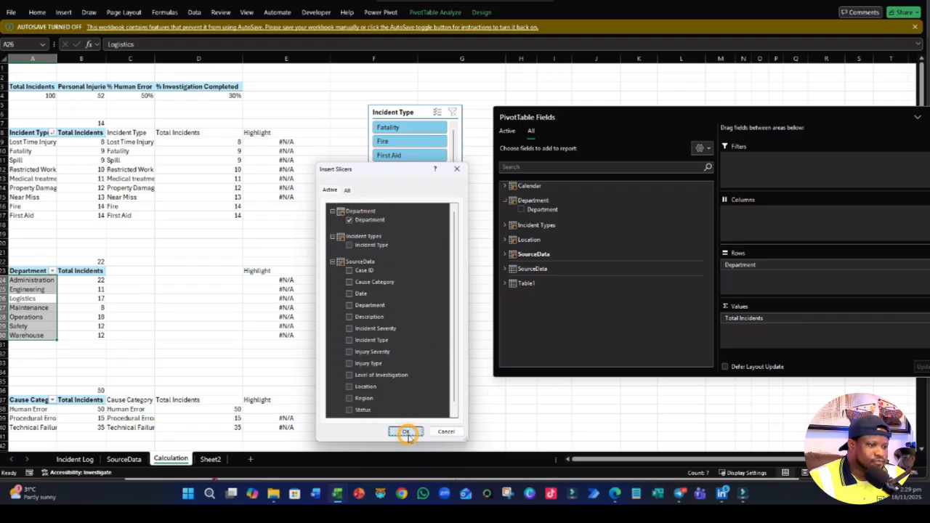
{"action": "left_click_drag", "start_coordinate": [461, 209], "coordinate": [408, 294]}
{"action": "scroll", "coordinate": [491, 296], "scroll_direction": "down", "scroll_amount": 5}
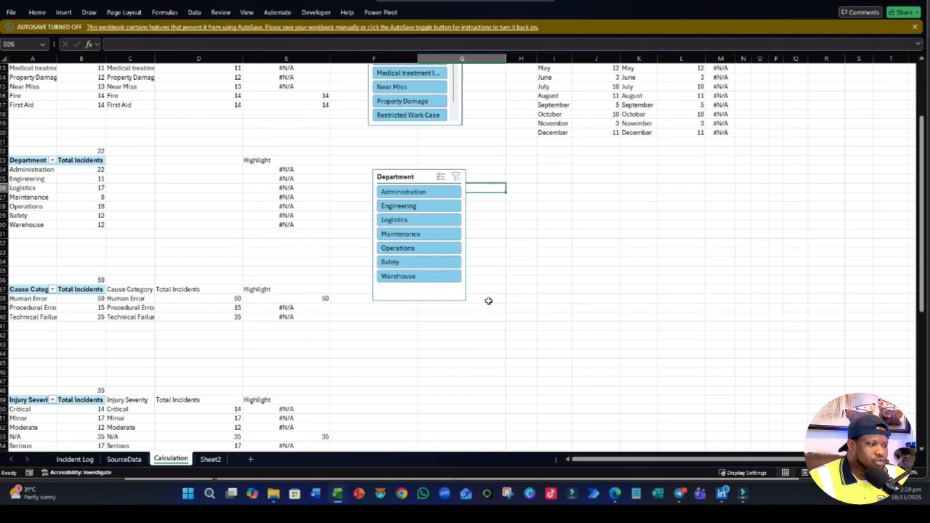
{"action": "left_click_drag", "start_coordinate": [29, 279], "coordinate": [95, 279]}
{"action": "left_click_drag", "start_coordinate": [27, 270], "coordinate": [33, 289]}
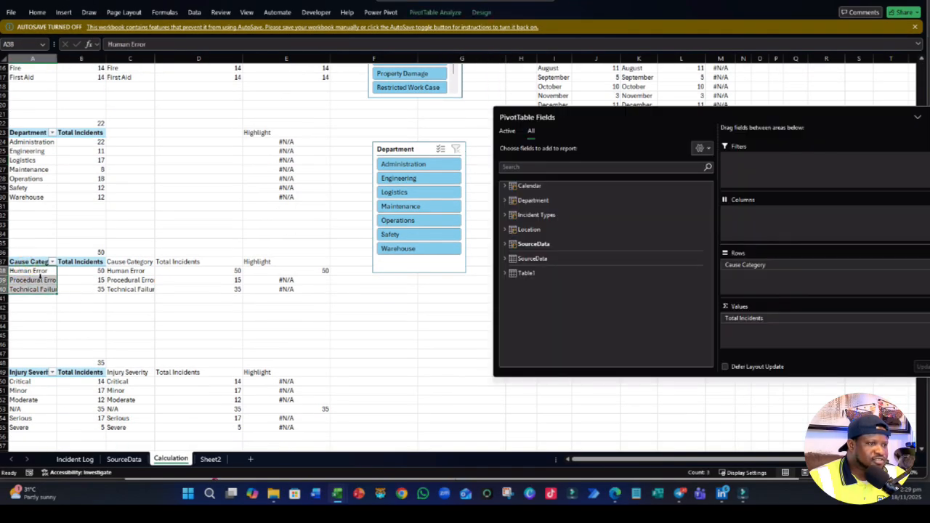
{"action": "left_click", "coordinate": [37, 13]}
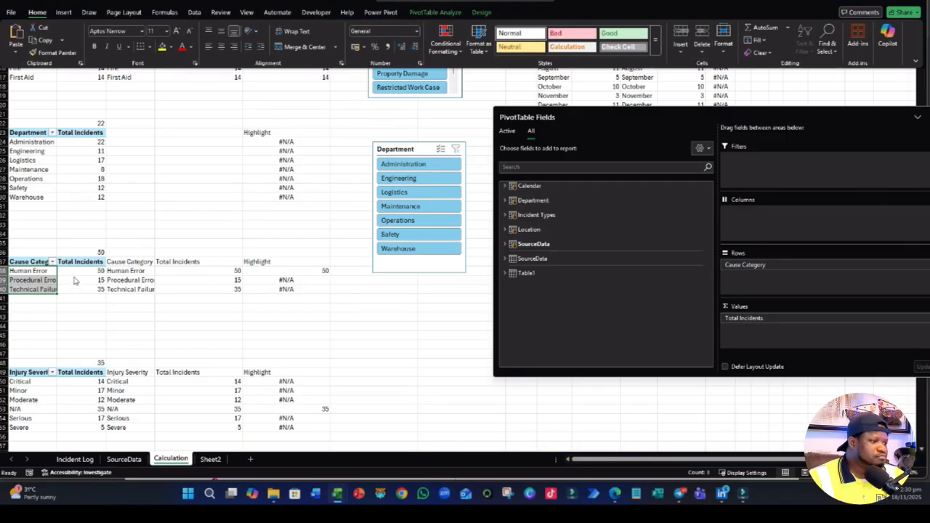
{"action": "left_click", "coordinate": [45, 280]}
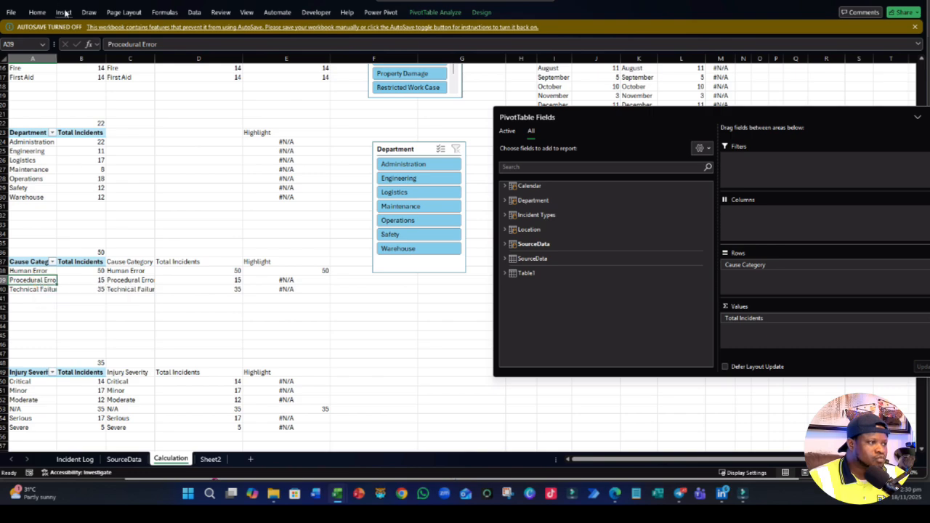
{"action": "left_click", "coordinate": [63, 13]}
{"action": "left_click", "coordinate": [538, 36]}
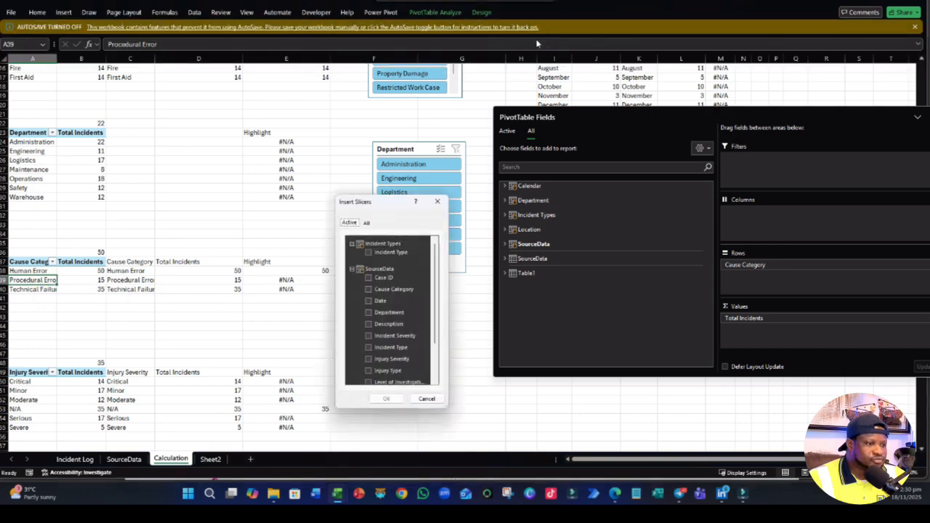
{"action": "scroll", "coordinate": [385, 312], "scroll_direction": "down", "scroll_amount": 2}
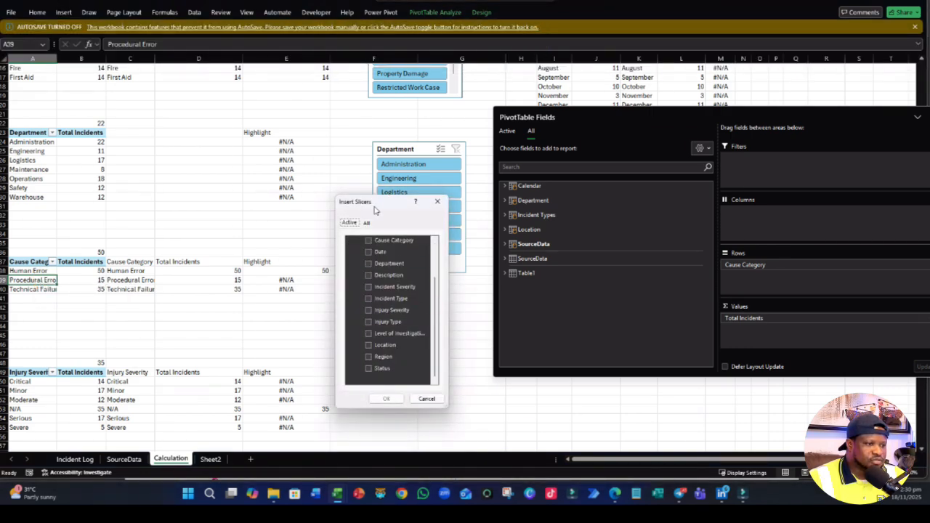
{"action": "left_click_drag", "start_coordinate": [377, 197], "coordinate": [377, 103]}
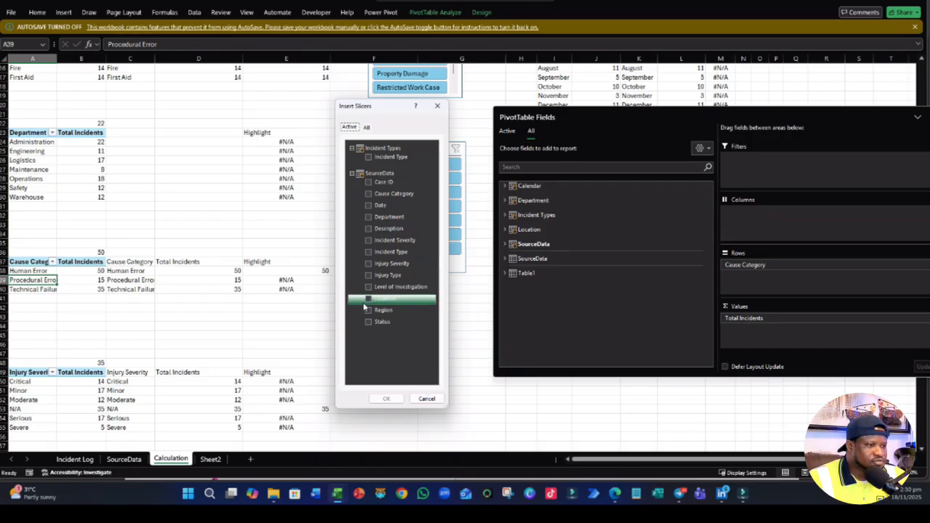
{"action": "left_click", "coordinate": [366, 128]}
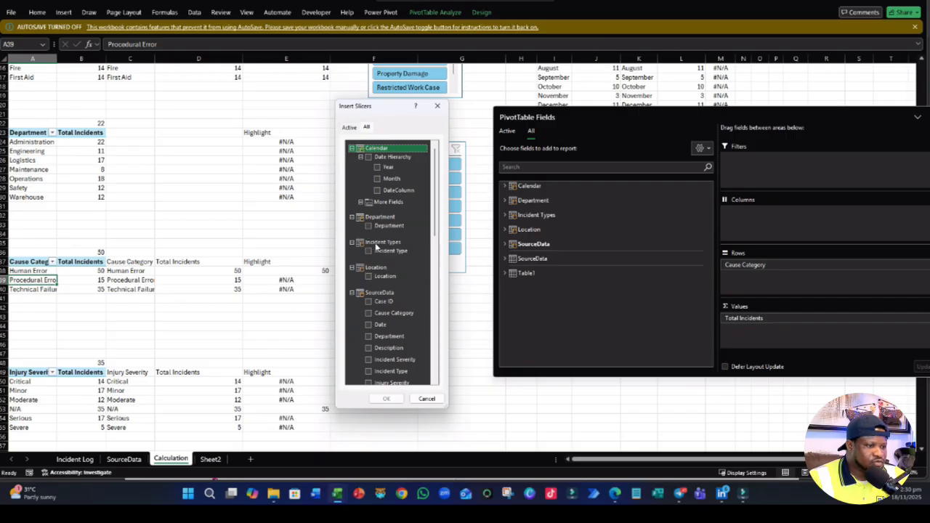
{"action": "scroll", "coordinate": [389, 291], "scroll_direction": "down", "scroll_amount": 5}
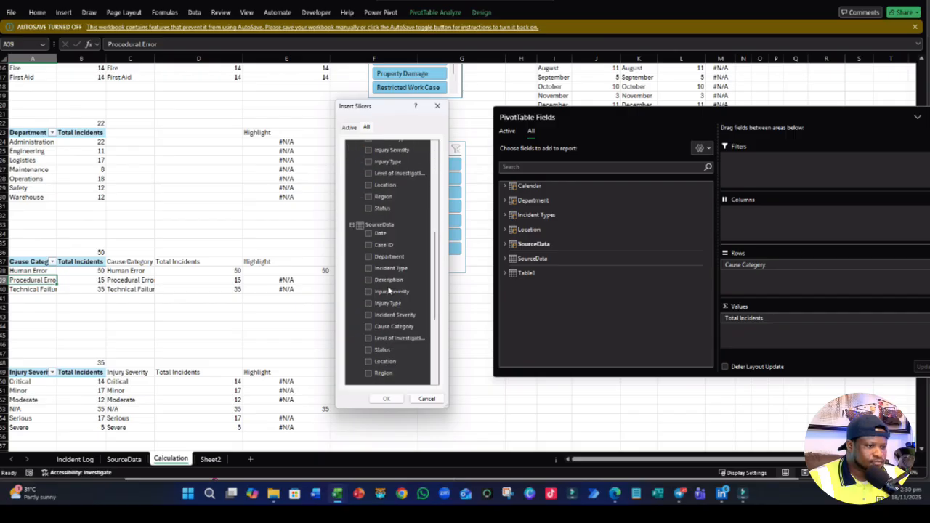
{"action": "scroll", "coordinate": [389, 291], "scroll_direction": "up", "scroll_amount": 5}
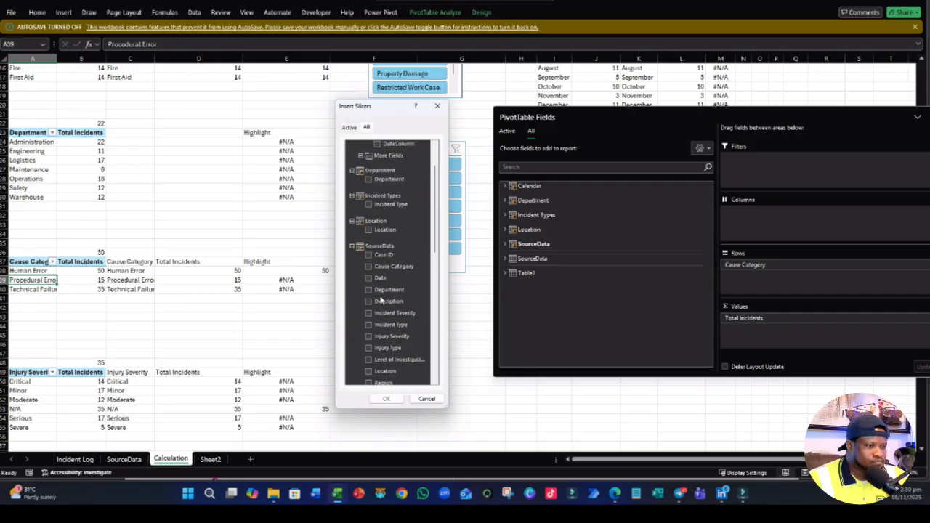
{"action": "scroll", "coordinate": [381, 300], "scroll_direction": "up", "scroll_amount": 2}
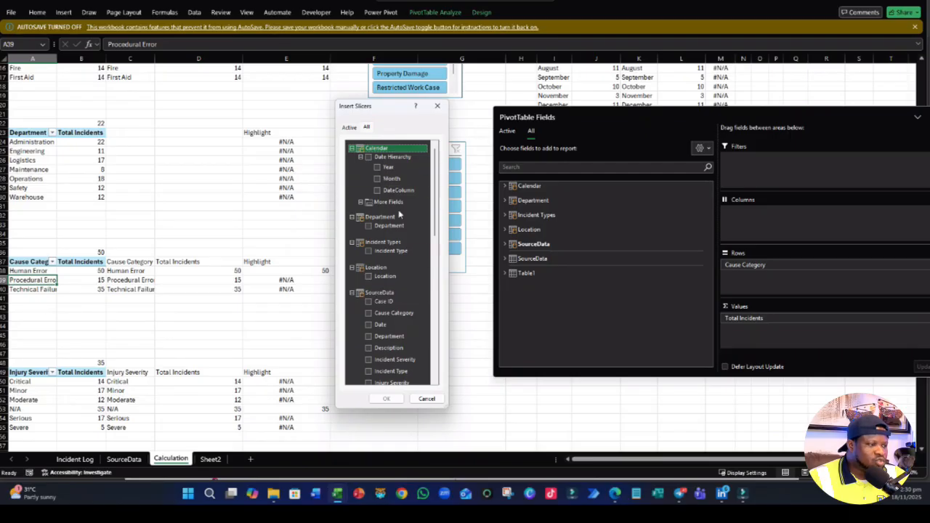
{"action": "left_click", "coordinate": [436, 398]}
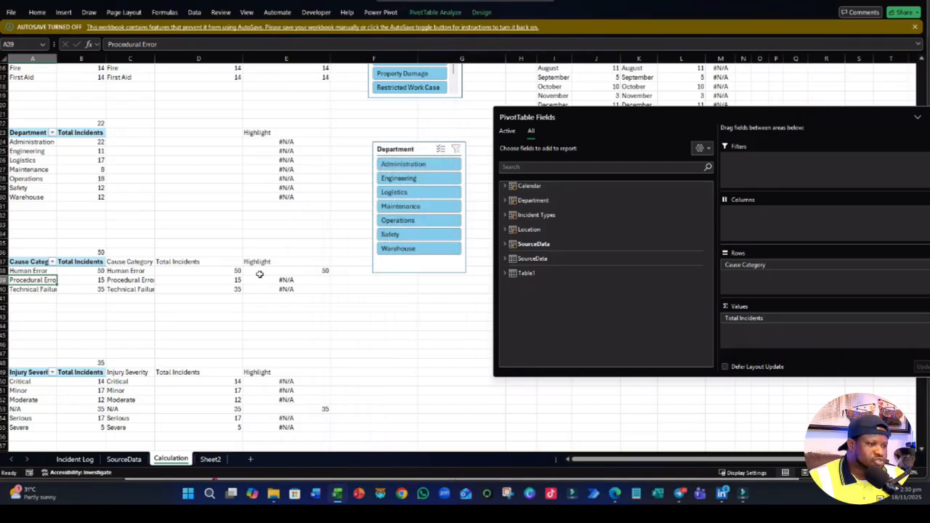
- Insert a Location slicer from the Location table for the location PivotTable on the Calculation sheet
{"action": "left_click", "coordinate": [339, 232]}
{"action": "scroll", "coordinate": [369, 266], "scroll_direction": "up", "scroll_amount": 5}
{"action": "scroll", "coordinate": [404, 228], "scroll_direction": "down", "scroll_amount": 12}
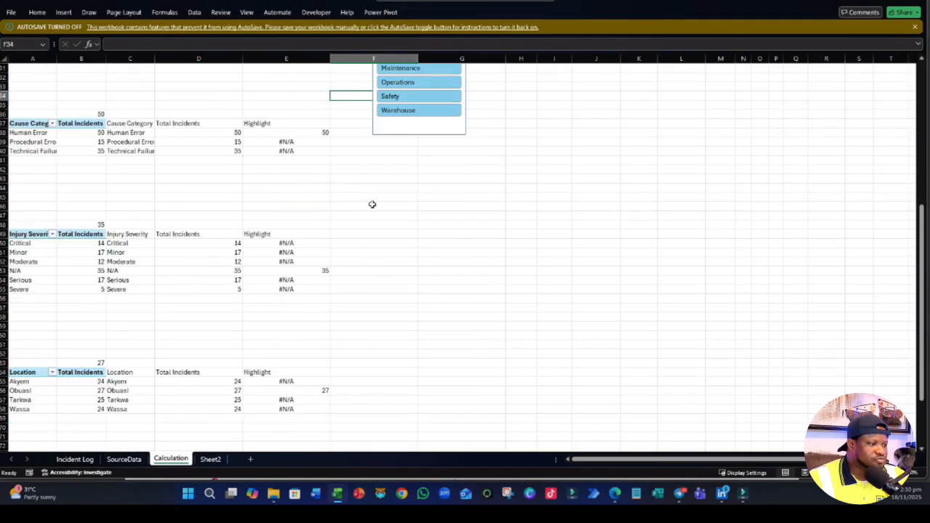
{"action": "left_click", "coordinate": [18, 342]}
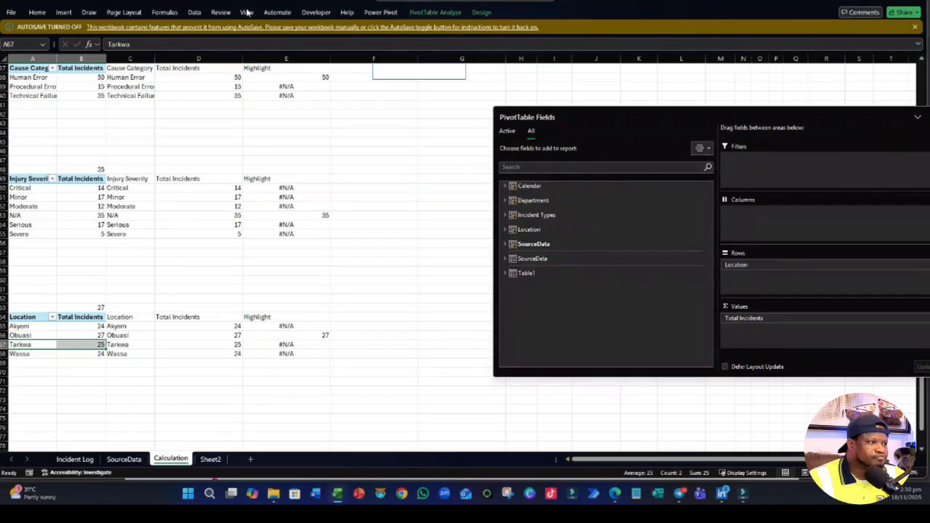
{"action": "left_click", "coordinate": [64, 12]}
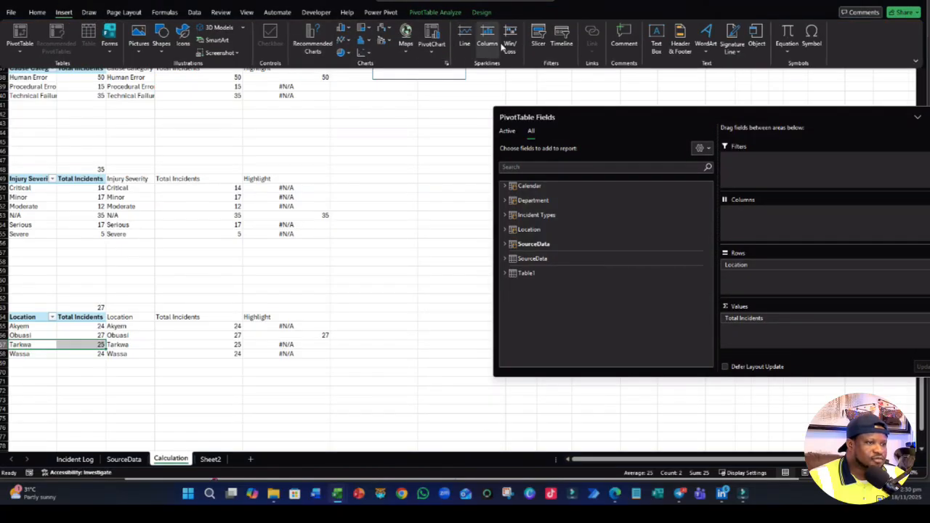
{"action": "left_click", "coordinate": [538, 33]}
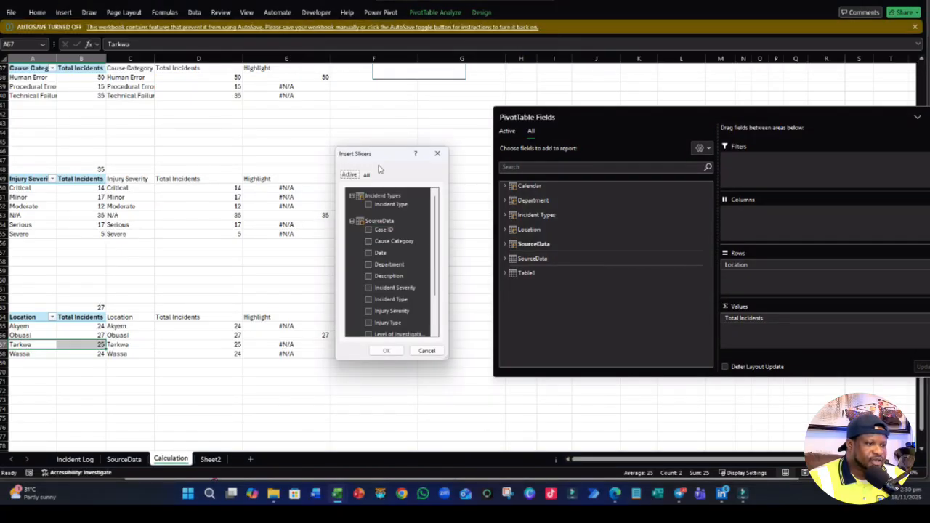
{"action": "left_click", "coordinate": [367, 174]}
{"action": "left_click_drag", "start_coordinate": [396, 153], "coordinate": [397, 66]}
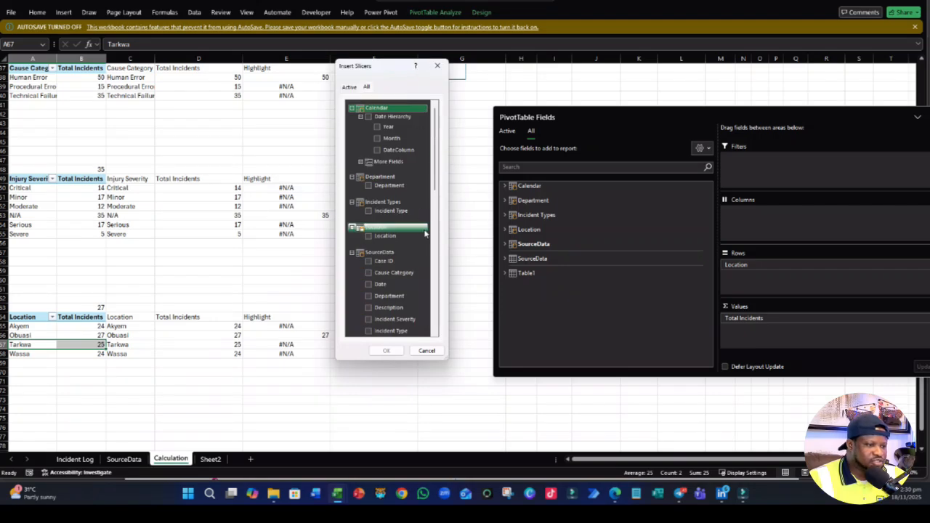
{"action": "left_click", "coordinate": [368, 236]}
{"action": "left_click", "coordinate": [386, 350]}
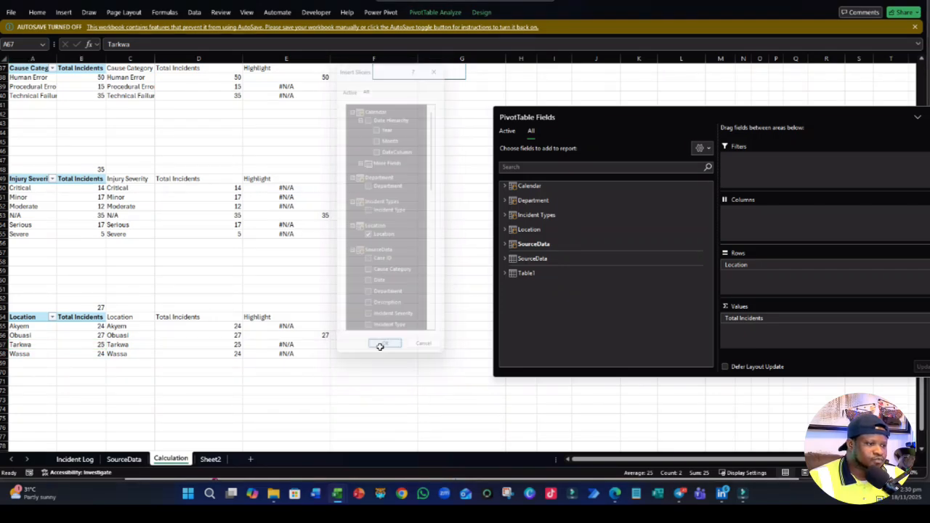
{"action": "left_click", "coordinate": [375, 217]}
- Delete the Incident Type slicer from the Calculation sheet
{"action": "scroll", "coordinate": [385, 225], "scroll_direction": "up", "scroll_amount": 11}
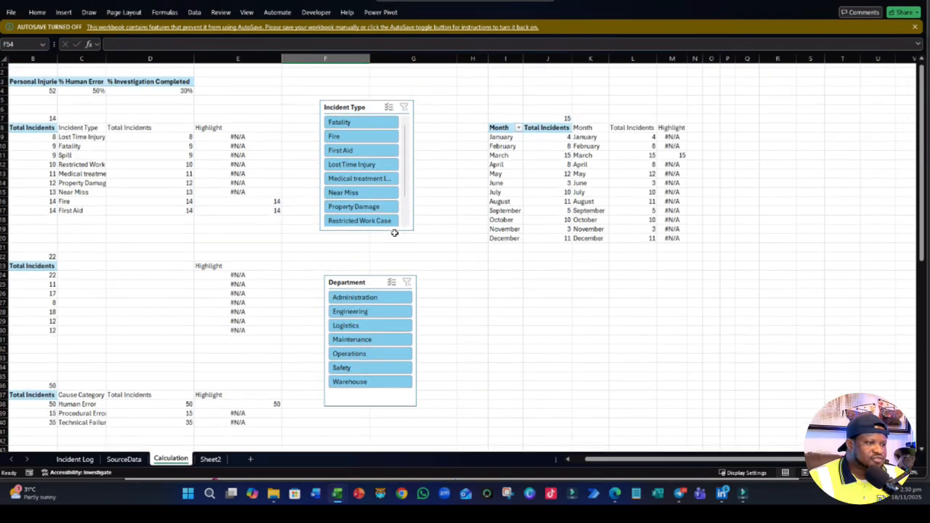
{"action": "left_click_drag", "start_coordinate": [345, 101], "coordinate": [346, 103]}
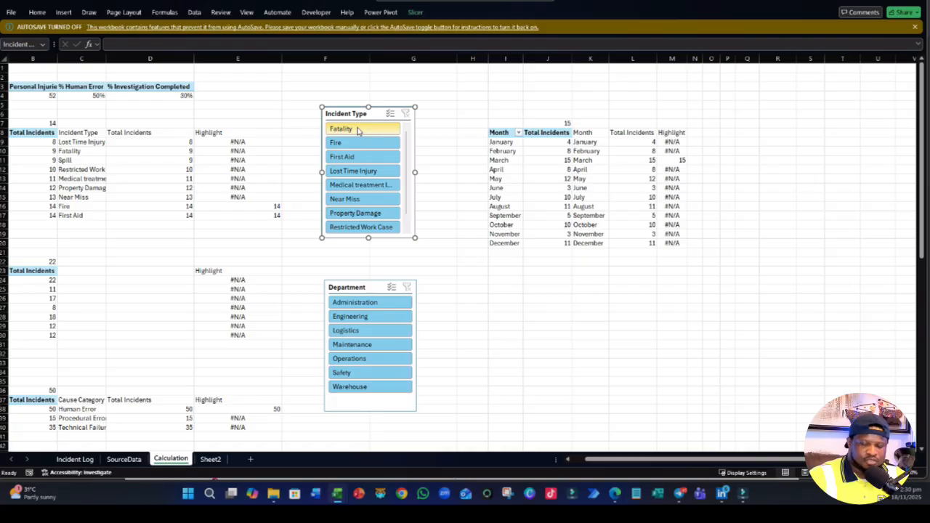
{"action": "key", "text": "Delete"}
- Insert an Incident Type slicer from the Incident Types table for the incident type PivotTable and place it around F4, above the Department slicer
{"action": "left_click", "coordinate": [52, 161]}
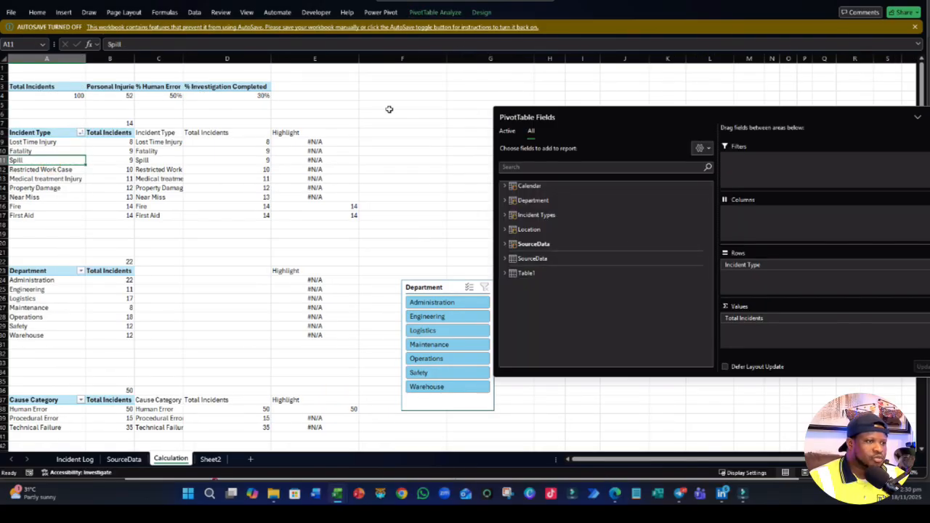
{"action": "left_click", "coordinate": [60, 14]}
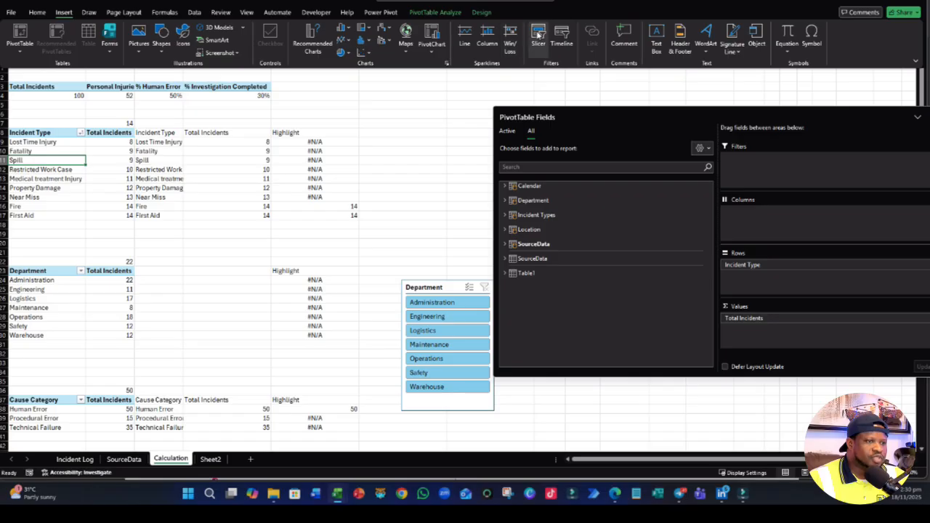
{"action": "left_click", "coordinate": [536, 37]}
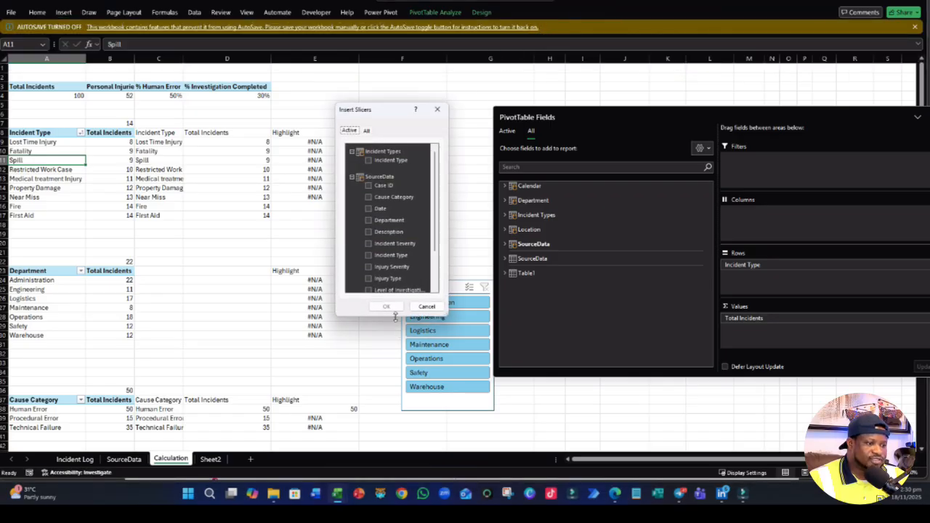
{"action": "left_click", "coordinate": [366, 130]}
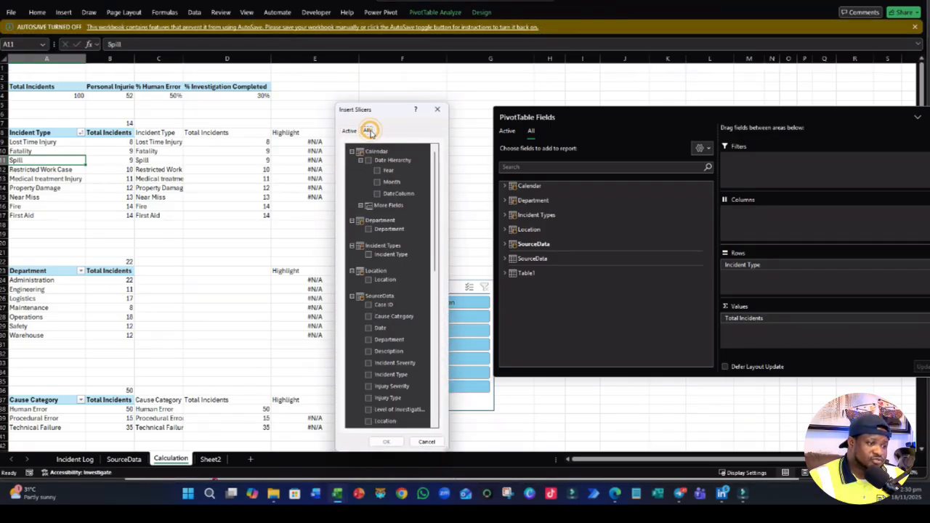
{"action": "left_click", "coordinate": [368, 254]}
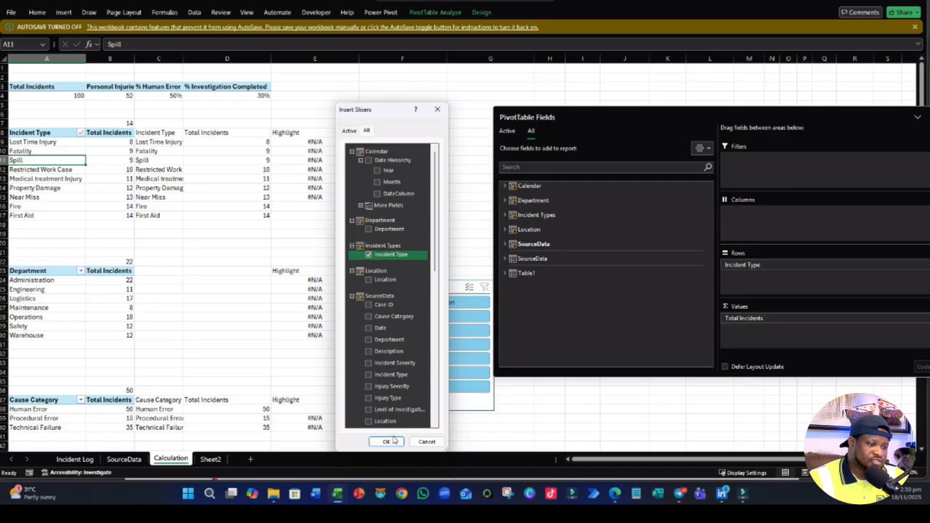
{"action": "left_click", "coordinate": [395, 443]}
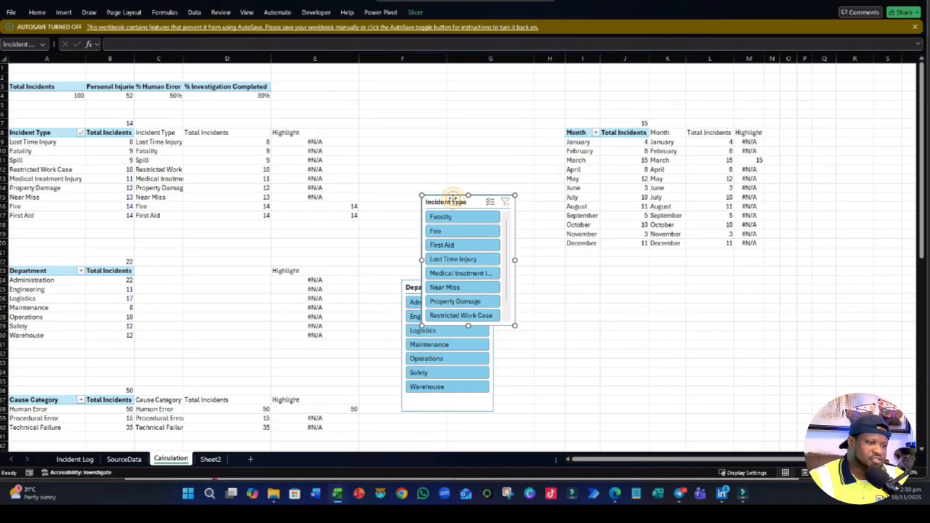
{"action": "left_click_drag", "start_coordinate": [455, 200], "coordinate": [424, 100]}
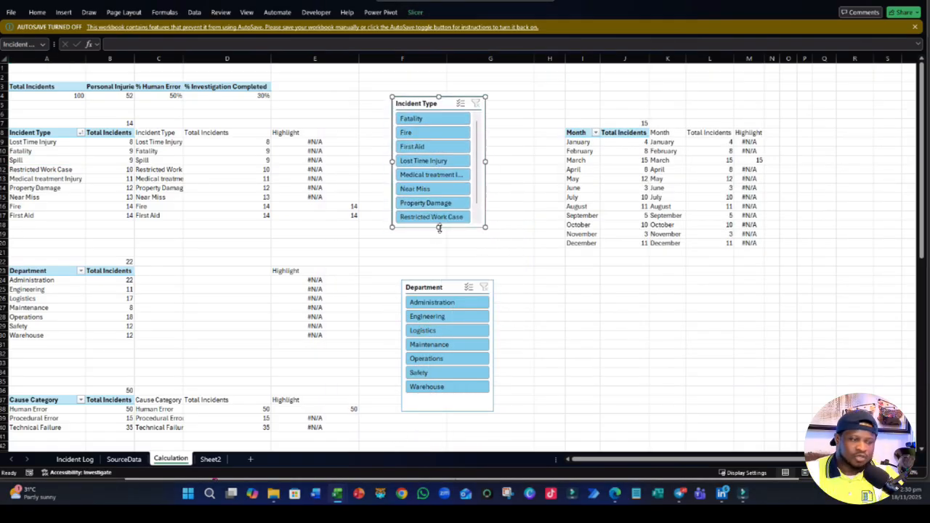
- Copy the Incident Type, Department and Location slicers together and paste them onto Sheet2
{"action": "left_click", "coordinate": [434, 287], "text": "ctrl"}
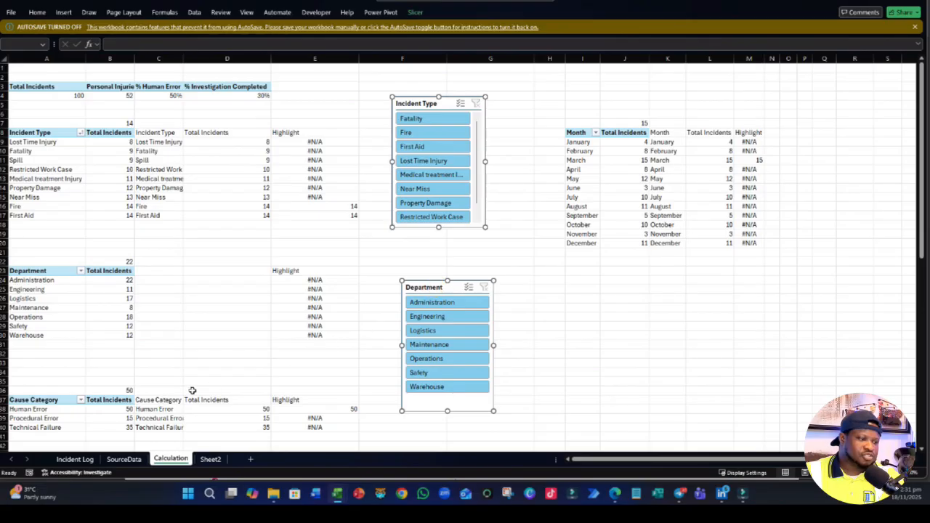
{"action": "scroll", "coordinate": [193, 390], "scroll_direction": "down", "scroll_amount": 6}
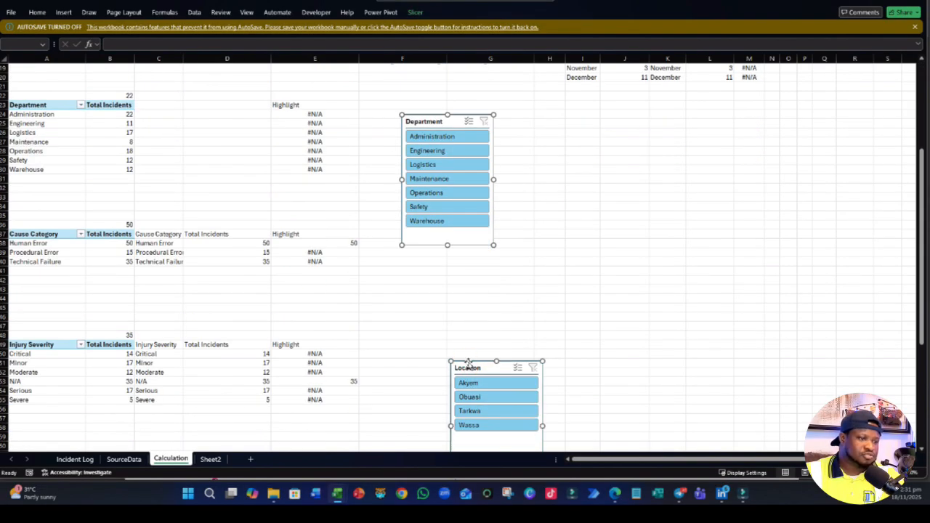
{"action": "scroll", "coordinate": [466, 367], "scroll_direction": "up", "scroll_amount": 6}
{"action": "key", "text": "ctrl+c"}
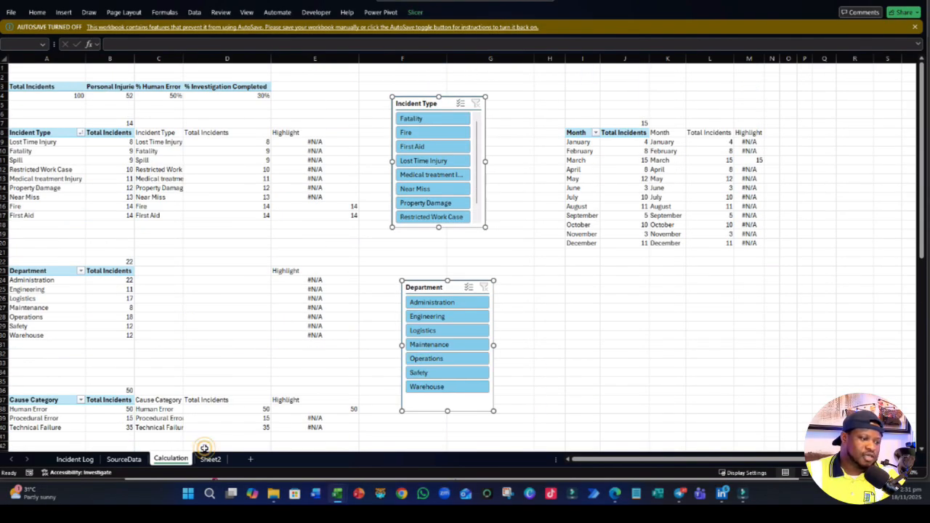
{"action": "left_click", "coordinate": [211, 460]}
{"action": "key", "text": "ctrl+v"}
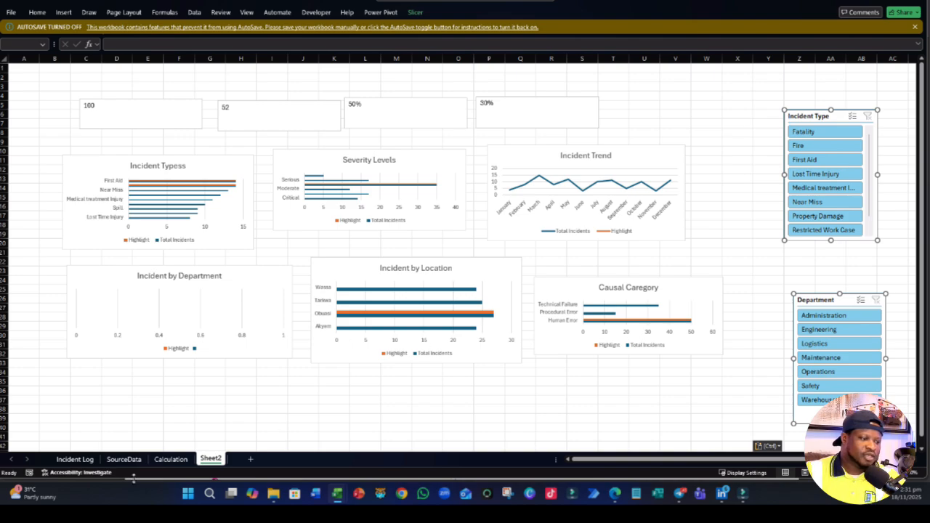
- Delete the Incident Type, Department and Location slicers from the Calculation sheet and return to Sheet2
{"action": "left_click", "coordinate": [171, 459]}
{"action": "left_click", "coordinate": [430, 104]}
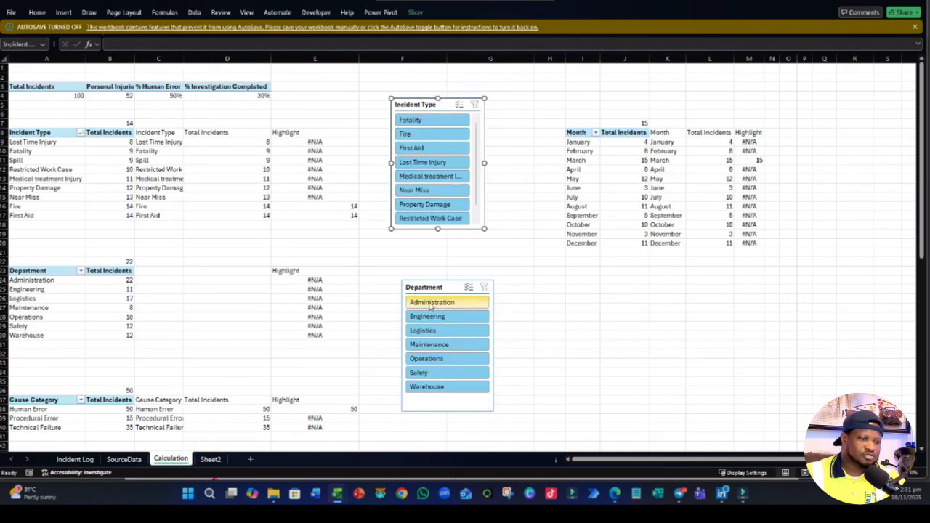
{"action": "left_click", "coordinate": [429, 288], "text": "ctrl"}
{"action": "scroll", "coordinate": [465, 349], "scroll_direction": "down", "scroll_amount": 5}
{"action": "left_click", "coordinate": [474, 395], "text": "ctrl"}
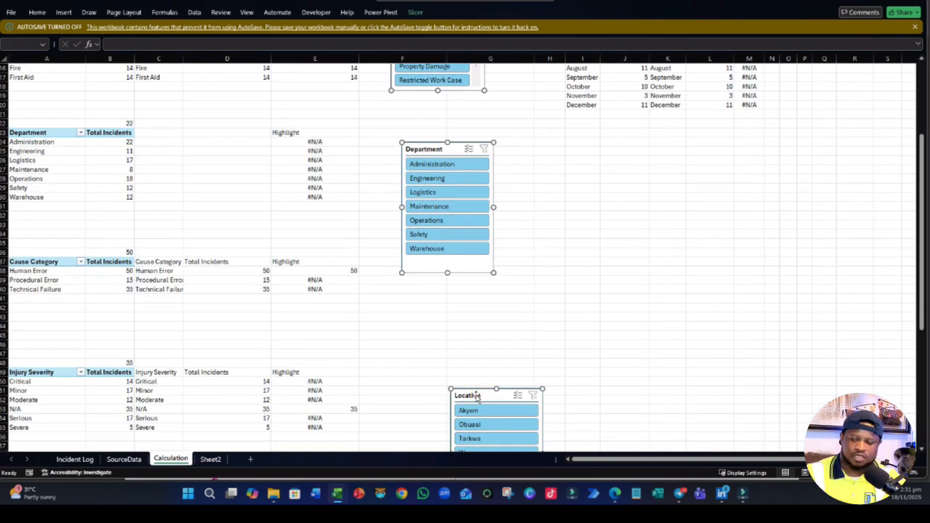
{"action": "key", "text": "Delete"}
{"action": "scroll", "coordinate": [479, 378], "scroll_direction": "up", "scroll_amount": 5}
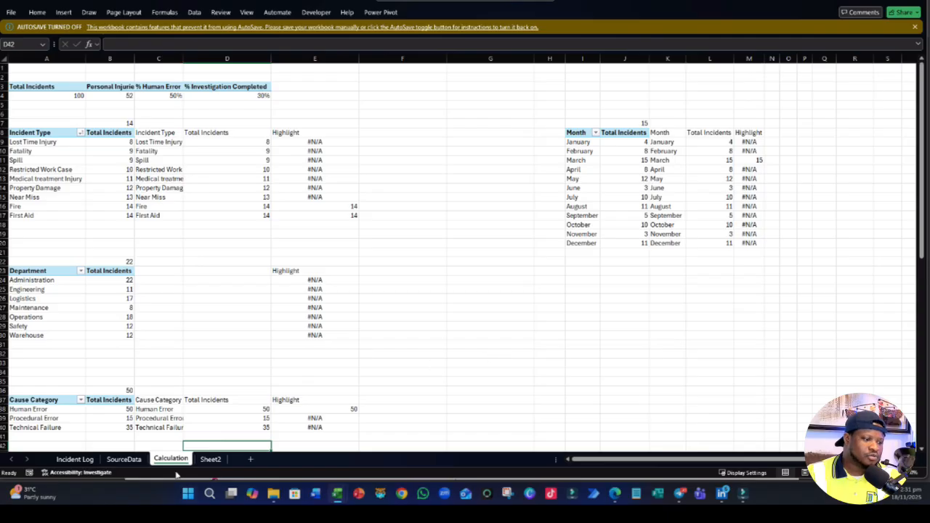
{"action": "left_click", "coordinate": [210, 459]}
{"action": "key", "text": "ctrl+v"}
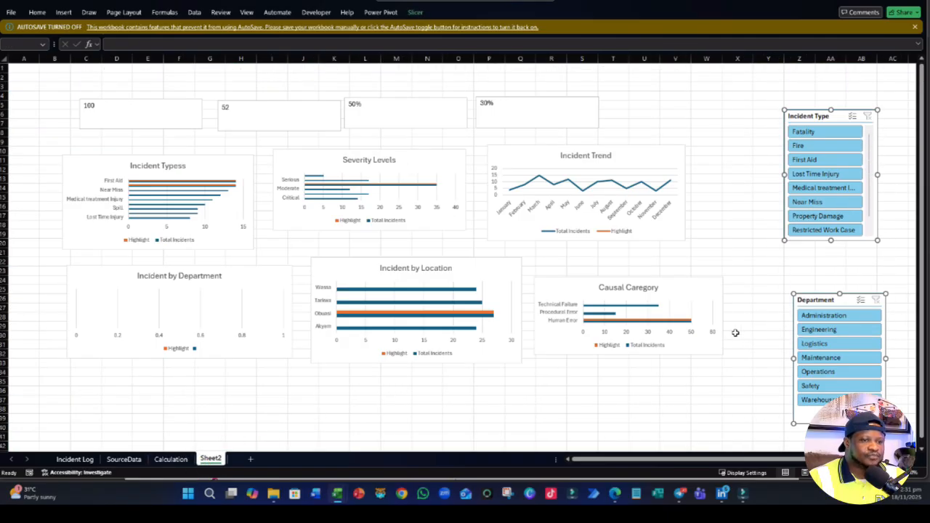
- Move the pasted slicers together from the far side of Sheet2 to columns A–D, keeping the Incident Type slicer above the Department slicer
{"action": "left_click_drag", "start_coordinate": [801, 116], "coordinate": [33, 101]}
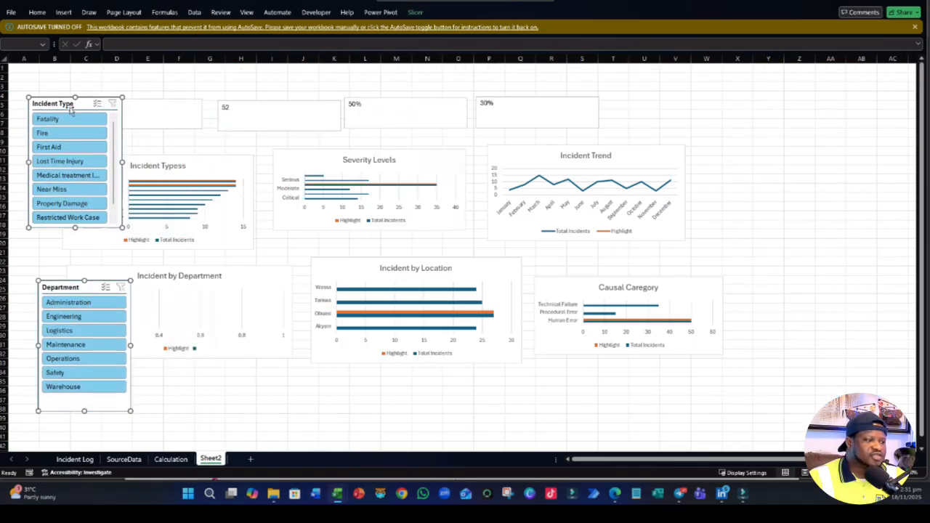
{"action": "scroll", "coordinate": [454, 242], "scroll_direction": "down", "scroll_amount": 5}
{"action": "scroll", "coordinate": [465, 247], "scroll_direction": "up", "scroll_amount": 5}
{"action": "left_click", "coordinate": [218, 409]}
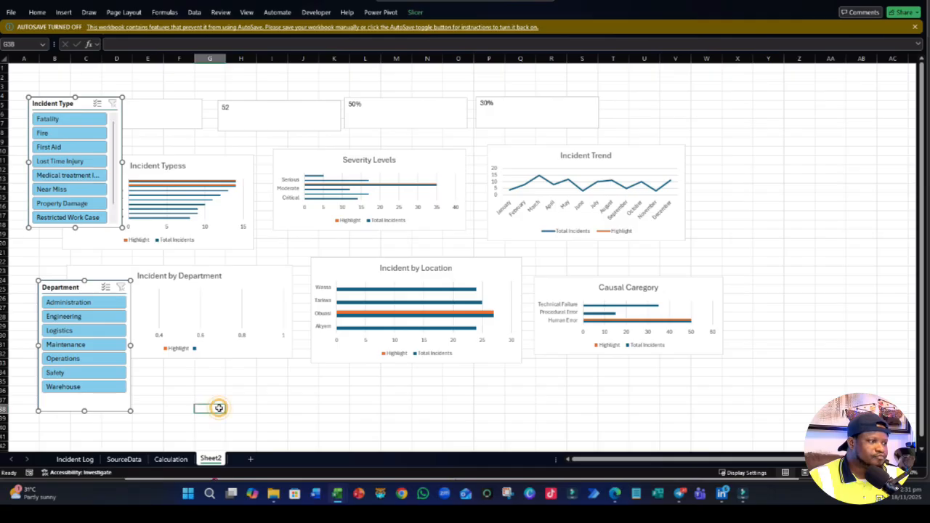
- Place the Incident Type slicer at about cell A4 and narrow it so that it ends within column C
{"action": "left_click_drag", "start_coordinate": [35, 100], "coordinate": [18, 94]}
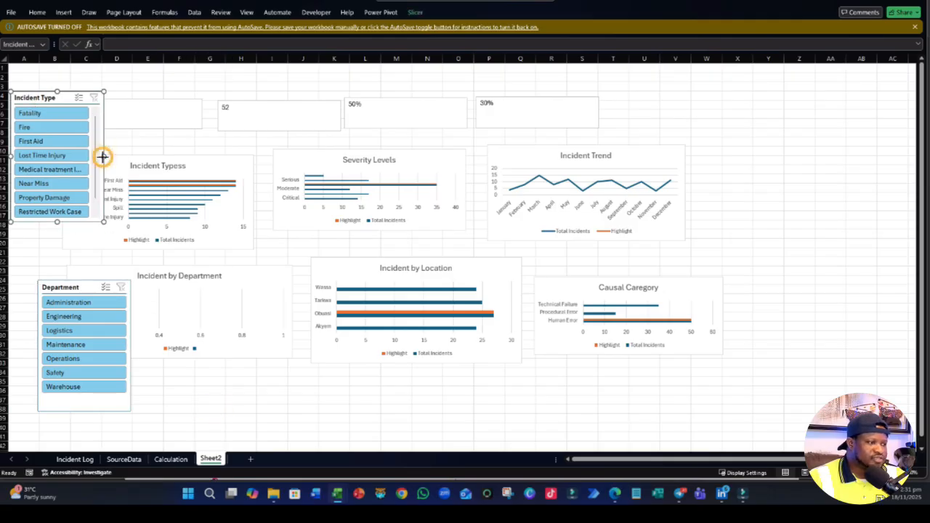
{"action": "left_click_drag", "start_coordinate": [102, 157], "coordinate": [64, 157]}
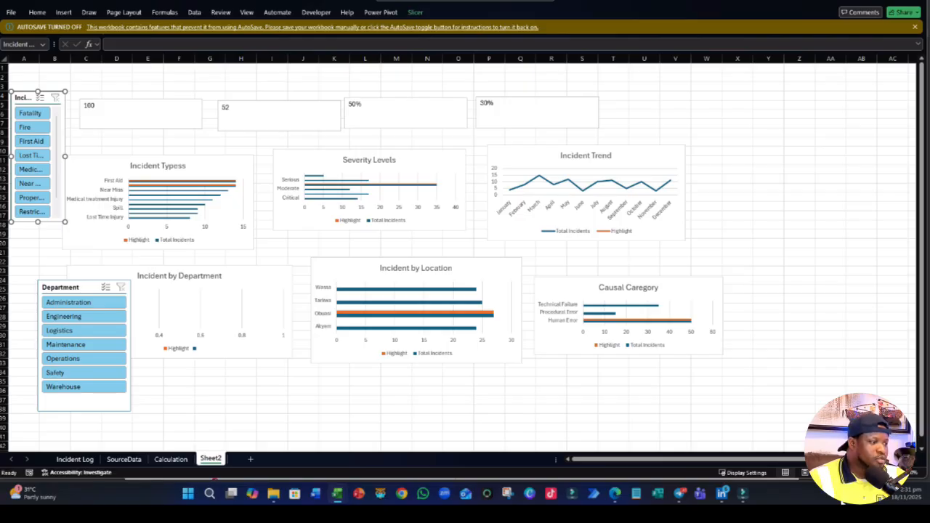
{"action": "left_click_drag", "start_coordinate": [64, 156], "coordinate": [91, 157]}
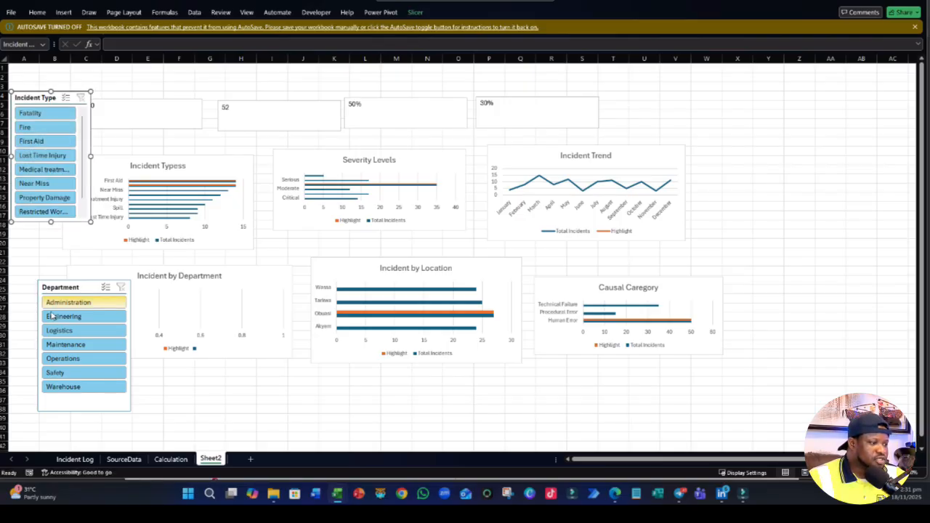
- Stack the Department slicer directly below the Incident Type slicer and the Location slicer below Department, starting in column A
{"action": "left_click", "coordinate": [66, 285]}
{"action": "left_click_drag", "start_coordinate": [66, 283], "coordinate": [37, 235]}
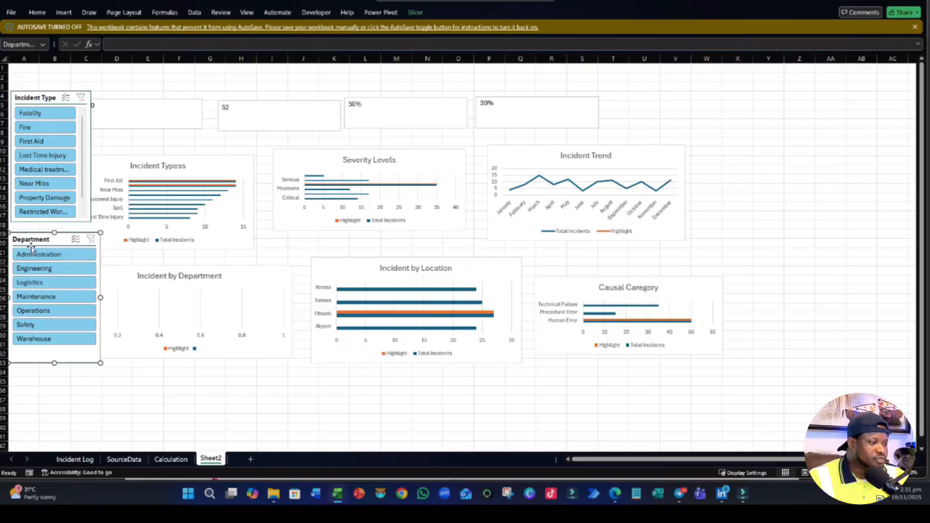
{"action": "left_click", "coordinate": [117, 385]}
{"action": "scroll", "coordinate": [129, 388], "scroll_direction": "down", "scroll_amount": 3}
{"action": "left_click_drag", "start_coordinate": [129, 390], "coordinate": [55, 244]}
{"action": "left_click", "coordinate": [199, 298]}
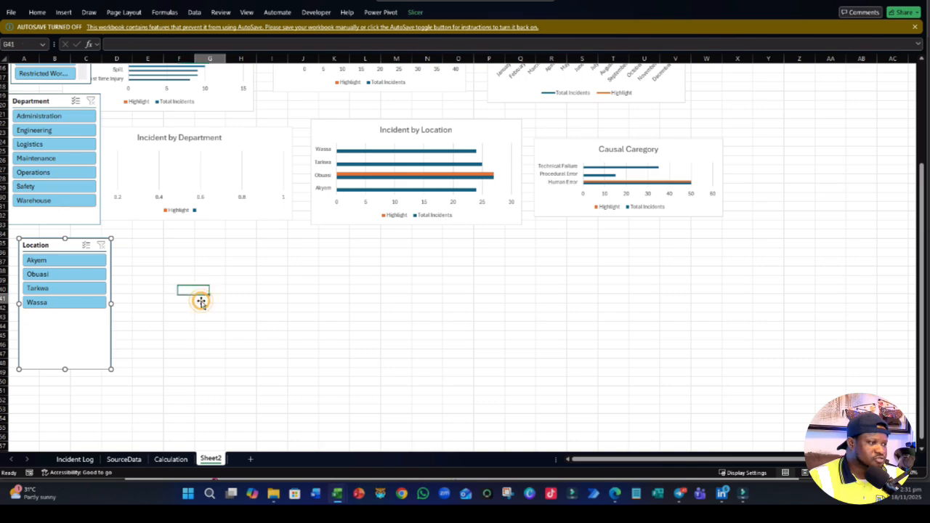
- Select the Incident Type slicer and open its available commands
{"action": "scroll", "coordinate": [199, 312], "scroll_direction": "up", "scroll_amount": 3}
{"action": "right_click", "coordinate": [48, 102]}
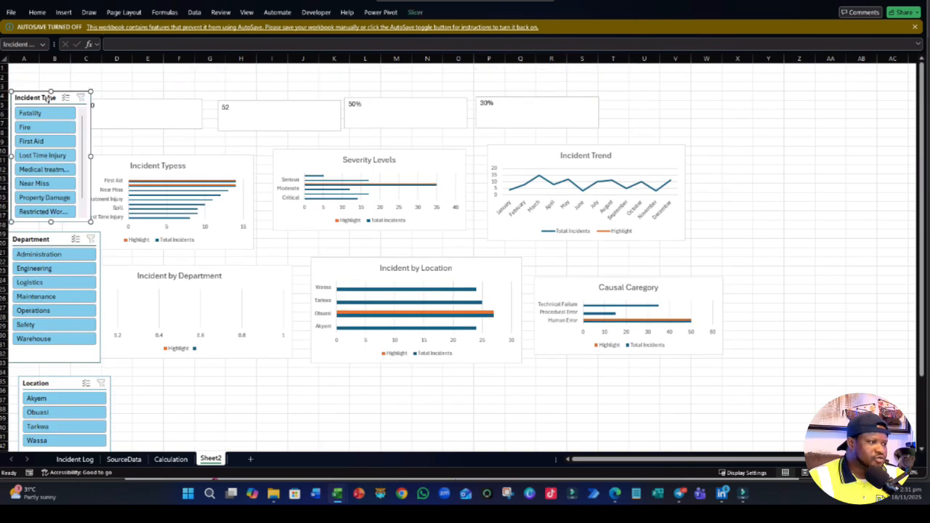
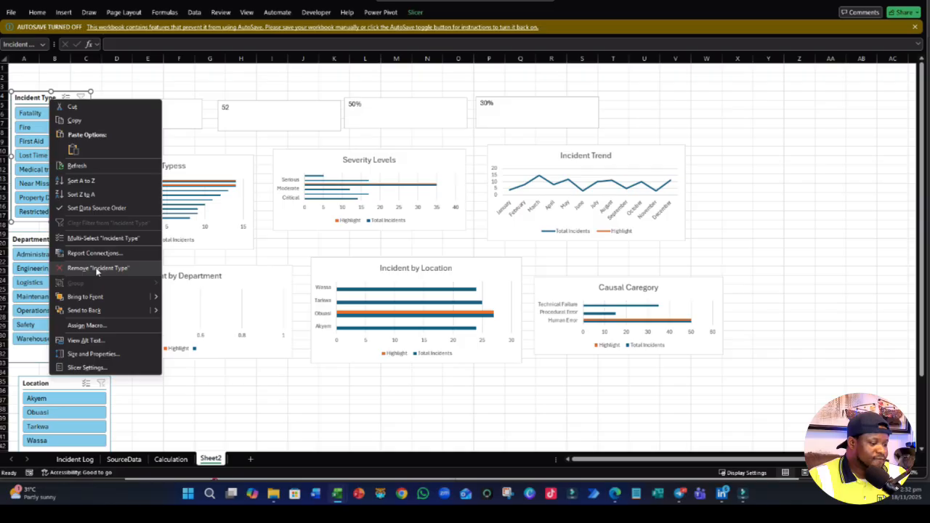
- Connect the Incident Type slicer to PivotTable1 through PivotTable7 on the Calculation sheet via its report connections
{"action": "left_click", "coordinate": [95, 253]}
{"action": "left_click_drag", "start_coordinate": [98, 221], "coordinate": [98, 68]}
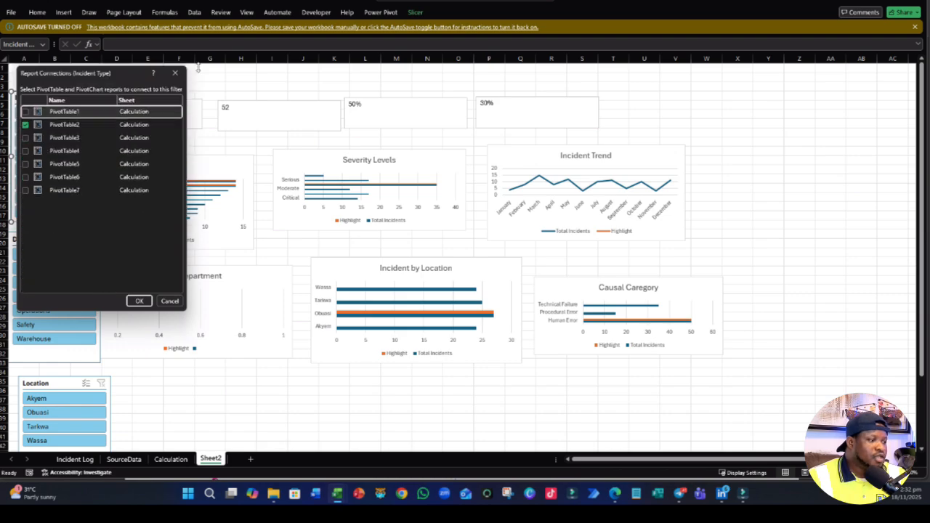
{"action": "left_click", "coordinate": [25, 112]}
{"action": "left_click", "coordinate": [26, 138]}
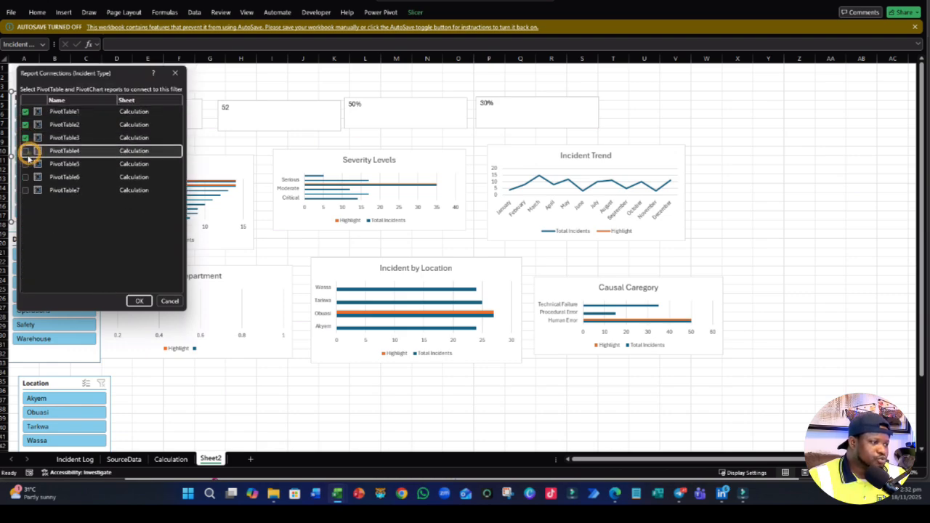
{"action": "left_click", "coordinate": [25, 164]}
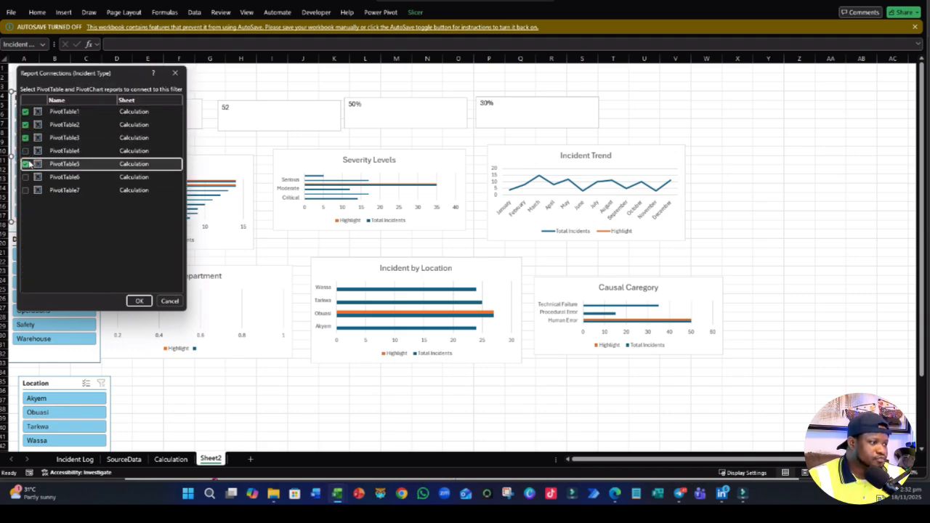
{"action": "left_click", "coordinate": [26, 150]}
{"action": "left_click", "coordinate": [26, 176]}
{"action": "left_click", "coordinate": [26, 190]}
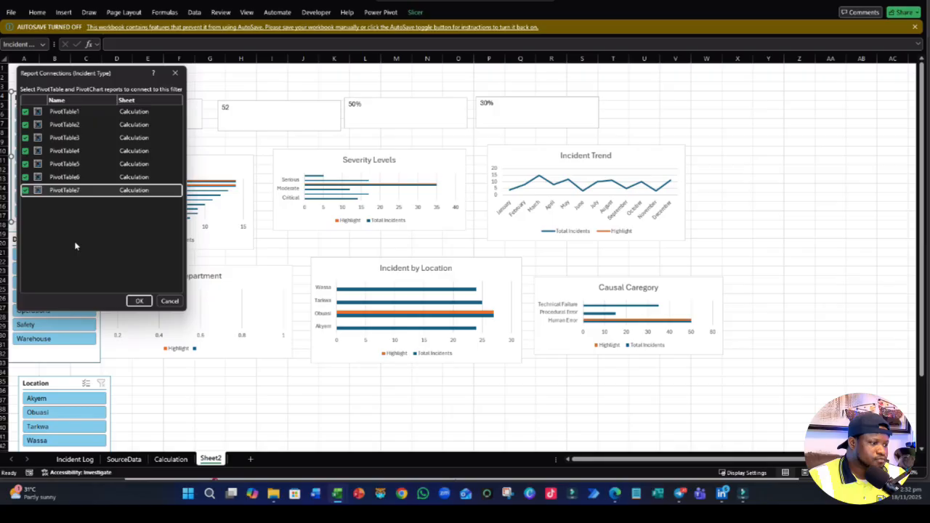
{"action": "left_click", "coordinate": [139, 301]}
- Connect the Department slicer to all seven pivot tables on the Calculation sheet via its report connections
{"action": "left_click", "coordinate": [34, 239]}
{"action": "right_click", "coordinate": [34, 240]}
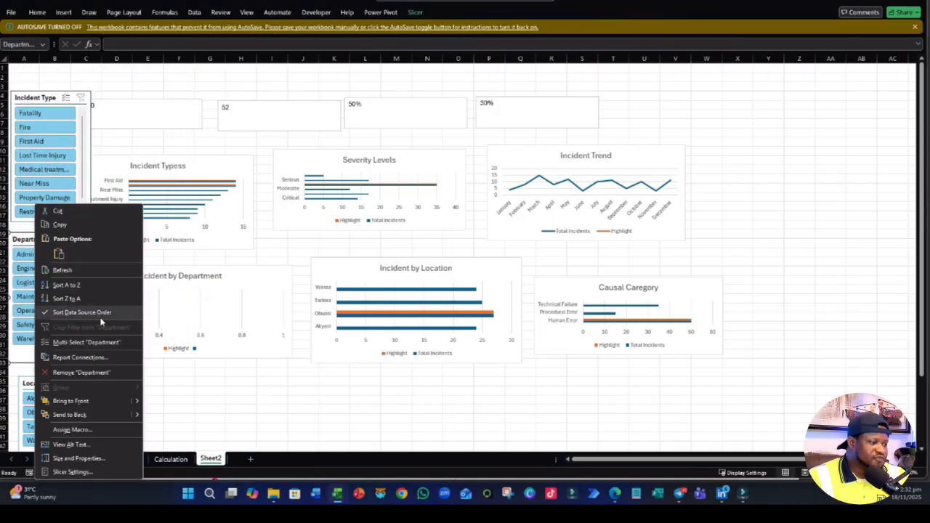
{"action": "left_click", "coordinate": [72, 357]}
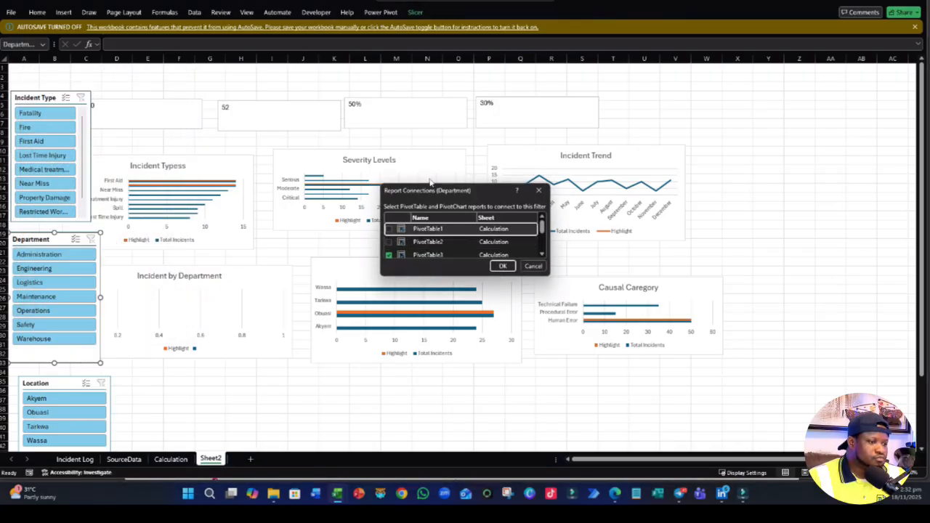
{"action": "left_click_drag", "start_coordinate": [428, 185], "coordinate": [429, 132]}
{"action": "left_click", "coordinate": [389, 175]}
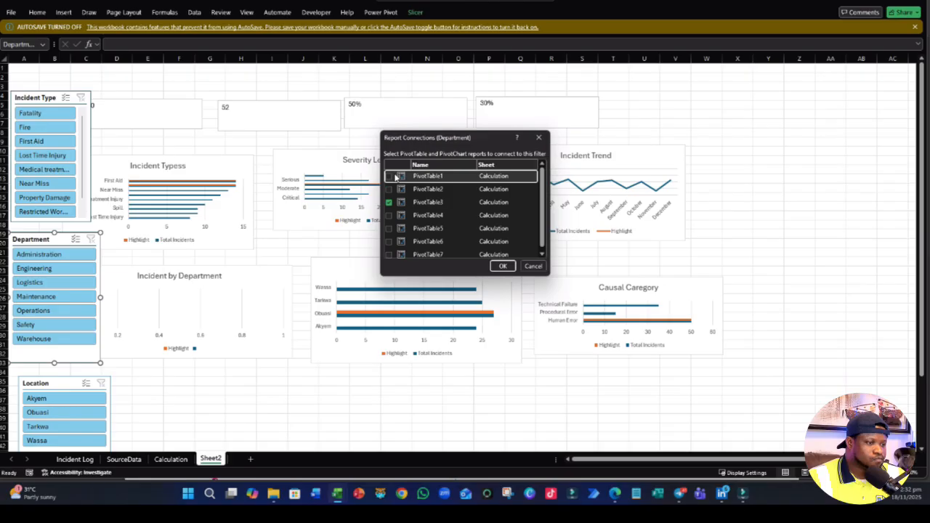
{"action": "left_click", "coordinate": [389, 189]}
{"action": "left_click", "coordinate": [388, 215]}
{"action": "left_click", "coordinate": [388, 229]}
{"action": "left_click", "coordinate": [389, 241]}
{"action": "left_click", "coordinate": [389, 253]}
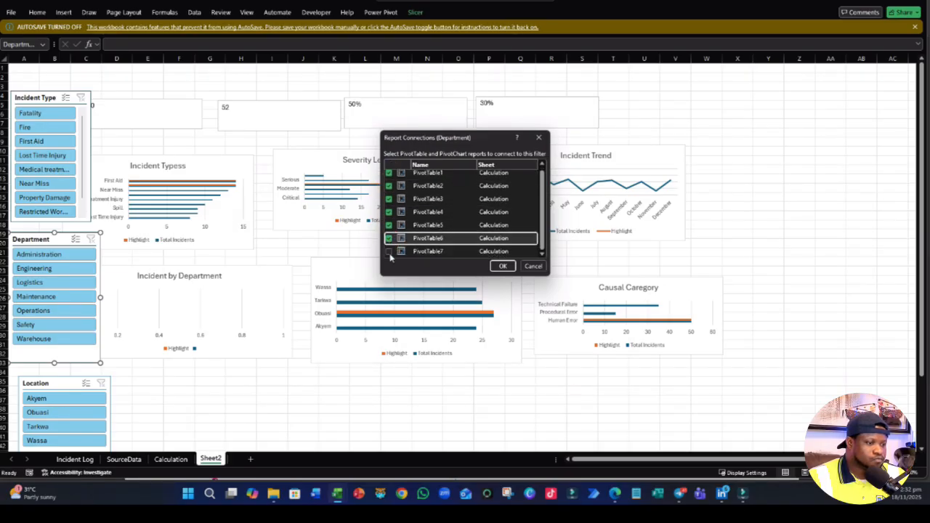
{"action": "left_click", "coordinate": [502, 265]}
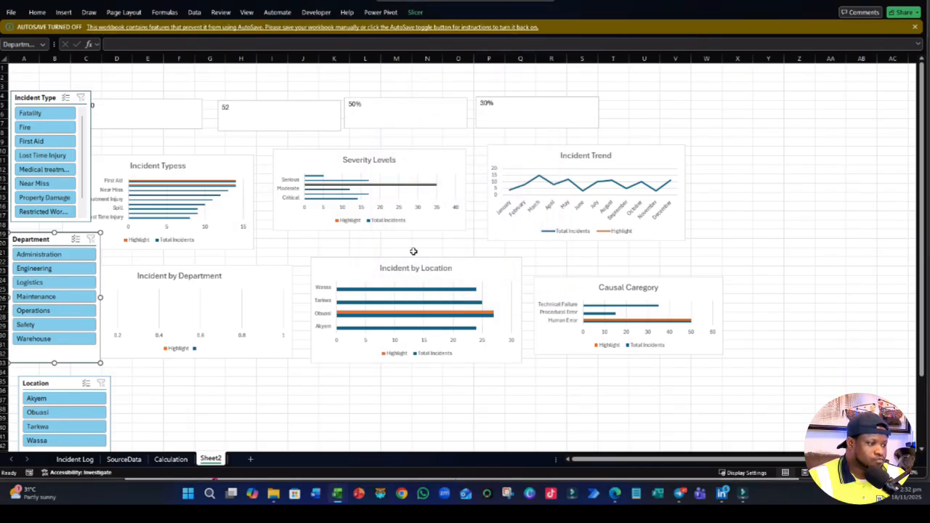
- Connect the Location slicer to all seven pivot tables on the Calculation sheet via its report connections
{"action": "right_click", "coordinate": [54, 392]}
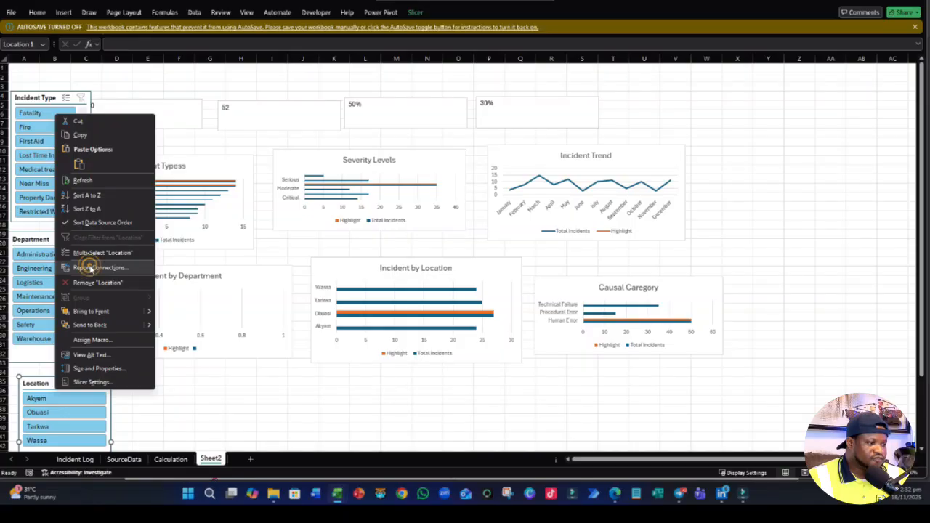
{"action": "left_click", "coordinate": [90, 268]}
{"action": "left_click_drag", "start_coordinate": [93, 234], "coordinate": [93, 103]}
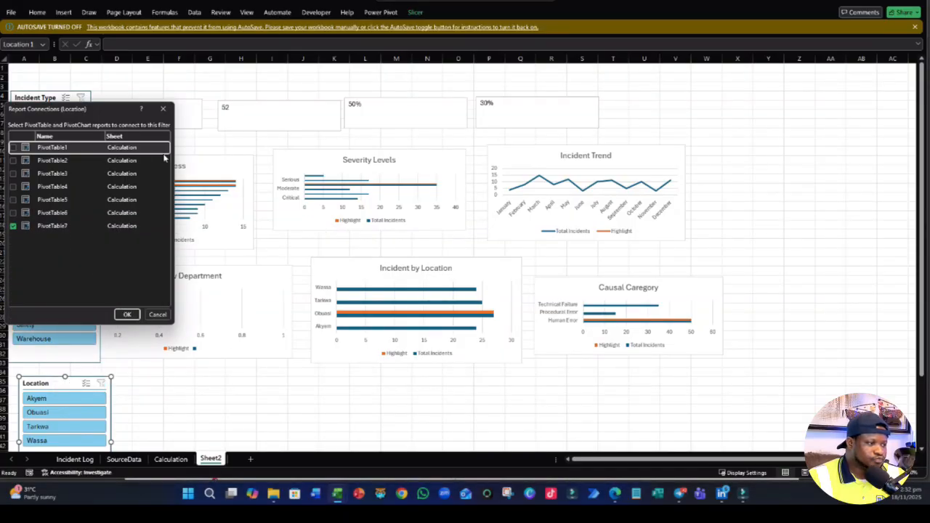
{"action": "left_click", "coordinate": [13, 146]}
{"action": "left_click", "coordinate": [13, 160]}
{"action": "left_click", "coordinate": [13, 172]}
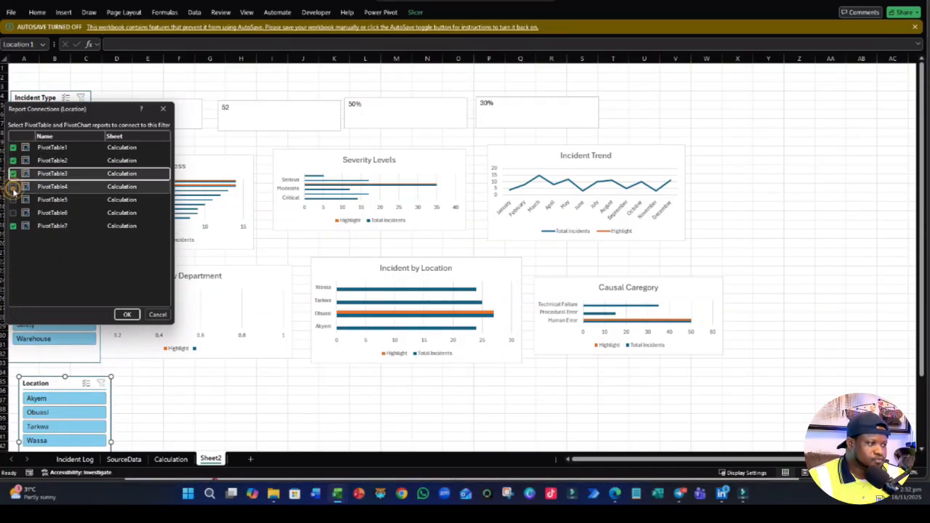
{"action": "left_click", "coordinate": [13, 186]}
{"action": "left_click", "coordinate": [13, 199]}
{"action": "left_click", "coordinate": [13, 212]}
{"action": "left_click", "coordinate": [127, 315]}
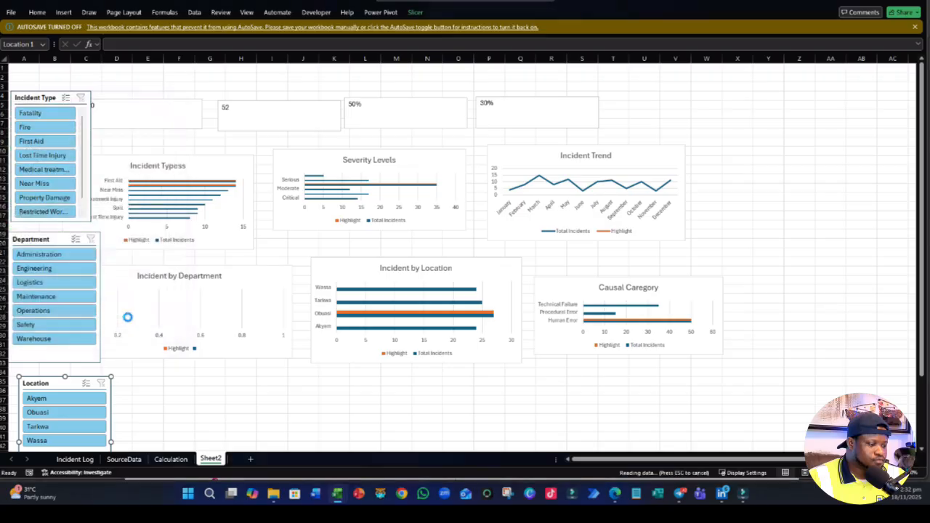
- Test the dashboard by filtering to Fatality, Lost Time Injury and the Maintenance department, clearing each slicer's filter after its test
{"action": "left_click", "coordinate": [34, 114]}
{"action": "left_click", "coordinate": [42, 155]}
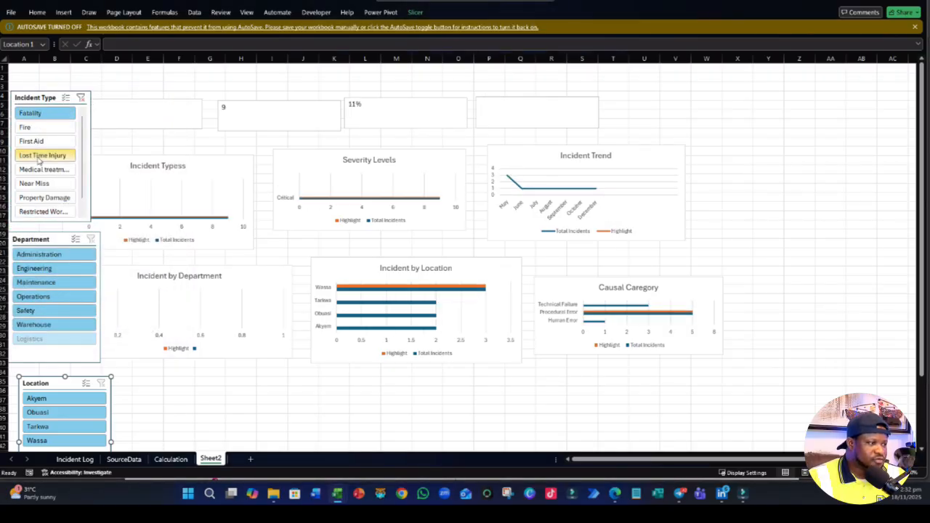
{"action": "left_click", "coordinate": [81, 98]}
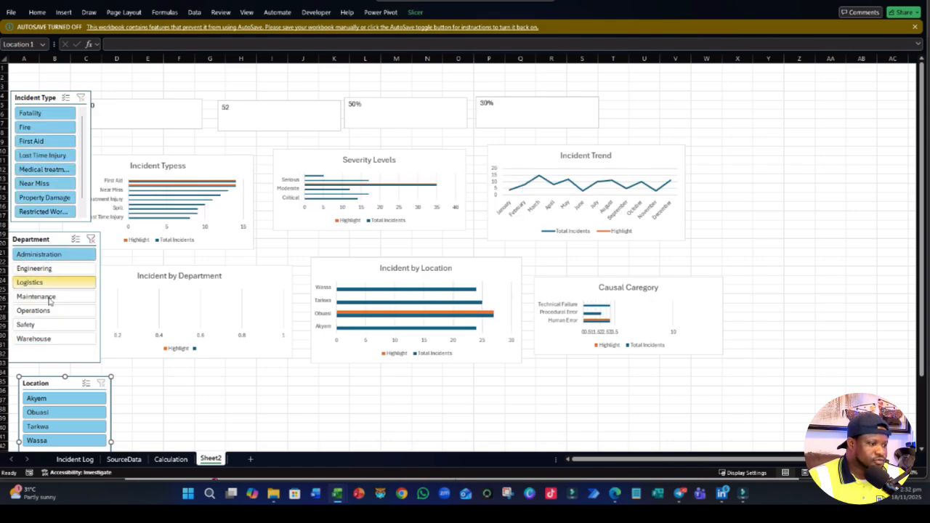
{"action": "left_click", "coordinate": [46, 298]}
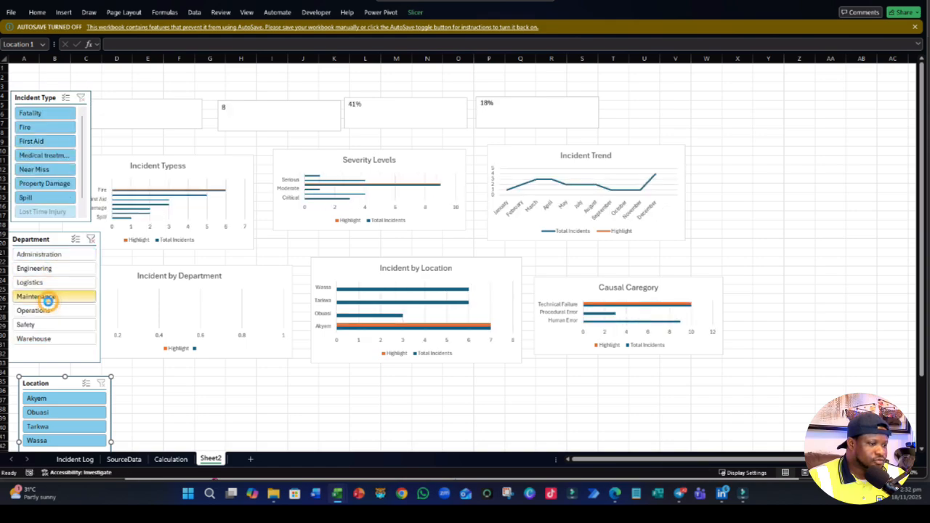
{"action": "left_click", "coordinate": [90, 239]}
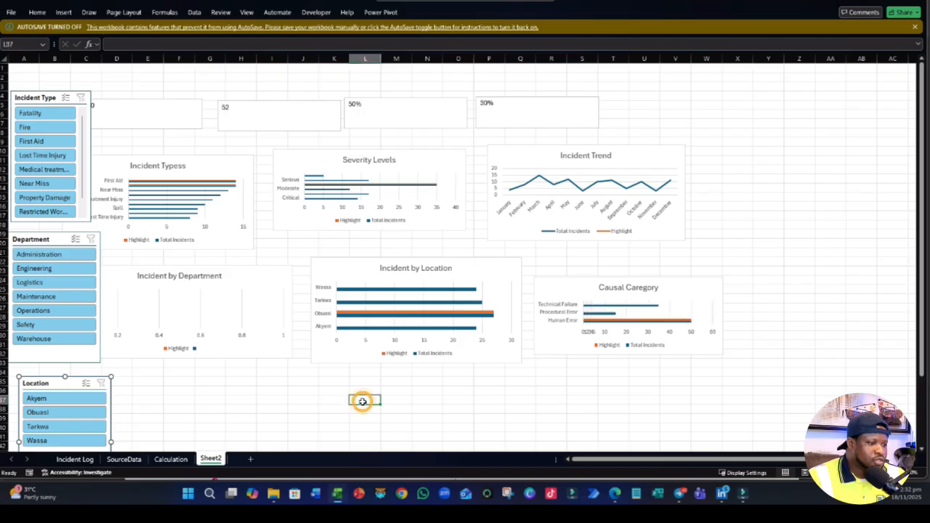
- Extend the Incident by Department chart down to about row 39, and undo the trial move past the other charts
{"action": "left_click_drag", "start_coordinate": [183, 359], "coordinate": [180, 419]}
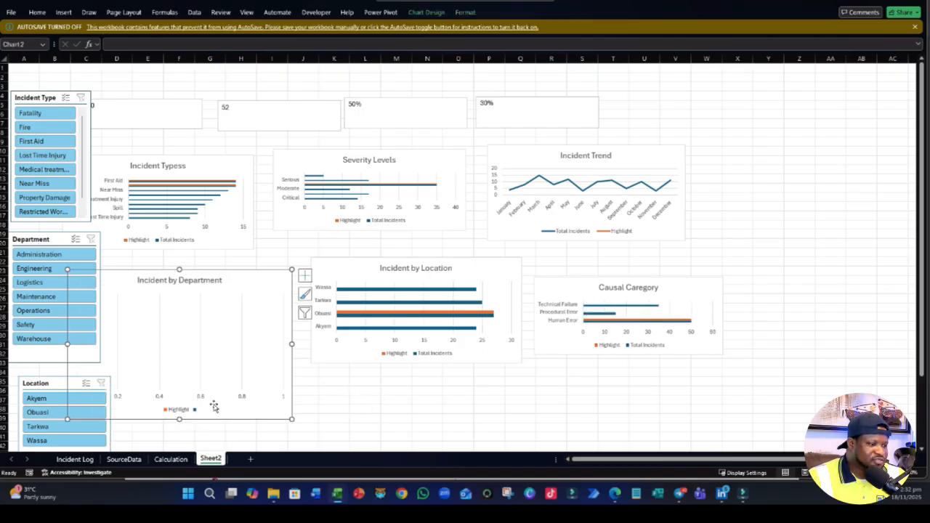
{"action": "left_click_drag", "start_coordinate": [288, 360], "coordinate": [917, 257]}
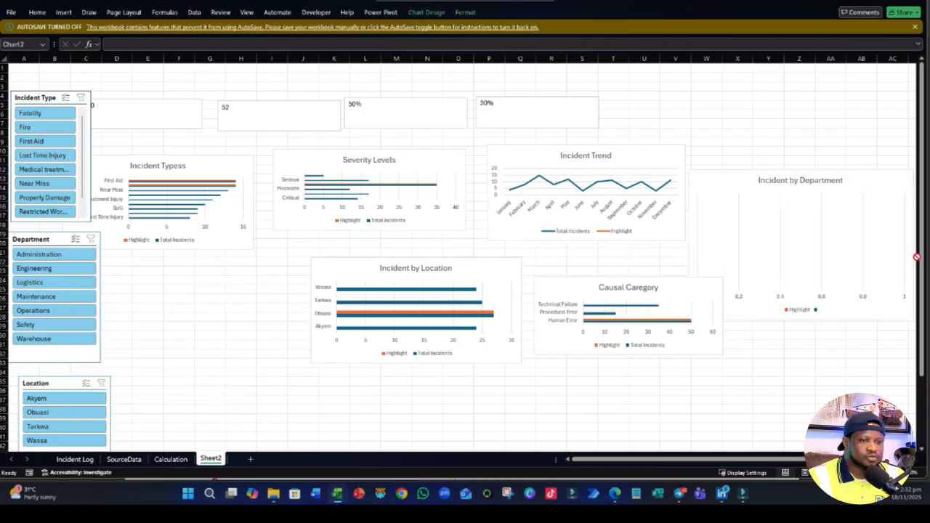
{"action": "key", "text": "ctrl+z"}
{"action": "left_click", "coordinate": [363, 390]}
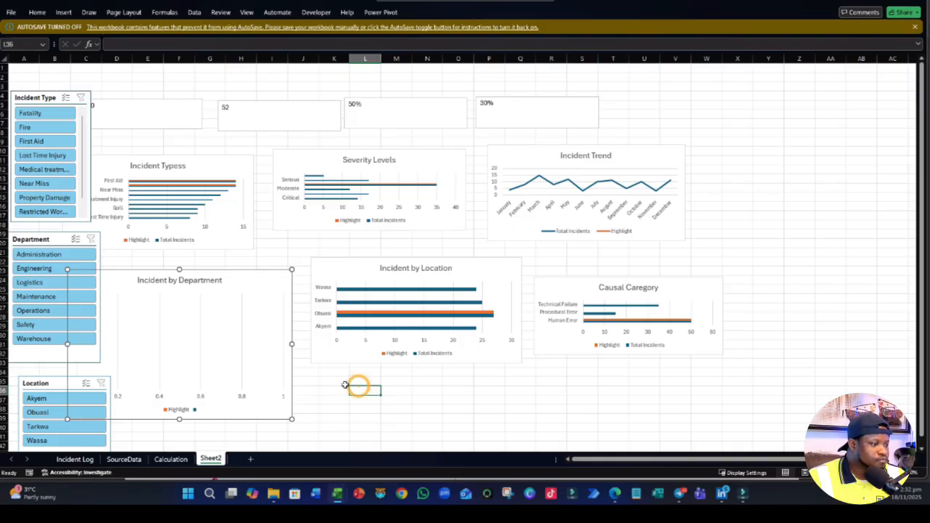
- Test the dashboard with the Fire incident type and the Tarkwa location, clearing each slicer's filter after its test
{"action": "left_click", "coordinate": [56, 125]}
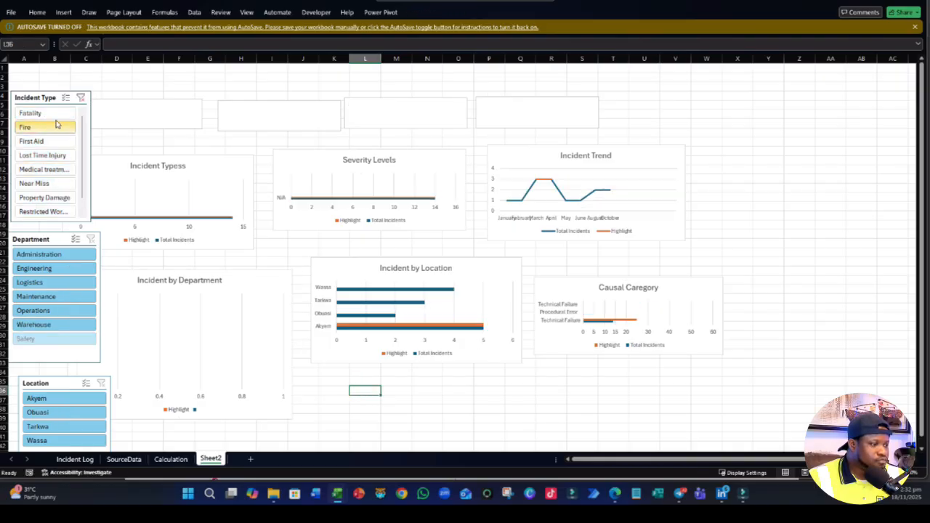
{"action": "left_click", "coordinate": [80, 98]}
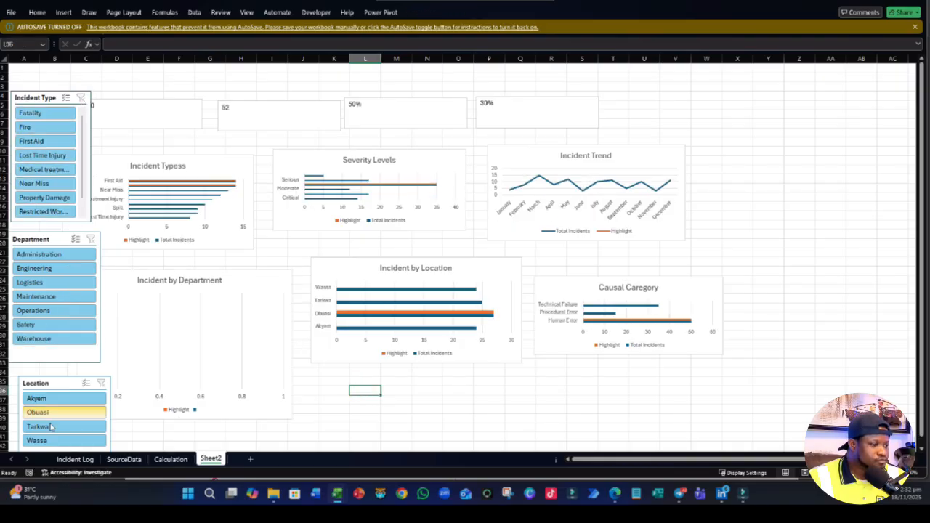
{"action": "scroll", "coordinate": [66, 348], "scroll_direction": "down", "scroll_amount": 3}
{"action": "left_click", "coordinate": [46, 285]}
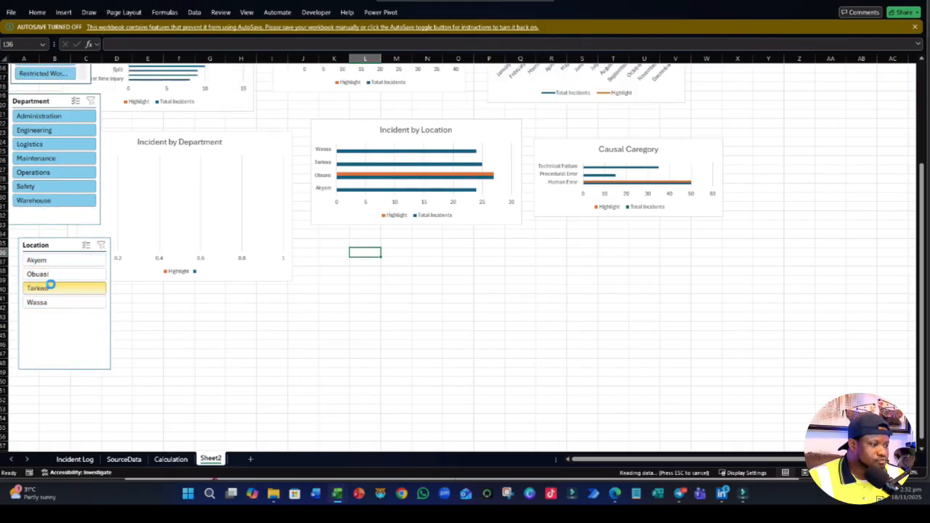
{"action": "left_click", "coordinate": [101, 245]}
{"action": "scroll", "coordinate": [253, 357], "scroll_direction": "up", "scroll_amount": 2}
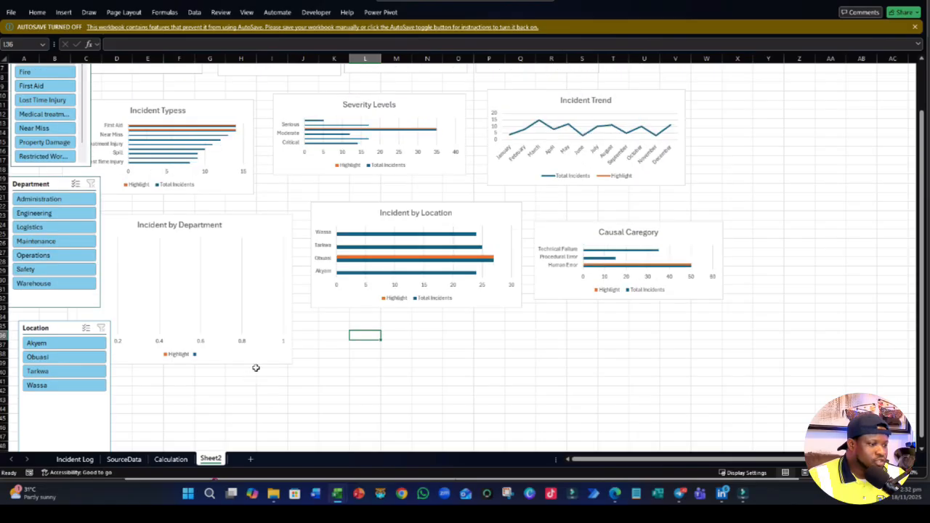
- Copy the TRIMRANGE formula text from cell C8 on the Calculation sheet
{"action": "left_click_drag", "start_coordinate": [256, 367], "coordinate": [363, 357]}
{"action": "left_click", "coordinate": [175, 460]}
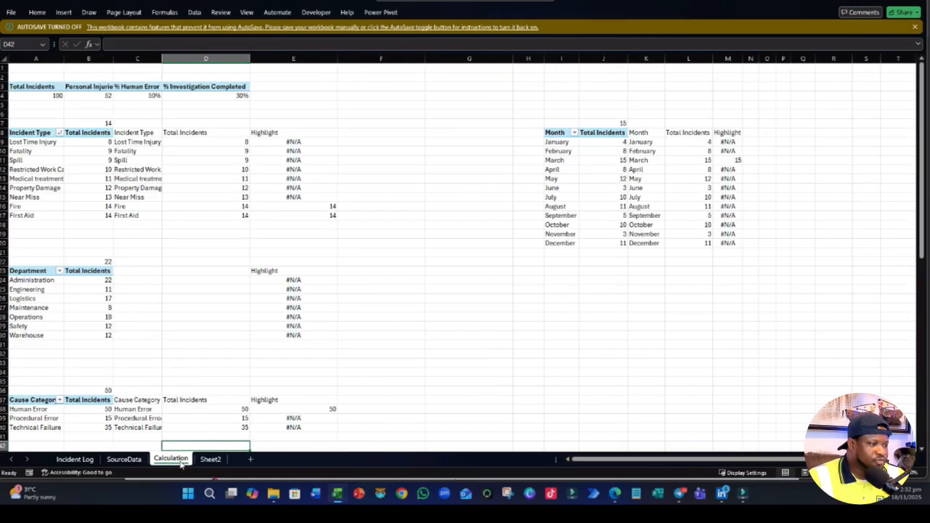
{"action": "scroll", "coordinate": [127, 353], "scroll_direction": "down", "scroll_amount": 4}
{"action": "scroll", "coordinate": [126, 324], "scroll_direction": "up", "scroll_amount": 3}
{"action": "left_click", "coordinate": [227, 255]}
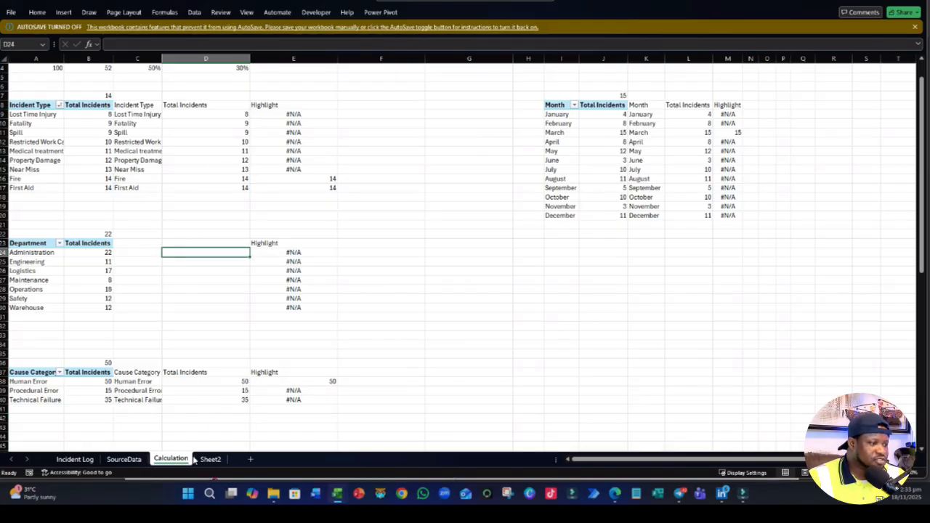
{"action": "left_click", "coordinate": [135, 106]}
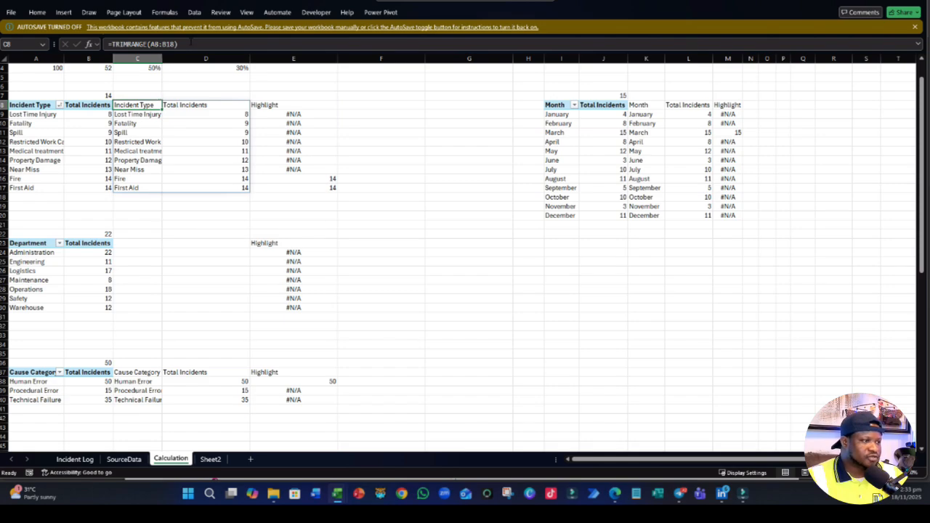
{"action": "left_click_drag", "start_coordinate": [191, 43], "coordinate": [60, 42]}
{"action": "key", "text": "ctrl+c"}
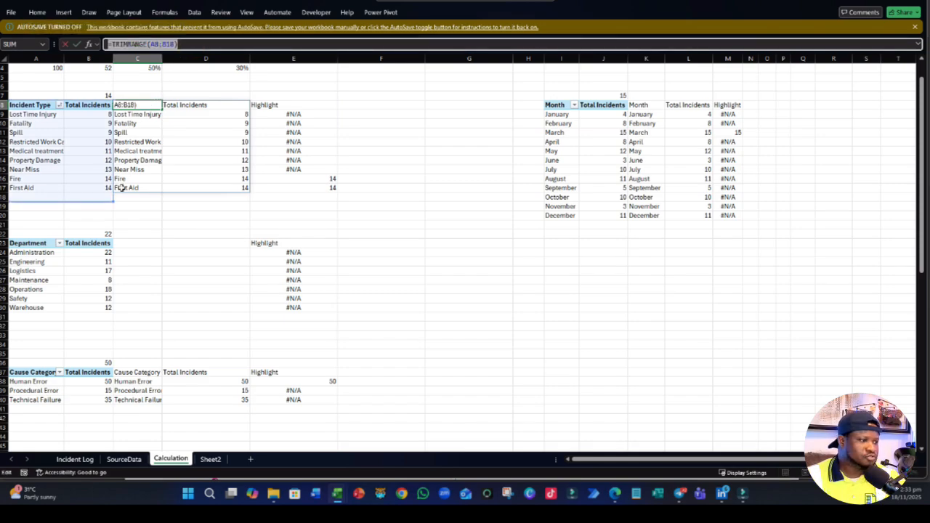
{"action": "type", "text": "="}
{"action": "left_click", "coordinate": [134, 242]}
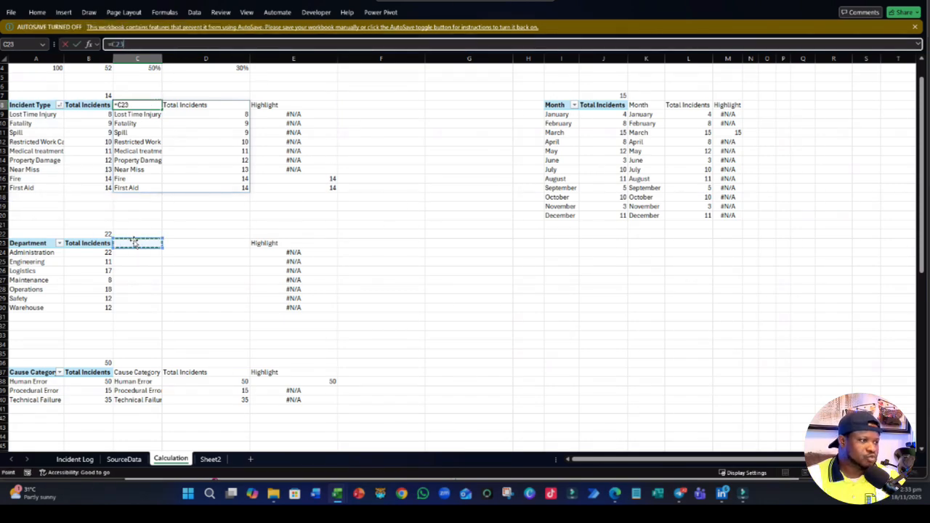
{"action": "key", "text": "ctrl+z"}
{"action": "key", "text": "Return"}
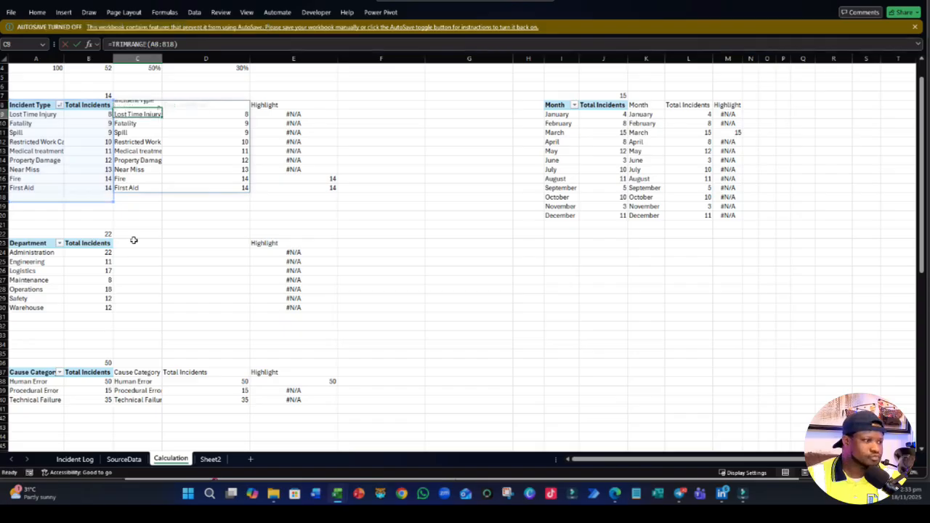
- Paste the copied formula into C23 beside the Department pivot table and adjust its range to make =TRIMRANGE(A23:B30)
{"action": "left_click", "coordinate": [134, 242]}
{"action": "double_click", "coordinate": [134, 241]}
{"action": "double_click", "coordinate": [135, 247]}
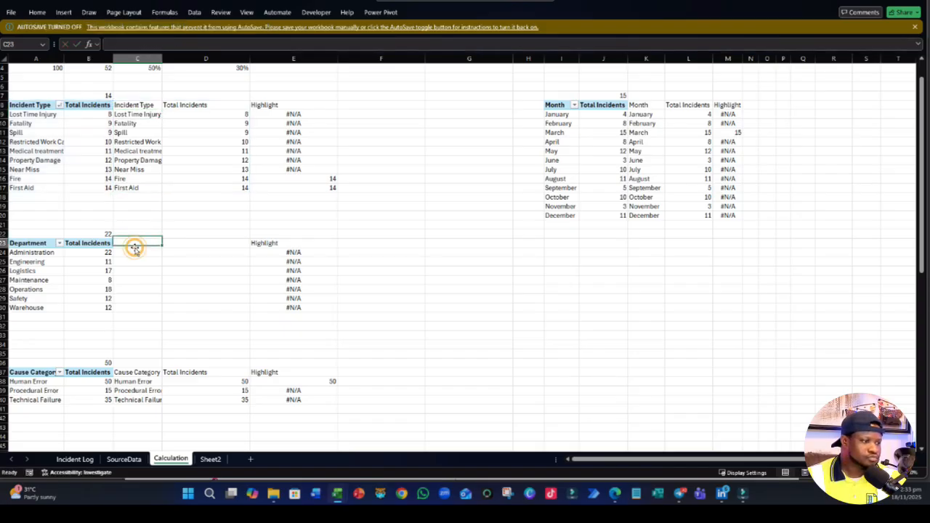
{"action": "double_click", "coordinate": [136, 244]}
{"action": "key", "text": "ctrl+v"}
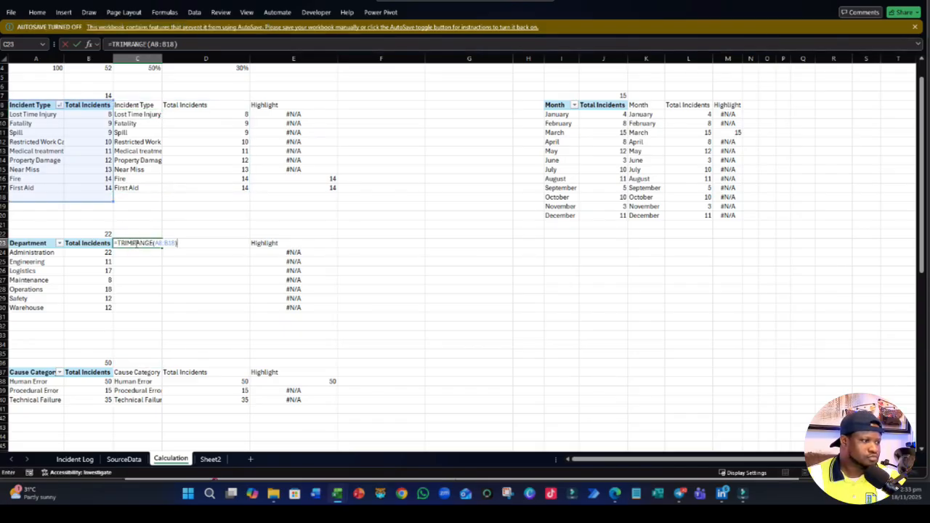
{"action": "left_click_drag", "start_coordinate": [103, 197], "coordinate": [113, 311]}
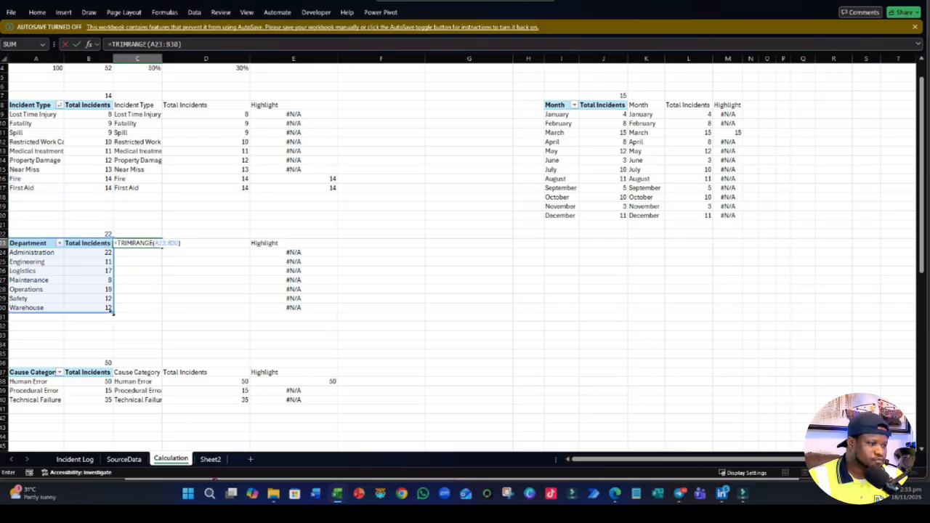
{"action": "key", "text": "Return"}
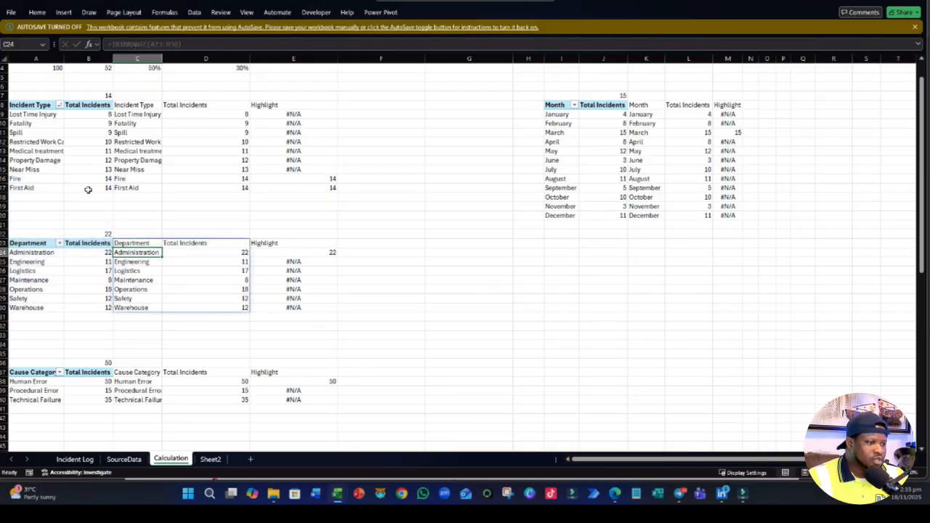
{"action": "left_click", "coordinate": [465, 333]}
{"action": "scroll", "coordinate": [429, 349], "scroll_direction": "down", "scroll_amount": 5}
{"action": "scroll", "coordinate": [388, 361], "scroll_direction": "up", "scroll_amount": 6}
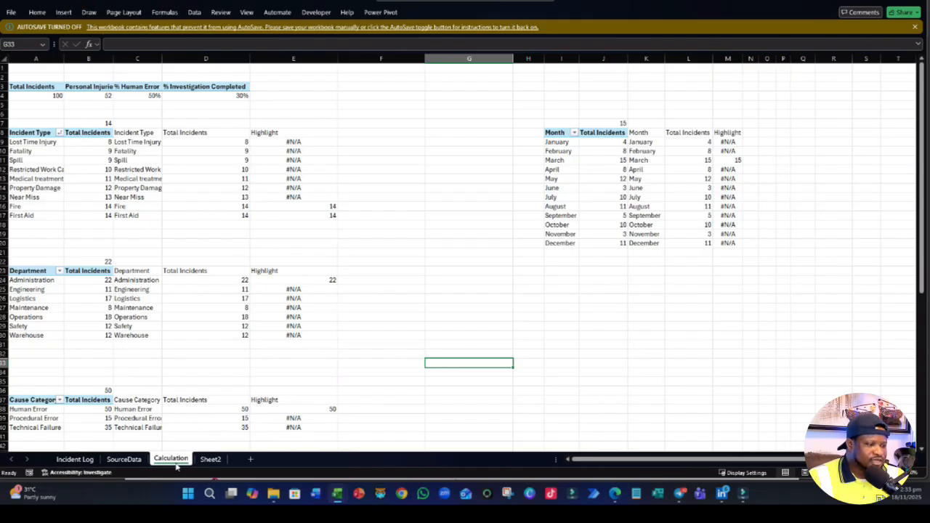
- Look over the pivot and helper tables on the Calculation sheet, and hide that sheet so Sheet2 is active
{"action": "scroll", "coordinate": [173, 433], "scroll_direction": "down", "scroll_amount": 7}
{"action": "scroll", "coordinate": [175, 446], "scroll_direction": "down", "scroll_amount": 4}
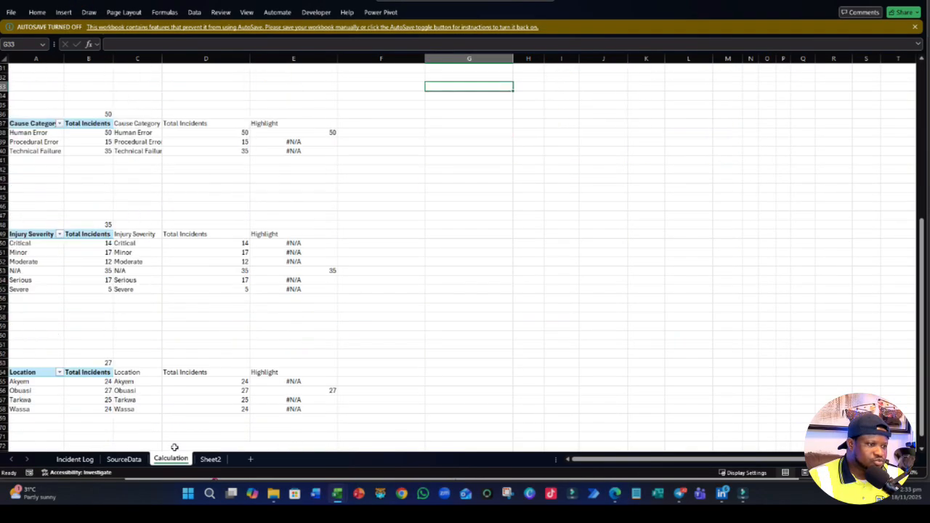
{"action": "scroll", "coordinate": [174, 446], "scroll_direction": "up", "scroll_amount": 8}
{"action": "right_click", "coordinate": [173, 457]}
{"action": "left_click", "coordinate": [196, 393]}
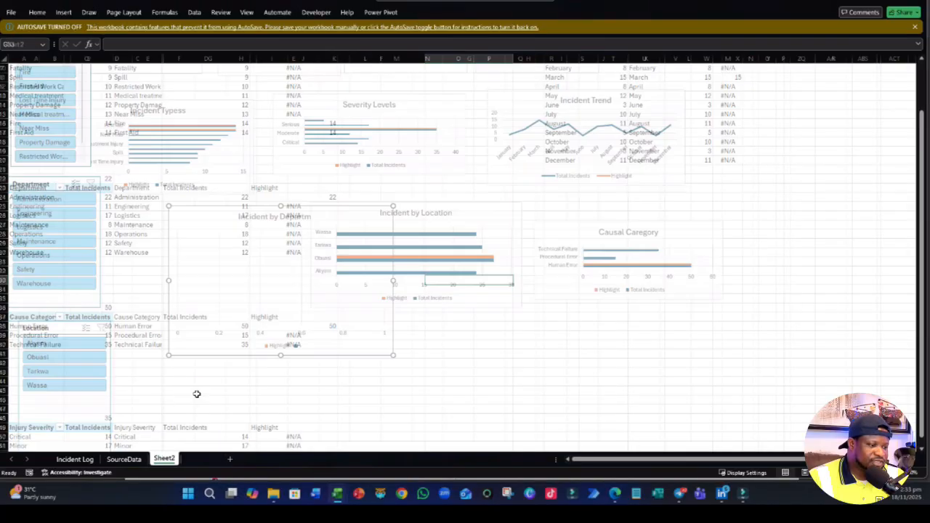
{"action": "left_click", "coordinate": [305, 416]}
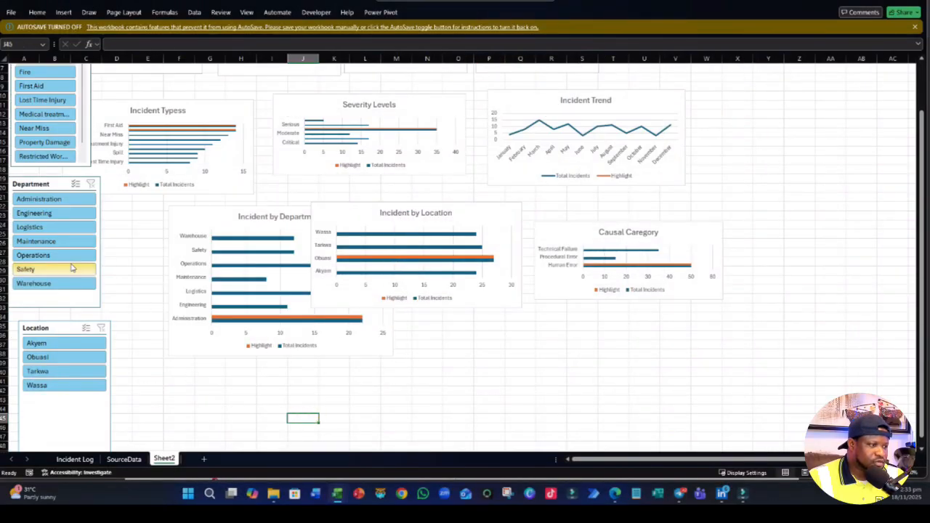
- Move the four KPI text boxes on Sheet2 further right, clear of the Incident Type slicer, in a row above the charts
{"action": "scroll", "coordinate": [398, 367], "scroll_direction": "up", "scroll_amount": 1}
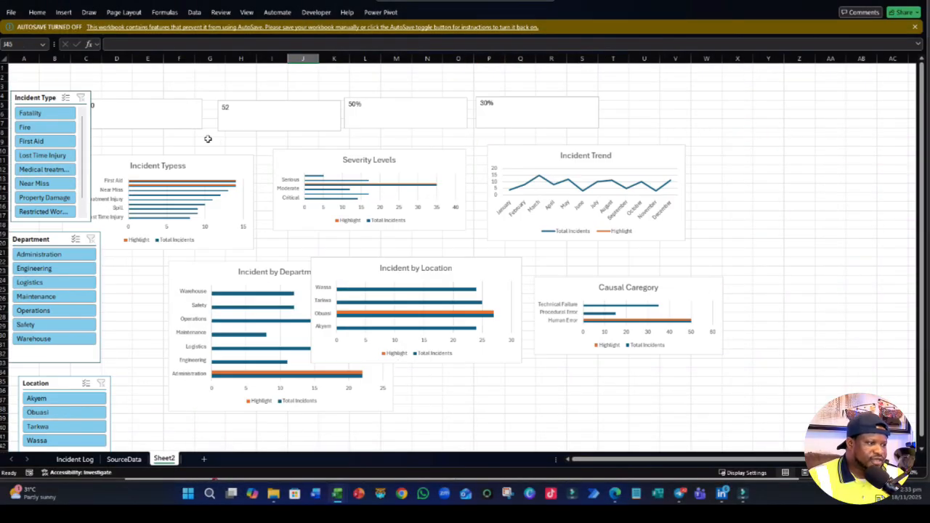
{"action": "left_click", "coordinate": [184, 129]}
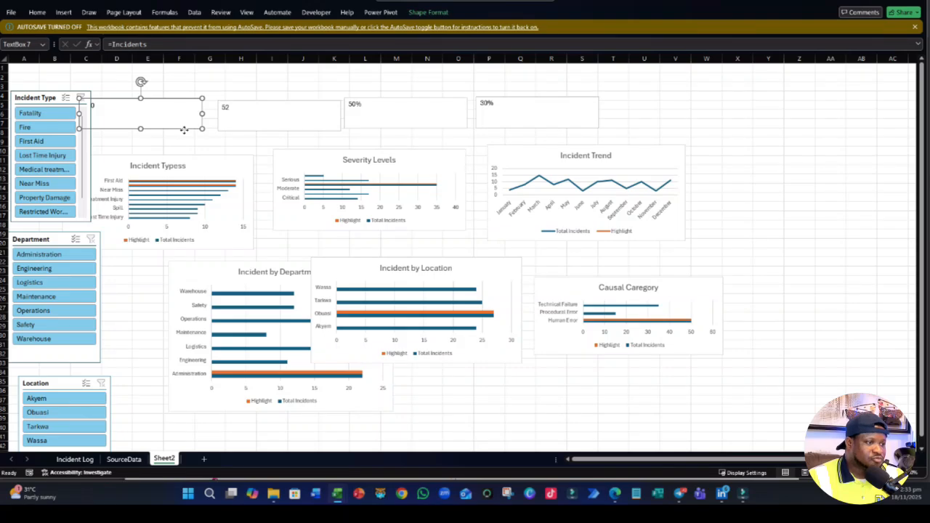
{"action": "left_click_drag", "start_coordinate": [184, 129], "coordinate": [342, 122]}
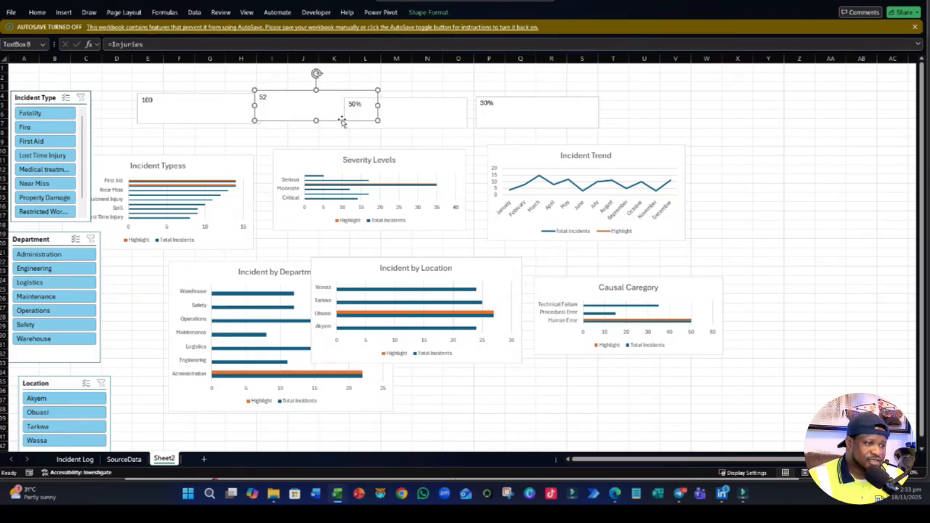
{"action": "left_click_drag", "start_coordinate": [421, 125], "coordinate": [509, 122]}
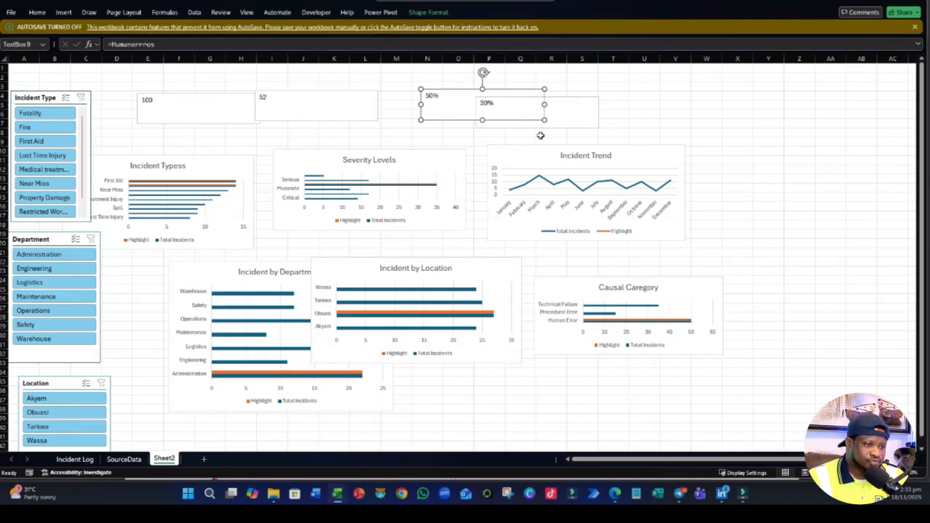
{"action": "left_click_drag", "start_coordinate": [572, 126], "coordinate": [671, 118]}
{"action": "left_click", "coordinate": [778, 170]}
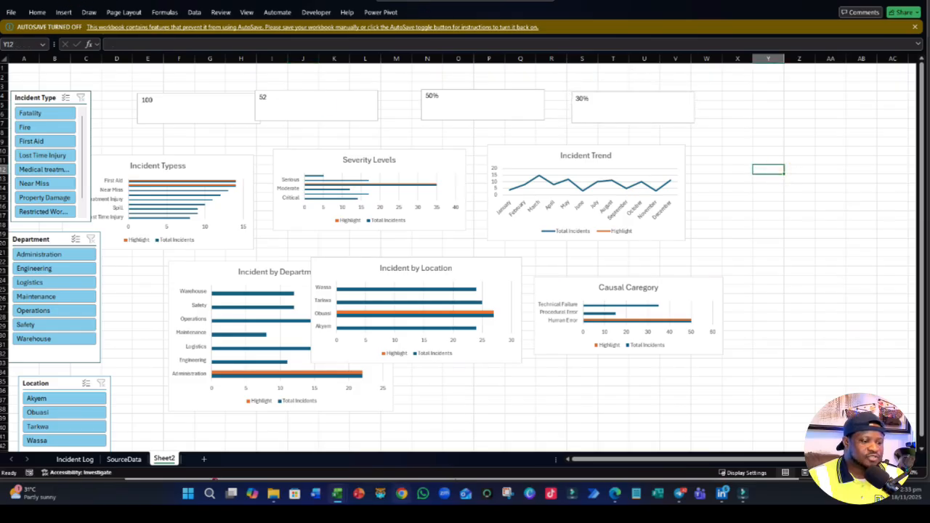
- Open the Dashboard Wireframe presentation from the CAPSTONE PROJECT Week 1 folder in PowerPoint and dismiss the Camtasia add-in welcome message
{"action": "left_click", "coordinate": [360, 494]}
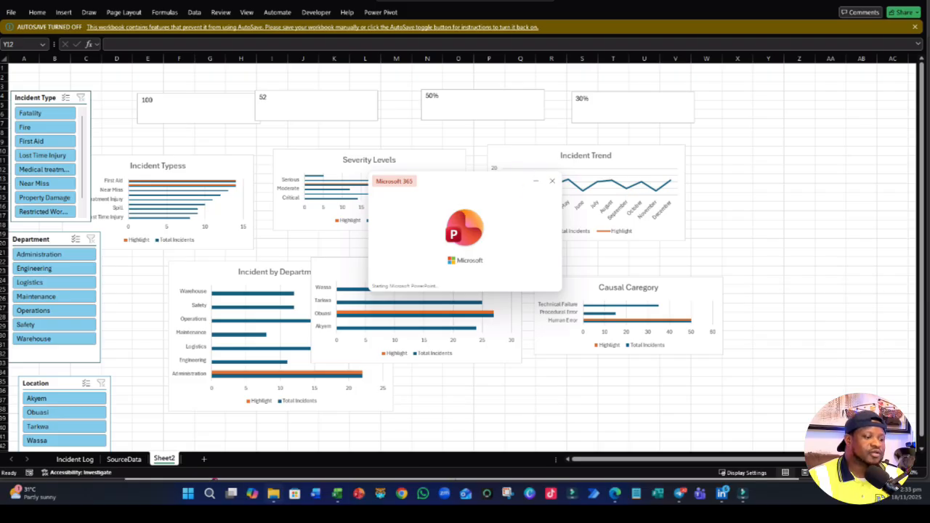
{"action": "left_click", "coordinate": [272, 494]}
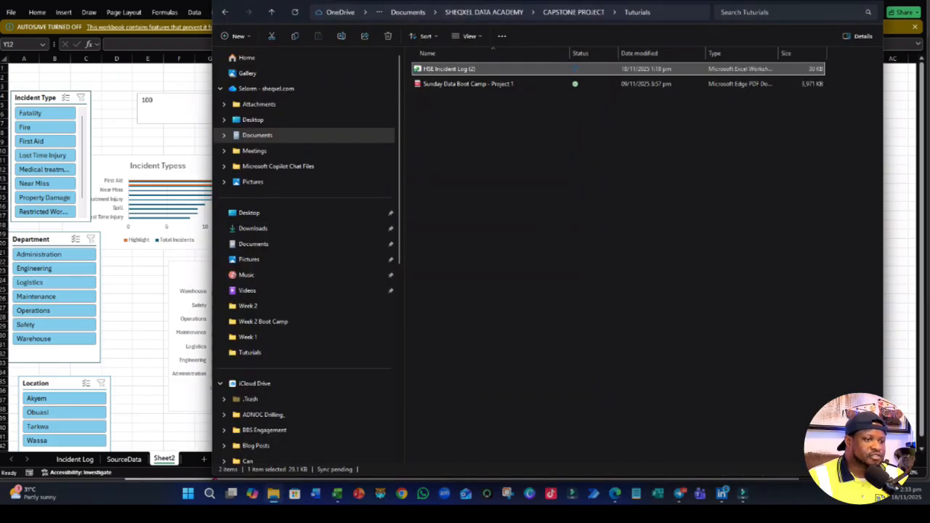
{"action": "left_click", "coordinate": [573, 12]}
{"action": "left_click", "coordinate": [440, 99]}
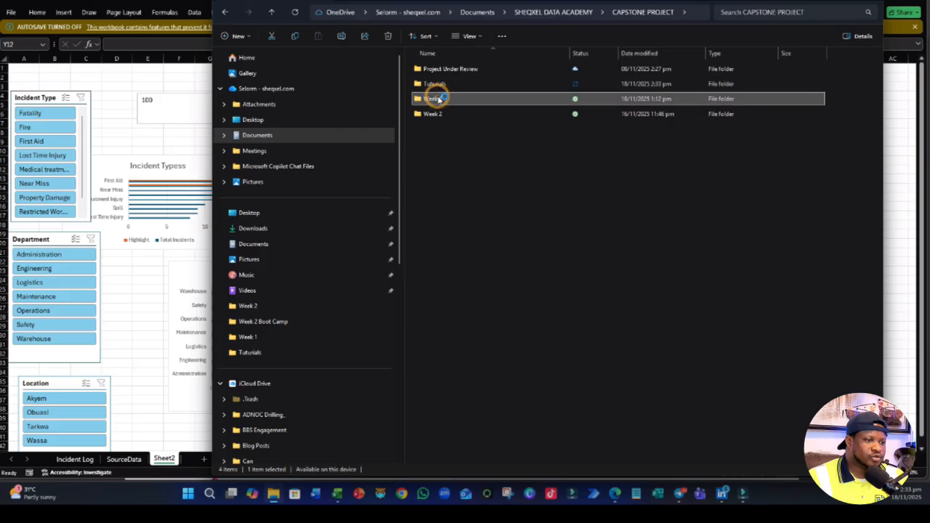
{"action": "double_click", "coordinate": [439, 100]}
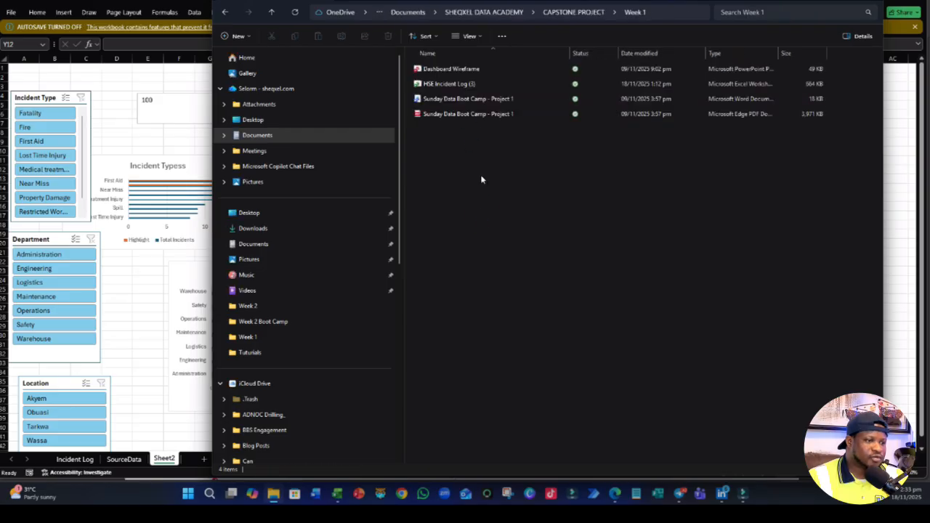
{"action": "left_click", "coordinate": [450, 69]}
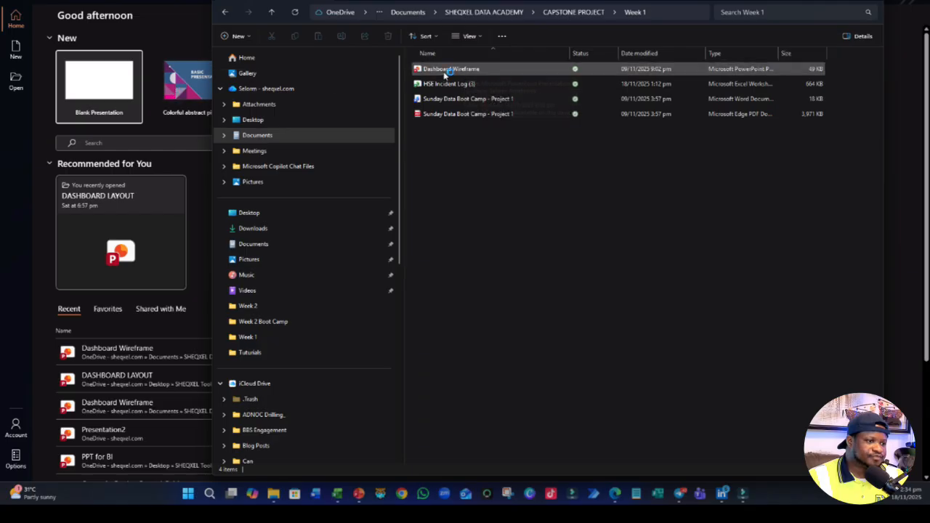
{"action": "double_click", "coordinate": [450, 70]}
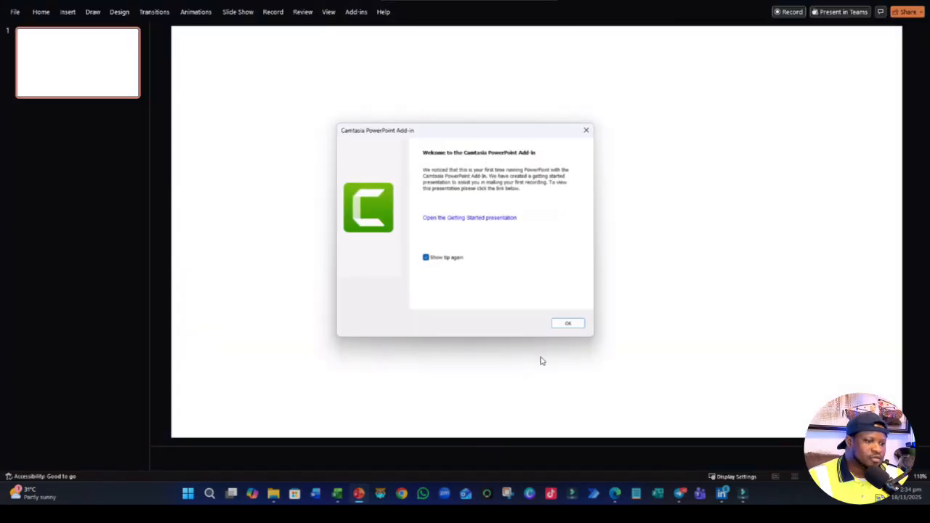
{"action": "left_click", "coordinate": [571, 322]}
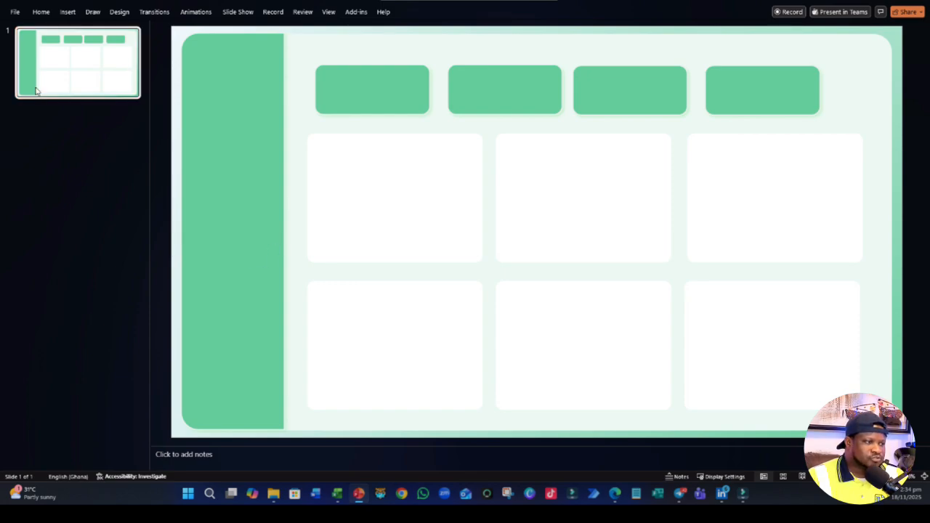
- Add a second slide after the wireframe and delete its title and content placeholders
{"action": "key", "text": "ctrl+m"}
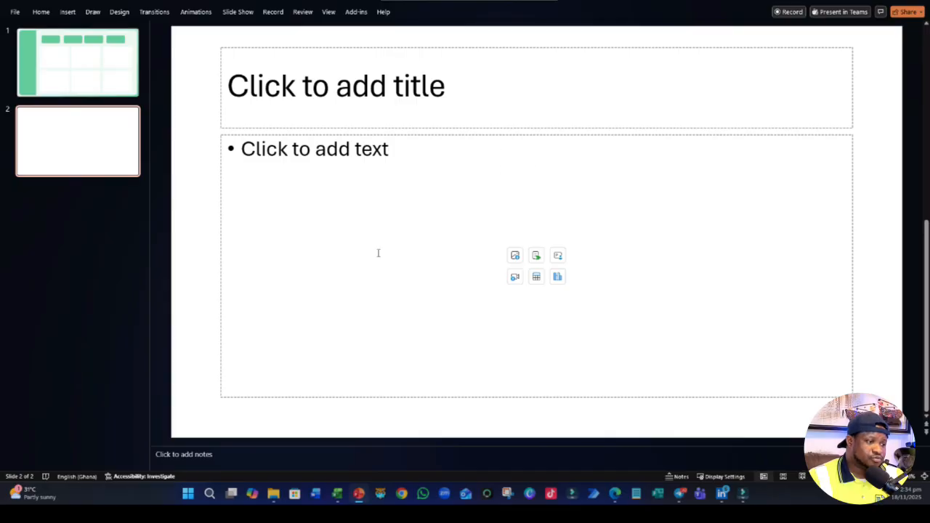
{"action": "left_click", "coordinate": [219, 251]}
{"action": "key", "text": "ctrl+a"}
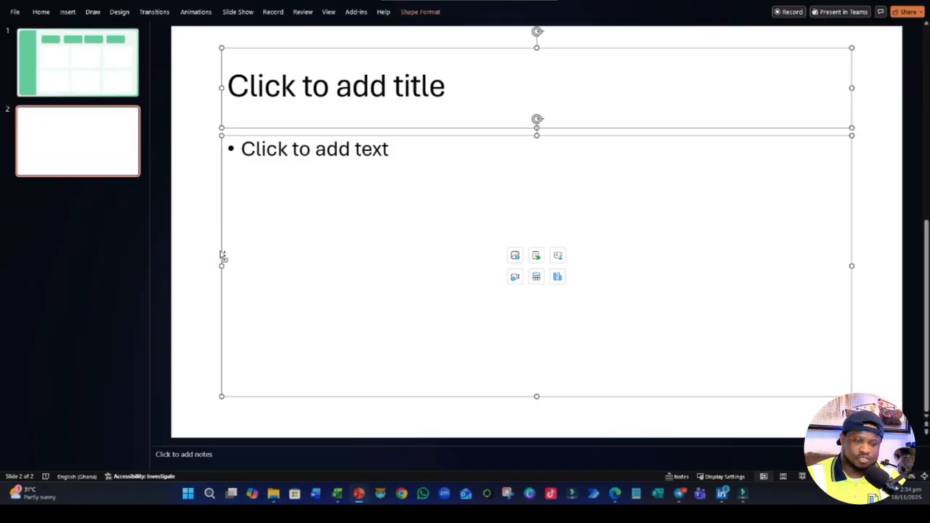
{"action": "key", "text": "Delete"}
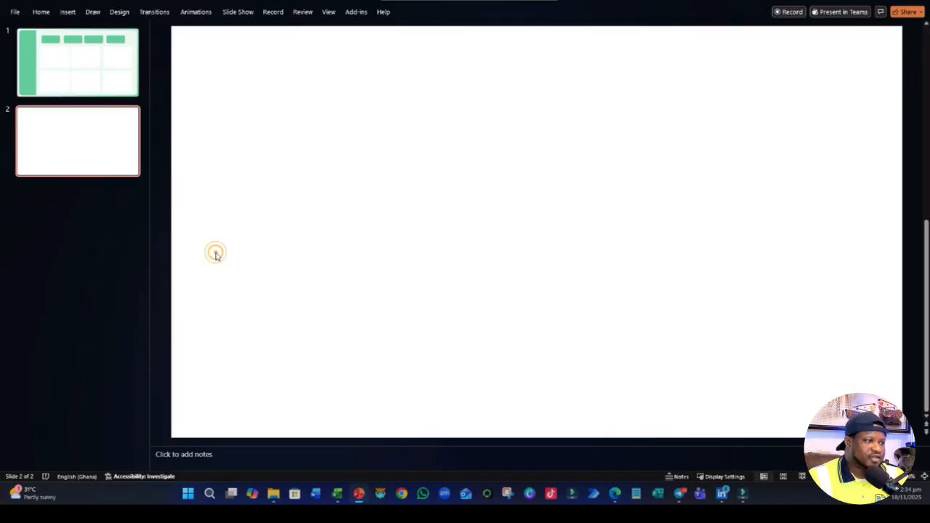
- Draw a rectangle covering the whole of slide 2 as the dashboard background
{"action": "left_click", "coordinate": [45, 12]}
{"action": "left_click", "coordinate": [66, 12]}
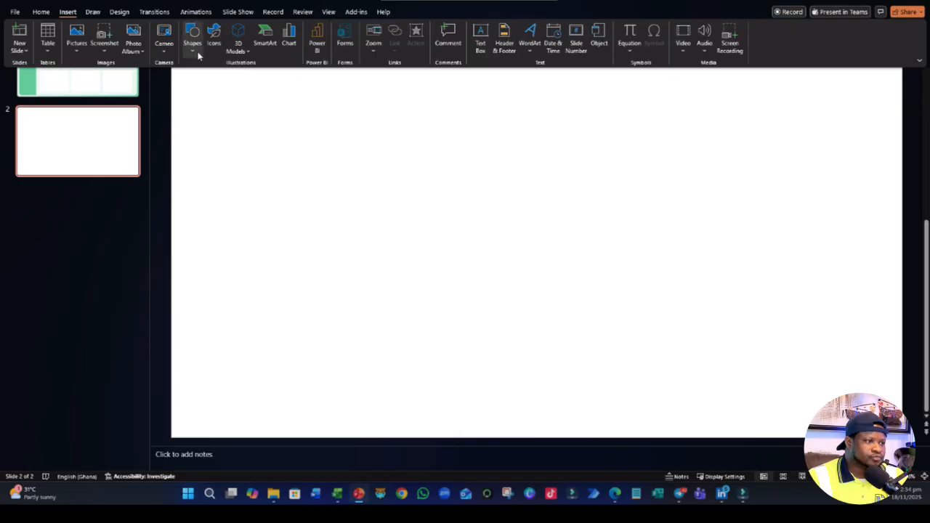
{"action": "left_click", "coordinate": [192, 38]}
{"action": "left_click", "coordinate": [222, 78]}
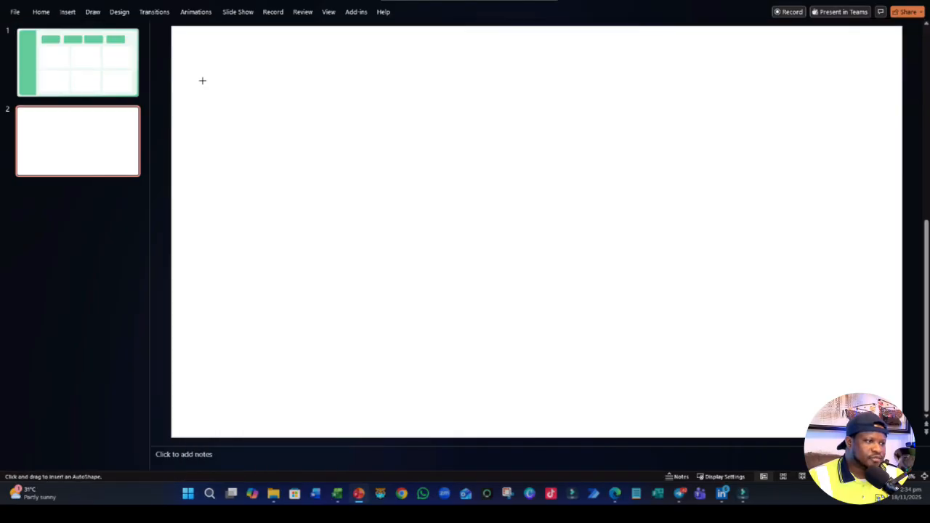
{"action": "left_click_drag", "start_coordinate": [172, 27], "coordinate": [902, 438]}
{"action": "left_click", "coordinate": [114, 254]}
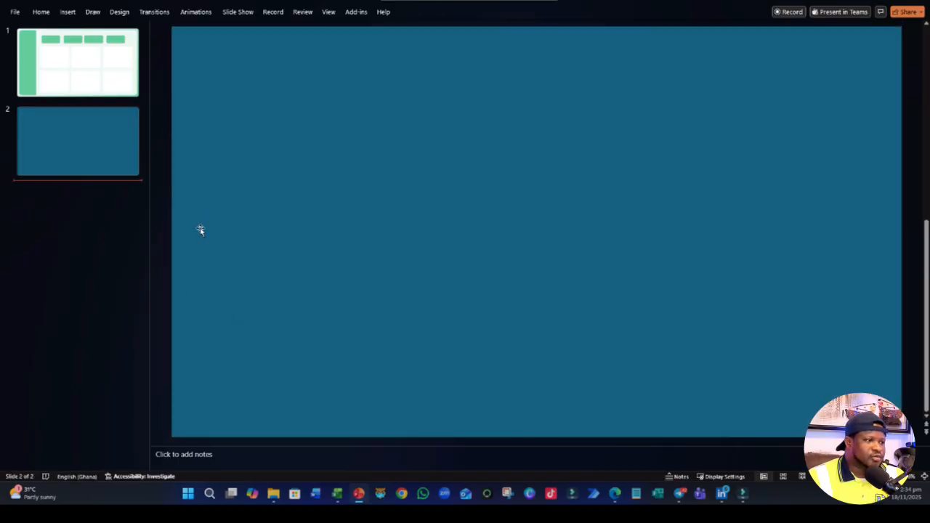
- Check the wireframe's sidebar on slide 1, and draw a rectangle with rounded top corners on slide 2
{"action": "left_click", "coordinate": [37, 66]}
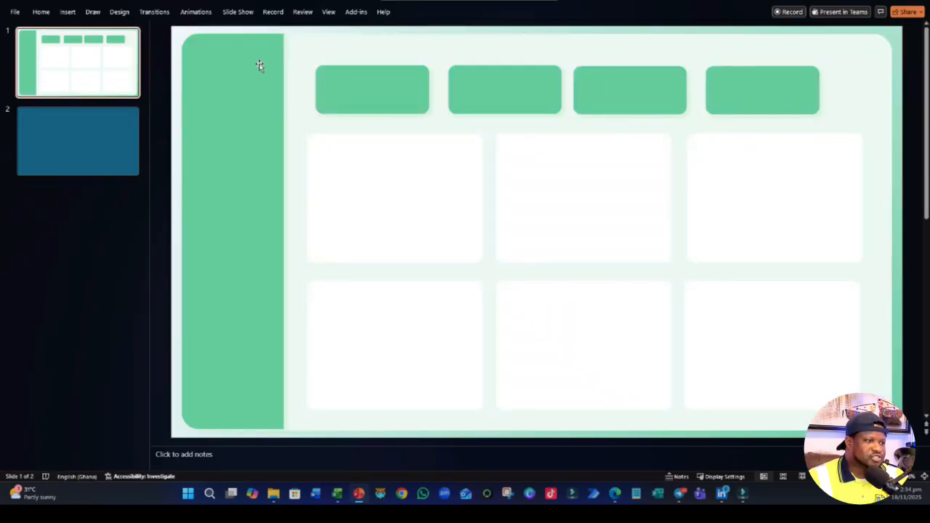
{"action": "left_click", "coordinate": [27, 146]}
{"action": "left_click", "coordinate": [68, 11]}
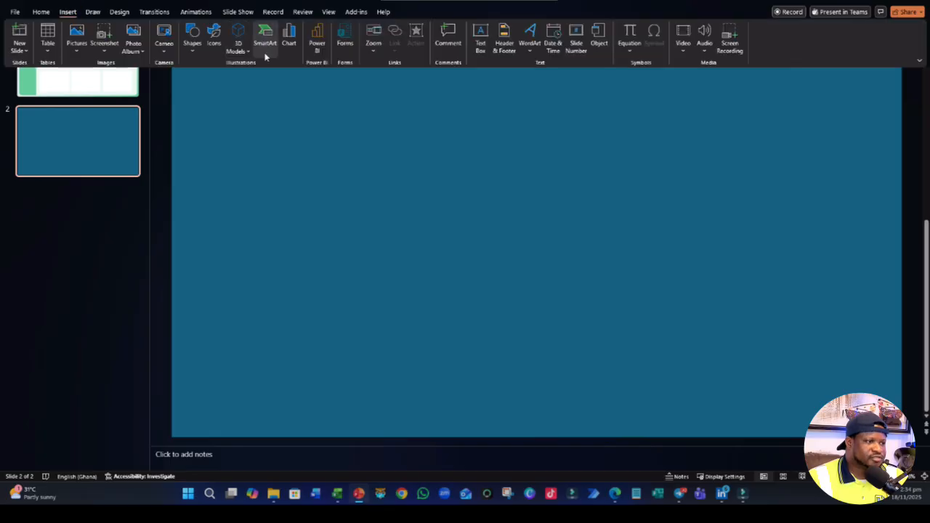
{"action": "left_click", "coordinate": [193, 51]}
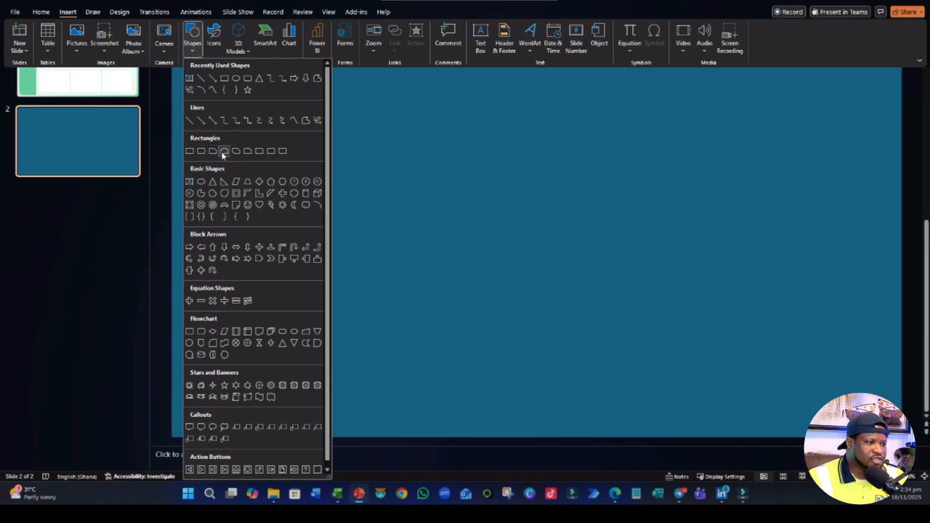
{"action": "left_click", "coordinate": [271, 155]}
{"action": "left_click_drag", "start_coordinate": [256, 122], "coordinate": [546, 227]}
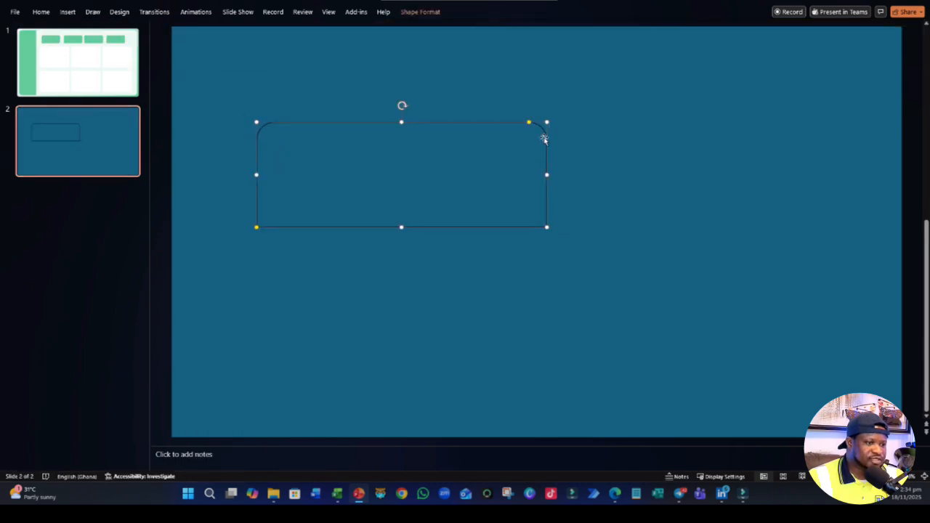
- Rotate the top-rounded rectangle 90° counterclockwise, place it along the slide's left edge and stretch it to nearly the full slide height
{"action": "left_click_drag", "start_coordinate": [401, 107], "coordinate": [305, 174]}
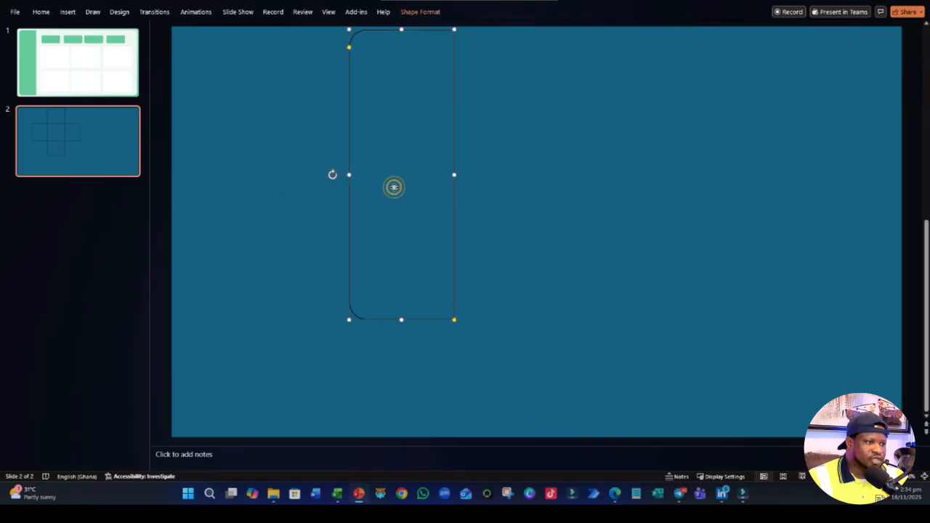
{"action": "left_click_drag", "start_coordinate": [395, 187], "coordinate": [226, 194]}
{"action": "left_click_drag", "start_coordinate": [233, 327], "coordinate": [231, 430]}
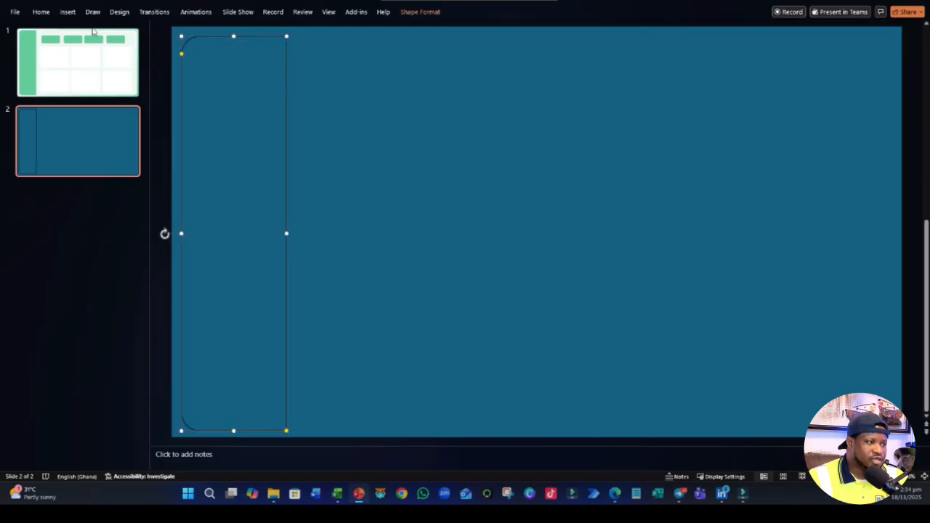
- Following slide 1's main panel, draw a rounded rectangle just inside slide 2's edges and reduce its corner rounding to match the sidebar
{"action": "left_click", "coordinate": [86, 51]}
{"action": "left_click", "coordinate": [328, 39]}
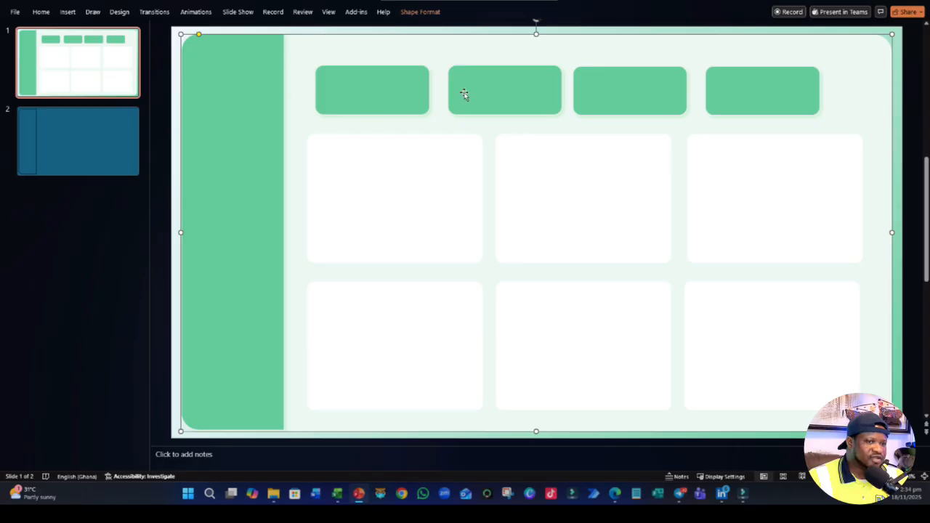
{"action": "left_click", "coordinate": [71, 132]}
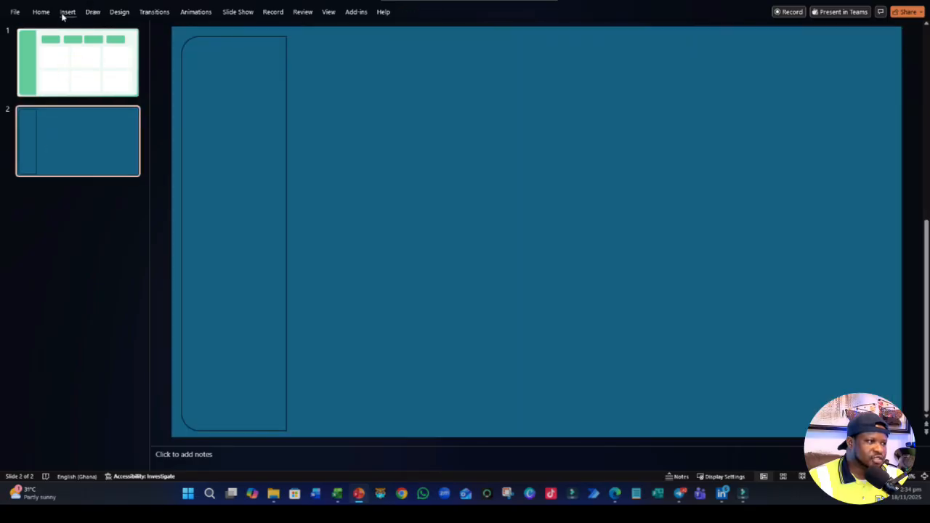
{"action": "left_click", "coordinate": [67, 13]}
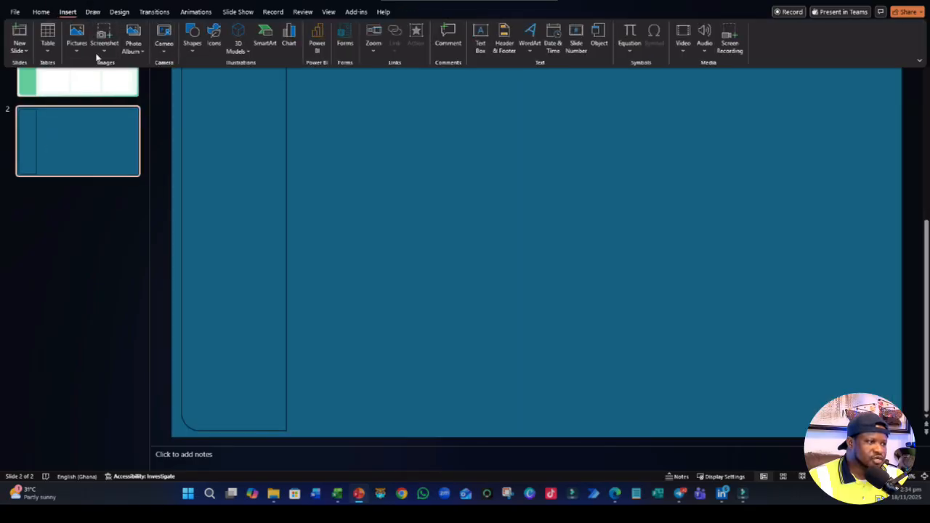
{"action": "left_click", "coordinate": [192, 45]}
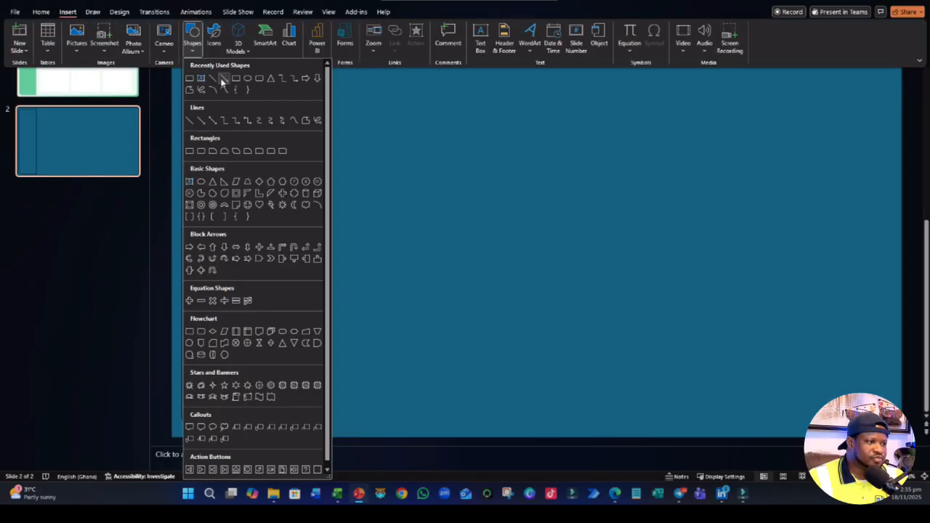
{"action": "left_click", "coordinate": [259, 78]}
{"action": "left_click_drag", "start_coordinate": [182, 33], "coordinate": [888, 430]}
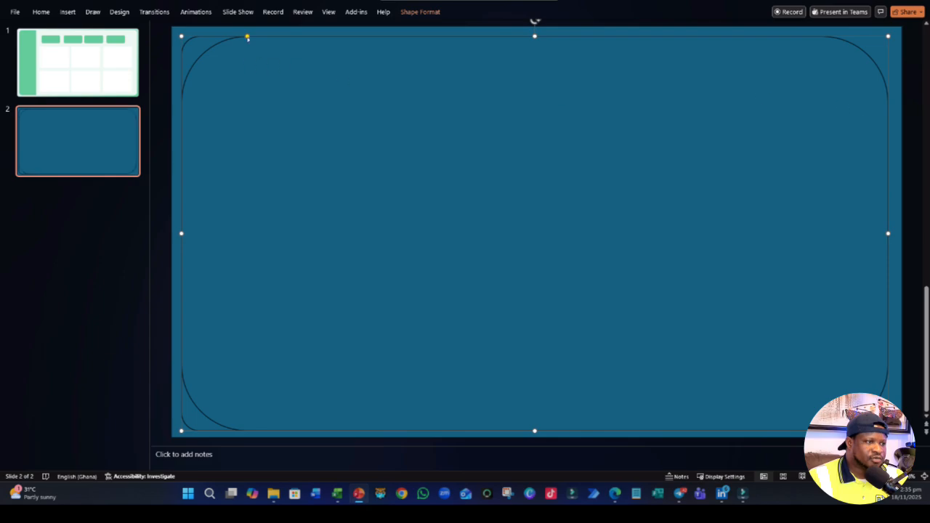
{"action": "left_click_drag", "start_coordinate": [245, 38], "coordinate": [203, 48]}
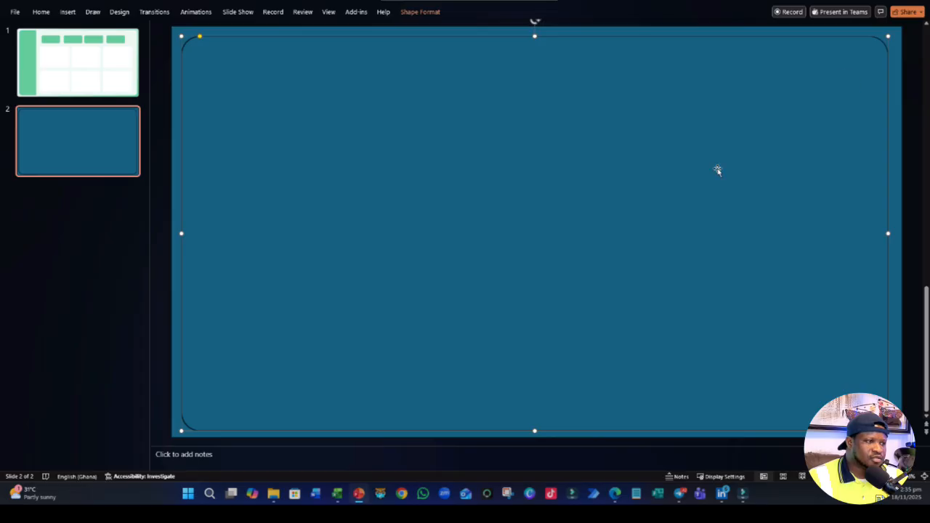
- Send the large rounded rectangle to the back and select the full-slide background rectangle
{"action": "right_click", "coordinate": [412, 204]}
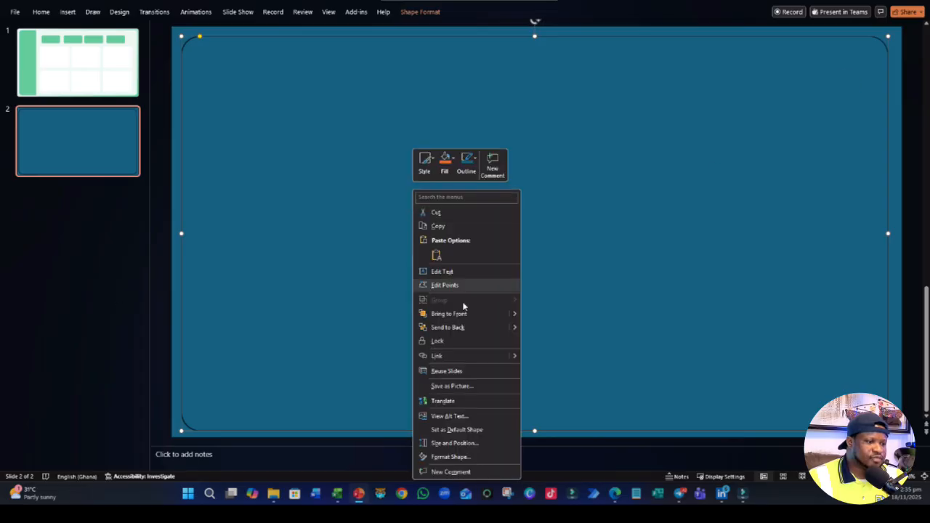
{"action": "left_click", "coordinate": [434, 329]}
{"action": "left_click", "coordinate": [898, 142]}
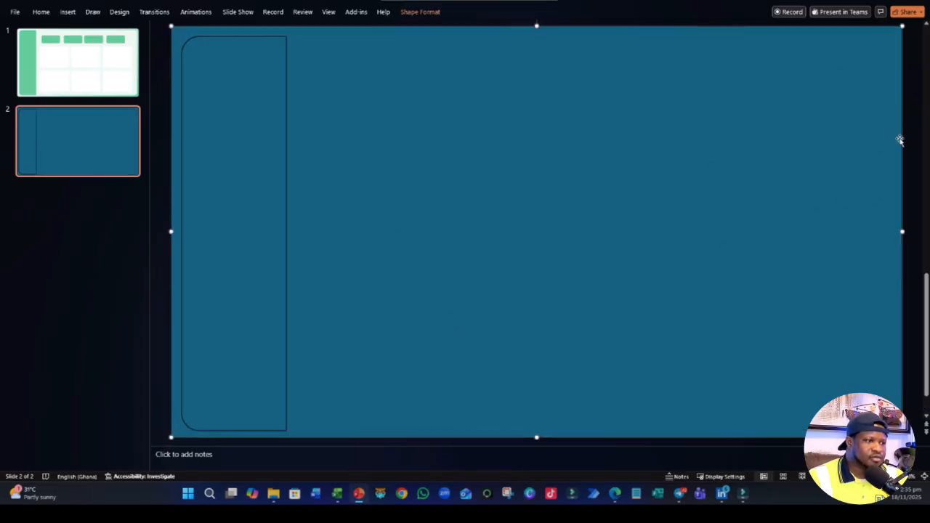
- Send the full-slide background rectangle to the back, behind the large rounded rectangle, and check that each layer is selectable
{"action": "right_click", "coordinate": [899, 138]}
{"action": "left_click", "coordinate": [843, 277]}
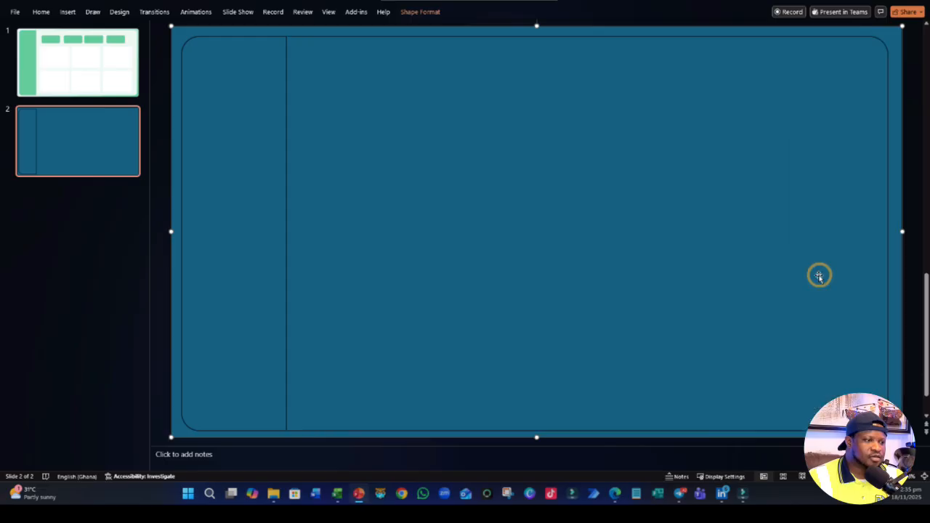
{"action": "left_click", "coordinate": [77, 316]}
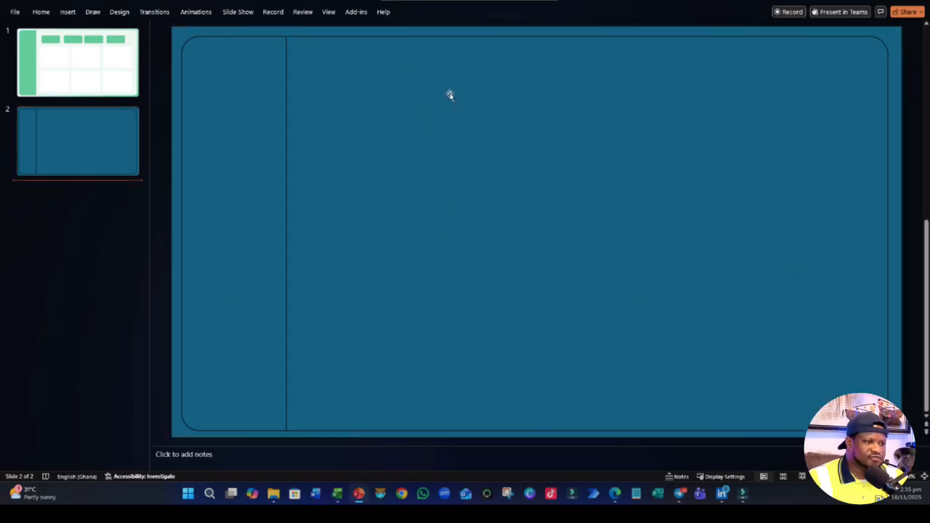
{"action": "left_click", "coordinate": [260, 93]}
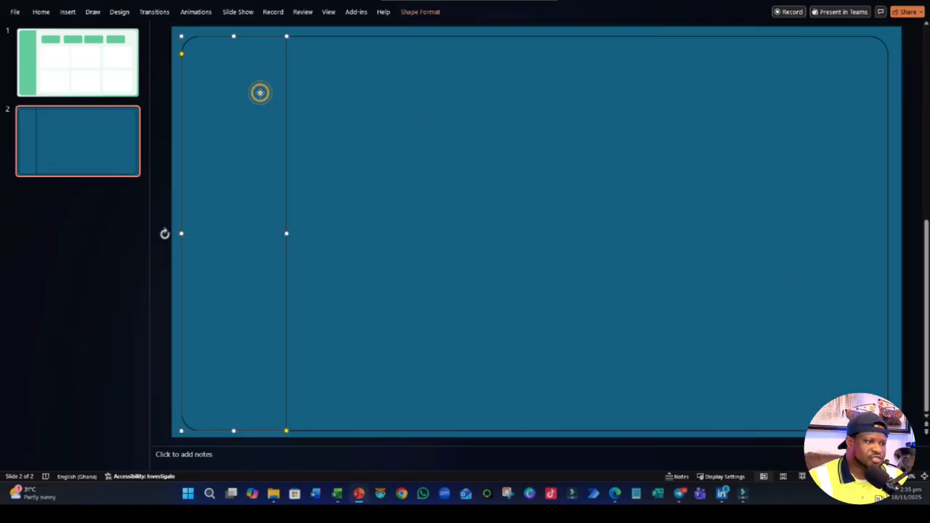
{"action": "left_click", "coordinate": [357, 32]}
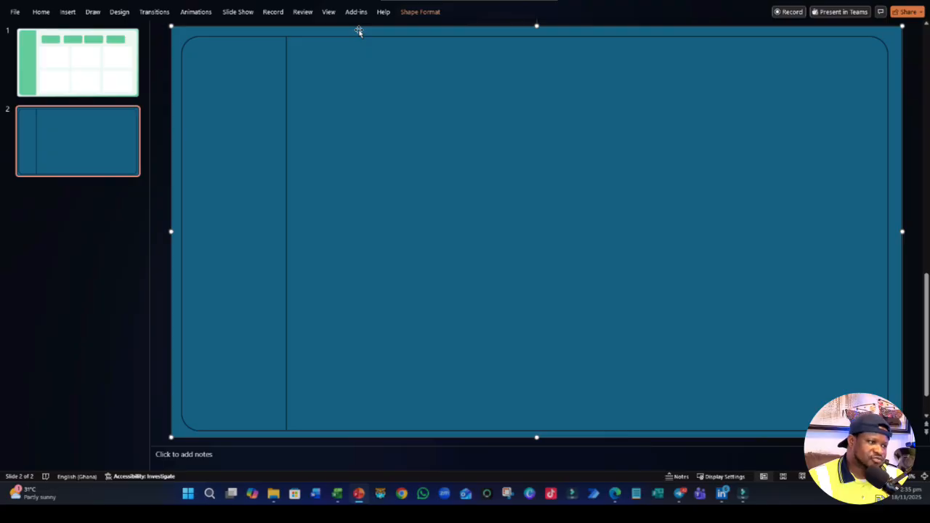
- Following slide 1's row of header cards, draw a small rounded rectangle on slide 2 near the main panel's upper edge, beside the sidebar
{"action": "left_click", "coordinate": [41, 55]}
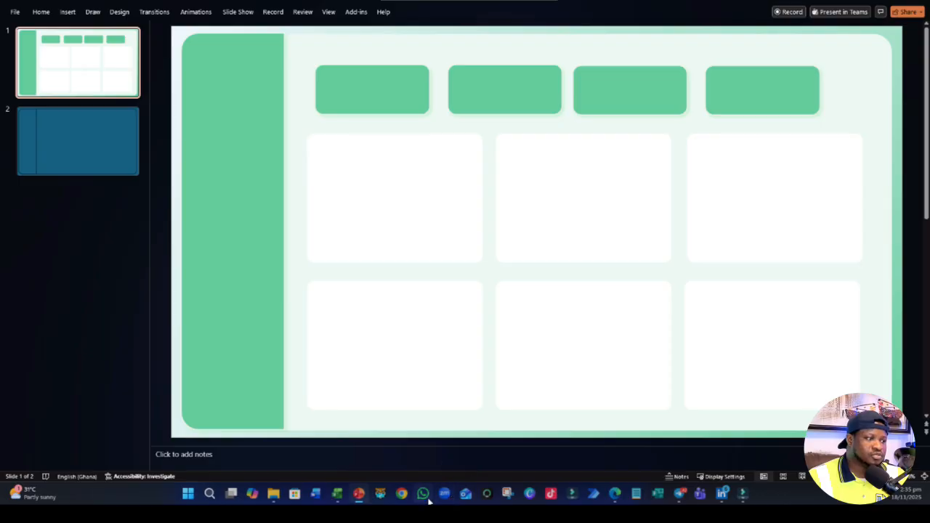
{"action": "left_click", "coordinate": [58, 119]}
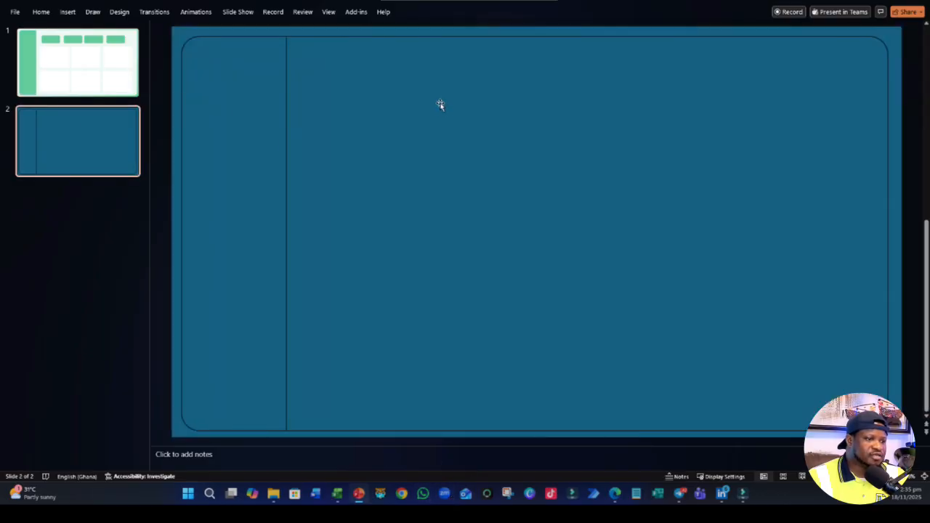
{"action": "left_click", "coordinate": [40, 12]}
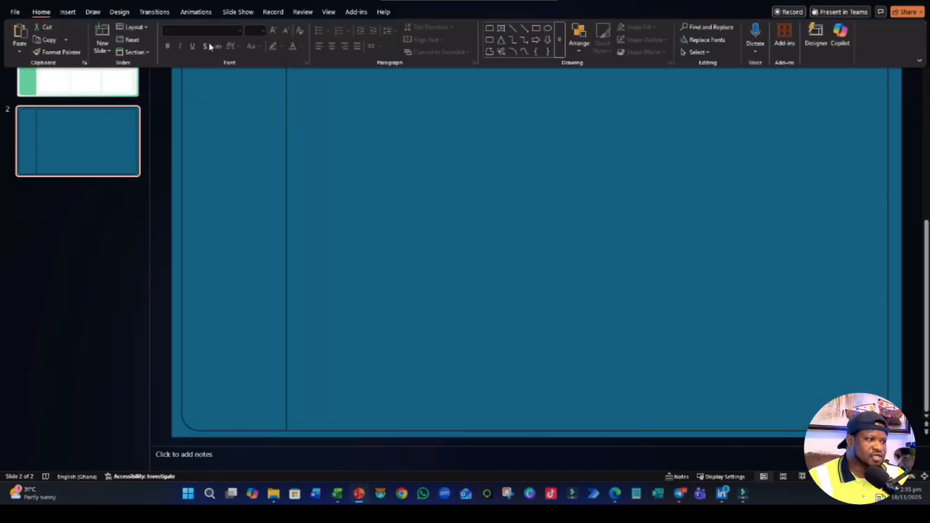
{"action": "left_click", "coordinate": [67, 12]}
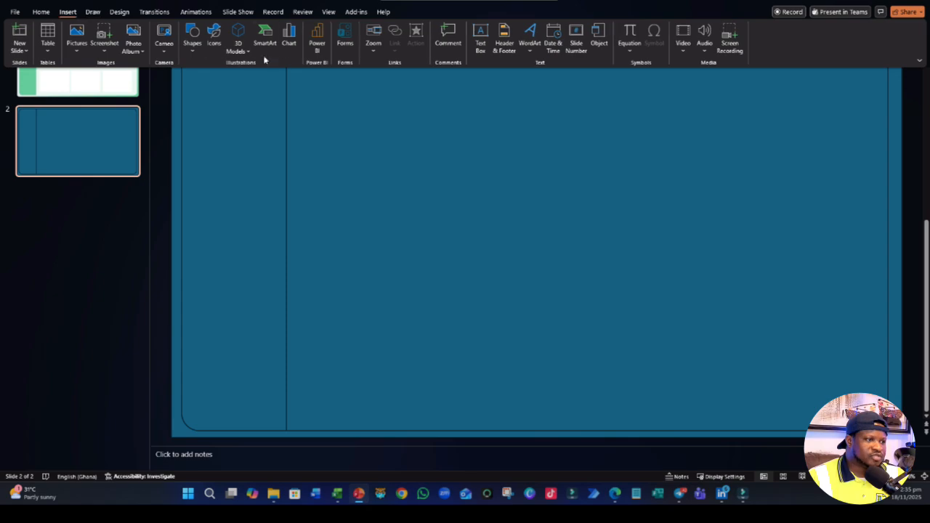
{"action": "left_click", "coordinate": [192, 42]}
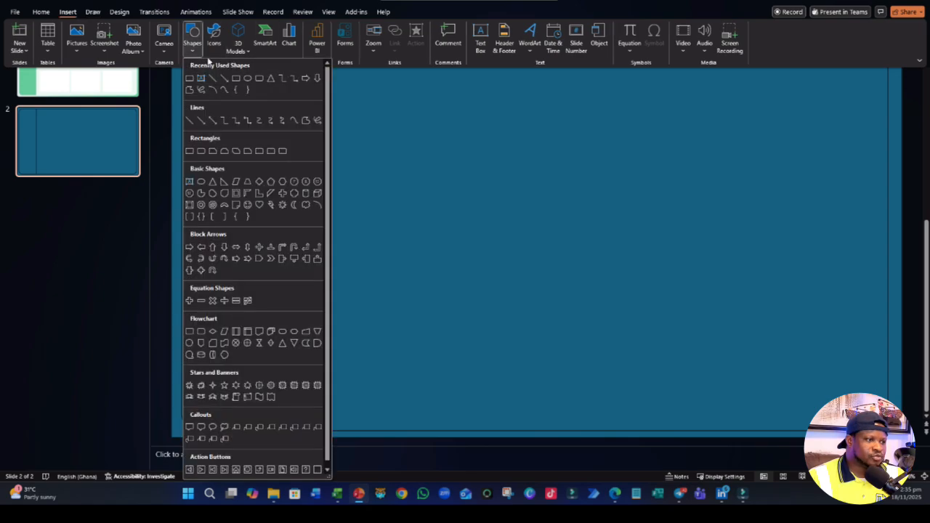
{"action": "left_click", "coordinate": [250, 78]}
{"action": "mouse_move", "coordinate": [309, 60]}
{"action": "left_mouse_down"}
{"action": "mouse_move", "coordinate": [394, 104]}
{"action": "mouse_move", "coordinate": [446, 109]}
{"action": "mouse_move", "coordinate": [404, 106]}
{"action": "mouse_move", "coordinate": [573, 94]}
{"action": "mouse_move", "coordinate": [556, 96]}
{"action": "left_mouse_up"}
- Duplicate the small card to make a row of four and shift the row until it fits inside the main panel
{"action": "key", "text": "ctrl+v"}
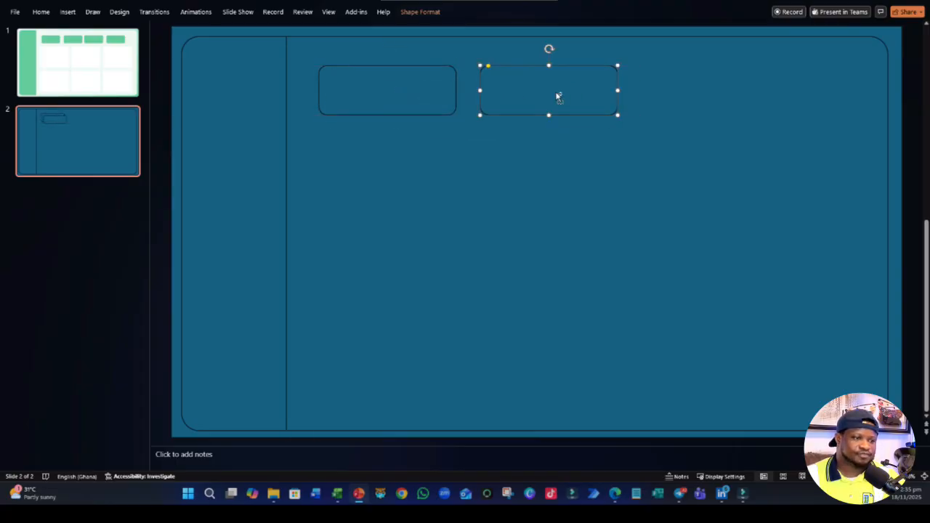
{"action": "key", "text": "ctrl+v"}
{"action": "left_click_drag", "start_coordinate": [401, 107], "coordinate": [828, 89]}
{"action": "left_click", "coordinate": [416, 96], "text": "shift"}
{"action": "left_click", "coordinate": [535, 92], "text": "shift"}
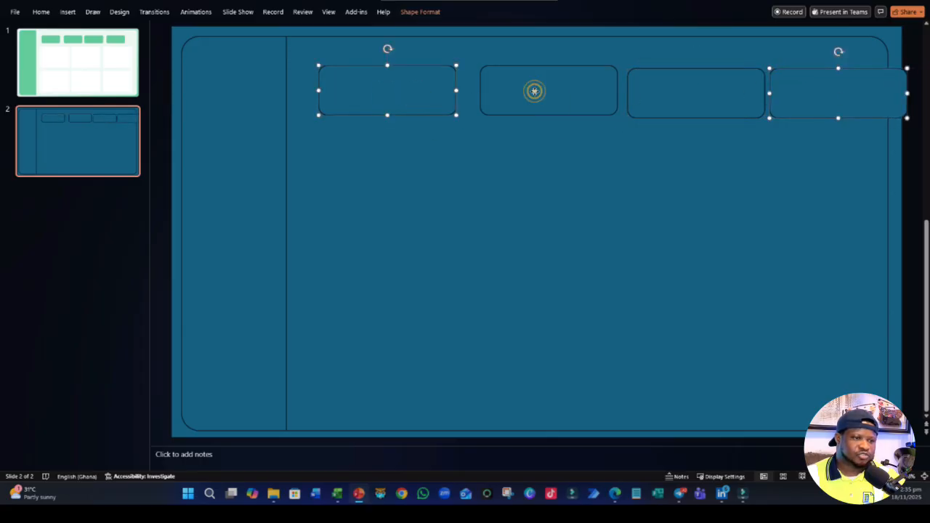
{"action": "left_click", "coordinate": [708, 93], "text": "shift"}
{"action": "left_click_drag", "start_coordinate": [707, 93], "coordinate": [699, 94]}
- Align the four header cards by their middles and distribute them horizontally
{"action": "left_click", "coordinate": [385, 12]}
{"action": "left_click", "coordinate": [416, 11]}
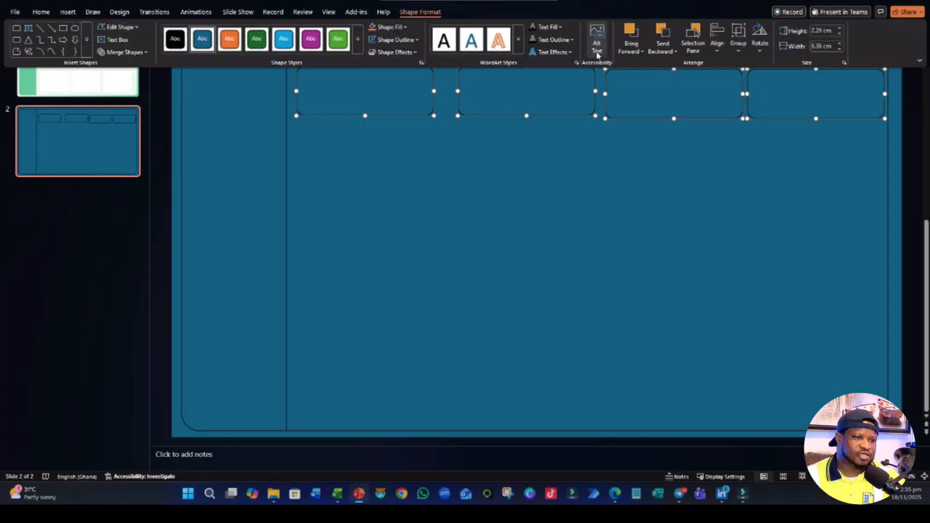
{"action": "left_click", "coordinate": [717, 45]}
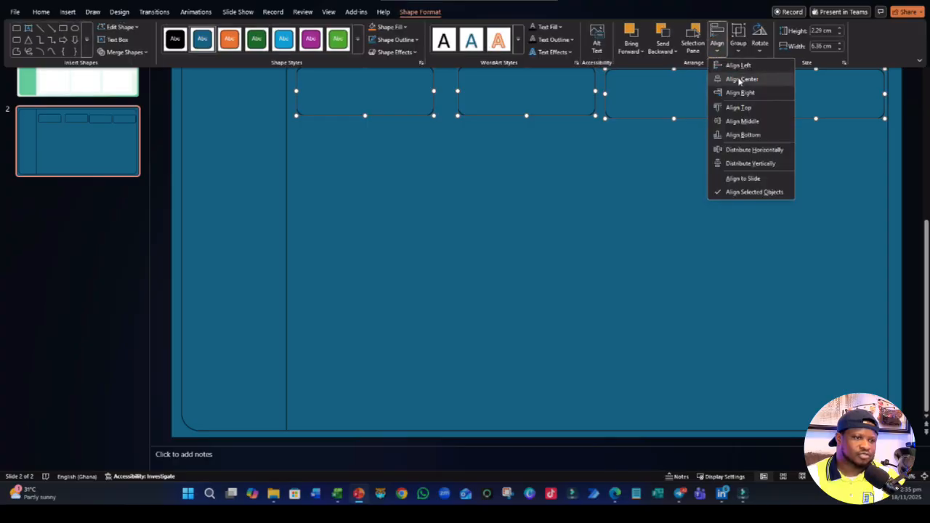
{"action": "left_click", "coordinate": [737, 121]}
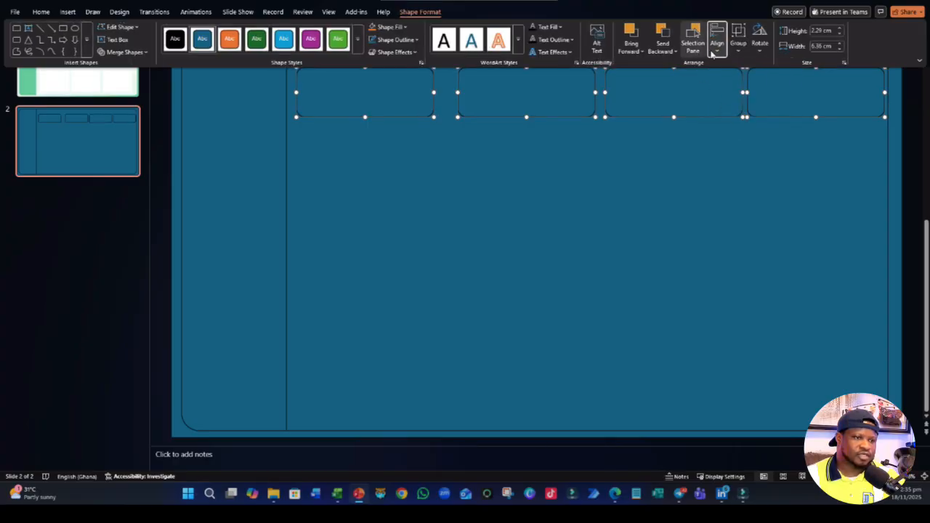
{"action": "left_click", "coordinate": [713, 51]}
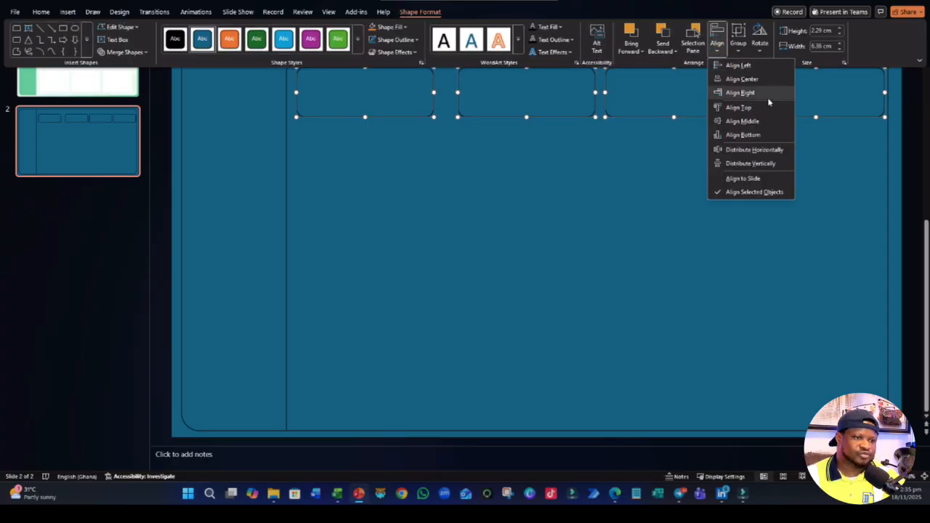
{"action": "left_click", "coordinate": [758, 150]}
{"action": "left_click", "coordinate": [534, 226]}
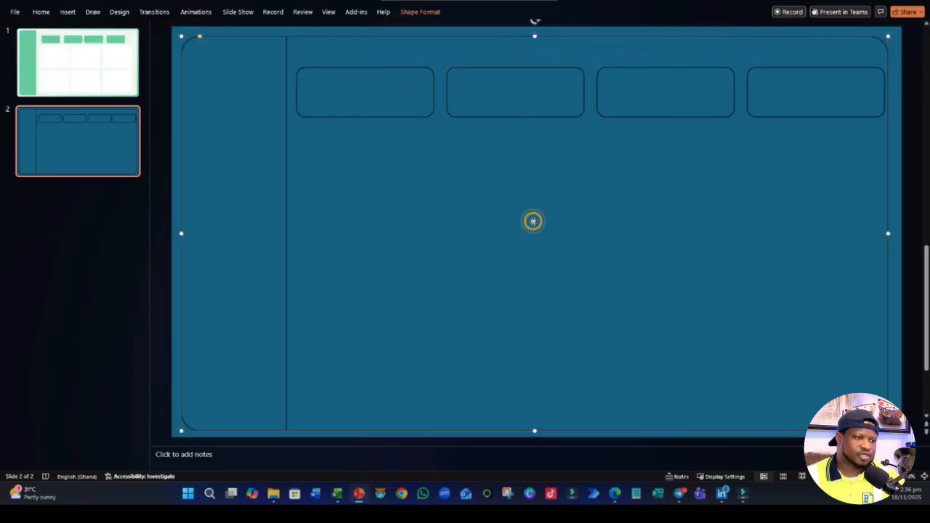
- Copy the first header card below itself and enlarge the copy into a wider, taller chart panel
{"action": "left_click", "coordinate": [352, 111]}
{"action": "left_click_drag", "start_coordinate": [353, 111], "coordinate": [383, 285]}
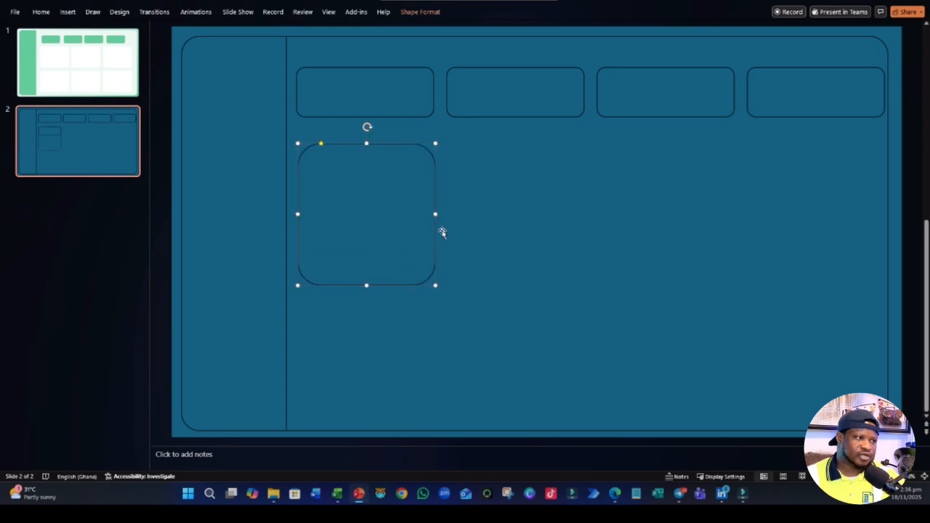
{"action": "left_click_drag", "start_coordinate": [437, 213], "coordinate": [503, 213]}
- Duplicate the chart panel twice and place the copies beside it to form a row of three below the header cards
{"action": "key", "text": "ctrl+d"}
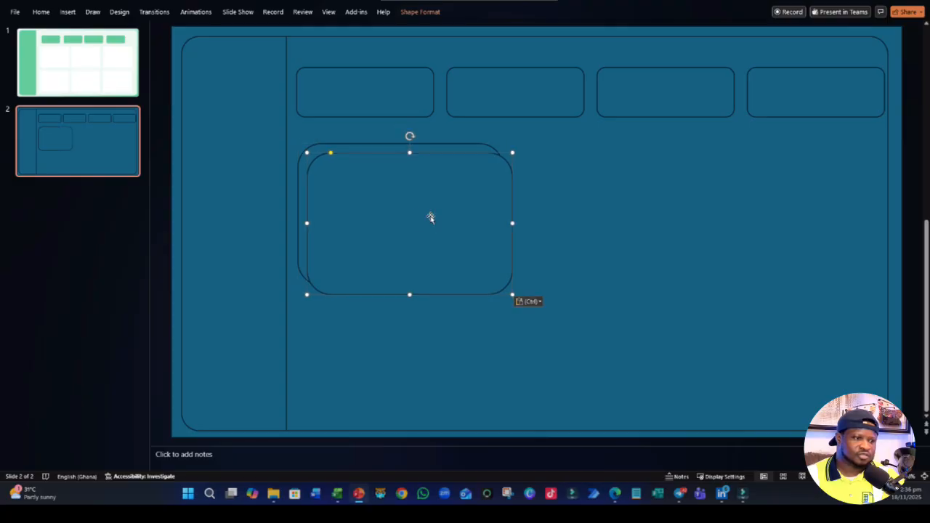
{"action": "left_click_drag", "start_coordinate": [429, 213], "coordinate": [814, 198]}
{"action": "key", "text": "ctrl+d"}
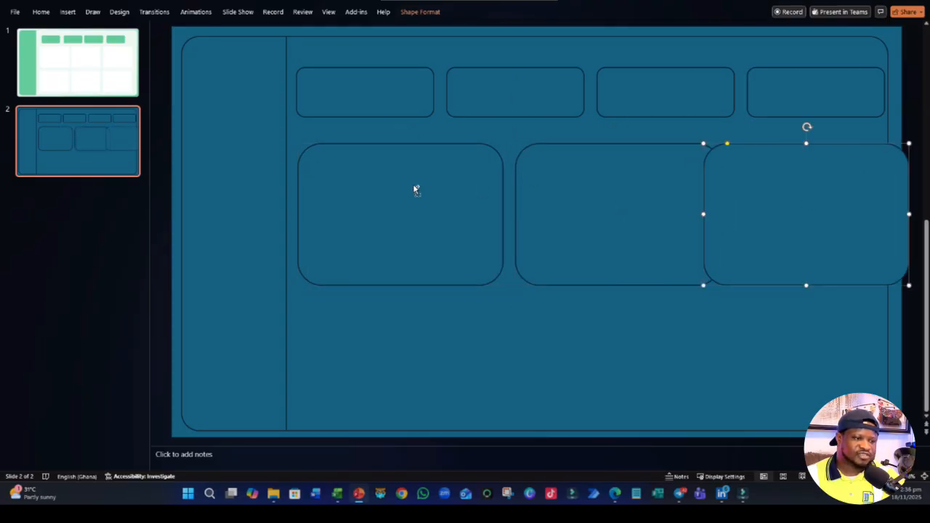
- Narrow the three chart panels together and reposition them with gaps, lining up the first panel with the first header card
{"action": "left_click", "coordinate": [409, 185], "text": "shift"}
{"action": "left_click", "coordinate": [663, 205], "text": "shift"}
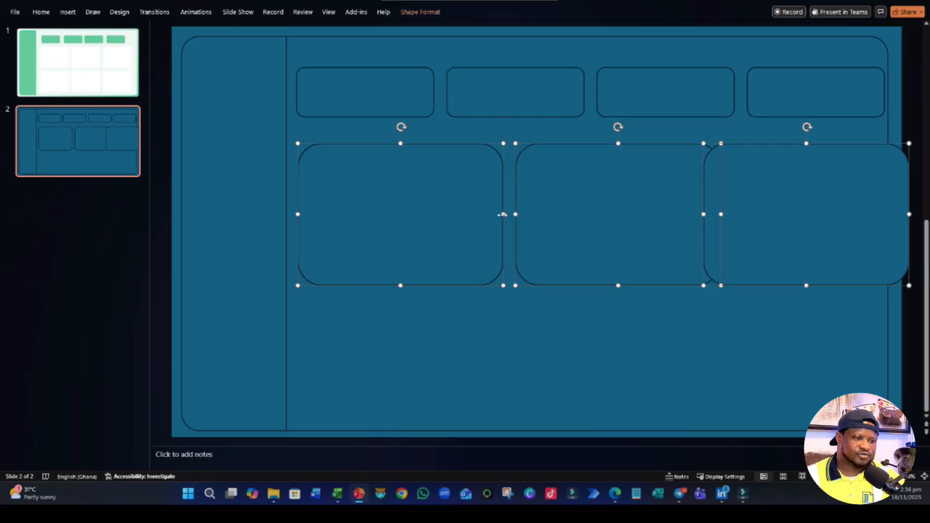
{"action": "left_click_drag", "start_coordinate": [501, 215], "coordinate": [489, 216]}
{"action": "left_click", "coordinate": [510, 293]}
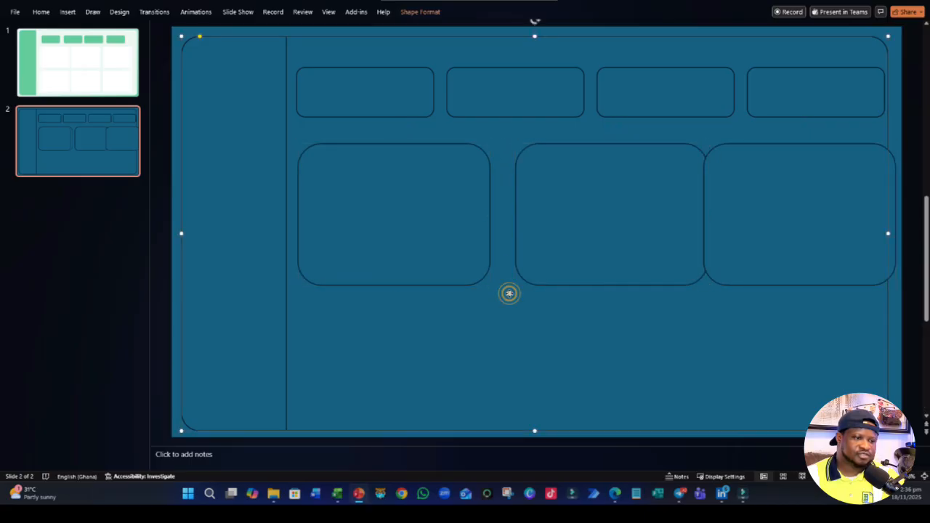
{"action": "left_click_drag", "start_coordinate": [602, 230], "coordinate": [586, 230]}
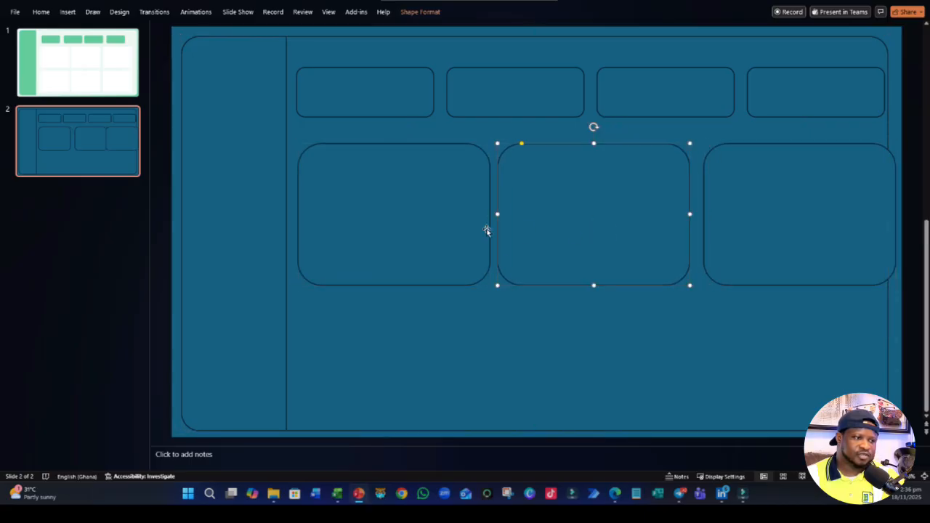
{"action": "left_click_drag", "start_coordinate": [434, 223], "coordinate": [431, 222]}
{"action": "left_click", "coordinate": [522, 229]}
{"action": "left_click_drag", "start_coordinate": [523, 229], "coordinate": [518, 228]}
{"action": "left_click_drag", "start_coordinate": [792, 225], "coordinate": [789, 228]}
- Narrow all three chart panels together again so the last one fits inside the main panel
{"action": "left_click", "coordinate": [351, 222], "text": "shift"}
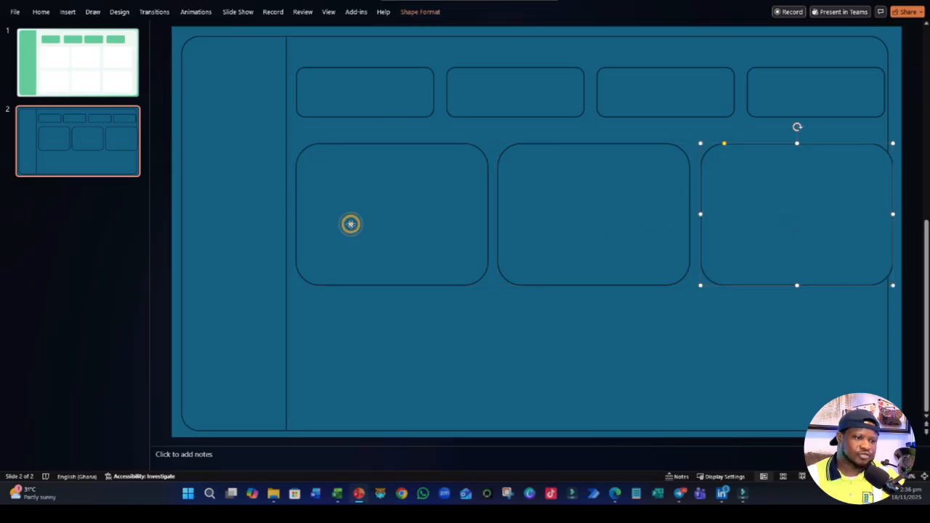
{"action": "left_click", "coordinate": [608, 231], "text": "shift"}
{"action": "left_click_drag", "start_coordinate": [892, 214], "coordinate": [876, 213]}
{"action": "left_click", "coordinate": [502, 228]}
- Duplicate the row of three chart panels and place the copies directly below as a second row
{"action": "left_click", "coordinate": [458, 222]}
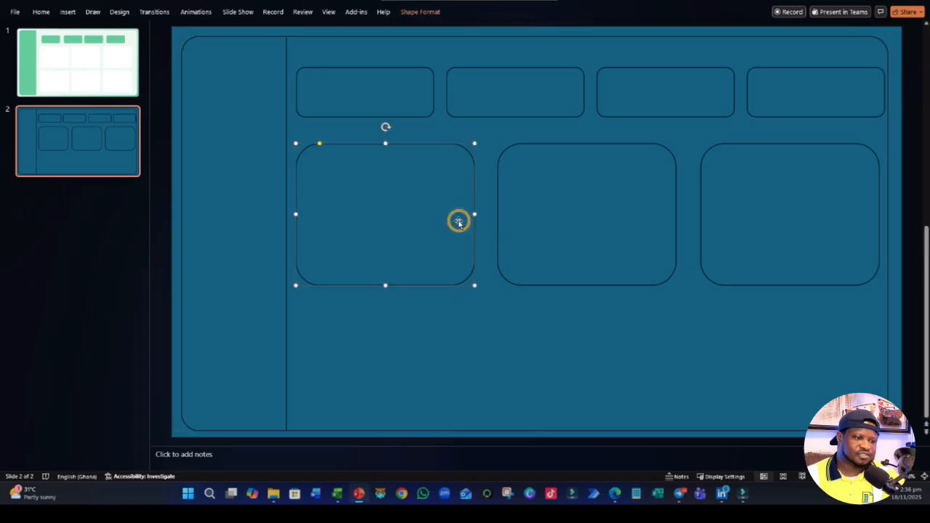
{"action": "left_click", "coordinate": [584, 223], "text": "shift"}
{"action": "left_click", "coordinate": [760, 228], "text": "shift"}
{"action": "left_click_drag", "start_coordinate": [760, 229], "coordinate": [738, 367]}
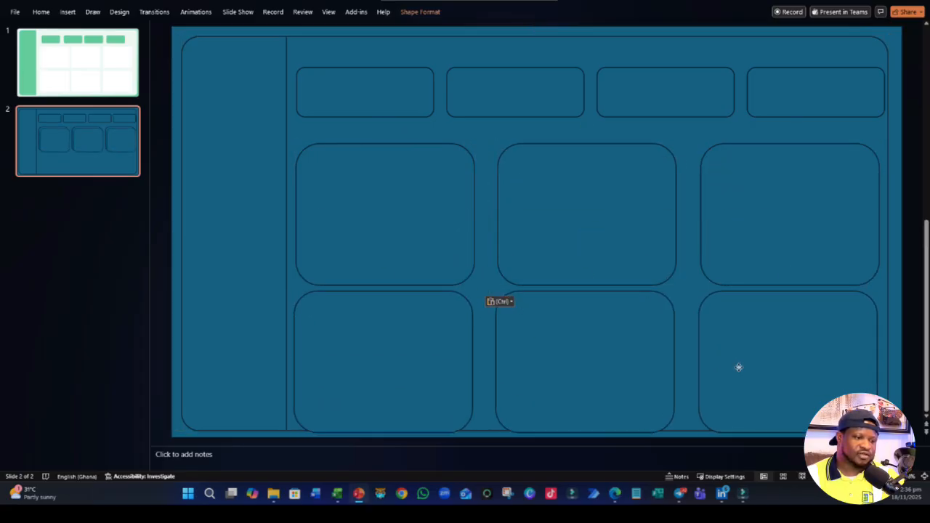
- Reduce the height of all six chart panels together so the second row ends inside the main panel with a gap between rows
{"action": "left_click", "coordinate": [449, 228], "text": "shift"}
{"action": "left_click", "coordinate": [624, 235], "text": "shift"}
{"action": "left_click", "coordinate": [748, 211], "text": "shift"}
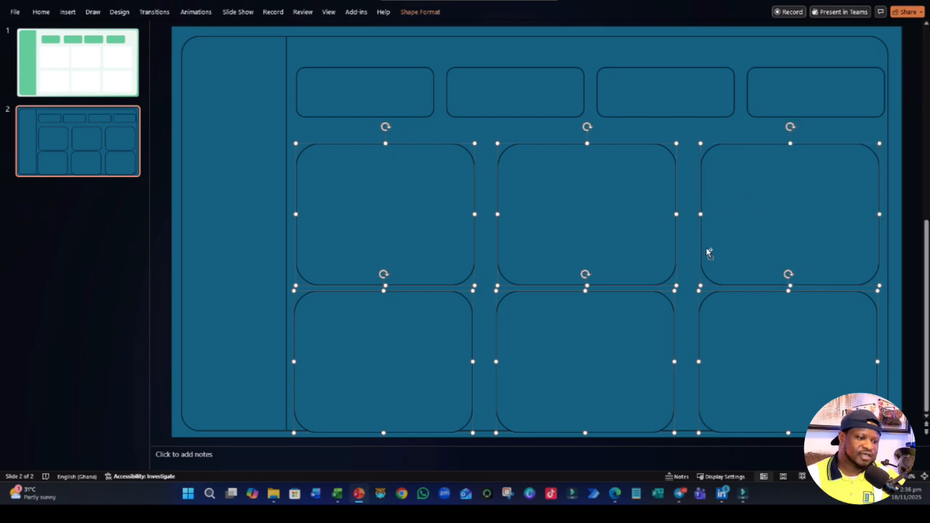
{"action": "left_click_drag", "start_coordinate": [385, 433], "coordinate": [392, 421]}
{"action": "left_click", "coordinate": [488, 276]}
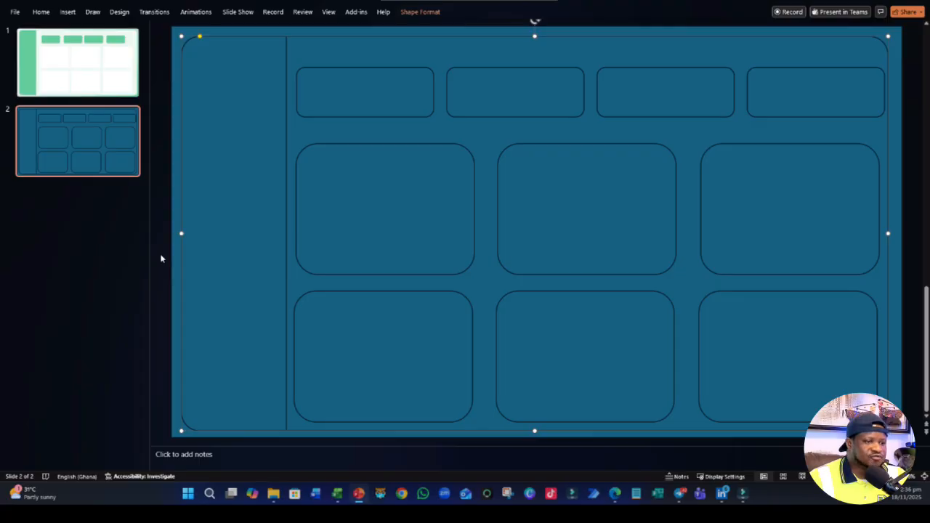
- Check slide 1's colours, switch to Edge and open the Color Names – HTML Color Codes favourite from a new tab
{"action": "left_click", "coordinate": [78, 66]}
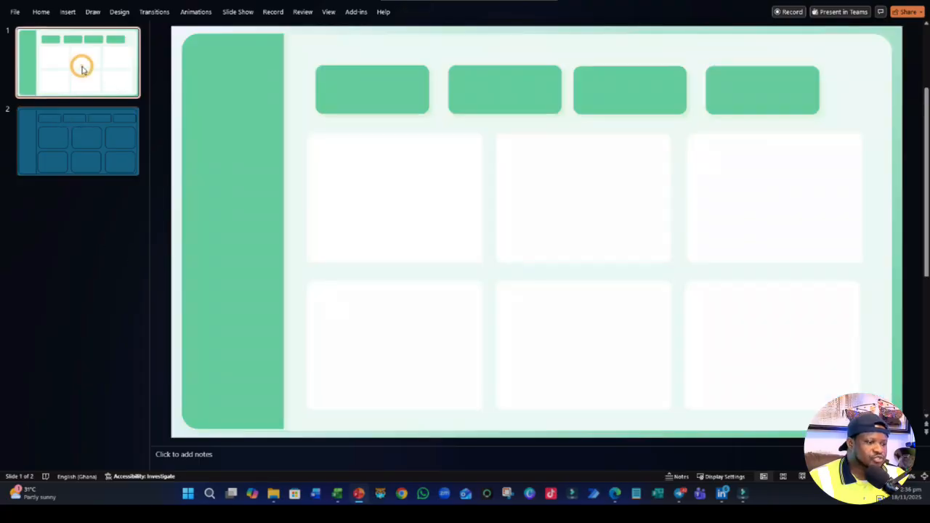
{"action": "mouse_move", "coordinate": [337, 494]}
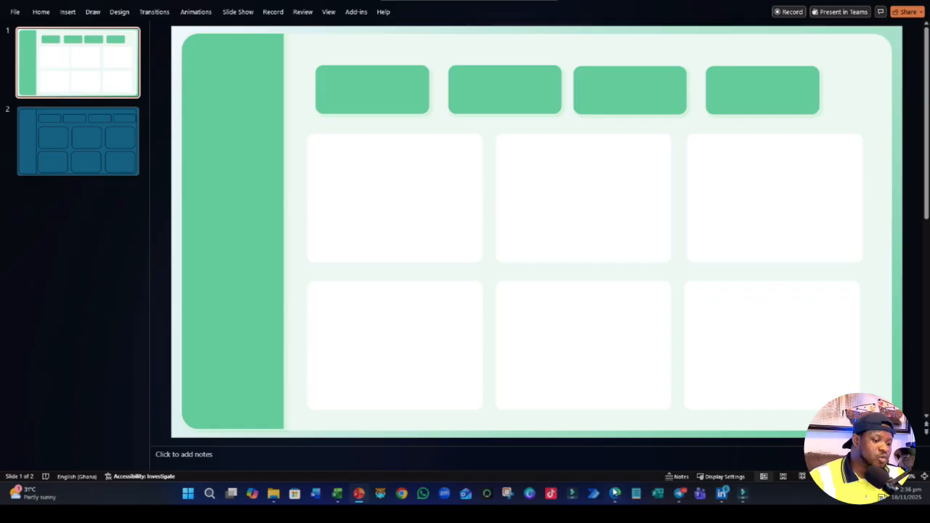
{"action": "left_click", "coordinate": [614, 493]}
{"action": "key", "text": "ctrl+t"}
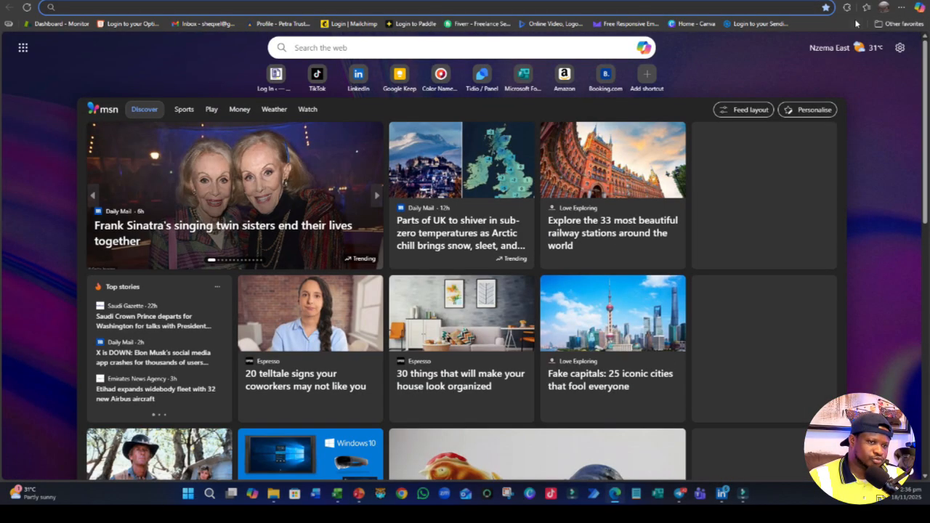
{"action": "left_click", "coordinate": [856, 24]}
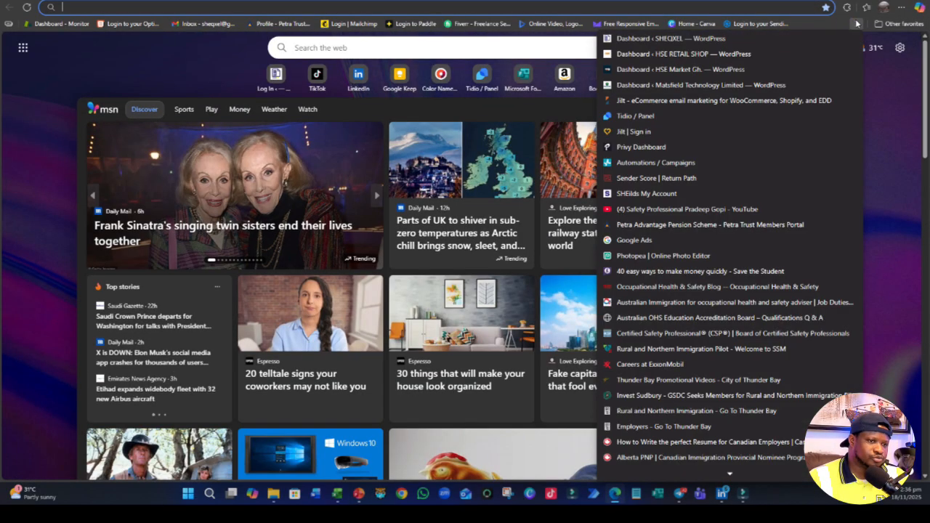
{"action": "scroll", "coordinate": [716, 309], "scroll_direction": "down", "scroll_amount": 5}
{"action": "scroll", "coordinate": [717, 309], "scroll_direction": "down", "scroll_amount": 3}
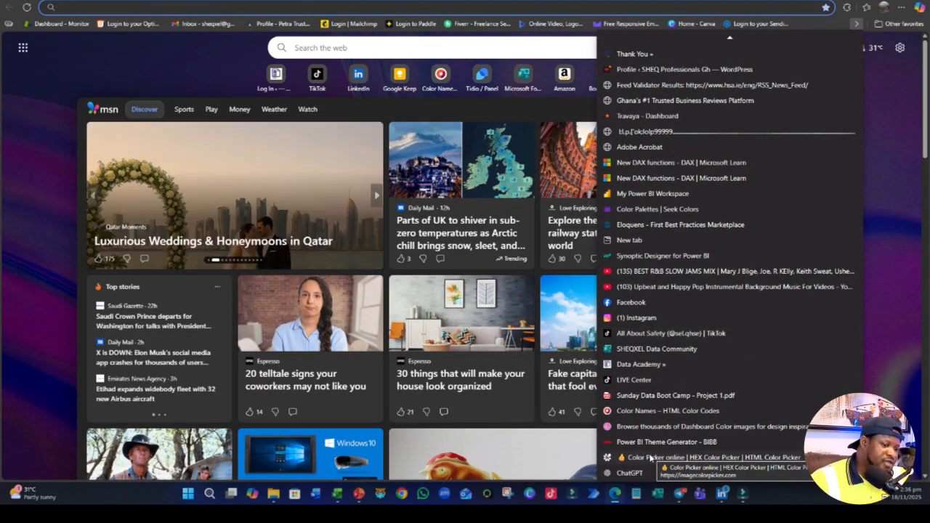
{"action": "left_click", "coordinate": [653, 410]}
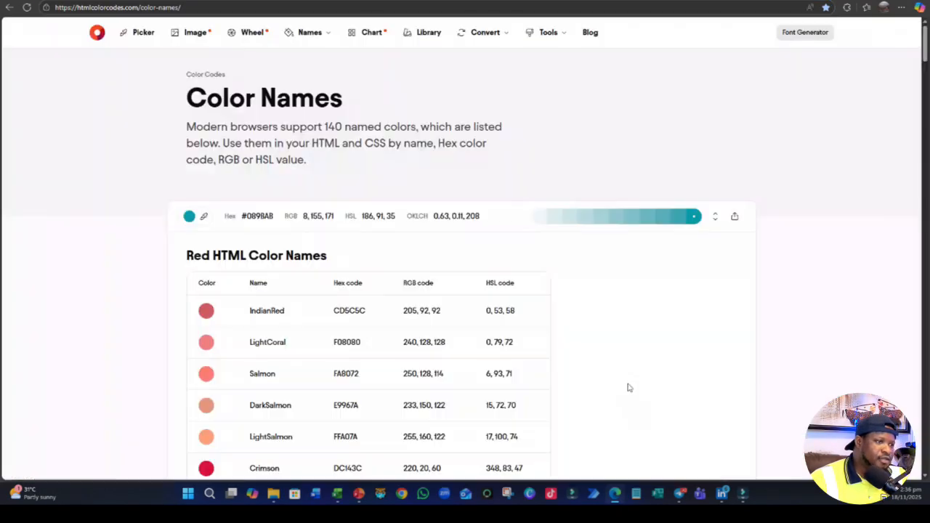
- Open the Browse thousands of Dashboard Color images favourite on Dribbble in a new browser tab
{"action": "left_click", "coordinate": [380, 0]}
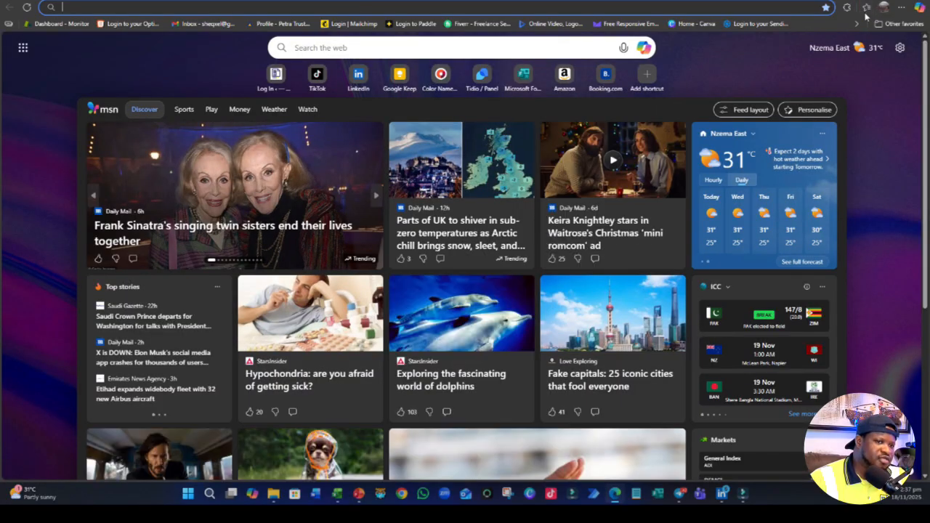
{"action": "left_click", "coordinate": [866, 7]}
{"action": "scroll", "coordinate": [770, 218], "scroll_direction": "down", "scroll_amount": 5}
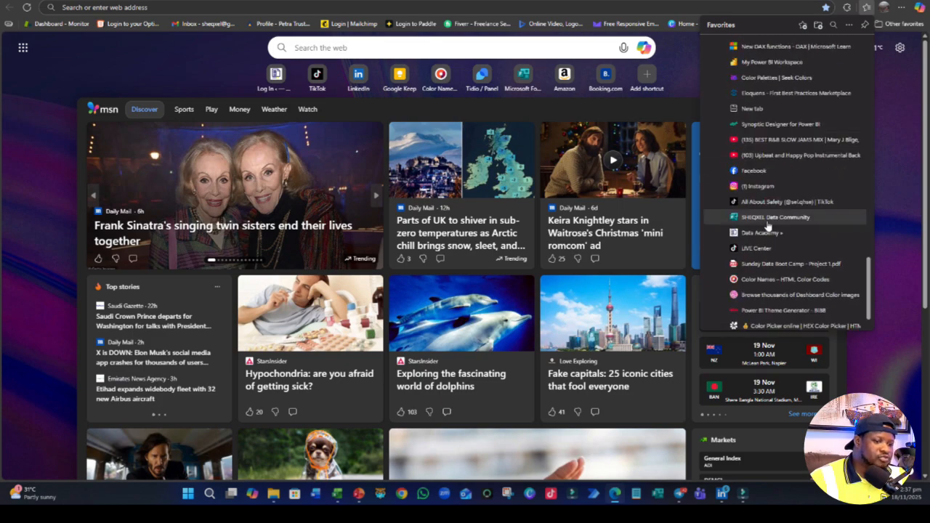
{"action": "scroll", "coordinate": [768, 233], "scroll_direction": "down", "scroll_amount": 2}
{"action": "left_click", "coordinate": [784, 245]}
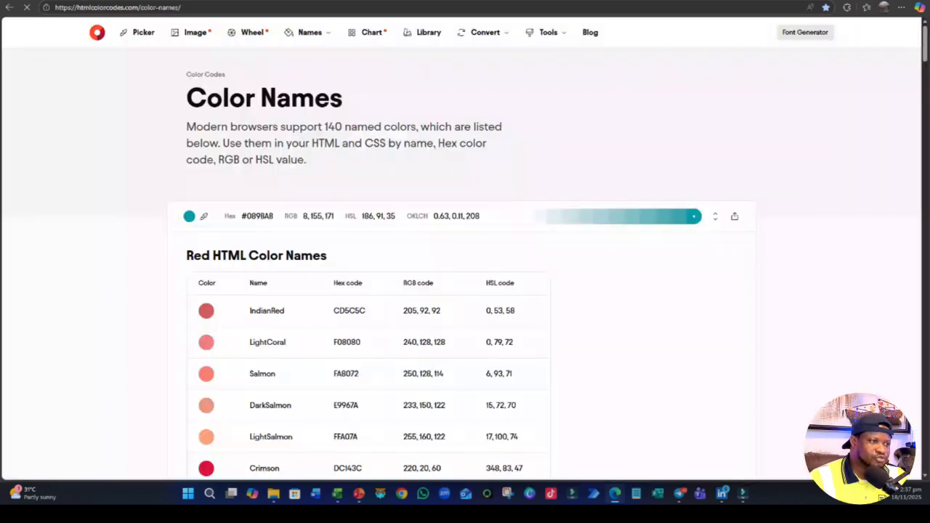
- Examine the Color Names page's colour picker and tables, and browse the Dribbble dashboard designs for a colour scheme
{"action": "left_click", "coordinate": [195, 217]}
{"action": "scroll", "coordinate": [509, 240], "scroll_direction": "down", "scroll_amount": 1}
{"action": "scroll", "coordinate": [543, 245], "scroll_direction": "up", "scroll_amount": 1}
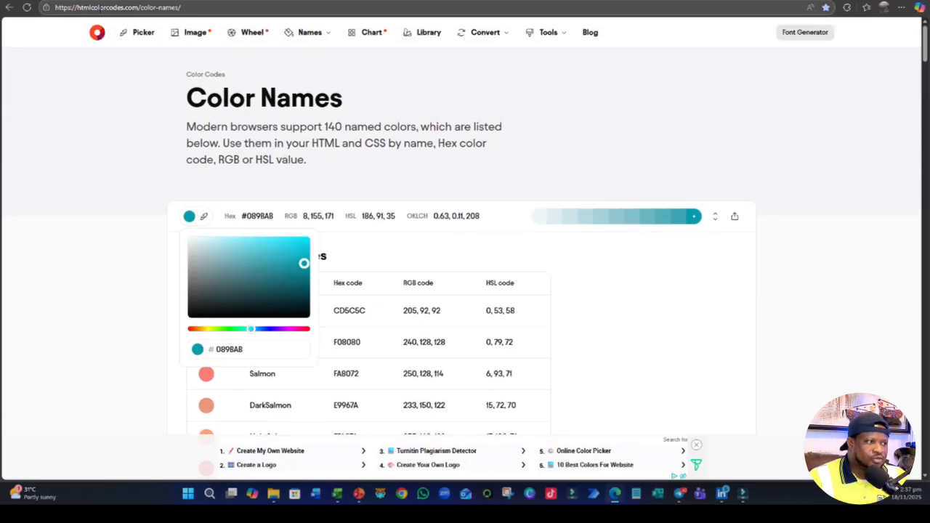
{"action": "scroll", "coordinate": [431, 198], "scroll_direction": "down", "scroll_amount": 8}
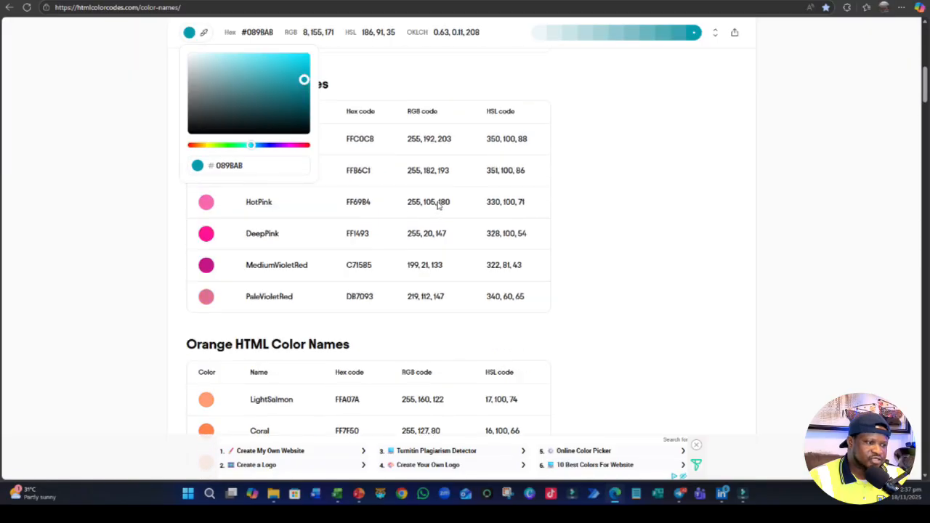
{"action": "scroll", "coordinate": [431, 198], "scroll_direction": "up", "scroll_amount": 8}
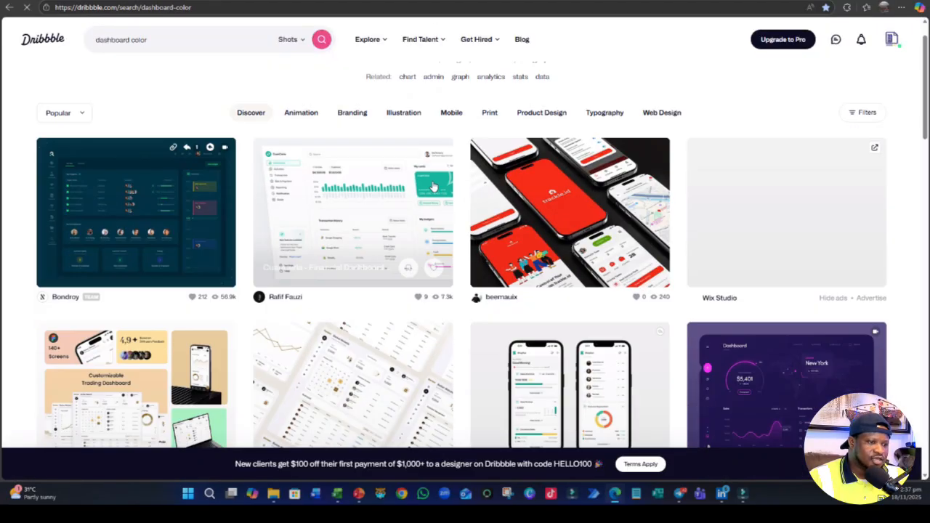
{"action": "scroll", "coordinate": [438, 179], "scroll_direction": "down", "scroll_amount": 10}
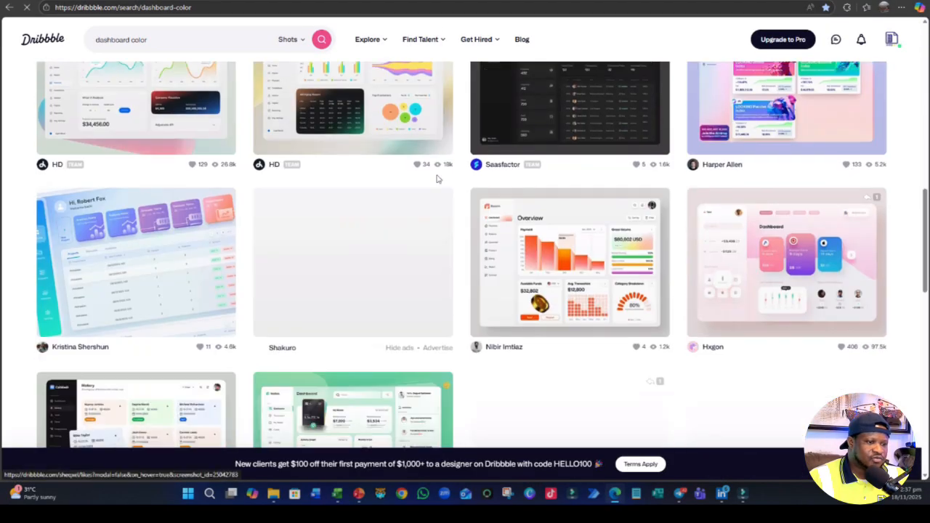
{"action": "scroll", "coordinate": [438, 178], "scroll_direction": "up", "scroll_amount": 2}
{"action": "scroll", "coordinate": [438, 179], "scroll_direction": "up", "scroll_amount": 5}
{"action": "scroll", "coordinate": [438, 178], "scroll_direction": "down", "scroll_amount": 3}
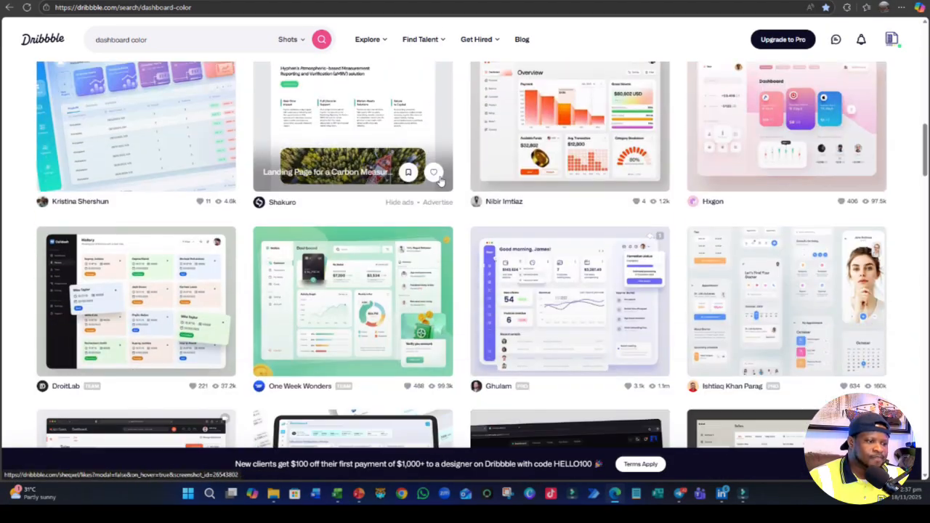
{"action": "scroll", "coordinate": [438, 179], "scroll_direction": "up", "scroll_amount": 5}
- Open the Color Picker online favourite in another new browser tab
{"action": "key", "text": "ctrl+t"}
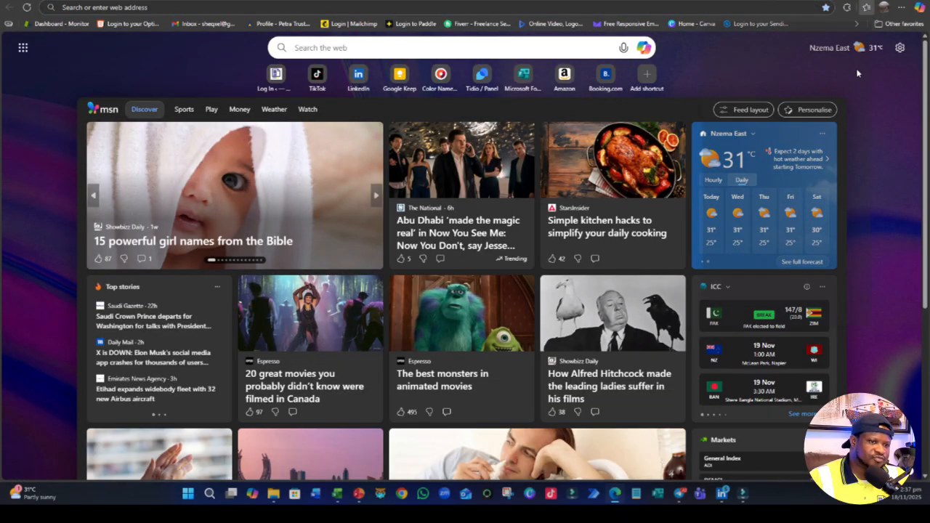
{"action": "left_click", "coordinate": [866, 6]}
{"action": "scroll", "coordinate": [792, 272], "scroll_direction": "down", "scroll_amount": 5}
{"action": "scroll", "coordinate": [791, 273], "scroll_direction": "down", "scroll_amount": 4}
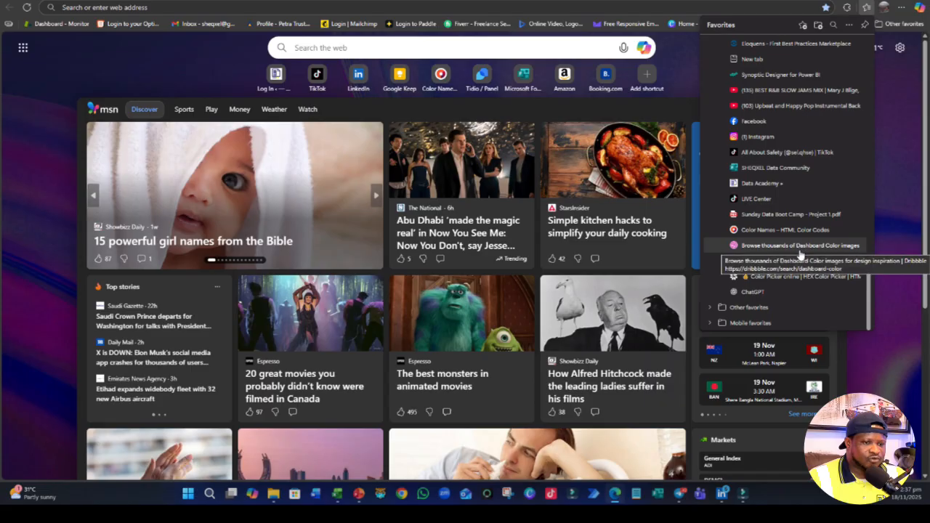
{"action": "left_click", "coordinate": [799, 276]}
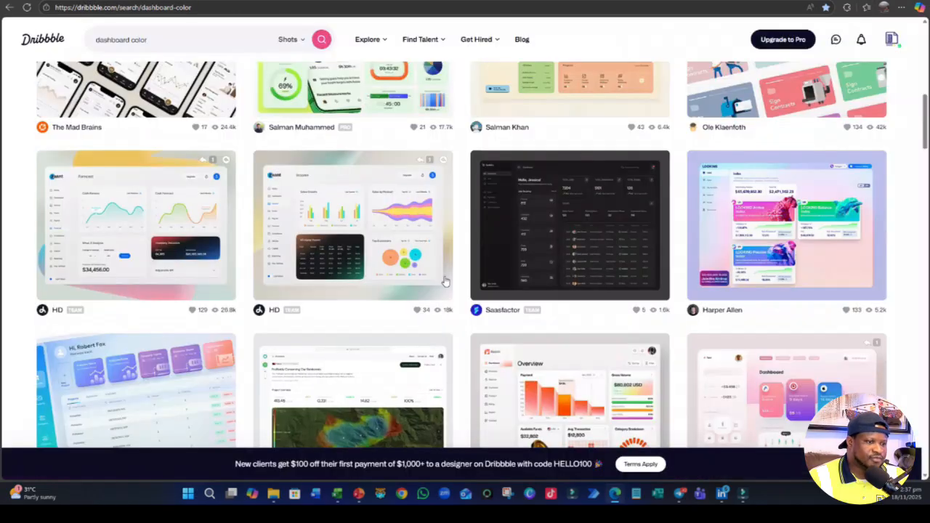
- Open the green Walletz finance management dashboard on Dribbble and capture its full image as a screenshot
{"action": "scroll", "coordinate": [325, 181], "scroll_direction": "down", "scroll_amount": 5}
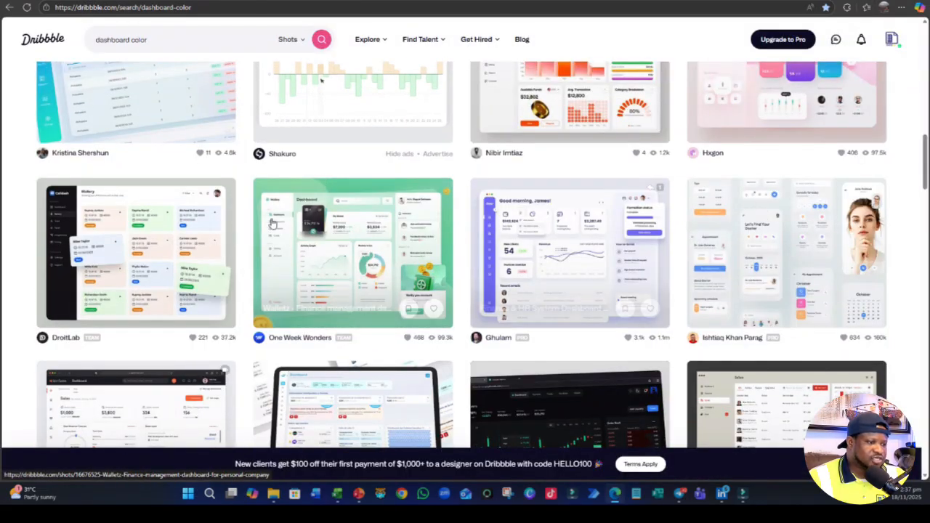
{"action": "left_click", "coordinate": [336, 245]}
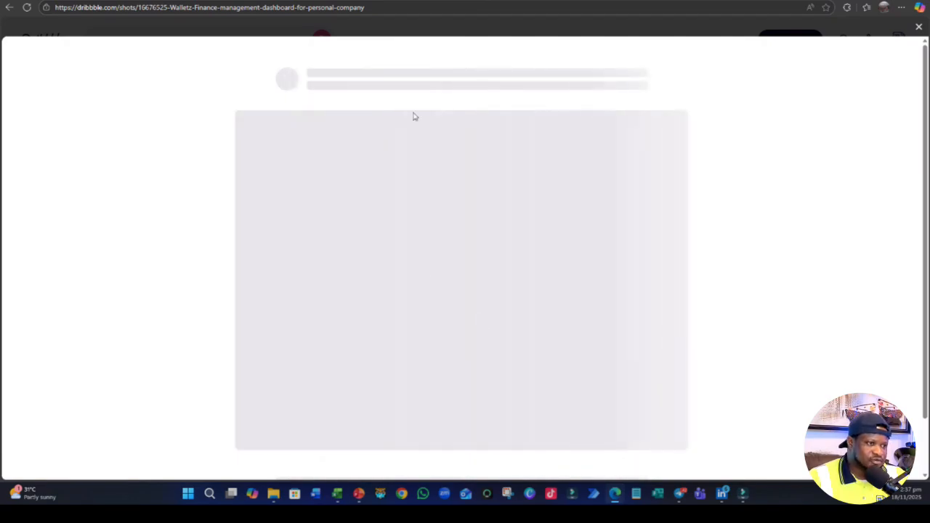
{"action": "scroll", "coordinate": [473, 249], "scroll_direction": "down", "scroll_amount": 1}
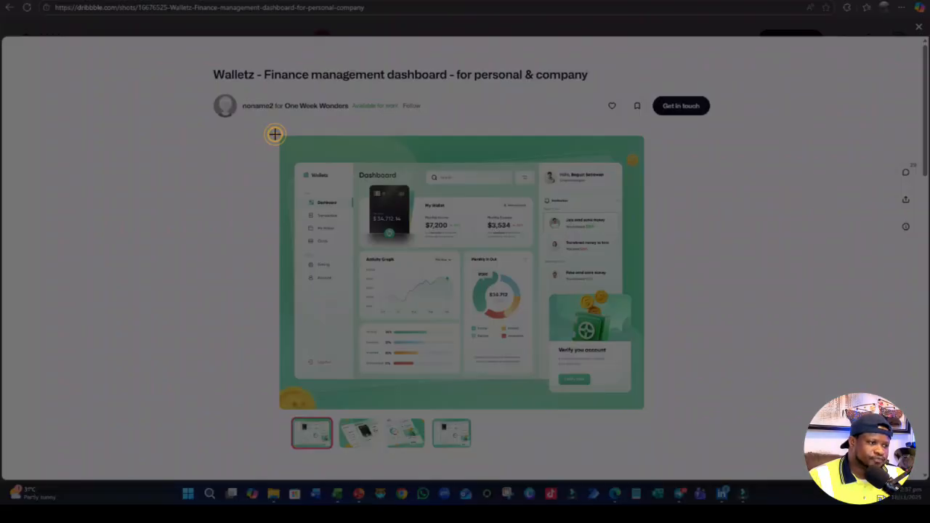
{"action": "left_click_drag", "start_coordinate": [276, 135], "coordinate": [642, 418]}
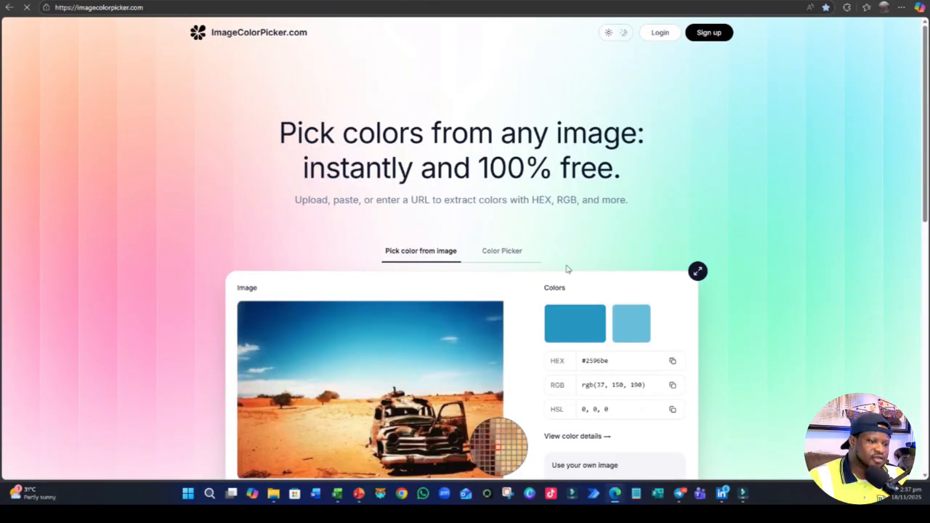
- Paste the captured Walletz image into ImageColorPicker, sample the green of its background and select the resulting hex code
{"action": "scroll", "coordinate": [568, 269], "scroll_direction": "down", "scroll_amount": 3}
{"action": "left_click", "coordinate": [610, 314]}
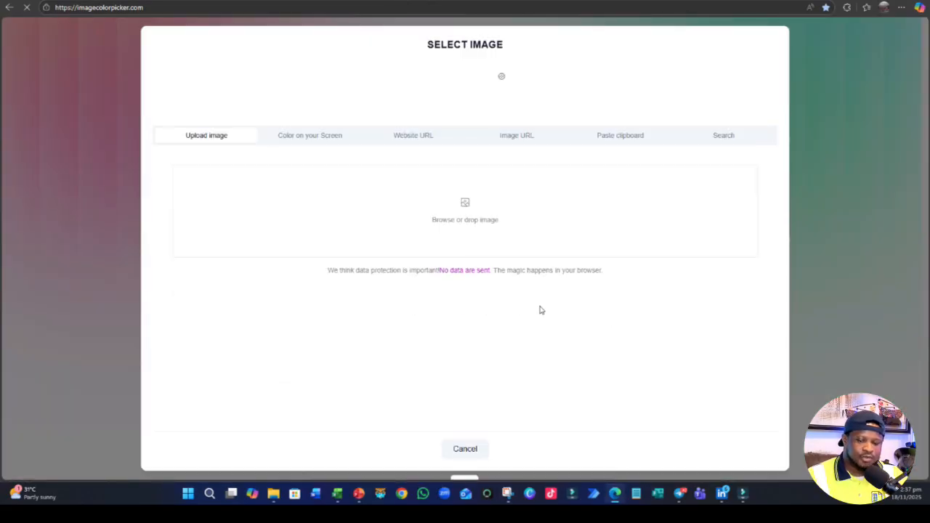
{"action": "key", "text": "ctrl+v"}
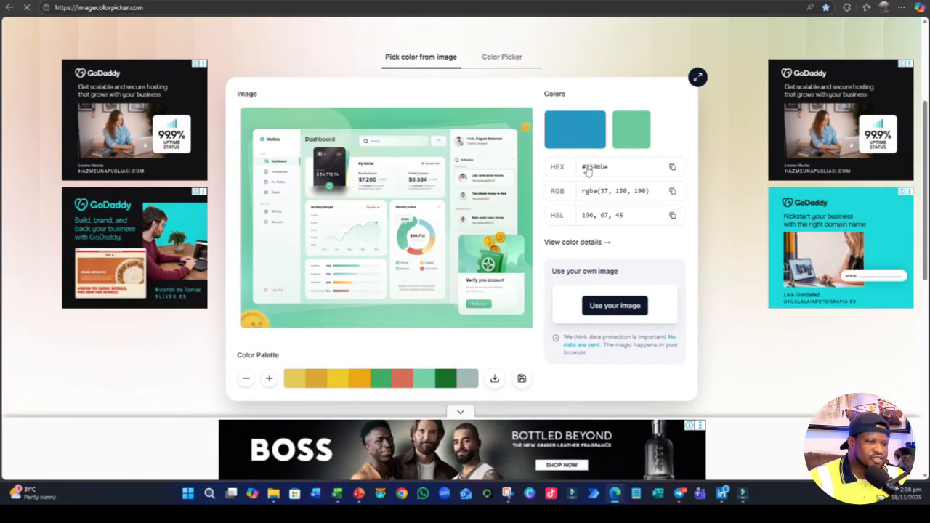
{"action": "left_click", "coordinate": [395, 117]}
{"action": "double_click", "coordinate": [600, 167]}
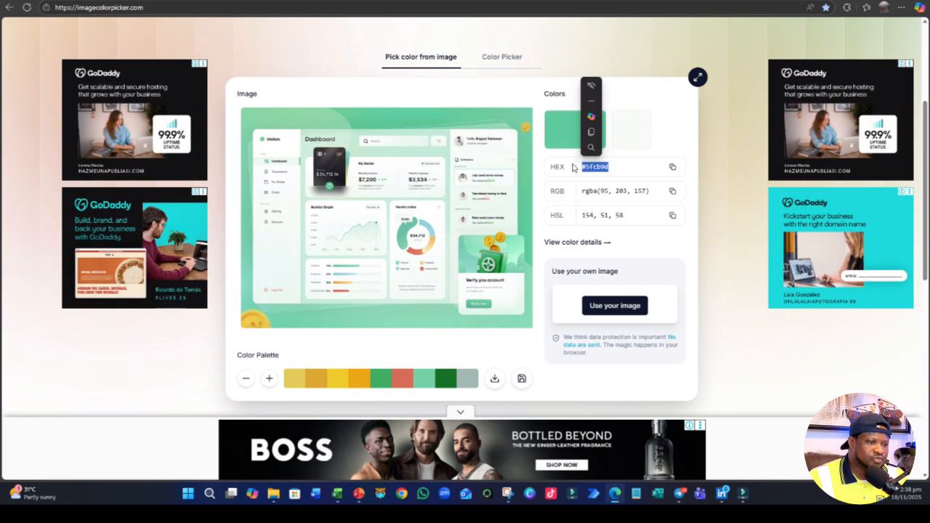
{"action": "left_click", "coordinate": [643, 172]}
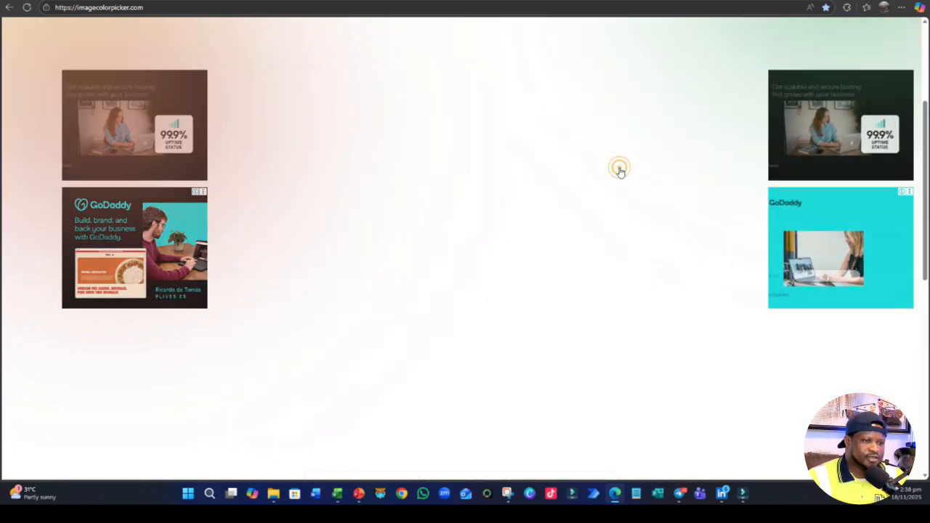
{"action": "left_click_drag", "start_coordinate": [618, 168], "coordinate": [554, 167]}
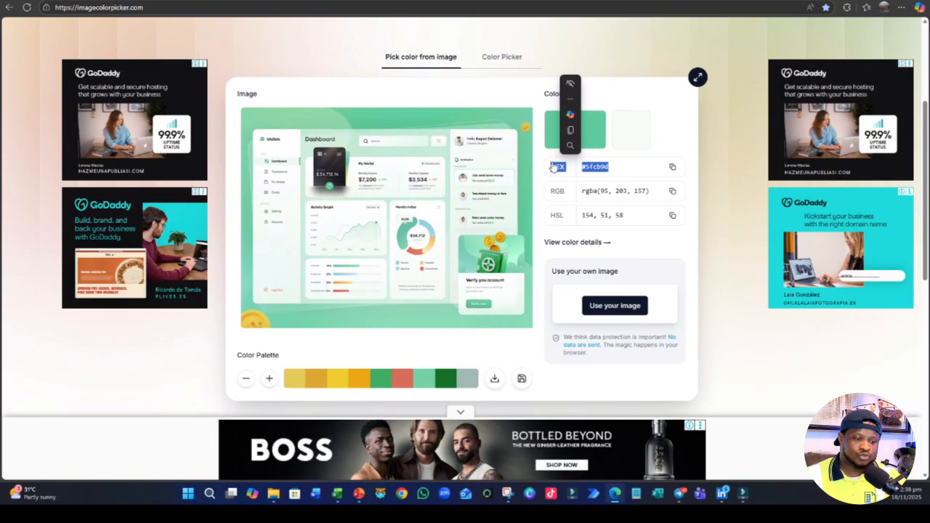
- Switch to PowerPoint and fill slide 2's full-slide background rectangle with the recently used light green
{"action": "left_click", "coordinate": [359, 493]}
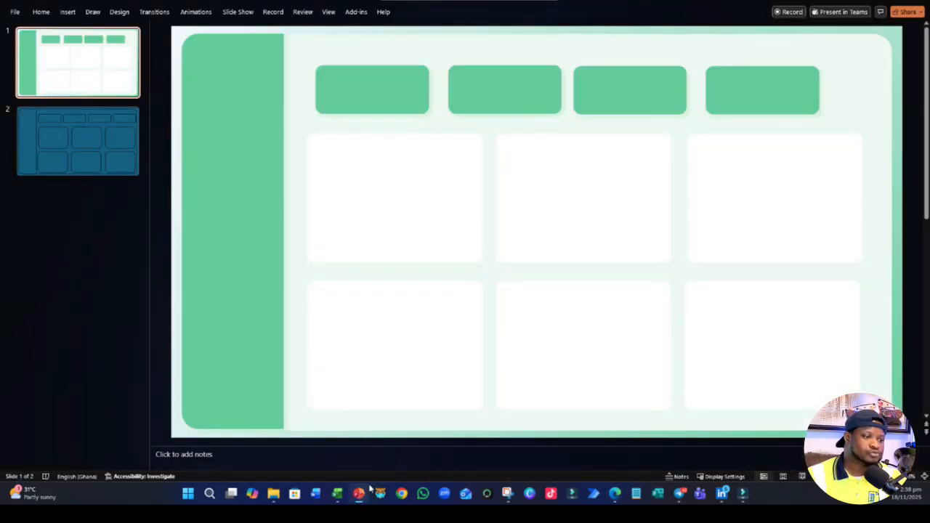
{"action": "left_click", "coordinate": [137, 129]}
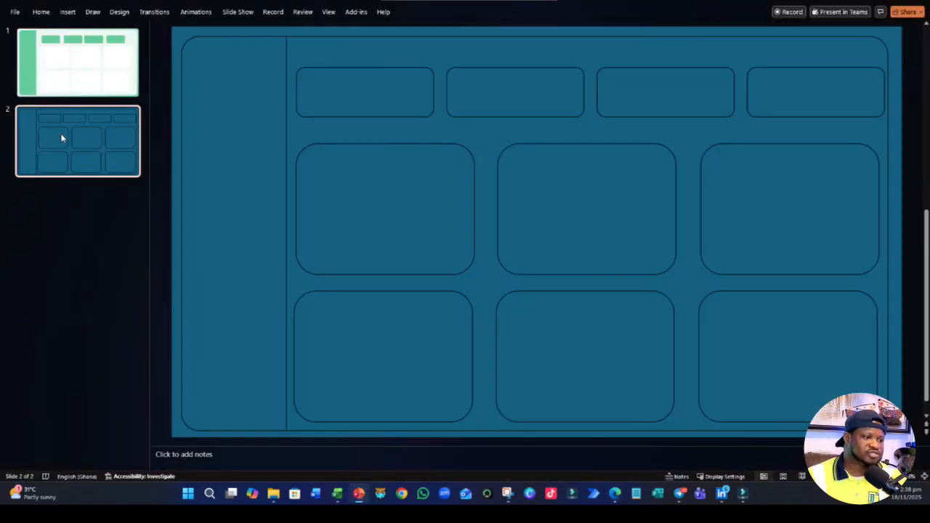
{"action": "left_click", "coordinate": [301, 33]}
{"action": "right_click", "coordinate": [302, 32]}
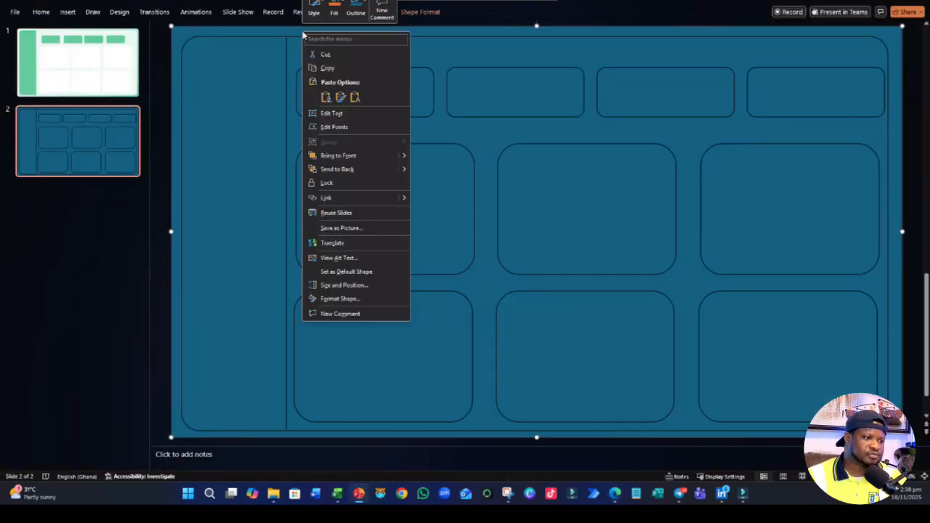
{"action": "left_click", "coordinate": [340, 304]}
{"action": "left_click", "coordinate": [806, 93]}
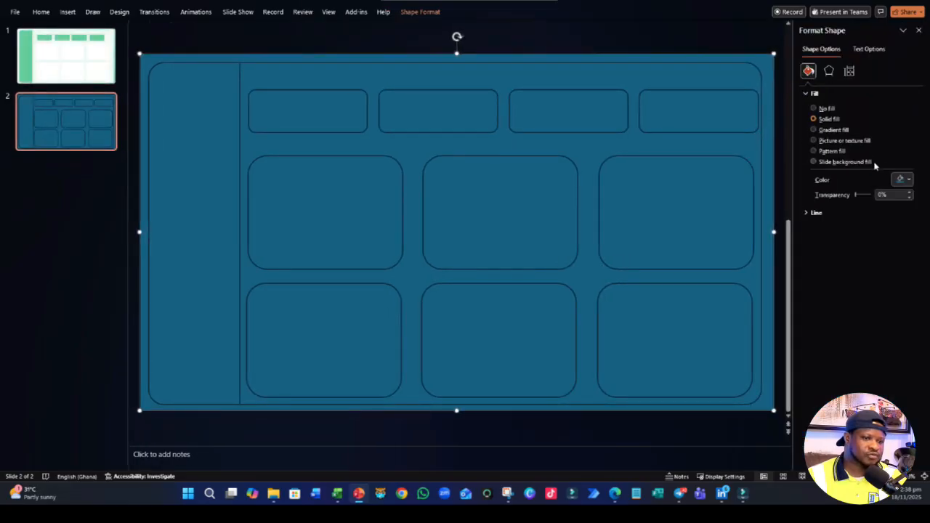
{"action": "left_click", "coordinate": [895, 177]}
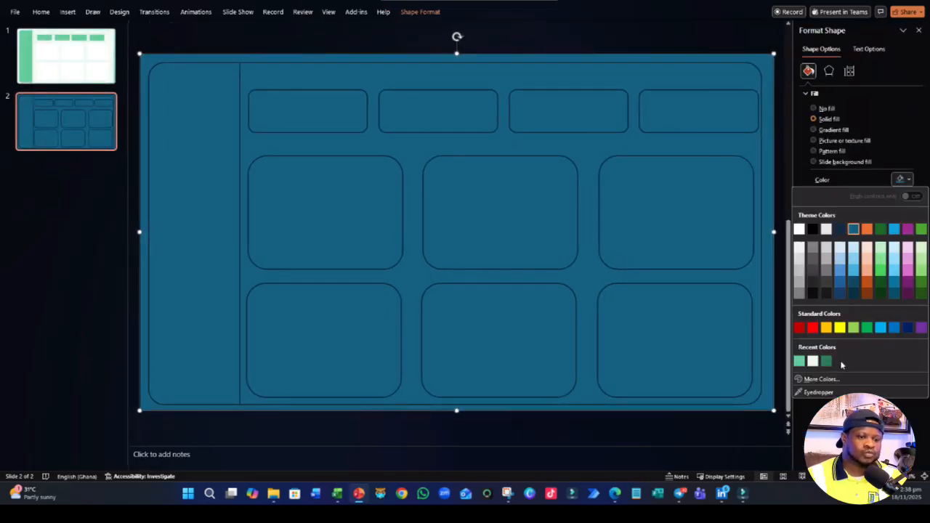
{"action": "left_click", "coordinate": [800, 362]}
- Copy hex code #5fcb9d from ImageColorPicker and apply it as the custom fill colour of slide 2's background rectangle
{"action": "left_click", "coordinate": [899, 179]}
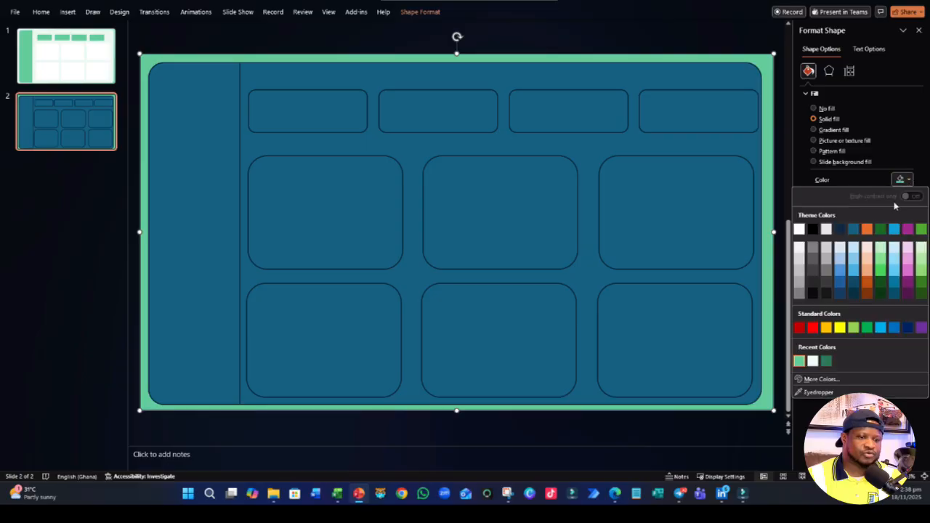
{"action": "left_click", "coordinate": [815, 380]}
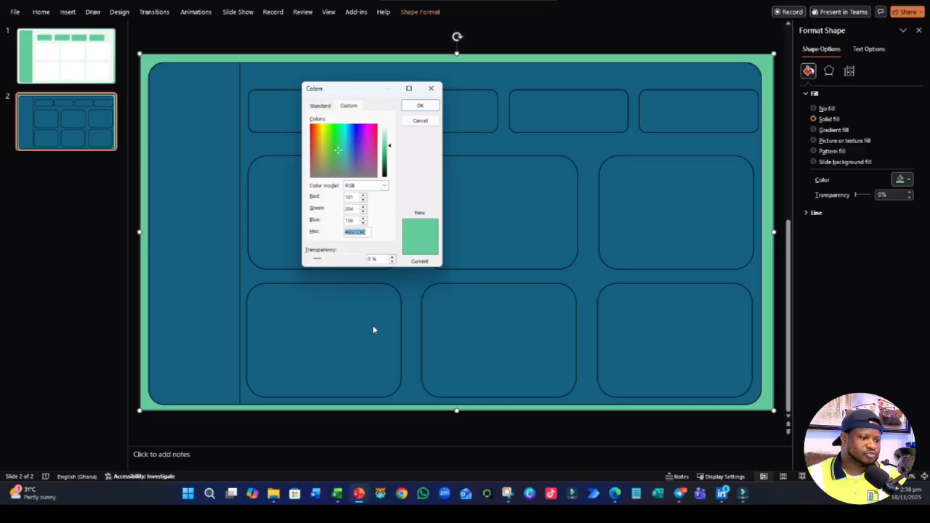
{"action": "left_click", "coordinate": [615, 501]}
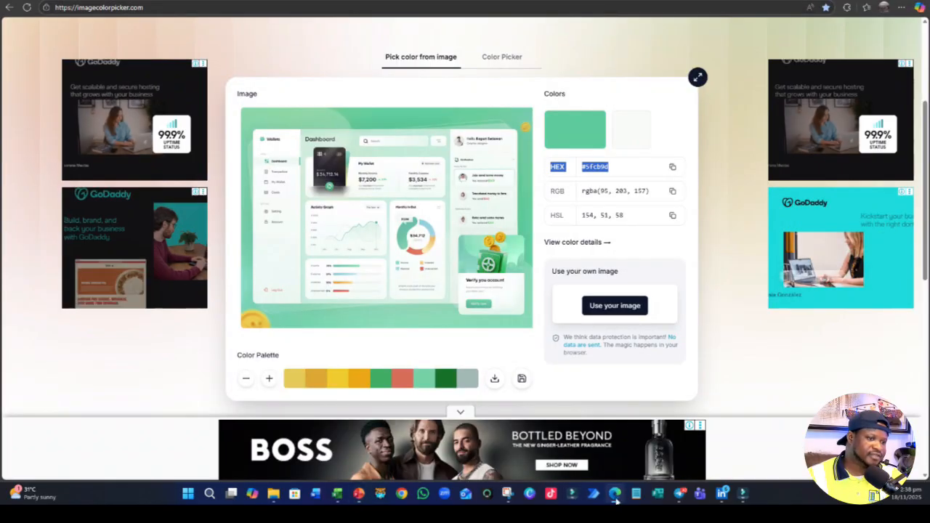
{"action": "left_click_drag", "start_coordinate": [627, 166], "coordinate": [582, 169]}
{"action": "right_click", "coordinate": [582, 168]}
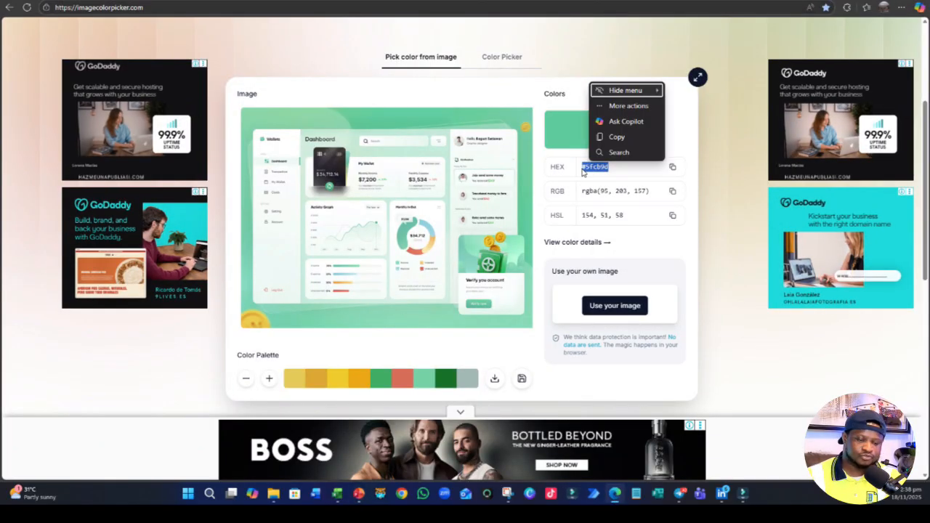
{"action": "left_click", "coordinate": [614, 89]}
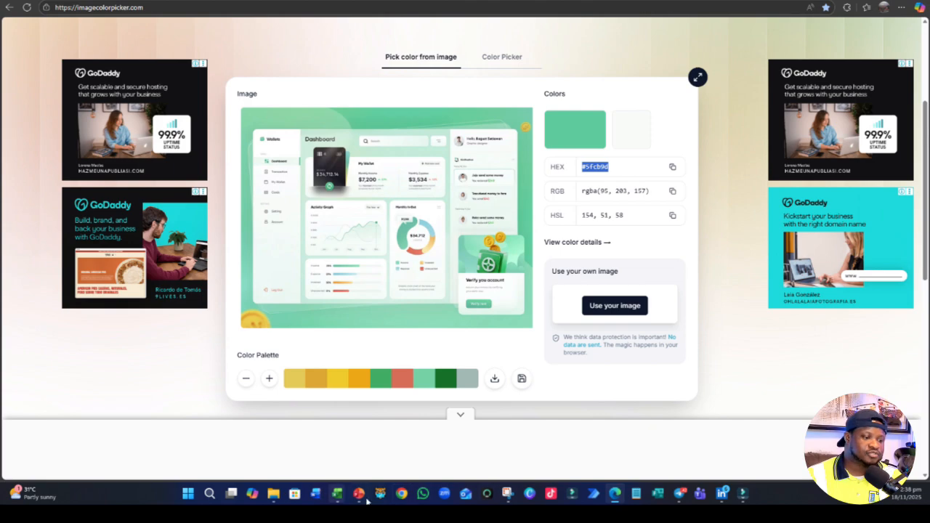
{"action": "left_click", "coordinate": [367, 500]}
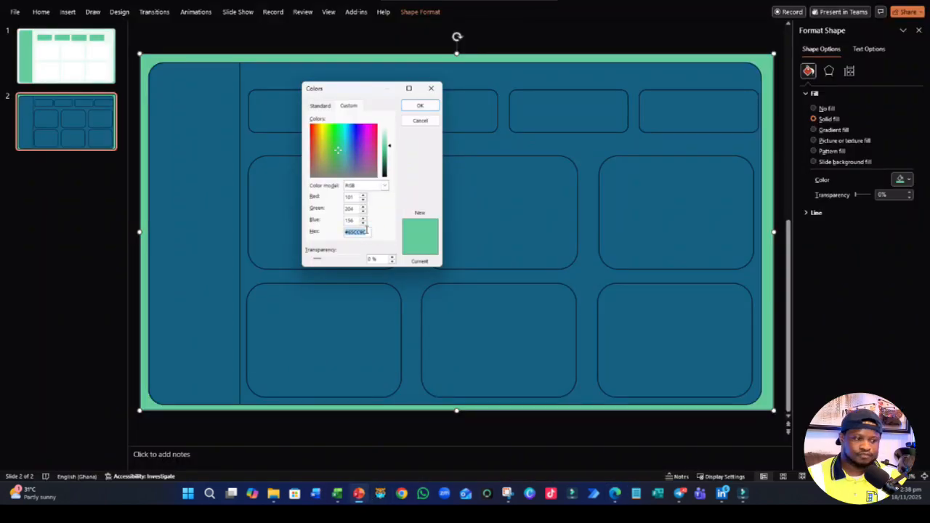
{"action": "left_click", "coordinate": [419, 109]}
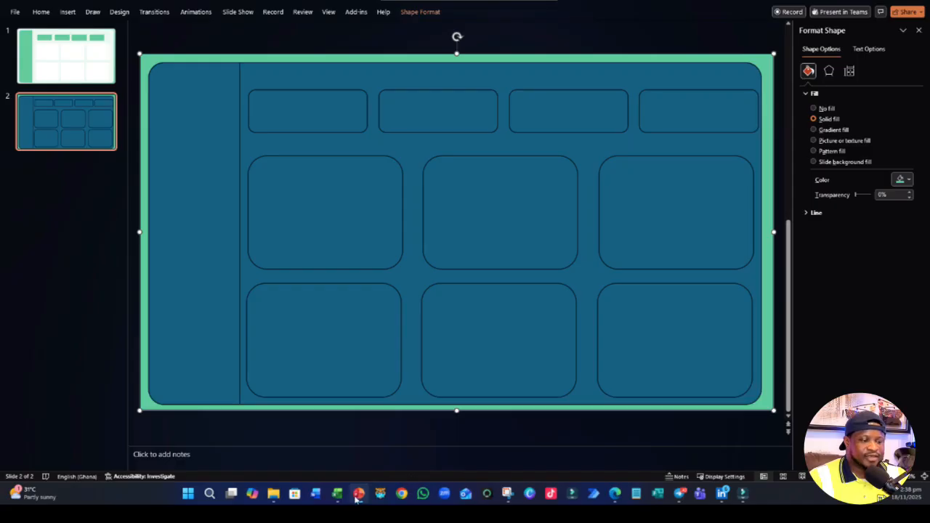
- Sample the pale tint of the Walletz image's sidebar in ImageColorPicker, copy hex code #f0faf7 and return to PowerPoint
{"action": "left_click", "coordinate": [615, 494]}
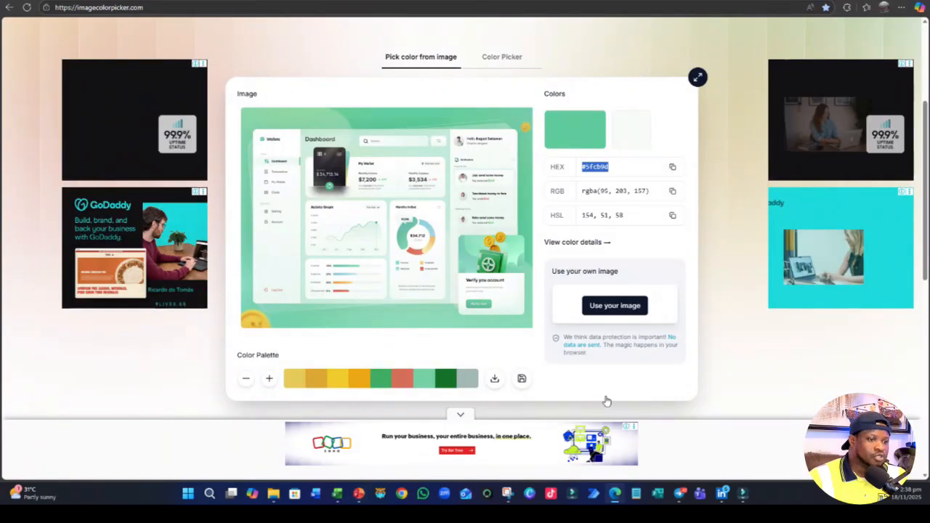
{"action": "left_click", "coordinate": [278, 255]}
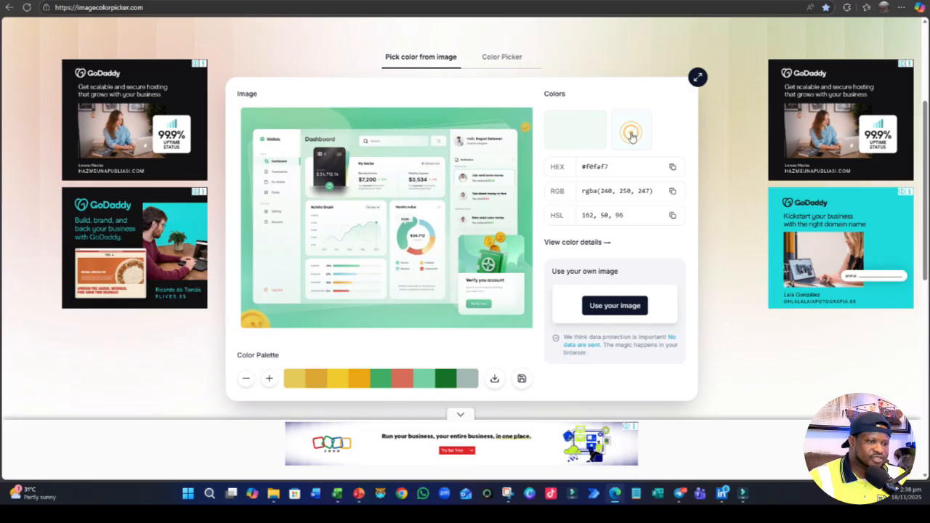
{"action": "left_click_drag", "start_coordinate": [614, 167], "coordinate": [561, 166]}
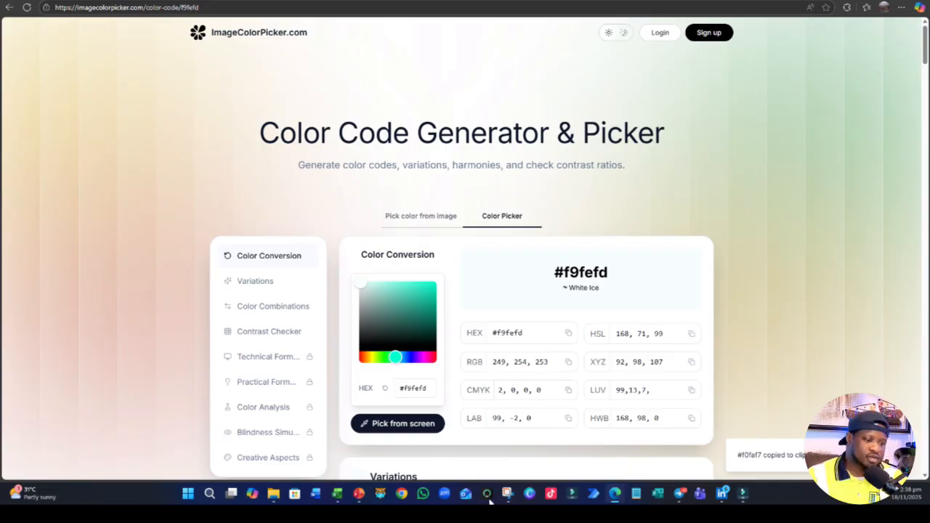
{"action": "left_click", "coordinate": [359, 493]}
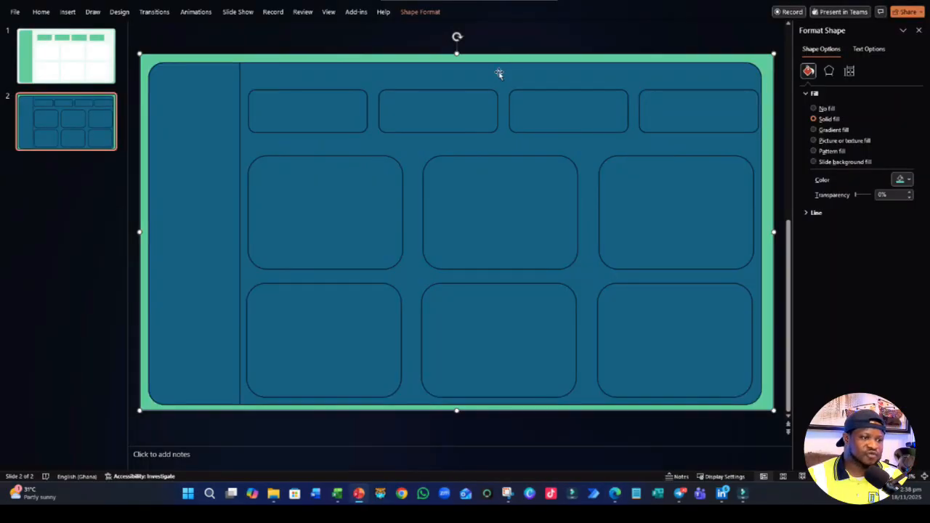
- Select the large rounded container on slide 2 and open the custom colour settings for its fill
{"action": "left_click", "coordinate": [499, 73]}
{"action": "left_click", "coordinate": [903, 180]}
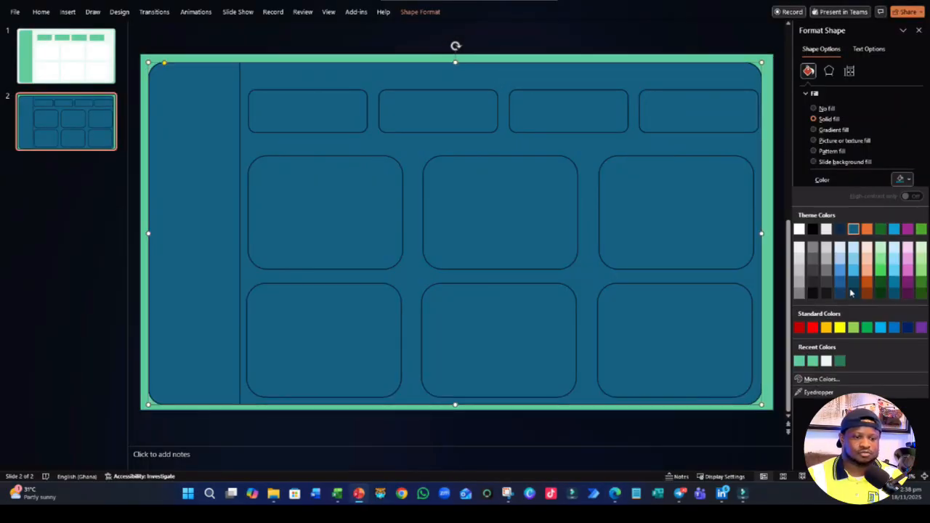
{"action": "left_click", "coordinate": [822, 379]}
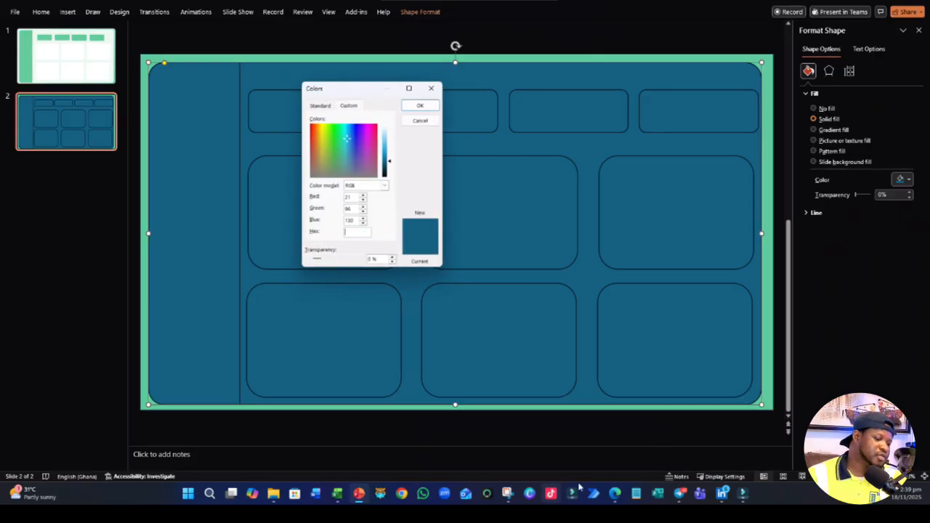
- Switch to ImageColorPicker and examine the conversions, shades and tints on the #f9fefd colour code page
{"action": "left_click", "coordinate": [616, 494]}
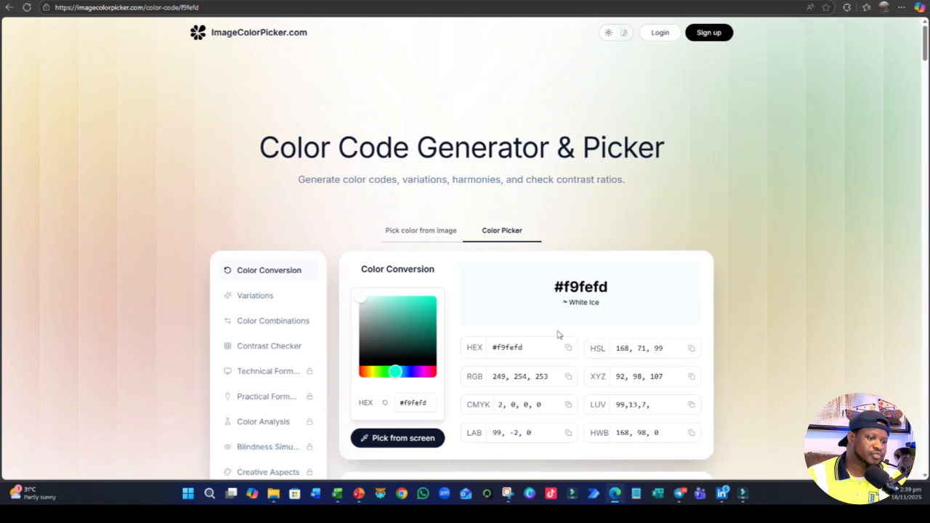
{"action": "scroll", "coordinate": [499, 326], "scroll_direction": "down", "scroll_amount": 2}
{"action": "scroll", "coordinate": [499, 322], "scroll_direction": "up", "scroll_amount": 2}
{"action": "scroll", "coordinate": [506, 305], "scroll_direction": "down", "scroll_amount": 3}
{"action": "scroll", "coordinate": [507, 305], "scroll_direction": "down", "scroll_amount": 2}
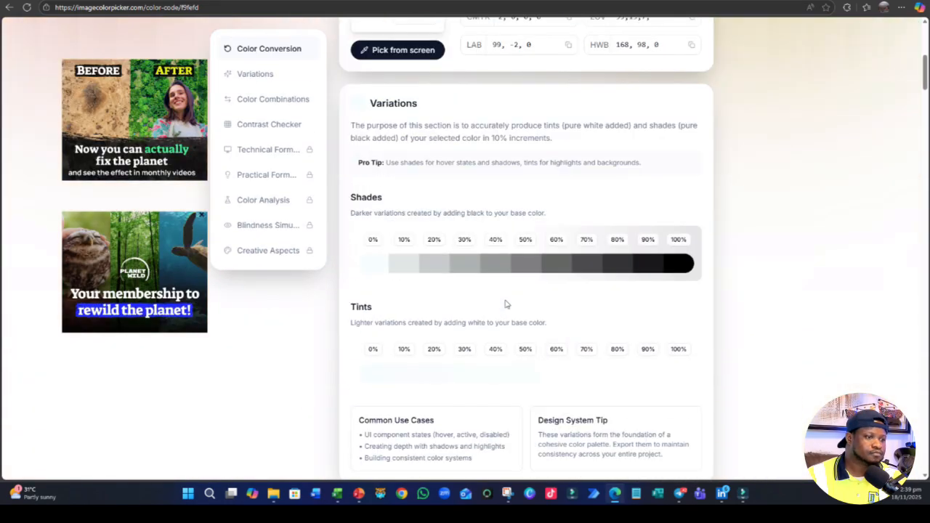
{"action": "scroll", "coordinate": [506, 303], "scroll_direction": "up", "scroll_amount": 5}
{"action": "scroll", "coordinate": [617, 204], "scroll_direction": "down", "scroll_amount": 4}
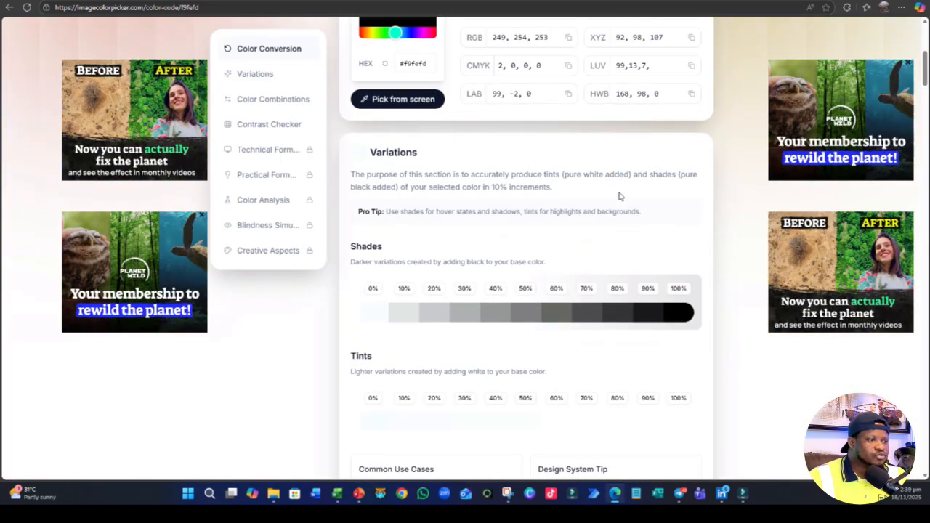
{"action": "scroll", "coordinate": [619, 196], "scroll_direction": "up", "scroll_amount": 1}
- Go back to the Walletz image in ImageColorPicker and copy hex code #f3faf8 sampled from its pale area
{"action": "left_click", "coordinate": [6, 8]}
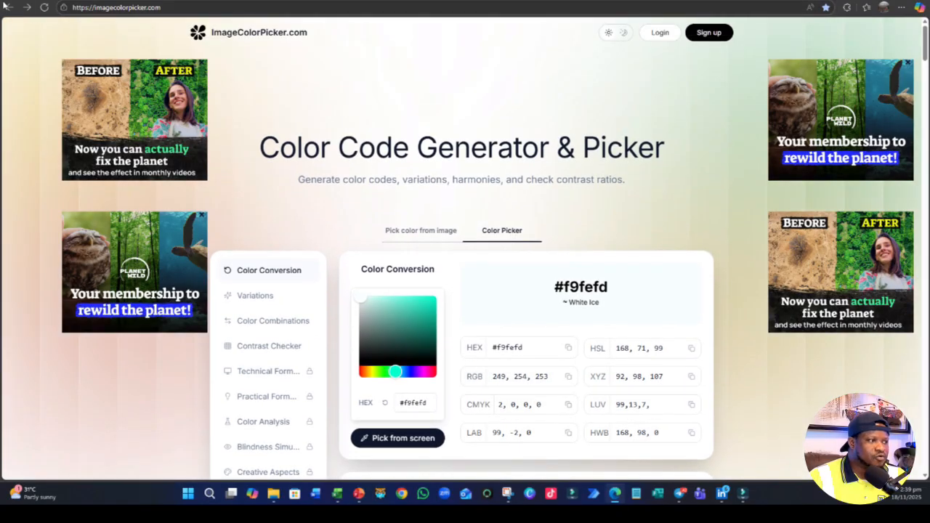
{"action": "scroll", "coordinate": [570, 228], "scroll_direction": "down", "scroll_amount": 9}
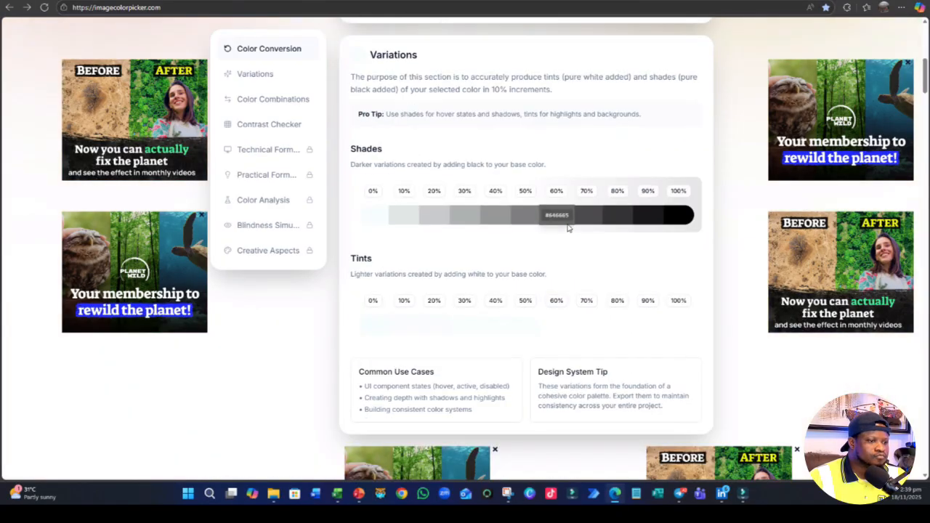
{"action": "scroll", "coordinate": [570, 228], "scroll_direction": "up", "scroll_amount": 9}
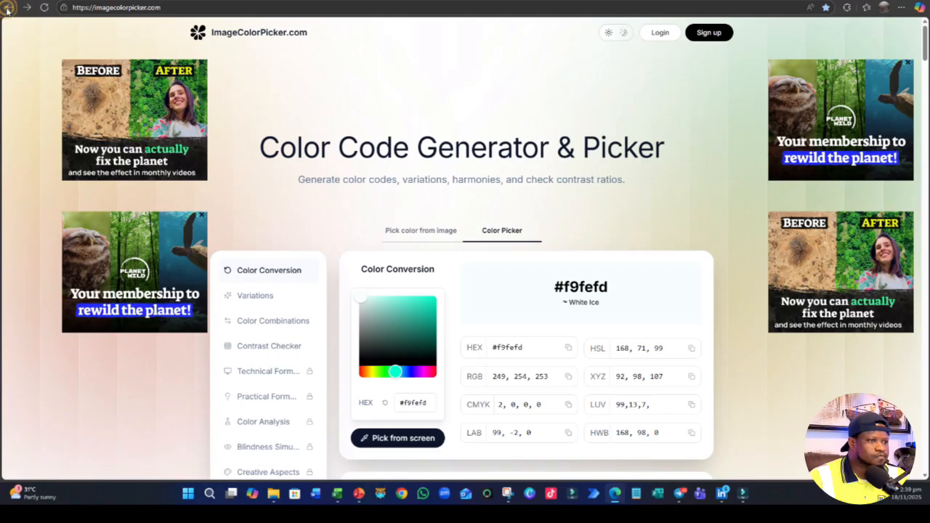
{"action": "left_click", "coordinate": [8, 10]}
{"action": "scroll", "coordinate": [583, 271], "scroll_direction": "down", "scroll_amount": 3}
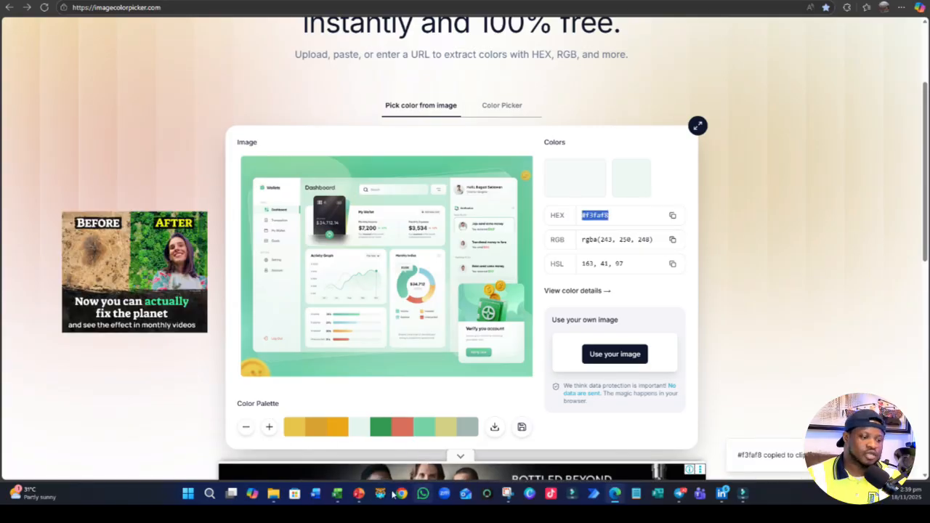
- Return to PowerPoint, try to confirm the custom fill colour for slide 2's container, and close the colour settings
{"action": "key", "text": "alt+Tab"}
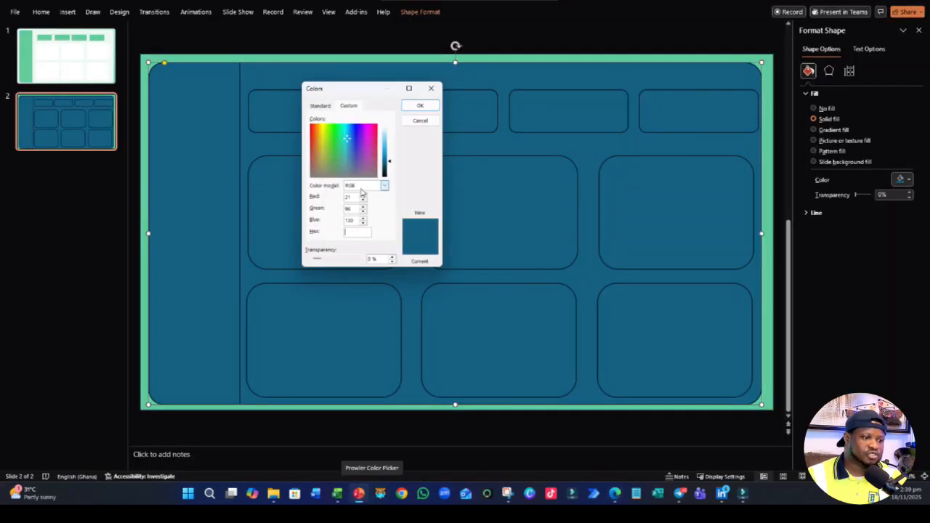
{"action": "left_click", "coordinate": [433, 103]}
{"action": "left_click", "coordinate": [468, 260]}
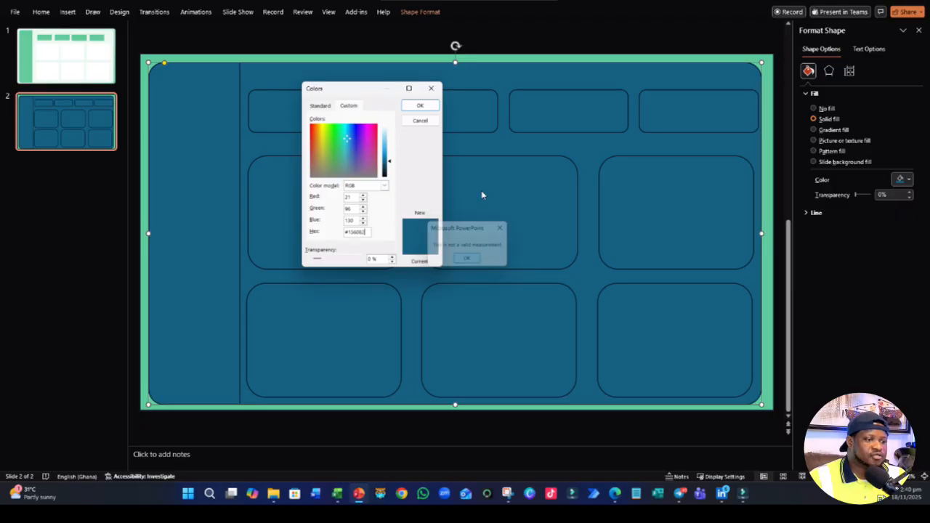
{"action": "left_click", "coordinate": [432, 87]}
{"action": "left_click", "coordinate": [345, 408]}
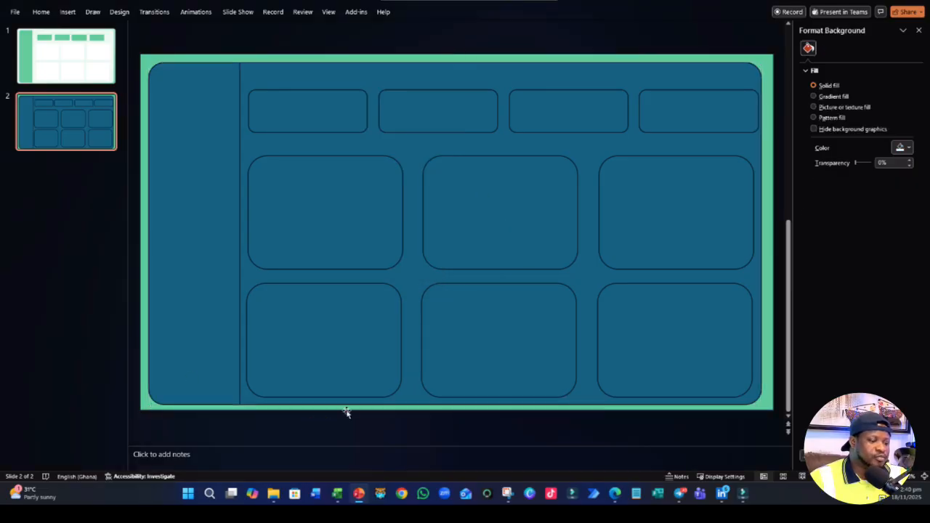
{"action": "scroll", "coordinate": [375, 402], "scroll_direction": "up", "scroll_amount": 1}
{"action": "scroll", "coordinate": [378, 400], "scroll_direction": "down", "scroll_amount": 1}
- Copy the pale container's formatting from slide 1 to the large rounded container on slide 2 with Format Painter
{"action": "left_click", "coordinate": [76, 48]}
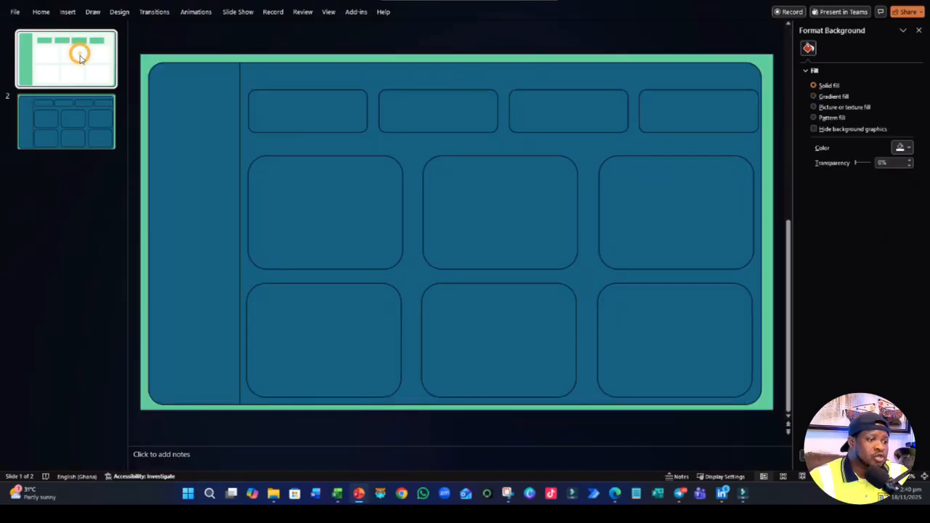
{"action": "left_click", "coordinate": [335, 65]}
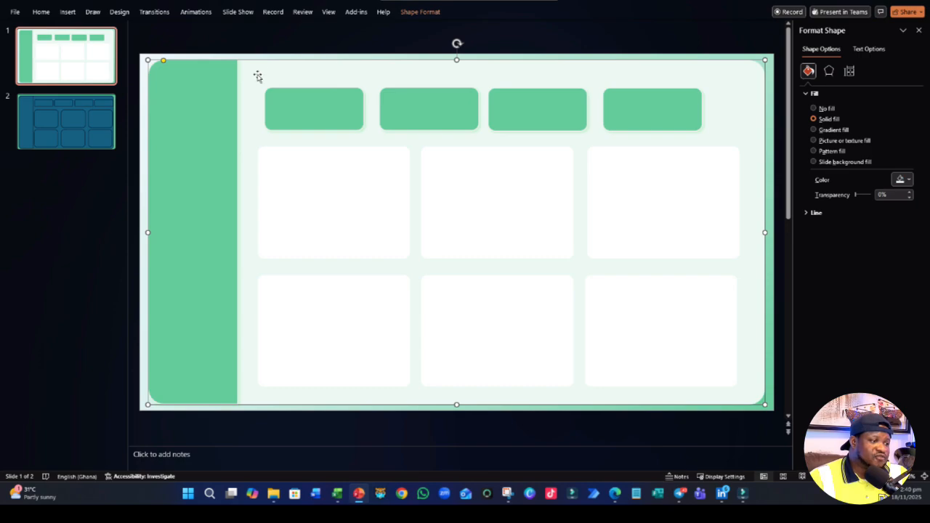
{"action": "left_click", "coordinate": [392, 70]}
{"action": "left_click", "coordinate": [41, 11]}
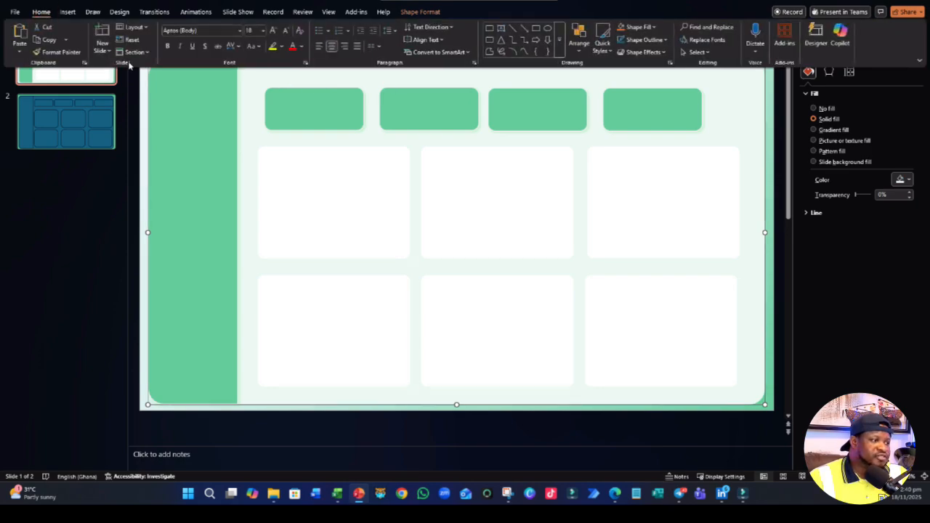
{"action": "left_click", "coordinate": [64, 53]}
{"action": "left_click", "coordinate": [94, 123]}
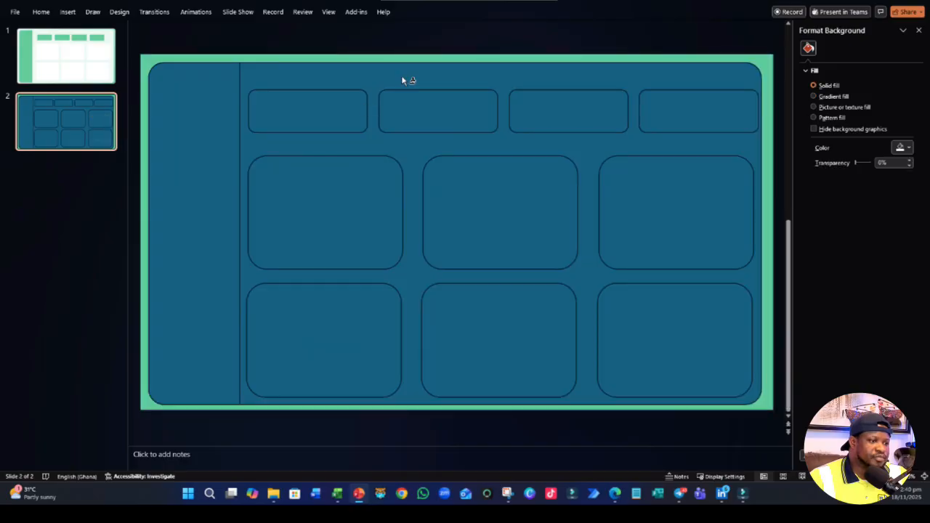
{"action": "left_click", "coordinate": [401, 80]}
- Copy the formatting of a white panel on slide 1 to all six large panels on slide 2 with Format Painter
{"action": "left_click", "coordinate": [93, 62]}
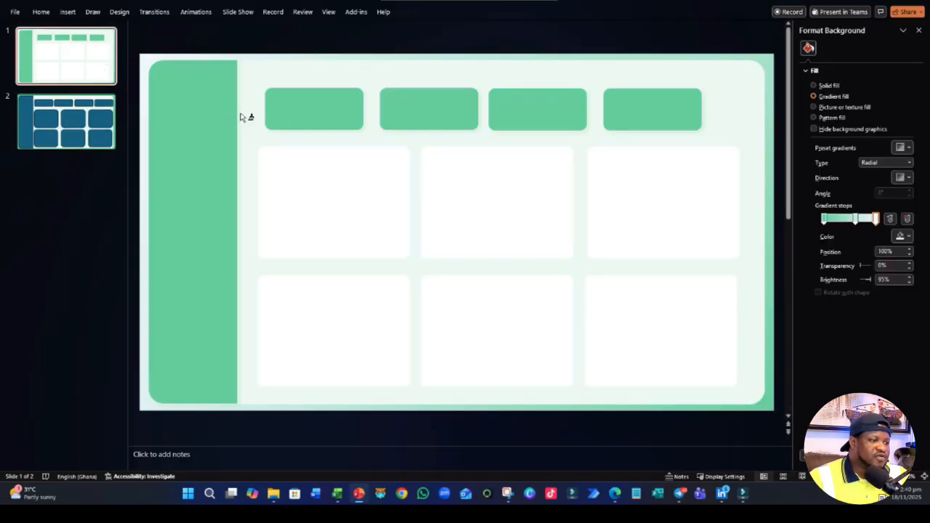
{"action": "left_click", "coordinate": [38, 12]}
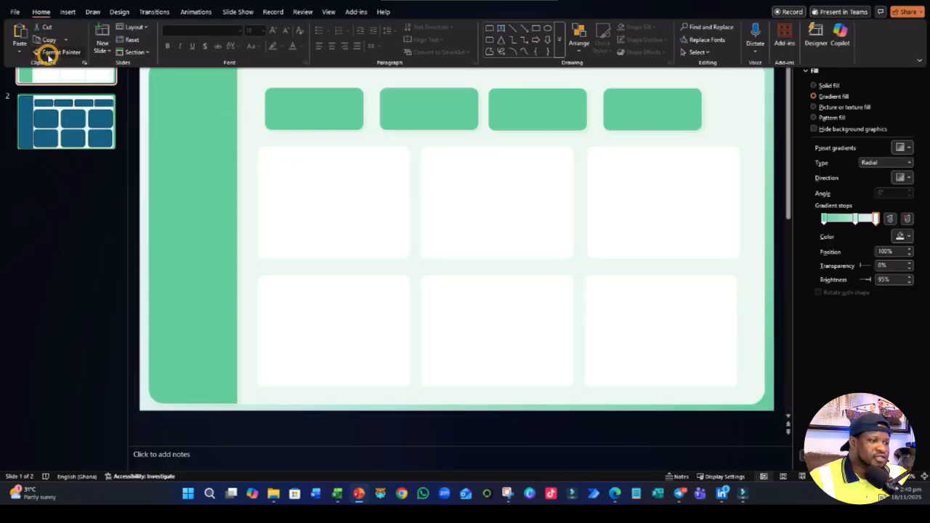
{"action": "left_click", "coordinate": [314, 189]}
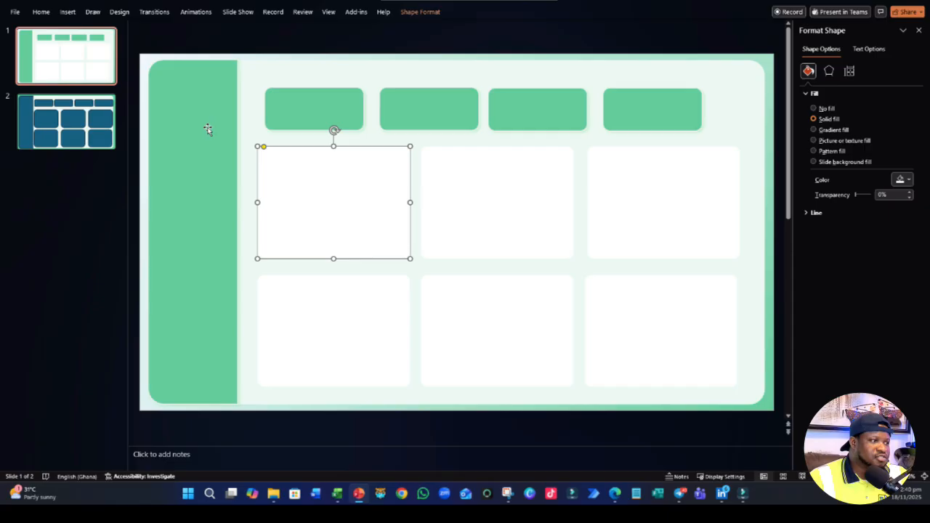
{"action": "left_click", "coordinate": [39, 12]}
{"action": "left_click", "coordinate": [66, 52]}
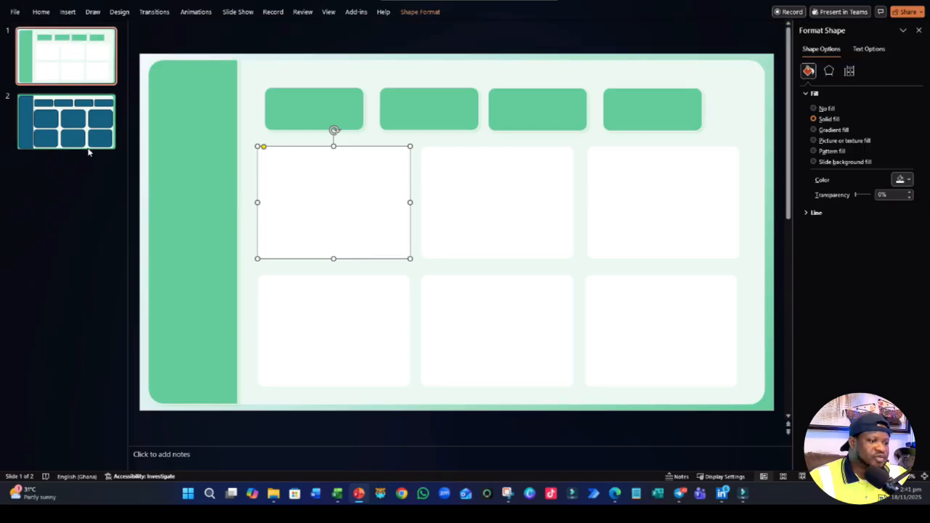
{"action": "left_click", "coordinate": [66, 121]}
{"action": "left_click", "coordinate": [284, 219]}
{"action": "left_click", "coordinate": [501, 210]}
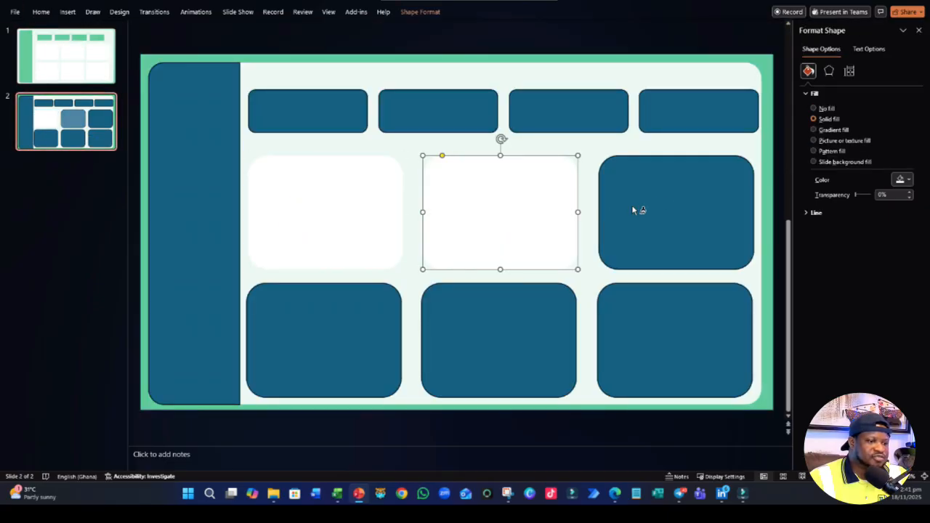
{"action": "left_click", "coordinate": [663, 198]}
{"action": "left_click", "coordinate": [653, 314]}
{"action": "left_click", "coordinate": [534, 325]}
{"action": "left_click", "coordinate": [361, 320]}
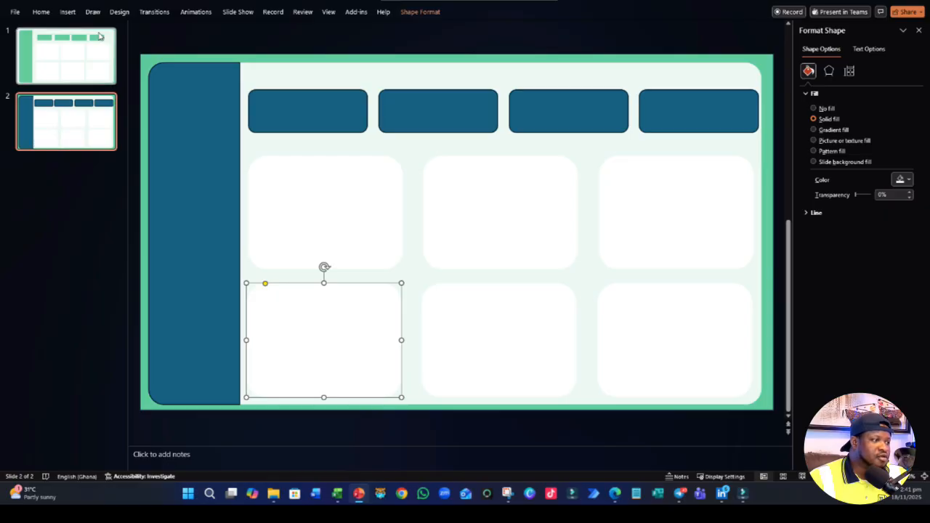
- Copy the green sidebar's formatting from slide 1 to the sidebar on slide 2 with Format Painter
{"action": "left_click", "coordinate": [40, 50]}
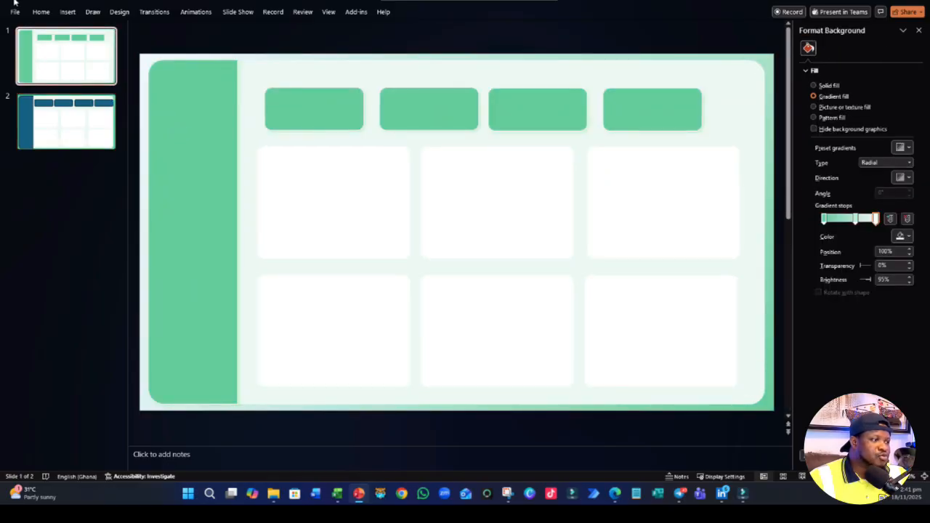
{"action": "left_click", "coordinate": [40, 12]}
{"action": "left_click", "coordinate": [41, 51]}
{"action": "left_click", "coordinate": [193, 163]}
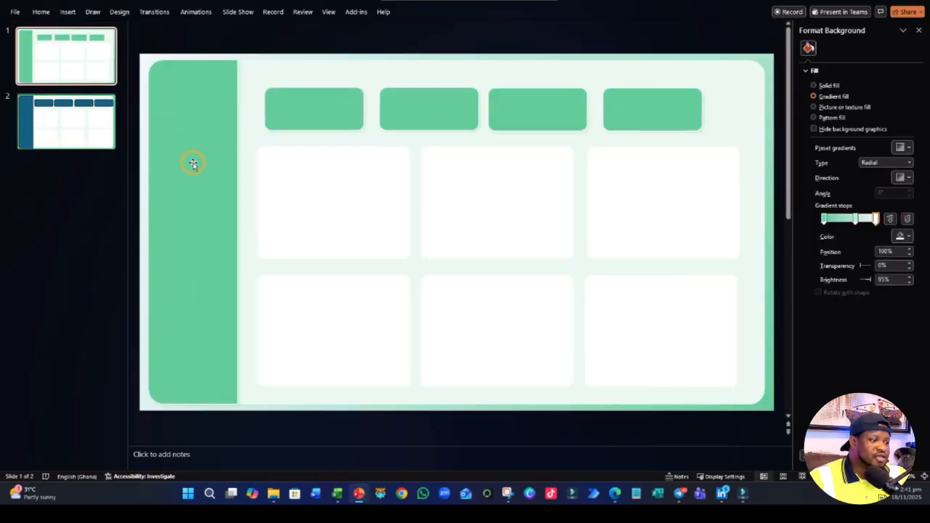
{"action": "left_click", "coordinate": [40, 12]}
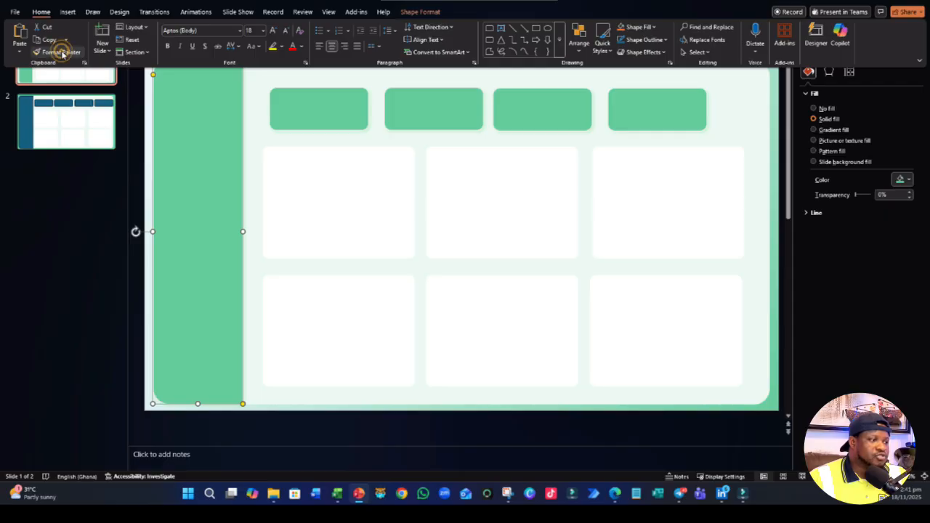
{"action": "left_click", "coordinate": [43, 51]}
{"action": "left_click", "coordinate": [66, 121]}
{"action": "left_click", "coordinate": [234, 210]}
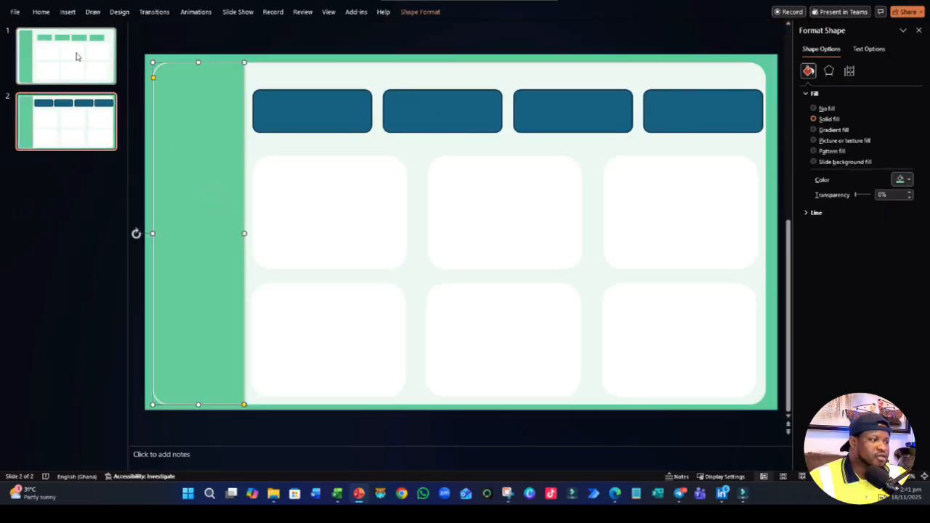
- Pick up the formatting of the first green card on slide 1 with Format Painter locked for repeated use
{"action": "left_click", "coordinate": [45, 12]}
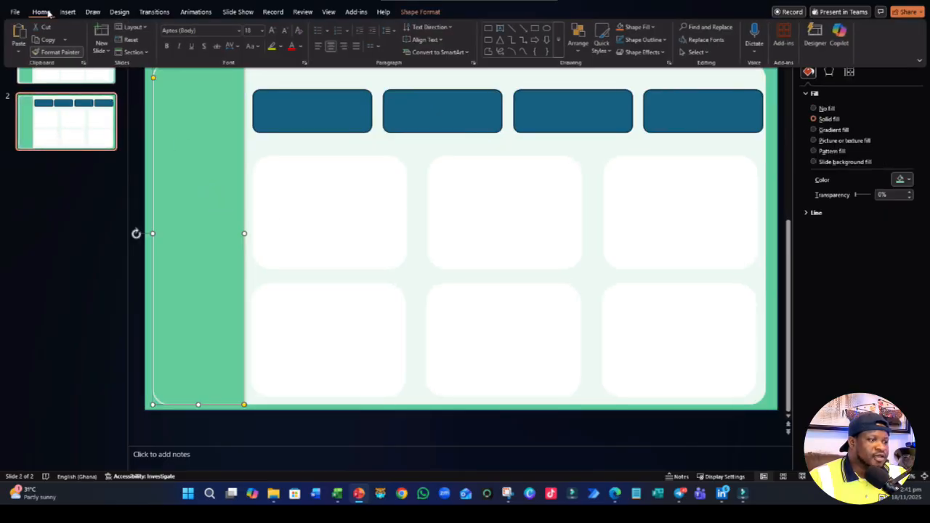
{"action": "left_click", "coordinate": [71, 76]}
{"action": "left_click", "coordinate": [41, 11]}
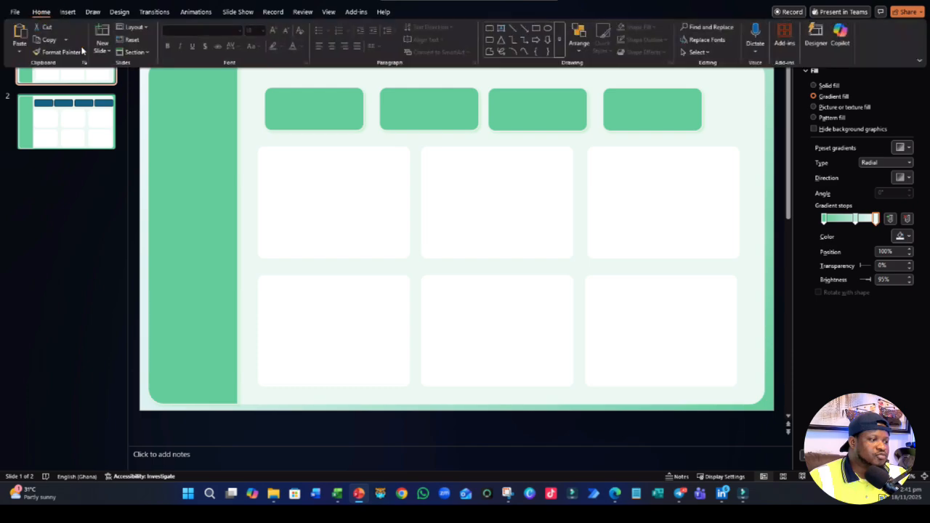
{"action": "left_click", "coordinate": [61, 54]}
{"action": "left_click", "coordinate": [337, 118]}
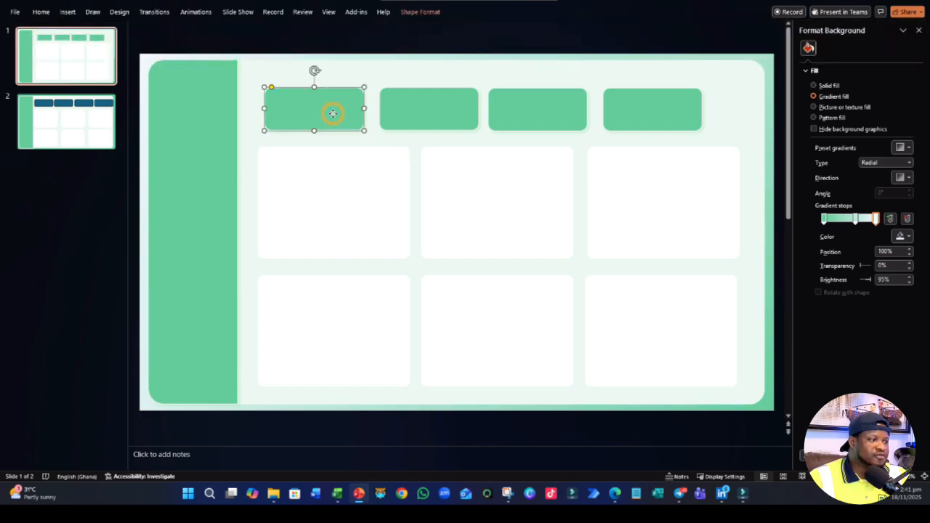
{"action": "left_click", "coordinate": [40, 12]}
{"action": "left_click", "coordinate": [61, 53]}
{"action": "left_click", "coordinate": [62, 55]}
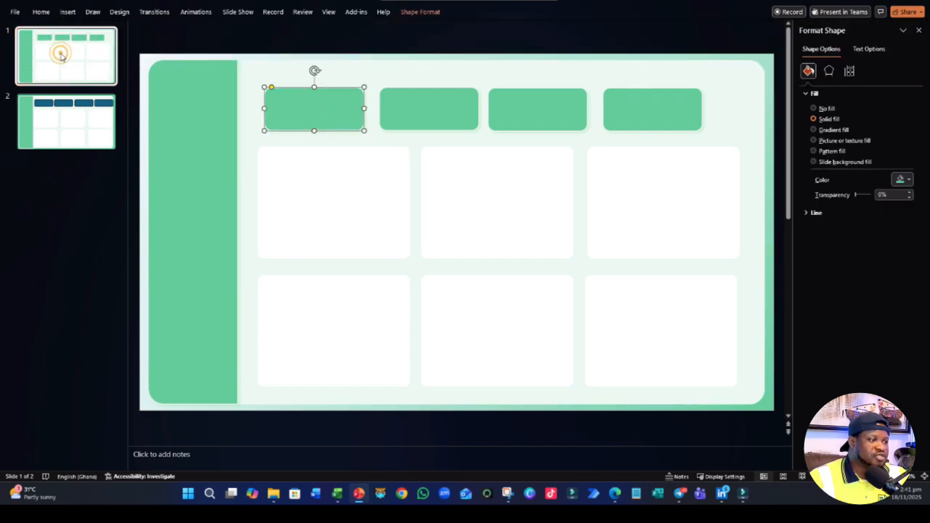
{"action": "left_click", "coordinate": [293, 109]}
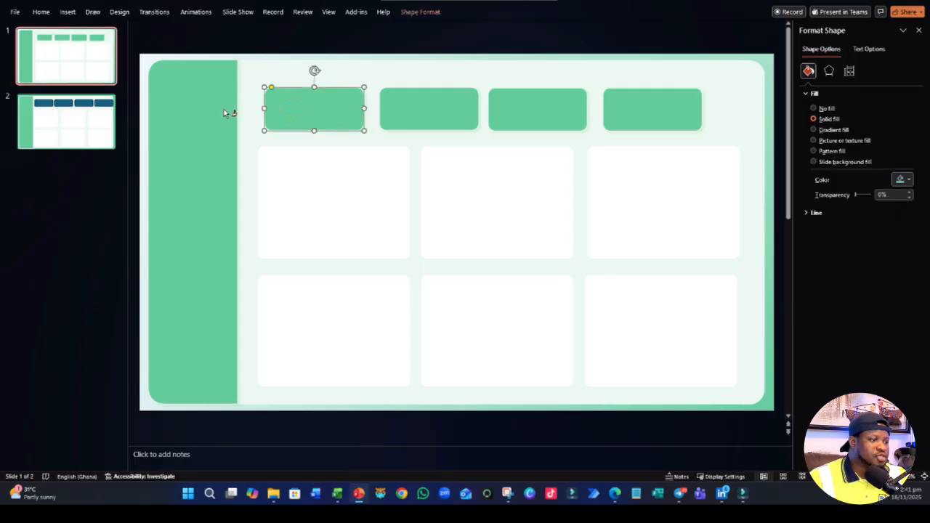
- Apply the picked-up green card formatting to all four small cards above the panels on slide 2
{"action": "left_click", "coordinate": [72, 146]}
{"action": "left_click", "coordinate": [294, 112]}
{"action": "left_click", "coordinate": [438, 118]}
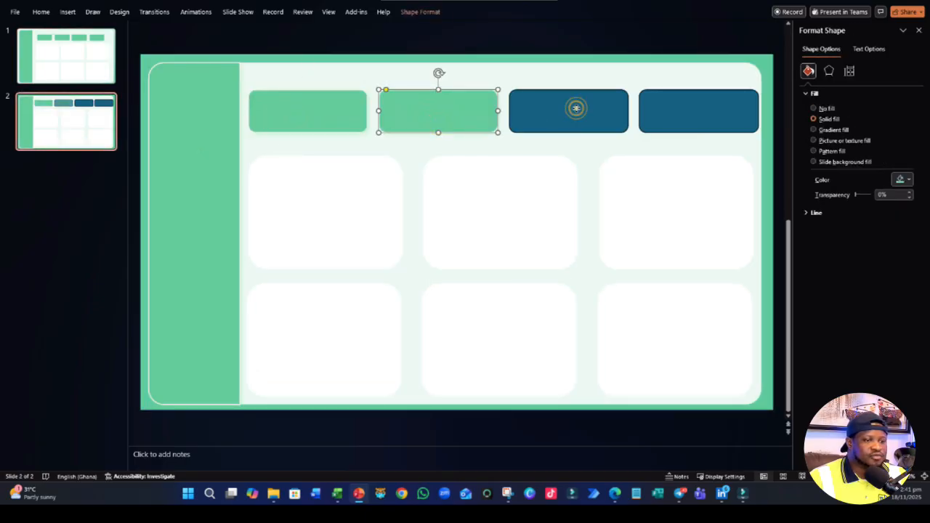
{"action": "left_click", "coordinate": [575, 106]}
{"action": "left_click", "coordinate": [700, 108]}
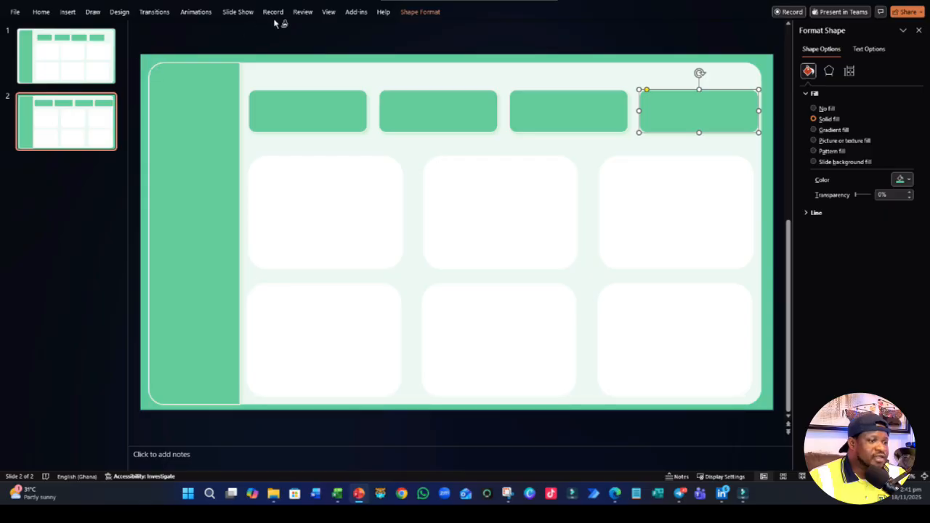
- Leave Format Painter mode and select slide 2
{"action": "left_click", "coordinate": [414, 13]}
{"action": "left_click", "coordinate": [64, 187]}
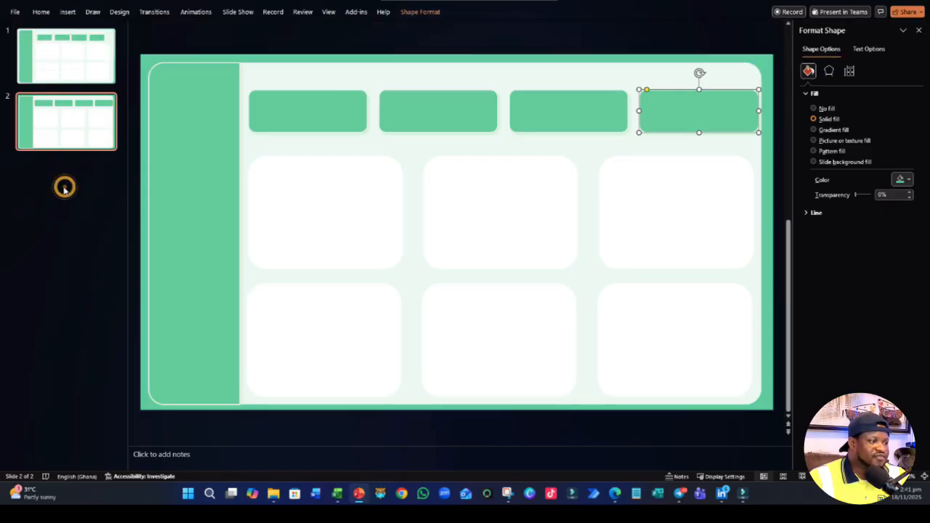
{"action": "left_click", "coordinate": [79, 115]}
{"action": "left_click", "coordinate": [42, 13]}
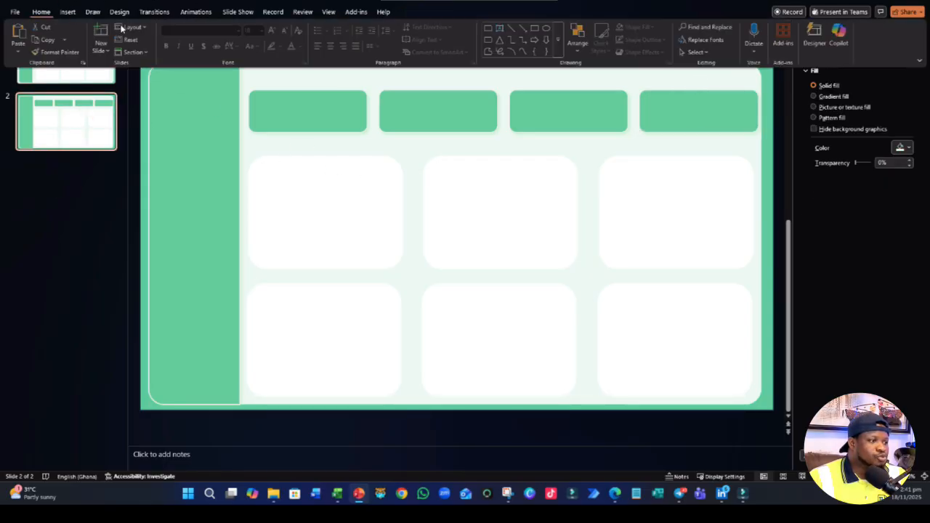
{"action": "left_click", "coordinate": [43, 131]}
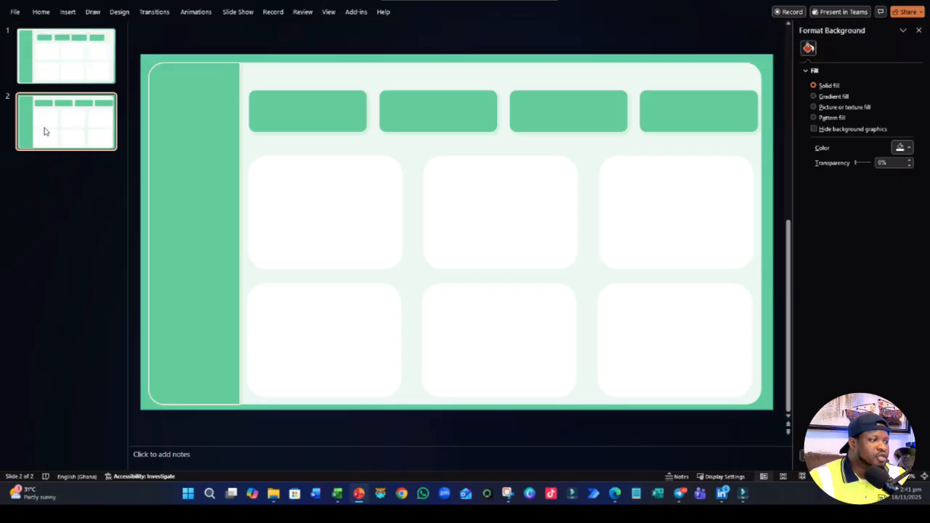
{"action": "left_click", "coordinate": [41, 13]}
{"action": "left_click", "coordinate": [99, 235]}
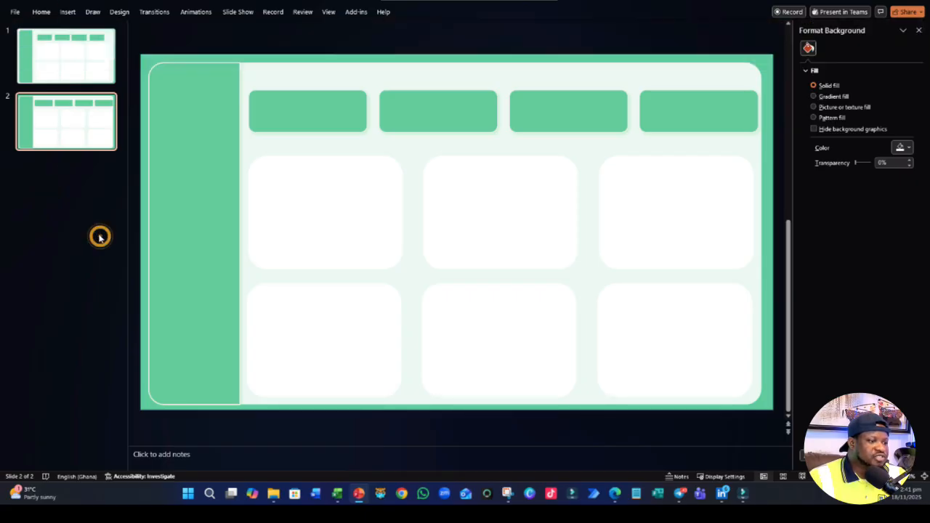
{"action": "left_click", "coordinate": [339, 201]}
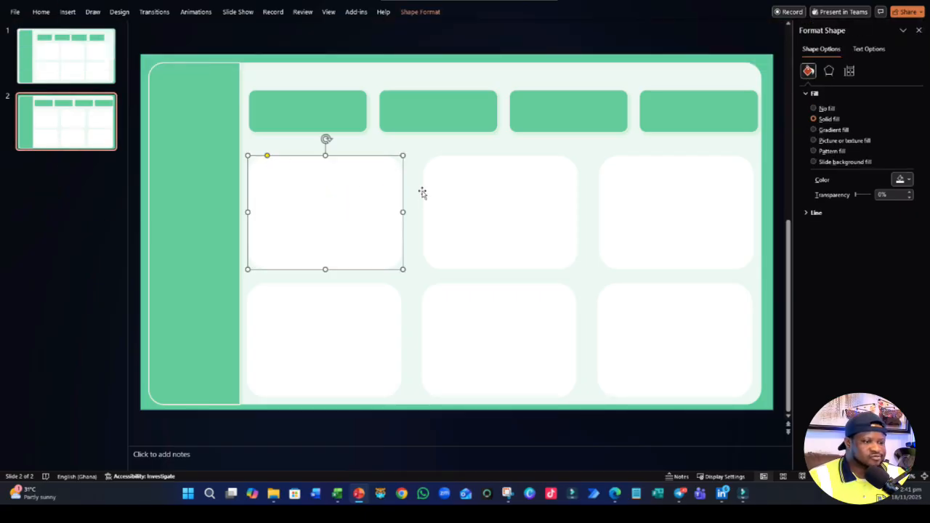
{"action": "left_click", "coordinate": [553, 222]}
{"action": "left_click", "coordinate": [676, 232]}
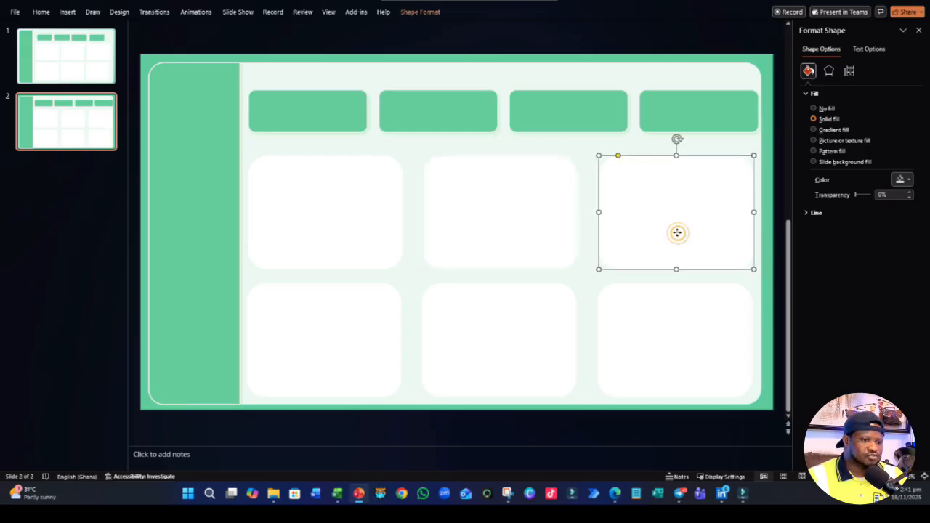
{"action": "left_click", "coordinate": [663, 318]}
- Delete the four white panels in the second and third columns of slide 2
{"action": "left_click", "coordinate": [541, 231]}
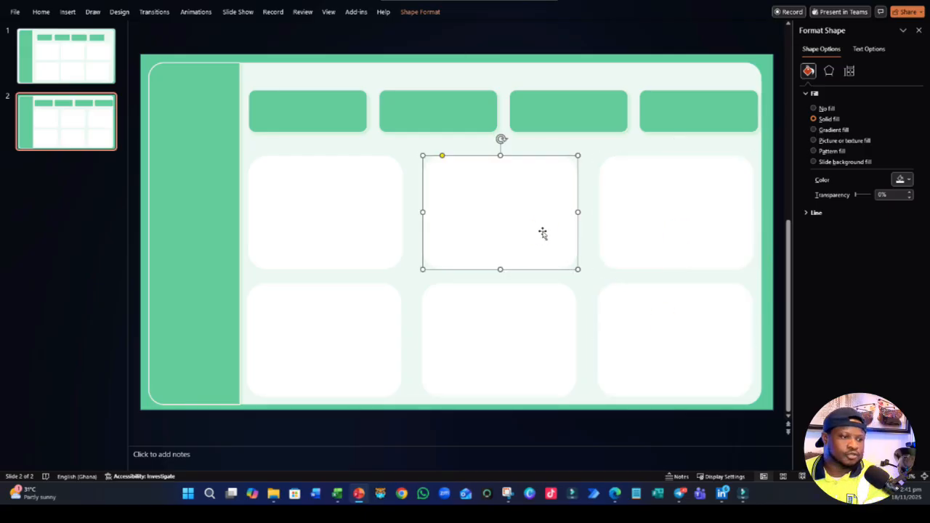
{"action": "key", "text": "Delete"}
{"action": "left_click", "coordinate": [646, 236]}
{"action": "key", "text": "Delete"}
{"action": "left_click", "coordinate": [648, 344]}
{"action": "key", "text": "Delete"}
{"action": "left_click", "coordinate": [521, 320]}
{"action": "key", "text": "Delete"}
- Reduce the corner rounding of slide 2's upper-left white panel to match the panels on slide 1
{"action": "scroll", "coordinate": [484, 254], "scroll_direction": "up", "scroll_amount": 1}
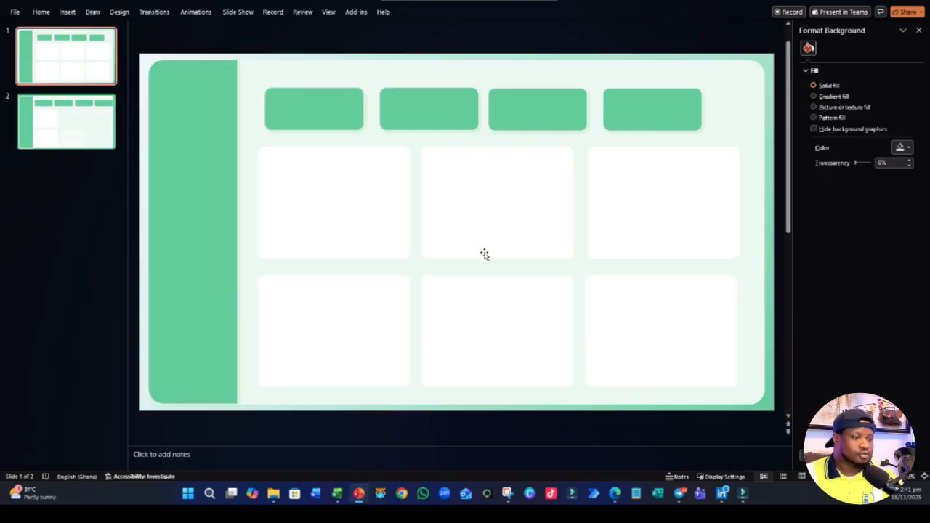
{"action": "scroll", "coordinate": [486, 251], "scroll_direction": "down", "scroll_amount": 1}
{"action": "left_click", "coordinate": [267, 158]}
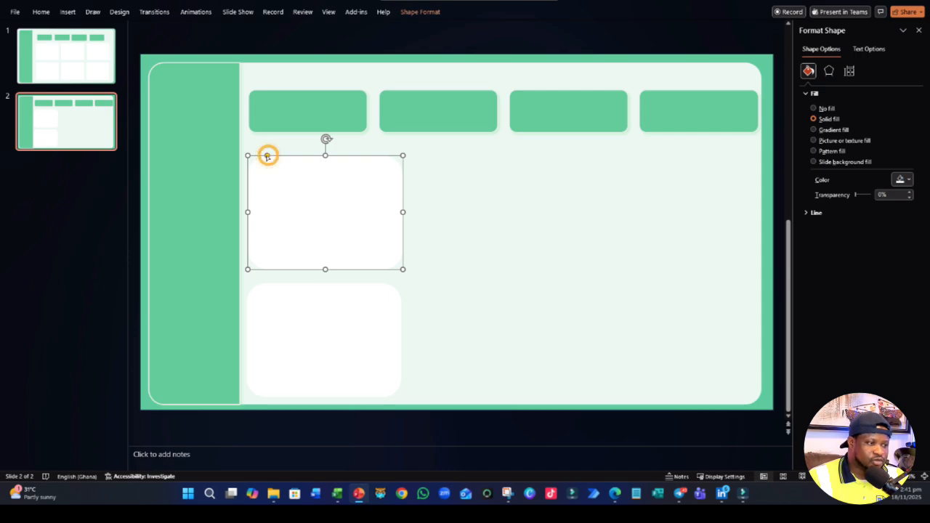
{"action": "left_click_drag", "start_coordinate": [267, 156], "coordinate": [254, 155]}
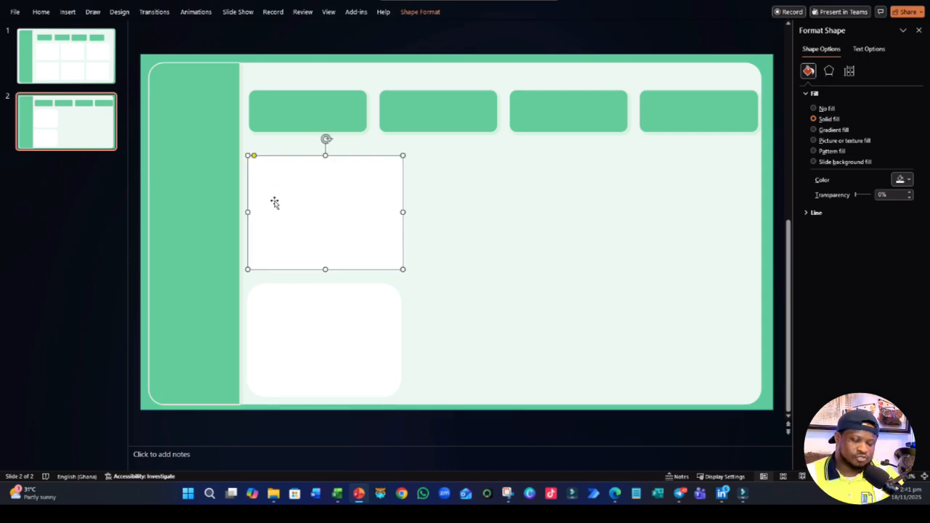
- Replace the lower-left white panel with a copy of the upper-left panel, aligned directly beneath it
{"action": "left_click", "coordinate": [299, 314]}
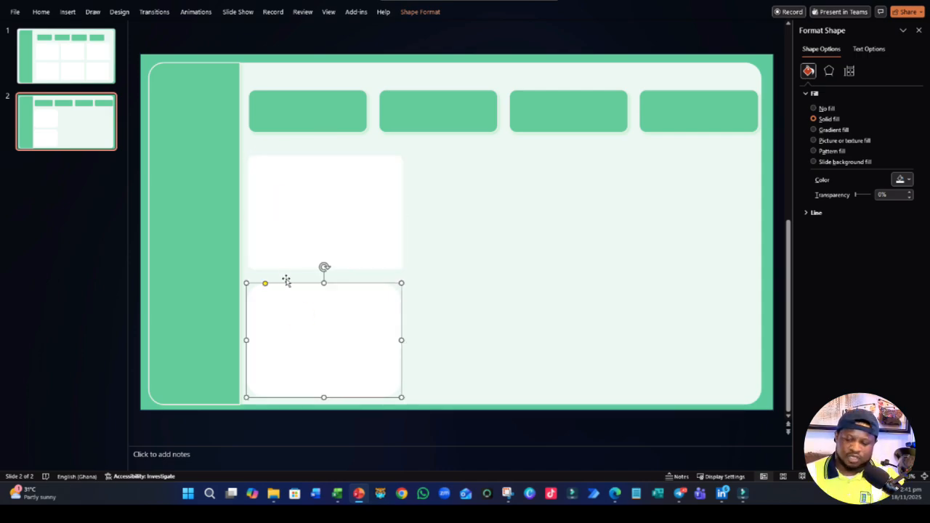
{"action": "key", "text": "Delete"}
{"action": "left_click", "coordinate": [313, 262]}
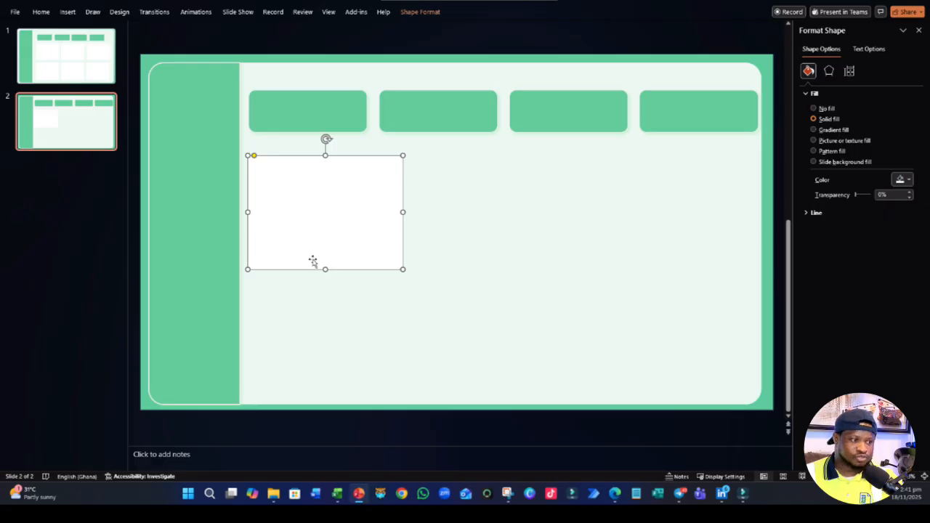
{"action": "left_click_drag", "start_coordinate": [314, 263], "coordinate": [315, 372]}
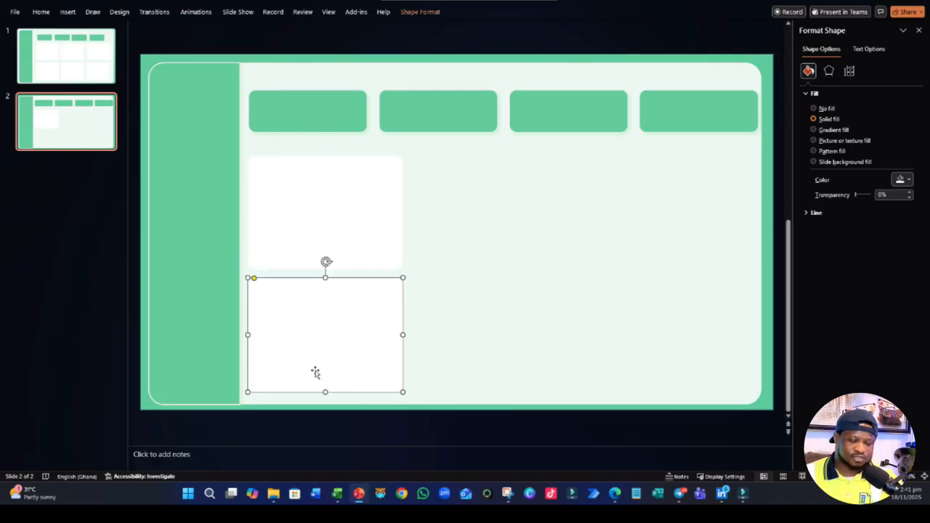
- Duplicate the two stacked white panels twice across the slide to form the second and third columns
{"action": "left_click", "coordinate": [330, 262], "text": "shift"}
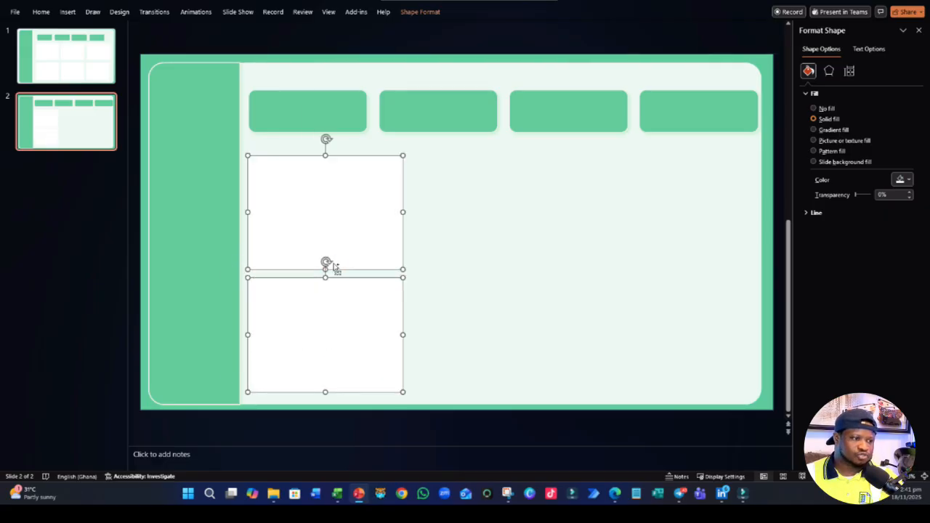
{"action": "left_click_drag", "start_coordinate": [332, 267], "coordinate": [499, 270]}
{"action": "left_click_drag", "start_coordinate": [489, 315], "coordinate": [647, 305]}
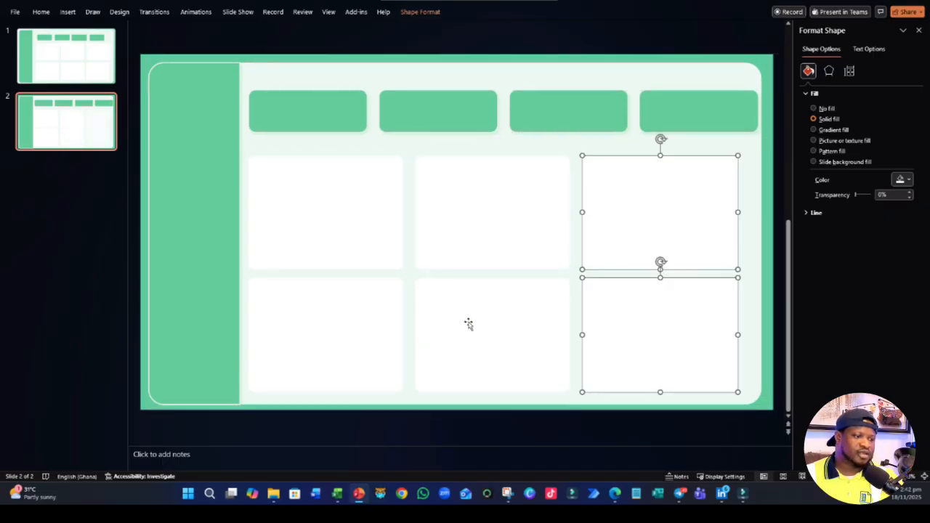
{"action": "left_click", "coordinate": [442, 328]}
{"action": "left_click", "coordinate": [344, 215]}
{"action": "left_click", "coordinate": [433, 27]}
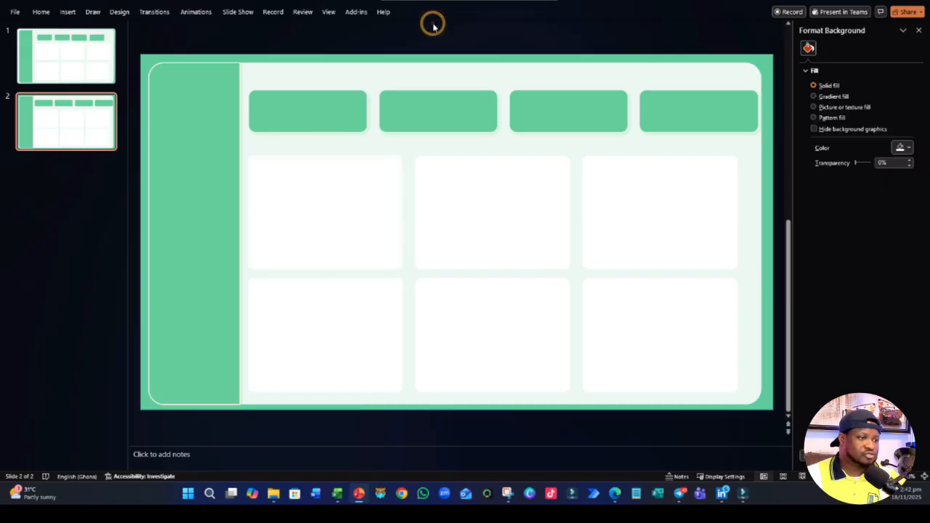
- Apply the first outer shadow preset to the upper-left white panel
{"action": "left_click", "coordinate": [295, 220]}
{"action": "left_click", "coordinate": [419, 11]}
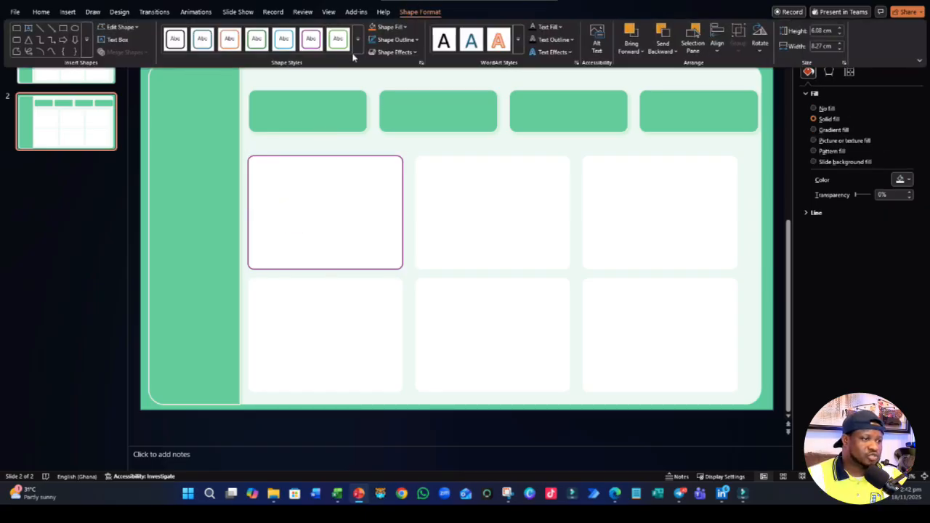
{"action": "left_click", "coordinate": [390, 53]}
{"action": "mouse_move", "coordinate": [401, 91]}
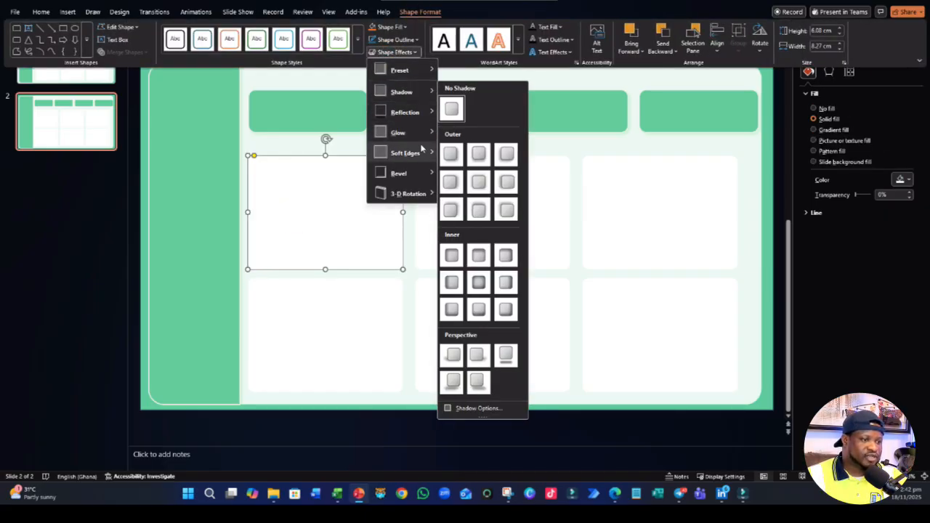
{"action": "left_click", "coordinate": [450, 154]}
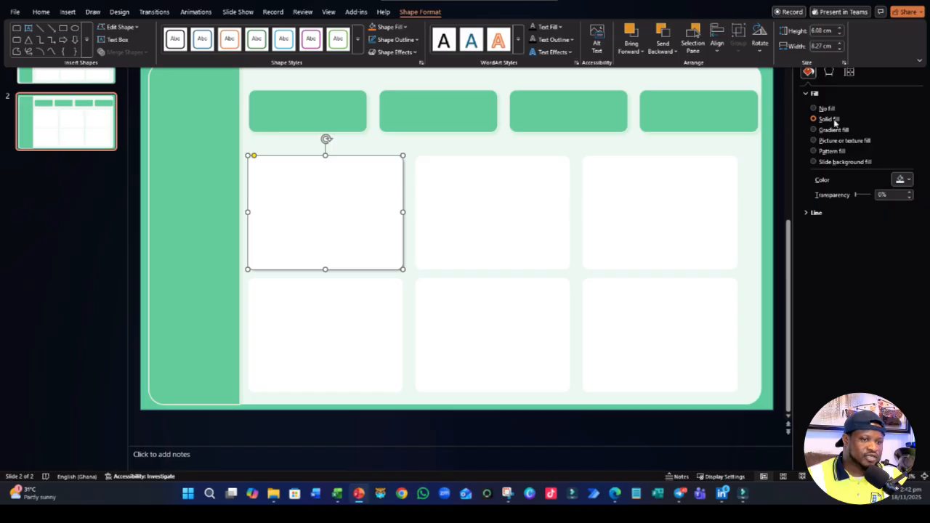
- Set the shadow color of the upper-left white panel to the darkest gray shade of the white theme color
{"action": "left_click", "coordinate": [828, 77]}
{"action": "left_click", "coordinate": [809, 72]}
{"action": "left_click", "coordinate": [828, 71]}
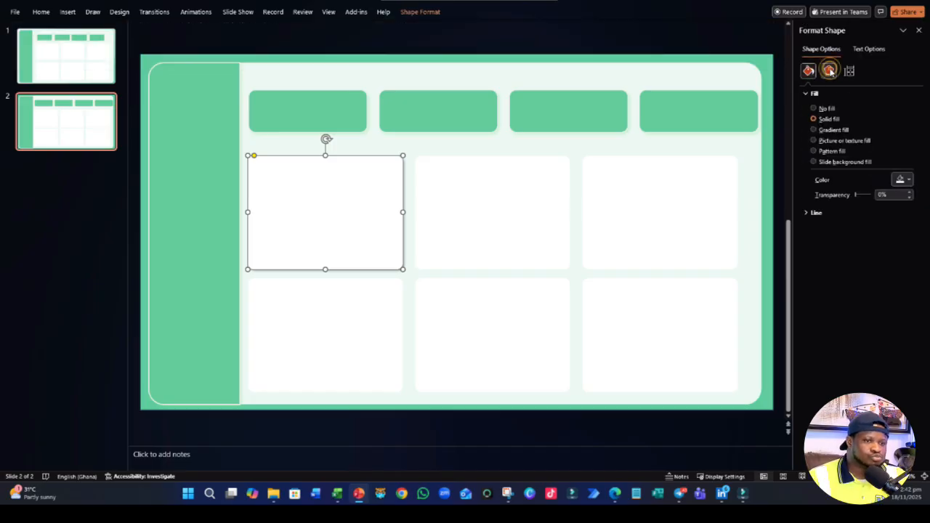
{"action": "left_click", "coordinate": [818, 93]}
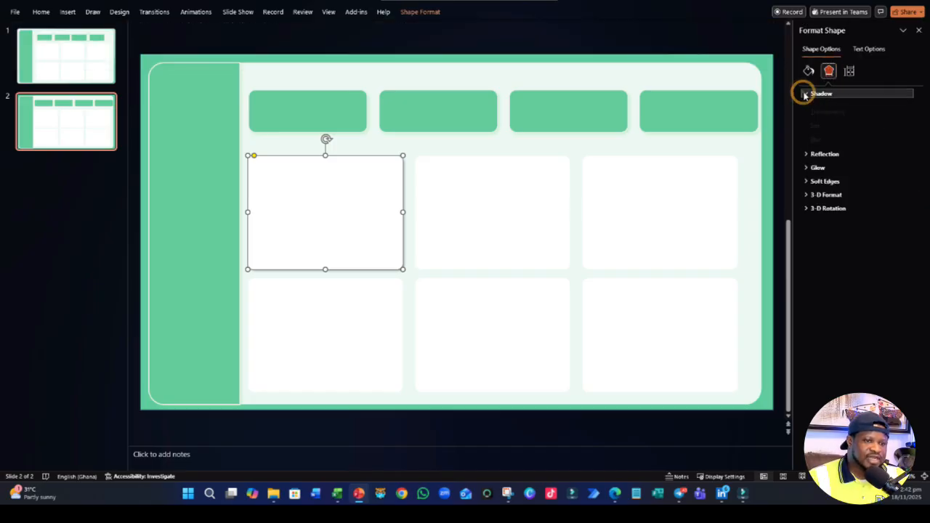
{"action": "left_click", "coordinate": [902, 125]}
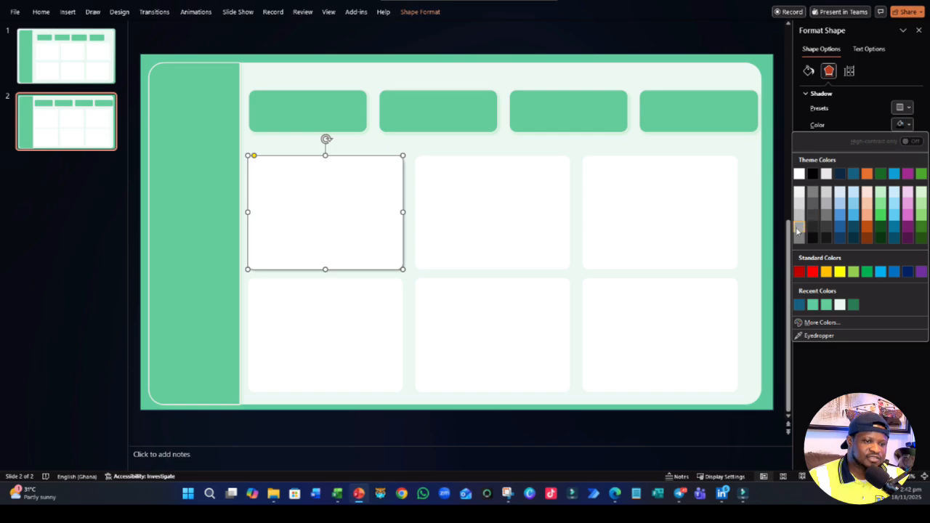
{"action": "left_click", "coordinate": [800, 239]}
{"action": "left_click", "coordinate": [424, 406]}
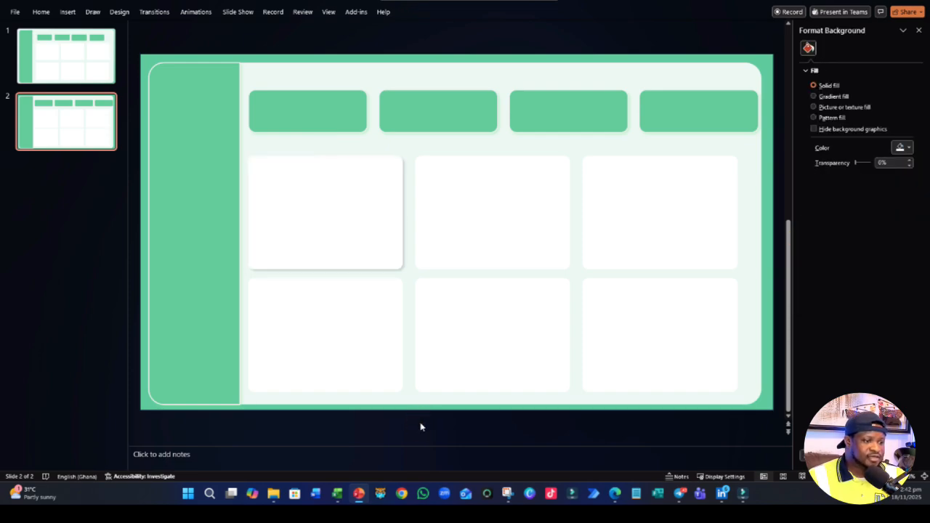
- Copy the upper-left panel's shadow formatting to the other five white panels with Format Painter locked for repeated use
{"action": "left_click", "coordinate": [345, 228]}
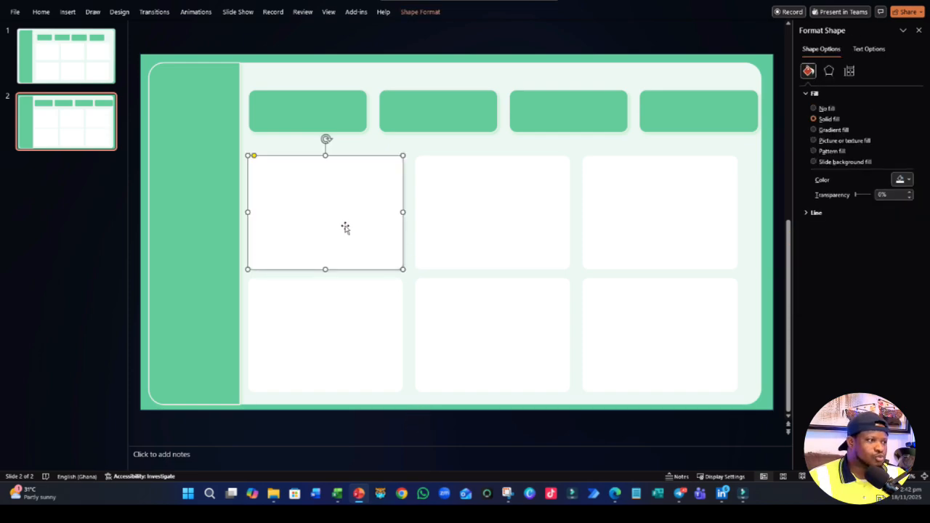
{"action": "left_click", "coordinate": [41, 11]}
{"action": "left_click", "coordinate": [66, 50]}
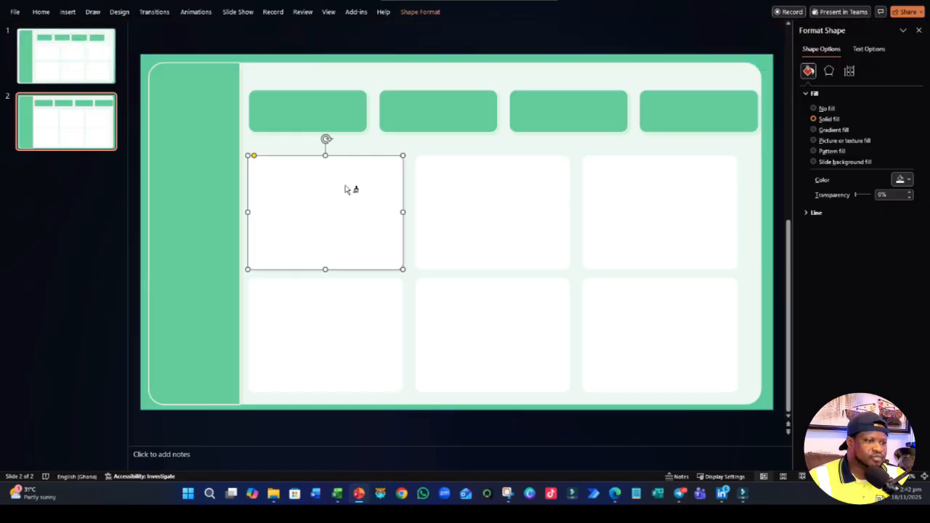
{"action": "left_click", "coordinate": [430, 205]}
{"action": "left_click", "coordinate": [648, 218]}
{"action": "left_click", "coordinate": [619, 317]}
{"action": "left_click", "coordinate": [480, 326]}
{"action": "left_click", "coordinate": [339, 332]}
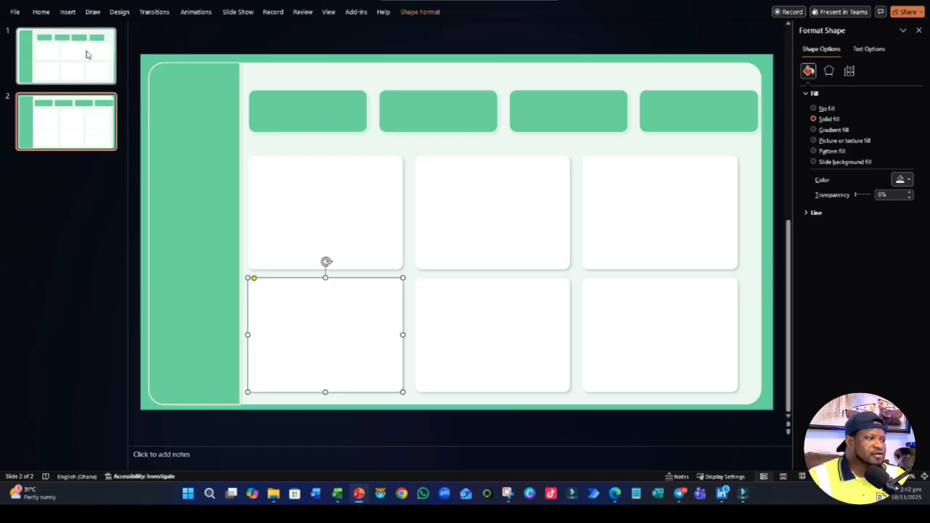
- Compare the dashboard layouts of slide 1 and slide 2
{"action": "left_click", "coordinate": [69, 134]}
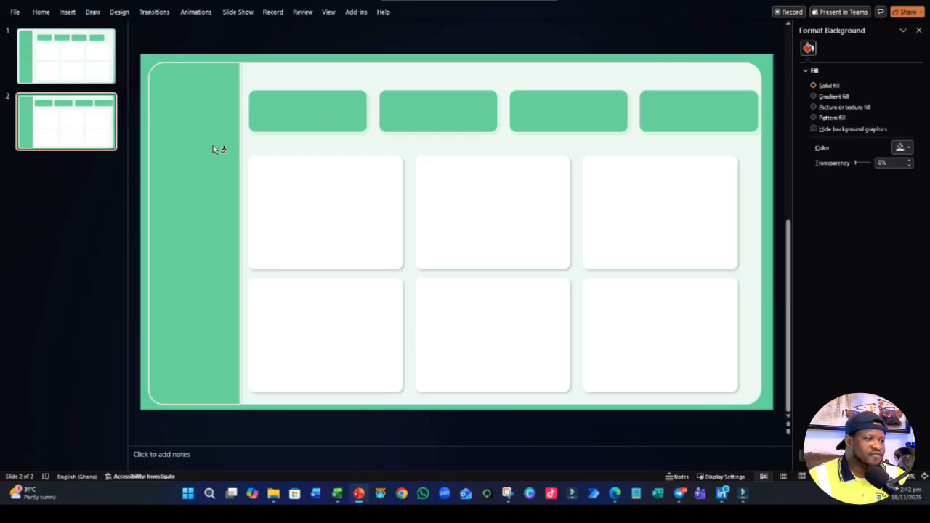
{"action": "left_click", "coordinate": [77, 63]}
{"action": "left_click", "coordinate": [80, 129]}
{"action": "left_click", "coordinate": [78, 66]}
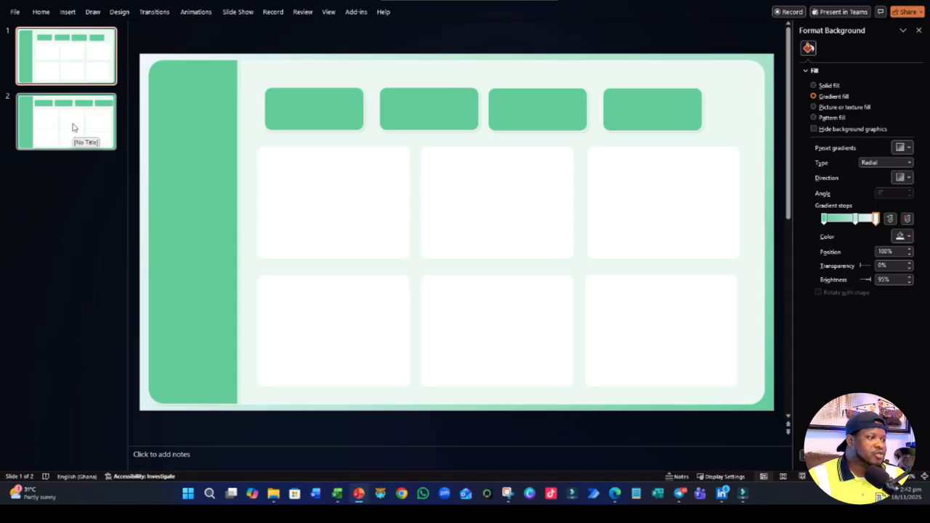
{"action": "left_click", "coordinate": [79, 123]}
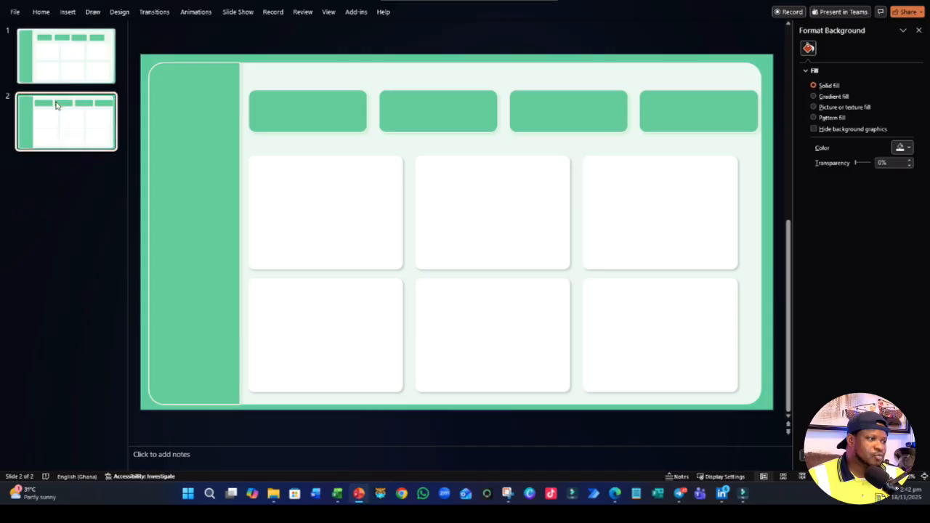
- Select all the shapes of the dashboard background on slide 2
{"action": "left_click", "coordinate": [41, 12]}
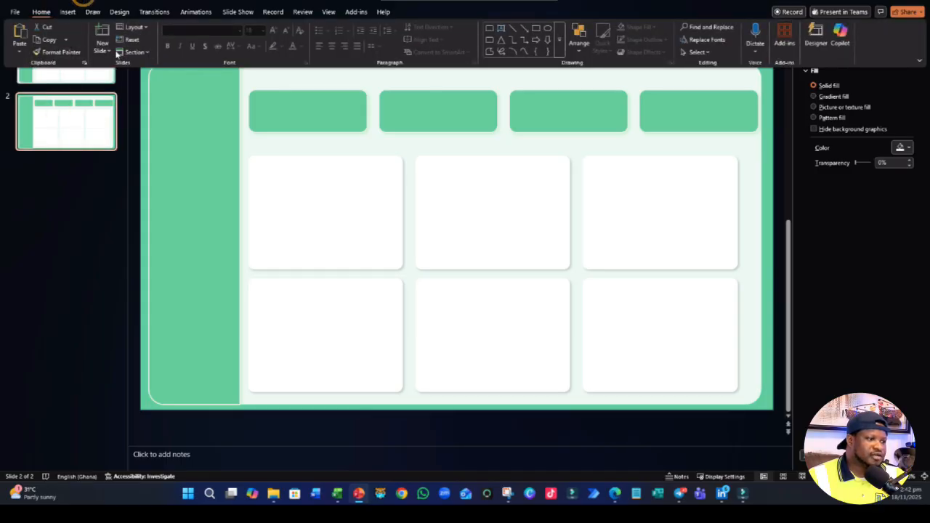
{"action": "left_click", "coordinate": [249, 159]}
{"action": "left_click", "coordinate": [208, 172]}
{"action": "left_click", "coordinate": [307, 184]}
{"action": "left_click", "coordinate": [430, 216]}
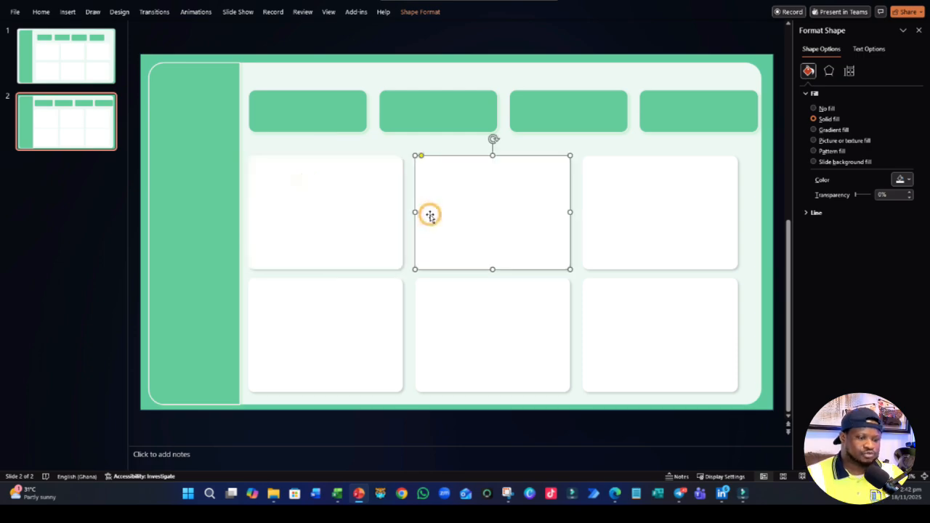
{"action": "key", "text": "ctrl+a"}
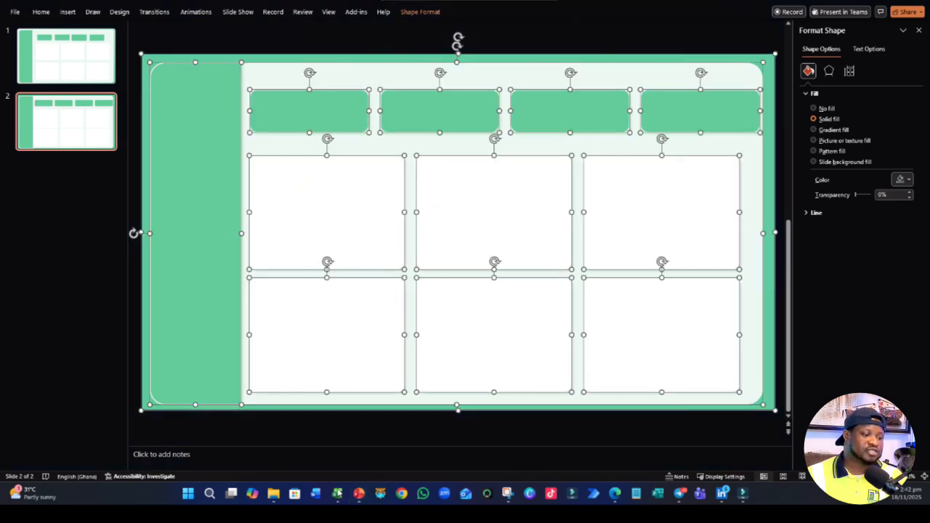
- Copy the selected dashboard background shapes from slide 2 and paste them onto Sheet2 of the HSE Incident Log workbook in Excel
{"action": "mouse_move", "coordinate": [339, 493]}
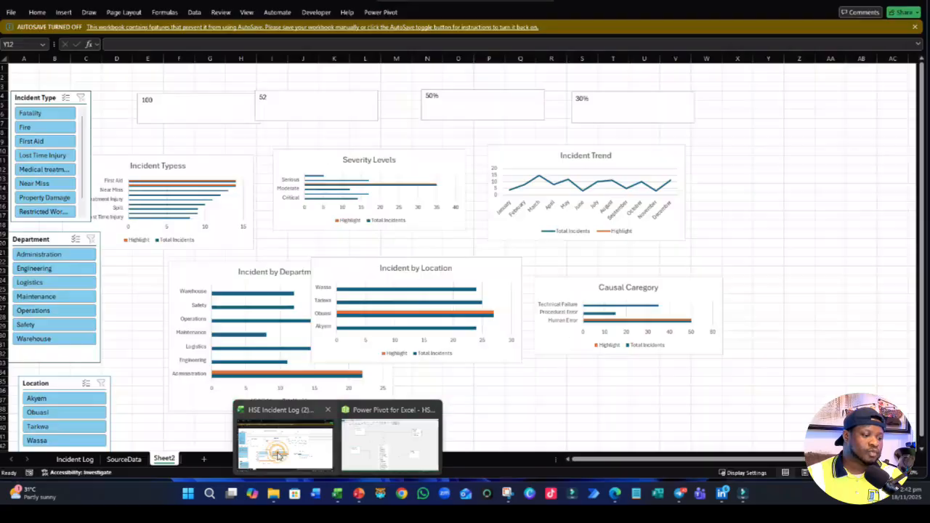
{"action": "left_click", "coordinate": [285, 439]}
{"action": "left_click", "coordinate": [816, 150]}
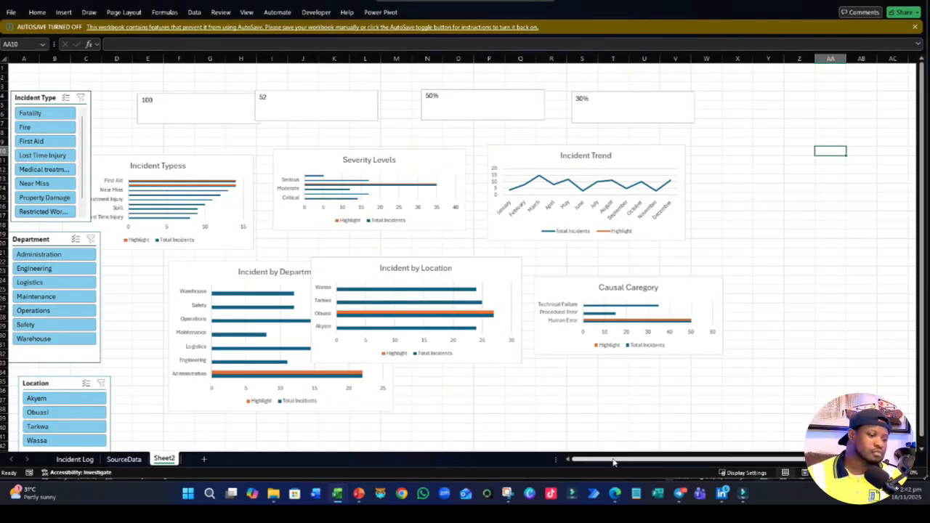
{"action": "left_click_drag", "start_coordinate": [616, 460], "coordinate": [506, 469]}
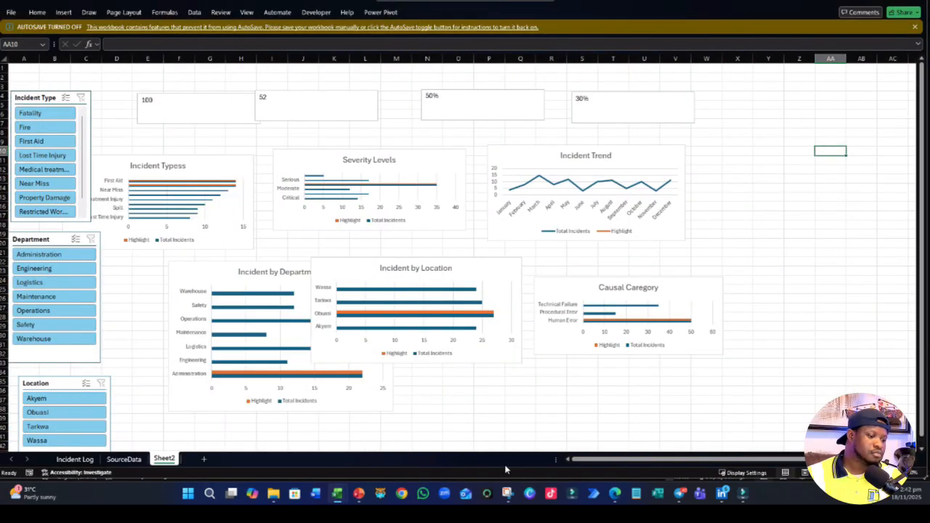
{"action": "left_click", "coordinate": [358, 493]}
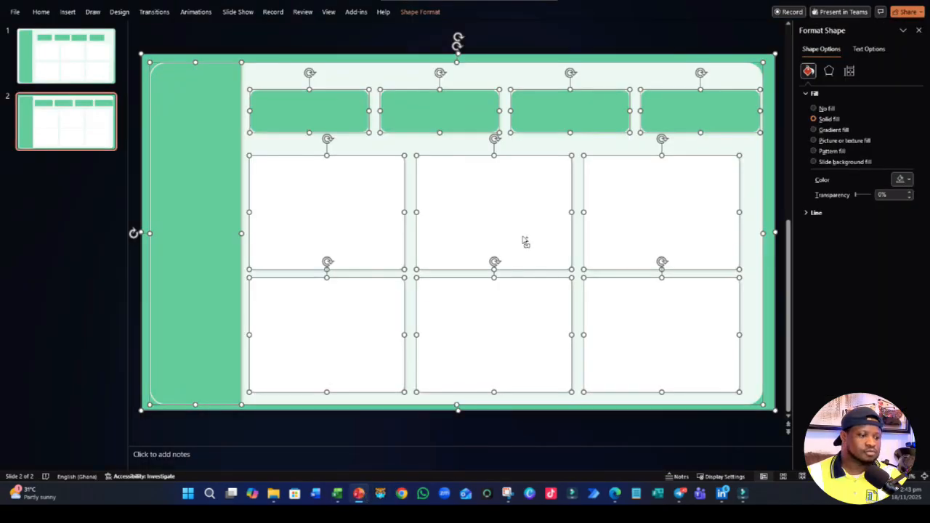
{"action": "left_click", "coordinate": [285, 443]}
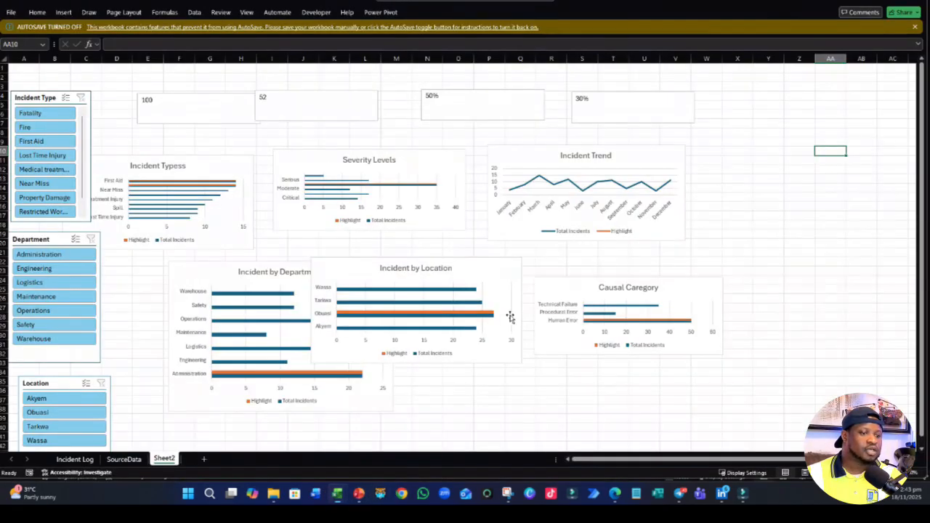
{"action": "left_click", "coordinate": [750, 115]}
{"action": "key", "text": "ctrl+v"}
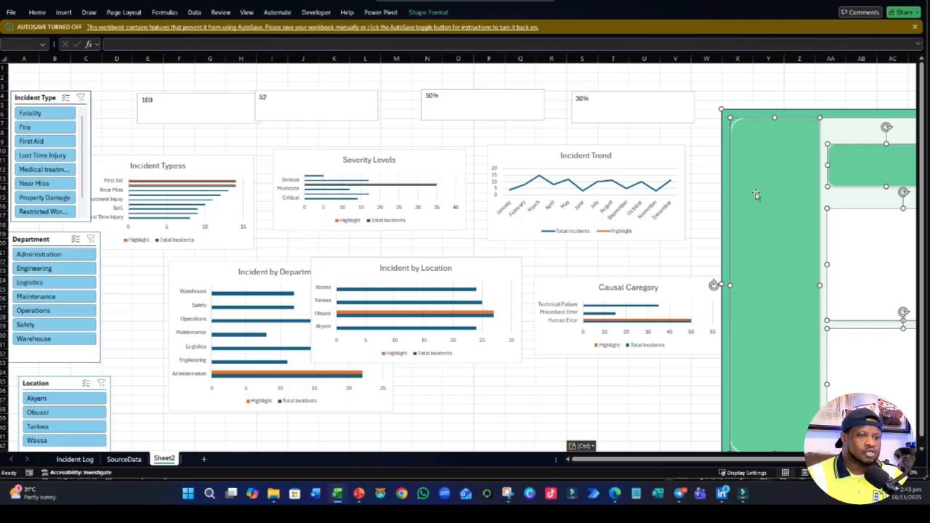
- Group the pasted background shapes into one object, shift the group toward columns K to AC, and nudge the Incident Type slicer
{"action": "left_click_drag", "start_coordinate": [756, 194], "coordinate": [89, 171]}
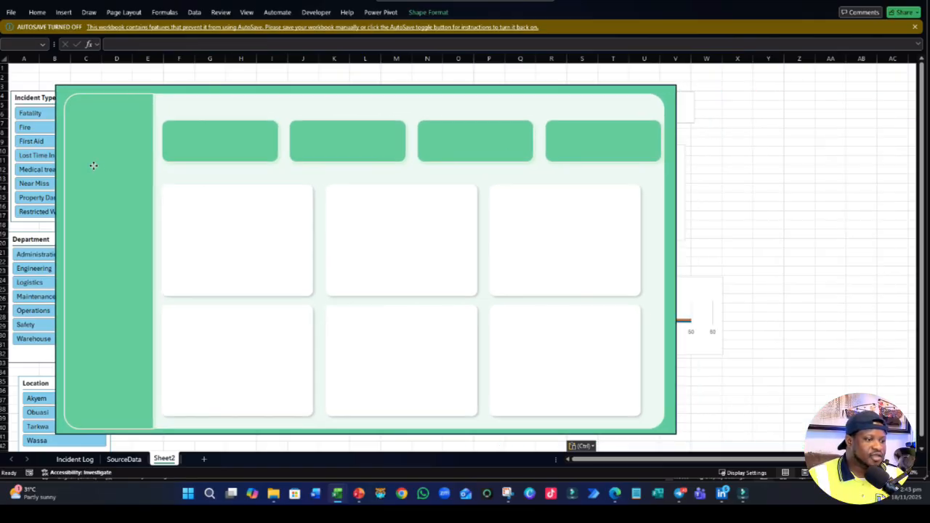
{"action": "left_click", "coordinate": [422, 12]}
{"action": "left_click", "coordinate": [725, 43]}
{"action": "left_click", "coordinate": [735, 66]}
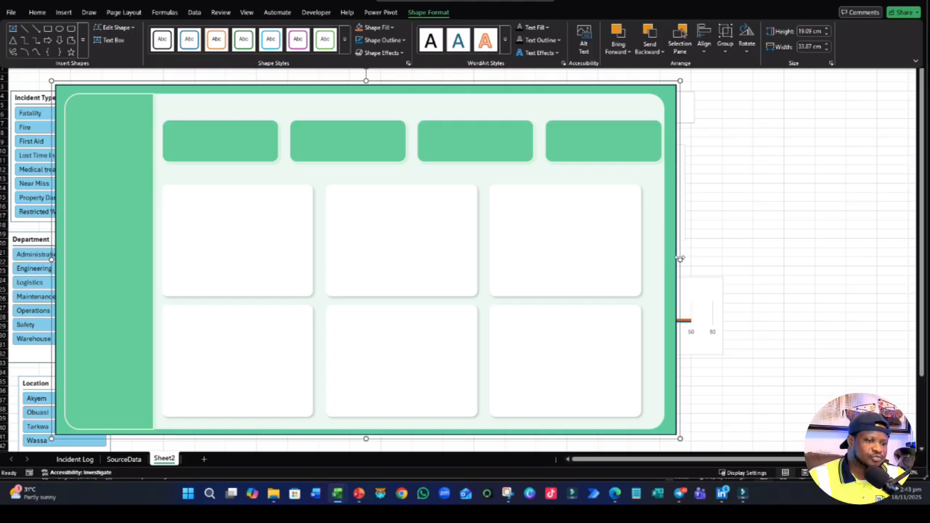
{"action": "left_click_drag", "start_coordinate": [680, 255], "coordinate": [908, 280]}
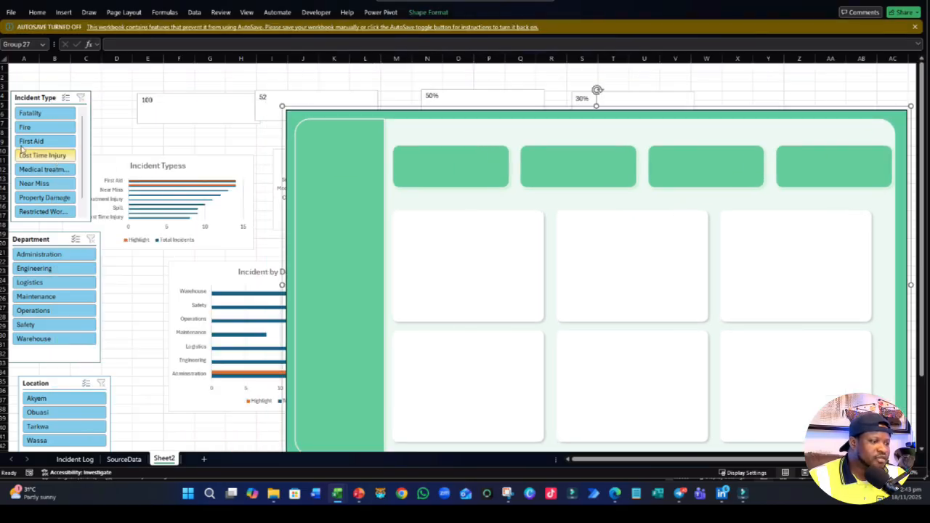
{"action": "left_click_drag", "start_coordinate": [47, 98], "coordinate": [101, 128]}
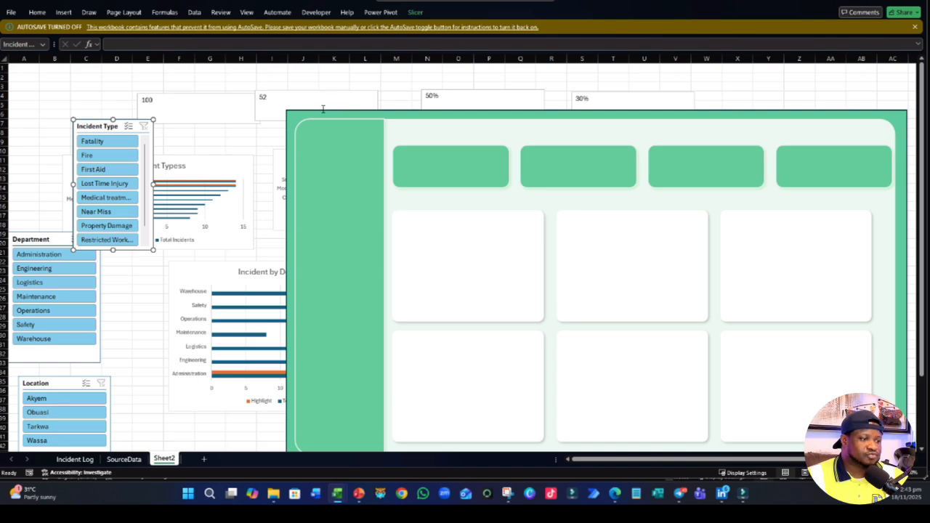
- Remove the outline from the outer green rectangle of the grouped dashboard background
{"action": "left_click", "coordinate": [323, 109]}
{"action": "left_click", "coordinate": [393, 109]}
{"action": "left_click", "coordinate": [397, 112]}
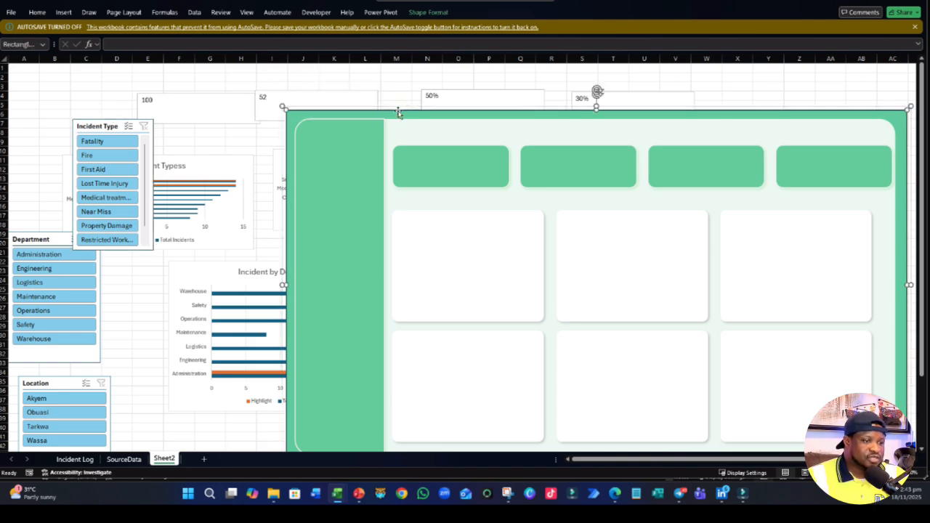
{"action": "left_click", "coordinate": [429, 12]}
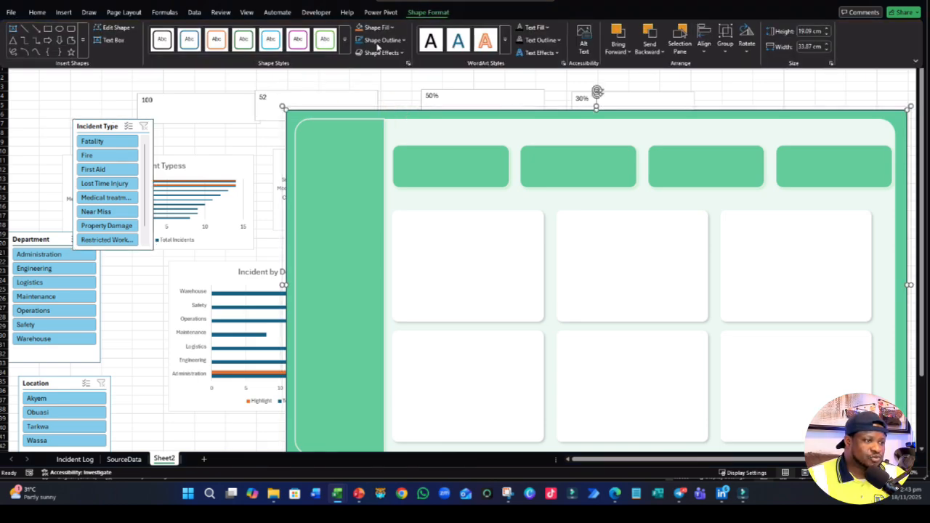
{"action": "left_click", "coordinate": [379, 40]}
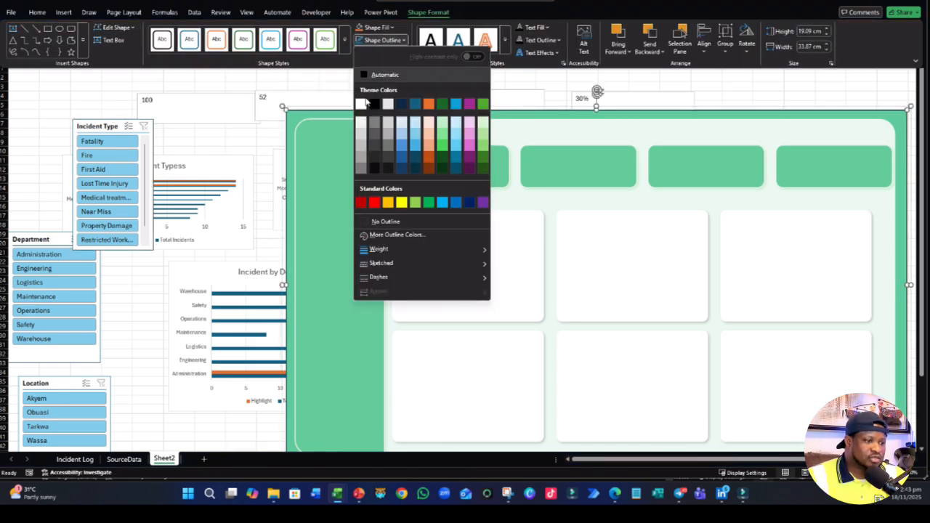
{"action": "left_click", "coordinate": [373, 222]}
{"action": "left_click", "coordinate": [739, 105]}
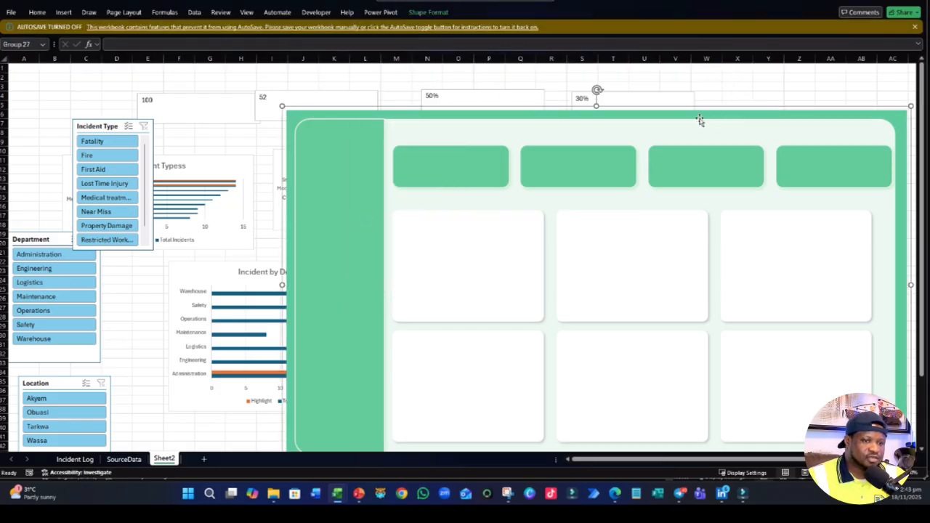
{"action": "left_click", "coordinate": [733, 80]}
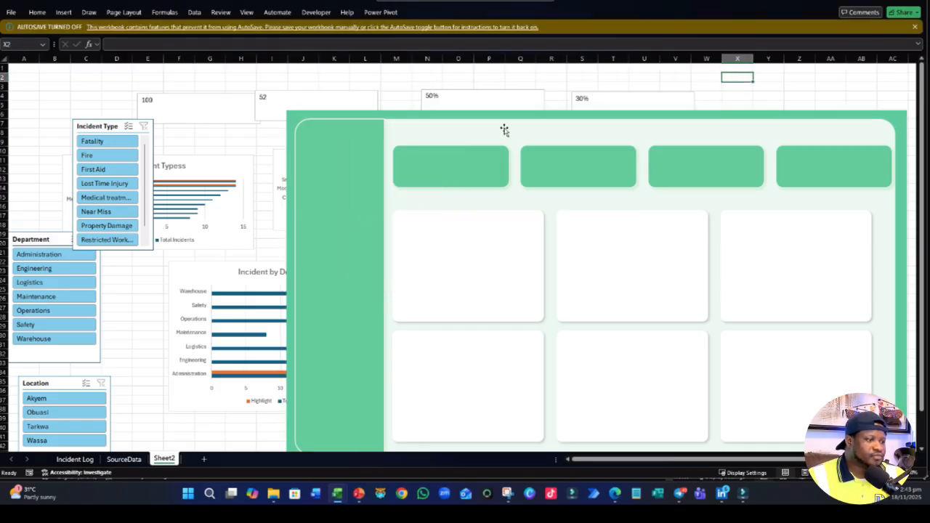
- Send the background group behind the charts and slicers and move it to the upper-left corner of the sheet
{"action": "right_click", "coordinate": [339, 155]}
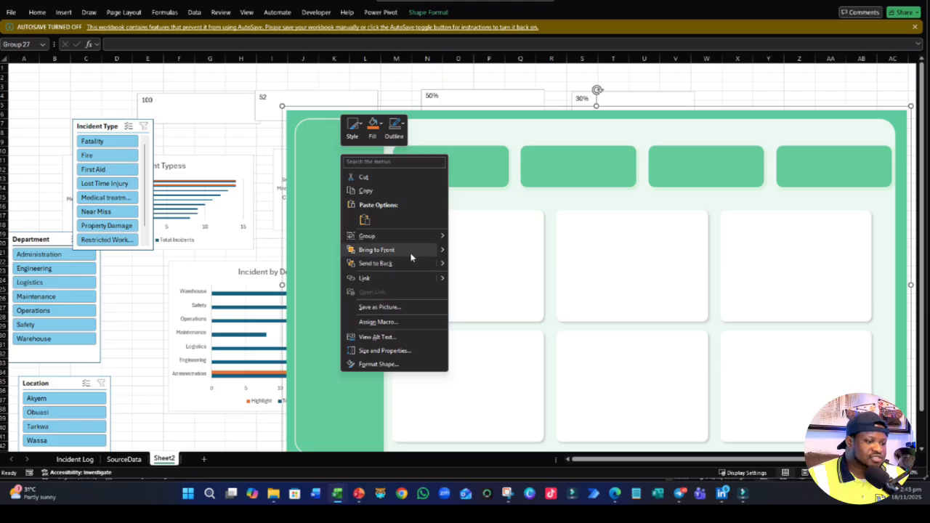
{"action": "left_click", "coordinate": [375, 263]}
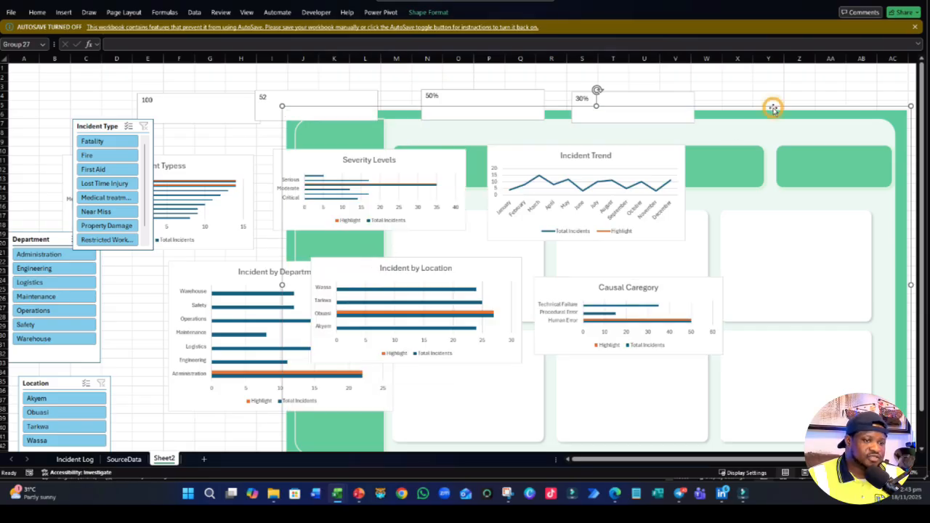
{"action": "left_click_drag", "start_coordinate": [772, 107], "coordinate": [488, 70]}
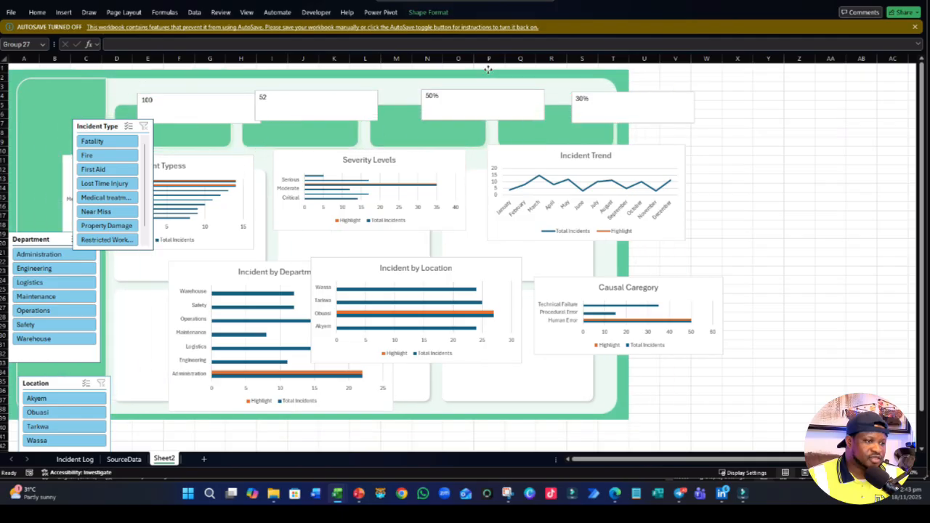
{"action": "scroll", "coordinate": [765, 235], "scroll_direction": "down", "scroll_amount": 5}
{"action": "left_click", "coordinate": [792, 315]}
{"action": "scroll", "coordinate": [162, 166], "scroll_direction": "up", "scroll_amount": 5}
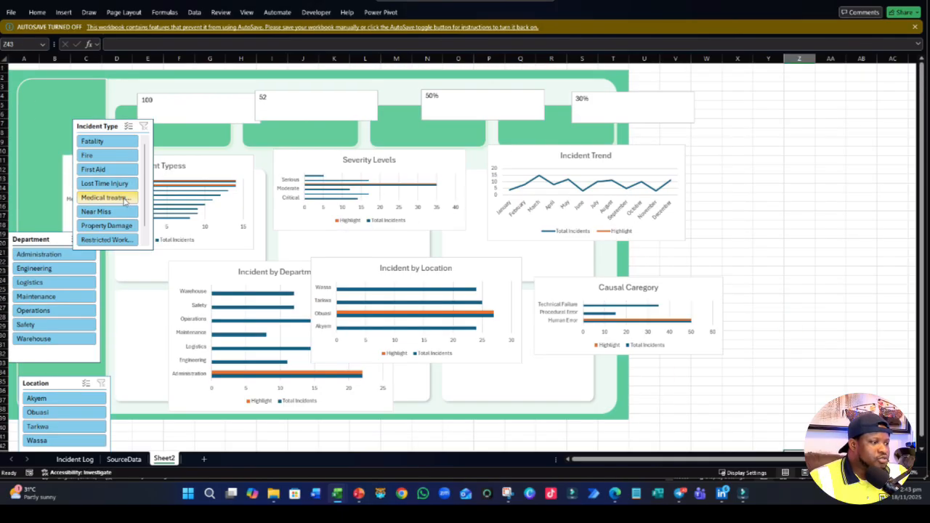
- Move and shrink the Incident by Department chart to fit inside the lower-left white panel
{"action": "left_click", "coordinate": [314, 396]}
{"action": "left_click_drag", "start_coordinate": [394, 410], "coordinate": [249, 402]}
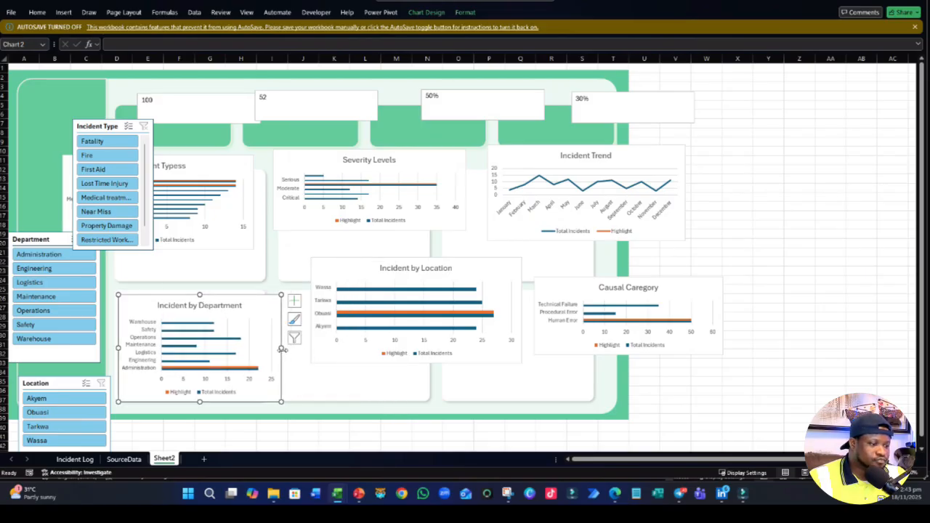
{"action": "left_click_drag", "start_coordinate": [281, 348], "coordinate": [256, 350]}
{"action": "left_click_drag", "start_coordinate": [254, 399], "coordinate": [255, 393]}
- Fit the Incident by Location chart into the lower-middle white panel and the Causal Caregory chart into the lower-right one
{"action": "left_click", "coordinate": [386, 361]}
{"action": "left_click_drag", "start_coordinate": [385, 361], "coordinate": [354, 400]}
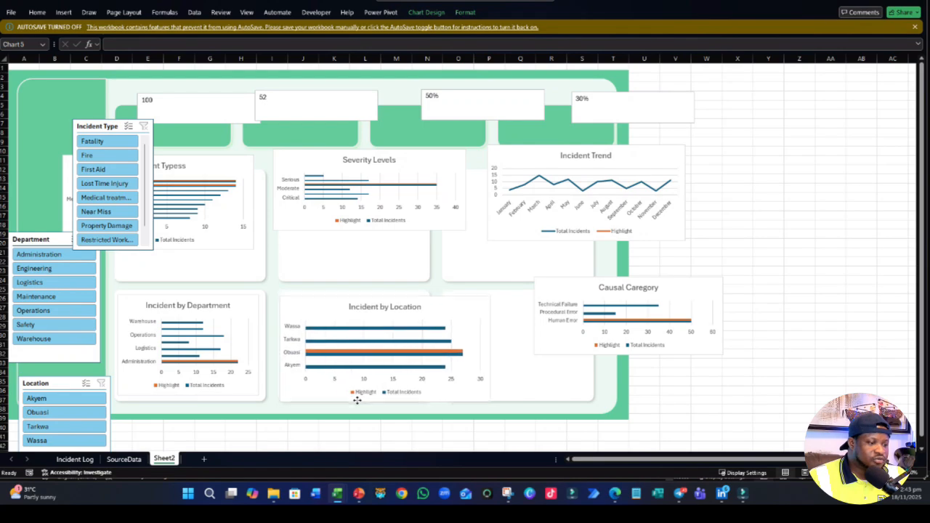
{"action": "left_click_drag", "start_coordinate": [491, 348], "coordinate": [421, 349]}
{"action": "left_click", "coordinate": [556, 353]}
{"action": "left_click_drag", "start_coordinate": [556, 353], "coordinate": [486, 375]}
{"action": "left_click_drag", "start_coordinate": [633, 377], "coordinate": [586, 398]}
{"action": "left_click", "coordinate": [731, 388]}
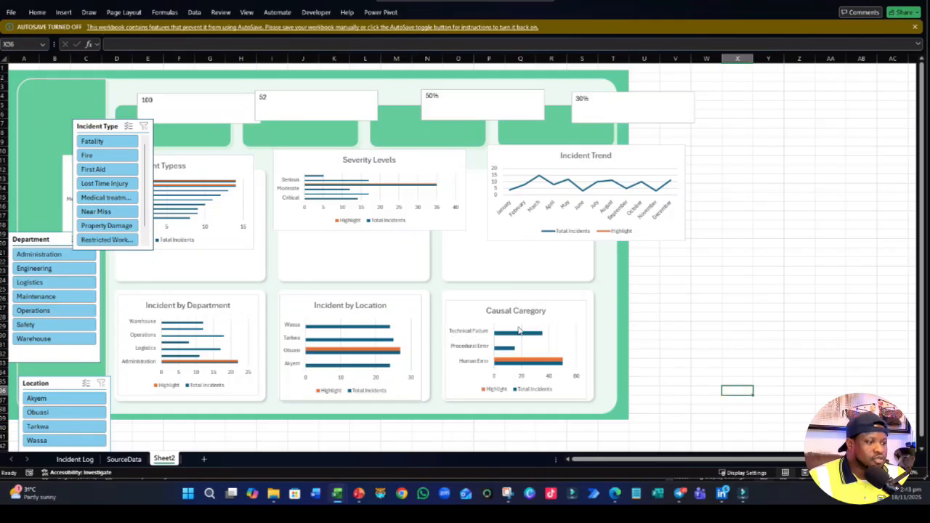
- Fit the Incident Typess, Severity Levels and Incident Trend charts into the three upper white panels from left to right
{"action": "left_click", "coordinate": [200, 247]}
{"action": "left_click_drag", "start_coordinate": [255, 248], "coordinate": [262, 278]}
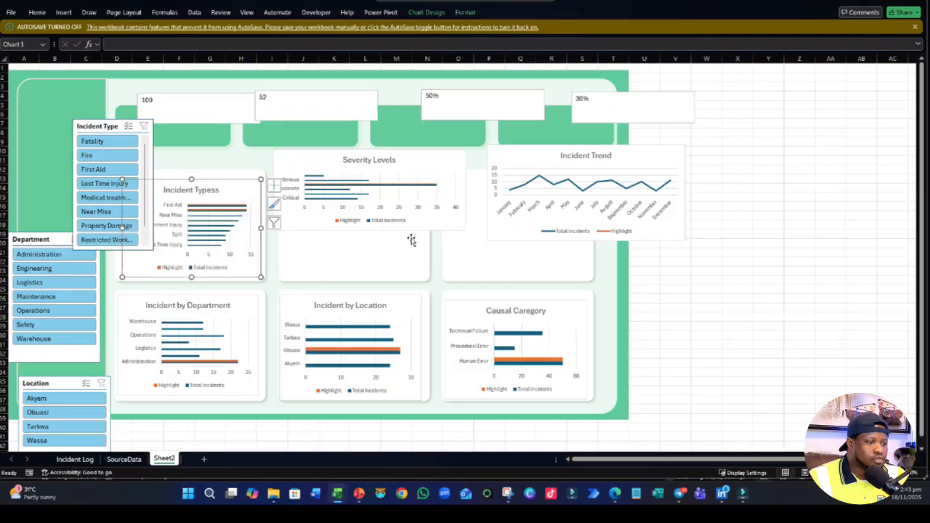
{"action": "left_click", "coordinate": [421, 225]}
{"action": "left_click_drag", "start_coordinate": [468, 232], "coordinate": [429, 277]}
{"action": "left_click_drag", "start_coordinate": [273, 149], "coordinate": [278, 170]}
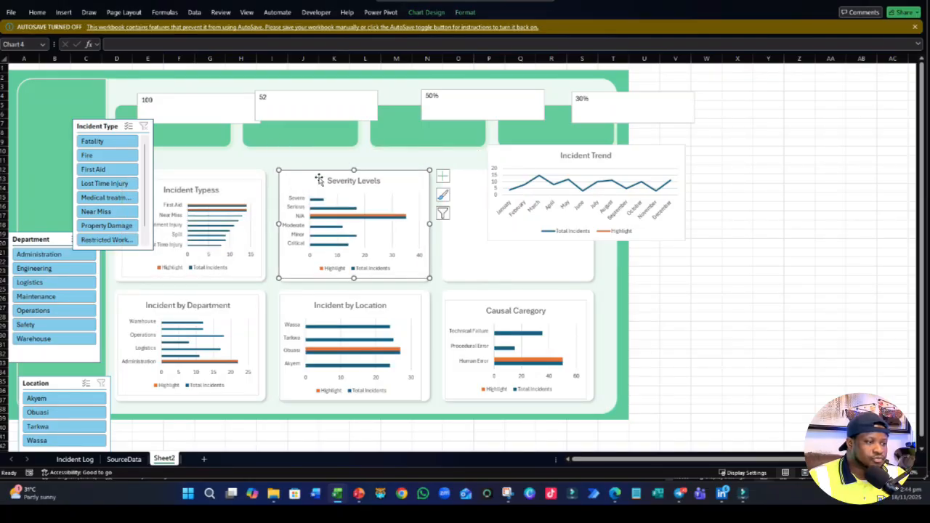
{"action": "left_click_drag", "start_coordinate": [650, 240], "coordinate": [592, 280]}
{"action": "left_click", "coordinate": [730, 290]}
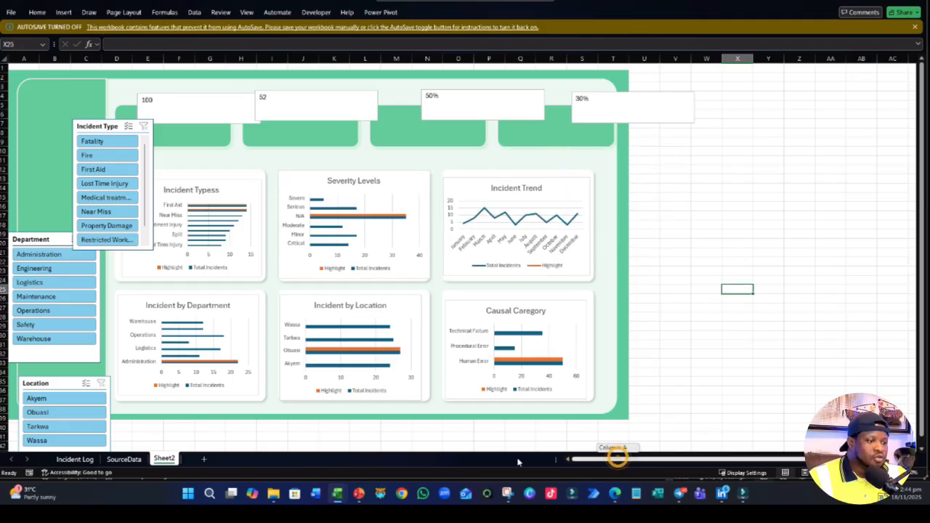
- Stack the Incident Type, Department and Location slicers in the green sidebar, narrowing Department and Location to its width and shortening Department
{"action": "left_click_drag", "start_coordinate": [86, 125], "coordinate": [33, 92]}
{"action": "left_click_drag", "start_coordinate": [43, 237], "coordinate": [53, 231]}
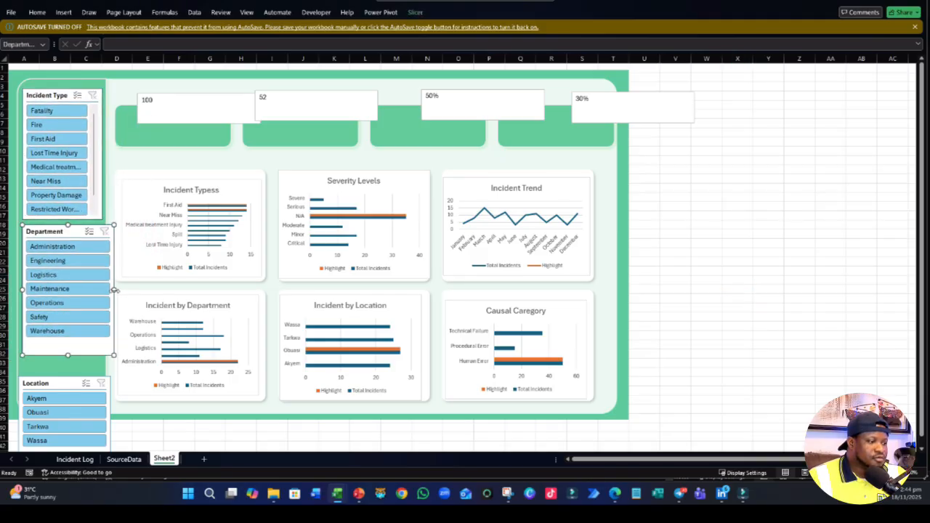
{"action": "left_click_drag", "start_coordinate": [113, 289], "coordinate": [102, 288]}
{"action": "left_click_drag", "start_coordinate": [55, 353], "coordinate": [62, 340]}
{"action": "left_click_drag", "start_coordinate": [57, 360], "coordinate": [57, 353]}
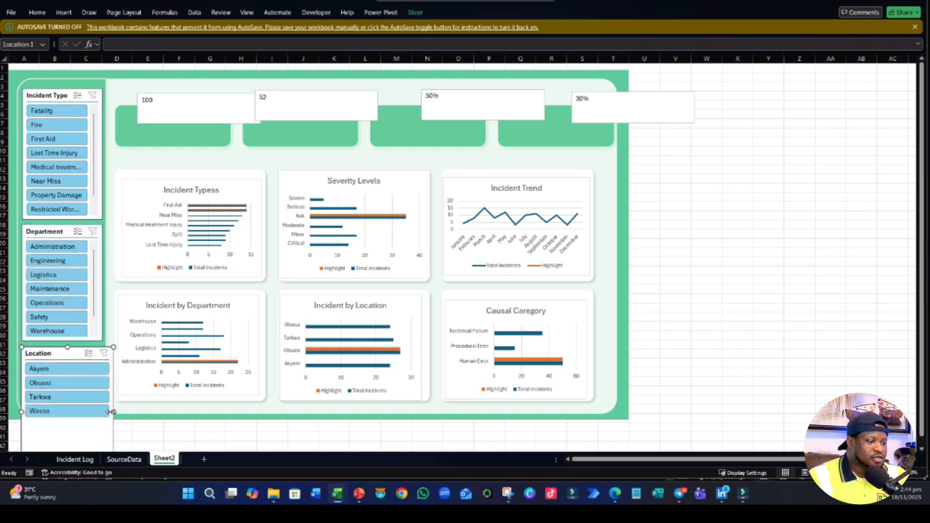
{"action": "left_click_drag", "start_coordinate": [111, 411], "coordinate": [102, 408]}
{"action": "left_click", "coordinate": [861, 234]}
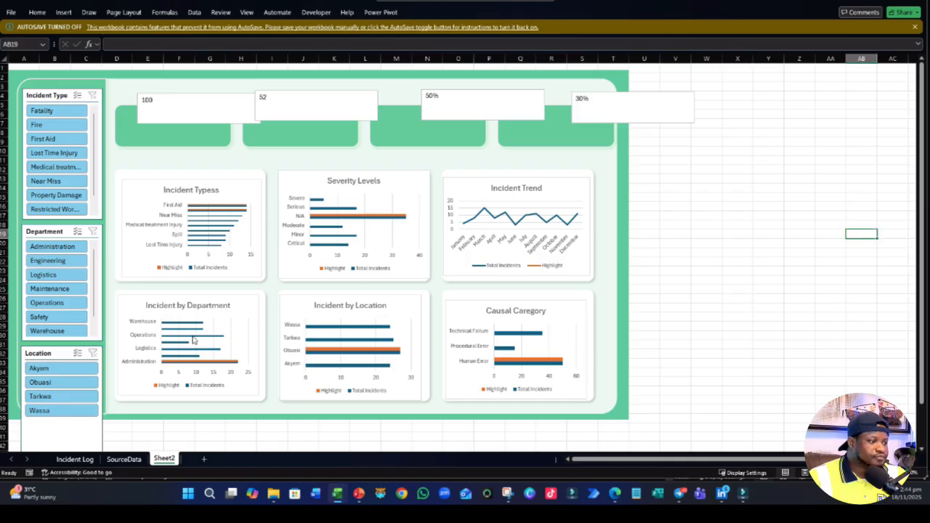
- Shorten the Incident Type slicer from above and the Department slicer from below, and move the Location slicer up directly beneath Department
{"action": "scroll", "coordinate": [192, 339], "scroll_direction": "down", "scroll_amount": 1}
{"action": "scroll", "coordinate": [193, 339], "scroll_direction": "up", "scroll_amount": 1}
{"action": "left_click", "coordinate": [48, 96]}
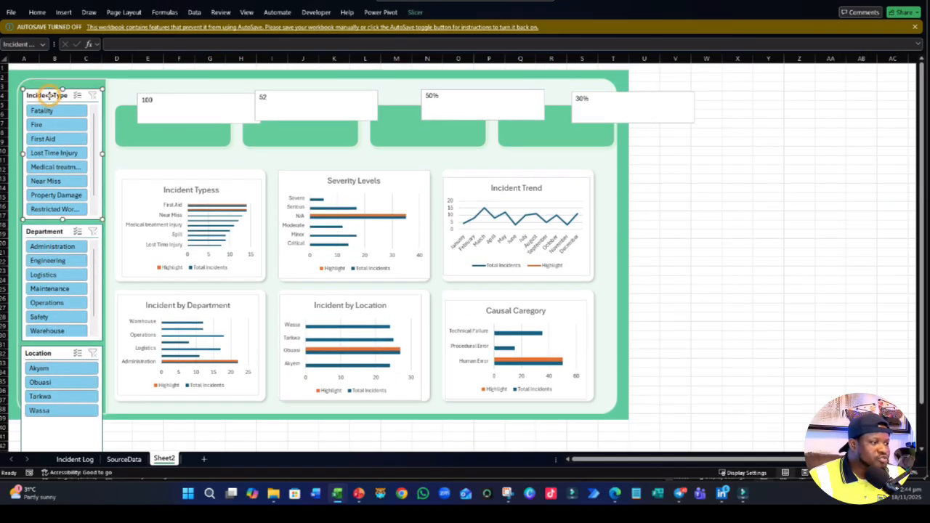
{"action": "left_click_drag", "start_coordinate": [63, 88], "coordinate": [62, 115]}
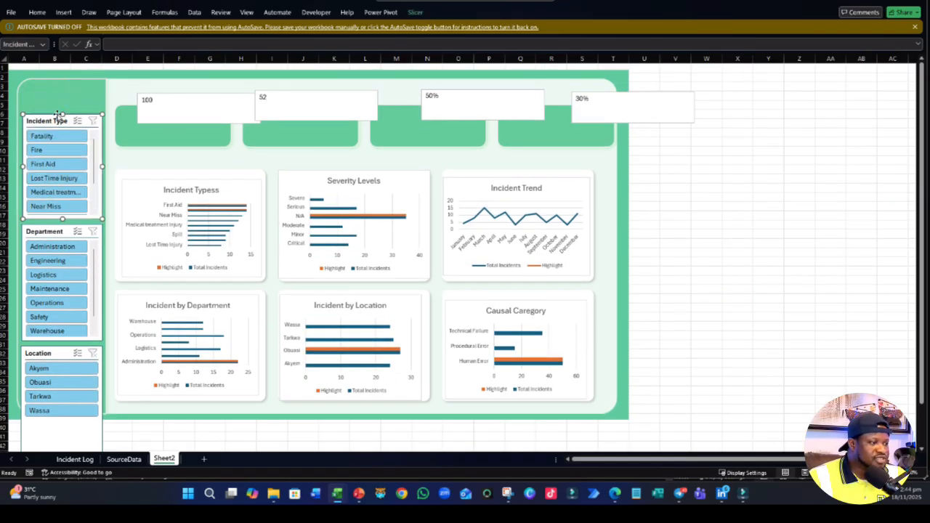
{"action": "left_click", "coordinate": [53, 233]}
{"action": "mouse_move", "coordinate": [62, 339]}
{"action": "left_mouse_down"}
{"action": "mouse_move", "coordinate": [64, 326]}
{"action": "mouse_move", "coordinate": [61, 335]}
{"action": "left_mouse_up"}
{"action": "left_click_drag", "start_coordinate": [80, 428], "coordinate": [79, 428]}
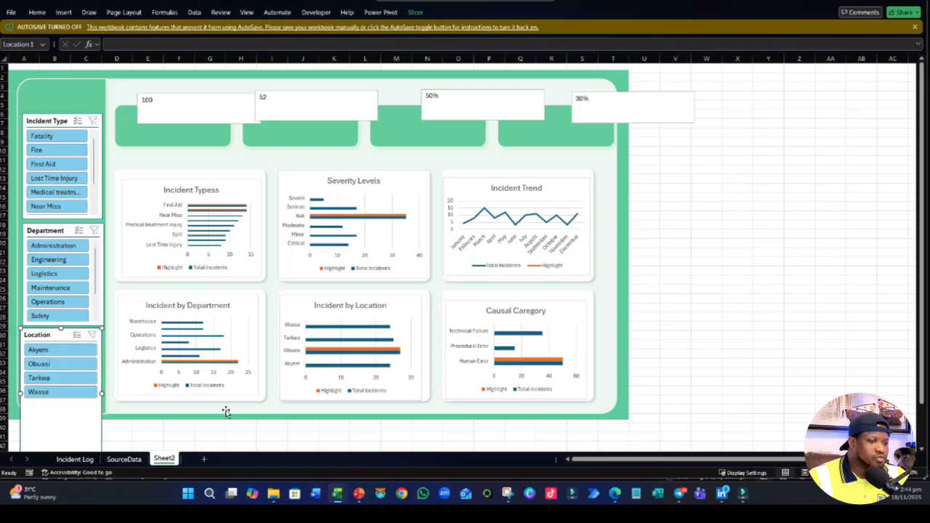
{"action": "left_click", "coordinate": [708, 216]}
- Shorten the Location slicer to just below its Wassa button so it fits within the green sidebar
{"action": "scroll", "coordinate": [706, 214], "scroll_direction": "down", "scroll_amount": 3}
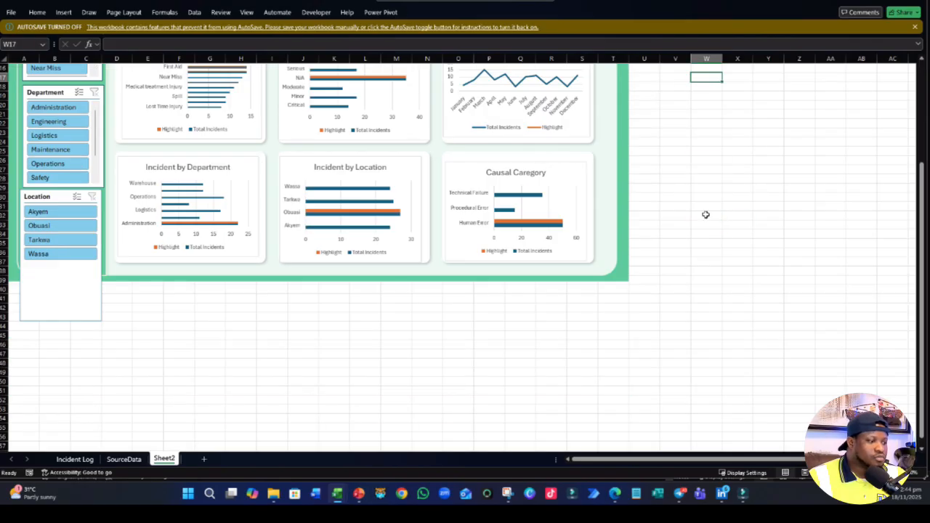
{"action": "left_click", "coordinate": [63, 321]}
{"action": "left_click_drag", "start_coordinate": [62, 320], "coordinate": [51, 264]}
{"action": "left_click", "coordinate": [129, 321]}
{"action": "scroll", "coordinate": [131, 322], "scroll_direction": "up", "scroll_amount": 3}
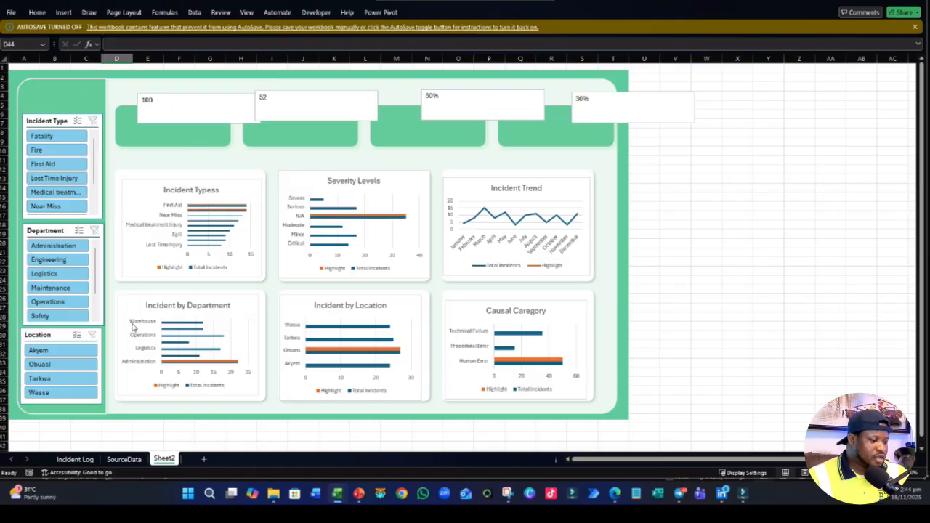
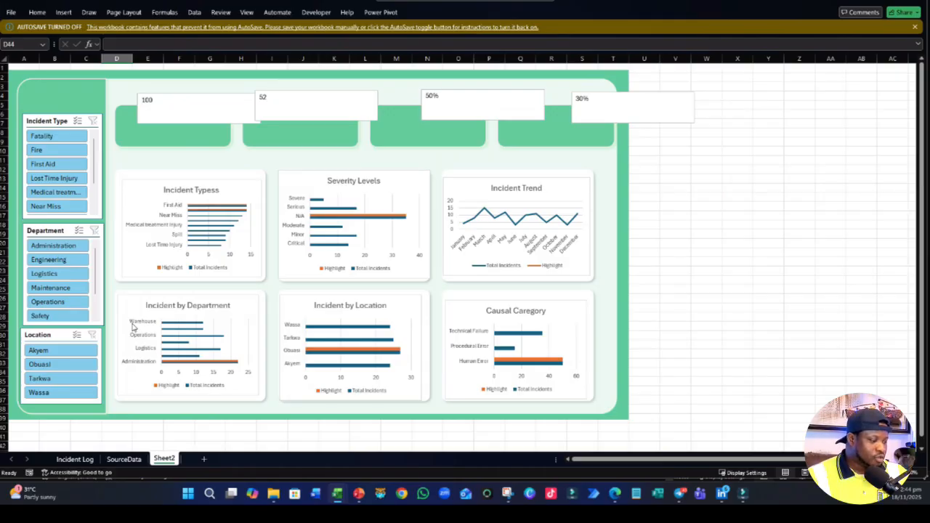
- Reorder the sidebar slicers so Location sits beneath Incident Type and Department is at the base, nudging Incident Type slightly down
{"action": "left_click", "coordinate": [44, 120]}
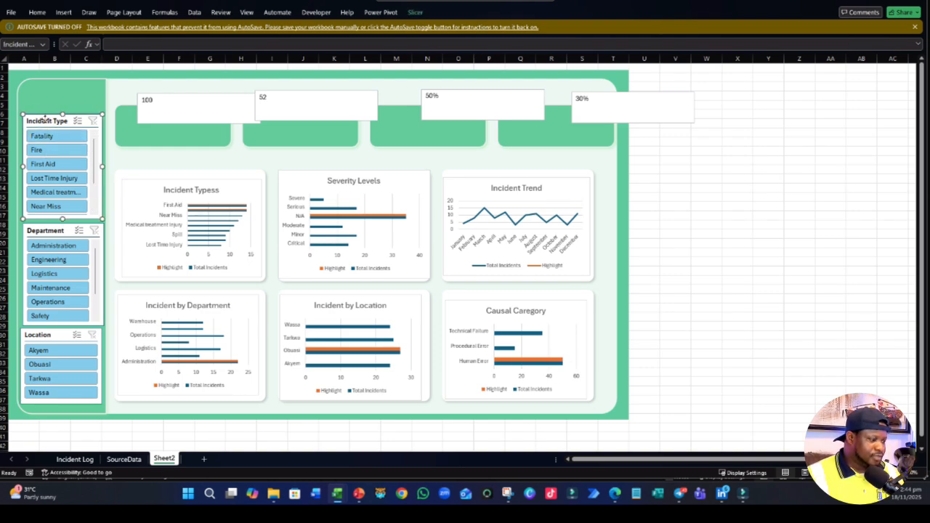
{"action": "left_click_drag", "start_coordinate": [45, 120], "coordinate": [46, 121]}
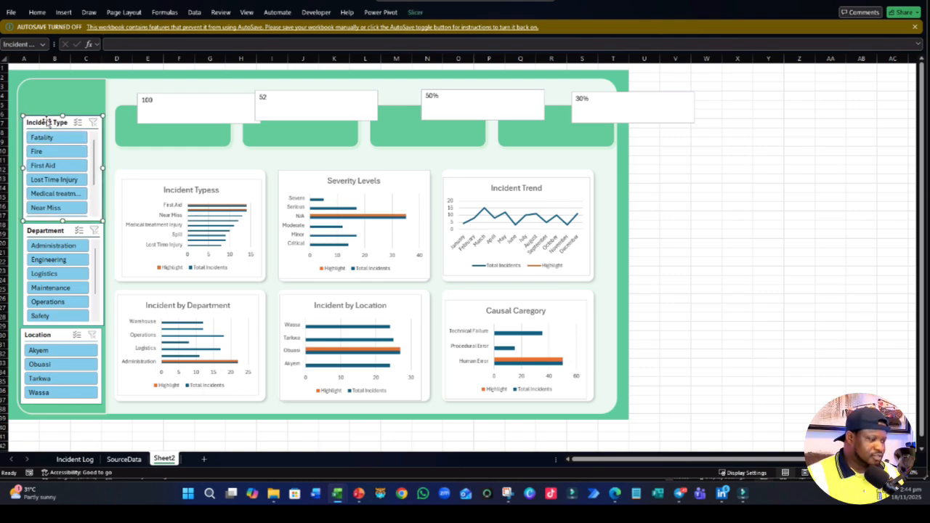
{"action": "left_click", "coordinate": [57, 231]}
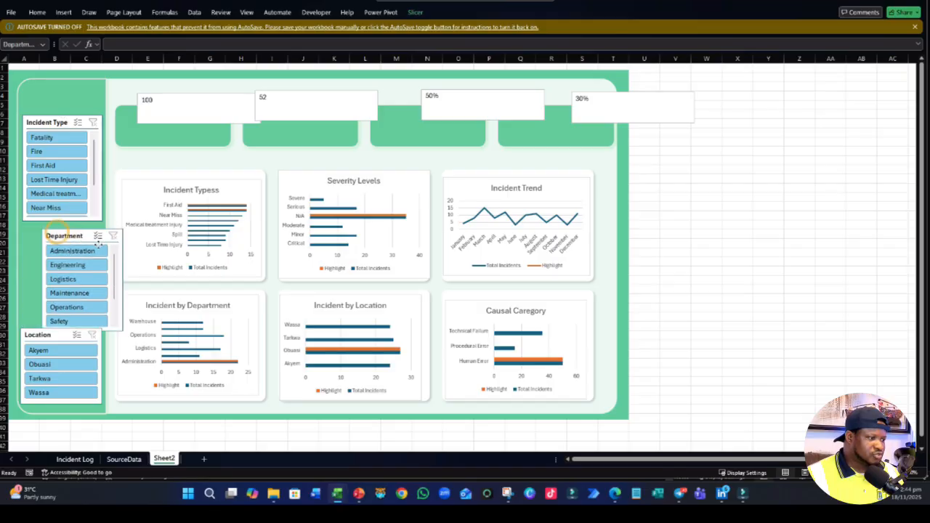
{"action": "left_click_drag", "start_coordinate": [57, 231], "coordinate": [178, 260]}
{"action": "left_click_drag", "start_coordinate": [43, 339], "coordinate": [49, 237]}
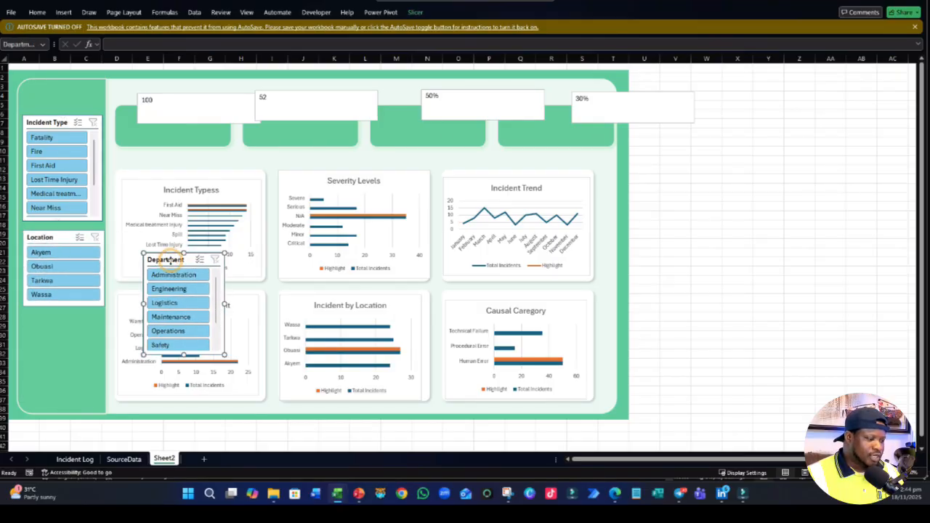
{"action": "left_click_drag", "start_coordinate": [164, 260], "coordinate": [48, 321]}
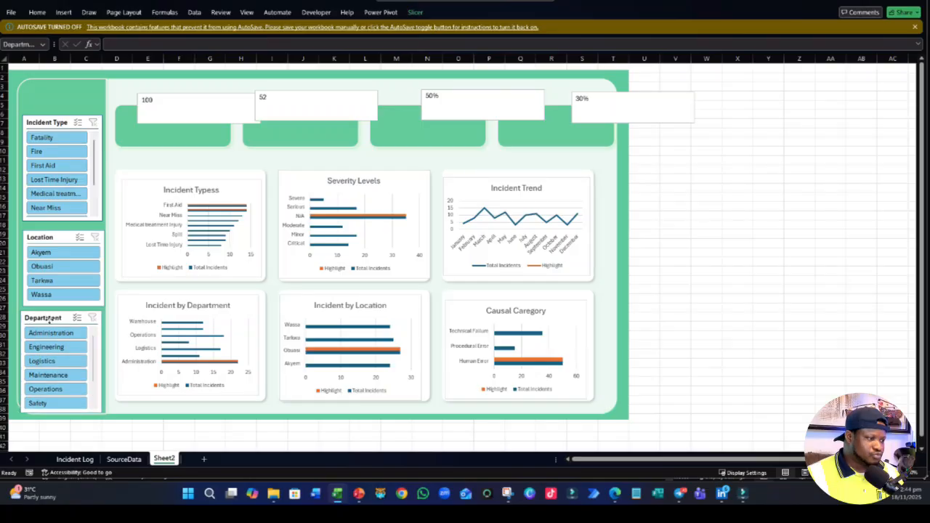
{"action": "left_click", "coordinate": [42, 237]}
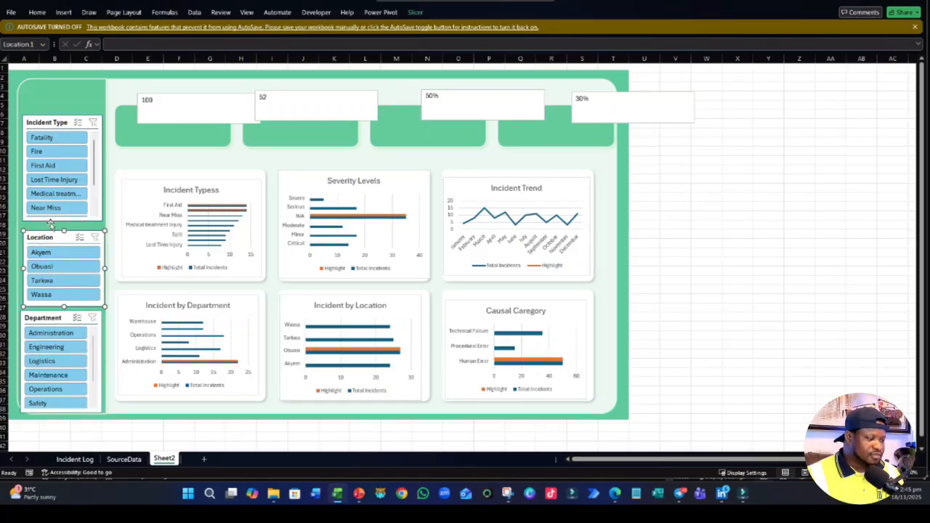
- Set the Incident Type slicer's button height to 0.5 cm
{"action": "left_click", "coordinate": [61, 122]}
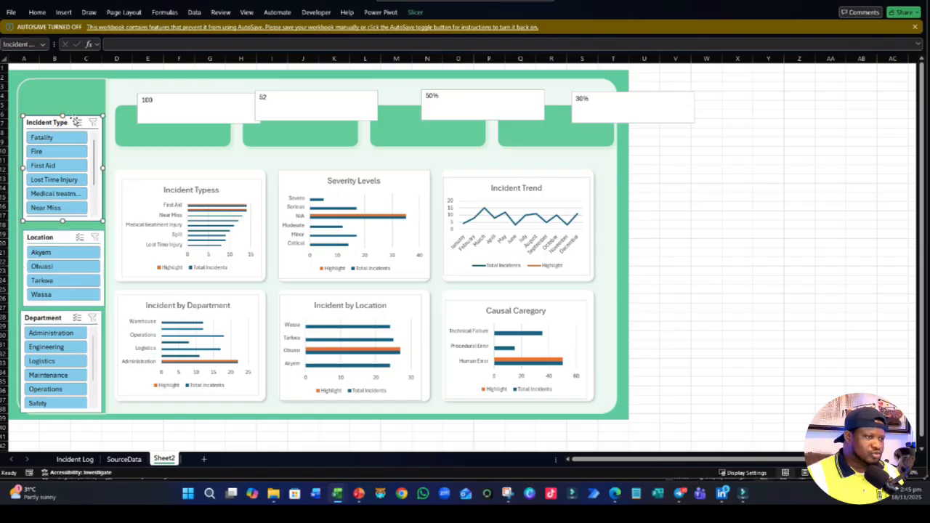
{"action": "left_click", "coordinate": [415, 12]}
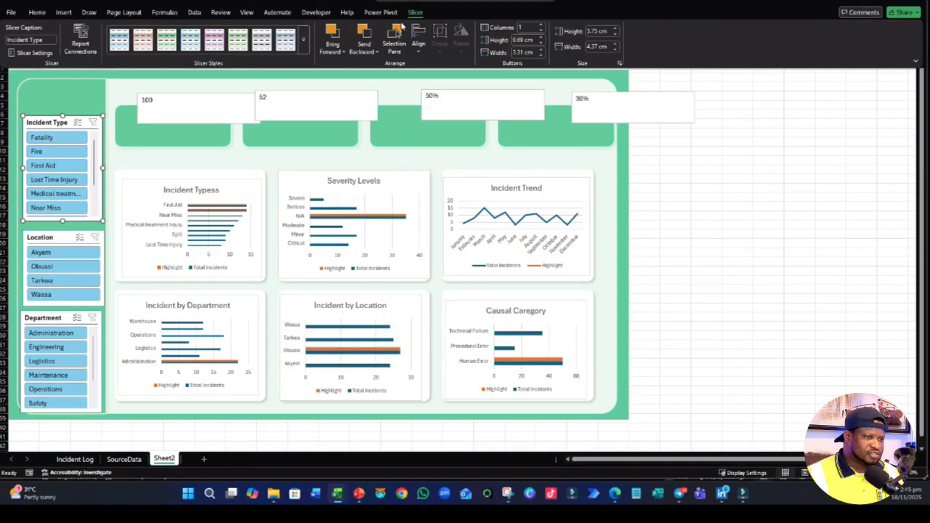
{"action": "left_click", "coordinate": [541, 43]}
{"action": "left_click", "coordinate": [541, 42]}
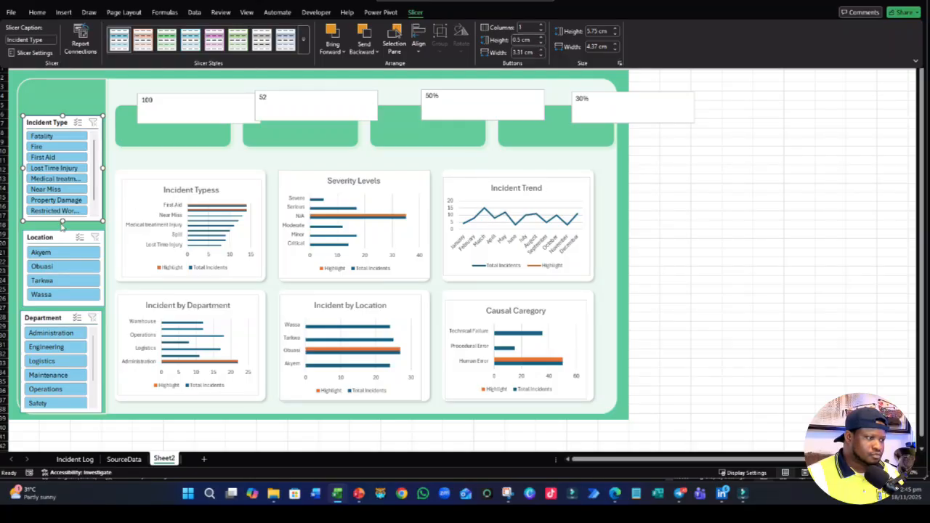
- Move the Location slicer down to make room under Incident Type, leaving the Incident Type filter cleared
{"action": "left_click_drag", "start_coordinate": [68, 239], "coordinate": [55, 284]}
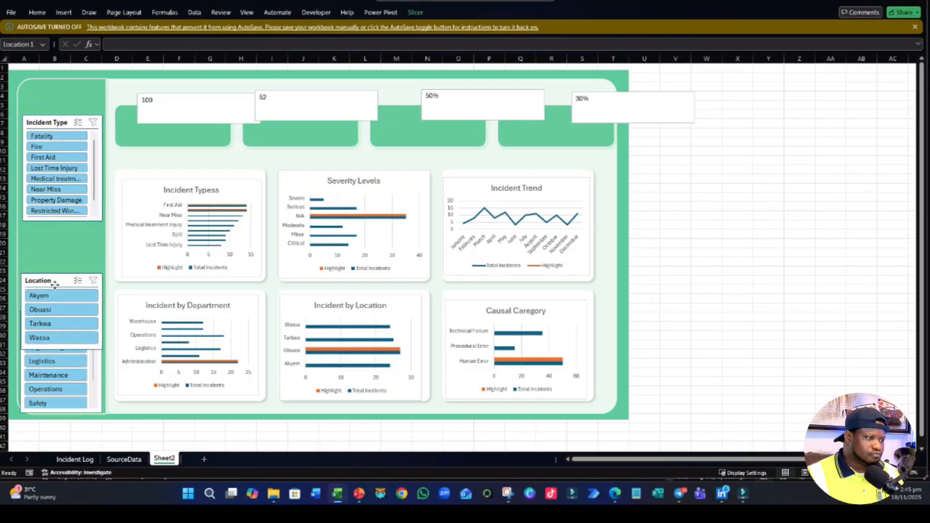
{"action": "left_click", "coordinate": [62, 211]}
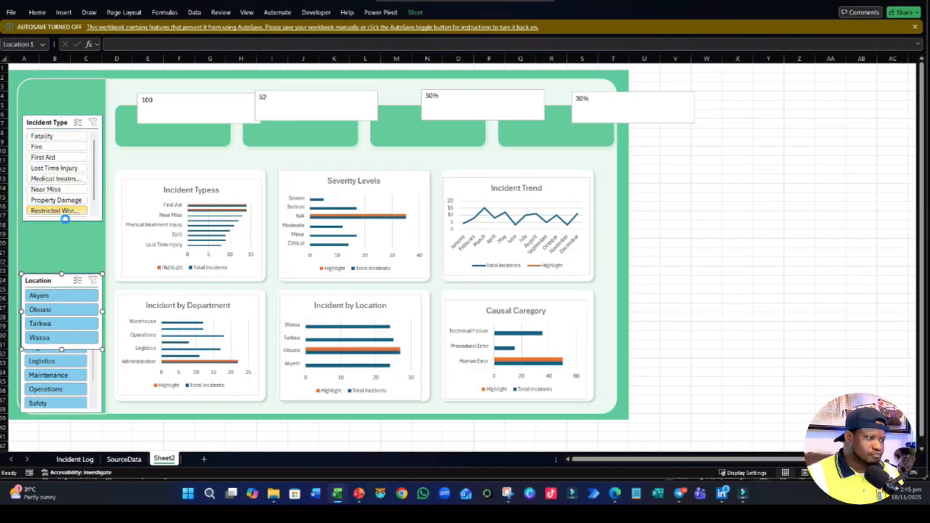
{"action": "left_click", "coordinate": [93, 122]}
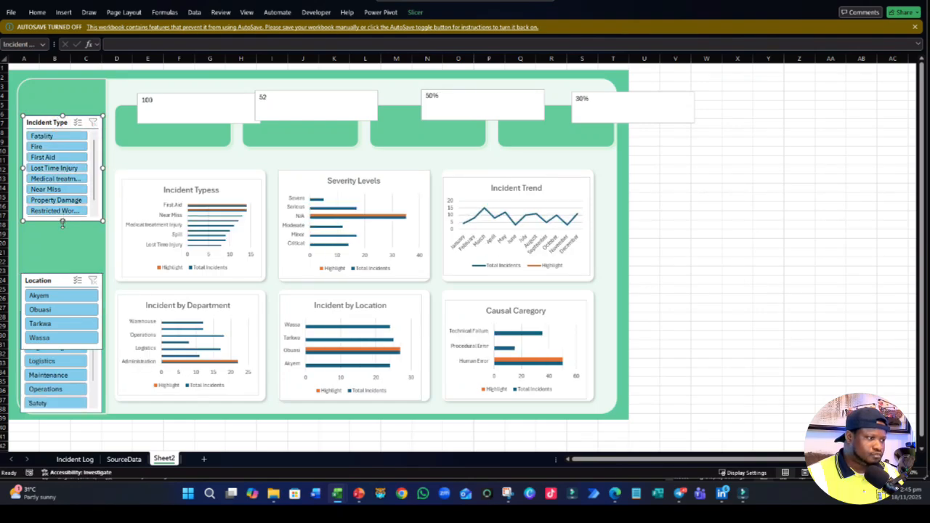
- Lengthen the Incident Type slicer to about 7.7 cm and set its button height to 0.6 cm
{"action": "left_click_drag", "start_coordinate": [61, 228], "coordinate": [62, 257]}
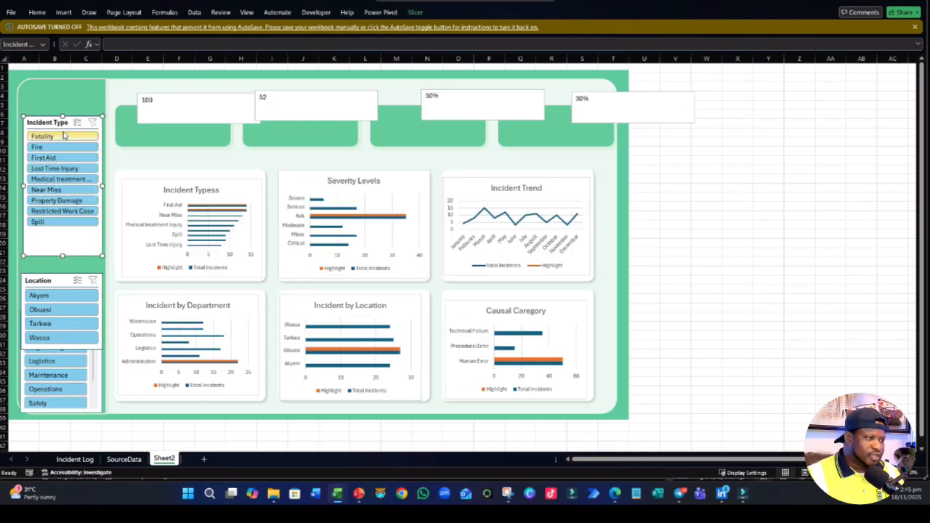
{"action": "left_click", "coordinate": [415, 13]}
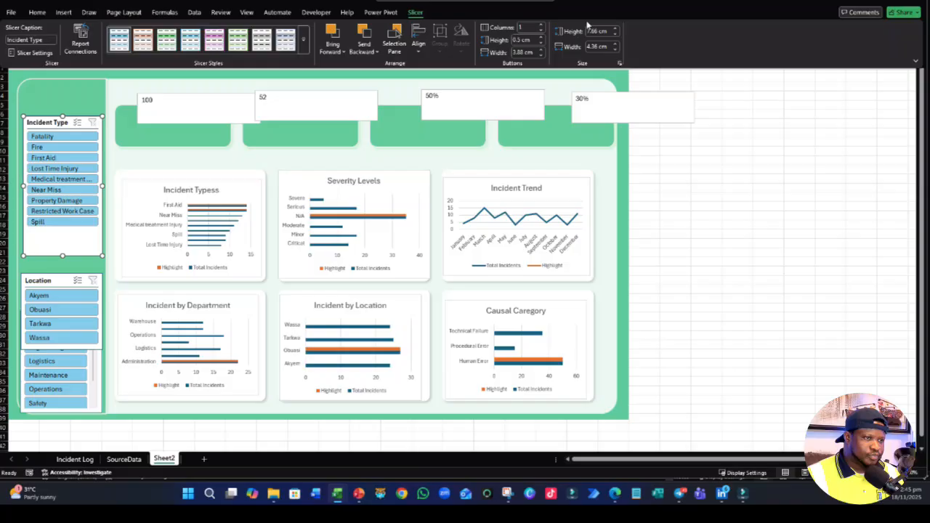
{"action": "left_click", "coordinate": [541, 38]}
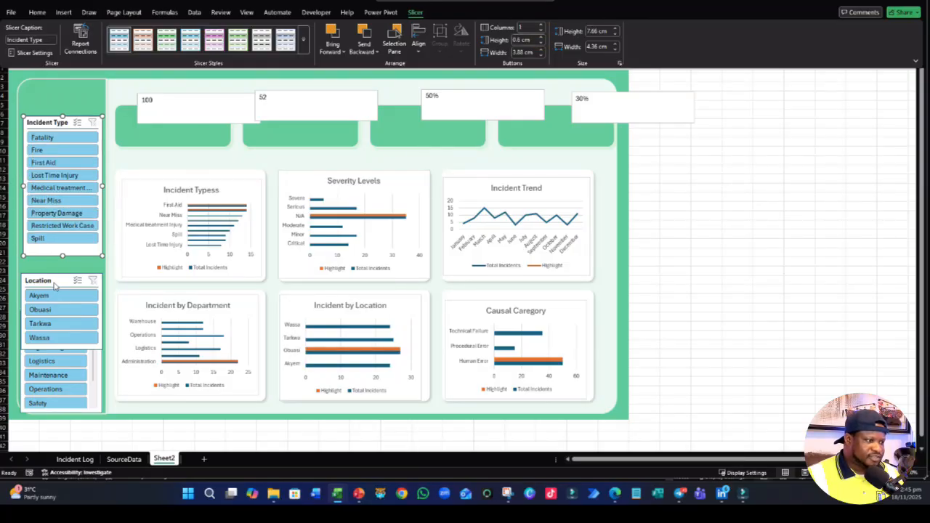
- Place the Location slicer just beneath Incident Type, with 0.6 cm high buttons and a frame ending right below Wassa
{"action": "left_click", "coordinate": [55, 282]}
{"action": "left_click_drag", "start_coordinate": [52, 279], "coordinate": [48, 270]}
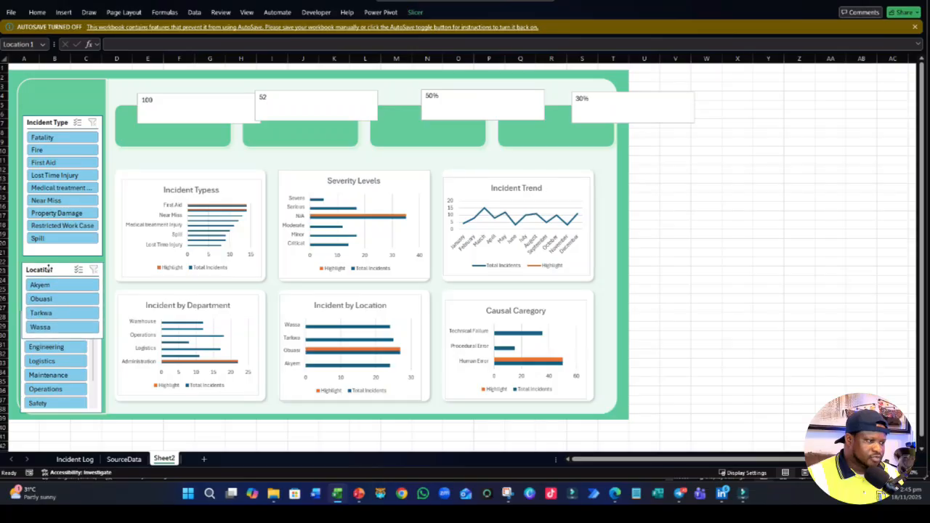
{"action": "left_click", "coordinate": [415, 12]}
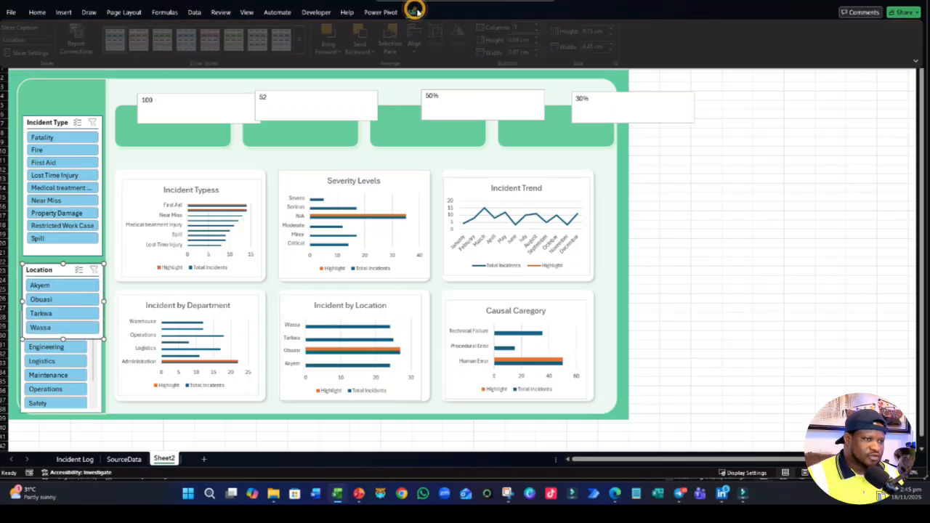
{"action": "left_click", "coordinate": [541, 43]}
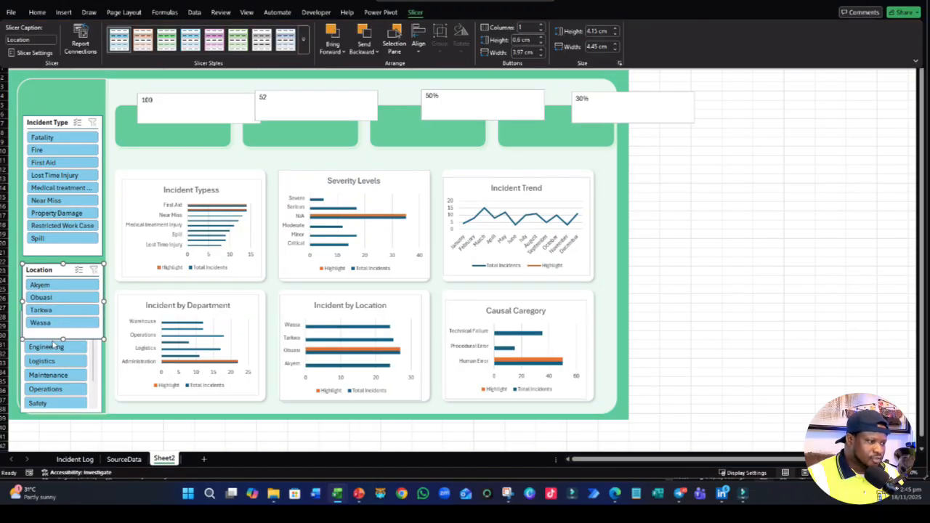
{"action": "left_click_drag", "start_coordinate": [67, 340], "coordinate": [63, 331]}
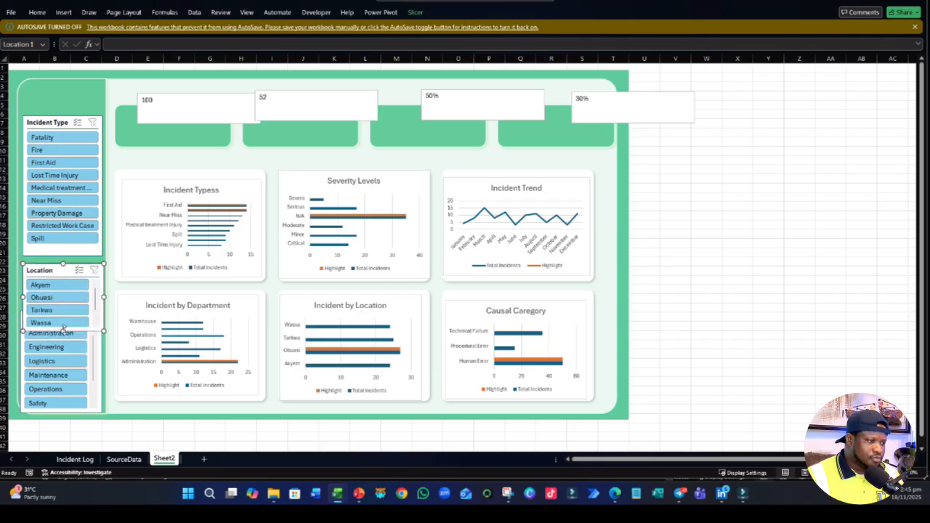
{"action": "scroll", "coordinate": [97, 405], "scroll_direction": "down", "scroll_amount": 1}
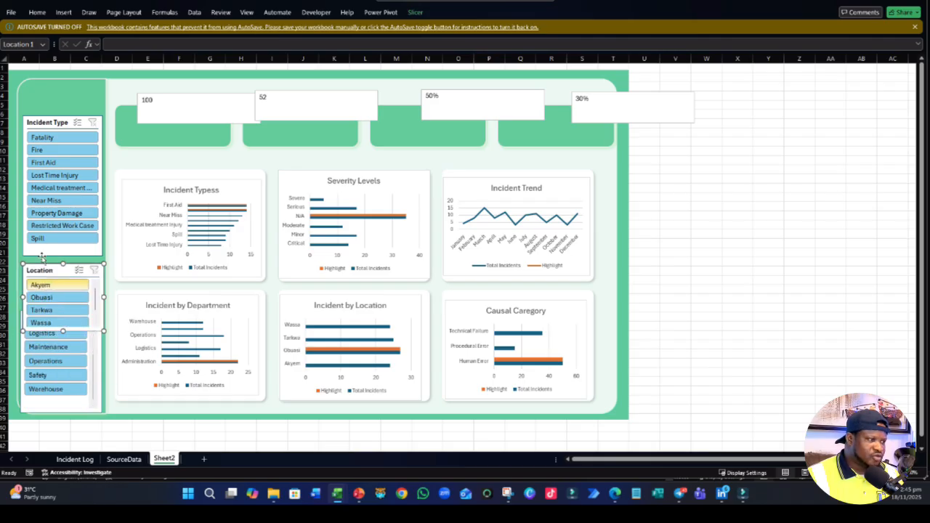
- Narrow the Incident Type slicer to about 4 cm wide so a green margin shows beside it
{"action": "left_click", "coordinate": [103, 230]}
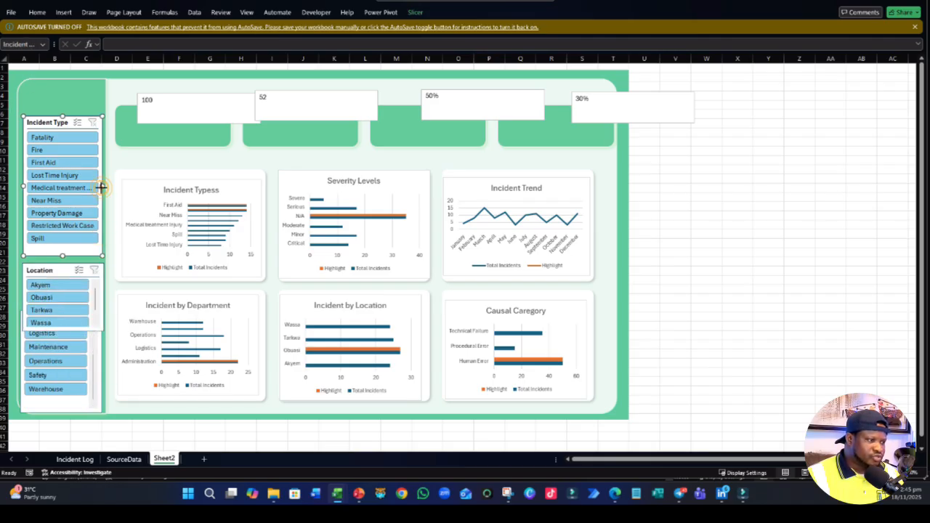
{"action": "left_click_drag", "start_coordinate": [102, 187], "coordinate": [90, 187]}
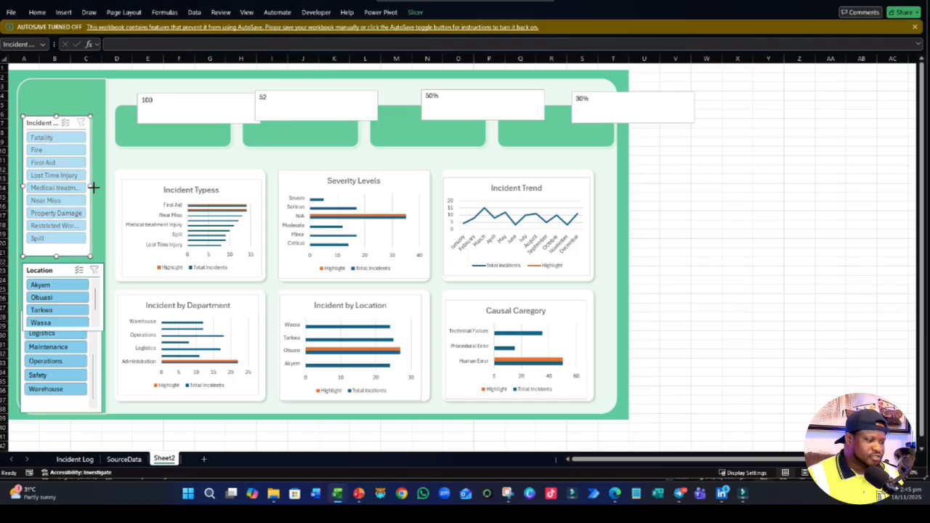
{"action": "left_click_drag", "start_coordinate": [93, 187], "coordinate": [95, 189]}
{"action": "left_click", "coordinate": [47, 273]}
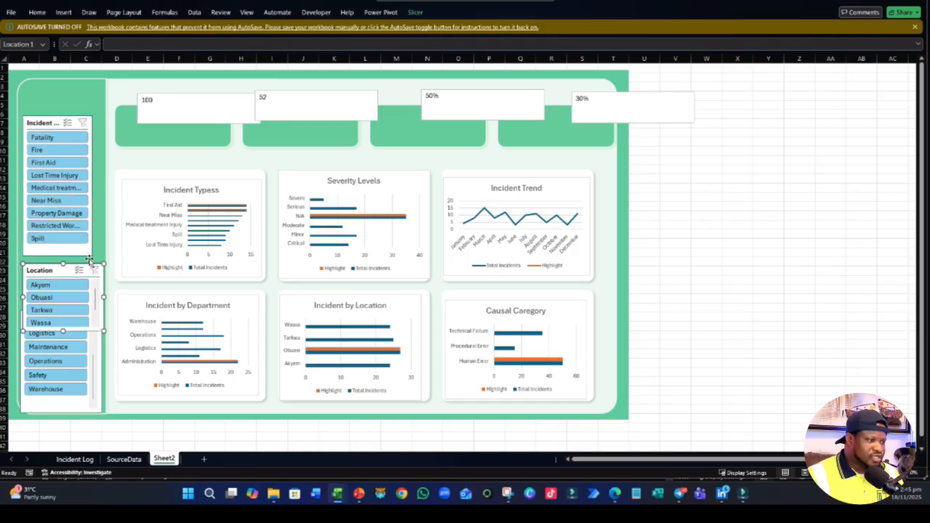
{"action": "left_click", "coordinate": [80, 250]}
{"action": "left_click", "coordinate": [415, 12]}
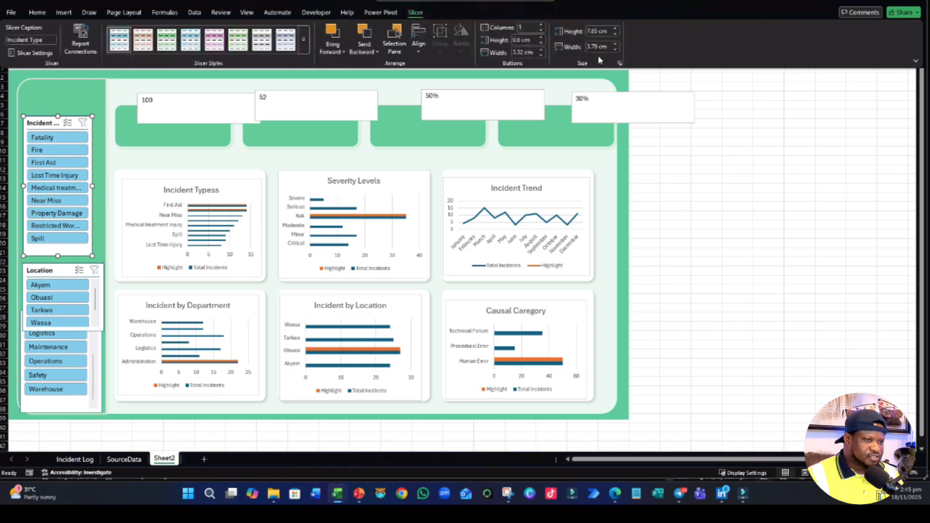
{"action": "left_click", "coordinate": [614, 45]}
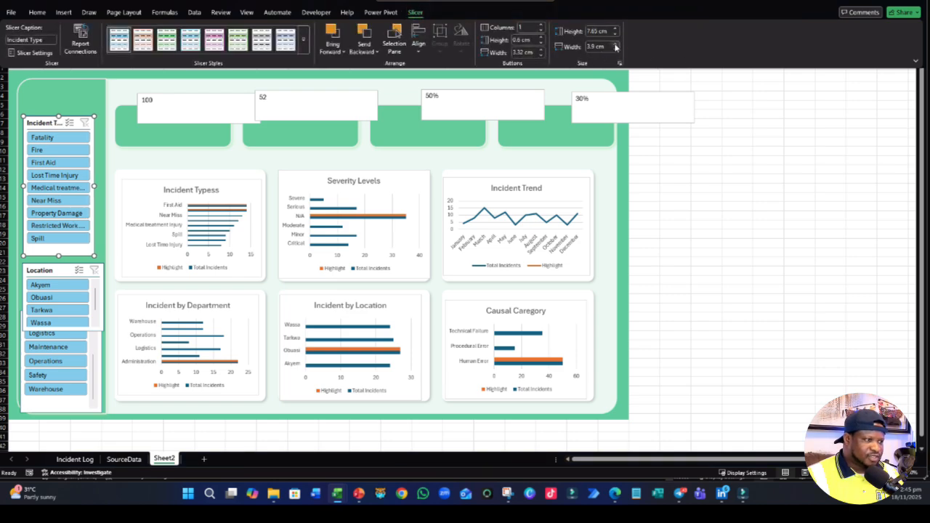
{"action": "left_click", "coordinate": [614, 44]}
{"action": "left_click", "coordinate": [614, 48]}
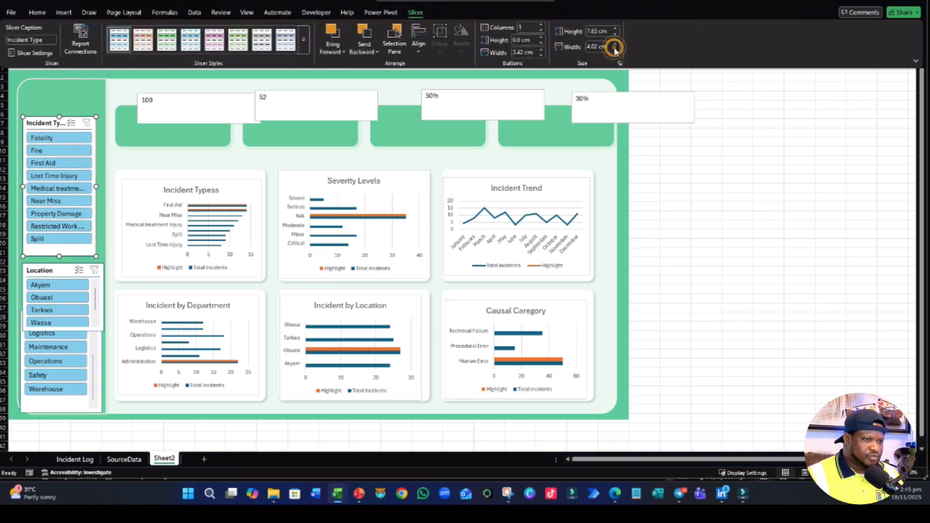
- Narrow the Location slicer to match the width of the Incident Type slicer
{"action": "left_click", "coordinate": [56, 273]}
{"action": "left_click", "coordinate": [615, 49]}
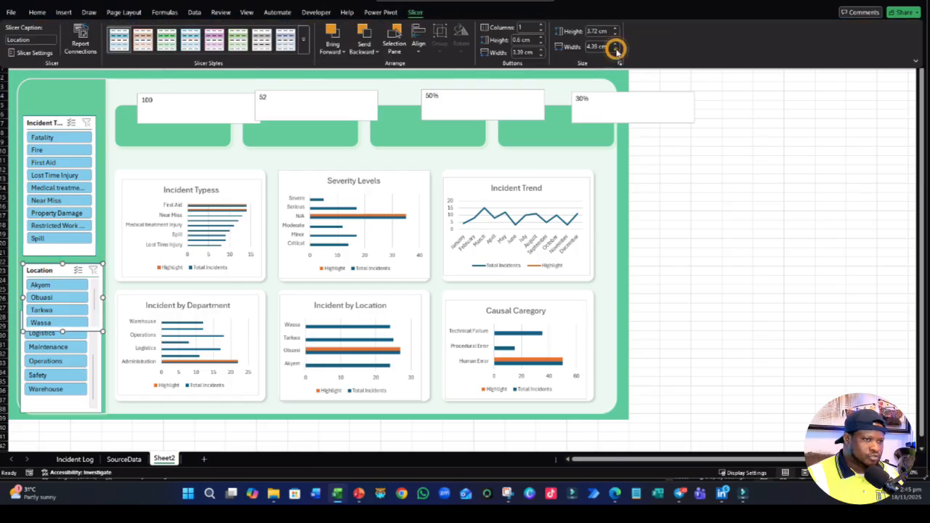
{"action": "left_click", "coordinate": [615, 49]}
{"action": "left_click", "coordinate": [614, 49]}
{"action": "left_click", "coordinate": [615, 48]}
{"action": "left_click", "coordinate": [615, 49]}
{"action": "left_click", "coordinate": [617, 50]}
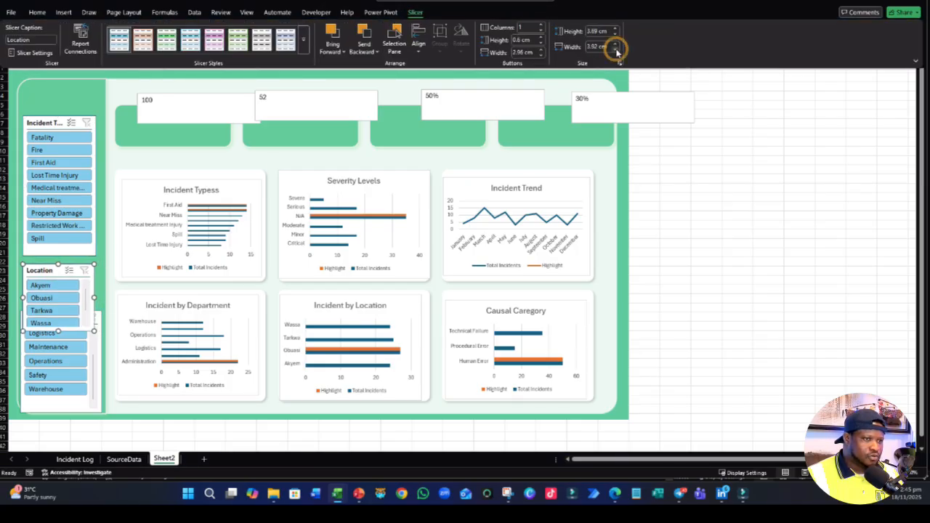
{"action": "left_click", "coordinate": [613, 43]}
{"action": "left_click", "coordinate": [615, 44]}
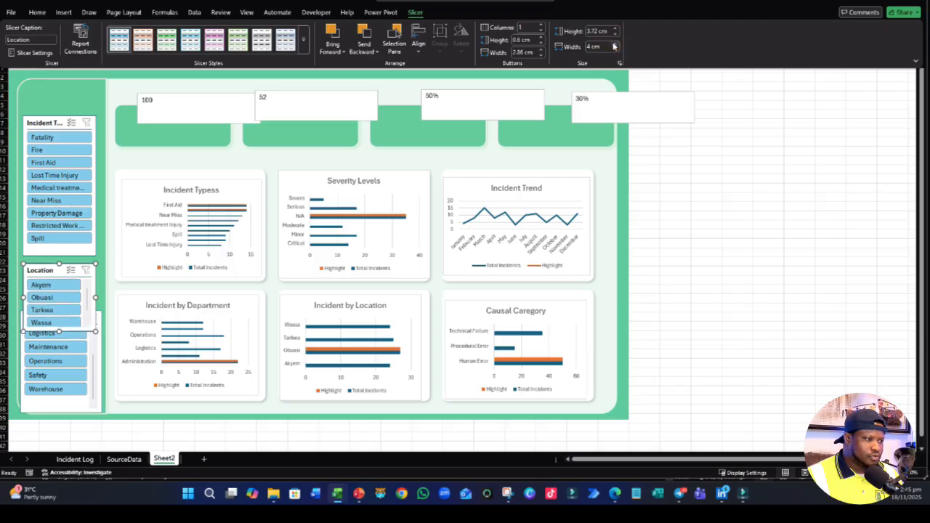
- Narrow the Department slicer to match the width of the two slicers above it
{"action": "left_click", "coordinate": [82, 404]}
{"action": "left_click", "coordinate": [415, 13]}
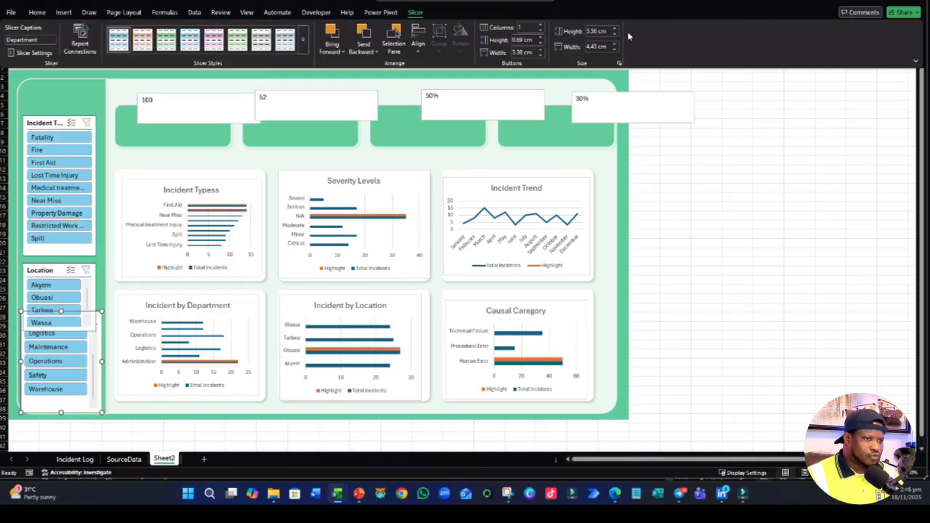
{"action": "left_click", "coordinate": [615, 50]}
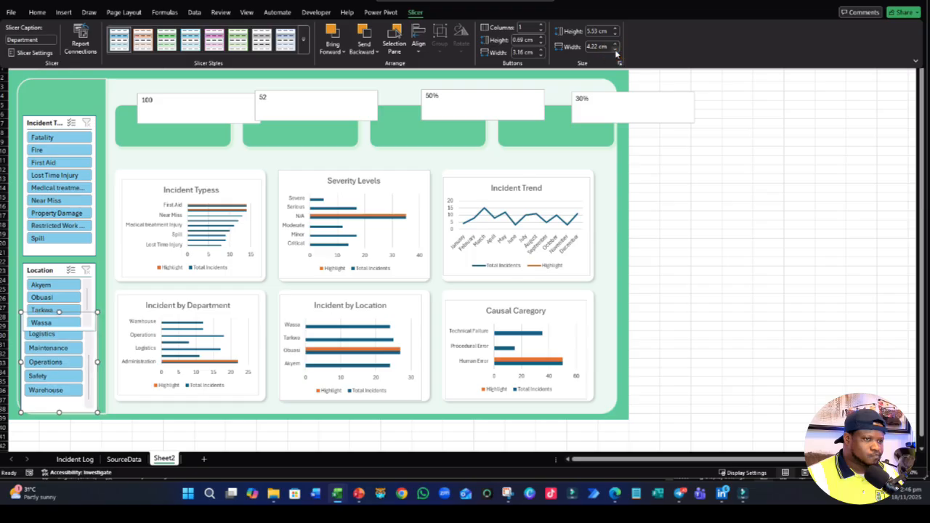
{"action": "left_click", "coordinate": [614, 50]}
{"action": "left_click", "coordinate": [614, 50]}
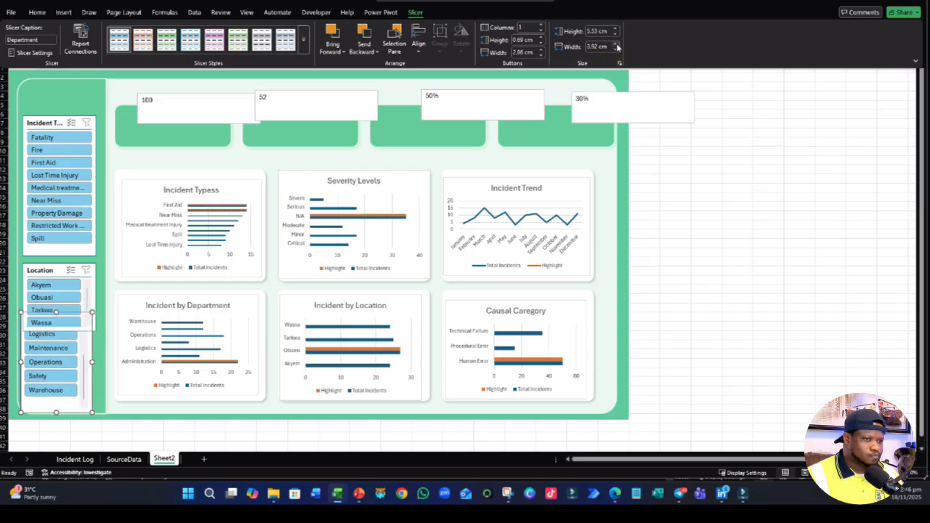
{"action": "left_click", "coordinate": [615, 44]}
{"action": "left_click", "coordinate": [684, 261]}
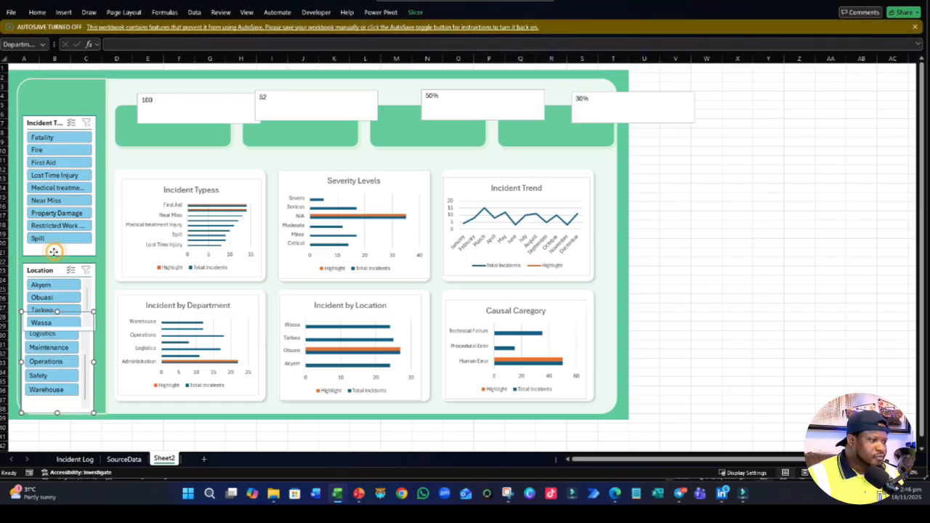
- Move the Location slicer up just beneath Incident Type and shorten the Department slicer so it fits in the green panel below Location
{"action": "left_click_drag", "start_coordinate": [44, 273], "coordinate": [42, 266]}
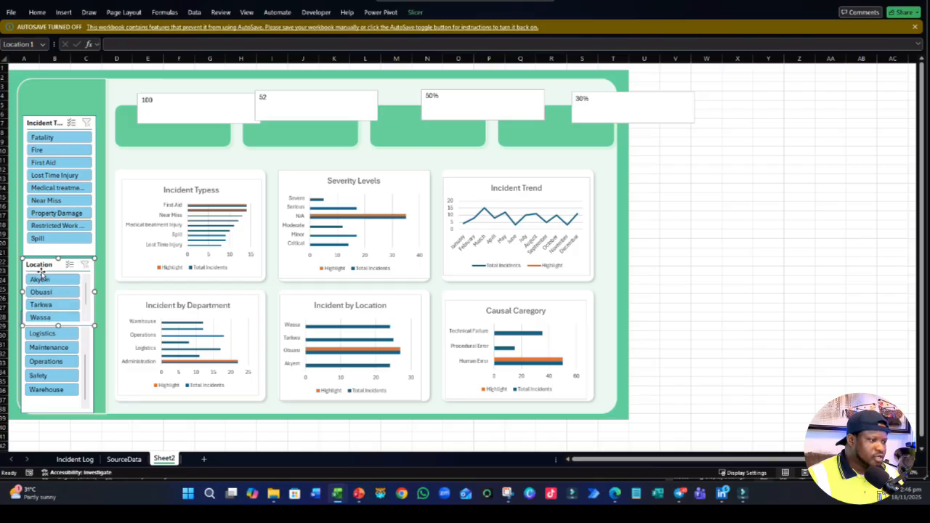
{"action": "left_click", "coordinate": [46, 411]}
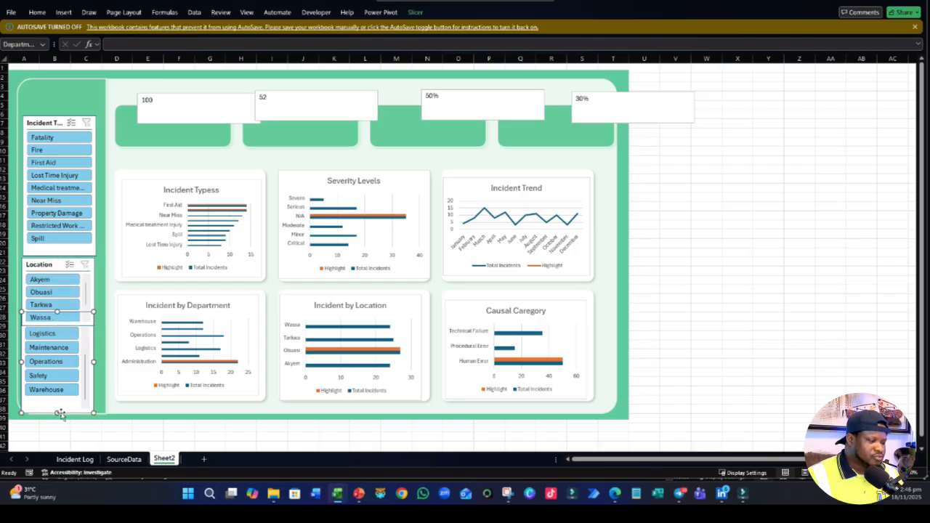
{"action": "left_click_drag", "start_coordinate": [58, 414], "coordinate": [58, 397]}
{"action": "left_click_drag", "start_coordinate": [56, 312], "coordinate": [55, 336]}
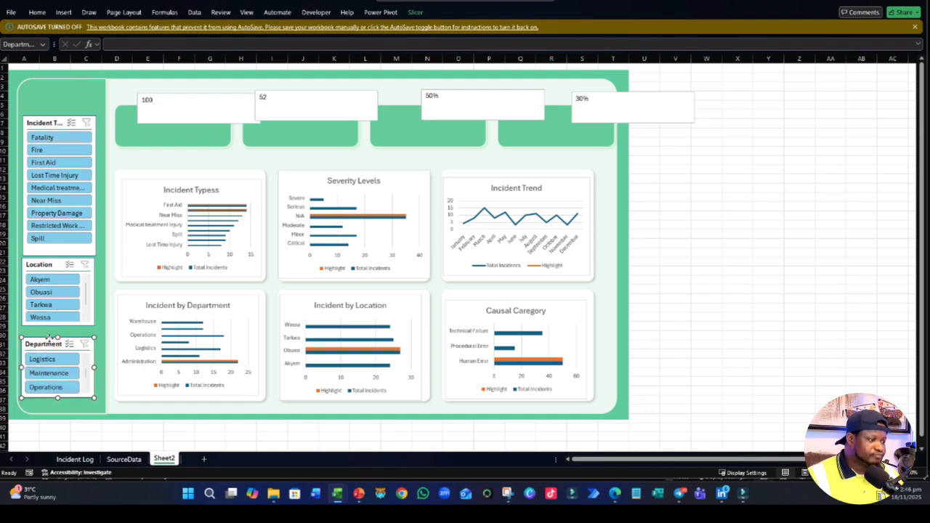
{"action": "left_click_drag", "start_coordinate": [51, 339], "coordinate": [52, 334]}
- Select every object on the sheet and move the whole dashboard rightward so the background begins at column D
{"action": "key", "text": "ctrl+a"}
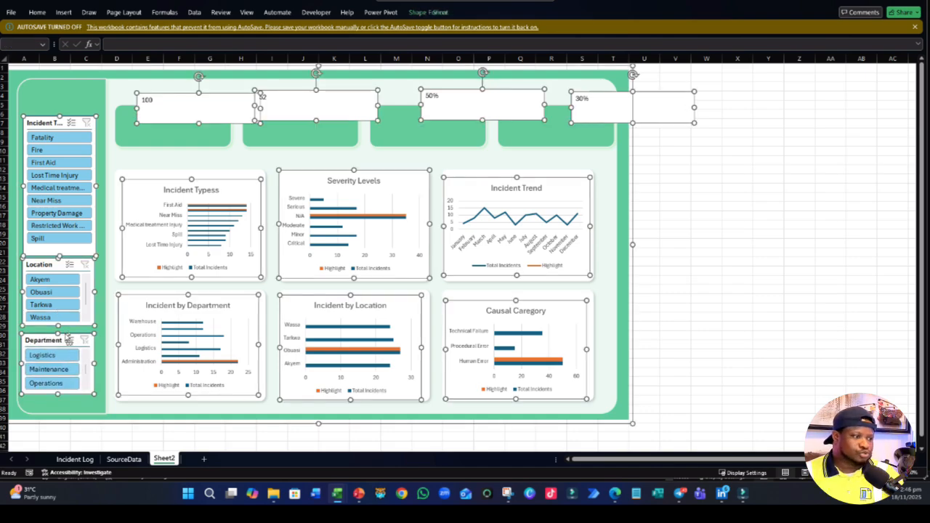
{"action": "left_click_drag", "start_coordinate": [629, 203], "coordinate": [748, 227]}
{"action": "left_click", "coordinate": [774, 256]}
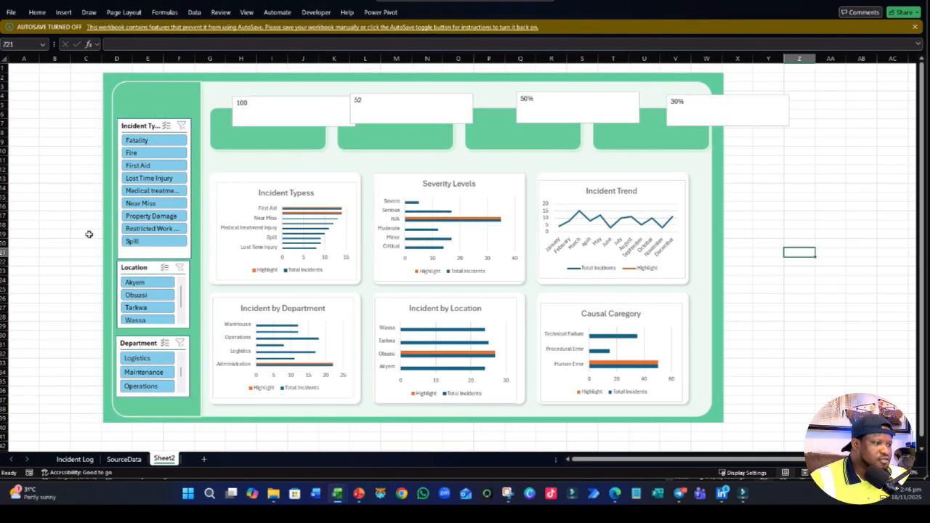
- Extend the Department slicer downward to a height of about 3.8 cm
{"action": "left_click", "coordinate": [63, 250]}
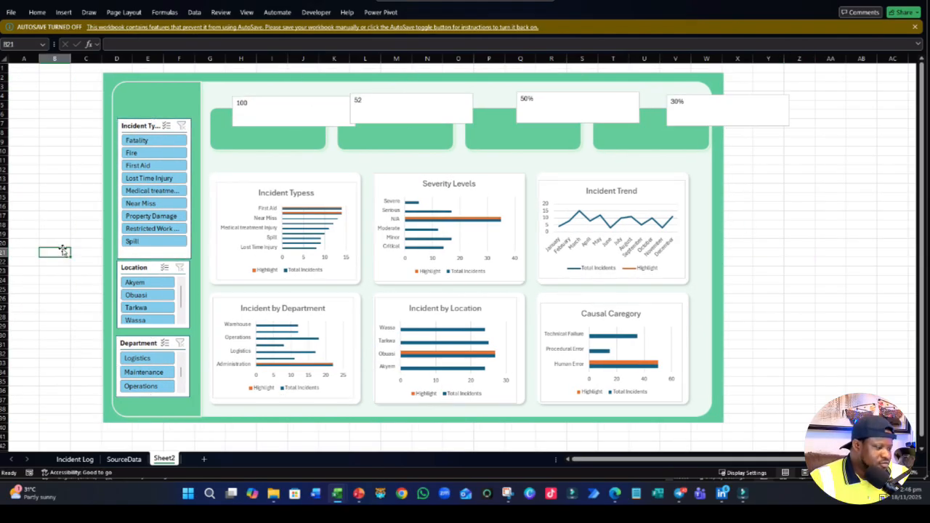
{"action": "left_click", "coordinate": [139, 270]}
{"action": "left_click", "coordinate": [145, 345]}
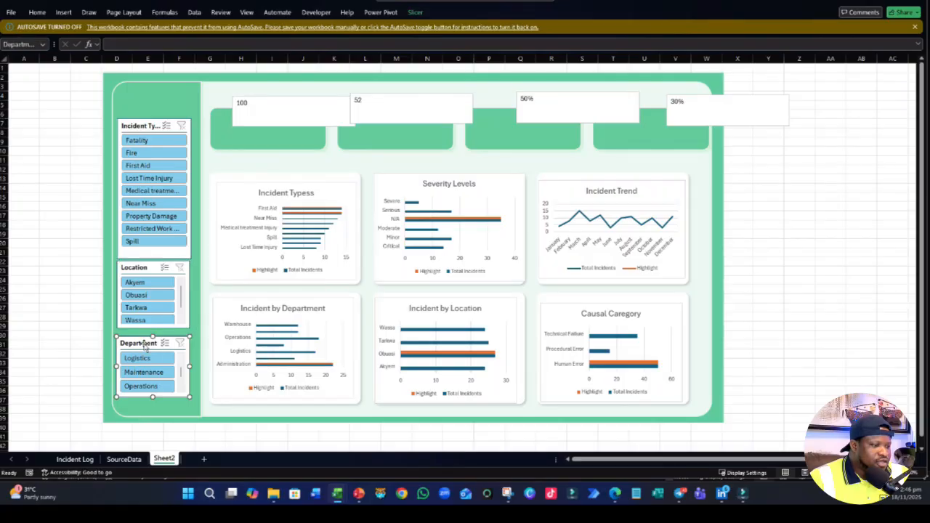
{"action": "left_click_drag", "start_coordinate": [153, 397], "coordinate": [156, 406]}
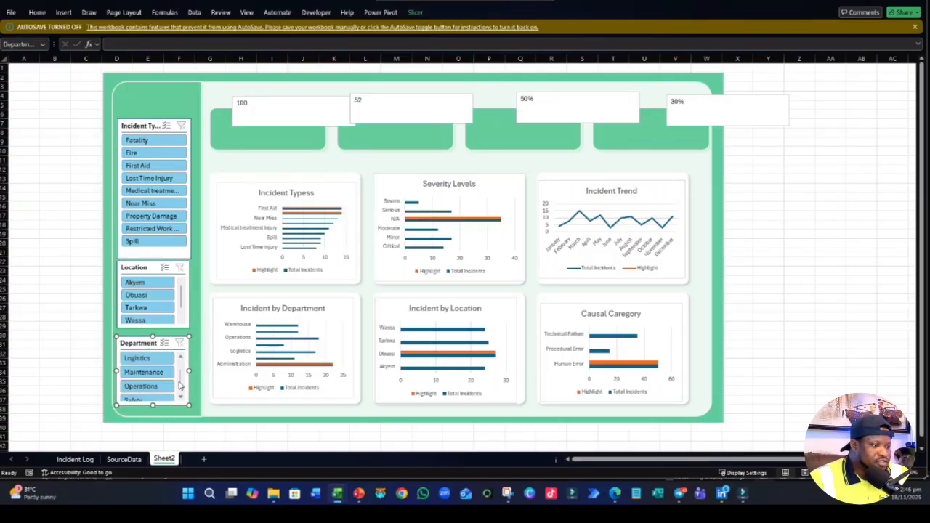
- Compare the button heights of the three slicers and set the Department slicer's buttons to 0.6 cm high
{"action": "left_click", "coordinate": [135, 124]}
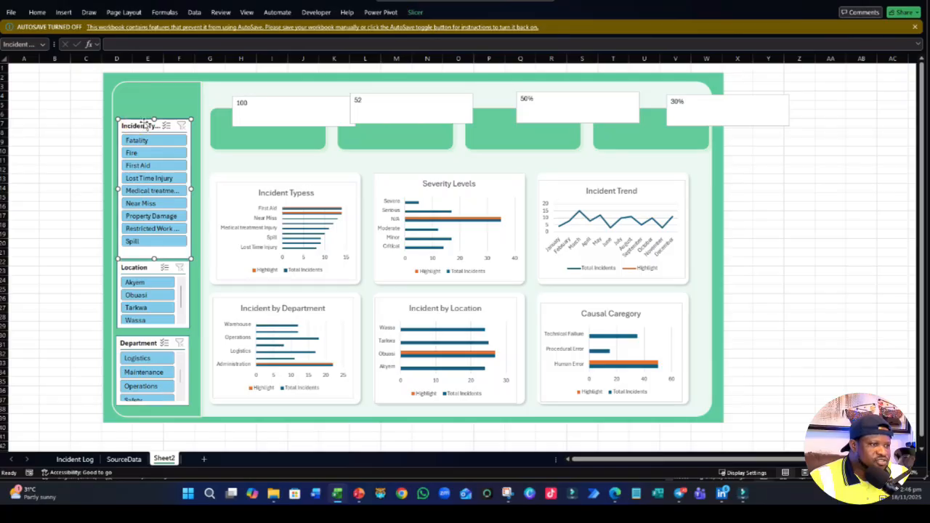
{"action": "left_click", "coordinate": [415, 11]}
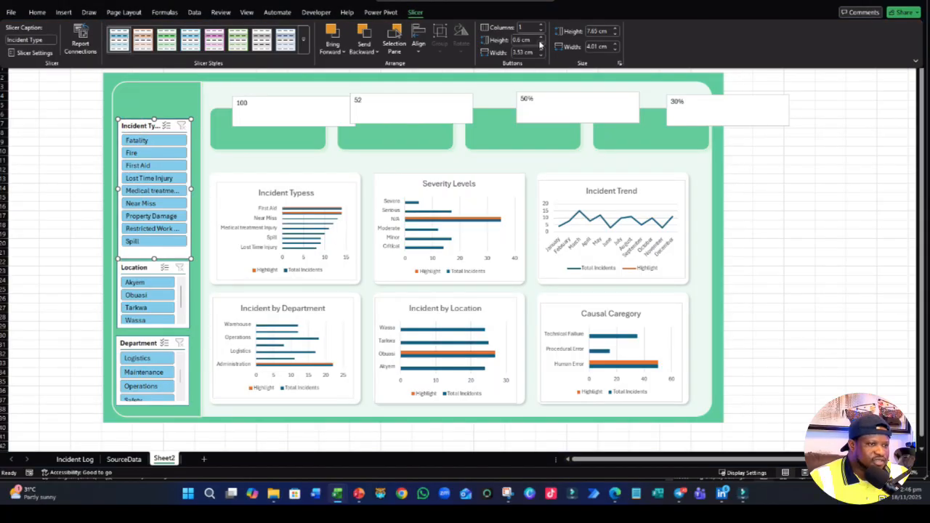
{"action": "left_click", "coordinate": [120, 284]}
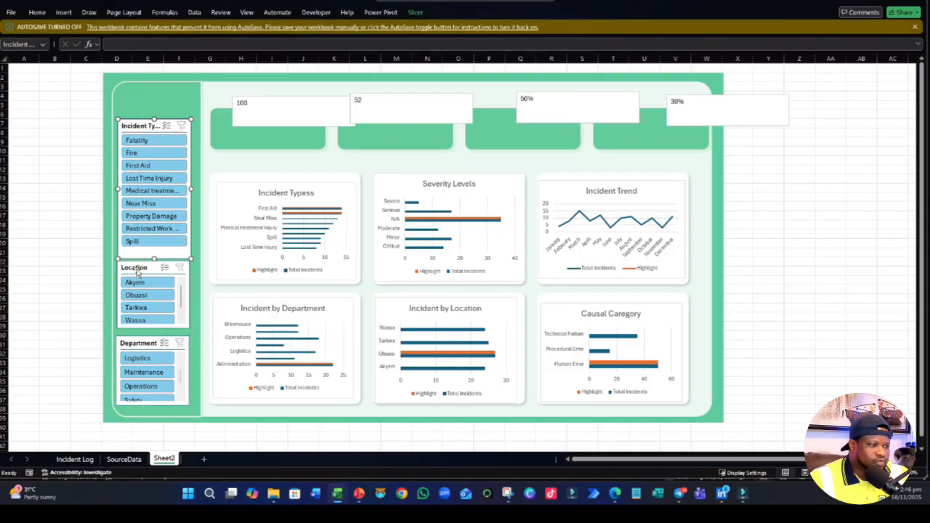
{"action": "left_click", "coordinate": [419, 13]}
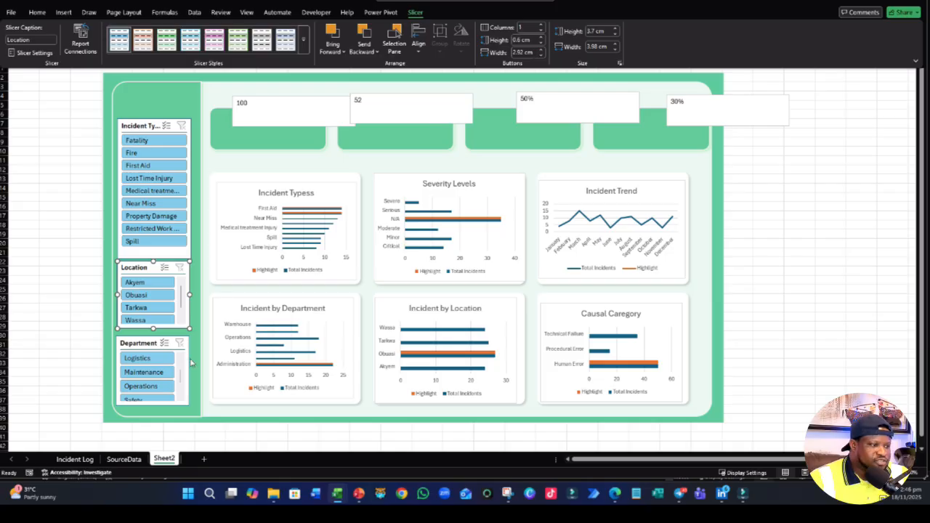
{"action": "left_click", "coordinate": [138, 345]}
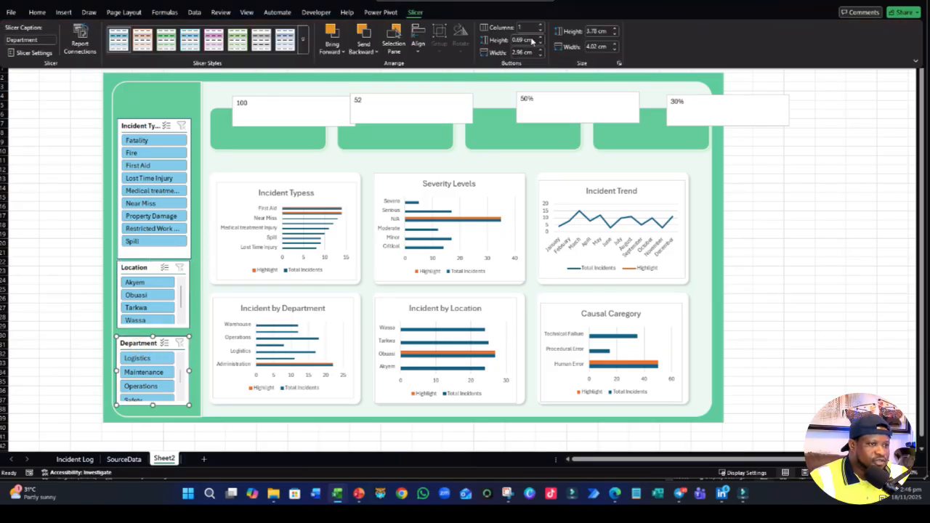
{"action": "left_click", "coordinate": [542, 47]}
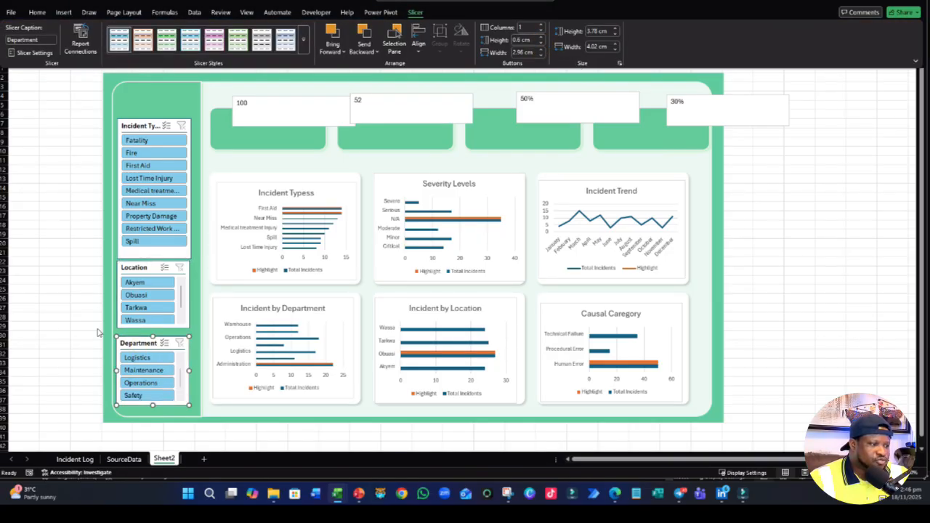
{"action": "left_click", "coordinate": [59, 317]}
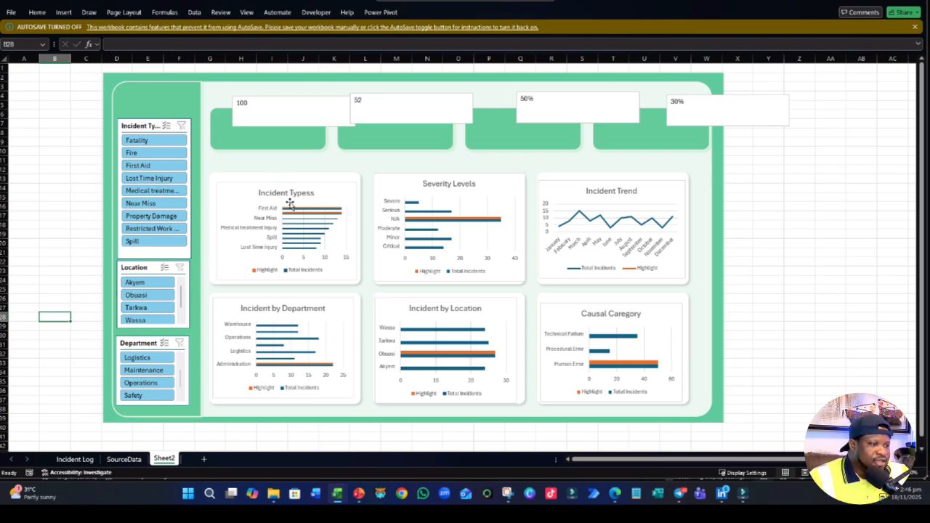
- Enlarge the Incident Types chart slightly at its left and top edges to fill its white card better
{"action": "left_click", "coordinate": [260, 184]}
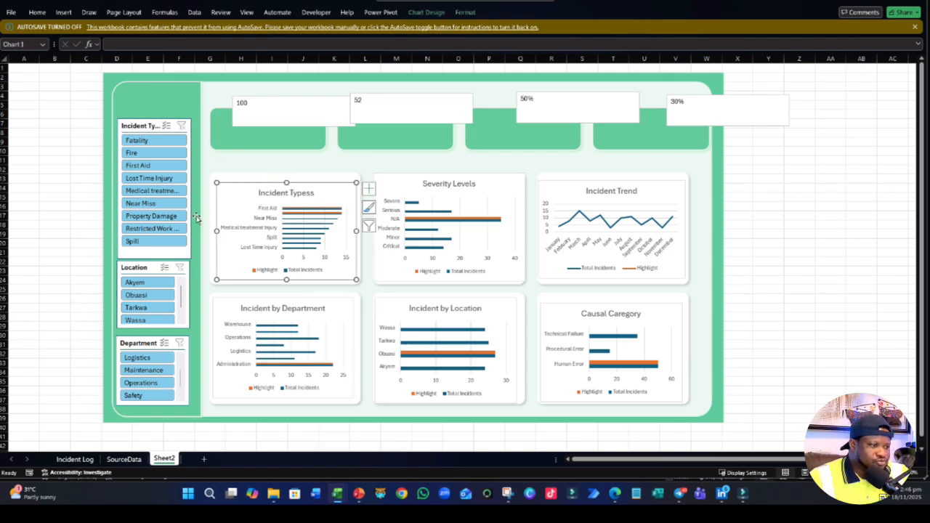
{"action": "left_click_drag", "start_coordinate": [215, 230], "coordinate": [215, 229]}
{"action": "left_click_drag", "start_coordinate": [284, 183], "coordinate": [283, 178]}
{"action": "left_click", "coordinate": [414, 282]}
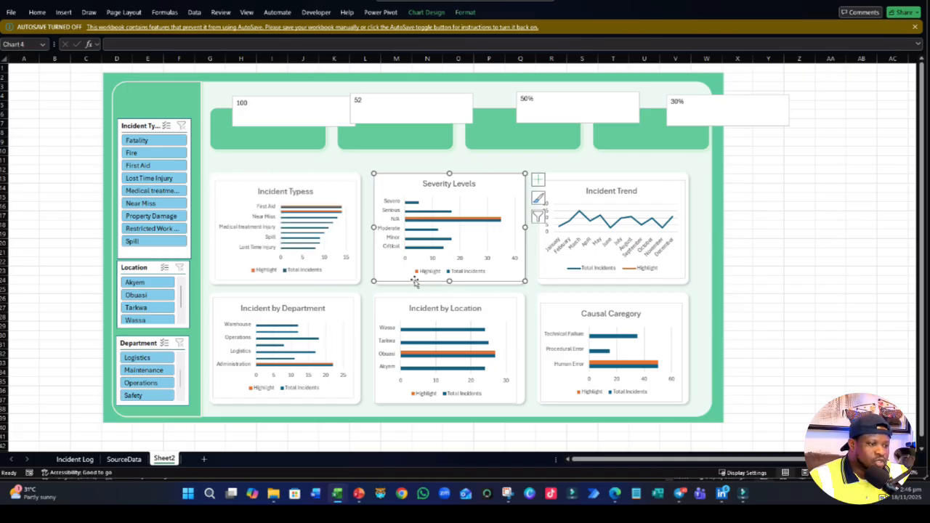
- Remove the outline around the Incident Types chart area
{"action": "left_click", "coordinate": [322, 242]}
{"action": "left_click", "coordinate": [466, 12]}
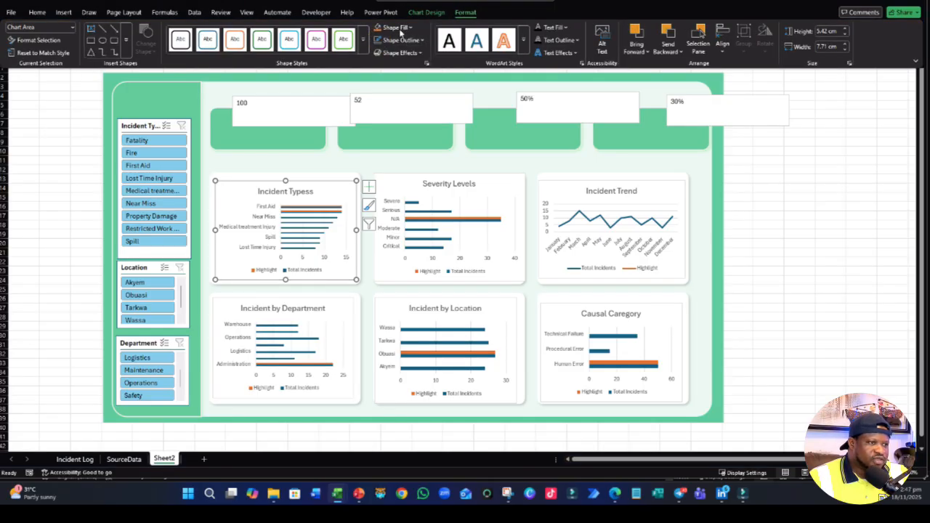
{"action": "left_click", "coordinate": [380, 40]}
{"action": "left_click", "coordinate": [386, 213]}
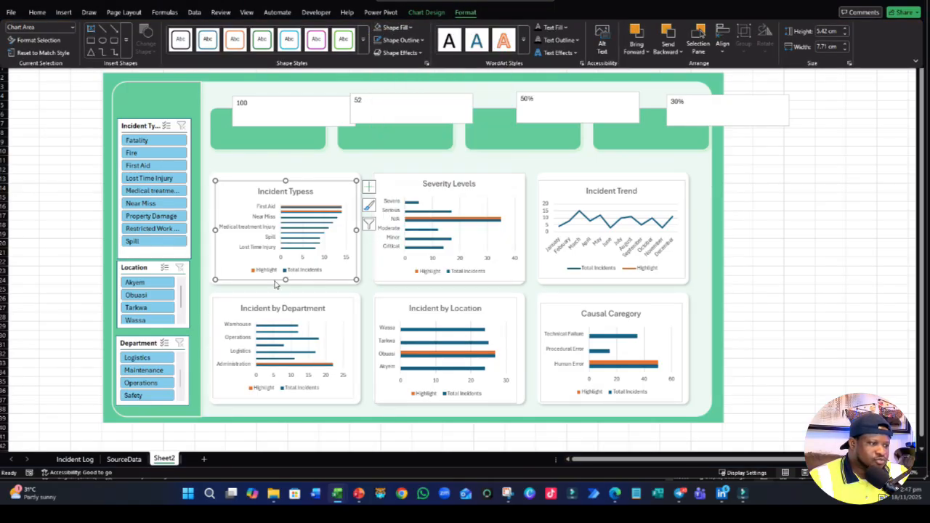
{"action": "key", "text": "ctrl+F1"}
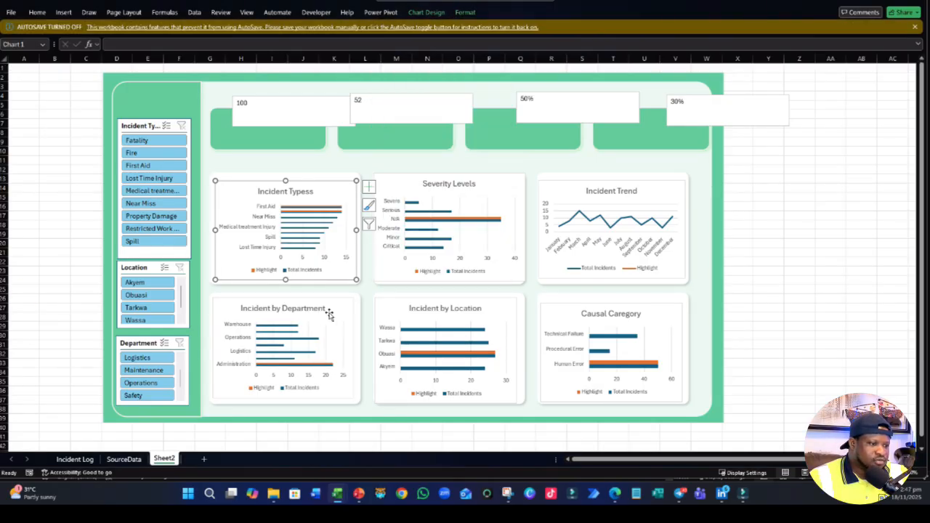
- Delete the legend, the horizontal value axis and the title from the Incident Types chart
{"action": "left_click", "coordinate": [290, 251]}
{"action": "left_click", "coordinate": [282, 269]}
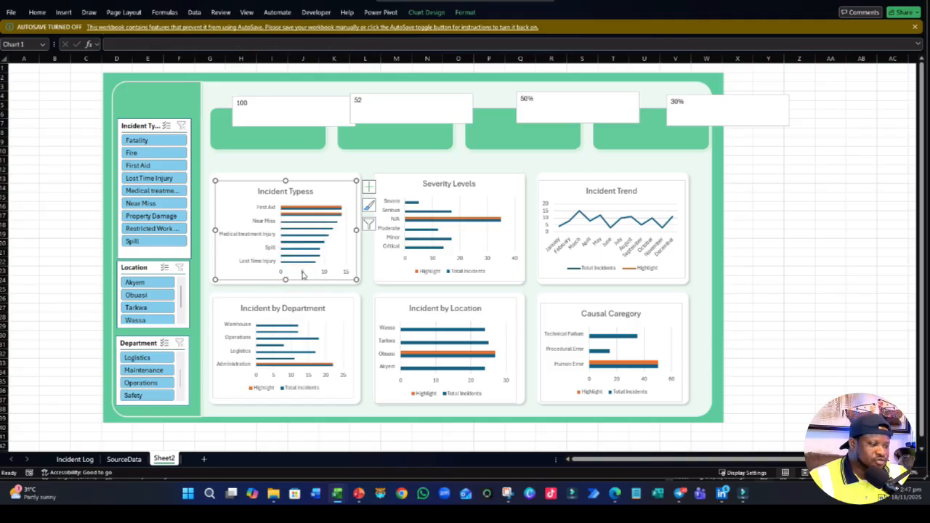
{"action": "key", "text": "Delete"}
{"action": "key", "text": "Delete"}
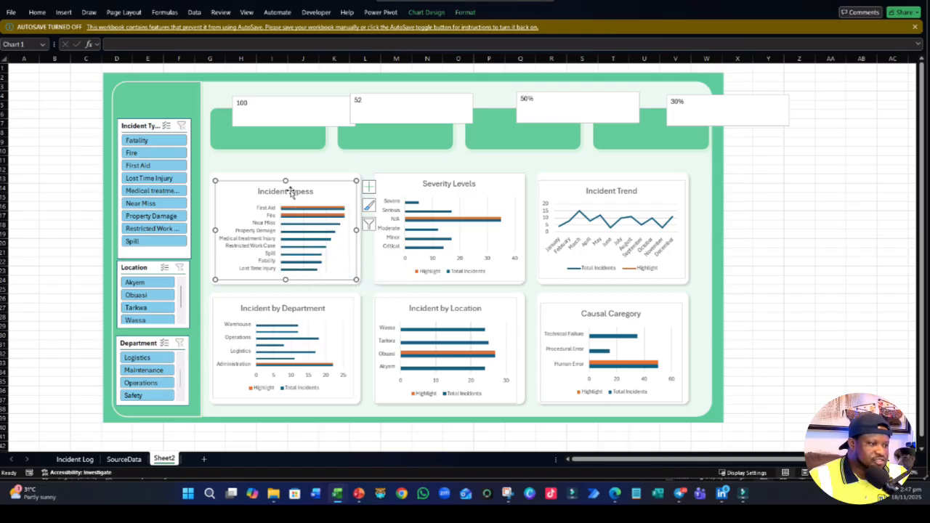
{"action": "left_click", "coordinate": [293, 192]}
{"action": "left_click", "coordinate": [294, 196]}
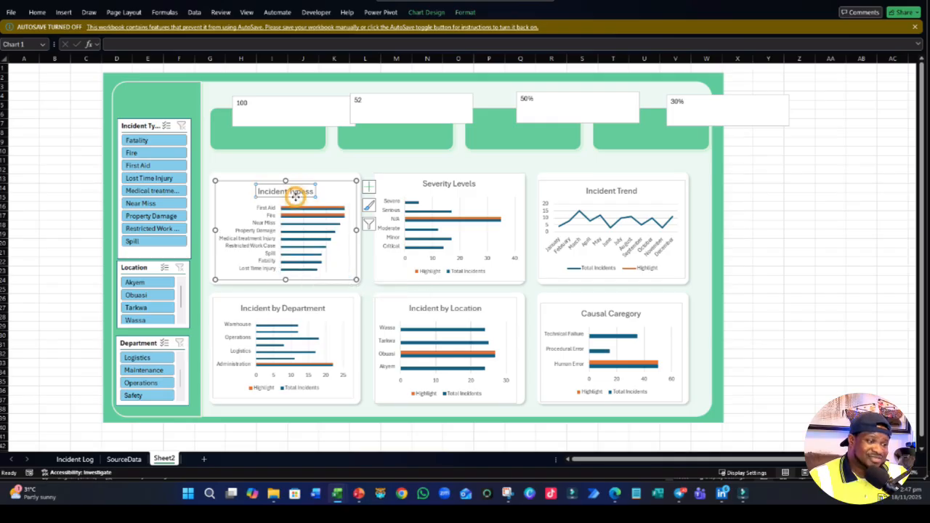
{"action": "key", "text": "Delete"}
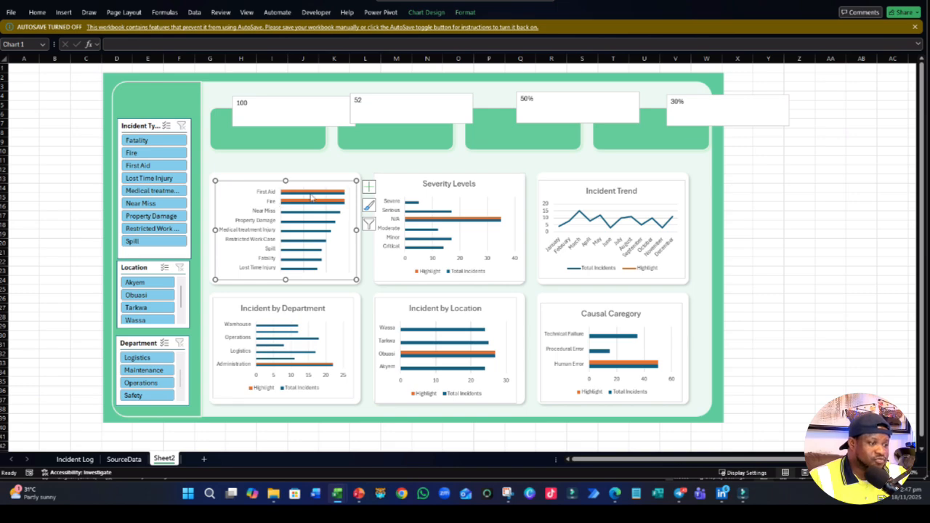
- Format the bars of the Incident Types chart with a series overlap of 100% and a gap width of 15%
{"action": "left_click", "coordinate": [327, 268]}
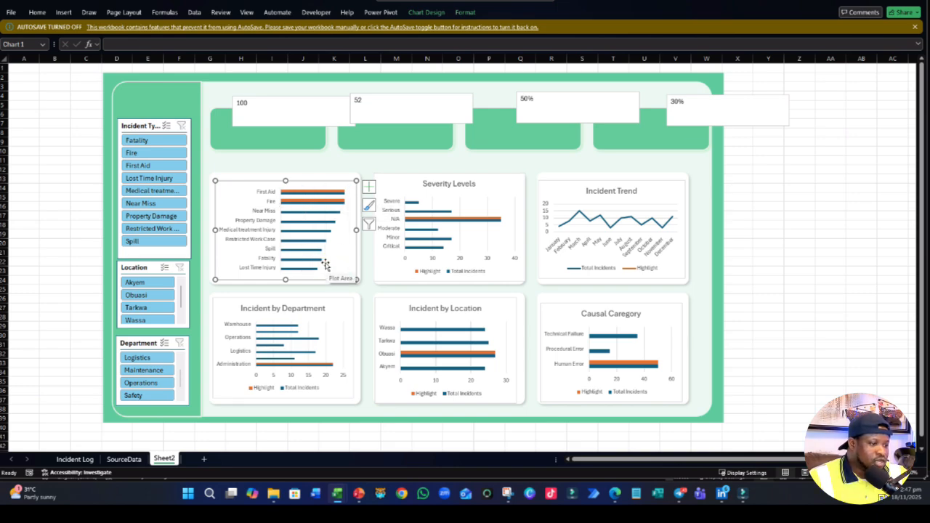
{"action": "right_click", "coordinate": [298, 269]}
{"action": "left_click", "coordinate": [333, 375]}
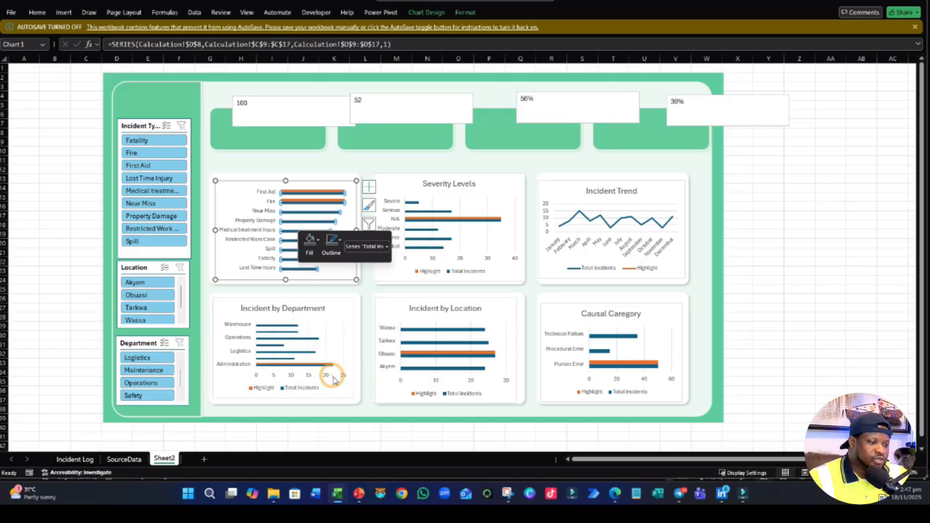
{"action": "left_click_drag", "start_coordinate": [859, 177], "coordinate": [908, 176]}
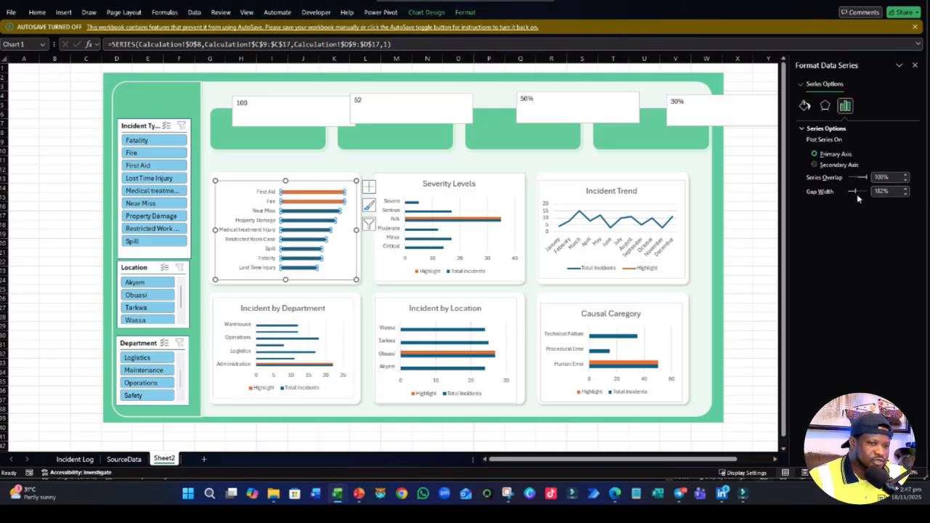
{"action": "mouse_move", "coordinate": [855, 191]}
{"action": "left_mouse_down"}
{"action": "mouse_move", "coordinate": [863, 196]}
{"action": "mouse_move", "coordinate": [848, 196]}
{"action": "left_mouse_up"}
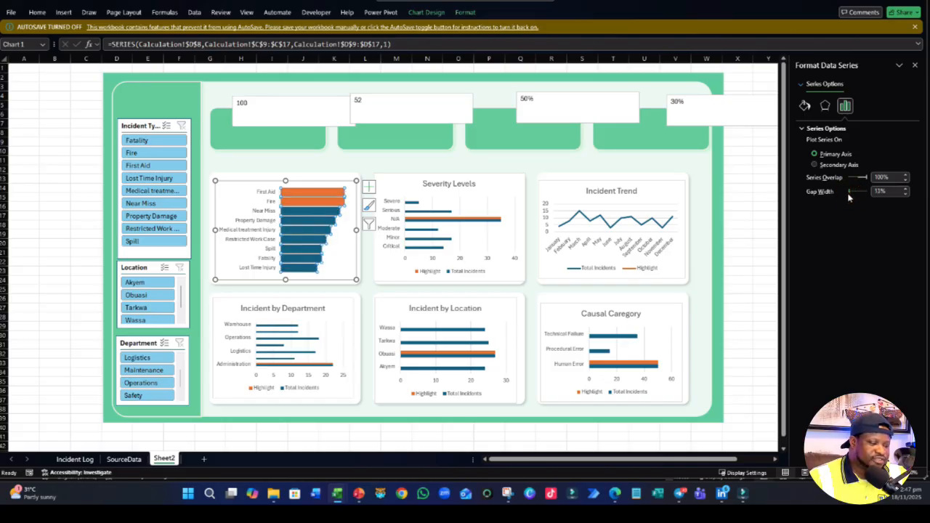
{"action": "left_click", "coordinate": [880, 191]}
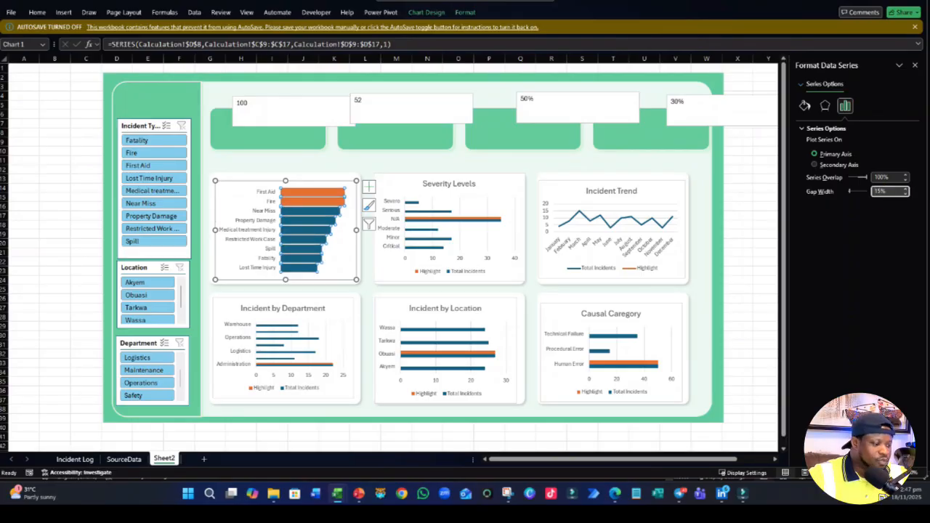
{"action": "left_click", "coordinate": [64, 233]}
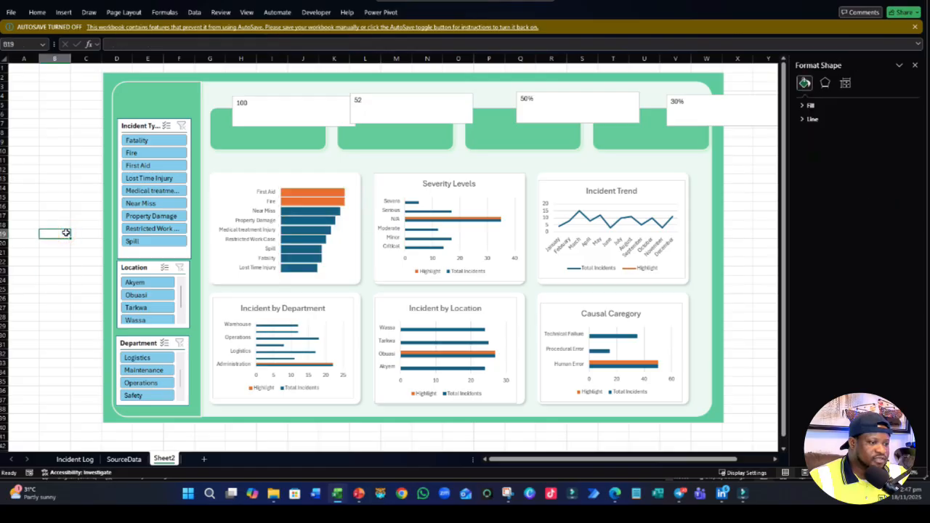
- Delete the legend from the Severity Levels chart
{"action": "left_click", "coordinate": [431, 270]}
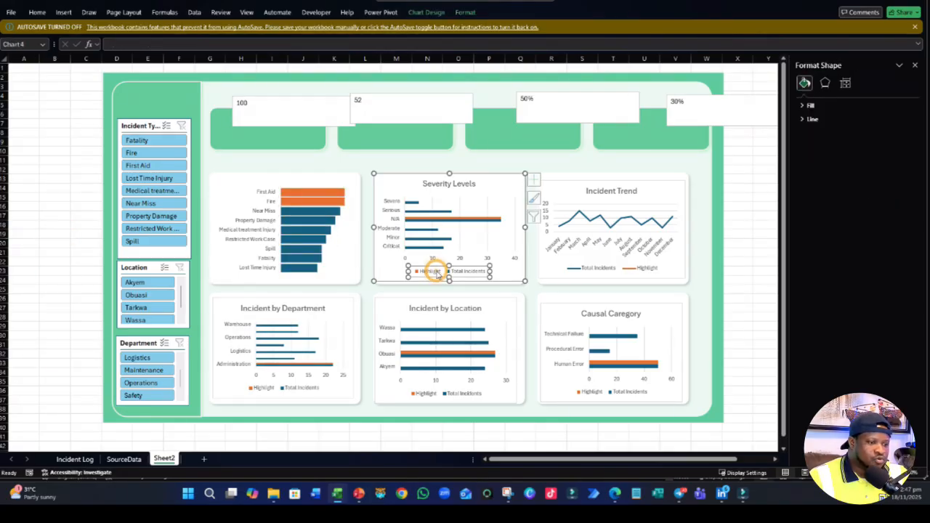
{"action": "key", "text": "Delete"}
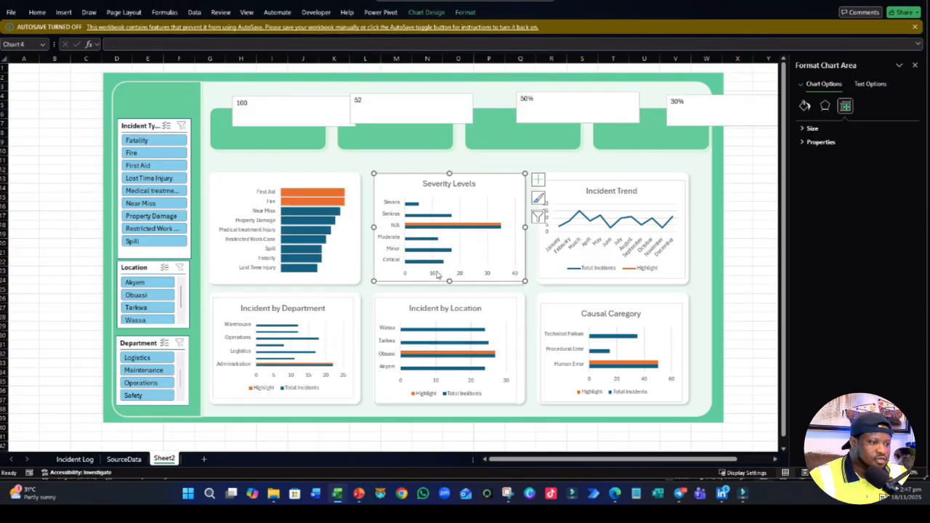
- Try to transfer the Incident Types chart's formatting to the Severity Levels chart by copying and pasting, and undo the paste
{"action": "left_click", "coordinate": [332, 279]}
{"action": "left_click", "coordinate": [332, 283]}
{"action": "left_click", "coordinate": [332, 282]}
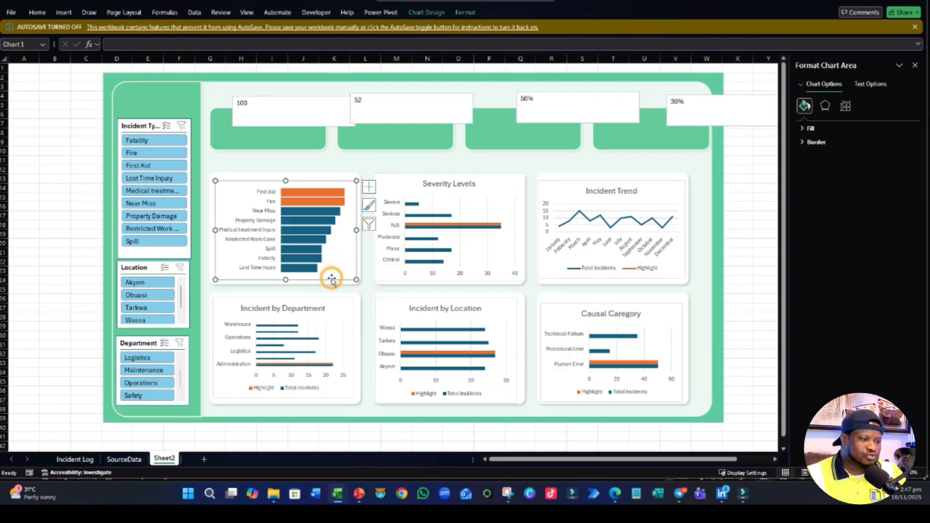
{"action": "left_click", "coordinate": [386, 280]}
{"action": "key", "text": "ctrl+v"}
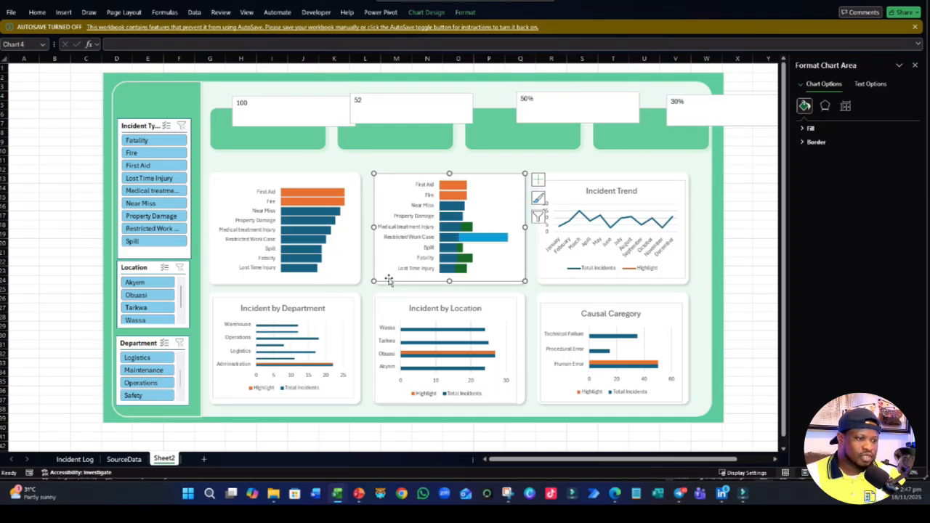
{"action": "left_click", "coordinate": [386, 277]}
{"action": "key", "text": "ctrl+z"}
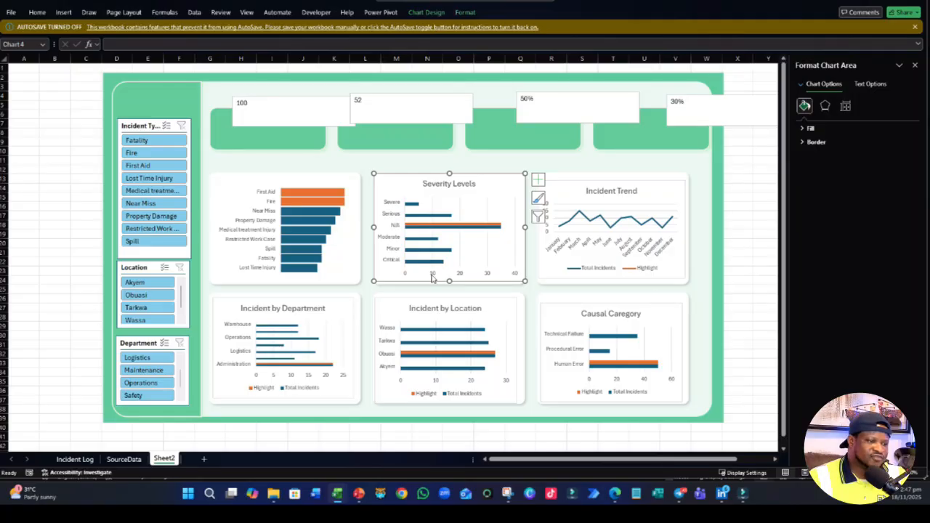
- Delete the horizontal value axis from the Severity Levels chart
{"action": "left_click", "coordinate": [432, 275]}
{"action": "key", "text": "Delete"}
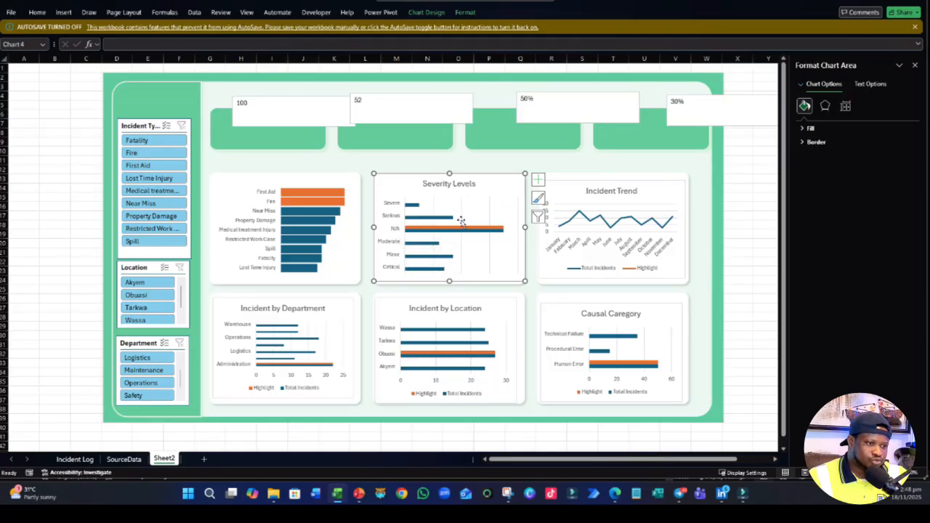
{"action": "left_click", "coordinate": [435, 187]}
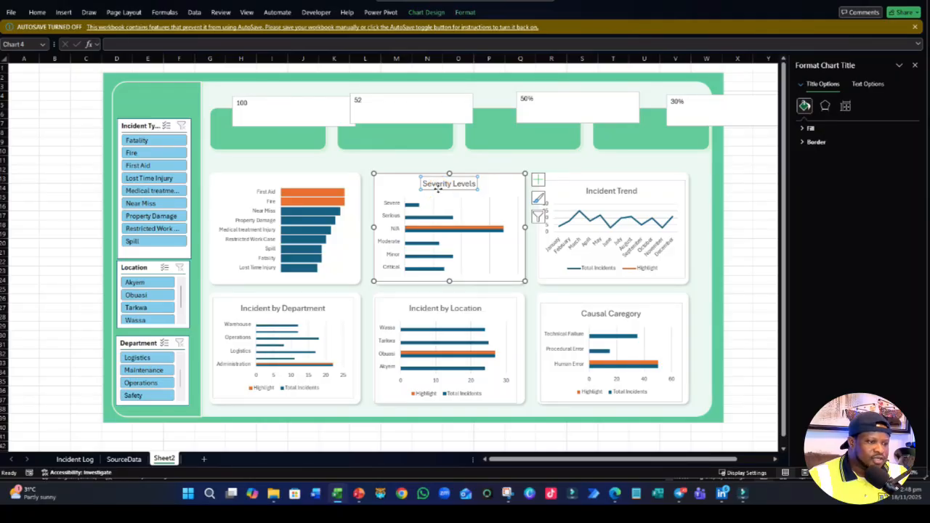
- Unhide the Calculation sheet
{"action": "left_click", "coordinate": [128, 459]}
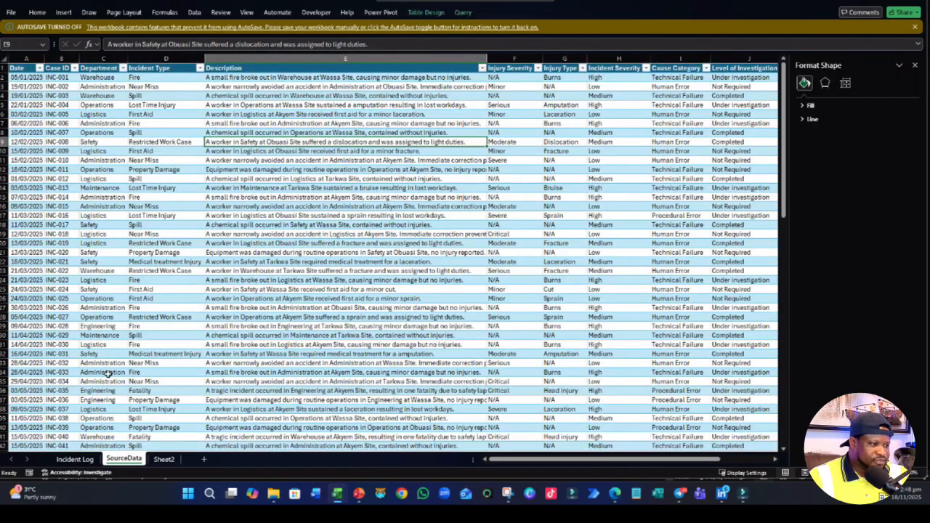
{"action": "right_click", "coordinate": [128, 461]}
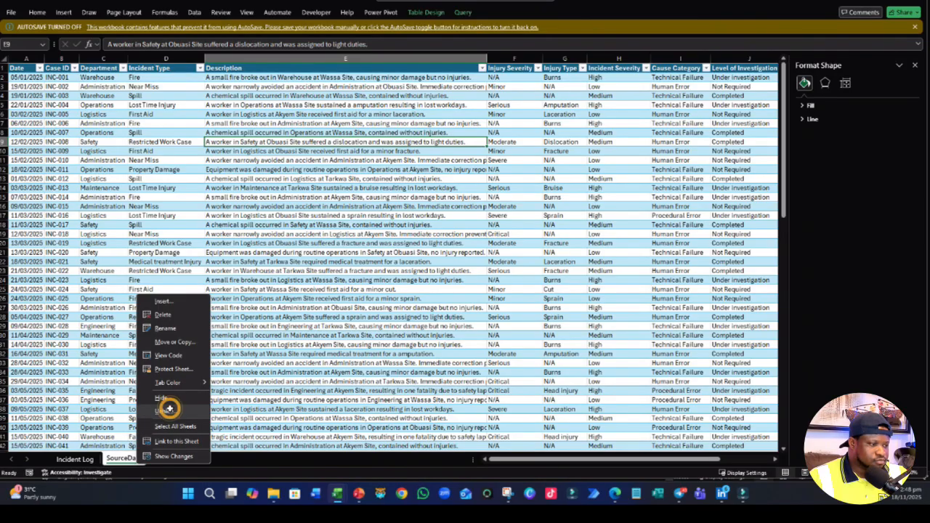
{"action": "left_click", "coordinate": [167, 428]}
{"action": "left_click", "coordinate": [146, 356]}
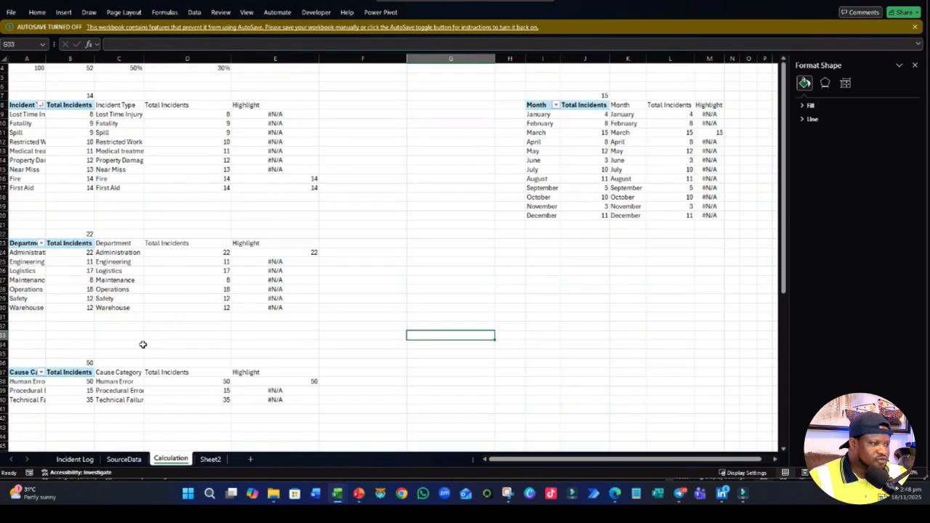
- Remove the Total Incidents measure from the Injury Severity PivotTable on the Calculation sheet
{"action": "scroll", "coordinate": [145, 327], "scroll_direction": "down", "scroll_amount": 4}
{"action": "left_click", "coordinate": [59, 297]}
{"action": "scroll", "coordinate": [87, 317], "scroll_direction": "up", "scroll_amount": 1}
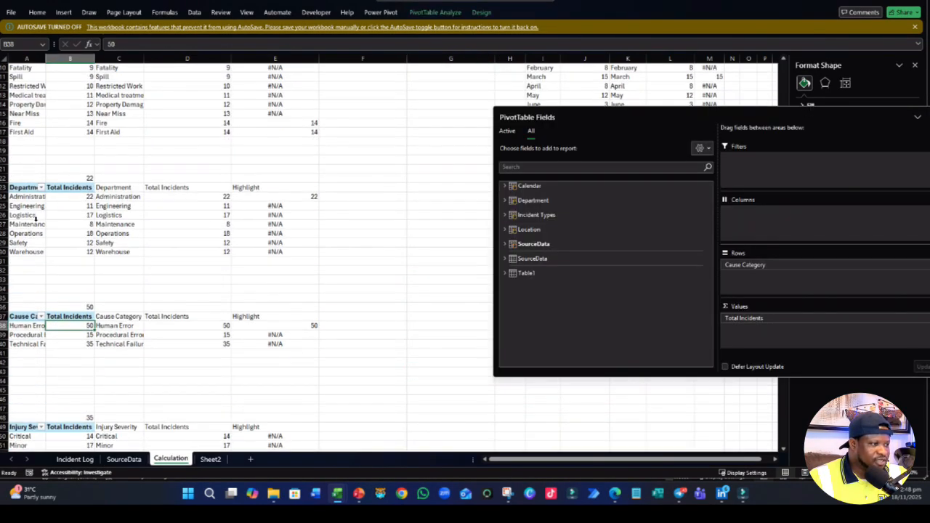
{"action": "left_click", "coordinate": [26, 215]}
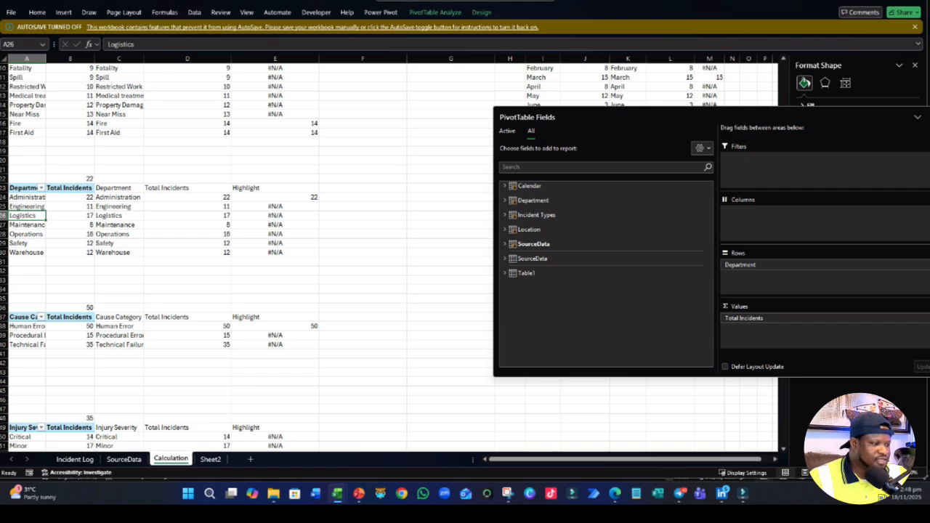
{"action": "scroll", "coordinate": [52, 354], "scroll_direction": "down", "scroll_amount": 4}
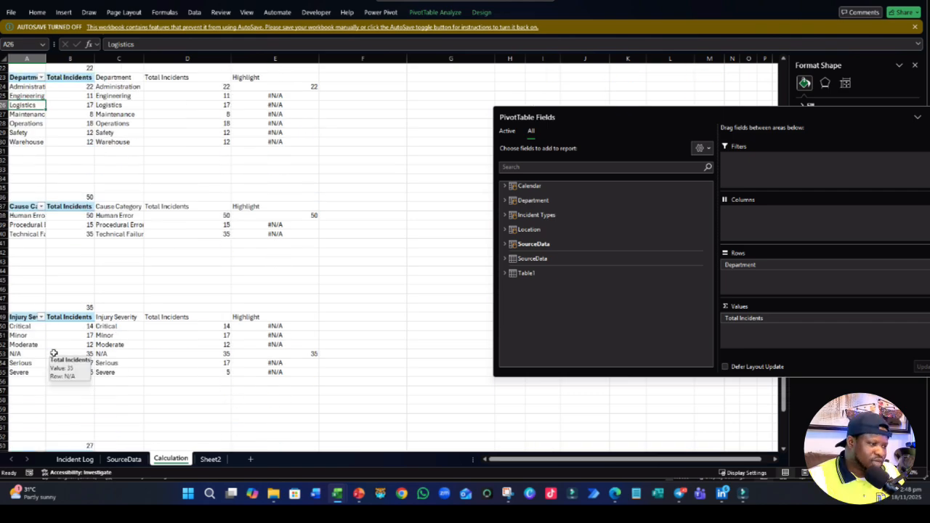
{"action": "left_click", "coordinate": [41, 345]}
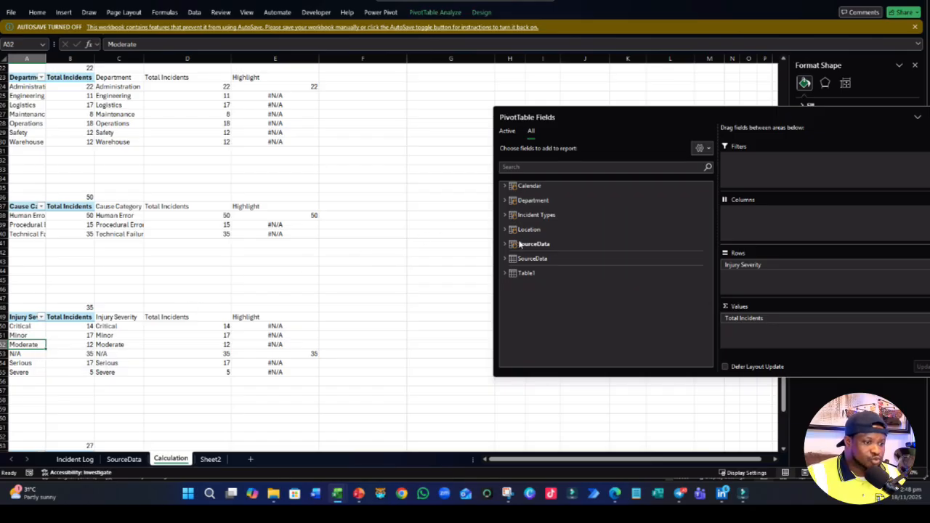
{"action": "left_click", "coordinate": [505, 245]}
{"action": "scroll", "coordinate": [543, 273], "scroll_direction": "down", "scroll_amount": 2}
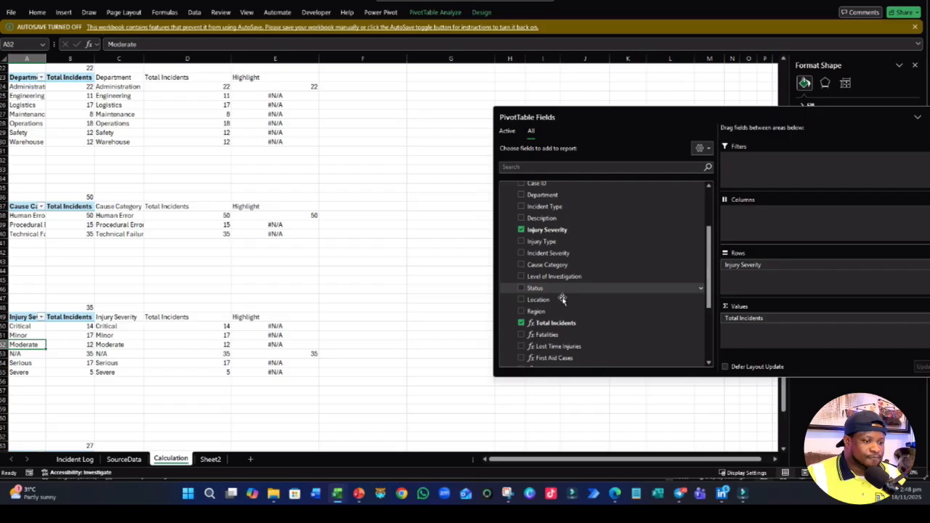
{"action": "left_click", "coordinate": [521, 324]}
- Add the Personal Injuries measure as the values of the Injury Severity PivotTable and check the Severity Levels chart on Sheet2
{"action": "scroll", "coordinate": [525, 342], "scroll_direction": "down", "scroll_amount": 3}
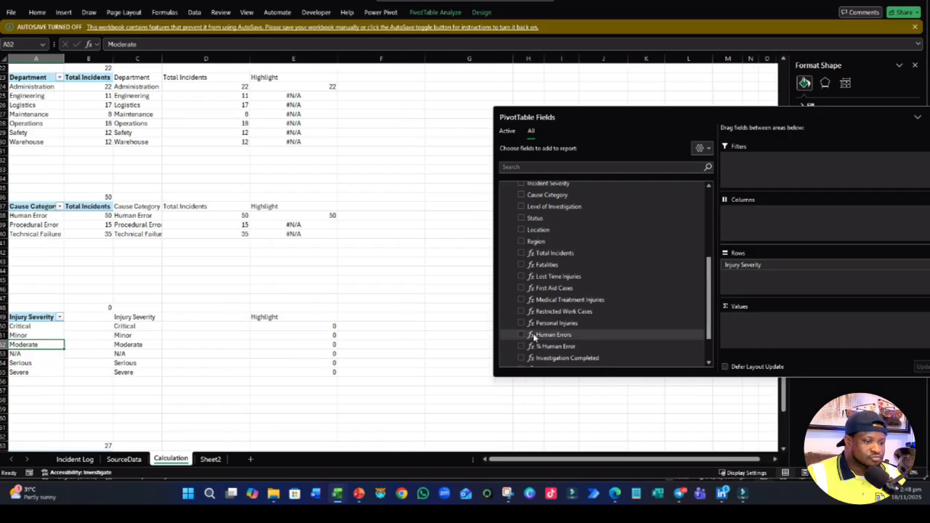
{"action": "scroll", "coordinate": [526, 358], "scroll_direction": "down", "scroll_amount": 1}
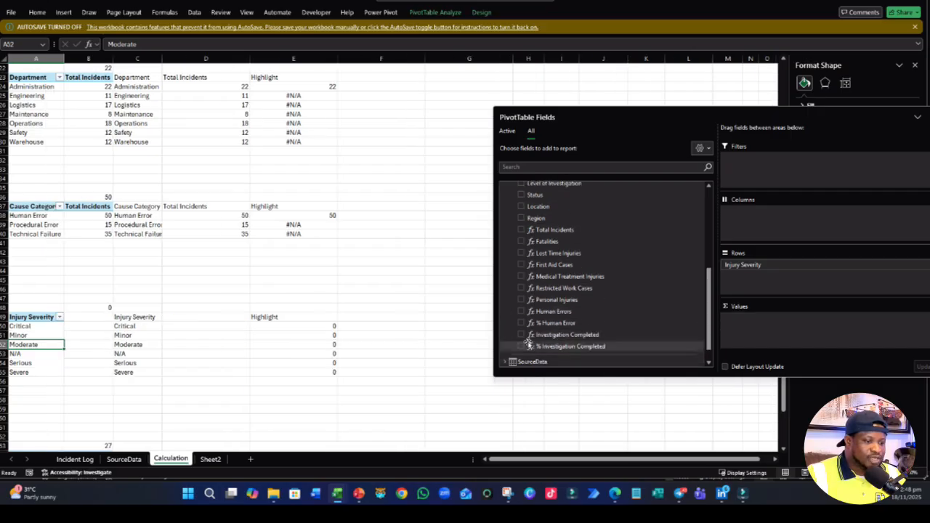
{"action": "left_click", "coordinate": [522, 299]}
{"action": "left_click", "coordinate": [77, 399]}
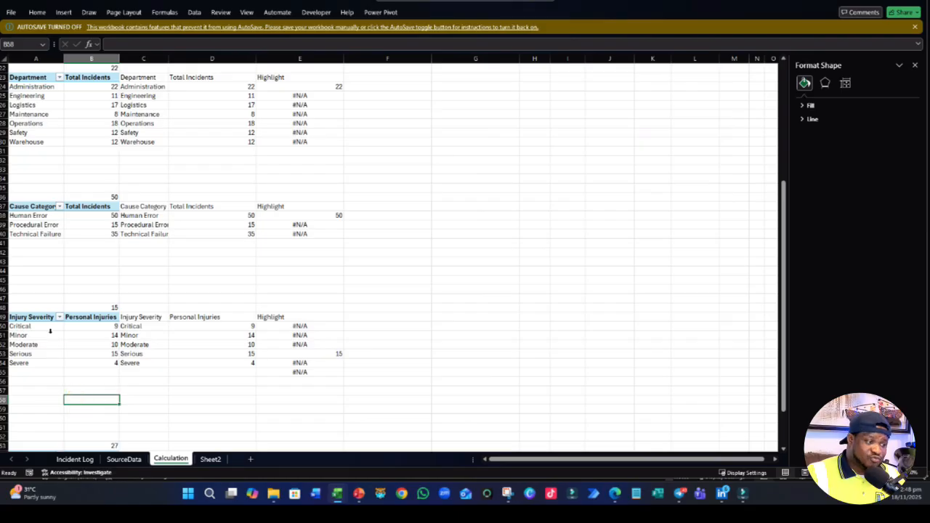
{"action": "left_click", "coordinate": [49, 332]}
{"action": "left_click", "coordinate": [210, 456]}
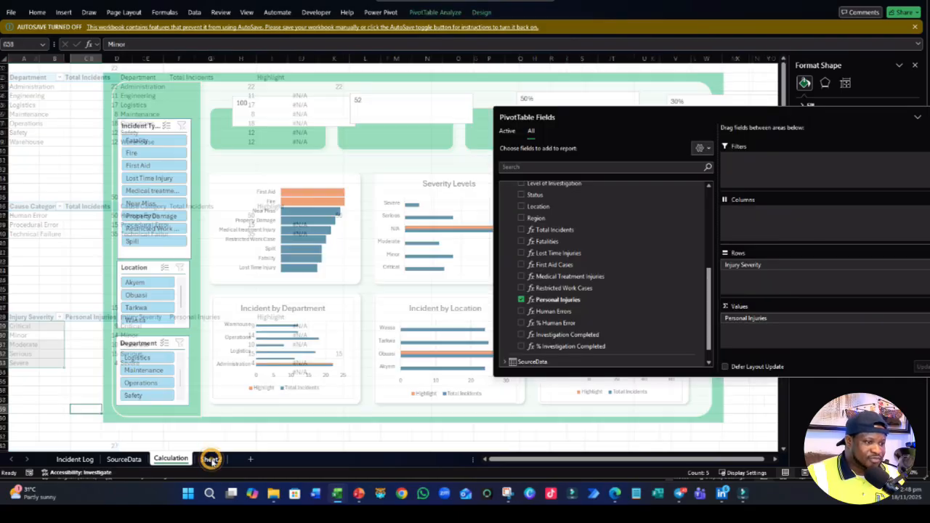
- Clear the surplus Highlight formula in E55 of the Calculation sheet and check the remaining formulas of the Injury Severity table
{"action": "left_click", "coordinate": [170, 458]}
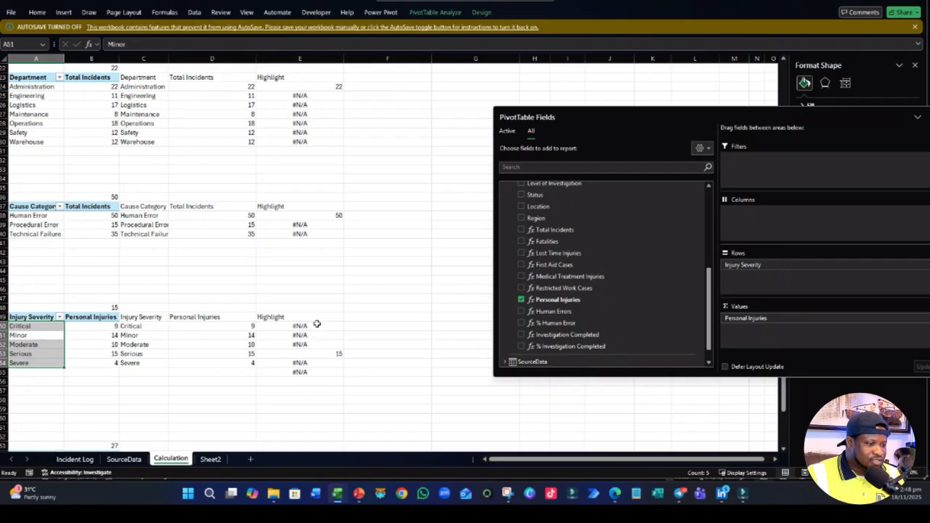
{"action": "left_click", "coordinate": [317, 325]}
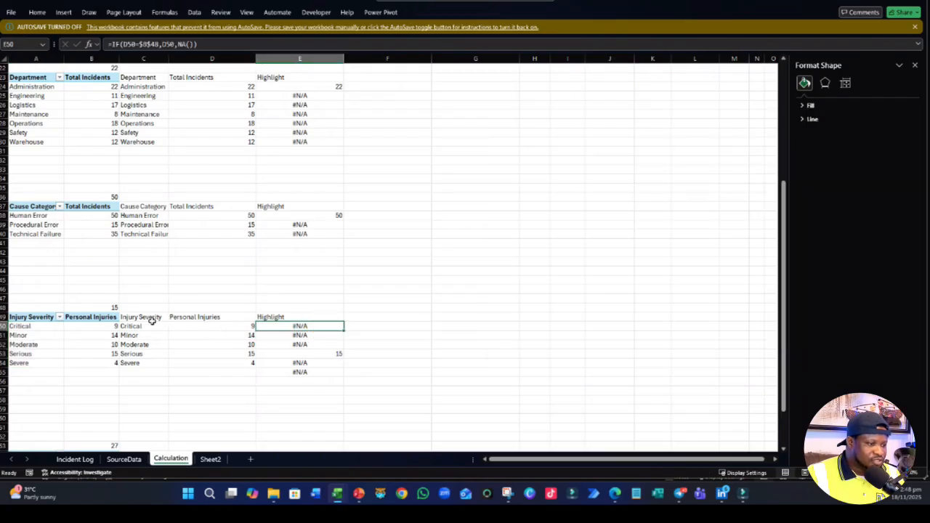
{"action": "left_click", "coordinate": [312, 376]}
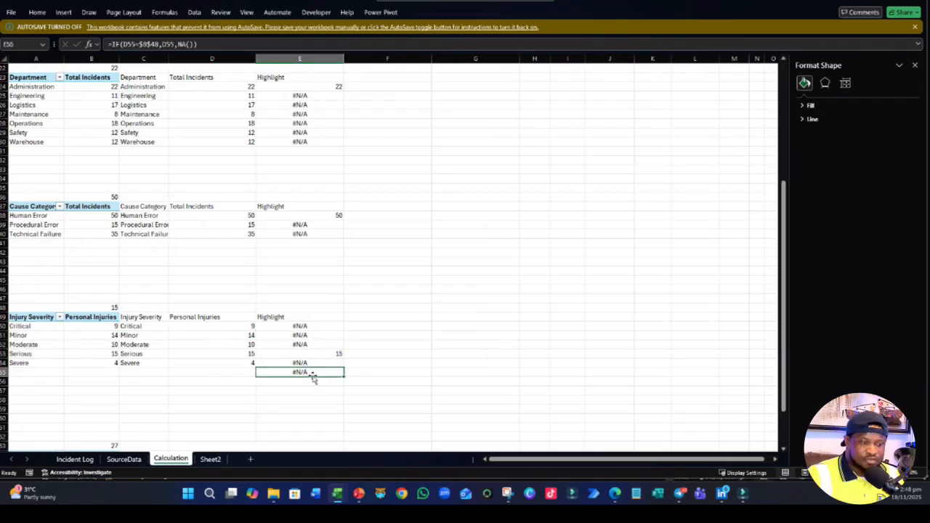
{"action": "key", "text": "Delete"}
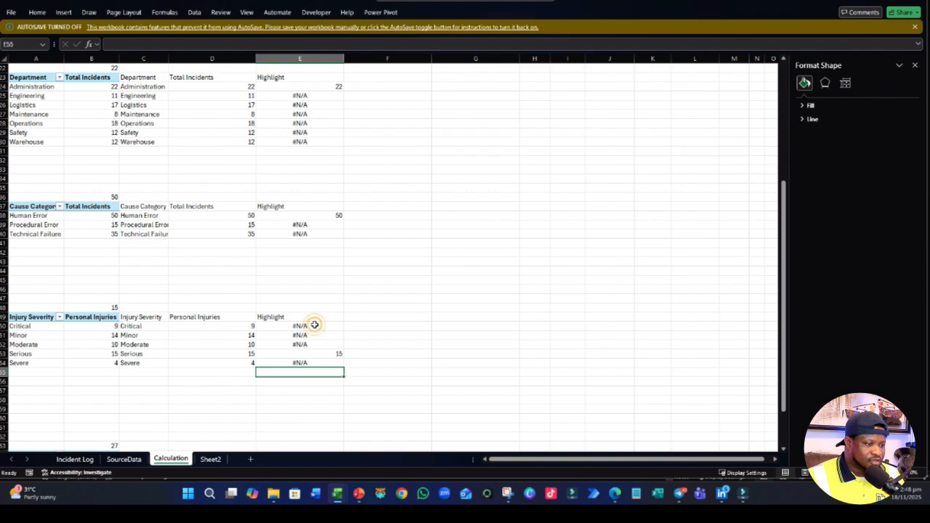
{"action": "double_click", "coordinate": [315, 326]}
{"action": "key", "text": "Return"}
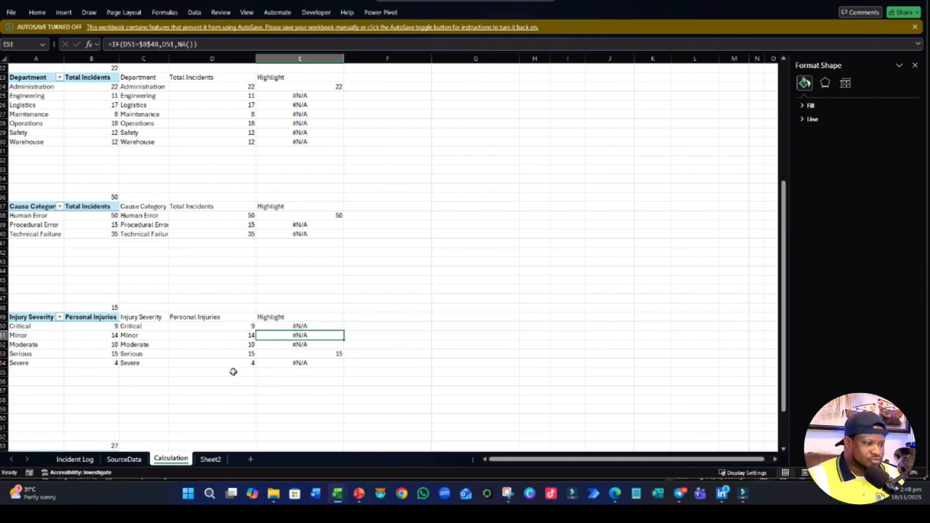
{"action": "left_click", "coordinate": [254, 365]}
{"action": "left_click", "coordinate": [305, 365]}
- Change the Severity Levels chart's data range to Calculation!$C$49:$E$54
{"action": "left_click", "coordinate": [210, 459]}
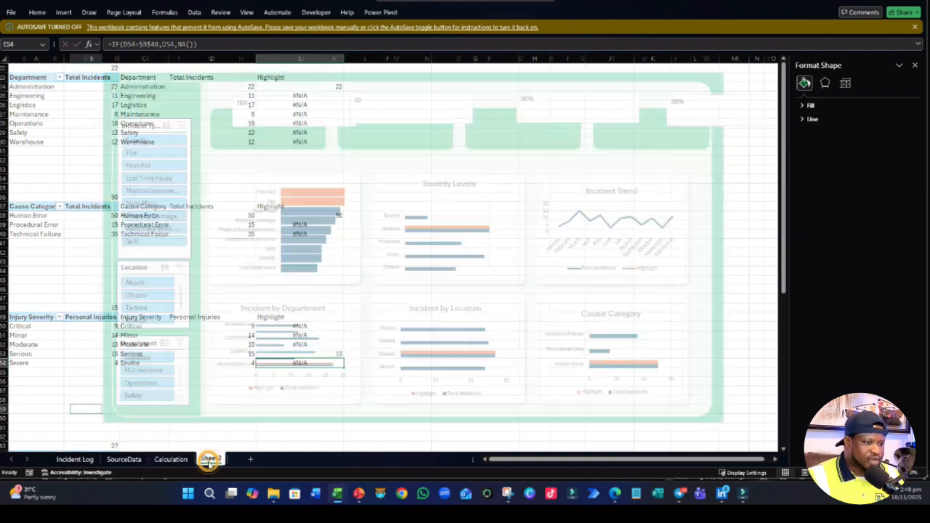
{"action": "left_click", "coordinate": [409, 230]}
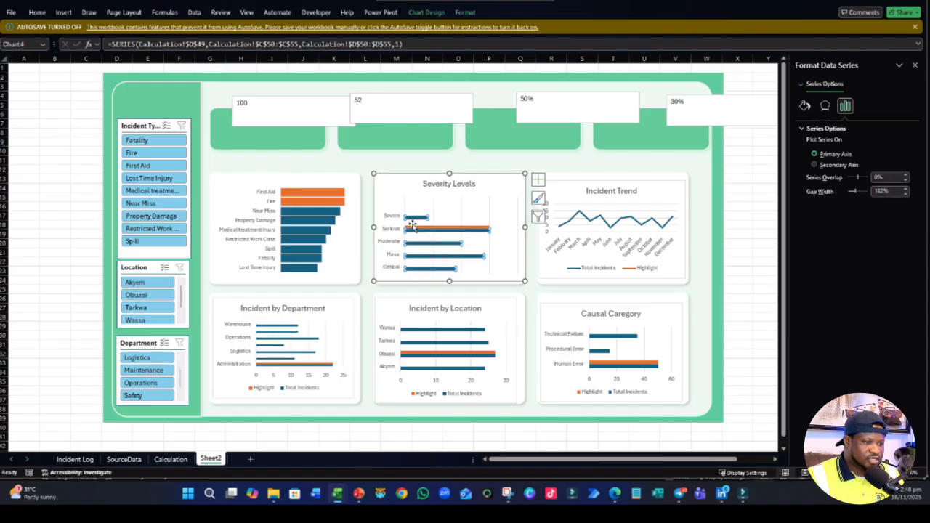
{"action": "right_click", "coordinate": [414, 231]}
{"action": "left_click", "coordinate": [446, 279]}
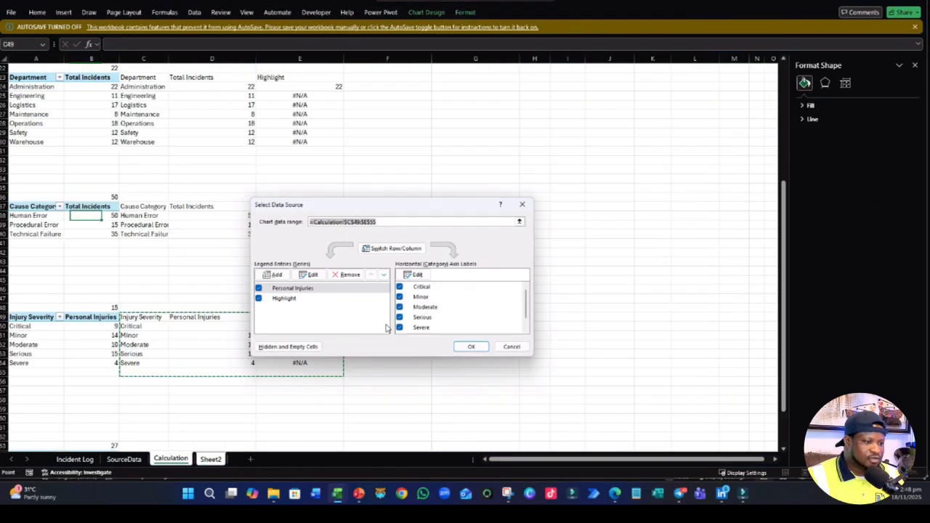
{"action": "left_click", "coordinate": [520, 221]}
{"action": "left_click_drag", "start_coordinate": [145, 321], "coordinate": [313, 363]}
{"action": "key", "text": "Return"}
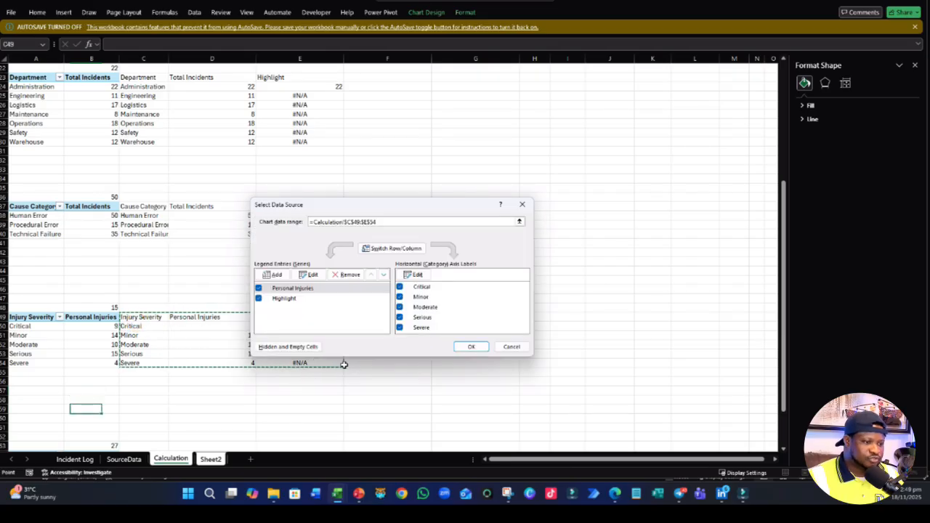
{"action": "left_click", "coordinate": [472, 347]}
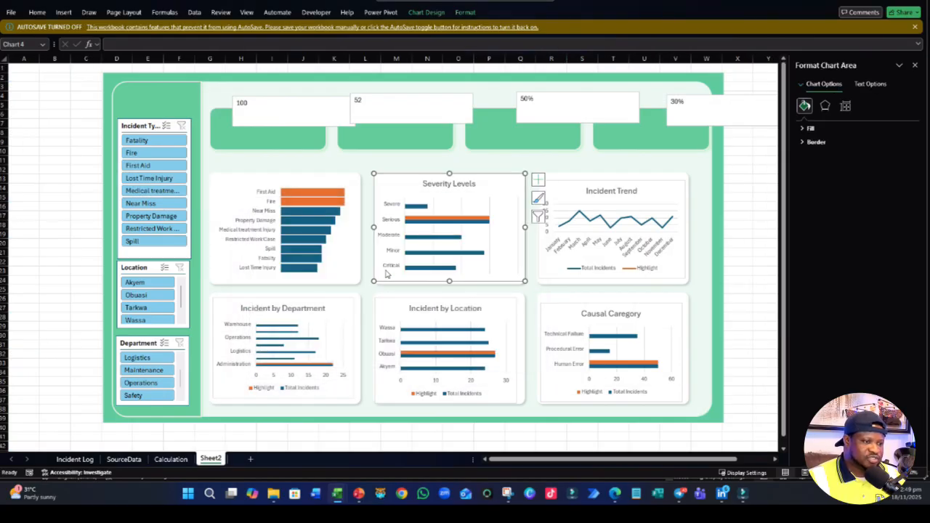
- Format the bars of the Severity Levels chart with a series overlap of 100% and a gap width of 18%
{"action": "left_click", "coordinate": [451, 260]}
{"action": "right_click", "coordinate": [450, 253]}
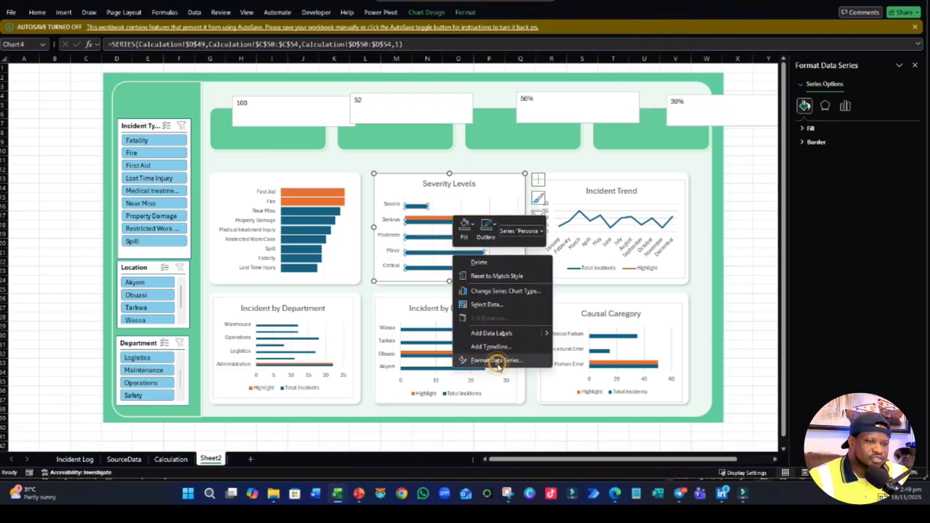
{"action": "left_click", "coordinate": [496, 360]}
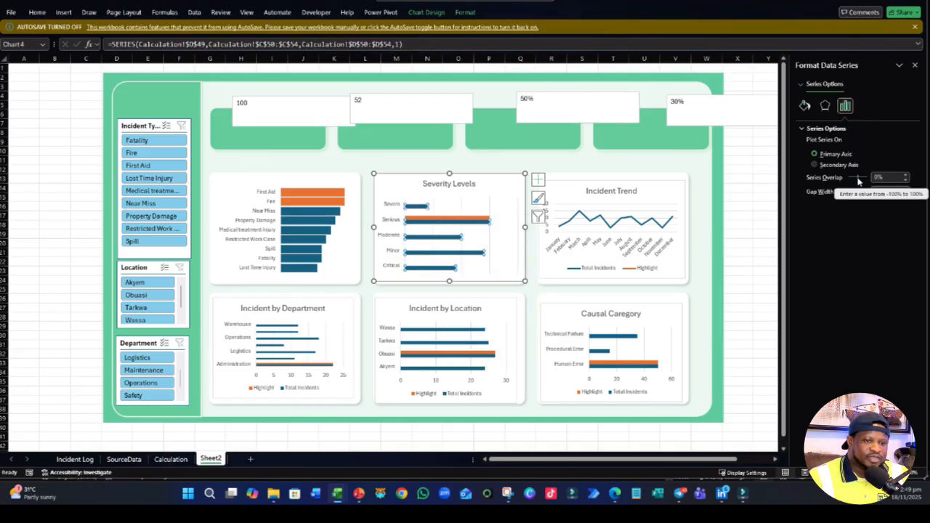
{"action": "left_click_drag", "start_coordinate": [860, 181], "coordinate": [866, 179]}
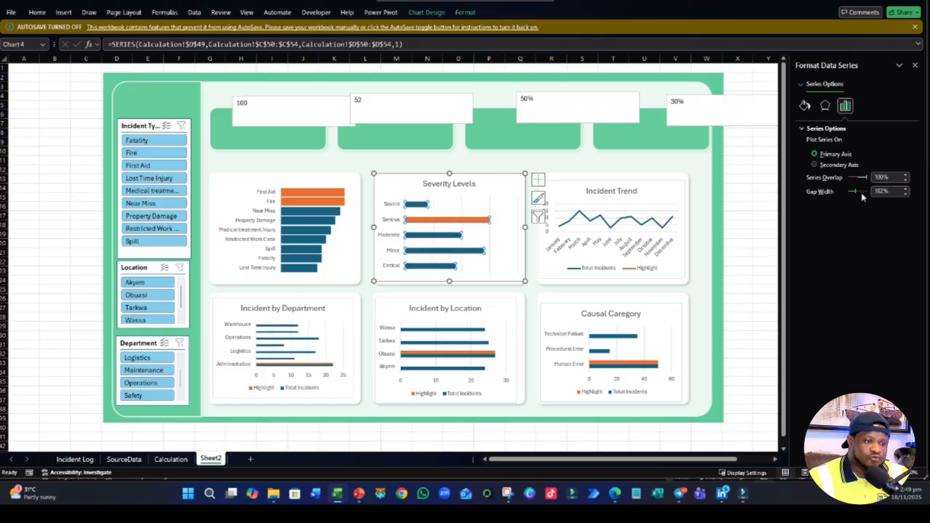
{"action": "left_click", "coordinate": [885, 191]}
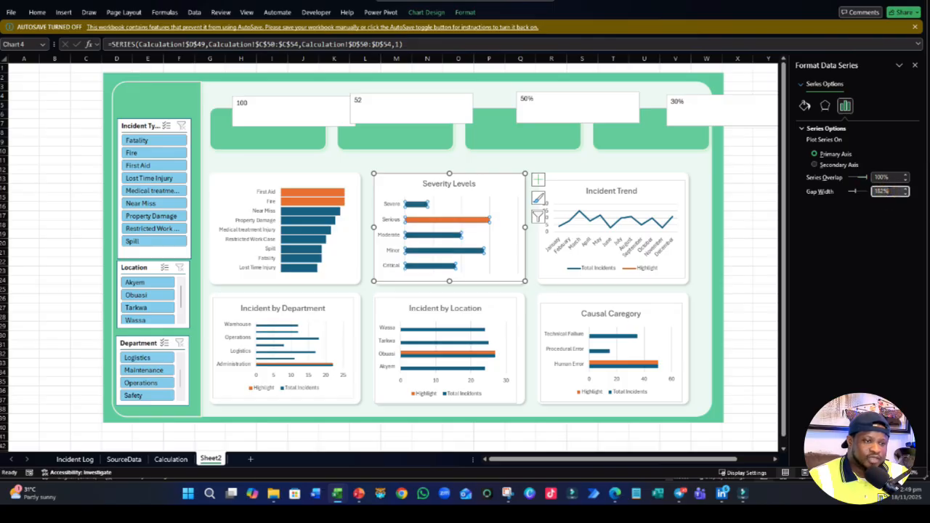
{"action": "type", "text": "80"}
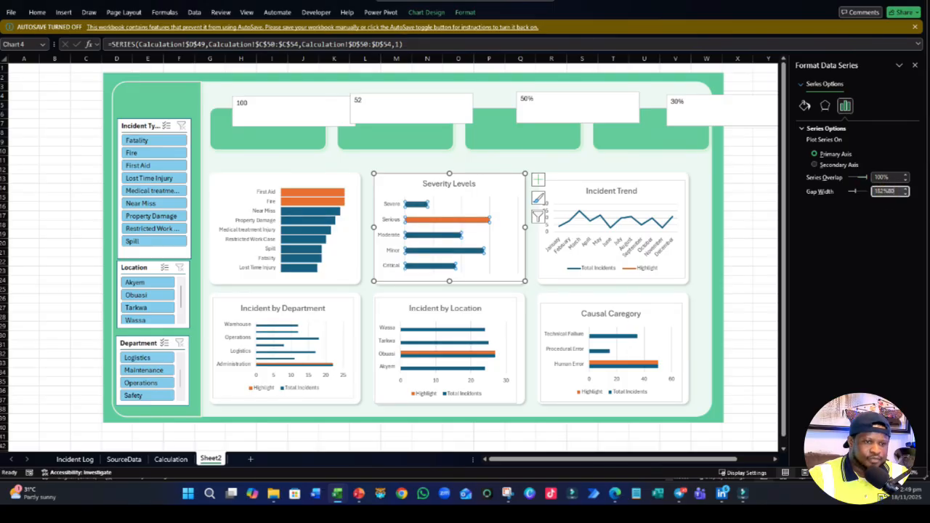
{"action": "key", "text": "ctrl+a"}
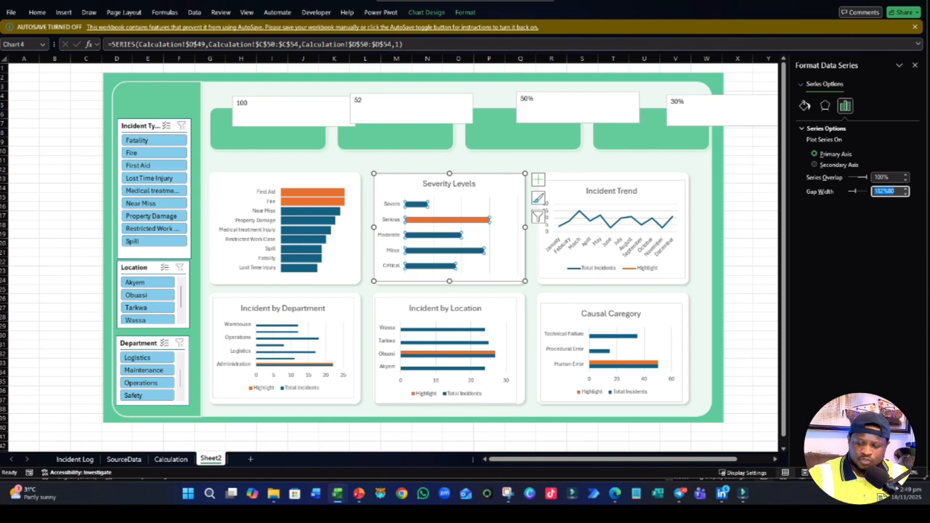
{"action": "type", "text": "1"}
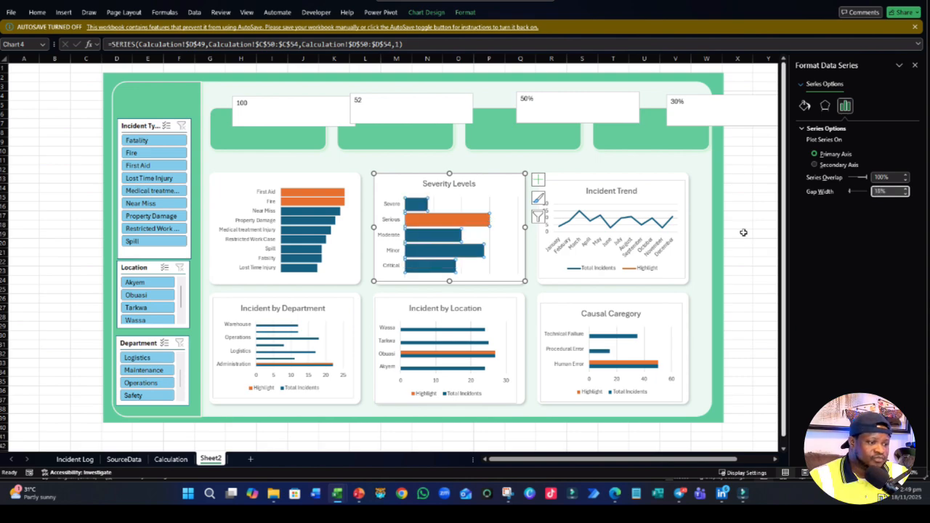
- Compare with the Incident Types chart's bar spacing and set the Severity Levels bars' gap width to 30%
{"action": "left_click", "coordinate": [315, 237]}
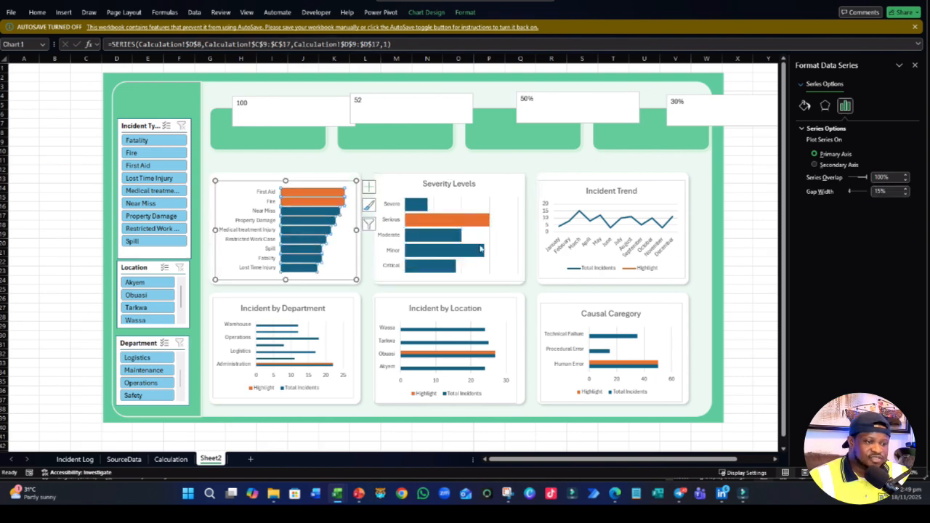
{"action": "left_click", "coordinate": [480, 250]}
{"action": "left_click", "coordinate": [879, 191]}
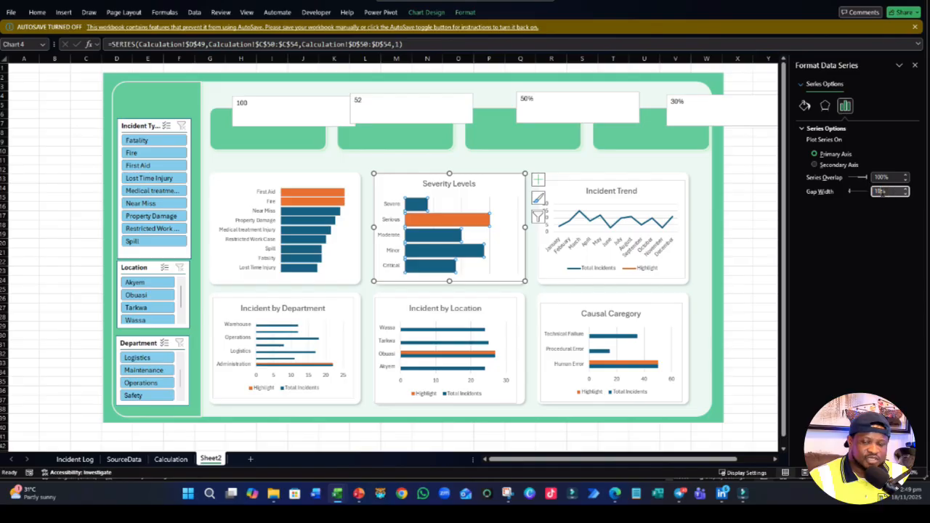
{"action": "double_click", "coordinate": [879, 191]}
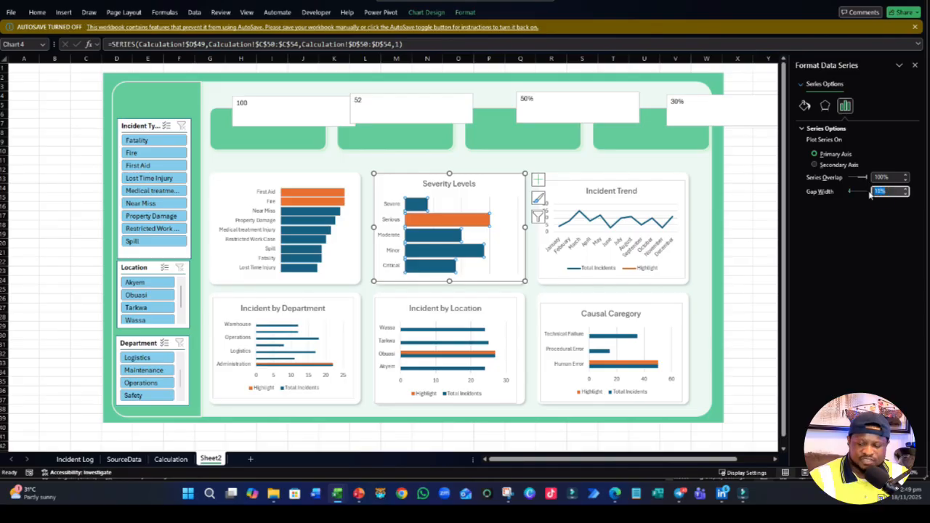
{"action": "type", "text": "30"}
{"action": "key", "text": "Return"}
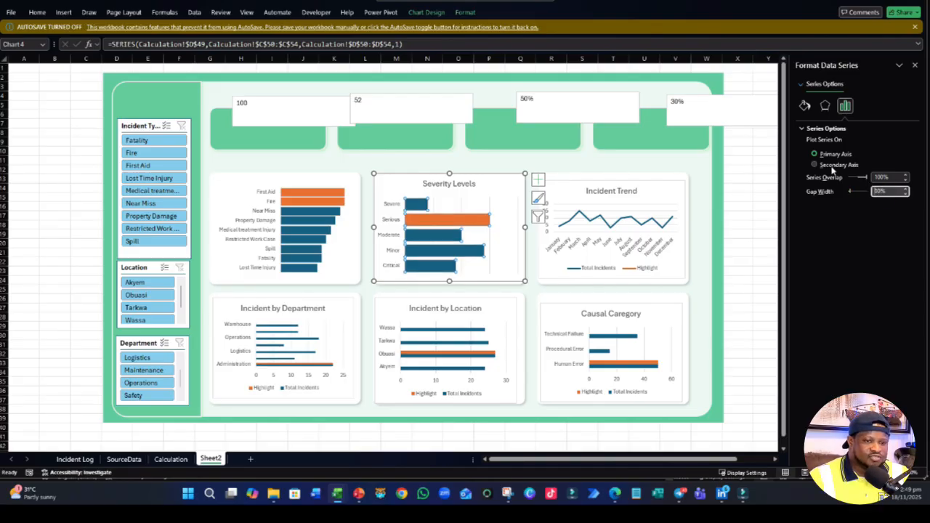
- Widen the gap between the Severity Levels chart's bars, trying 40%, 60% and 100% before settling on a gap width of 80%
{"action": "left_click_drag", "start_coordinate": [888, 189], "coordinate": [874, 189]}
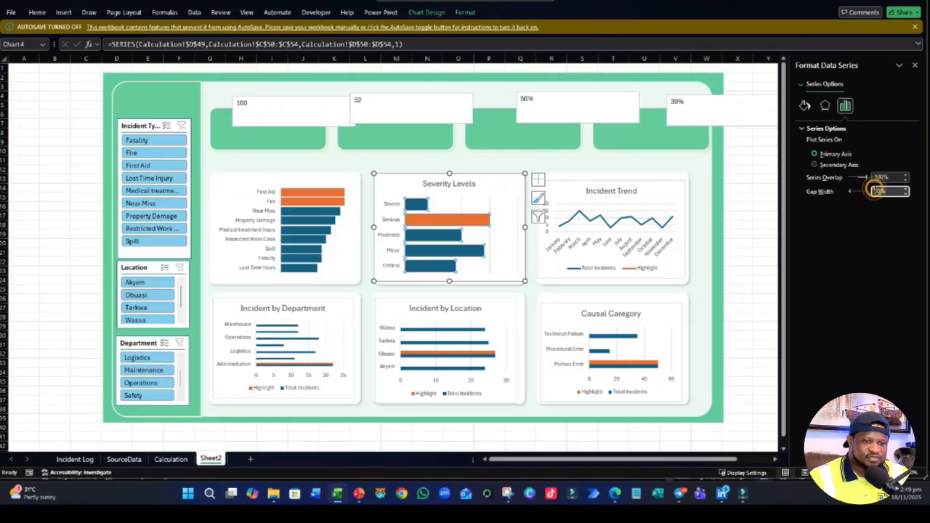
{"action": "type", "text": "40"}
{"action": "key", "text": "Return"}
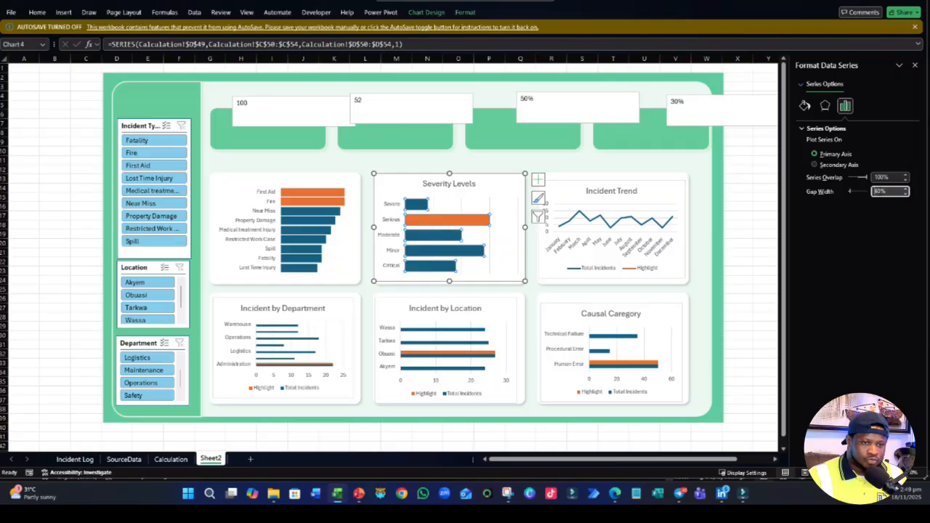
{"action": "type", "text": "4"}
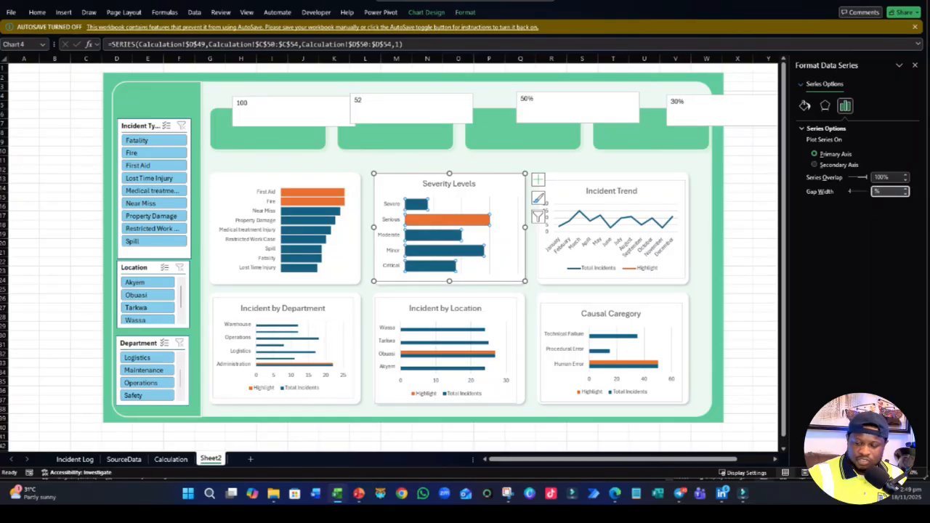
{"action": "key", "text": "Return"}
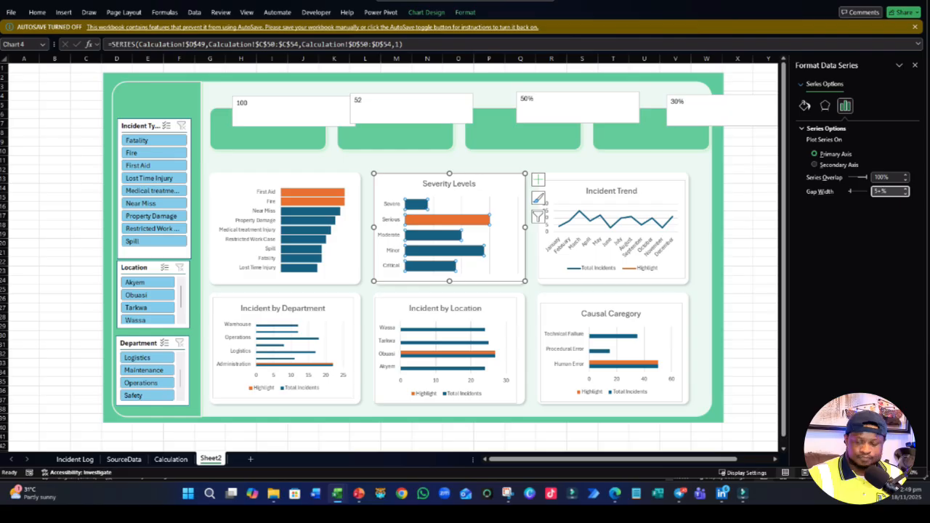
{"action": "type", "text": "60"}
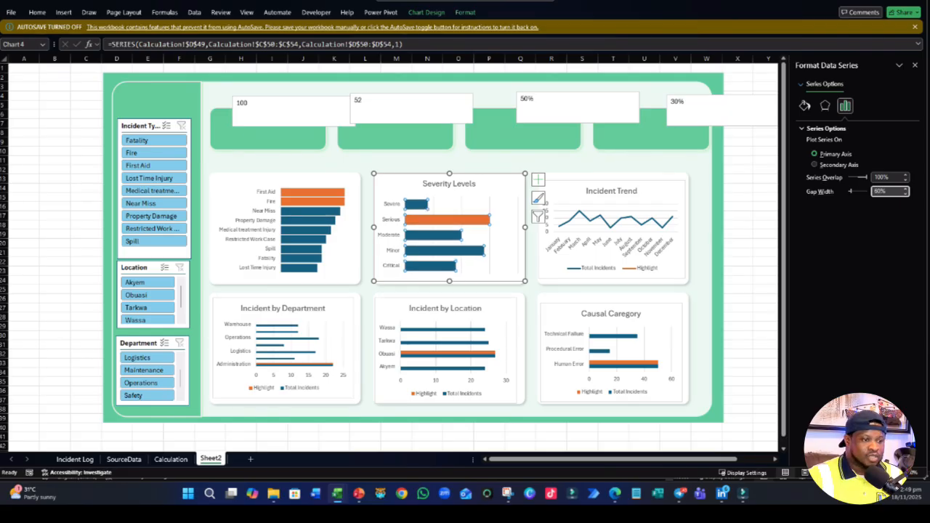
{"action": "left_click", "coordinate": [853, 193]}
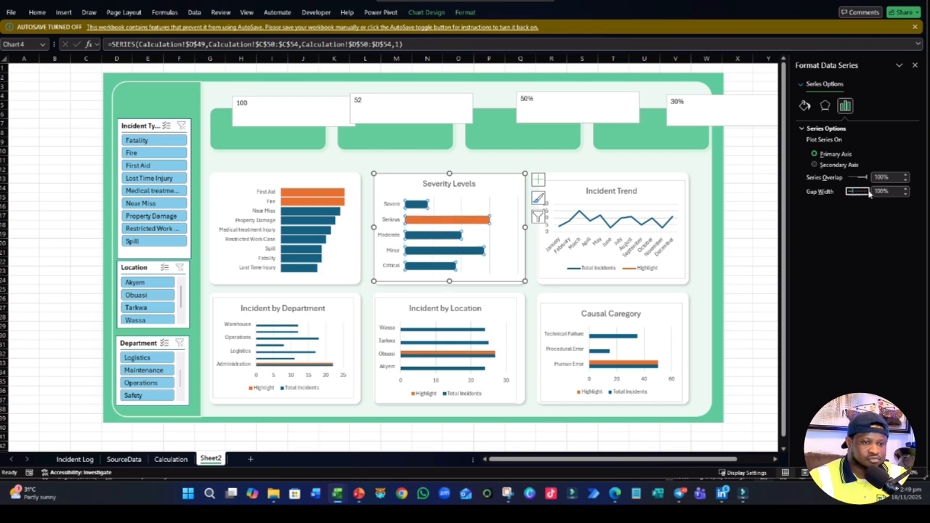
{"action": "double_click", "coordinate": [880, 191]}
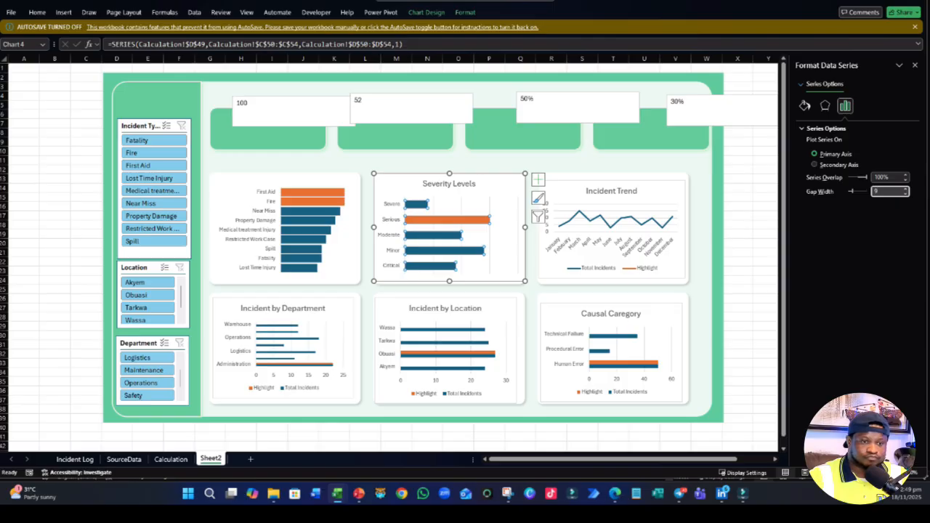
{"action": "key", "text": "Return"}
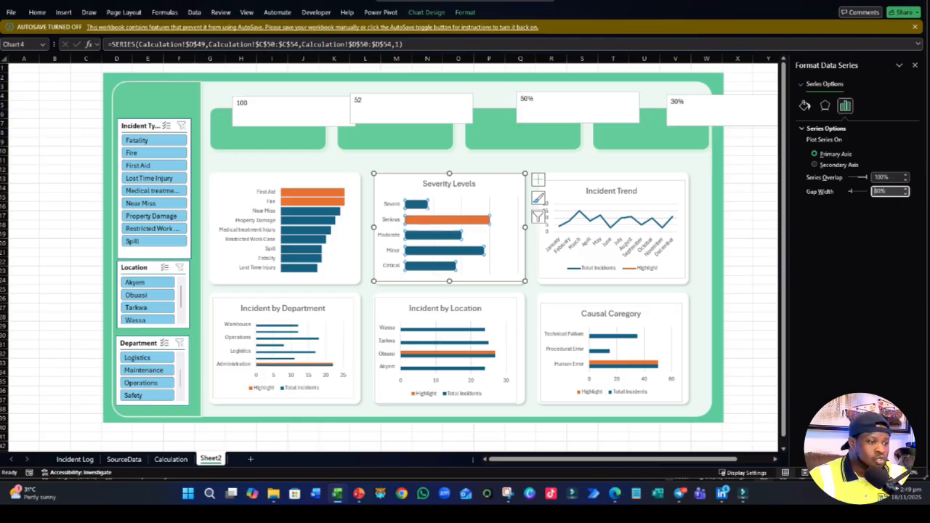
{"action": "left_click", "coordinate": [54, 270]}
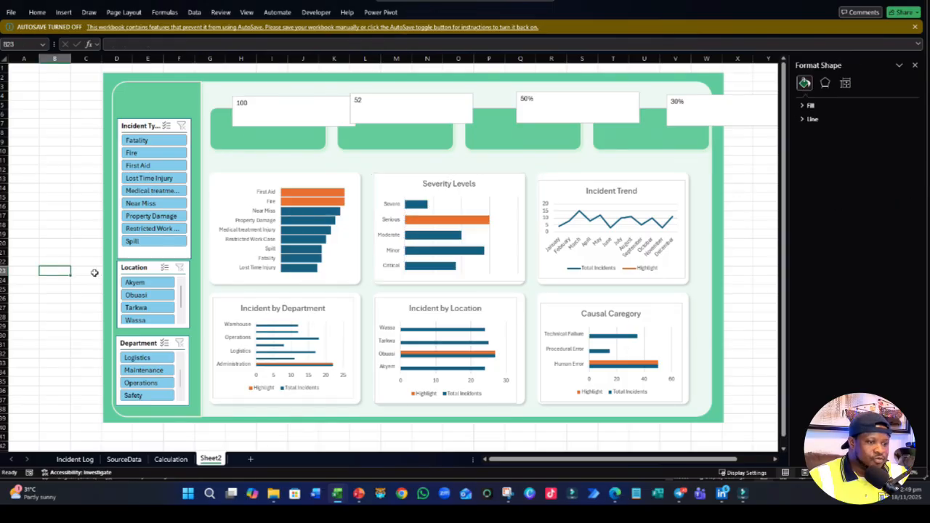
- Delete the legend from the Incident Trend chart and inspect its month axis labels
{"action": "left_click", "coordinate": [610, 270]}
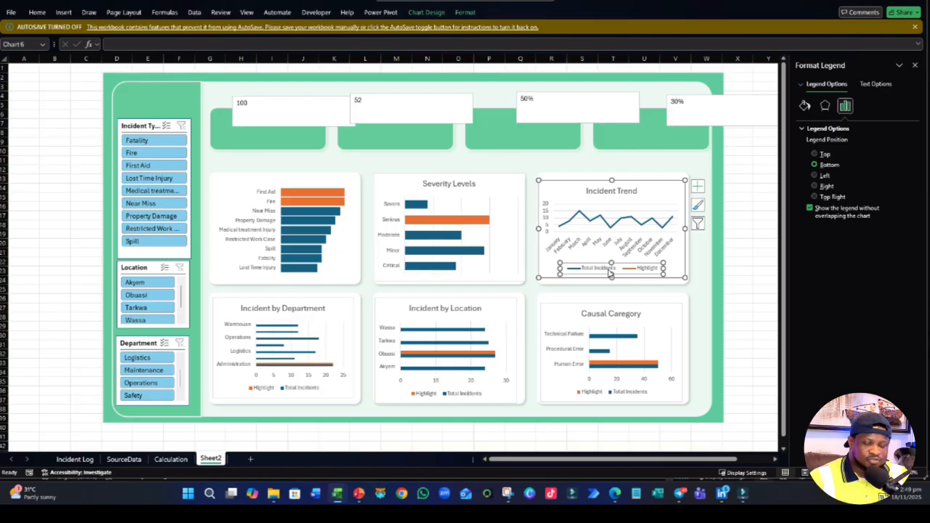
{"action": "key", "text": "Delete"}
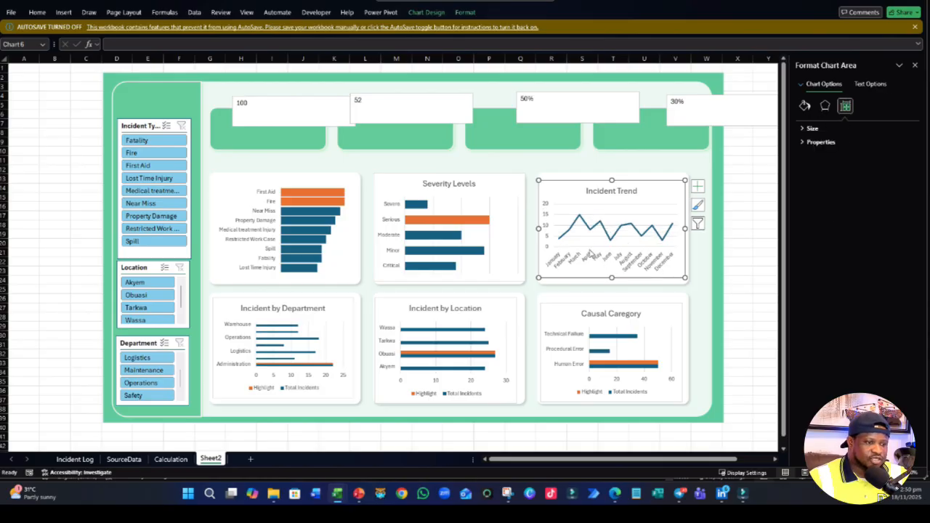
{"action": "left_click", "coordinate": [589, 260]}
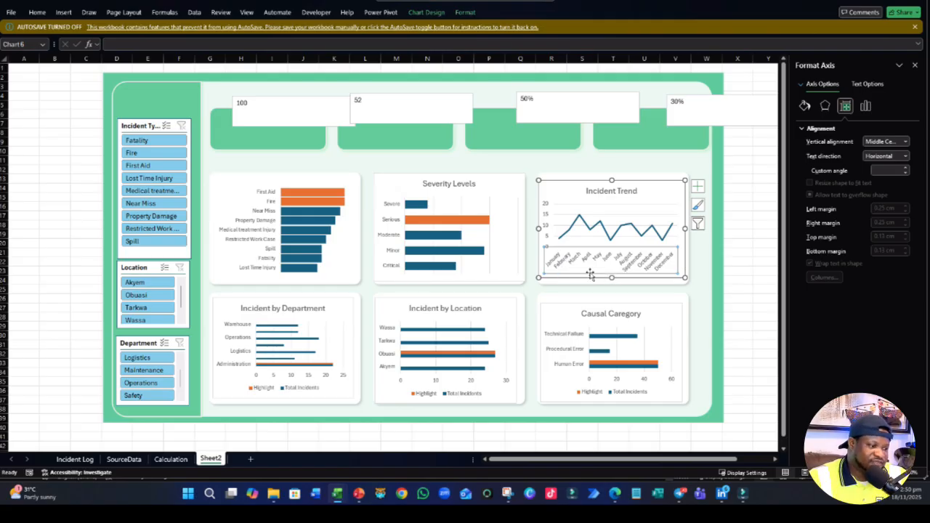
{"action": "left_click", "coordinate": [62, 400]}
- In the Power Pivot data model's Calendar table, change the Month column's formula to =FORMAT([Date],"MMM") for abbreviated month names
{"action": "left_click", "coordinate": [373, 14]}
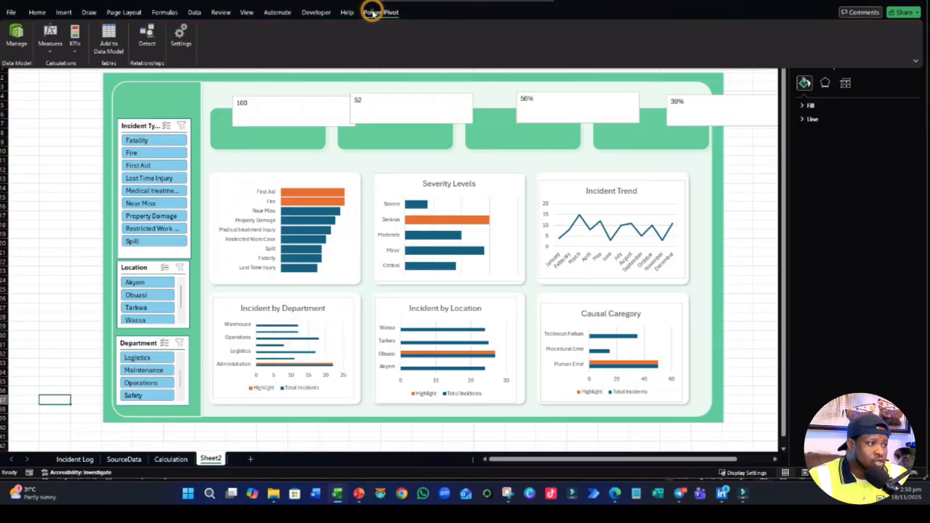
{"action": "left_click", "coordinate": [51, 48]}
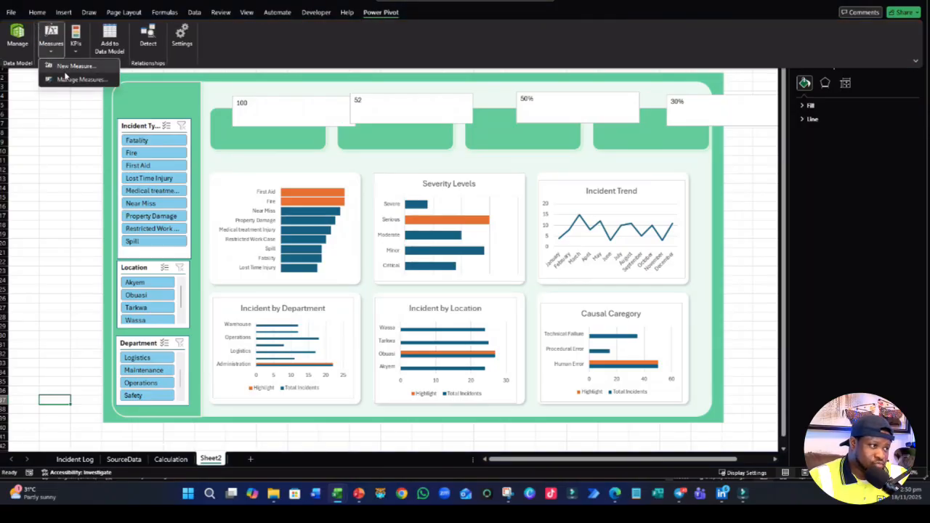
{"action": "left_click", "coordinate": [18, 35]}
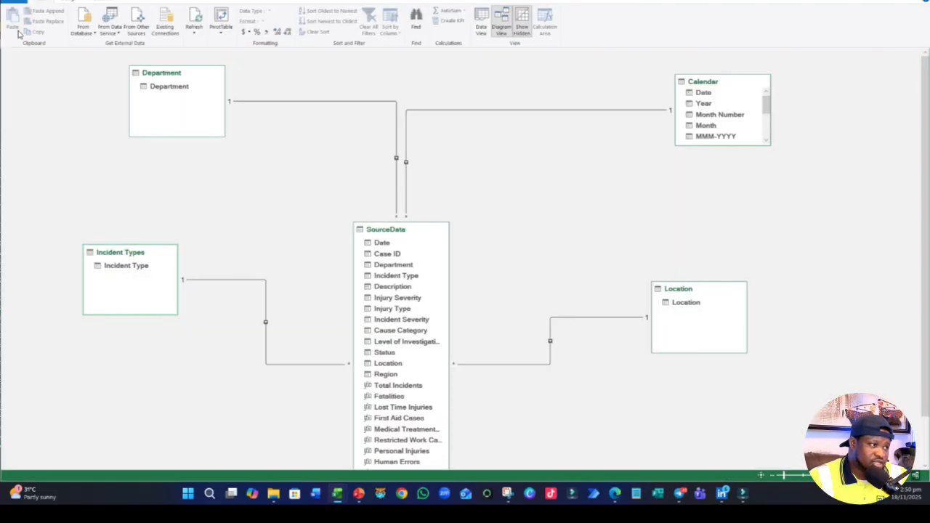
{"action": "left_click", "coordinate": [481, 22]}
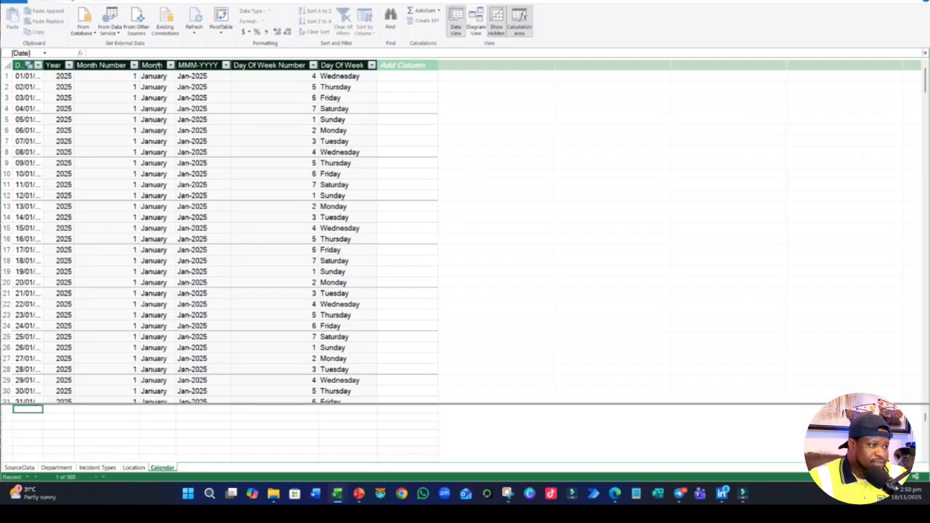
{"action": "left_click", "coordinate": [157, 65]}
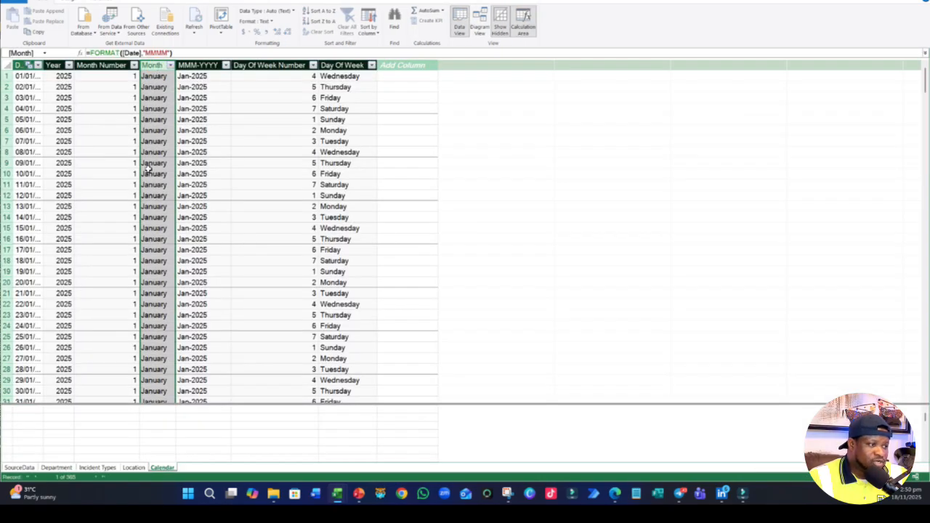
{"action": "left_click", "coordinate": [166, 53]}
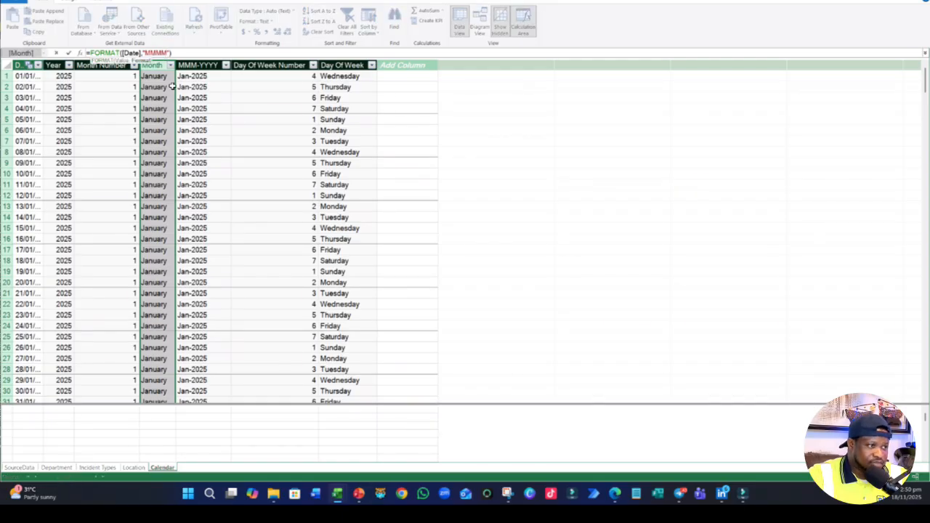
{"action": "key", "text": "Return"}
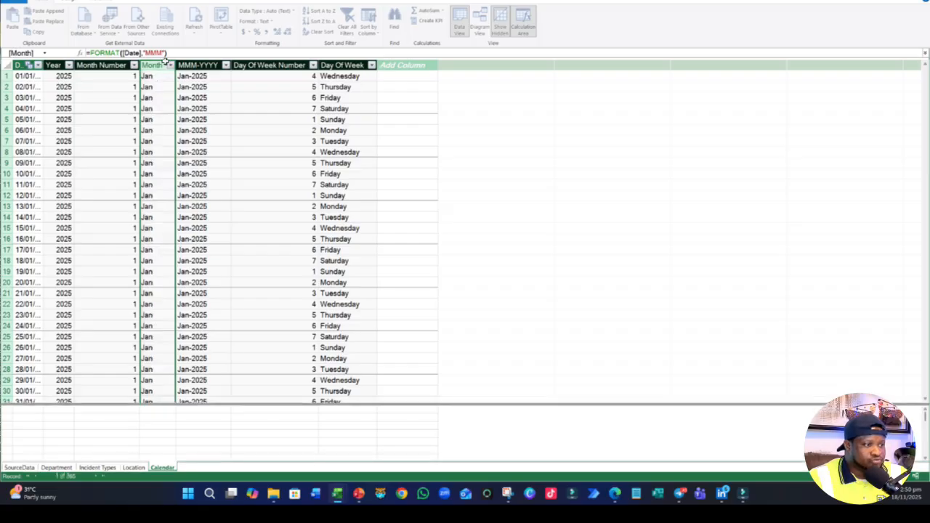
{"action": "scroll", "coordinate": [160, 171], "scroll_direction": "down", "scroll_amount": 2}
{"action": "scroll", "coordinate": [155, 160], "scroll_direction": "up", "scroll_amount": 2}
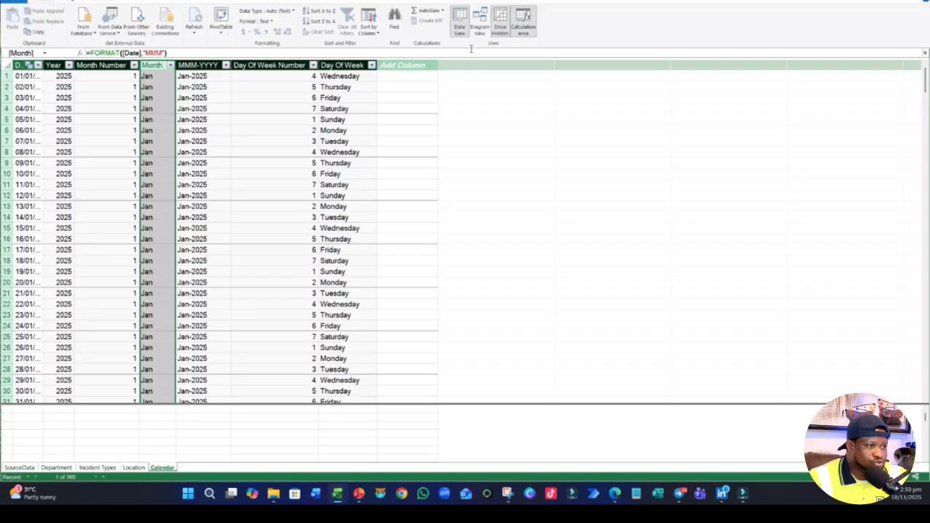
- Sort the Calendar table's Month column by the Month Number column
{"action": "left_click", "coordinate": [378, 33]}
{"action": "left_click", "coordinate": [385, 43]}
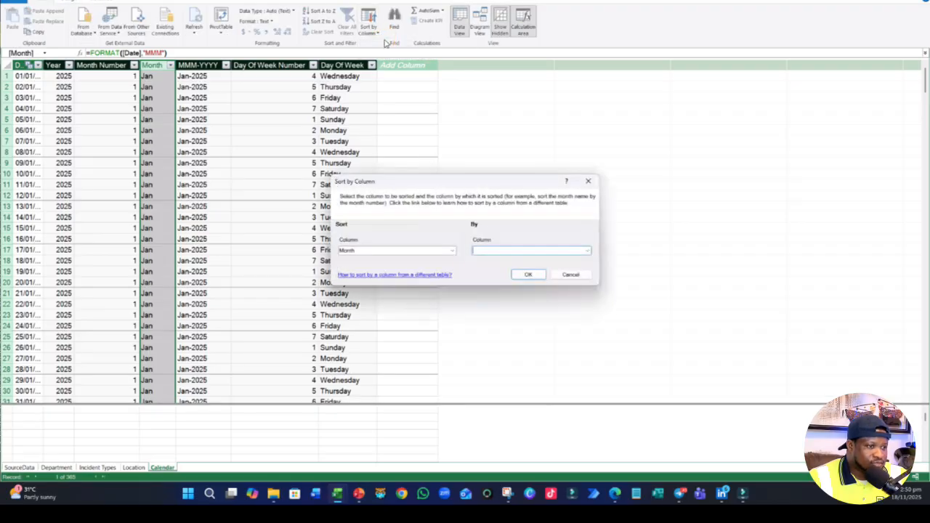
{"action": "left_click", "coordinate": [592, 255]}
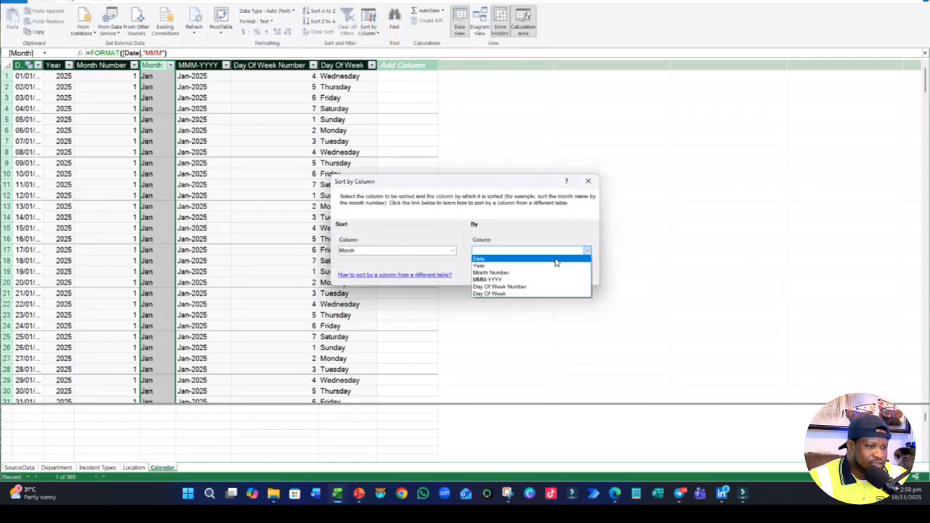
{"action": "left_click", "coordinate": [490, 271]}
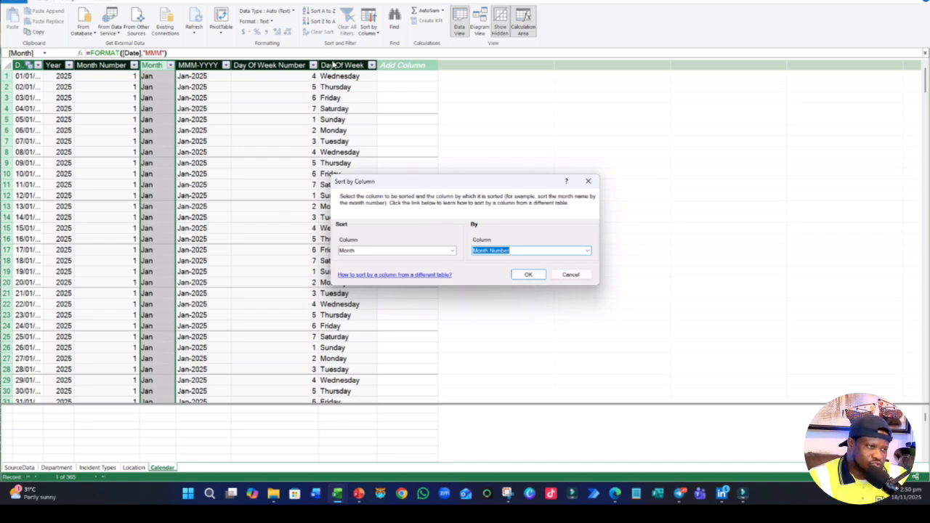
{"action": "left_click", "coordinate": [530, 275]}
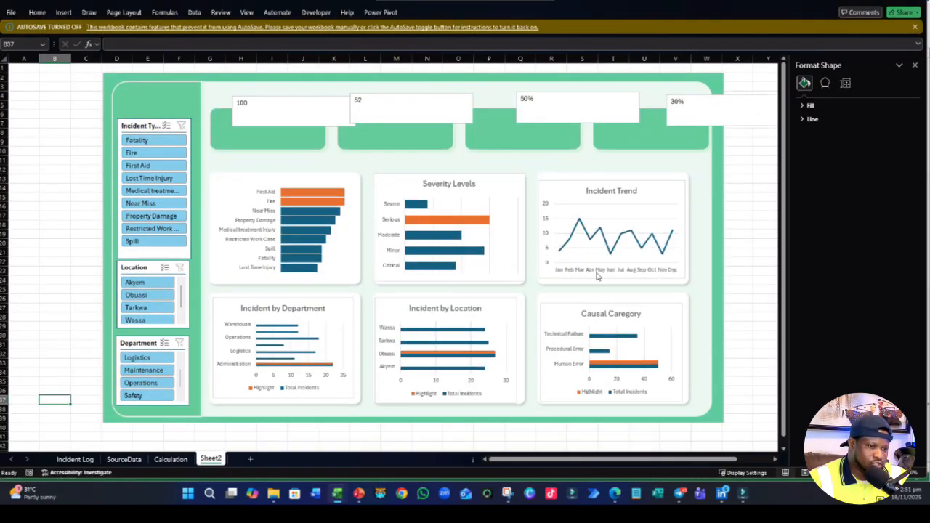
- Delete the vertical value axis and the major gridlines from the Incident Trend chart
{"action": "double_click", "coordinate": [549, 259]}
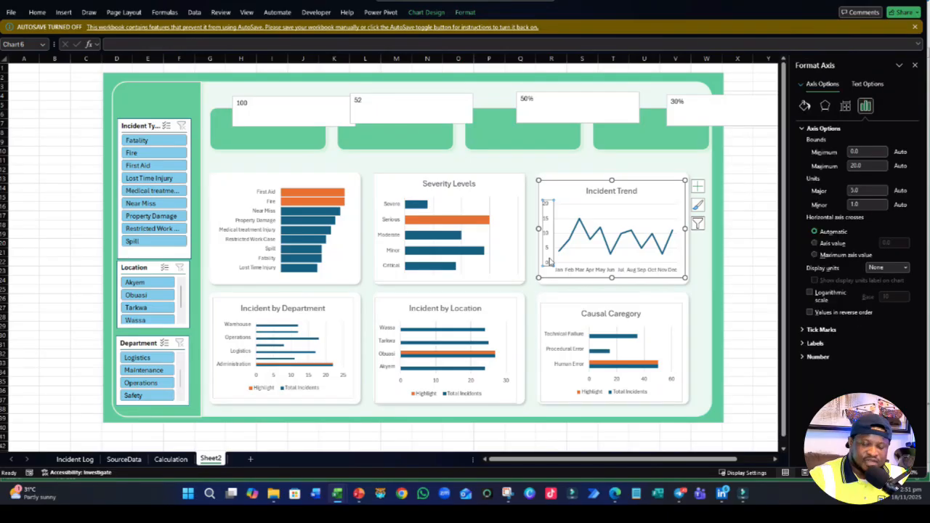
{"action": "left_click", "coordinate": [549, 260]}
{"action": "left_click", "coordinate": [624, 252]}
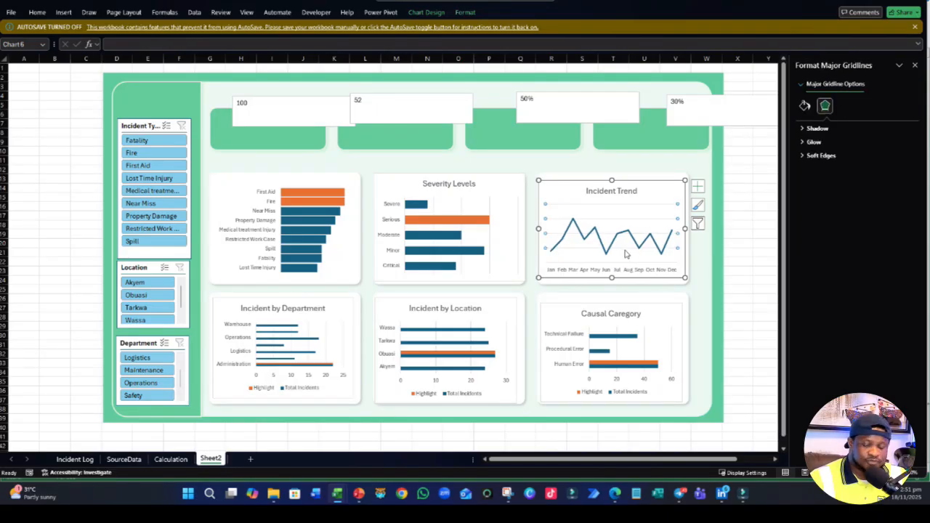
{"action": "key", "text": "Delete"}
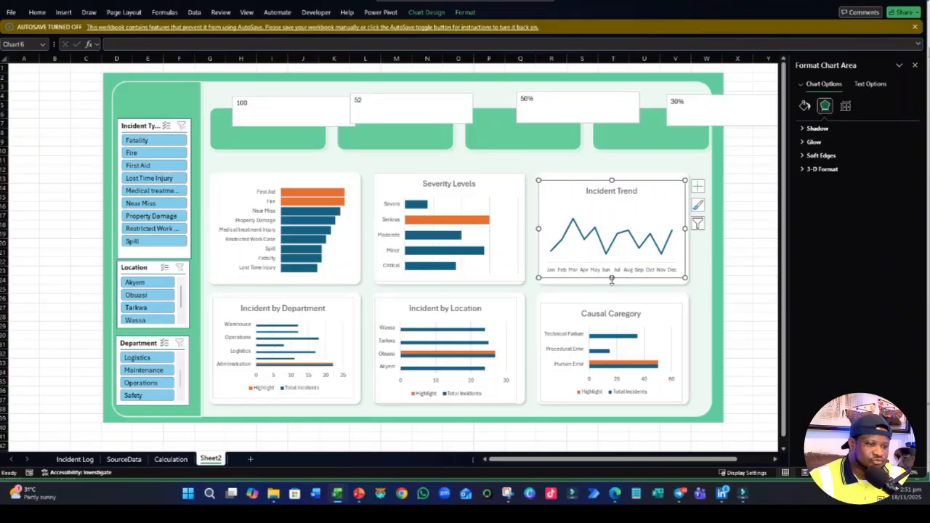
- Stretch the Incident Trend chart slightly to a height of about 5.47 cm and remove its outline
{"action": "left_click_drag", "start_coordinate": [610, 282], "coordinate": [611, 284]}
{"action": "left_click", "coordinate": [465, 13]}
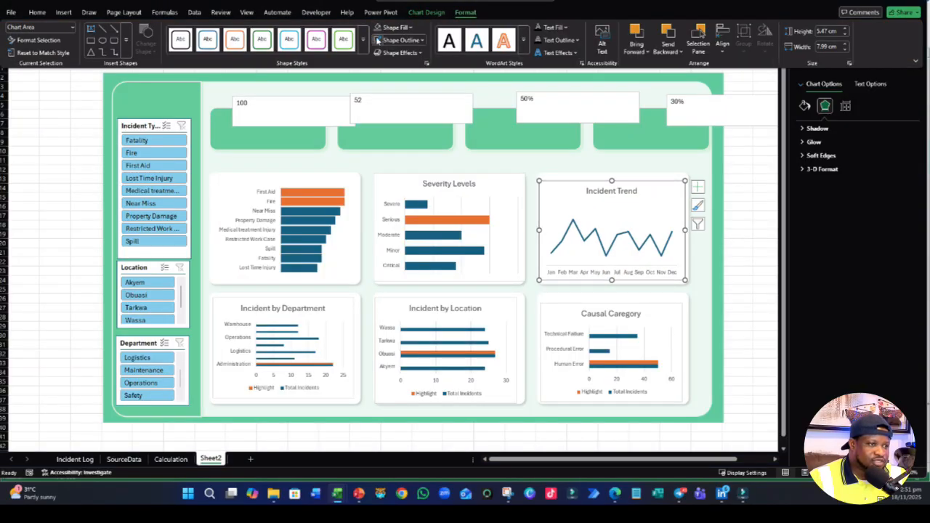
{"action": "left_click", "coordinate": [526, 240]}
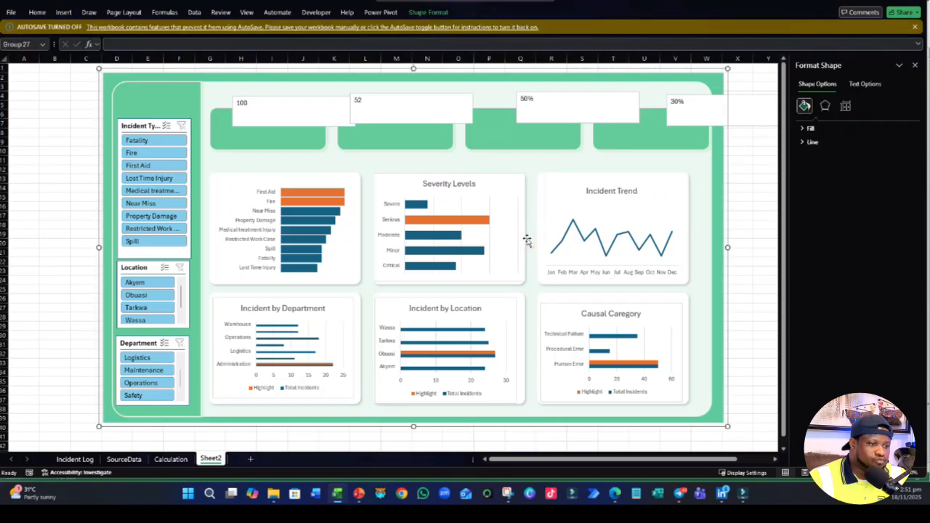
- Remove the outline around the Severity Levels chart area
{"action": "left_click", "coordinate": [506, 250]}
{"action": "left_click", "coordinate": [496, 276]}
{"action": "left_click", "coordinate": [463, 12]}
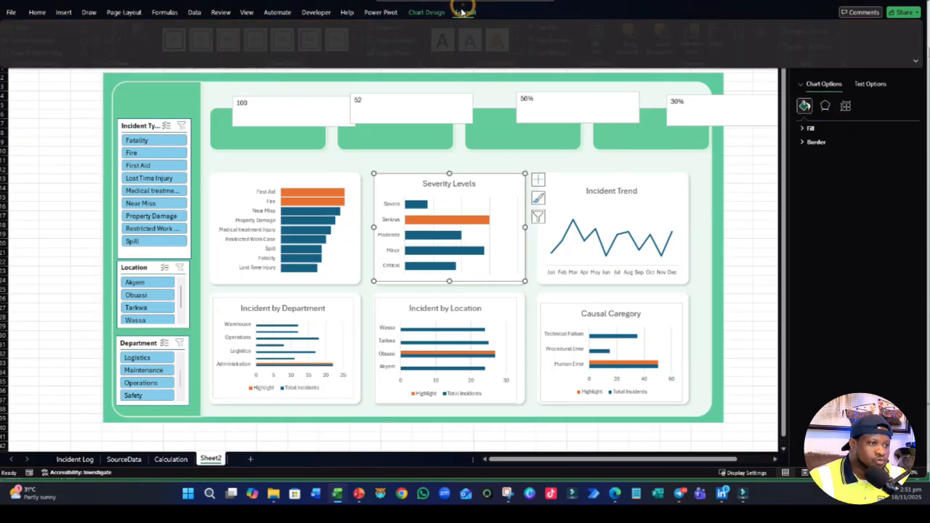
{"action": "left_click", "coordinate": [382, 27]}
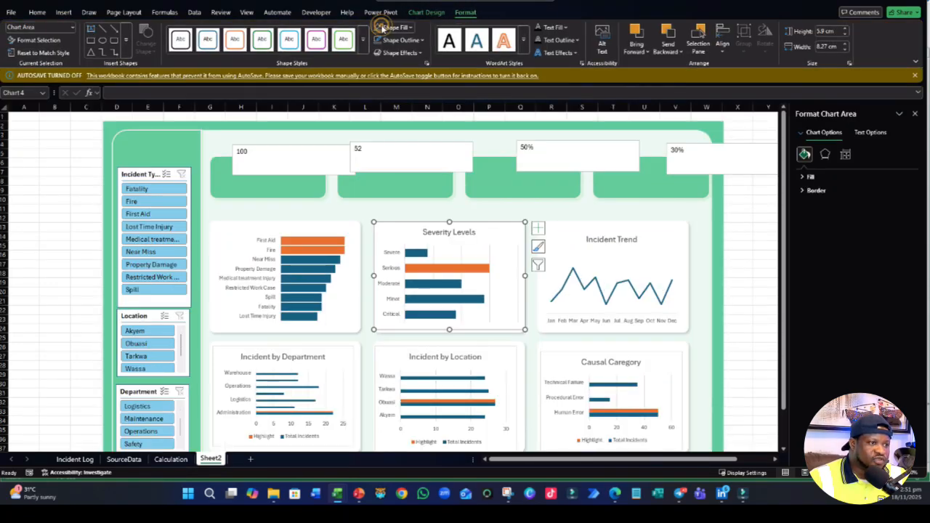
{"action": "left_click", "coordinate": [379, 30]}
{"action": "left_click", "coordinate": [379, 40]}
{"action": "left_click", "coordinate": [379, 41]}
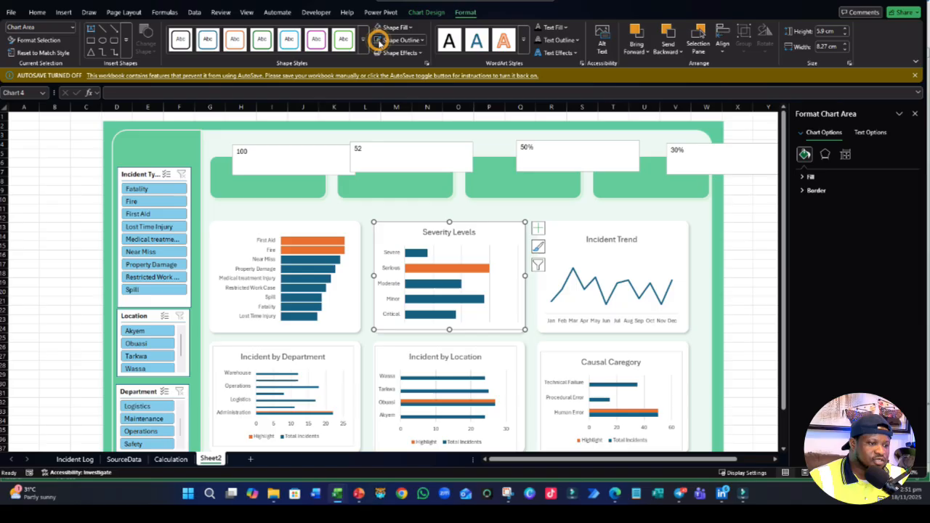
- Delete the vertical major gridlines from the Severity Levels chart
{"action": "left_click", "coordinate": [496, 285]}
{"action": "left_click", "coordinate": [489, 290]}
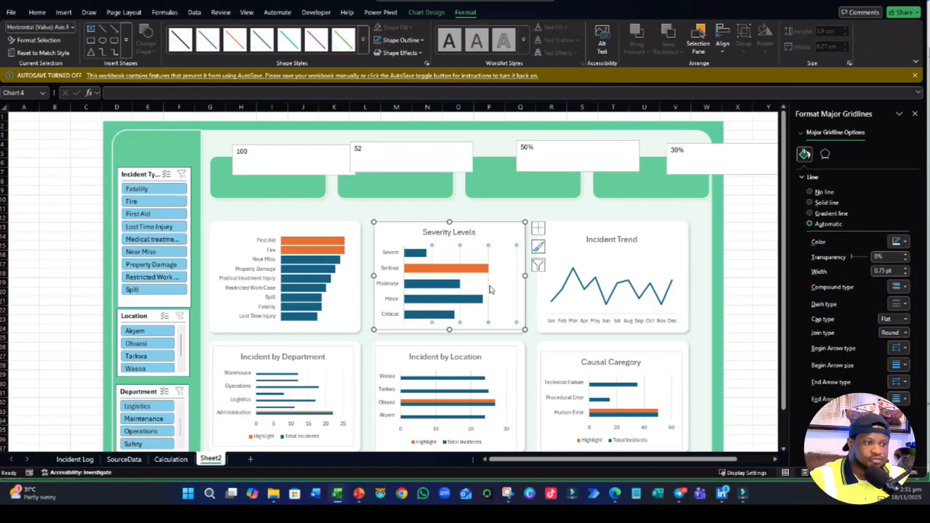
{"action": "left_click", "coordinate": [488, 288]}
{"action": "scroll", "coordinate": [438, 248], "scroll_direction": "down", "scroll_amount": 2}
{"action": "left_click", "coordinate": [53, 265]}
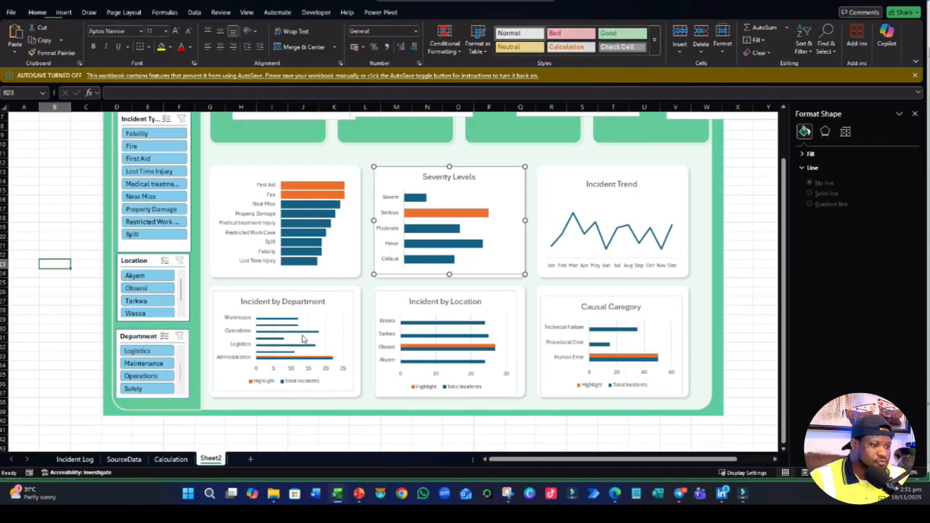
- Remove the outline around the Incident by Department chart area
{"action": "left_click", "coordinate": [331, 347]}
{"action": "left_click", "coordinate": [350, 370]}
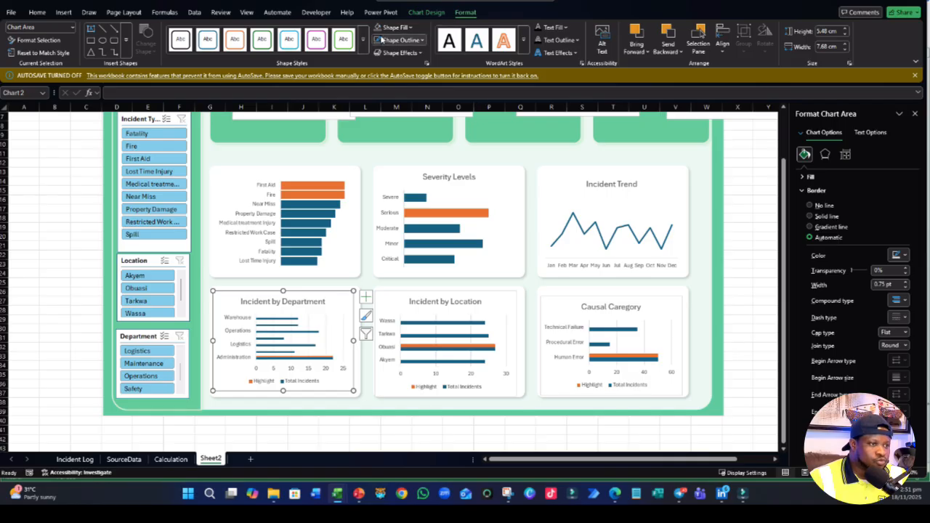
- Delete the legend and the horizontal value axis from the Incident by Department chart
{"action": "left_click", "coordinate": [301, 381]}
{"action": "key", "text": "Delete"}
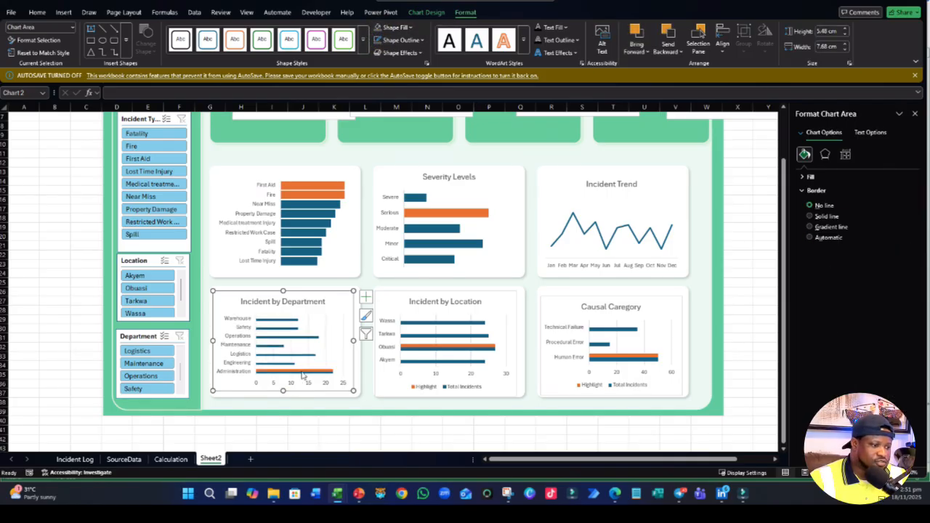
{"action": "left_click", "coordinate": [292, 383]}
{"action": "key", "text": "Delete"}
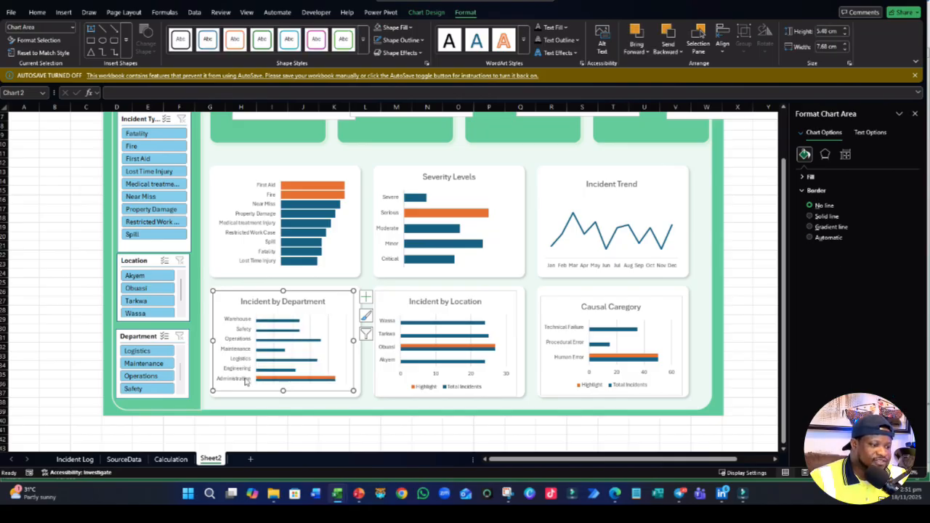
- Set the Incident by Department bars to 100% series overlap and 80% gap width
{"action": "right_click", "coordinate": [274, 378]}
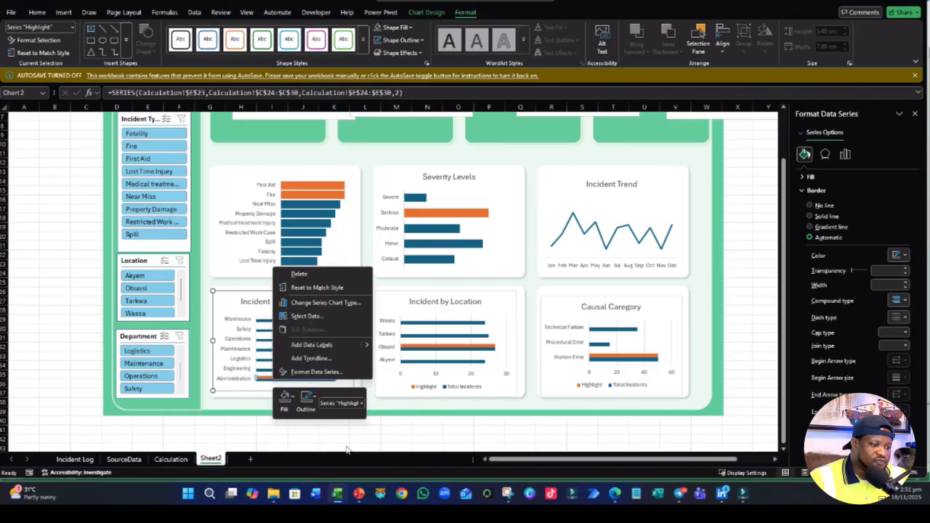
{"action": "left_click", "coordinate": [326, 370]}
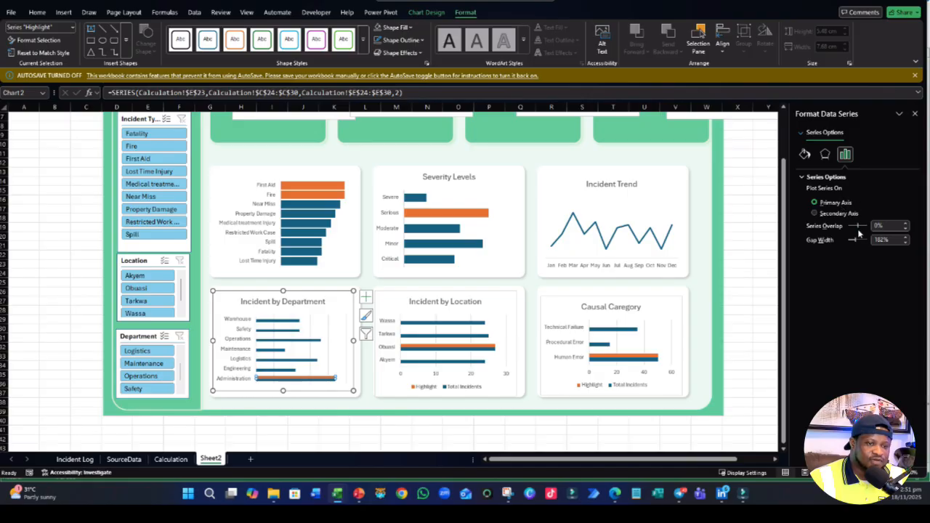
{"action": "left_click", "coordinate": [863, 225]}
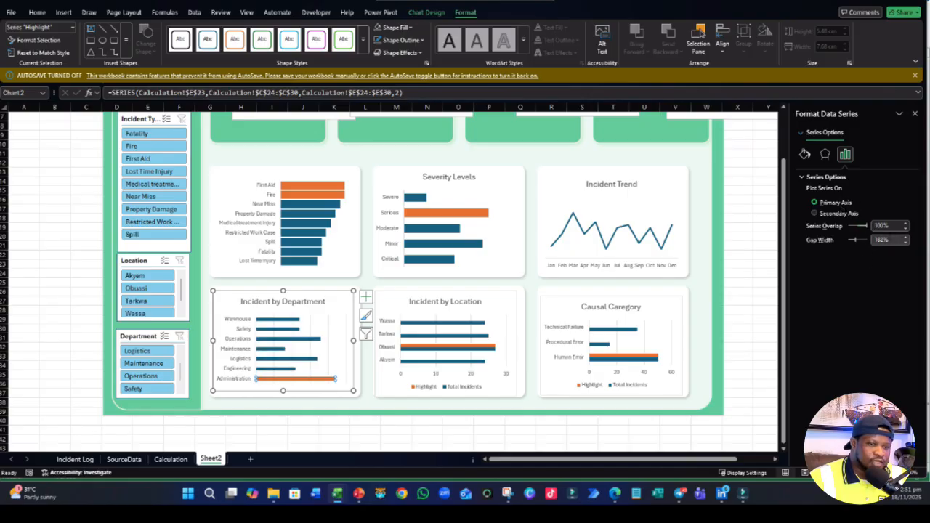
{"action": "left_click_drag", "start_coordinate": [892, 240], "coordinate": [869, 240]}
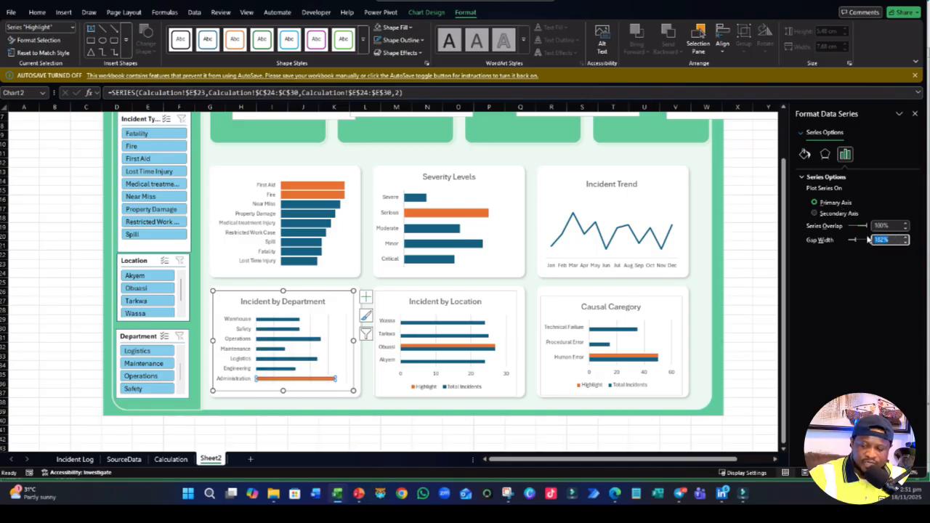
{"action": "type", "text": "80"}
{"action": "key", "text": "Return"}
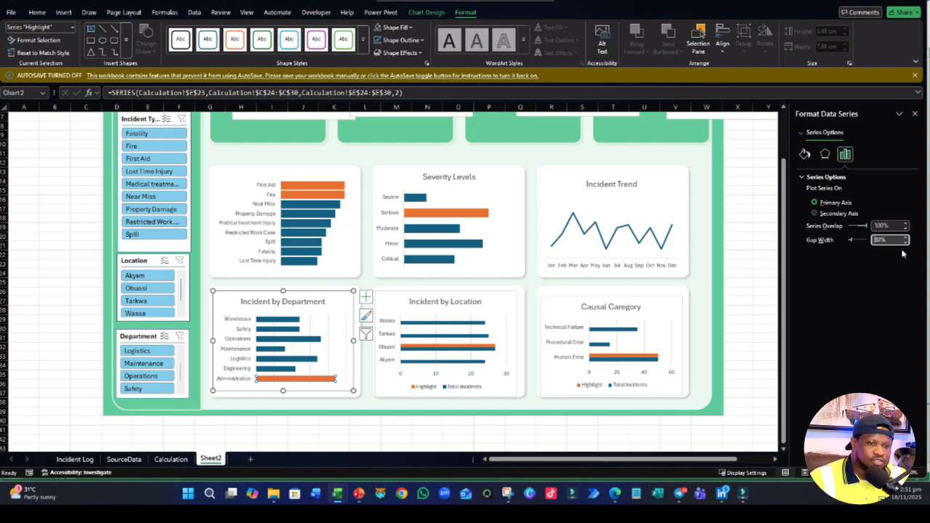
- Thicken the Incident by Department bars by trying a 50% gap width, and settle on 30%
{"action": "left_click_drag", "start_coordinate": [891, 239], "coordinate": [873, 239]}
{"action": "type", "text": "5"}
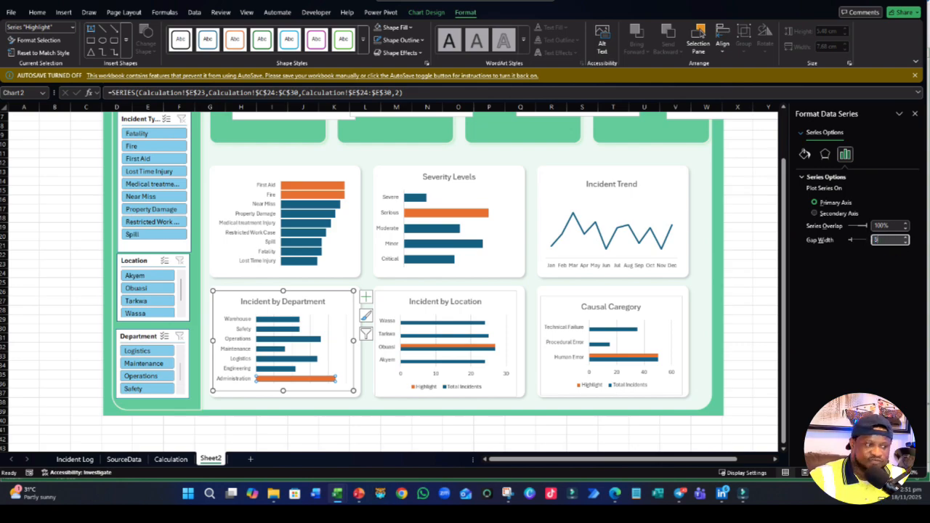
{"action": "type", "text": "0"}
{"action": "key", "text": "Return"}
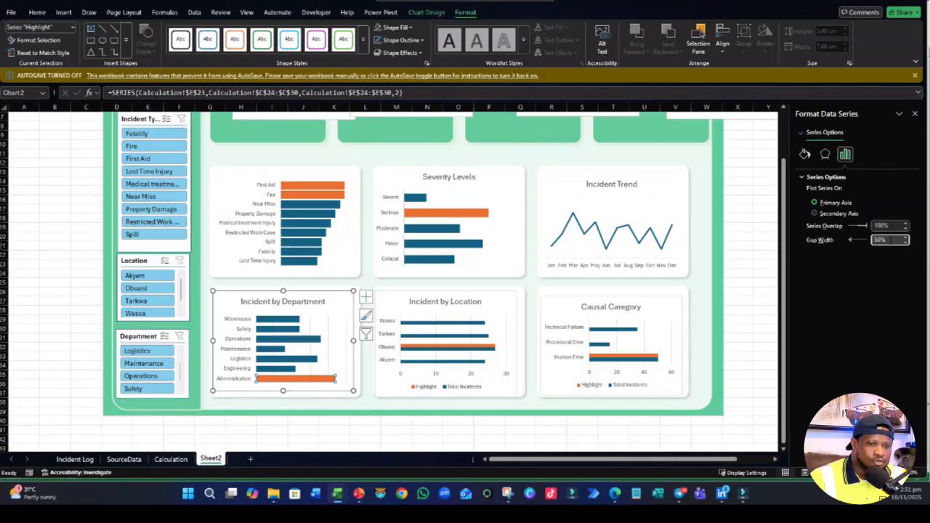
{"action": "left_click_drag", "start_coordinate": [891, 239], "coordinate": [851, 241]}
{"action": "key", "text": "Return"}
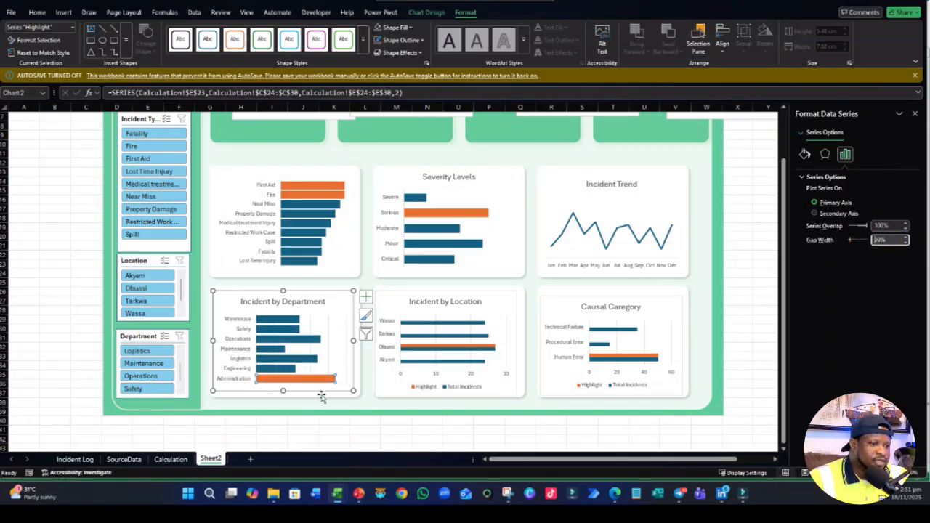
- Delete the vertical major gridlines from the Incident by Department chart
{"action": "left_click", "coordinate": [388, 409]}
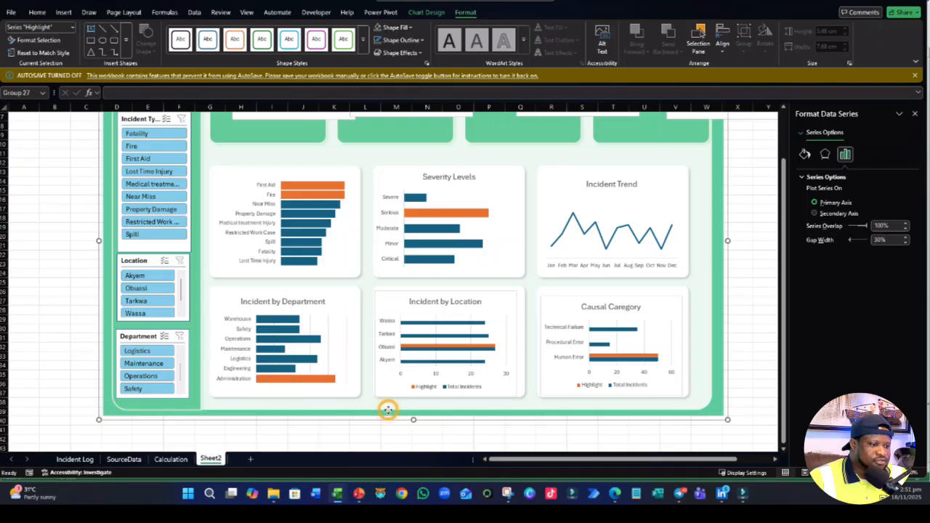
{"action": "left_click", "coordinate": [328, 364]}
{"action": "key", "text": "Delete"}
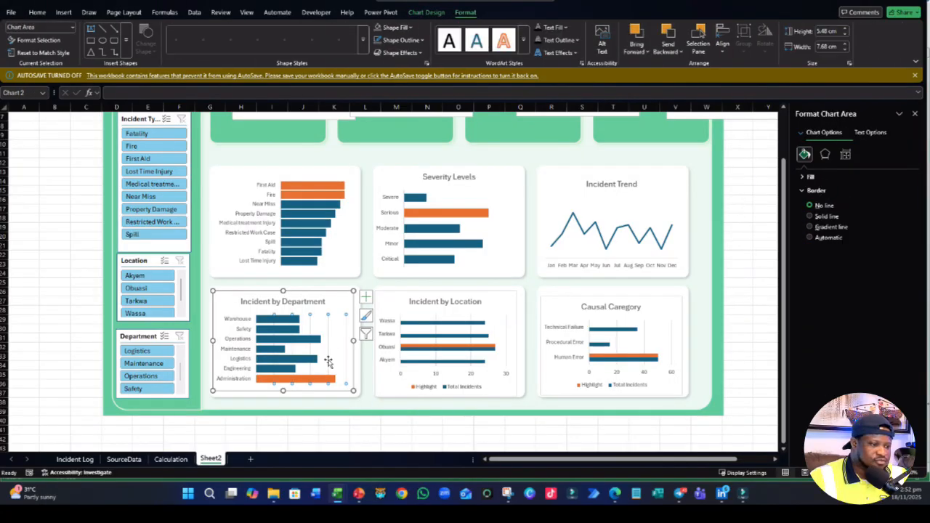
- Delete the vertical major gridlines from the Incident by Location chart
{"action": "left_click", "coordinate": [501, 339]}
{"action": "left_click", "coordinate": [470, 331]}
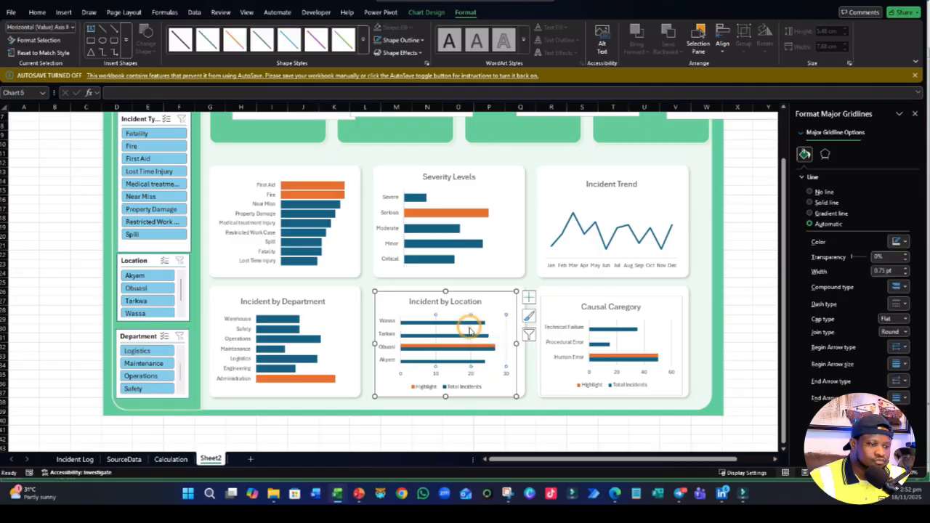
{"action": "key", "text": "Delete"}
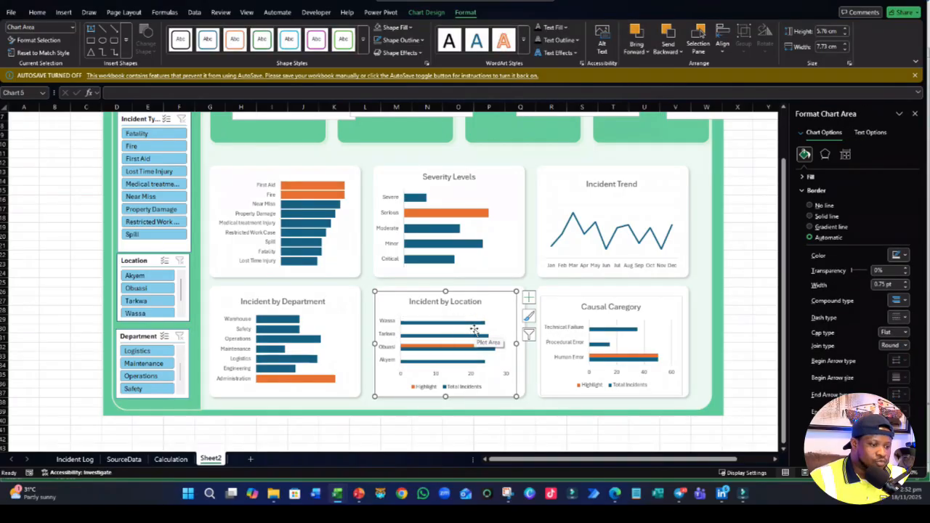
- Remove the legend and the horizontal value axis from the Incident by Location chart
{"action": "left_click", "coordinate": [454, 386]}
{"action": "key", "text": "Delete"}
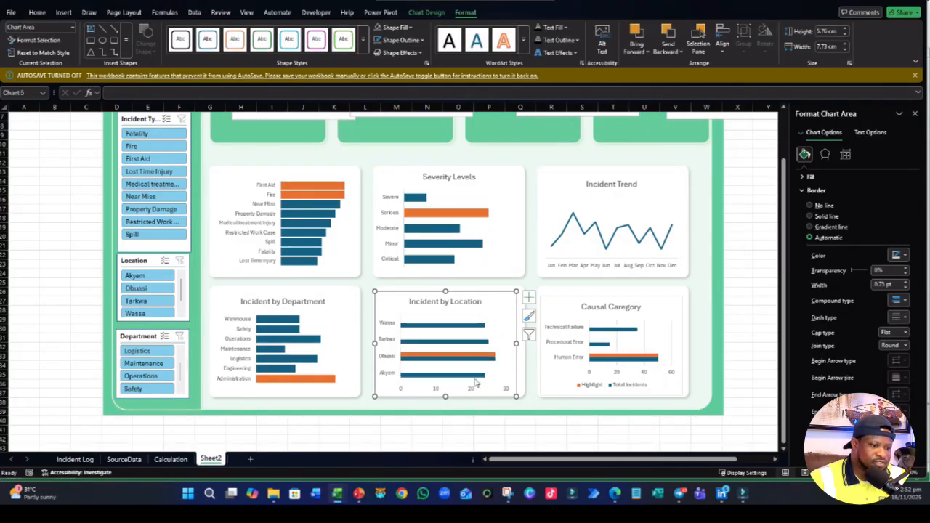
{"action": "left_click", "coordinate": [471, 389]}
{"action": "key", "text": "Delete"}
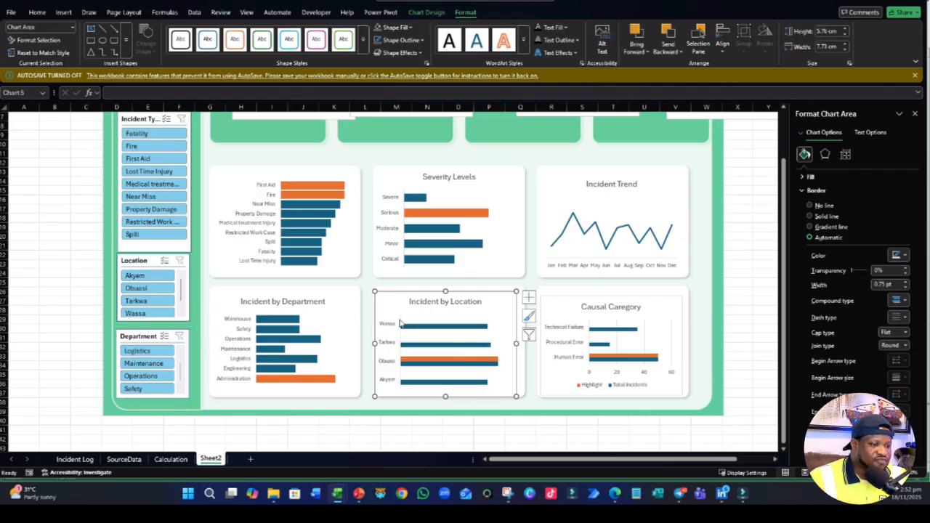
{"action": "left_click", "coordinate": [418, 325]}
{"action": "right_click", "coordinate": [417, 330]}
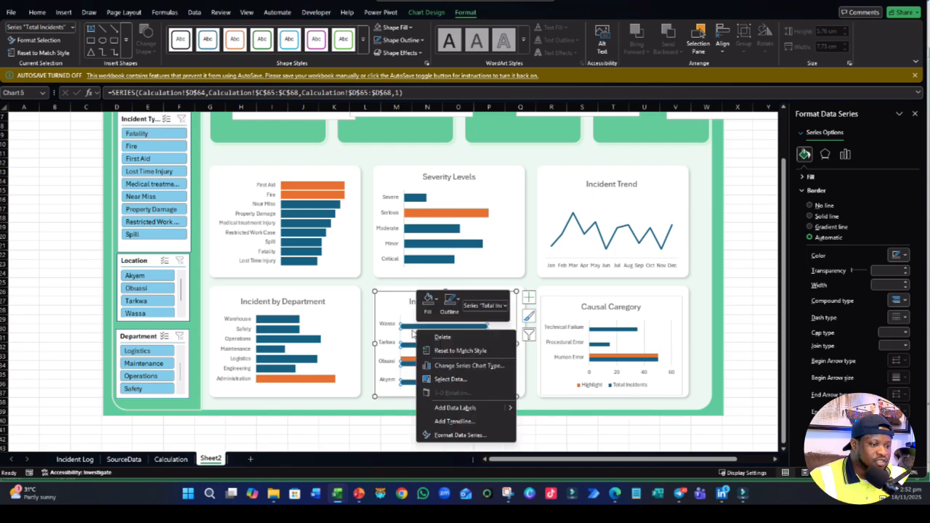
{"action": "left_click", "coordinate": [451, 379]}
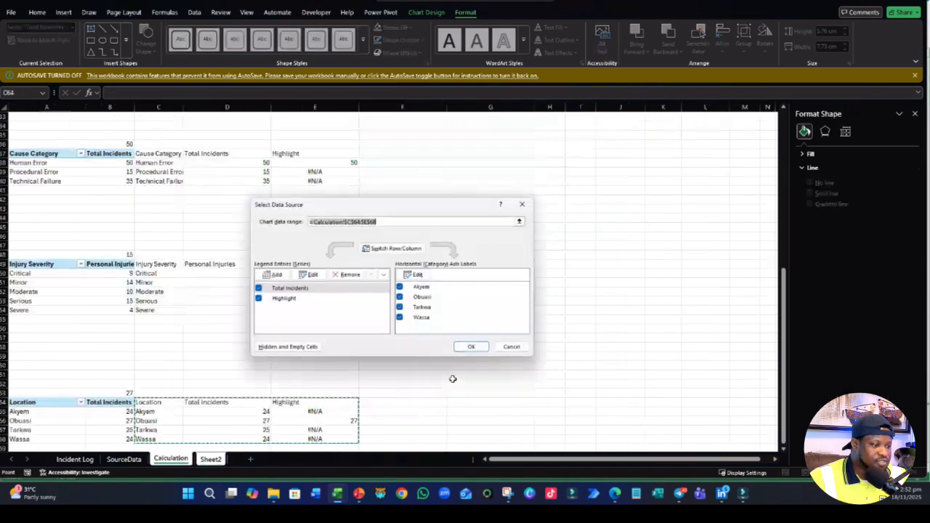
{"action": "scroll", "coordinate": [342, 395], "scroll_direction": "down", "scroll_amount": 3}
{"action": "scroll", "coordinate": [343, 392], "scroll_direction": "up", "scroll_amount": 2}
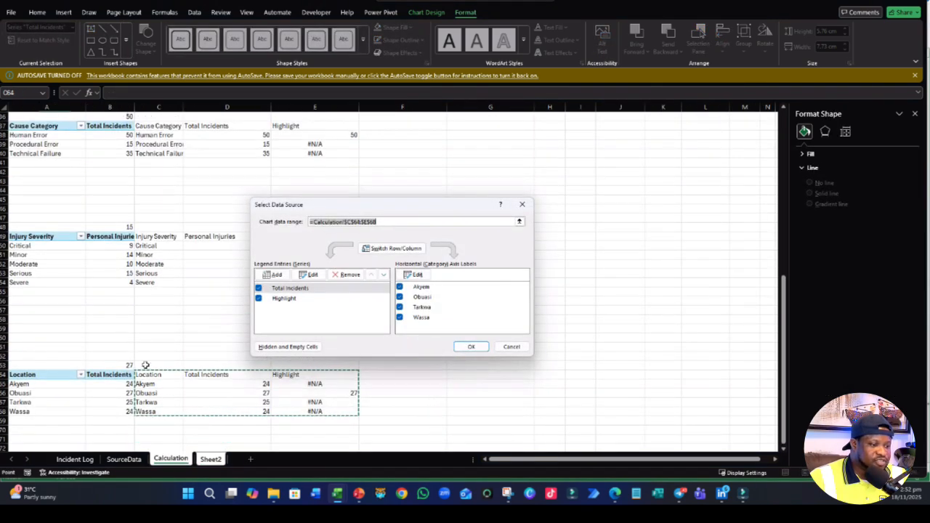
{"action": "left_click", "coordinate": [470, 347]}
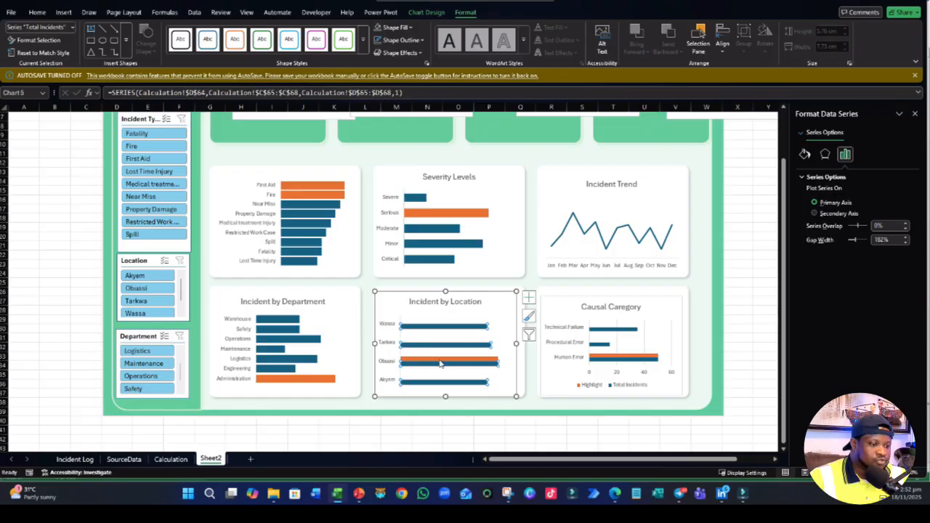
- Give the Incident by Location bars 100% series overlap, try an 80% gap width, and finish with a gap width of 100%
{"action": "right_click", "coordinate": [440, 363]}
{"action": "left_click", "coordinate": [476, 468]}
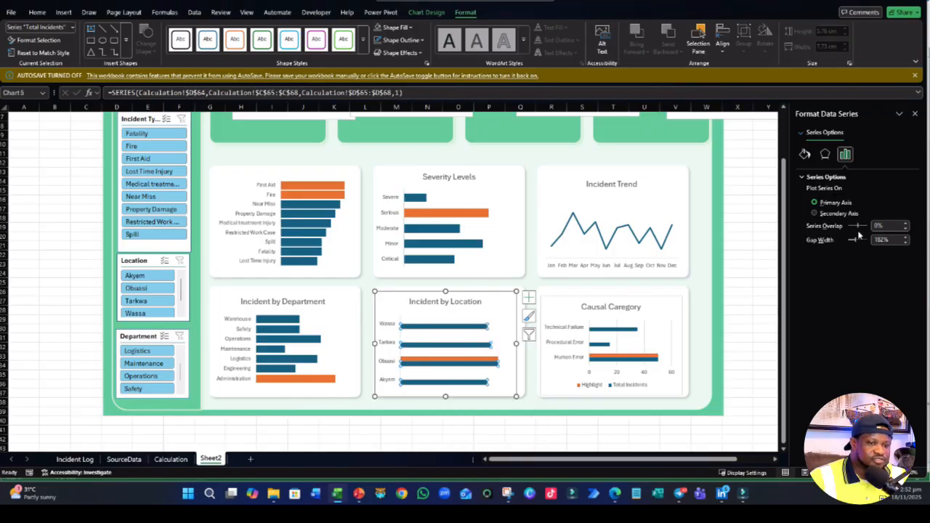
{"action": "mouse_move", "coordinate": [857, 226]}
{"action": "left_mouse_down"}
{"action": "mouse_move", "coordinate": [896, 223]}
{"action": "mouse_move", "coordinate": [857, 244]}
{"action": "left_mouse_up"}
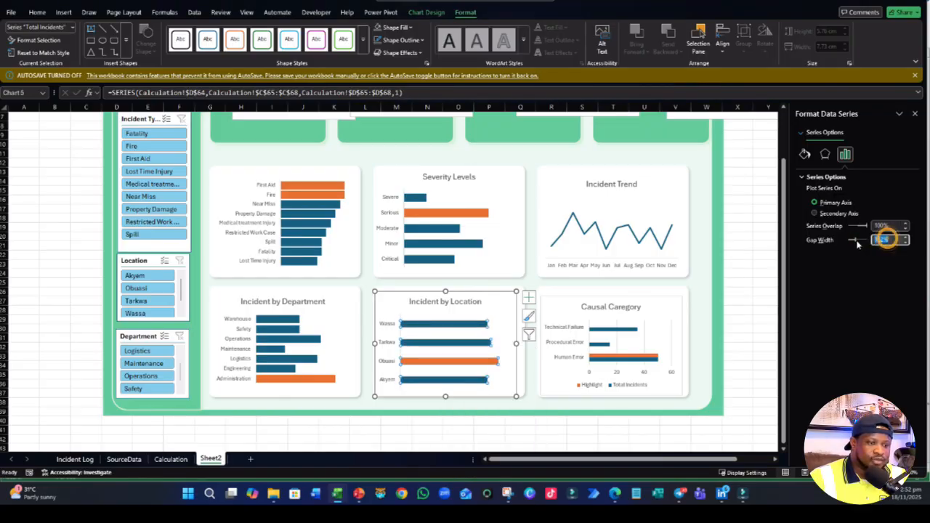
{"action": "type", "text": "80"}
{"action": "key", "text": "Return"}
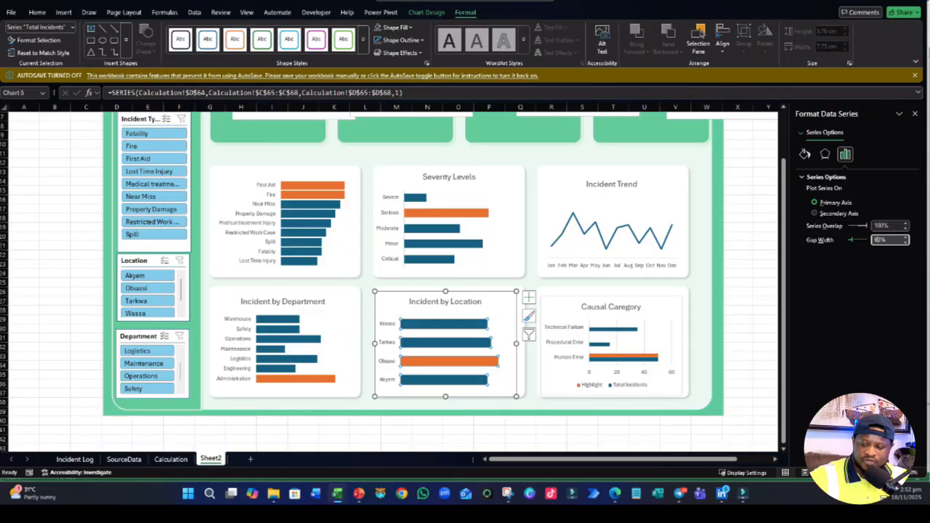
{"action": "type", "text": "0"}
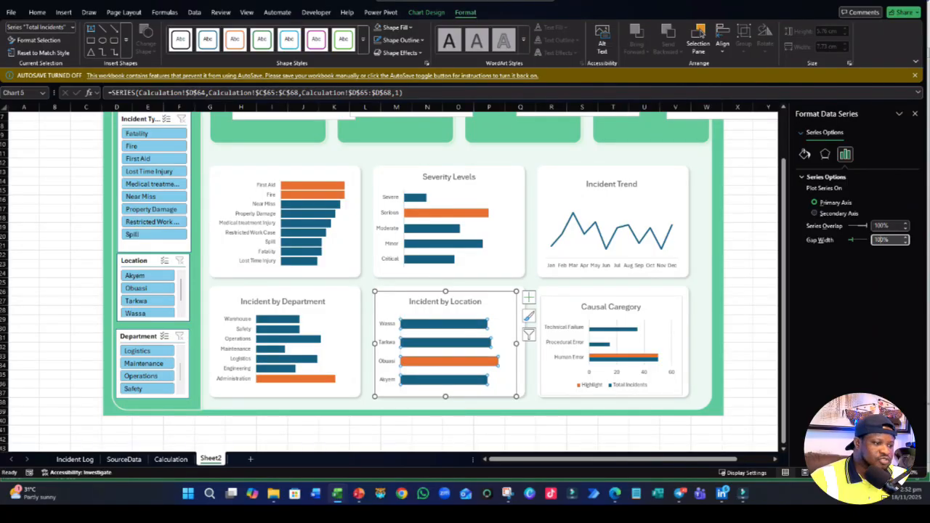
- Delete the legend and the horizontal value axis from the Causal Category chart
{"action": "left_click", "coordinate": [607, 386]}
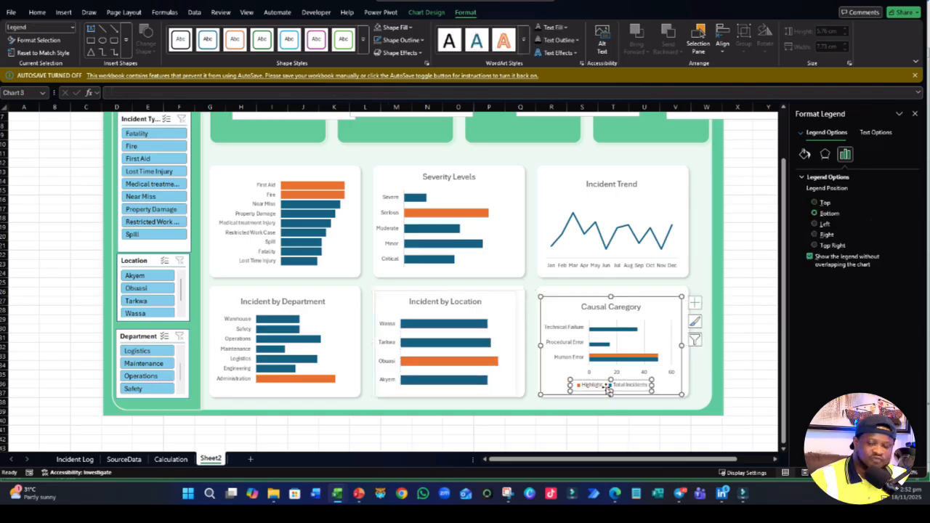
{"action": "key", "text": "Delete"}
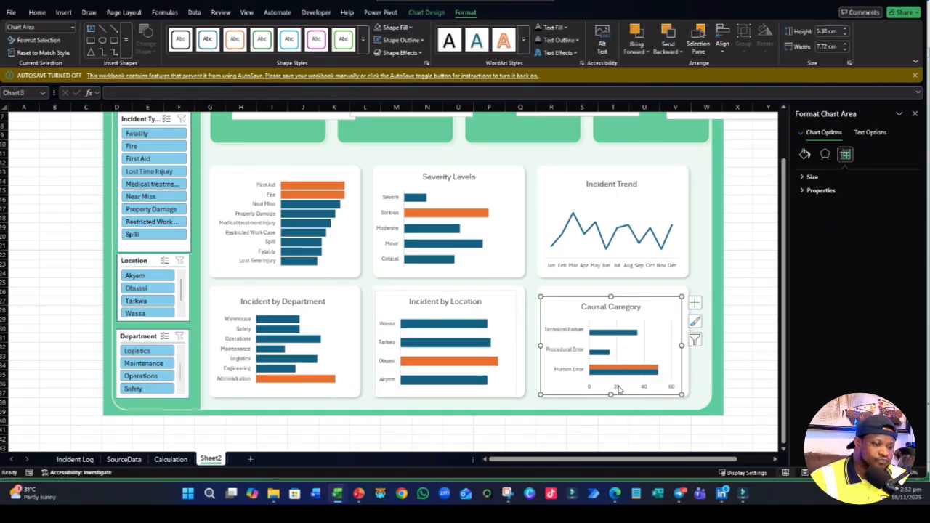
{"action": "left_click", "coordinate": [616, 389]}
{"action": "key", "text": "Delete"}
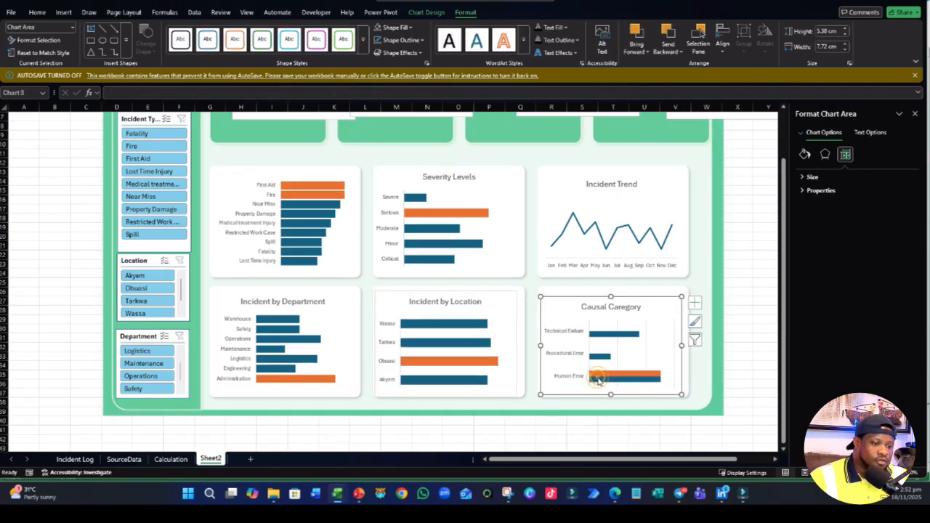
- Change the Causal Category chart to the Clustered Column type, keeping the cause categories along the horizontal axis
{"action": "right_click", "coordinate": [600, 374]}
{"action": "left_click", "coordinate": [281, 433]}
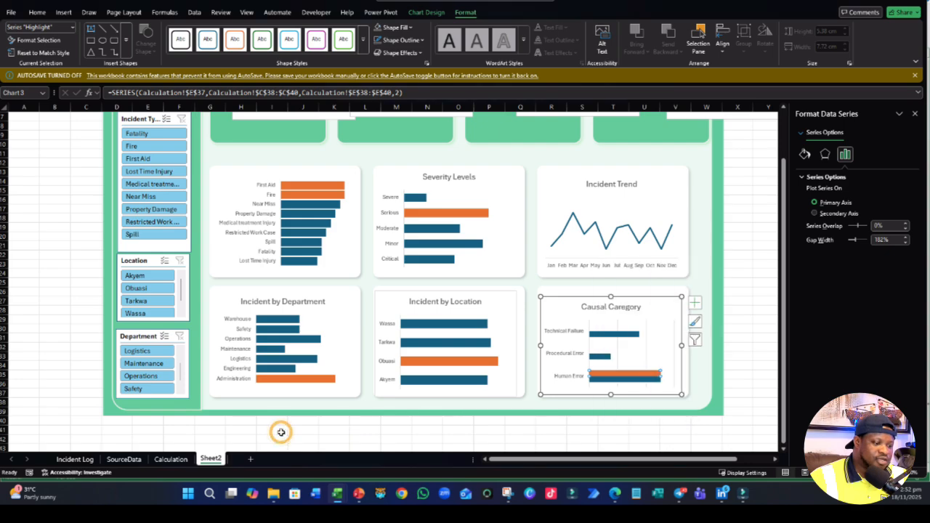
{"action": "left_click", "coordinate": [590, 393]}
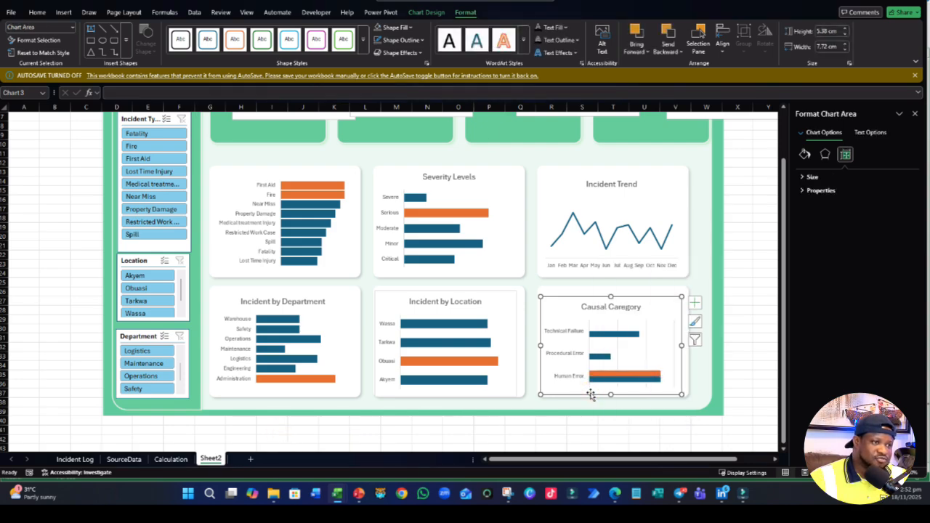
{"action": "left_click", "coordinate": [424, 13]}
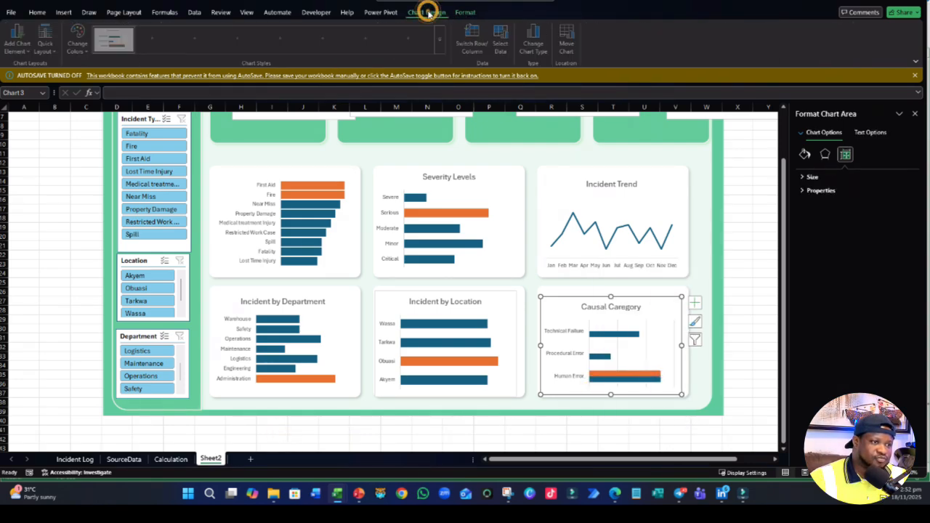
{"action": "left_click", "coordinate": [536, 44]}
{"action": "left_click", "coordinate": [344, 153]}
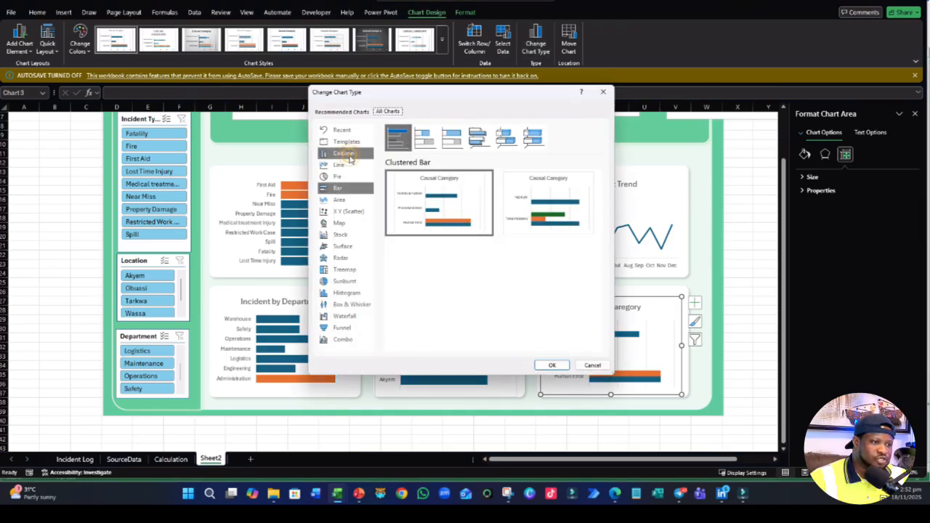
{"action": "left_click", "coordinate": [553, 366]}
- Give the Causal Category columns 100% series overlap, try gap widths of 80% and 200%, and finish with a gap width of 250%
{"action": "right_click", "coordinate": [573, 373]}
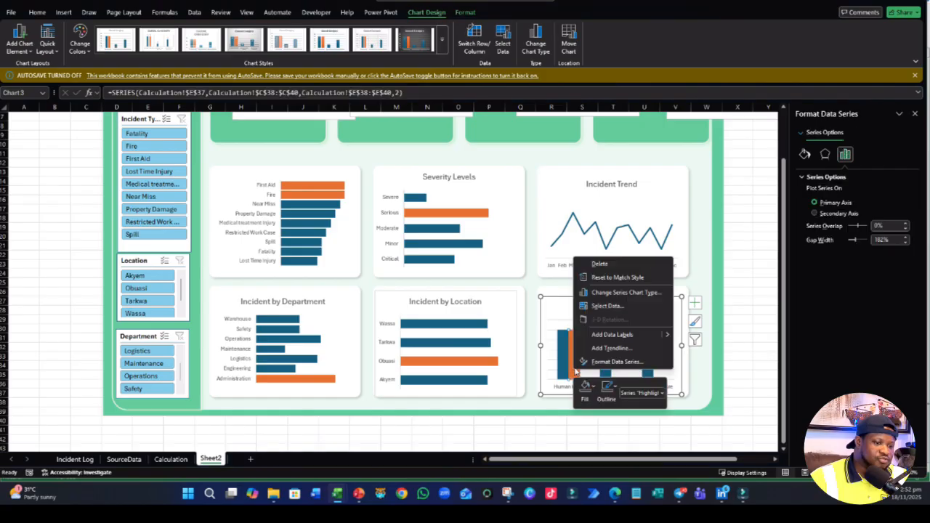
{"action": "left_click", "coordinate": [596, 357]}
{"action": "left_click_drag", "start_coordinate": [857, 228], "coordinate": [843, 241]}
{"action": "left_click", "coordinate": [890, 241]}
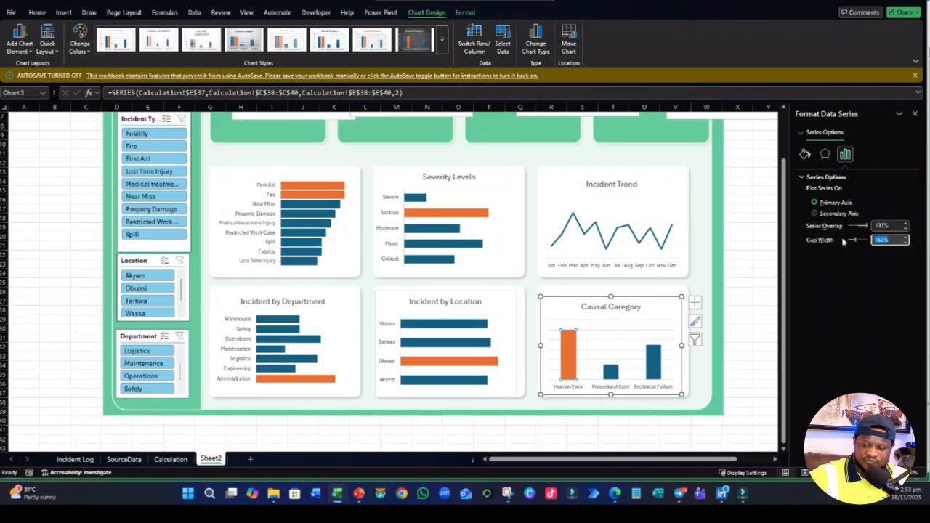
{"action": "type", "text": "80"}
{"action": "key", "text": "Return"}
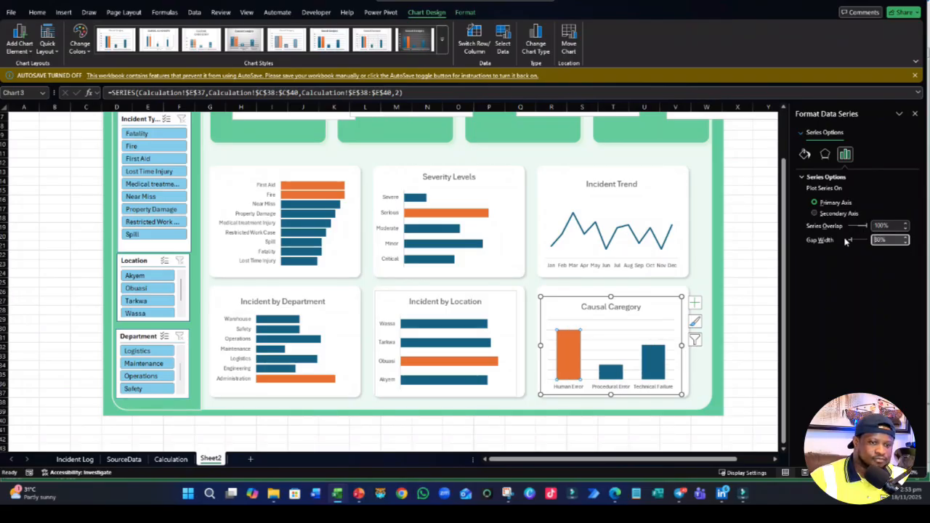
{"action": "left_click_drag", "start_coordinate": [878, 241], "coordinate": [858, 245]}
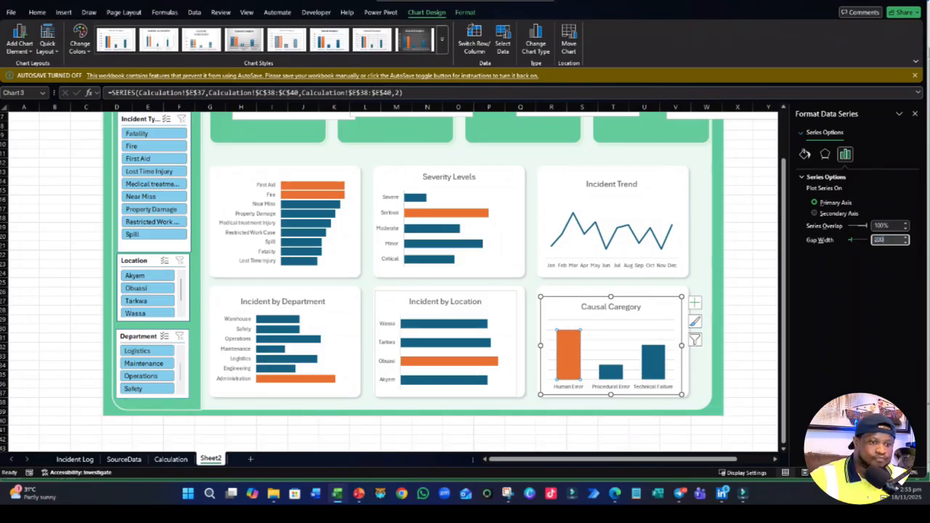
{"action": "key", "text": "Return"}
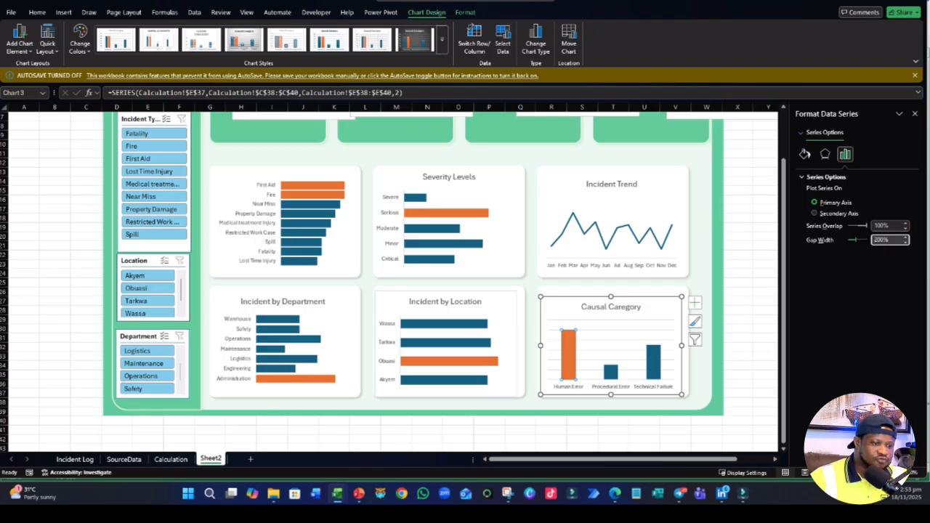
{"action": "left_click_drag", "start_coordinate": [889, 239], "coordinate": [872, 238]}
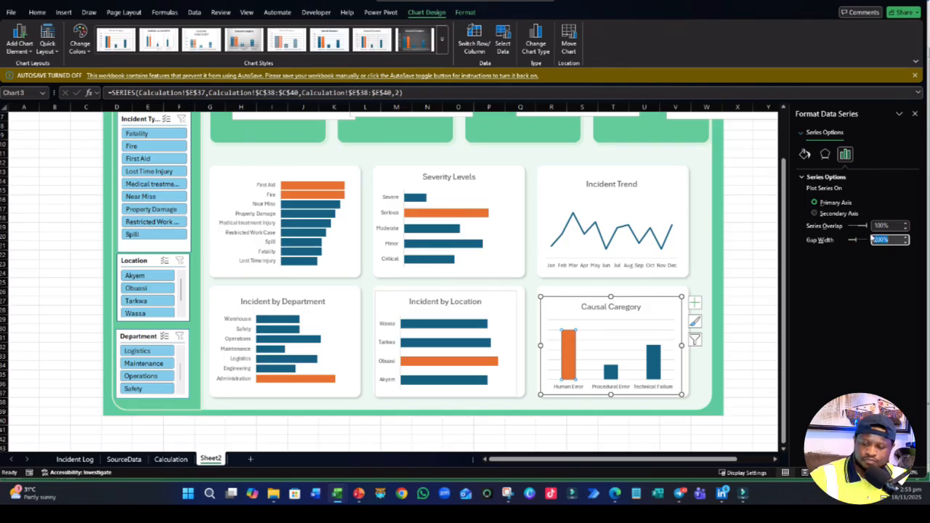
{"action": "type", "text": "250"}
{"action": "key", "text": "Return"}
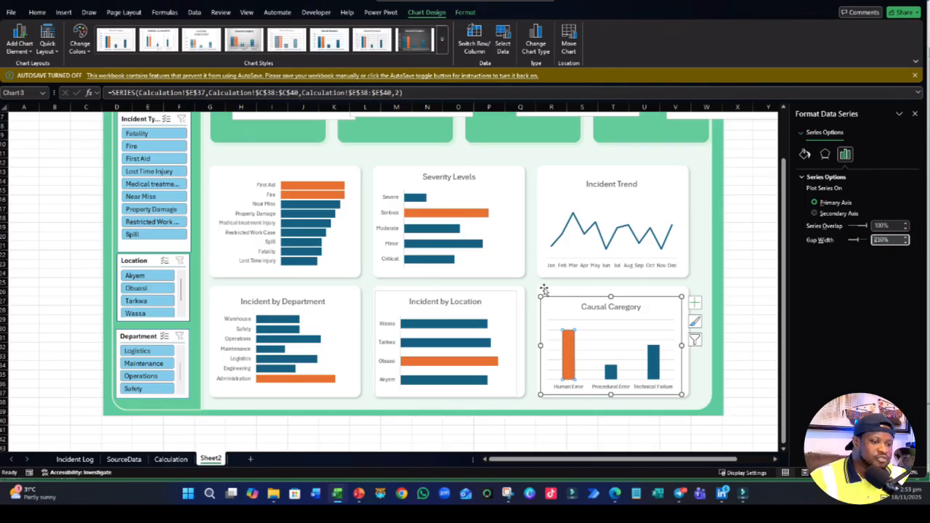
- Delete the major gridlines from the Causal Category chart
{"action": "left_click", "coordinate": [723, 270]}
{"action": "scroll", "coordinate": [686, 326], "scroll_direction": "up", "scroll_amount": 2}
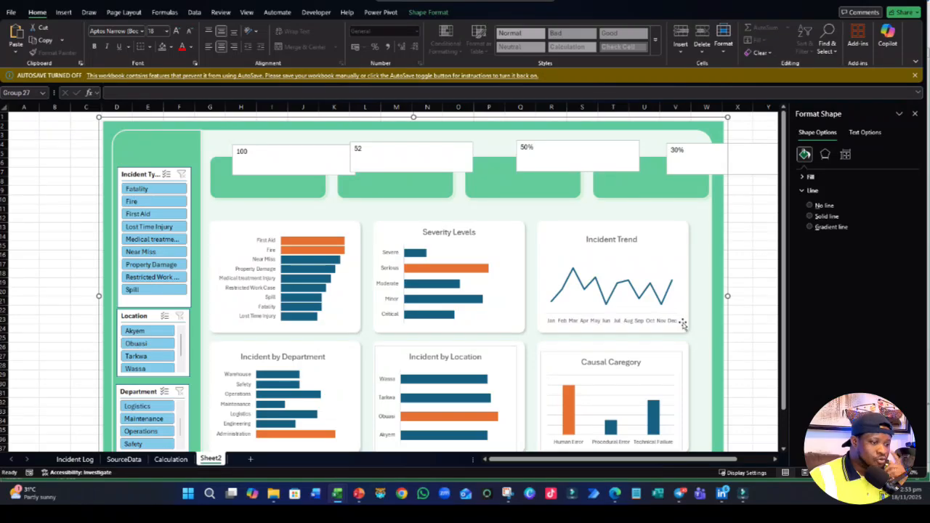
{"action": "scroll", "coordinate": [683, 324], "scroll_direction": "down", "scroll_amount": 1}
{"action": "left_click", "coordinate": [591, 354]}
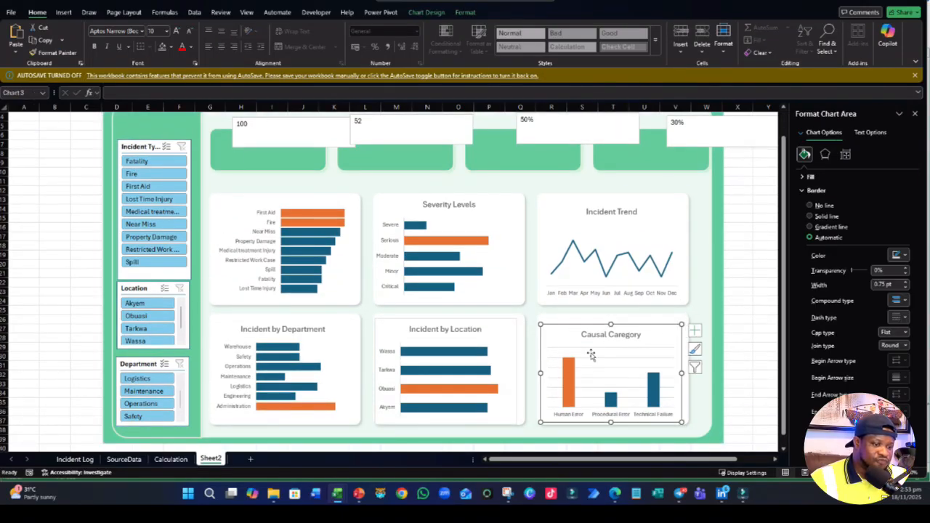
{"action": "left_click", "coordinate": [592, 354]}
{"action": "left_click", "coordinate": [600, 359]}
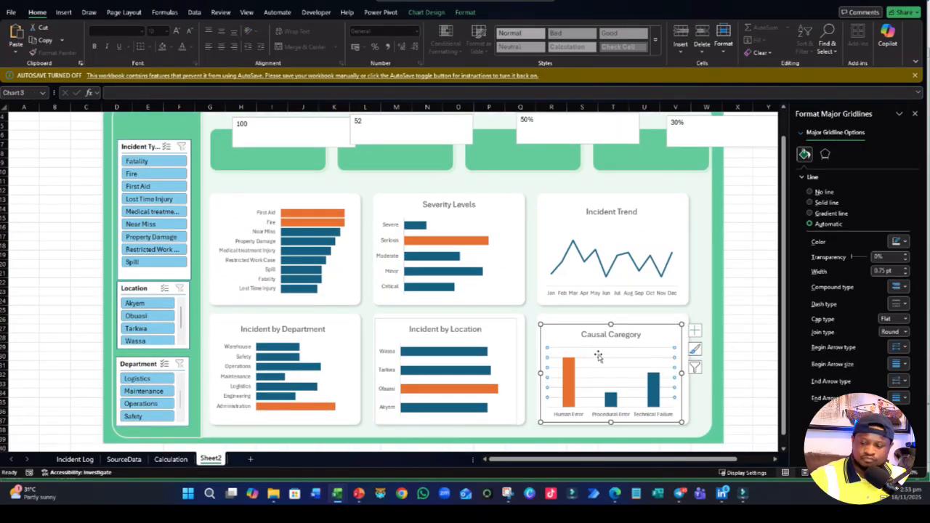
{"action": "key", "text": "Escape"}
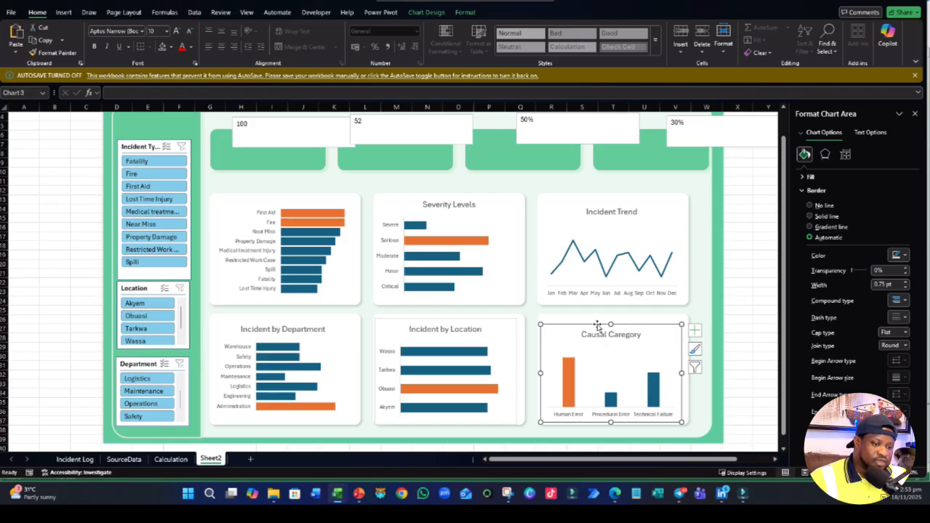
- Remove the border outline from the Causal Category chart and the Incident by Location chart
{"action": "left_click", "coordinate": [462, 12]}
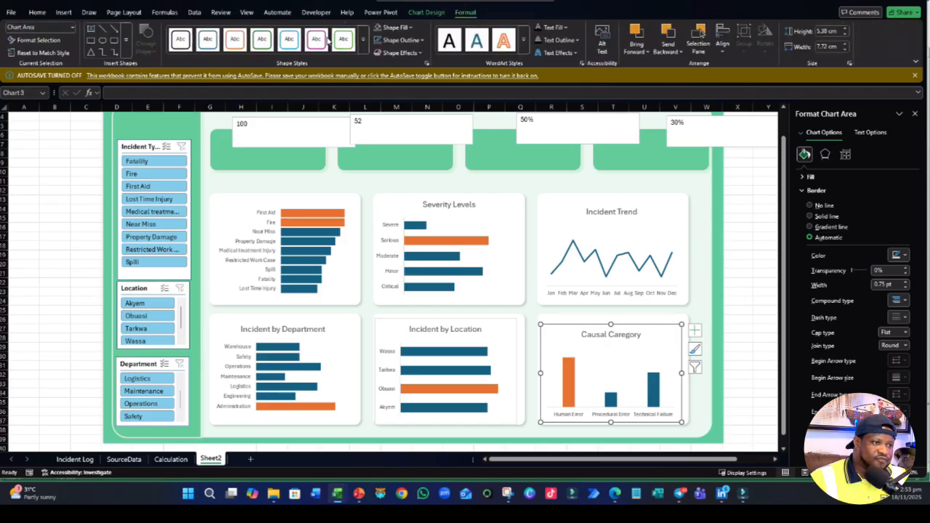
{"action": "left_click", "coordinate": [376, 40]}
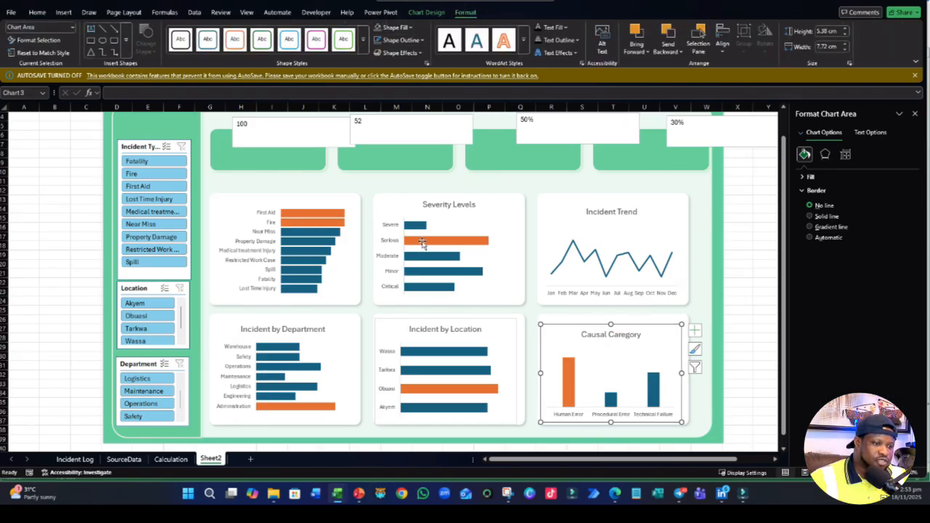
{"action": "left_click", "coordinate": [519, 357]}
{"action": "left_click", "coordinate": [513, 355]}
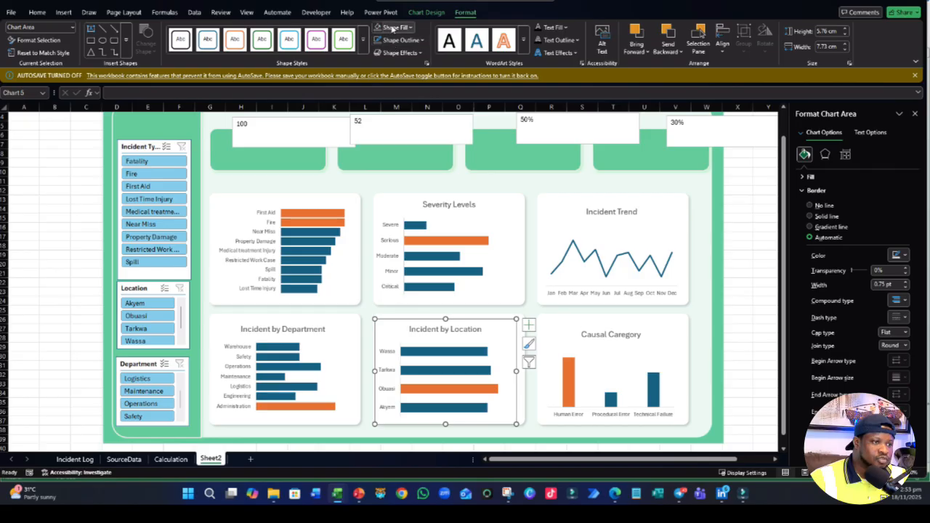
{"action": "left_click", "coordinate": [378, 40]}
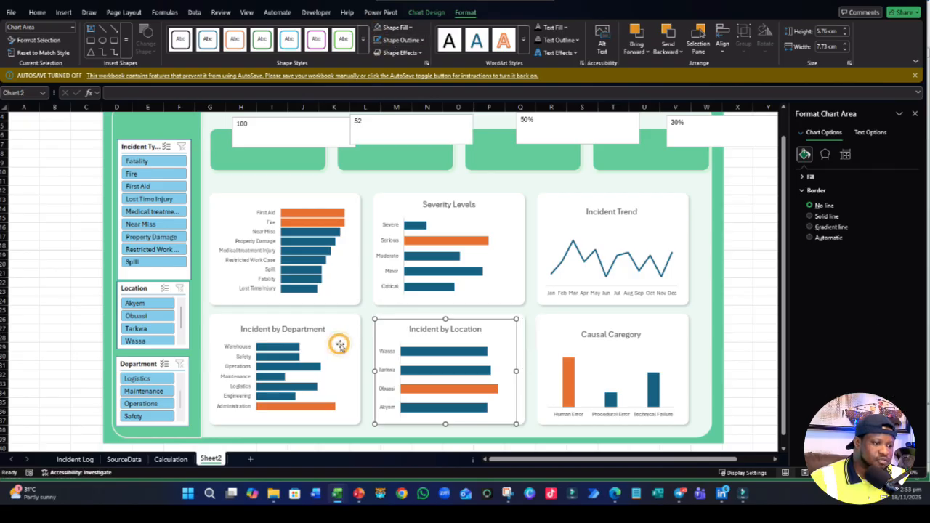
{"action": "left_click", "coordinate": [339, 345]}
{"action": "left_click", "coordinate": [73, 299]}
{"action": "scroll", "coordinate": [724, 289], "scroll_direction": "up", "scroll_amount": 1}
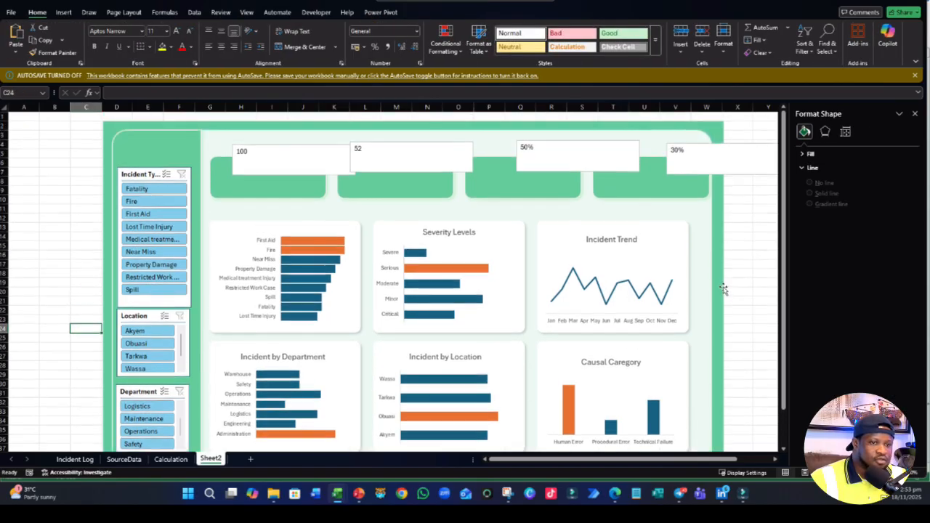
- Close the formatting pane and dismiss the AutoSave notice to give the dashboard more room
{"action": "left_click", "coordinate": [915, 113]}
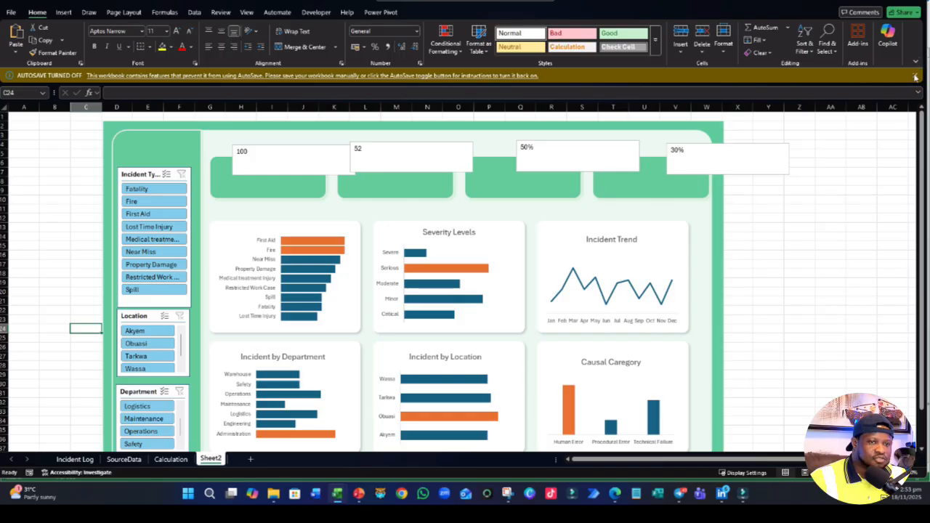
{"action": "left_click", "coordinate": [915, 76]}
{"action": "left_click", "coordinate": [850, 246]}
{"action": "scroll", "coordinate": [273, 365], "scroll_direction": "down", "scroll_amount": 2}
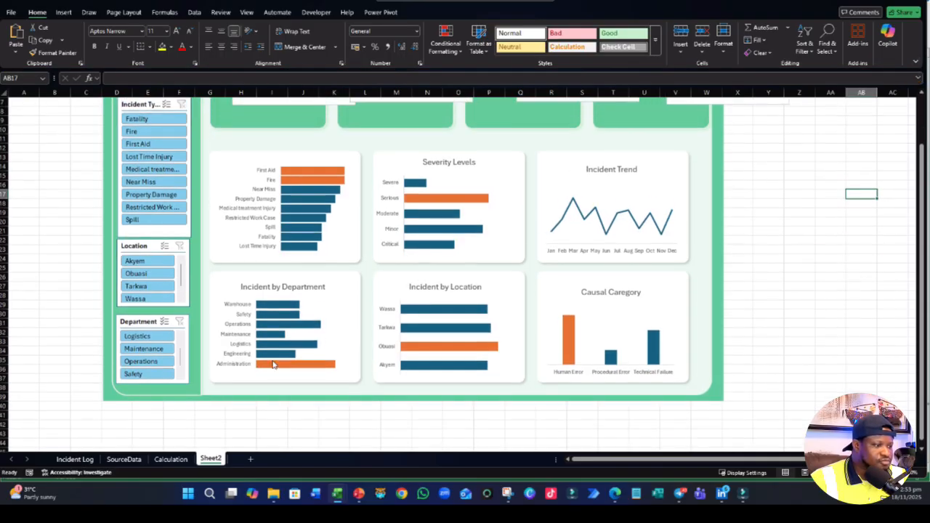
{"action": "scroll", "coordinate": [201, 146], "scroll_direction": "up", "scroll_amount": 2}
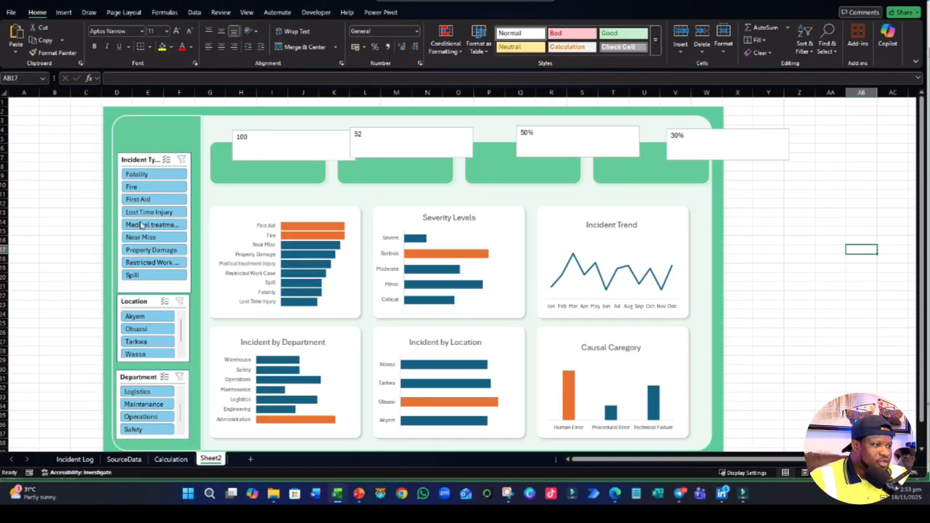
- Duplicate the first light slicer style from the Incident Type slicer and name the copy Dashboard
{"action": "left_click", "coordinate": [142, 163]}
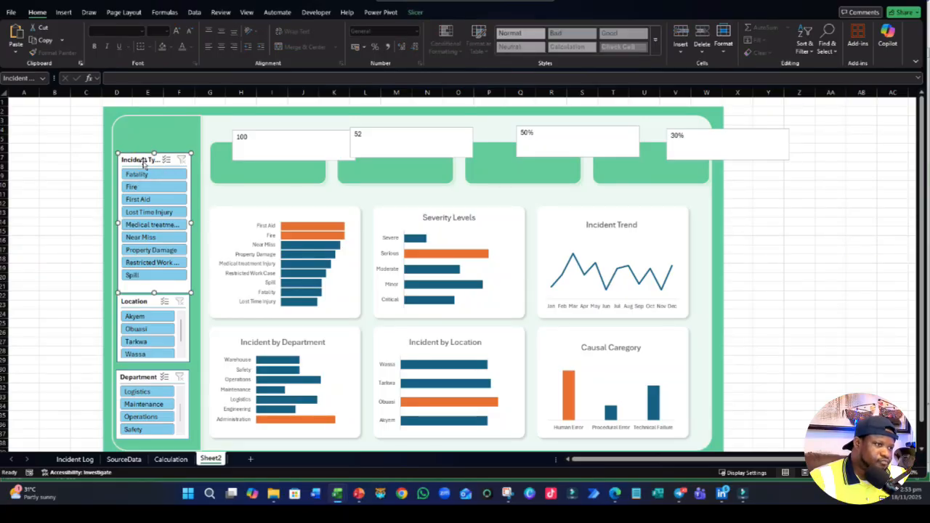
{"action": "left_click", "coordinate": [415, 13]}
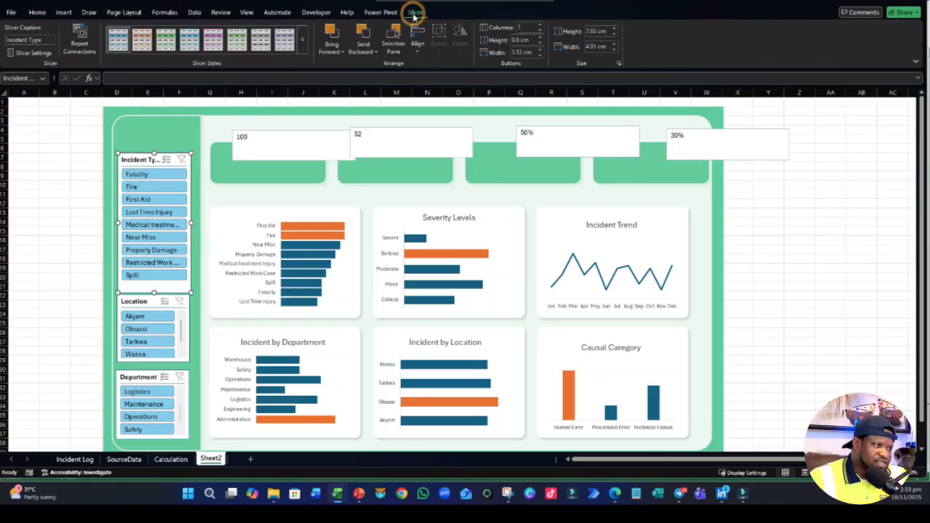
{"action": "right_click", "coordinate": [120, 44]}
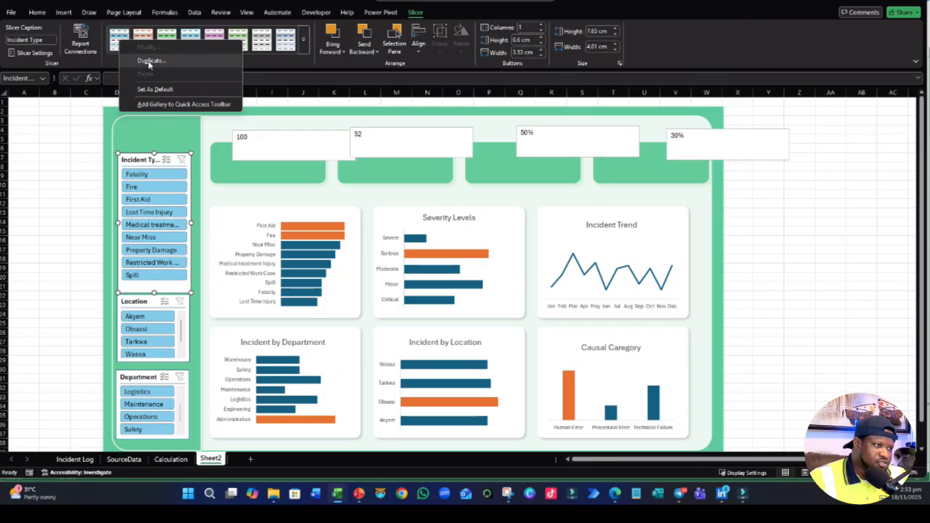
{"action": "left_click", "coordinate": [149, 62]}
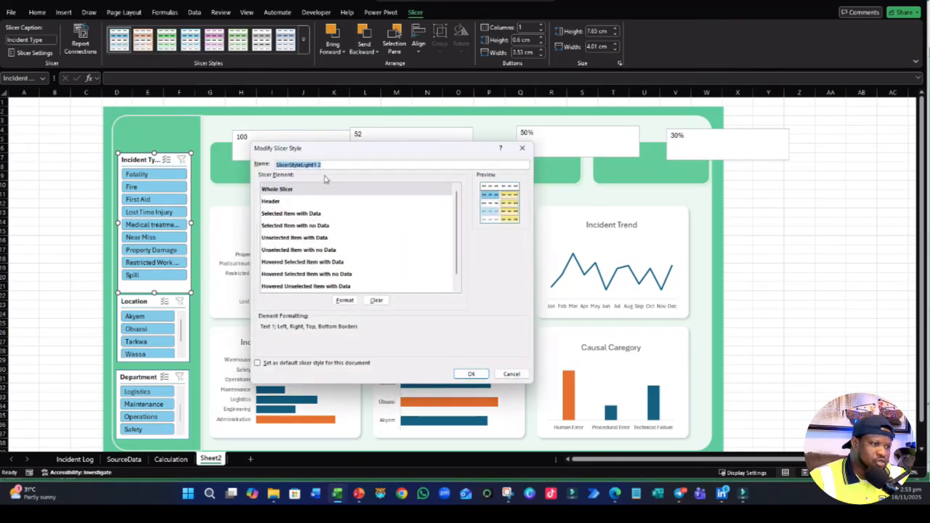
{"action": "left_click_drag", "start_coordinate": [338, 164], "coordinate": [194, 150]}
{"action": "type", "text": "C"}
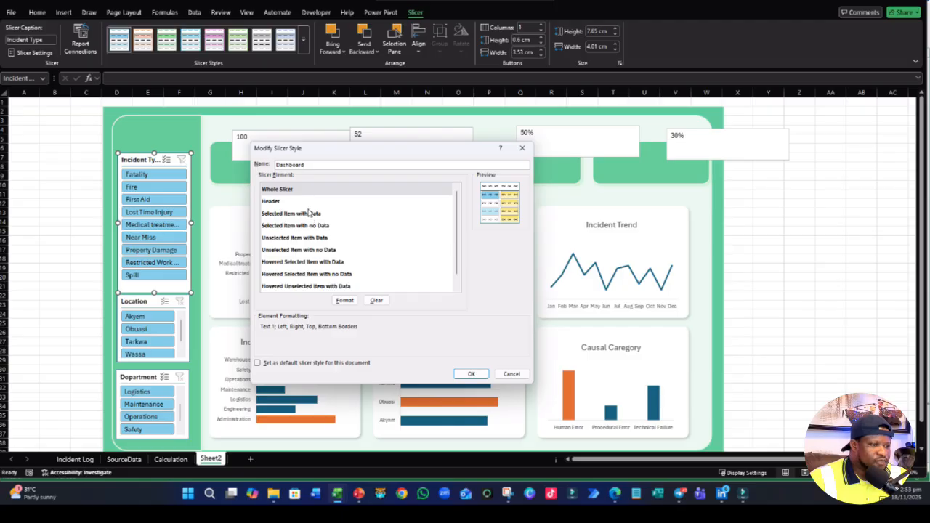
{"action": "left_click", "coordinate": [469, 375]}
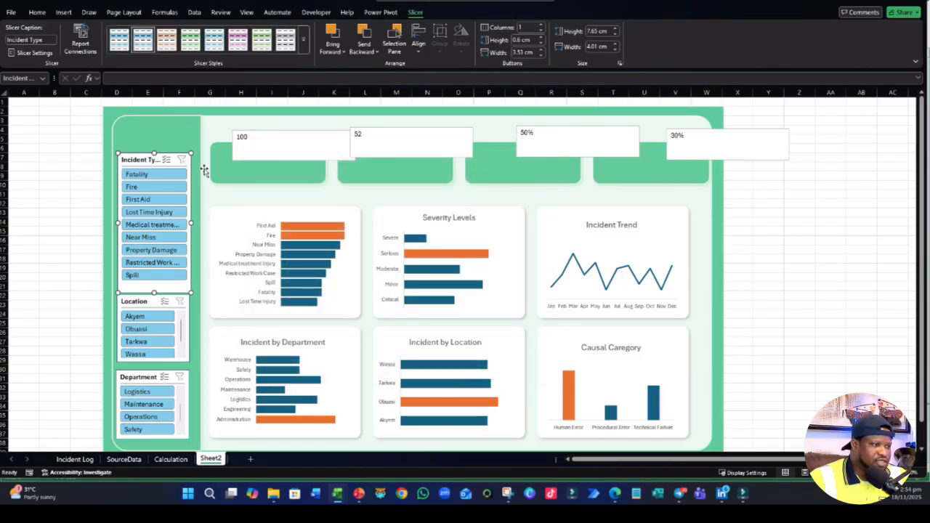
- Copy the hex code of the green fill used by the sidebar shape behind the slicers
{"action": "left_click", "coordinate": [175, 140]}
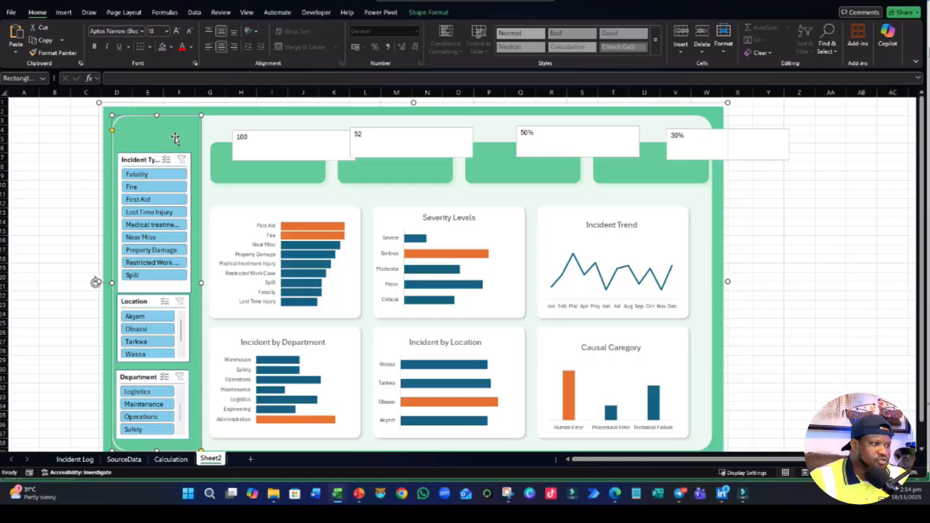
{"action": "left_click", "coordinate": [170, 47]}
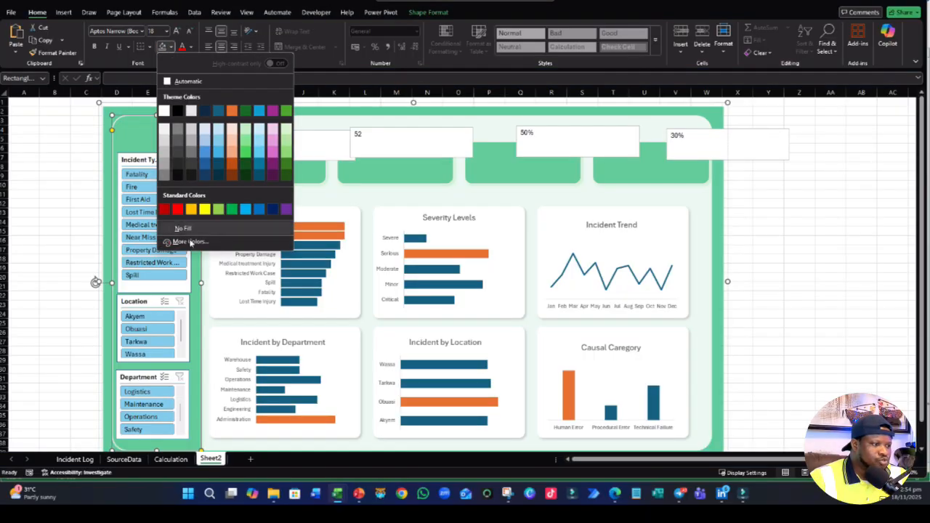
{"action": "left_click", "coordinate": [186, 242]}
{"action": "left_click_drag", "start_coordinate": [307, 258], "coordinate": [241, 249]}
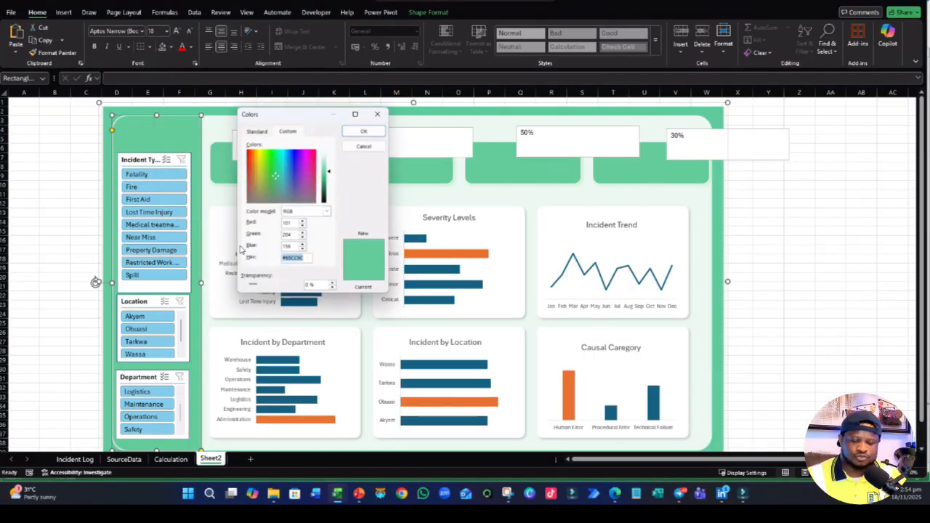
{"action": "left_click", "coordinate": [378, 129]}
- Modify the Dashboard slicer style so the Whole Slicer element has the copied sidebar green, #65CC9C, as its background fill
{"action": "left_click", "coordinate": [137, 159]}
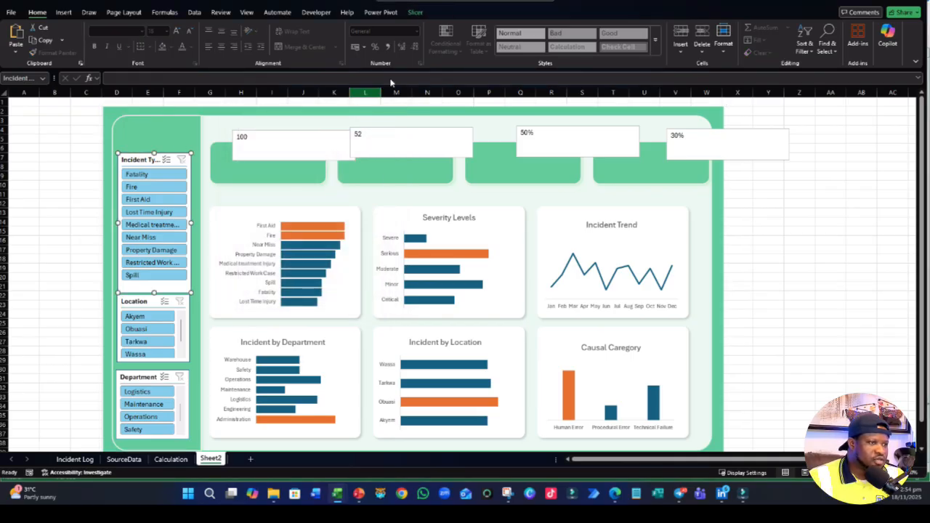
{"action": "left_click", "coordinate": [415, 12]}
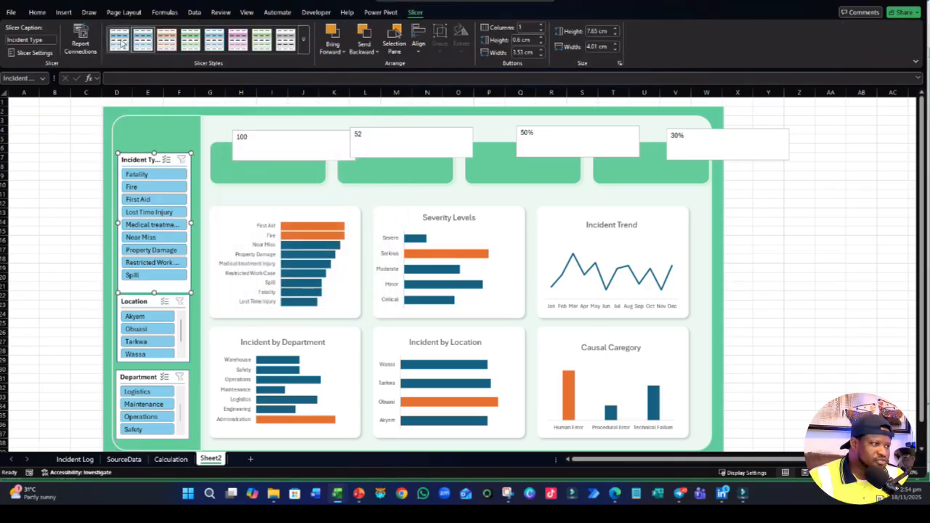
{"action": "right_click", "coordinate": [121, 42]}
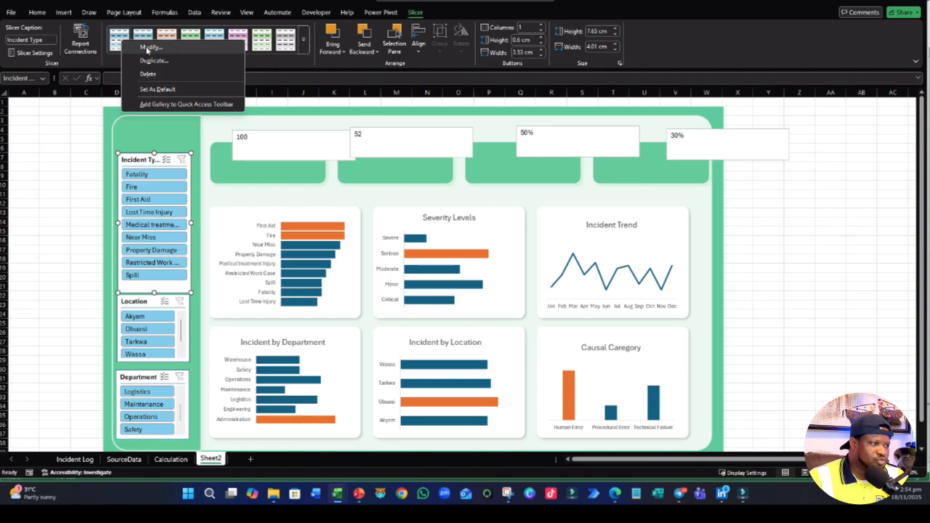
{"action": "left_click", "coordinate": [149, 47]}
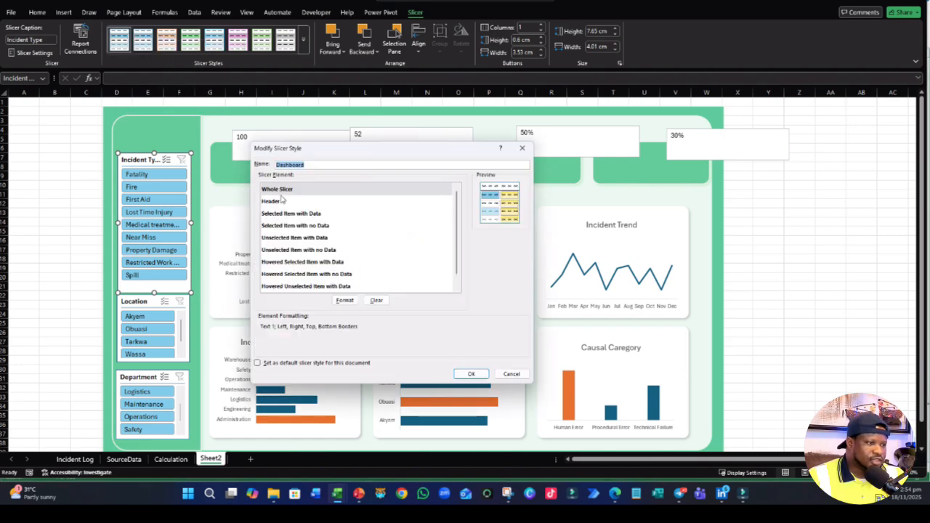
{"action": "left_click", "coordinate": [288, 190]}
{"action": "left_click", "coordinate": [344, 300]}
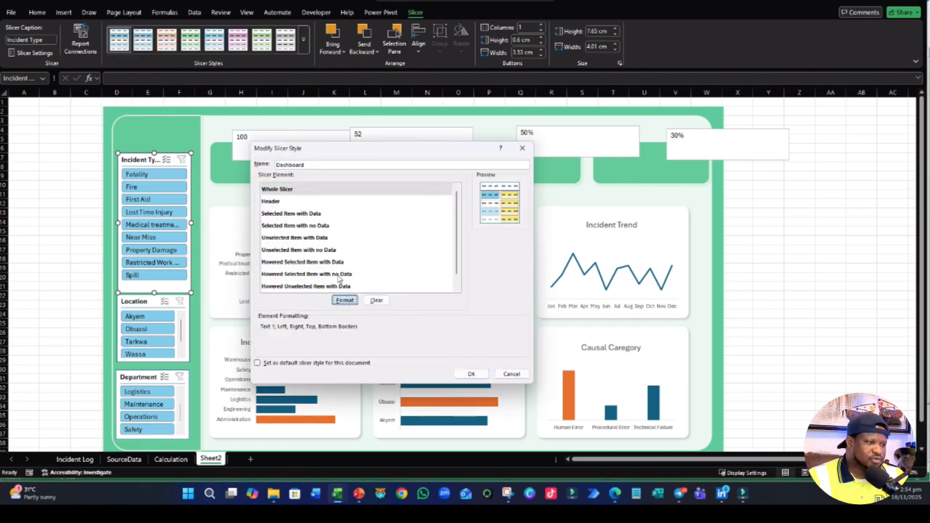
{"action": "left_click", "coordinate": [263, 95]}
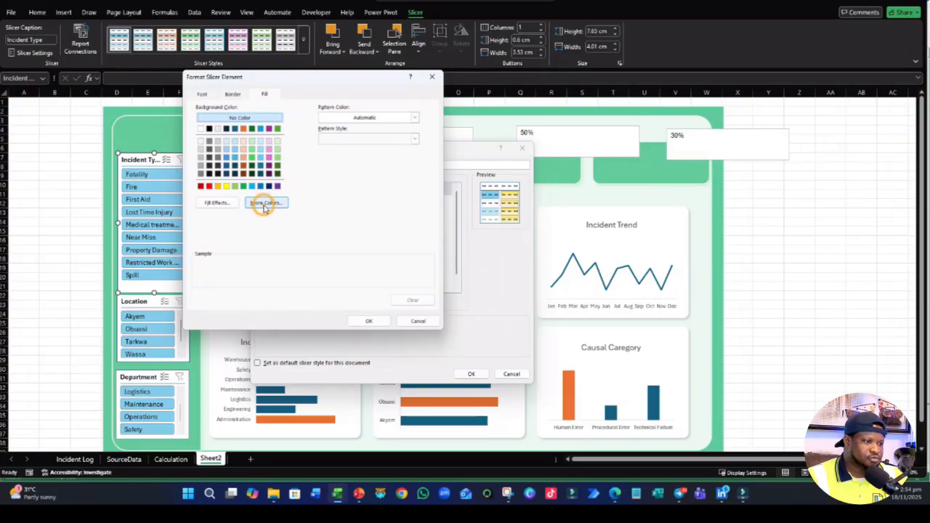
{"action": "left_click", "coordinate": [264, 203]}
{"action": "left_click", "coordinate": [287, 142]}
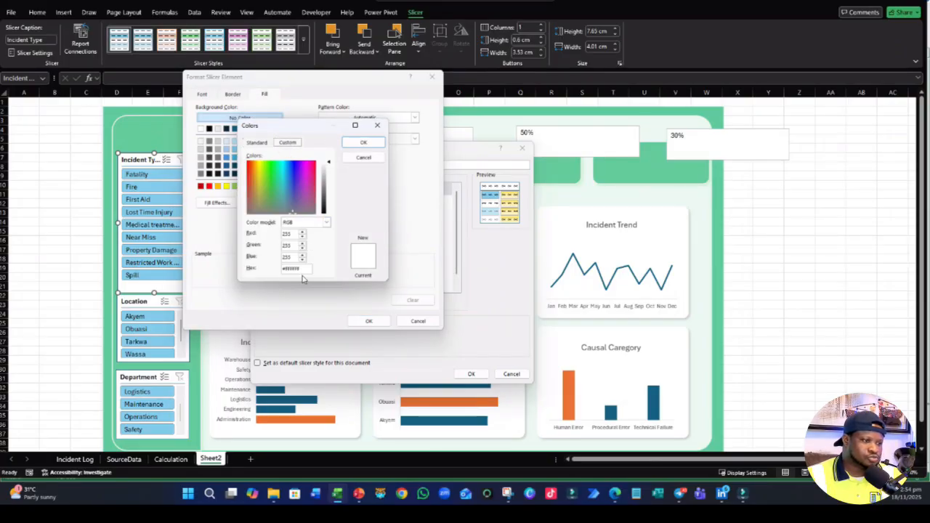
{"action": "left_click_drag", "start_coordinate": [308, 268], "coordinate": [271, 267]}
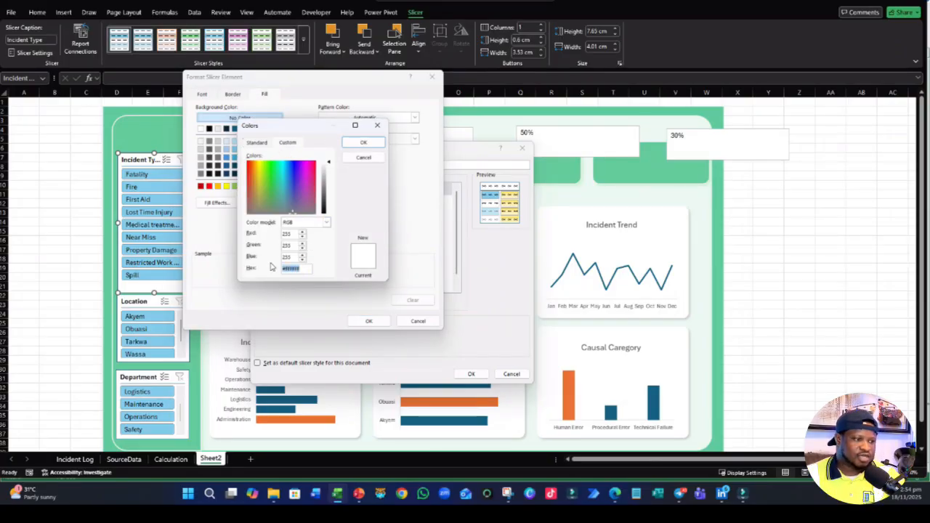
{"action": "left_click", "coordinate": [364, 142]}
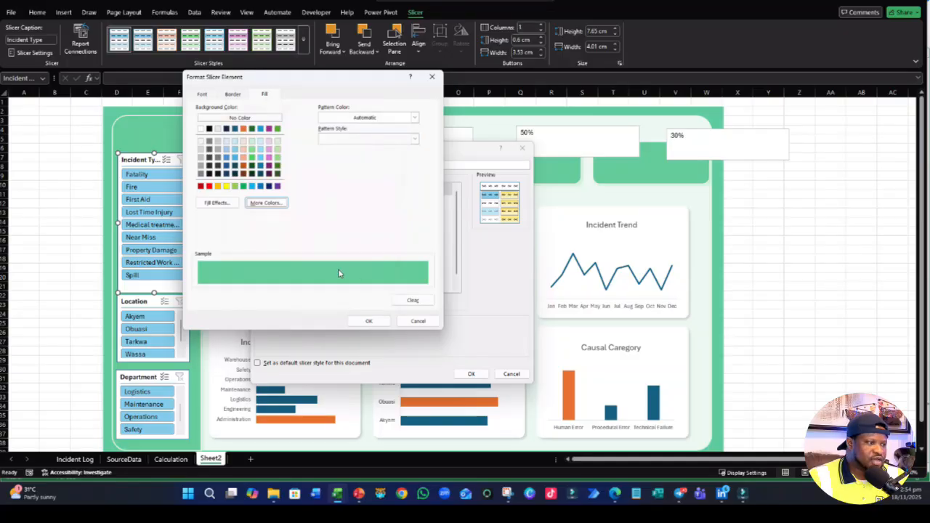
{"action": "left_click", "coordinate": [369, 321]}
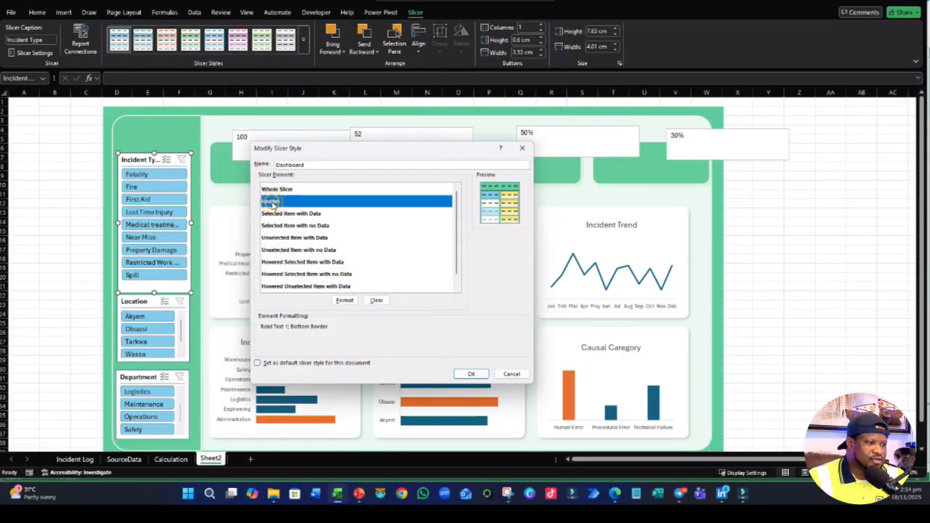
- Set the Header font color of the Dashboard slicer style to white and save the style changes
{"action": "left_click", "coordinate": [270, 202]}
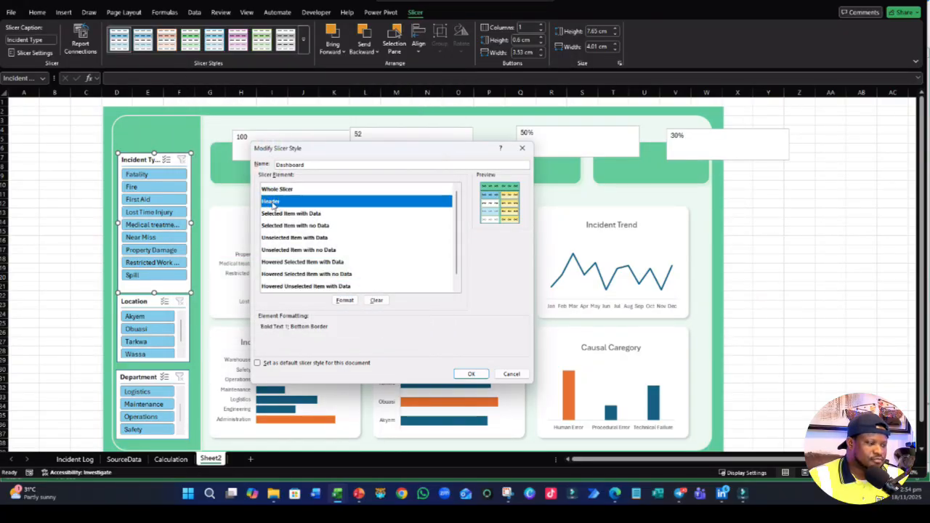
{"action": "left_click", "coordinate": [346, 300]}
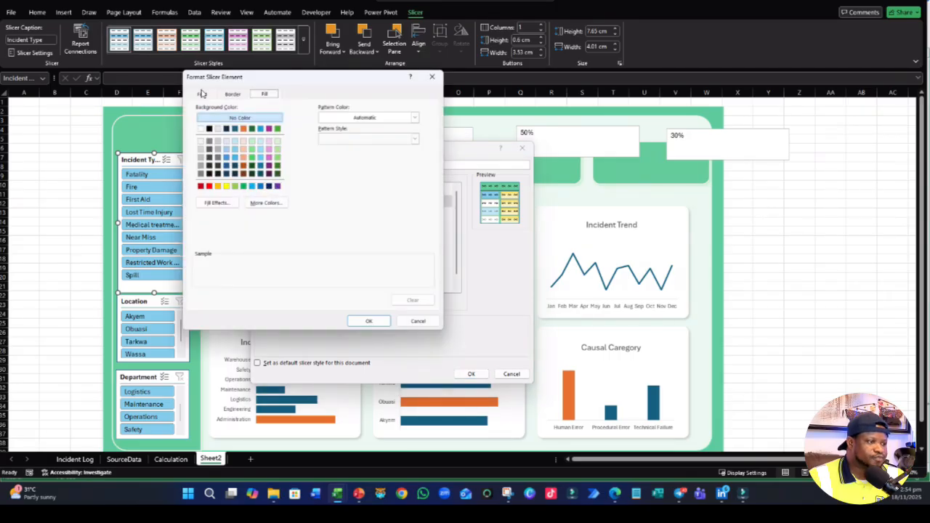
{"action": "left_click", "coordinate": [202, 94]}
{"action": "left_click", "coordinate": [361, 177]}
{"action": "left_click", "coordinate": [311, 225]}
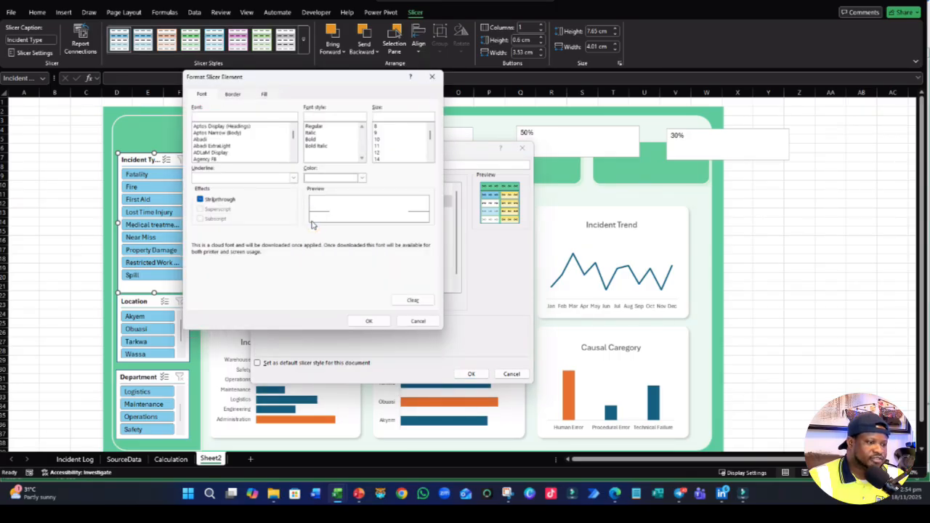
{"action": "left_click", "coordinate": [368, 321]}
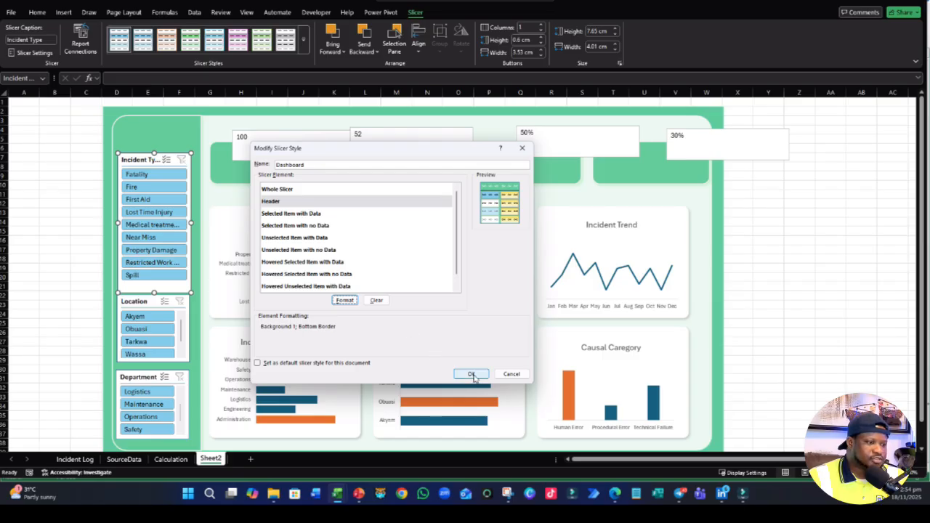
{"action": "left_click", "coordinate": [304, 215]}
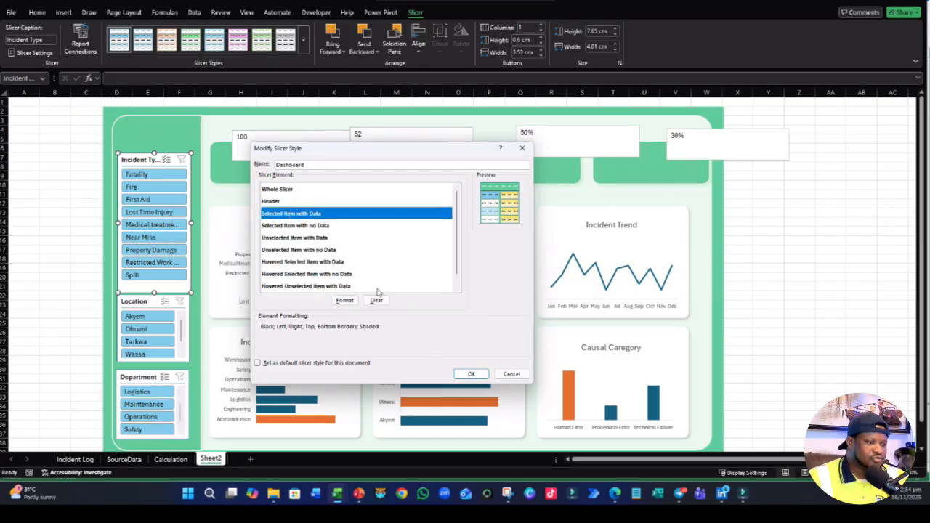
{"action": "left_click", "coordinate": [471, 373]}
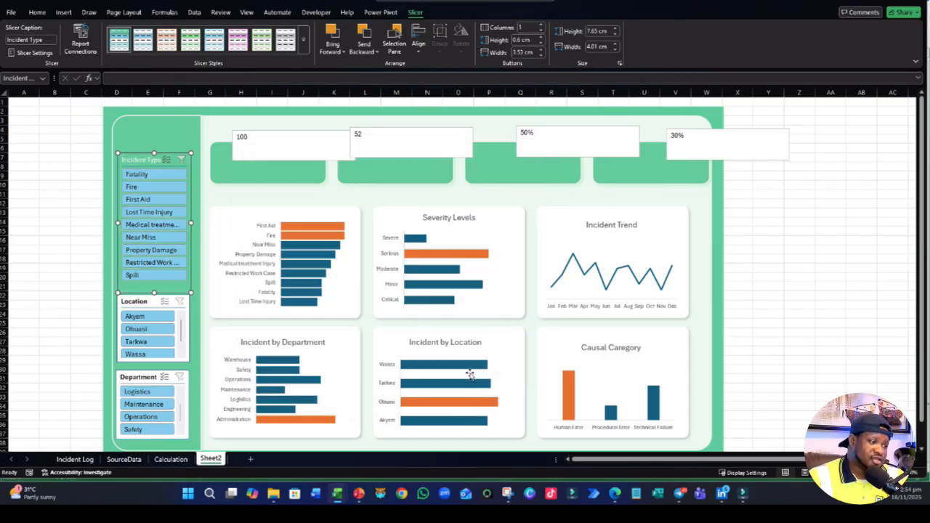
- Copy the hex code of the pale green fill used by the large rounded background panel behind the charts
{"action": "left_click", "coordinate": [53, 204]}
{"action": "left_click", "coordinate": [238, 195]}
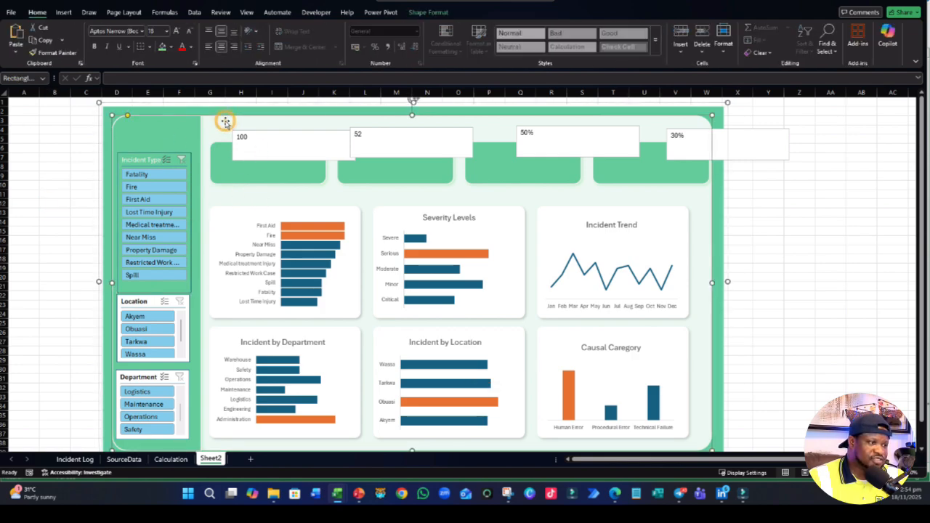
{"action": "left_click", "coordinate": [168, 47]}
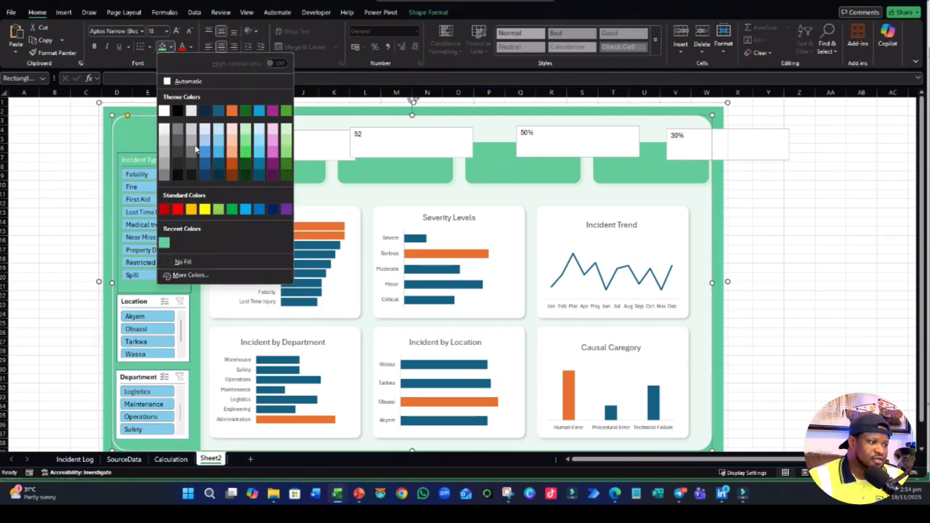
{"action": "left_click", "coordinate": [192, 278]}
{"action": "left_click", "coordinate": [307, 257]}
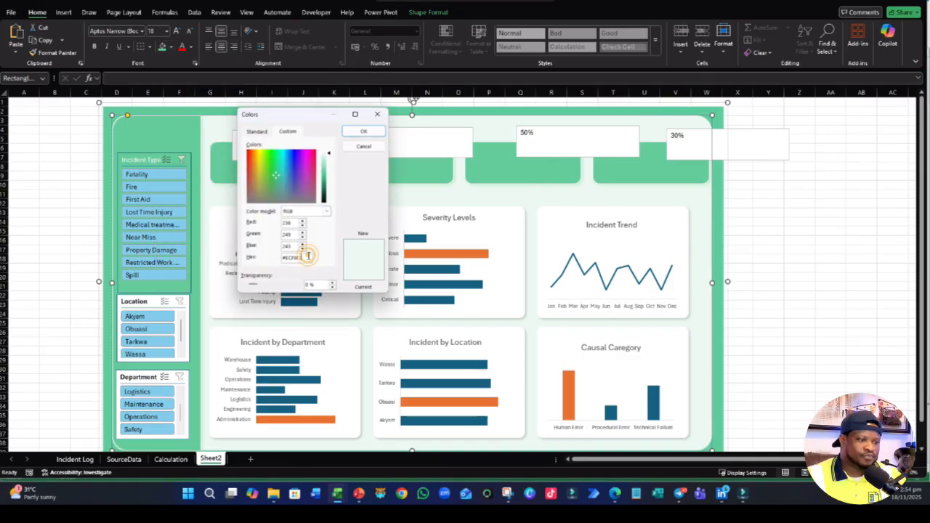
{"action": "left_click_drag", "start_coordinate": [308, 256], "coordinate": [243, 246]}
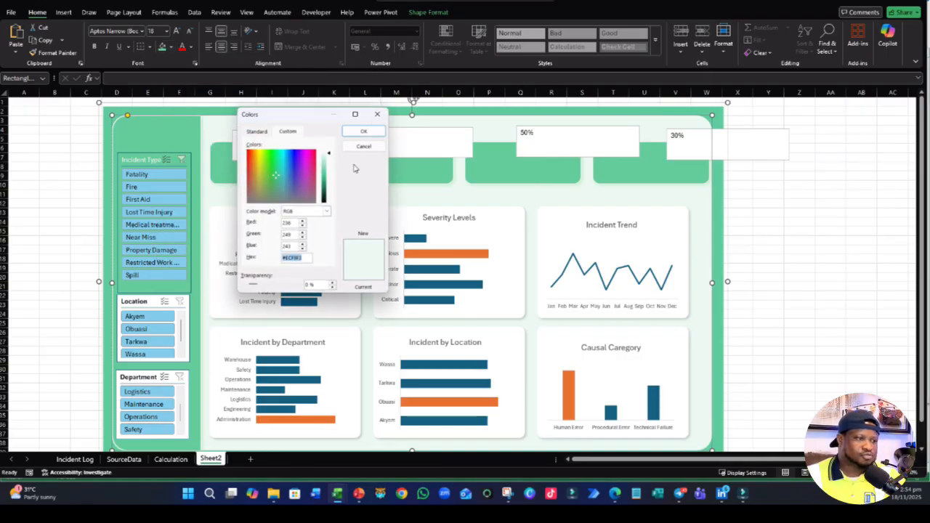
{"action": "left_click", "coordinate": [363, 131]}
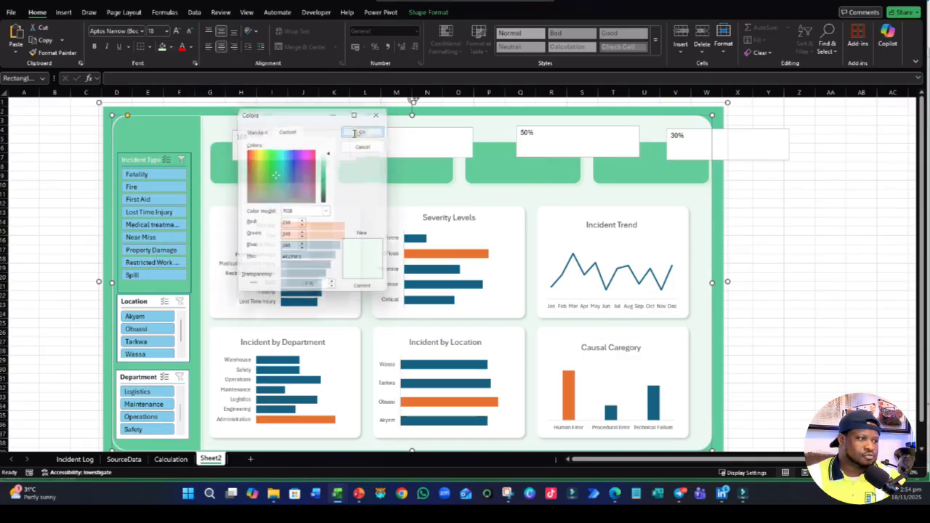
{"action": "left_click", "coordinate": [433, 13]}
- Modify the Dashboard slicer style so Selected Item with Data has the copied pale green, #ECF9F3, as its background fill
{"action": "left_click", "coordinate": [138, 162]}
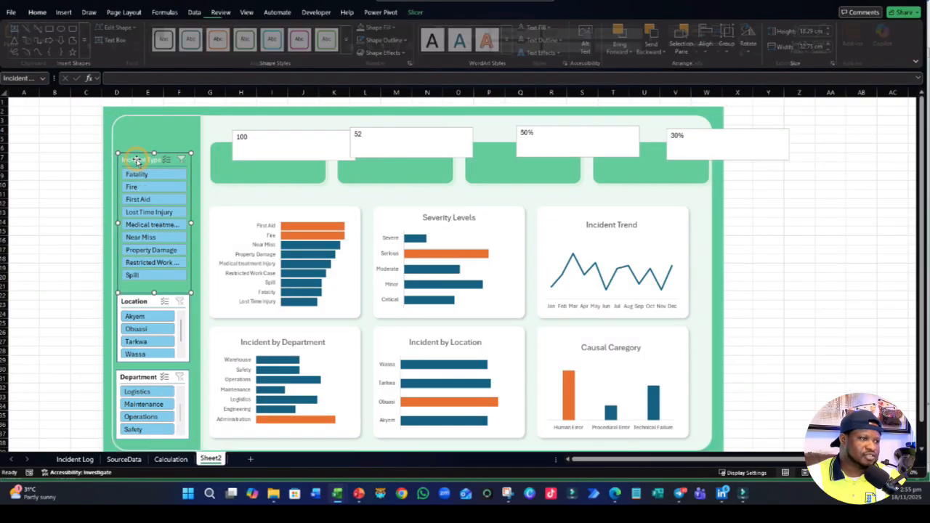
{"action": "left_click", "coordinate": [414, 13]}
{"action": "right_click", "coordinate": [144, 41]}
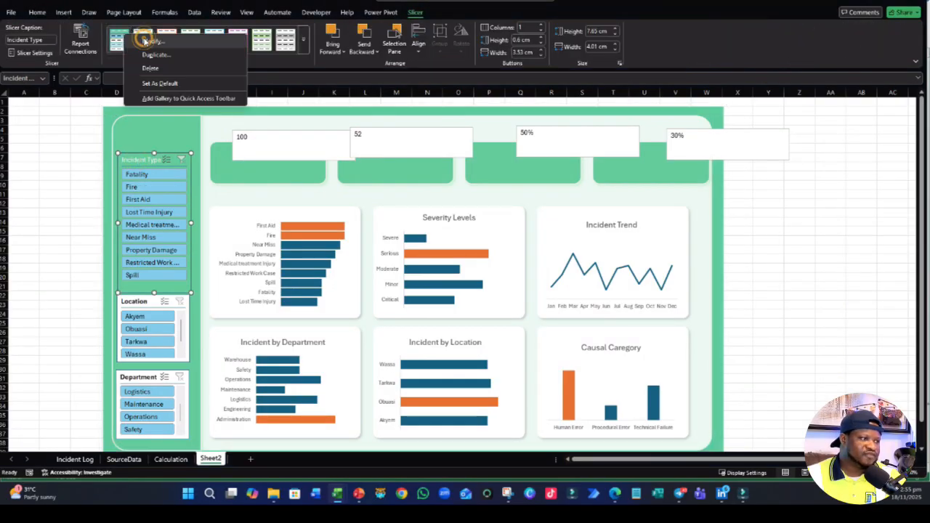
{"action": "left_click", "coordinate": [148, 42]}
{"action": "left_click", "coordinate": [283, 202]}
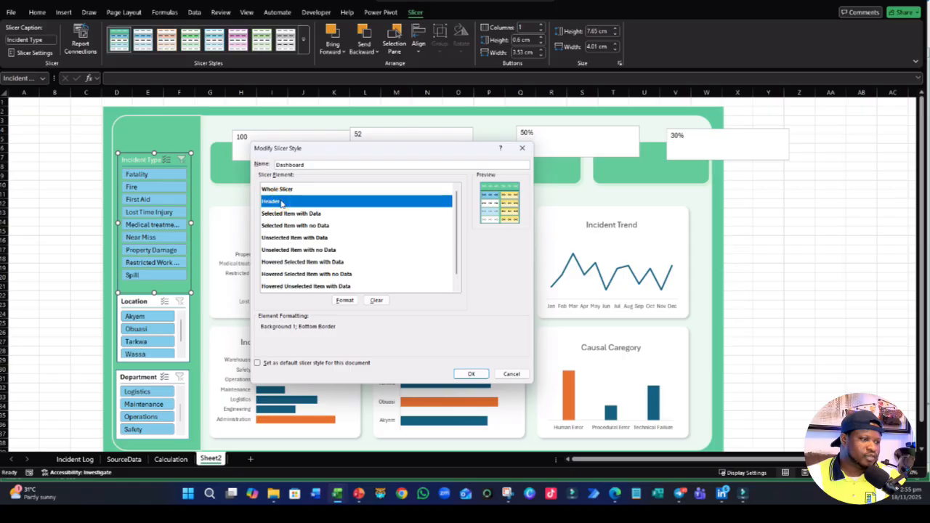
{"action": "left_click", "coordinate": [287, 215]}
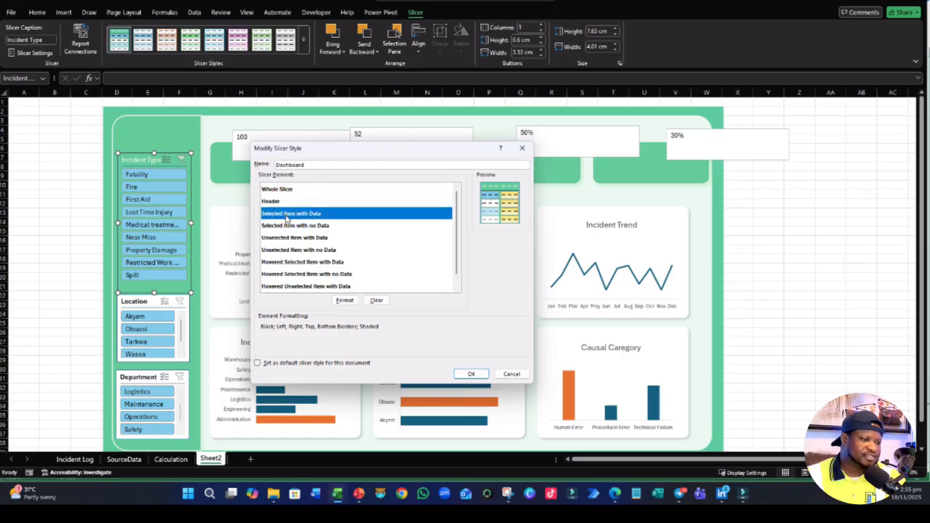
{"action": "left_click", "coordinate": [344, 300]}
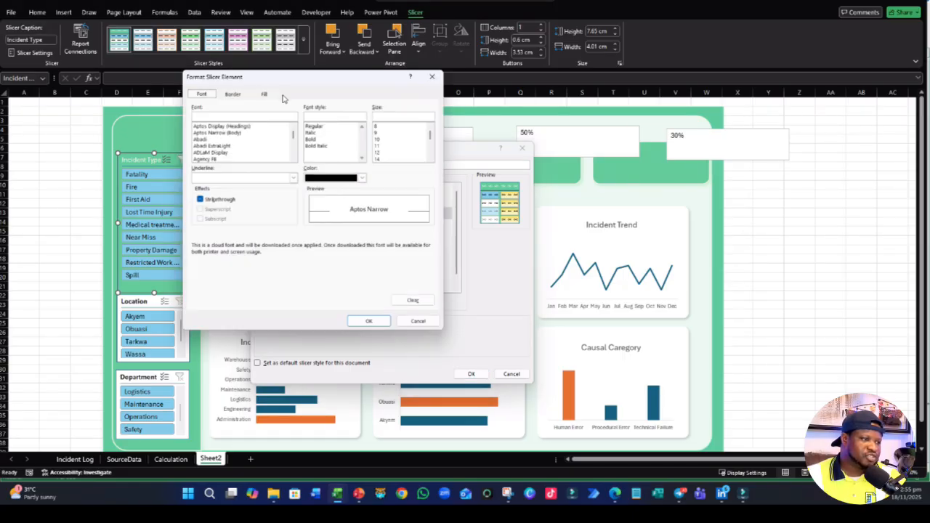
{"action": "left_click", "coordinate": [266, 95]}
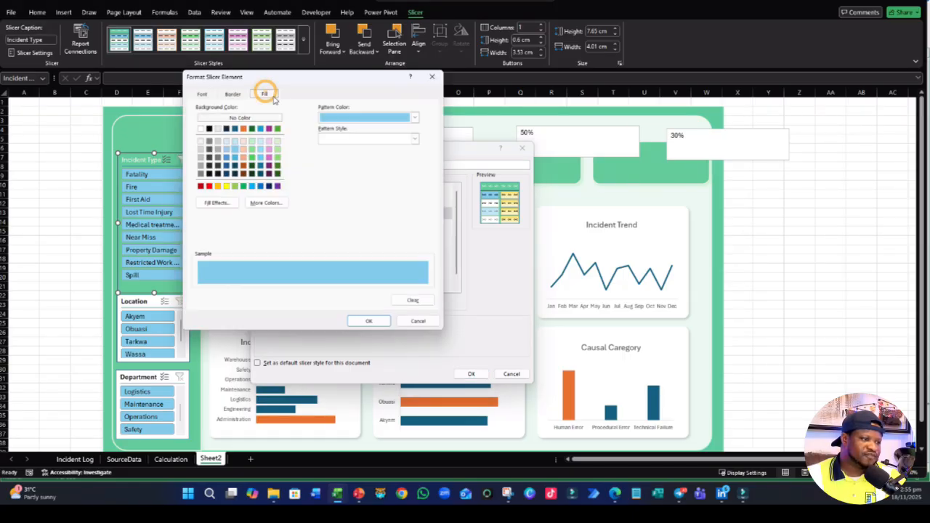
{"action": "left_click", "coordinate": [278, 205]}
{"action": "left_click_drag", "start_coordinate": [308, 268], "coordinate": [277, 258]}
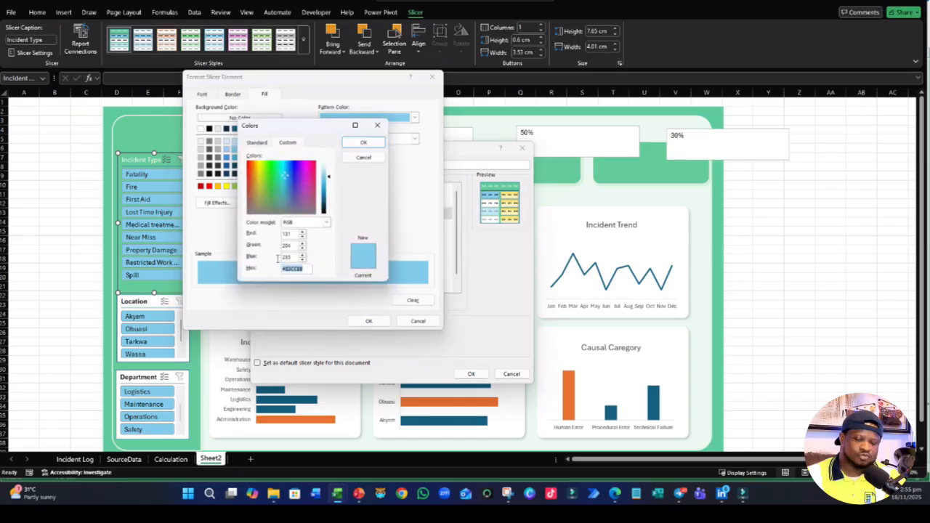
{"action": "left_click", "coordinate": [363, 142]}
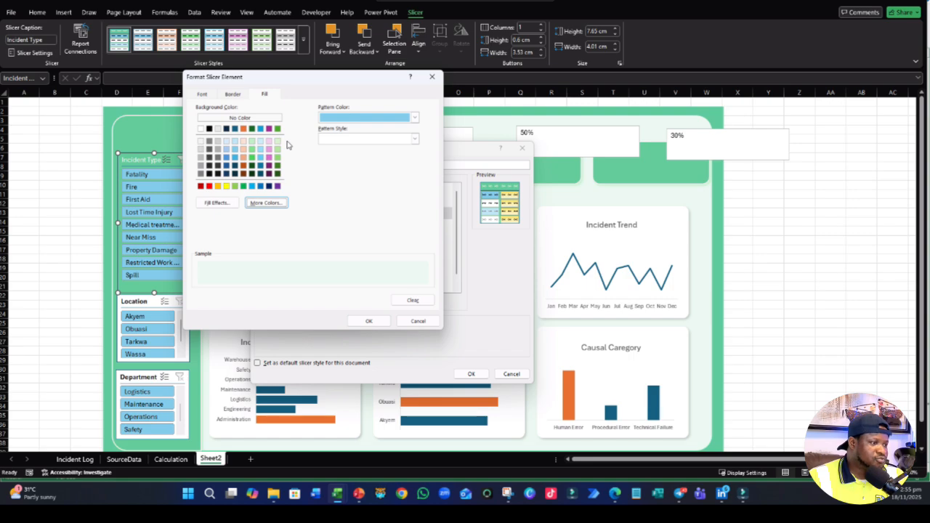
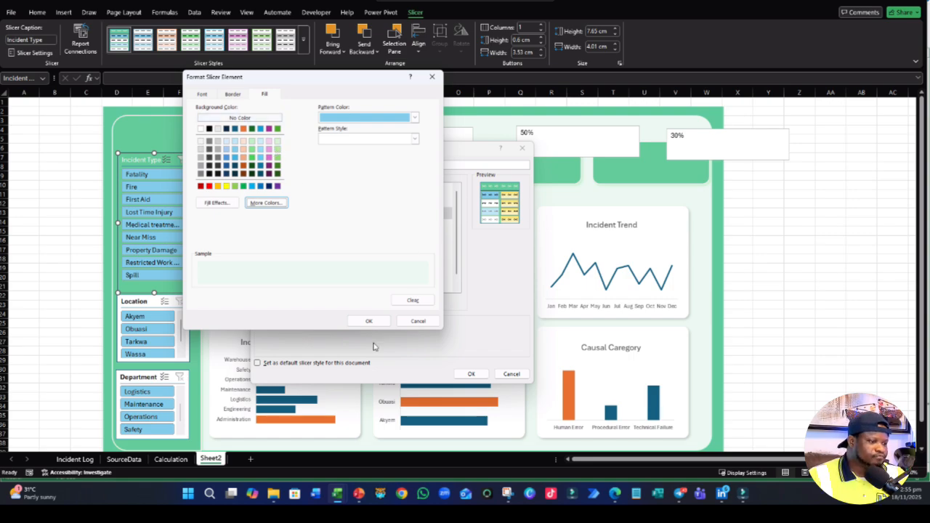
- Confirm the item fill, remove the border from the Dashboard slicer style's Whole Slicer element, and save the style changes
{"action": "left_click", "coordinate": [369, 320]}
{"action": "left_click", "coordinate": [300, 190]}
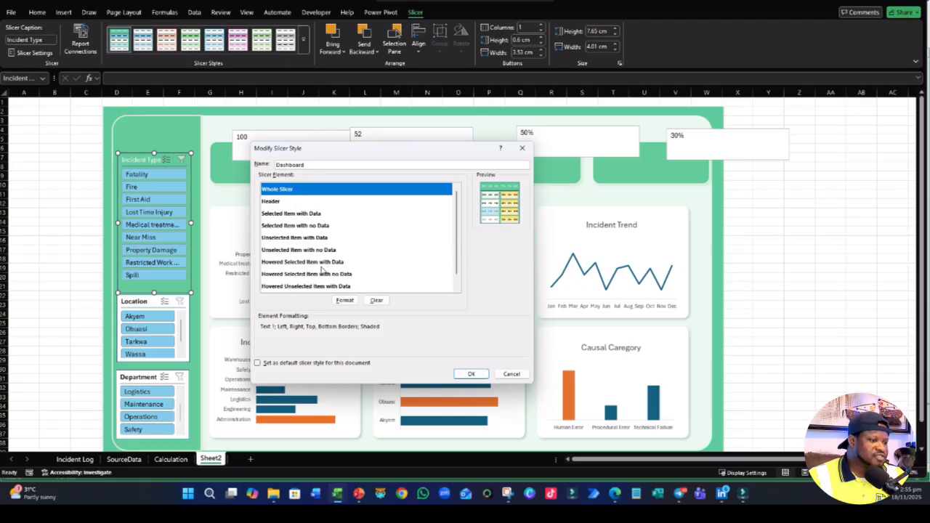
{"action": "left_click", "coordinate": [345, 300]}
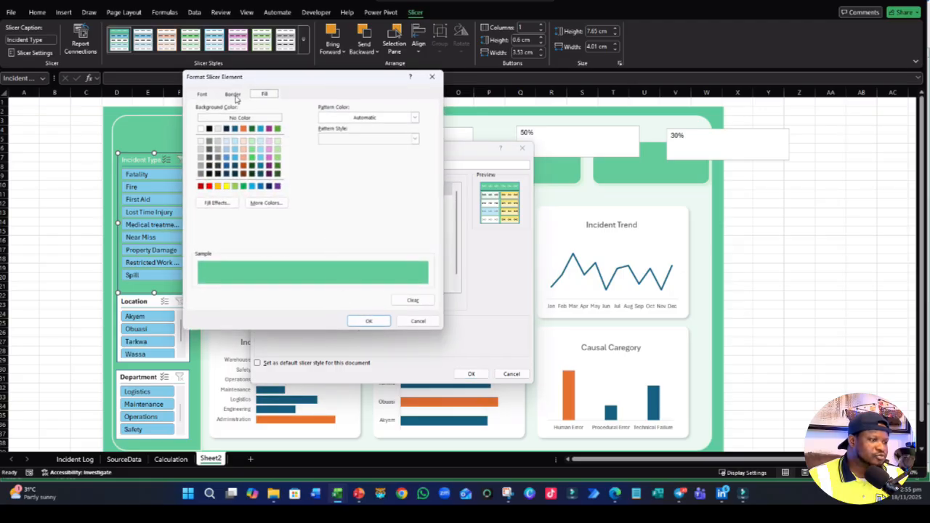
{"action": "left_click", "coordinate": [233, 94]}
{"action": "left_click", "coordinate": [300, 124]}
{"action": "left_click", "coordinate": [369, 321]}
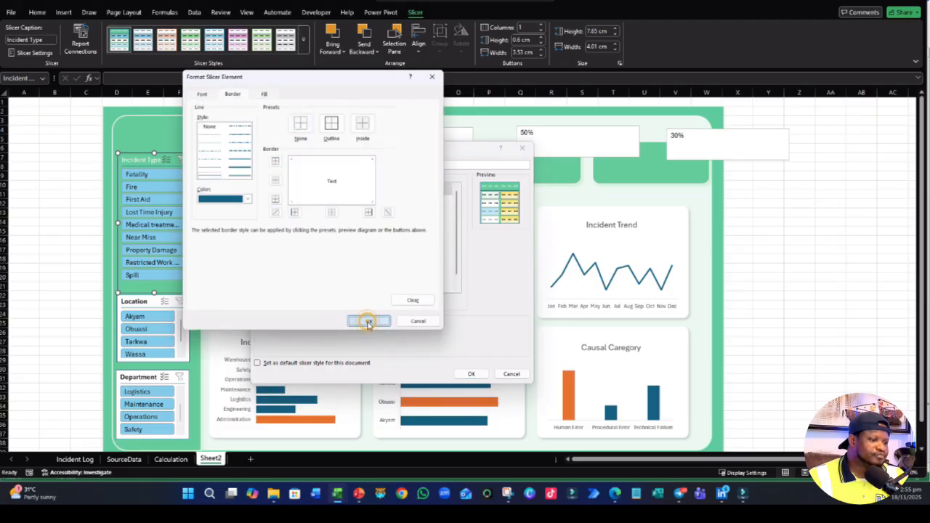
{"action": "left_click", "coordinate": [471, 373]}
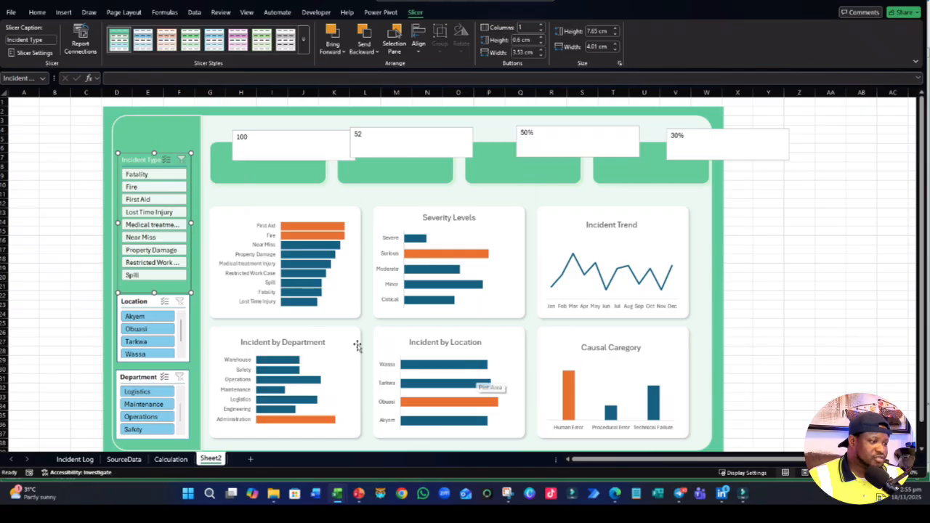
{"action": "left_click", "coordinate": [76, 231]}
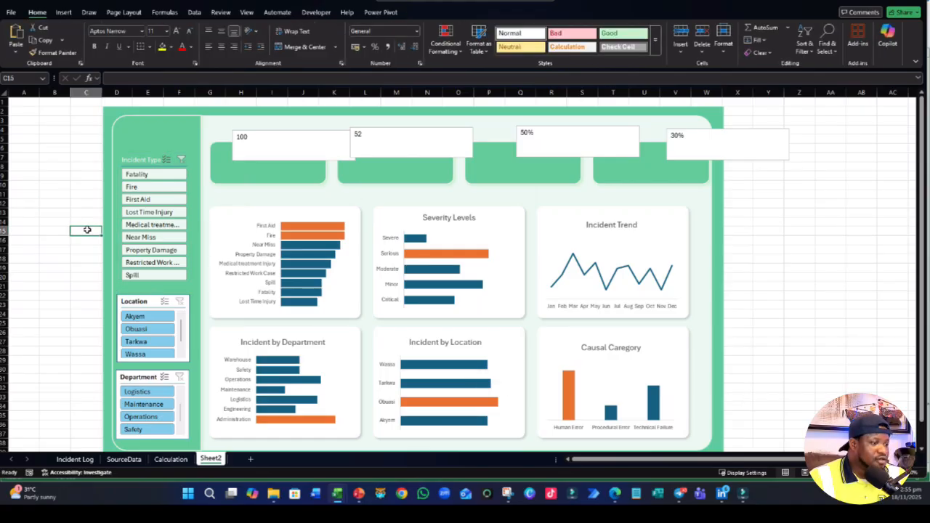
- Apply the Dashboard slicer style to the Location and Department slicers
{"action": "left_click", "coordinate": [149, 300]}
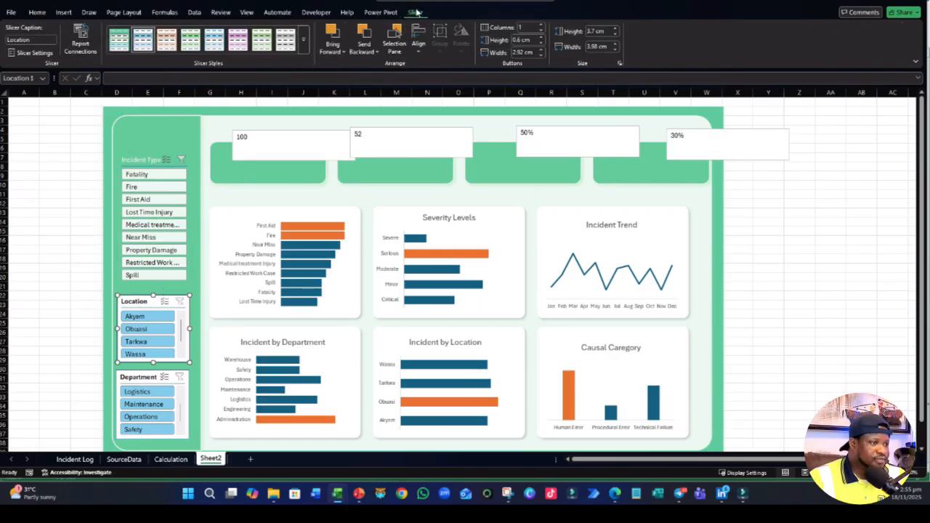
{"action": "left_click", "coordinate": [119, 40]}
{"action": "left_click", "coordinate": [135, 377]}
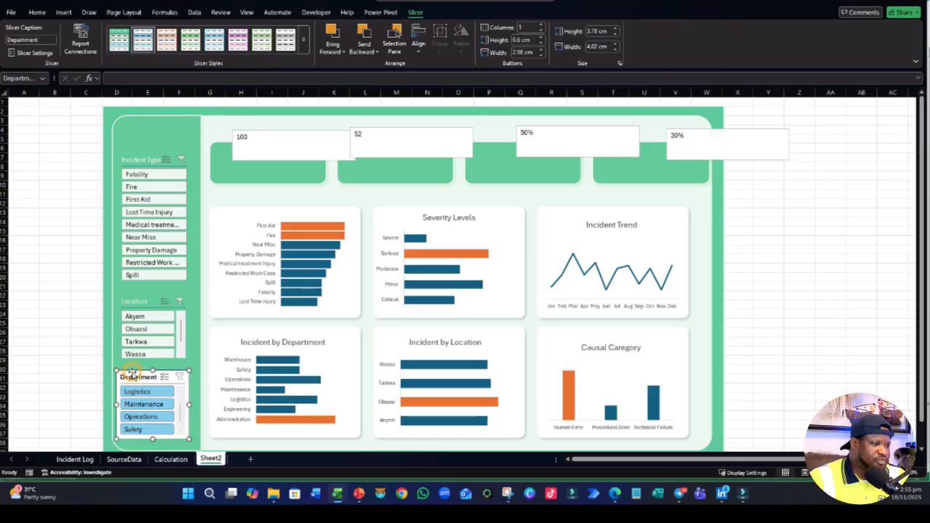
{"action": "left_click", "coordinate": [119, 40]}
{"action": "left_click", "coordinate": [45, 258]}
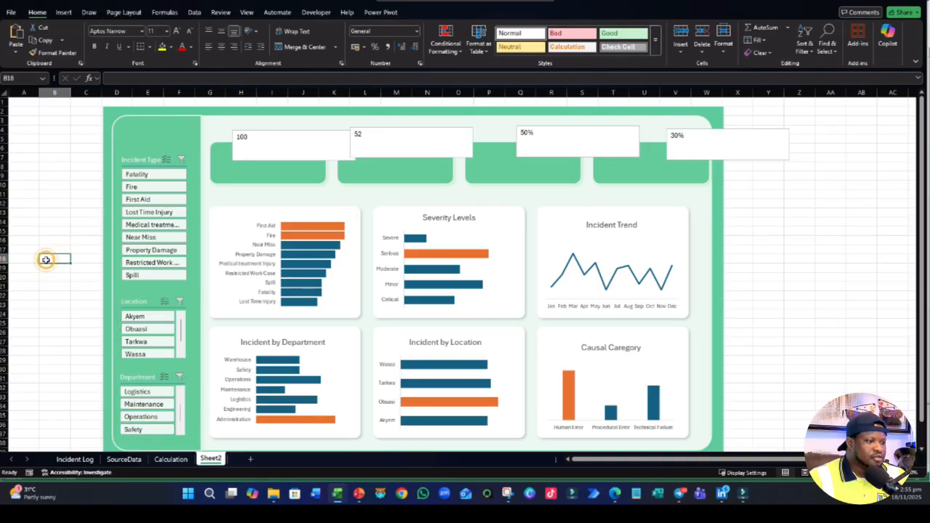
{"action": "scroll", "coordinate": [58, 257], "scroll_direction": "down", "scroll_amount": 2}
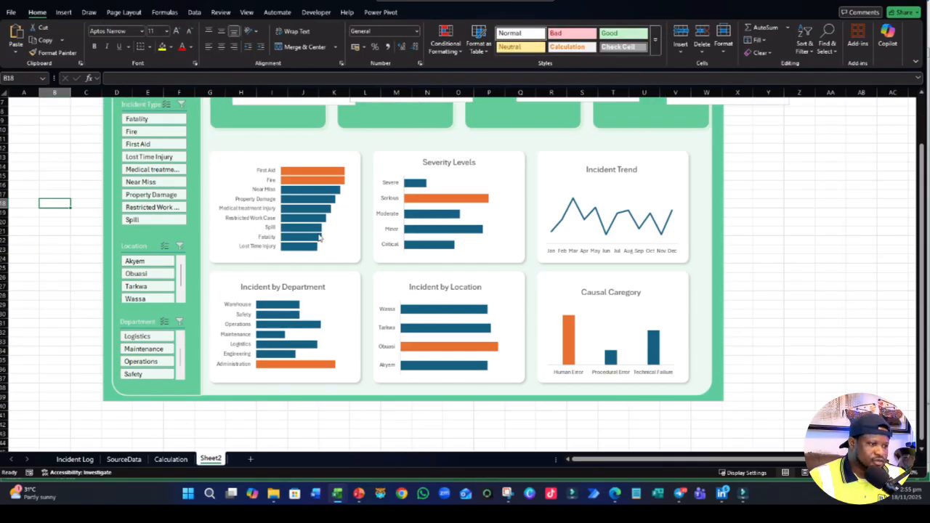
{"action": "left_click", "coordinate": [316, 210]}
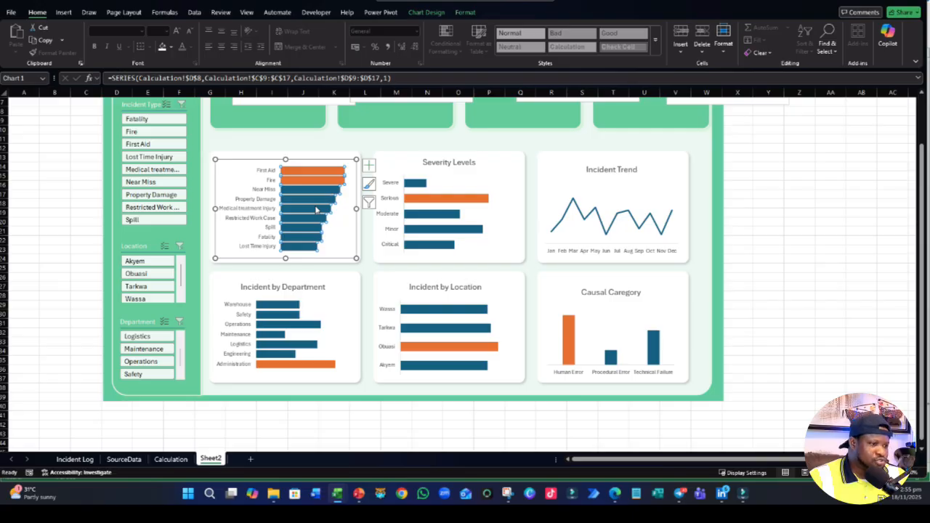
{"action": "right_click", "coordinate": [318, 210]}
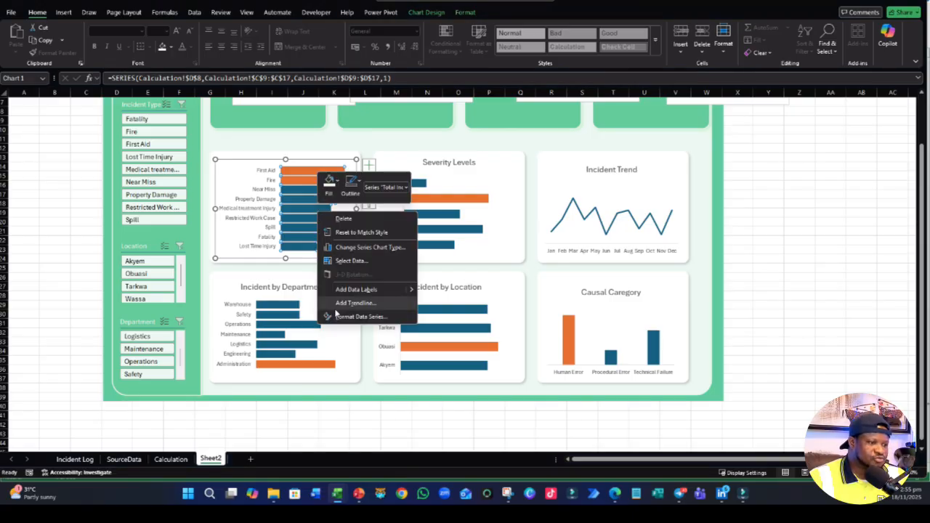
{"action": "left_click", "coordinate": [352, 317]}
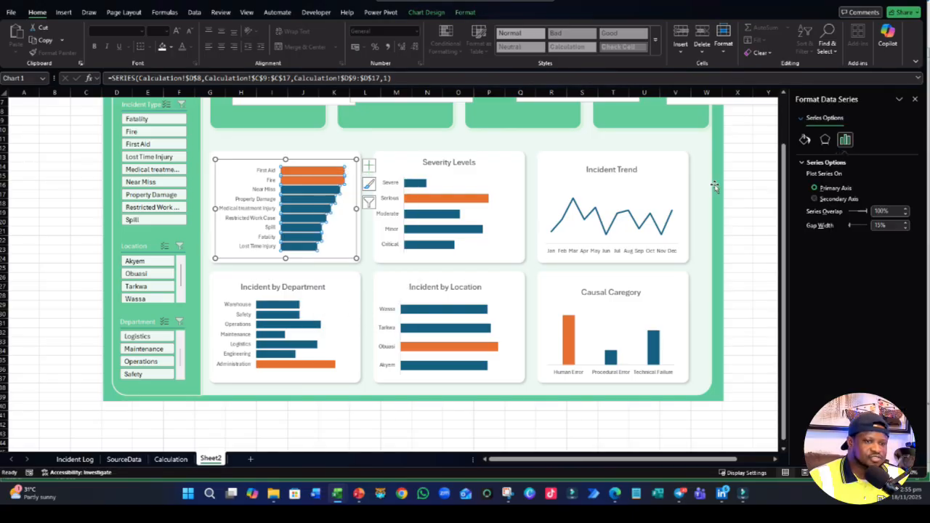
{"action": "left_click", "coordinate": [804, 139]}
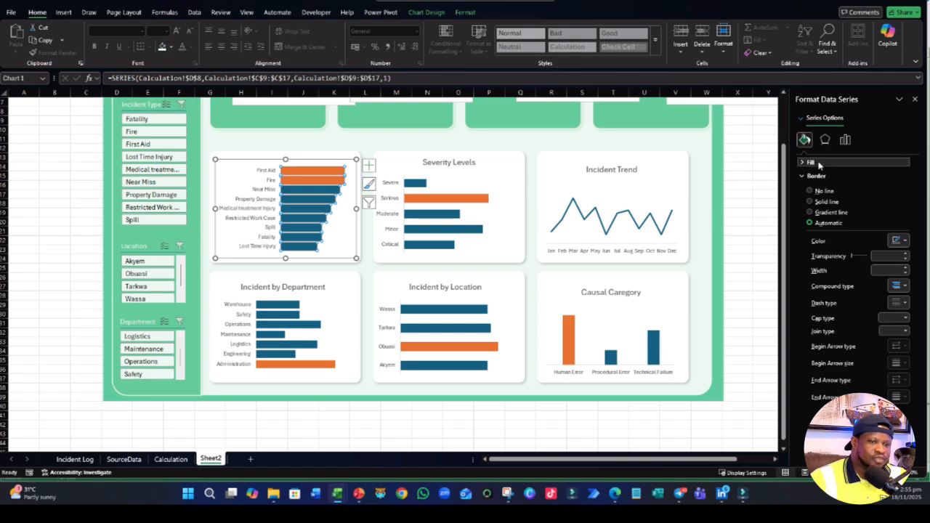
{"action": "left_click", "coordinate": [809, 160]}
{"action": "scroll", "coordinate": [871, 218], "scroll_direction": "down", "scroll_amount": 2}
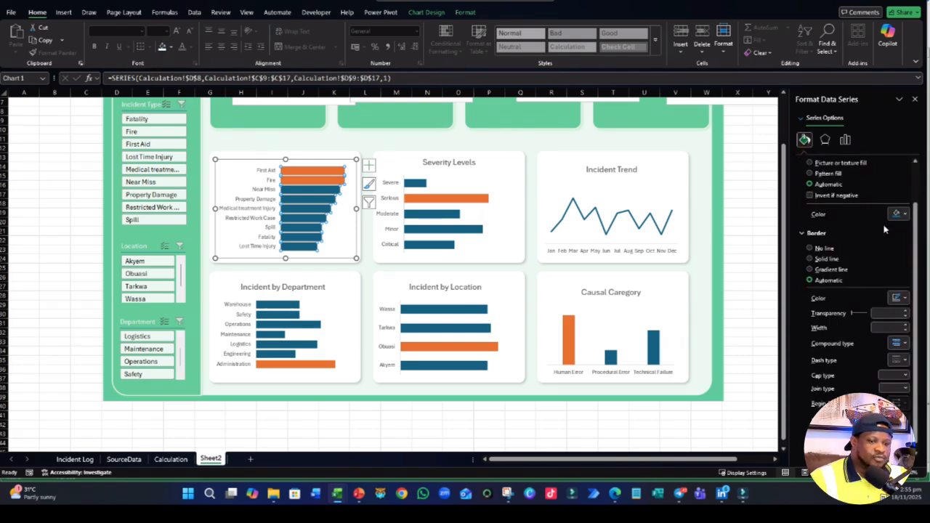
{"action": "left_click", "coordinate": [897, 214]}
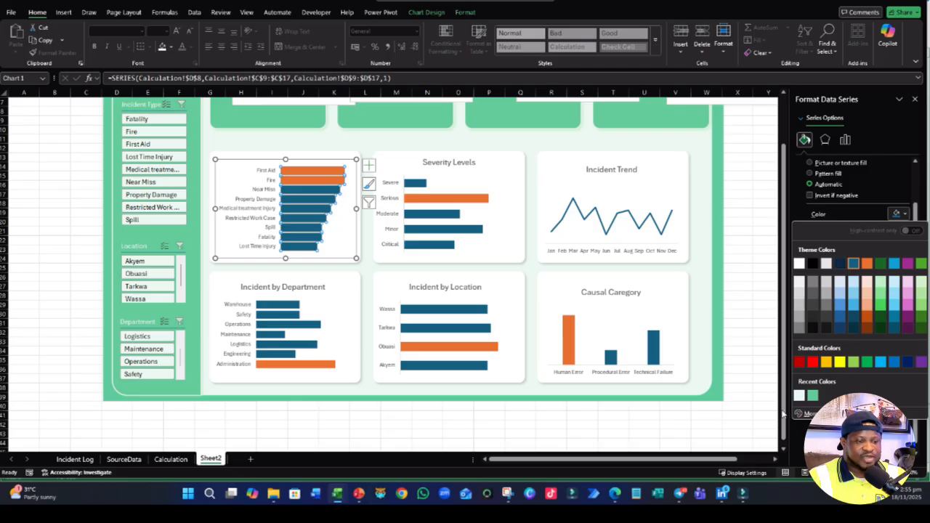
{"action": "left_click", "coordinate": [586, 437]}
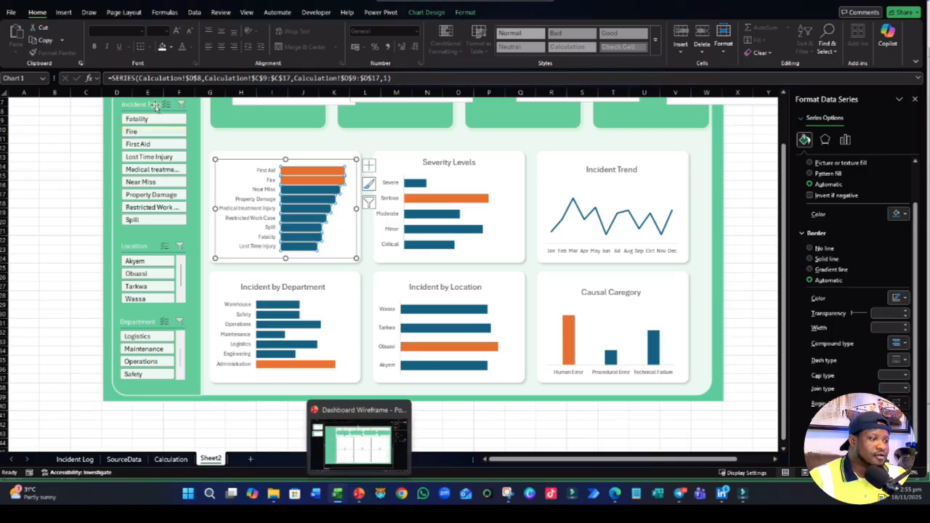
- Copy the hex code of the green sidebar shape's fill and leave its color unchanged
{"action": "left_click", "coordinate": [65, 184]}
{"action": "scroll", "coordinate": [131, 160], "scroll_direction": "up", "scroll_amount": 2}
{"action": "left_click", "coordinate": [189, 127]}
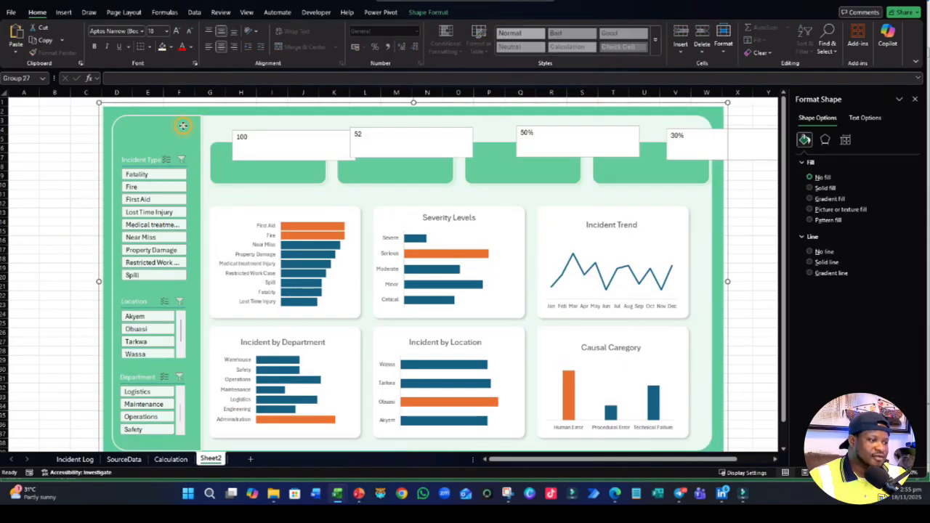
{"action": "left_click", "coordinate": [179, 125]}
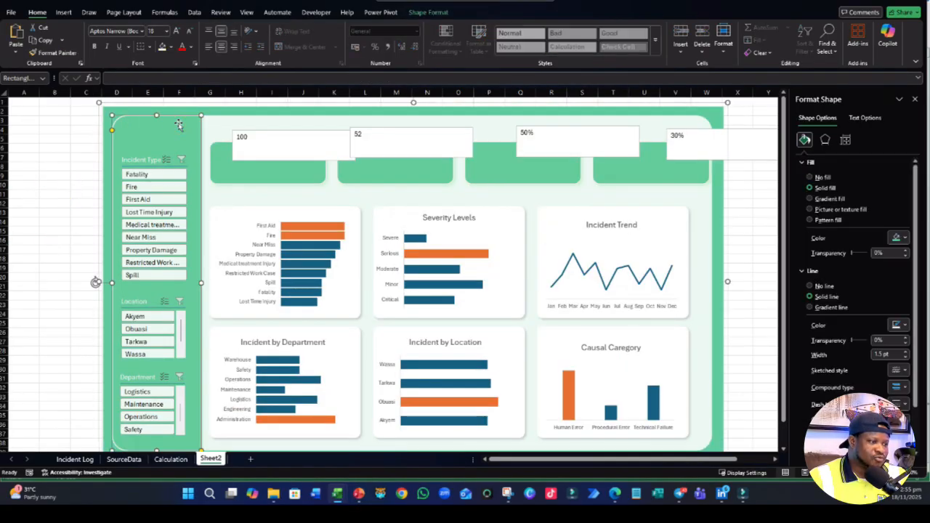
{"action": "left_click", "coordinate": [171, 46]}
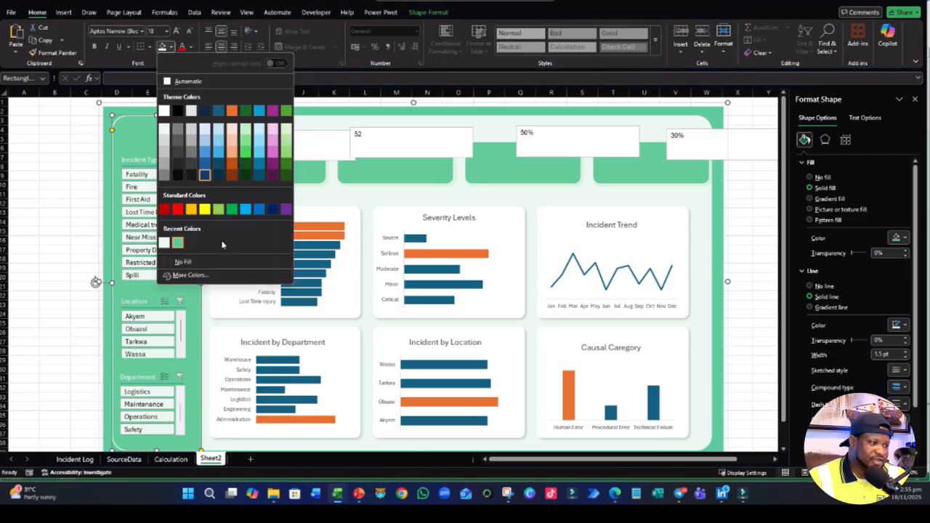
{"action": "left_click", "coordinate": [201, 280]}
{"action": "left_click_drag", "start_coordinate": [306, 258], "coordinate": [277, 265]}
{"action": "key", "text": "ctrl+c"}
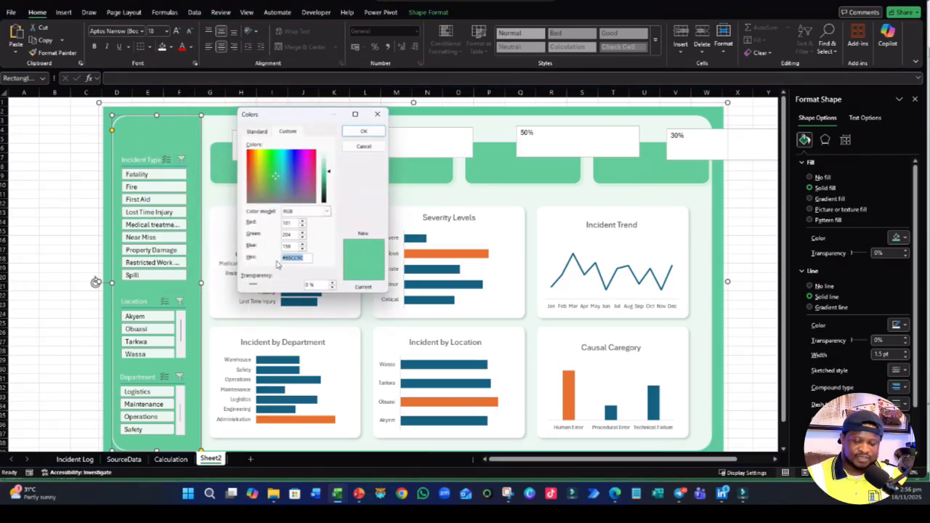
{"action": "left_click", "coordinate": [377, 114]}
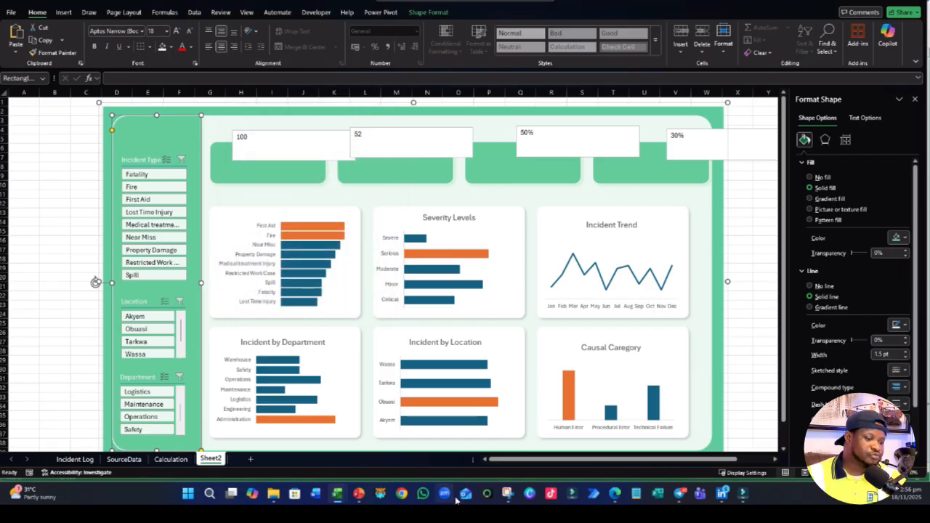
- Switch to the browser and enter the copied code 65CC9C in the htmlcolorcodes.com color picker
{"action": "left_click", "coordinate": [615, 495]}
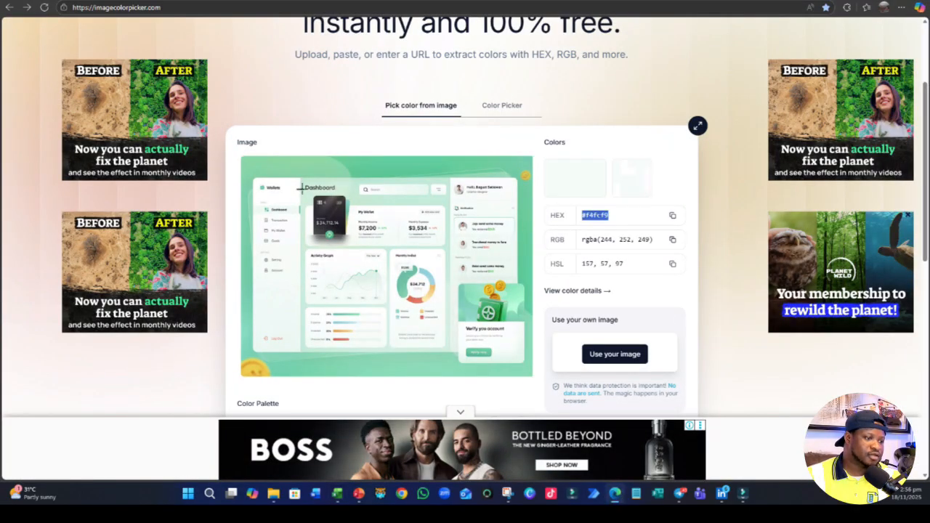
{"action": "left_click", "coordinate": [320, 1]}
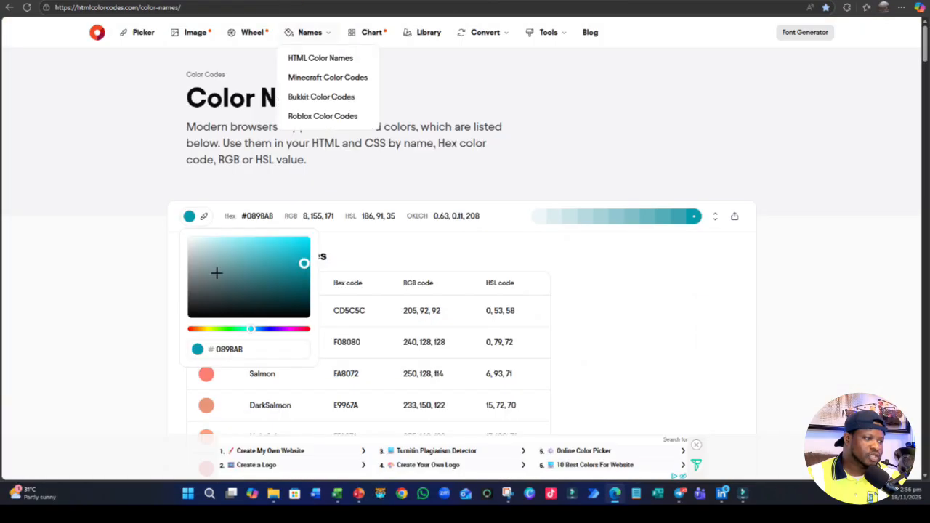
{"action": "left_click", "coordinate": [199, 217]}
{"action": "left_click", "coordinate": [190, 217]}
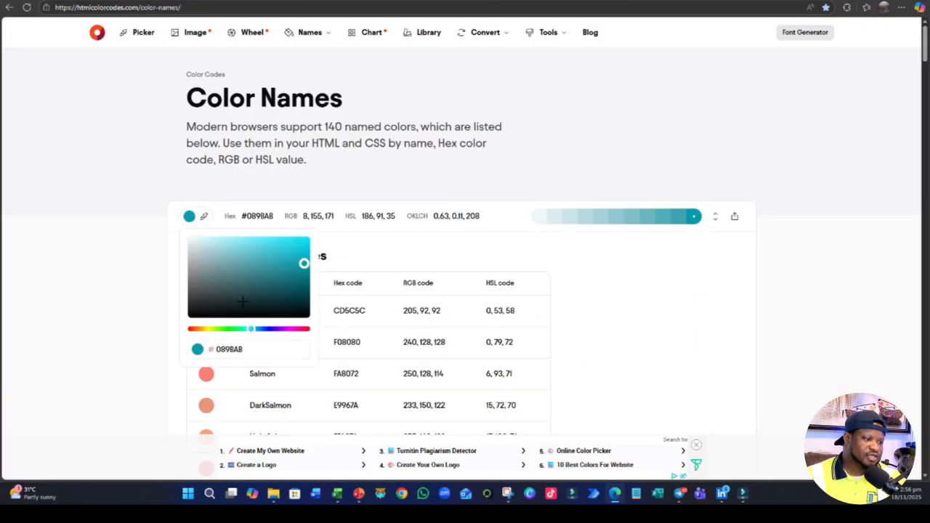
{"action": "left_click_drag", "start_coordinate": [251, 351], "coordinate": [183, 348]}
{"action": "key", "text": "ctrl+v"}
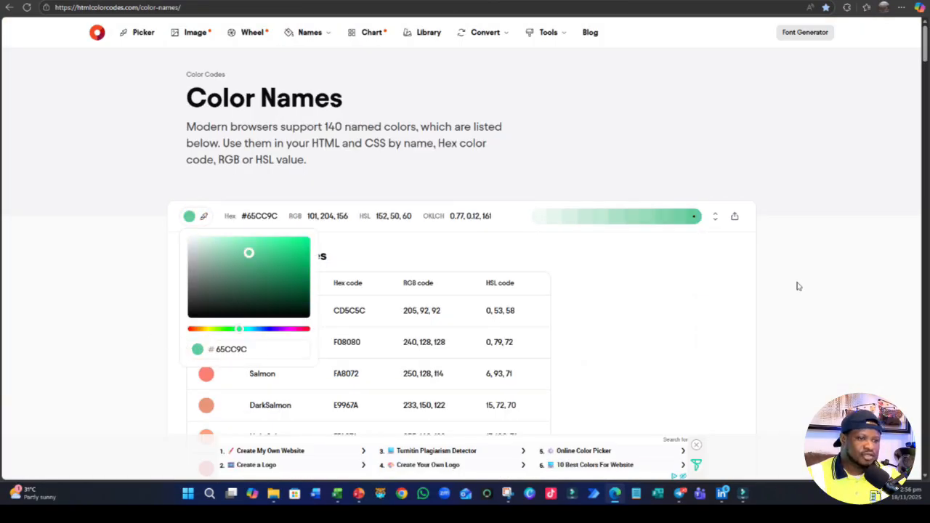
{"action": "left_click", "coordinate": [758, 288]}
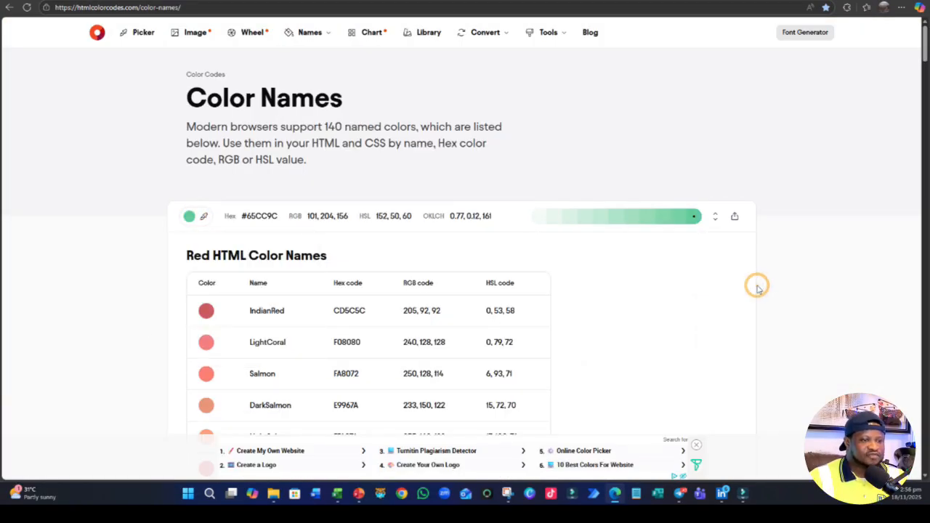
- Copy the hex code of a lighter green tint from the shade scale and return to the Excel dashboard
{"action": "double_click", "coordinate": [602, 216]}
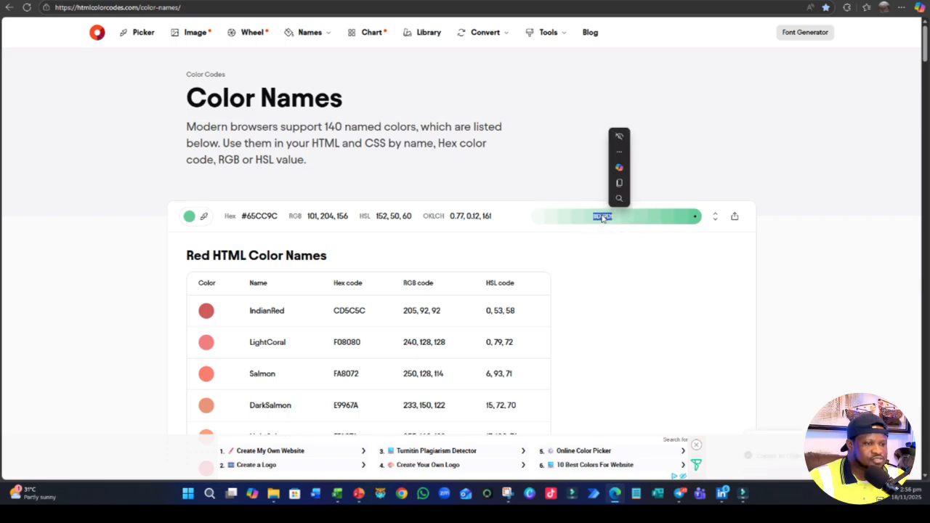
{"action": "mouse_move", "coordinate": [338, 495]}
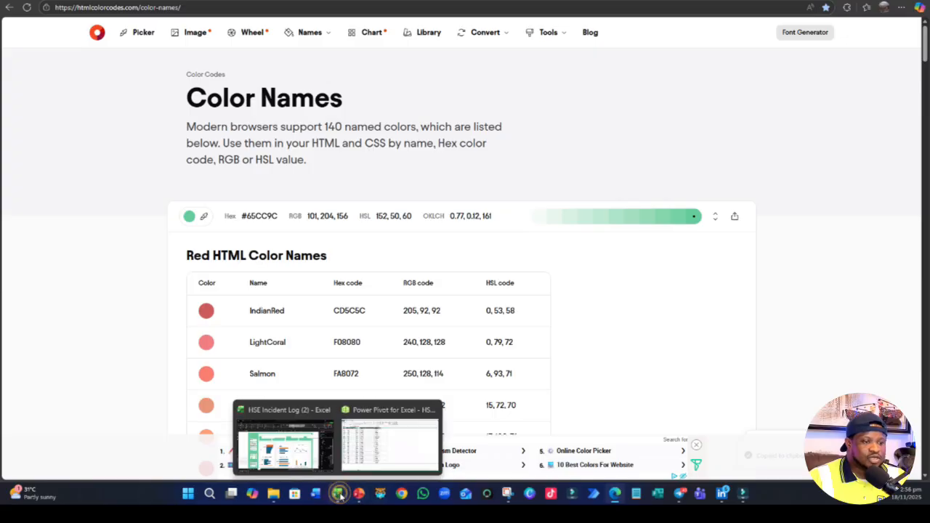
{"action": "left_click", "coordinate": [307, 454]}
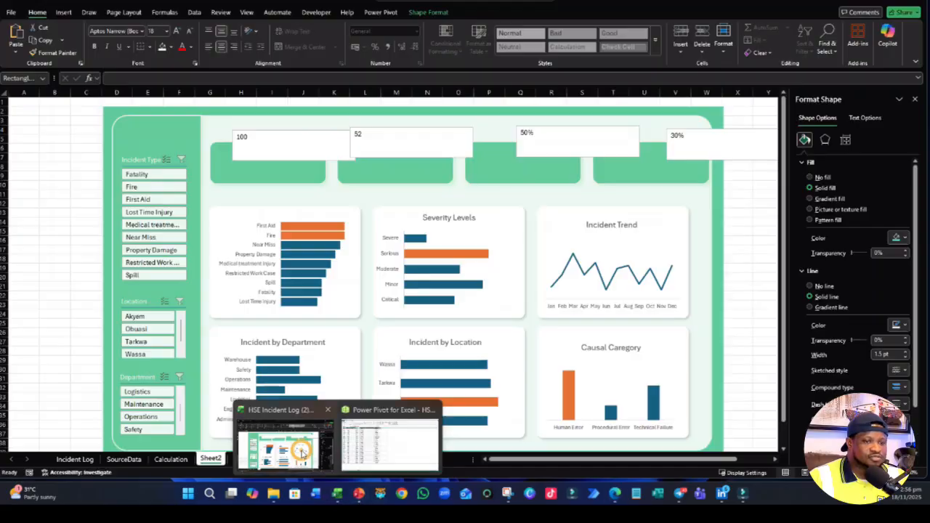
- Apply the copied lighter green as a custom fill on the sidebar shape to add it to the recent colors
{"action": "left_click", "coordinate": [898, 237]}
{"action": "left_click", "coordinate": [822, 437]}
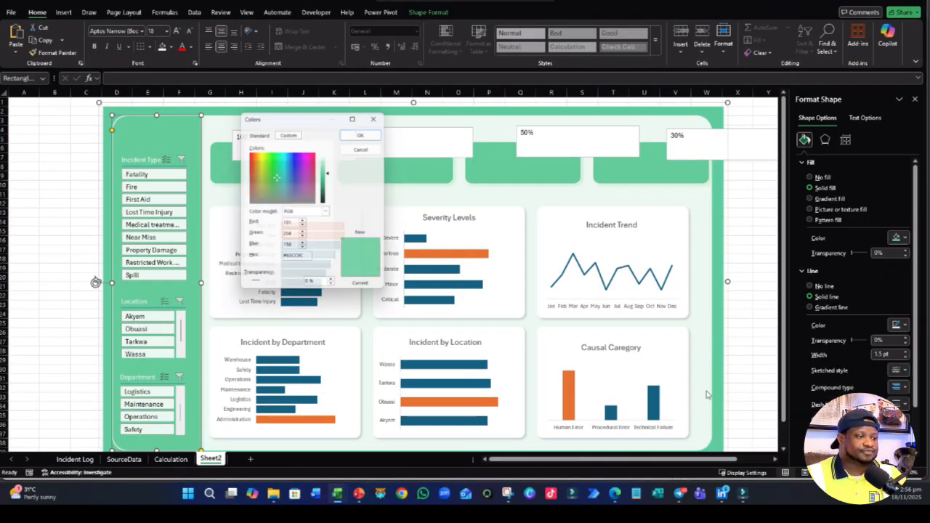
{"action": "left_click", "coordinate": [306, 257]}
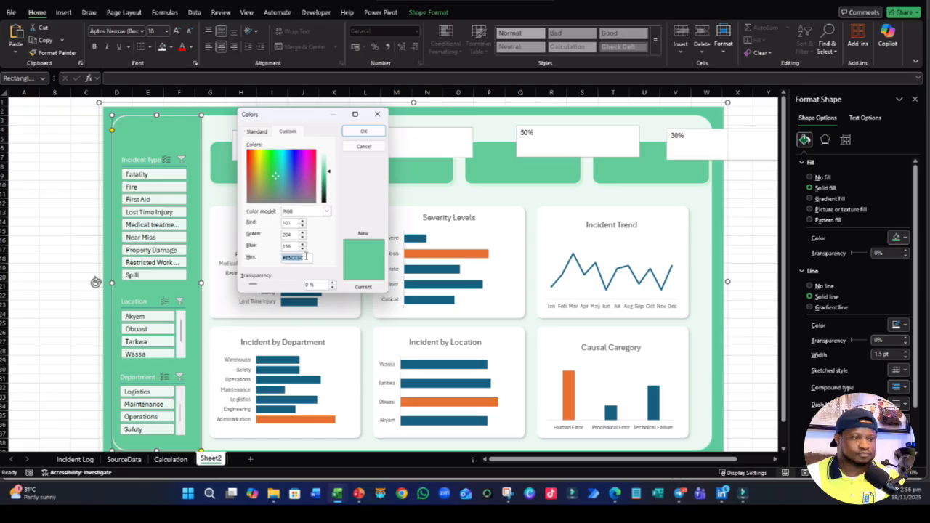
{"action": "key", "text": "ctrl+v"}
{"action": "left_click", "coordinate": [363, 130]}
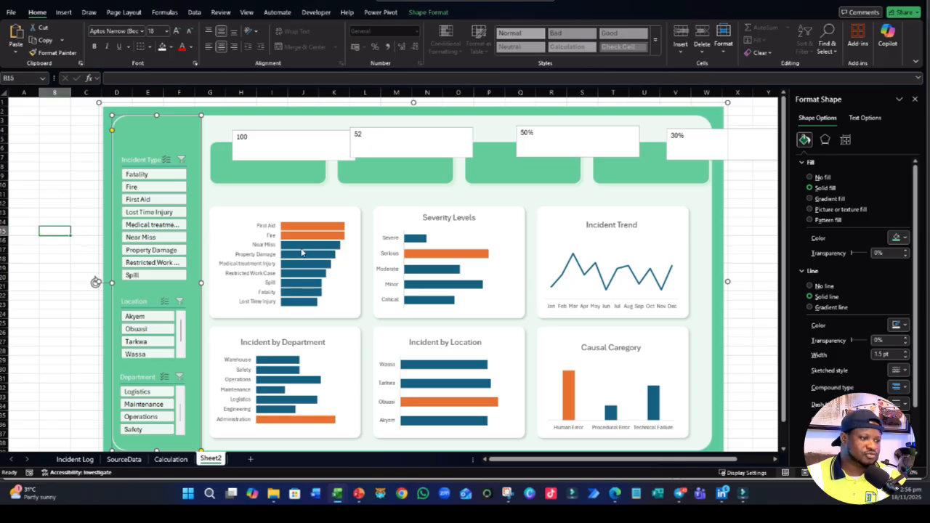
- Fill the bar series of the incident type chart with the light green tint from the recent colors
{"action": "left_click", "coordinate": [317, 245]}
{"action": "left_click", "coordinate": [804, 139]}
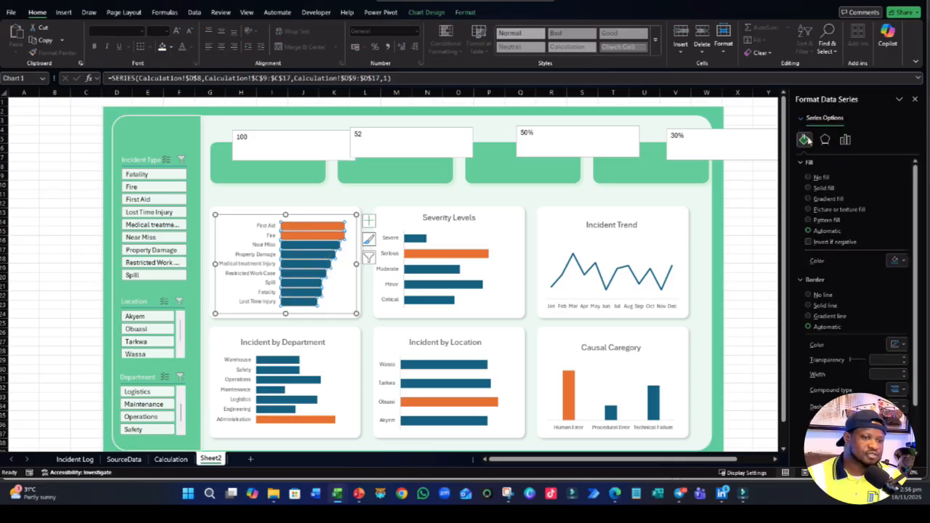
{"action": "left_click", "coordinate": [895, 262]}
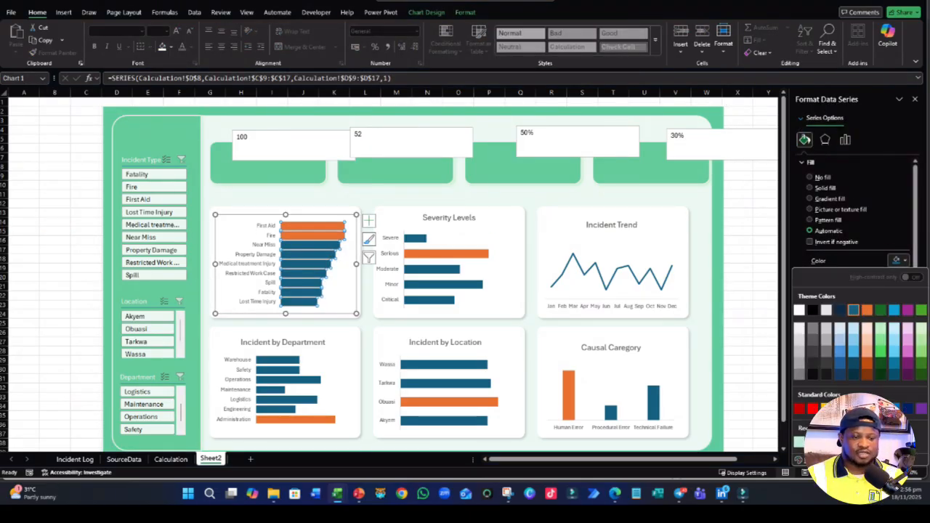
{"action": "left_click", "coordinate": [799, 442]}
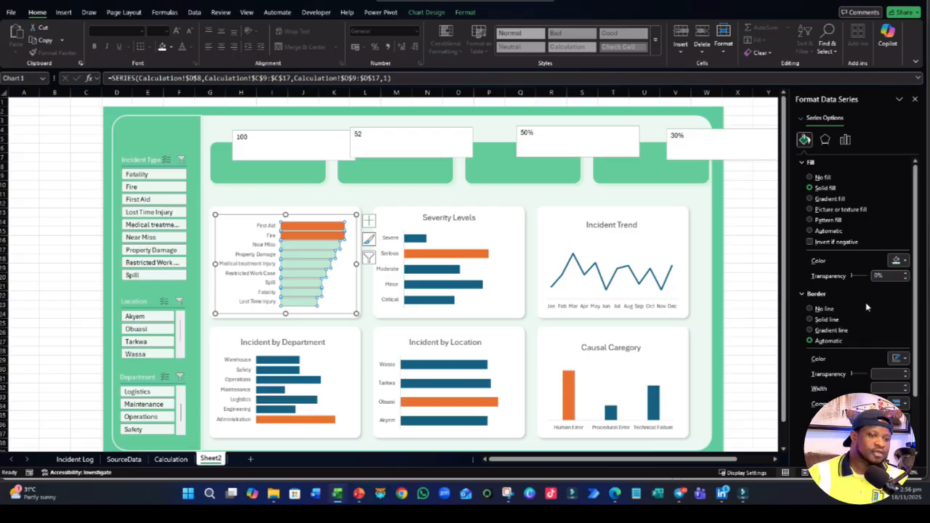
- Fill the highlighted First Aid and Fire bars of the incident type chart with the darker sidebar green from the recent colors
{"action": "scroll", "coordinate": [866, 308], "scroll_direction": "down", "scroll_amount": 2}
{"action": "left_click", "coordinate": [332, 236]}
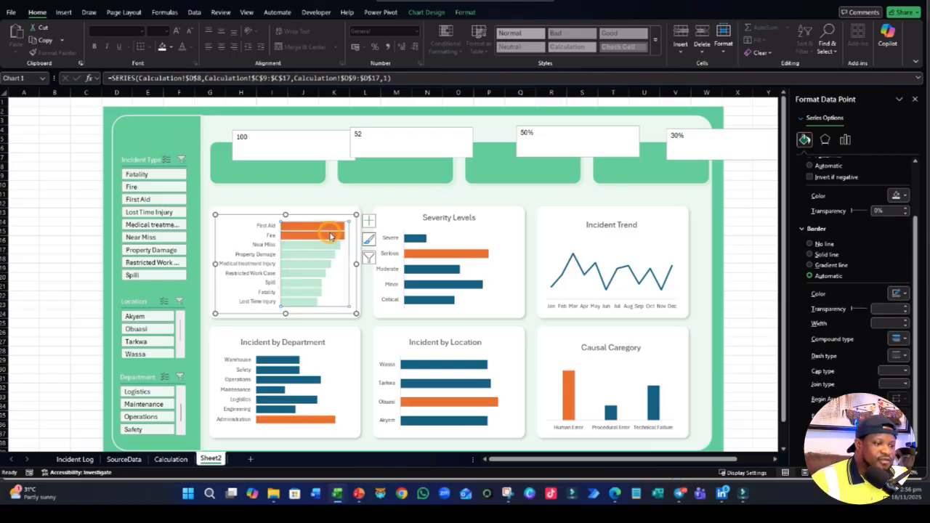
{"action": "left_click", "coordinate": [332, 237]}
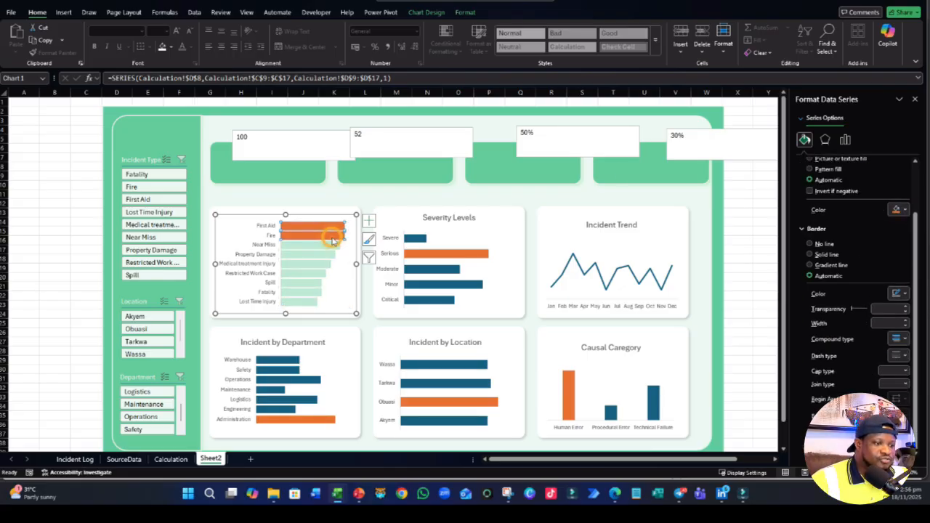
{"action": "left_click", "coordinate": [899, 210]}
{"action": "left_click", "coordinate": [826, 389]}
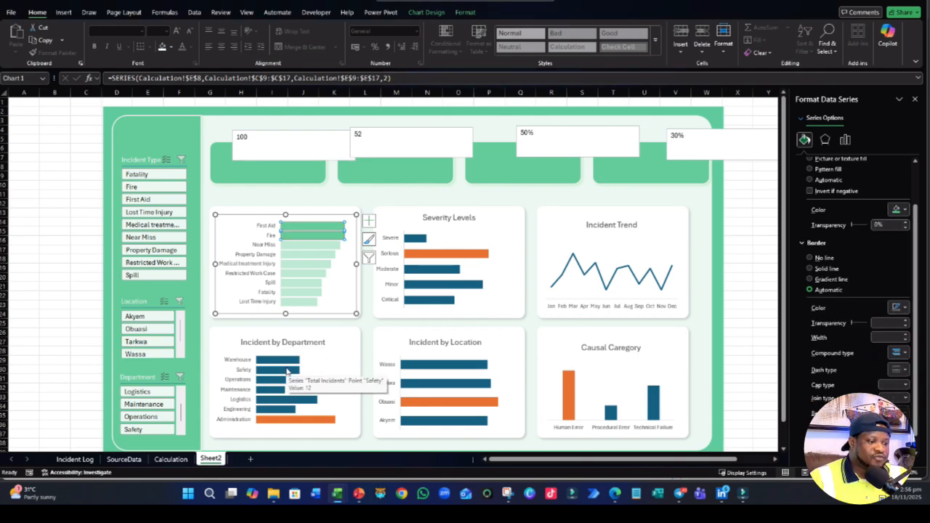
- In the Incident by Department chart, fill the highlighted Administration bar with the darker green and the remaining bars with the light green tint
{"action": "left_click", "coordinate": [308, 420]}
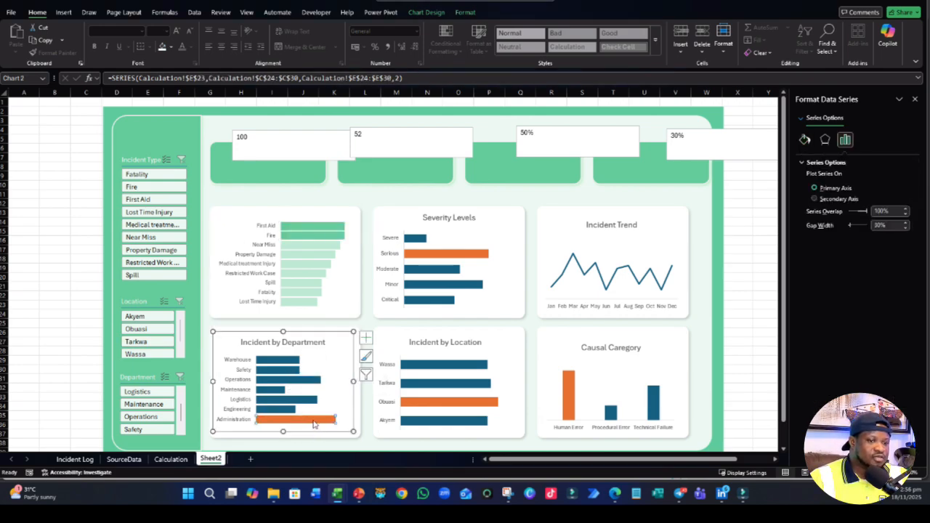
{"action": "left_click", "coordinate": [309, 423]}
{"action": "left_click", "coordinate": [804, 140]}
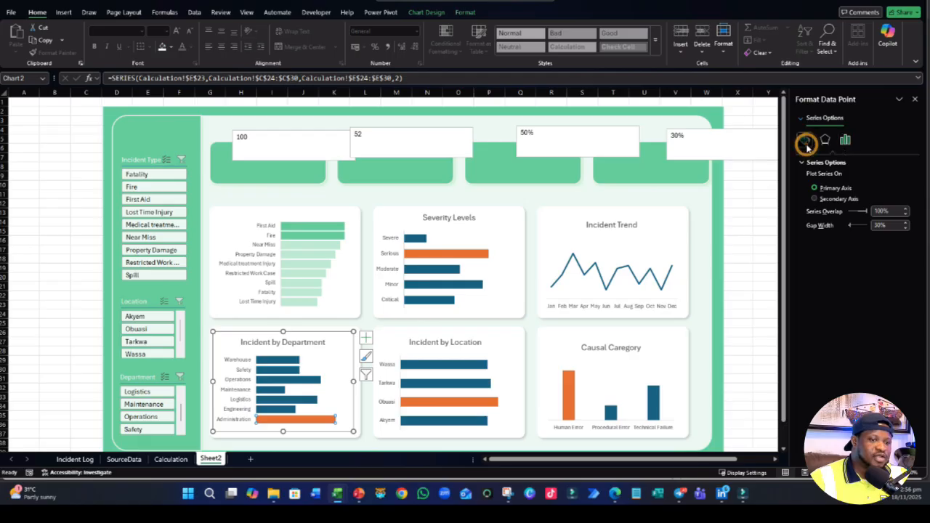
{"action": "left_click", "coordinate": [898, 260]}
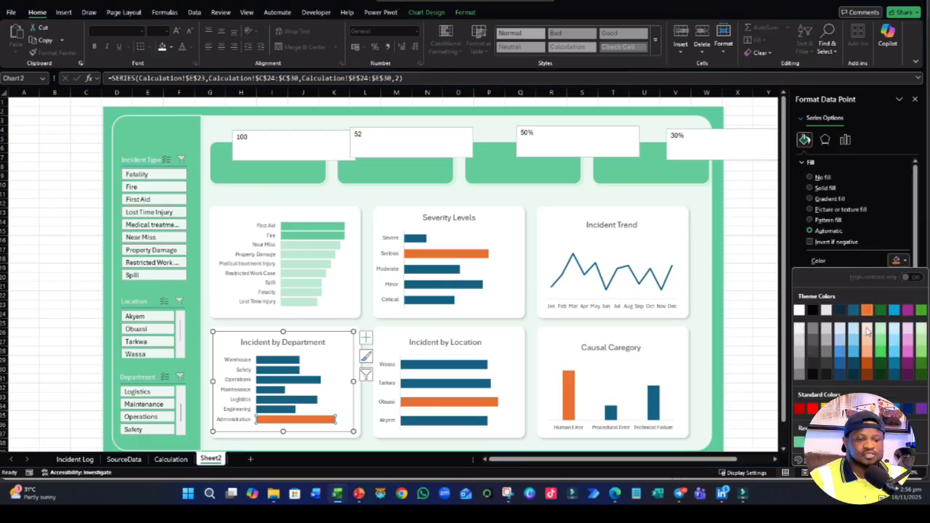
{"action": "left_click", "coordinate": [799, 443]}
{"action": "left_click", "coordinate": [306, 408]}
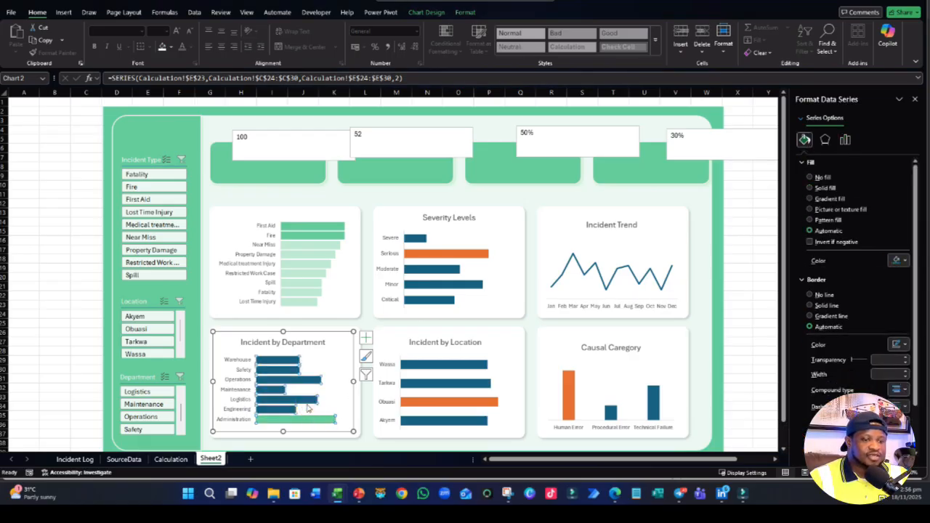
{"action": "left_click", "coordinate": [898, 261]}
{"action": "left_click", "coordinate": [812, 442]}
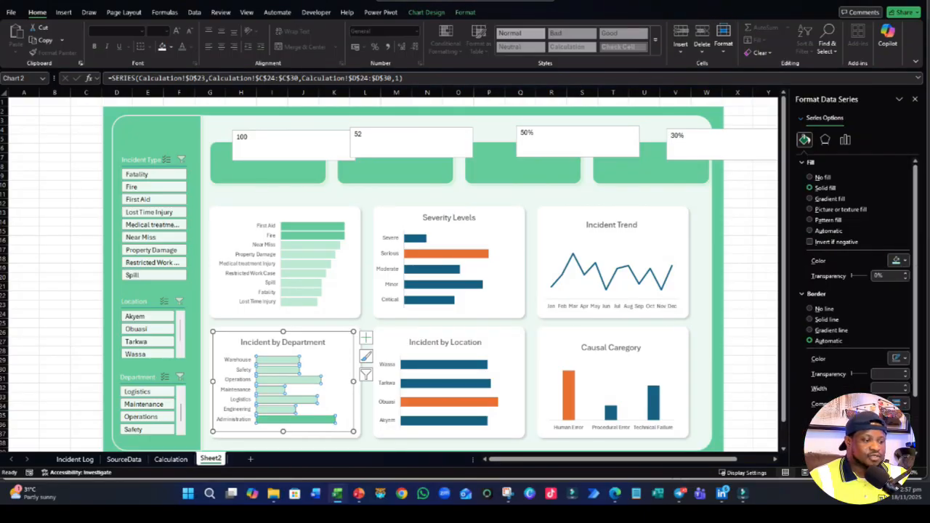
- Recolor the Severity Levels chart with the darker green on the Serious highlight bar and the light green tint on the other bars
{"action": "left_click", "coordinate": [465, 252]}
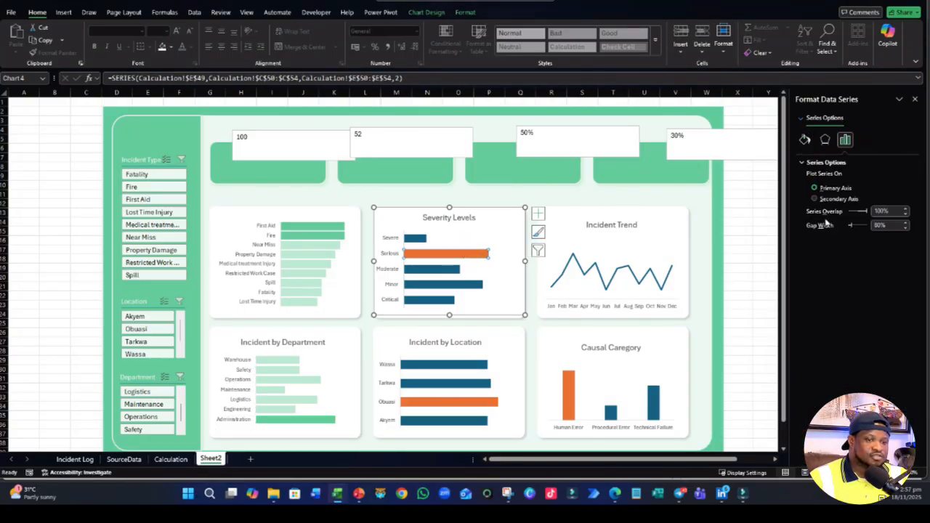
{"action": "left_click", "coordinate": [805, 139]}
{"action": "left_click", "coordinate": [898, 260]}
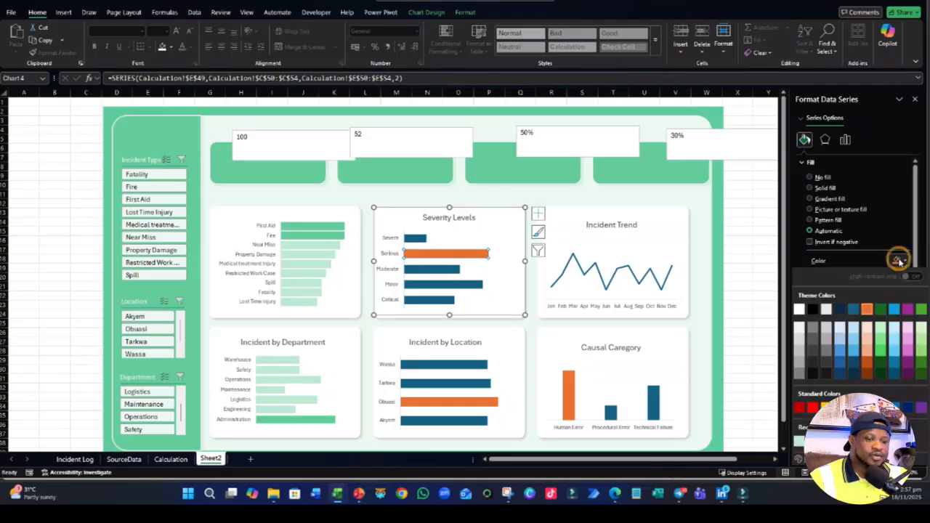
{"action": "left_click", "coordinate": [799, 440]}
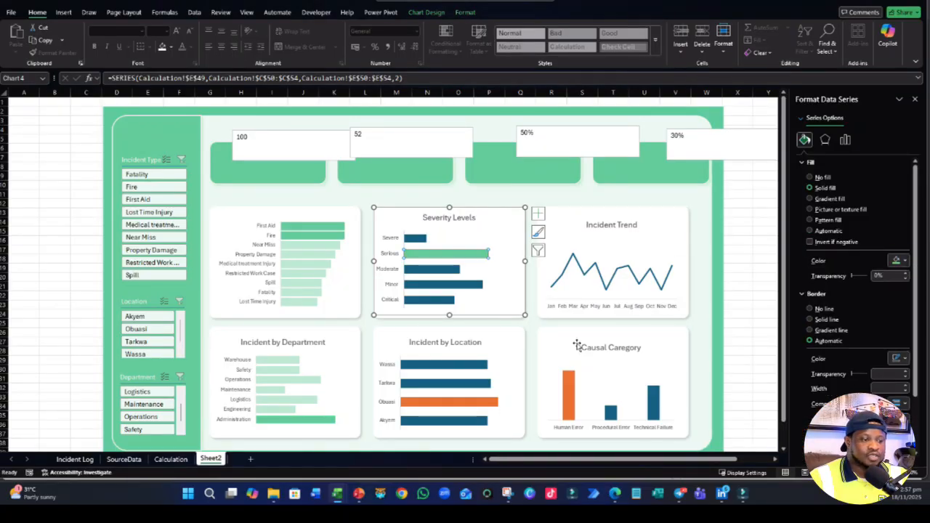
{"action": "left_click", "coordinate": [450, 290]}
{"action": "left_click", "coordinate": [897, 261]}
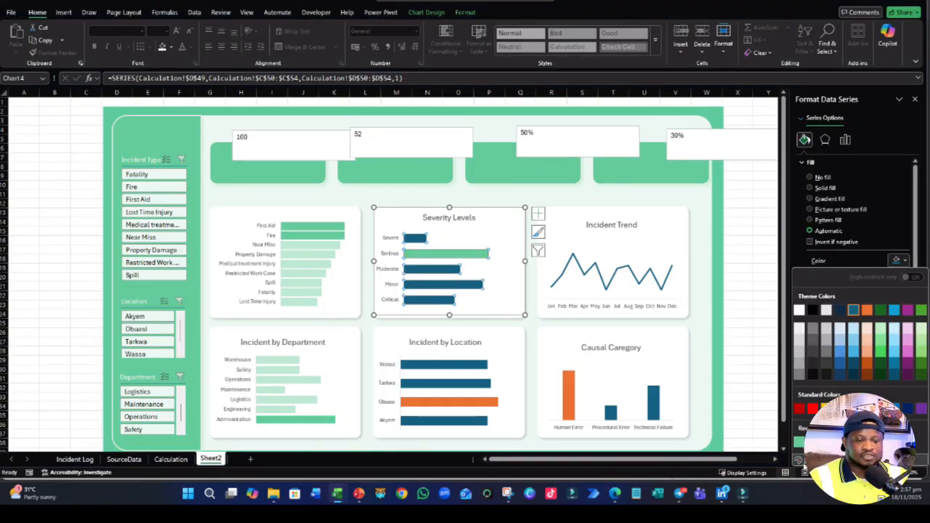
{"action": "left_click", "coordinate": [799, 441]}
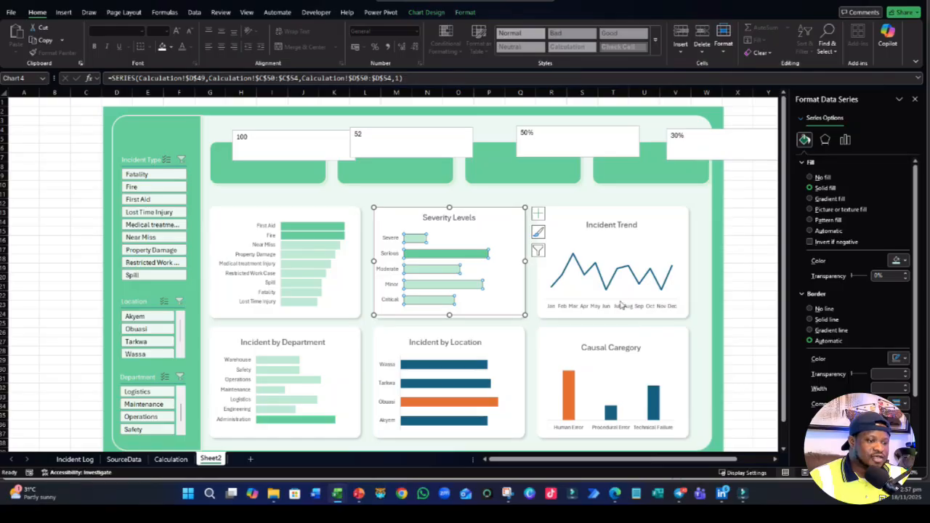
- In the Incident by Location chart, apply the darker green to the Obuasi highlight bar and the light green tint to the other locations
{"action": "left_click", "coordinate": [460, 410]}
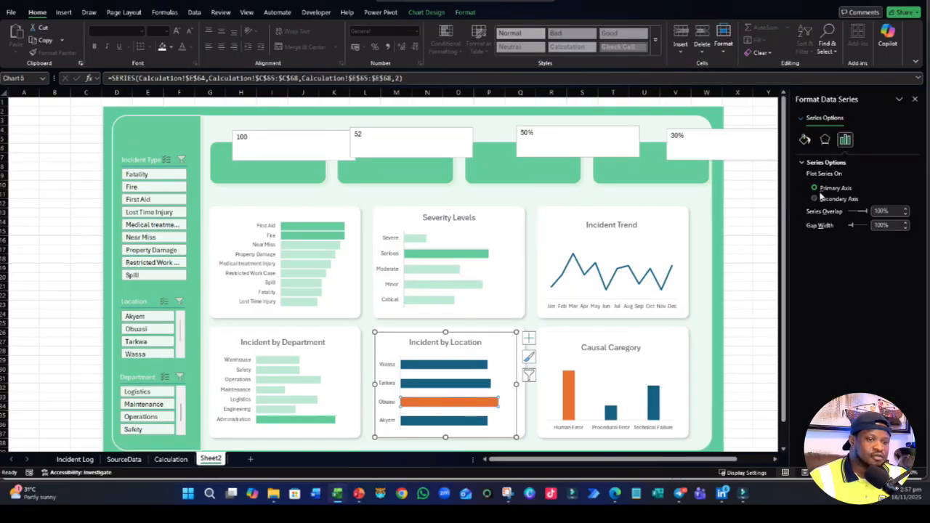
{"action": "left_click", "coordinate": [808, 138]}
{"action": "left_click", "coordinate": [893, 258]}
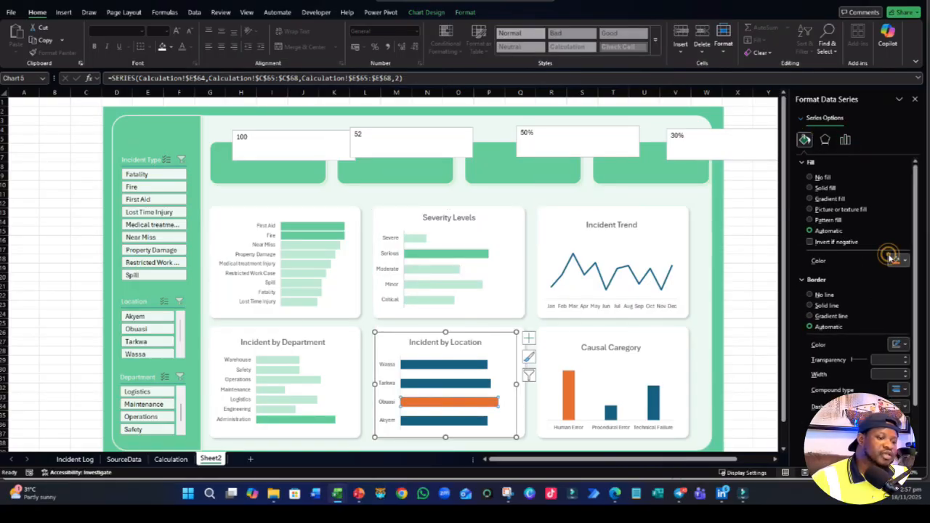
{"action": "left_click", "coordinate": [893, 258]}
{"action": "left_click", "coordinate": [894, 258]}
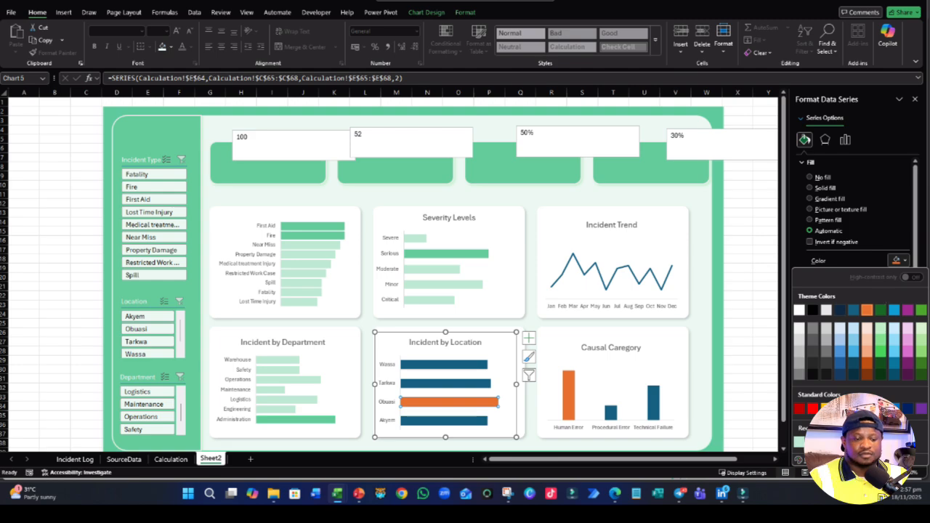
{"action": "left_click", "coordinate": [812, 442]}
{"action": "left_click", "coordinate": [462, 384]}
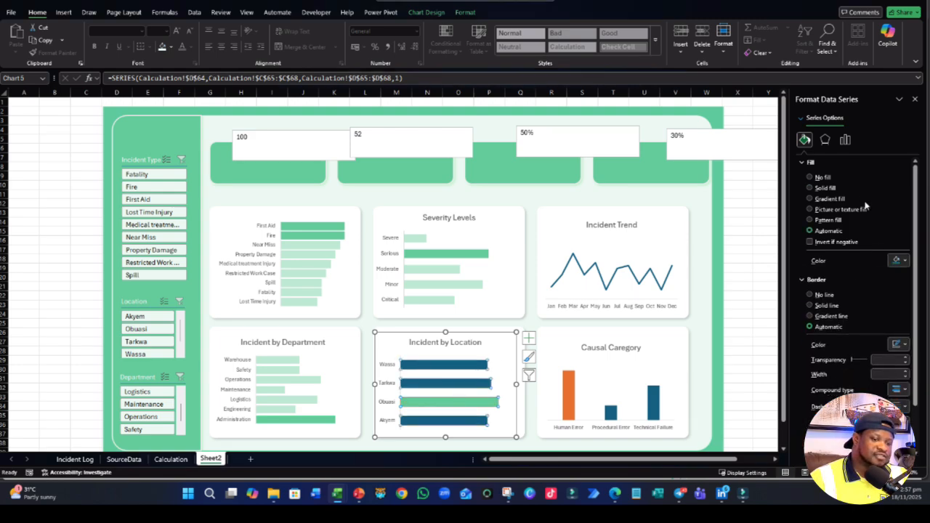
{"action": "left_click", "coordinate": [895, 262]}
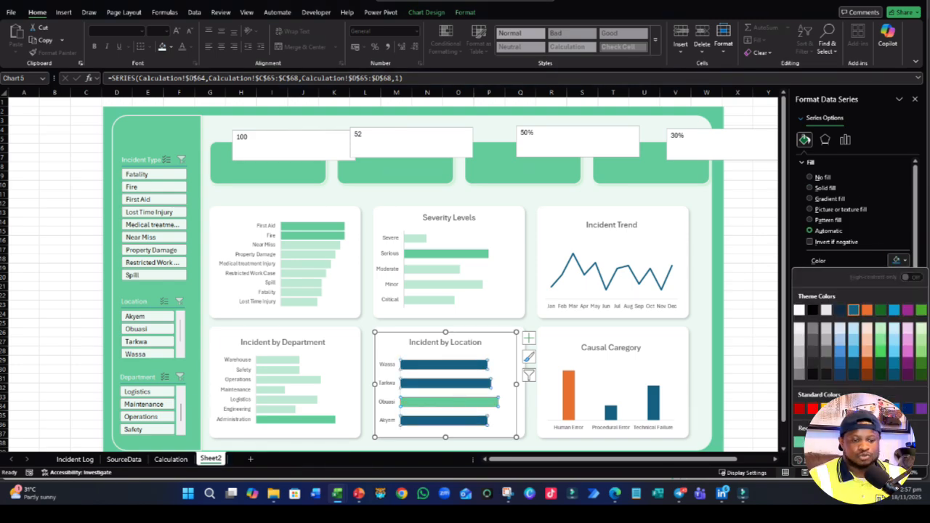
{"action": "left_click", "coordinate": [812, 441]}
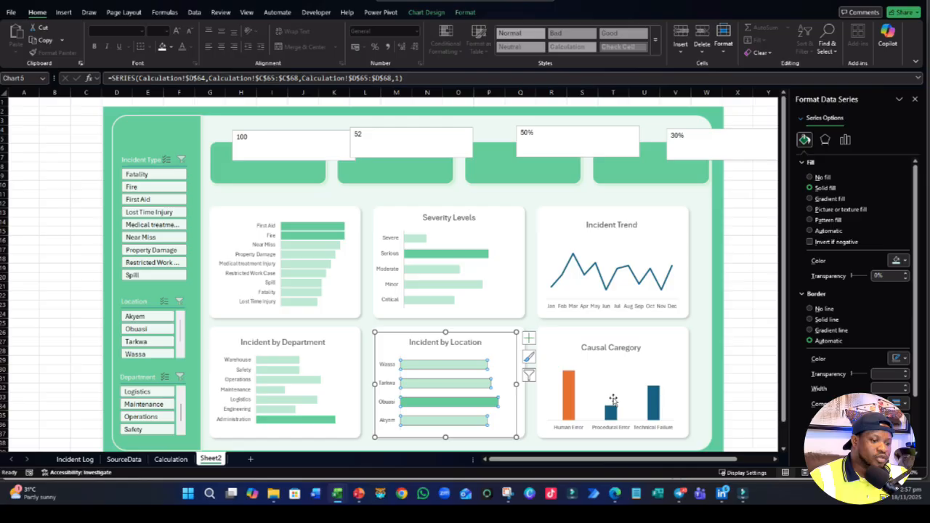
- Fill the Human Error column of the causal category chart with the darker green and the other columns with the light tint, ending the formatting
{"action": "left_click", "coordinate": [569, 392]}
{"action": "left_click", "coordinate": [803, 136]}
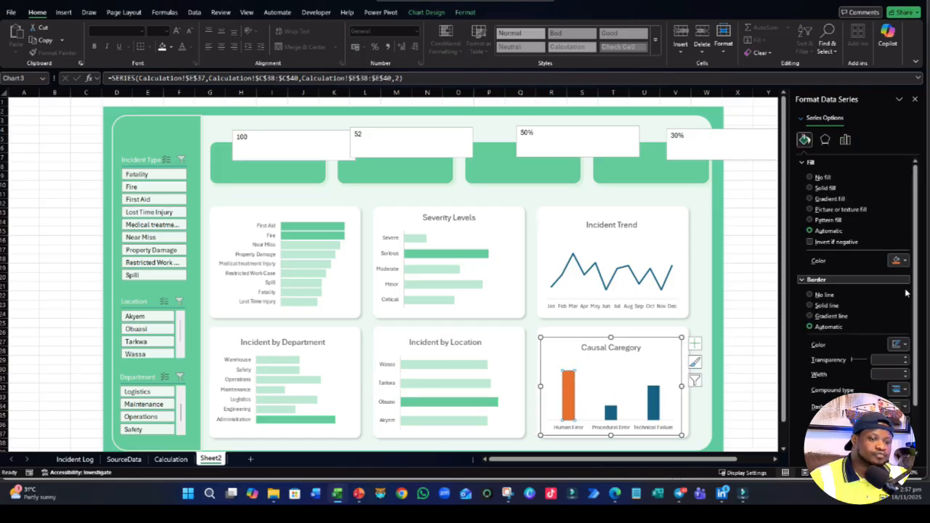
{"action": "left_click", "coordinate": [899, 260]}
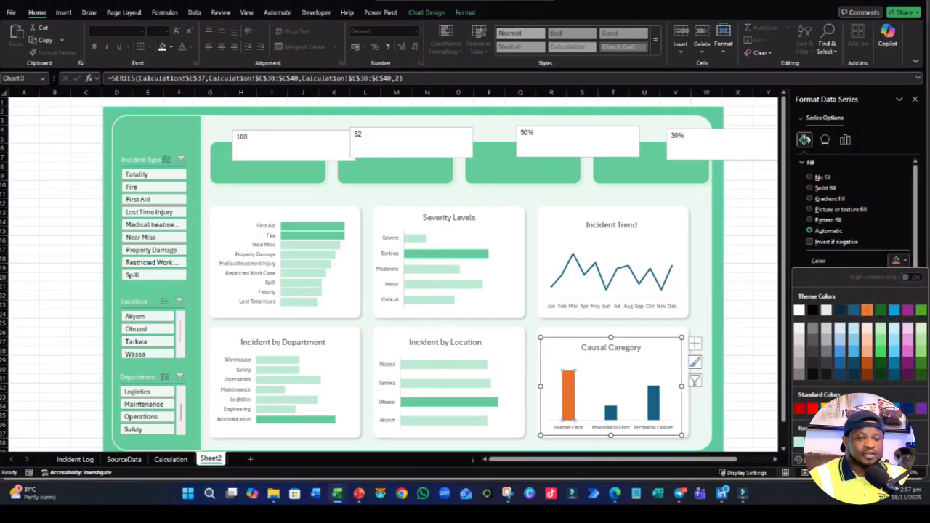
{"action": "left_click", "coordinate": [812, 442]}
{"action": "left_click", "coordinate": [620, 416]}
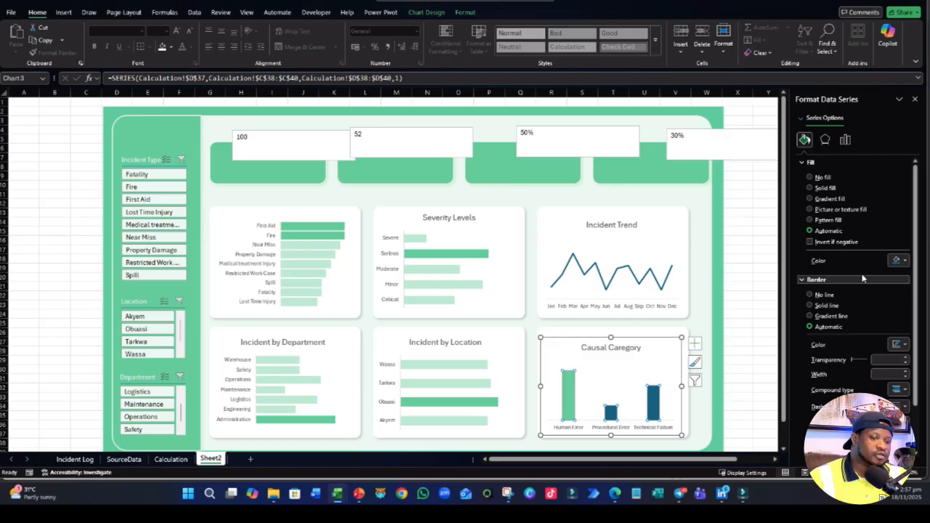
{"action": "left_click", "coordinate": [898, 260]}
{"action": "left_click", "coordinate": [801, 441]}
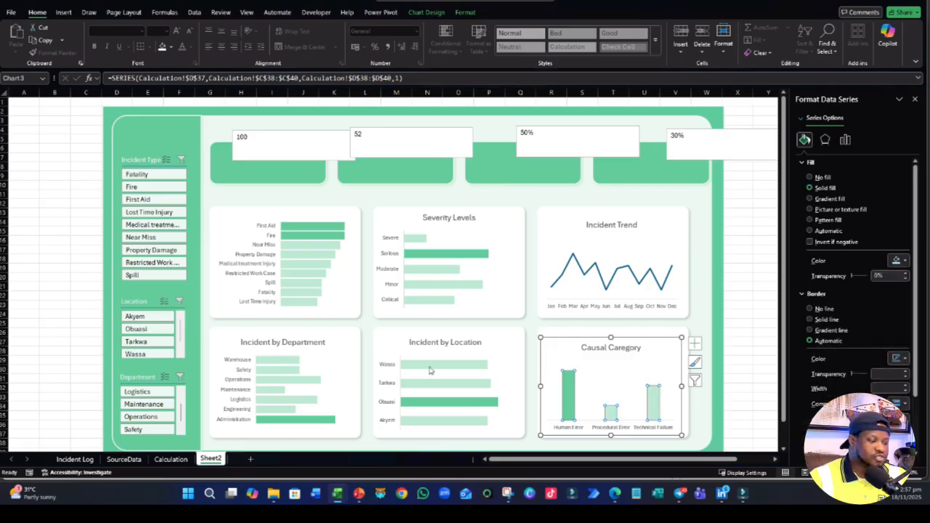
{"action": "left_click", "coordinate": [58, 231]}
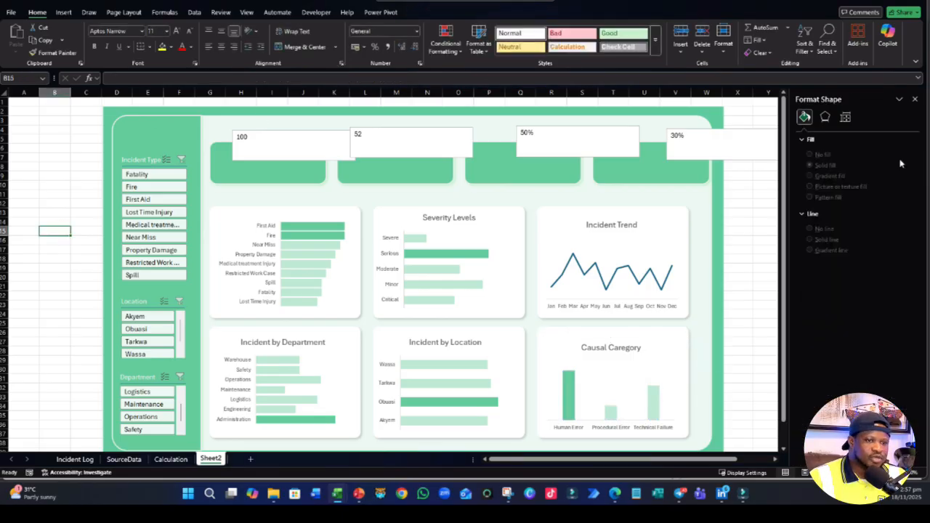
{"action": "left_click", "coordinate": [915, 101]}
{"action": "scroll", "coordinate": [763, 282], "scroll_direction": "down", "scroll_amount": 2}
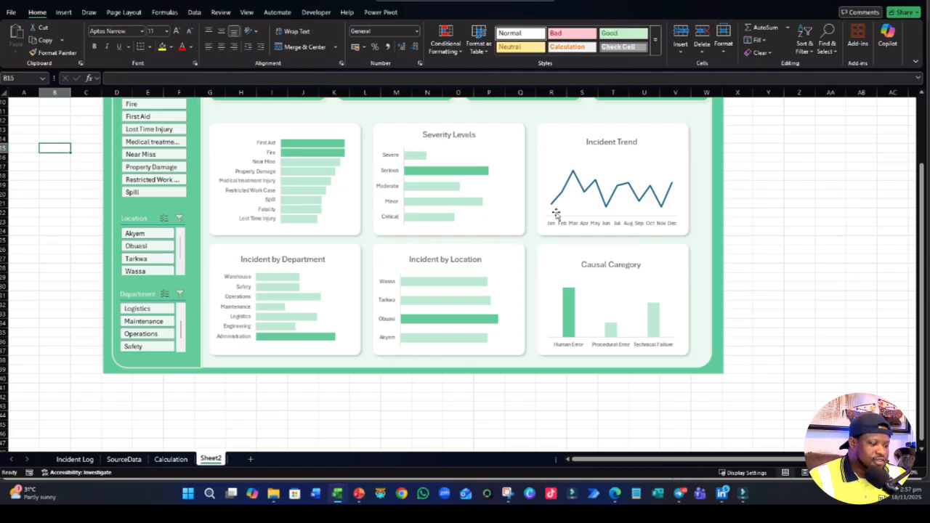
{"action": "left_click", "coordinate": [610, 202]}
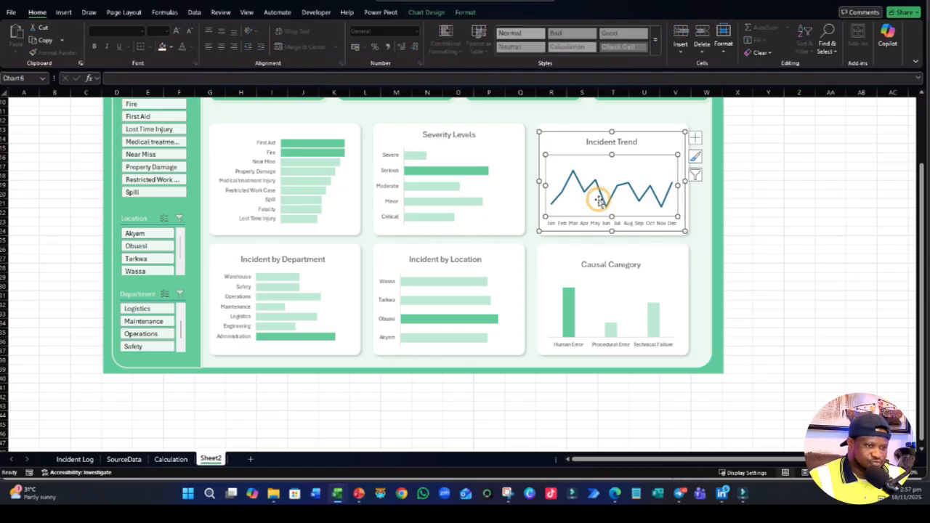
{"action": "left_click", "coordinate": [882, 224]}
- On the Calculation sheet, sort the Injury Severity pivot table by Personal Injuries from smallest to largest
{"action": "left_click", "coordinate": [166, 459]}
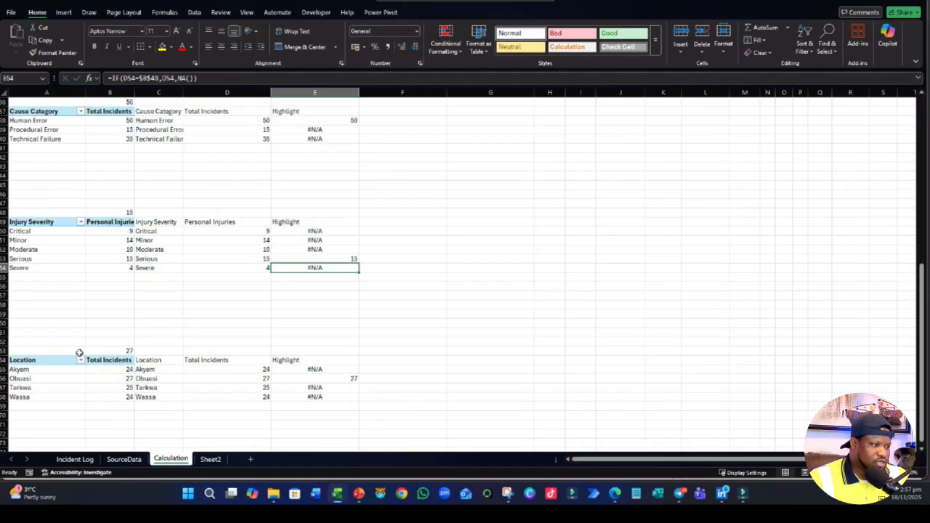
{"action": "scroll", "coordinate": [78, 353], "scroll_direction": "up", "scroll_amount": 3}
{"action": "left_click", "coordinate": [124, 316]}
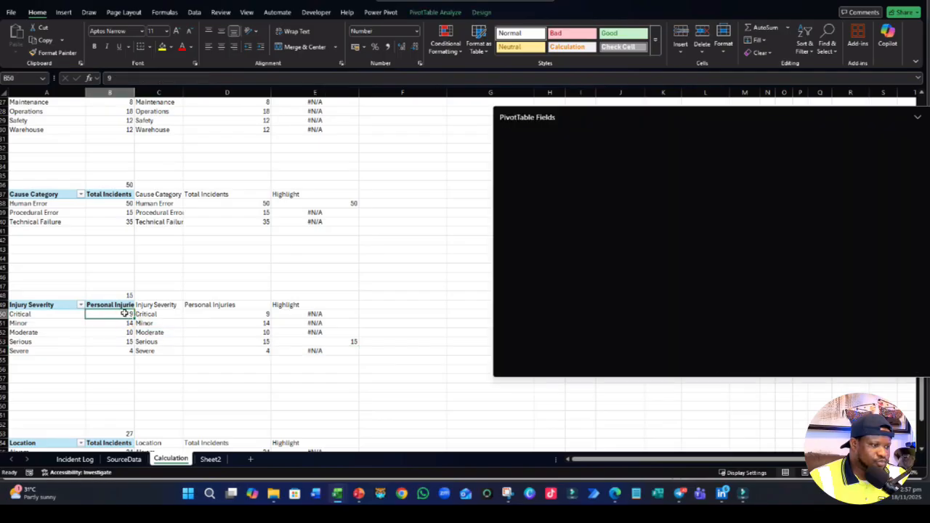
{"action": "right_click", "coordinate": [125, 316]}
{"action": "mouse_move", "coordinate": [171, 190]}
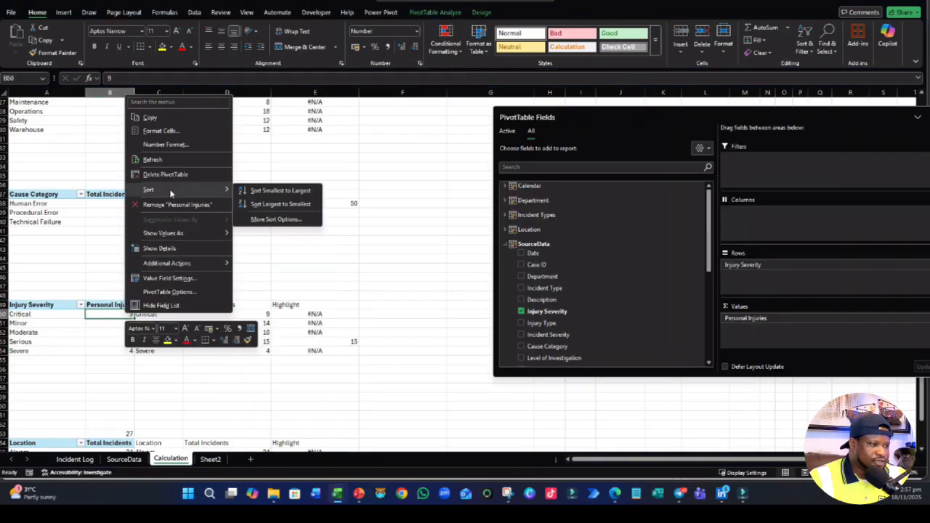
{"action": "left_click", "coordinate": [277, 190]}
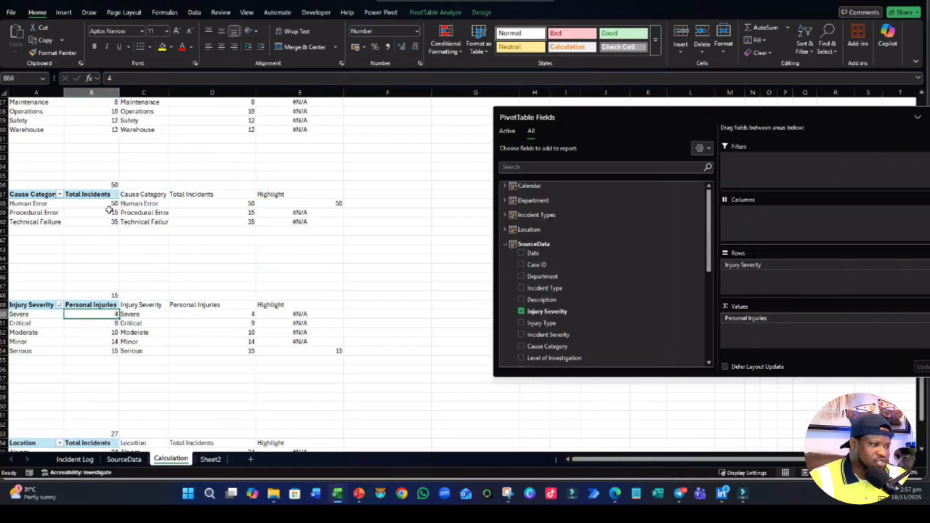
- Sort the Cause Category pivot table by Total Incidents from smallest to largest
{"action": "left_click", "coordinate": [109, 206]}
{"action": "right_click", "coordinate": [109, 206]}
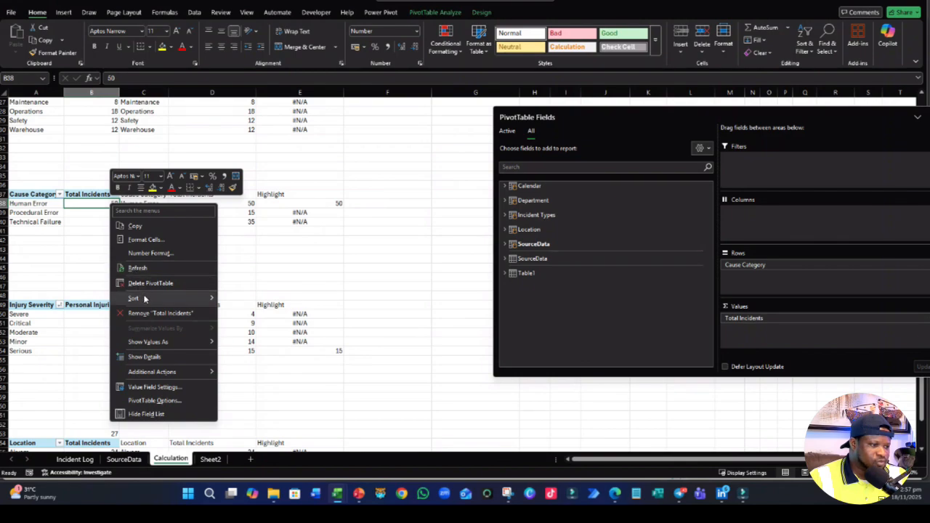
{"action": "mouse_move", "coordinate": [144, 299]}
{"action": "left_click", "coordinate": [254, 299]}
- Sort the Department pivot table by Total Incidents from smallest to largest
{"action": "scroll", "coordinate": [110, 239], "scroll_direction": "up", "scroll_amount": 3}
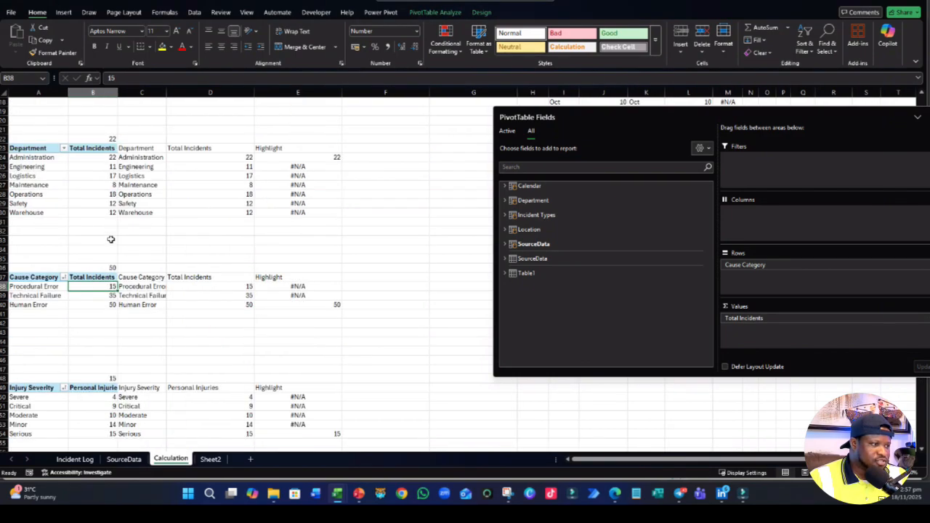
{"action": "left_click", "coordinate": [104, 159]}
{"action": "right_click", "coordinate": [104, 159]}
{"action": "mouse_move", "coordinate": [139, 258]}
{"action": "left_click", "coordinate": [247, 255]}
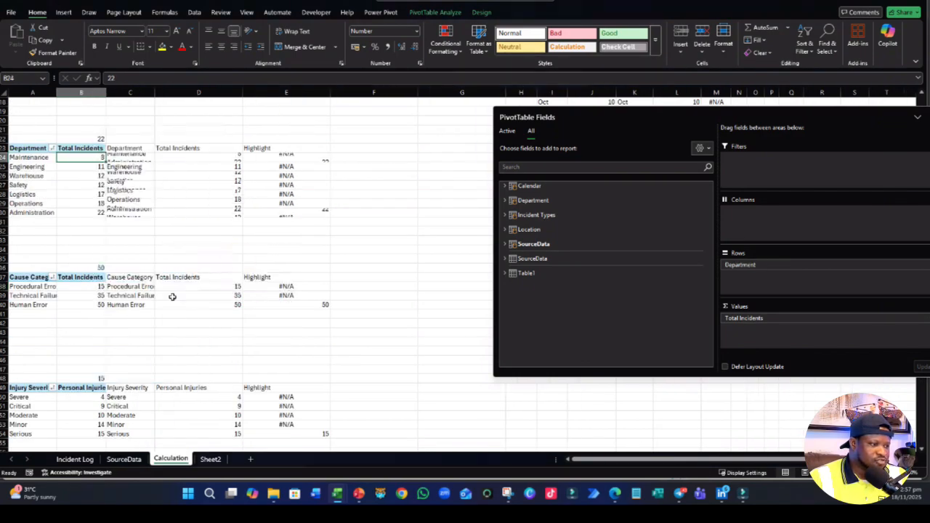
- Sort the Location pivot table by Total Incidents from smallest to largest
{"action": "scroll", "coordinate": [94, 363], "scroll_direction": "down", "scroll_amount": 5}
{"action": "left_click", "coordinate": [95, 397]}
{"action": "right_click", "coordinate": [95, 396]}
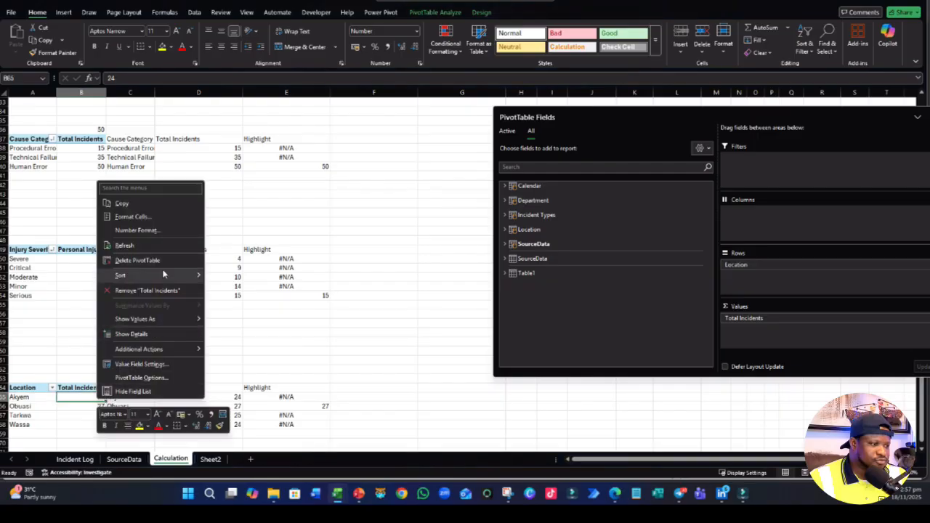
{"action": "mouse_move", "coordinate": [156, 273]}
{"action": "left_click", "coordinate": [231, 274]}
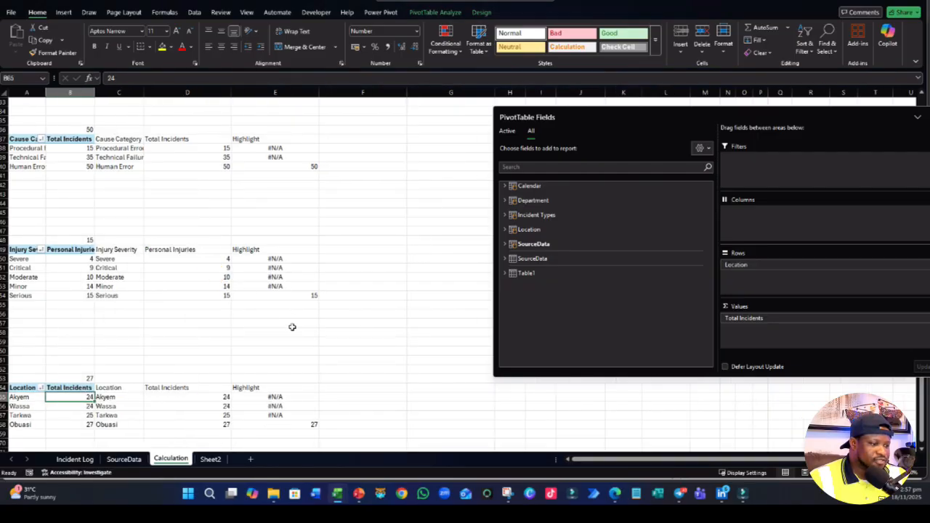
- On the Sheet2 dashboard, fill the Highlight series of the Incident by Department chart with the recent dark green color
{"action": "scroll", "coordinate": [292, 327], "scroll_direction": "up", "scroll_amount": 5}
{"action": "scroll", "coordinate": [291, 327], "scroll_direction": "down", "scroll_amount": 8}
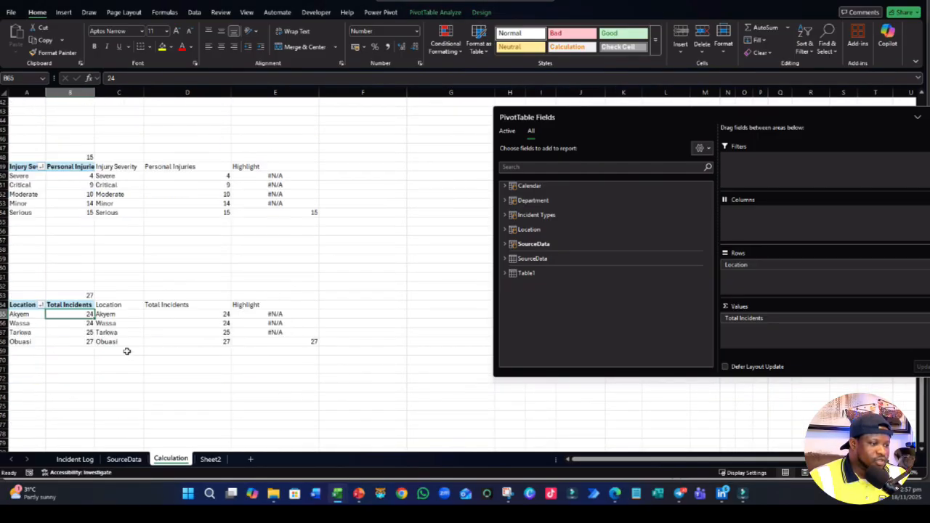
{"action": "scroll", "coordinate": [129, 351], "scroll_direction": "up", "scroll_amount": 15}
{"action": "left_click", "coordinate": [210, 460]}
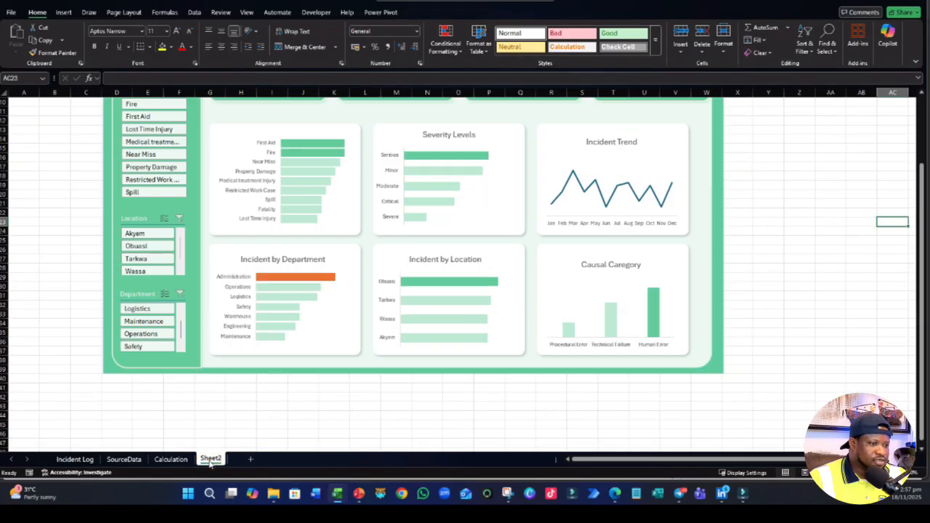
{"action": "scroll", "coordinate": [332, 387], "scroll_direction": "up", "scroll_amount": 2}
{"action": "left_click", "coordinate": [302, 359]}
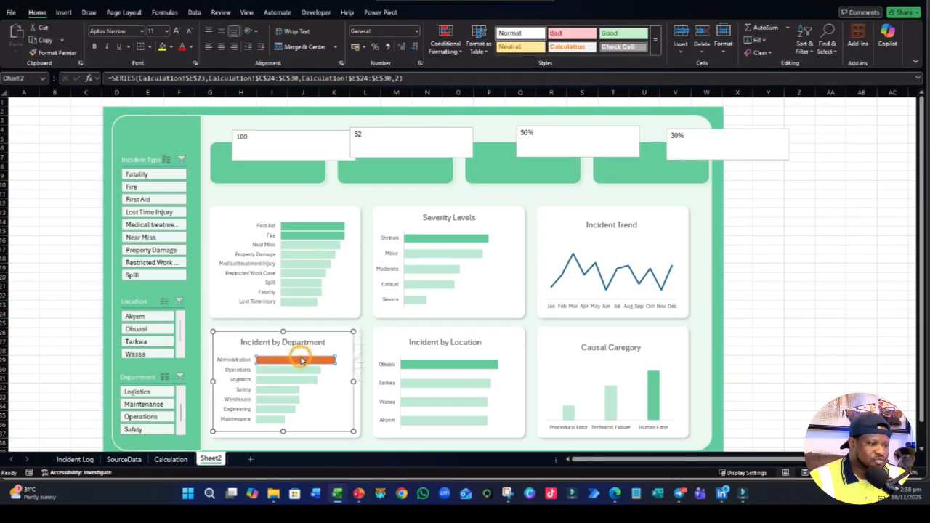
{"action": "right_click", "coordinate": [311, 361]}
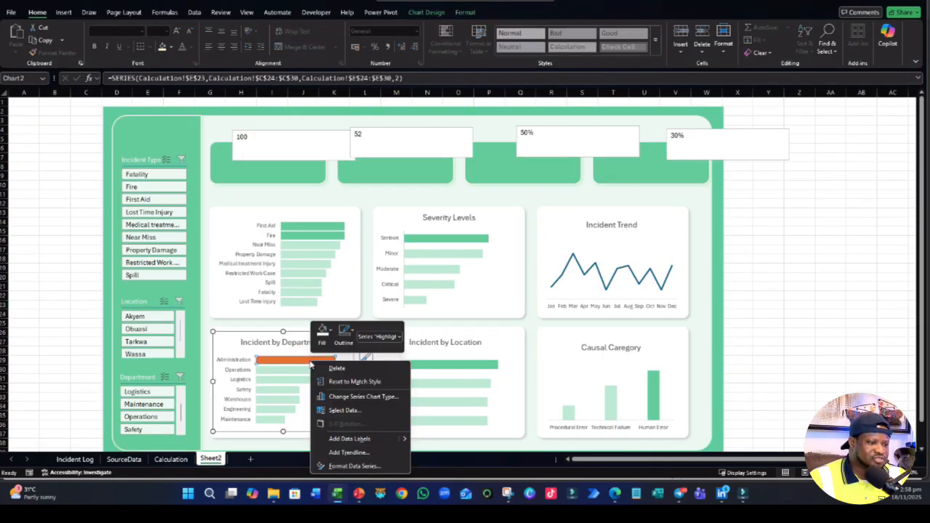
{"action": "left_click", "coordinate": [363, 469]}
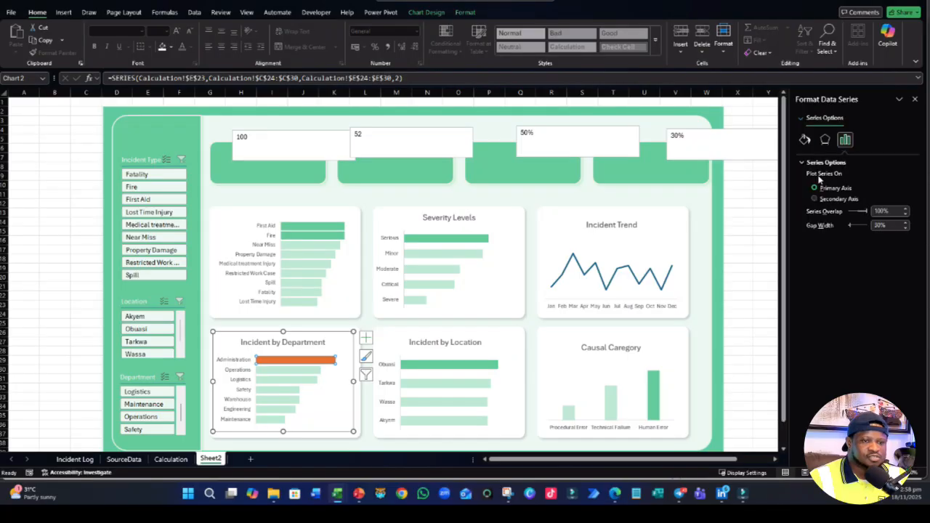
{"action": "left_click", "coordinate": [805, 140]}
{"action": "left_click", "coordinate": [899, 260]}
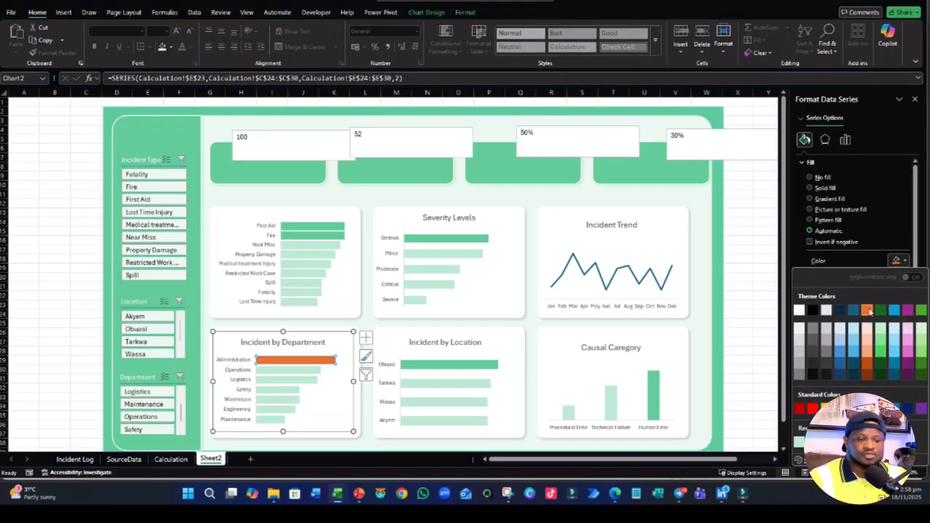
{"action": "left_click", "coordinate": [804, 441]}
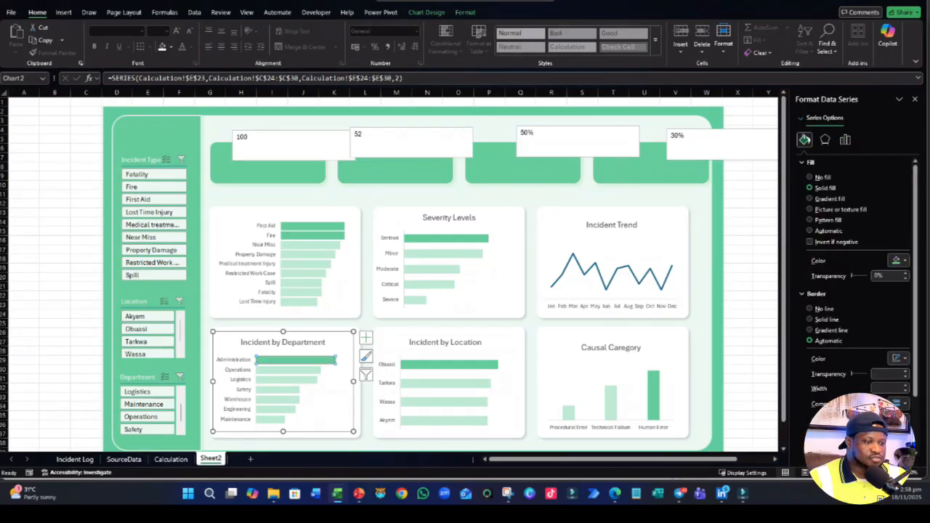
{"action": "left_click", "coordinate": [762, 187]}
- Plot the Incident Trend line on the secondary axis and recolor it with the recent palette green
{"action": "left_click", "coordinate": [621, 270]}
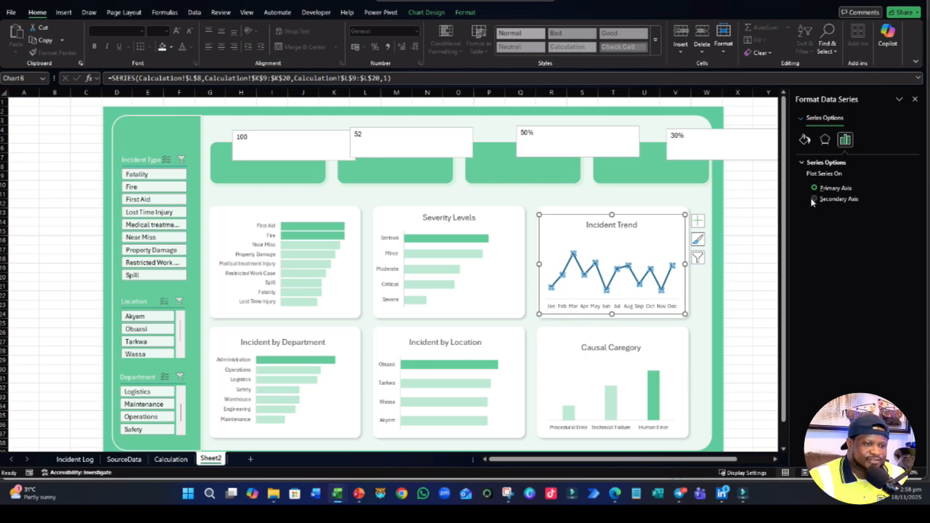
{"action": "left_click", "coordinate": [814, 199]}
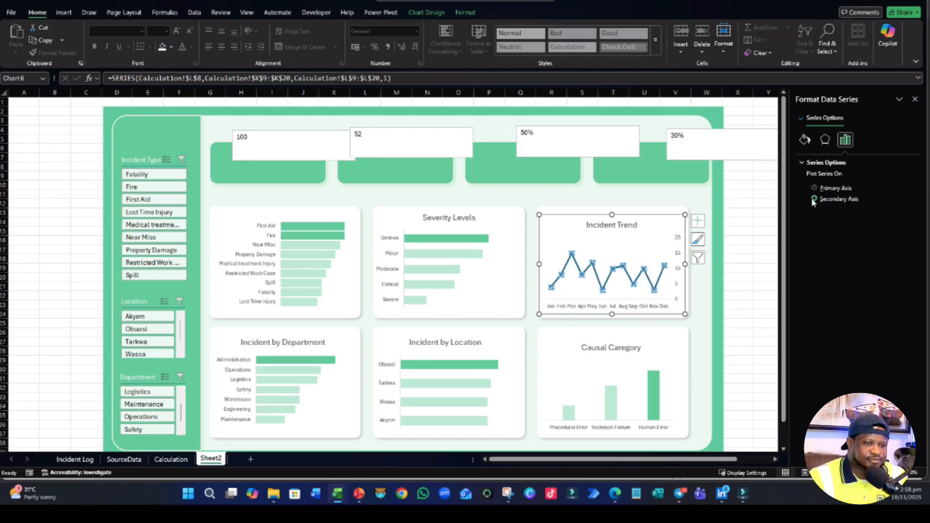
{"action": "left_click", "coordinate": [804, 138]}
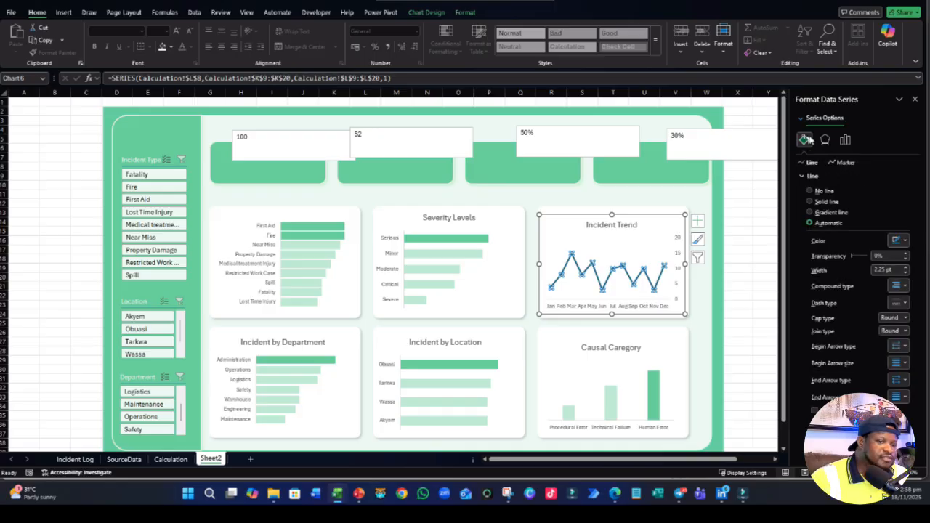
{"action": "left_click", "coordinate": [901, 241]}
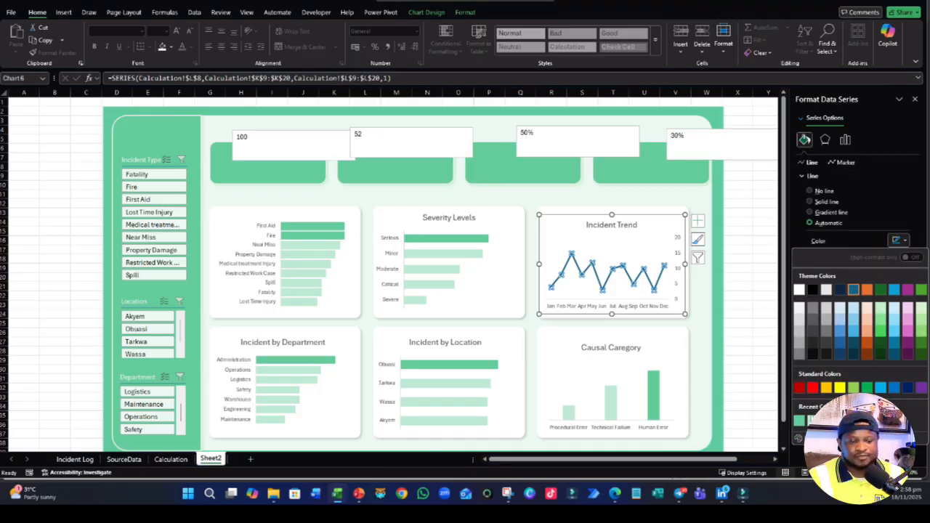
{"action": "left_click", "coordinate": [799, 420]}
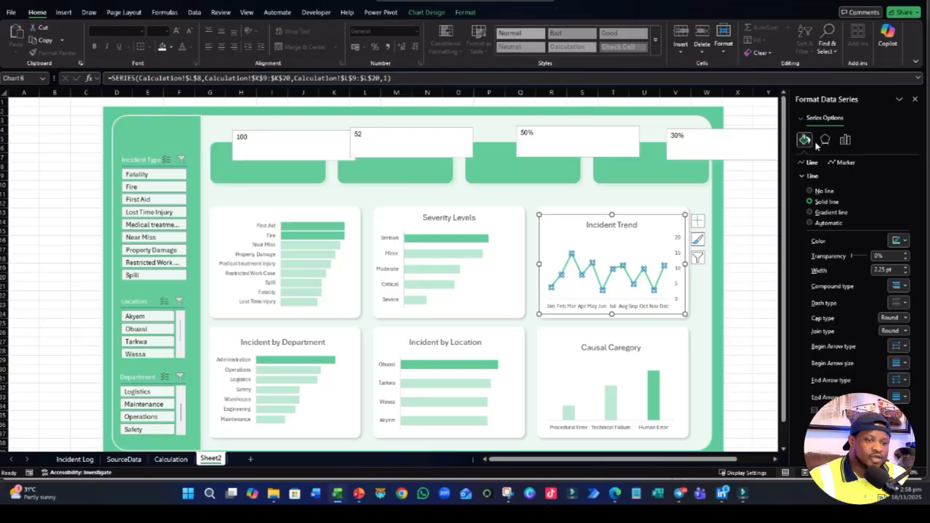
- Return the Incident Trend series to the primary axis and check its marker and line options
{"action": "left_click", "coordinate": [844, 139]}
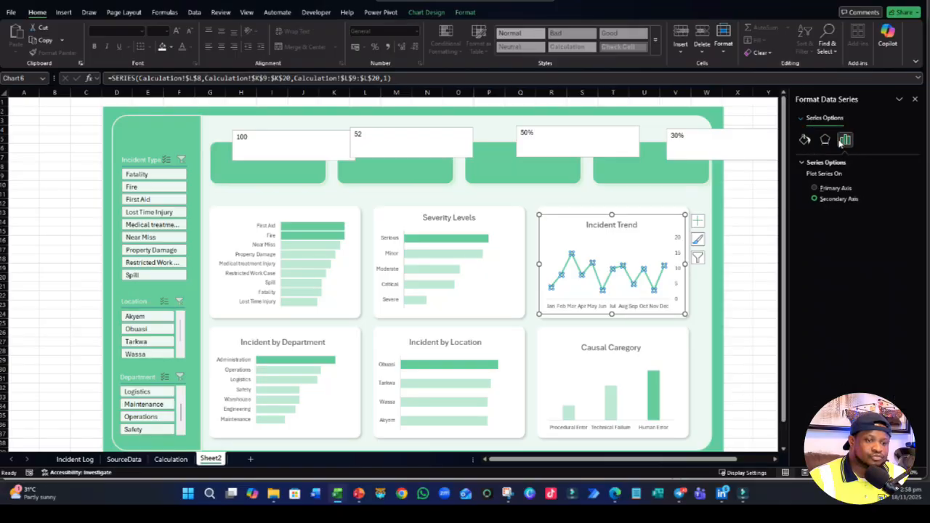
{"action": "left_click", "coordinate": [815, 188]}
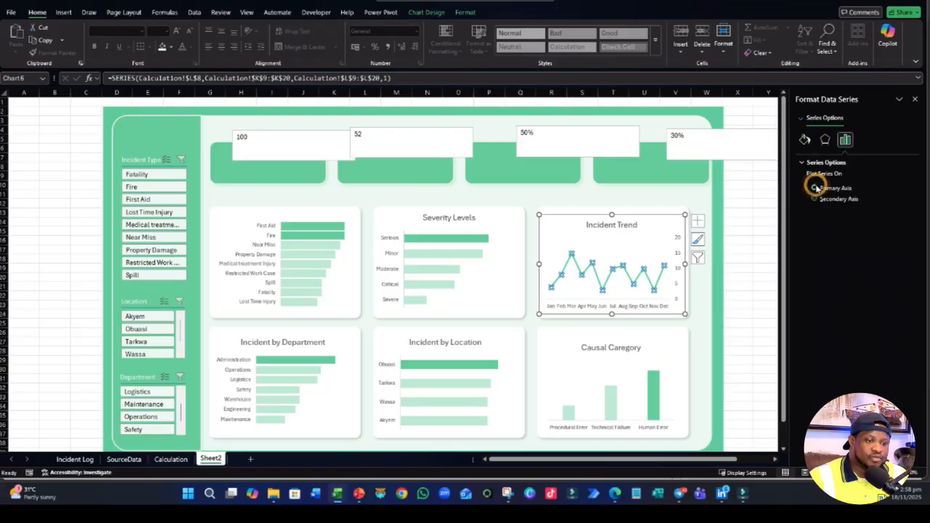
{"action": "left_click", "coordinate": [804, 139]}
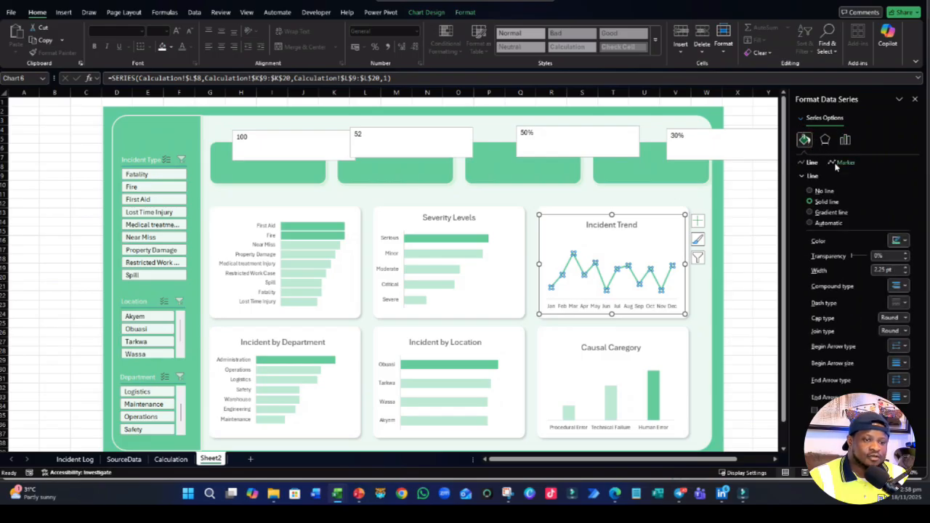
{"action": "left_click", "coordinate": [844, 163]}
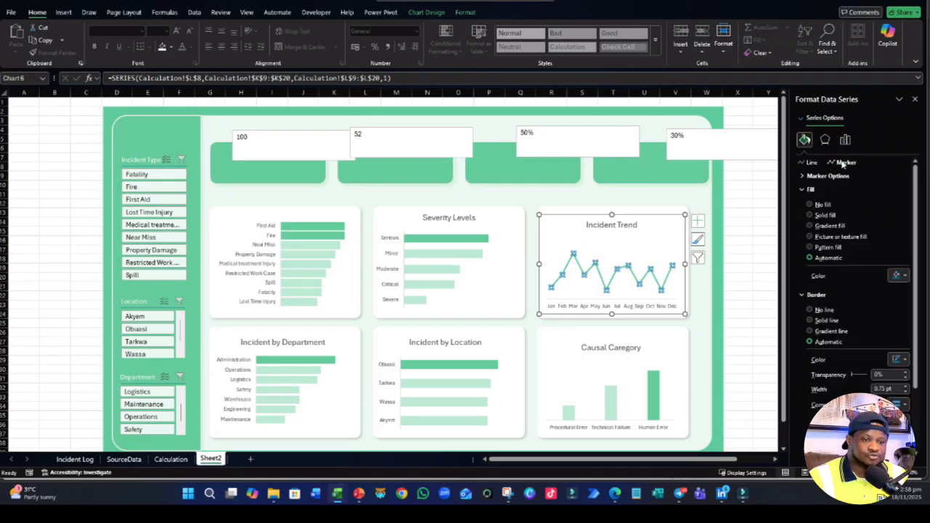
{"action": "left_click", "coordinate": [808, 163]}
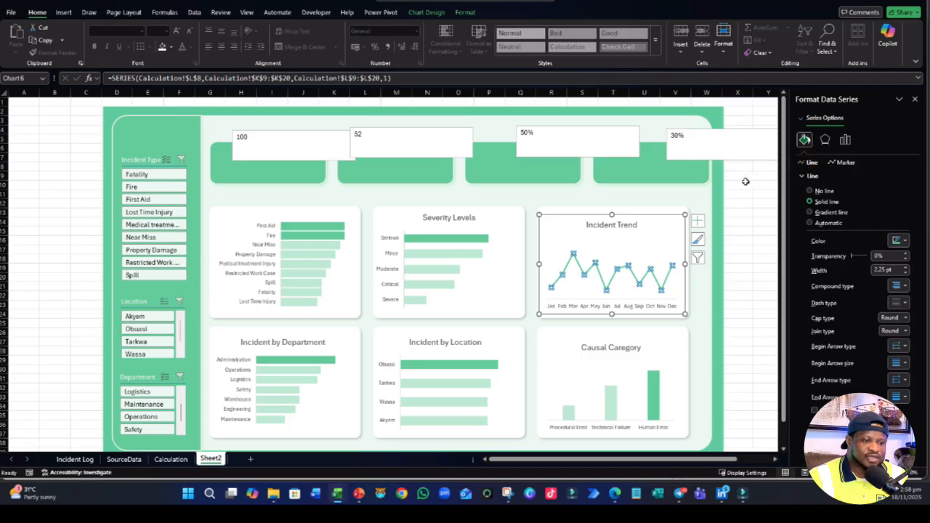
{"action": "right_click", "coordinate": [618, 270]}
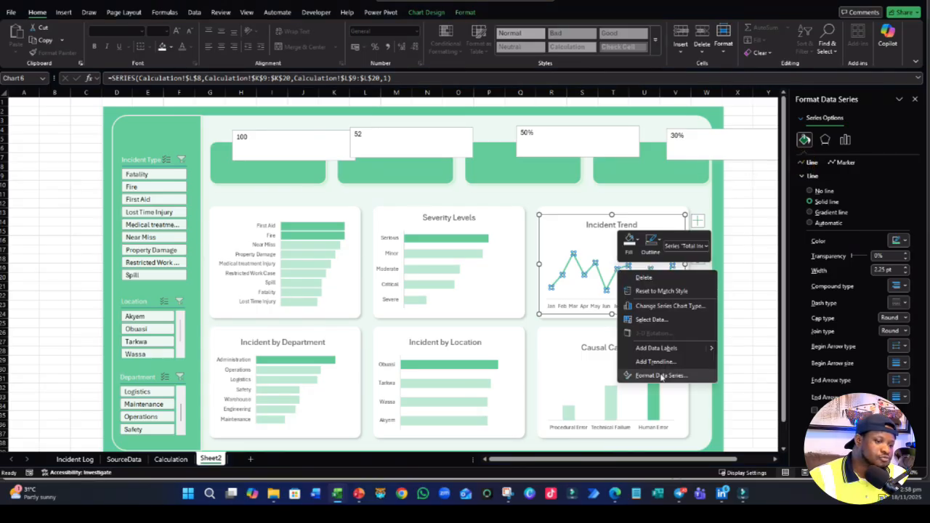
{"action": "left_click", "coordinate": [656, 349]}
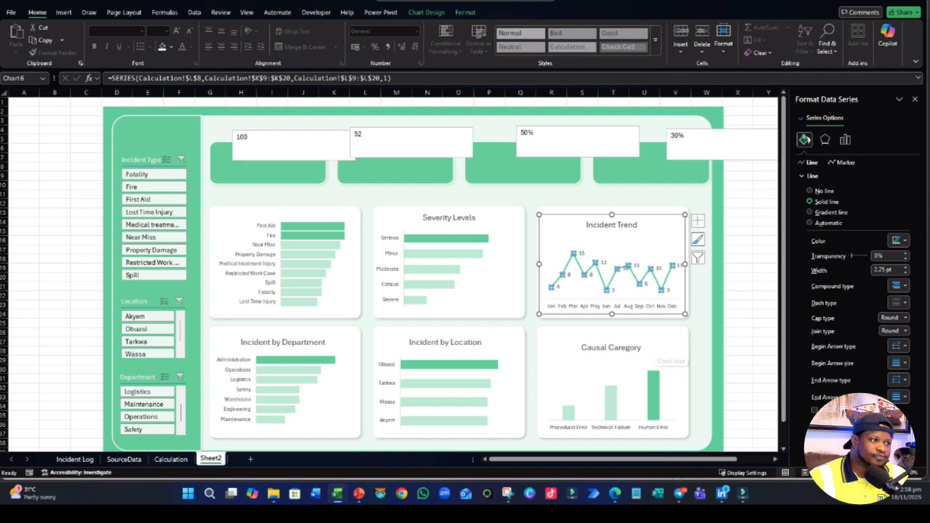
{"action": "left_click", "coordinate": [89, 2]}
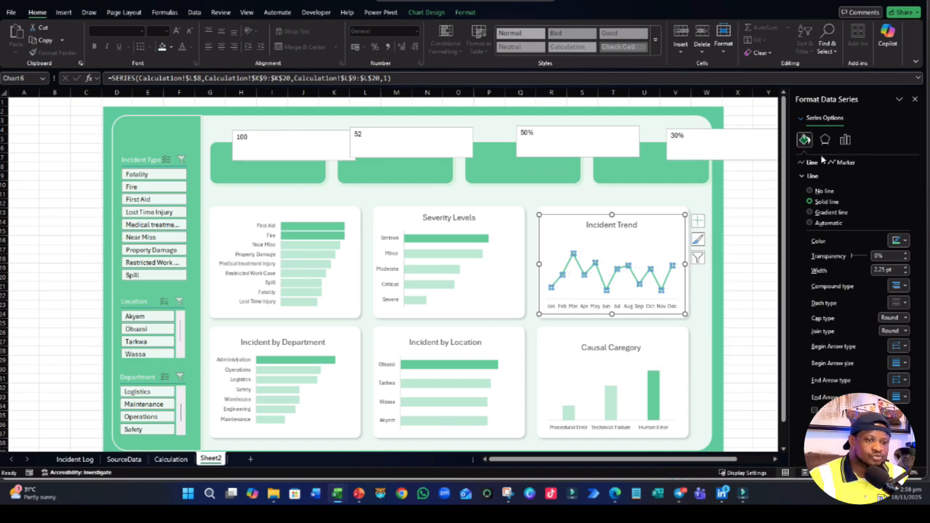
- Plot the Incident Trend series on the secondary axis and add data labels to its line
{"action": "left_click", "coordinate": [842, 162]}
{"action": "left_click", "coordinate": [845, 139]}
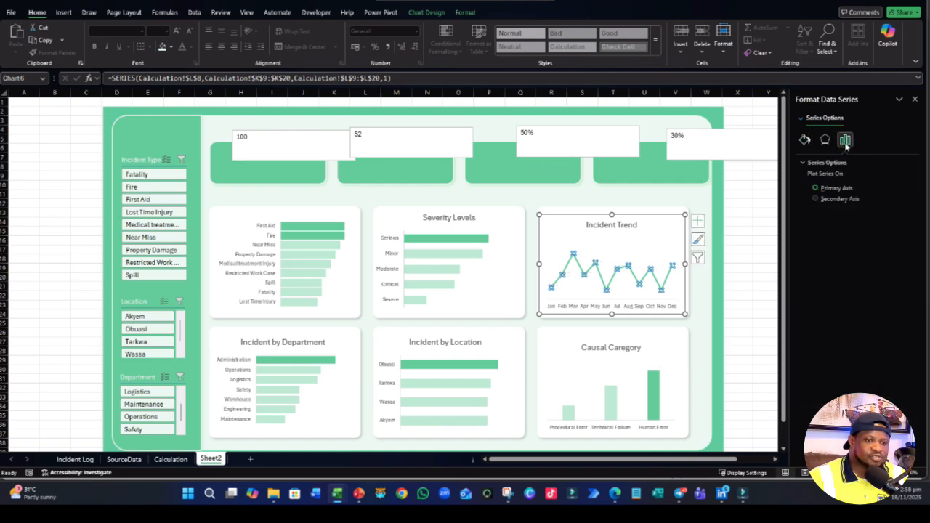
{"action": "left_click", "coordinate": [815, 199]}
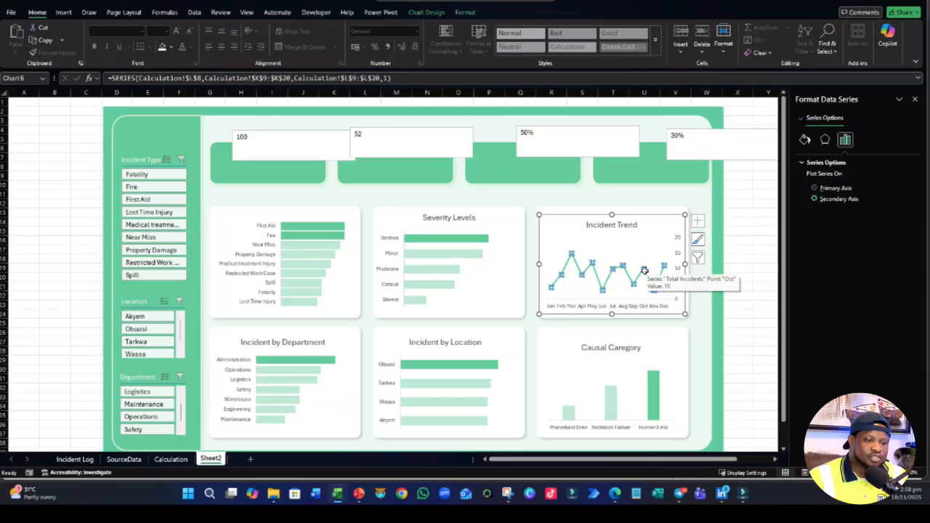
{"action": "right_click", "coordinate": [644, 271]}
{"action": "left_click", "coordinate": [683, 350]}
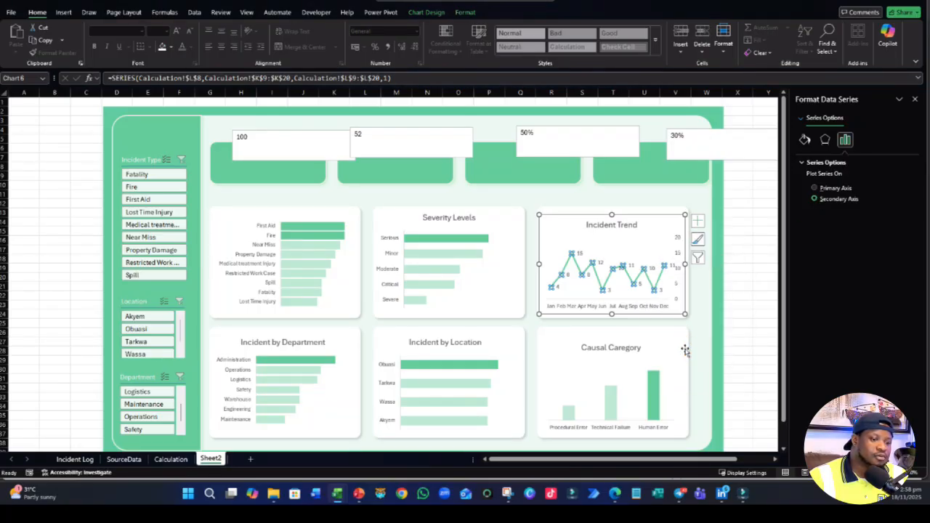
{"action": "left_click", "coordinate": [740, 248]}
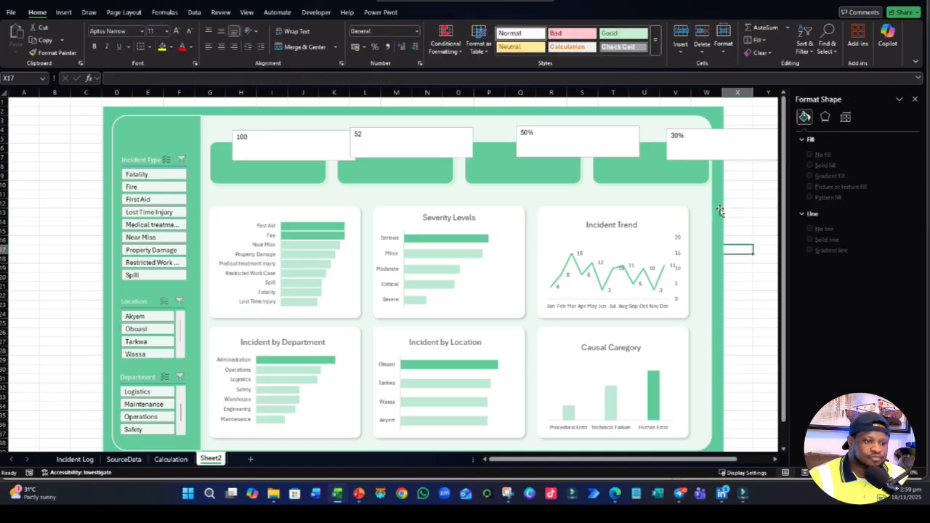
{"action": "left_click", "coordinate": [667, 239]}
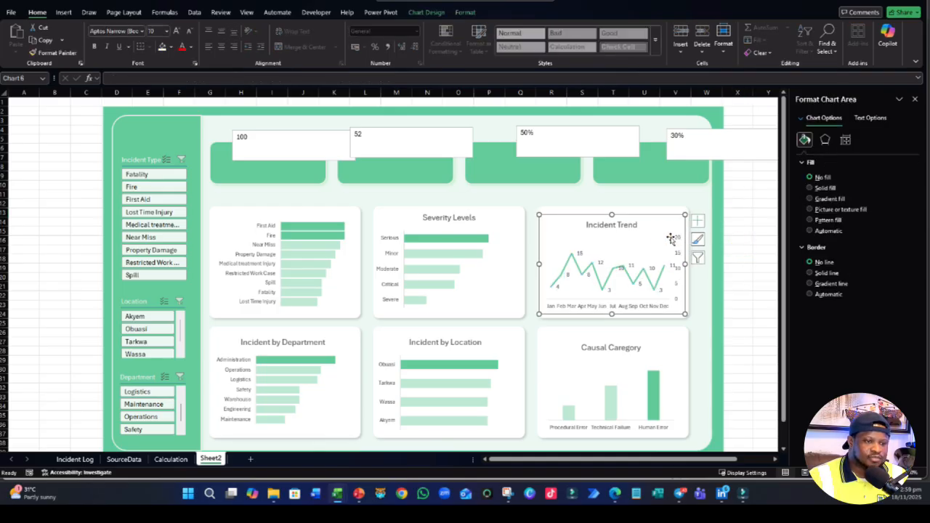
{"action": "left_click", "coordinate": [739, 231]}
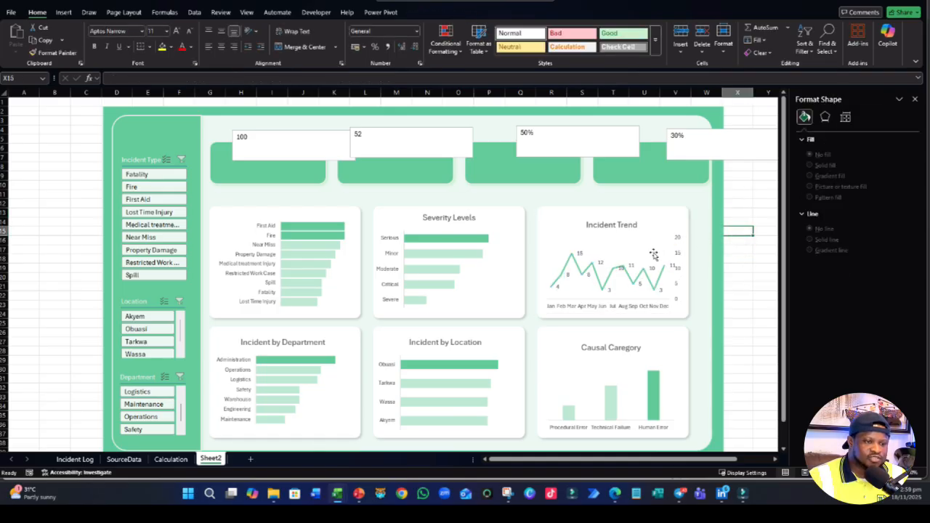
{"action": "left_click", "coordinate": [579, 254]}
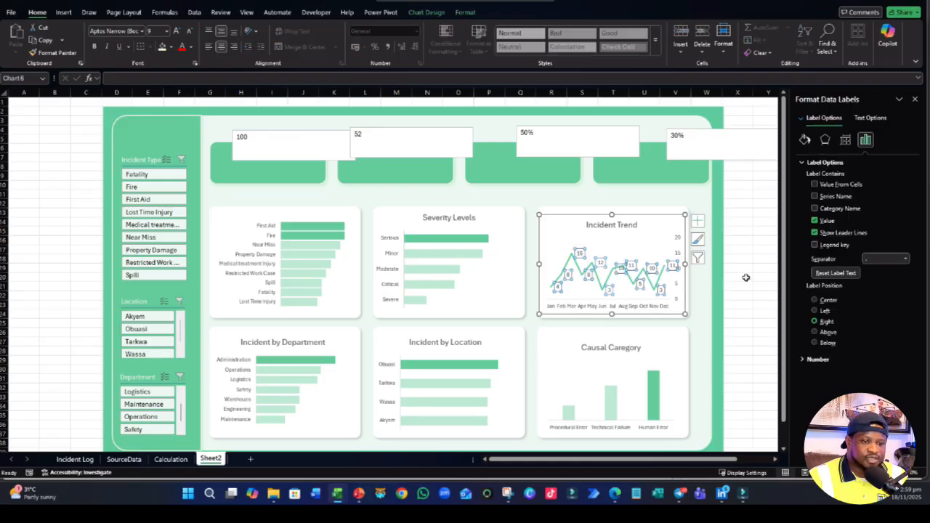
{"action": "left_click", "coordinate": [804, 139]}
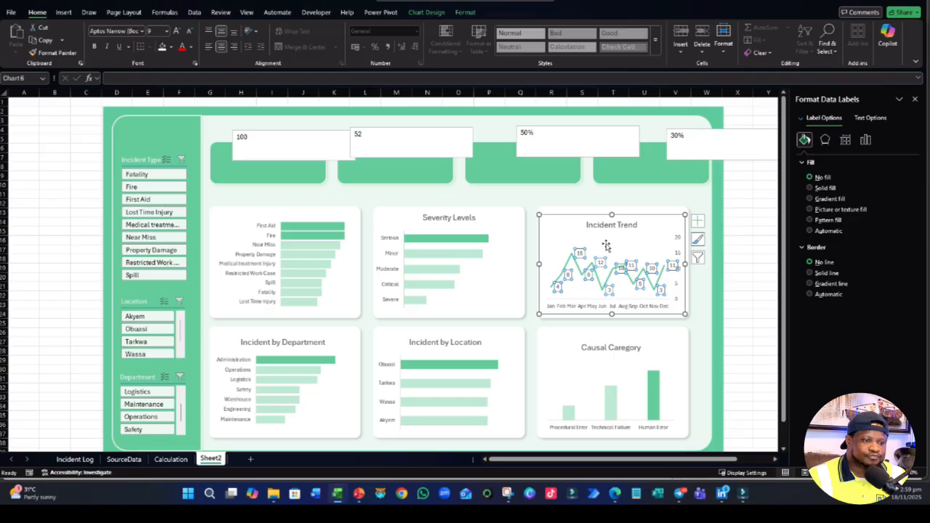
- Examine the Total Incidents and Highlight series in the Incident Trend chart's data source, leaving them as they are
{"action": "right_click", "coordinate": [604, 244]}
{"action": "left_click", "coordinate": [642, 307]}
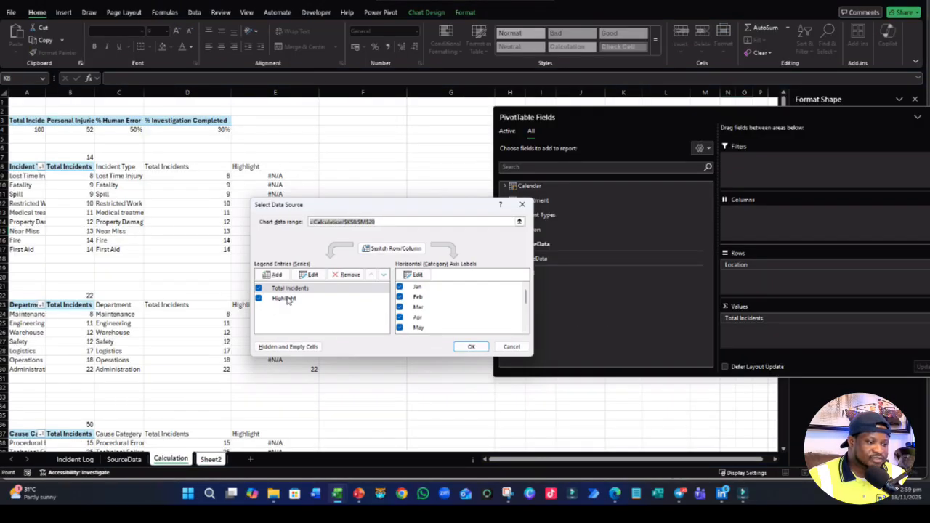
{"action": "left_click", "coordinate": [287, 300]}
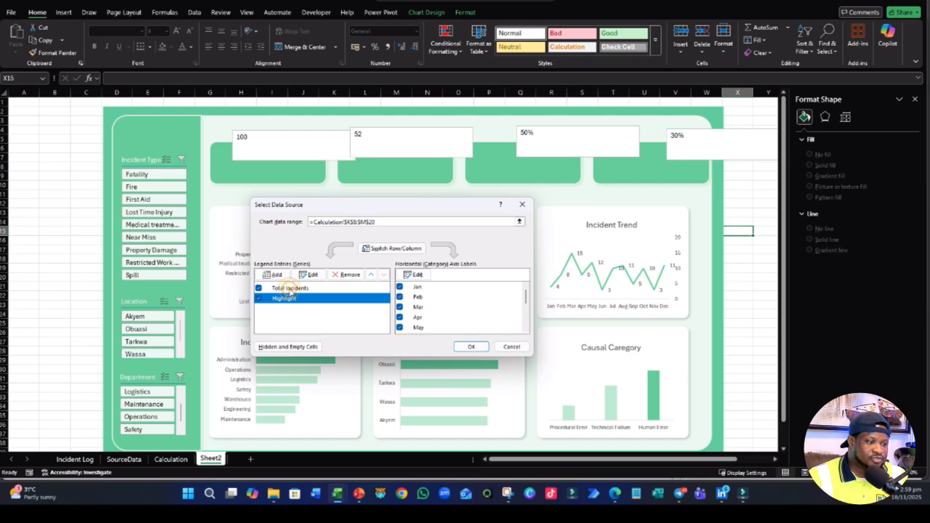
{"action": "left_click", "coordinate": [290, 289]}
{"action": "left_click", "coordinate": [289, 299]}
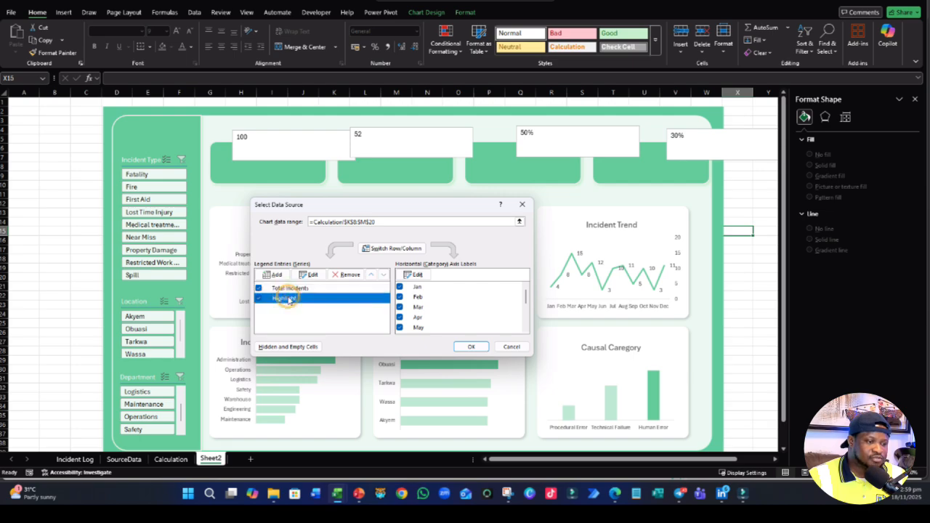
{"action": "left_click", "coordinate": [517, 347]}
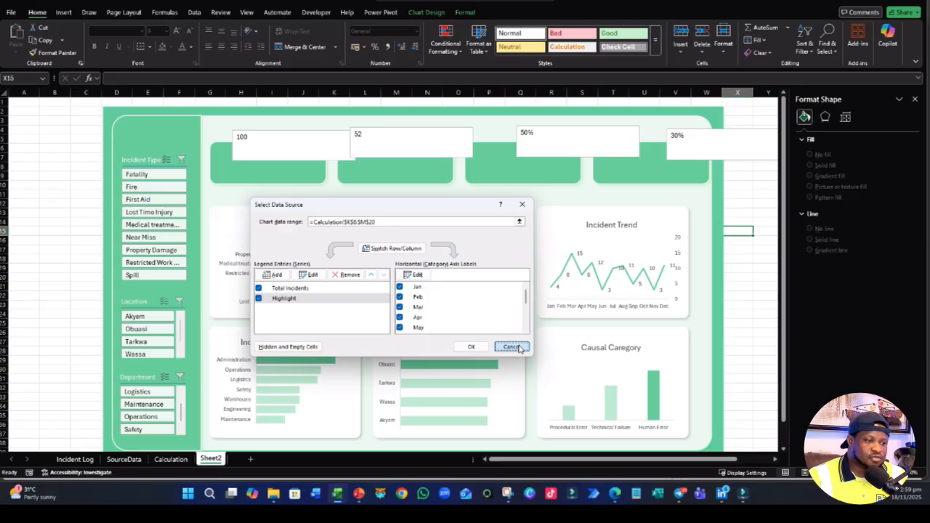
{"action": "left_click", "coordinate": [519, 348]}
{"action": "left_click", "coordinate": [826, 138]}
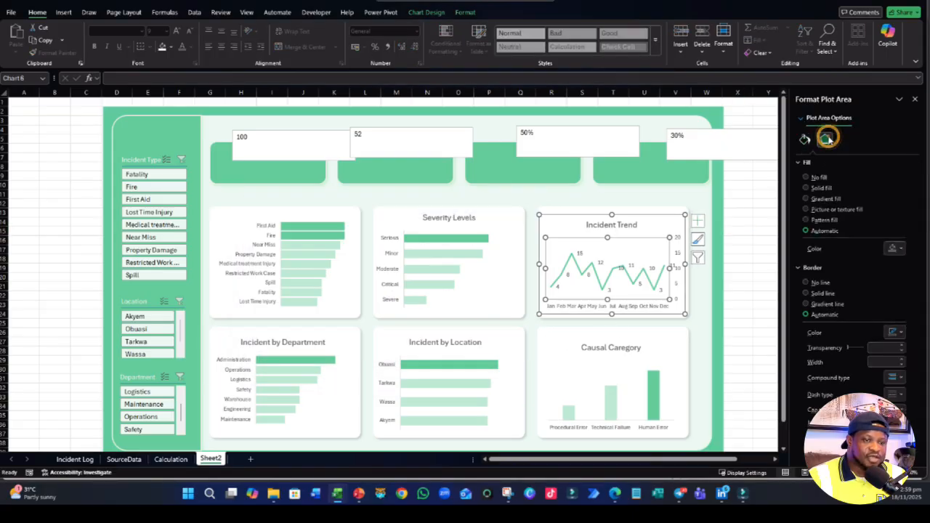
{"action": "left_click", "coordinate": [618, 271]}
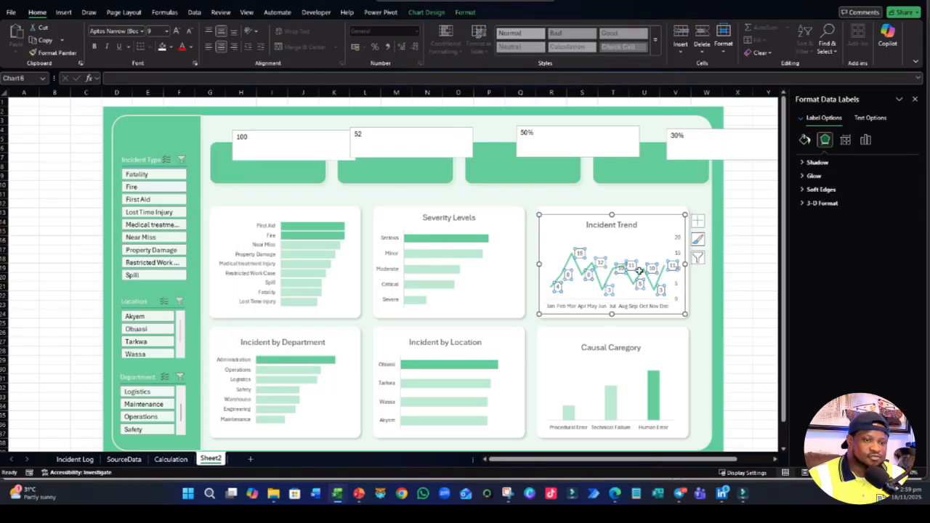
{"action": "left_click", "coordinate": [863, 140]}
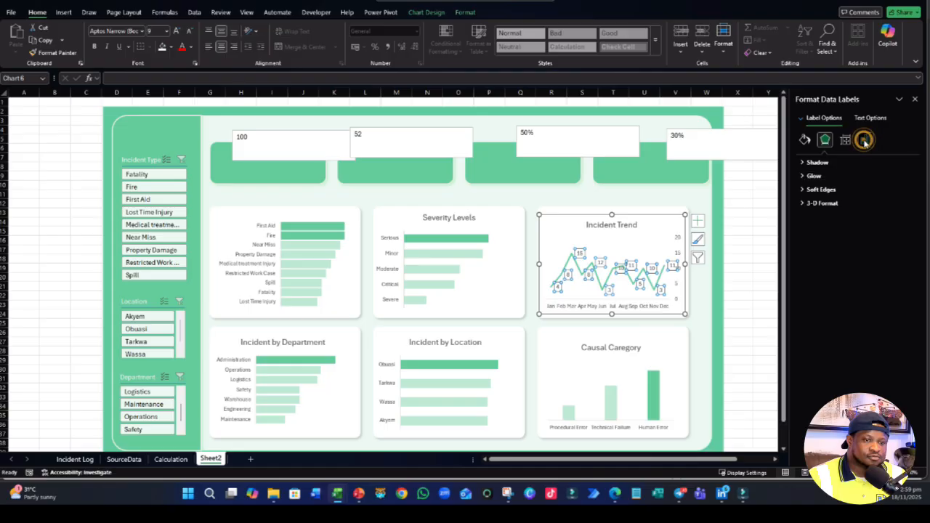
{"action": "left_click", "coordinate": [844, 140]}
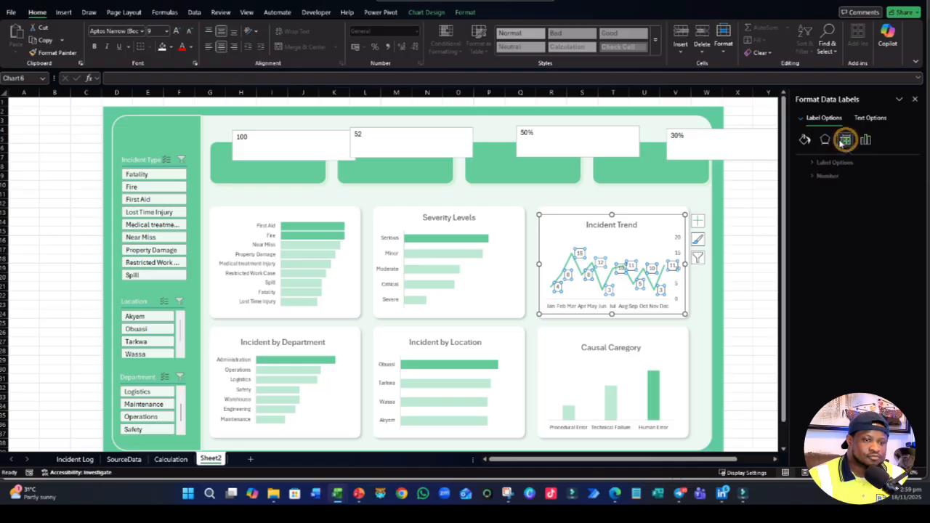
{"action": "left_click", "coordinate": [804, 140]}
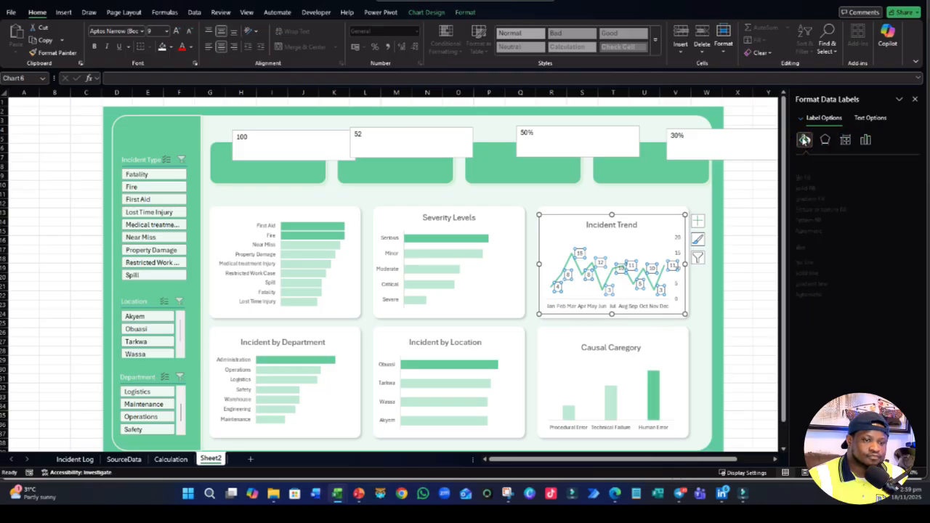
{"action": "left_click", "coordinate": [741, 249]}
- Plot the Total Incidents series of the Incident Trend chart on the primary axis and open its line formatting options
{"action": "left_click", "coordinate": [644, 279]}
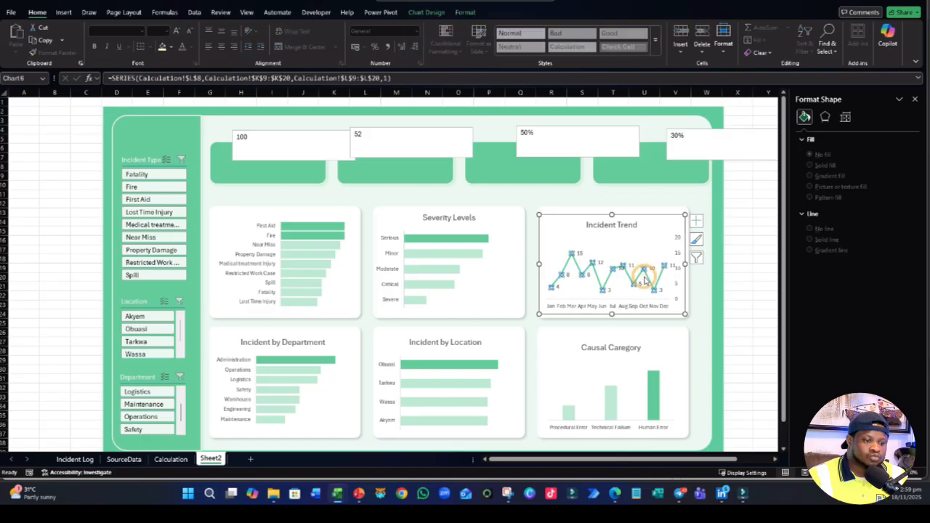
{"action": "right_click", "coordinate": [646, 282]}
{"action": "left_click", "coordinate": [801, 252]}
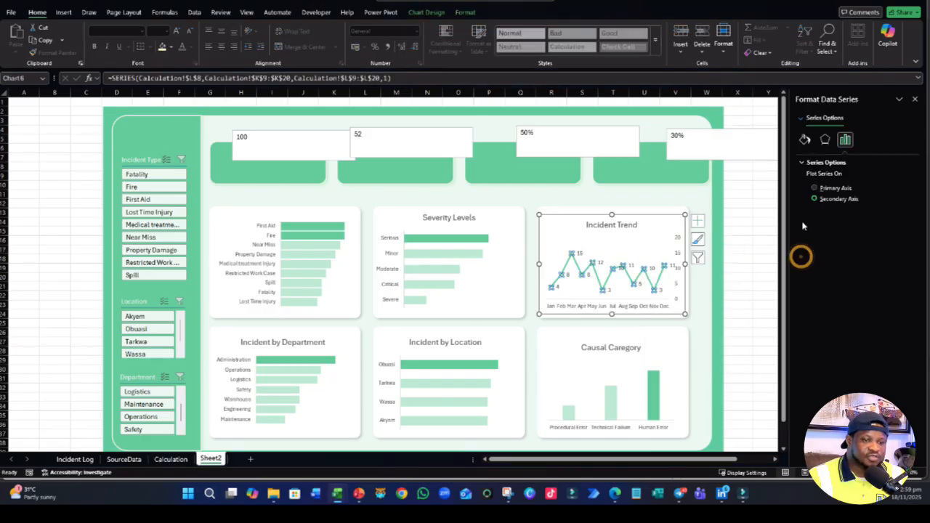
{"action": "left_click", "coordinate": [814, 188]}
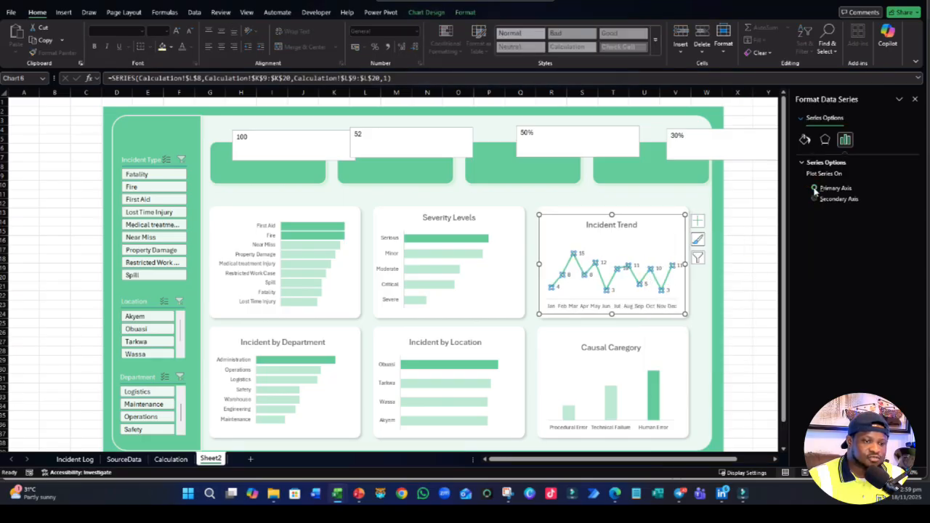
{"action": "left_click", "coordinate": [815, 199]}
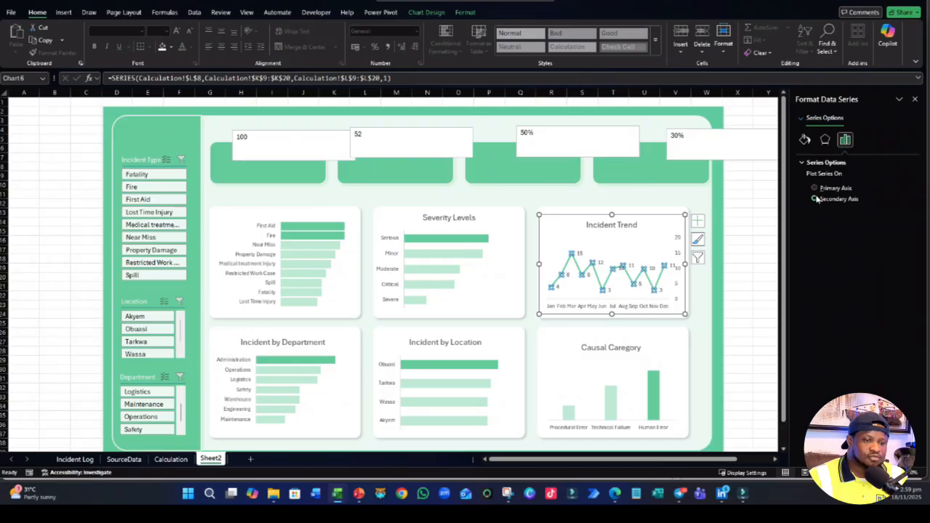
{"action": "left_click", "coordinate": [814, 188]}
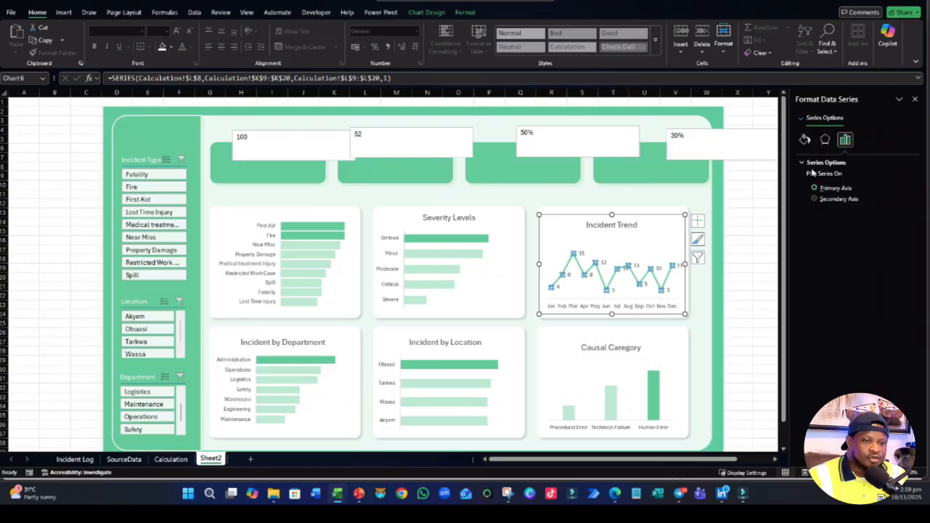
{"action": "left_click", "coordinate": [804, 139]}
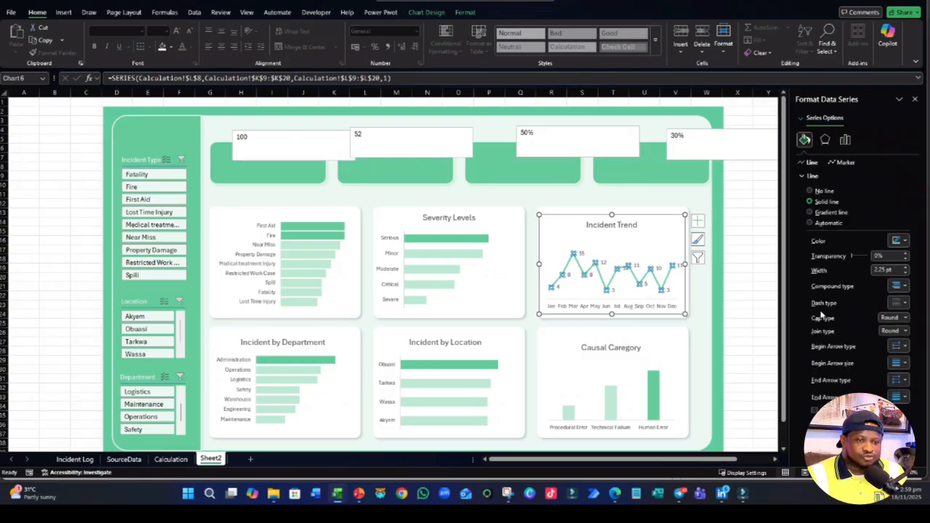
{"action": "right_click", "coordinate": [658, 268]}
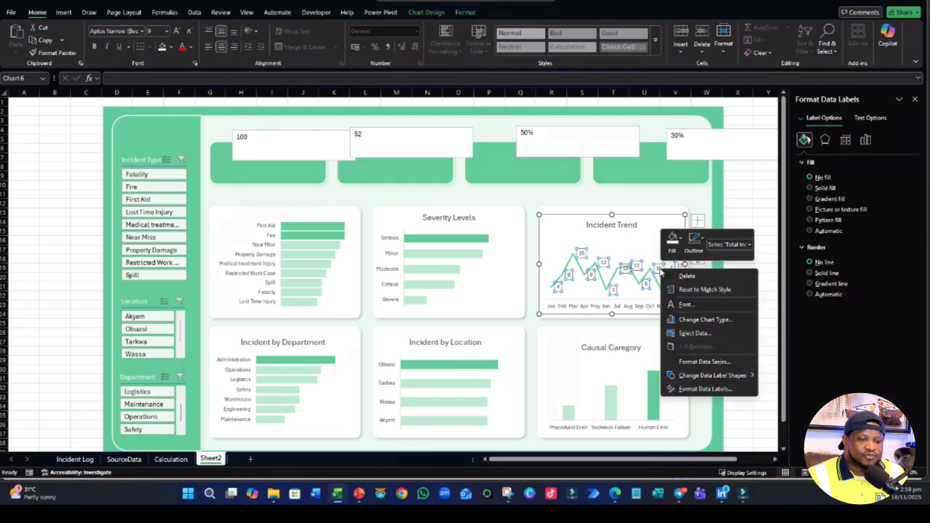
{"action": "left_click", "coordinate": [696, 390]}
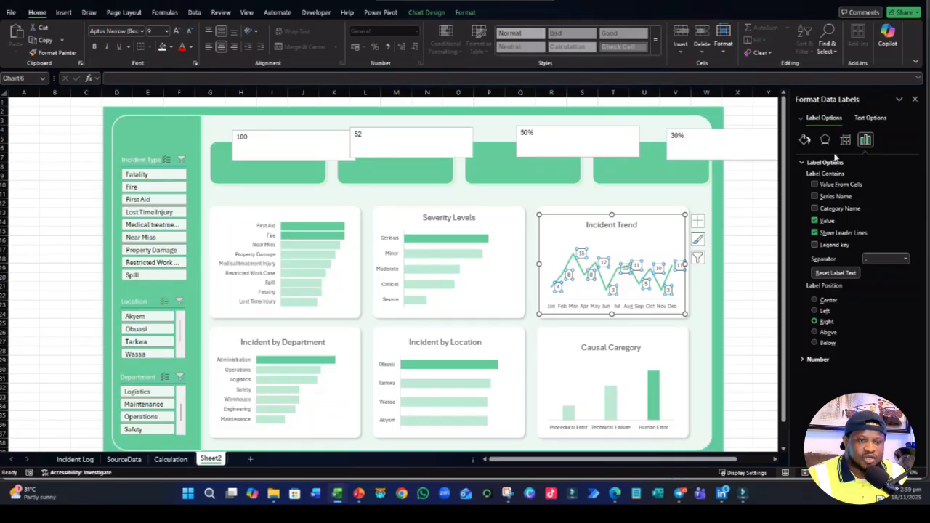
{"action": "left_click", "coordinate": [804, 140]}
{"action": "left_click", "coordinate": [864, 141]}
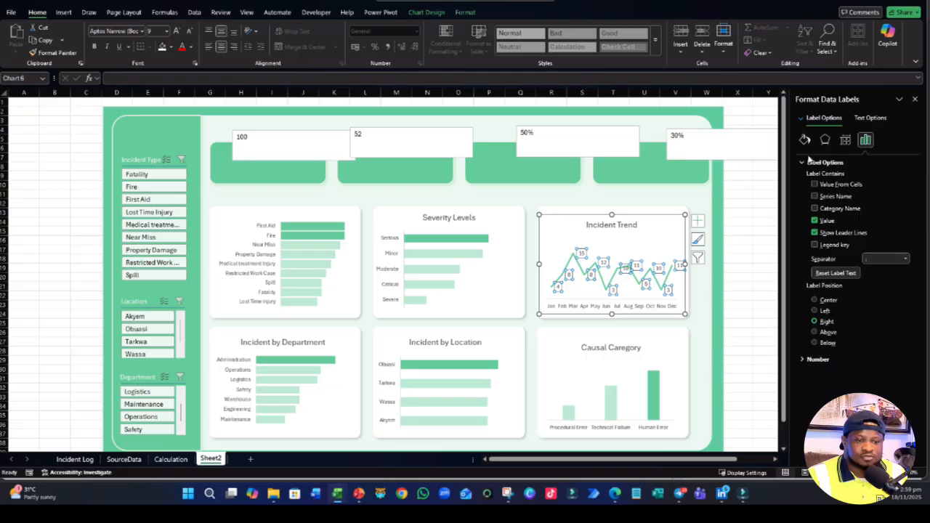
{"action": "left_click", "coordinate": [768, 247]}
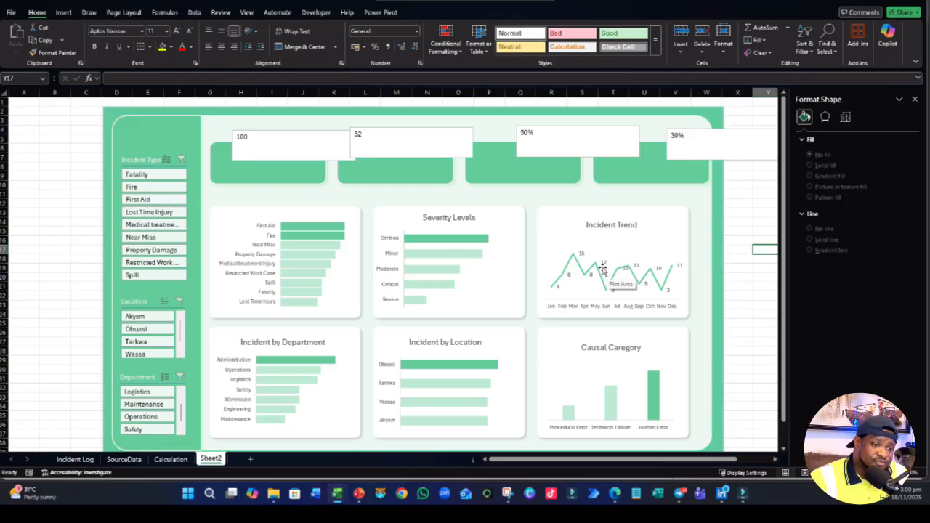
- Delete the Total Incidents data labels from the Incident Trend chart and add data labels to its Highlight series instead
{"action": "left_click", "coordinate": [603, 264]}
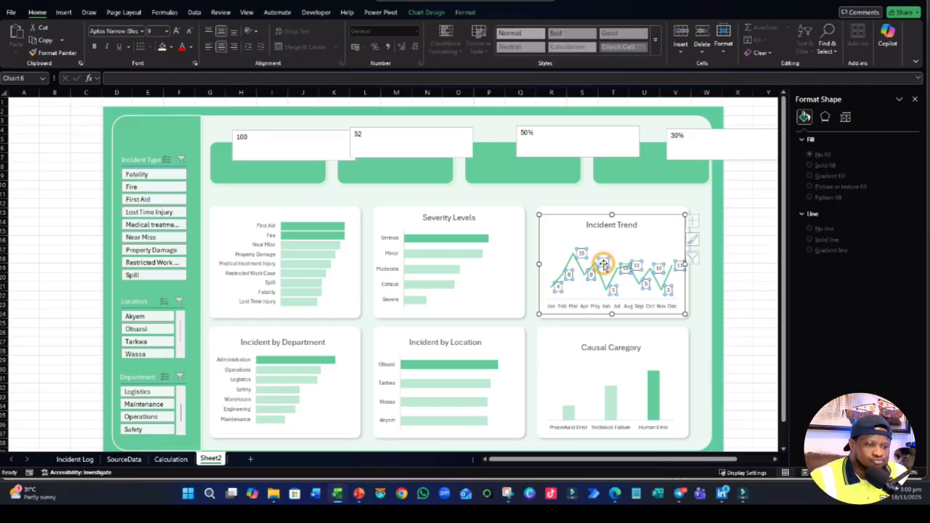
{"action": "key", "text": "Delete"}
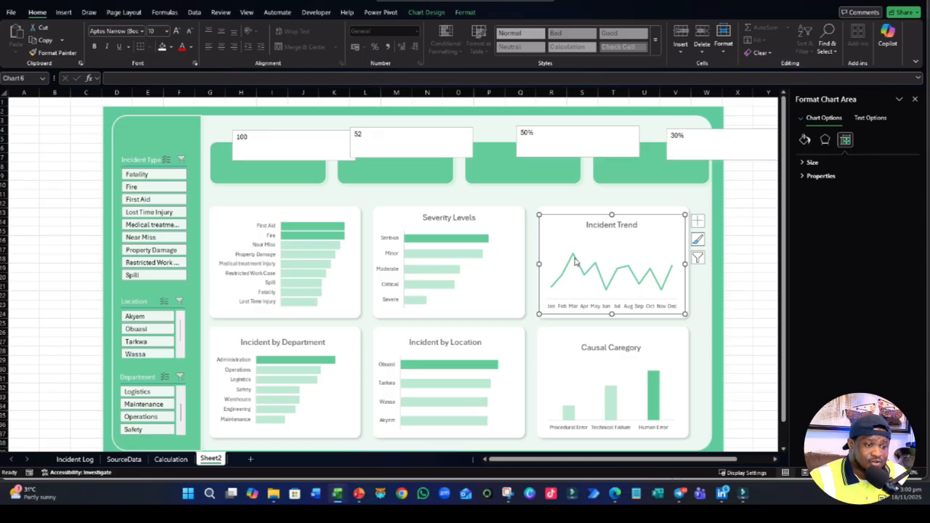
{"action": "left_click", "coordinate": [573, 256]}
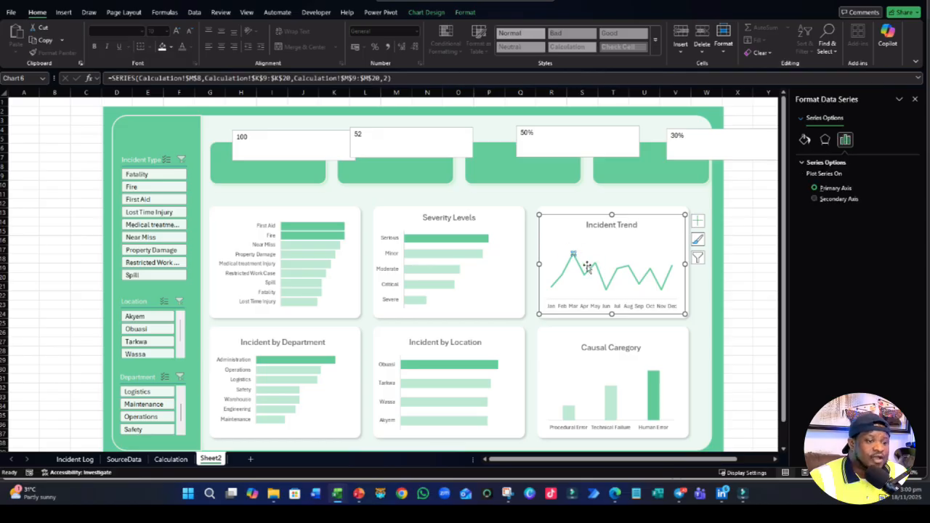
{"action": "right_click", "coordinate": [573, 254]}
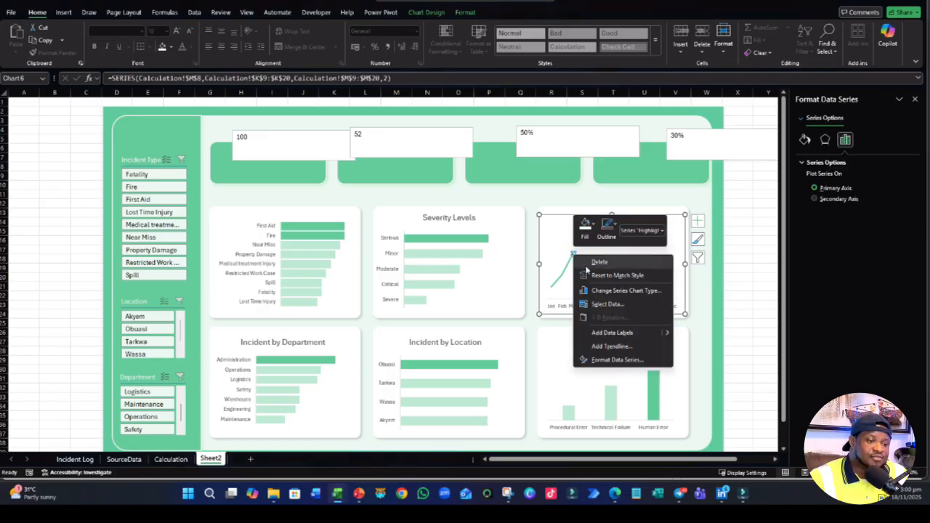
{"action": "left_click", "coordinate": [607, 333]}
{"action": "left_click", "coordinate": [35, 276]}
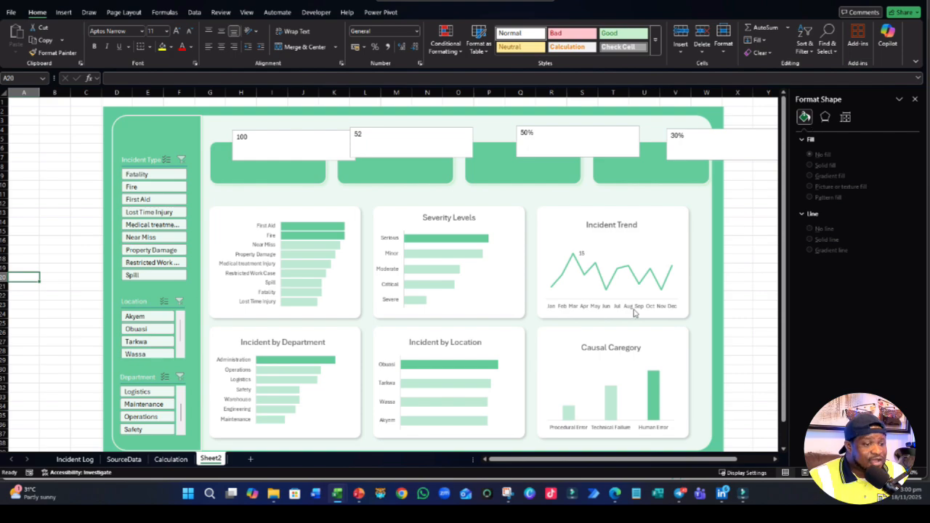
{"action": "mouse_move", "coordinate": [604, 291]}
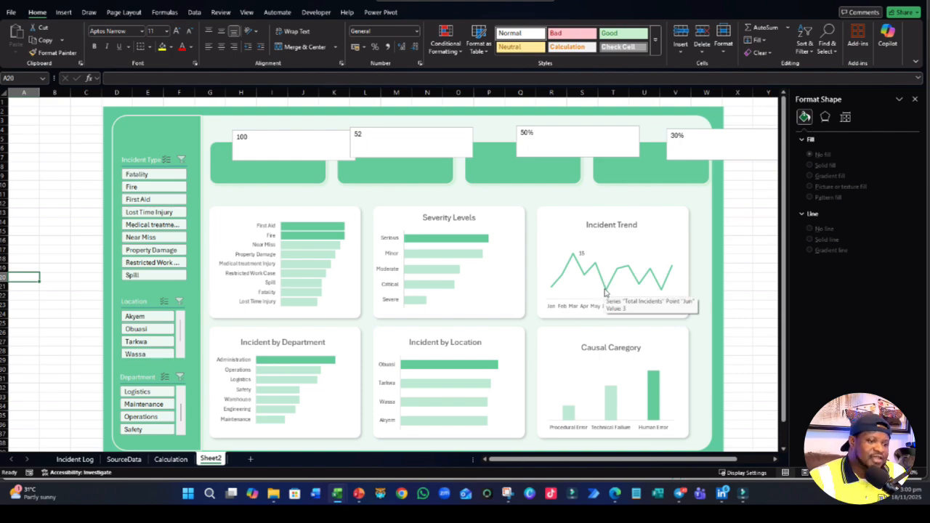
{"action": "left_click", "coordinate": [605, 291]}
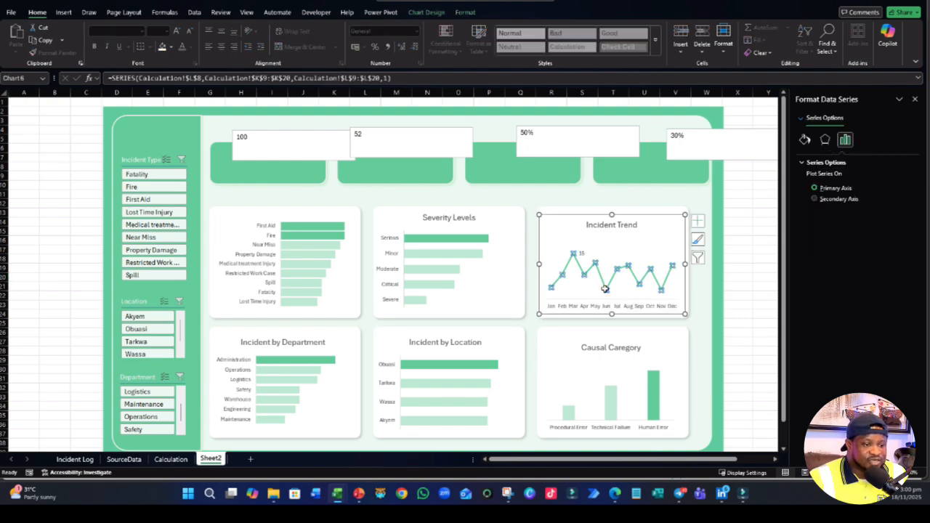
{"action": "left_click", "coordinate": [745, 248]}
{"action": "left_click", "coordinate": [575, 258]}
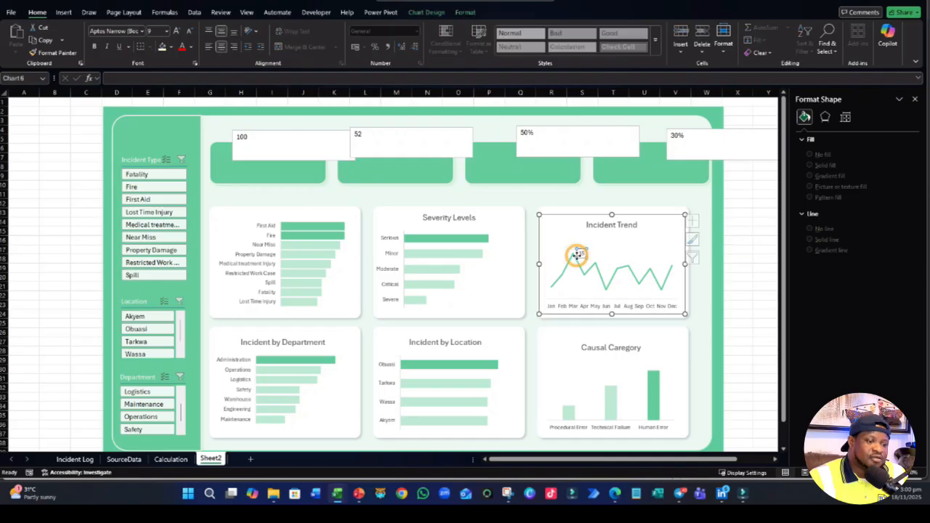
{"action": "left_click", "coordinate": [575, 259]}
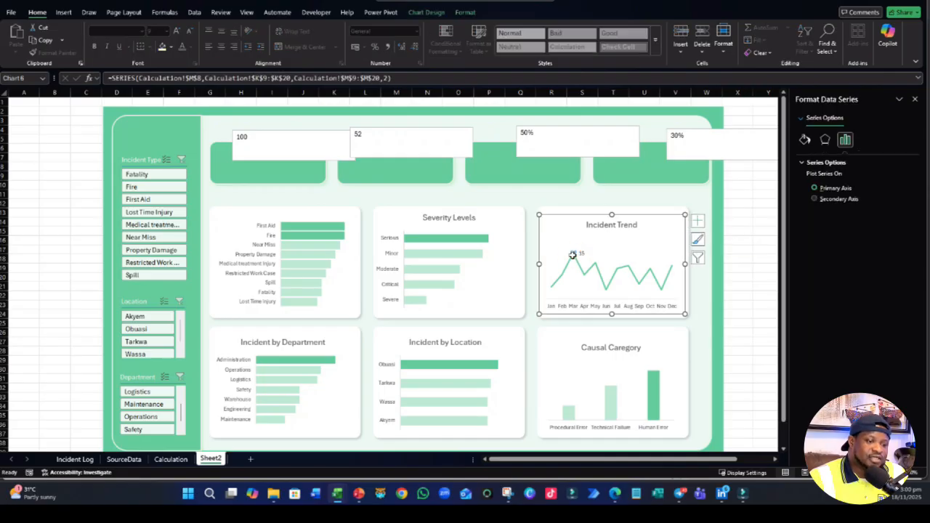
{"action": "left_click", "coordinate": [748, 230]}
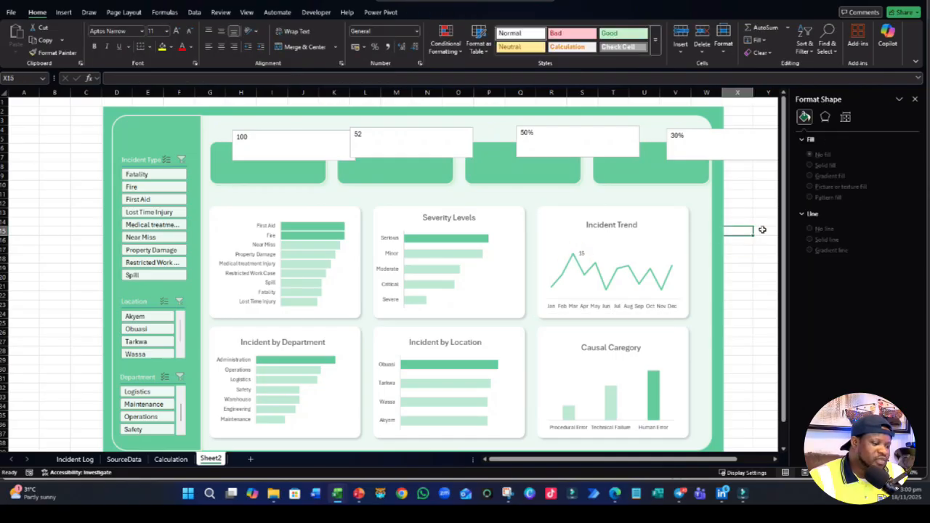
- Try a smoothed line on the Total Incidents series of the Incident Trend chart and undo it
{"action": "left_click", "coordinate": [624, 269]}
{"action": "right_click", "coordinate": [626, 270]}
{"action": "left_click", "coordinate": [669, 374]}
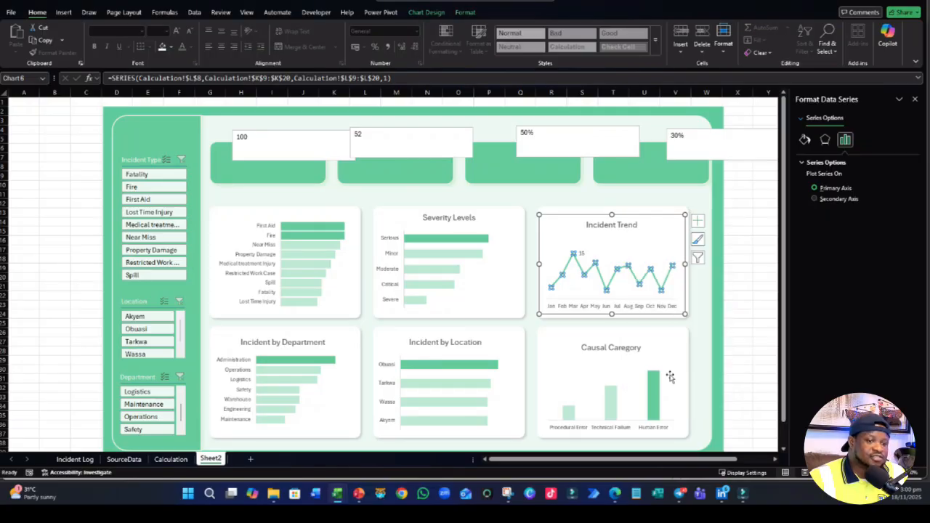
{"action": "left_click", "coordinate": [804, 138]}
{"action": "left_click", "coordinate": [813, 176]}
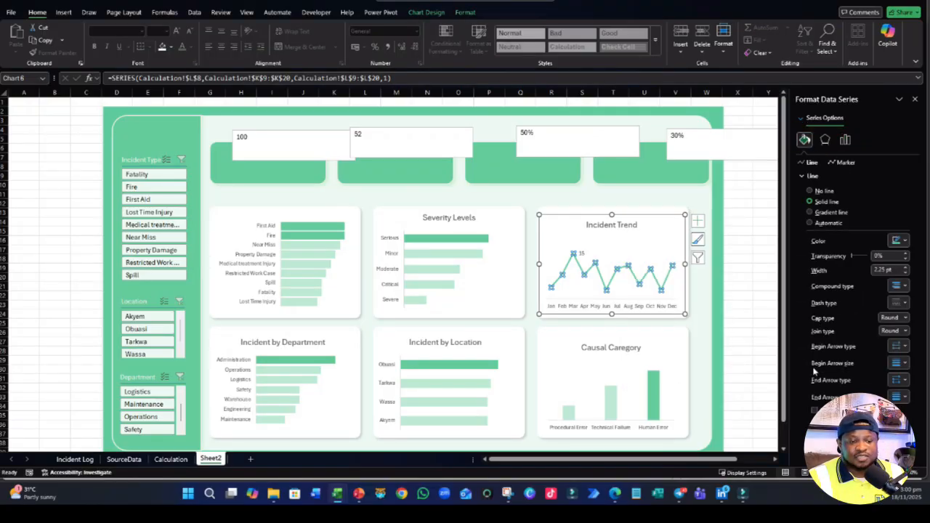
{"action": "left_click", "coordinate": [814, 411]}
{"action": "left_click", "coordinate": [64, 291]}
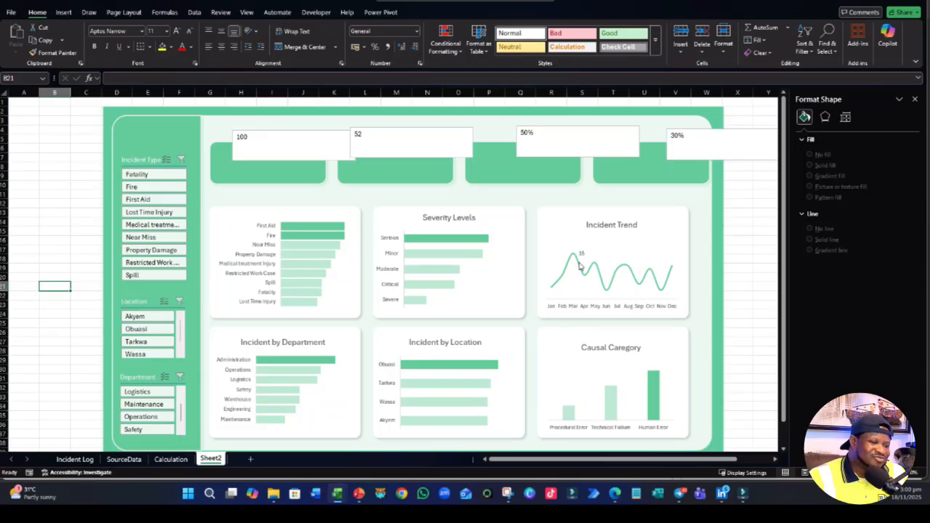
{"action": "left_click", "coordinate": [579, 269]}
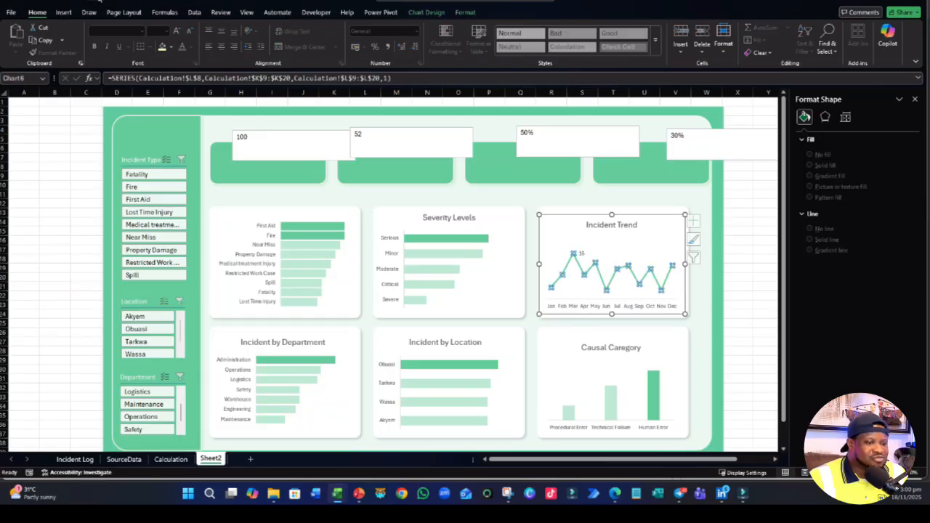
{"action": "left_click", "coordinate": [51, 231]}
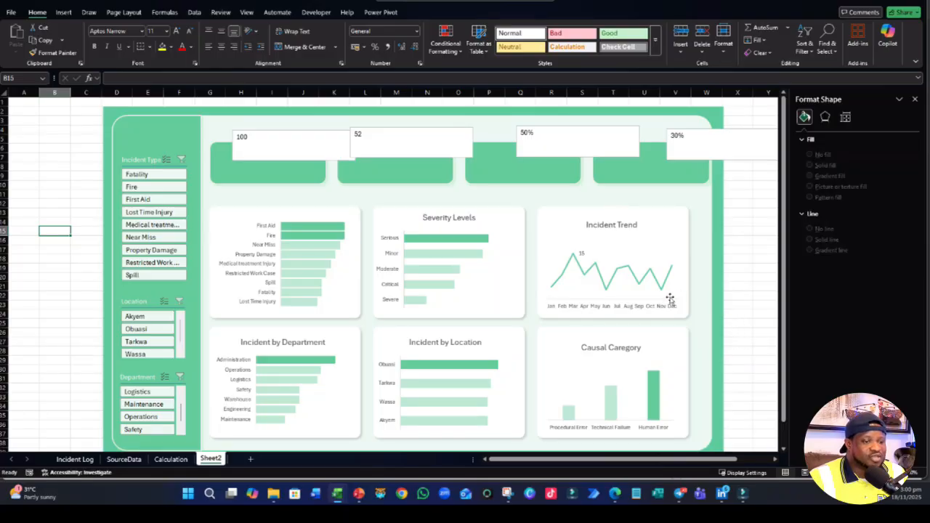
- Add drop lines to the Incident Trend chart and open the line formatting options of its Total Incidents series
{"action": "left_click", "coordinate": [615, 277]}
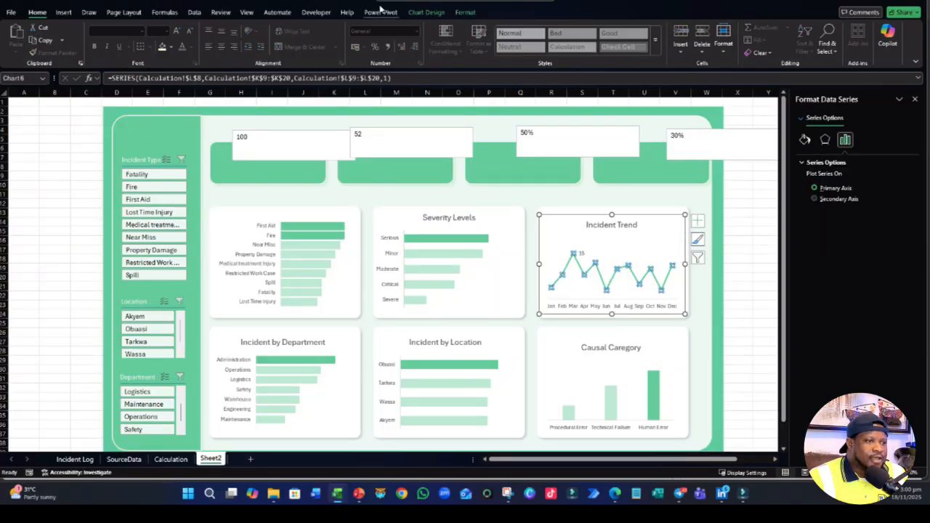
{"action": "left_click", "coordinate": [465, 11]}
{"action": "left_click", "coordinate": [426, 12]}
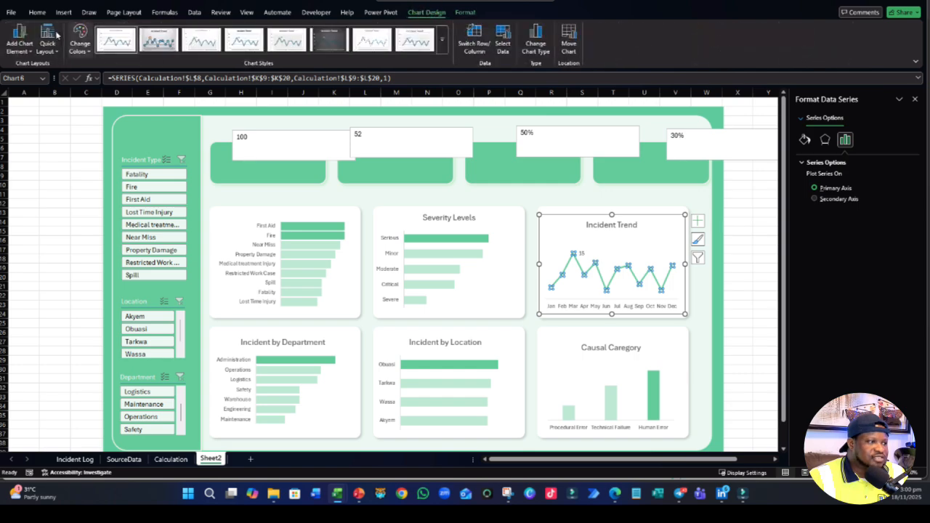
{"action": "left_click", "coordinate": [29, 48]}
{"action": "mouse_move", "coordinate": [35, 174]}
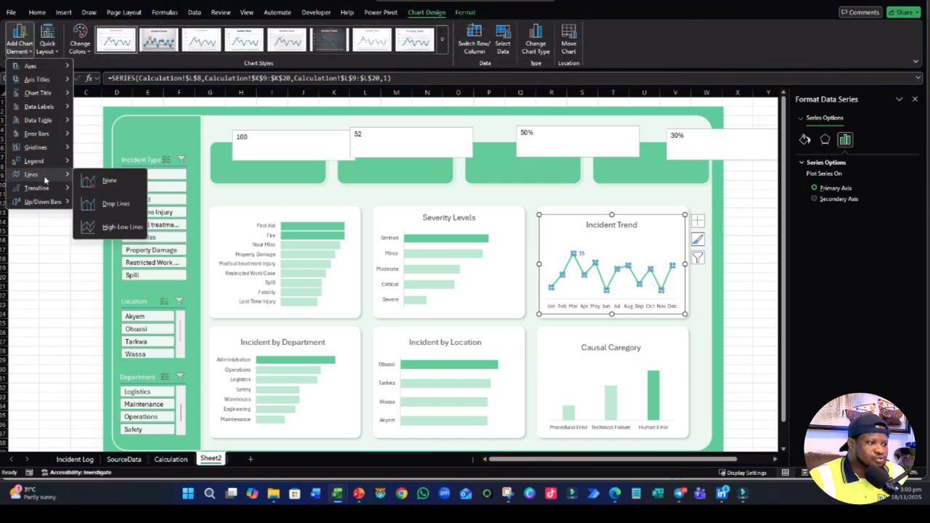
{"action": "left_click", "coordinate": [102, 206]}
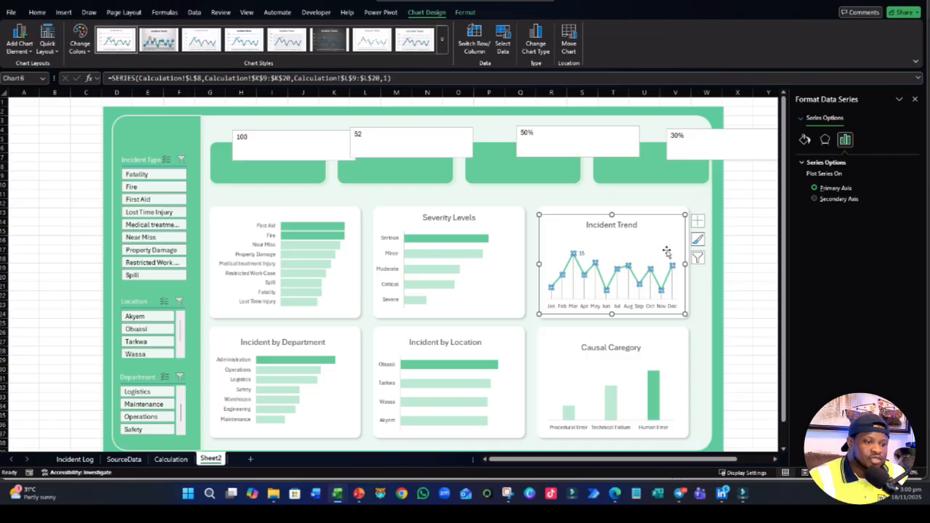
{"action": "left_click", "coordinate": [804, 139]}
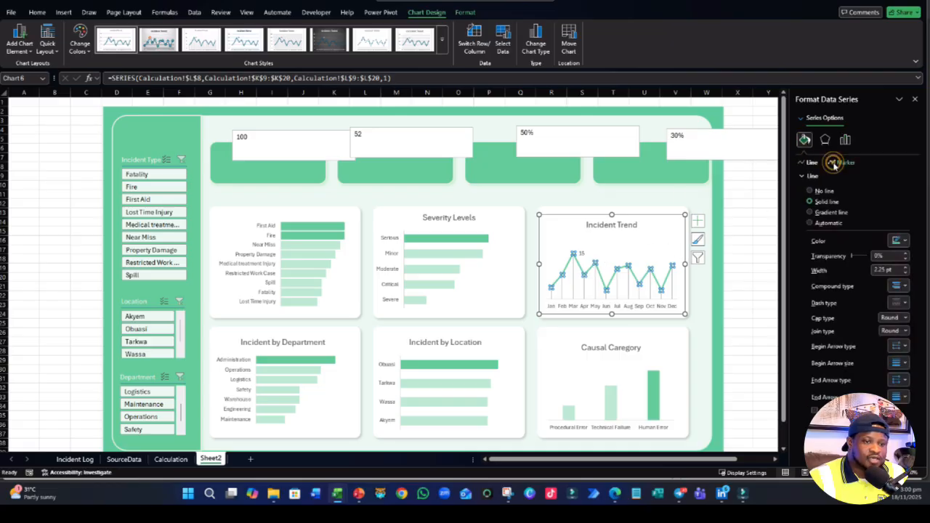
- Give the Total Incidents line in the Incident Trend chart built-in round markers of size 10
{"action": "left_click", "coordinate": [843, 162]}
{"action": "left_click", "coordinate": [826, 176]}
{"action": "left_click", "coordinate": [822, 176]}
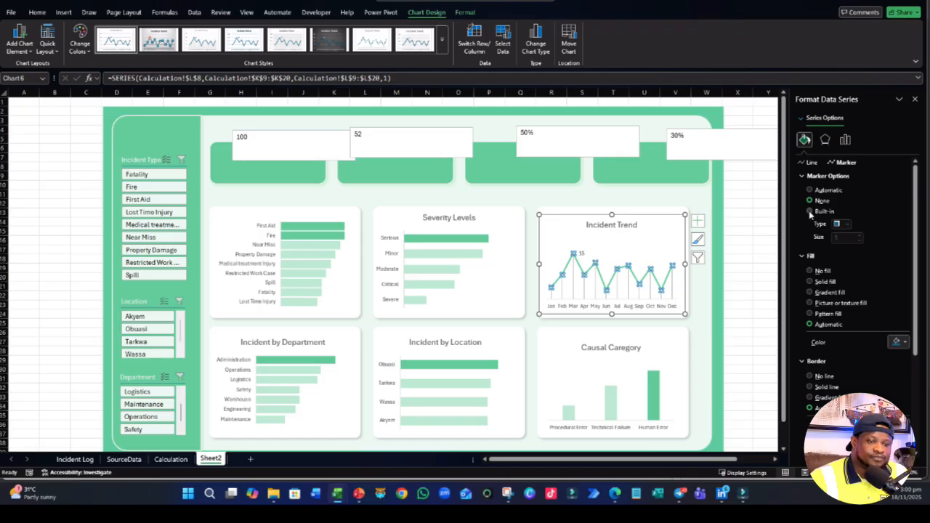
{"action": "left_click", "coordinate": [809, 211]}
{"action": "left_click", "coordinate": [845, 223]}
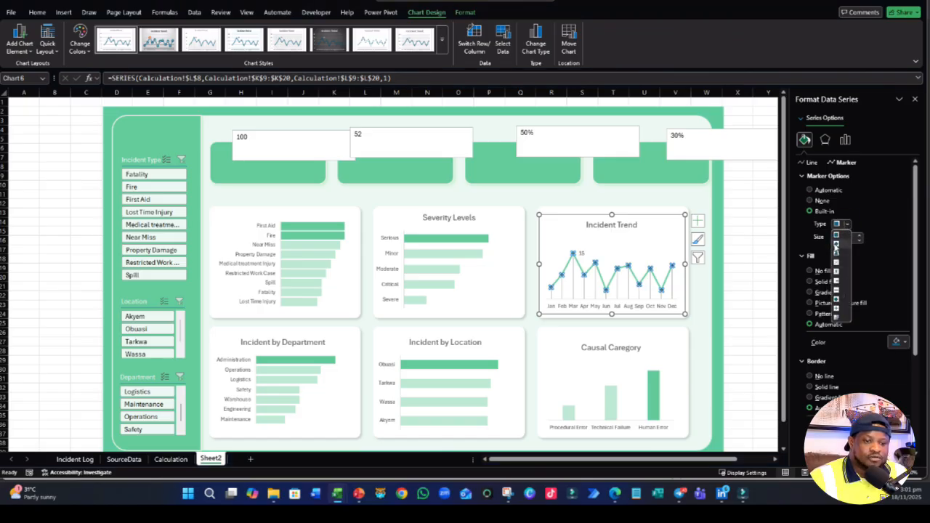
{"action": "left_click", "coordinate": [837, 299]}
{"action": "left_click", "coordinate": [859, 236]}
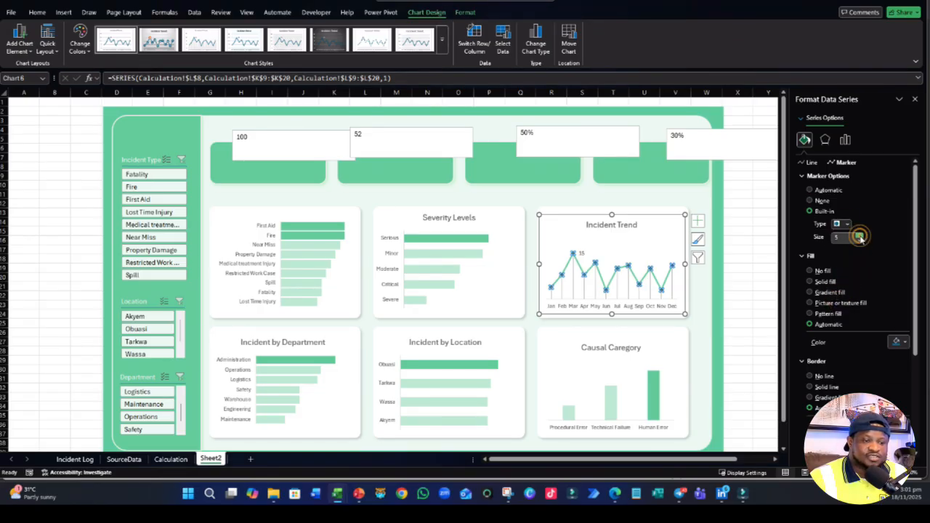
{"action": "left_click", "coordinate": [860, 236]}
{"action": "left_click", "coordinate": [860, 237]}
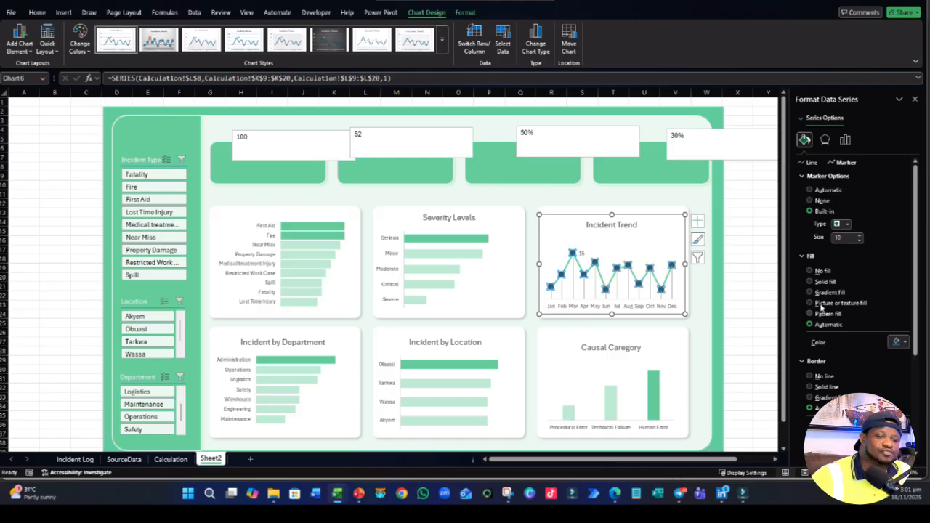
- Apply a solid green fill to the Total Incidents markers and remove their border line
{"action": "left_click", "coordinate": [810, 281]}
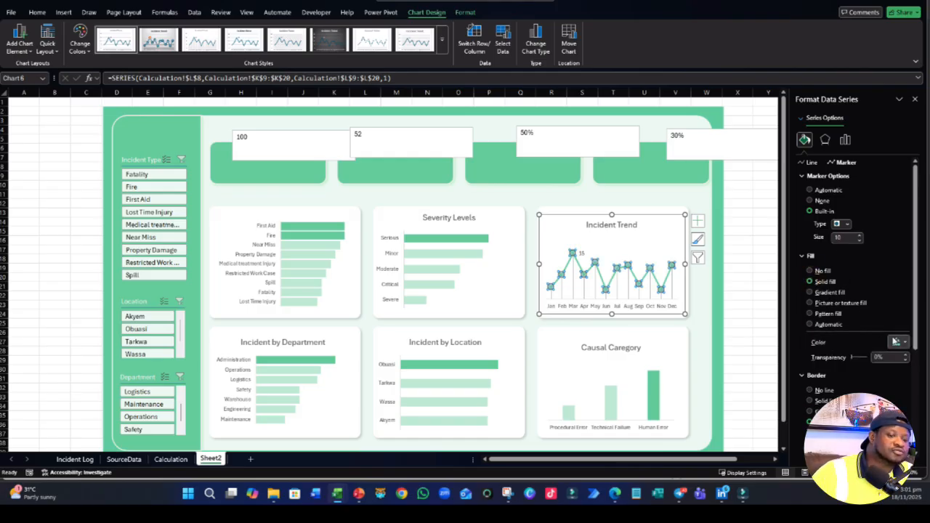
{"action": "left_click", "coordinate": [895, 341]}
{"action": "left_click", "coordinate": [799, 312]}
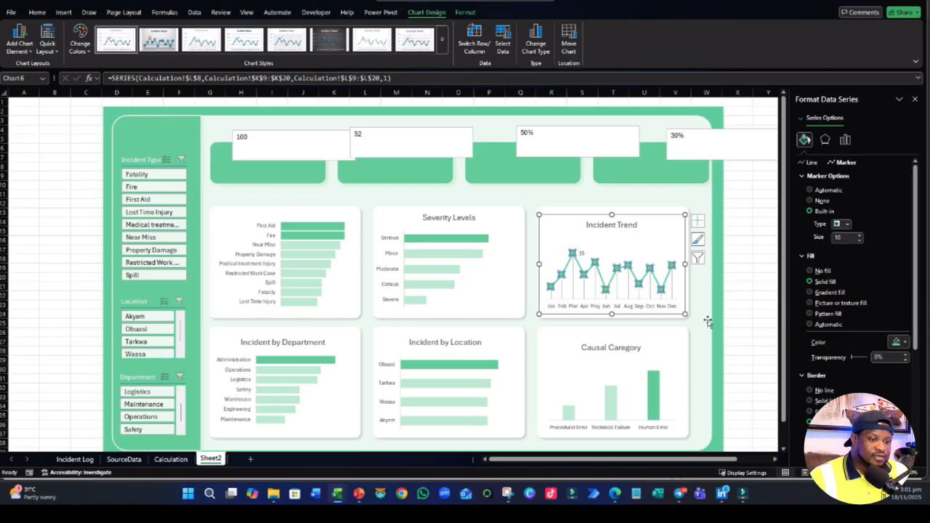
{"action": "scroll", "coordinate": [825, 284], "scroll_direction": "down", "scroll_amount": 3}
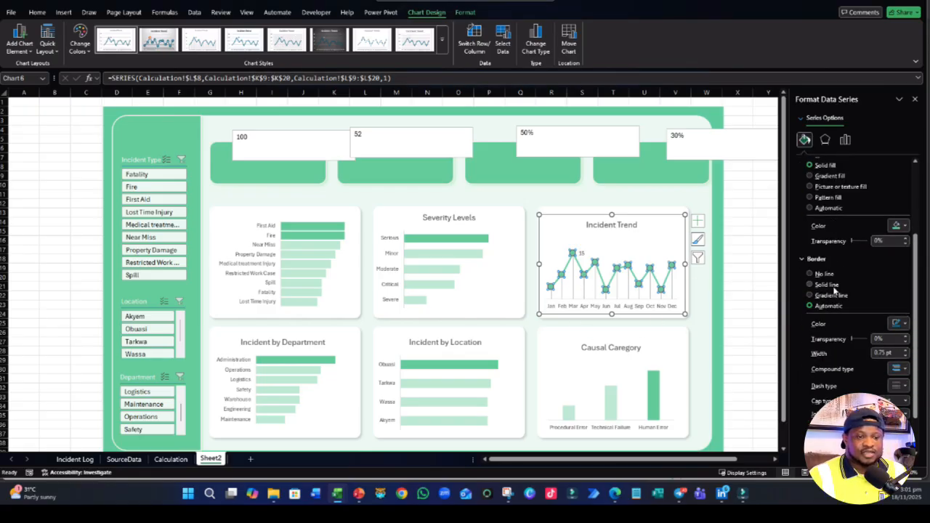
{"action": "left_click", "coordinate": [810, 275]}
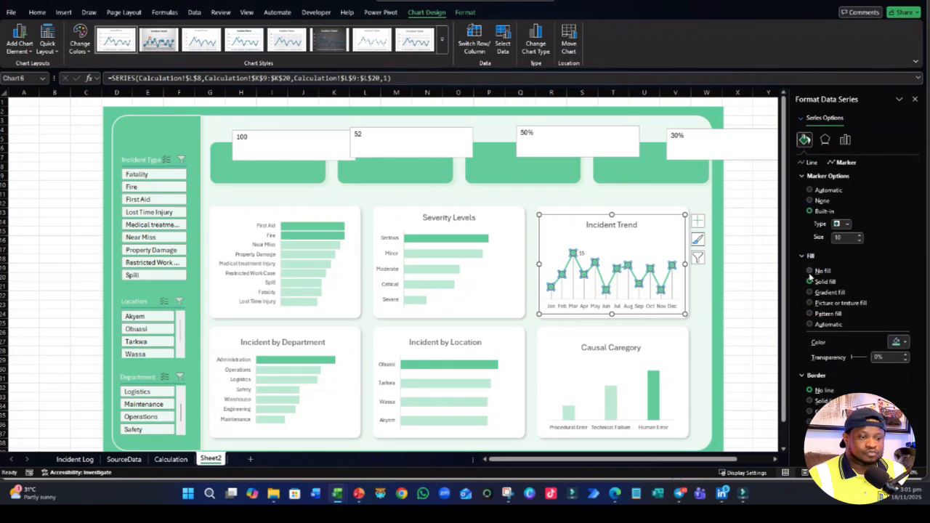
- Try the Total Incidents markers without fill, restore their solid green fill, and reduce the marker size to 7
{"action": "left_click", "coordinate": [809, 273]}
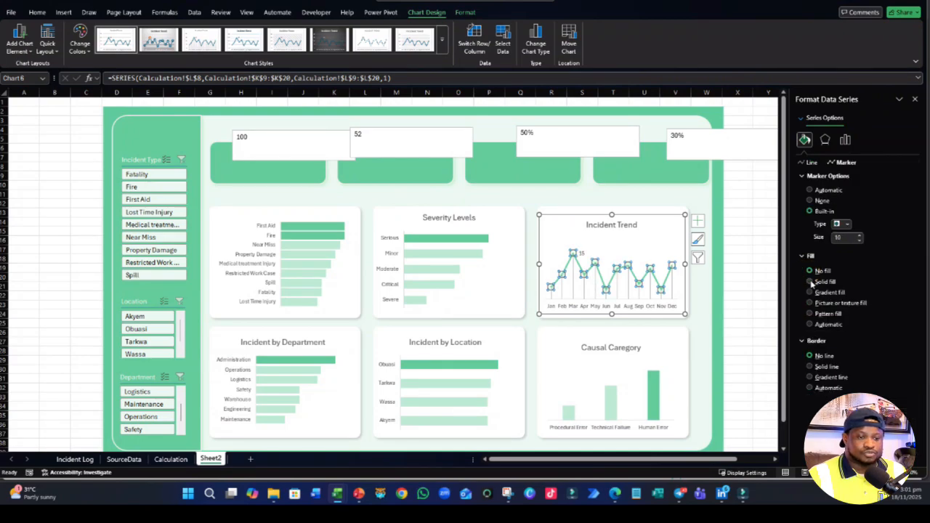
{"action": "left_click", "coordinate": [809, 281]}
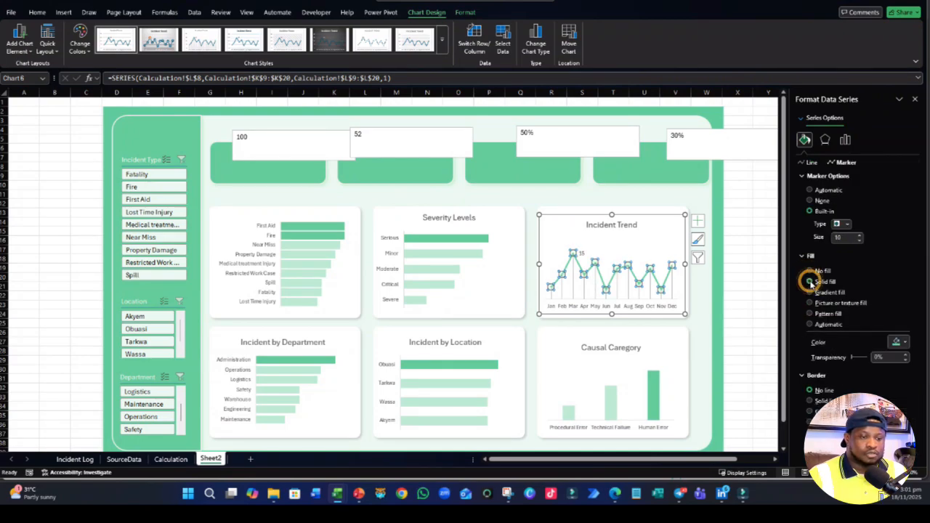
{"action": "left_click", "coordinate": [898, 341]}
{"action": "left_click", "coordinate": [799, 311]}
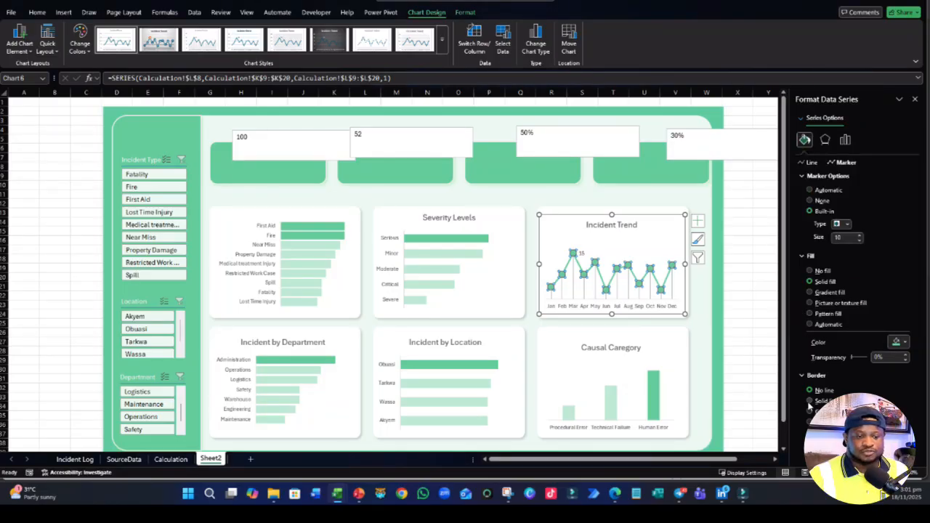
{"action": "left_click", "coordinate": [859, 241]}
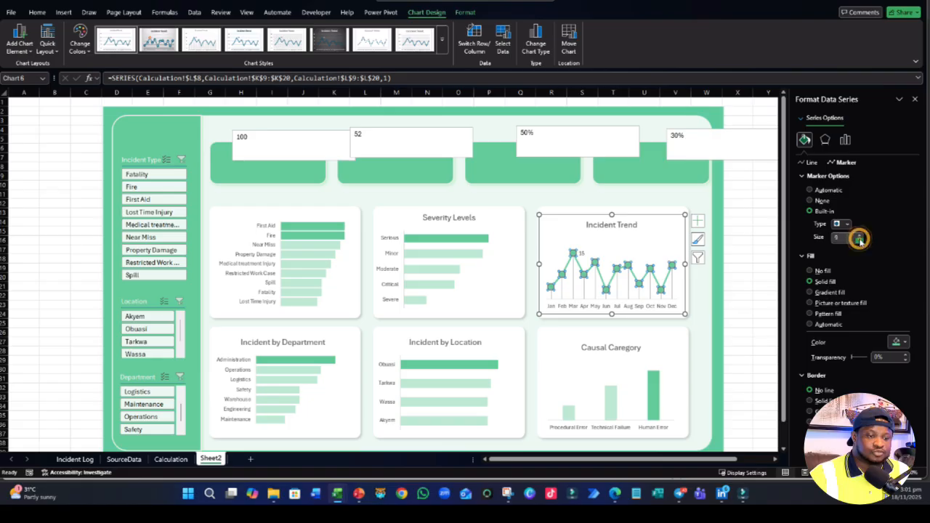
{"action": "left_click", "coordinate": [859, 241]}
{"action": "left_click", "coordinate": [859, 240]}
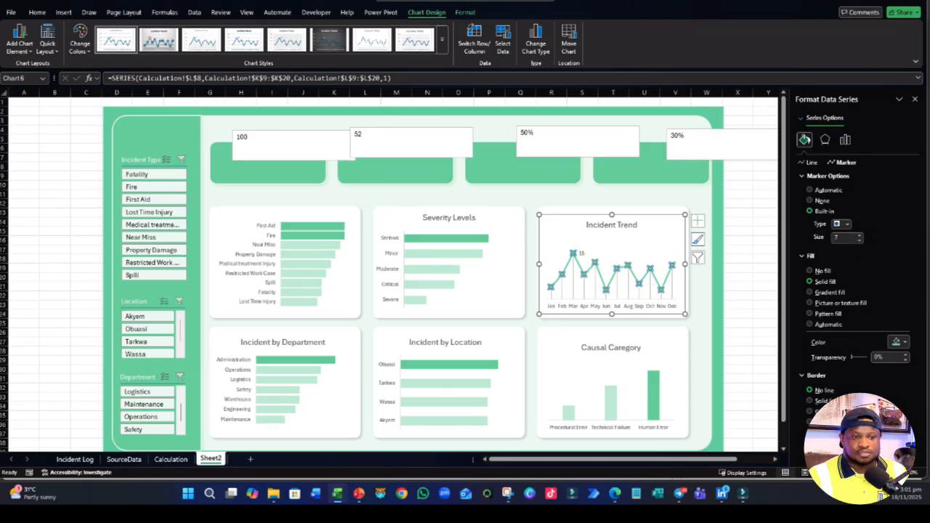
- Format the drop lines of the Incident Trend chart as solid green lines
{"action": "left_click", "coordinate": [619, 288]}
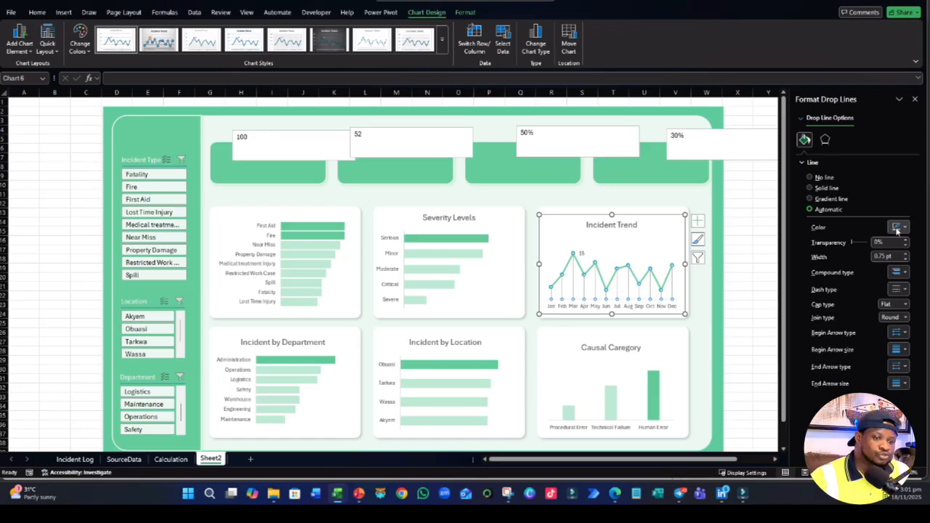
{"action": "left_click", "coordinate": [811, 188]}
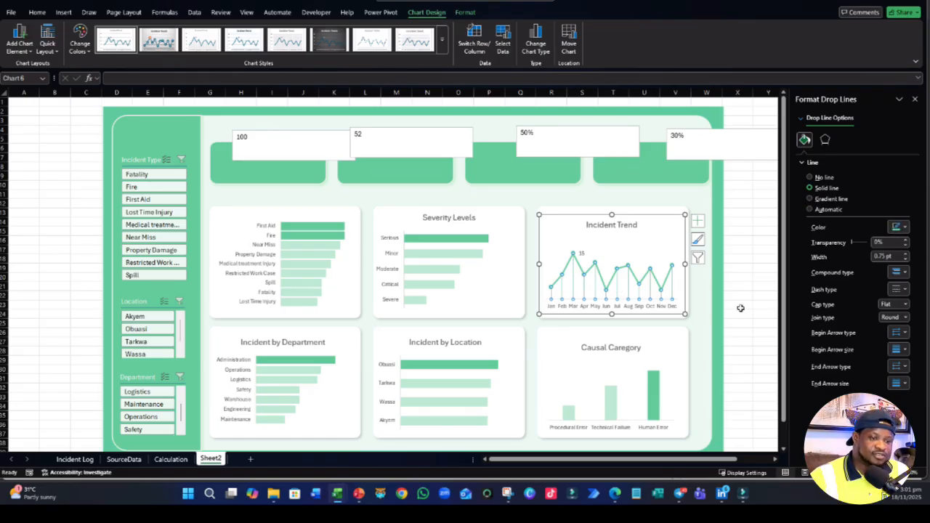
{"action": "left_click", "coordinate": [737, 276]}
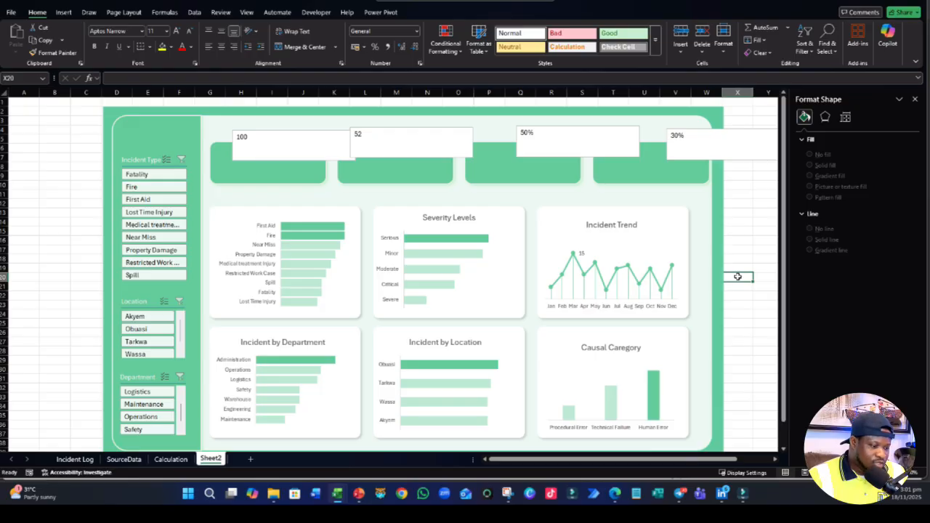
{"action": "left_click", "coordinate": [581, 253]}
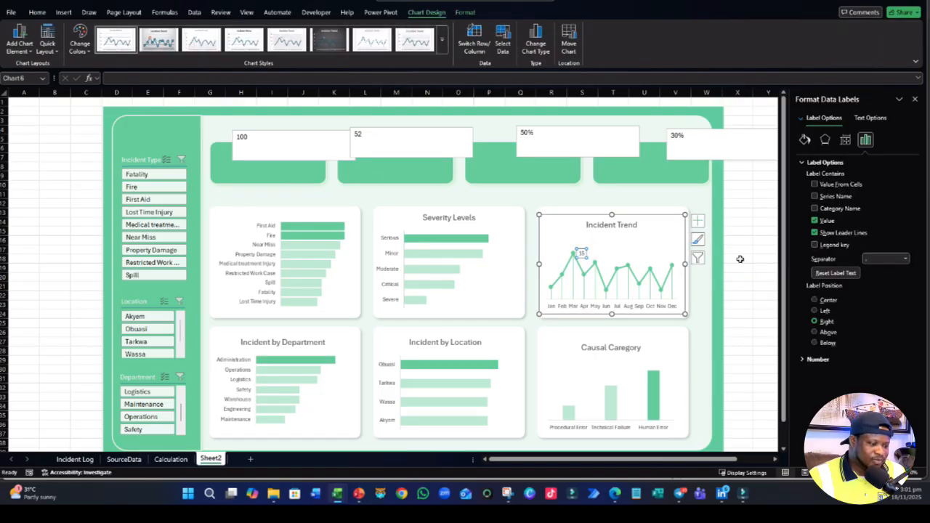
- Add data labels to the bars of the Severity Levels, incident type and Incident by Department charts
{"action": "left_click", "coordinate": [426, 248]}
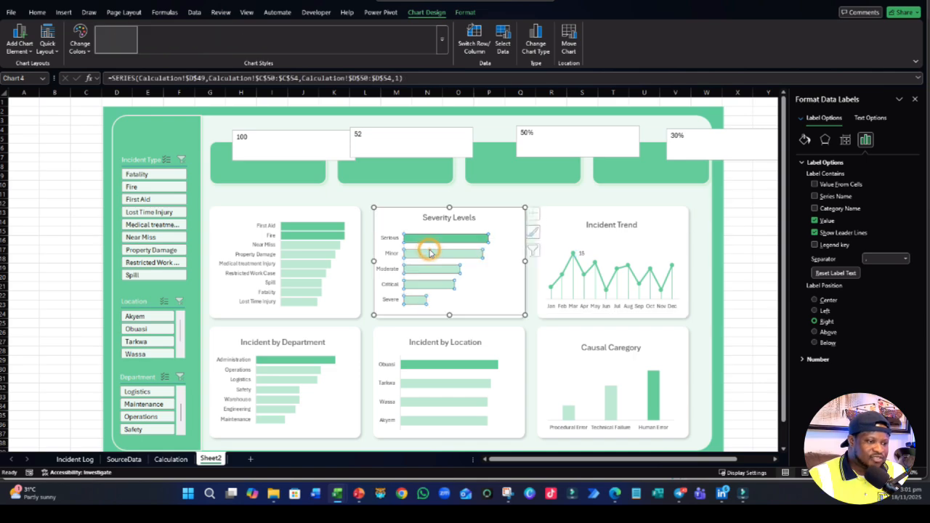
{"action": "right_click", "coordinate": [428, 251]}
{"action": "left_click", "coordinate": [469, 328]}
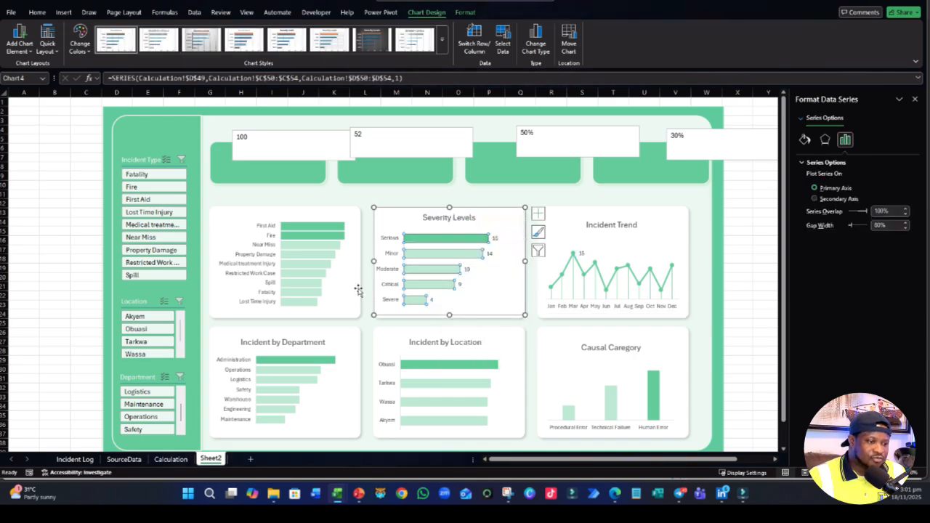
{"action": "right_click", "coordinate": [327, 269]}
{"action": "left_click", "coordinate": [358, 345]}
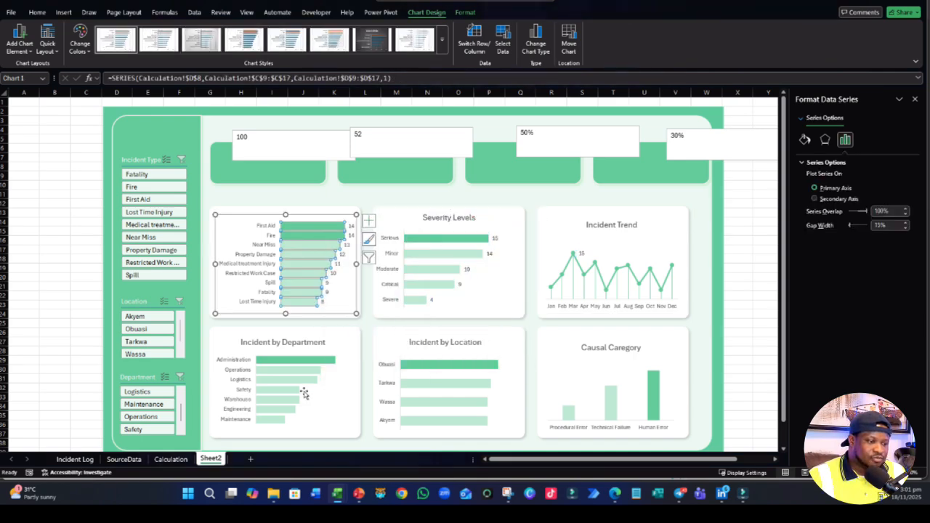
{"action": "right_click", "coordinate": [306, 382]}
{"action": "left_click", "coordinate": [345, 349]}
- Add data labels to the Incident by Location and Causal Caregory charts and close the formatting pane
{"action": "left_click", "coordinate": [451, 387]}
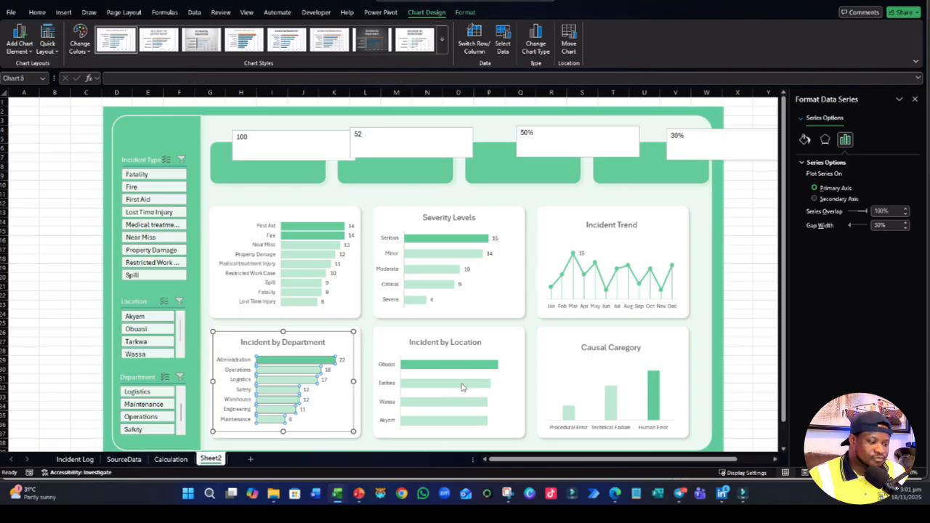
{"action": "right_click", "coordinate": [462, 390]}
{"action": "left_click", "coordinate": [508, 349]}
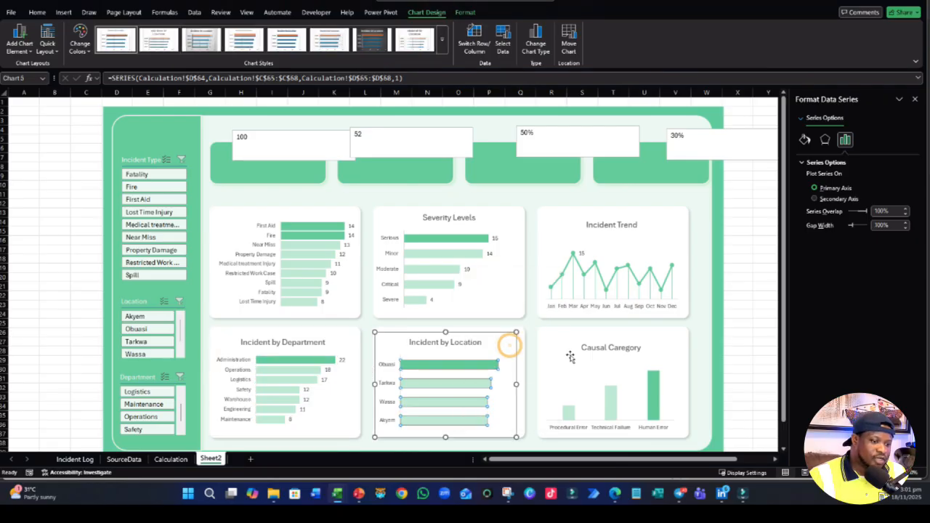
{"action": "left_click", "coordinate": [612, 396]}
{"action": "right_click", "coordinate": [613, 398]}
{"action": "left_click", "coordinate": [658, 363]}
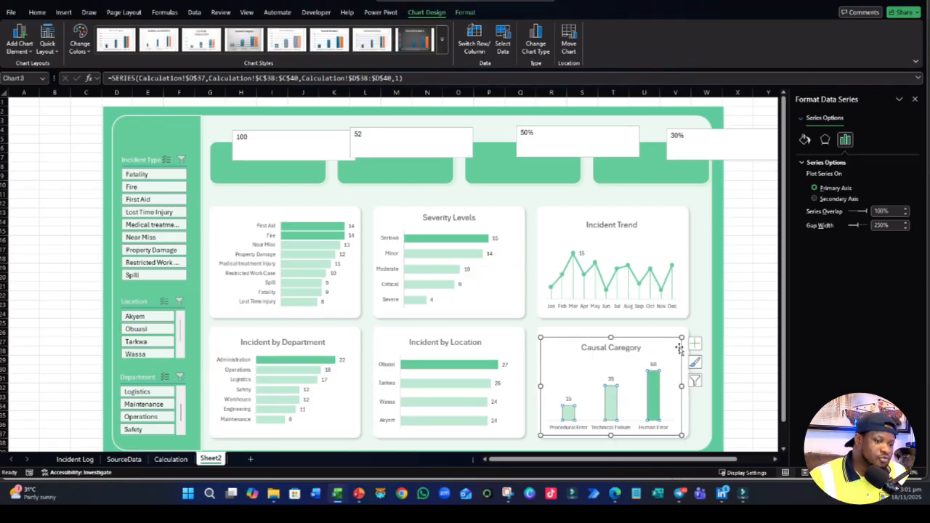
{"action": "left_click", "coordinate": [760, 240]}
{"action": "left_click", "coordinate": [913, 98]}
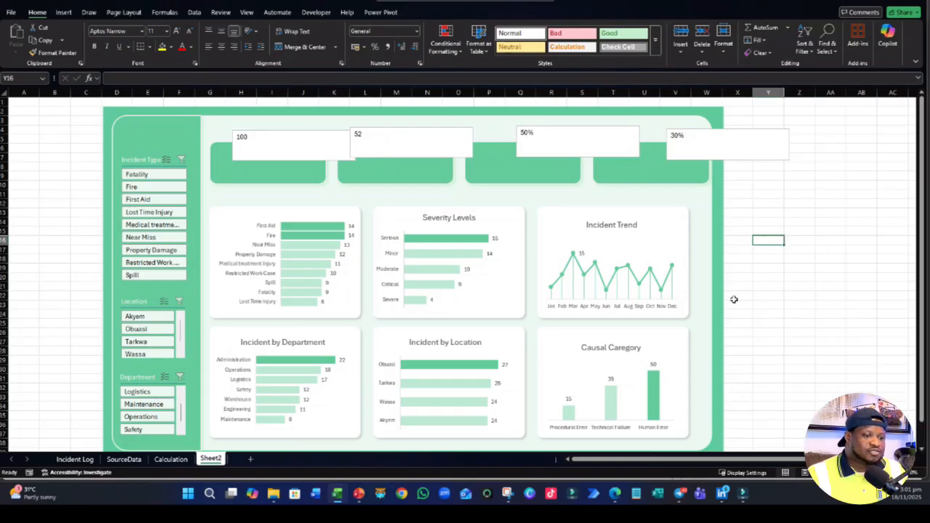
- Select all dashboard objects, including the background group, slicers and charts, and shift them slightly up and left together
{"action": "left_click", "coordinate": [721, 311]}
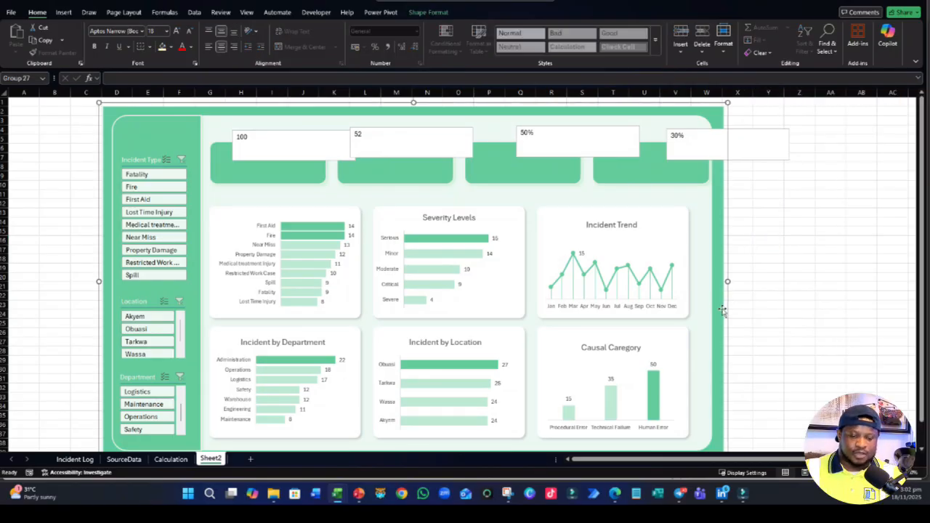
{"action": "key", "text": "ctrl+a"}
{"action": "left_click_drag", "start_coordinate": [724, 323], "coordinate": [719, 313]}
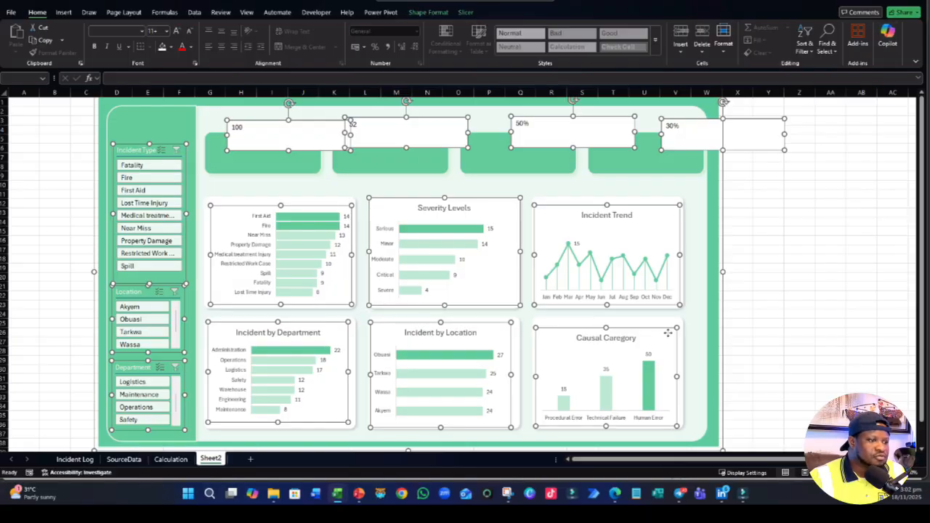
- Try full-screen mode for the ribbon display, and set it to show tabs only instead
{"action": "left_click", "coordinate": [915, 62]}
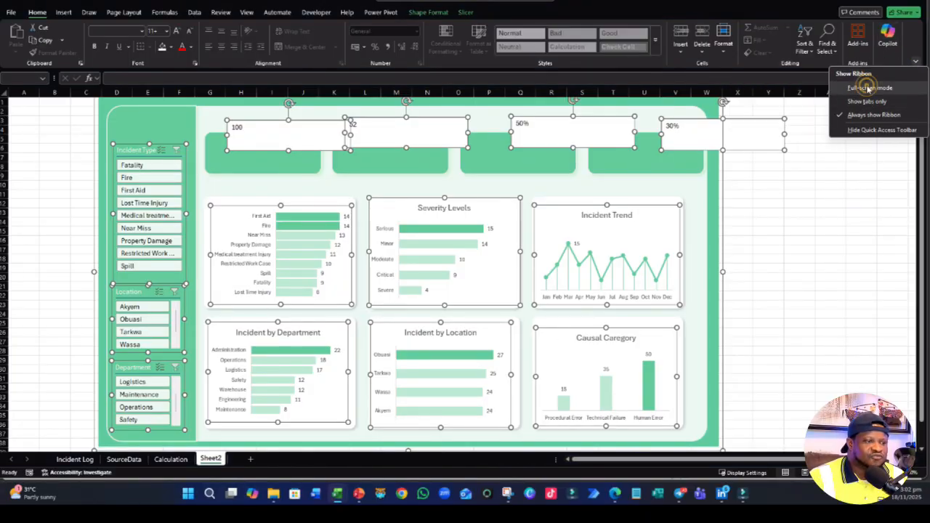
{"action": "left_click", "coordinate": [870, 89]}
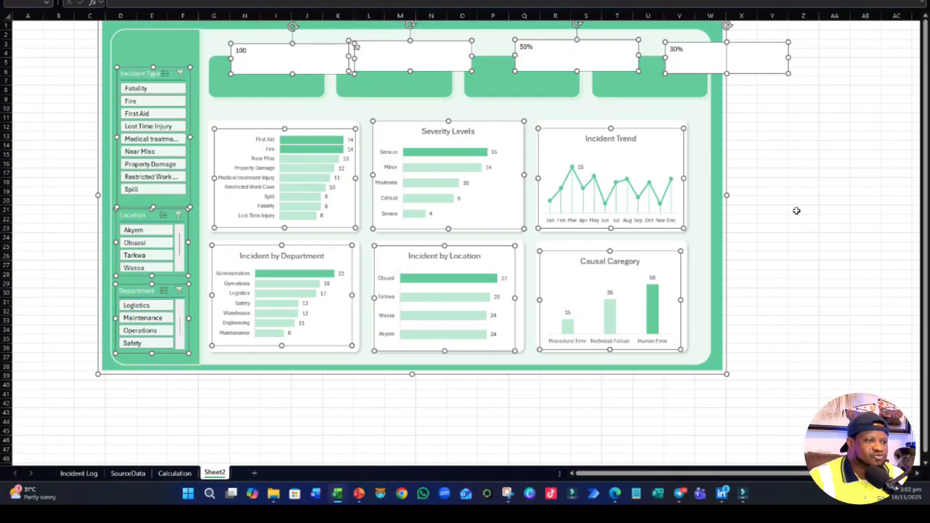
{"action": "left_click", "coordinate": [911, 4]}
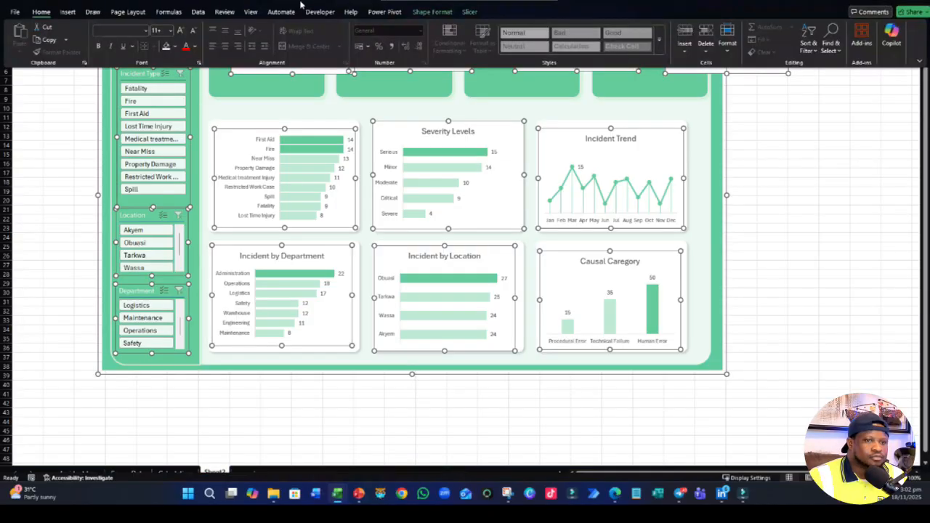
{"action": "left_click", "coordinate": [919, 64]}
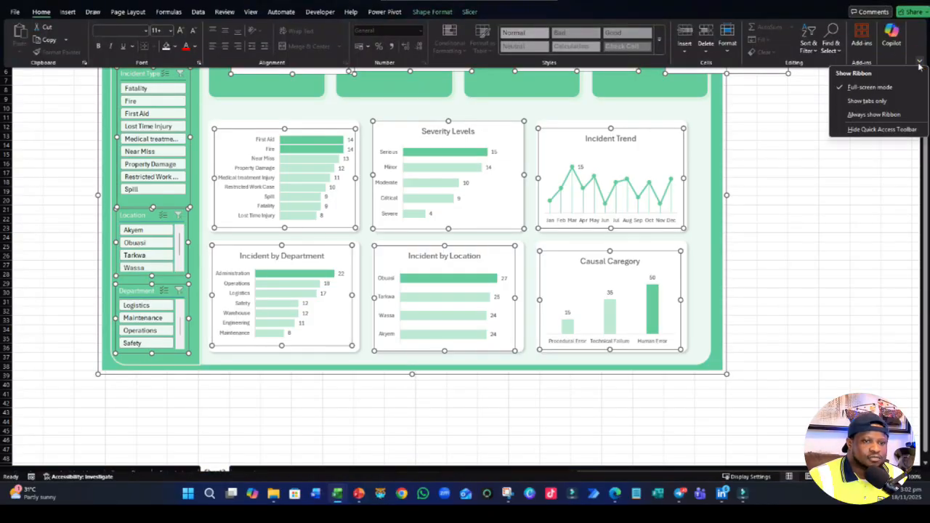
{"action": "left_click", "coordinate": [873, 101]}
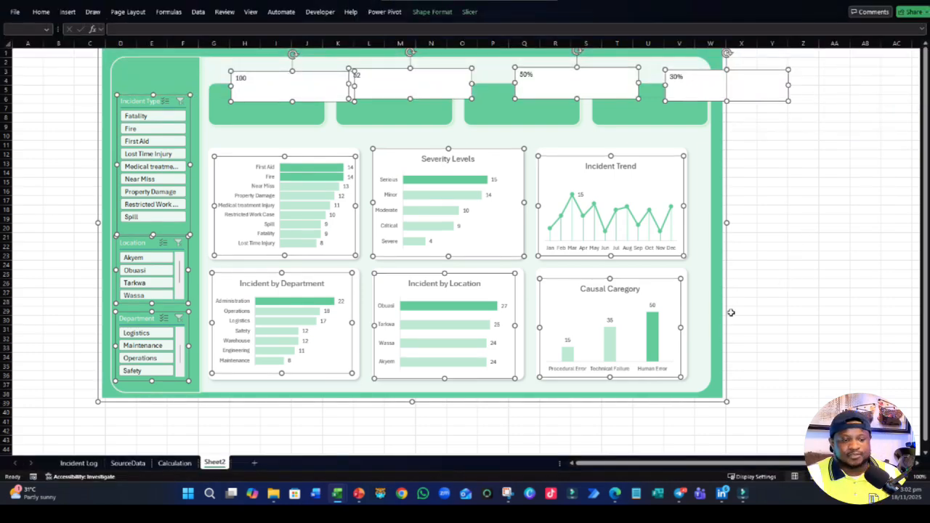
- Move all selected dashboard objects down and slightly right so the background starts around row 4, and deselect them
{"action": "left_click_drag", "start_coordinate": [727, 309], "coordinate": [734, 340]}
{"action": "left_click", "coordinate": [792, 311]}
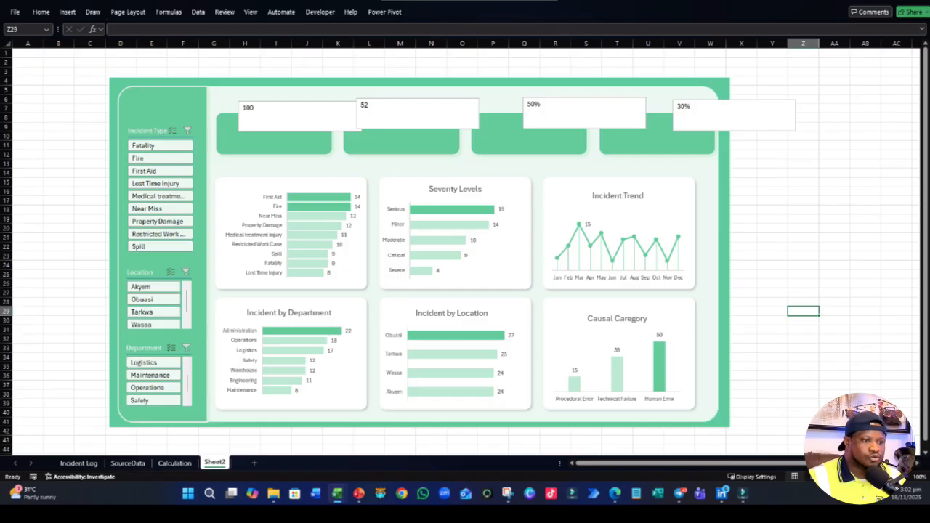
- Move the Severity Levels chart title to the upper-left corner of its chart and deselect the chart
{"action": "left_click", "coordinate": [455, 193]}
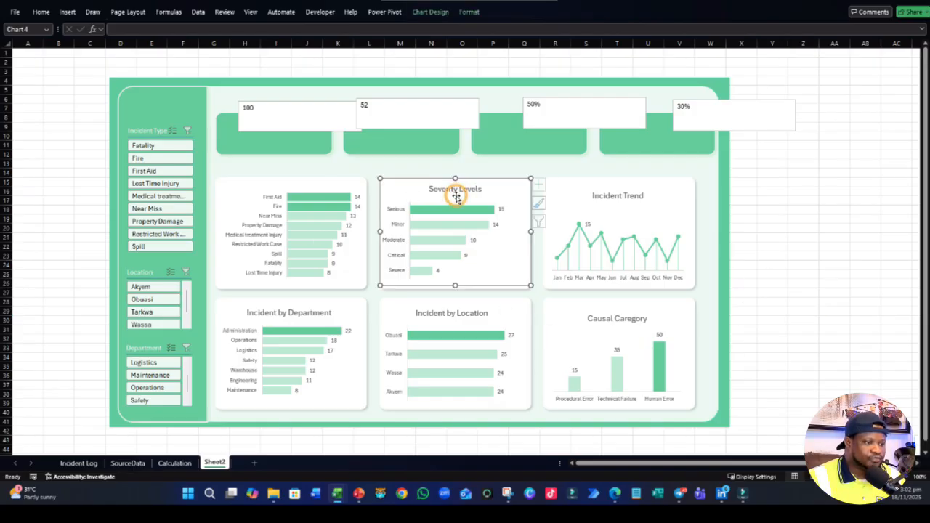
{"action": "left_click", "coordinate": [449, 189]}
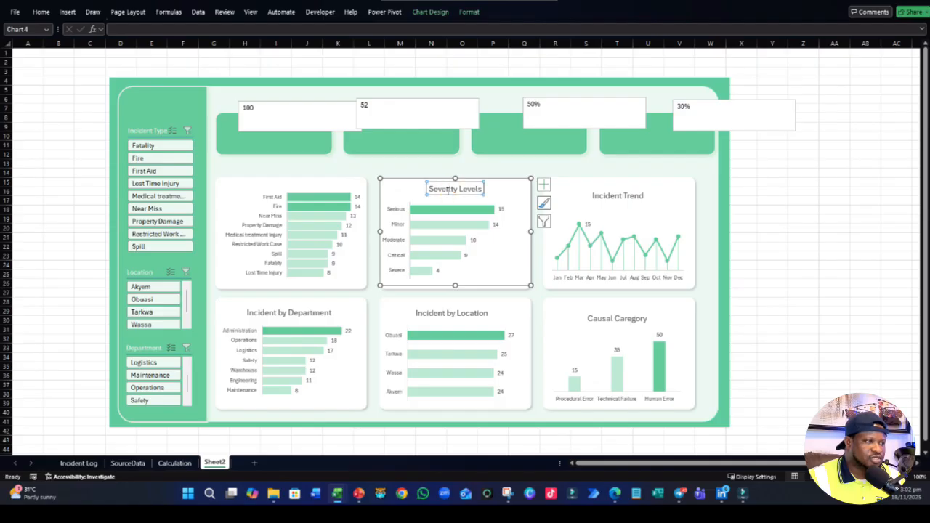
{"action": "left_click_drag", "start_coordinate": [442, 194], "coordinate": [405, 195]}
{"action": "left_click", "coordinate": [799, 180]}
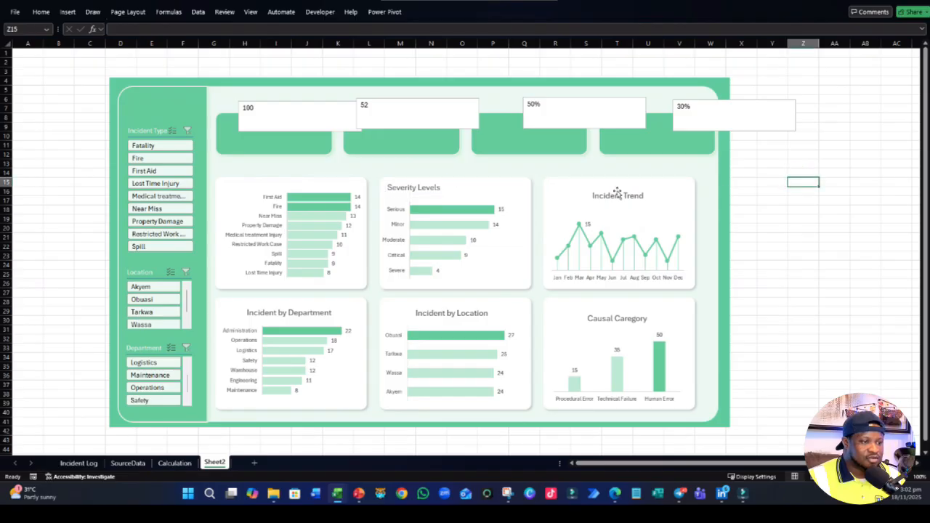
{"action": "left_click", "coordinate": [284, 184]}
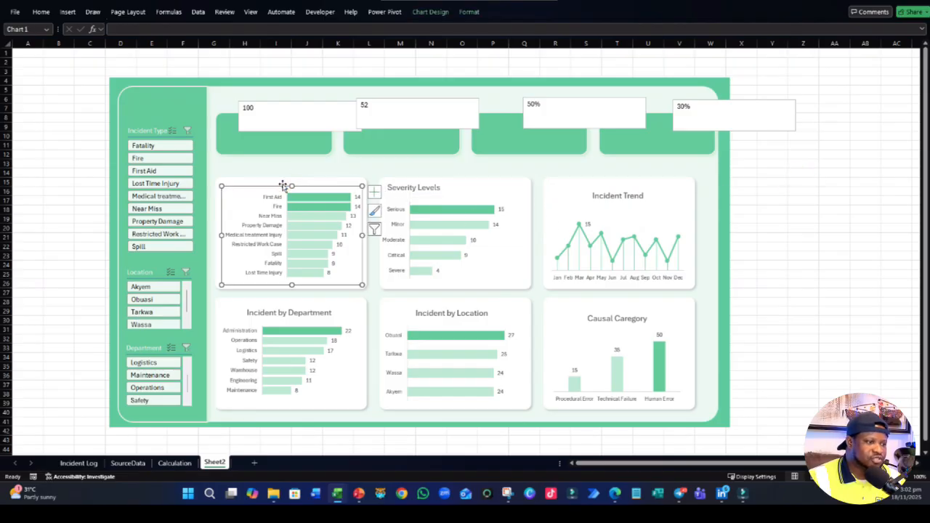
{"action": "left_click", "coordinate": [449, 217]}
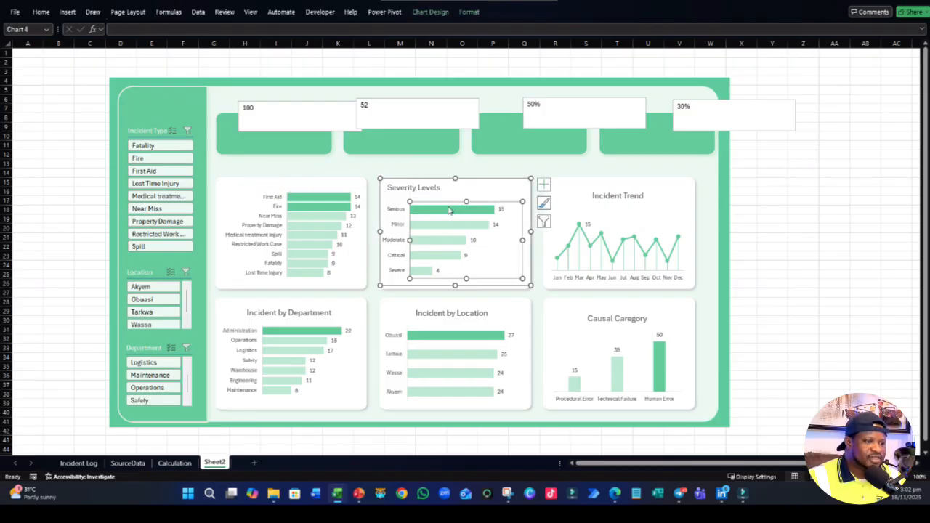
{"action": "left_click", "coordinate": [439, 189]}
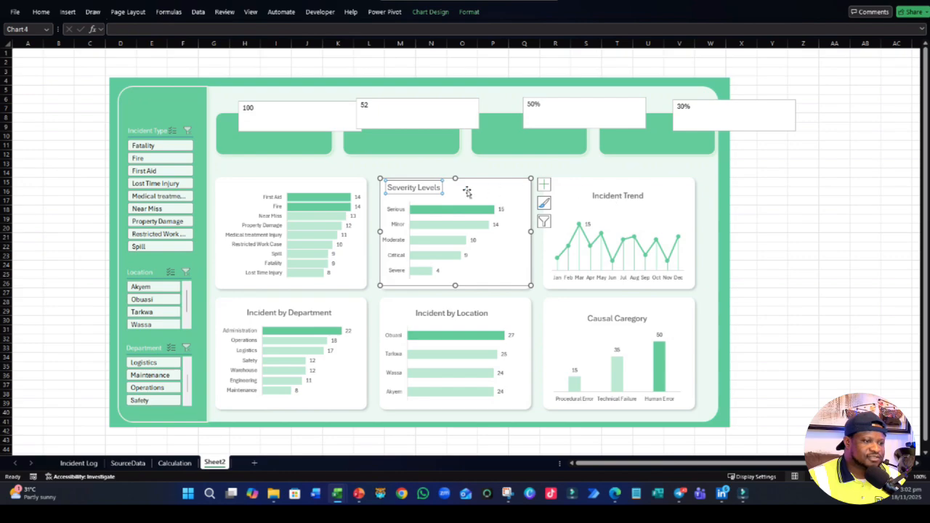
{"action": "mouse_move", "coordinate": [435, 265]}
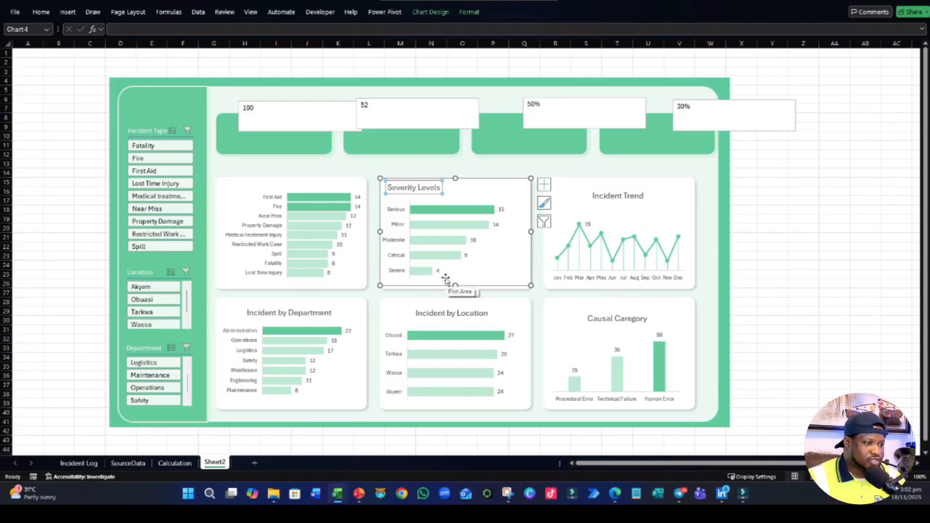
- Try adding a chart title above the incident type bar chart, and remove it
{"action": "left_click", "coordinate": [285, 191]}
{"action": "left_click", "coordinate": [430, 12]}
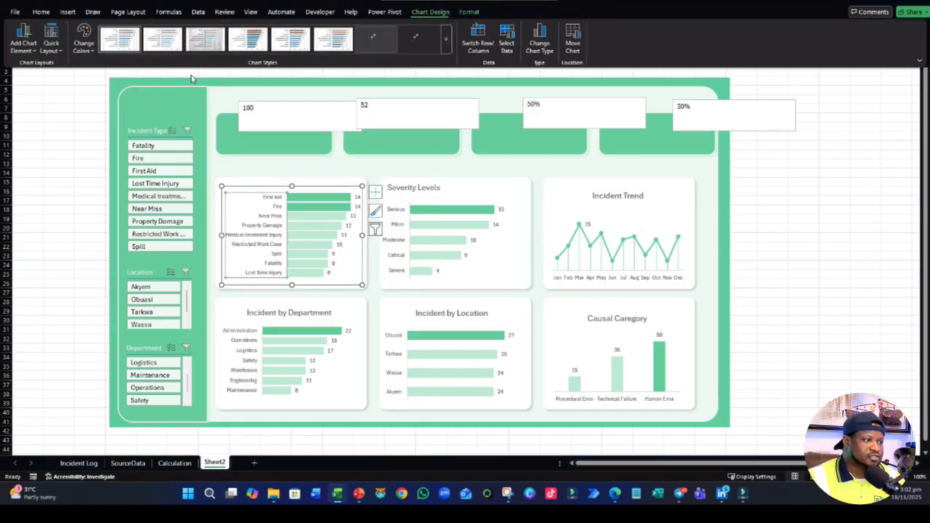
{"action": "left_click", "coordinate": [24, 40]}
{"action": "mouse_move", "coordinate": [40, 80]}
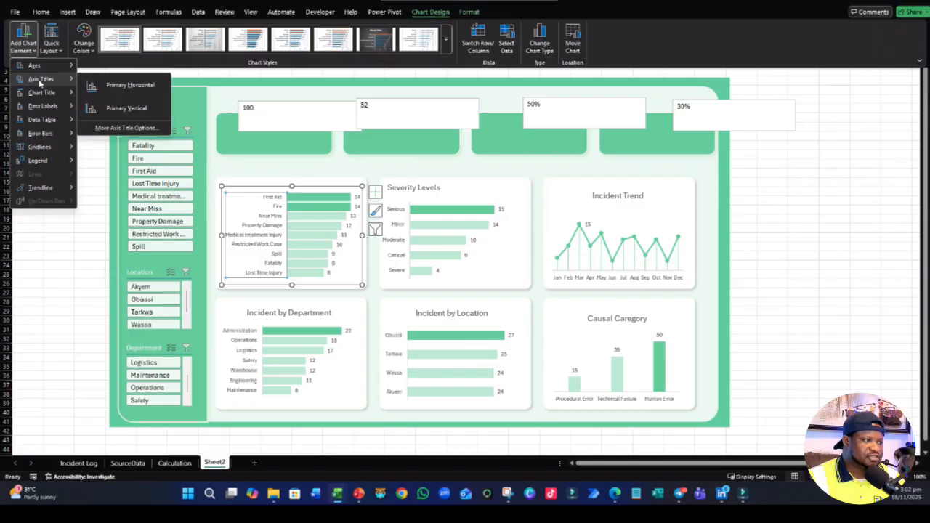
{"action": "left_click", "coordinate": [115, 122]}
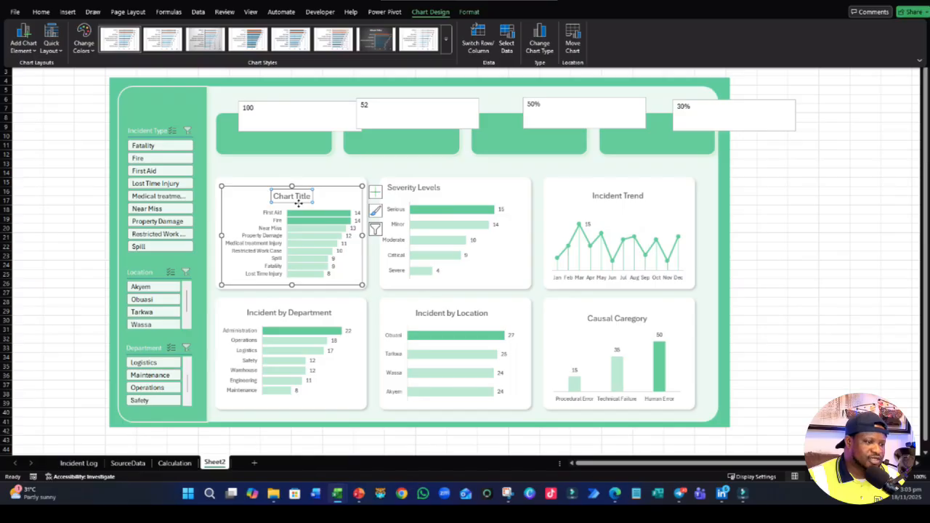
{"action": "left_click", "coordinate": [301, 206]}
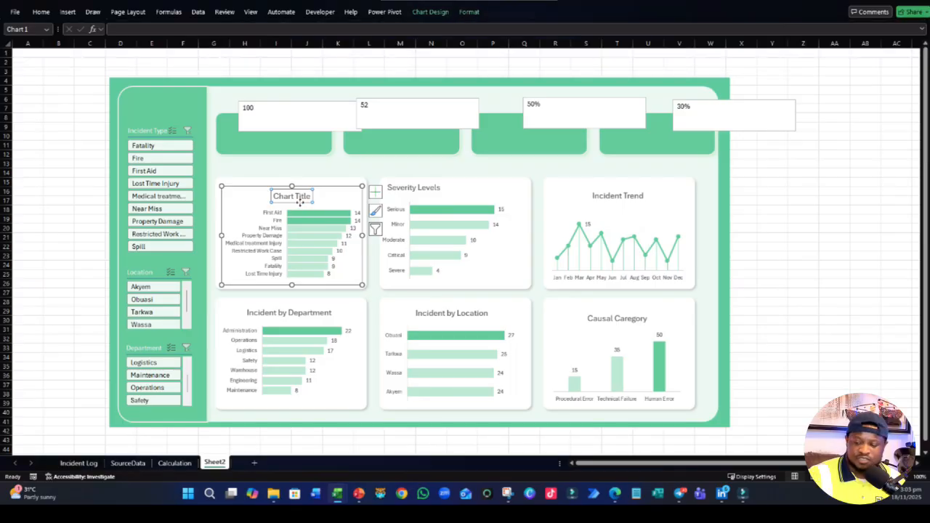
{"action": "key", "text": "Delete"}
- Delete the chart titles of the Severity Levels and Incident Trend charts
{"action": "left_click", "coordinate": [409, 193]}
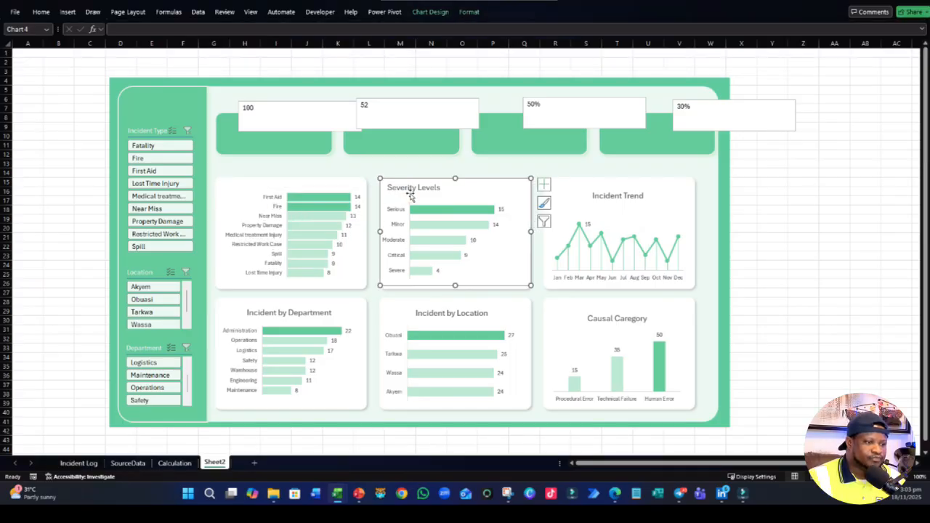
{"action": "left_click", "coordinate": [413, 190]}
{"action": "key", "text": "Delete"}
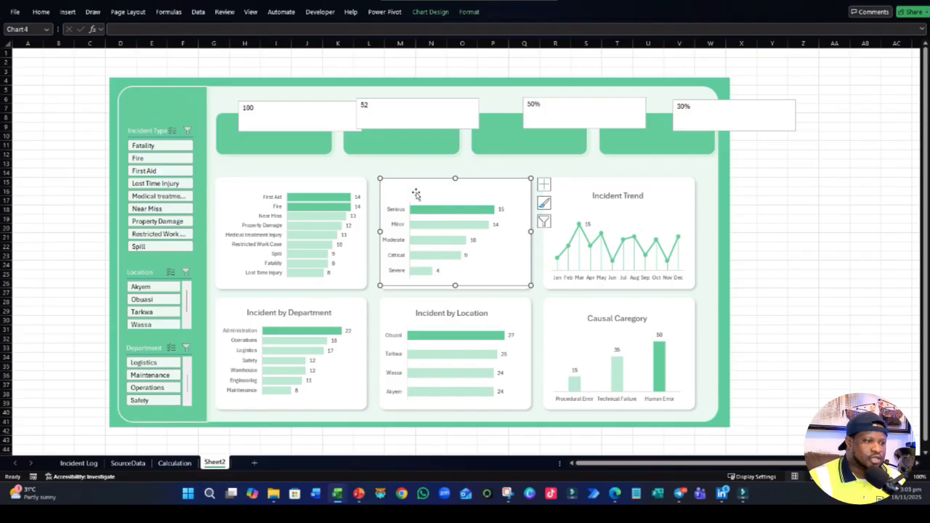
{"action": "left_click", "coordinate": [598, 202]}
{"action": "left_click", "coordinate": [589, 198]}
{"action": "key", "text": "Delete"}
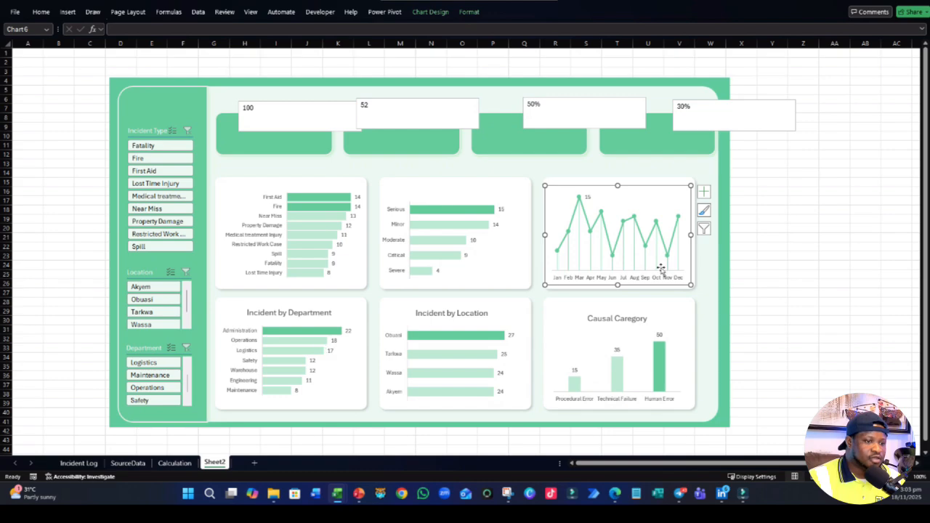
- Set the monthly trend chart's data series to no line, leaving only markers and drop lines, and deselect the chart
{"action": "left_click", "coordinate": [586, 218]}
{"action": "right_click", "coordinate": [586, 218]}
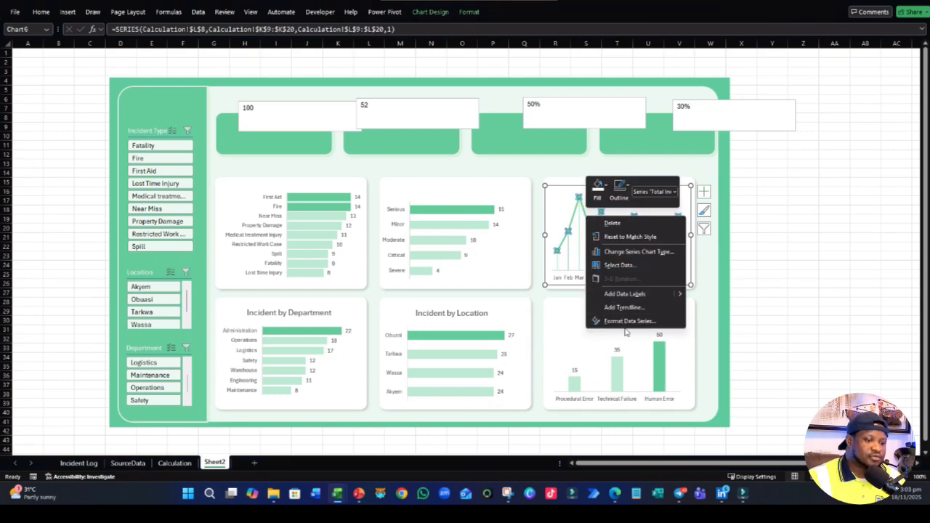
{"action": "left_click", "coordinate": [625, 321]}
{"action": "left_click", "coordinate": [809, 90]}
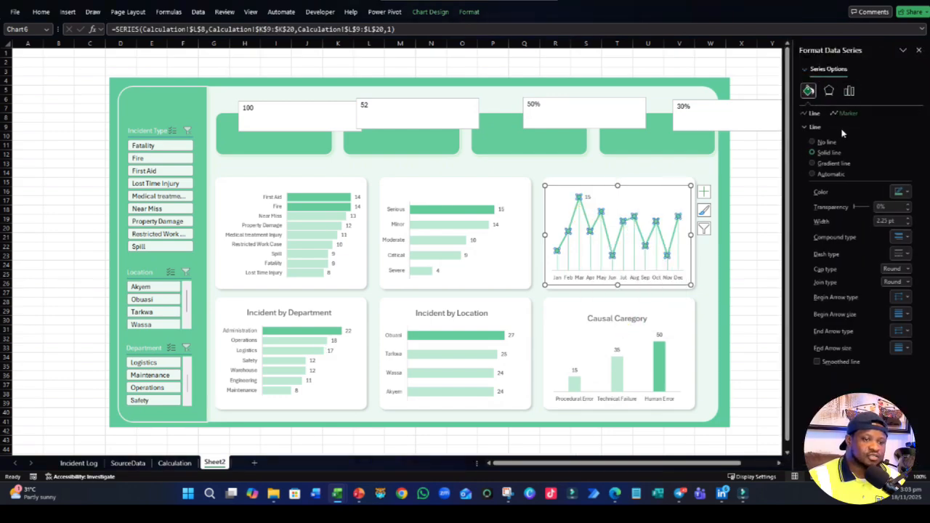
{"action": "left_click", "coordinate": [814, 142]}
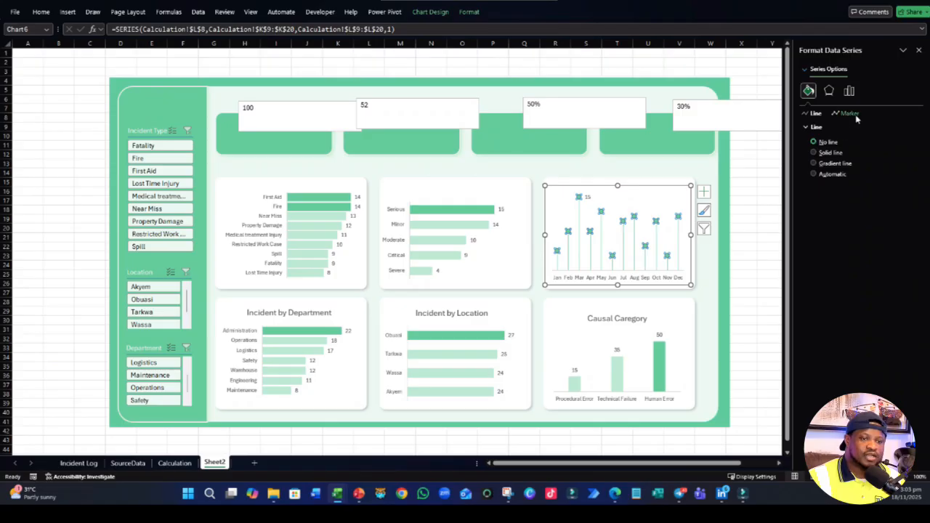
{"action": "left_click", "coordinate": [918, 50]}
{"action": "left_click", "coordinate": [799, 263]}
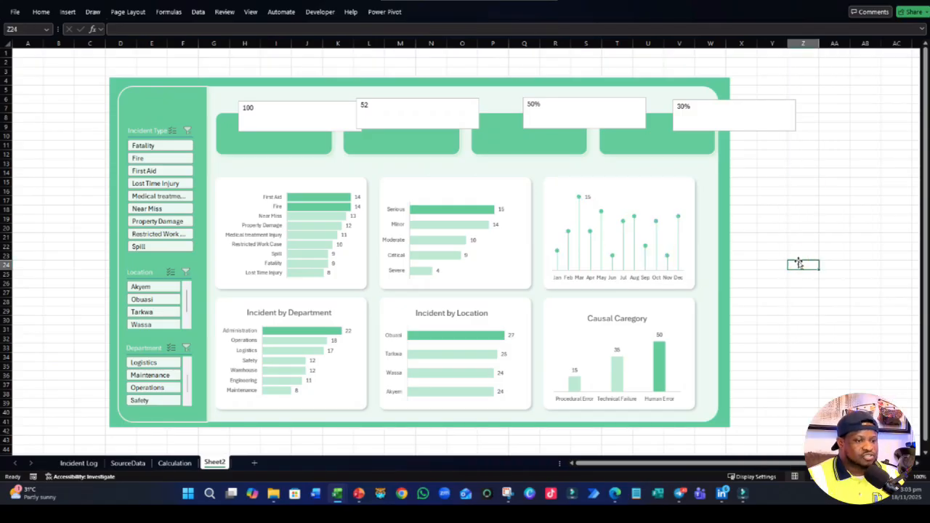
- Delete the chart titles of the Incident by Department, Incident by Location and causal category charts, and deselect them
{"action": "left_click", "coordinate": [335, 330]}
{"action": "left_click", "coordinate": [309, 314]}
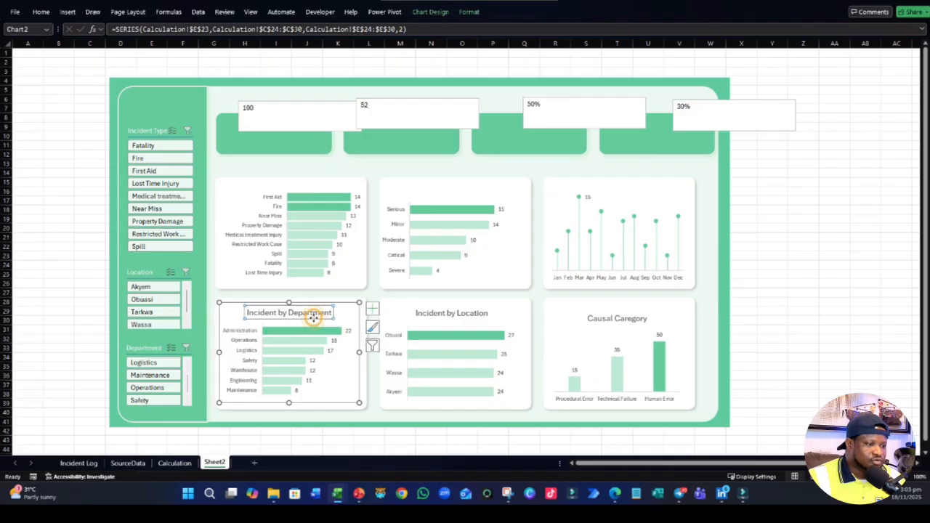
{"action": "key", "text": "Delete"}
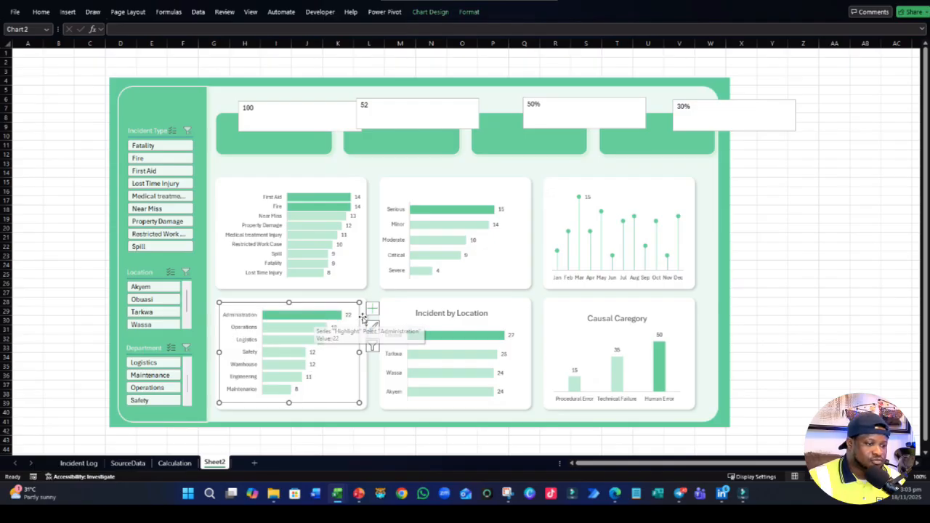
{"action": "left_click", "coordinate": [454, 313]}
{"action": "key", "text": "Delete"}
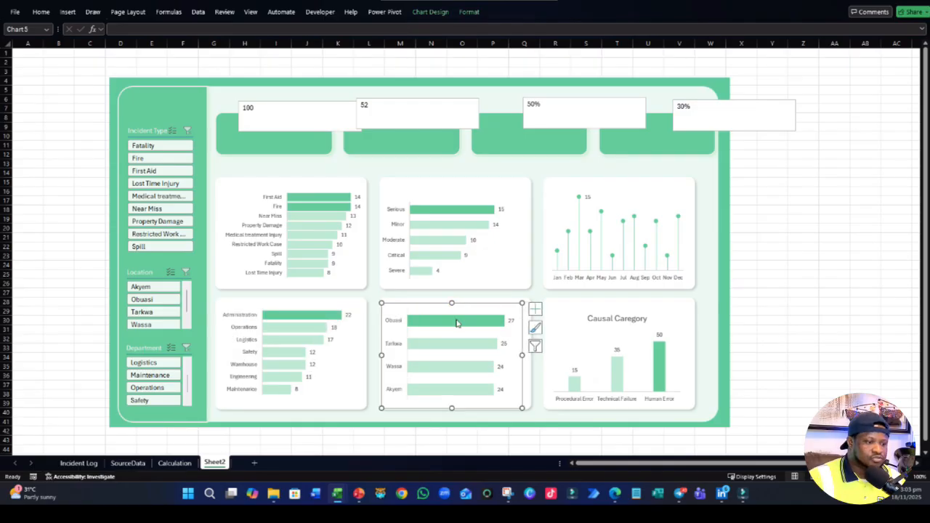
{"action": "left_click", "coordinate": [622, 320]}
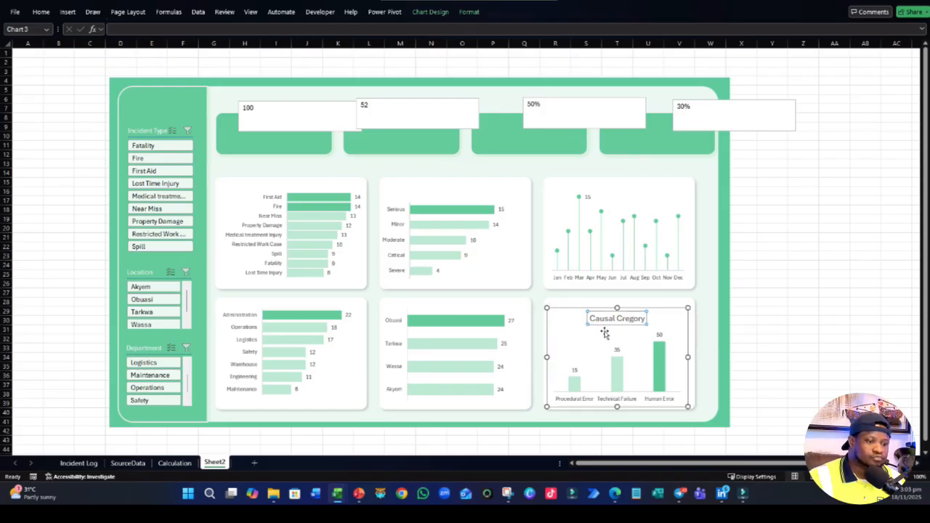
{"action": "left_click", "coordinate": [607, 323]}
{"action": "key", "text": "Delete"}
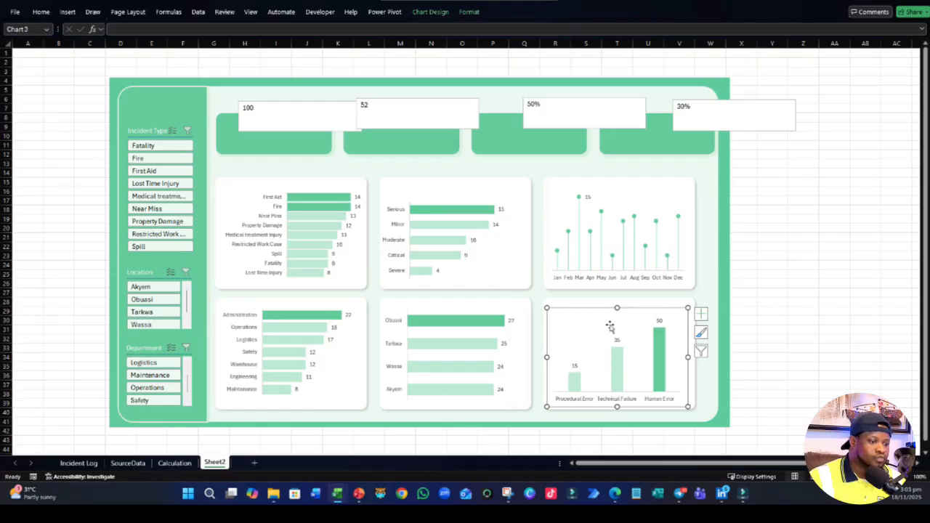
{"action": "left_click", "coordinate": [766, 256]}
- Reduce the height of the severity chart by lowering its upper edge slightly within its card
{"action": "left_click", "coordinate": [291, 261]}
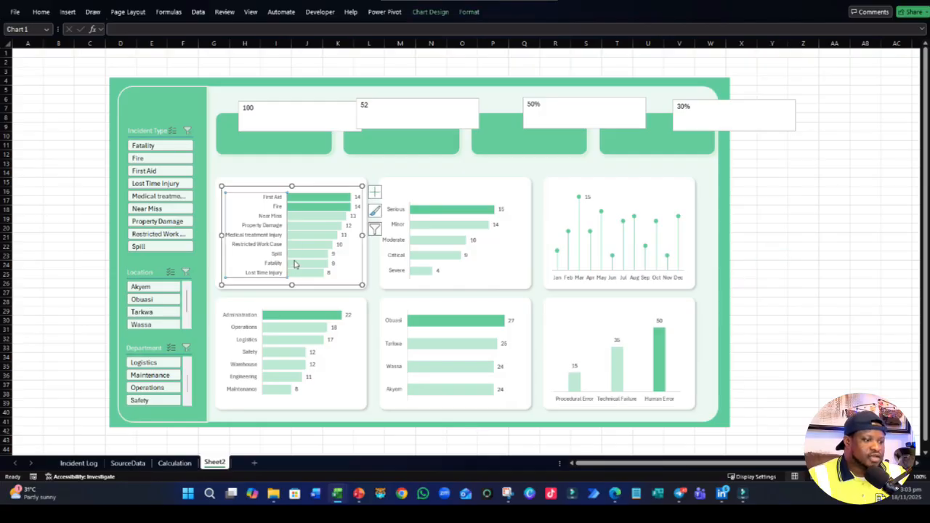
{"action": "left_click", "coordinate": [440, 212]}
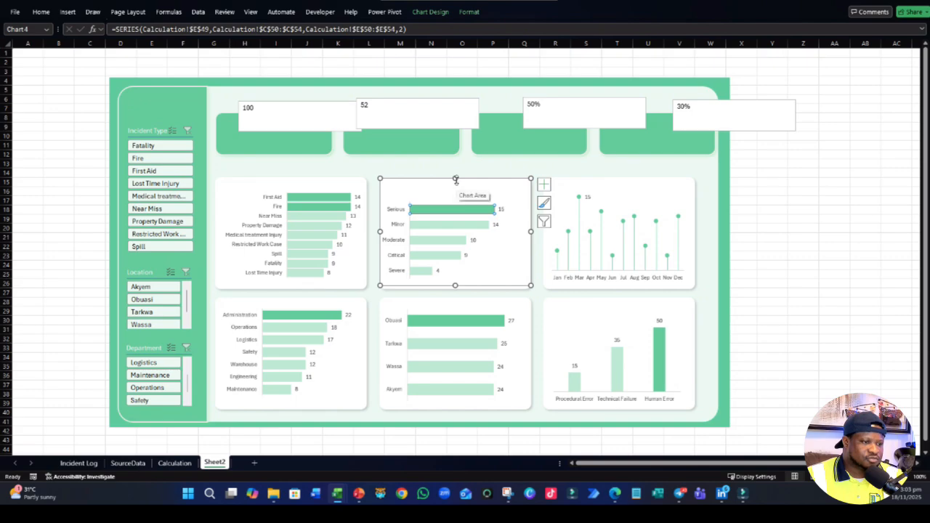
{"action": "left_click_drag", "start_coordinate": [455, 181], "coordinate": [453, 190]}
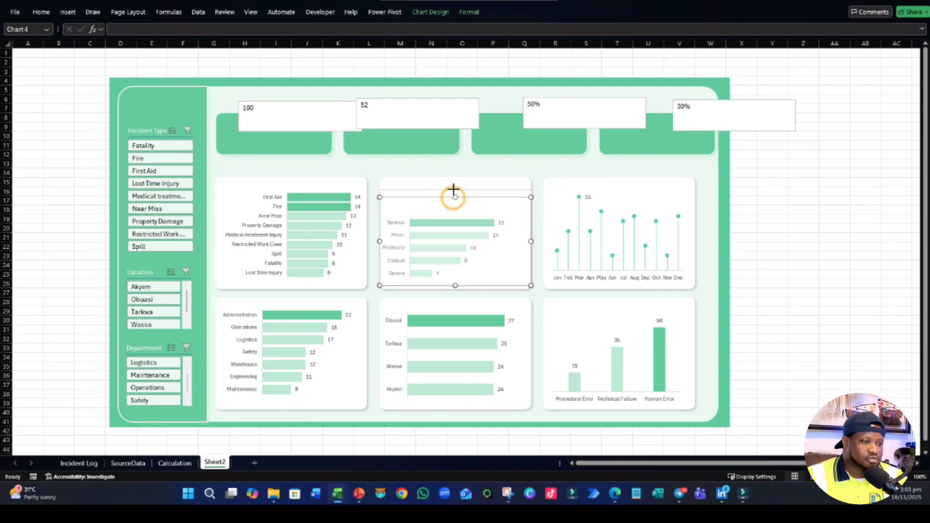
{"action": "left_click", "coordinate": [442, 217]}
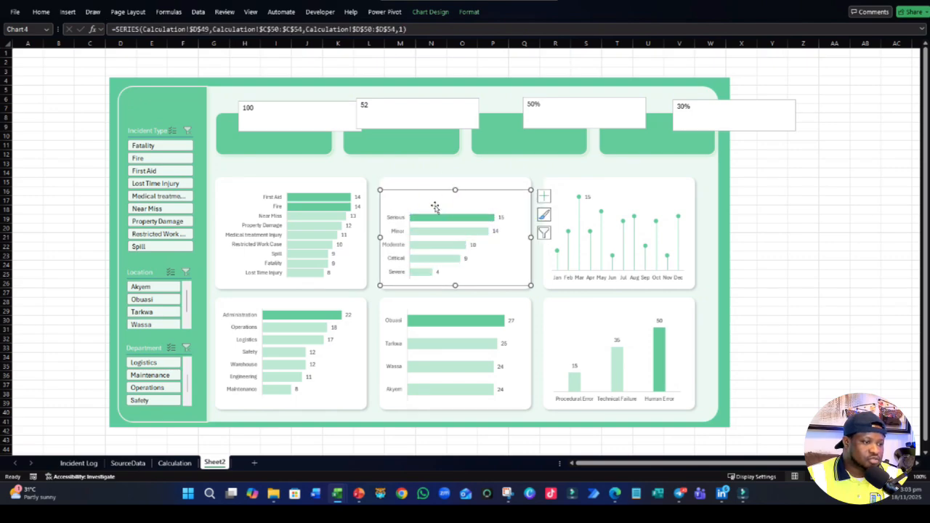
- Resize the incident type chart to 5.32 cm high and 7.48 cm wide
{"action": "left_click", "coordinate": [311, 225]}
{"action": "left_click", "coordinate": [338, 281]}
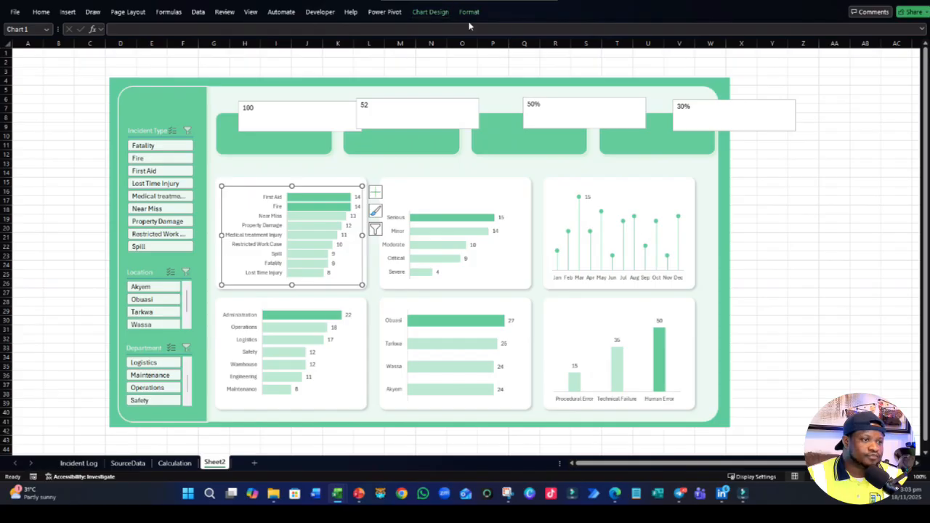
{"action": "left_click", "coordinate": [469, 12]}
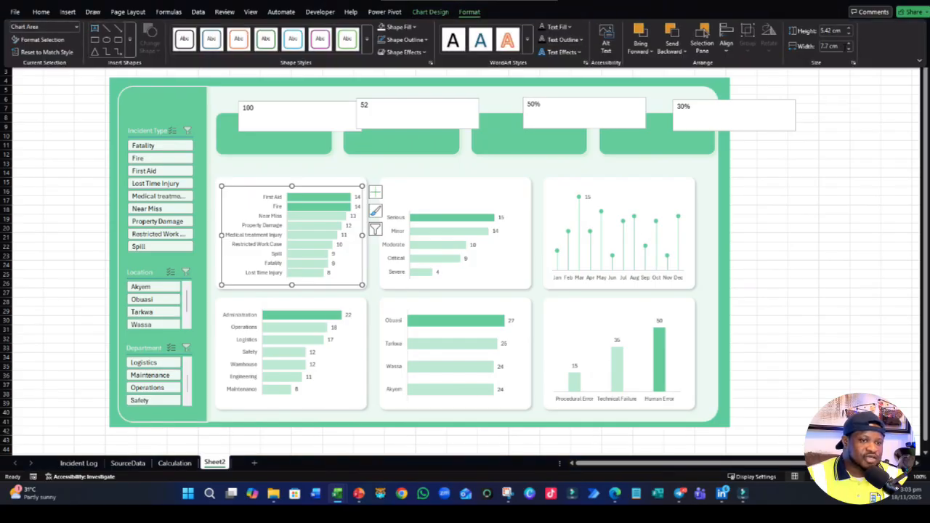
{"action": "left_click", "coordinate": [848, 49]}
{"action": "left_click", "coordinate": [848, 49]}
{"action": "left_click", "coordinate": [848, 49]}
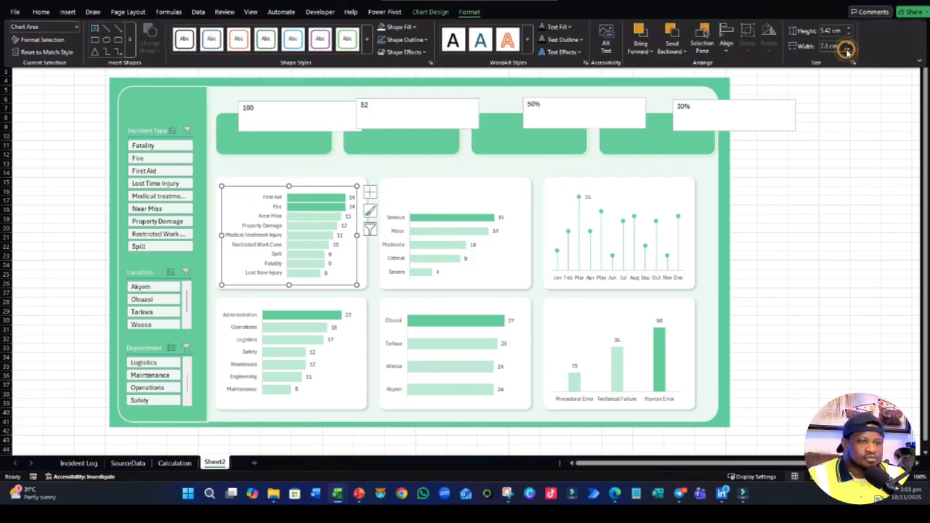
{"action": "left_click", "coordinate": [848, 48]}
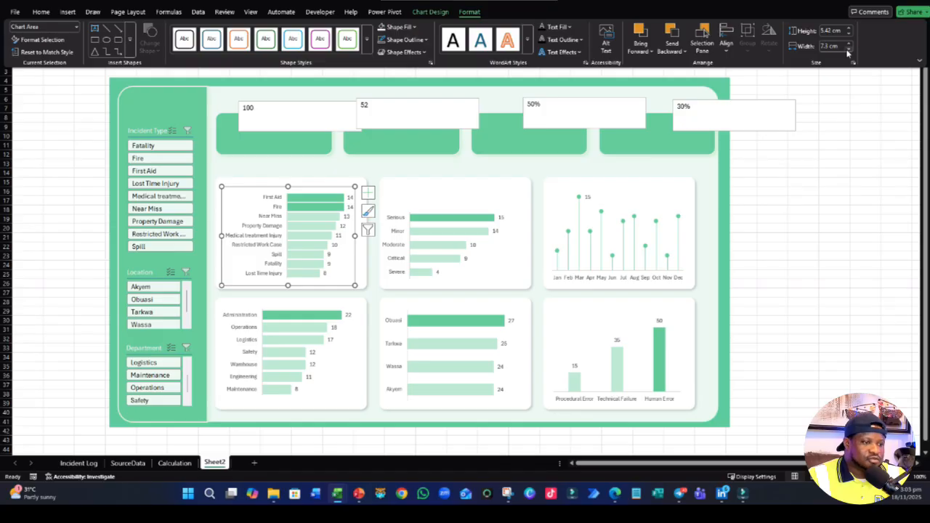
{"action": "left_click", "coordinate": [848, 44]}
{"action": "left_click", "coordinate": [847, 43]}
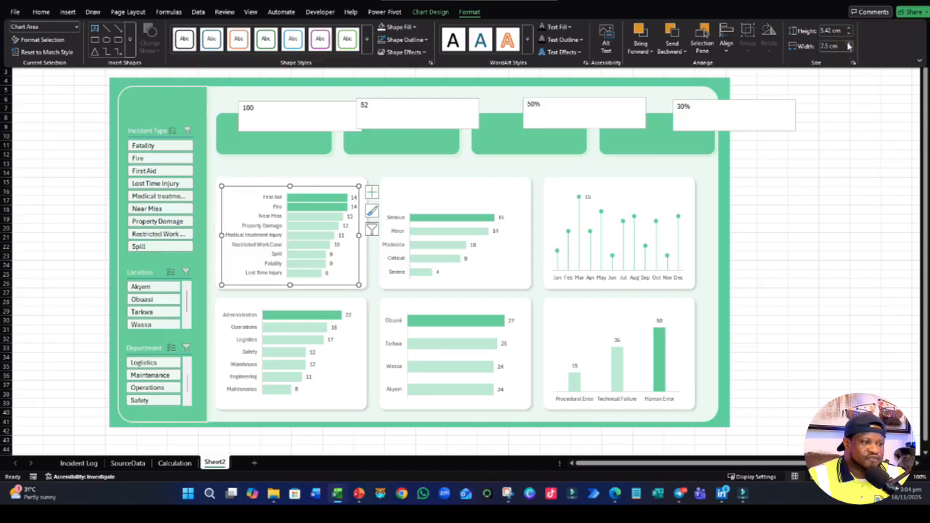
{"action": "left_click", "coordinate": [848, 34]}
{"action": "left_click", "coordinate": [848, 34]}
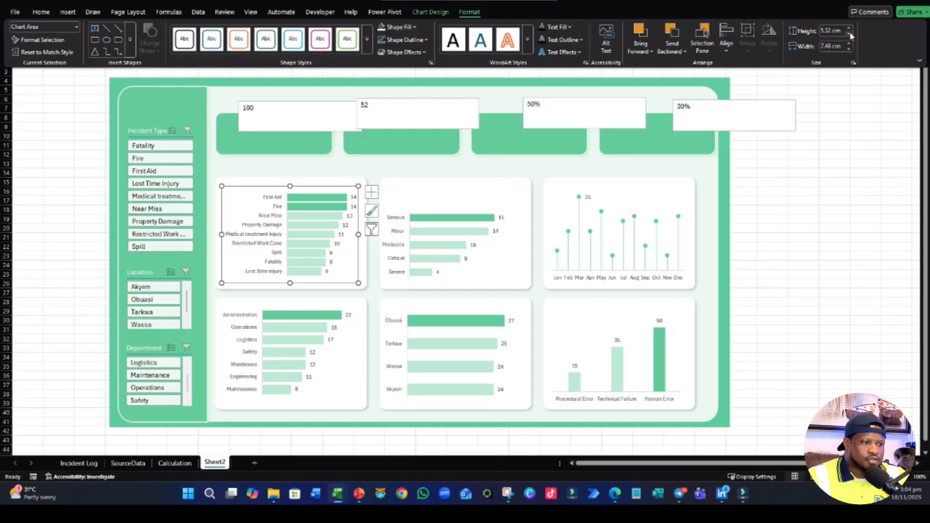
{"action": "left_click", "coordinate": [914, 263]}
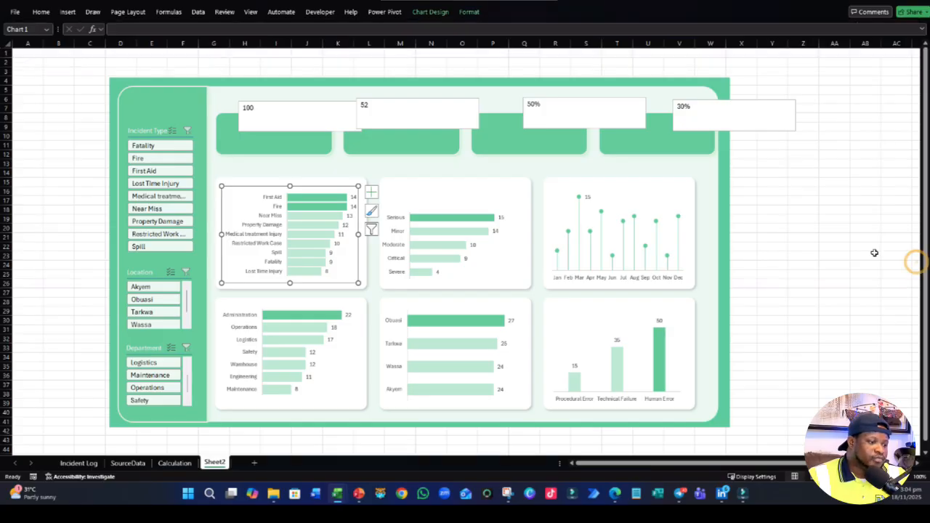
{"action": "left_click", "coordinate": [866, 254]}
- Open the detailed size settings of the incident type chart and check its aspect ratio lock
{"action": "left_click", "coordinate": [317, 282]}
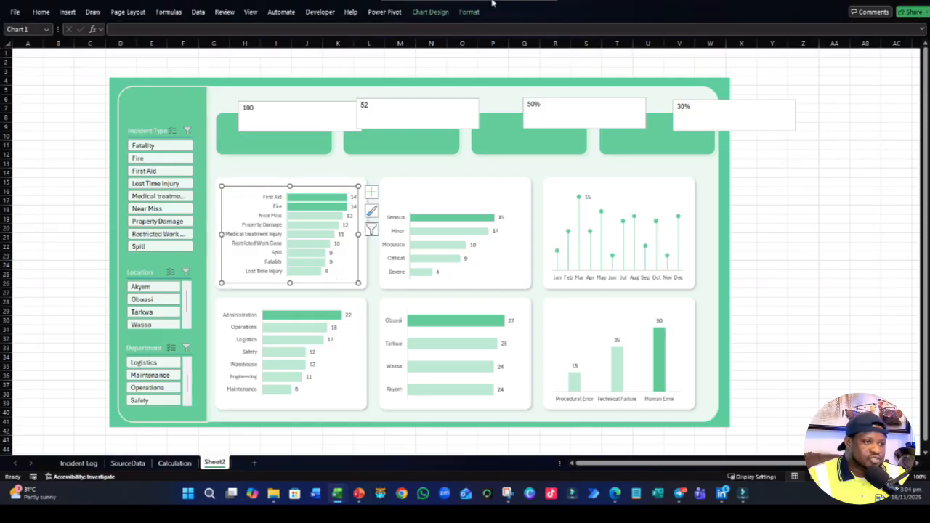
{"action": "left_click", "coordinate": [468, 11]}
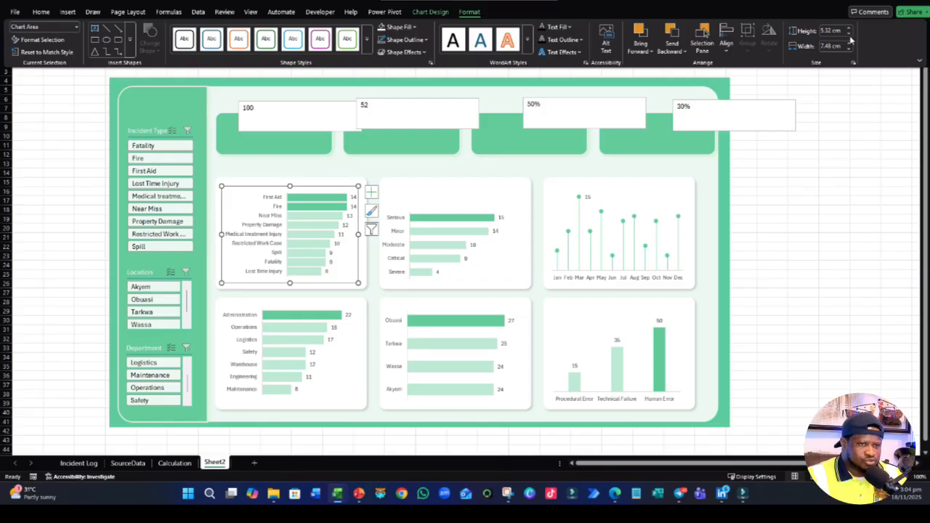
{"action": "left_click", "coordinate": [852, 62]}
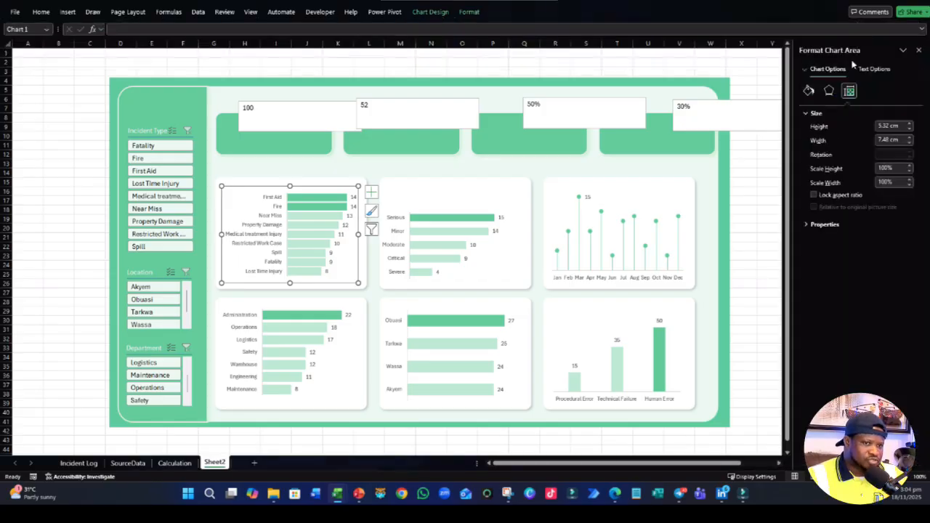
{"action": "left_click", "coordinate": [814, 196]}
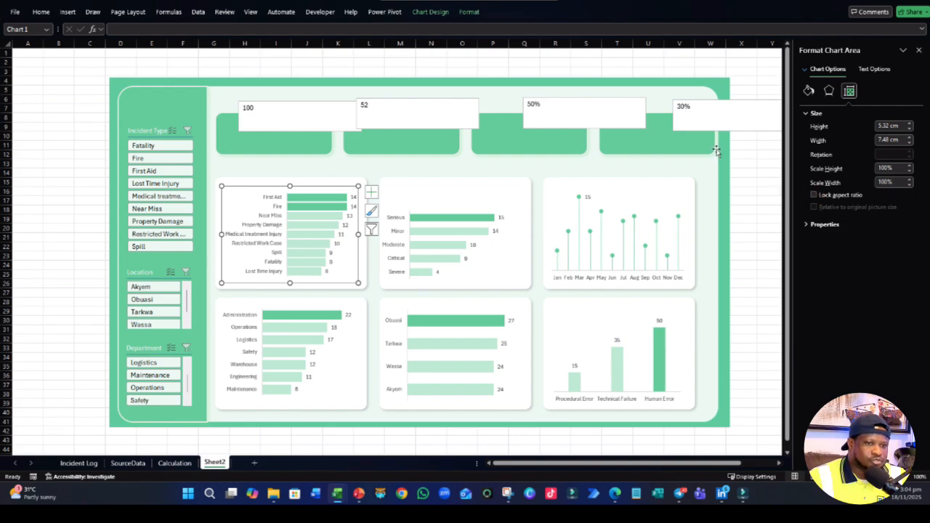
- Check the incident type chart's height setting, deselect the charts and close the formatting pane
{"action": "left_click", "coordinate": [854, 129]}
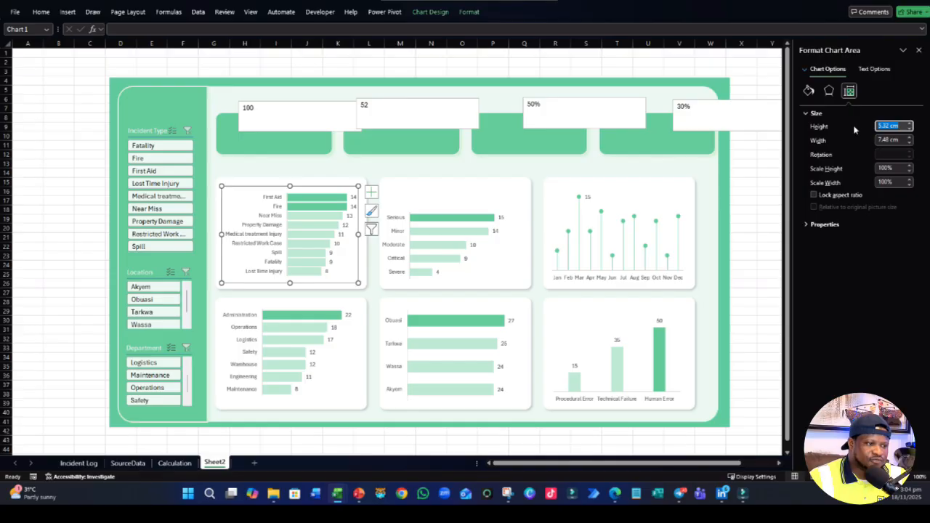
{"action": "left_click", "coordinate": [509, 274]}
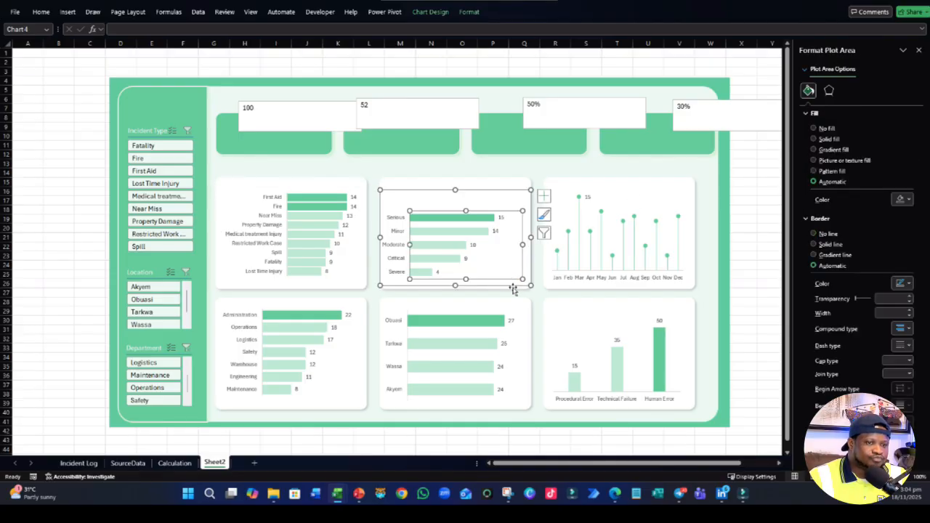
{"action": "left_click", "coordinate": [514, 289]}
{"action": "left_click", "coordinate": [918, 50]}
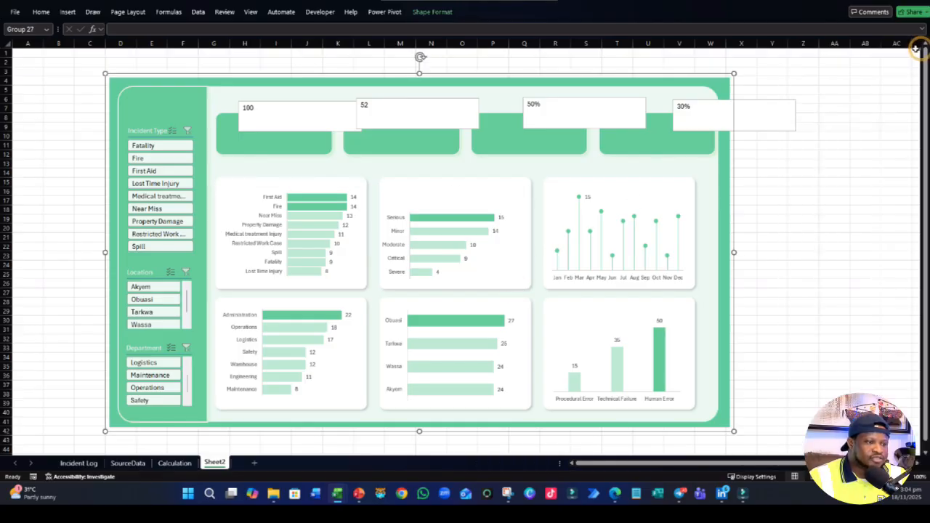
- Examine the data source and series of the severity chart, and close the data selection without changes
{"action": "left_click", "coordinate": [444, 203]}
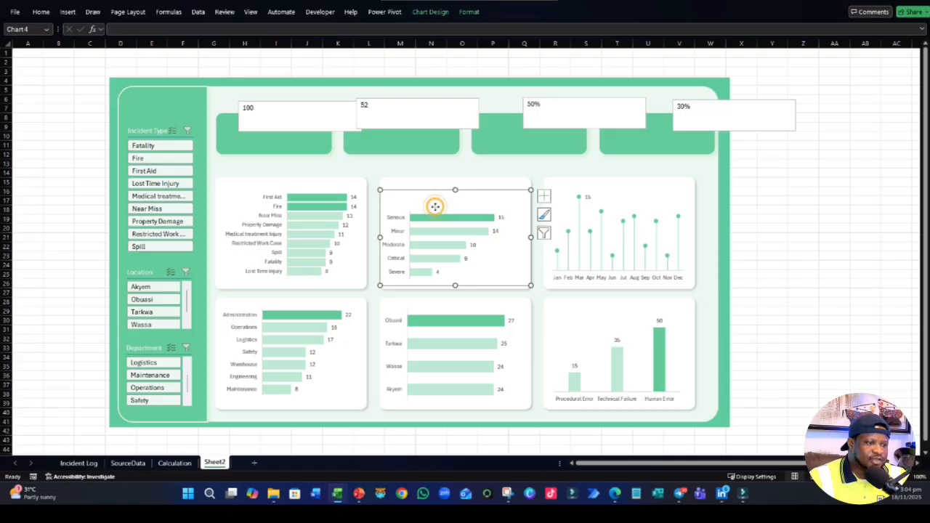
{"action": "right_click", "coordinate": [443, 222]}
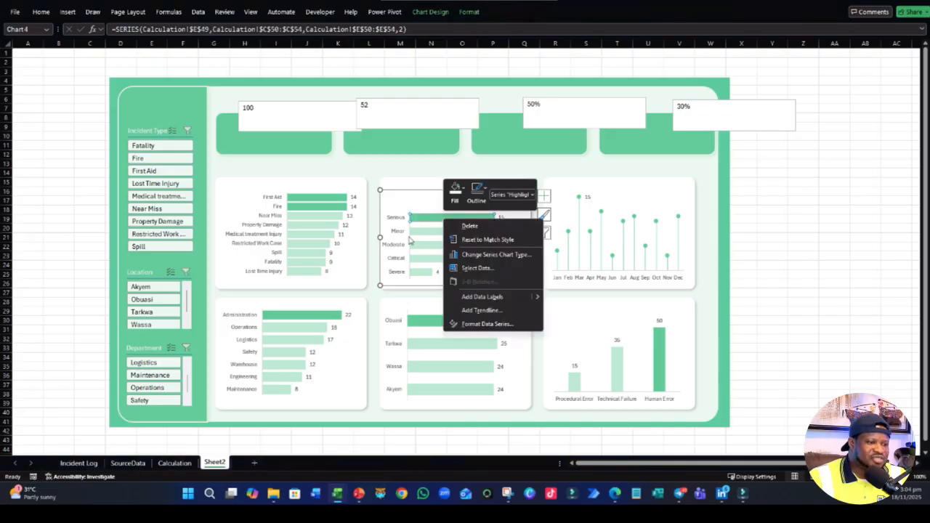
{"action": "left_click", "coordinate": [415, 244]}
{"action": "left_click", "coordinate": [443, 249]}
{"action": "right_click", "coordinate": [453, 250]}
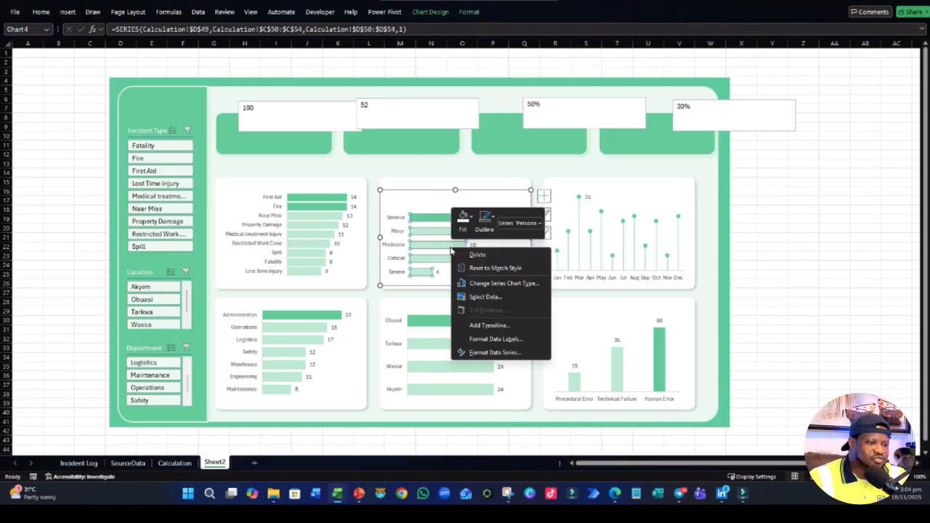
{"action": "left_click", "coordinate": [485, 298]}
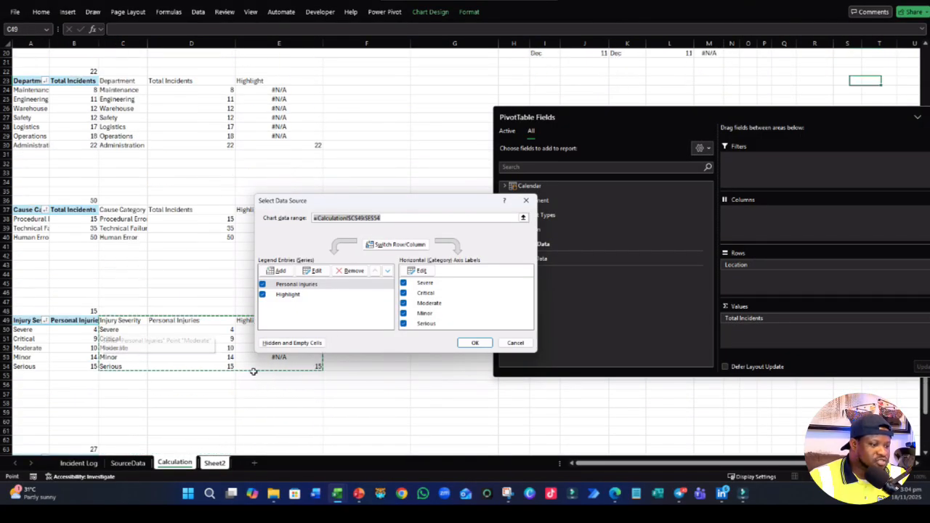
{"action": "left_click", "coordinate": [460, 344]}
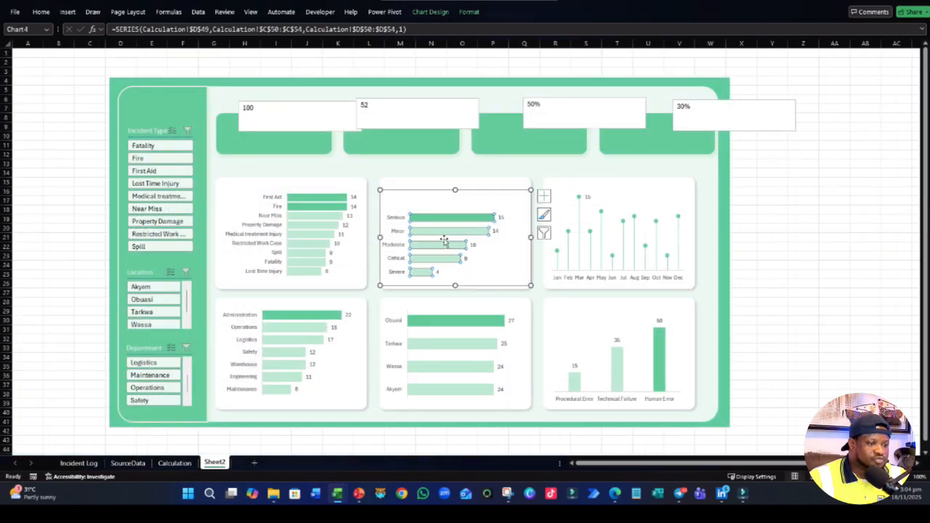
- Reduce the severity chart's height slightly and nudge it within its card
{"action": "left_click", "coordinate": [421, 197]}
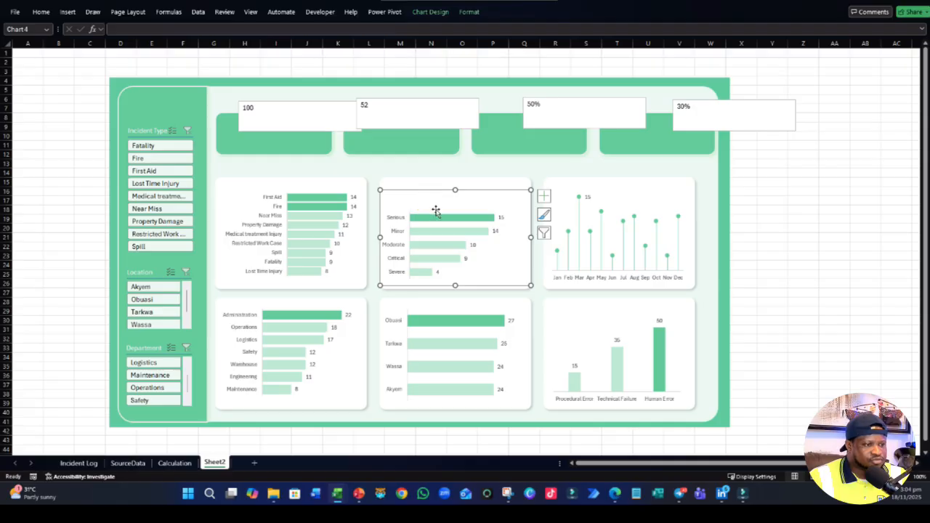
{"action": "left_click", "coordinate": [280, 194]}
{"action": "left_click", "coordinate": [446, 202]}
{"action": "mouse_move", "coordinate": [454, 191]}
{"action": "left_mouse_down"}
{"action": "mouse_move", "coordinate": [450, 206]}
{"action": "mouse_move", "coordinate": [458, 187]}
{"action": "left_mouse_up"}
{"action": "left_click_drag", "start_coordinate": [439, 275], "coordinate": [433, 277]}
- Change the severity chart's type to Clustered Column
{"action": "left_click", "coordinate": [449, 9]}
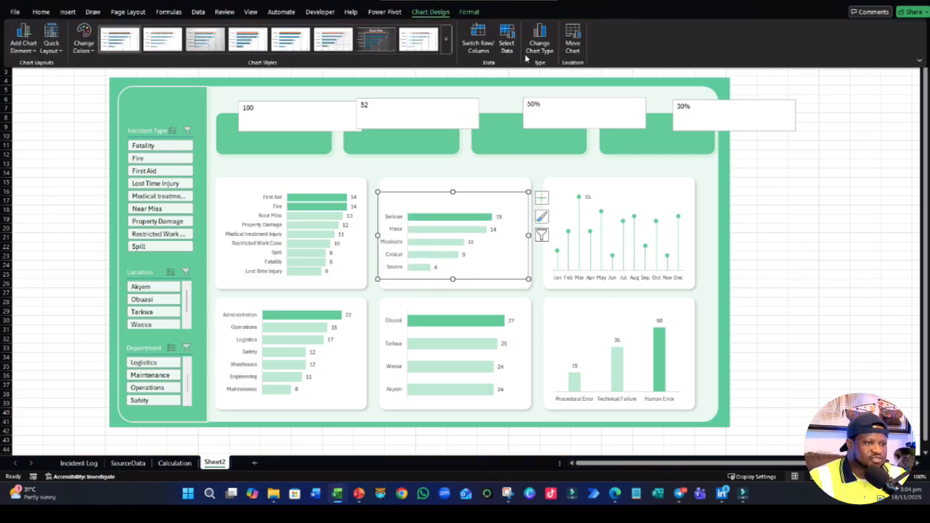
{"action": "left_click", "coordinate": [542, 39]}
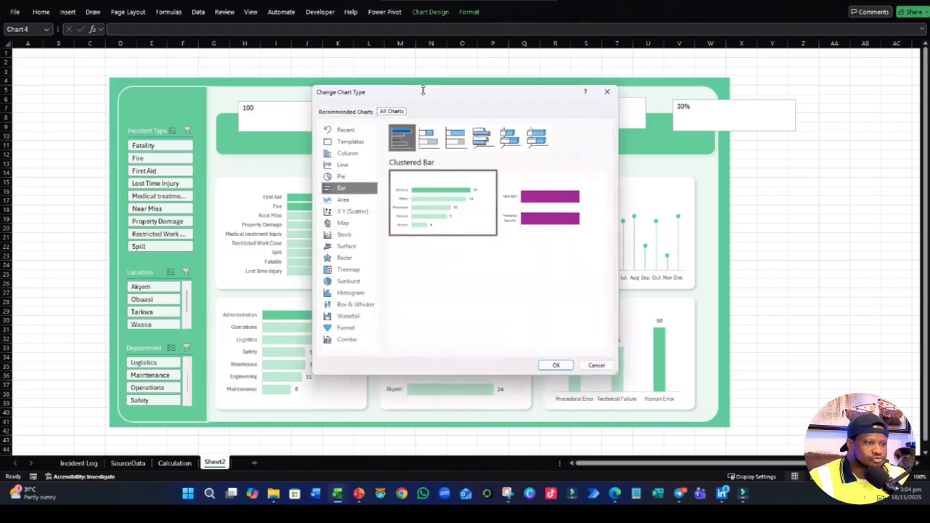
{"action": "left_click", "coordinate": [347, 153]}
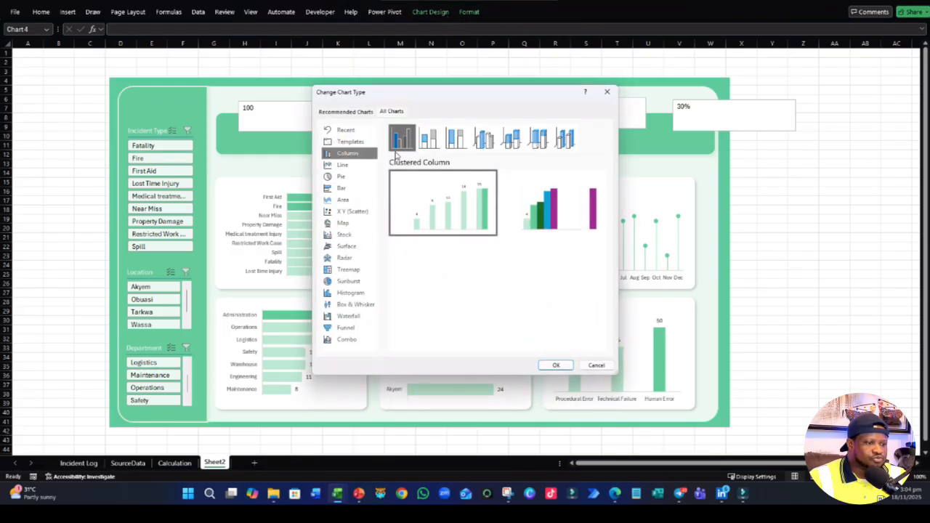
{"action": "left_click", "coordinate": [557, 367]}
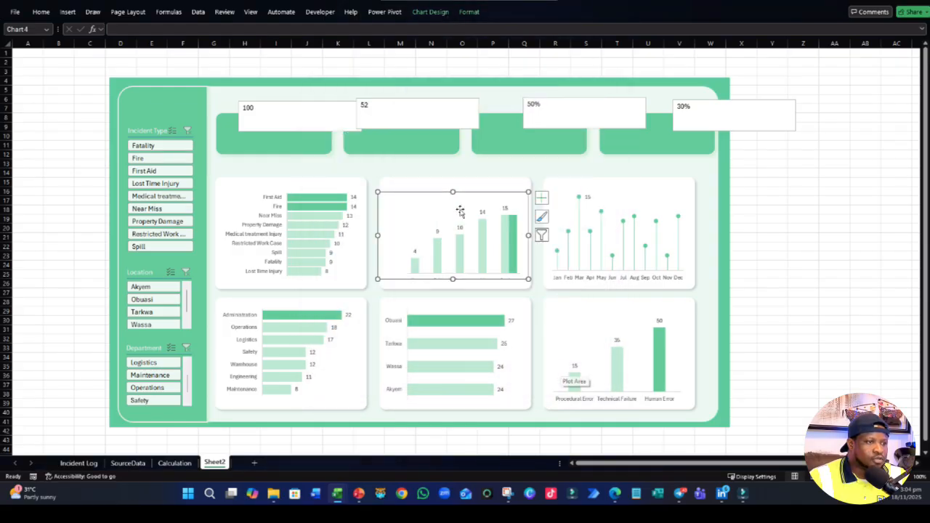
- Switch the severity chart back to the Clustered Bar type
{"action": "left_click", "coordinate": [430, 12]}
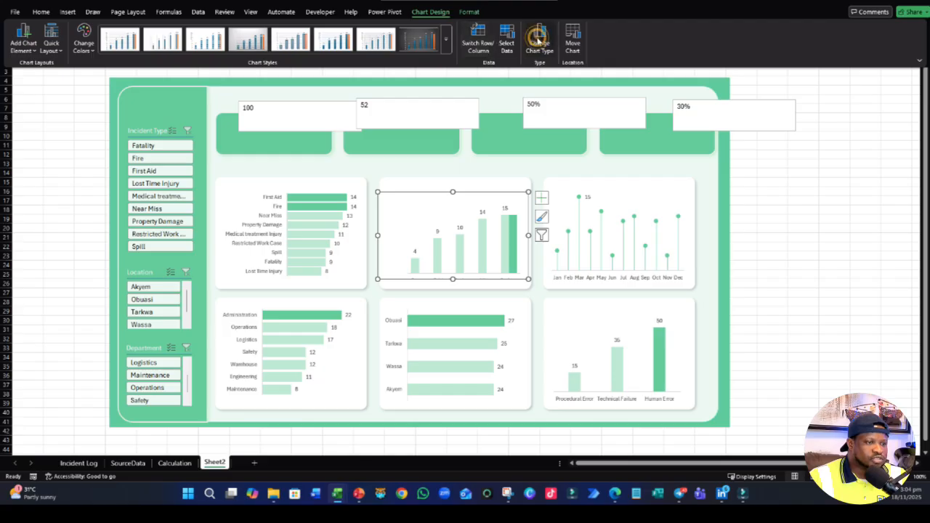
{"action": "left_click", "coordinate": [539, 40]}
{"action": "left_click", "coordinate": [361, 188]}
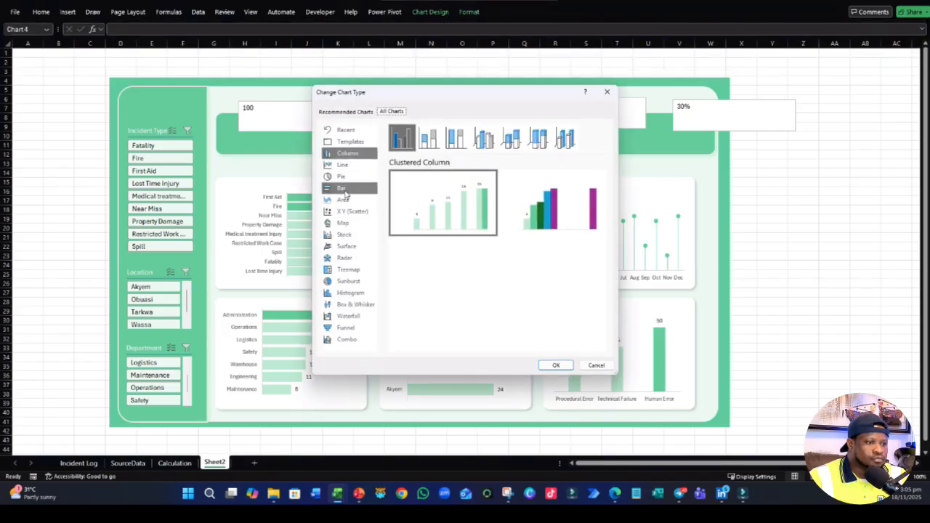
{"action": "left_click", "coordinate": [555, 365]}
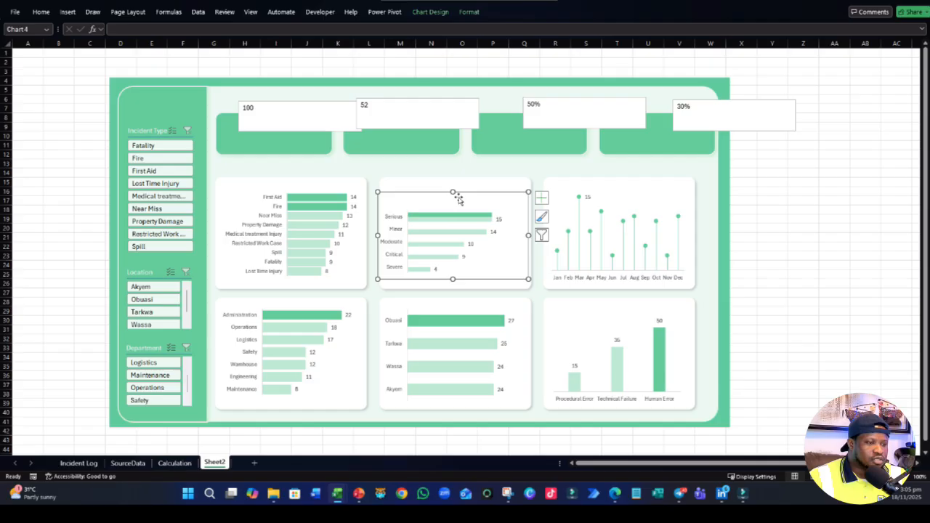
- Format the severity chart's data series with 100% series overlap and 30% gap width
{"action": "left_click", "coordinate": [453, 233]}
{"action": "right_click", "coordinate": [456, 234]}
{"action": "left_click", "coordinate": [499, 335]}
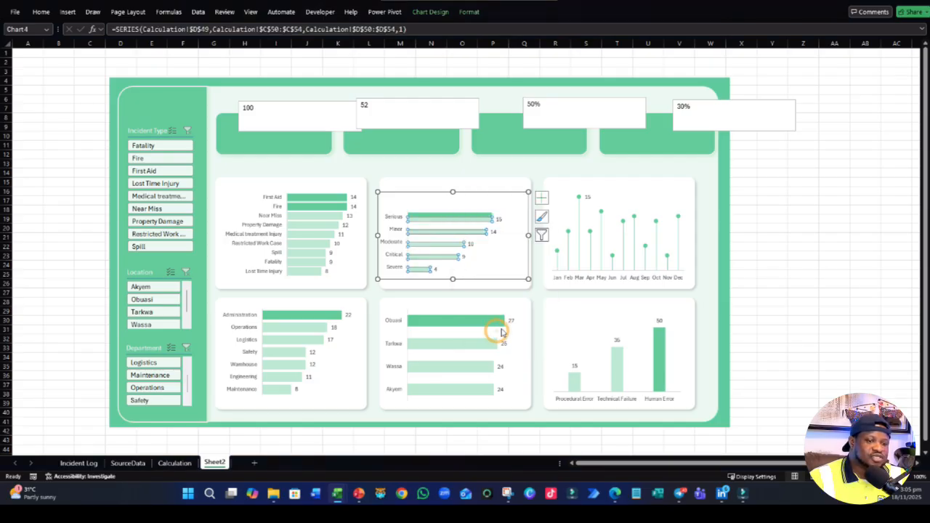
{"action": "mouse_move", "coordinate": [856, 179]}
{"action": "left_mouse_down"}
{"action": "mouse_move", "coordinate": [835, 179]}
{"action": "mouse_move", "coordinate": [870, 162]}
{"action": "mouse_move", "coordinate": [853, 181]}
{"action": "left_mouse_up"}
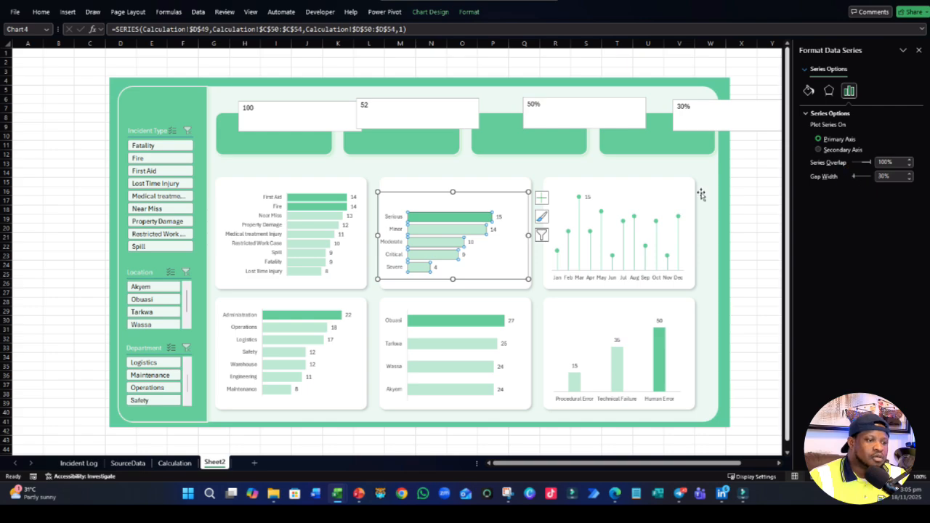
{"action": "left_click", "coordinate": [740, 191]}
- Extend the severity chart's upper and lower edges to a height of about 5.6 cm, deselect it and close the formatting pane
{"action": "left_click", "coordinate": [466, 217]}
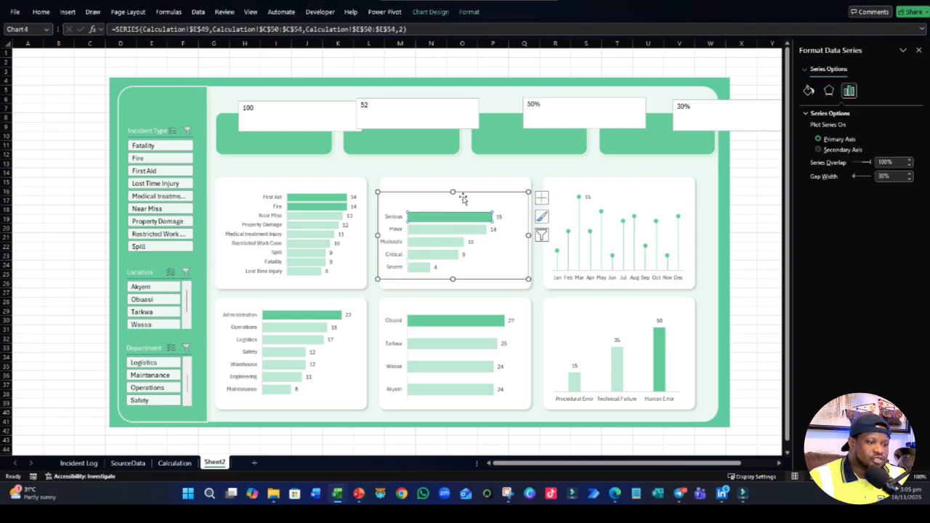
{"action": "left_click", "coordinate": [453, 189]}
{"action": "left_click_drag", "start_coordinate": [452, 189], "coordinate": [452, 180]}
{"action": "left_click_drag", "start_coordinate": [453, 280], "coordinate": [454, 283]}
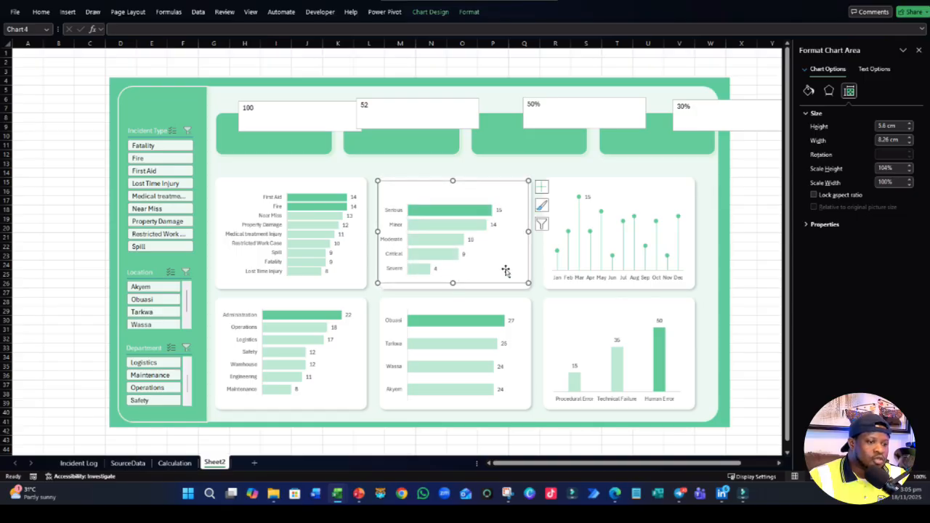
{"action": "left_click", "coordinate": [743, 192]}
{"action": "left_click", "coordinate": [919, 49]}
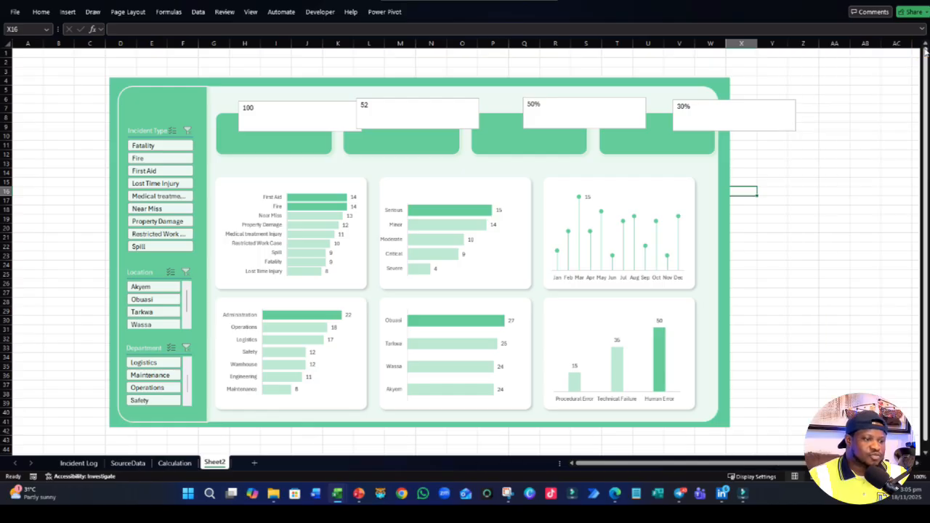
{"action": "scroll", "coordinate": [675, 347], "scroll_direction": "down", "scroll_amount": 2}
{"action": "left_click", "coordinate": [370, 414]}
{"action": "scroll", "coordinate": [370, 417], "scroll_direction": "up", "scroll_amount": 2}
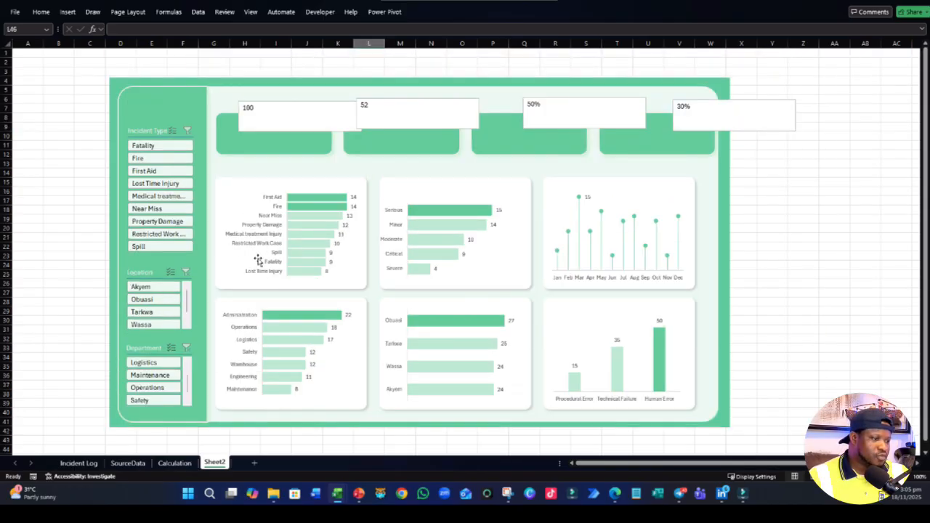
- Change the font of the whole incident type chart to Century Gothic
{"action": "left_click", "coordinate": [281, 284]}
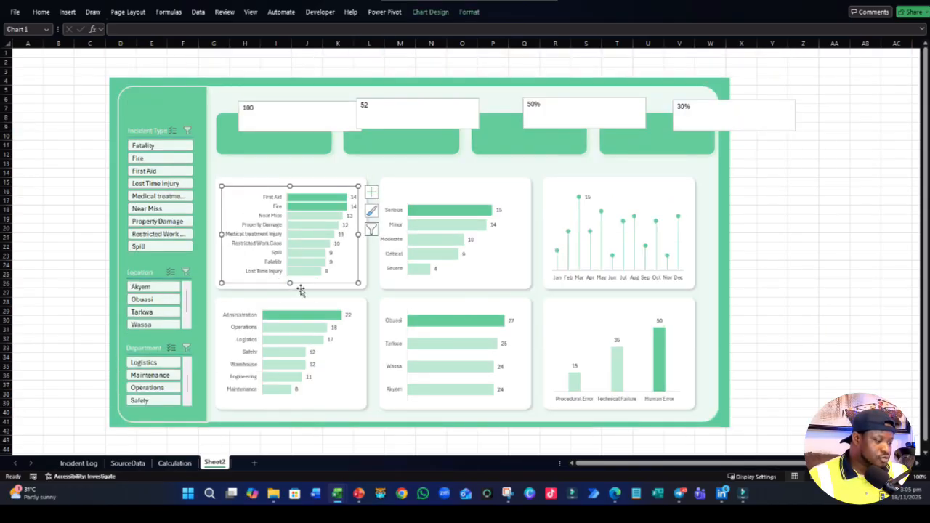
{"action": "left_click", "coordinate": [41, 11]}
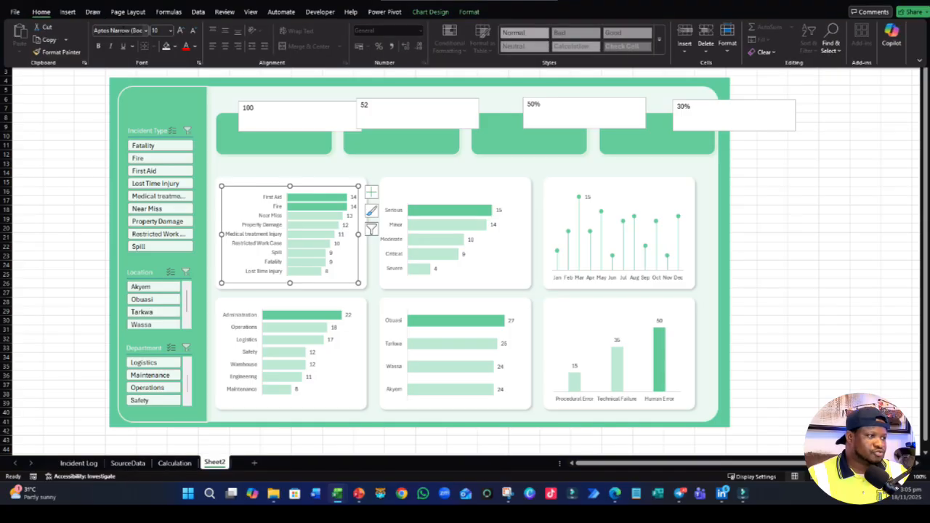
{"action": "type", "text": "Century"}
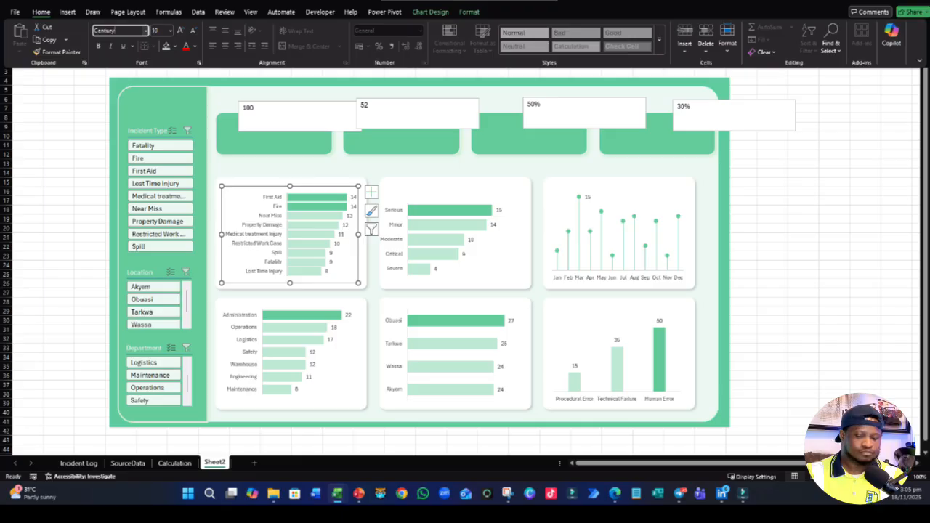
{"action": "type", "text": "Gothic"}
{"action": "key", "text": "Return"}
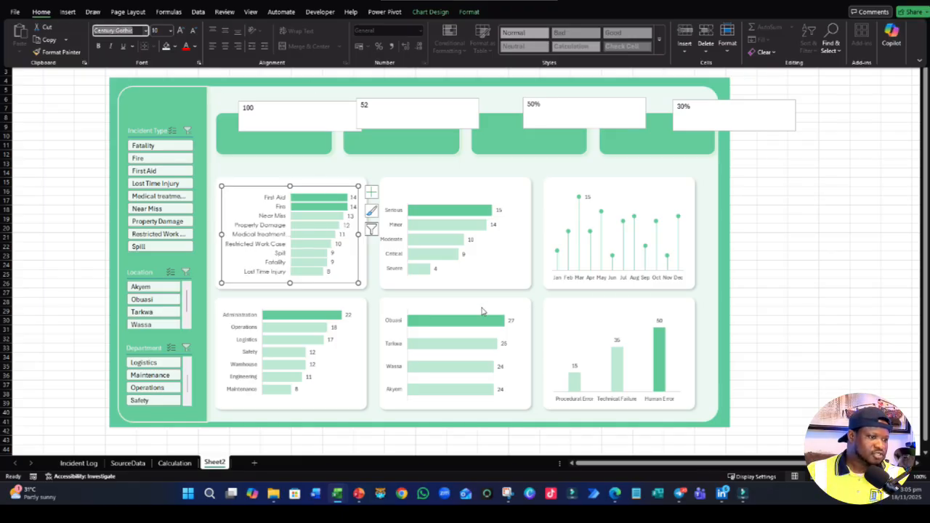
- Apply the Century Gothic font to all text in the severity chart
{"action": "left_click", "coordinate": [438, 275]}
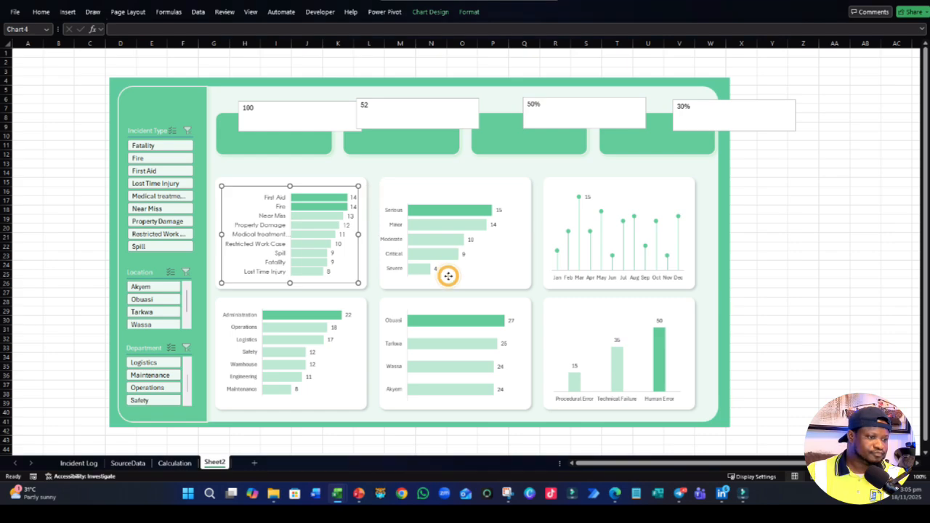
{"action": "left_click", "coordinate": [440, 276]}
{"action": "left_click", "coordinate": [42, 11]}
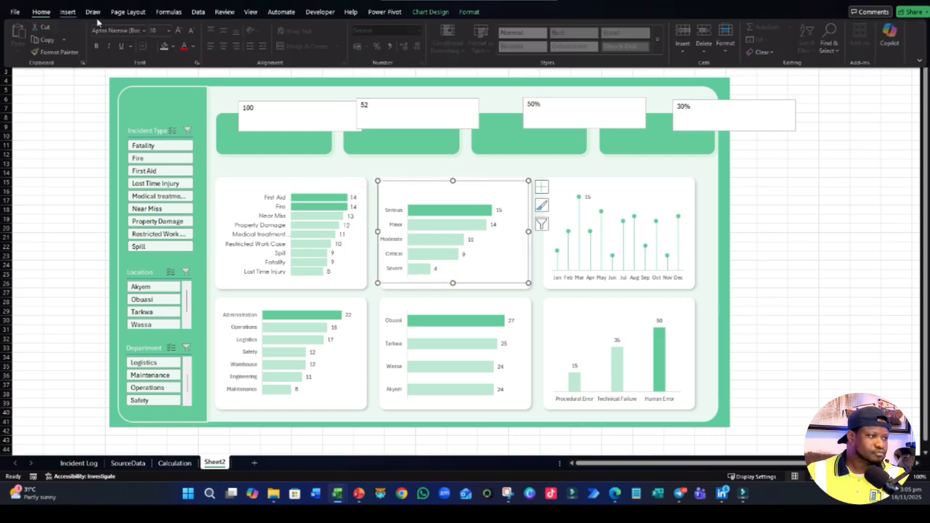
{"action": "type", "text": "Century Gothic"}
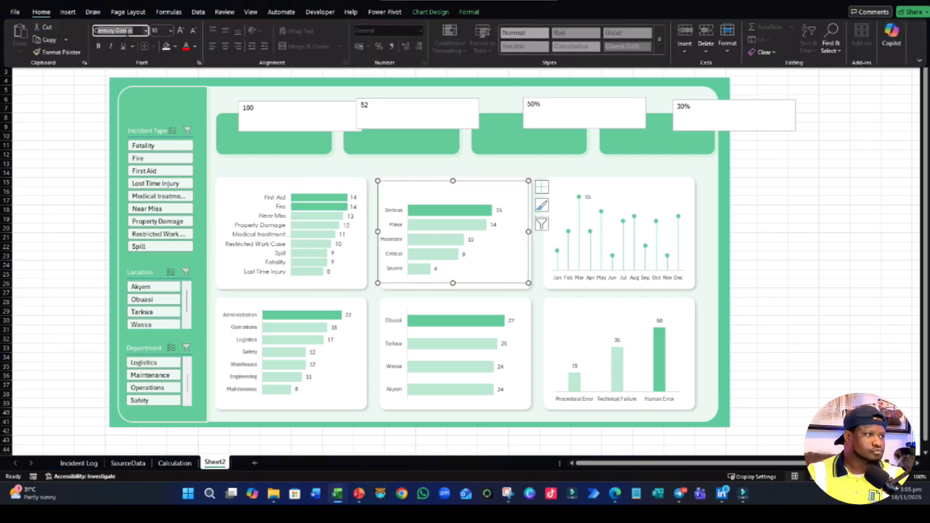
{"action": "key", "text": "Return"}
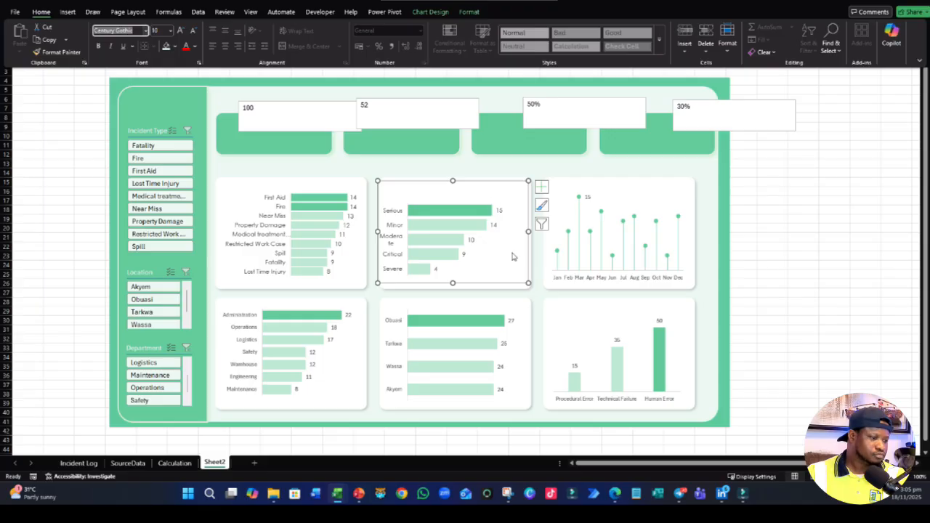
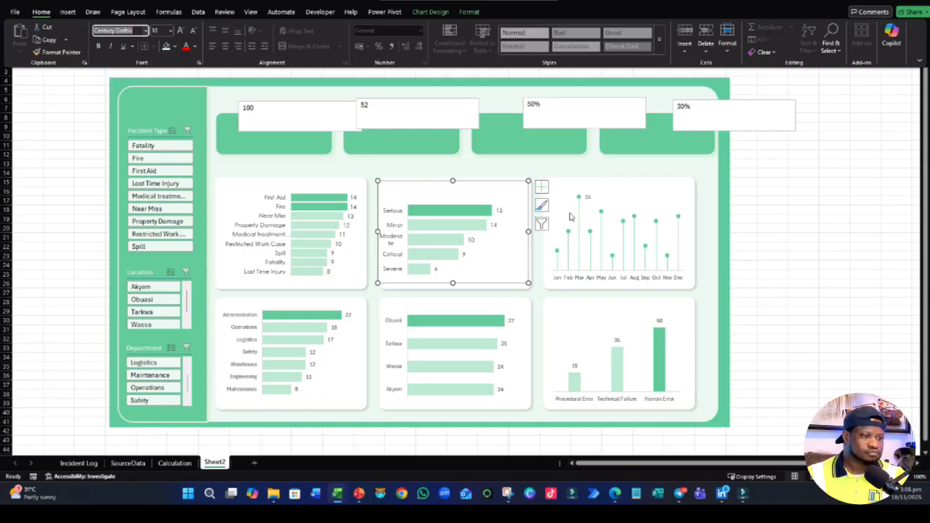
- Narrow the plot area of the severity bar chart from its left edge so the Moderate label fits on one line
{"action": "left_click", "coordinate": [410, 242]}
{"action": "left_click", "coordinate": [408, 241]}
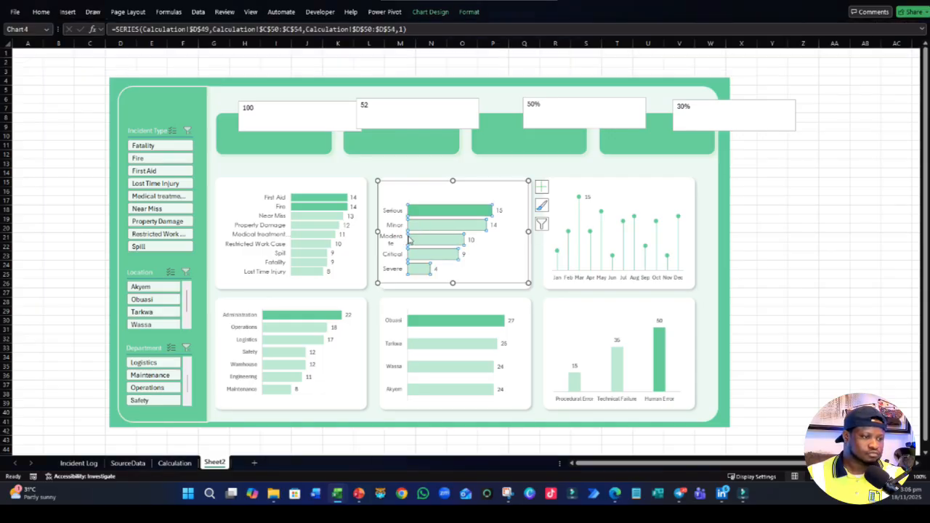
{"action": "left_click", "coordinate": [513, 248]}
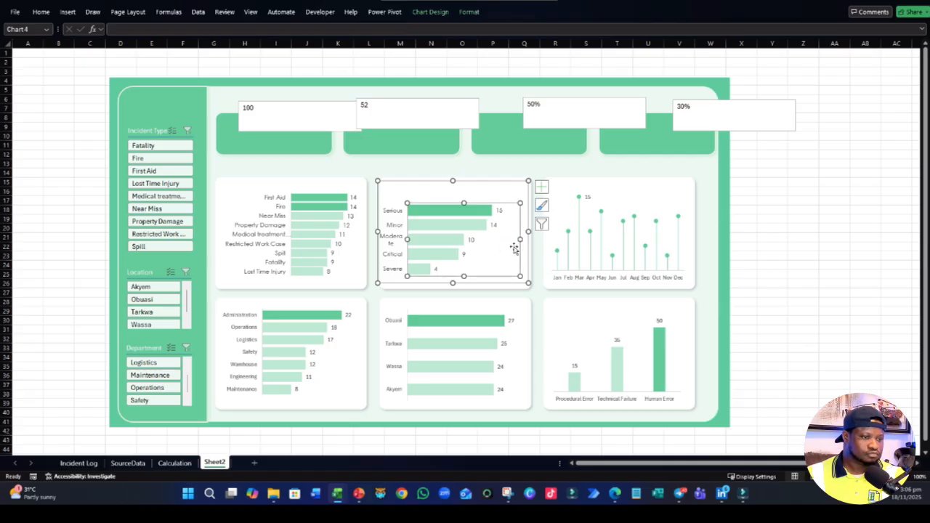
{"action": "left_click_drag", "start_coordinate": [407, 239], "coordinate": [418, 240]}
- Set the monthly lollipop chart's font to Century Gothic and widen the chart slightly to the right edge of its card
{"action": "left_click", "coordinate": [573, 247]}
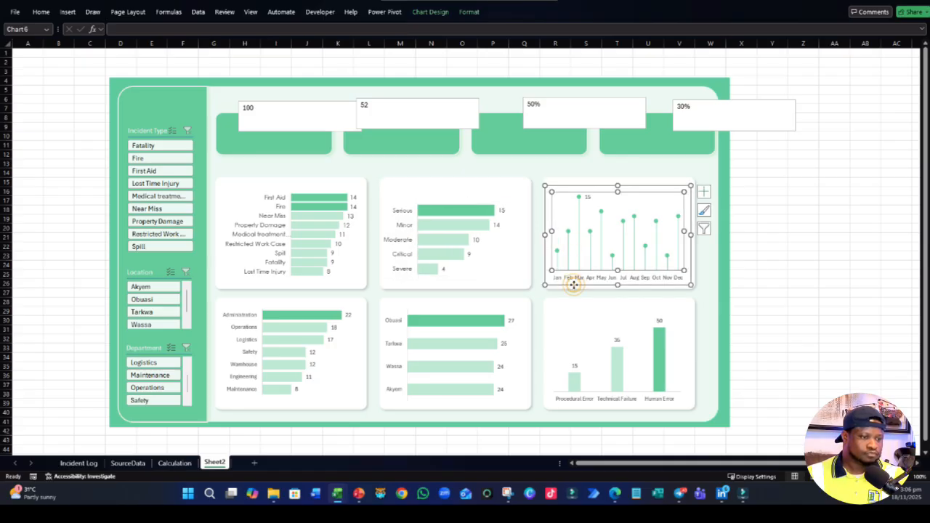
{"action": "left_click", "coordinate": [574, 285]}
{"action": "left_click", "coordinate": [40, 11]}
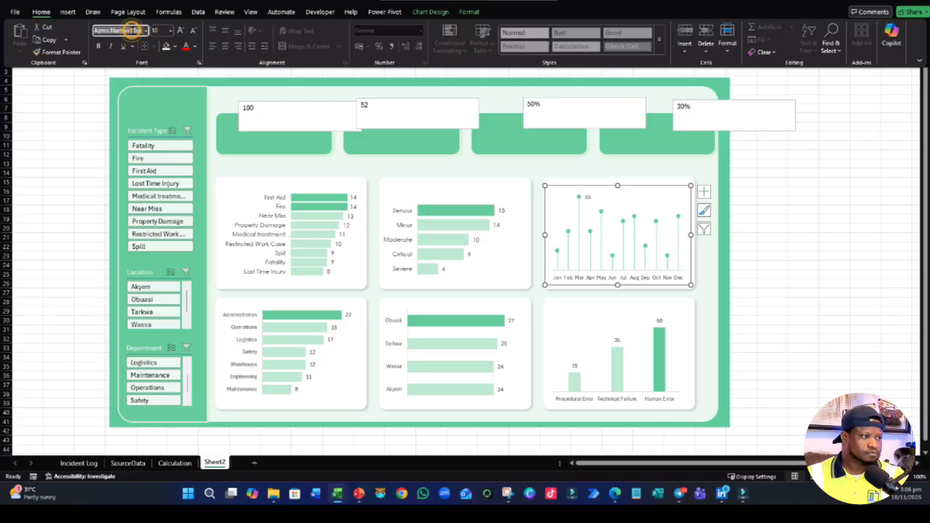
{"action": "left_click", "coordinate": [120, 30]}
{"action": "key", "text": "Return"}
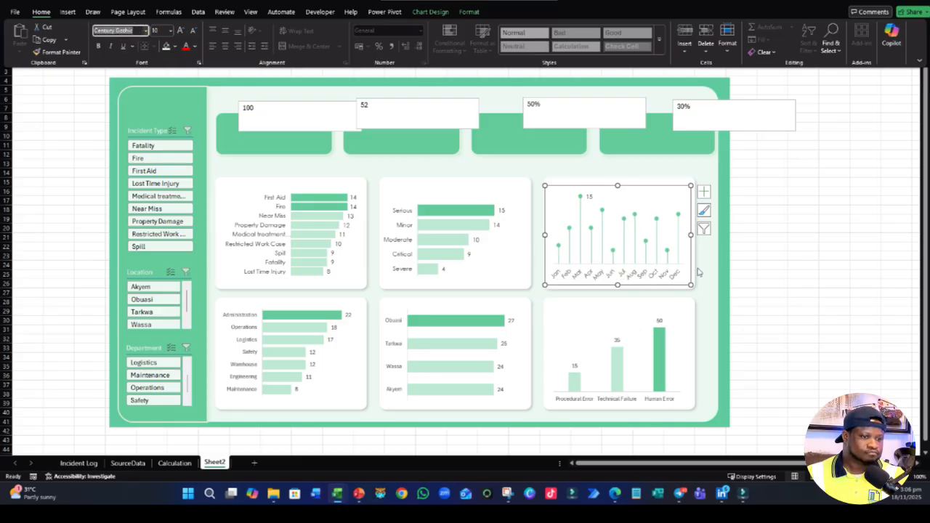
{"action": "left_click_drag", "start_coordinate": [690, 236], "coordinate": [695, 234]}
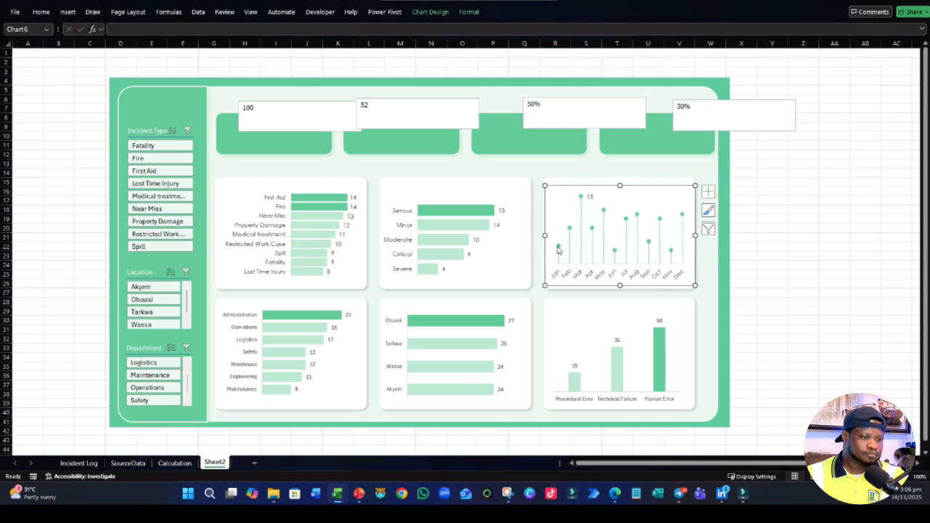
- Set the font of the department bar chart to Century Gothic
{"action": "left_click", "coordinate": [235, 354]}
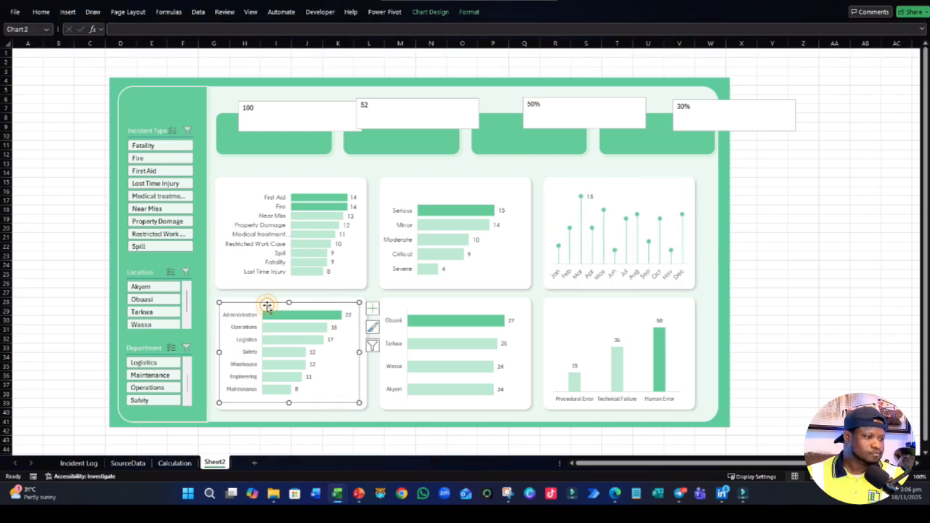
{"action": "left_click", "coordinate": [41, 11]}
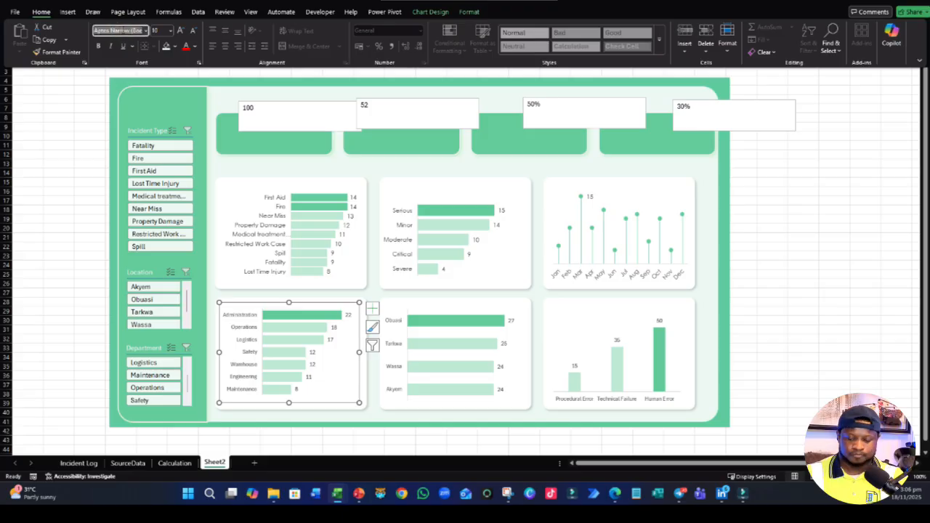
{"action": "key", "text": "Return"}
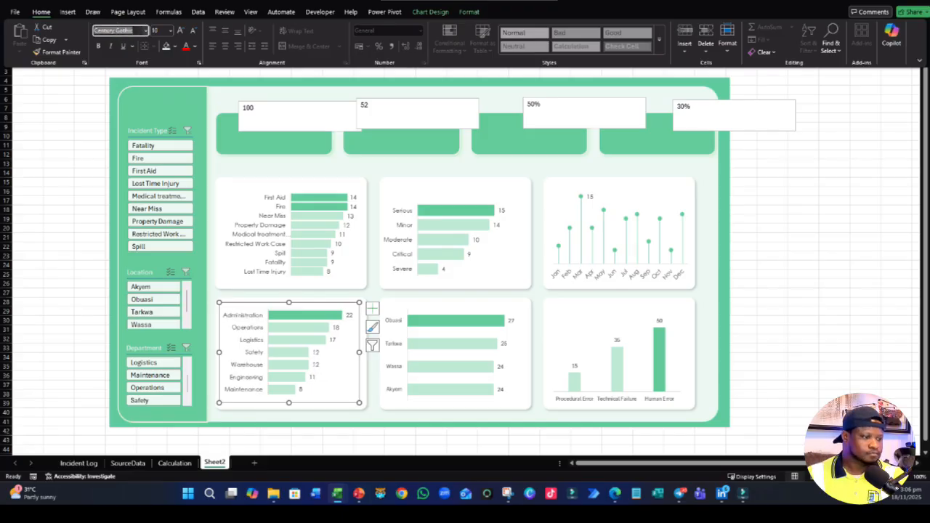
- Select the whole location bar chart (Obuasi, Tarkwa, Wassa, Akyem)
{"action": "left_click", "coordinate": [440, 342]}
{"action": "left_click", "coordinate": [413, 313]}
{"action": "left_click", "coordinate": [417, 305]}
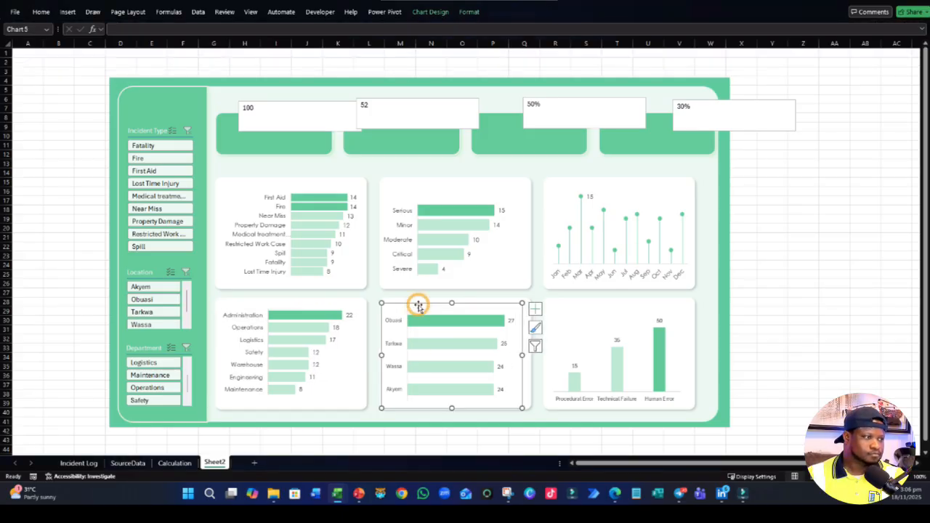
{"action": "left_click", "coordinate": [41, 12]}
{"action": "left_click", "coordinate": [116, 29]}
{"action": "type", "text": "Cent"}
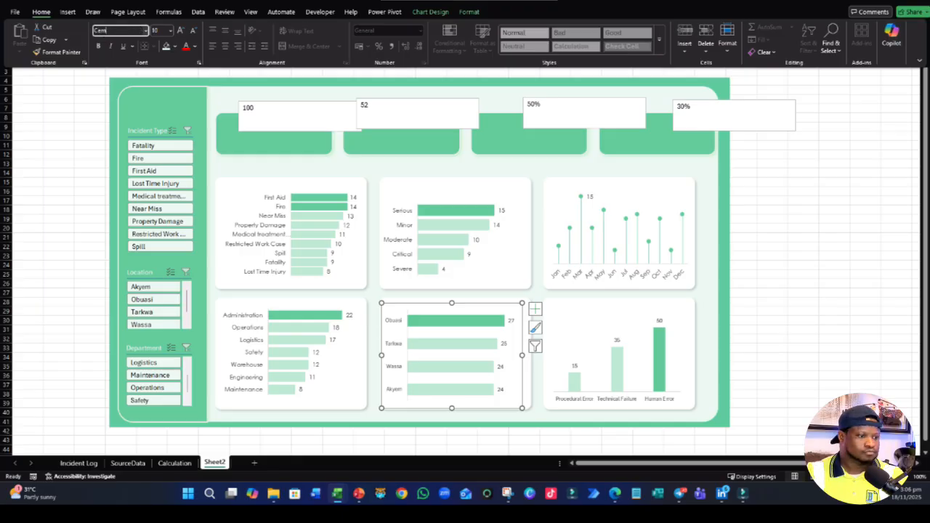
{"action": "key", "text": "Return"}
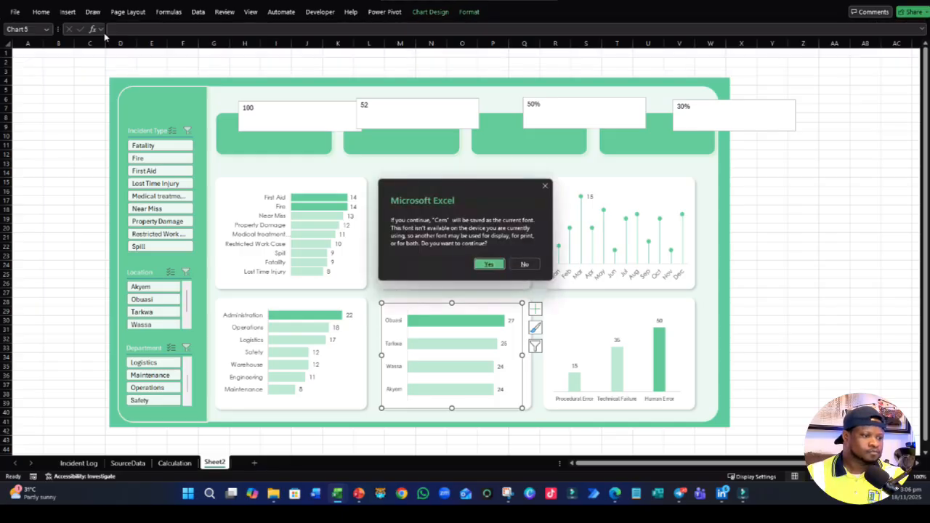
{"action": "left_click", "coordinate": [526, 264]}
- Set the font of the selected location bar chart to Century Gothic
{"action": "left_click", "coordinate": [40, 12]}
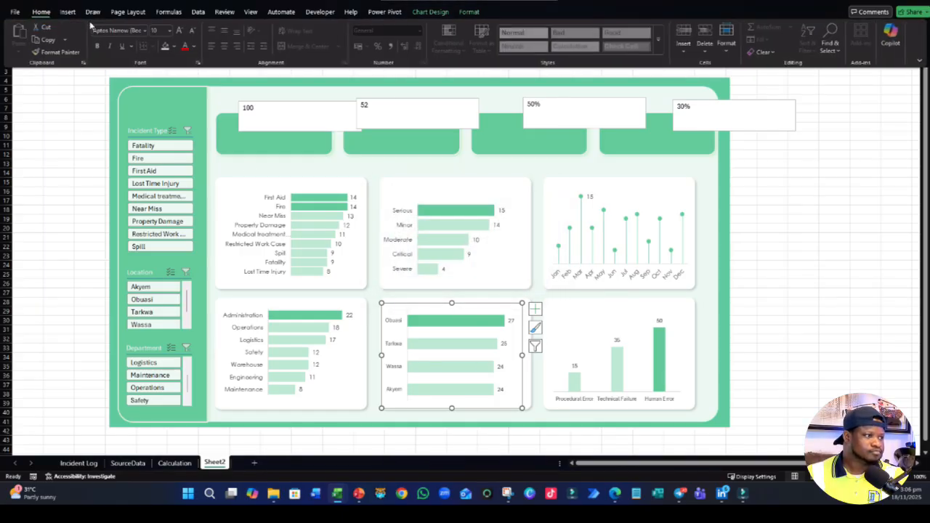
{"action": "left_click", "coordinate": [116, 29]}
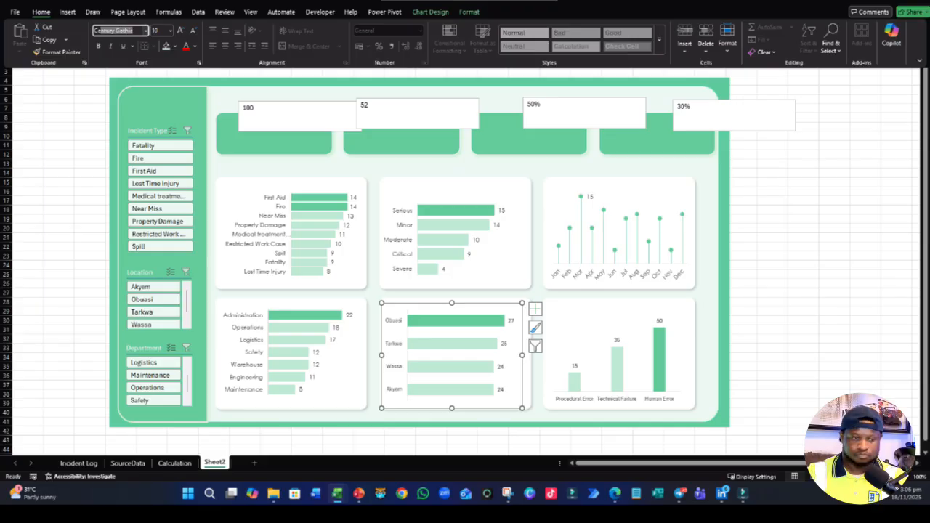
{"action": "key", "text": "Return"}
- Set the font of the root-cause column chart (Procedural Error, Technical Failure, Human Error) to Century Gothic and deselect it
{"action": "left_click", "coordinate": [610, 378]}
{"action": "left_click", "coordinate": [618, 340]}
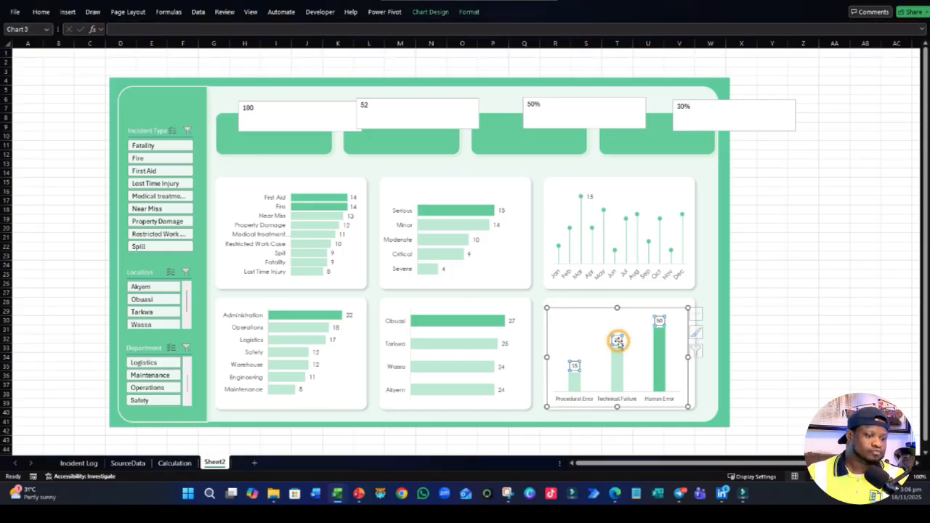
{"action": "left_click", "coordinate": [629, 306]}
{"action": "left_click", "coordinate": [587, 357]}
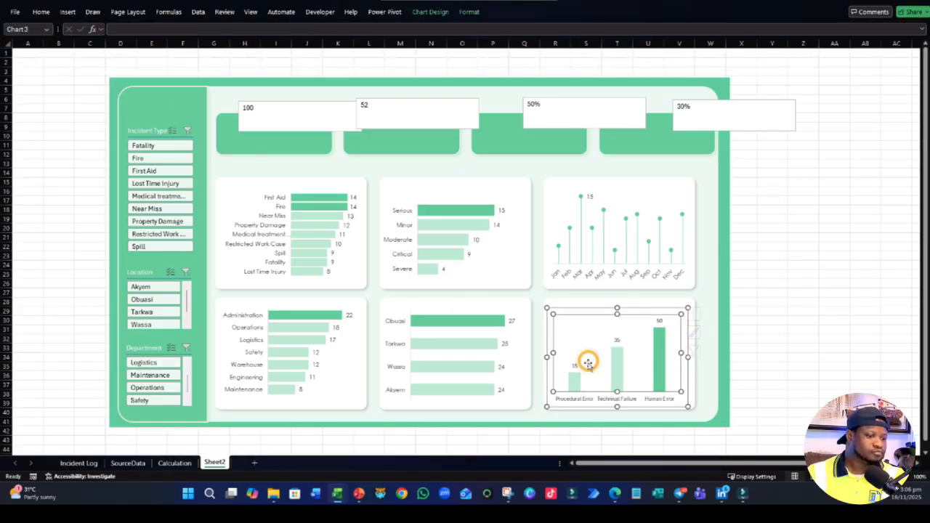
{"action": "left_click", "coordinate": [42, 11]}
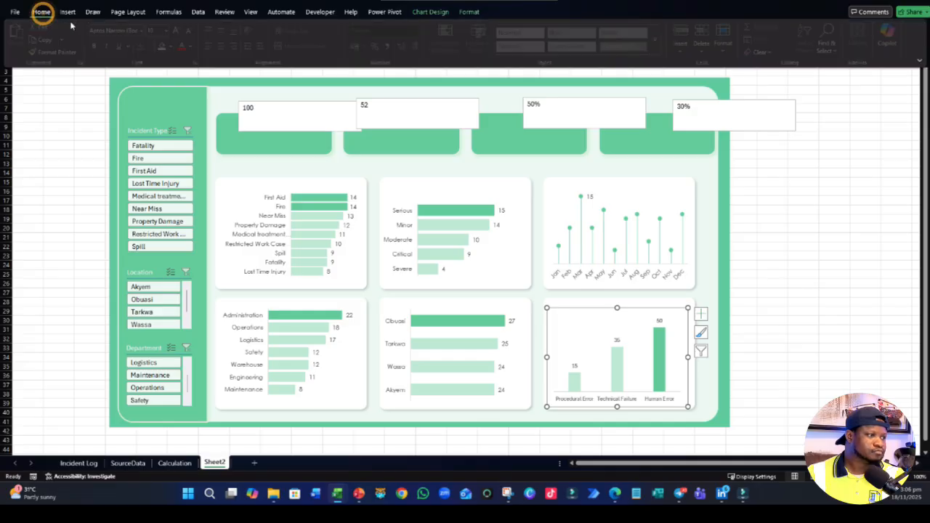
{"action": "left_click", "coordinate": [117, 30]}
{"action": "type", "text": "Cen"}
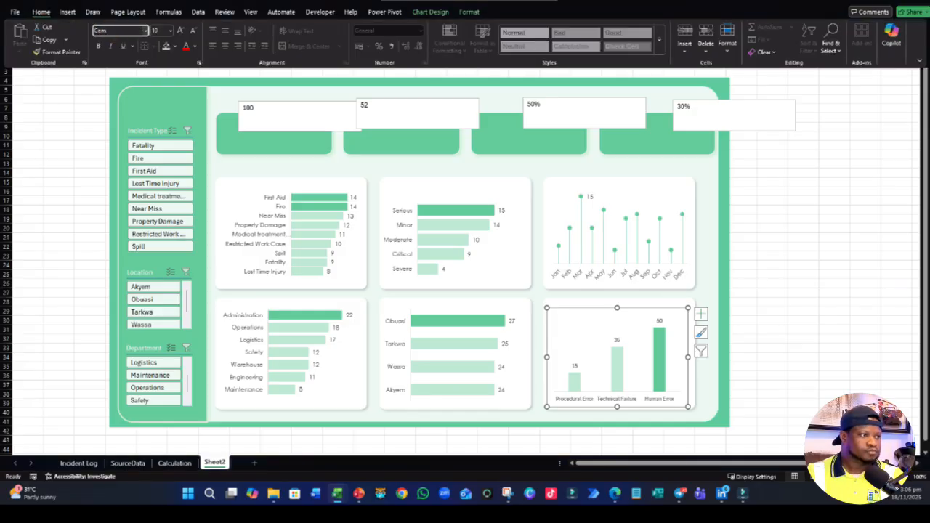
{"action": "type", "text": "n"}
{"action": "key", "text": "Return"}
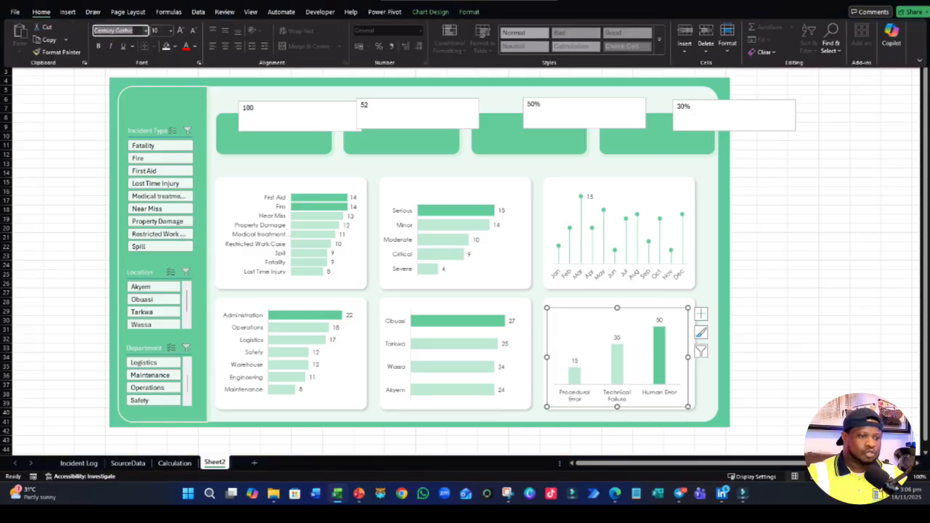
{"action": "left_click", "coordinate": [803, 284]}
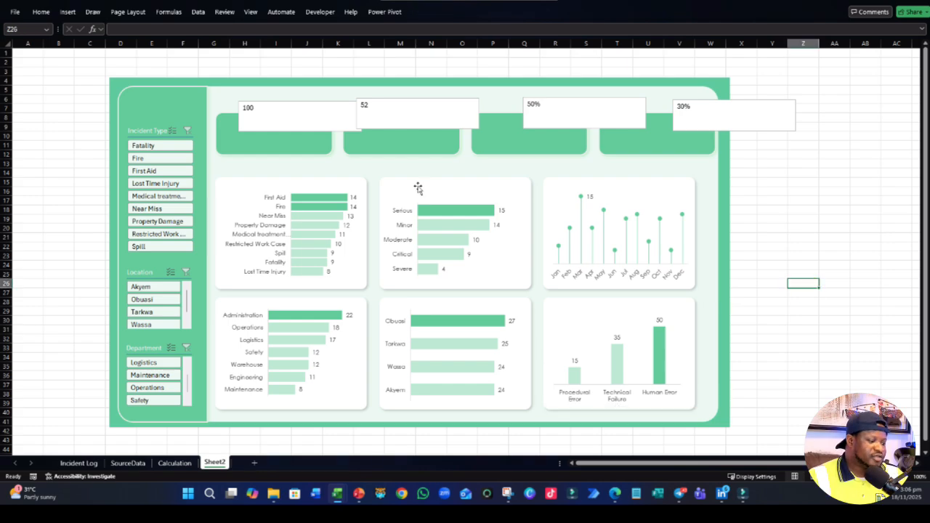
- Try to narrow the 100 text box and move it onto the first green card, and undo both changes
{"action": "left_click", "coordinate": [284, 132]}
{"action": "left_click_drag", "start_coordinate": [362, 116], "coordinate": [308, 150]}
{"action": "left_click", "coordinate": [402, 128]}
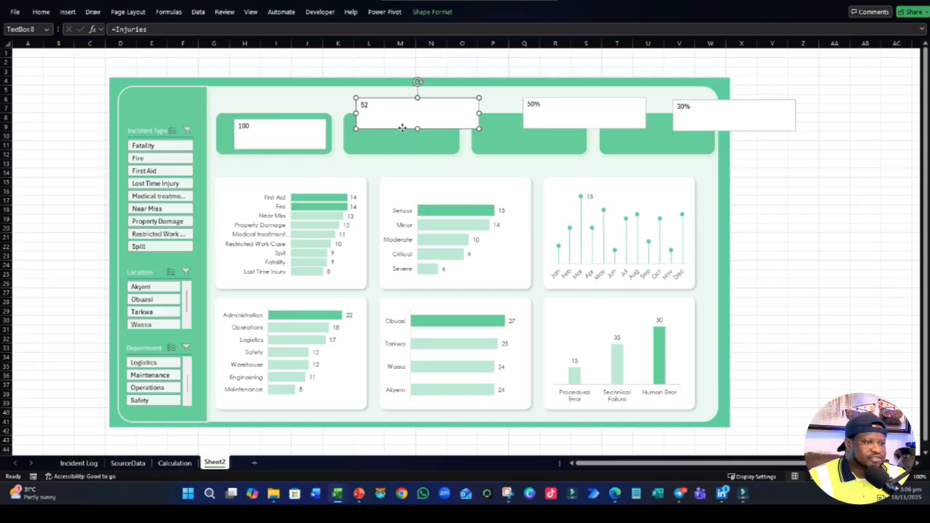
{"action": "key", "text": "ctrl+z"}
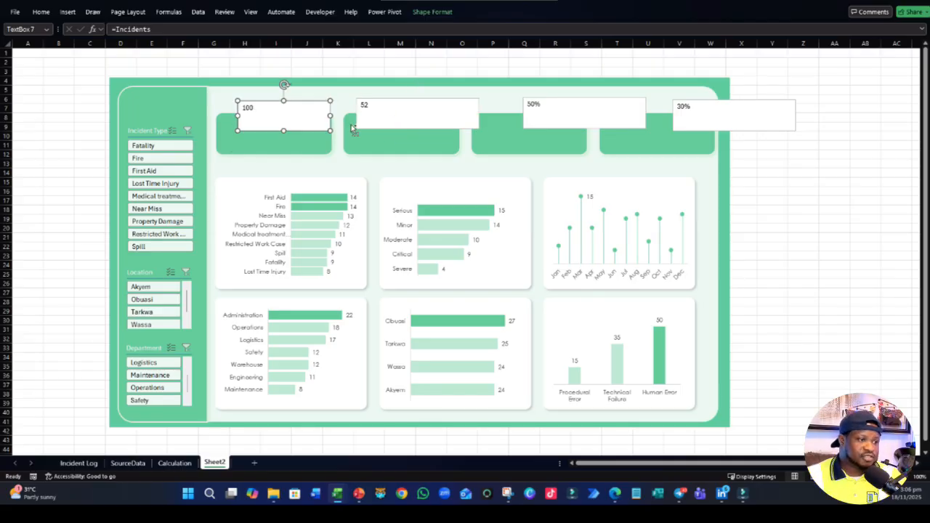
- Select all four KPI text boxes (100, 52, 50%, 30%) and narrow them together to less than half their width
{"action": "left_click", "coordinate": [397, 125], "text": "shift"}
{"action": "left_click", "coordinate": [618, 120], "text": "shift"}
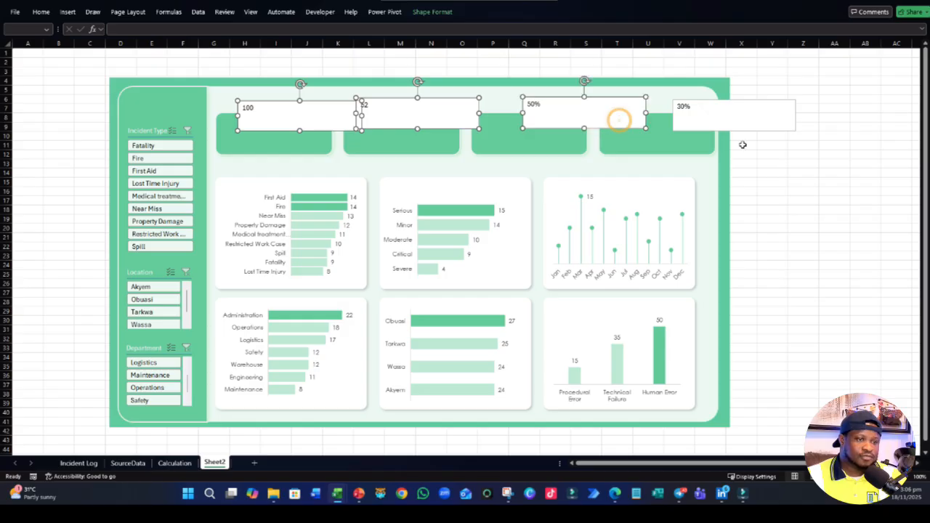
{"action": "left_click", "coordinate": [724, 114], "text": "shift"}
{"action": "left_click_drag", "start_coordinate": [795, 114], "coordinate": [719, 124]}
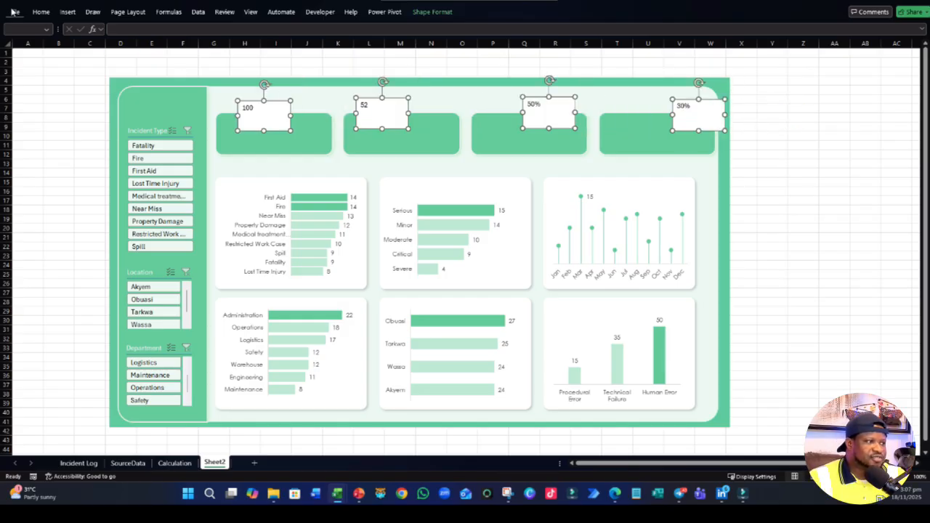
- Set the font size of the four selected KPI text boxes to 28
{"action": "left_click", "coordinate": [40, 11]}
{"action": "left_click", "coordinate": [170, 31]}
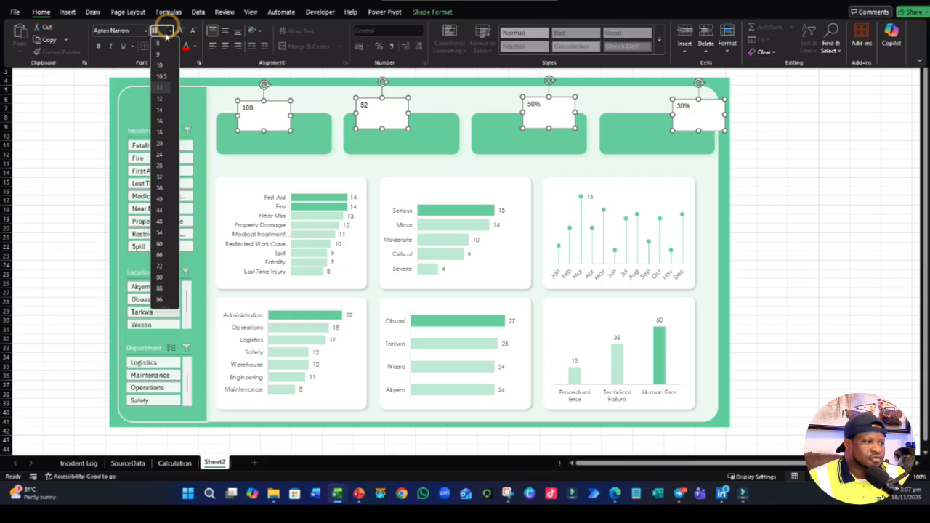
{"action": "left_click", "coordinate": [158, 180]}
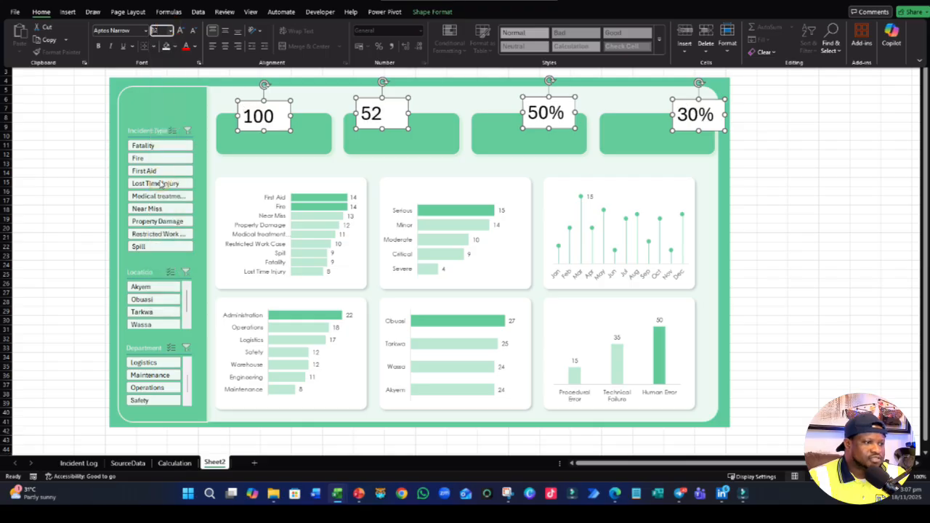
{"action": "left_click", "coordinate": [170, 31]}
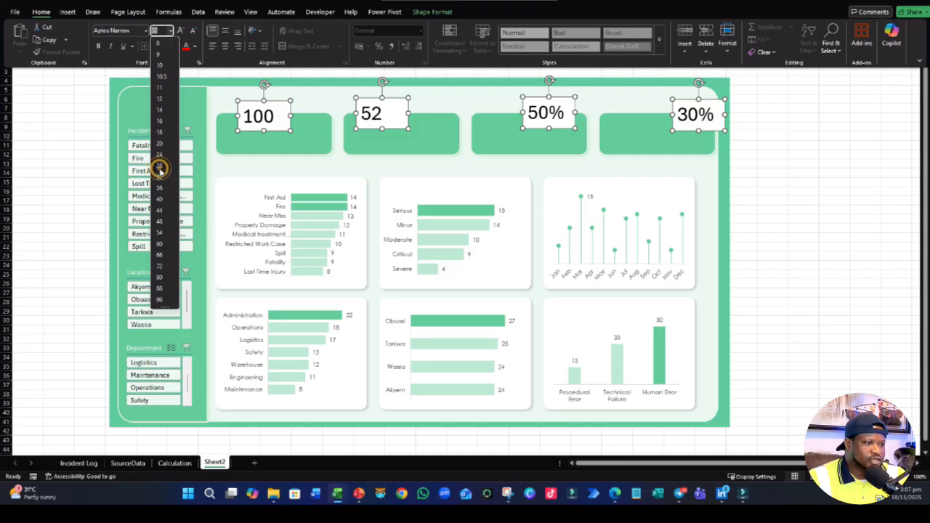
{"action": "left_click", "coordinate": [160, 167]}
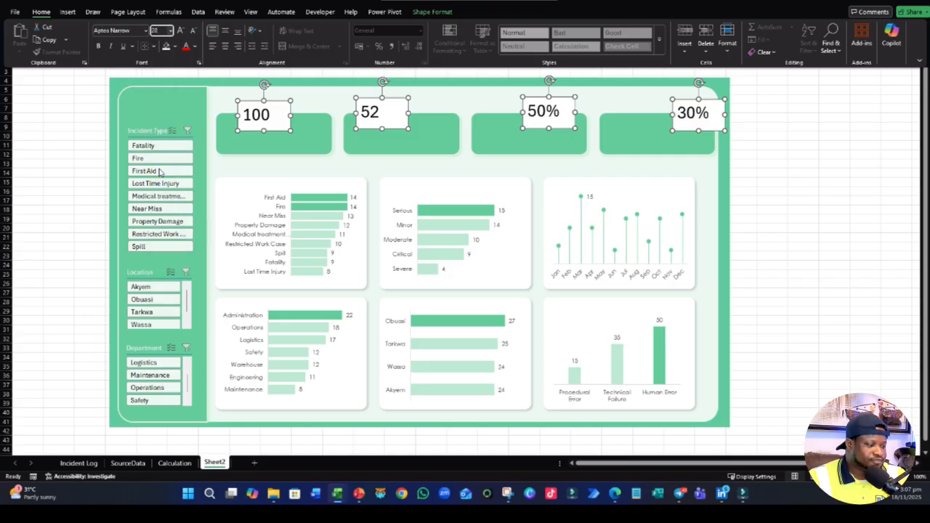
- Format the text of the four KPI text boxes in Segoe UI Black with a white font colour
{"action": "left_click", "coordinate": [145, 31]}
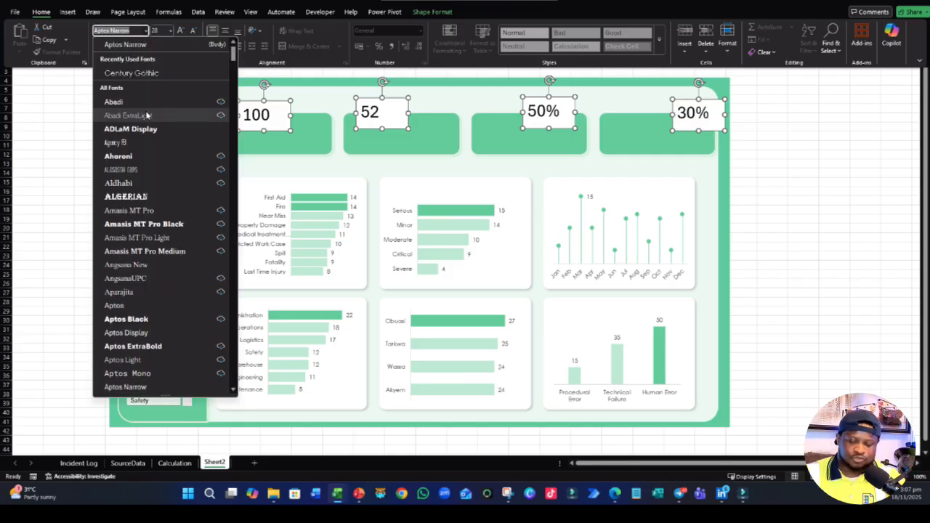
{"action": "type", "text": "seg"}
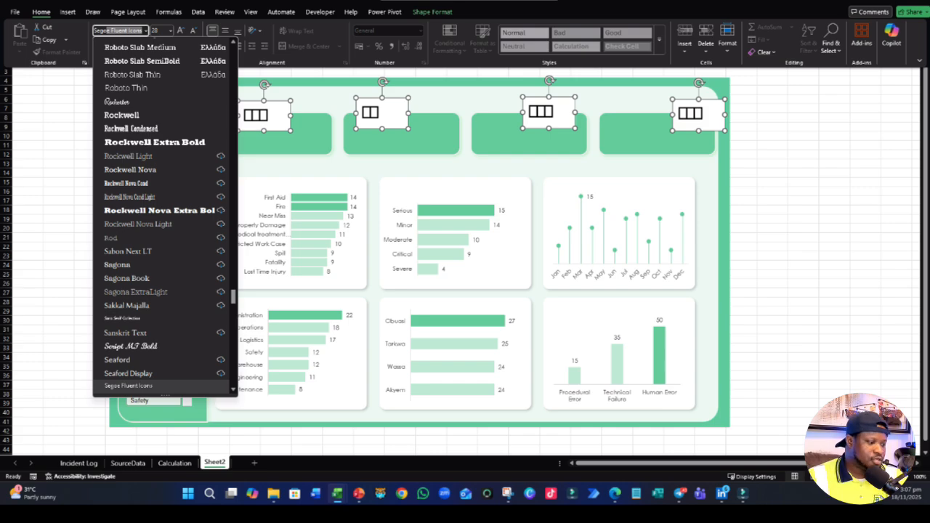
{"action": "scroll", "coordinate": [143, 251], "scroll_direction": "down", "scroll_amount": 8}
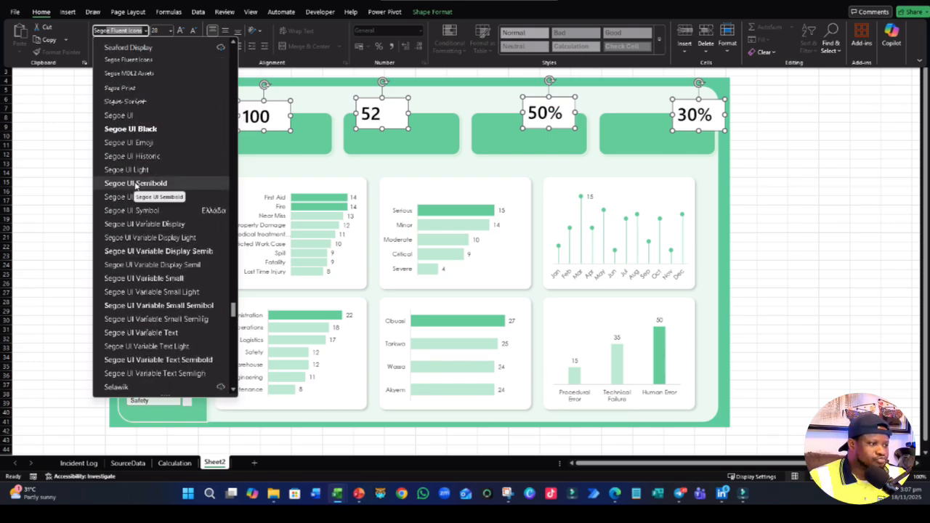
{"action": "left_click", "coordinate": [138, 129]}
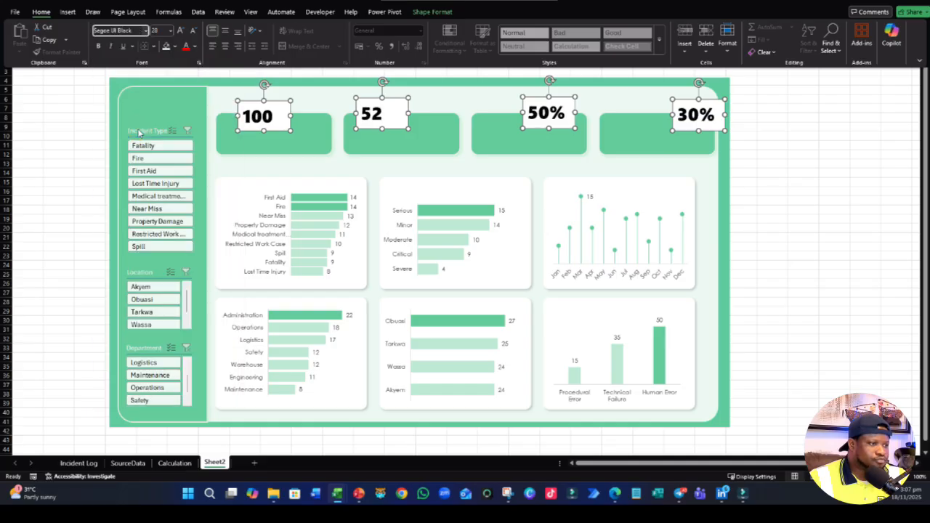
{"action": "left_click", "coordinate": [194, 46]}
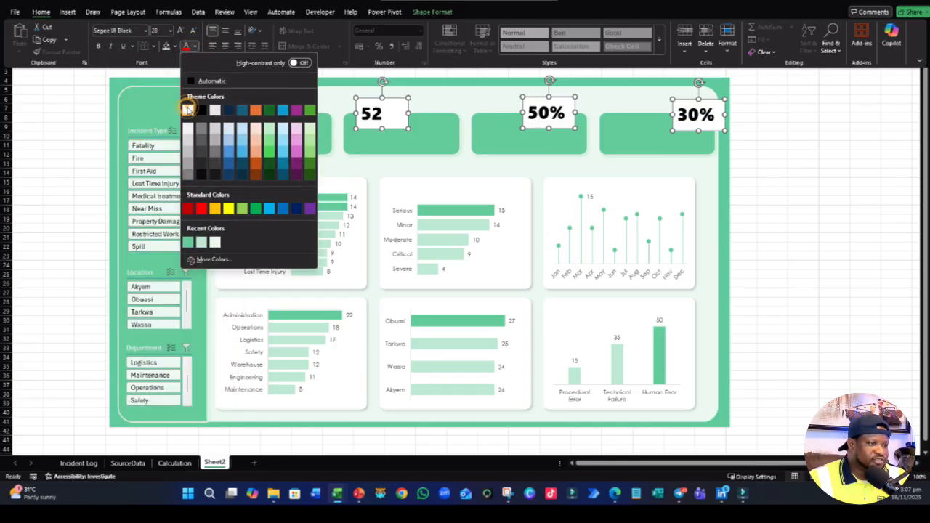
{"action": "left_click", "coordinate": [187, 109]}
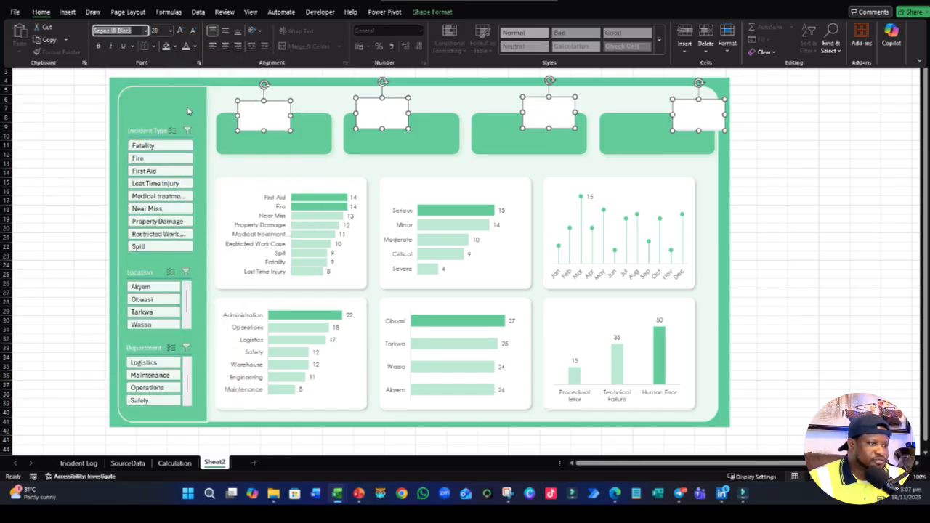
- Remove the shape fill from the four selected KPI text boxes
{"action": "left_click", "coordinate": [446, 14]}
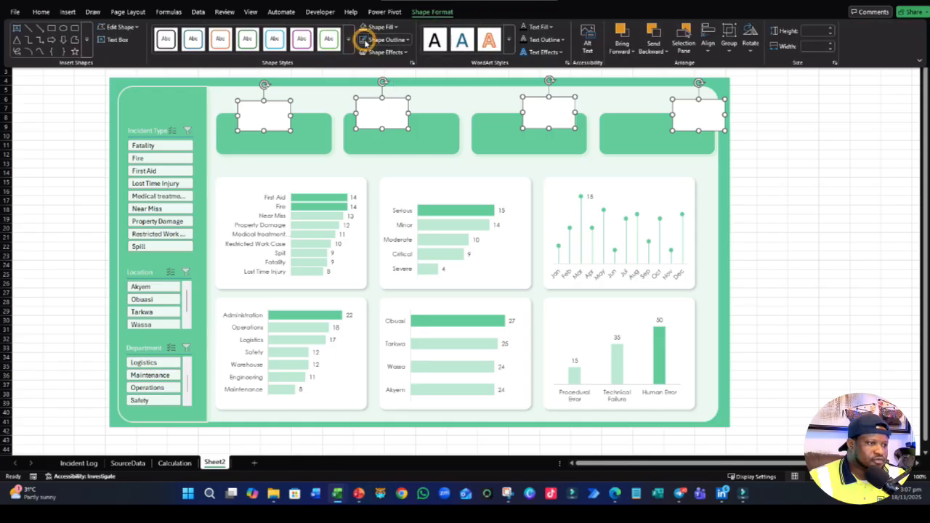
{"action": "left_click", "coordinate": [382, 26]}
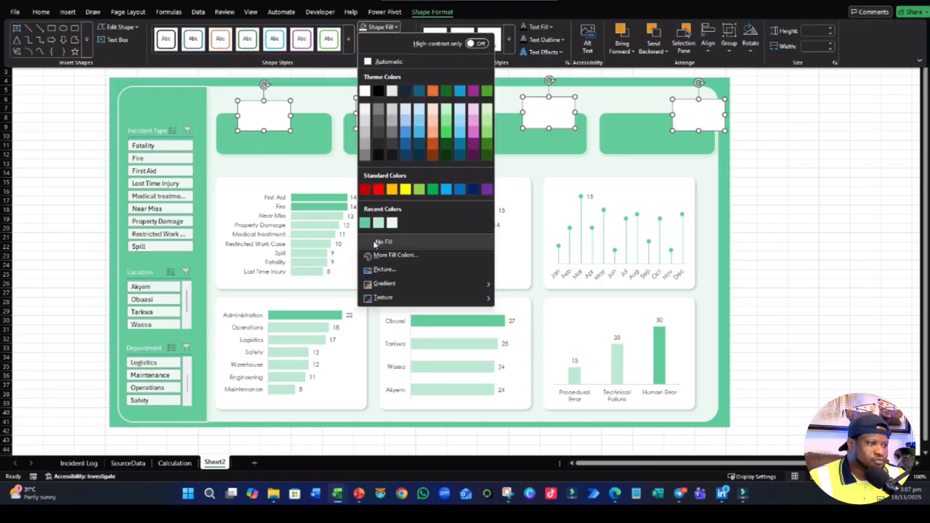
{"action": "left_click", "coordinate": [380, 241]}
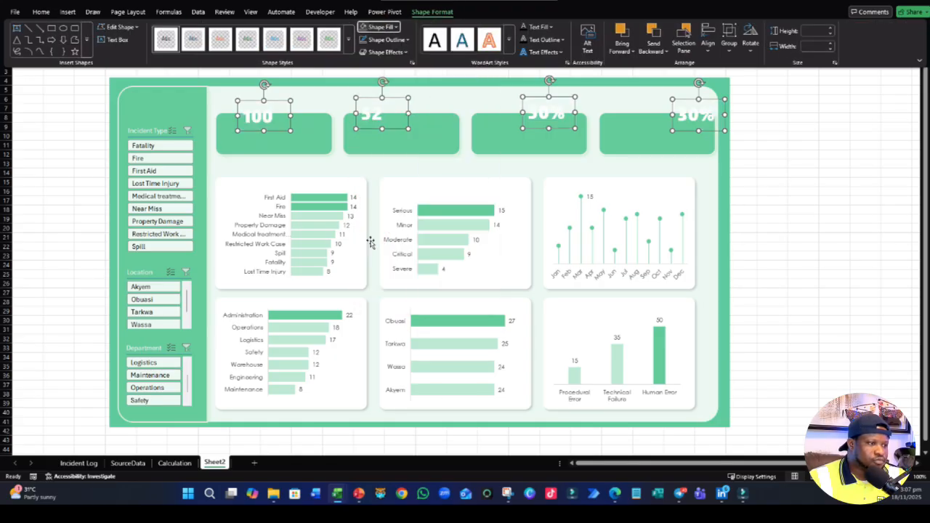
- Try to move the four KPI text boxes down onto the green cards, and undo the move
{"action": "left_click", "coordinate": [396, 129]}
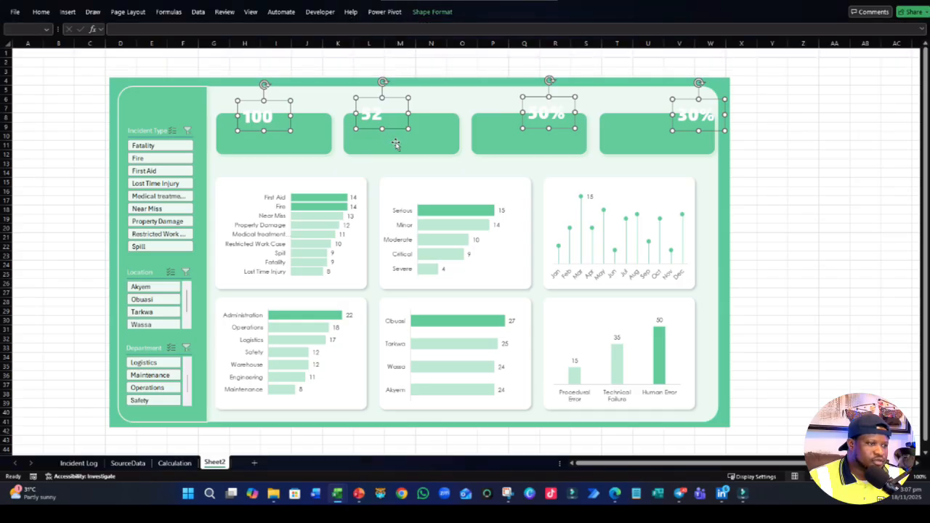
{"action": "left_click_drag", "start_coordinate": [393, 131], "coordinate": [400, 135]}
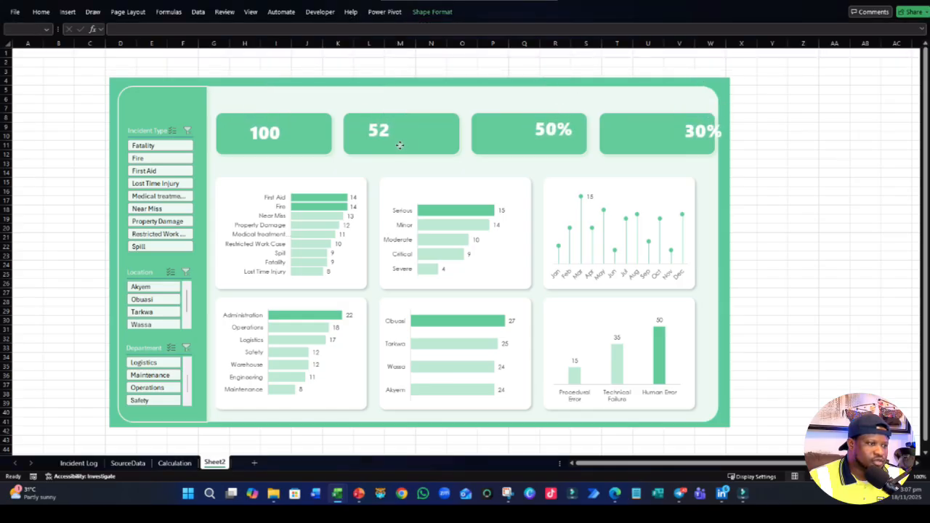
{"action": "left_click_drag", "start_coordinate": [399, 145], "coordinate": [384, 149]}
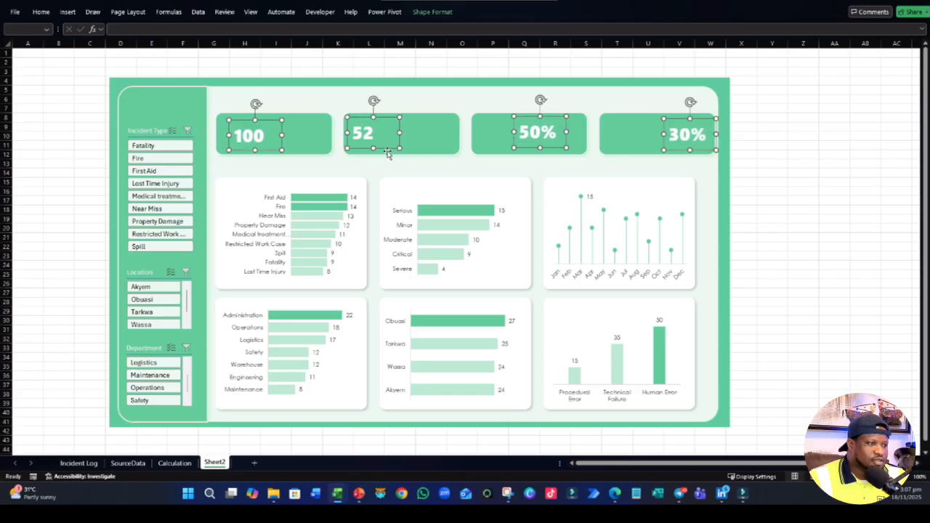
{"action": "left_click", "coordinate": [438, 16]}
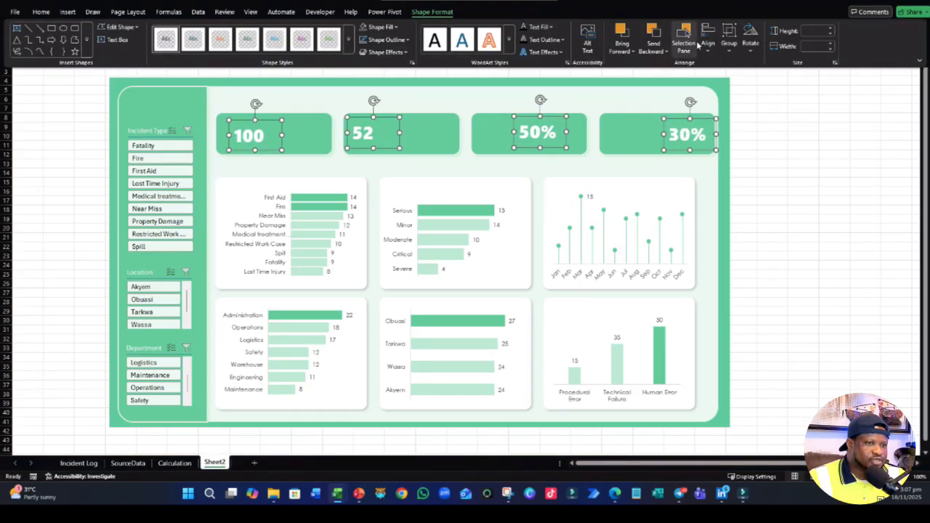
{"action": "left_click", "coordinate": [685, 38]}
{"action": "left_click", "coordinate": [701, 40]}
{"action": "left_click", "coordinate": [756, 113]}
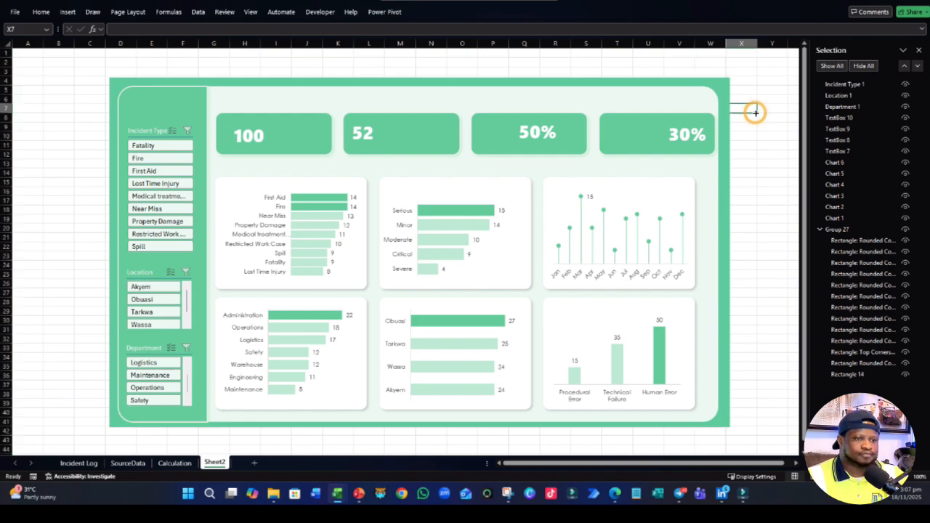
{"action": "key", "text": "ctrl+z"}
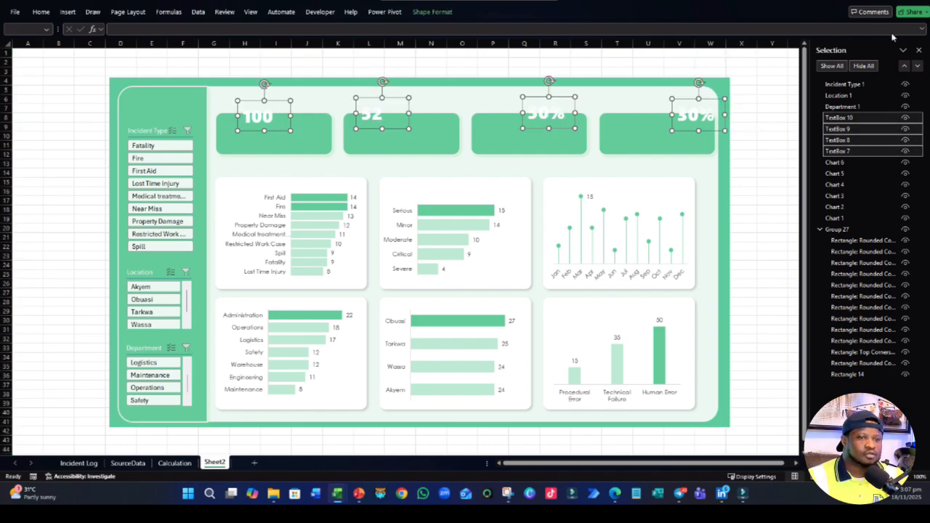
{"action": "left_click", "coordinate": [918, 50]}
- Move the four KPI text boxes together down onto the green cards and align them with one another by their middles
{"action": "left_click_drag", "start_coordinate": [402, 130], "coordinate": [393, 151]}
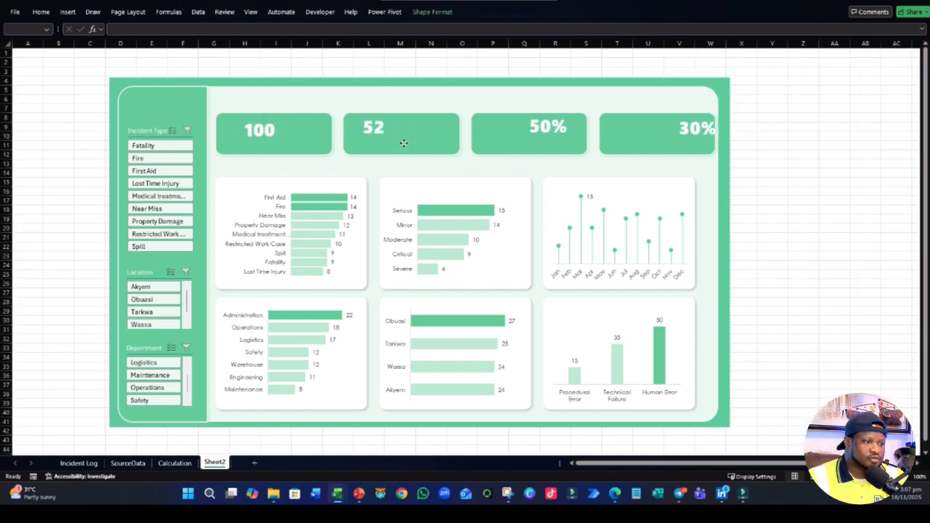
{"action": "left_click", "coordinate": [432, 12]}
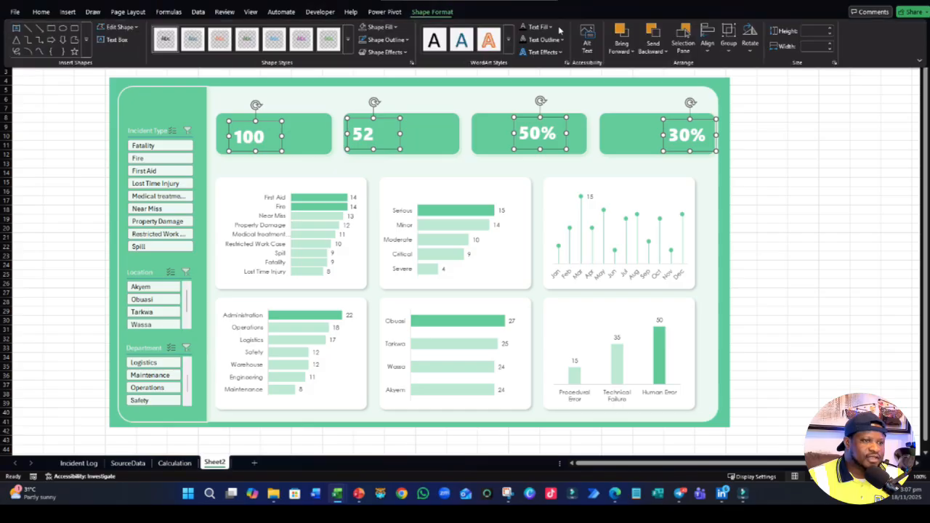
{"action": "left_click", "coordinate": [707, 44]}
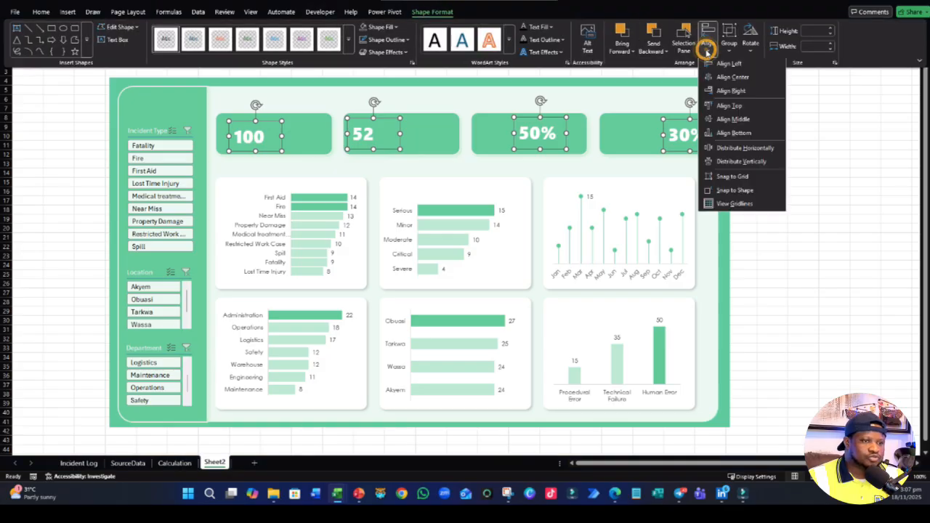
{"action": "left_click", "coordinate": [731, 121]}
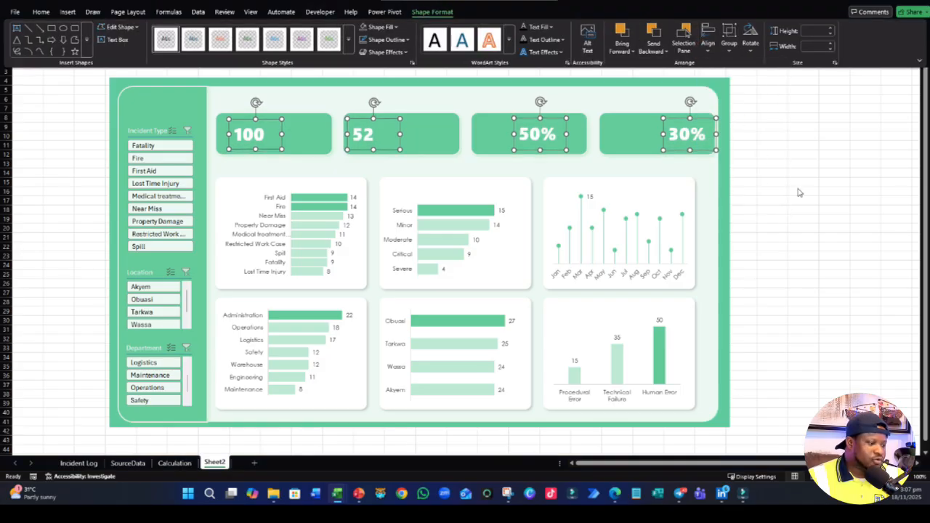
{"action": "key", "text": "Escape"}
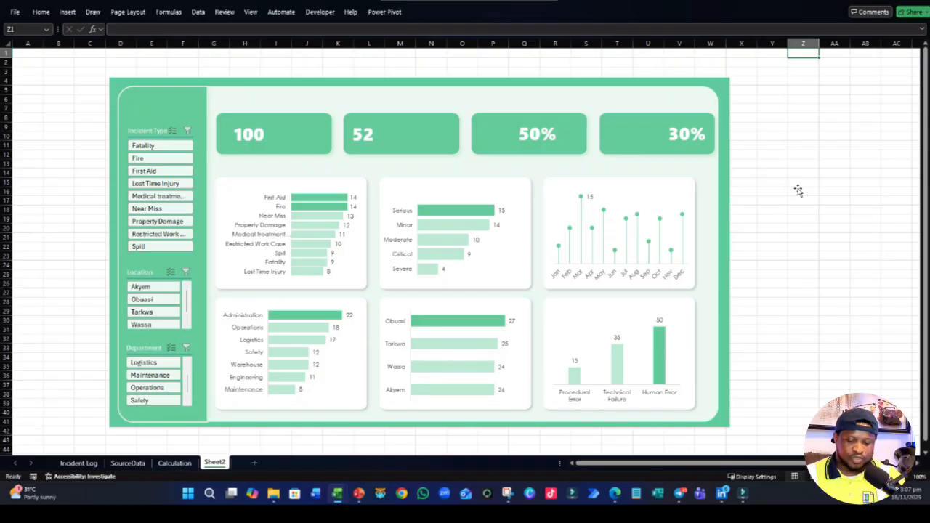
- Ungroup the dashboard's background group so that each green card can be selected separately
{"action": "left_click", "coordinate": [291, 149]}
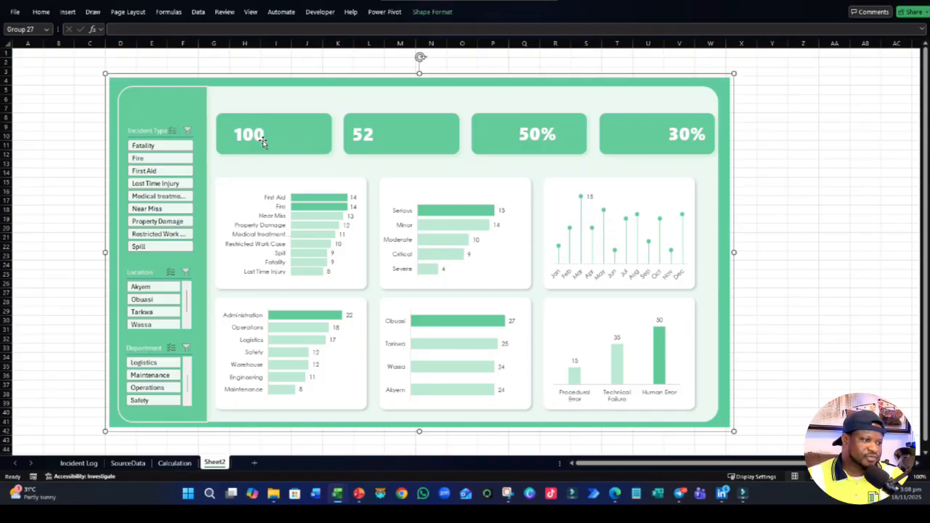
{"action": "left_click", "coordinate": [734, 186]}
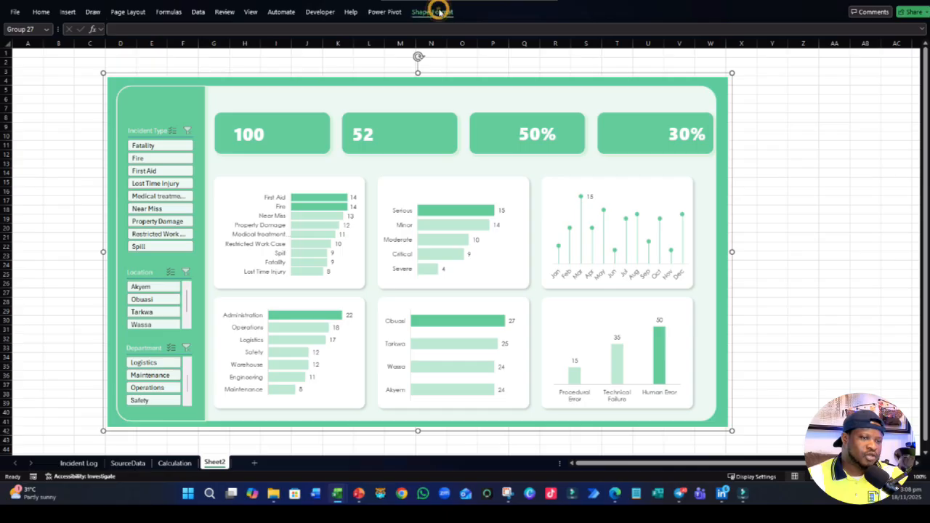
{"action": "left_click", "coordinate": [441, 12]}
{"action": "left_click", "coordinate": [731, 54]}
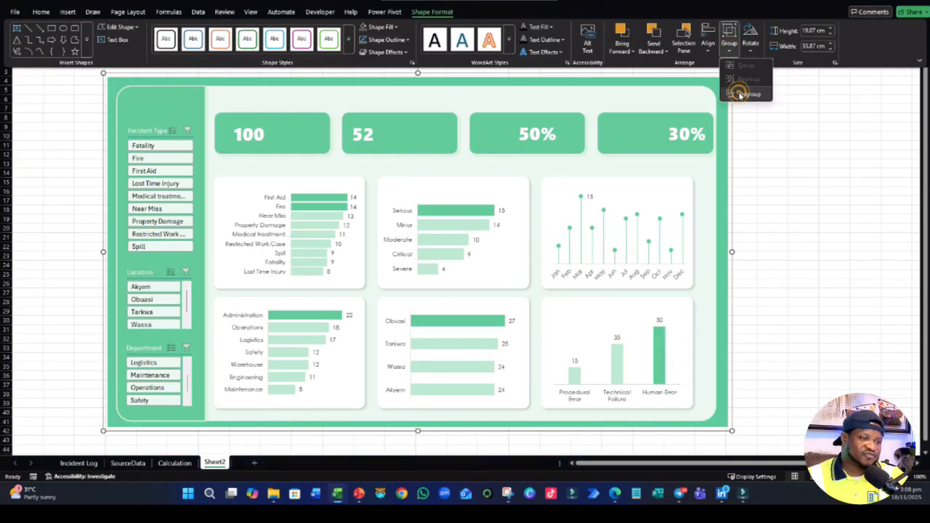
{"action": "left_click", "coordinate": [738, 91]}
{"action": "left_click", "coordinate": [813, 190]}
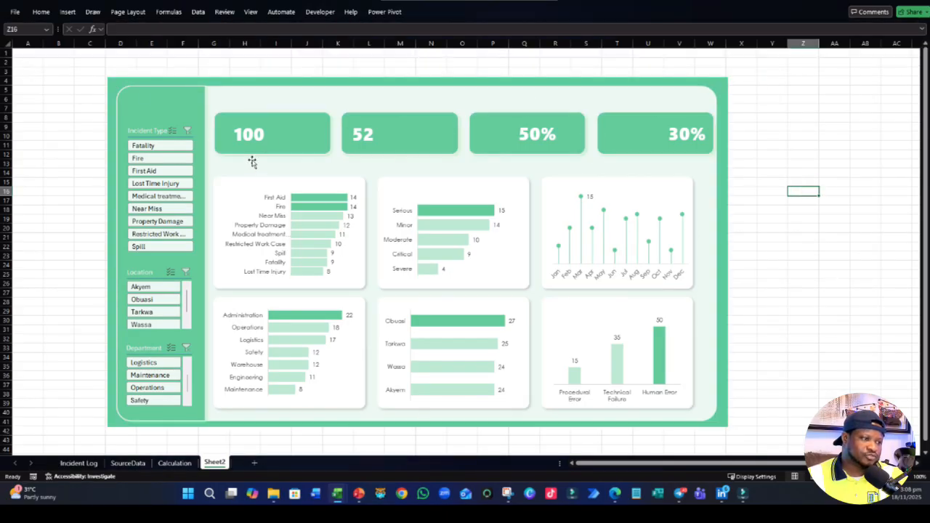
- Select the 100 text box together with the first green card and align them right
{"action": "left_click", "coordinate": [263, 142]}
{"action": "left_click", "coordinate": [303, 146], "text": "ctrl"}
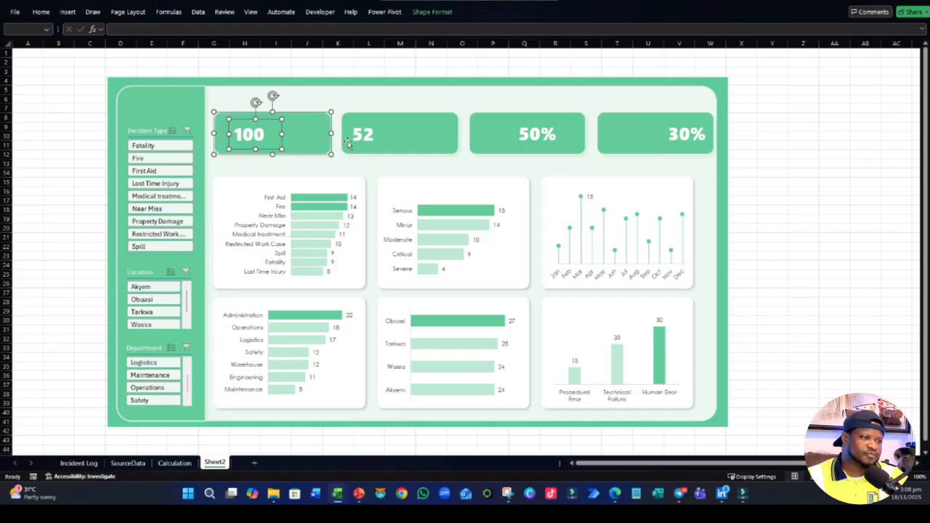
{"action": "left_click", "coordinate": [432, 13]}
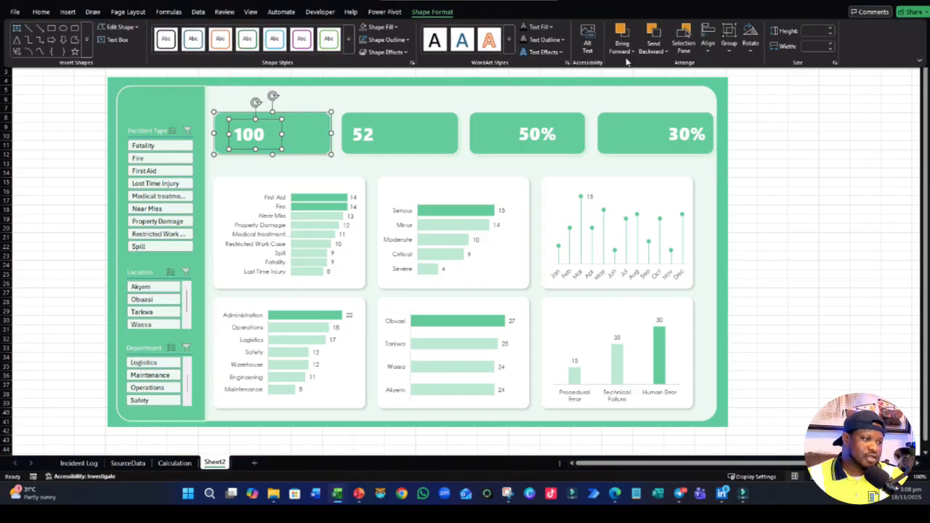
{"action": "left_click", "coordinate": [708, 45]}
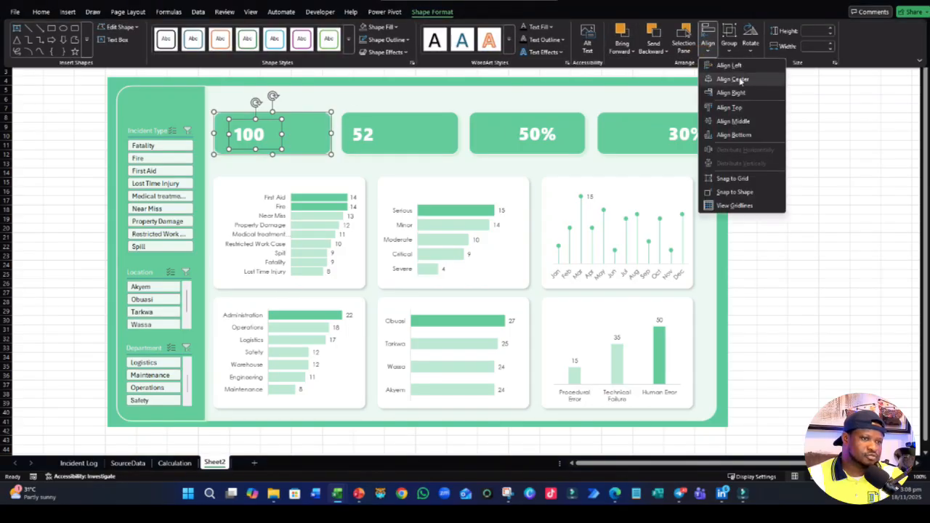
{"action": "left_click", "coordinate": [733, 93]}
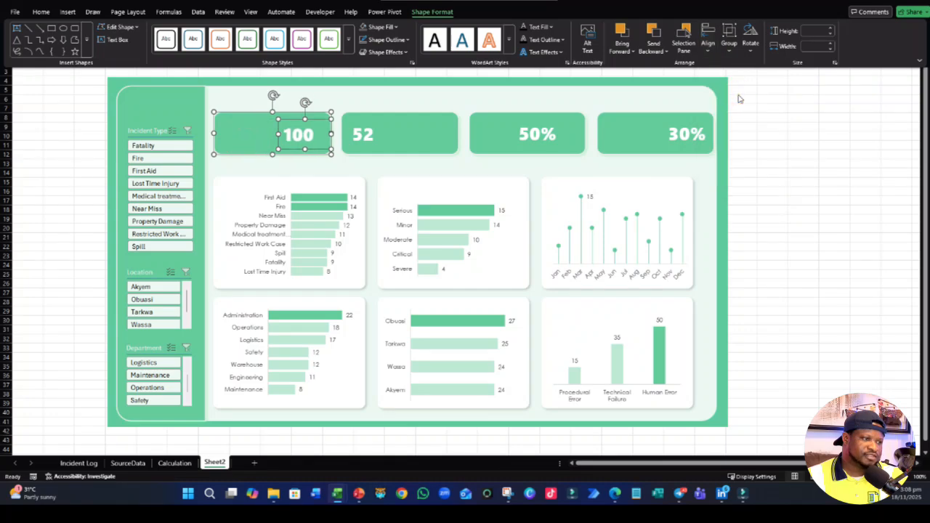
- Try to centre the 100 text box horizontally on its card, and undo the alignment
{"action": "left_click", "coordinate": [708, 45]}
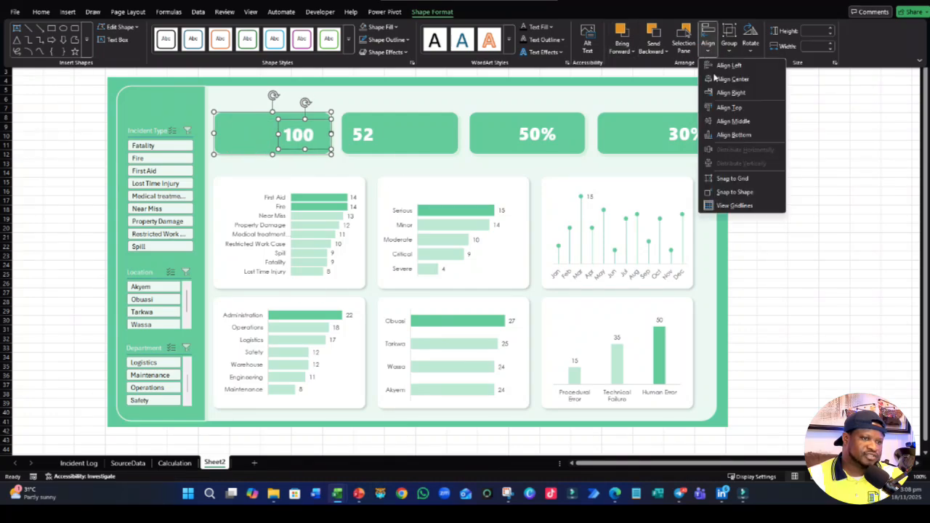
{"action": "left_click", "coordinate": [724, 80]}
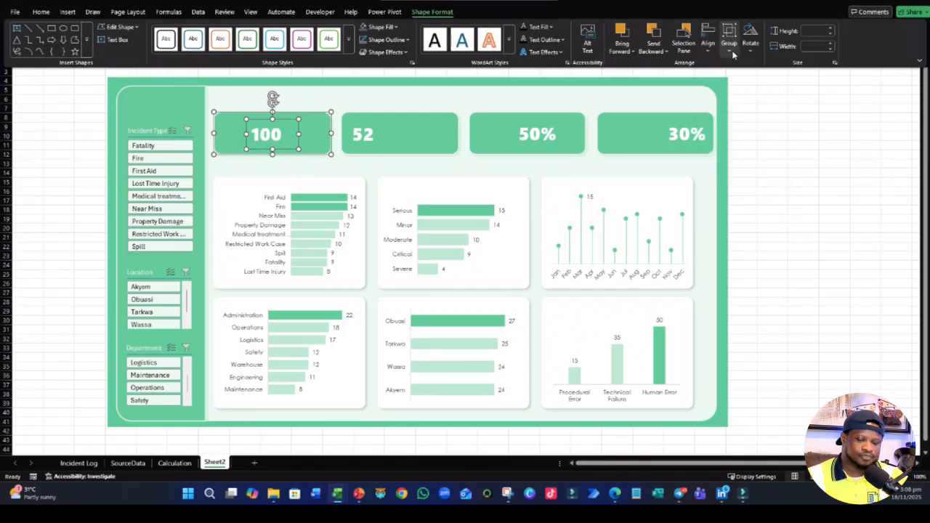
{"action": "key", "text": "ctrl+z"}
- Align the 100 text box and the first green card by their middles
{"action": "left_click", "coordinate": [729, 49]}
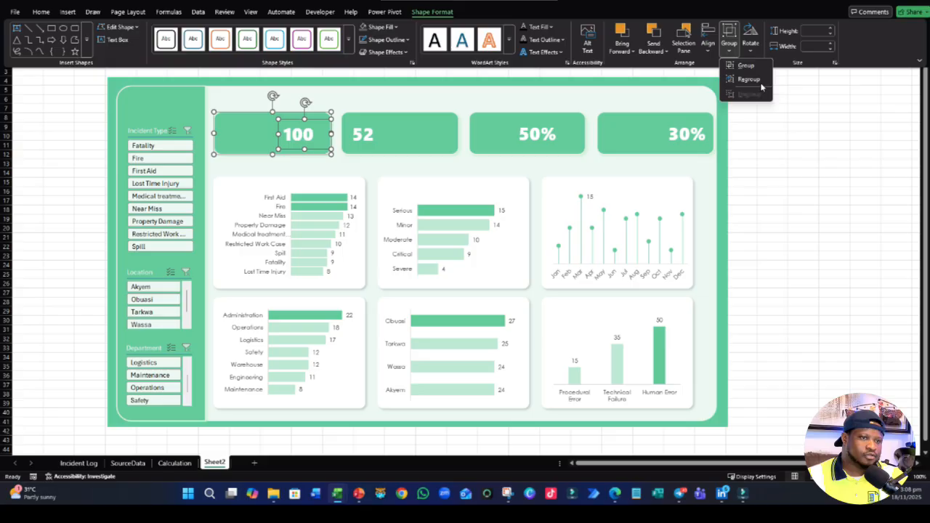
{"action": "left_click", "coordinate": [707, 45]}
{"action": "left_click", "coordinate": [738, 119]}
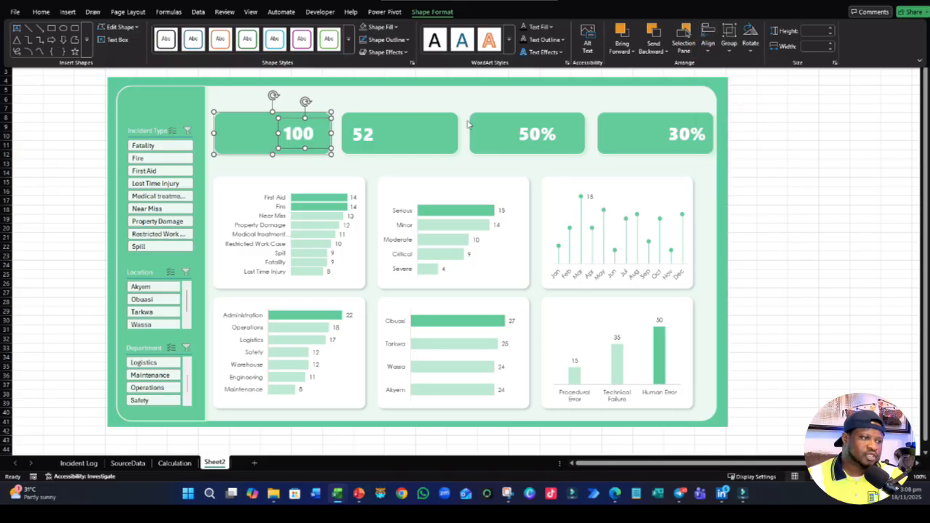
- Select the 52 text box with the second green card, align them right and by their middles, and deselect them
{"action": "left_click", "coordinate": [364, 134]}
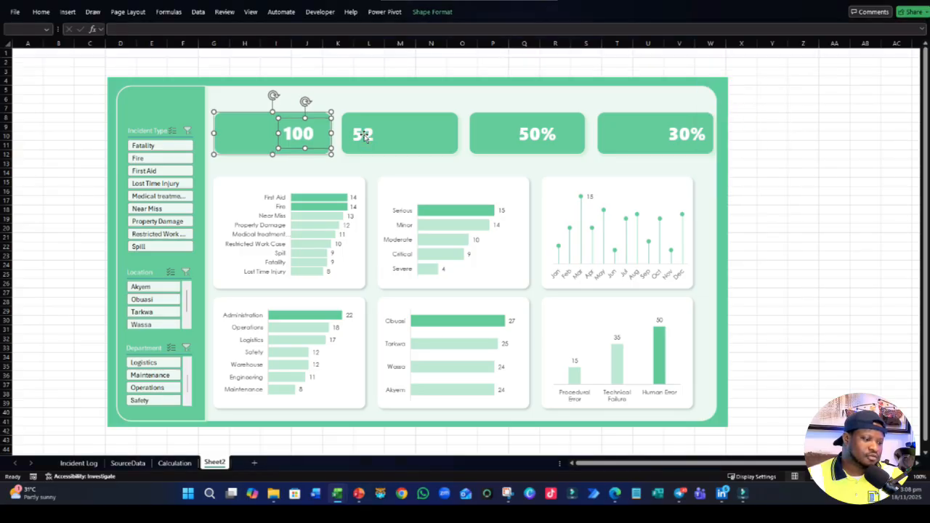
{"action": "left_click", "coordinate": [363, 134]}
{"action": "left_click", "coordinate": [426, 136], "text": "ctrl"}
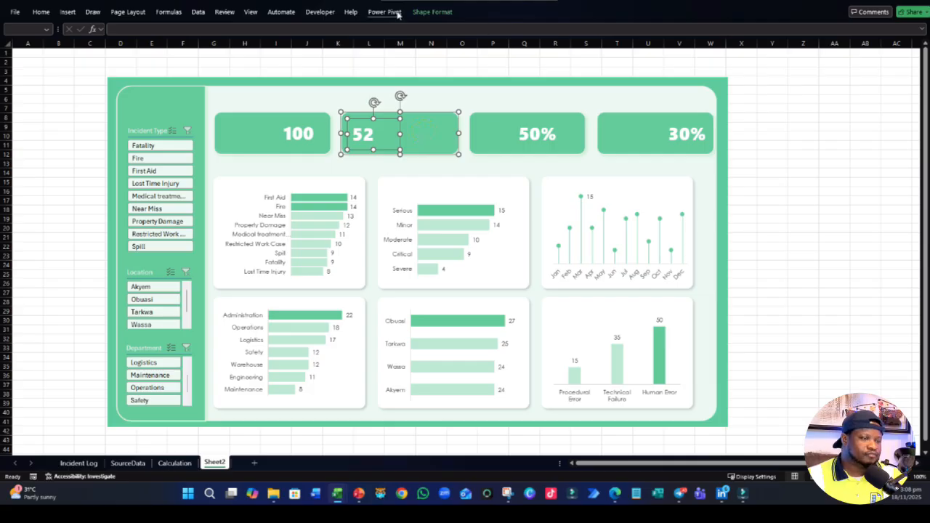
{"action": "left_click", "coordinate": [433, 11]}
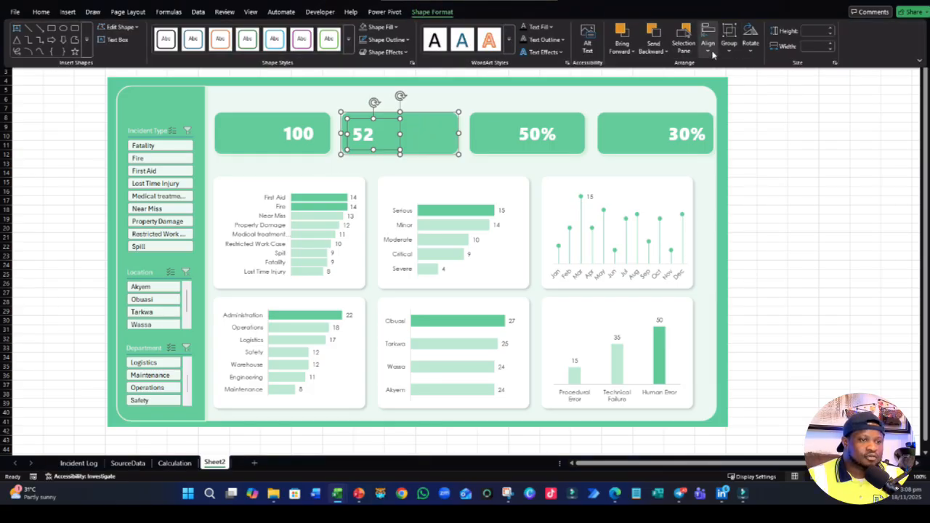
{"action": "left_click", "coordinate": [711, 50]}
{"action": "left_click", "coordinate": [735, 96]}
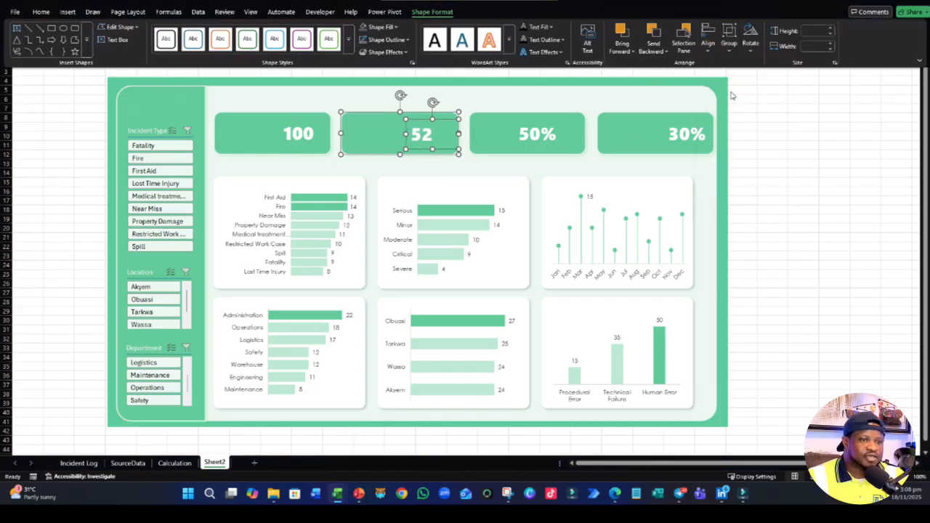
{"action": "left_click", "coordinate": [709, 44]}
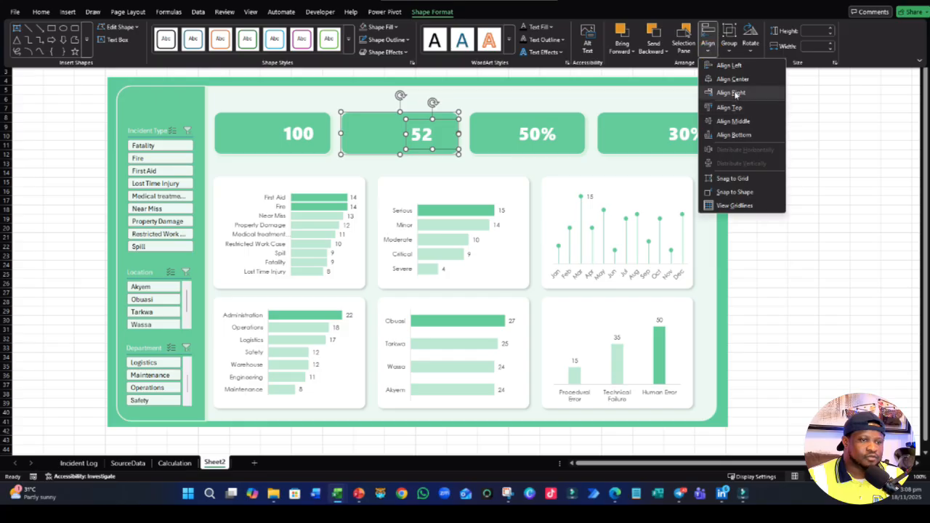
{"action": "left_click", "coordinate": [734, 120]}
{"action": "left_click", "coordinate": [780, 182]}
{"action": "left_click", "coordinate": [780, 183]}
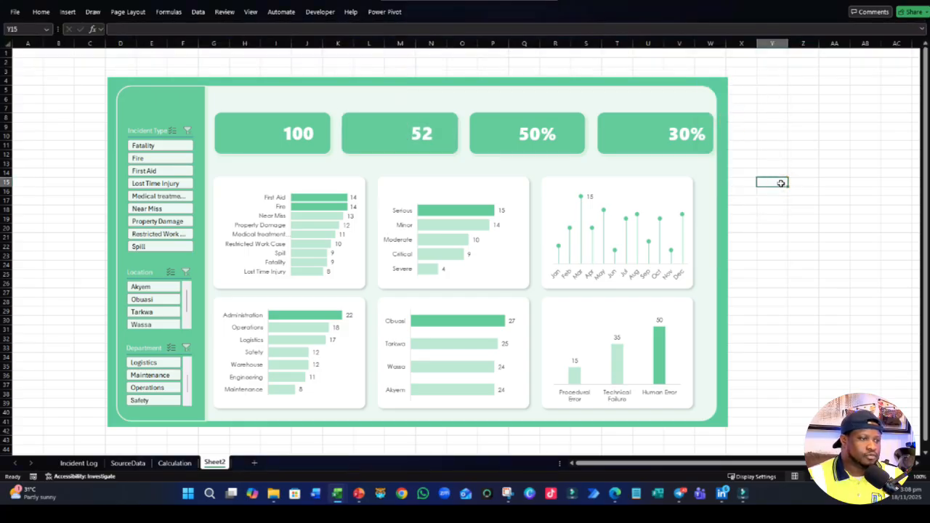
- Select the 50% text box together with the third green card and align them right
{"action": "left_click", "coordinate": [544, 140]}
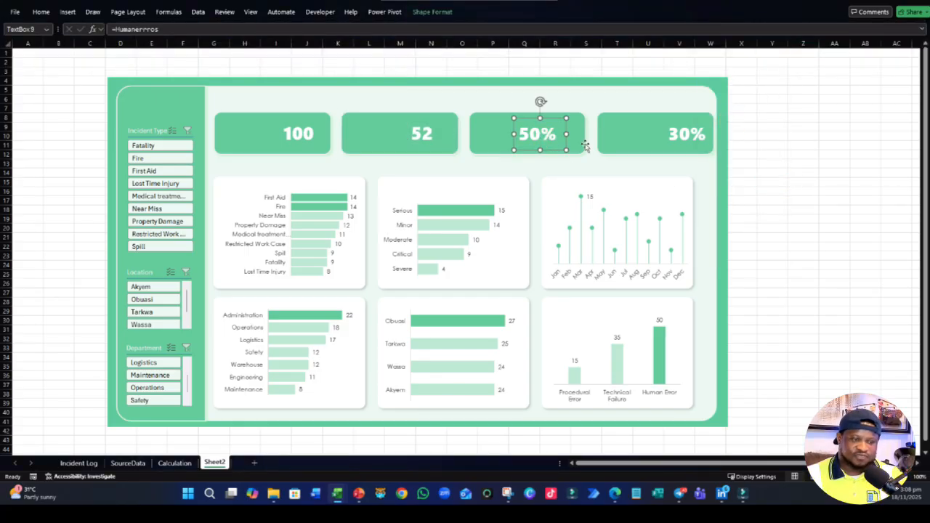
{"action": "left_click", "coordinate": [585, 144], "text": "shift"}
{"action": "left_click", "coordinate": [434, 12]}
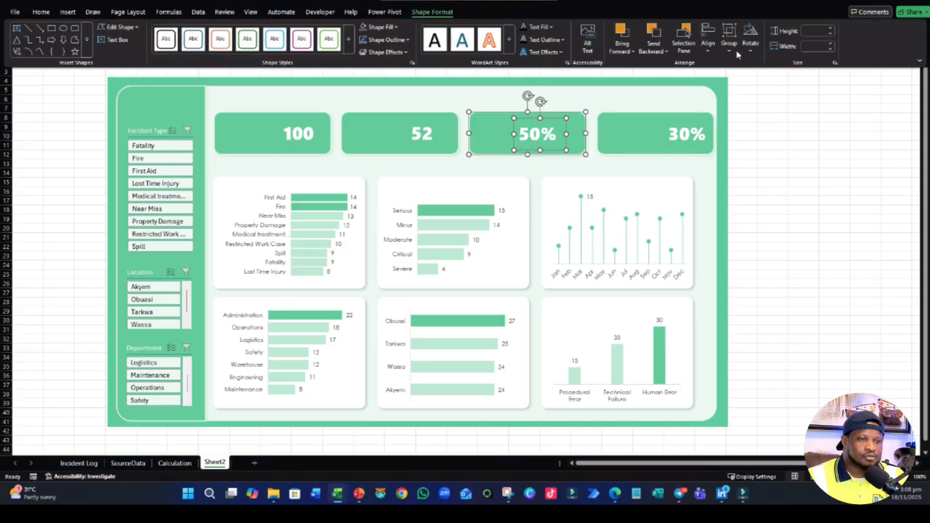
{"action": "left_click", "coordinate": [708, 45]}
{"action": "left_click", "coordinate": [734, 92]}
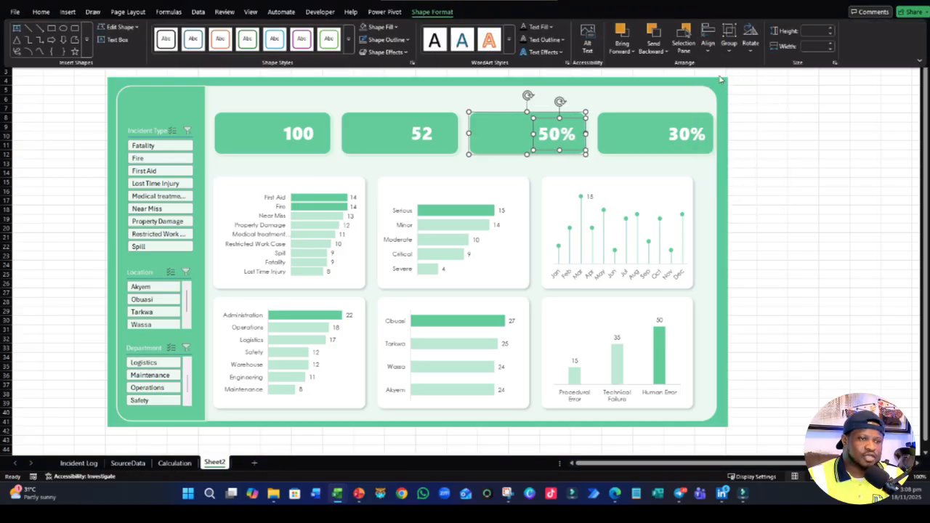
- Align the 50% text box and the third green card by their middles
{"action": "left_click", "coordinate": [708, 45]}
{"action": "left_click", "coordinate": [732, 121]}
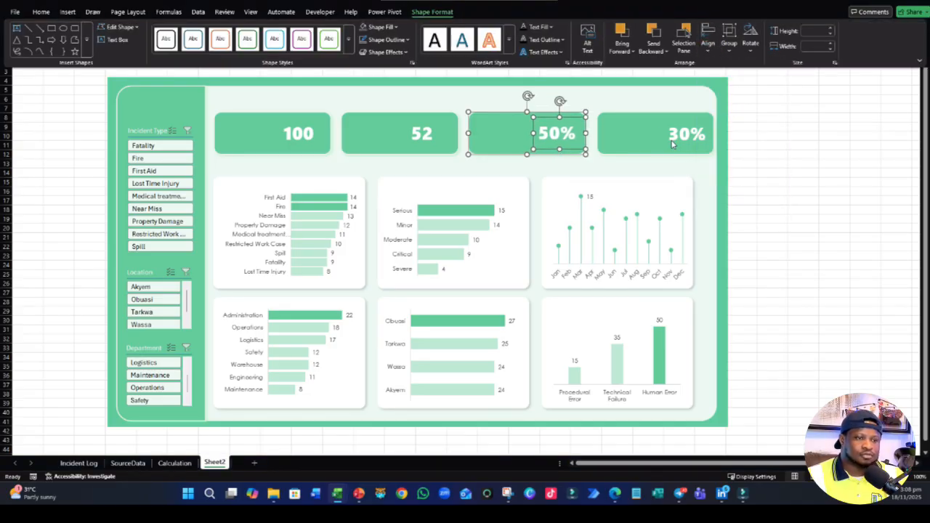
- Select the 30% text box with the fourth green card, align them right and by their middles, and deselect them
{"action": "left_click", "coordinate": [683, 137]}
{"action": "left_click", "coordinate": [633, 148], "text": "shift"}
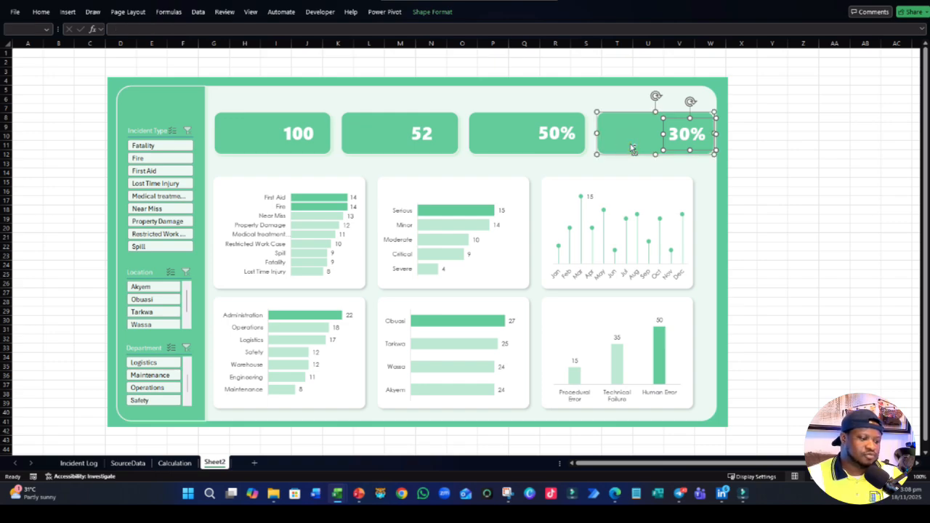
{"action": "left_click", "coordinate": [435, 12]}
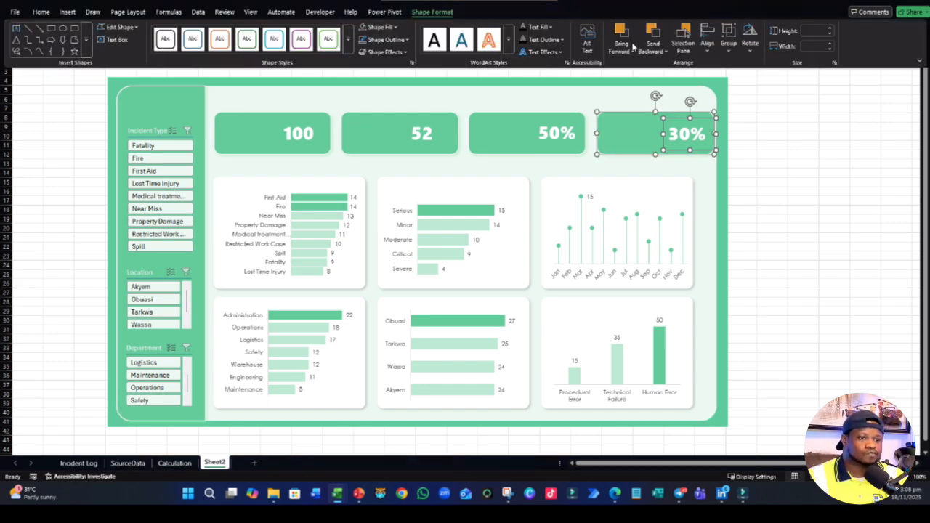
{"action": "left_click", "coordinate": [728, 44]}
{"action": "left_click", "coordinate": [706, 45]}
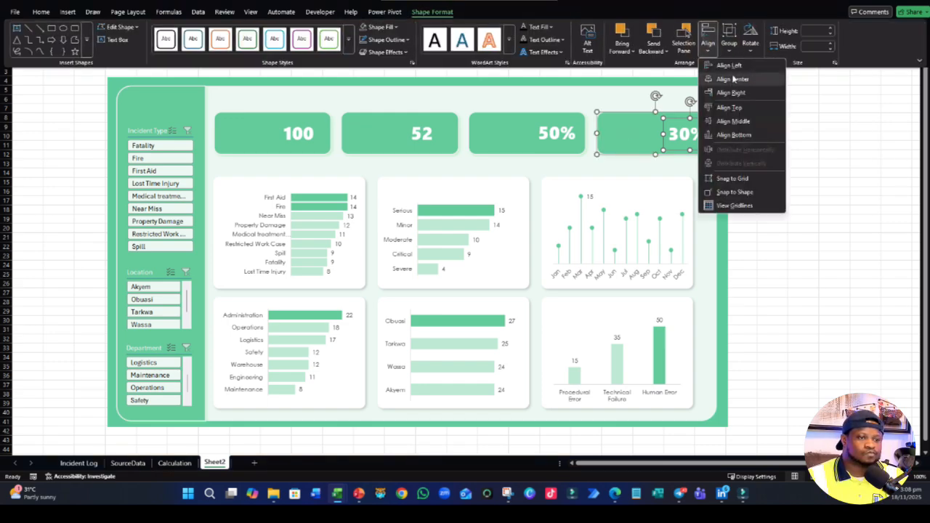
{"action": "left_click", "coordinate": [736, 94]}
{"action": "left_click", "coordinate": [706, 45]}
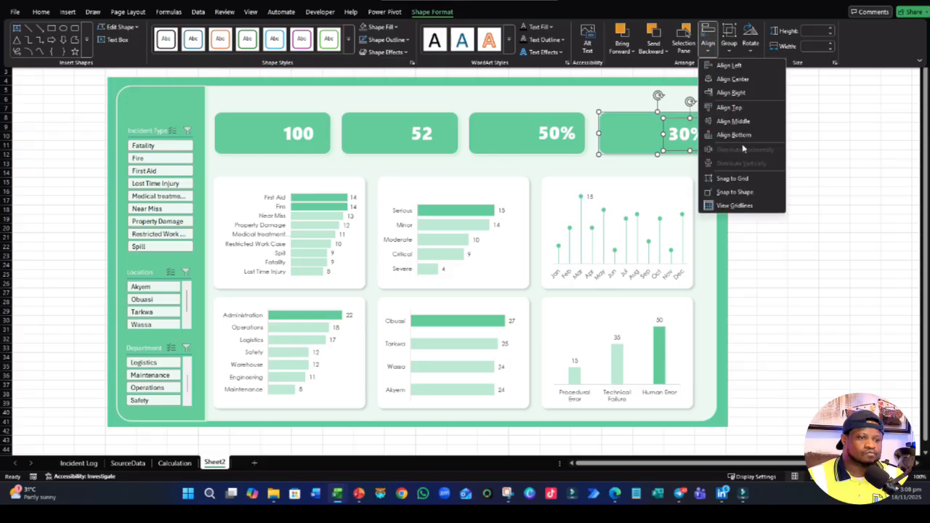
{"action": "left_click", "coordinate": [733, 120]}
{"action": "left_click", "coordinate": [778, 183]}
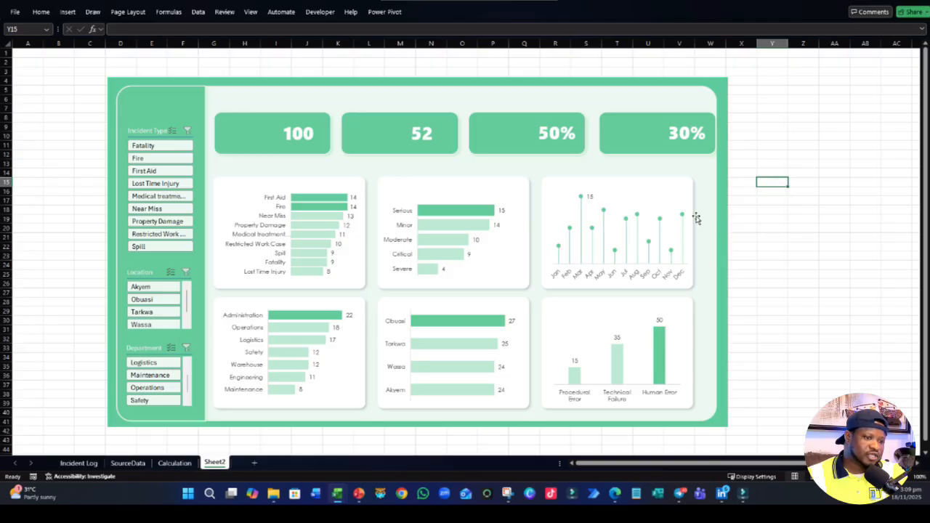
{"action": "left_click", "coordinate": [356, 290]}
{"action": "left_click", "coordinate": [395, 185]}
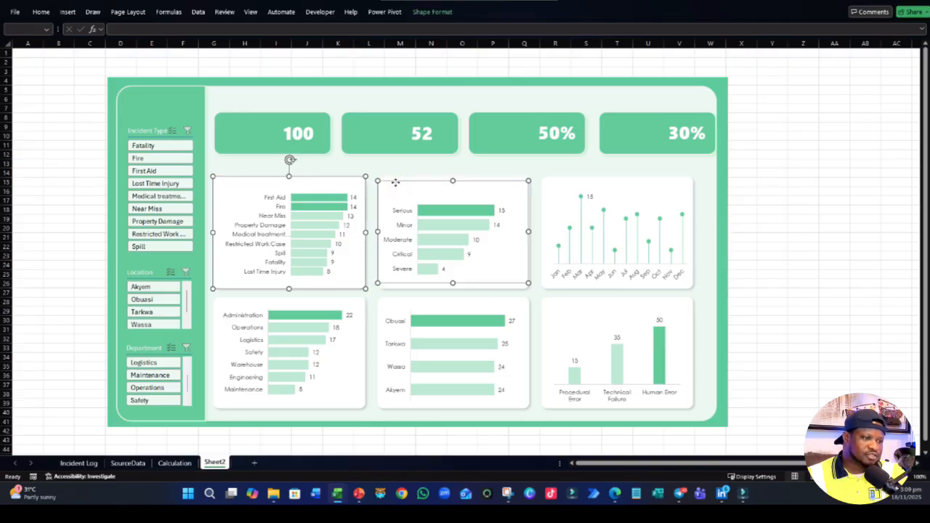
{"action": "left_click", "coordinate": [409, 175]}
{"action": "left_click", "coordinate": [343, 187]}
{"action": "left_click", "coordinate": [323, 177]}
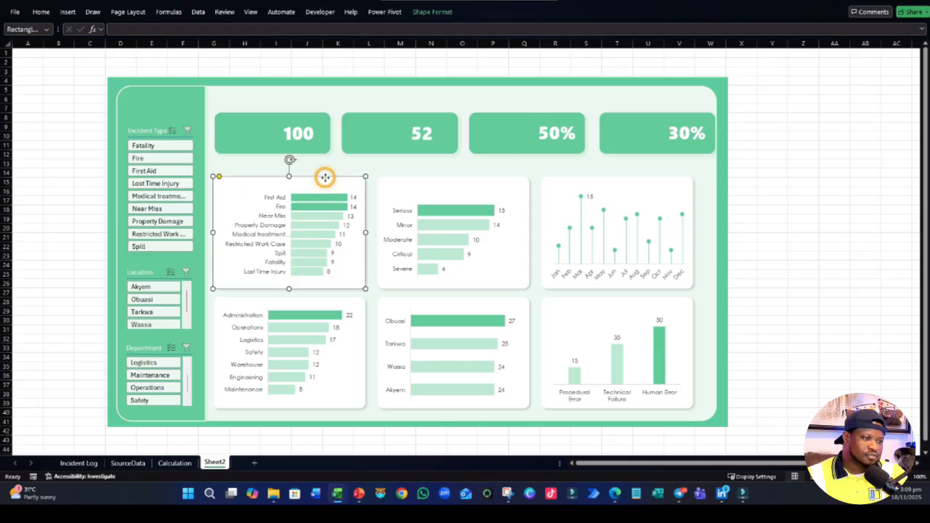
{"action": "left_click", "coordinate": [450, 180], "text": "ctrl"}
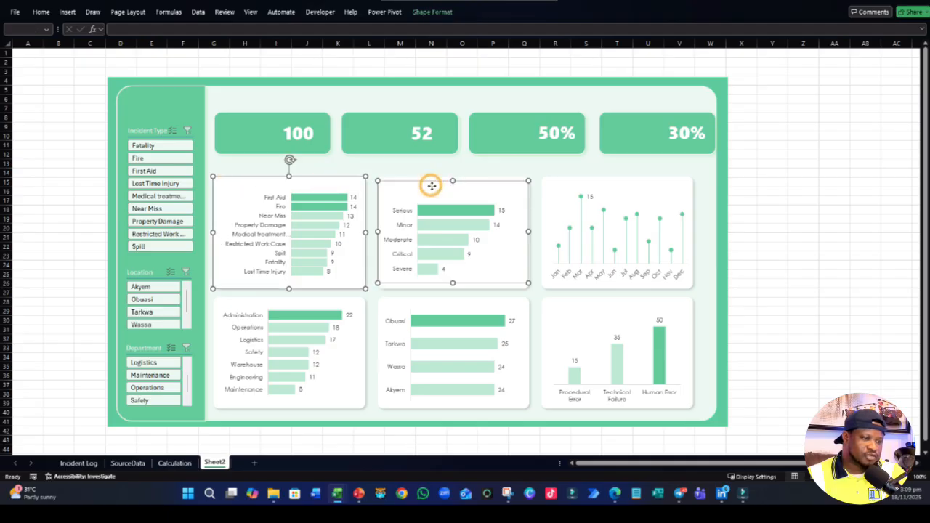
{"action": "left_click", "coordinate": [802, 211]}
{"action": "left_click", "coordinate": [611, 180]}
{"action": "left_click", "coordinate": [611, 180]}
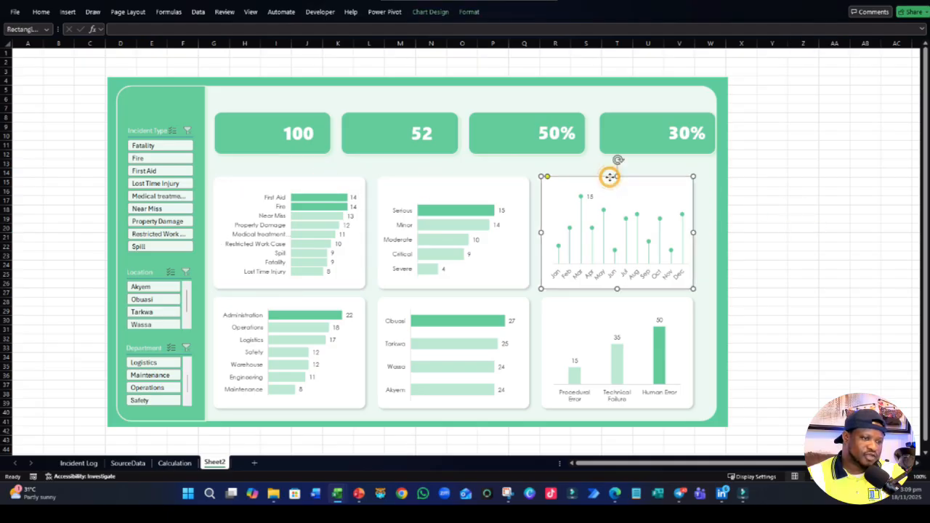
{"action": "left_click", "coordinate": [513, 180], "text": "ctrl"}
{"action": "left_click", "coordinate": [515, 182]}
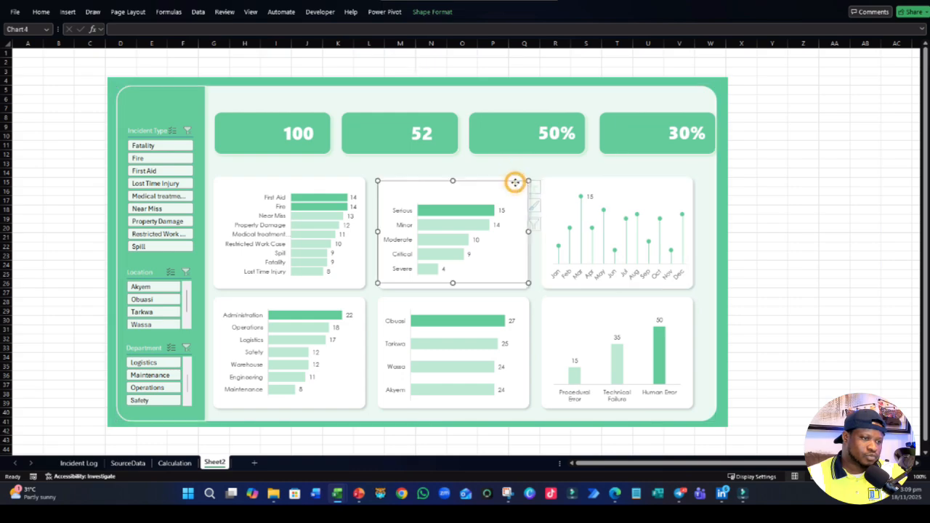
- Select all six white chart cards, widen them together slightly towards the right, and deselect them
{"action": "key", "text": "ctrl"}
{"action": "left_click", "coordinate": [516, 177]}
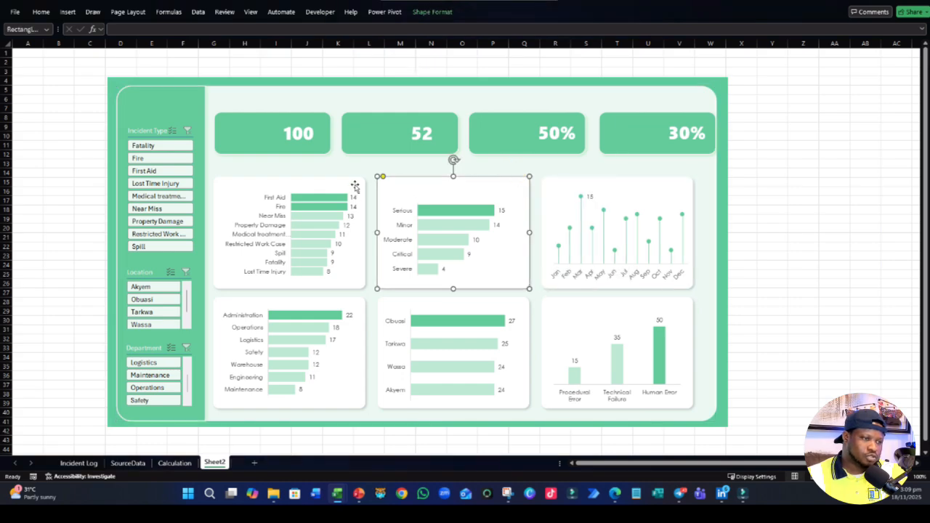
{"action": "left_click", "coordinate": [358, 185], "text": "ctrl"}
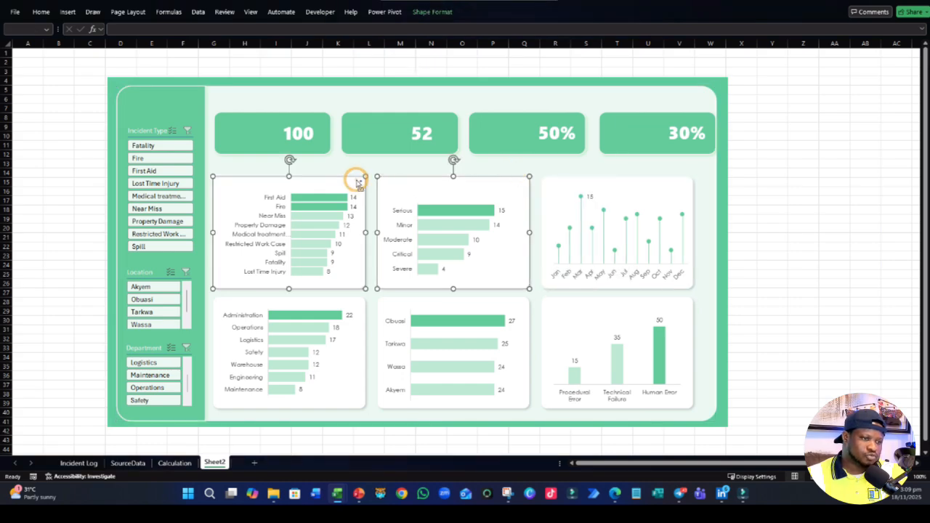
{"action": "left_click", "coordinate": [554, 185], "text": "ctrl"}
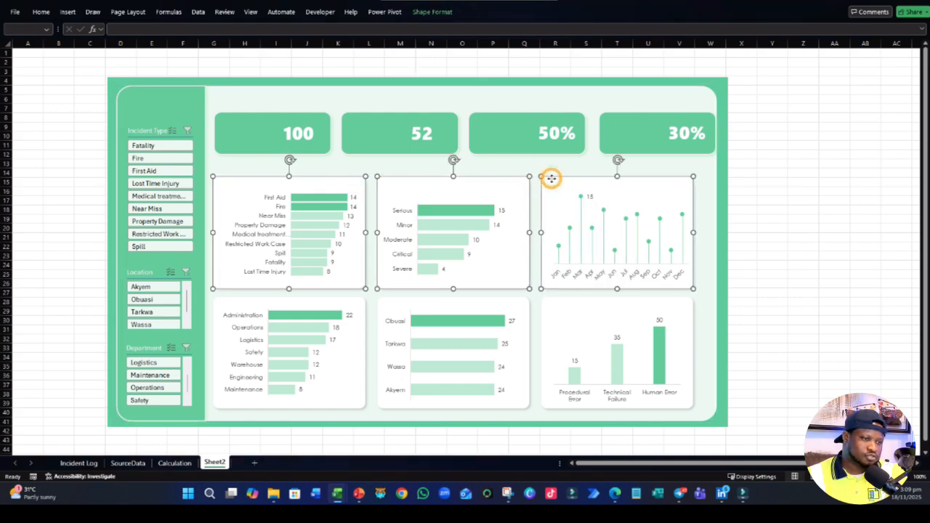
{"action": "left_click", "coordinate": [360, 408], "text": "ctrl"}
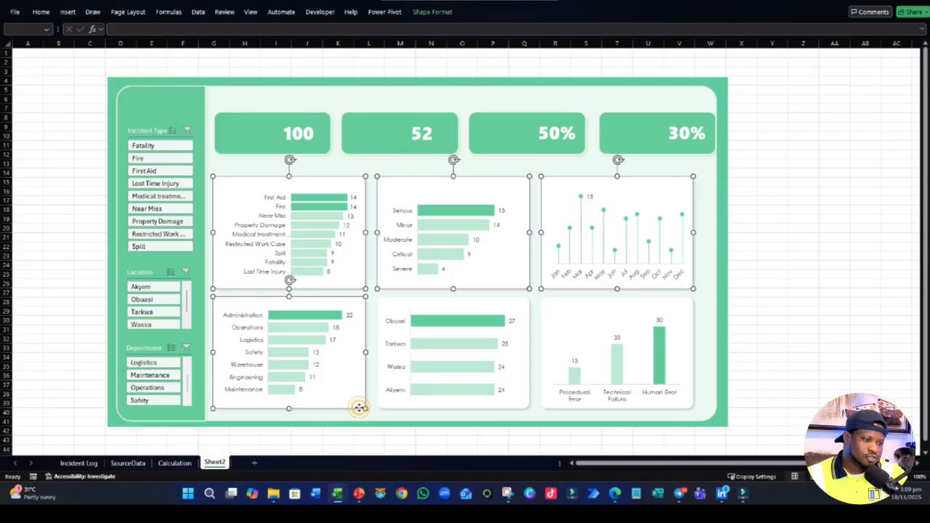
{"action": "left_click", "coordinate": [522, 408], "text": "ctrl"}
{"action": "left_click", "coordinate": [524, 406], "text": "ctrl"}
{"action": "left_click", "coordinate": [526, 404], "text": "ctrl"}
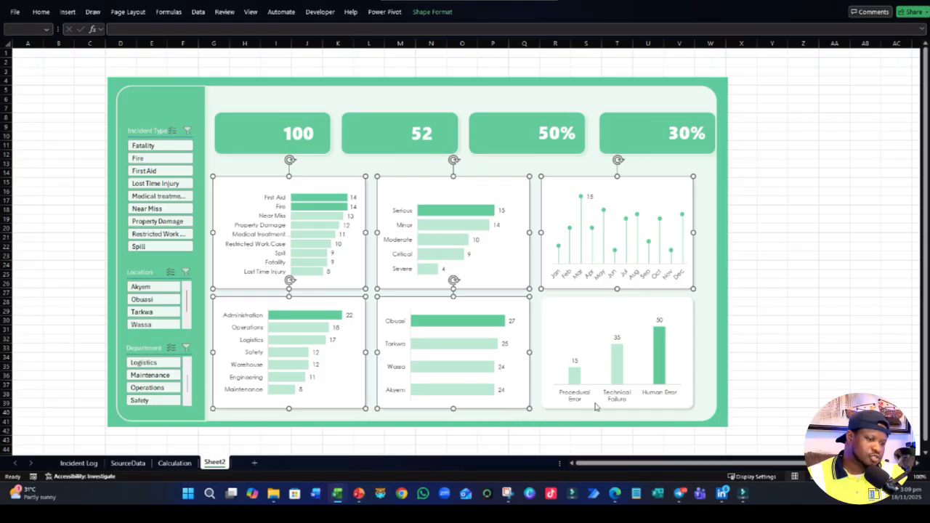
{"action": "left_click", "coordinate": [687, 407], "text": "ctrl"}
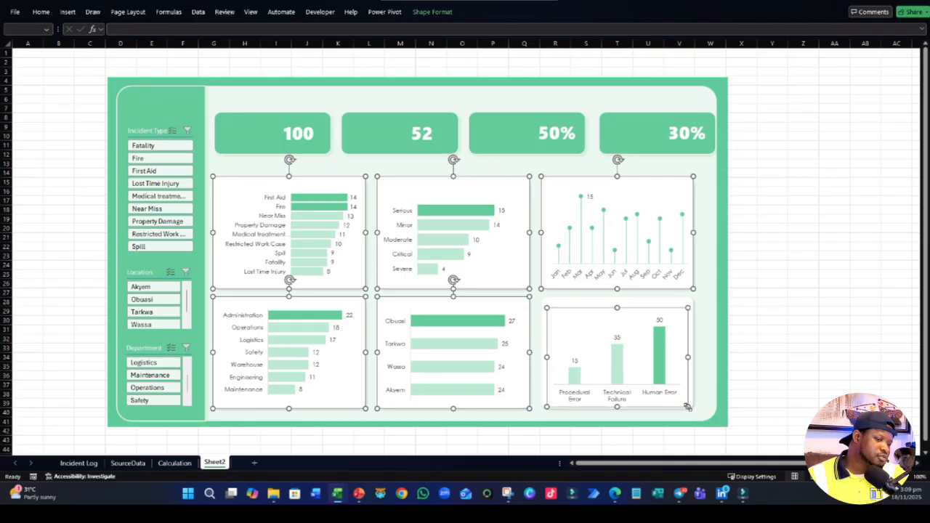
{"action": "left_click", "coordinate": [690, 407], "text": "ctrl"}
{"action": "left_click", "coordinate": [694, 408], "text": "ctrl"}
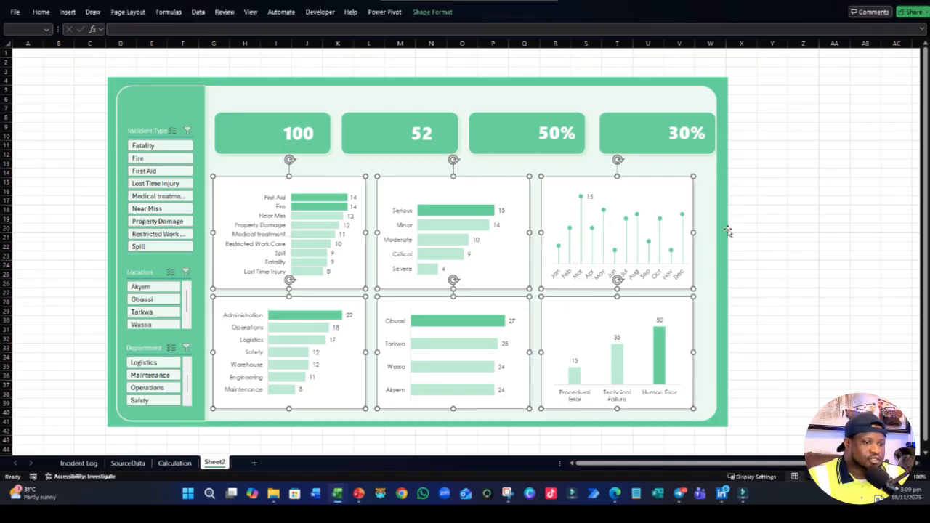
{"action": "left_click_drag", "start_coordinate": [694, 232], "coordinate": [700, 231]}
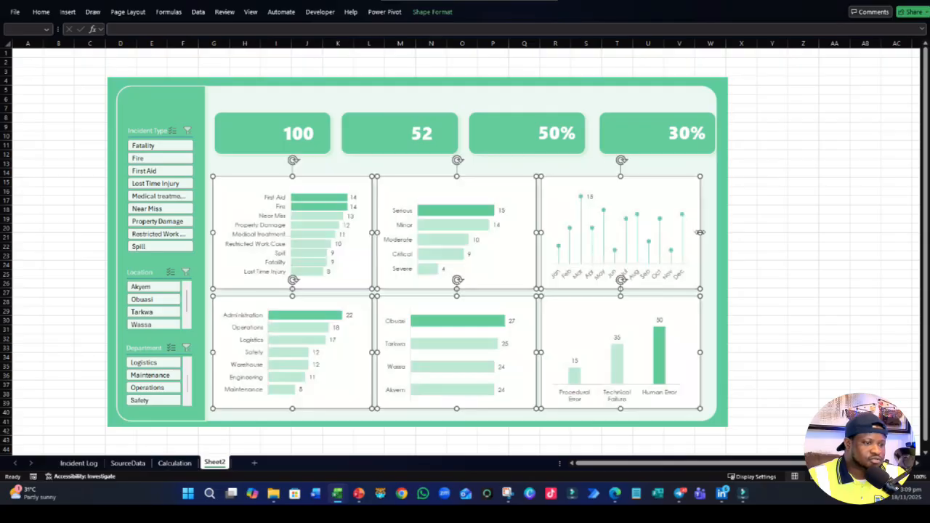
{"action": "left_click", "coordinate": [792, 232]}
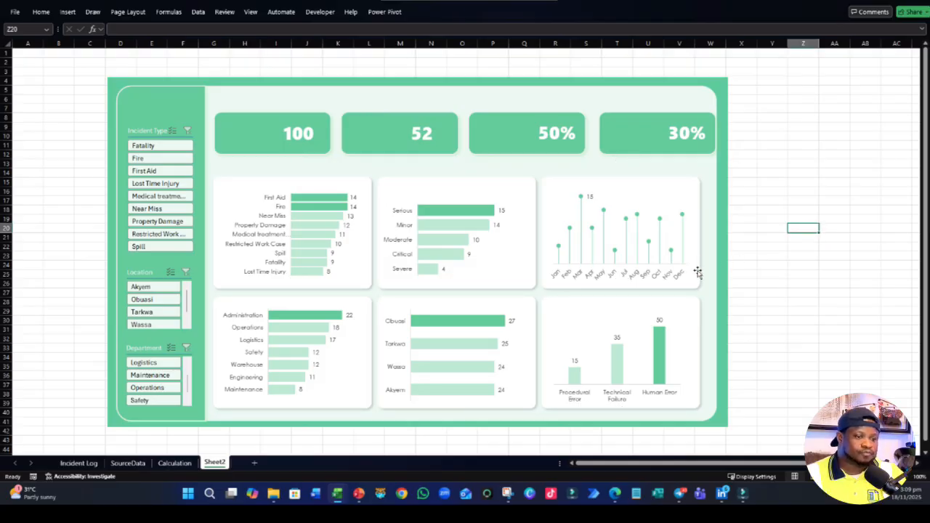
- Select the two white cards behind the monthly and root-cause charts and nudge them towards the dashboard's right edge
{"action": "left_click", "coordinate": [698, 273]}
{"action": "left_click", "coordinate": [699, 318], "text": "ctrl"}
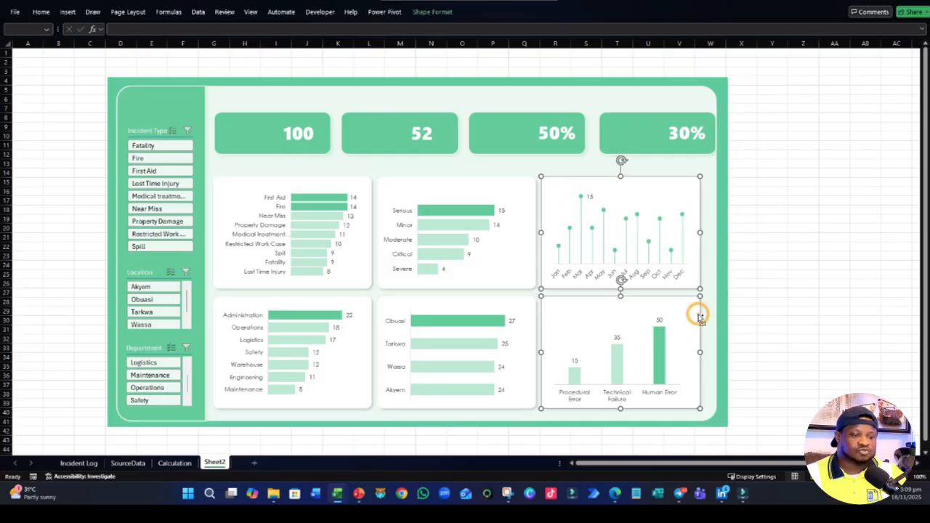
{"action": "key", "text": "Right"}
{"action": "key", "text": "Right"}
{"action": "key", "text": "Right"}
{"action": "key", "text": "Right"}
{"action": "key", "text": "Right"}
{"action": "key", "text": "Right"}
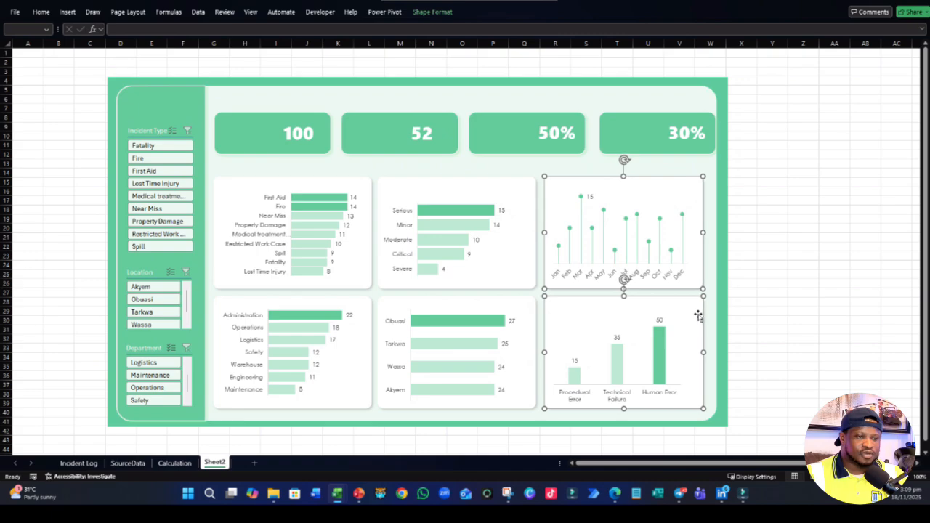
{"action": "key", "text": "Right"}
{"action": "key", "text": "Right"}
{"action": "key", "text": "Right"}
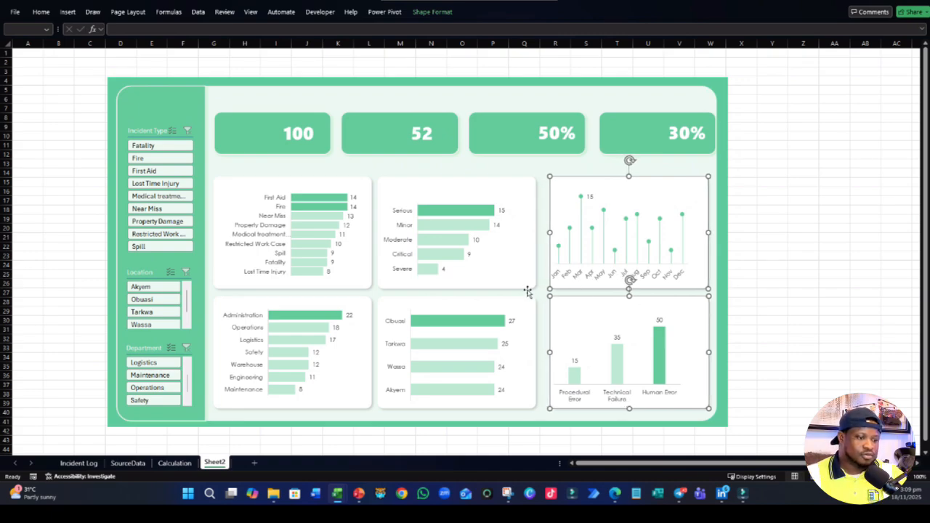
- Select the two middle-column white cards, nudge them right between the outer columns, and deselect them
{"action": "left_click", "coordinate": [528, 292]}
{"action": "left_click", "coordinate": [537, 330], "text": "shift"}
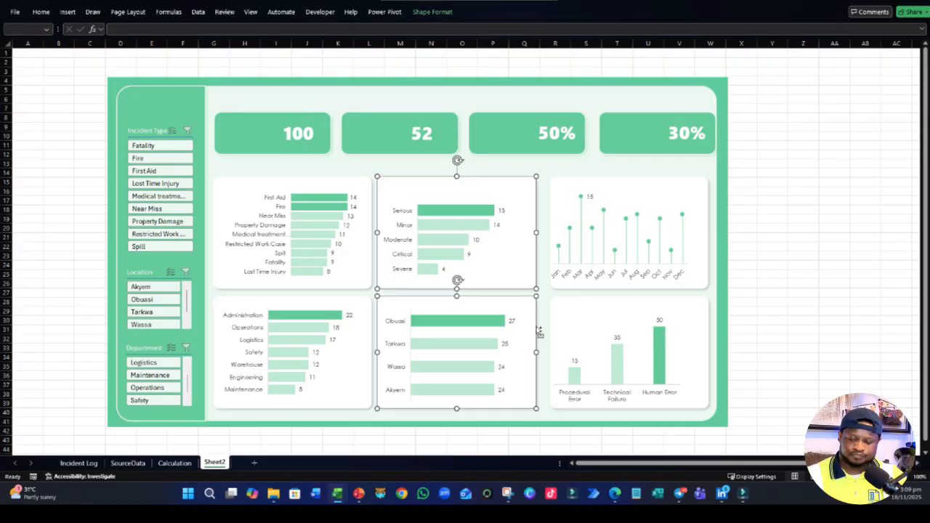
{"action": "key", "text": "Right"}
{"action": "key", "text": "Right"}
{"action": "key", "text": "Right"}
{"action": "key", "text": "Right"}
{"action": "key", "text": "Right"}
{"action": "key", "text": "Right"}
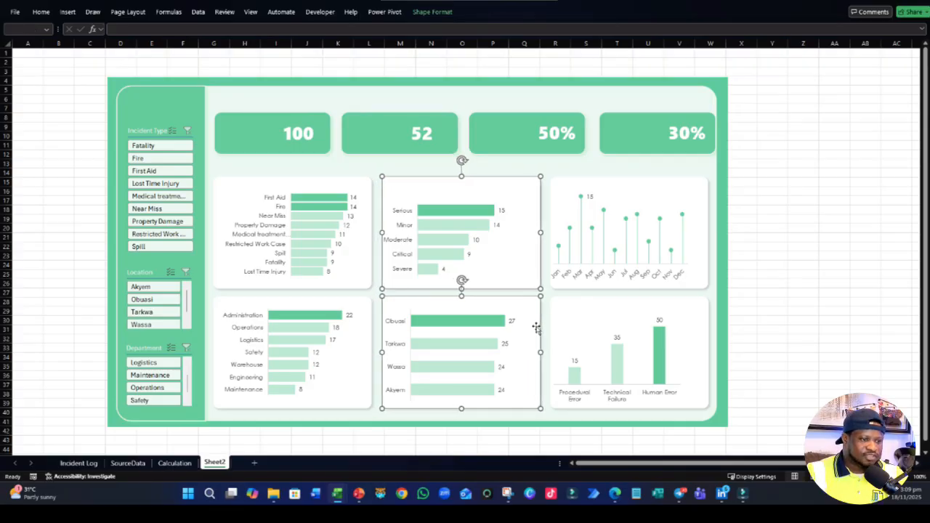
{"action": "left_click", "coordinate": [896, 265]}
- Select the three white cards in the upper chart row, distribute them horizontally, and deselect them
{"action": "left_click", "coordinate": [363, 183]}
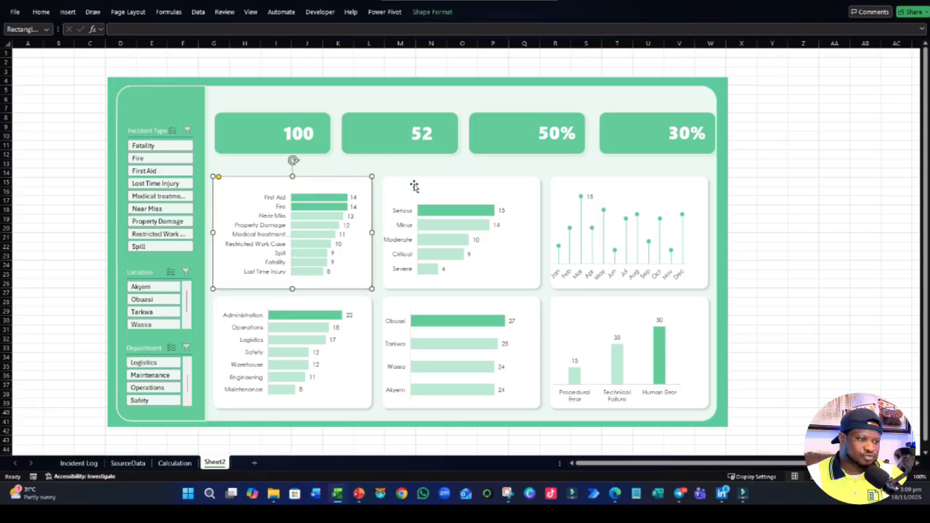
{"action": "left_click", "coordinate": [390, 185], "text": "shift"}
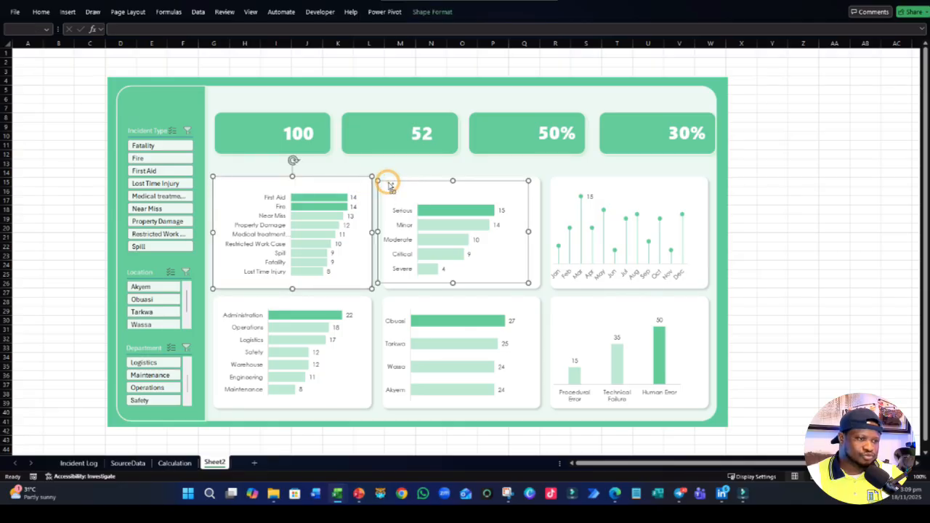
{"action": "left_click", "coordinate": [528, 211], "text": "shift"}
{"action": "left_click", "coordinate": [535, 212], "text": "shift"}
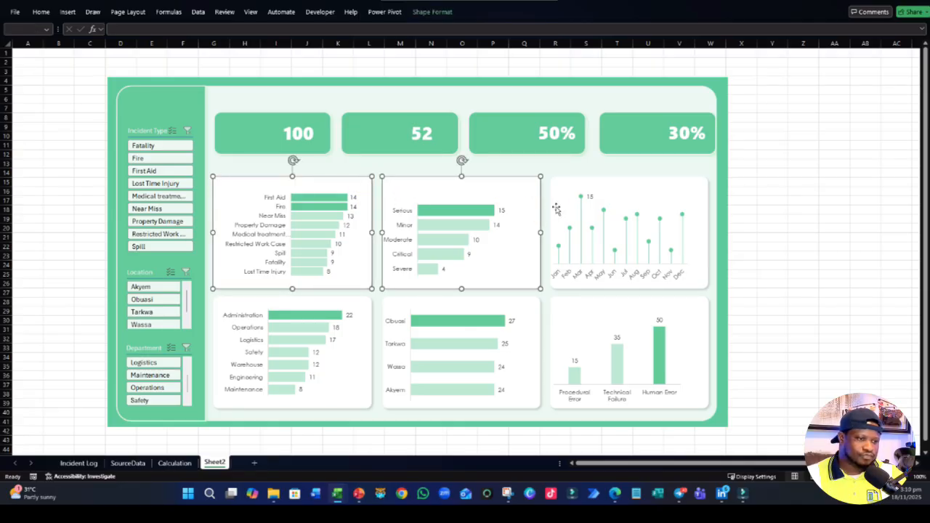
{"action": "left_click", "coordinate": [555, 209], "text": "shift"}
{"action": "left_click", "coordinate": [557, 208], "text": "shift"}
{"action": "left_click", "coordinate": [560, 185], "text": "shift"}
{"action": "left_click", "coordinate": [561, 186], "text": "shift"}
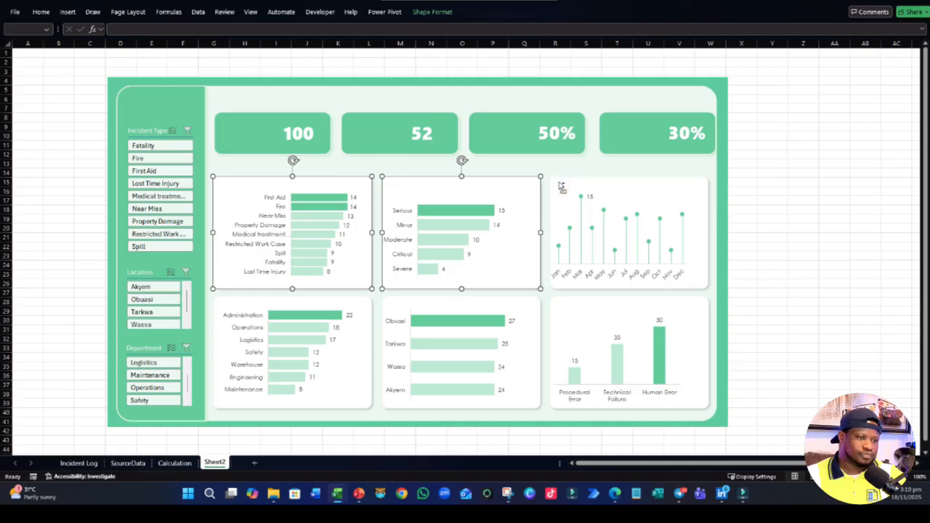
{"action": "left_click", "coordinate": [560, 186], "text": "shift"}
{"action": "left_click", "coordinate": [434, 12]}
{"action": "left_click", "coordinate": [707, 48]}
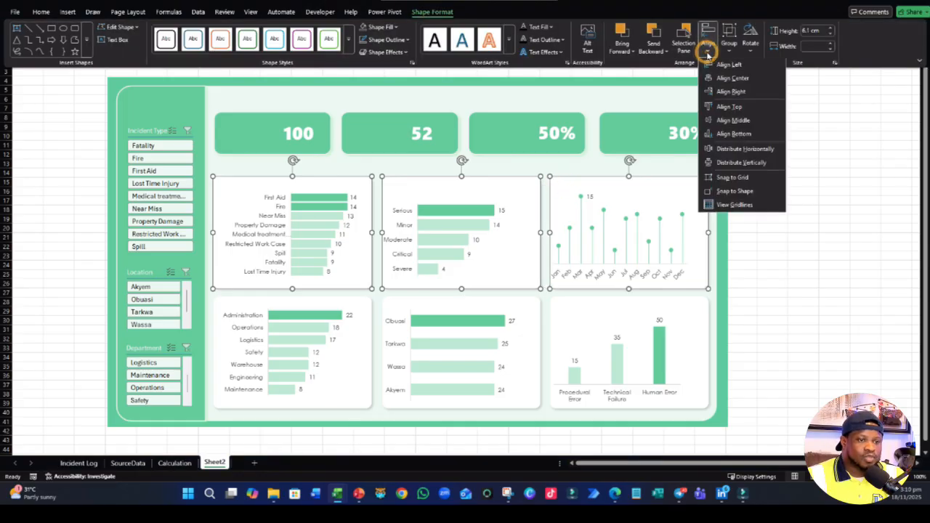
{"action": "left_click", "coordinate": [752, 149]}
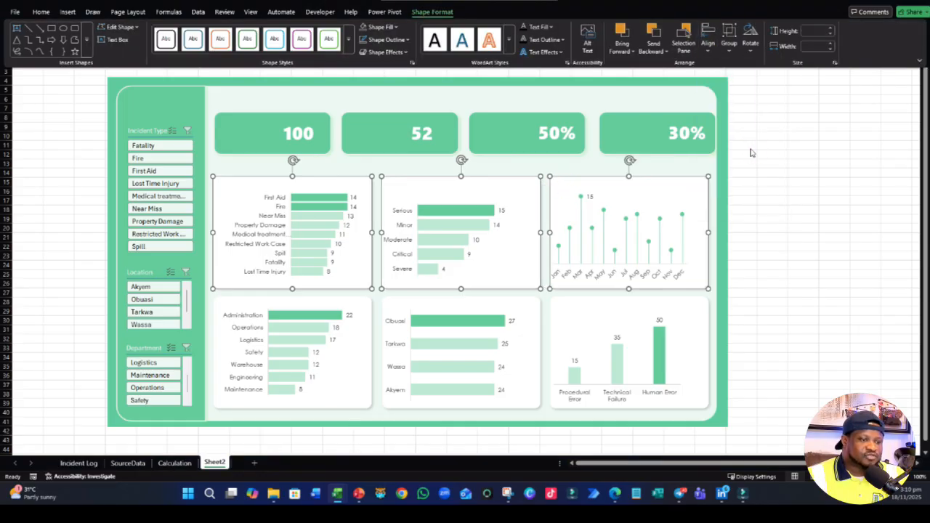
{"action": "left_click", "coordinate": [810, 240]}
- Resize the severity bar chart so that it fits inside the widened middle card of the upper row
{"action": "left_click", "coordinate": [311, 231]}
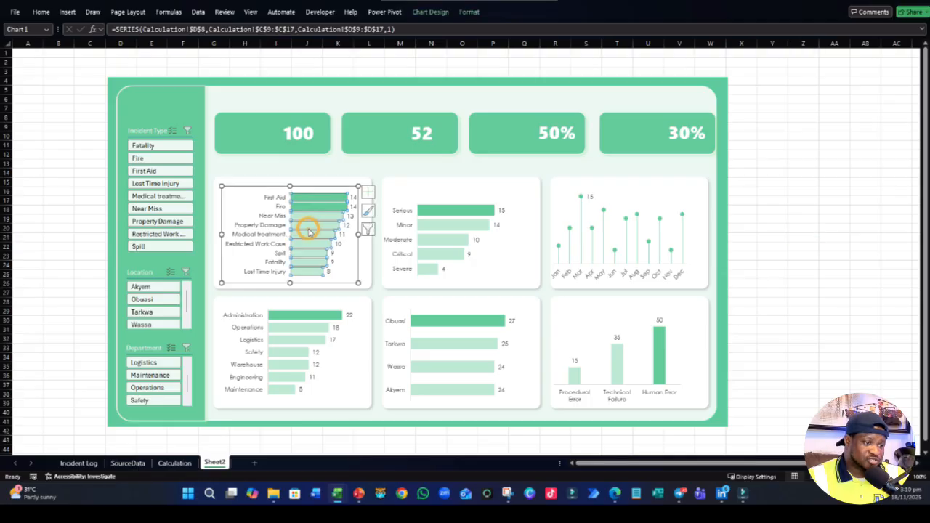
{"action": "left_click", "coordinate": [453, 227]}
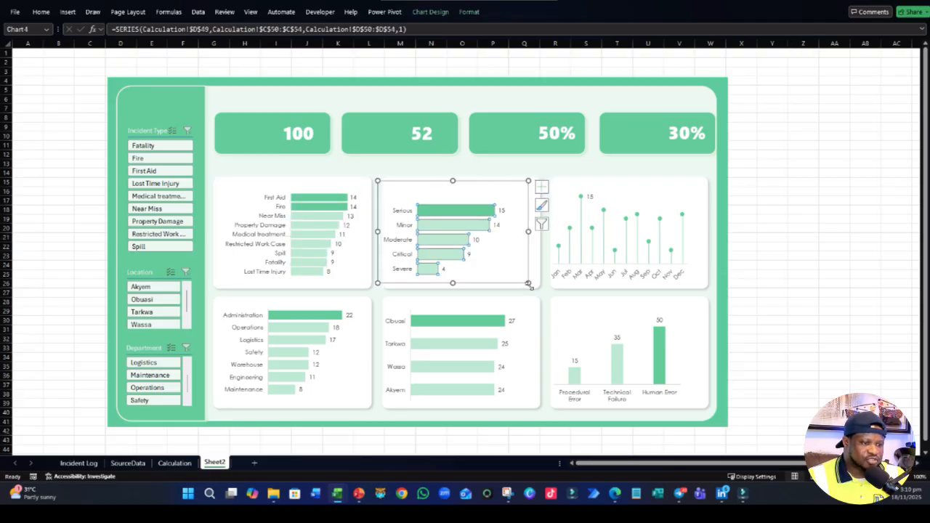
{"action": "left_click_drag", "start_coordinate": [529, 284], "coordinate": [536, 287]}
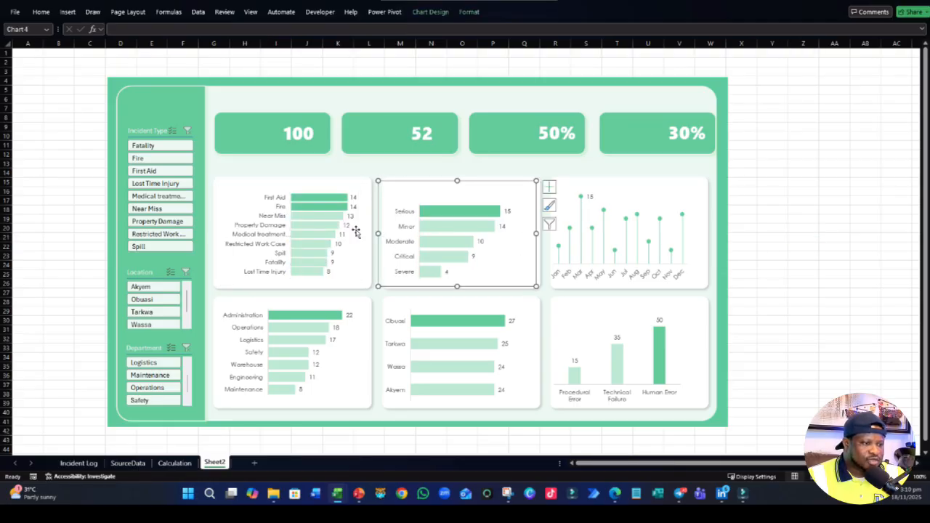
{"action": "left_click_drag", "start_coordinate": [378, 234], "coordinate": [382, 233]}
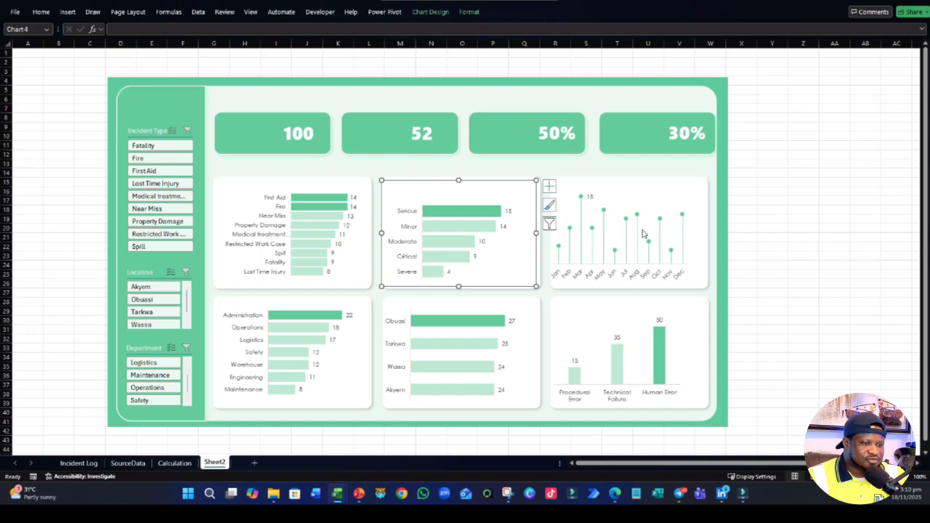
- Widen the monthly incident chart to fill its white card and set its month axis labels to font size 8
{"action": "left_click", "coordinate": [626, 277]}
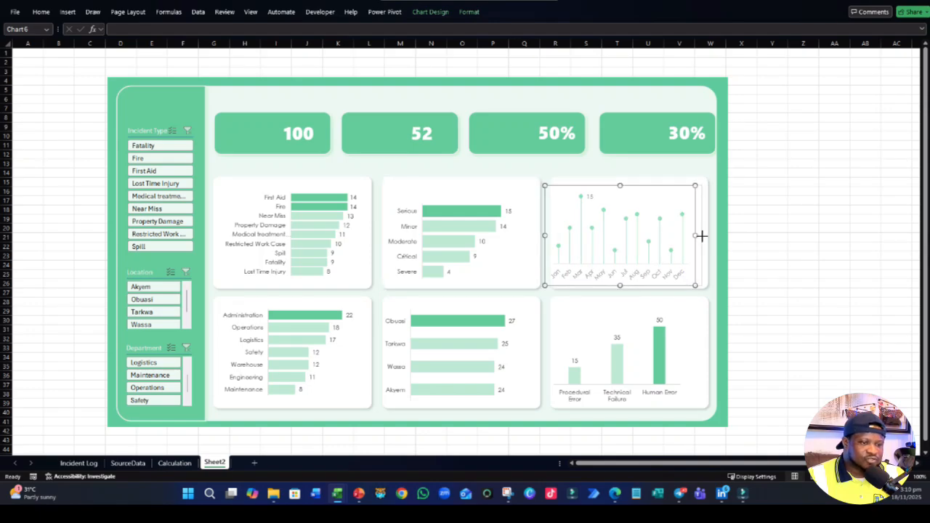
{"action": "left_click_drag", "start_coordinate": [701, 236], "coordinate": [704, 236]}
{"action": "left_click", "coordinate": [628, 279]}
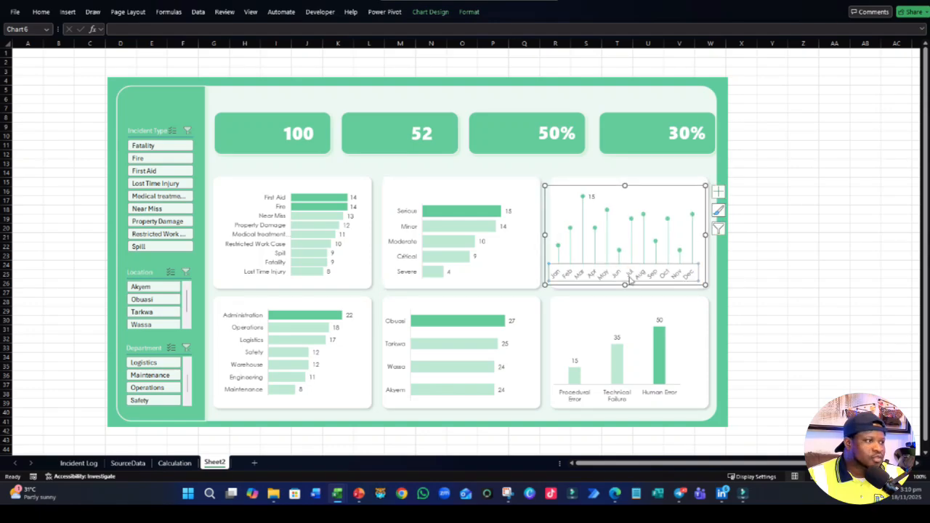
{"action": "left_click", "coordinate": [41, 12]}
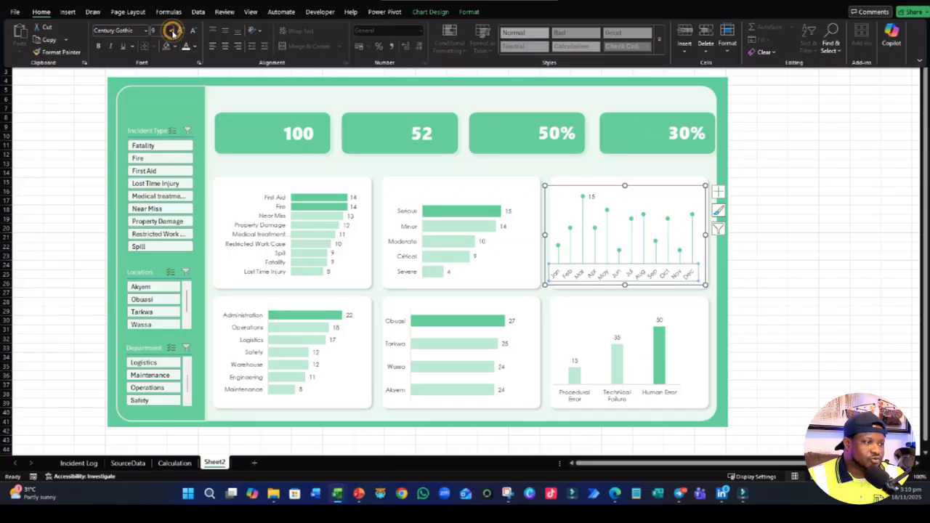
{"action": "left_click", "coordinate": [170, 30]}
{"action": "left_click", "coordinate": [164, 55]}
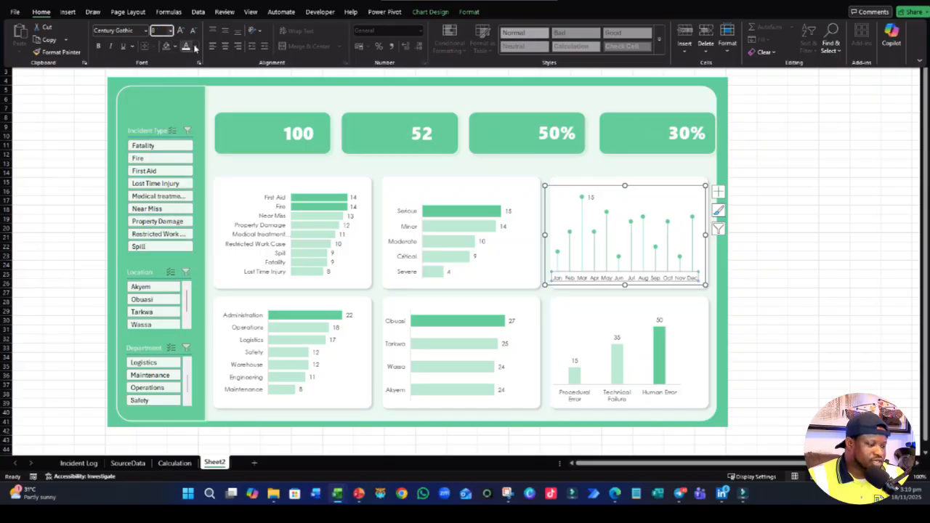
- Set the category axis labels of the incident type bar chart to font size 8
{"action": "left_click", "coordinate": [274, 234]}
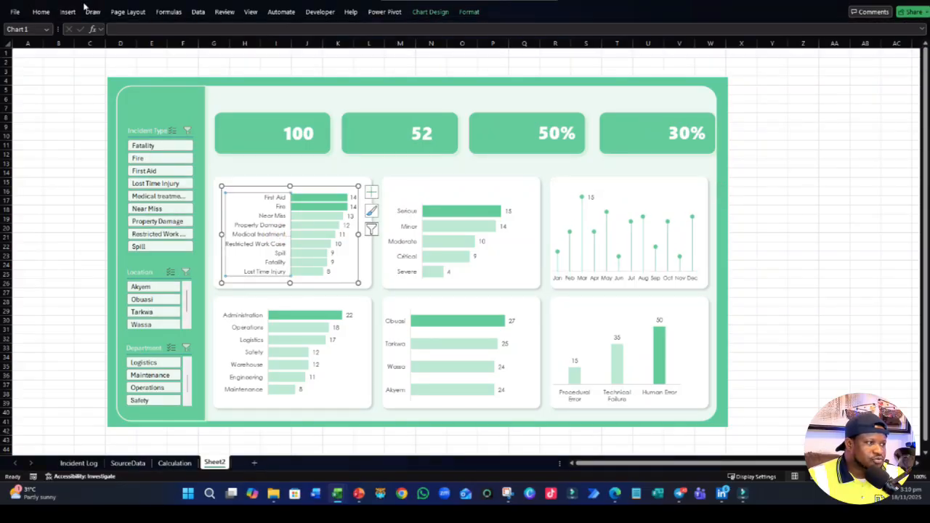
{"action": "left_click", "coordinate": [48, 11]}
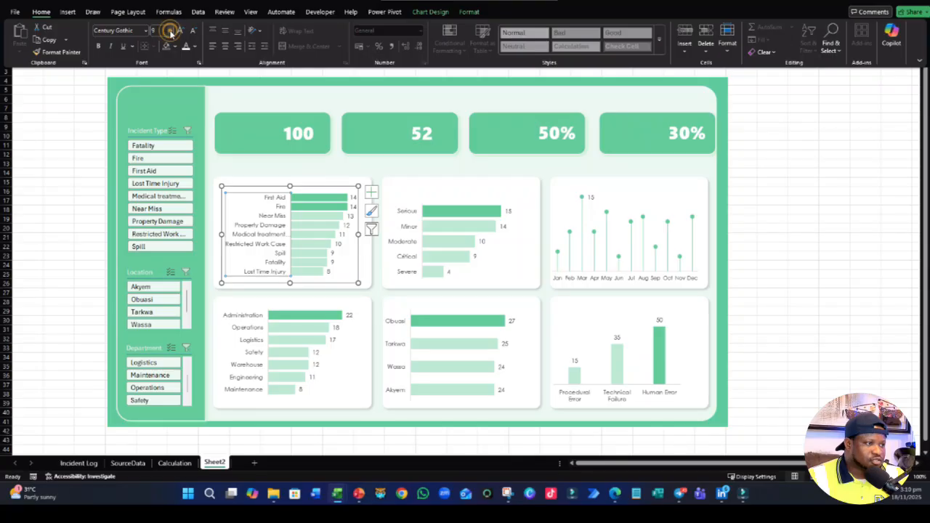
{"action": "left_click", "coordinate": [170, 32]}
{"action": "left_click", "coordinate": [161, 47]}
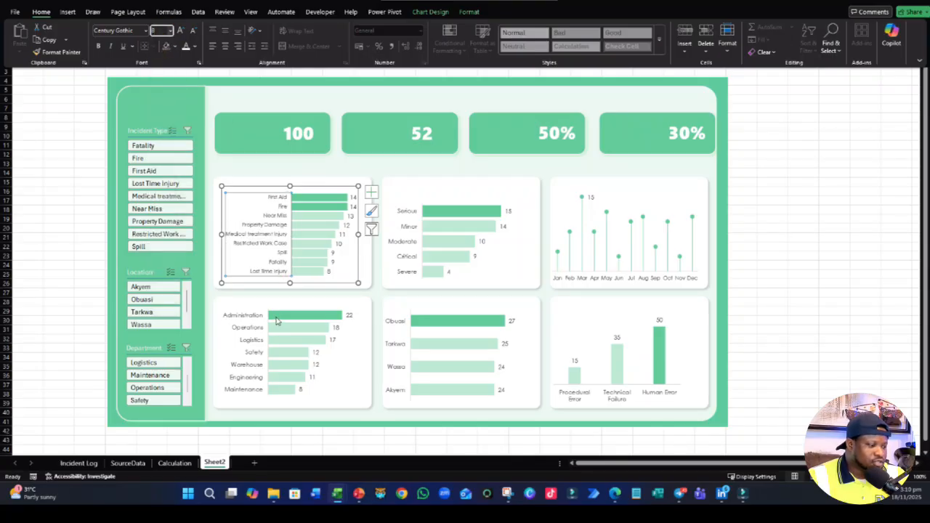
- Set the category axis labels of the department bar chart to font size 8
{"action": "left_click", "coordinate": [251, 325]}
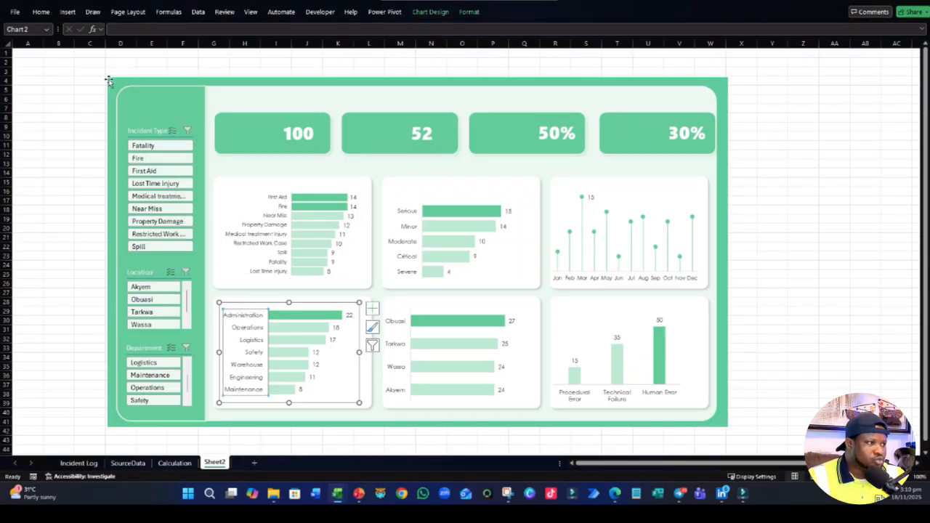
{"action": "left_click", "coordinate": [41, 12]}
{"action": "left_click", "coordinate": [170, 31]}
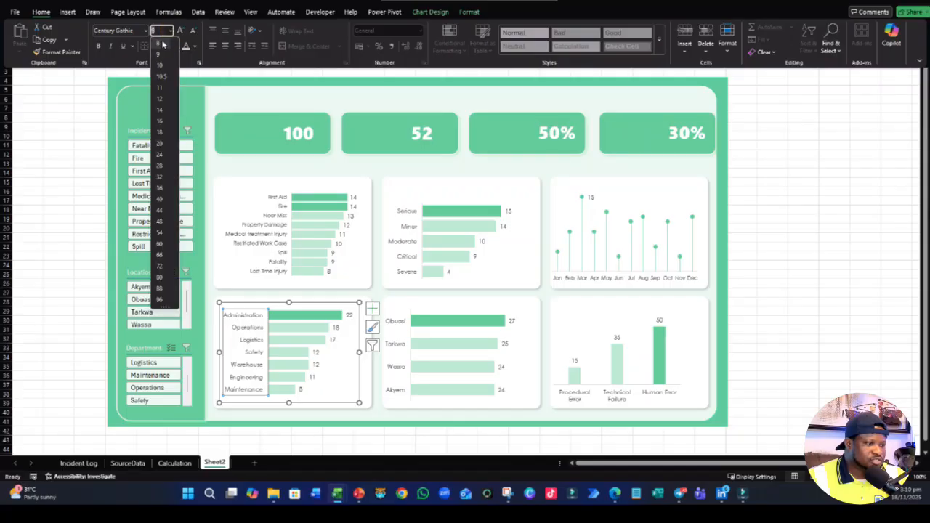
{"action": "left_click", "coordinate": [164, 45]}
- Set the category axis labels of the severity bar chart to font size 8
{"action": "left_click", "coordinate": [411, 244]}
{"action": "left_click", "coordinate": [410, 241]}
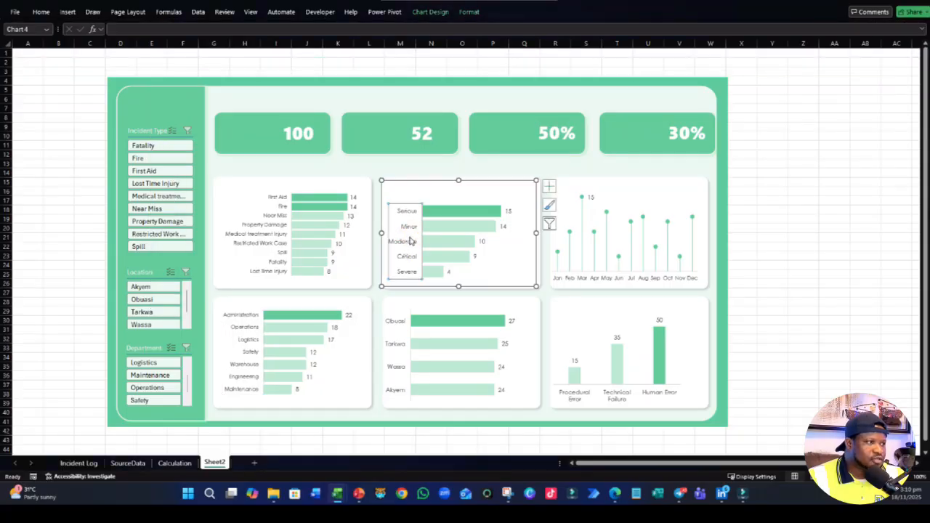
{"action": "left_click", "coordinate": [41, 12]}
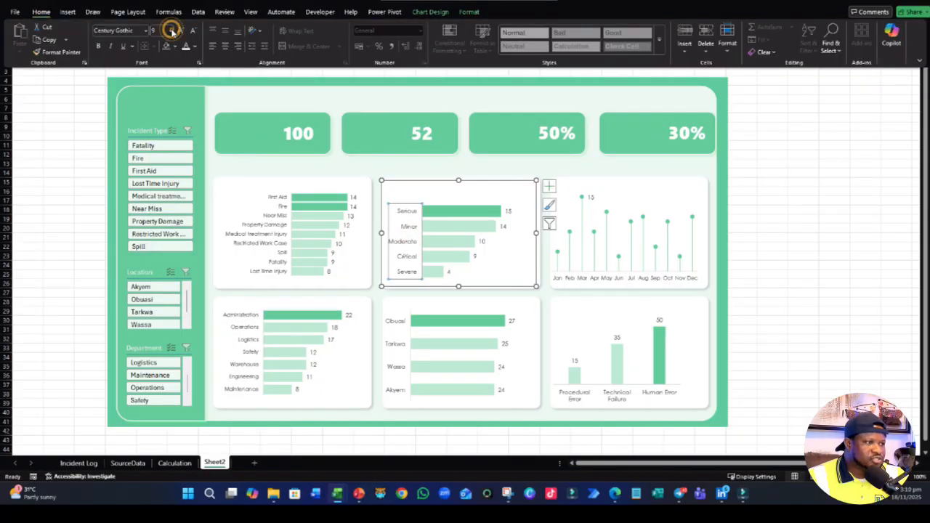
{"action": "left_click", "coordinate": [170, 31]}
{"action": "left_click", "coordinate": [162, 43]}
- Set the category axis labels of the location bar chart to font size 8, and deselect the chart
{"action": "left_click", "coordinate": [396, 345]}
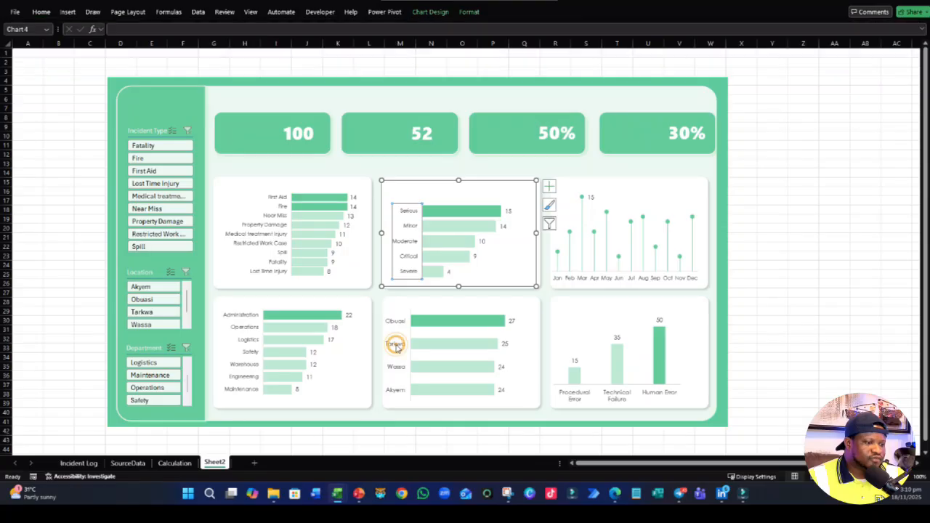
{"action": "left_click", "coordinate": [396, 344]}
{"action": "left_click", "coordinate": [42, 13]}
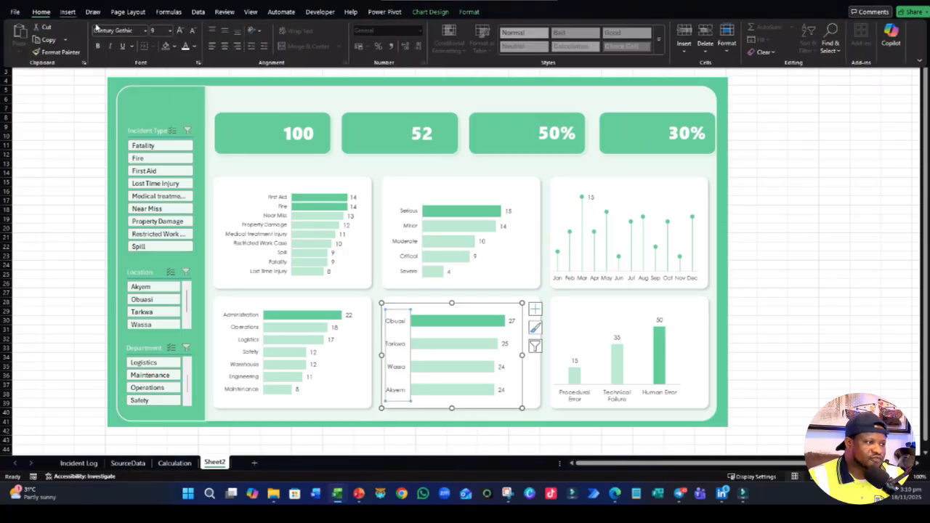
{"action": "left_click", "coordinate": [170, 31]}
{"action": "left_click", "coordinate": [158, 44]}
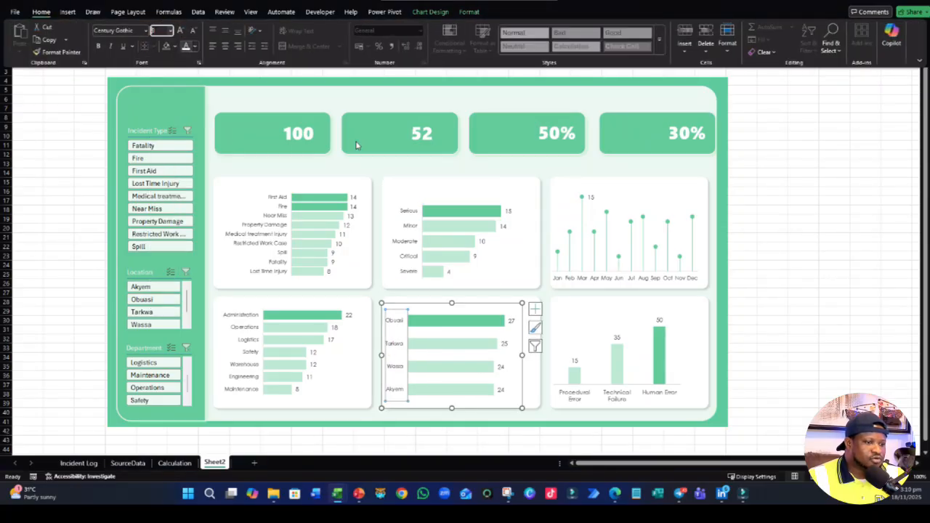
{"action": "left_click", "coordinate": [792, 327]}
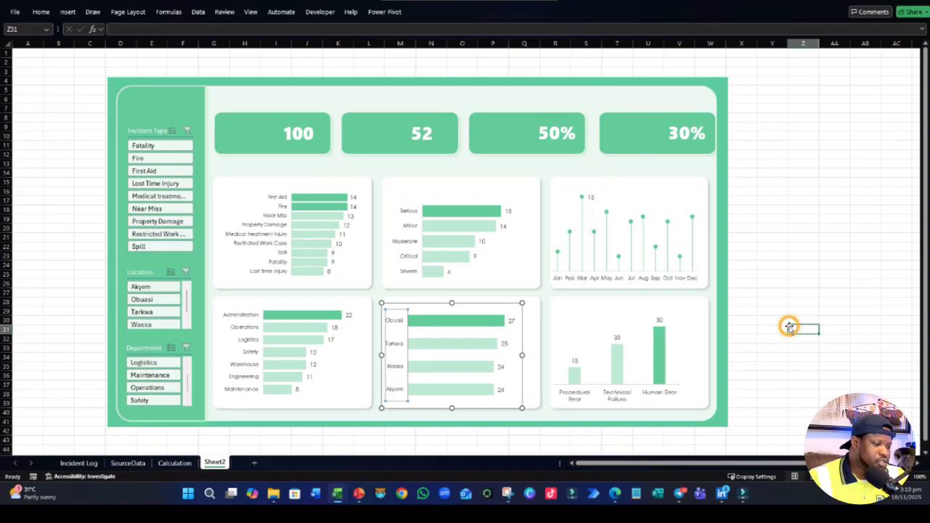
- Recolor the incident type chart's category axis labels with the lightest gray shade in the black theme color column
{"action": "left_click", "coordinate": [279, 266]}
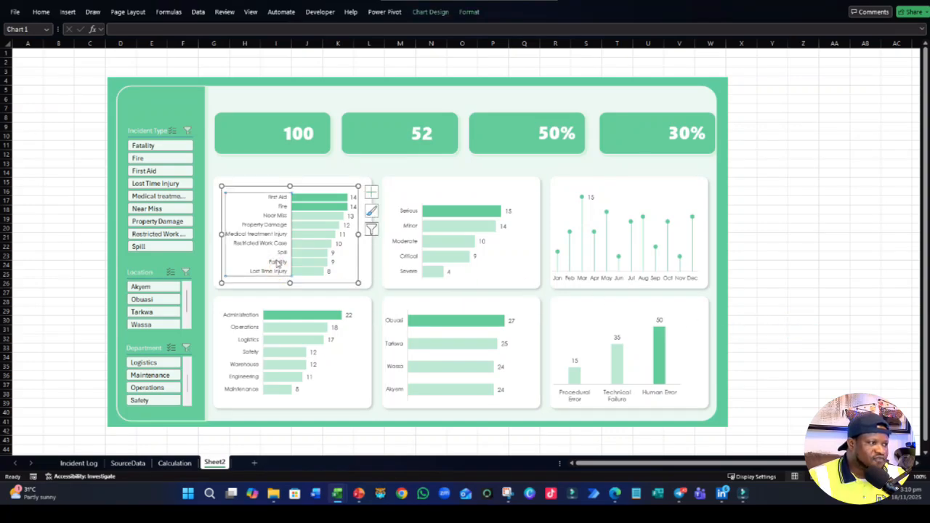
{"action": "left_click", "coordinate": [41, 12]}
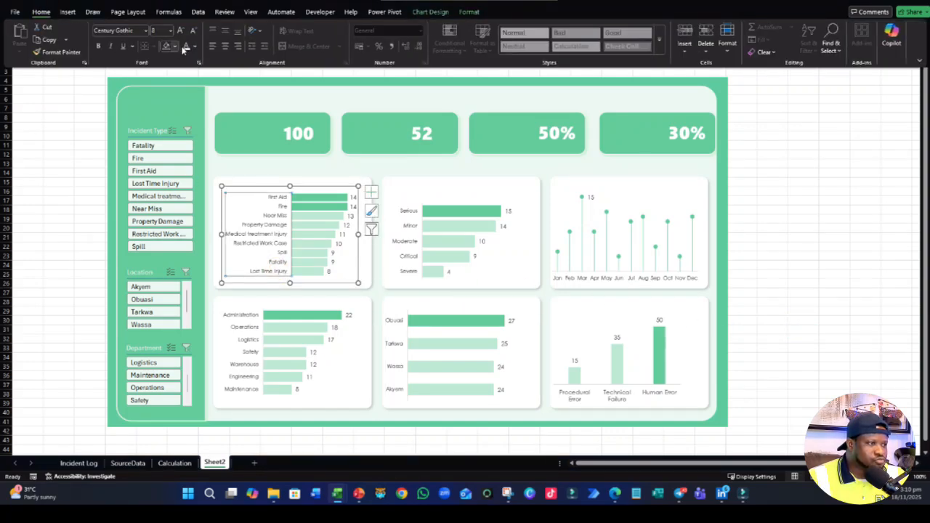
{"action": "left_click", "coordinate": [195, 50]}
{"action": "left_click", "coordinate": [191, 177]}
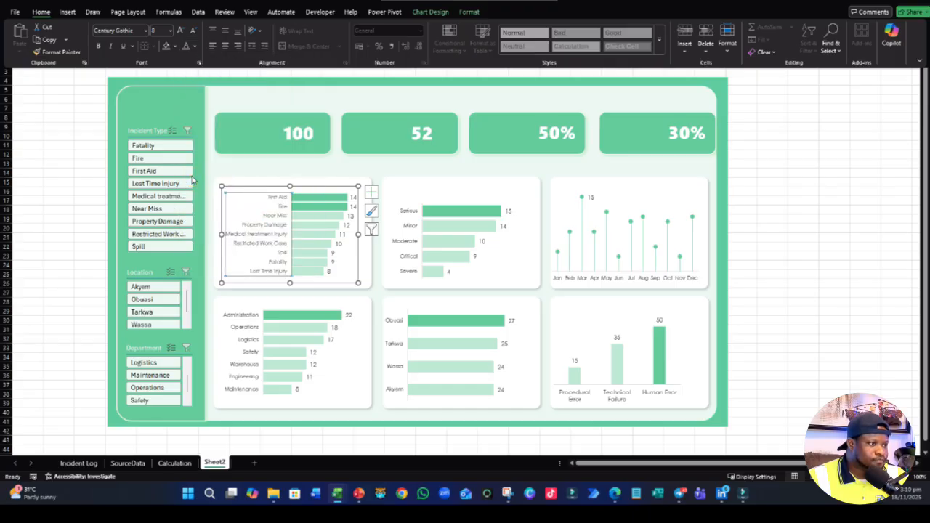
{"action": "left_click", "coordinate": [195, 46]}
{"action": "left_click", "coordinate": [201, 127]}
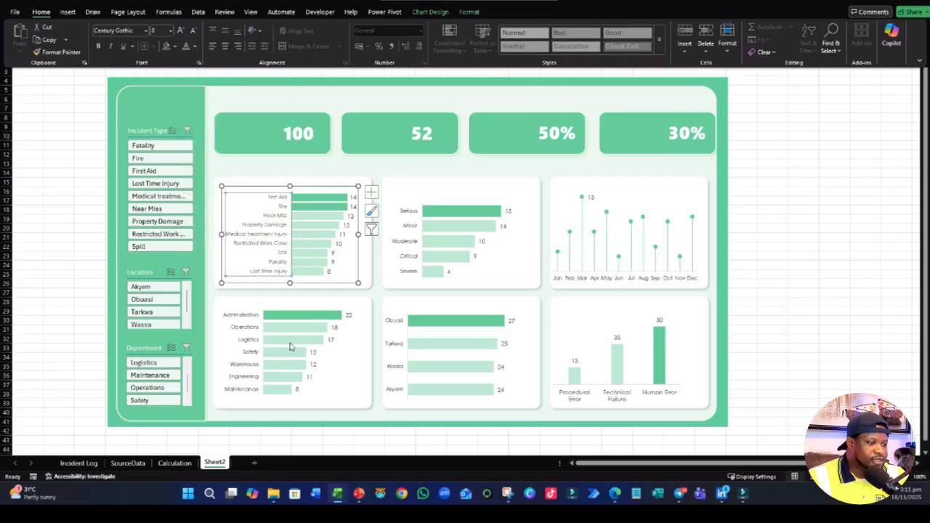
- Apply the same lighter gray font color to the department chart's category axis labels
{"action": "left_click", "coordinate": [254, 332]}
{"action": "left_click", "coordinate": [41, 12]}
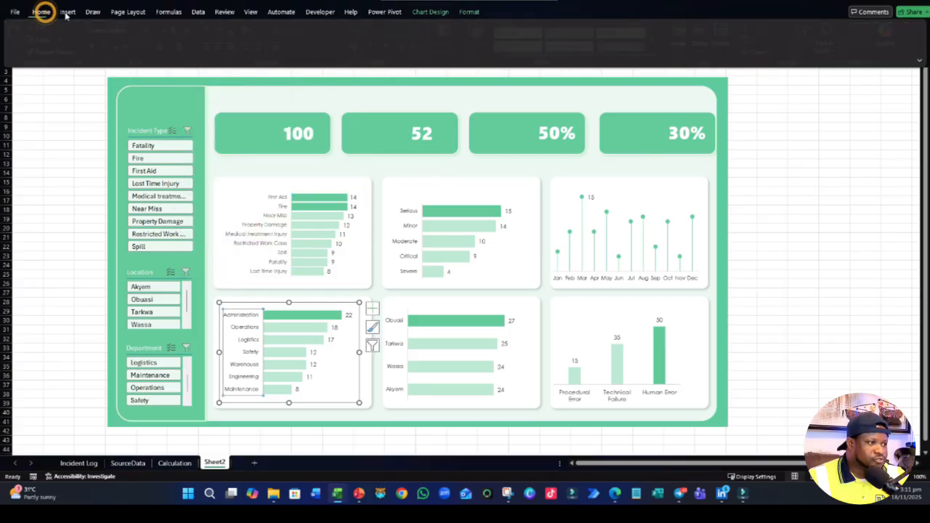
{"action": "left_click", "coordinate": [193, 46]}
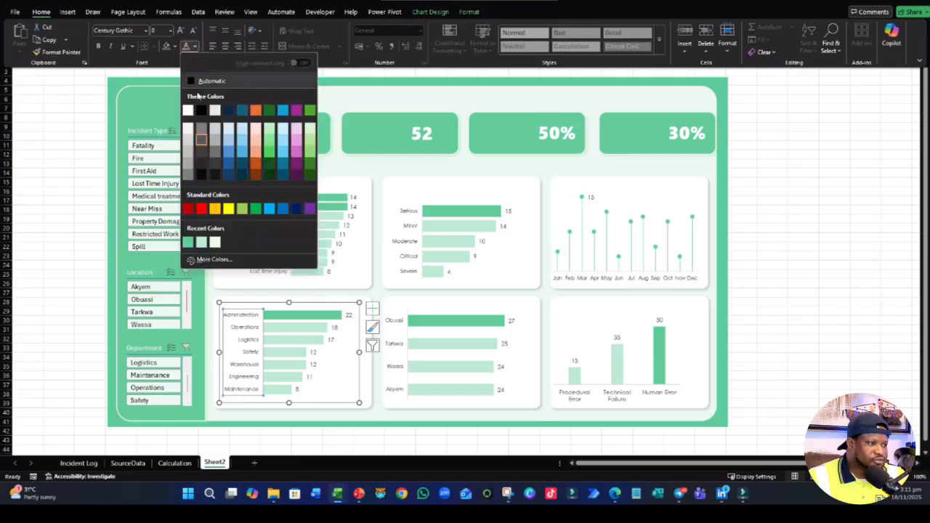
{"action": "left_click", "coordinate": [203, 130]}
- Reapply font size 8 to the severity chart's category axis labels
{"action": "left_click", "coordinate": [412, 245]}
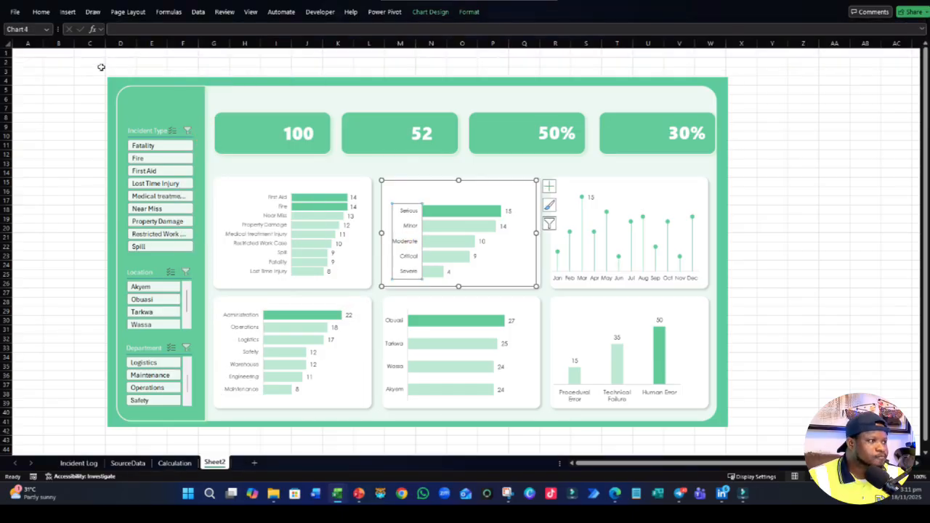
{"action": "left_click", "coordinate": [41, 11]}
{"action": "left_click", "coordinate": [165, 31]}
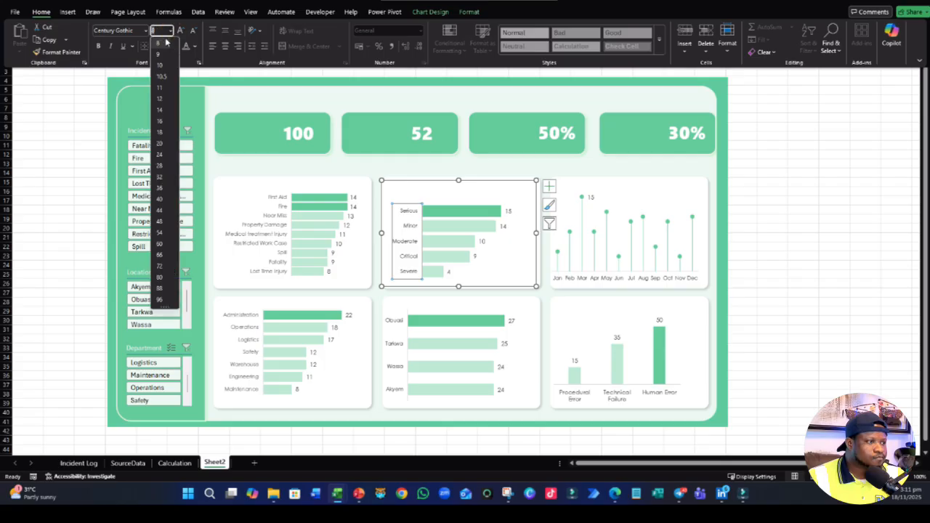
{"action": "left_click", "coordinate": [161, 42]}
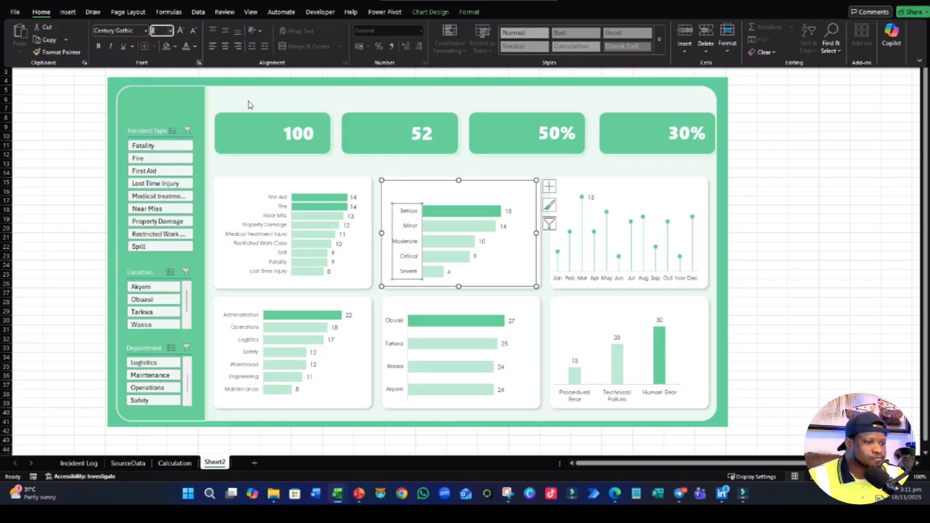
- Select the data labels of the incident type bar chart and set them to font size 8
{"action": "left_click", "coordinate": [332, 272]}
{"action": "left_click", "coordinate": [332, 259]}
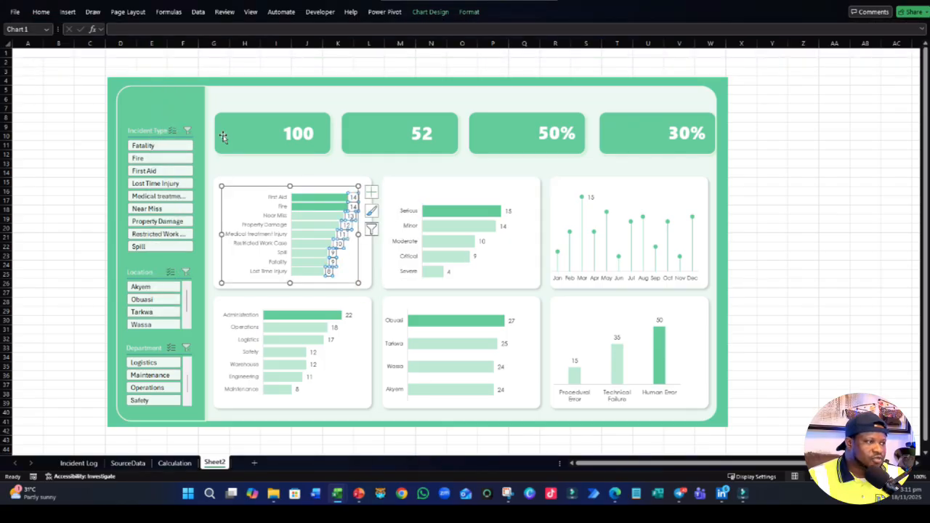
{"action": "left_click", "coordinate": [42, 11]}
{"action": "left_click", "coordinate": [183, 30]}
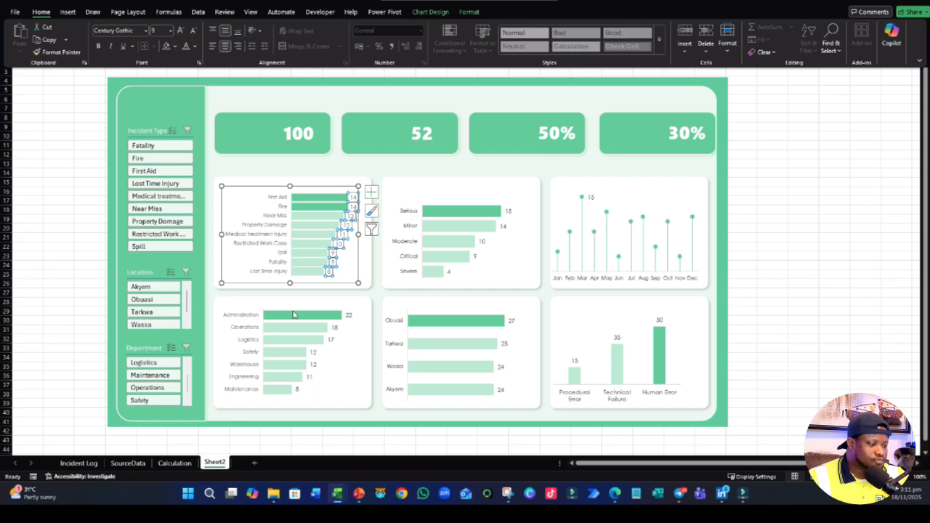
{"action": "left_click", "coordinate": [171, 31]}
{"action": "left_click", "coordinate": [161, 41]}
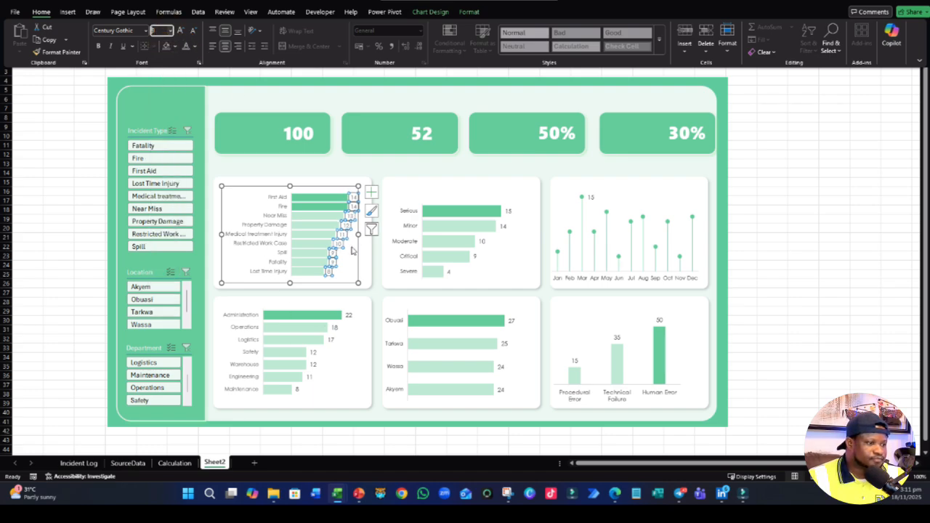
- Select the data labels of the department bar chart and set them to font size 8
{"action": "left_click", "coordinate": [341, 336]}
{"action": "left_click", "coordinate": [334, 334]}
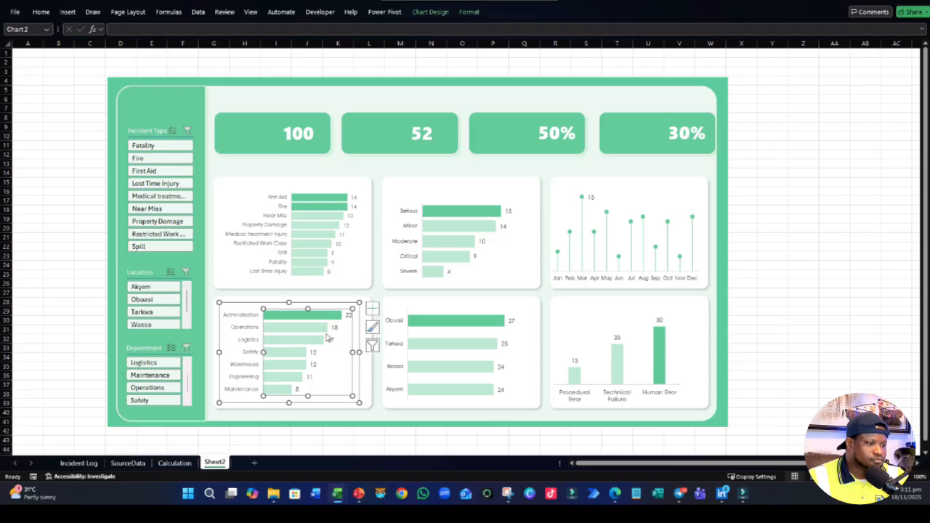
{"action": "left_click", "coordinate": [329, 337]}
{"action": "left_click", "coordinate": [42, 12]}
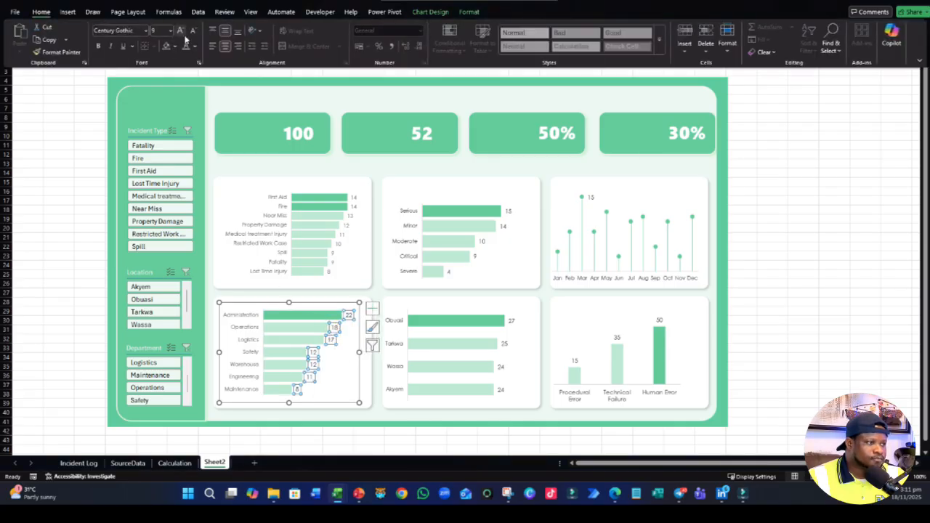
{"action": "left_click", "coordinate": [170, 30]}
{"action": "left_click", "coordinate": [161, 41]}
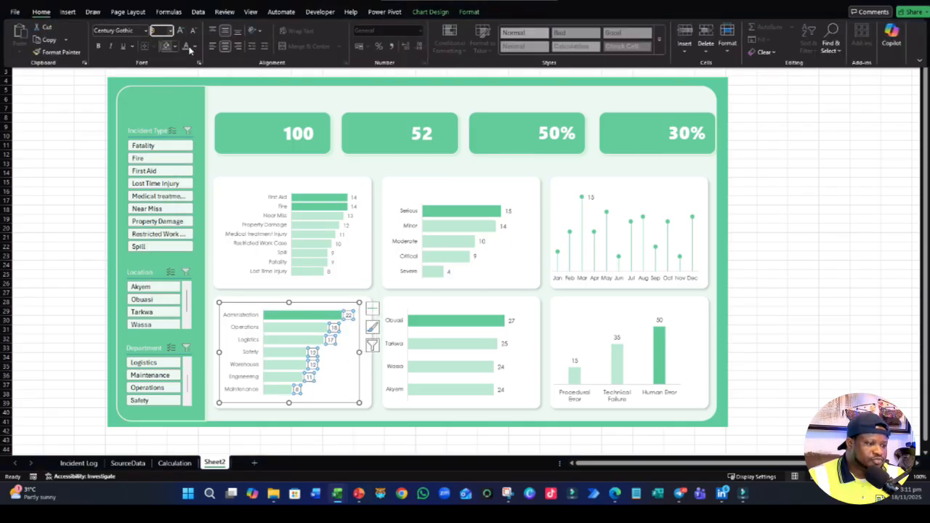
- Select the data labels of the location bar chart and set them to font size 8
{"action": "left_click", "coordinate": [500, 344]}
{"action": "left_click", "coordinate": [501, 345]}
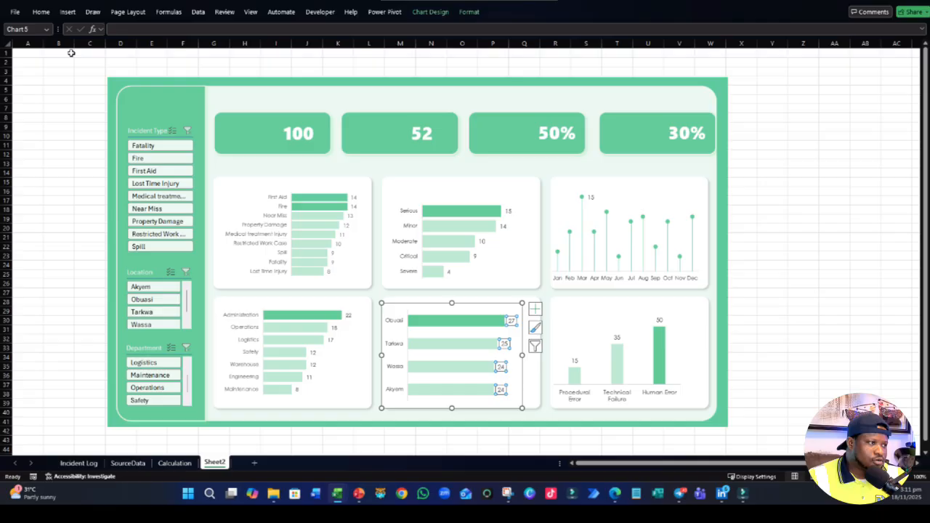
{"action": "left_click", "coordinate": [41, 12]}
{"action": "left_click", "coordinate": [170, 31]}
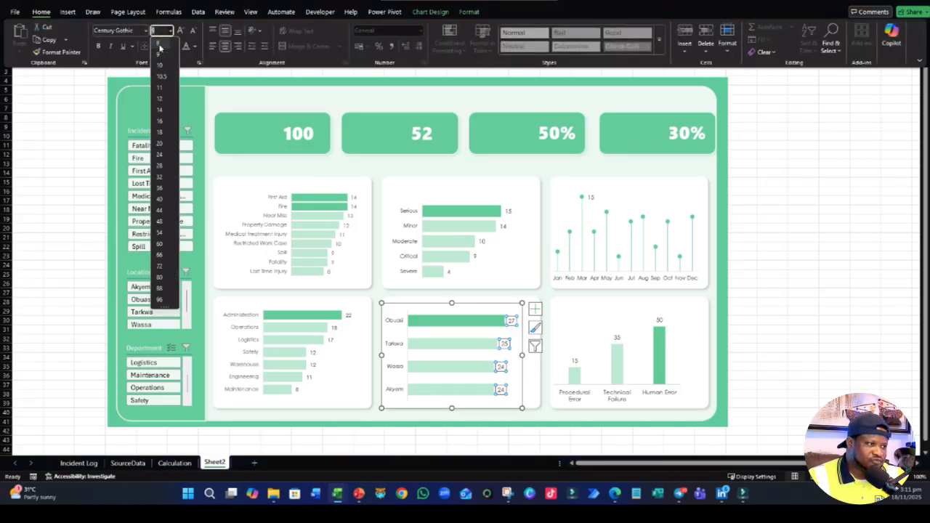
{"action": "left_click", "coordinate": [161, 45]}
- Reapply font size 8 to the location chart's category axis labels
{"action": "left_click", "coordinate": [395, 375]}
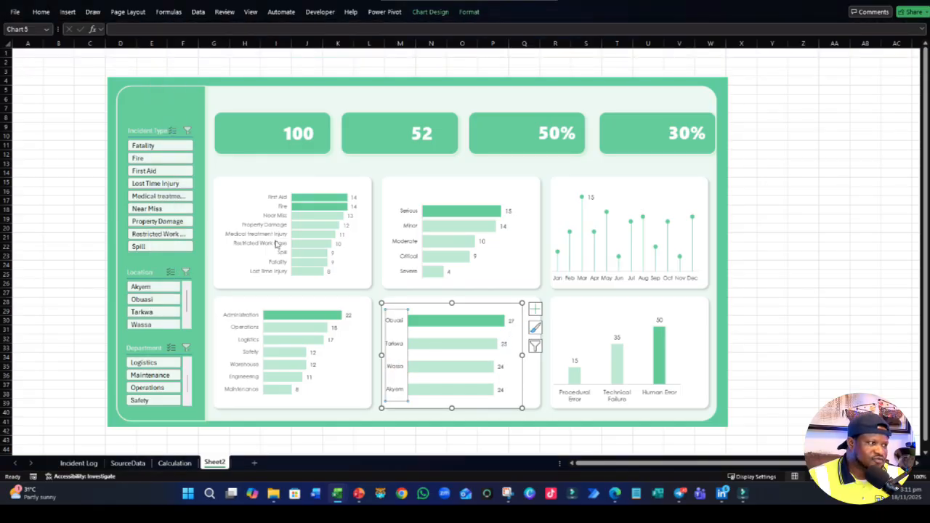
{"action": "left_click", "coordinate": [42, 12]}
{"action": "left_click", "coordinate": [170, 31]}
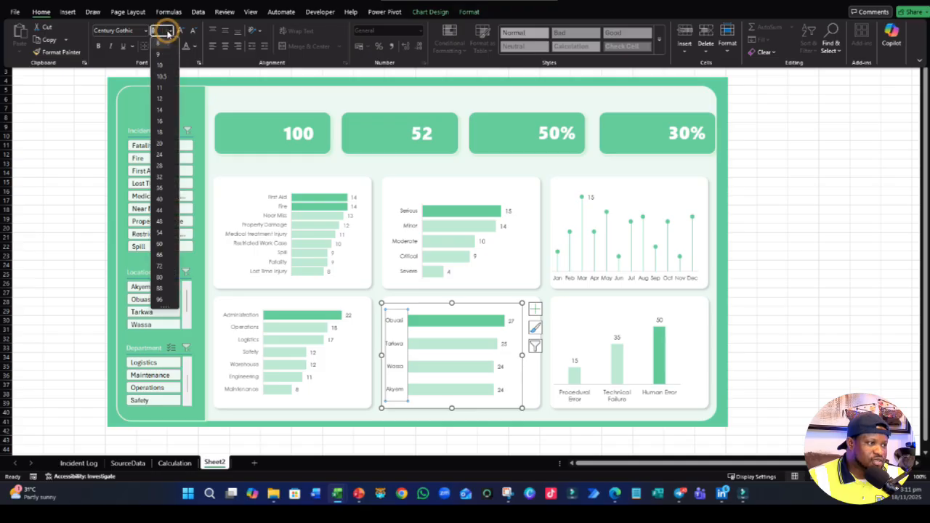
{"action": "left_click", "coordinate": [160, 43]}
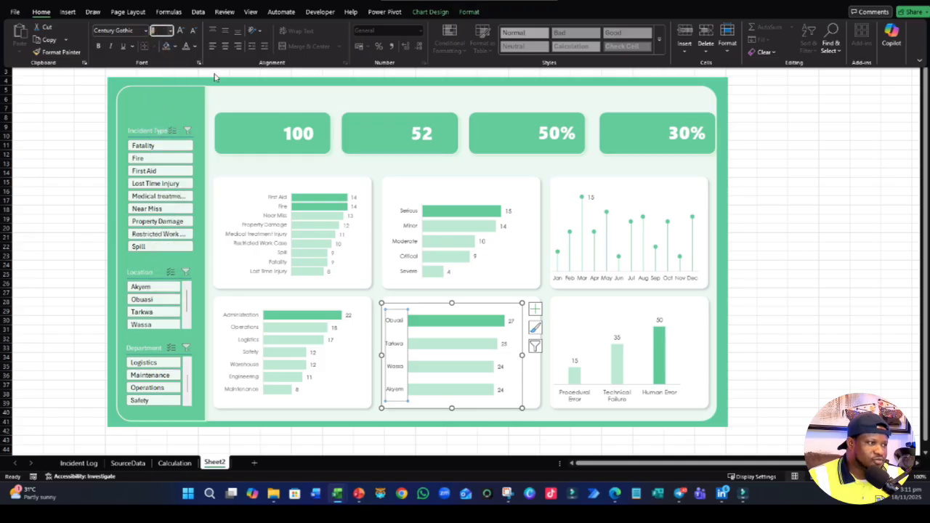
- Apply the gray font color to the location chart's data labels and the monthly chart's month axis labels
{"action": "left_click", "coordinate": [500, 367]}
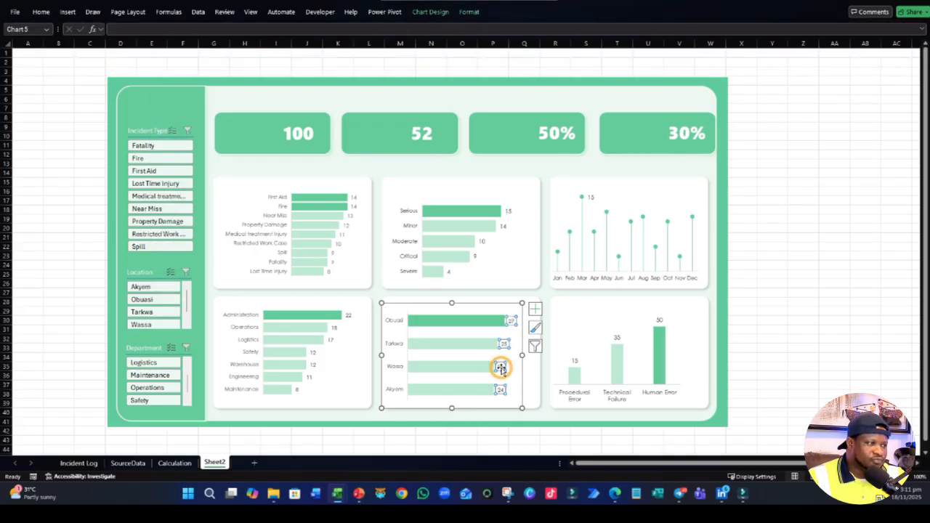
{"action": "left_click", "coordinate": [41, 11]}
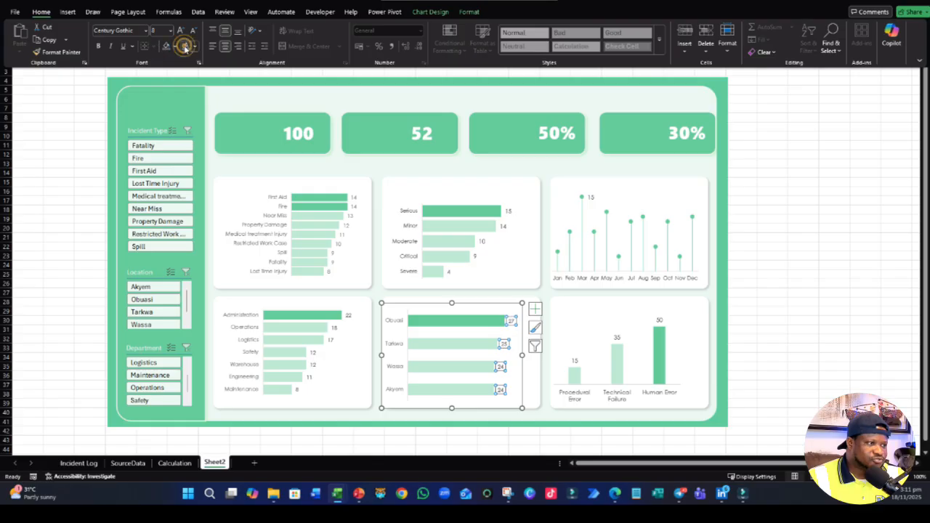
{"action": "left_click", "coordinate": [185, 46]}
{"action": "left_click", "coordinate": [605, 283]}
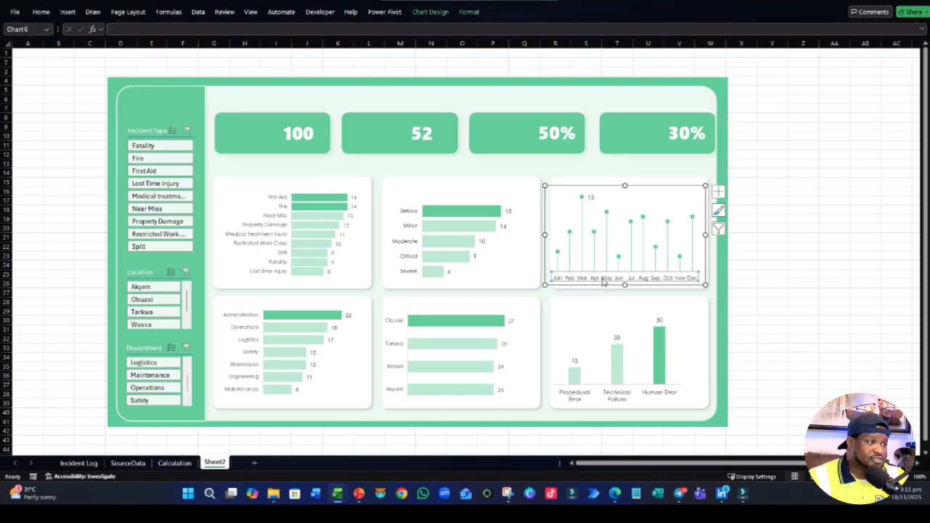
{"action": "left_click", "coordinate": [43, 12]}
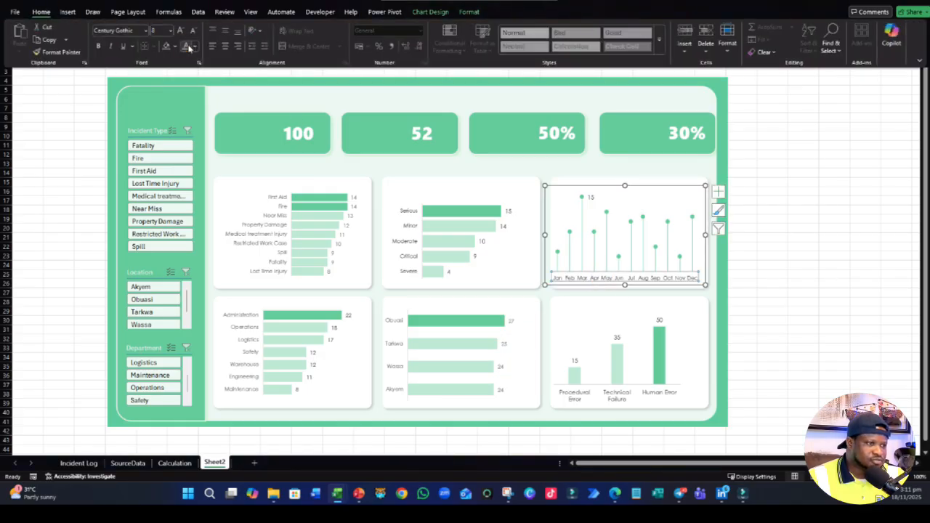
- Set the data labels of the error-cause column chart to font size 8 in gray
{"action": "left_click", "coordinate": [574, 361]}
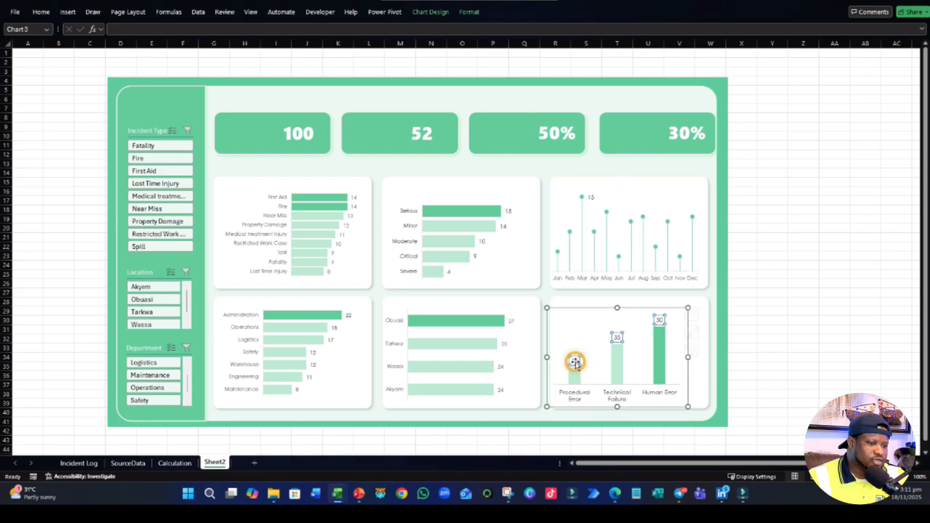
{"action": "left_click", "coordinate": [40, 11]}
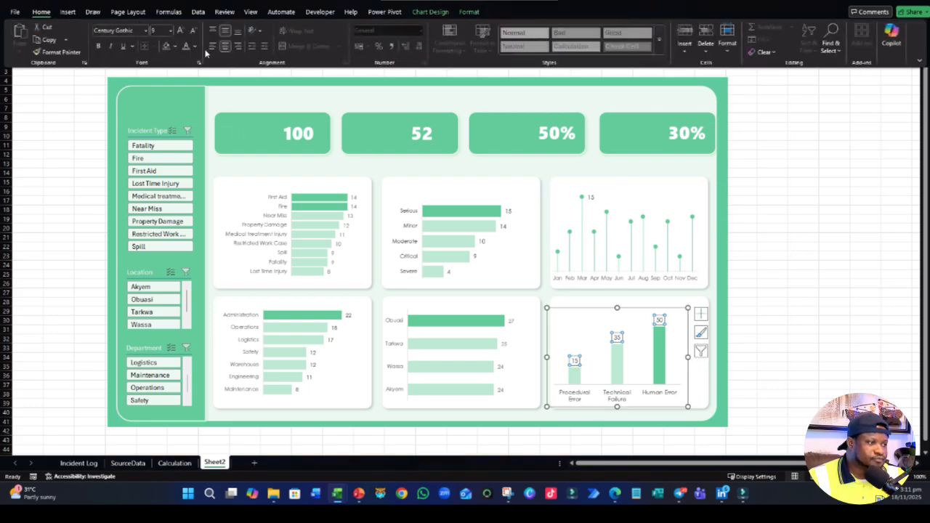
{"action": "left_click", "coordinate": [172, 30]}
{"action": "left_click", "coordinate": [164, 43]}
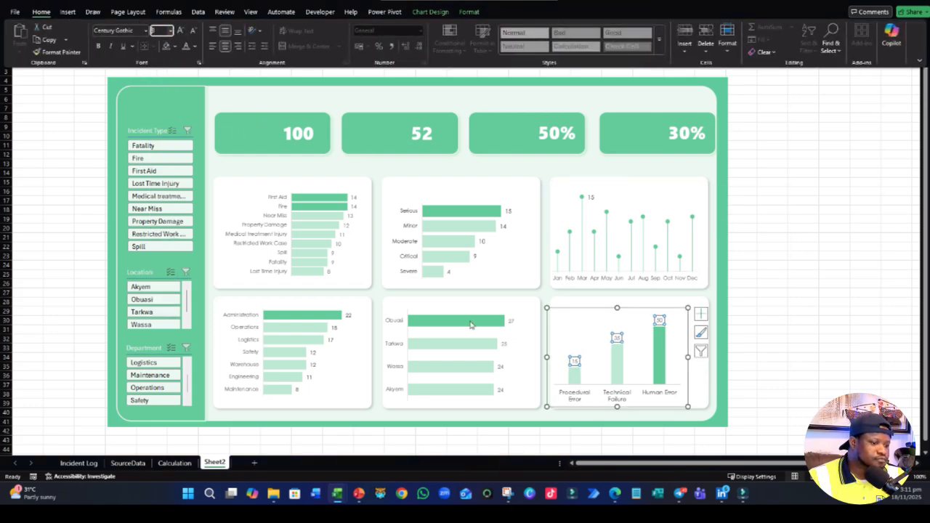
- Set the category axis labels of the error-cause column chart to font size 8 in gray
{"action": "left_click", "coordinate": [587, 394]}
{"action": "left_click", "coordinate": [44, 12]}
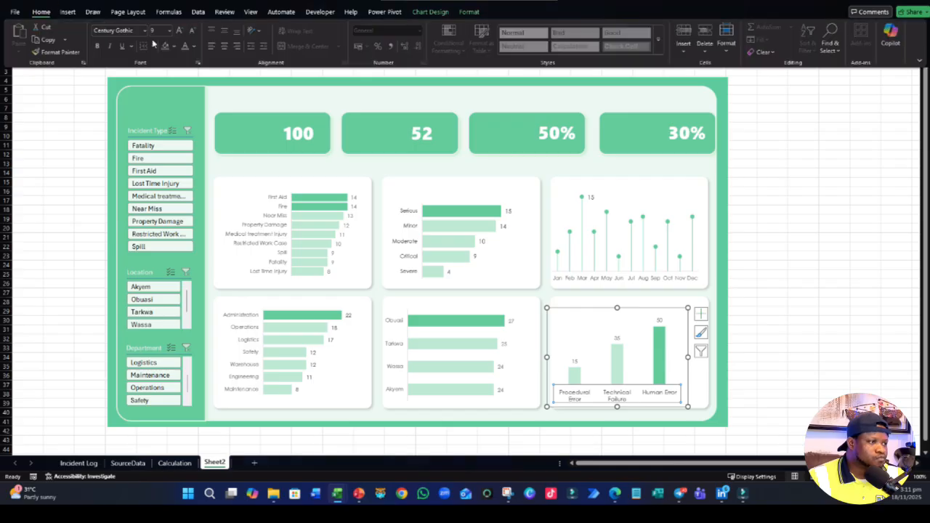
{"action": "left_click", "coordinate": [170, 30]}
{"action": "left_click", "coordinate": [163, 41]}
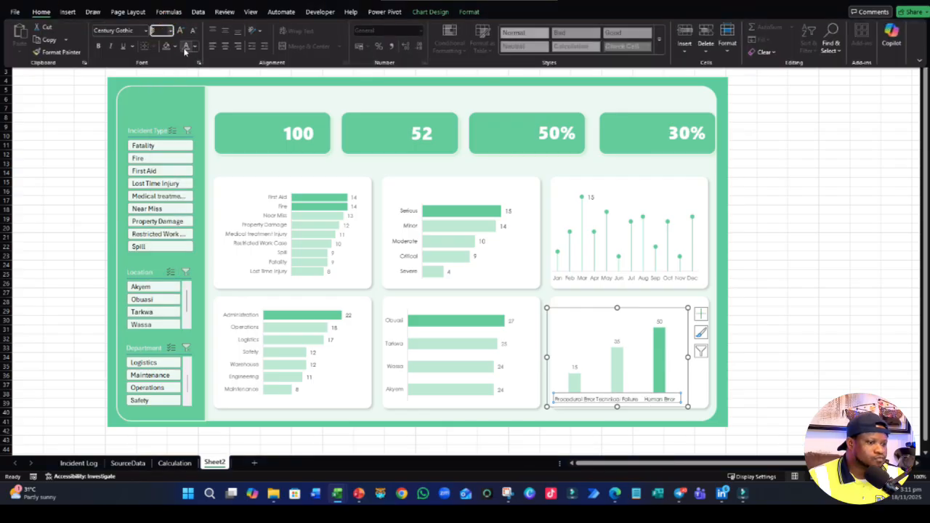
{"action": "left_click", "coordinate": [771, 255]}
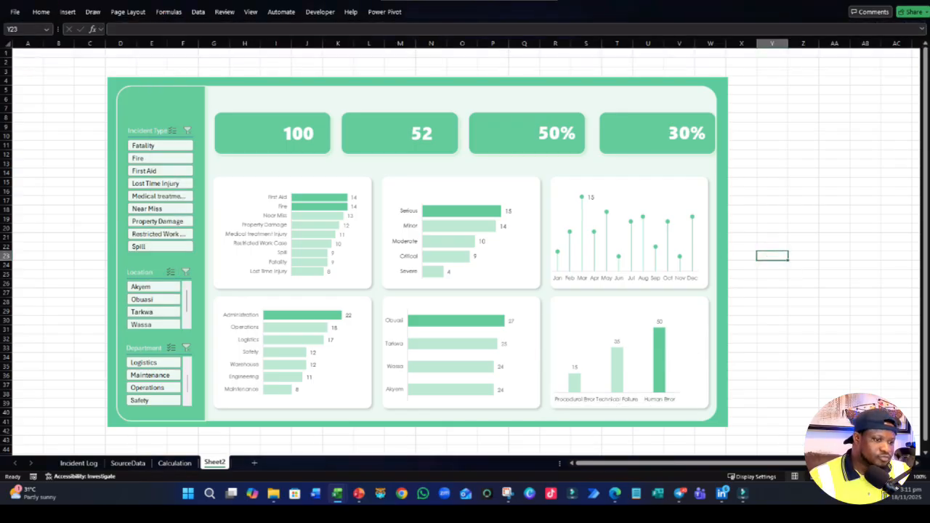
- Widen the error-cause column chart toward the right side of its white card to space out the category labels
{"action": "left_click", "coordinate": [636, 396]}
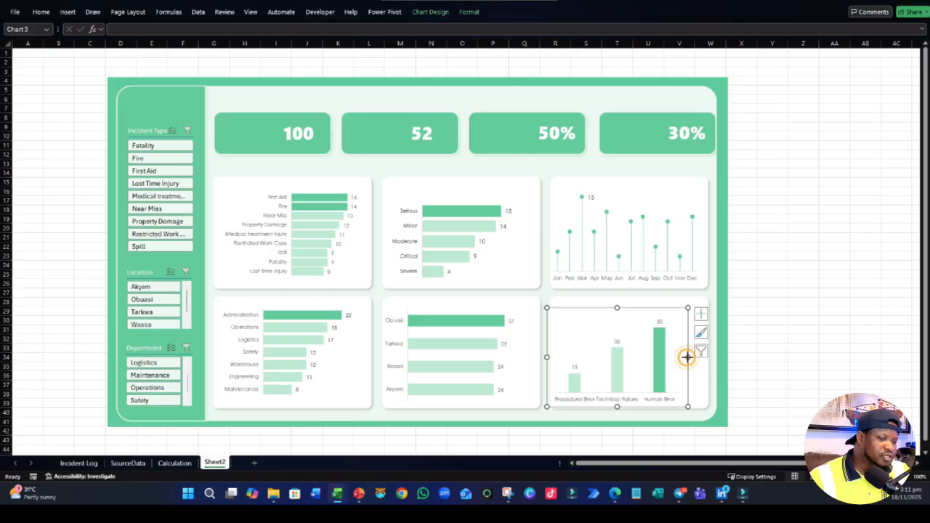
{"action": "left_click_drag", "start_coordinate": [687, 356], "coordinate": [698, 357]}
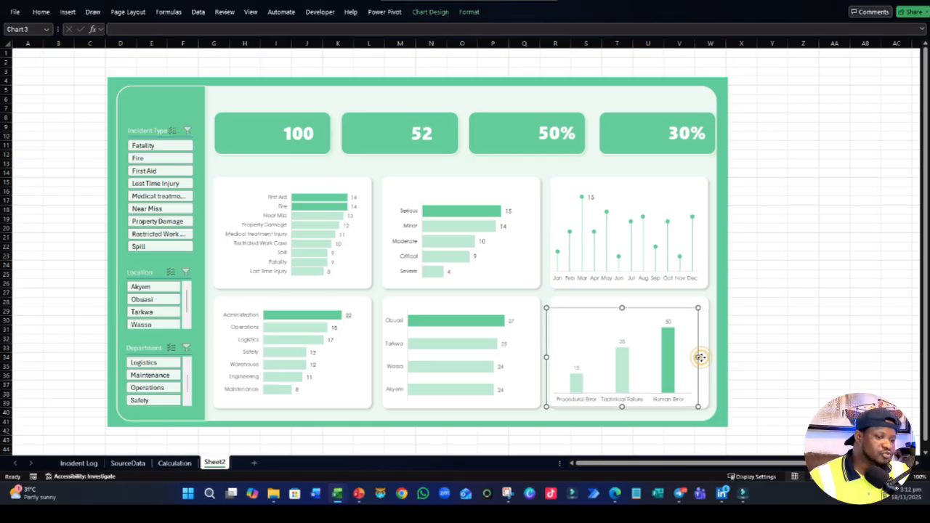
{"action": "left_click", "coordinate": [750, 347]}
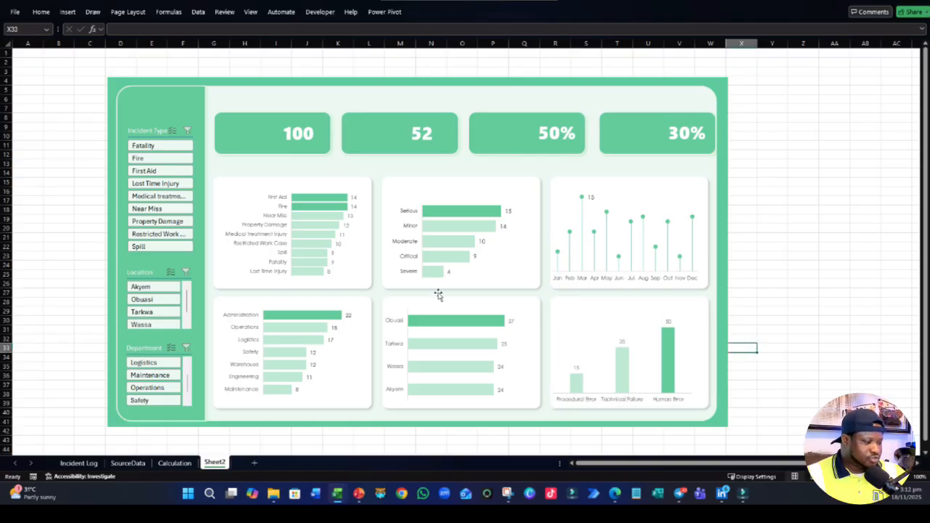
- Duplicate the incident type chart's white card, move the copy up and stretch it into a wide banner across the KPI row
{"action": "left_click", "coordinate": [355, 178]}
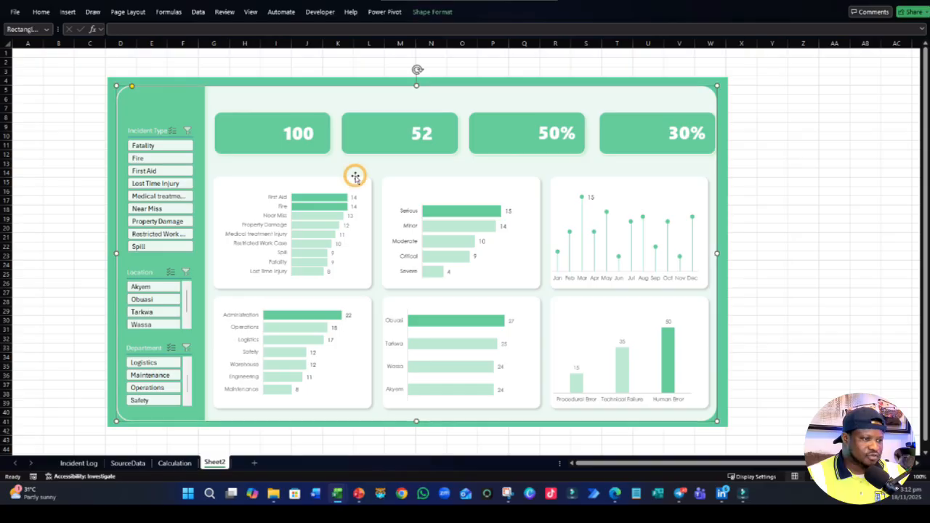
{"action": "left_click", "coordinate": [368, 182]}
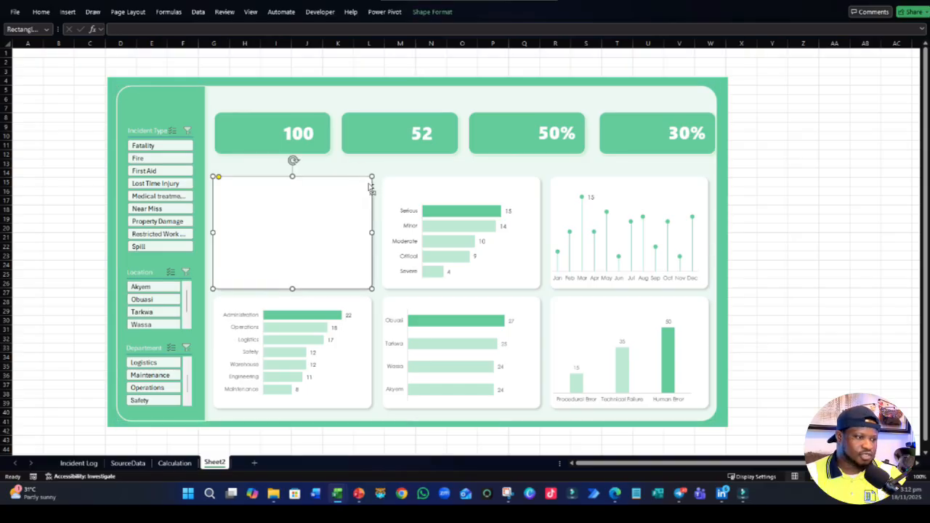
{"action": "left_click_drag", "start_coordinate": [315, 228], "coordinate": [312, 149]}
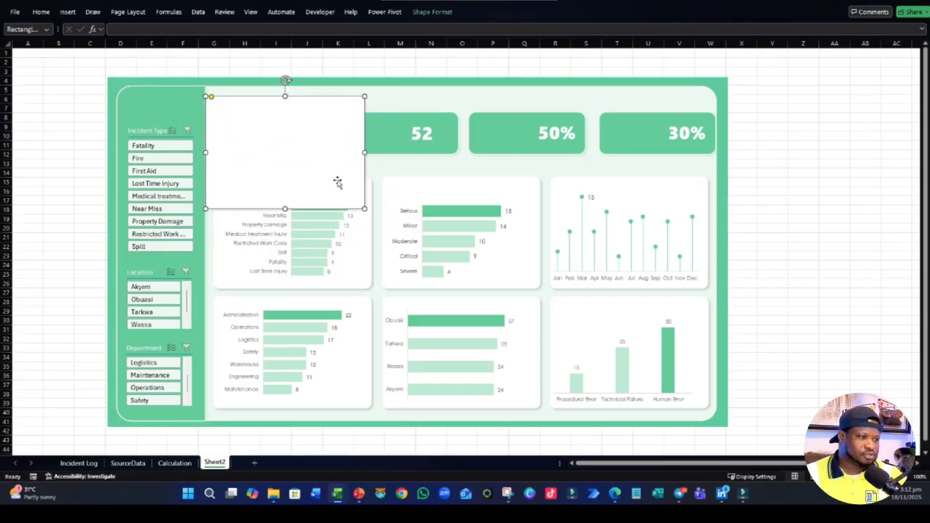
{"action": "left_click_drag", "start_coordinate": [363, 209], "coordinate": [716, 161]}
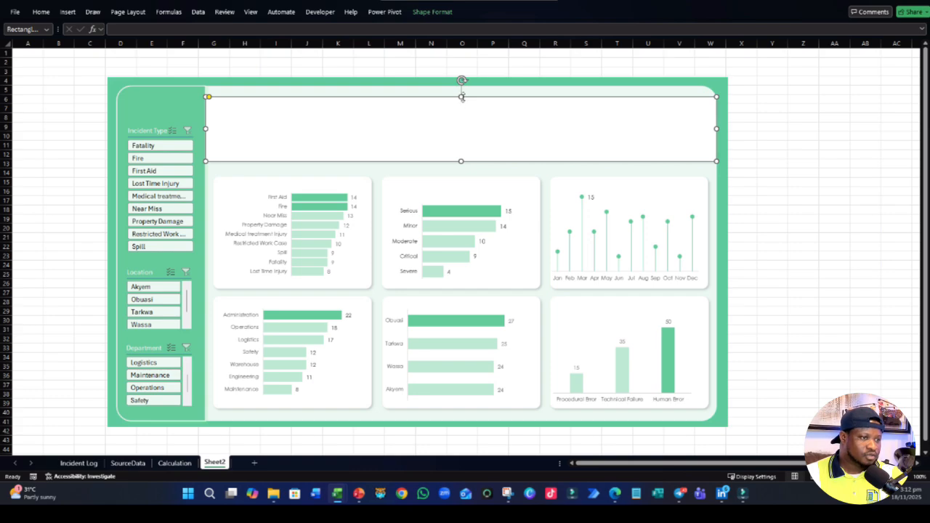
- Trim the white banner to about 3.13 cm high and 27.37 cm wide, with its left edge flush with the cards below
{"action": "left_click_drag", "start_coordinate": [461, 96], "coordinate": [464, 105]}
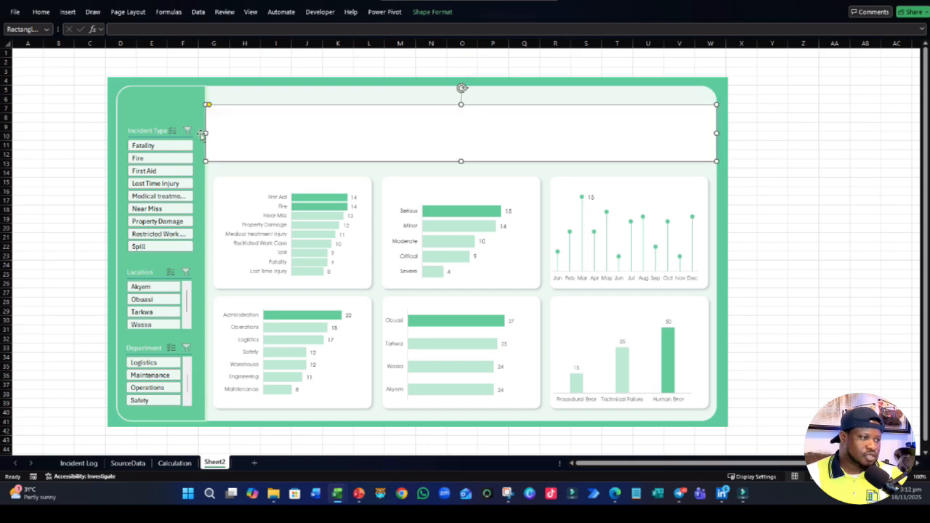
{"action": "key", "text": "Delete"}
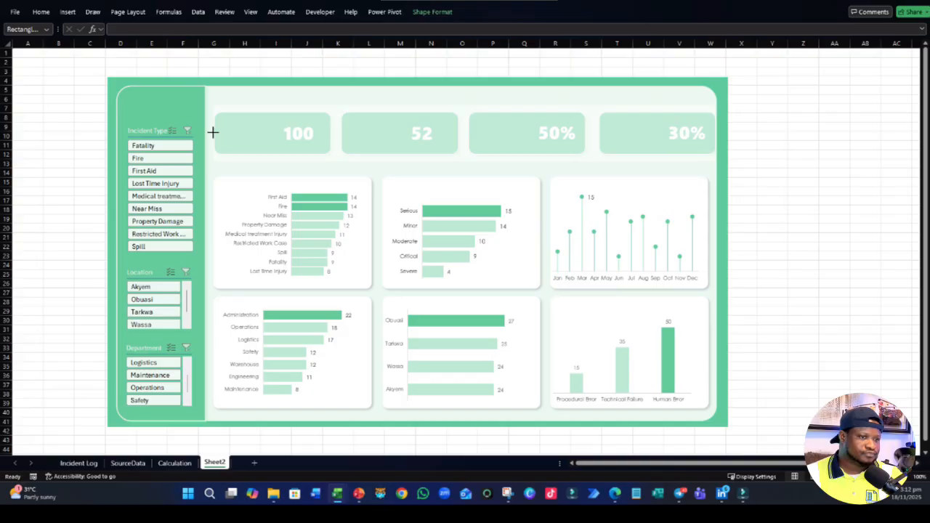
{"action": "key", "text": "ctrl+z"}
{"action": "key", "text": "Delete"}
{"action": "key", "text": "ctrl+z"}
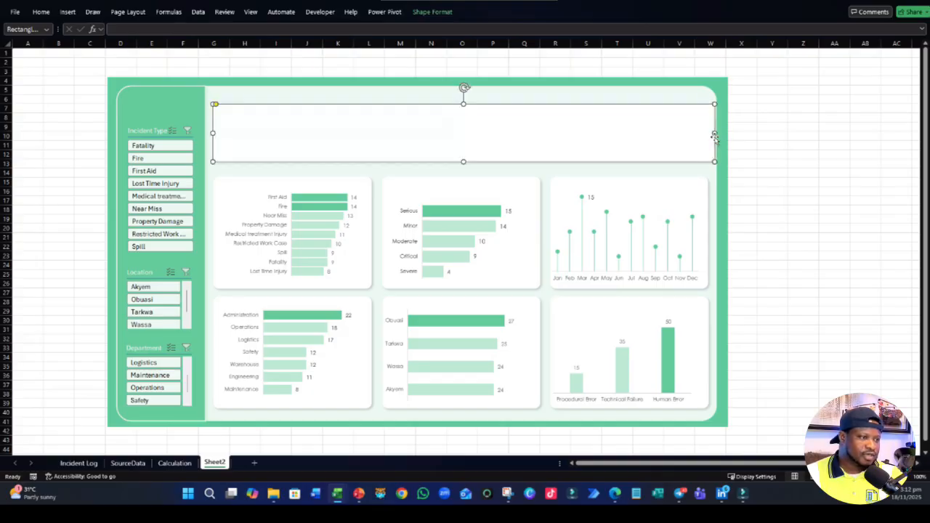
- Remove the shadow effect from the white banner shape over the KPI row
{"action": "left_click", "coordinate": [430, 11]}
{"action": "left_click", "coordinate": [386, 40]}
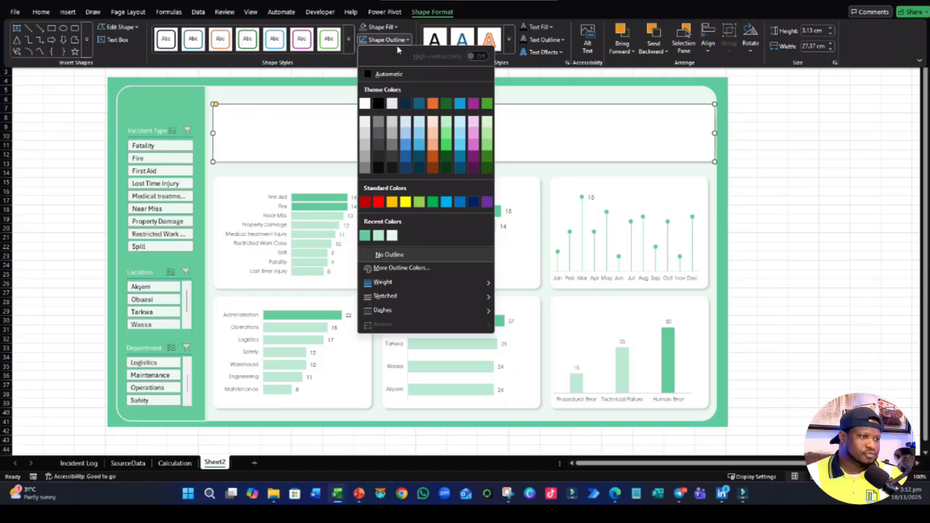
{"action": "left_click", "coordinate": [397, 41]}
{"action": "left_click", "coordinate": [398, 52]}
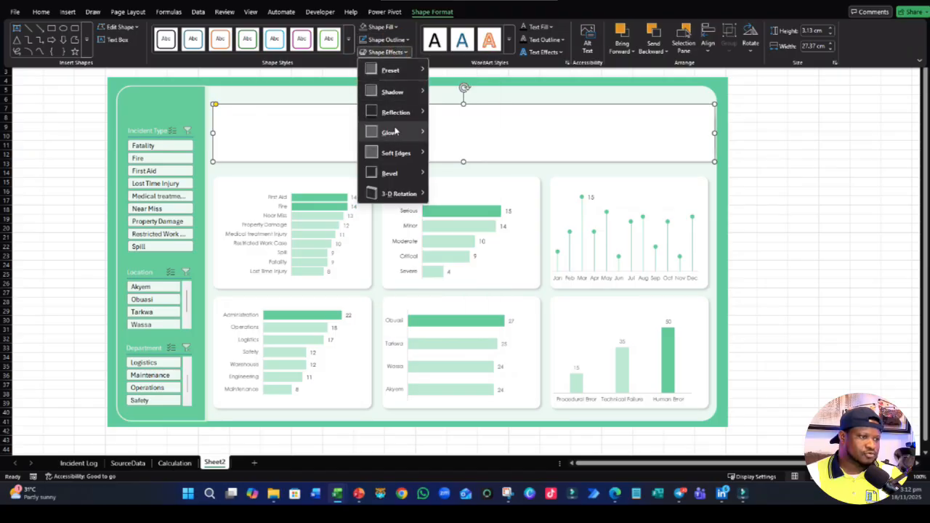
{"action": "mouse_move", "coordinate": [393, 91]}
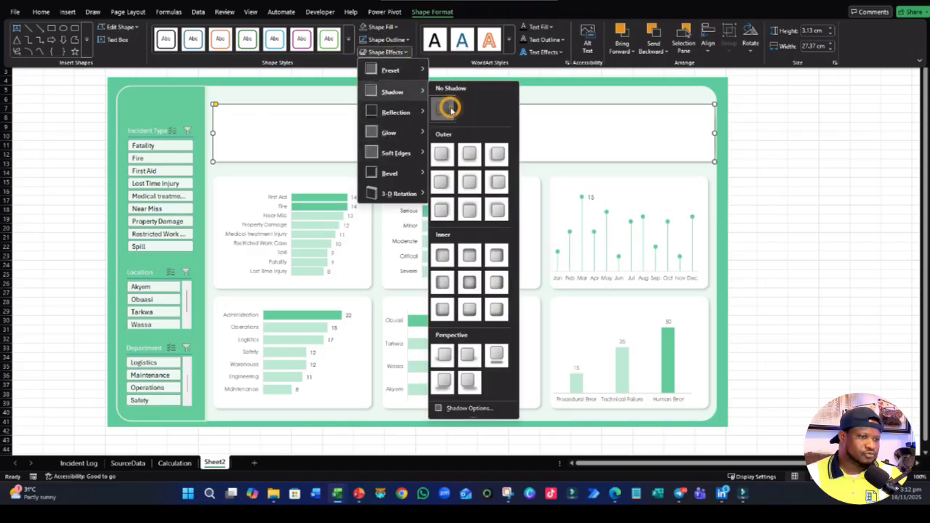
{"action": "left_click", "coordinate": [450, 107]}
{"action": "left_click", "coordinate": [865, 199]}
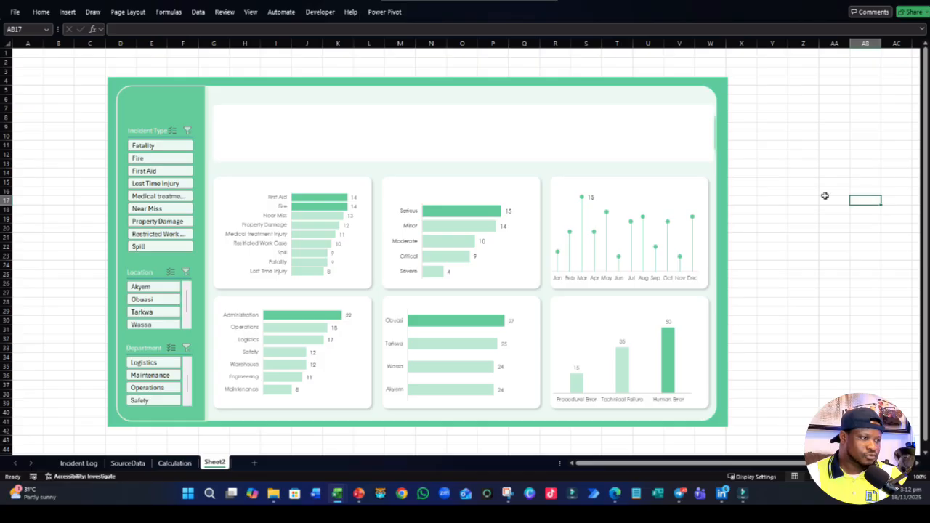
- Nudge the white banner down slightly toward the first row of chart cards
{"action": "left_click", "coordinate": [387, 134]}
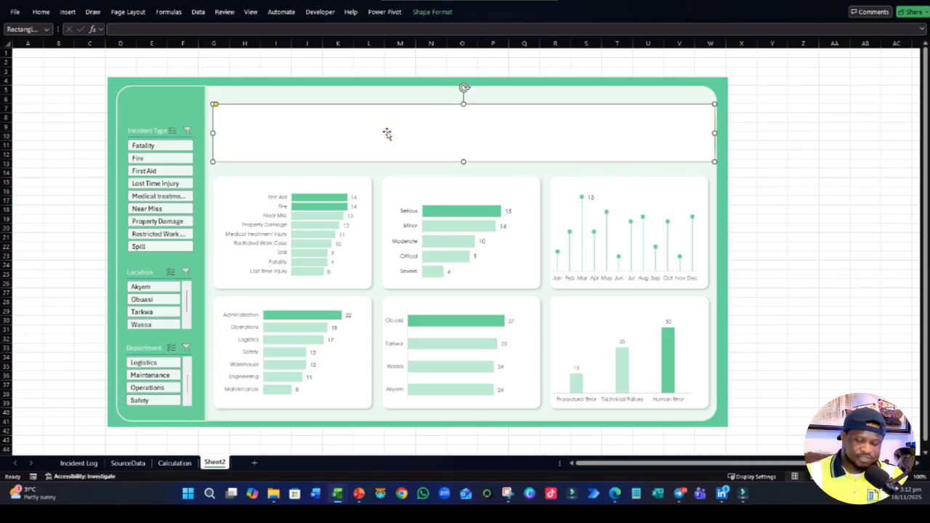
{"action": "key", "text": "Down"}
{"action": "key", "text": "Down"}
{"action": "key", "text": "Down"}
{"action": "key", "text": "Down"}
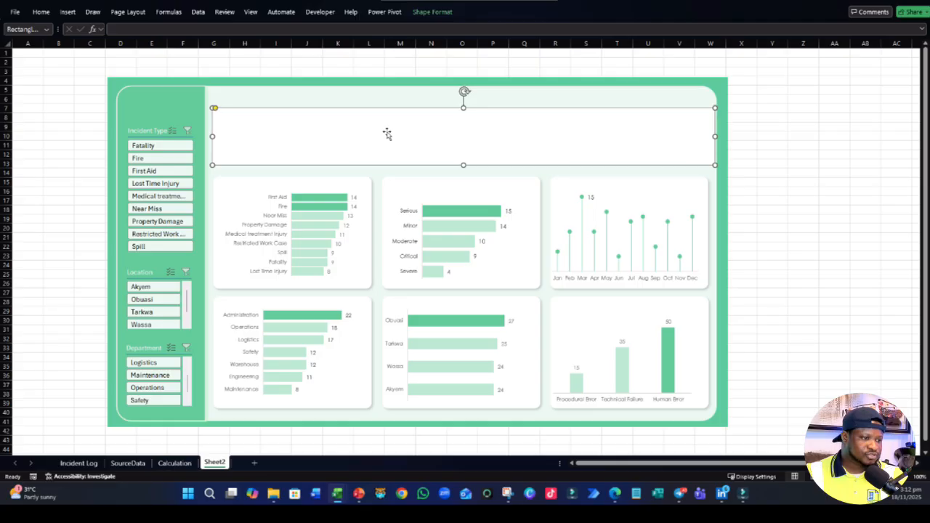
{"action": "left_click", "coordinate": [359, 134]}
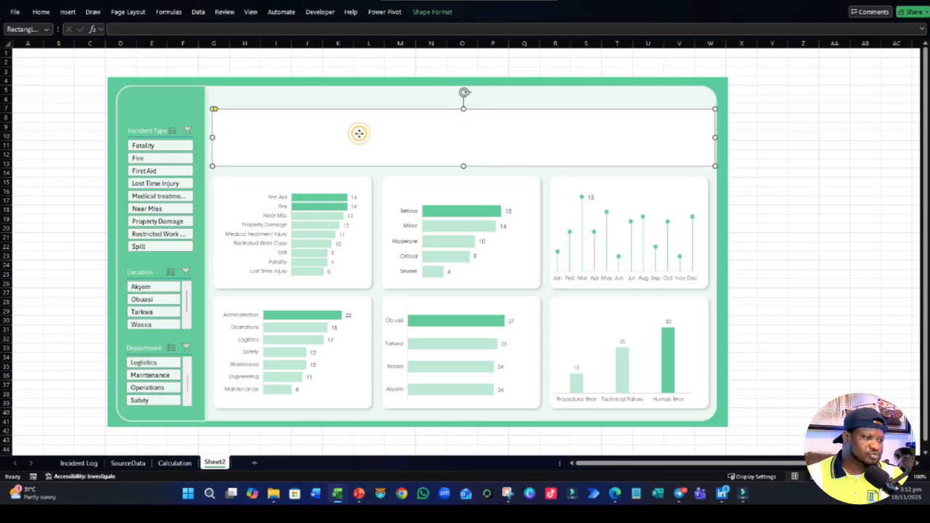
- Try distributing the white banner and the incident type and department cards vertically, and undo the distribution
{"action": "left_click", "coordinate": [225, 187], "text": "ctrl"}
{"action": "left_click", "coordinate": [223, 184], "text": "ctrl"}
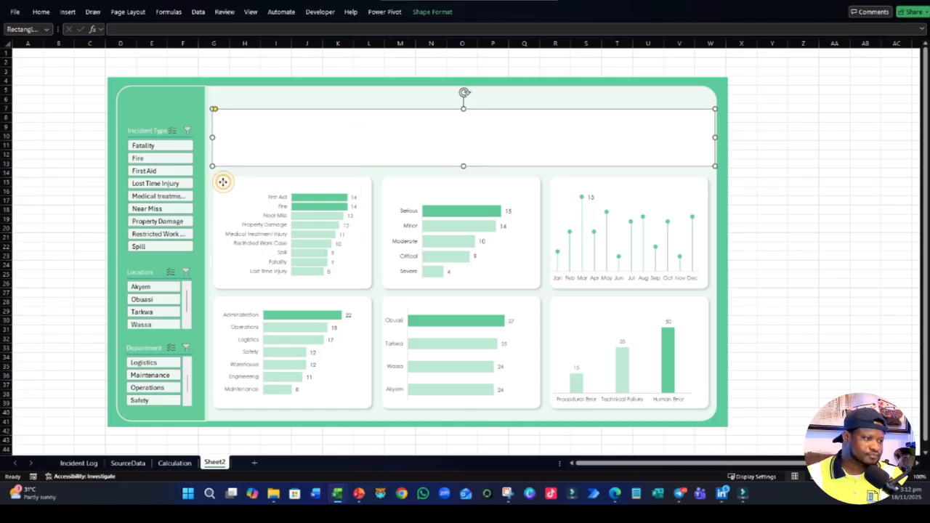
{"action": "left_click", "coordinate": [223, 183], "text": "ctrl"}
{"action": "left_click", "coordinate": [220, 302], "text": "ctrl"}
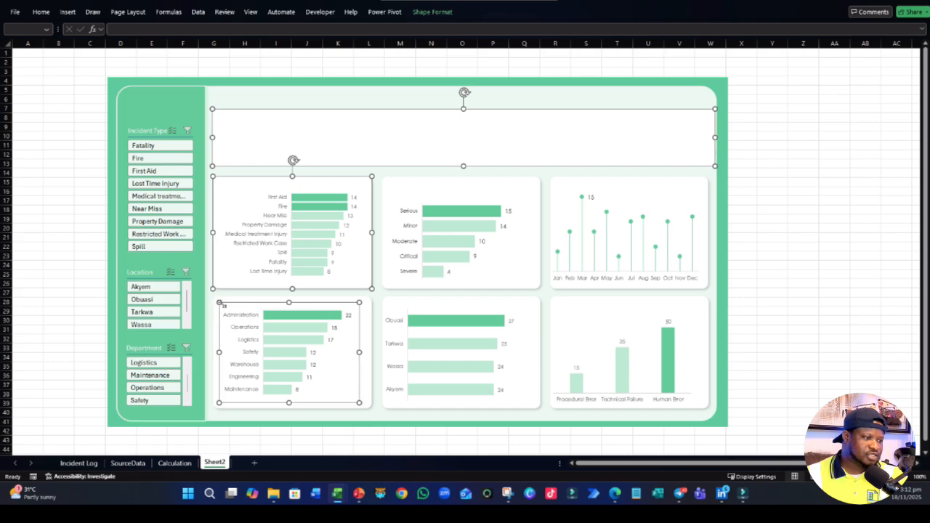
{"action": "left_click_drag", "start_coordinate": [220, 302], "coordinate": [212, 296]}
{"action": "left_click", "coordinate": [441, 13]}
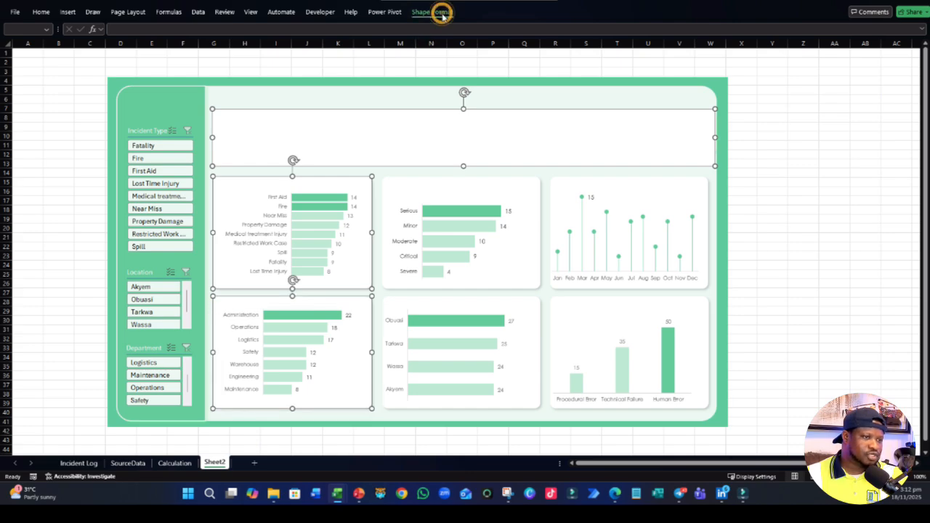
{"action": "left_click", "coordinate": [707, 43]}
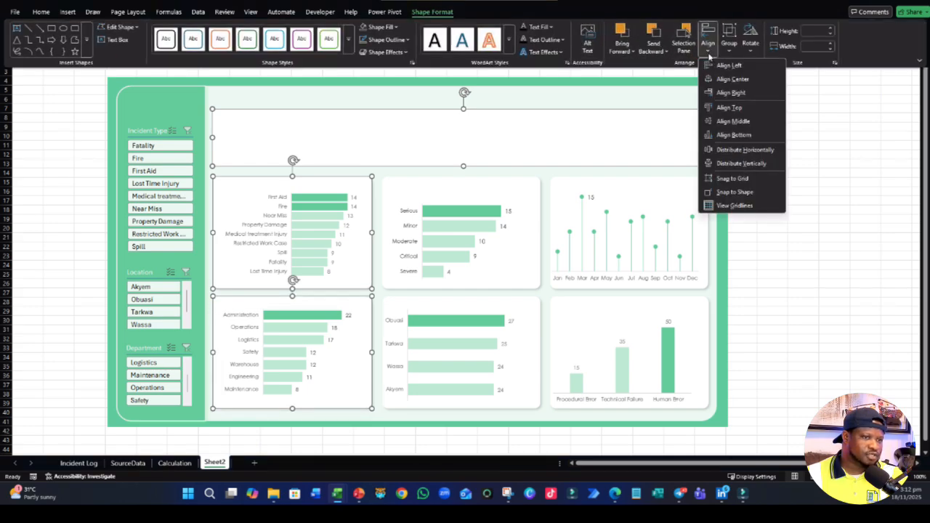
{"action": "left_click", "coordinate": [741, 163]}
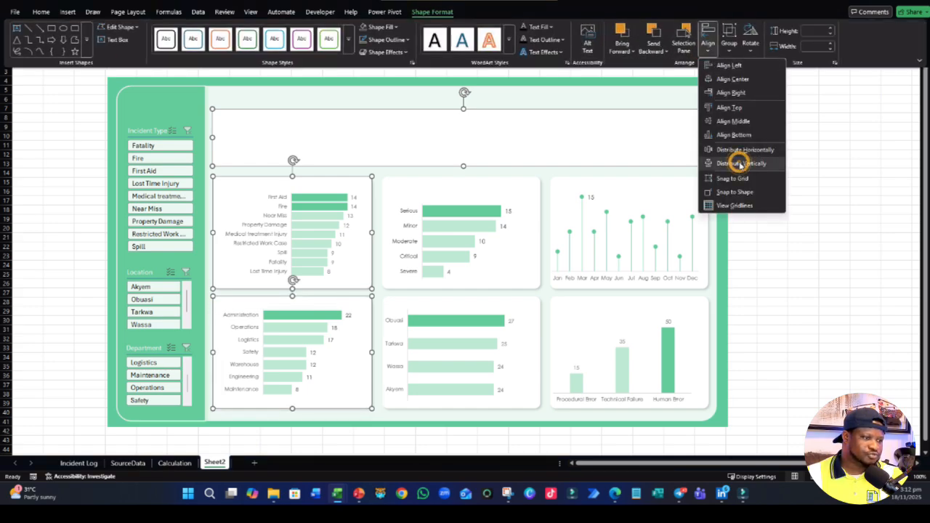
{"action": "left_click", "coordinate": [840, 239]}
{"action": "left_click", "coordinate": [840, 239]}
{"action": "key", "text": "ctrl+z"}
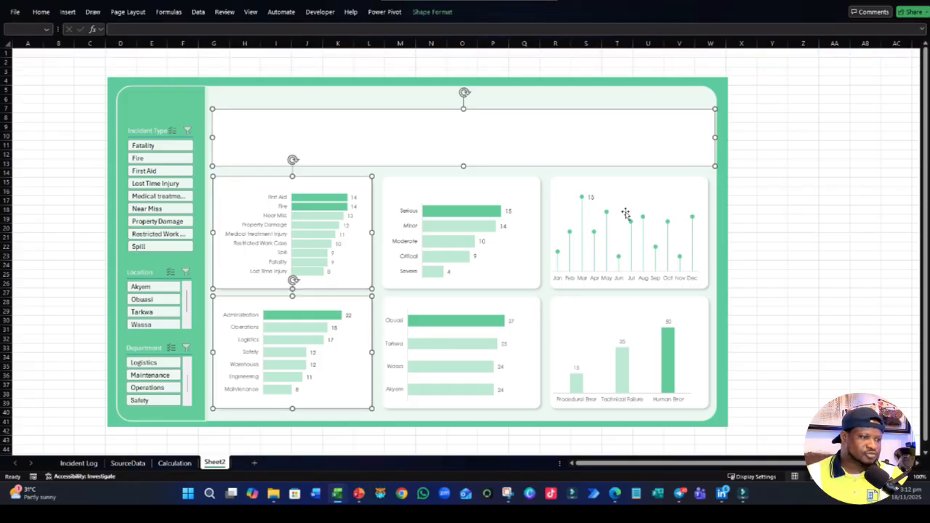
- Select only the white banner and nudge it a little further down toward the chart cards
{"action": "left_click", "coordinate": [453, 152]}
{"action": "left_click", "coordinate": [842, 218]}
{"action": "left_click", "coordinate": [602, 153]}
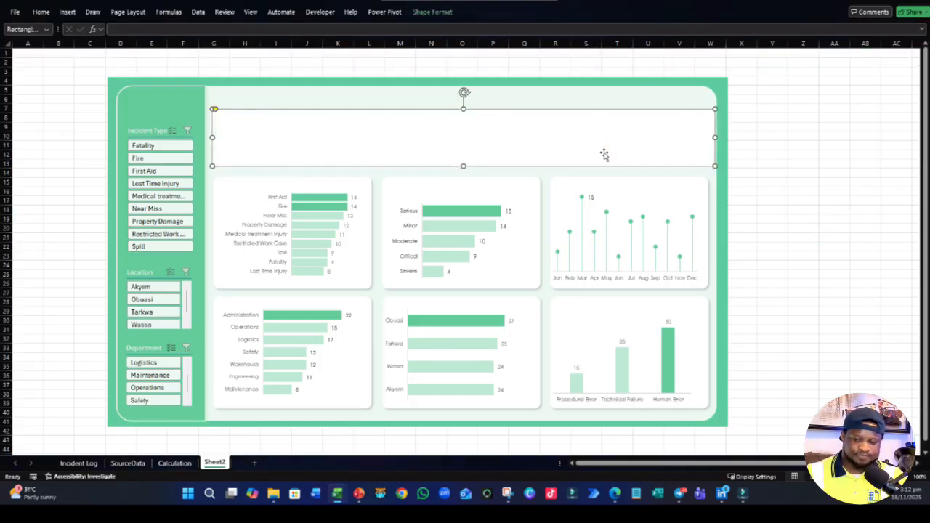
{"action": "key", "text": "Down"}
{"action": "key", "text": "Down"}
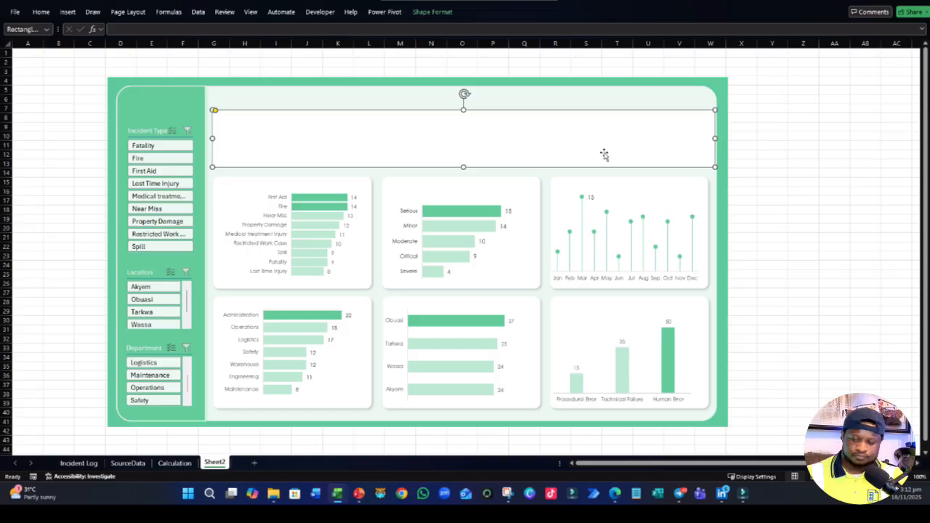
- Nudge the white banner down slightly and distribute it vertically with the incident type and department chart cards
{"action": "key", "text": "Down"}
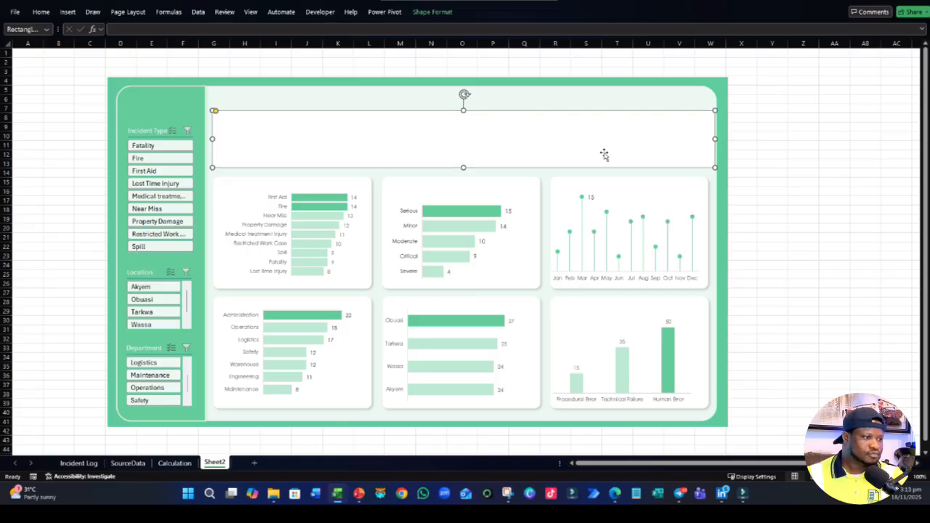
{"action": "left_click", "coordinate": [225, 179]}
{"action": "left_click", "coordinate": [235, 164], "text": "ctrl"}
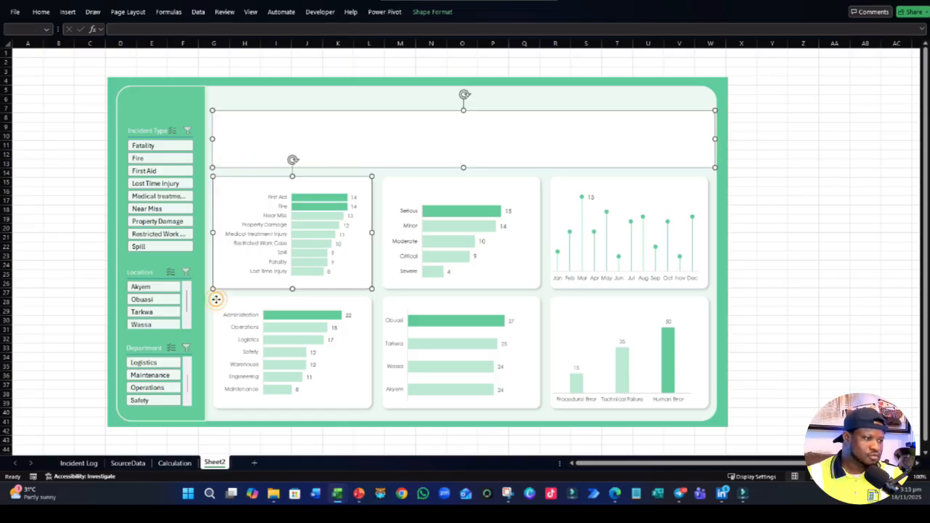
{"action": "left_click", "coordinate": [216, 299], "text": "ctrl"}
{"action": "left_click", "coordinate": [431, 12]}
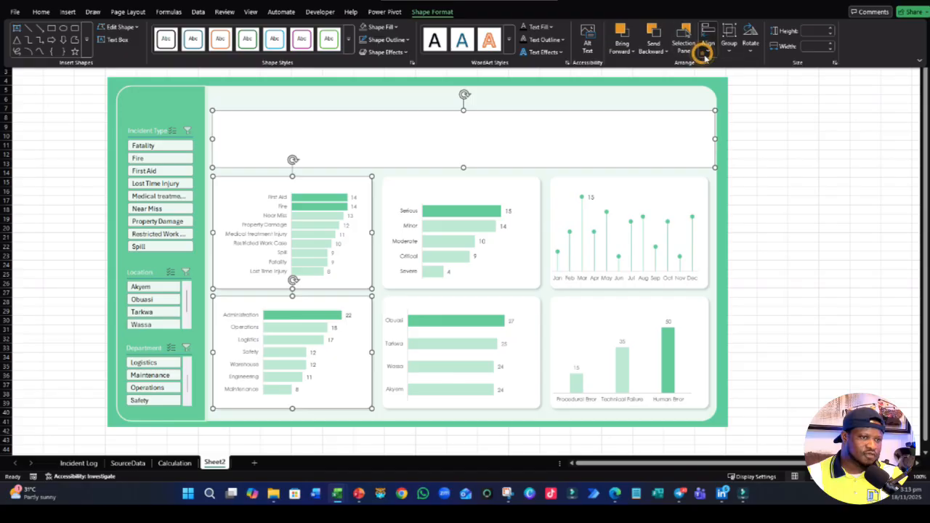
{"action": "left_click", "coordinate": [703, 55]}
{"action": "left_click", "coordinate": [739, 164]}
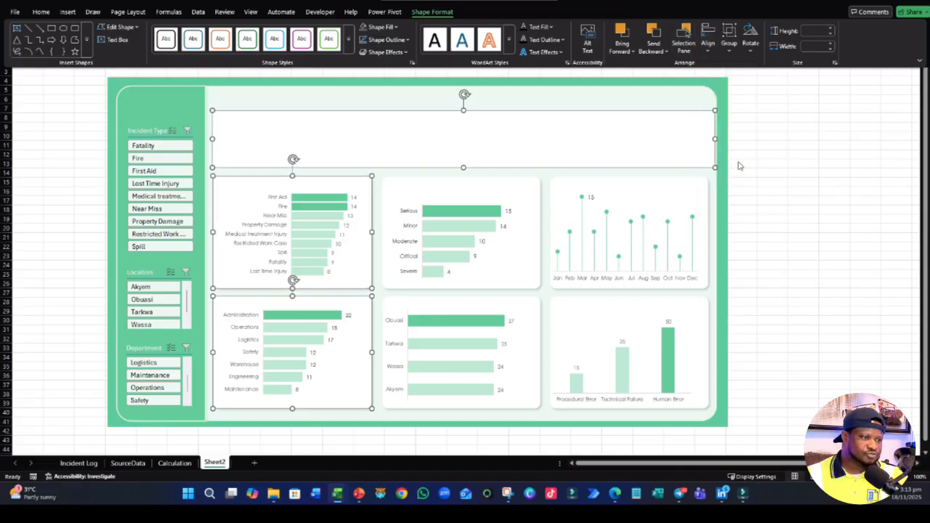
{"action": "left_click", "coordinate": [815, 201]}
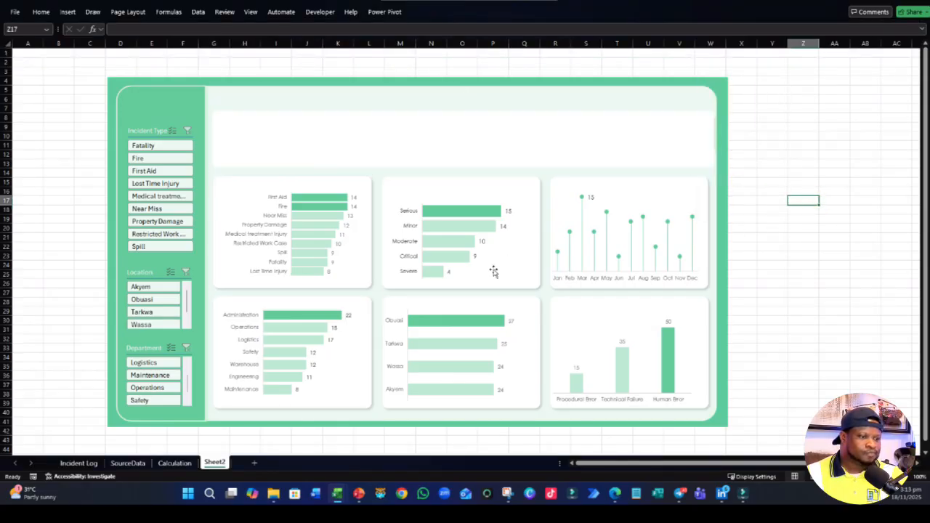
- Align the three white cards in the first chart row level with one another
{"action": "left_click", "coordinate": [359, 290]}
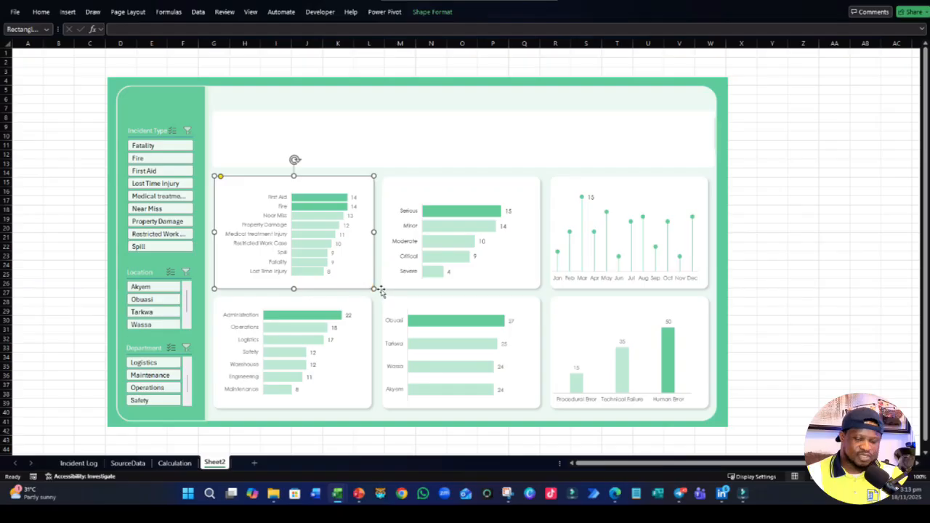
{"action": "left_click", "coordinate": [411, 291], "text": "shift"}
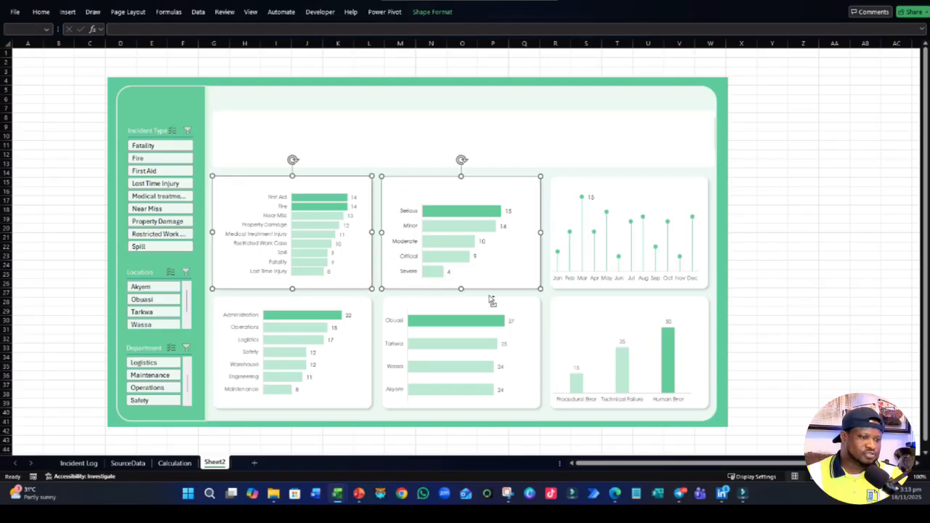
{"action": "left_click", "coordinate": [703, 187], "text": "shift"}
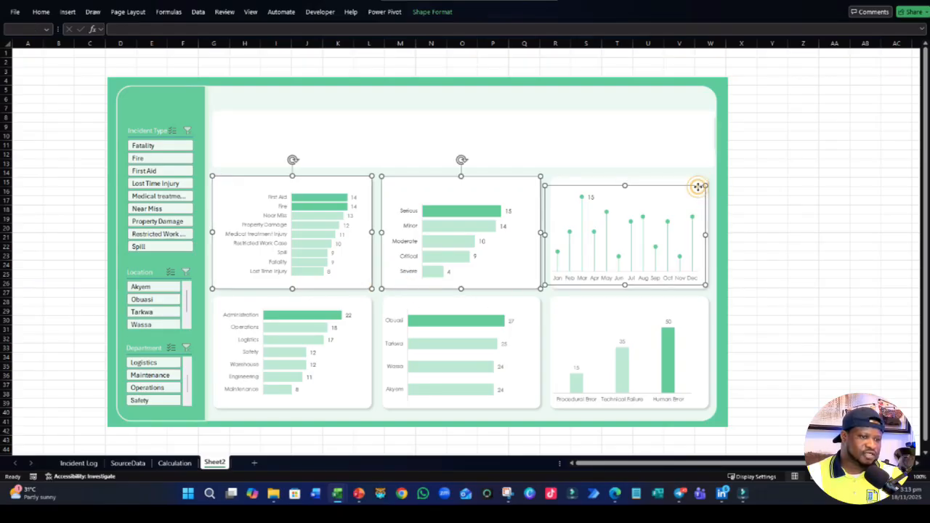
{"action": "left_click", "coordinate": [699, 187], "text": "shift"}
{"action": "left_click", "coordinate": [698, 189], "text": "shift"}
{"action": "left_click", "coordinate": [701, 186], "text": "ctrl"}
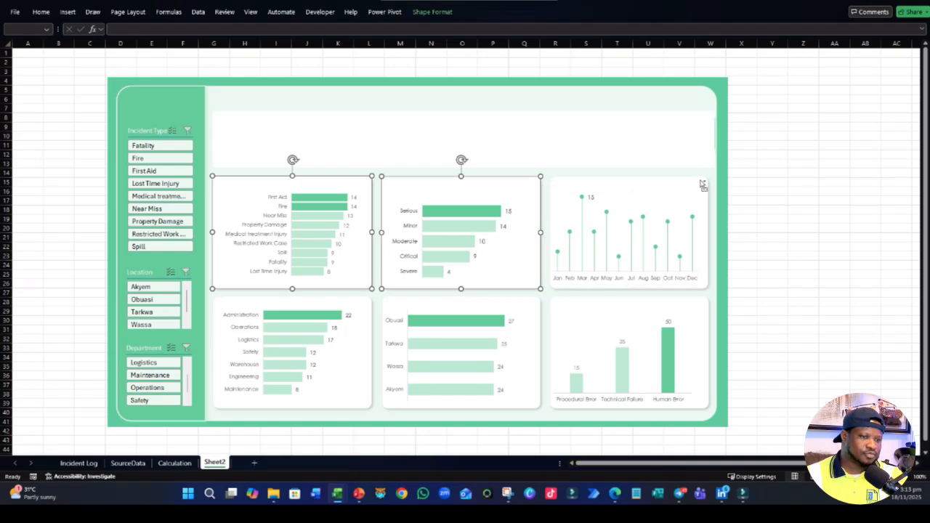
{"action": "left_click", "coordinate": [703, 181], "text": "ctrl"}
{"action": "left_click", "coordinate": [433, 16]}
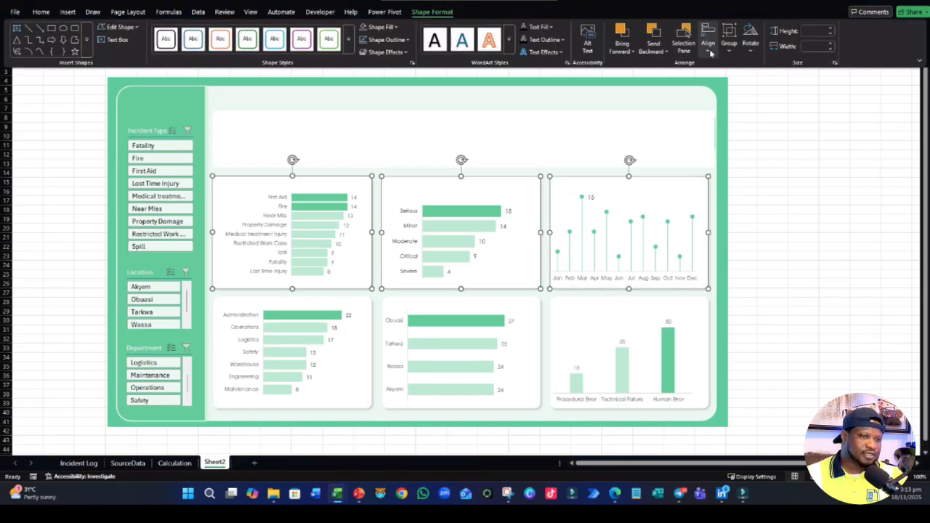
{"action": "left_click", "coordinate": [707, 43]}
{"action": "left_click", "coordinate": [733, 135]}
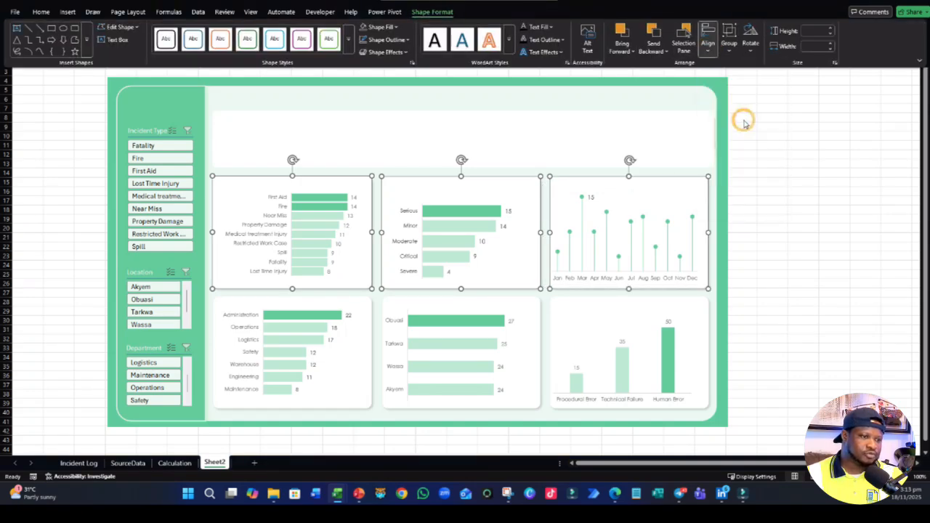
{"action": "left_click", "coordinate": [803, 201]}
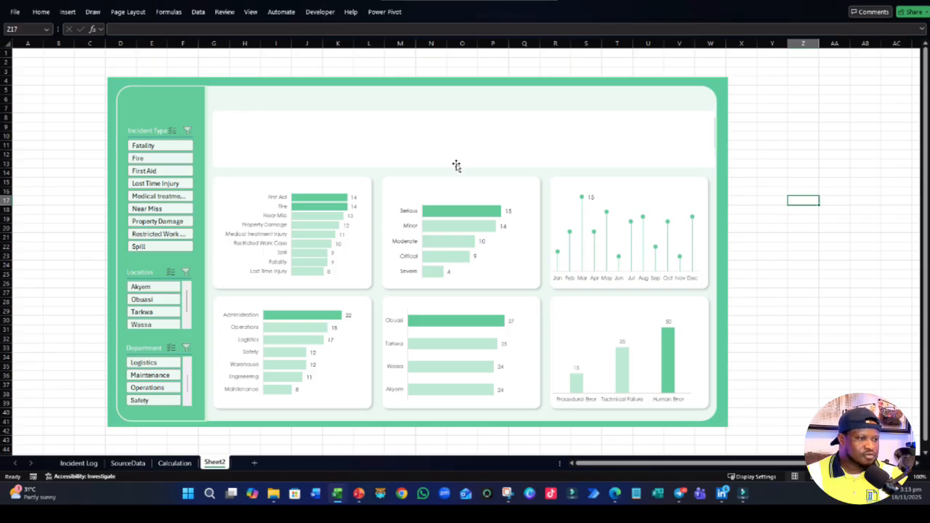
- Send the white banner shape to the back, behind the four green KPI cards
{"action": "left_click", "coordinate": [456, 165]}
{"action": "left_click", "coordinate": [724, 118]}
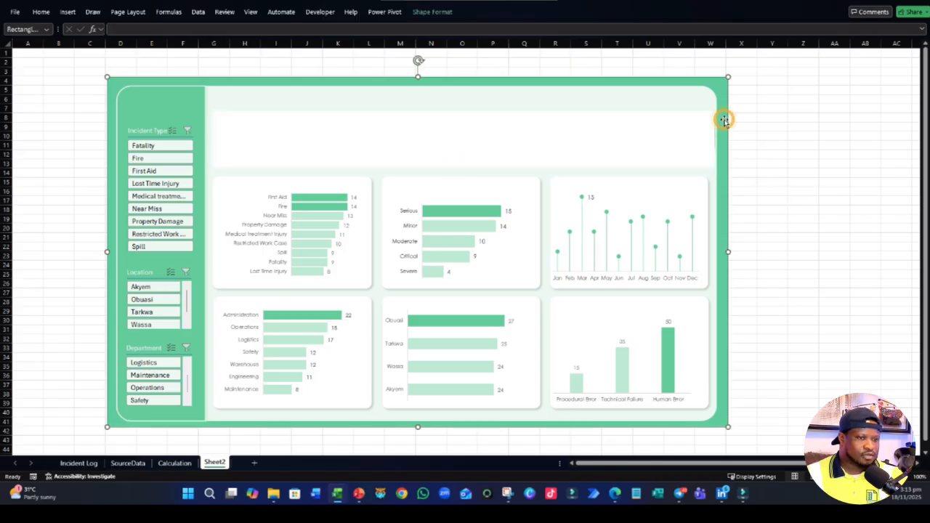
{"action": "left_click", "coordinate": [652, 127]}
{"action": "right_click", "coordinate": [654, 131]}
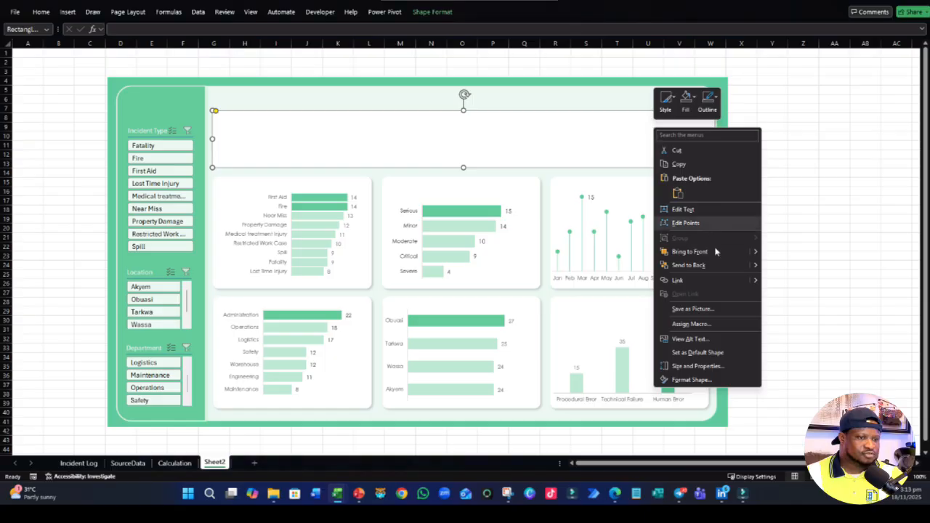
{"action": "left_click", "coordinate": [695, 265]}
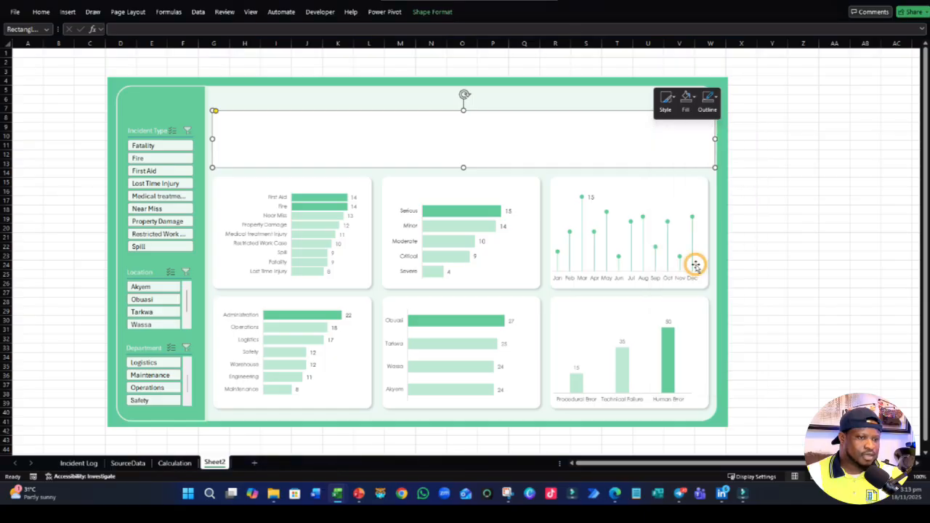
- Send the outer green background rectangle to the back
{"action": "left_click", "coordinate": [809, 189]}
{"action": "left_click", "coordinate": [725, 95]}
{"action": "right_click", "coordinate": [726, 101]}
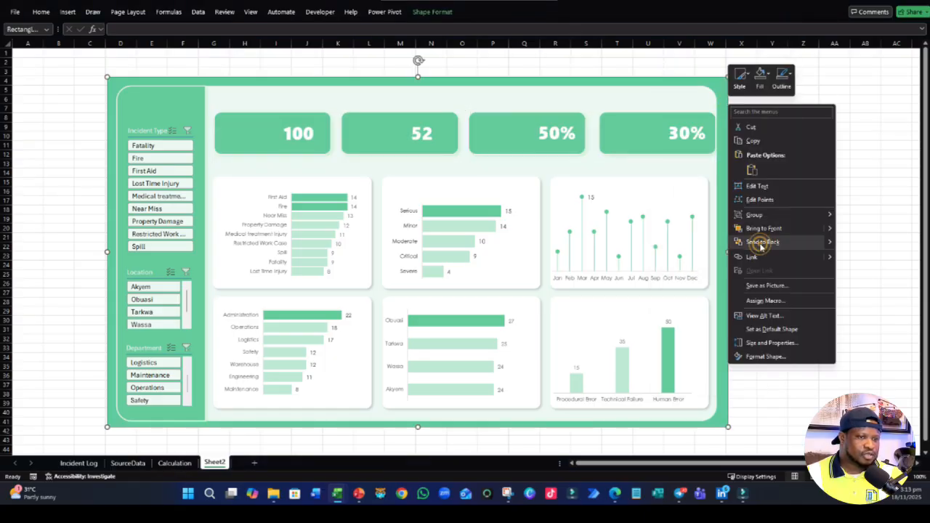
{"action": "left_click", "coordinate": [760, 242]}
- Try sending the pale inner panel to the back, and undo the reordering
{"action": "left_click", "coordinate": [690, 104]}
{"action": "right_click", "coordinate": [689, 105]}
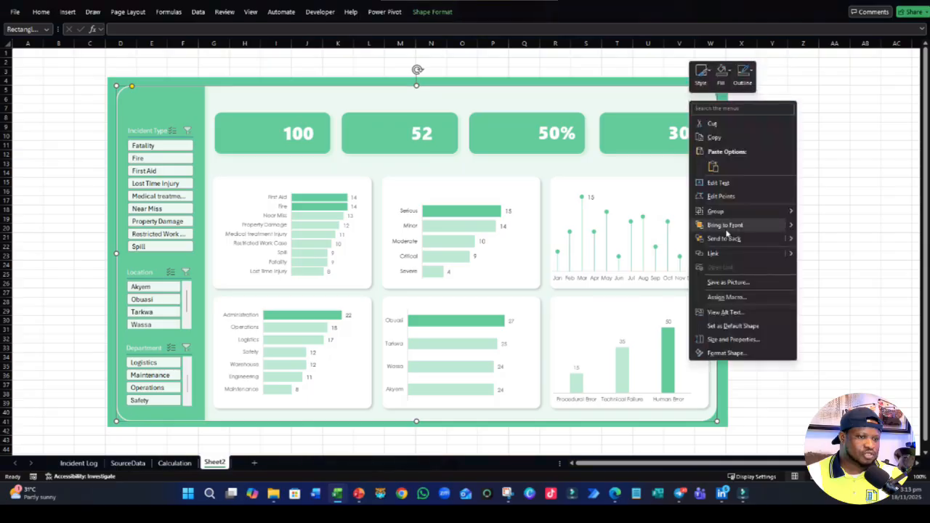
{"action": "left_click", "coordinate": [724, 242]}
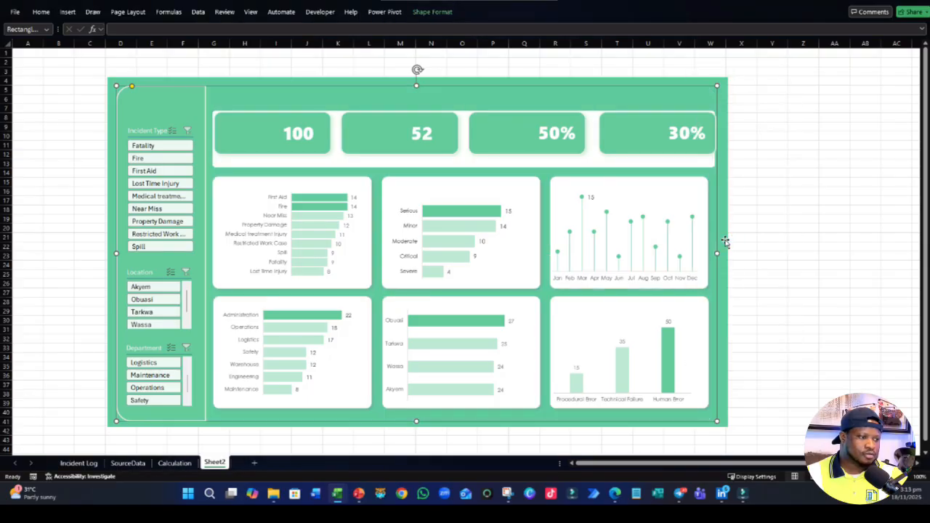
{"action": "key", "text": "ctrl+z"}
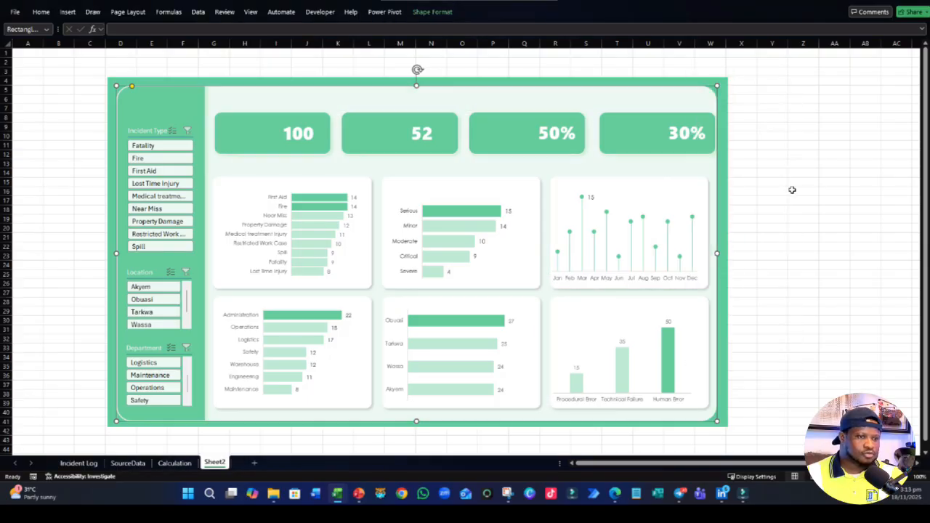
{"action": "left_click", "coordinate": [792, 190]}
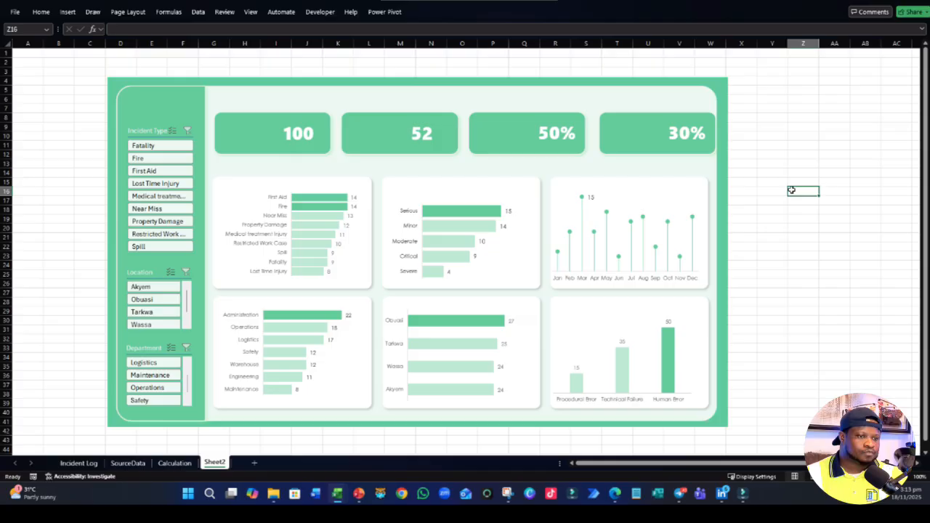
- Send the pale inner panel to the back so it sits behind the white banner
{"action": "left_click", "coordinate": [709, 186]}
{"action": "left_click", "coordinate": [717, 260]}
{"action": "left_click", "coordinate": [714, 260]}
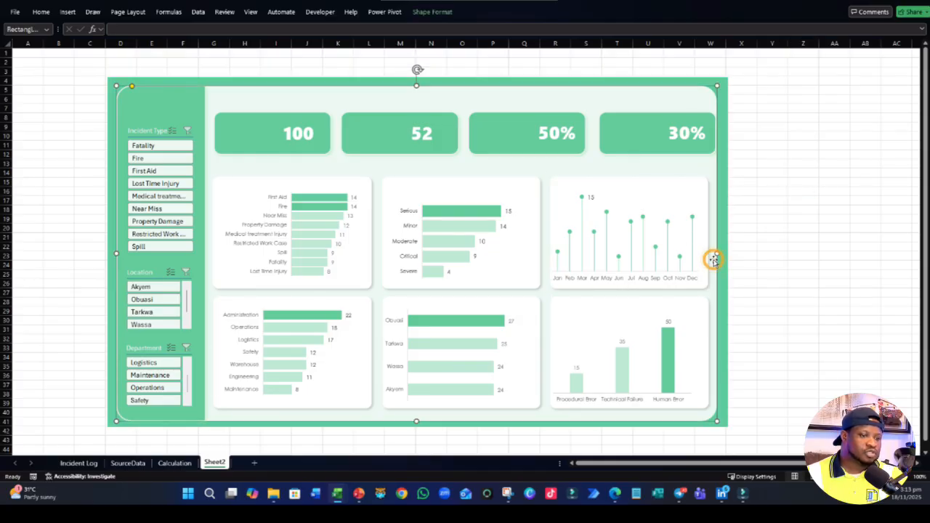
{"action": "right_click", "coordinate": [714, 259]}
{"action": "left_click", "coordinate": [741, 137]}
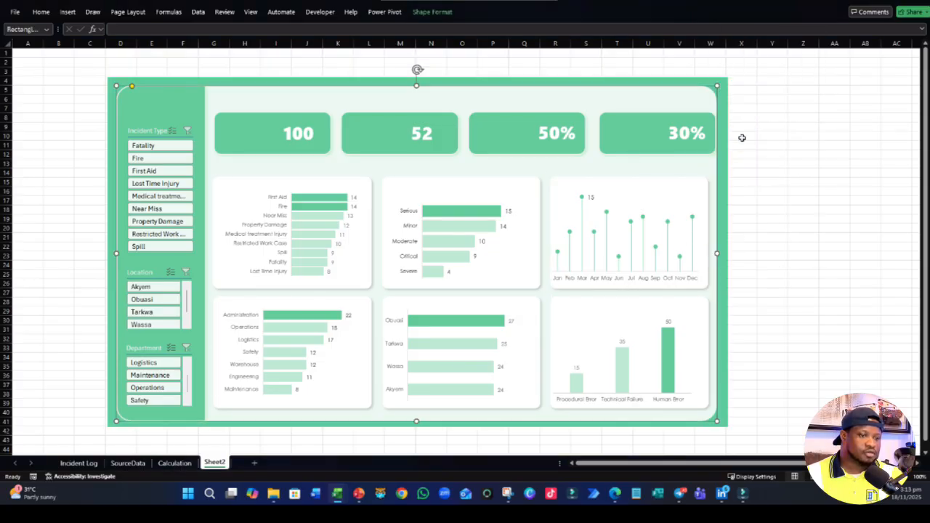
- Send the outer green background rectangle to the back, behind the pale inner panel
{"action": "left_click", "coordinate": [726, 184]}
{"action": "right_click", "coordinate": [727, 183]}
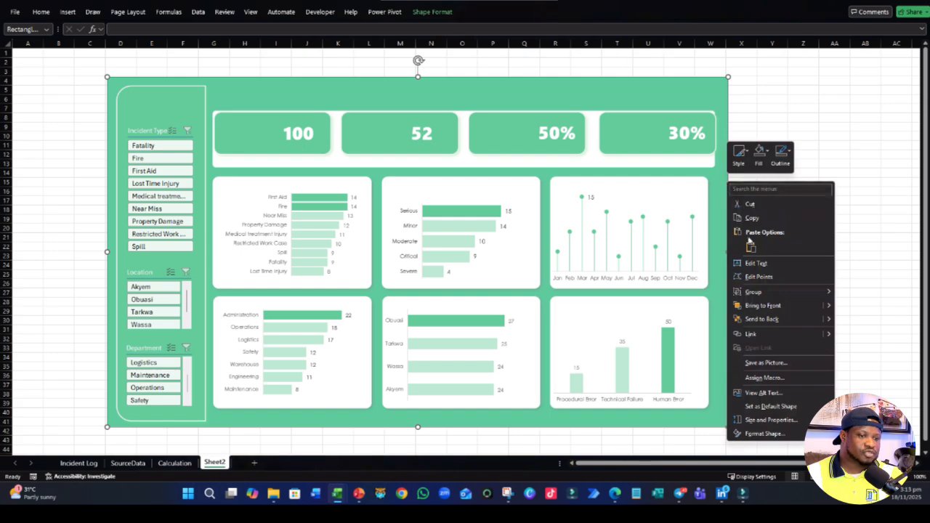
{"action": "left_click", "coordinate": [751, 318]}
{"action": "left_click", "coordinate": [802, 265]}
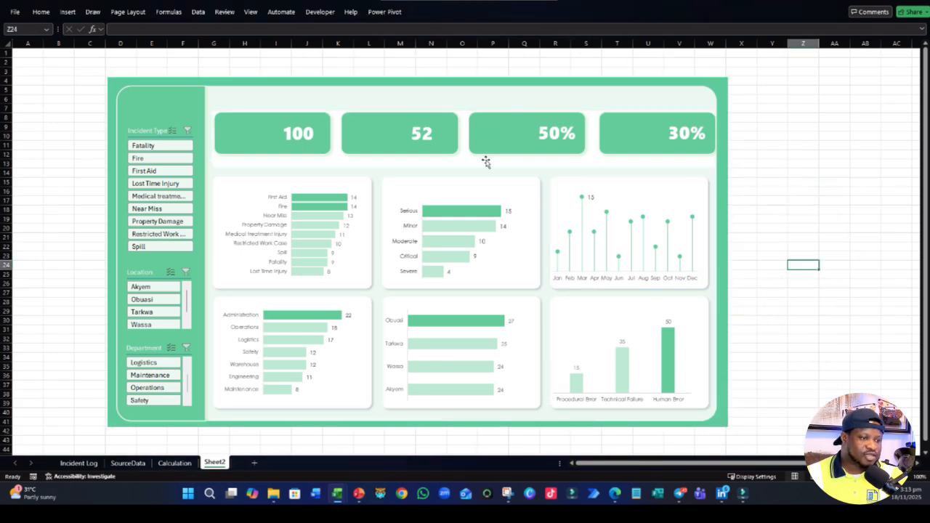
- Select the four green KPI cards and narrow them together slightly from their right edges
{"action": "left_click", "coordinate": [485, 161]}
{"action": "left_click", "coordinate": [830, 176]}
{"action": "left_click", "coordinate": [267, 139]}
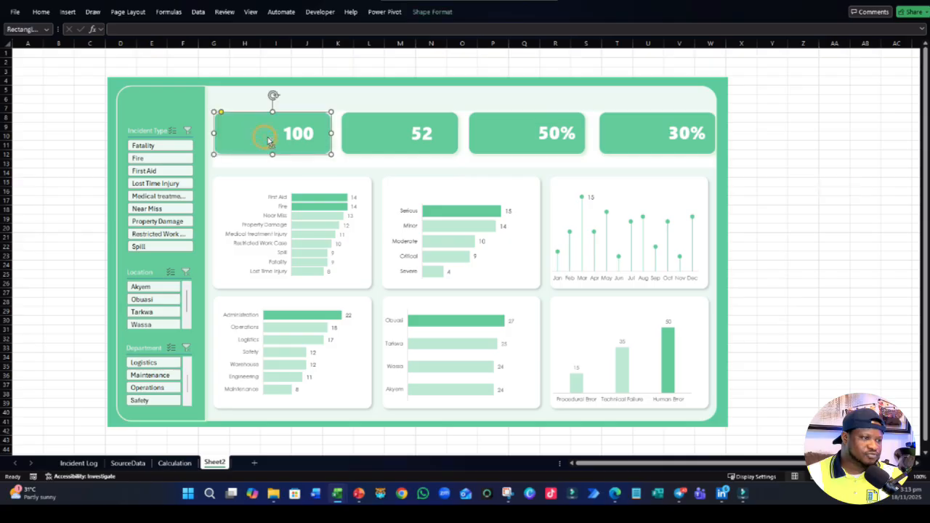
{"action": "left_click", "coordinate": [376, 147]}
{"action": "left_click", "coordinate": [263, 149], "text": "ctrl"}
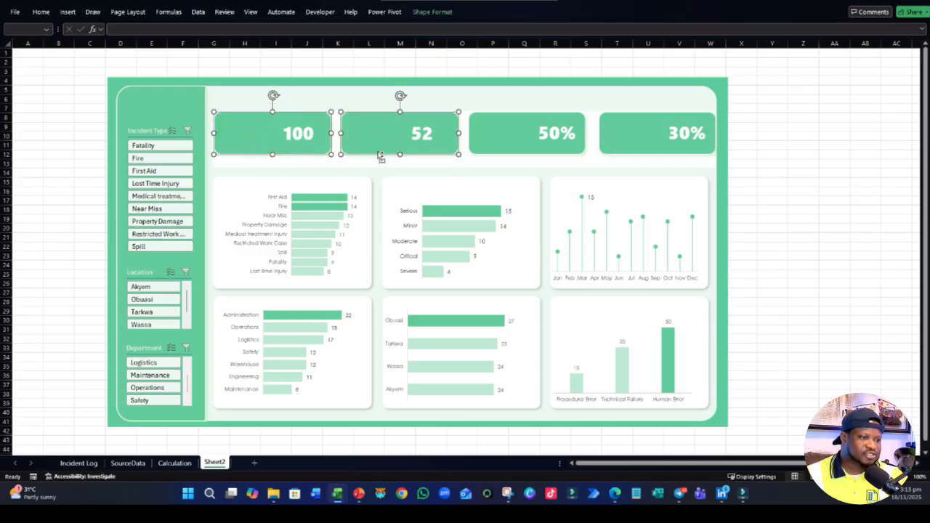
{"action": "left_click", "coordinate": [483, 146], "text": "ctrl"}
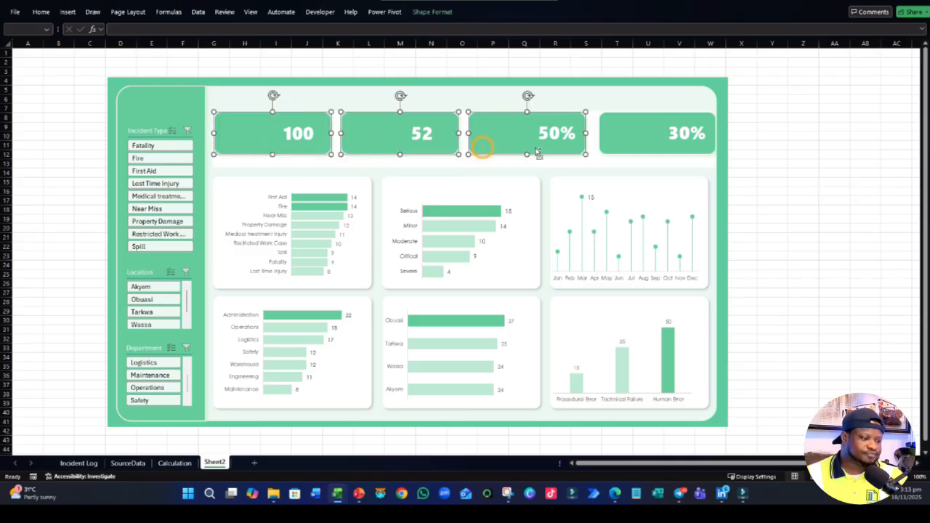
{"action": "left_click", "coordinate": [629, 153], "text": "ctrl"}
{"action": "key", "text": "Delete"}
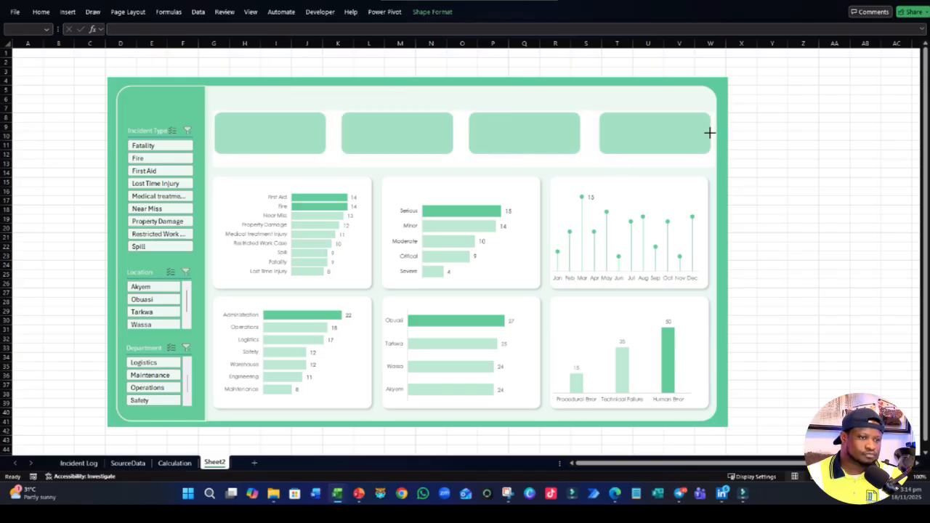
{"action": "key", "text": "ctrl+z"}
- Add the four KPI value text boxes to the card selection and nudge everything down toward the middle of the white banner
{"action": "left_click", "coordinate": [305, 134]}
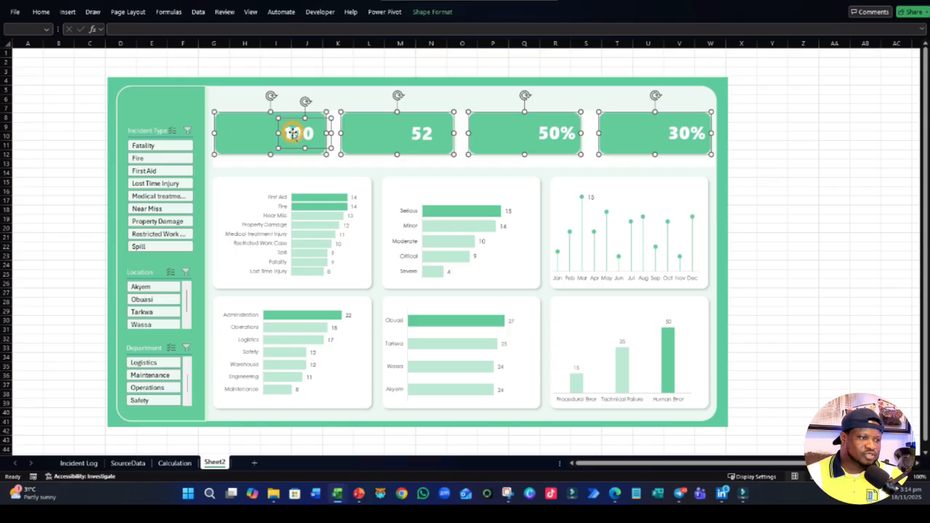
{"action": "left_click", "coordinate": [417, 134], "text": "ctrl"}
{"action": "left_click", "coordinate": [555, 133], "text": "ctrl"}
{"action": "left_click", "coordinate": [662, 137], "text": "ctrl"}
{"action": "left_click", "coordinate": [680, 135], "text": "ctrl"}
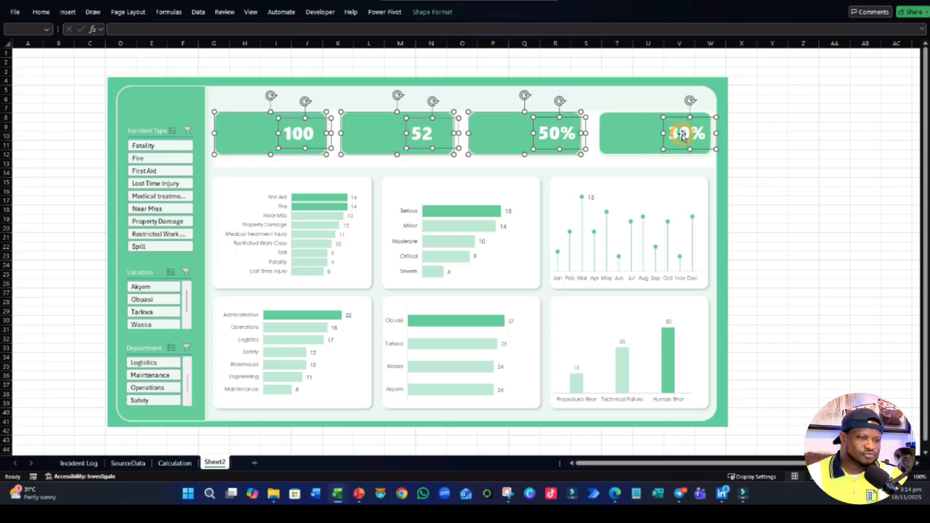
{"action": "left_click", "coordinate": [629, 150], "text": "ctrl"}
{"action": "key", "text": "Down"}
{"action": "key", "text": "Down"}
{"action": "key", "text": "Down"}
{"action": "key", "text": "Down"}
{"action": "key", "text": "Down"}
{"action": "key", "text": "Down"}
{"action": "key", "text": "Down"}
{"action": "key", "text": "Down"}
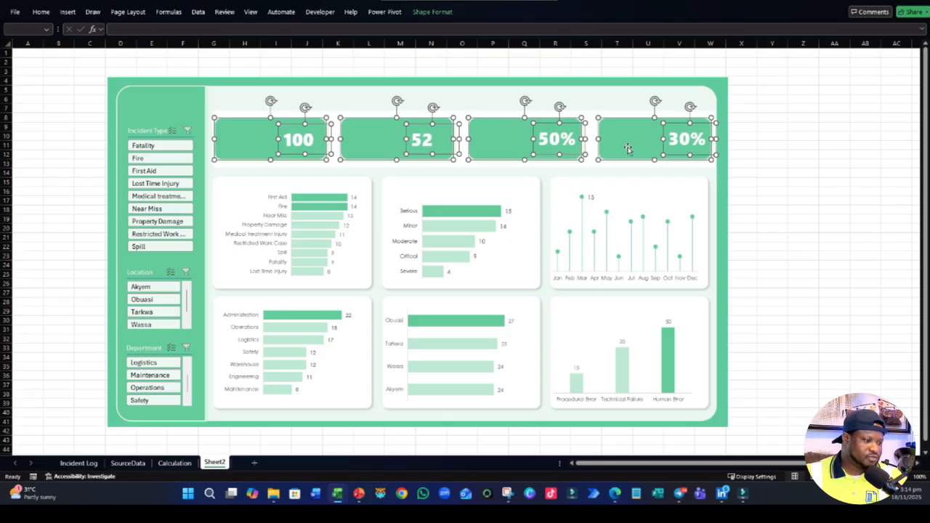
{"action": "left_click", "coordinate": [771, 191]}
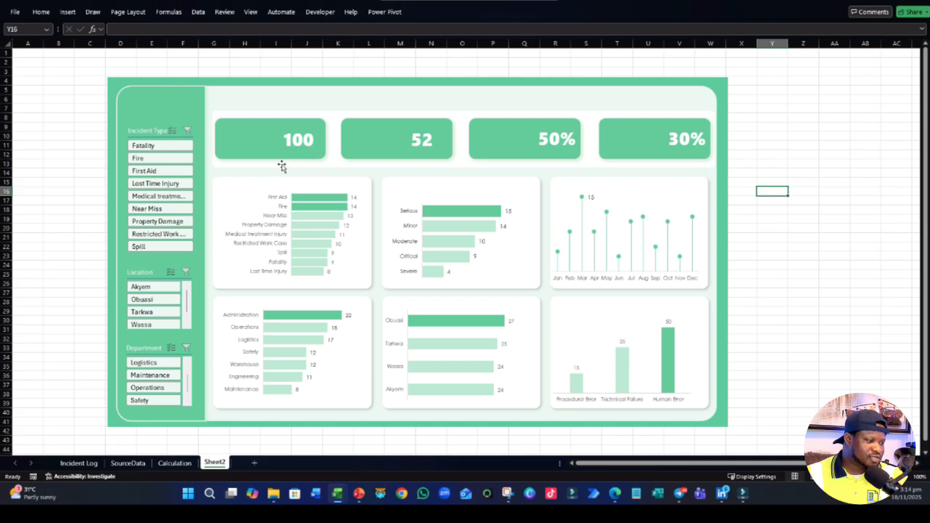
- Select only the four KPI value text boxes and nudge them slightly left within their green cards
{"action": "left_click", "coordinate": [302, 146]}
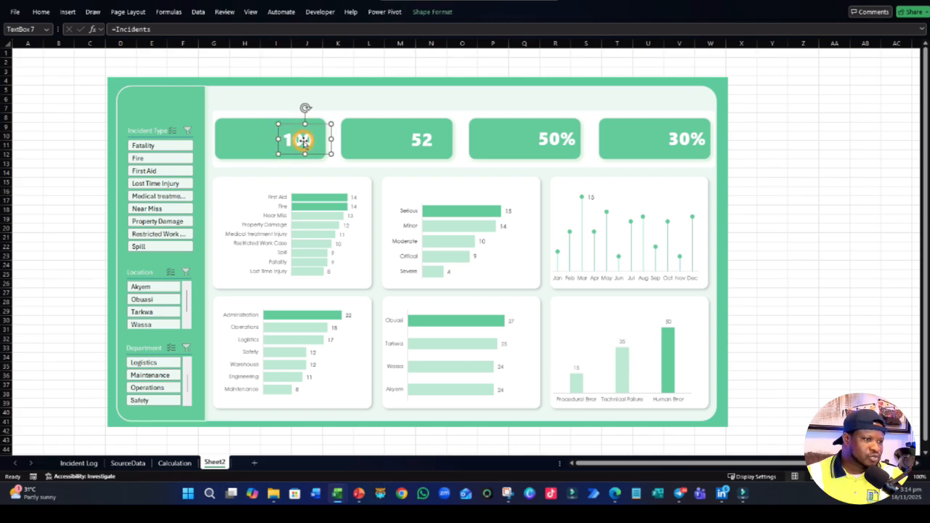
{"action": "left_click", "coordinate": [434, 140], "text": "shift"}
{"action": "left_click", "coordinate": [560, 137], "text": "shift"}
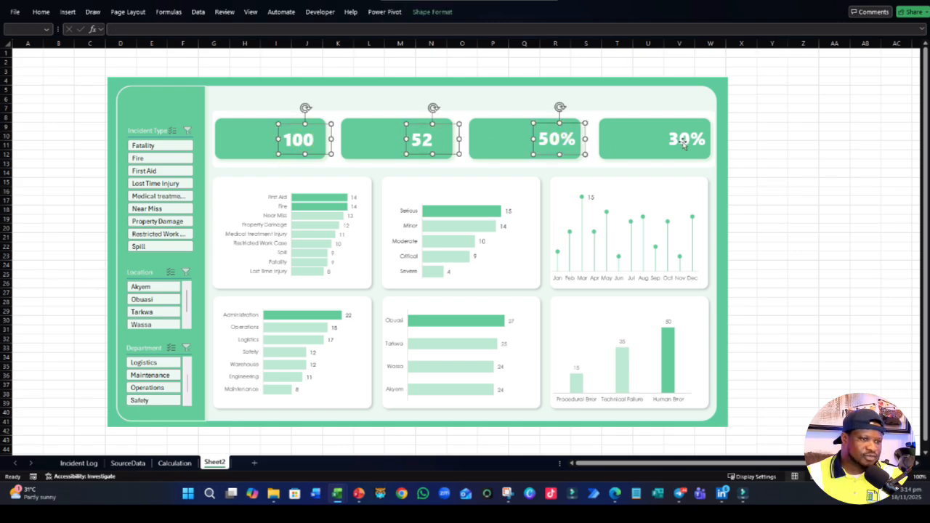
{"action": "left_click", "coordinate": [684, 142], "text": "shift"}
{"action": "key", "text": "Left"}
{"action": "key", "text": "Left"}
{"action": "key", "text": "Left"}
{"action": "key", "text": "Left"}
{"action": "key", "text": "Left"}
{"action": "key", "text": "Left"}
{"action": "key", "text": "Left"}
{"action": "key", "text": "Left"}
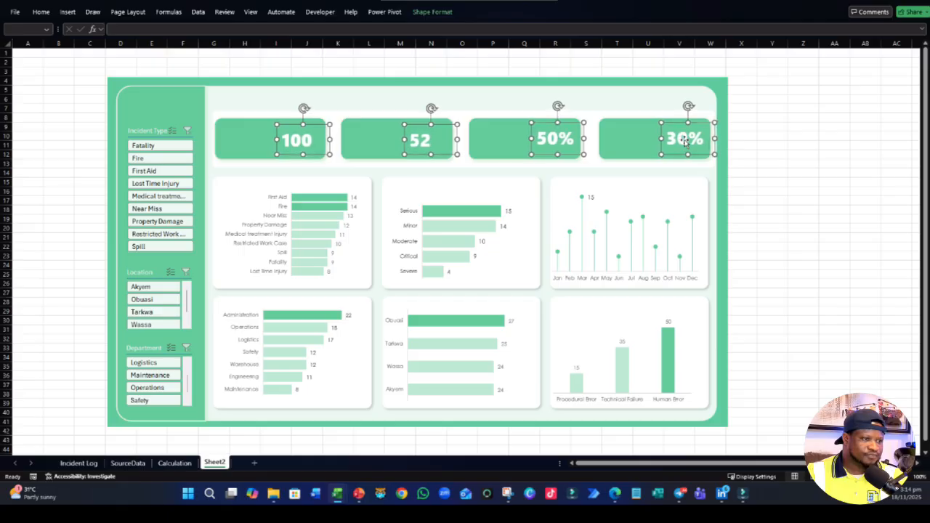
- Nudge the four selected KPI value text boxes down and slightly further left within their green cards
{"action": "key", "text": "Down"}
{"action": "key", "text": "Down"}
{"action": "key", "text": "Down"}
{"action": "key", "text": "Down"}
{"action": "key", "text": "Down"}
{"action": "key", "text": "Down"}
{"action": "key", "text": "Down"}
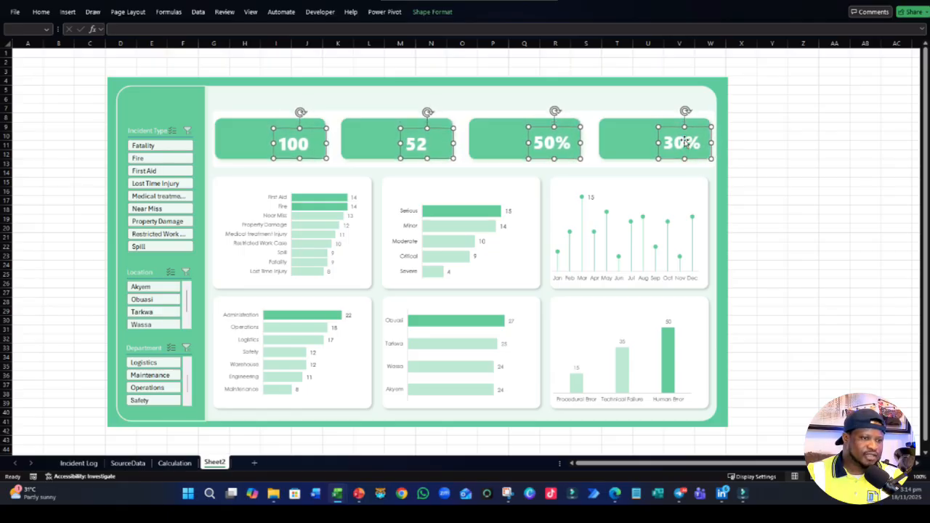
{"action": "key", "text": "Left"}
{"action": "key", "text": "Left"}
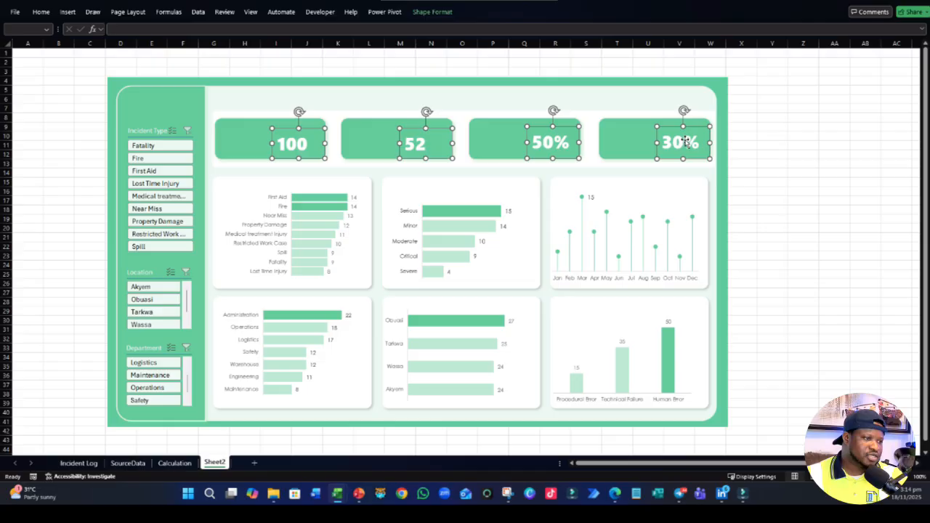
{"action": "left_click", "coordinate": [798, 190]}
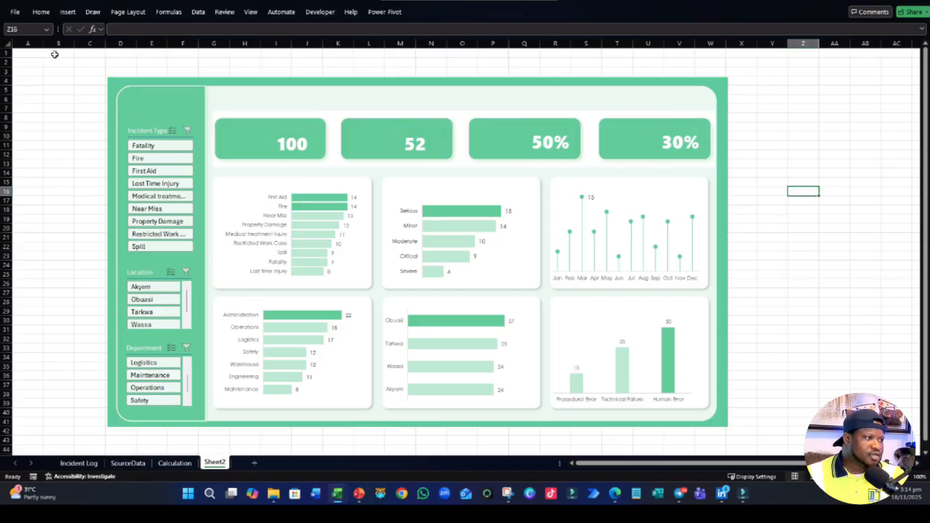
- Insert an empty text box for the dashboard title in the pale strip above the first KPI card
{"action": "left_click", "coordinate": [41, 13]}
{"action": "left_click", "coordinate": [67, 12]}
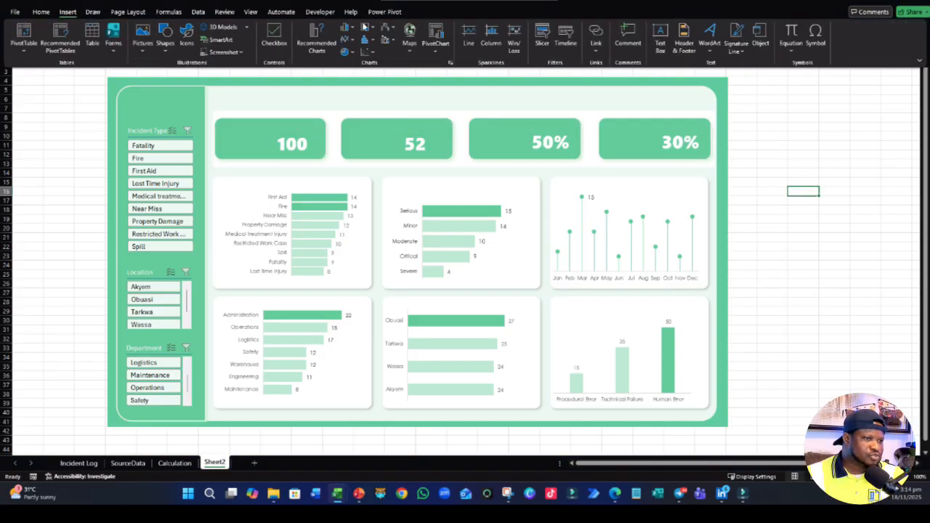
{"action": "left_click", "coordinate": [661, 42]}
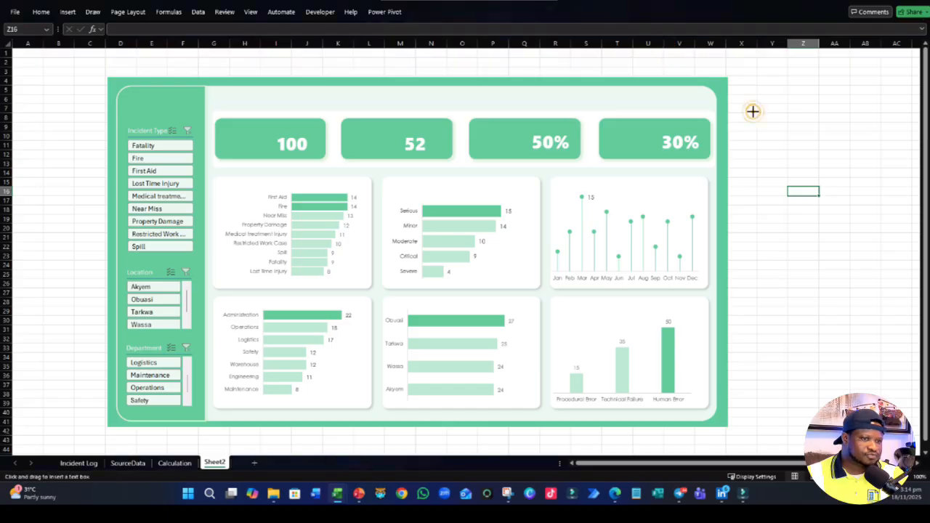
{"action": "mouse_move", "coordinate": [753, 111]}
{"action": "left_mouse_down"}
{"action": "mouse_move", "coordinate": [879, 133]}
{"action": "mouse_move", "coordinate": [436, 125]}
{"action": "mouse_move", "coordinate": [313, 101]}
{"action": "mouse_move", "coordinate": [324, 99]}
{"action": "left_mouse_up"}
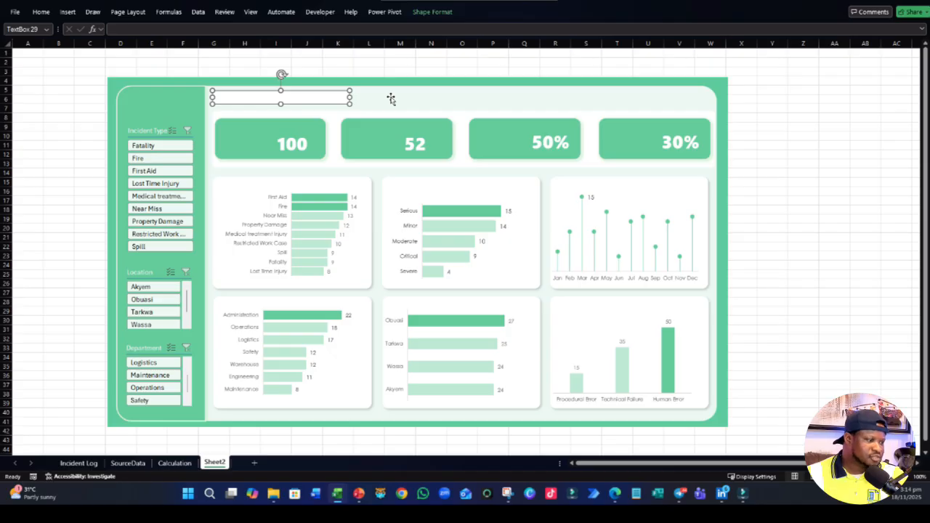
{"action": "left_click", "coordinate": [791, 116]}
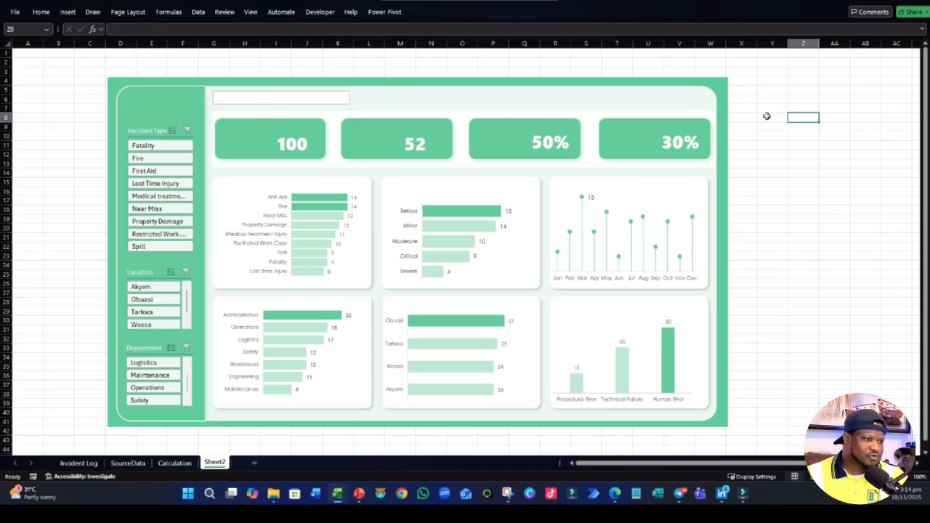
- Select all four green KPI cards with their value text boxes and nudge them down together slightly
{"action": "left_click", "coordinate": [307, 149]}
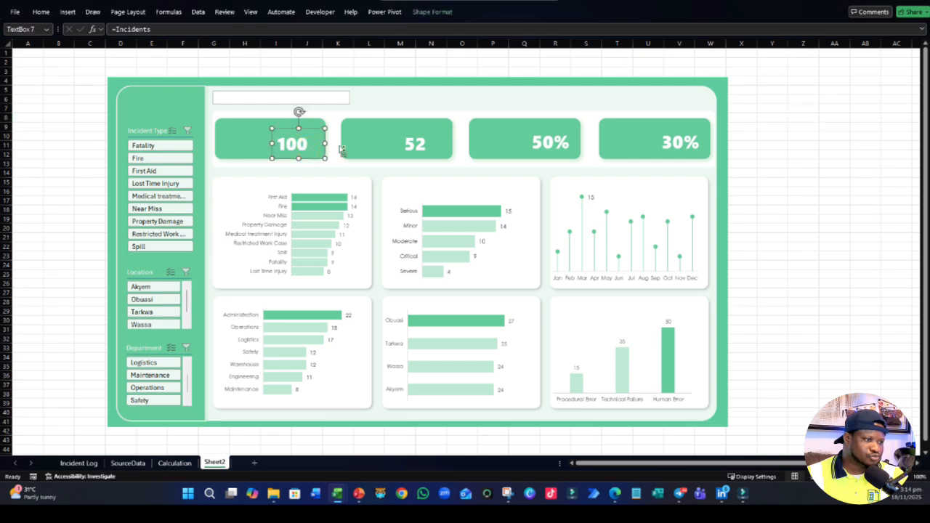
{"action": "left_click", "coordinate": [238, 142], "text": "ctrl"}
{"action": "left_click", "coordinate": [414, 142], "text": "ctrl"}
{"action": "left_click", "coordinate": [378, 145], "text": "ctrl"}
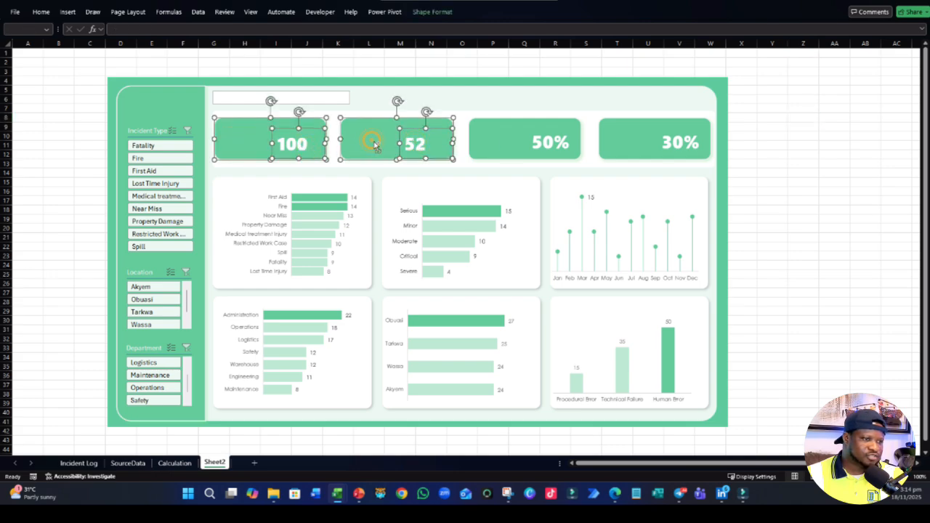
{"action": "left_click", "coordinate": [533, 143], "text": "ctrl"}
{"action": "left_click", "coordinate": [518, 147], "text": "ctrl"}
{"action": "left_click", "coordinate": [654, 147], "text": "ctrl"}
{"action": "left_click", "coordinate": [672, 144], "text": "ctrl"}
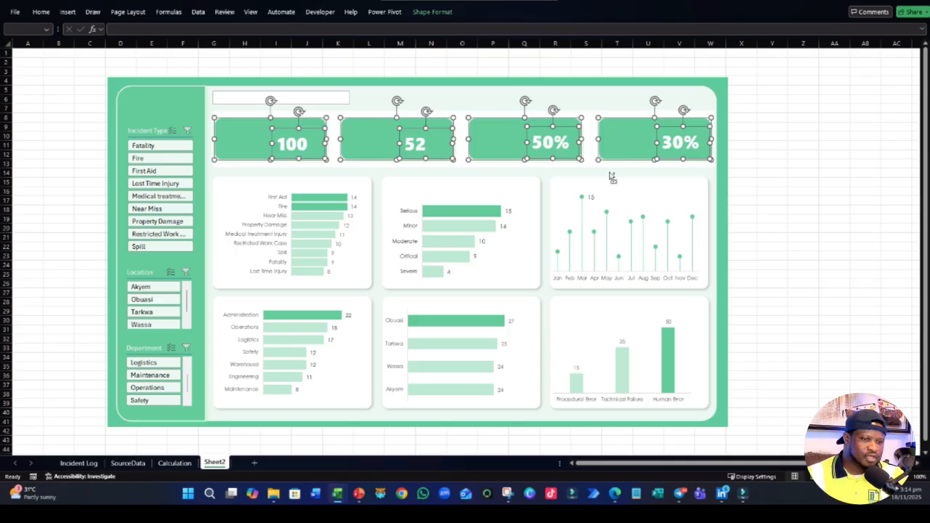
{"action": "key", "text": "Down"}
{"action": "key", "text": "Down"}
{"action": "key", "text": "Down"}
{"action": "key", "text": "Down"}
{"action": "key", "text": "Down"}
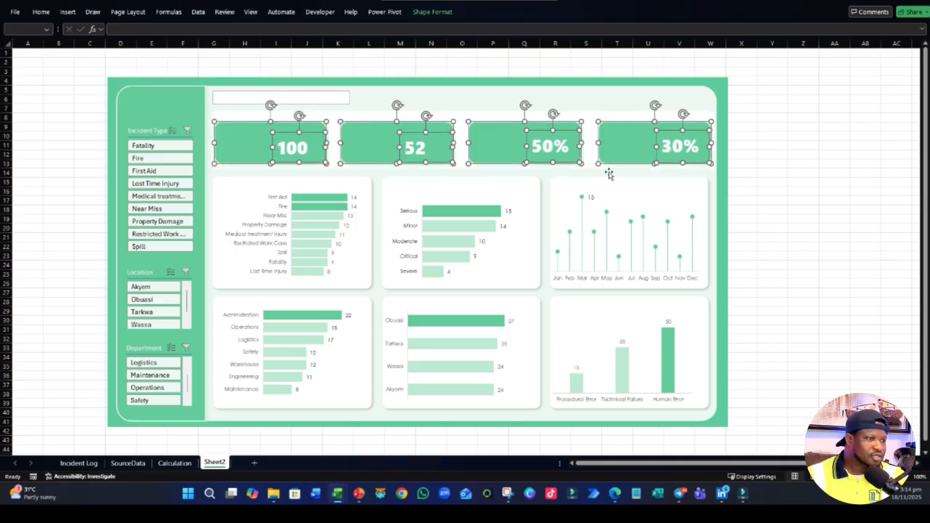
- Lower the top edge of the white banner behind the KPI cards to shorten it slightly
{"action": "left_click", "coordinate": [837, 167]}
{"action": "left_click", "coordinate": [421, 116]}
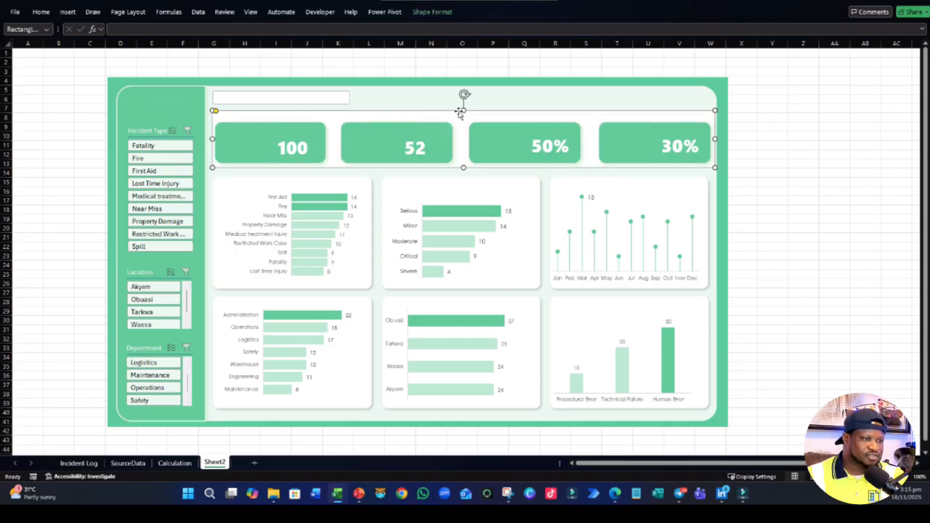
{"action": "left_click_drag", "start_coordinate": [462, 112], "coordinate": [464, 114]}
- Enter INCIDENT TRENDD ANALYSIS DASHBOARD in the title text box and enlarge the box in width and height
{"action": "left_click", "coordinate": [322, 98]}
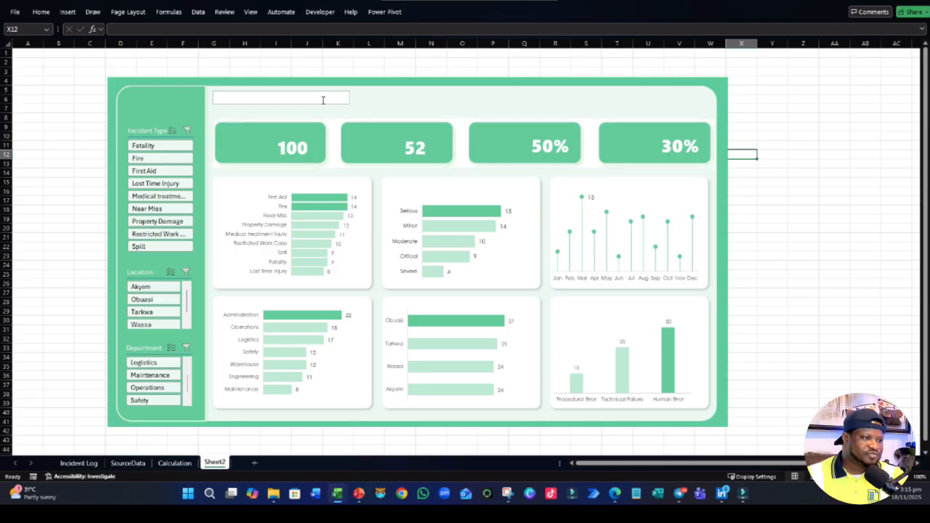
{"action": "left_click_drag", "start_coordinate": [351, 104], "coordinate": [444, 114]}
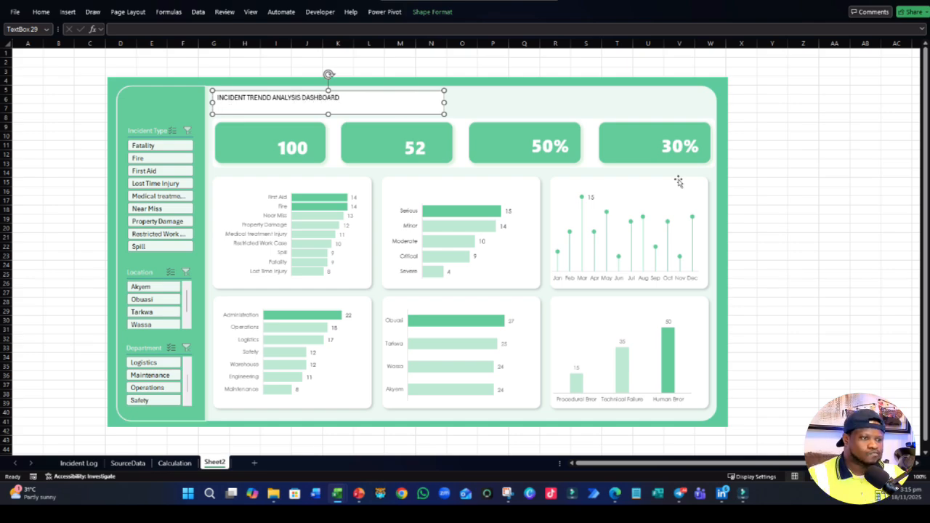
{"action": "left_click", "coordinate": [816, 182]}
- Make the entire dashboard title bold and change its font color to dark grey
{"action": "left_click", "coordinate": [326, 114]}
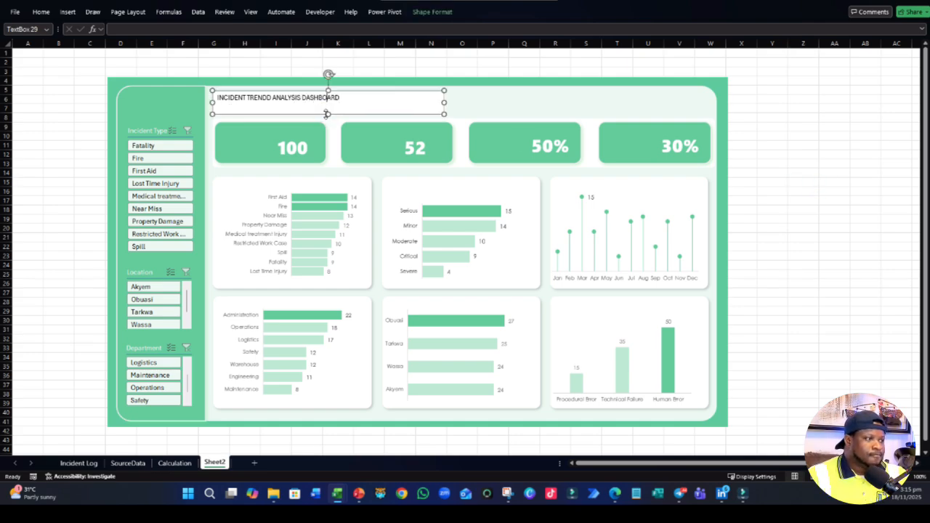
{"action": "left_click", "coordinate": [41, 12]}
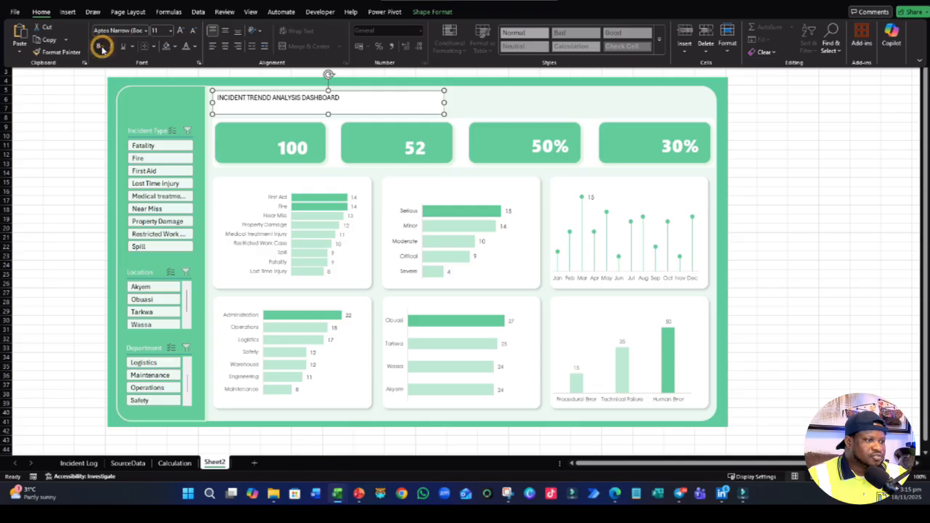
{"action": "left_click", "coordinate": [100, 45]}
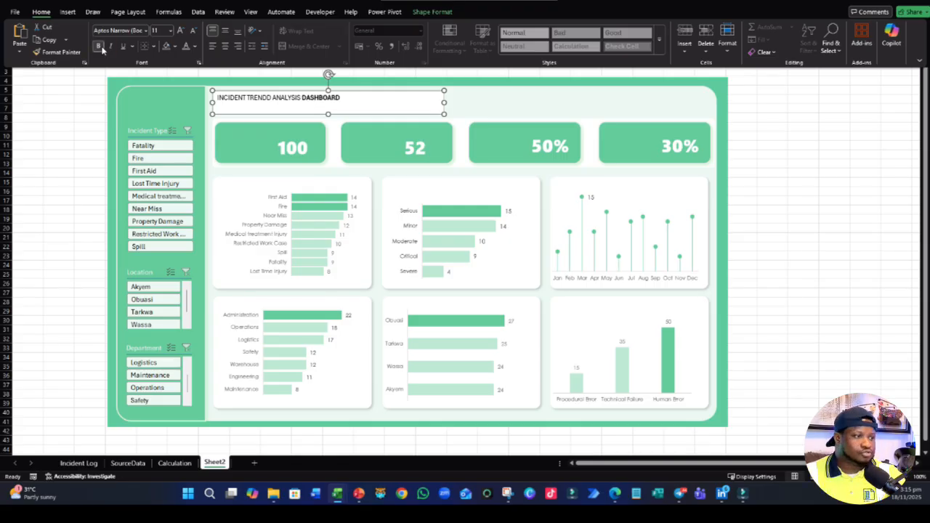
{"action": "key", "text": "ctrl+a"}
{"action": "left_click", "coordinate": [101, 48]}
{"action": "left_click", "coordinate": [188, 49]}
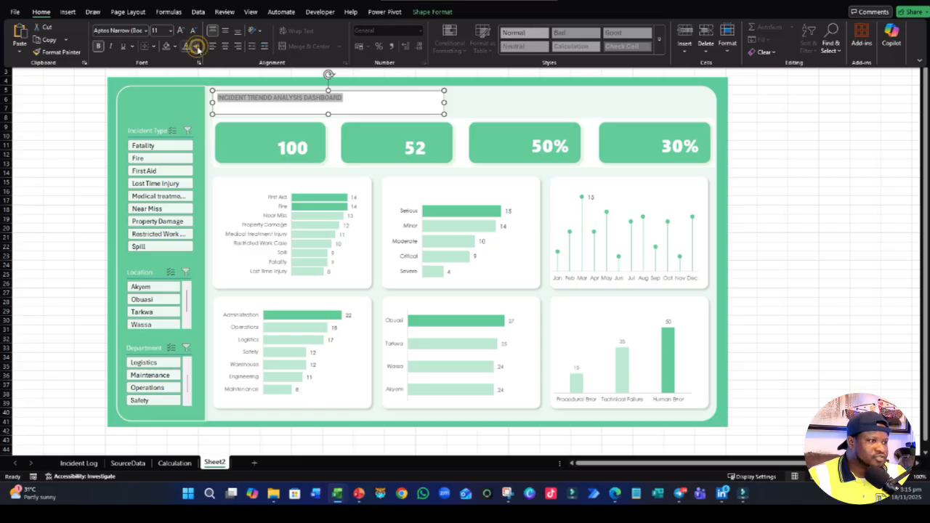
{"action": "left_click", "coordinate": [195, 47]}
{"action": "left_click", "coordinate": [205, 153]}
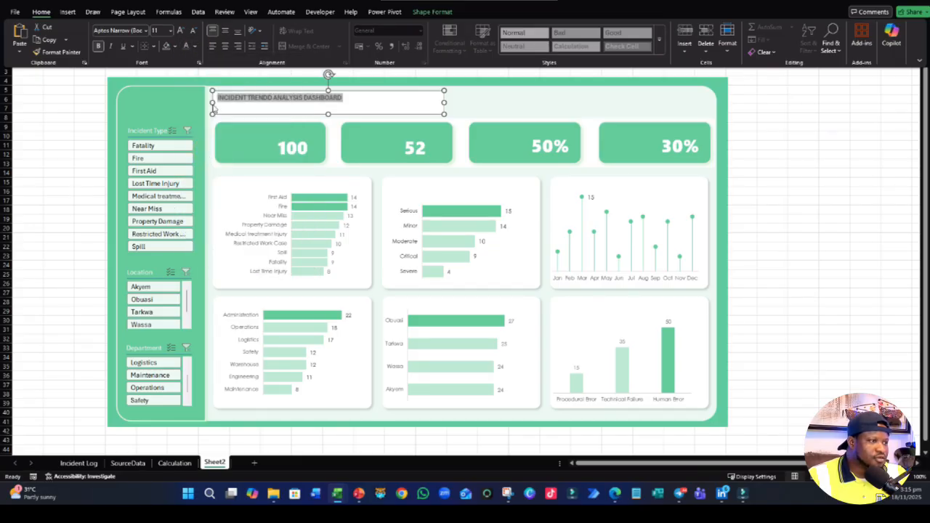
- Set the title's font size to 24 and widen its text box so the text fits on one line
{"action": "left_click", "coordinate": [170, 30]}
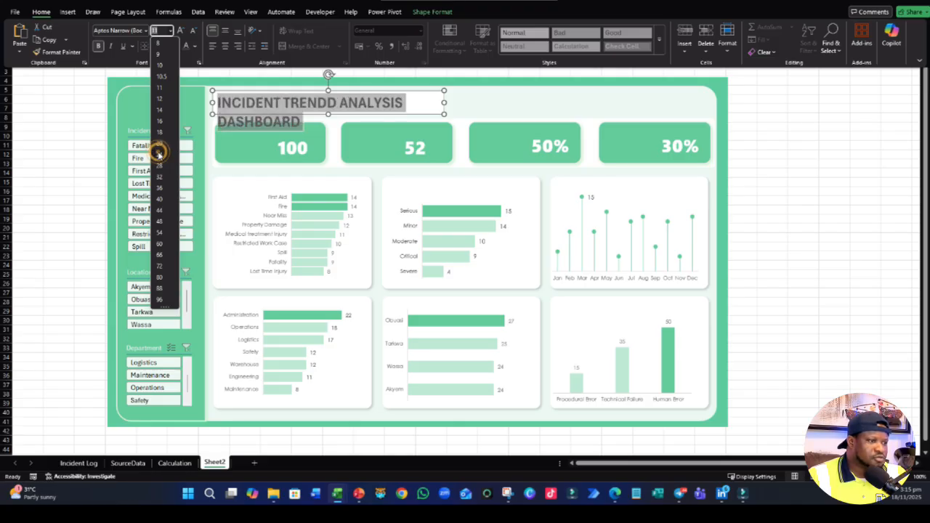
{"action": "left_click", "coordinate": [160, 154]}
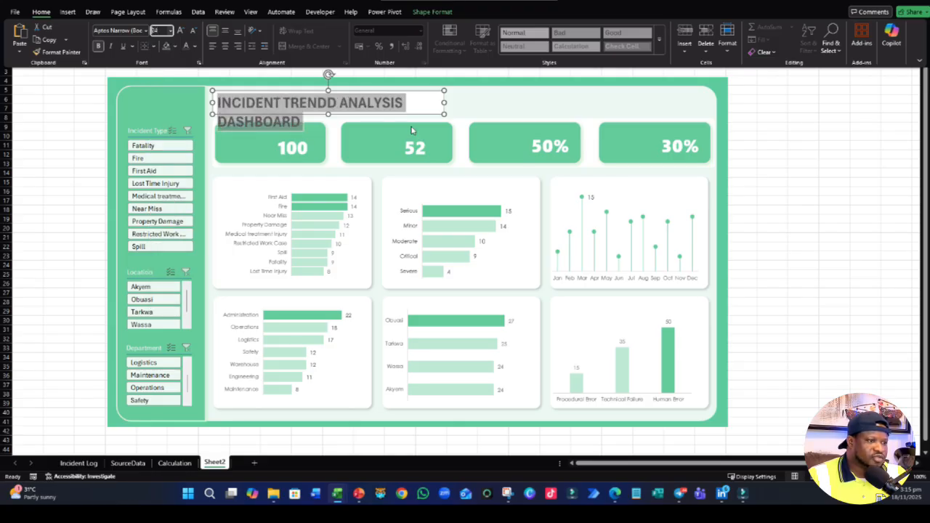
{"action": "left_click", "coordinate": [445, 104]}
{"action": "left_click_drag", "start_coordinate": [444, 103], "coordinate": [498, 104]}
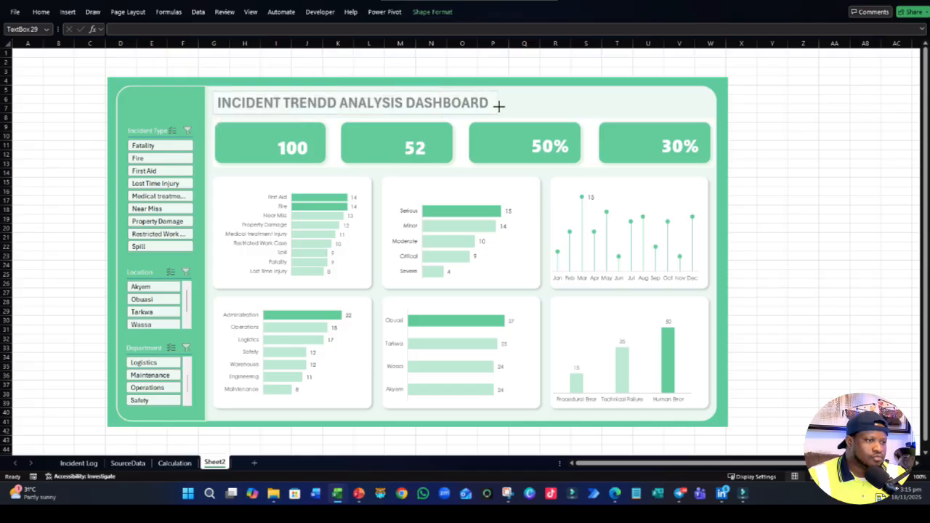
- Reduce the dashboard title's font size to 18 and align the text vertically to the middle of its box
{"action": "left_click", "coordinate": [68, 12]}
{"action": "left_click", "coordinate": [41, 12]}
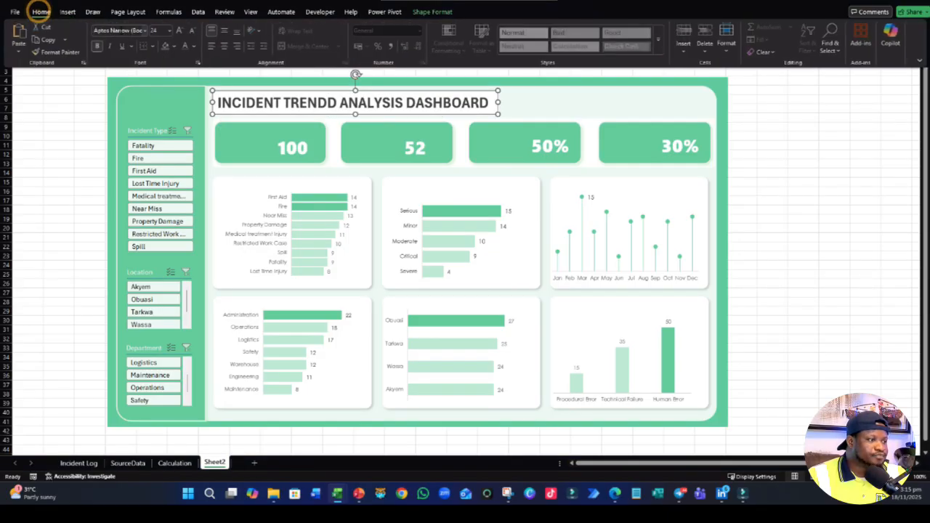
{"action": "left_click", "coordinate": [170, 30]}
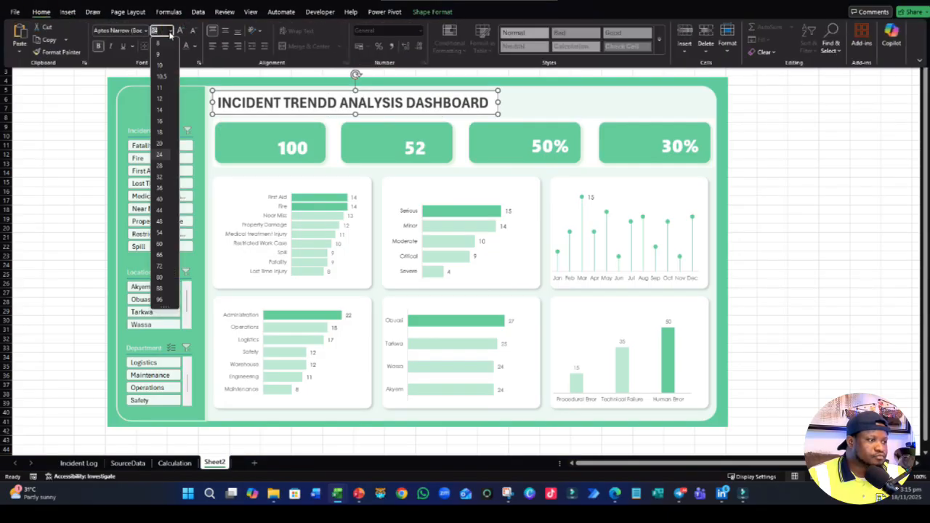
{"action": "left_click", "coordinate": [160, 144]}
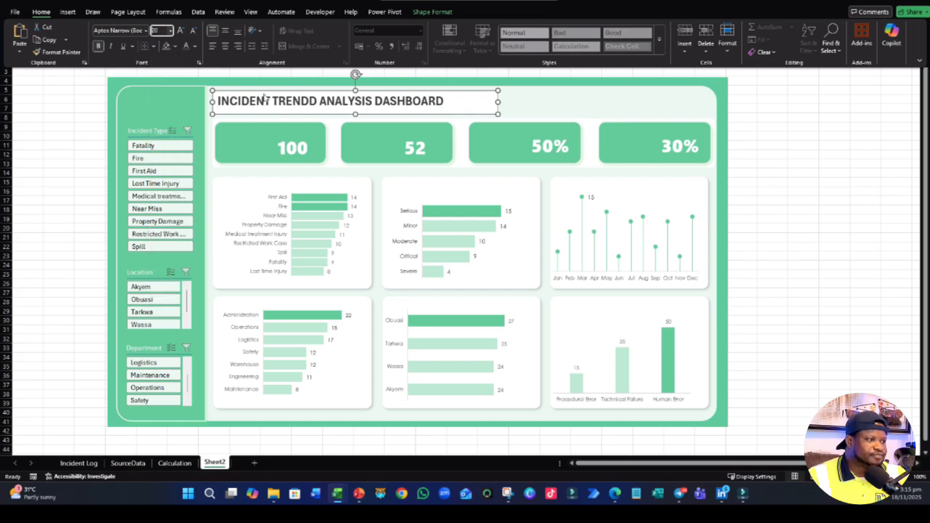
{"action": "left_click", "coordinate": [170, 30]}
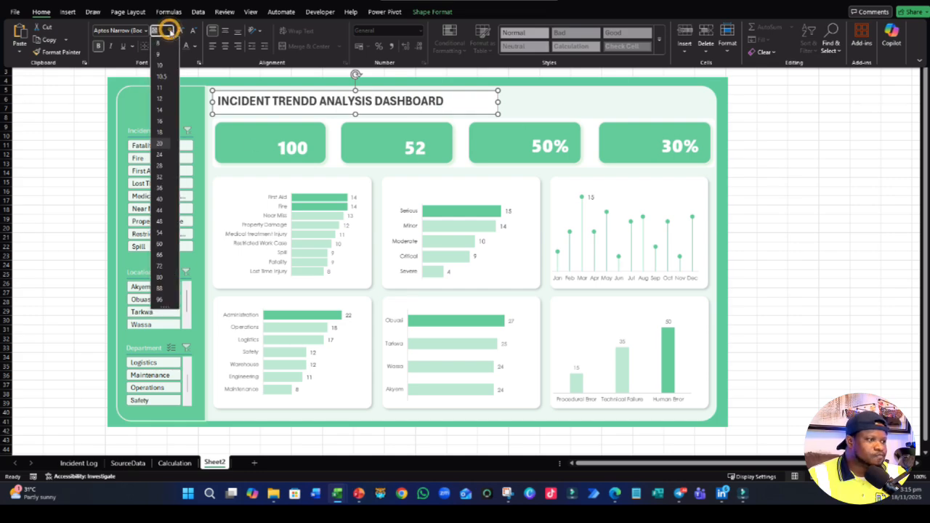
{"action": "left_click", "coordinate": [164, 131]}
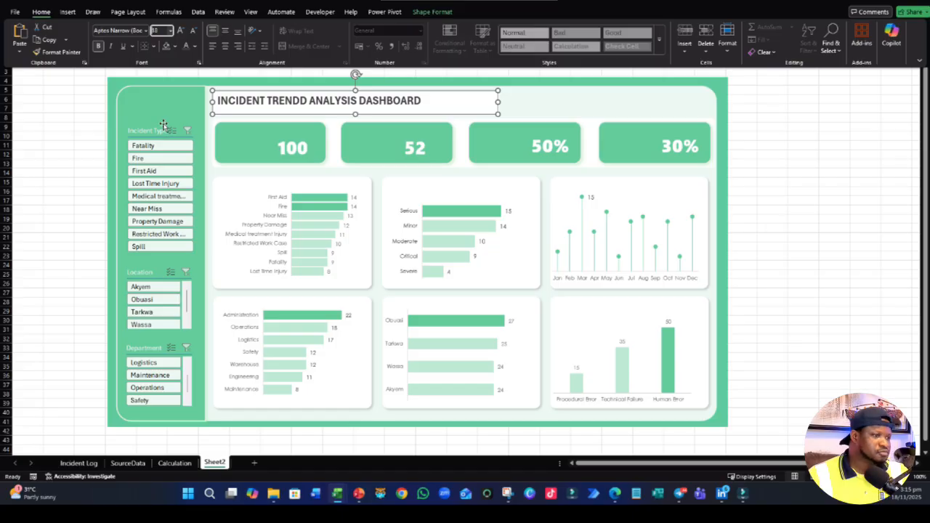
{"action": "left_click", "coordinate": [225, 30]}
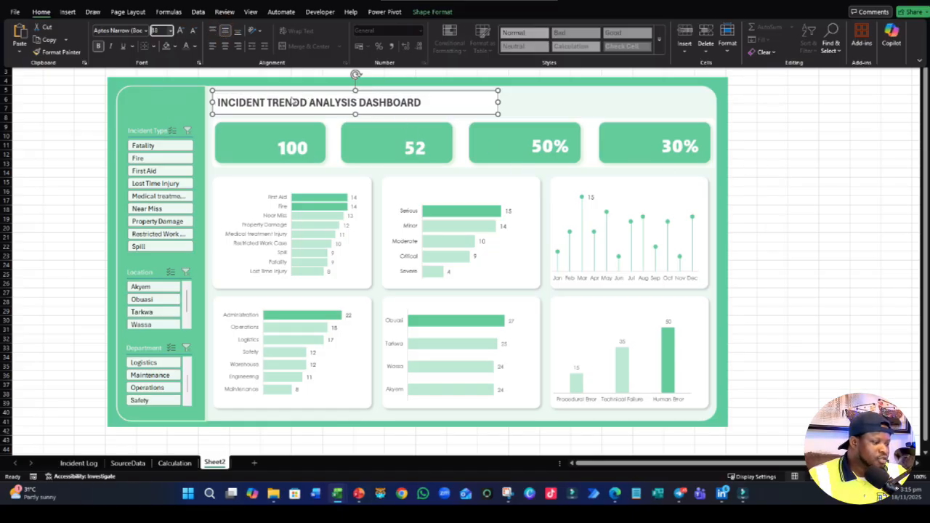
{"action": "left_click", "coordinate": [772, 182]}
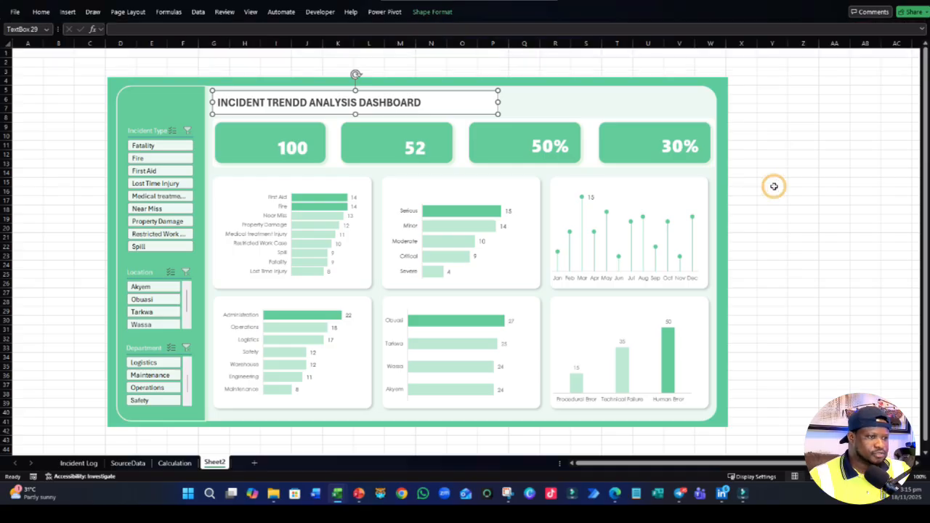
- Remove the fill and outline from the dashboard title's text box
{"action": "left_click", "coordinate": [431, 113]}
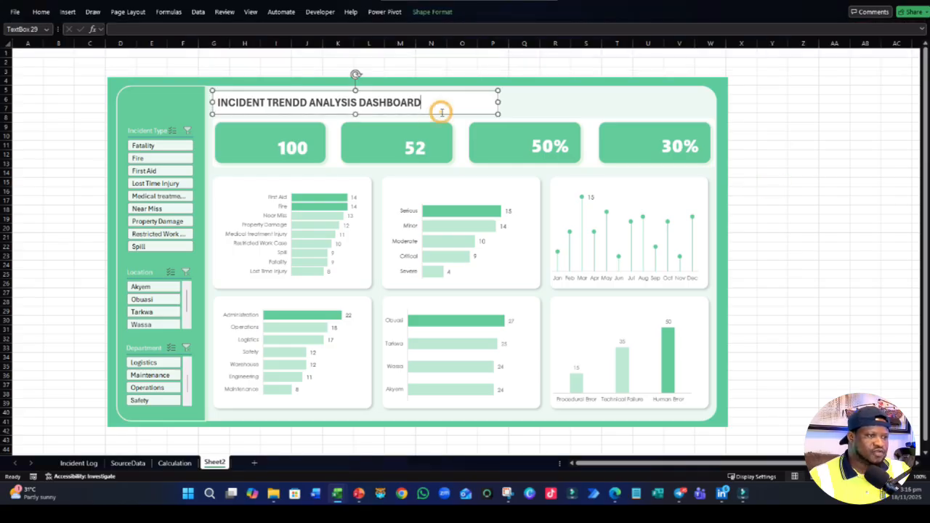
{"action": "left_click", "coordinate": [432, 12]}
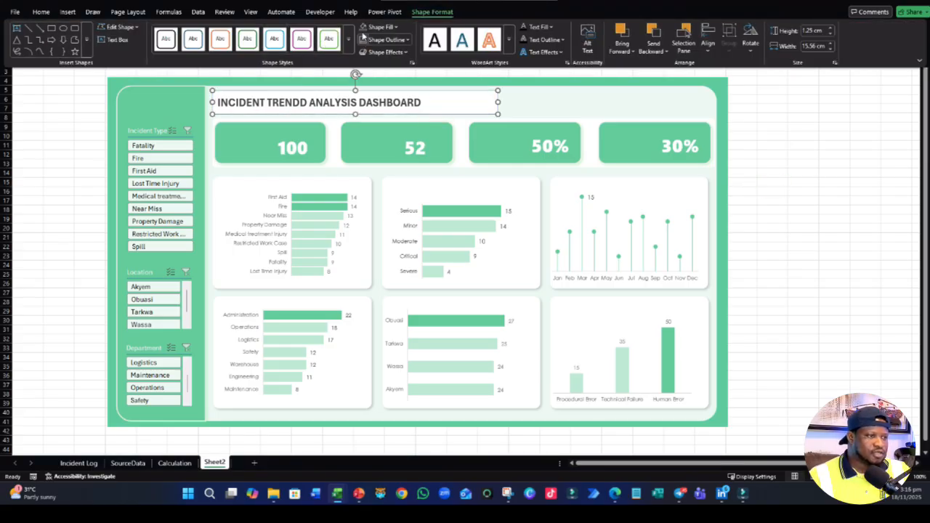
{"action": "left_click", "coordinate": [810, 190]}
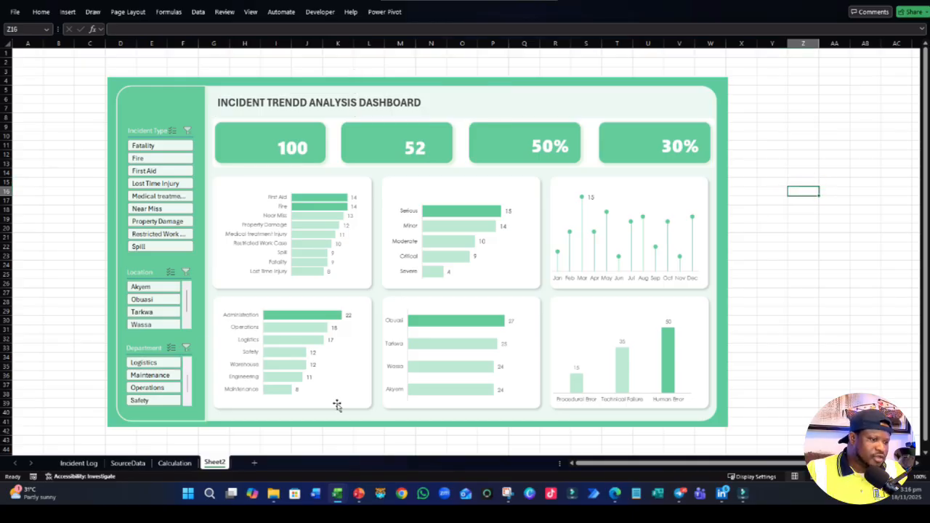
- Correct the misspelled word TRENDD to TREND in the dashboard title and select the title's text box
{"action": "left_click", "coordinate": [298, 104]}
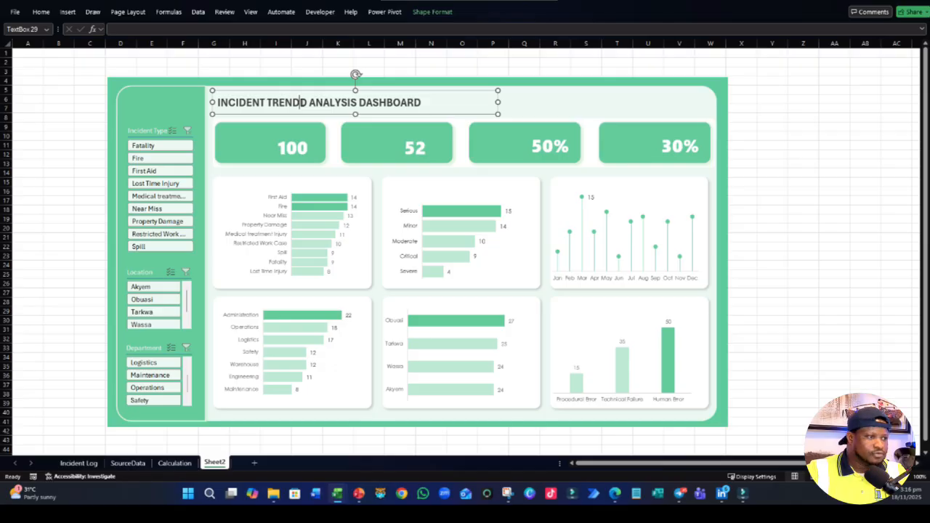
{"action": "key", "text": "BackSpace"}
{"action": "left_click", "coordinate": [803, 227]}
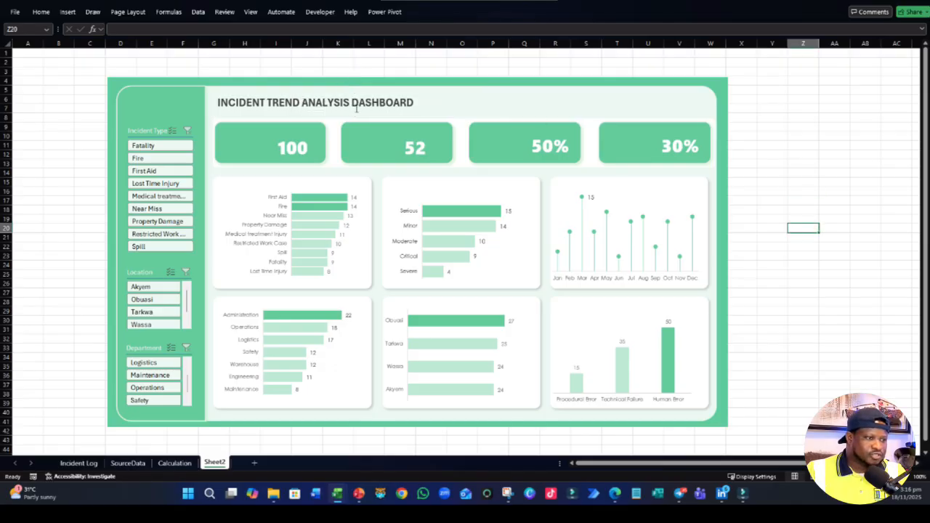
{"action": "left_click", "coordinate": [356, 109]}
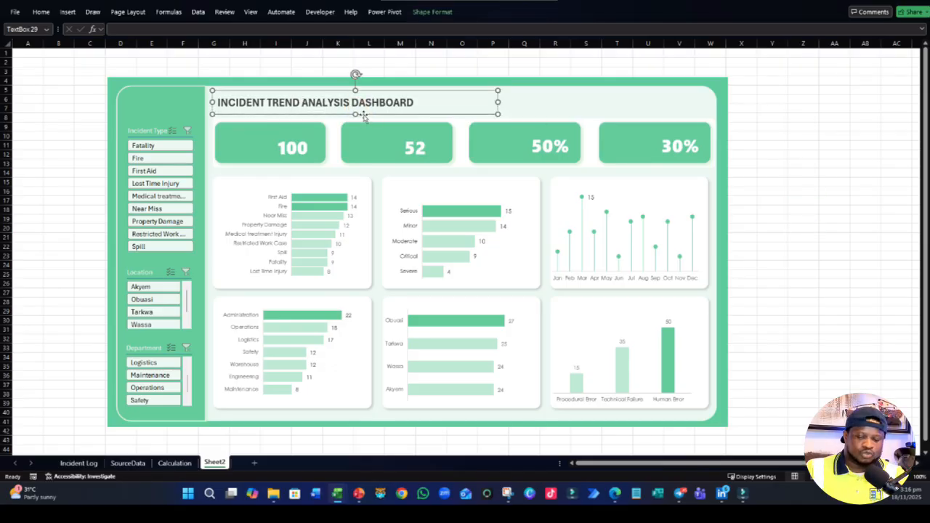
- Duplicate the dashboard title's text box and place the copy over the top of the first chart card
{"action": "key", "text": "ctrl+x"}
{"action": "key", "text": "ctrl+v"}
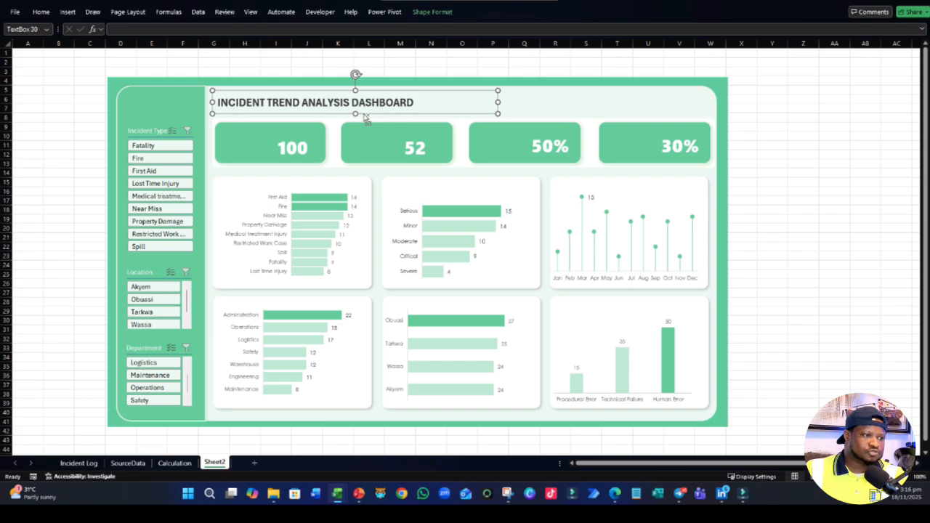
{"action": "left_click_drag", "start_coordinate": [370, 116], "coordinate": [368, 197]}
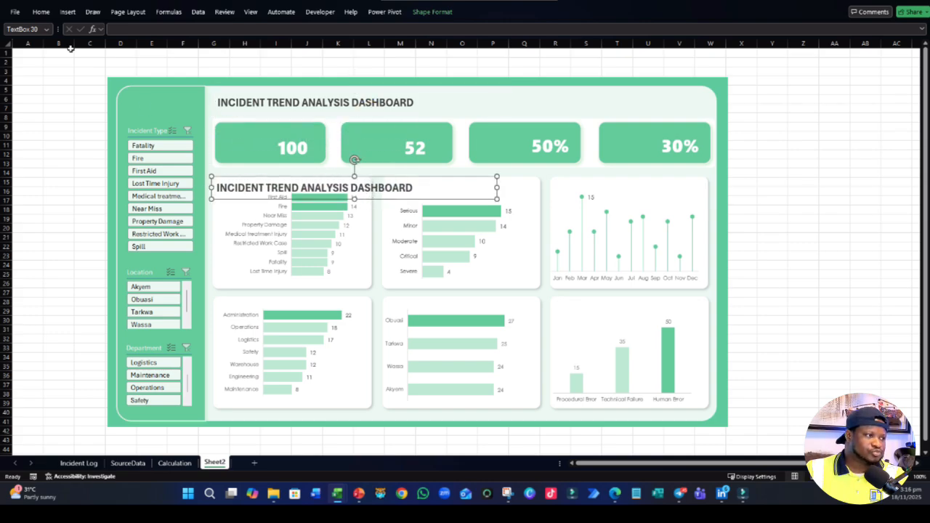
{"action": "key", "text": "ctrl+a"}
{"action": "left_click", "coordinate": [802, 167]}
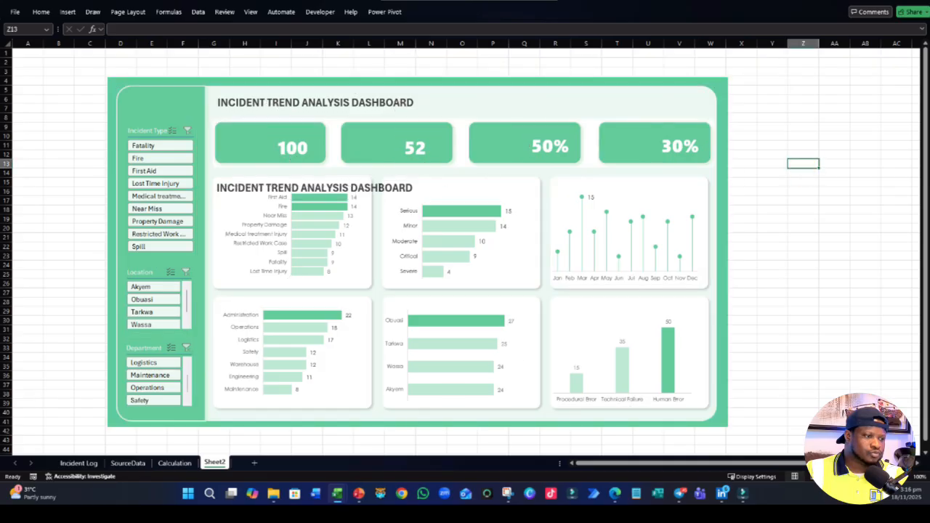
- Change the font of the whole text in the copied title box to Segoe UI
{"action": "left_click", "coordinate": [379, 191]}
{"action": "key", "text": "ctrl+a"}
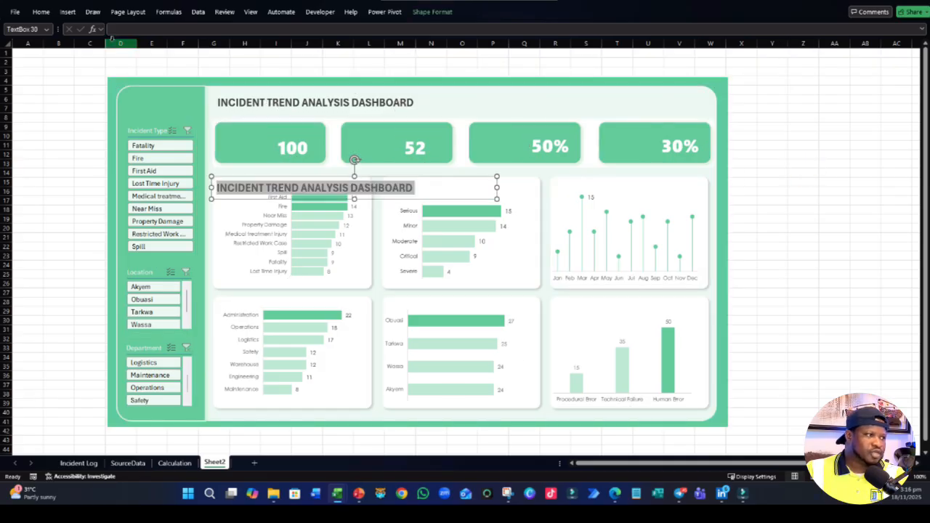
{"action": "left_click", "coordinate": [40, 12]}
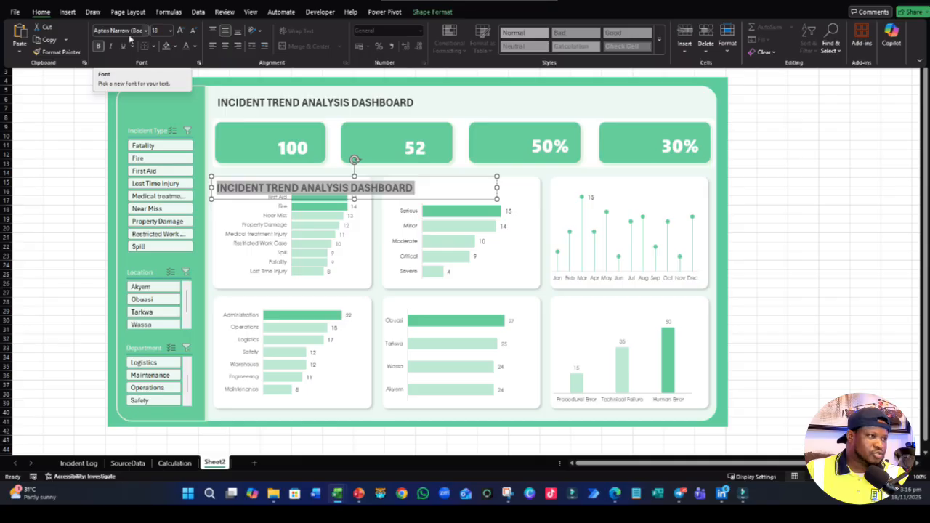
{"action": "left_click", "coordinate": [123, 32]}
{"action": "type", "text": "Se"}
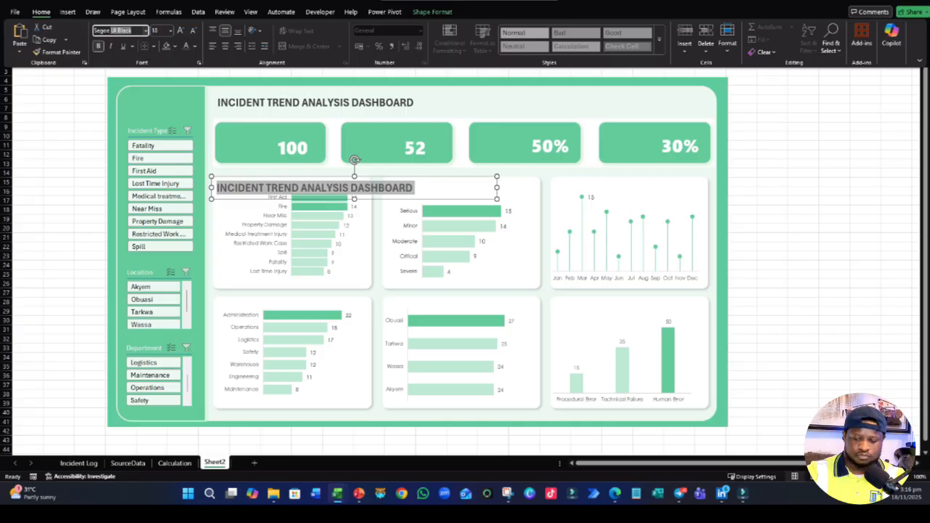
{"action": "key", "text": "BackSpace"}
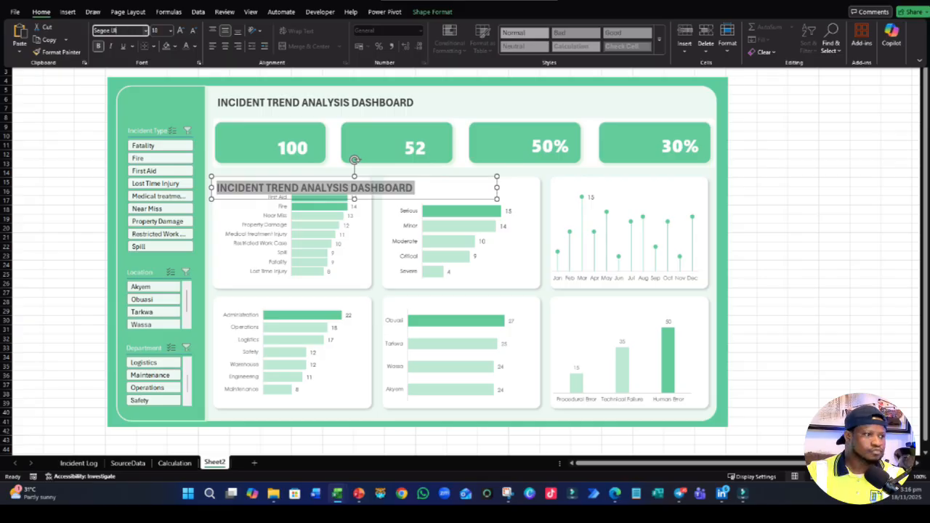
{"action": "key", "text": "Return"}
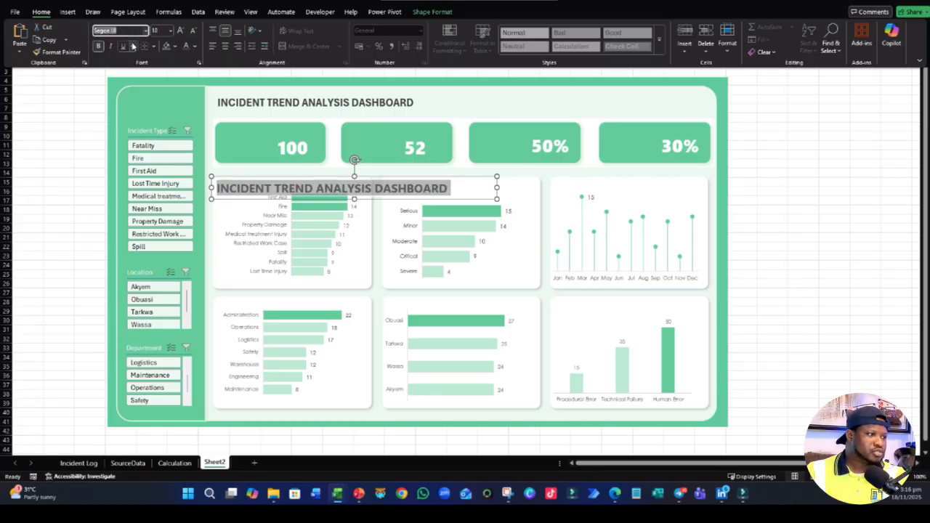
- Reduce the copied title text's font size to 10 and deselect the box
{"action": "left_click", "coordinate": [170, 30]}
{"action": "left_click", "coordinate": [161, 97]}
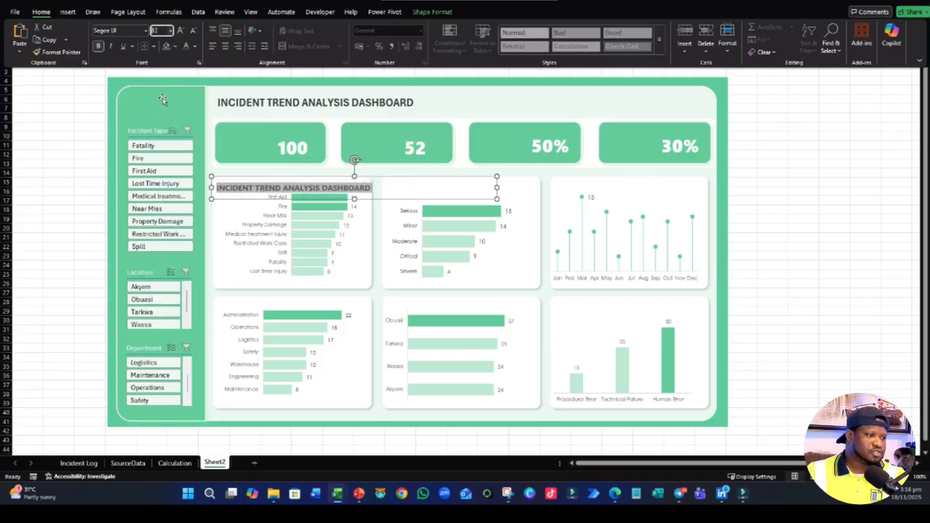
{"action": "left_click", "coordinate": [170, 31]}
{"action": "left_click", "coordinate": [162, 72]}
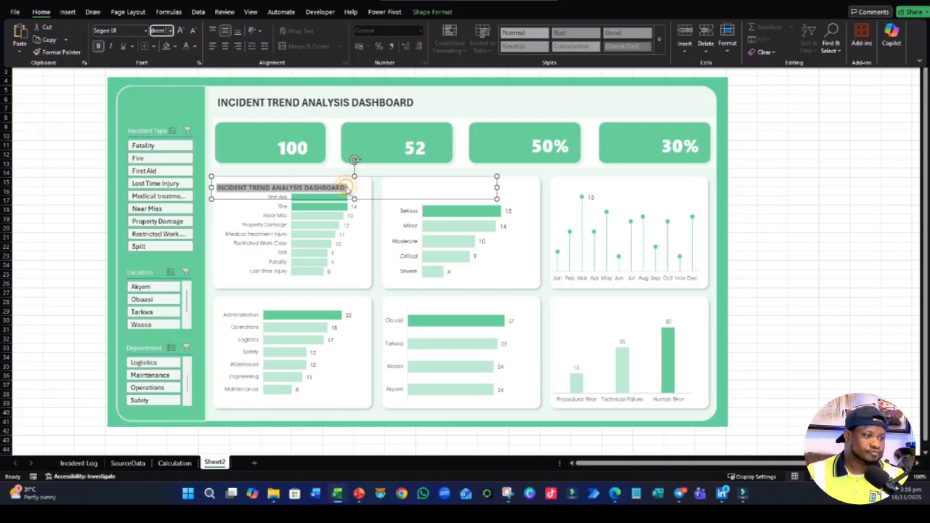
{"action": "key", "text": "ctrl+F1"}
{"action": "left_click", "coordinate": [768, 282]}
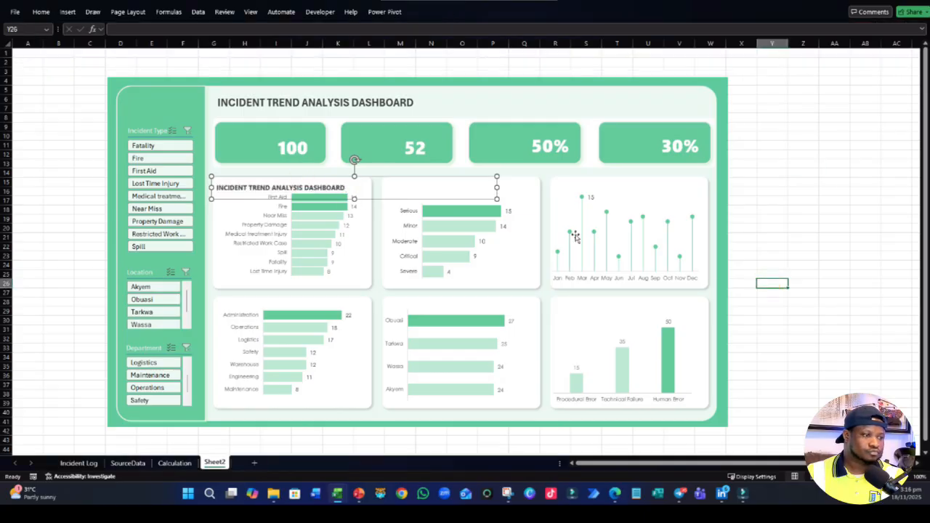
- Replace the copied text with Incident Types and shrink its box to fit along the top of the first chart card
{"action": "left_click", "coordinate": [346, 188]}
{"action": "left_click_drag", "start_coordinate": [346, 188], "coordinate": [173, 188]}
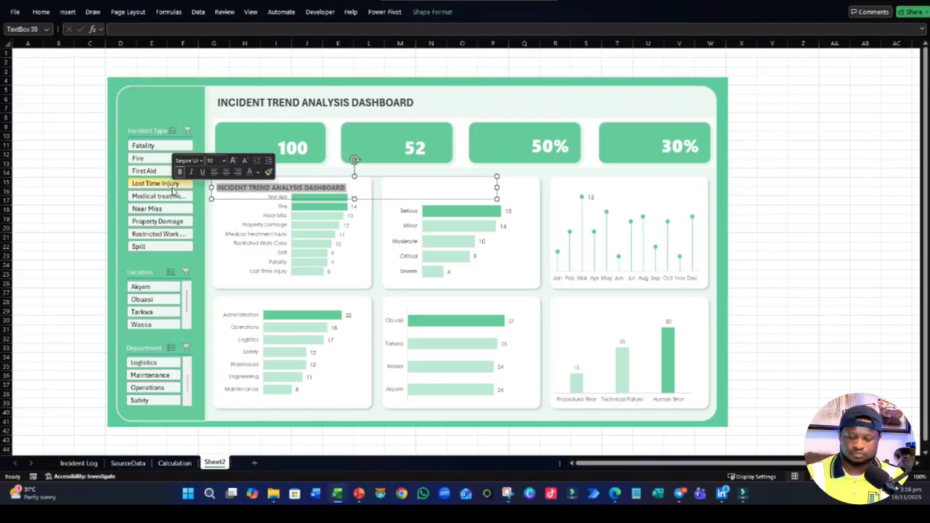
{"action": "key", "text": "BackSpace"}
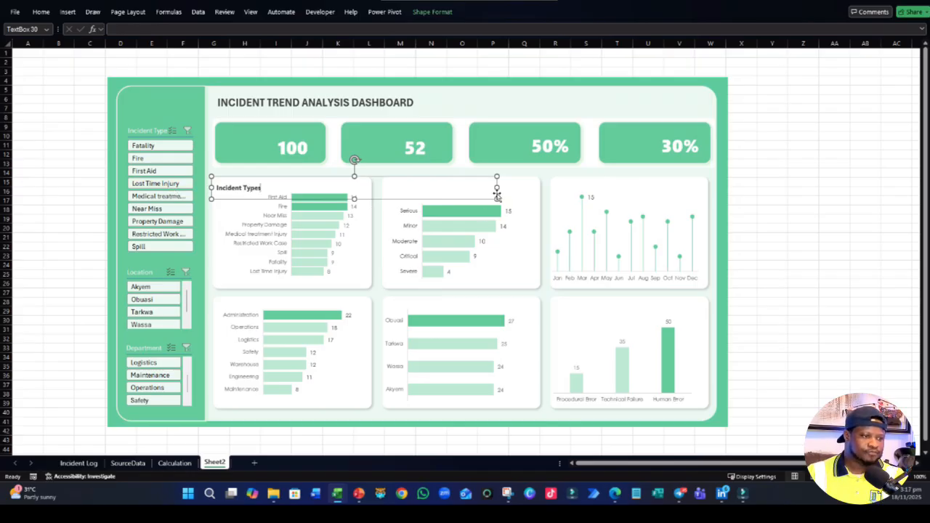
{"action": "left_click_drag", "start_coordinate": [496, 189], "coordinate": [258, 187]}
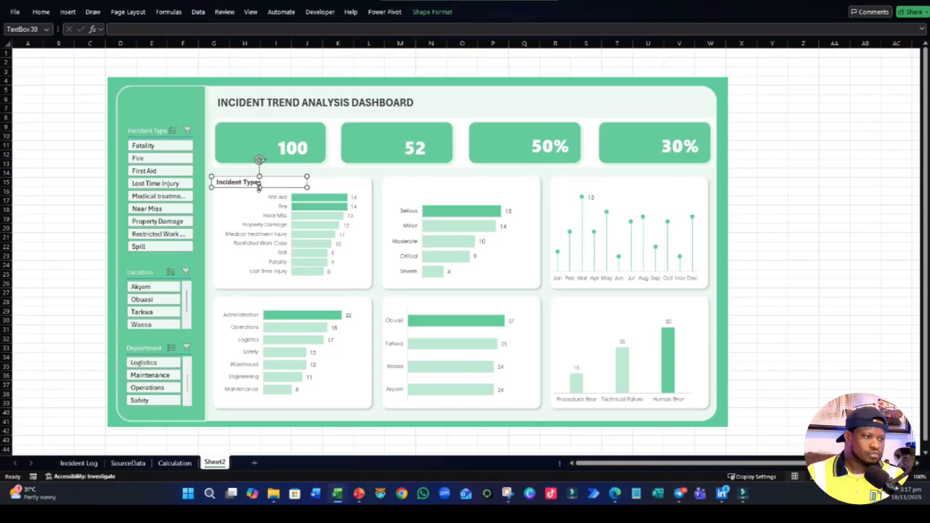
{"action": "left_click", "coordinate": [24, 260]}
{"action": "left_click", "coordinate": [249, 183]}
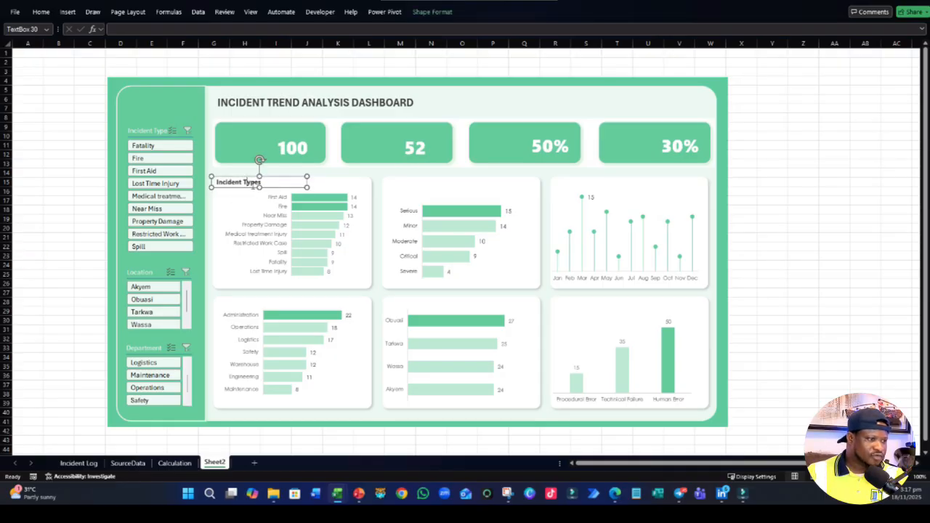
{"action": "left_click_drag", "start_coordinate": [252, 186], "coordinate": [256, 188]}
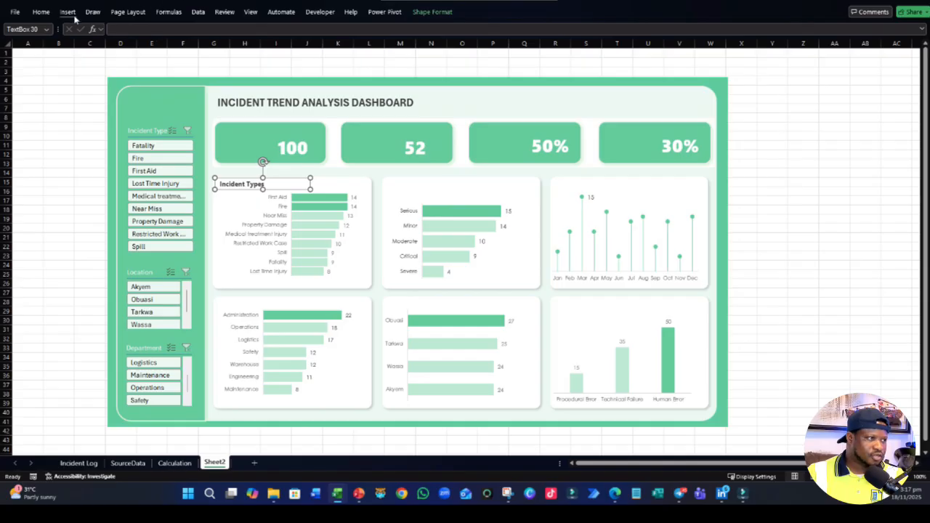
- Change the Incident Types label's font color to medium gray, the lightest tint of the theme's black
{"action": "left_click", "coordinate": [40, 12]}
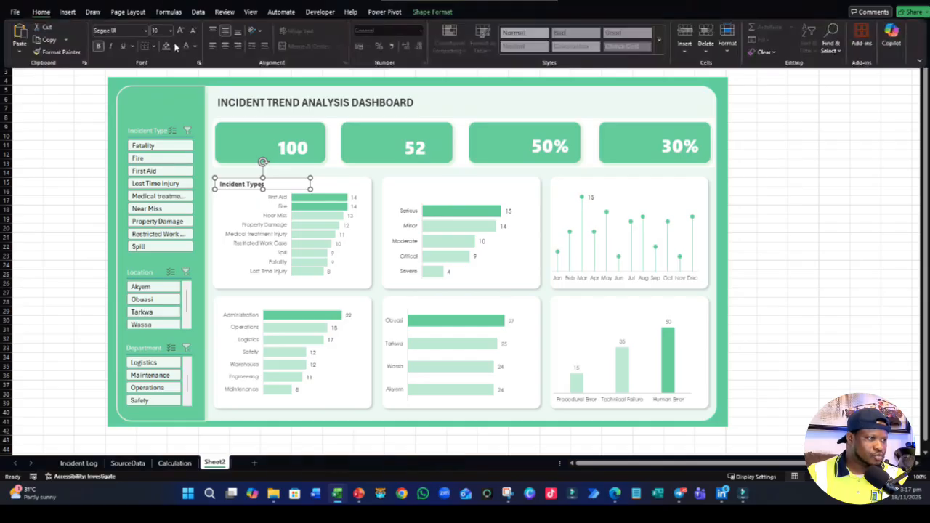
{"action": "left_click", "coordinate": [194, 46]}
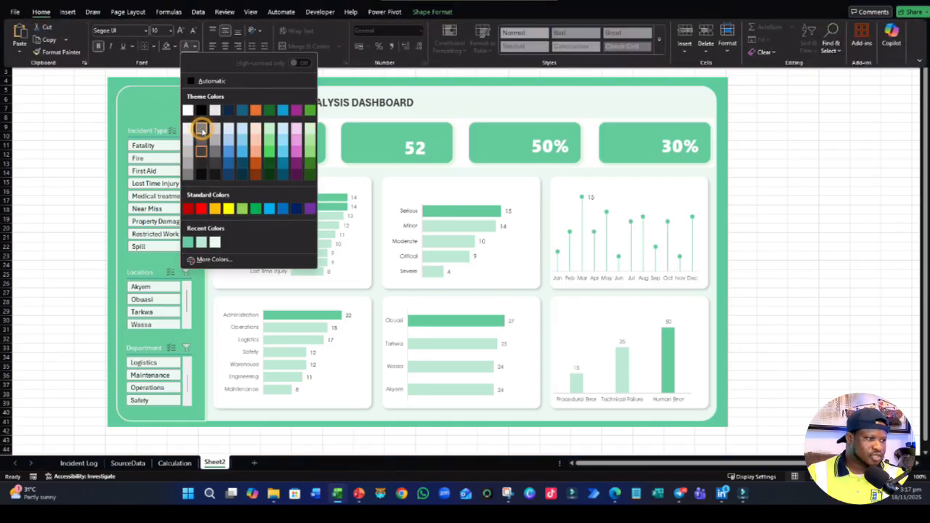
{"action": "left_click", "coordinate": [202, 130]}
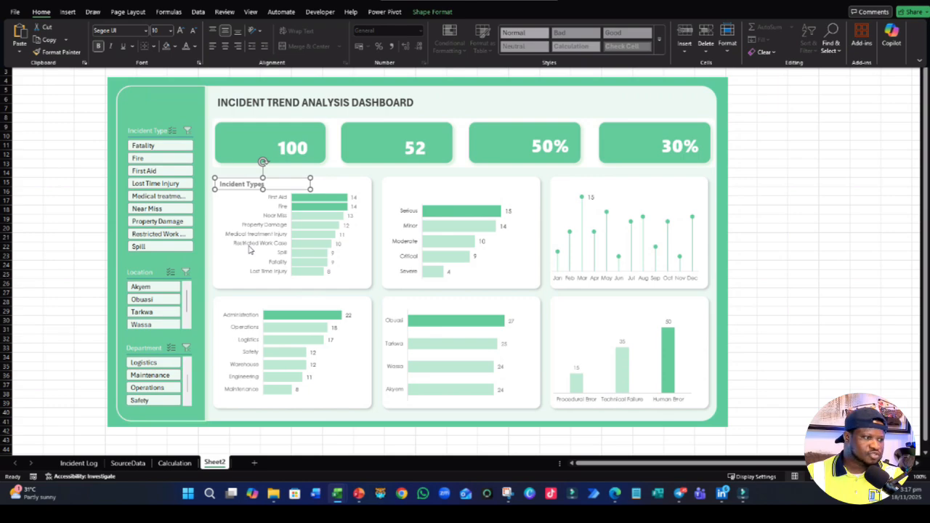
- Duplicate the Incident Types label onto the severity chart card and change the copy's text to Injury Severity
{"action": "left_click", "coordinate": [251, 187]}
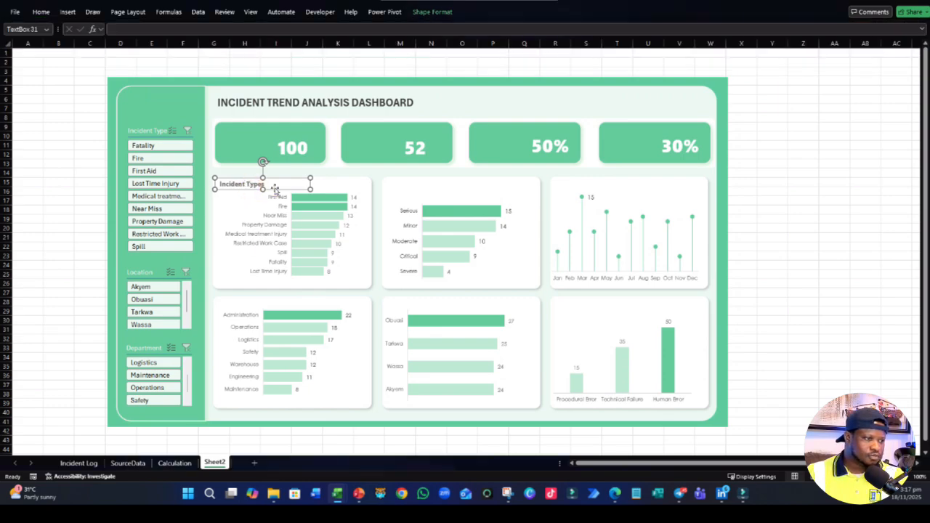
{"action": "left_click_drag", "start_coordinate": [273, 190], "coordinate": [444, 193]}
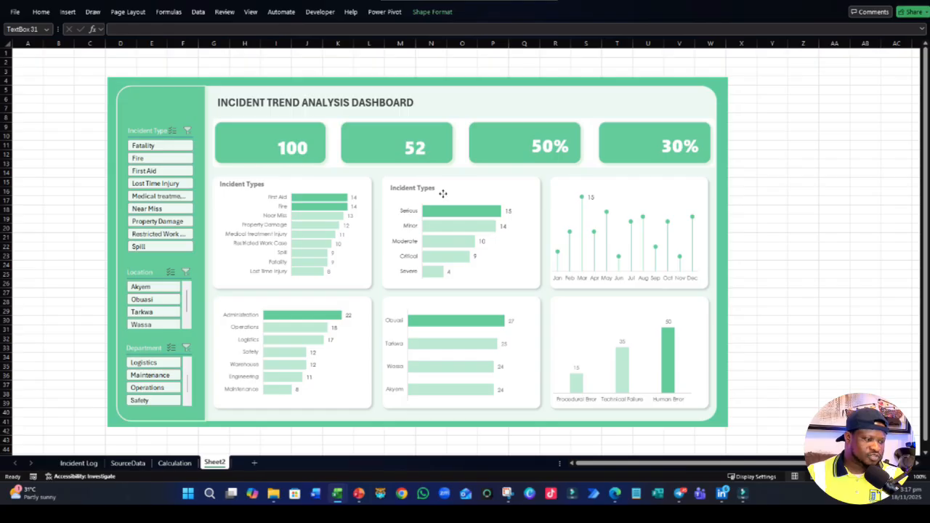
{"action": "left_click", "coordinate": [435, 190]}
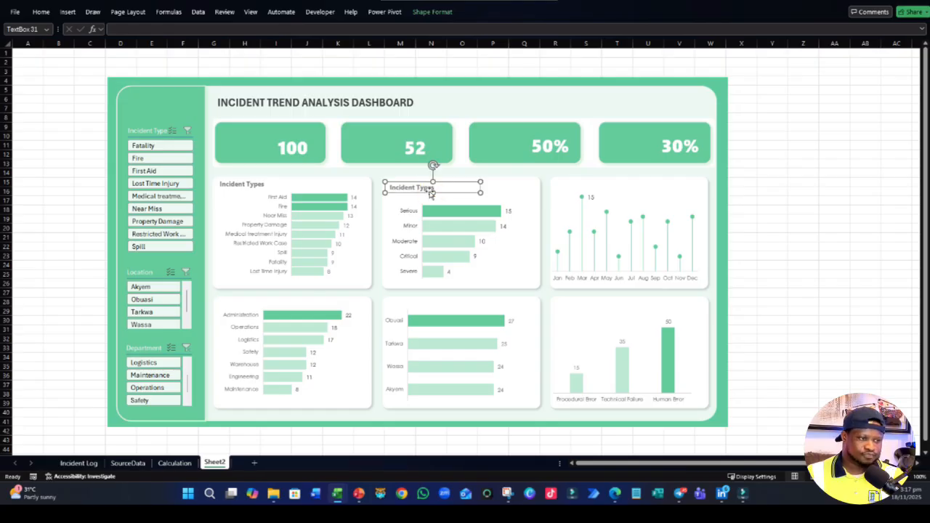
{"action": "left_click", "coordinate": [429, 191]}
{"action": "left_click", "coordinate": [417, 188]}
{"action": "key", "text": "ctrl+a"}
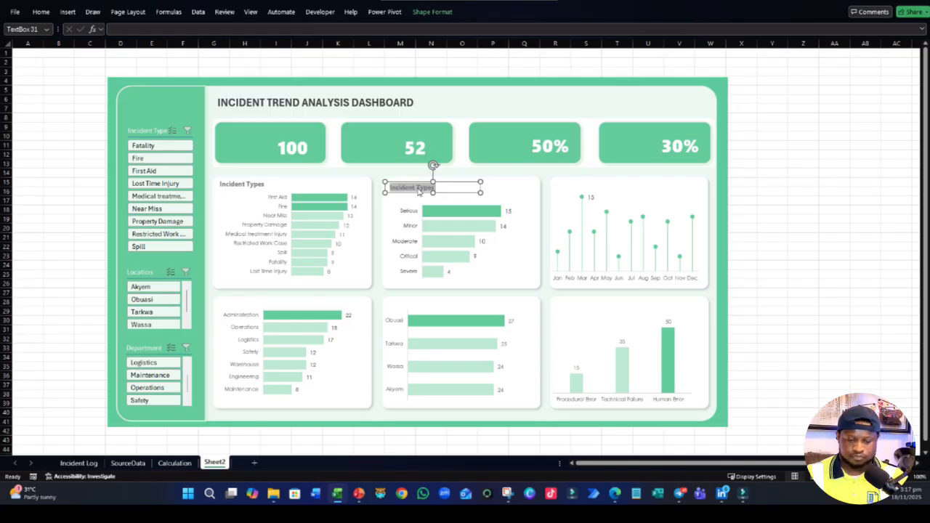
{"action": "type", "text": "Injury Severity"}
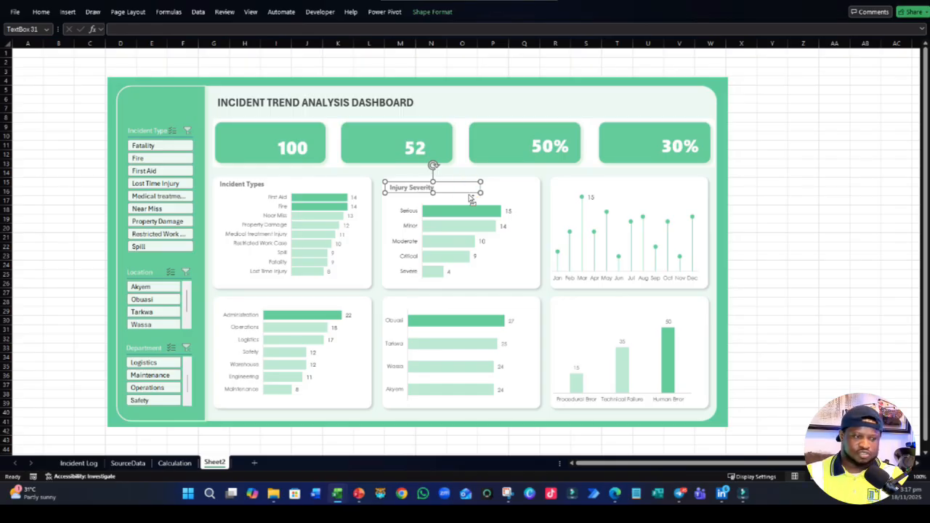
- Duplicate the Injury Severity label onto the monthly chart card and change the copy's text to Incident Trend
{"action": "left_click_drag", "start_coordinate": [472, 191], "coordinate": [640, 192]}
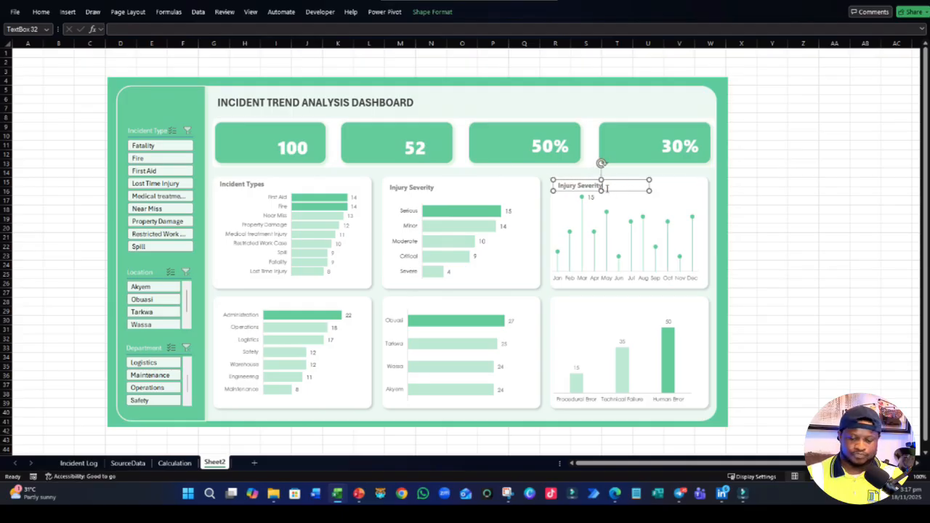
{"action": "key", "text": "ctrl+a"}
{"action": "key", "text": "BackSpace"}
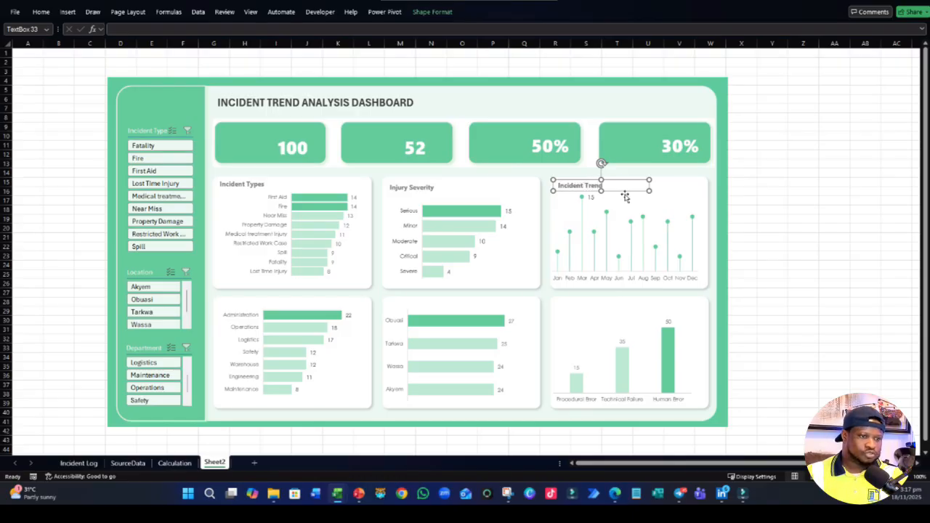
- Place a copy of the Incident Trend label at the top of the department chart card
{"action": "left_click_drag", "start_coordinate": [625, 195], "coordinate": [283, 306]}
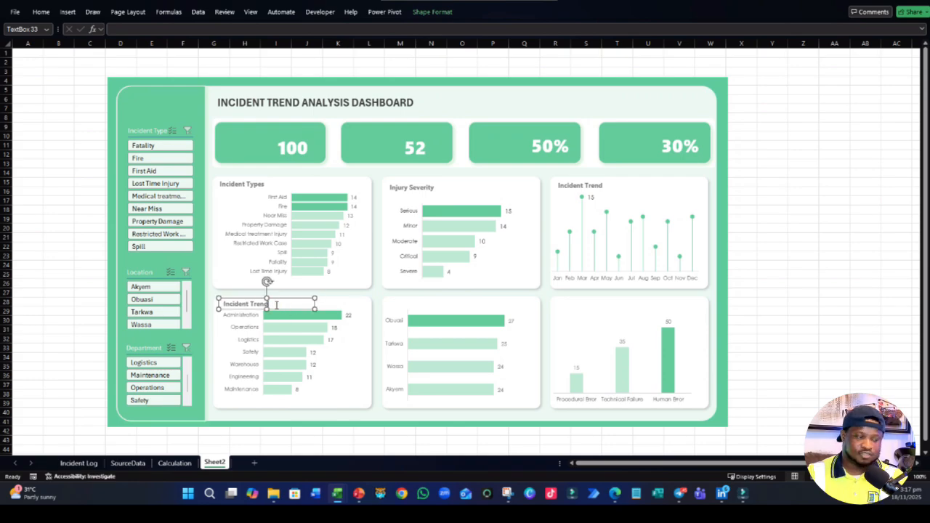
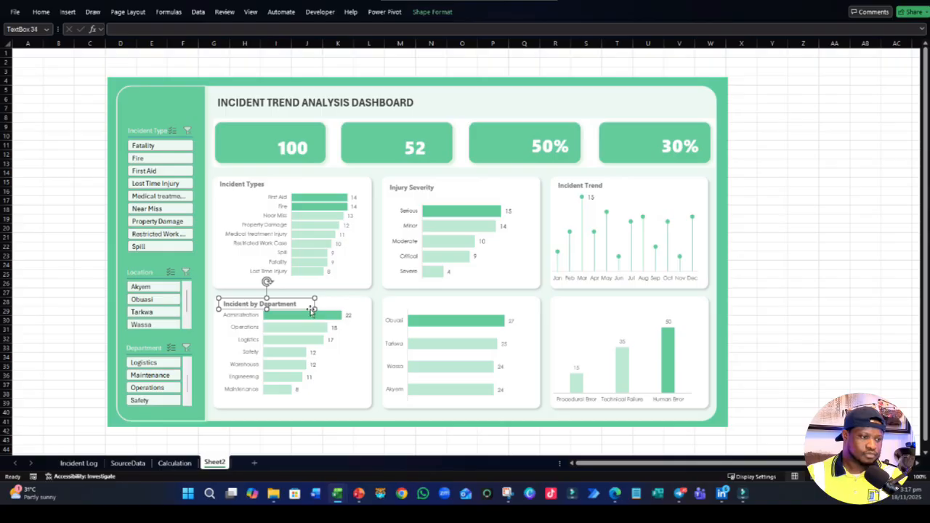
- Copy the Incident by Department label onto the location and cause chart cards and change the location copy's text to Incident by Location
{"action": "left_click_drag", "start_coordinate": [311, 310], "coordinate": [644, 309]}
{"action": "left_click", "coordinate": [476, 310]}
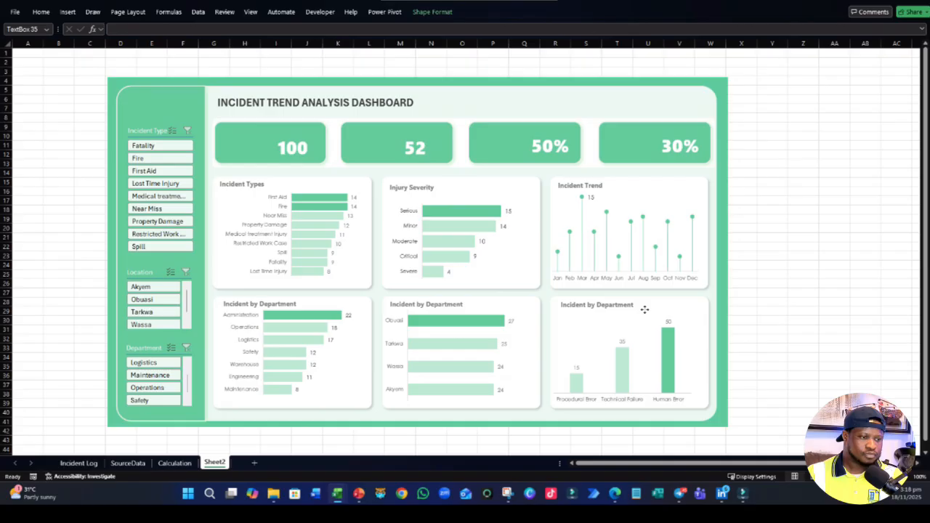
{"action": "left_click", "coordinate": [429, 305]}
{"action": "left_click_drag", "start_coordinate": [429, 305], "coordinate": [499, 295]}
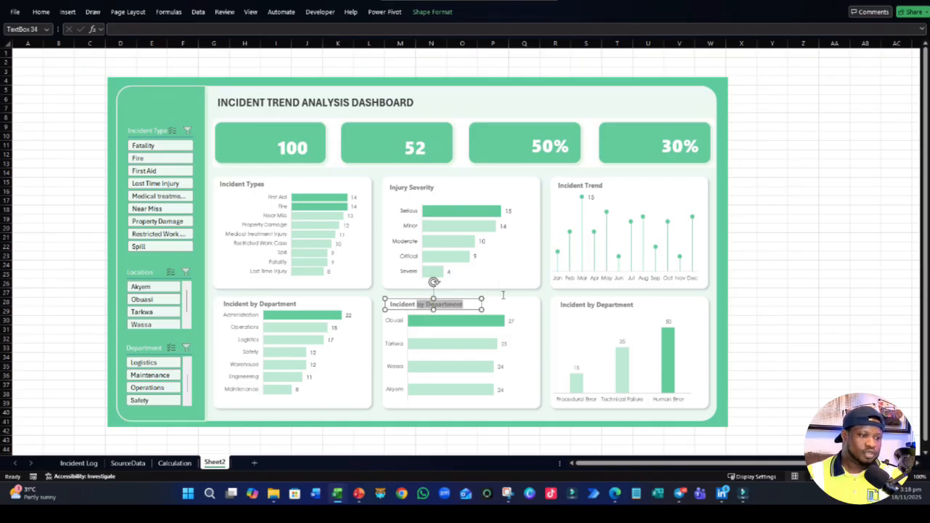
{"action": "left_click_drag", "start_coordinate": [426, 303], "coordinate": [465, 303]}
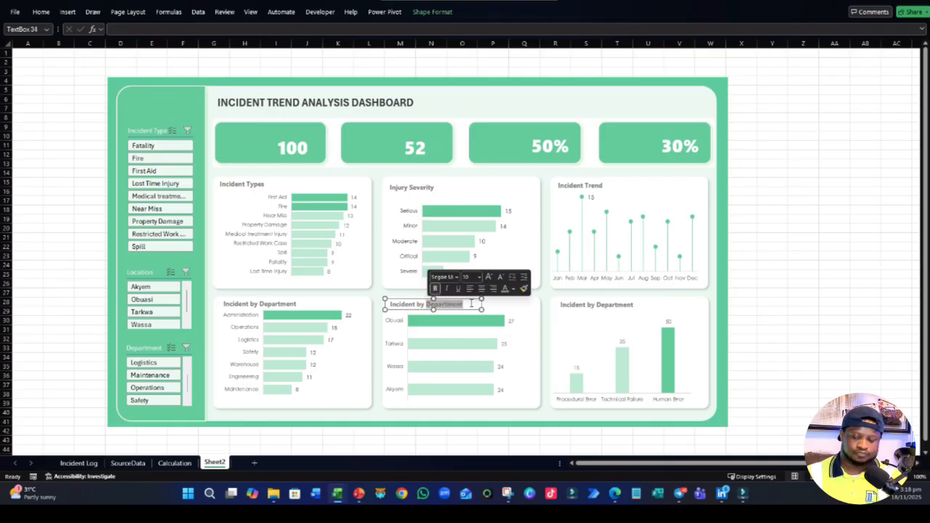
{"action": "type", "text": "Locatio"}
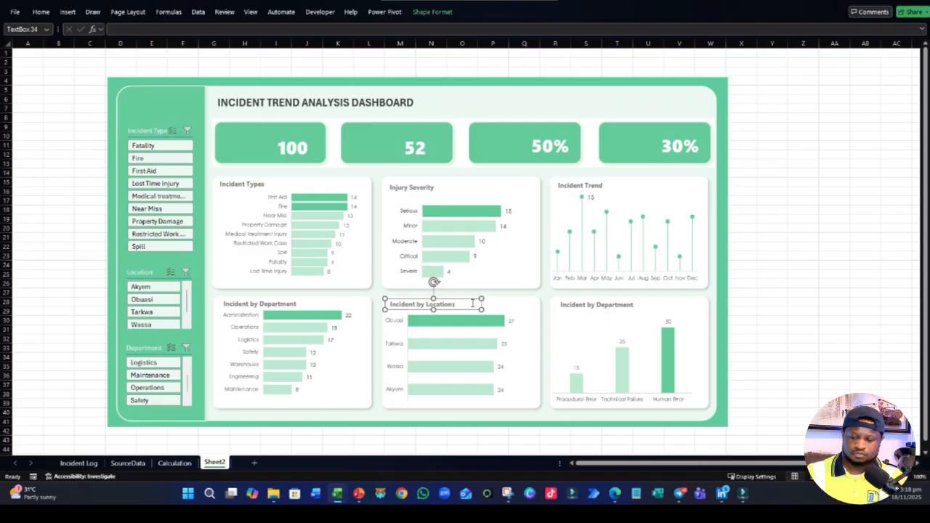
- Change the text of the label on the cause chart card to Incident Cause Category
{"action": "left_click", "coordinate": [597, 305]}
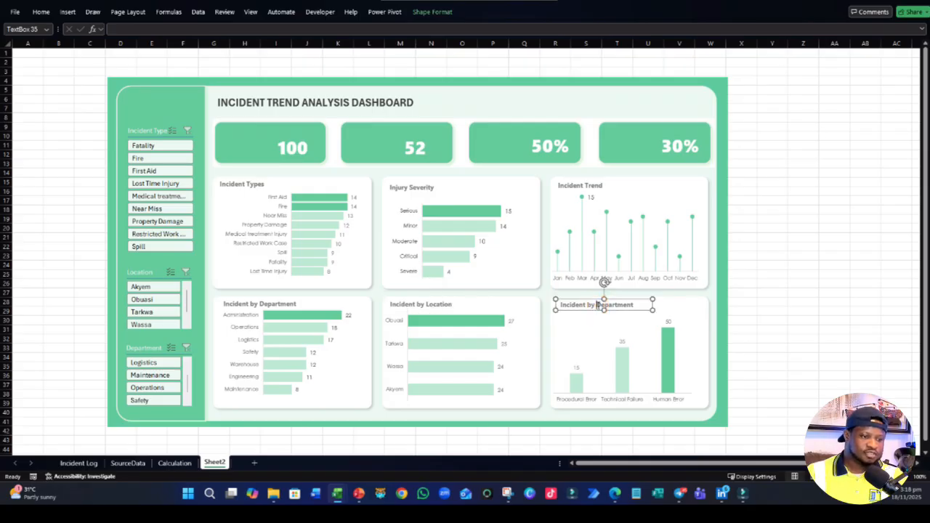
{"action": "left_click_drag", "start_coordinate": [597, 305], "coordinate": [640, 305]}
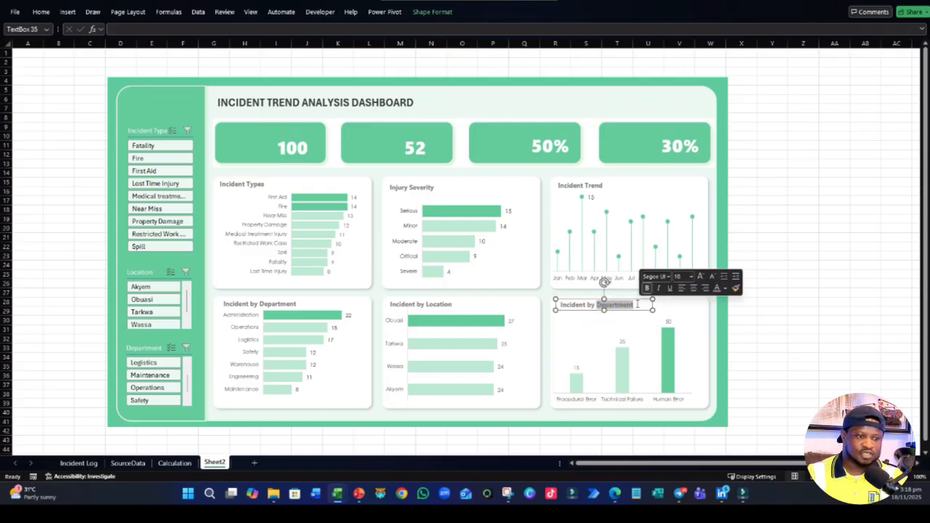
{"action": "key", "text": "BackSpace"}
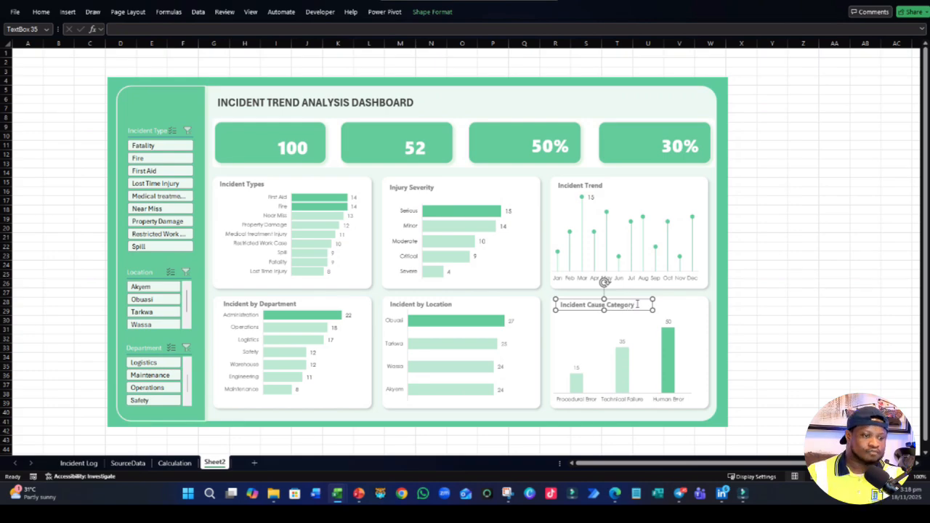
{"action": "left_click", "coordinate": [796, 317]}
- Select all the dashboard objects and move them together up by about two rows
{"action": "left_click", "coordinate": [539, 334]}
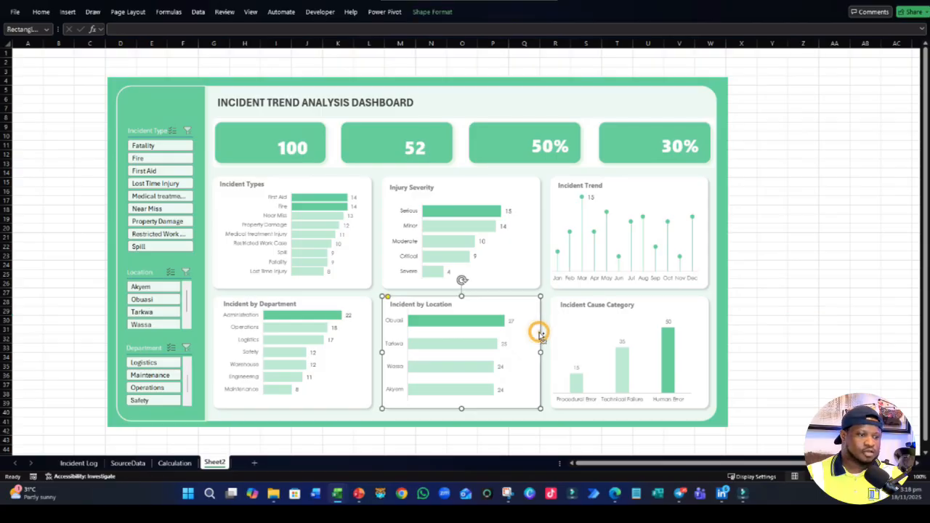
{"action": "key", "text": "ctrl+a"}
{"action": "left_click_drag", "start_coordinate": [729, 277], "coordinate": [727, 260]}
{"action": "left_click", "coordinate": [791, 280]}
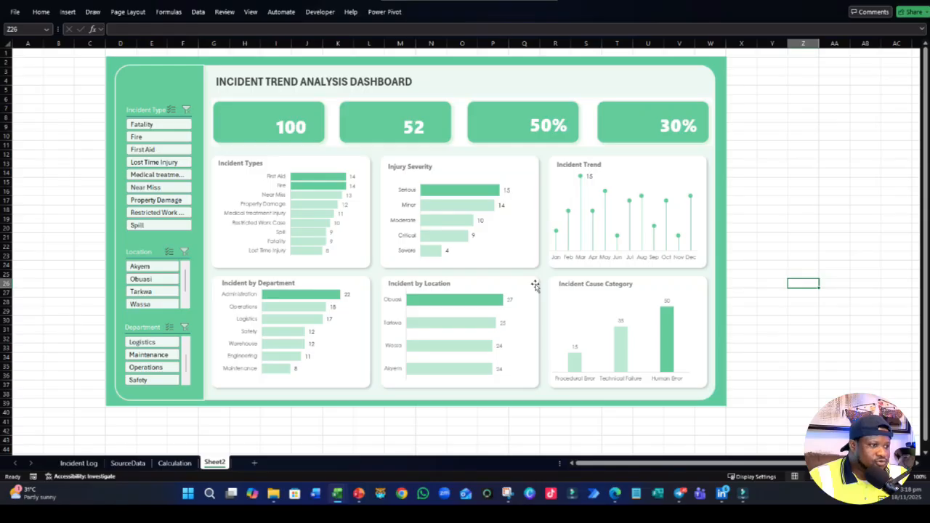
- Duplicate the Incident Types label onto the first KPI card and change the copy's text to Total Incidents
{"action": "left_click", "coordinate": [260, 163]}
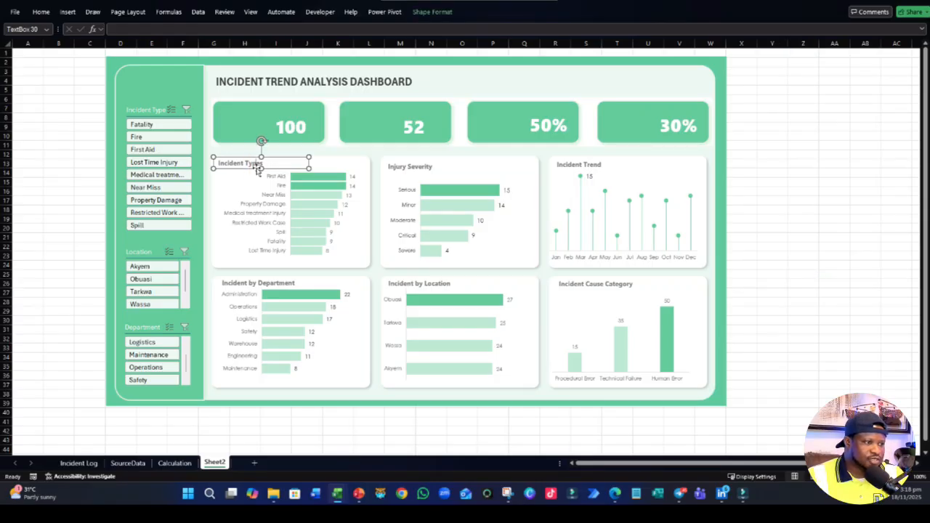
{"action": "key", "text": "ctrl+d"}
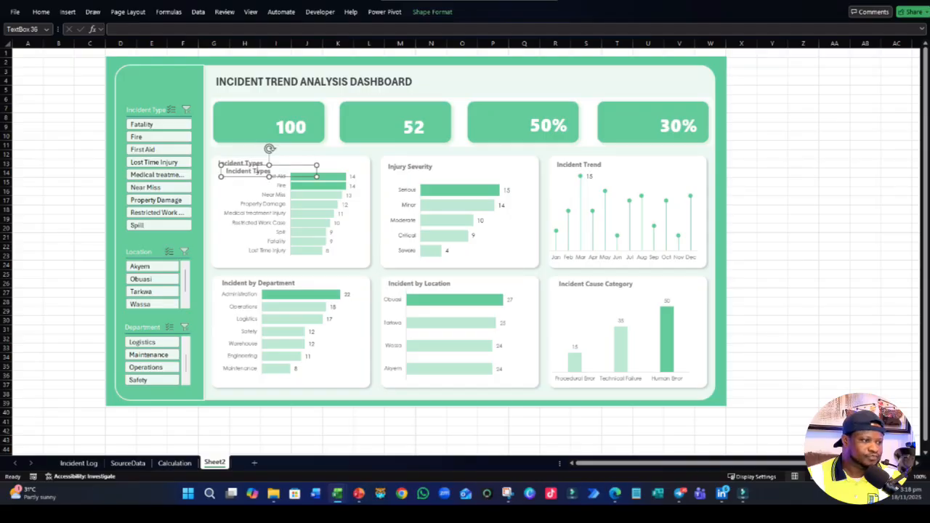
{"action": "left_click_drag", "start_coordinate": [280, 176], "coordinate": [274, 116]}
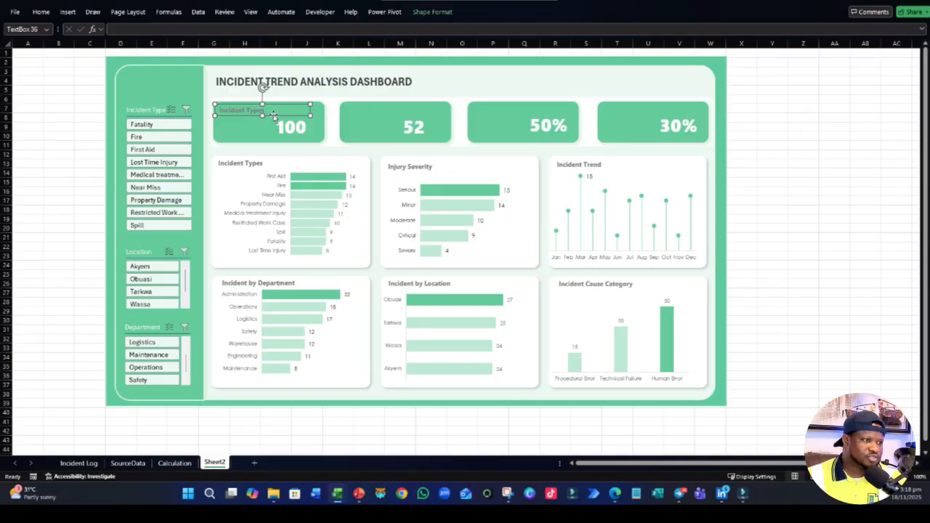
{"action": "left_click", "coordinate": [273, 113]}
{"action": "key", "text": "ctrl+a"}
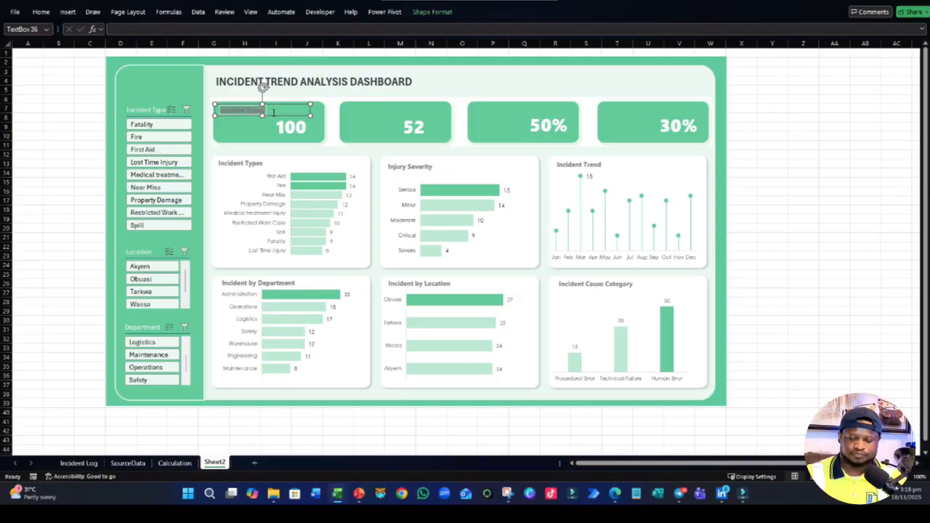
{"action": "type", "text": "Total"}
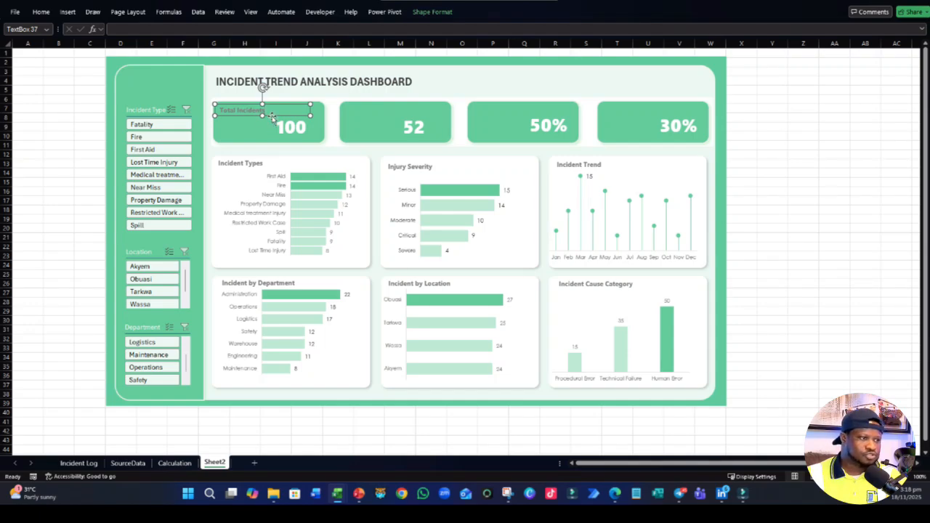
- Copy the Total Incidents label onto the second KPI card and change the copy's text to Personal Injuries
{"action": "left_click_drag", "start_coordinate": [271, 116], "coordinate": [396, 117]}
{"action": "triple_click", "coordinate": [387, 111]}
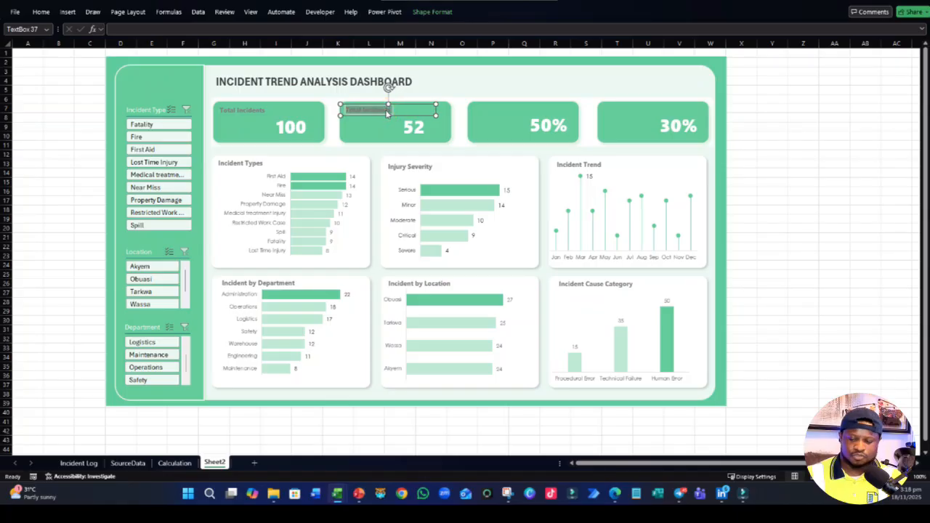
{"action": "type", "text": "R"}
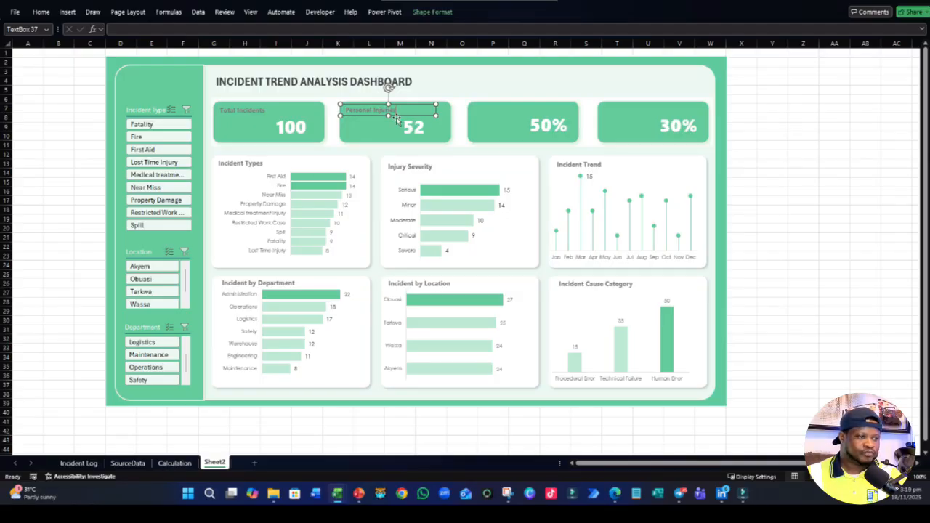
{"action": "left_click", "coordinate": [397, 117]}
{"action": "left_click", "coordinate": [394, 111]}
- Copy the Personal Injuries label onto the third KPI card and change the copy's text to % Human Errors
{"action": "left_click", "coordinate": [398, 115]}
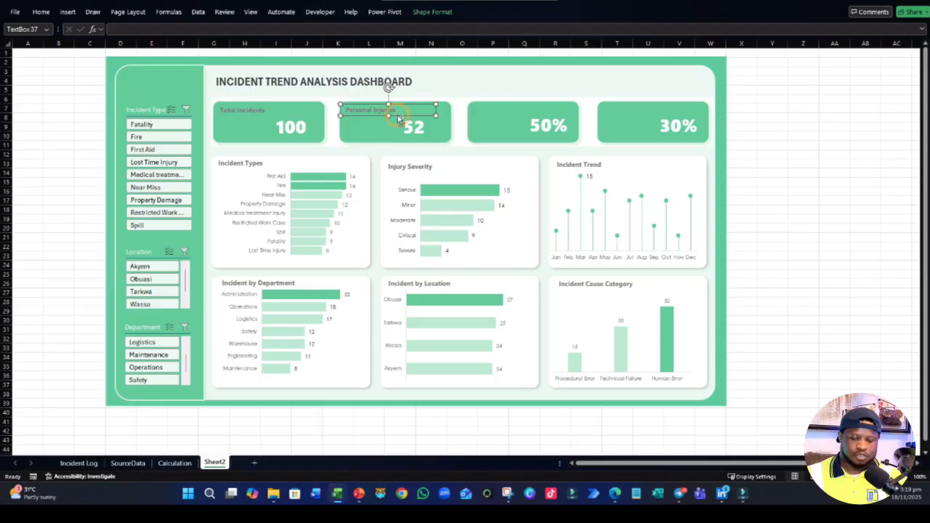
{"action": "left_click_drag", "start_coordinate": [397, 115], "coordinate": [469, 111]}
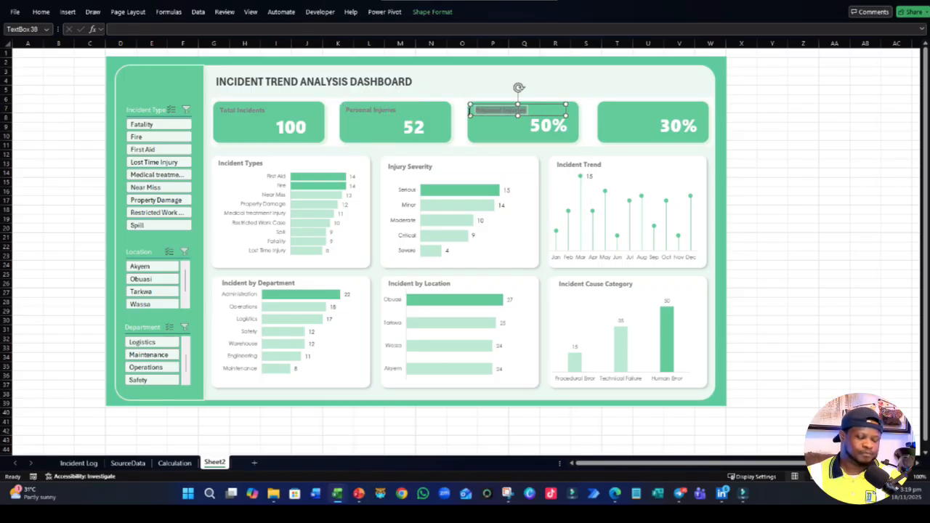
{"action": "type", "text": "% Human Errors"}
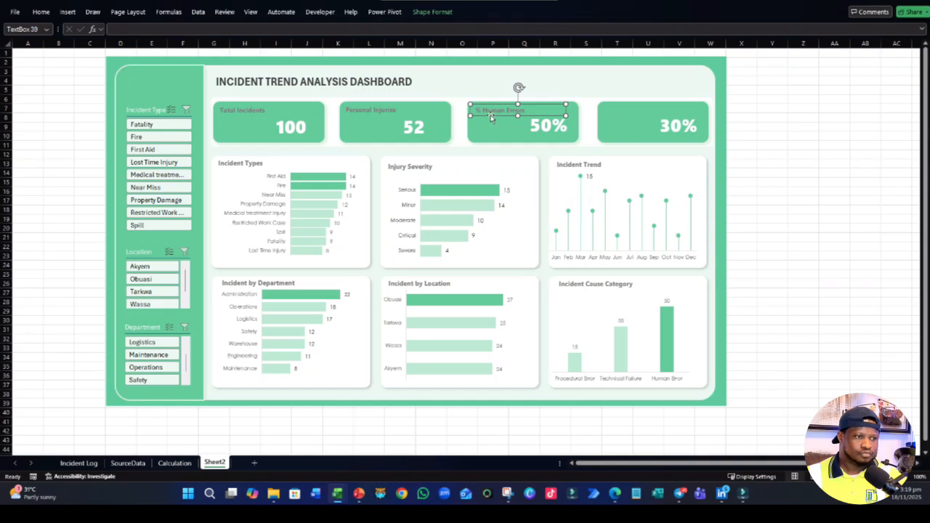
- Copy the % Human Errors label onto the fourth KPI card and change the copy's text to % Investigation Completed
{"action": "left_click_drag", "start_coordinate": [483, 111], "coordinate": [652, 95]}
{"action": "left_click_drag", "start_coordinate": [529, 115], "coordinate": [655, 109]}
{"action": "key", "text": "BackSpace"}
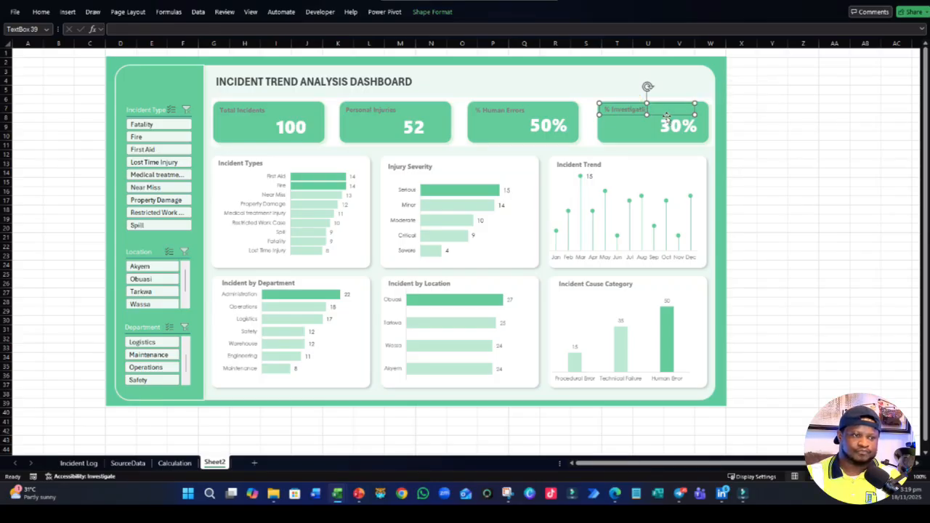
{"action": "type", "text": "Investigation Comple"}
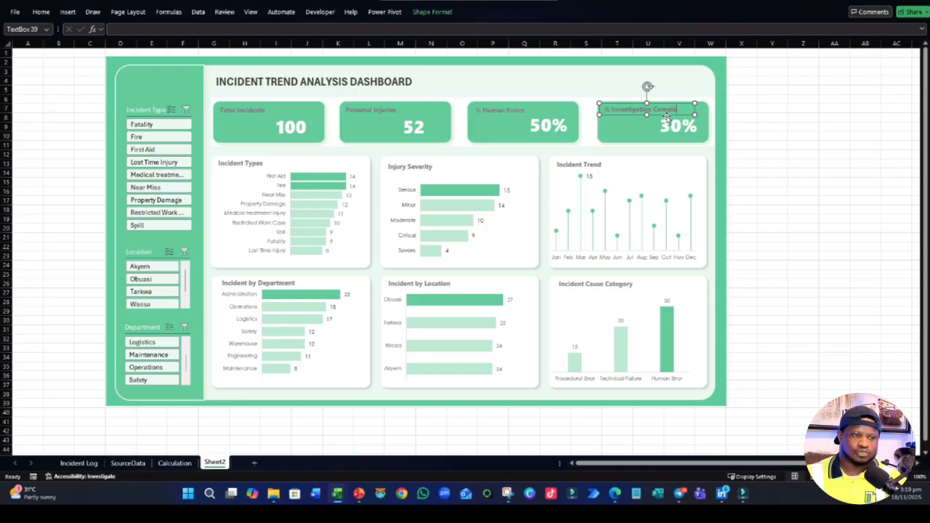
{"action": "type", "text": "ted"}
{"action": "left_click", "coordinate": [741, 172]}
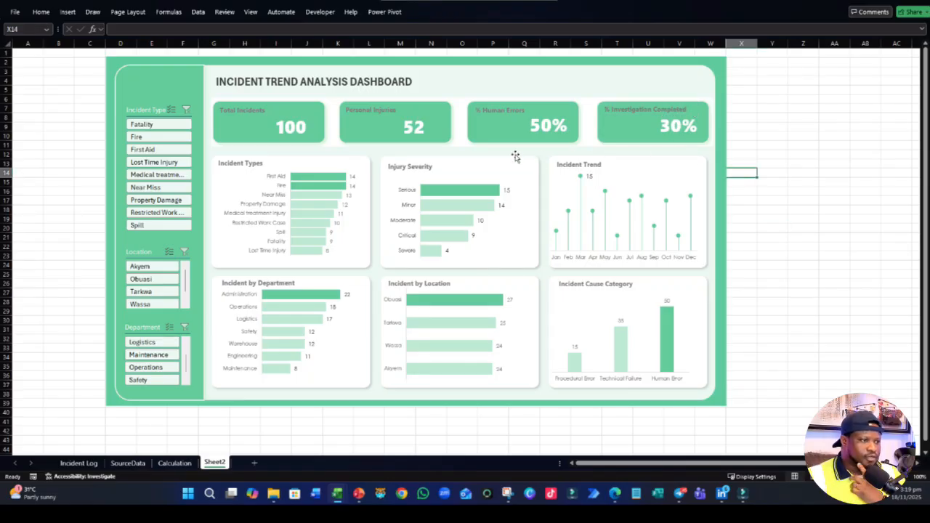
- Select the four KPI card labels together and align them with Align Middle
{"action": "left_click", "coordinate": [245, 111]}
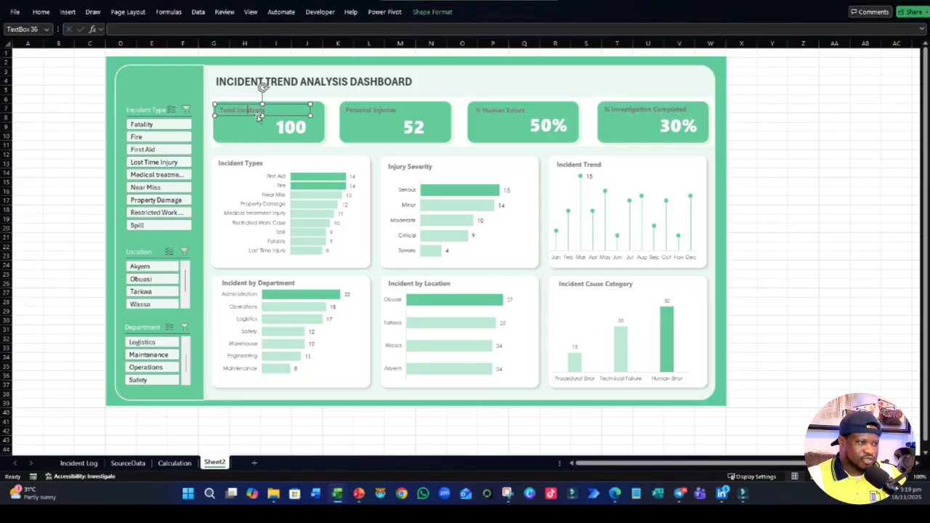
{"action": "left_click", "coordinate": [365, 106], "text": "ctrl"}
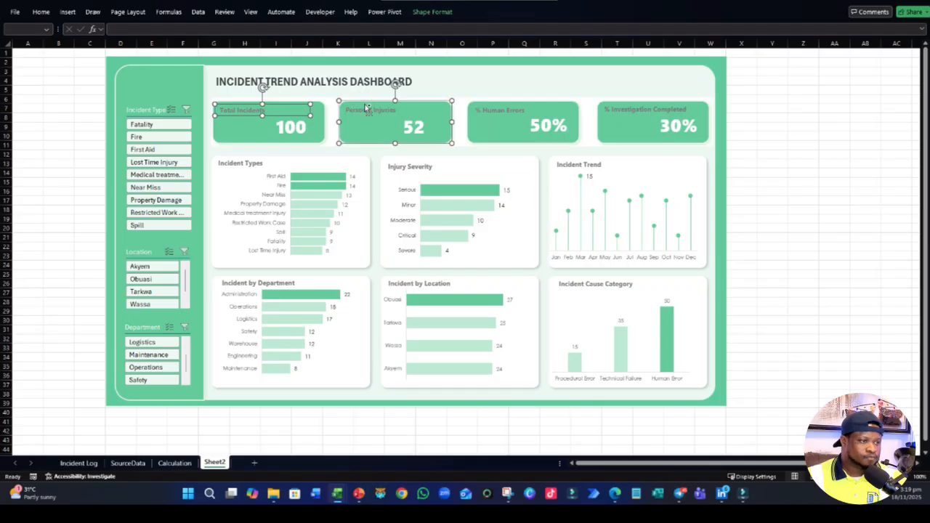
{"action": "left_click", "coordinate": [378, 130], "text": "ctrl"}
{"action": "left_click", "coordinate": [365, 106], "text": "ctrl"}
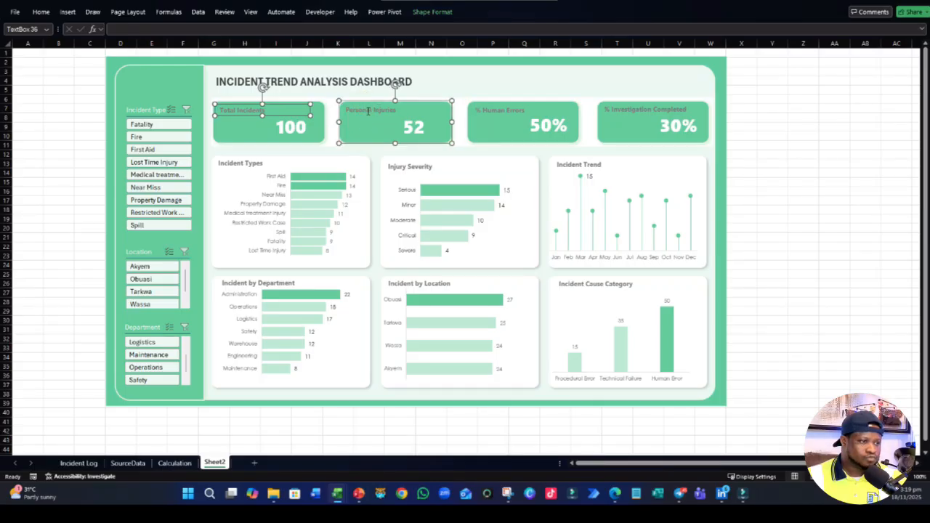
{"action": "left_click", "coordinate": [370, 109], "text": "ctrl"}
{"action": "left_click", "coordinate": [522, 111], "text": "ctrl"}
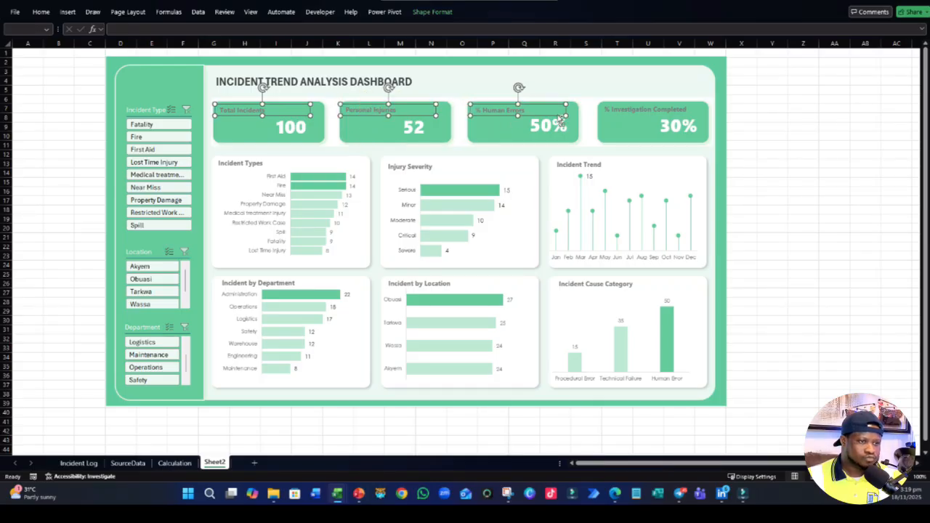
{"action": "left_click", "coordinate": [616, 109], "text": "ctrl"}
{"action": "left_click", "coordinate": [429, 12]}
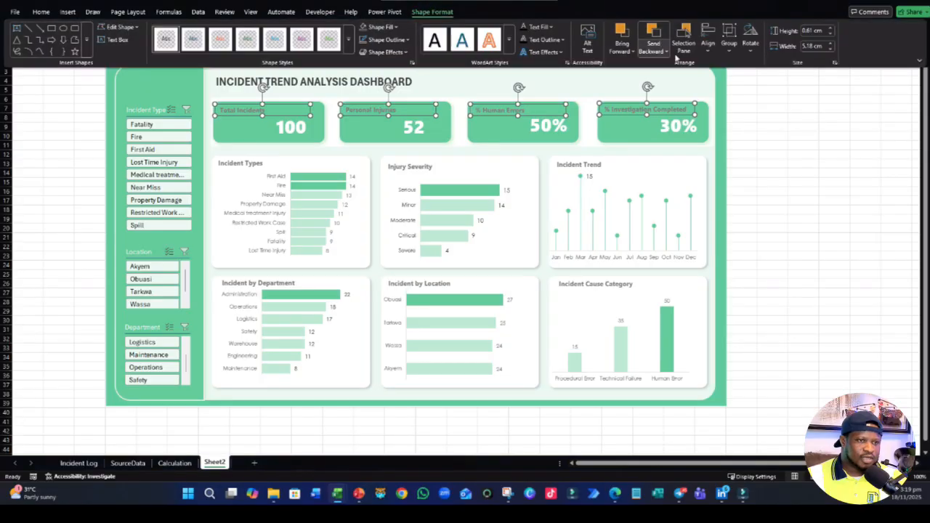
{"action": "left_click", "coordinate": [729, 50]}
{"action": "left_click", "coordinate": [708, 46]}
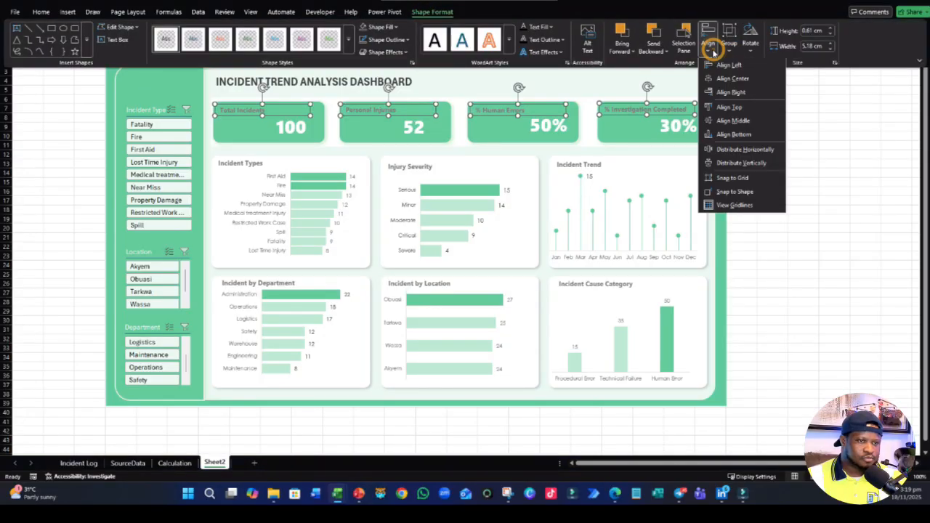
{"action": "left_click", "coordinate": [742, 121]}
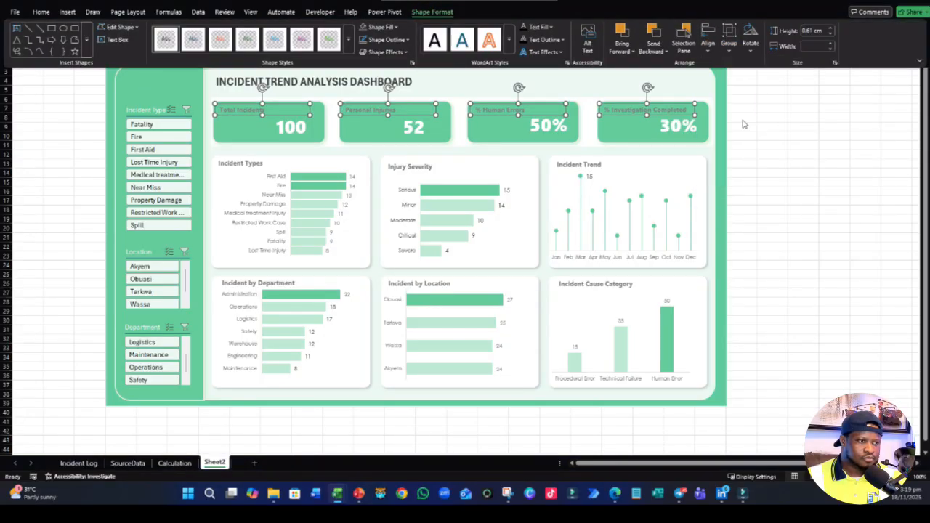
{"action": "left_click", "coordinate": [792, 139]}
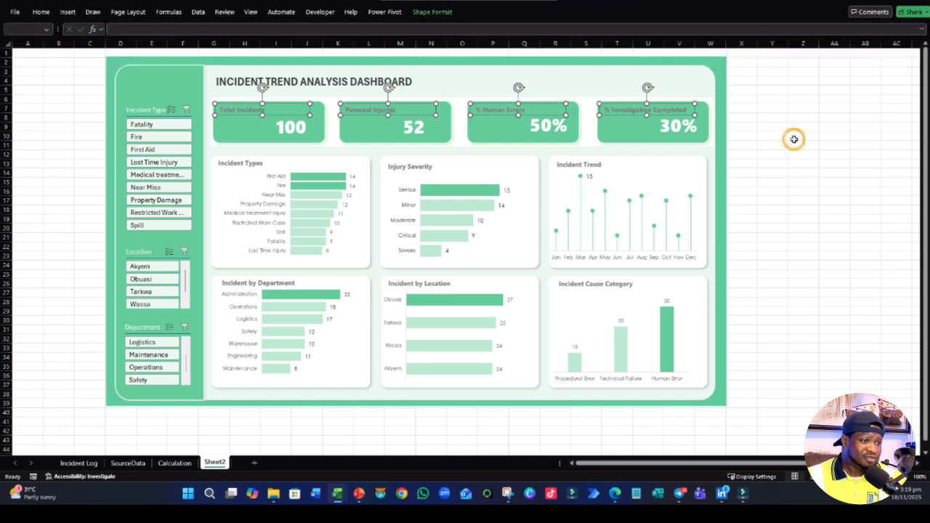
- Change the font color of all four KPI card labels to white
{"action": "left_click", "coordinate": [245, 110]}
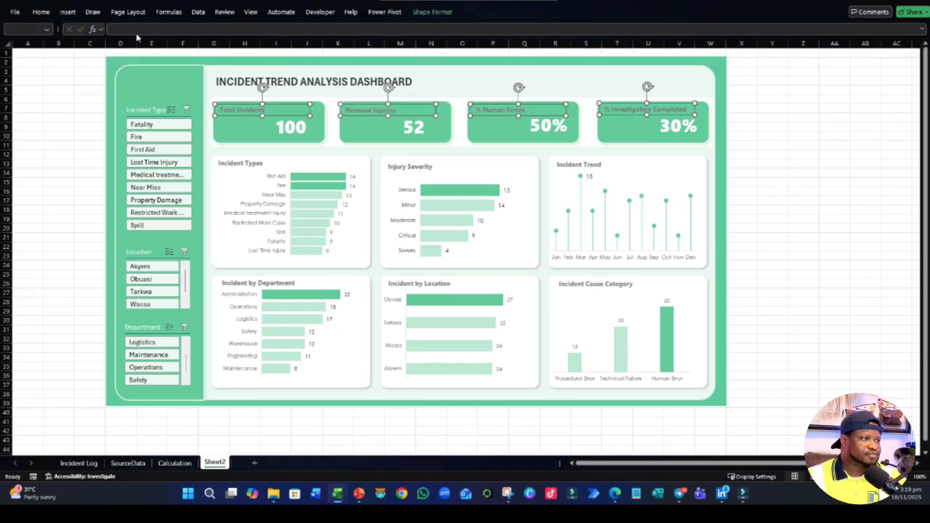
{"action": "left_click", "coordinate": [41, 12]}
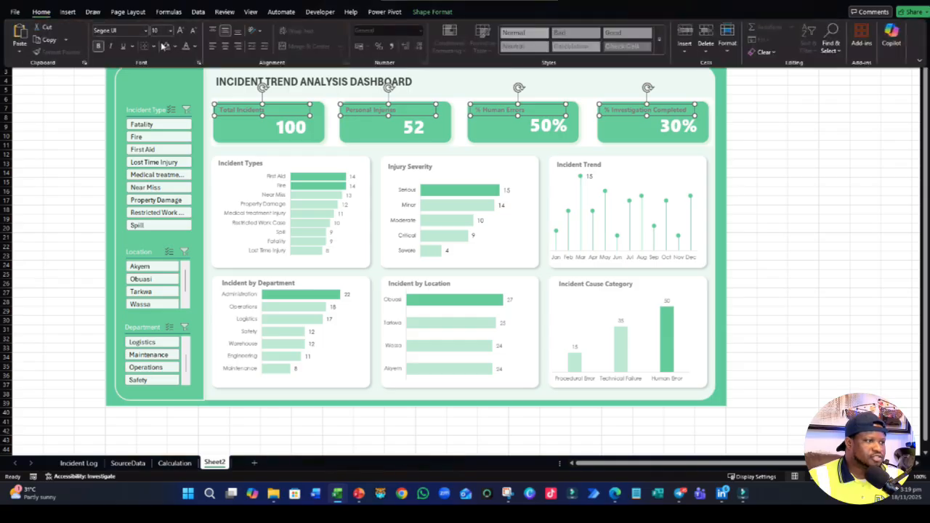
{"action": "left_click", "coordinate": [196, 48]}
{"action": "left_click", "coordinate": [192, 107]}
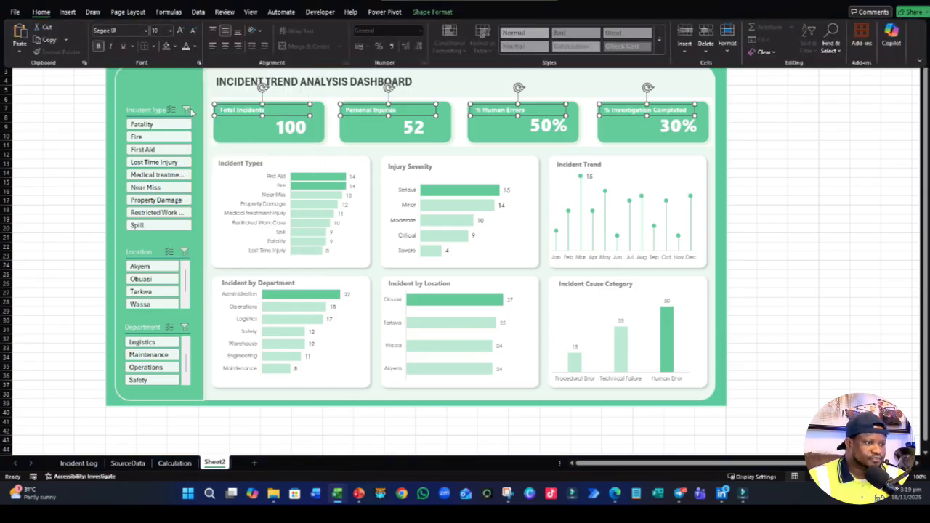
{"action": "left_click", "coordinate": [820, 172]}
{"action": "left_click", "coordinate": [820, 171]}
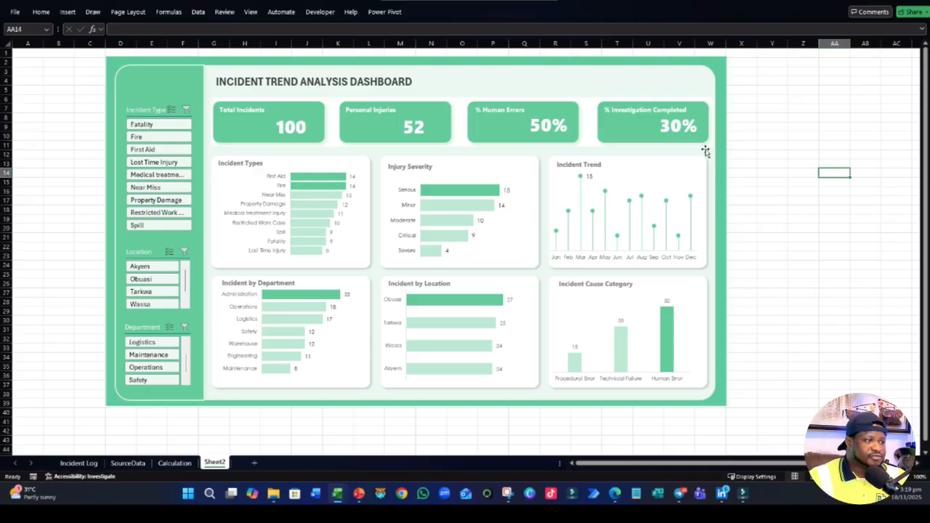
- Insert six icons from the stock icon library, including people, medical worker and bar chart icons
{"action": "left_click", "coordinate": [68, 11]}
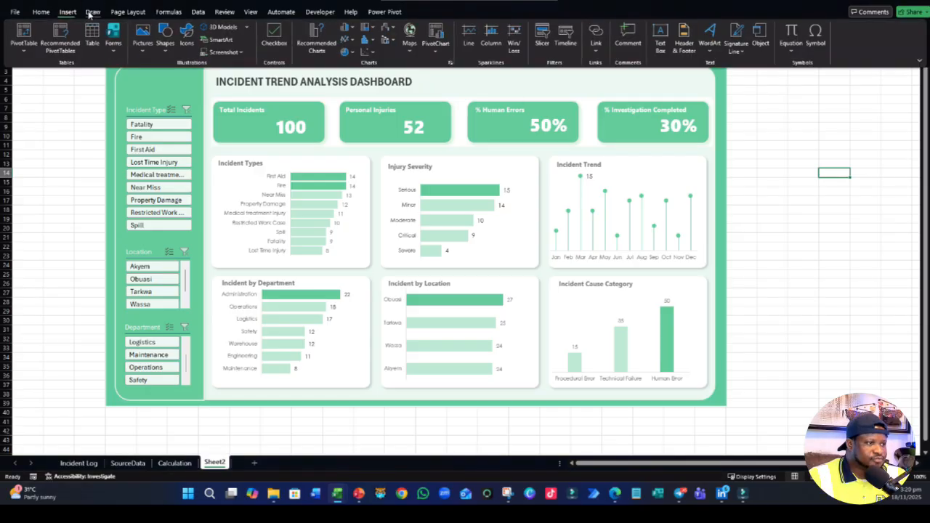
{"action": "left_click", "coordinate": [187, 37]}
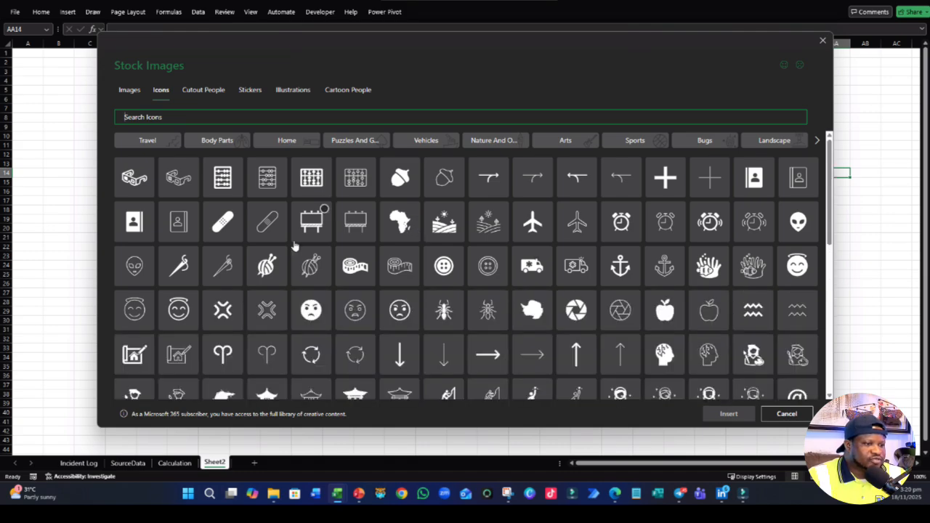
{"action": "scroll", "coordinate": [294, 246], "scroll_direction": "down", "scroll_amount": 1}
{"action": "scroll", "coordinate": [294, 246], "scroll_direction": "up", "scroll_amount": 1}
{"action": "scroll", "coordinate": [294, 244], "scroll_direction": "down", "scroll_amount": 2}
{"action": "scroll", "coordinate": [295, 245], "scroll_direction": "down", "scroll_amount": 4}
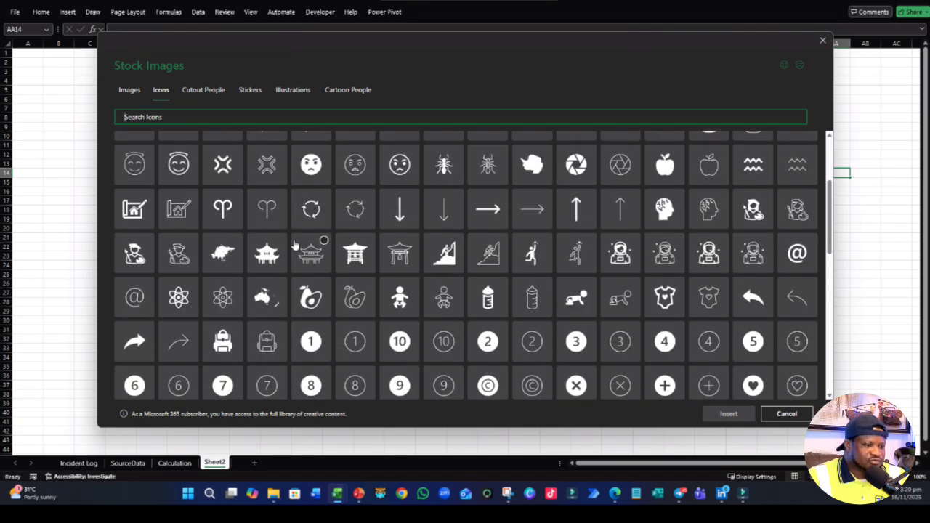
{"action": "scroll", "coordinate": [294, 245], "scroll_direction": "down", "scroll_amount": 2}
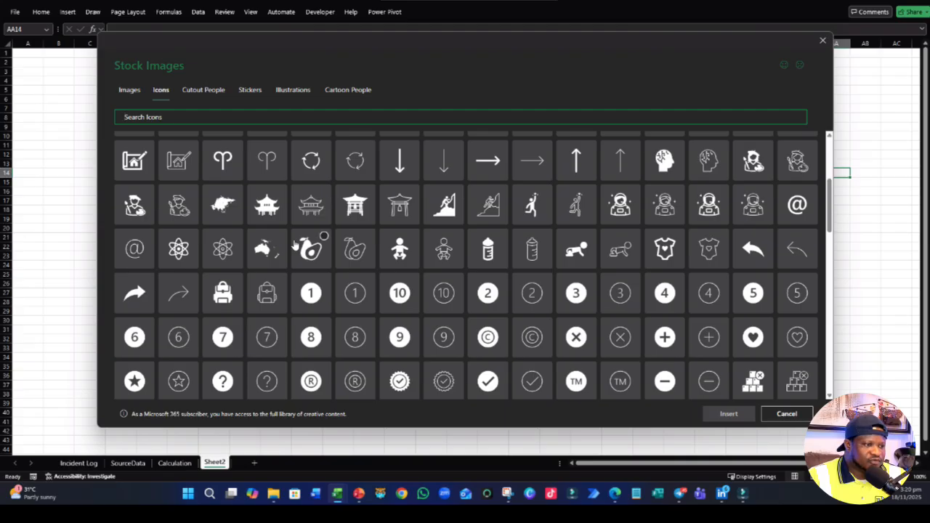
{"action": "scroll", "coordinate": [294, 245], "scroll_direction": "up", "scroll_amount": 6}
{"action": "scroll", "coordinate": [294, 245], "scroll_direction": "up", "scroll_amount": 2}
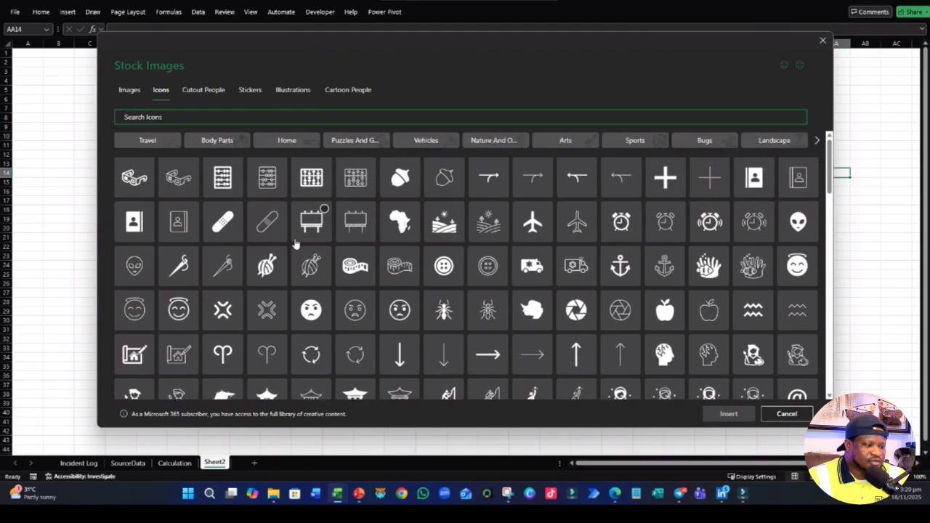
{"action": "scroll", "coordinate": [294, 244], "scroll_direction": "down", "scroll_amount": 12}
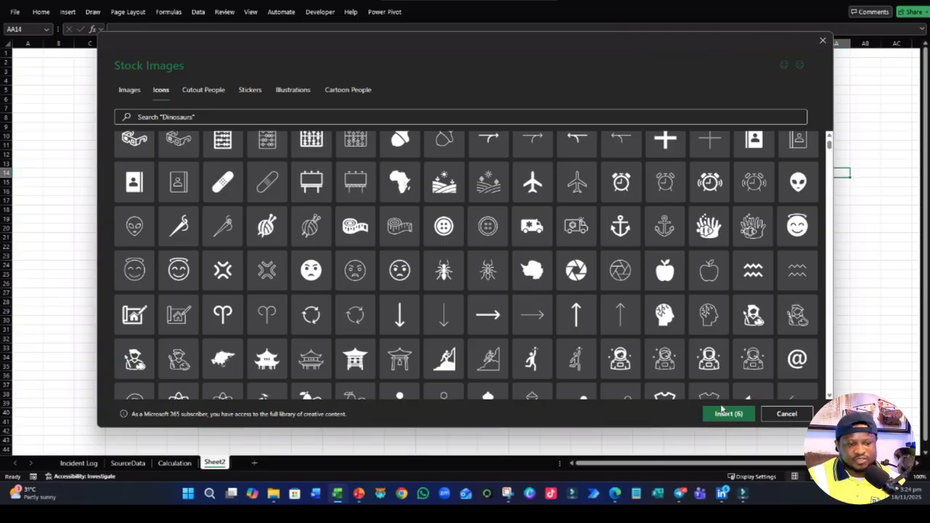
{"action": "left_click", "coordinate": [736, 416]}
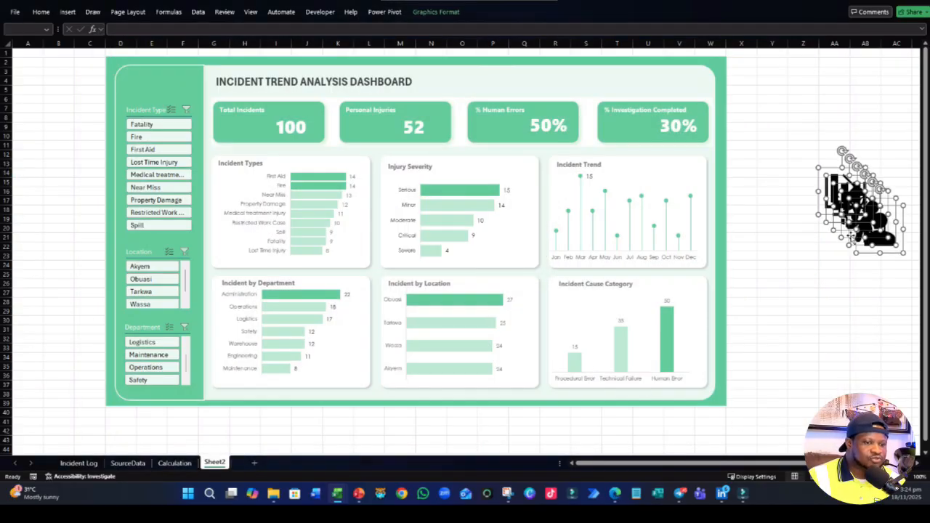
- Move the six inserted icons together onto the dashboard and set their graphics fill to white
{"action": "left_click_drag", "start_coordinate": [863, 254], "coordinate": [324, 225]}
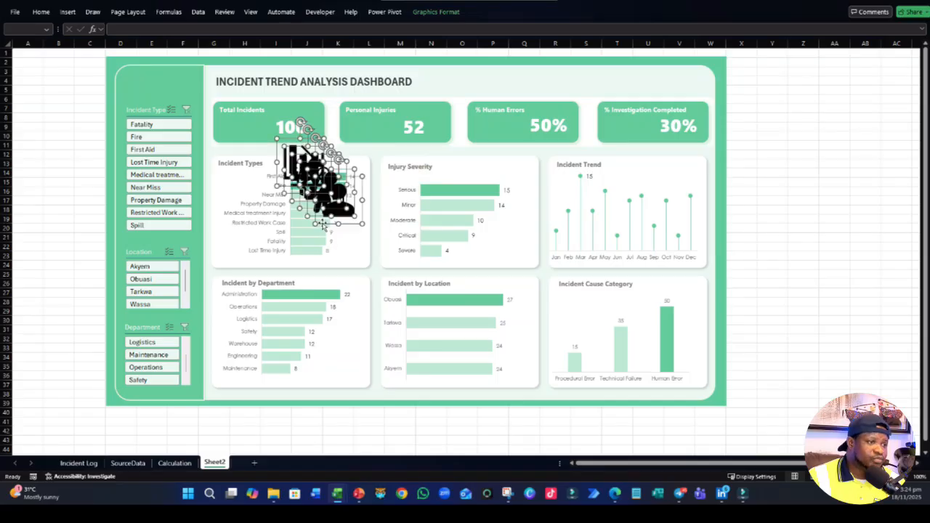
{"action": "left_click", "coordinate": [434, 13]}
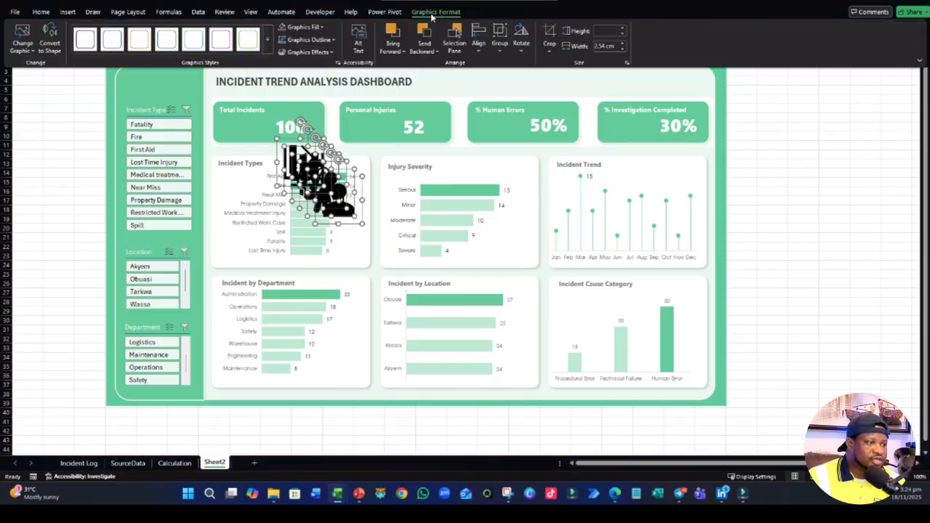
{"action": "left_click", "coordinate": [283, 29]}
{"action": "left_click", "coordinate": [322, 27]}
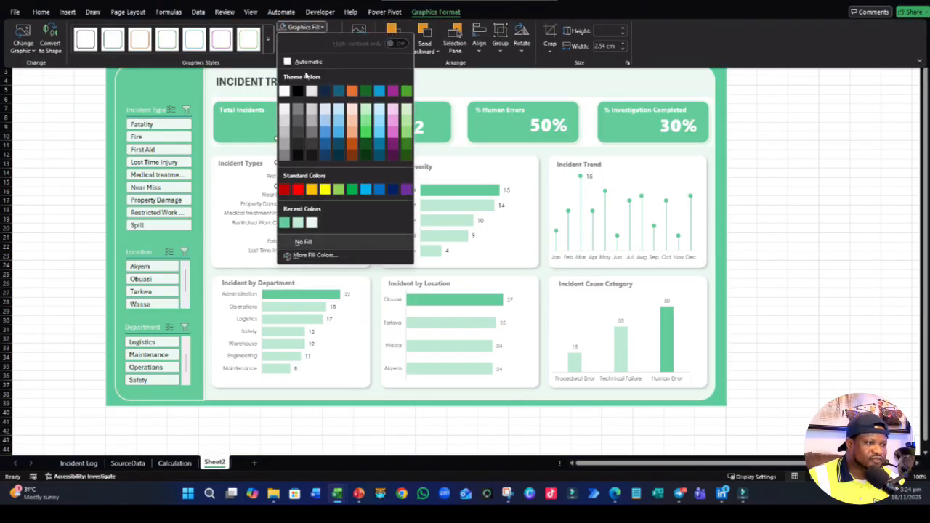
{"action": "left_click", "coordinate": [285, 87]}
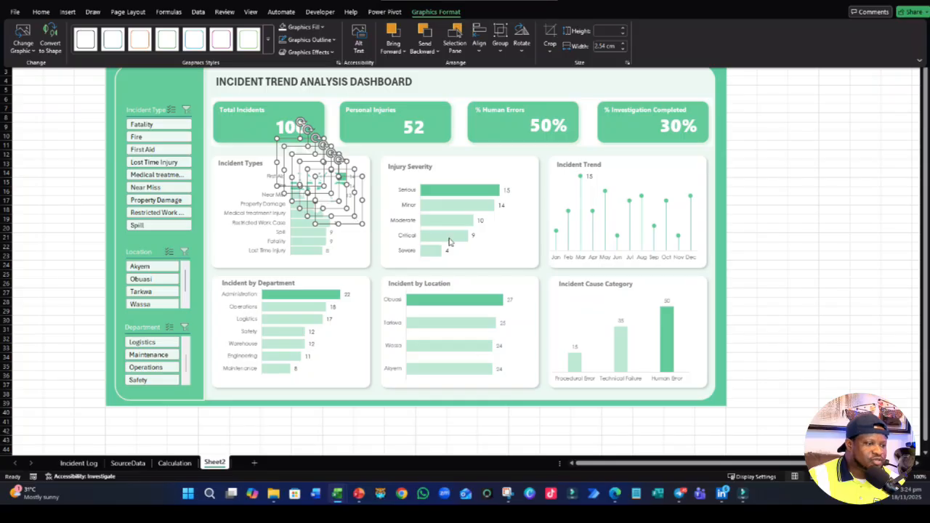
{"action": "left_click", "coordinate": [869, 130]}
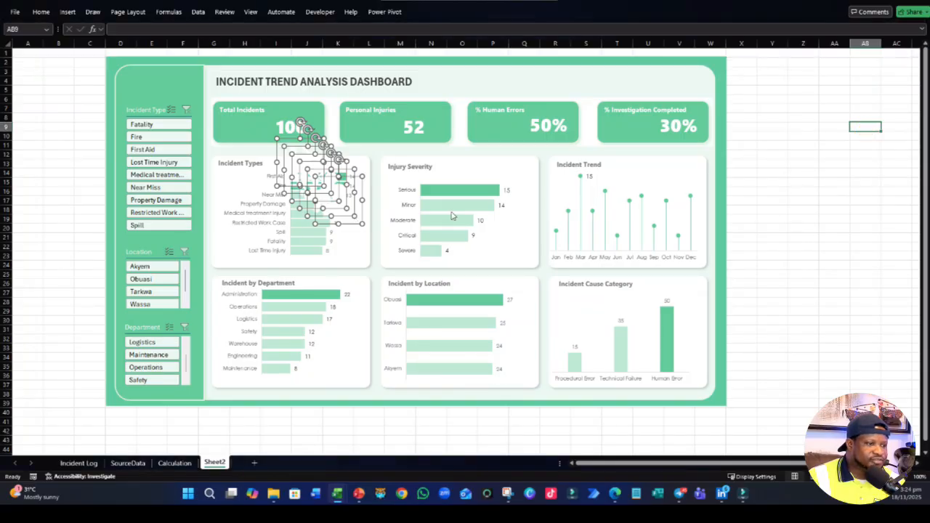
- Move the six white icons together to the head of the green slicer sidebar and shrink them to small icon size
{"action": "left_click", "coordinate": [327, 222]}
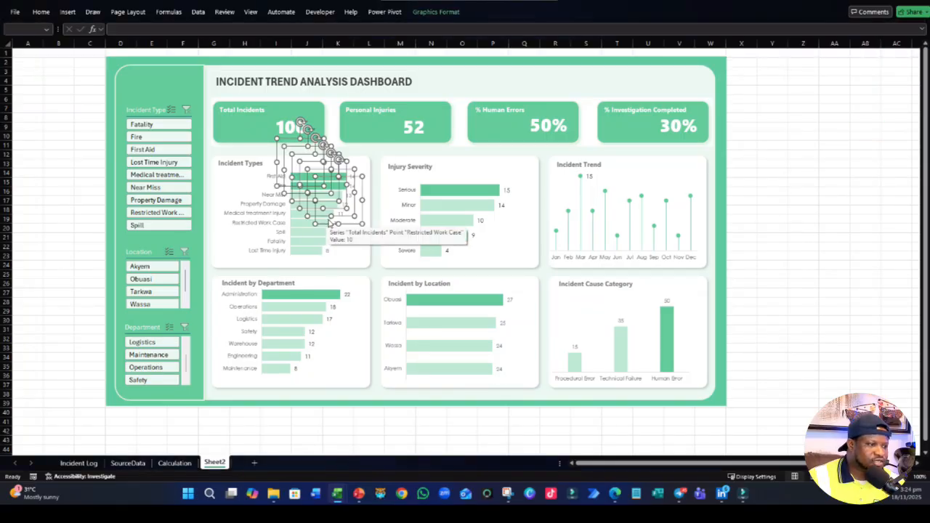
{"action": "key", "text": "Delete"}
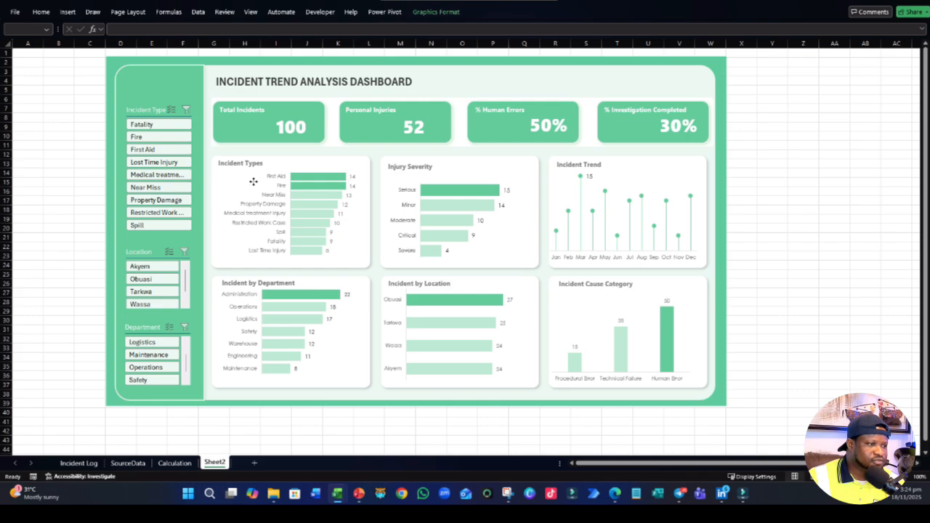
{"action": "left_click_drag", "start_coordinate": [269, 192], "coordinate": [240, 171]}
{"action": "left_click_drag", "start_coordinate": [202, 131], "coordinate": [200, 129]}
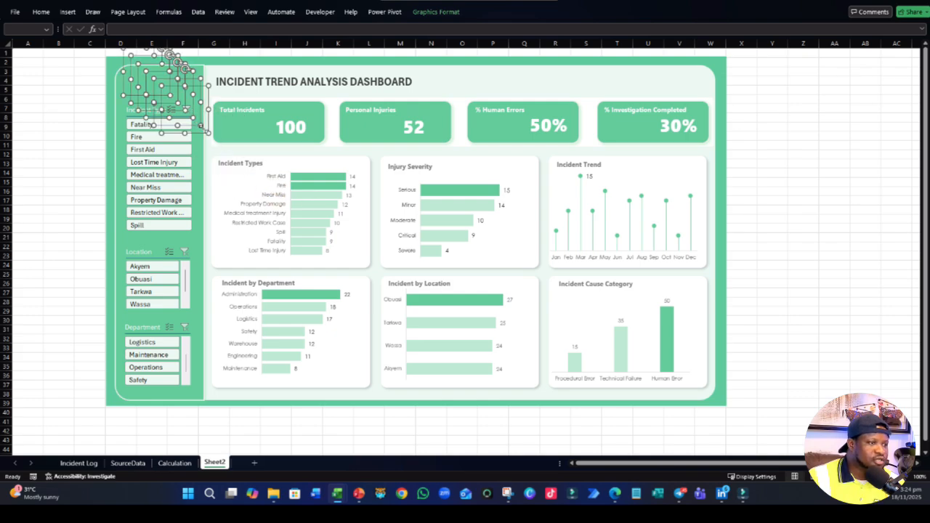
{"action": "left_click", "coordinate": [433, 11]}
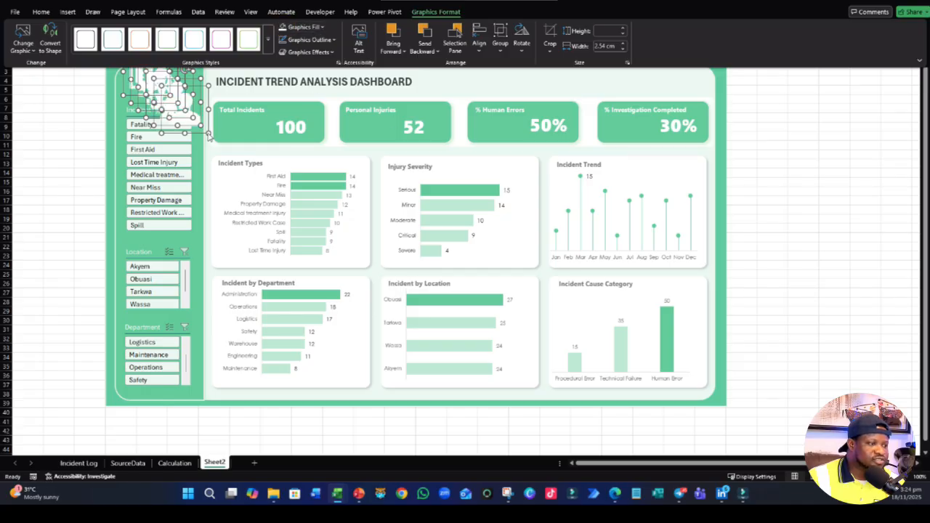
{"action": "left_click_drag", "start_coordinate": [208, 134], "coordinate": [175, 106]}
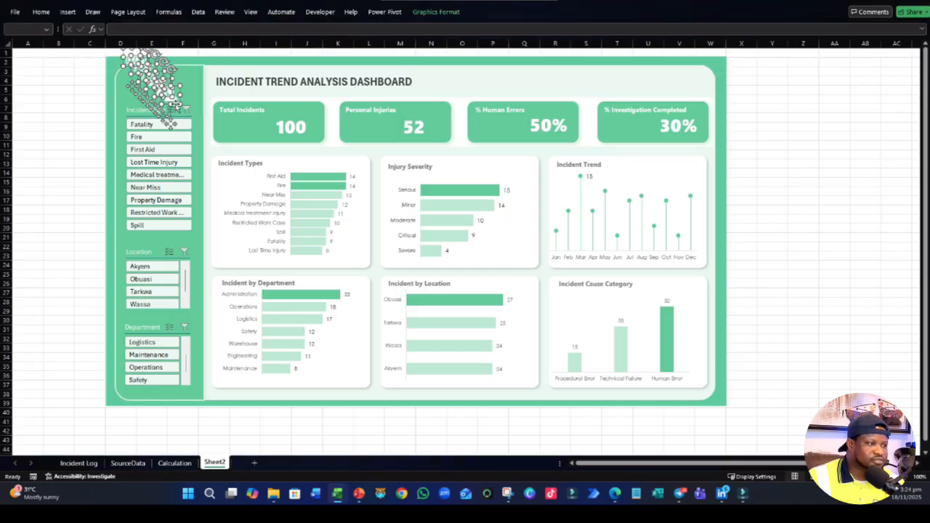
{"action": "left_click", "coordinate": [58, 158]}
- Place the group icon on the Total Incidents card and the single person, injured person and medical worker icons on the Personal Injuries card
{"action": "left_click", "coordinate": [171, 102]}
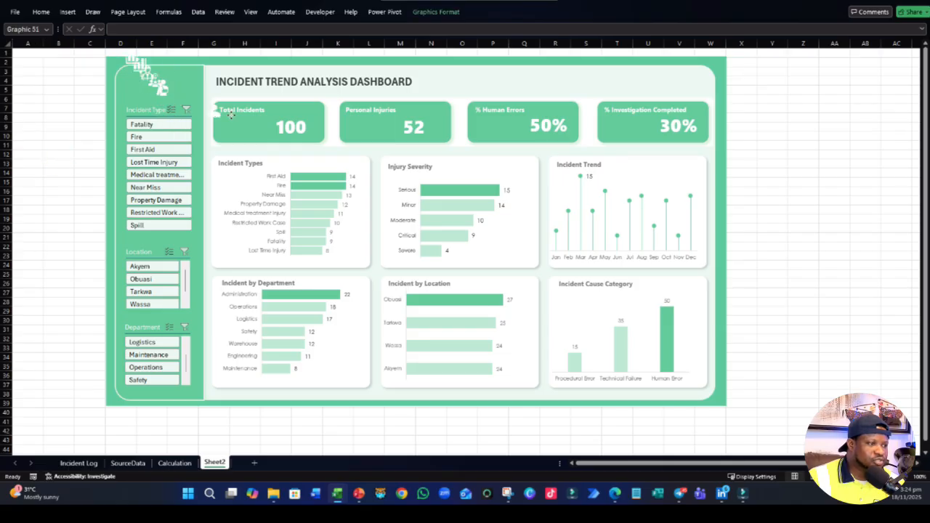
{"action": "left_click_drag", "start_coordinate": [229, 114], "coordinate": [365, 129]}
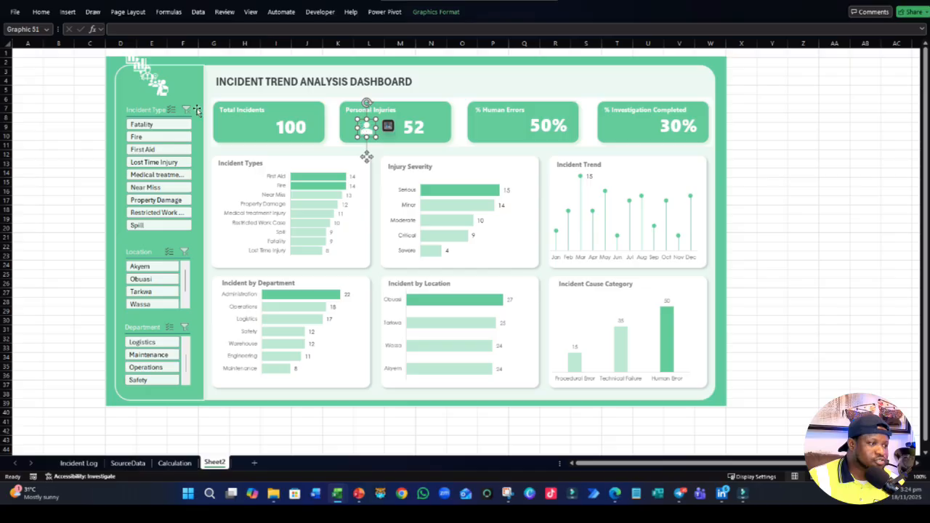
{"action": "left_click_drag", "start_coordinate": [160, 92], "coordinate": [388, 130]}
{"action": "left_click_drag", "start_coordinate": [156, 82], "coordinate": [231, 128]}
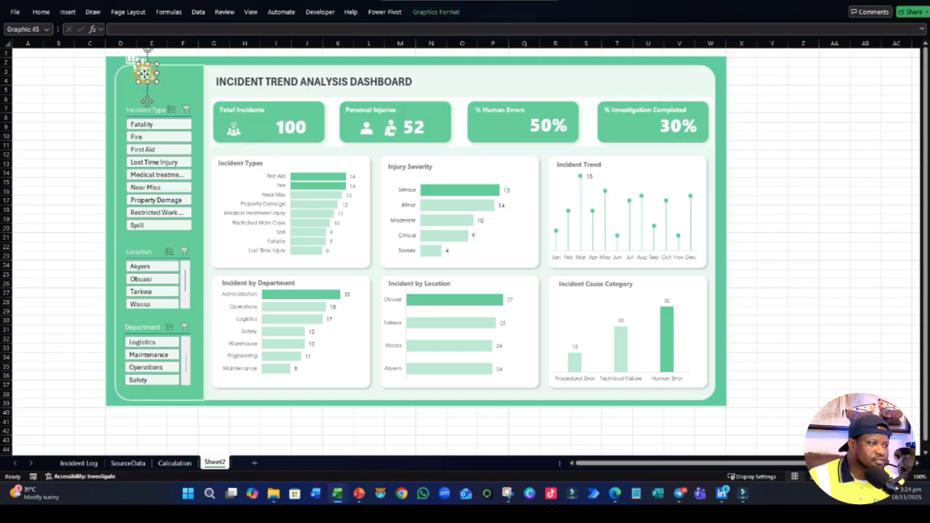
{"action": "left_click", "coordinate": [173, 80]}
{"action": "left_click_drag", "start_coordinate": [178, 84], "coordinate": [352, 128]}
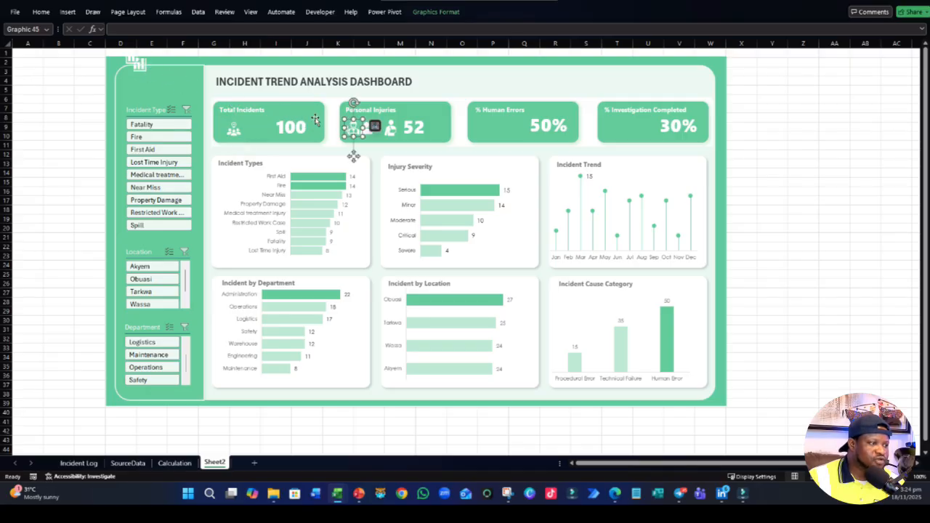
- Place the rising bar chart icon on the % Human Errors card and the falling one on the % Investigation Completed card
{"action": "left_click", "coordinate": [140, 67]}
{"action": "left_click_drag", "start_coordinate": [141, 64], "coordinate": [488, 129]}
{"action": "left_click", "coordinate": [132, 61]}
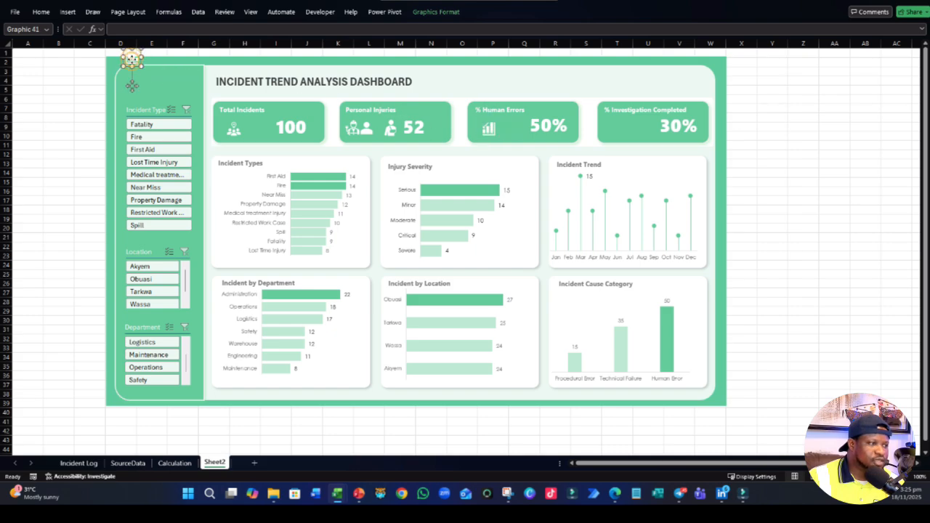
{"action": "left_click_drag", "start_coordinate": [132, 62], "coordinate": [623, 128]}
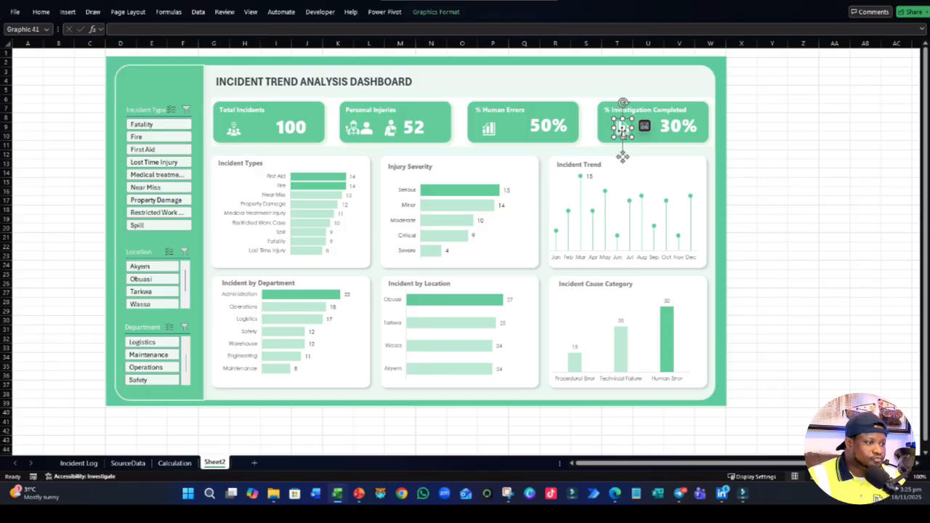
{"action": "left_click", "coordinate": [799, 211]}
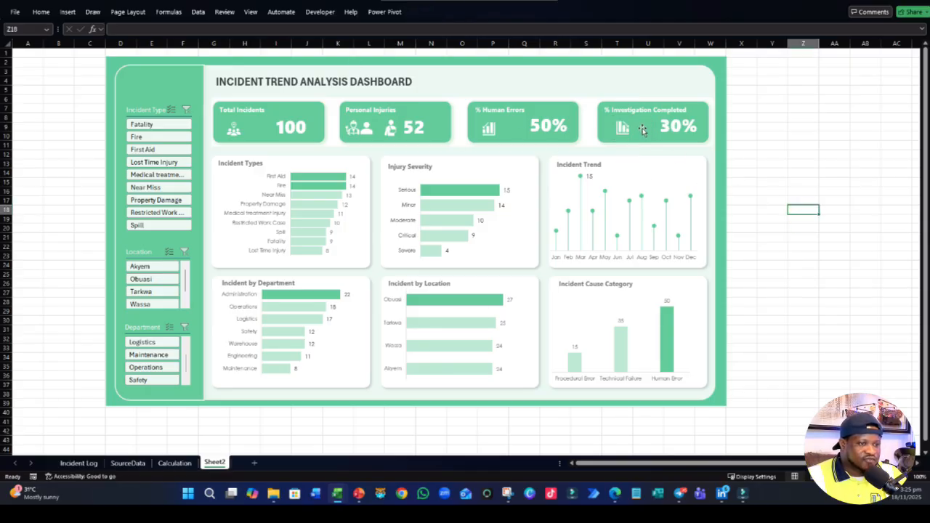
- Delete the single person and medical worker icons from the Personal Injuries card, keeping only the injured person icon
{"action": "left_click", "coordinate": [362, 130]}
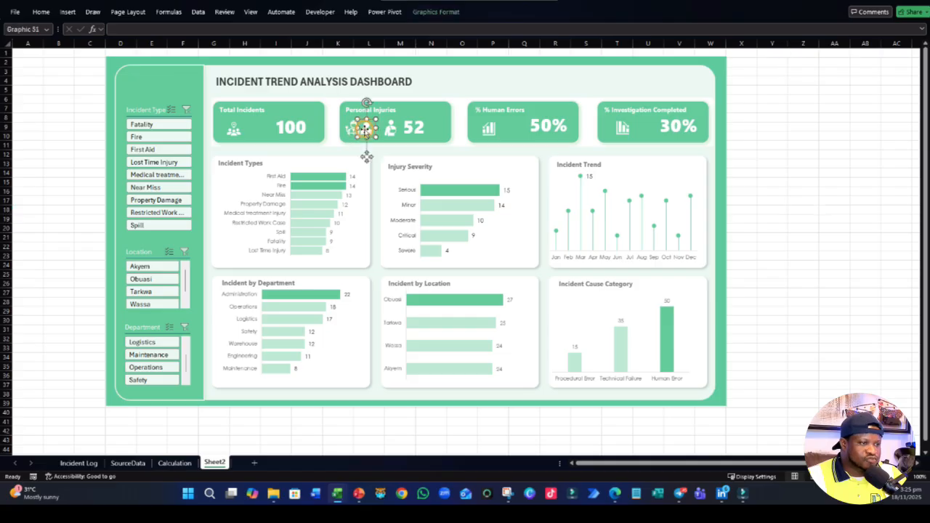
{"action": "key", "text": "Escape"}
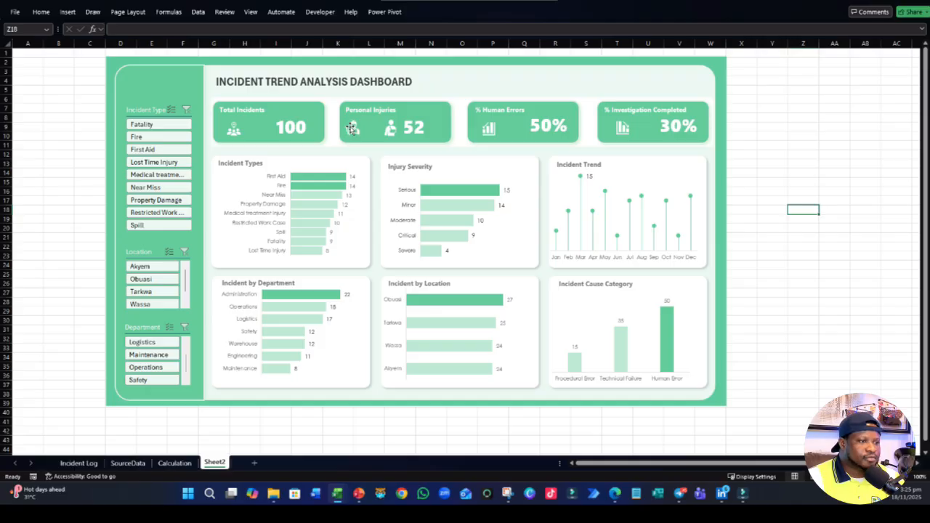
{"action": "left_click", "coordinate": [351, 128]}
{"action": "key", "text": "Delete"}
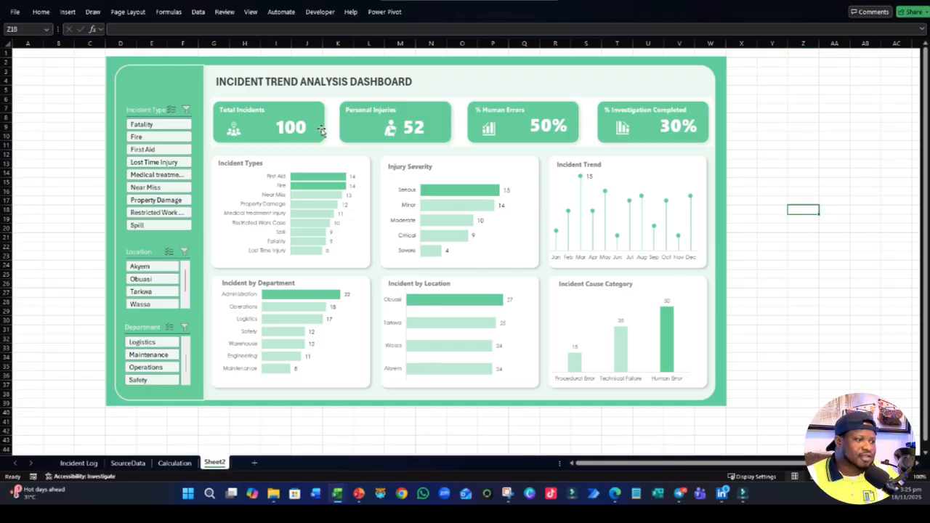
- Select the four KPI card icons together and enlarge them slightly
{"action": "left_click", "coordinate": [236, 131]}
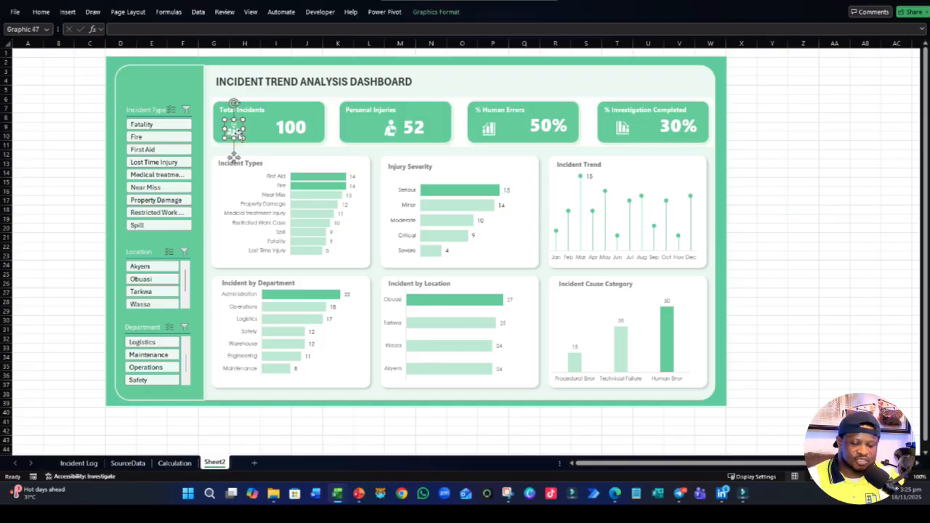
{"action": "left_click", "coordinate": [427, 132], "text": "ctrl"}
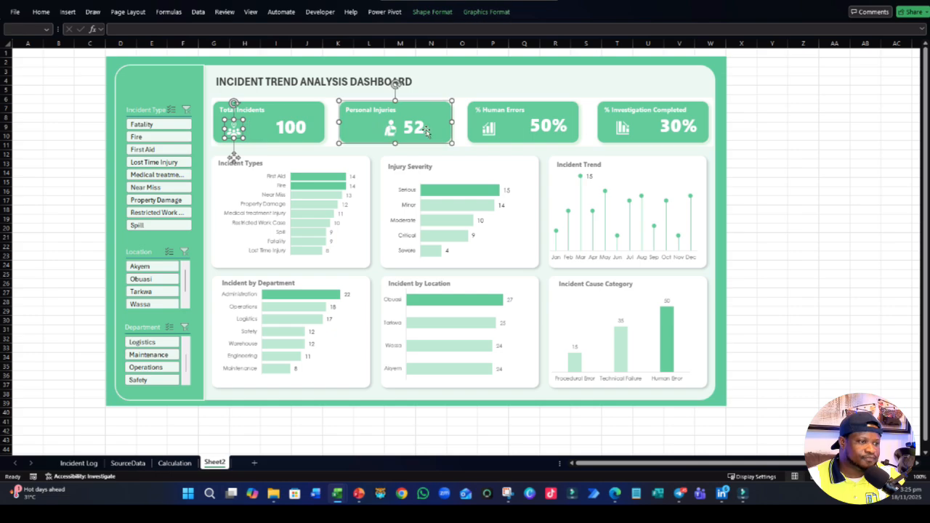
{"action": "left_click", "coordinate": [390, 131], "text": "ctrl"}
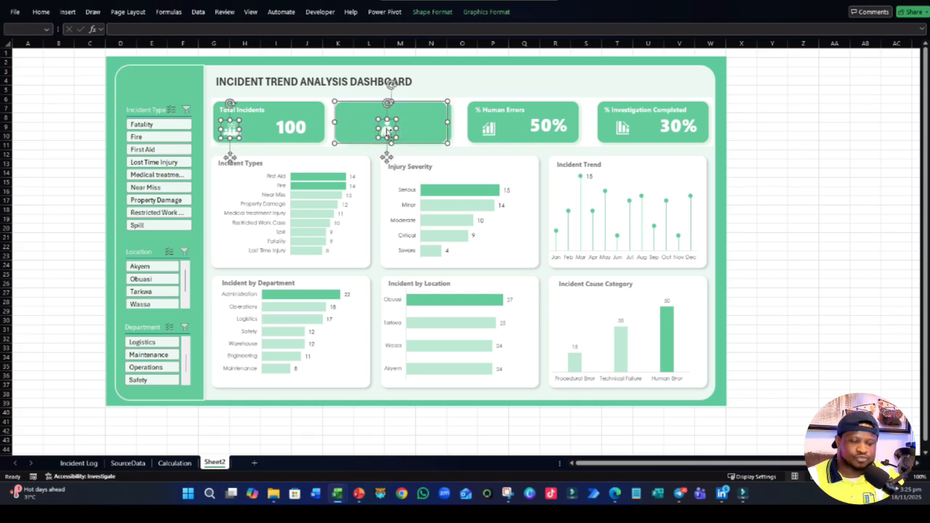
{"action": "left_click_drag", "start_coordinate": [361, 133], "coordinate": [367, 135]}
{"action": "left_click", "coordinate": [369, 137], "text": "ctrl"}
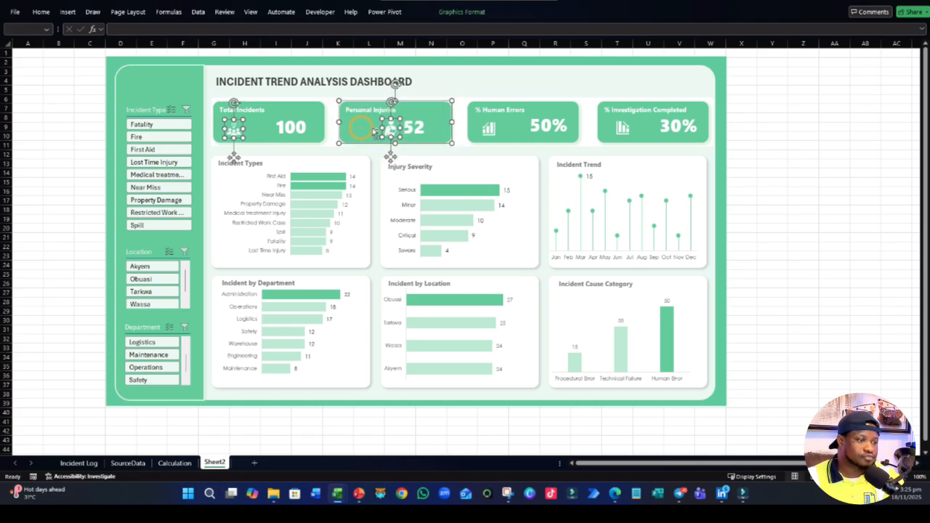
{"action": "left_click", "coordinate": [487, 128], "text": "ctrl"}
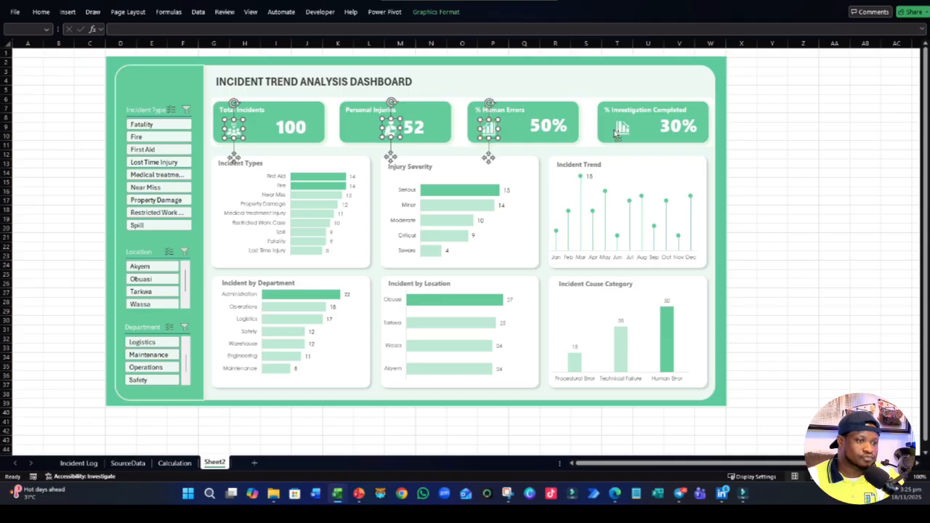
{"action": "left_click", "coordinate": [622, 128], "text": "ctrl"}
{"action": "left_click", "coordinate": [435, 11]}
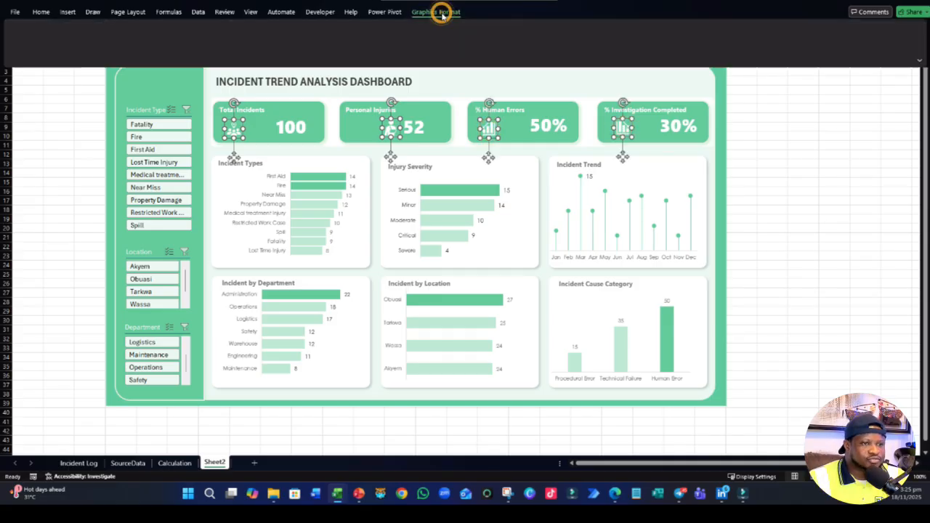
{"action": "left_click", "coordinate": [631, 138]}
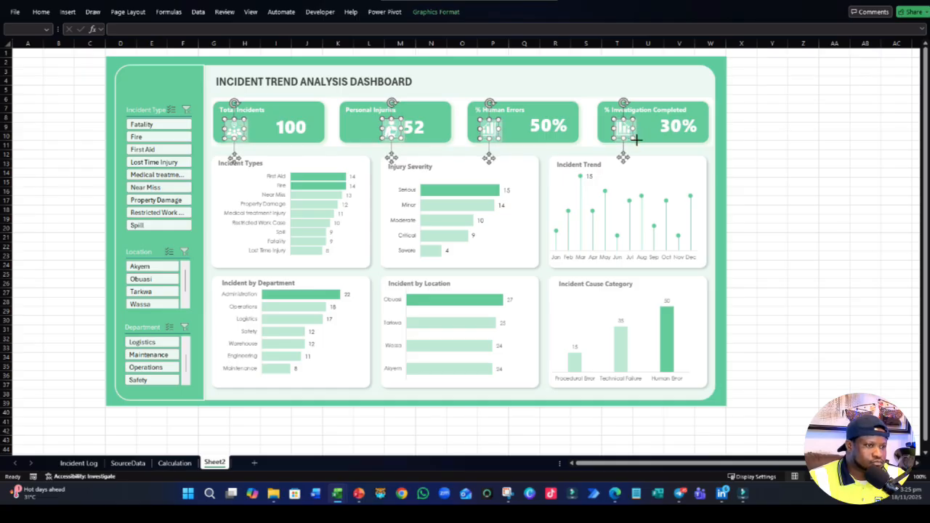
{"action": "left_click_drag", "start_coordinate": [636, 139], "coordinate": [637, 142]}
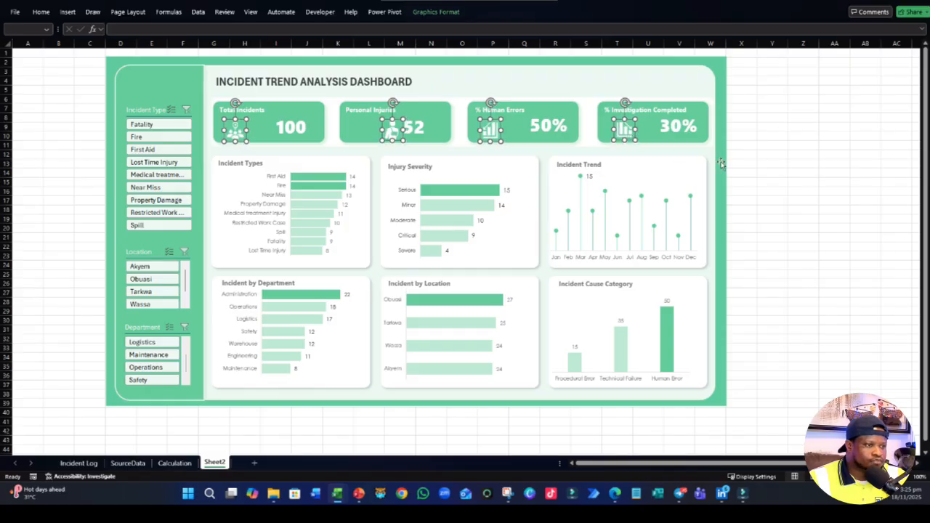
- Enlarge the group icon slightly on the Total Incidents card
{"action": "left_click", "coordinate": [751, 170]}
{"action": "left_click", "coordinate": [233, 136]}
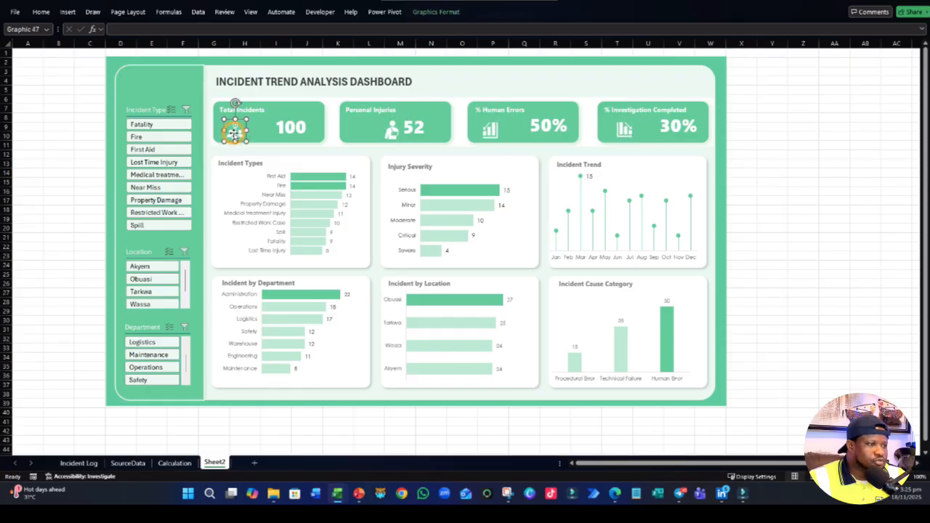
{"action": "left_click_drag", "start_coordinate": [224, 118], "coordinate": [217, 111]}
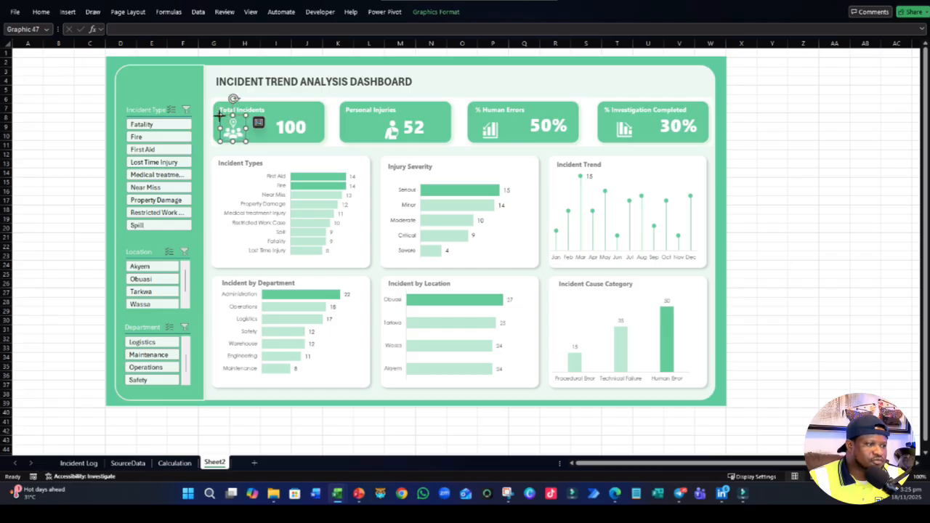
{"action": "left_click", "coordinate": [781, 248]}
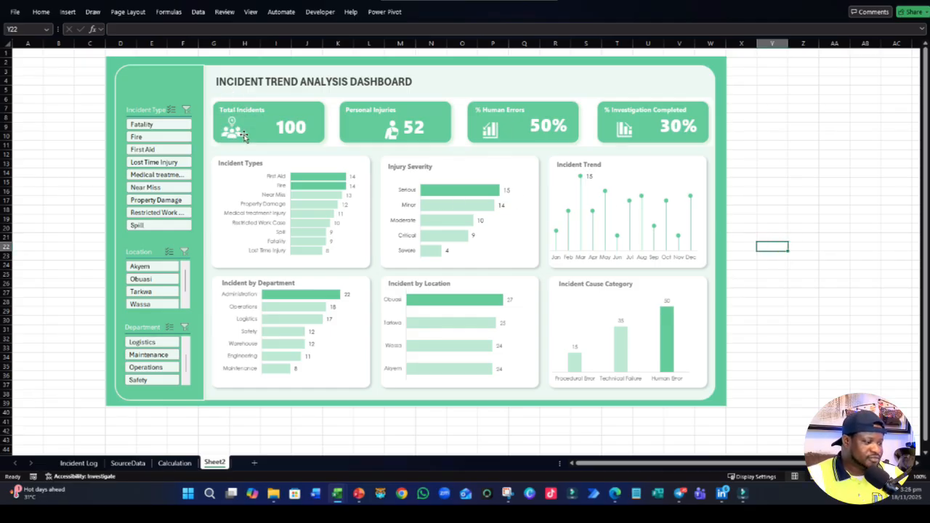
- Move the Personal Injuries, % Human Errors and % Investigation Completed icons toward the left edge of their cards
{"action": "left_click", "coordinate": [392, 133]}
{"action": "left_click_drag", "start_coordinate": [391, 130], "coordinate": [360, 128]}
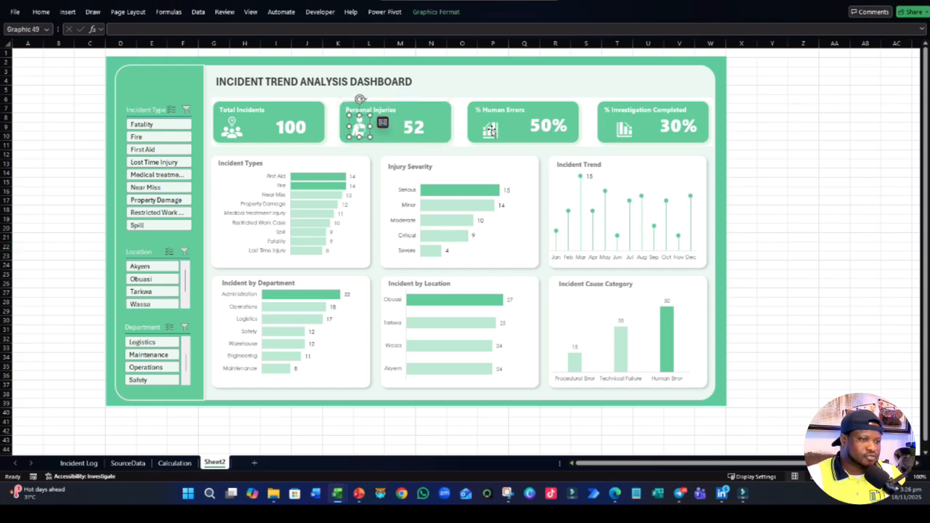
{"action": "left_click", "coordinate": [491, 131]}
{"action": "left_click", "coordinate": [491, 131]}
{"action": "left_click_drag", "start_coordinate": [490, 131], "coordinate": [484, 129]}
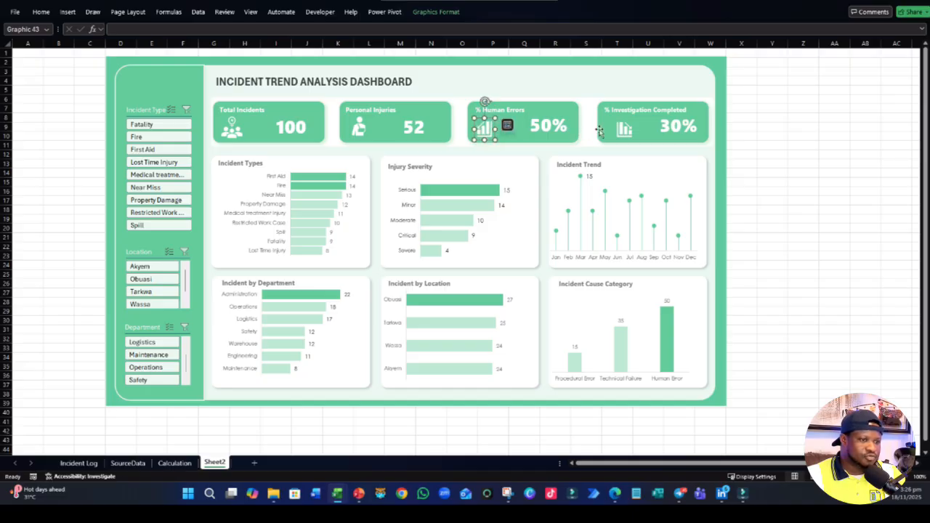
{"action": "left_click", "coordinate": [624, 129]}
{"action": "left_click_drag", "start_coordinate": [623, 129], "coordinate": [614, 129]}
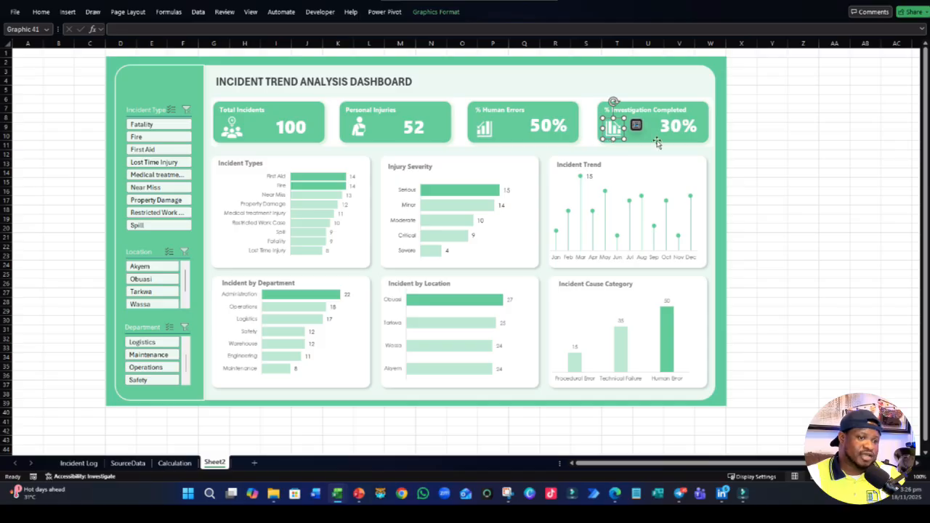
{"action": "left_click", "coordinate": [832, 154]}
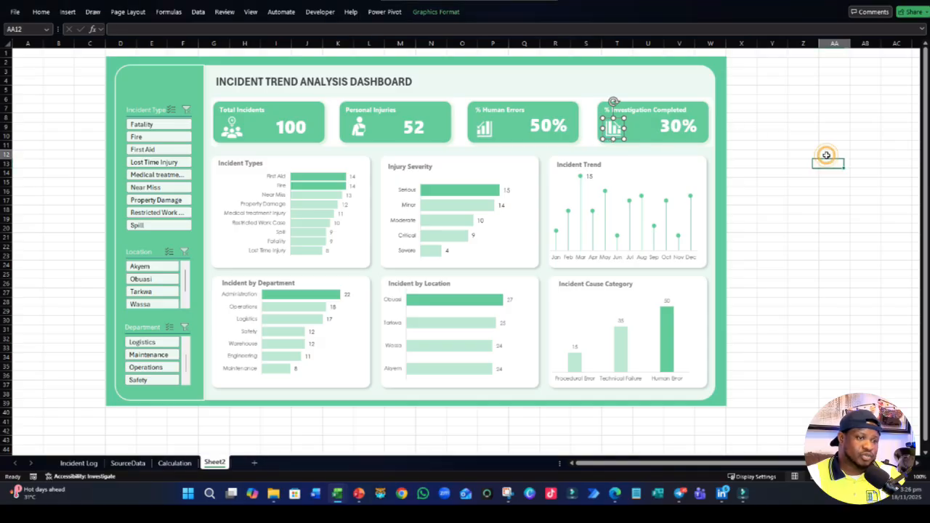
{"action": "left_click", "coordinate": [675, 129]}
{"action": "left_click", "coordinate": [613, 134], "text": "shift"}
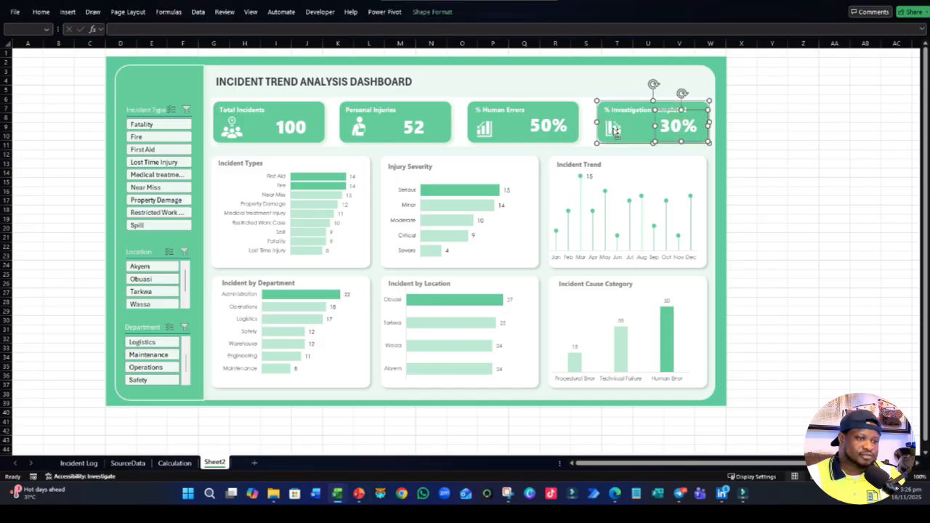
{"action": "left_click", "coordinate": [774, 143]}
{"action": "left_click", "coordinate": [686, 127]}
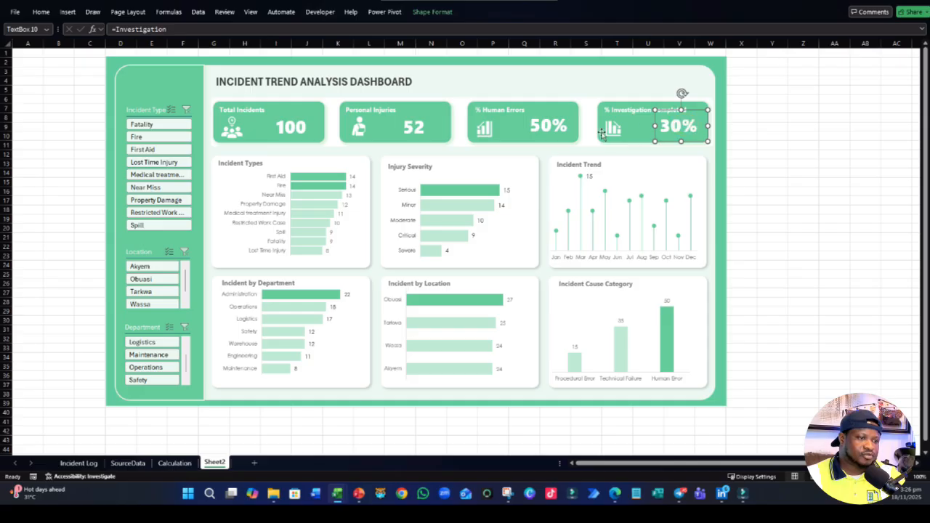
- Select the four KPI card icons together and align them to a common middle line
{"action": "left_click", "coordinate": [233, 132]}
{"action": "left_click", "coordinate": [233, 129]}
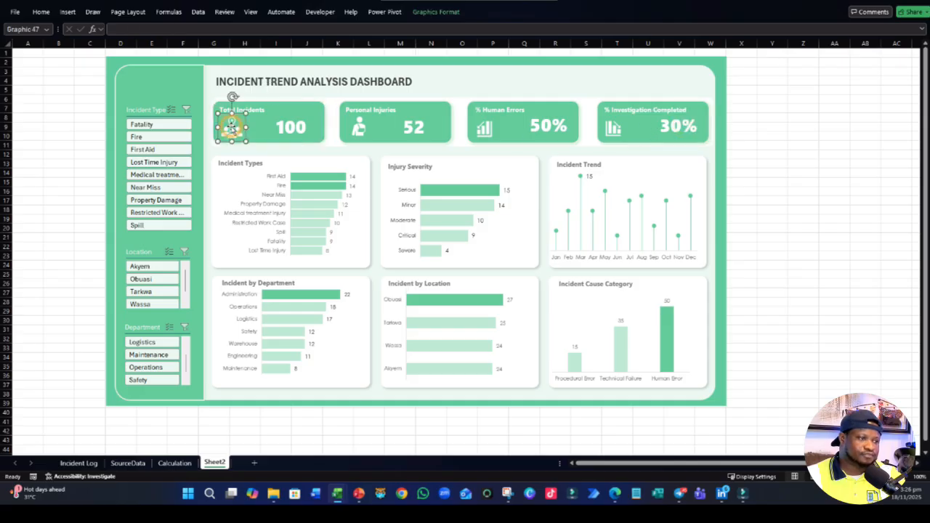
{"action": "left_click", "coordinate": [358, 129], "text": "shift"}
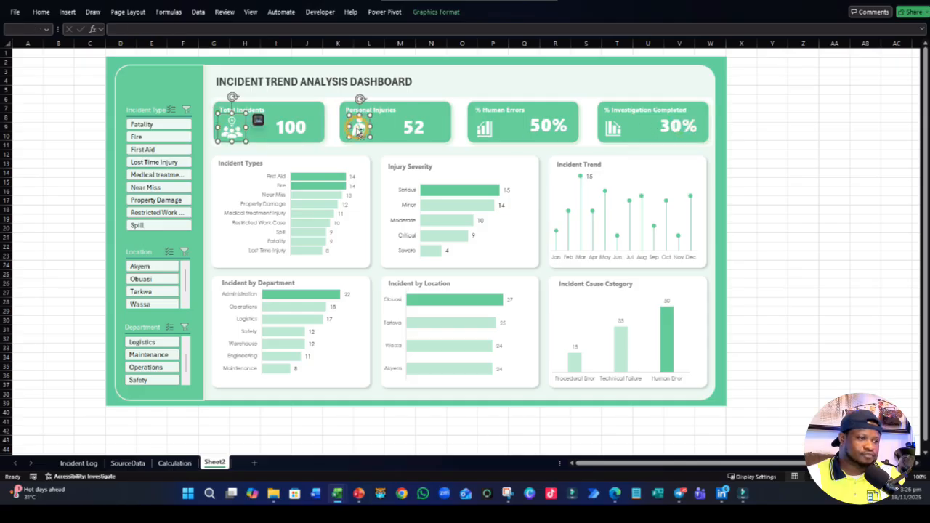
{"action": "left_click", "coordinate": [482, 130], "text": "shift"}
{"action": "left_click", "coordinate": [615, 129], "text": "shift"}
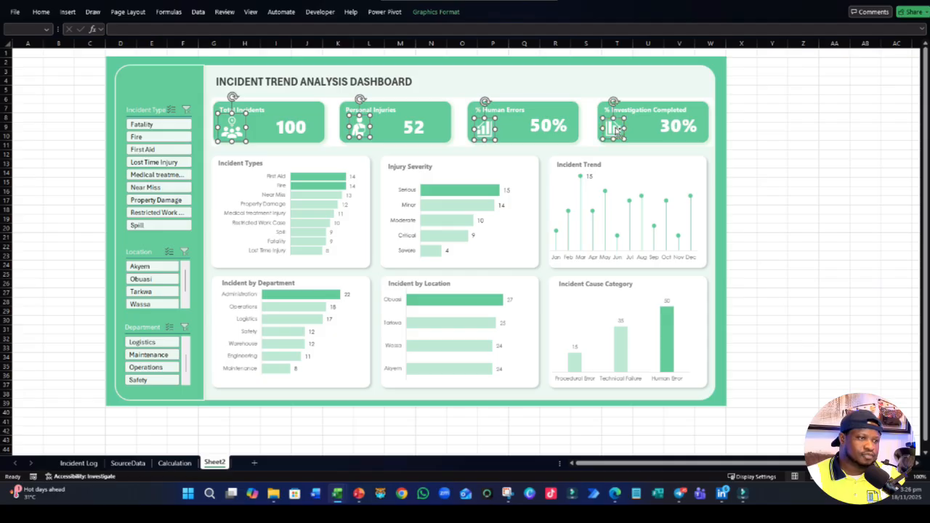
{"action": "left_click", "coordinate": [437, 12]}
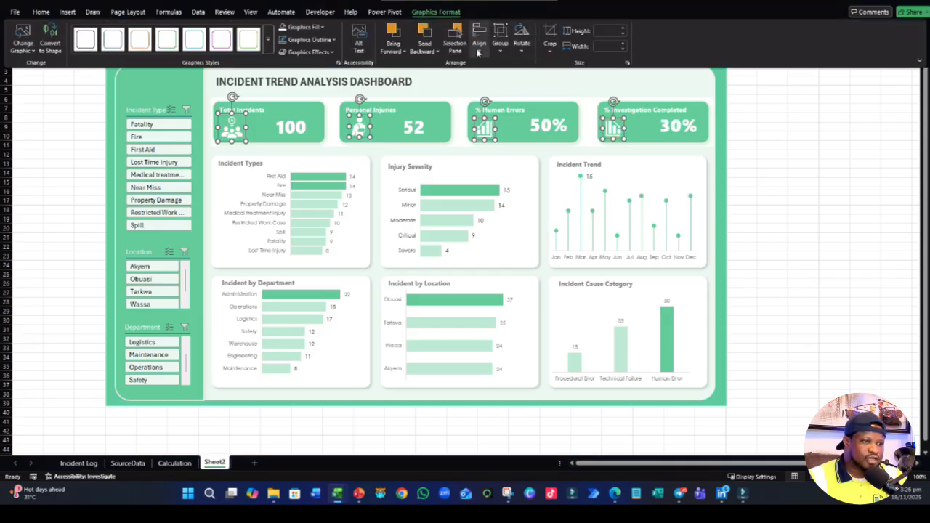
{"action": "left_click", "coordinate": [479, 40]}
{"action": "left_click", "coordinate": [513, 122]}
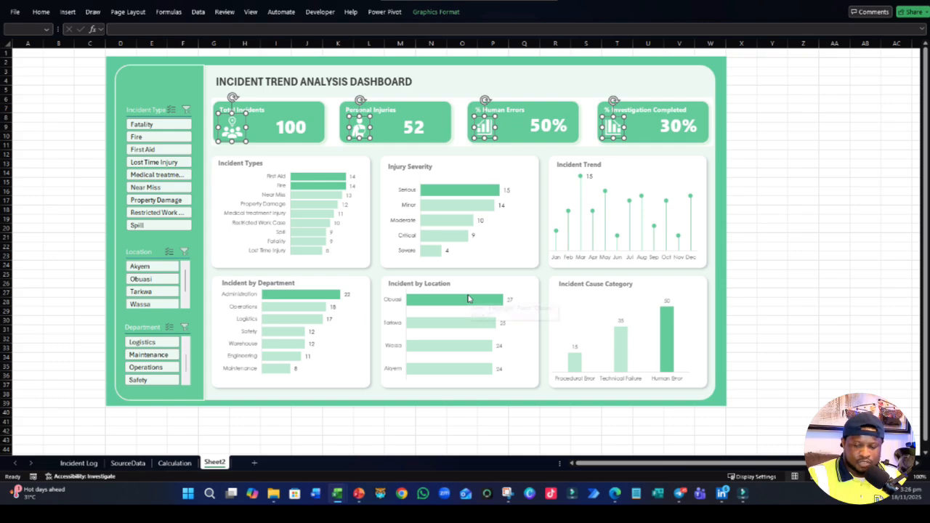
- Nudge the four selected icons in small steps to fine-tune their position on the cards
{"action": "key", "text": "Left"}
{"action": "key", "text": "Left"}
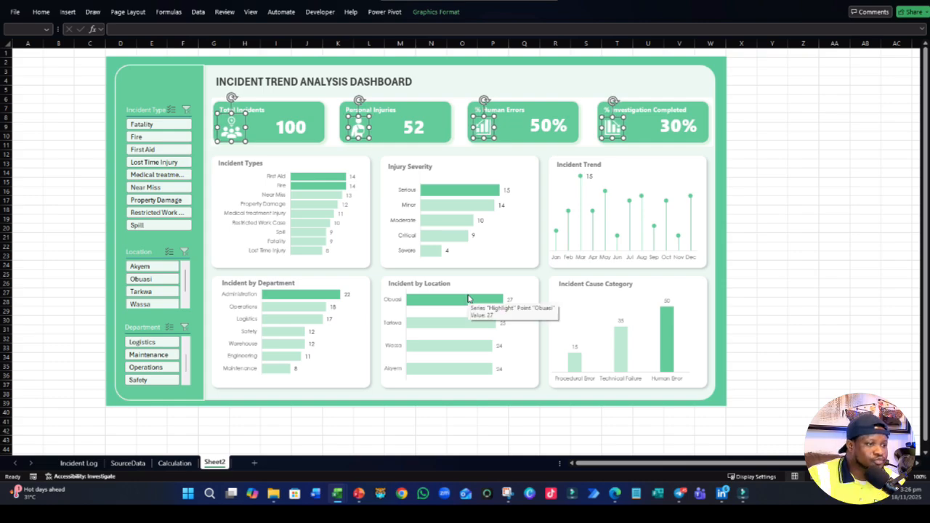
{"action": "key", "text": "Up"}
{"action": "key", "text": "Up"}
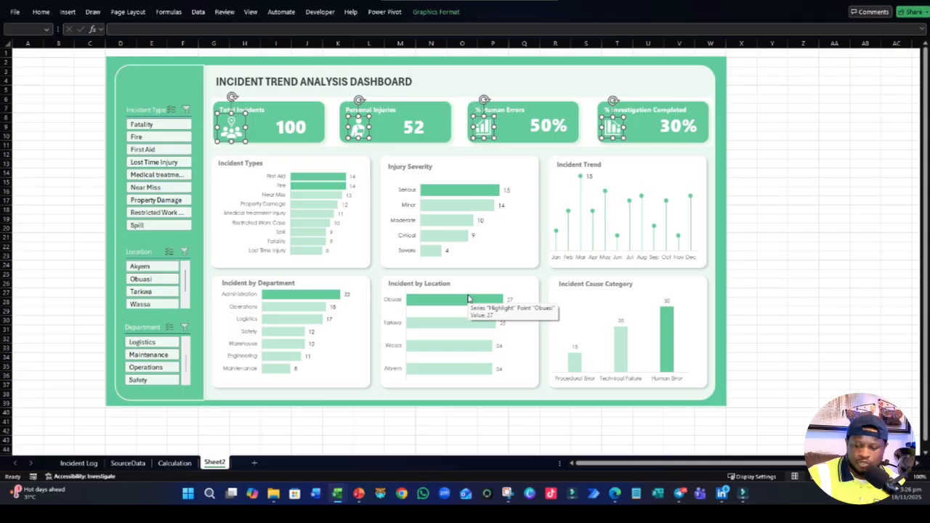
{"action": "key", "text": "Right"}
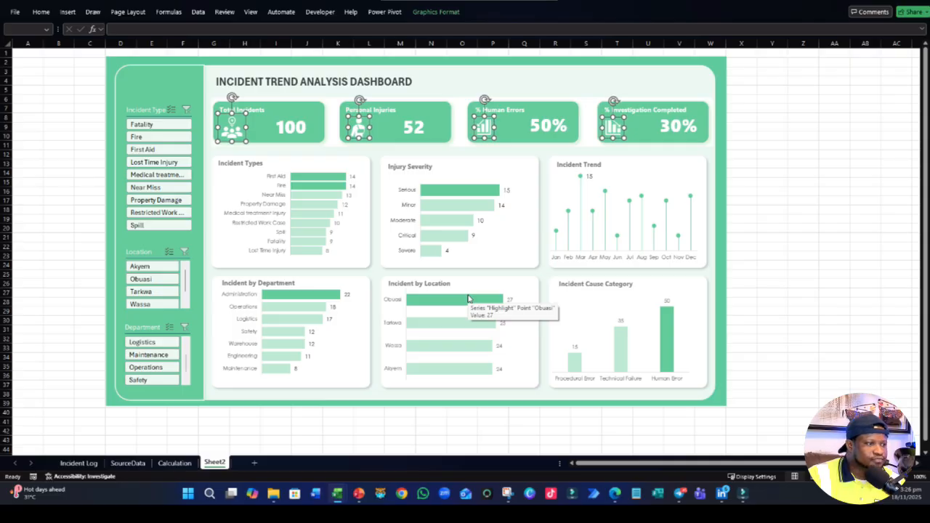
{"action": "key", "text": "Right"}
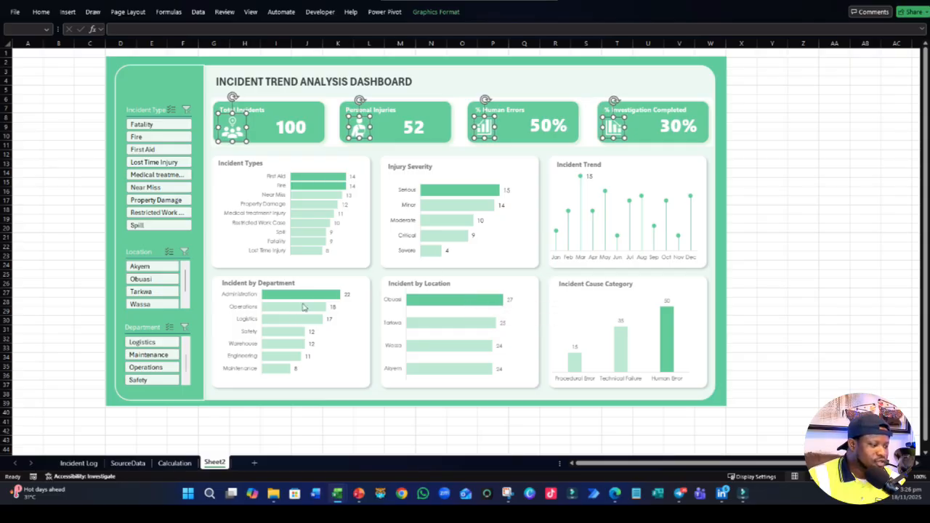
{"action": "left_click", "coordinate": [814, 255]}
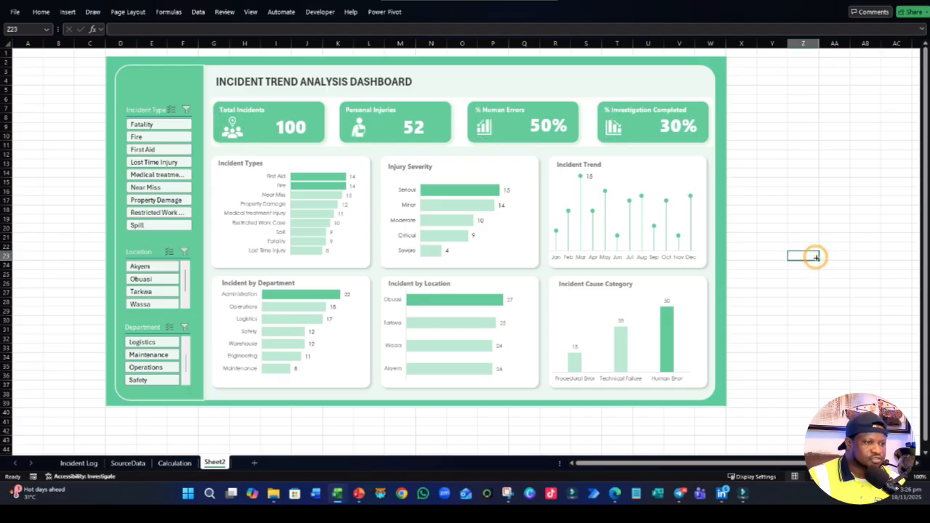
- Change the font of the Total Incidents value to Segoe UI
{"action": "left_click", "coordinate": [673, 127]}
{"action": "left_click", "coordinate": [817, 173]}
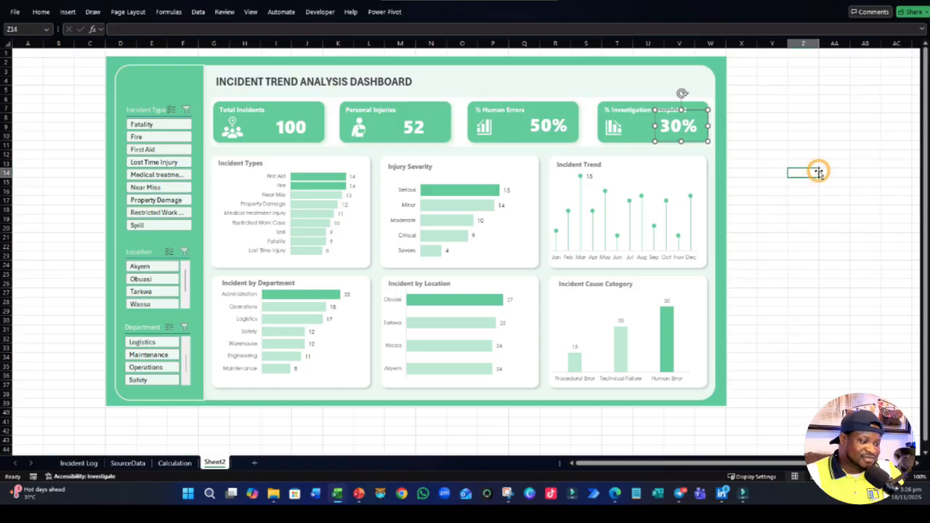
{"action": "left_click", "coordinate": [300, 128]}
{"action": "left_click", "coordinate": [433, 13]}
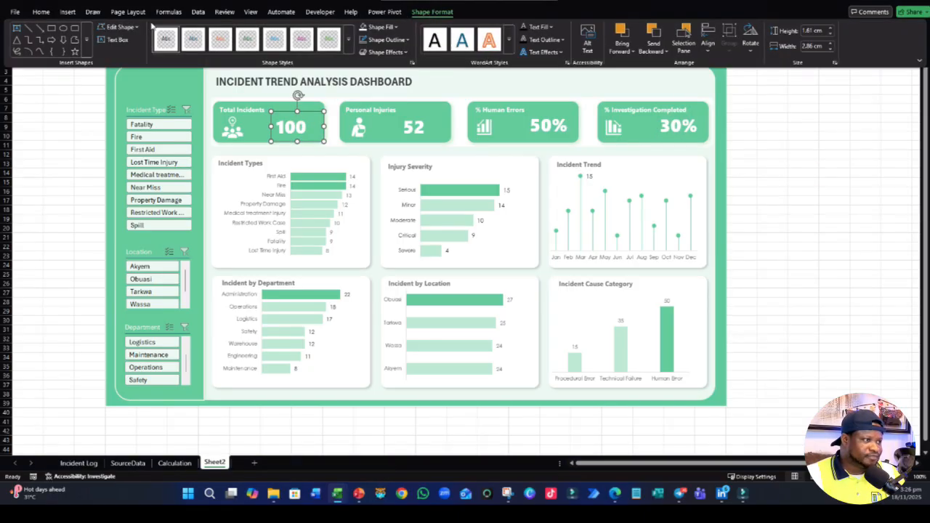
{"action": "left_click", "coordinate": [41, 12]}
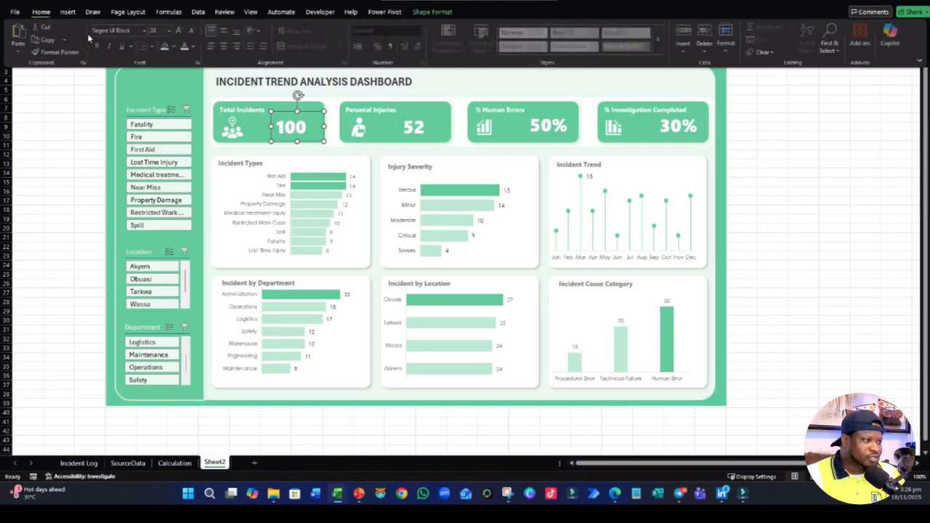
{"action": "left_click", "coordinate": [145, 31]}
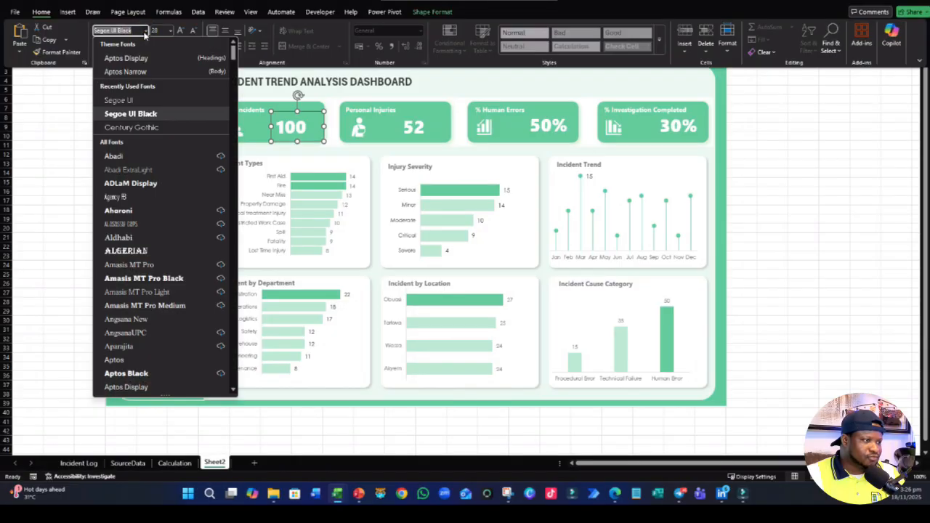
{"action": "left_click", "coordinate": [121, 100]}
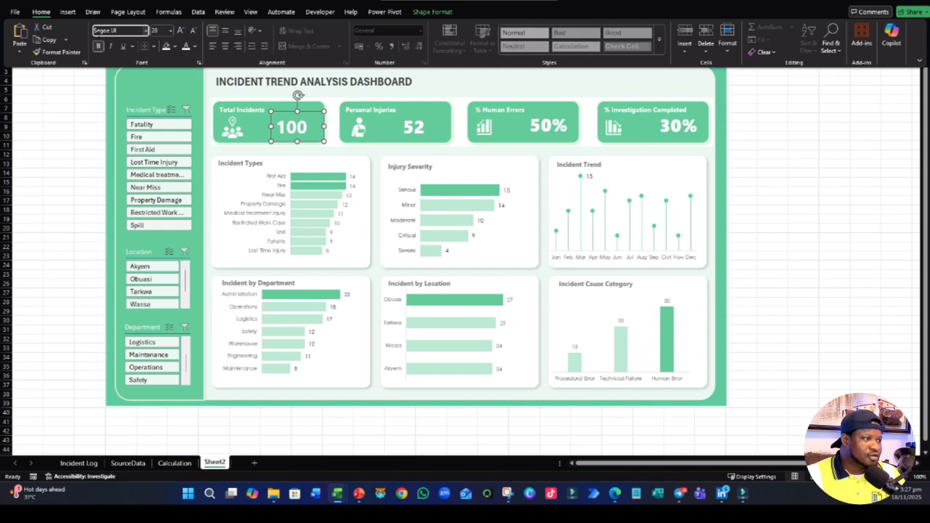
- Copy the Total Incidents value's formatting onto the Personal Injuries, % Human Errors and % Investigation Completed values with Format Painter
{"action": "left_click", "coordinate": [58, 52]}
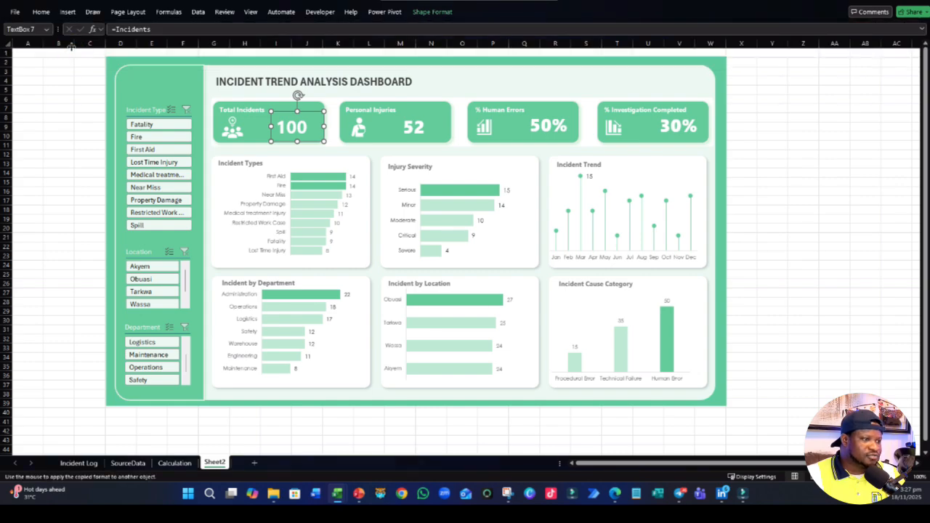
{"action": "left_click", "coordinate": [415, 128]}
{"action": "left_click", "coordinate": [548, 129]}
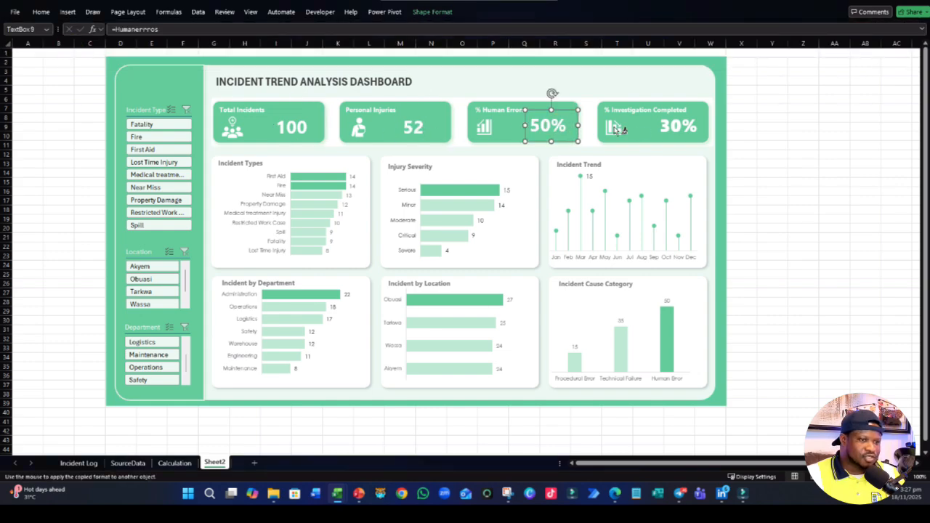
{"action": "left_click", "coordinate": [675, 128]}
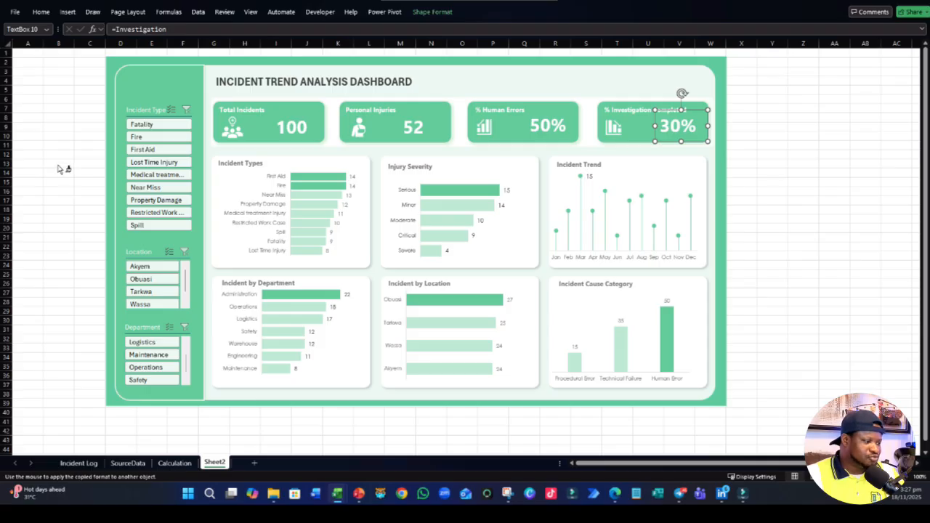
{"action": "key", "text": "Escape"}
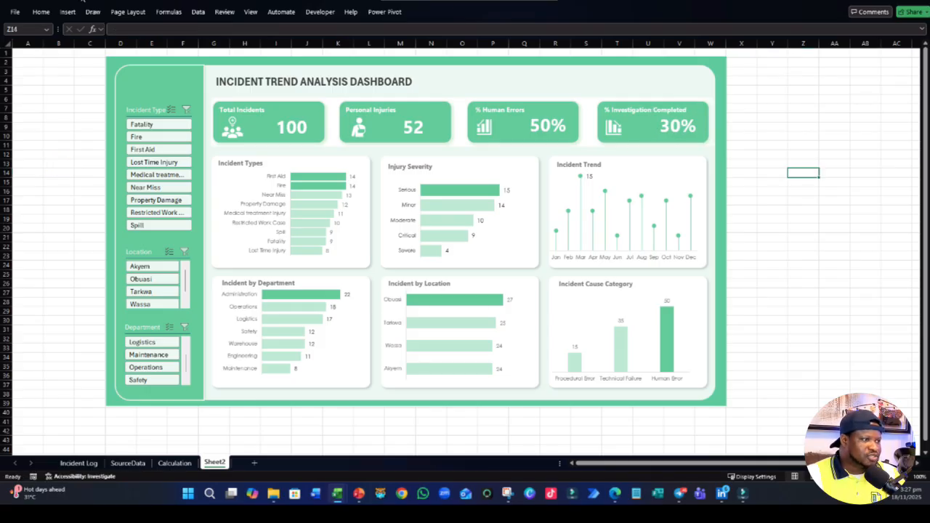
{"action": "left_click", "coordinate": [39, 210]}
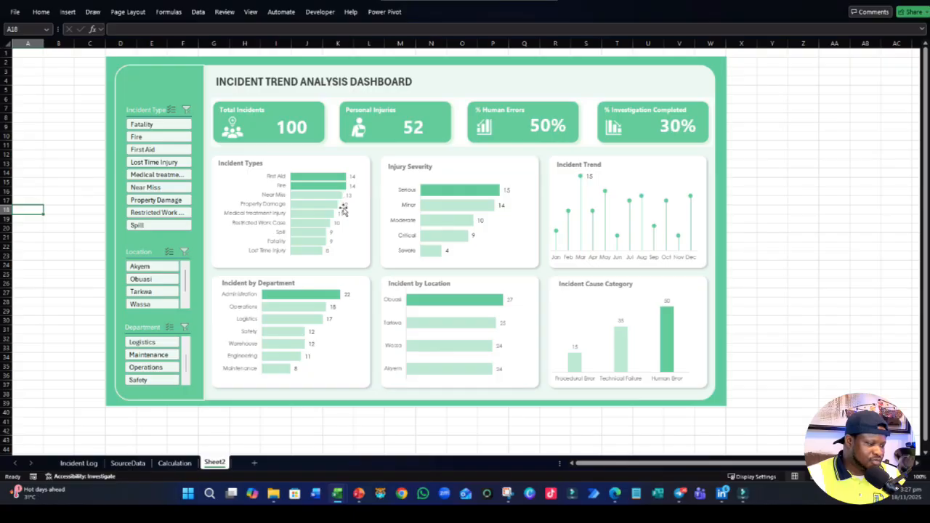
- Reduce the height of the Incident Types chart slightly from its lower edge
{"action": "left_click", "coordinate": [318, 252]}
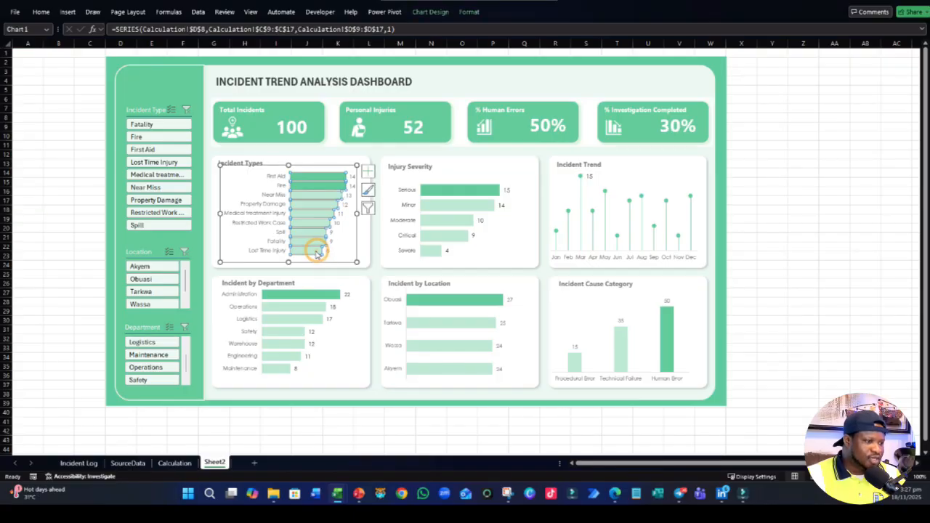
{"action": "left_click_drag", "start_coordinate": [288, 264], "coordinate": [289, 260]}
{"action": "left_click", "coordinate": [802, 260]}
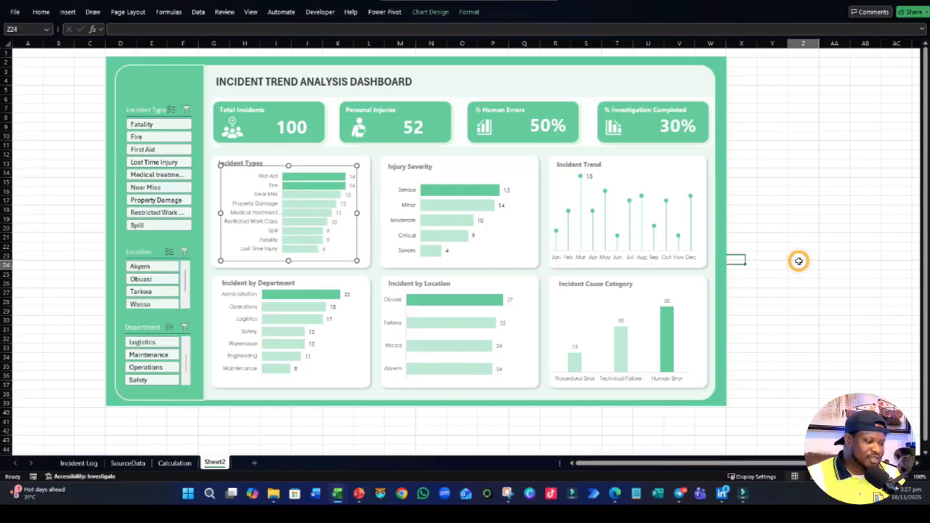
- Shrink the Incident Trend chart slightly from its upper and left edges so it sits inside its card below the heading
{"action": "left_click", "coordinate": [607, 192]}
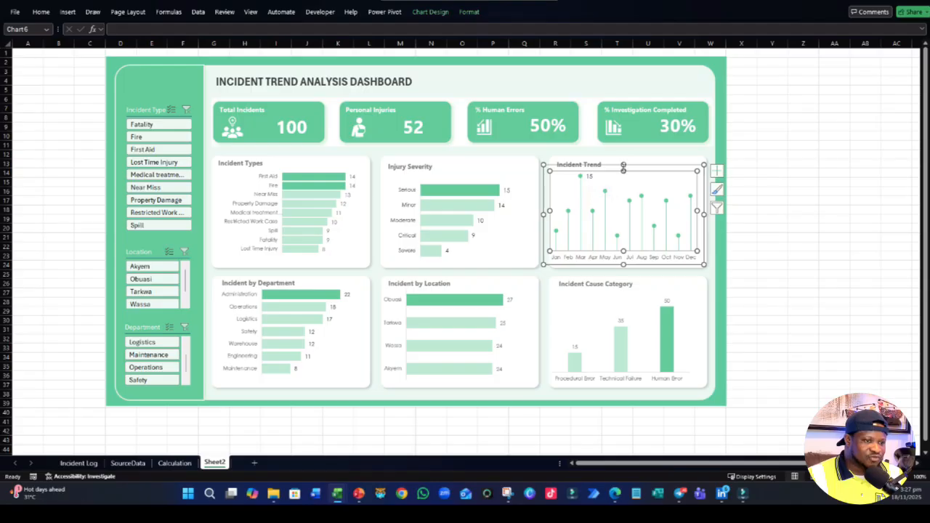
{"action": "left_click_drag", "start_coordinate": [623, 167], "coordinate": [623, 173]}
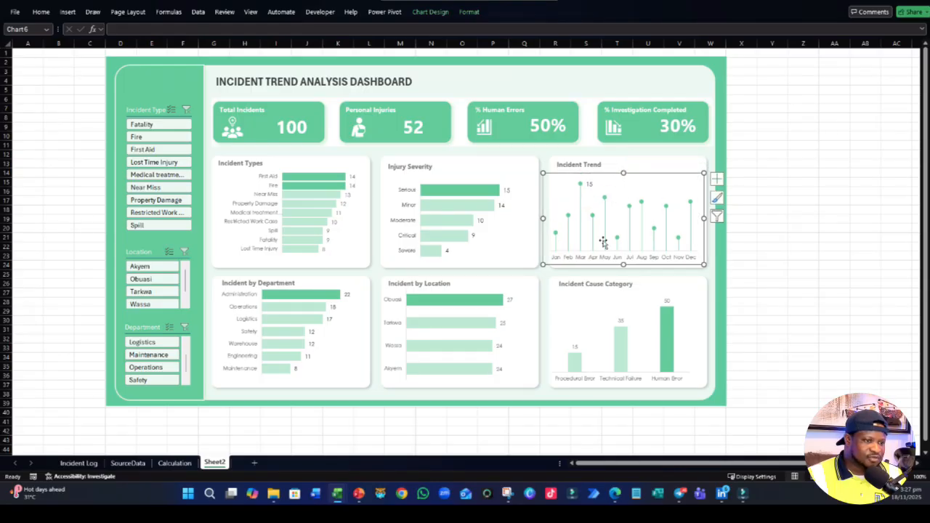
{"action": "left_click_drag", "start_coordinate": [544, 218], "coordinate": [552, 218]}
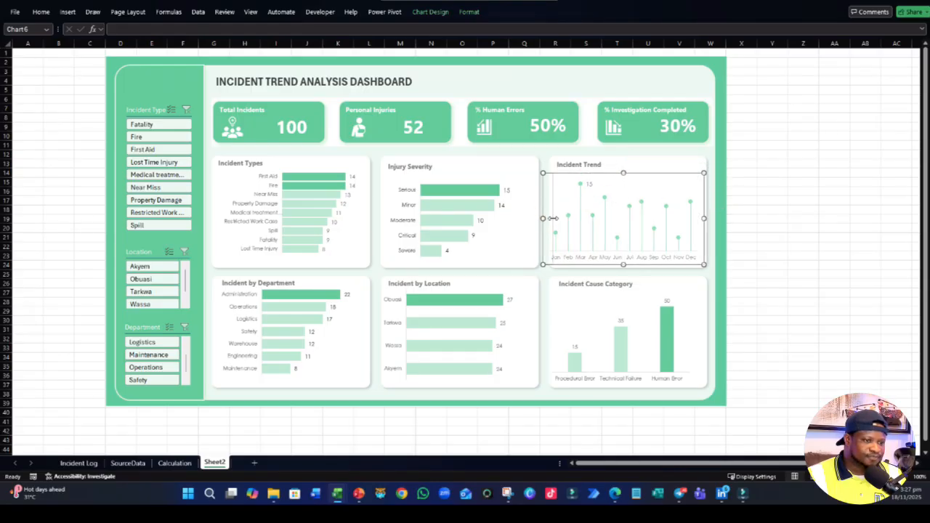
{"action": "left_click", "coordinate": [765, 255]}
- Change the font colour of the peak data label in the Incident Trend chart to dark grey
{"action": "left_click", "coordinate": [597, 184]}
{"action": "left_click", "coordinate": [597, 184]}
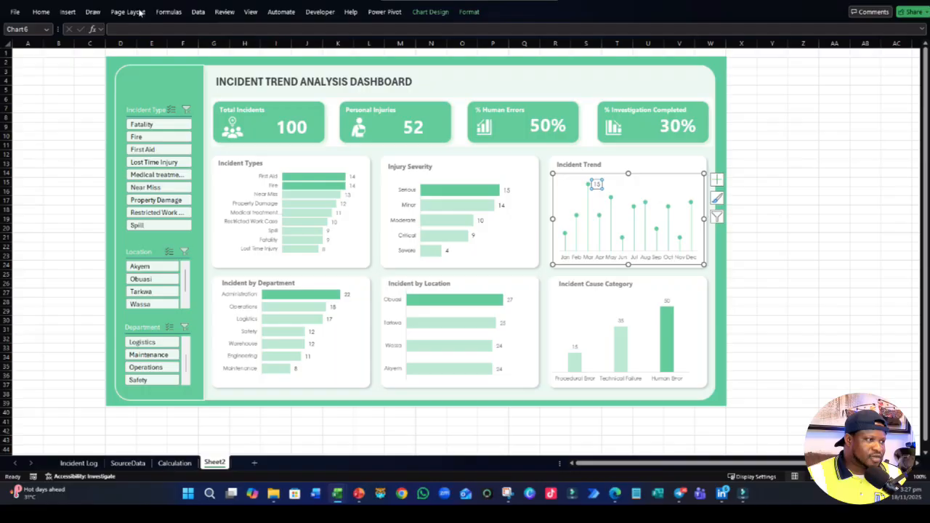
{"action": "left_click", "coordinate": [40, 11]}
{"action": "left_click", "coordinate": [194, 46]}
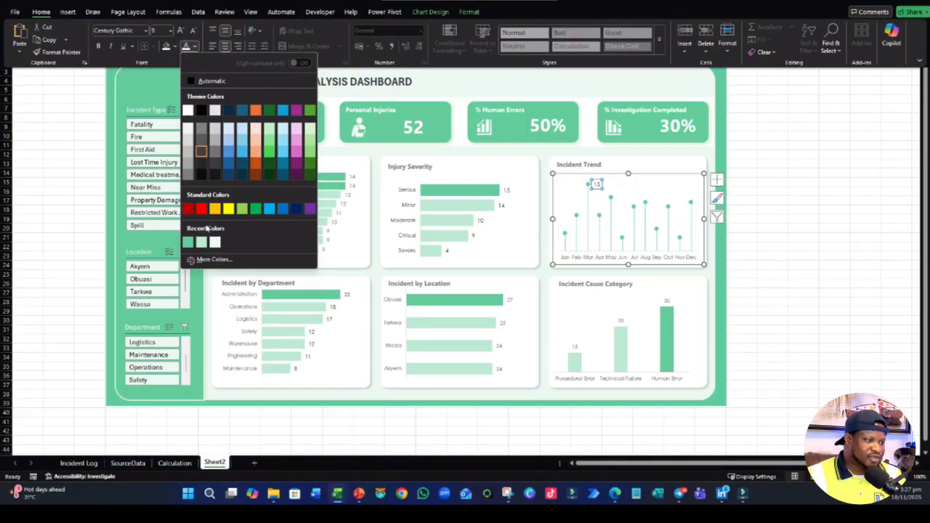
{"action": "left_click", "coordinate": [188, 241]}
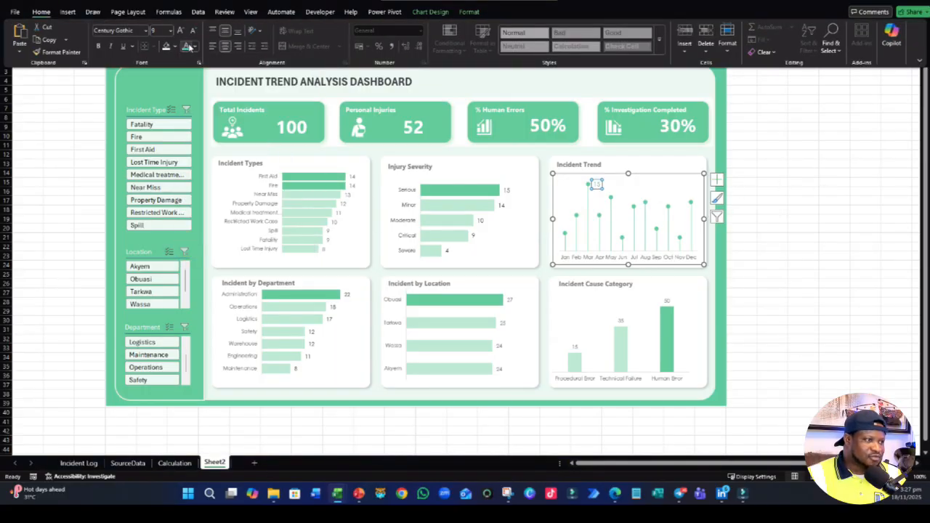
{"action": "left_click", "coordinate": [194, 47]}
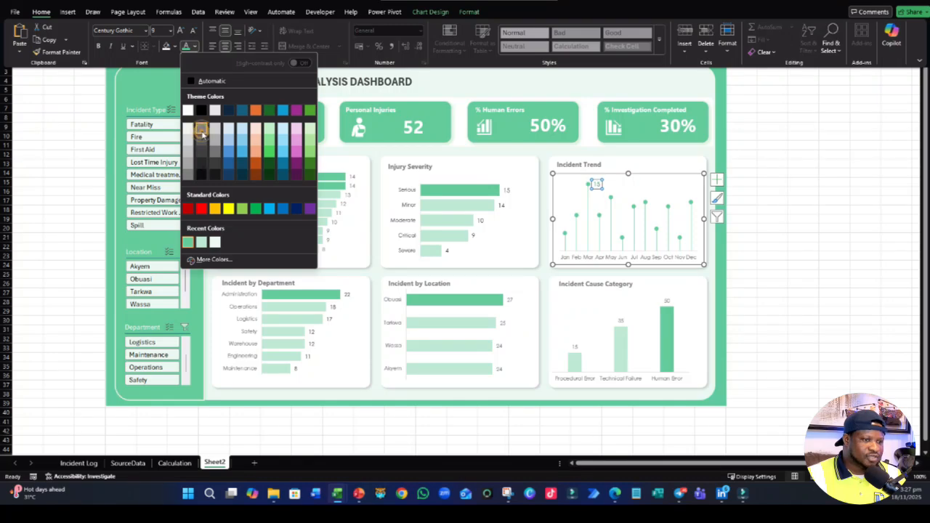
{"action": "left_click", "coordinate": [202, 141]}
{"action": "left_click", "coordinate": [864, 247]}
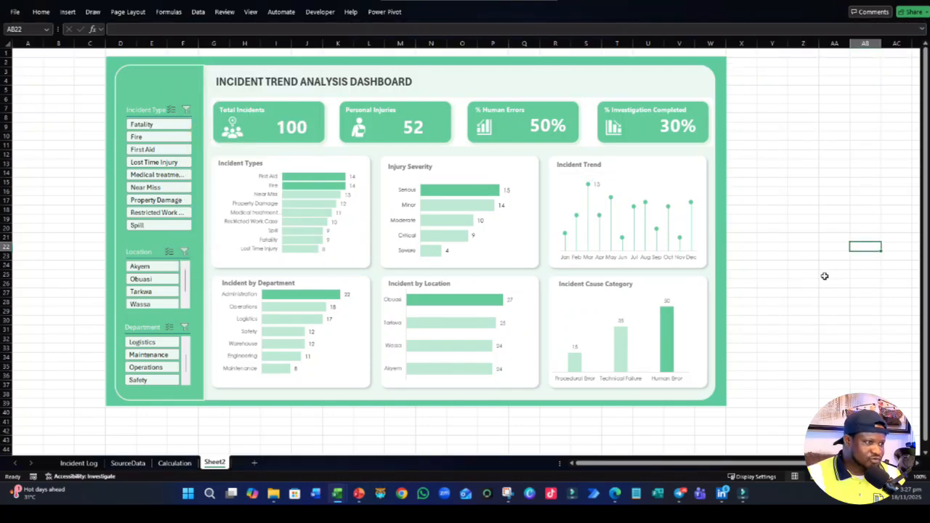
{"action": "left_click", "coordinate": [154, 85]}
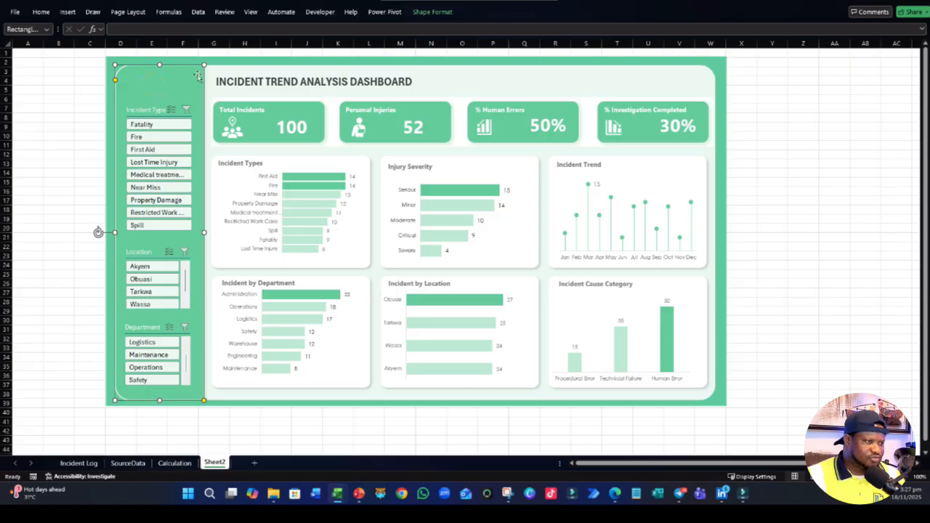
{"action": "left_click", "coordinate": [68, 12]}
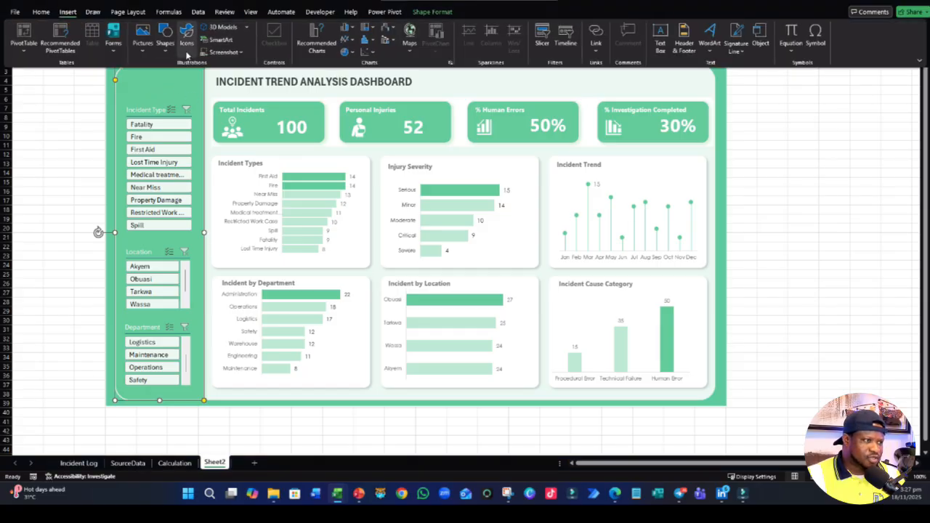
{"action": "left_click", "coordinate": [165, 45]}
{"action": "left_click", "coordinate": [185, 48]}
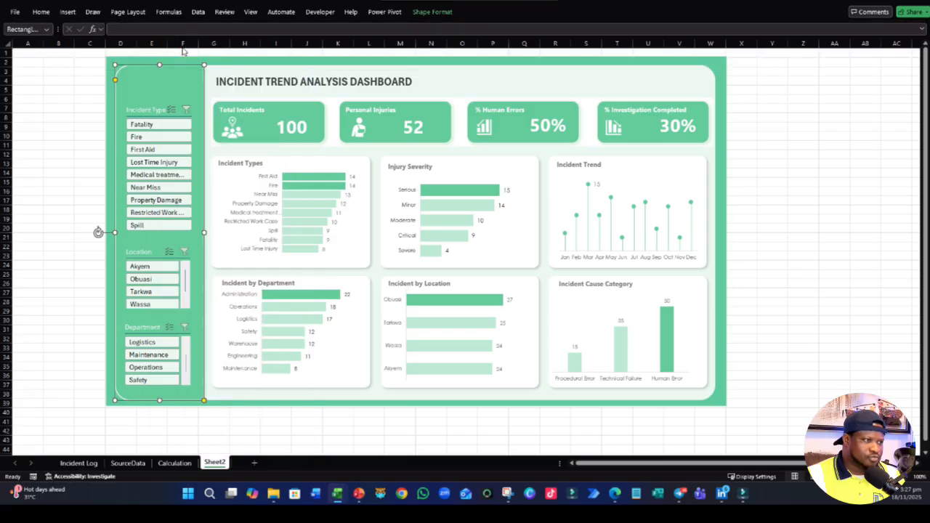
{"action": "key", "text": "Escape"}
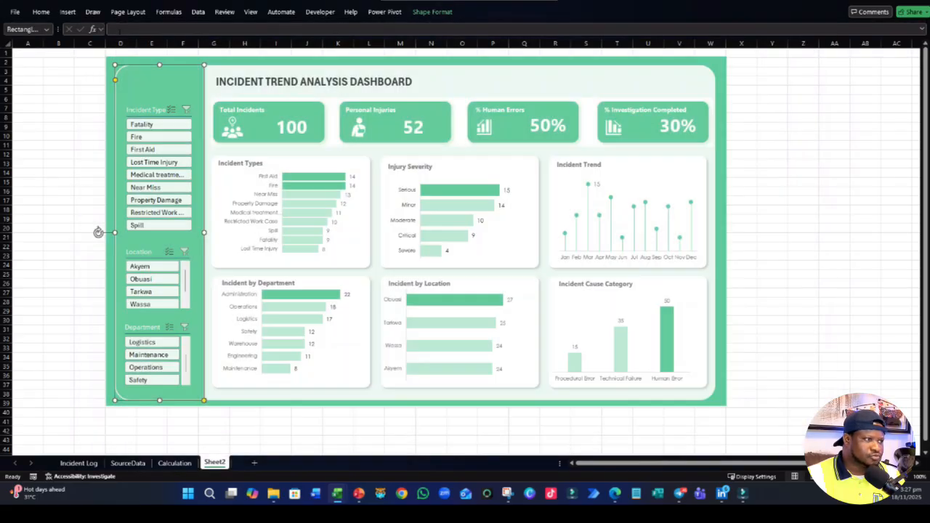
- Start inserting a picture from this device over the cells and open the Downloads folder
{"action": "left_click", "coordinate": [69, 14]}
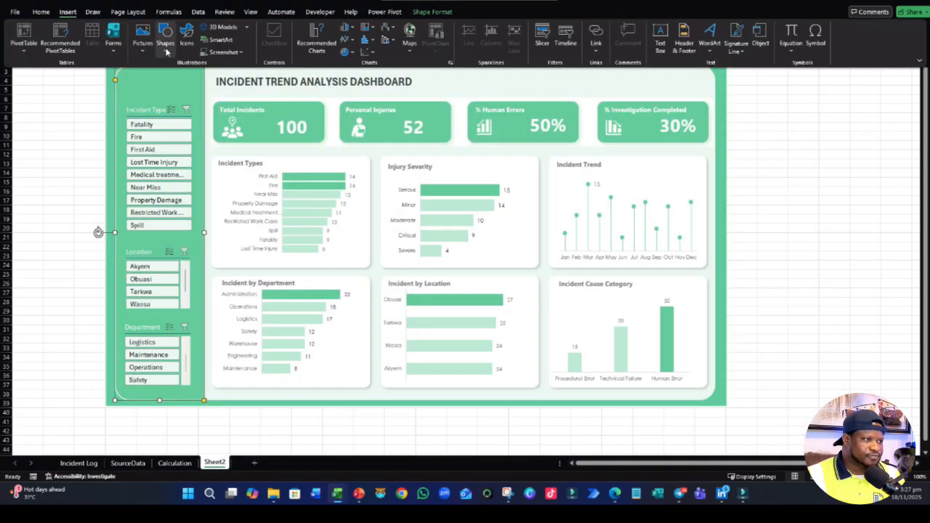
{"action": "left_click", "coordinate": [166, 49]}
{"action": "left_click", "coordinate": [145, 47]}
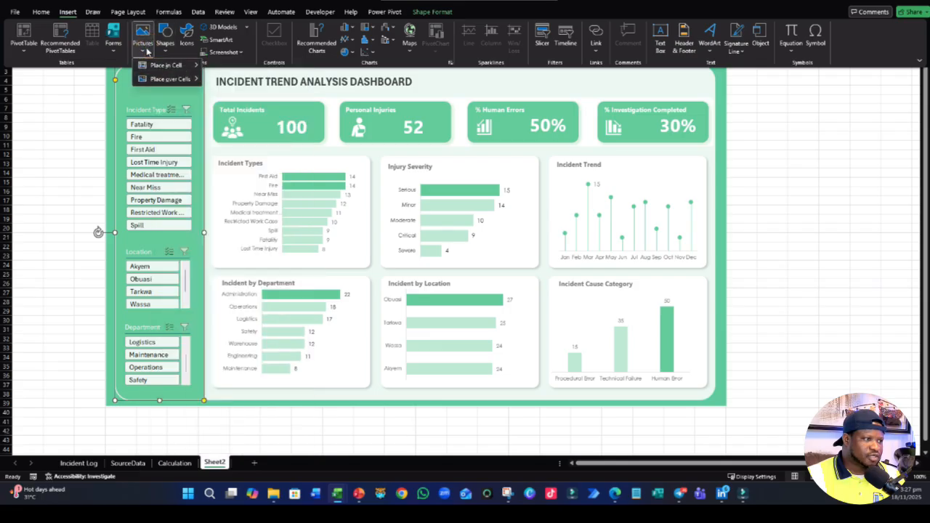
{"action": "mouse_move", "coordinate": [167, 80]}
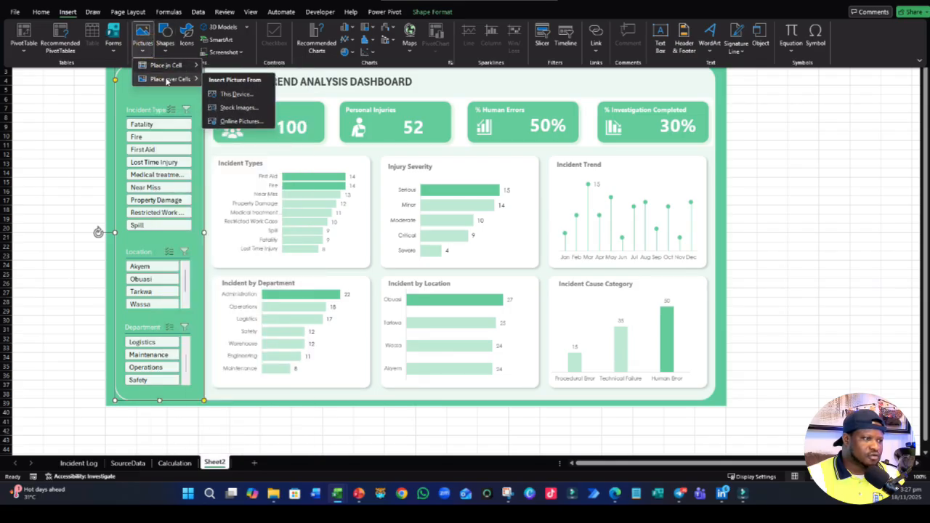
{"action": "left_click", "coordinate": [243, 96]}
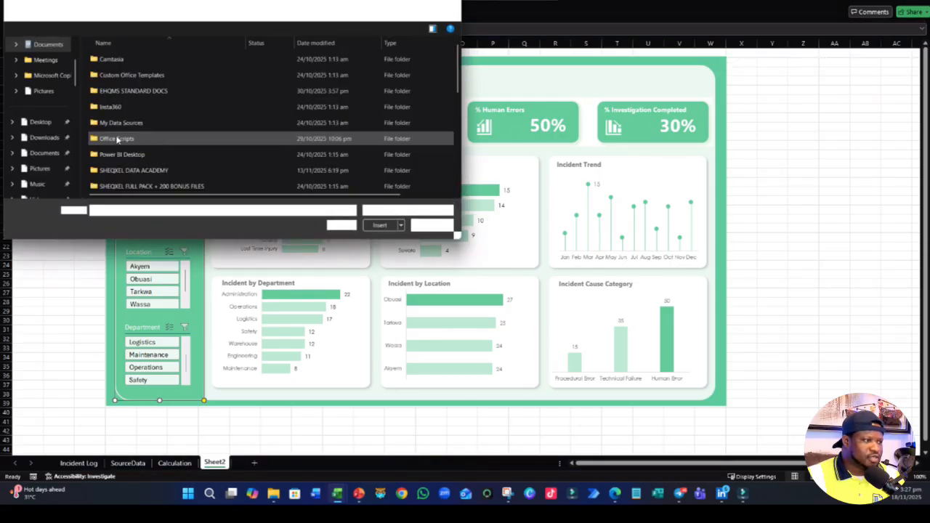
{"action": "left_click", "coordinate": [63, 125]}
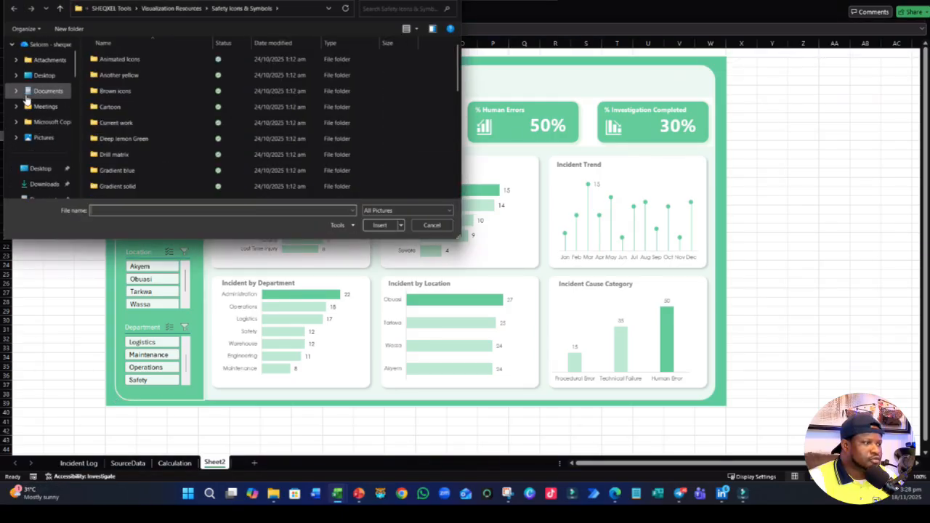
{"action": "scroll", "coordinate": [29, 97], "scroll_direction": "up", "scroll_amount": 1}
{"action": "scroll", "coordinate": [44, 145], "scroll_direction": "down", "scroll_amount": 2}
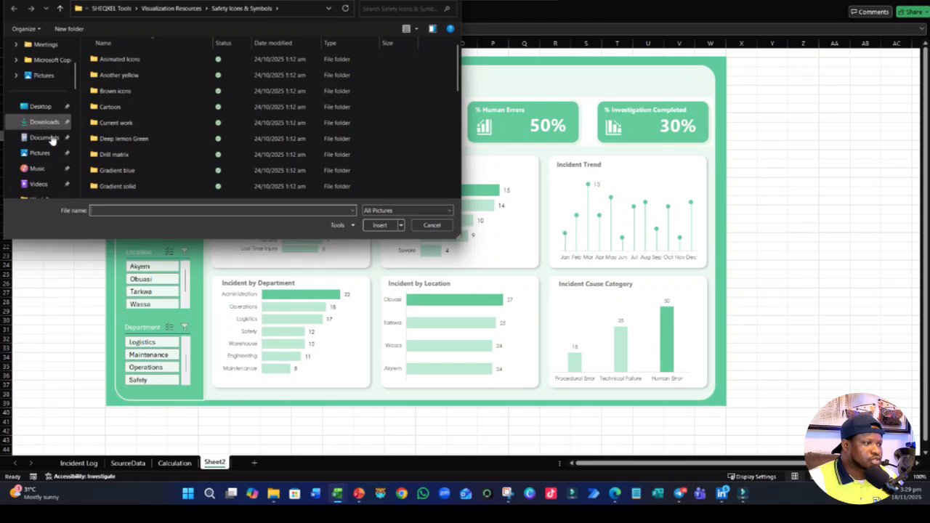
{"action": "left_click", "coordinate": [46, 122]}
- Look through the images and folders in Downloads, showing them as thumbnail tiles
{"action": "scroll", "coordinate": [190, 128], "scroll_direction": "down", "scroll_amount": 2}
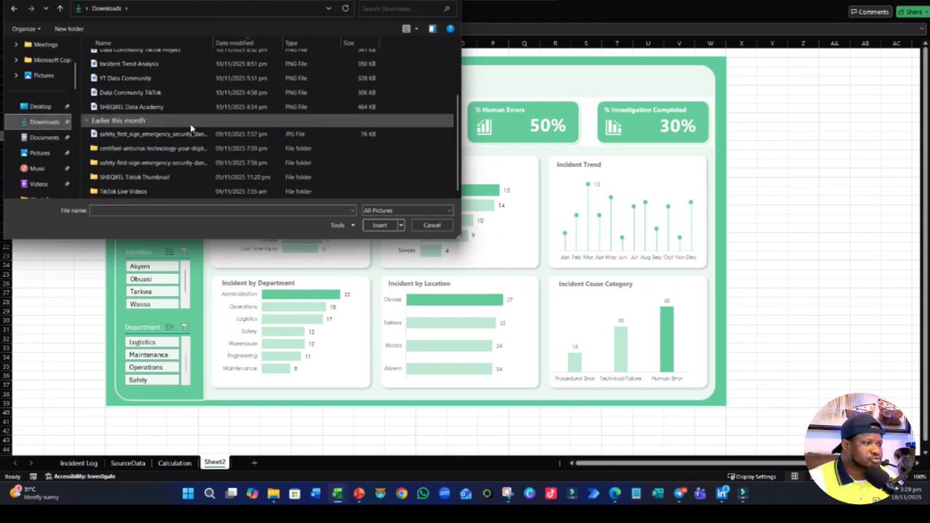
{"action": "scroll", "coordinate": [191, 128], "scroll_direction": "up", "scroll_amount": 2}
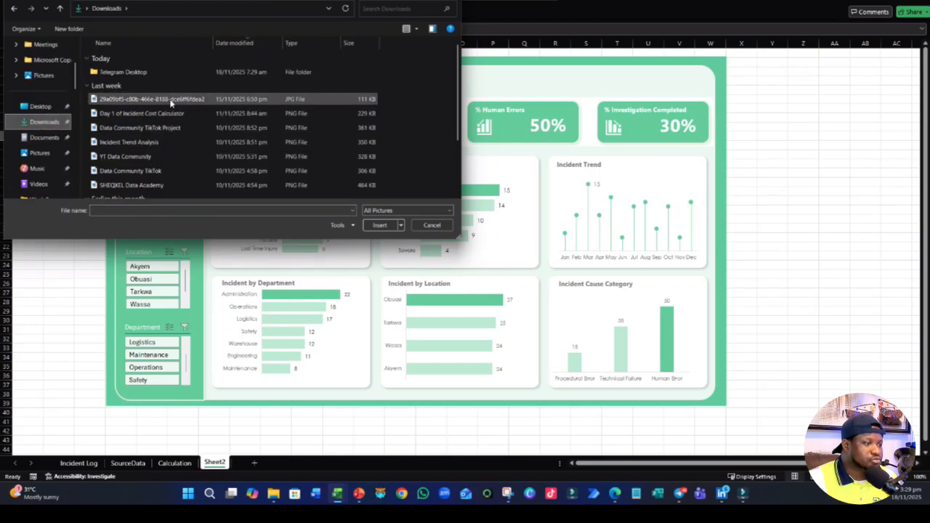
{"action": "left_click", "coordinate": [175, 102]}
{"action": "right_click", "coordinate": [171, 103]}
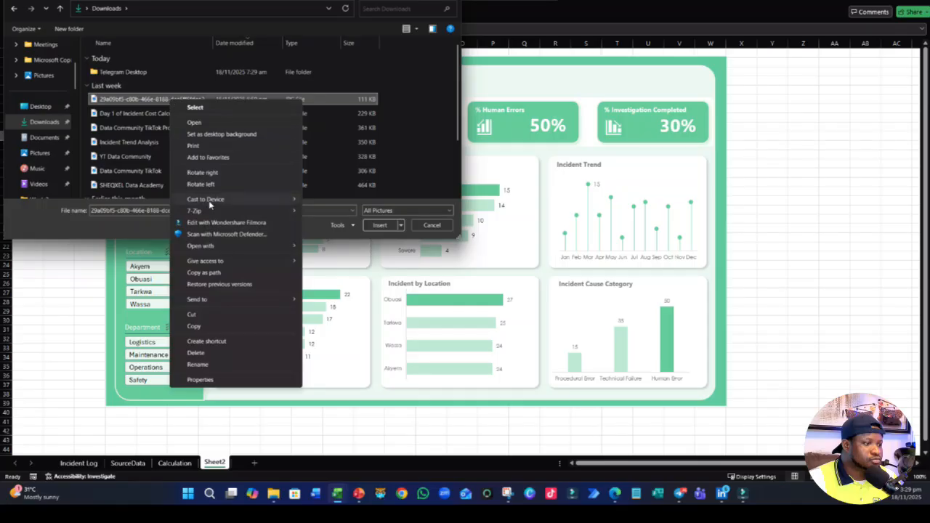
{"action": "left_click", "coordinate": [407, 29]}
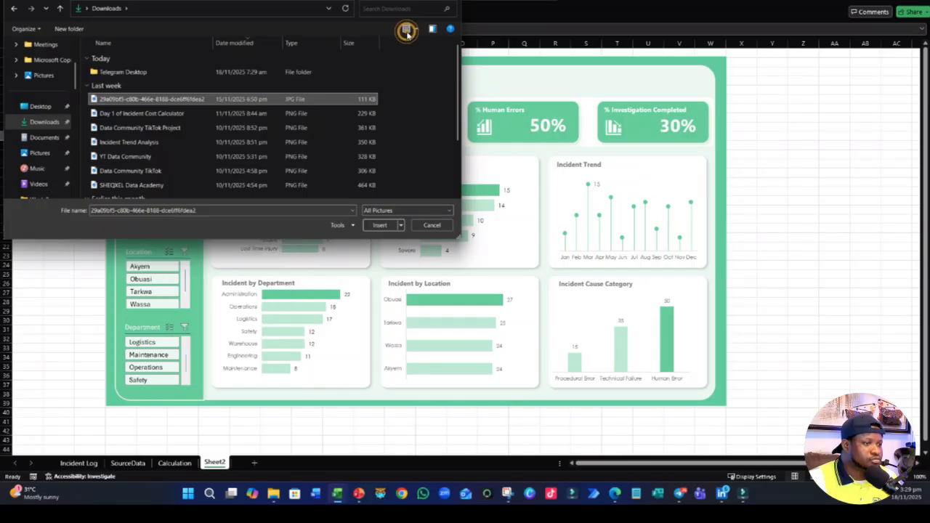
{"action": "left_click", "coordinate": [407, 29]}
{"action": "scroll", "coordinate": [294, 138], "scroll_direction": "down", "scroll_amount": 3}
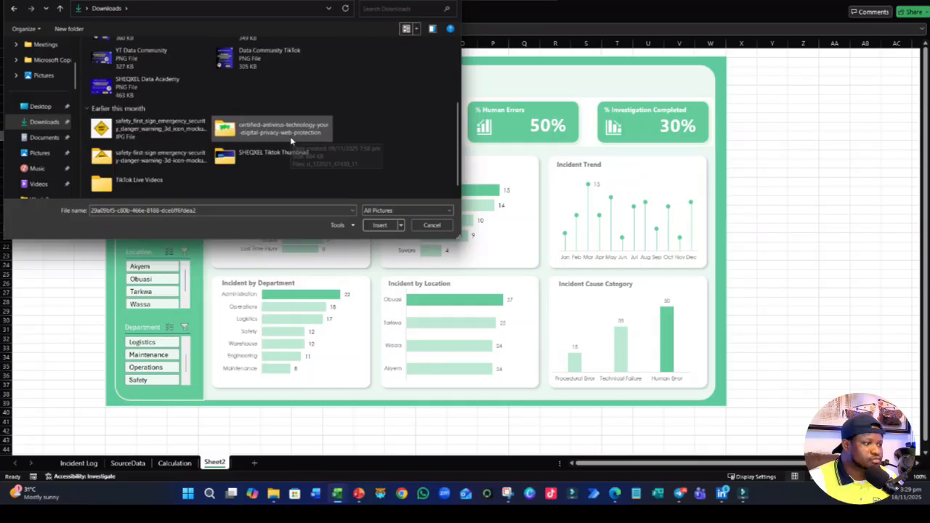
{"action": "scroll", "coordinate": [293, 142], "scroll_direction": "up", "scroll_amount": 2}
{"action": "scroll", "coordinate": [293, 142], "scroll_direction": "down", "scroll_amount": 2}
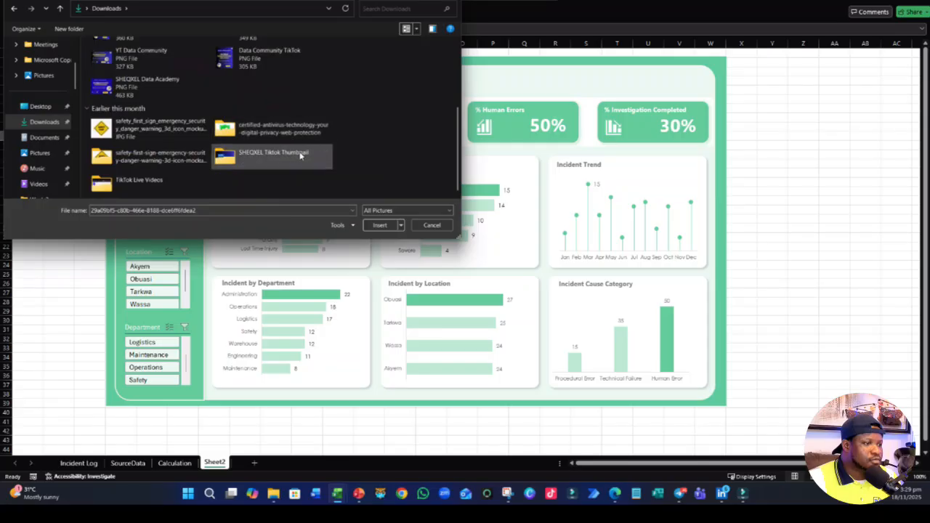
- Insert sl_122021_47430_11 from the certified-antivirus-technology folder and shrink it into a small logo centred above the Incident Type slicer
{"action": "double_click", "coordinate": [247, 131]}
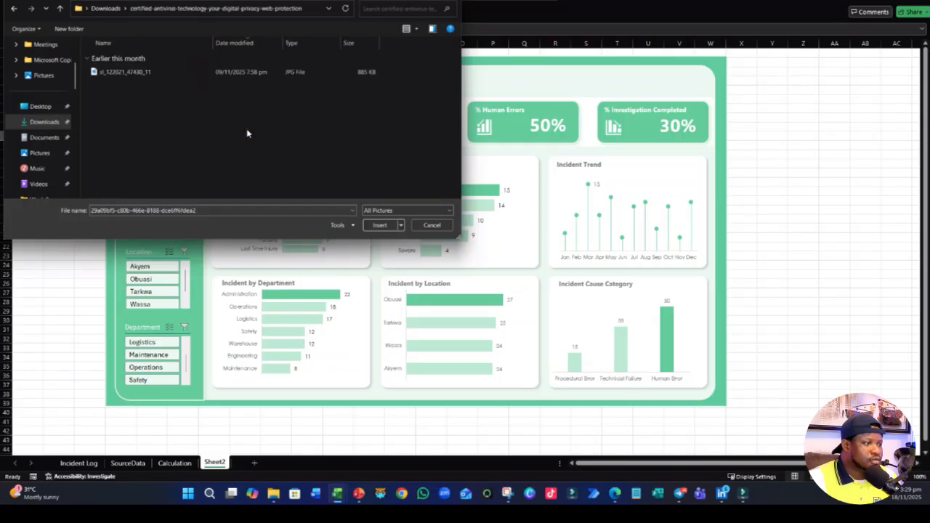
{"action": "left_click", "coordinate": [112, 74]}
{"action": "left_click", "coordinate": [378, 226]}
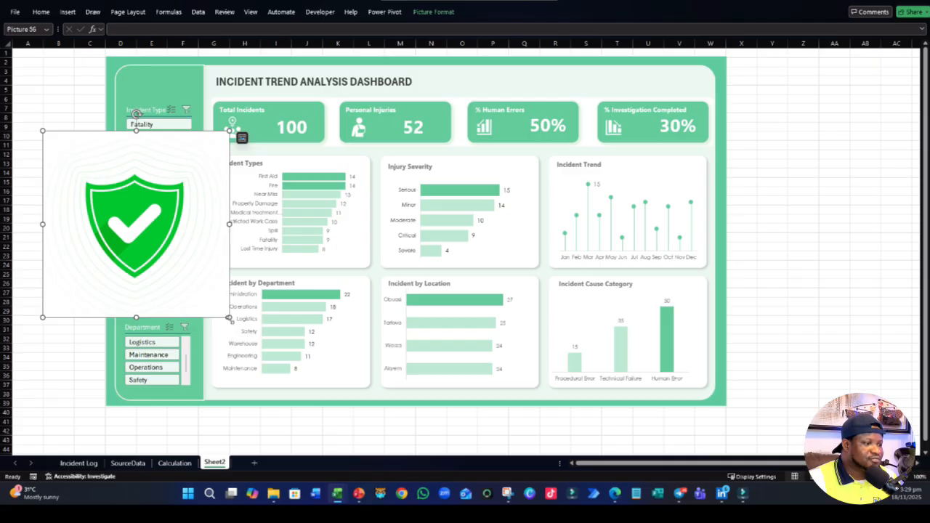
{"action": "left_click_drag", "start_coordinate": [228, 317], "coordinate": [158, 85]}
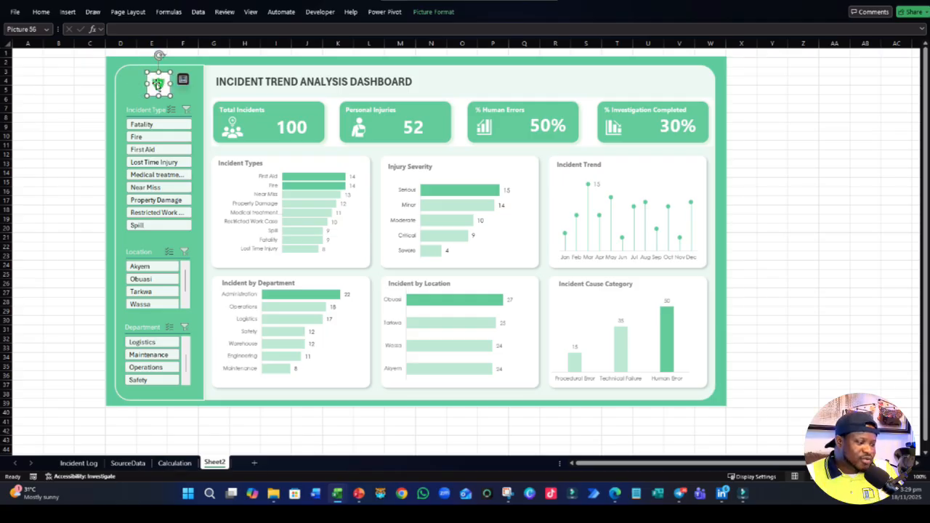
- Select all objects on the dashboard sheet and group them into one object
{"action": "key", "text": "ctrl+a"}
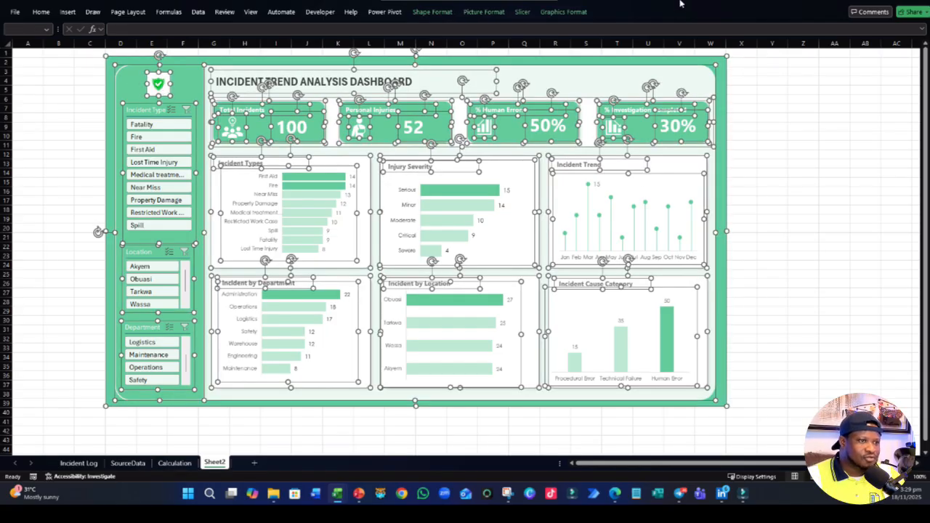
{"action": "left_click", "coordinate": [432, 11]}
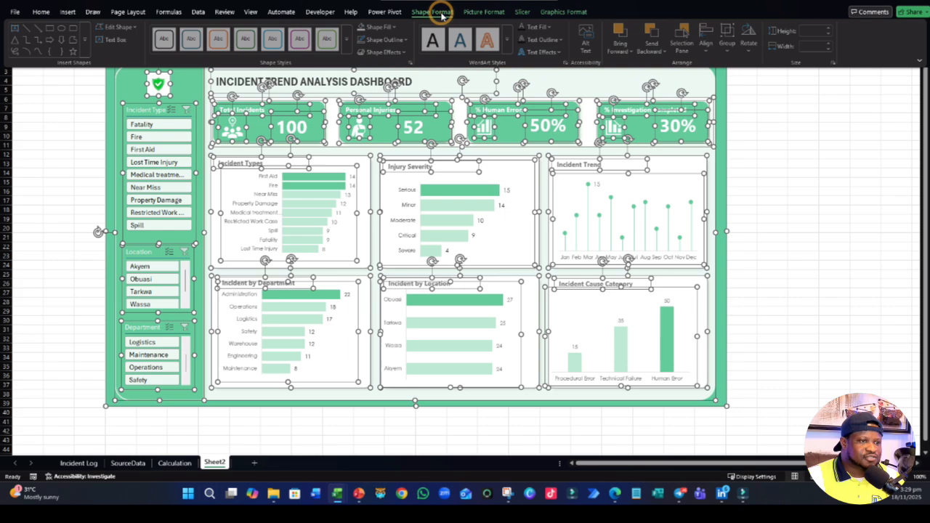
{"action": "left_click", "coordinate": [727, 43]}
{"action": "left_click", "coordinate": [745, 66]}
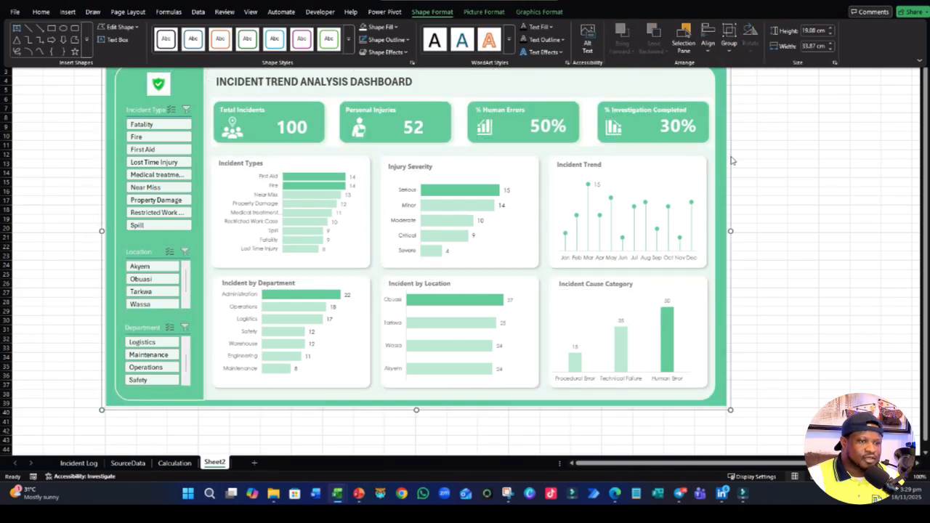
- Set the dashboard group to move but not size with cells, and slightly widen column S
{"action": "right_click", "coordinate": [731, 160]}
{"action": "left_click", "coordinate": [753, 353]}
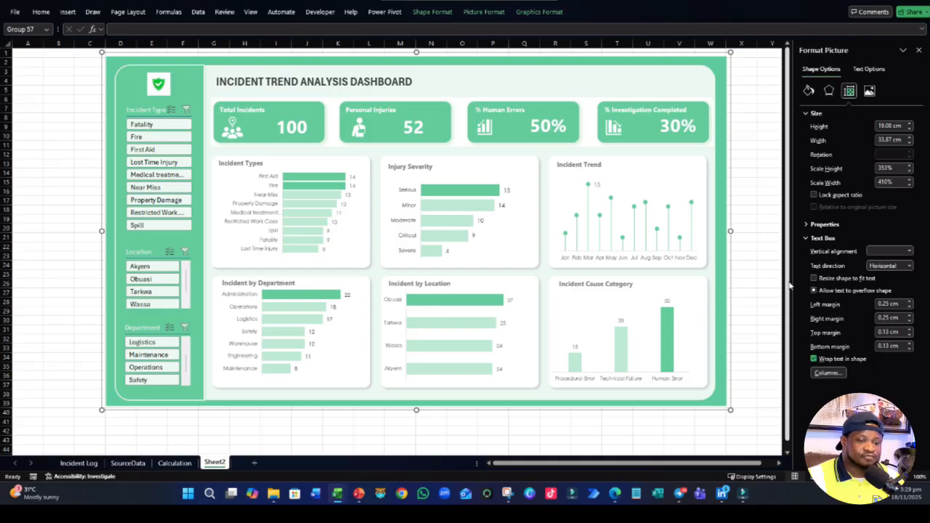
{"action": "left_click", "coordinate": [813, 225]}
{"action": "left_click", "coordinate": [820, 251]}
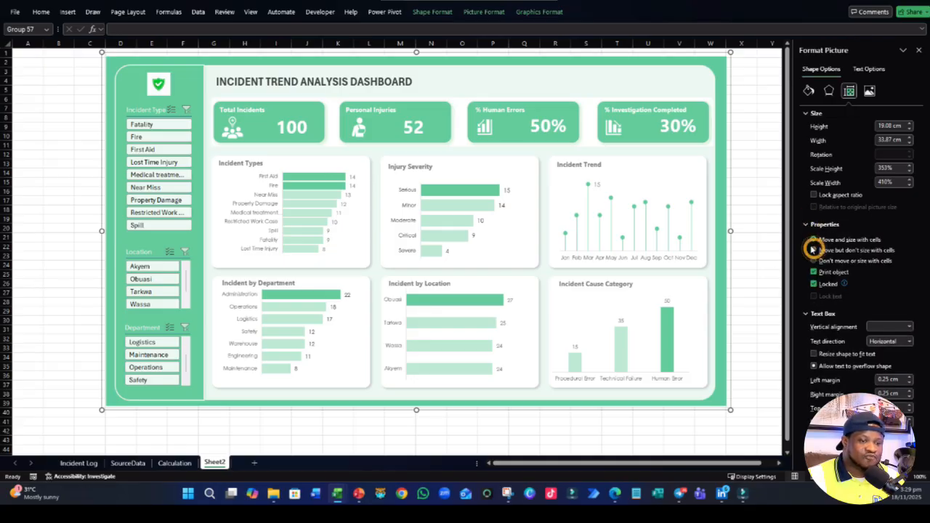
{"action": "left_click", "coordinate": [919, 51]}
{"action": "left_click", "coordinate": [861, 154]}
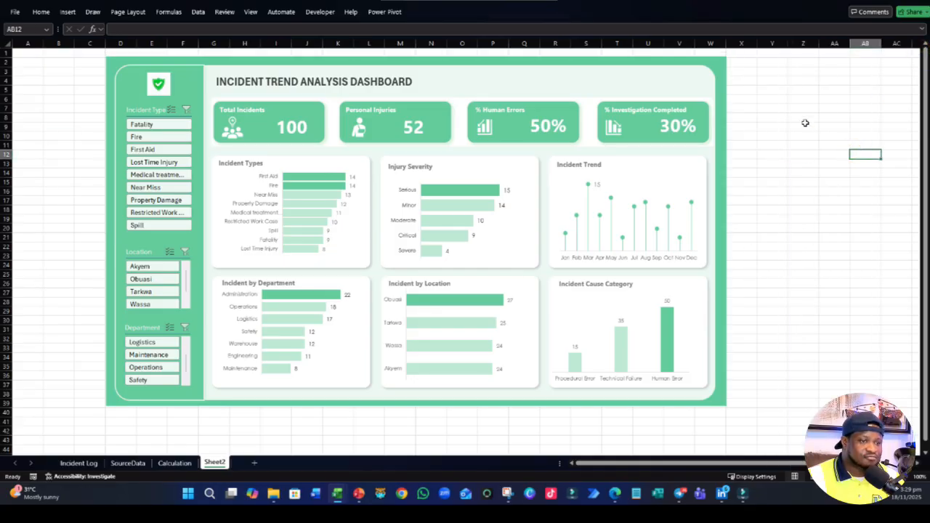
{"action": "mouse_move", "coordinate": [602, 43]}
{"action": "left_mouse_down"}
{"action": "mouse_move", "coordinate": [736, 43]}
{"action": "mouse_move", "coordinate": [603, 43]}
{"action": "left_mouse_up"}
{"action": "left_click", "coordinate": [805, 201]}
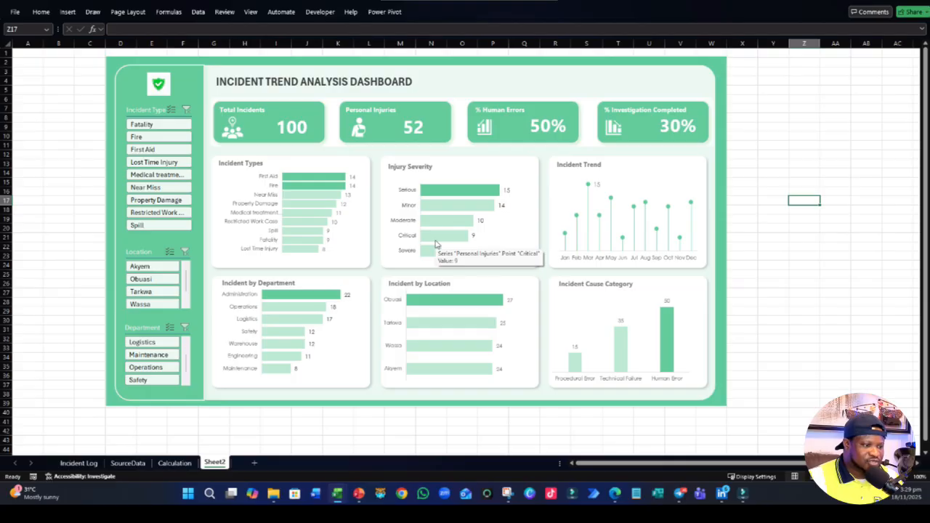
- Shrink the Incident by Department and Incident by Location charts from their upper edges so they sit below their headings
{"action": "left_click", "coordinate": [287, 298]}
{"action": "double_click", "coordinate": [289, 296]}
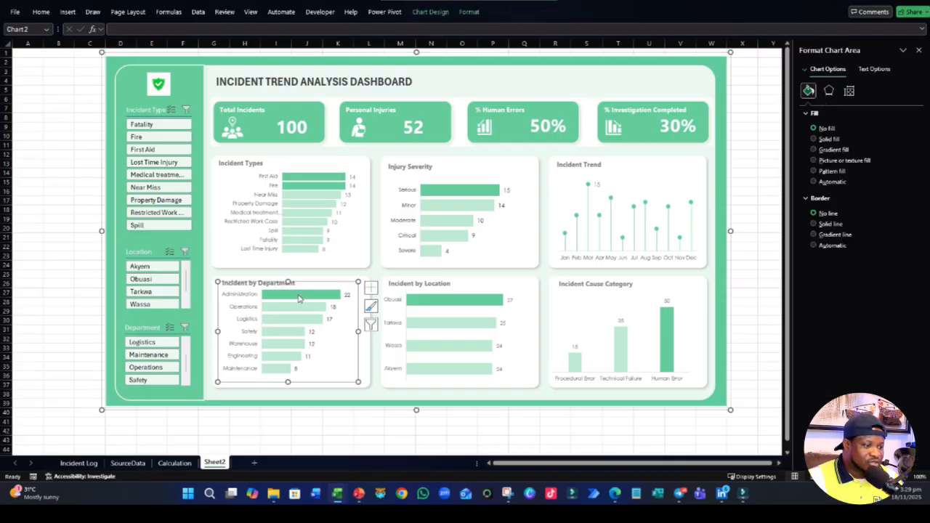
{"action": "left_click_drag", "start_coordinate": [287, 282], "coordinate": [288, 294]}
{"action": "left_click", "coordinate": [434, 296]}
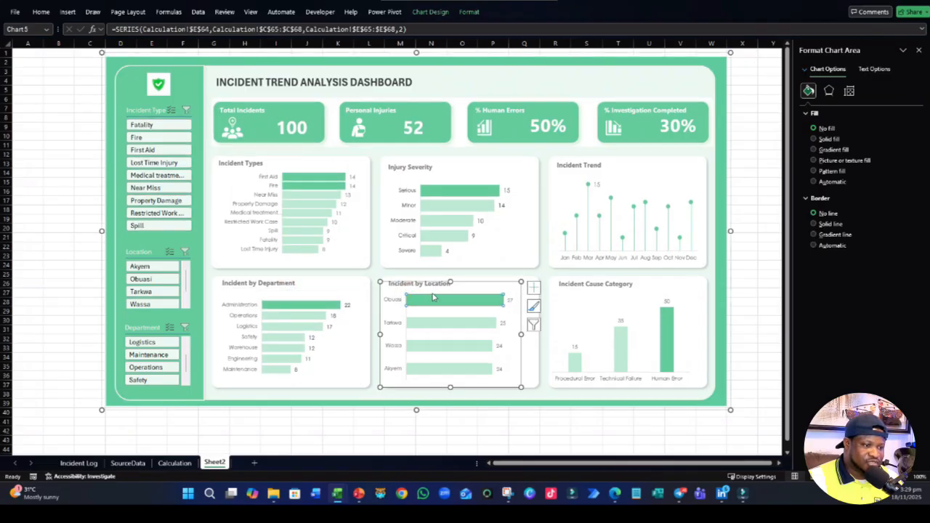
{"action": "left_click_drag", "start_coordinate": [451, 283], "coordinate": [450, 289]}
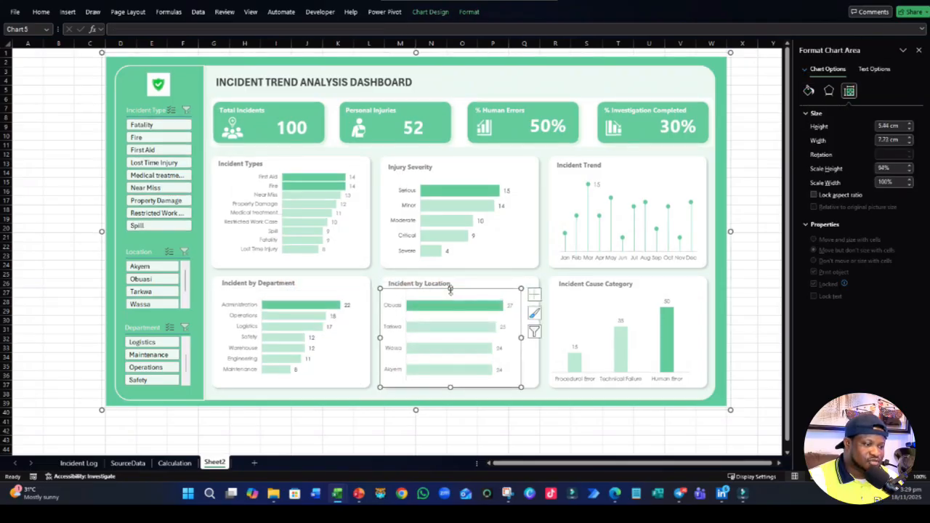
- Shrink the Incident Cause Category chart slightly from its upper edge so it clears its heading, and close the formatting pane
{"action": "left_click", "coordinate": [606, 303]}
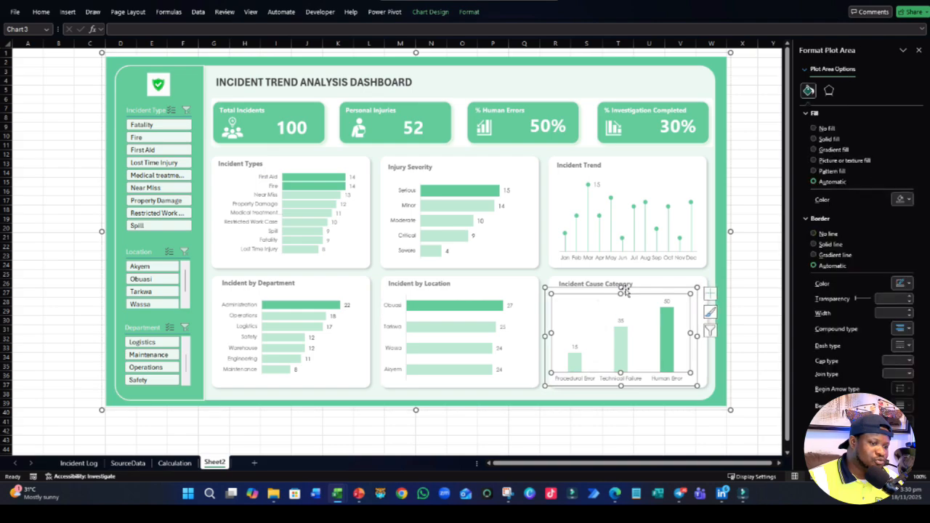
{"action": "left_click", "coordinate": [622, 291]}
{"action": "left_click", "coordinate": [614, 205]}
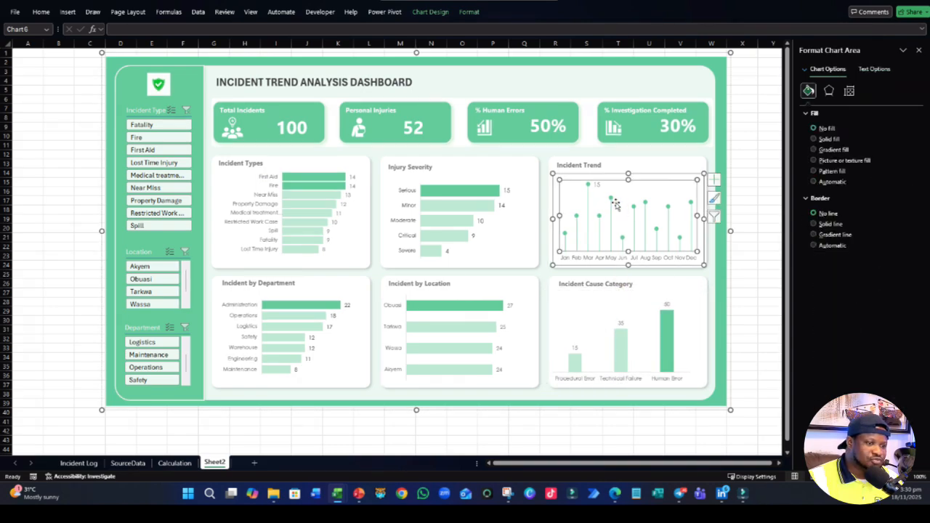
{"action": "left_click", "coordinate": [420, 189]}
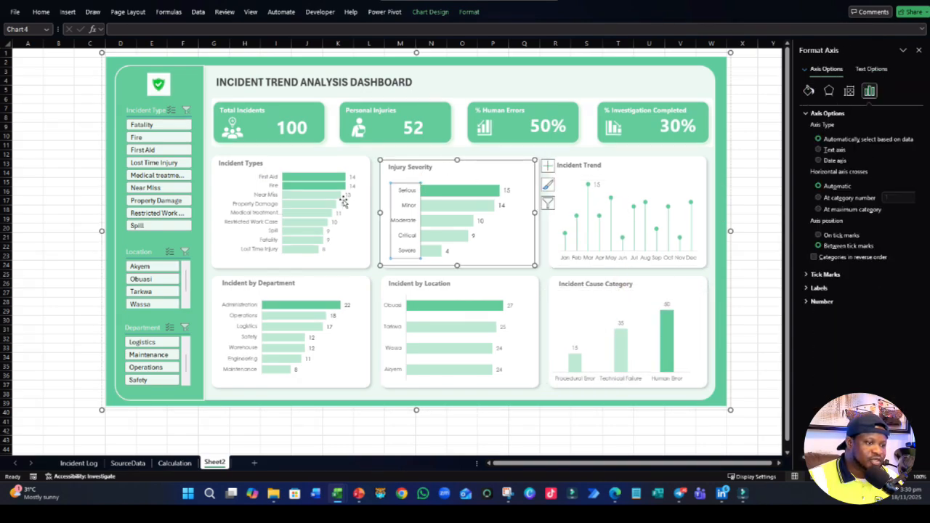
{"action": "left_click", "coordinate": [460, 177]}
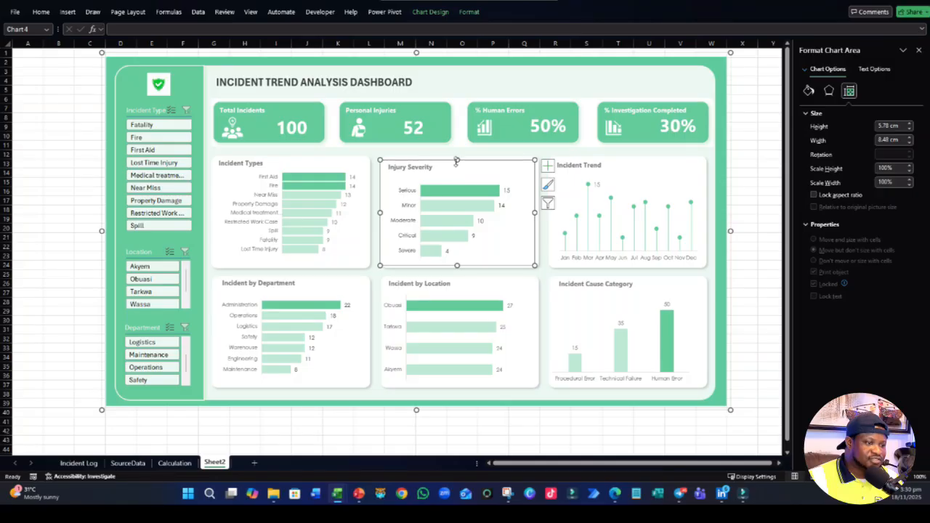
{"action": "left_click", "coordinate": [334, 214]}
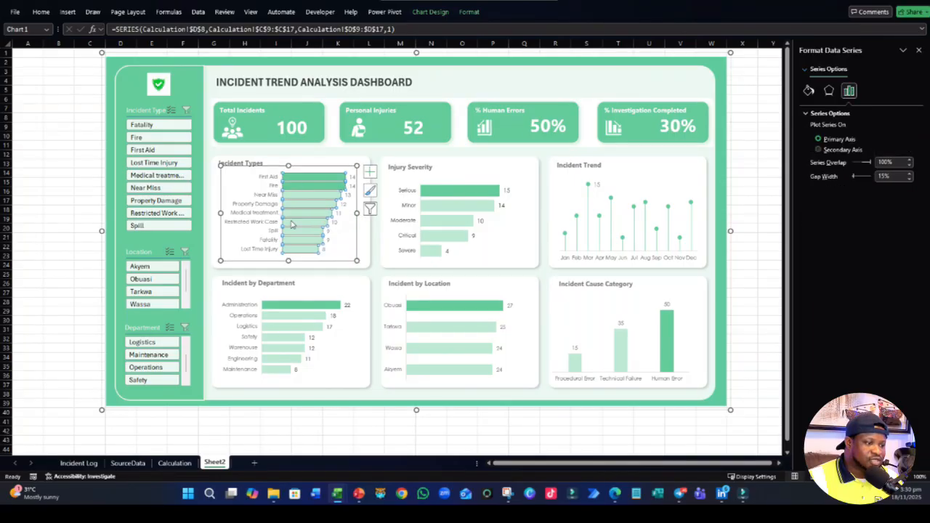
{"action": "left_click", "coordinate": [39, 318]}
{"action": "left_click", "coordinate": [916, 50]}
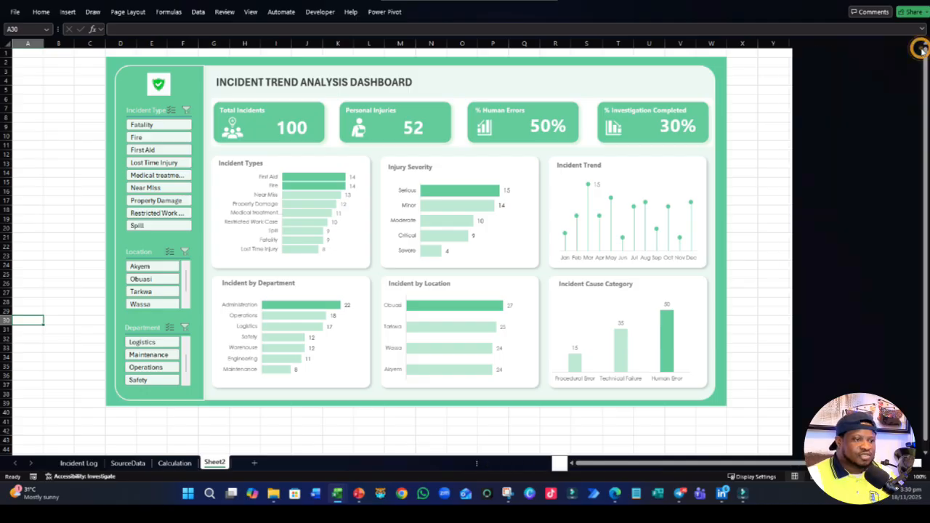
- Test the slicers with Fatality through Medical treatment, the Akyem location, and the Logistics and Maintenance departments, clearing the filters
{"action": "left_click", "coordinate": [150, 127]}
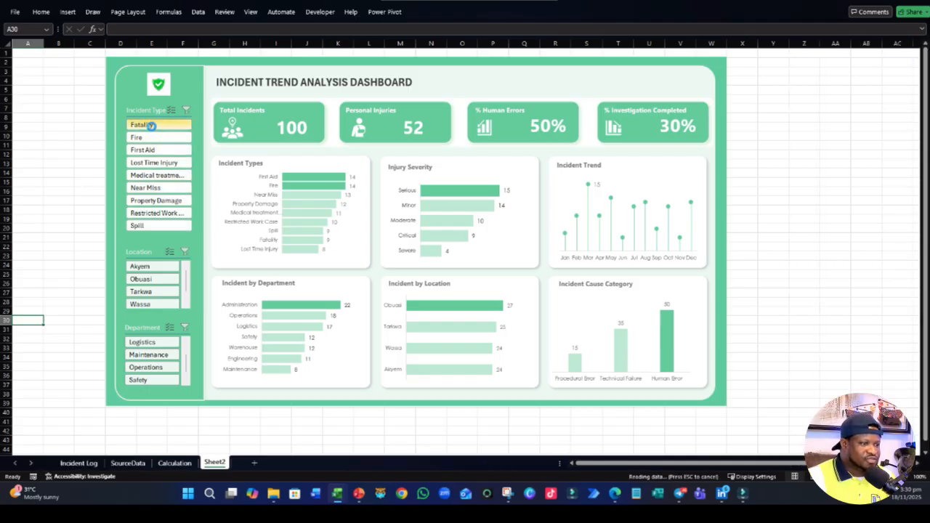
{"action": "left_click", "coordinate": [143, 178], "text": "shift"}
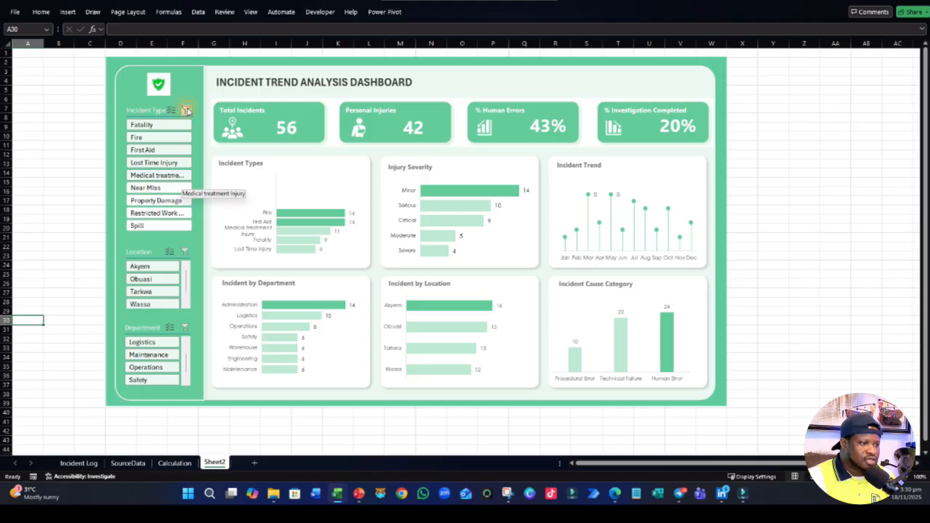
{"action": "left_click", "coordinate": [186, 109]}
{"action": "left_click", "coordinate": [149, 267]}
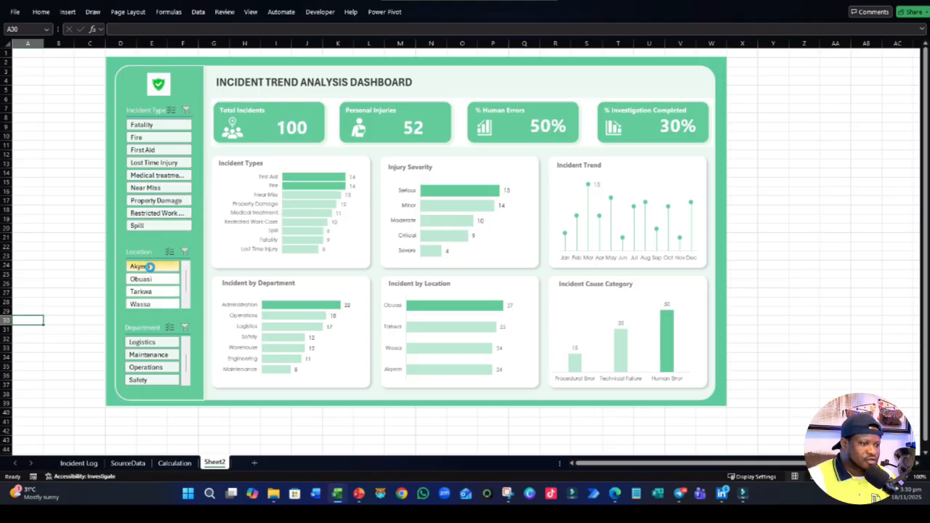
{"action": "left_click", "coordinate": [151, 269]}
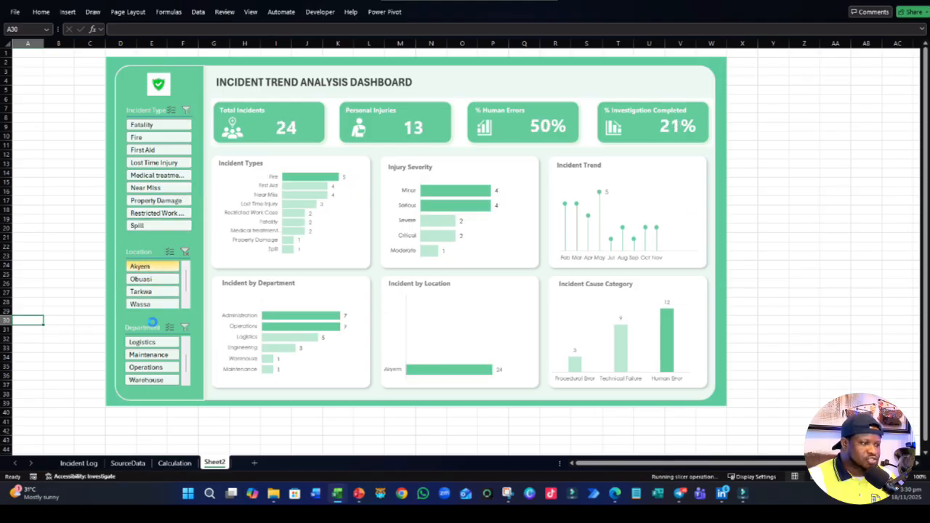
{"action": "left_click", "coordinate": [151, 343]}
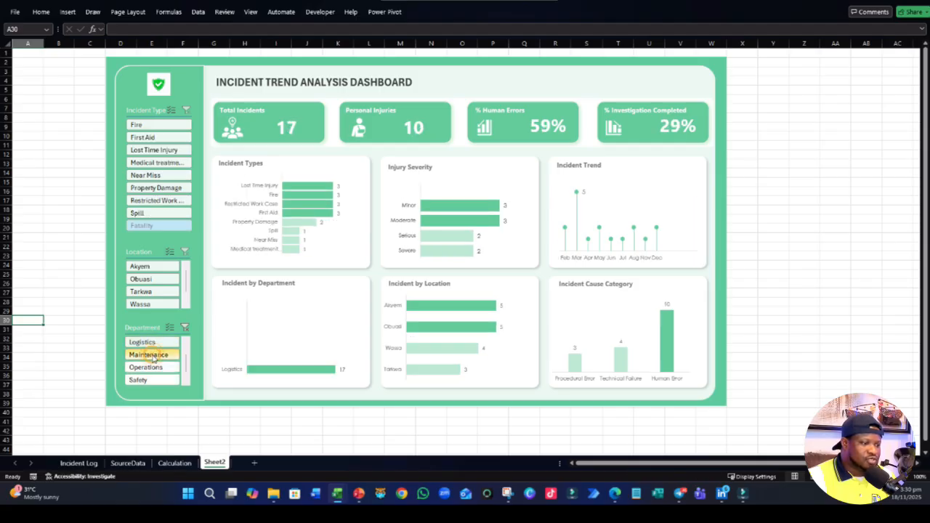
{"action": "left_click", "coordinate": [149, 354]}
{"action": "left_click", "coordinate": [186, 330]}
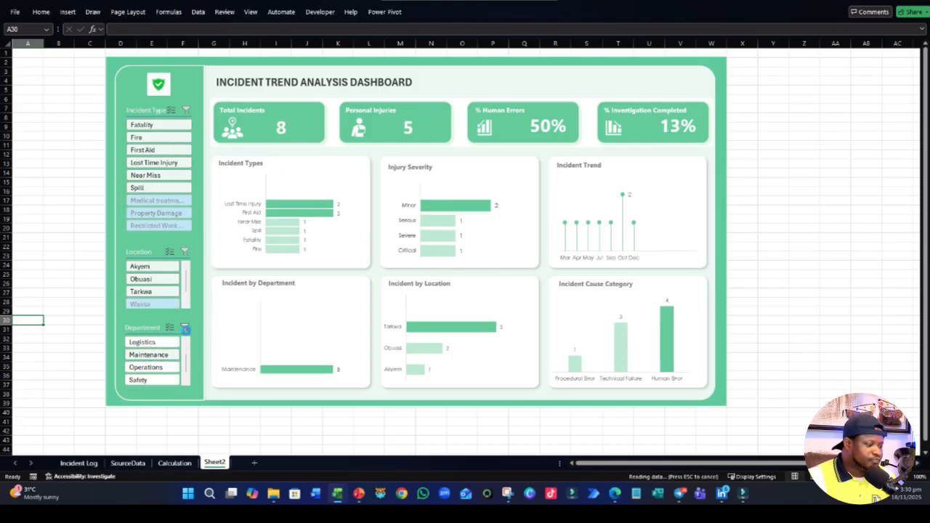
- Modify the custom Dashboard slicer style so the slicer headers use a bold font
{"action": "left_click", "coordinate": [150, 113]}
{"action": "left_click", "coordinate": [149, 112]}
{"action": "left_click", "coordinate": [419, 12]}
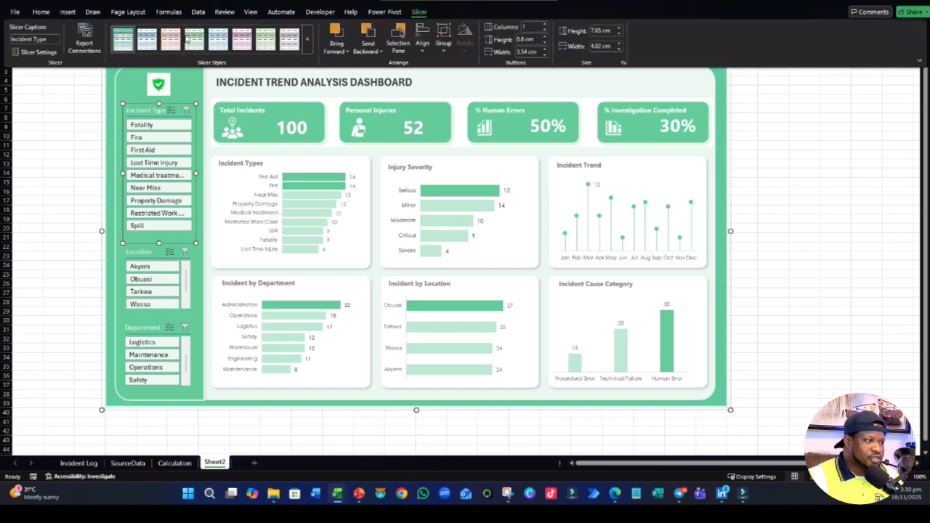
{"action": "right_click", "coordinate": [120, 35]}
{"action": "left_click", "coordinate": [144, 38]}
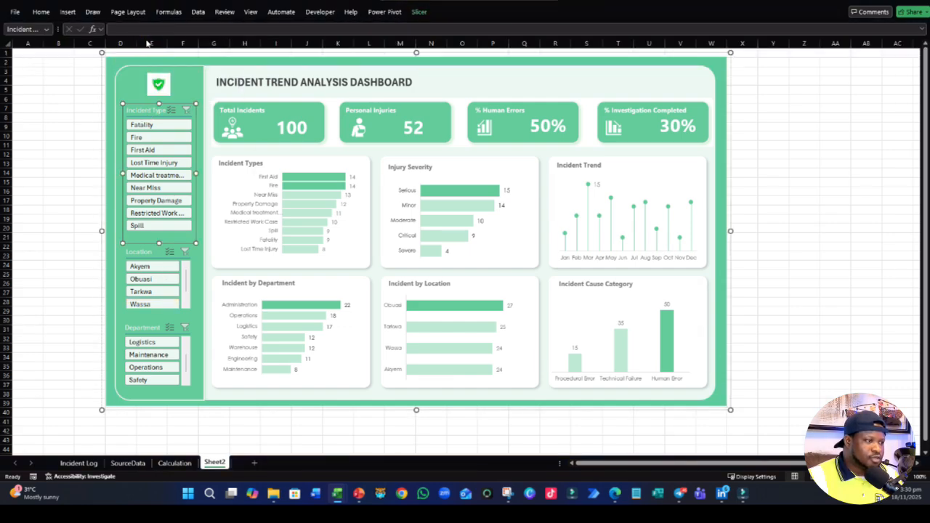
{"action": "left_click", "coordinate": [277, 201]}
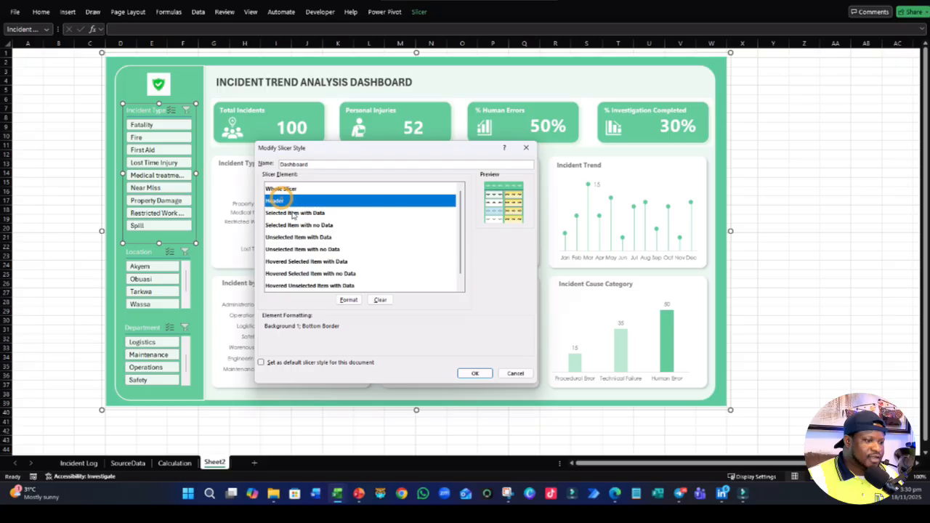
{"action": "left_click", "coordinate": [348, 299]}
{"action": "left_click", "coordinate": [214, 95]}
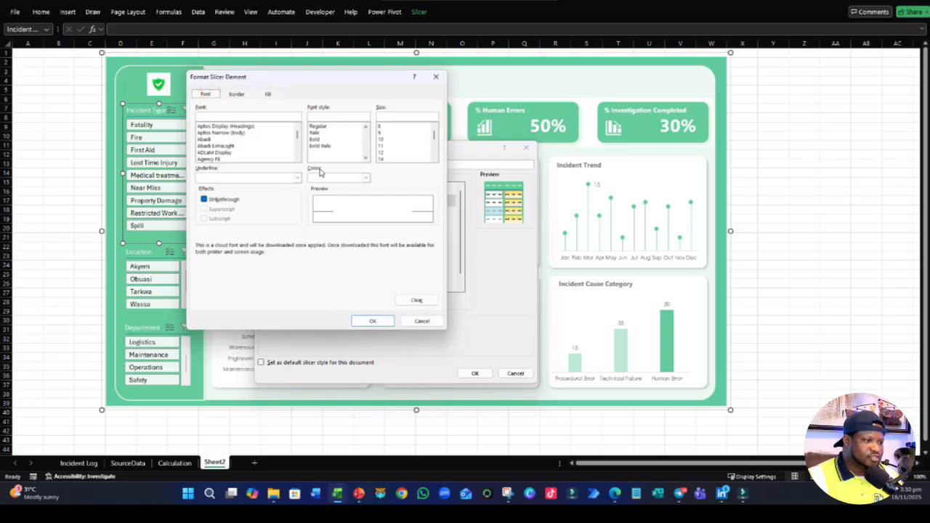
{"action": "left_click", "coordinate": [319, 140]}
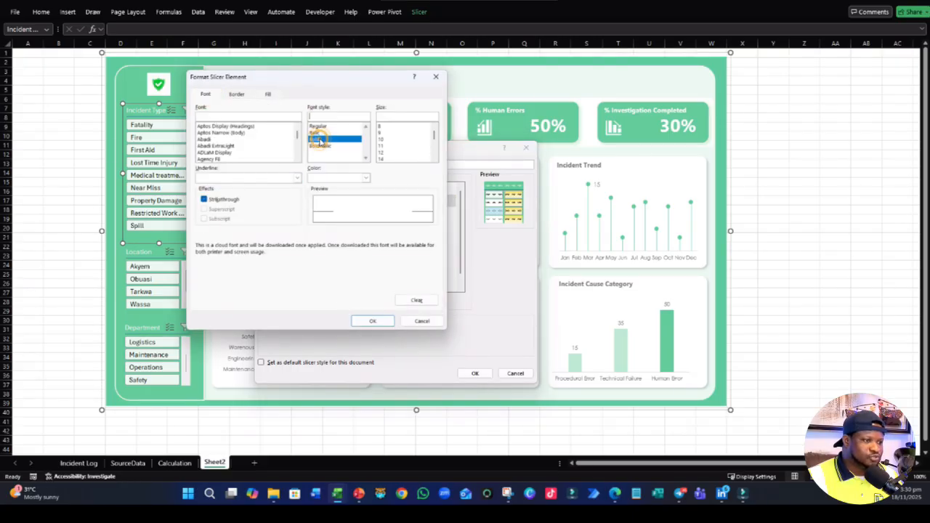
{"action": "left_click", "coordinate": [372, 322]}
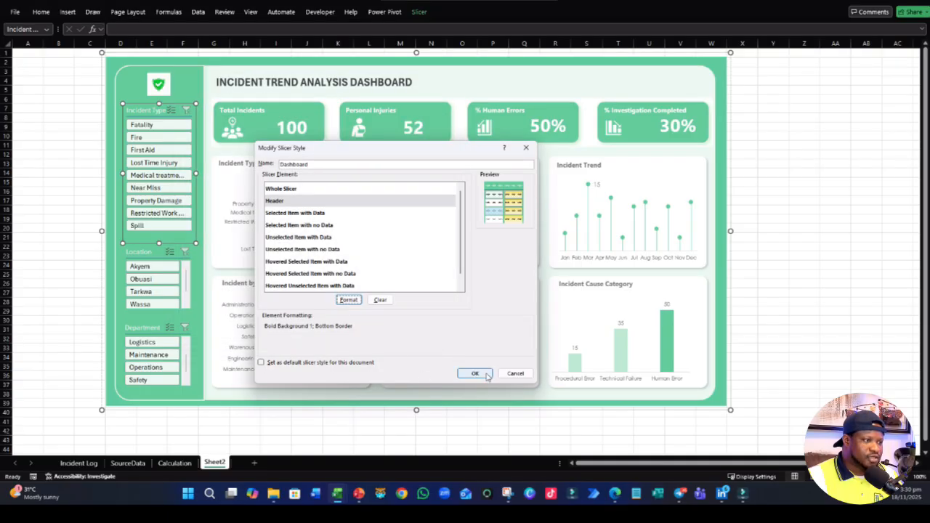
{"action": "left_click", "coordinate": [475, 373]}
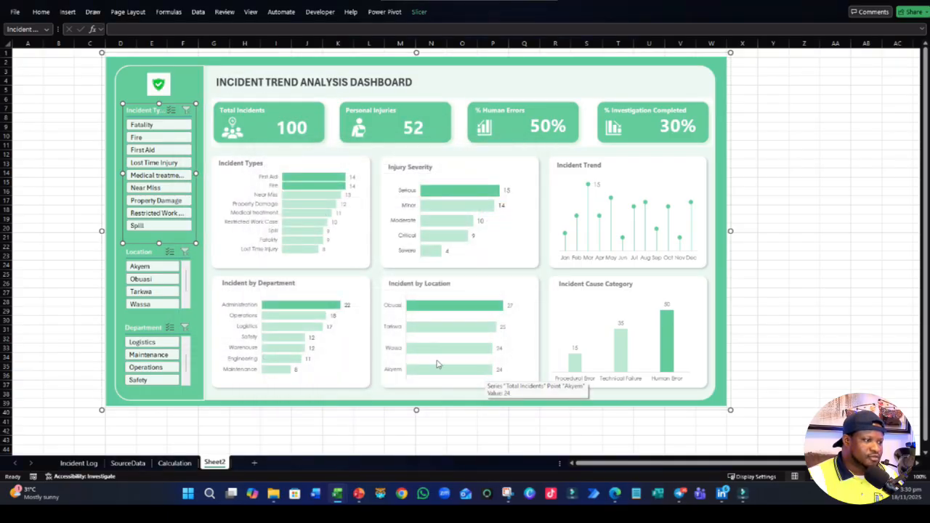
{"action": "left_click", "coordinate": [60, 292]}
{"action": "left_click", "coordinate": [140, 252]}
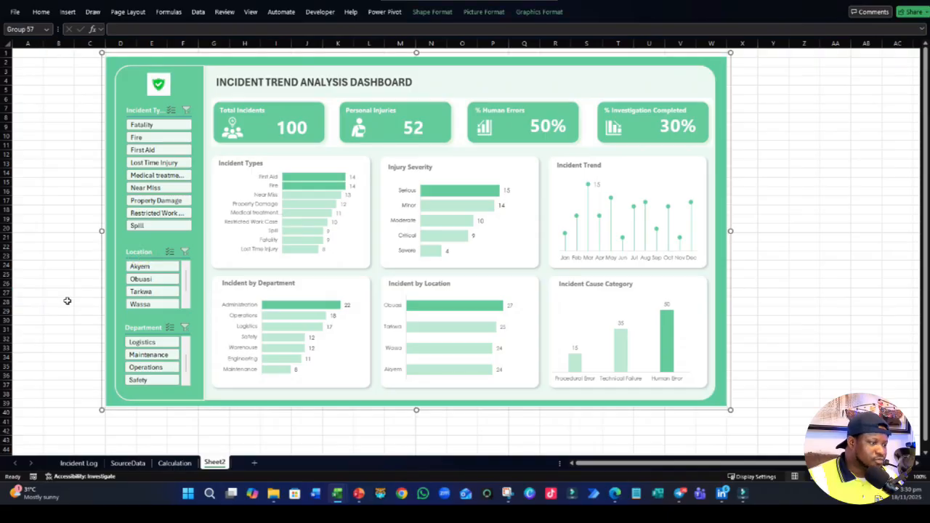
{"action": "left_click", "coordinate": [55, 294]}
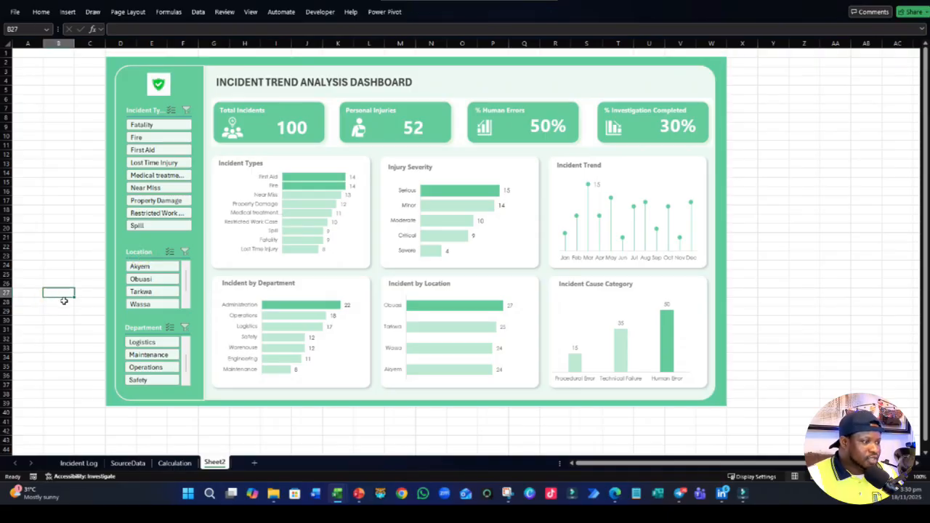
- Change both the name and the header caption of the Incident Type slicer to Incident
{"action": "left_click", "coordinate": [147, 110]}
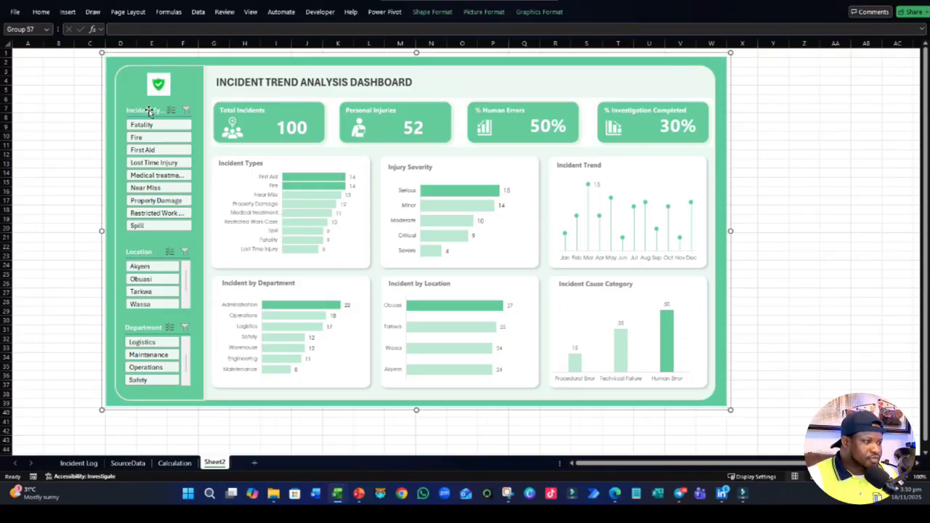
{"action": "left_click", "coordinate": [149, 110]}
{"action": "right_click", "coordinate": [151, 112]}
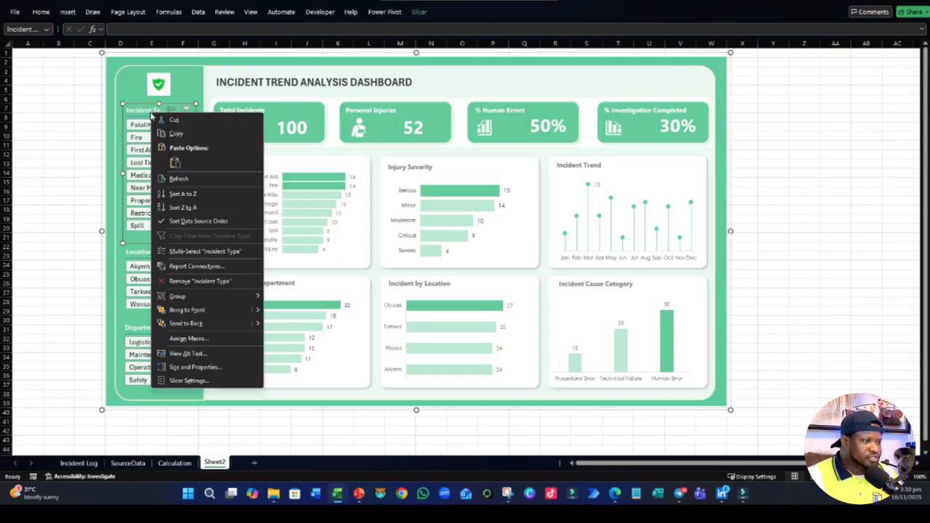
{"action": "left_click", "coordinate": [187, 381]}
{"action": "left_click", "coordinate": [134, 361]}
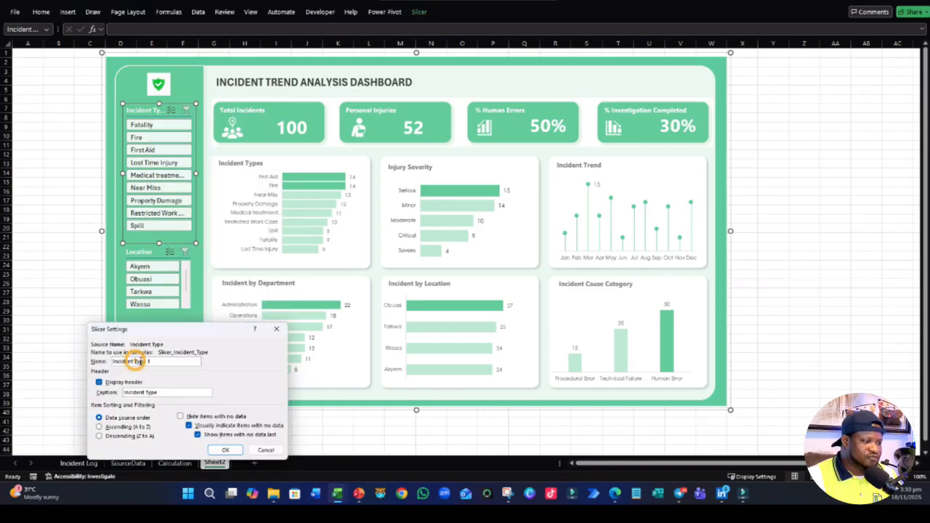
{"action": "left_click_drag", "start_coordinate": [134, 361], "coordinate": [197, 361]}
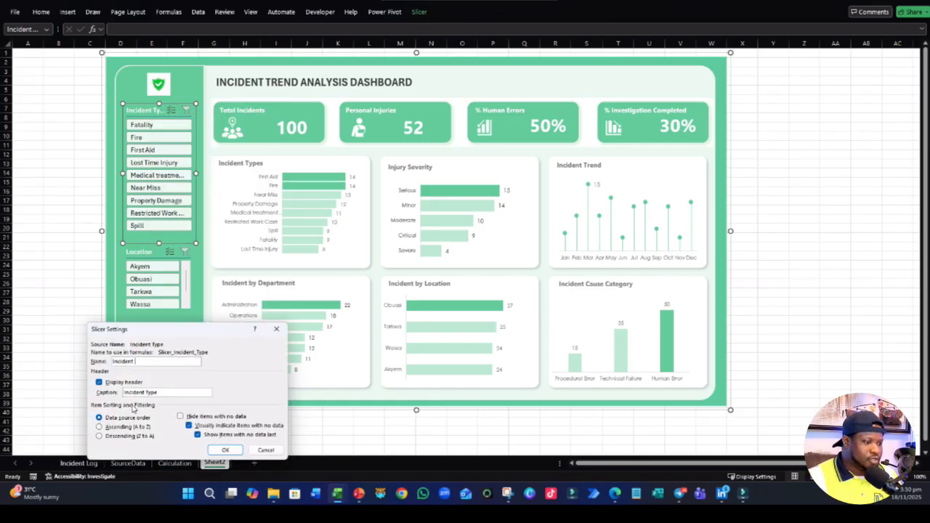
{"action": "left_click", "coordinate": [158, 393]}
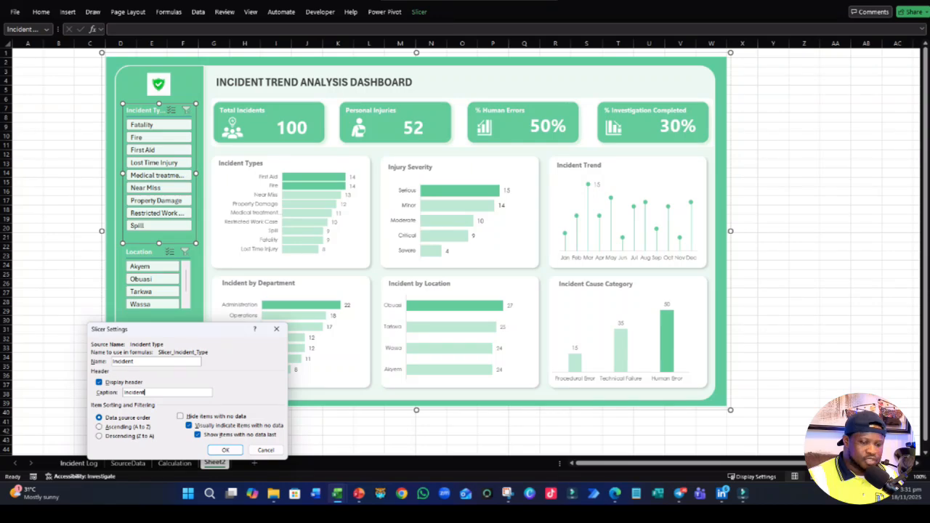
{"action": "left_click", "coordinate": [225, 450]}
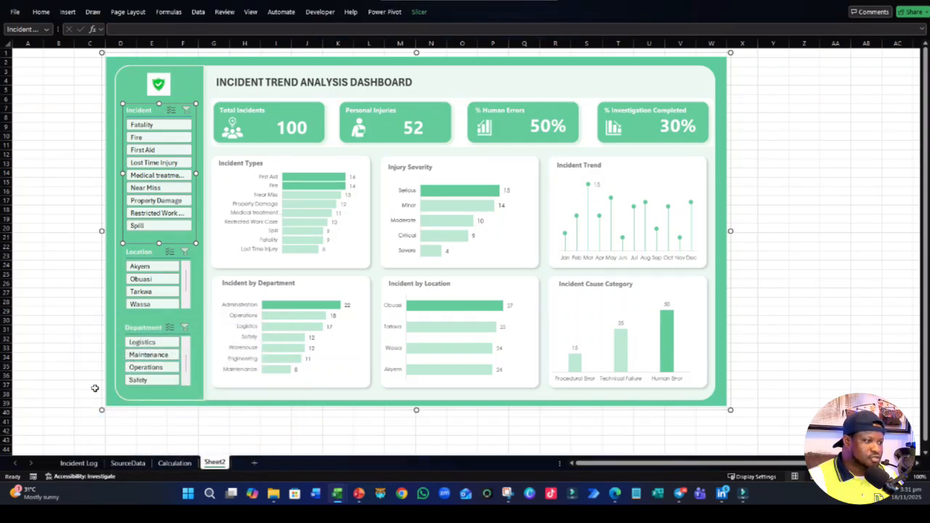
{"action": "left_click", "coordinate": [64, 351]}
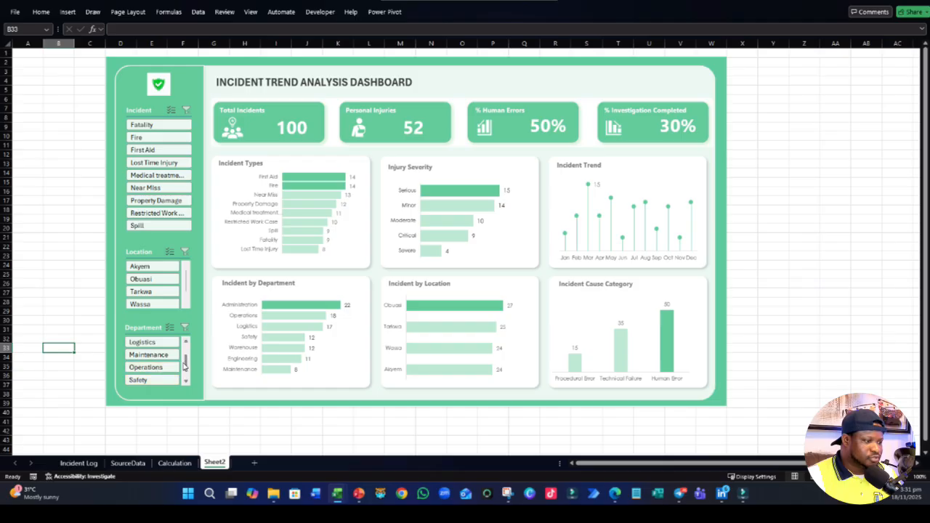
{"action": "scroll", "coordinate": [184, 367], "scroll_direction": "down", "scroll_amount": 1}
{"action": "scroll", "coordinate": [185, 368], "scroll_direction": "up", "scroll_amount": 3}
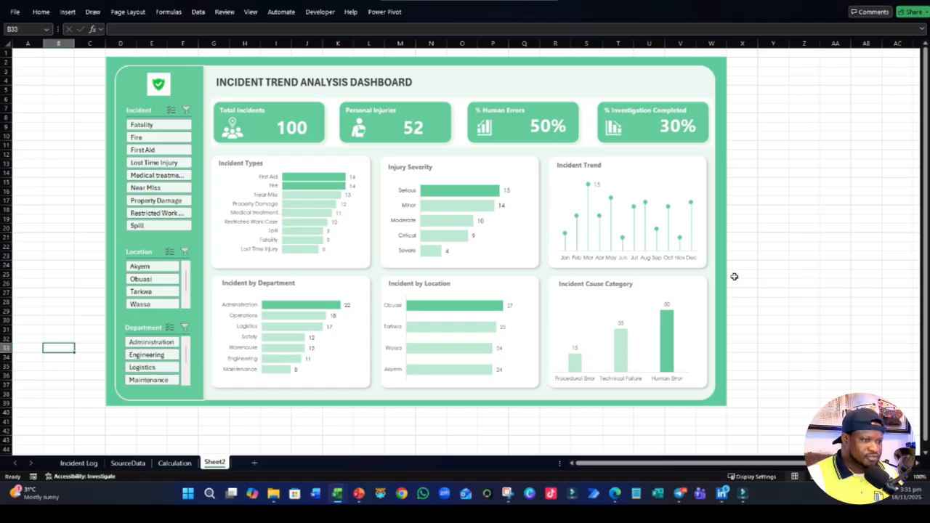